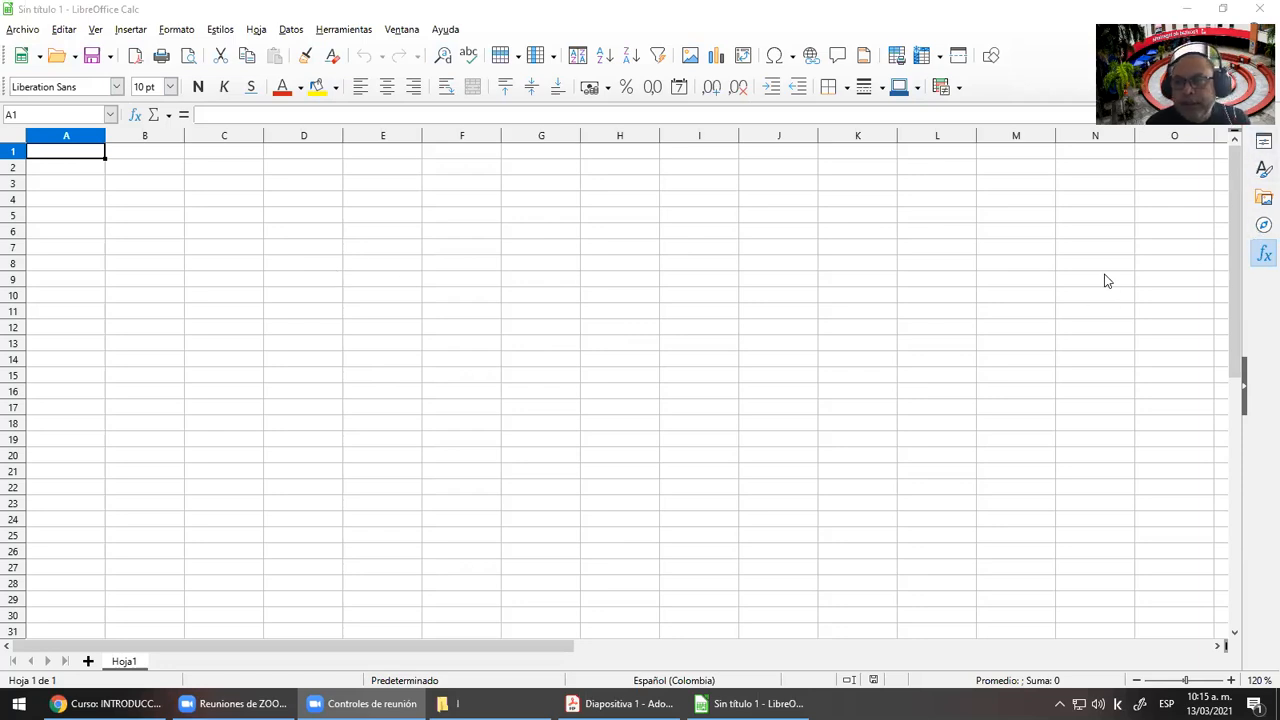
Look through the Properties, Styles, Gallery, Navigator and Functions decks of the sidebar, and hide the sidebar
{"action": "left_click", "coordinate": [1263, 142]}
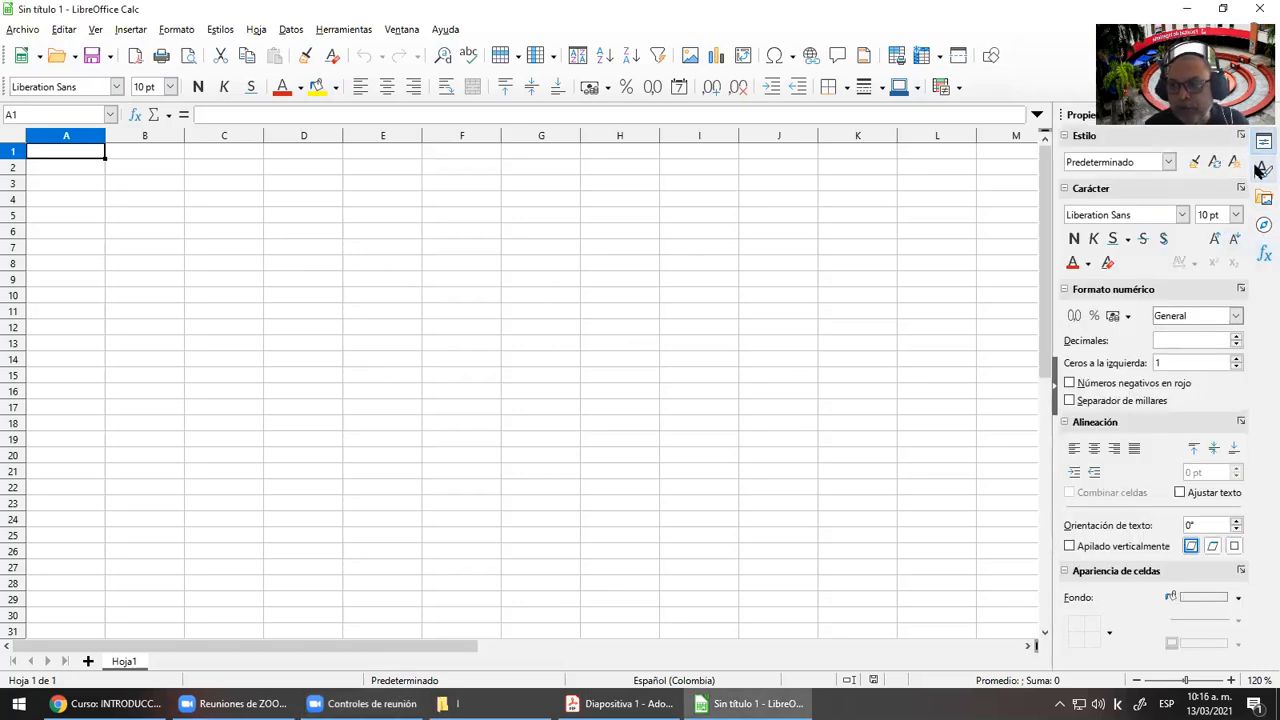
{"action": "left_click", "coordinate": [1263, 170]}
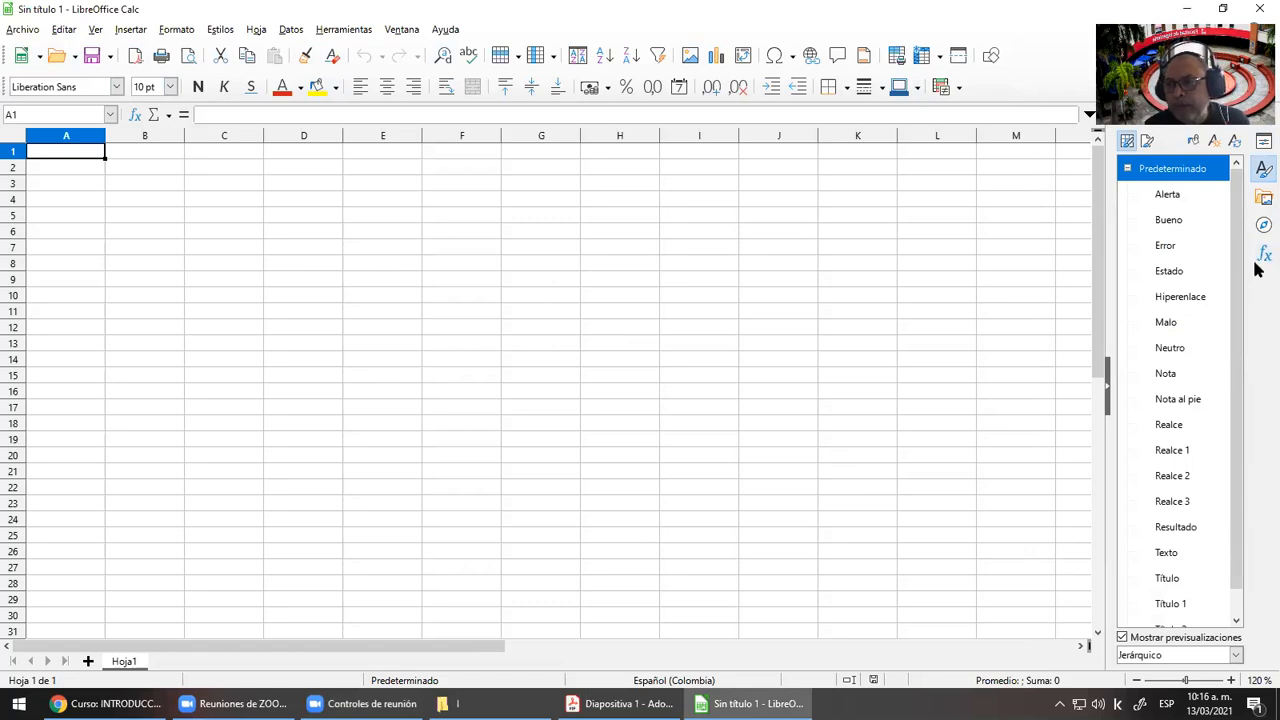
{"action": "left_click", "coordinate": [1263, 199]}
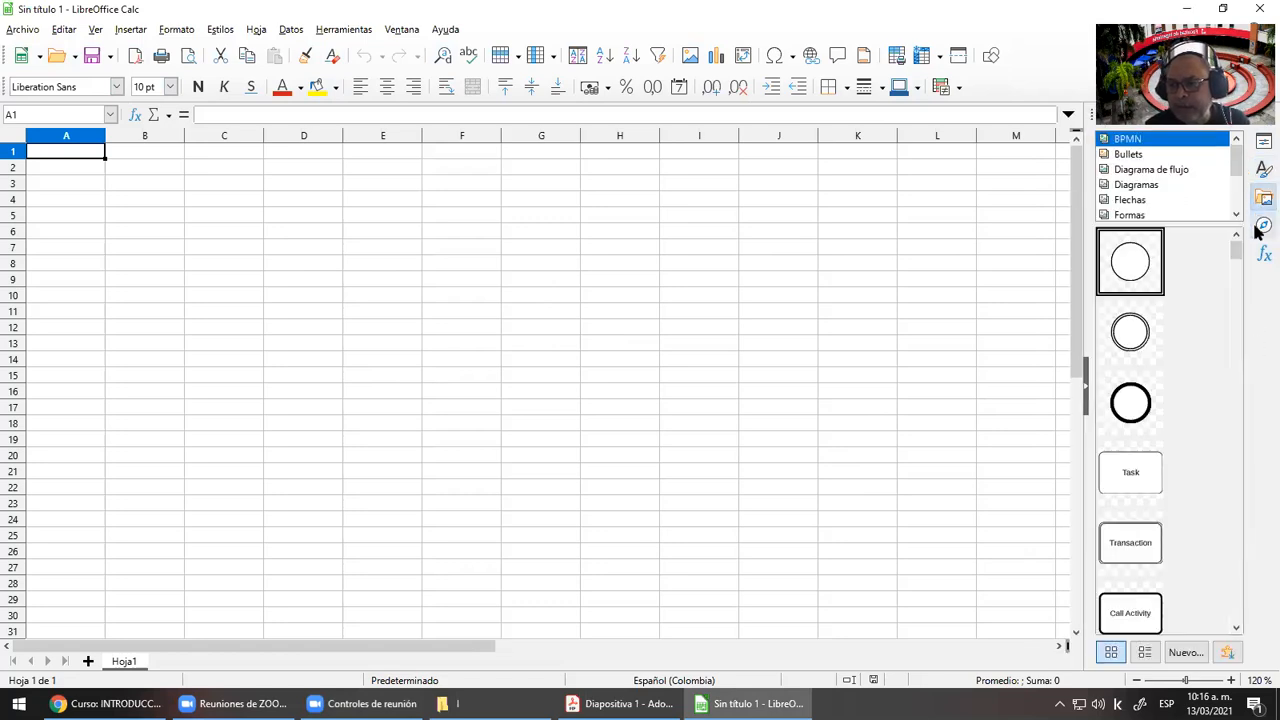
{"action": "left_click", "coordinate": [1263, 225]}
{"action": "left_click", "coordinate": [1260, 258]}
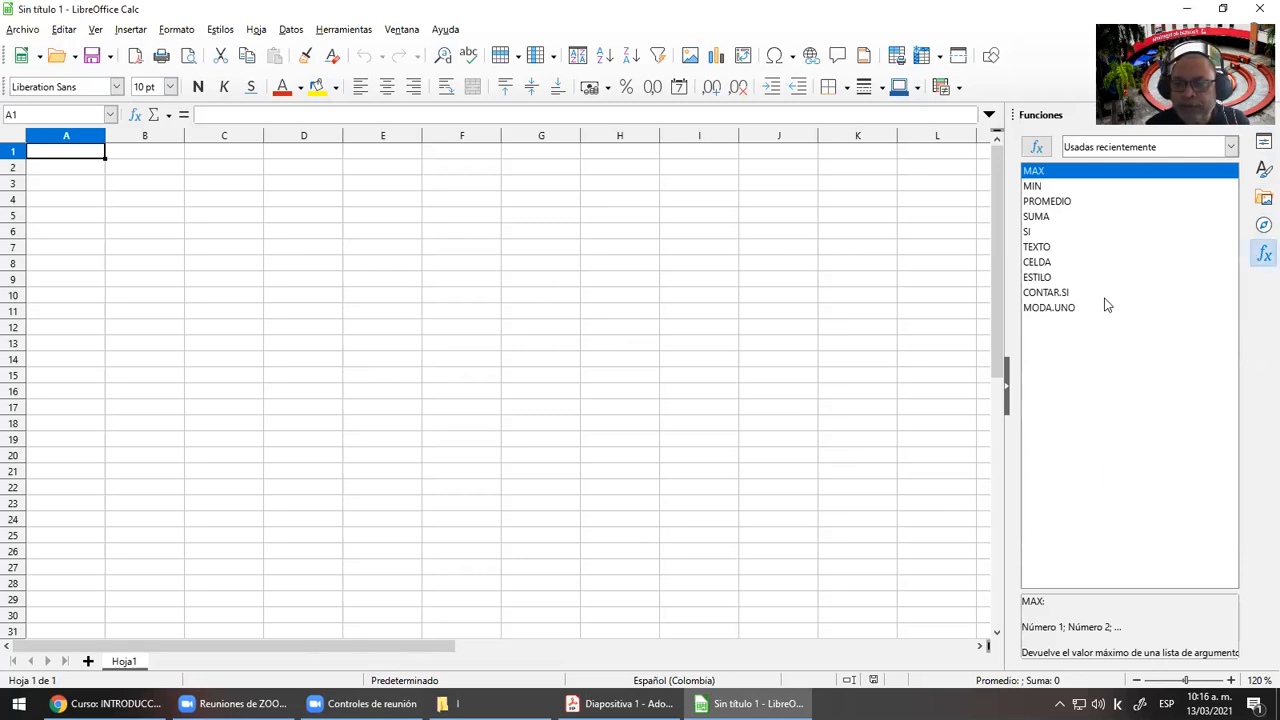
{"action": "left_click", "coordinate": [1006, 382]}
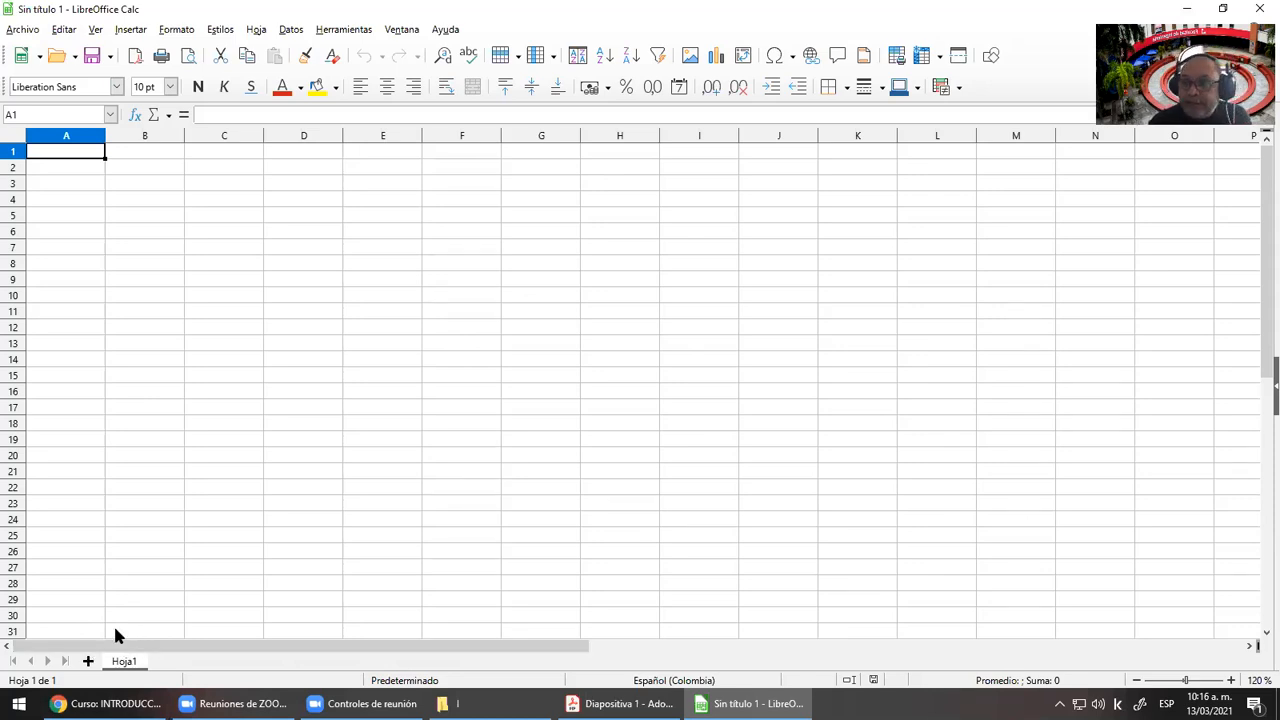
Add a new sheet at the end of the workbook and switch between it and the first sheet
{"action": "left_click", "coordinate": [88, 661]}
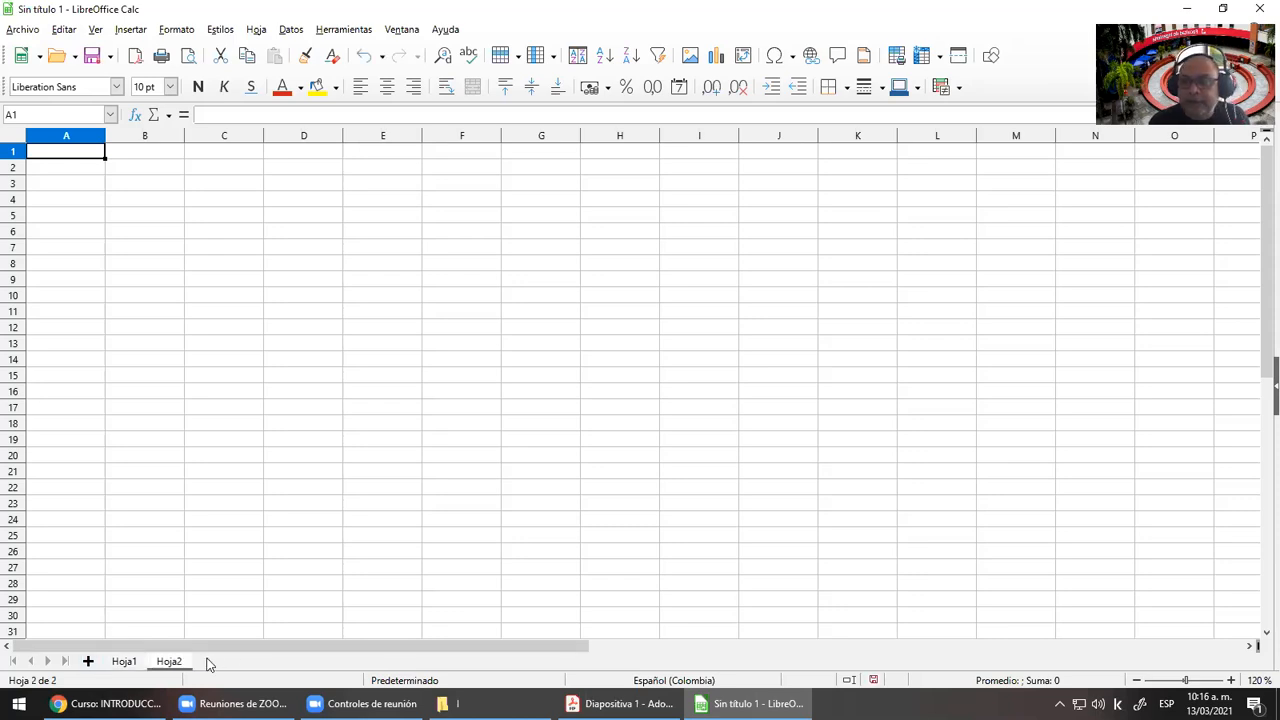
{"action": "left_click", "coordinate": [124, 662]}
{"action": "left_click", "coordinate": [163, 663]}
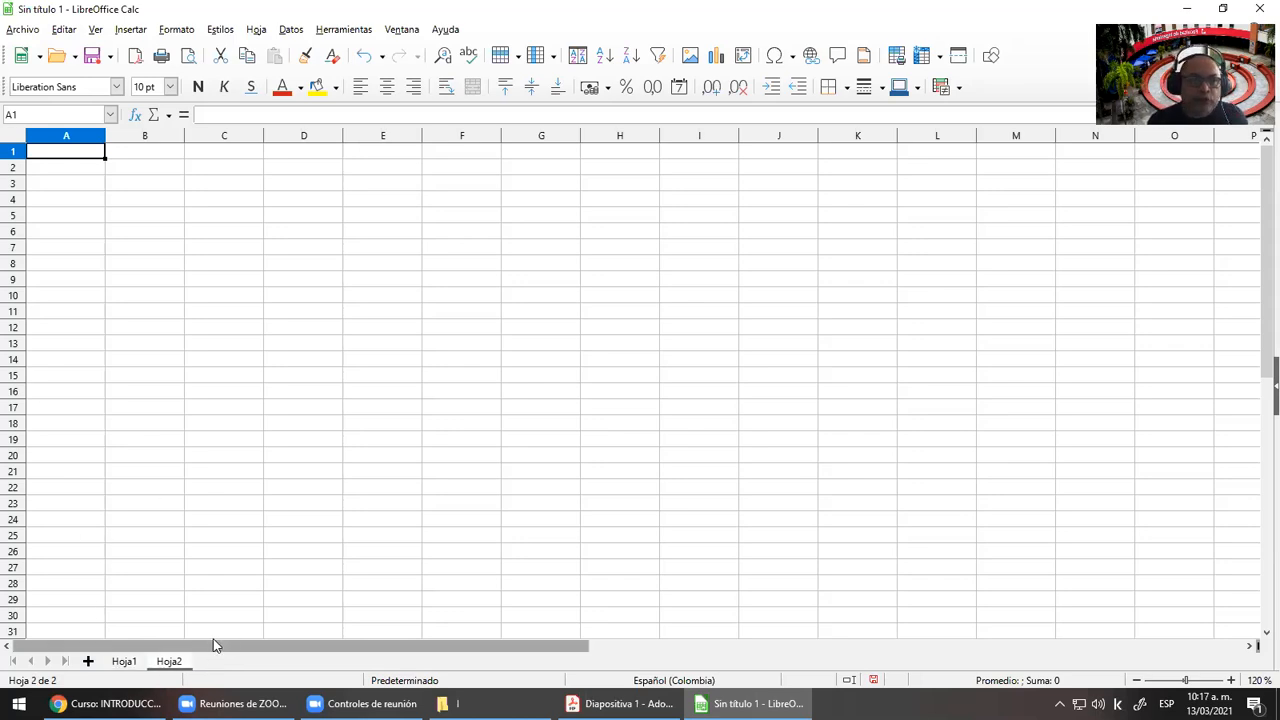
Insert one new sheet named Hoja3 before the current sheet
{"action": "left_click", "coordinate": [257, 32]}
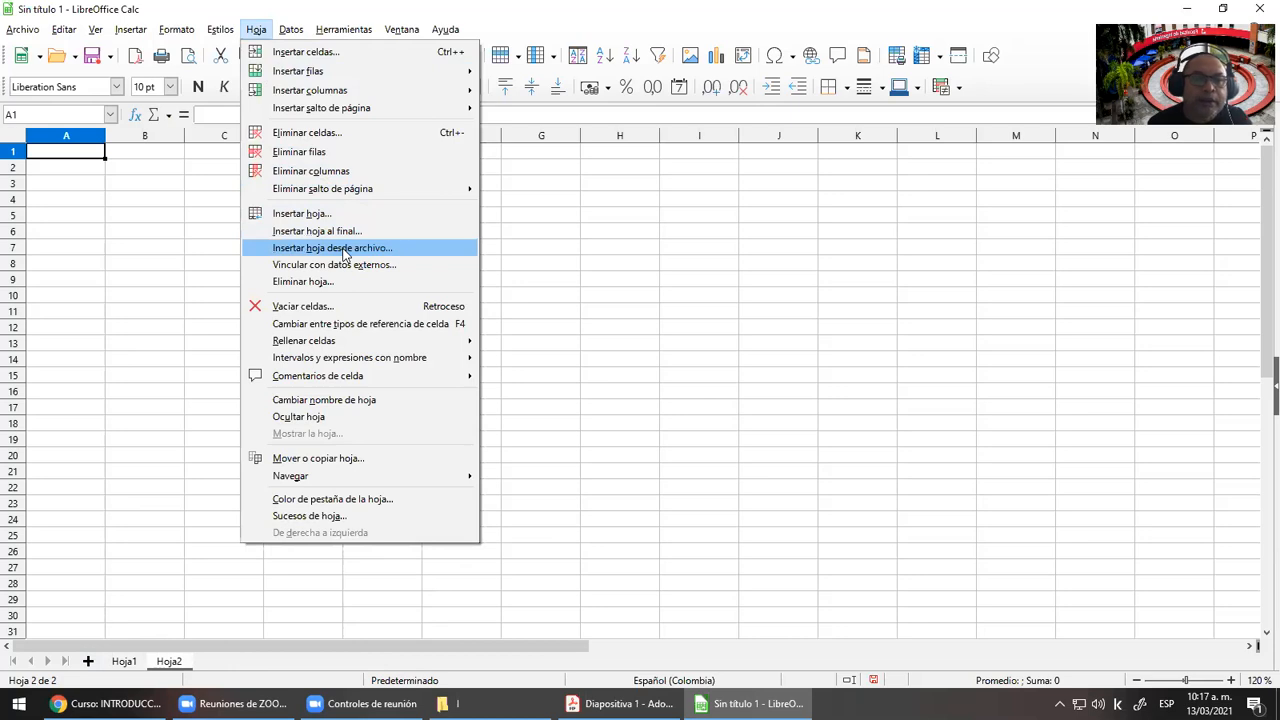
{"action": "left_click", "coordinate": [345, 213]}
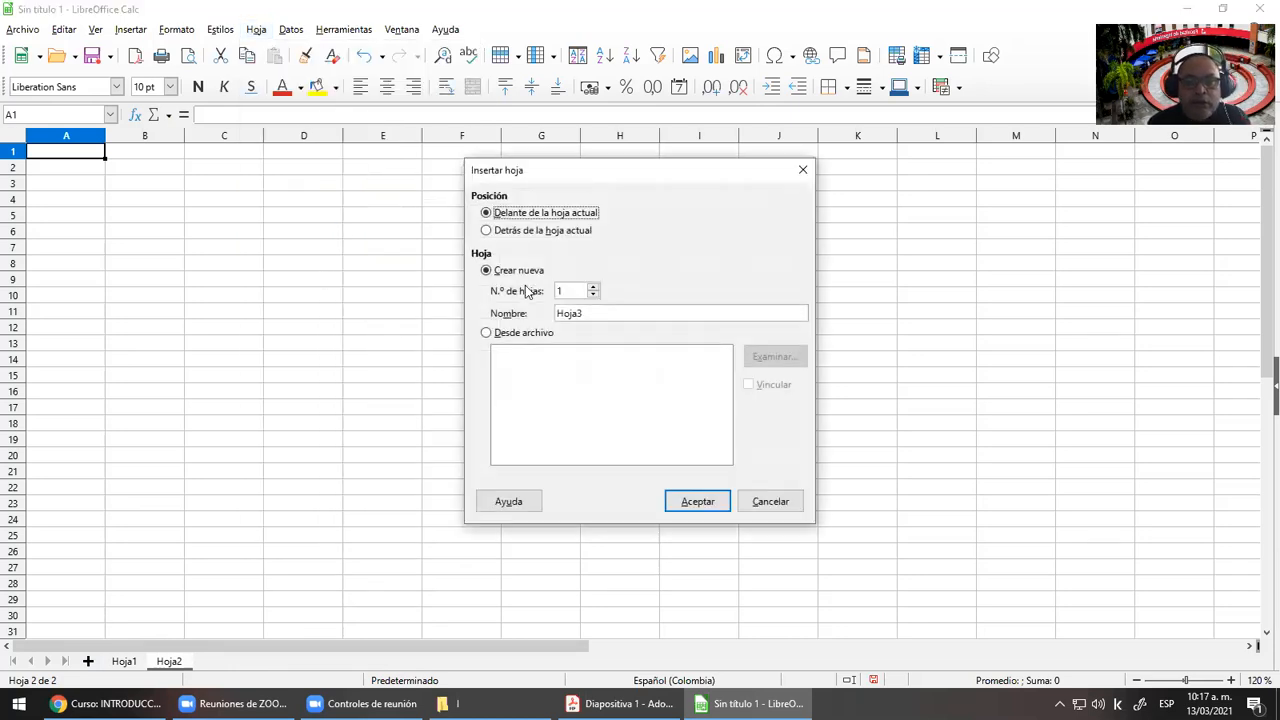
{"action": "left_click", "coordinate": [486, 230]}
{"action": "left_click", "coordinate": [489, 213]}
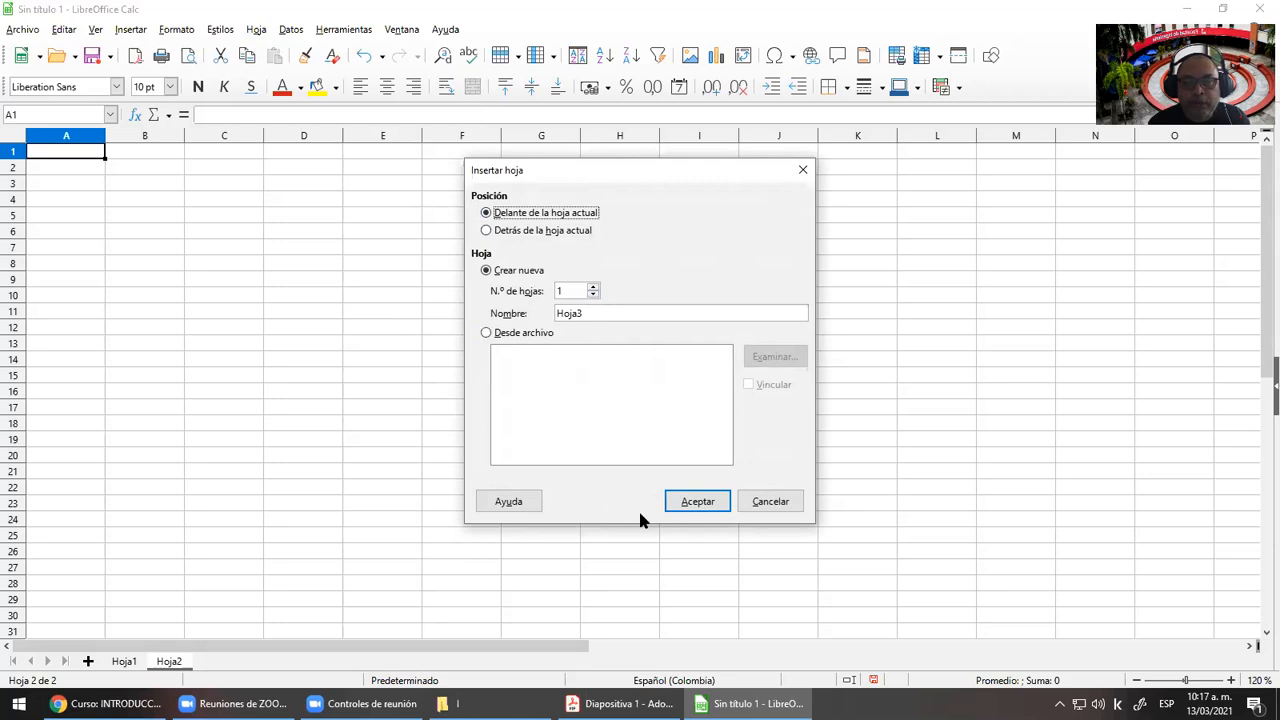
{"action": "left_click", "coordinate": [693, 502]}
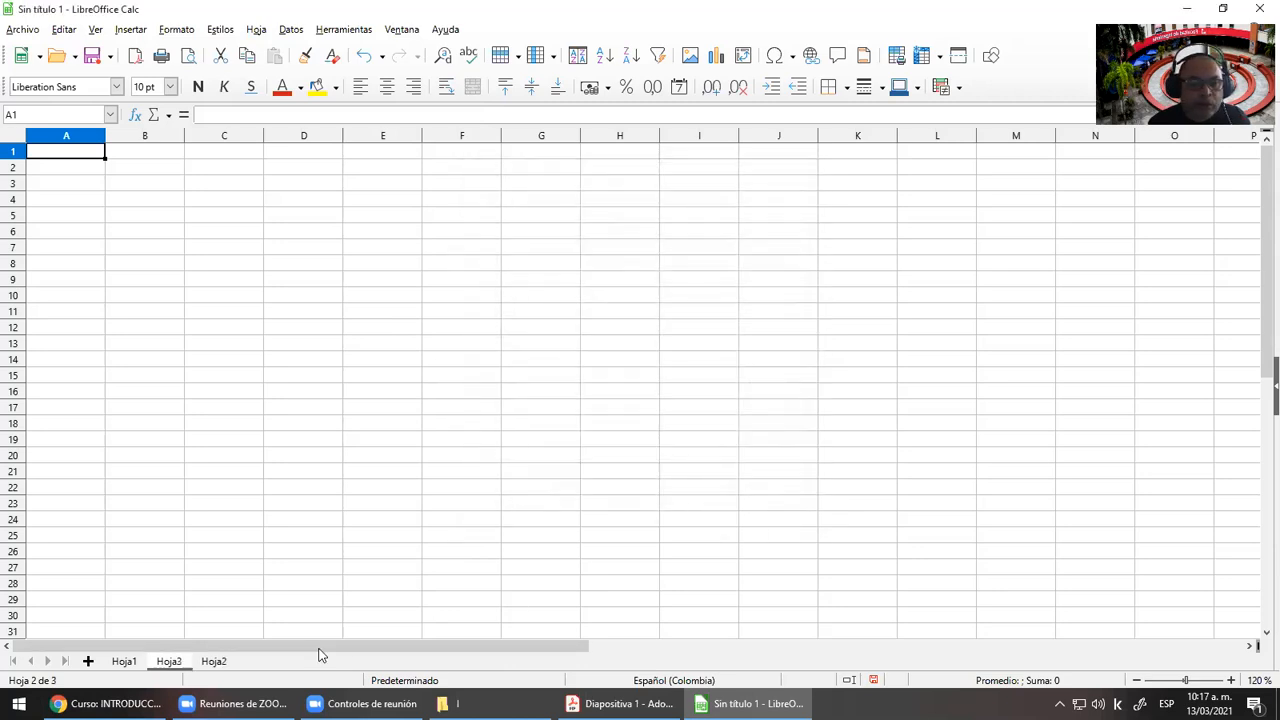
Move sheet Hoja3 behind Hoja2 and return to Hoja1
{"action": "left_click", "coordinate": [173, 663]}
{"action": "left_click", "coordinate": [134, 662]}
{"action": "left_click_drag", "start_coordinate": [160, 665], "coordinate": [252, 668]}
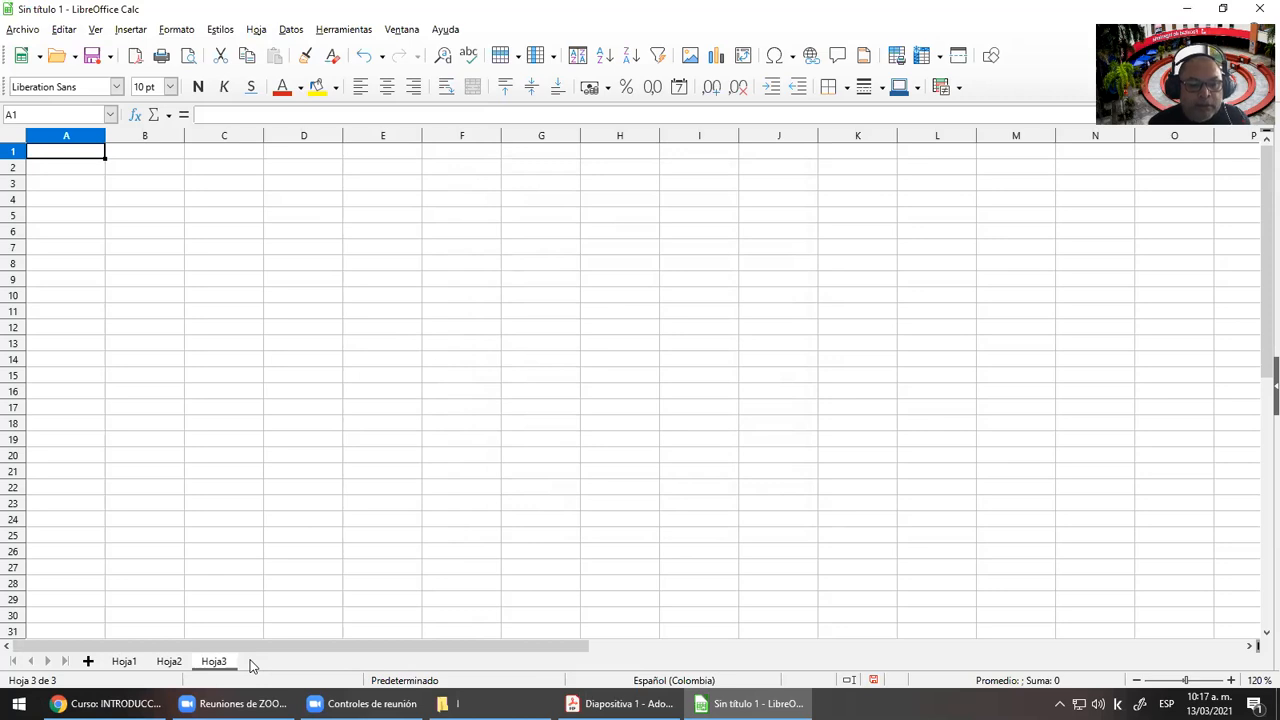
{"action": "left_click", "coordinate": [169, 663]}
{"action": "left_click", "coordinate": [212, 666]}
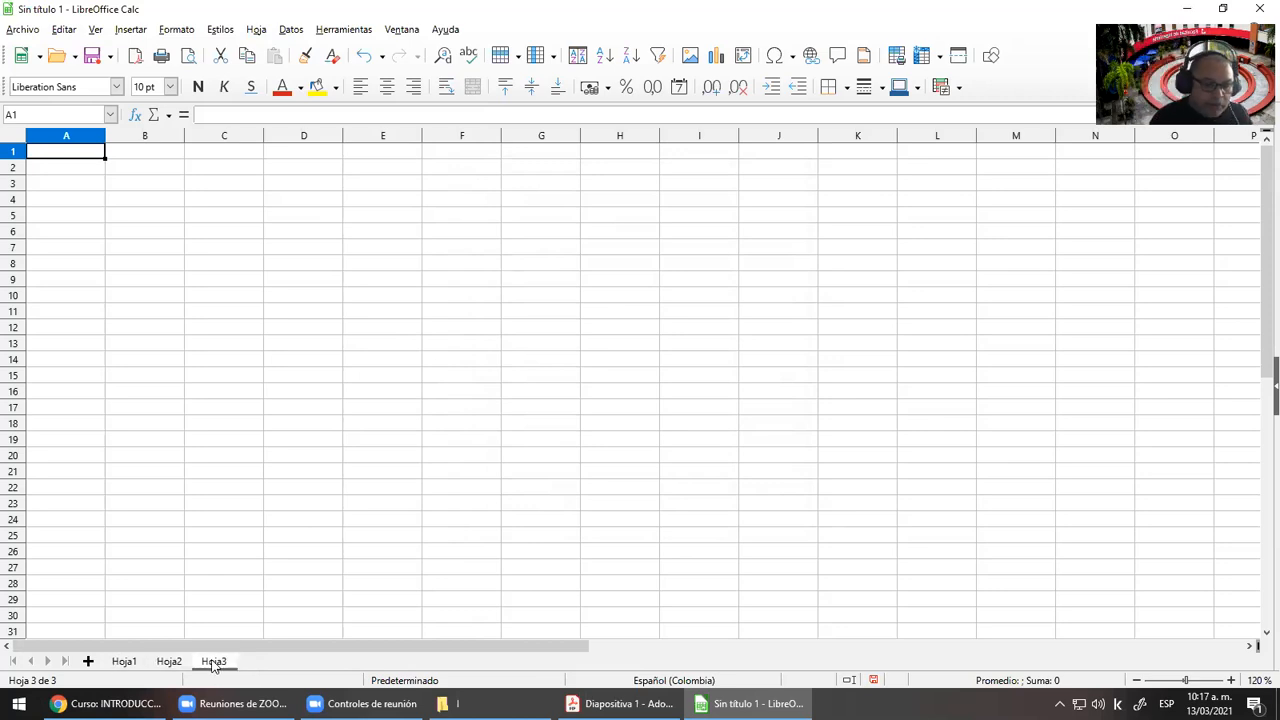
{"action": "left_click", "coordinate": [123, 662]}
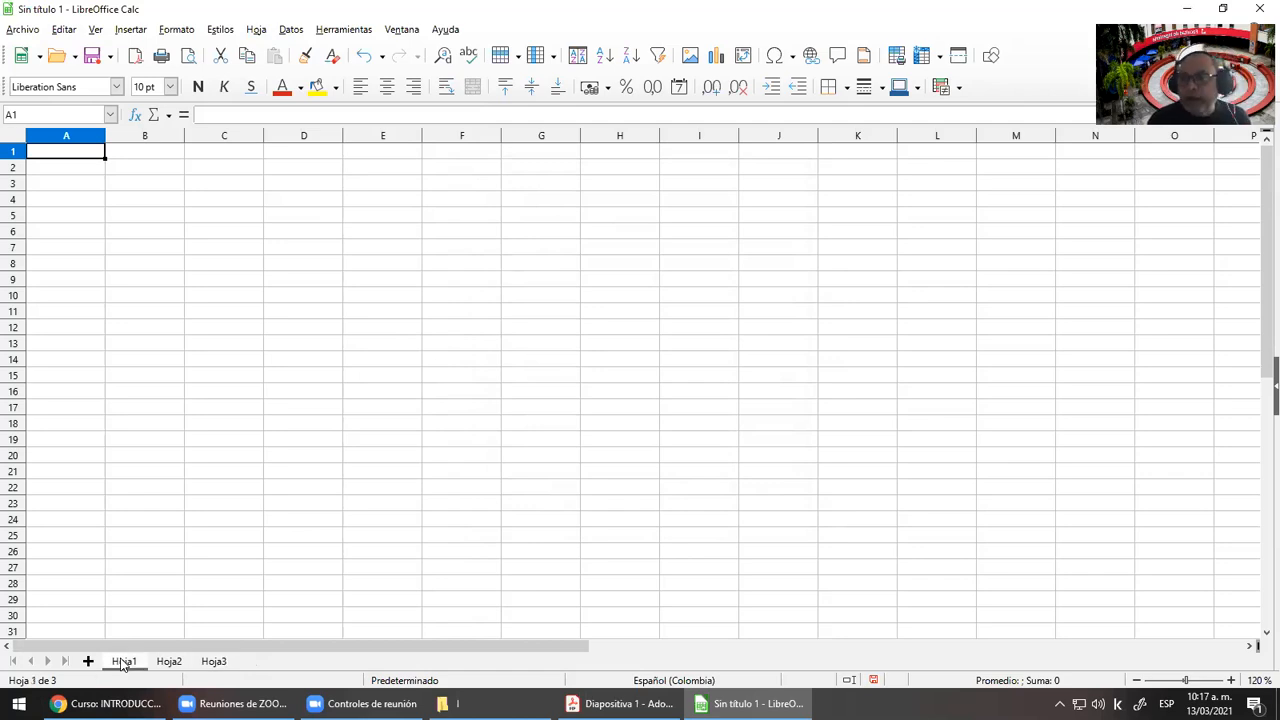
Select the entire rows 2, 3 and 4, one after another
{"action": "left_click", "coordinate": [13, 167]}
{"action": "left_click", "coordinate": [13, 183]}
{"action": "left_click", "coordinate": [13, 199]}
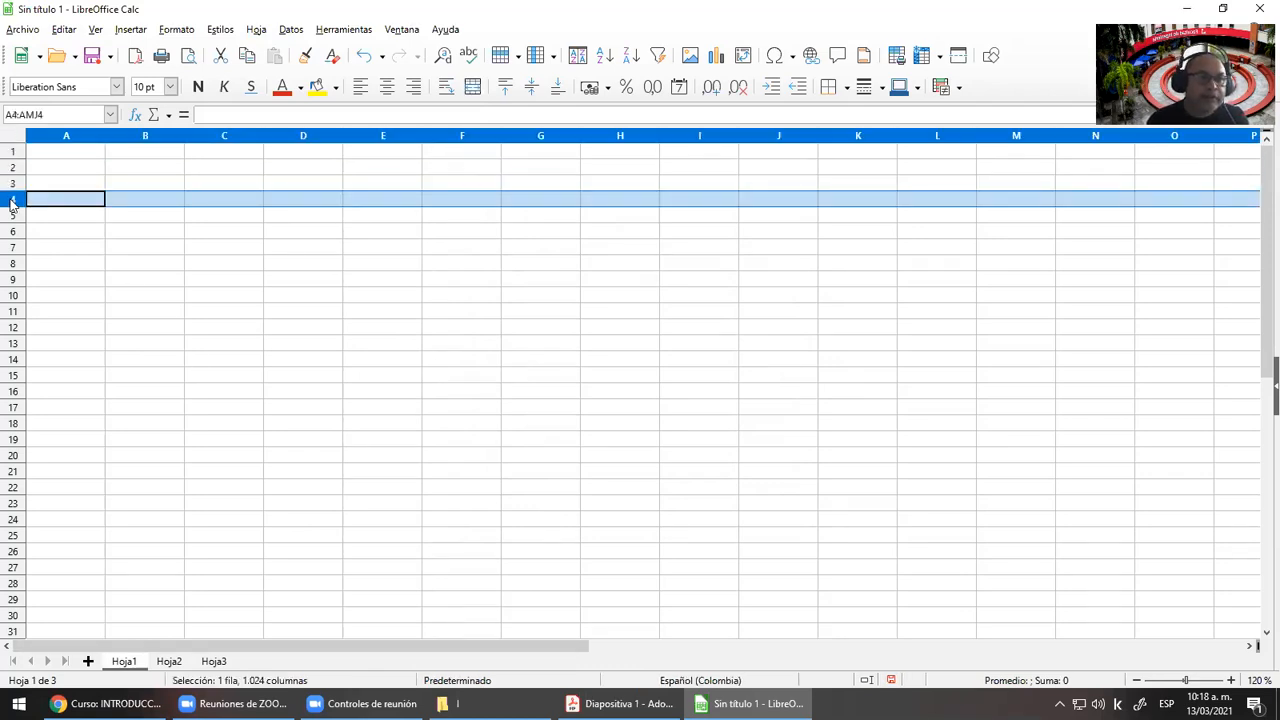
Jump down column A to the sheet's last row and back up to the first row
{"action": "left_click", "coordinate": [78, 189]}
{"action": "key", "text": "ctrl+Down"}
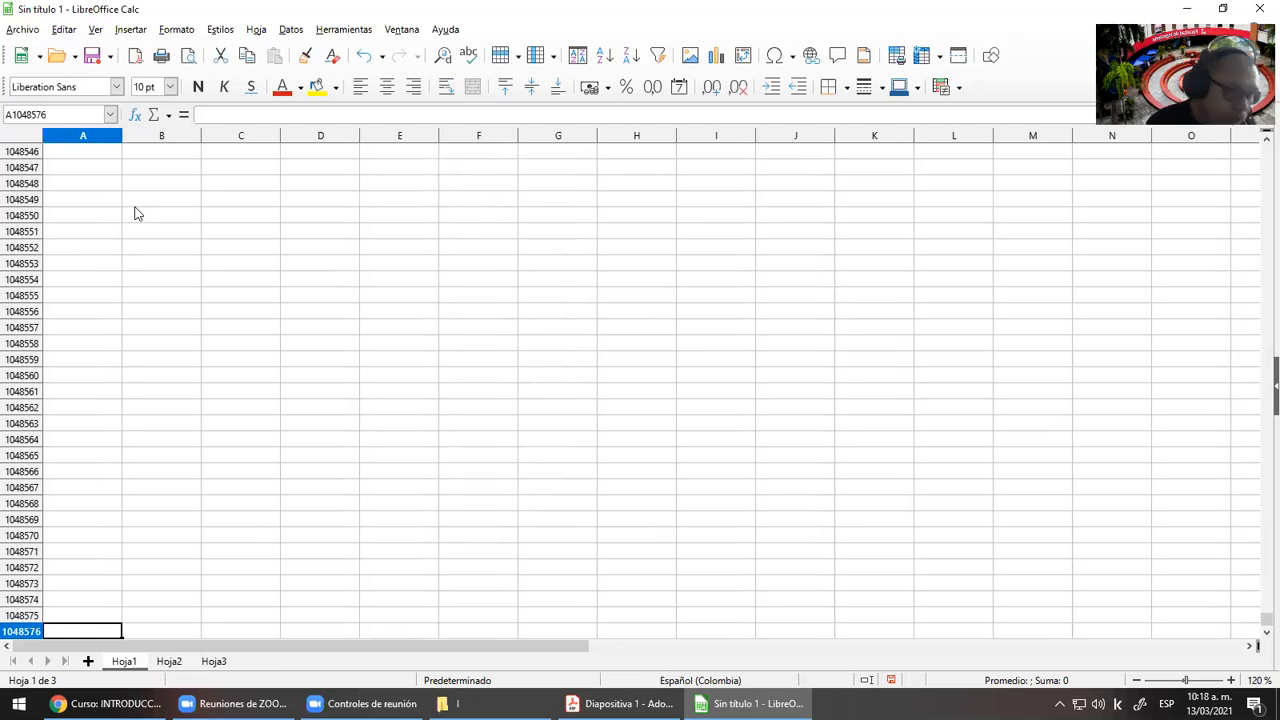
{"action": "key", "text": "ctrl+Up"}
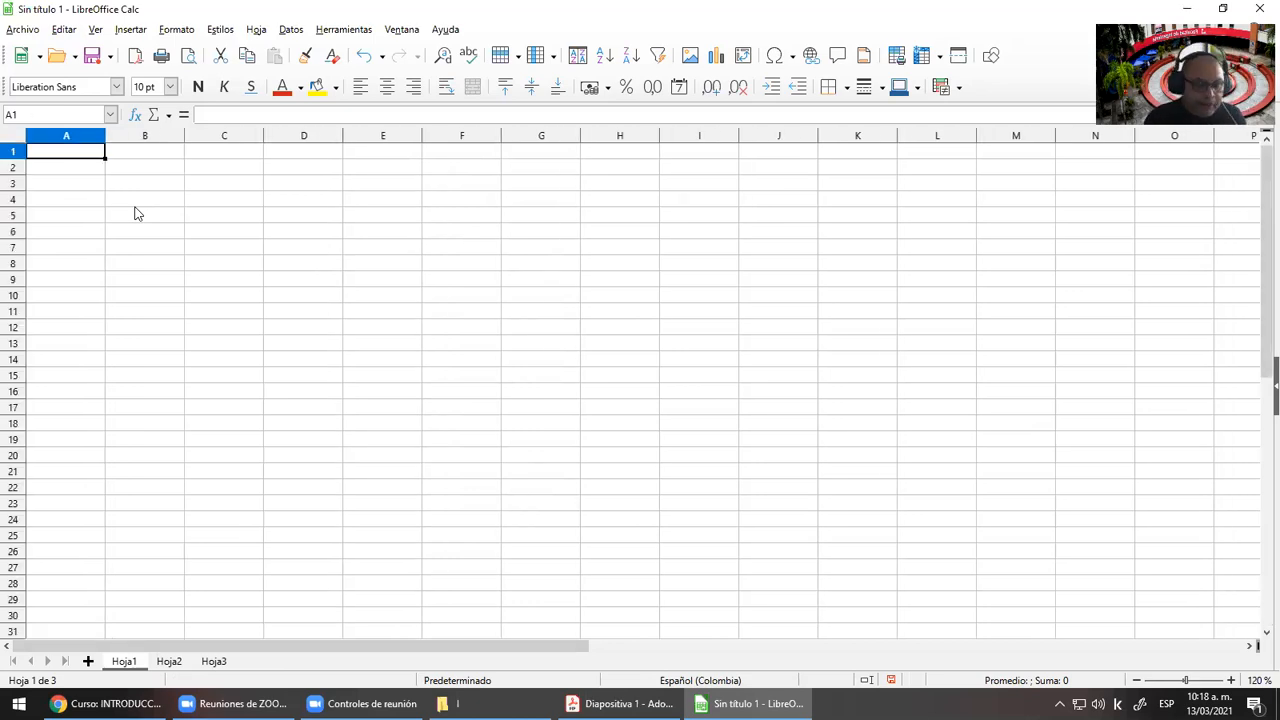
Go along row 1 to the sheet's last column and return to cell A1
{"action": "key", "text": "shift+Right"}
{"action": "key", "text": "shift+Right"}
{"action": "key", "text": "shift+Right"}
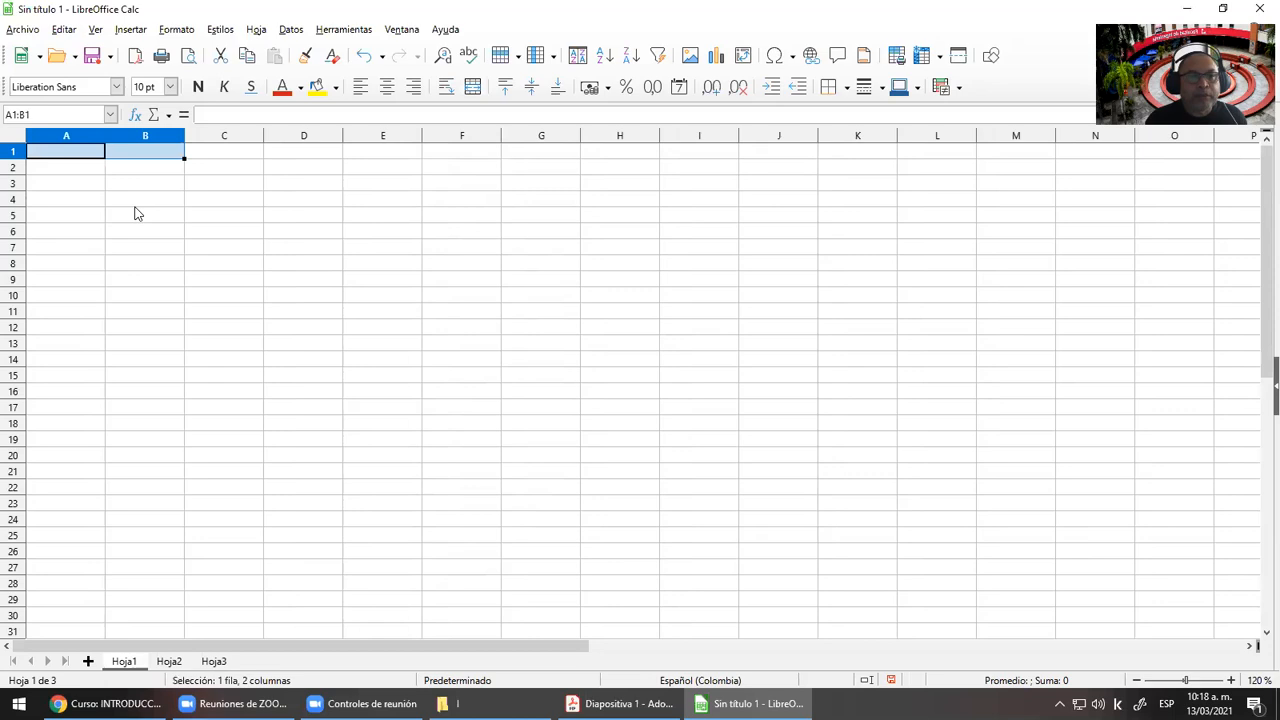
{"action": "key", "text": "ctrl+Right"}
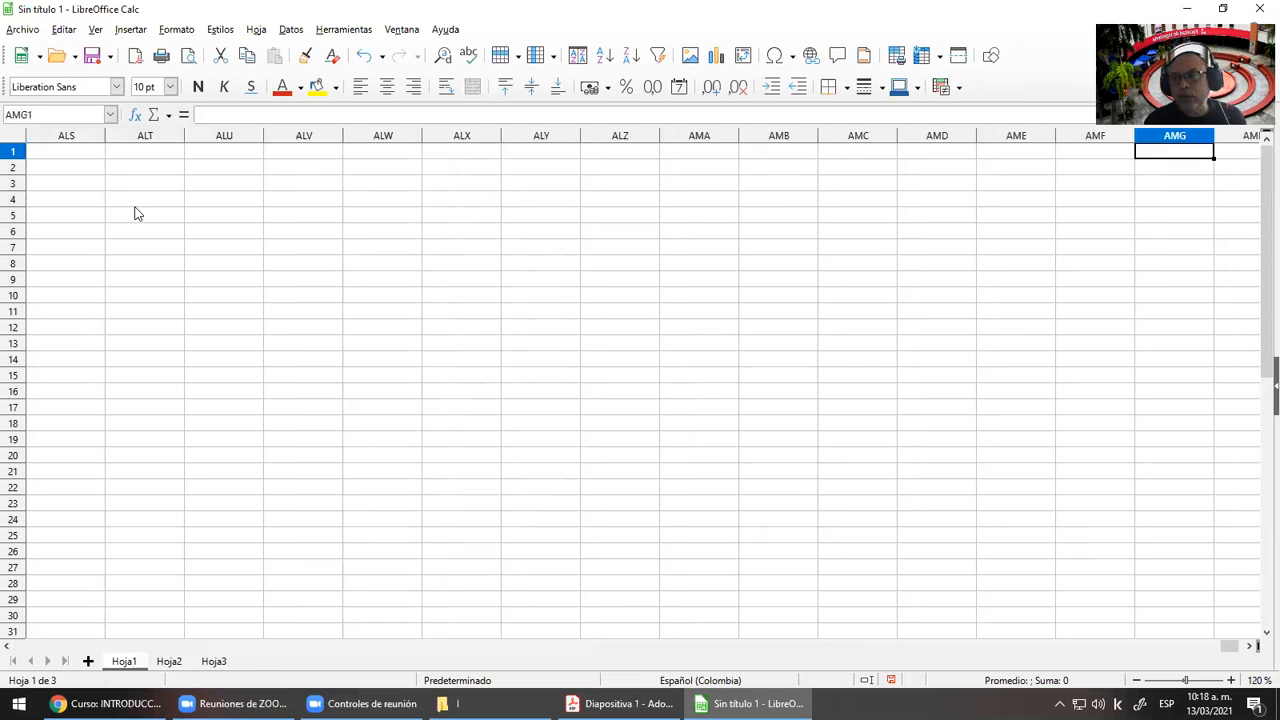
{"action": "key", "text": "Right"}
{"action": "key", "text": "Right"}
{"action": "key", "text": "Right"}
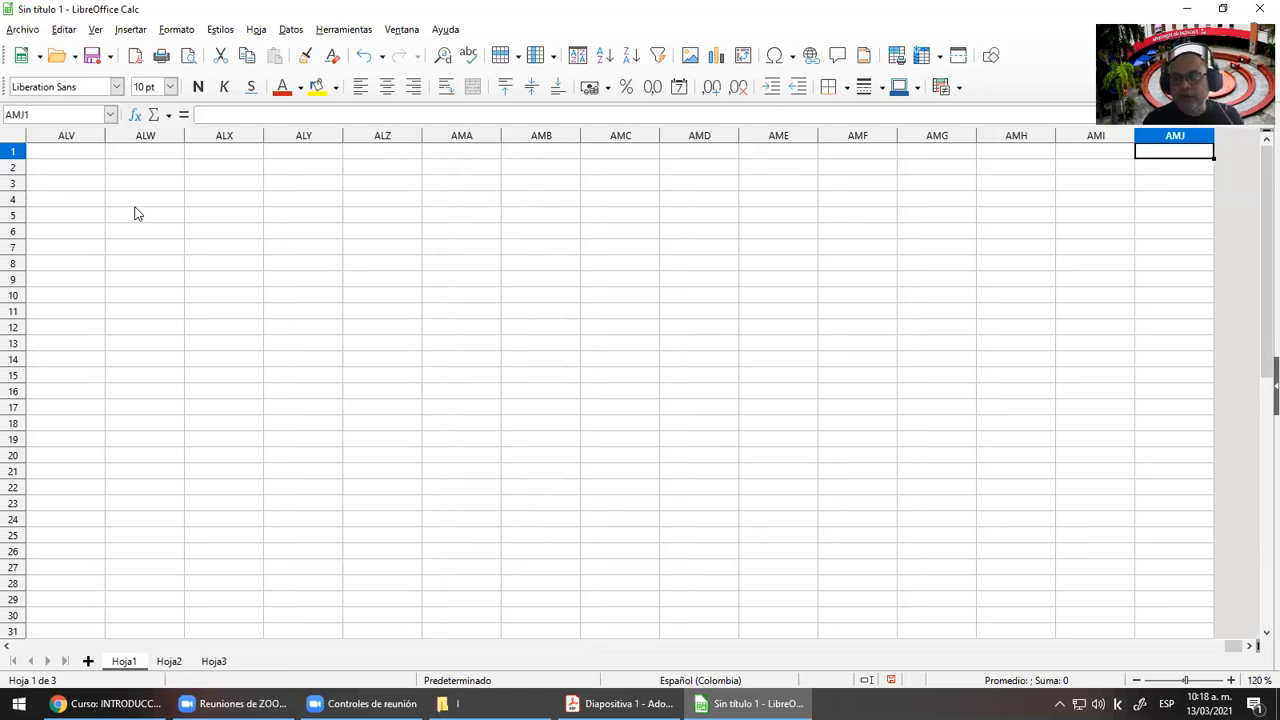
{"action": "key", "text": "ctrl+Home"}
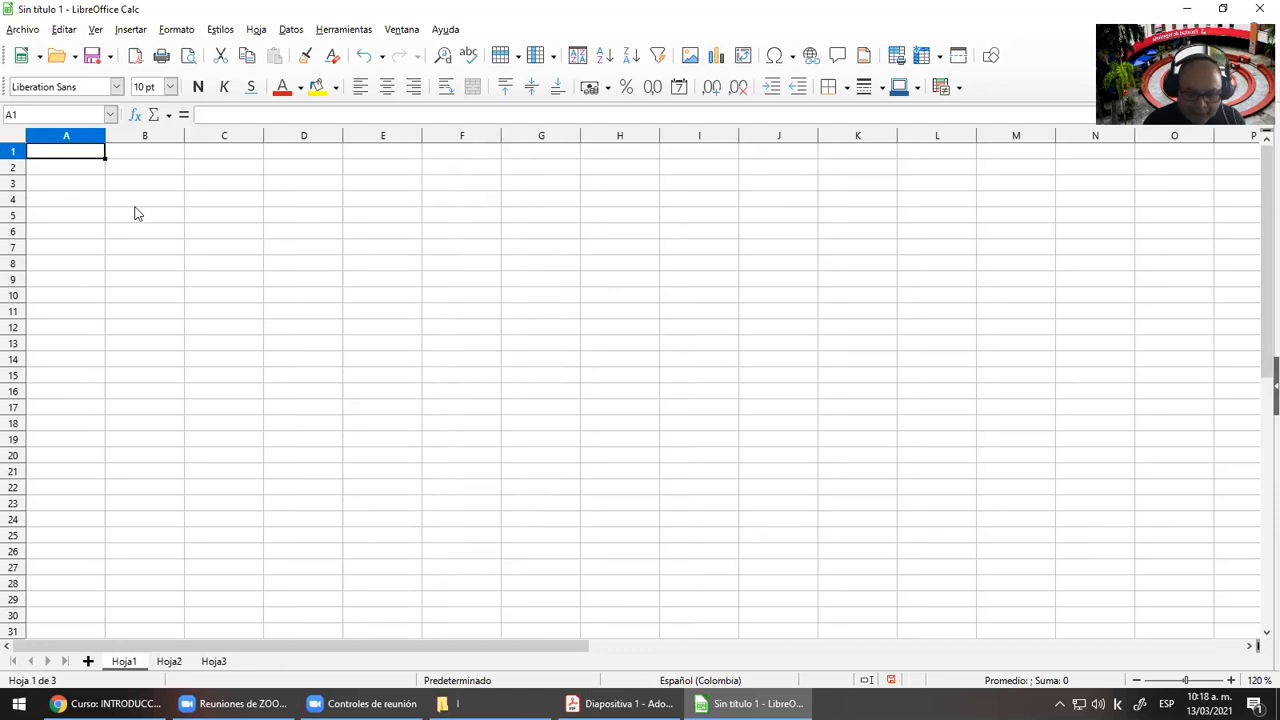
Enter the text "Celda" in cell B4 and select that cell again
{"action": "key", "text": "Down"}
{"action": "key", "text": "Right"}
{"action": "key", "text": "Down"}
{"action": "key", "text": "Down"}
{"action": "key", "text": "Right"}
{"action": "key", "text": "Down"}
{"action": "key", "text": "Down"}
{"action": "key", "text": "Left"}
{"action": "key", "text": "Up"}
{"action": "key", "text": "Up"}
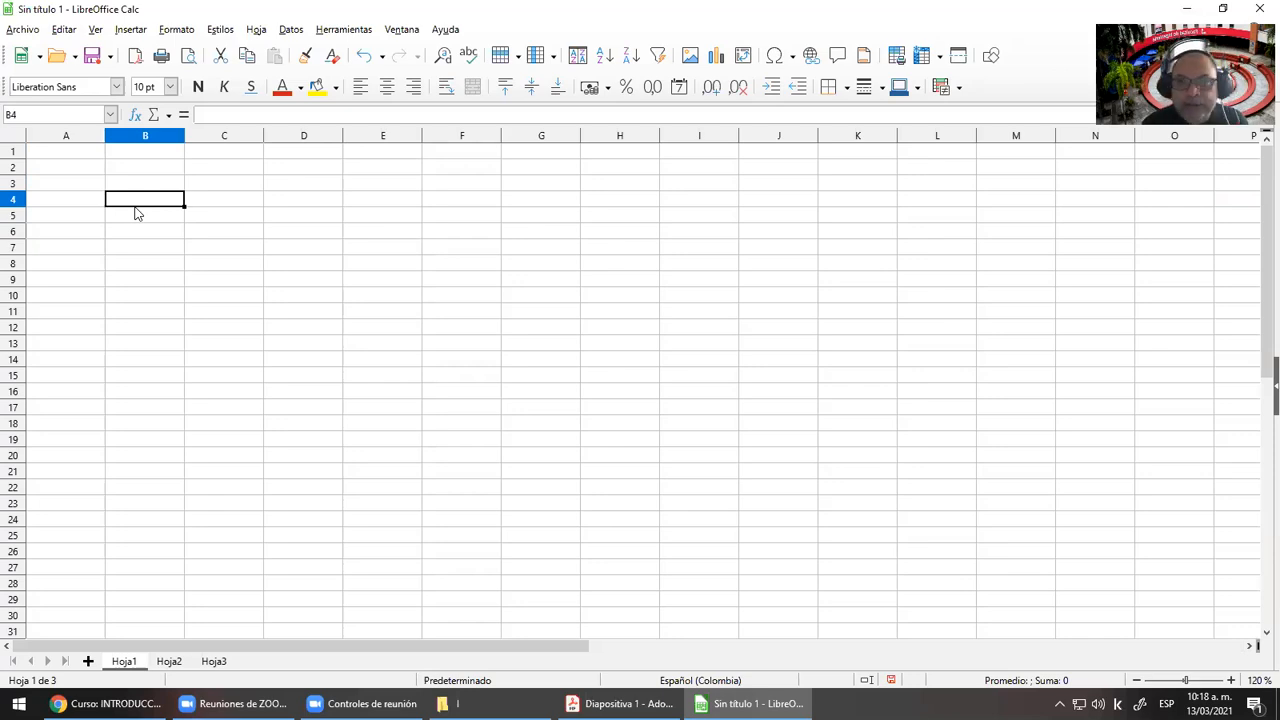
{"action": "type", "text": "Celda"}
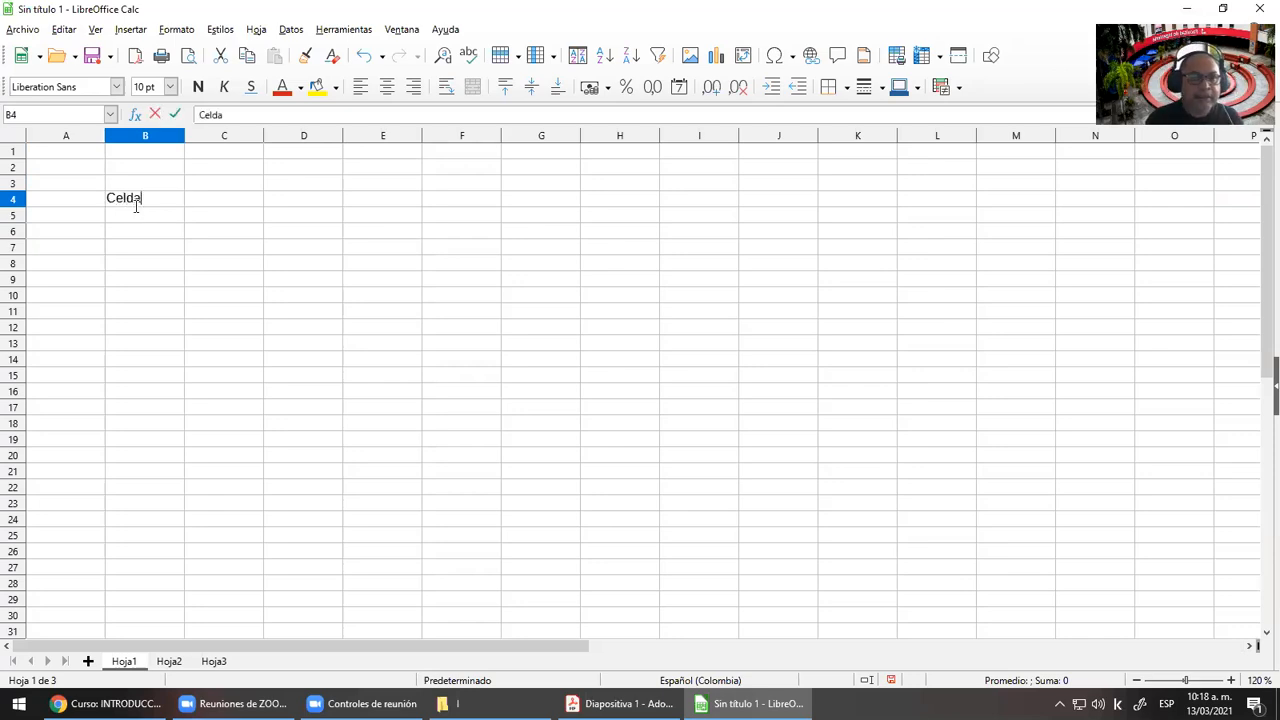
{"action": "key", "text": "Return"}
{"action": "key", "text": "Up"}
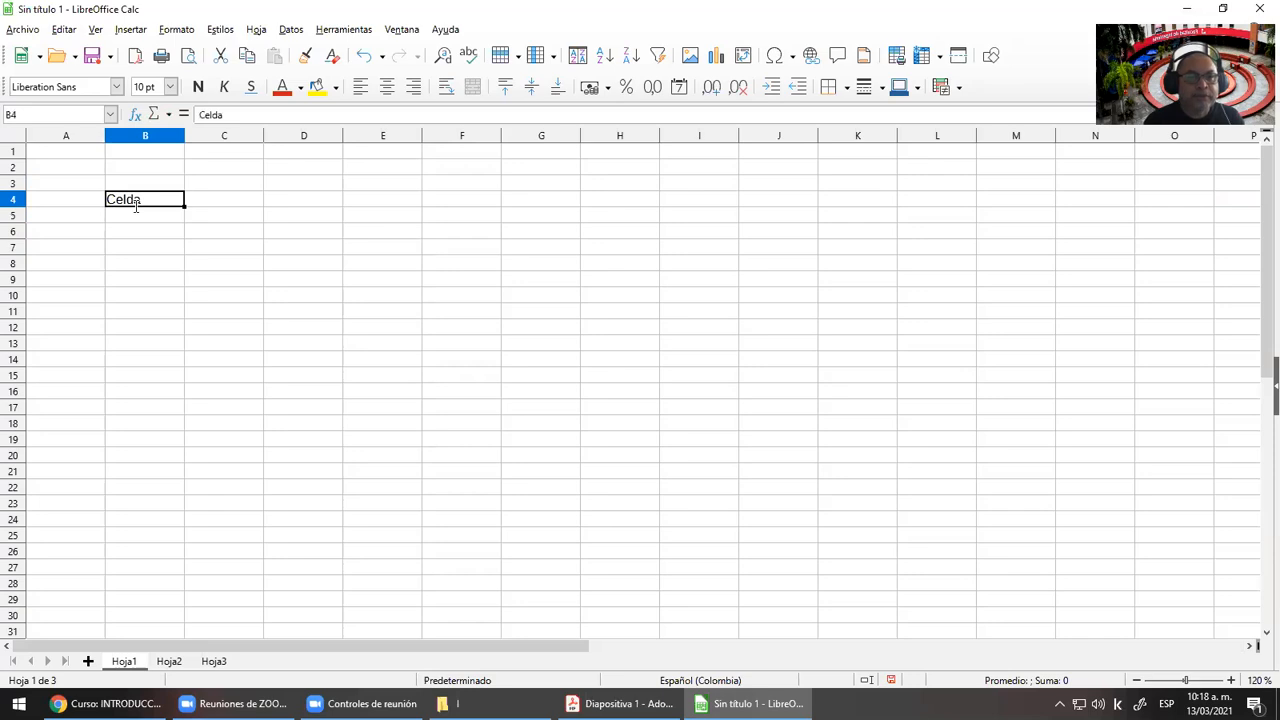
Extend the text in cell B4 to read "Celda, es la que contiene la información"
{"action": "key", "text": "Left"}
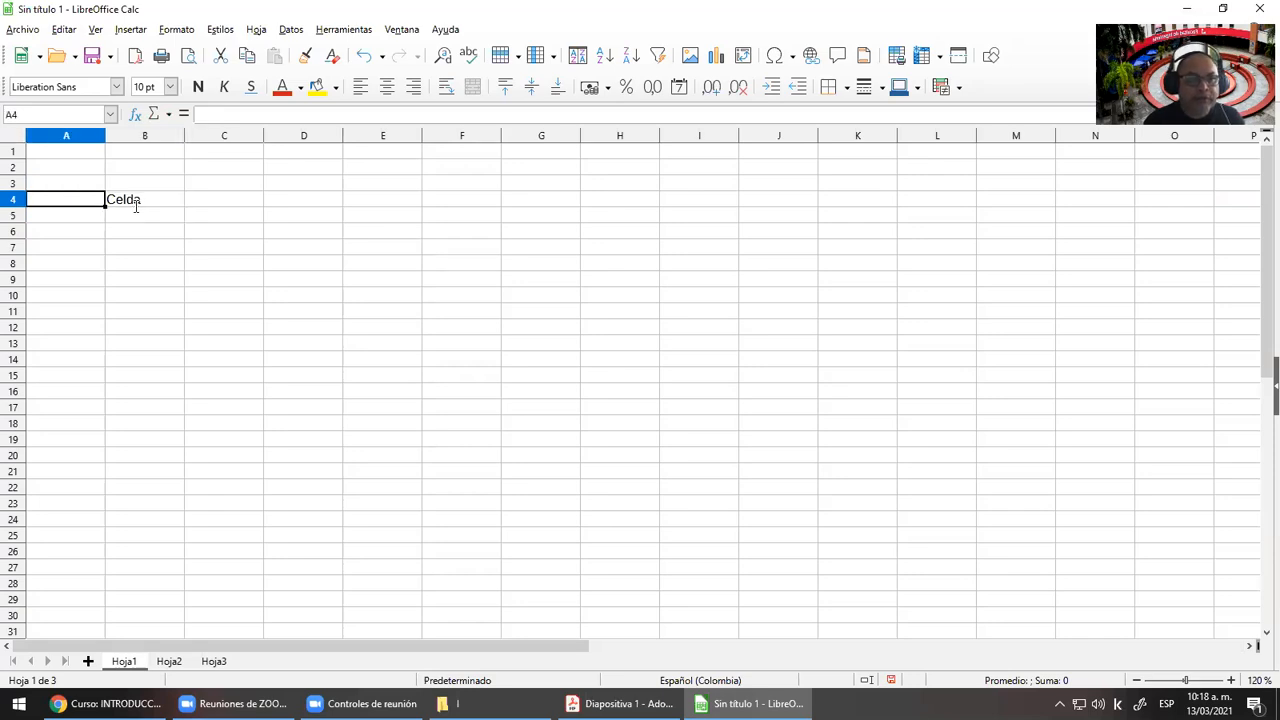
{"action": "key", "text": "Right"}
{"action": "key", "text": "Left"}
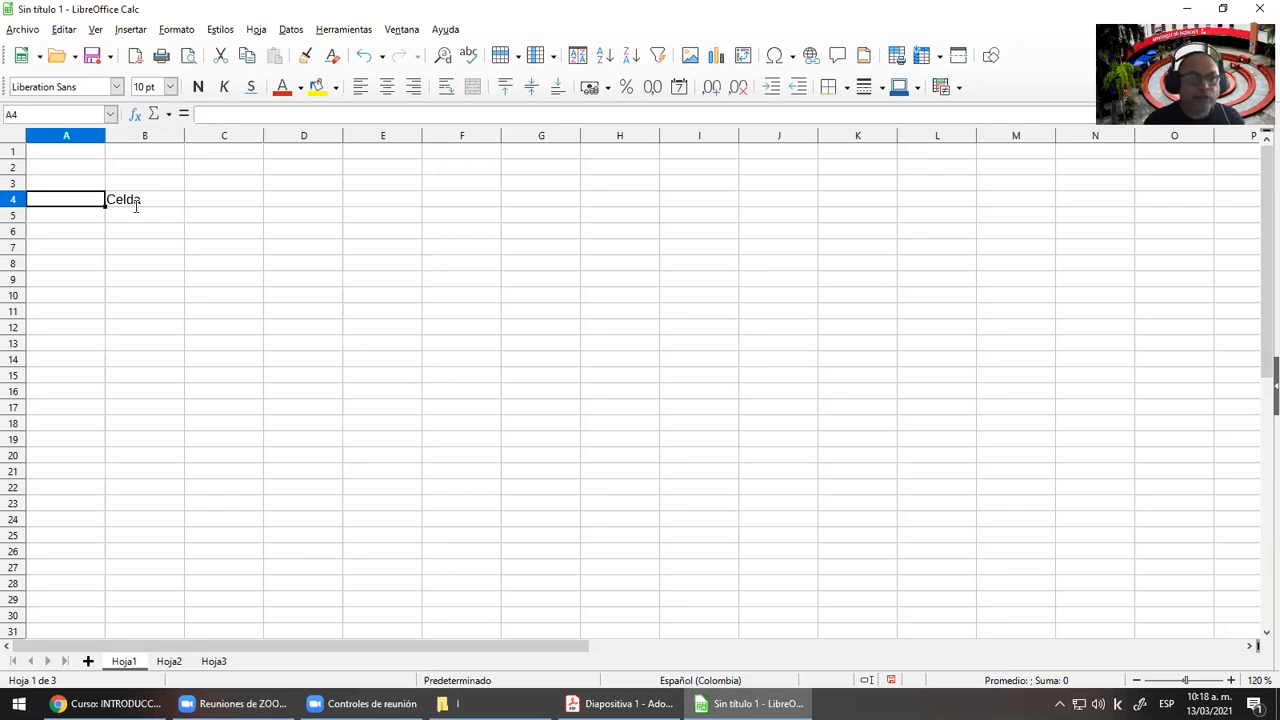
{"action": "key", "text": "Right"}
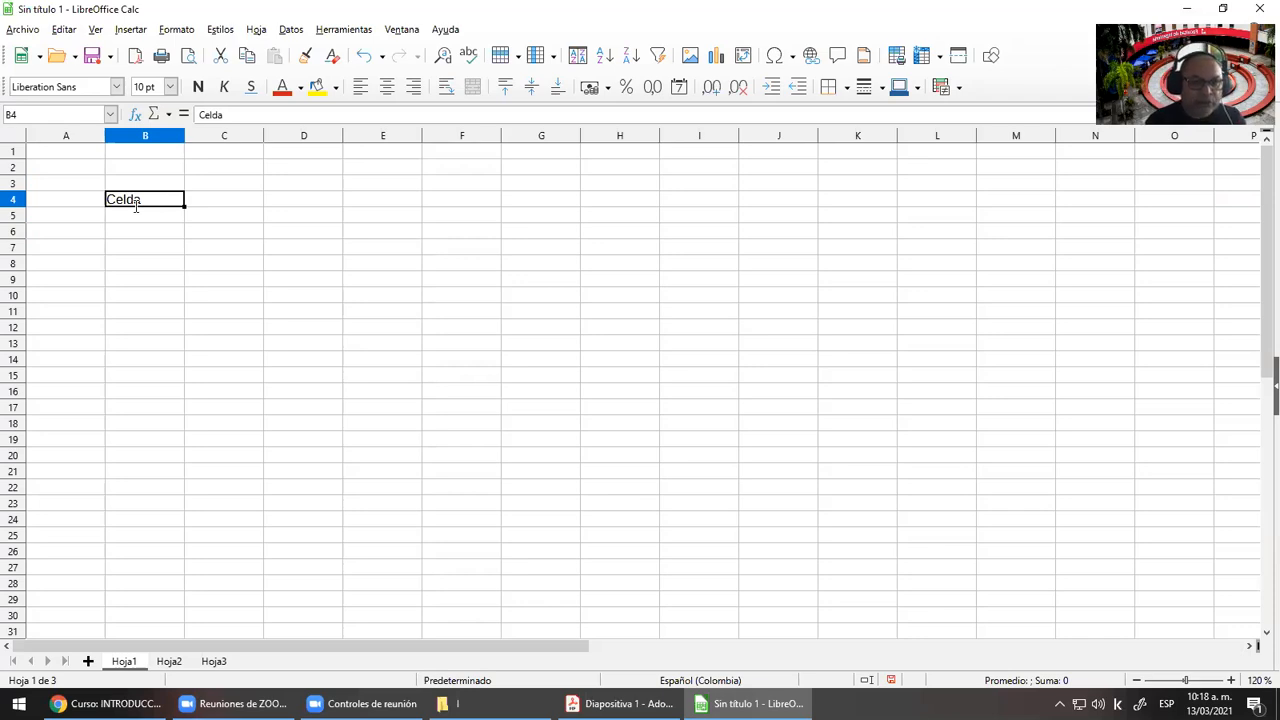
{"action": "left_click", "coordinate": [283, 115]}
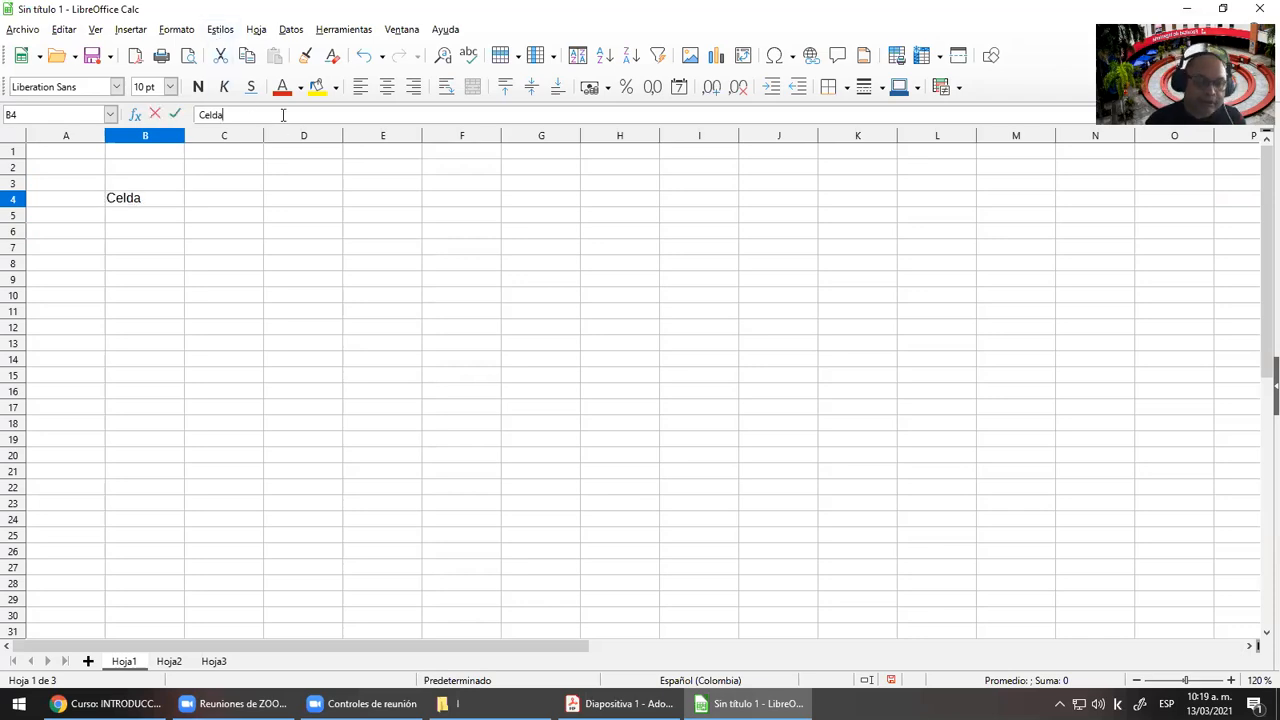
{"action": "type", "text": ", es la que contiene la información"}
{"action": "key", "text": "Return"}
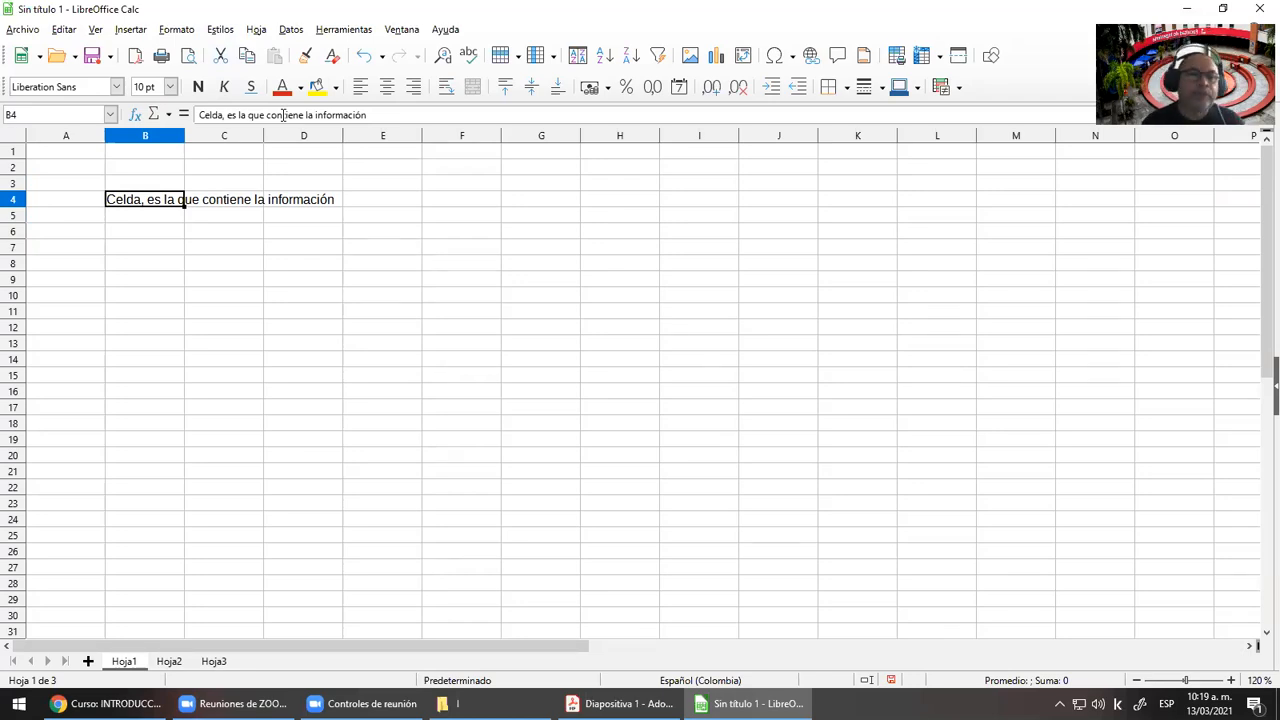
Examine how the active cell's reference changes while moving through various empty cells, ending at D11
{"action": "left_click", "coordinate": [43, 116]}
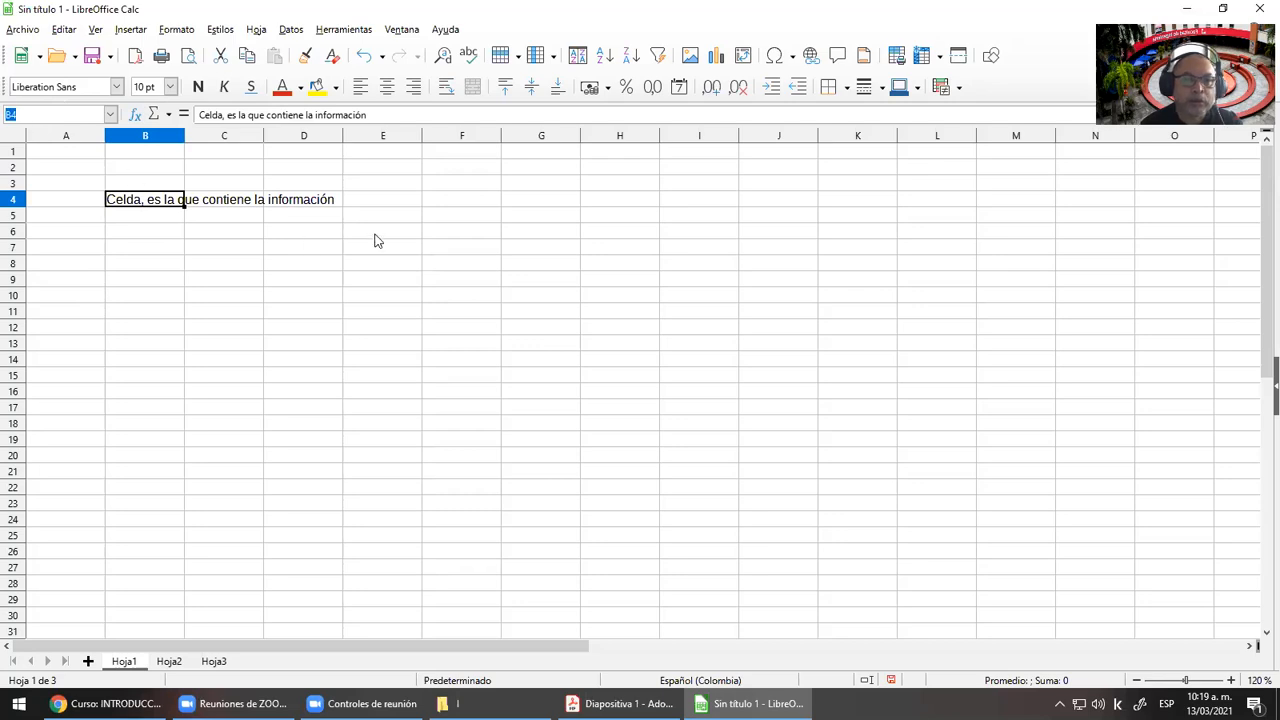
{"action": "left_click", "coordinate": [429, 232]}
{"action": "left_click", "coordinate": [212, 375]}
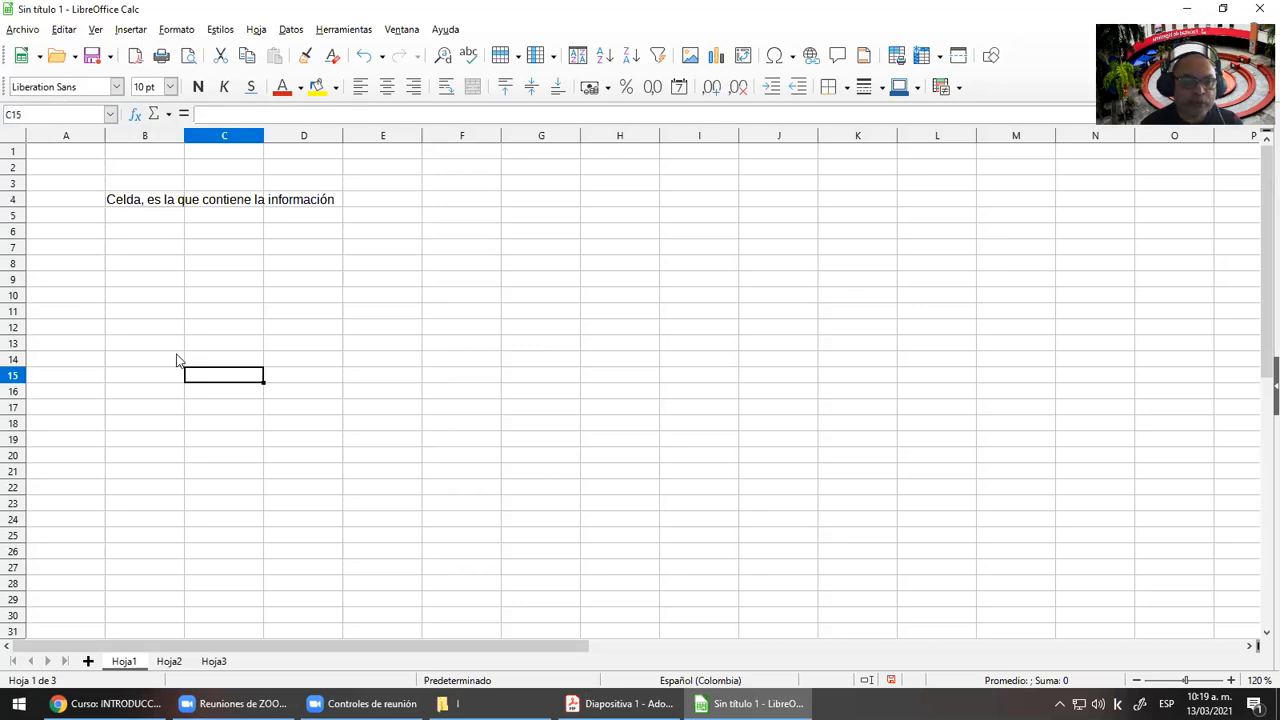
{"action": "left_click", "coordinate": [77, 249]}
{"action": "left_click", "coordinate": [450, 230]}
{"action": "key", "text": "Down"}
{"action": "key", "text": "Down"}
{"action": "key", "text": "Down"}
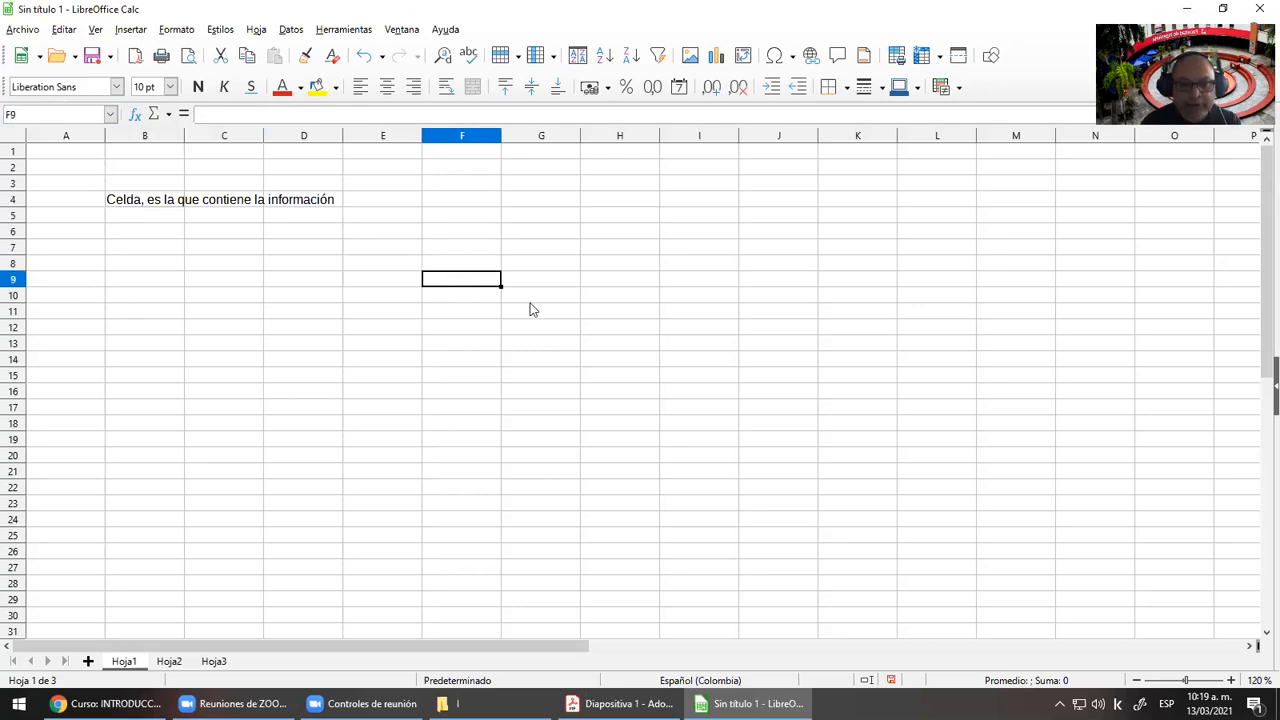
{"action": "key", "text": "Left"}
{"action": "key", "text": "Up"}
{"action": "key", "text": "Up"}
{"action": "key", "text": "Left"}
{"action": "key", "text": "Left"}
{"action": "key", "text": "Left"}
{"action": "key", "text": "Down"}
{"action": "key", "text": "Down"}
{"action": "key", "text": "Down"}
{"action": "key", "text": "Right"}
{"action": "key", "text": "Right"}
{"action": "key", "text": "Down"}
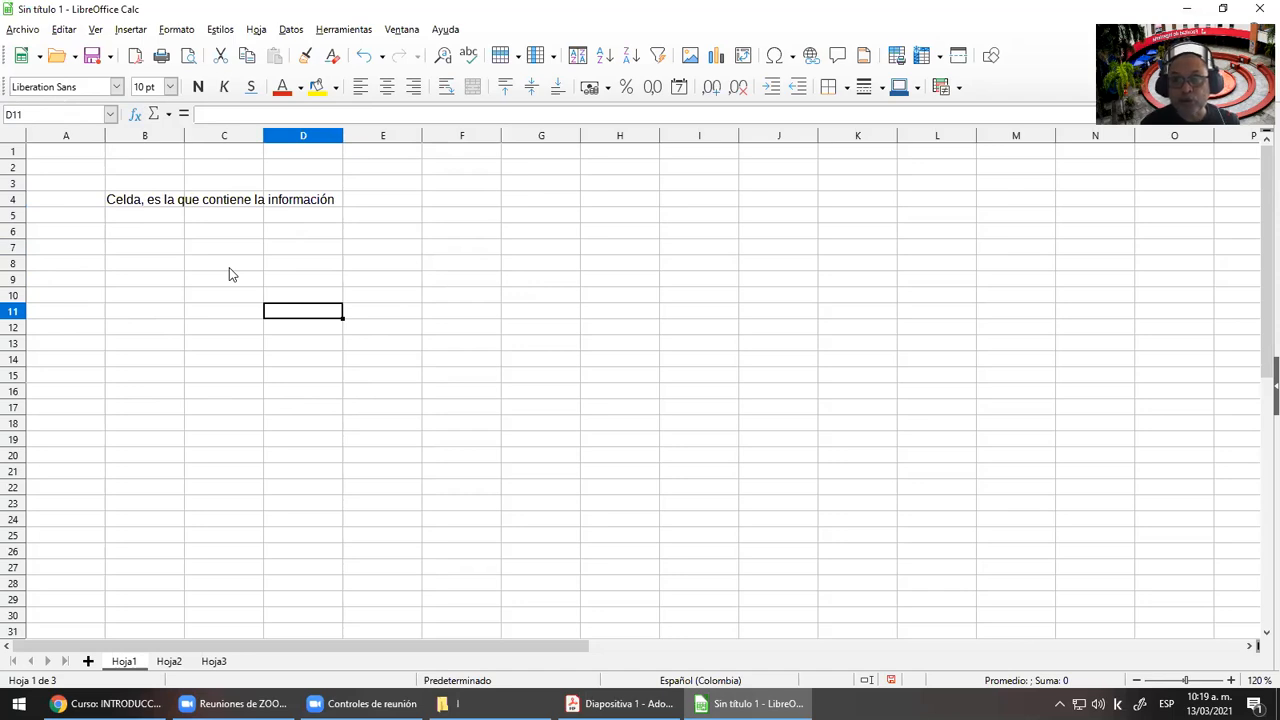
Select cell B4 and move through the cells around its text to examine their contents, ending at D4
{"action": "left_click", "coordinate": [138, 206]}
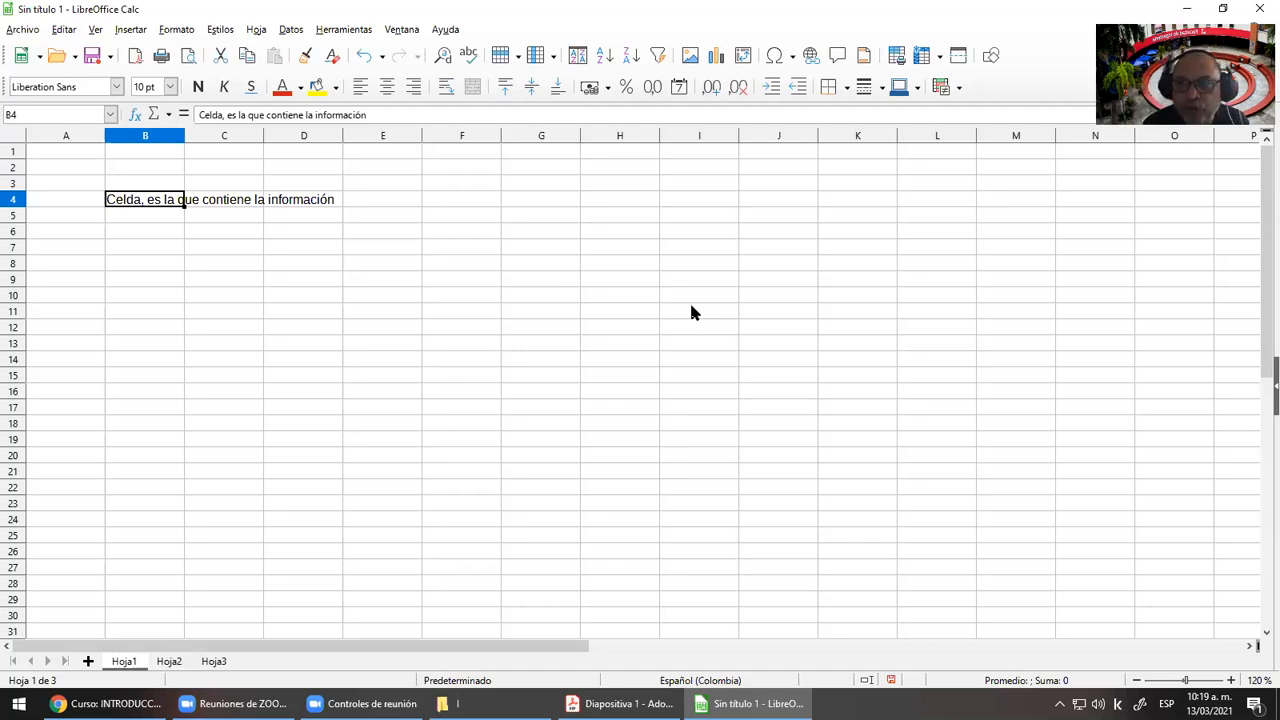
{"action": "key", "text": "Up"}
{"action": "key", "text": "Left"}
{"action": "key", "text": "Down"}
{"action": "key", "text": "Down"}
{"action": "key", "text": "Down"}
{"action": "key", "text": "Right"}
{"action": "key", "text": "Right"}
{"action": "key", "text": "Right"}
{"action": "key", "text": "Right"}
{"action": "key", "text": "Up"}
{"action": "key", "text": "Up"}
{"action": "key", "text": "Left"}
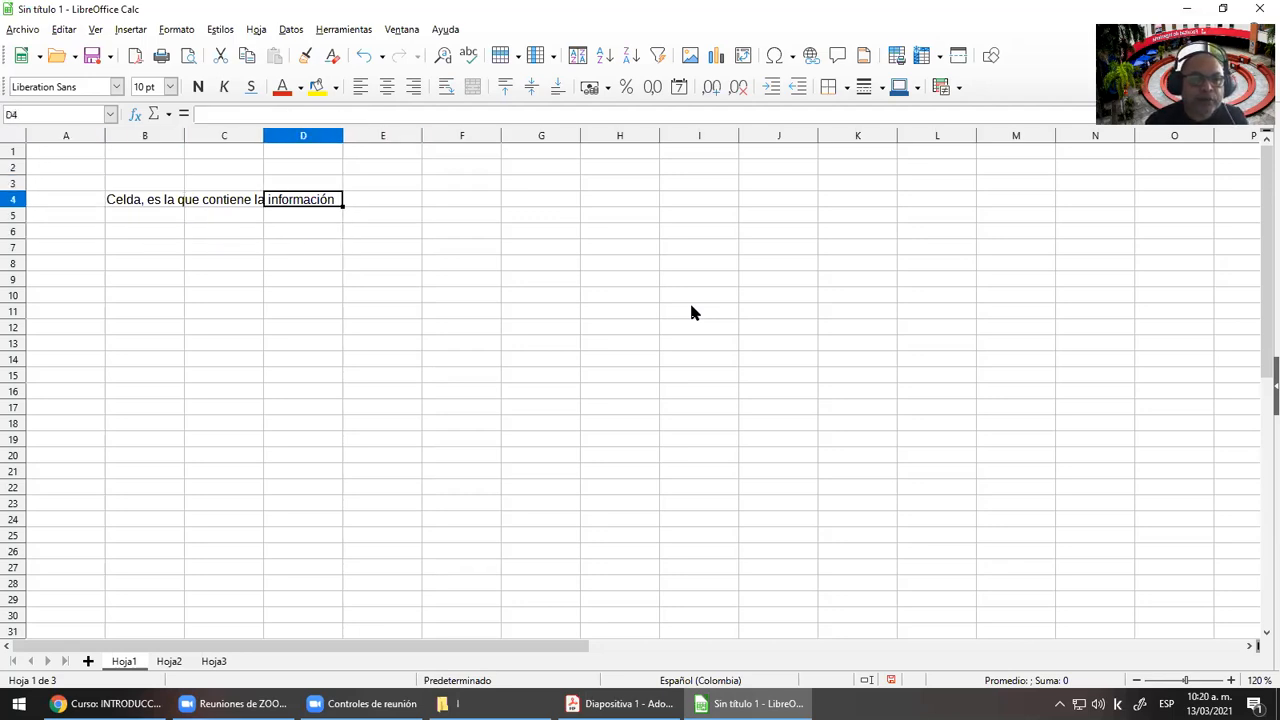
Examine the contents of cell B4 and of the empty cells around it, ending at cell A1
{"action": "key", "text": "Left"}
{"action": "key", "text": "Left"}
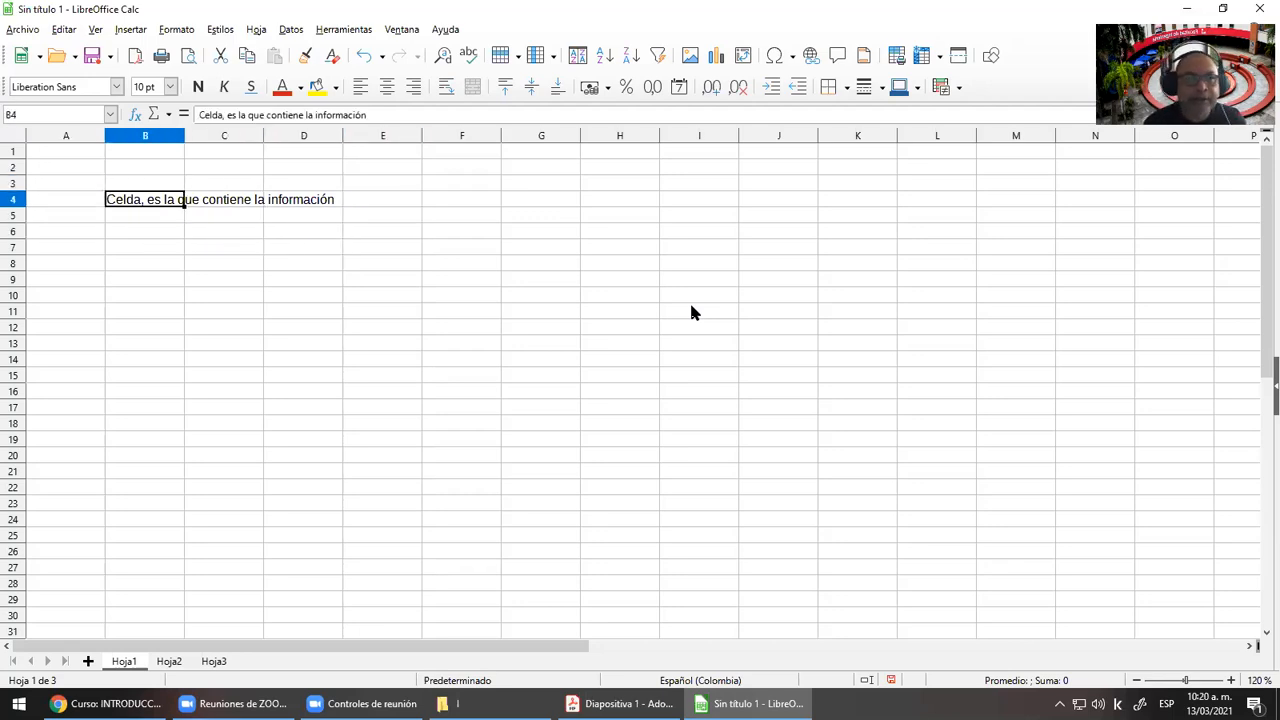
{"action": "key", "text": "Down"}
{"action": "key", "text": "Down"}
{"action": "key", "text": "Up"}
{"action": "key", "text": "Up"}
{"action": "key", "text": "Up"}
{"action": "key", "text": "Up"}
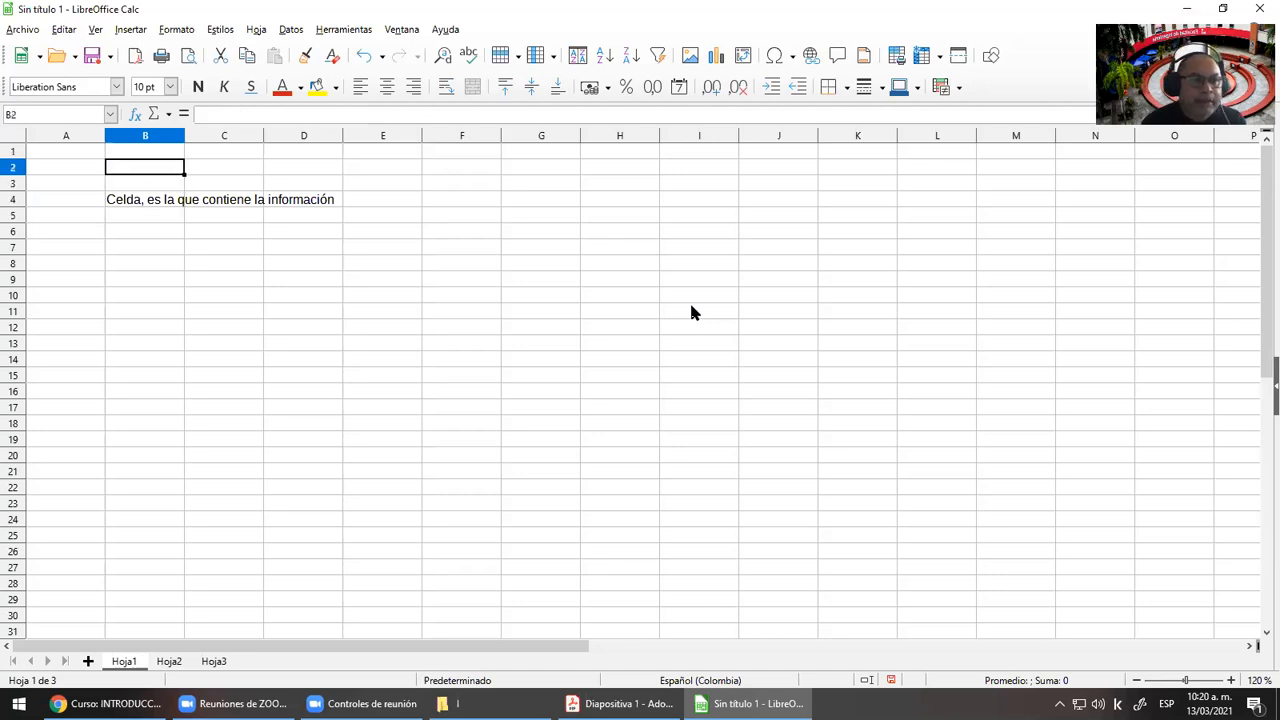
{"action": "key", "text": "Up"}
{"action": "key", "text": "Left"}
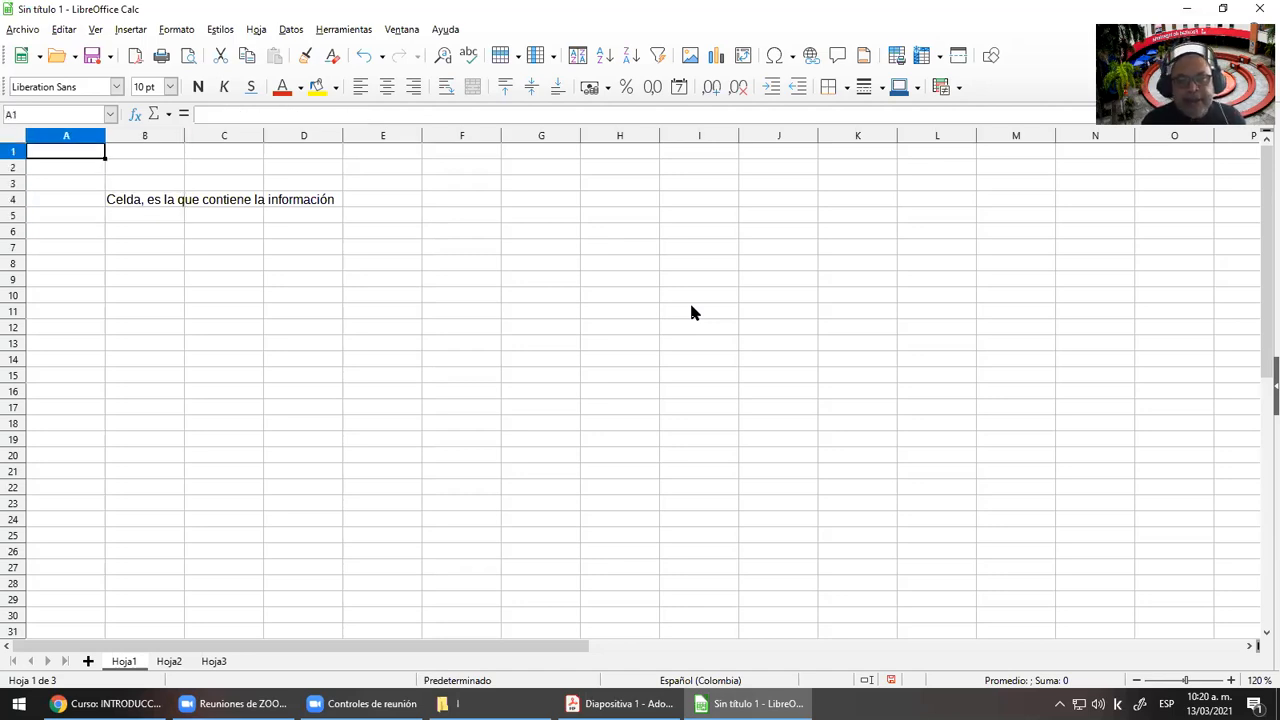
Compare the input line of empty cell A1 with that of B4, and select the range B4:F15 before deselecting it
{"action": "left_click", "coordinate": [220, 116]}
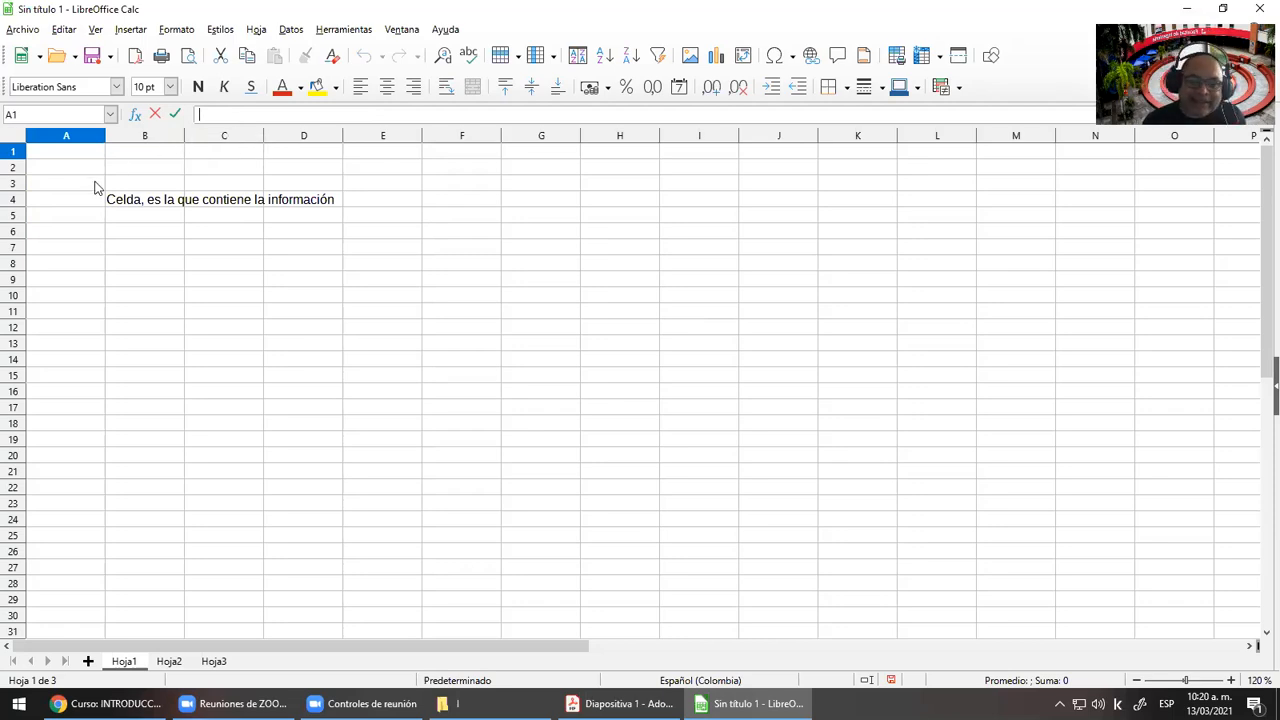
{"action": "left_click", "coordinate": [65, 151]}
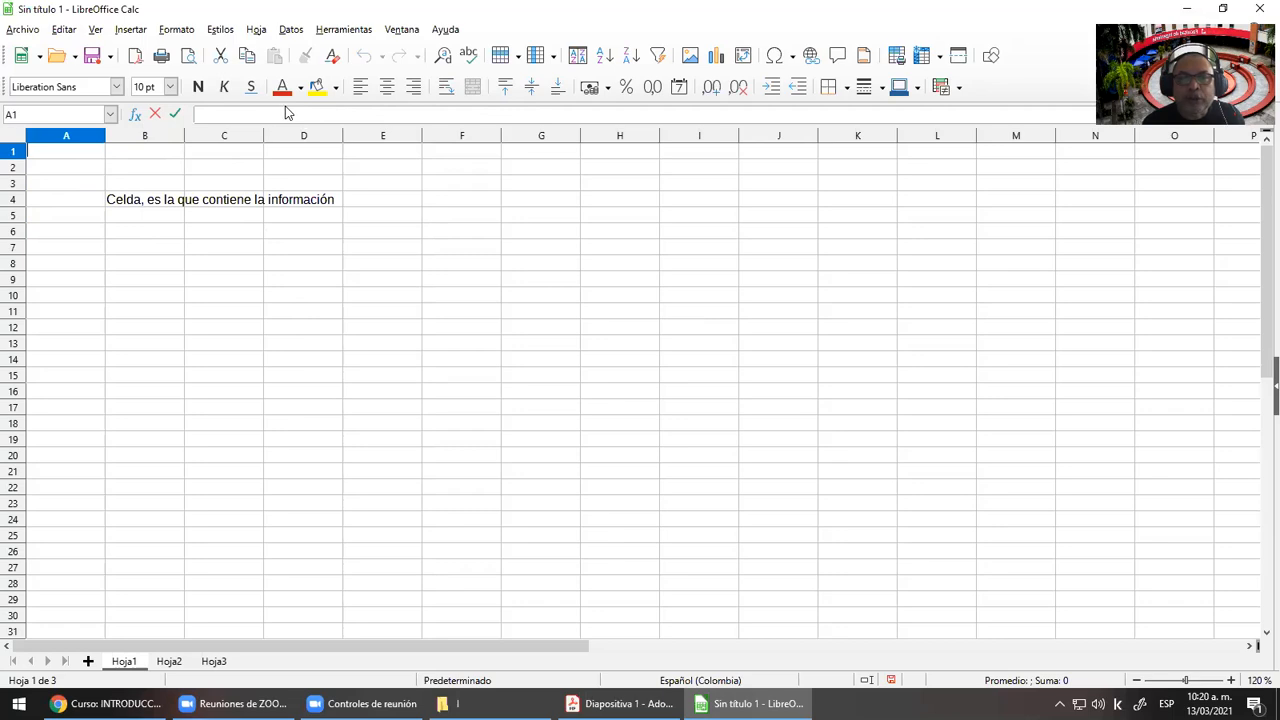
{"action": "left_click", "coordinate": [157, 207]}
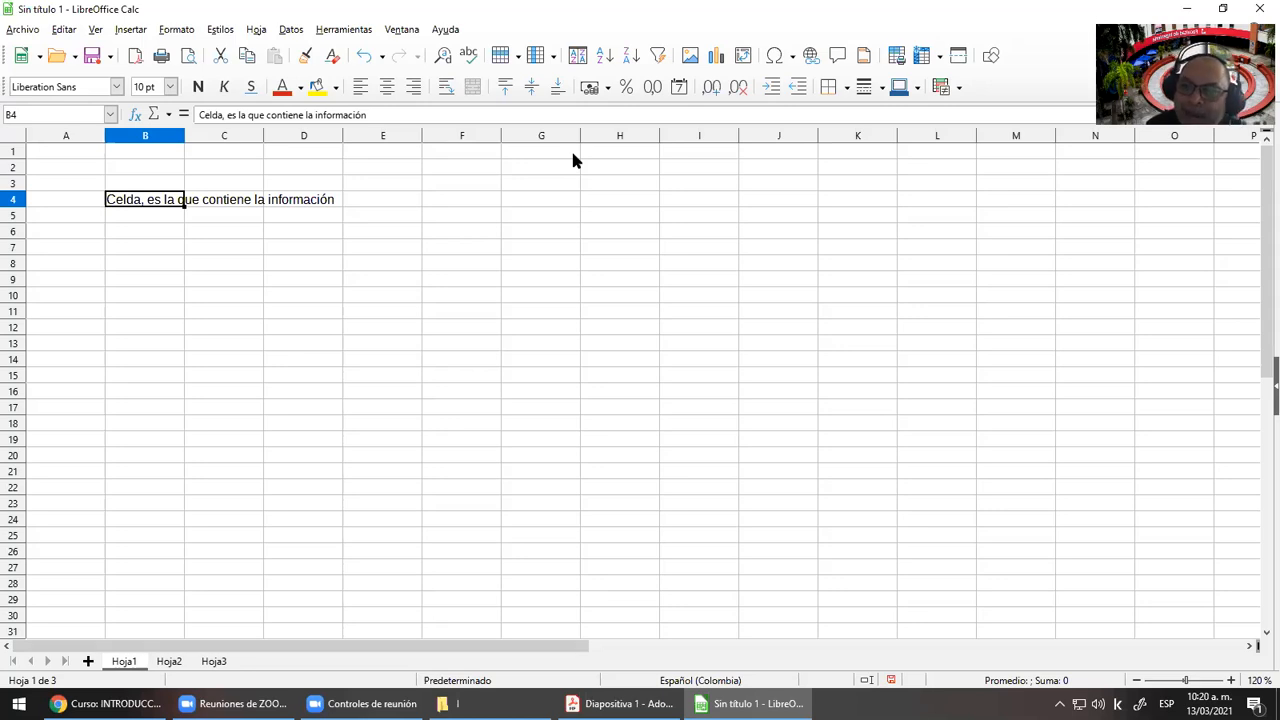
{"action": "left_click_drag", "start_coordinate": [158, 205], "coordinate": [502, 380]}
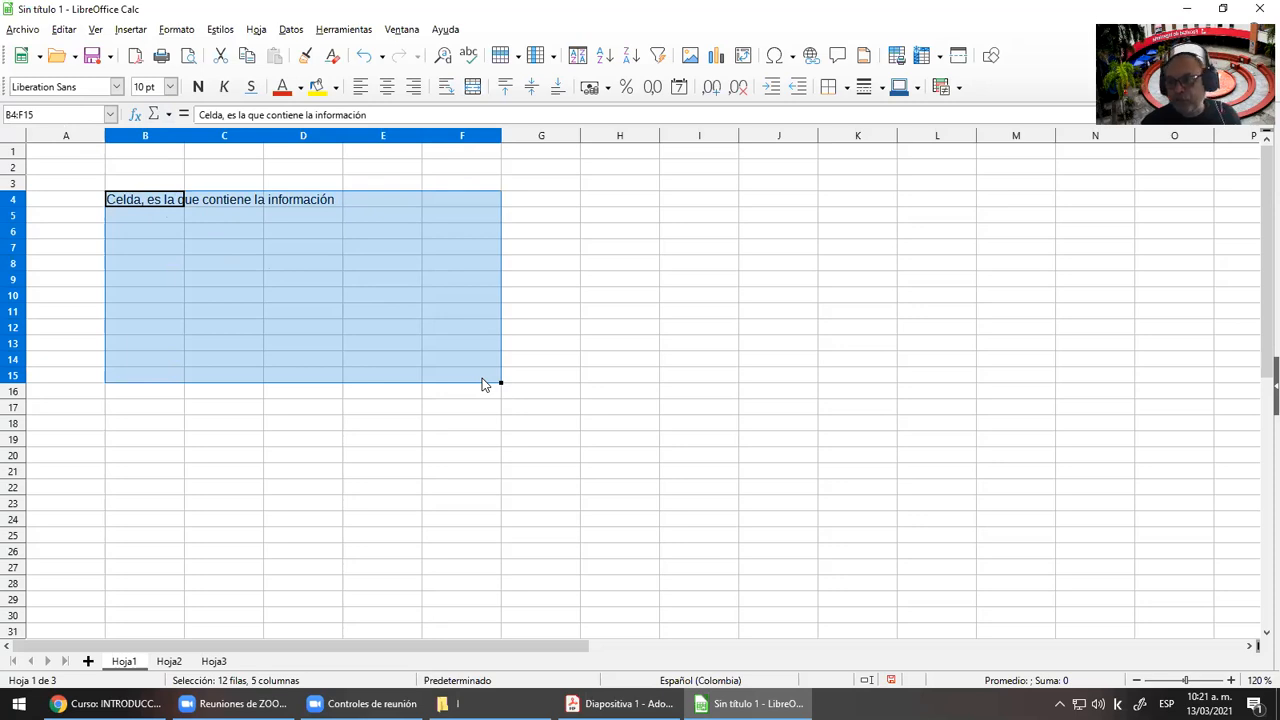
{"action": "left_click", "coordinate": [311, 440]}
Delete the text in cell B4 and move through the cells below it
{"action": "left_click", "coordinate": [141, 205]}
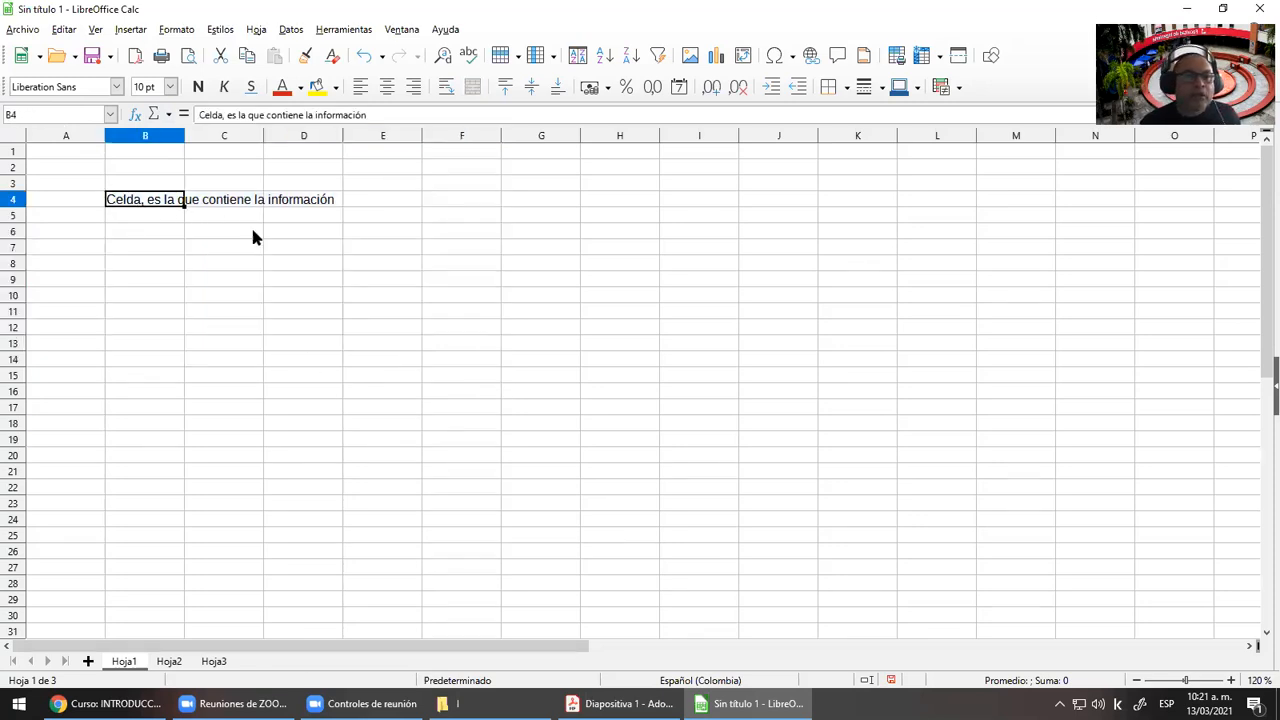
{"action": "key", "text": "Delete"}
{"action": "key", "text": "Down"}
{"action": "key", "text": "Down"}
{"action": "key", "text": "Down"}
{"action": "key", "text": "Up"}
{"action": "key", "text": "Up"}
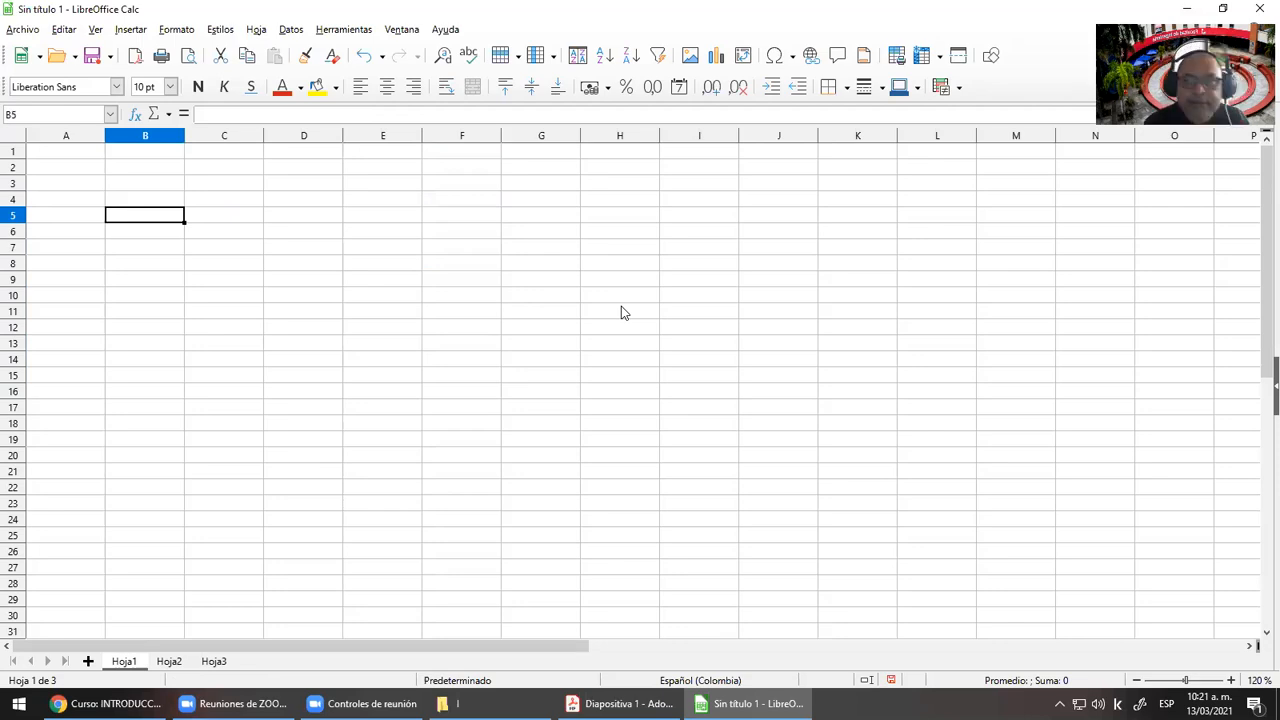
Enter the text "UNIVERSIDAD DEL VALLE" in cell A1
{"action": "key", "text": "Up"}
{"action": "key", "text": "Up"}
{"action": "key", "text": "Up"}
{"action": "key", "text": "Up"}
{"action": "key", "text": "Left"}
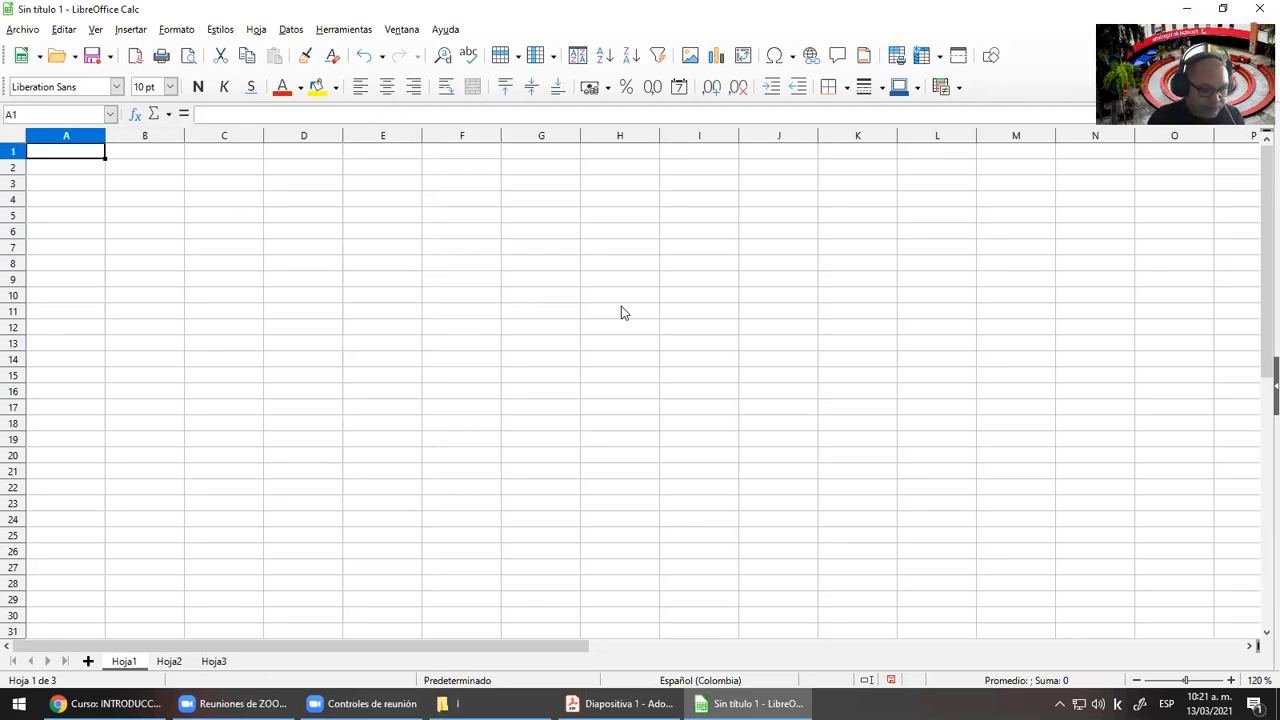
{"action": "type", "text": "UNIVERSIDAD DEL VALLE"}
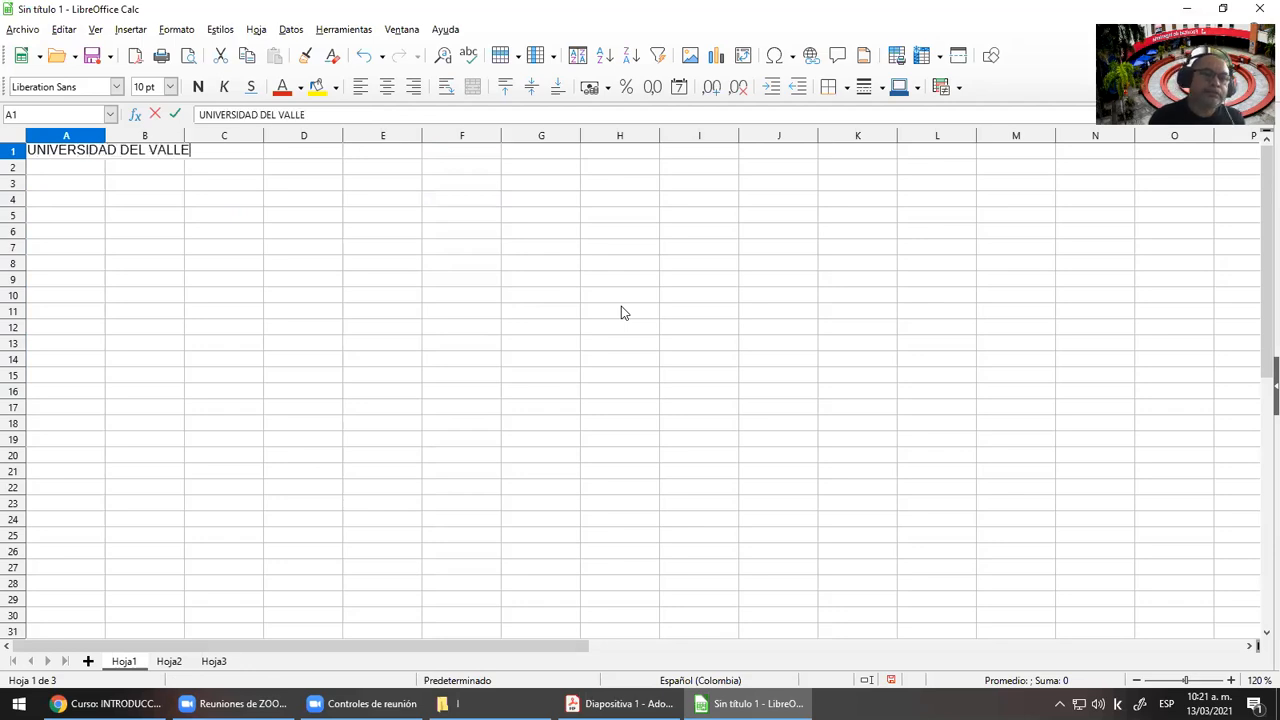
{"action": "key", "text": "Return"}
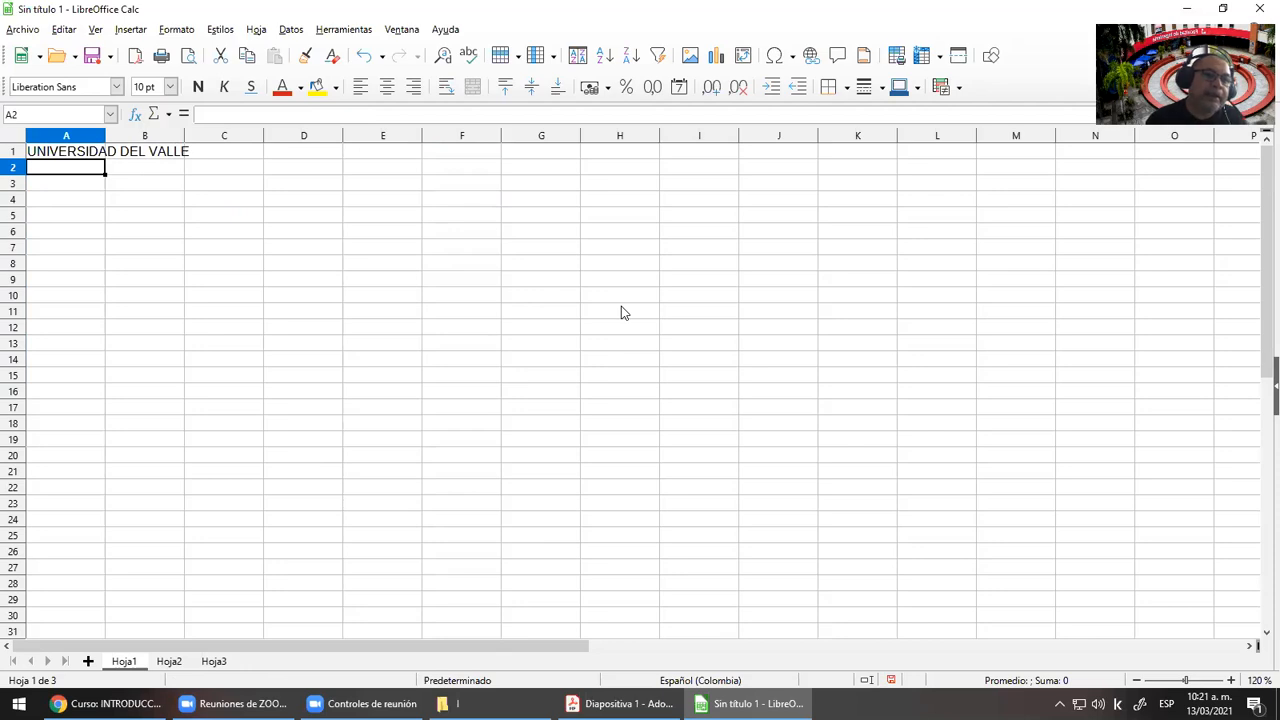
Examine which cell holds the university's name by comparing the input line of A1 with its neighbours, ending at B1
{"action": "key", "text": "Up"}
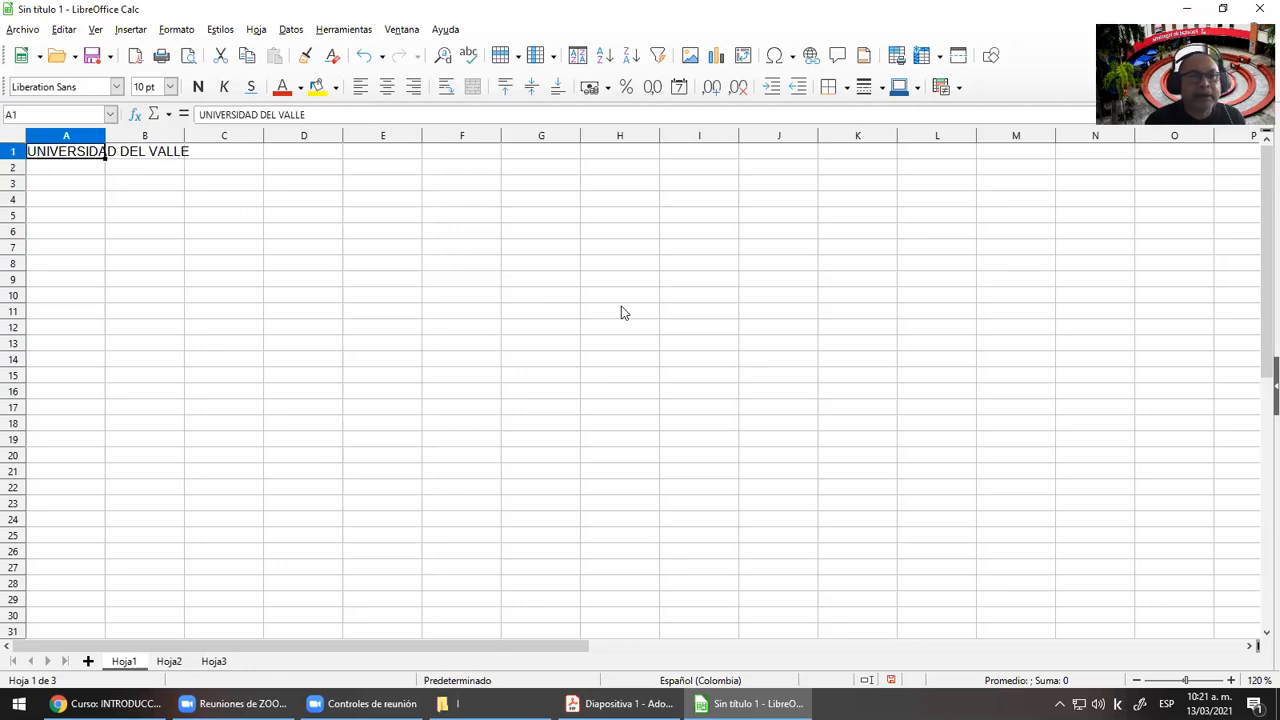
{"action": "key", "text": "Right"}
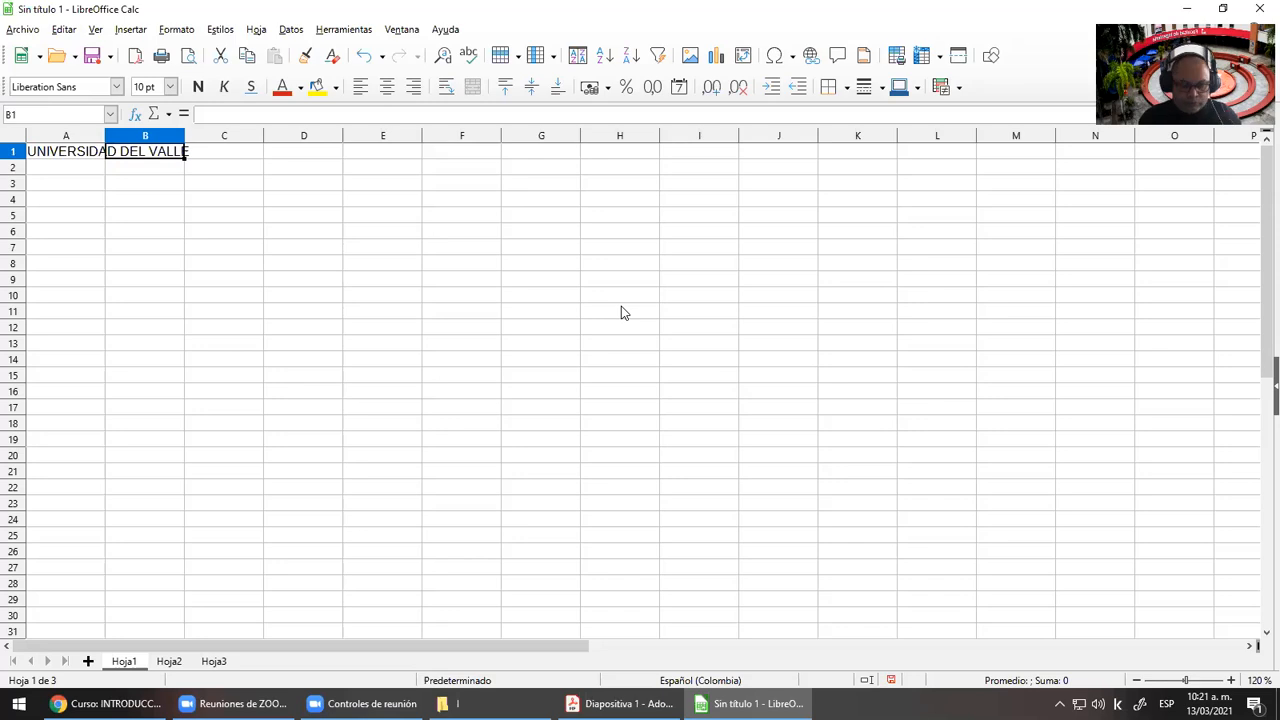
{"action": "key", "text": "Left"}
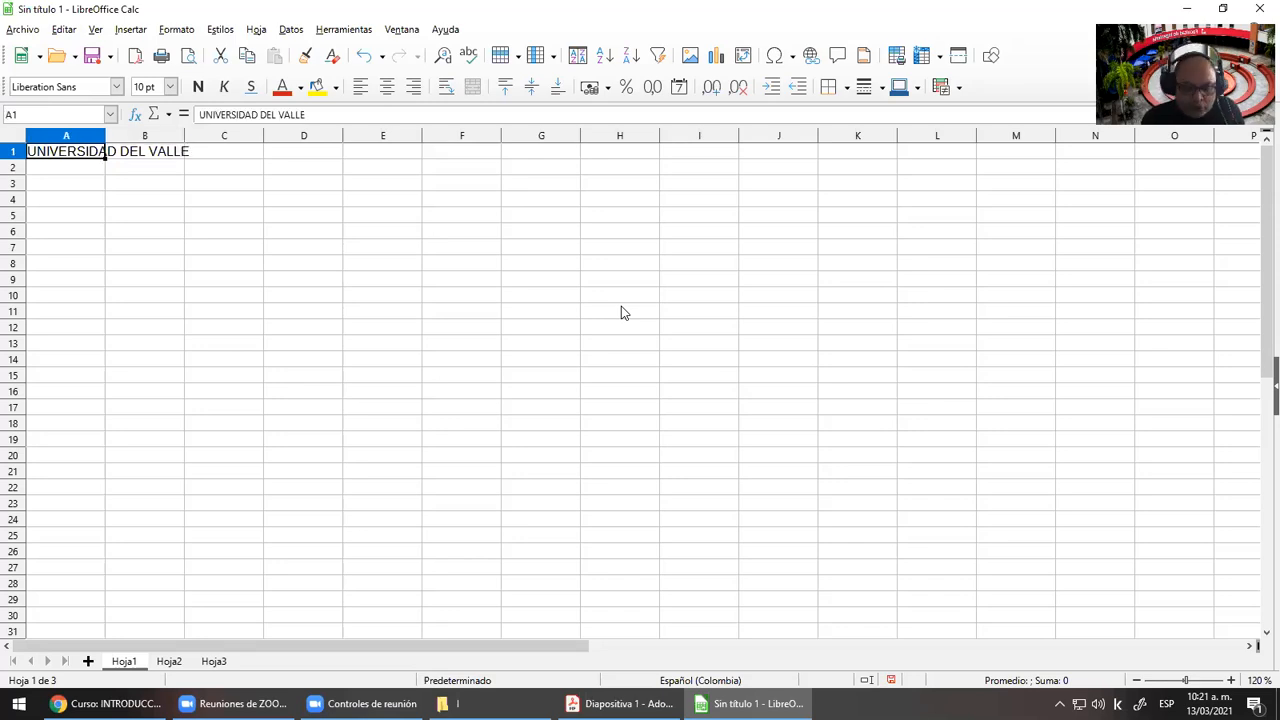
{"action": "key", "text": "Down"}
{"action": "key", "text": "Down"}
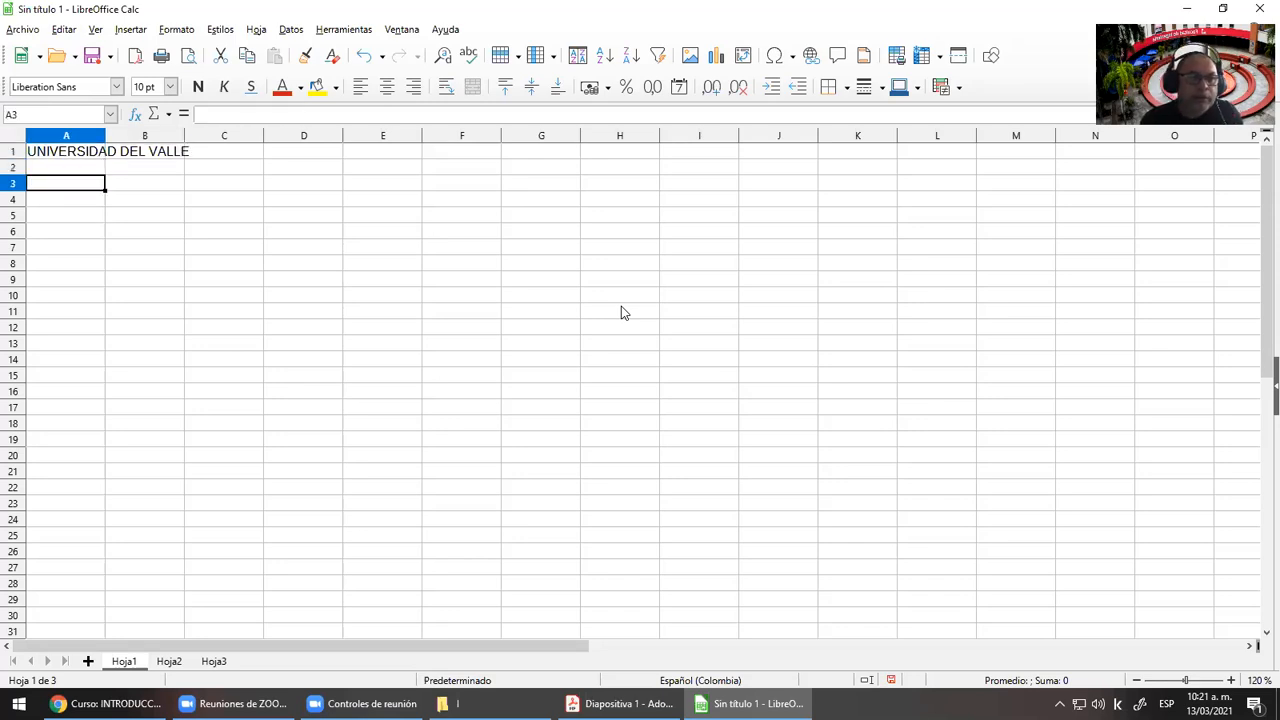
{"action": "key", "text": "Up"}
{"action": "key", "text": "Up"}
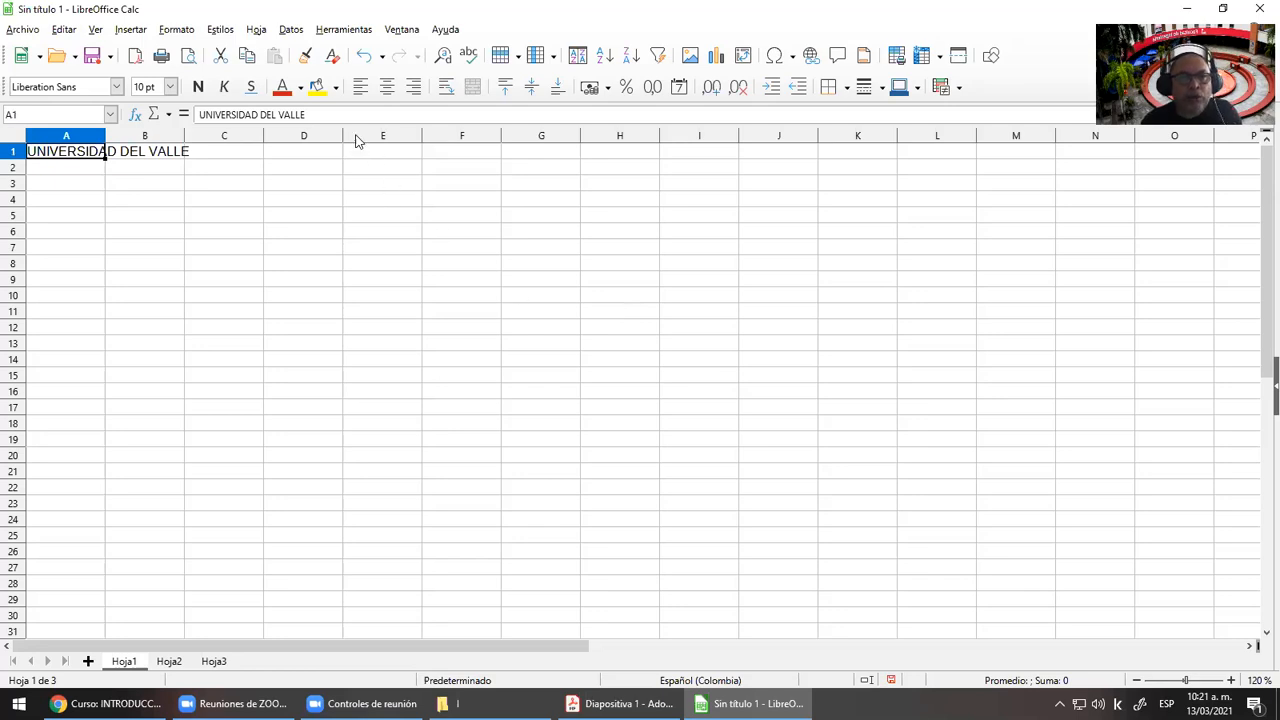
{"action": "triple_click", "coordinate": [327, 114]}
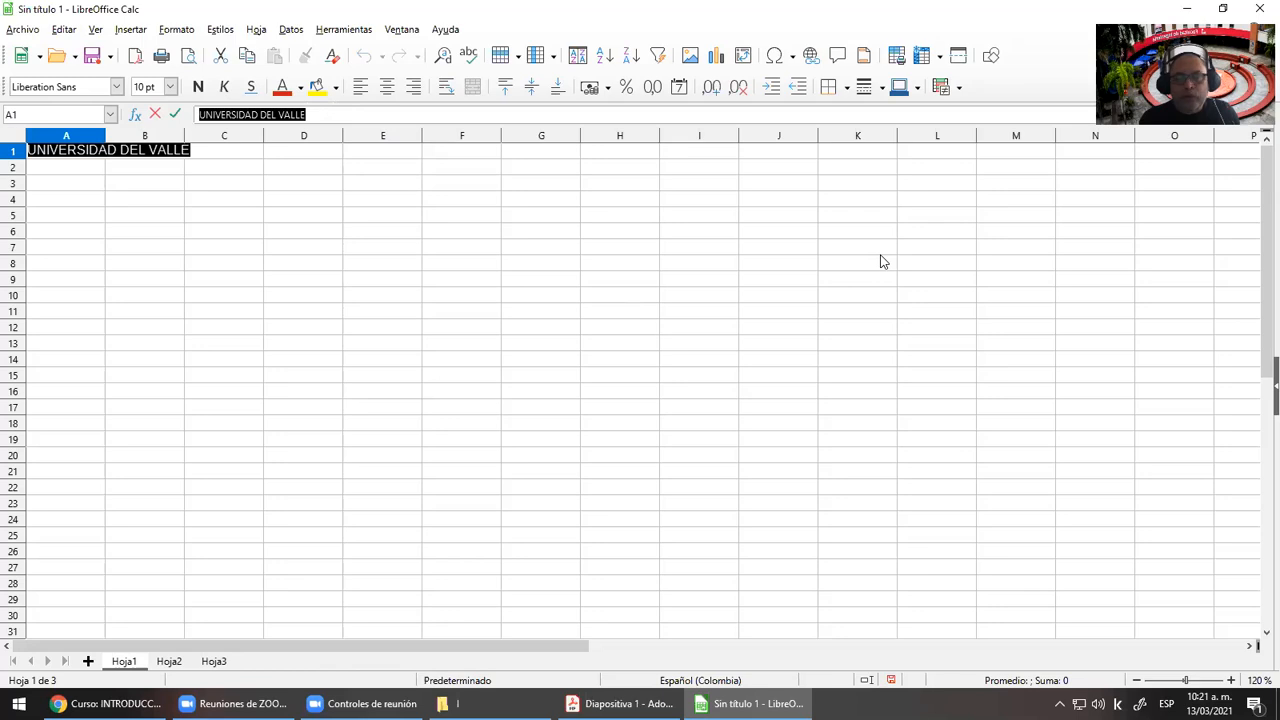
{"action": "key", "text": "Escape"}
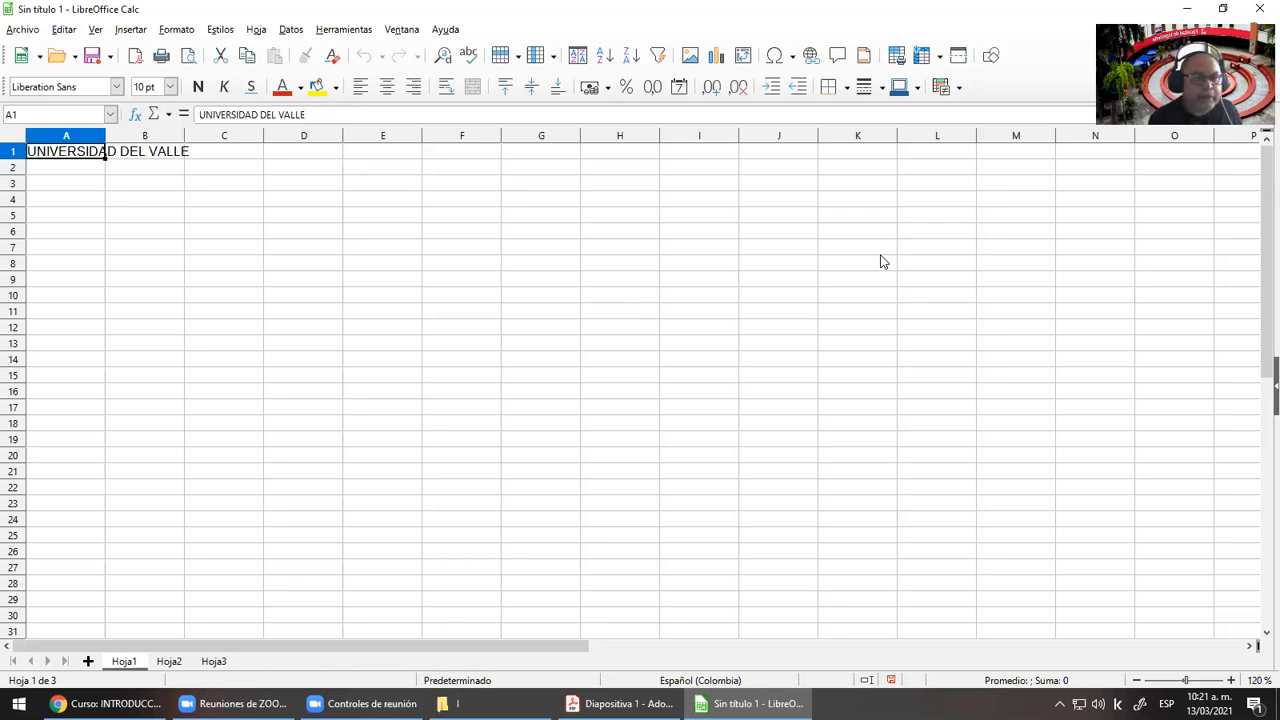
{"action": "key", "text": "Right"}
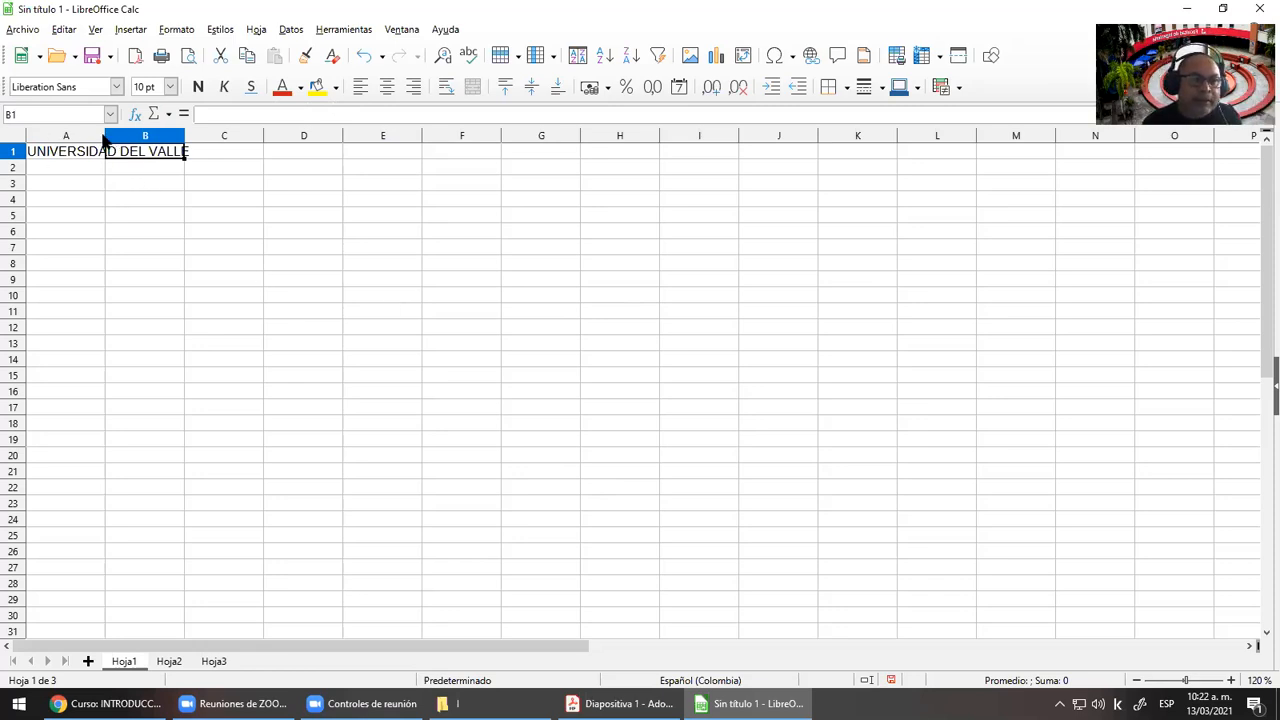
Widen column A past the text in A1, compare cells A1 and B1, and narrow the column until it is shorter than the text
{"action": "left_click_drag", "start_coordinate": [105, 135], "coordinate": [229, 135]}
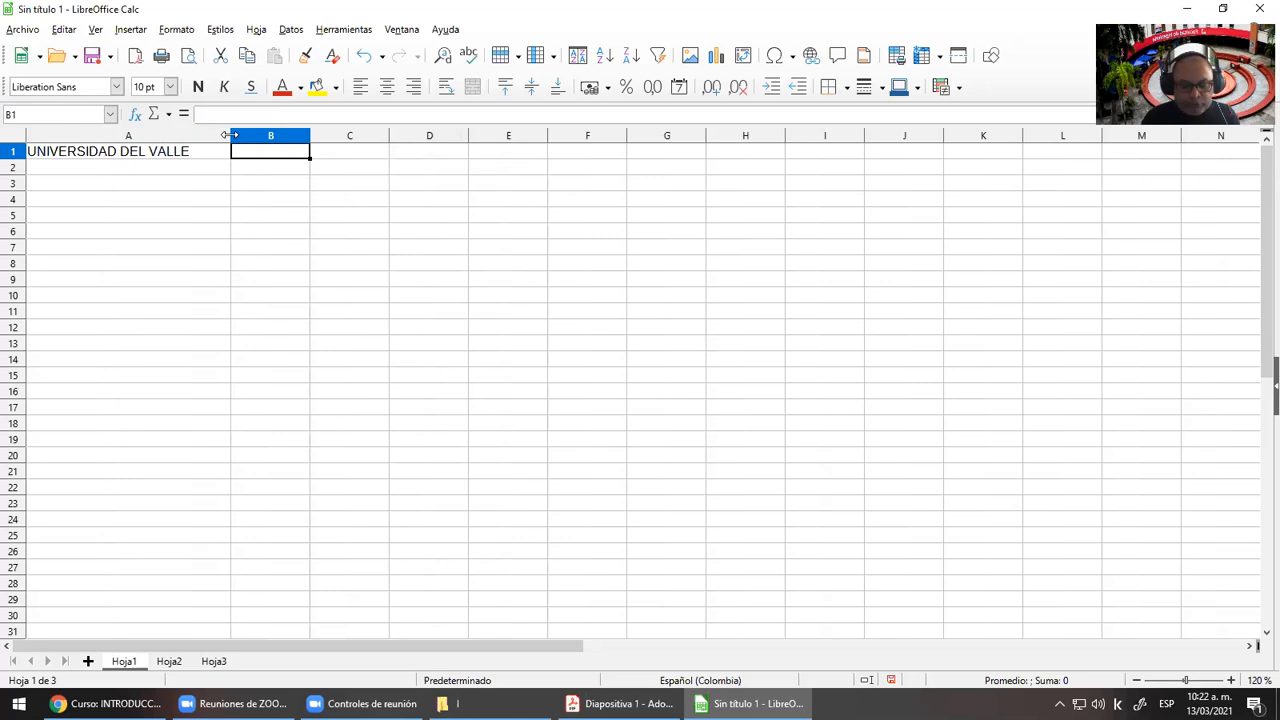
{"action": "key", "text": "Left"}
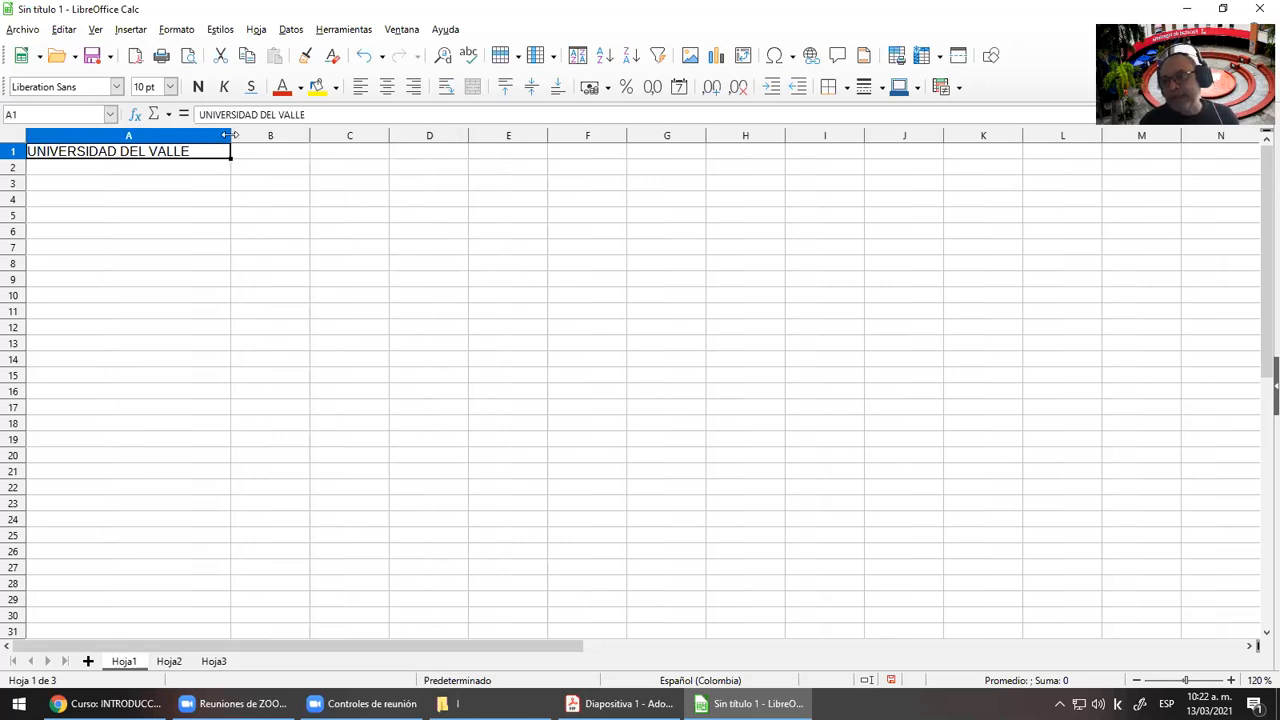
{"action": "key", "text": "Right"}
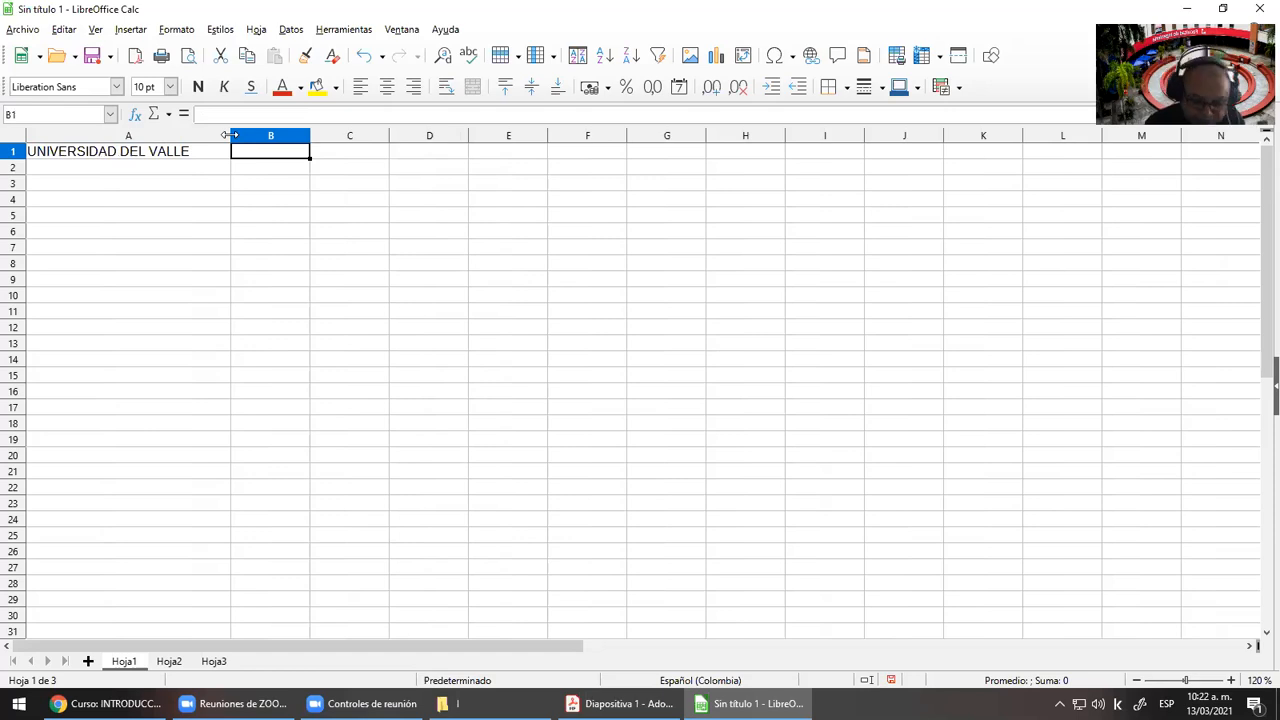
{"action": "key", "text": "Left"}
{"action": "left_click_drag", "start_coordinate": [230, 135], "coordinate": [88, 135]}
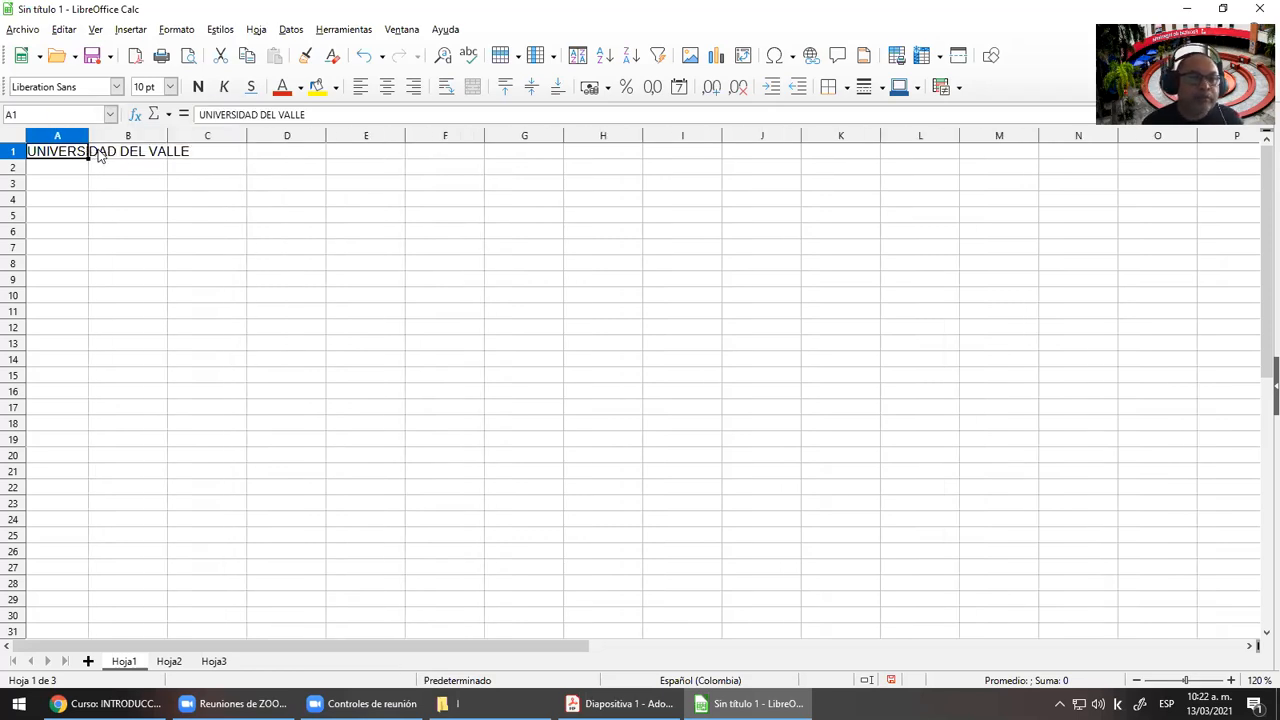
Increase the height of row 1 in two stages, and reset the row to its optimal height
{"action": "left_click_drag", "start_coordinate": [12, 160], "coordinate": [15, 223]}
{"action": "mouse_move", "coordinate": [13, 217]}
{"action": "left_mouse_down"}
{"action": "mouse_move", "coordinate": [14, 165]}
{"action": "mouse_move", "coordinate": [18, 232]}
{"action": "left_mouse_up"}
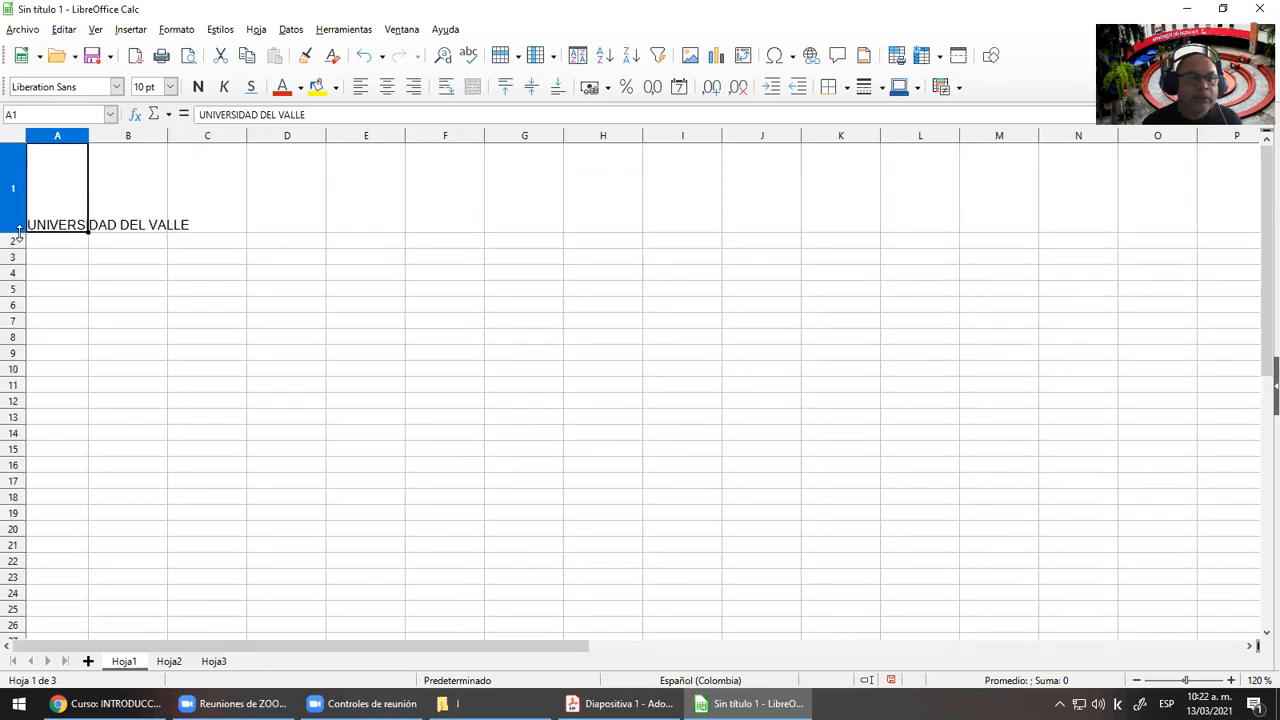
{"action": "double_click", "coordinate": [18, 232]}
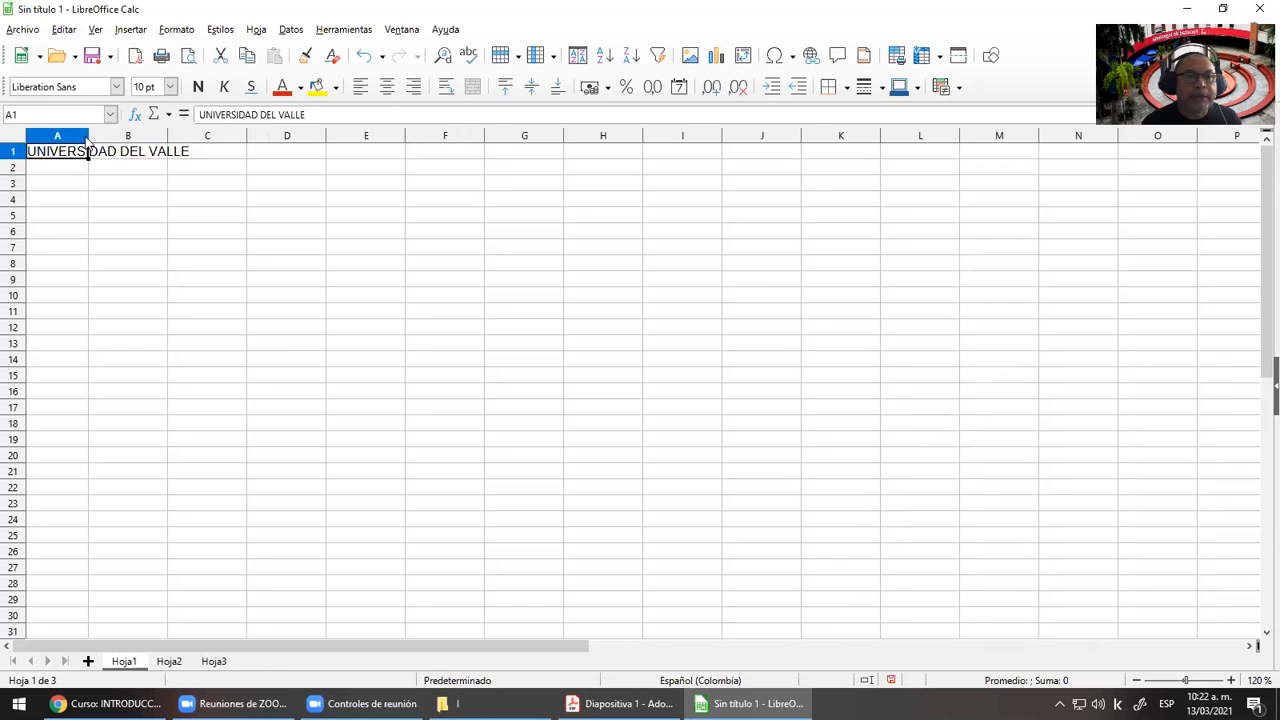
Make row 1 taller again, and fit both the width of column A and the height of row 1 to their content
{"action": "left_click_drag", "start_coordinate": [15, 160], "coordinate": [17, 216]}
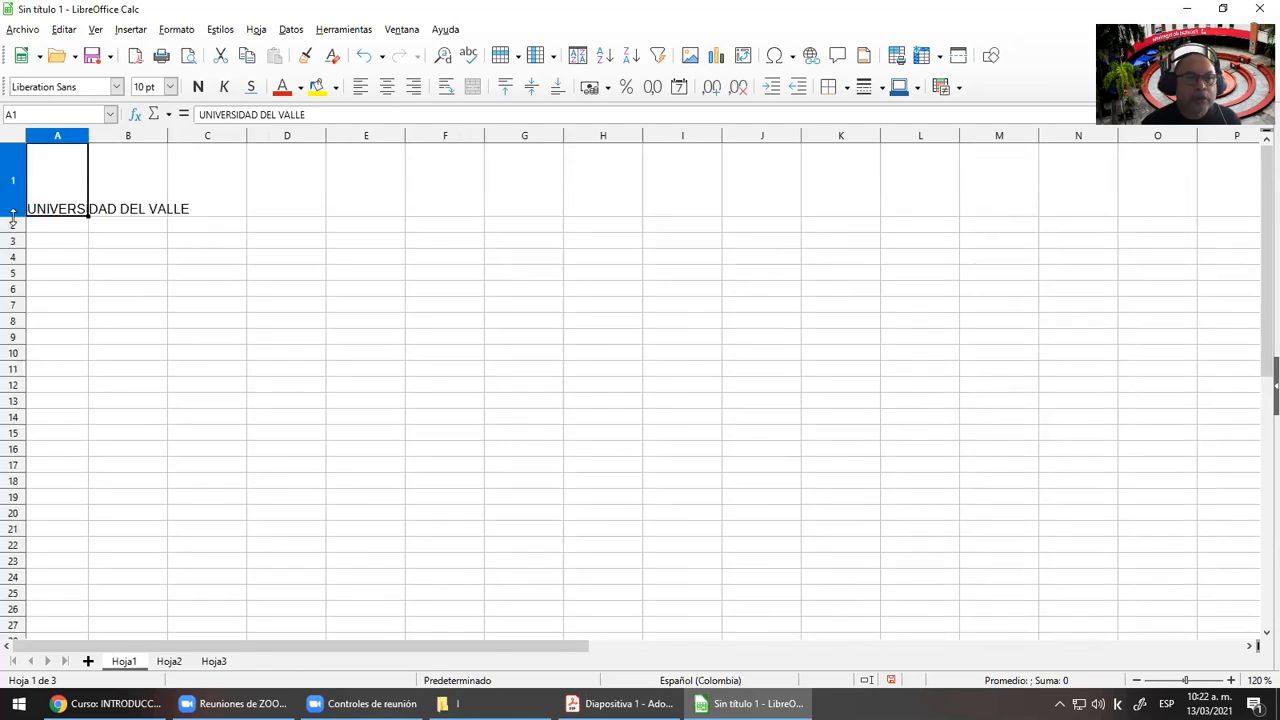
{"action": "double_click", "coordinate": [88, 135]}
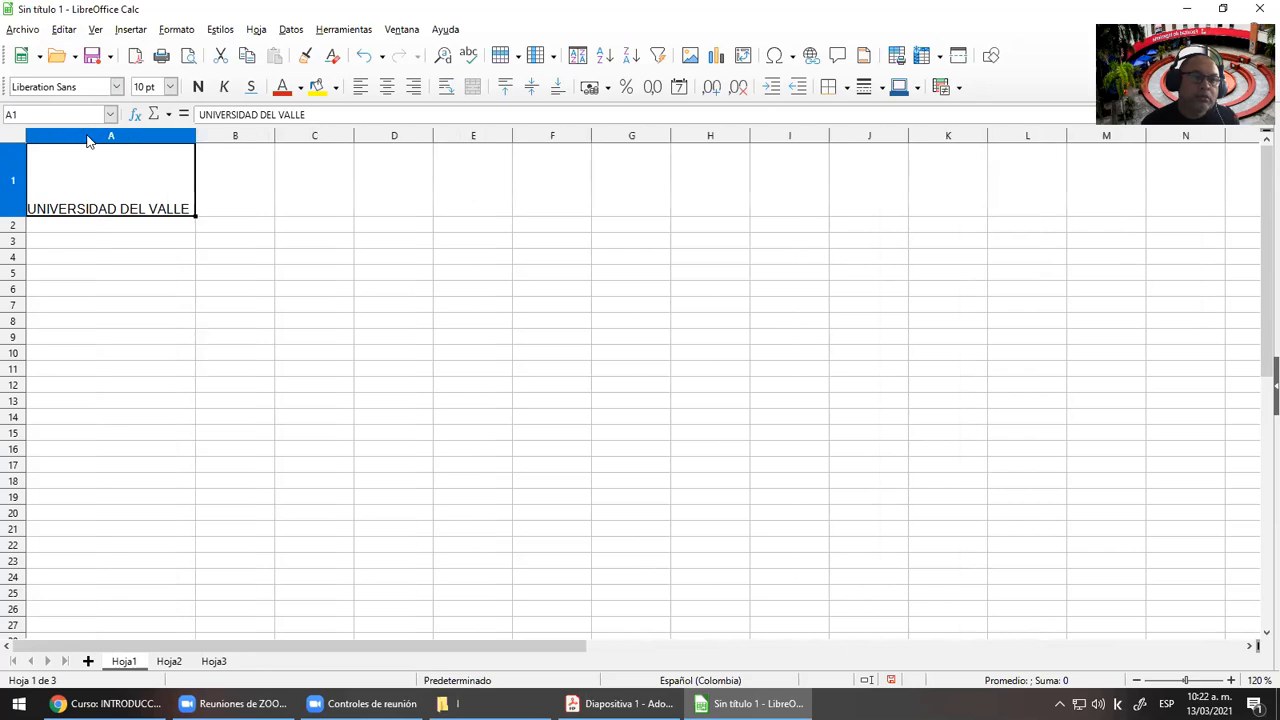
{"action": "double_click", "coordinate": [15, 225]}
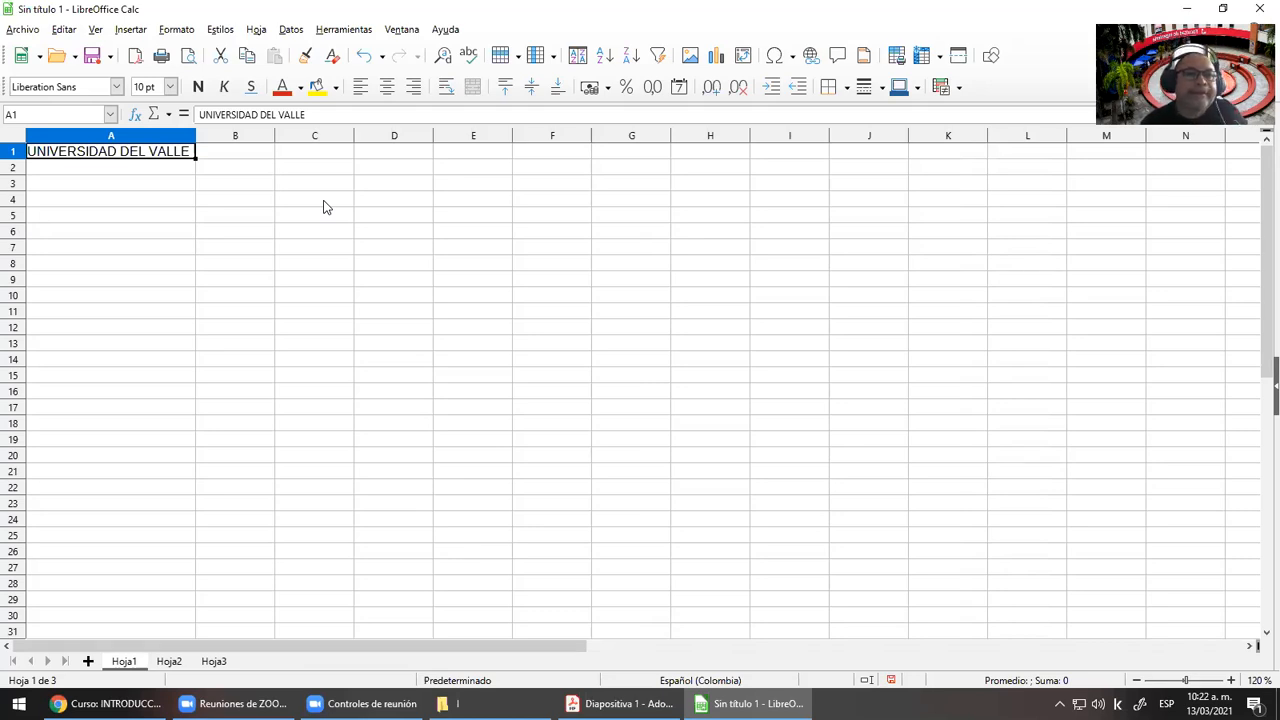
Look through the sheet commands and the row and column formatting options for the column width settings without applying any
{"action": "left_click", "coordinate": [256, 31]}
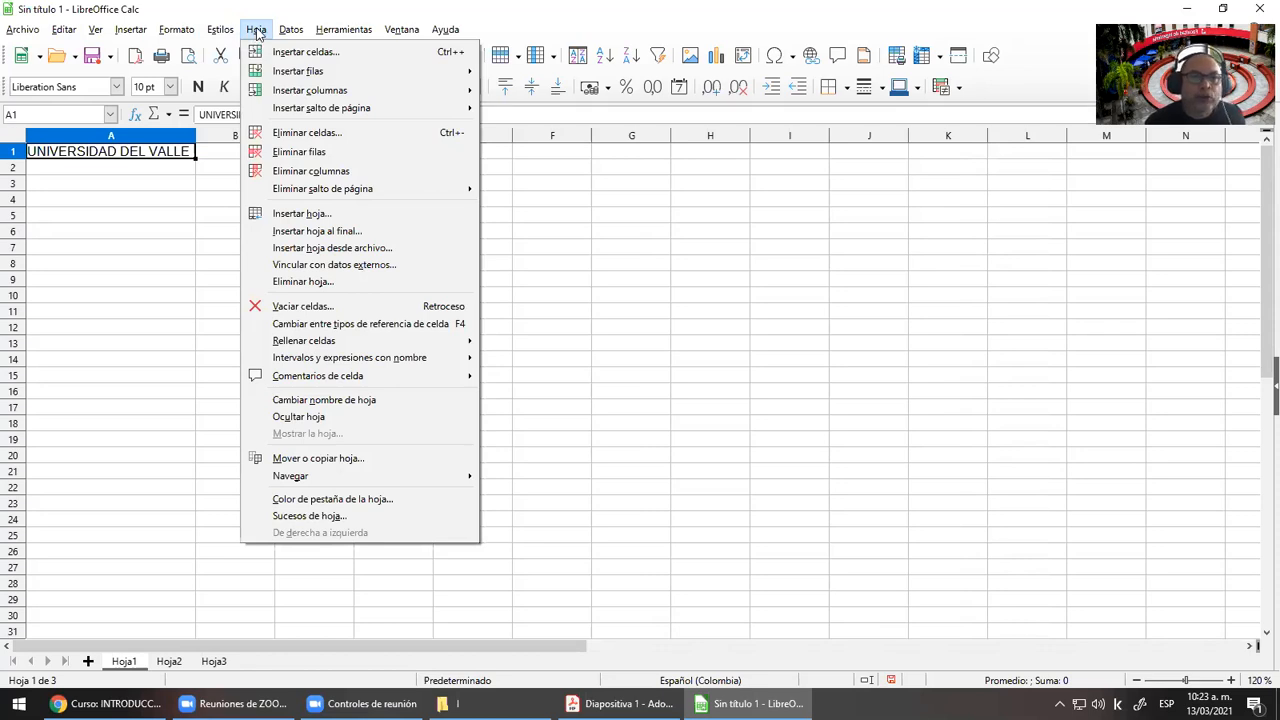
{"action": "mouse_move", "coordinate": [219, 31]}
{"action": "mouse_move", "coordinate": [178, 31]}
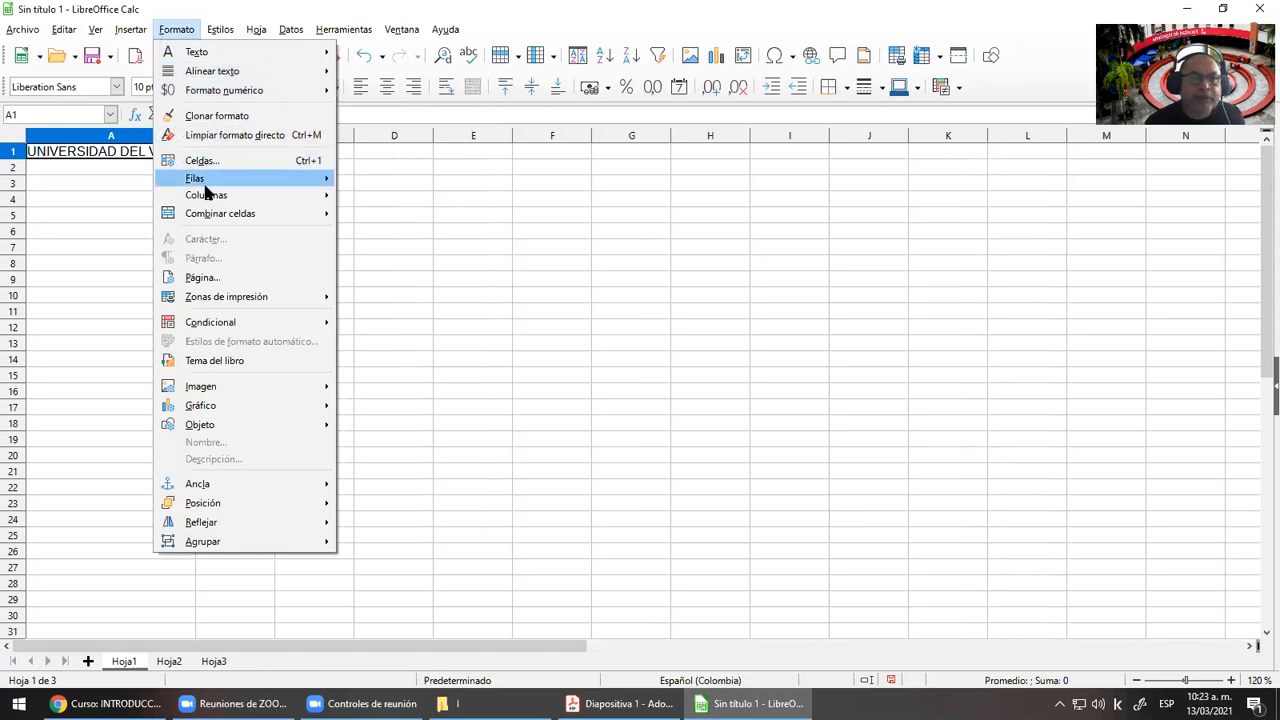
{"action": "mouse_move", "coordinate": [271, 200]}
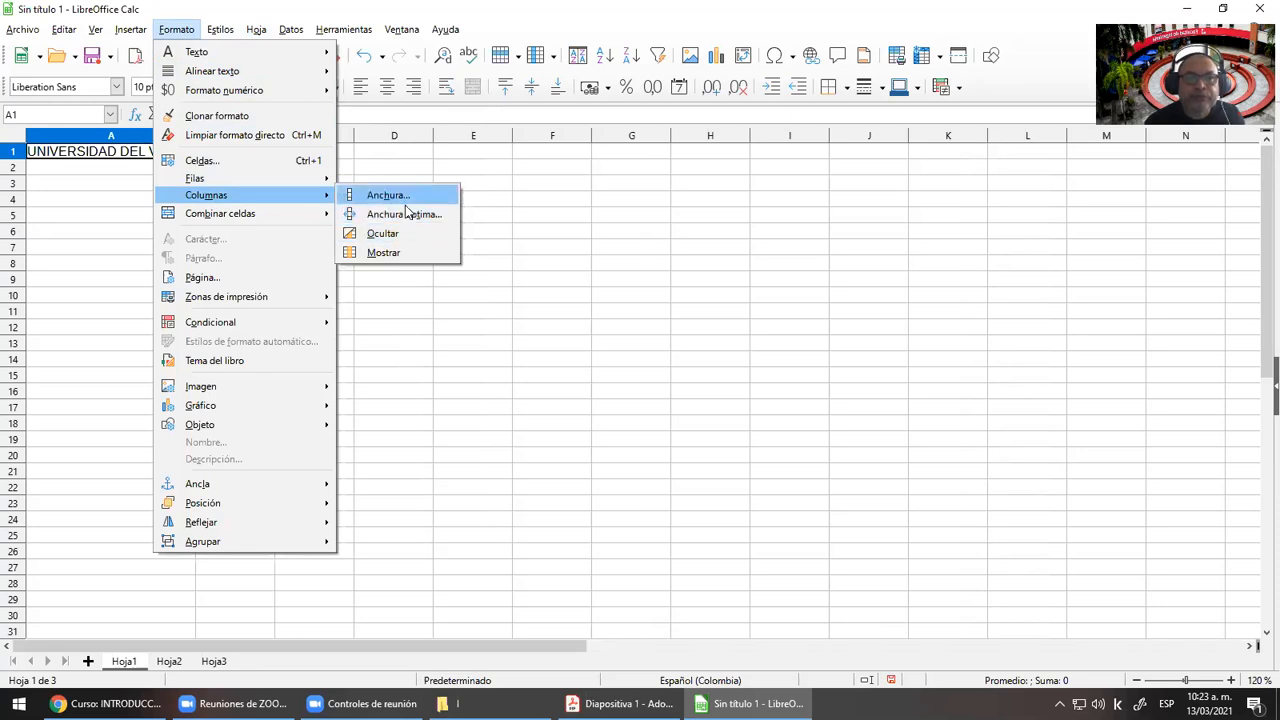
{"action": "left_click", "coordinate": [668, 244]}
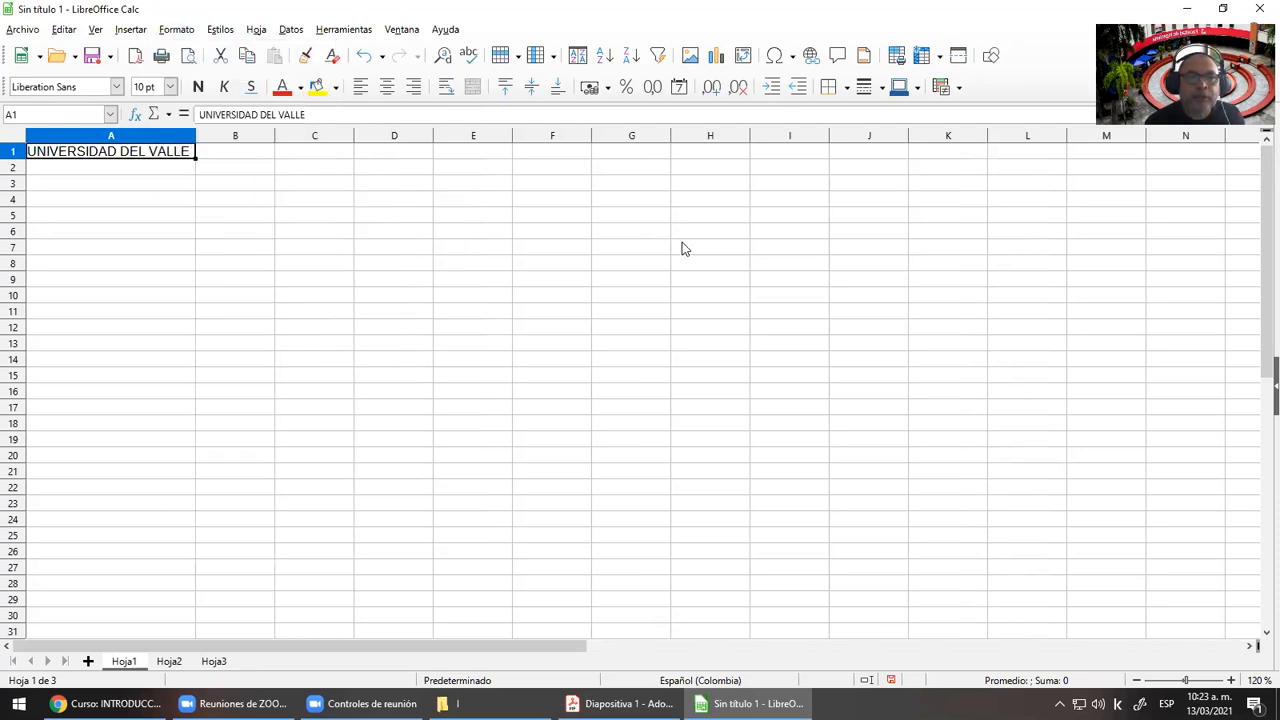
Narrow column A below its text, and apply the optimal column width with 1,2 cm added
{"action": "left_click_drag", "start_coordinate": [200, 140], "coordinate": [103, 135]}
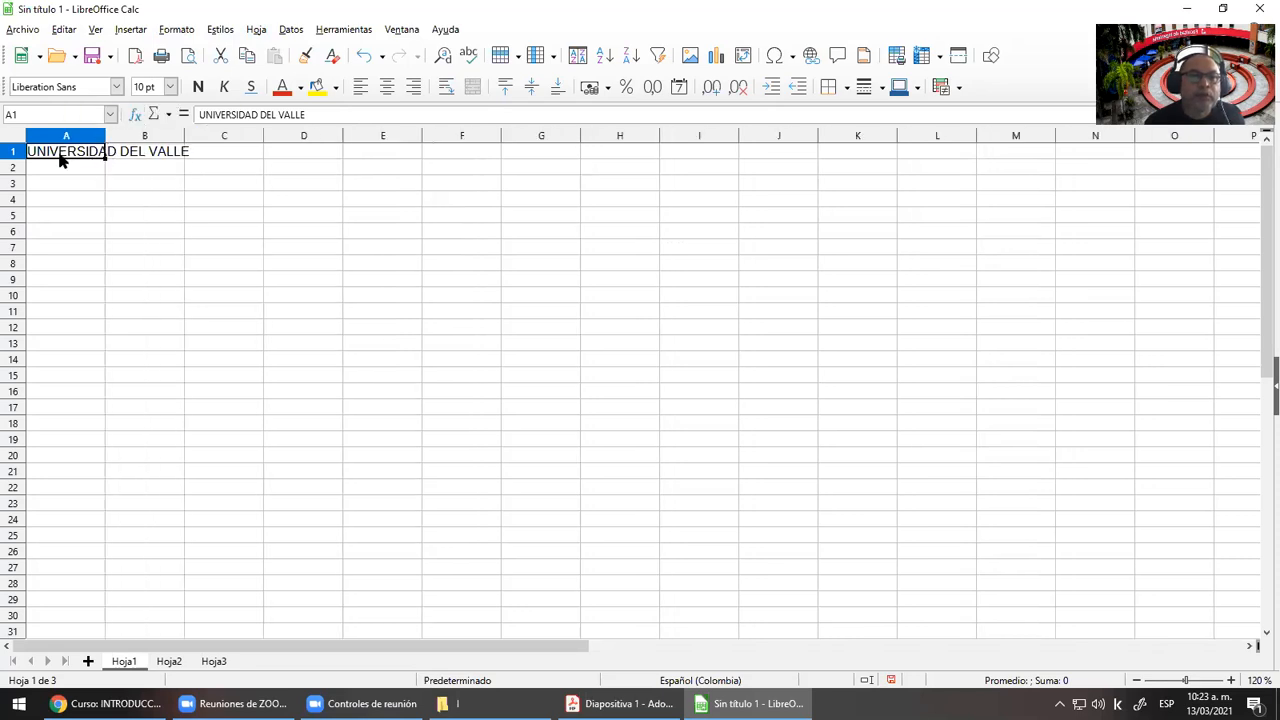
{"action": "left_click", "coordinate": [188, 31]}
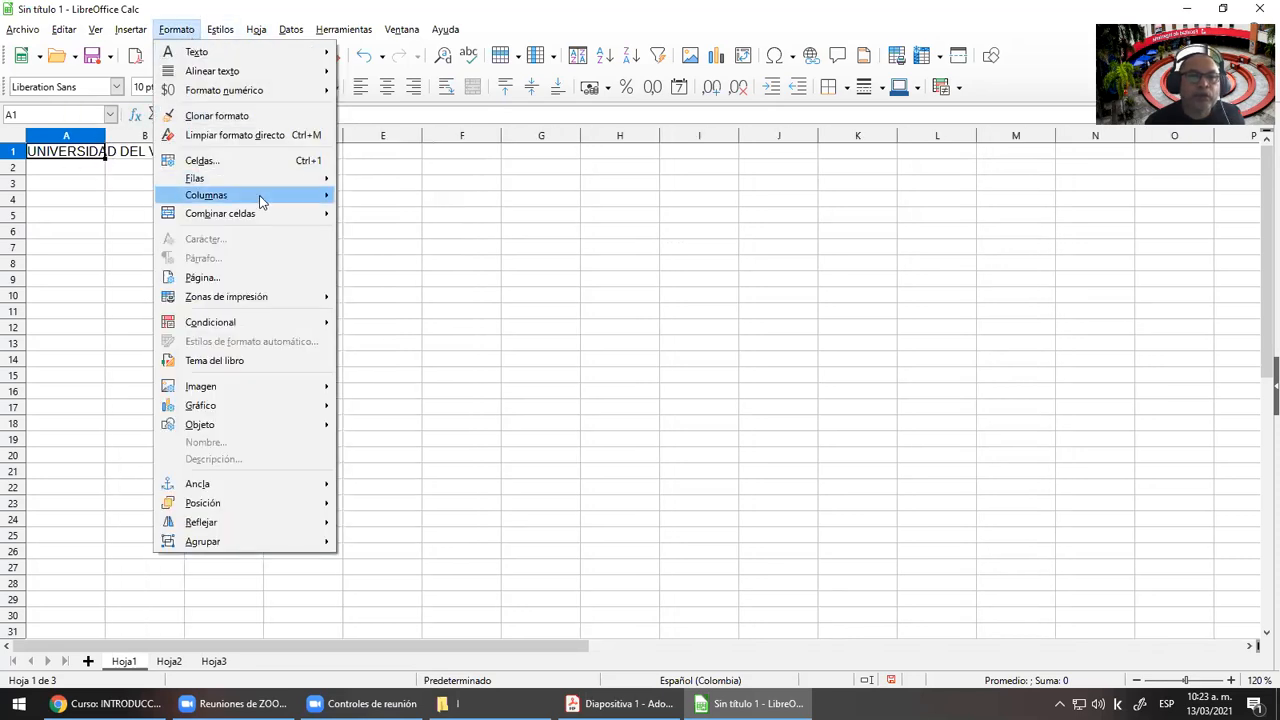
{"action": "mouse_move", "coordinate": [260, 197]}
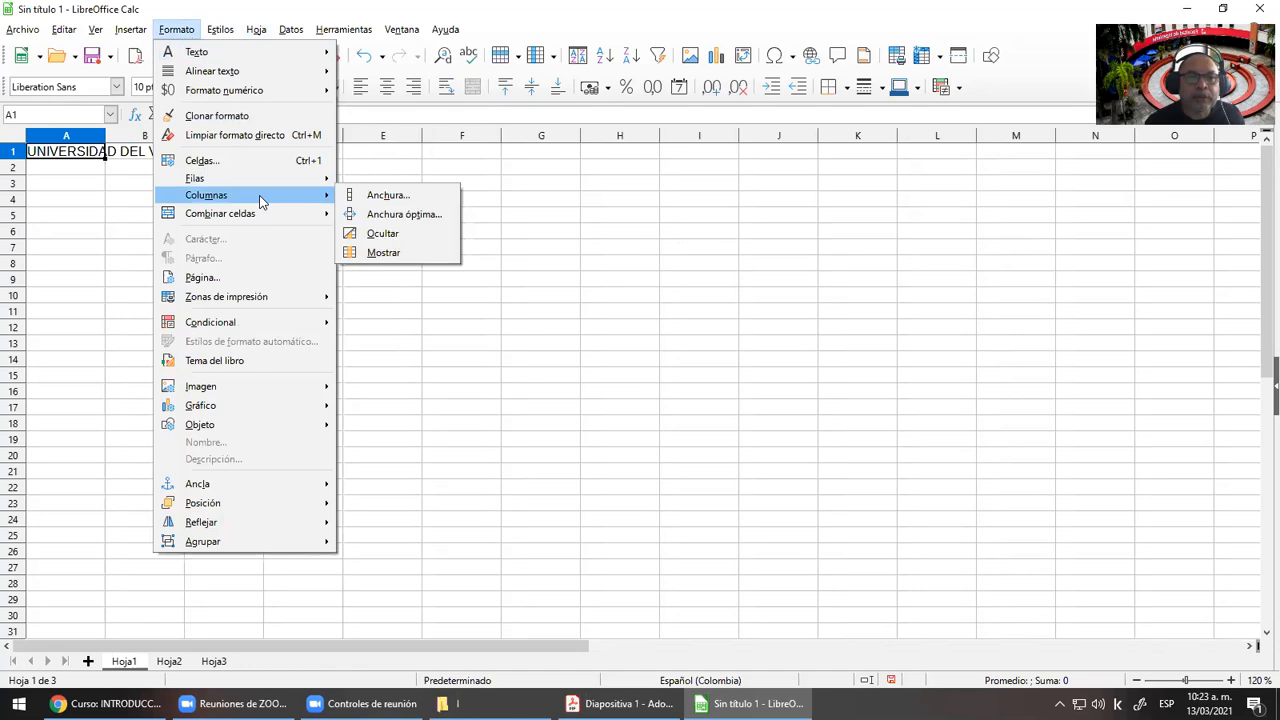
{"action": "left_click", "coordinate": [424, 220]}
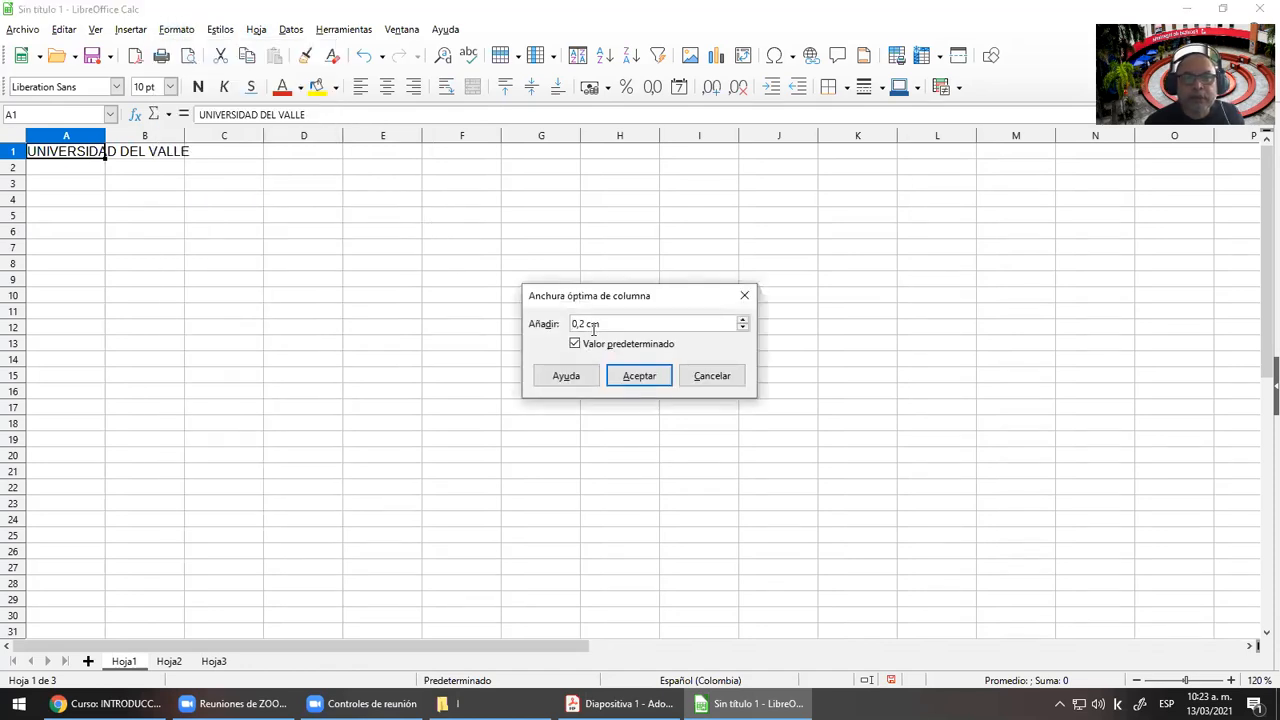
{"action": "type", "text": "1"}
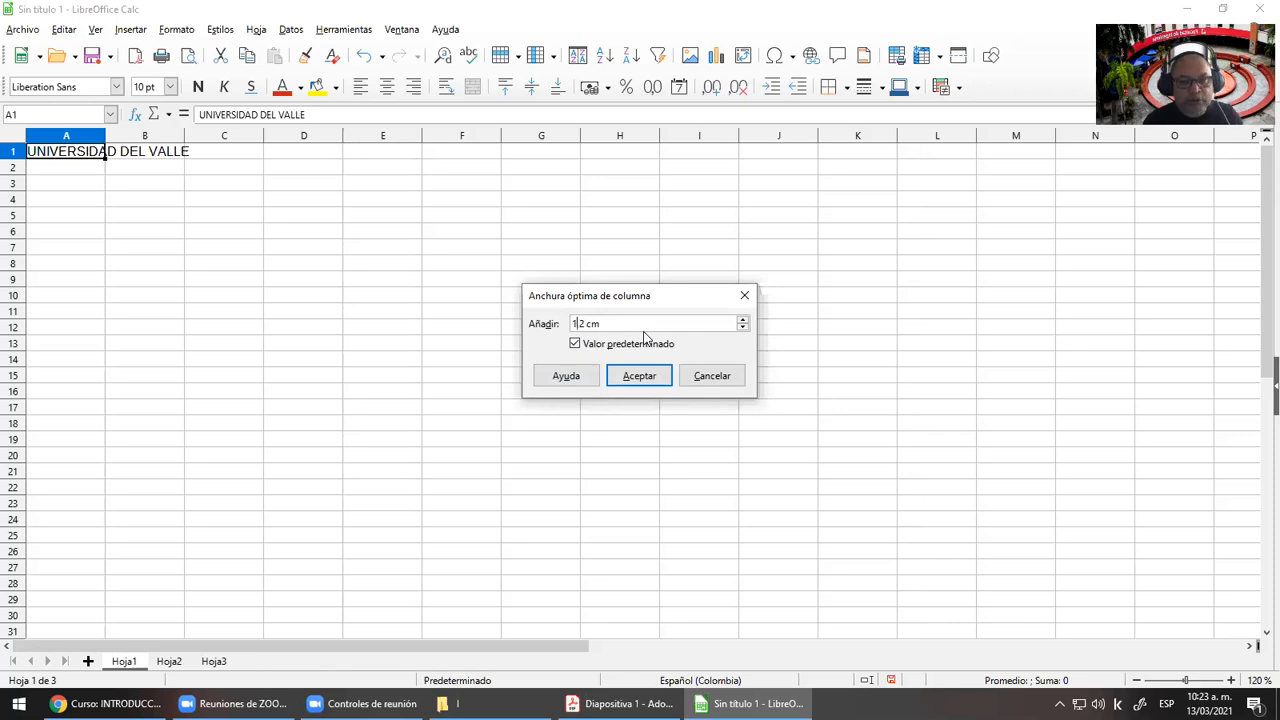
{"action": "left_click", "coordinate": [636, 376]}
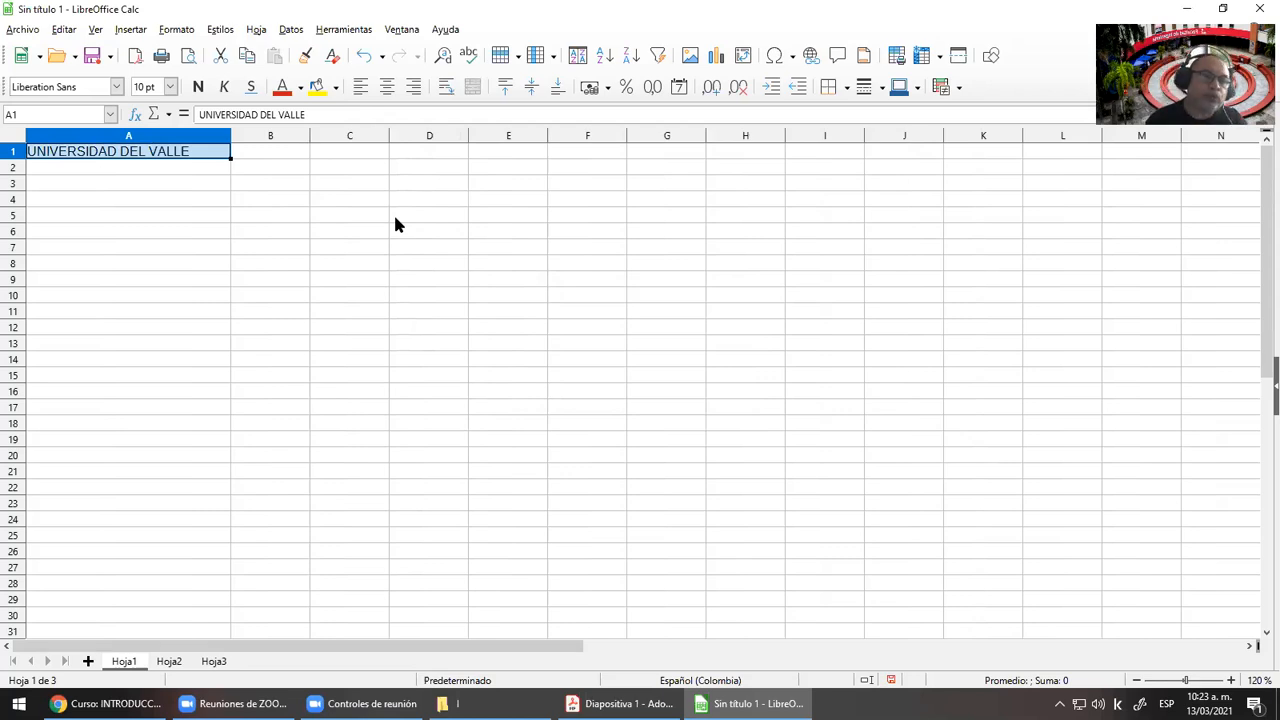
Narrow column A again, and enter the titles LISTADO DE ESTUDIANTES in A2 and REPORTE DE FINANCIANCIÓN in A3
{"action": "left_click_drag", "start_coordinate": [230, 135], "coordinate": [116, 158]}
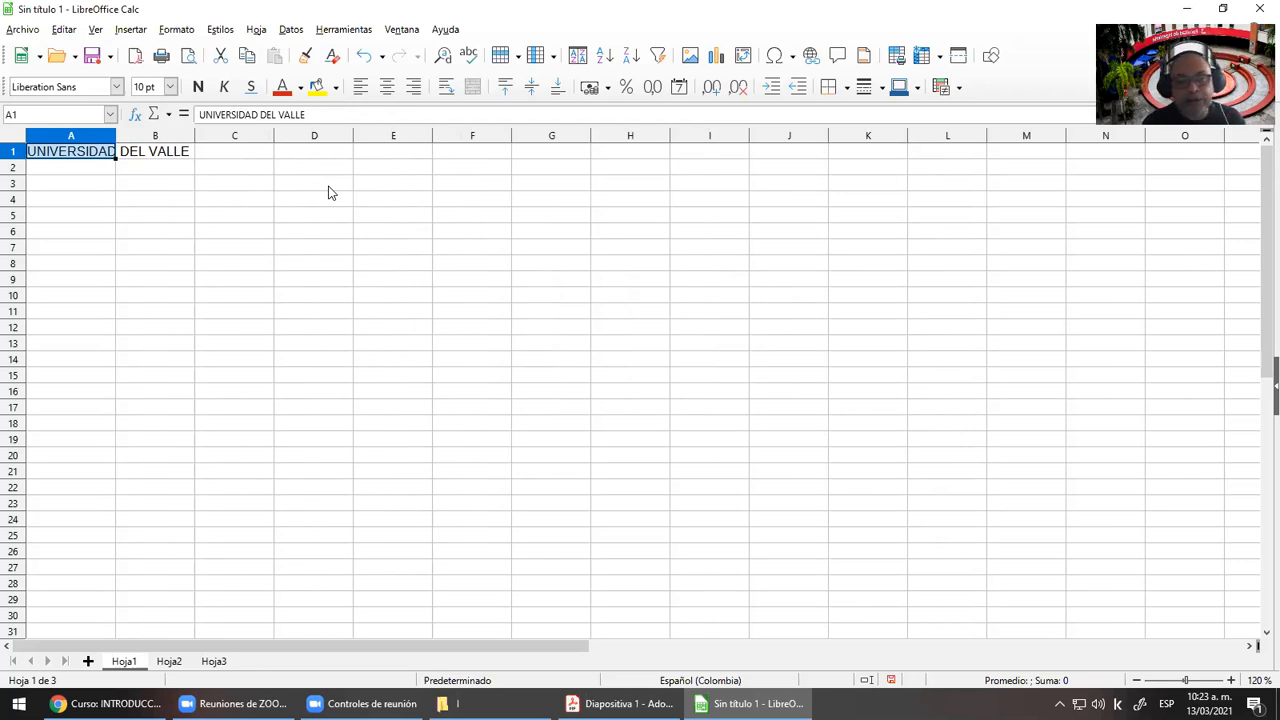
{"action": "key", "text": "Return"}
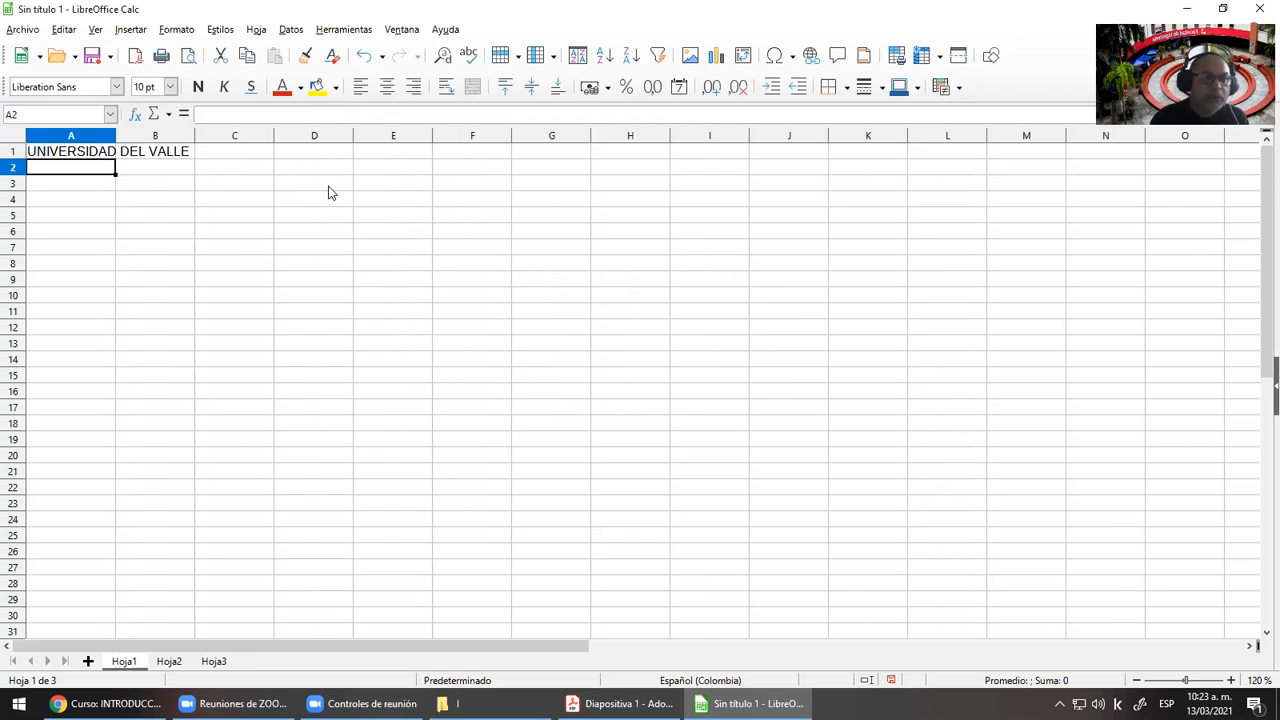
{"action": "type", "text": "LISTADO"}
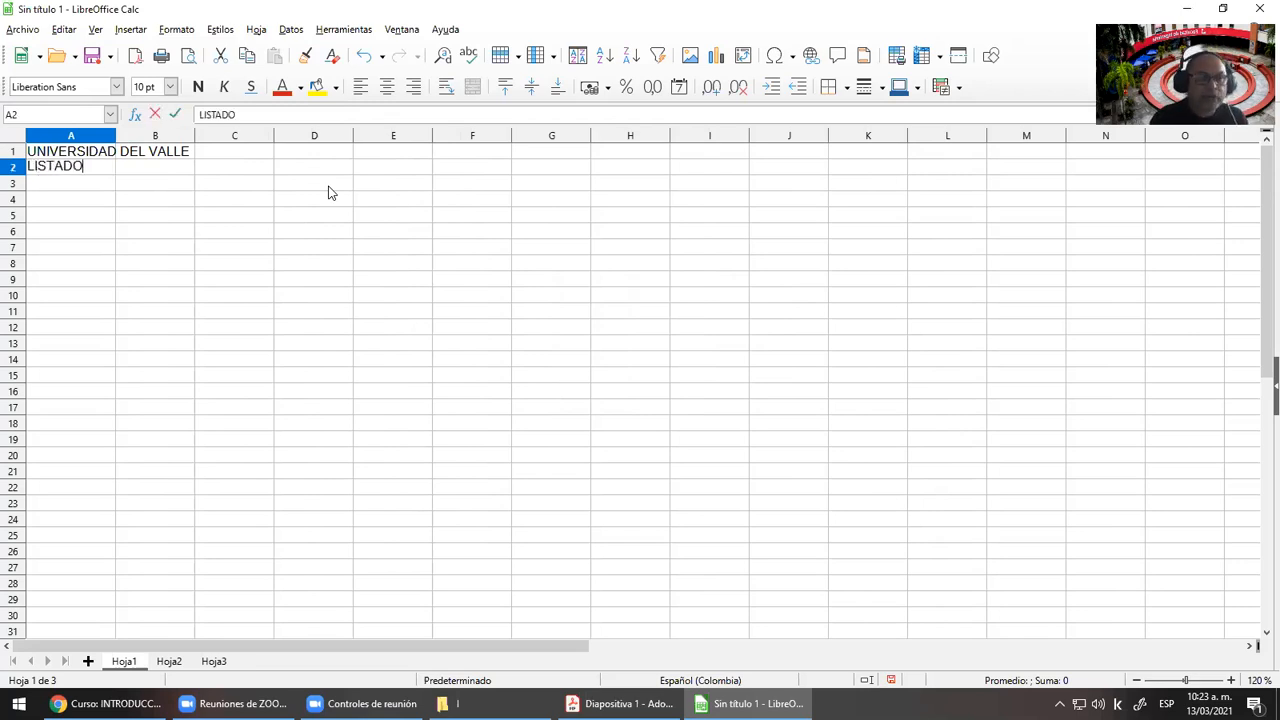
{"action": "type", "text": " DE ESTUDIANTES"}
{"action": "key", "text": "Return"}
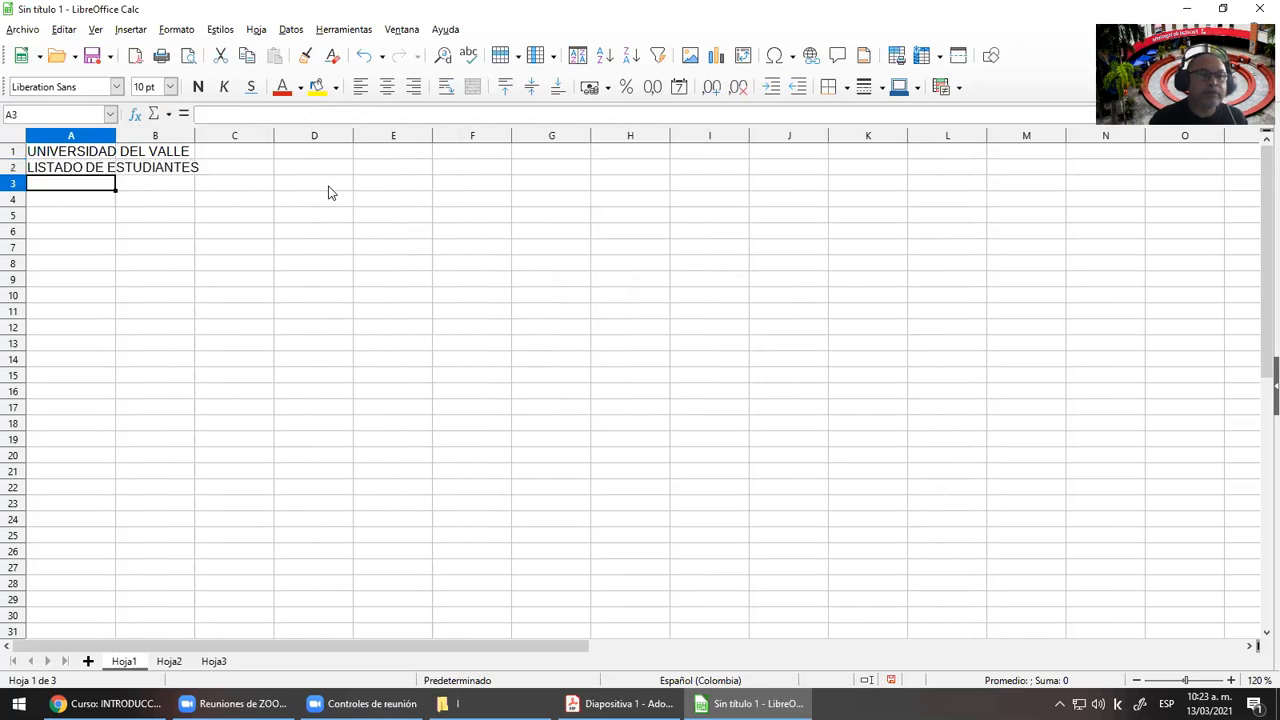
{"action": "type", "text": "REPORTE DE "}
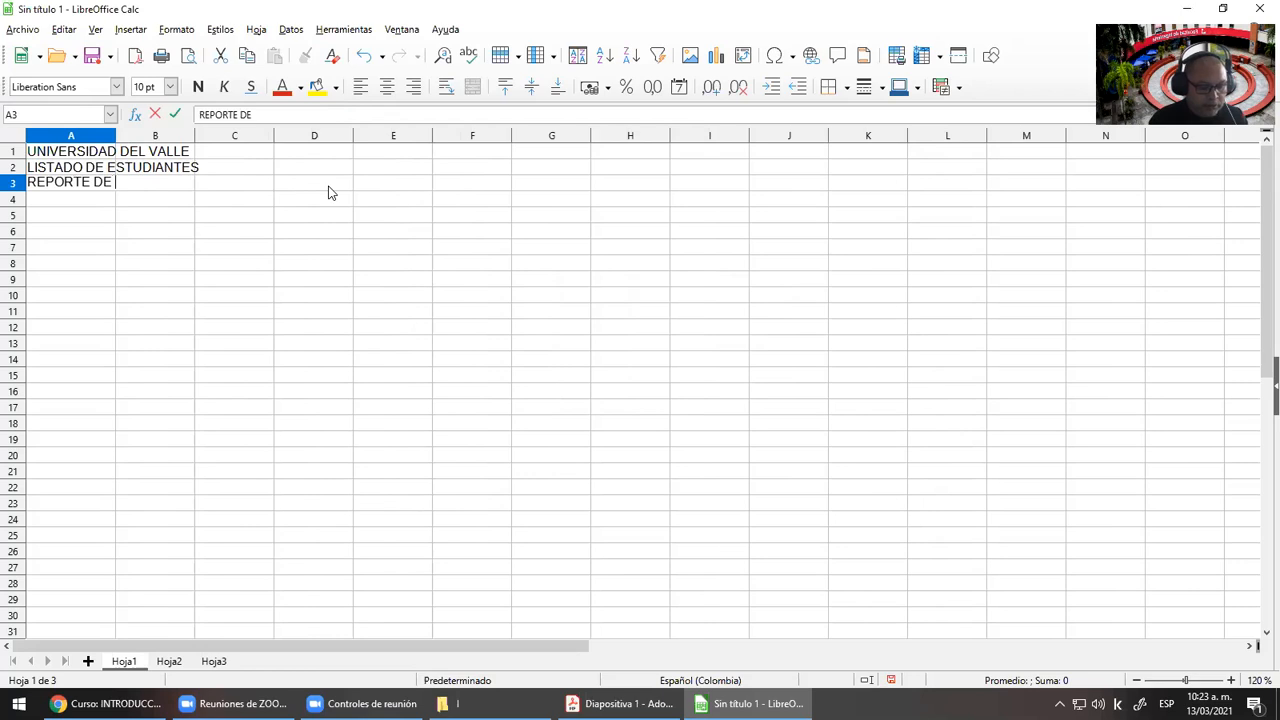
{"action": "type", "text": "FINANC"}
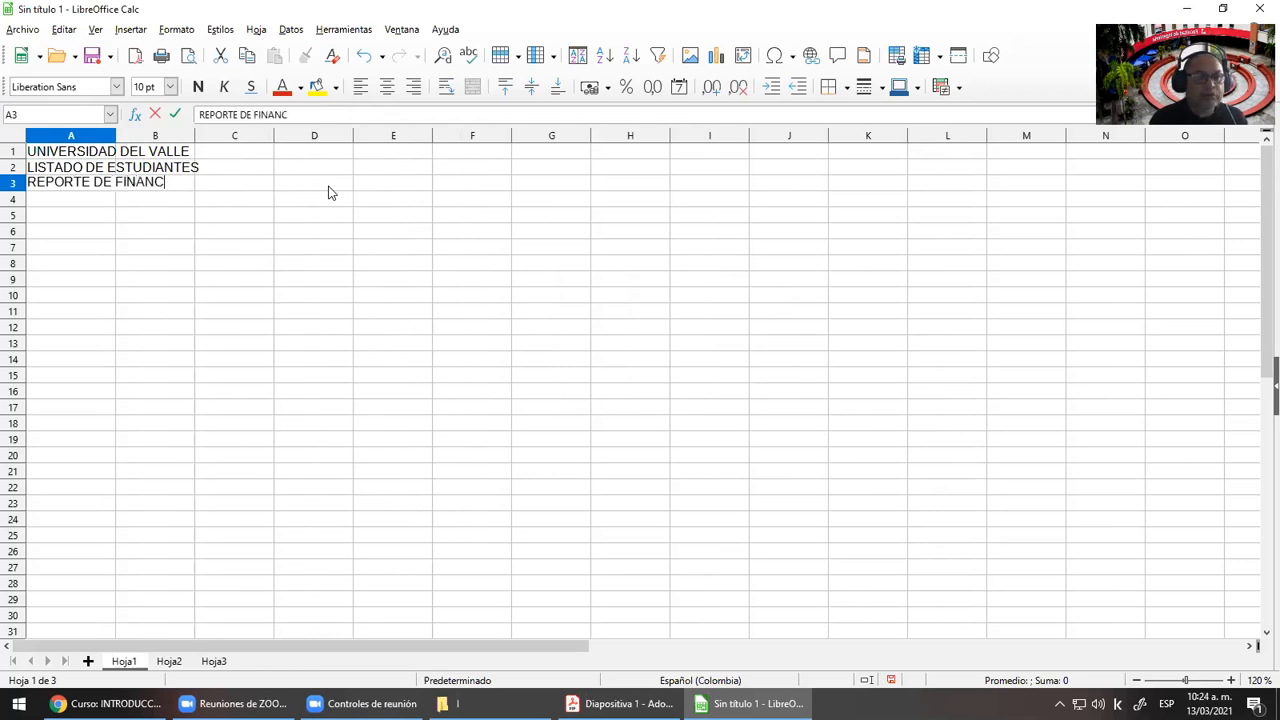
{"action": "type", "text": "IANCIÓN"}
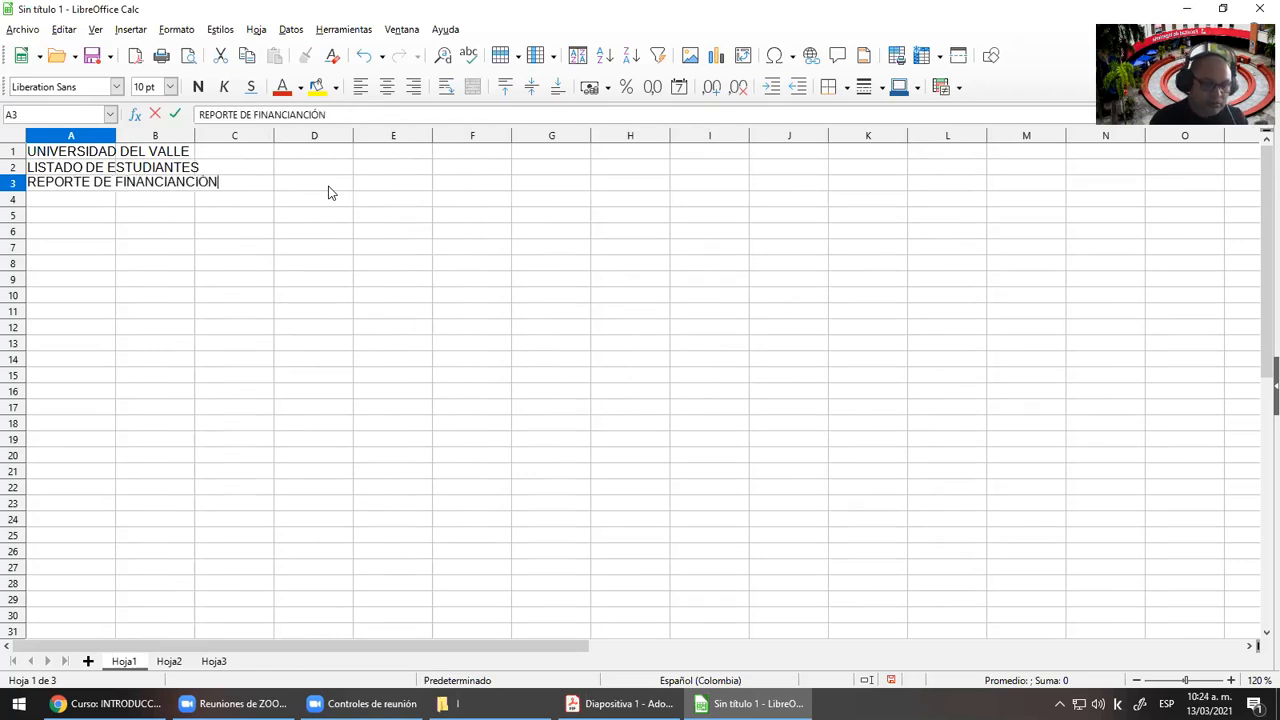
{"action": "key", "text": "Return"}
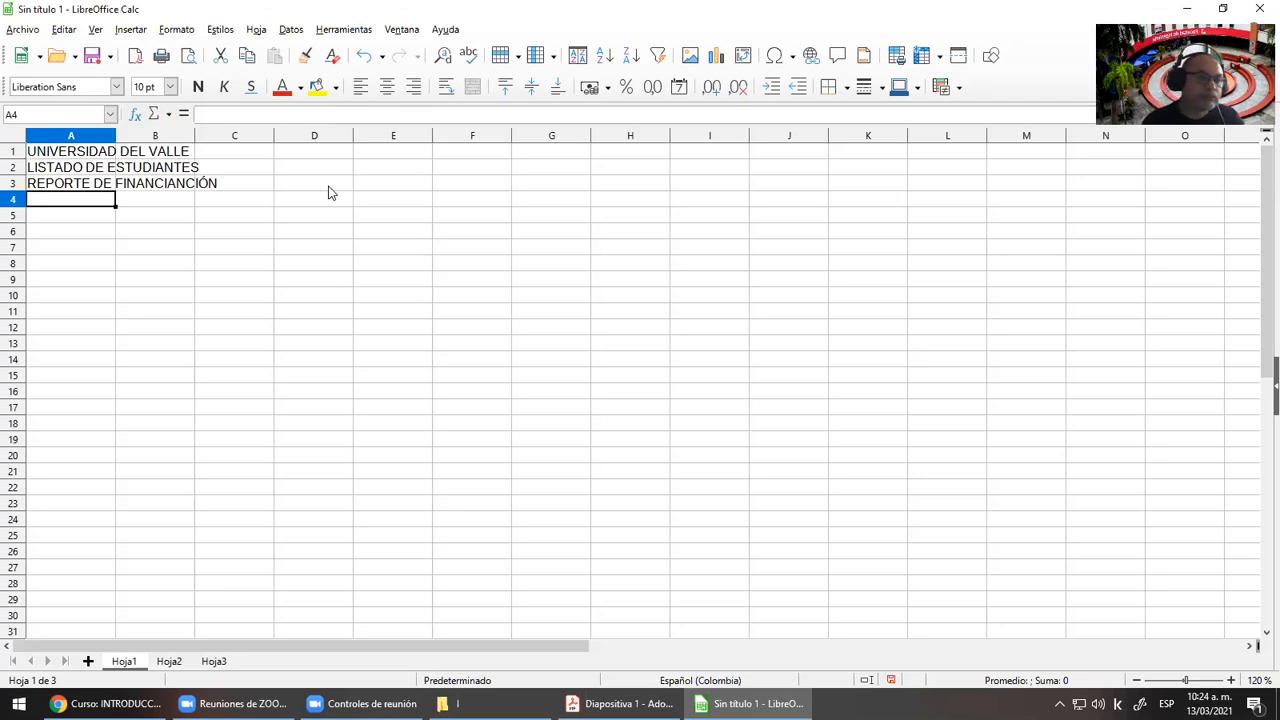
Review the titles from A3 up to A1, and enter the column heading No. in A4
{"action": "key", "text": "Up"}
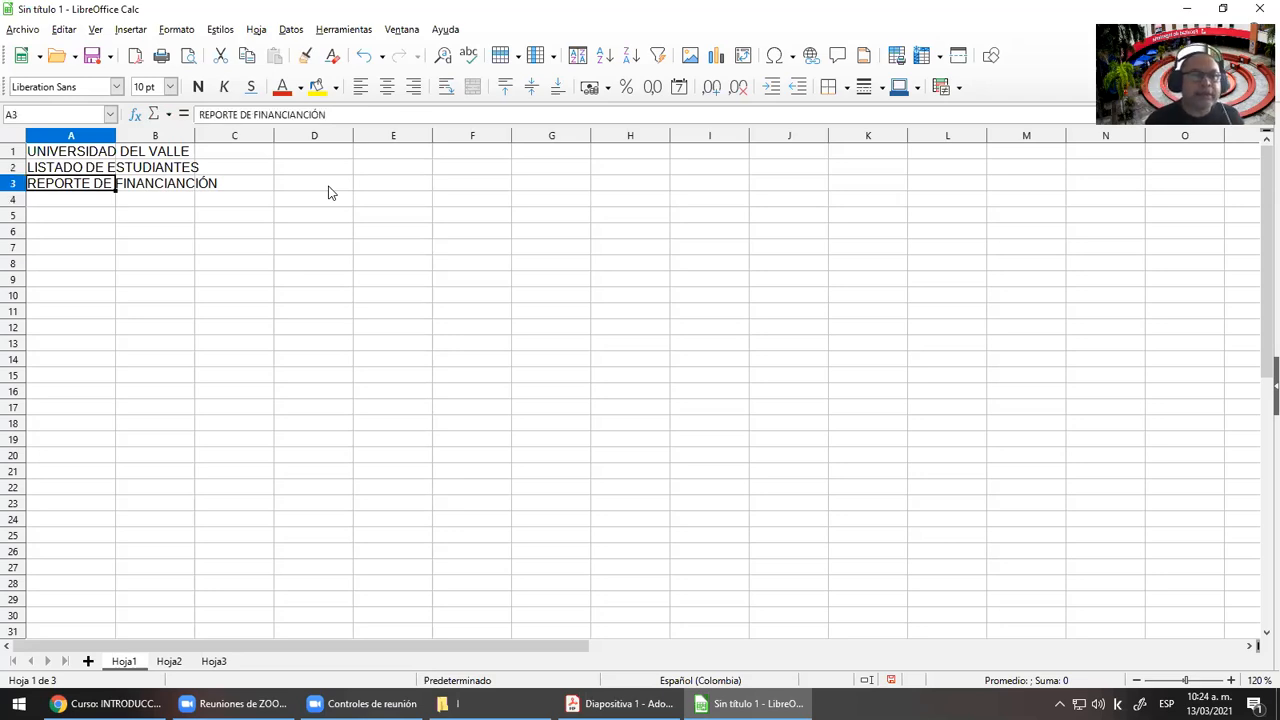
{"action": "key", "text": "Up"}
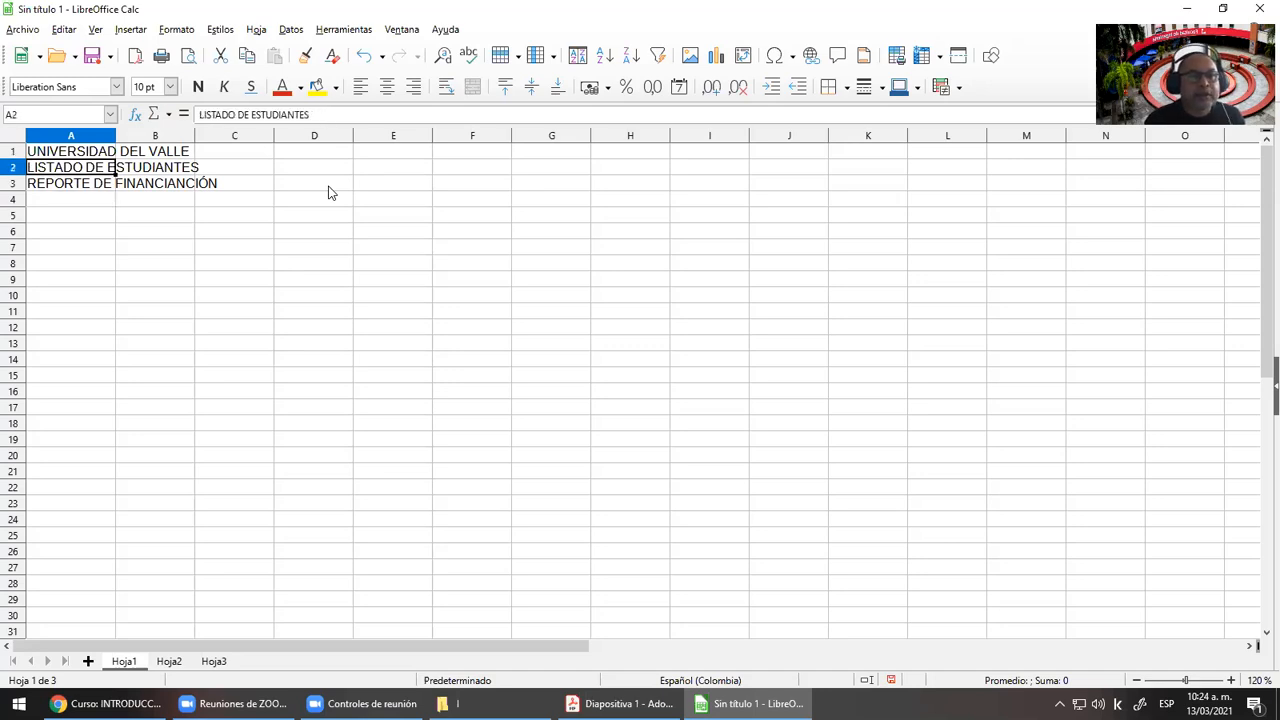
{"action": "key", "text": "Up"}
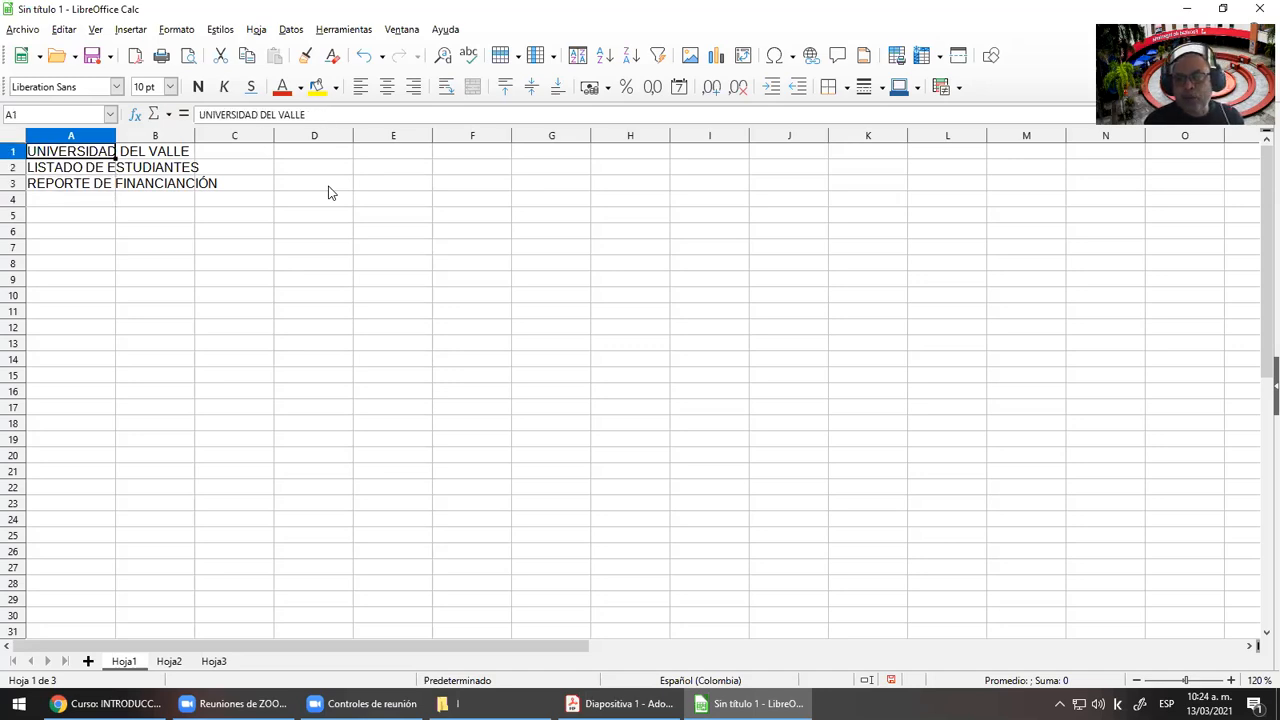
{"action": "key", "text": "Down"}
{"action": "key", "text": "Down"}
{"action": "key", "text": "Down"}
{"action": "type", "text": "cO"}
{"action": "key", "text": "BackSpace"}
{"action": "key", "text": "BackSpace"}
{"action": "type", "text": "No."}
{"action": "key", "text": "Tab"}
Enter the column heading CODIGO in cell B4
{"action": "type", "text": "Coi"}
{"action": "key", "text": "BackSpace"}
{"action": "type", "text": "d"}
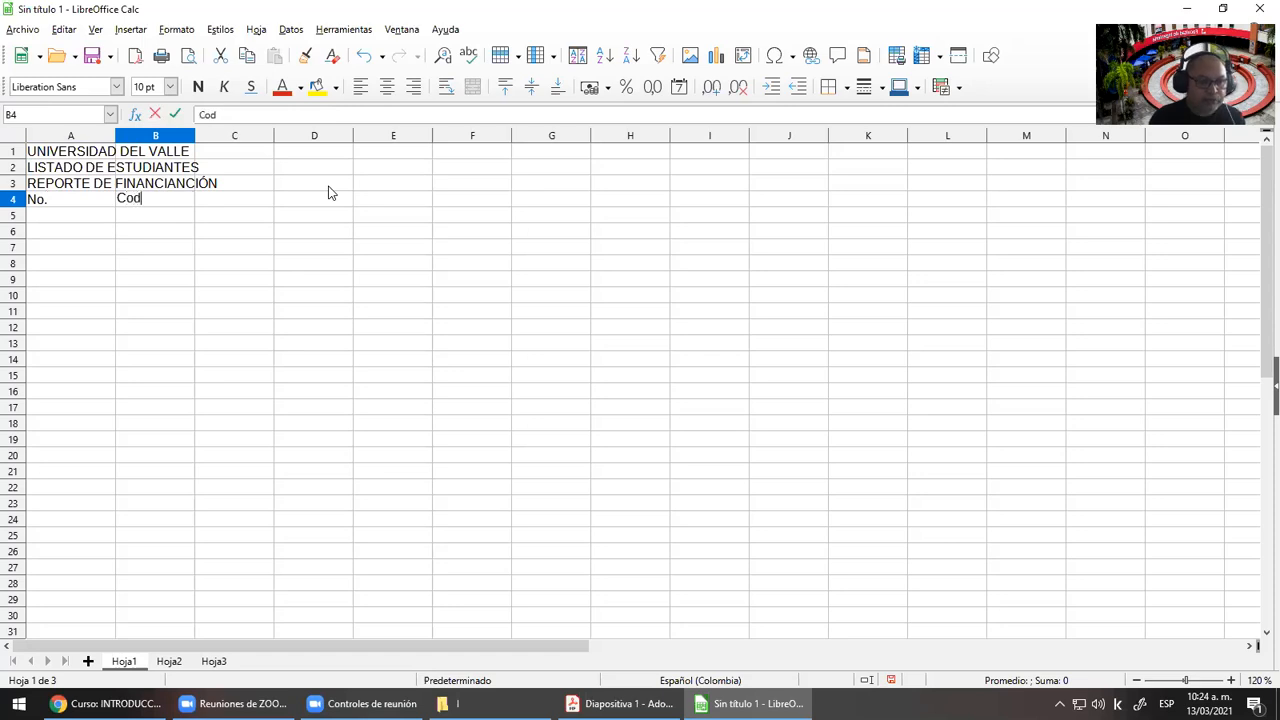
{"action": "key", "text": "BackSpace"}
{"action": "key", "text": "BackSpace"}
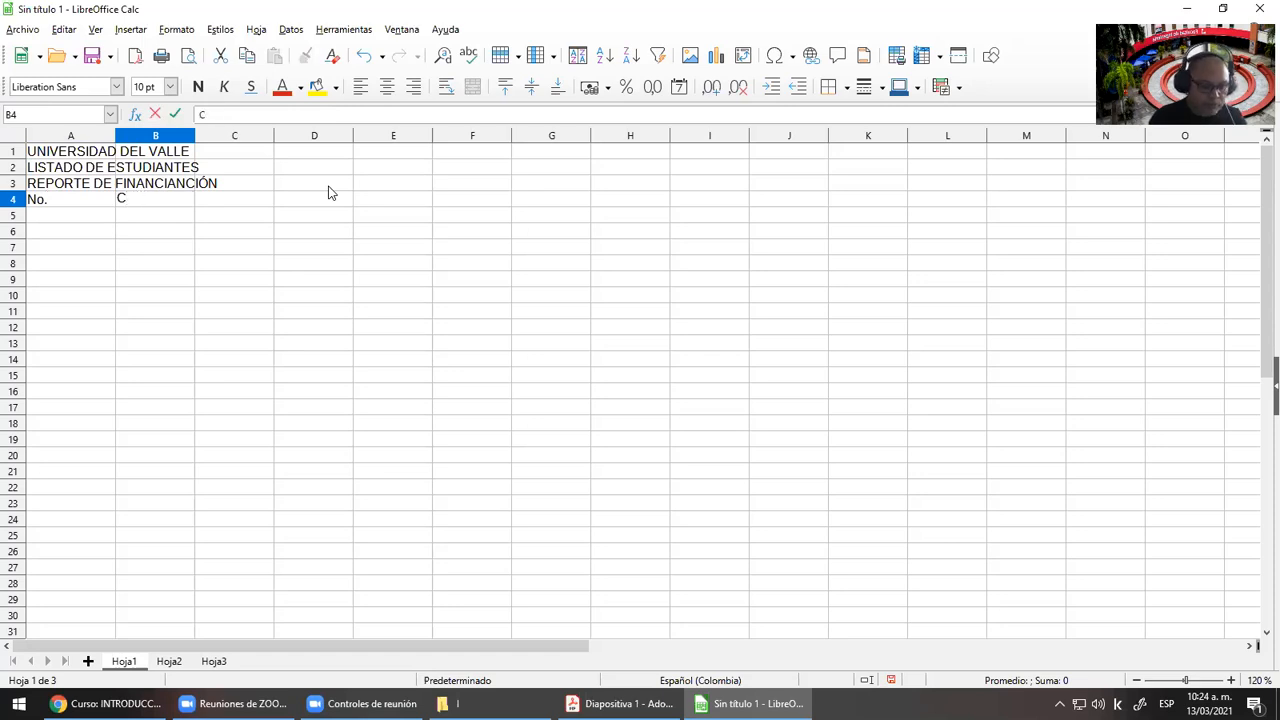
{"action": "type", "text": "ODIGO"}
{"action": "key", "text": "Return"}
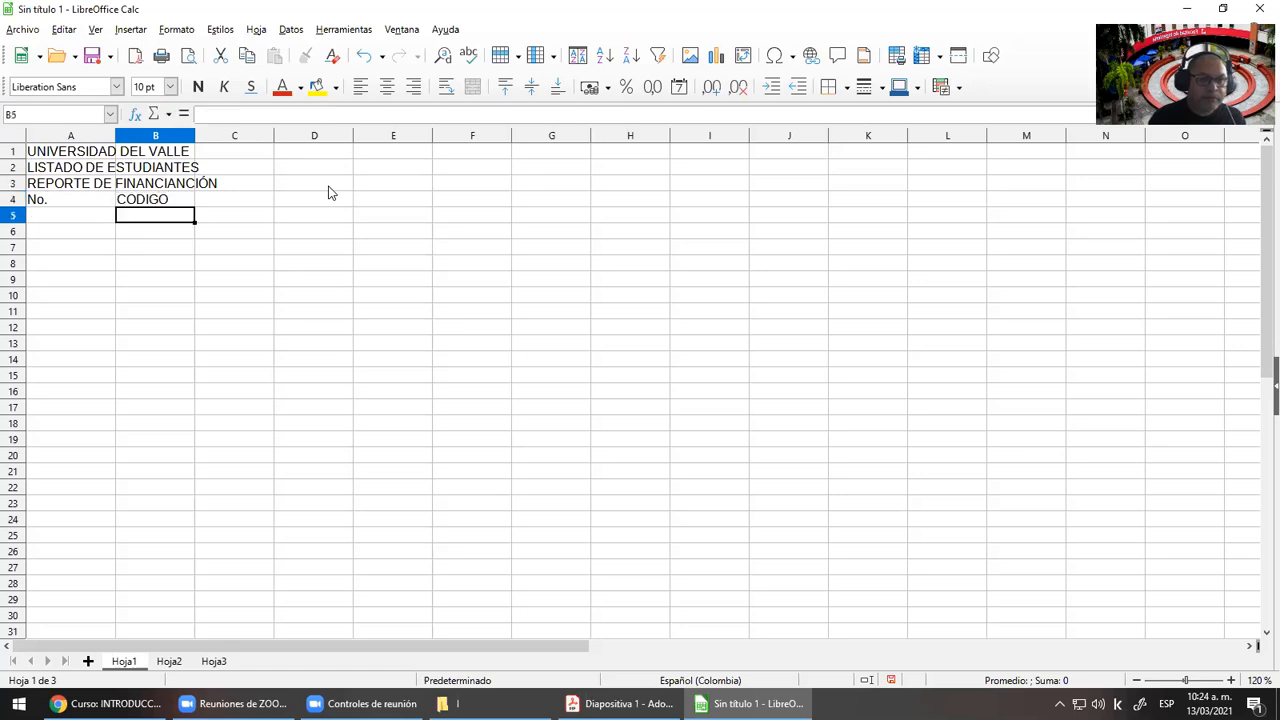
Enter the column heading APELLIDOS DEL ESTUDIANTE in cell C4
{"action": "key", "text": "Up"}
{"action": "key", "text": "Right"}
{"action": "type", "text": "APELL"}
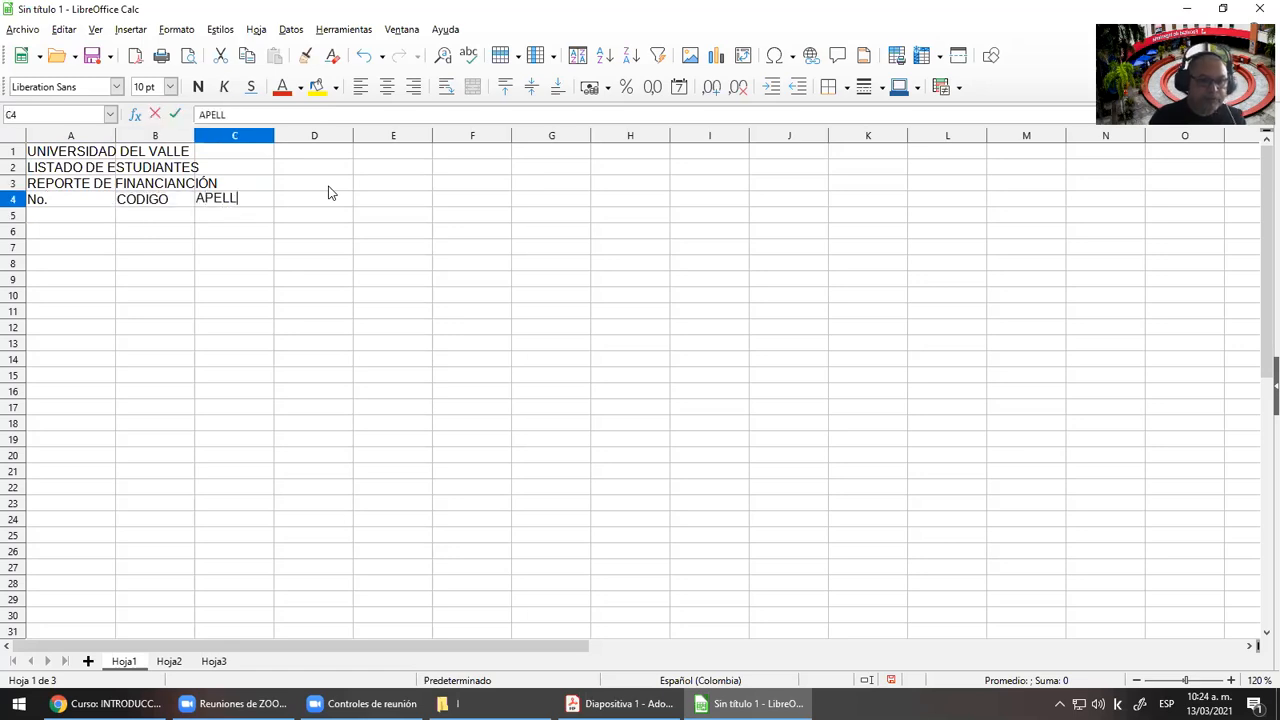
{"action": "type", "text": "IDOS DE"}
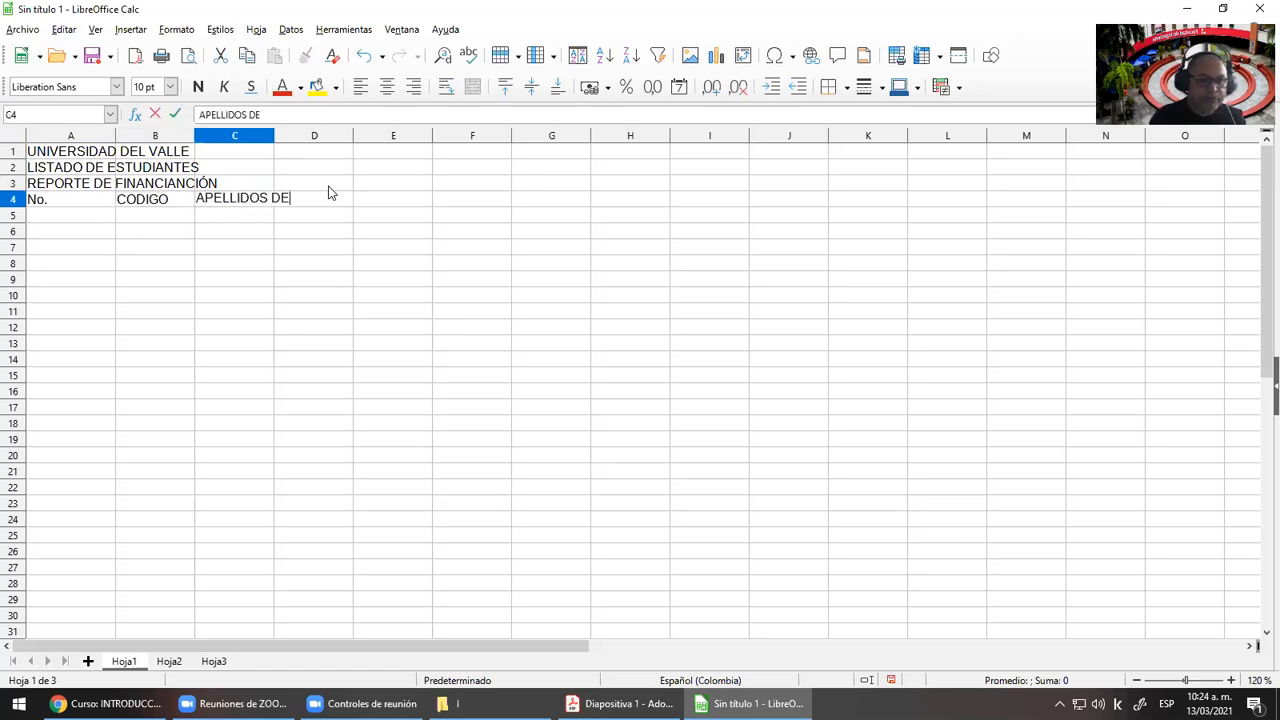
{"action": "type", "text": "L ESTUDIANTES"}
{"action": "key", "text": "BackSpace"}
{"action": "key", "text": "Return"}
Enter the column heading NOMBRE DEL ESTUDIANTE in cell D4
{"action": "left_click", "coordinate": [330, 192]}
{"action": "type", "text": "NO"}
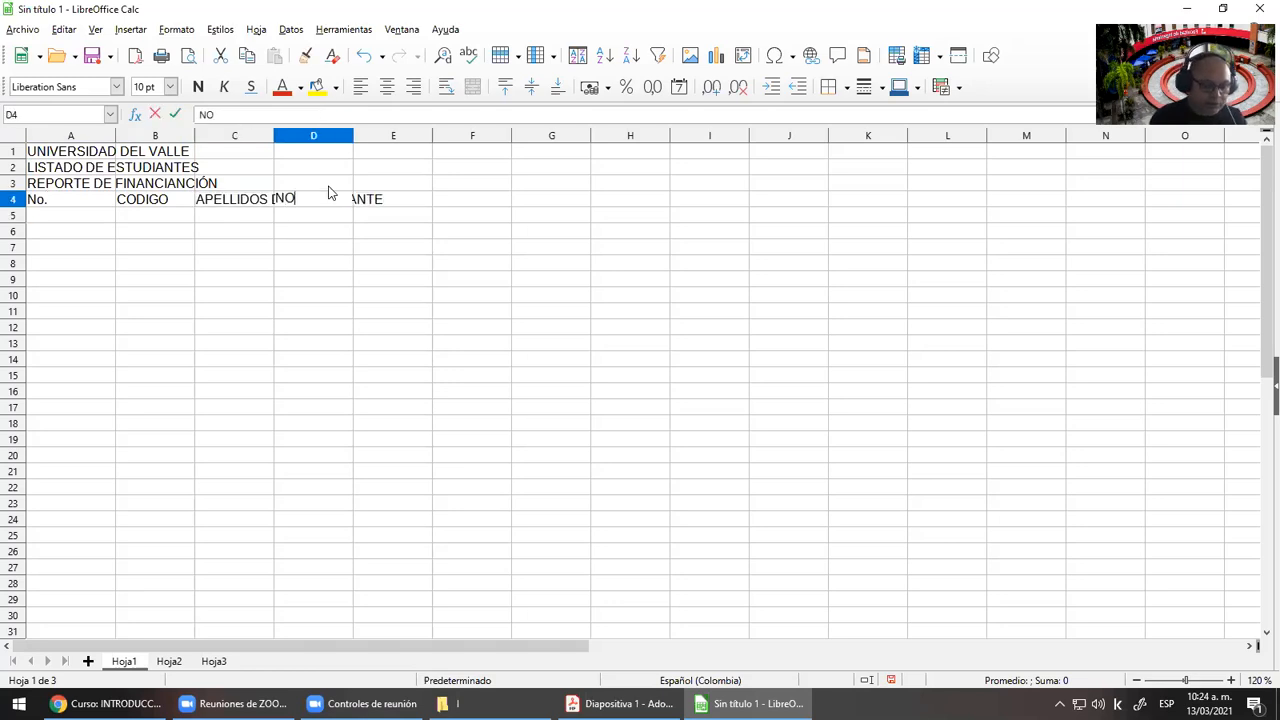
{"action": "type", "text": "MBRE DEL ESTUDIANTES"}
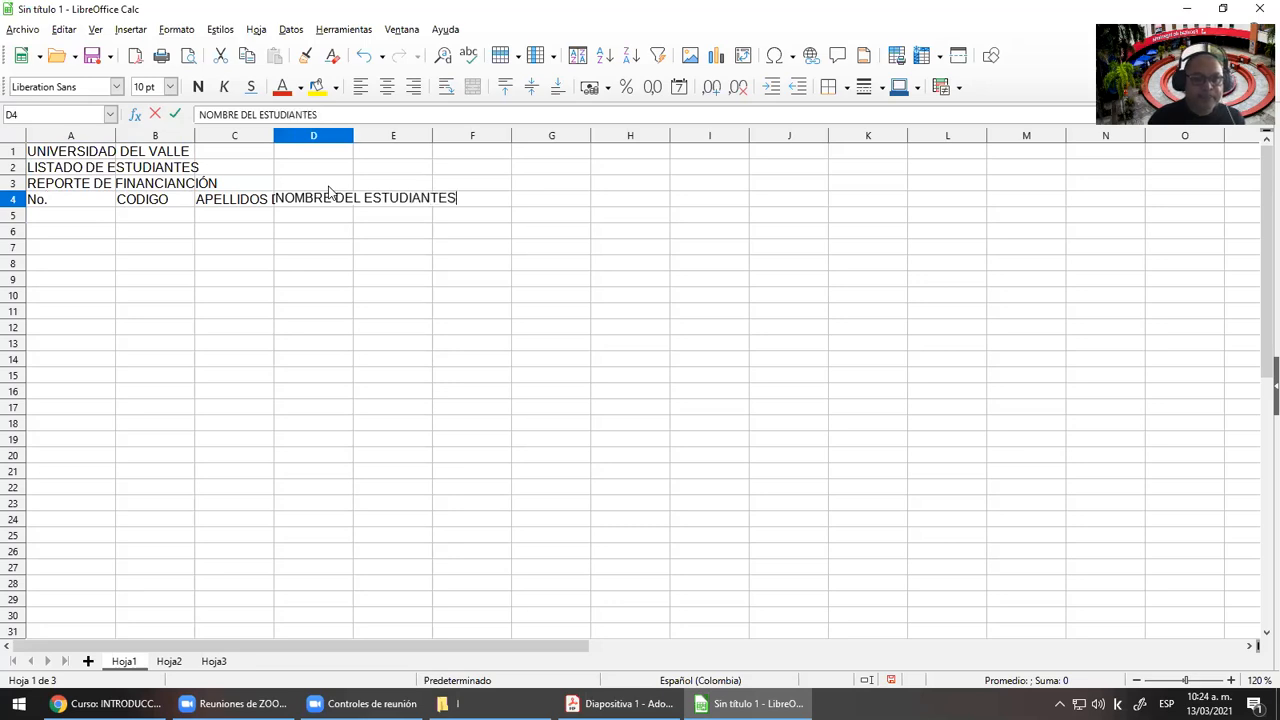
{"action": "key", "text": "BackSpace"}
{"action": "key", "text": "Return"}
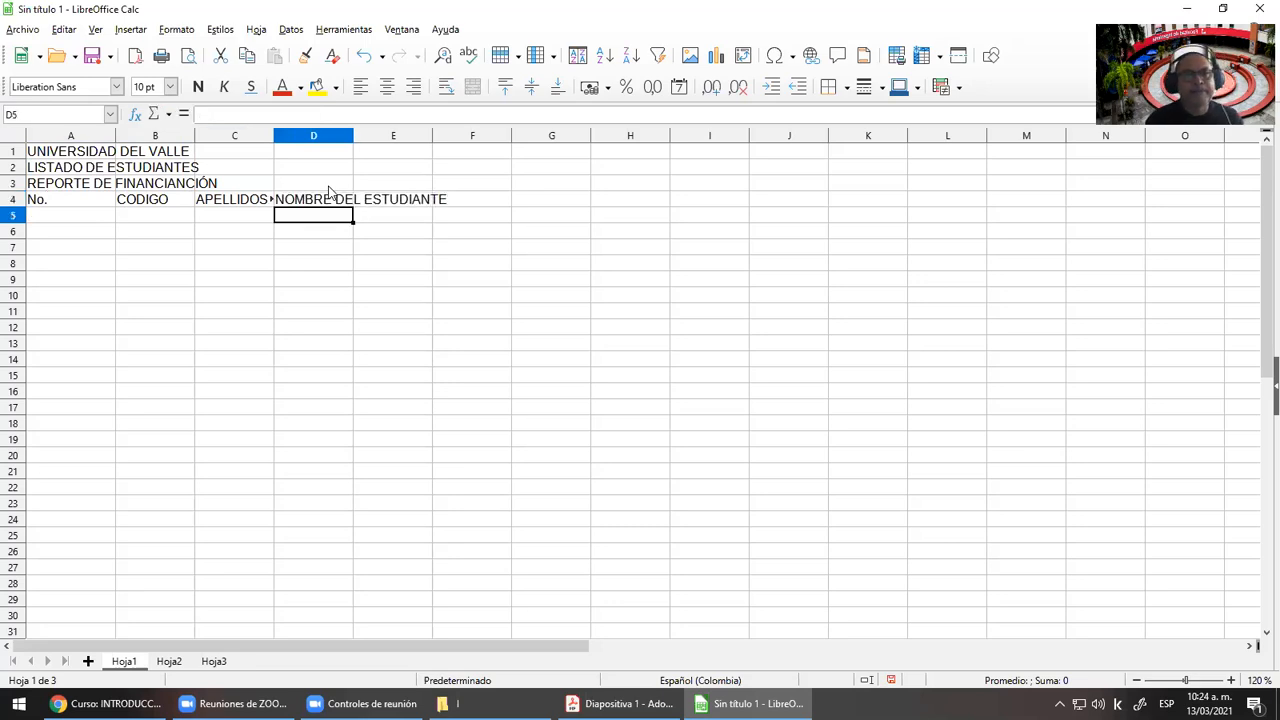
Enter the column heading CARRERA in cell E4
{"action": "left_click", "coordinate": [330, 192]}
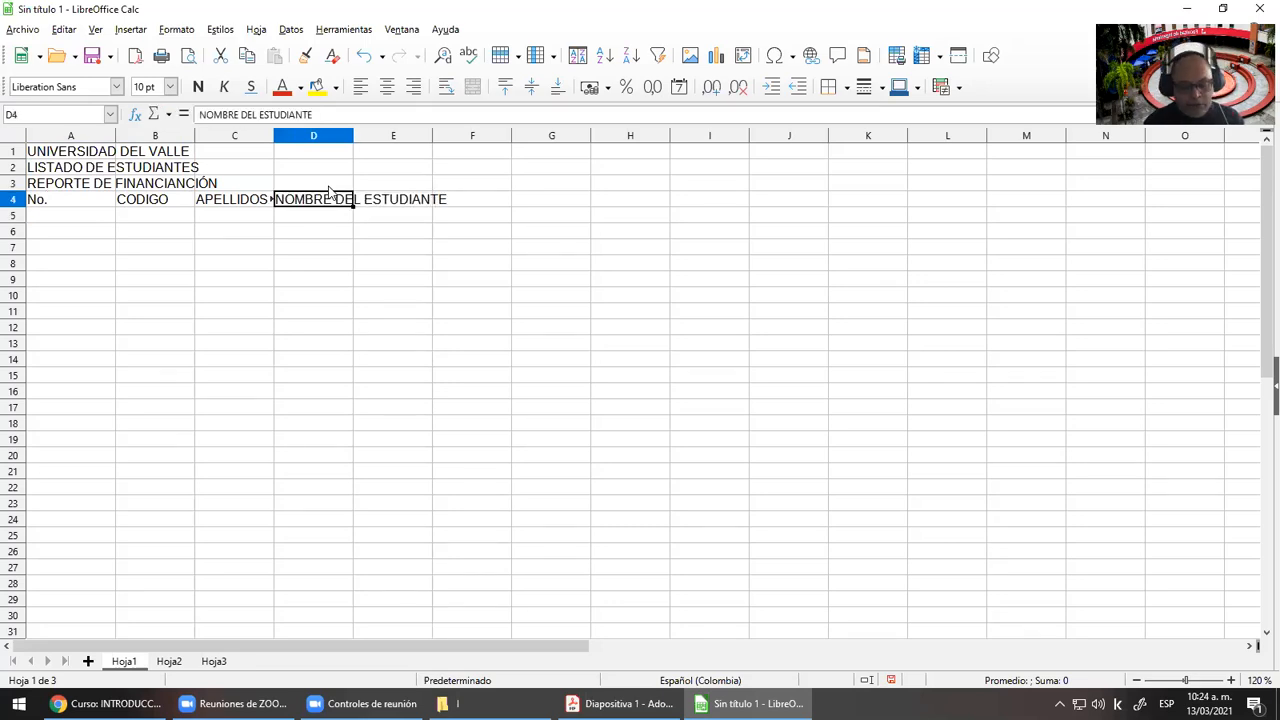
{"action": "key", "text": "Tab"}
{"action": "type", "text": "CARRERA"}
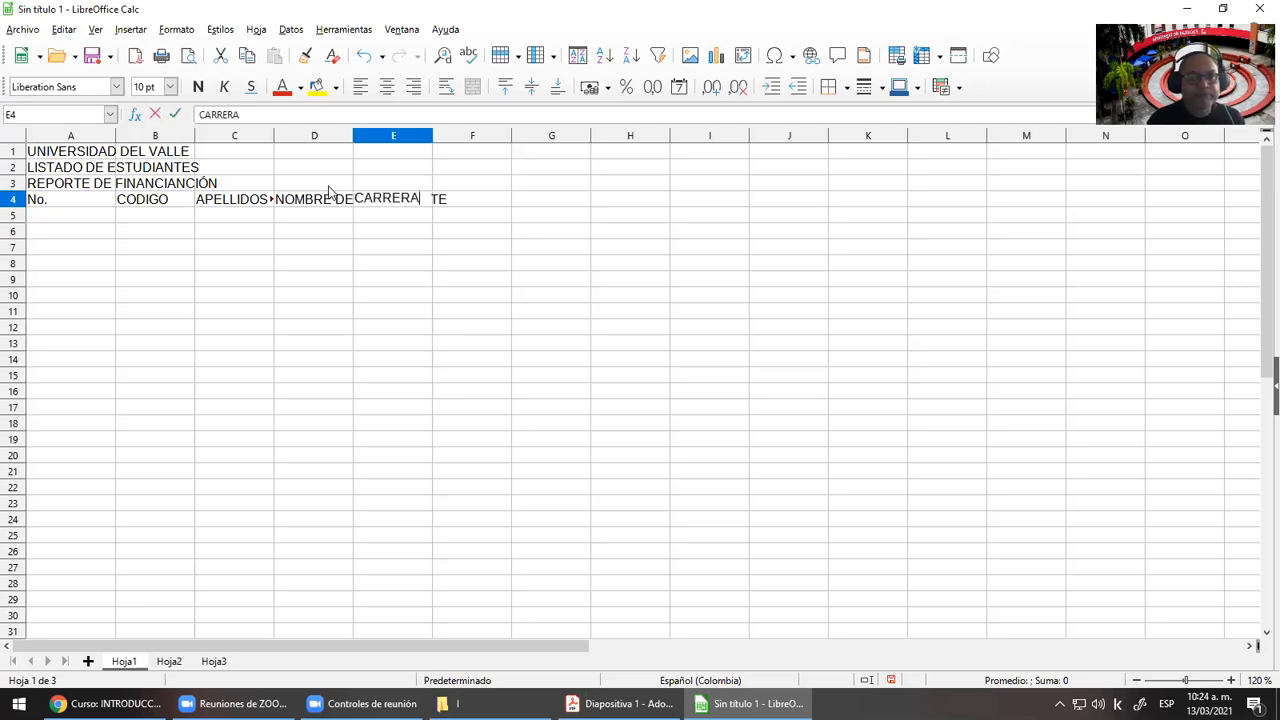
{"action": "key", "text": "Return"}
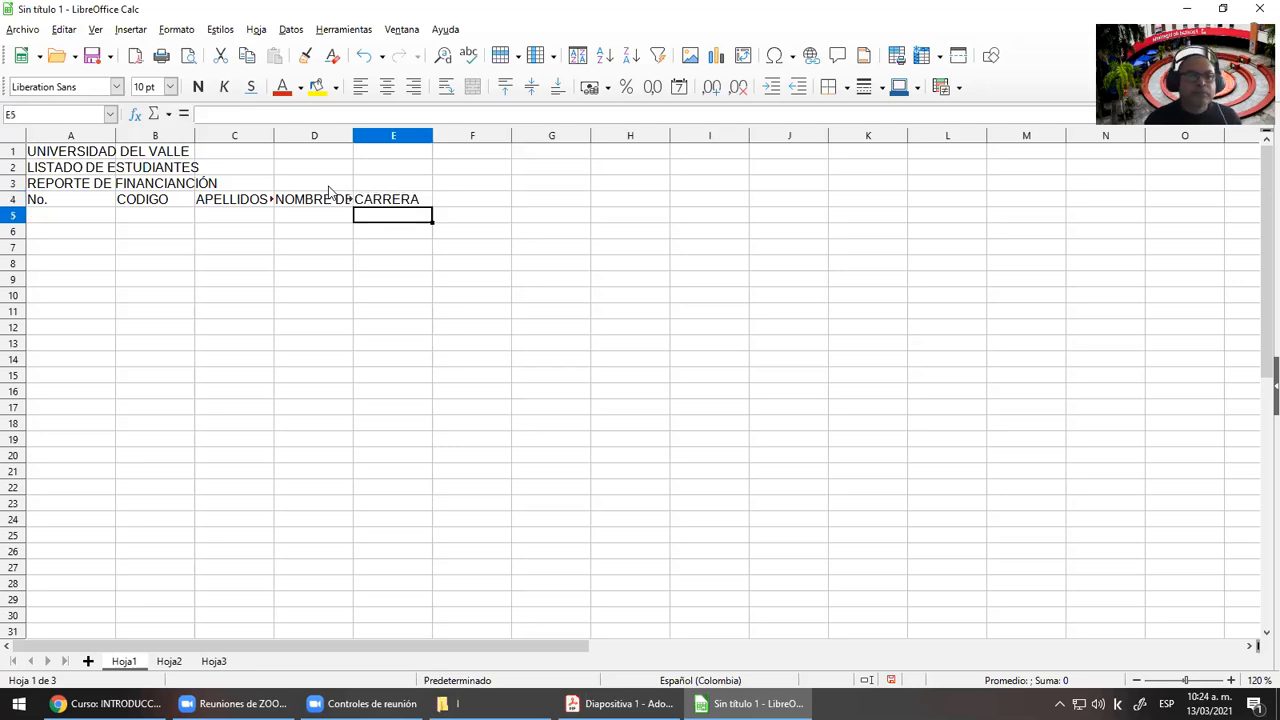
Go cell by cell through the titles in A1 to A3 and the row 4 headings, comparing displayed text with actual cell contents
{"action": "left_click", "coordinate": [101, 327]}
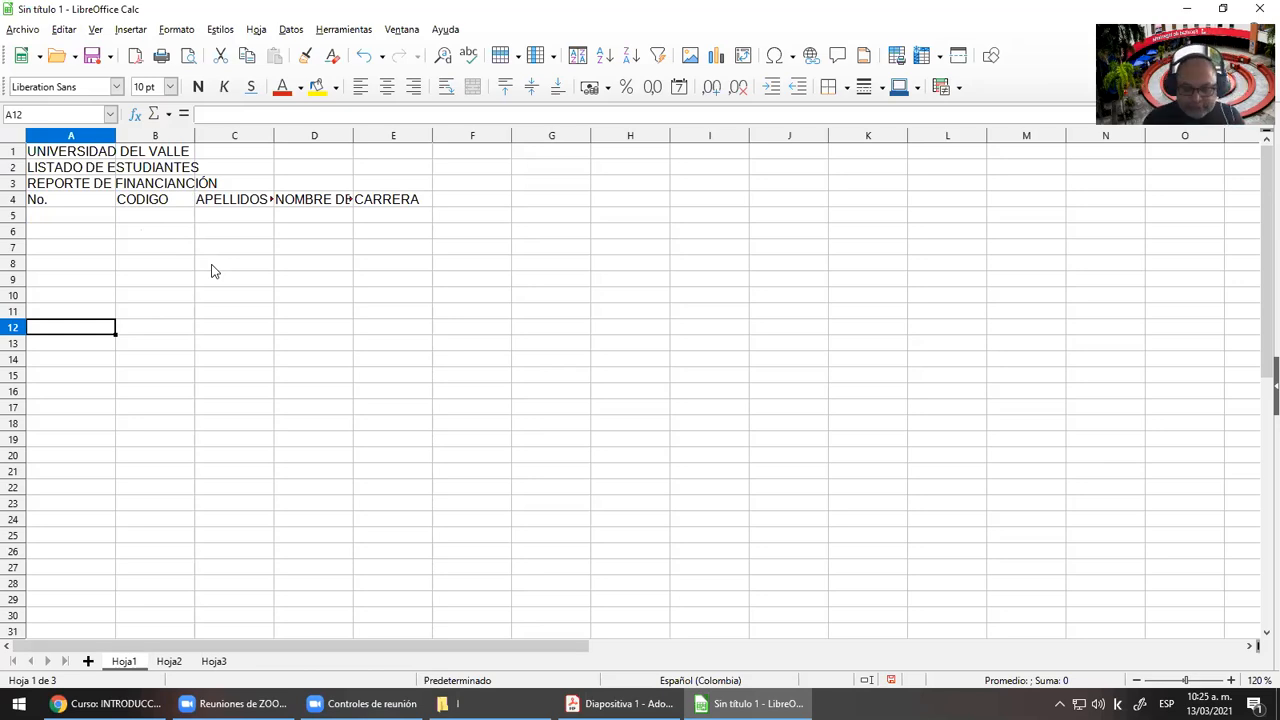
{"action": "key", "text": "Up"}
{"action": "key", "text": "Up"}
{"action": "key", "text": "Up"}
{"action": "key", "text": "Up"}
{"action": "key", "text": "Up"}
{"action": "key", "text": "Up"}
{"action": "key", "text": "Up"}
{"action": "key", "text": "Up"}
{"action": "key", "text": "Up"}
{"action": "key", "text": "Up"}
{"action": "key", "text": "Up"}
{"action": "key", "text": "Down"}
{"action": "key", "text": "Down"}
{"action": "key", "text": "Down"}
{"action": "key", "text": "Right"}
{"action": "key", "text": "Right"}
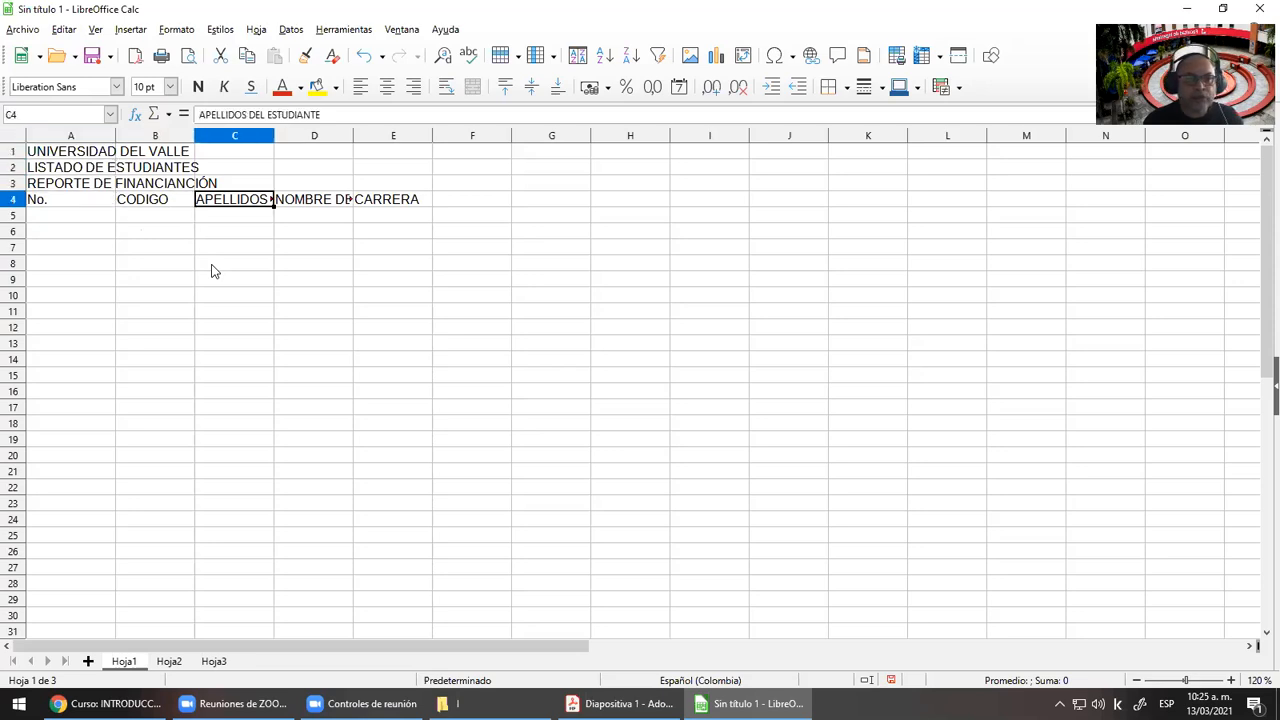
{"action": "key", "text": "Left"}
{"action": "key", "text": "Left"}
{"action": "key", "text": "Up"}
{"action": "key", "text": "Up"}
{"action": "key", "text": "Up"}
{"action": "key", "text": "Down"}
{"action": "key", "text": "Down"}
{"action": "key", "text": "Down"}
{"action": "key", "text": "Right"}
{"action": "key", "text": "Right"}
{"action": "key", "text": "Right"}
{"action": "key", "text": "Left"}
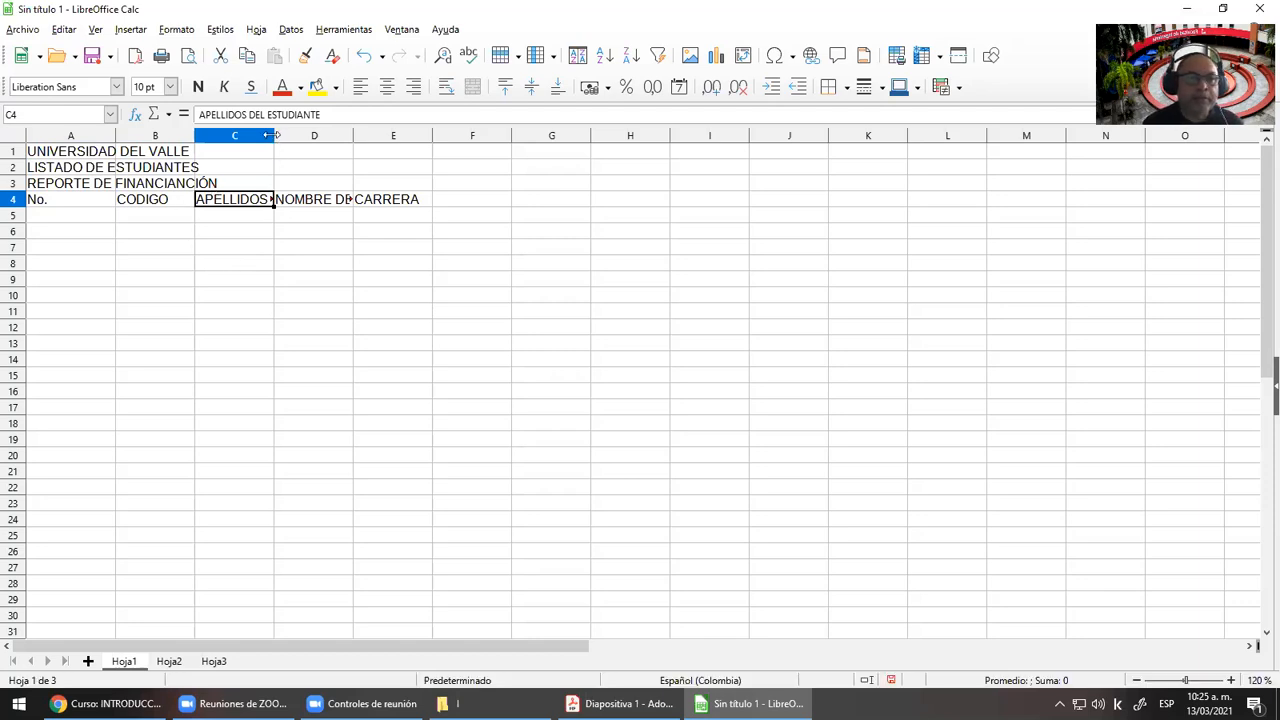
Widen columns C and D past the full text of their headings in row 4
{"action": "left_click_drag", "start_coordinate": [272, 135], "coordinate": [410, 135]}
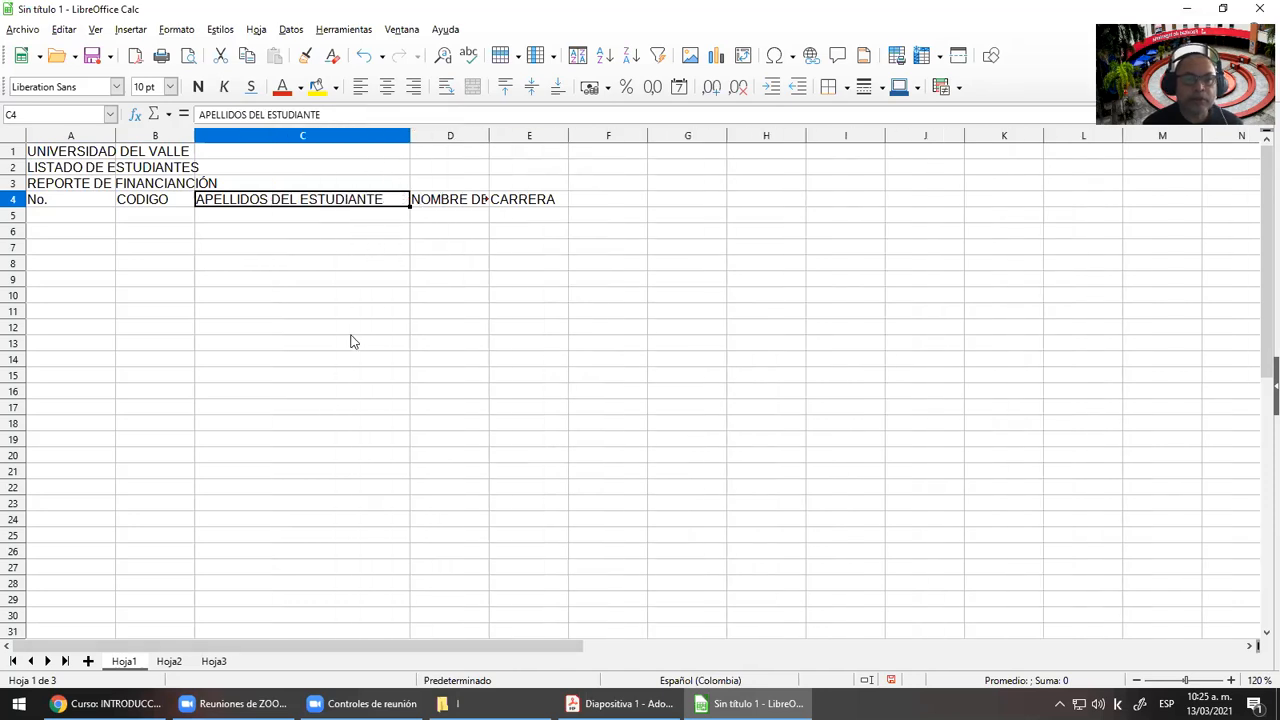
{"action": "left_click_drag", "start_coordinate": [489, 135], "coordinate": [610, 135]}
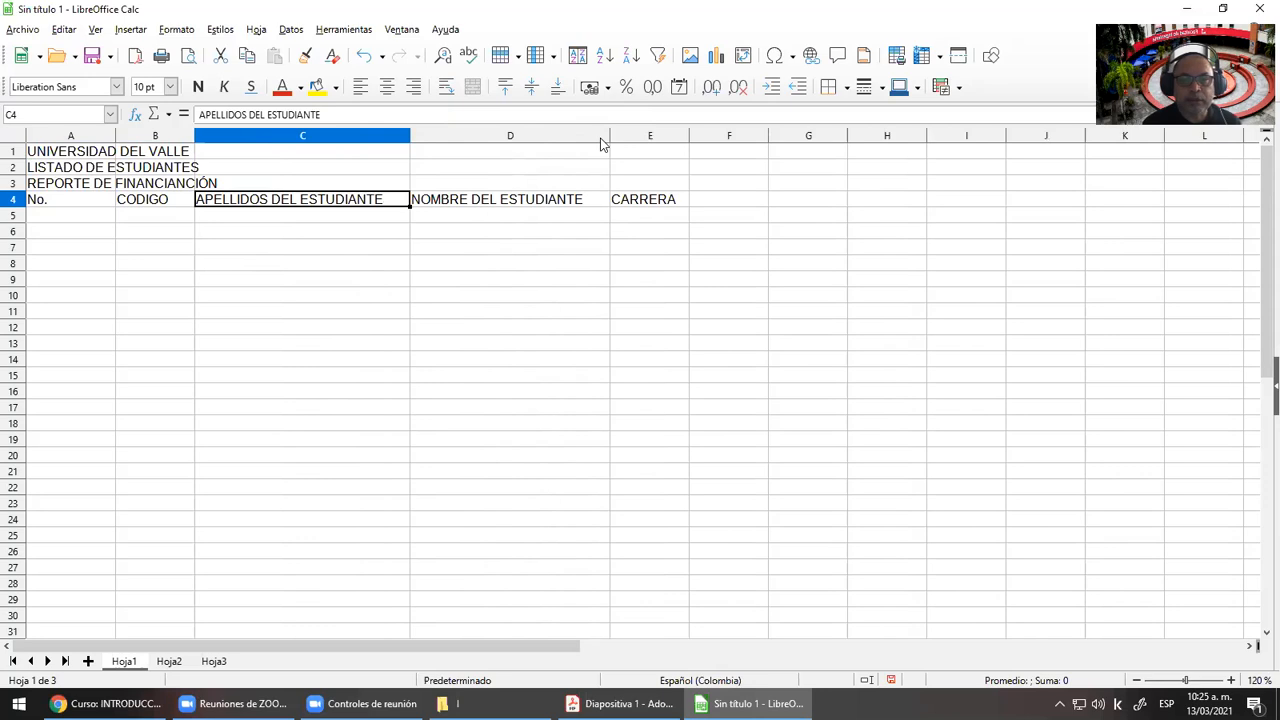
Extend the heading in cell B4 to CODIGO DEL ESTUDIANTE and narrow column C to less than its heading's width
{"action": "left_click", "coordinate": [165, 204]}
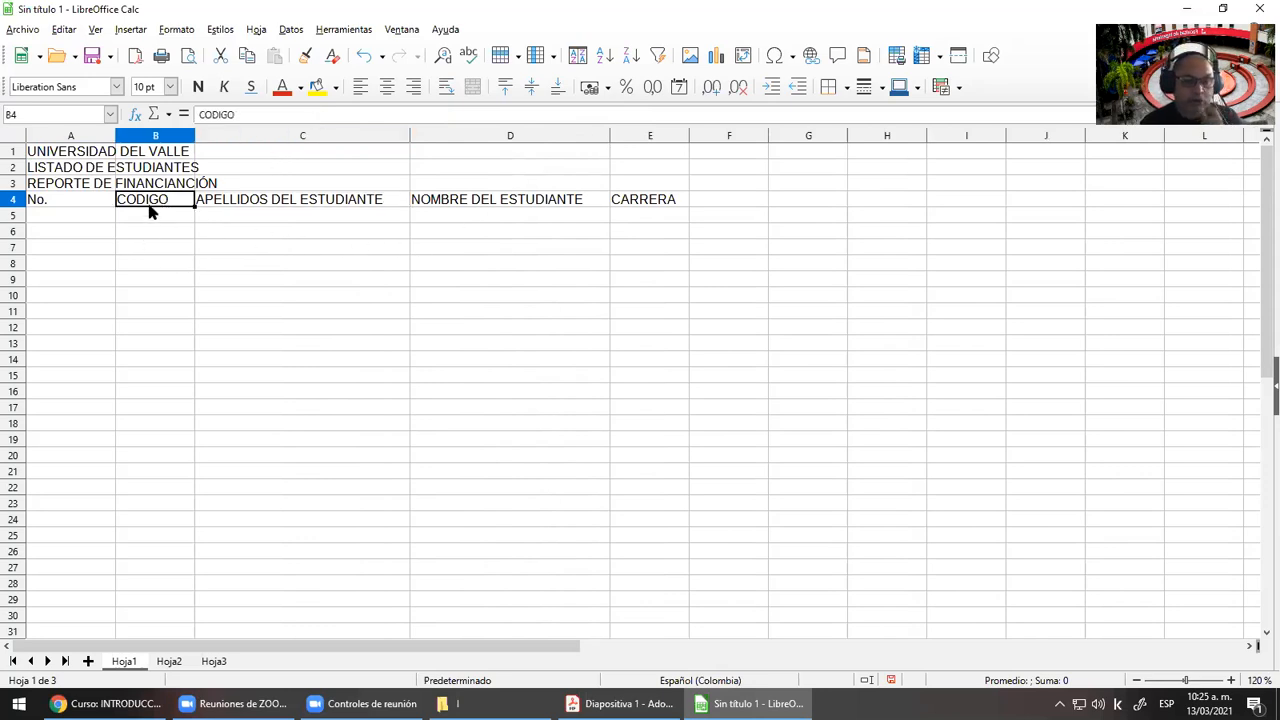
{"action": "left_click", "coordinate": [278, 114]}
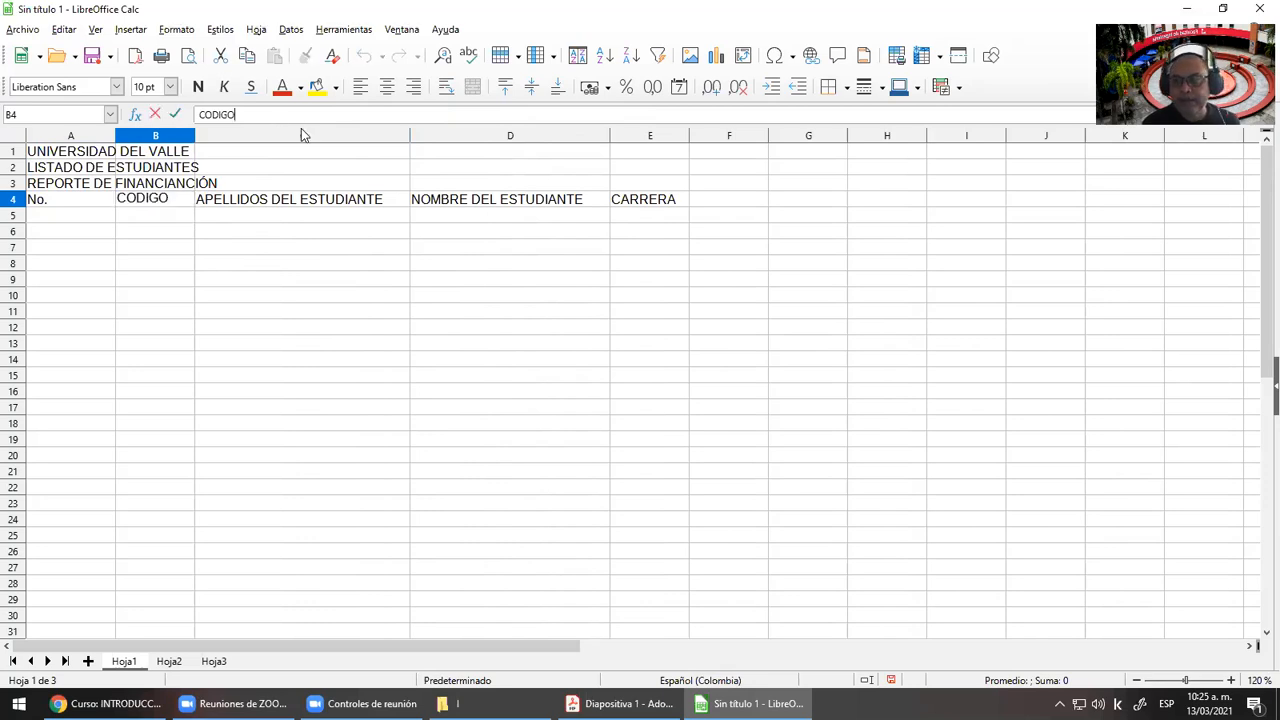
{"action": "type", "text": "DEL E"}
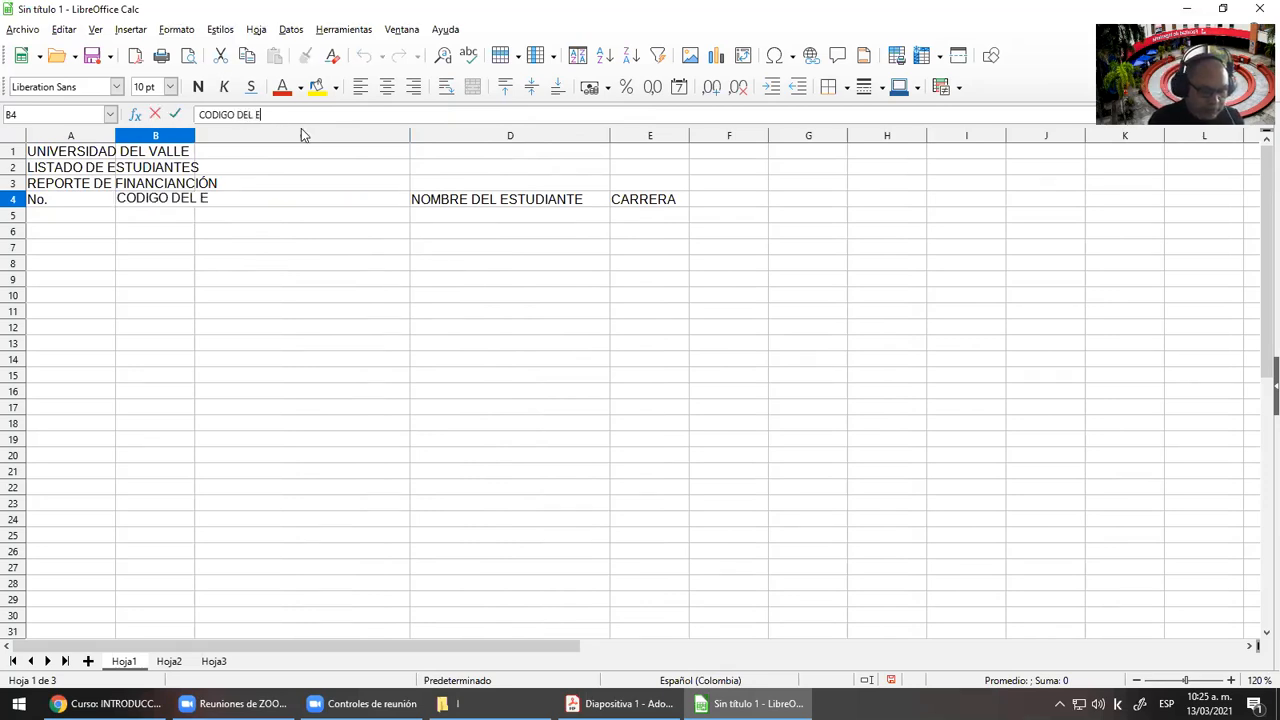
{"action": "type", "text": "STUDIANT"}
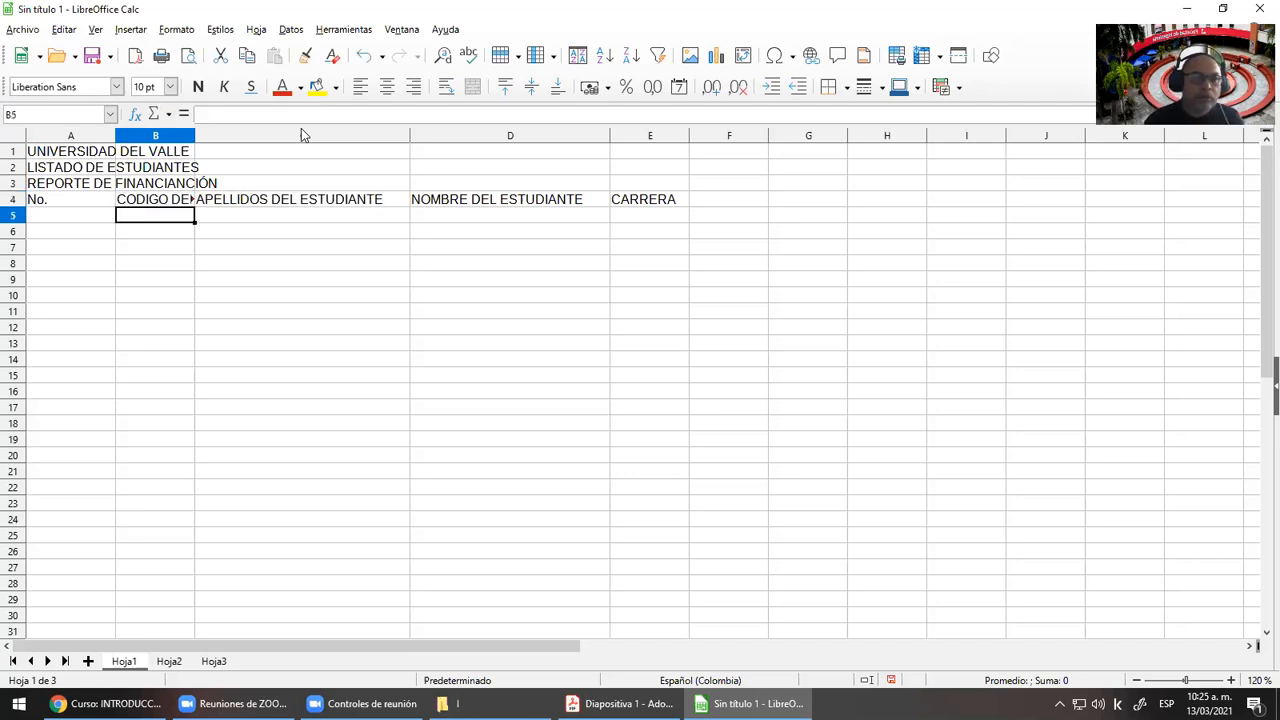
{"action": "double_click", "coordinate": [155, 203]}
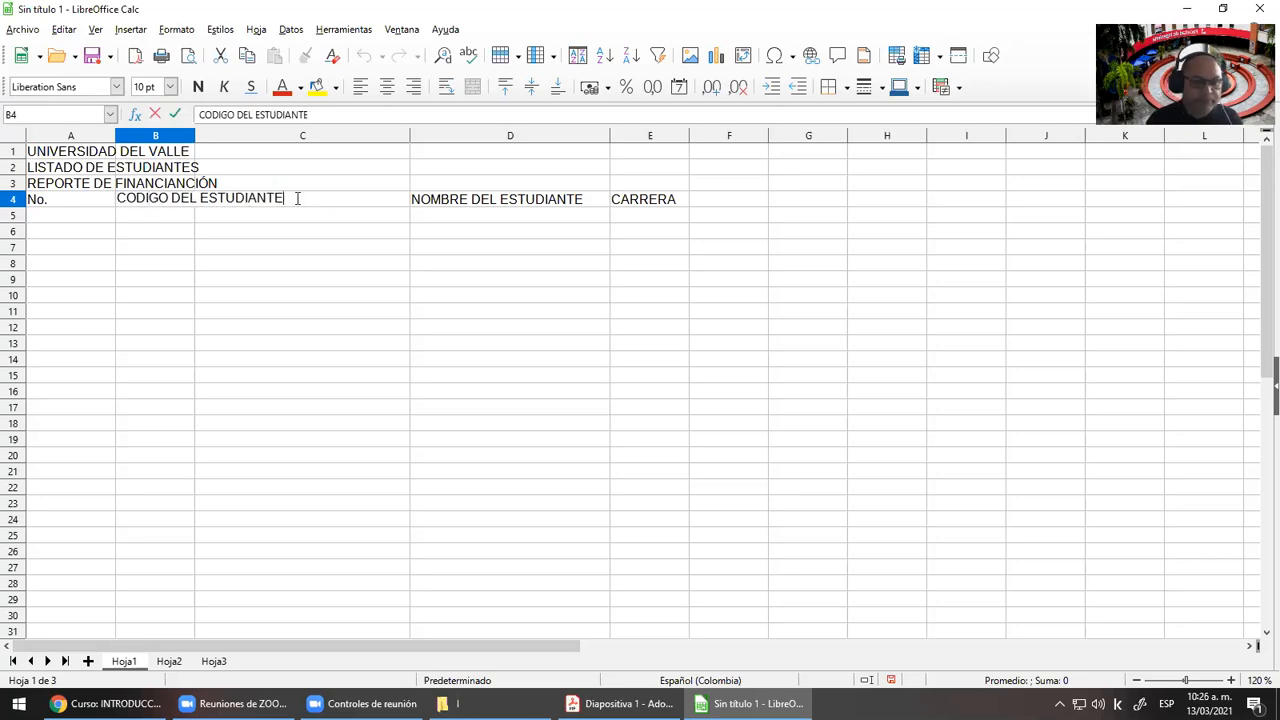
{"action": "key", "text": "Return"}
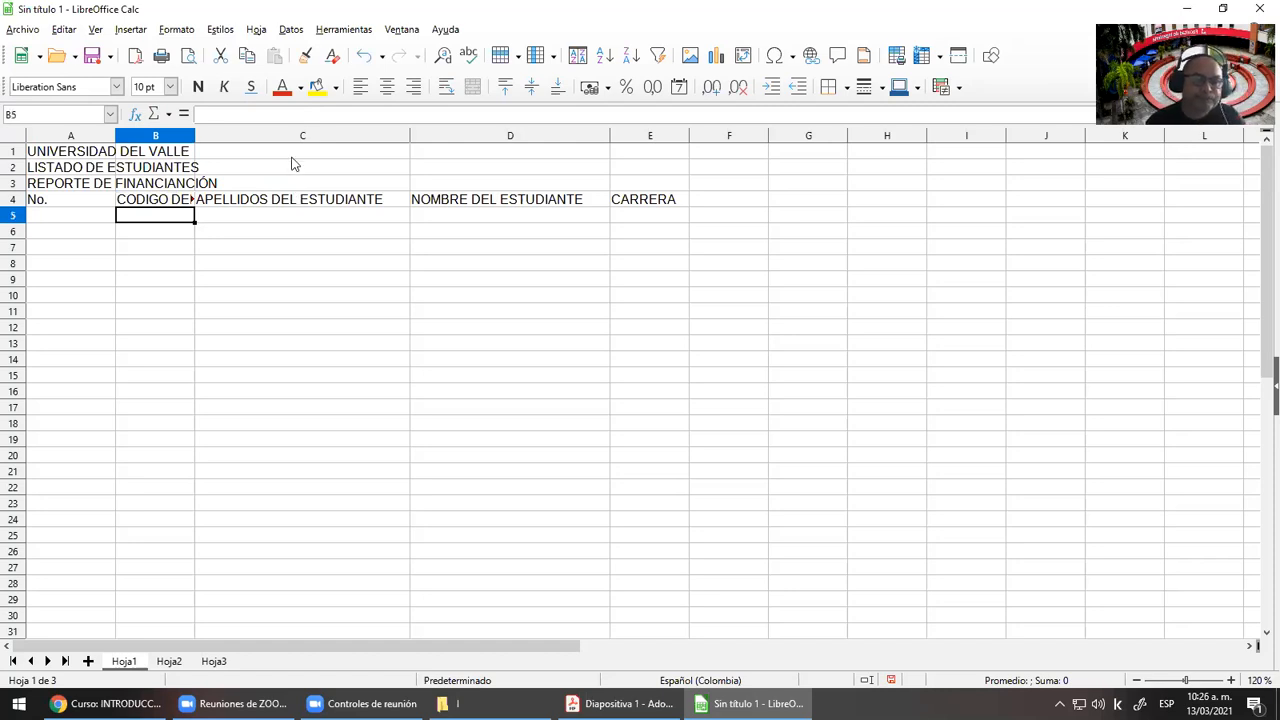
{"action": "left_click_drag", "start_coordinate": [409, 138], "coordinate": [349, 146]}
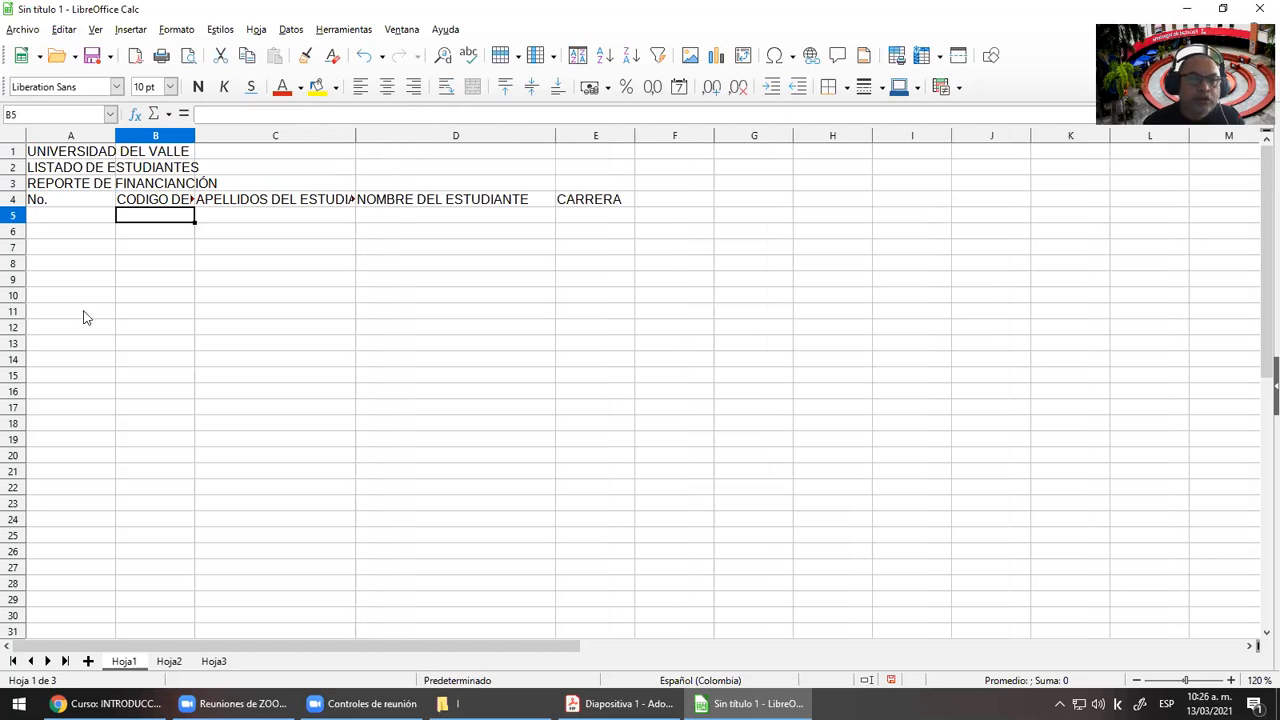
Enter the list number 1 in cell A5 and the student's code in cell B5
{"action": "left_click", "coordinate": [88, 220]}
{"action": "type", "text": "1"}
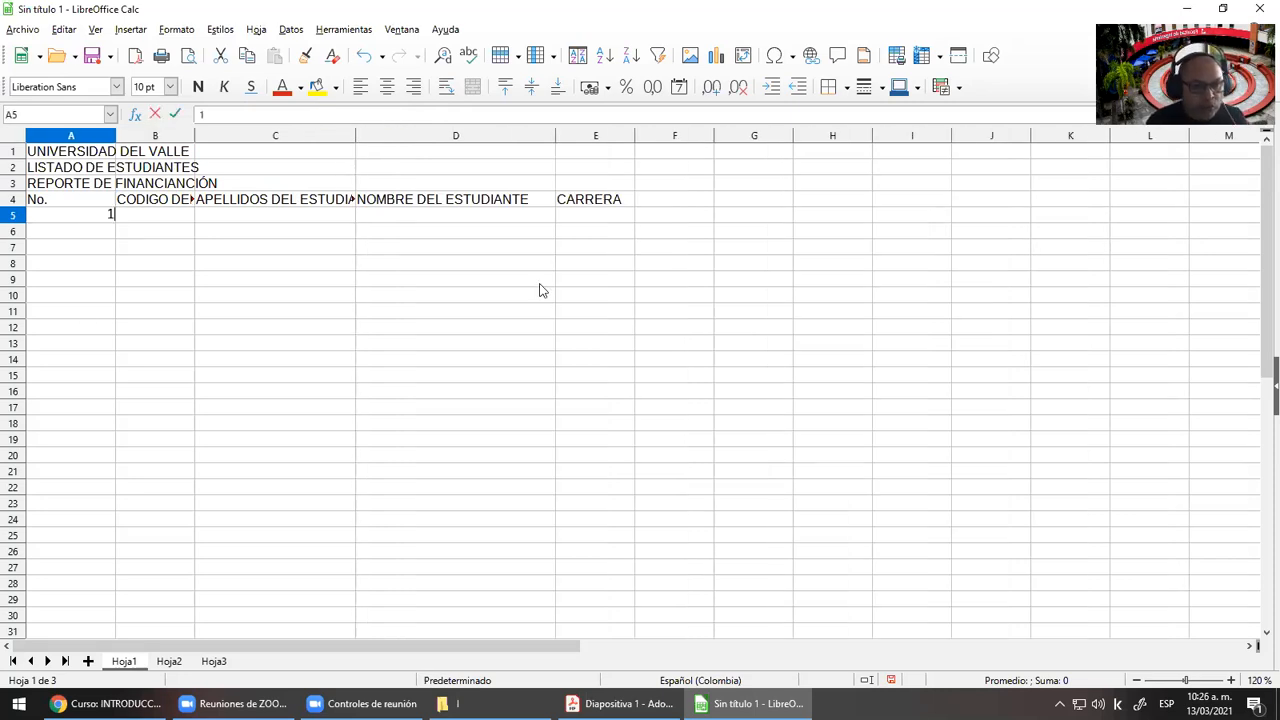
{"action": "key", "text": "Tab"}
{"action": "type", "text": "1002"}
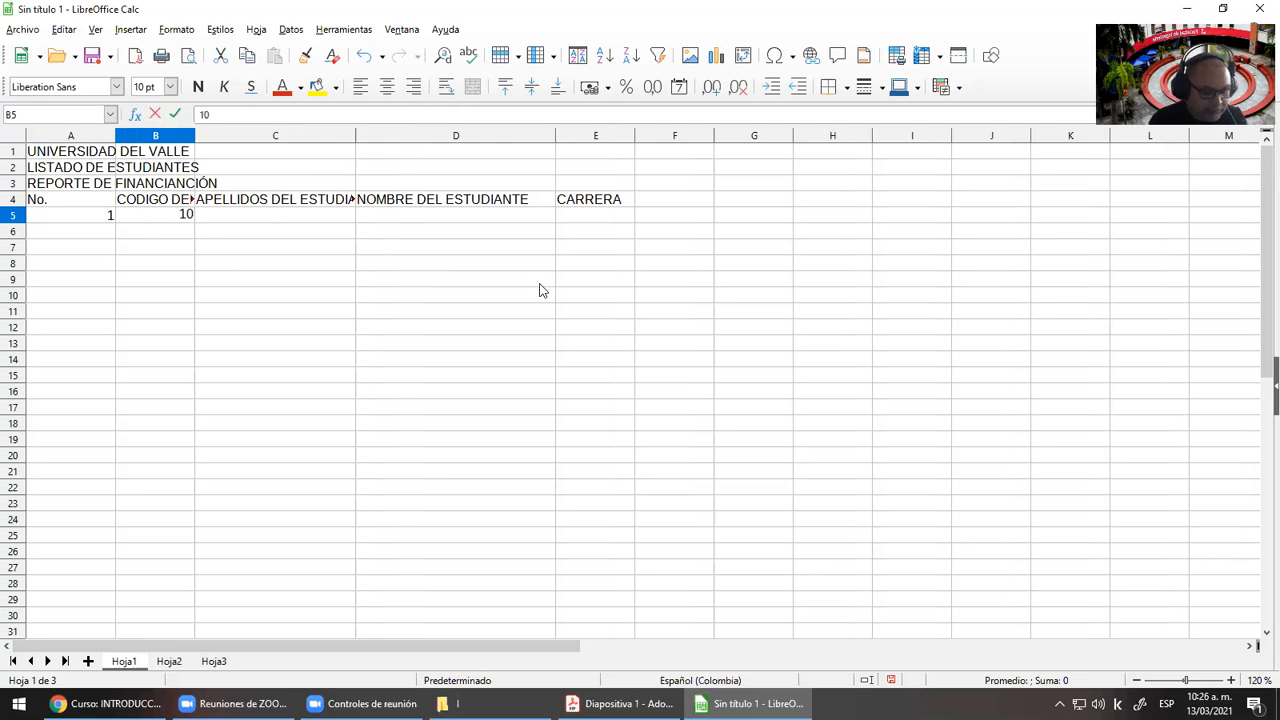
{"action": "key", "text": "BackSpace"}
{"action": "type", "text": "1"}
{"action": "key", "text": "Return"}
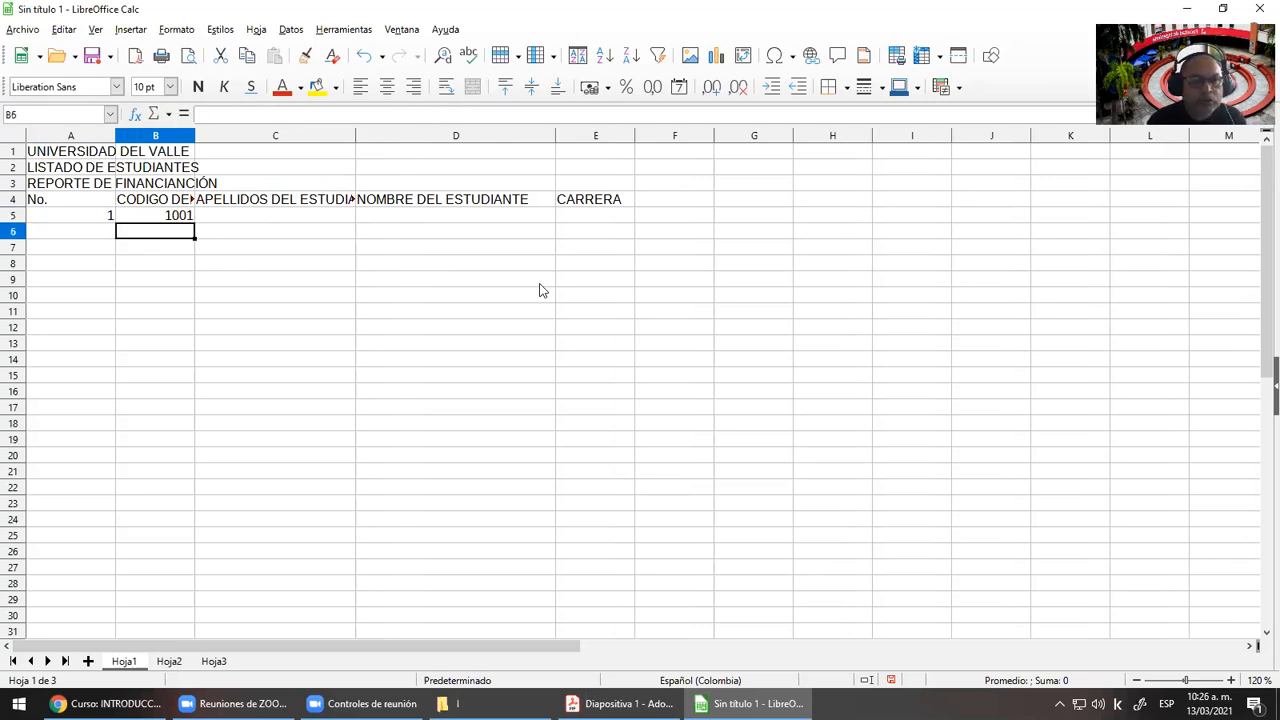
Enter the student's last name in cell C5 and first name in cell D5
{"action": "key", "text": "Up"}
{"action": "key", "text": "Right"}
{"action": "type", "text": "TORRES"}
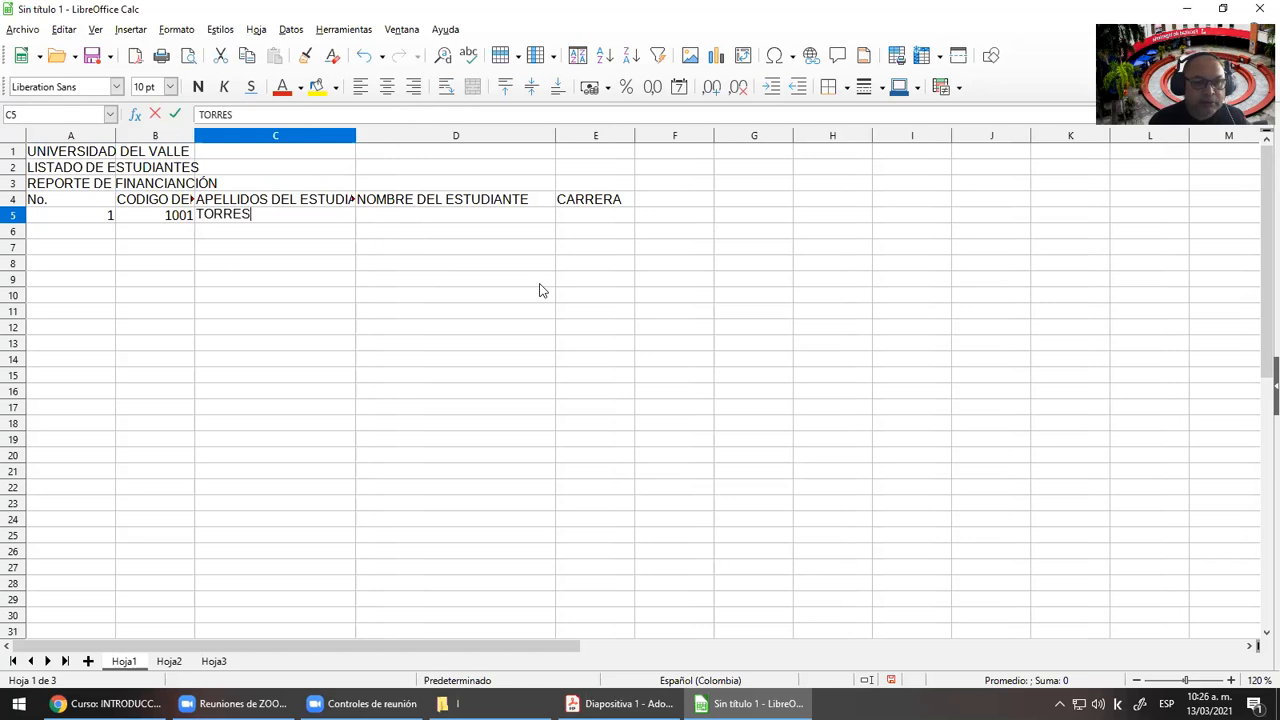
{"action": "key", "text": "Return"}
{"action": "key", "text": "Up"}
{"action": "key", "text": "Right"}
{"action": "type", "text": "LUIS"}
{"action": "key", "text": "Return"}
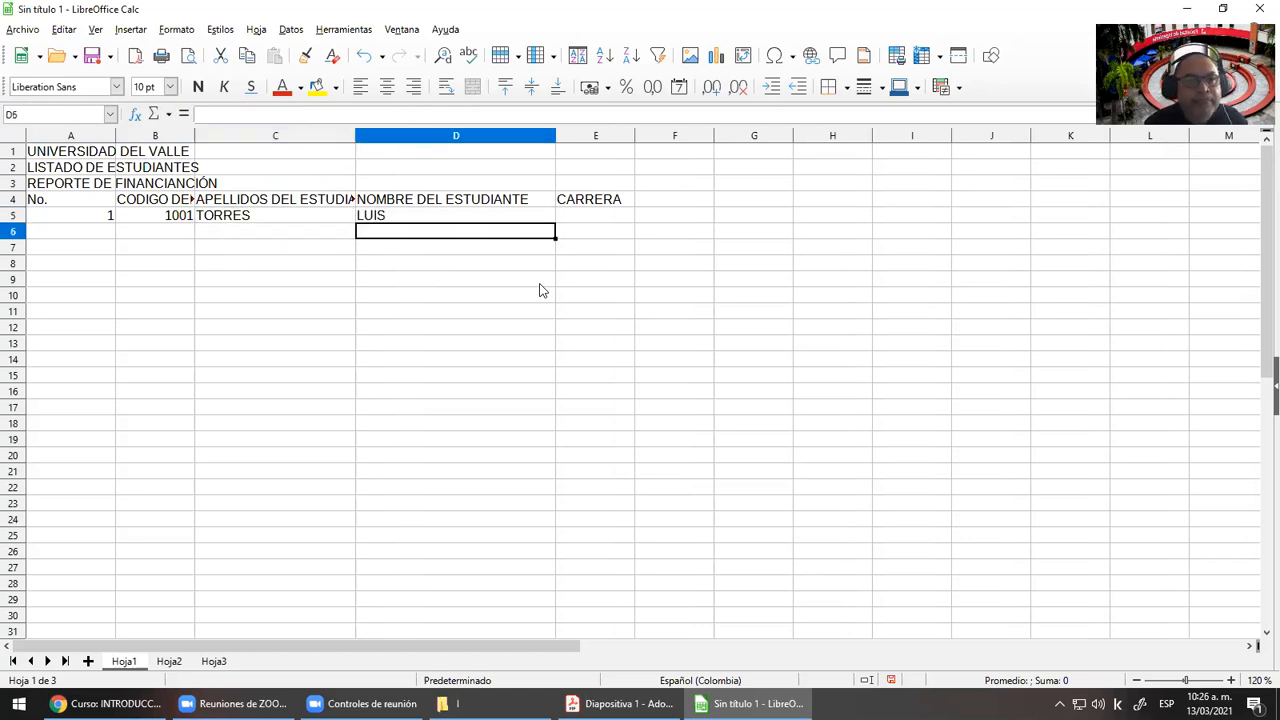
Compare the alignment of the numeric cells A5 and B5 with that of the text cells C5 and D5
{"action": "key", "text": "Left"}
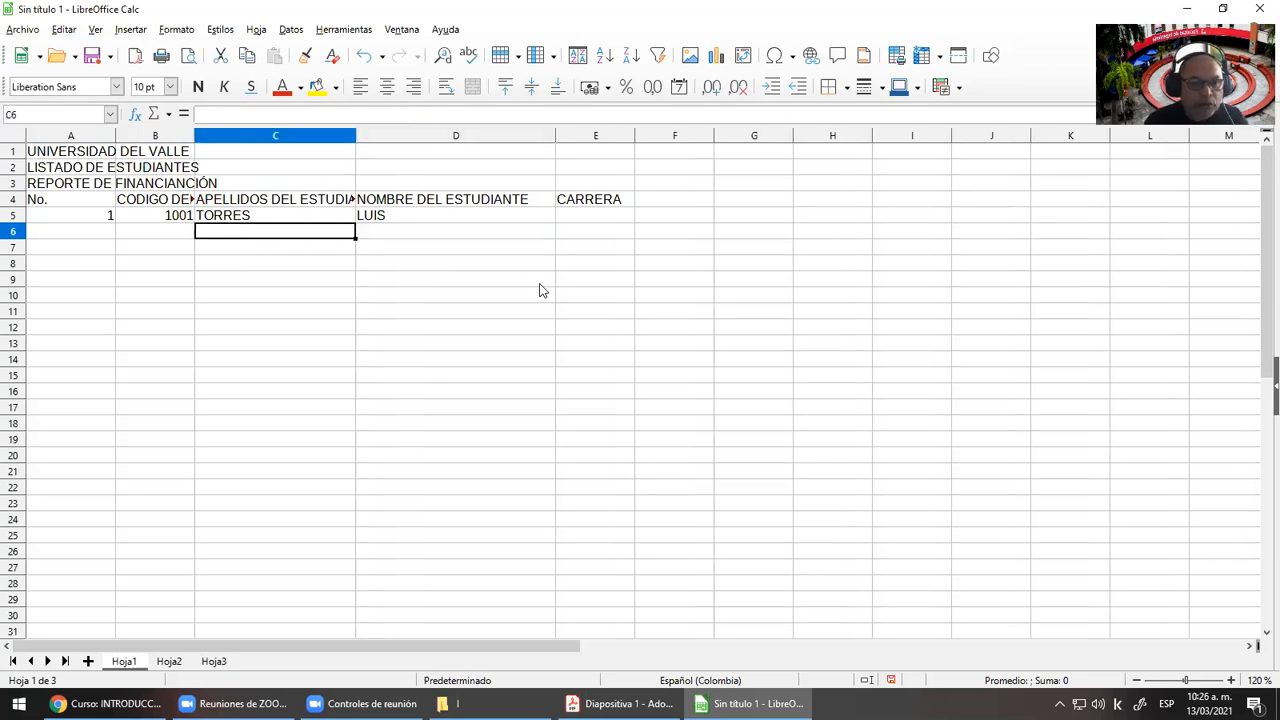
{"action": "key", "text": "Up"}
{"action": "key", "text": "Left"}
{"action": "key", "text": "Right"}
{"action": "key", "text": "Left"}
{"action": "key", "text": "Right"}
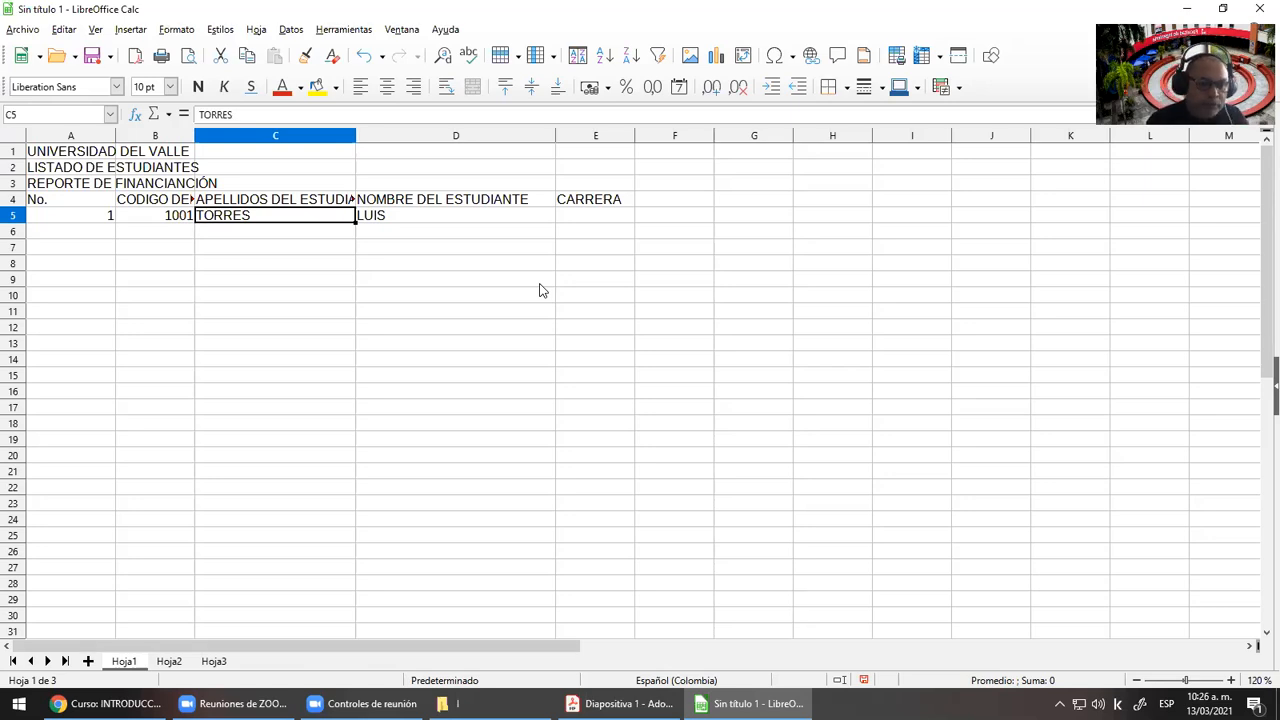
{"action": "key", "text": "Left"}
{"action": "key", "text": "Down"}
{"action": "key", "text": "Left"}
{"action": "key", "text": "Up"}
{"action": "key", "text": "shift+Right"}
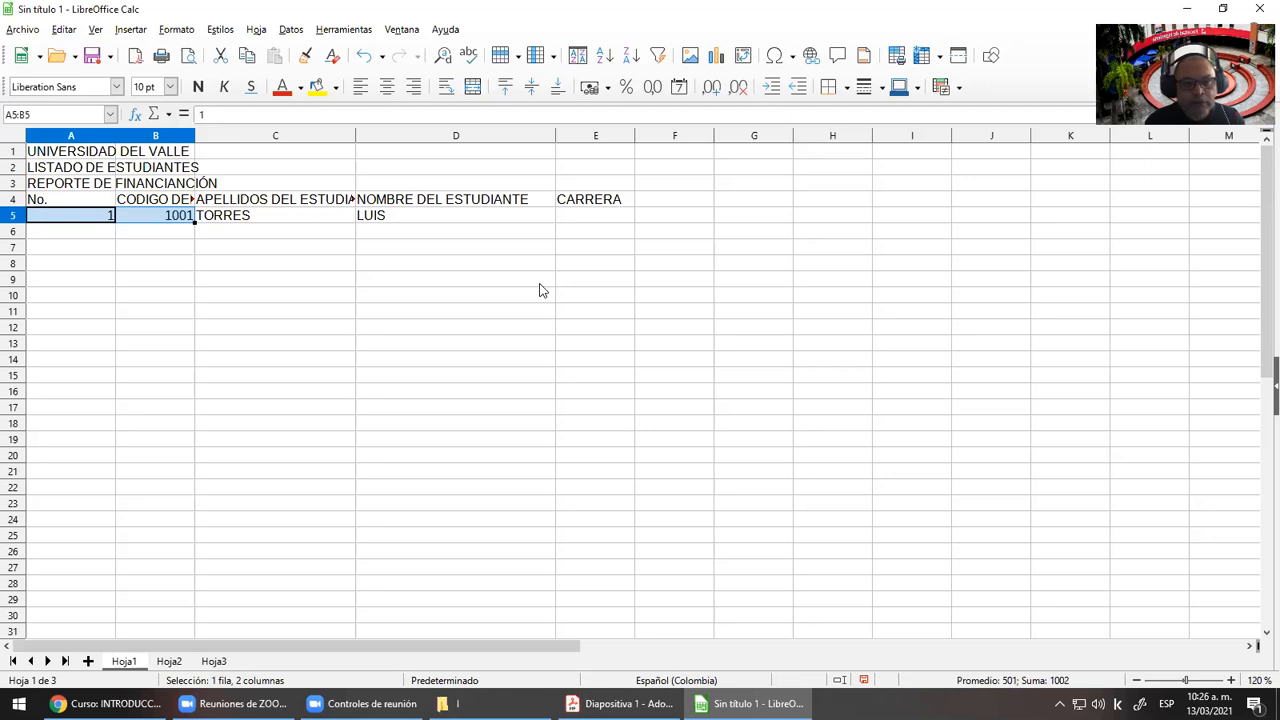
{"action": "key", "text": "Right"}
{"action": "key", "text": "Right"}
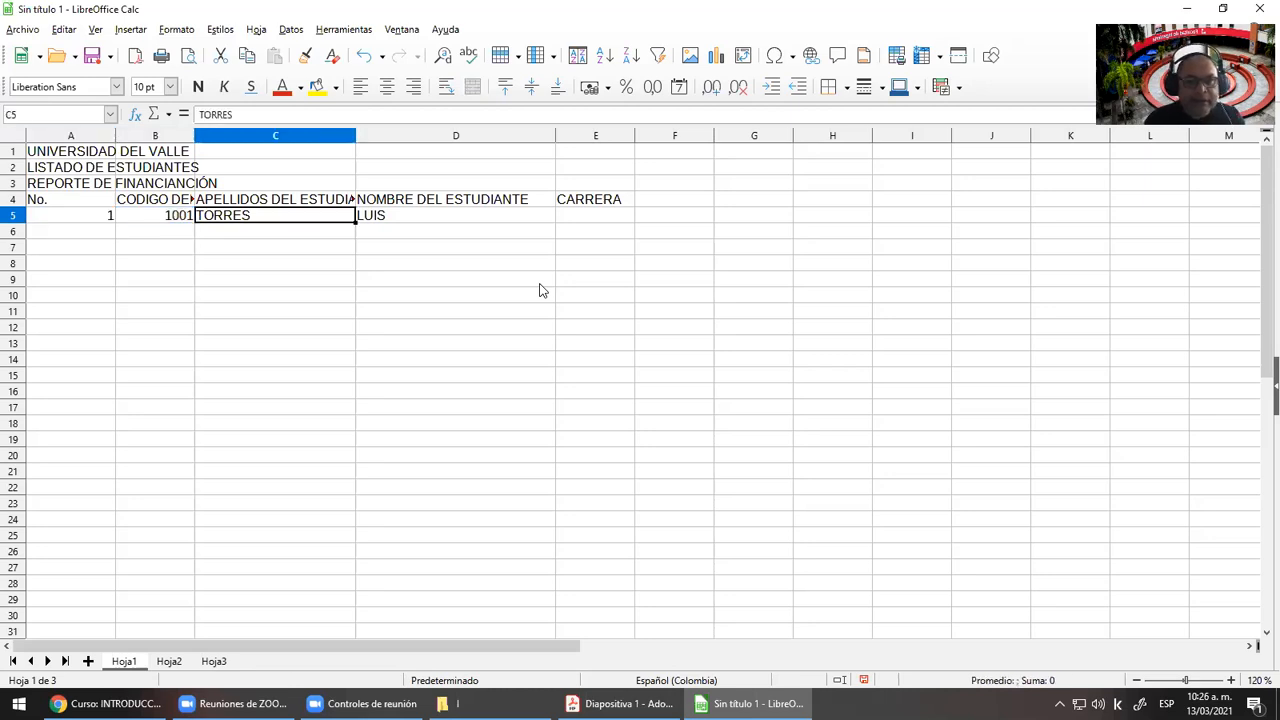
{"action": "key", "text": "shift+Right"}
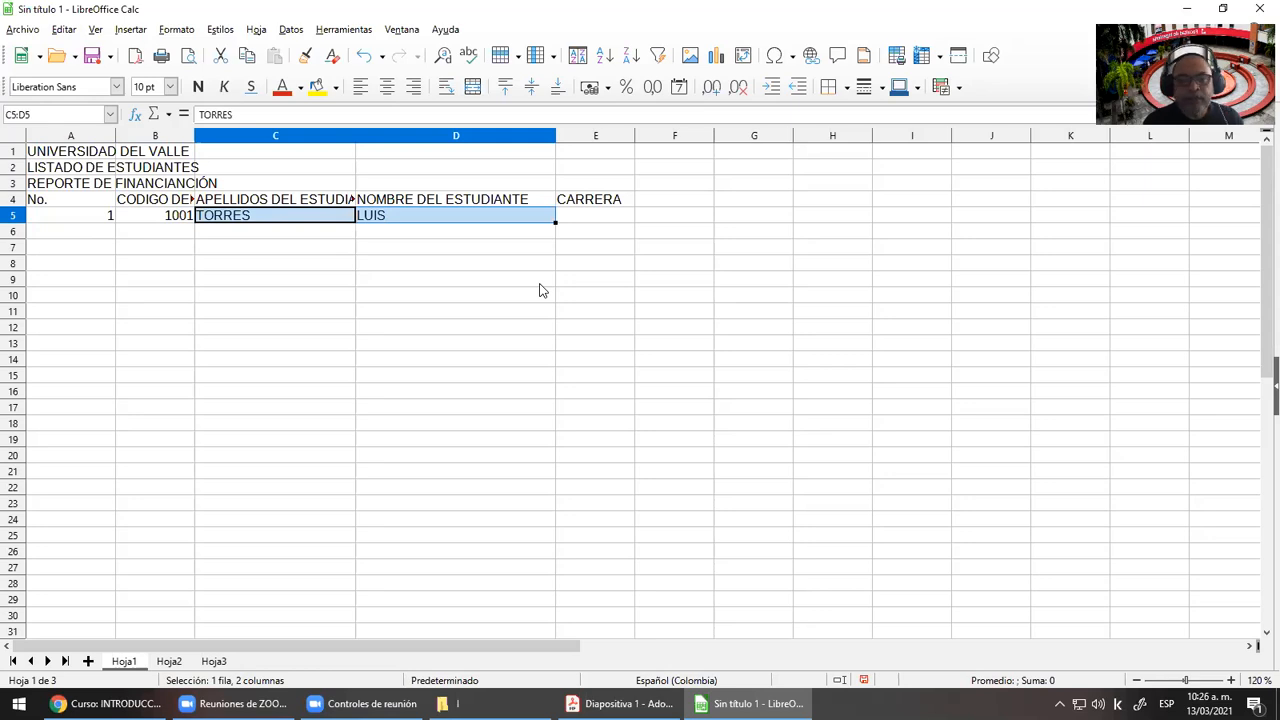
Enter 1003,2 in cell B6 and 1004.3 in cell B7 to compare comma and point as decimal separators
{"action": "key", "text": "Down"}
{"action": "key", "text": "Left"}
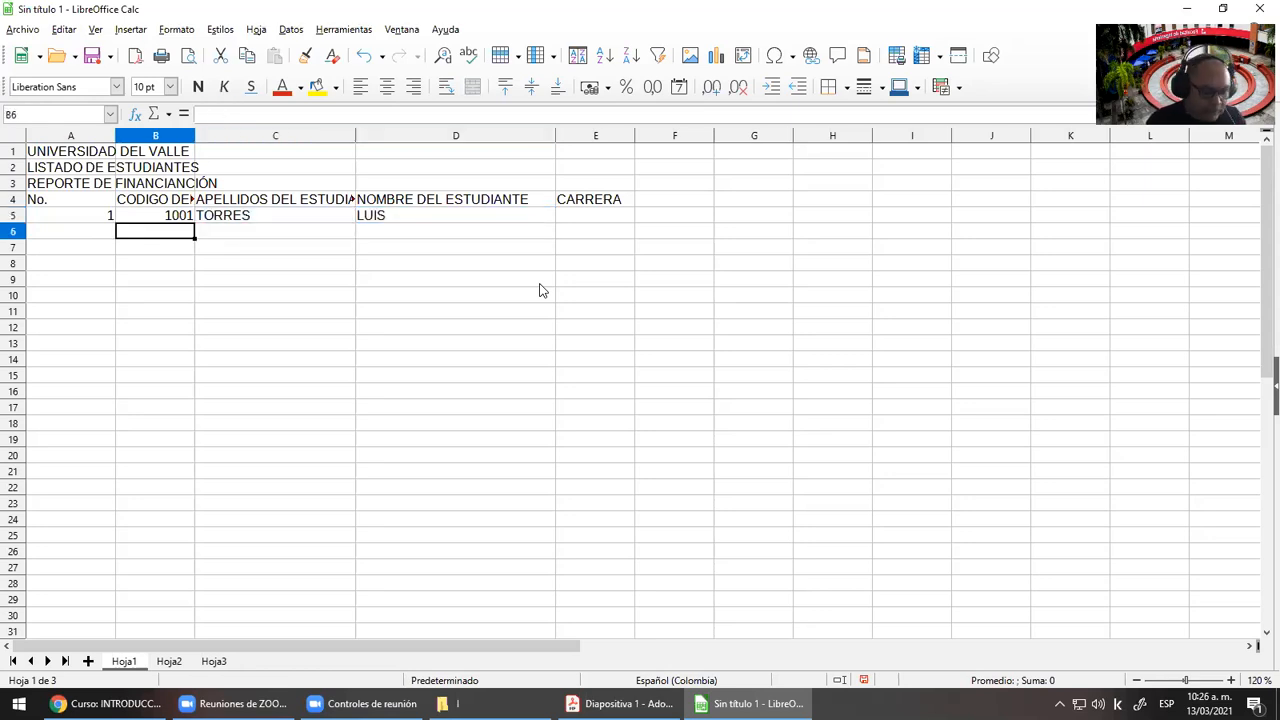
{"action": "type", "text": "100"}
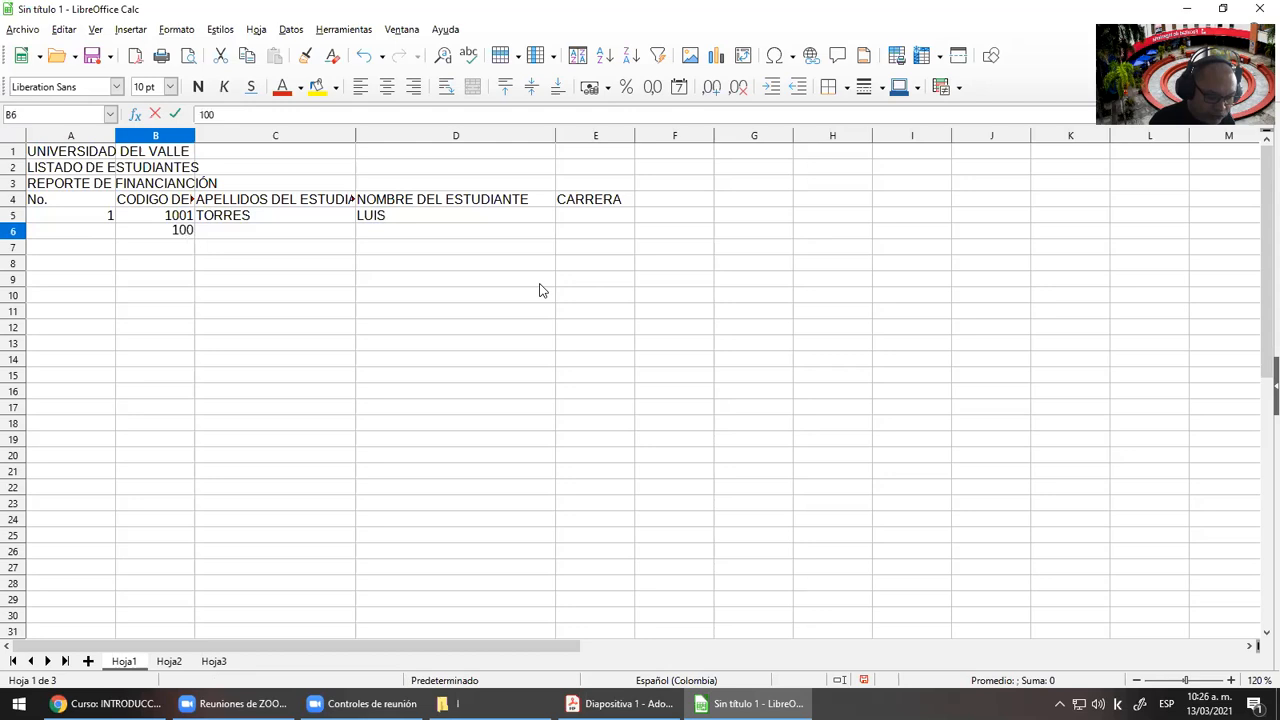
{"action": "type", "text": "3,2"}
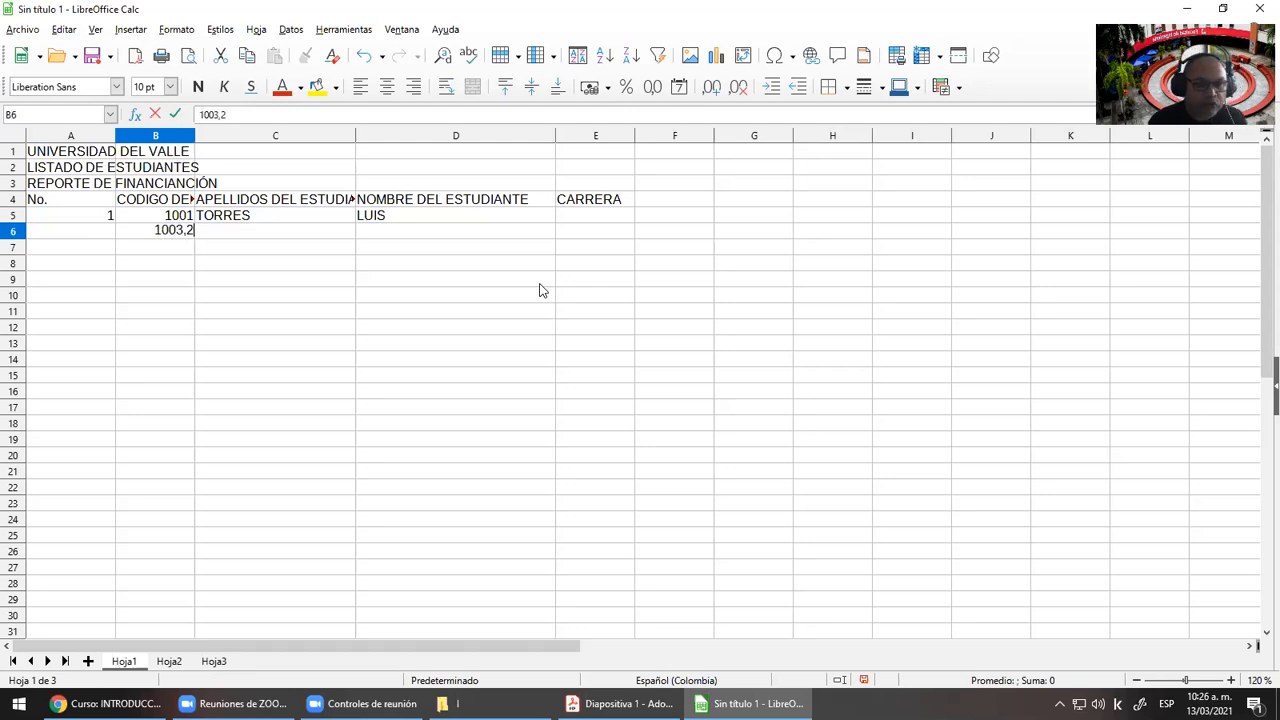
{"action": "key", "text": "Return"}
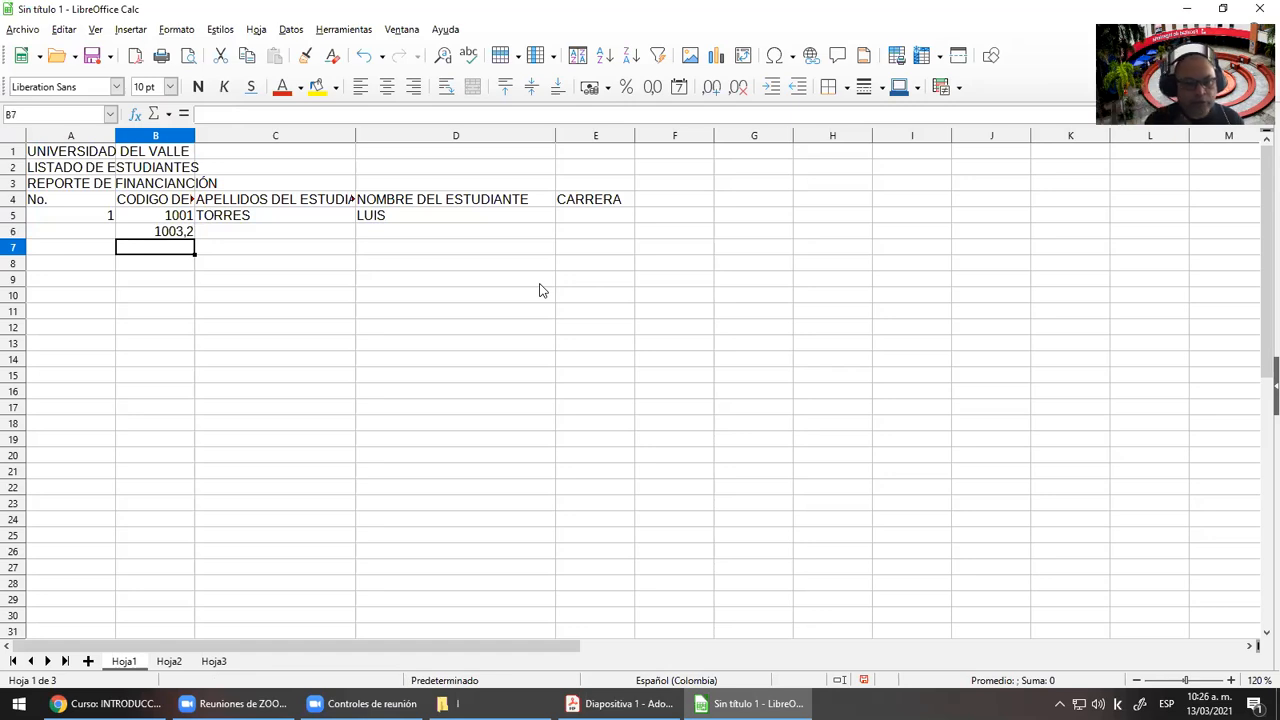
{"action": "type", "text": "1"}
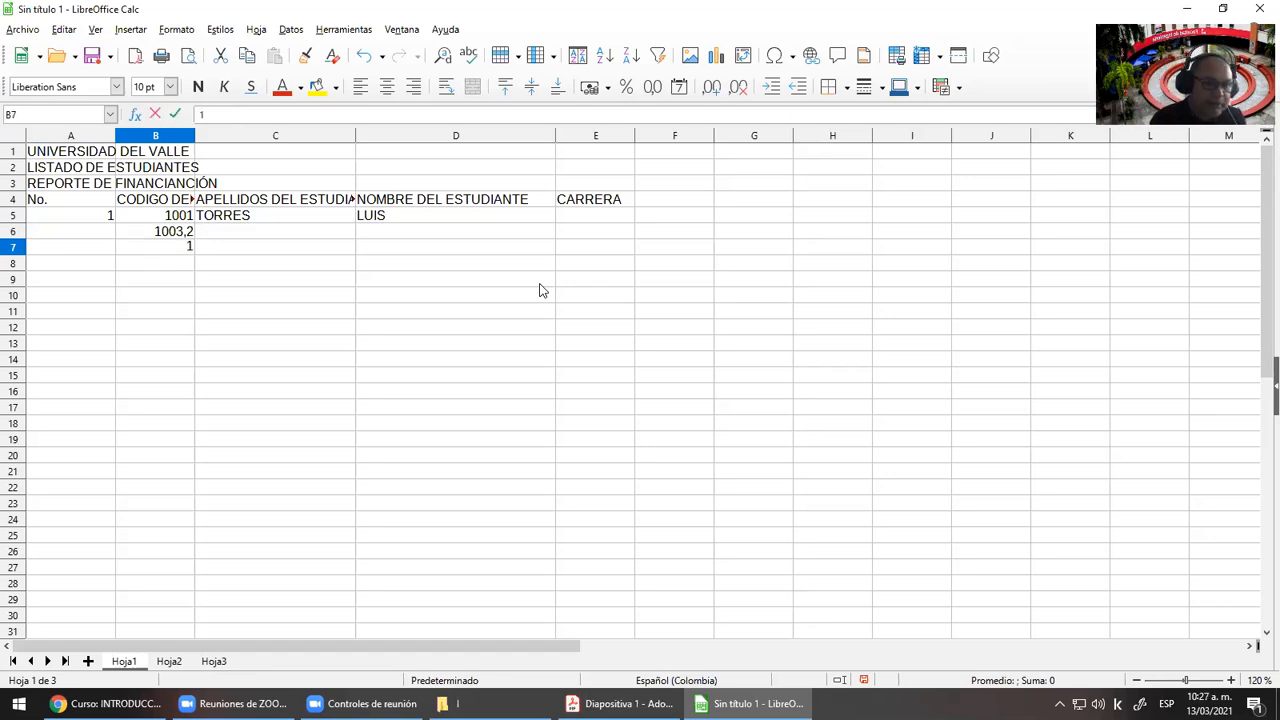
{"action": "type", "text": "004.3"}
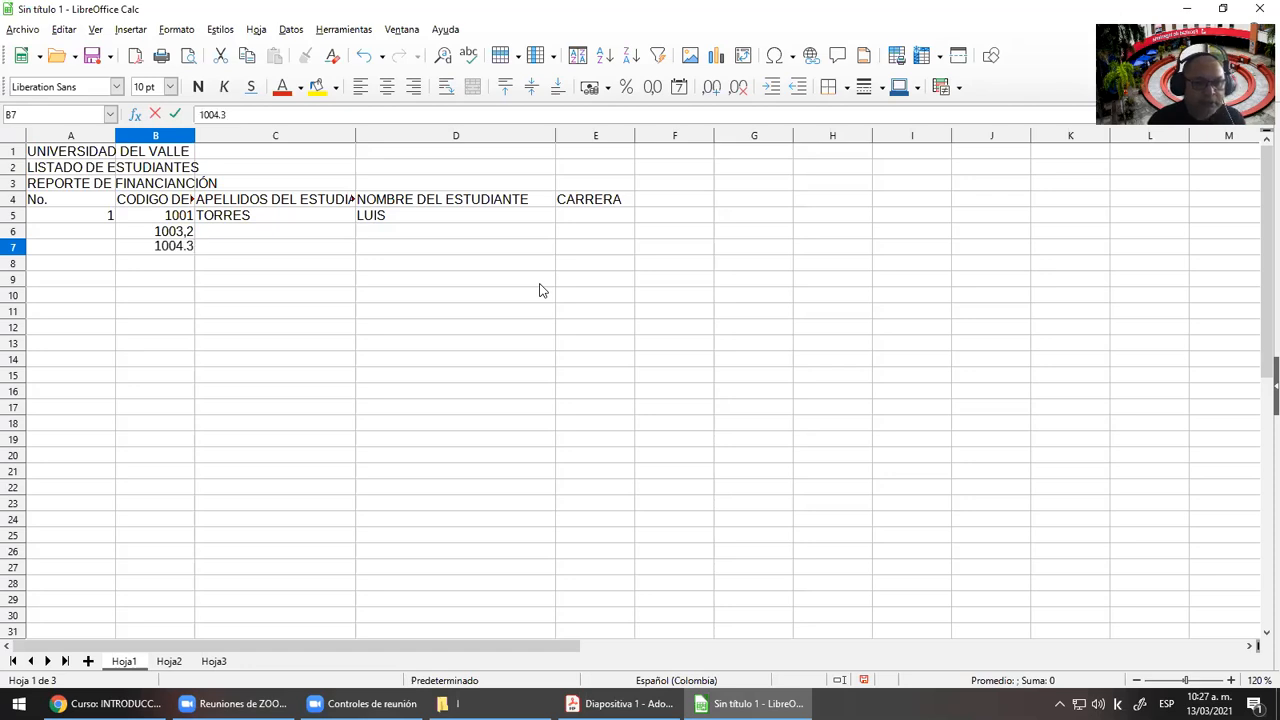
{"action": "key", "text": "Return"}
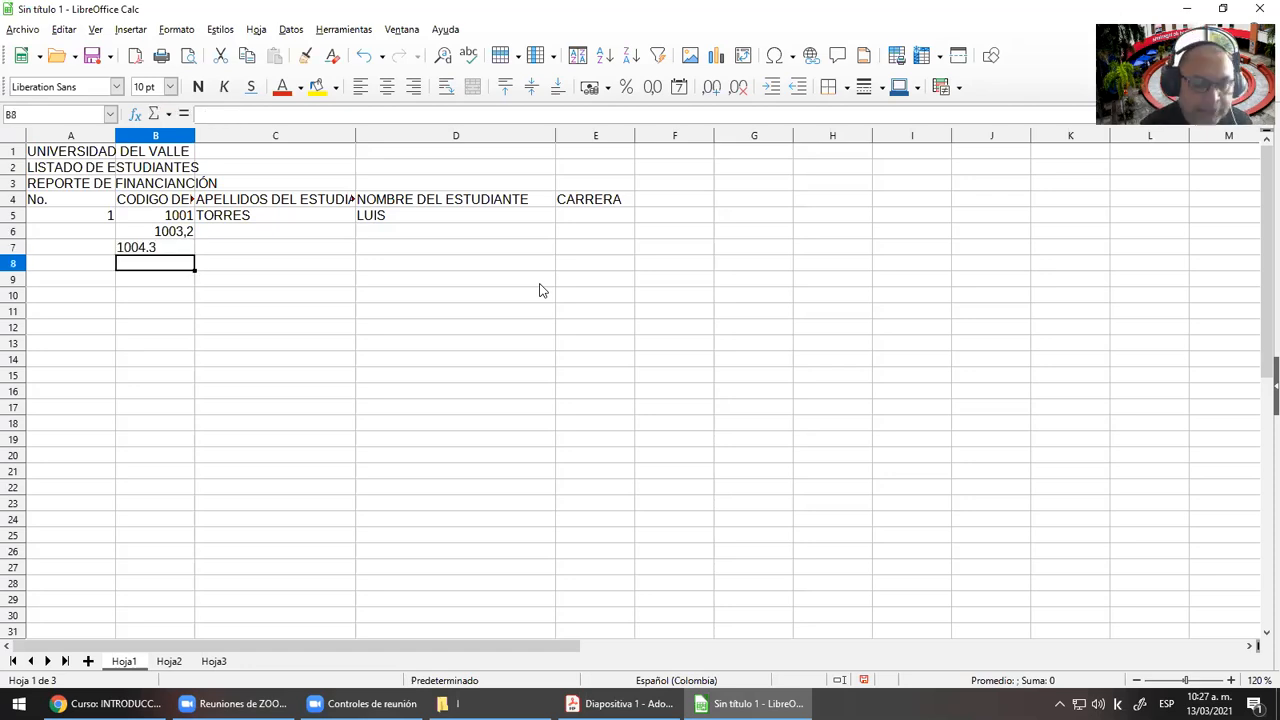
Delete the decimal test values from cells B7 and B6
{"action": "key", "text": "Up"}
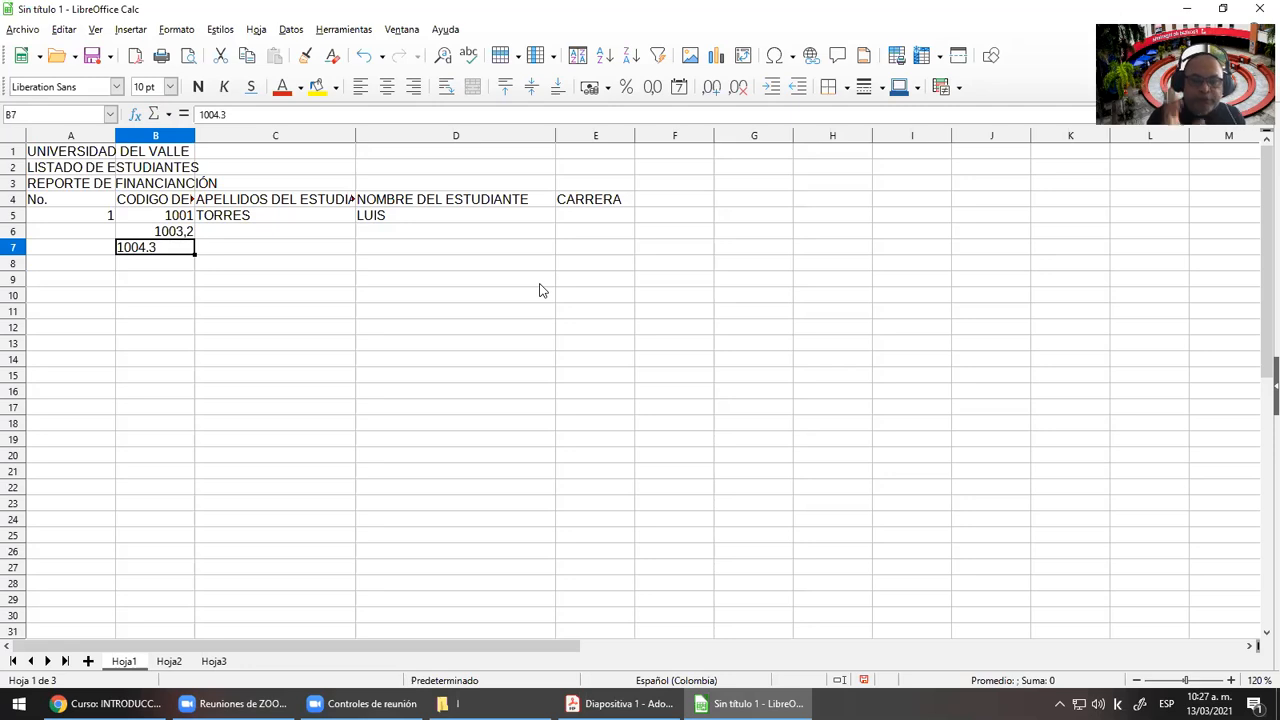
{"action": "key", "text": "Escape"}
{"action": "key", "text": "Up"}
{"action": "key", "text": "Delete"}
Enter Civil as the student's career in cell E5
{"action": "key", "text": "Up"}
{"action": "key", "text": "Right"}
{"action": "key", "text": "Right"}
{"action": "key", "text": "Right"}
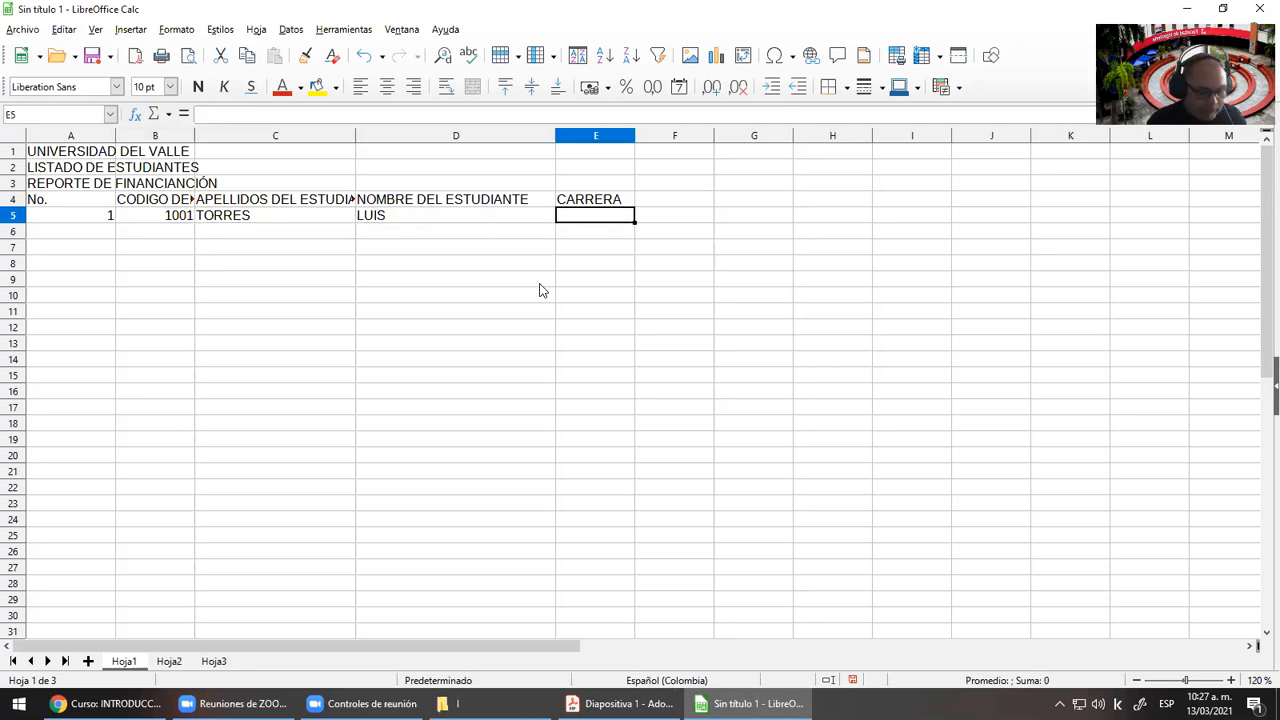
{"action": "type", "text": "cIVILÑ"}
{"action": "key", "text": "BackSpace"}
{"action": "key", "text": "BackSpace"}
{"action": "key", "text": "BackSpace"}
{"action": "key", "text": "BackSpace"}
{"action": "key", "text": "BackSpace"}
{"action": "key", "text": "BackSpace"}
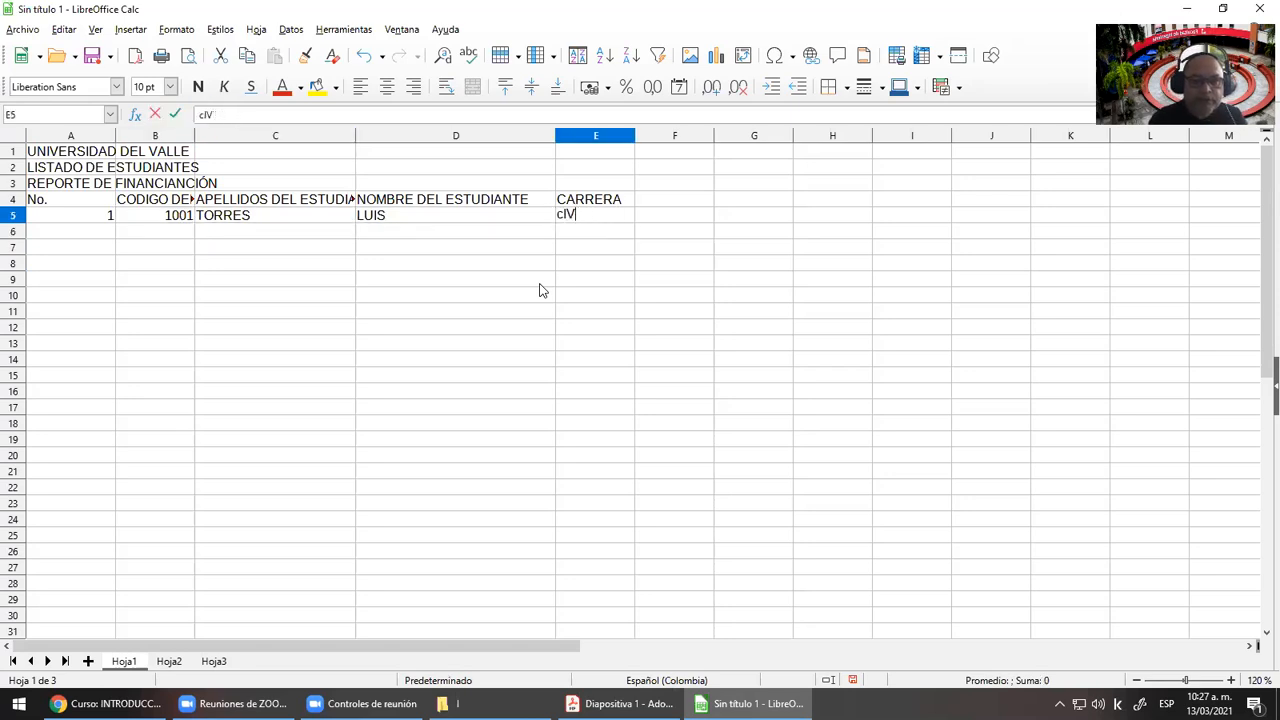
{"action": "type", "text": "CI"}
{"action": "key", "text": "BackSpace"}
{"action": "type", "text": "ivi"}
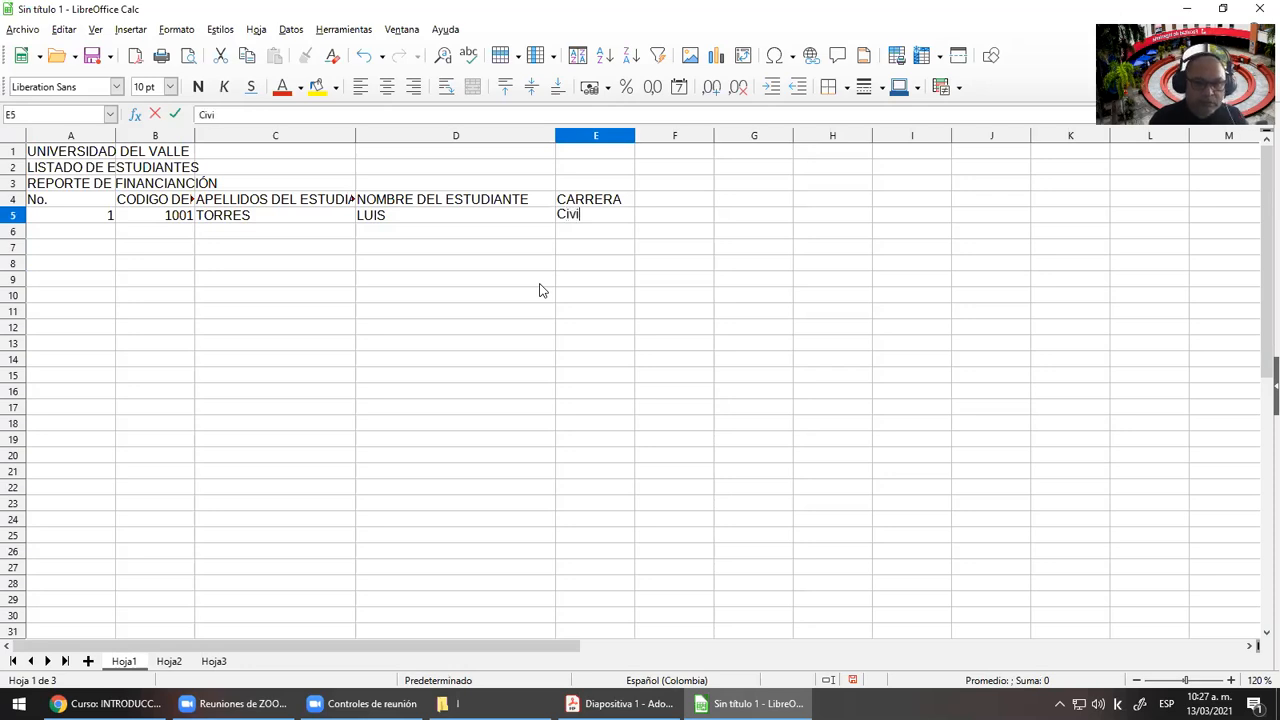
{"action": "type", "text": "l"}
{"action": "key", "text": "Return"}
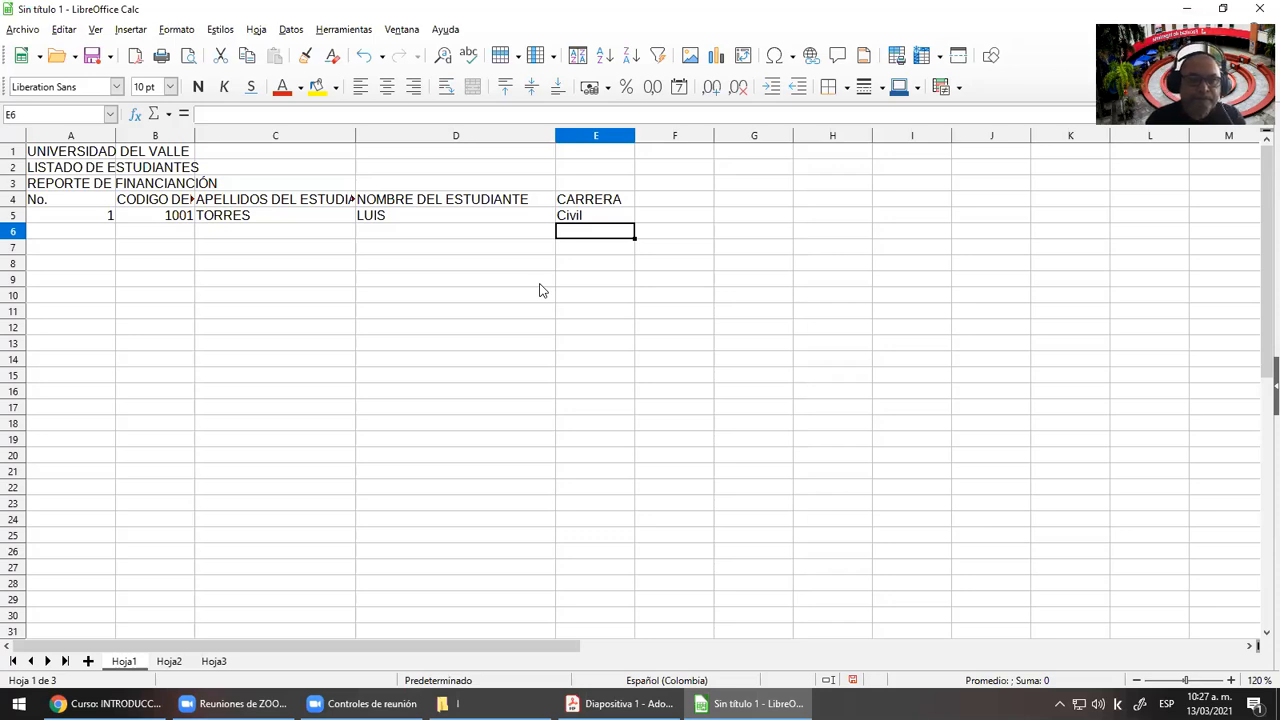
Go cell by cell through the student record in row 5 and examine each field's contents
{"action": "key", "text": "Left"}
{"action": "key", "text": "Left"}
{"action": "key", "text": "Left"}
{"action": "key", "text": "Left"}
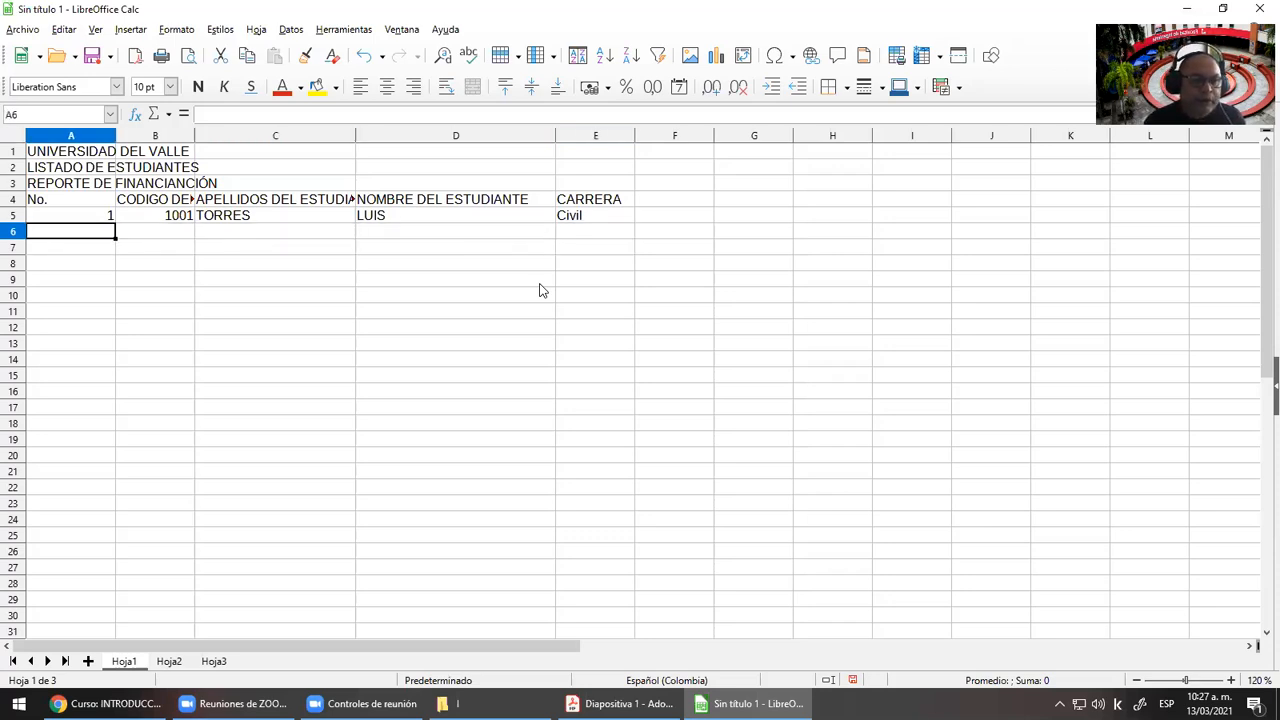
{"action": "key", "text": "Up"}
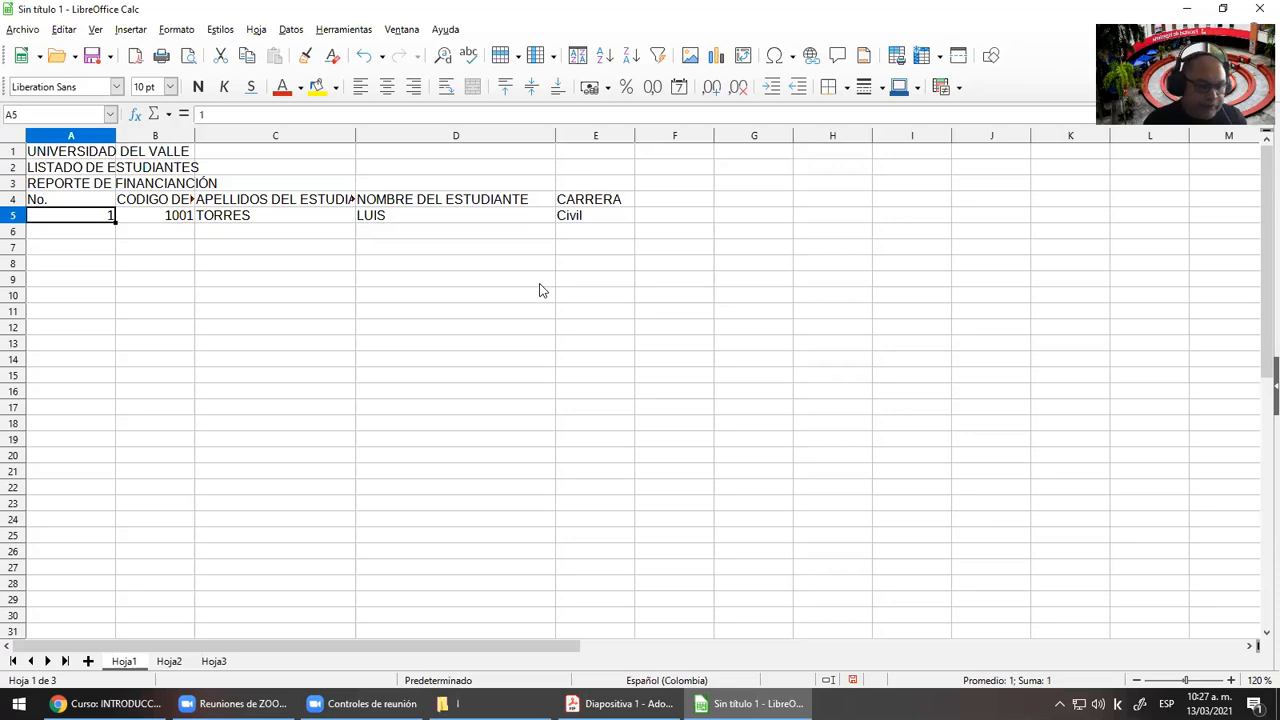
{"action": "key", "text": "Right"}
{"action": "key", "text": "Right"}
{"action": "key", "text": "Right"}
{"action": "key", "text": "Right"}
{"action": "key", "text": "Right"}
{"action": "key", "text": "Left"}
{"action": "key", "text": "Left"}
{"action": "key", "text": "Left"}
{"action": "key", "text": "Left"}
{"action": "key", "text": "Left"}
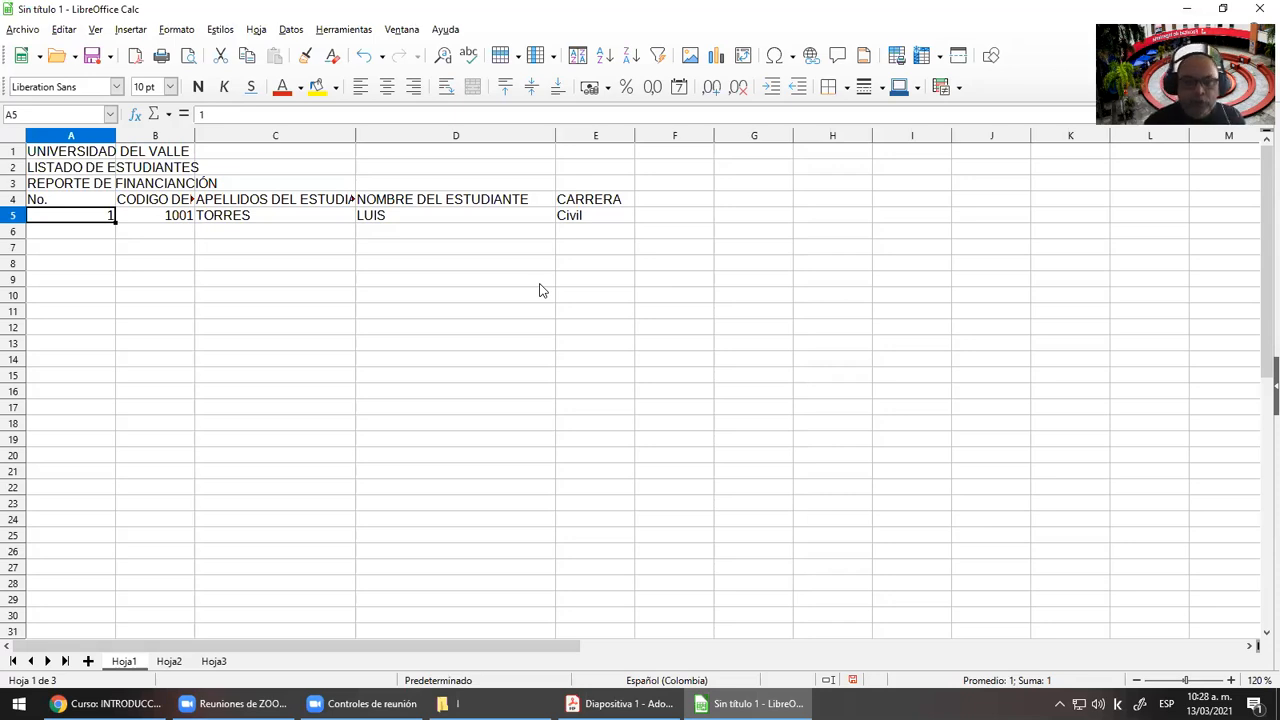
With cell D5 selected, show the sidebar and switch it from functions to cell styles
{"action": "left_click", "coordinate": [472, 216]}
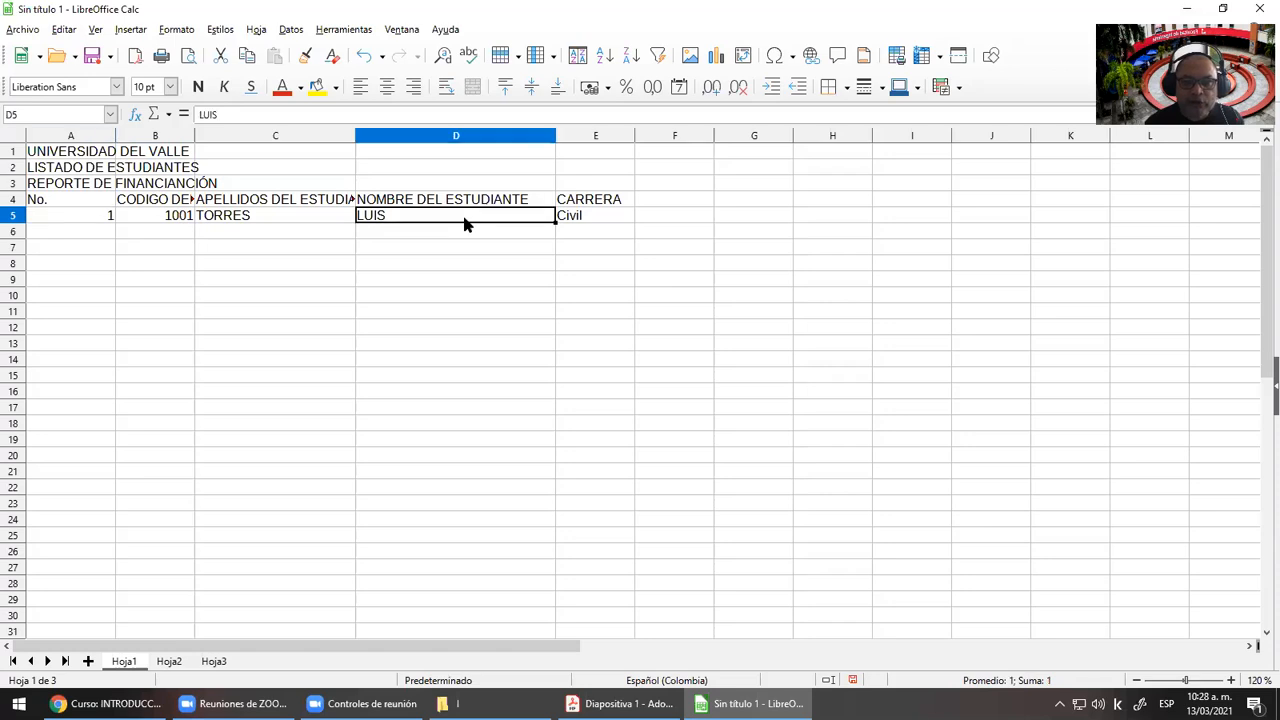
{"action": "left_click", "coordinate": [1276, 388]}
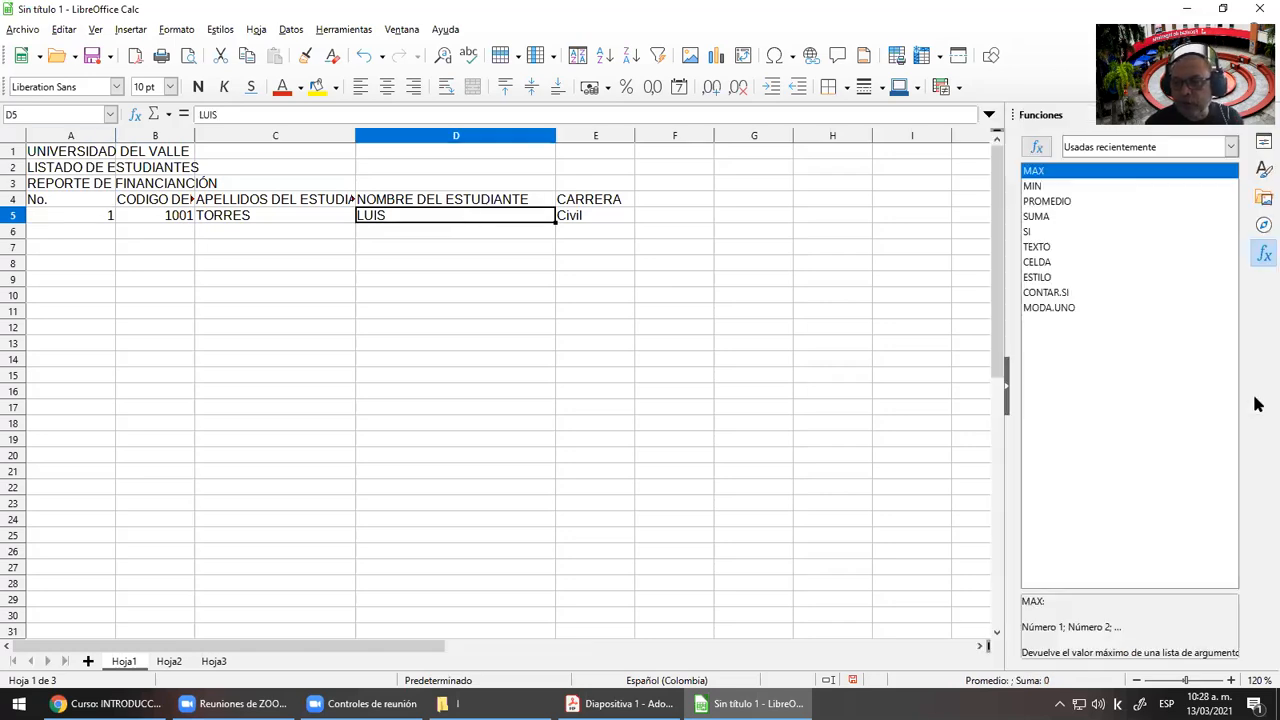
{"action": "left_click", "coordinate": [1260, 171]}
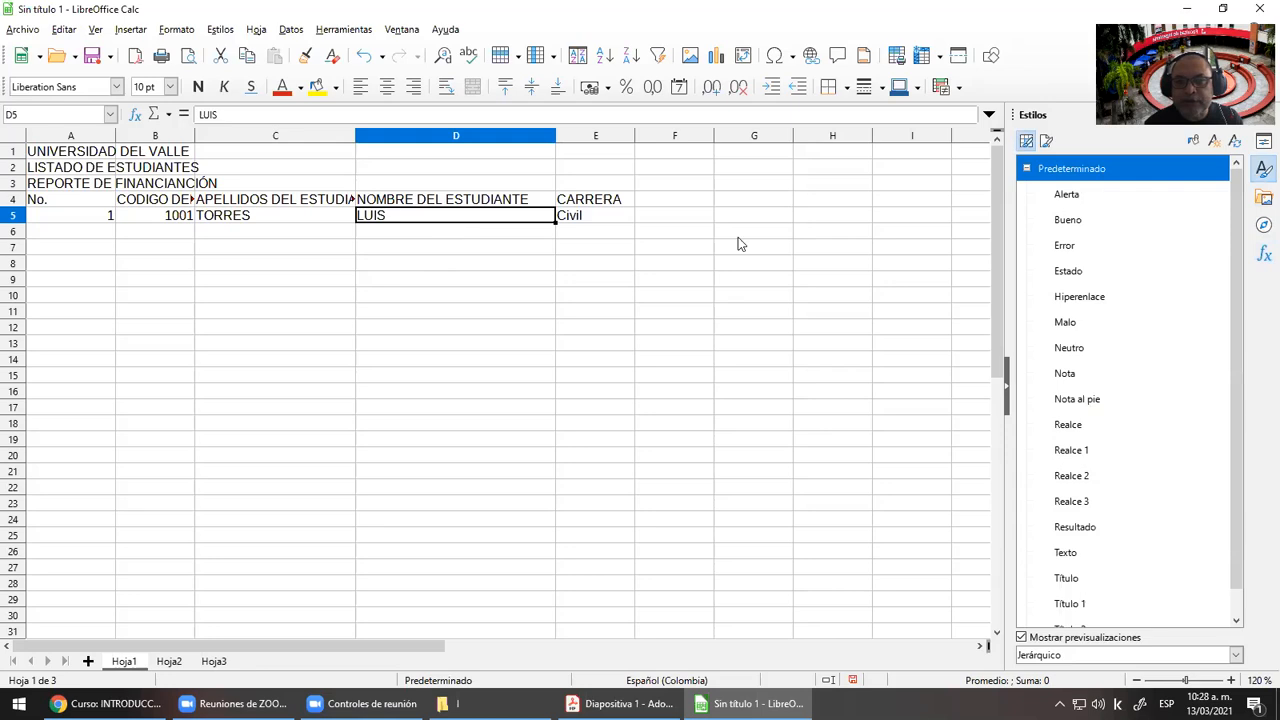
Try the Alerta, Error, Nota al pie and Realce 3 cell styles on cell D5
{"action": "double_click", "coordinate": [1078, 195]}
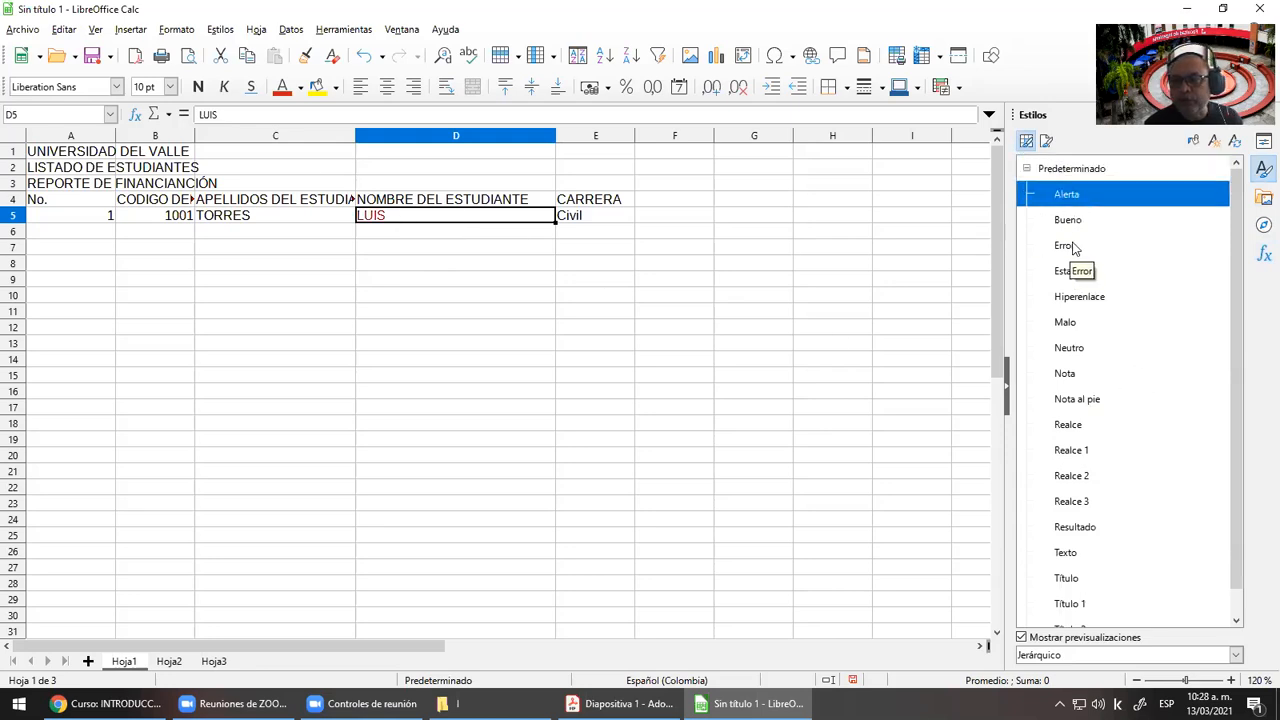
{"action": "double_click", "coordinate": [1066, 246]}
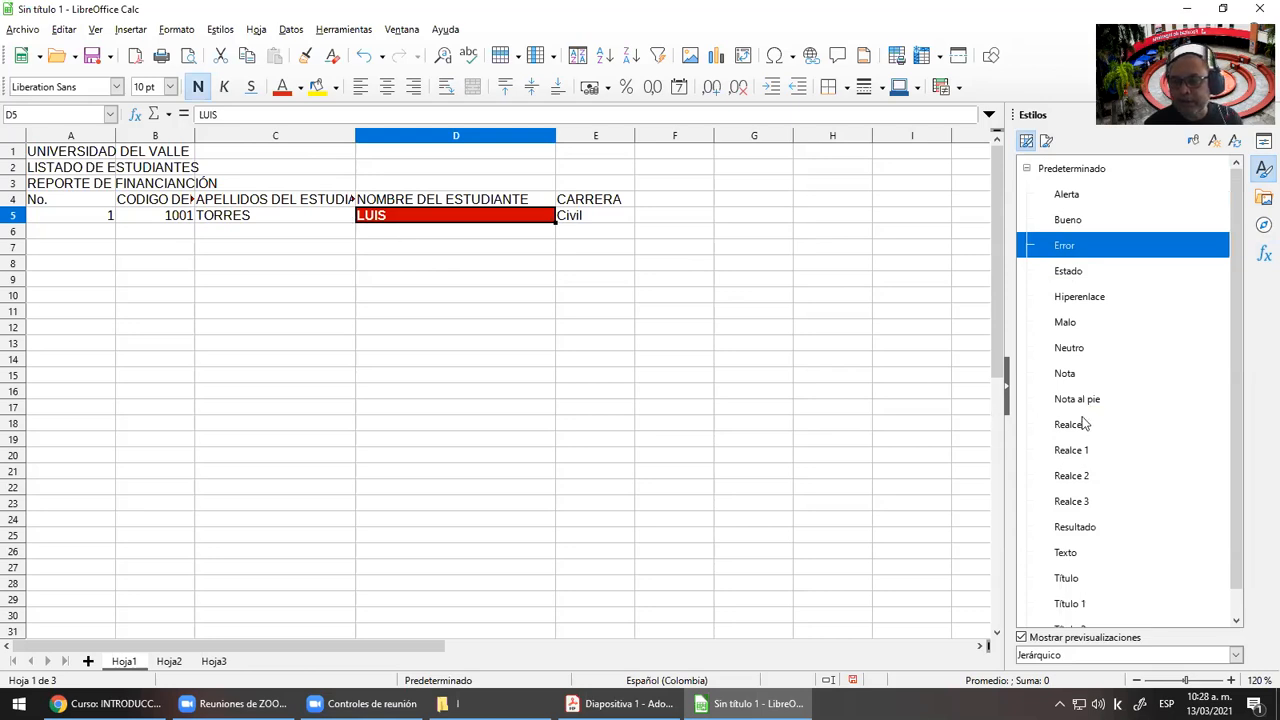
{"action": "double_click", "coordinate": [1086, 402]}
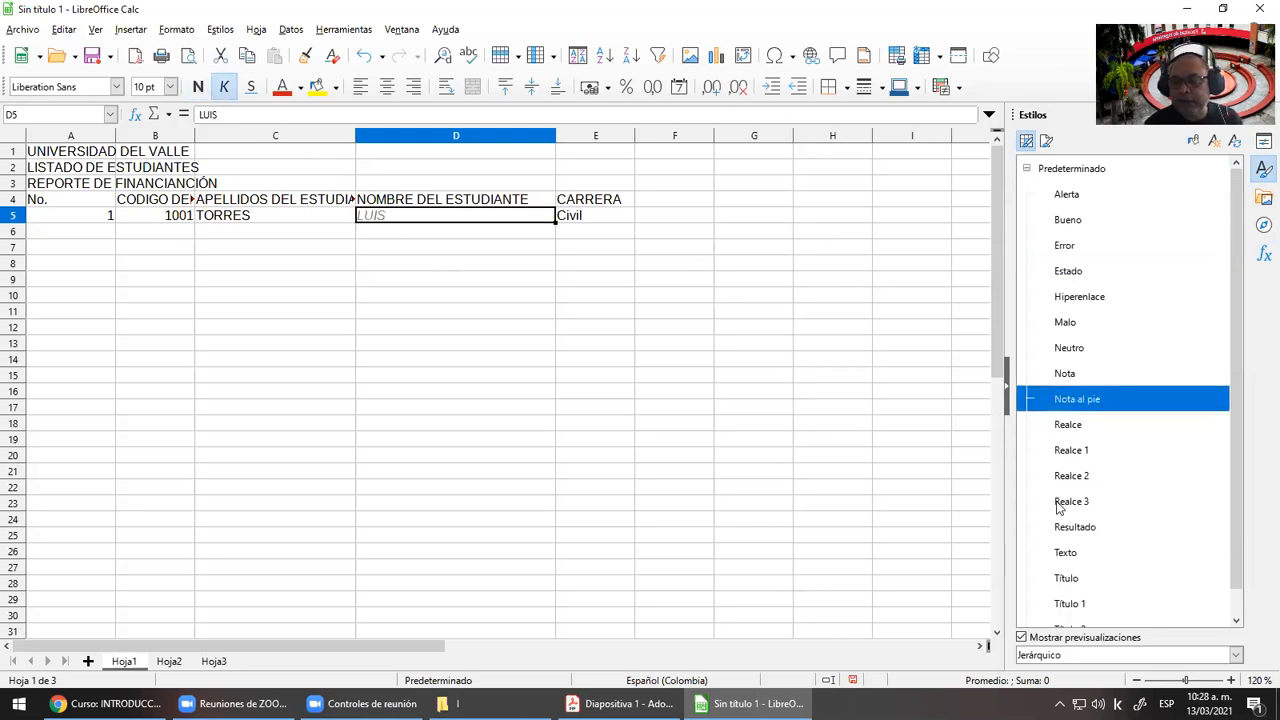
{"action": "double_click", "coordinate": [1060, 505]}
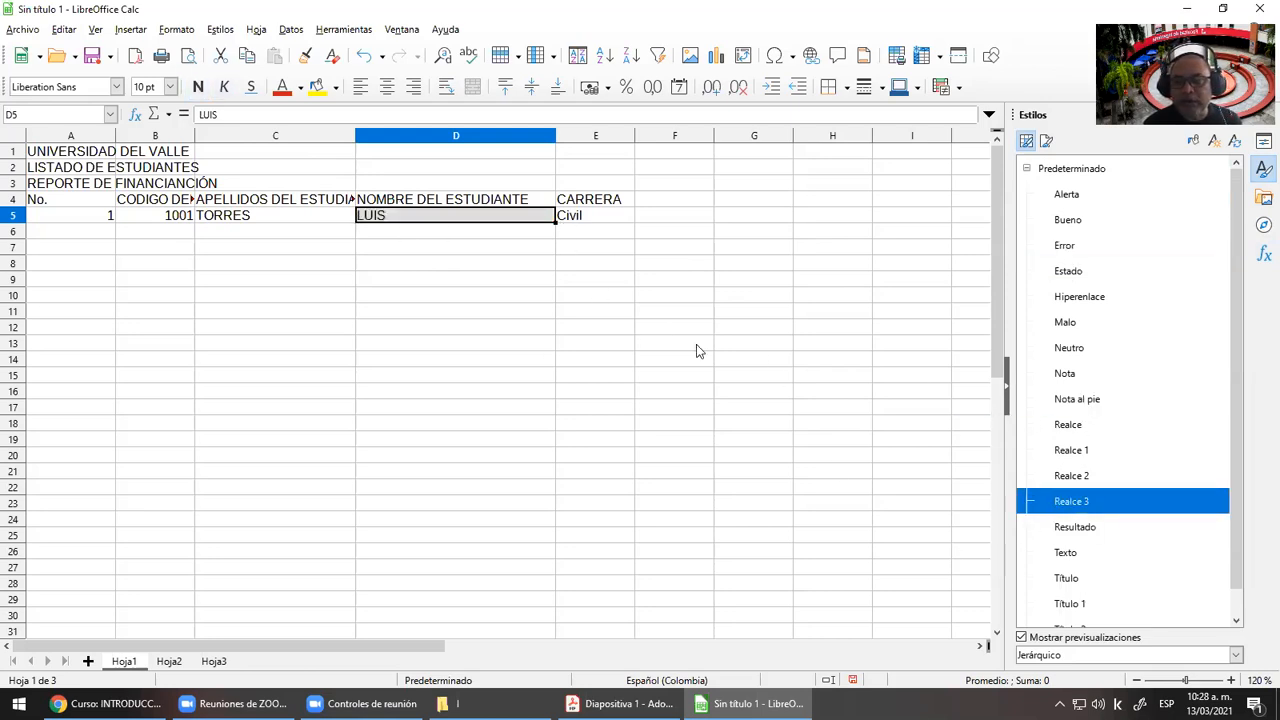
{"action": "left_click", "coordinate": [502, 264]}
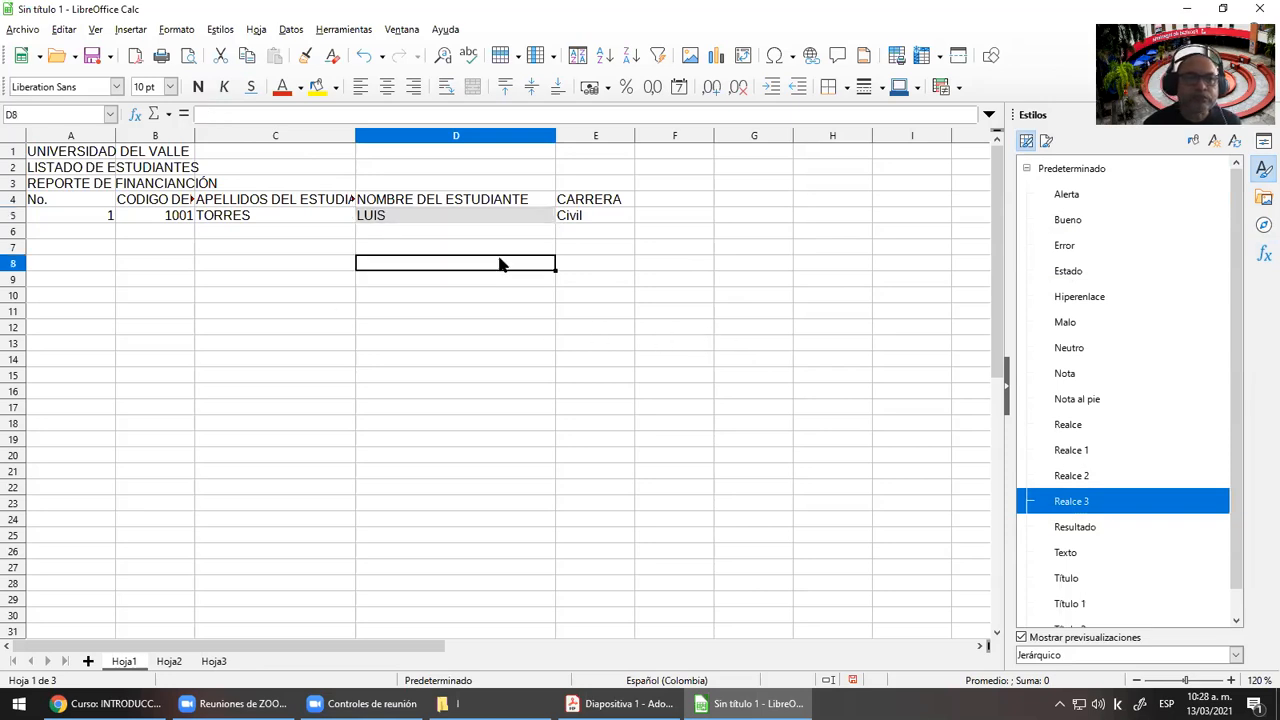
{"action": "left_click", "coordinate": [427, 219]}
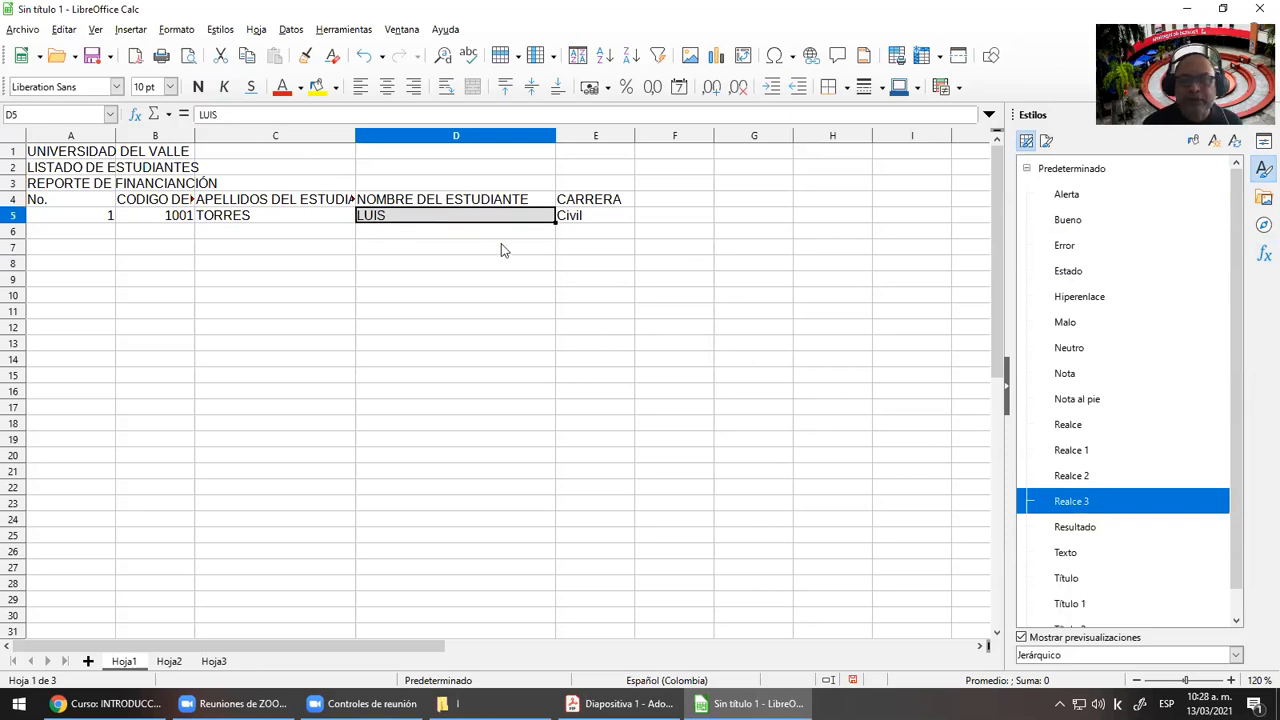
Hide and reshow the sidebar, and reset cell D5 to the Predeterminado style
{"action": "left_click", "coordinate": [1008, 390]}
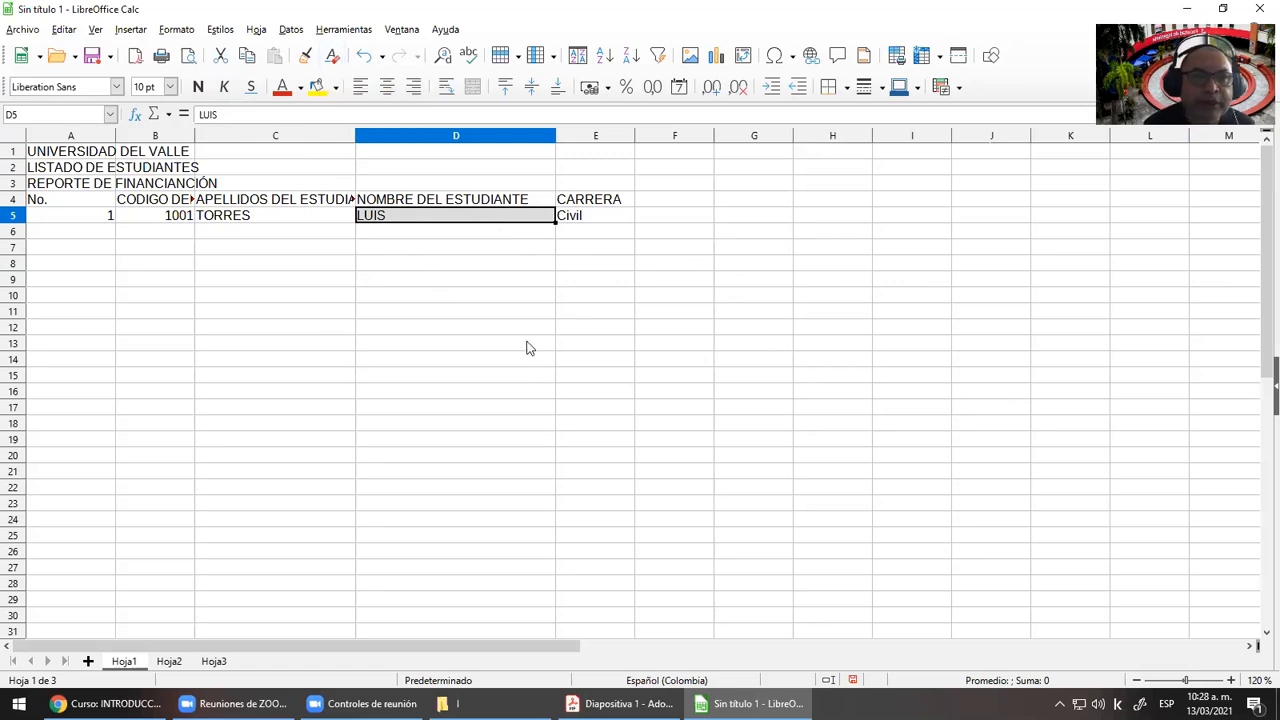
{"action": "left_click", "coordinate": [1270, 390]}
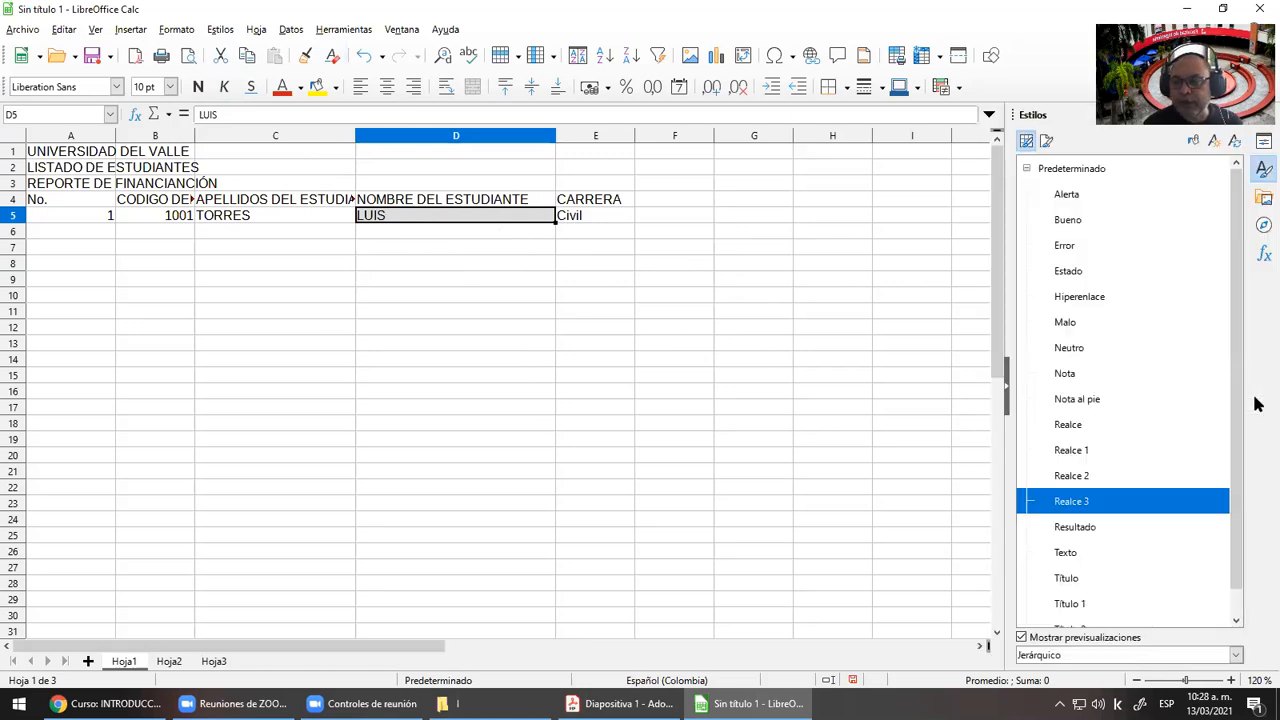
{"action": "left_click", "coordinate": [1088, 172]}
{"action": "left_click", "coordinate": [455, 293]}
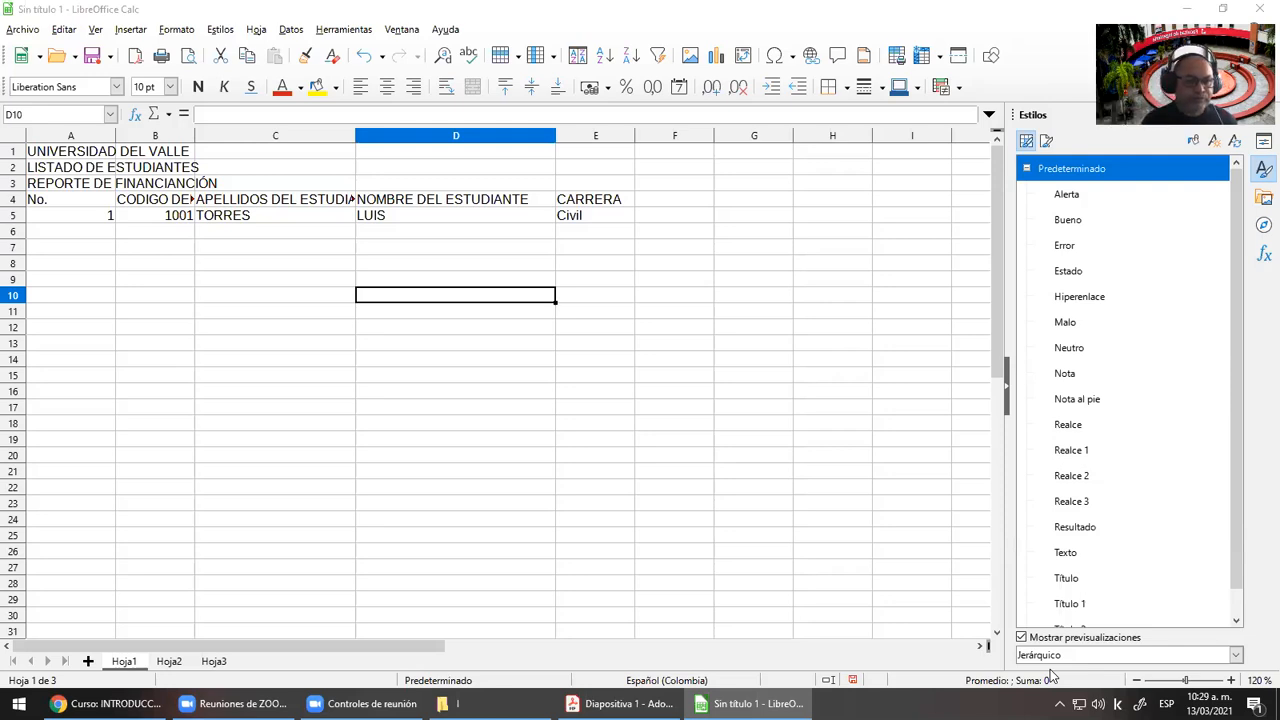
Move the cell cursor cell by cell from D16 up to the university title in A1
{"action": "left_click", "coordinate": [490, 393]}
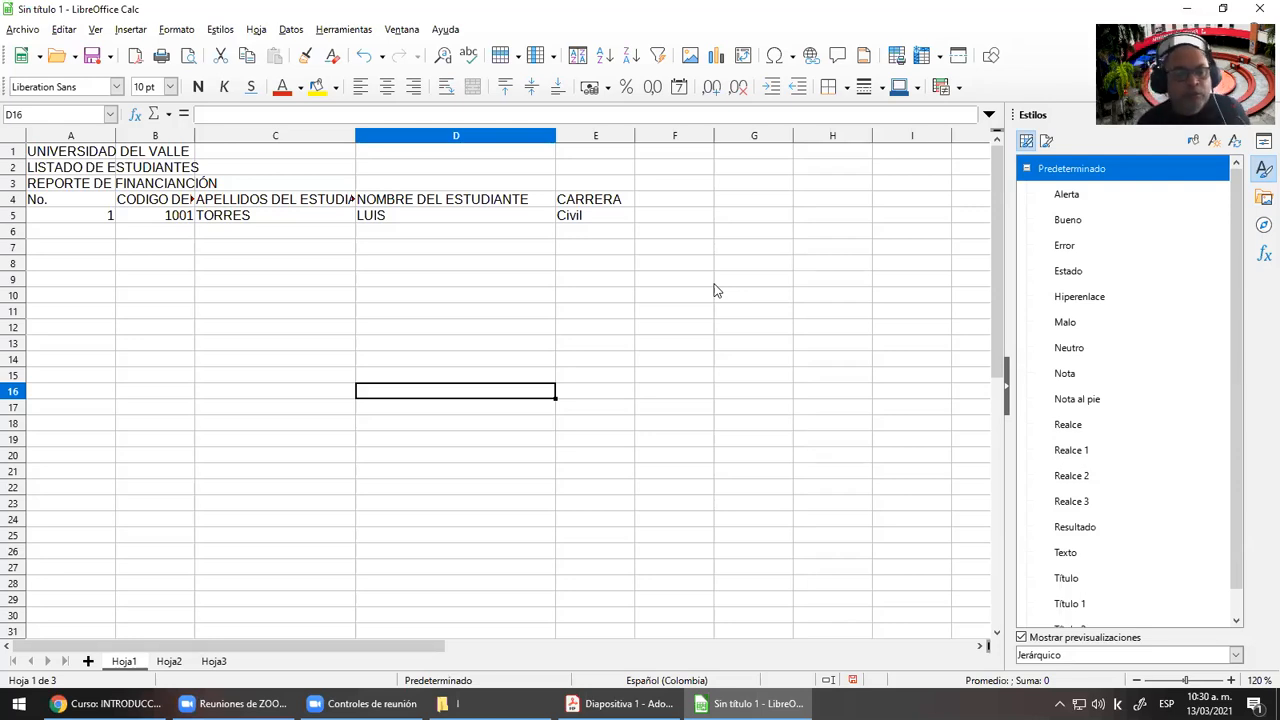
{"action": "key", "text": "Up"}
{"action": "key", "text": "Up"}
{"action": "key", "text": "Up"}
{"action": "key", "text": "Up"}
{"action": "key", "text": "Up"}
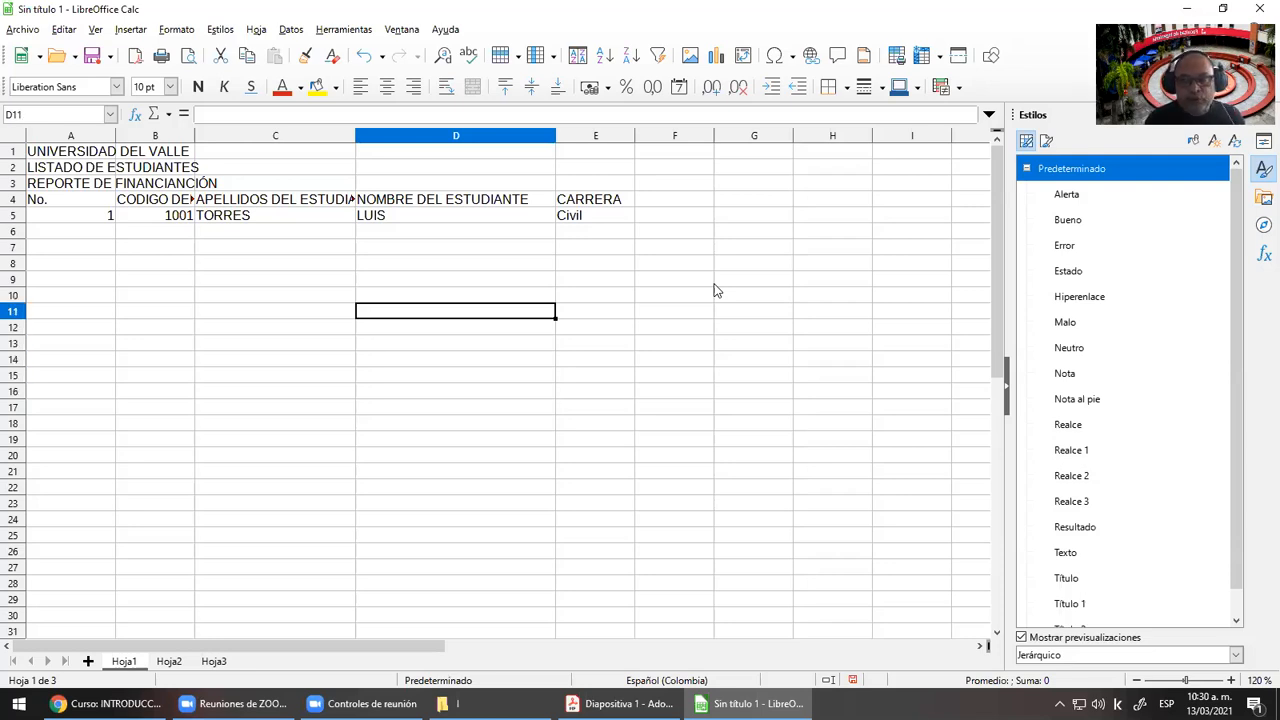
{"action": "key", "text": "Up"}
{"action": "key", "text": "Up"}
{"action": "key", "text": "Up"}
{"action": "key", "text": "Up"}
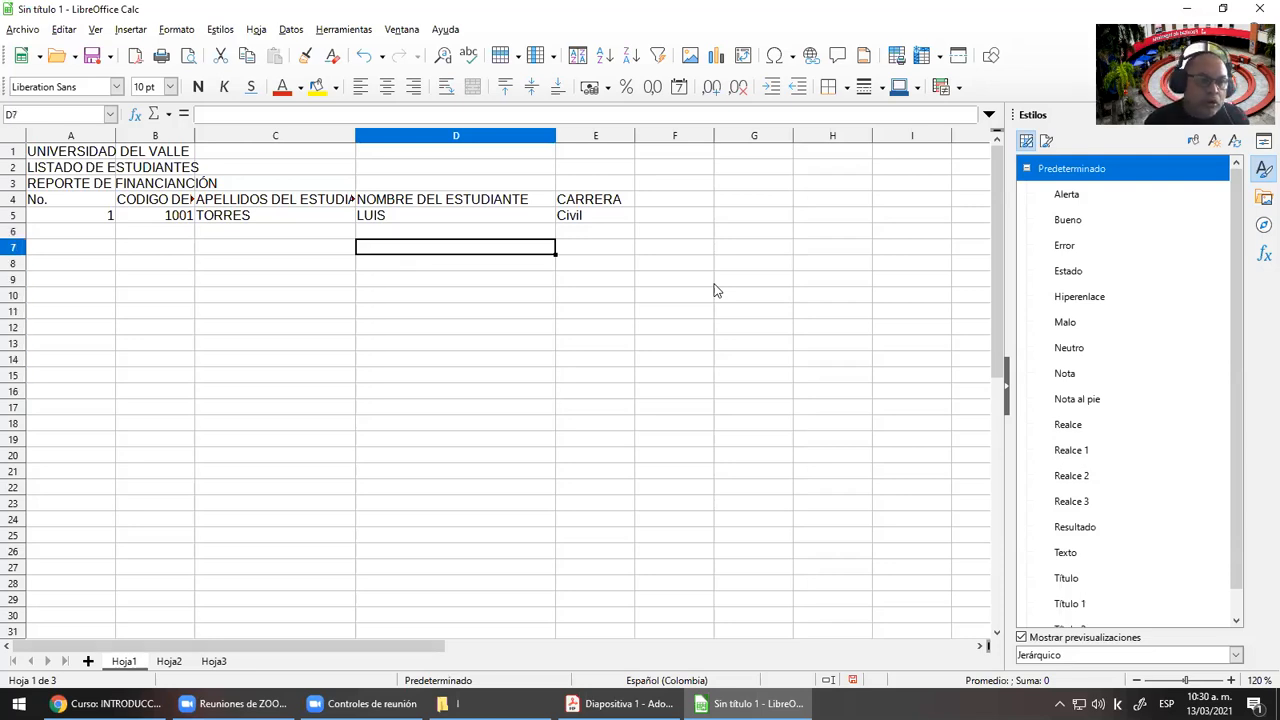
{"action": "key", "text": "Left"}
{"action": "key", "text": "Up"}
{"action": "key", "text": "Up"}
{"action": "key", "text": "Up"}
{"action": "key", "text": "Up"}
{"action": "key", "text": "Up"}
{"action": "key", "text": "Left"}
{"action": "key", "text": "Up"}
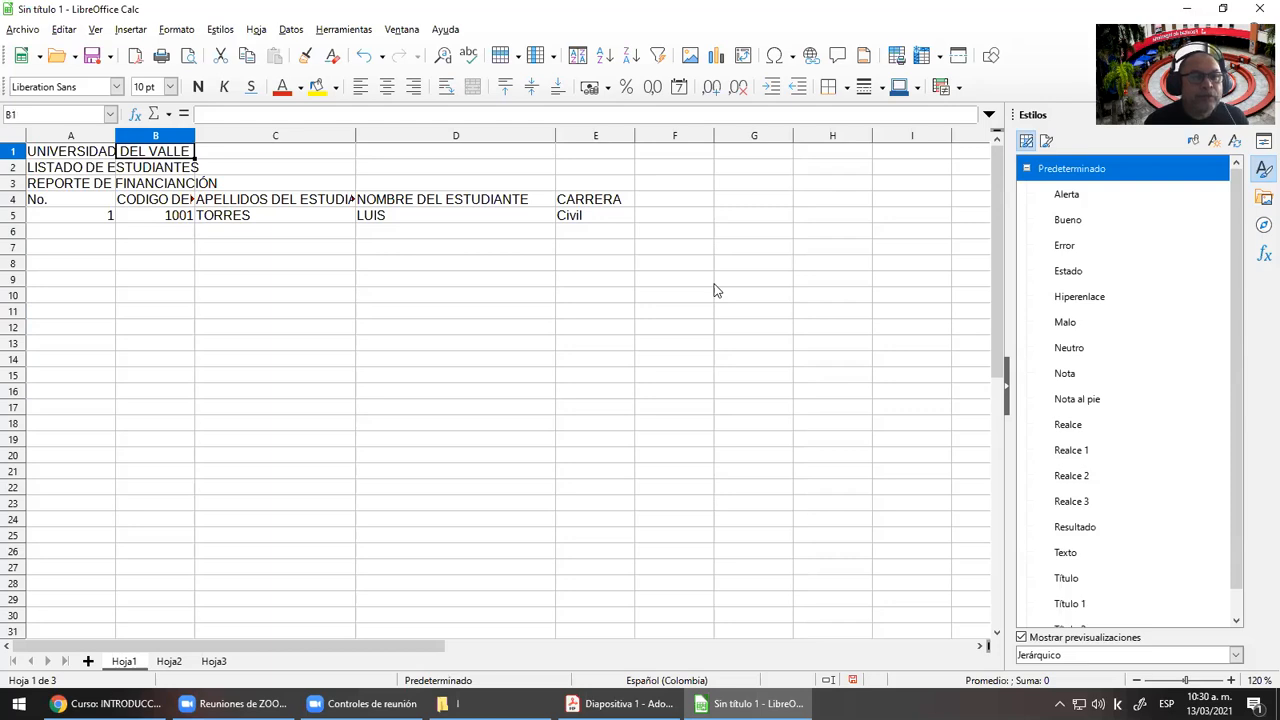
{"action": "key", "text": "Left"}
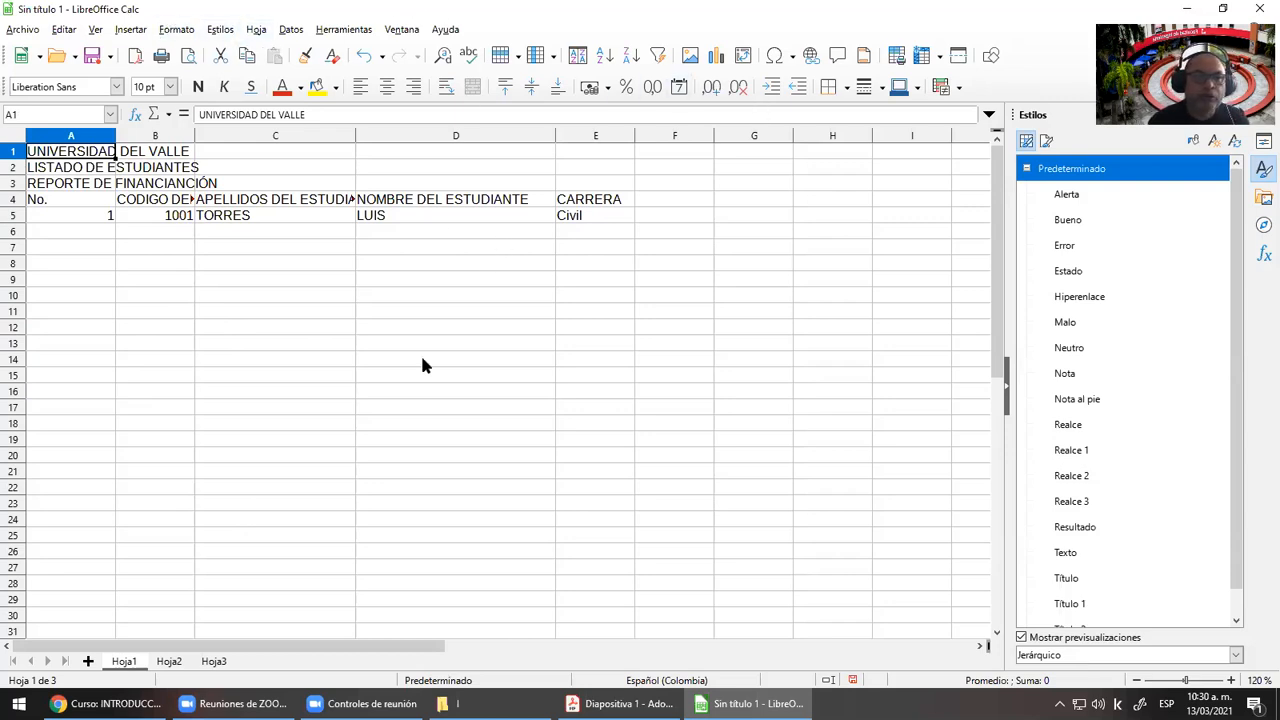
Merge and centre the UNIVERSIDAD DEL VALLE title across cells A1:E1
{"action": "left_click", "coordinate": [390, 360]}
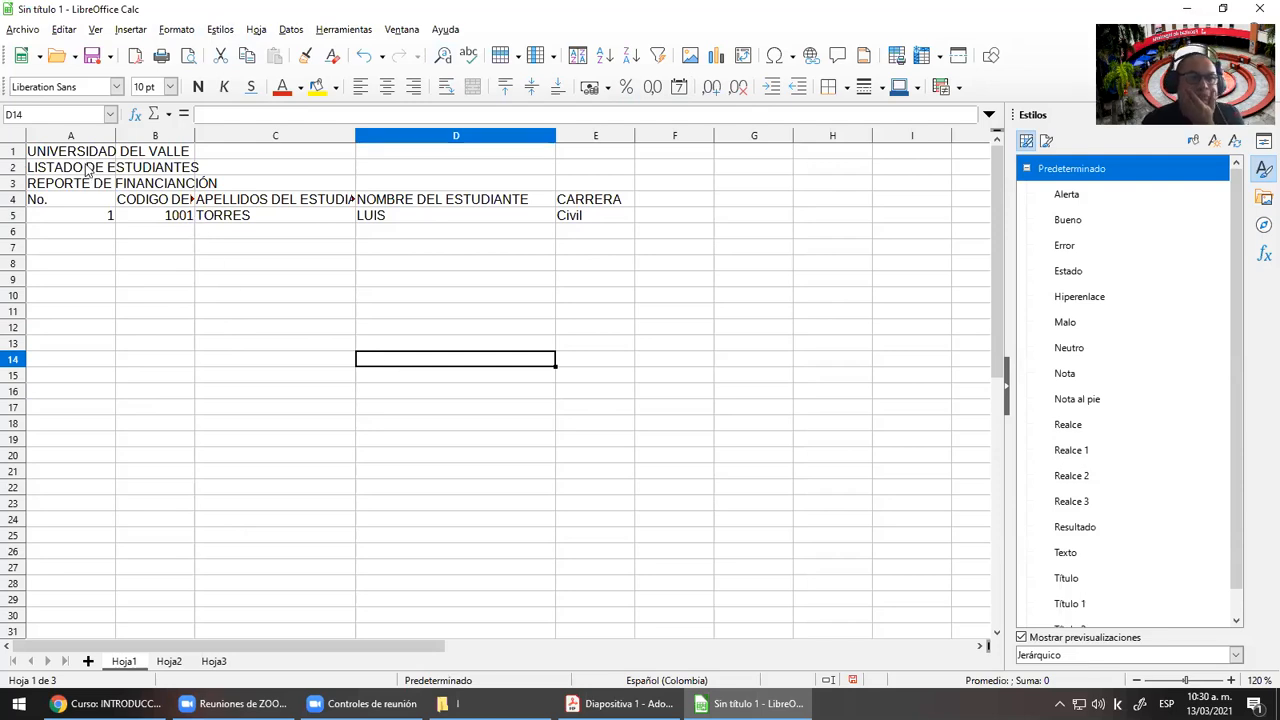
{"action": "left_click_drag", "start_coordinate": [63, 152], "coordinate": [603, 150]}
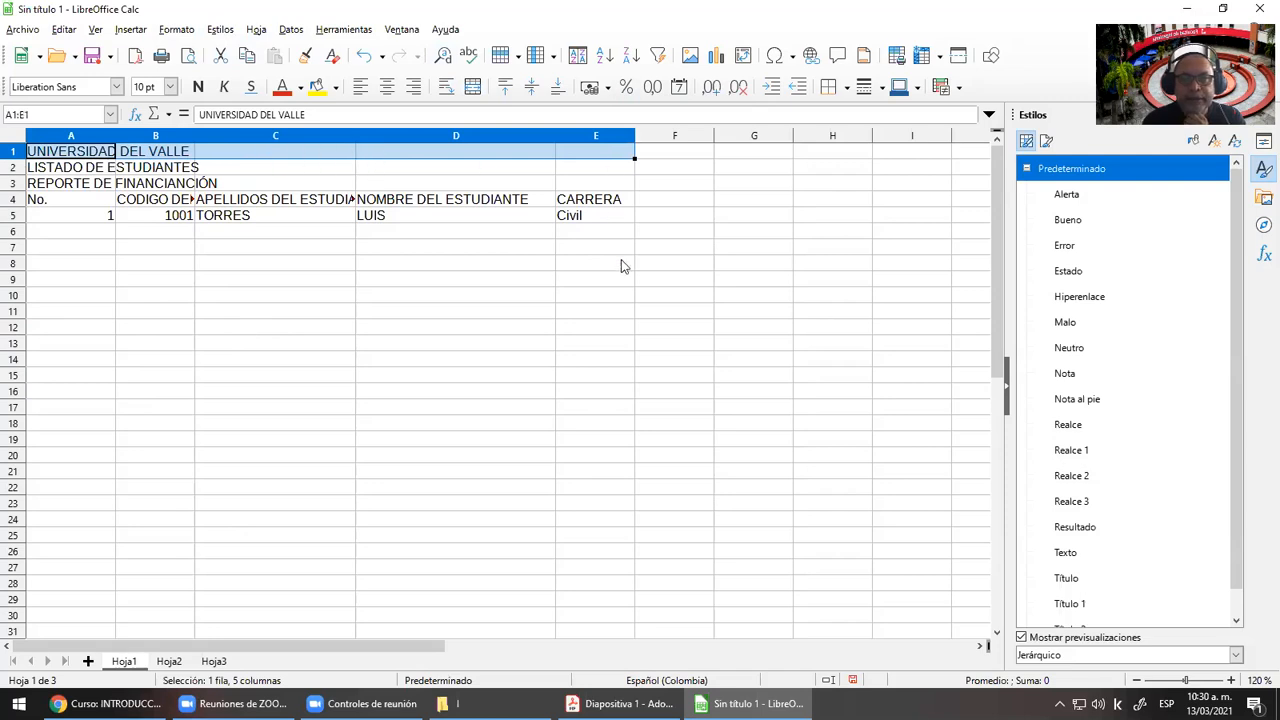
{"action": "left_click", "coordinate": [190, 232]}
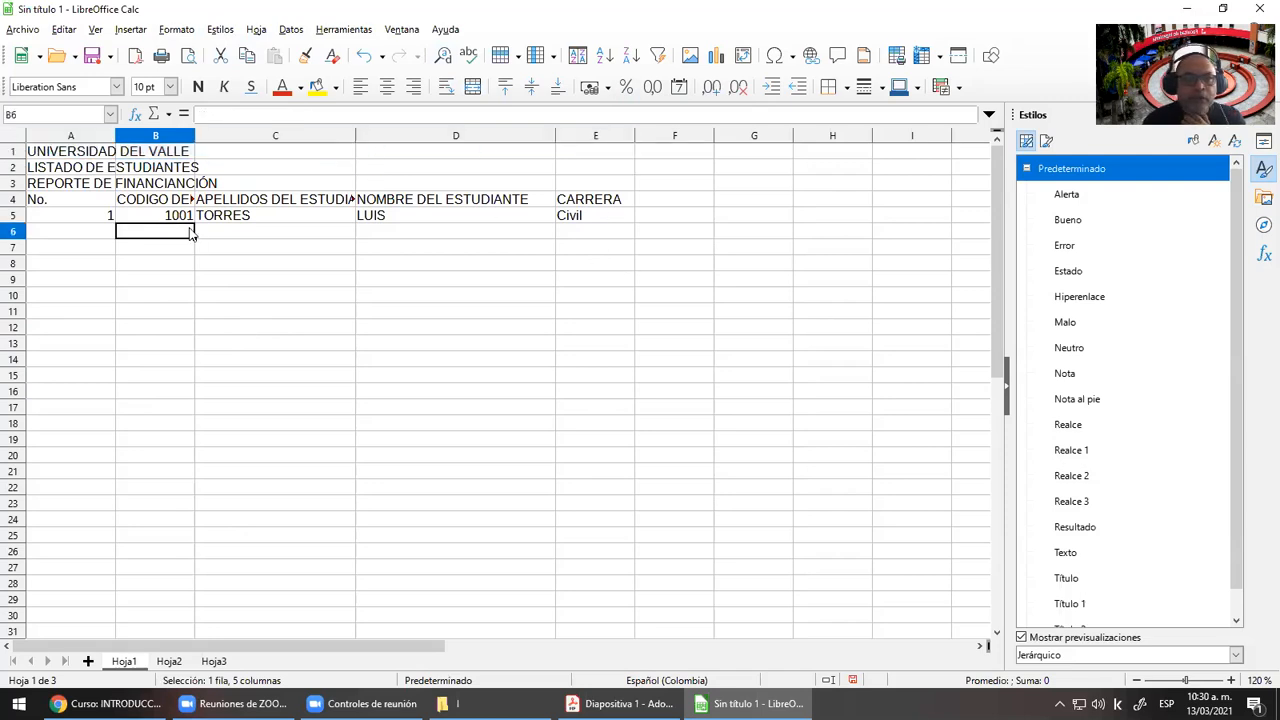
{"action": "left_click", "coordinate": [80, 155]}
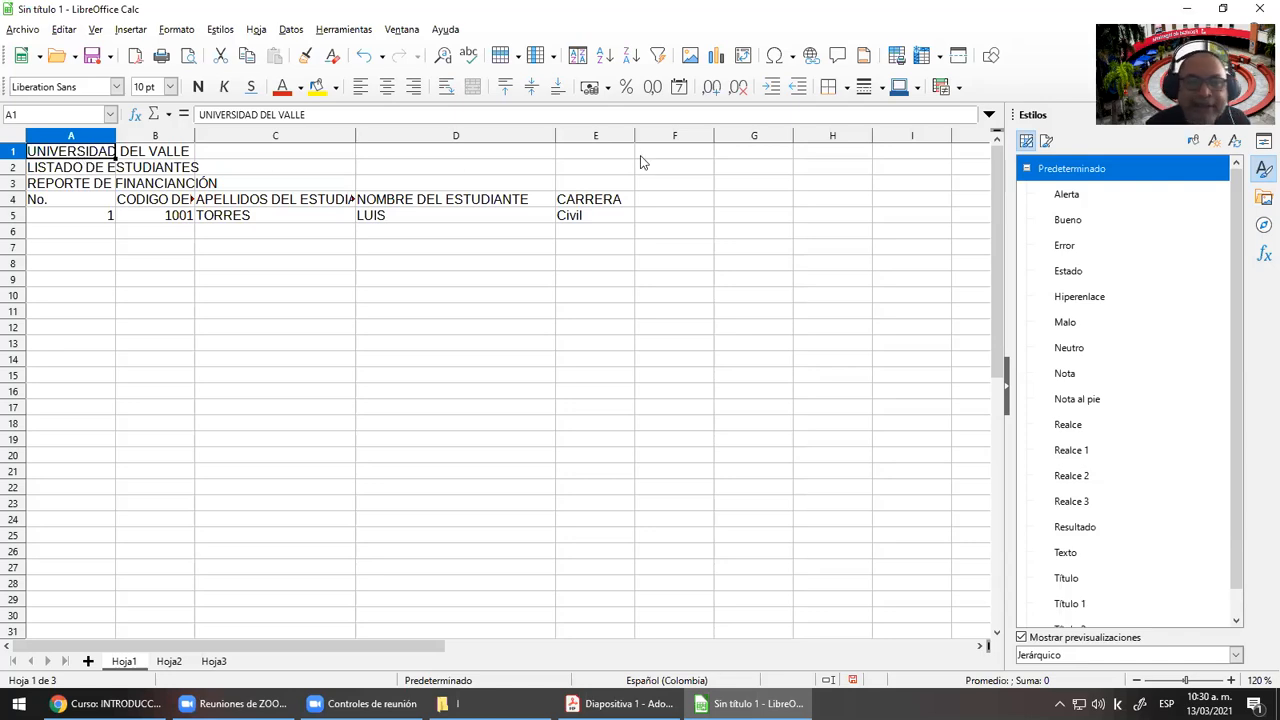
{"action": "left_click_drag", "start_coordinate": [52, 155], "coordinate": [590, 162]}
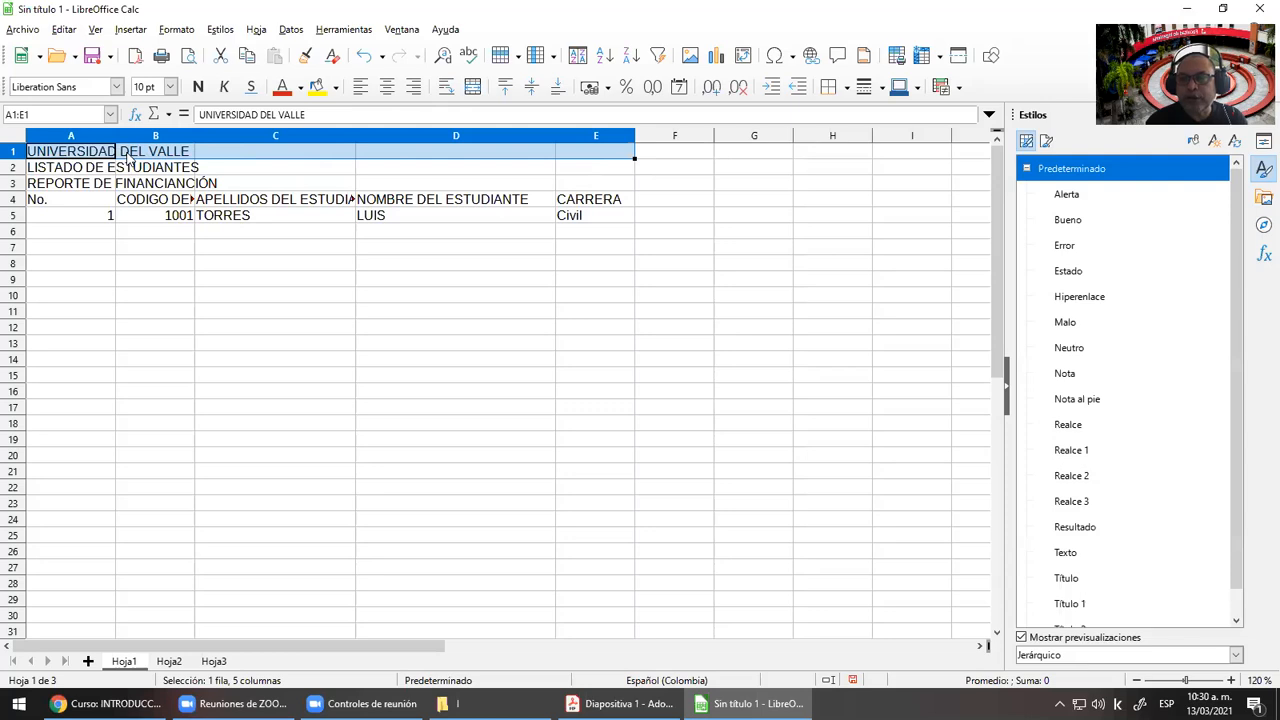
{"action": "left_click", "coordinate": [473, 88]}
{"action": "left_click", "coordinate": [258, 232]}
{"action": "left_click", "coordinate": [151, 151]}
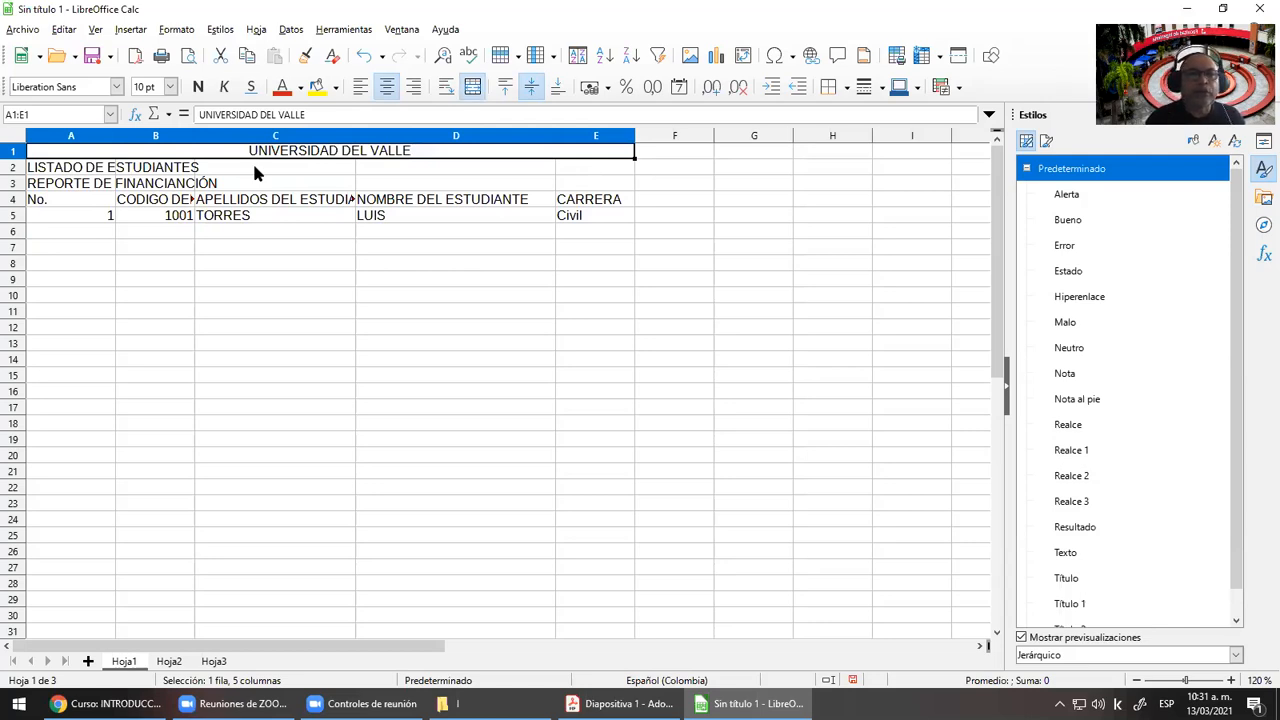
Make the UNIVERSIDAD DEL VALLE title bold and set its font size to 16 pt
{"action": "left_click", "coordinate": [198, 87]}
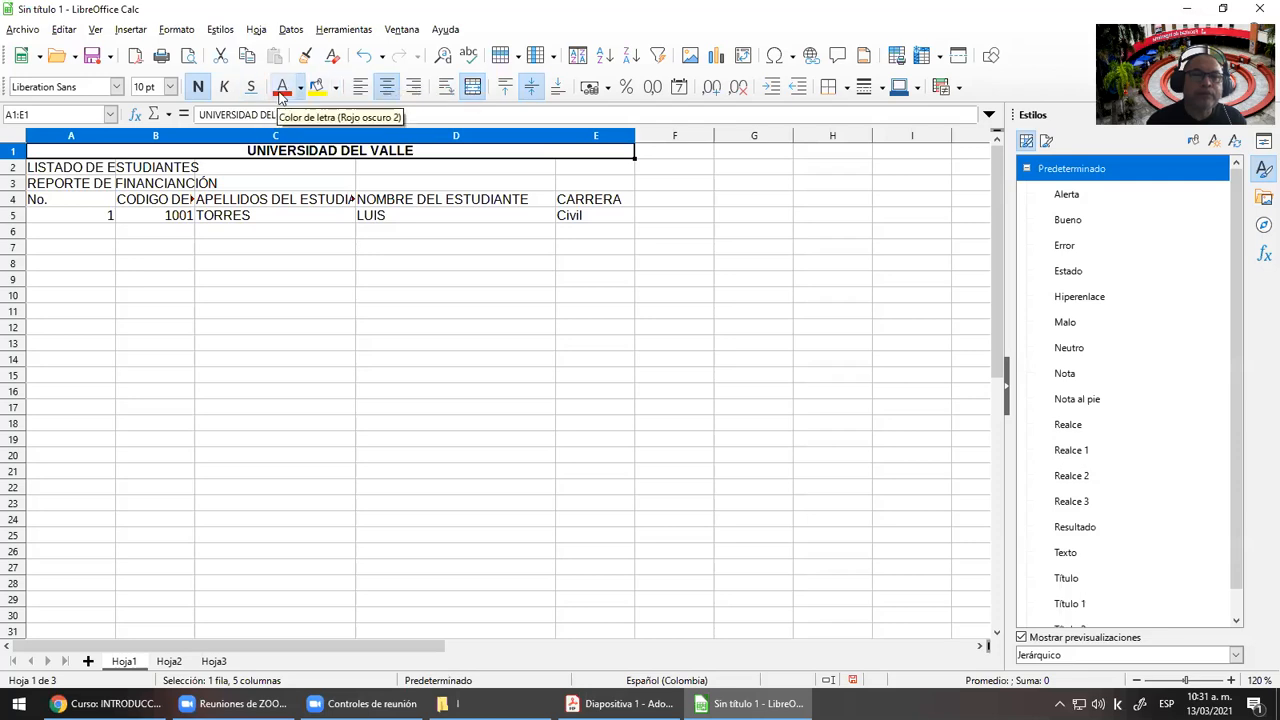
{"action": "left_click", "coordinate": [170, 87]}
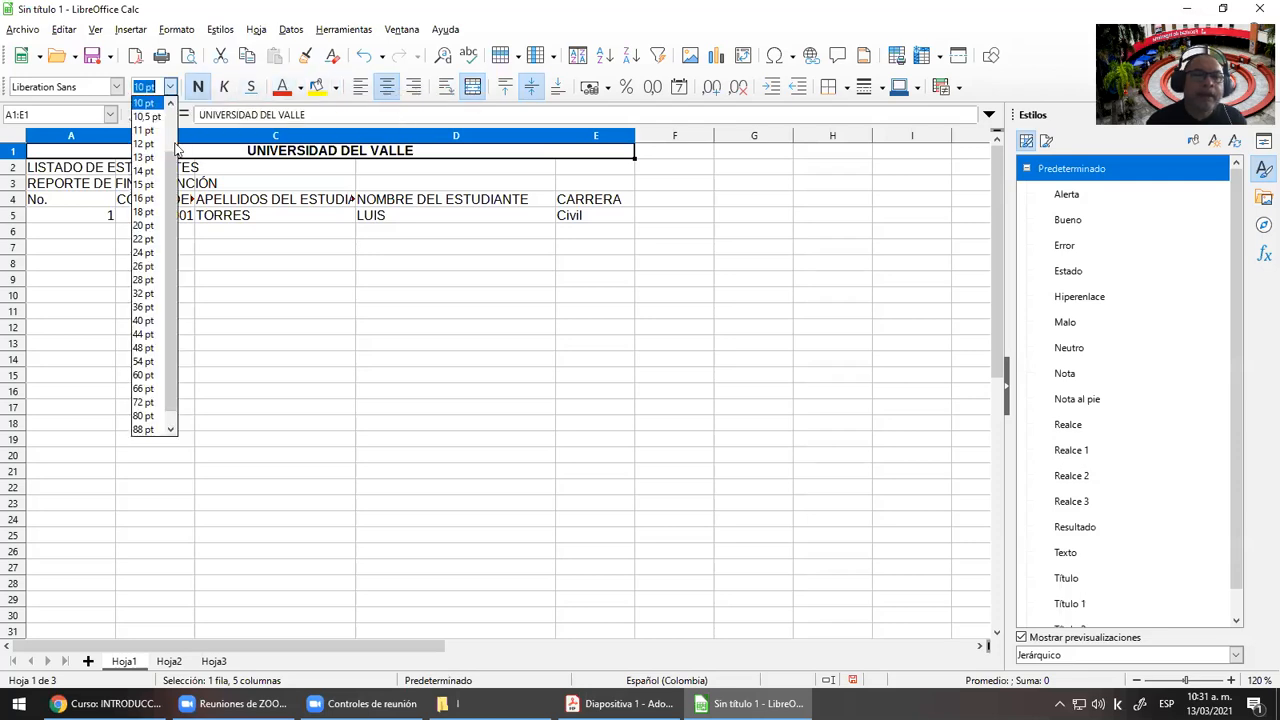
{"action": "left_click", "coordinate": [143, 198]}
{"action": "left_click", "coordinate": [340, 242]}
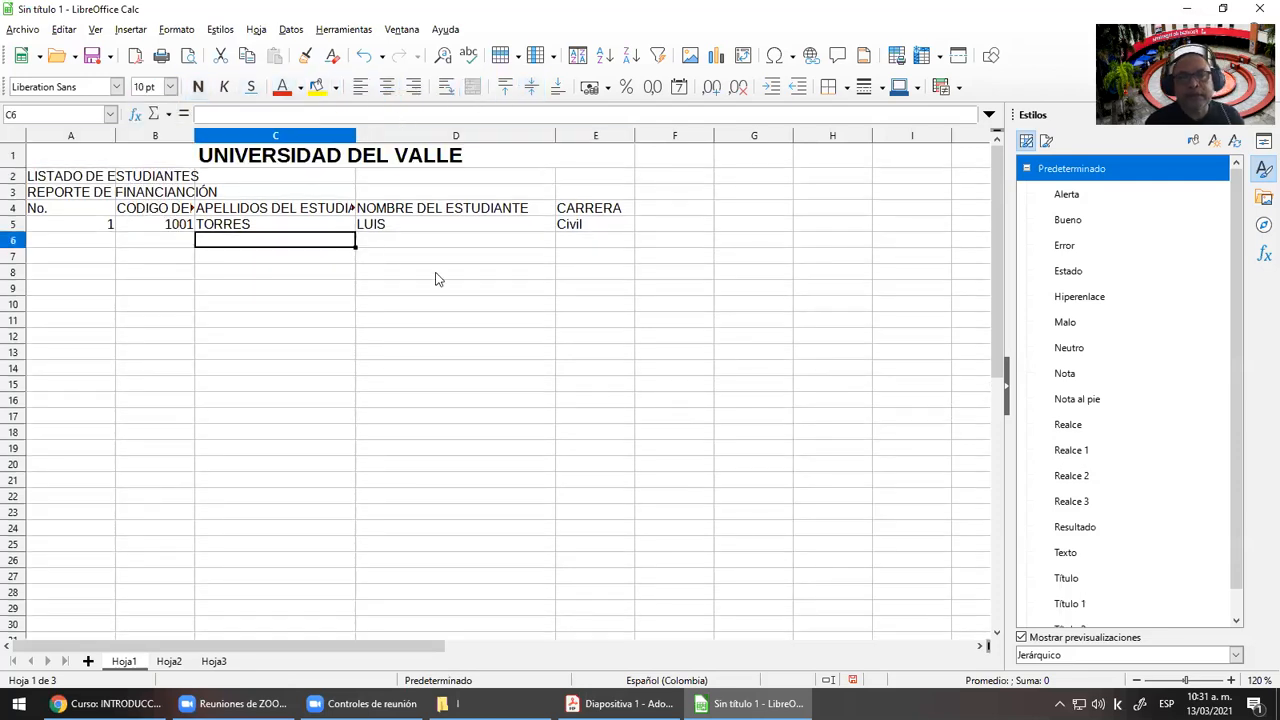
{"action": "left_click", "coordinate": [380, 163]}
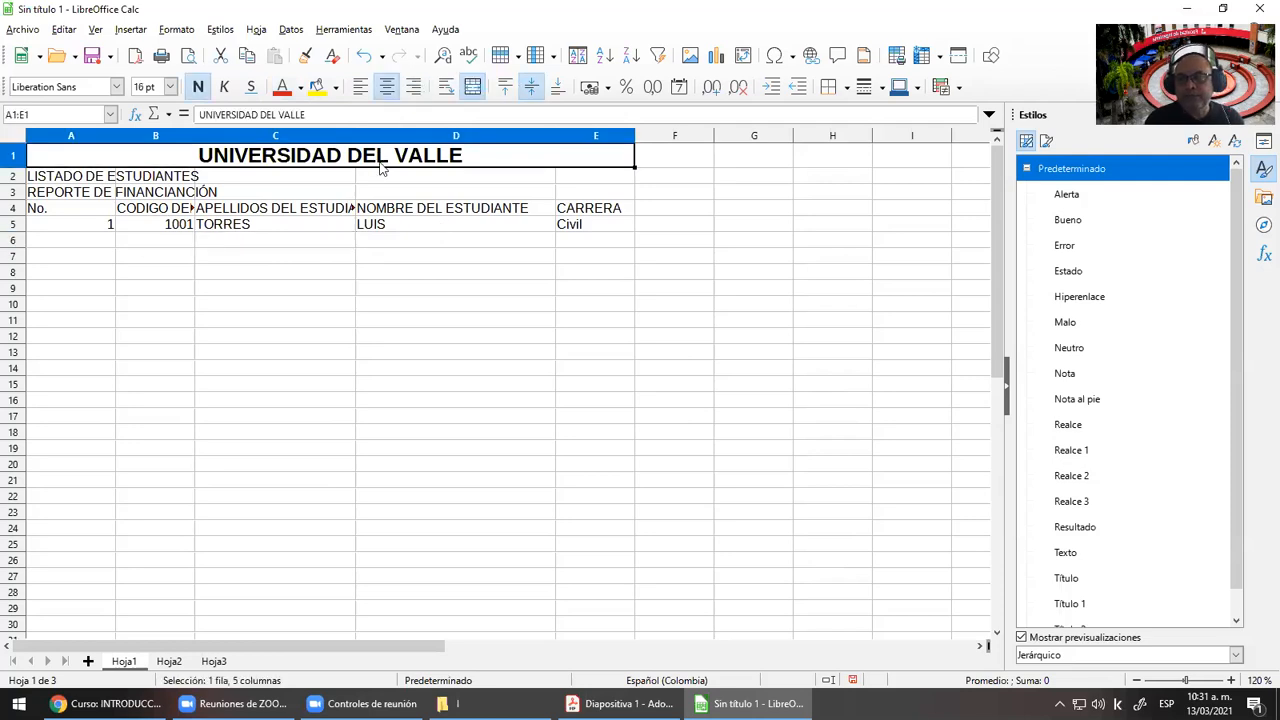
Merge and centre the LISTADO DE ESTUDIANTES heading across cells A2:E2 and make it bold
{"action": "left_click_drag", "start_coordinate": [48, 177], "coordinate": [620, 185]}
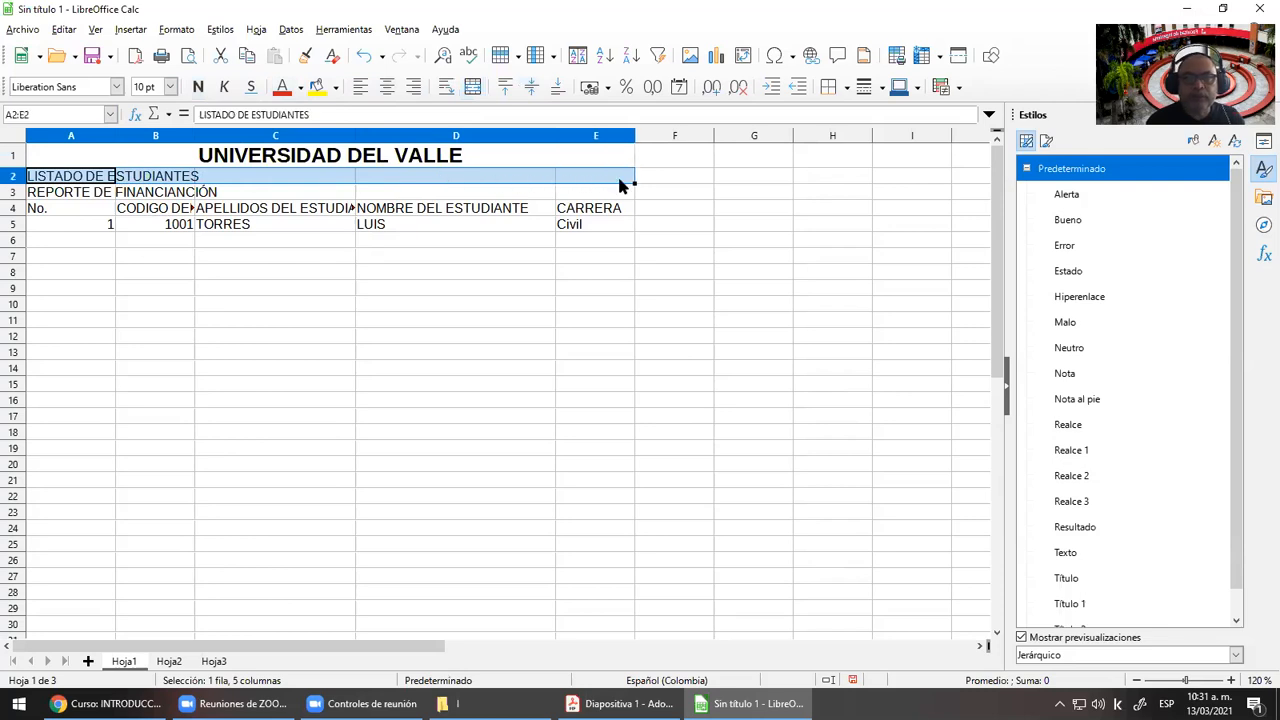
{"action": "left_click", "coordinate": [176, 29]}
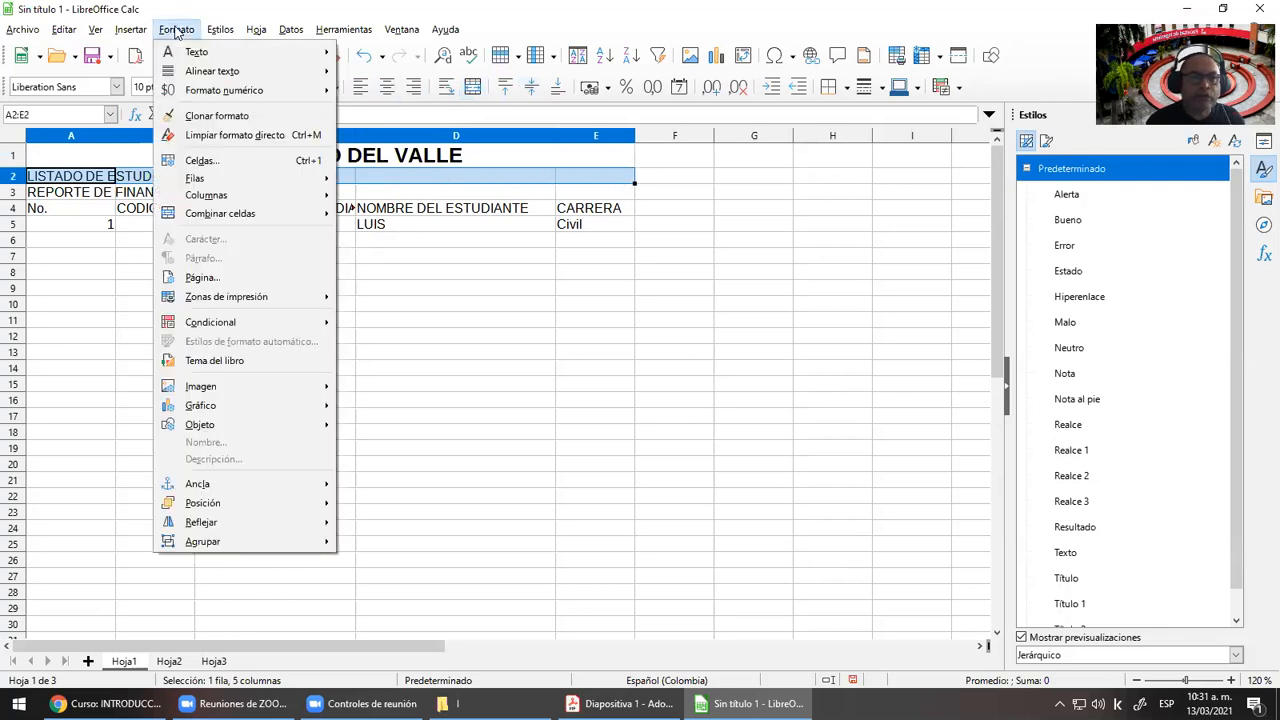
{"action": "mouse_move", "coordinate": [265, 222]}
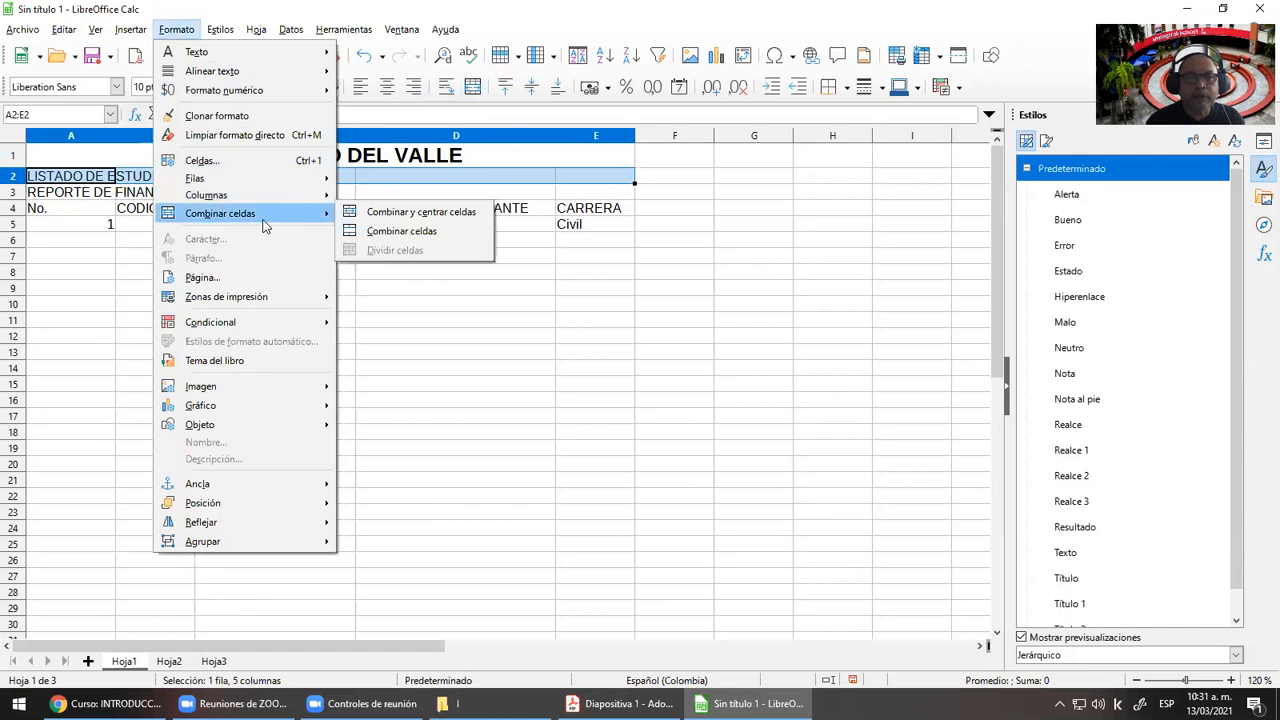
{"action": "left_click", "coordinate": [463, 221]}
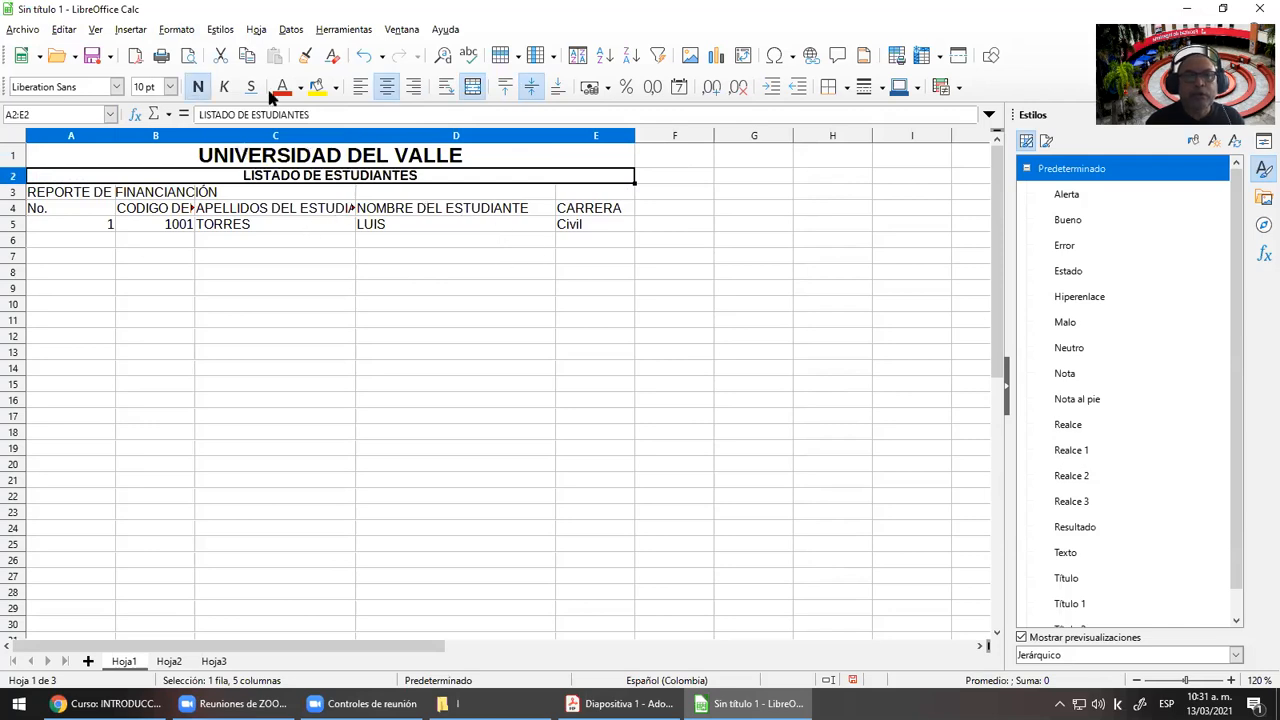
{"action": "left_click", "coordinate": [176, 29]}
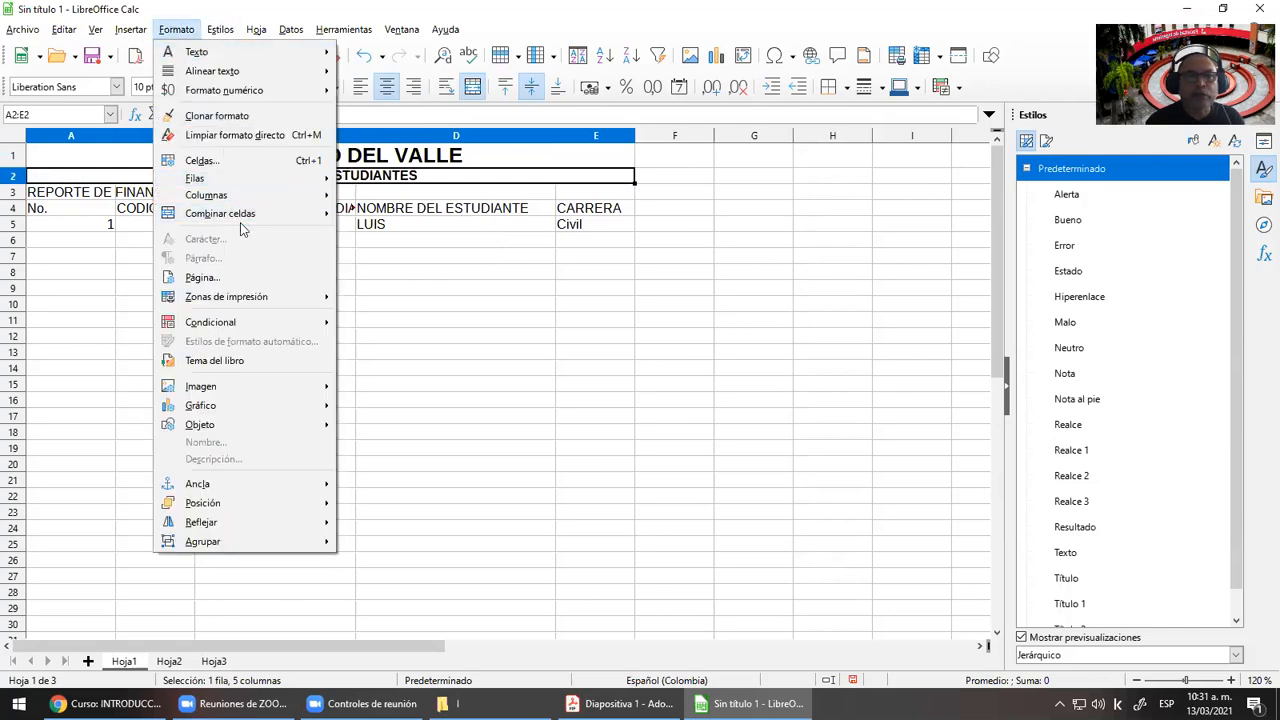
{"action": "left_click", "coordinate": [472, 88]}
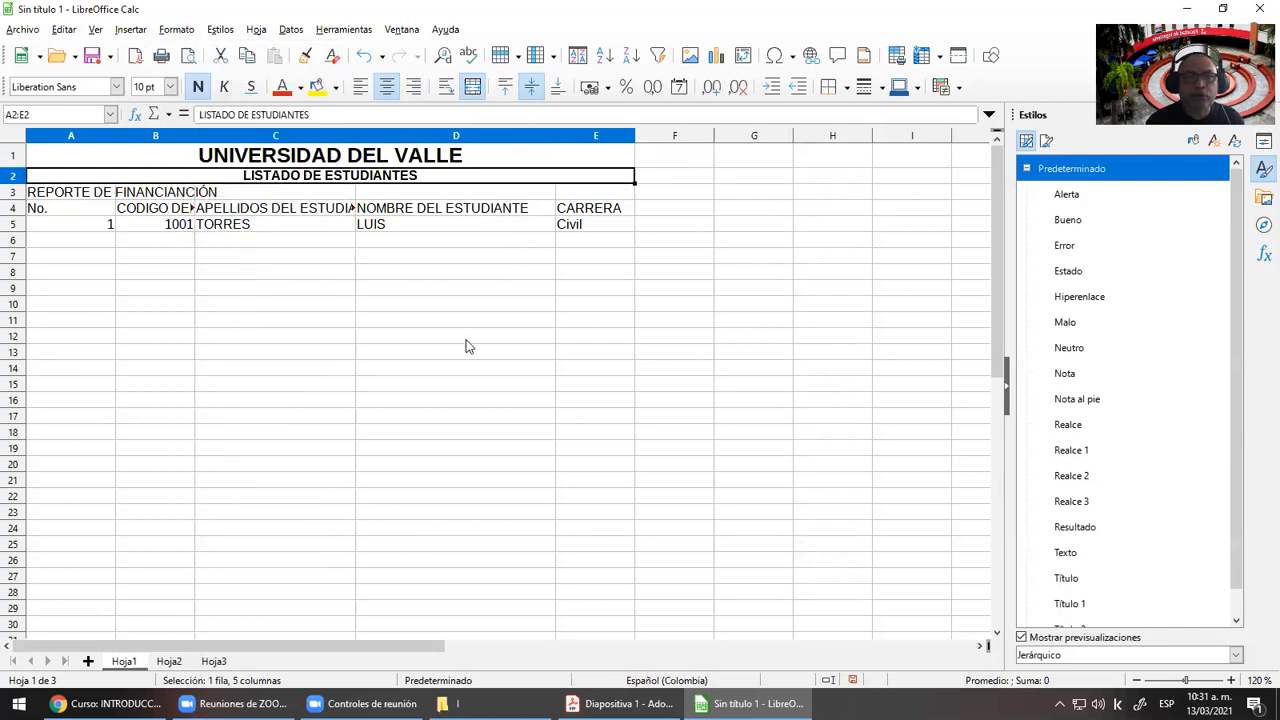
Merge and centre the REPORTE DE FINANCIANCIÓN heading across cells A3:E3 and make it bold
{"action": "left_click_drag", "start_coordinate": [50, 198], "coordinate": [600, 196]}
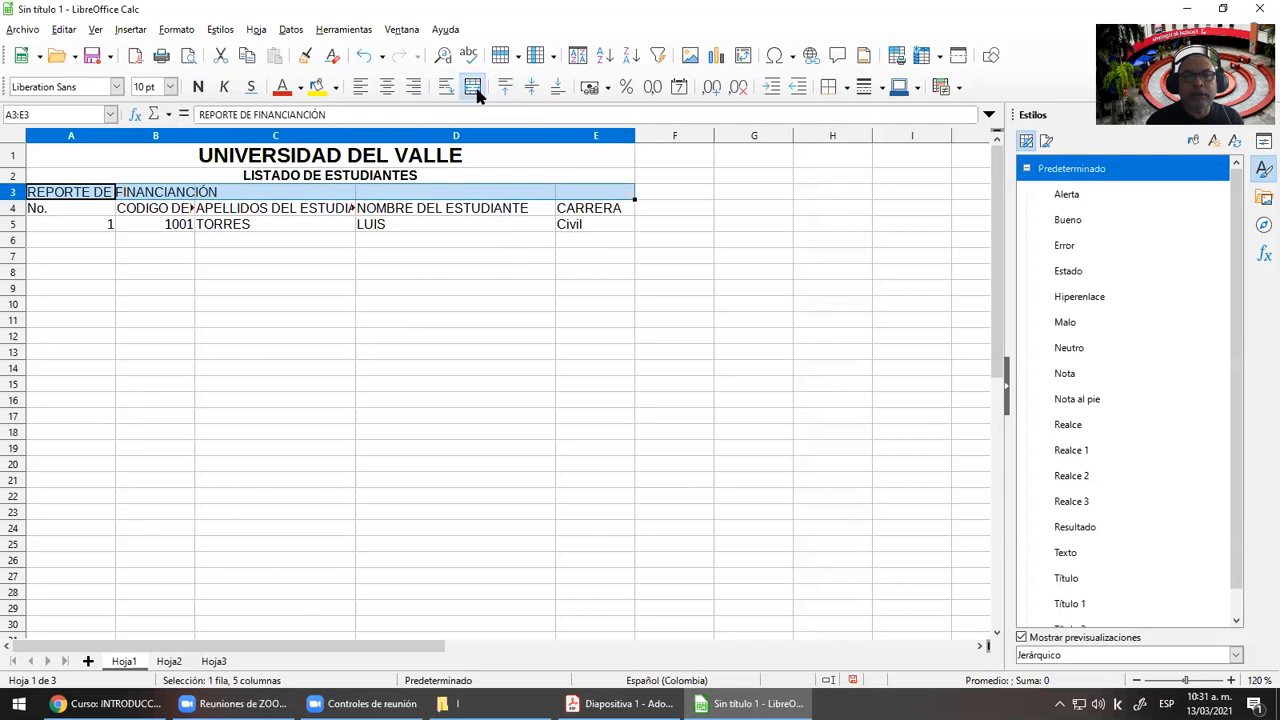
{"action": "left_click", "coordinate": [472, 88]}
{"action": "left_click", "coordinate": [353, 385]}
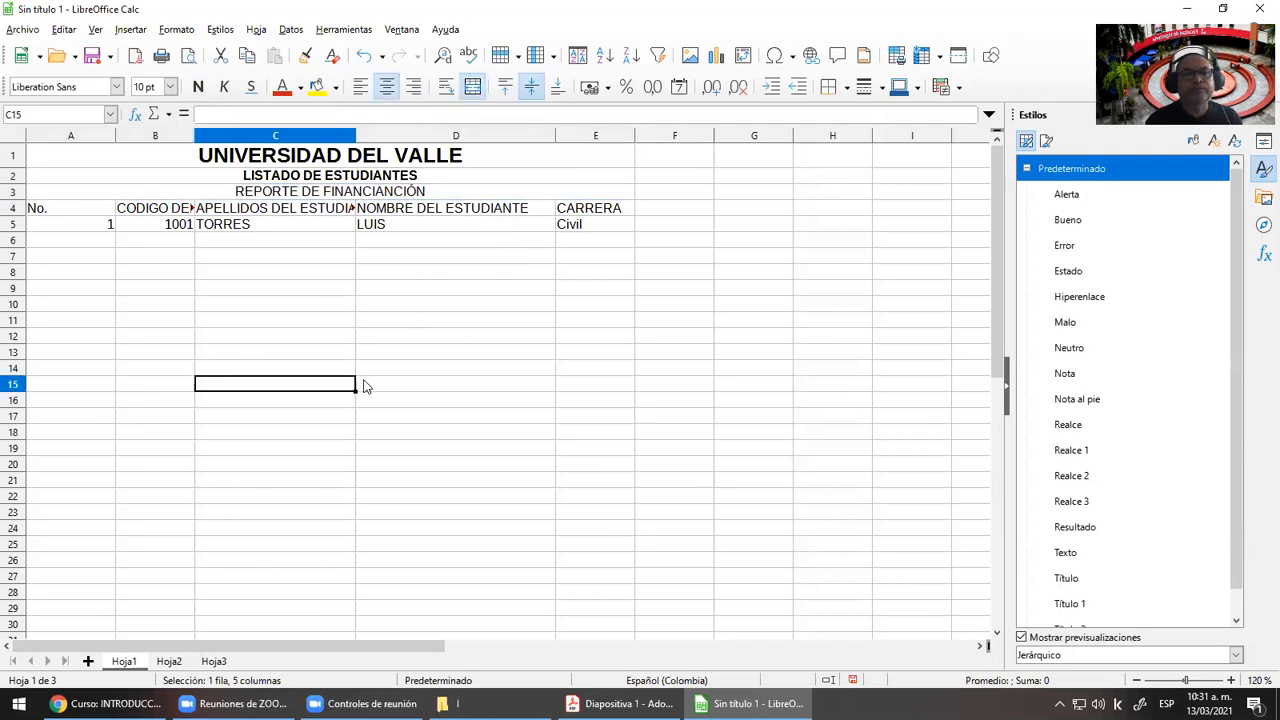
{"action": "left_click", "coordinate": [332, 194]}
{"action": "left_click", "coordinate": [198, 87]}
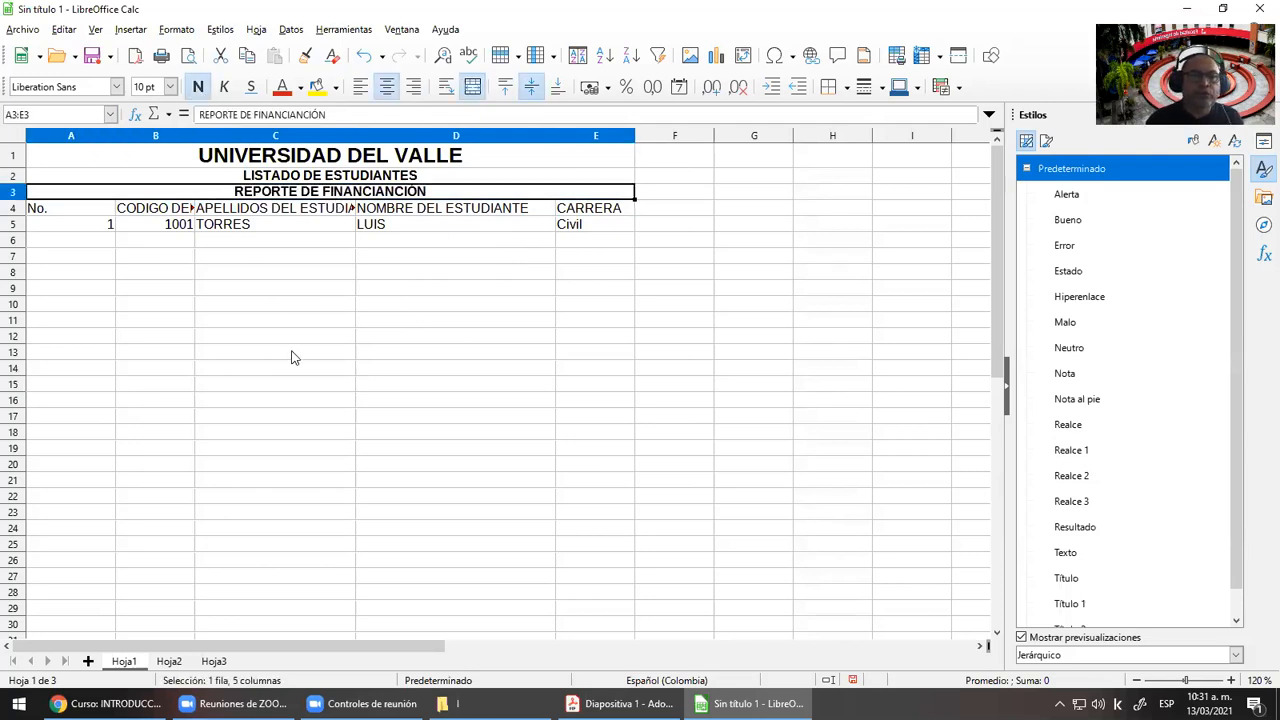
{"action": "left_click", "coordinate": [292, 356]}
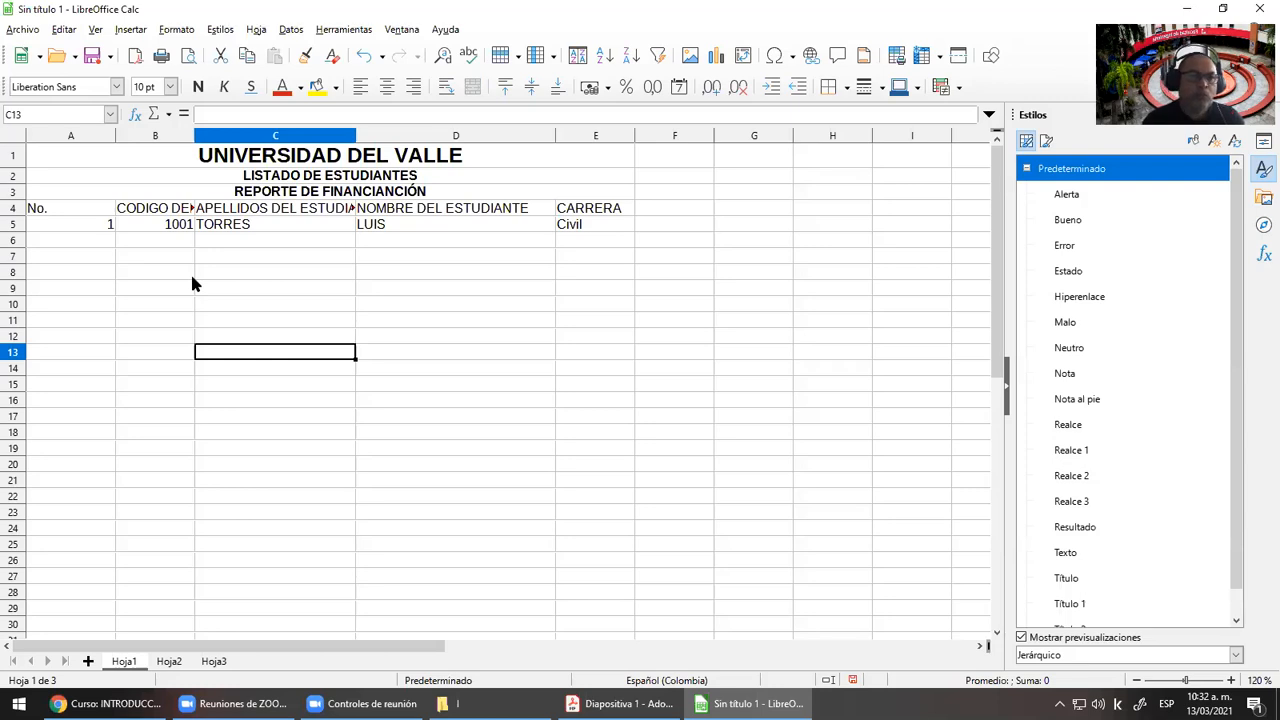
Left-align the UNIVERSIDAD DEL VALLE title and centre it again
{"action": "left_click", "coordinate": [300, 160]}
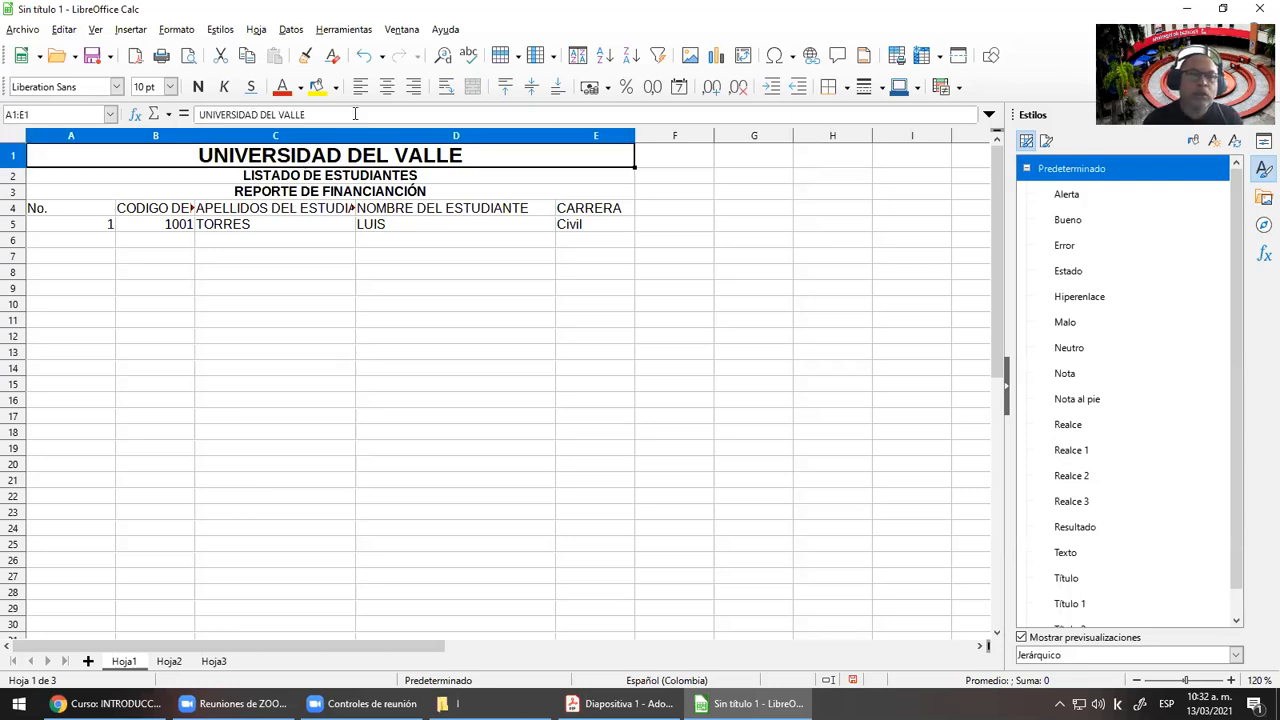
{"action": "left_click", "coordinate": [362, 89]}
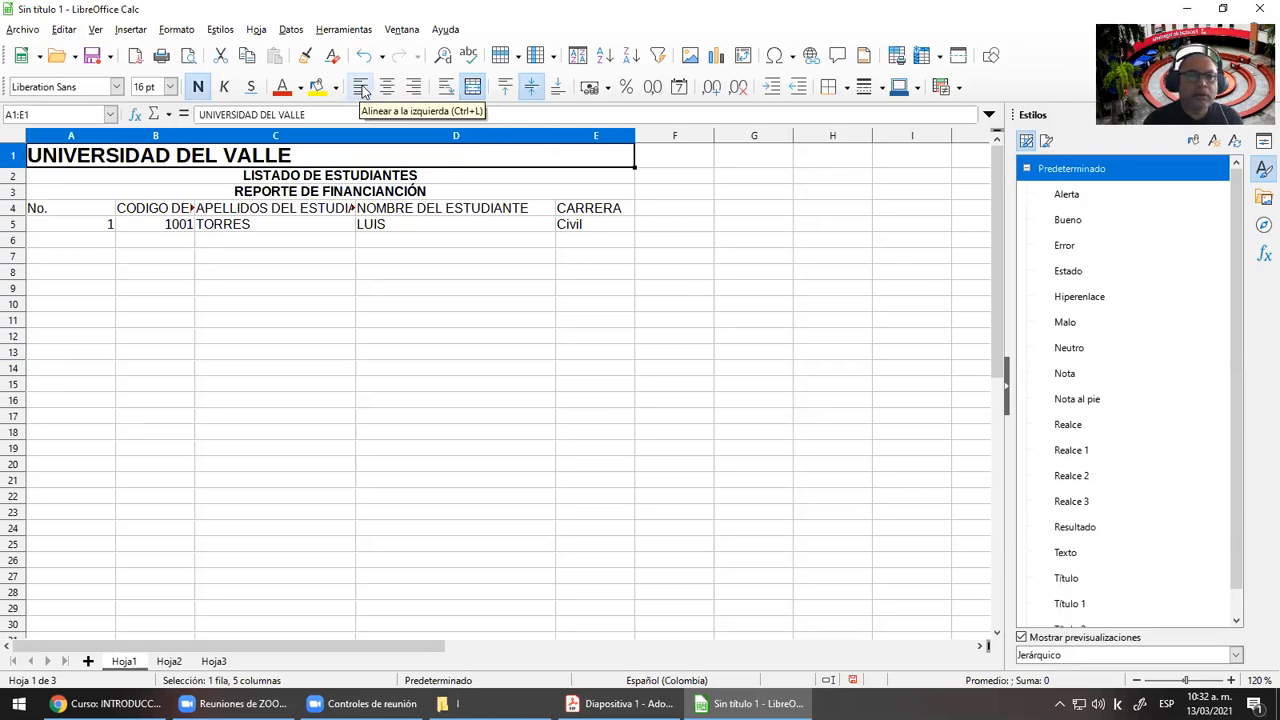
{"action": "left_click", "coordinate": [387, 87]}
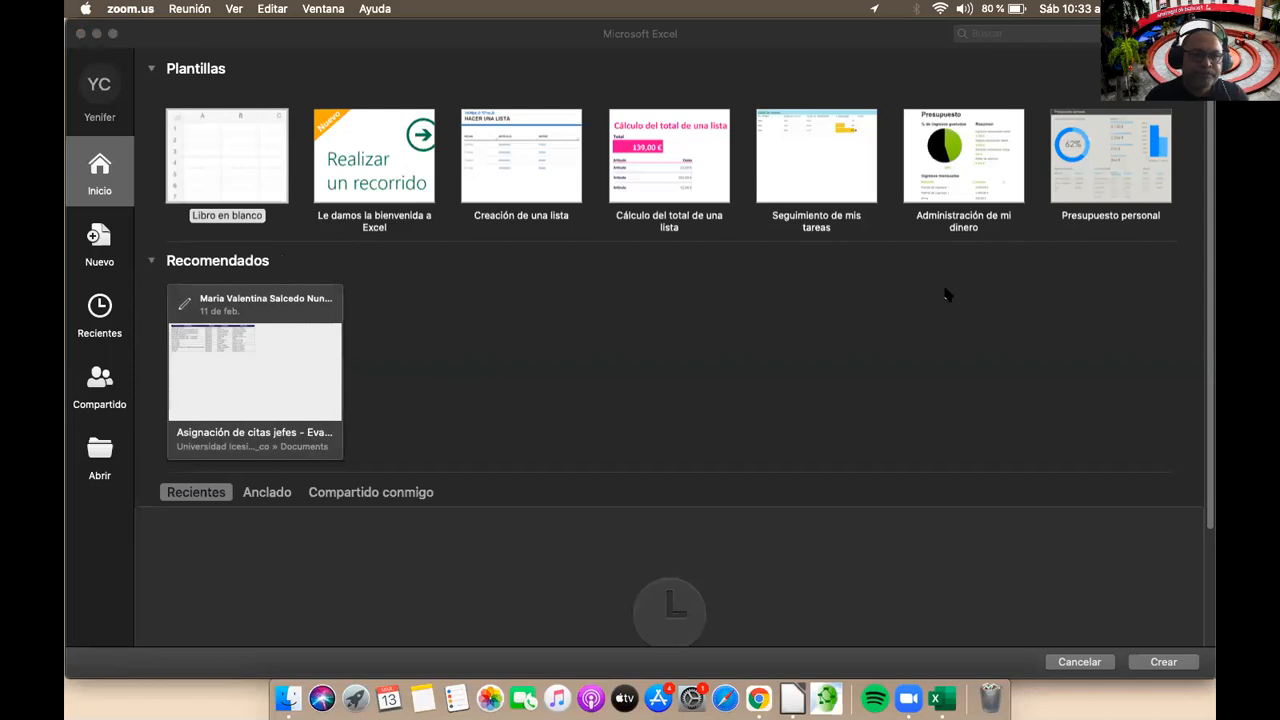
Switch to Microsoft Excel and create a blank workbook
{"action": "left_click", "coordinate": [797, 695]}
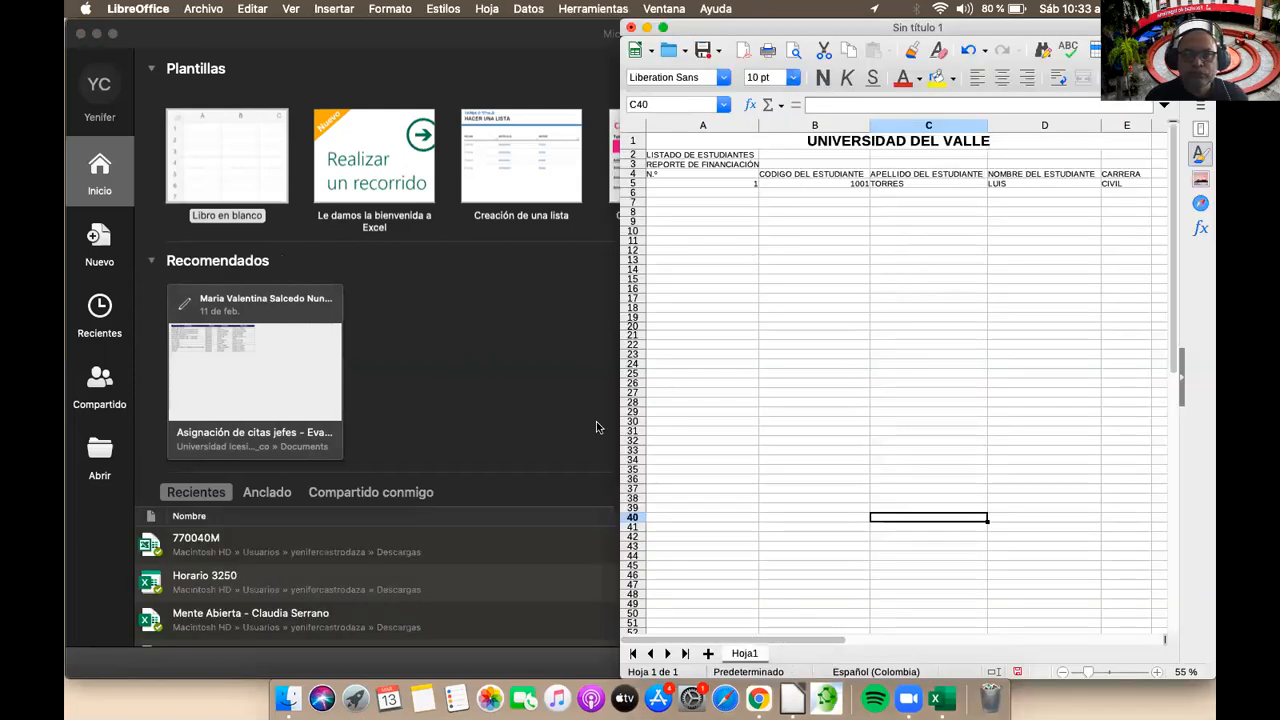
{"action": "left_click", "coordinate": [206, 123]}
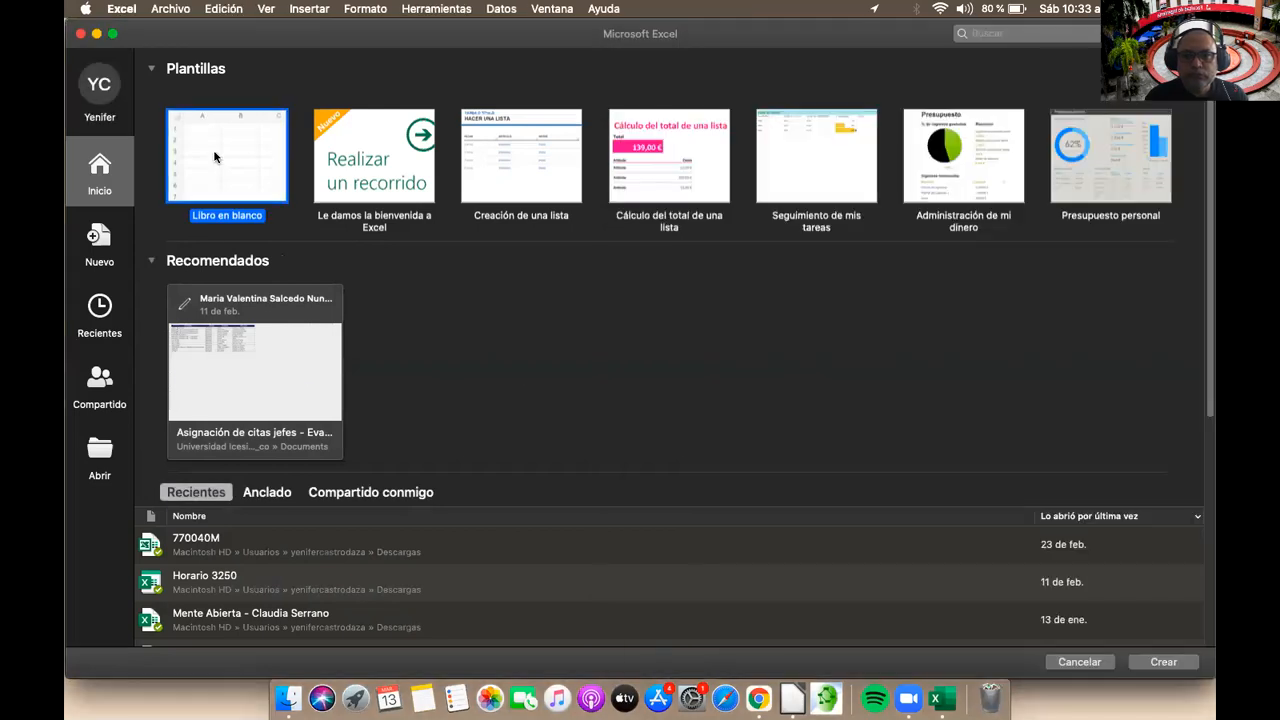
{"action": "double_click", "coordinate": [231, 150]}
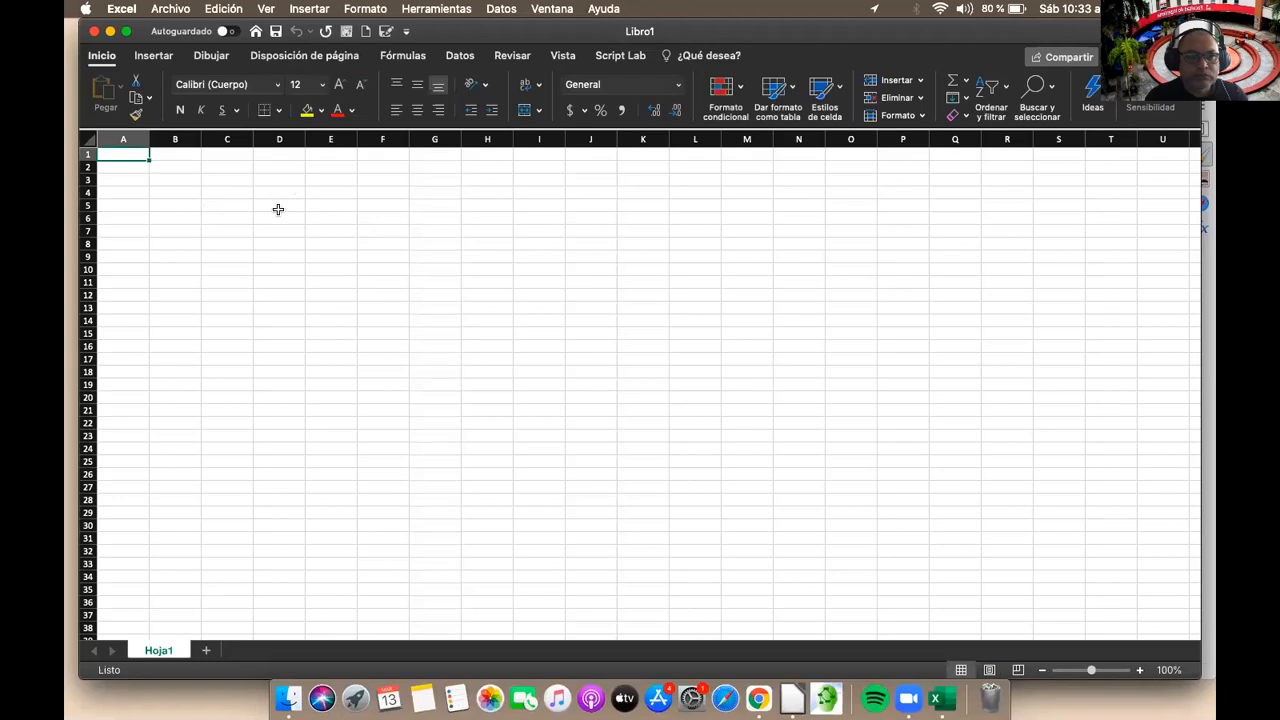
Apply all borders to the cell range C5:I21
{"action": "mouse_move", "coordinate": [231, 204]}
{"action": "left_mouse_down"}
{"action": "mouse_move", "coordinate": [426, 343]}
{"action": "mouse_move", "coordinate": [517, 374]}
{"action": "mouse_move", "coordinate": [540, 410]}
{"action": "left_mouse_up"}
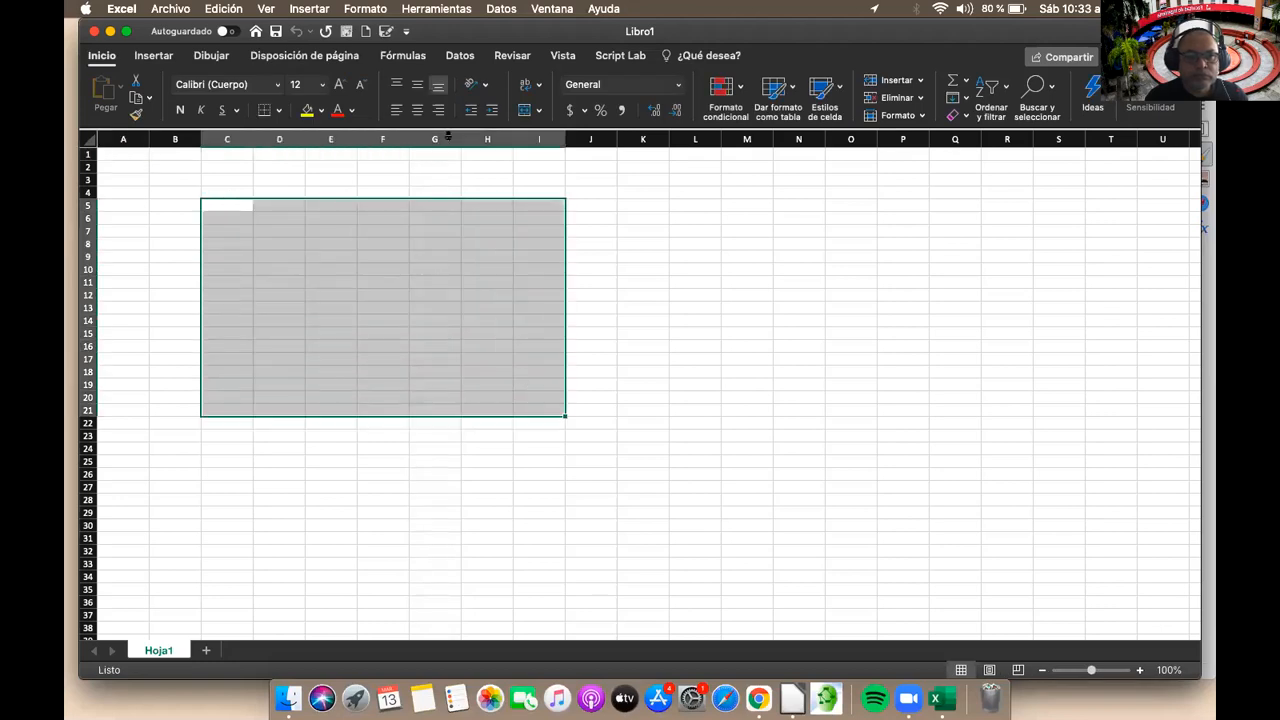
{"action": "left_click", "coordinate": [280, 110]}
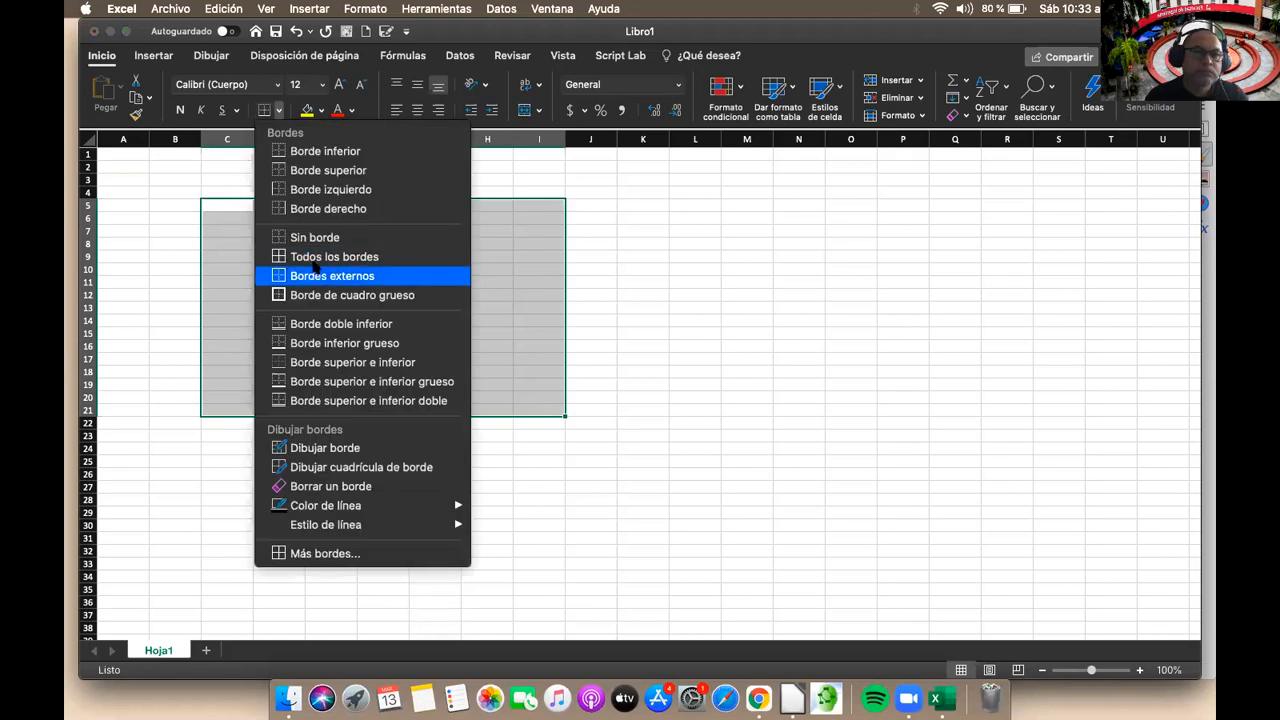
{"action": "left_click", "coordinate": [315, 257]}
{"action": "left_click", "coordinate": [621, 319]}
Merge the bordered range C5:I21 horizontally and undo the merge
{"action": "mouse_move", "coordinate": [254, 207]}
{"action": "left_mouse_down"}
{"action": "mouse_move", "coordinate": [423, 240]}
{"action": "mouse_move", "coordinate": [514, 237]}
{"action": "mouse_move", "coordinate": [532, 407]}
{"action": "mouse_move", "coordinate": [244, 211]}
{"action": "left_mouse_up"}
{"action": "double_click", "coordinate": [534, 408]}
{"action": "double_click", "coordinate": [543, 435]}
{"action": "left_click", "coordinate": [536, 410]}
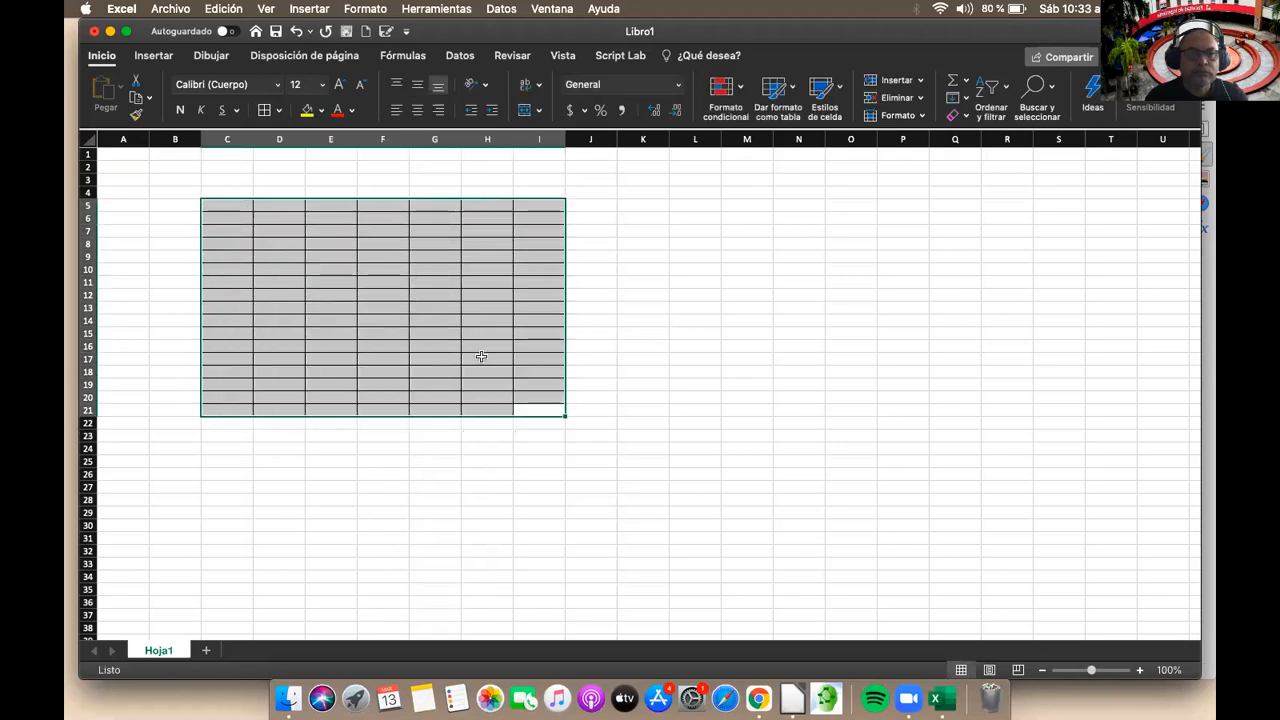
{"action": "key", "text": "super+p"}
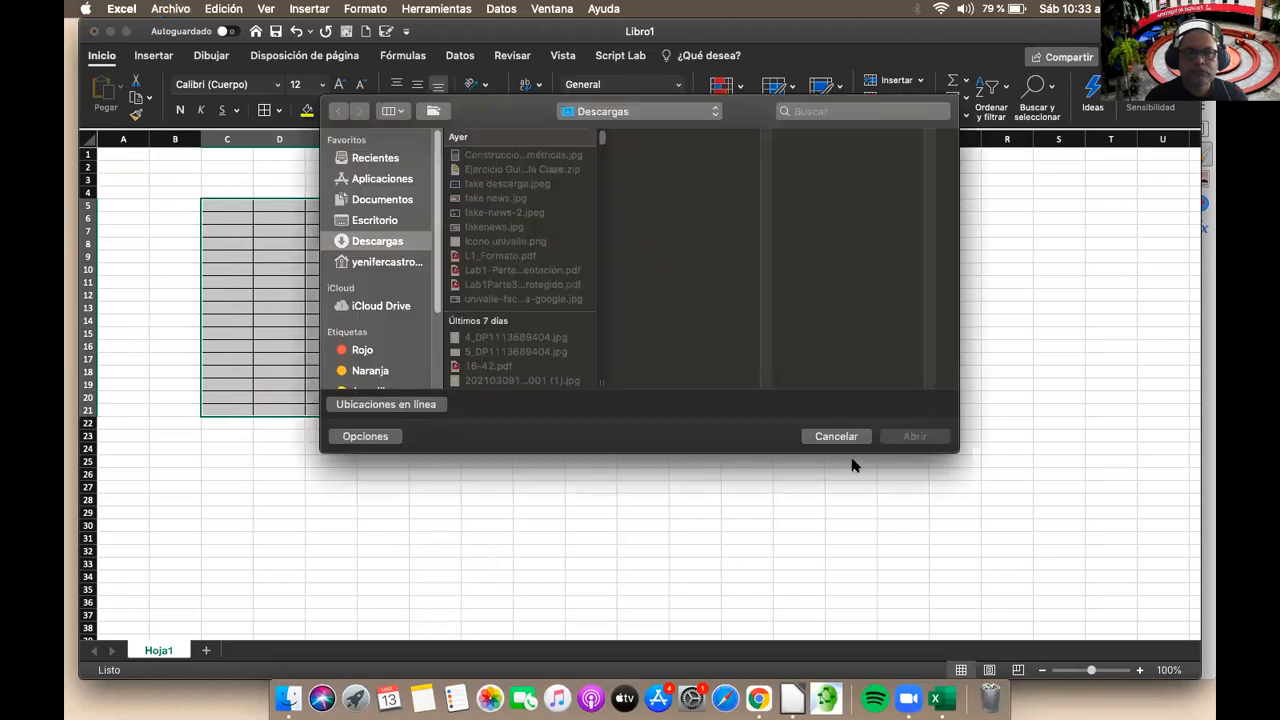
{"action": "left_click", "coordinate": [833, 437]}
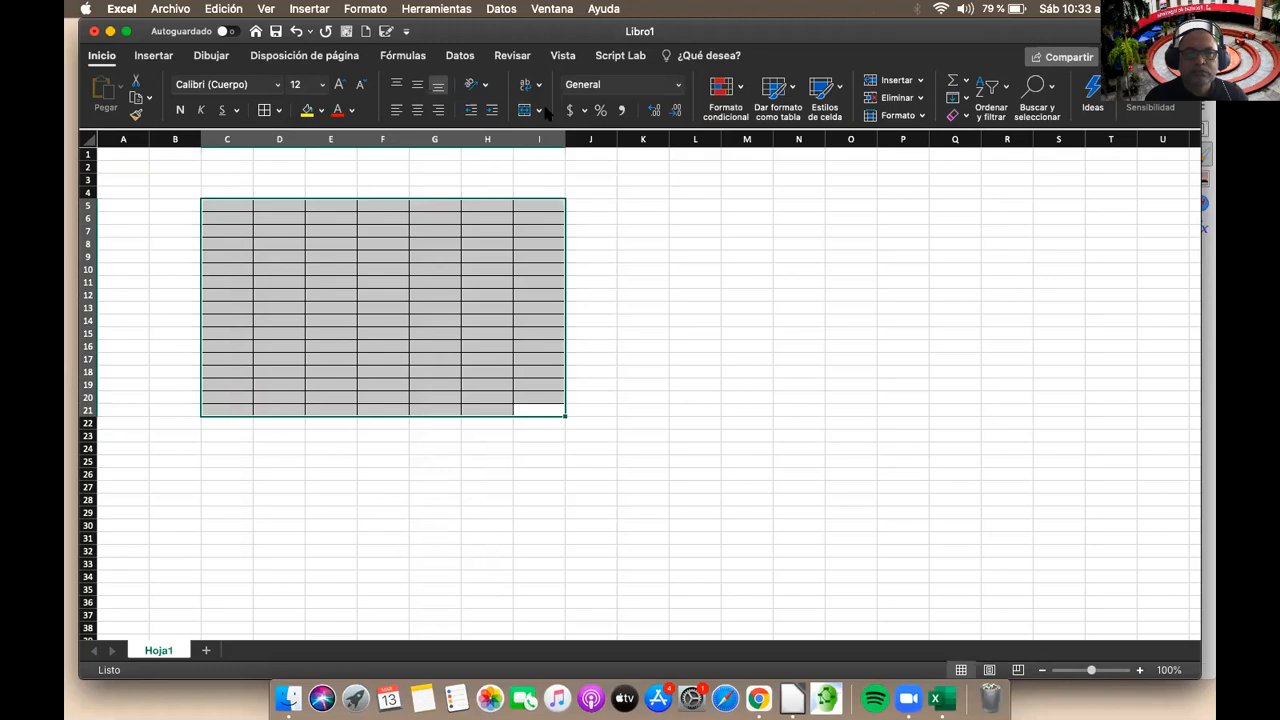
{"action": "left_click", "coordinate": [540, 111]}
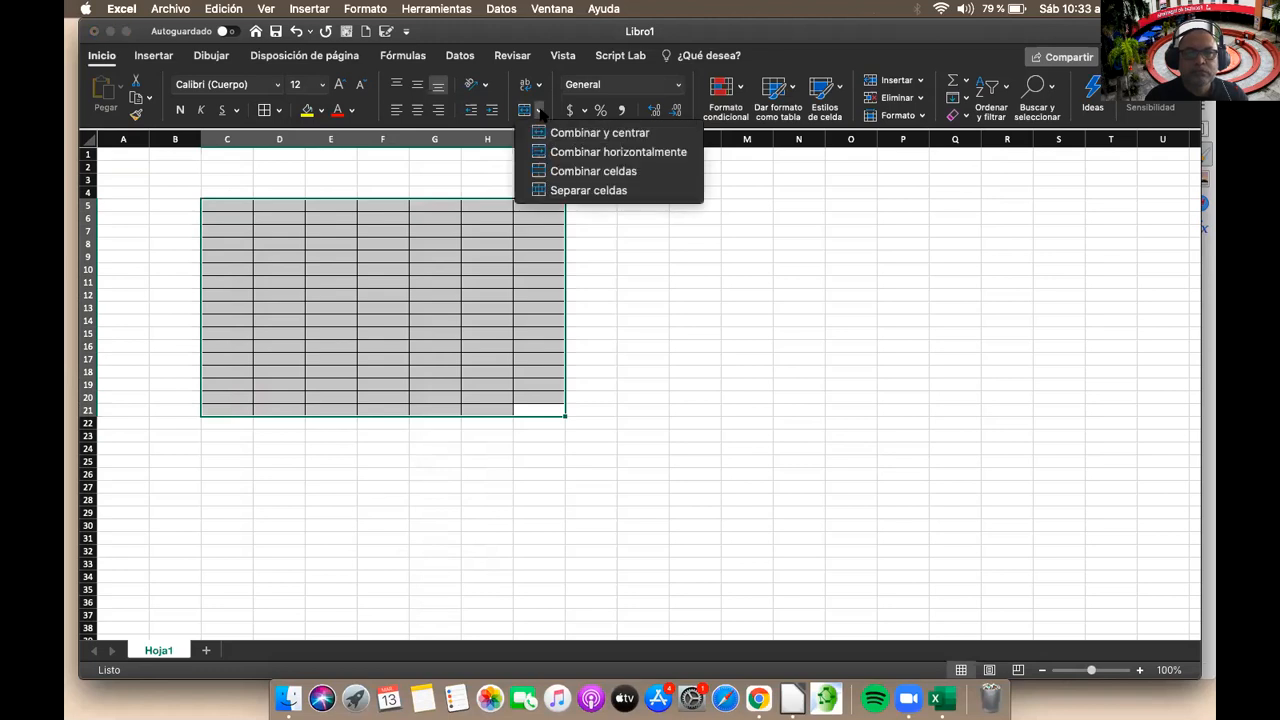
{"action": "left_click", "coordinate": [583, 151]}
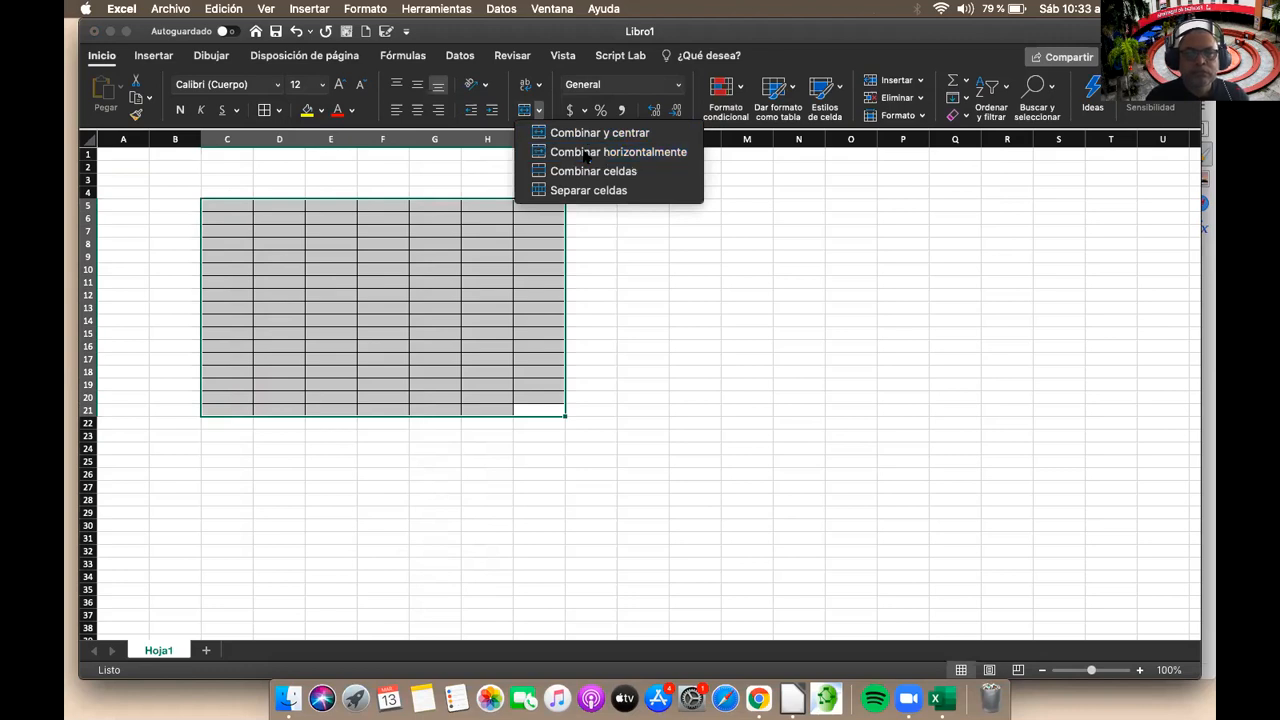
{"action": "left_click", "coordinate": [667, 318]}
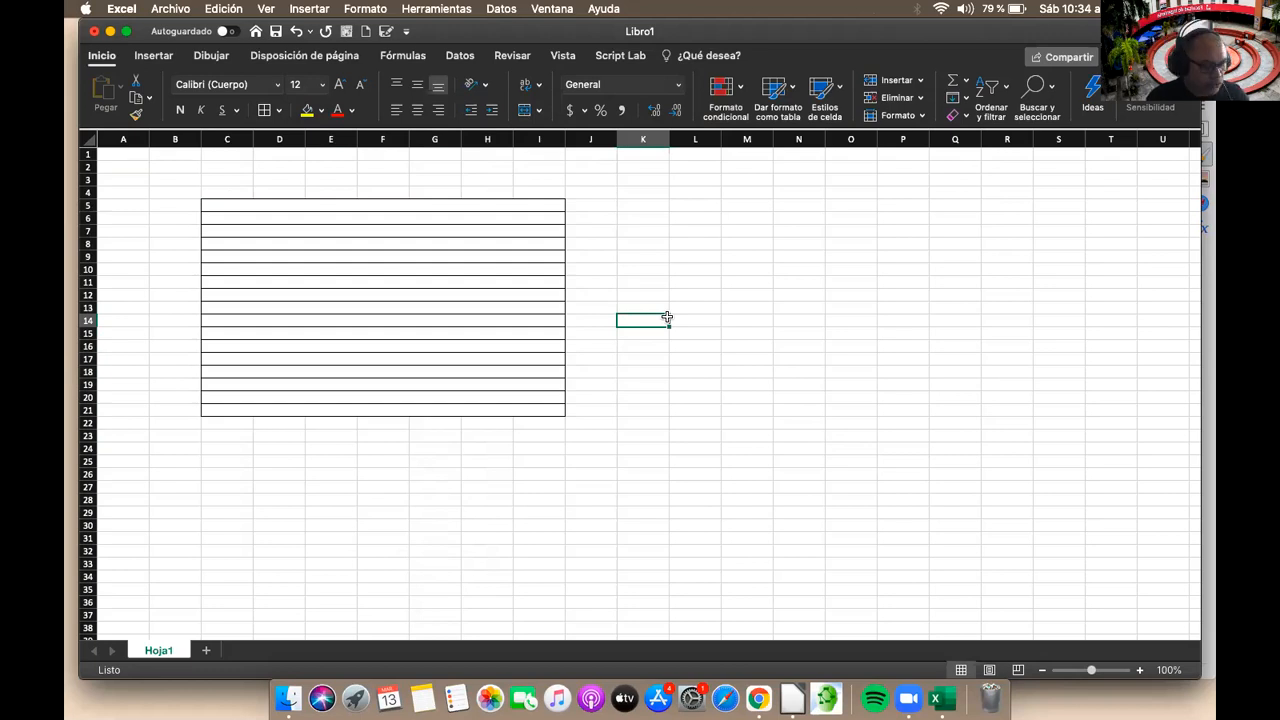
{"action": "left_click", "coordinate": [296, 31]}
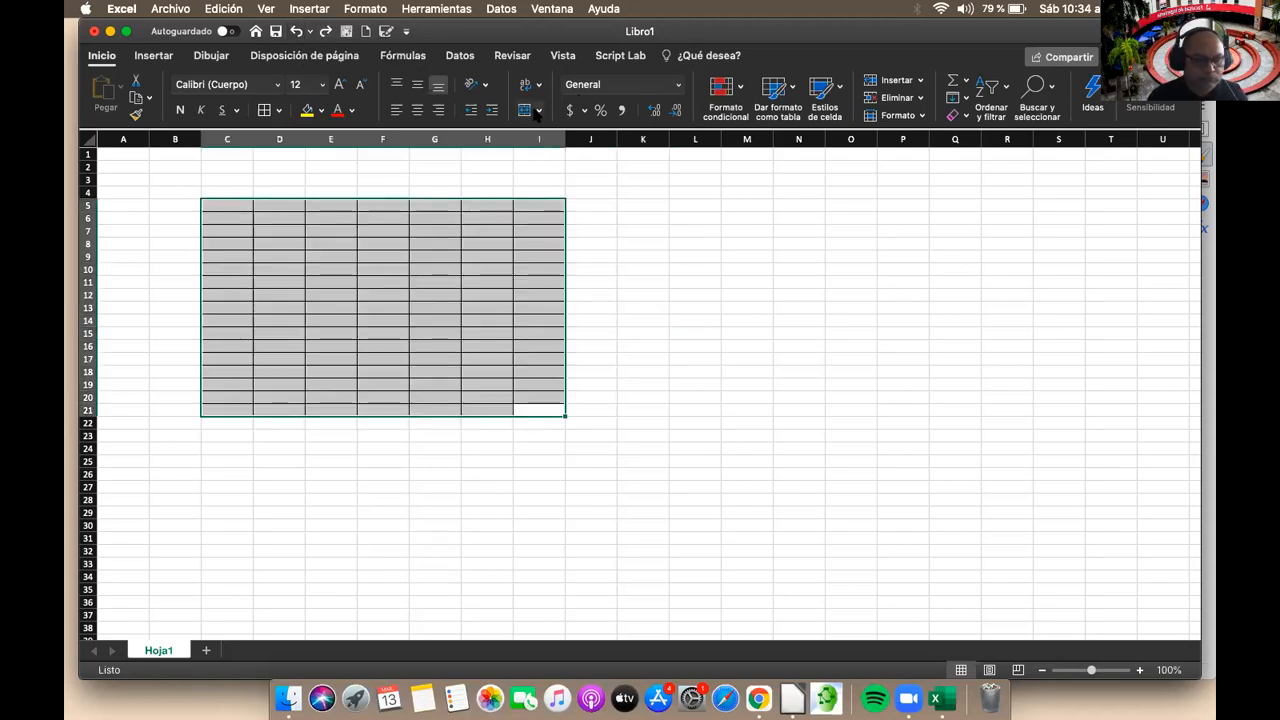
Merge cells C5:I21 horizontally into one wide cell per row
{"action": "left_click", "coordinate": [537, 112]}
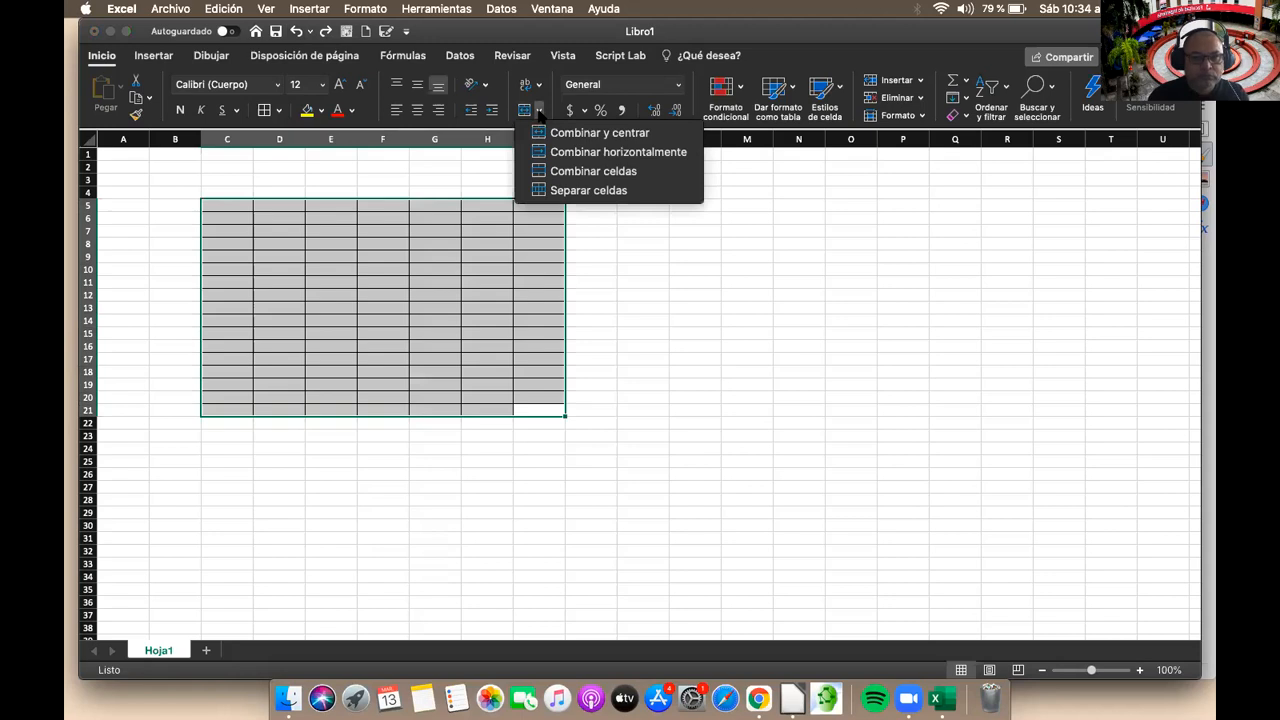
{"action": "left_click", "coordinate": [580, 158]}
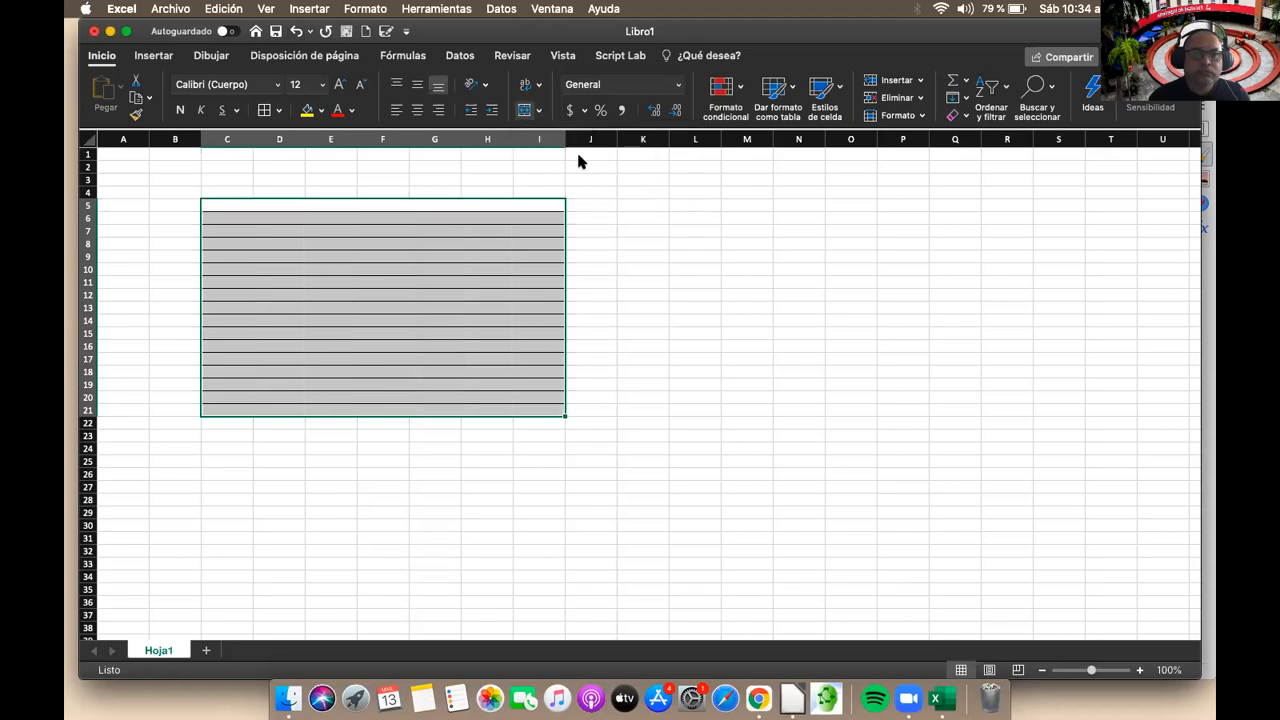
{"action": "left_click", "coordinate": [633, 281]}
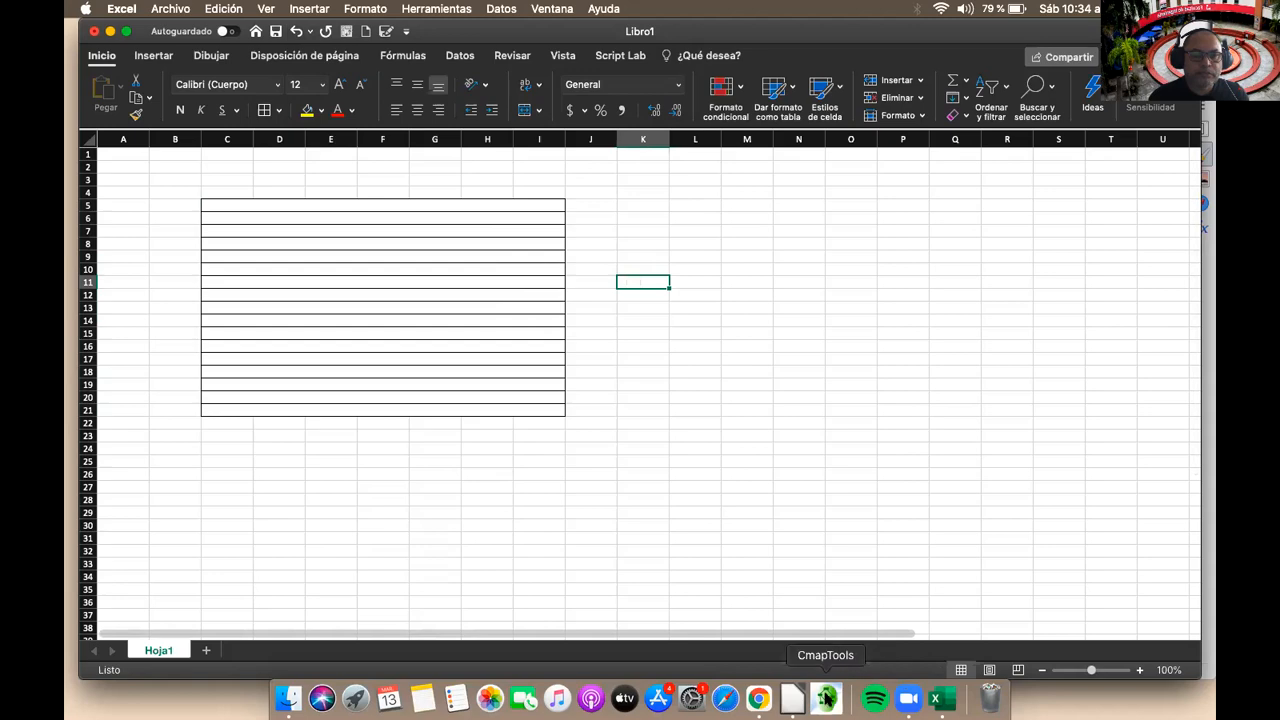
{"action": "left_click", "coordinate": [840, 616]}
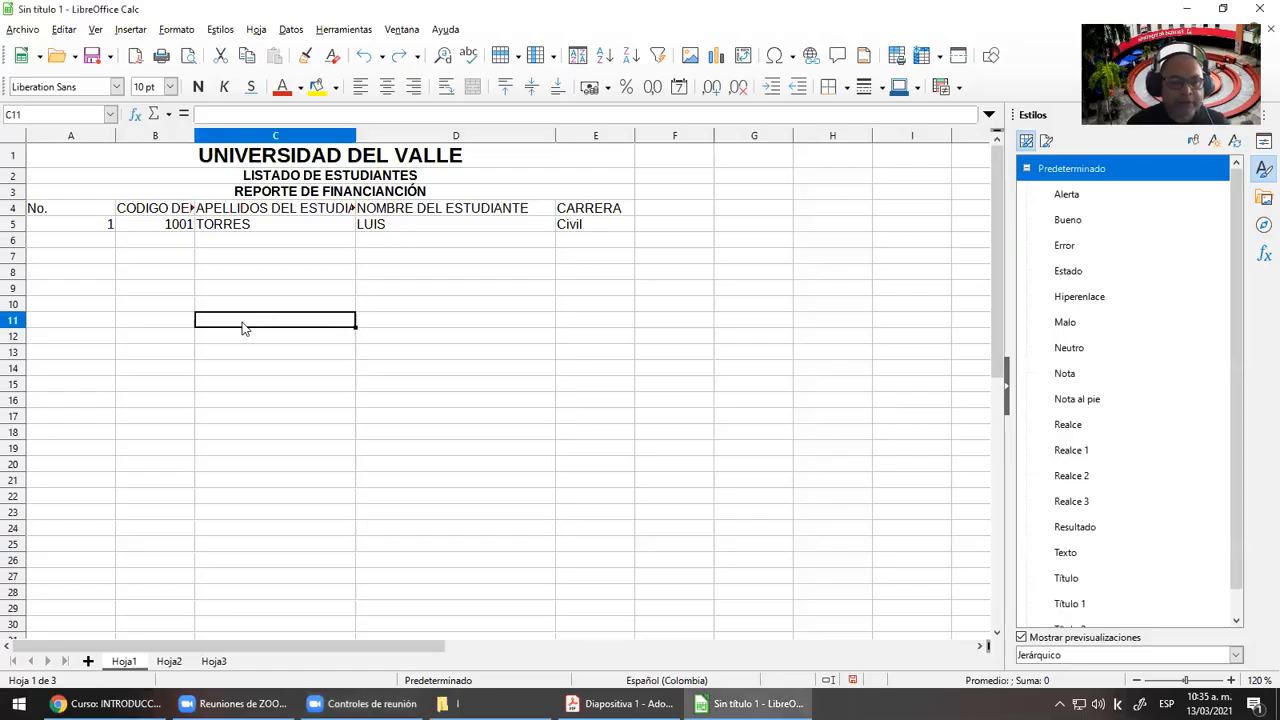
In LibreOffice Calc, merge and centre cells C11:E11 and fill the merged cell down to row 21
{"action": "left_click_drag", "start_coordinate": [277, 322], "coordinate": [580, 322]}
{"action": "left_click", "coordinate": [473, 86]}
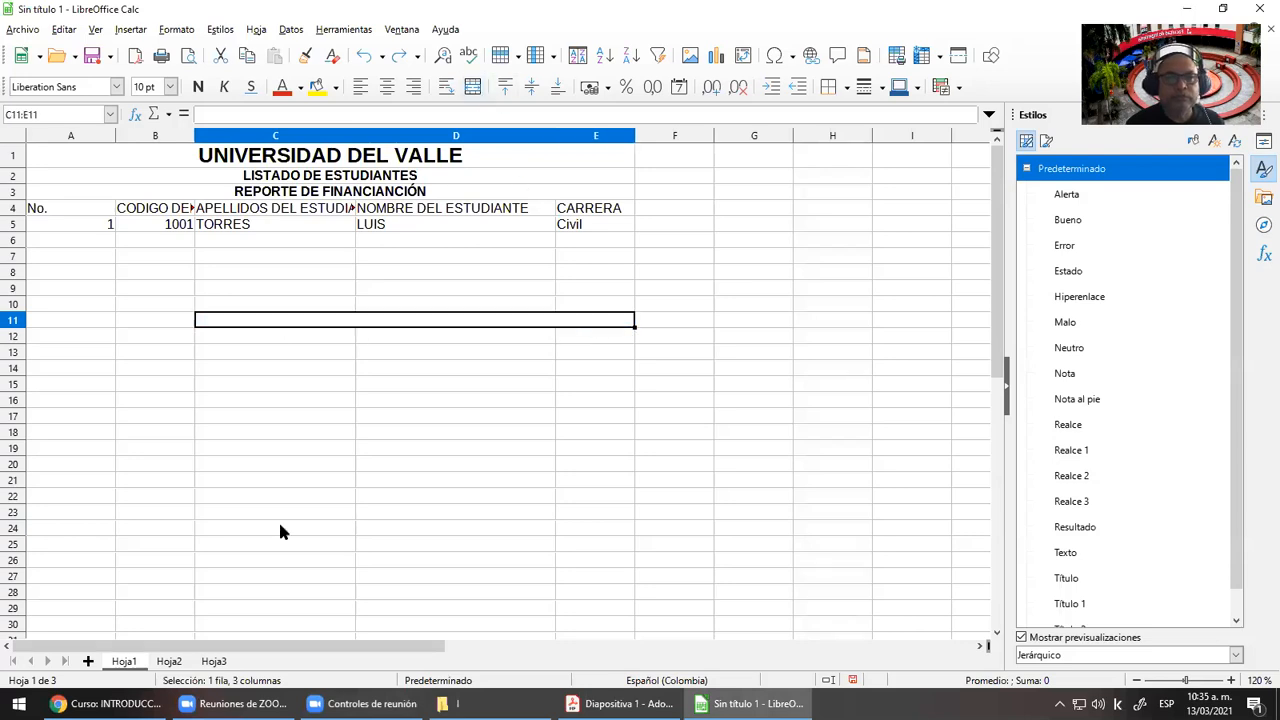
{"action": "left_click_drag", "start_coordinate": [634, 326], "coordinate": [625, 504]}
Step through the merged rows between 11 and 21 to examine how each one is merged
{"action": "left_click", "coordinate": [406, 340]}
{"action": "key", "text": "Down"}
{"action": "key", "text": "Down"}
{"action": "key", "text": "Down"}
{"action": "key", "text": "Down"}
{"action": "key", "text": "Down"}
{"action": "key", "text": "Down"}
{"action": "key", "text": "Down"}
{"action": "key", "text": "Down"}
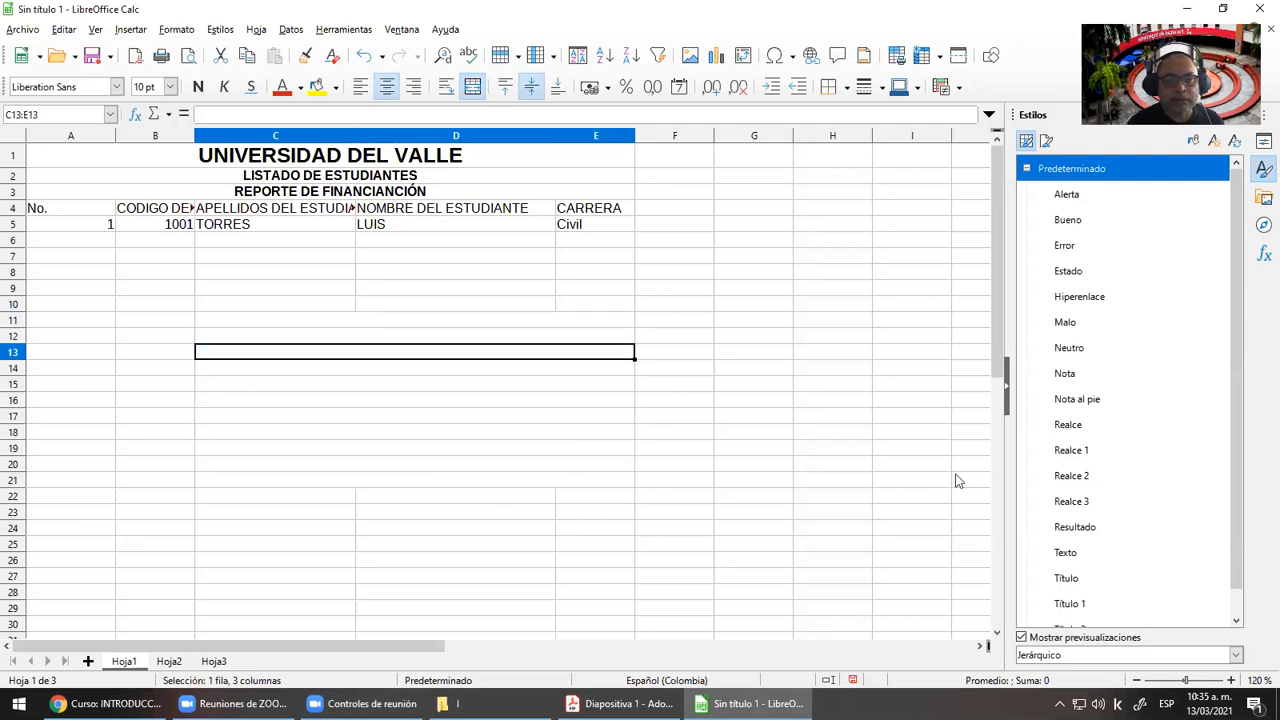
{"action": "key", "text": "Up"}
{"action": "key", "text": "Up"}
{"action": "key", "text": "Up"}
{"action": "key", "text": "Up"}
{"action": "key", "text": "Up"}
{"action": "key", "text": "Up"}
{"action": "key", "text": "Up"}
{"action": "key", "text": "Up"}
{"action": "key", "text": "Up"}
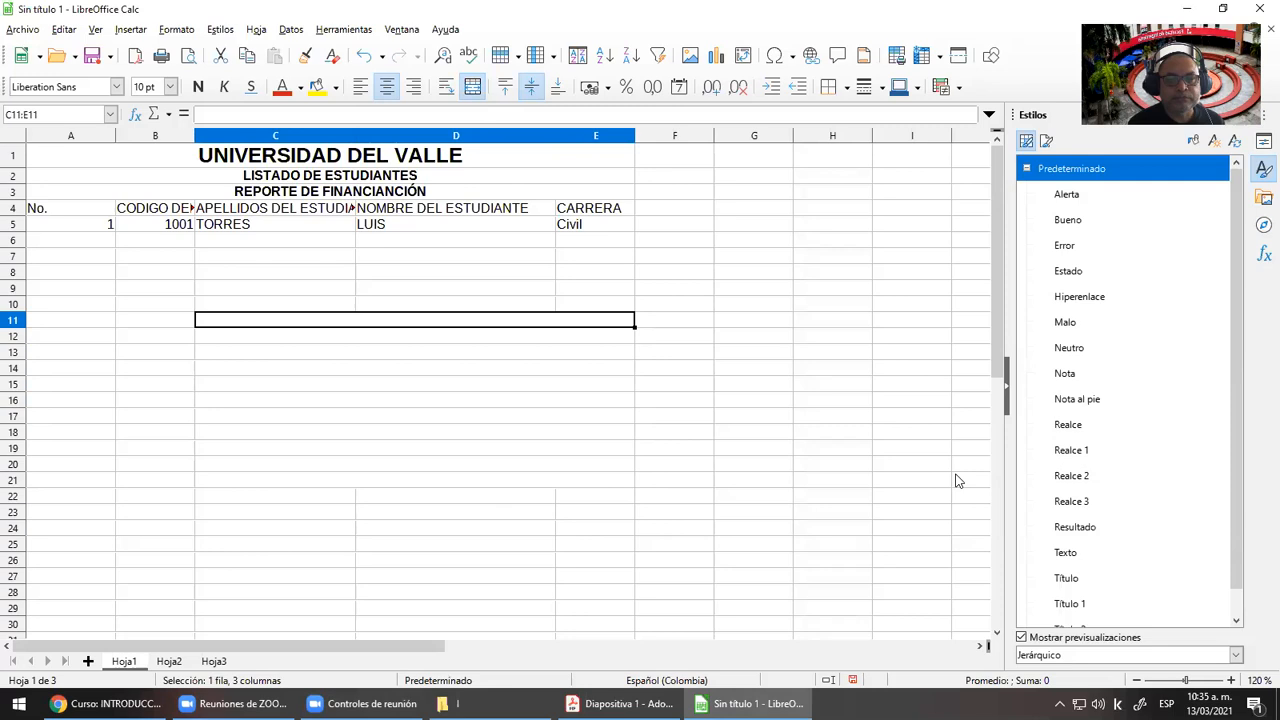
Undo the fill down to row 21 and the merge of cells C11:E11
{"action": "key", "text": "shift+Down"}
{"action": "key", "text": "shift+Down"}
{"action": "key", "text": "shift+Down"}
{"action": "key", "text": "shift+Down"}
{"action": "key", "text": "shift+Down"}
{"action": "key", "text": "shift+Down"}
{"action": "key", "text": "shift+Down"}
{"action": "key", "text": "shift+Down"}
{"action": "key", "text": "shift+Down"}
{"action": "key", "text": "shift+Down"}
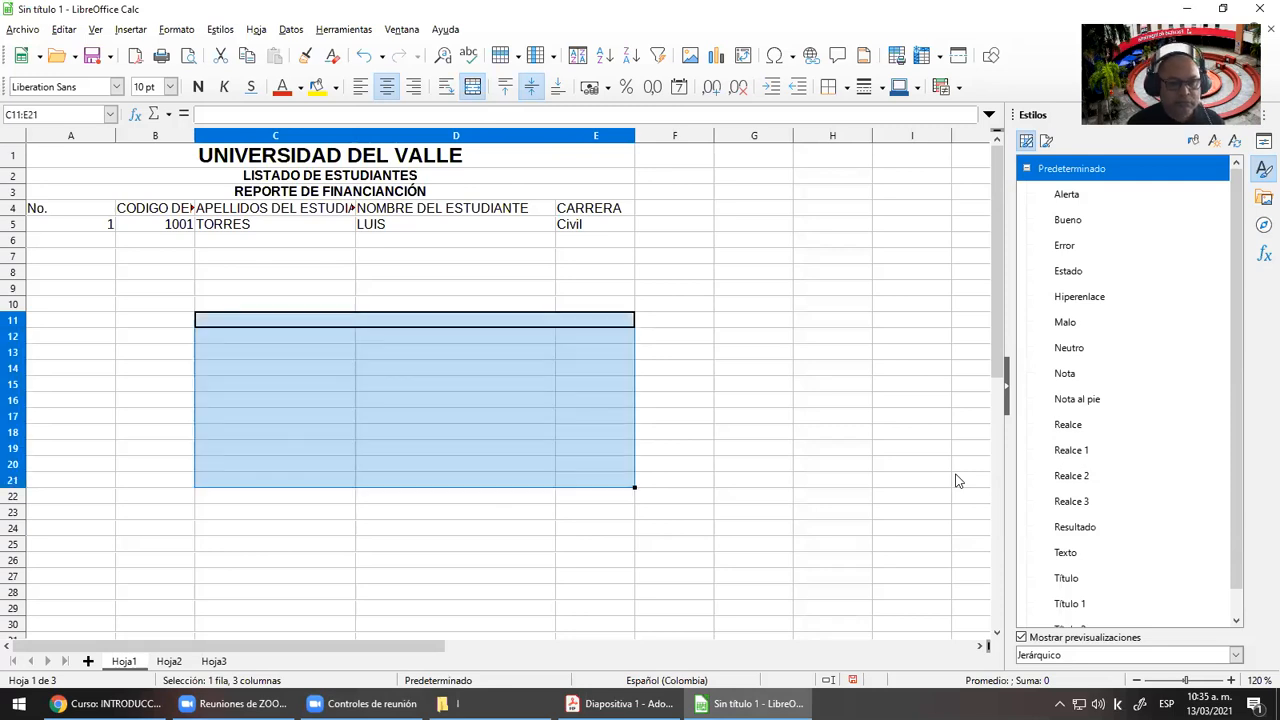
{"action": "left_click", "coordinate": [702, 512]}
{"action": "left_click", "coordinate": [314, 320]}
{"action": "left_click", "coordinate": [434, 349]}
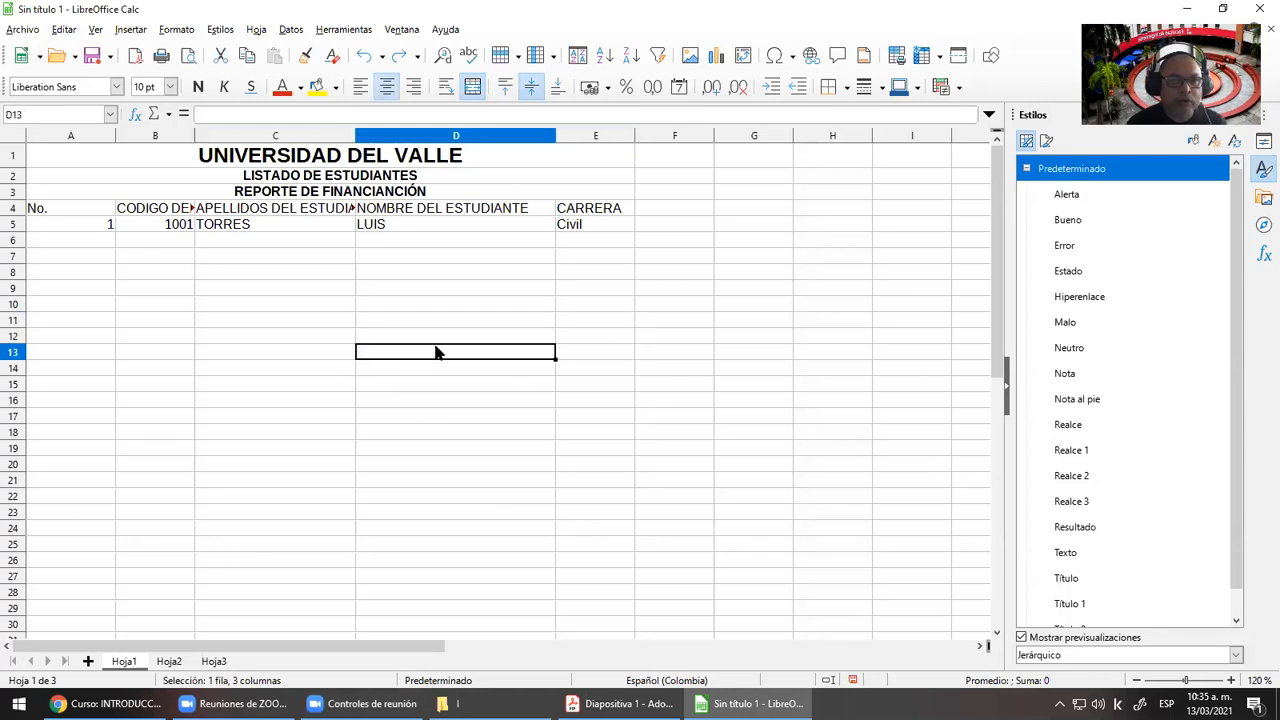
Merge the block C11:E21 into a single cell without centring and undo the merge
{"action": "left_click_drag", "start_coordinate": [275, 322], "coordinate": [580, 488]}
{"action": "left_click", "coordinate": [176, 29]}
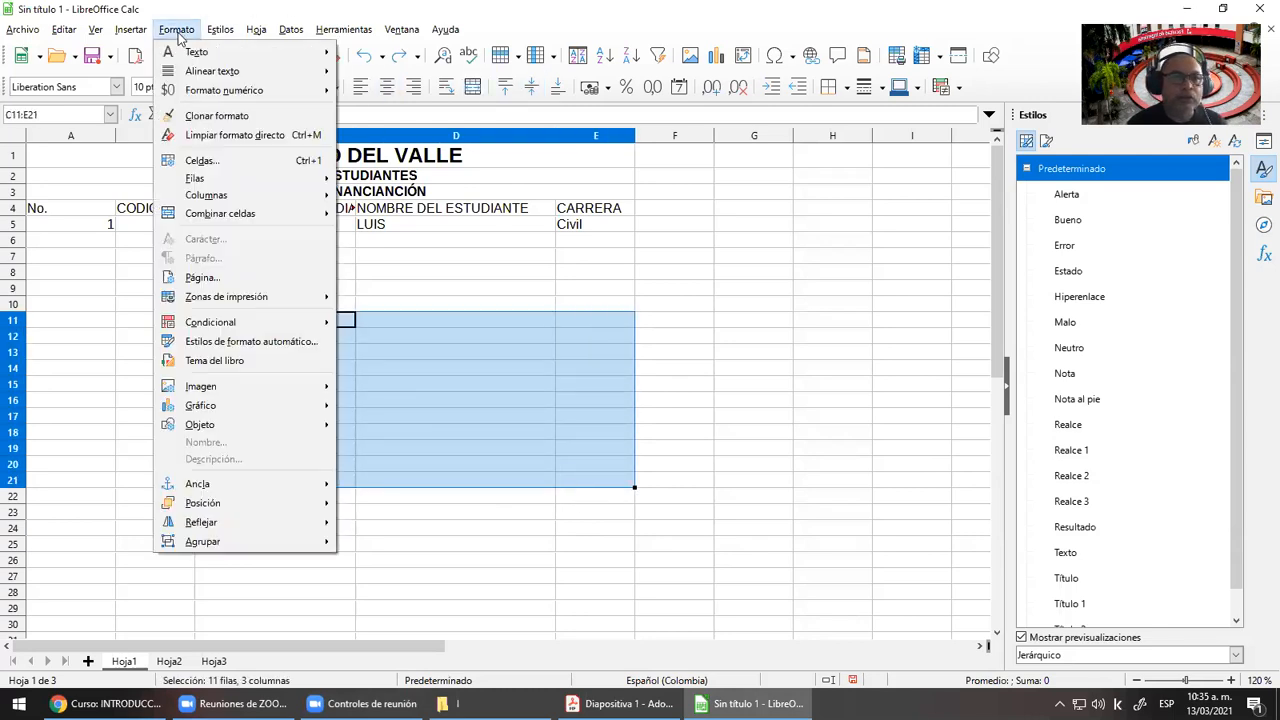
{"action": "mouse_move", "coordinate": [244, 216]}
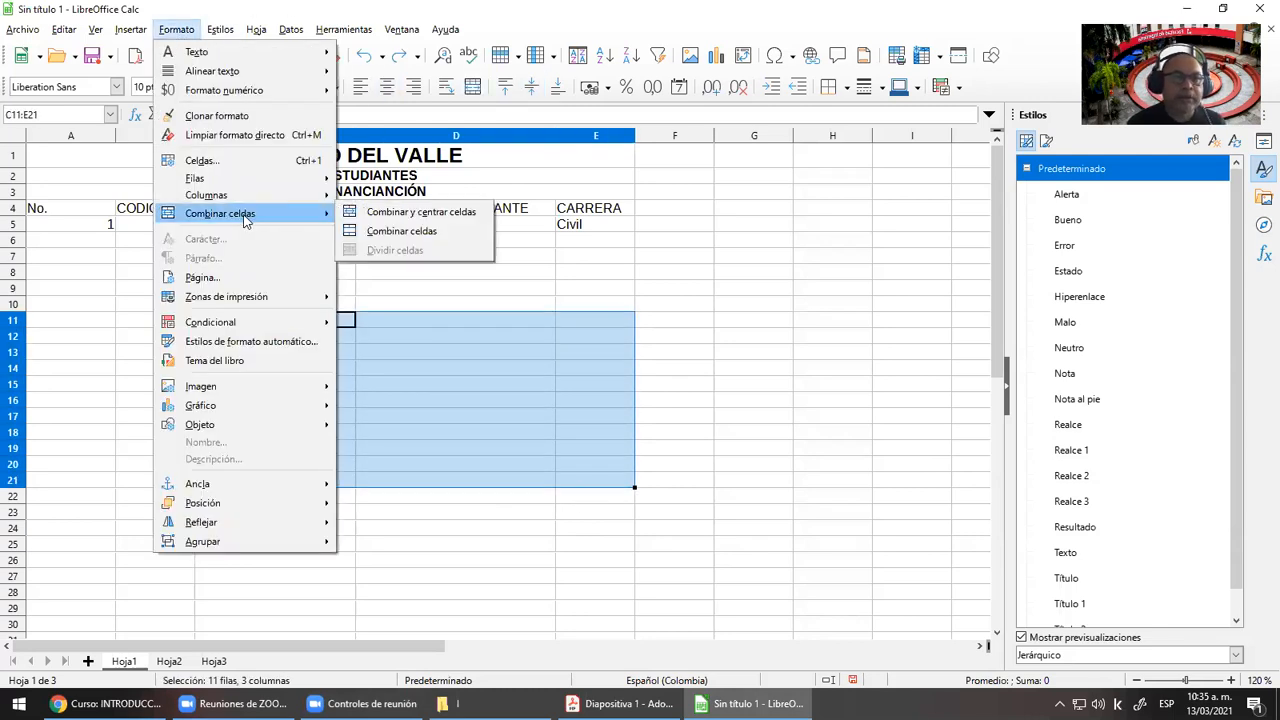
{"action": "left_click", "coordinate": [437, 232]}
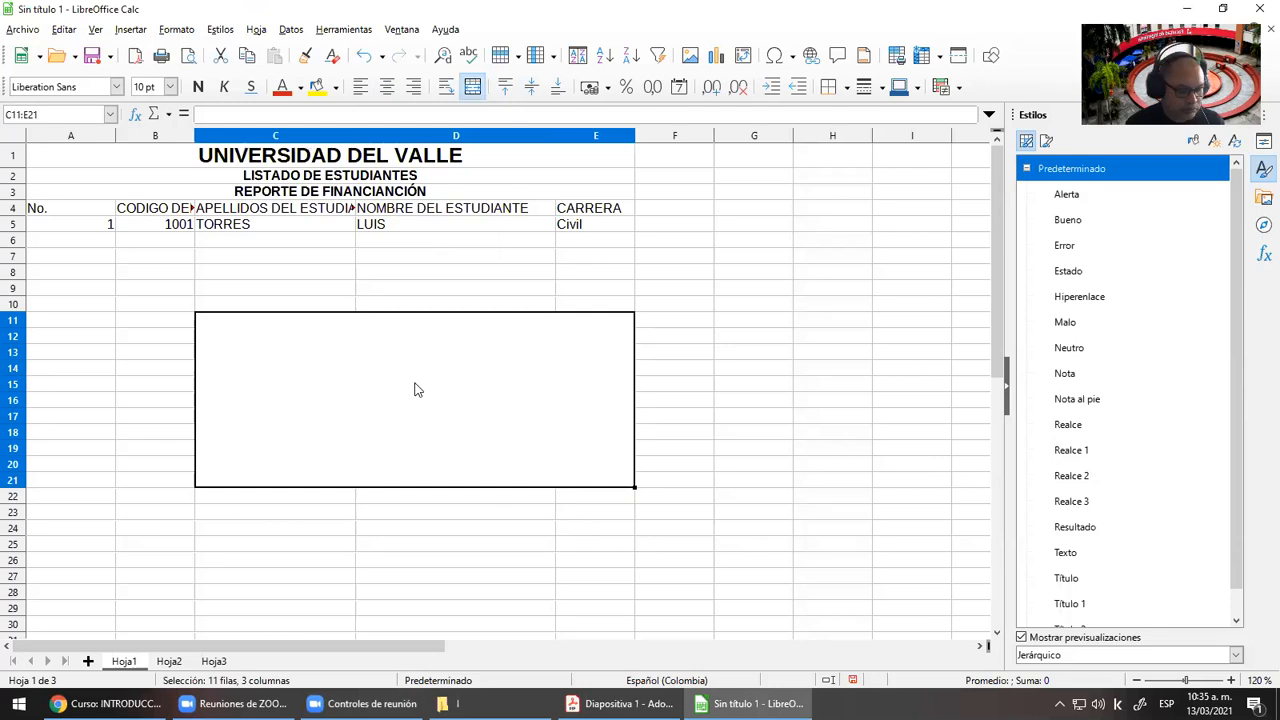
{"action": "key", "text": "ctrl+z"}
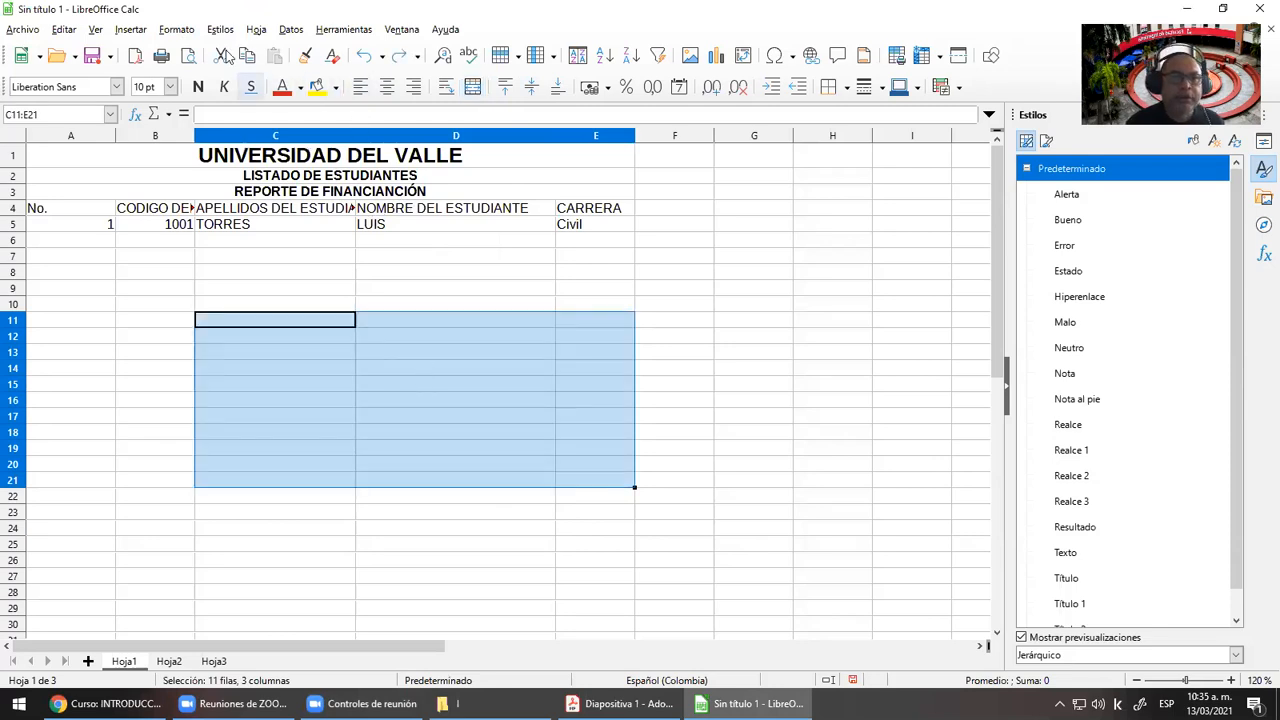
Merge and centre the block C11:E21 and enter the sample text ghjhg in it
{"action": "left_click", "coordinate": [189, 33]}
{"action": "mouse_move", "coordinate": [257, 217]}
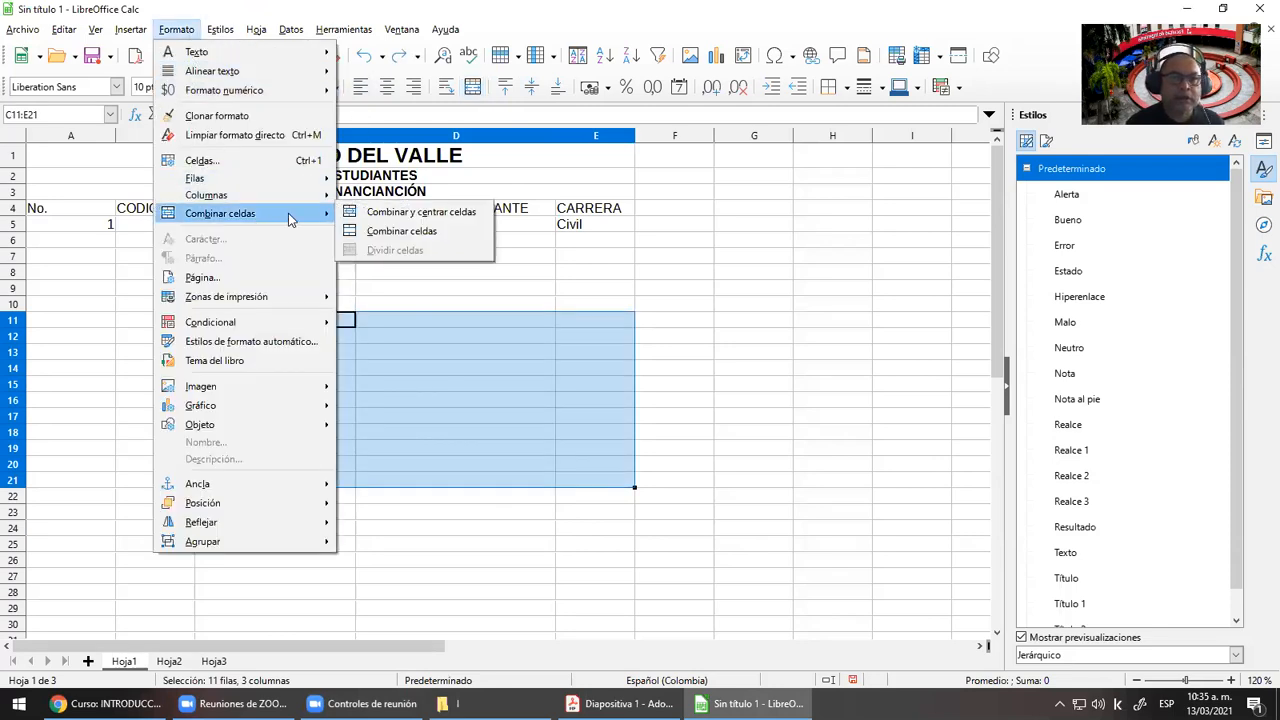
{"action": "left_click", "coordinate": [408, 213]}
{"action": "type", "text": "ghjhg"}
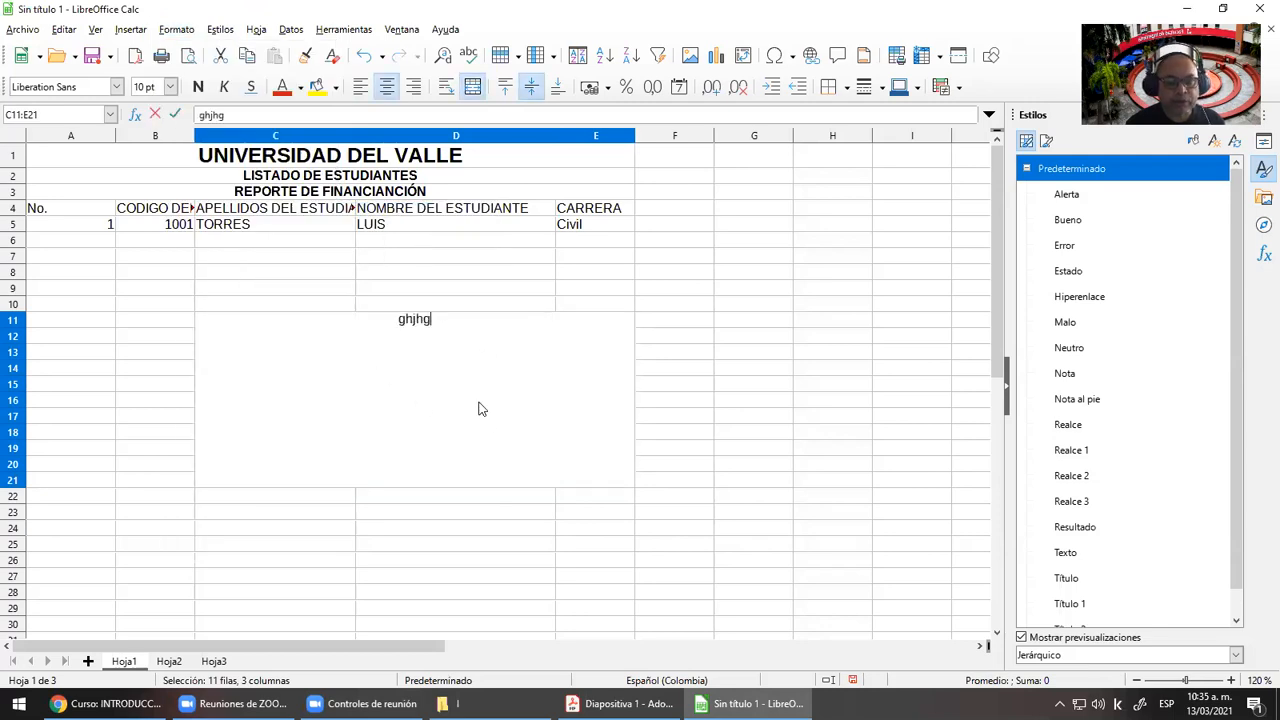
{"action": "key", "text": "Return"}
Clear the sample text from the merged cell and undo the edits back to the unmerged block C11:E21
{"action": "left_click", "coordinate": [445, 405]}
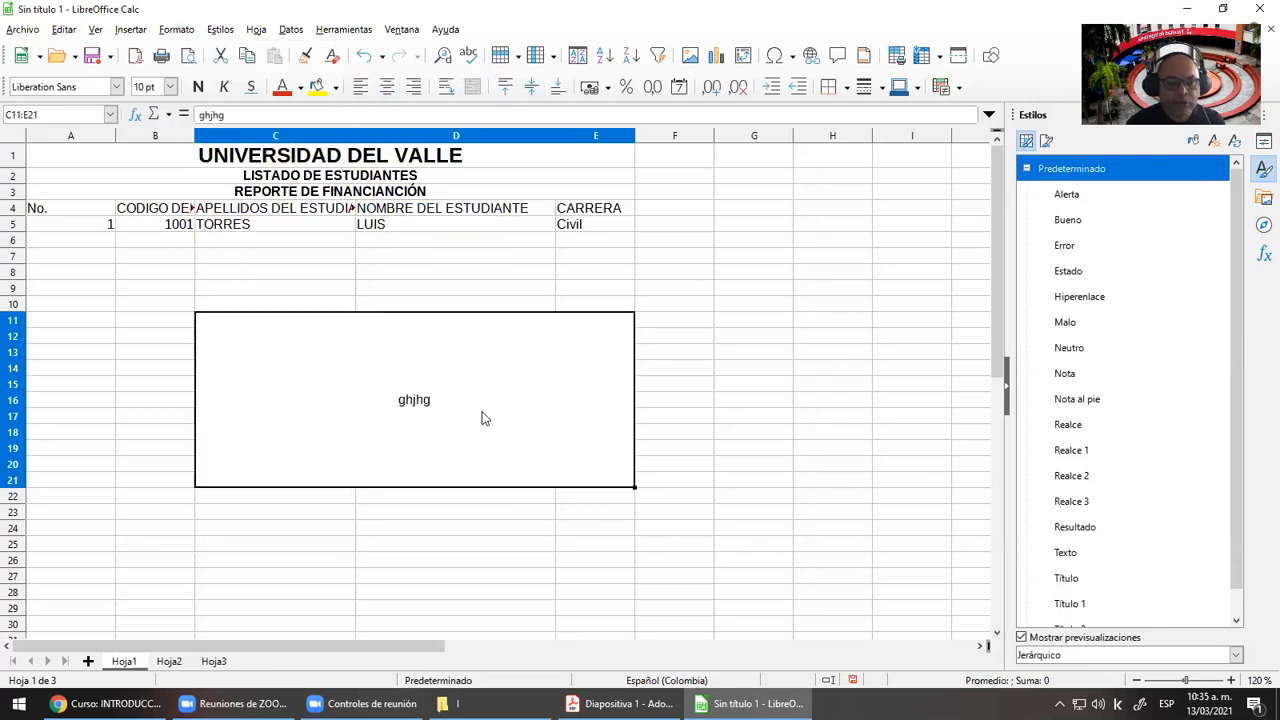
{"action": "key", "text": "Delete"}
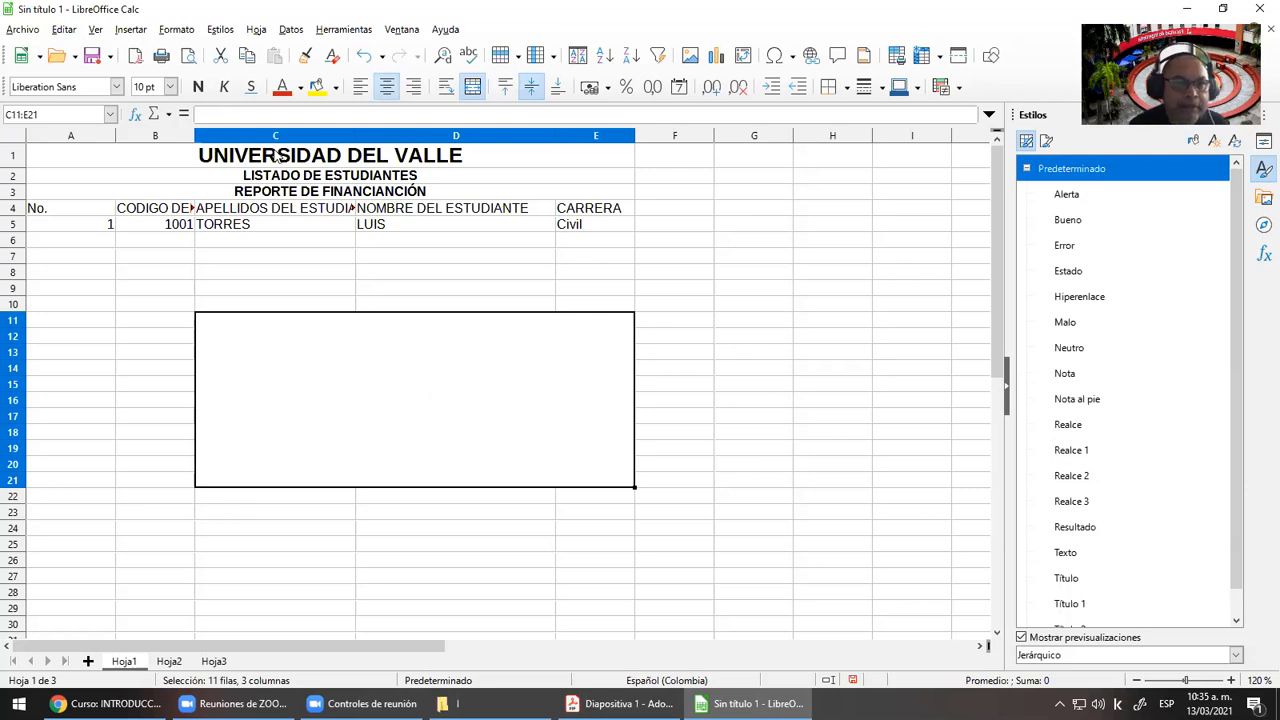
{"action": "type", "text": "ghjhg"}
{"action": "key", "text": "Return"}
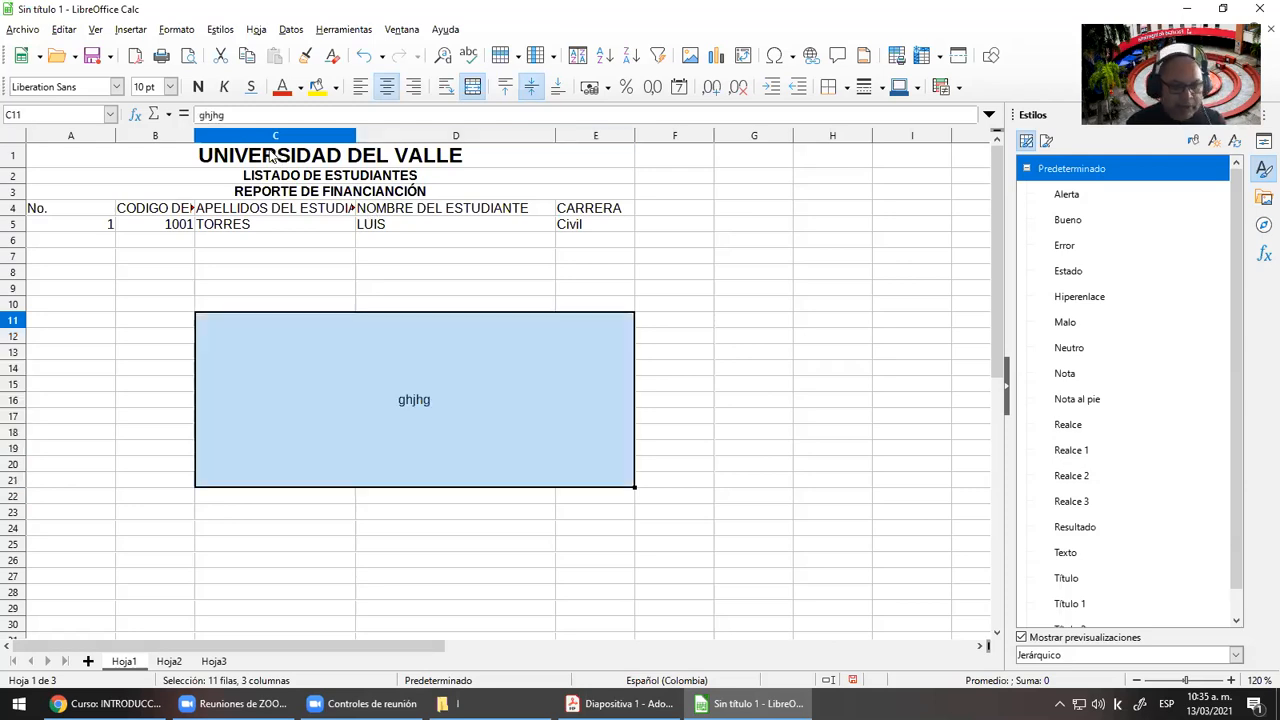
{"action": "key", "text": "ctrl+z"}
{"action": "key", "text": "ctrl+z"}
{"action": "key", "text": "ctrl+z"}
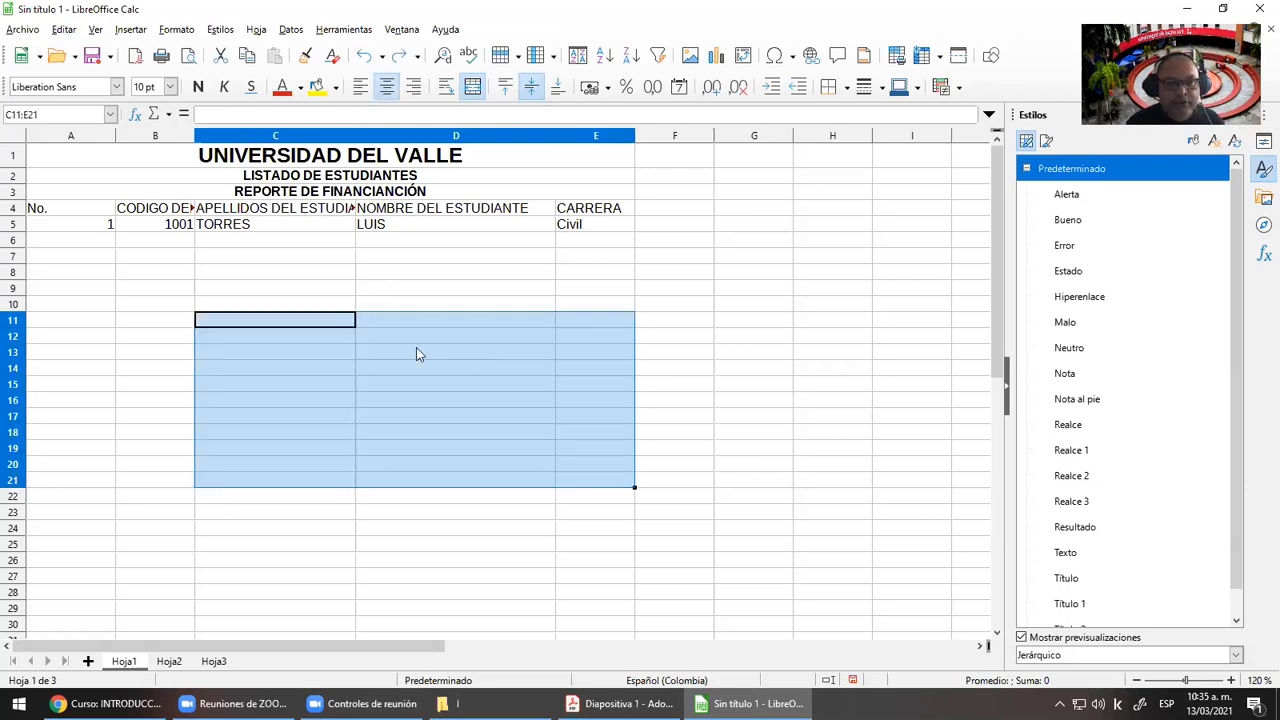
Merge and centre cells C11:E11 and fill the merge down to row 24
{"action": "left_click_drag", "start_coordinate": [290, 322], "coordinate": [585, 328]}
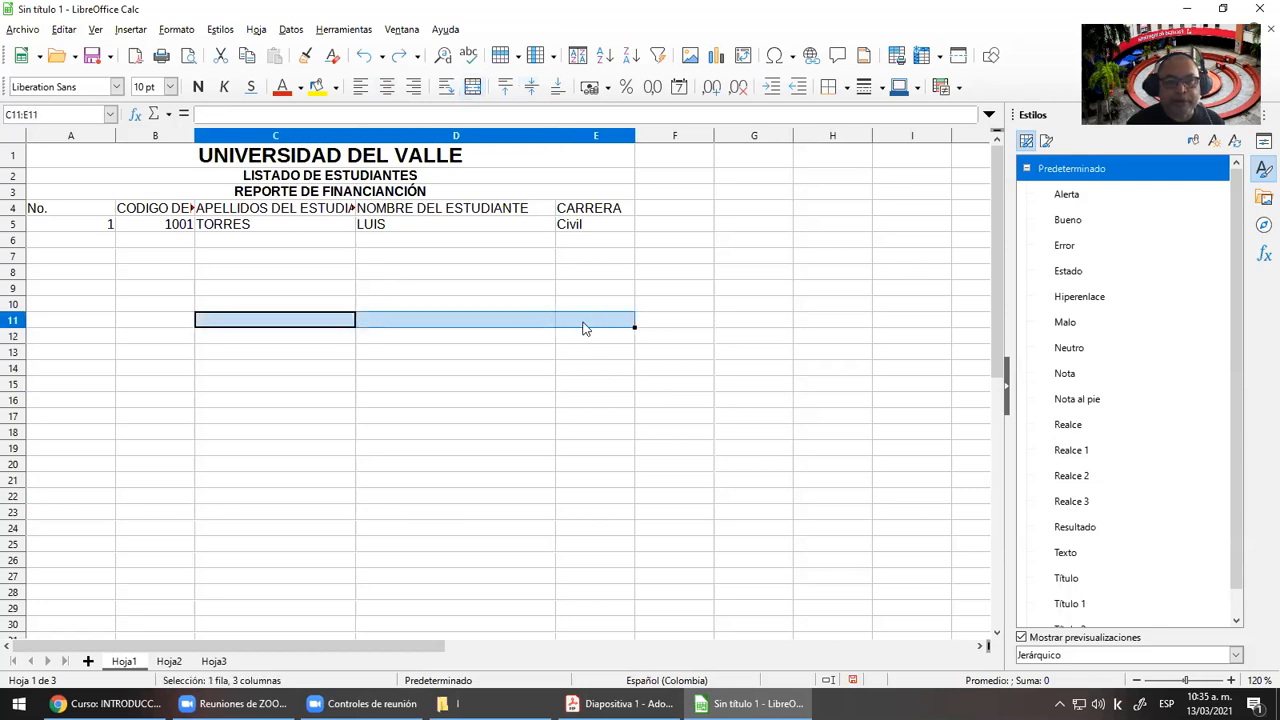
{"action": "left_click", "coordinate": [472, 86]}
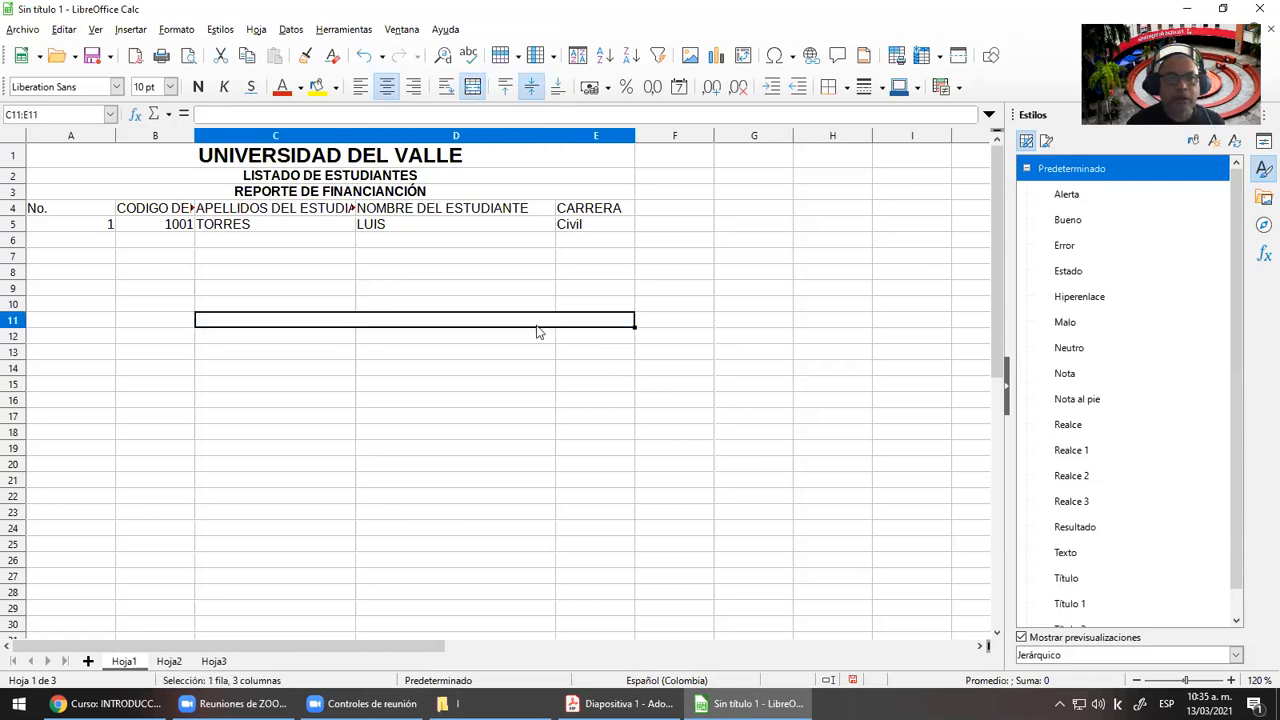
{"action": "left_click_drag", "start_coordinate": [634, 327], "coordinate": [640, 548]}
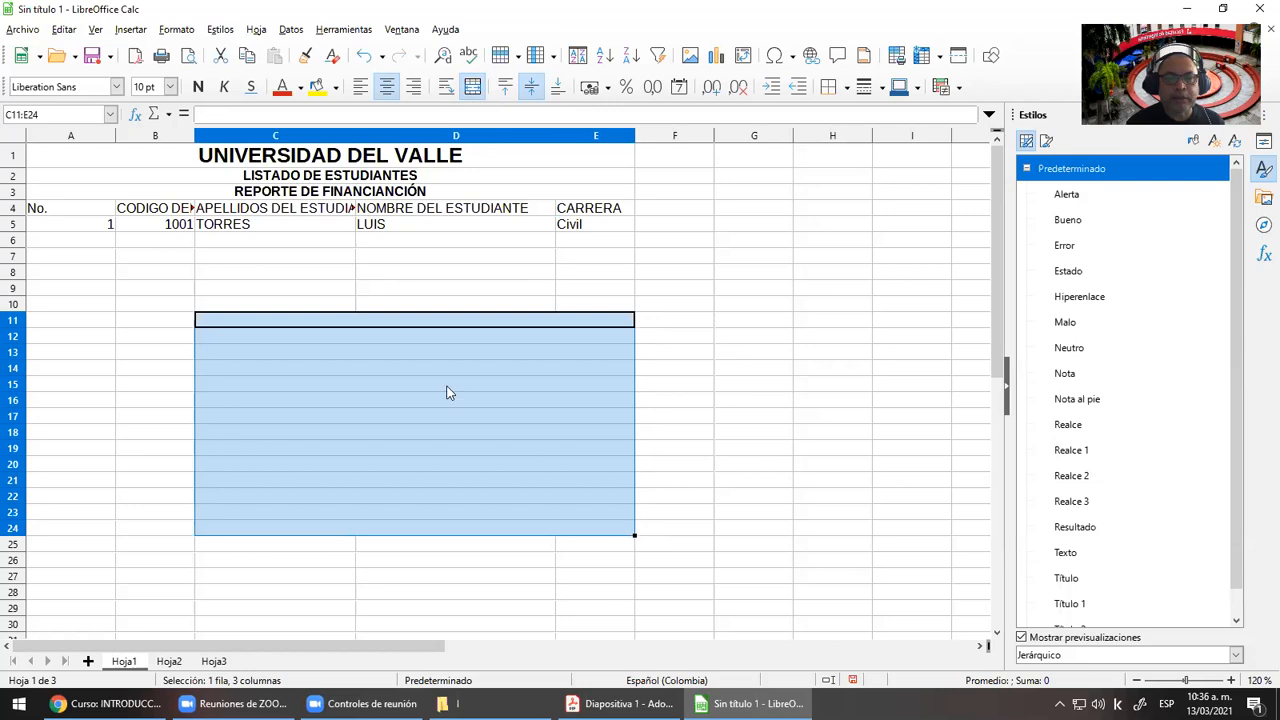
Move down and up through the merged rows below row 11 to examine how each row is merged
{"action": "key", "text": "Down"}
{"action": "key", "text": "Down"}
{"action": "key", "text": "Down"}
{"action": "key", "text": "Down"}
{"action": "key", "text": "Down"}
{"action": "key", "text": "Down"}
{"action": "key", "text": "Down"}
{"action": "key", "text": "Down"}
{"action": "key", "text": "Down"}
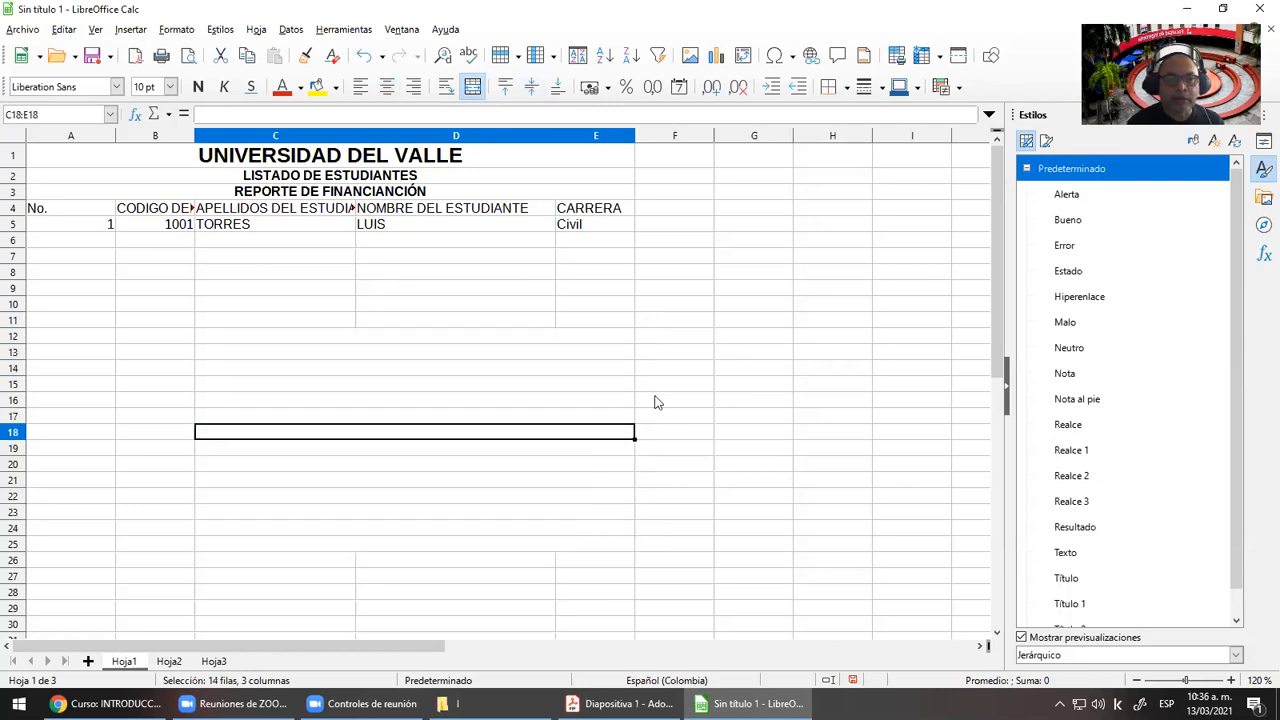
{"action": "key", "text": "Down"}
{"action": "key", "text": "Down"}
{"action": "key", "text": "Down"}
{"action": "key", "text": "Down"}
{"action": "key", "text": "Up"}
{"action": "key", "text": "Up"}
{"action": "key", "text": "Up"}
{"action": "key", "text": "Up"}
{"action": "key", "text": "Up"}
{"action": "key", "text": "Up"}
{"action": "key", "text": "Up"}
{"action": "key", "text": "Up"}
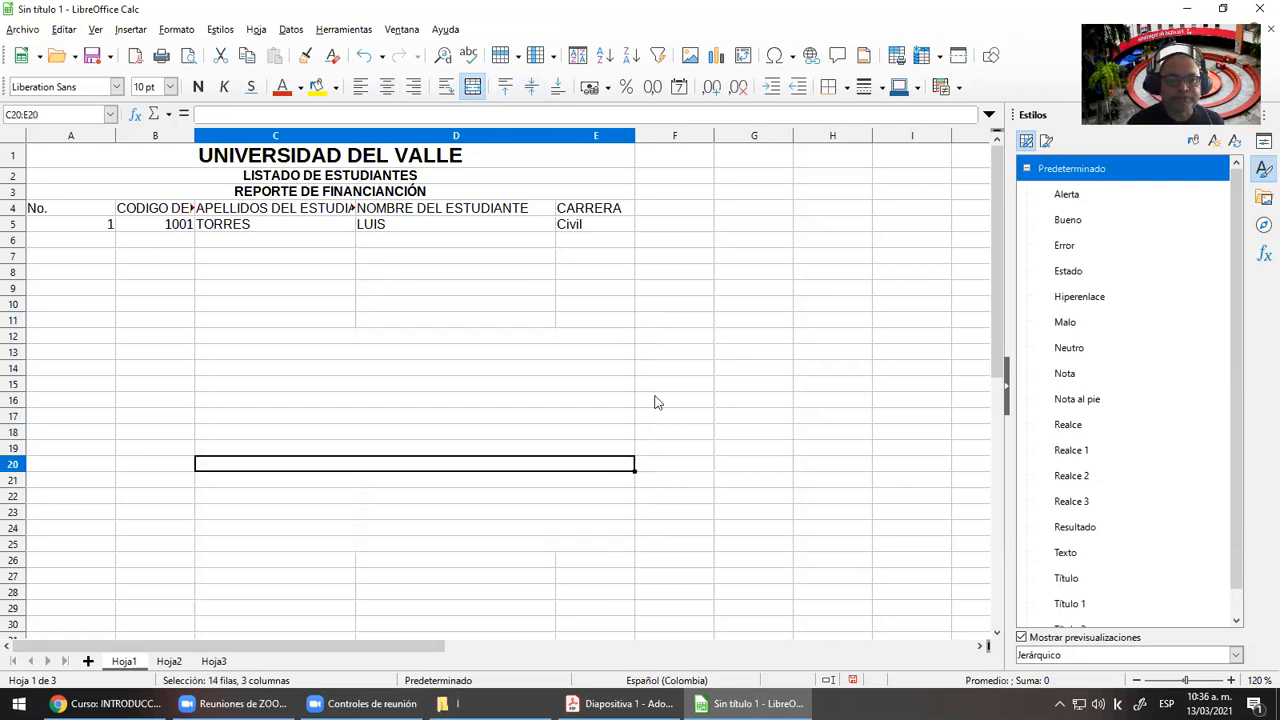
{"action": "key", "text": "Up"}
{"action": "key", "text": "Up"}
{"action": "key", "text": "Up"}
{"action": "key", "text": "Up"}
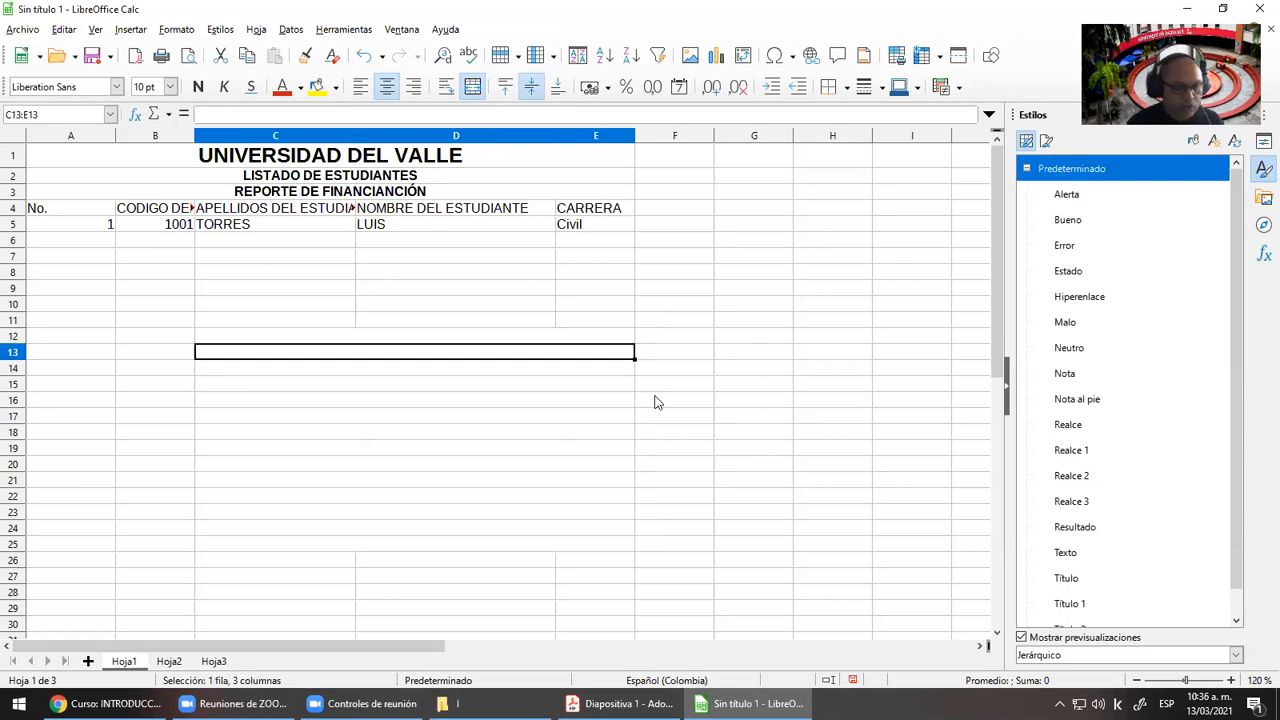
Undo the fill down to row 24 and the merge of cells C11:E11
{"action": "key", "text": "ctrl+z"}
{"action": "key", "text": "ctrl+z"}
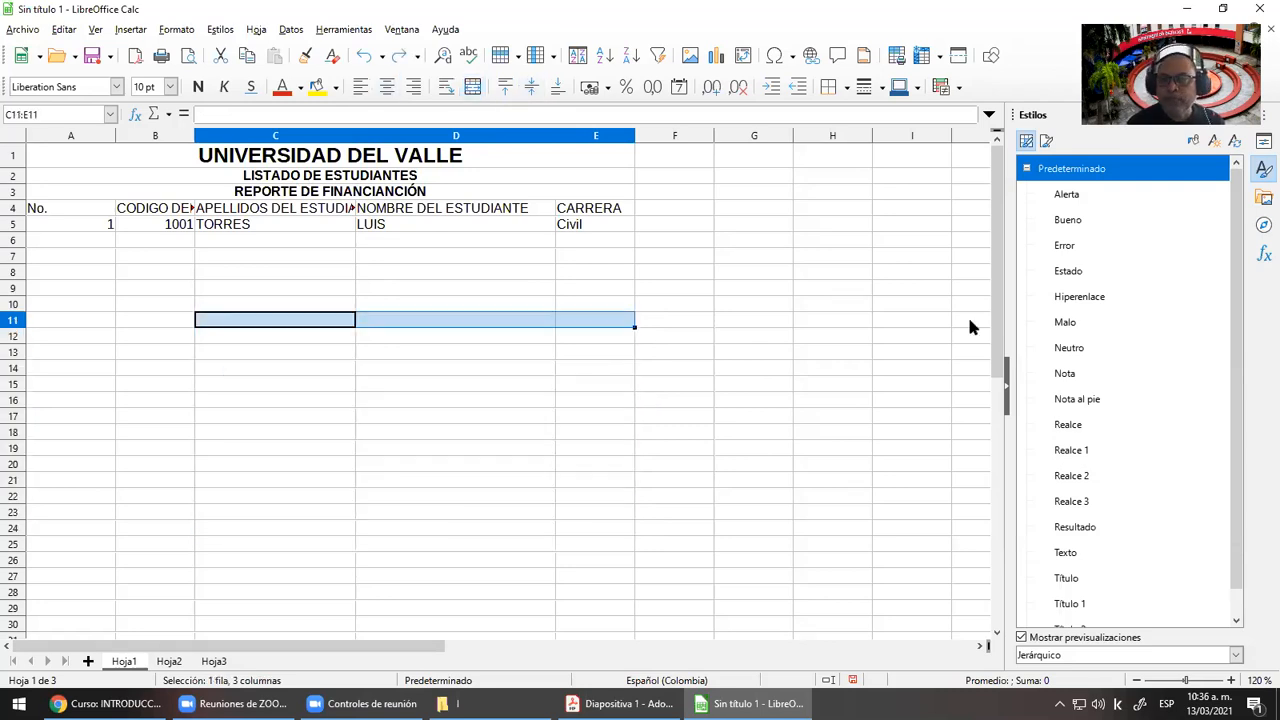
{"action": "left_click", "coordinate": [905, 356]}
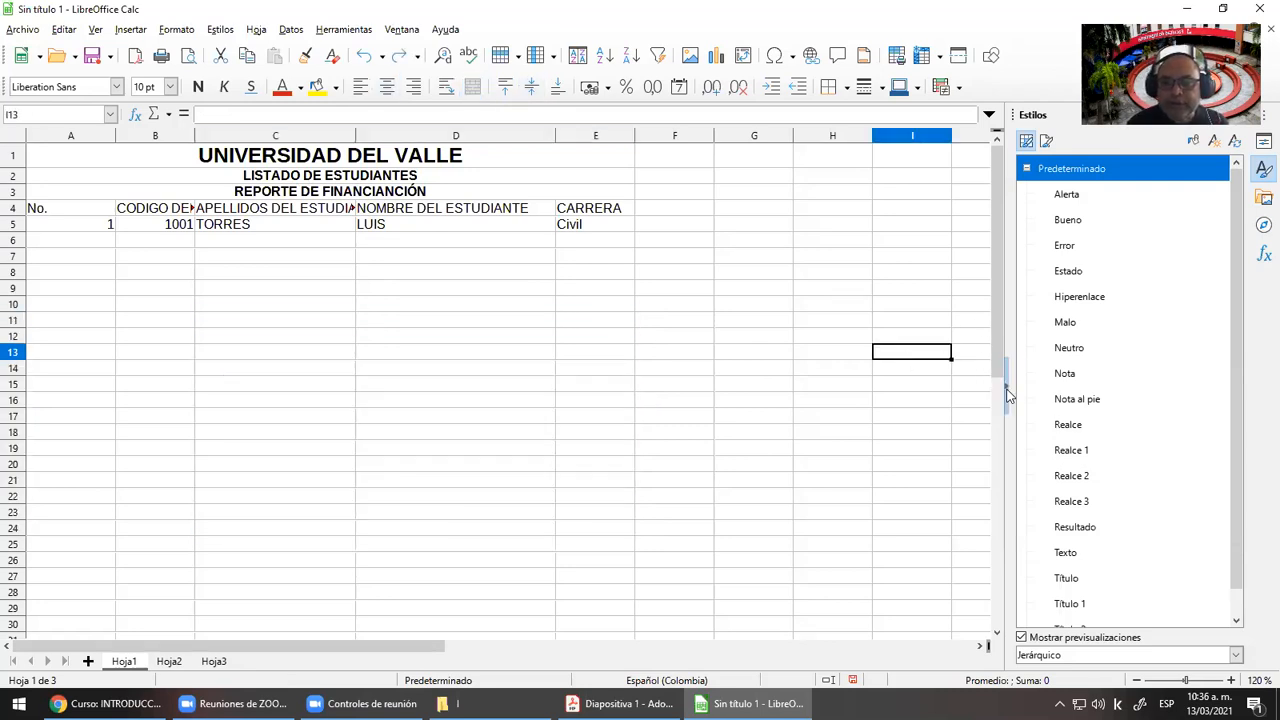
Hide the Styles sidebar and widen columns B and C enough to fit their full header texts
{"action": "left_click", "coordinate": [1007, 393]}
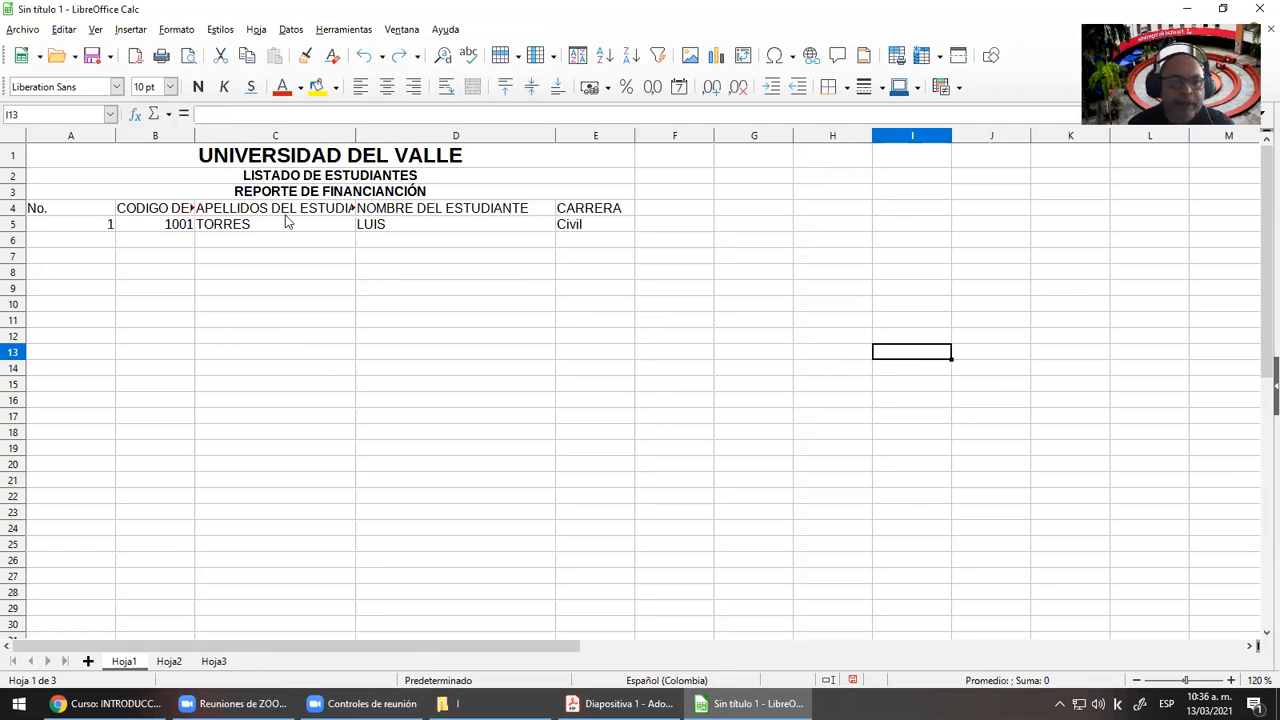
{"action": "left_click_drag", "start_coordinate": [195, 135], "coordinate": [340, 135]}
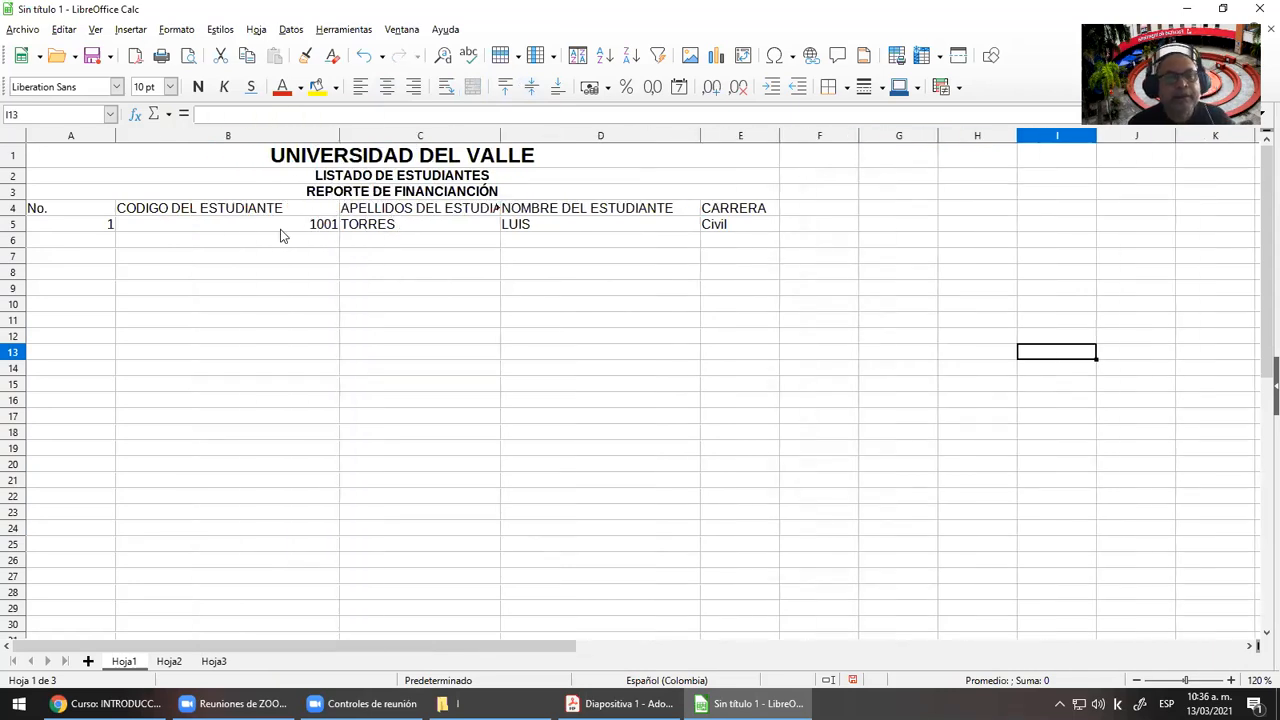
{"action": "left_click", "coordinate": [218, 228]}
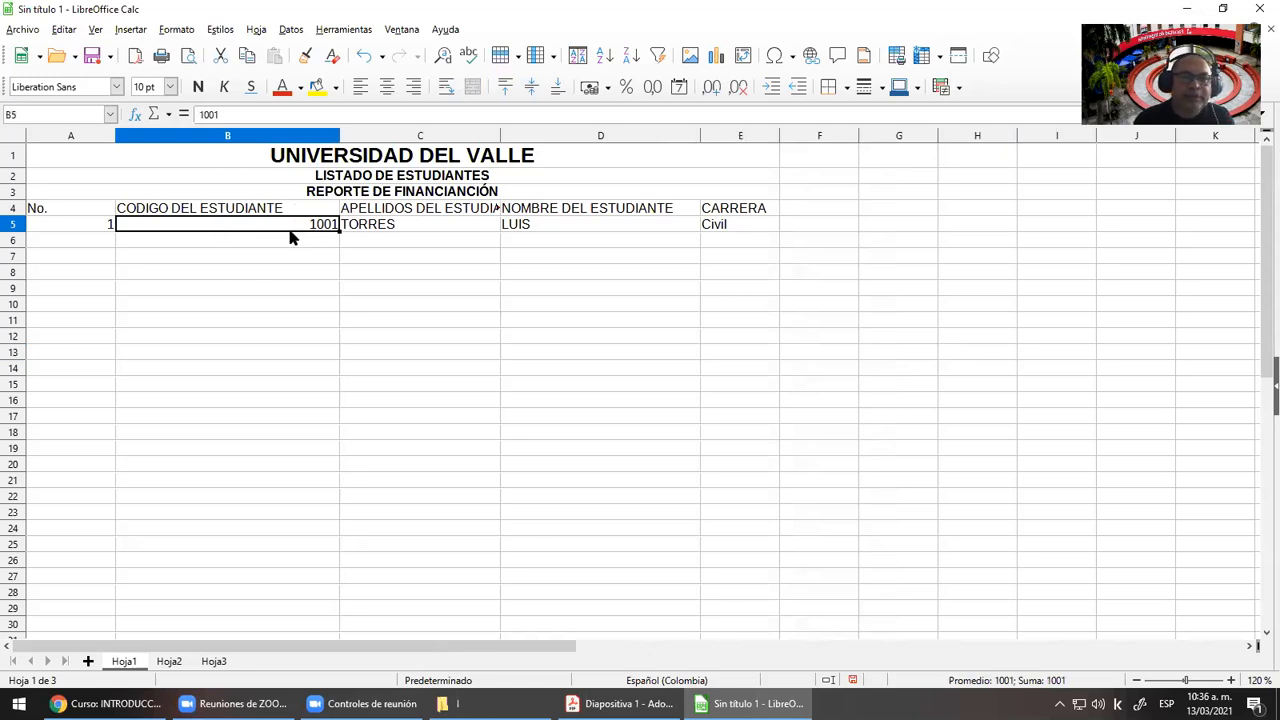
{"action": "left_click_drag", "start_coordinate": [500, 135], "coordinate": [564, 150]}
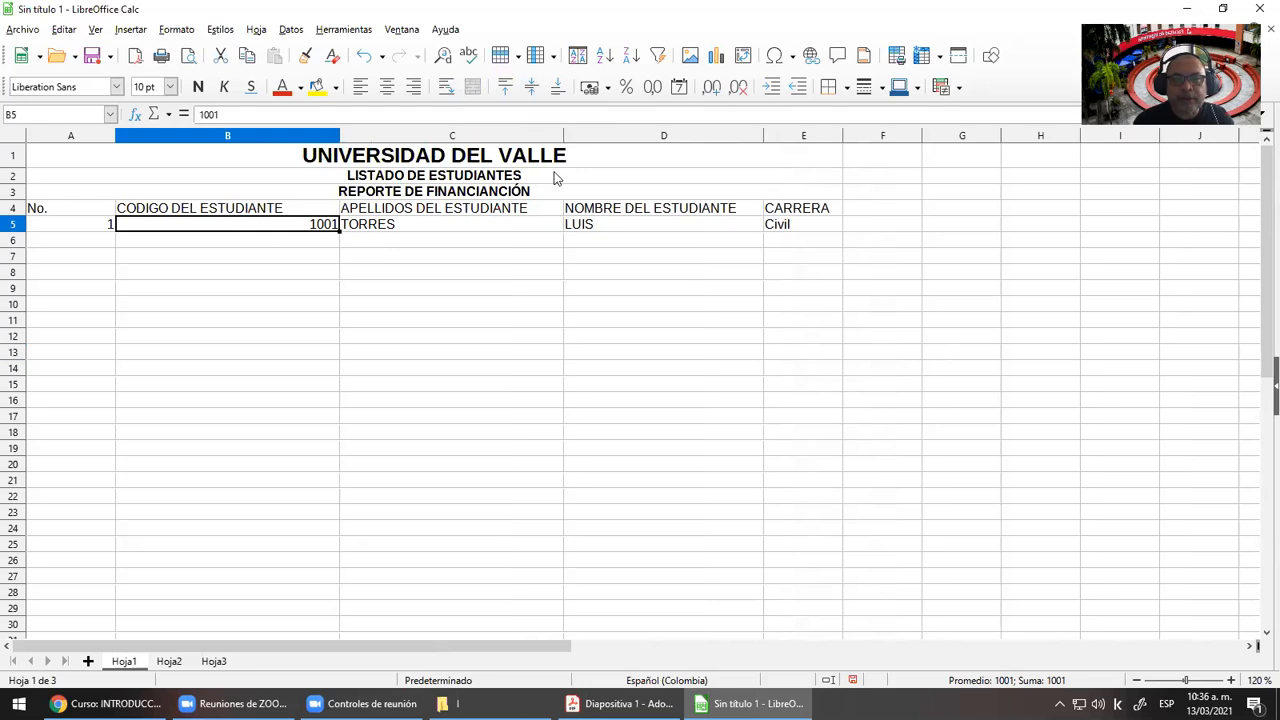
{"action": "left_click", "coordinate": [776, 136]}
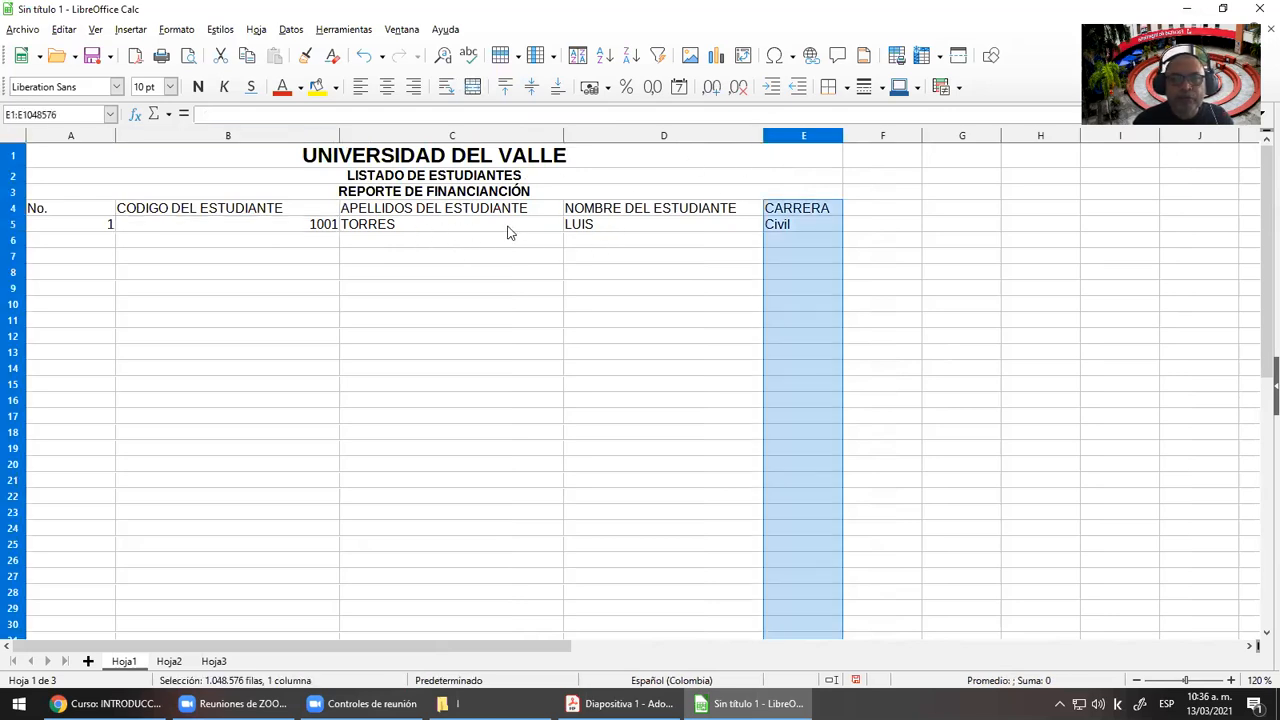
{"action": "left_click", "coordinate": [477, 301]}
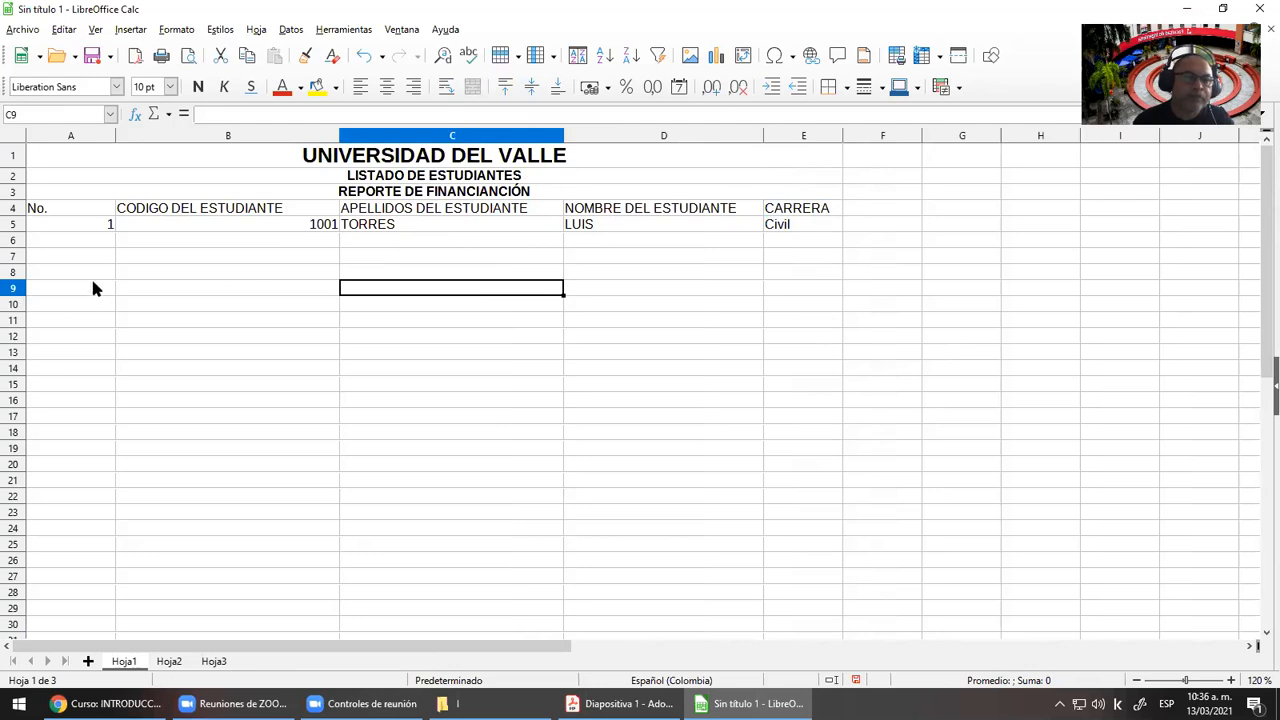
Select the header cells A4:E4 and view their number format settings without changing anything
{"action": "left_click_drag", "start_coordinate": [31, 215], "coordinate": [770, 212]}
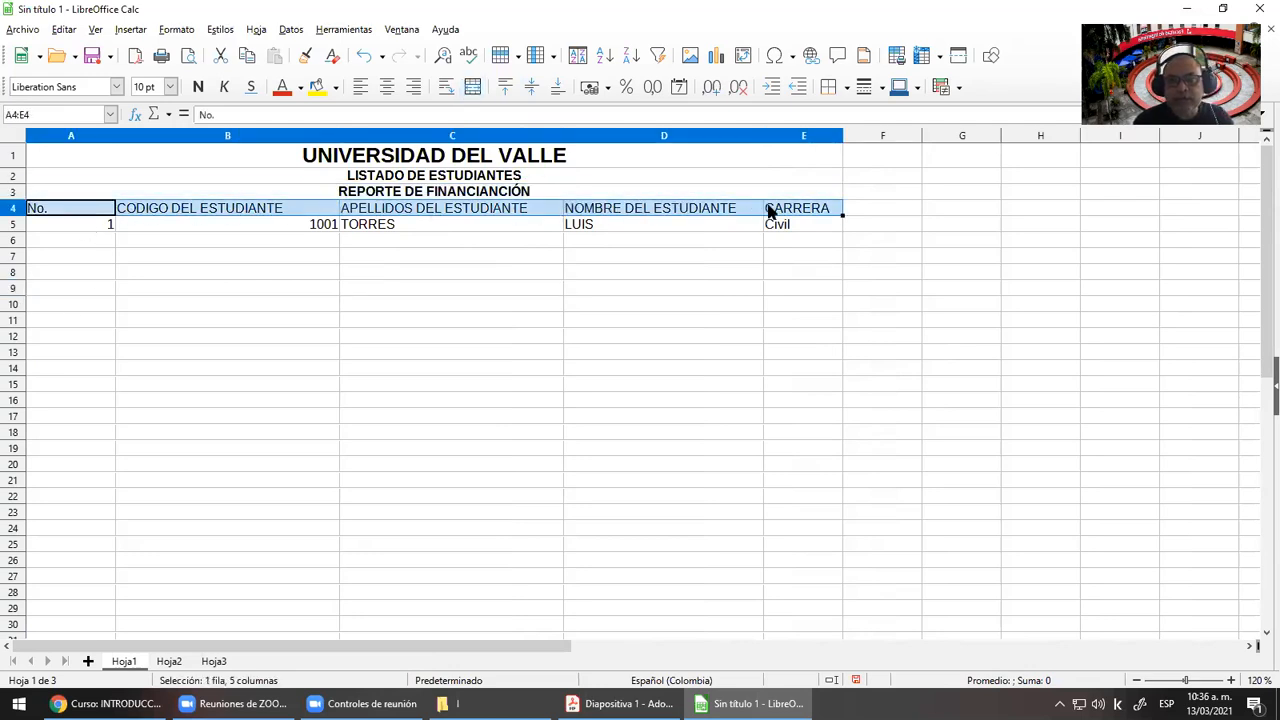
{"action": "left_click", "coordinate": [177, 30]}
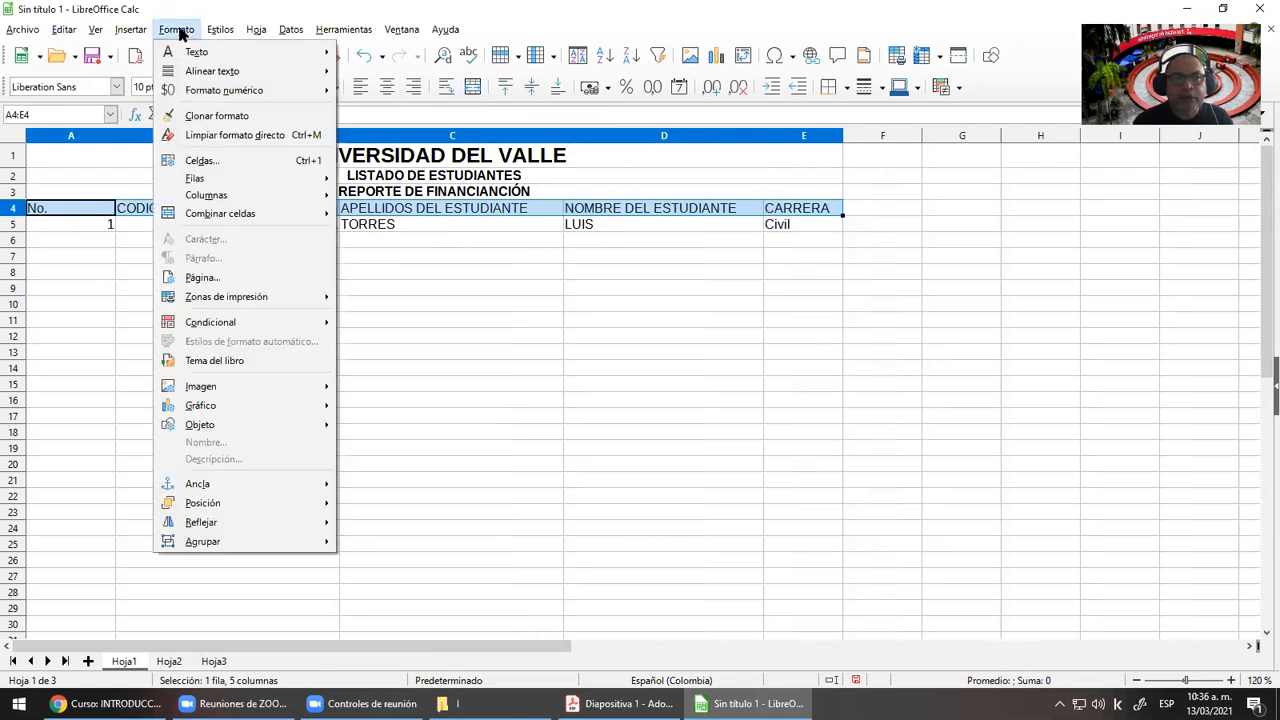
{"action": "left_click", "coordinate": [231, 163]}
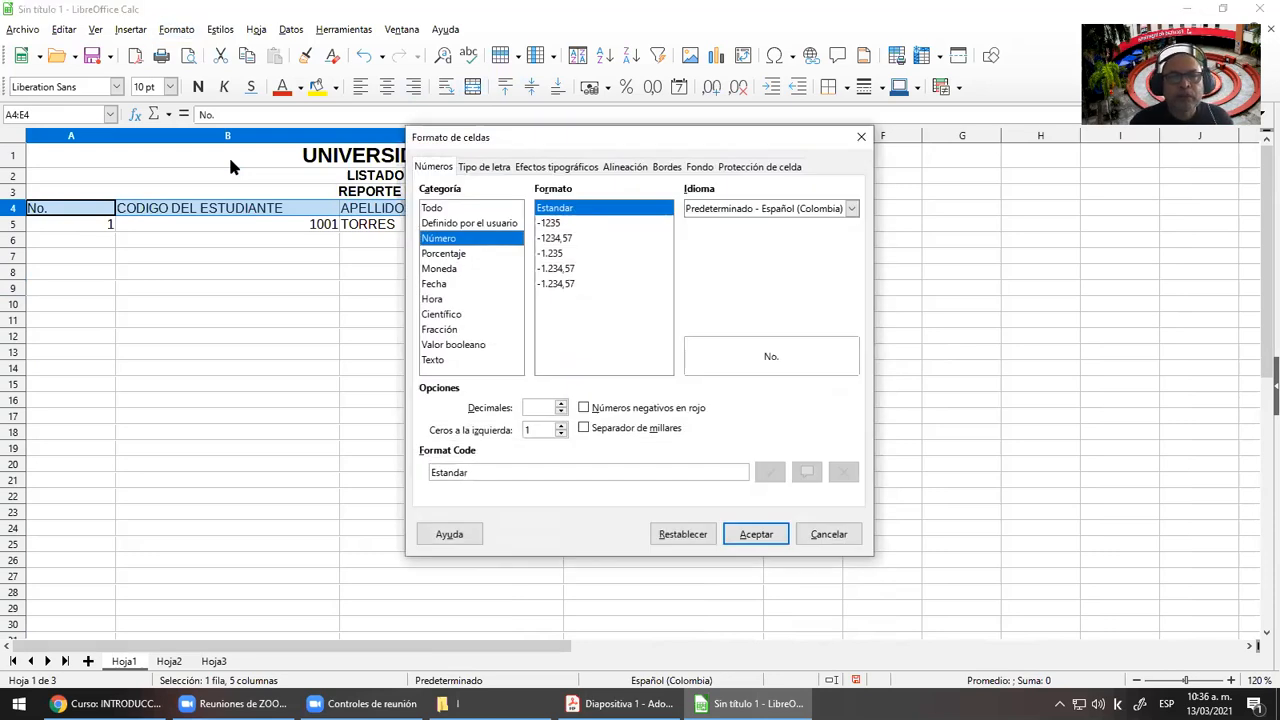
{"action": "left_click", "coordinate": [828, 534]}
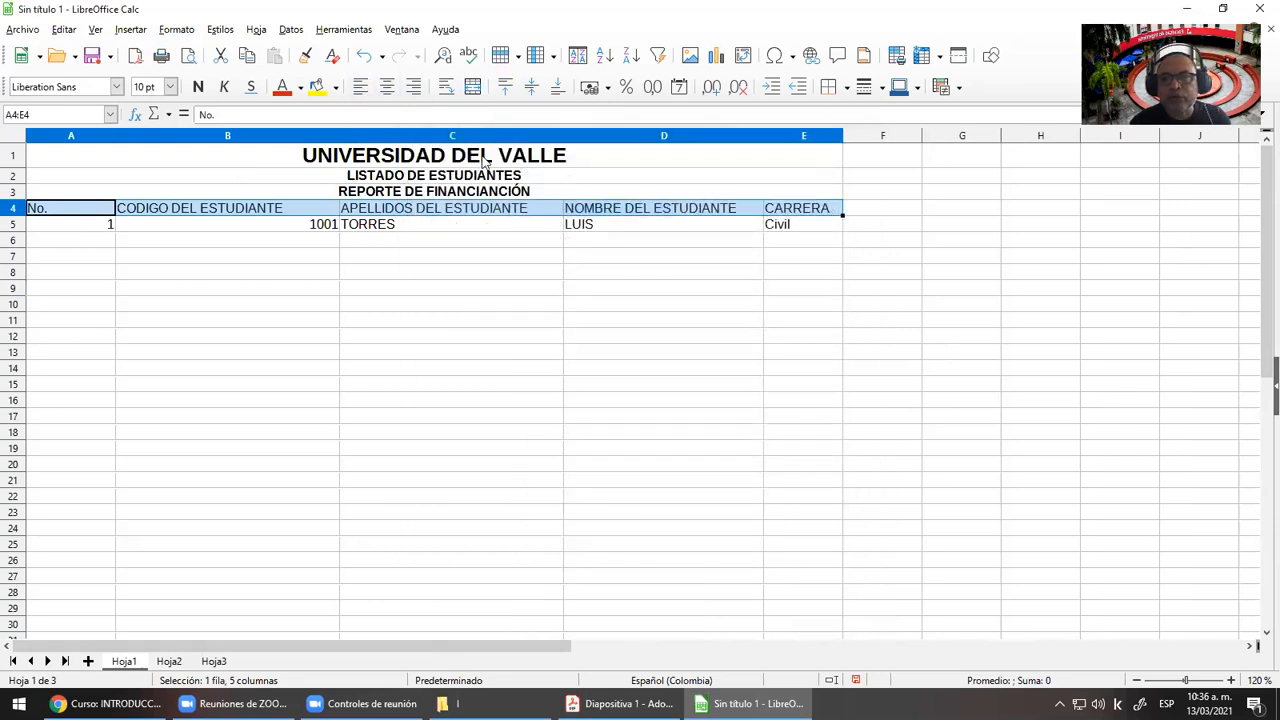
Narrow columns B, C and D and wrap the header text in A4:E4
{"action": "left_click", "coordinate": [448, 89]}
{"action": "left_click_drag", "start_coordinate": [340, 135], "coordinate": [256, 148]}
{"action": "left_click_drag", "start_coordinate": [477, 135], "coordinate": [381, 136]}
{"action": "left_click_drag", "start_coordinate": [580, 136], "coordinate": [511, 136]}
{"action": "left_click", "coordinate": [447, 88]}
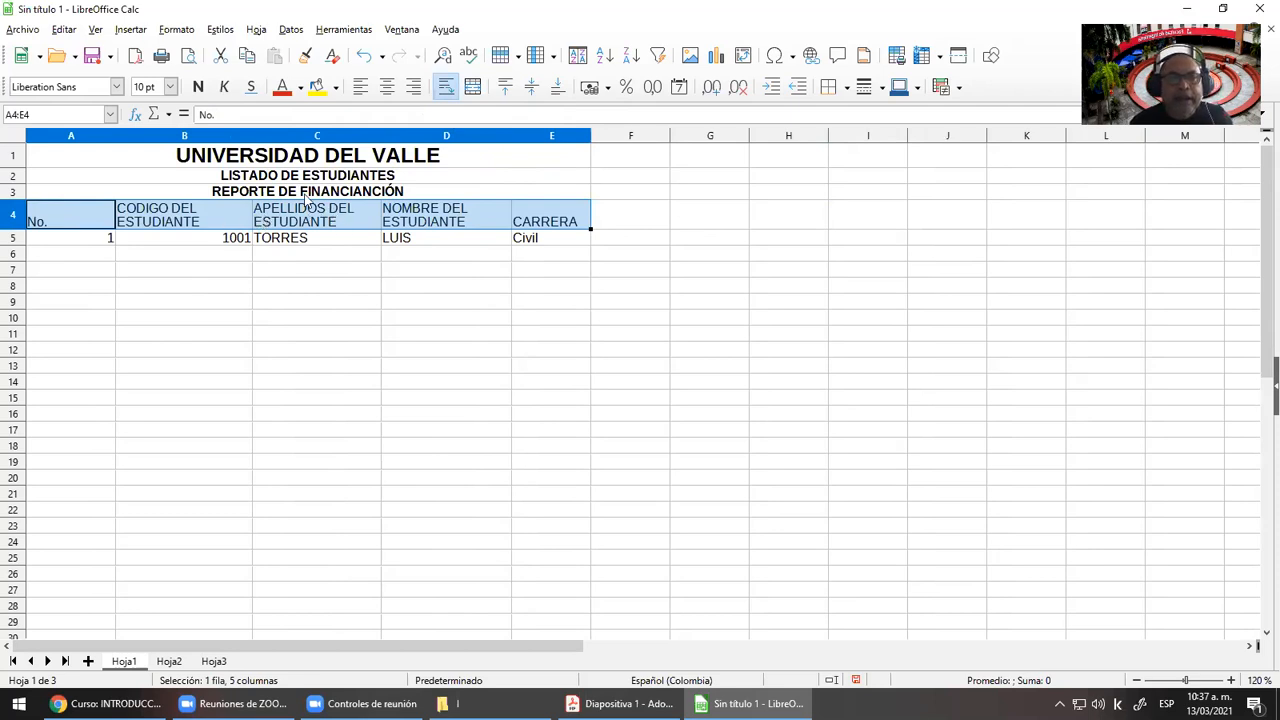
{"action": "left_click", "coordinate": [320, 270]}
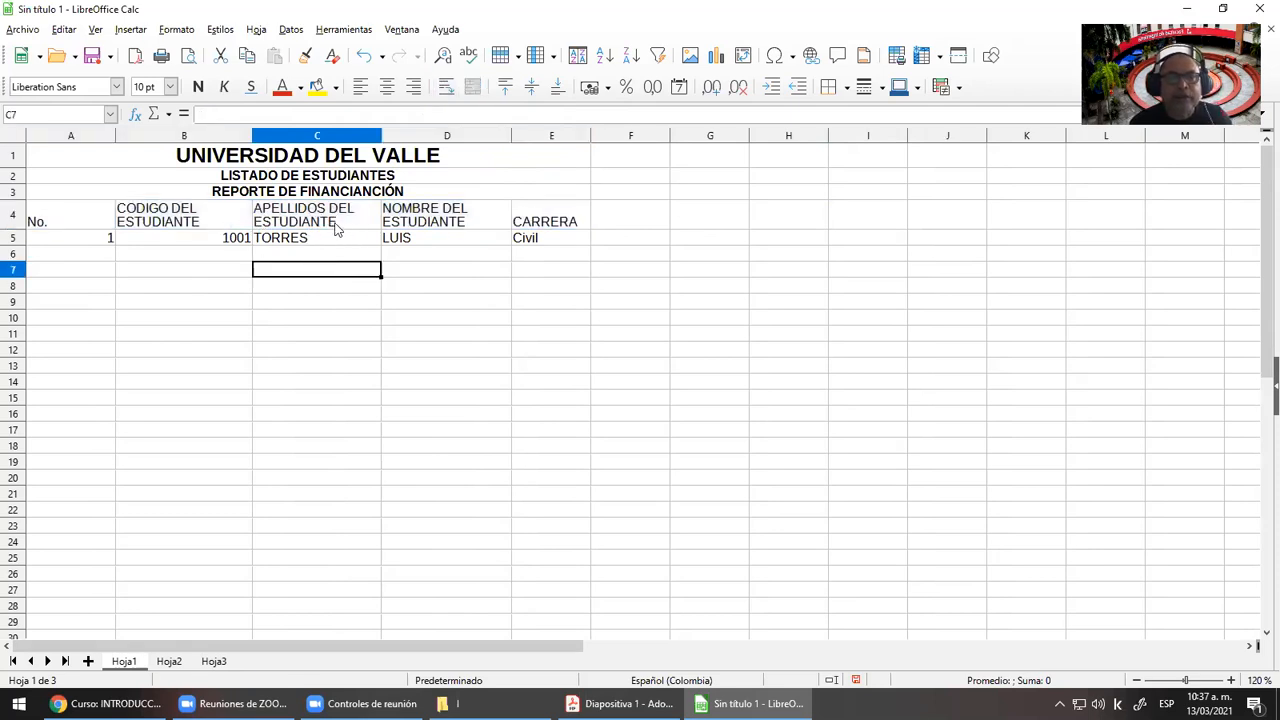
Turn off automatic text wrapping for the header cells A4:E4 in the cell formatting settings and wrap the text again
{"action": "left_click_drag", "start_coordinate": [62, 224], "coordinate": [568, 222]}
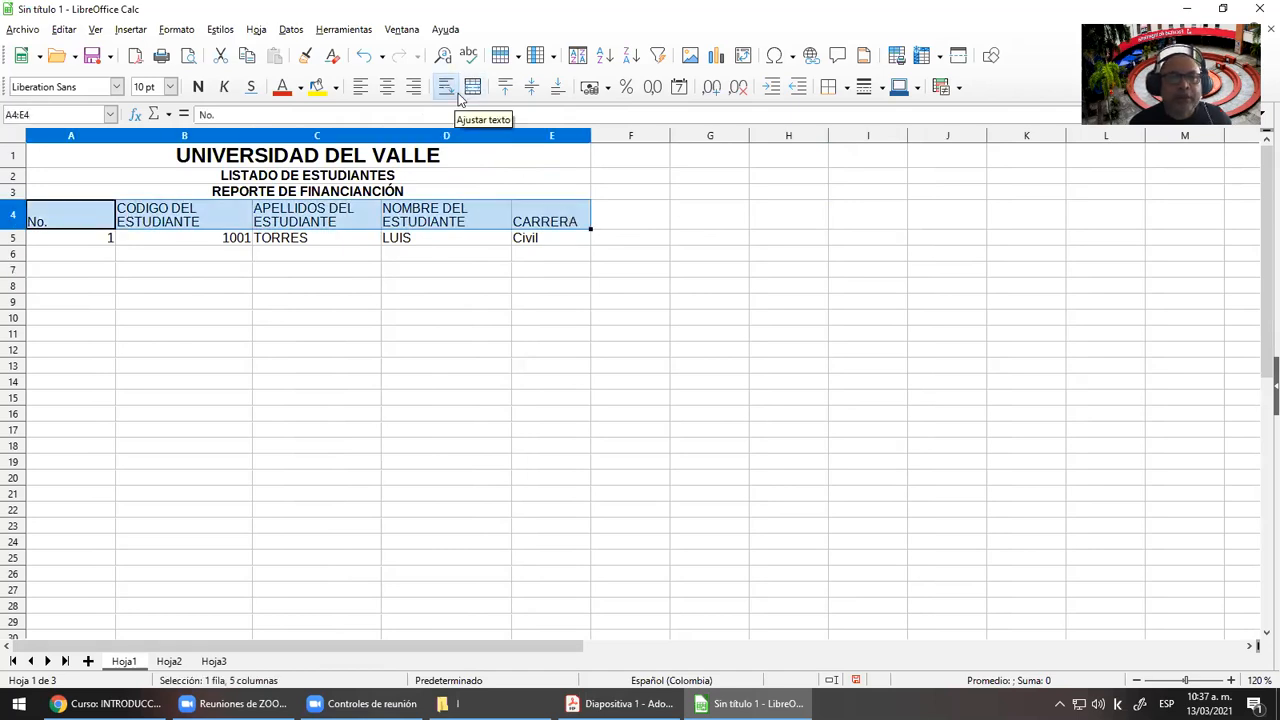
{"action": "left_click", "coordinate": [178, 33]}
{"action": "left_click", "coordinate": [233, 160]}
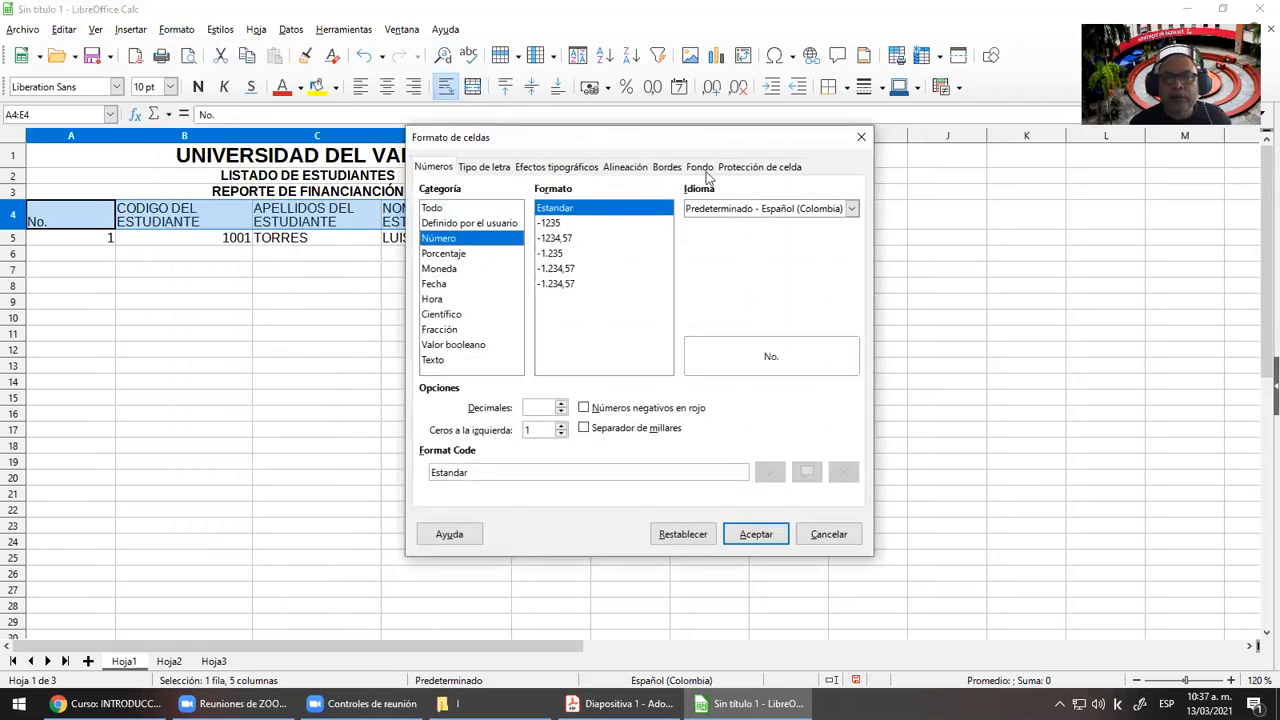
{"action": "left_click", "coordinate": [627, 168]}
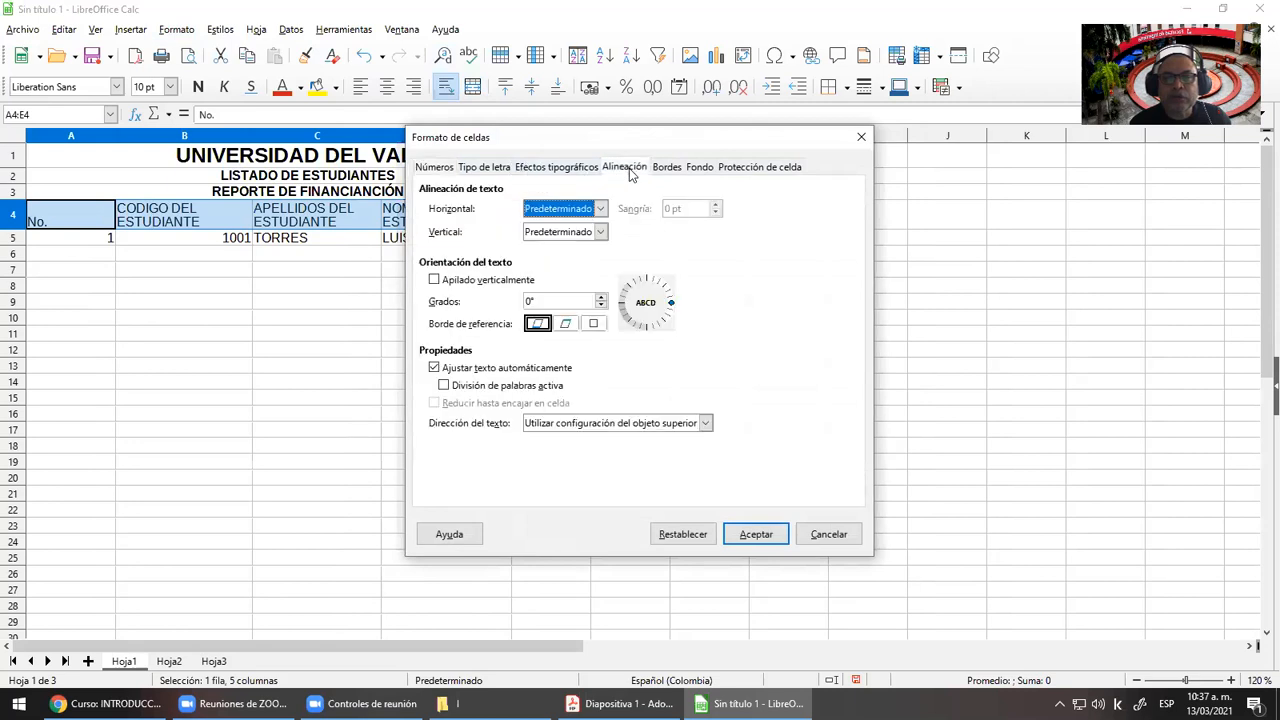
{"action": "left_click", "coordinate": [444, 369]}
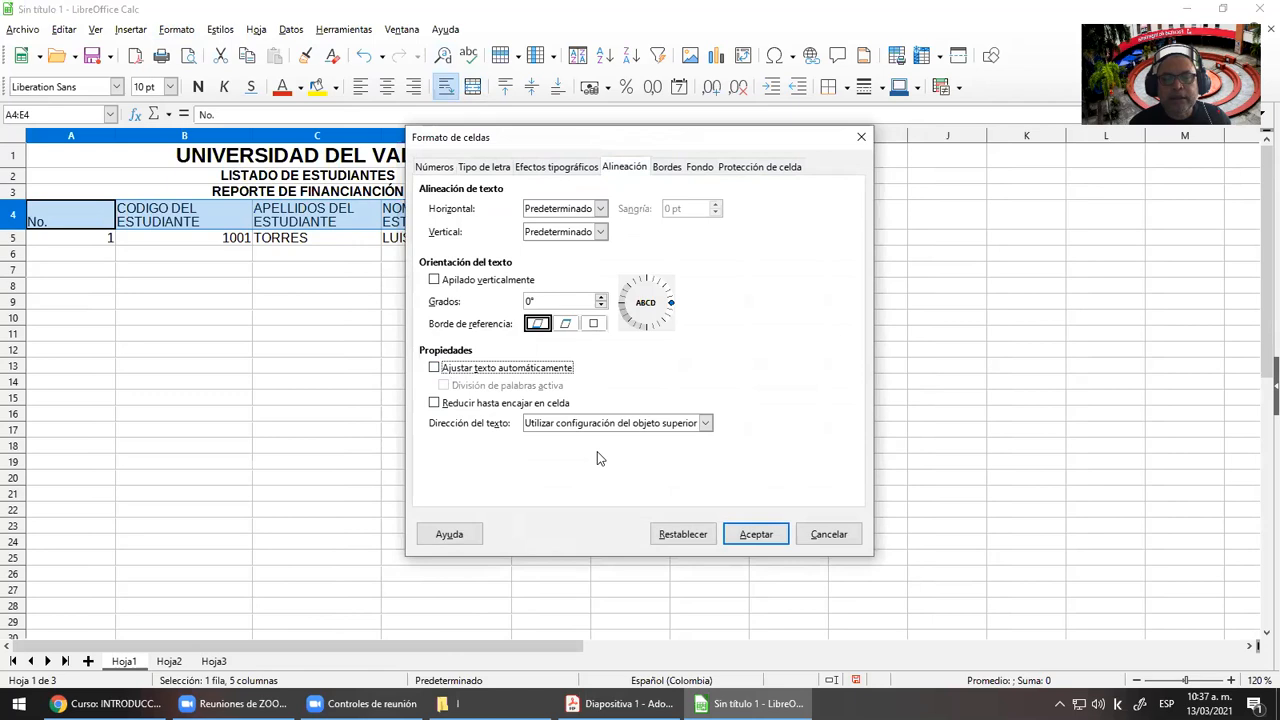
{"action": "left_click", "coordinate": [756, 534]}
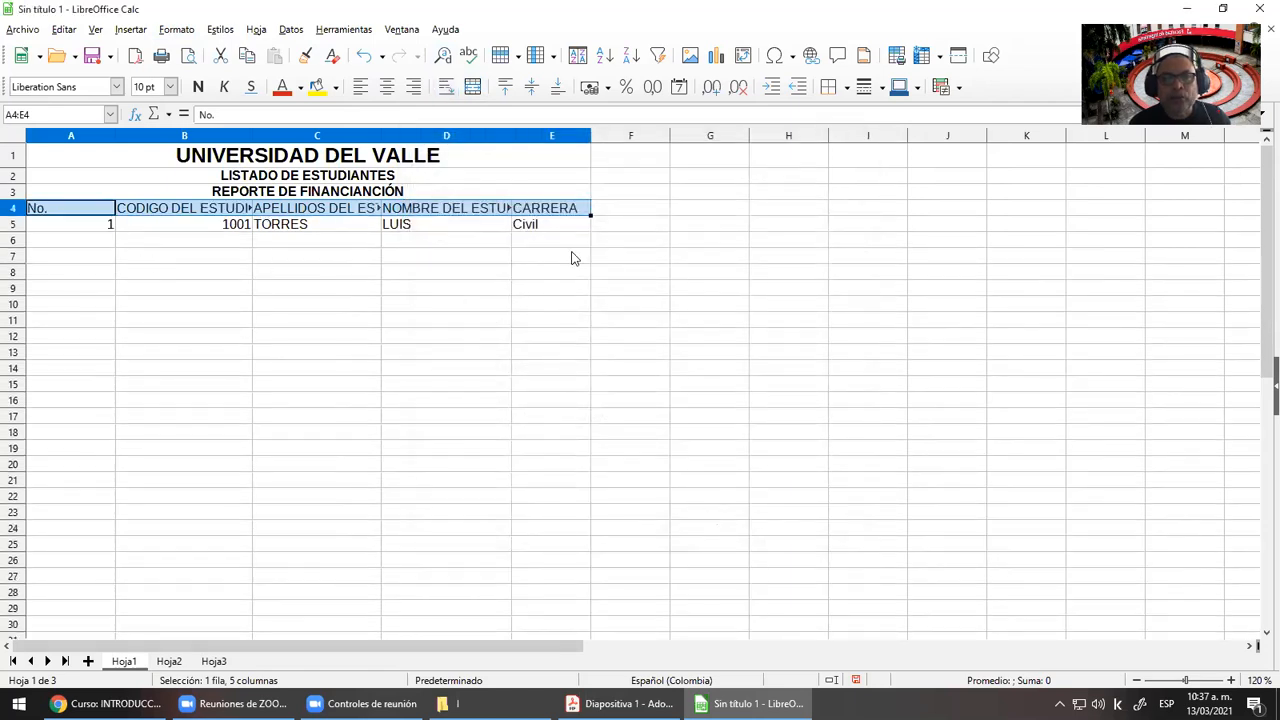
{"action": "left_click", "coordinate": [446, 87]}
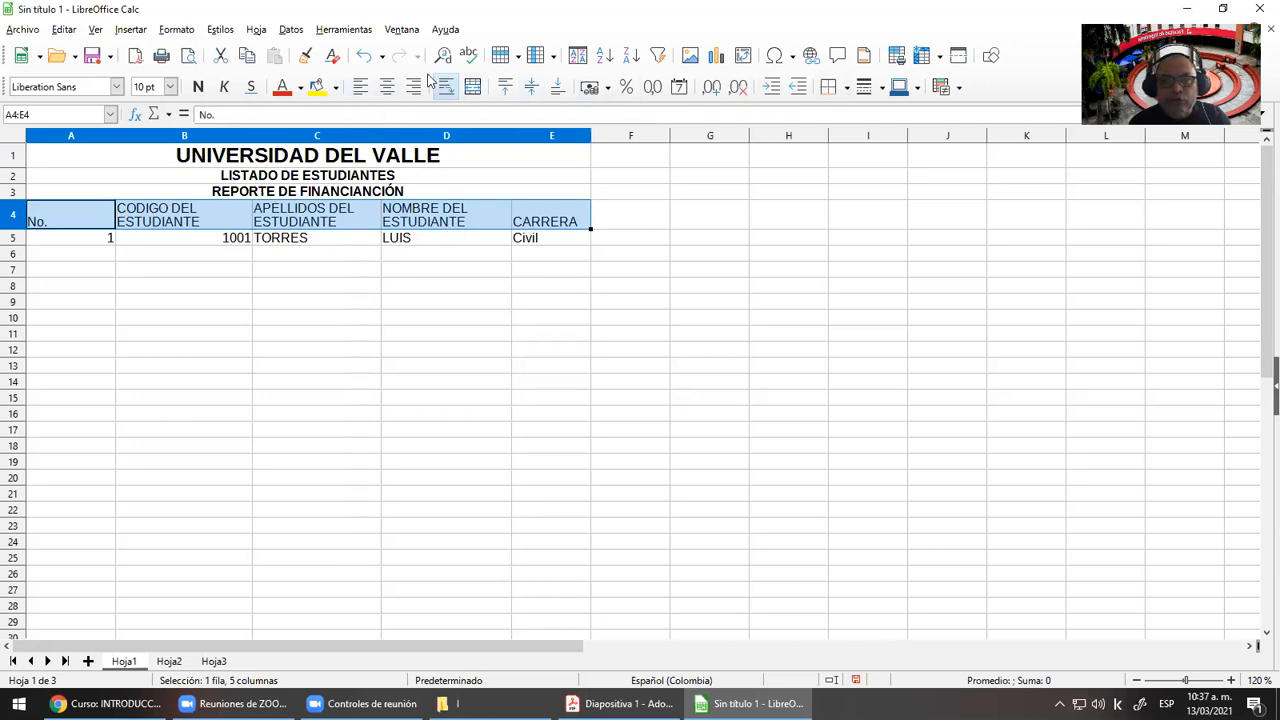
In the cell formatting of headers A4:E4, set the font style to Negrita and the size to 11 pt
{"action": "left_click", "coordinate": [176, 29]}
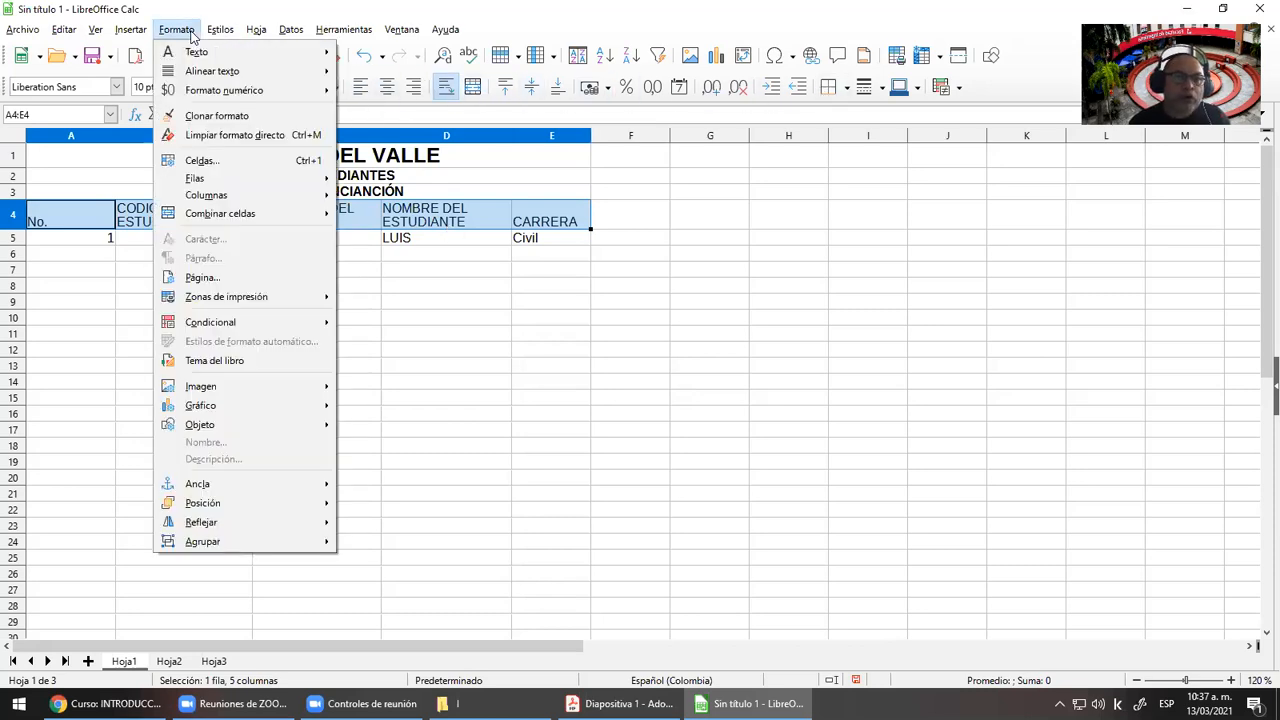
{"action": "left_click", "coordinate": [256, 162]}
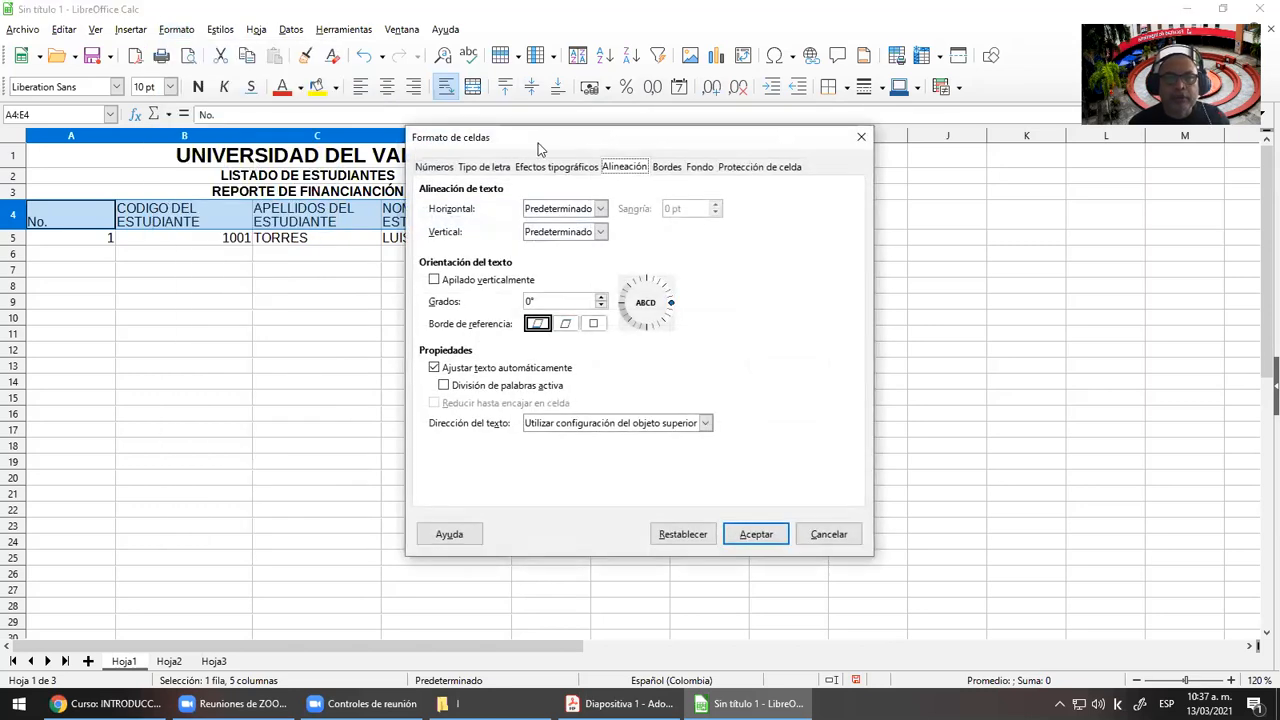
{"action": "left_click", "coordinate": [712, 214]}
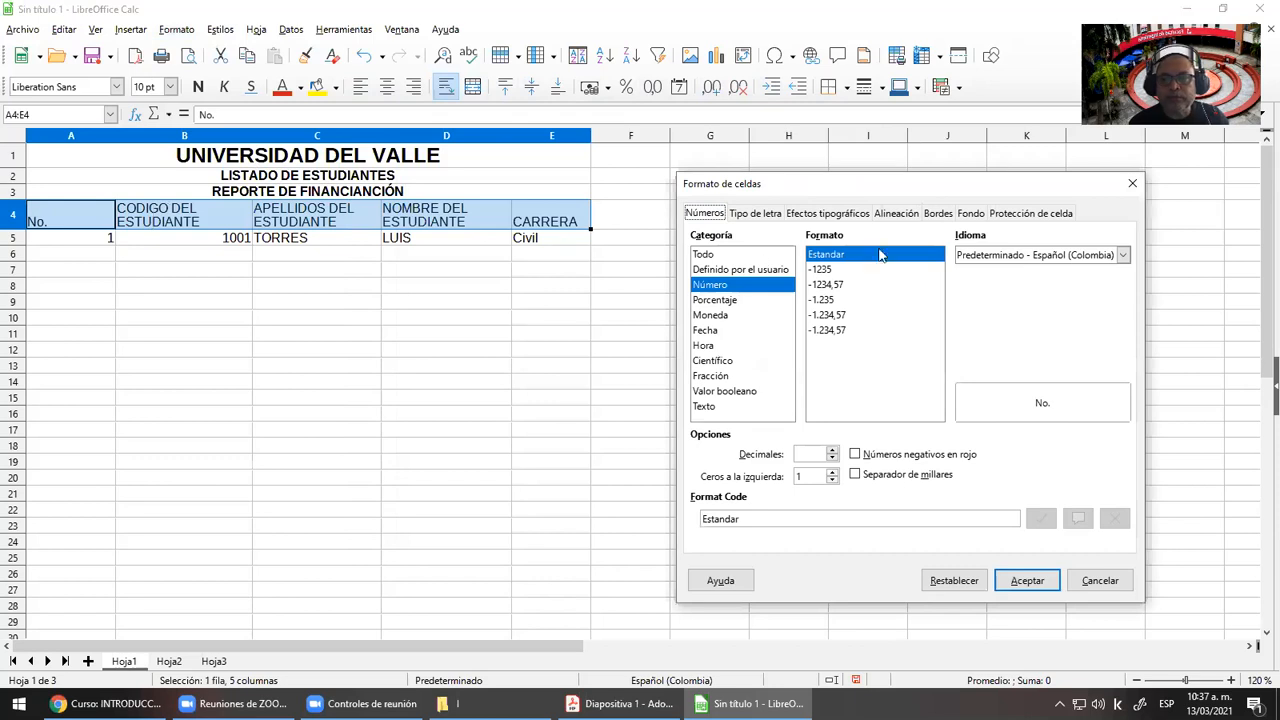
{"action": "left_click", "coordinate": [765, 213]}
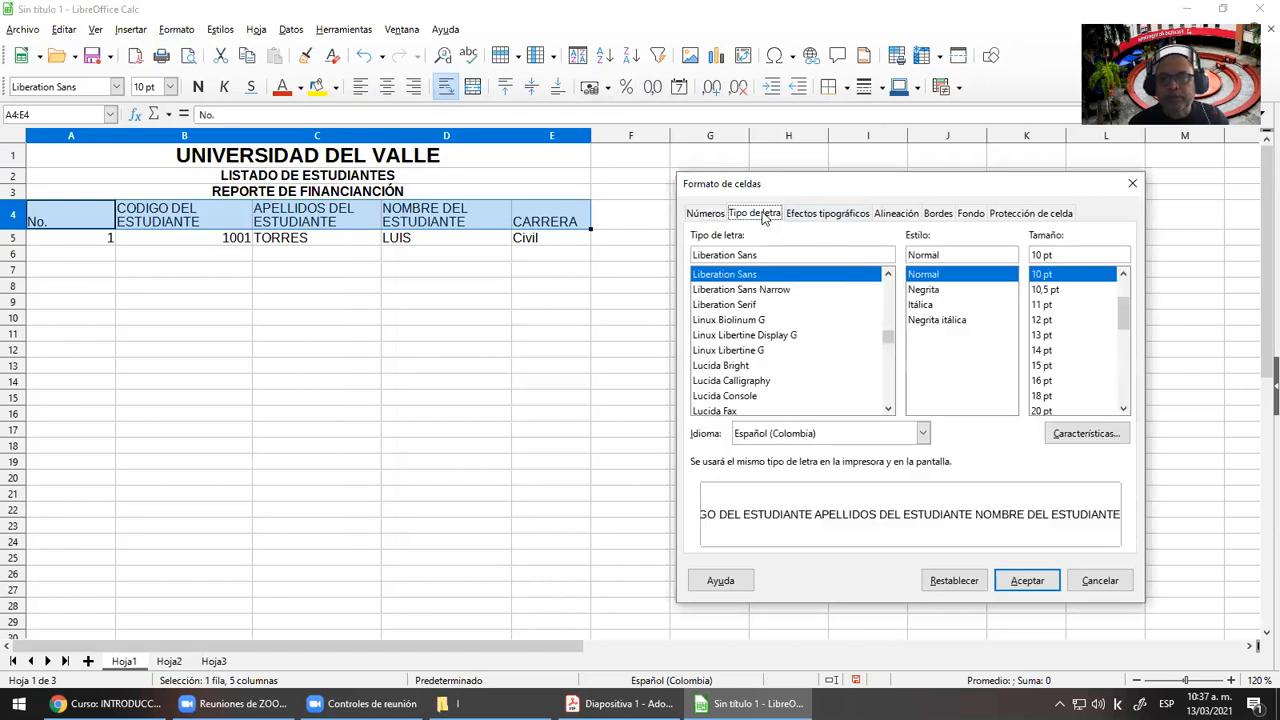
{"action": "left_click", "coordinate": [942, 290]}
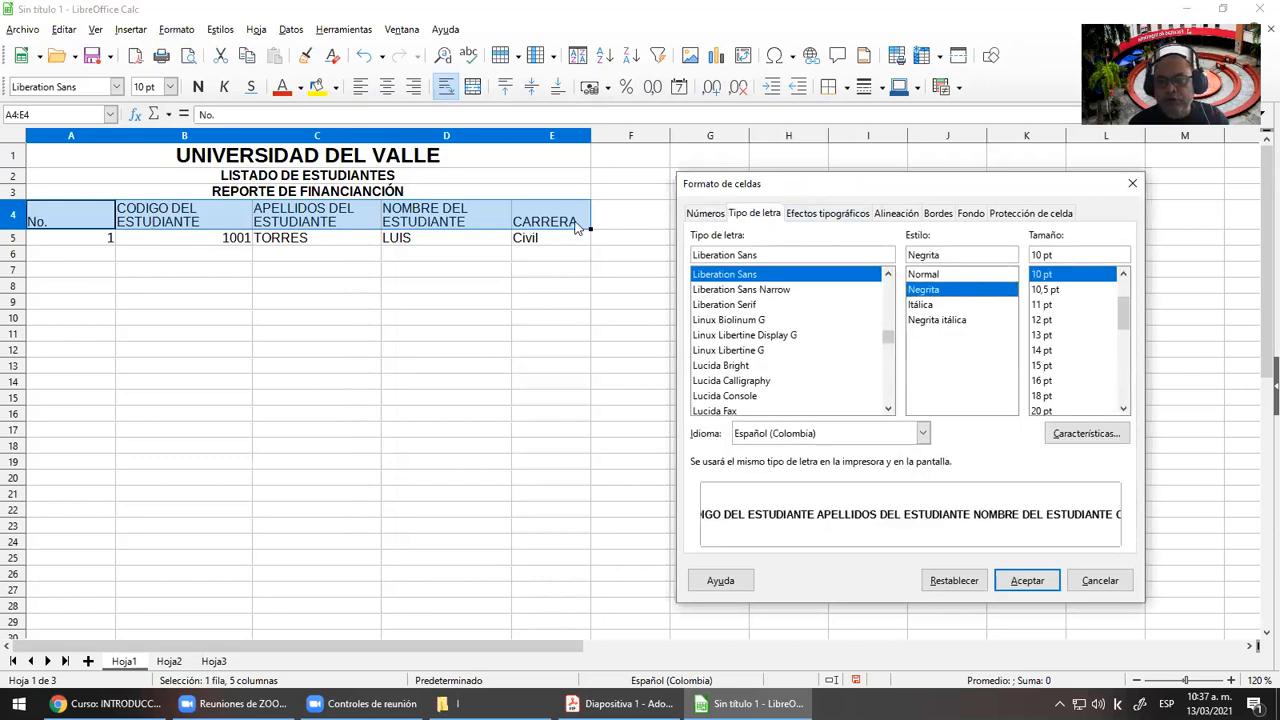
{"action": "left_click", "coordinate": [1044, 305]}
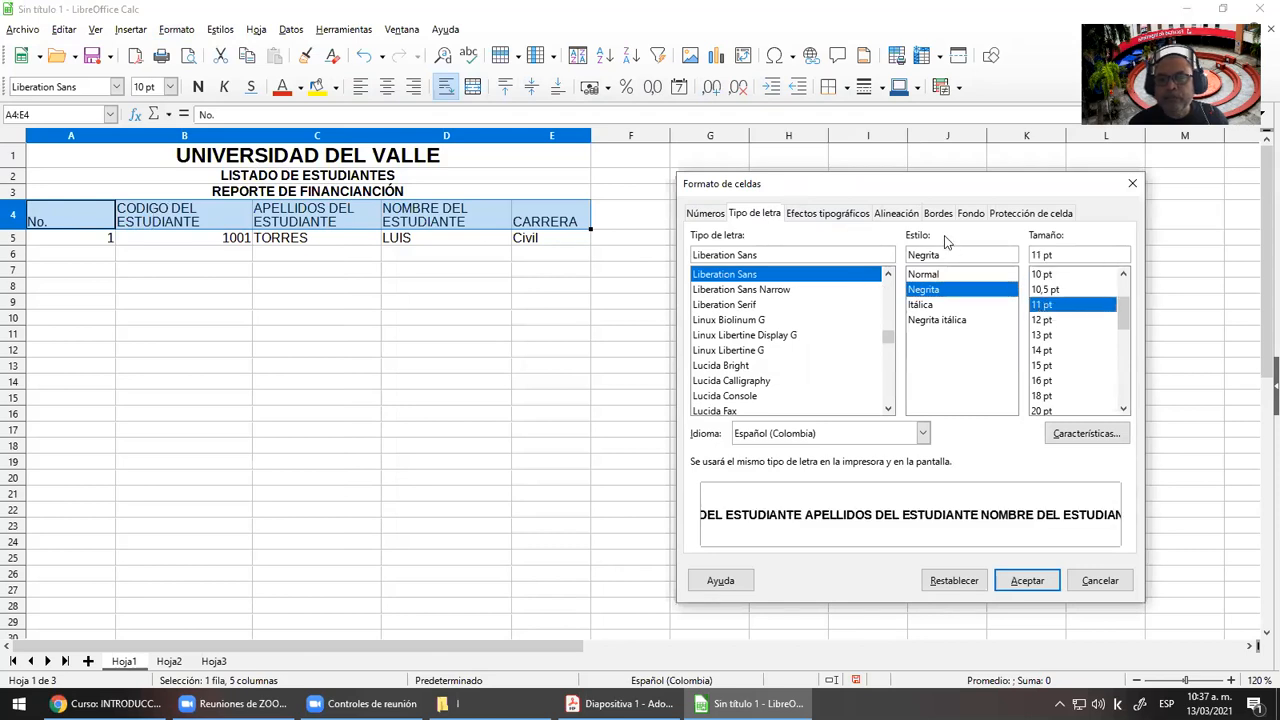
Set the font colour of the header cells A4:E4 to Blanco
{"action": "left_click", "coordinate": [825, 216]}
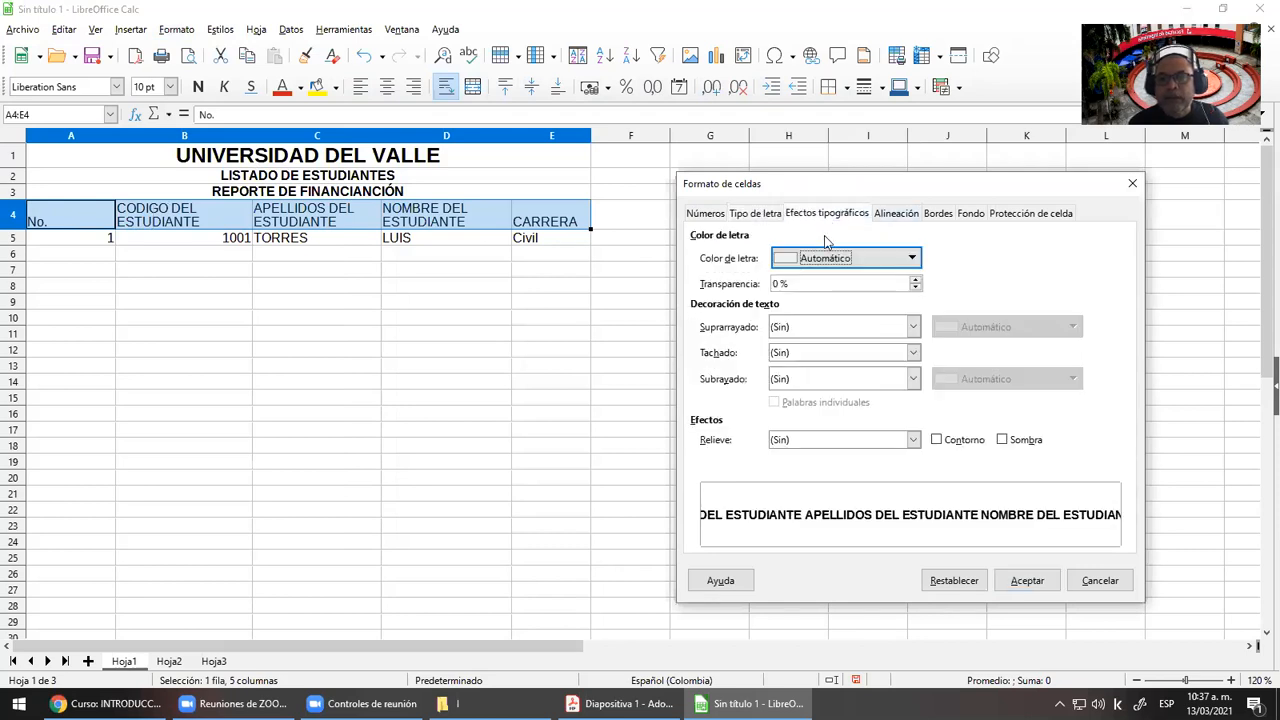
{"action": "left_click", "coordinate": [912, 258]}
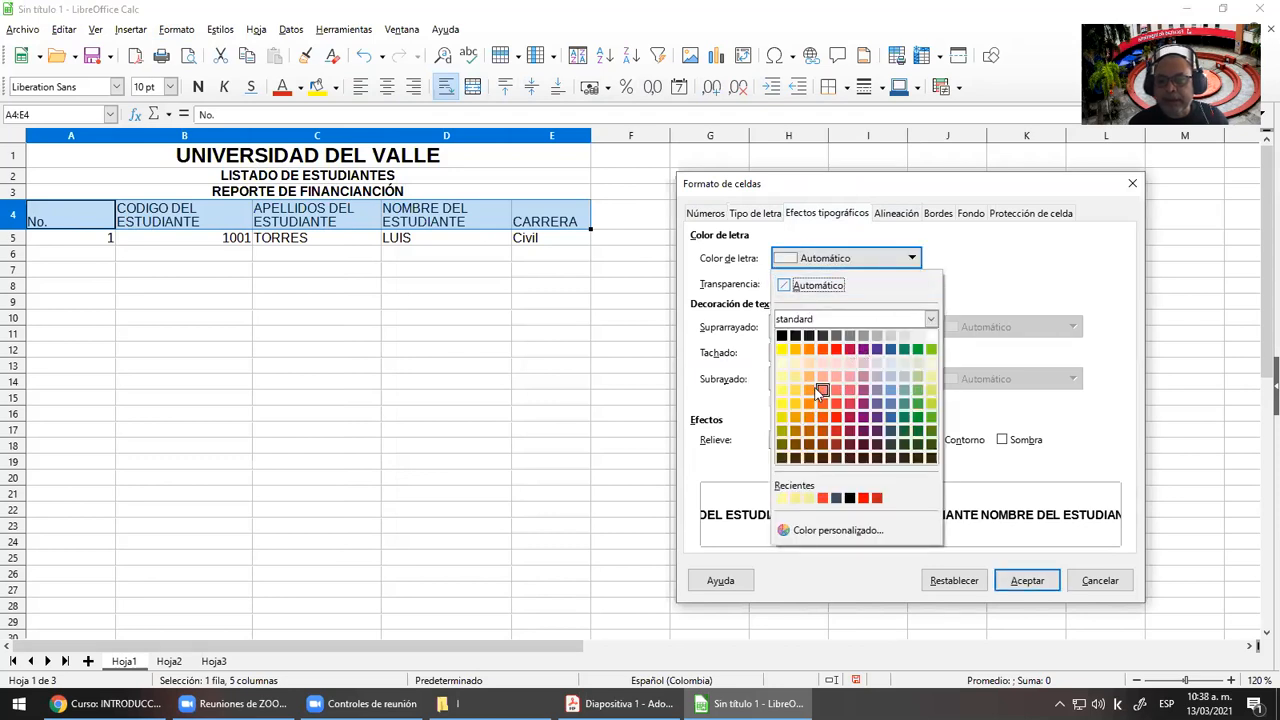
{"action": "left_click", "coordinate": [931, 336]}
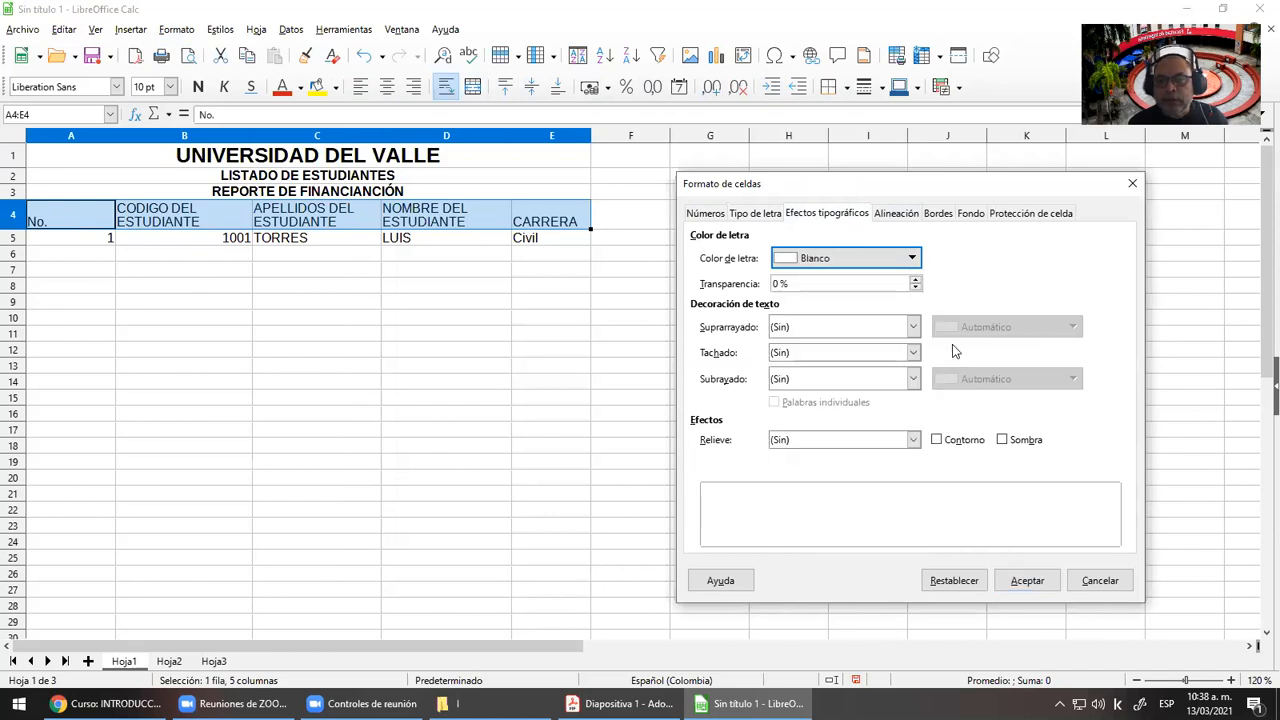
Set the background of header cells A4:E4 to red ff0000 from the standard palette
{"action": "left_click", "coordinate": [970, 213]}
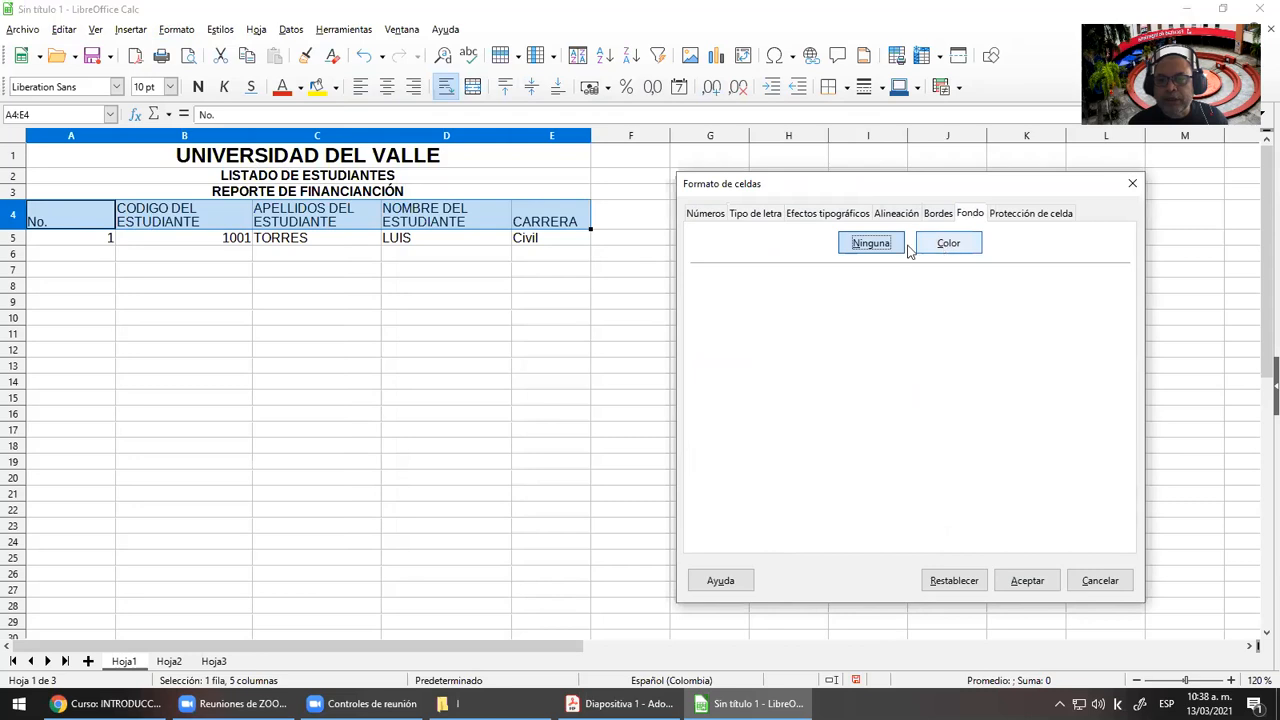
{"action": "left_click", "coordinate": [947, 244]}
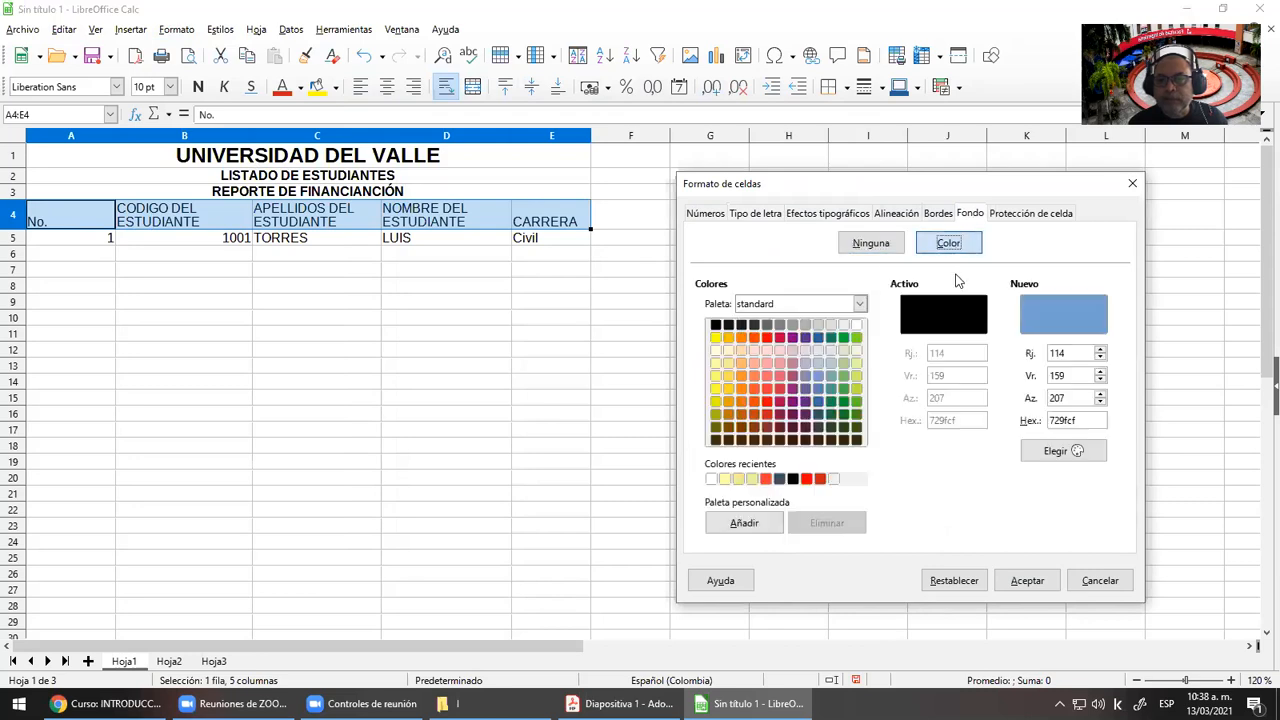
{"action": "left_click", "coordinate": [766, 337]}
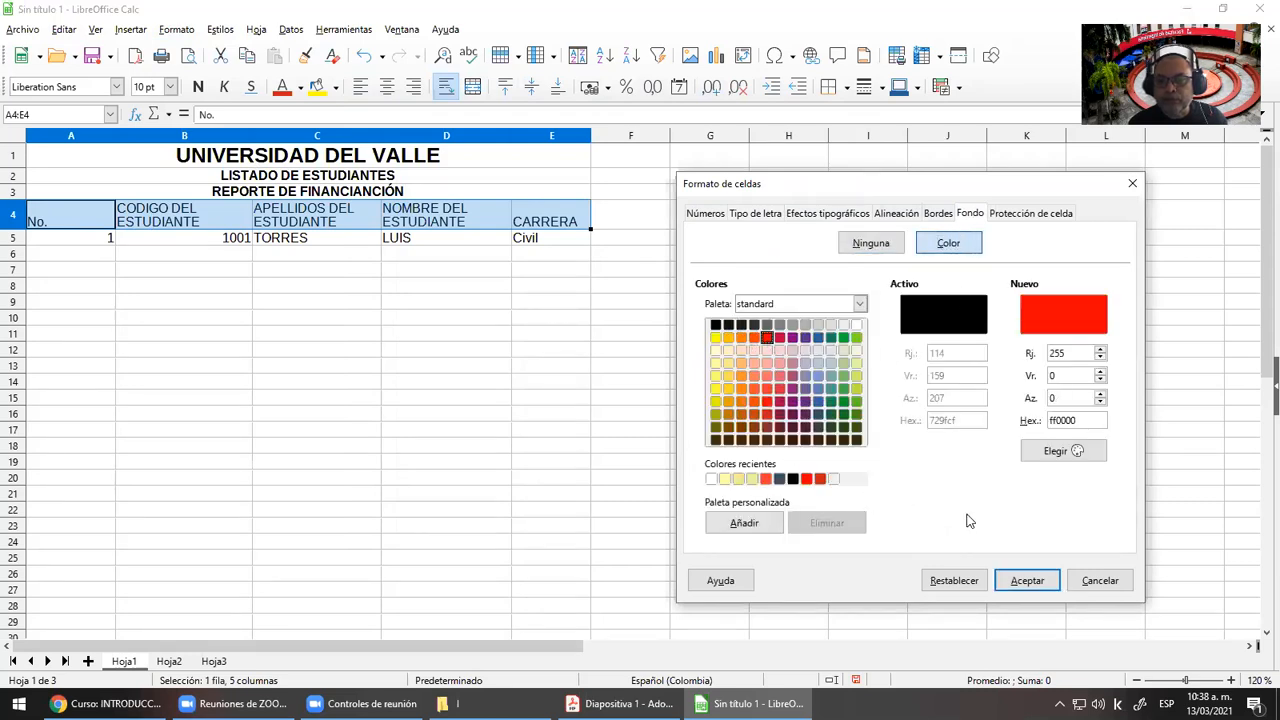
{"action": "left_click", "coordinate": [1013, 583]}
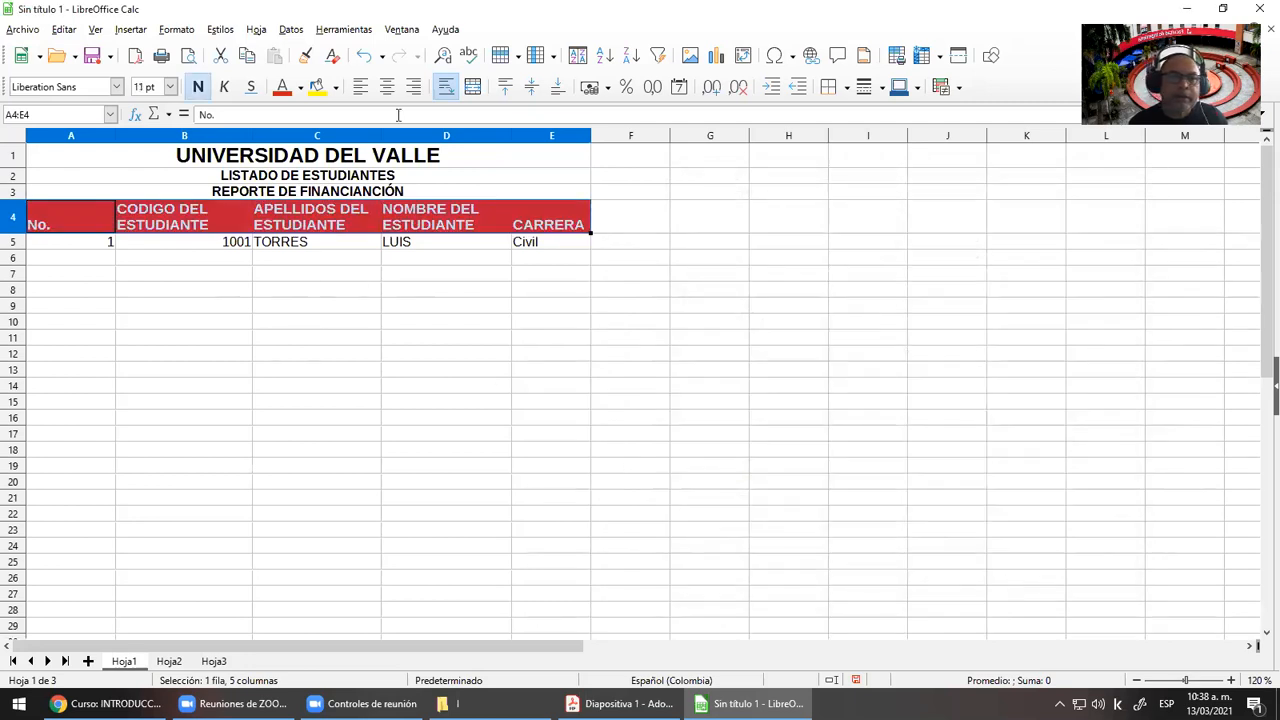
Align the header text in A4:E4 to Centro horizontally and Medio vertically in the cell formatting
{"action": "left_click", "coordinate": [172, 29]}
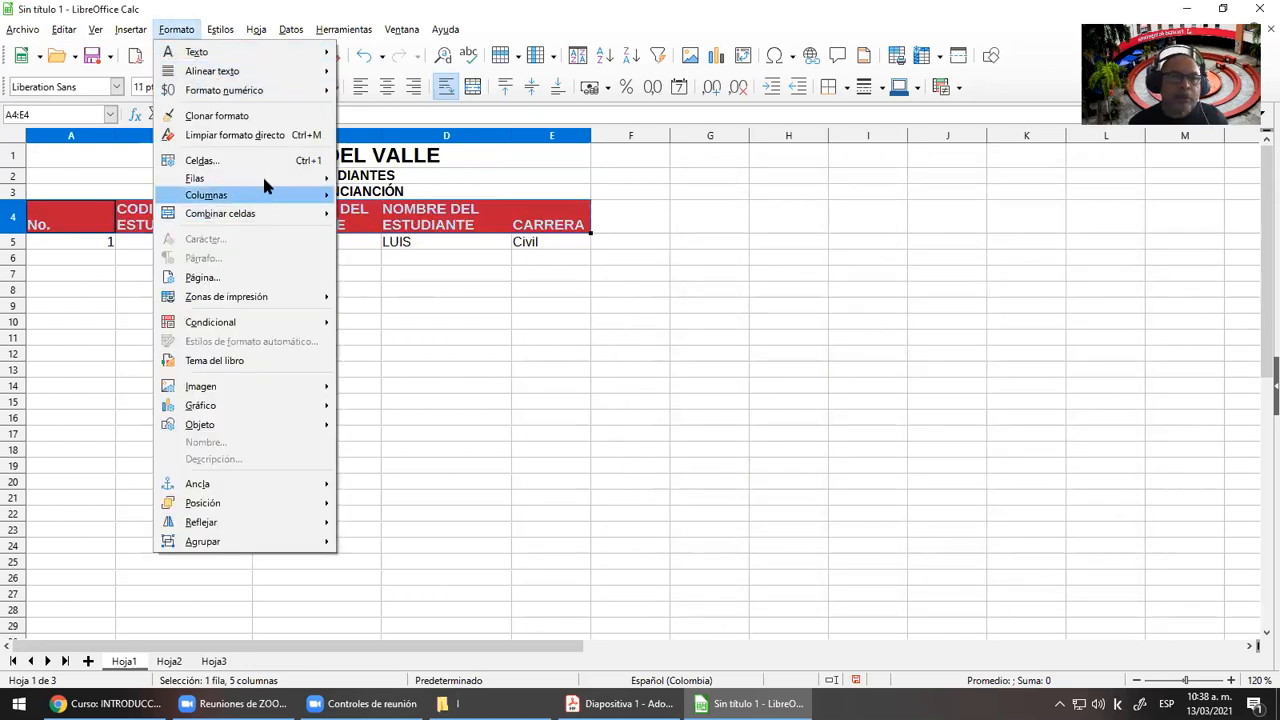
{"action": "key", "text": "Escape"}
{"action": "key", "text": "ctrl+1"}
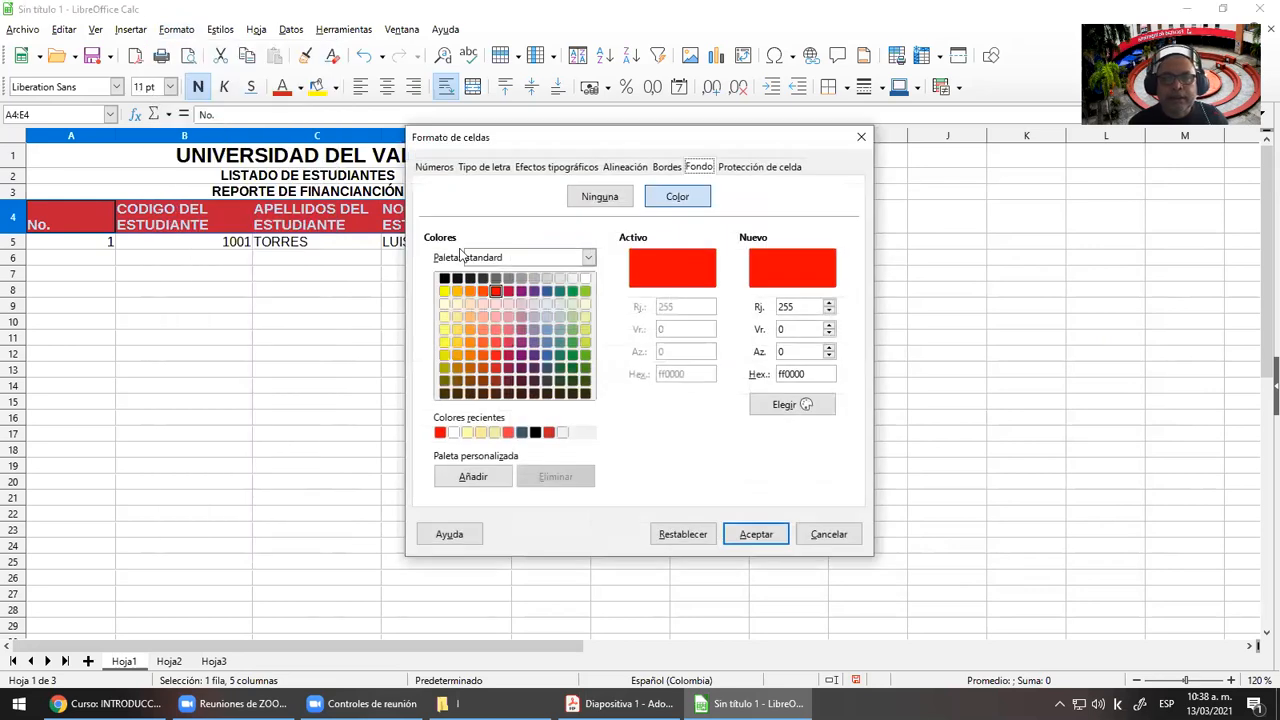
{"action": "left_click", "coordinate": [610, 168]}
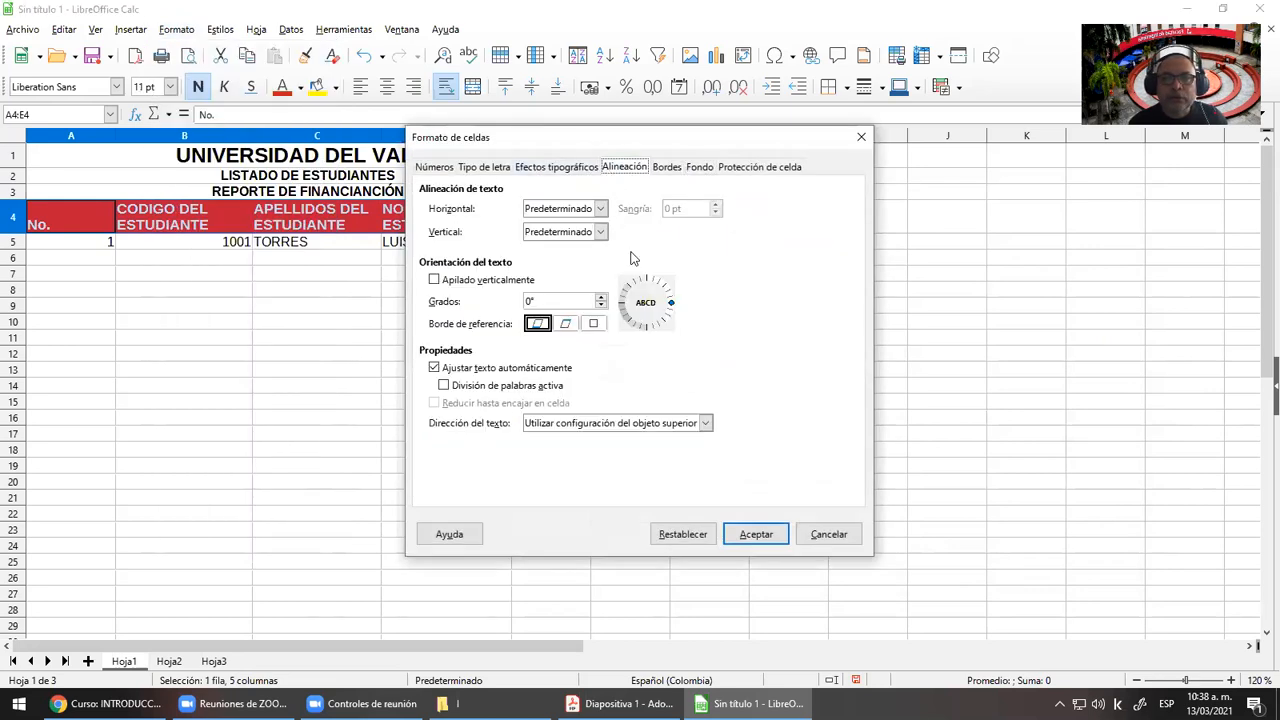
{"action": "left_click", "coordinate": [588, 210]}
{"action": "left_click", "coordinate": [584, 253]}
{"action": "left_click", "coordinate": [588, 232]}
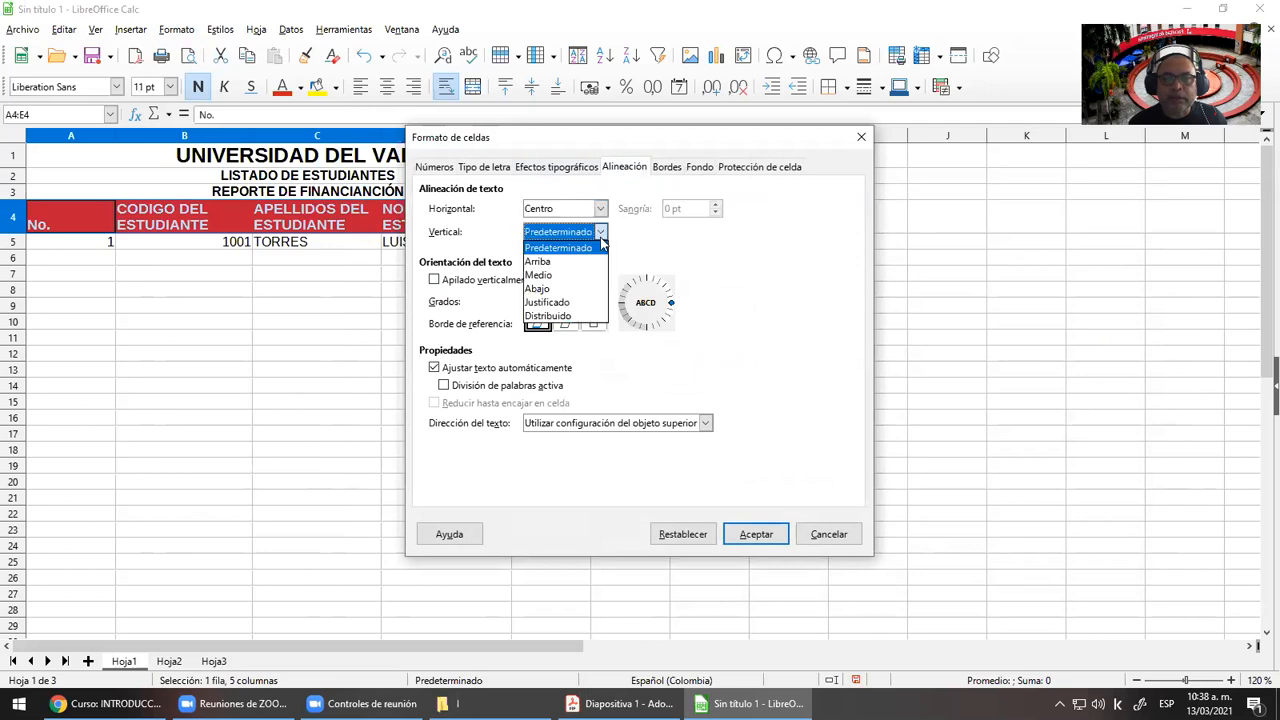
{"action": "left_click", "coordinate": [560, 275]}
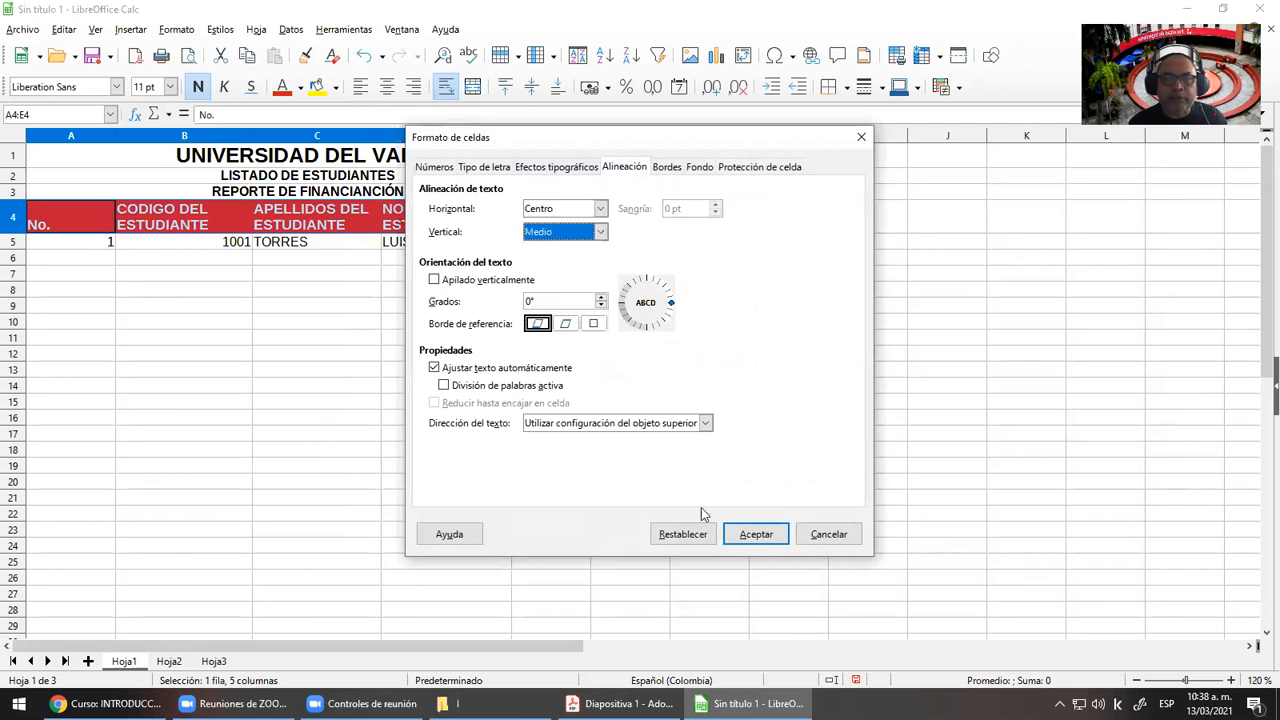
{"action": "left_click", "coordinate": [760, 545]}
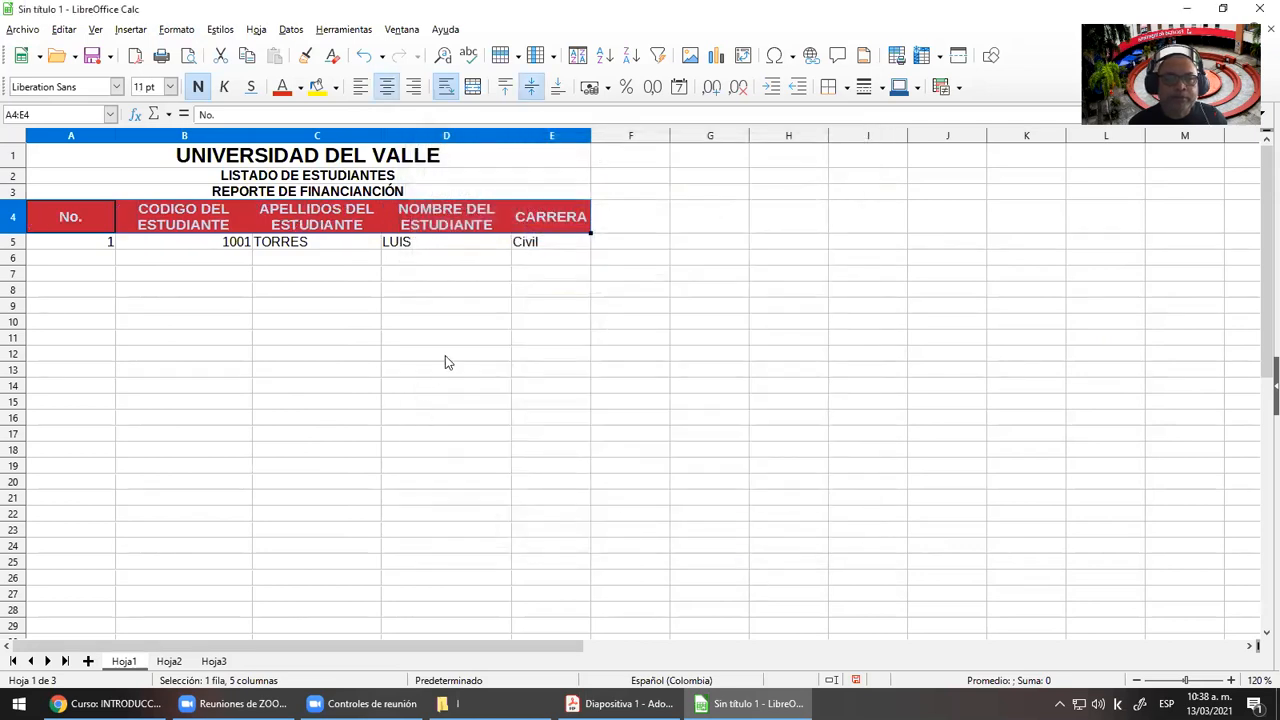
{"action": "left_click", "coordinate": [458, 338]}
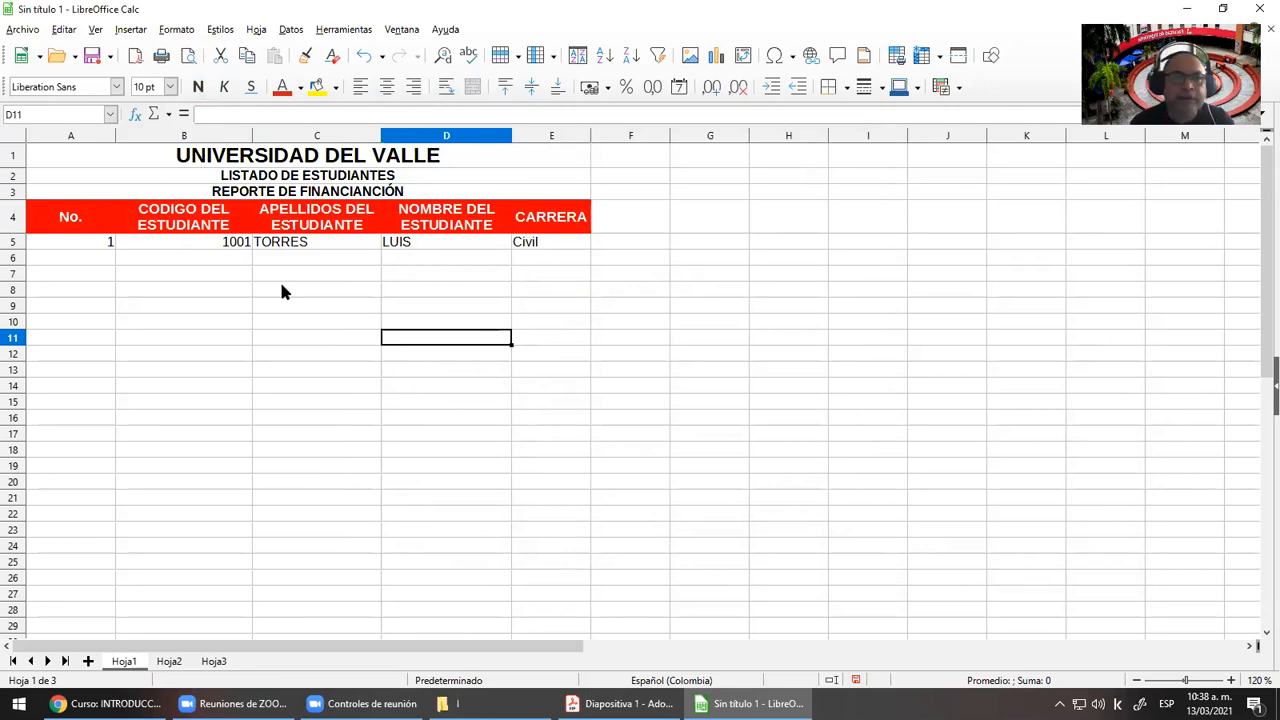
Narrow column B and widen columns C, D and E to suit their headers
{"action": "left_click_drag", "start_coordinate": [251, 137], "coordinate": [223, 136]}
{"action": "left_click_drag", "start_coordinate": [351, 135], "coordinate": [380, 135]}
{"action": "left_click_drag", "start_coordinate": [509, 134], "coordinate": [534, 134]}
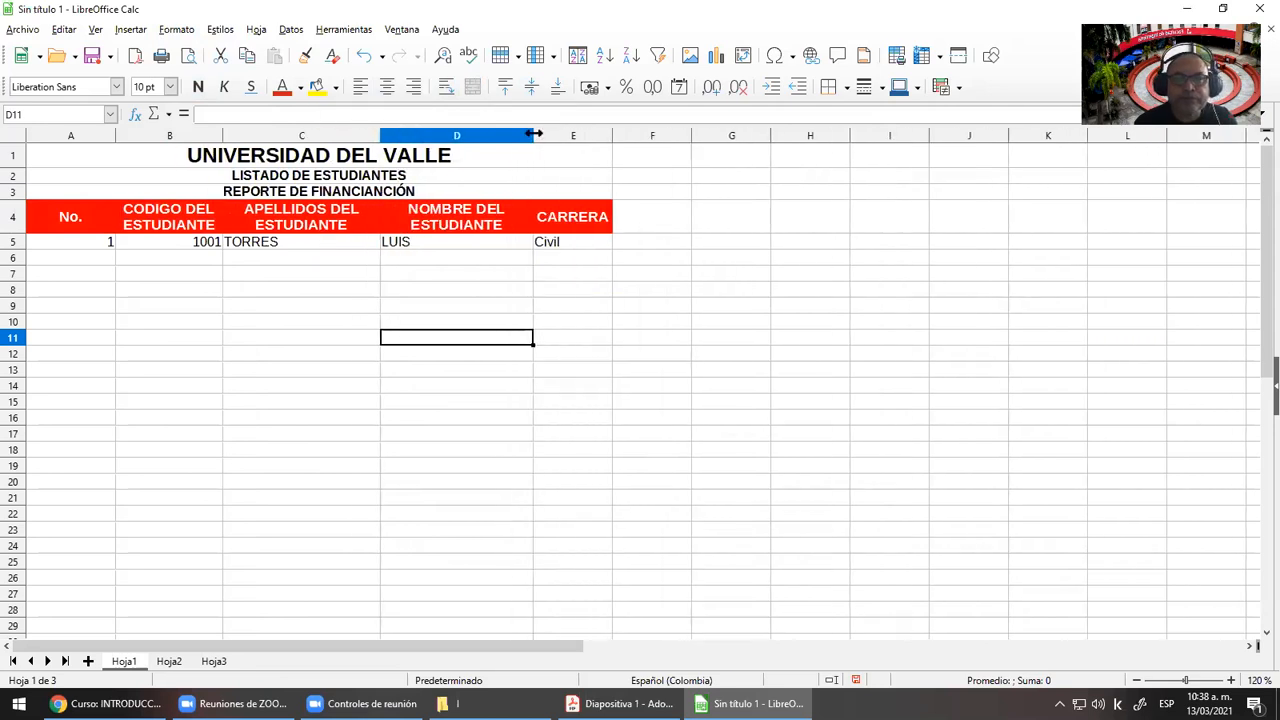
{"action": "left_click_drag", "start_coordinate": [612, 135], "coordinate": [671, 135]}
{"action": "left_click", "coordinate": [248, 316]}
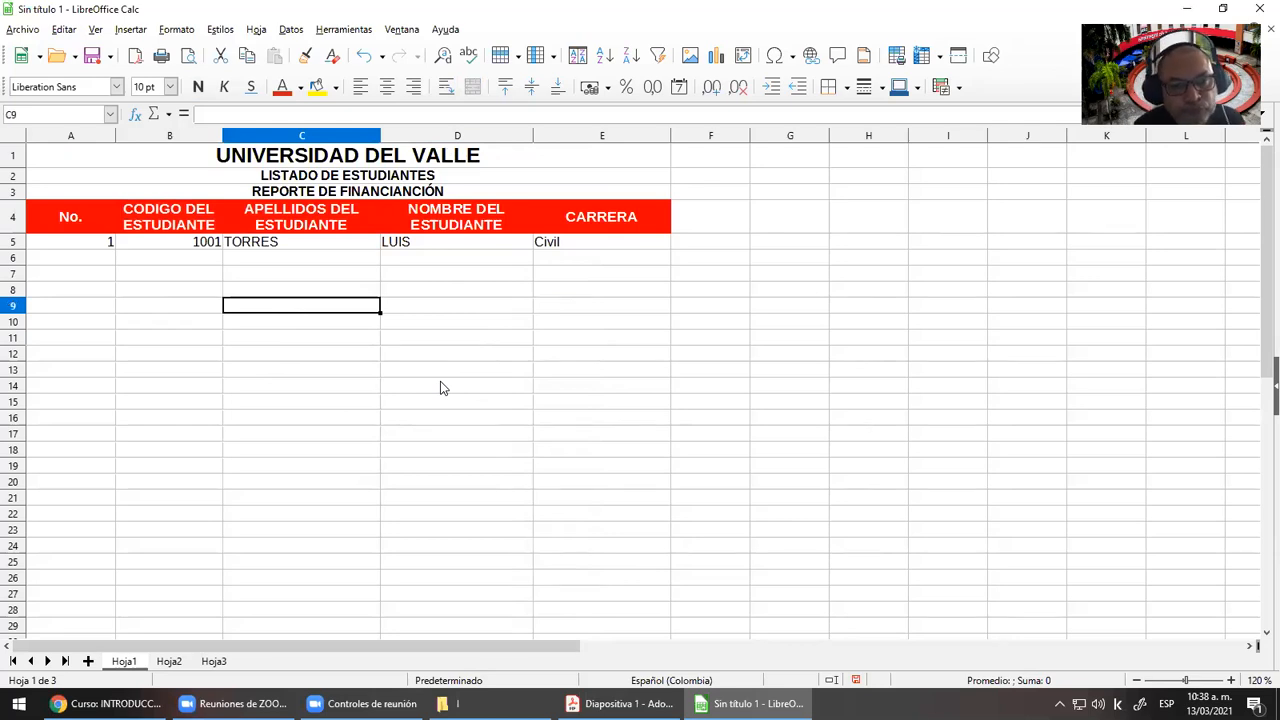
Start the second student row by entering 2 in A6 and the student code 1002 in B6
{"action": "key", "text": "Up"}
{"action": "key", "text": "Up"}
{"action": "key", "text": "Up"}
{"action": "key", "text": "Left"}
{"action": "key", "text": "Left"}
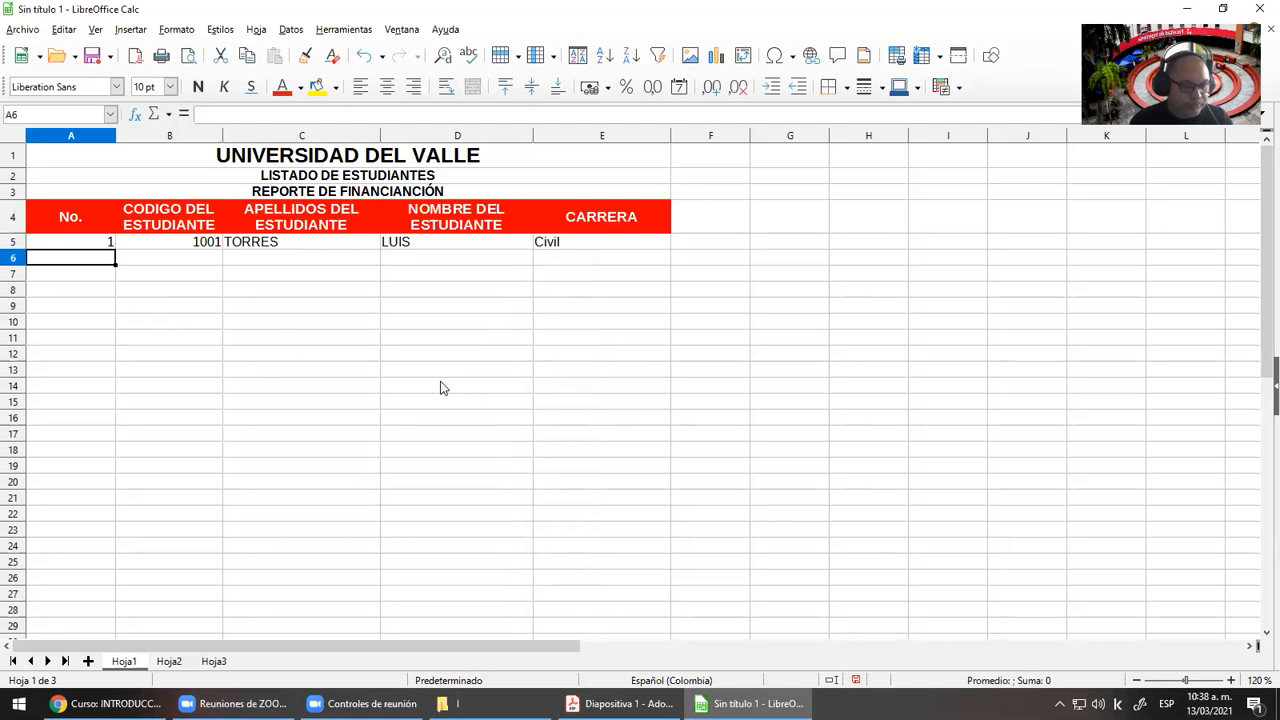
{"action": "type", "text": "2"}
{"action": "key", "text": "Return"}
{"action": "key", "text": "Up"}
{"action": "key", "text": "Right"}
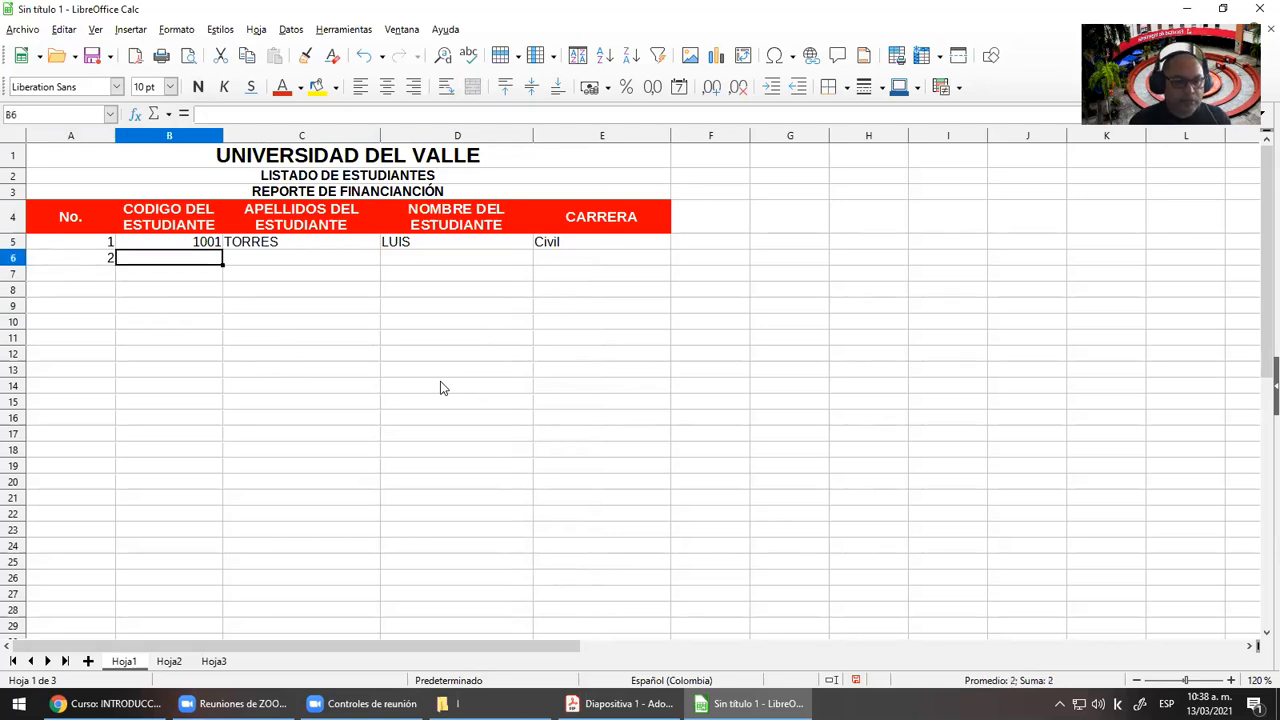
{"action": "type", "text": "1002"}
{"action": "key", "text": "Return"}
{"action": "key", "text": "Up"}
{"action": "key", "text": "Left"}
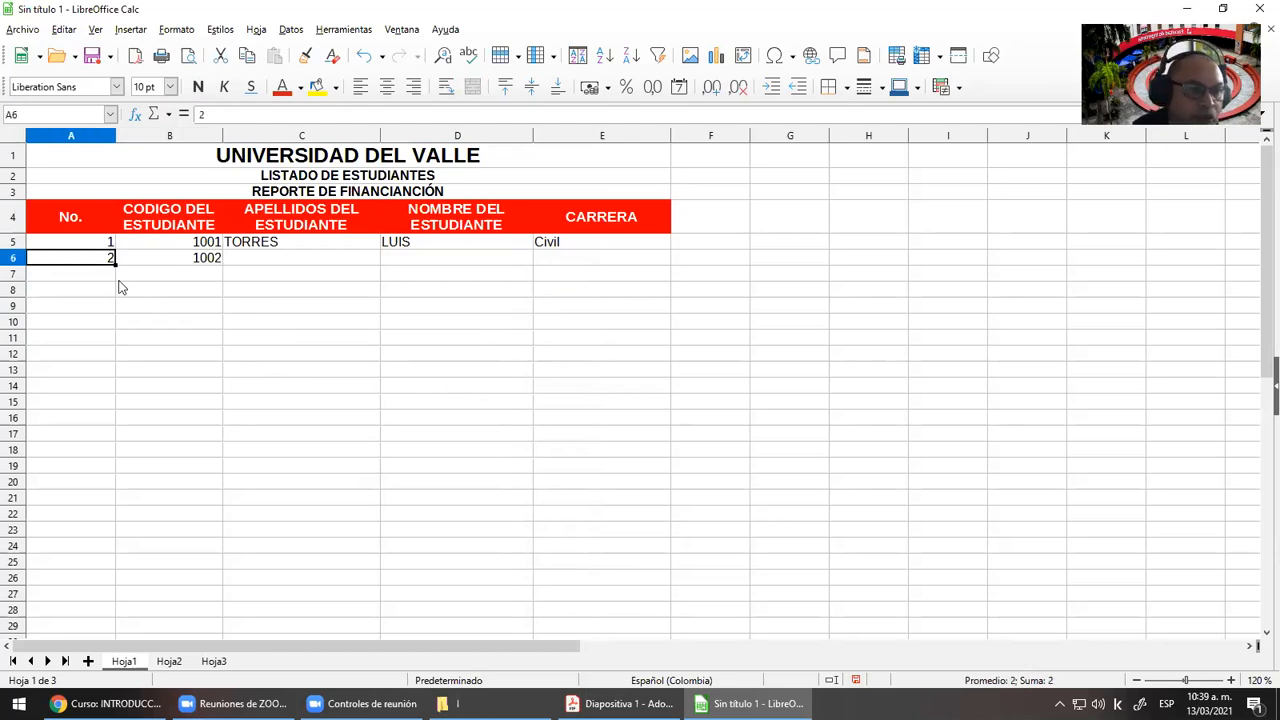
Extend the numbering series from A5:A6 down to A14 with autofill
{"action": "left_click_drag", "start_coordinate": [93, 246], "coordinate": [91, 258]}
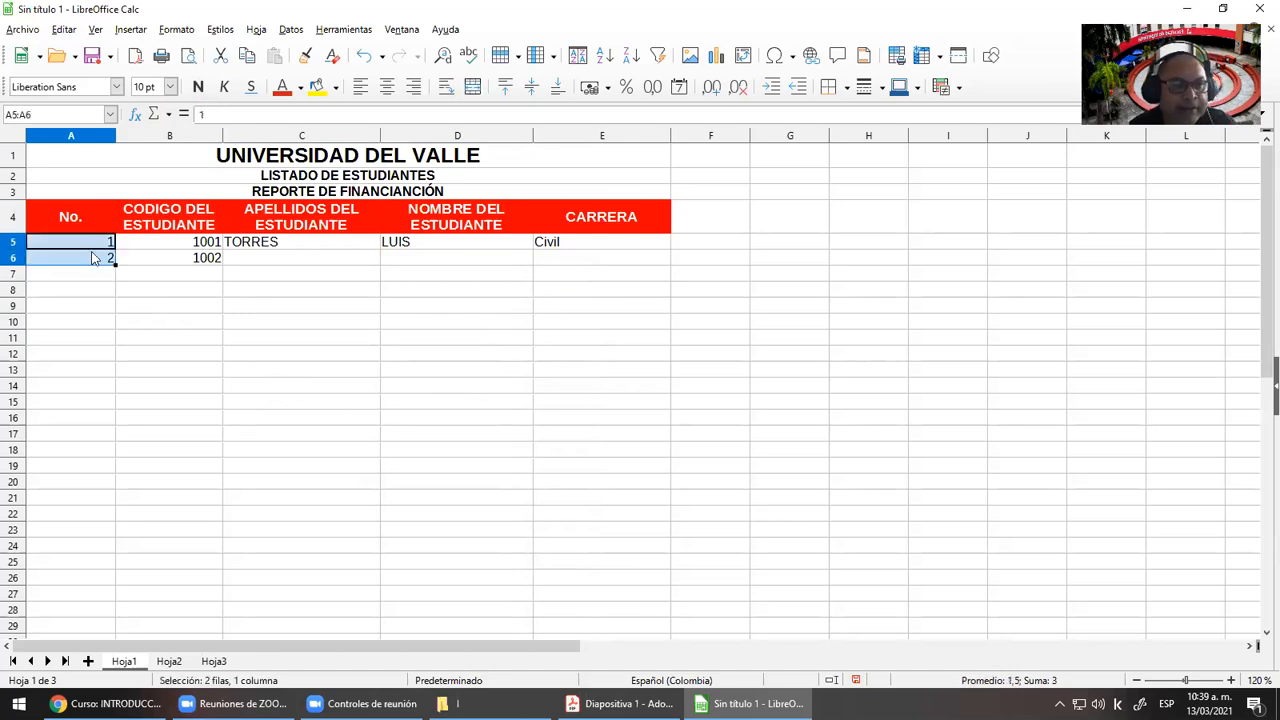
{"action": "left_click", "coordinate": [95, 309]}
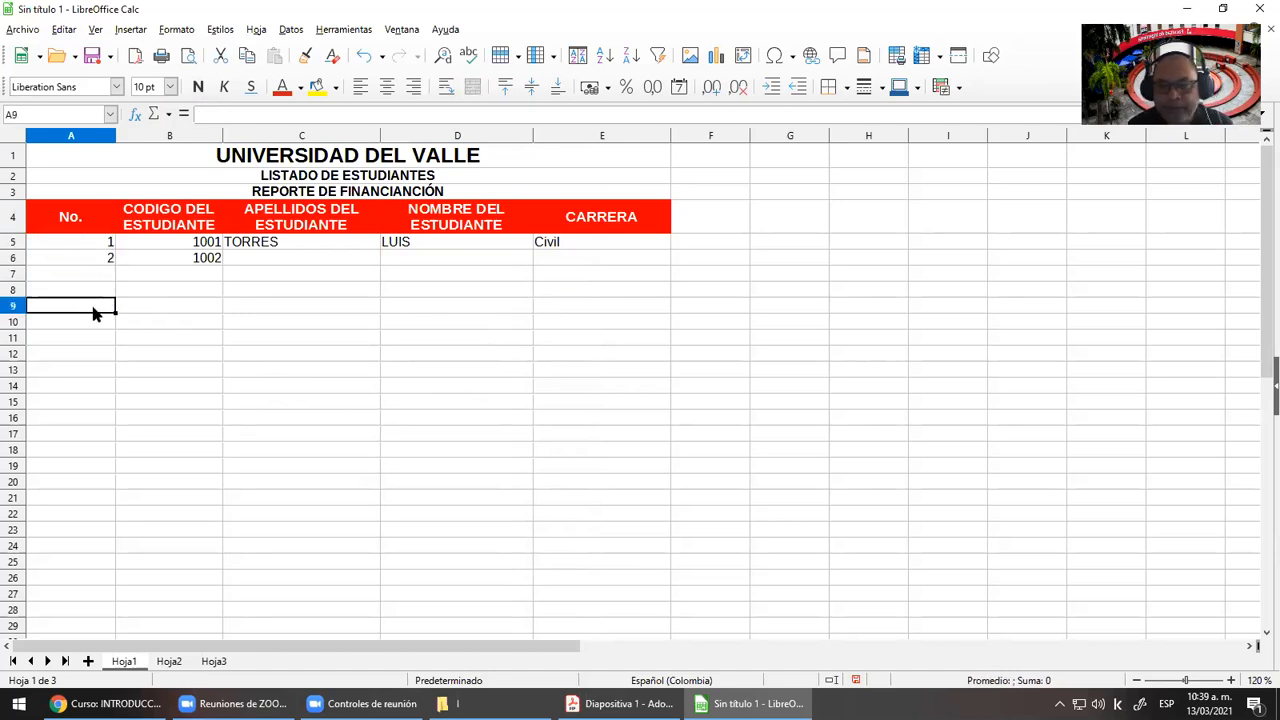
{"action": "left_click", "coordinate": [88, 240]}
{"action": "left_click", "coordinate": [106, 305]}
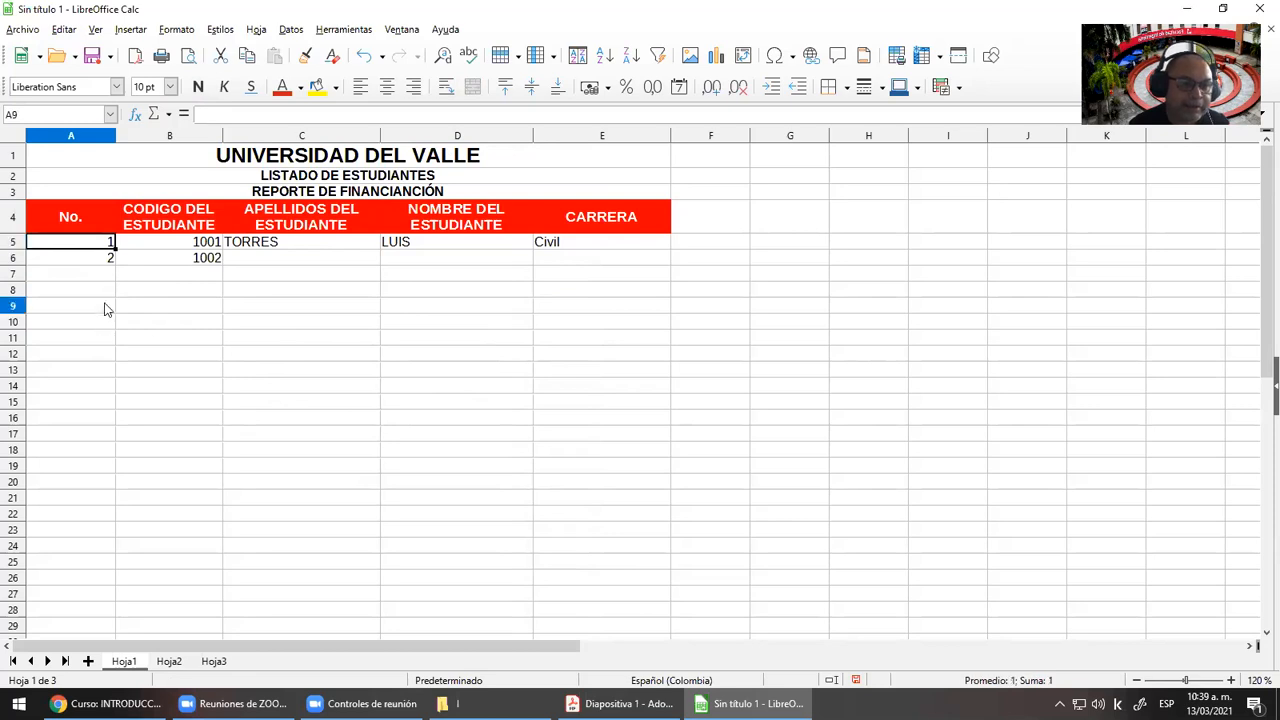
{"action": "left_click", "coordinate": [97, 246]}
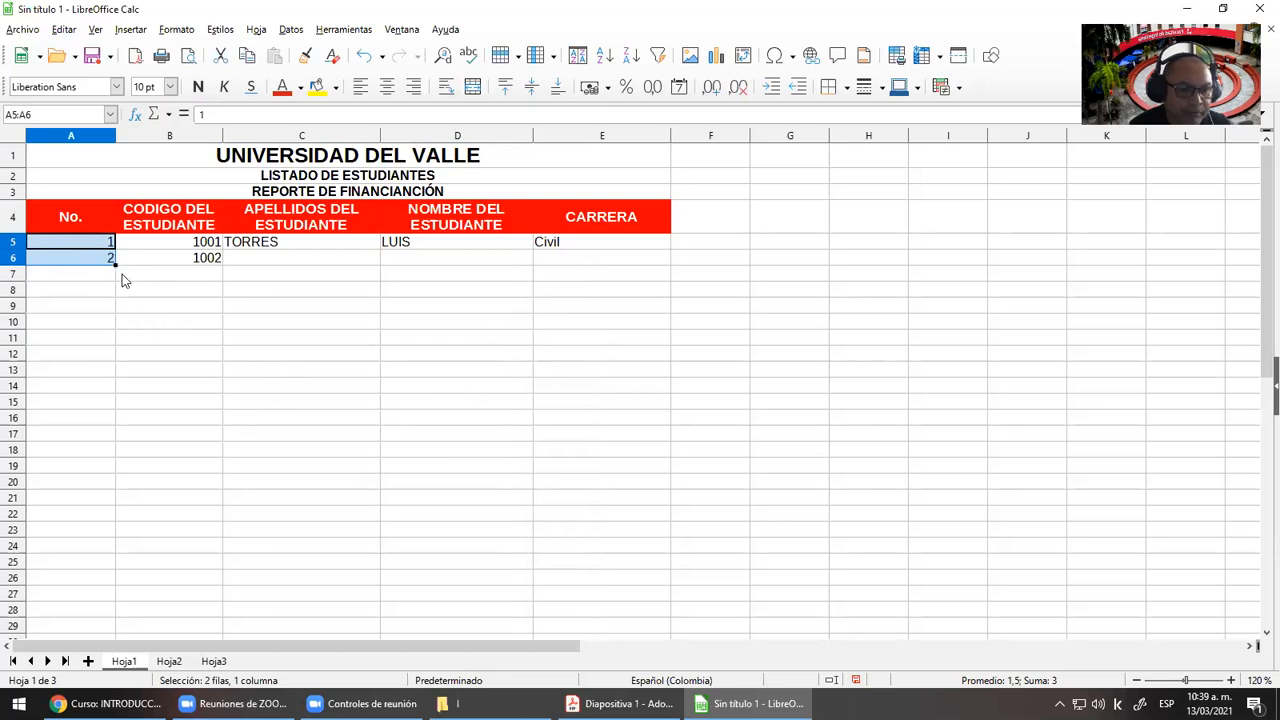
{"action": "left_click_drag", "start_coordinate": [114, 263], "coordinate": [103, 390]}
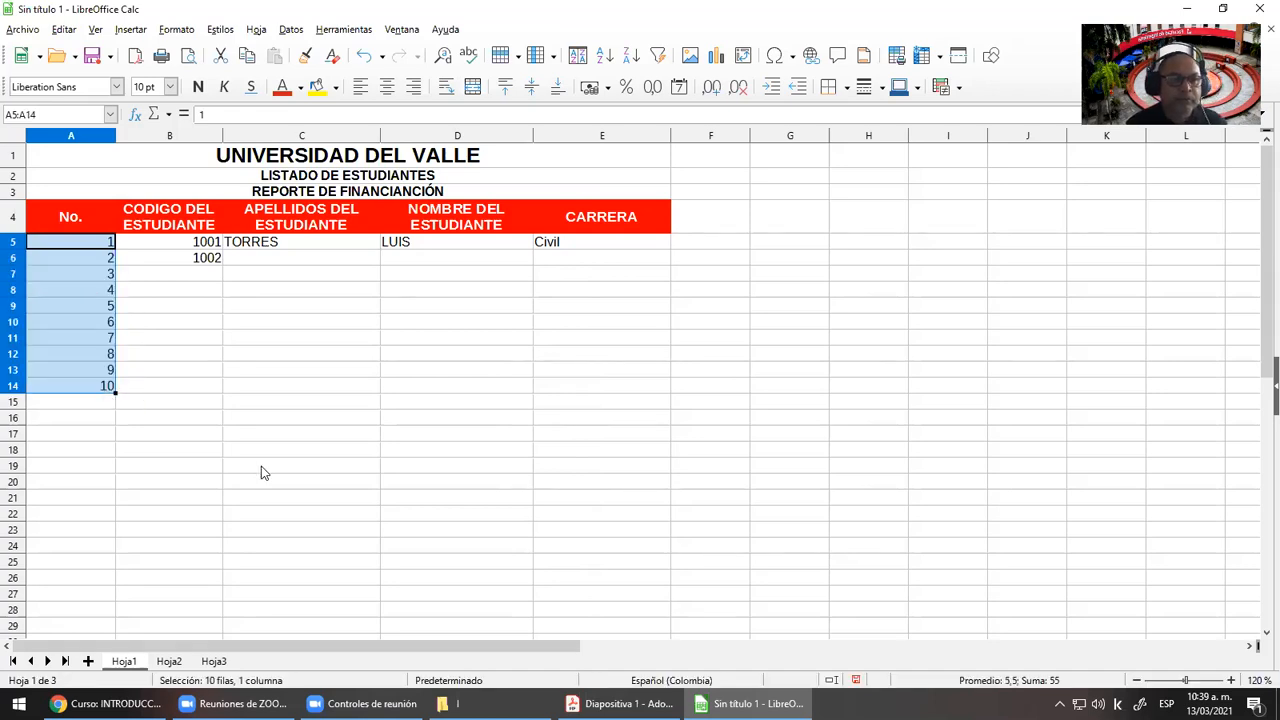
Move the two numbers in A5:A6 to B6:B7 and undo the move
{"action": "left_click", "coordinate": [160, 306]}
{"action": "left_click_drag", "start_coordinate": [112, 243], "coordinate": [108, 262]}
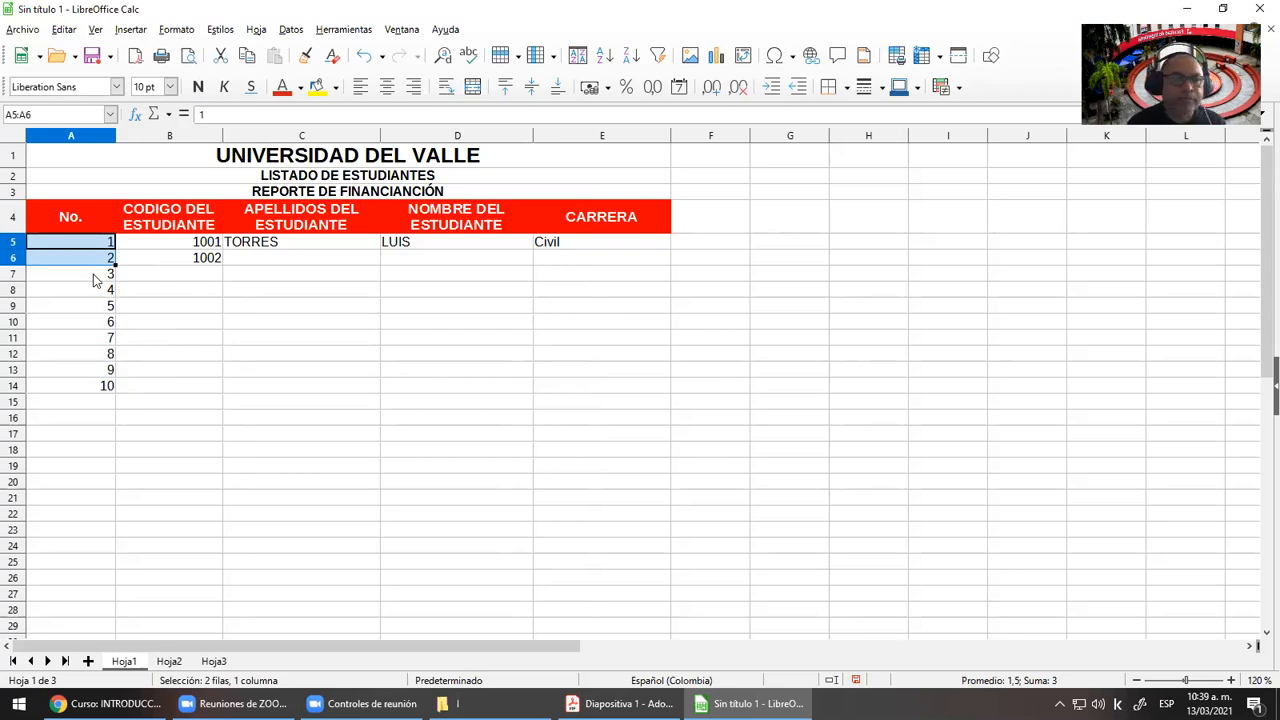
{"action": "left_click_drag", "start_coordinate": [101, 256], "coordinate": [190, 272]}
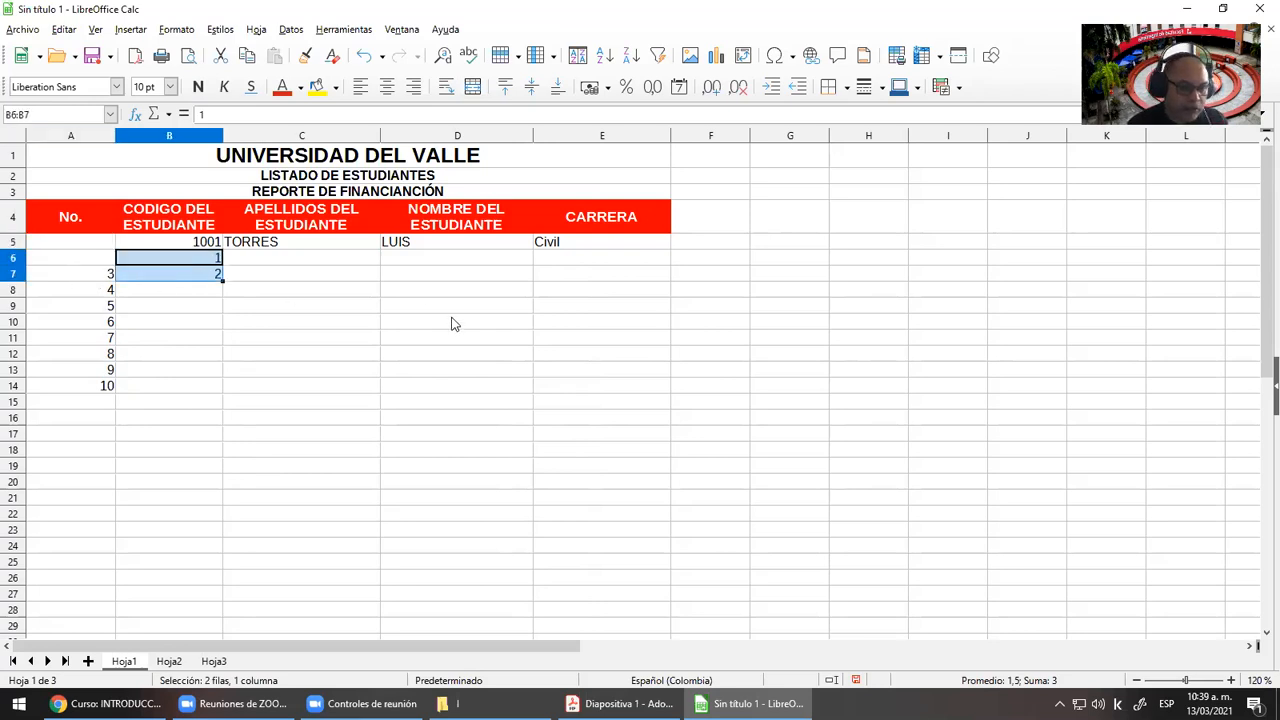
{"action": "key", "text": "ctrl+z"}
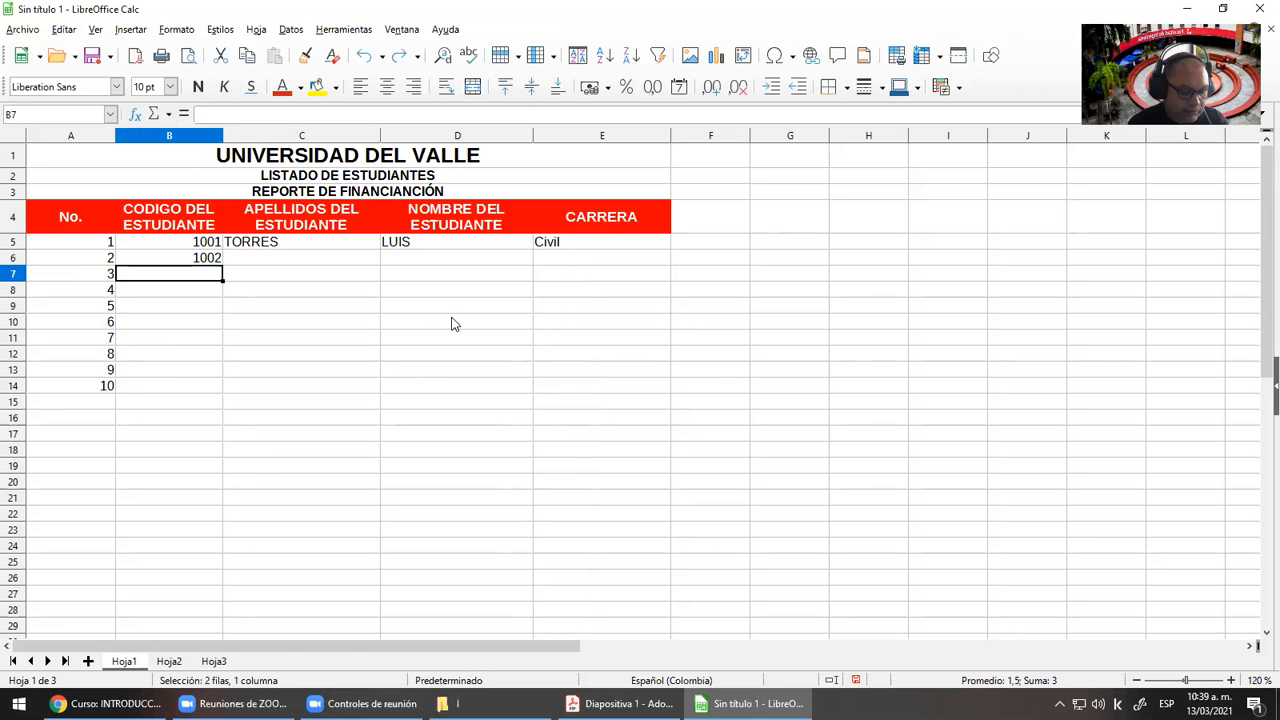
Change the number in A6 to 3 as the second value of a series
{"action": "key", "text": "Left"}
{"action": "key", "text": "Up"}
{"action": "type", "text": "3"}
{"action": "key", "text": "Return"}
{"action": "key", "text": "Up"}
{"action": "key", "text": "Up"}
{"action": "key", "text": "shift+Down"}
{"action": "key", "text": "shift+Up"}
{"action": "key", "text": "Right"}
{"action": "key", "text": "Right"}
{"action": "key", "text": "Down"}
{"action": "key", "text": "Down"}
{"action": "key", "text": "Down"}
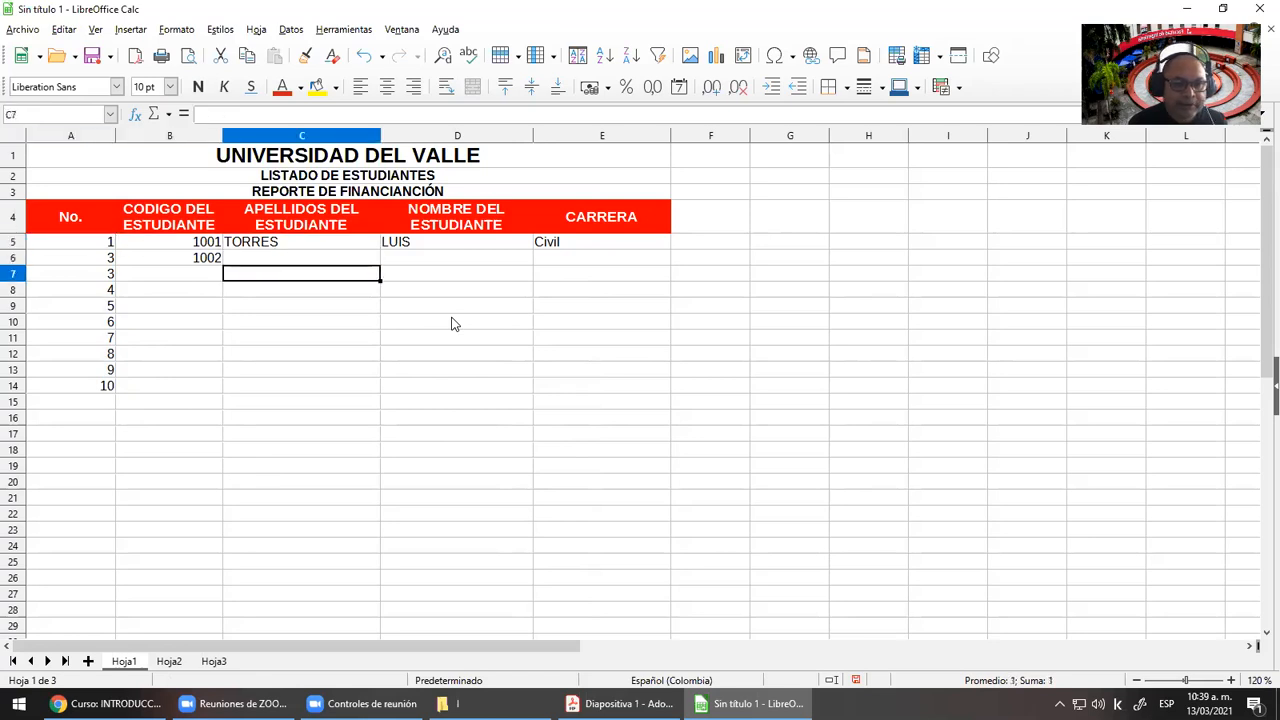
{"action": "key", "text": "Left"}
{"action": "key", "text": "Left"}
{"action": "key", "text": "Down"}
{"action": "key", "text": "Down"}
{"action": "key", "text": "Up"}
{"action": "key", "text": "Up"}
{"action": "key", "text": "Up"}
{"action": "key", "text": "Up"}
{"action": "key", "text": "Up"}
{"action": "key", "text": "Right"}
{"action": "key", "text": "Down"}
{"action": "key", "text": "Down"}
{"action": "key", "text": "Down"}
{"action": "key", "text": "Down"}
{"action": "key", "text": "Down"}
{"action": "key", "text": "Down"}
{"action": "key", "text": "Left"}
{"action": "key", "text": "Up"}
{"action": "key", "text": "Up"}
{"action": "key", "text": "Up"}
{"action": "key", "text": "Up"}
{"action": "key", "text": "Up"}
{"action": "key", "text": "Up"}
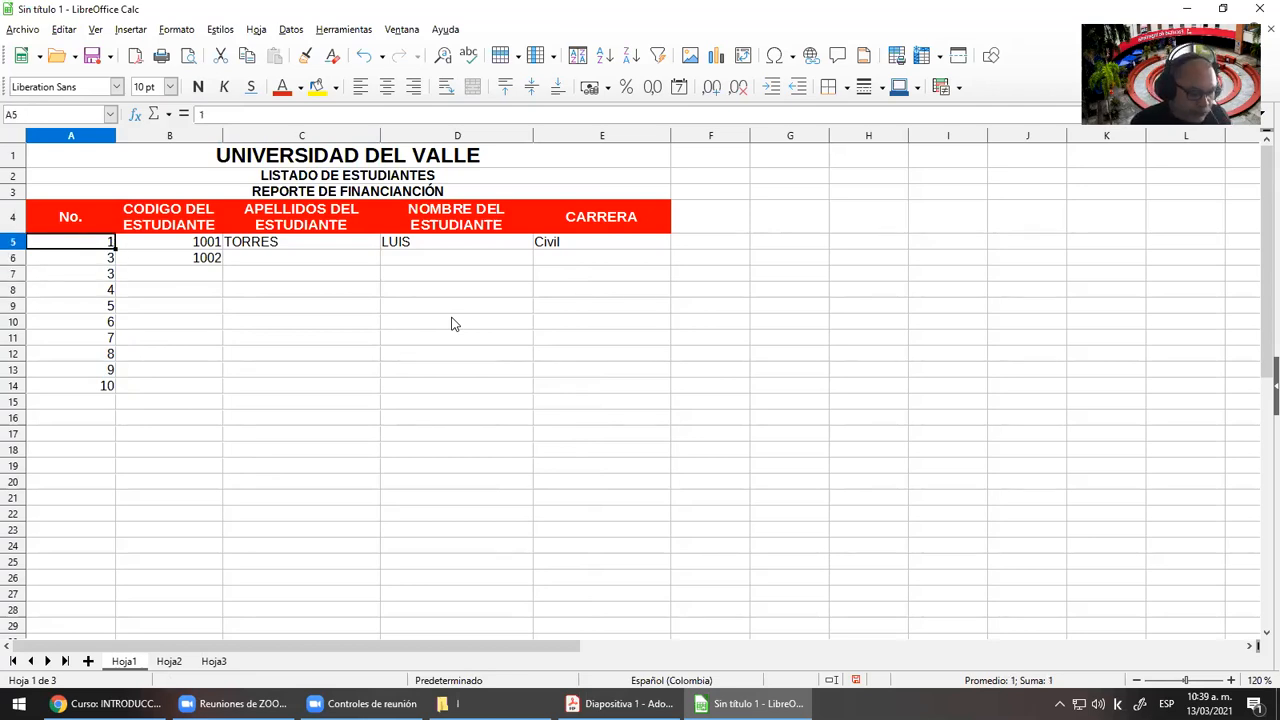
Extend the odd-number series from A5:A6 down to A14 with autofill
{"action": "key", "text": "shift+Down"}
{"action": "key", "text": "shift+Down"}
{"action": "key", "text": "shift+Down"}
{"action": "key", "text": "shift+Down"}
{"action": "key", "text": "shift+Down"}
{"action": "key", "text": "shift+Down"}
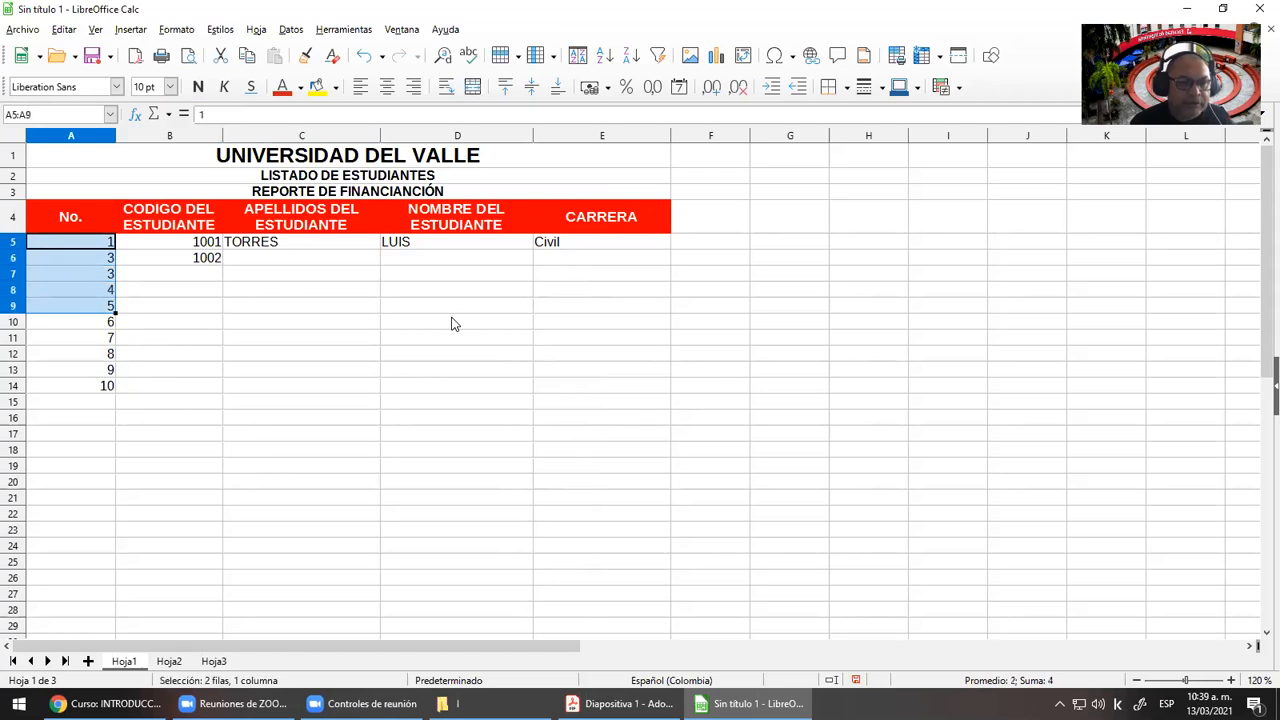
{"action": "key", "text": "shift+Up"}
{"action": "key", "text": "shift+Up"}
{"action": "key", "text": "shift+Up"}
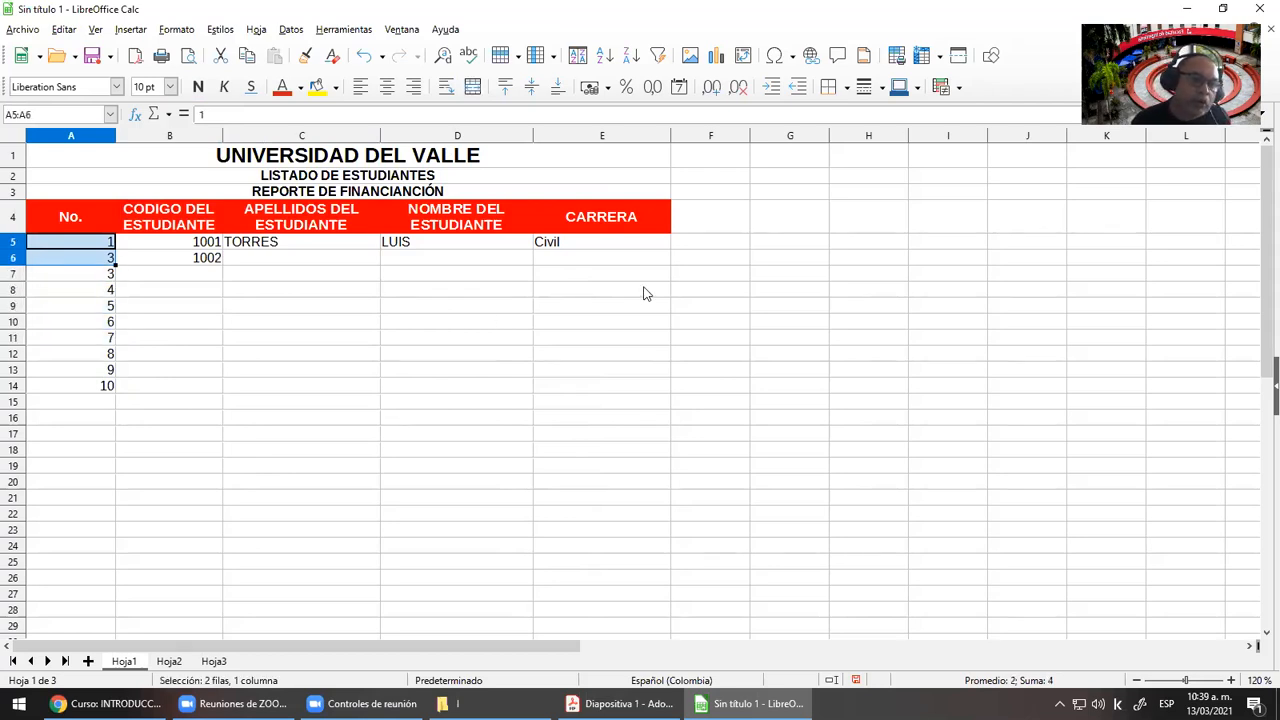
{"action": "left_click", "coordinate": [601, 369]}
{"action": "left_click_drag", "start_coordinate": [93, 245], "coordinate": [114, 388]}
{"action": "left_click", "coordinate": [146, 300]}
{"action": "left_click", "coordinate": [112, 263]}
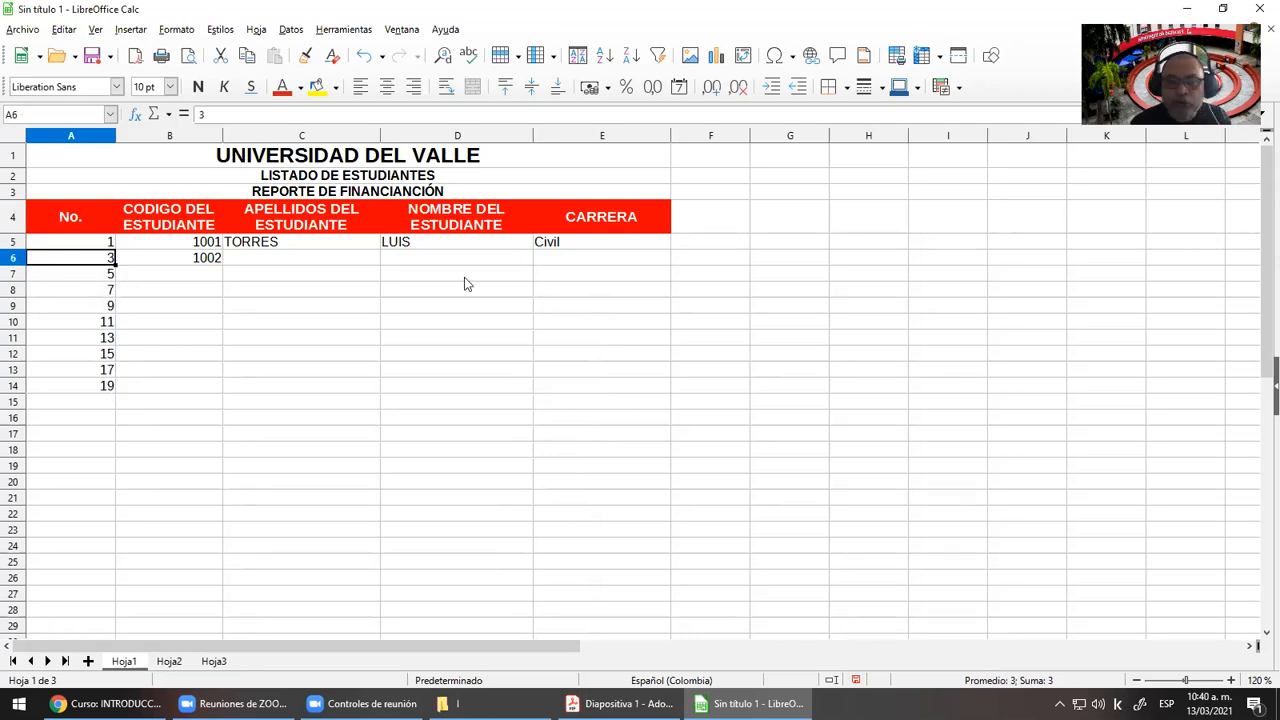
Clear the numbers in A6:A14
{"action": "key", "text": "ctrl+shift+Down"}
{"action": "key", "text": "Delete"}
{"action": "key", "text": "Up"}
{"action": "key", "text": "Down"}
Enter 2 in A6 and fill the consecutive numbering from A5:A6 down to A14
{"action": "type", "text": "2"}
{"action": "key", "text": "Return"}
{"action": "key", "text": "Up"}
{"action": "key", "text": "Up"}
{"action": "key", "text": "shift+Down"}
{"action": "left_click_drag", "start_coordinate": [115, 264], "coordinate": [97, 390]}
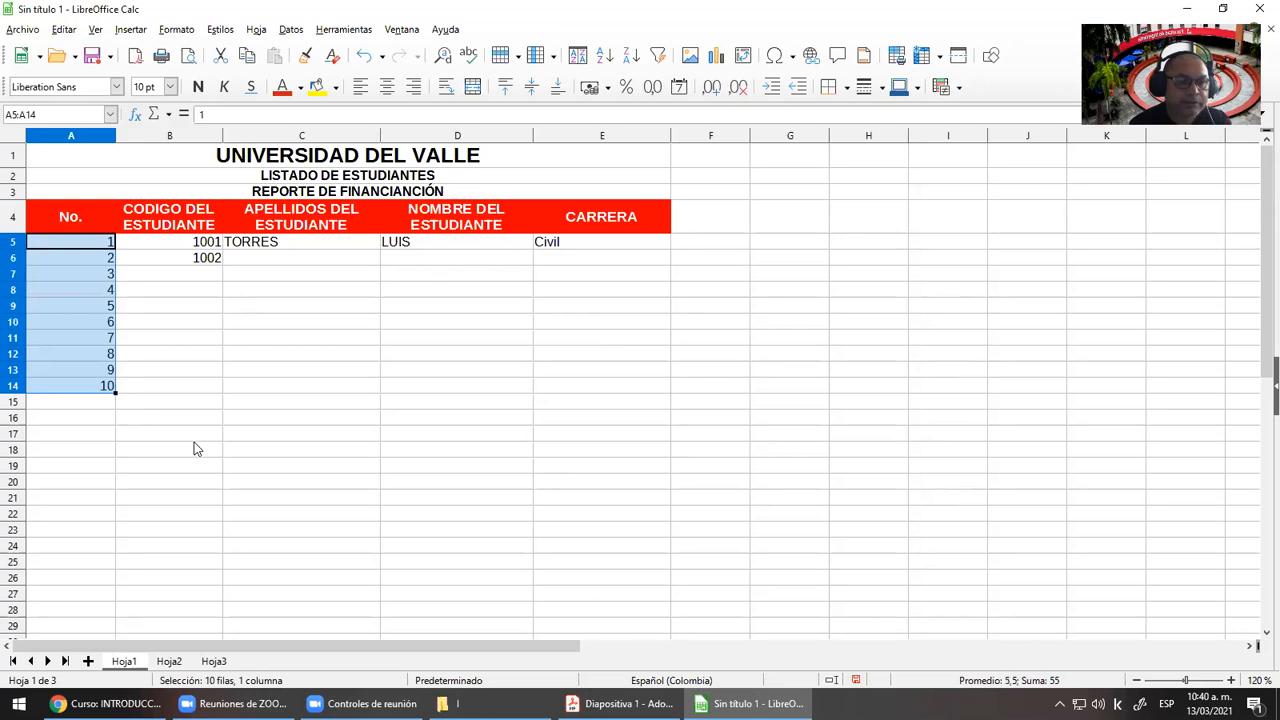
Fill the student codes from B5:B6 down to B14 and fit the width of column B
{"action": "left_click_drag", "start_coordinate": [195, 249], "coordinate": [200, 263]}
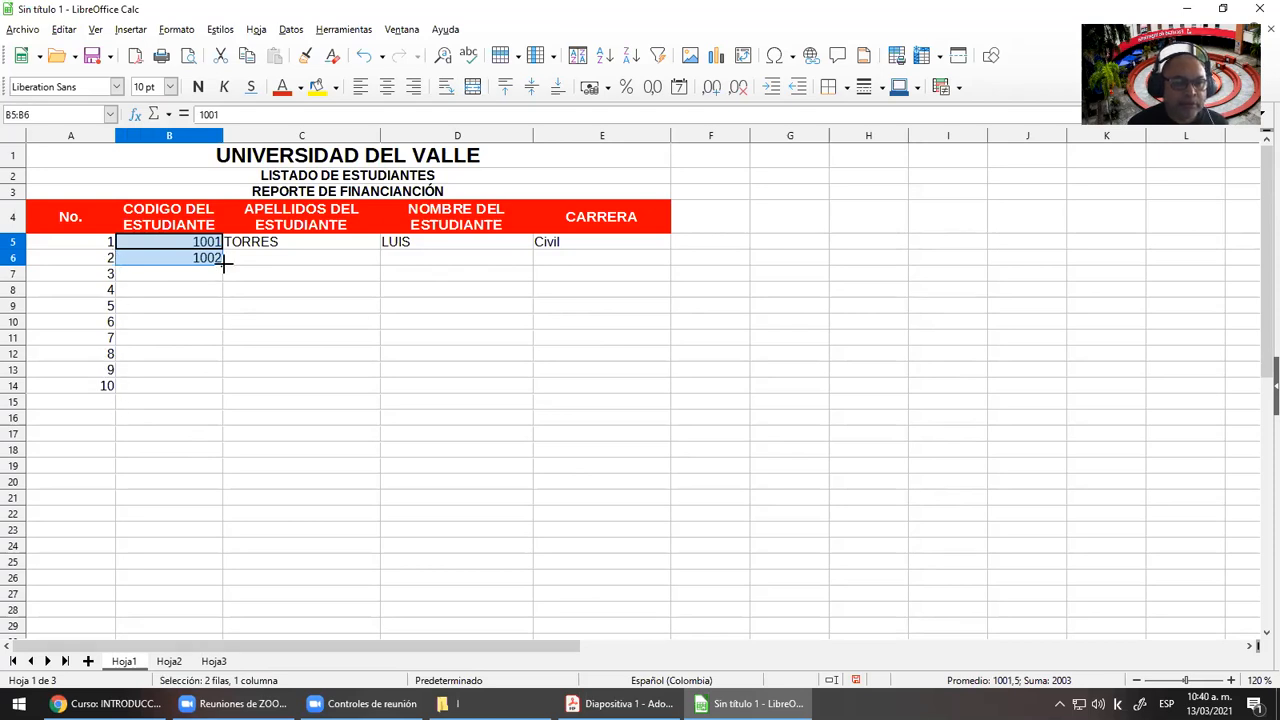
{"action": "double_click", "coordinate": [223, 264]}
{"action": "mouse_move", "coordinate": [223, 136]}
{"action": "left_mouse_down"}
{"action": "mouse_move", "coordinate": [203, 136]}
{"action": "mouse_move", "coordinate": [224, 141]}
{"action": "left_mouse_up"}
{"action": "double_click", "coordinate": [210, 136]}
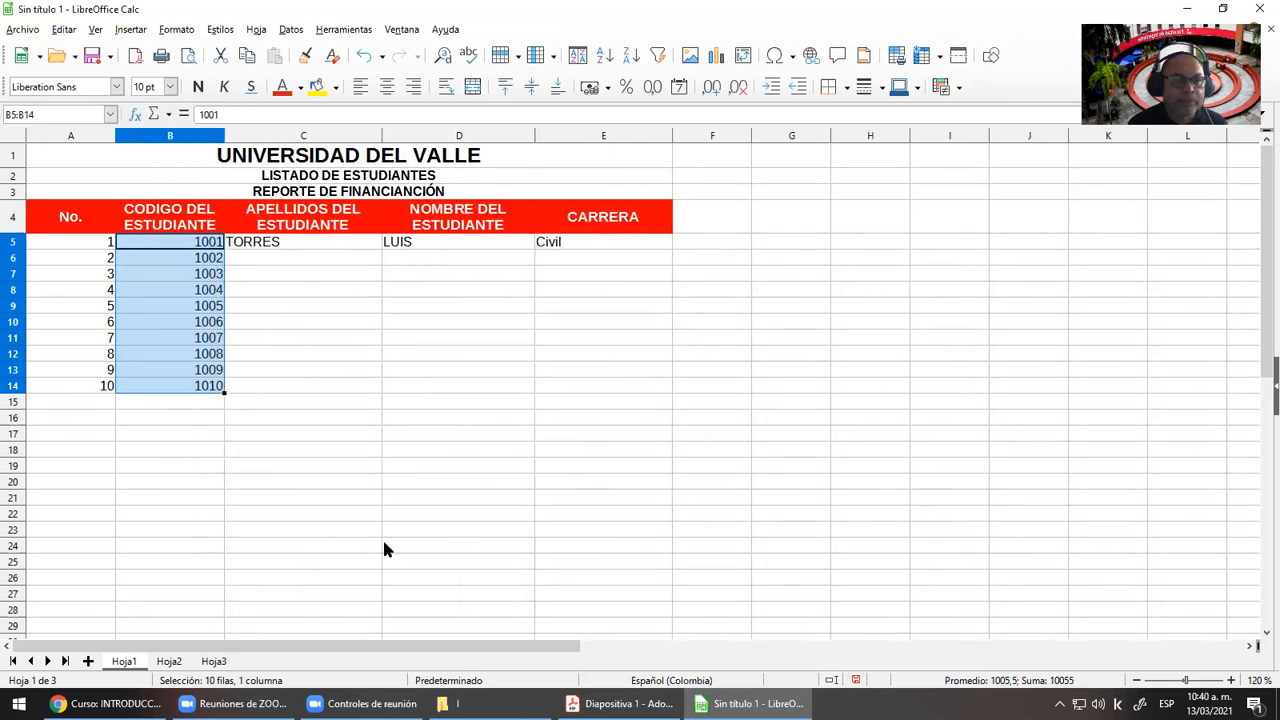
{"action": "left_click", "coordinate": [277, 466]}
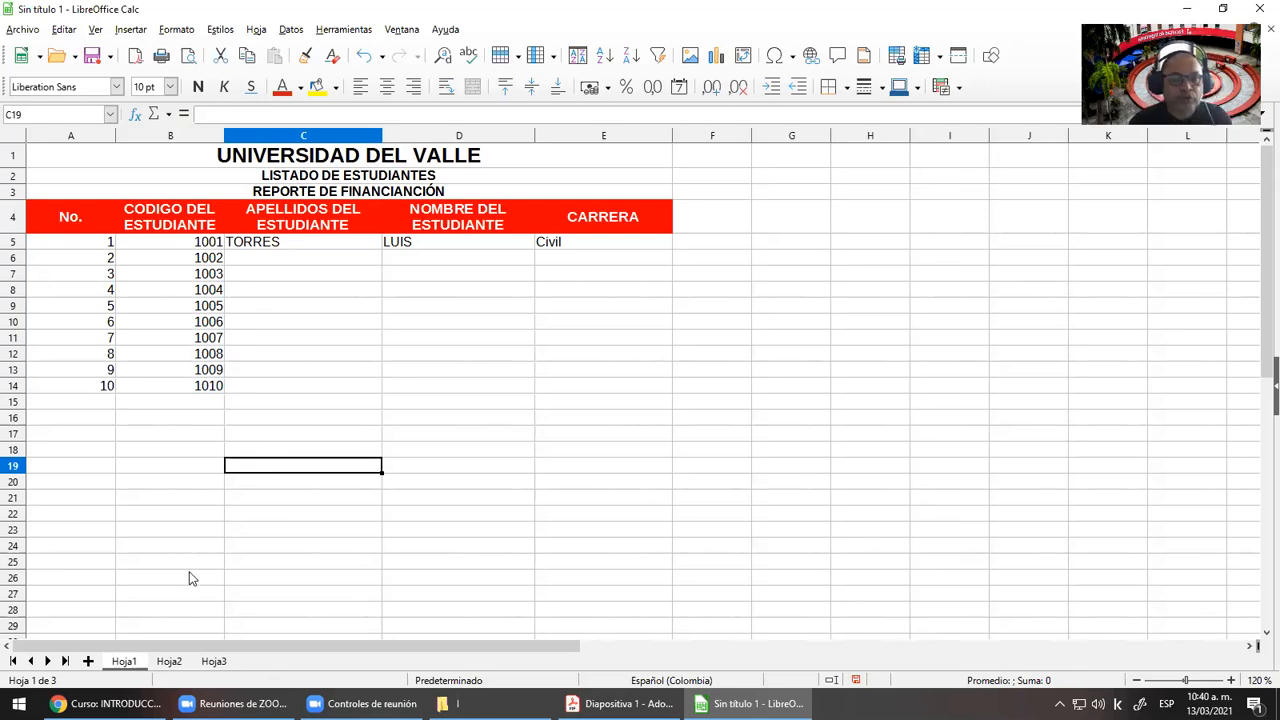
Enter the second student's surname in capital letters in C6
{"action": "left_click", "coordinate": [318, 260]}
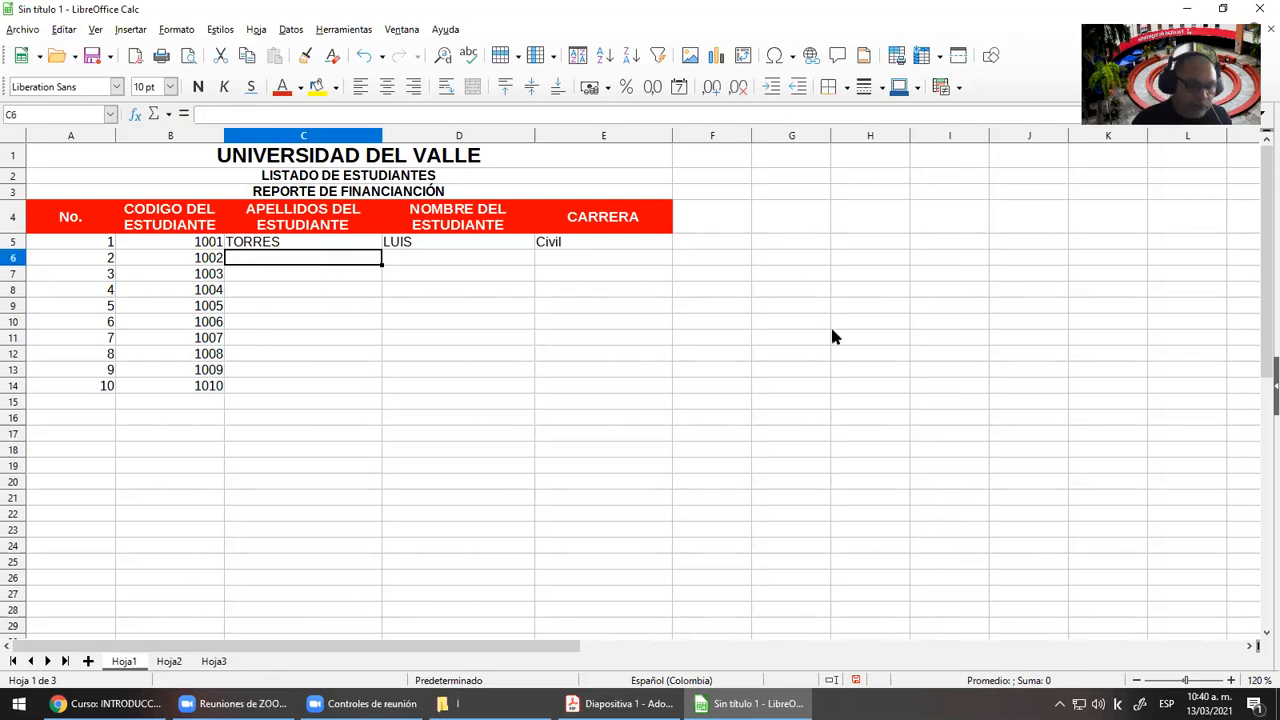
{"action": "type", "text": "duarte"}
{"action": "key", "text": "Return"}
{"action": "key", "text": "BackSpace"}
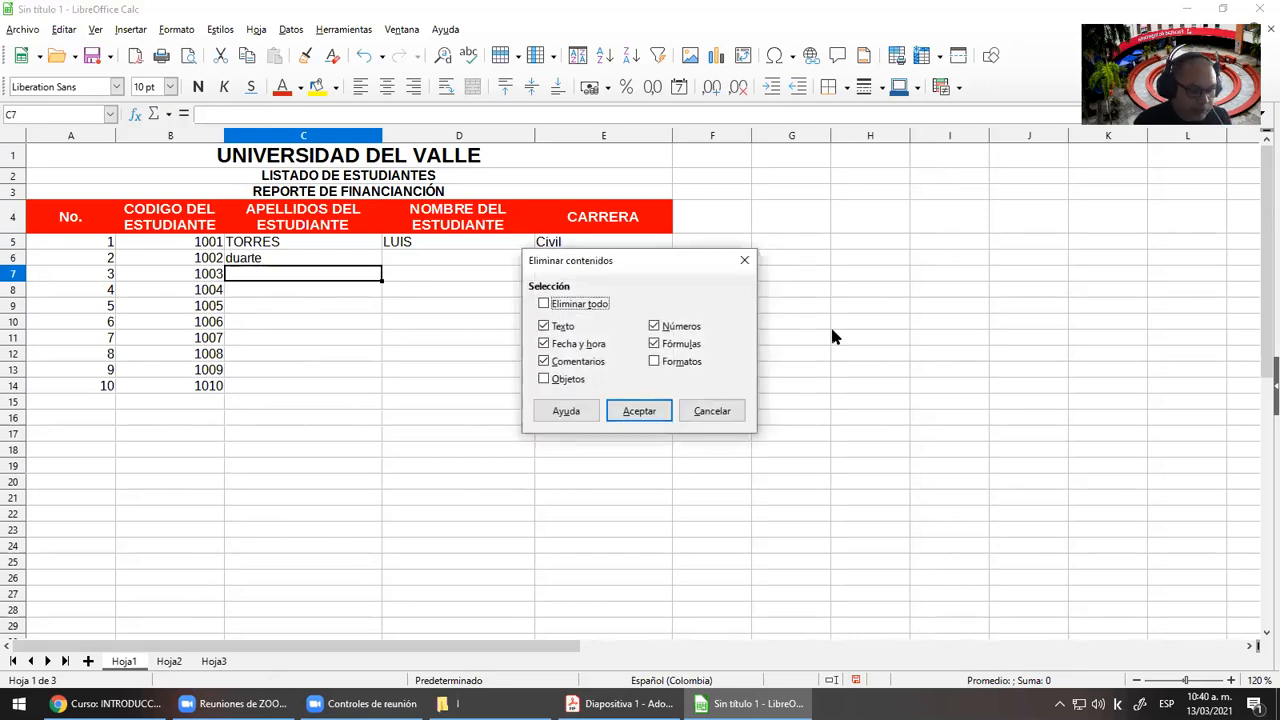
{"action": "key", "text": "Escape"}
{"action": "key", "text": "Up"}
{"action": "type", "text": "DUARTE"}
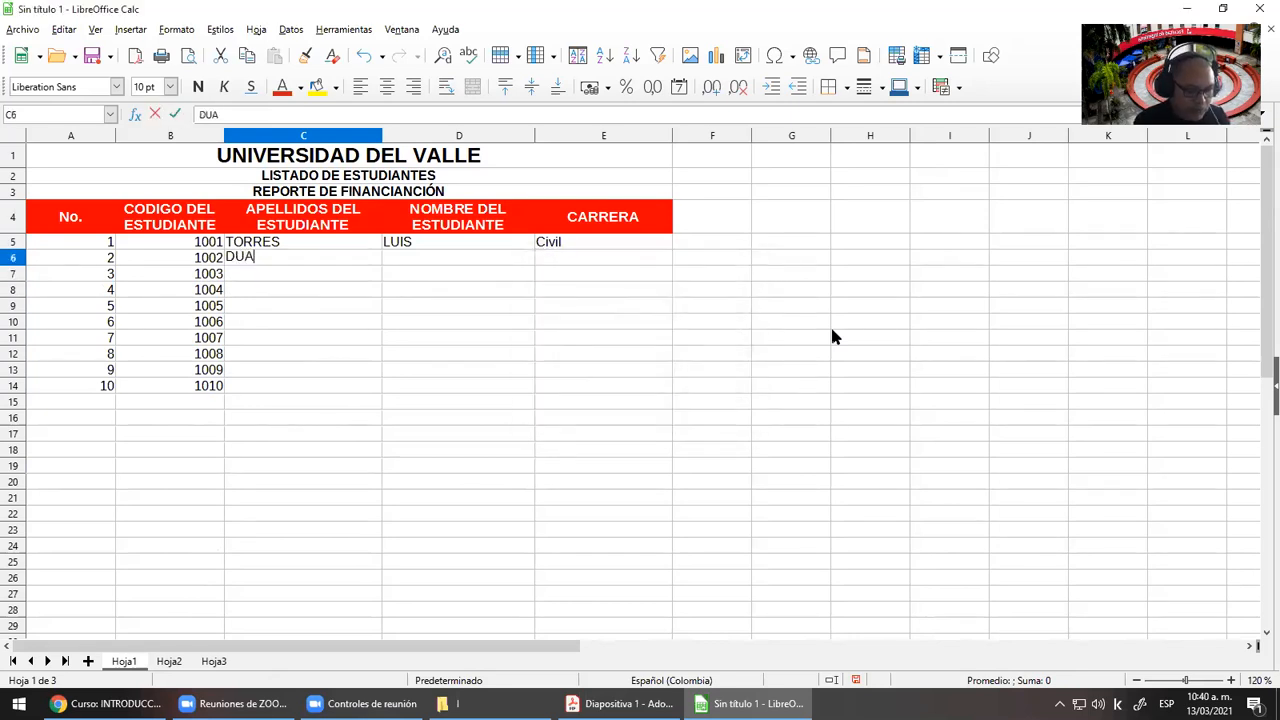
{"action": "key", "text": "Return"}
Enter the surnames of the third, fourth and fifth students in capital letters in C7:C9
{"action": "type", "text": "CASTIL"}
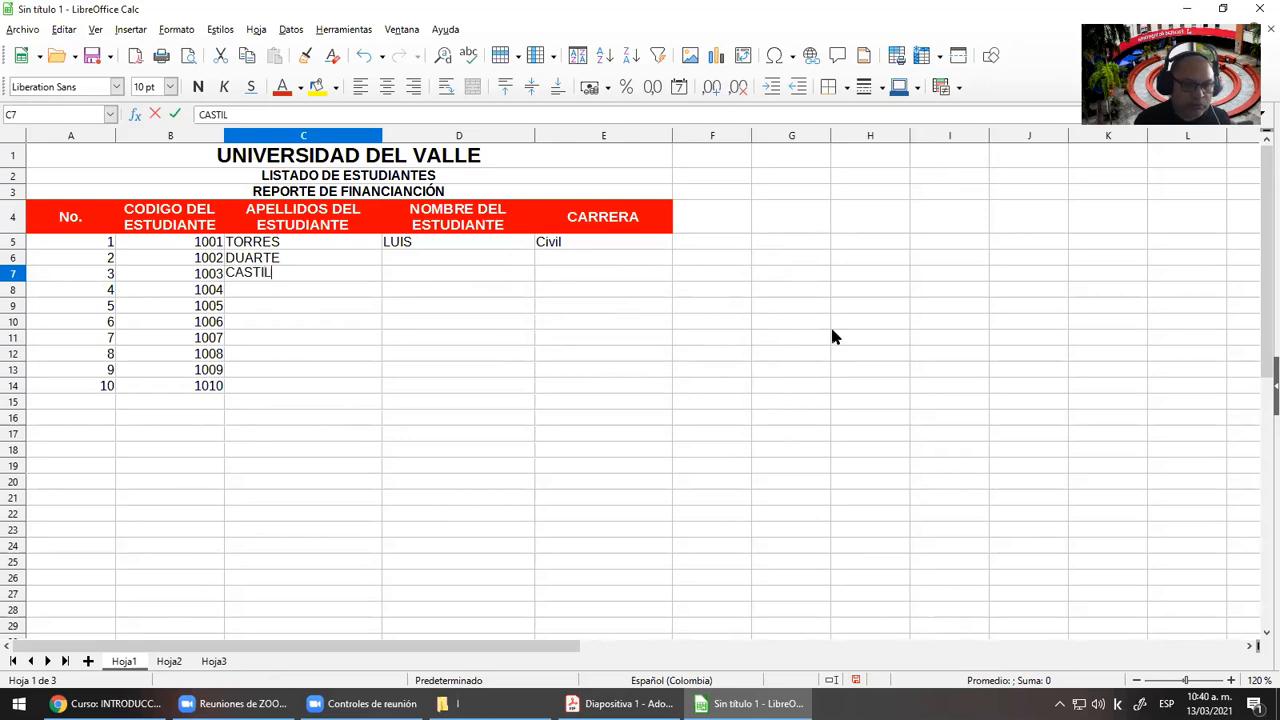
{"action": "type", "text": "LO"}
{"action": "key", "text": "Return"}
{"action": "type", "text": "PEREZ"}
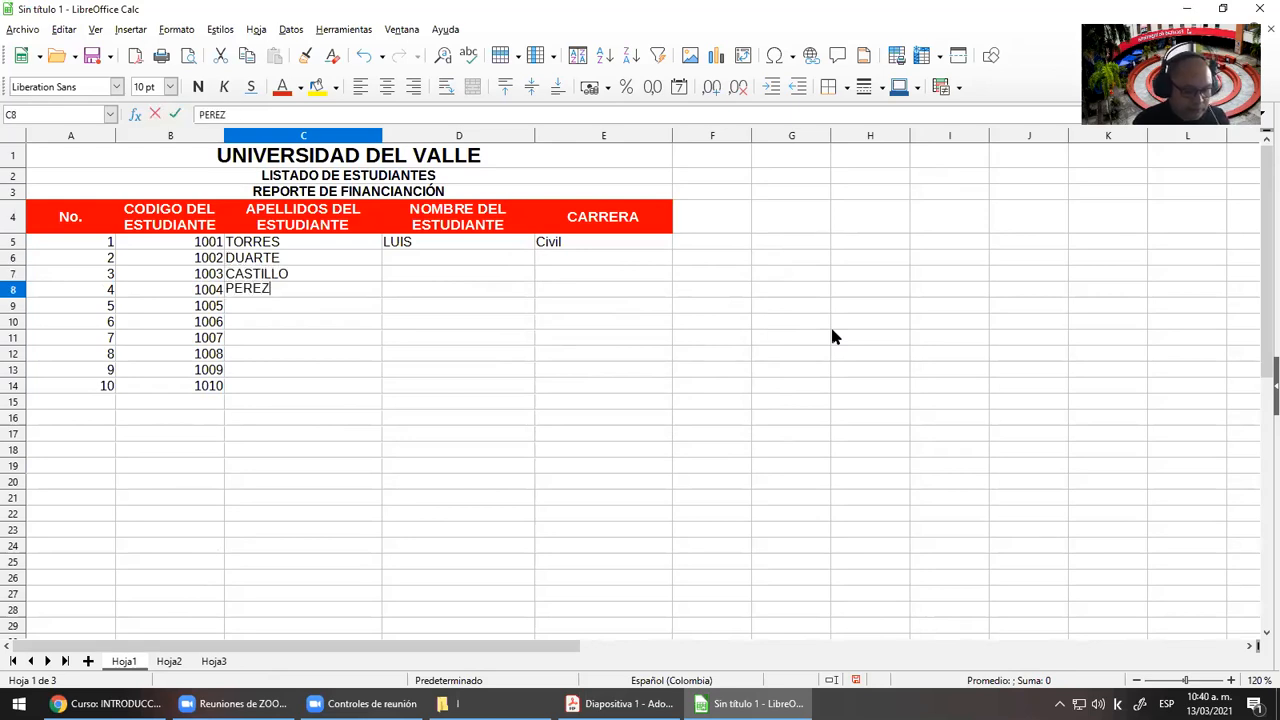
{"action": "key", "text": "Return"}
{"action": "type", "text": "CASTR"}
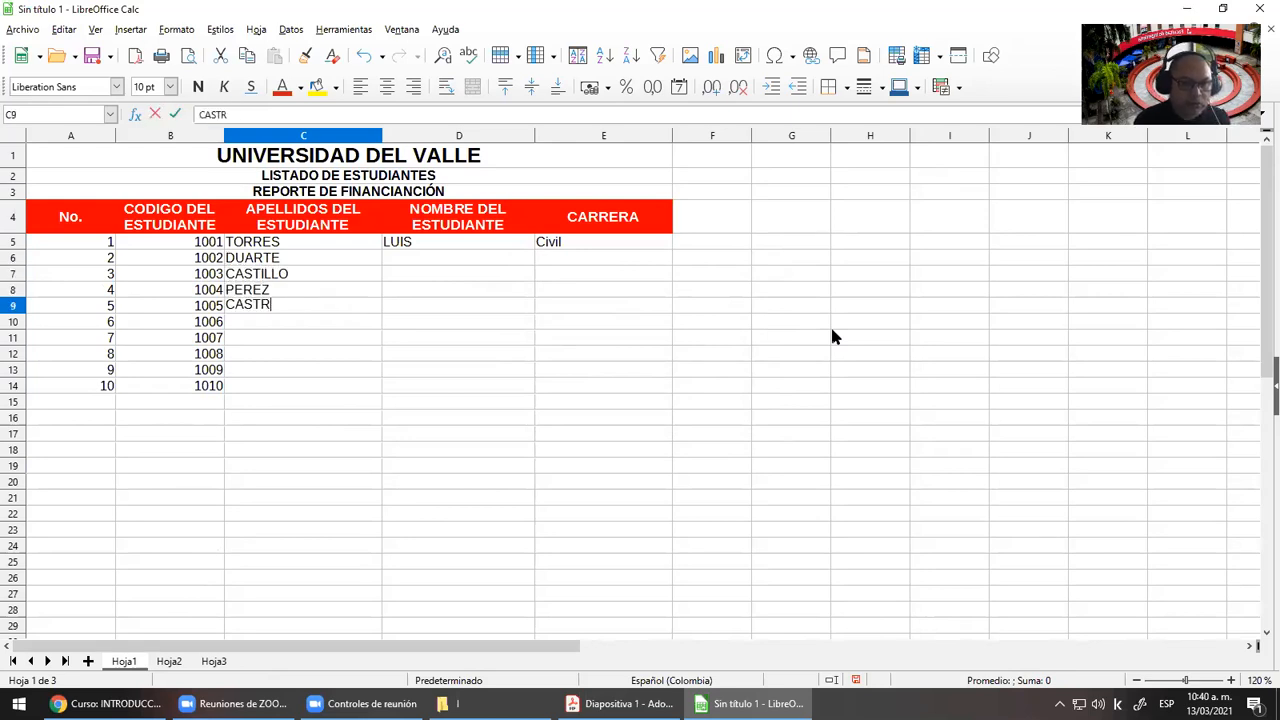
{"action": "type", "text": "O"}
{"action": "key", "text": "Return"}
Enter the surnames of the remaining five students in capital letters in C10:C14
{"action": "type", "text": "LOPEZ"}
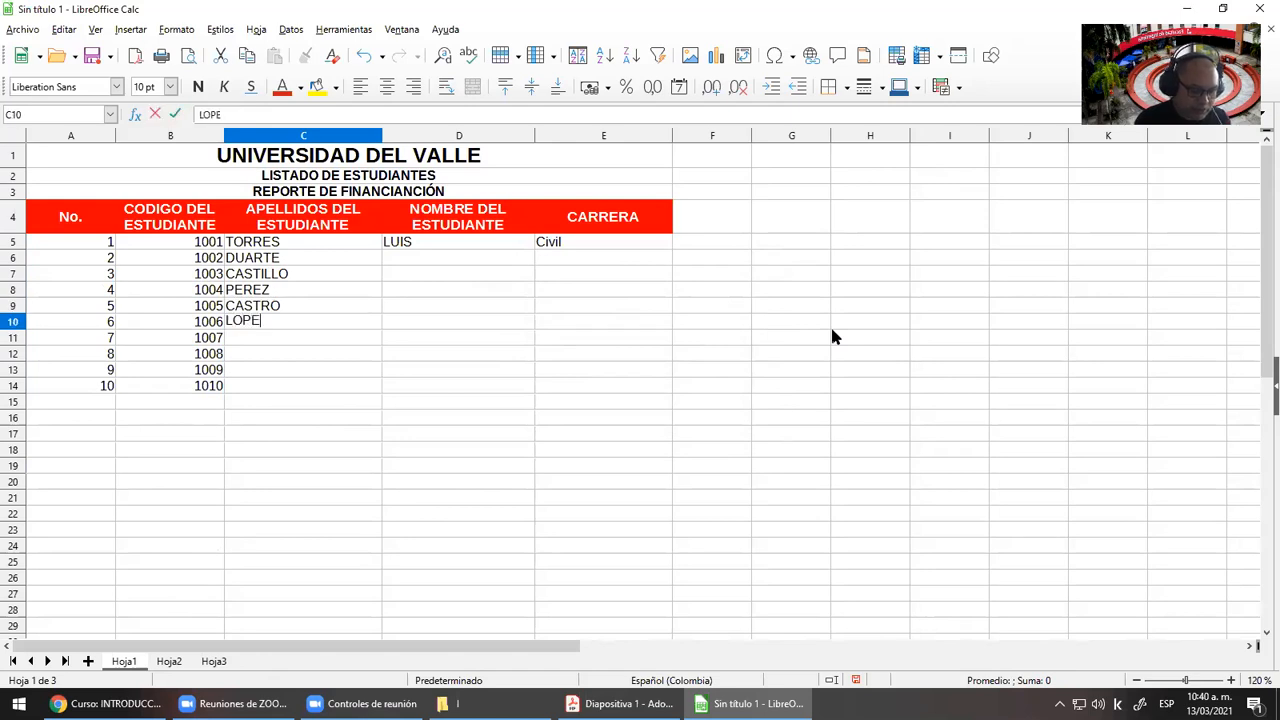
{"action": "key", "text": "Return"}
{"action": "type", "text": "RAMIREZ"}
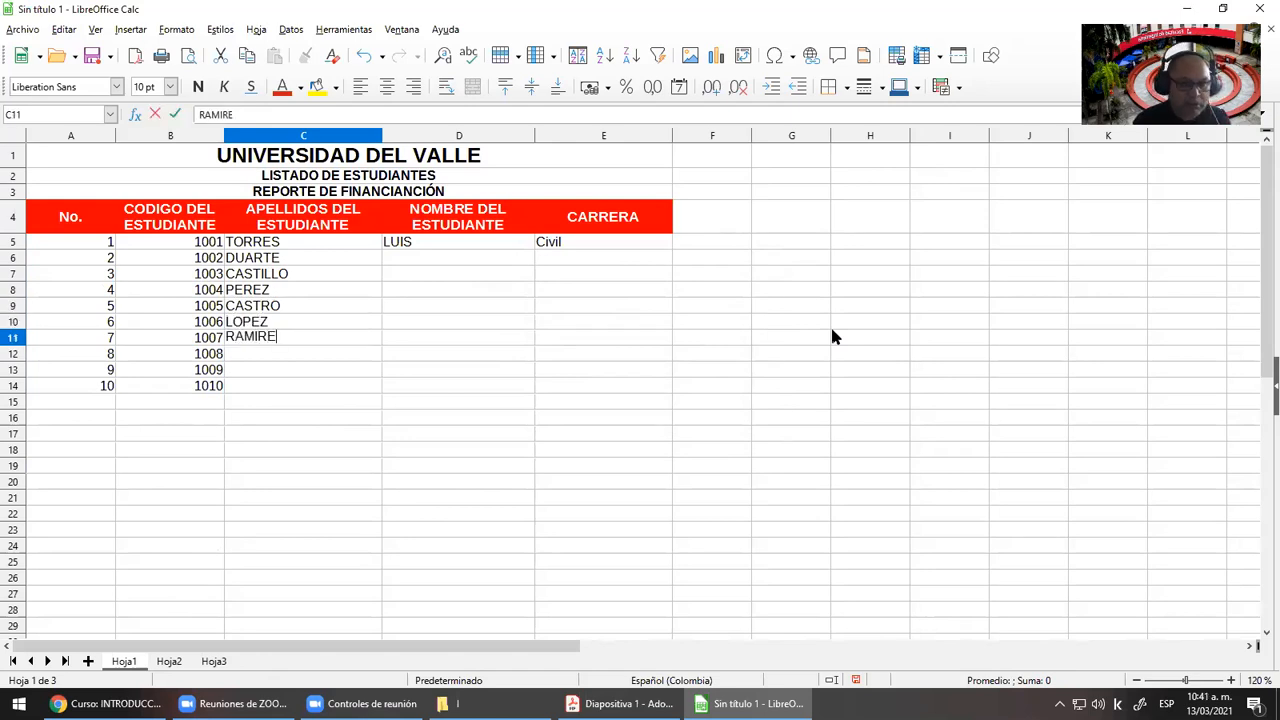
{"action": "key", "text": "Return"}
{"action": "type", "text": "GOMEZ"}
{"action": "key", "text": "Return"}
{"action": "type", "text": "TABO"}
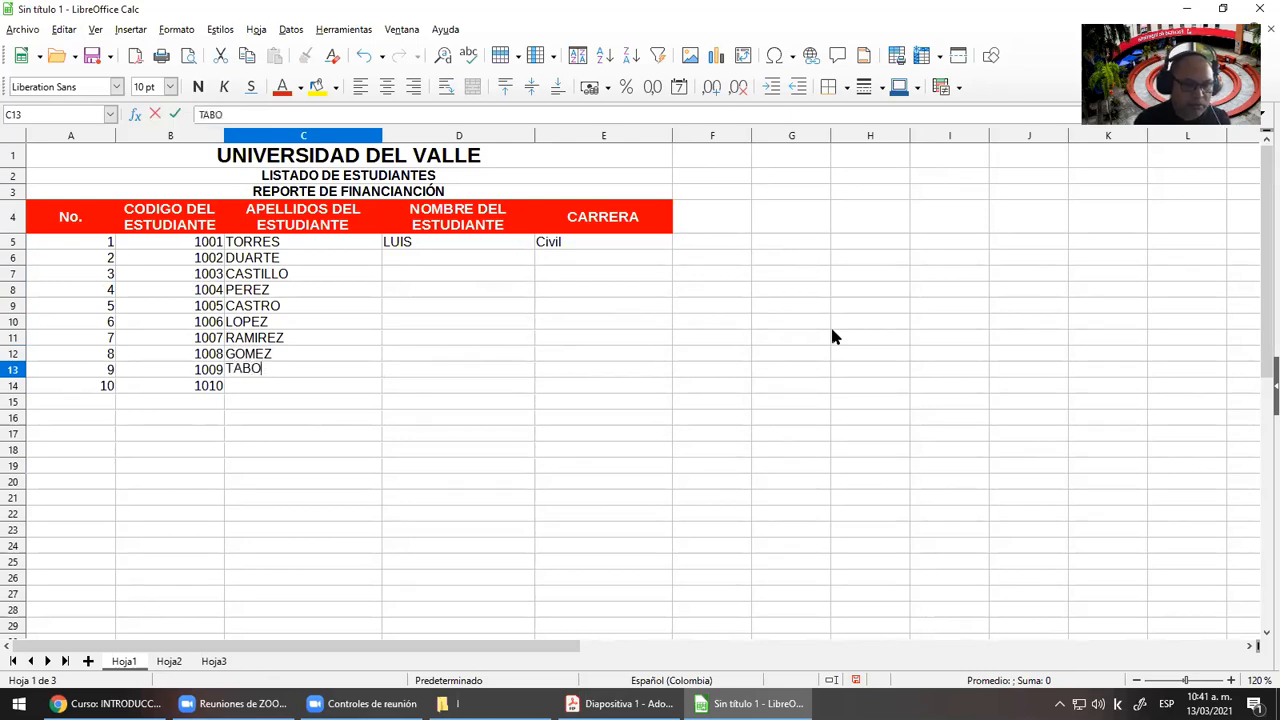
{"action": "type", "text": "RDA"}
{"action": "key", "text": "Return"}
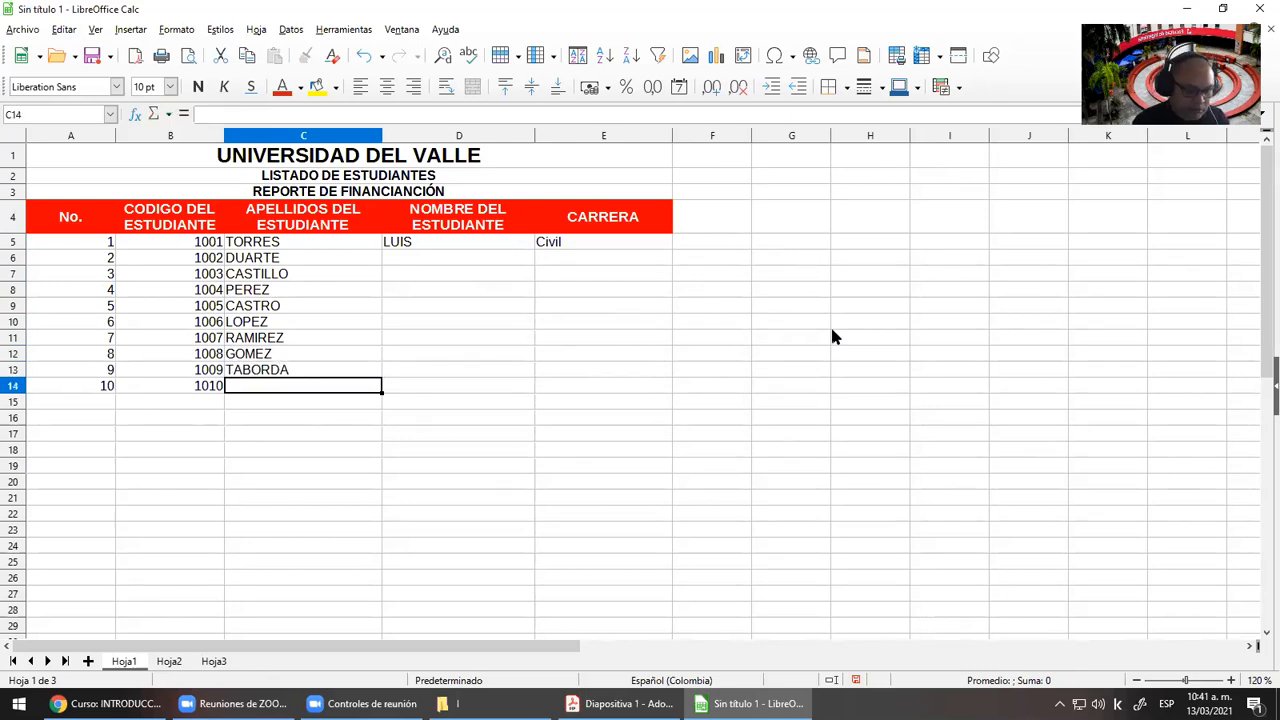
{"action": "type", "text": "MARIN"}
{"action": "key", "text": "Return"}
Enter the first names of students 2 to 4 in capital letters in D6:D8
{"action": "key", "text": "Up"}
{"action": "key", "text": "Up"}
{"action": "key", "text": "Up"}
{"action": "key", "text": "Up"}
{"action": "key", "text": "Up"}
{"action": "key", "text": "Up"}
{"action": "key", "text": "Up"}
{"action": "key", "text": "Up"}
{"action": "key", "text": "Right"}
{"action": "key", "text": "Up"}
{"action": "type", "text": "MARIA"}
{"action": "key", "text": "Return"}
{"action": "type", "text": "CLAUDIA"}
{"action": "key", "text": "Return"}
{"action": "type", "text": "JAIRO"}
{"action": "key", "text": "Return"}
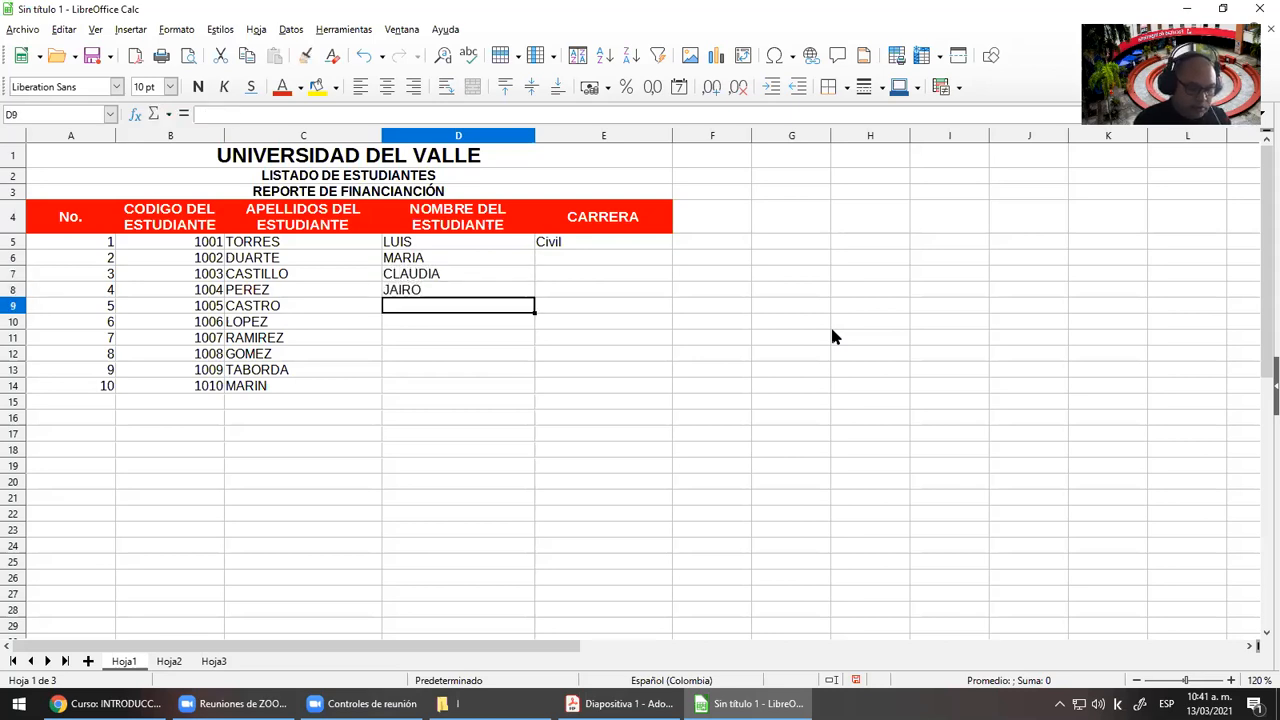
Enter the first names of students 5 and 6 in D9:D10, correcting the mistyped name in D9
{"action": "type", "text": "MARIAA"}
{"action": "key", "text": "Return"}
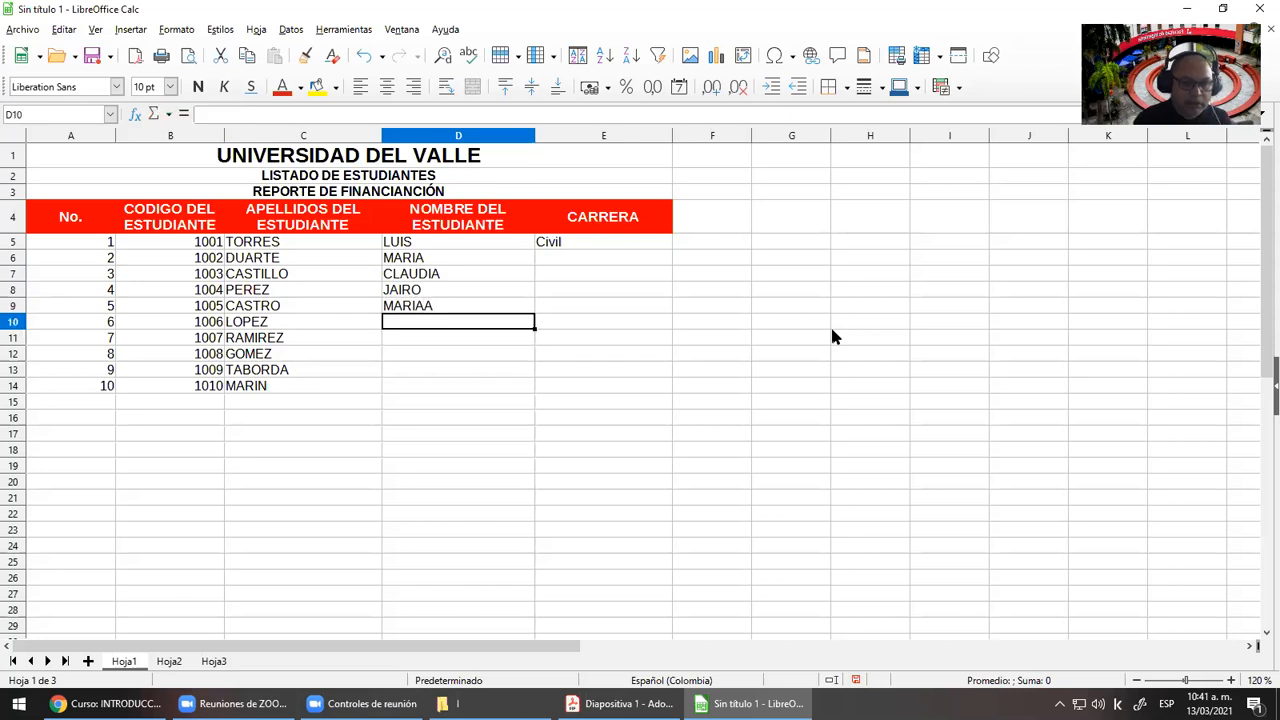
{"action": "key", "text": "Up"}
{"action": "type", "text": "MARINA"}
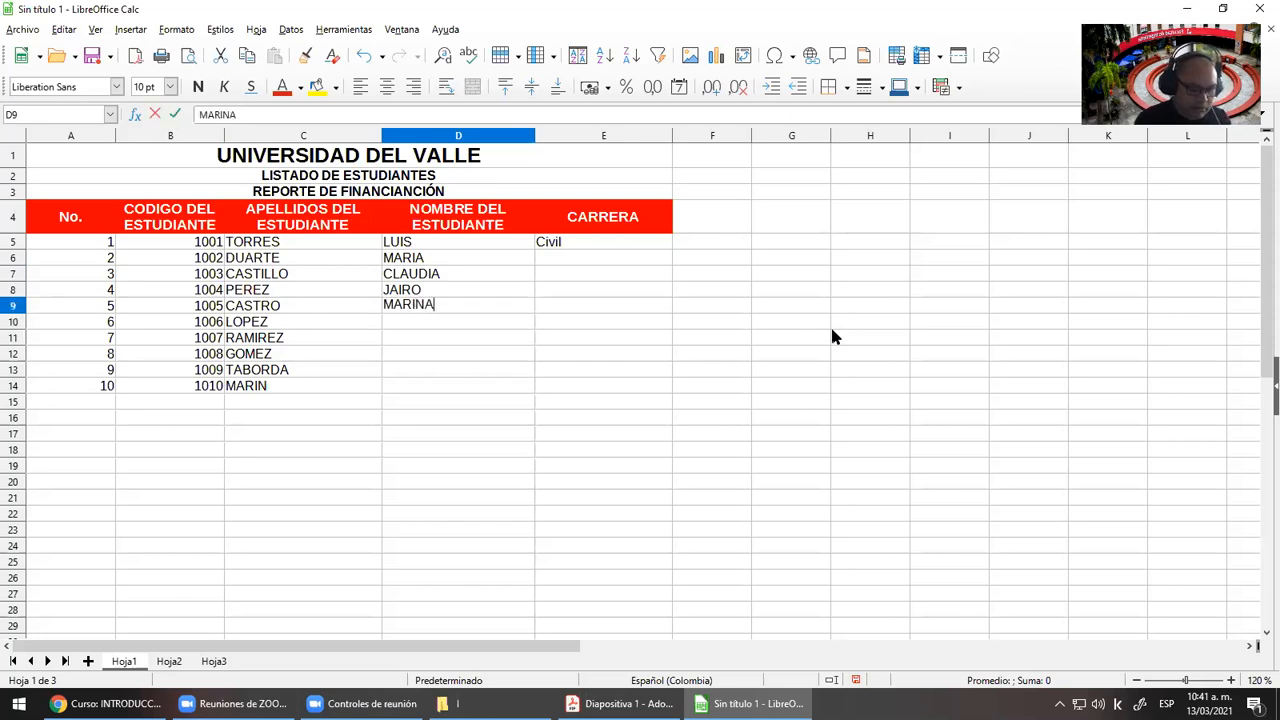
{"action": "key", "text": "Return"}
{"action": "type", "text": "TERESA"}
{"action": "key", "text": "Return"}
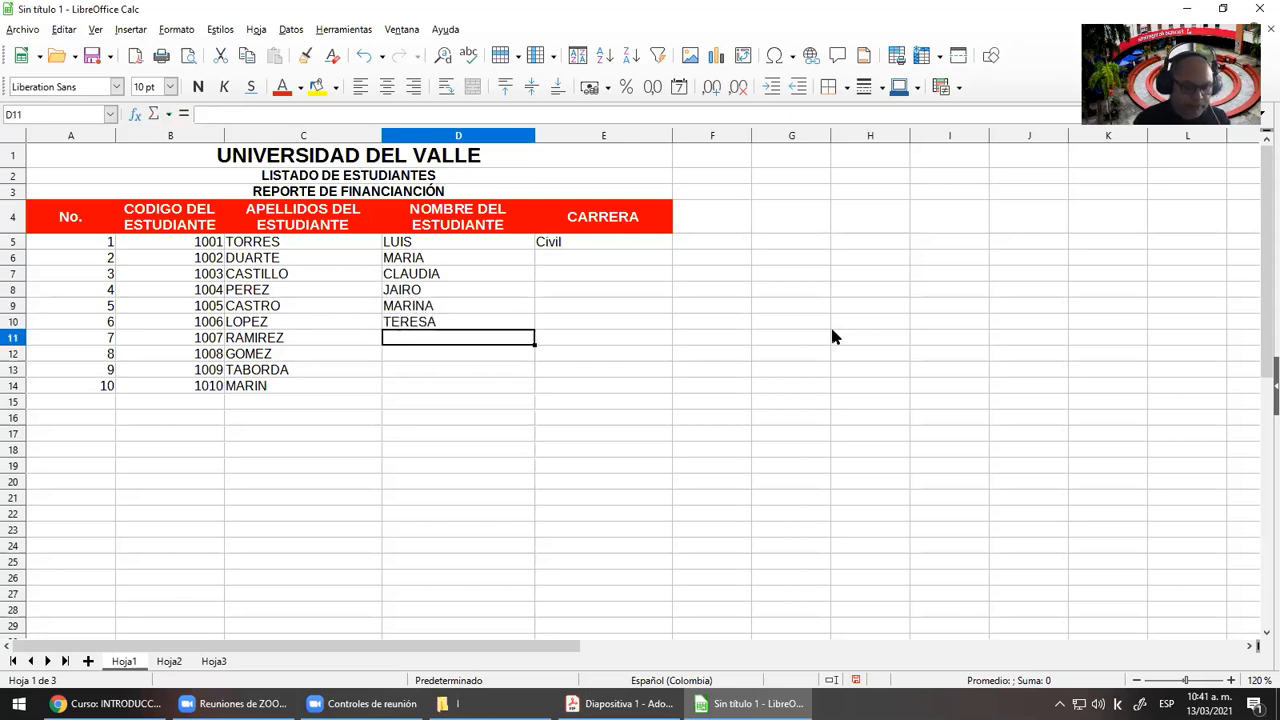
Enter the first names of students 7 and 8 in capital letters in D11:D12
{"action": "type", "text": "JUABN"}
{"action": "key", "text": "BackSpace"}
{"action": "key", "text": "BackSpace"}
{"action": "type", "text": "N"}
{"action": "key", "text": "Return"}
{"action": "type", "text": "ESTEBE"}
{"action": "key", "text": "BackSpace"}
{"action": "type", "text": "AN"}
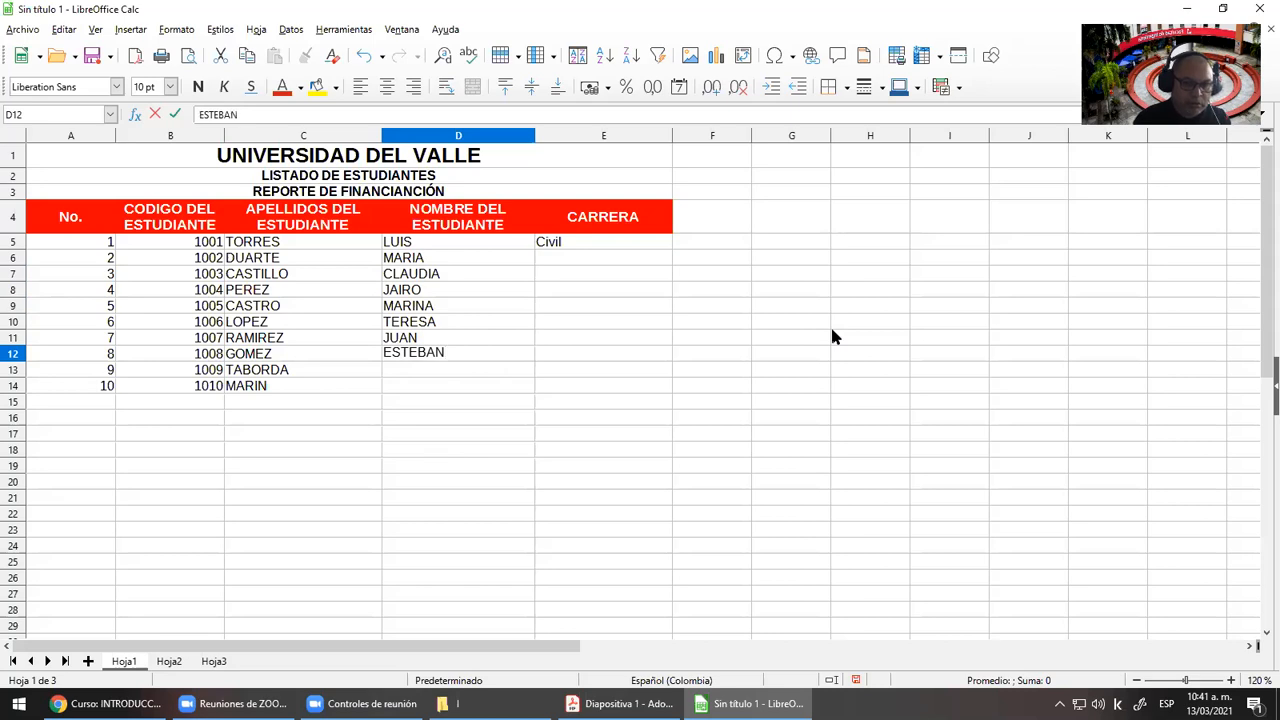
{"action": "key", "text": "Return"}
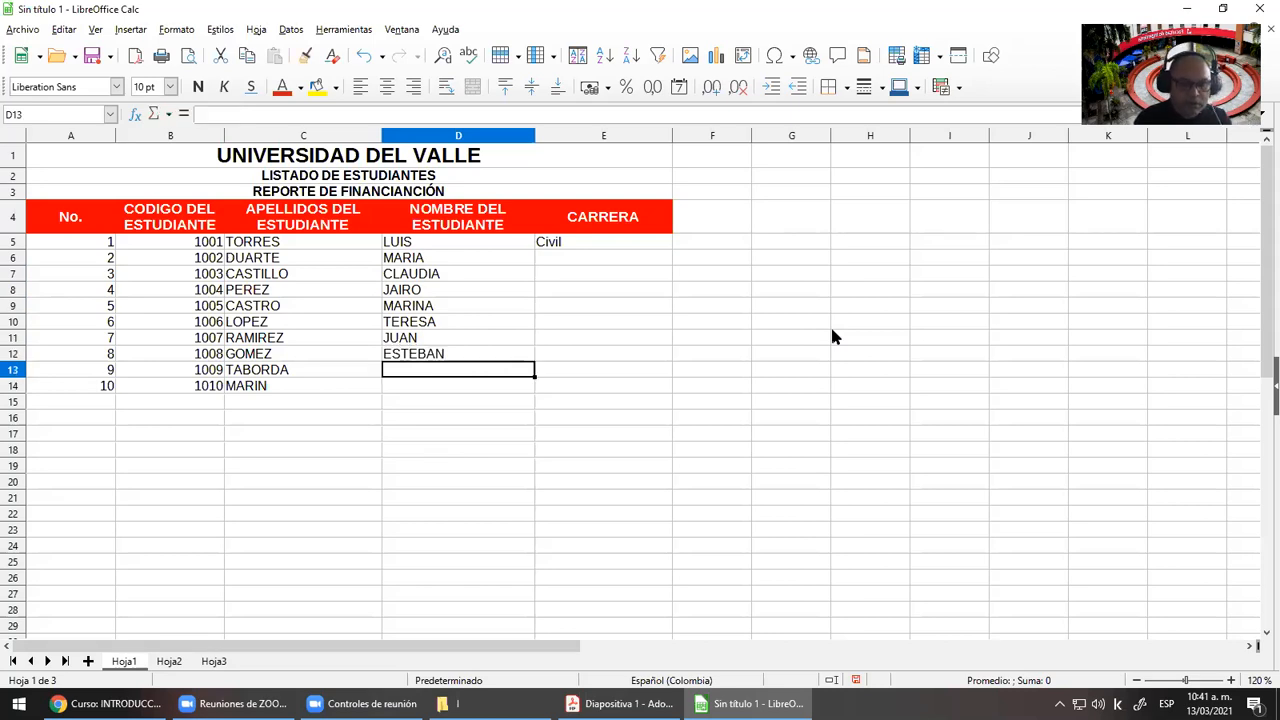
Enter the first names of the last two students in capital letters in D13:D14
{"action": "type", "text": "LUISA"}
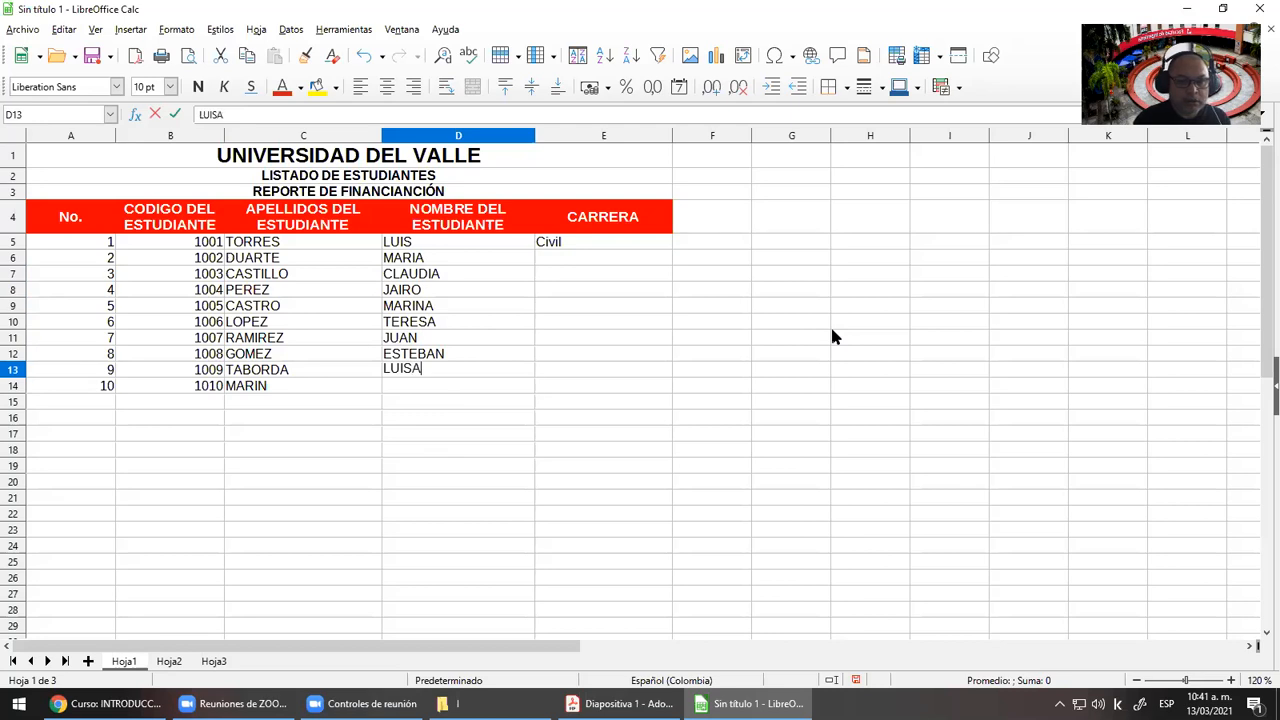
{"action": "key", "text": "Return"}
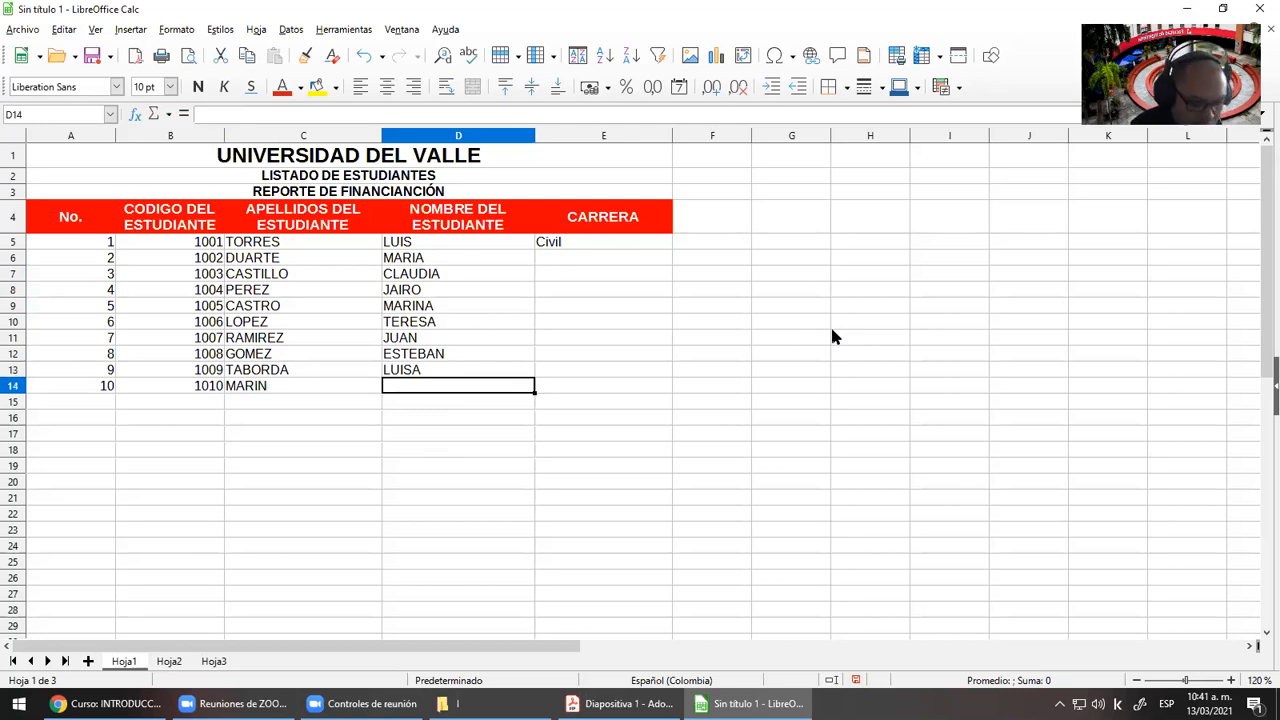
{"action": "type", "text": "PAULA"}
{"action": "key", "text": "Return"}
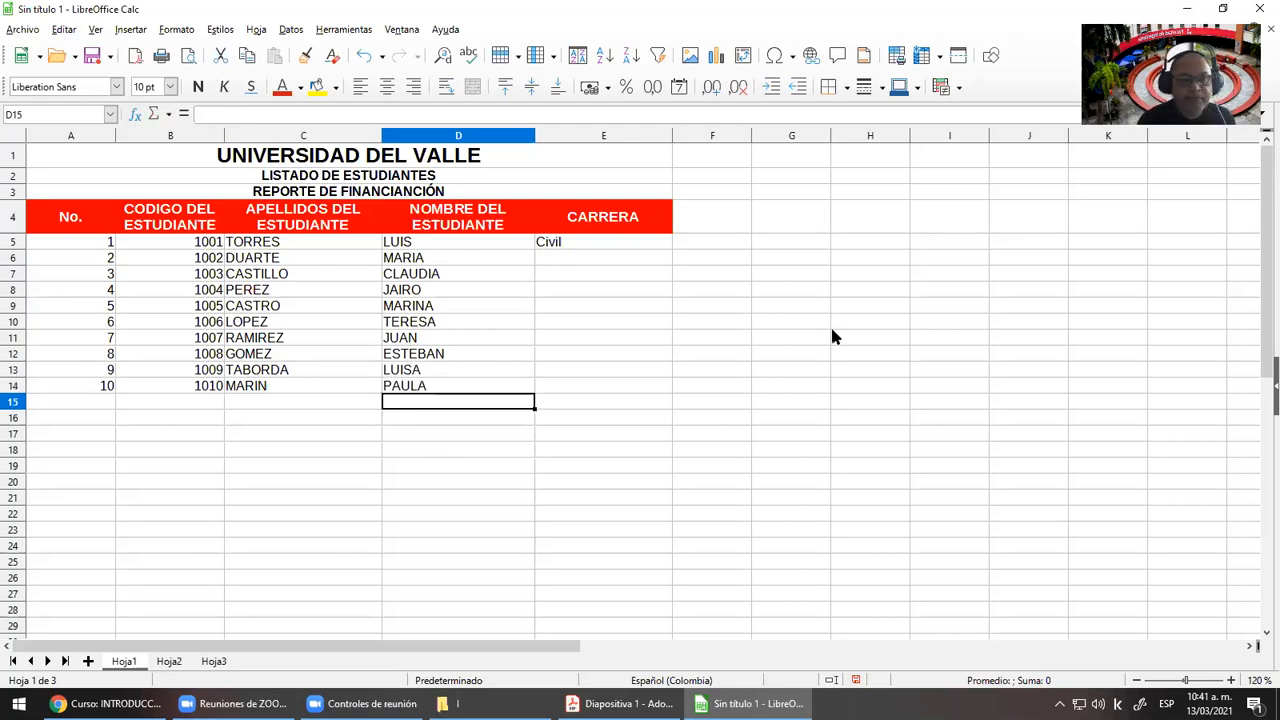
Enter the career Electrónica, with its accent, for the second student in E6
{"action": "key", "text": "Up"}
{"action": "key", "text": "Up"}
{"action": "key", "text": "Up"}
{"action": "key", "text": "Up"}
{"action": "key", "text": "Up"}
{"action": "key", "text": "Up"}
{"action": "key", "text": "Up"}
{"action": "key", "text": "Up"}
{"action": "key", "text": "Up"}
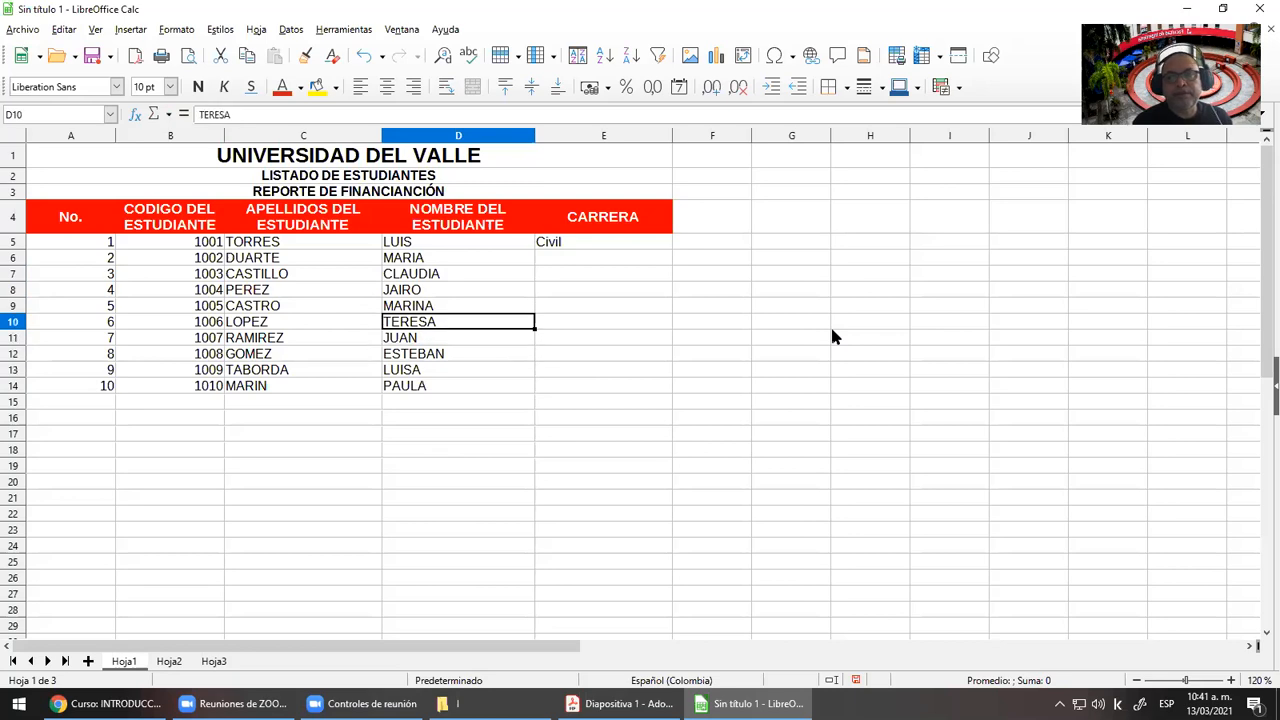
{"action": "key", "text": "Right"}
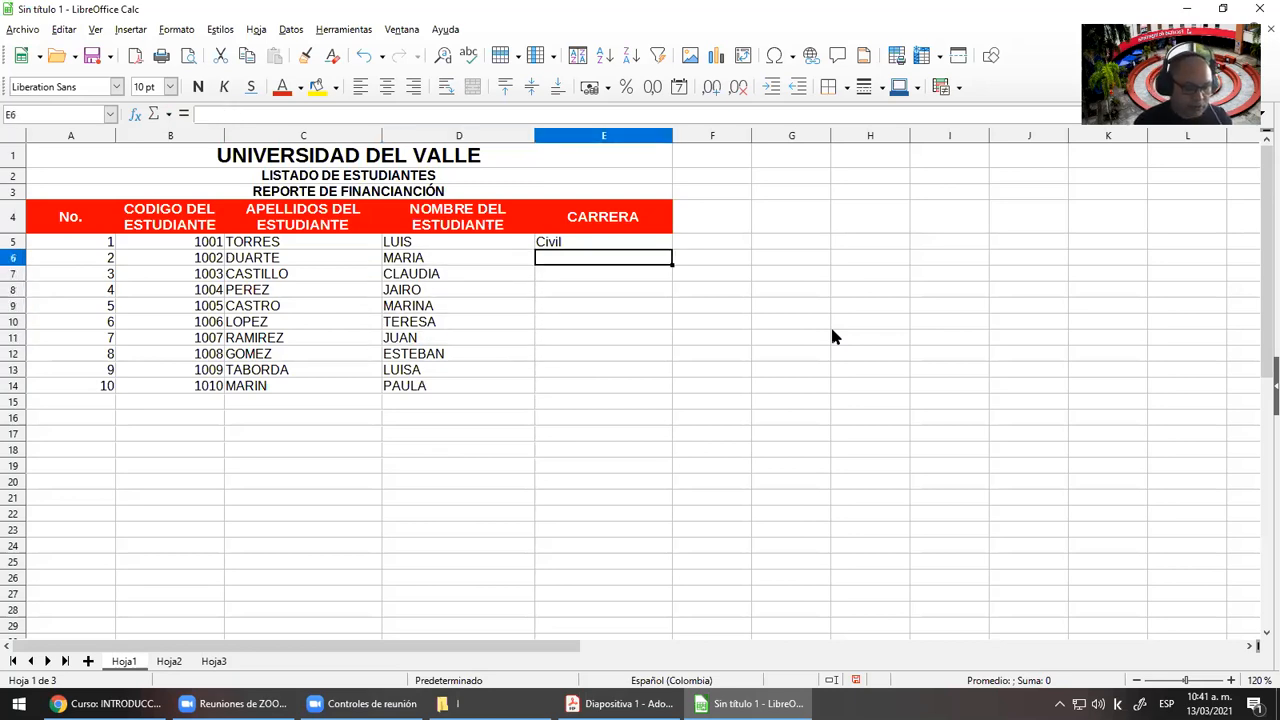
{"action": "type", "text": "Electronica"}
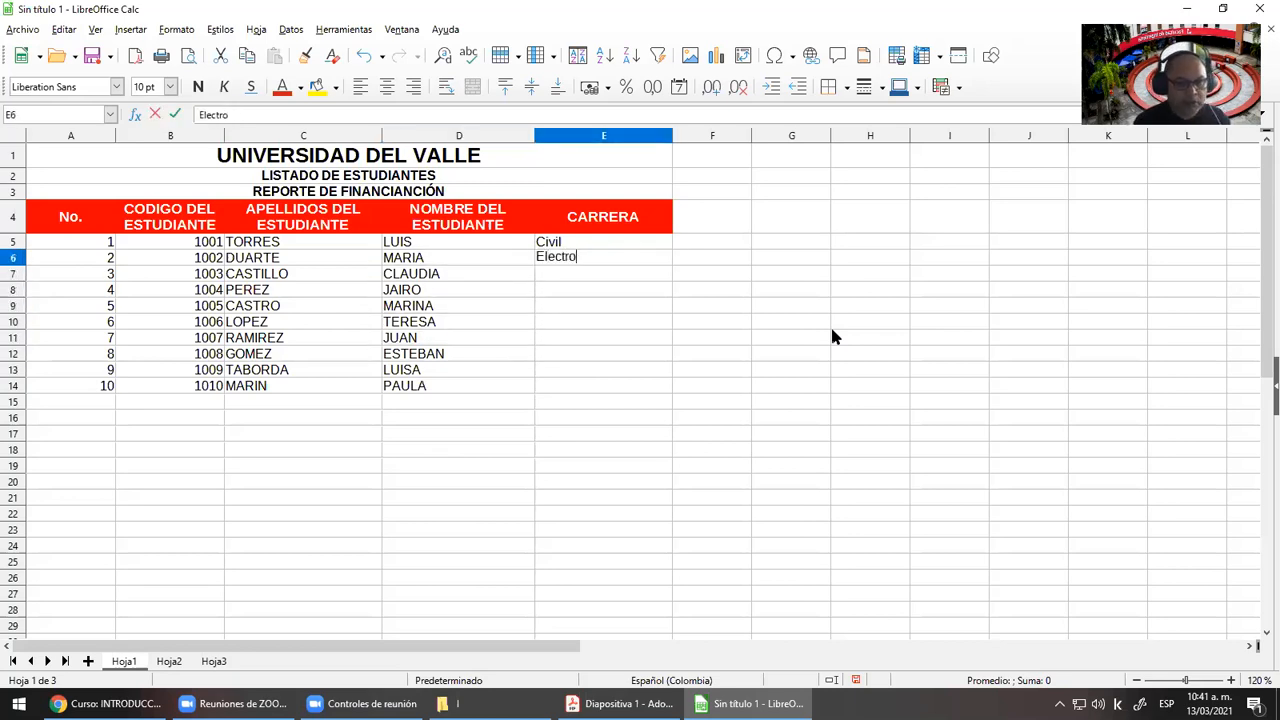
{"action": "key", "text": "BackSpace"}
{"action": "key", "text": "BackSpace"}
{"action": "key", "text": "BackSpace"}
{"action": "key", "text": "BackSpace"}
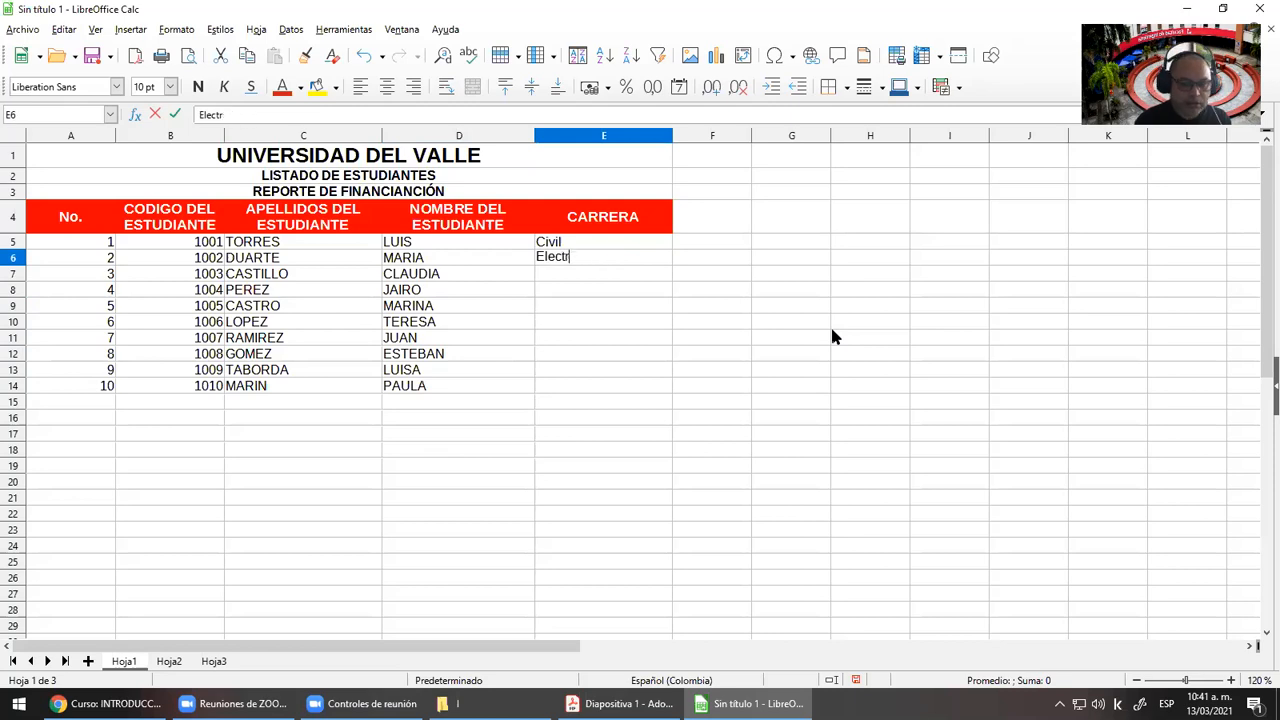
{"action": "type", "text": "ónica"}
{"action": "key", "text": "Return"}
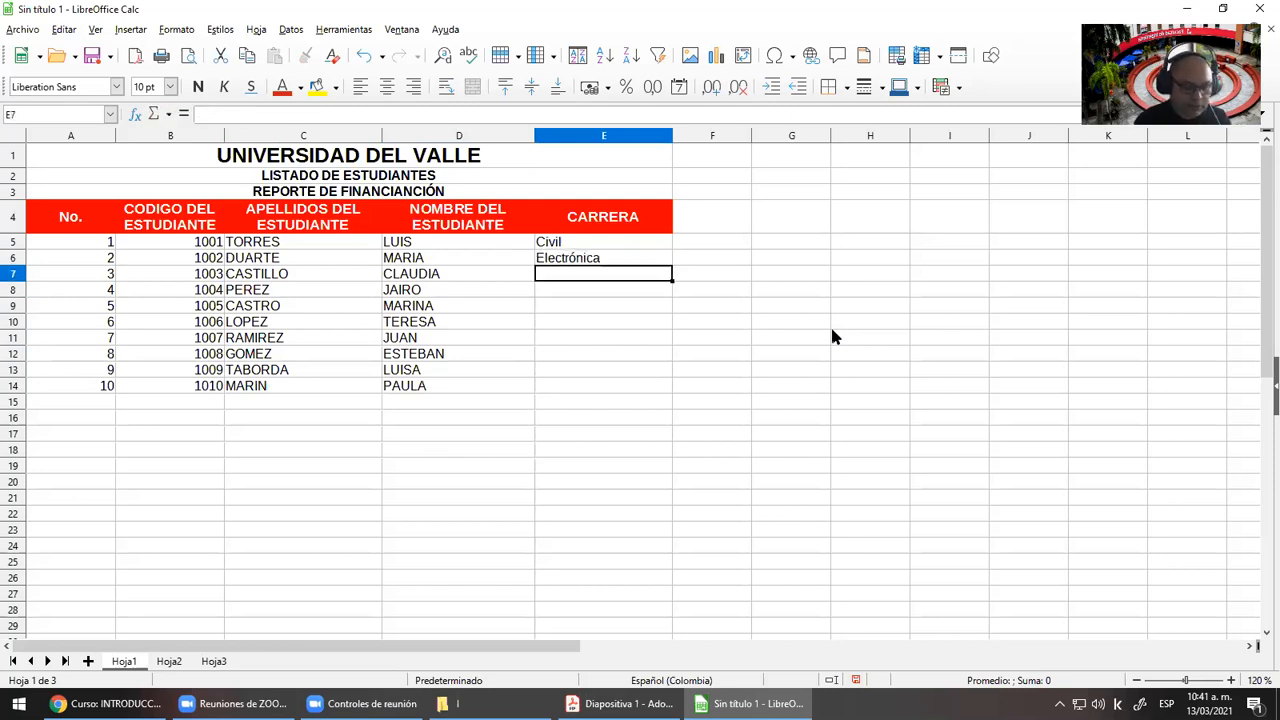
Enter Materiales in E7 and fill the repeating careers Civil, Electrónica and Materiales from E5:E7 down to E14
{"action": "type", "text": "Materiales"}
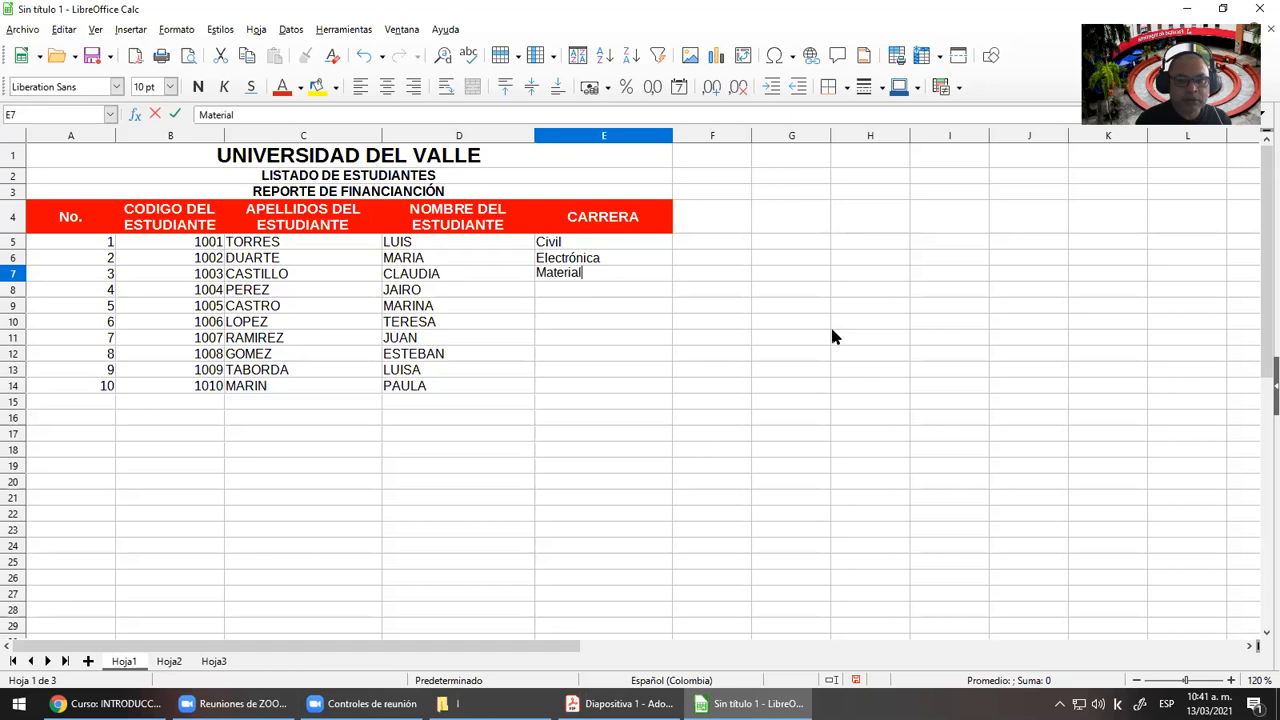
{"action": "key", "text": "Return"}
{"action": "left_click_drag", "start_coordinate": [644, 241], "coordinate": [671, 395]}
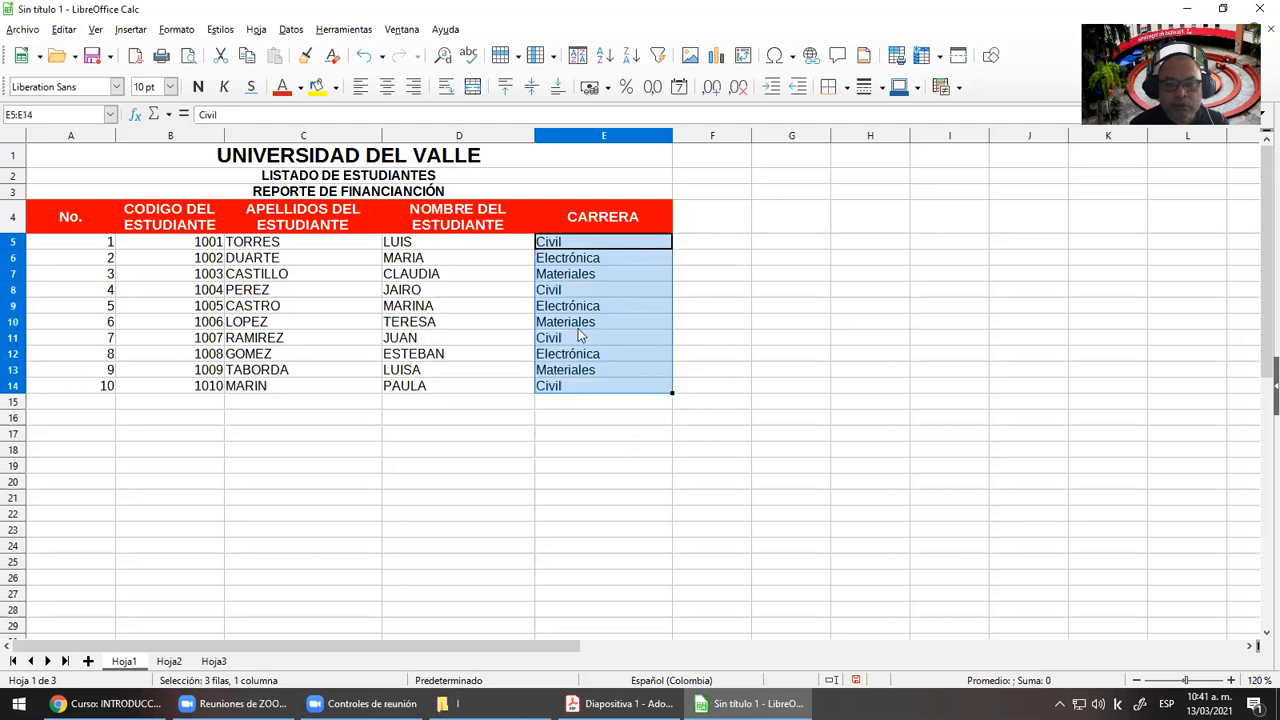
{"action": "left_click", "coordinate": [612, 462]}
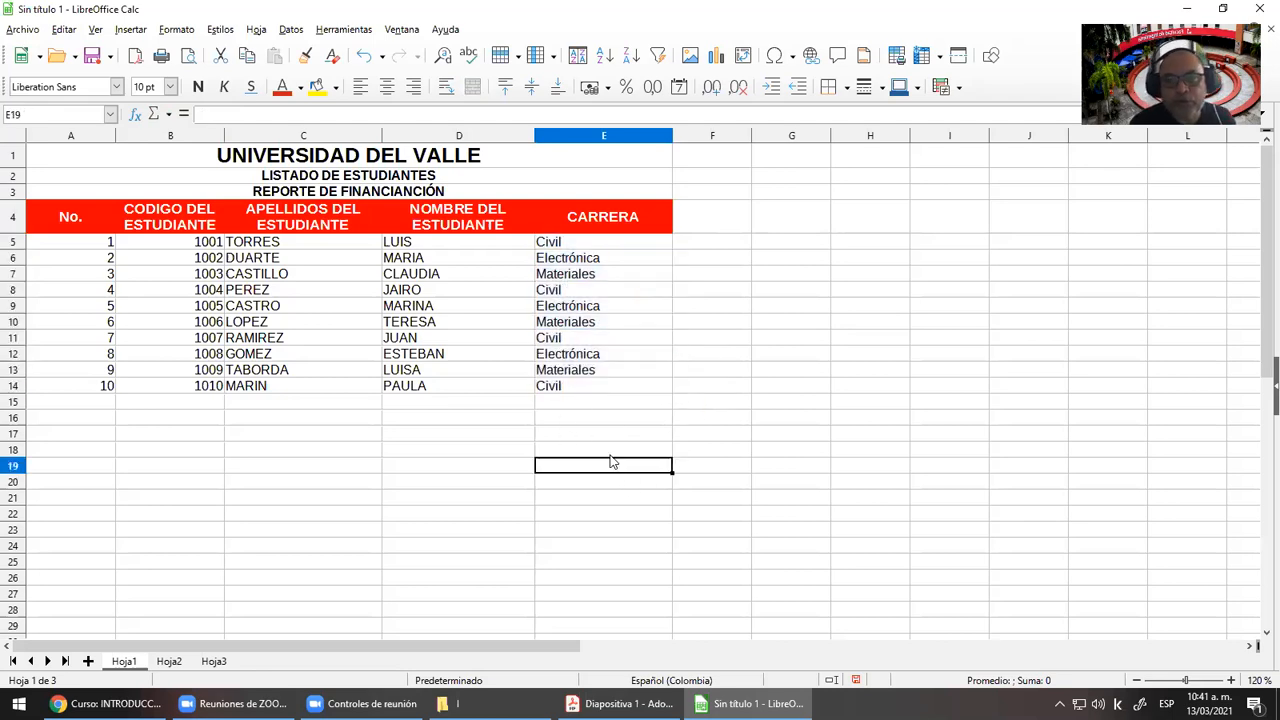
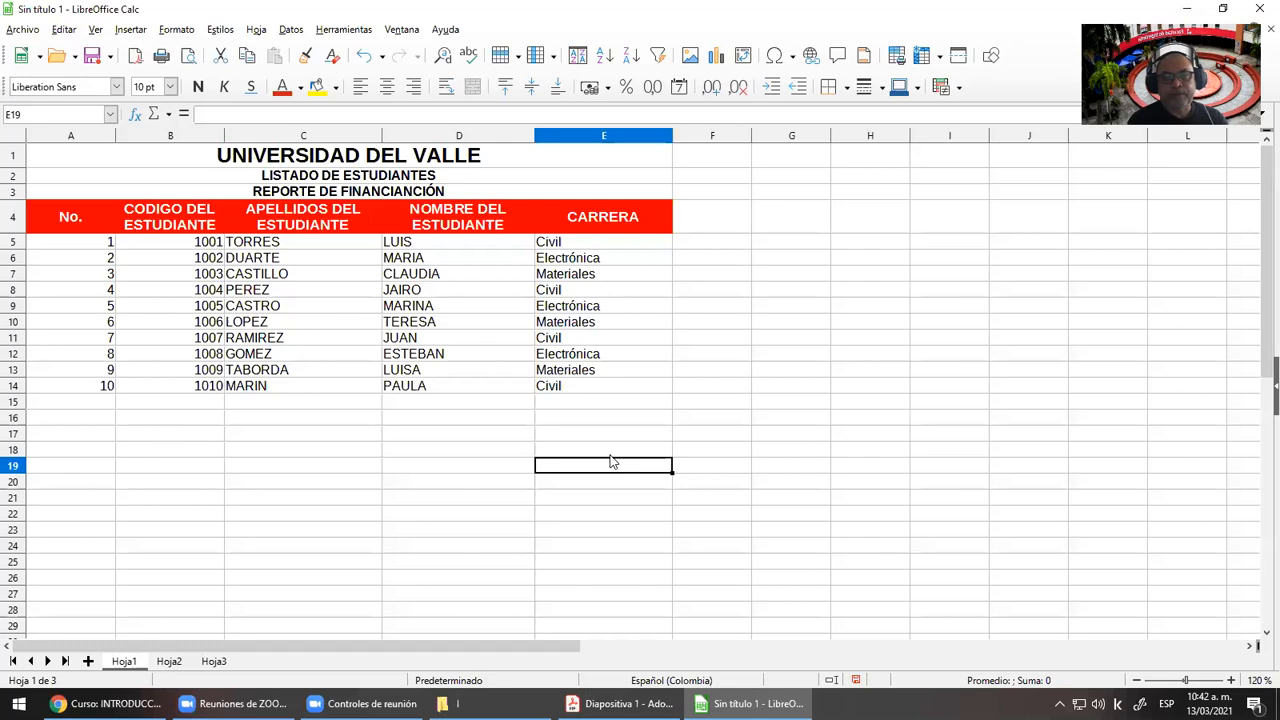
{"action": "key", "text": "Up"}
{"action": "key", "text": "Up"}
{"action": "key", "text": "Up"}
{"action": "key", "text": "Up"}
{"action": "key", "text": "Up"}
{"action": "key", "text": "Up"}
{"action": "key", "text": "Left"}
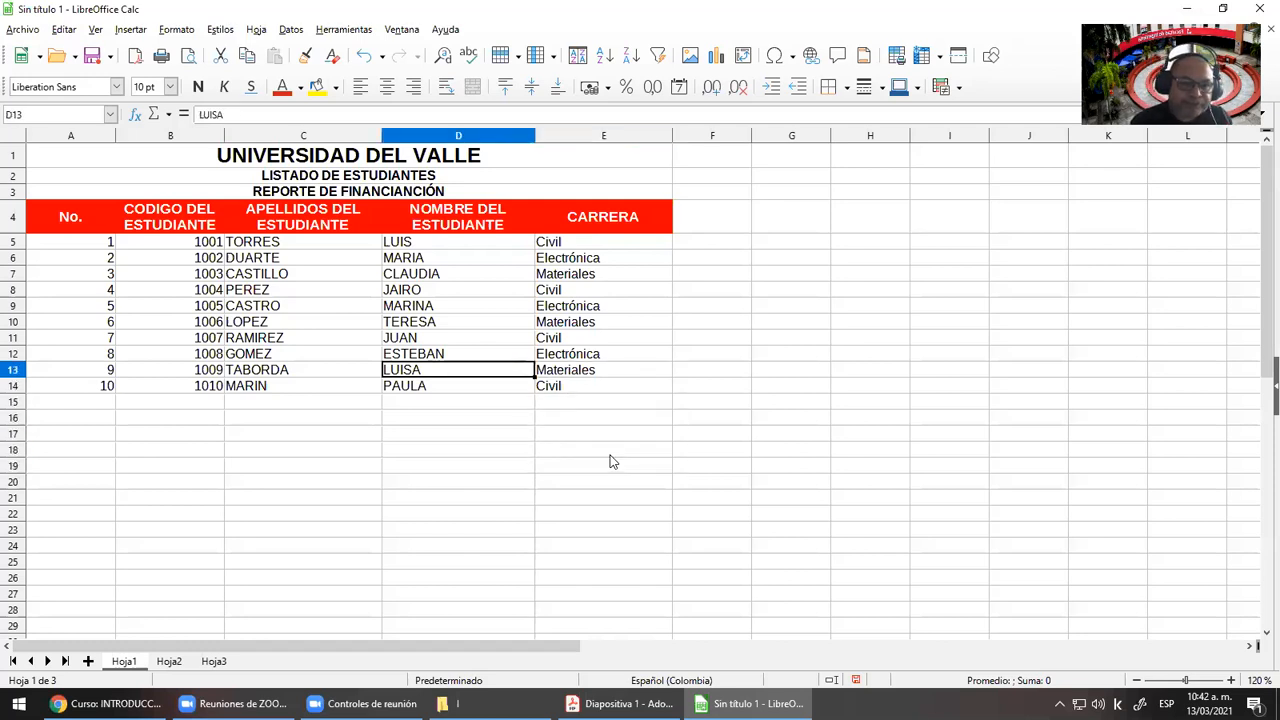
{"action": "key", "text": "Left"}
{"action": "key", "text": "Left"}
{"action": "key", "text": "Left"}
{"action": "key", "text": "Up"}
{"action": "key", "text": "Up"}
{"action": "key", "text": "Up"}
{"action": "key", "text": "Up"}
{"action": "key", "text": "Up"}
{"action": "key", "text": "Up"}
{"action": "key", "text": "Up"}
{"action": "key", "text": "Up"}
{"action": "key", "text": "shift+Down"}
{"action": "key", "text": "shift+Down"}
{"action": "key", "text": "shift+Down"}
{"action": "key", "text": "shift+Down"}
{"action": "key", "text": "shift+Down"}
{"action": "key", "text": "shift+Down"}
{"action": "key", "text": "shift+Down"}
{"action": "key", "text": "shift+Down"}
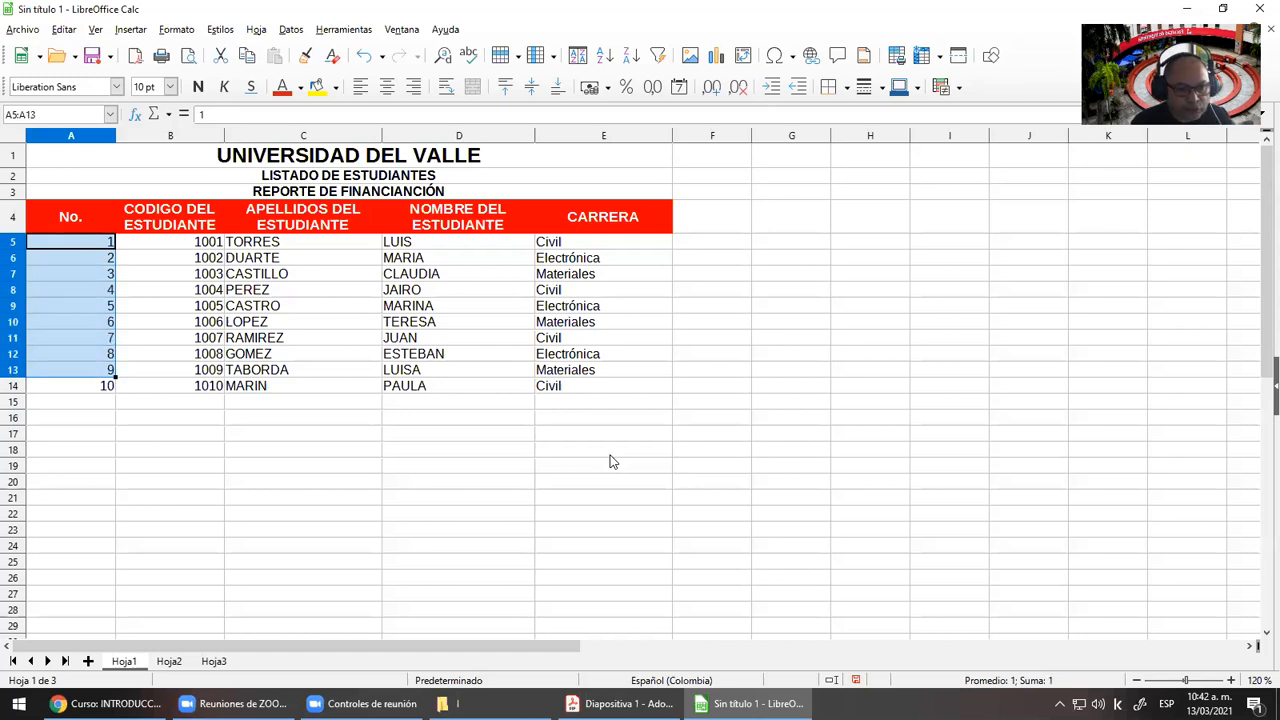
{"action": "key", "text": "shift+Down"}
{"action": "key", "text": "shift+Right"}
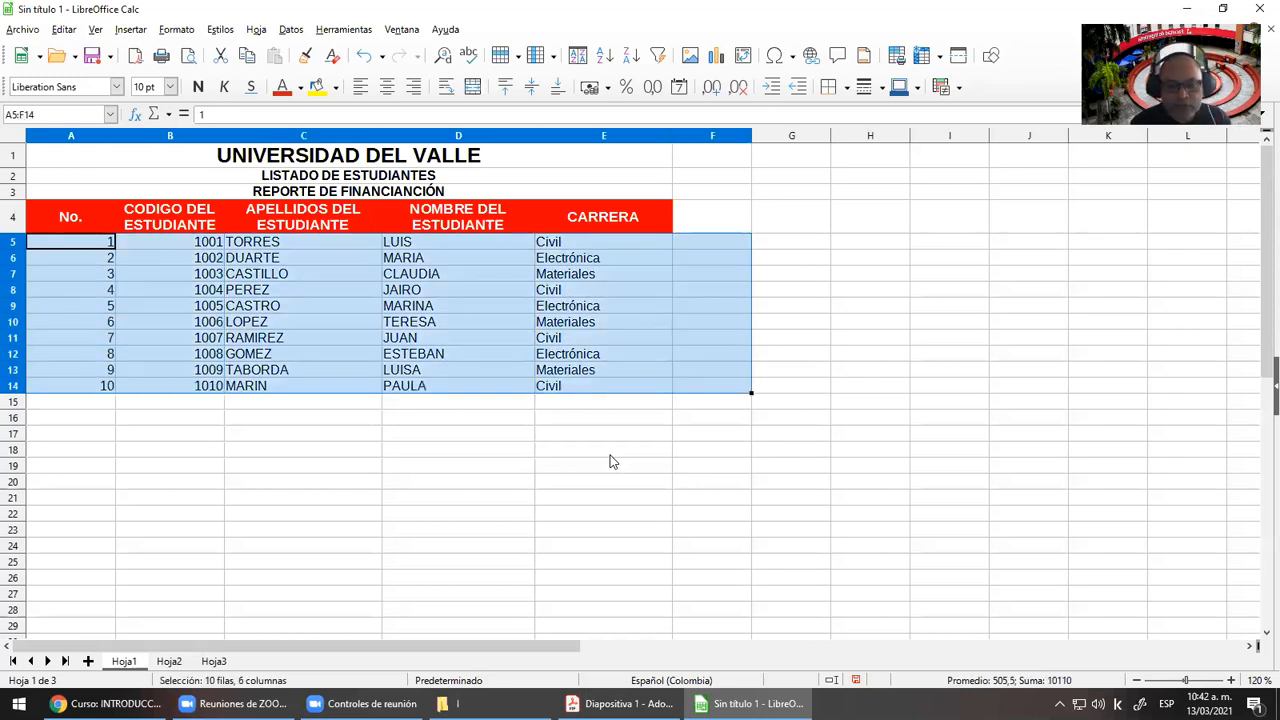
{"action": "key", "text": "Up"}
{"action": "key", "text": "Up"}
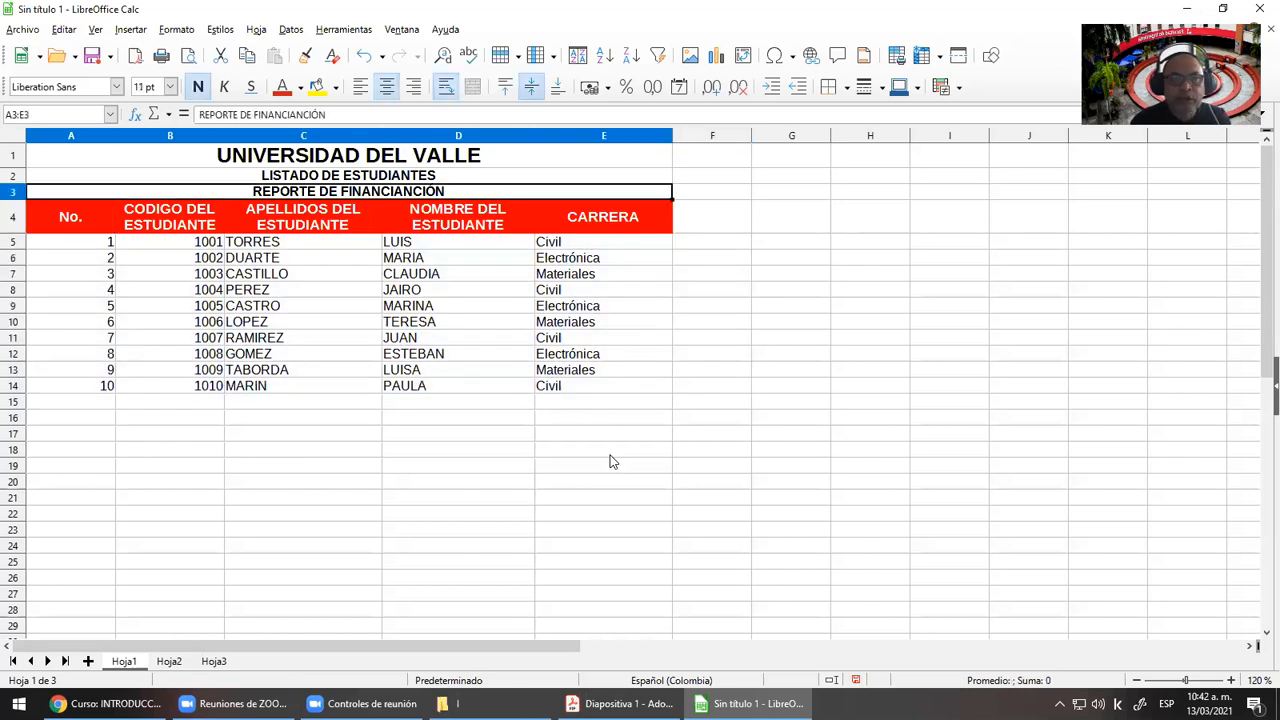
Add the column header SEMESTRE in F4, beside CARRERA
{"action": "key", "text": "Down"}
{"action": "key", "text": "Right"}
{"action": "key", "text": "Right"}
{"action": "key", "text": "Right"}
{"action": "key", "text": "Right"}
{"action": "key", "text": "Right"}
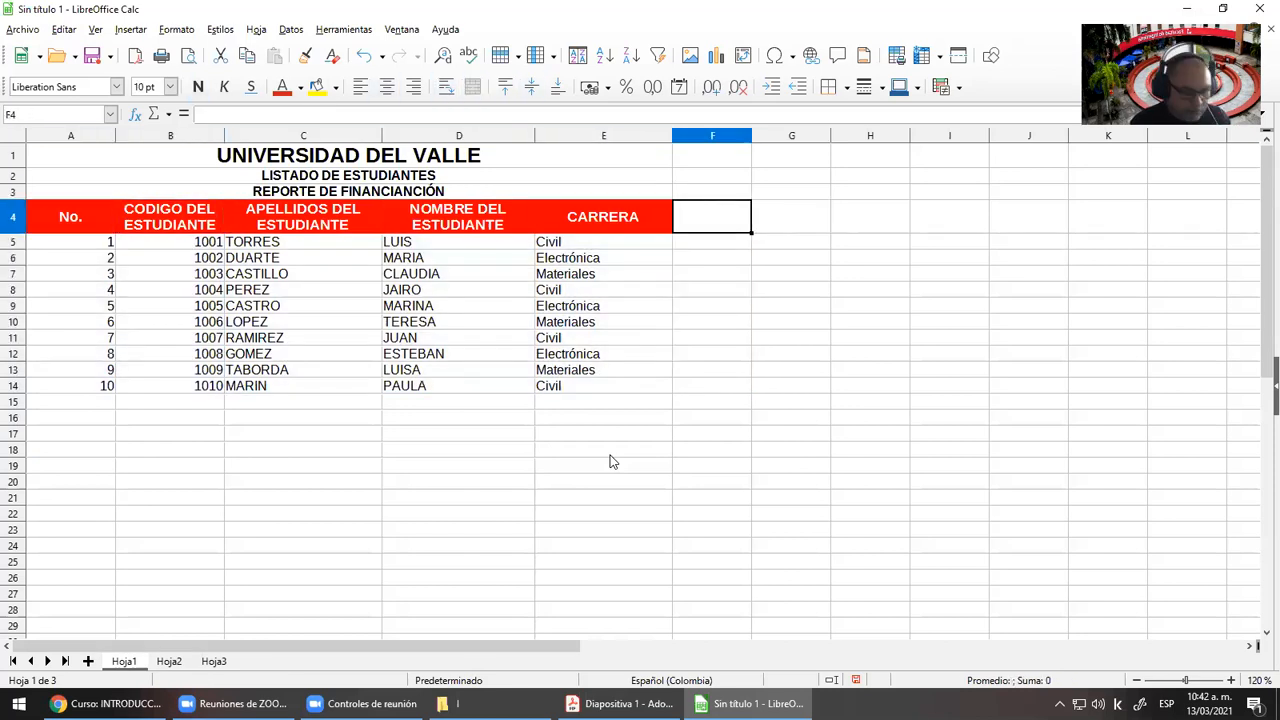
{"action": "type", "text": "SEMESTRE"}
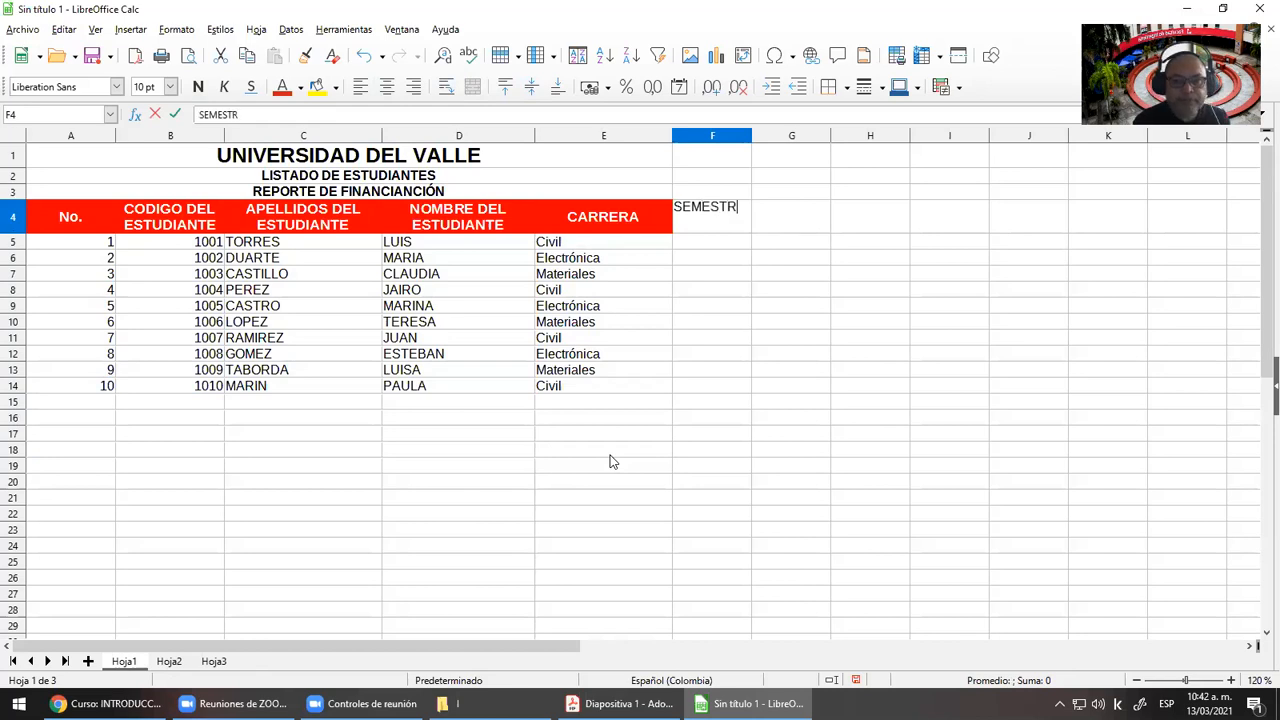
{"action": "key", "text": "Return"}
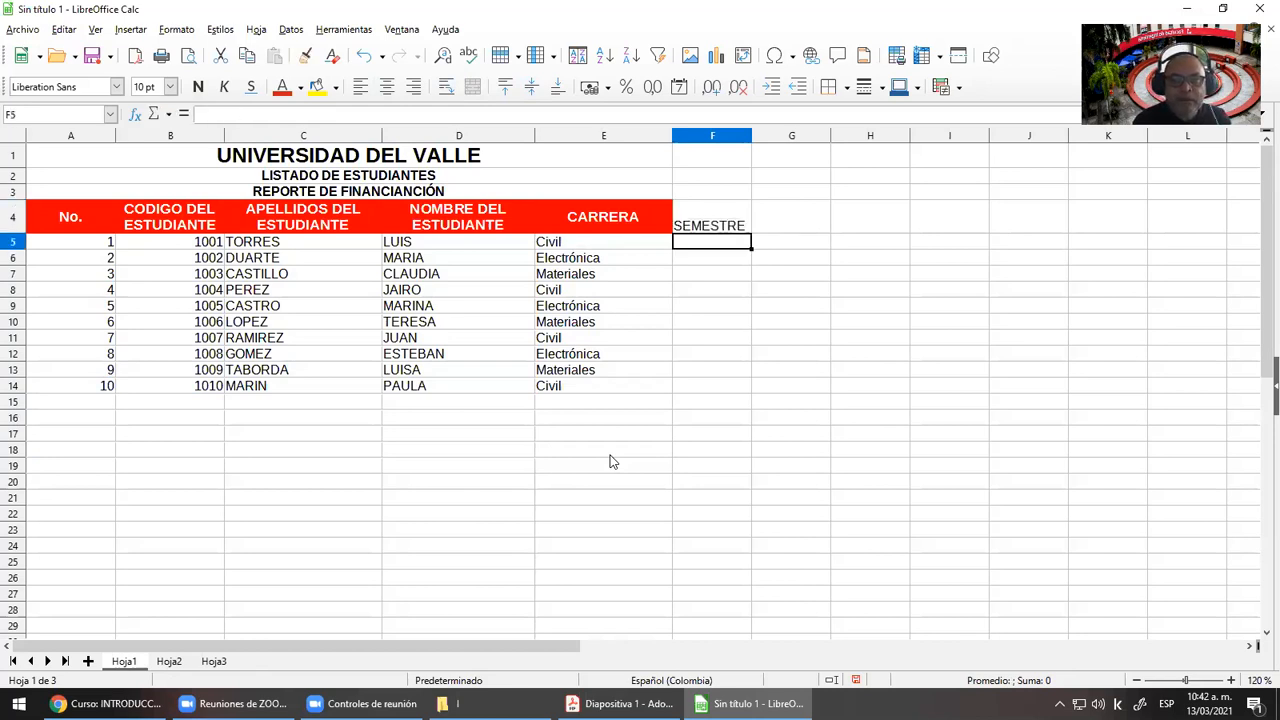
Clone the CARRERA header's formatting onto the SEMESTRE header in F4 and widen column F so the heading fits on one line
{"action": "left_click", "coordinate": [612, 226]}
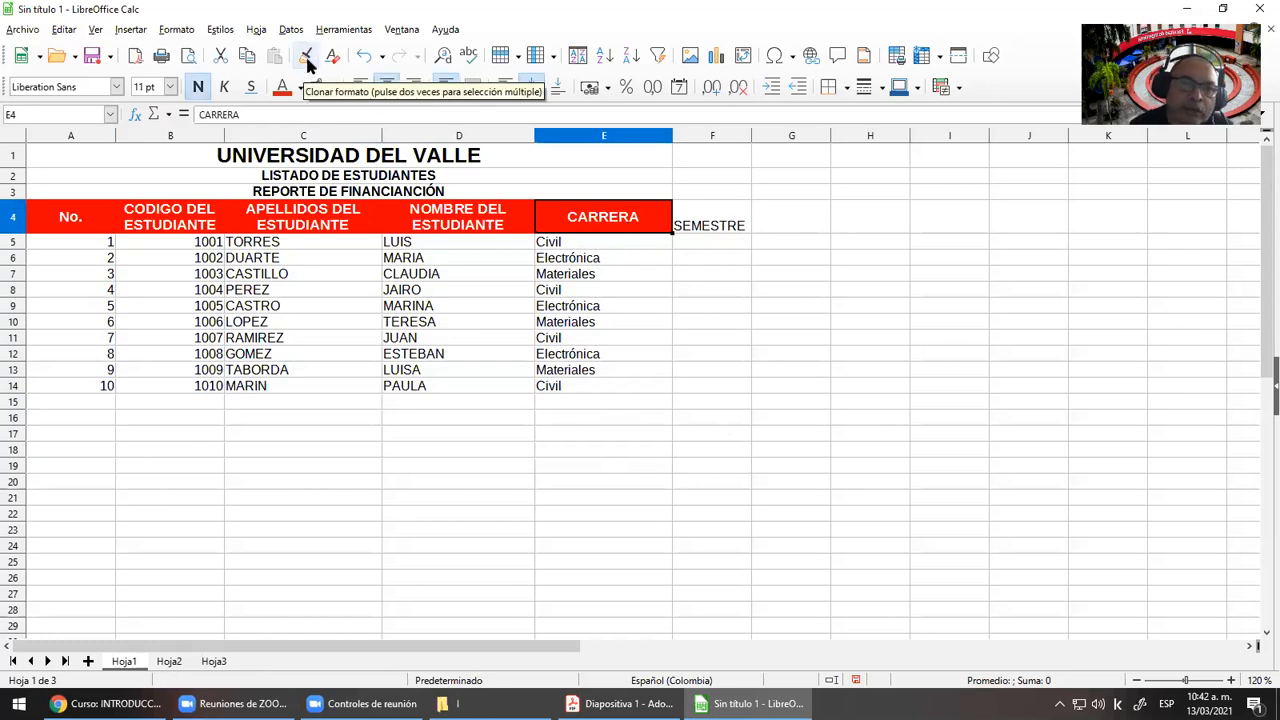
{"action": "left_click", "coordinate": [307, 58]}
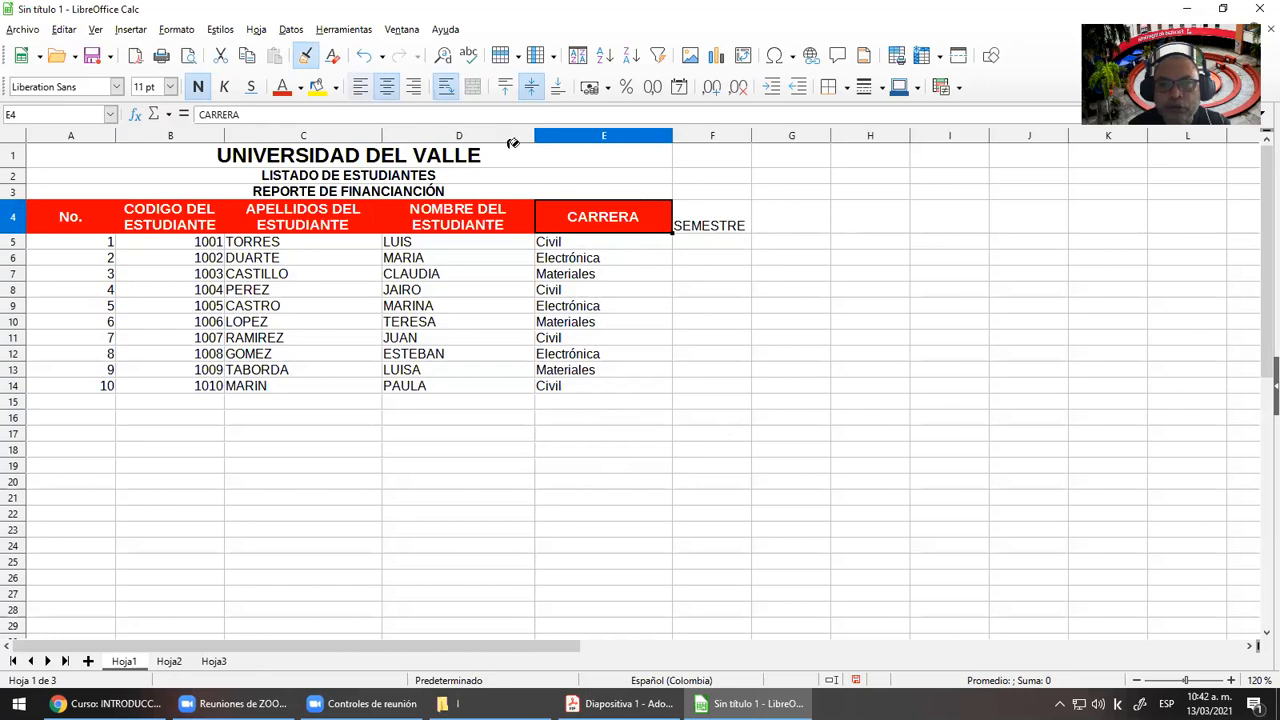
{"action": "left_click", "coordinate": [712, 216]}
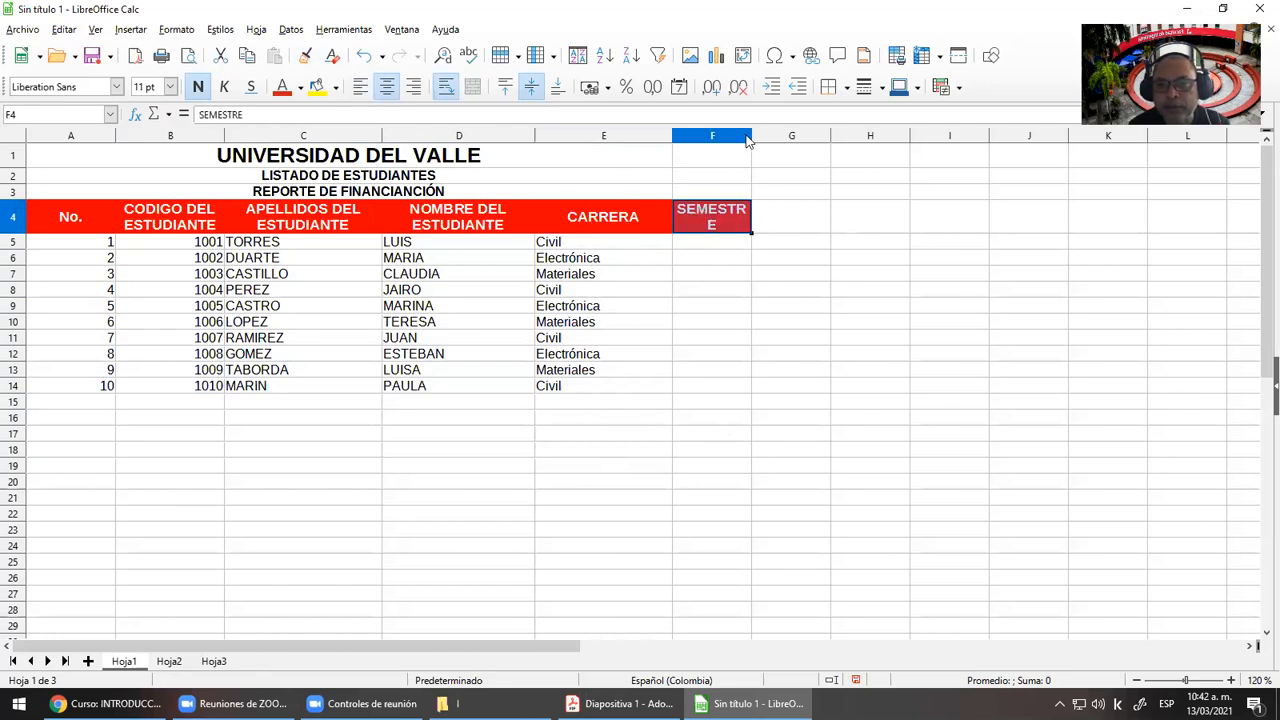
{"action": "left_click_drag", "start_coordinate": [747, 138], "coordinate": [758, 138]}
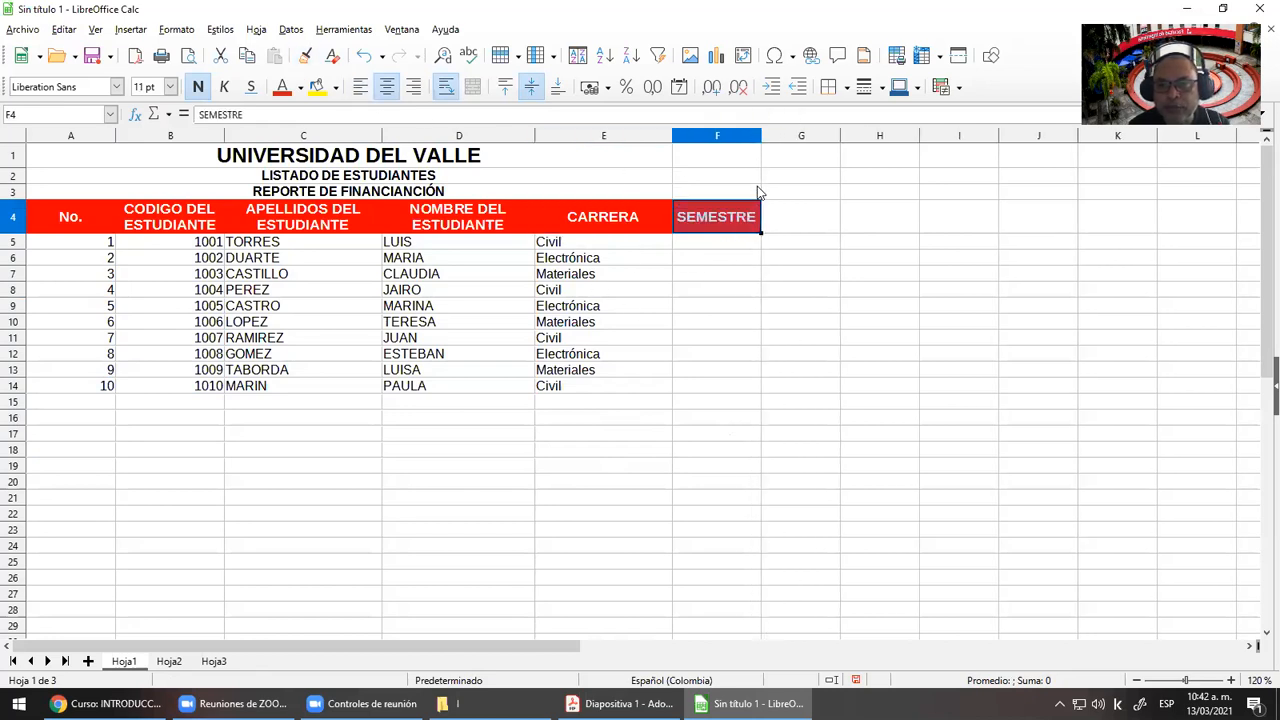
Enter the semesters 1, 2, 4, 3, 2, 4, 2, 6, 4 and 3 for the ten students in F5:F14
{"action": "left_click", "coordinate": [701, 310]}
{"action": "key", "text": "Up"}
{"action": "key", "text": "Up"}
{"action": "key", "text": "Up"}
{"action": "key", "text": "Up"}
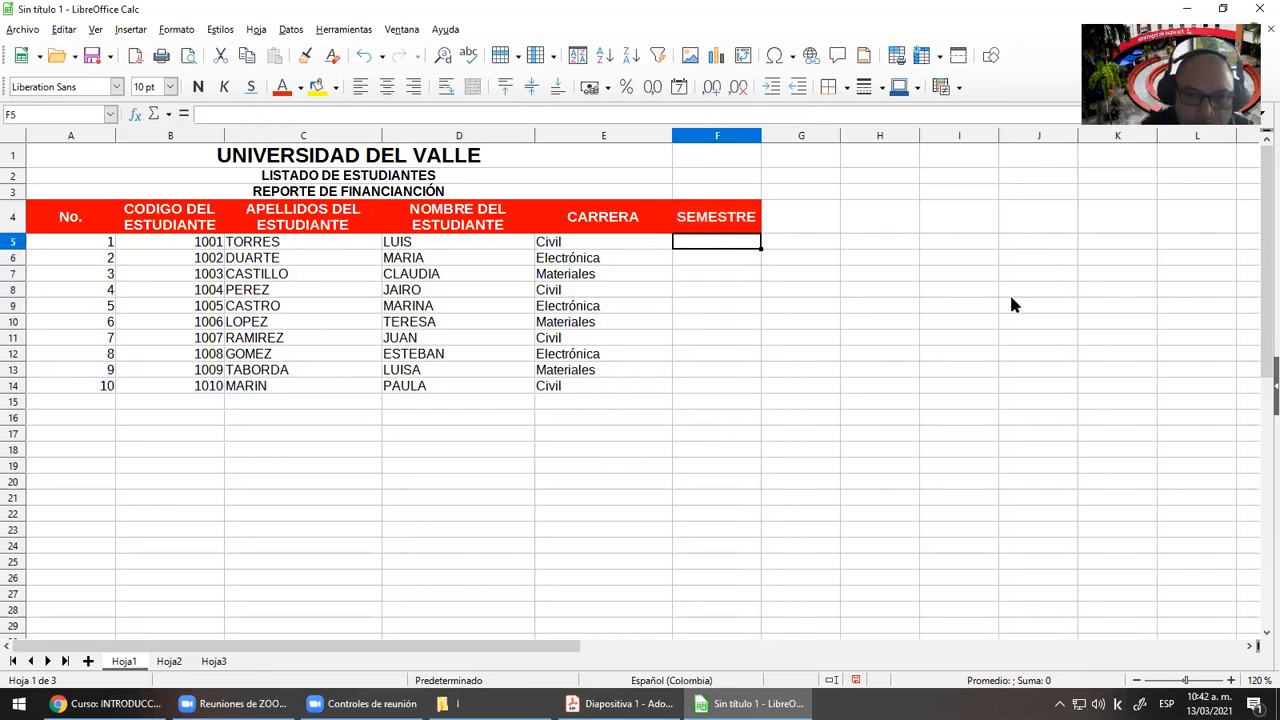
{"action": "type", "text": "1"}
{"action": "key", "text": "Return"}
{"action": "type", "text": "2"}
{"action": "key", "text": "Return"}
{"action": "type", "text": "4"}
{"action": "key", "text": "Return"}
{"action": "type", "text": "3"}
{"action": "key", "text": "Return"}
{"action": "type", "text": "2"}
{"action": "key", "text": "Return"}
{"action": "type", "text": "4"}
{"action": "key", "text": "Return"}
{"action": "type", "text": "2"}
{"action": "key", "text": "Return"}
{"action": "type", "text": "6"}
{"action": "key", "text": "Return"}
{"action": "type", "text": "4"}
{"action": "key", "text": "Return"}
{"action": "type", "text": "3"}
{"action": "key", "text": "Return"}
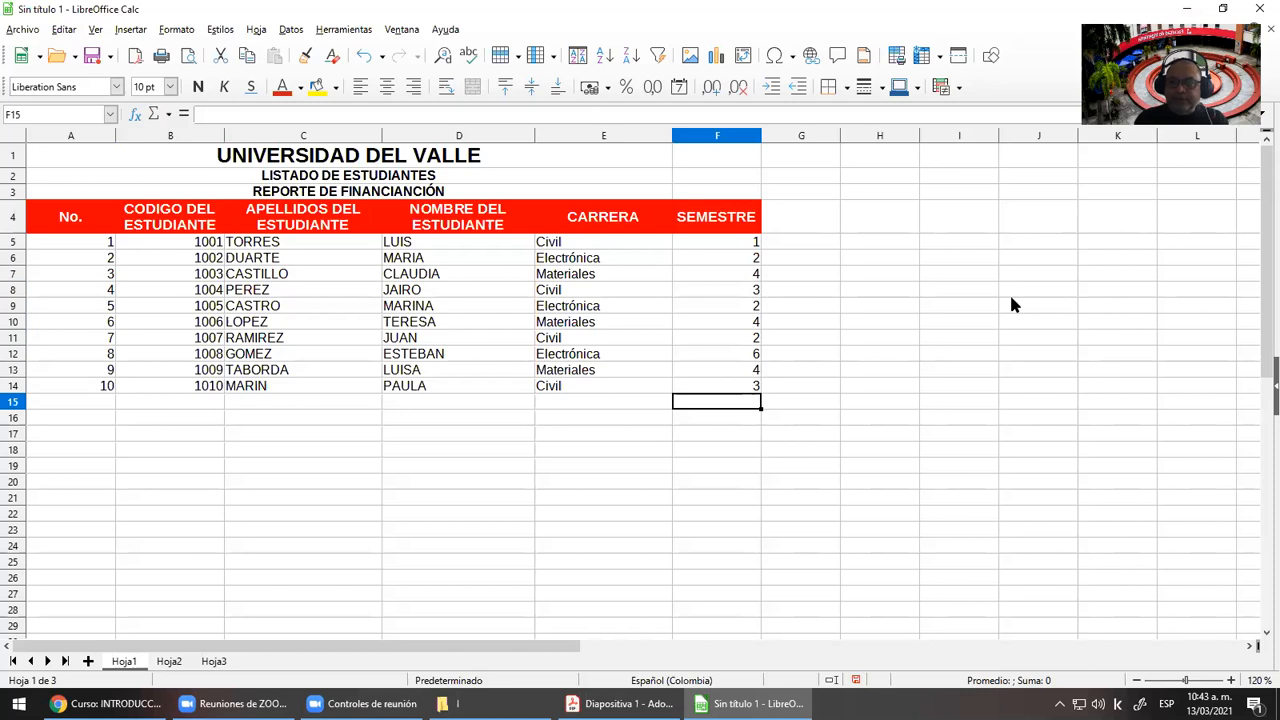
Clear the first student's semester in F5 and enter -1 instead
{"action": "key", "text": "Up"}
{"action": "key", "text": "Up"}
{"action": "key", "text": "Up"}
{"action": "key", "text": "Up"}
{"action": "key", "text": "Up"}
{"action": "key", "text": "Up"}
{"action": "key", "text": "Up"}
{"action": "key", "text": "Up"}
{"action": "key", "text": "Up"}
{"action": "key", "text": "Up"}
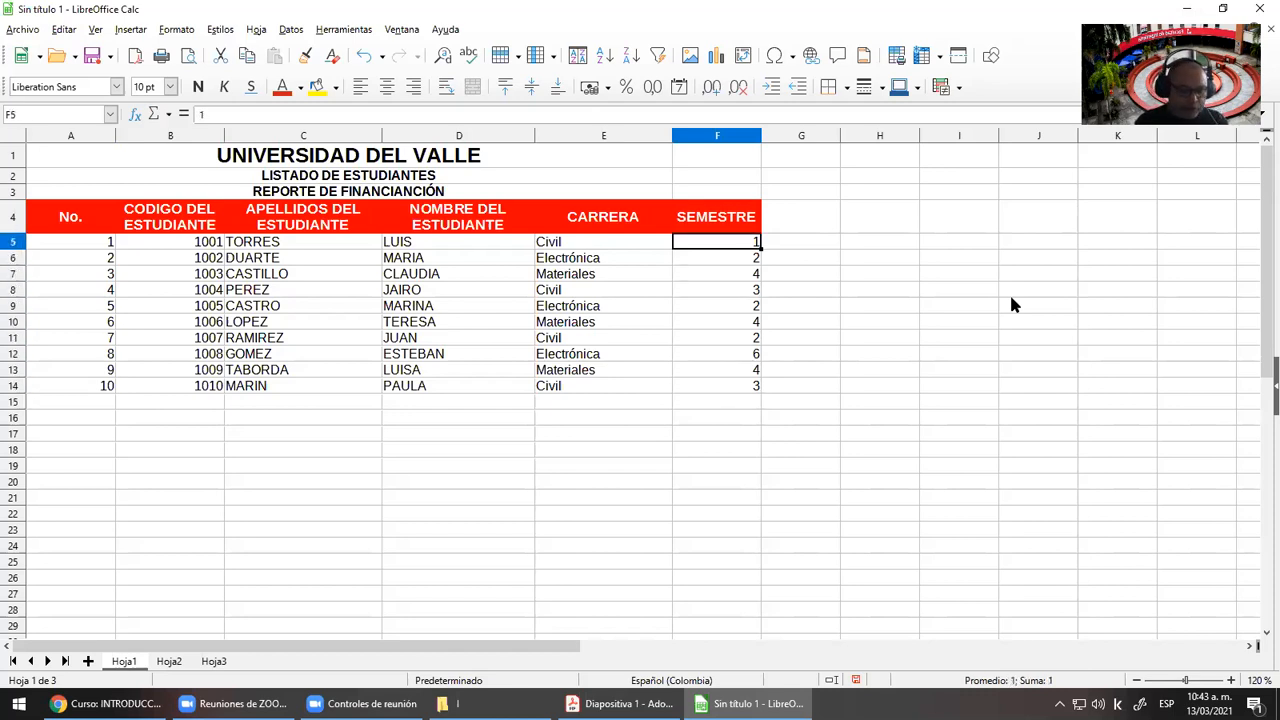
{"action": "key", "text": "BackSpace"}
{"action": "key", "text": "Return"}
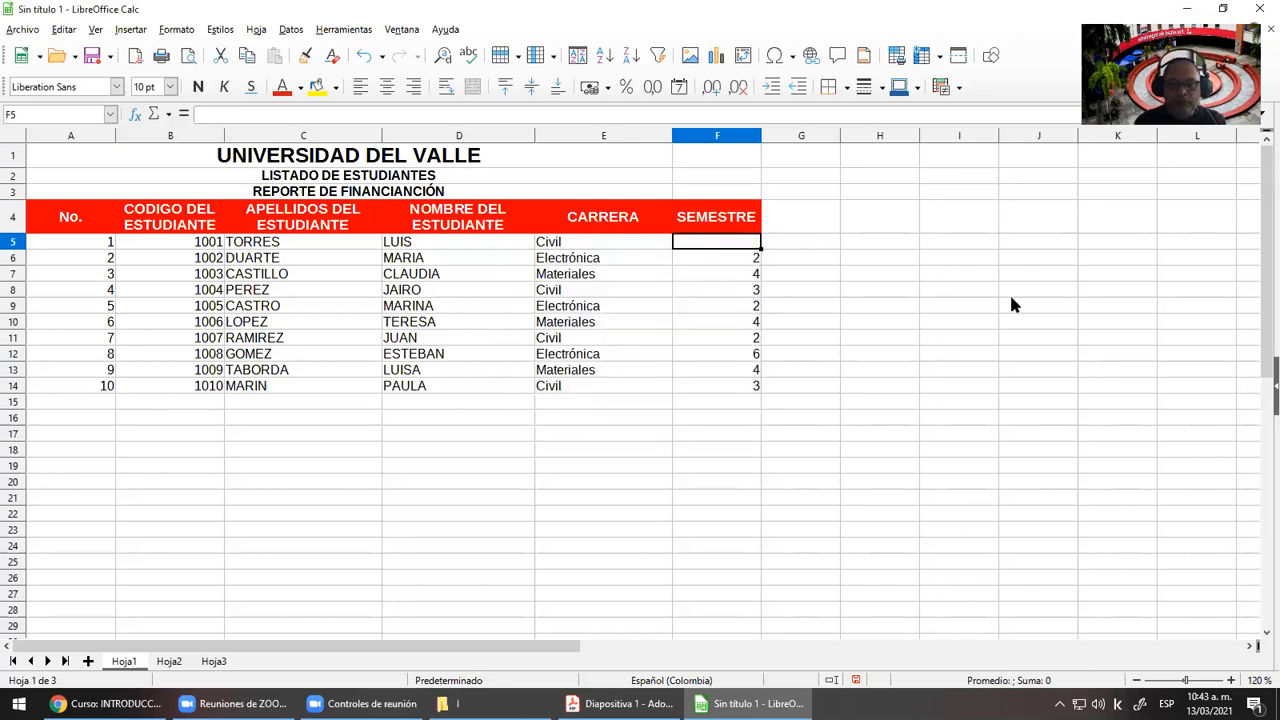
{"action": "type", "text": "-1"}
{"action": "key", "text": "Return"}
{"action": "key", "text": "Up"}
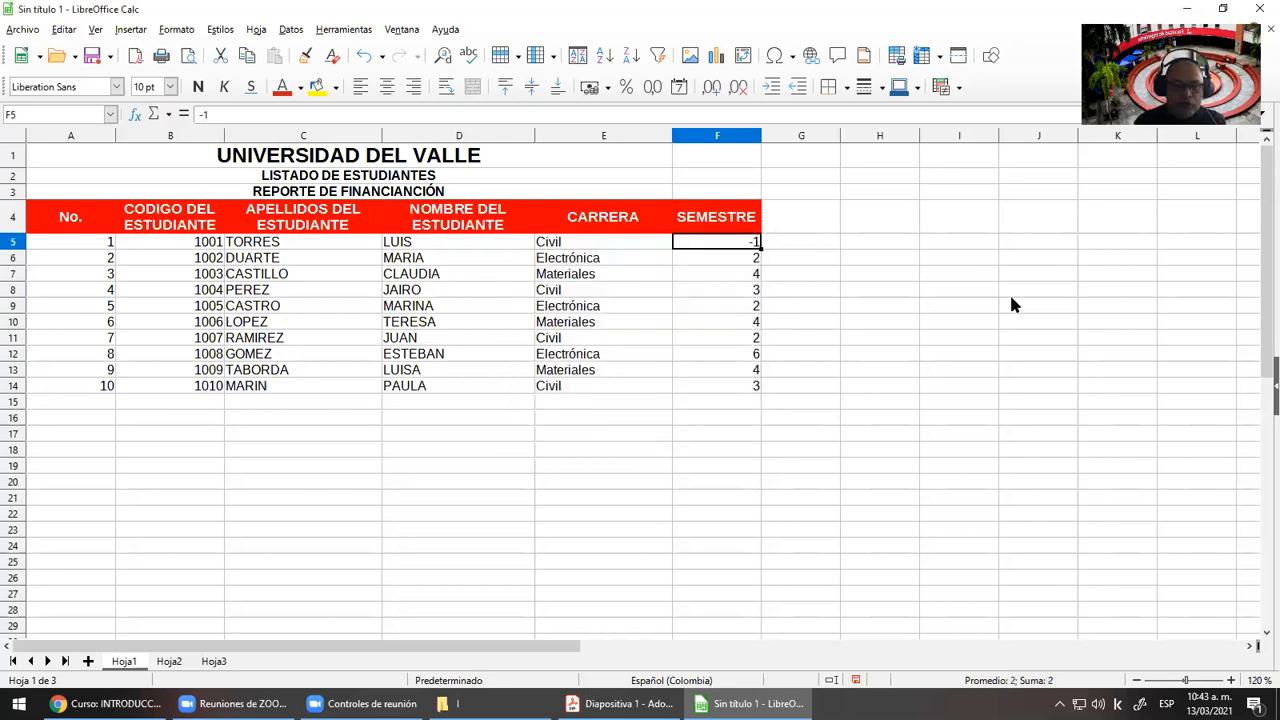
Enter 14 as the semester in F5, and set it back to 1
{"action": "type", "text": "14"}
{"action": "key", "text": "Return"}
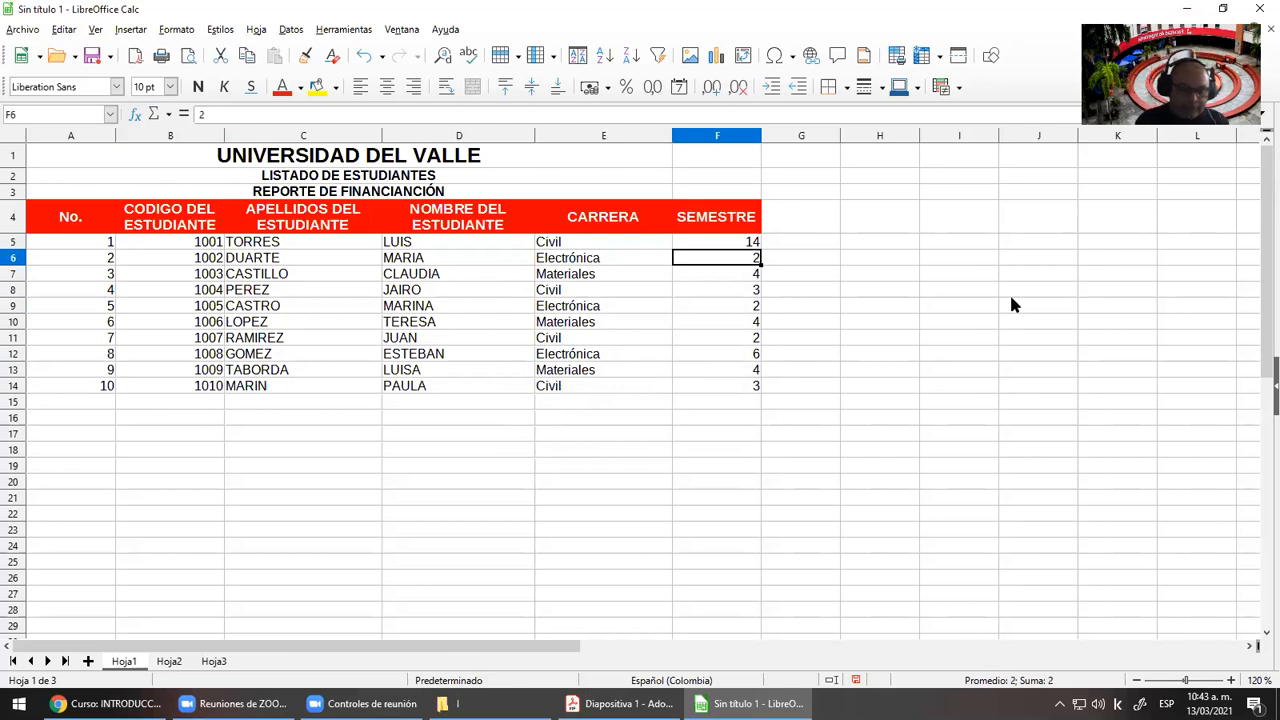
{"action": "key", "text": "Up"}
{"action": "type", "text": "1"}
{"action": "key", "text": "Return"}
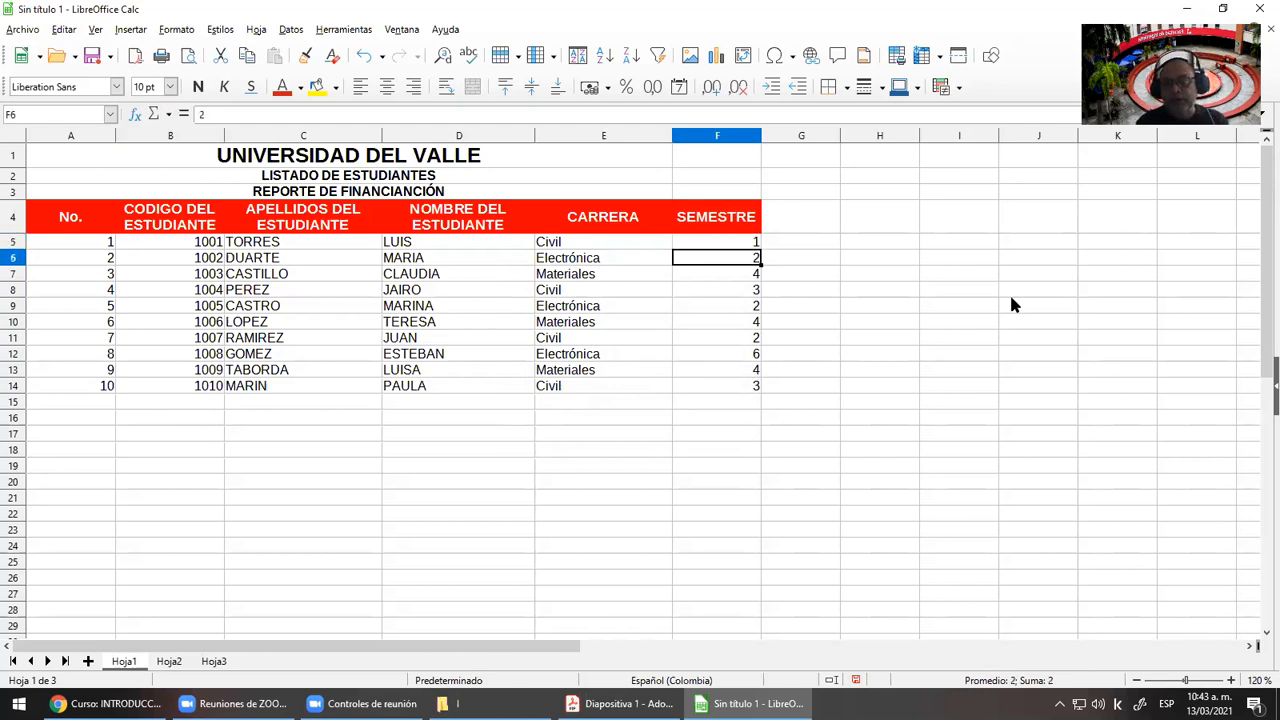
Select the semester cells F5:F14 and open the data validity settings (Validez) for them
{"action": "key", "text": "Up"}
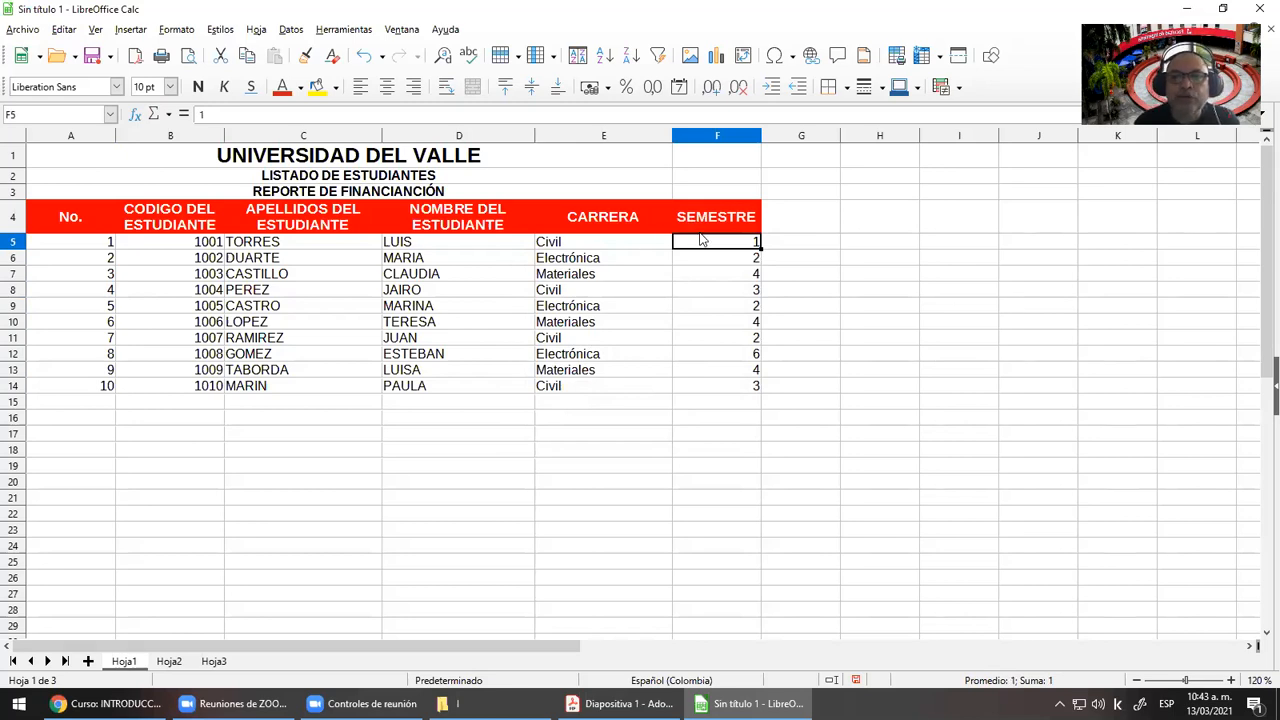
{"action": "key", "text": "shift+Down"}
{"action": "key", "text": "shift+Down"}
{"action": "key", "text": "shift+Down"}
{"action": "key", "text": "shift+Down"}
{"action": "key", "text": "shift+Down"}
{"action": "key", "text": "shift+Down"}
{"action": "key", "text": "shift+Down"}
{"action": "key", "text": "shift+Down"}
{"action": "key", "text": "shift+Down"}
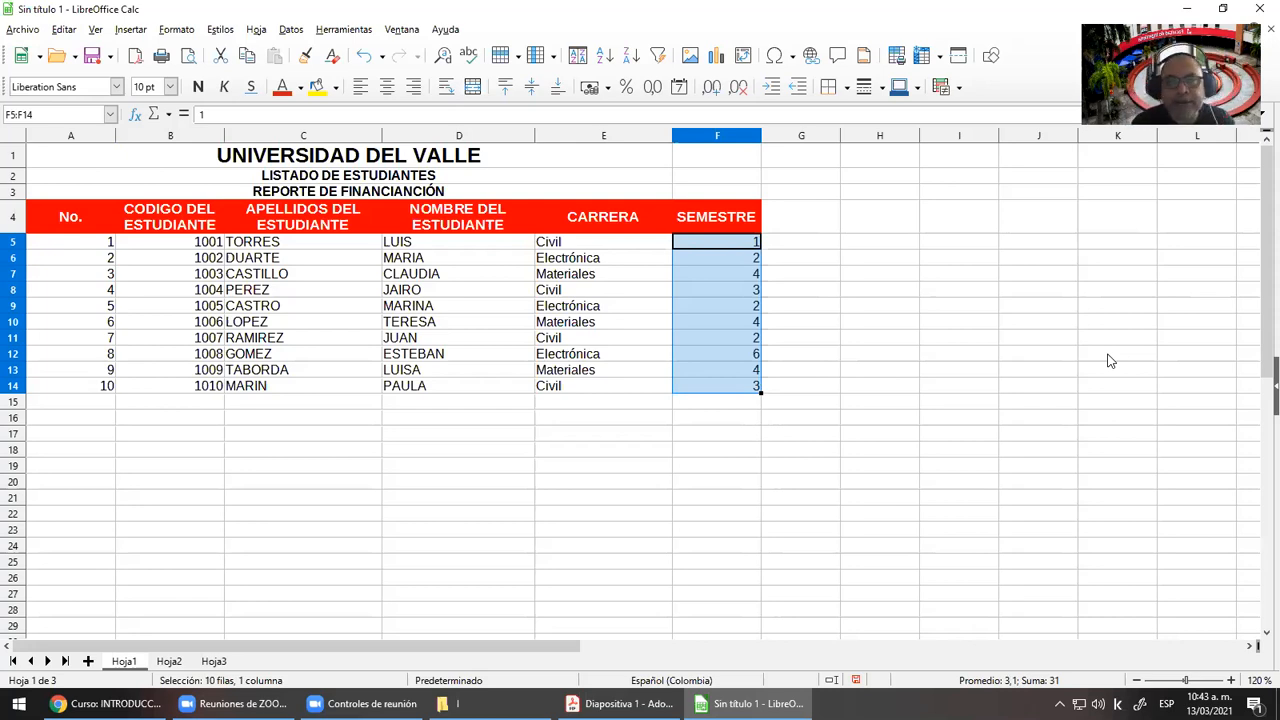
{"action": "left_click", "coordinate": [291, 30]}
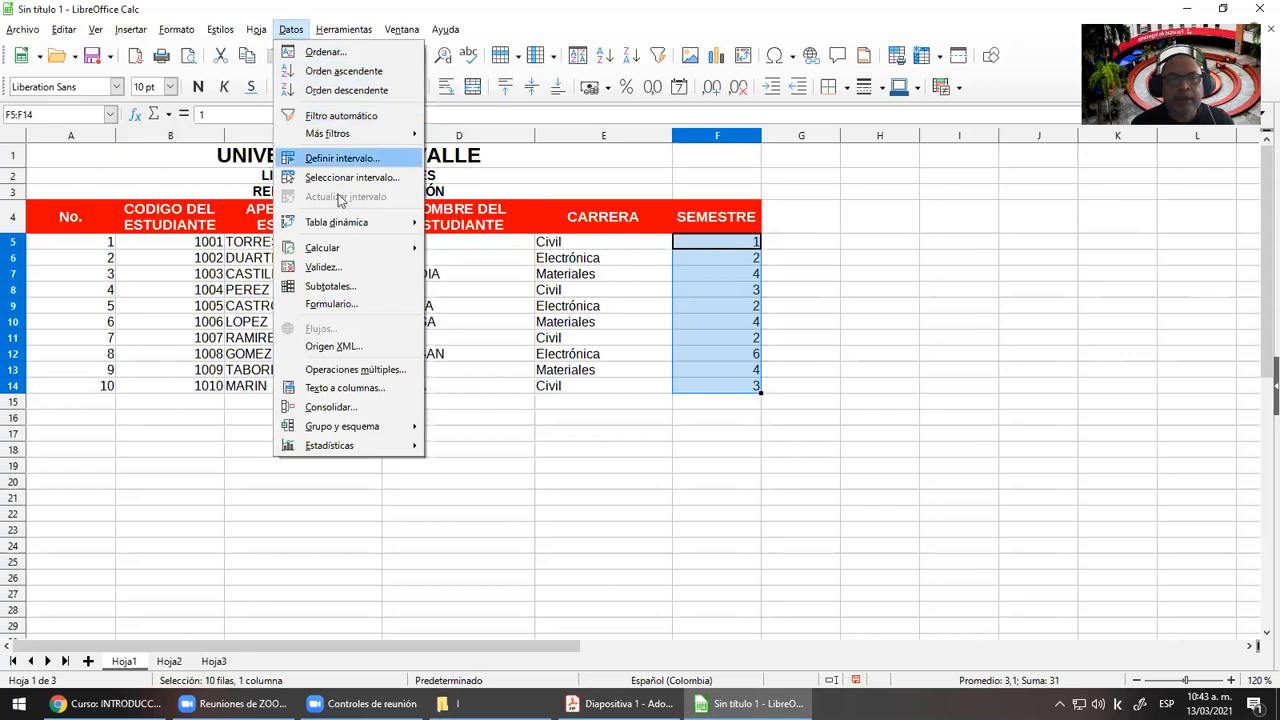
{"action": "left_click", "coordinate": [365, 276]}
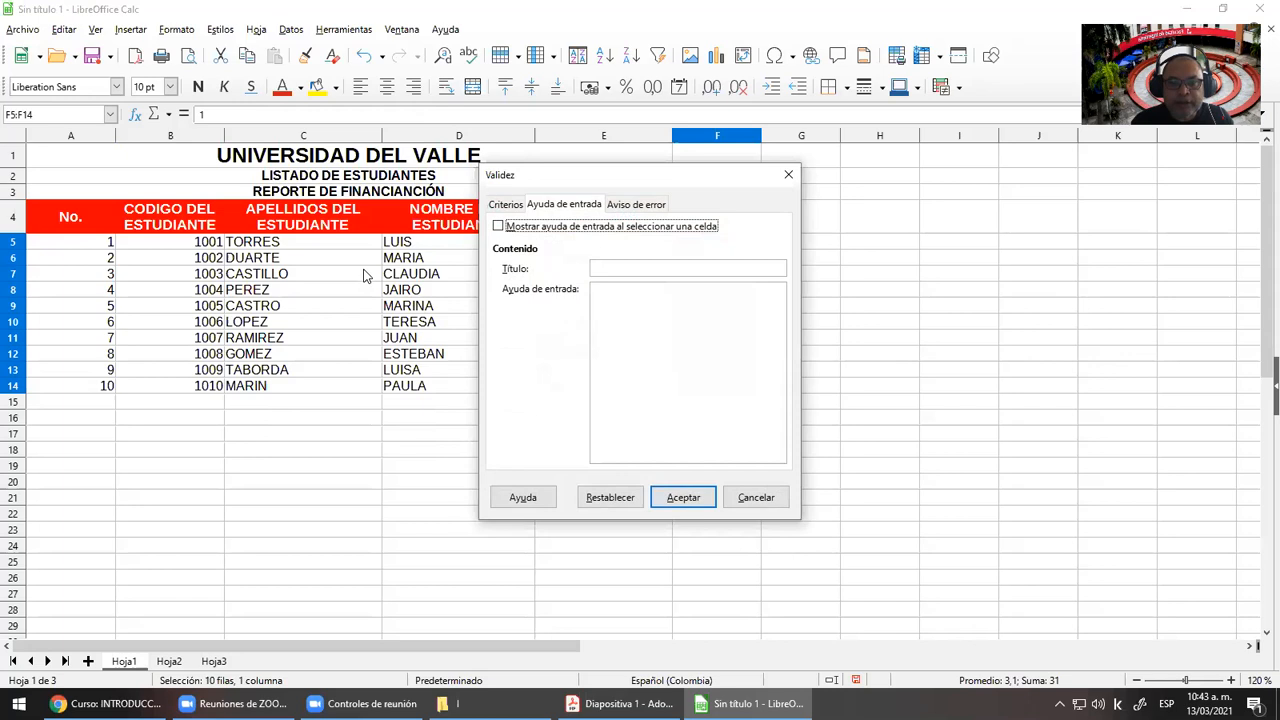
Restrict the semester cells to whole numbers (Números enteros) greater than or equal to (mayor que o igual a) a minimum of 1
{"action": "left_click", "coordinate": [506, 205]}
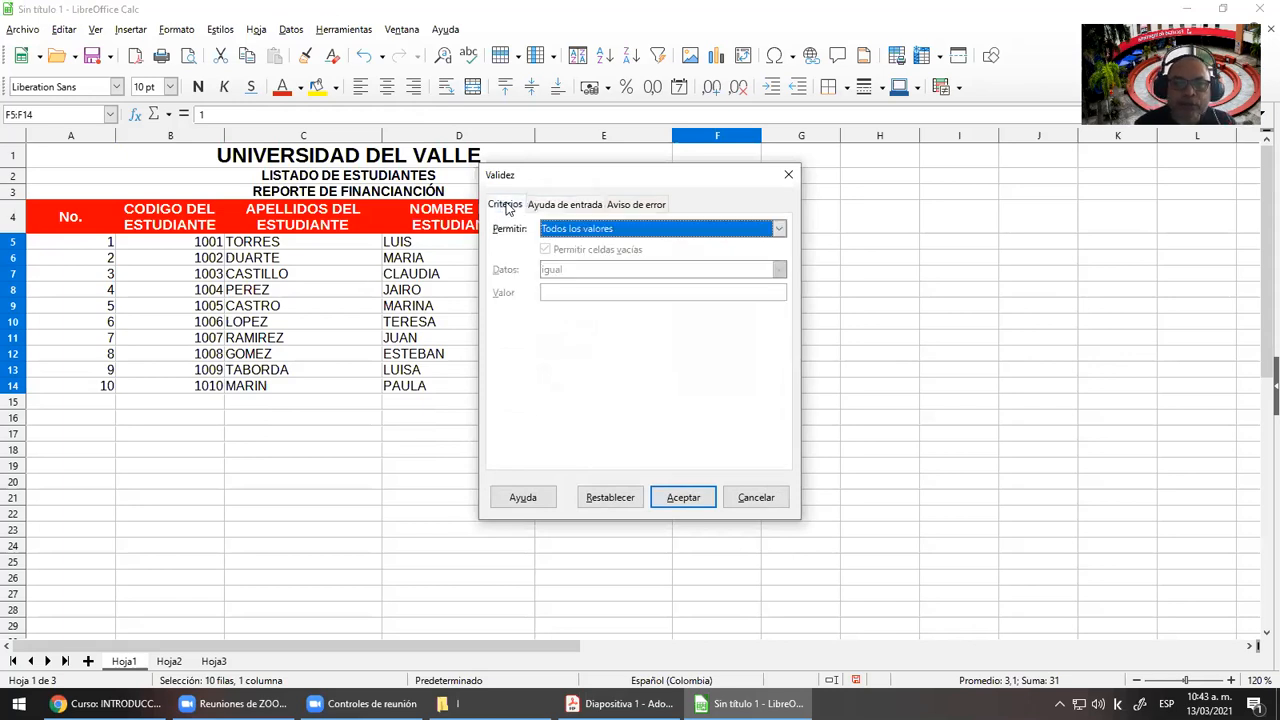
{"action": "left_click", "coordinate": [562, 204]}
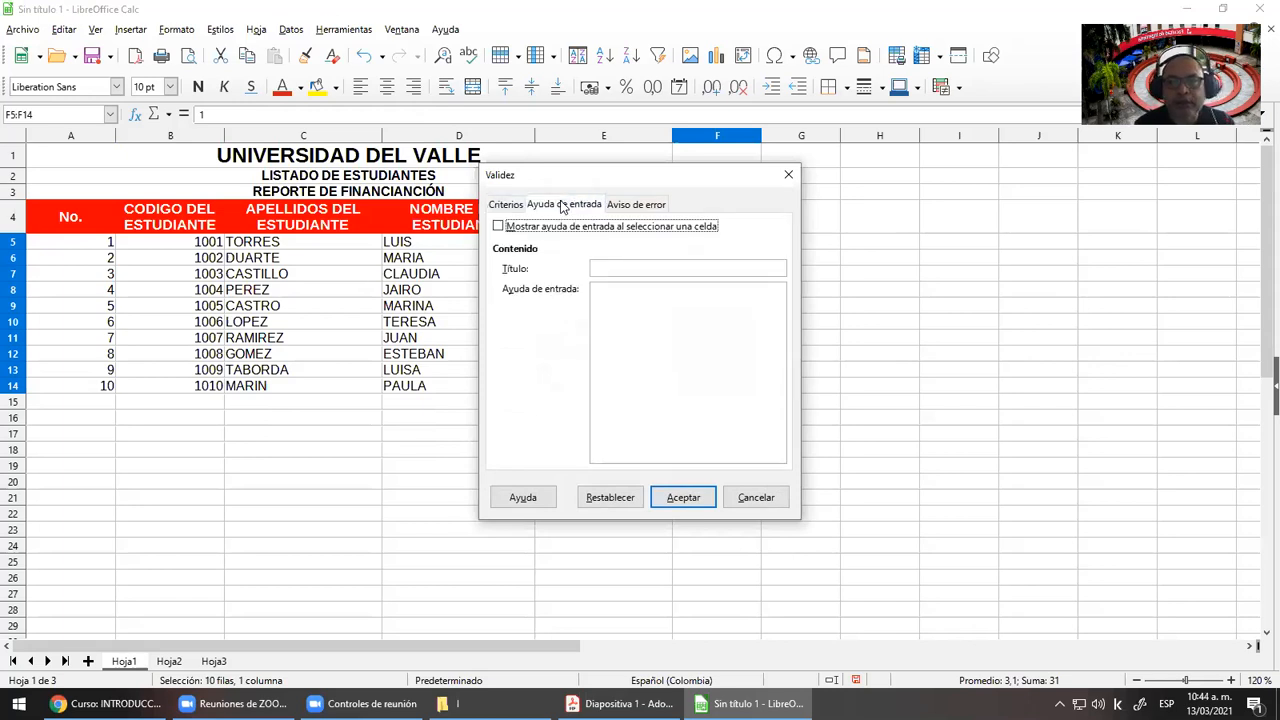
{"action": "left_click", "coordinate": [630, 204]}
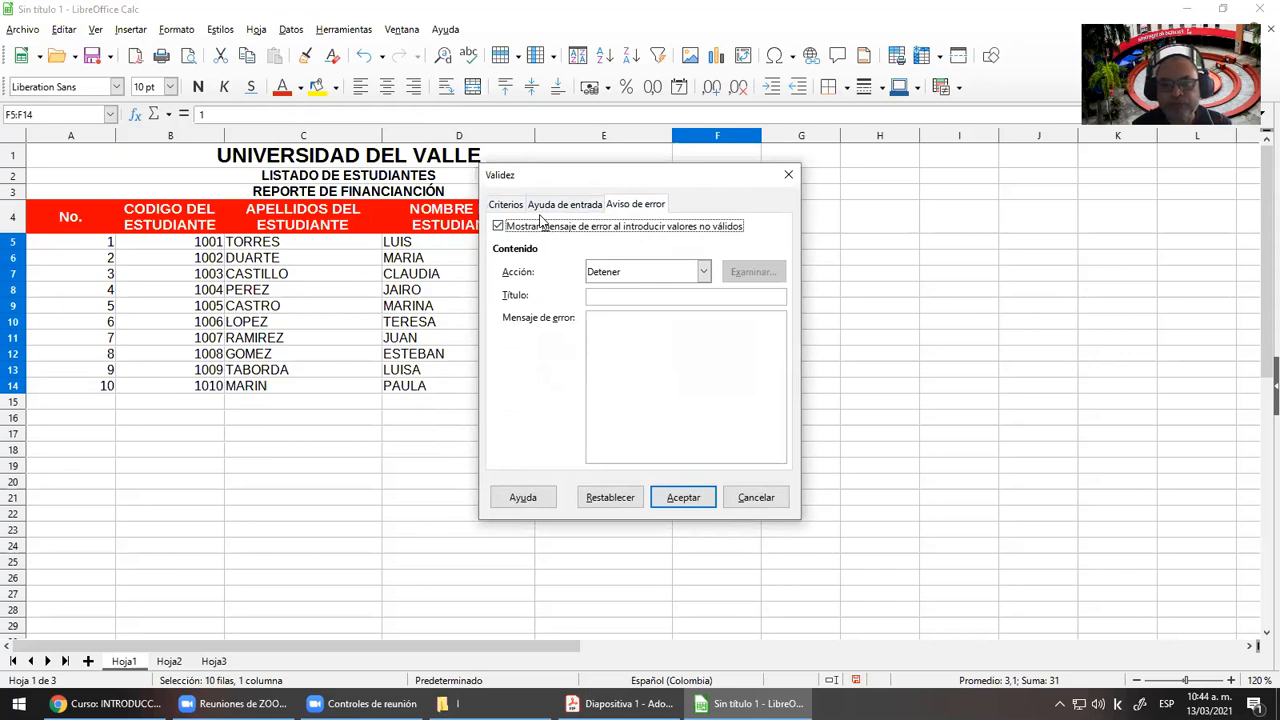
{"action": "left_click", "coordinate": [505, 205]}
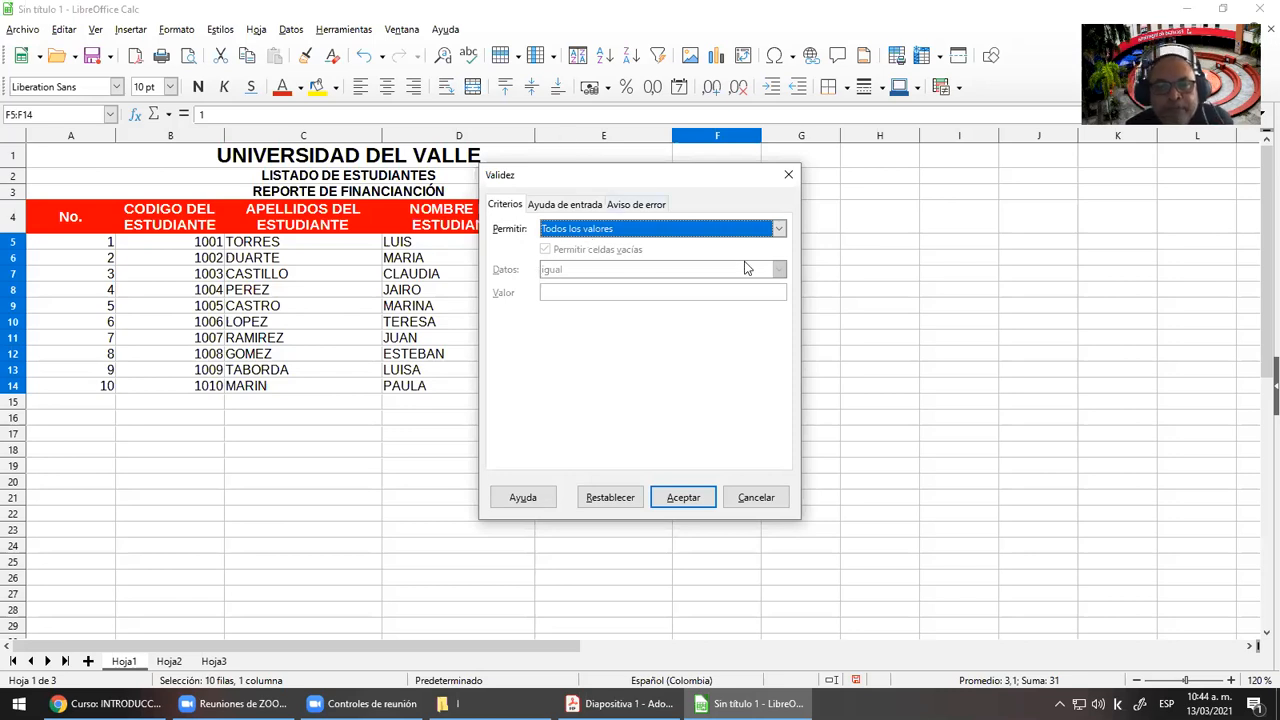
{"action": "left_click", "coordinate": [779, 230]}
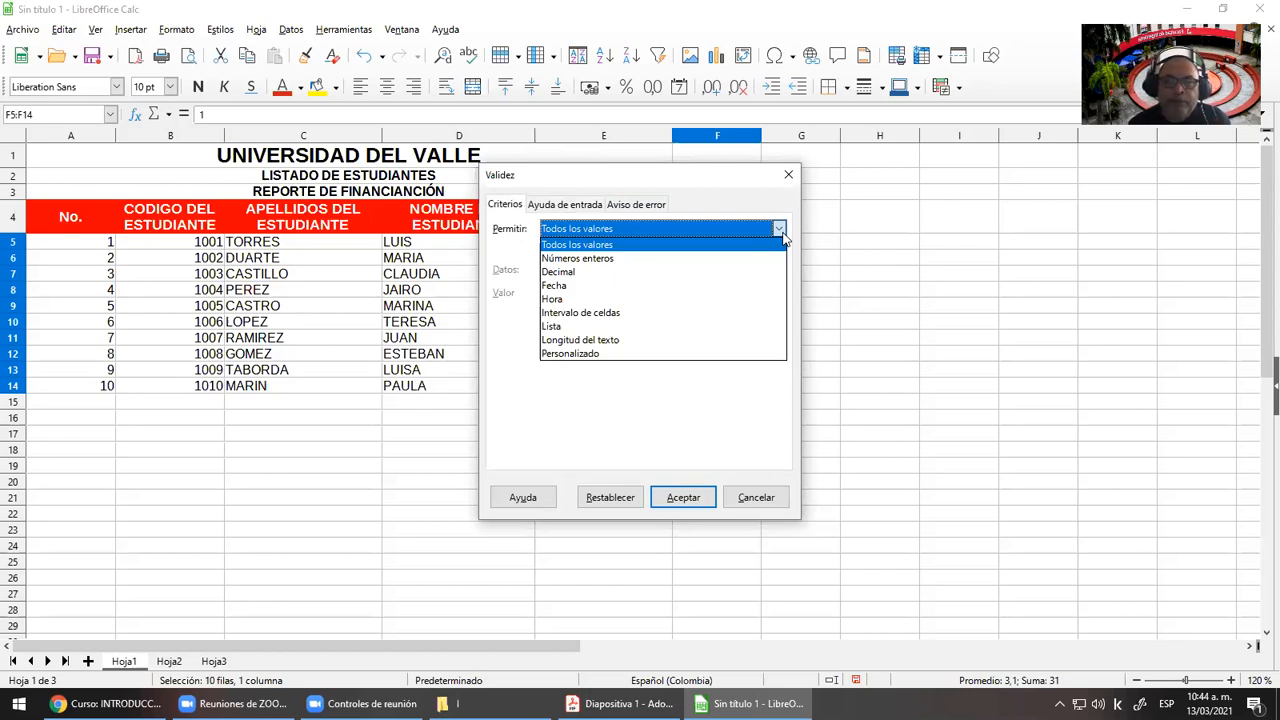
{"action": "left_click", "coordinate": [636, 262]}
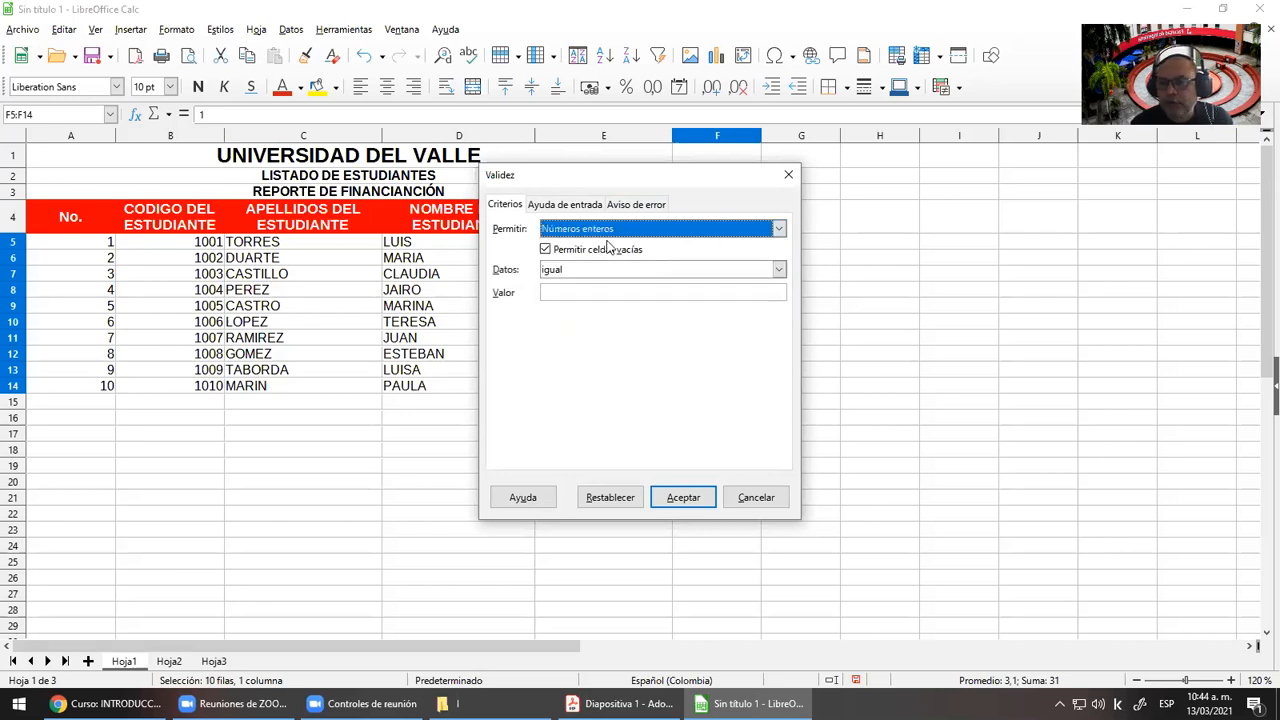
{"action": "left_click_drag", "start_coordinate": [668, 188], "coordinate": [1034, 228]}
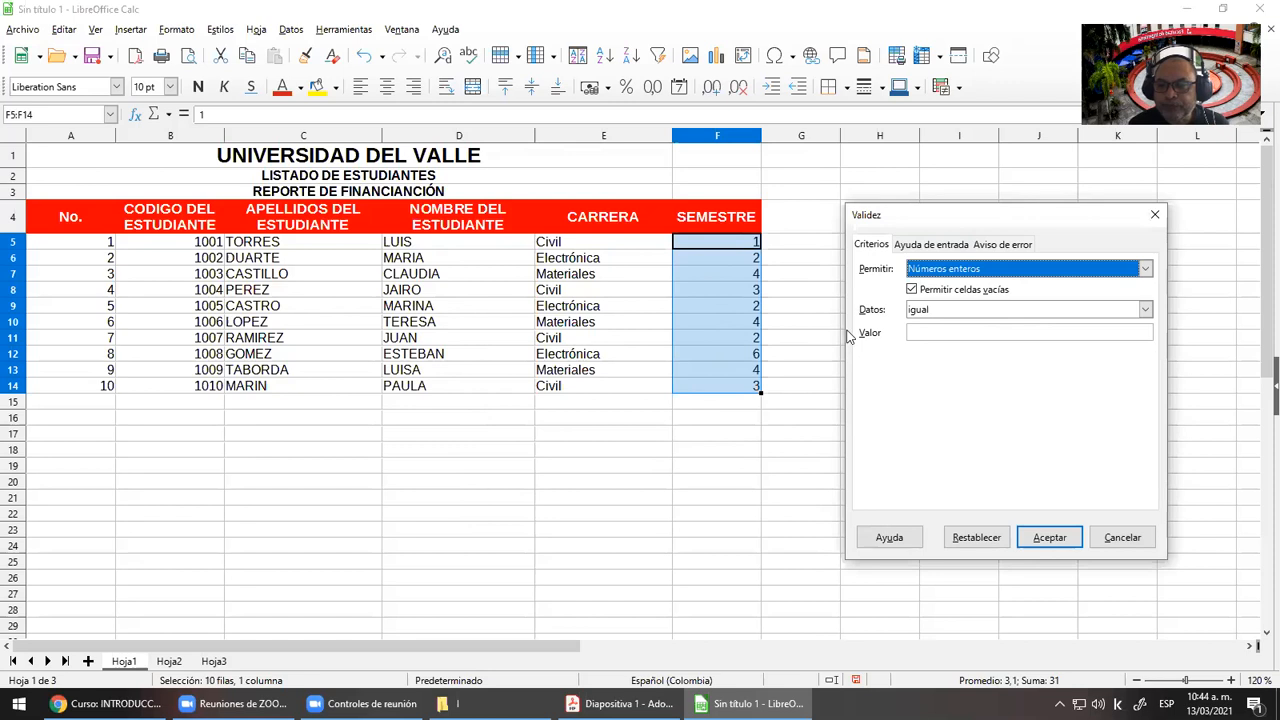
{"action": "left_click", "coordinate": [1140, 314]}
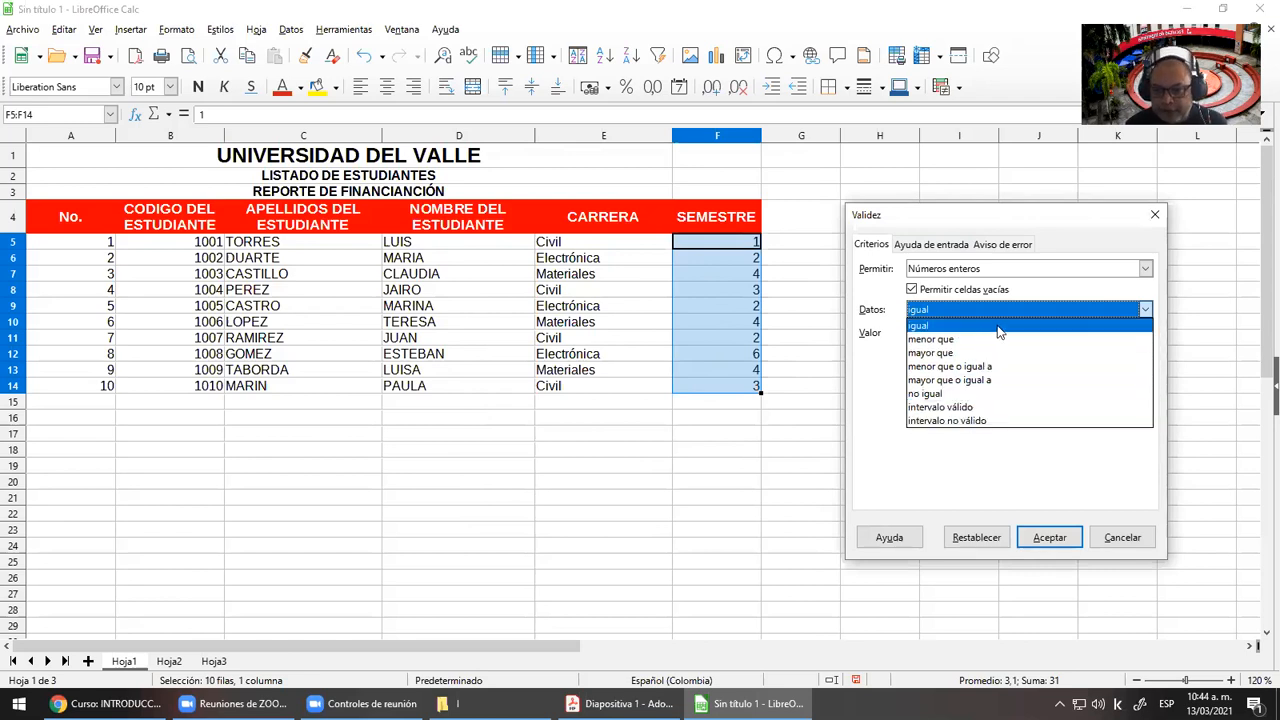
{"action": "left_click", "coordinate": [998, 390]}
{"action": "left_click", "coordinate": [934, 332]}
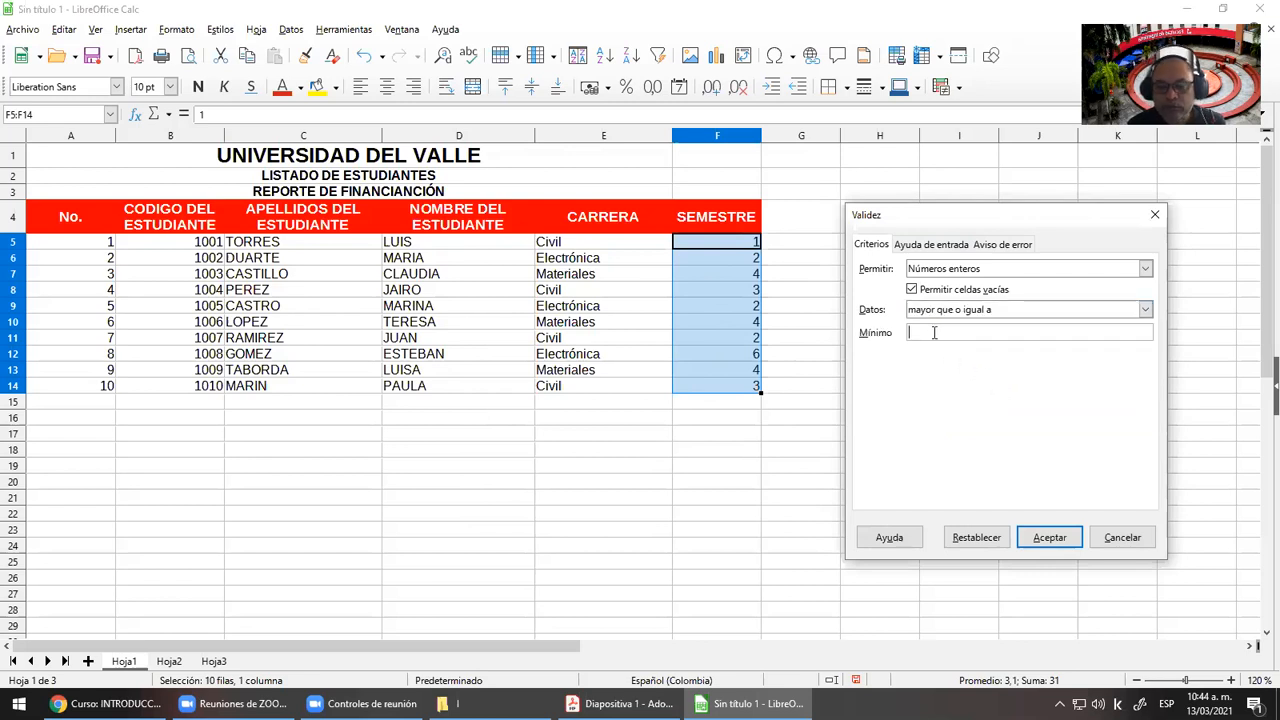
{"action": "type", "text": "1"}
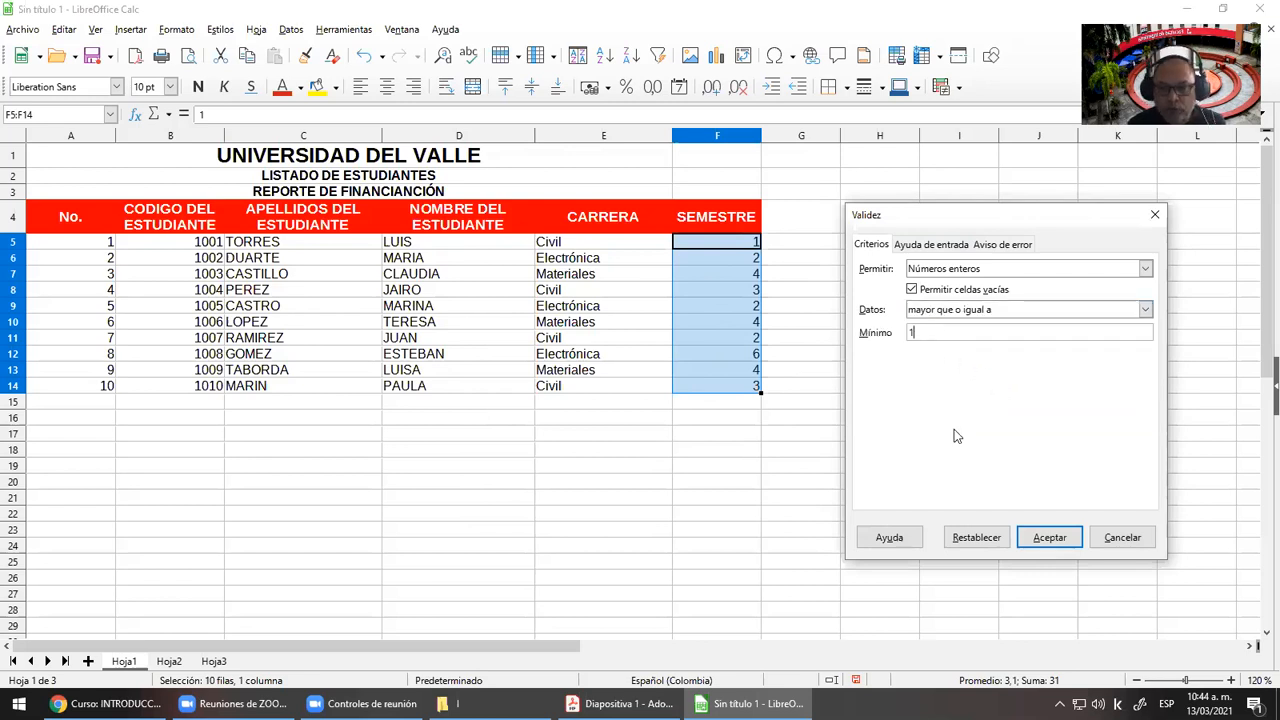
{"action": "left_click", "coordinate": [1050, 538]}
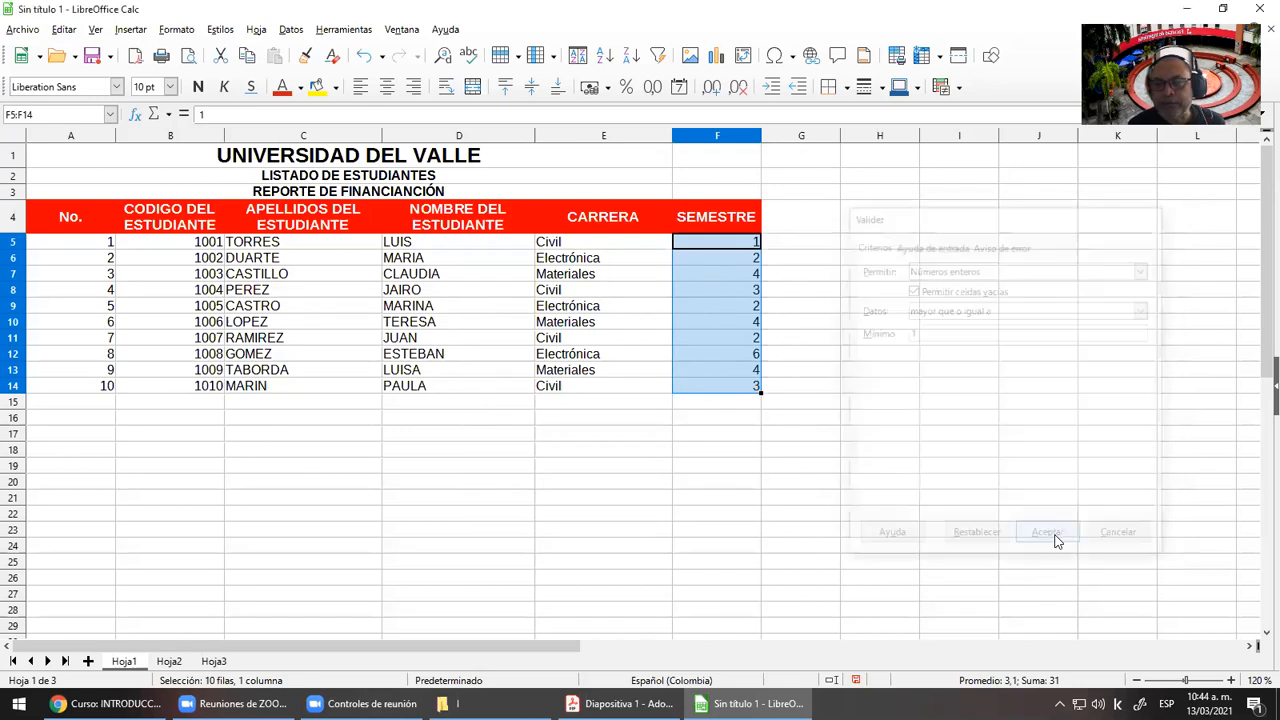
Test the validity rule by trying to enter -1 in F5 and 0 in F6
{"action": "left_click", "coordinate": [727, 250]}
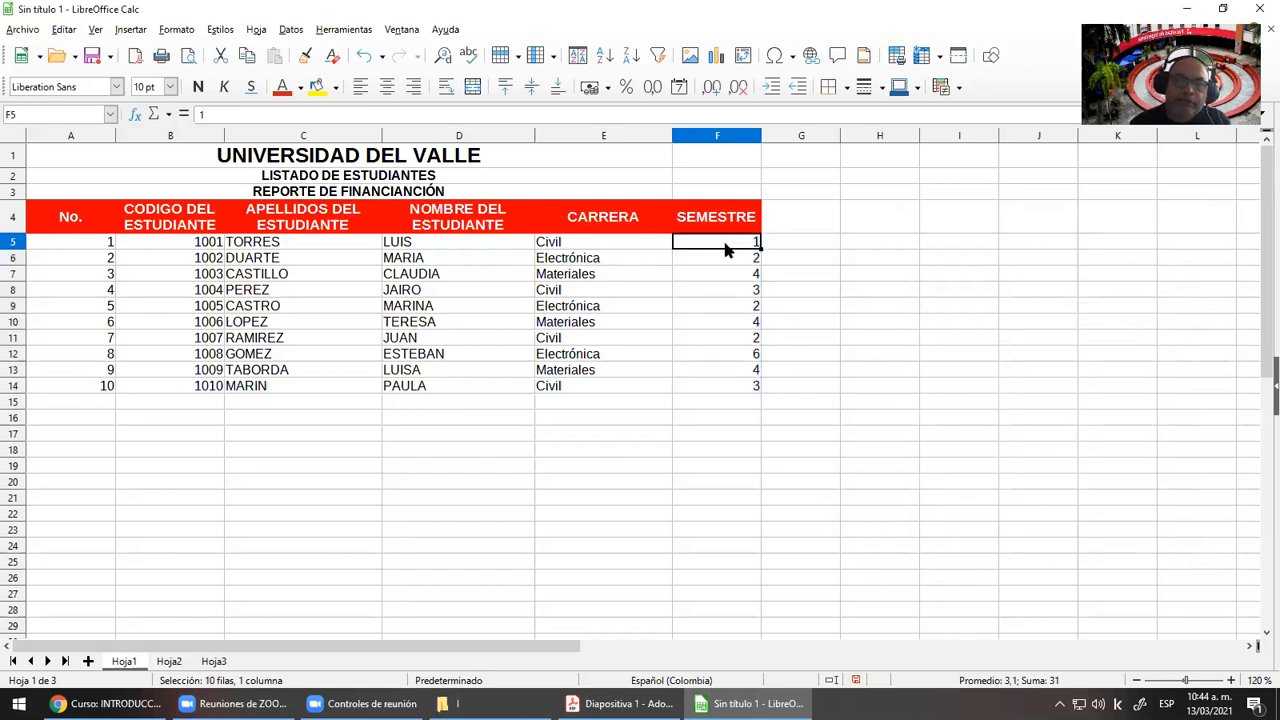
{"action": "type", "text": "-1"}
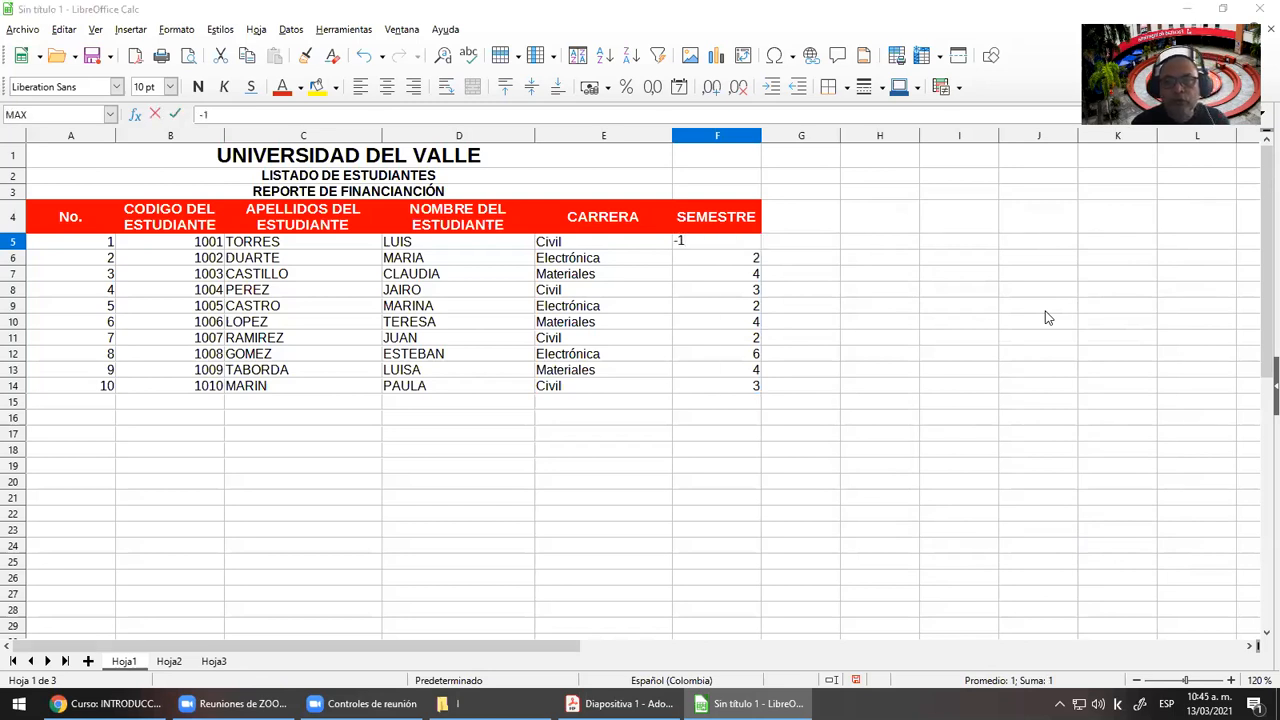
{"action": "key", "text": "Return"}
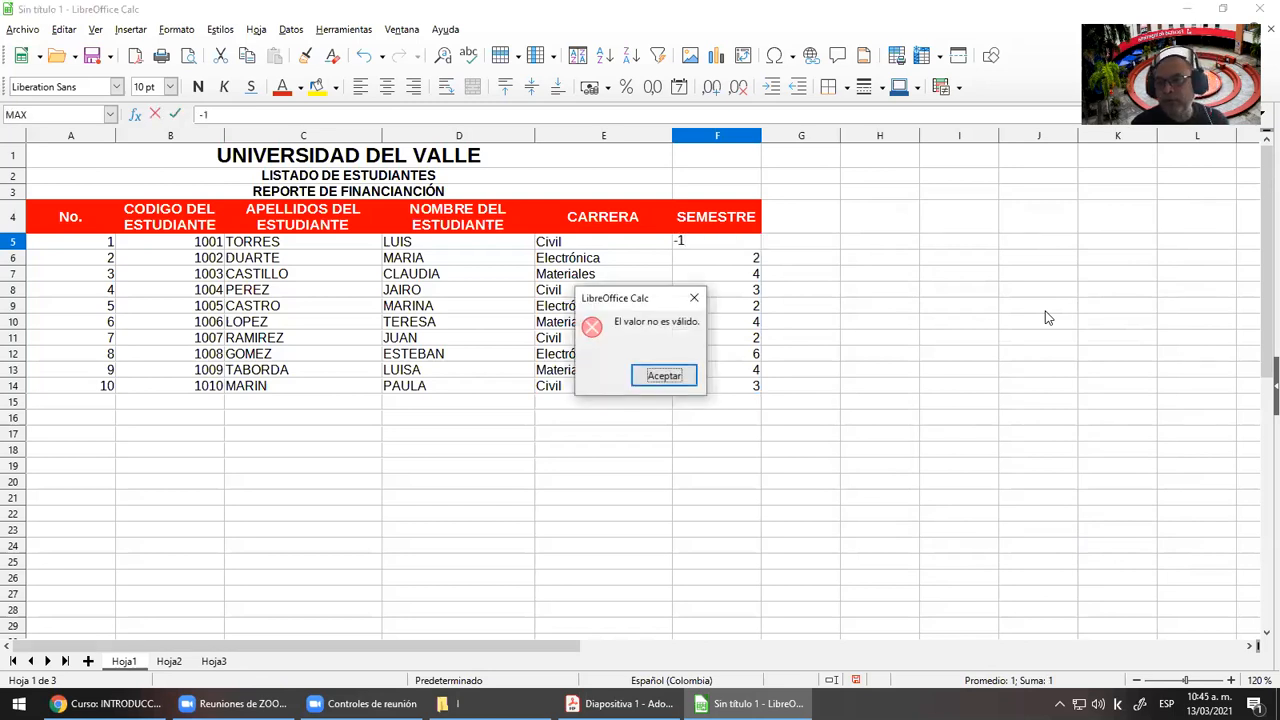
{"action": "key", "text": "Return"}
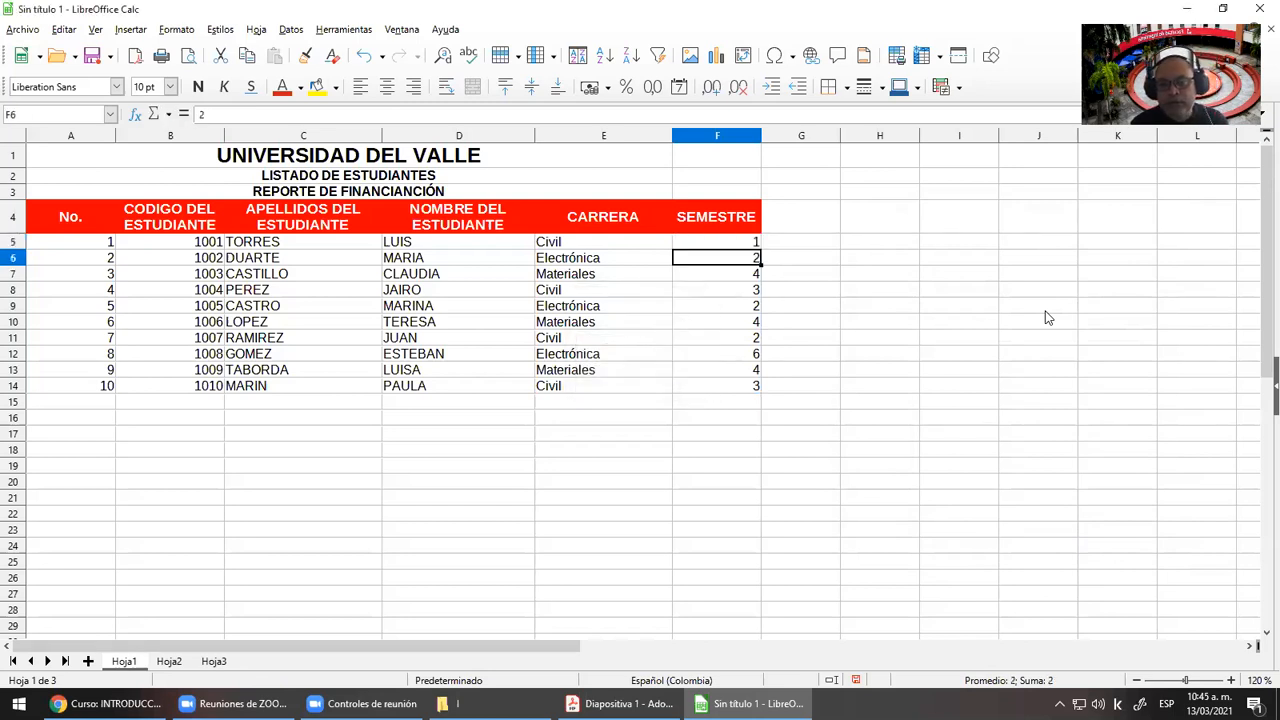
{"action": "type", "text": "0"}
{"action": "key", "text": "Return"}
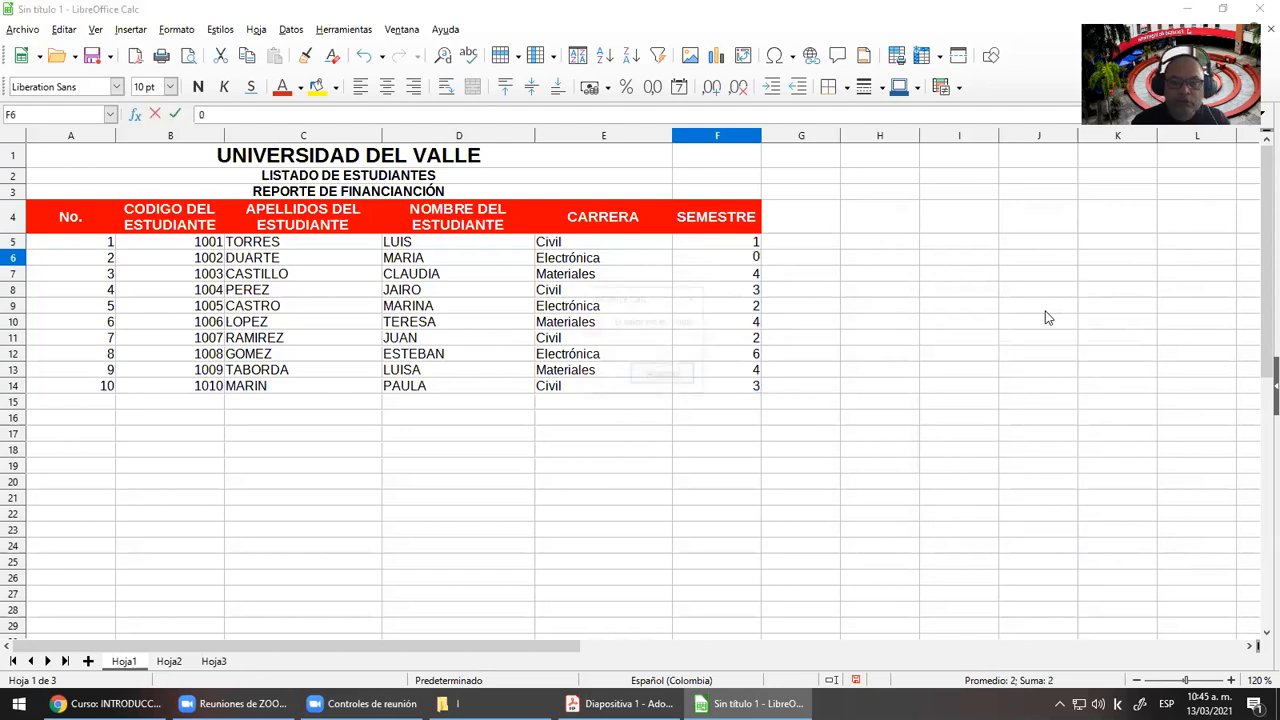
{"action": "key", "text": "Return"}
Test the validity rule with a high semester by entering 14 in F6
{"action": "key", "text": "Up"}
{"action": "type", "text": "14"}
{"action": "key", "text": "Return"}
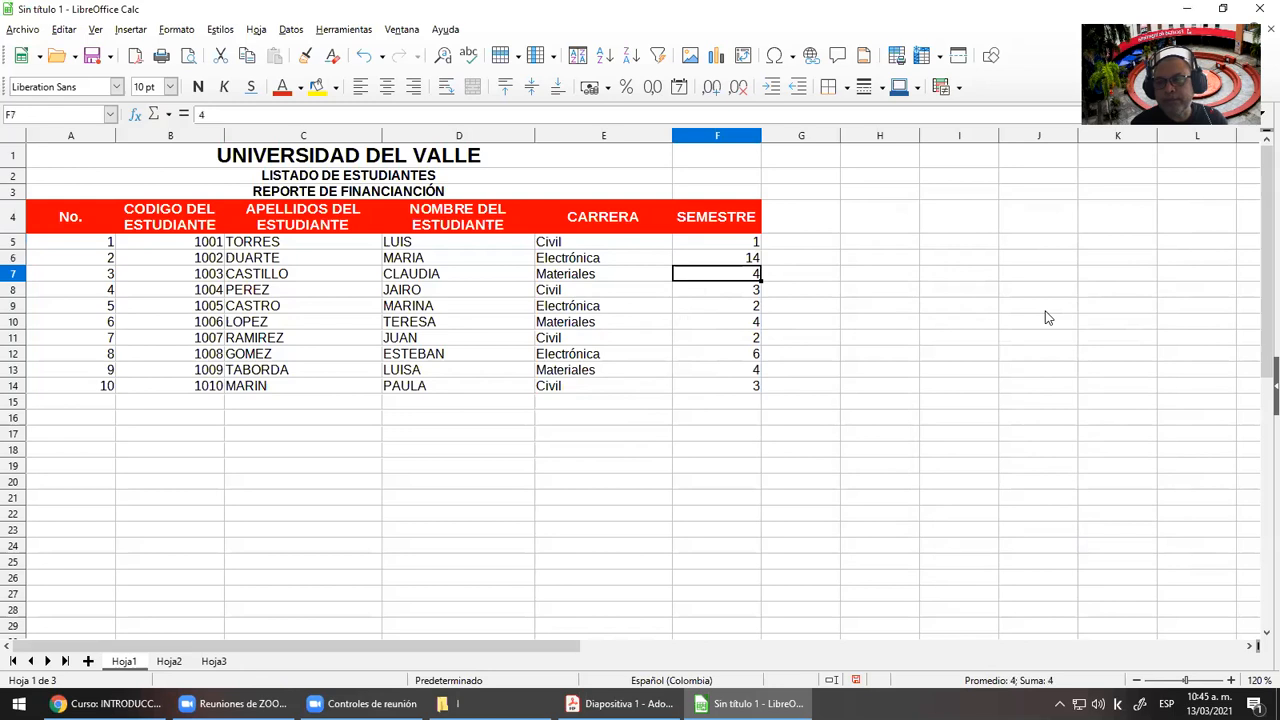
{"action": "key", "text": "Up"}
{"action": "key", "text": "Up"}
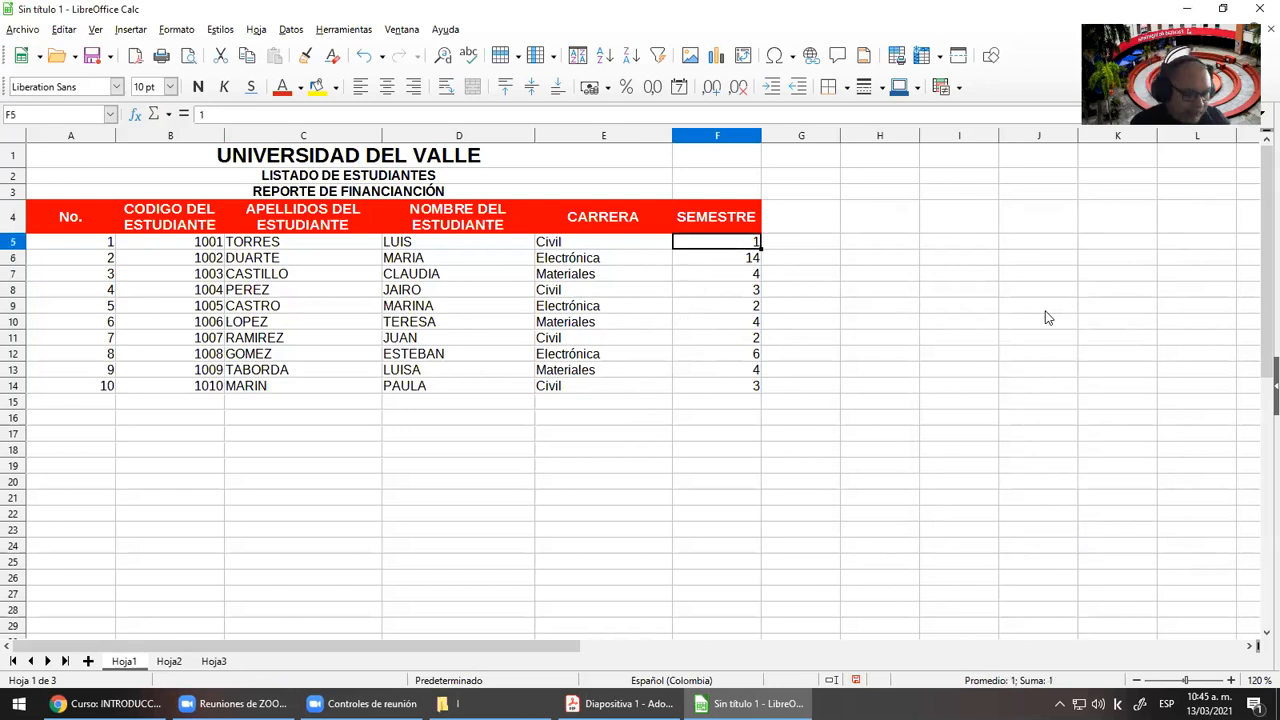
{"action": "key", "text": "shift+Down"}
{"action": "key", "text": "shift+Down"}
{"action": "key", "text": "shift+Down"}
{"action": "key", "text": "shift+Down"}
{"action": "key", "text": "shift+Down"}
{"action": "key", "text": "shift+Down"}
{"action": "key", "text": "shift+Down"}
{"action": "key", "text": "shift+Down"}
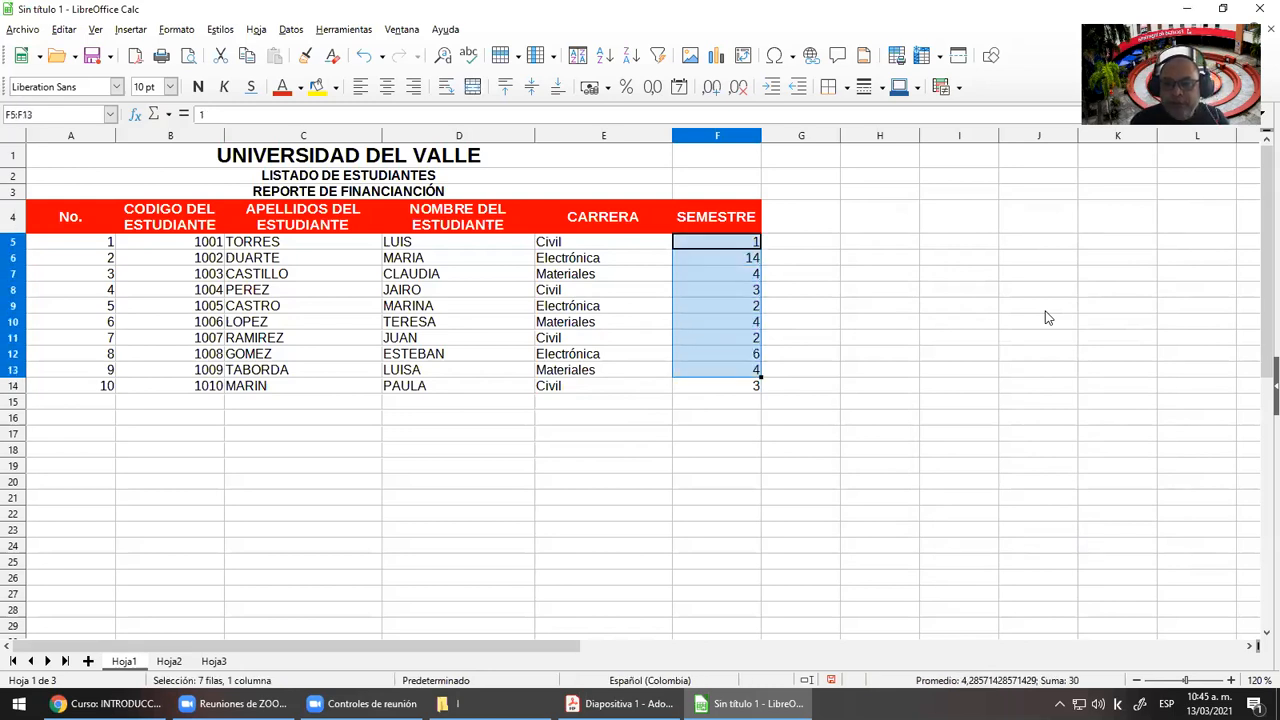
{"action": "key", "text": "shift+Down"}
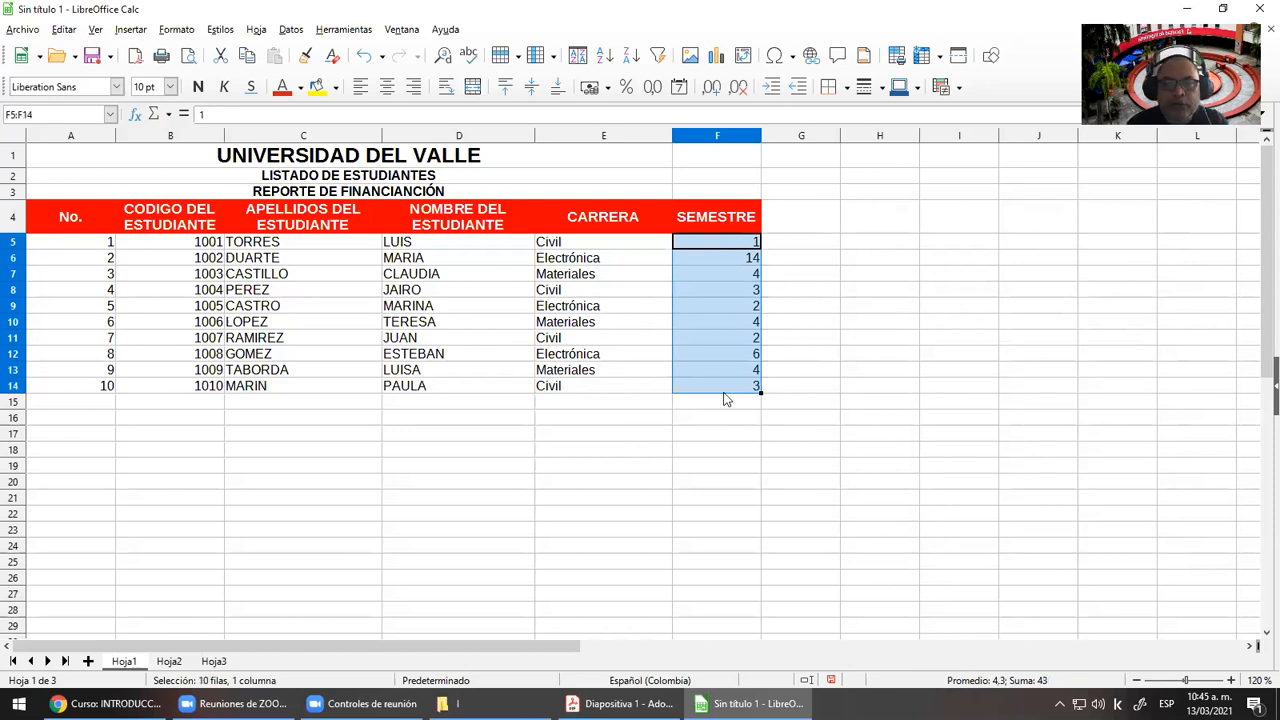
Set the second student's semester in F6 to 4
{"action": "left_click", "coordinate": [757, 262]}
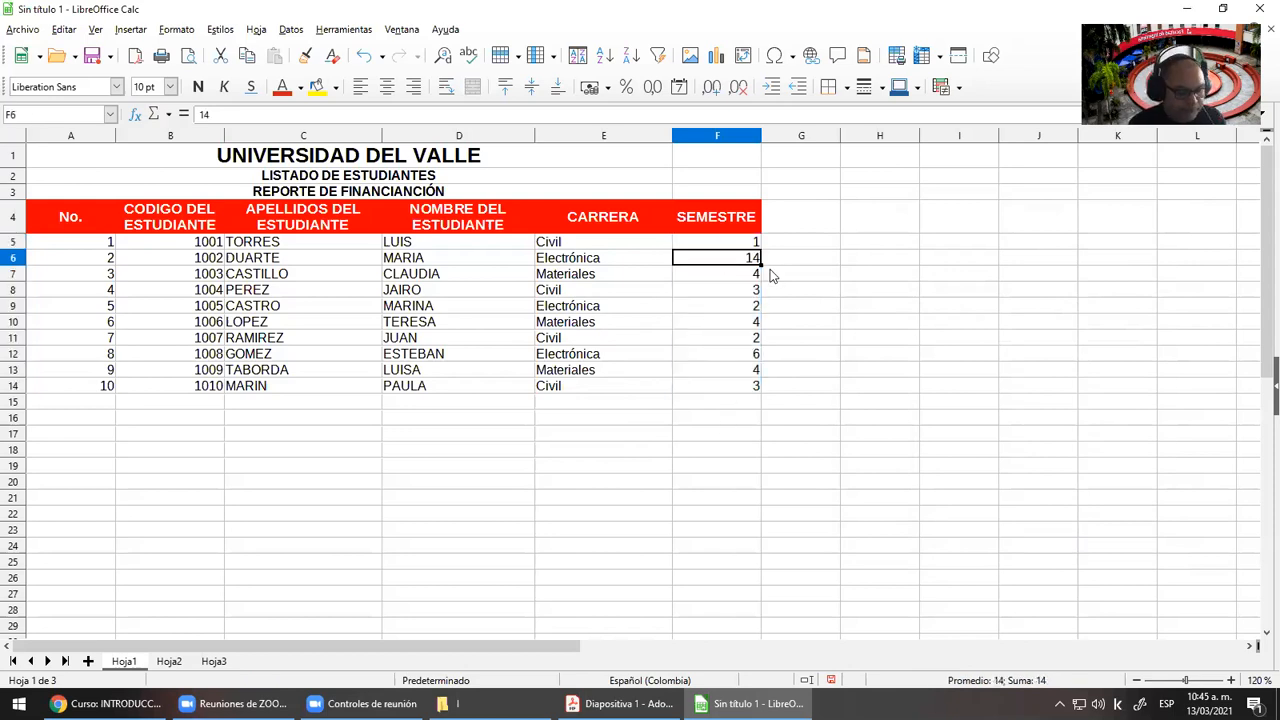
{"action": "type", "text": "4"}
{"action": "key", "text": "Return"}
Change the validity rule of semester cells F5:F14 to whole numbers within a valid range (intervalo válido), minimum 1 and maximum 10
{"action": "key", "text": "Up"}
{"action": "key", "text": "Up"}
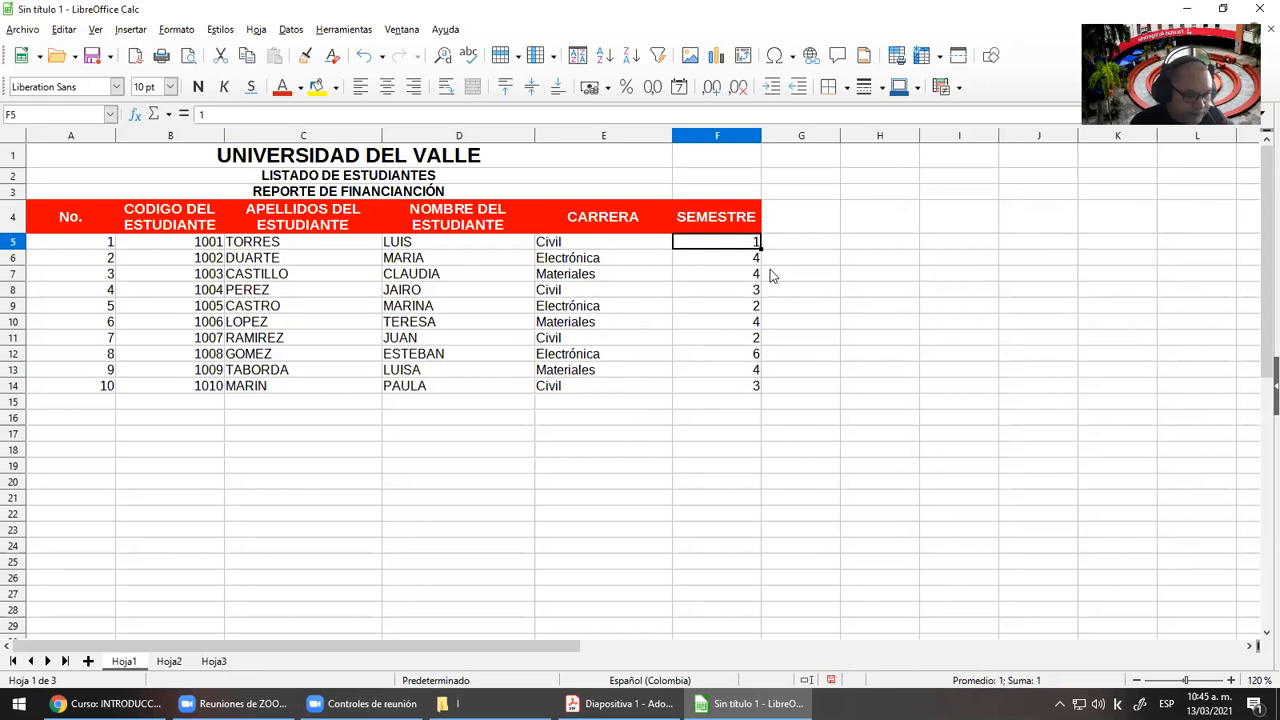
{"action": "key", "text": "shift+Down"}
{"action": "key", "text": "shift+Down"}
{"action": "key", "text": "shift+Down"}
{"action": "key", "text": "shift+Down"}
{"action": "key", "text": "shift+Down"}
{"action": "key", "text": "shift+Down"}
{"action": "key", "text": "shift+Down"}
{"action": "key", "text": "shift+Down"}
{"action": "key", "text": "shift+Down"}
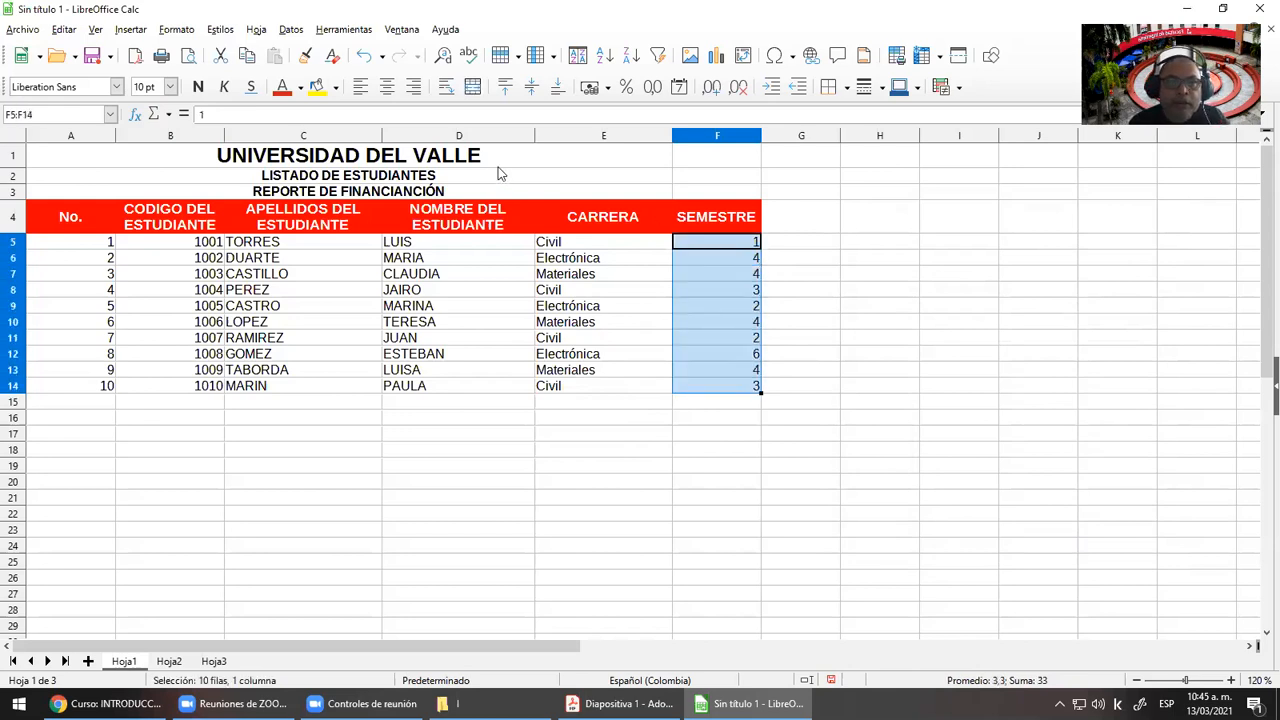
{"action": "left_click", "coordinate": [290, 29]}
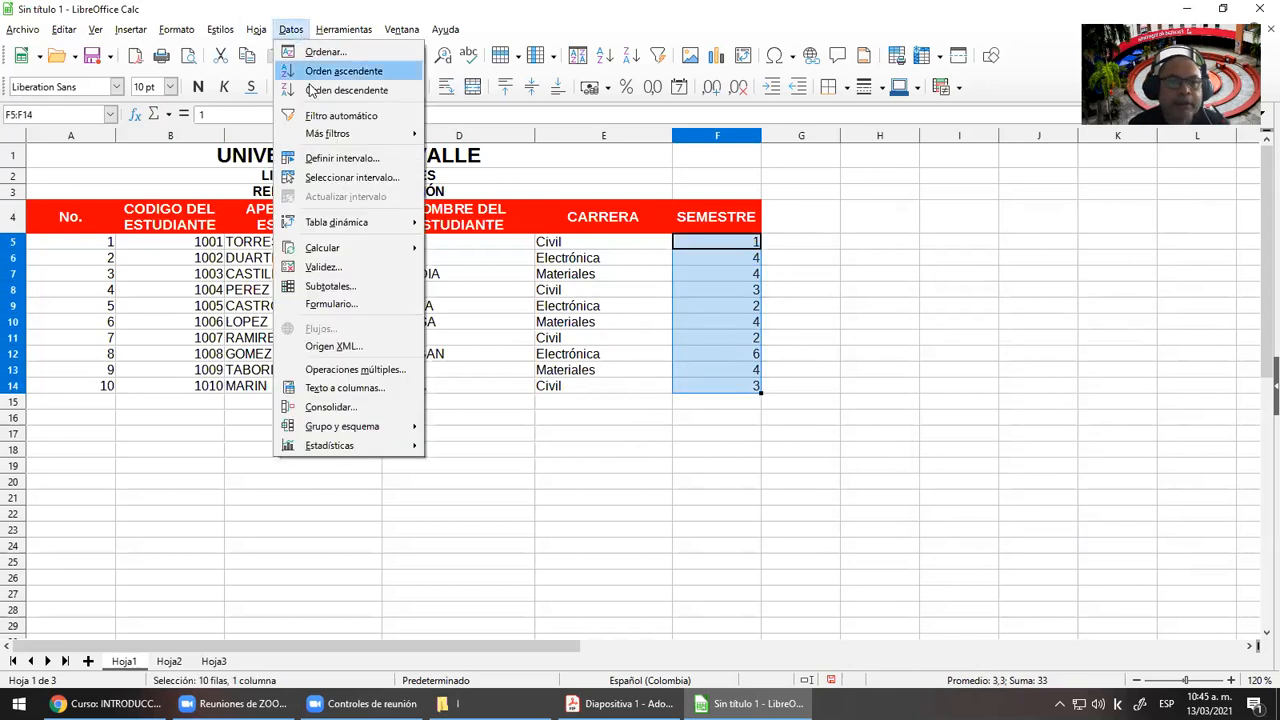
{"action": "left_click", "coordinate": [338, 268]}
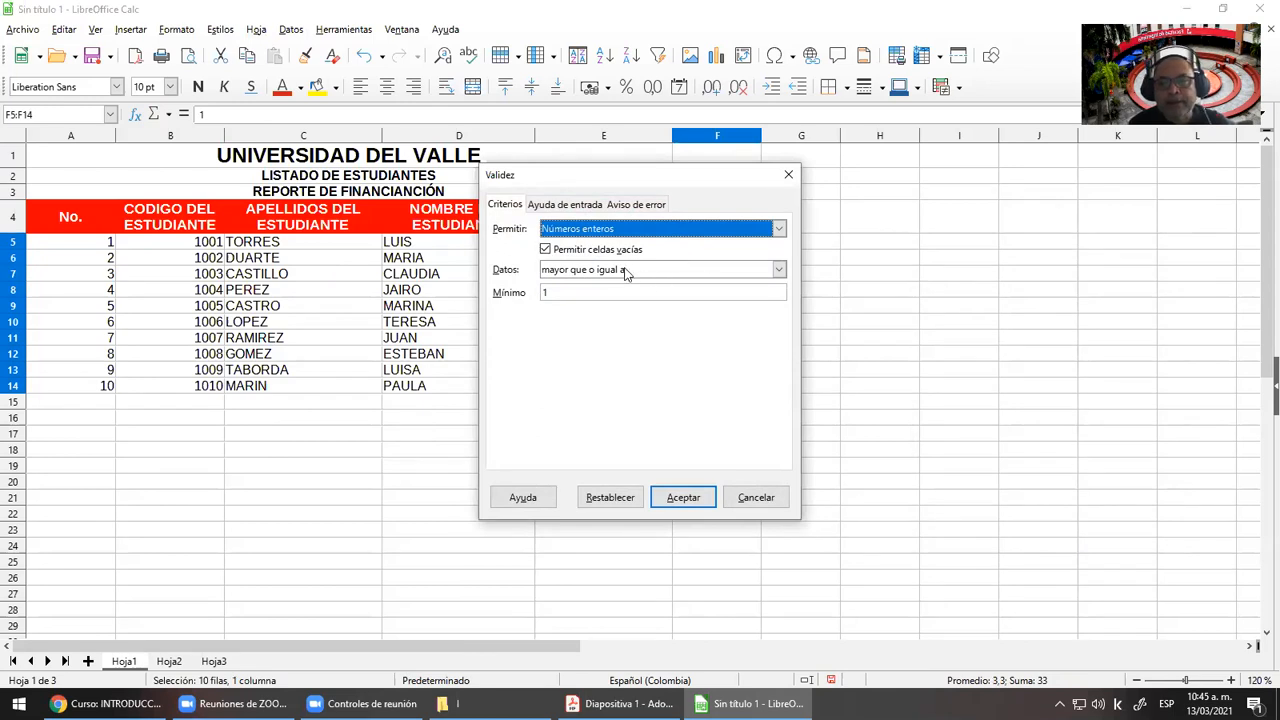
{"action": "left_click", "coordinate": [778, 270]}
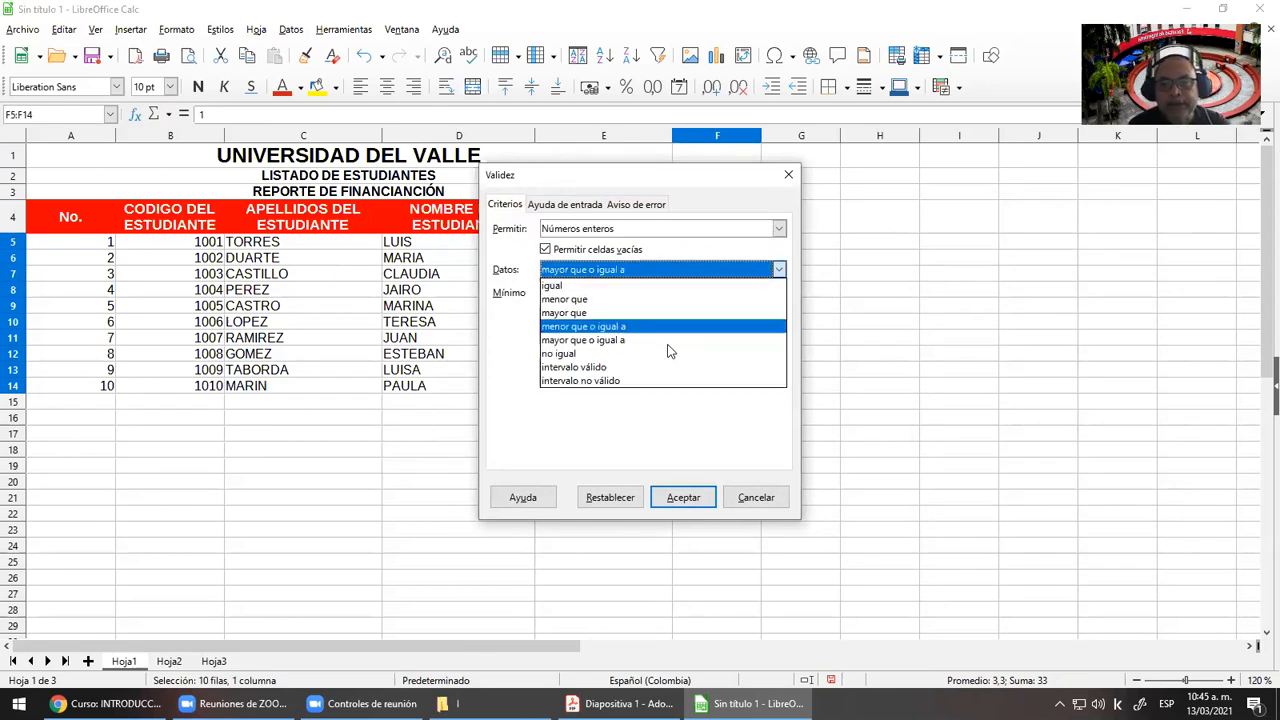
{"action": "left_click", "coordinate": [621, 370]}
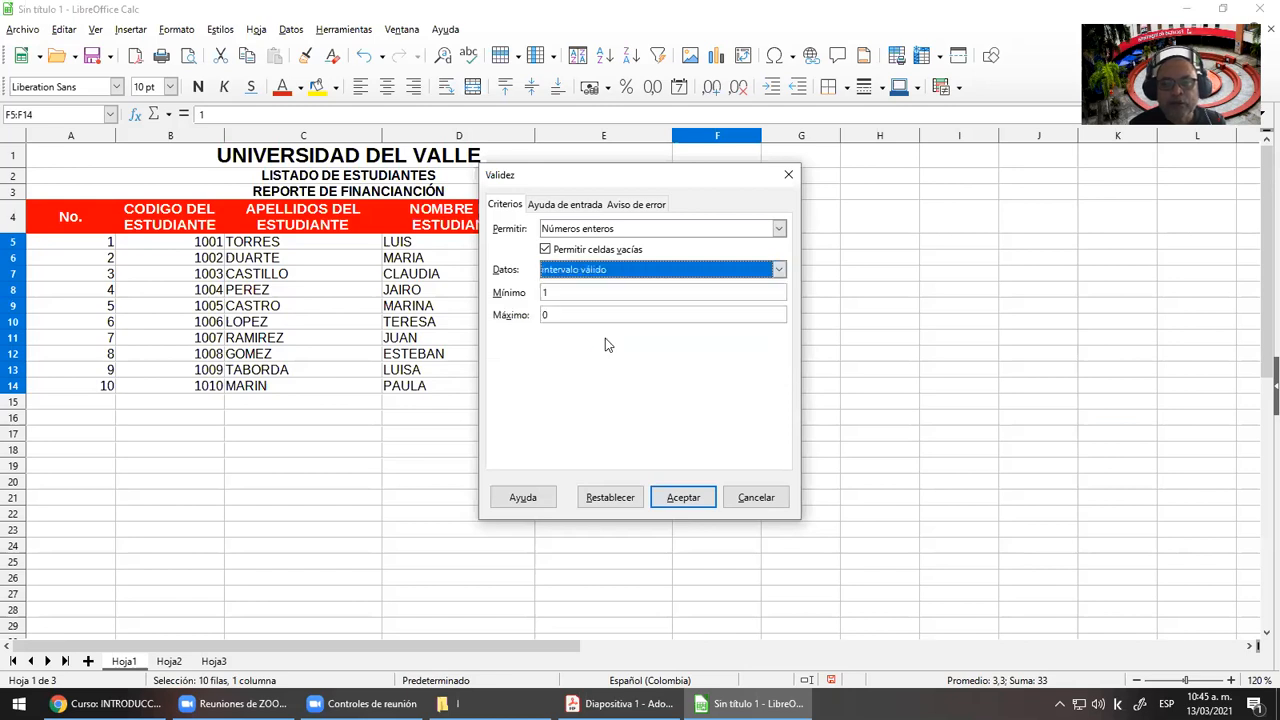
{"action": "left_click", "coordinate": [559, 315]}
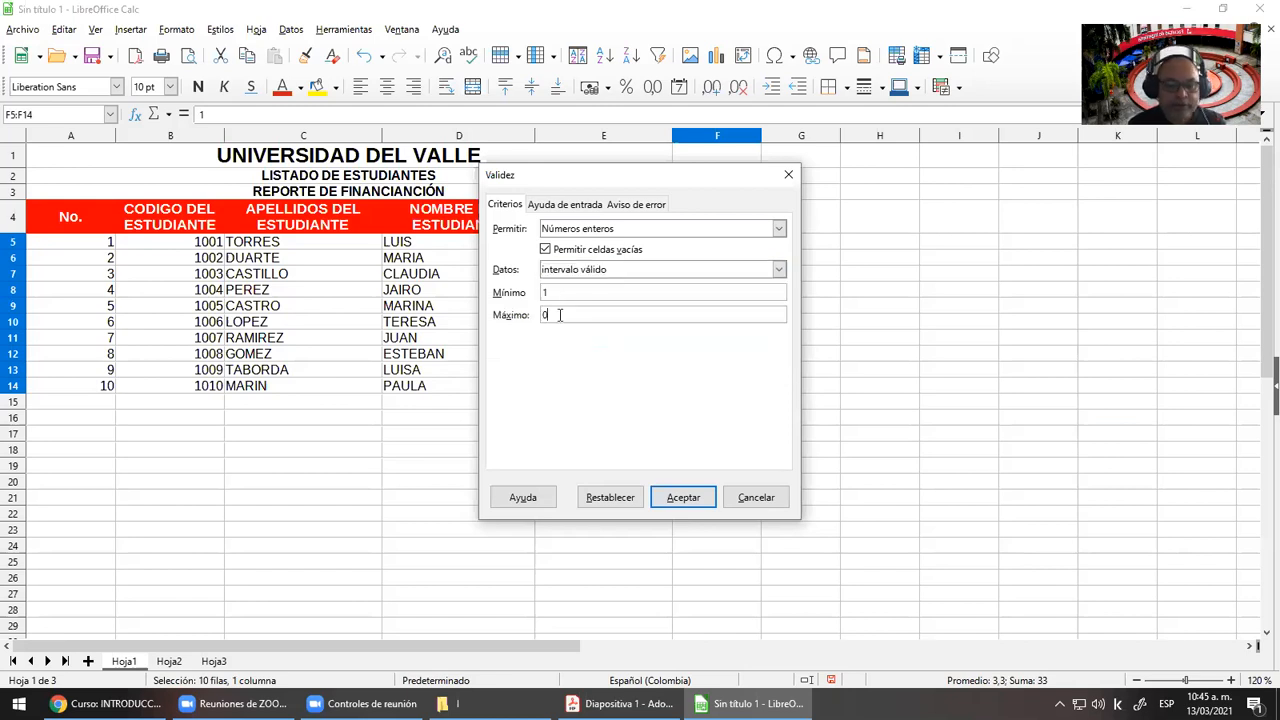
{"action": "key", "text": "BackSpace"}
{"action": "type", "text": "10"}
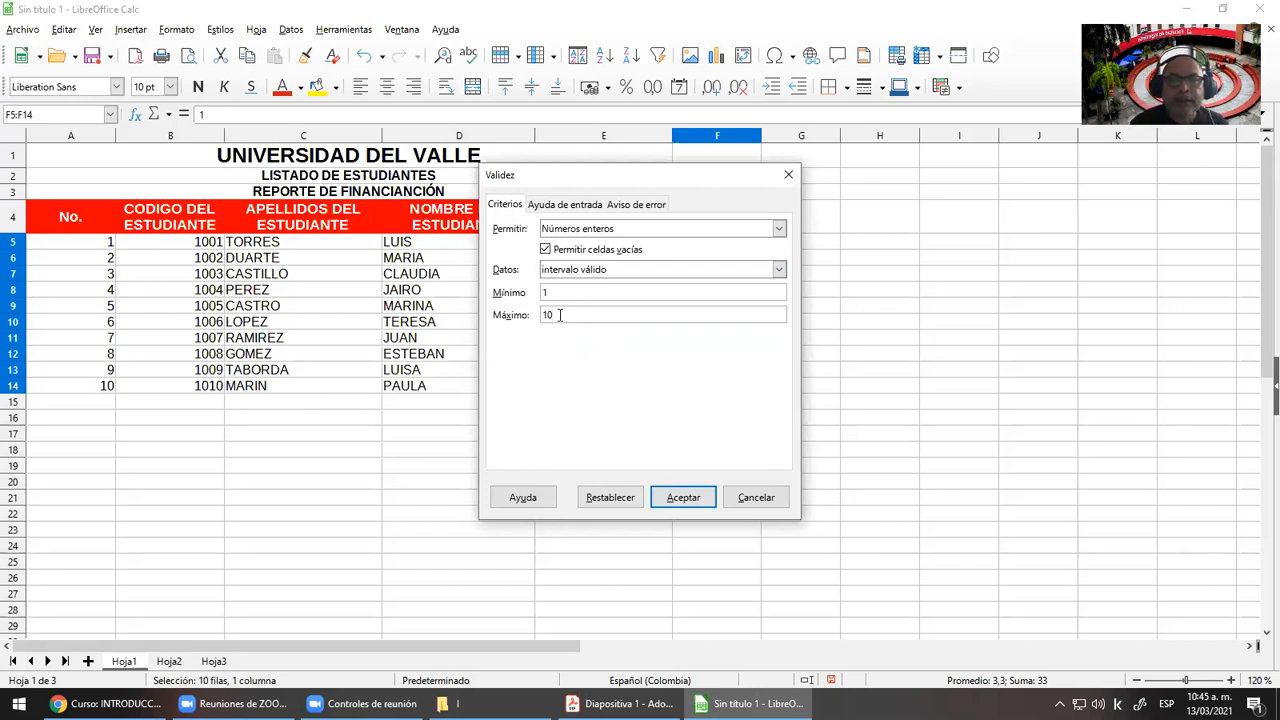
{"action": "left_click", "coordinate": [546, 250]}
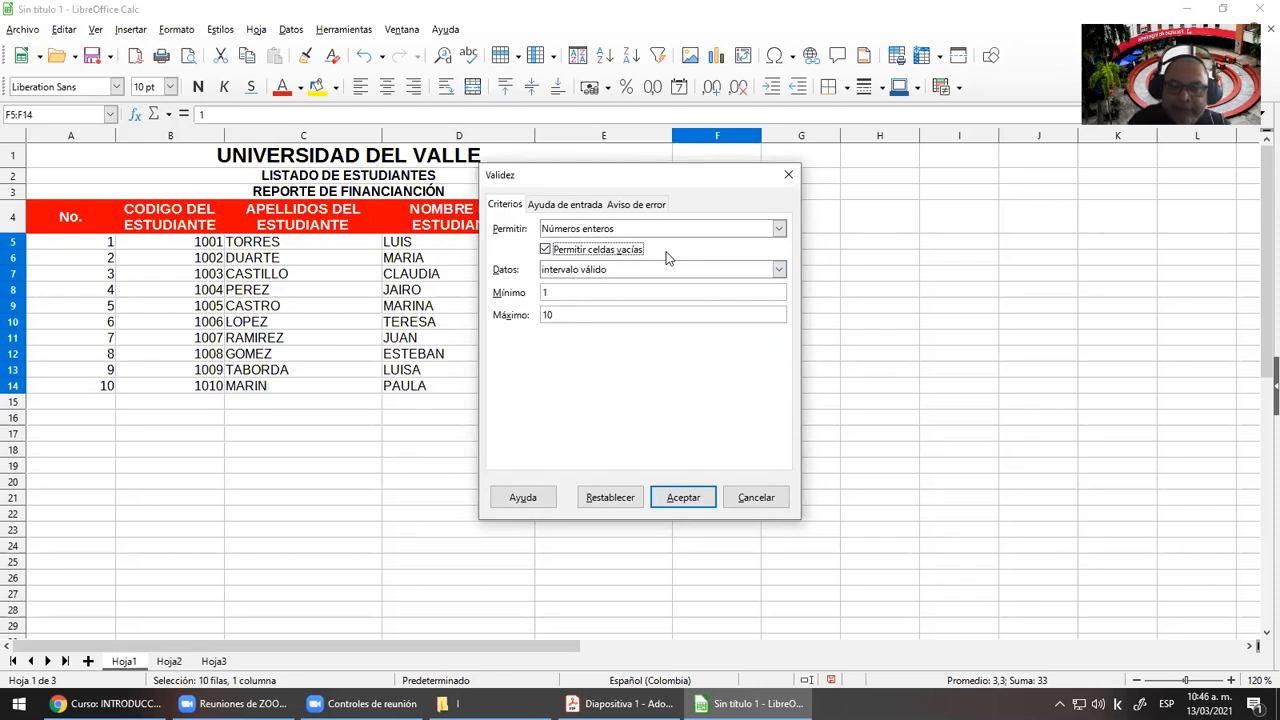
{"action": "left_click", "coordinate": [686, 500]}
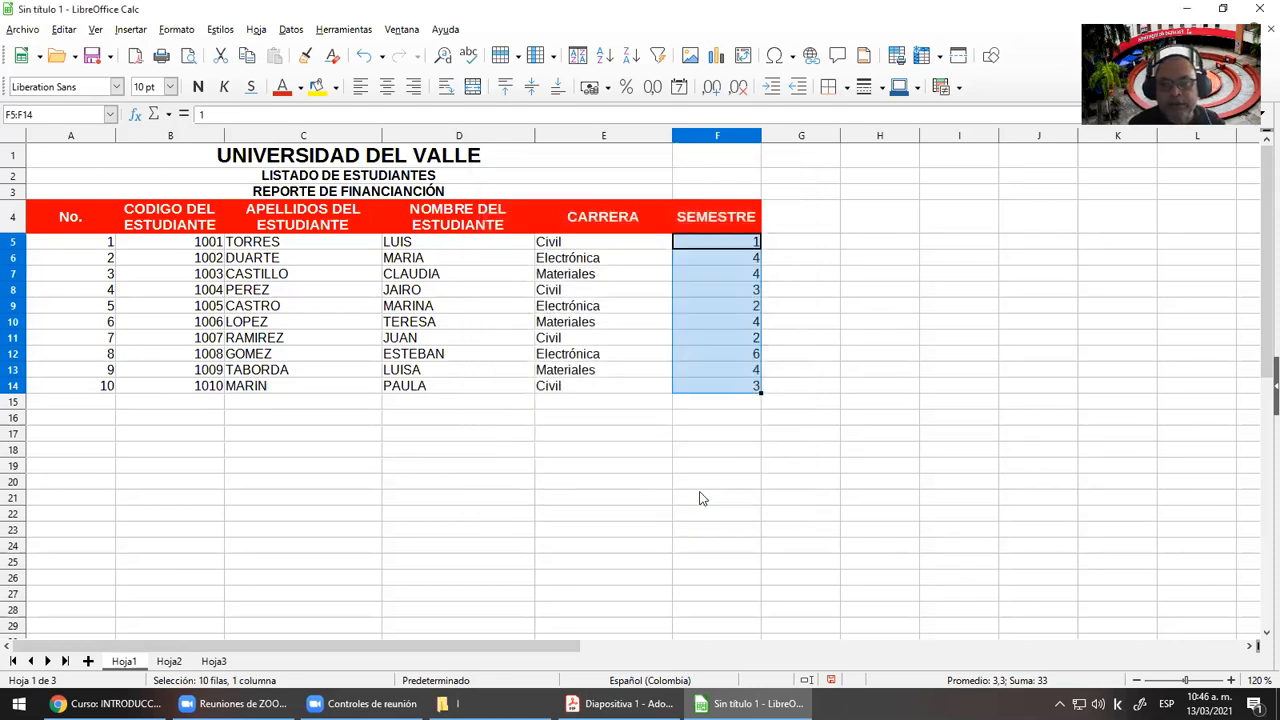
Test the 1 to 10 validity rule by trying to enter 14 in F5 and 11 in F7, keeping 1 in F5
{"action": "left_click", "coordinate": [732, 248]}
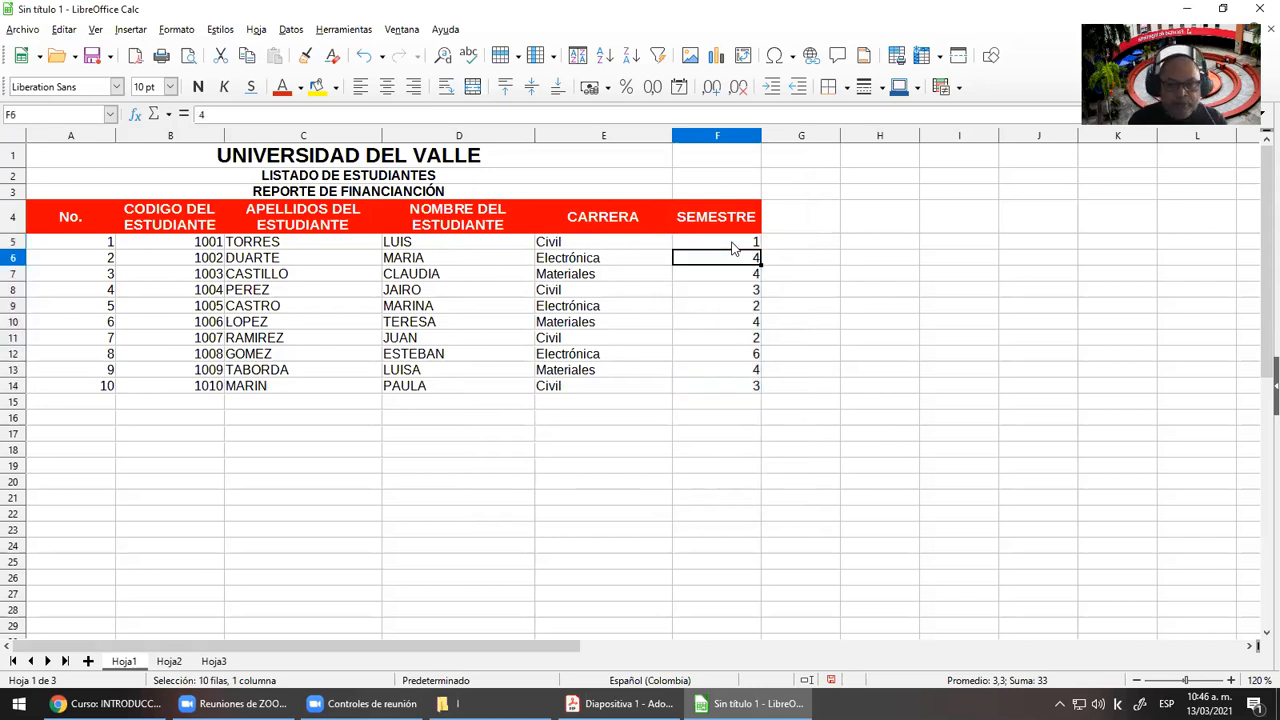
{"action": "type", "text": "14"}
{"action": "key", "text": "Return"}
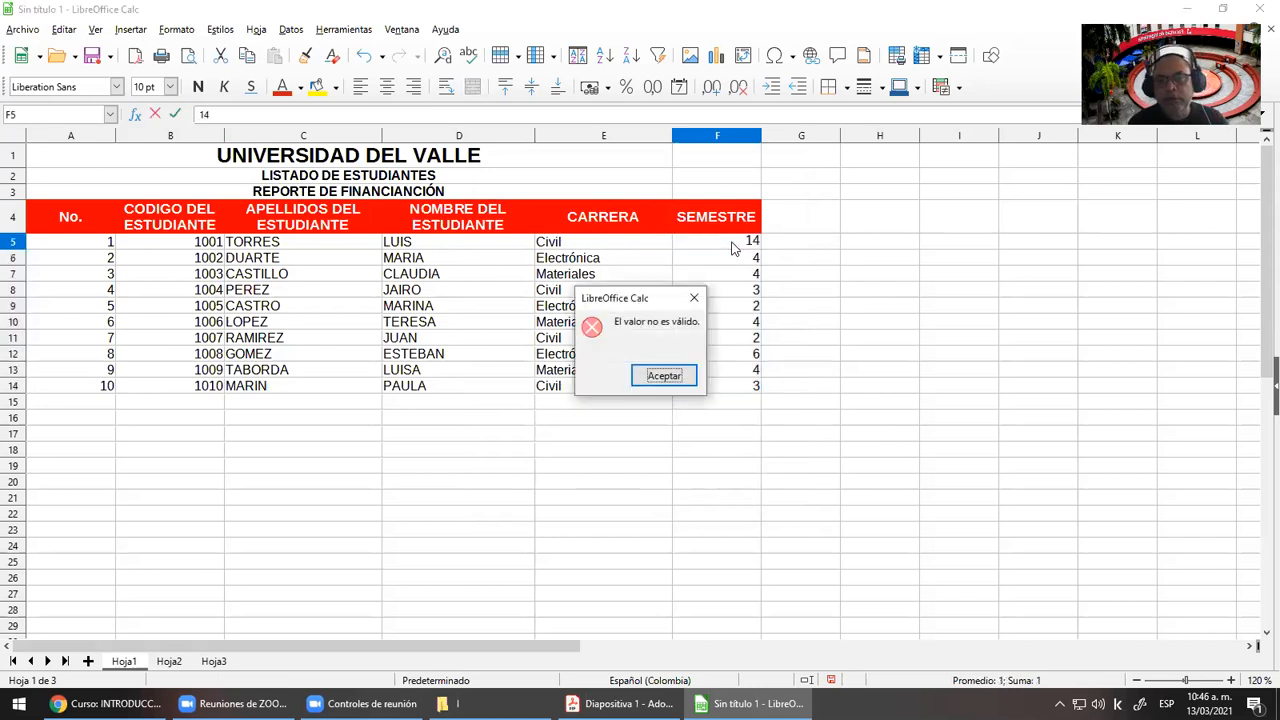
{"action": "key", "text": "Return"}
{"action": "type", "text": "1"}
{"action": "key", "text": "Return"}
{"action": "key", "text": "Return"}
{"action": "type", "text": "11"}
{"action": "key", "text": "Return"}
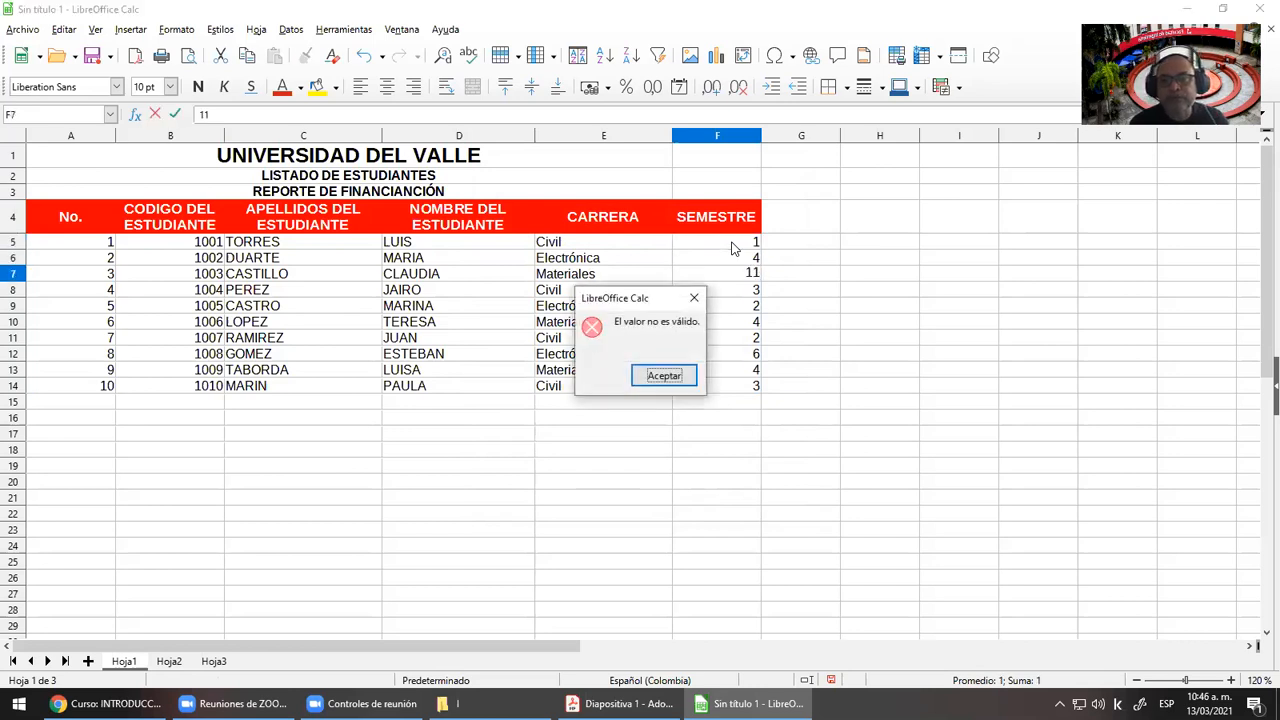
{"action": "key", "text": "Return"}
Enter 14 in F16, 14 in F17 and 0 in F18, below the validated cells, to test entry without the rule
{"action": "key", "text": "Left"}
{"action": "key", "text": "Left"}
{"action": "key", "text": "Left"}
{"action": "key", "text": "Up"}
{"action": "key", "text": "Up"}
{"action": "key", "text": "Right"}
{"action": "key", "text": "Right"}
{"action": "key", "text": "Right"}
{"action": "key", "text": "Down"}
{"action": "key", "text": "Down"}
{"action": "key", "text": "Down"}
{"action": "key", "text": "Down"}
{"action": "key", "text": "Down"}
{"action": "key", "text": "Down"}
{"action": "key", "text": "Down"}
{"action": "key", "text": "Down"}
{"action": "key", "text": "Down"}
{"action": "key", "text": "Down"}
{"action": "type", "text": "14"}
{"action": "key", "text": "Return"}
{"action": "type", "text": "1"}
{"action": "type", "text": "4"}
{"action": "key", "text": "Return"}
{"action": "type", "text": "0"}
{"action": "key", "text": "Return"}
{"action": "key", "text": "Up"}
{"action": "key", "text": "Up"}
{"action": "key", "text": "Up"}
{"action": "key", "text": "Up"}
{"action": "key", "text": "Up"}
{"action": "key", "text": "shift+Up"}
{"action": "key", "text": "shift+Up"}
{"action": "key", "text": "shift+Up"}
{"action": "key", "text": "shift+Up"}
{"action": "key", "text": "shift+Up"}
{"action": "key", "text": "shift+Up"}
{"action": "key", "text": "shift+Up"}
{"action": "key", "text": "shift+Up"}
{"action": "key", "text": "shift+Up"}
{"action": "key", "text": "ctrl+Down"}
{"action": "key", "text": "ctrl+Down"}
{"action": "key", "text": "Down"}
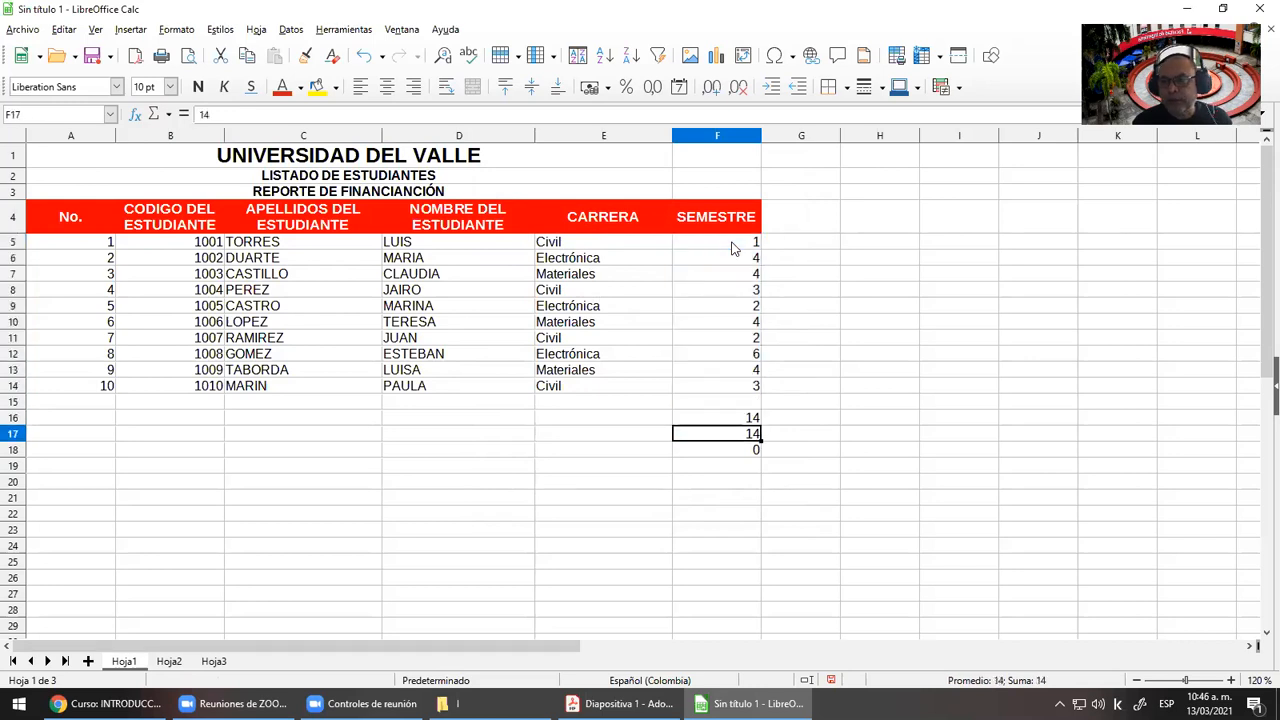
Replace the entry in F16 with the text ffff and clear the test entries in F16:F18
{"action": "key", "text": "Up"}
{"action": "type", "text": "ffff"}
{"action": "key", "text": "Return"}
{"action": "key", "text": "Up"}
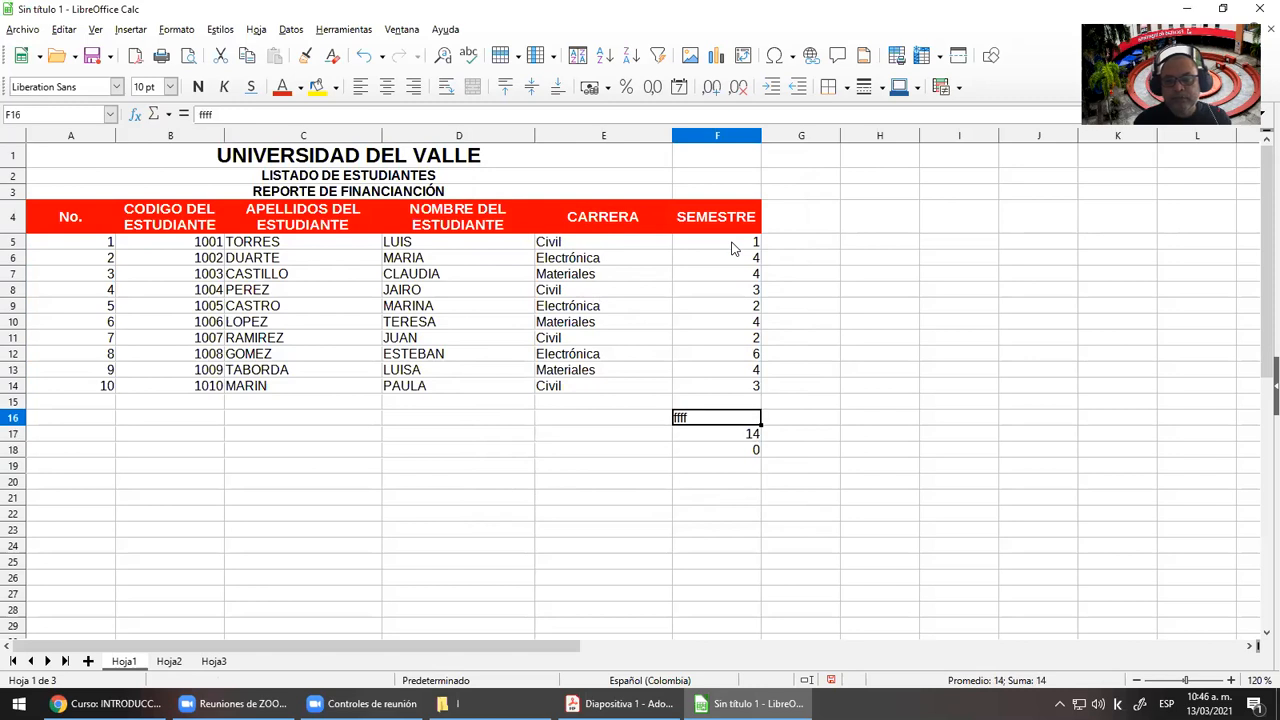
{"action": "key", "text": "shift+Down"}
{"action": "key", "text": "shift+Down"}
{"action": "key", "text": "Delete"}
Test the validity rule with text by trying to enter rrr in F11
{"action": "key", "text": "Up"}
{"action": "key", "text": "Up"}
{"action": "key", "text": "Up"}
{"action": "key", "text": "Up"}
{"action": "key", "text": "Up"}
{"action": "key", "text": "Up"}
{"action": "key", "text": "Up"}
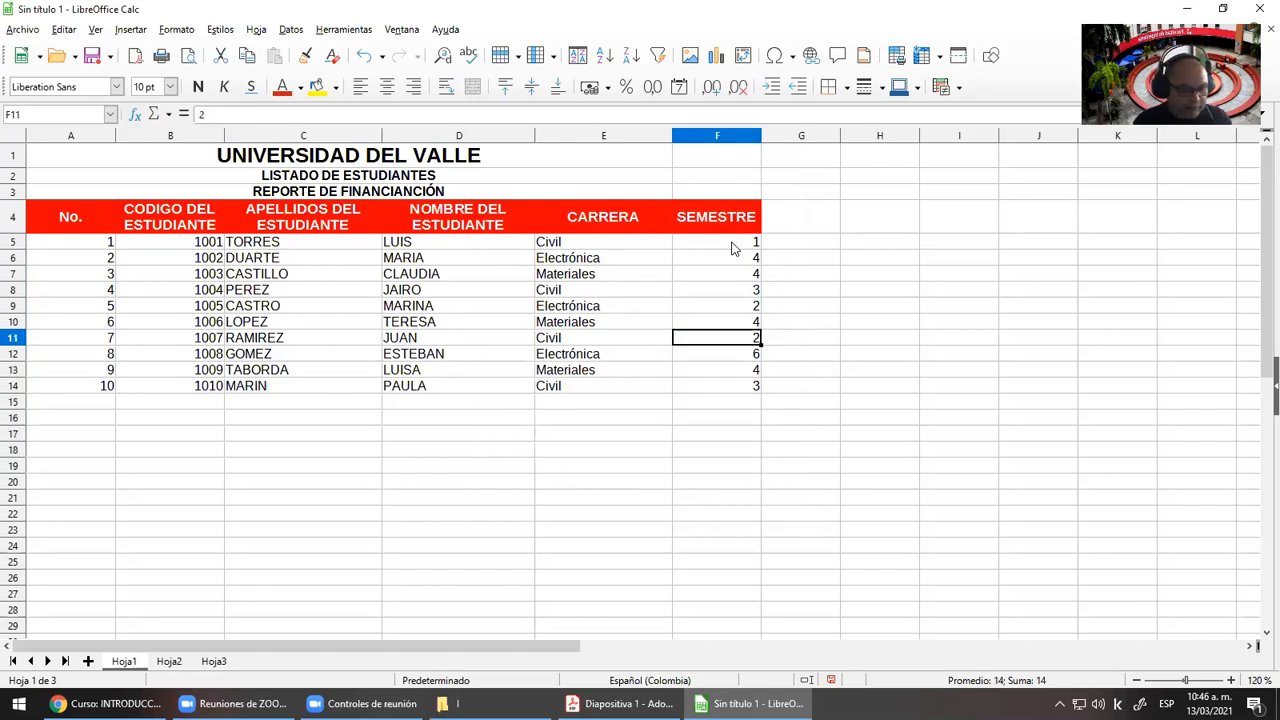
{"action": "type", "text": "rrr"}
{"action": "key", "text": "Return"}
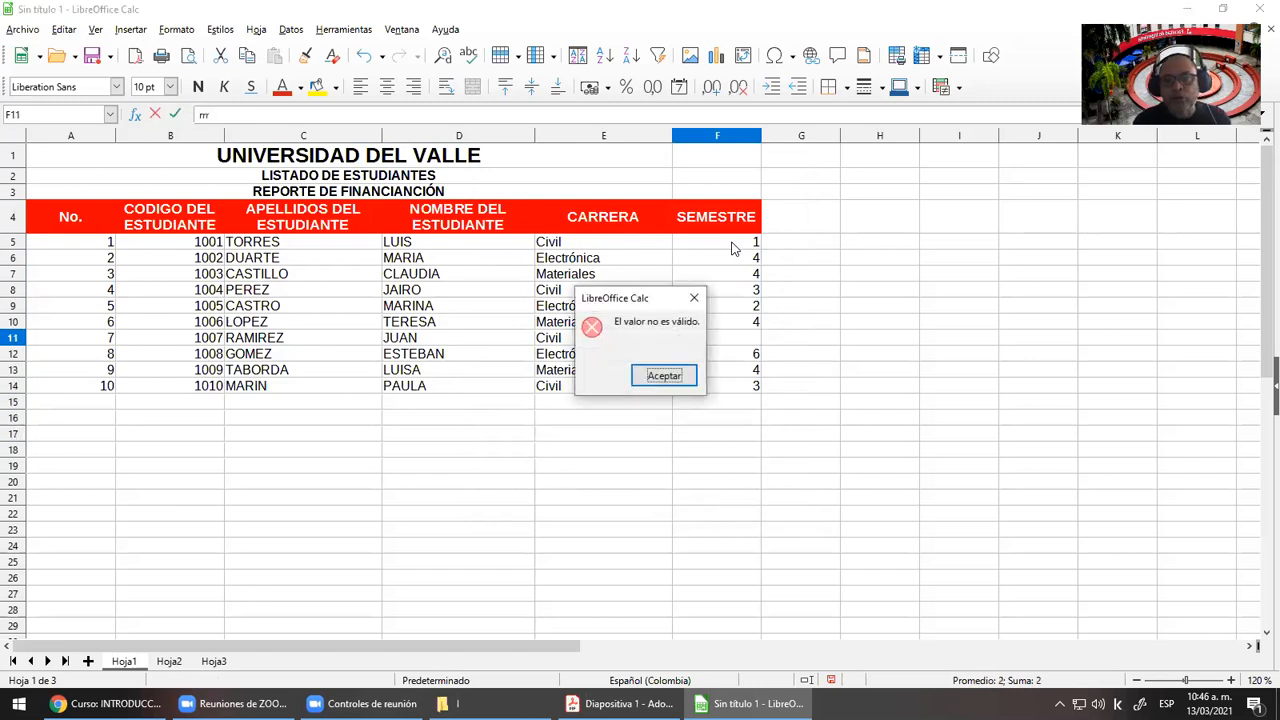
{"action": "key", "text": "Return"}
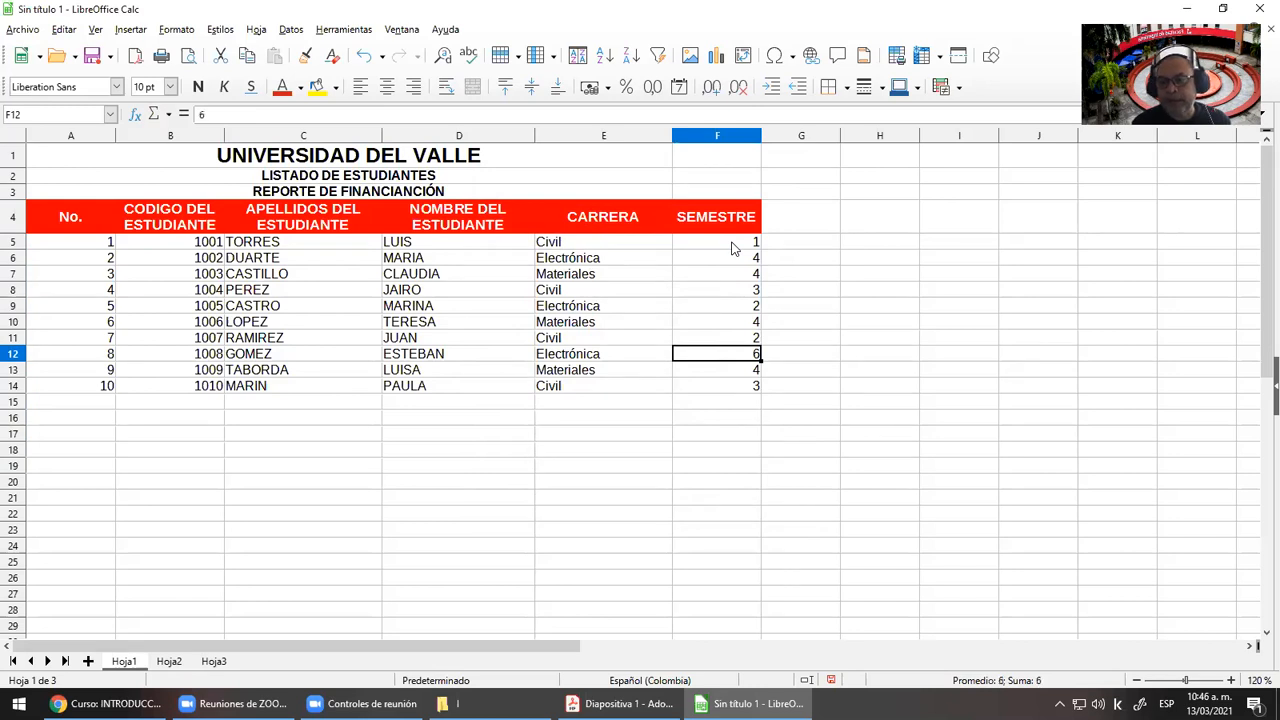
Clear the seventh student's semester in F11 to test an empty cell, and enter 1 there
{"action": "key", "text": "Up"}
{"action": "key", "text": "Delete"}
{"action": "key", "text": "Up"}
{"action": "key", "text": "Up"}
{"action": "key", "text": "Down"}
{"action": "key", "text": "Down"}
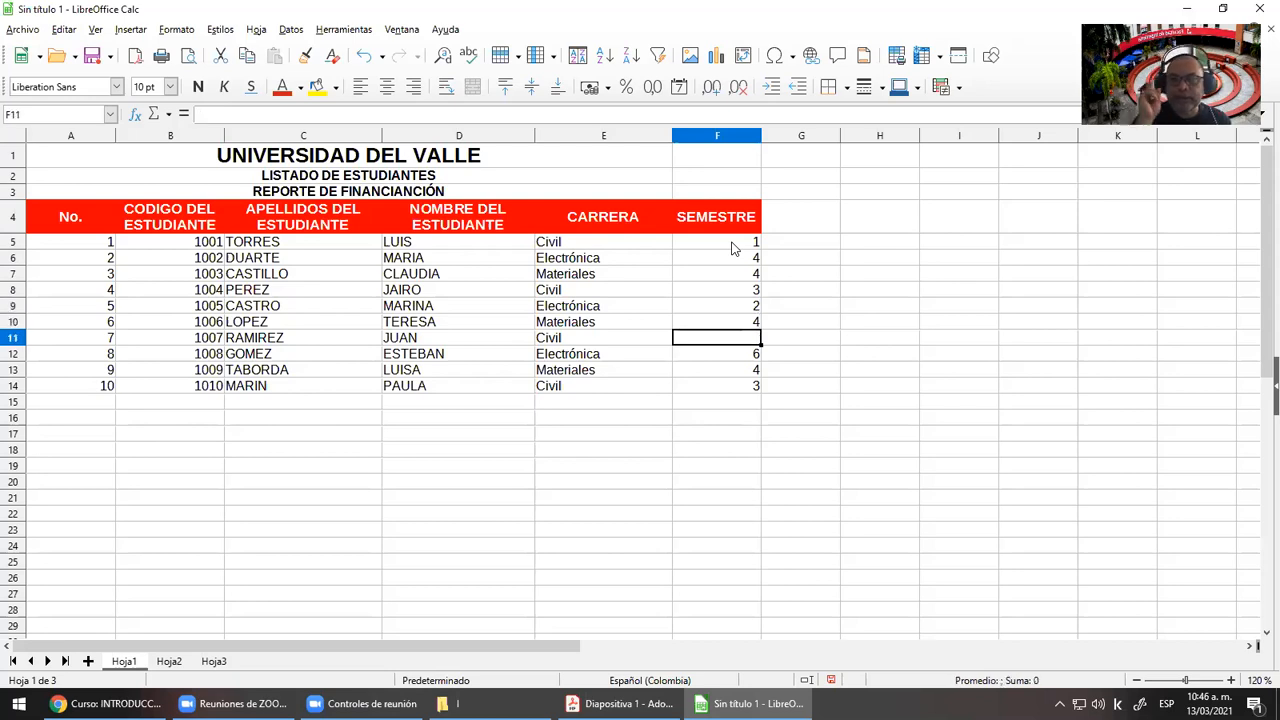
{"action": "type", "text": "1"}
{"action": "key", "text": "Return"}
Turn on the validity input help (Ayuda de entrada) for semester cells F5:F14 and title it "Datos Válidos"
{"action": "key", "text": "Up"}
{"action": "key", "text": "Up"}
{"action": "key", "text": "Up"}
{"action": "key", "text": "Up"}
{"action": "key", "text": "Up"}
{"action": "key", "text": "Up"}
{"action": "key", "text": "Up"}
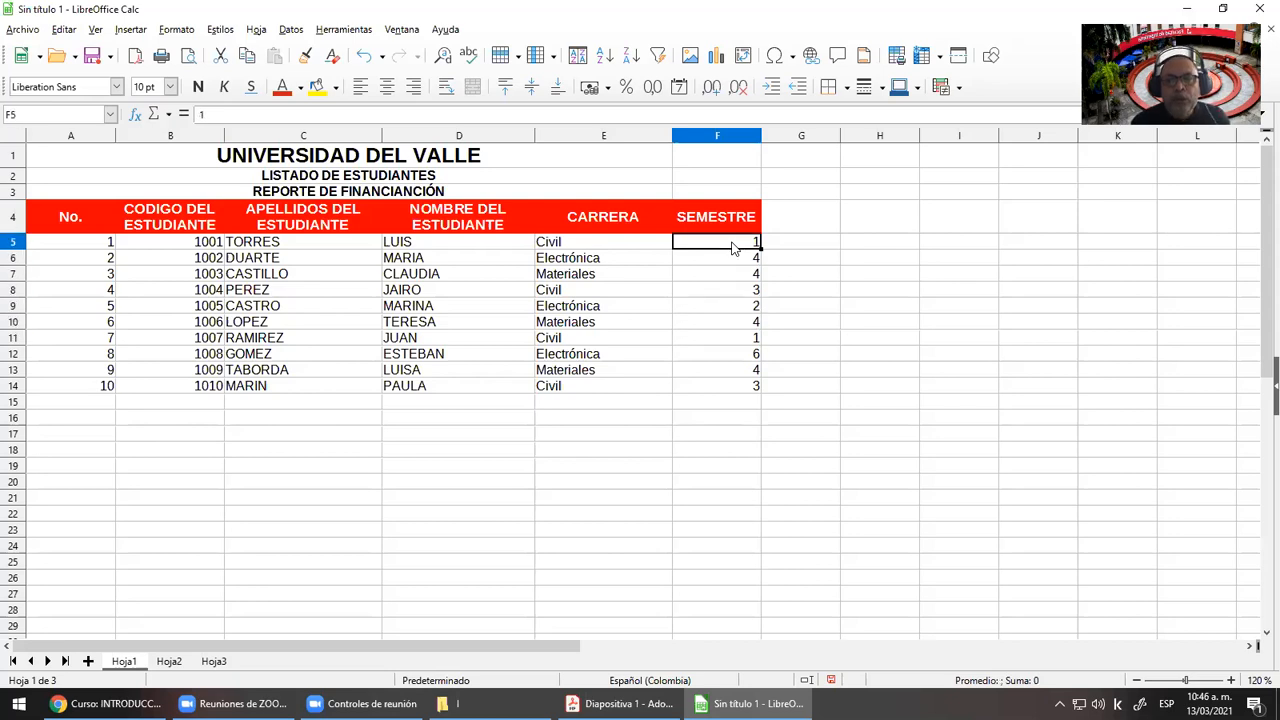
{"action": "key", "text": "shift+Down"}
{"action": "key", "text": "shift+Down"}
{"action": "key", "text": "shift+Down"}
{"action": "key", "text": "shift+Down"}
{"action": "key", "text": "shift+Down"}
{"action": "key", "text": "shift+Down"}
{"action": "key", "text": "shift+Down"}
{"action": "key", "text": "shift+Down"}
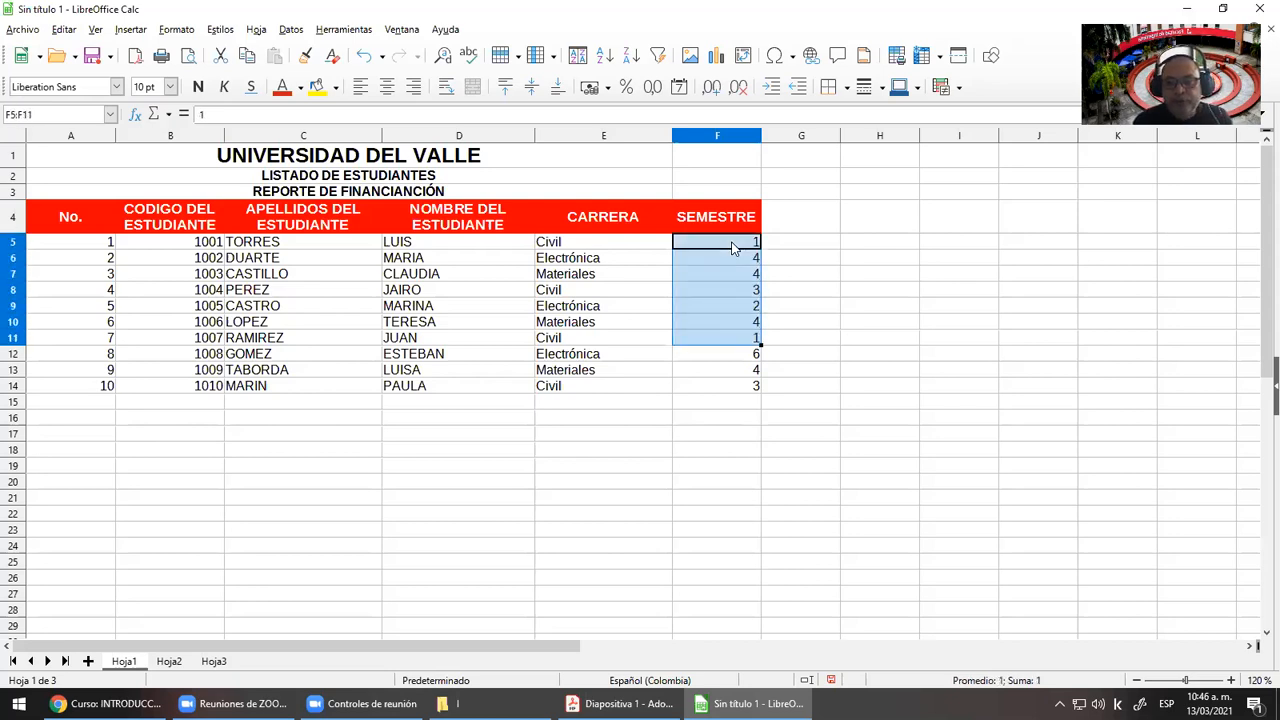
{"action": "key", "text": "shift+Down"}
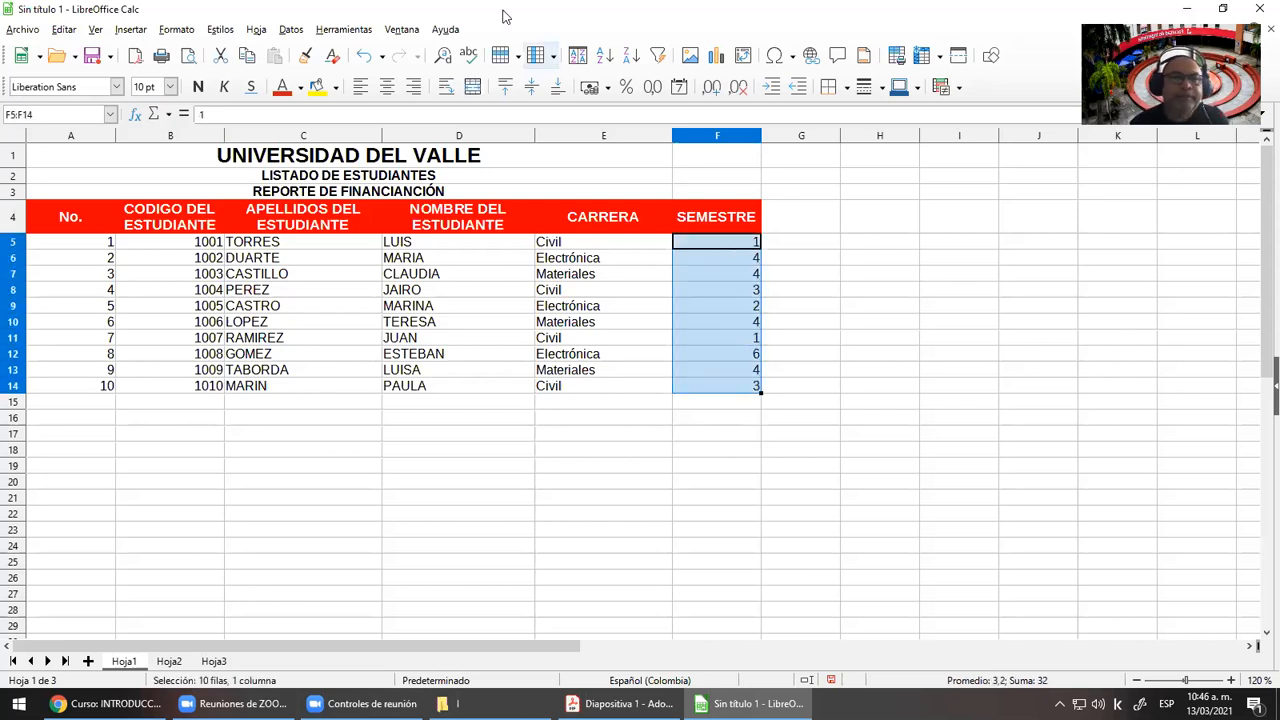
{"action": "left_click", "coordinate": [290, 30]}
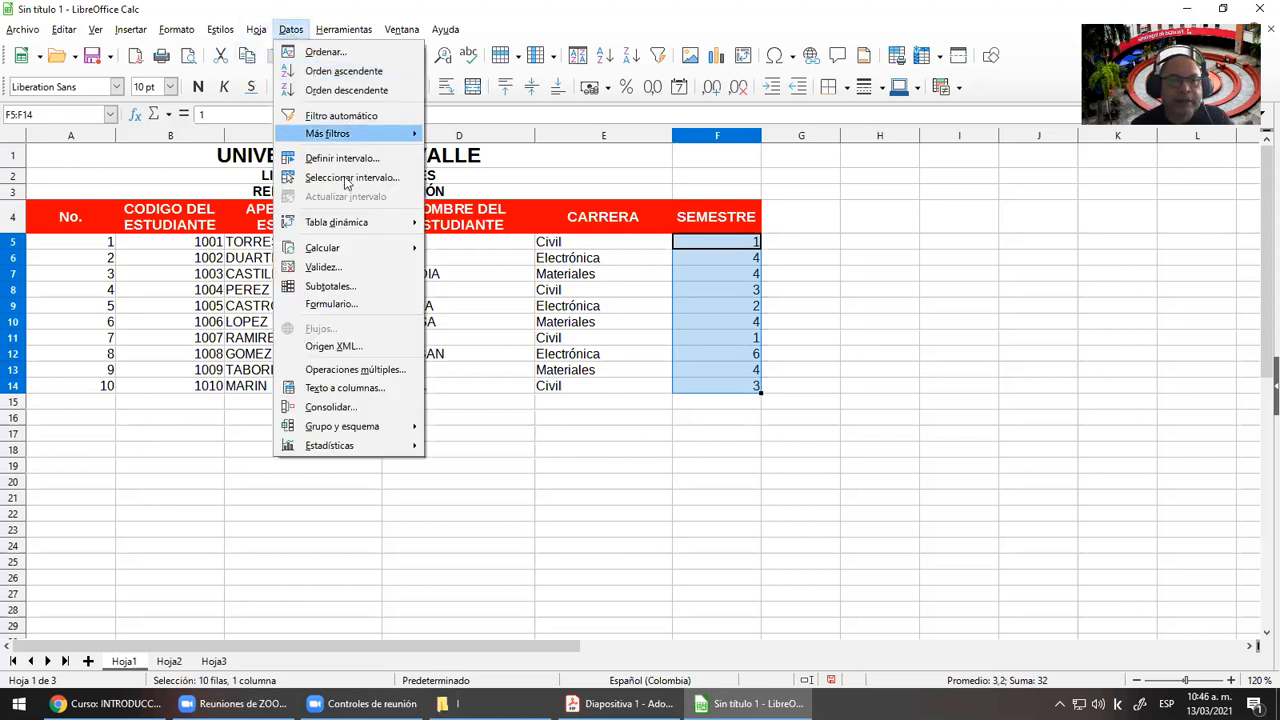
{"action": "left_click", "coordinate": [338, 267]}
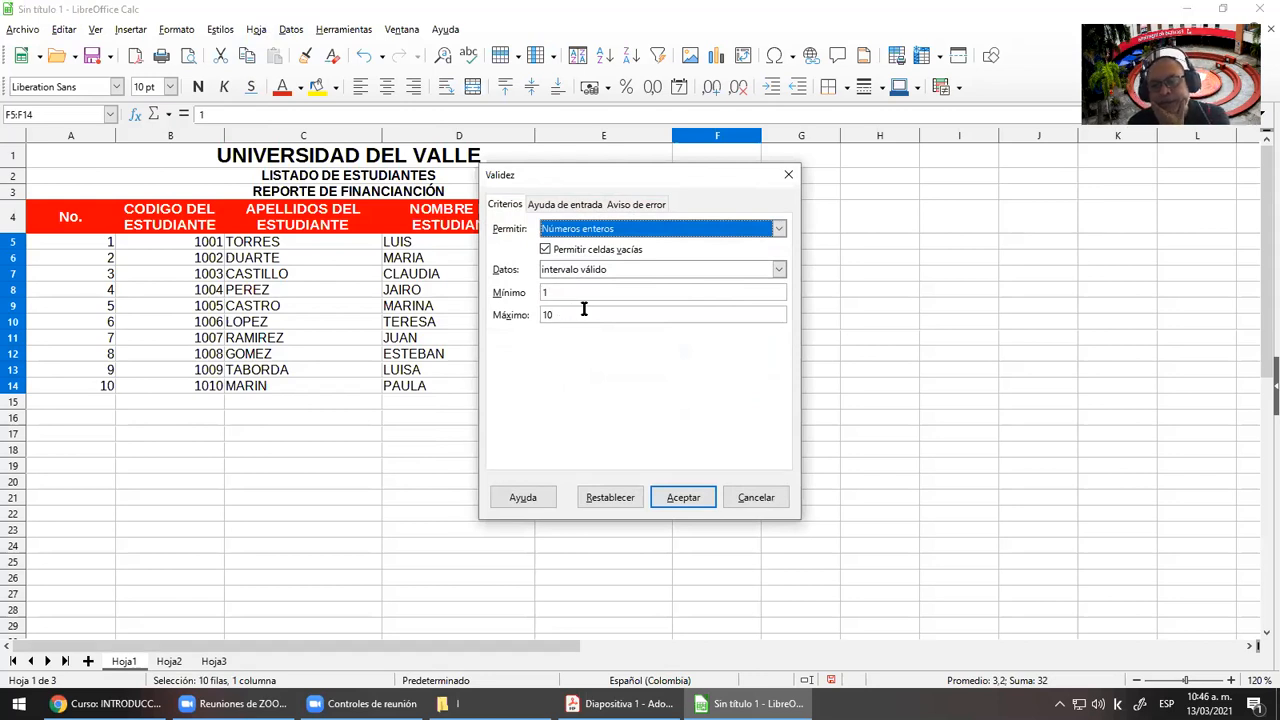
{"action": "left_click", "coordinate": [567, 207]}
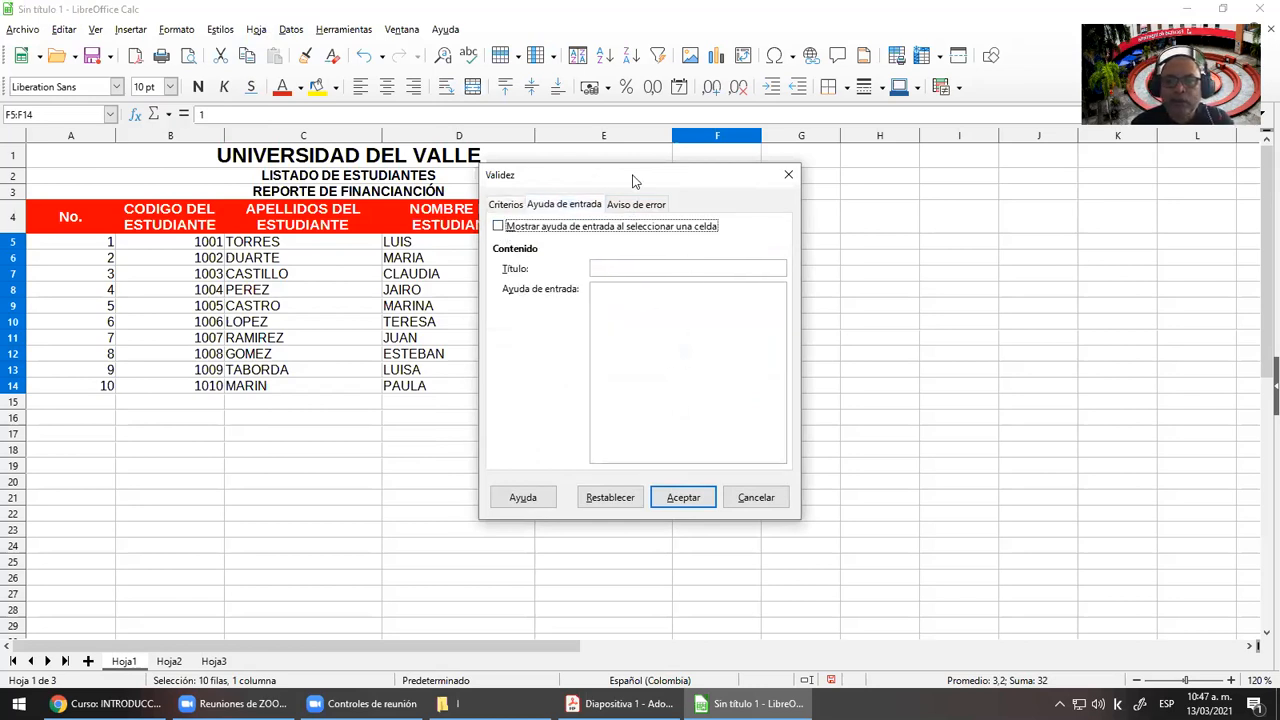
{"action": "left_click_drag", "start_coordinate": [634, 180], "coordinate": [1011, 201]}
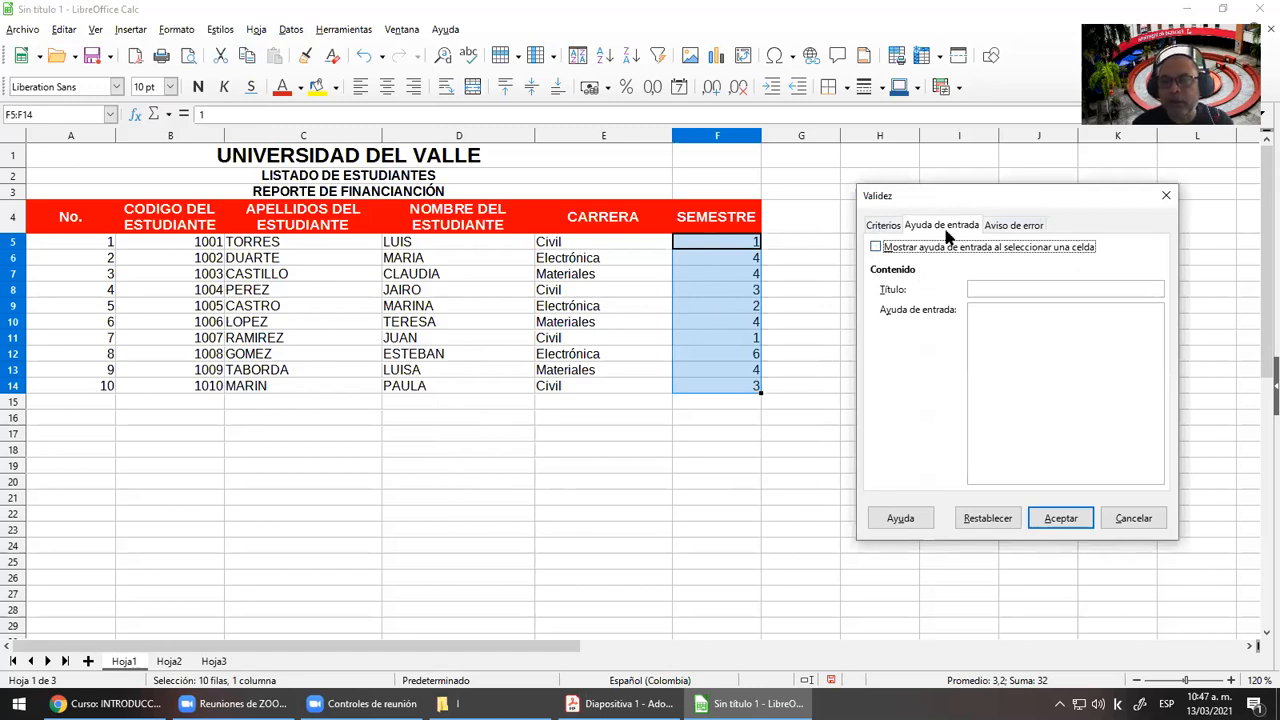
{"action": "left_click", "coordinate": [875, 248]}
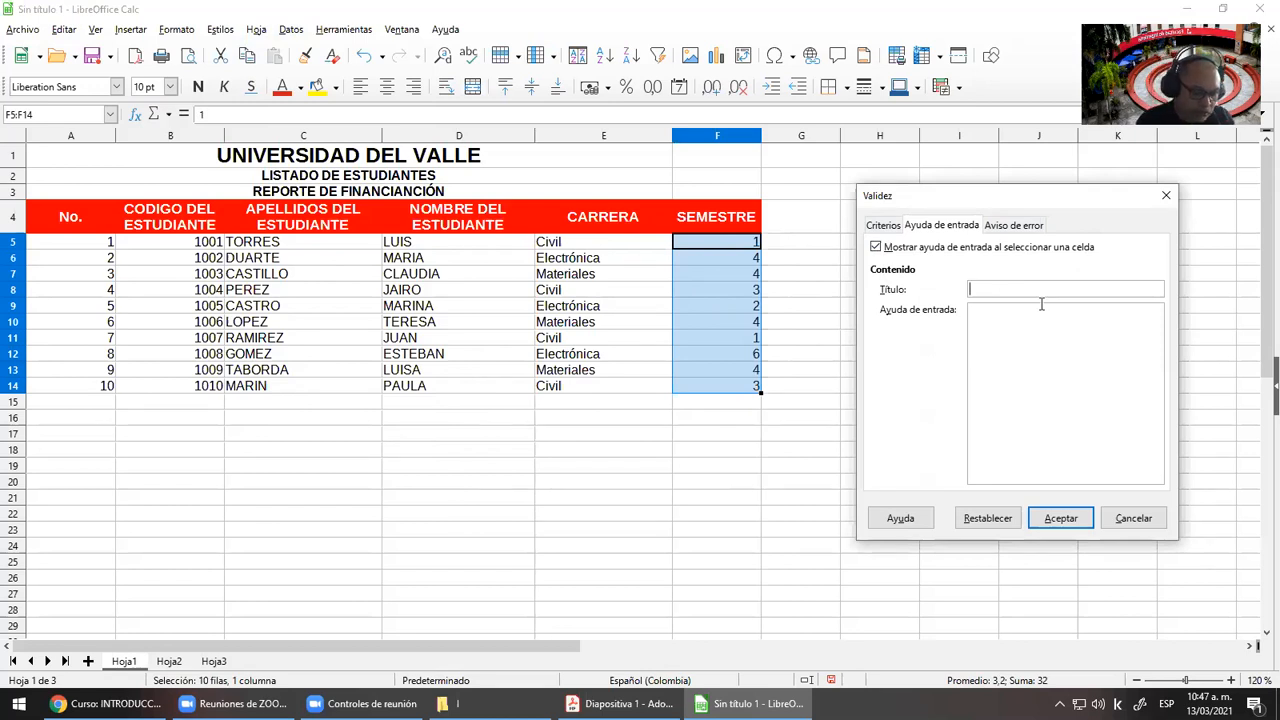
{"action": "type", "text": "Datos Válidos"}
Set the input help text to "Debe ingresar un numero entero entre 1 y 10" and apply the validity settings
{"action": "left_click", "coordinate": [1020, 344]}
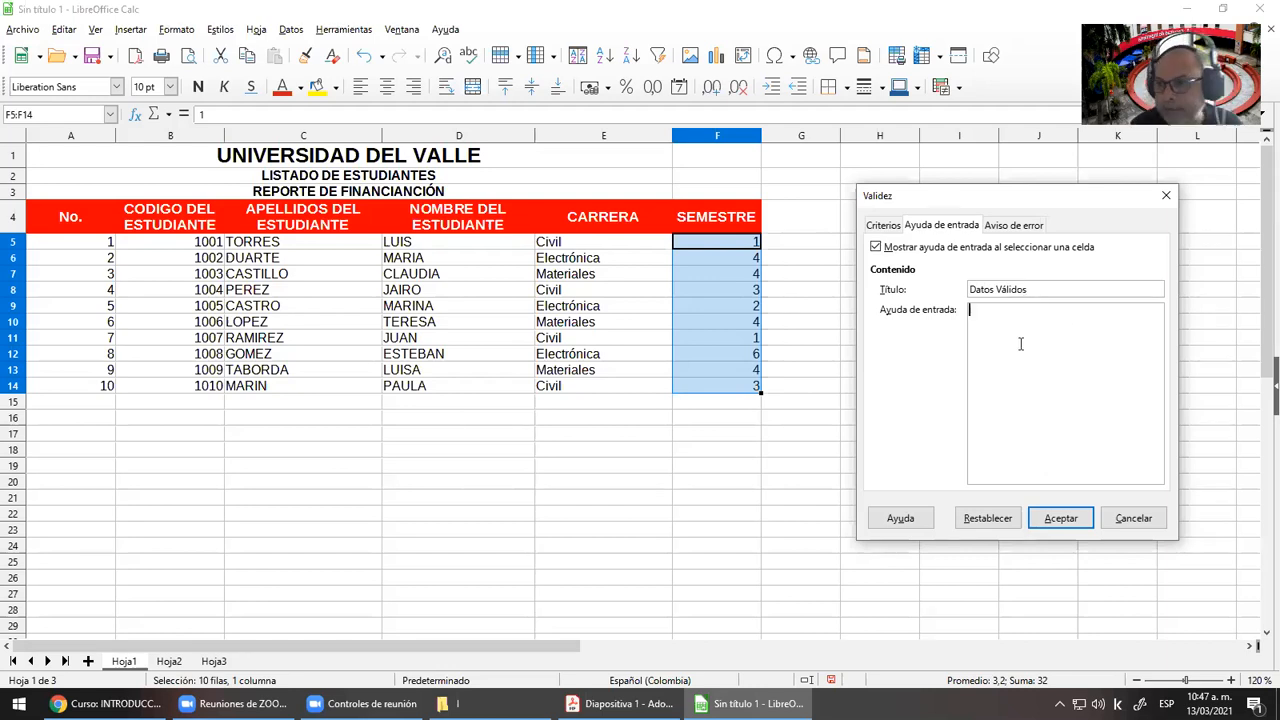
{"action": "type", "text": "POr f"}
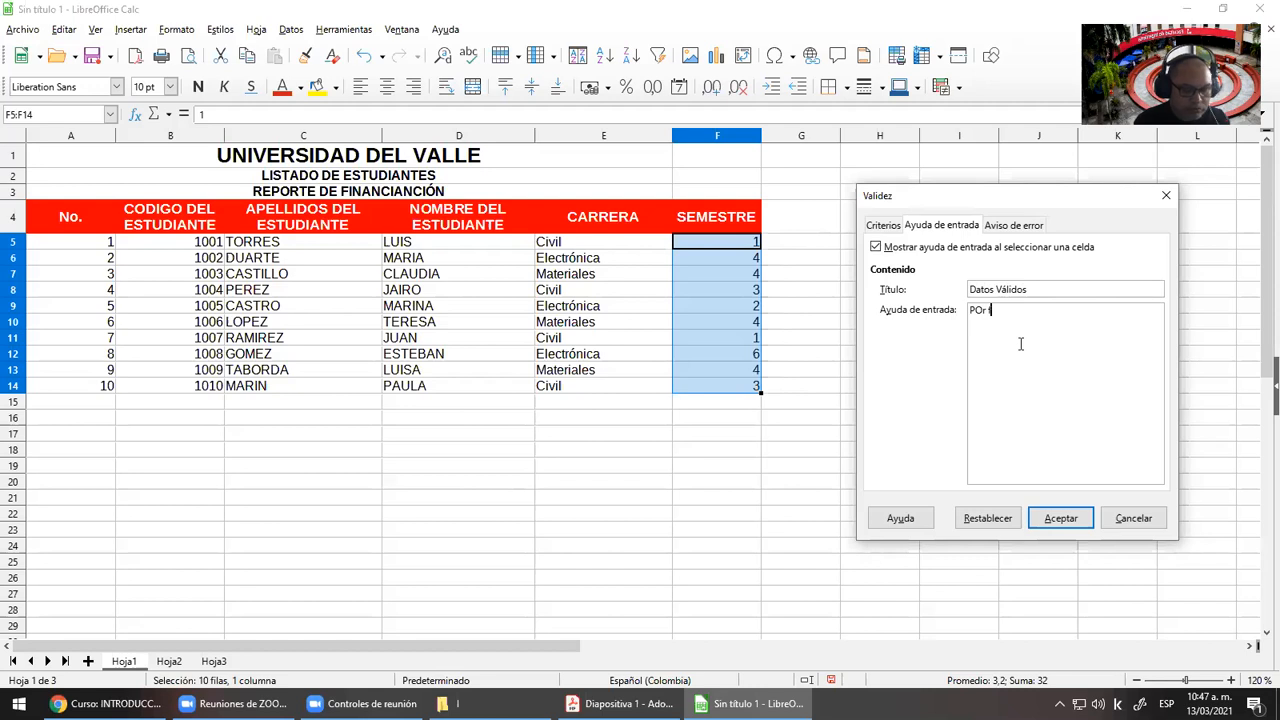
{"action": "key", "text": "BackSpace"}
{"action": "key", "text": "BackSpace"}
{"action": "key", "text": "BackSpace"}
{"action": "key", "text": "BackSpace"}
{"action": "key", "text": "BackSpace"}
{"action": "type", "text": "Debe ingresar"}
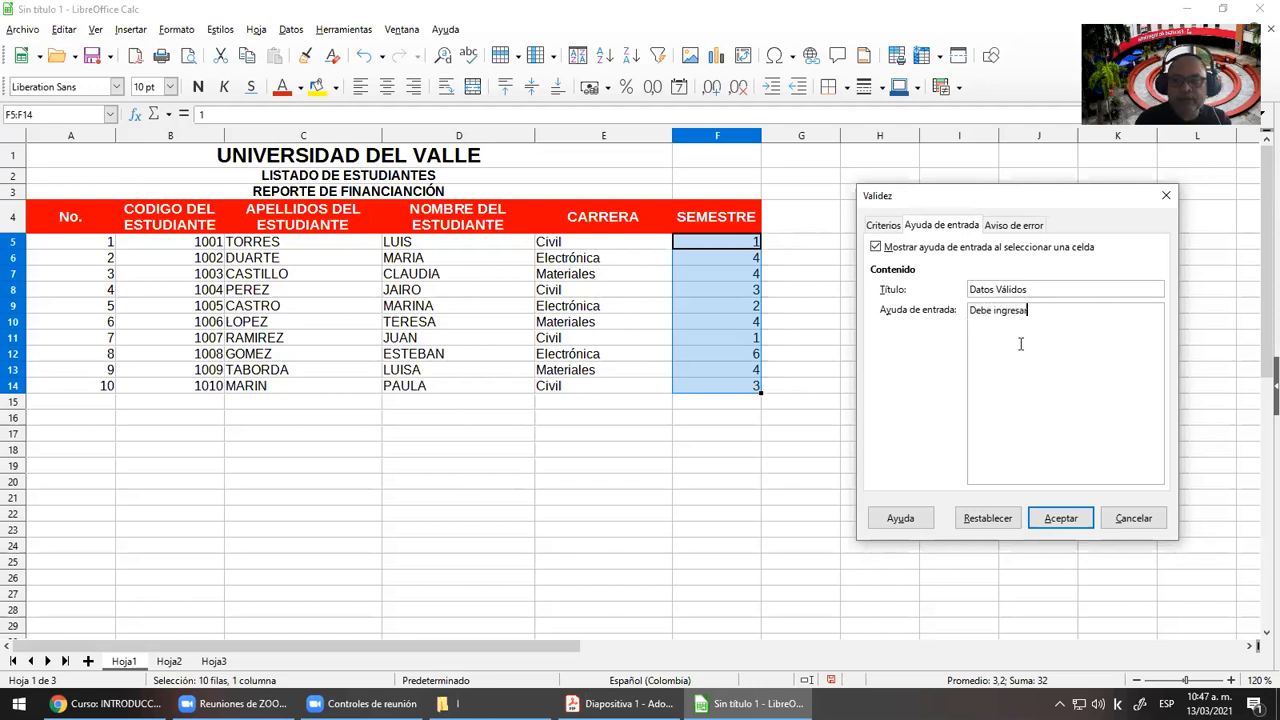
{"action": "type", "text": " un numero entero entre 1 y 10"}
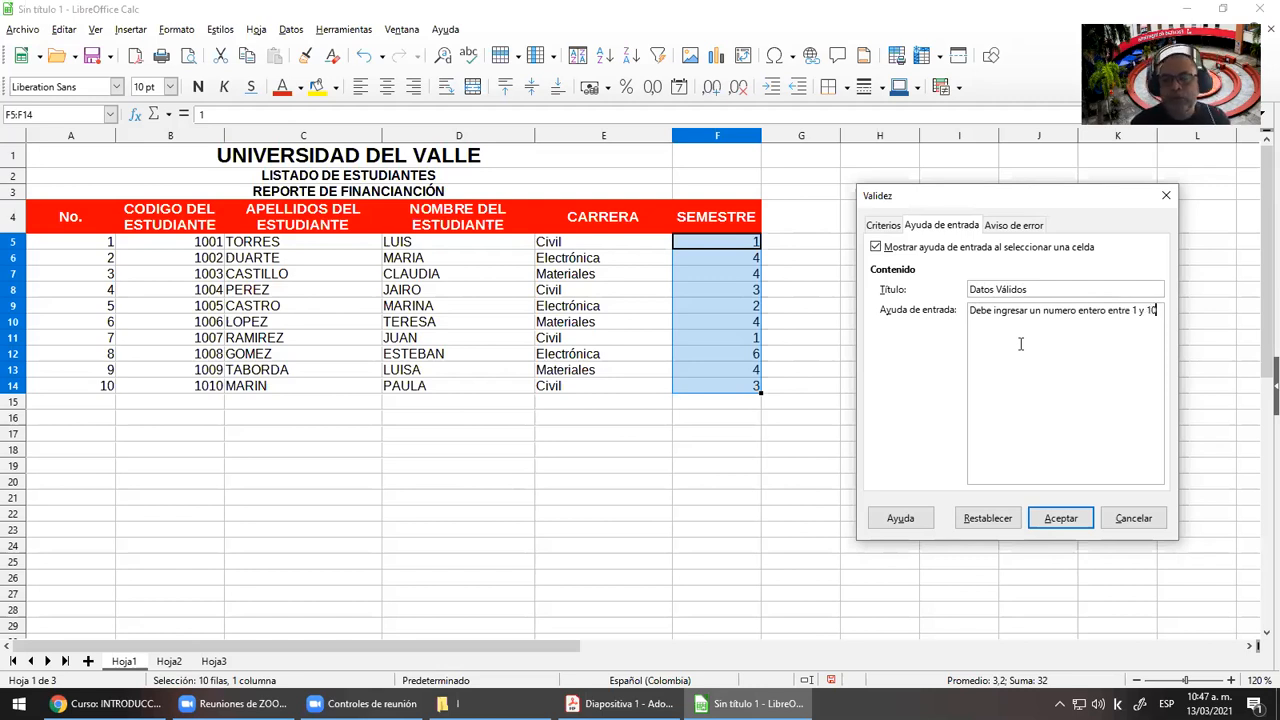
{"action": "left_click", "coordinate": [1060, 518]}
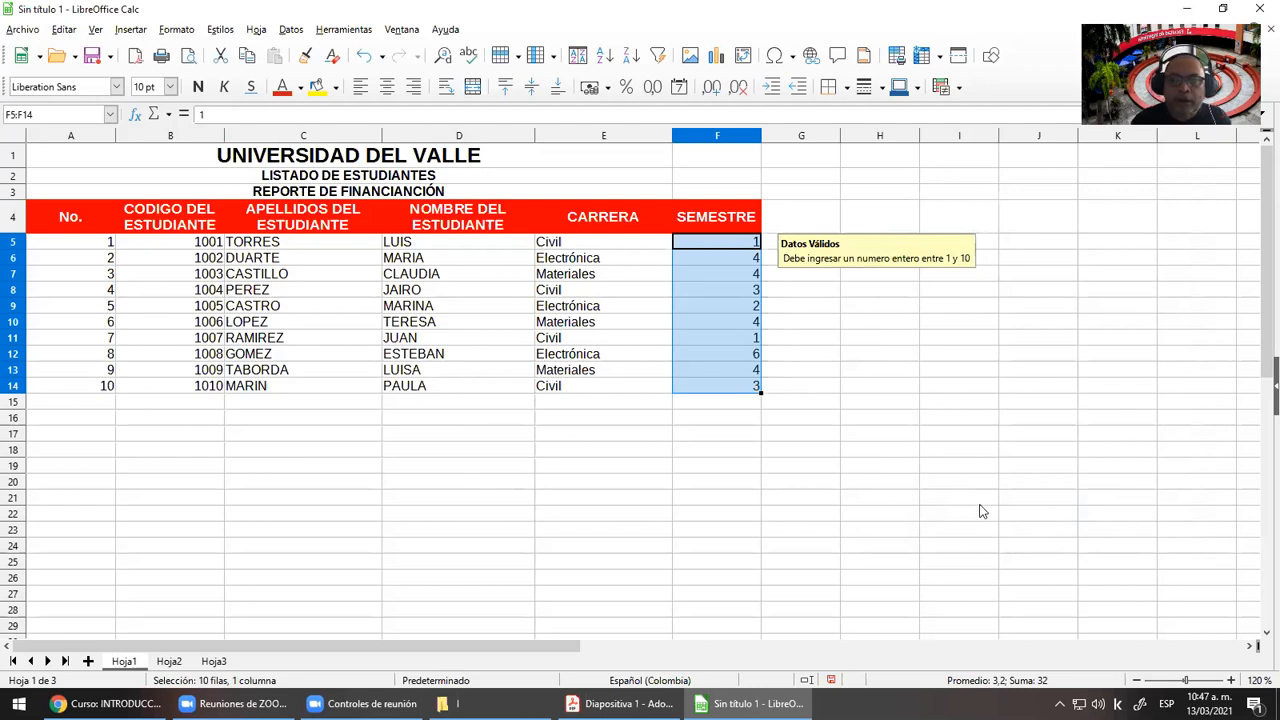
Go through the semester cells in column F to check the input help shown for each one
{"action": "key", "text": "Down"}
{"action": "key", "text": "Down"}
{"action": "key", "text": "Down"}
{"action": "key", "text": "Down"}
{"action": "key", "text": "Down"}
{"action": "key", "text": "Down"}
{"action": "key", "text": "Down"}
{"action": "key", "text": "Down"}
{"action": "key", "text": "Down"}
{"action": "key", "text": "Up"}
{"action": "key", "text": "Up"}
{"action": "key", "text": "Up"}
{"action": "key", "text": "Up"}
{"action": "key", "text": "Up"}
{"action": "key", "text": "Up"}
{"action": "key", "text": "Up"}
{"action": "key", "text": "Up"}
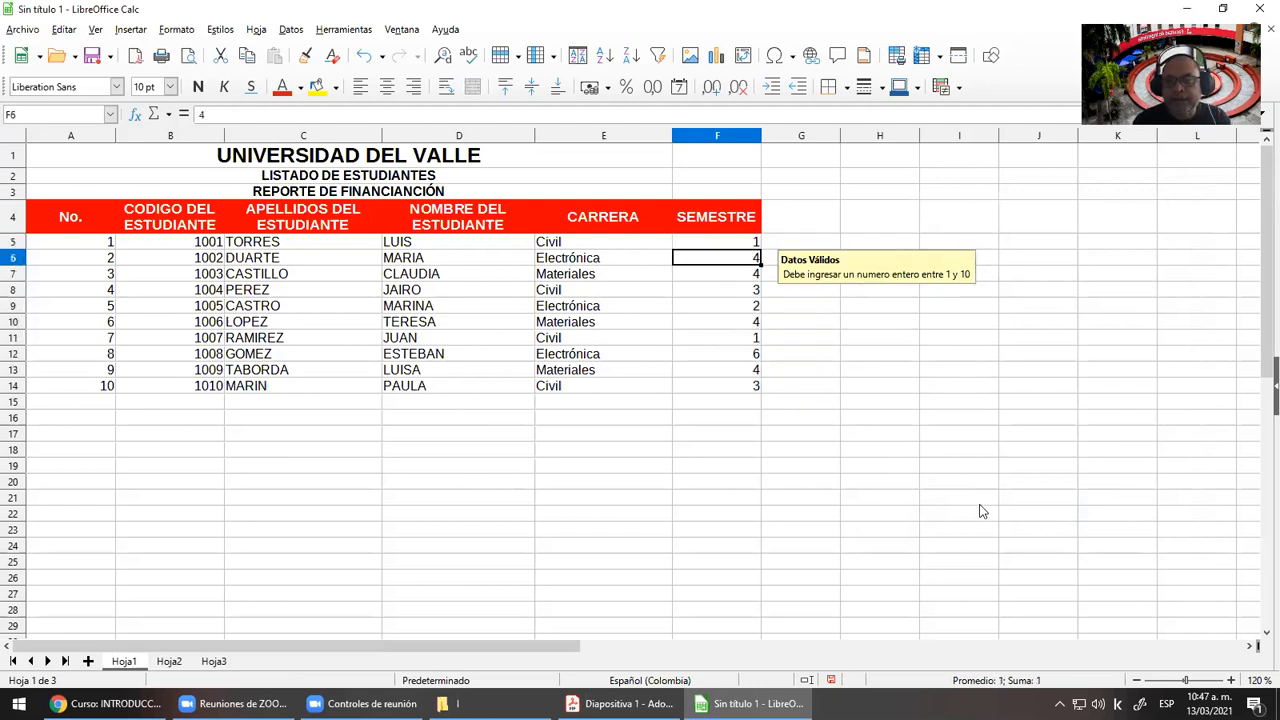
{"action": "key", "text": "Down"}
{"action": "key", "text": "Down"}
{"action": "key", "text": "Down"}
{"action": "key", "text": "Down"}
{"action": "key", "text": "Down"}
{"action": "key", "text": "Down"}
{"action": "key", "text": "Down"}
{"action": "key", "text": "Down"}
{"action": "key", "text": "Down"}
{"action": "key", "text": "Down"}
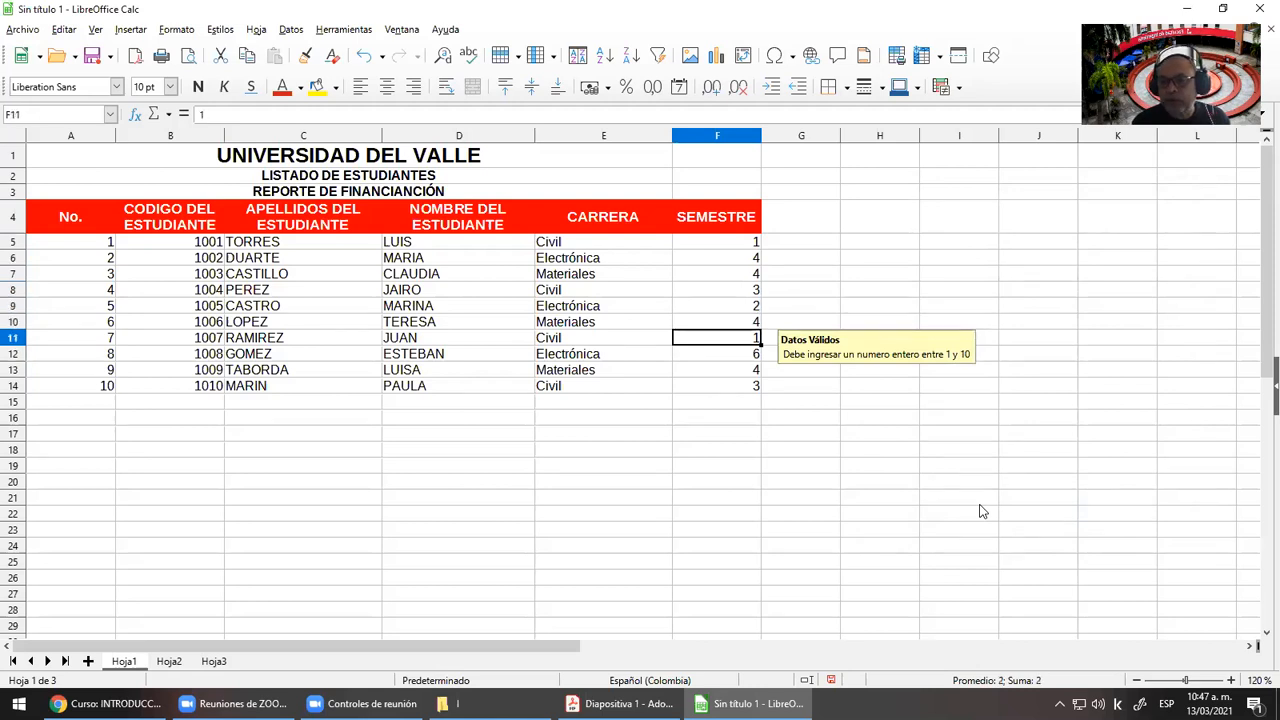
Move through cells inside and outside the SEMESTRE column to check where the input help appears
{"action": "key", "text": "Left"}
{"action": "key", "text": "Left"}
{"action": "key", "text": "Up"}
{"action": "key", "text": "Up"}
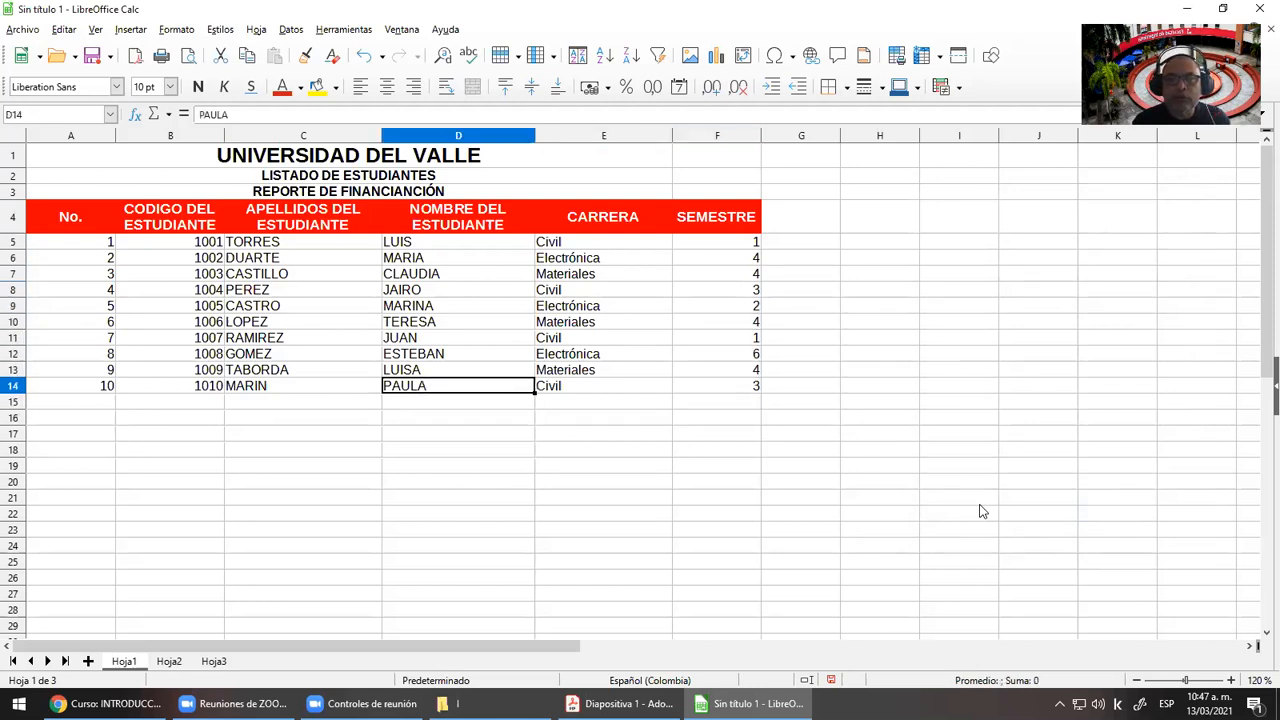
{"action": "key", "text": "Up"}
{"action": "key", "text": "Right"}
{"action": "key", "text": "Right"}
{"action": "key", "text": "Up"}
{"action": "key", "text": "Right"}
{"action": "key", "text": "Left"}
{"action": "key", "text": "Up"}
{"action": "key", "text": "Up"}
{"action": "key", "text": "Up"}
{"action": "key", "text": "Up"}
{"action": "key", "text": "Up"}
{"action": "key", "text": "Up"}
{"action": "key", "text": "Up"}
{"action": "key", "text": "Up"}
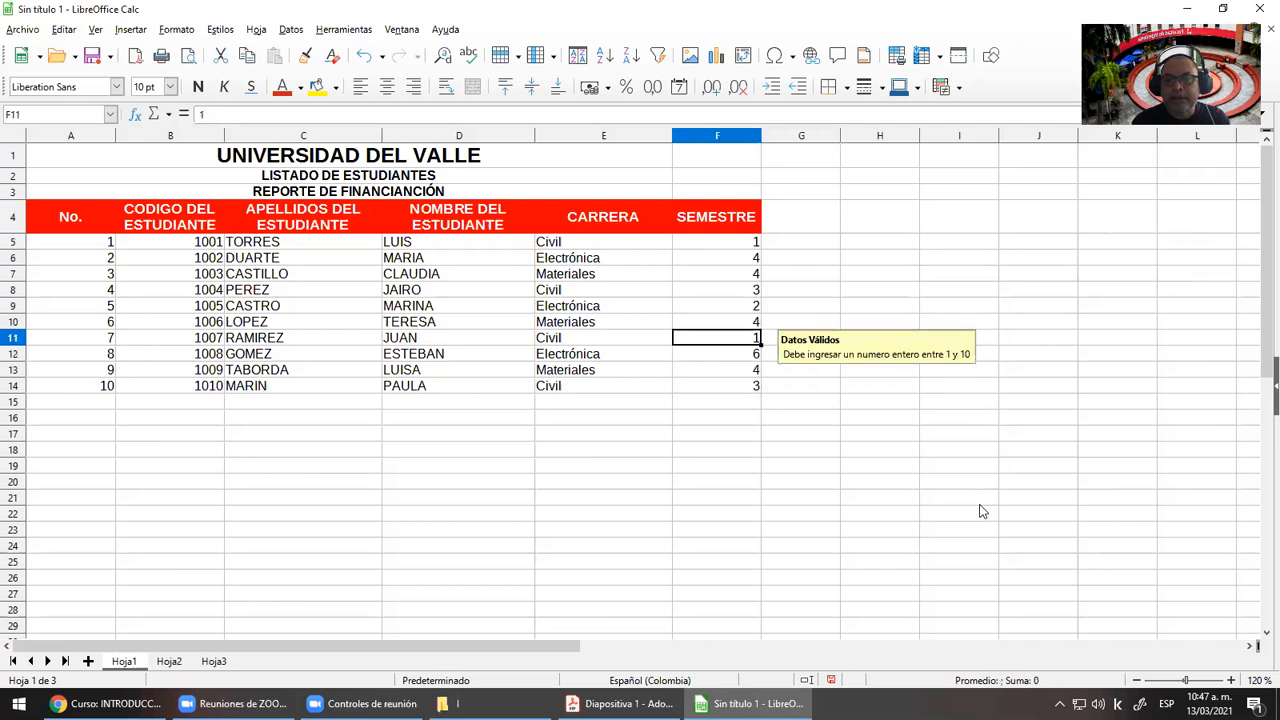
Try entering 12 as the third student's semester in F7 to test the validation, and dismiss the error notice
{"action": "key", "text": "Down"}
{"action": "key", "text": "Down"}
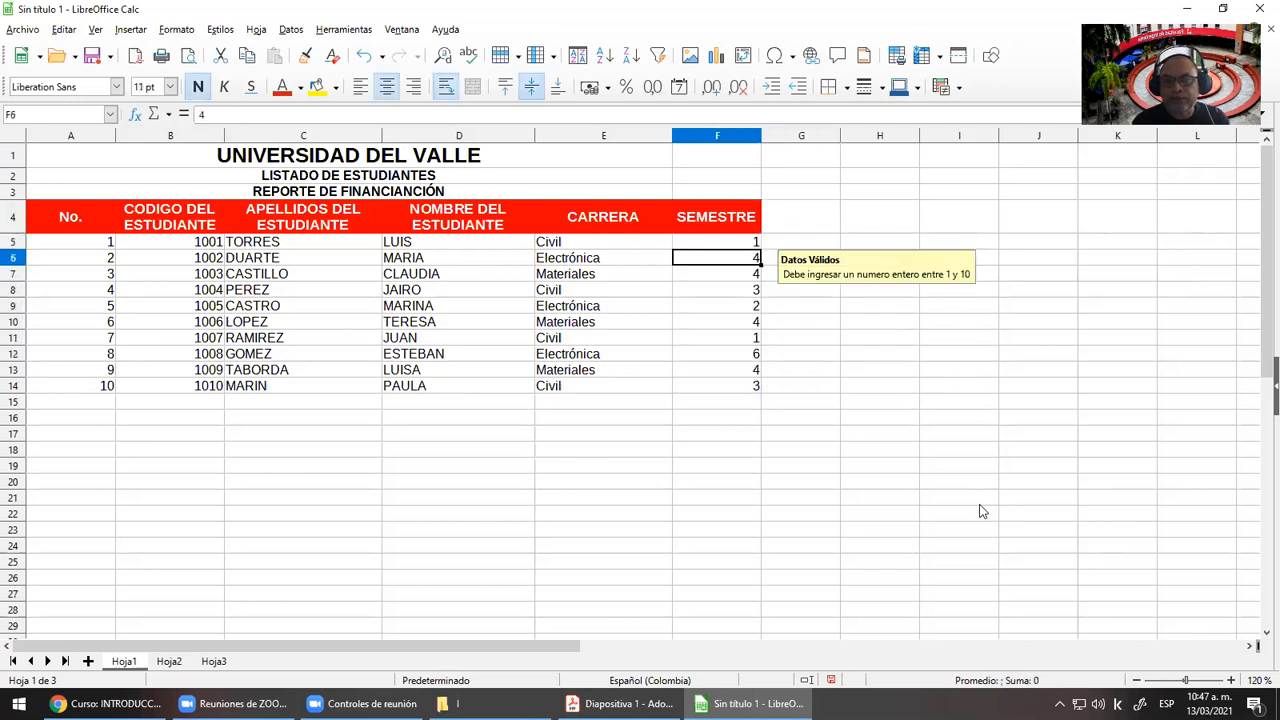
{"action": "key", "text": "Up"}
{"action": "key", "text": "Down"}
{"action": "key", "text": "Down"}
{"action": "type", "text": "12"}
{"action": "key", "text": "Return"}
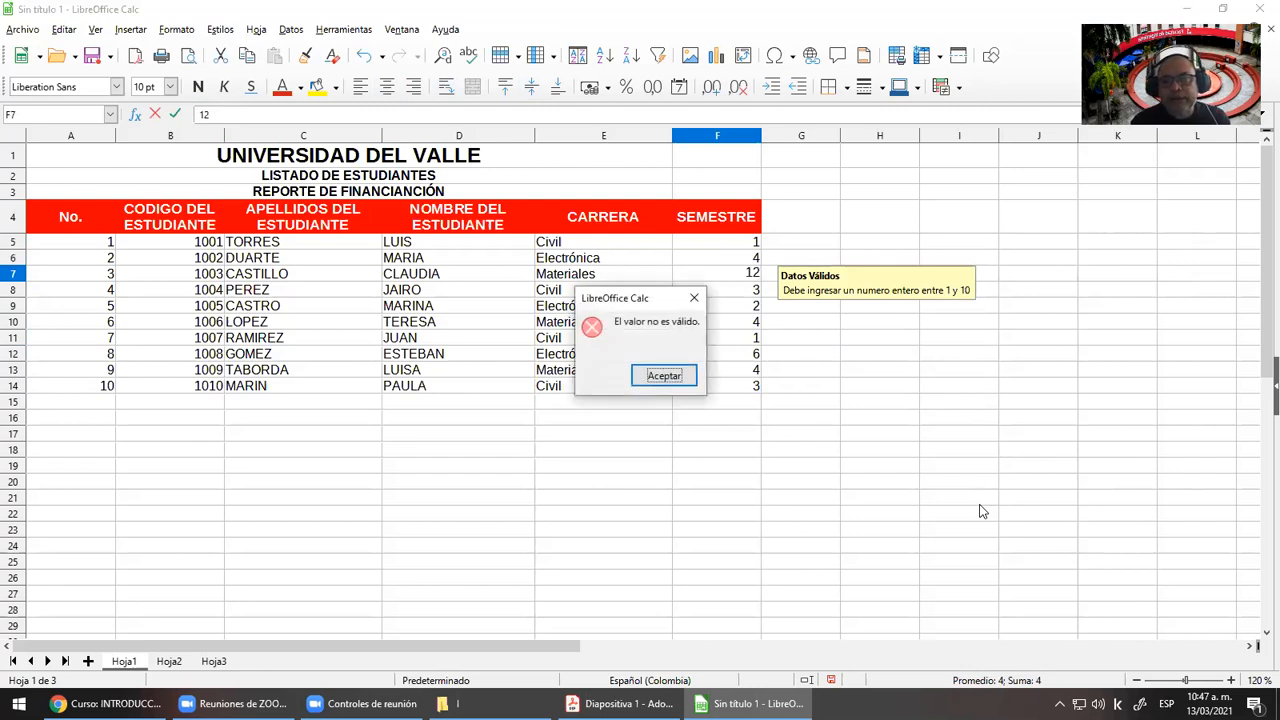
{"action": "key", "text": "Return"}
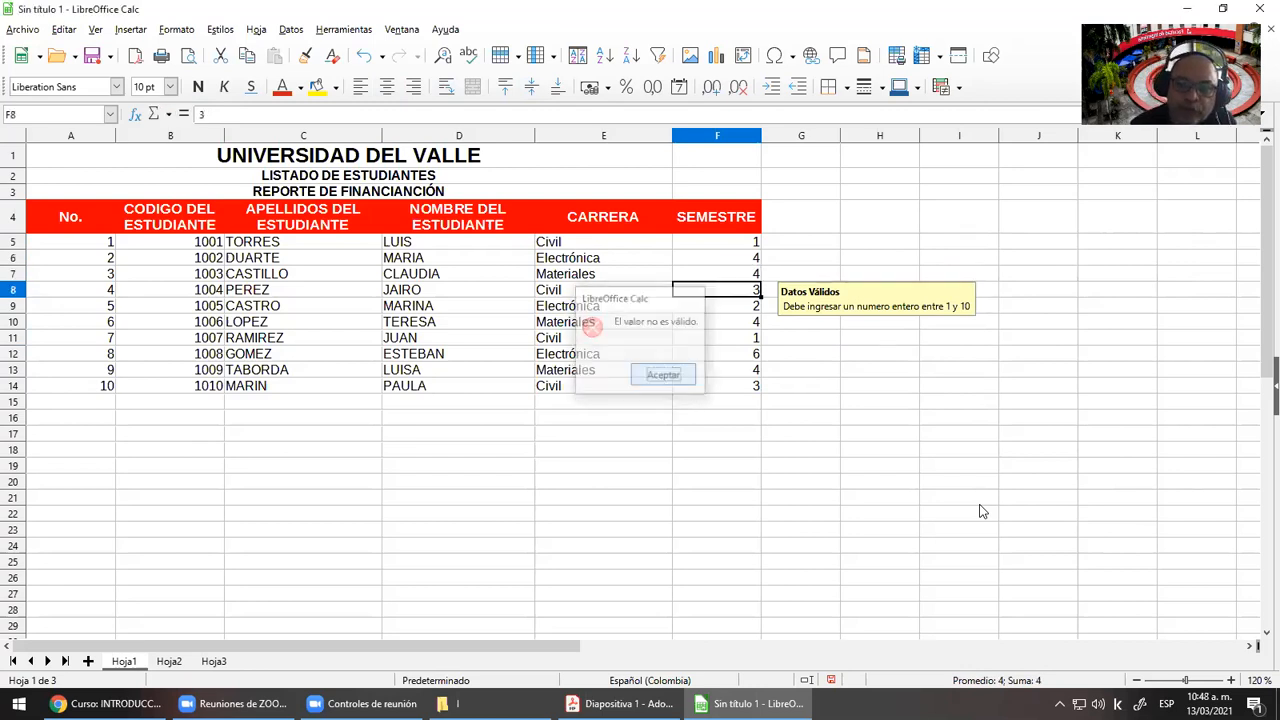
Open the validity error alert (Aviso de error) settings for semester cells F5:F14 and set the title to "Dato no válido"
{"action": "key", "text": "Up"}
{"action": "key", "text": "Up"}
{"action": "key", "text": "Up"}
{"action": "key", "text": "shift+Down"}
{"action": "key", "text": "shift+Down"}
{"action": "key", "text": "shift+Down"}
{"action": "key", "text": "shift+Down"}
{"action": "key", "text": "shift+Down"}
{"action": "key", "text": "shift+Down"}
{"action": "key", "text": "shift+Down"}
{"action": "key", "text": "shift+Down"}
{"action": "key", "text": "shift+Down"}
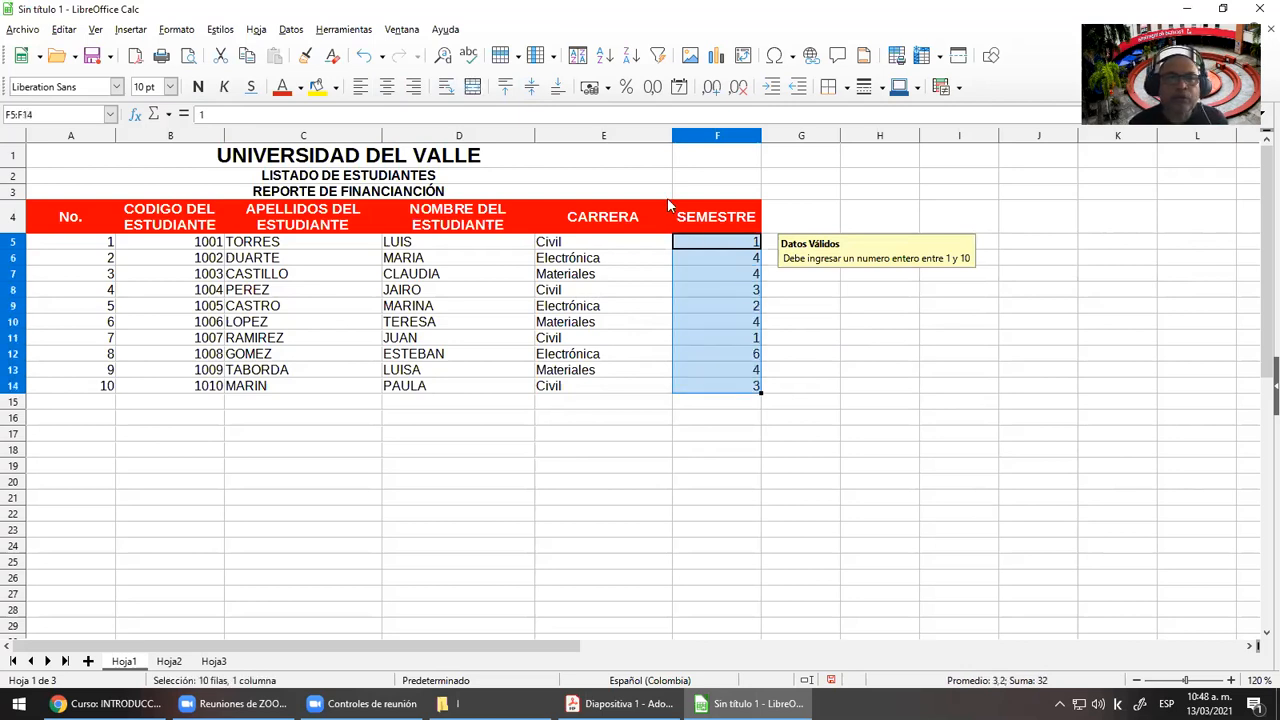
{"action": "left_click", "coordinate": [291, 30]}
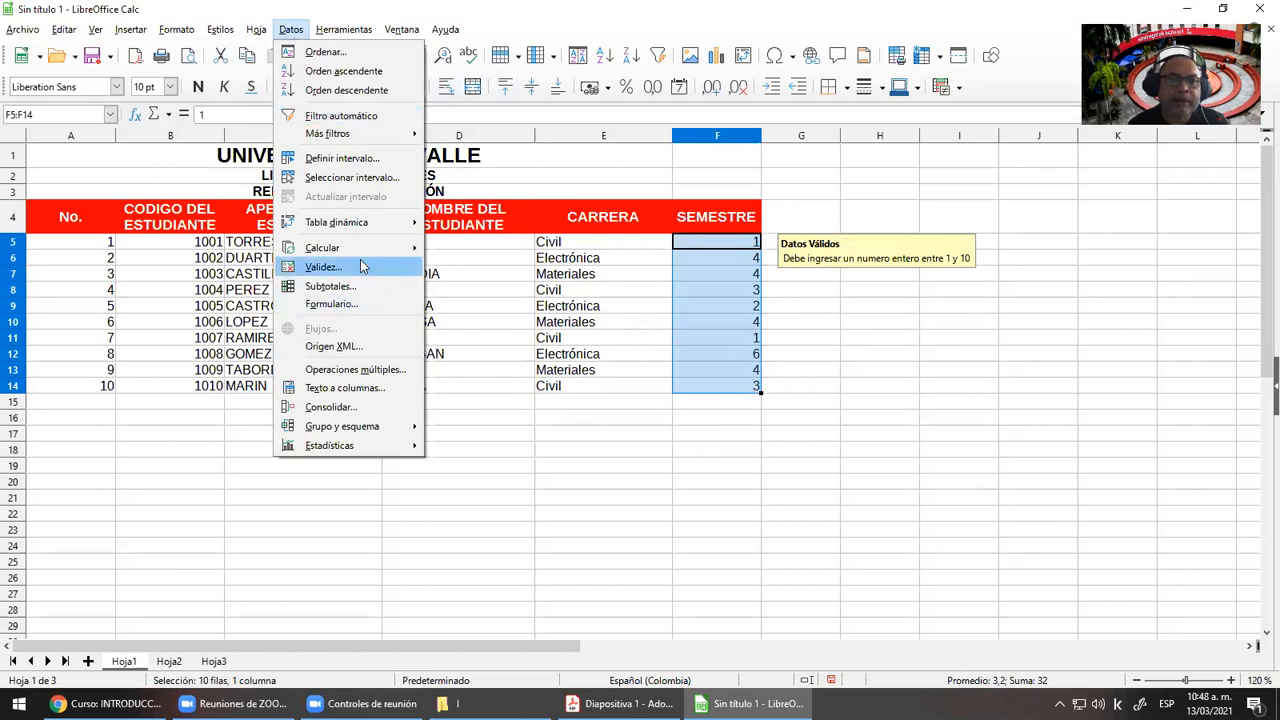
{"action": "left_click", "coordinate": [330, 267]}
{"action": "left_click", "coordinate": [630, 204]}
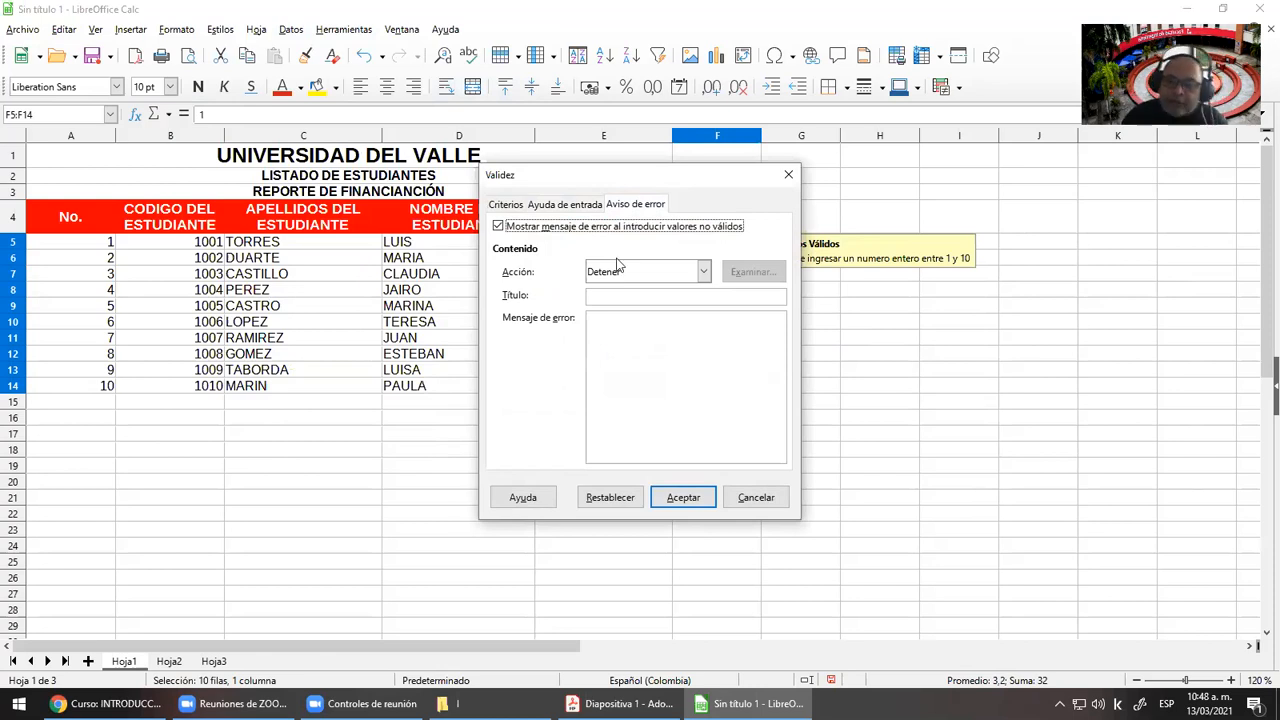
{"action": "left_click", "coordinate": [690, 298]}
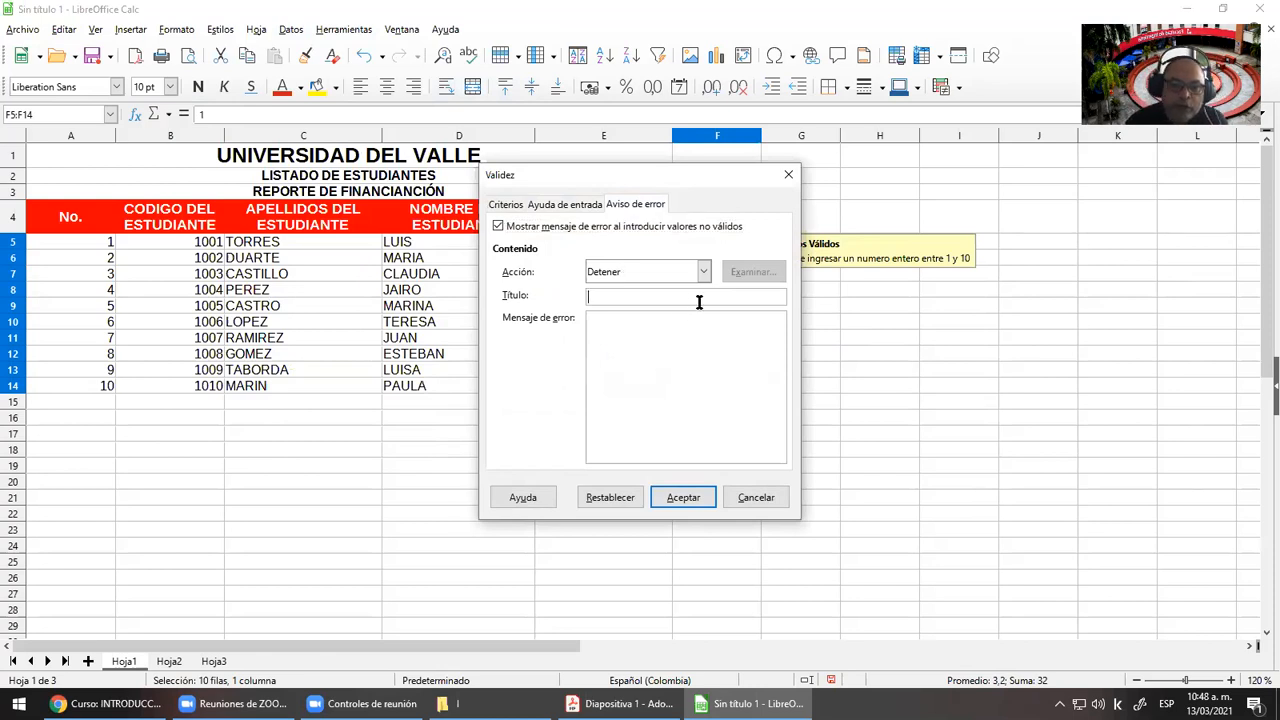
{"action": "type", "text": "Dat"}
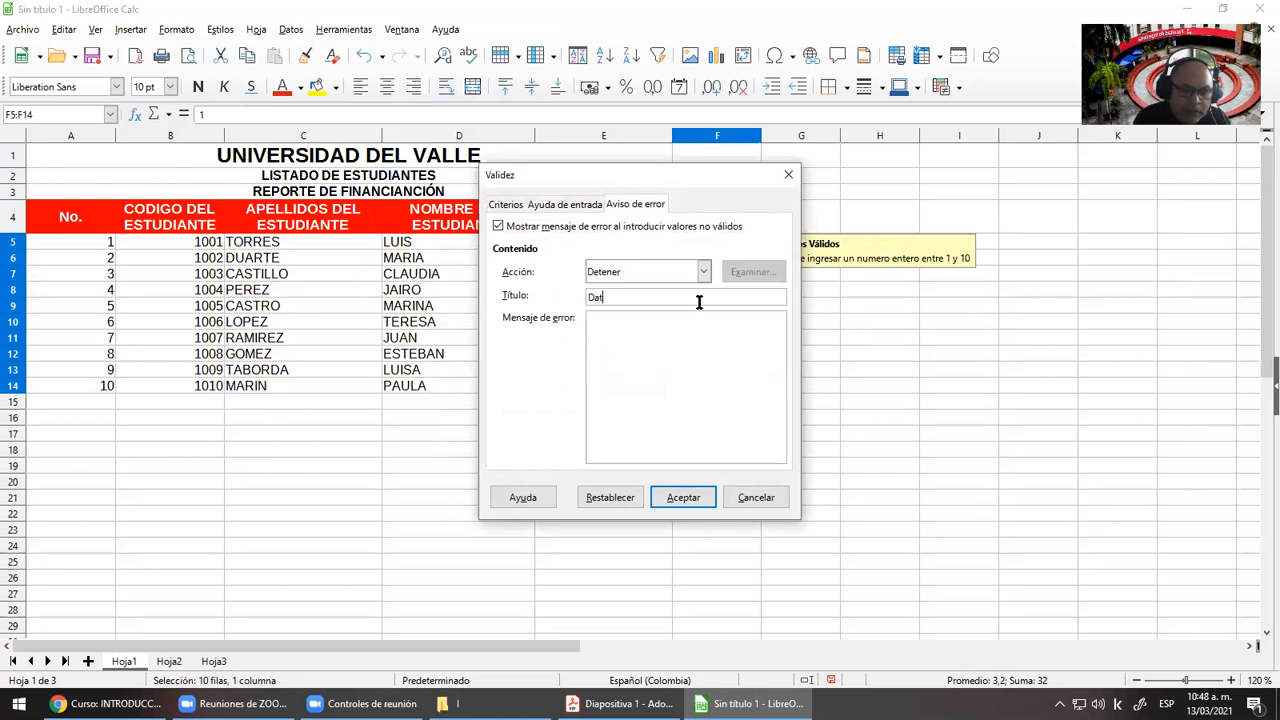
{"action": "type", "text": "o no valido"}
{"action": "key", "text": "BackSpace"}
{"action": "key", "text": "BackSpace"}
{"action": "key", "text": "BackSpace"}
{"action": "key", "text": "BackSpace"}
{"action": "key", "text": "BackSpace"}
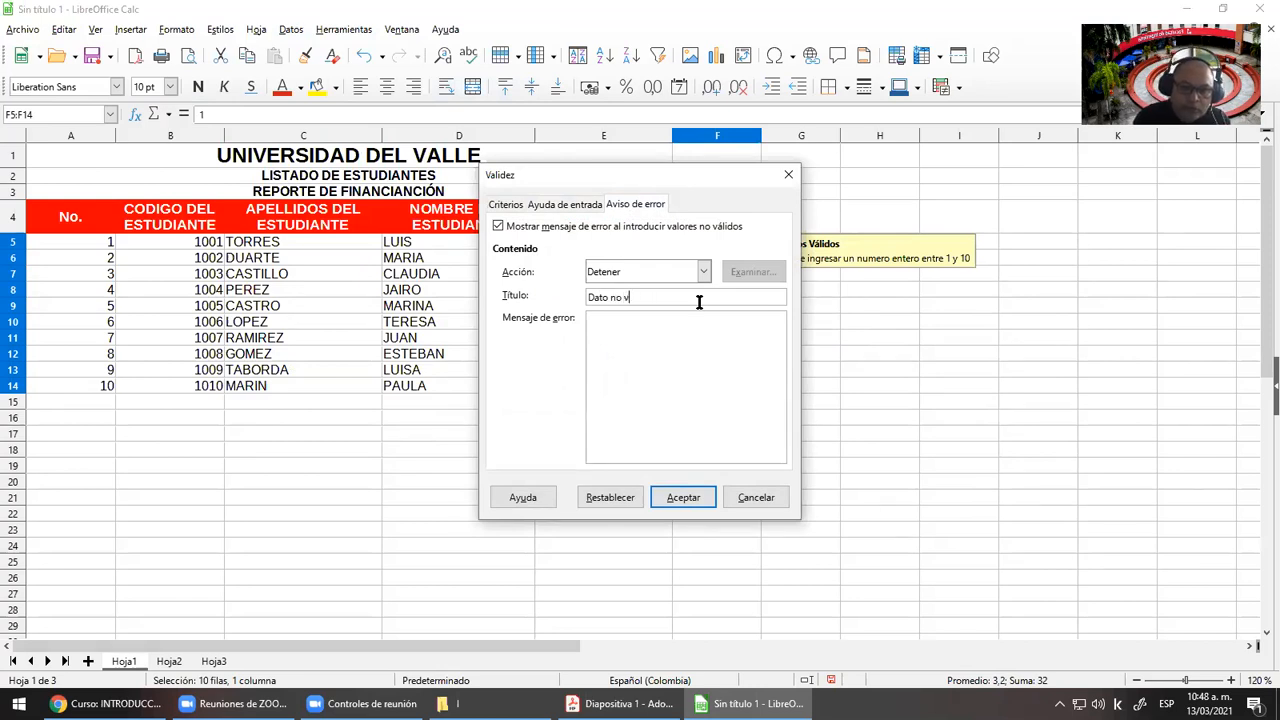
{"action": "type", "text": "álido"}
Set the error message to "Por favor debe ingresar un número entero entre 1 y 10", keep the Detener action, and apply the settings
{"action": "left_click", "coordinate": [696, 322]}
{"action": "type", "text": "Por favor debe ingr"}
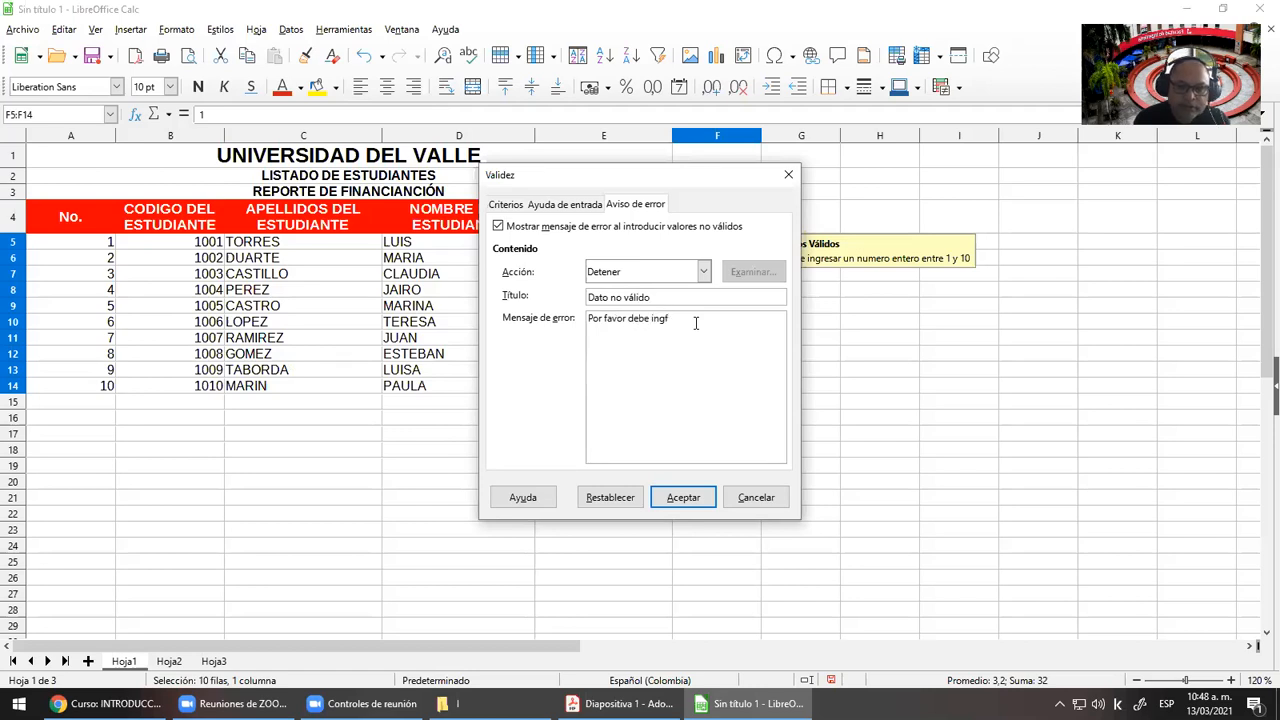
{"action": "type", "text": "esar "}
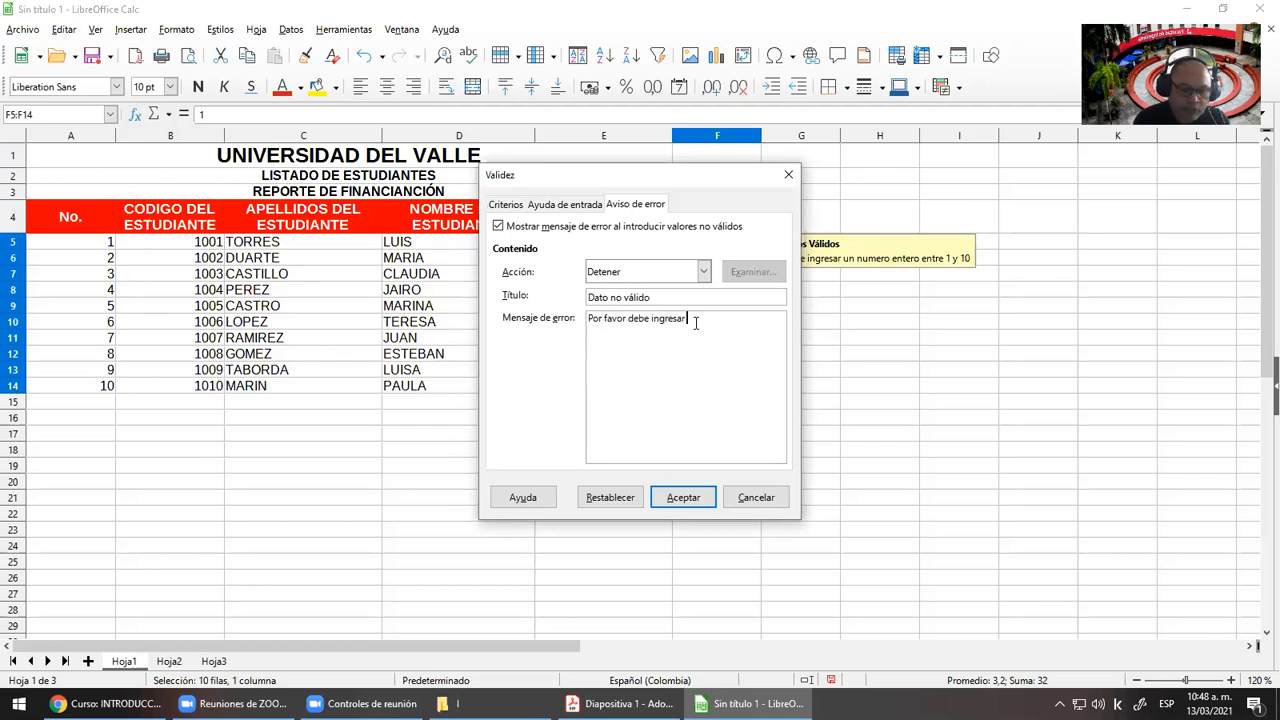
{"action": "type", "text": "un n"}
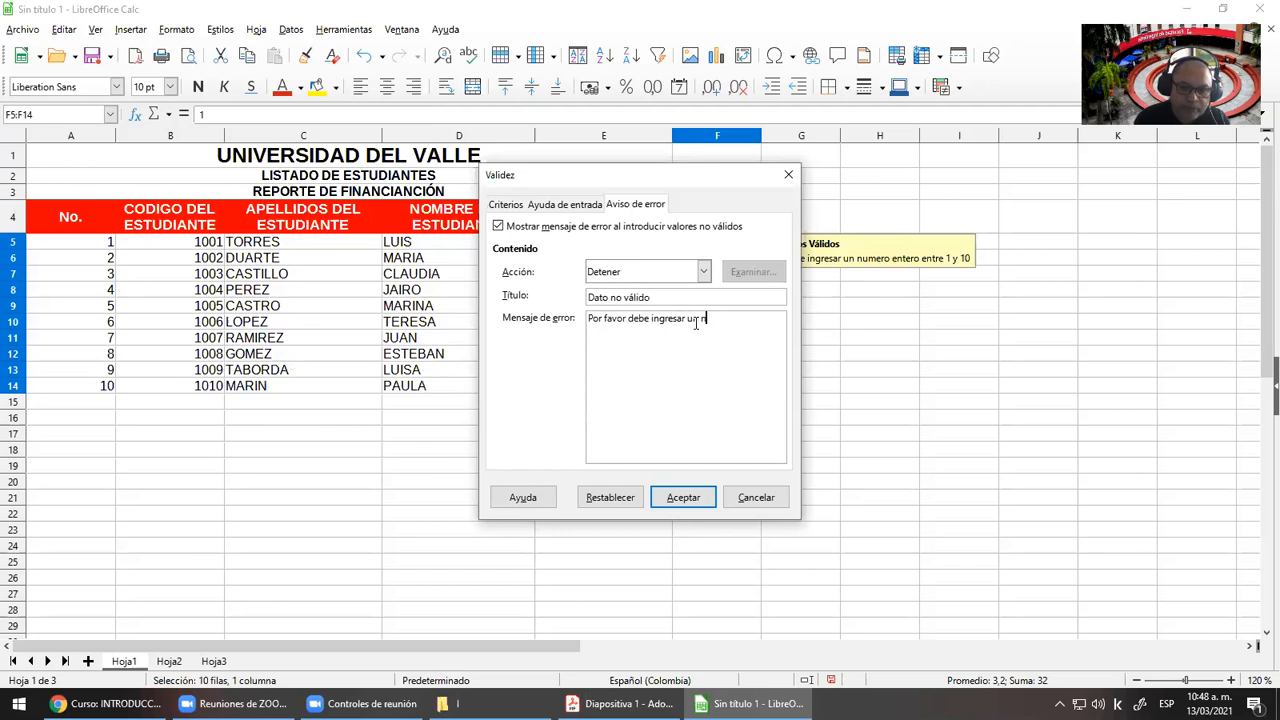
{"action": "type", "text": "úmero enter"}
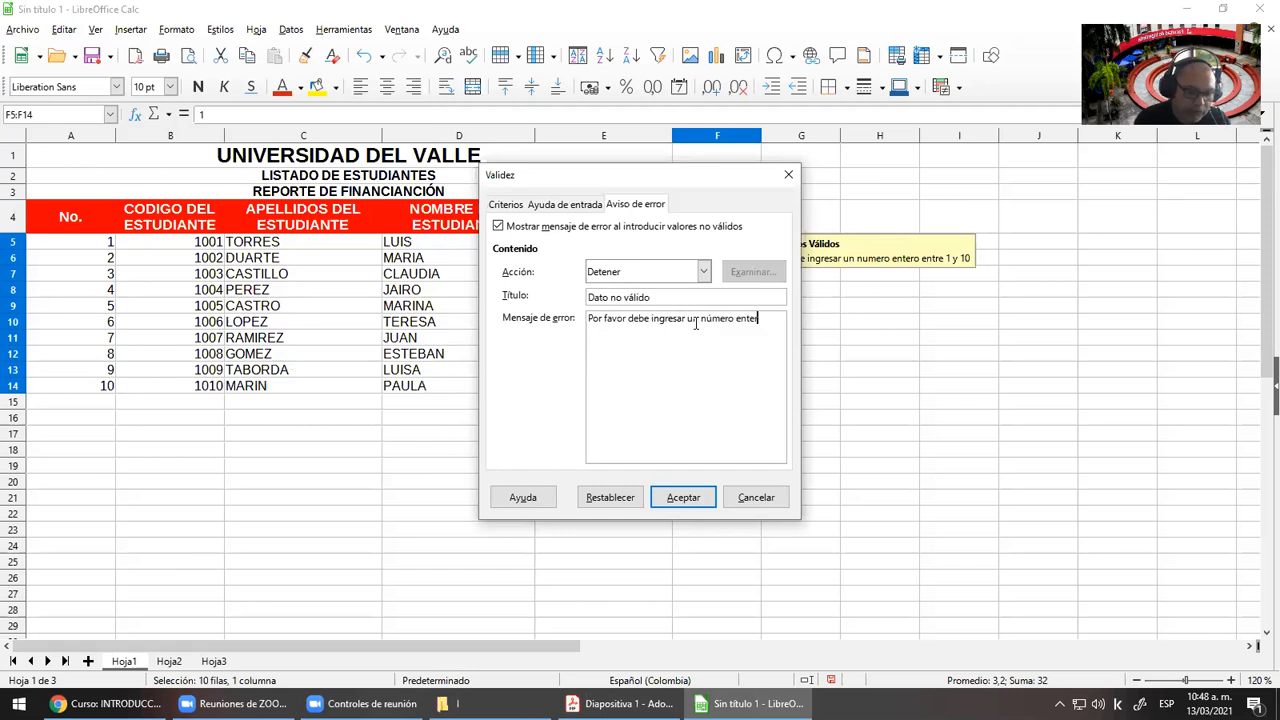
{"action": "type", "text": "o entre 1 y 10"}
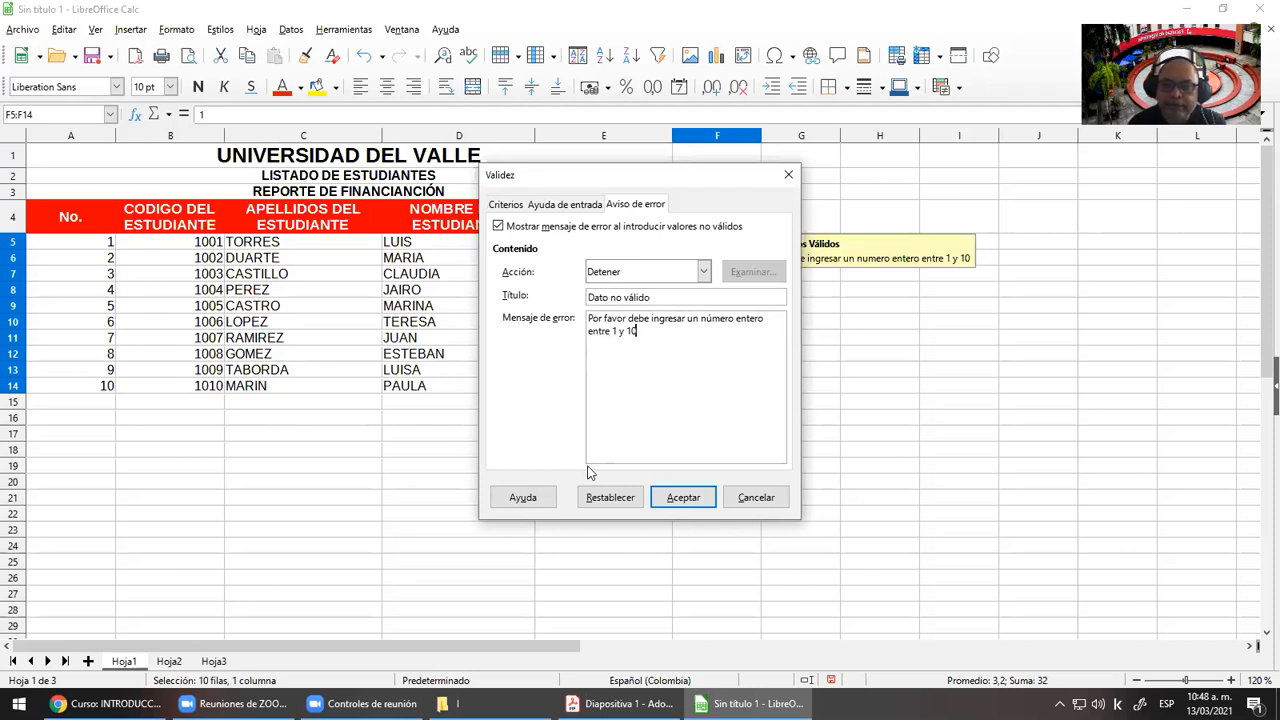
{"action": "left_click", "coordinate": [704, 272]}
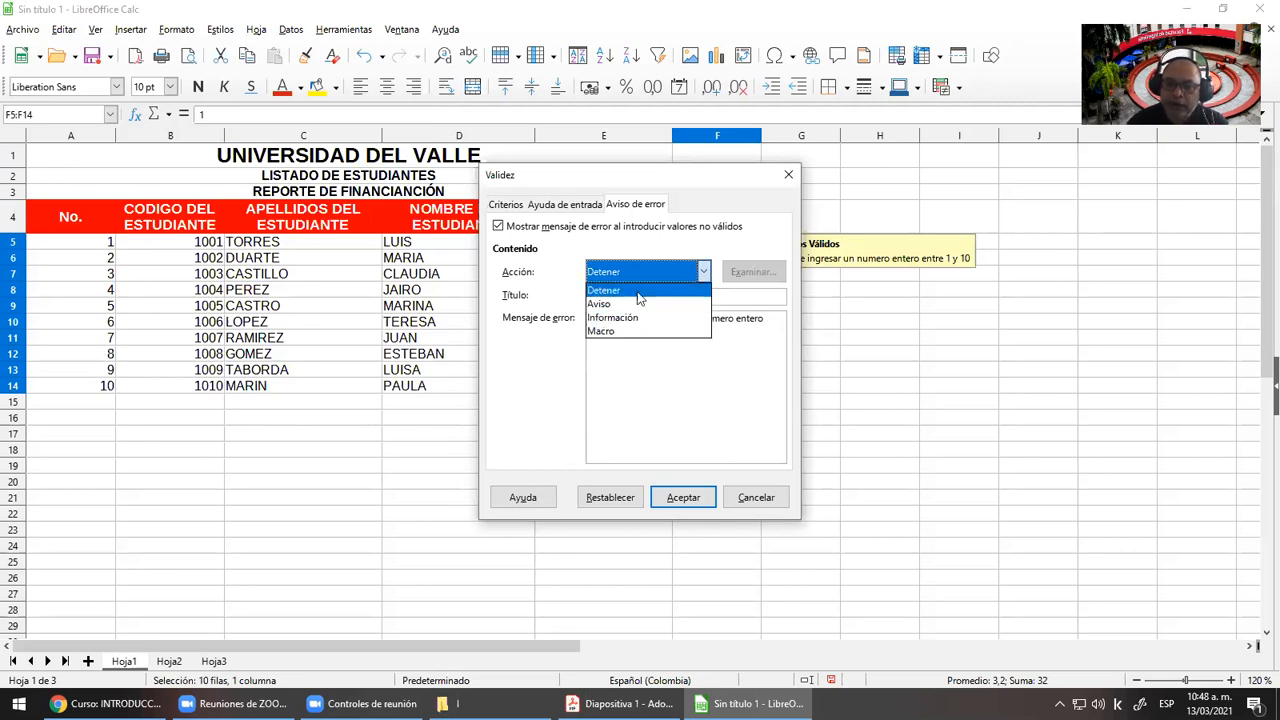
{"action": "left_click", "coordinate": [687, 501]}
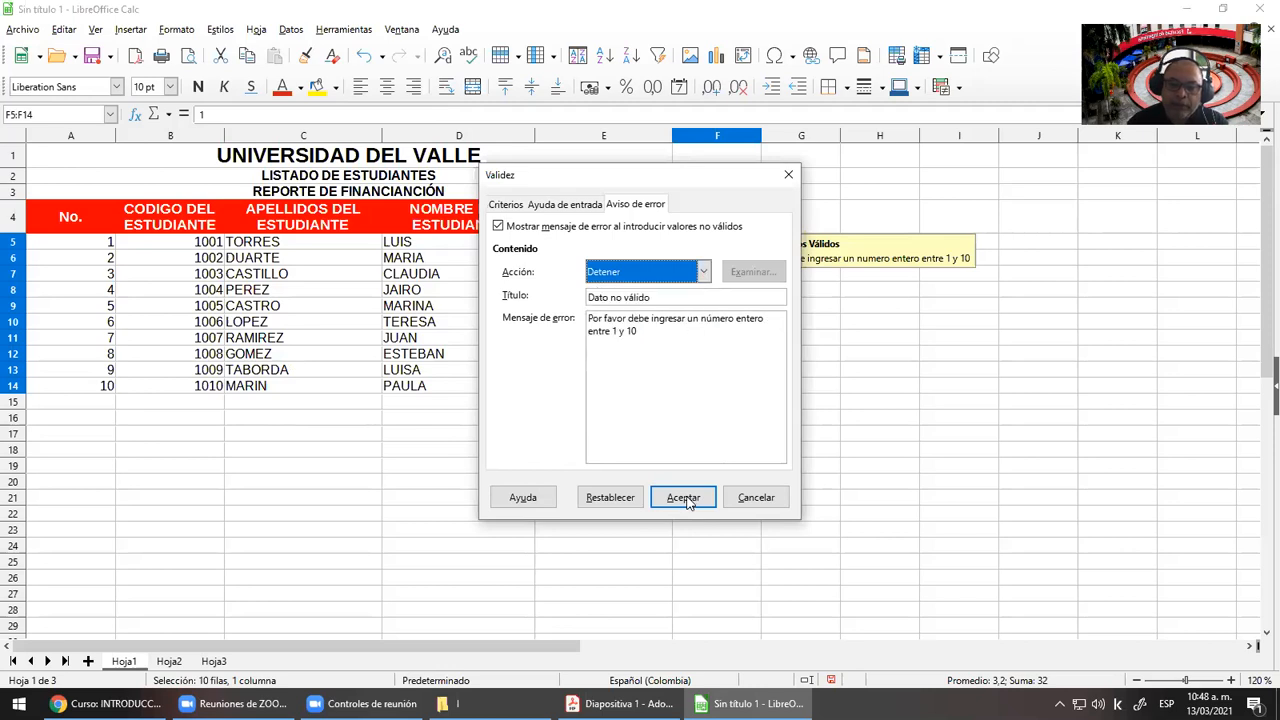
{"action": "left_click", "coordinate": [685, 499]}
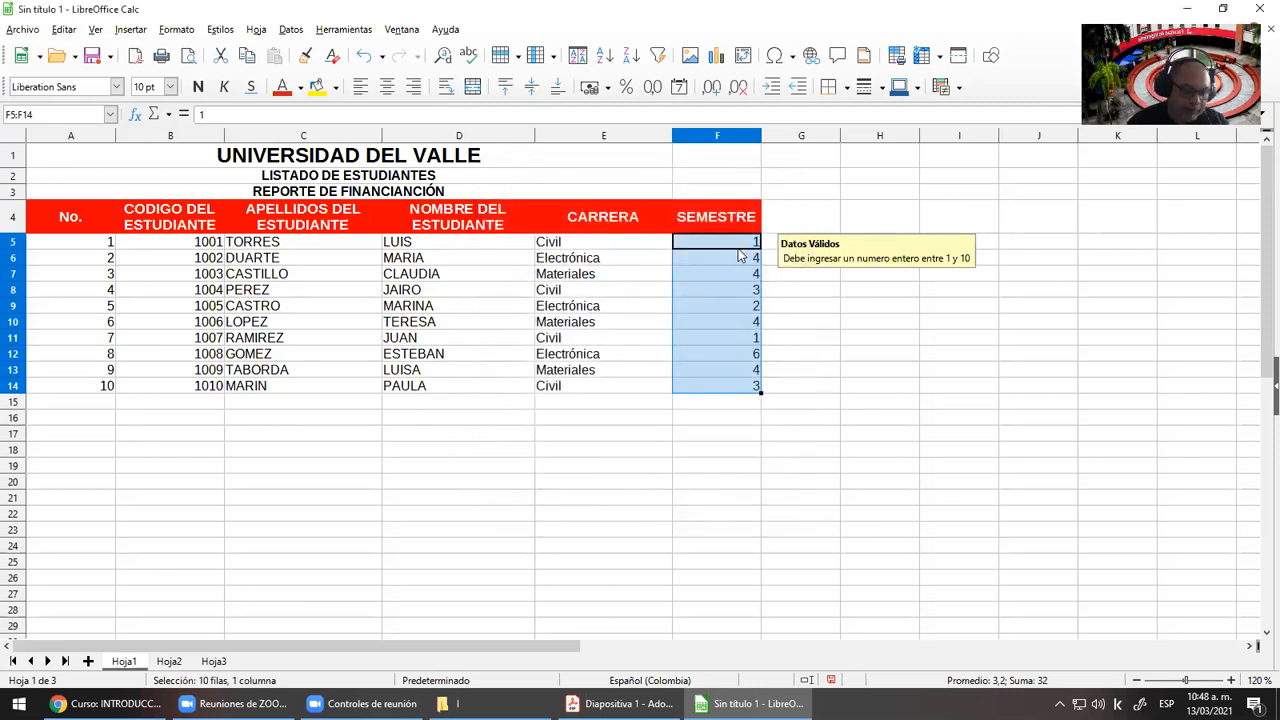
Try entering 12 in F7 again to test the custom error message, and dismiss it
{"action": "key", "text": "Down"}
{"action": "key", "text": "Down"}
{"action": "type", "text": "12"}
{"action": "key", "text": "Return"}
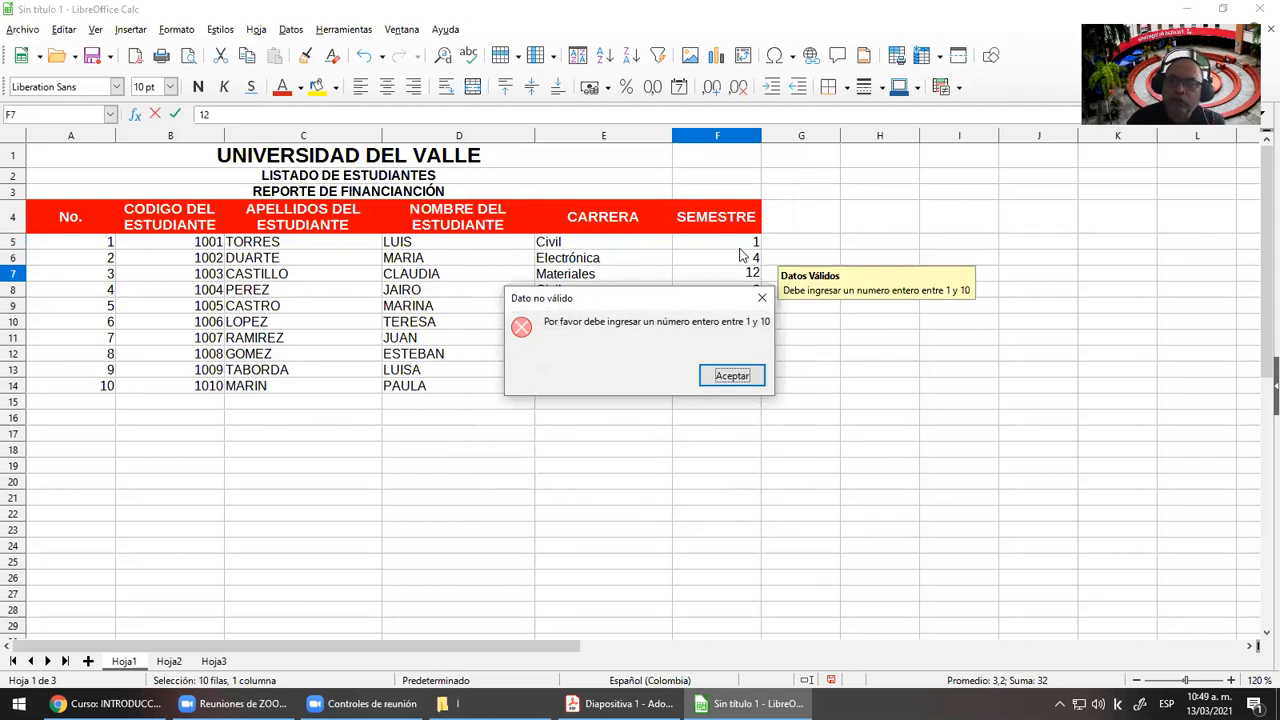
{"action": "key", "text": "Return"}
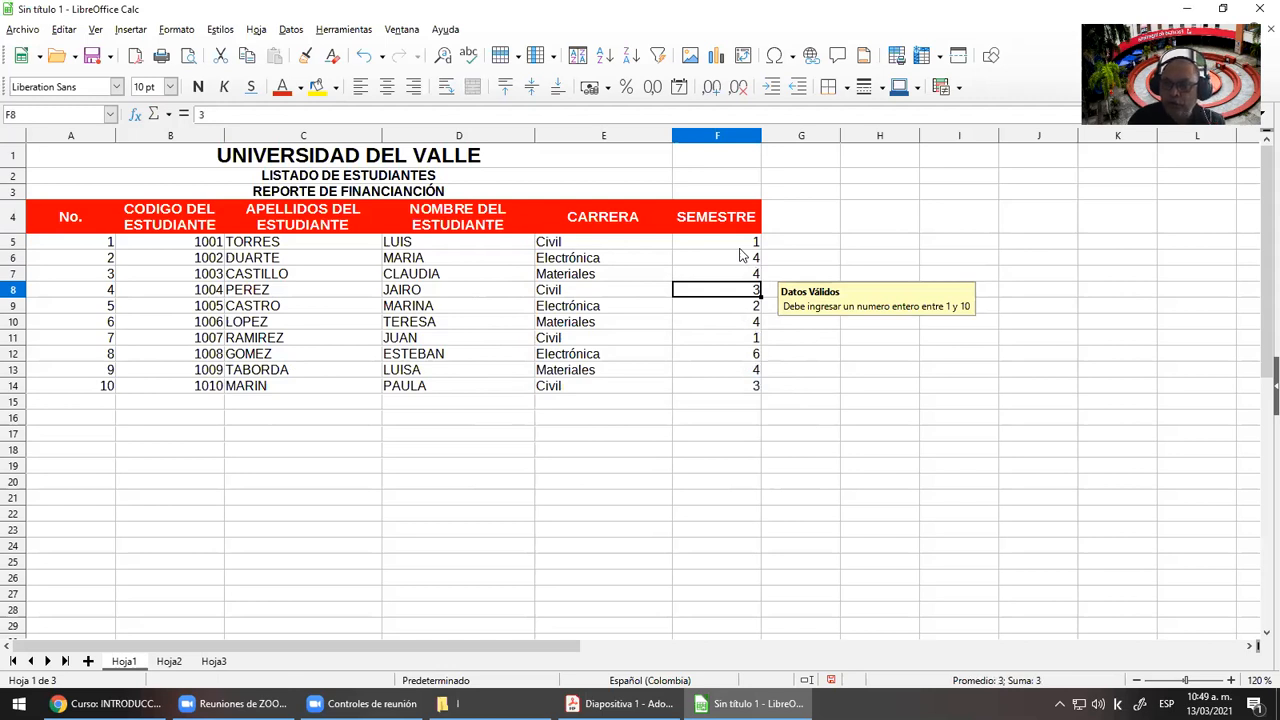
Go through the semester cells in column F to check their values and input help
{"action": "key", "text": "Down"}
{"action": "key", "text": "Down"}
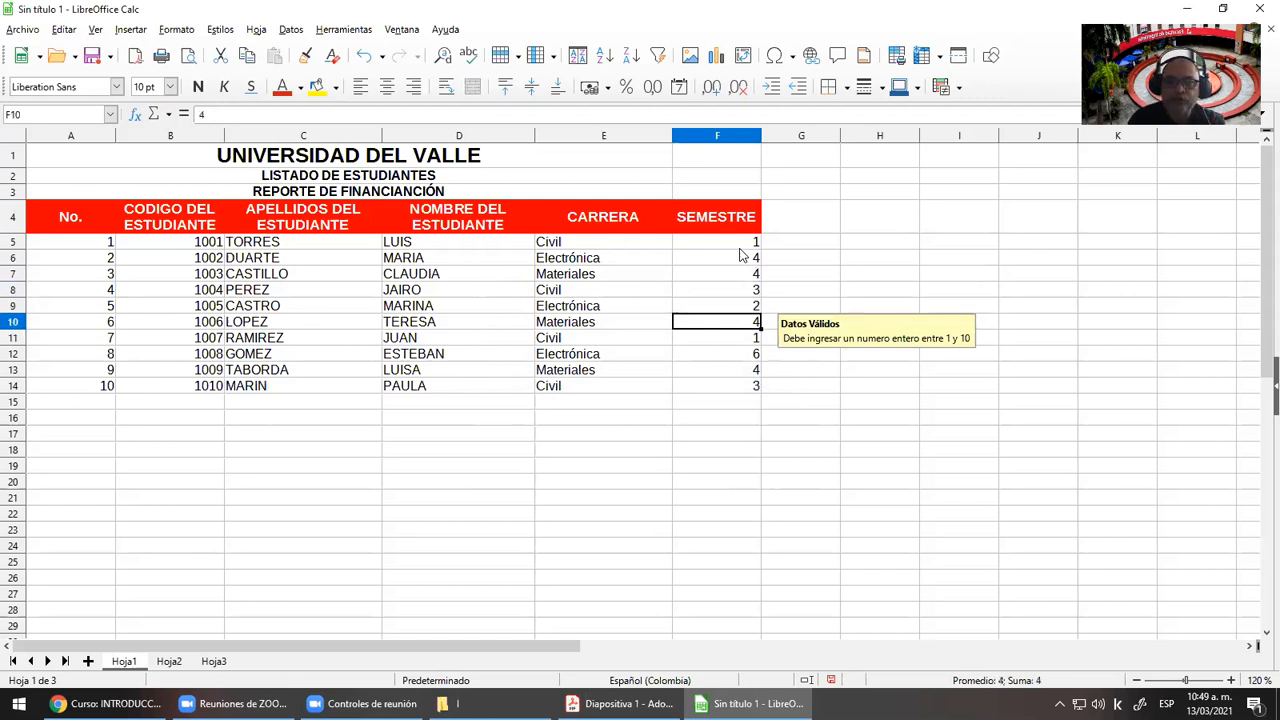
{"action": "key", "text": "Down"}
{"action": "key", "text": "Down"}
{"action": "key", "text": "Down"}
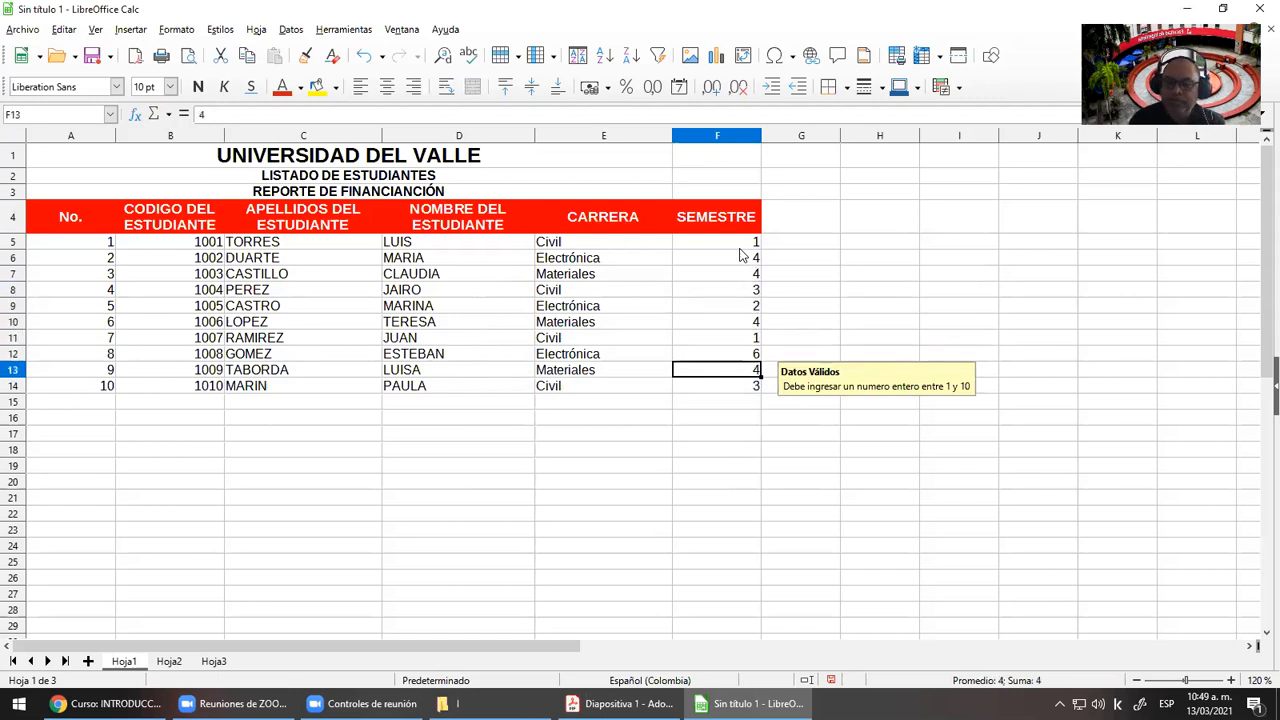
{"action": "key", "text": "Up"}
{"action": "key", "text": "Up"}
{"action": "key", "text": "Up"}
{"action": "key", "text": "Up"}
{"action": "key", "text": "Up"}
{"action": "key", "text": "Up"}
{"action": "key", "text": "Up"}
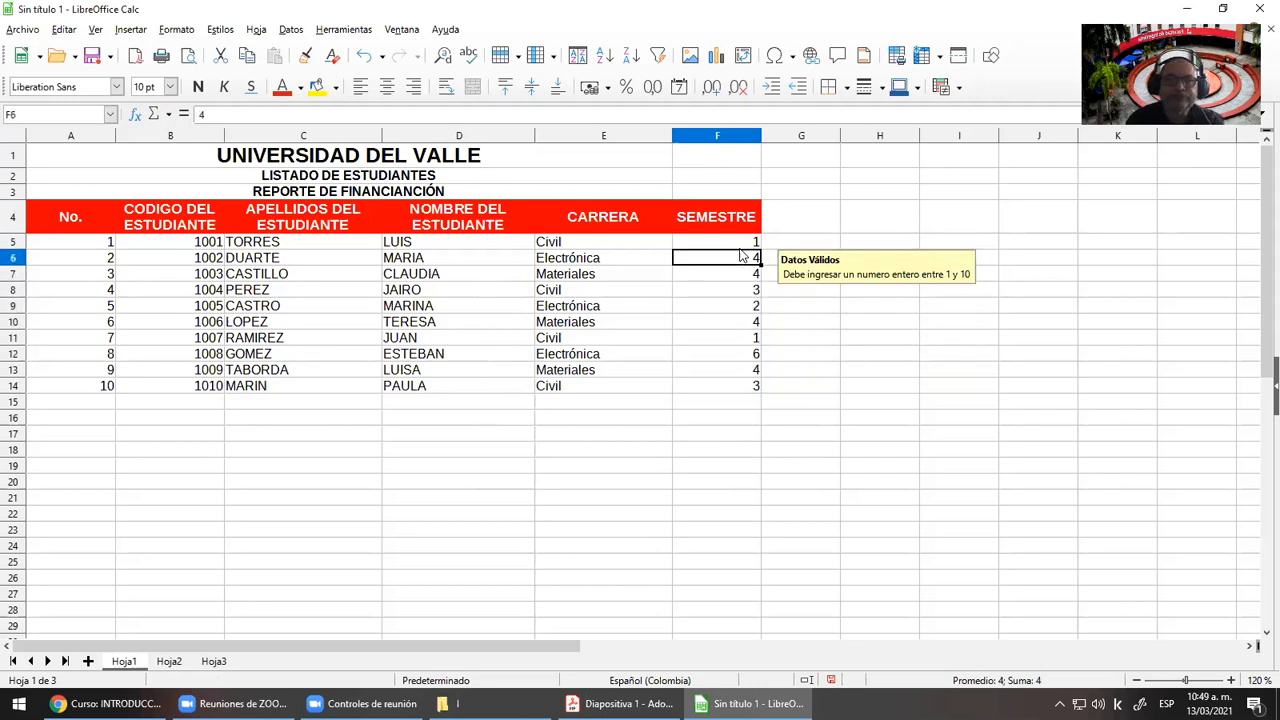
{"action": "key", "text": "Up"}
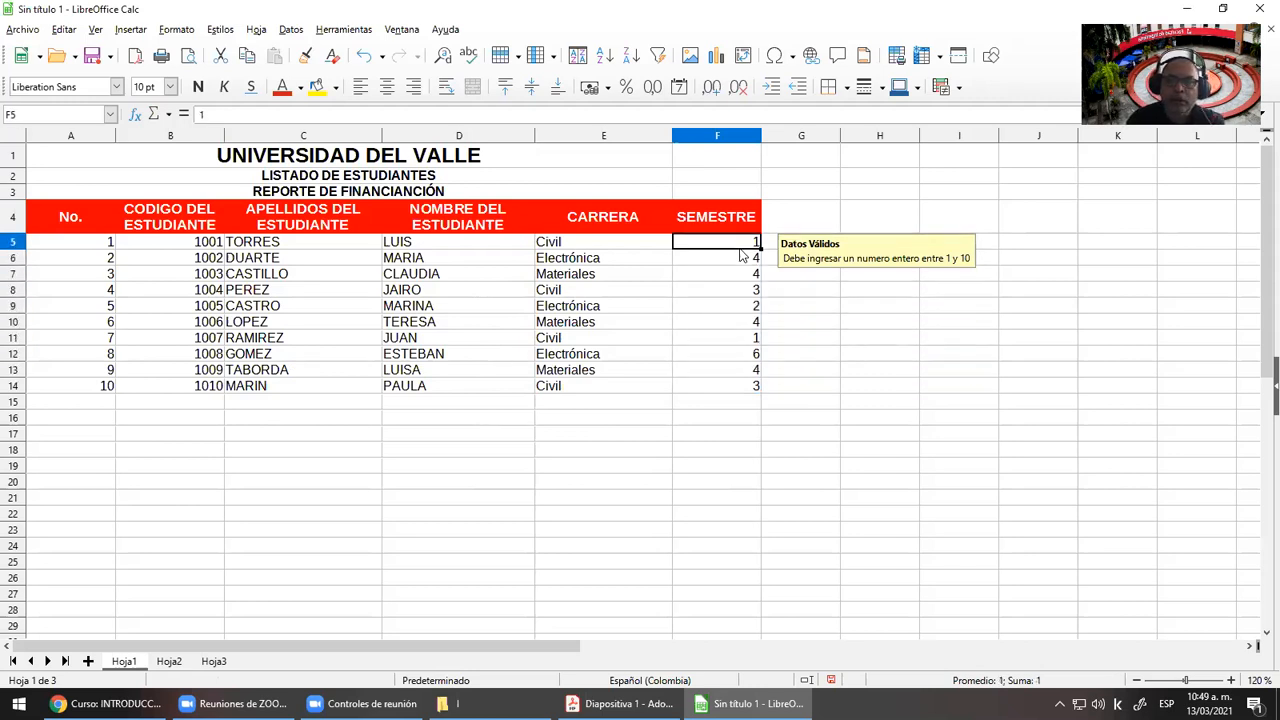
{"action": "left_click", "coordinate": [741, 256]}
{"action": "key", "text": "Down"}
{"action": "key", "text": "Down"}
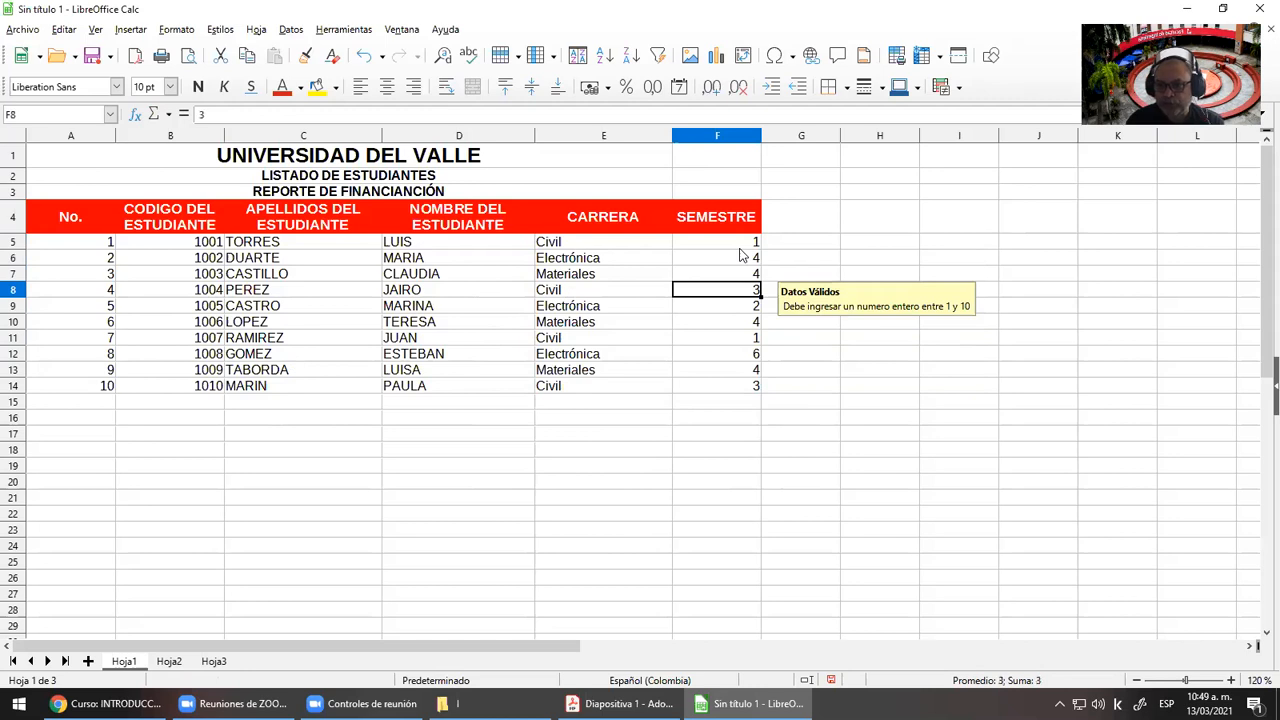
{"action": "key", "text": "Down"}
{"action": "key", "text": "Down"}
Start a validity rule for the student first names in D5:D14 that allows entries by text length (Longitud del texto)
{"action": "key", "text": "Left"}
{"action": "key", "text": "Left"}
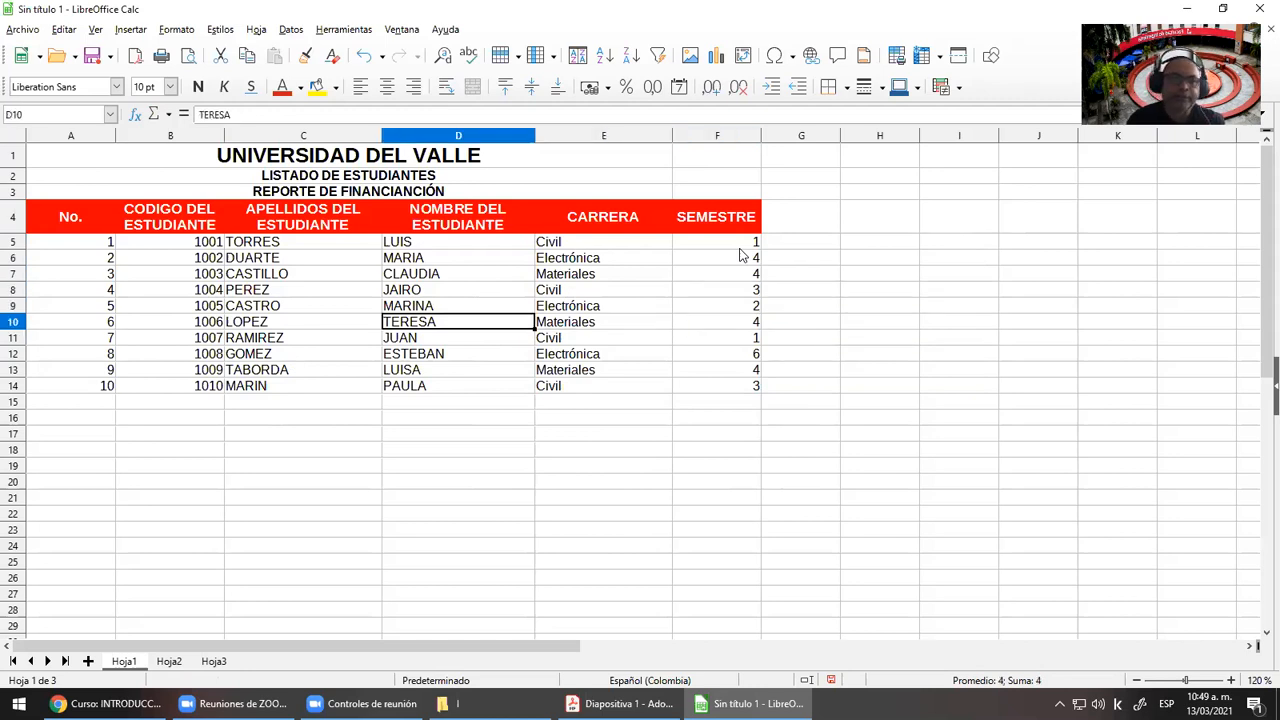
{"action": "key", "text": "Left"}
{"action": "key", "text": "Up"}
{"action": "key", "text": "Up"}
{"action": "key", "text": "Up"}
{"action": "key", "text": "Up"}
{"action": "key", "text": "Right"}
{"action": "key", "text": "Up"}
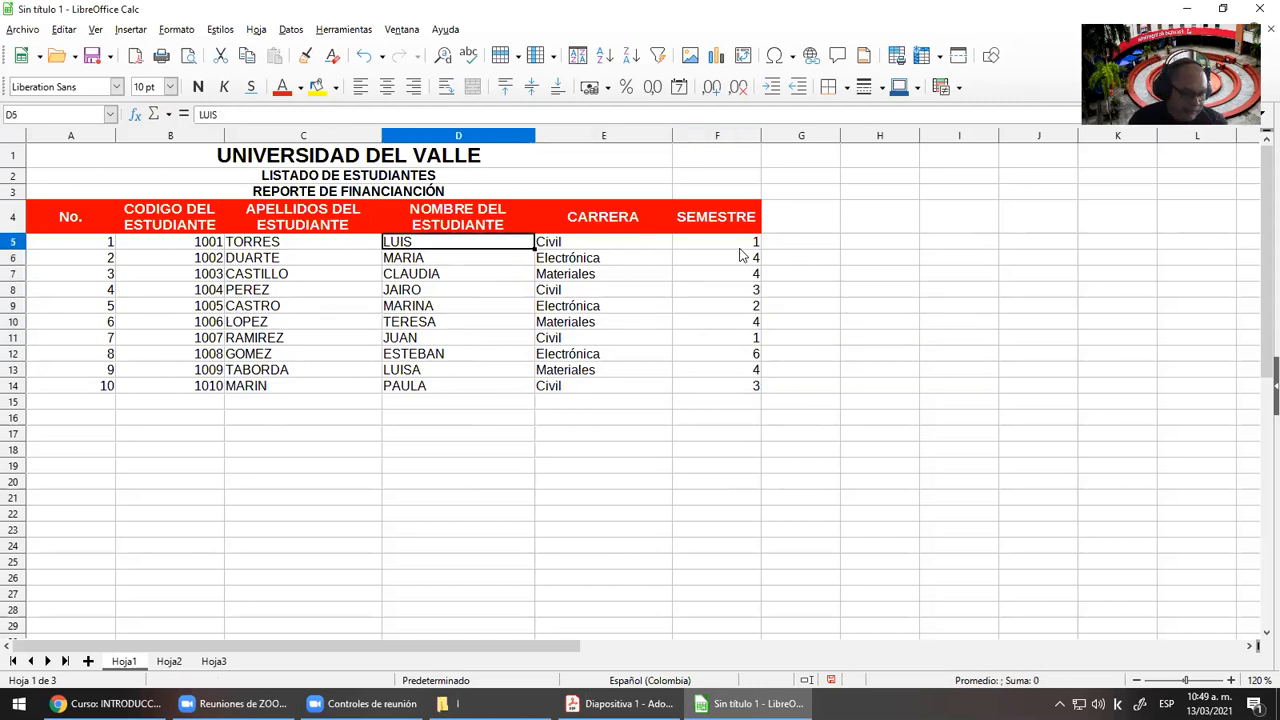
{"action": "key", "text": "shift+Down"}
{"action": "key", "text": "shift+Down"}
{"action": "key", "text": "shift+Down"}
{"action": "key", "text": "shift+Down"}
{"action": "key", "text": "shift+Down"}
{"action": "key", "text": "shift+Down"}
{"action": "key", "text": "shift+Down"}
{"action": "key", "text": "shift+Down"}
{"action": "key", "text": "shift+Down"}
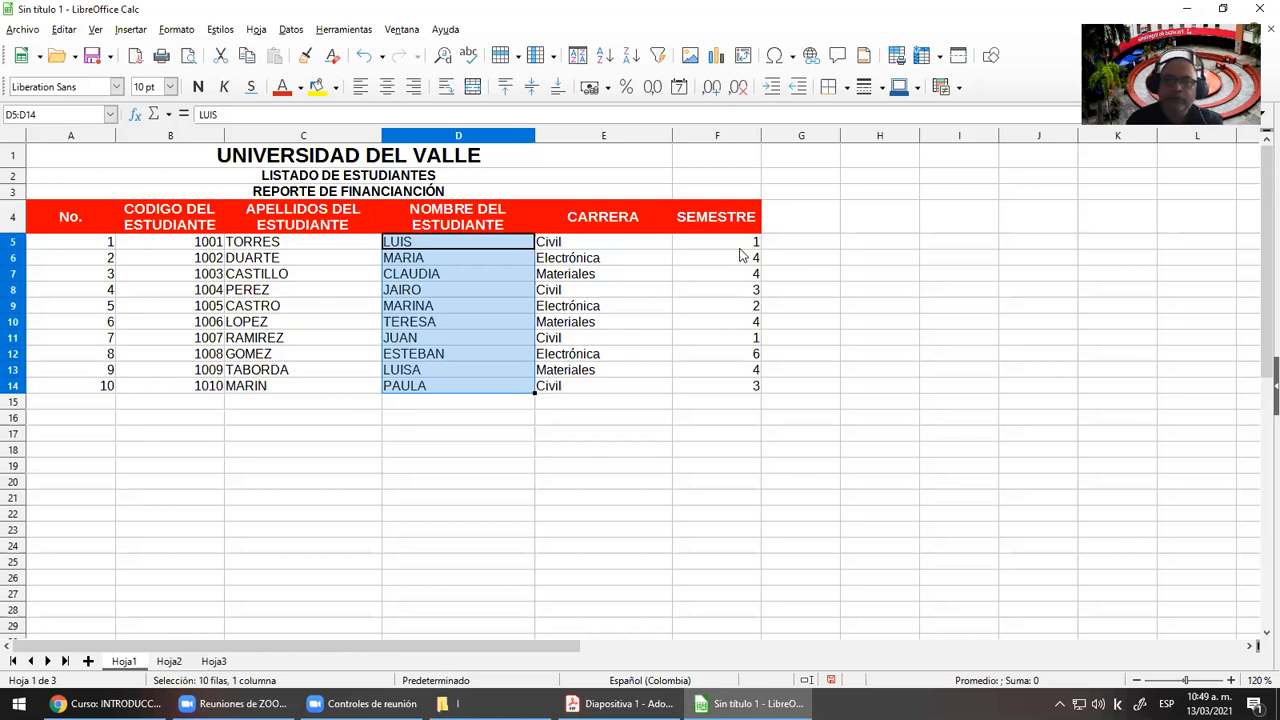
{"action": "left_click", "coordinate": [291, 29]}
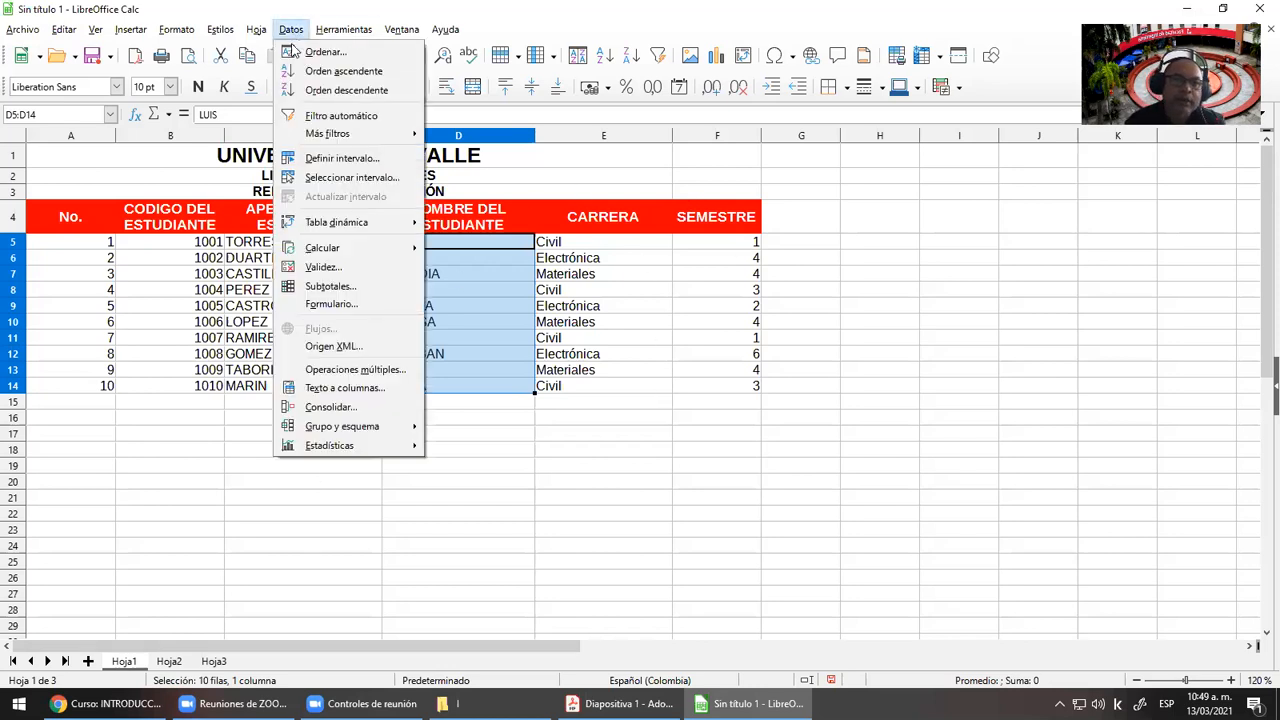
{"action": "left_click", "coordinate": [340, 266]}
{"action": "left_click", "coordinate": [505, 204]}
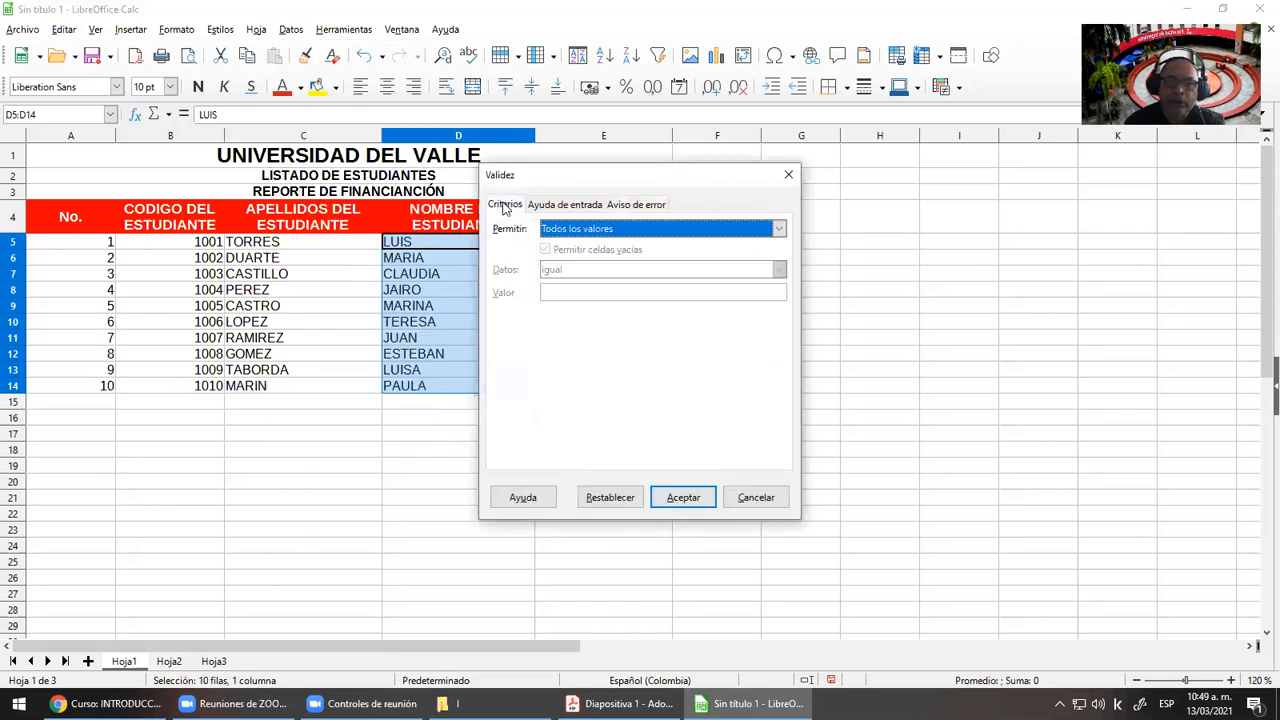
{"action": "left_click", "coordinate": [778, 228]}
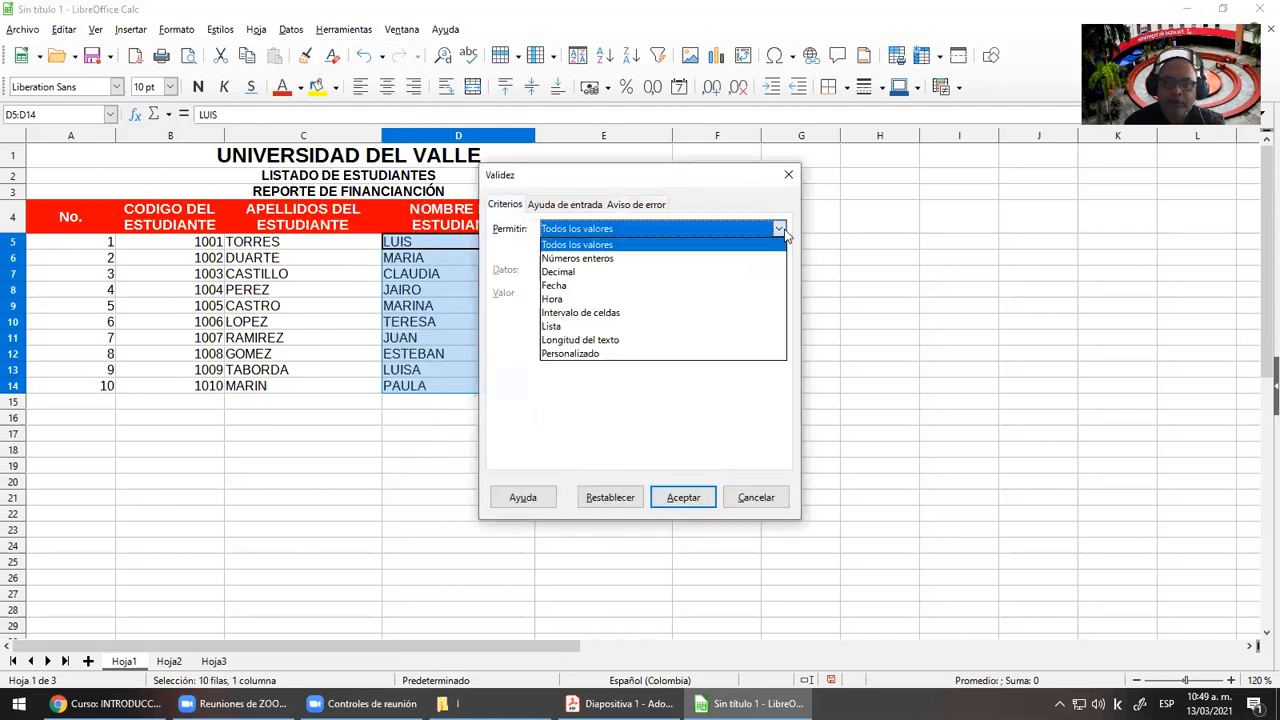
{"action": "left_click", "coordinate": [635, 341]}
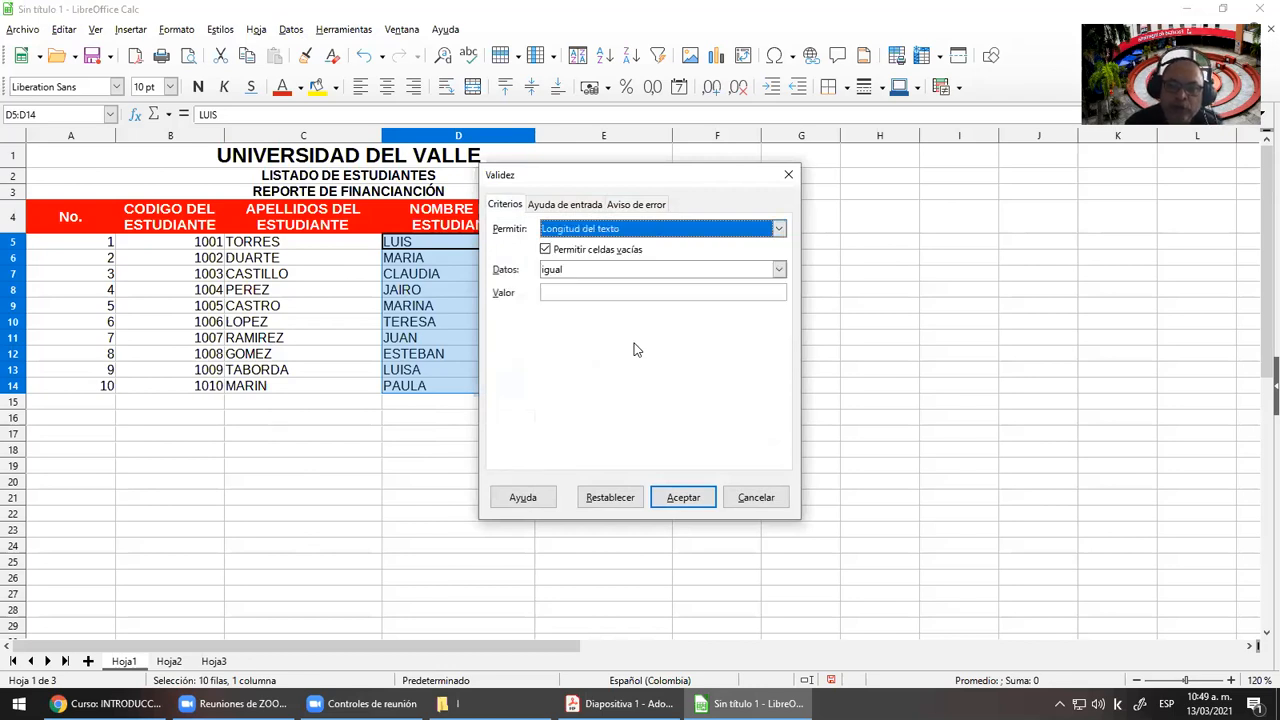
Set the text length condition to greater than or equal to (mayor que o igual a) with a minimum of 3
{"action": "left_click", "coordinate": [597, 274]}
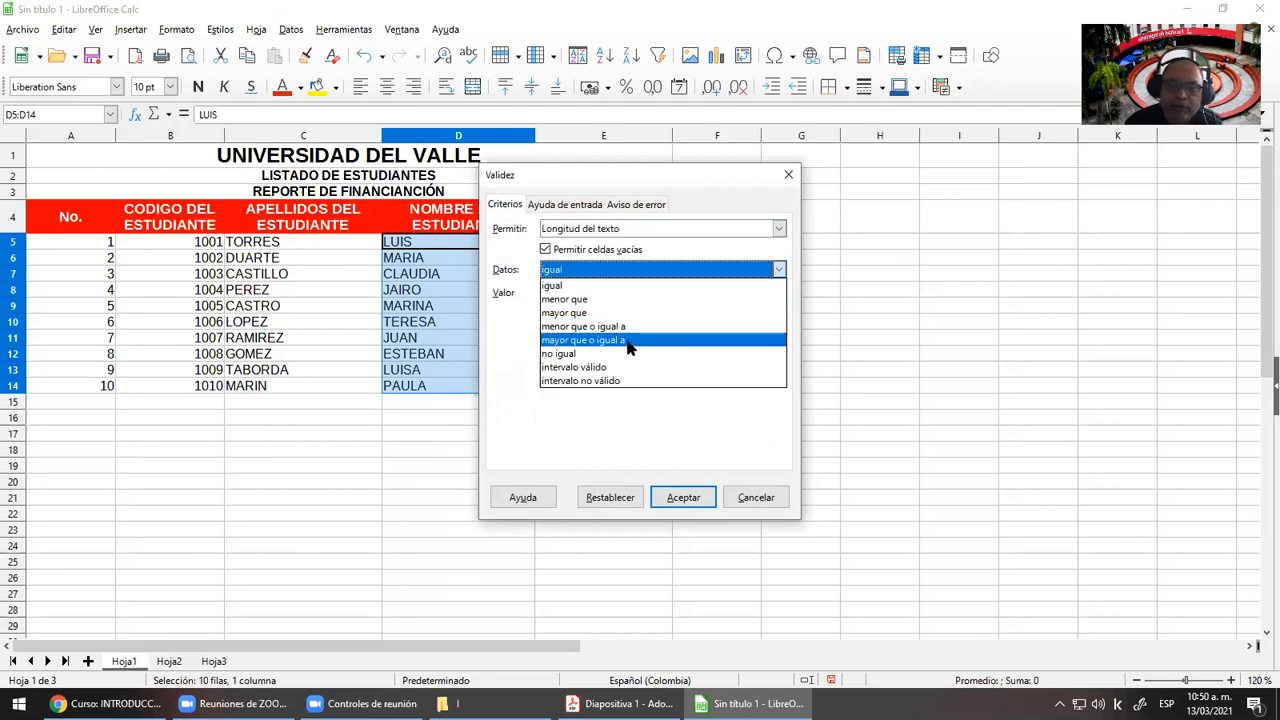
{"action": "left_click", "coordinate": [625, 340]}
{"action": "left_click", "coordinate": [585, 294]}
{"action": "type", "text": "3"}
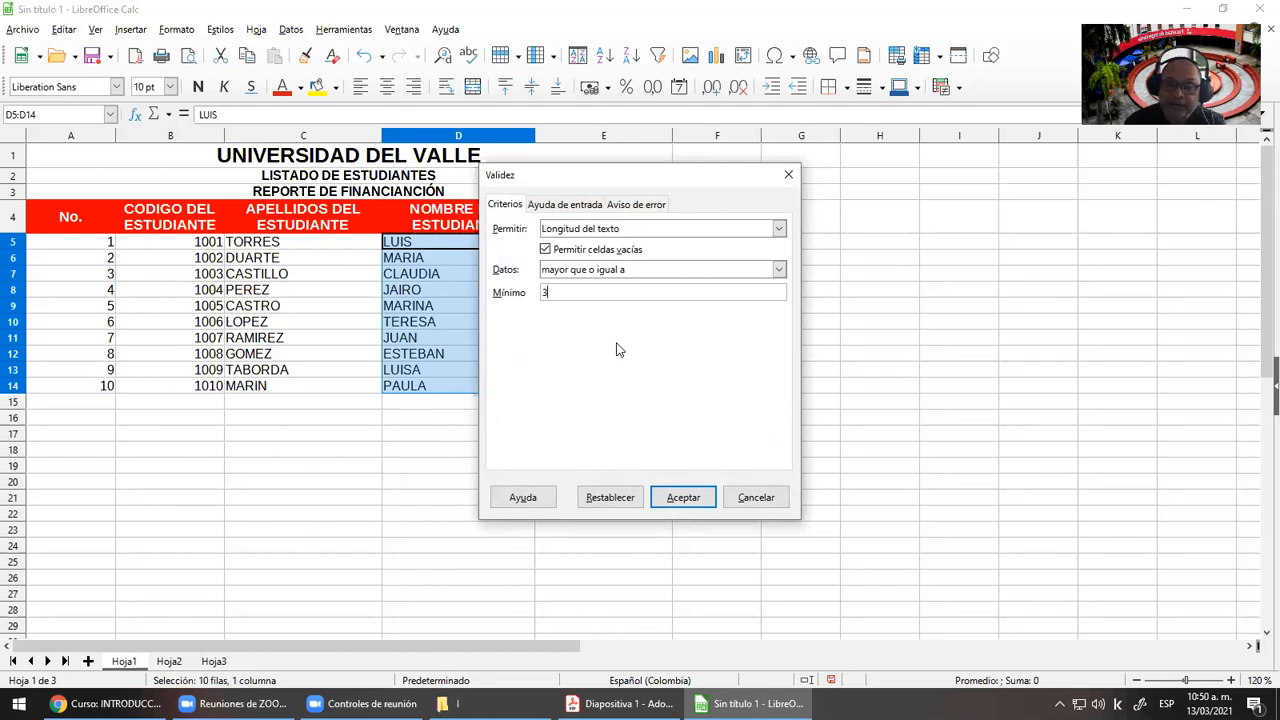
Apply the text length rule and test it in D8 with the two-letter entry "ja", then with a three-letter name
{"action": "left_click", "coordinate": [683, 497]}
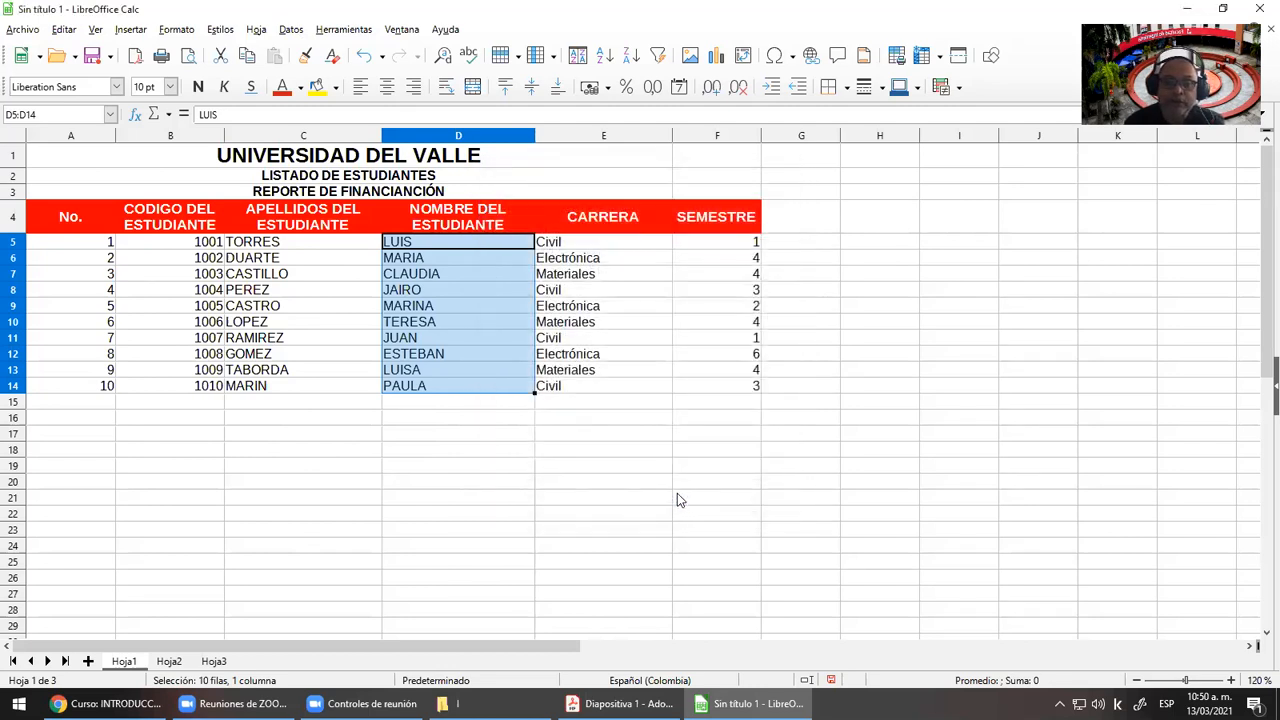
{"action": "left_click", "coordinate": [432, 290]}
{"action": "type", "text": "ja"}
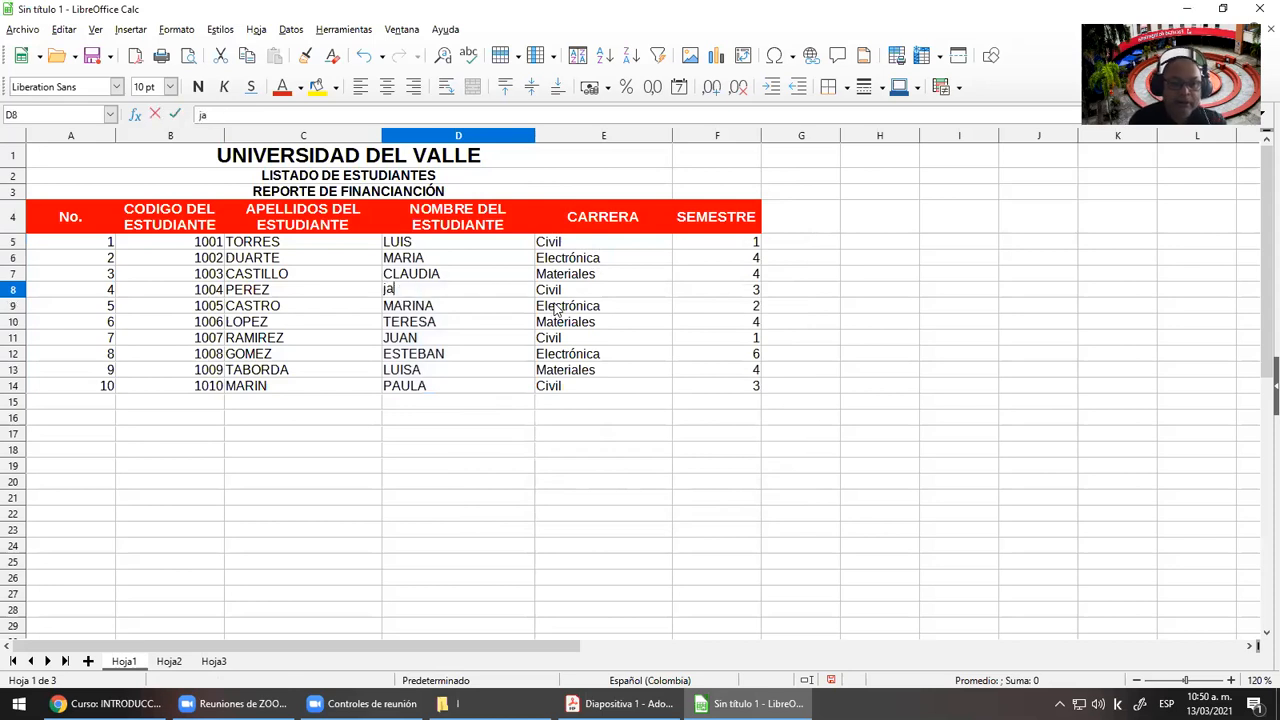
{"action": "key", "text": "Return"}
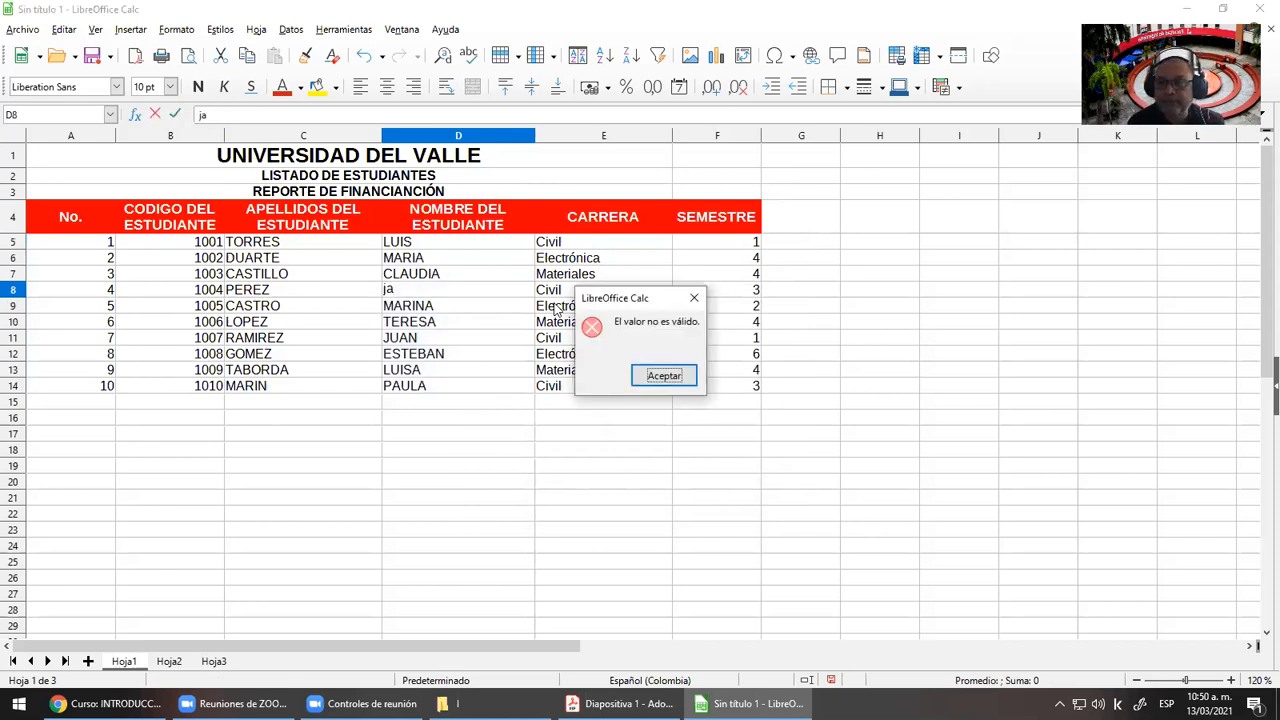
{"action": "key", "text": "Return"}
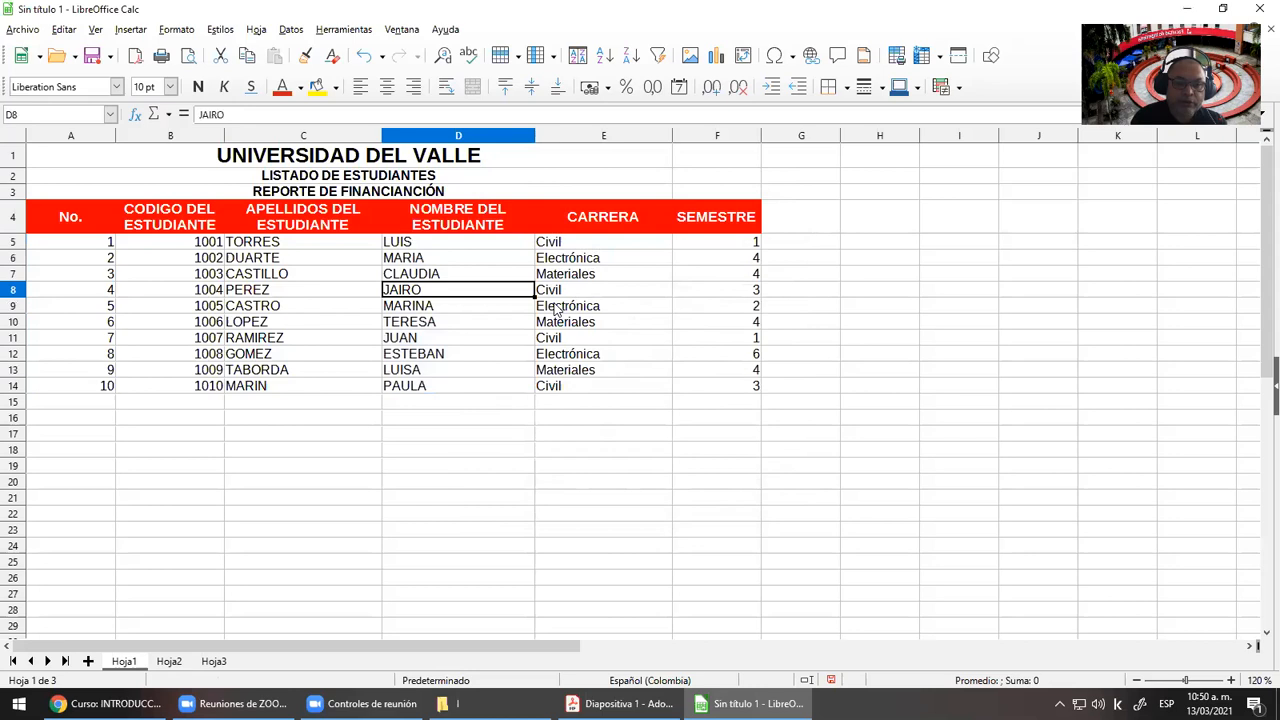
{"action": "type", "text": "ANA"}
{"action": "key", "text": "Return"}
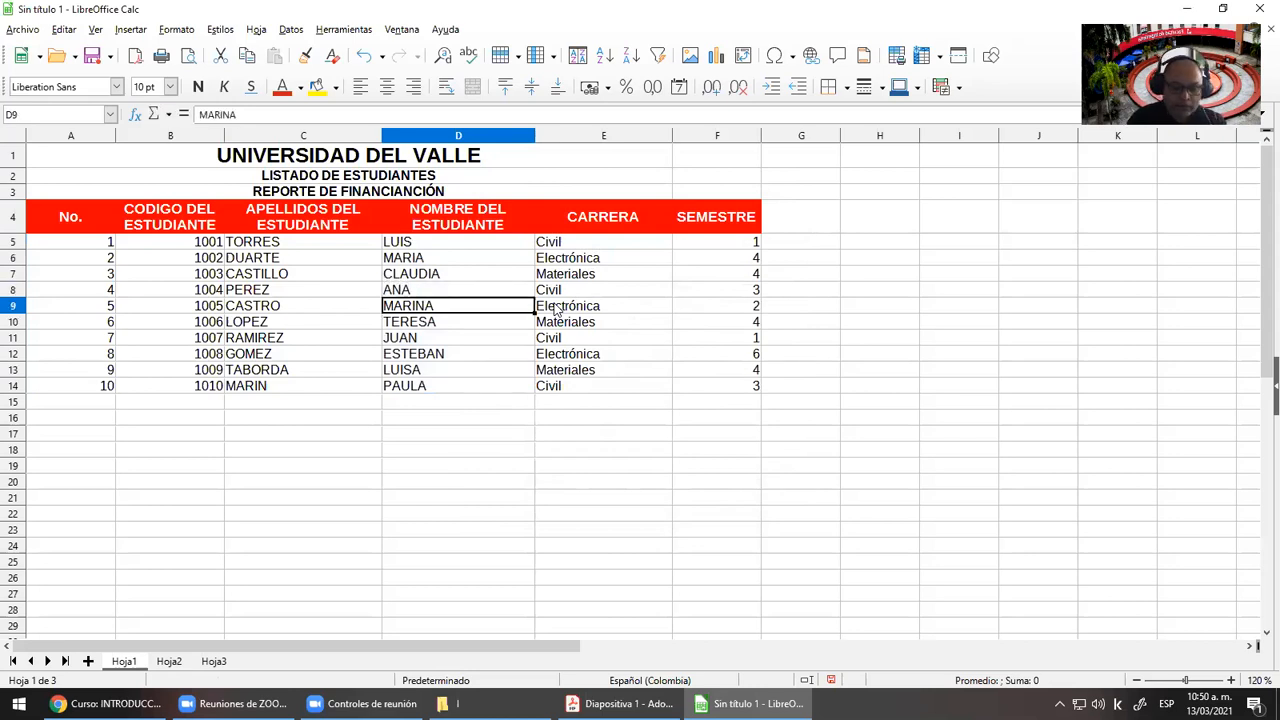
Reopen the validity rule for D5:D14 and disallow empty cells (Permitir celdas vacías)
{"action": "key", "text": "Up"}
{"action": "key", "text": "Up"}
{"action": "key", "text": "Up"}
{"action": "key", "text": "Up"}
{"action": "key", "text": "shift+Down"}
{"action": "key", "text": "shift+Down"}
{"action": "key", "text": "shift+Down"}
{"action": "key", "text": "shift+Down"}
{"action": "key", "text": "shift+Down"}
{"action": "key", "text": "shift+Down"}
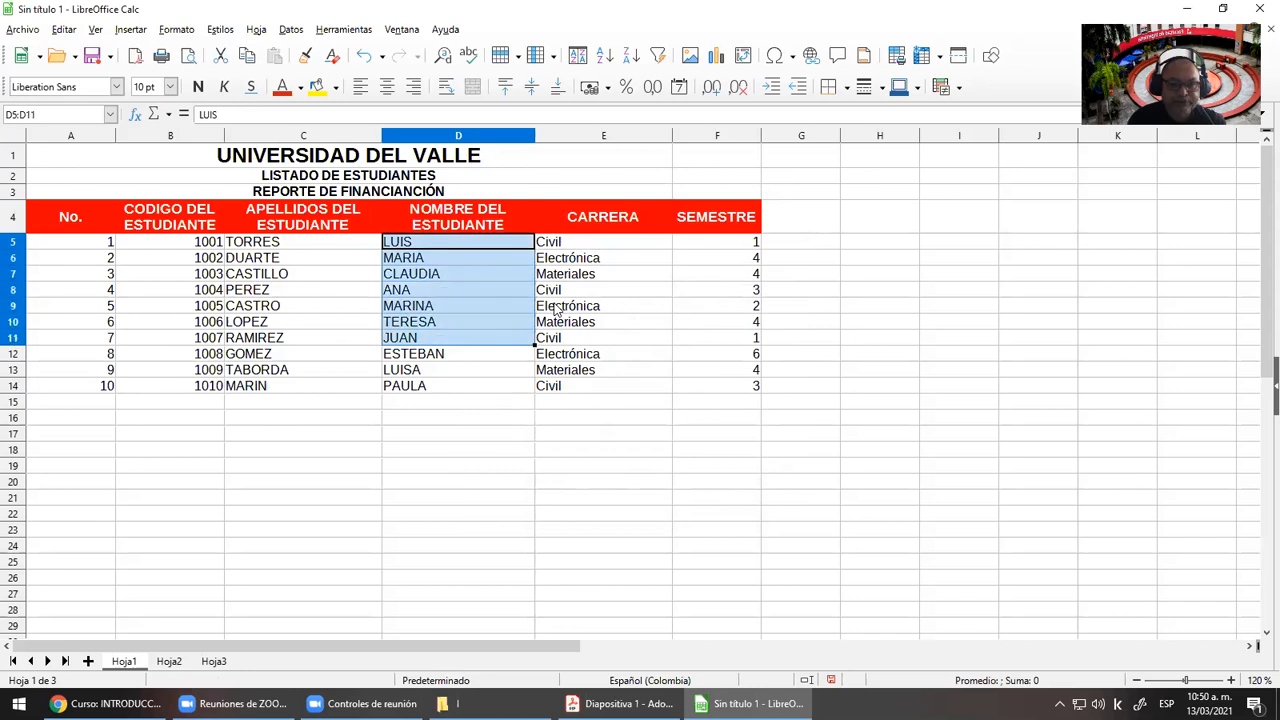
{"action": "key", "text": "shift+Down"}
{"action": "key", "text": "shift+Down"}
{"action": "key", "text": "shift+Down"}
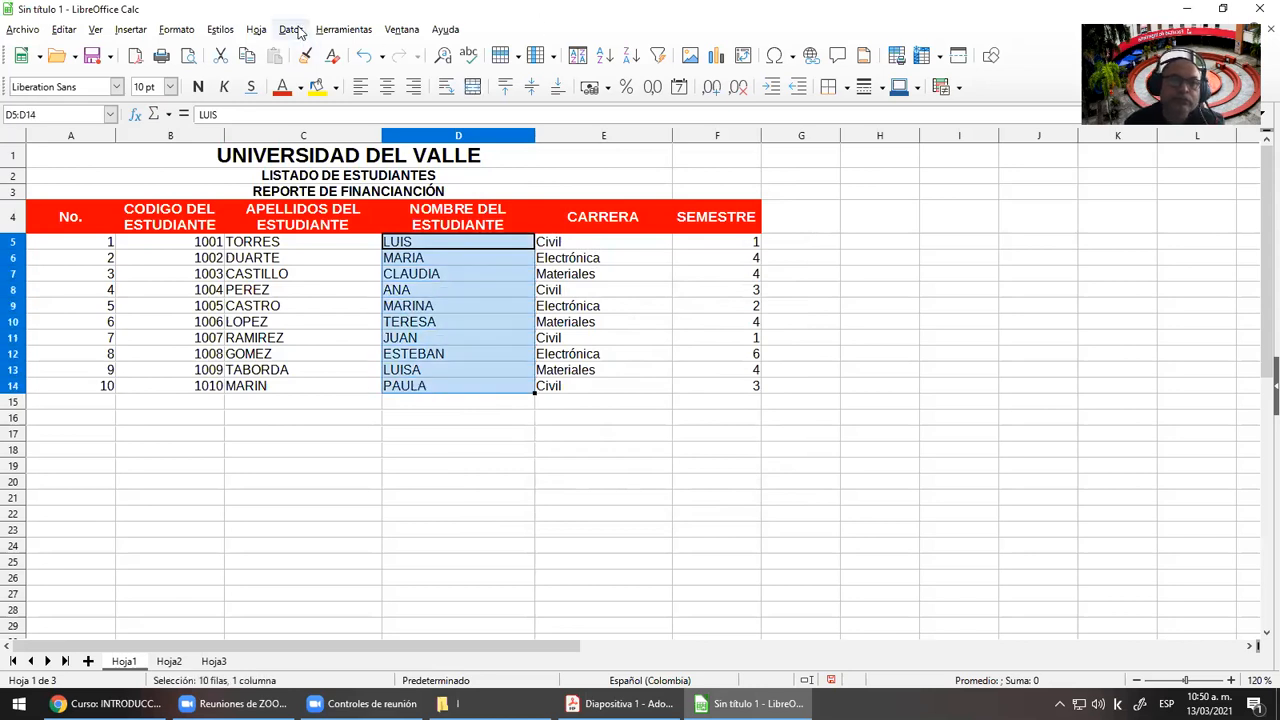
{"action": "left_click", "coordinate": [295, 30]}
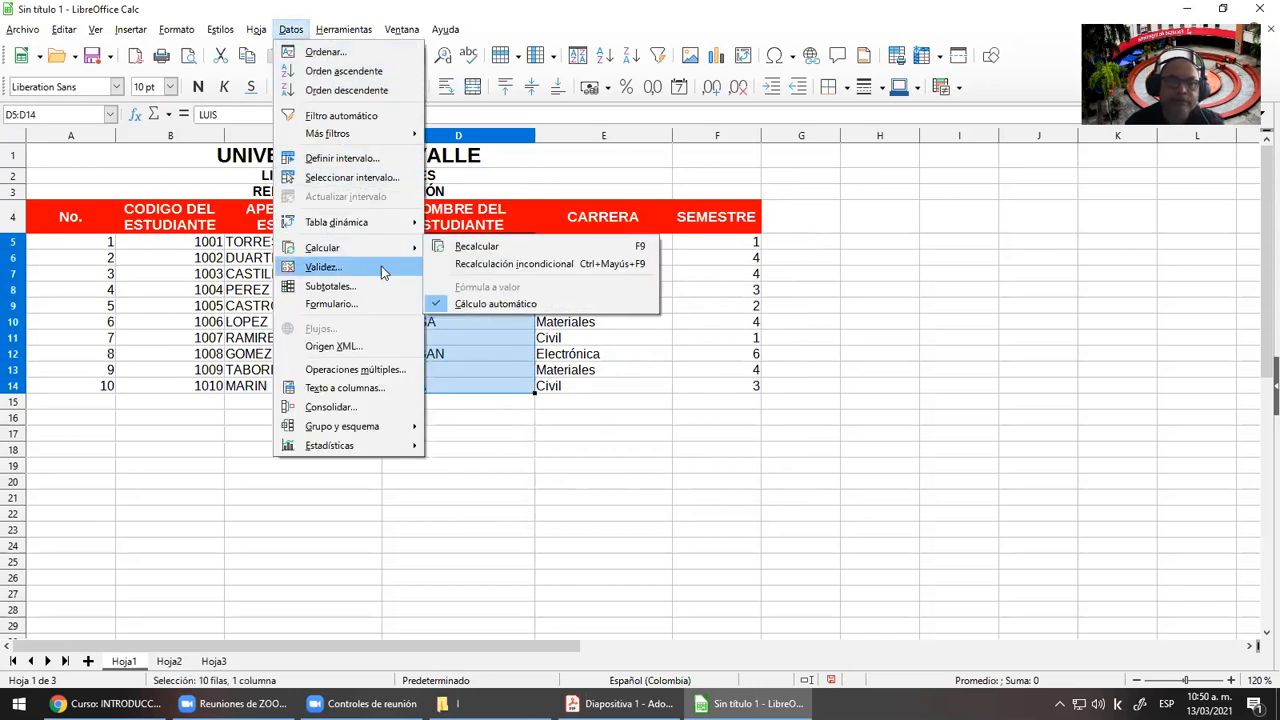
{"action": "left_click", "coordinate": [381, 266]}
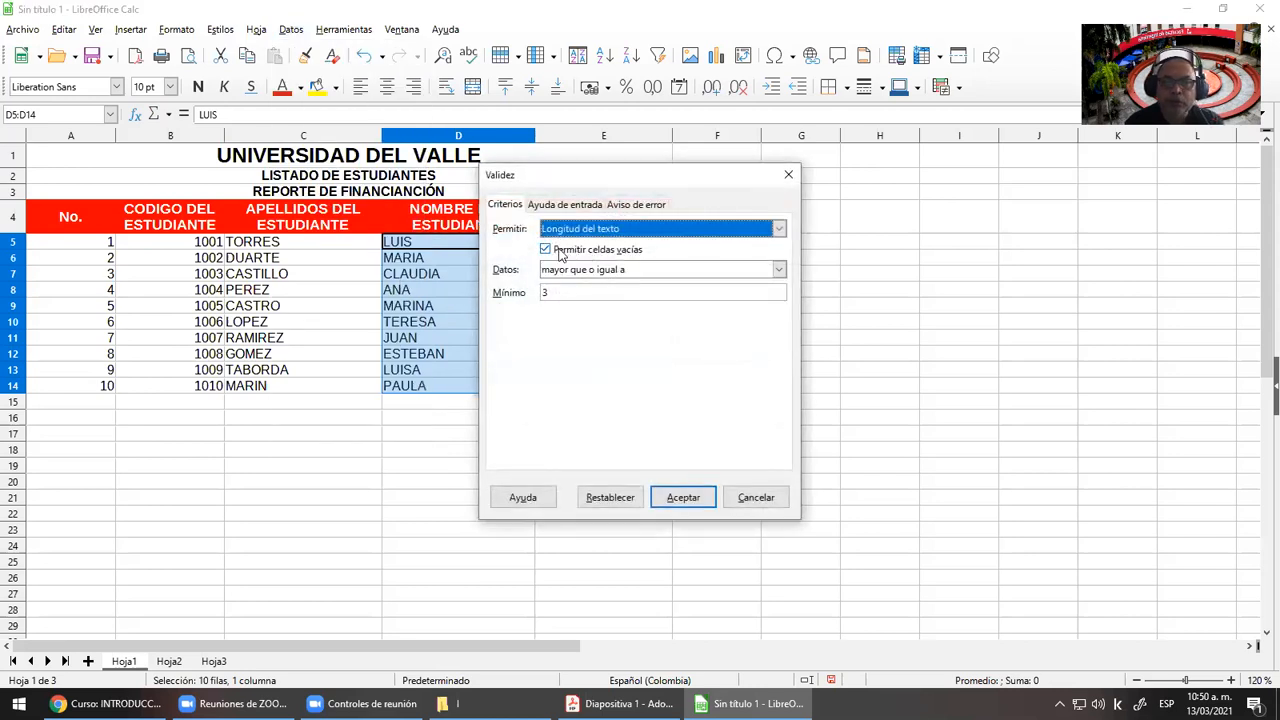
{"action": "left_click", "coordinate": [558, 250]}
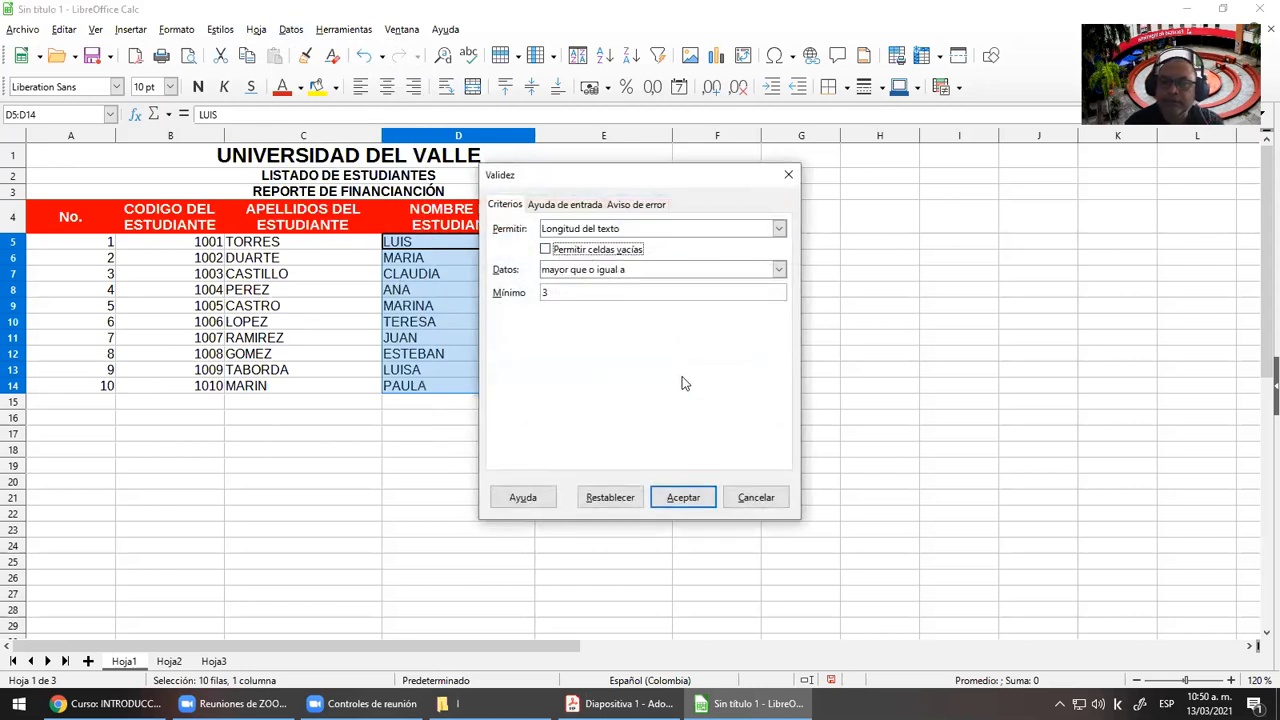
Give the error alert for the student names the title "Error de Ingreso"
{"action": "left_click", "coordinate": [574, 204]}
{"action": "left_click", "coordinate": [651, 205]}
{"action": "left_click", "coordinate": [629, 300]}
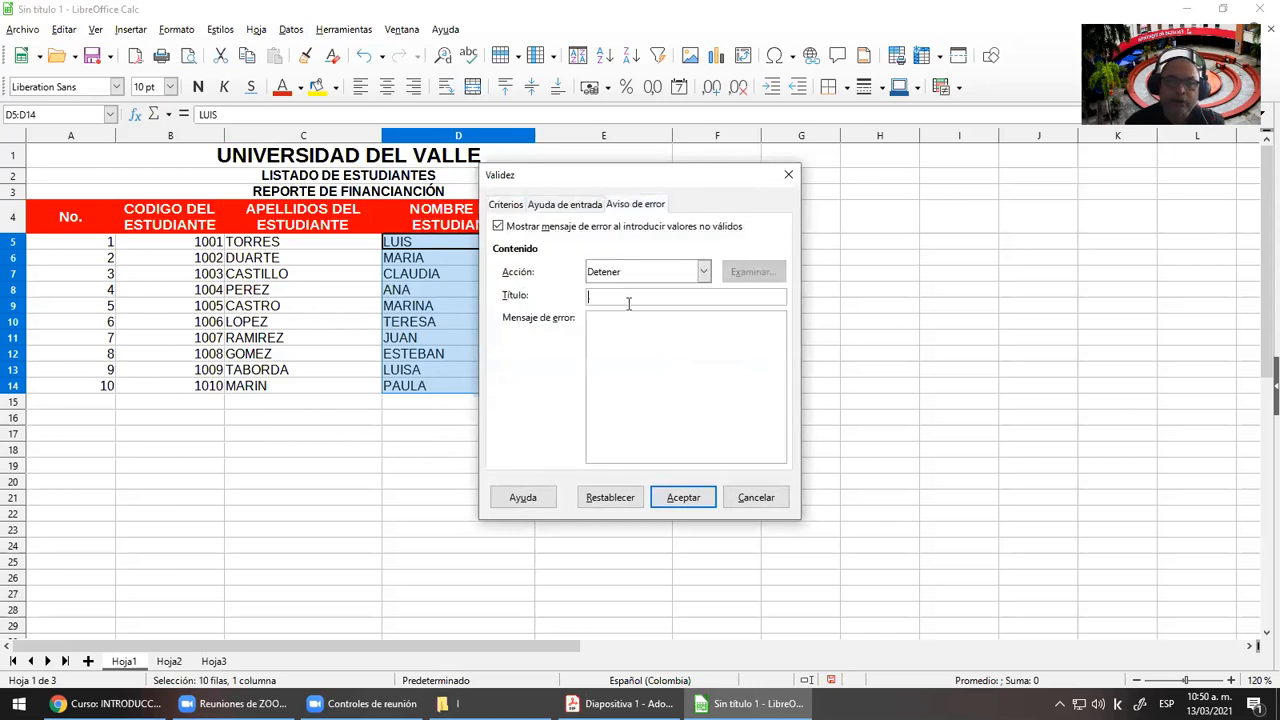
{"action": "type", "text": "ERROR"}
{"action": "key", "text": "BackSpace"}
{"action": "key", "text": "BackSpace"}
{"action": "key", "text": "BackSpace"}
{"action": "key", "text": "BackSpace"}
{"action": "key", "text": "BackSpace"}
{"action": "type", "text": "Err"}
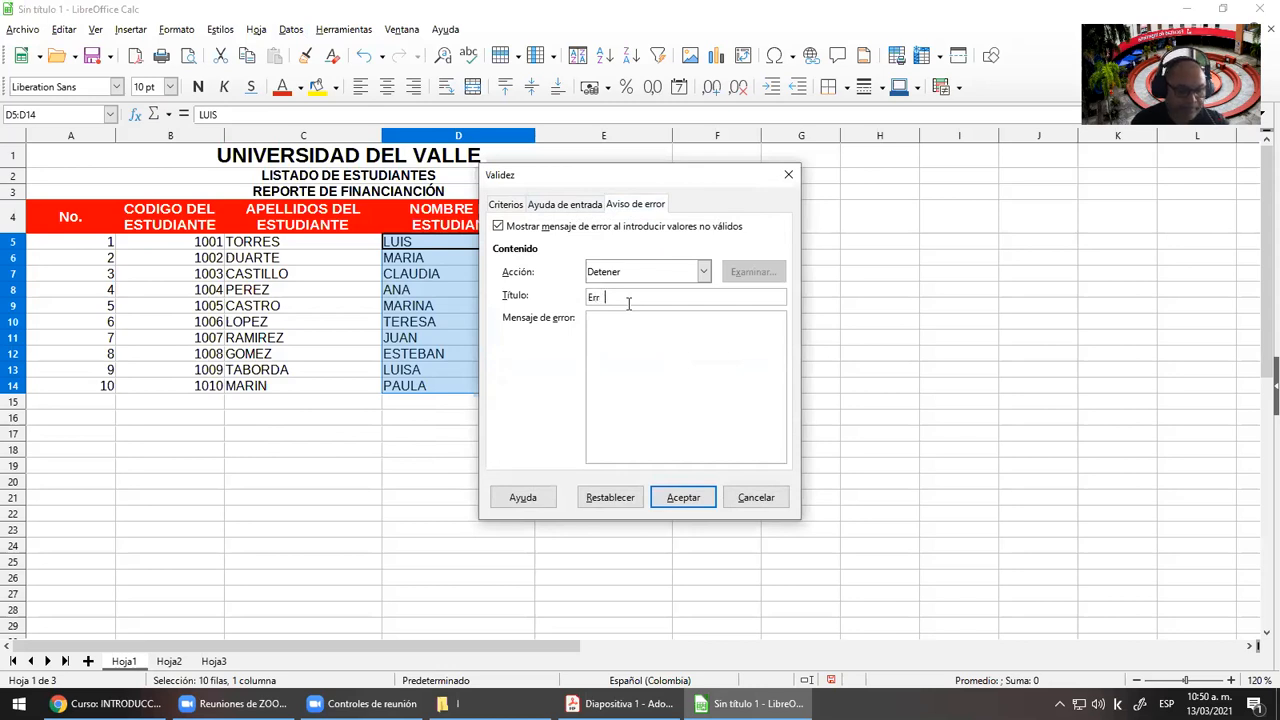
{"action": "type", "text": "or de Ingr"}
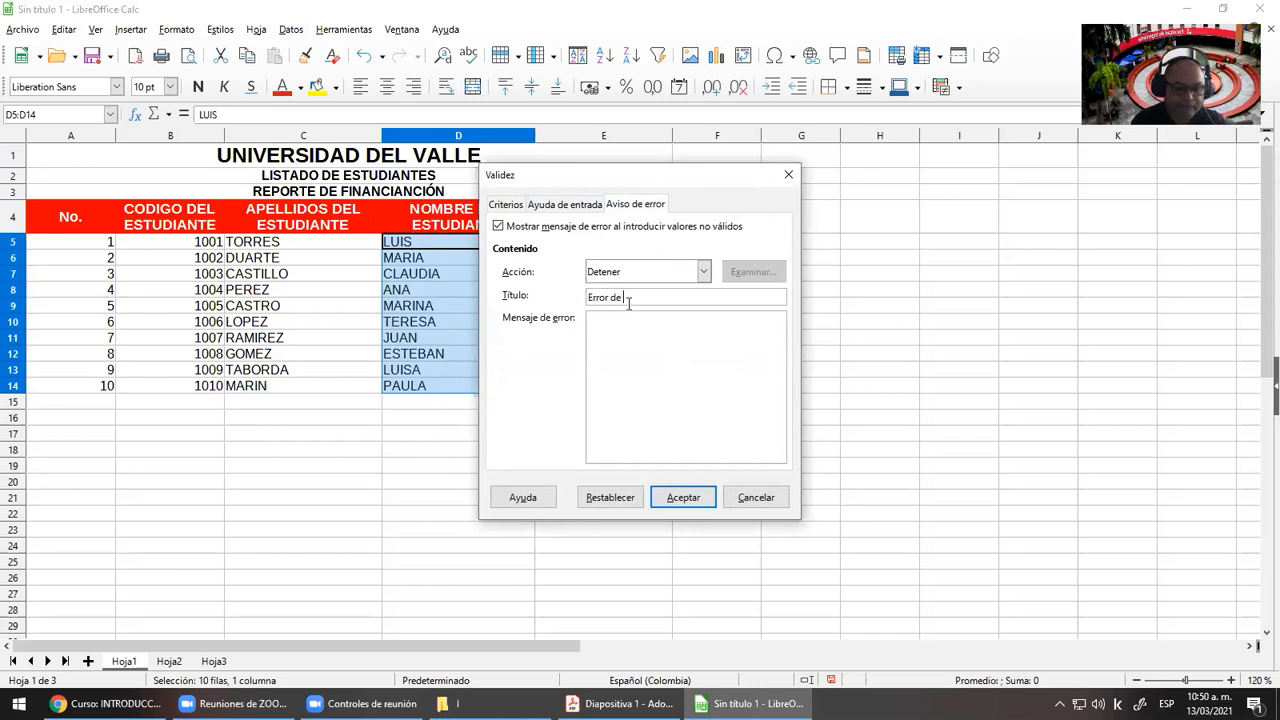
{"action": "key", "text": "BackSpace"}
{"action": "key", "text": "BackSpace"}
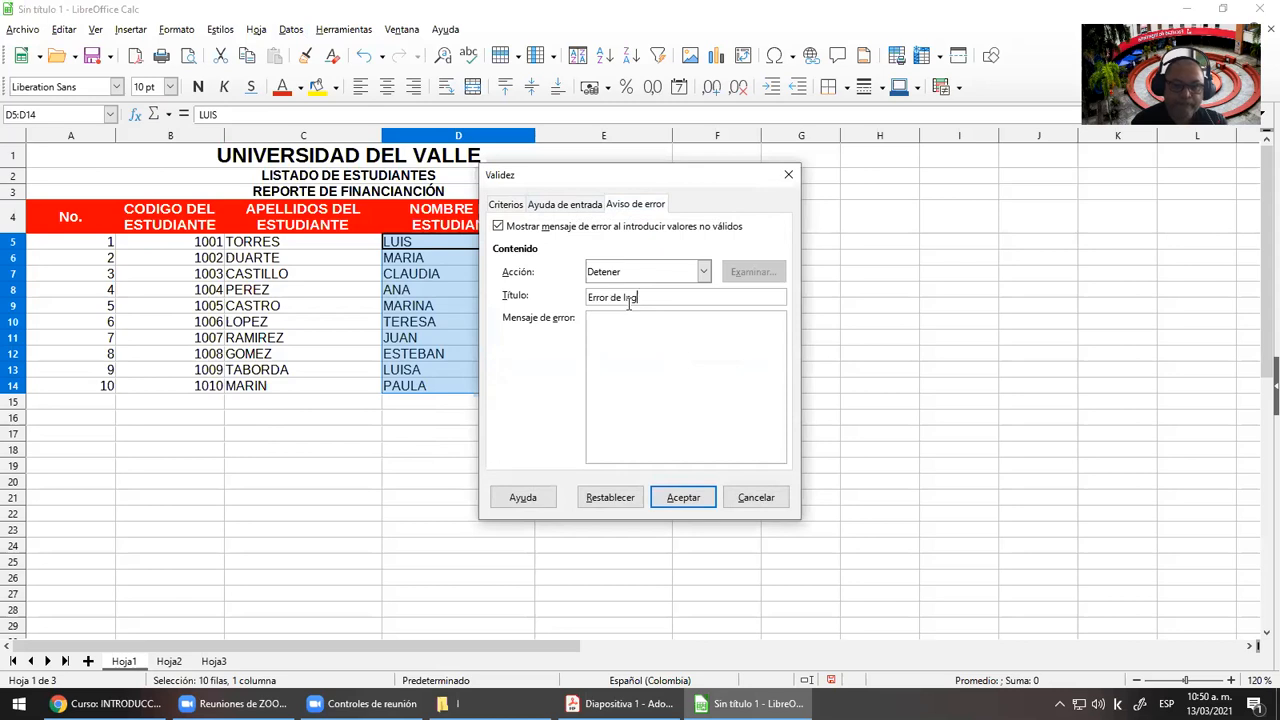
{"action": "type", "text": "reso"}
Set the error message to "No puede estar vacio y no puede tener menos de 3 caracteres" and apply the rule
{"action": "left_click", "coordinate": [625, 337]}
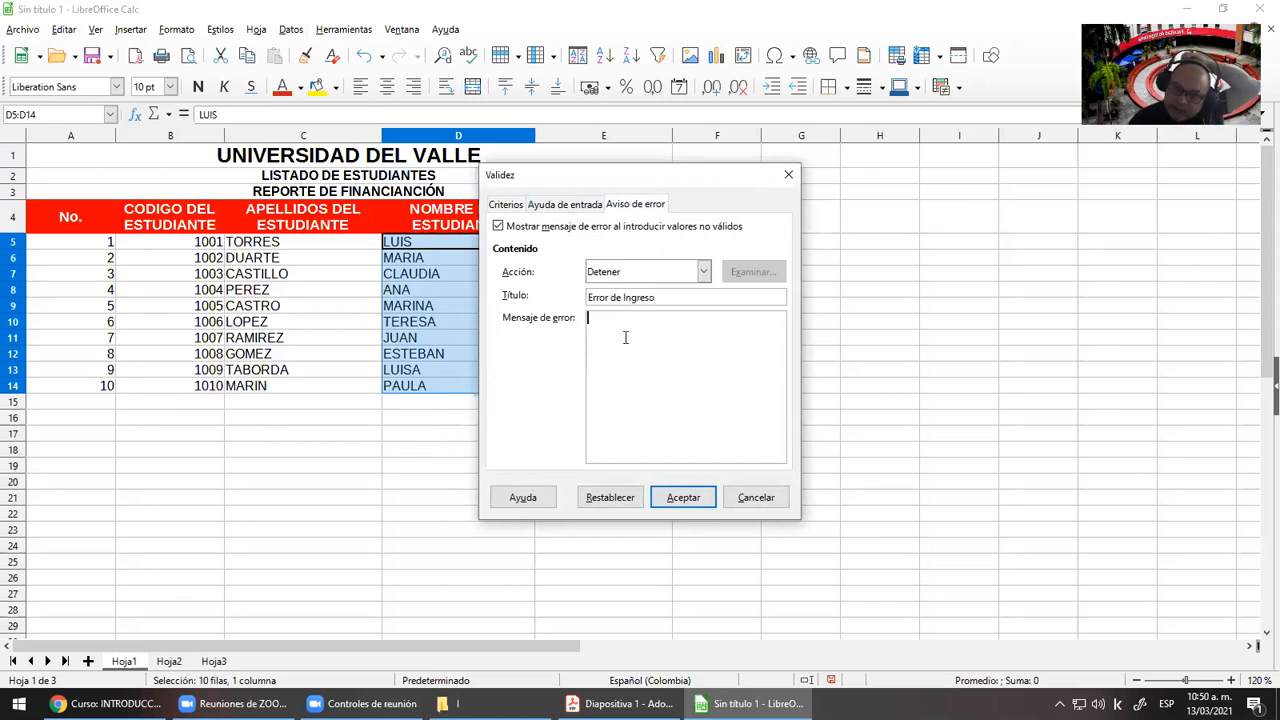
{"action": "type", "text": "No"}
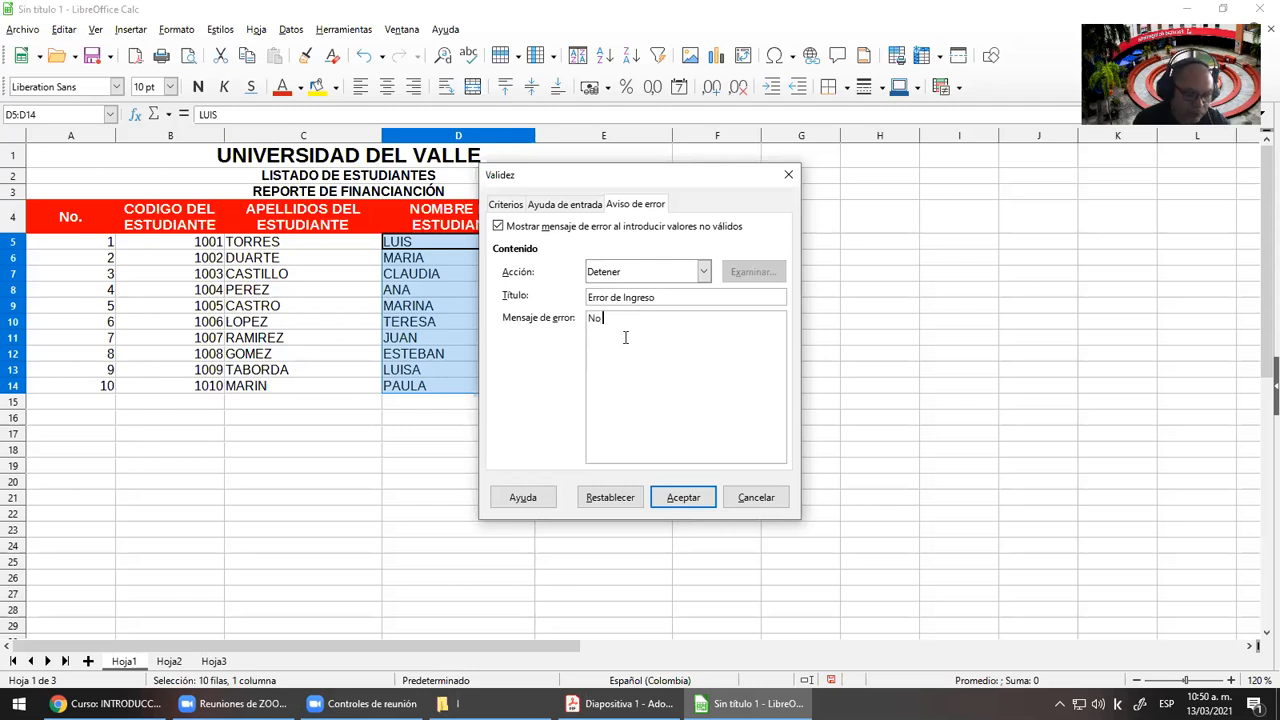
{"action": "type", "text": " puede"}
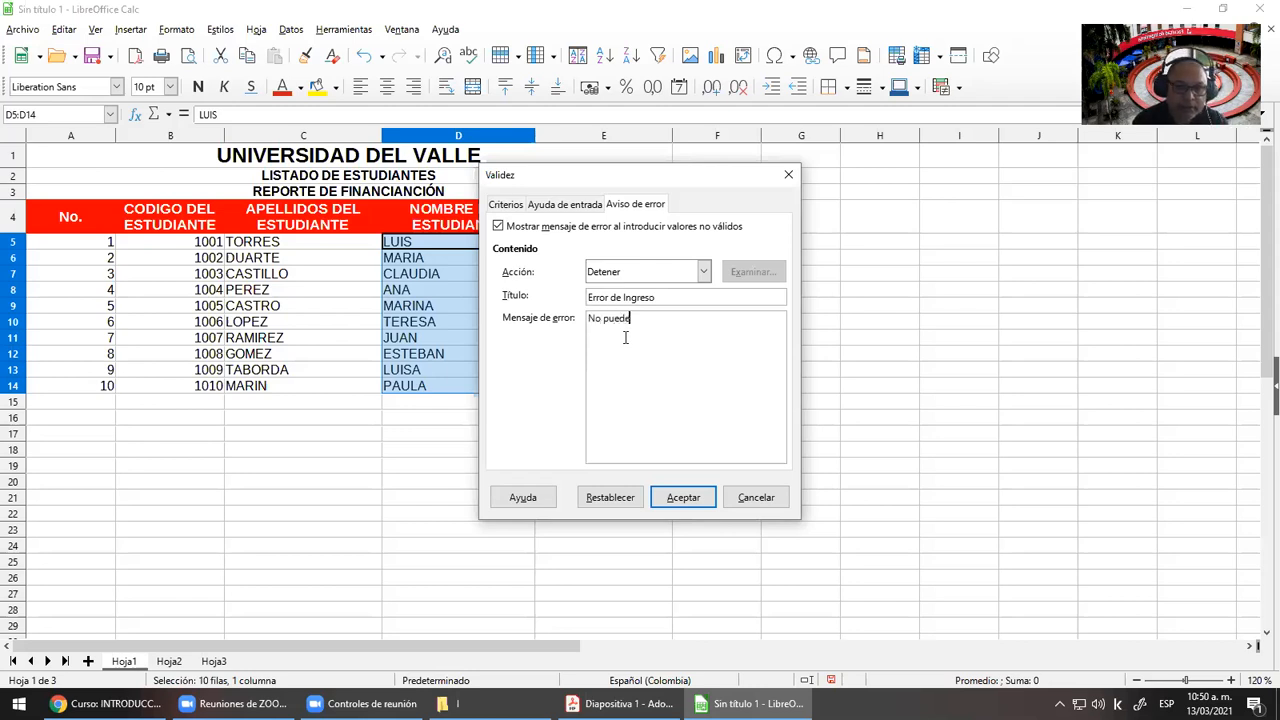
{"action": "type", "text": " estar vacio"}
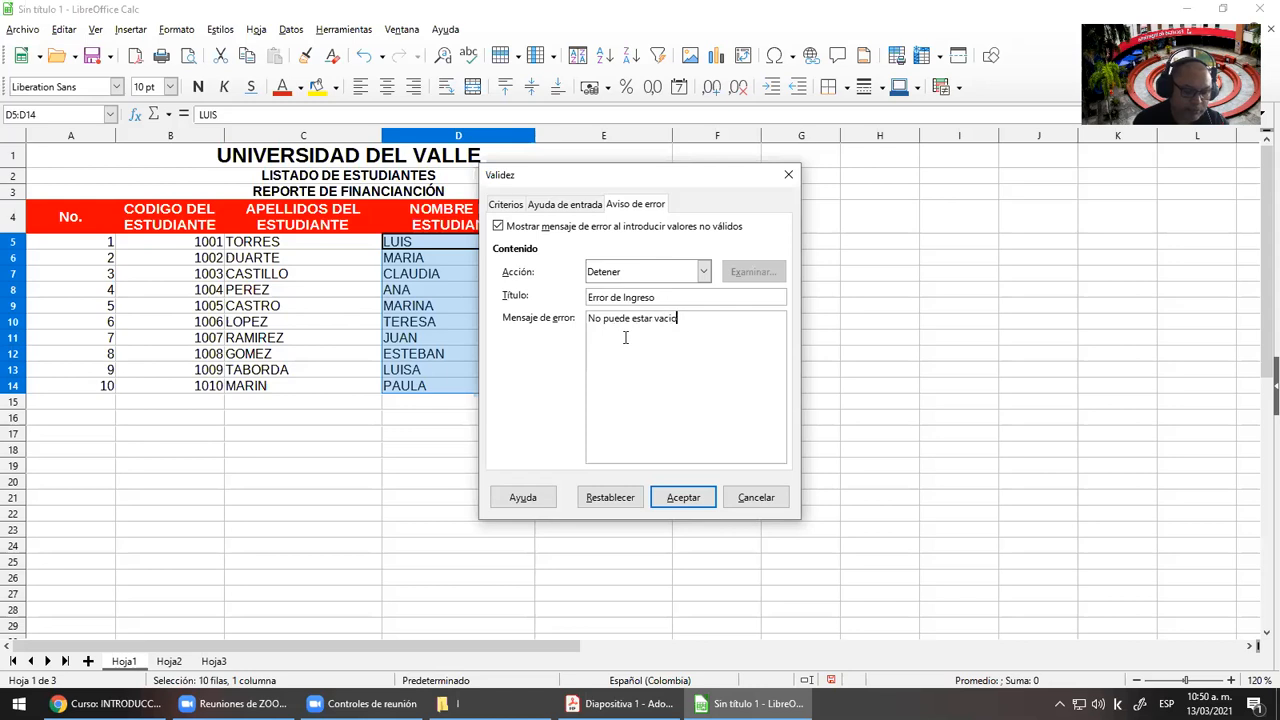
{"action": "type", "text": " y no puede t"}
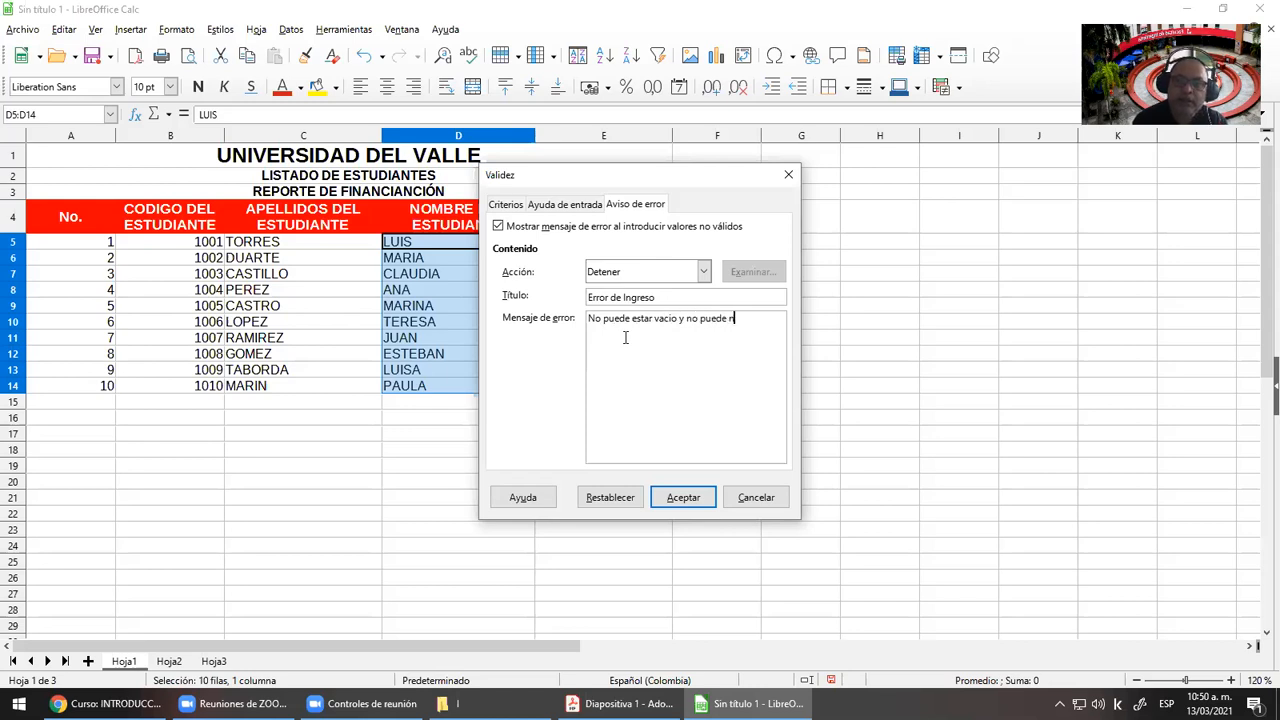
{"action": "type", "text": "ener menos de 3 caracteres"}
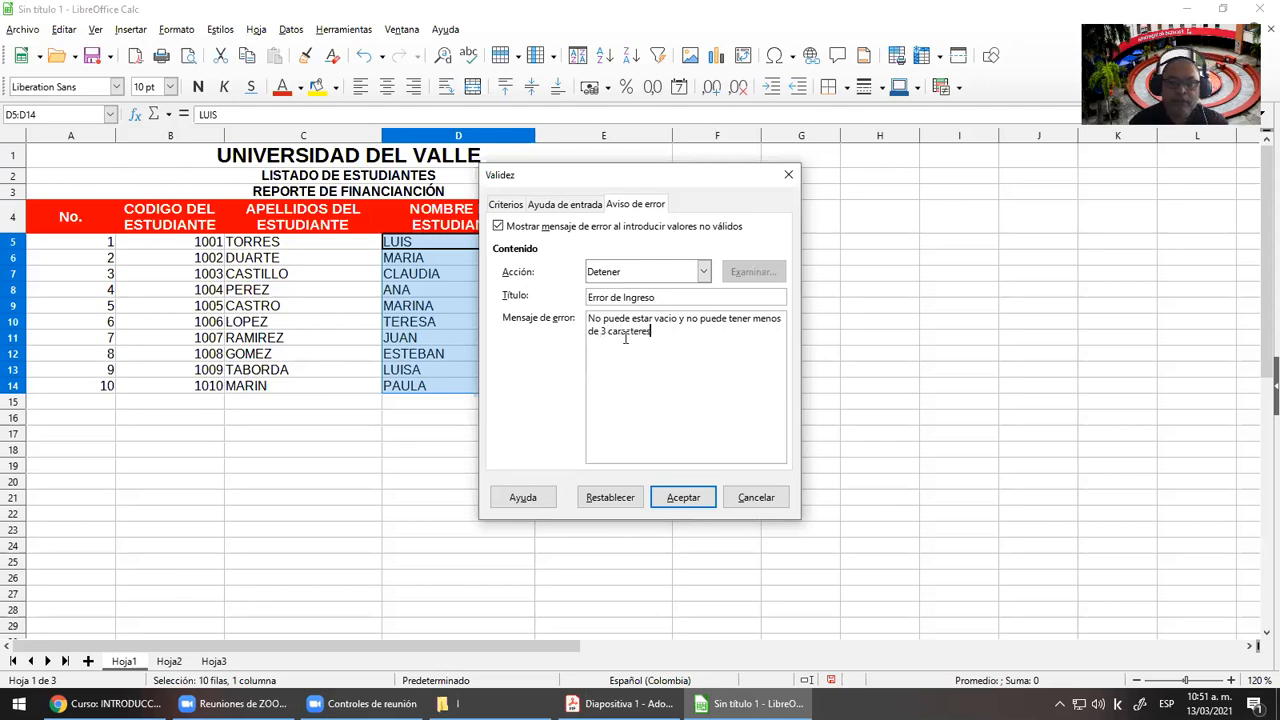
{"action": "left_click", "coordinate": [684, 498]}
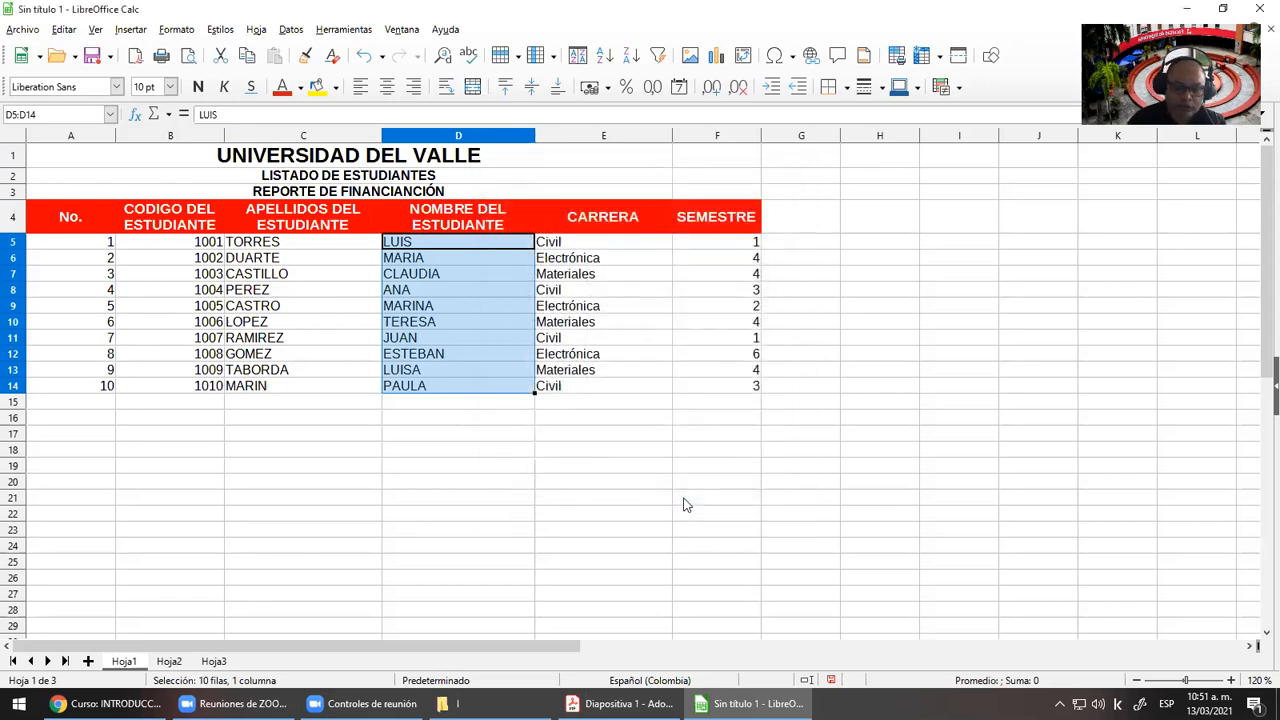
Test the rule by entering a lowercase three-letter name in D7 and "ja" in D8, and dismiss the error message
{"action": "key", "text": "Down"}
{"action": "key", "text": "Down"}
{"action": "type", "text": "ana"}
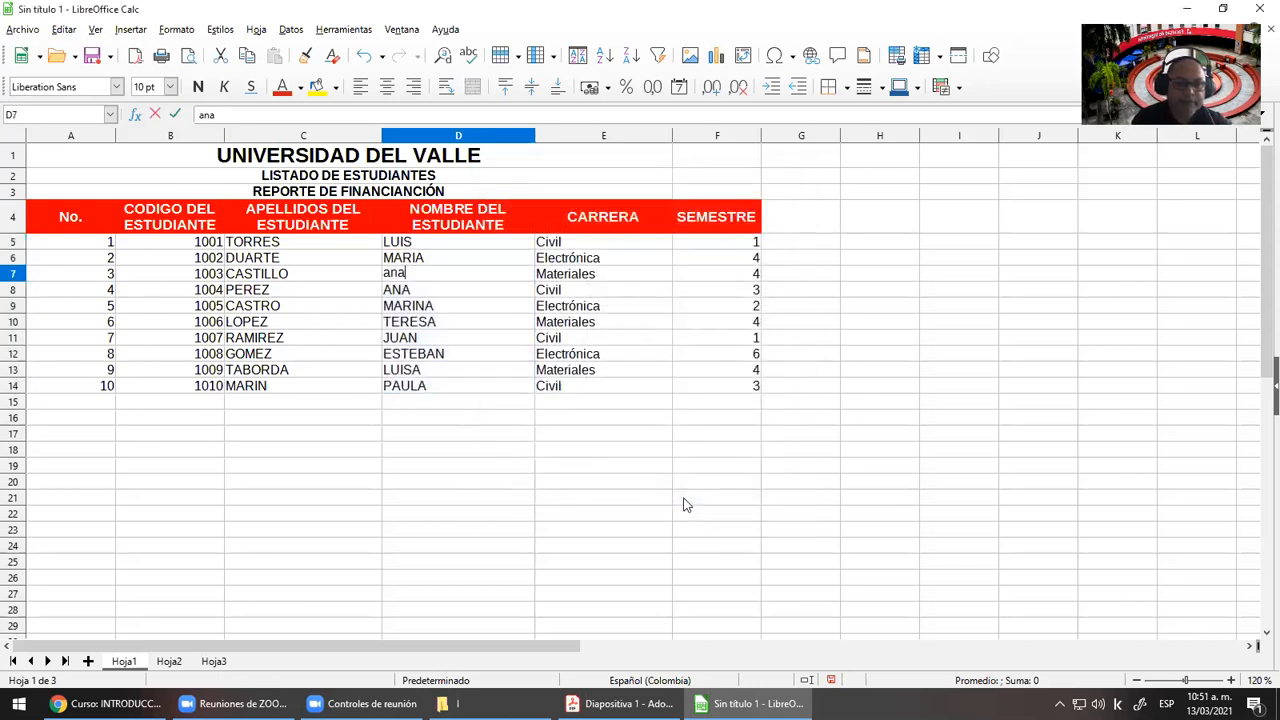
{"action": "key", "text": "Return"}
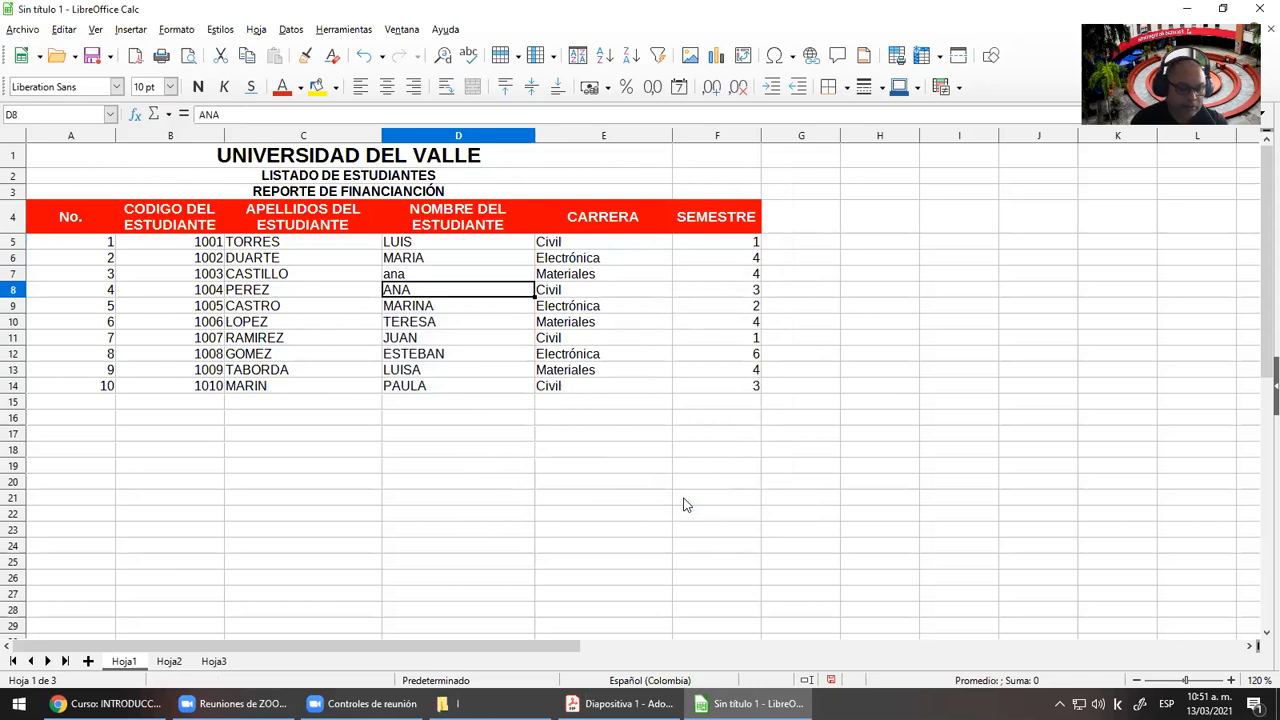
{"action": "type", "text": "ja"}
{"action": "key", "text": "Return"}
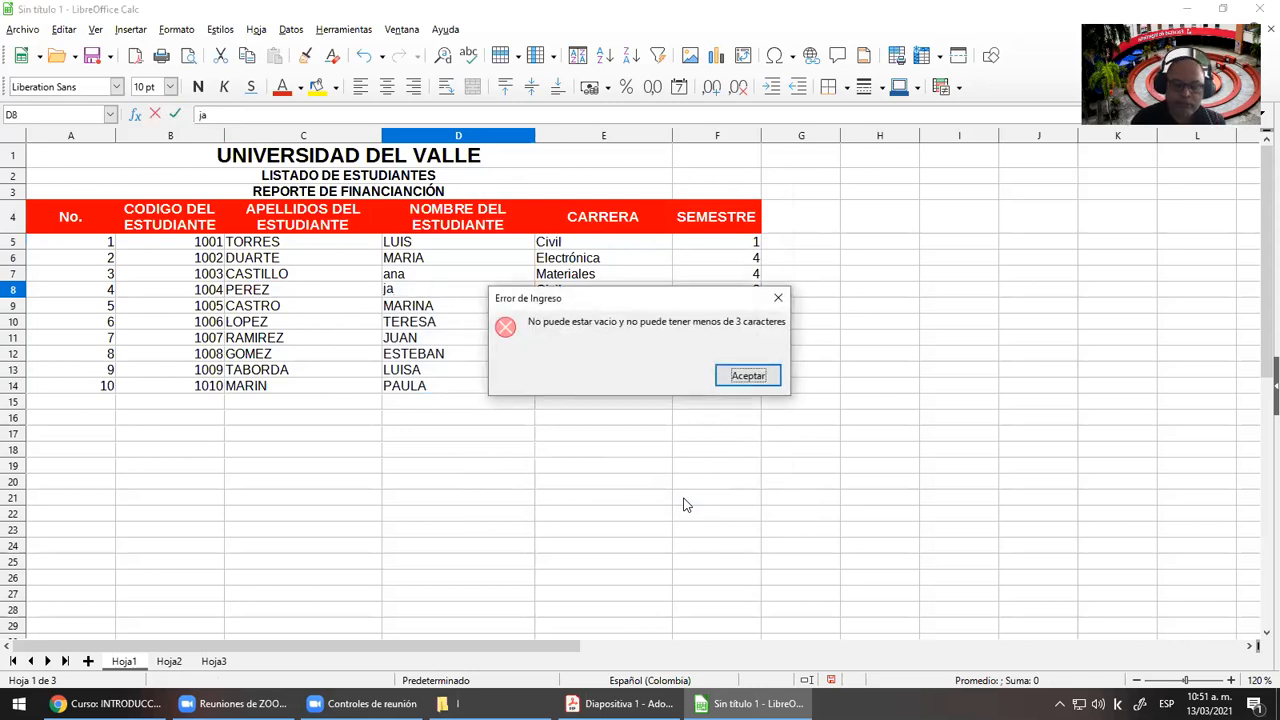
{"action": "key", "text": "Return"}
Clear the student name in D8 to test the rule against empty cells
{"action": "key", "text": "Up"}
{"action": "key", "text": "Delete"}
{"action": "key", "text": "Down"}
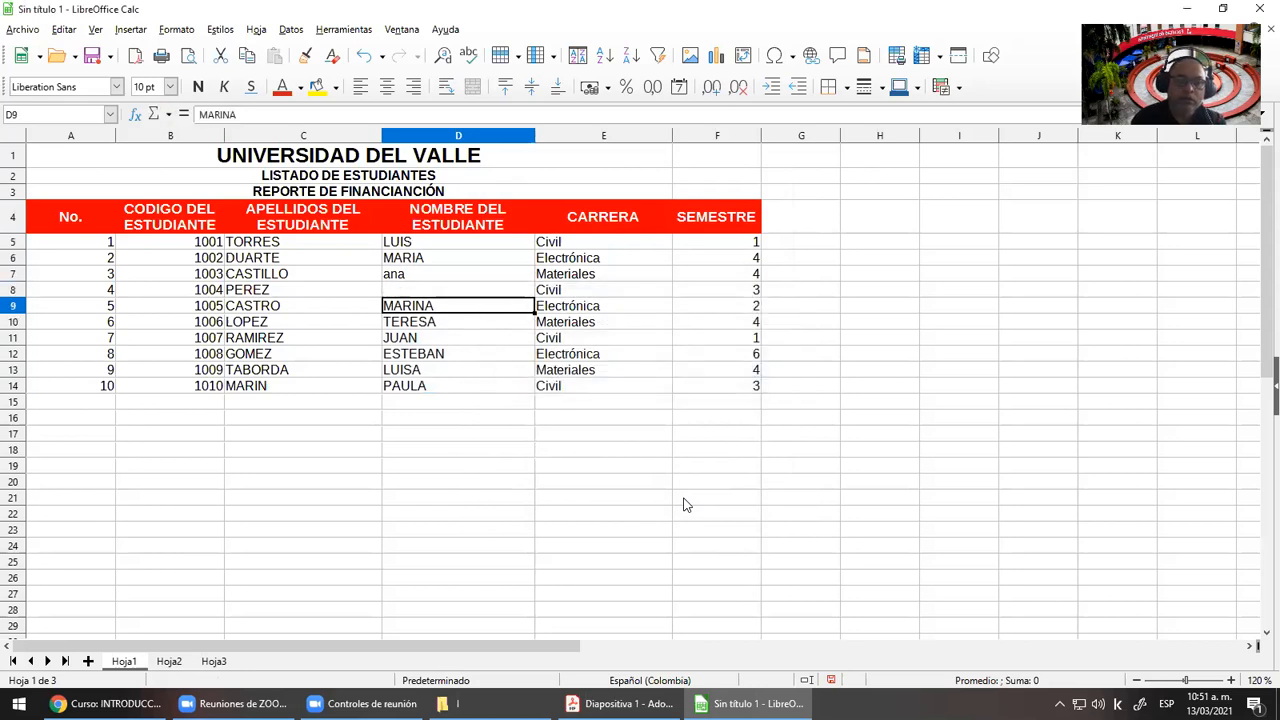
Reopen the validity rule for D5:D14 and review its error alert, input help and criteria settings
{"action": "key", "text": "Up"}
{"action": "key", "text": "Up"}
{"action": "key", "text": "Up"}
{"action": "key", "text": "Up"}
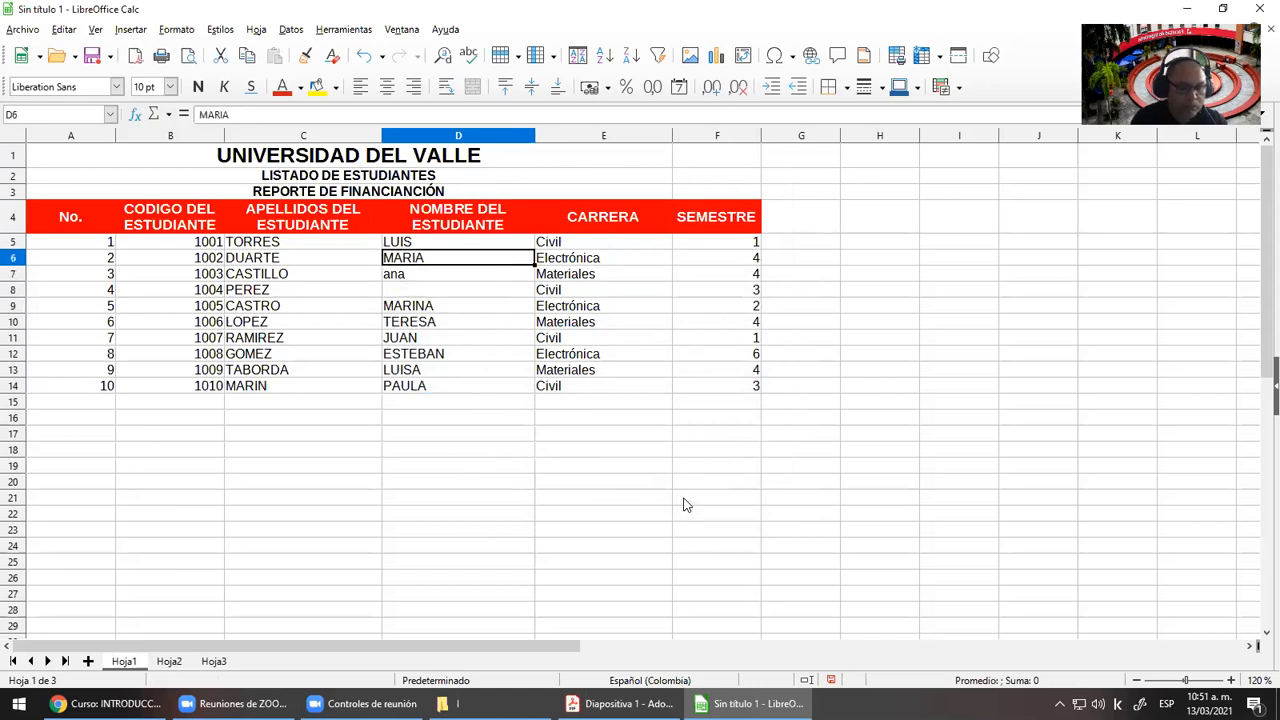
{"action": "key", "text": "shift+Down"}
{"action": "key", "text": "shift+Down"}
{"action": "key", "text": "shift+Down"}
{"action": "key", "text": "shift+Down"}
{"action": "key", "text": "shift+Down"}
{"action": "key", "text": "shift+Down"}
{"action": "key", "text": "shift+Down"}
{"action": "key", "text": "shift+Down"}
{"action": "key", "text": "shift+Down"}
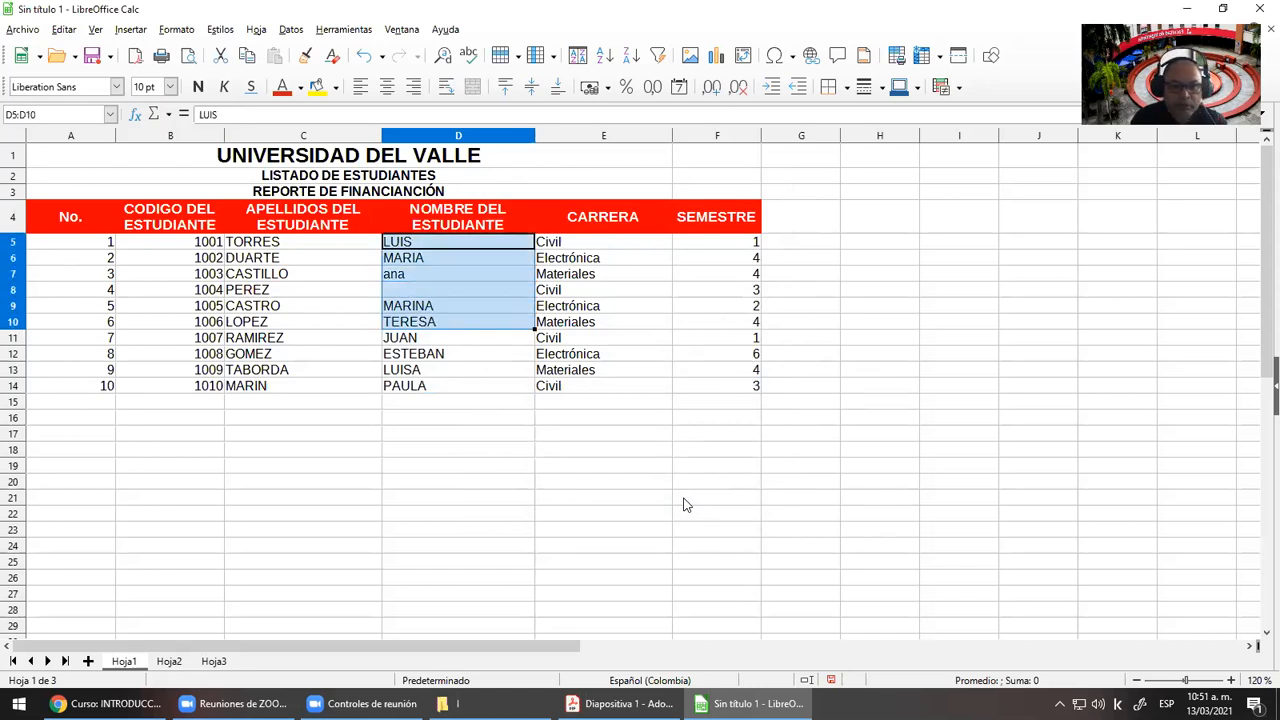
{"action": "left_click", "coordinate": [291, 29]}
{"action": "left_click", "coordinate": [357, 268]}
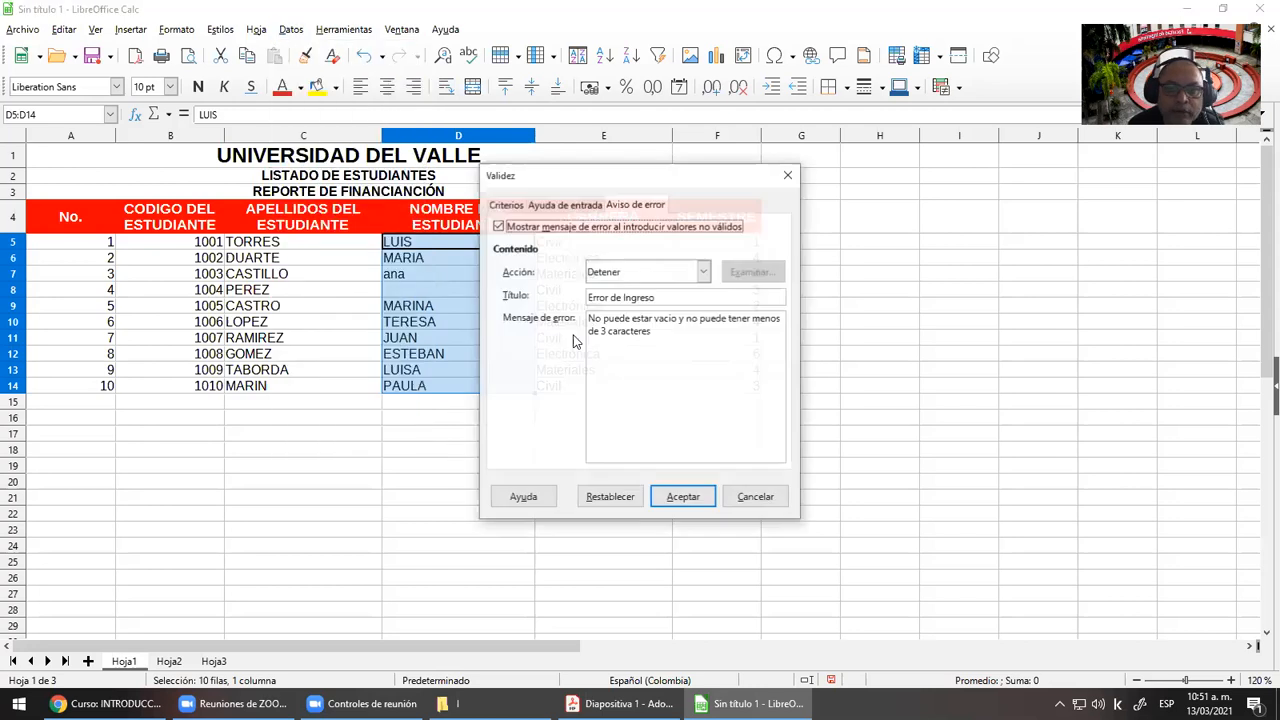
{"action": "left_click", "coordinate": [555, 207]}
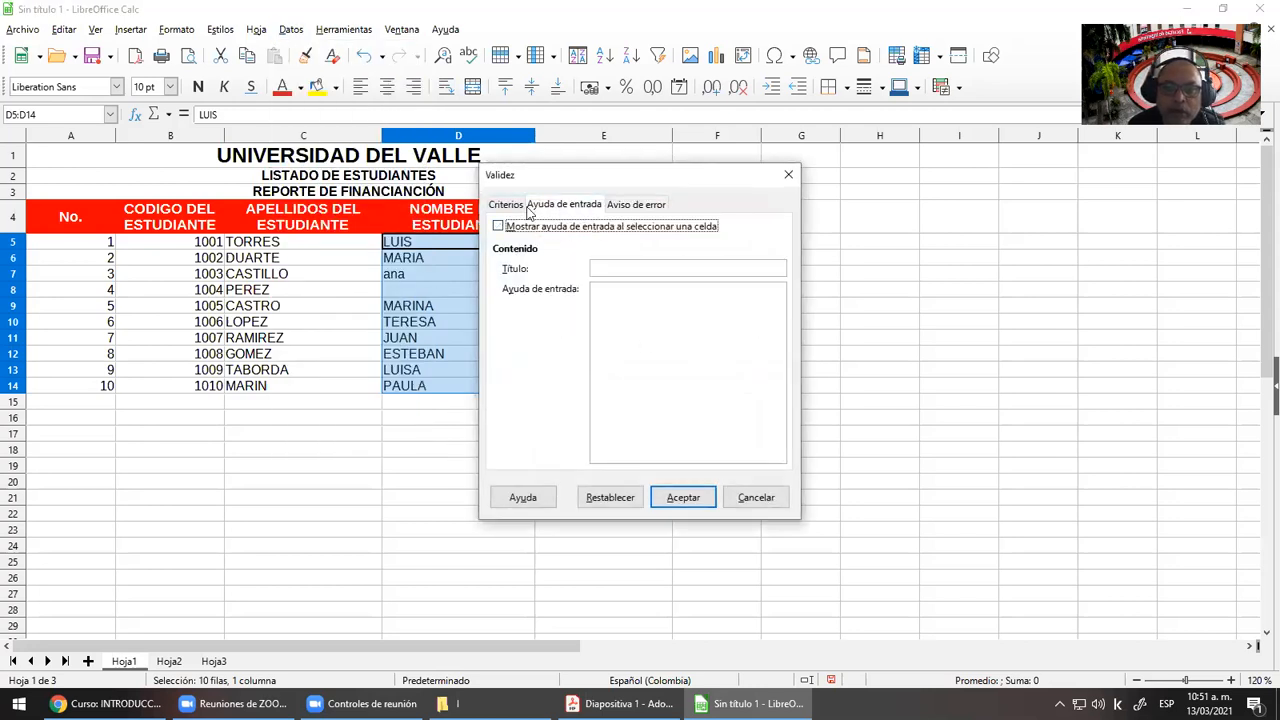
{"action": "left_click", "coordinate": [500, 205]}
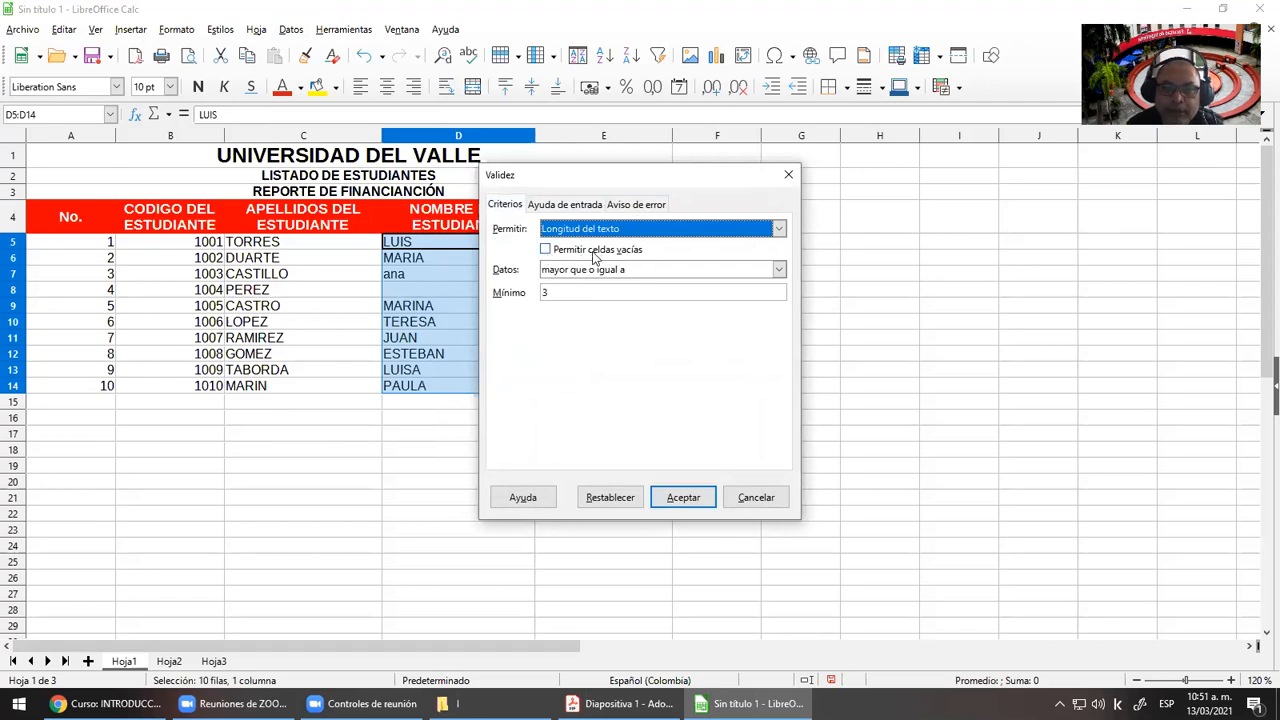
{"action": "left_click", "coordinate": [683, 503]}
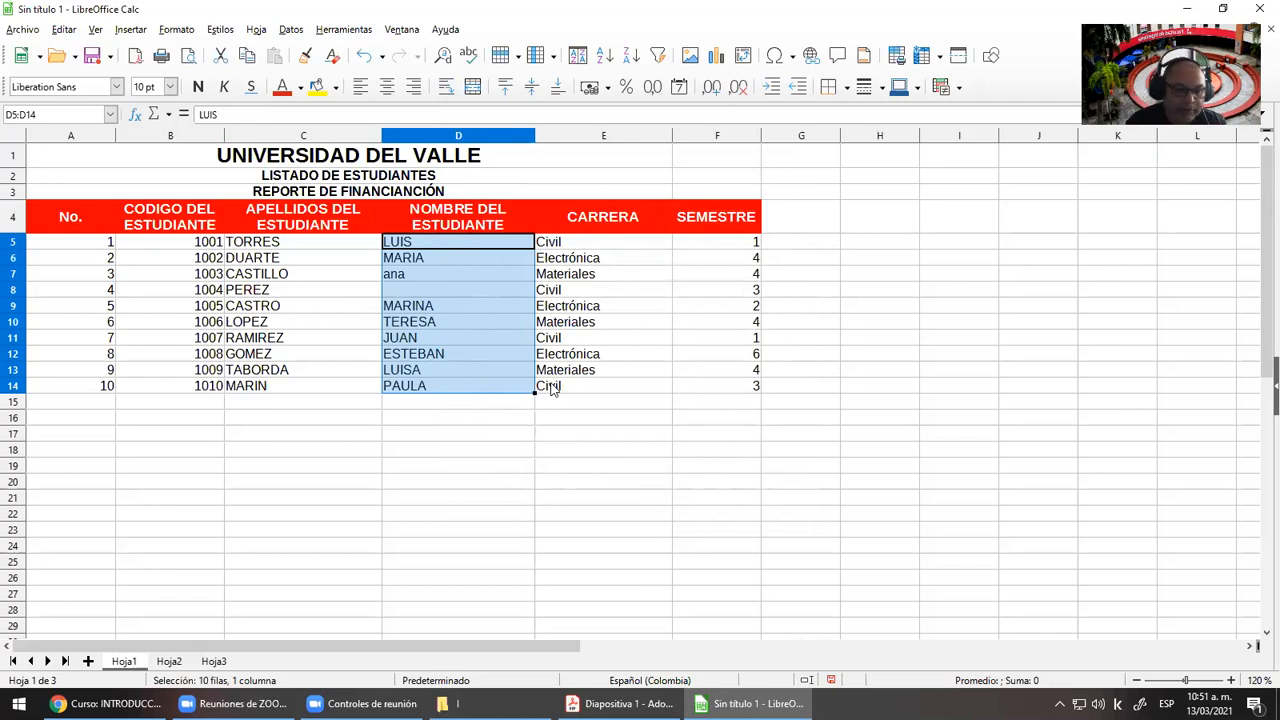
Switch to Chrome and open the libreoffice.org website in a new tab
{"action": "left_click", "coordinate": [110, 703]}
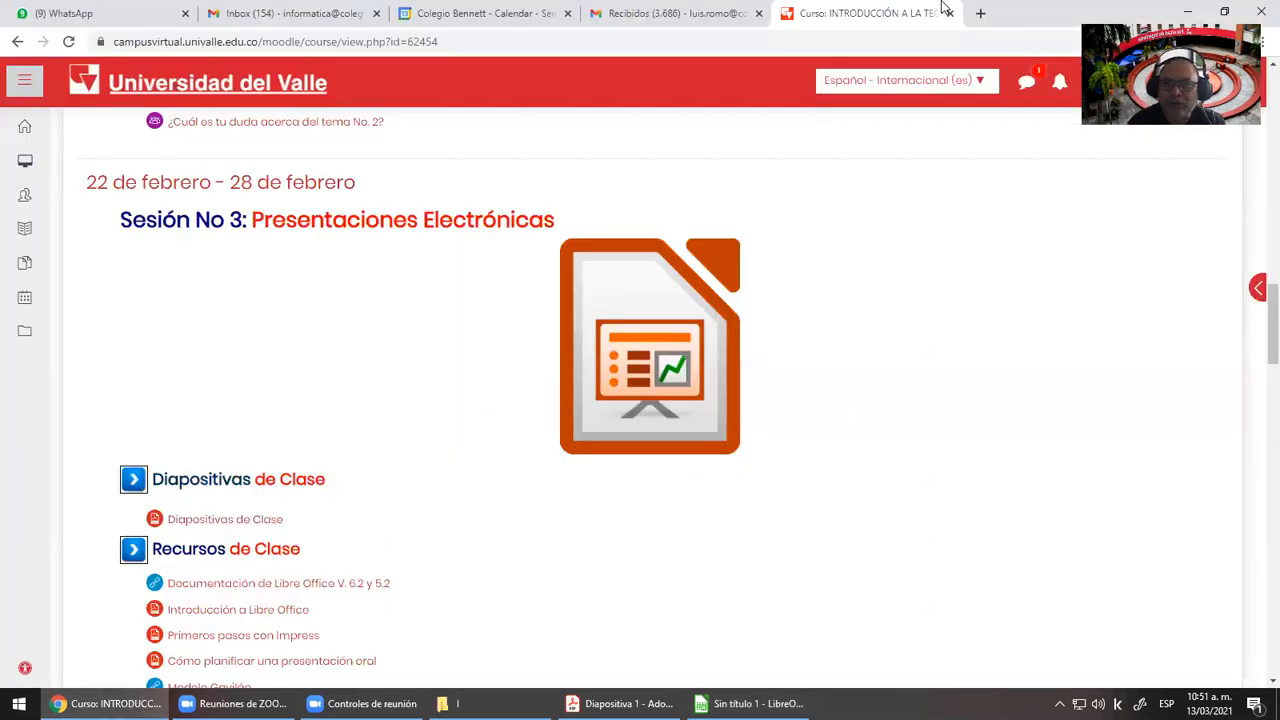
{"action": "left_click", "coordinate": [980, 13]}
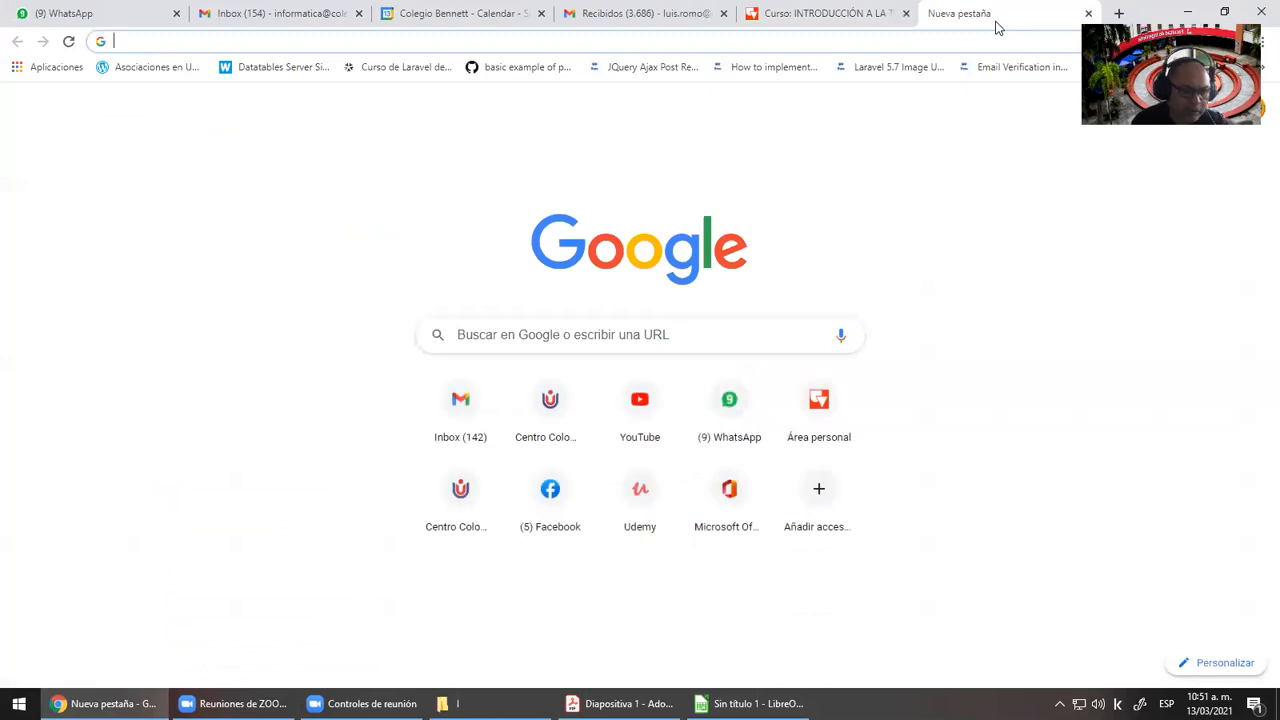
{"action": "type", "text": "libre"}
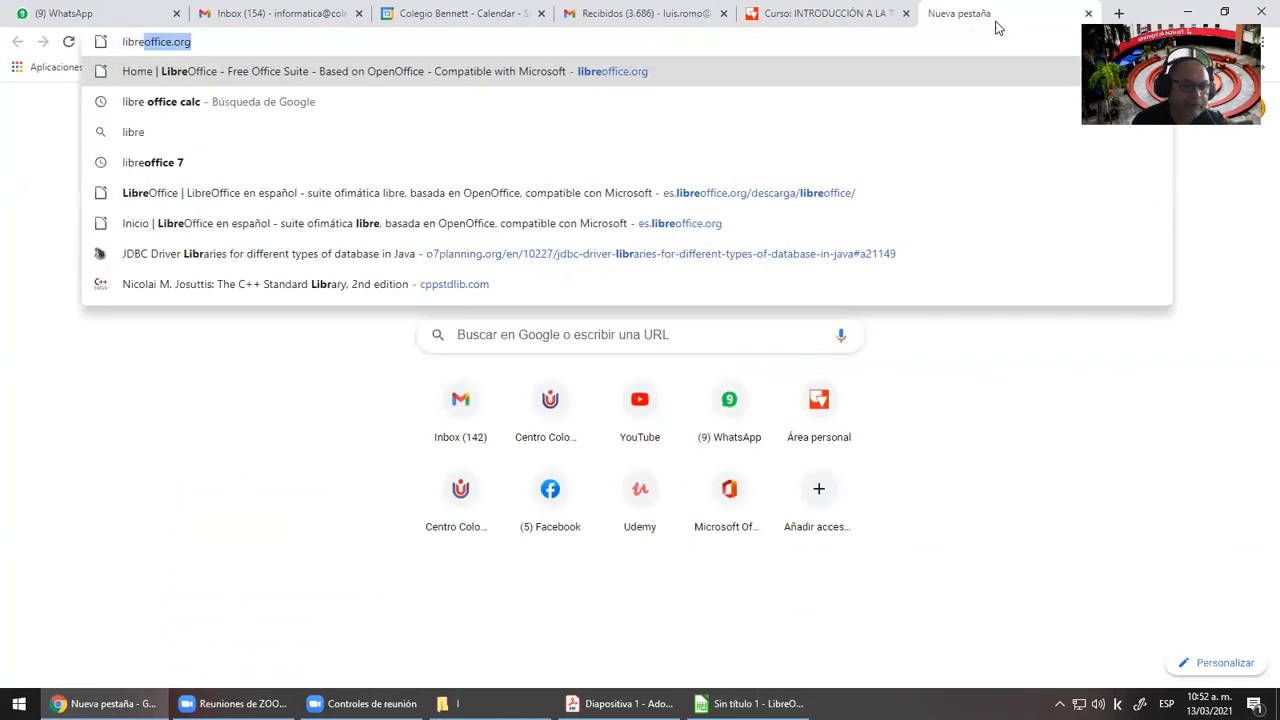
{"action": "key", "text": "Return"}
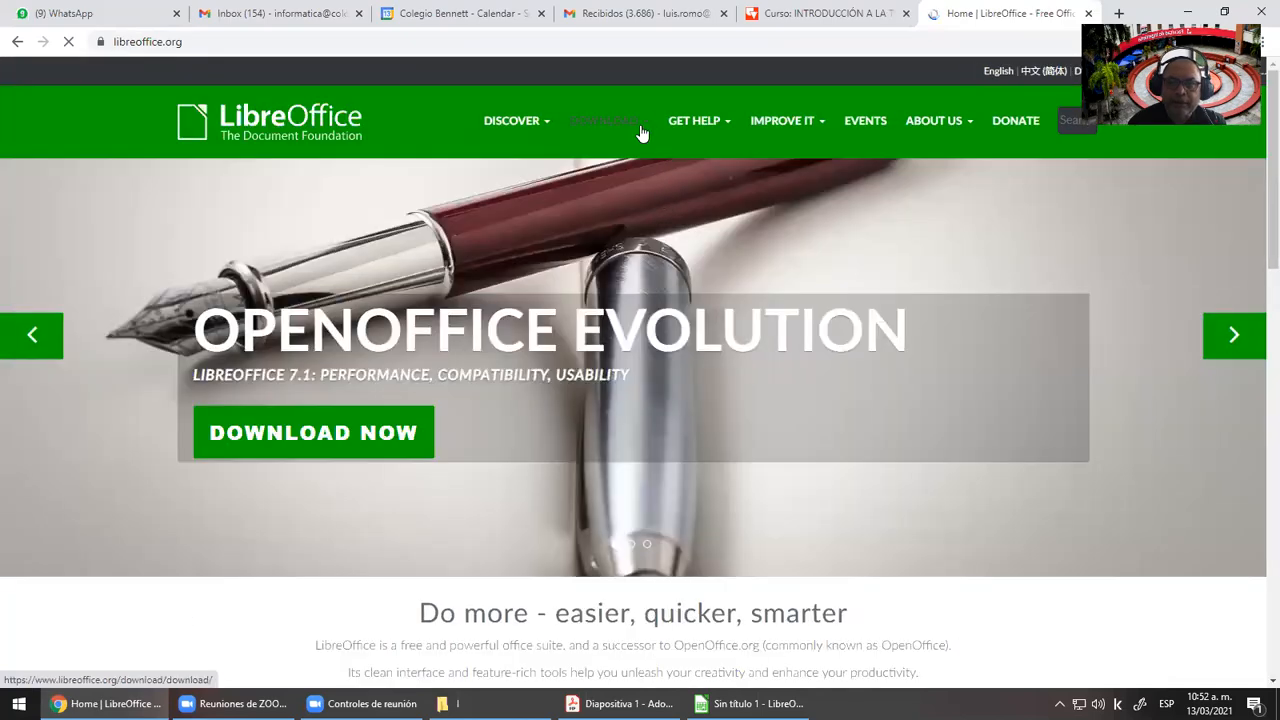
Open the LibreOffice download page and compare the versions offered
{"action": "mouse_move", "coordinate": [642, 130]}
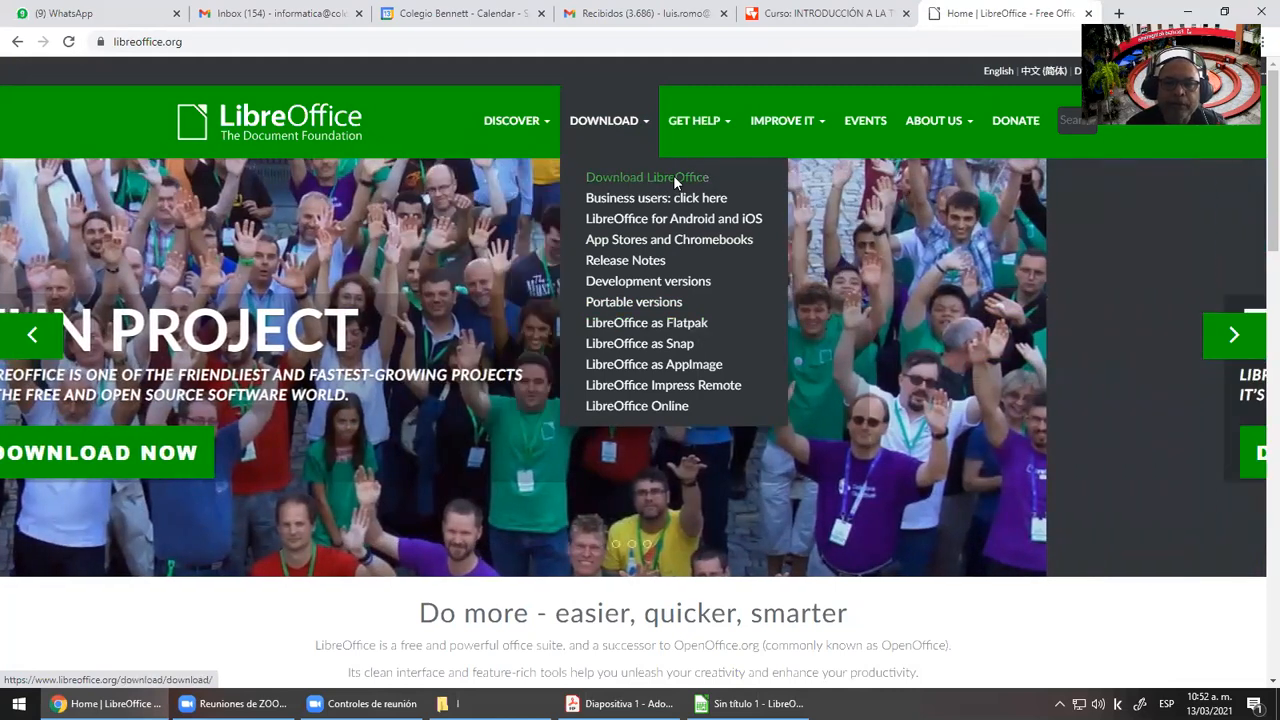
{"action": "left_click", "coordinate": [673, 177]}
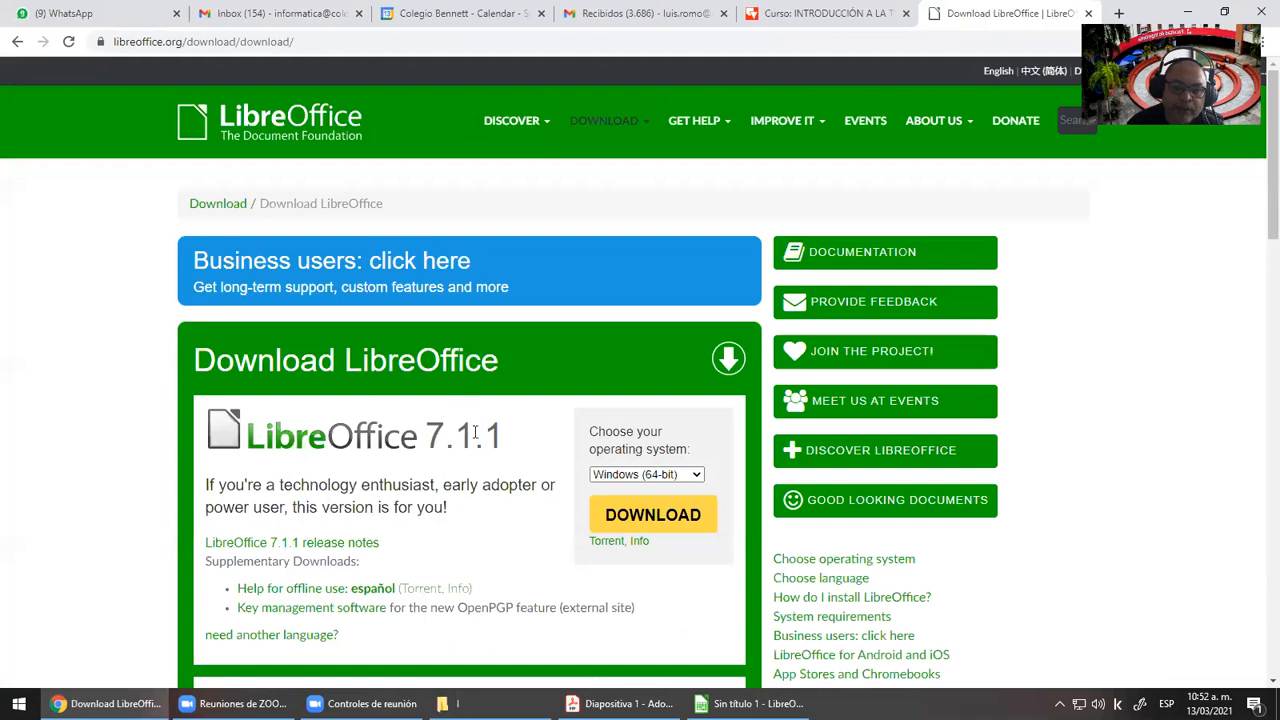
{"action": "scroll", "coordinate": [475, 432], "scroll_direction": "down", "scroll_amount": 4}
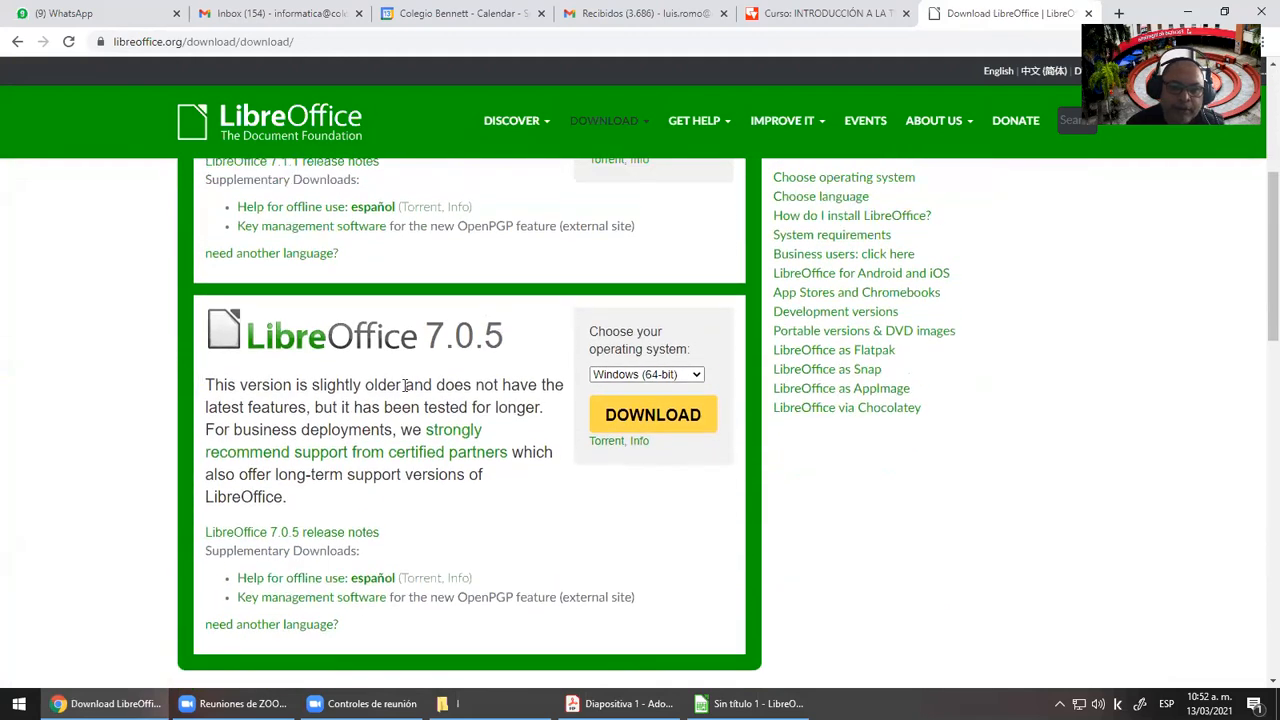
{"action": "scroll", "coordinate": [405, 385], "scroll_direction": "up", "scroll_amount": 2}
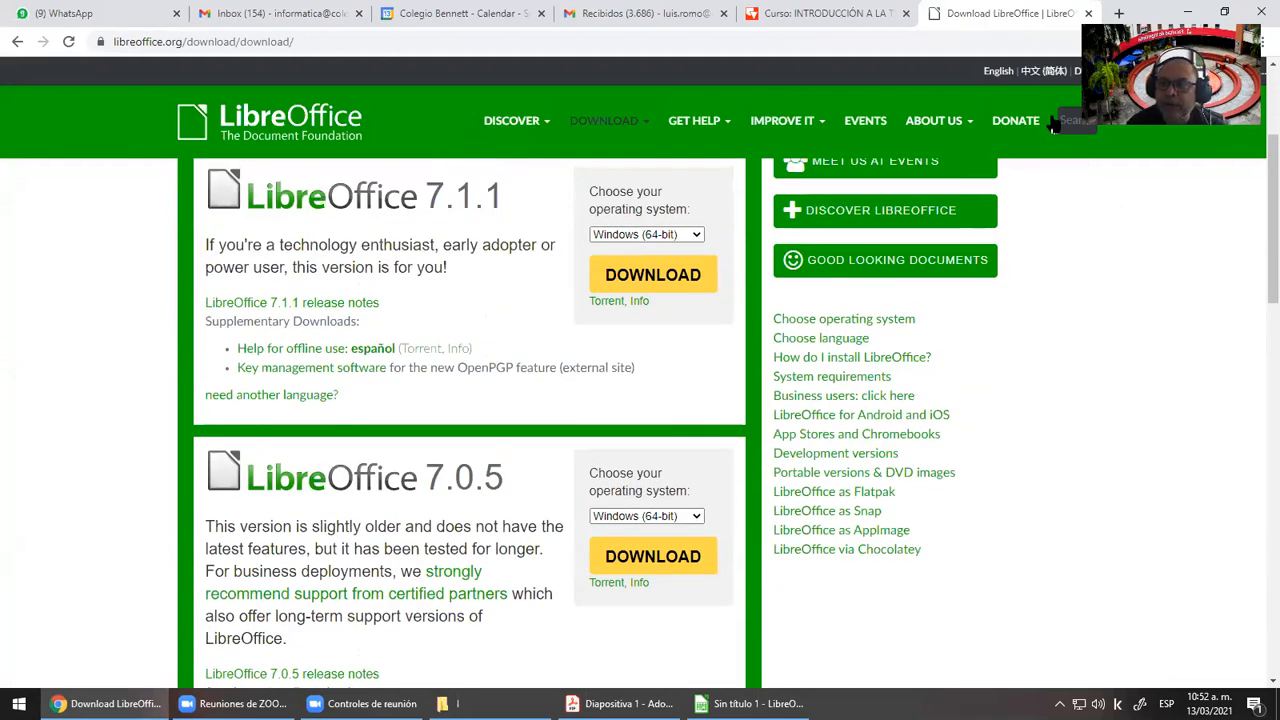
Switch the LibreOffice website to Spanish and open its LibreOffice download page
{"action": "left_click", "coordinate": [1133, 71]}
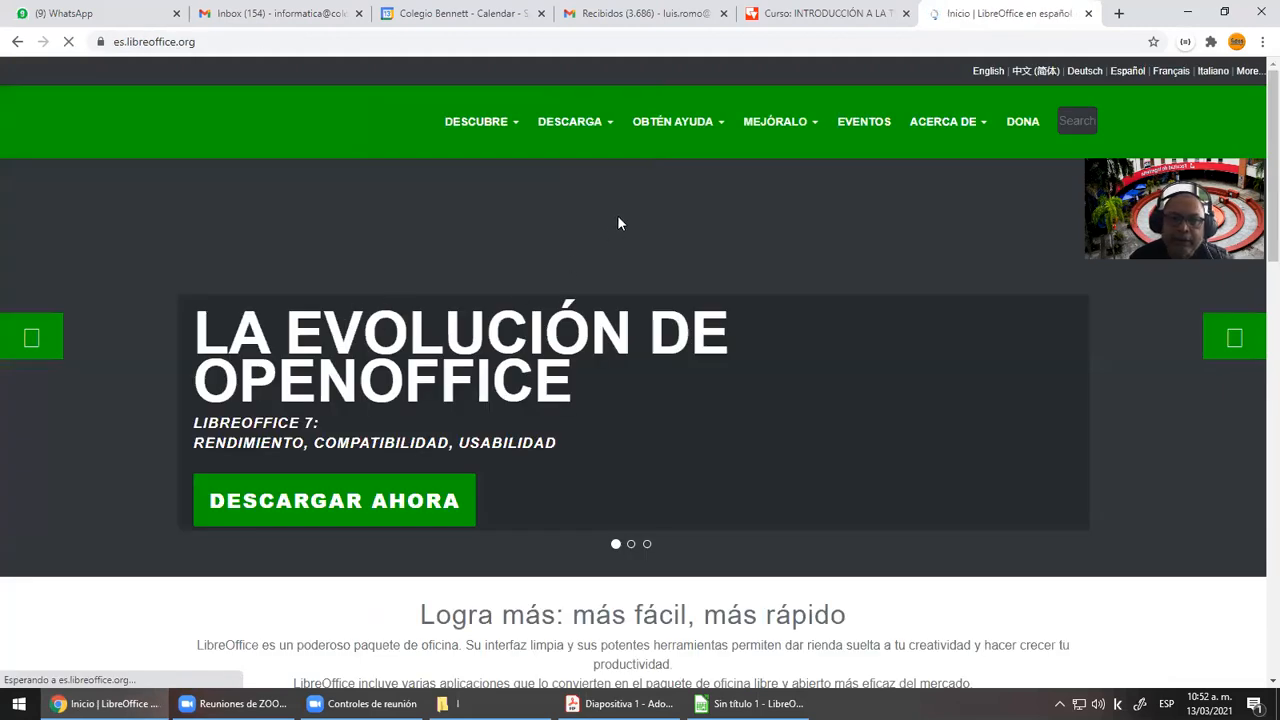
{"action": "mouse_move", "coordinate": [603, 150]}
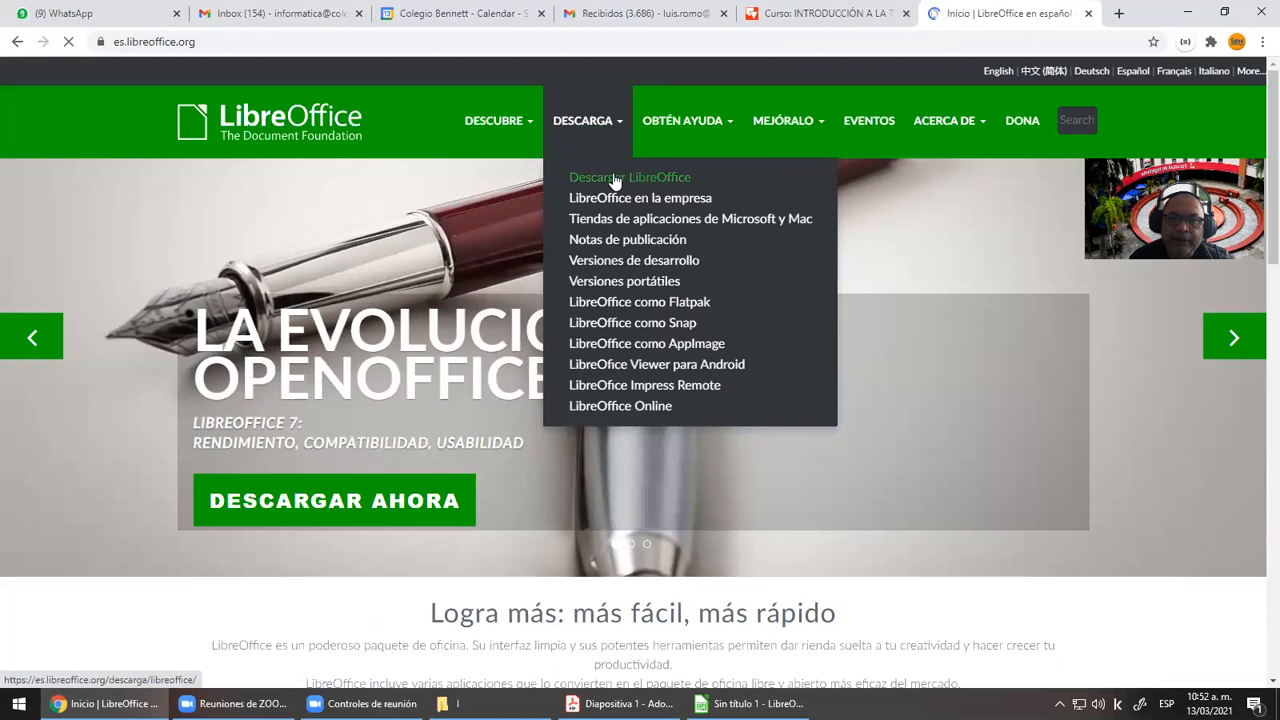
{"action": "left_click", "coordinate": [615, 180]}
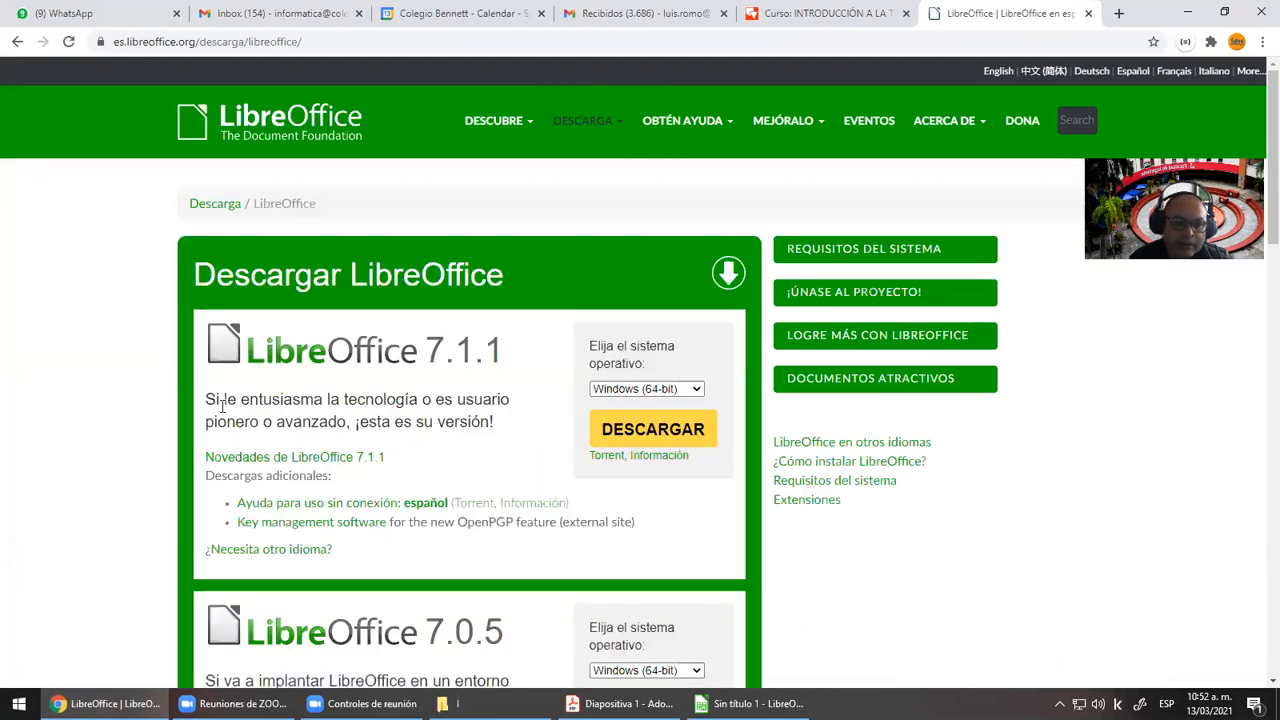
Review which kind of user LibreOffice 7.1.1 and 7.0.5 are each recommended for, highlighting the 7.1.1 description and the 7.0.5 version number
{"action": "left_click_drag", "start_coordinate": [206, 400], "coordinate": [322, 401]}
{"action": "left_click_drag", "start_coordinate": [433, 405], "coordinate": [392, 422]}
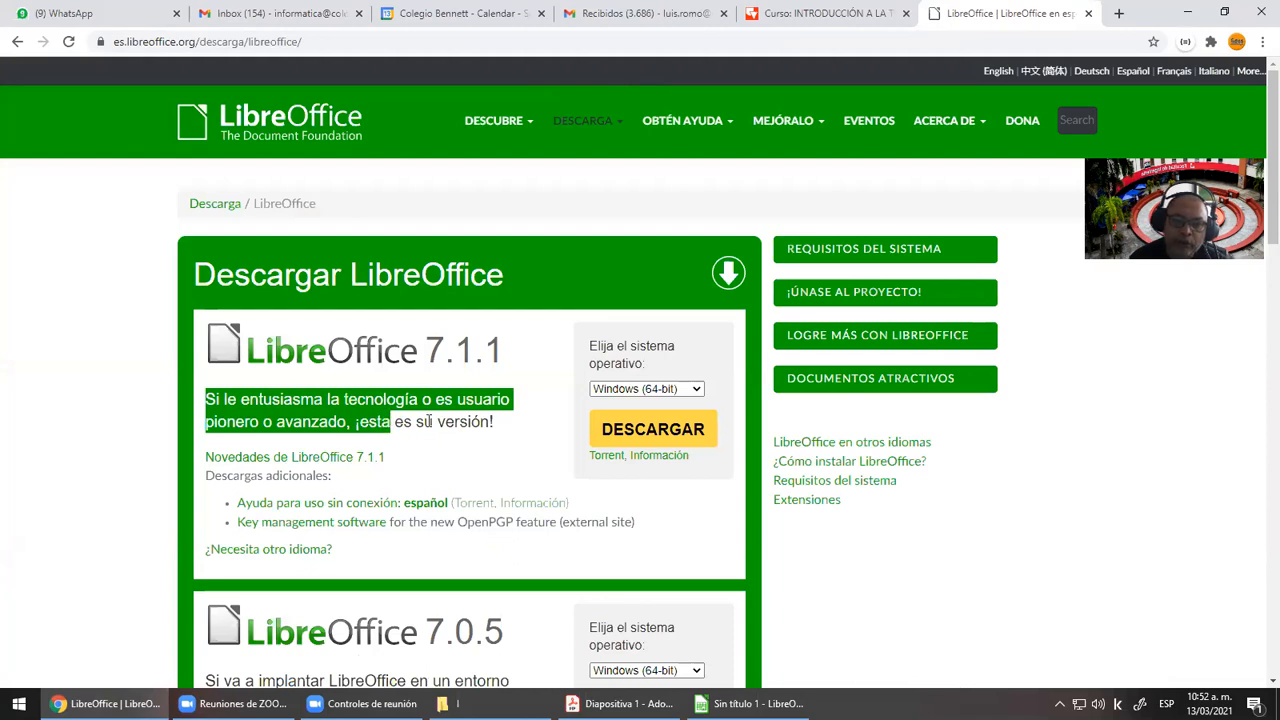
{"action": "scroll", "coordinate": [345, 430], "scroll_direction": "down", "scroll_amount": 2}
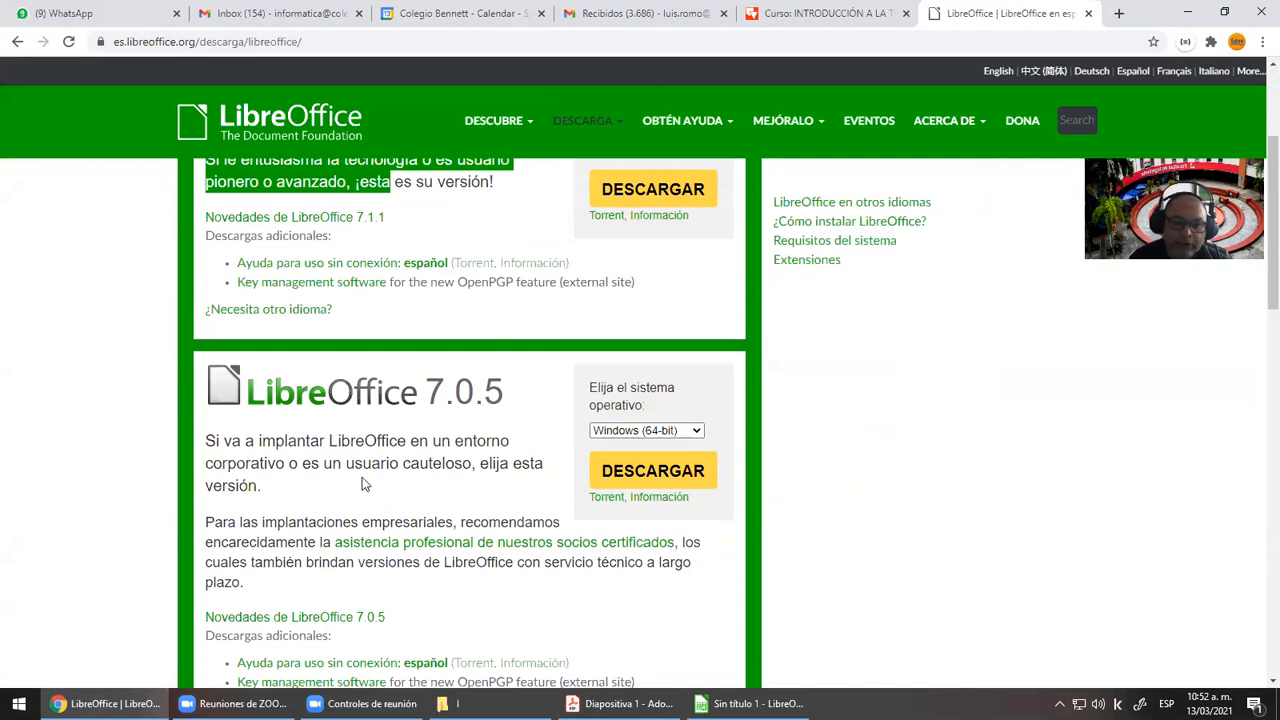
{"action": "scroll", "coordinate": [460, 418], "scroll_direction": "up", "scroll_amount": 1}
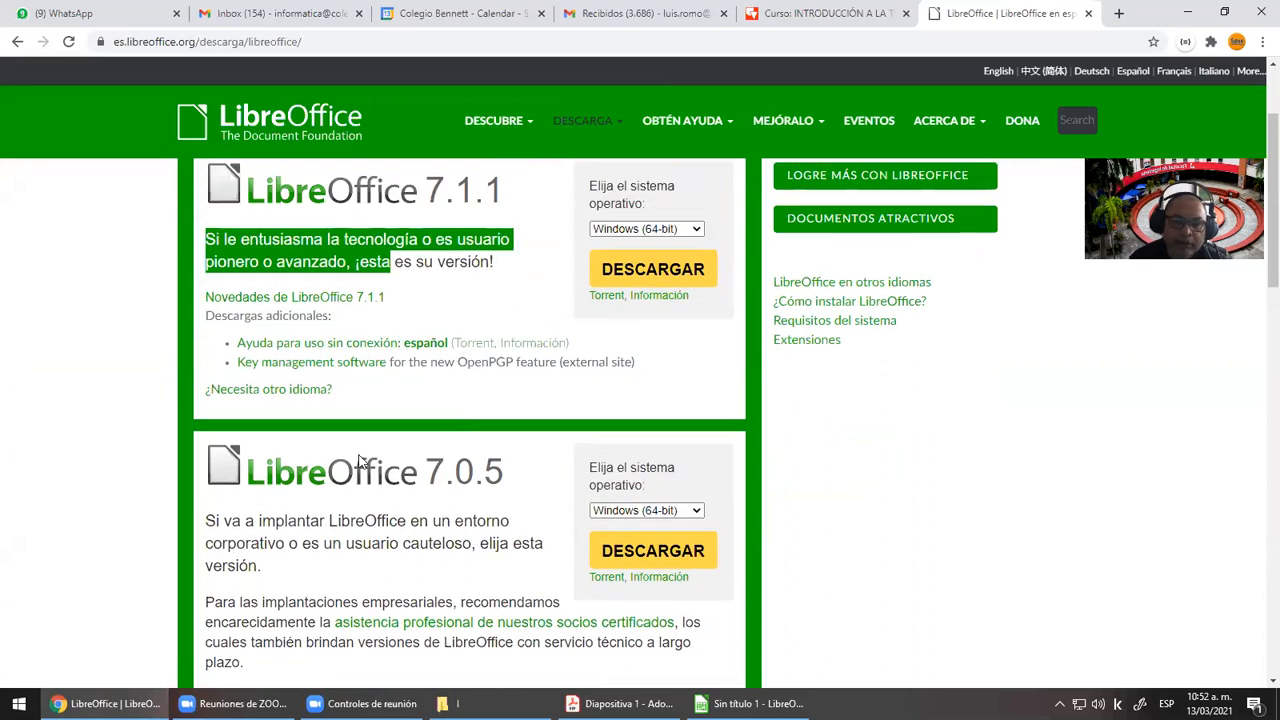
{"action": "left_click_drag", "start_coordinate": [512, 474], "coordinate": [420, 477]}
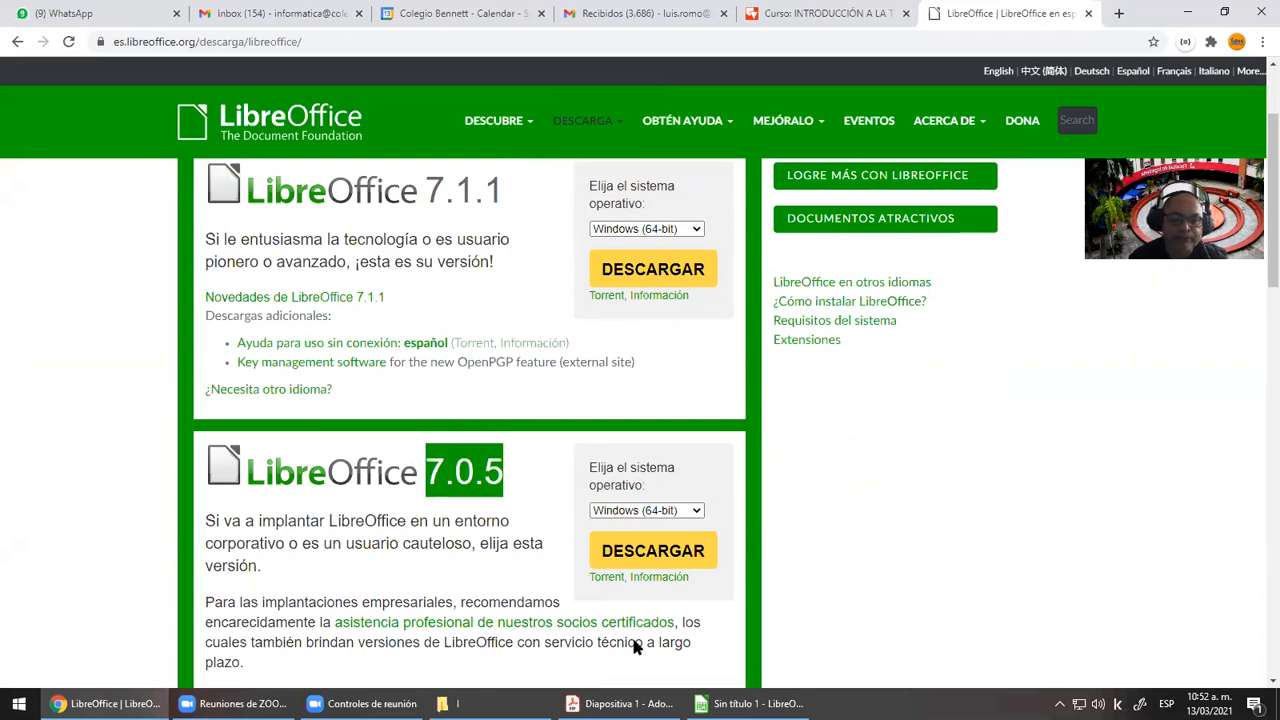
Switch back to LibreOffice Calc, fill in the missing student first name in D8 and rewrite the name in D7 in capitals
{"action": "left_click", "coordinate": [745, 703]}
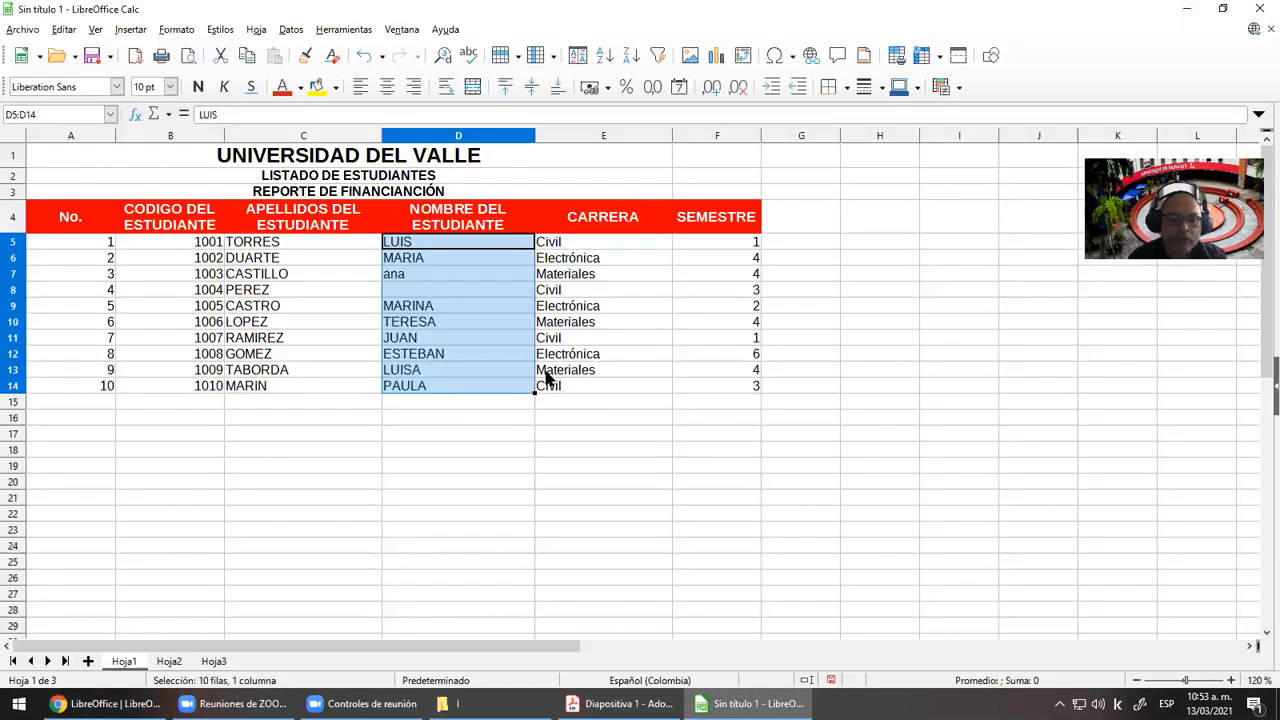
{"action": "left_click", "coordinate": [427, 274]}
{"action": "left_click", "coordinate": [425, 290]}
{"action": "type", "text": "JAIRO"}
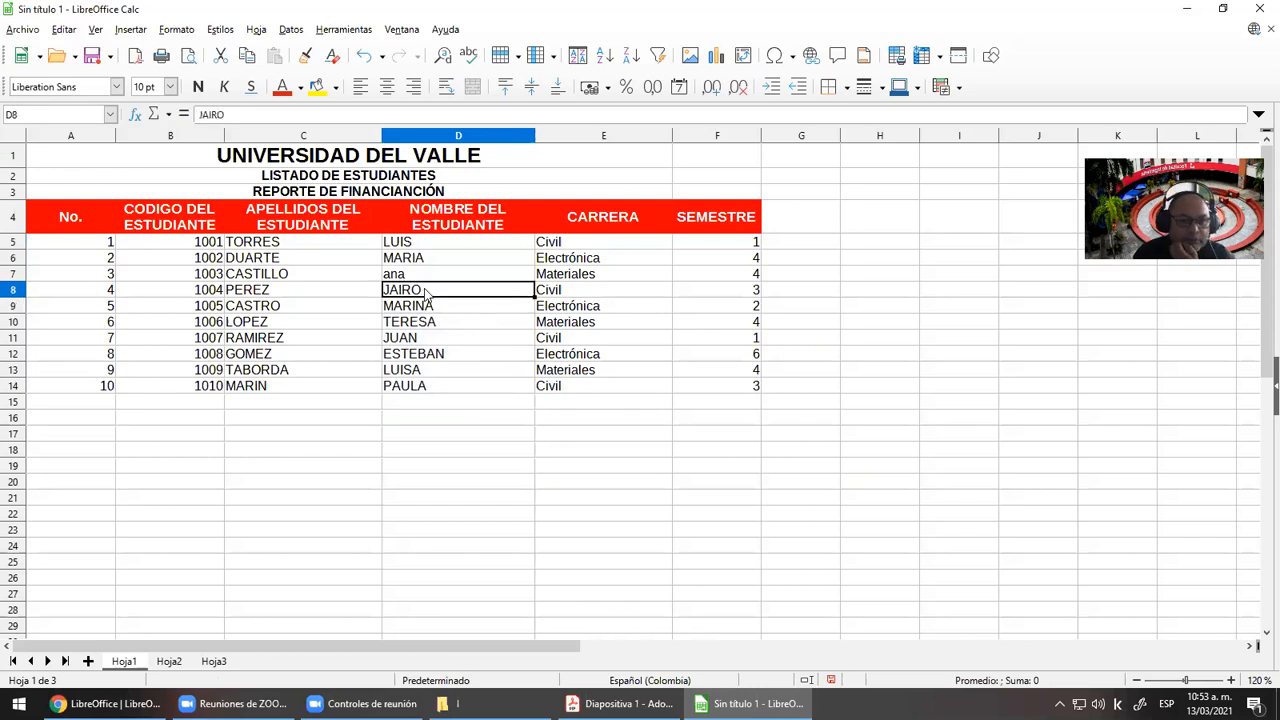
{"action": "key", "text": "Up"}
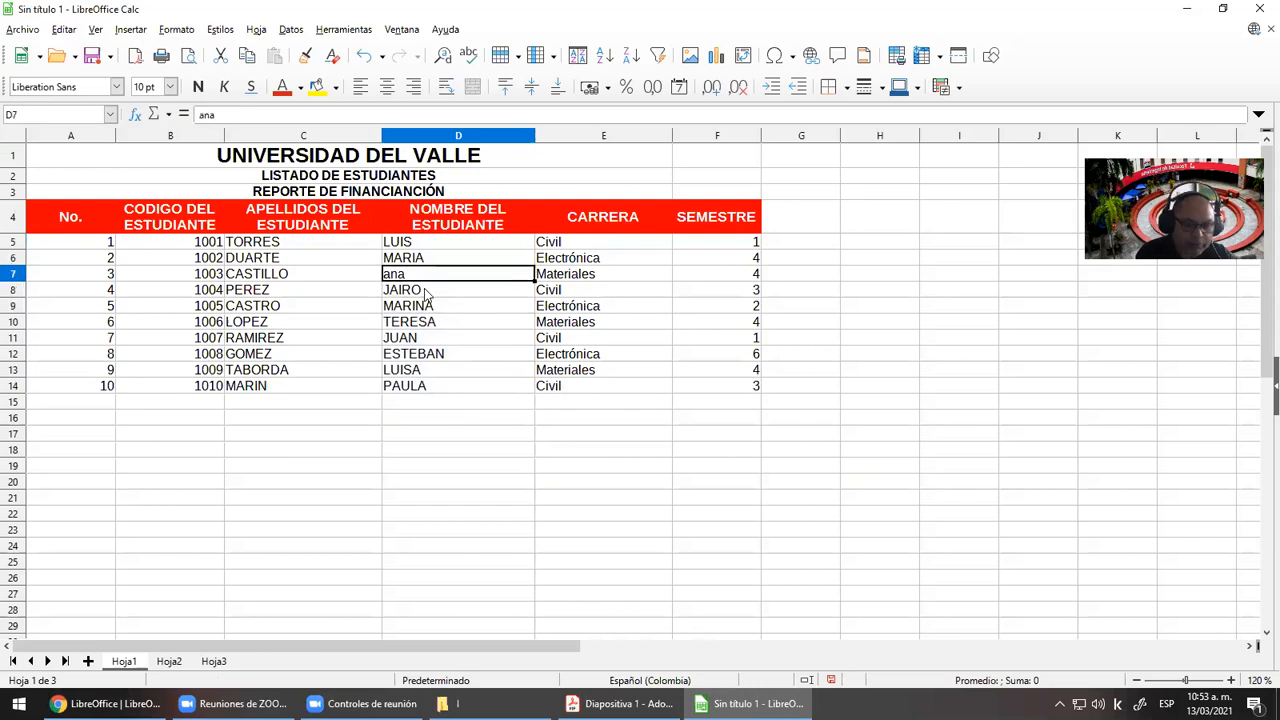
{"action": "type", "text": "ANA"}
{"action": "key", "text": "Return"}
Start a validity rule for the CARRERA cells E5:E14 that allows values from a list
{"action": "key", "text": "Up"}
{"action": "key", "text": "Right"}
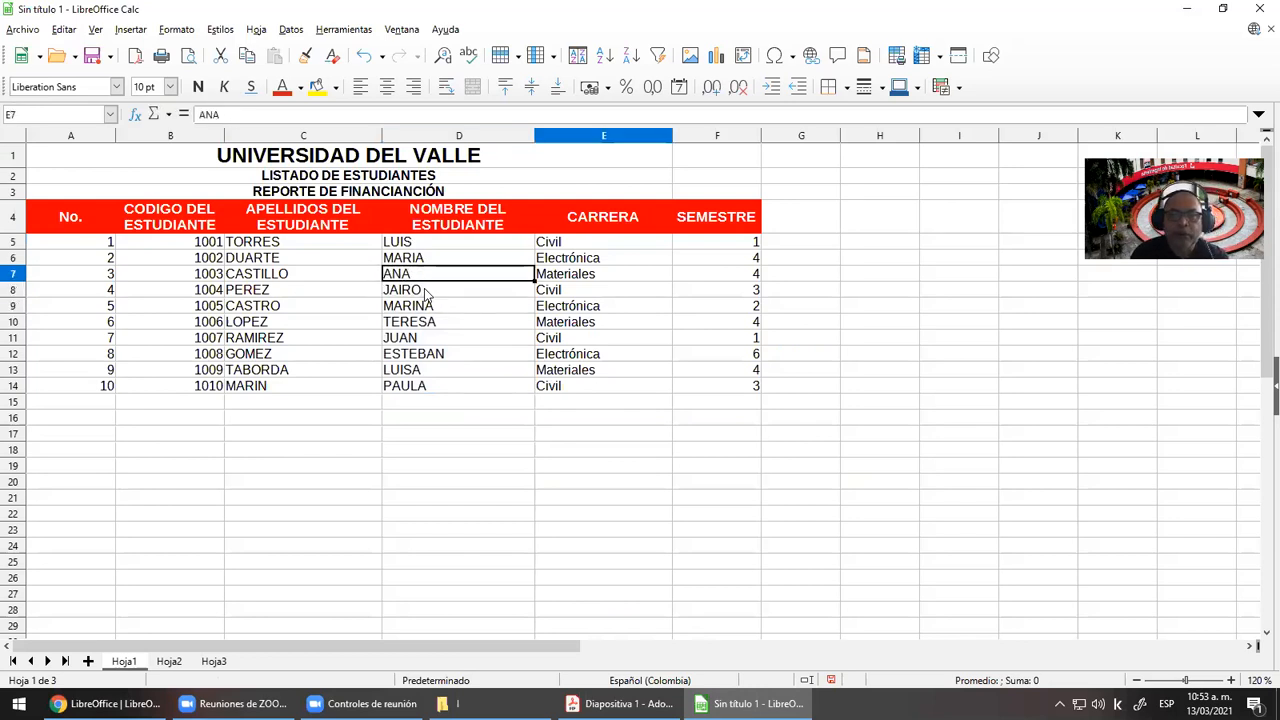
{"action": "key", "text": "Up"}
{"action": "key", "text": "Up"}
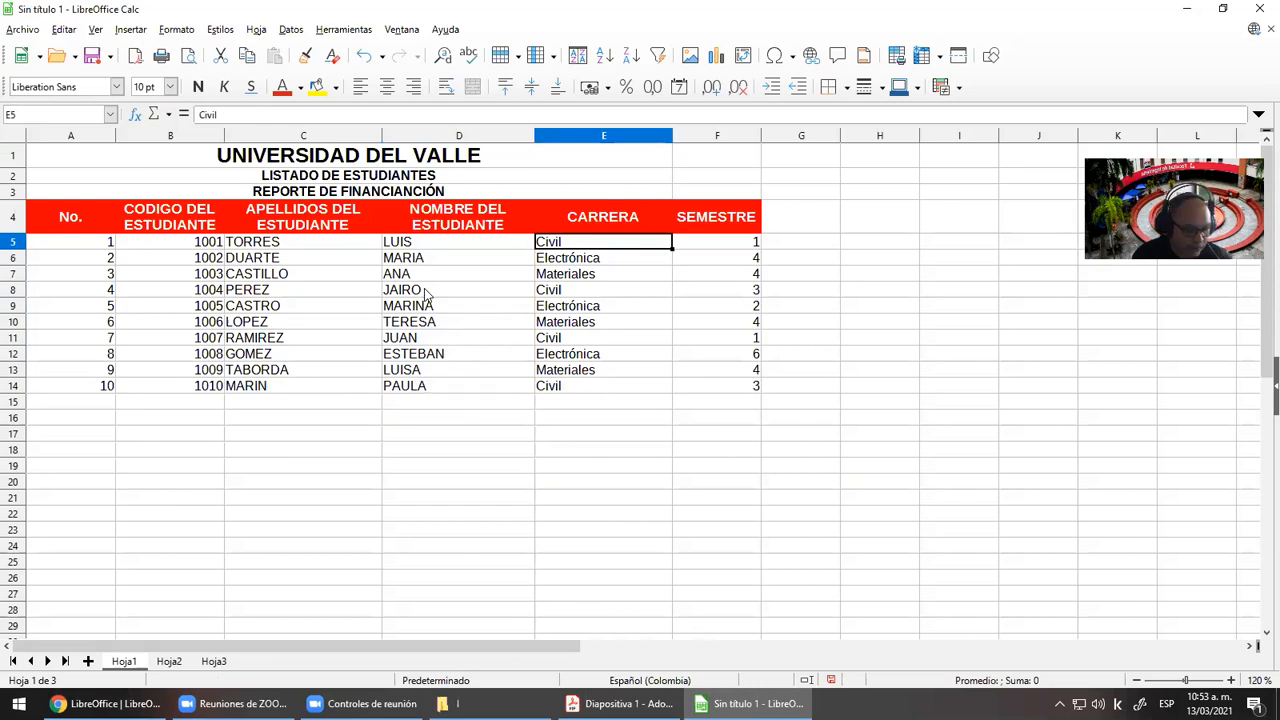
{"action": "key", "text": "shift+Down"}
{"action": "key", "text": "shift+Down"}
{"action": "key", "text": "shift+Down"}
{"action": "key", "text": "shift+Down"}
{"action": "key", "text": "shift+Down"}
{"action": "key", "text": "shift+Down"}
{"action": "key", "text": "shift+Down"}
{"action": "key", "text": "shift+Down"}
{"action": "key", "text": "shift+Down"}
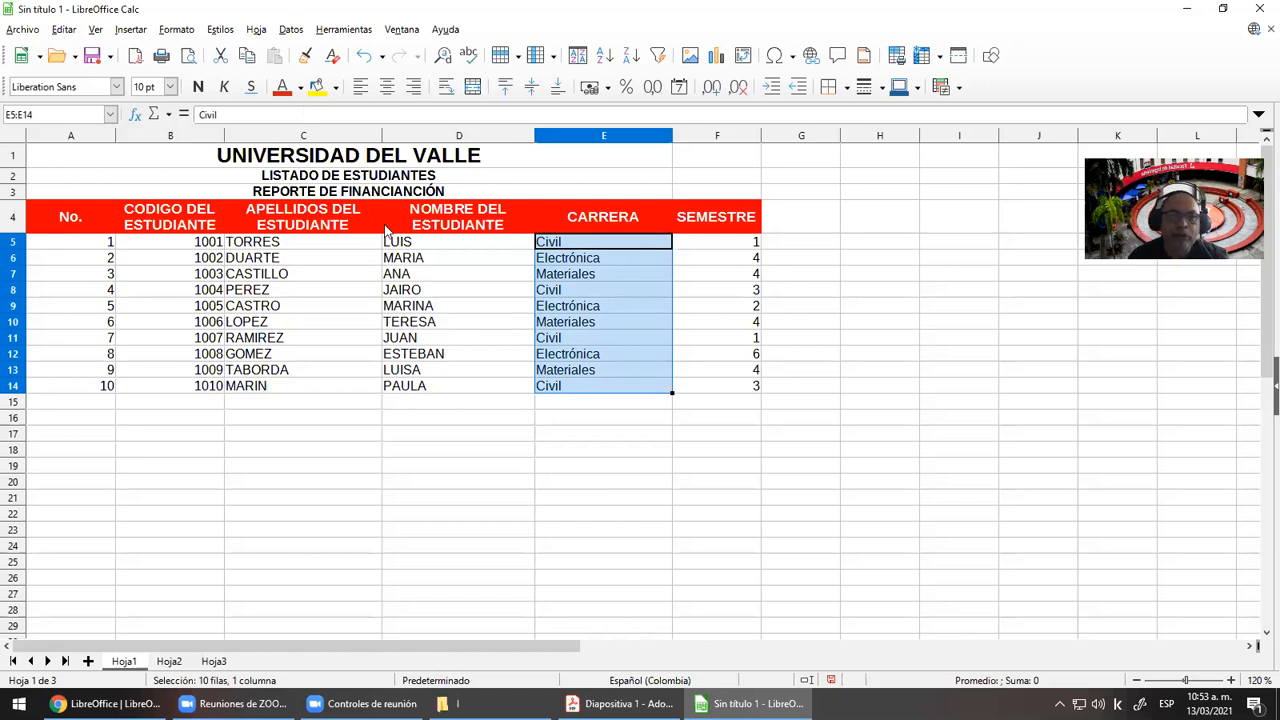
{"action": "left_click", "coordinate": [650, 290]}
{"action": "left_click_drag", "start_coordinate": [600, 243], "coordinate": [589, 391]}
{"action": "left_click", "coordinate": [618, 336]}
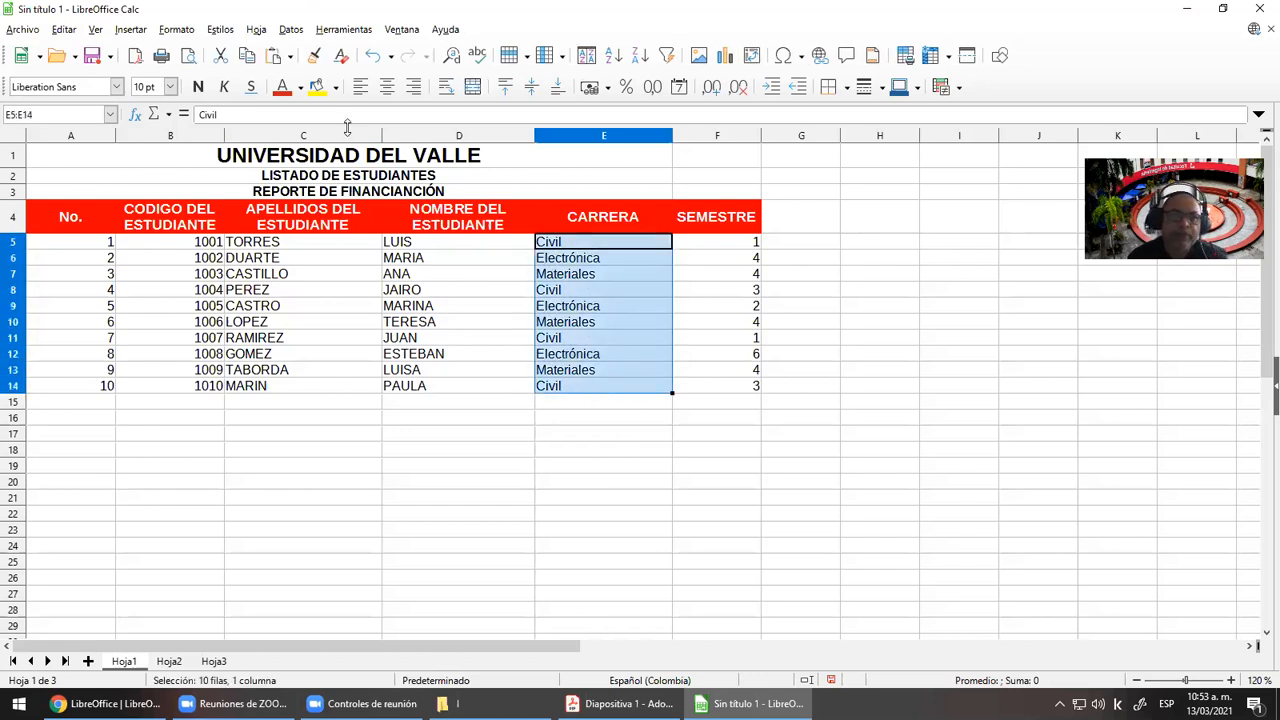
{"action": "left_click", "coordinate": [290, 29]}
{"action": "left_click", "coordinate": [400, 268]}
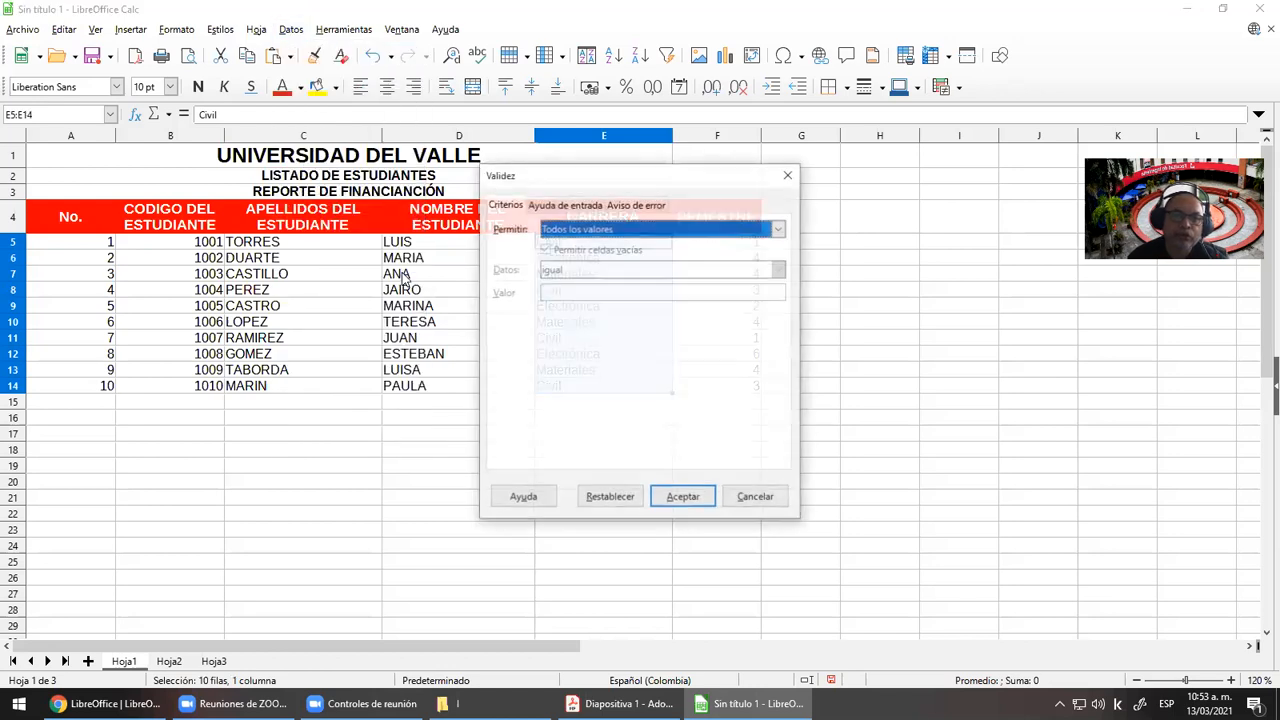
{"action": "left_click", "coordinate": [758, 233]}
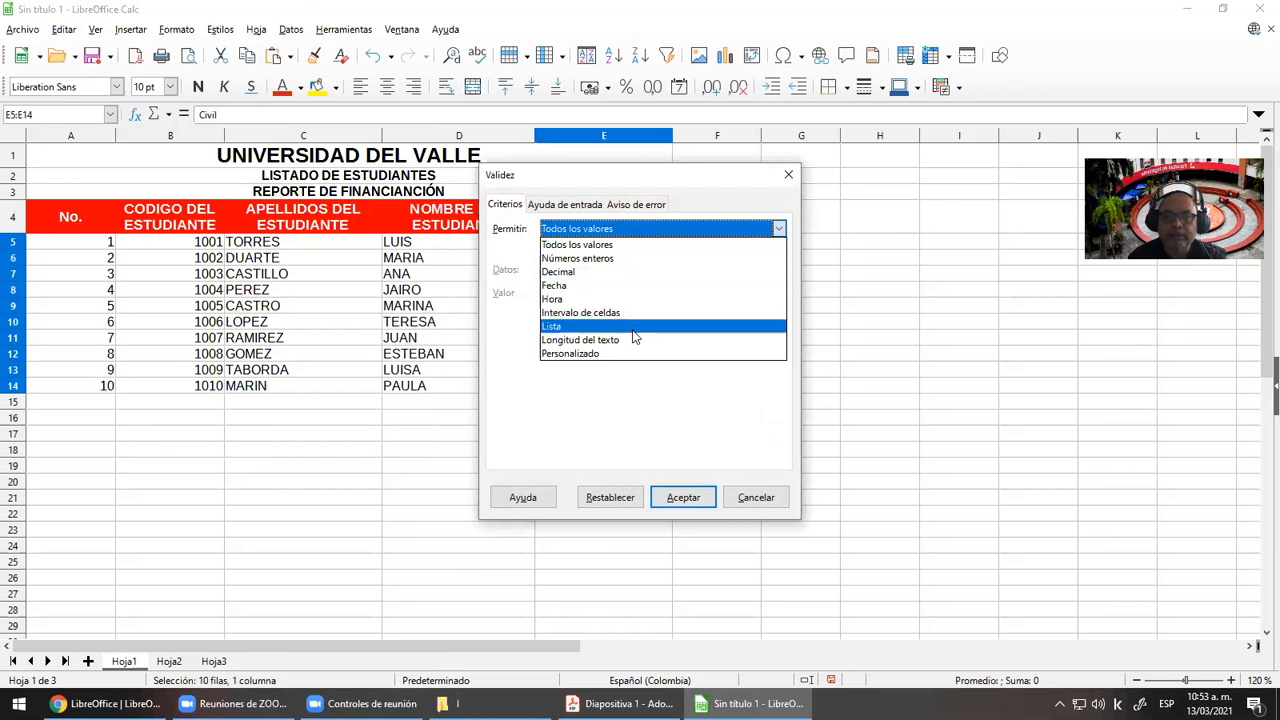
{"action": "left_click", "coordinate": [598, 328]}
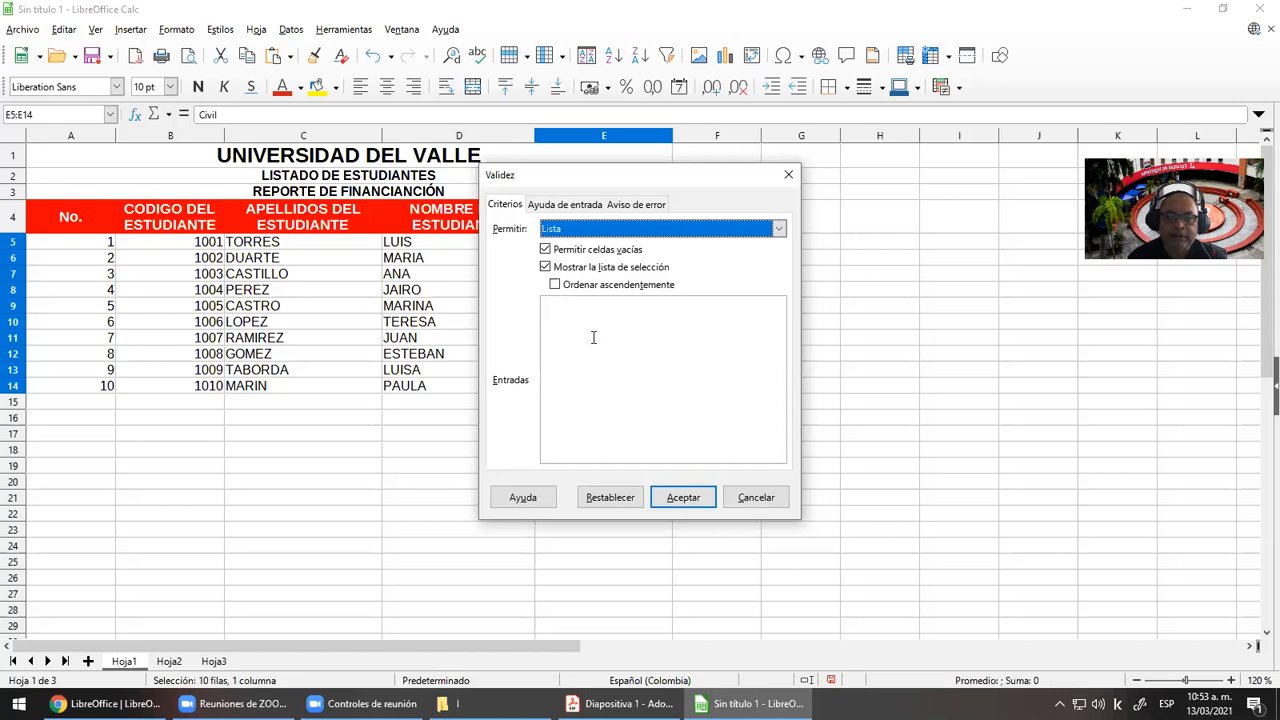
Enter Civil, Electrónica and Materiales as the list entries, sort them in ascending order and apply the rule
{"action": "left_click", "coordinate": [593, 337]}
{"action": "type", "text": "Civil Electrónica Materiales"}
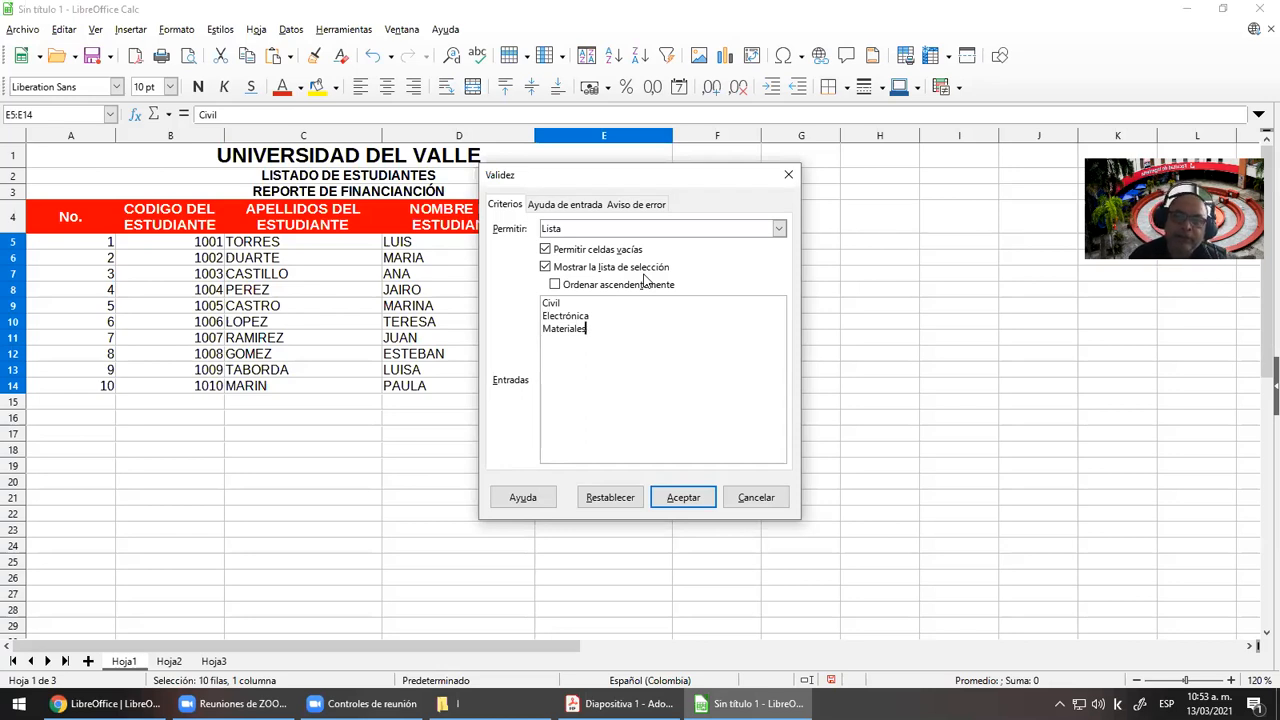
{"action": "left_click", "coordinate": [555, 285]}
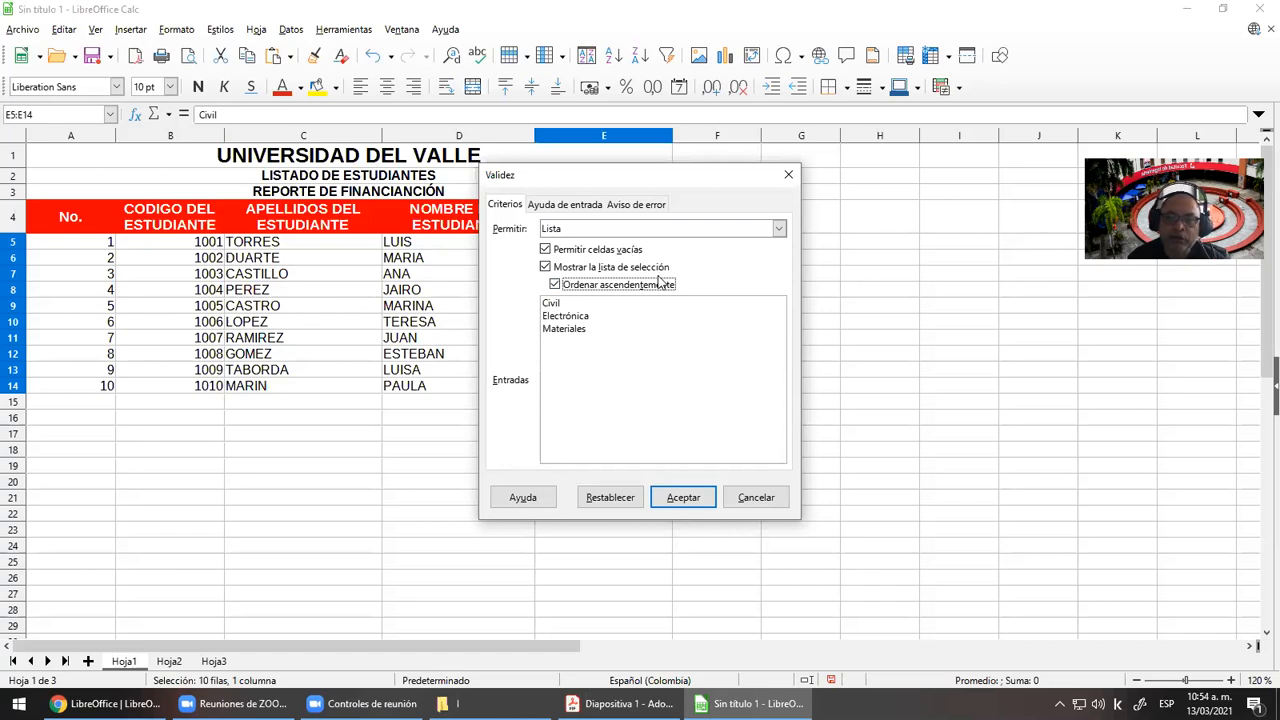
{"action": "left_click", "coordinate": [683, 498]}
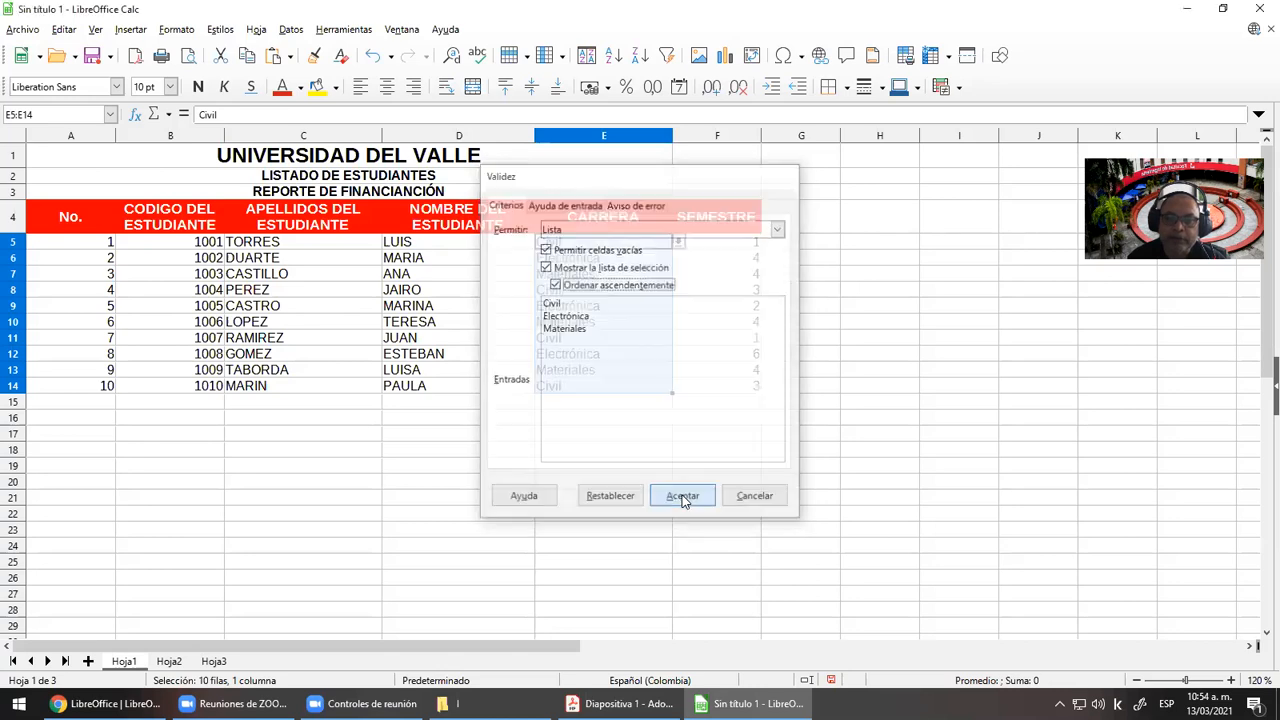
{"action": "left_click", "coordinate": [714, 418]}
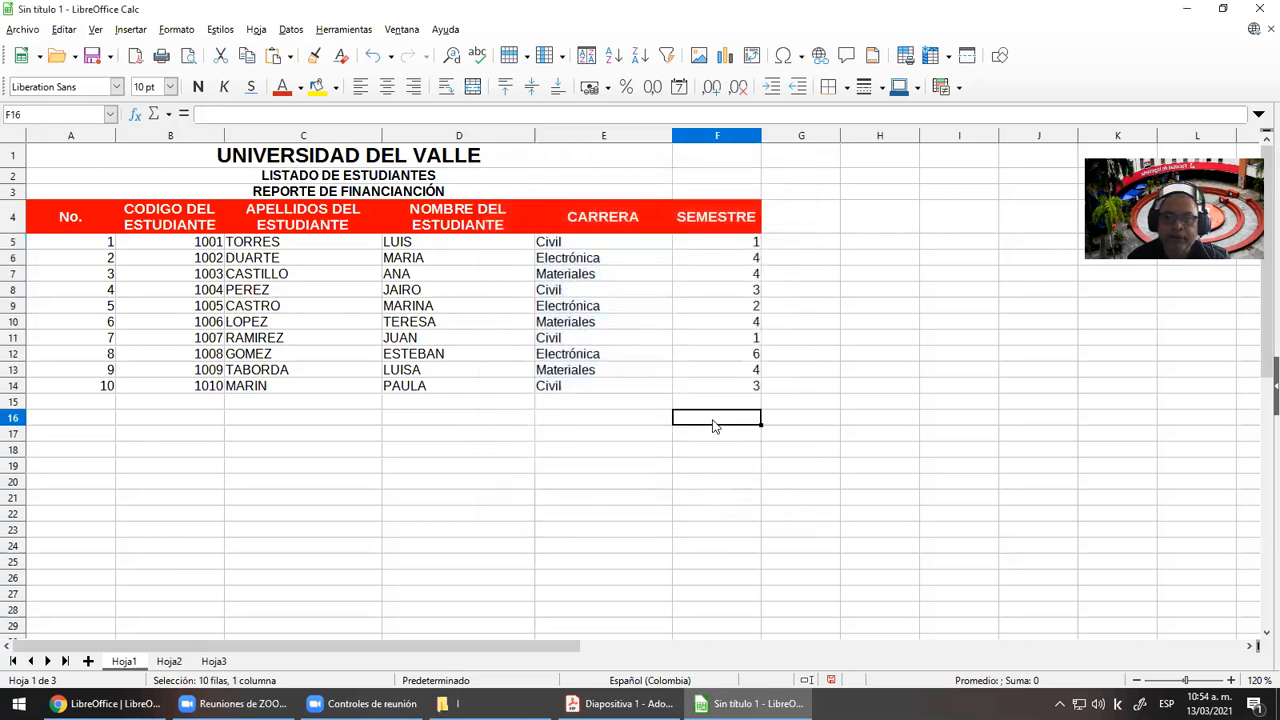
Test the selection list by choosing Materiales as the career in E5
{"action": "left_click", "coordinate": [662, 248]}
{"action": "key", "text": "Down"}
{"action": "key", "text": "Down"}
{"action": "key", "text": "Down"}
{"action": "key", "text": "Down"}
{"action": "key", "text": "Down"}
{"action": "key", "text": "Down"}
{"action": "left_click", "coordinate": [663, 249]}
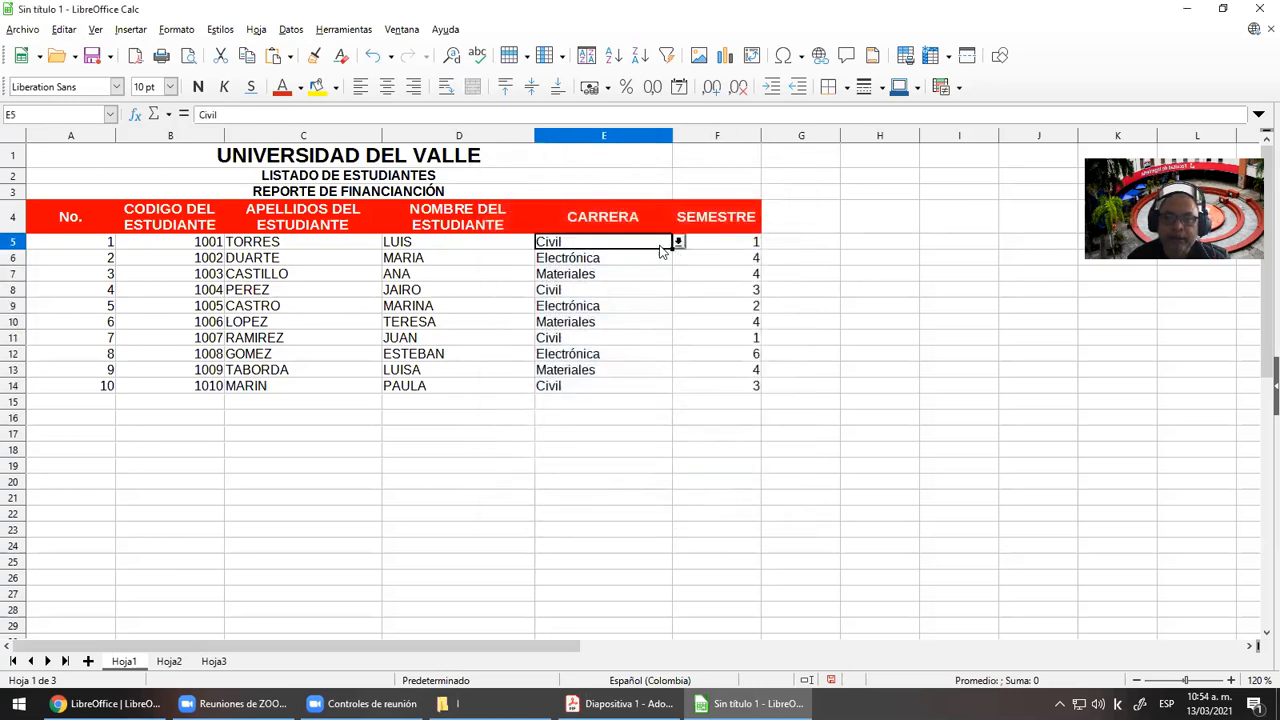
{"action": "left_click", "coordinate": [678, 242]}
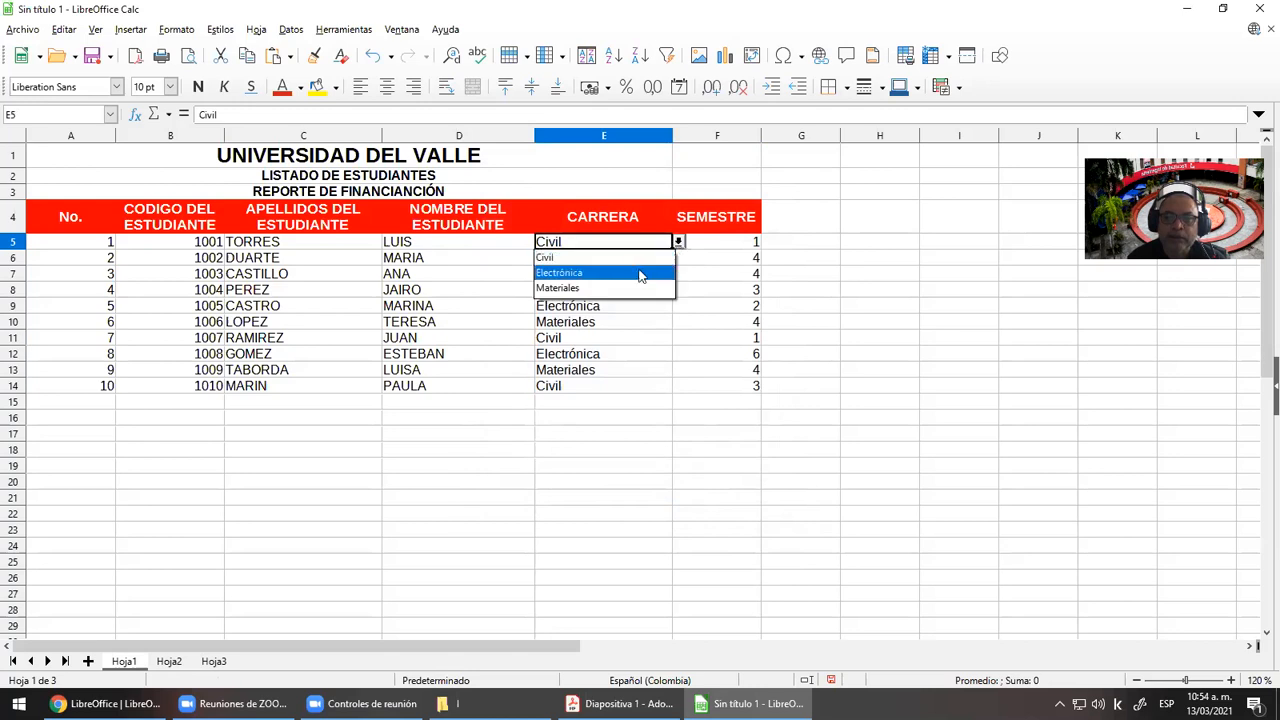
{"action": "left_click", "coordinate": [613, 289]}
Choose Civil in E8 and Electrónica in E13 from the career selection lists
{"action": "left_click", "coordinate": [652, 292]}
{"action": "left_click", "coordinate": [678, 290]}
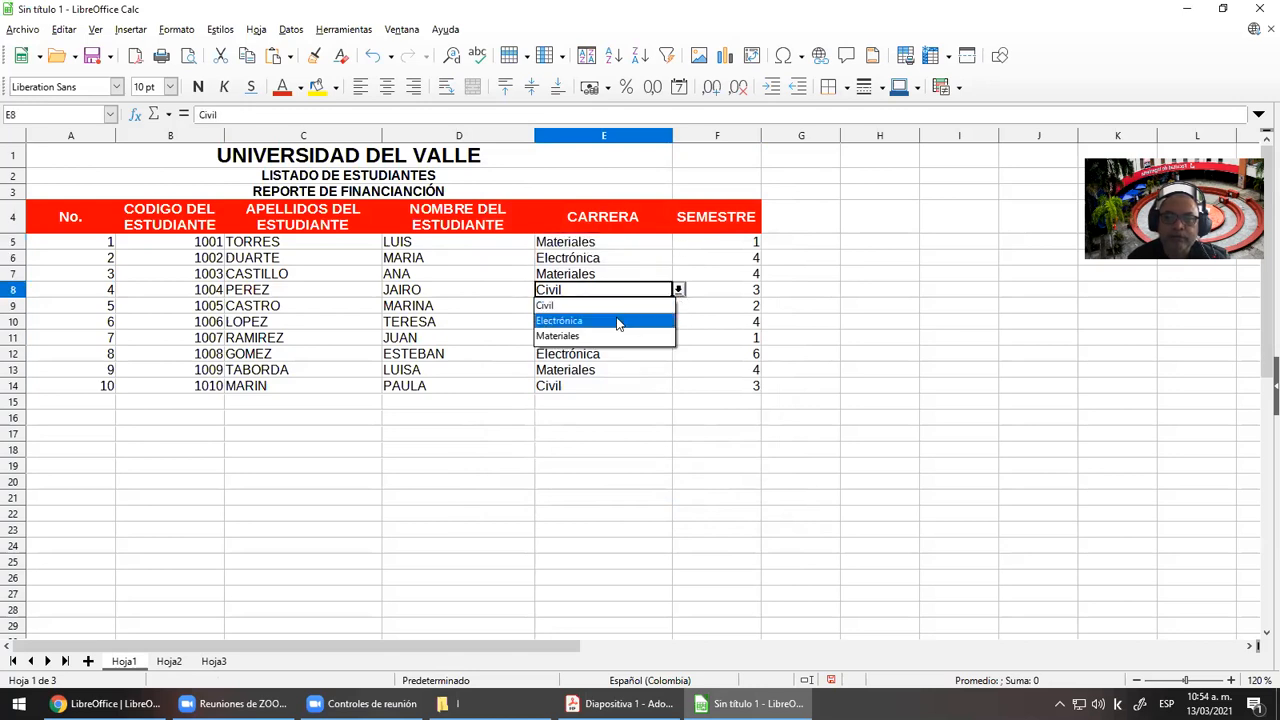
{"action": "left_click", "coordinate": [604, 307]}
{"action": "left_click", "coordinate": [647, 375]}
{"action": "left_click", "coordinate": [678, 370]}
{"action": "left_click", "coordinate": [605, 401]}
Choose Civil in E10 and Materiales in E8 from the career selection lists
{"action": "left_click", "coordinate": [595, 323]}
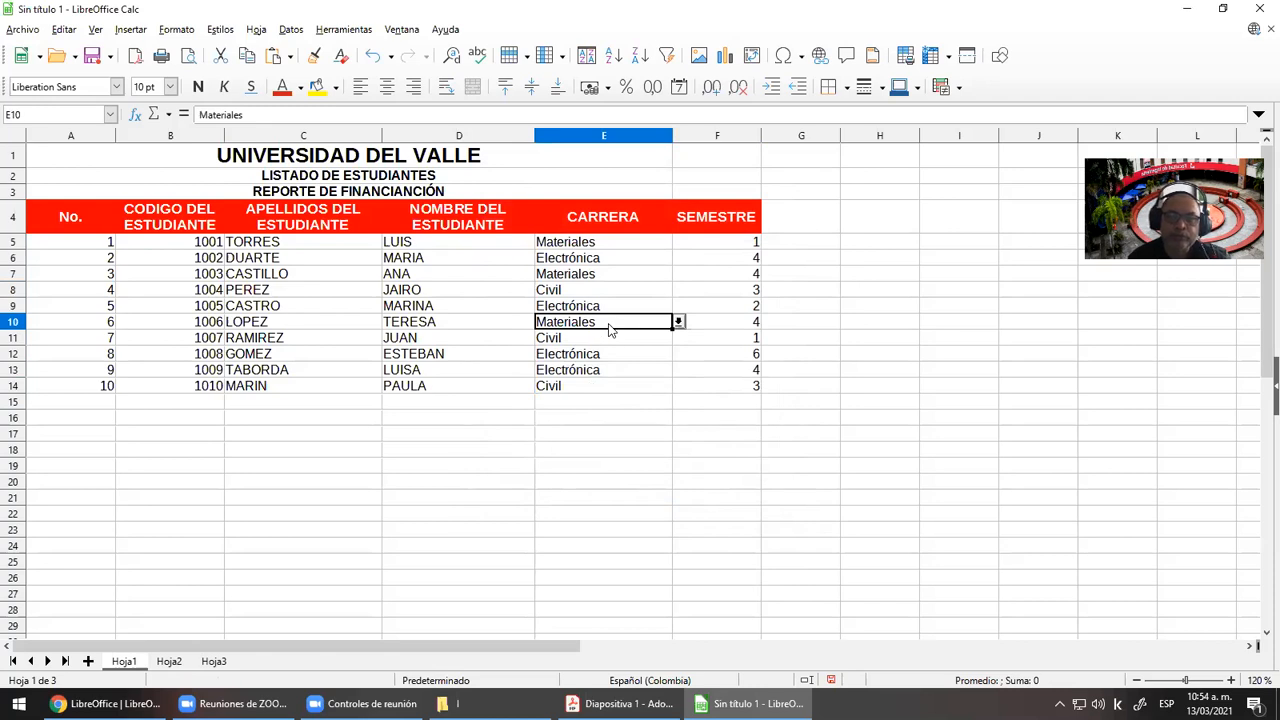
{"action": "left_click", "coordinate": [679, 322]}
{"action": "left_click", "coordinate": [612, 338]}
{"action": "left_click", "coordinate": [597, 294]}
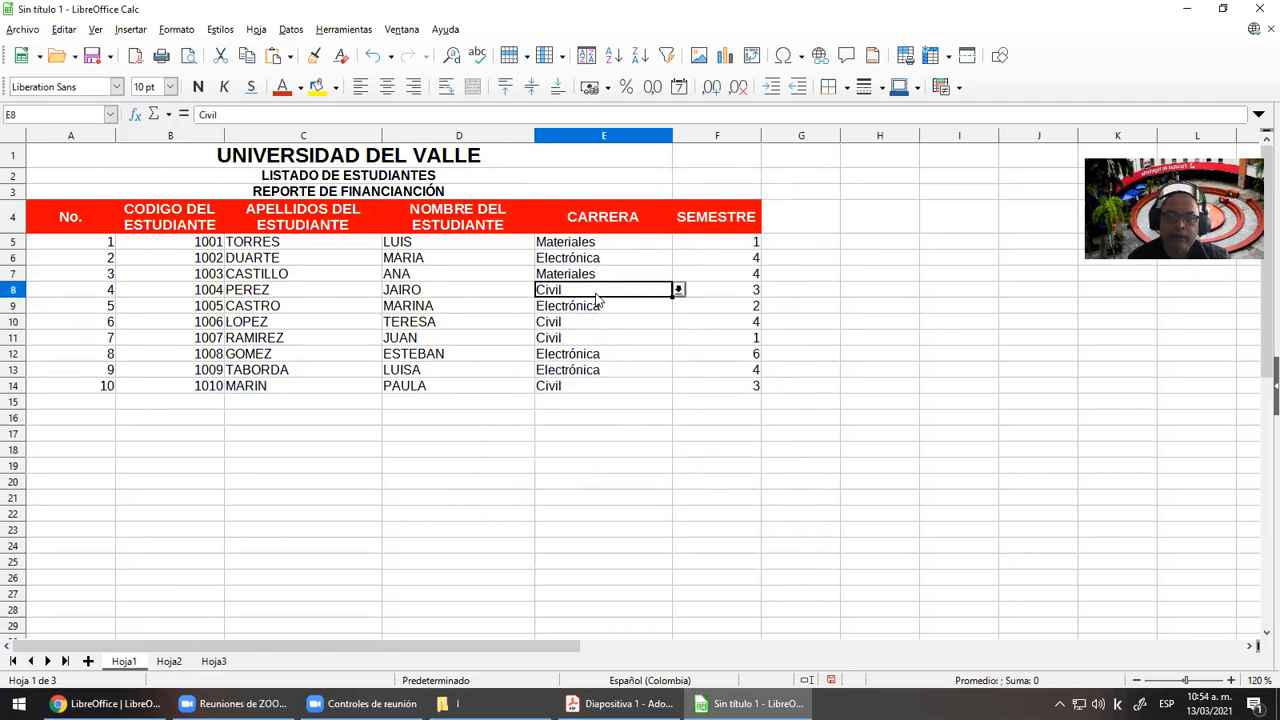
{"action": "left_click", "coordinate": [679, 290]}
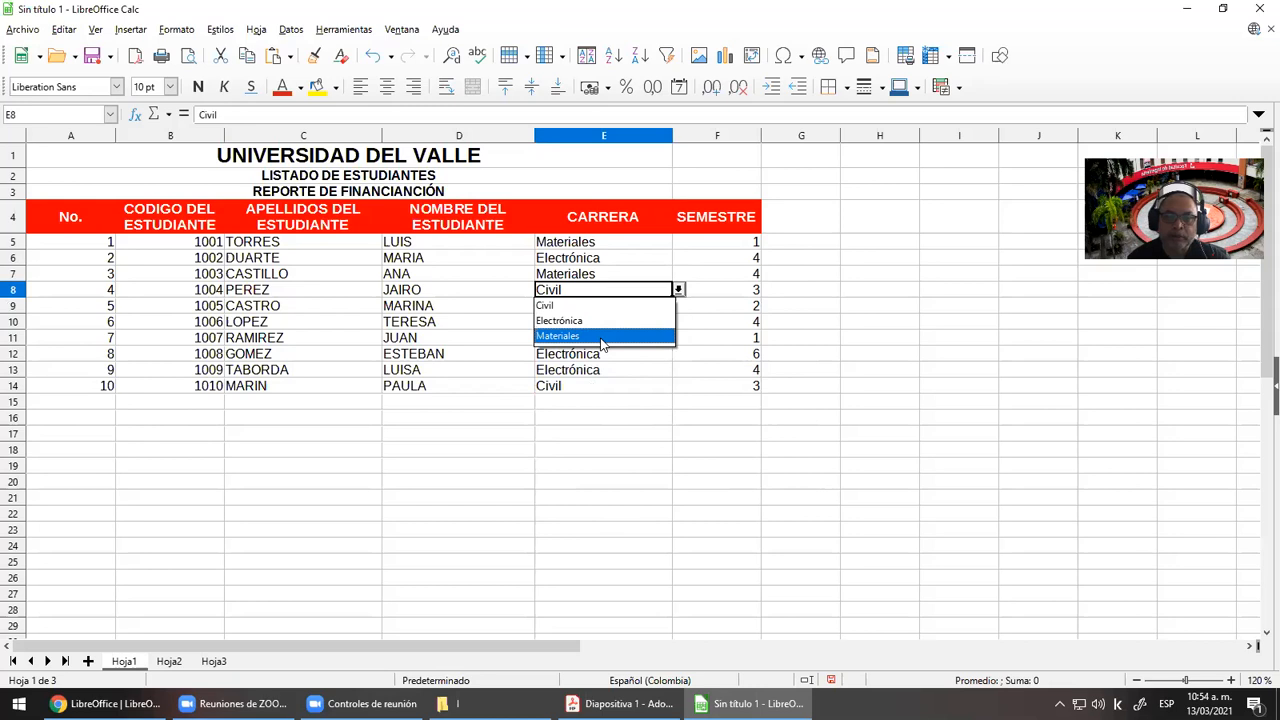
{"action": "left_click", "coordinate": [603, 336]}
{"action": "left_click", "coordinate": [612, 388]}
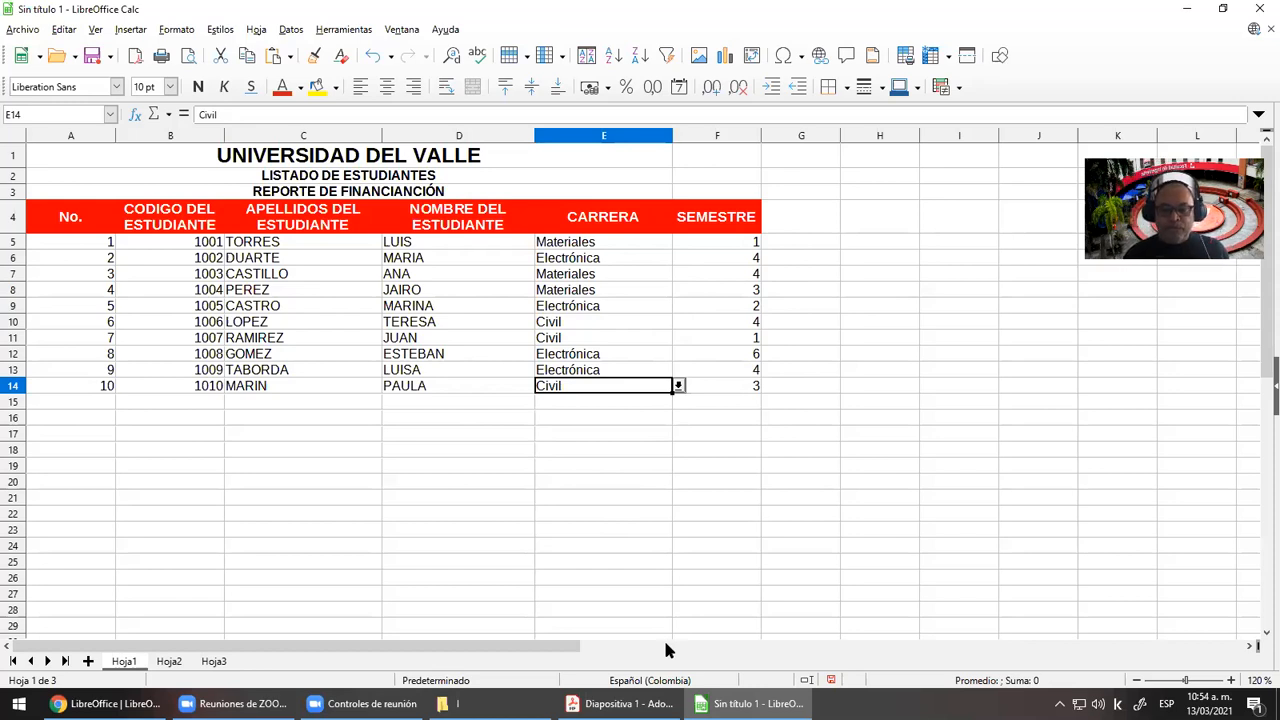
Switch to the course slides, advance to the Construcción de Fórmulas slide and return to the LibreOffice Calc spreadsheet
{"action": "left_click", "coordinate": [620, 703]}
{"action": "key", "text": "Page_Down"}
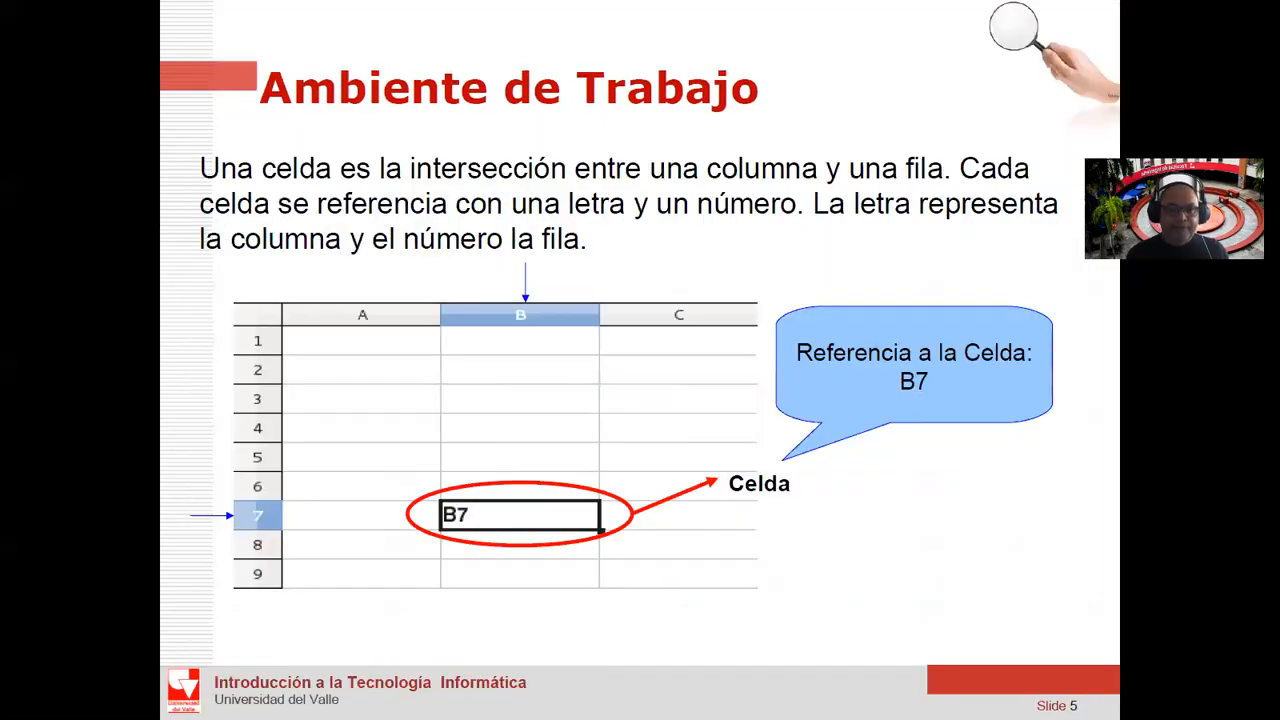
{"action": "key", "text": "Page_Down"}
{"action": "key", "text": "Page_Down"}
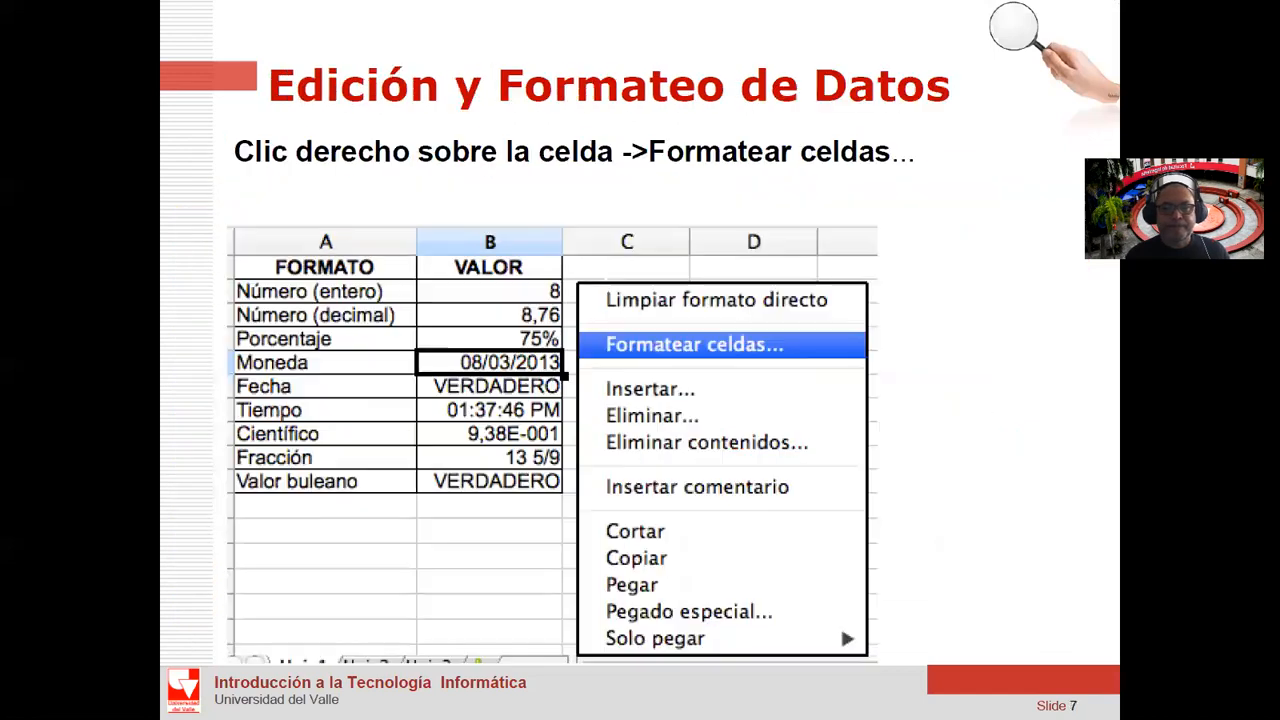
{"action": "key", "text": "Page_Down"}
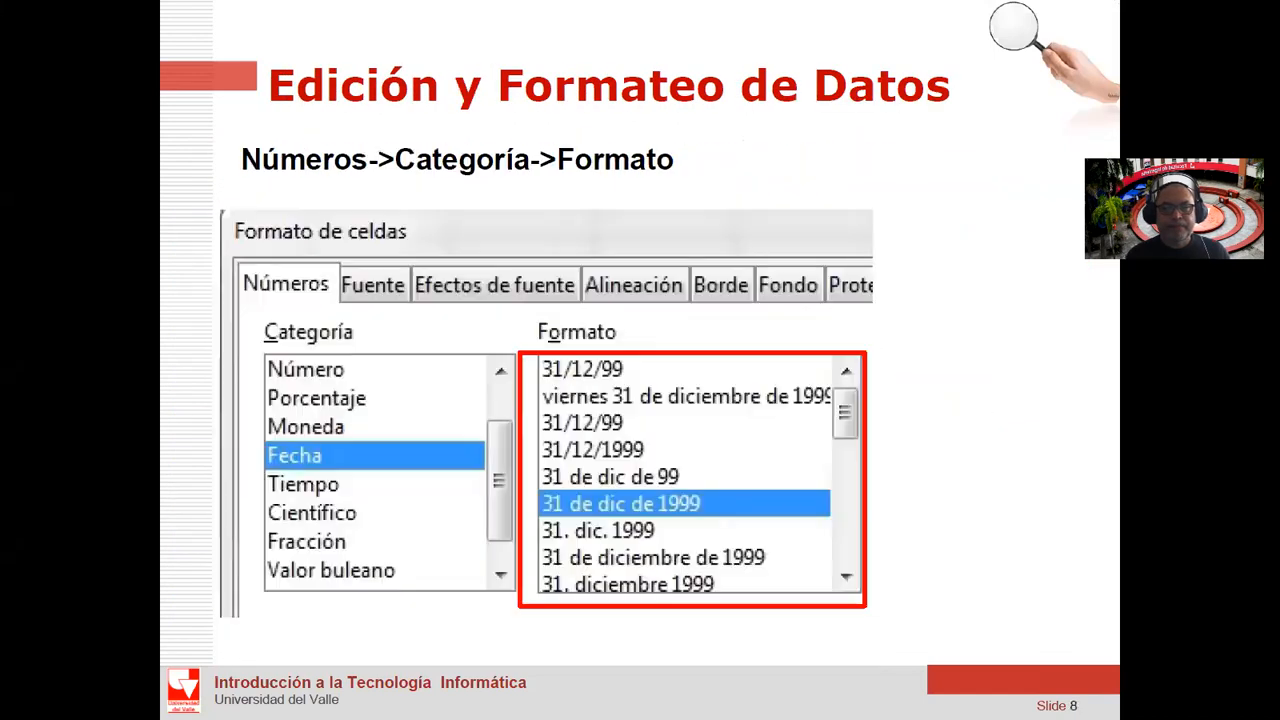
{"action": "key", "text": "Page_Down"}
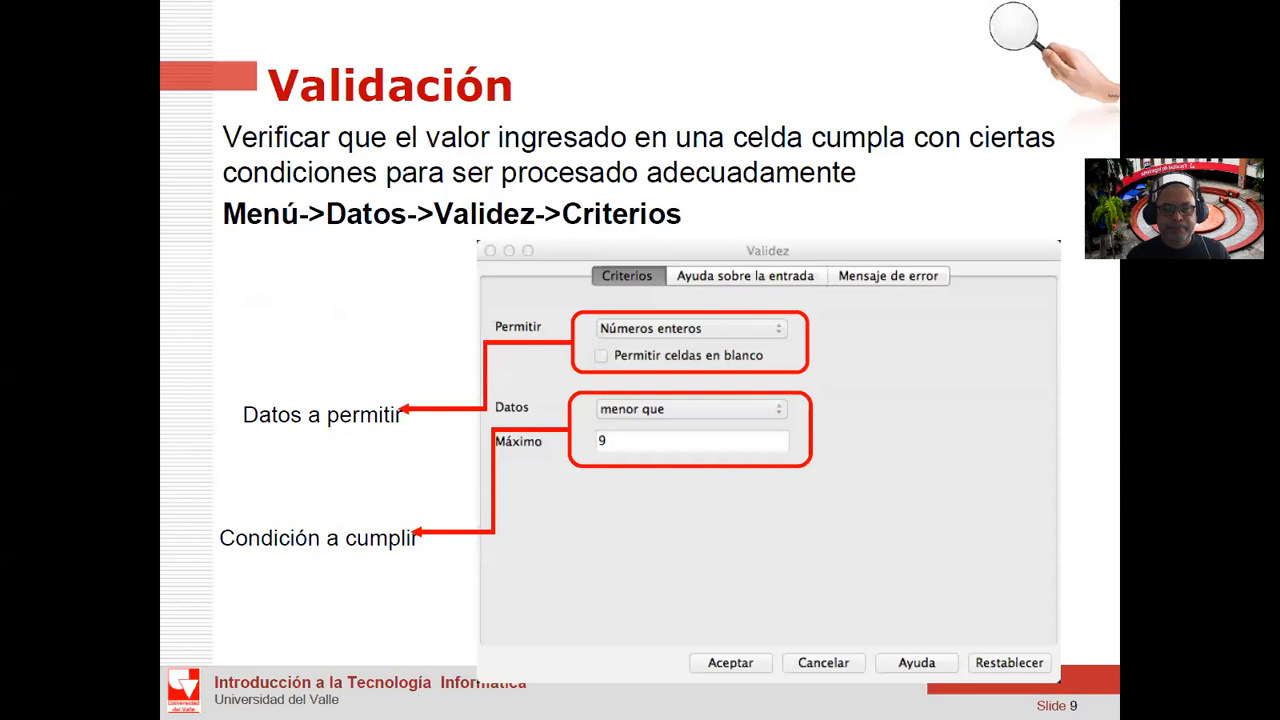
{"action": "key", "text": "Page_Down"}
{"action": "key", "text": "Page_Down"}
{"action": "key", "text": "Page_Down"}
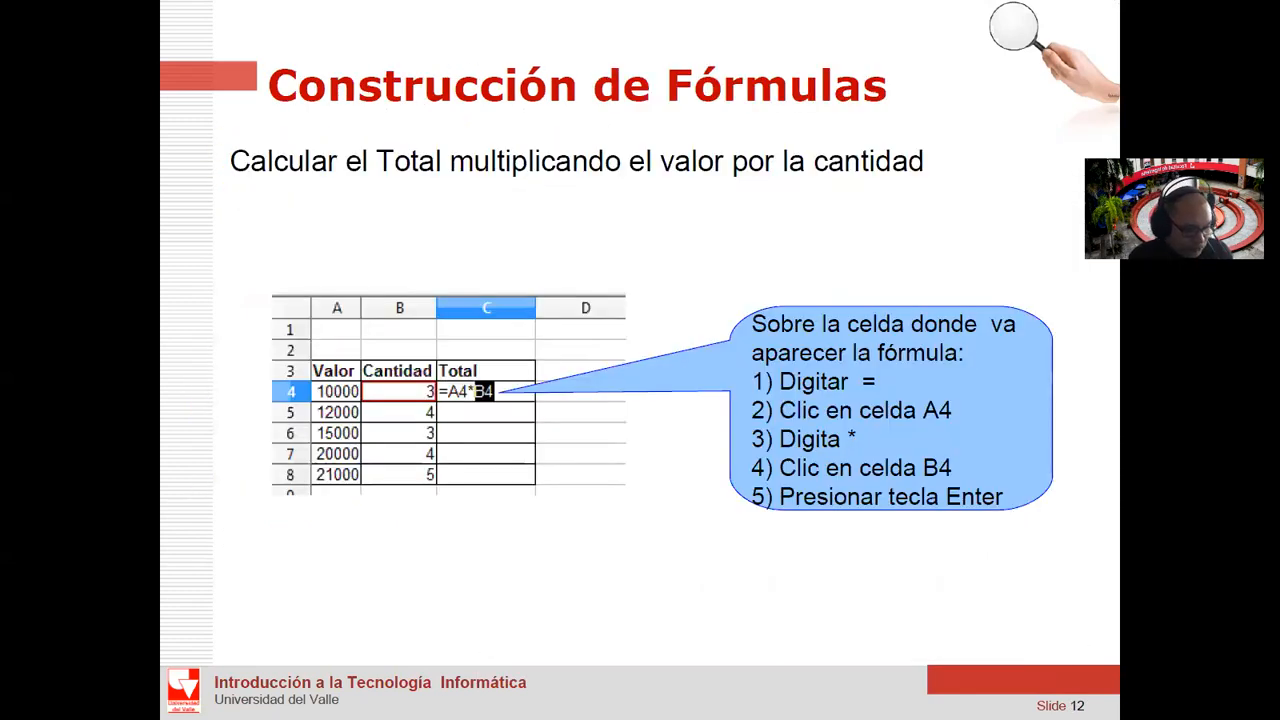
{"action": "key", "text": "alt+Tab"}
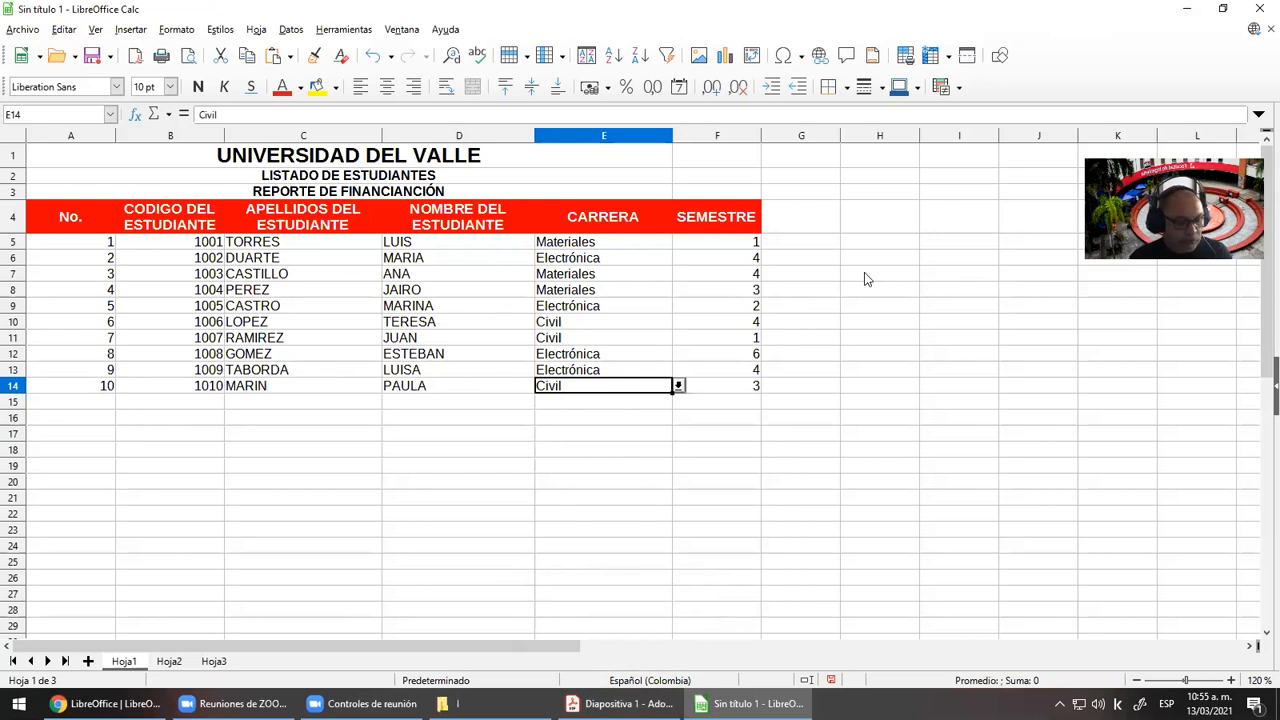
{"action": "left_click", "coordinate": [607, 218]}
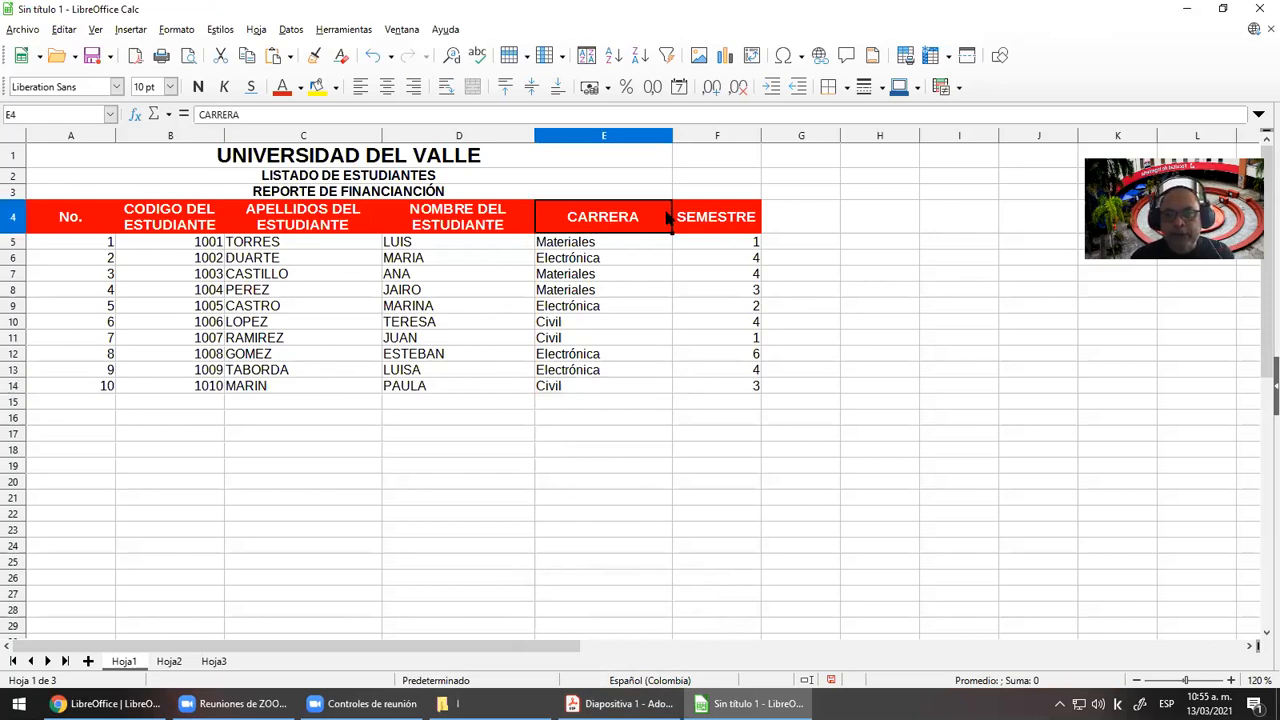
{"action": "left_click", "coordinate": [708, 216]}
{"action": "left_click", "coordinate": [602, 216]}
{"action": "left_click", "coordinate": [718, 224]}
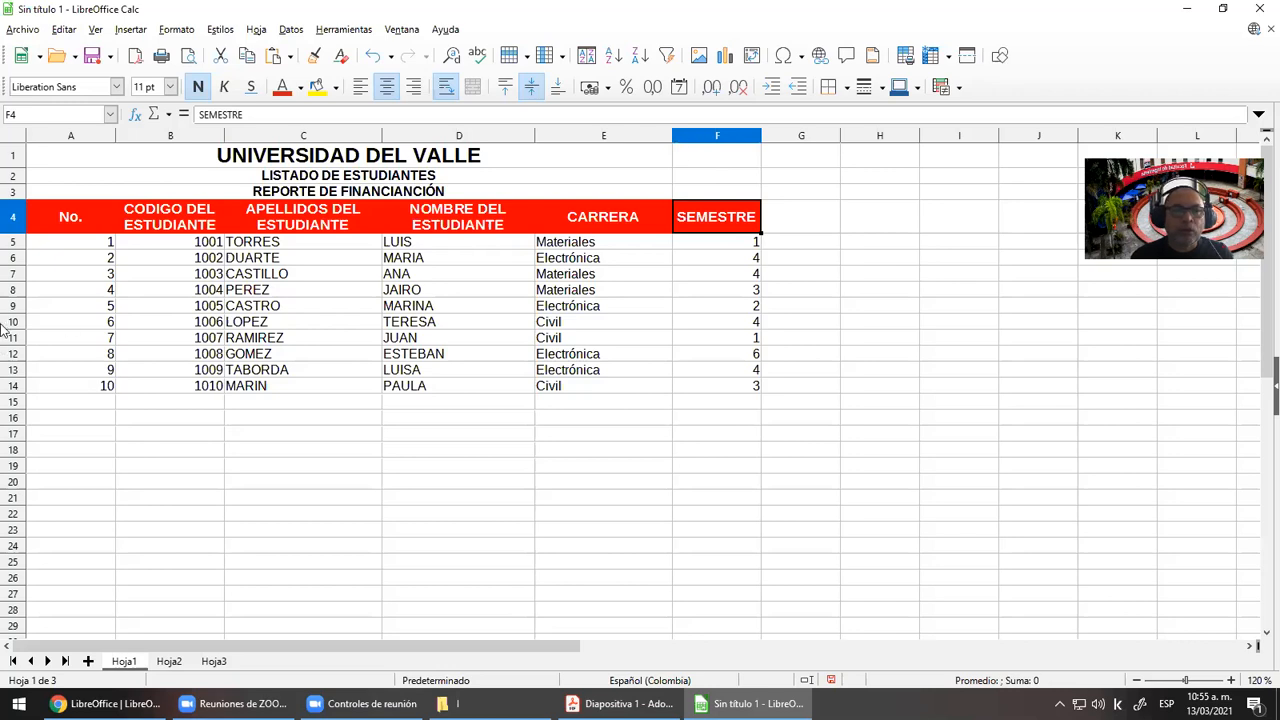
{"action": "right_click", "coordinate": [707, 139]}
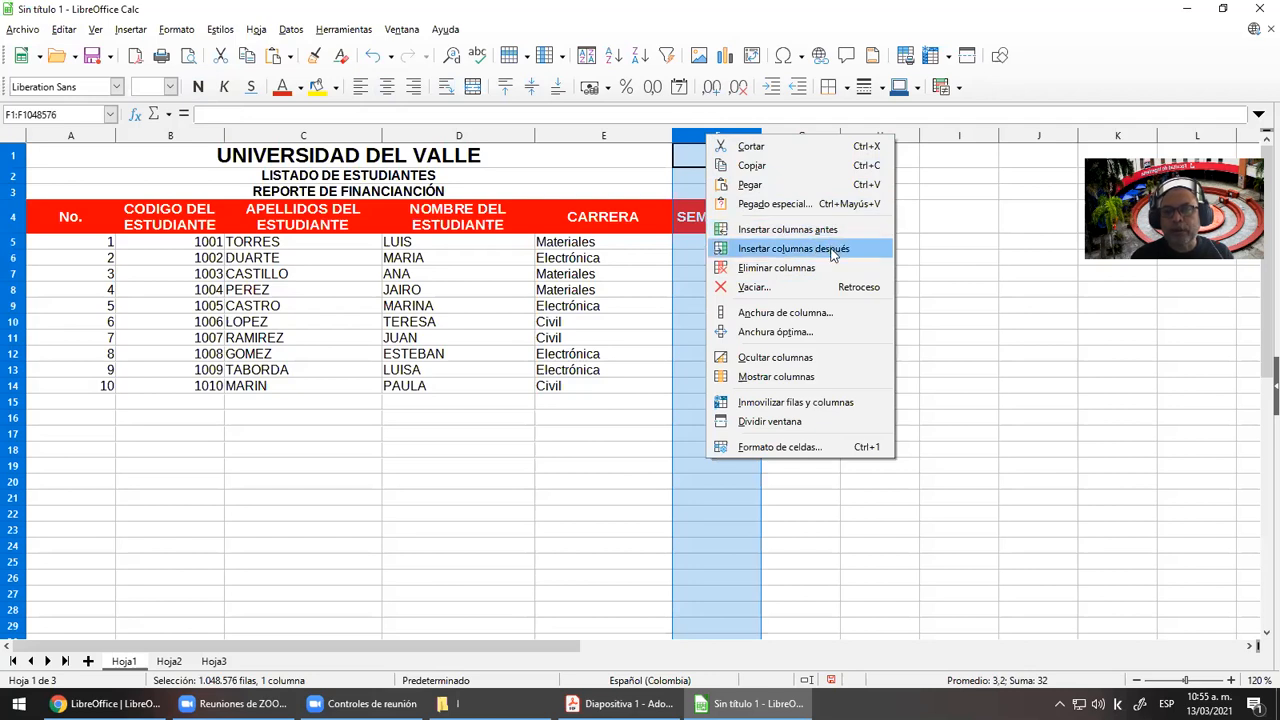
{"action": "left_click", "coordinate": [677, 255]}
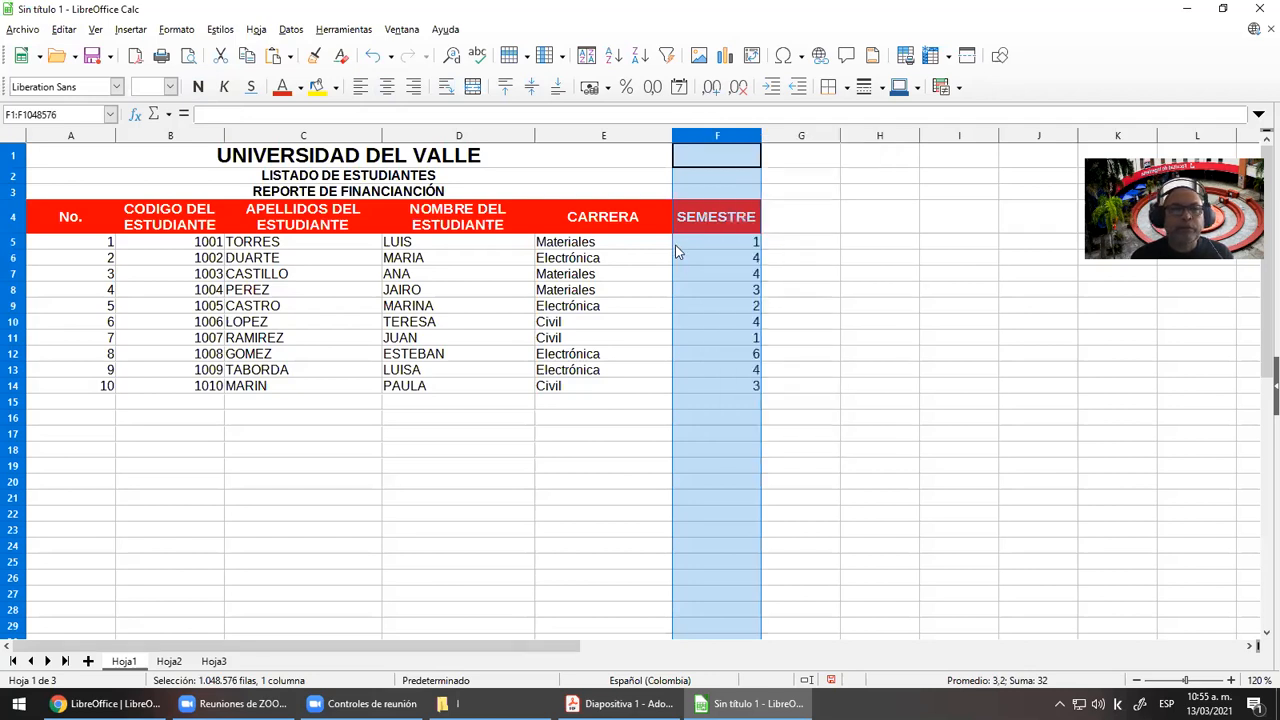
{"action": "left_click", "coordinate": [262, 31]}
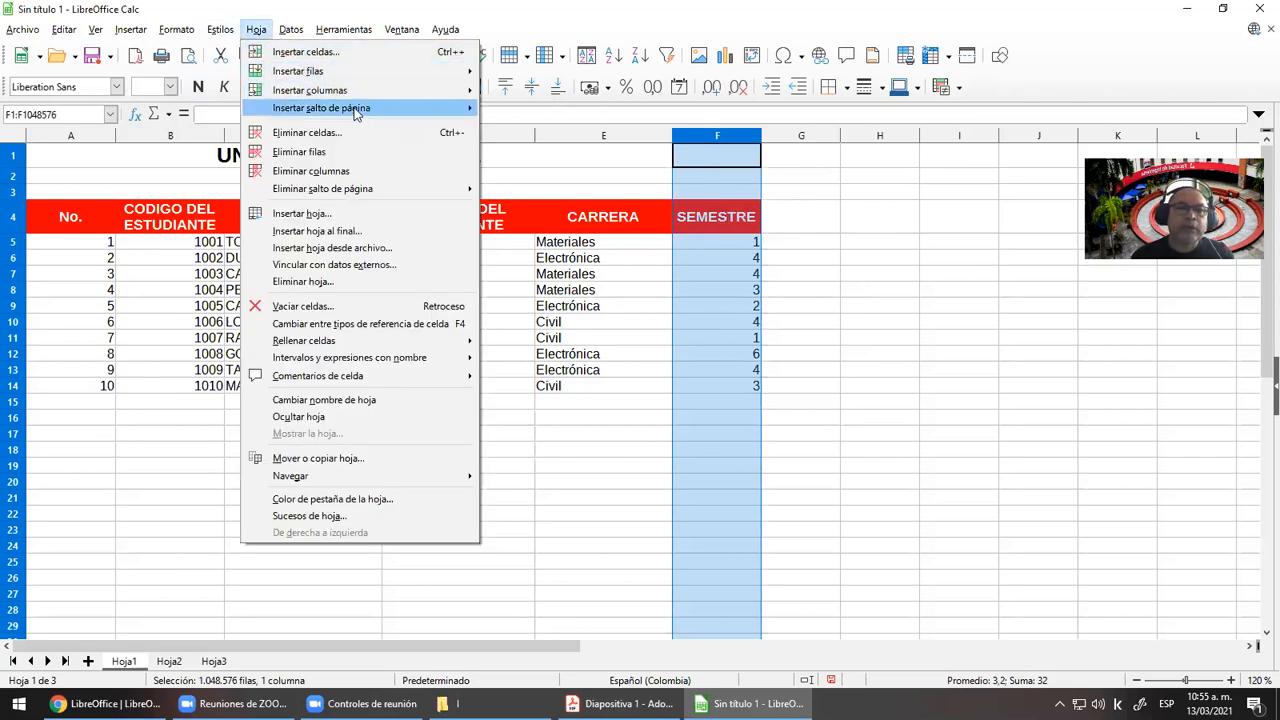
{"action": "mouse_move", "coordinate": [360, 110]}
{"action": "key", "text": "Escape"}
{"action": "key", "text": "Escape"}
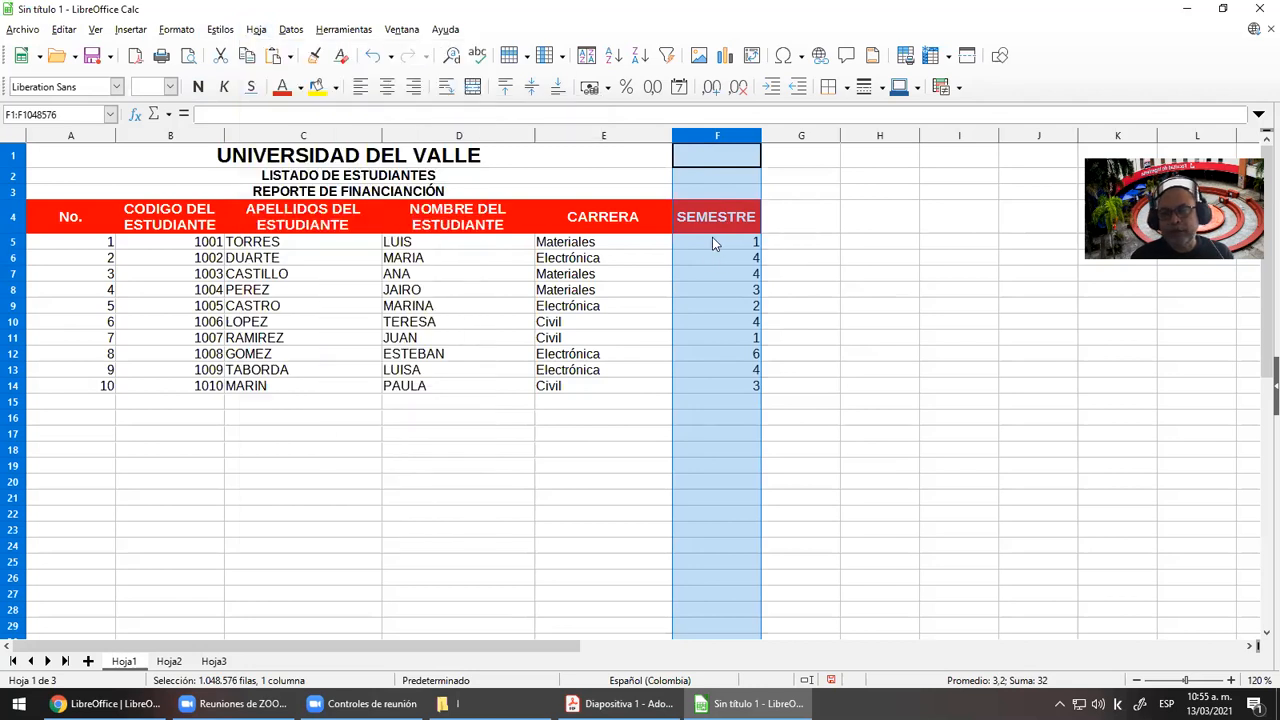
Insert a new column between CARRERA and SEMESTRE
{"action": "right_click", "coordinate": [697, 138]}
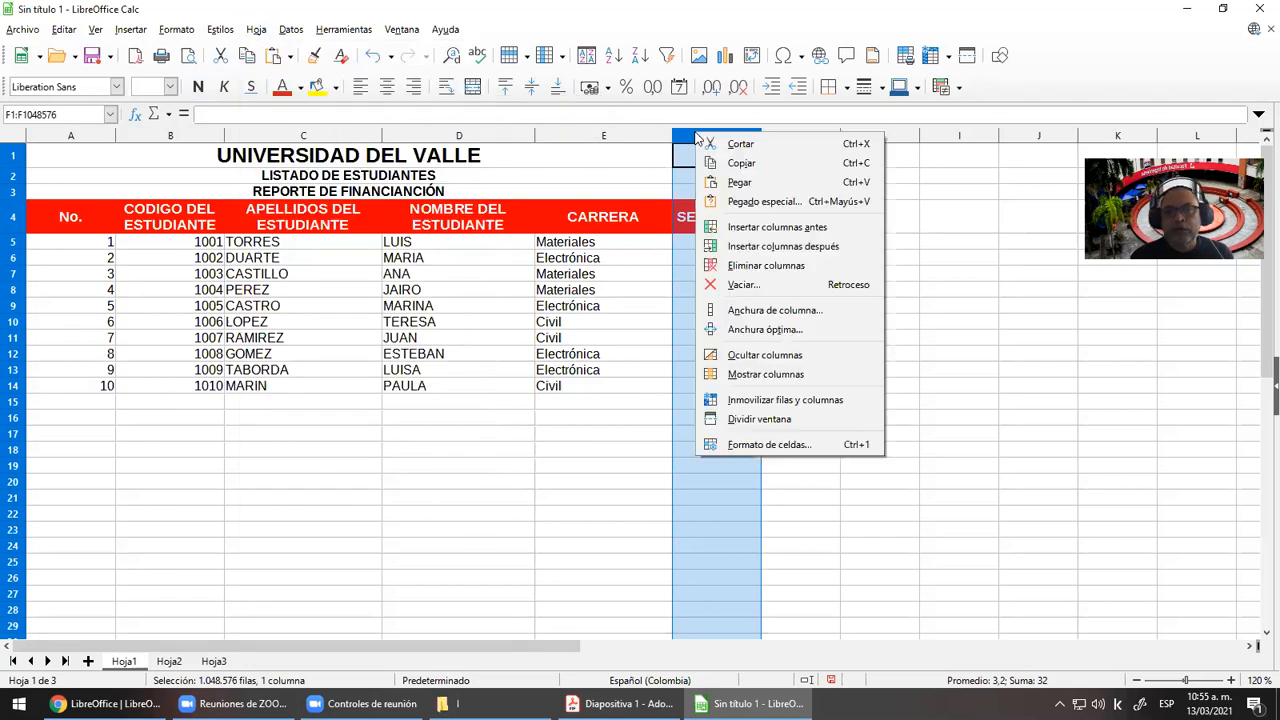
{"action": "left_click", "coordinate": [826, 228]}
{"action": "left_click", "coordinate": [702, 243]}
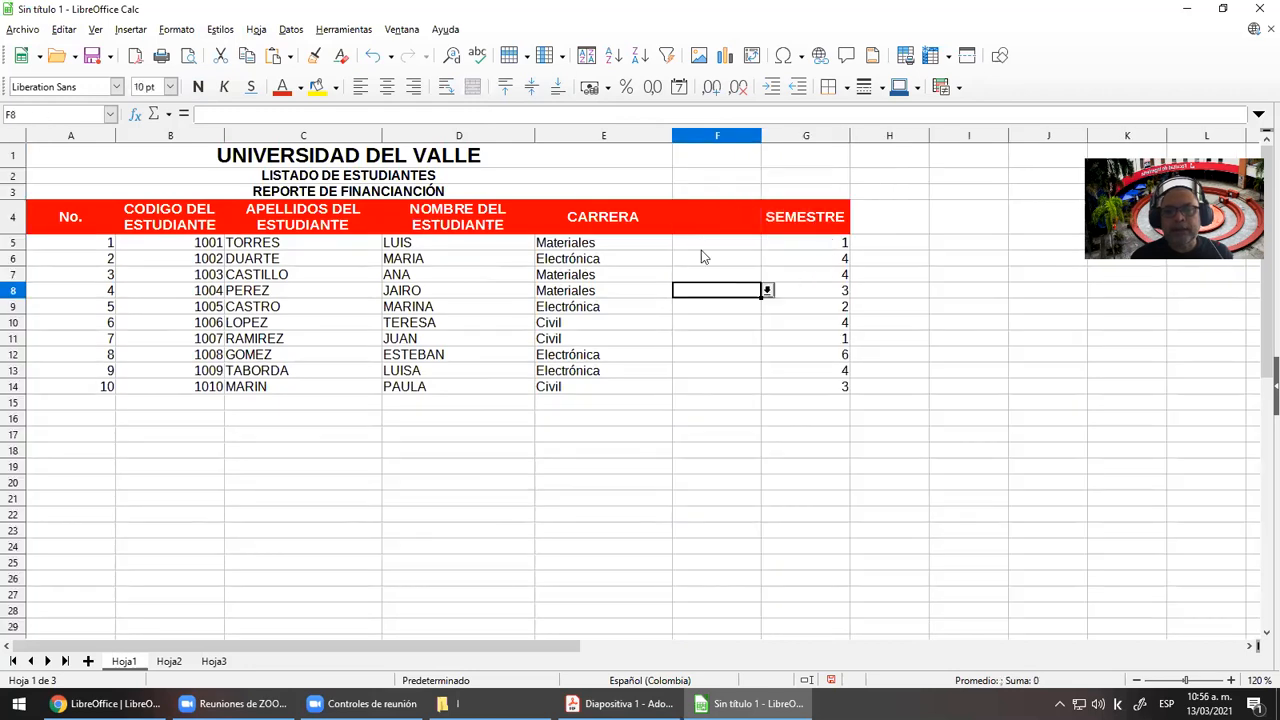
Examine the cells of the new column F for the selection list inherited from the CARRERA column
{"action": "key", "text": "Down"}
{"action": "key", "text": "Down"}
{"action": "key", "text": "Down"}
{"action": "key", "text": "Down"}
{"action": "key", "text": "Down"}
{"action": "key", "text": "Down"}
{"action": "key", "text": "Down"}
{"action": "key", "text": "Down"}
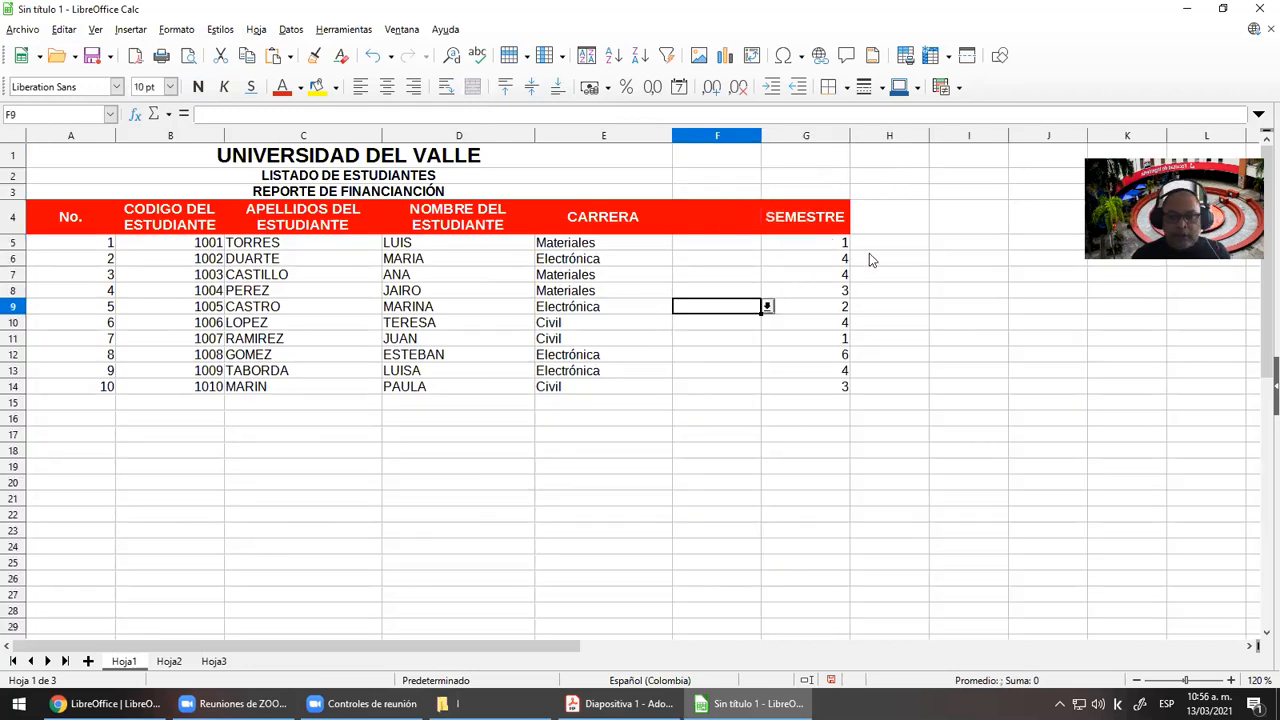
{"action": "key", "text": "Left"}
{"action": "key", "text": "Up"}
{"action": "key", "text": "Up"}
{"action": "key", "text": "Up"}
{"action": "key", "text": "Up"}
{"action": "key", "text": "Up"}
{"action": "key", "text": "Up"}
{"action": "key", "text": "Up"}
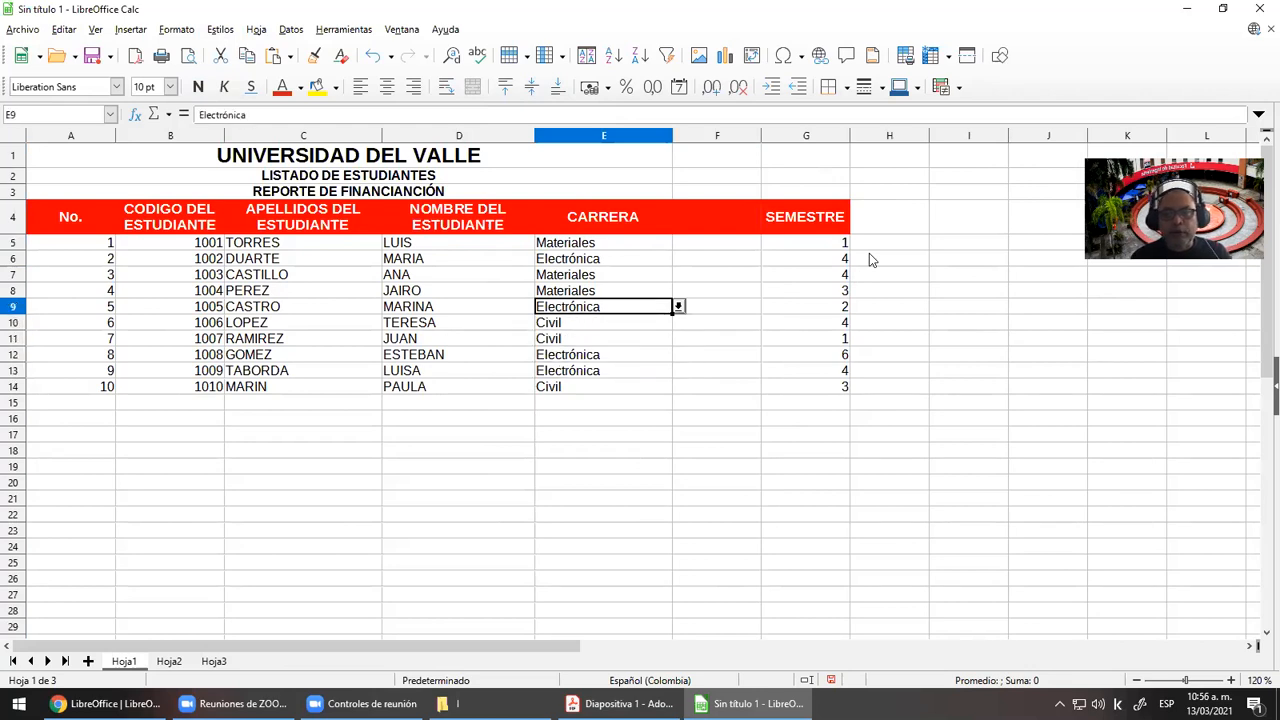
{"action": "key", "text": "Right"}
{"action": "key", "text": "Down"}
{"action": "key", "text": "Down"}
{"action": "key", "text": "Down"}
{"action": "key", "text": "Down"}
{"action": "key", "text": "Down"}
{"action": "key", "text": "Down"}
{"action": "key", "text": "Down"}
{"action": "key", "text": "Down"}
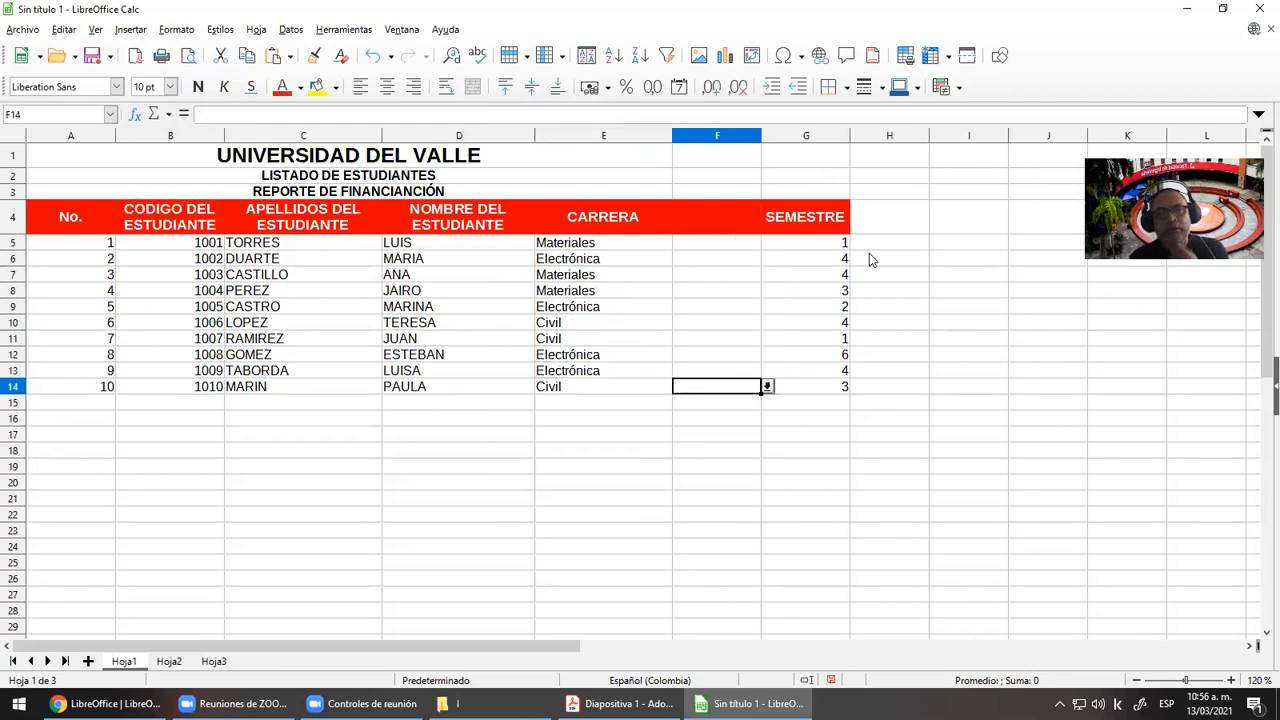
{"action": "key", "text": "Up"}
{"action": "key", "text": "Up"}
{"action": "key", "text": "Up"}
{"action": "key", "text": "Up"}
{"action": "key", "text": "Up"}
{"action": "key", "text": "Up"}
{"action": "key", "text": "Up"}
{"action": "key", "text": "Up"}
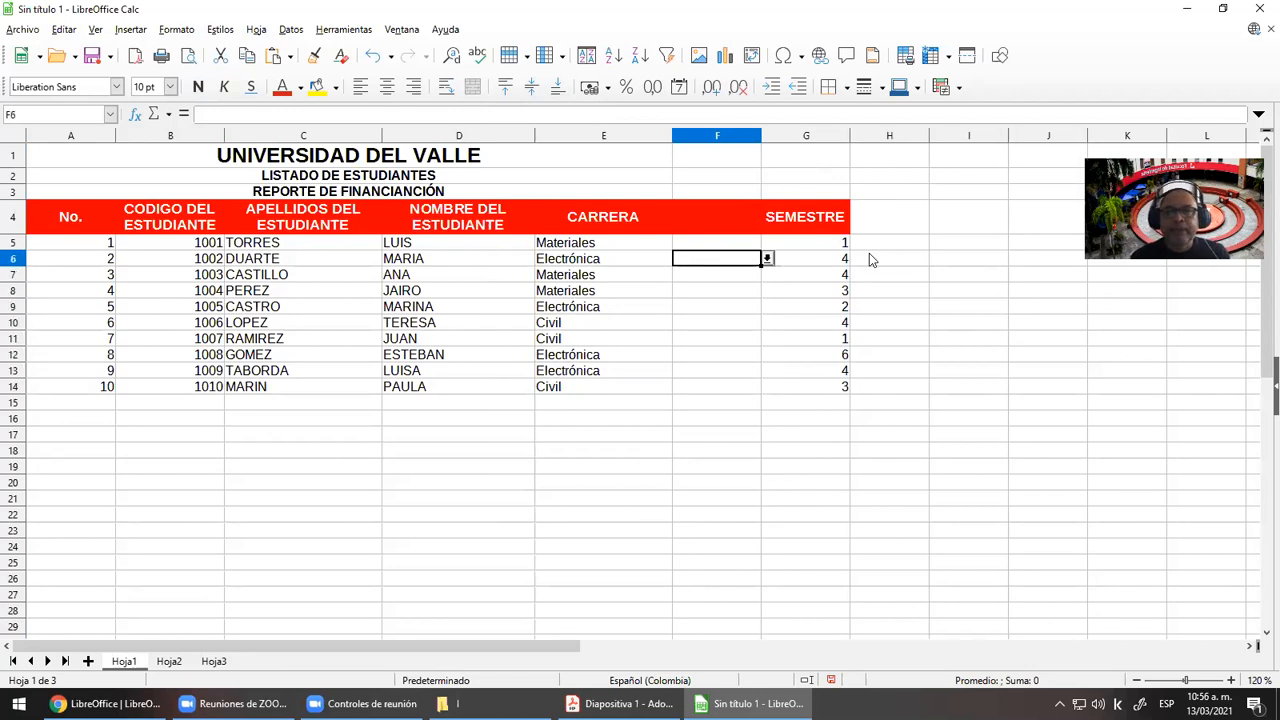
Inspect the validity criteria of cells F5:F14 and close the settings without changing them
{"action": "key", "text": "Up"}
{"action": "key", "text": "shift+Down"}
{"action": "key", "text": "shift+Down"}
{"action": "key", "text": "shift+Down"}
{"action": "key", "text": "shift+Down"}
{"action": "key", "text": "shift+Down"}
{"action": "key", "text": "shift+Down"}
{"action": "key", "text": "shift+Down"}
{"action": "key", "text": "shift+Down"}
{"action": "key", "text": "shift+Down"}
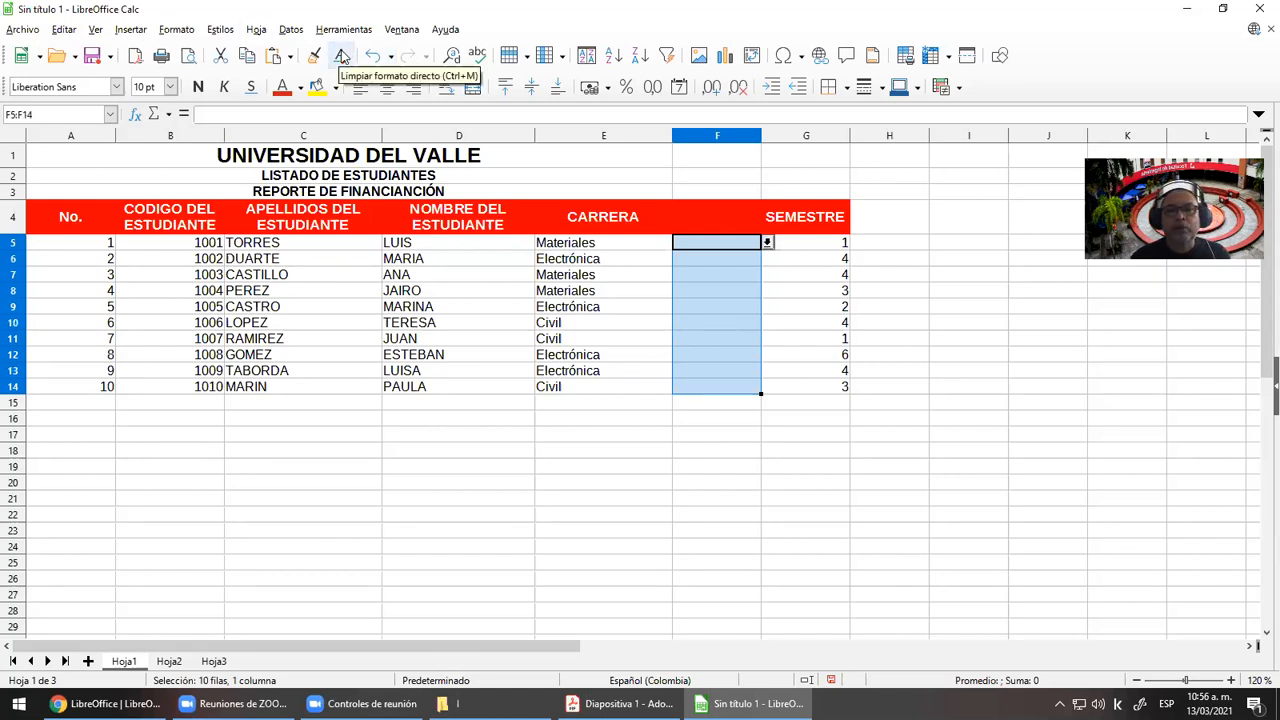
{"action": "left_click", "coordinate": [291, 29]}
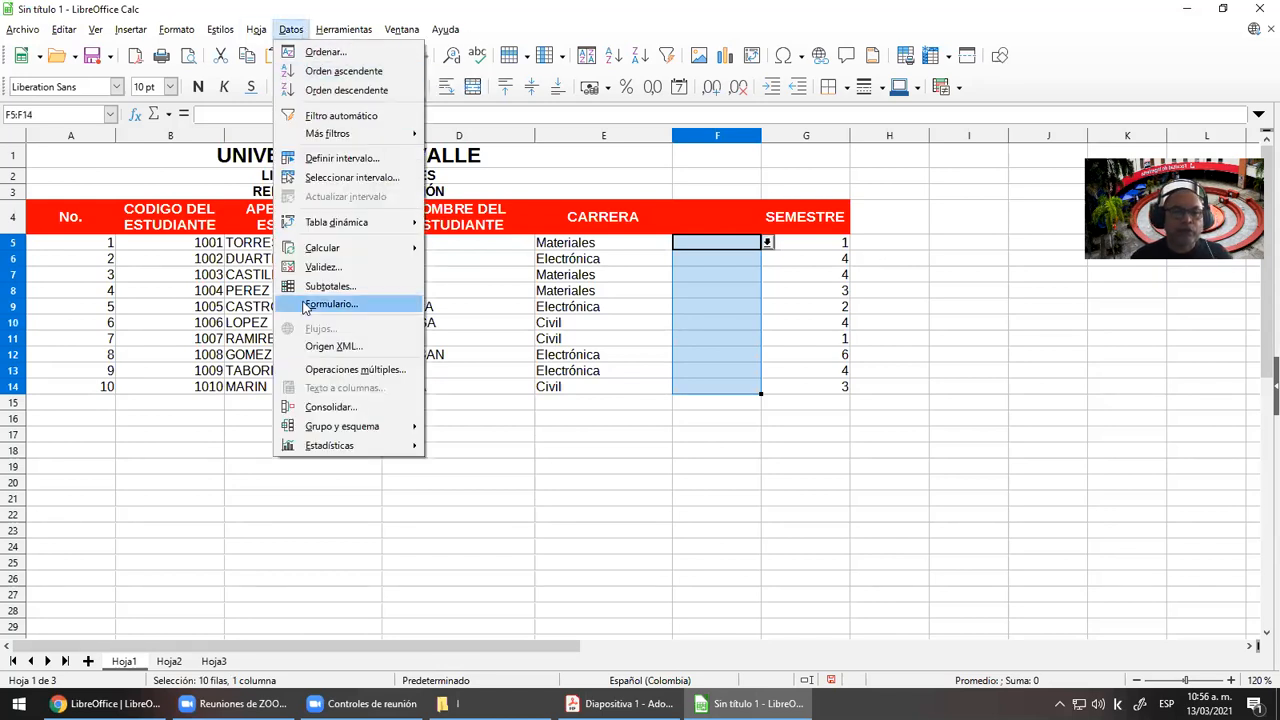
{"action": "left_click", "coordinate": [323, 267]}
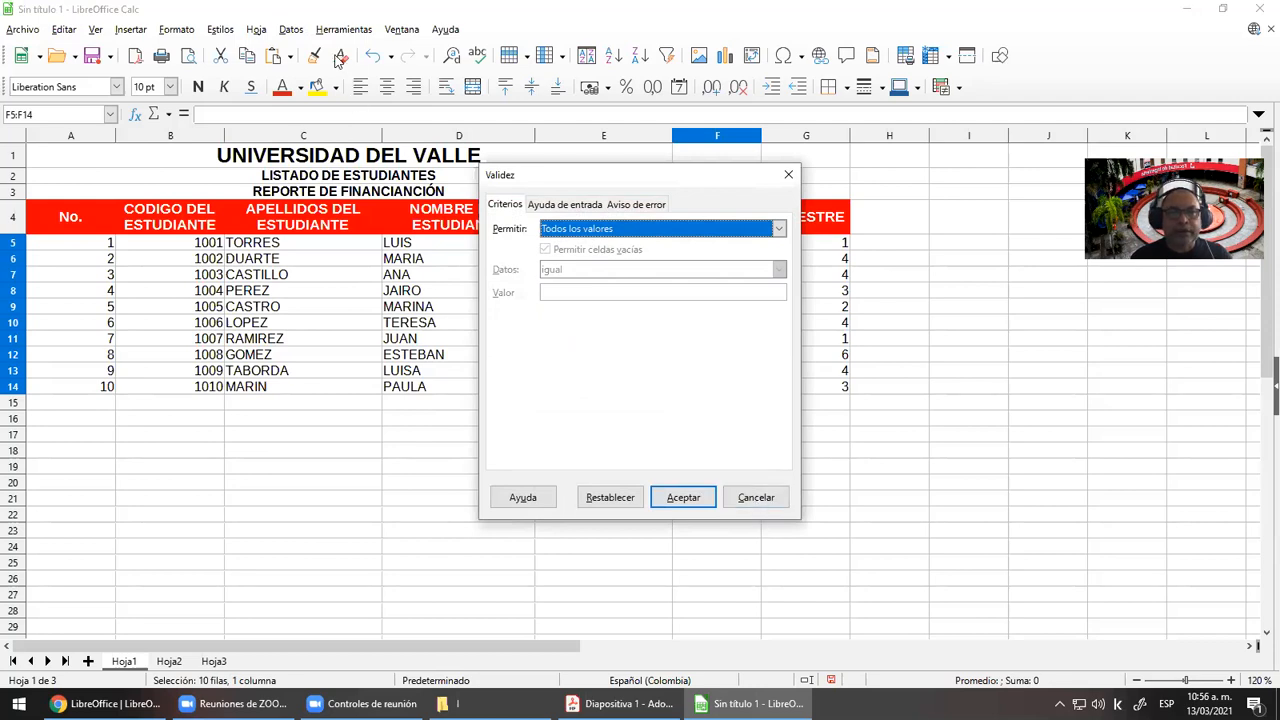
{"action": "left_click", "coordinate": [748, 492]}
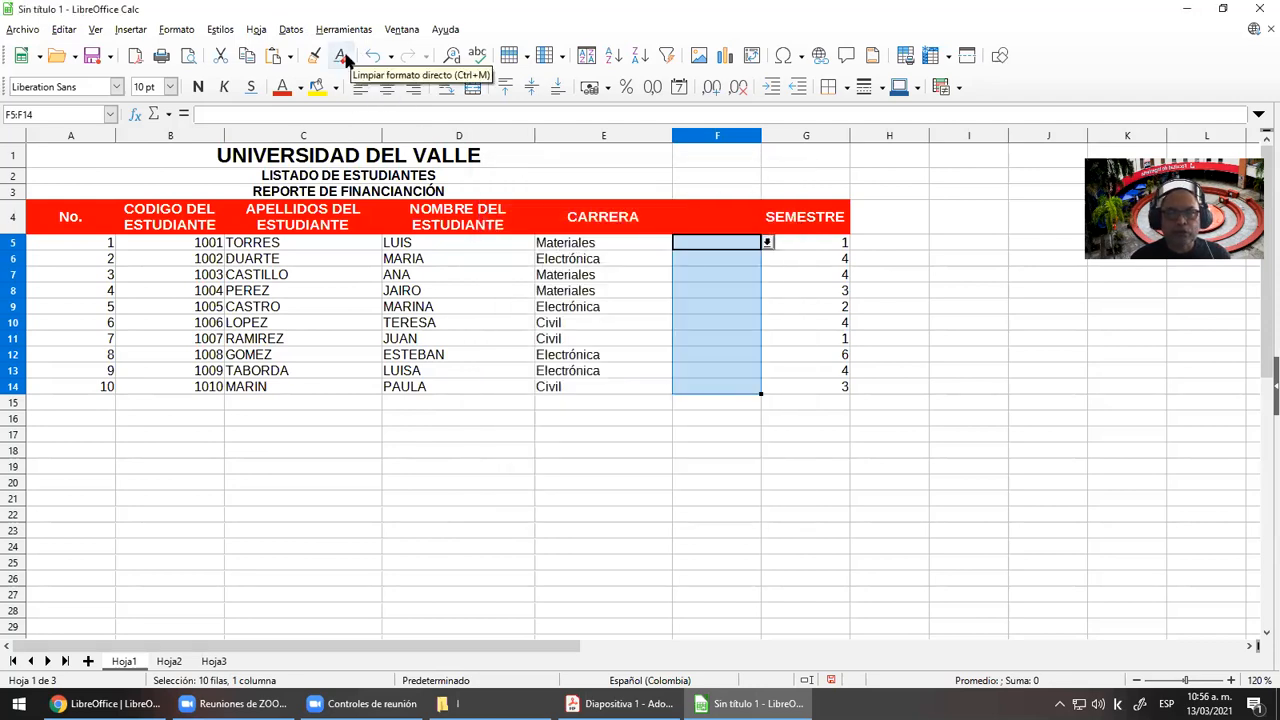
{"action": "left_click", "coordinate": [291, 29]}
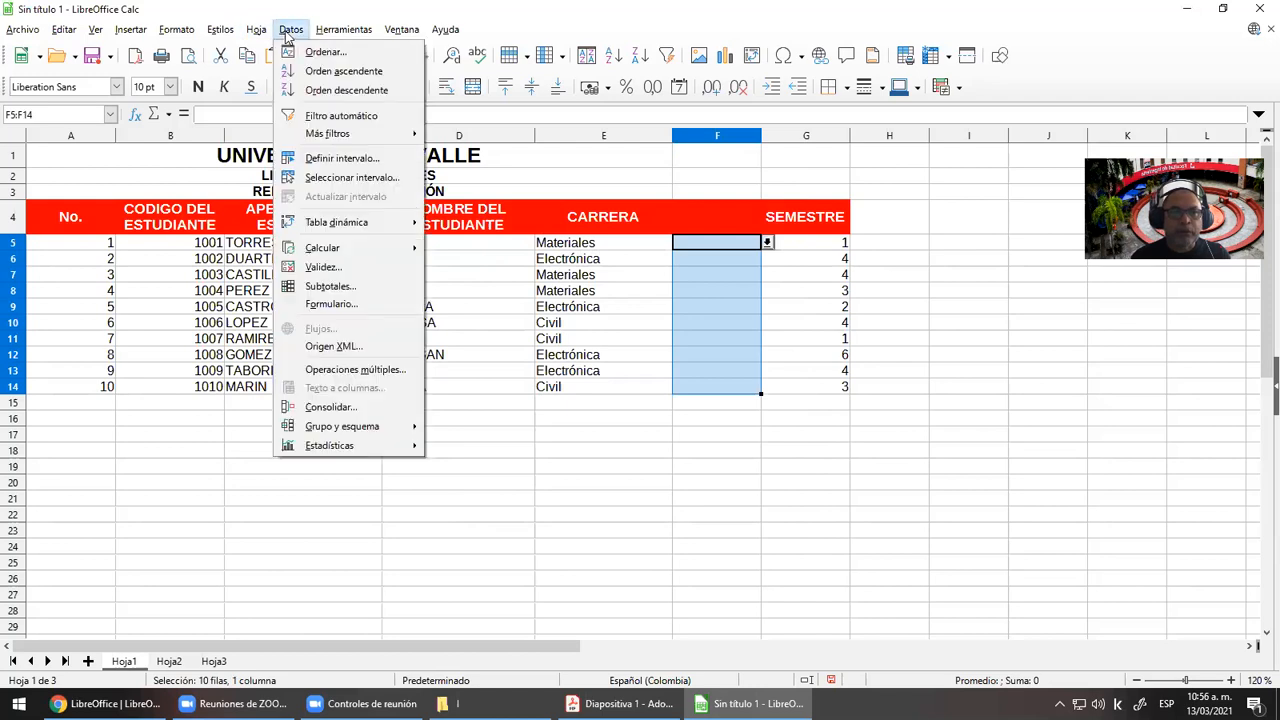
{"action": "left_click", "coordinate": [345, 265]}
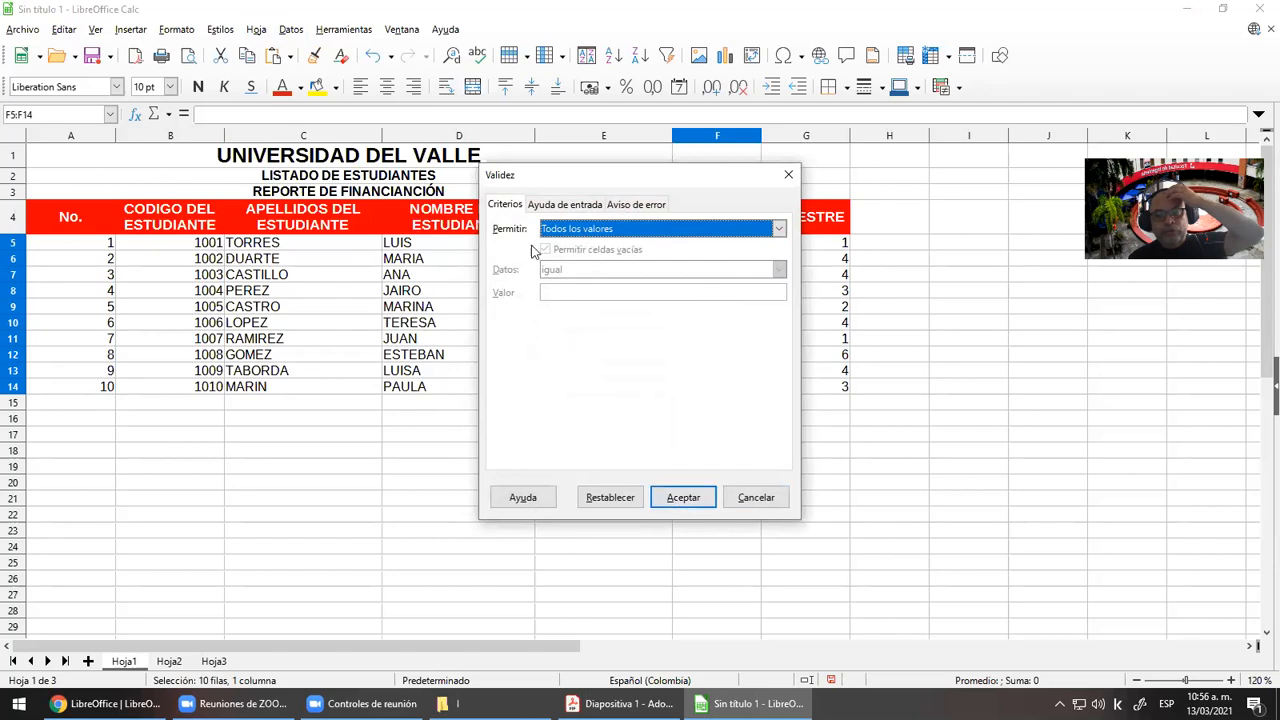
{"action": "left_click", "coordinate": [745, 500]}
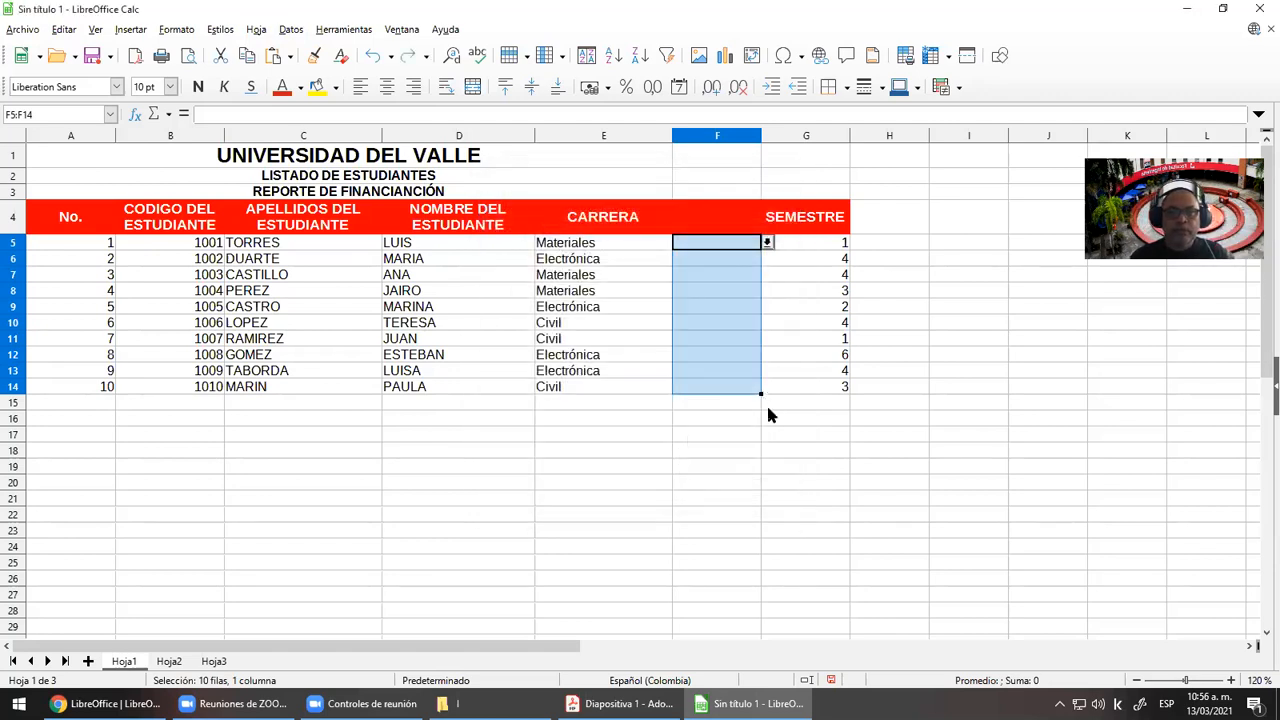
Check the selection list in F7 without choosing an entry
{"action": "left_click", "coordinate": [715, 279]}
{"action": "left_click", "coordinate": [768, 275]}
{"action": "left_click", "coordinate": [737, 344]}
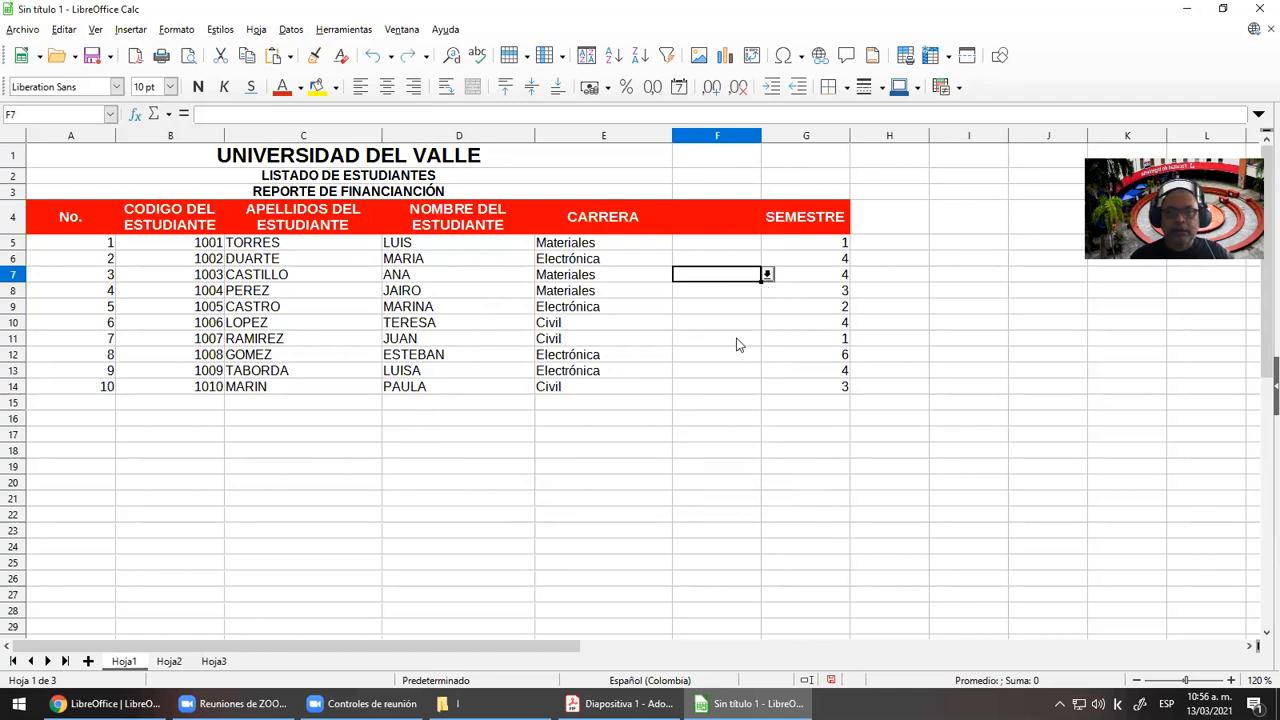
Change the validity criterion of cells F5:F14 to allow Todos los valores
{"action": "left_click_drag", "start_coordinate": [716, 242], "coordinate": [723, 386]}
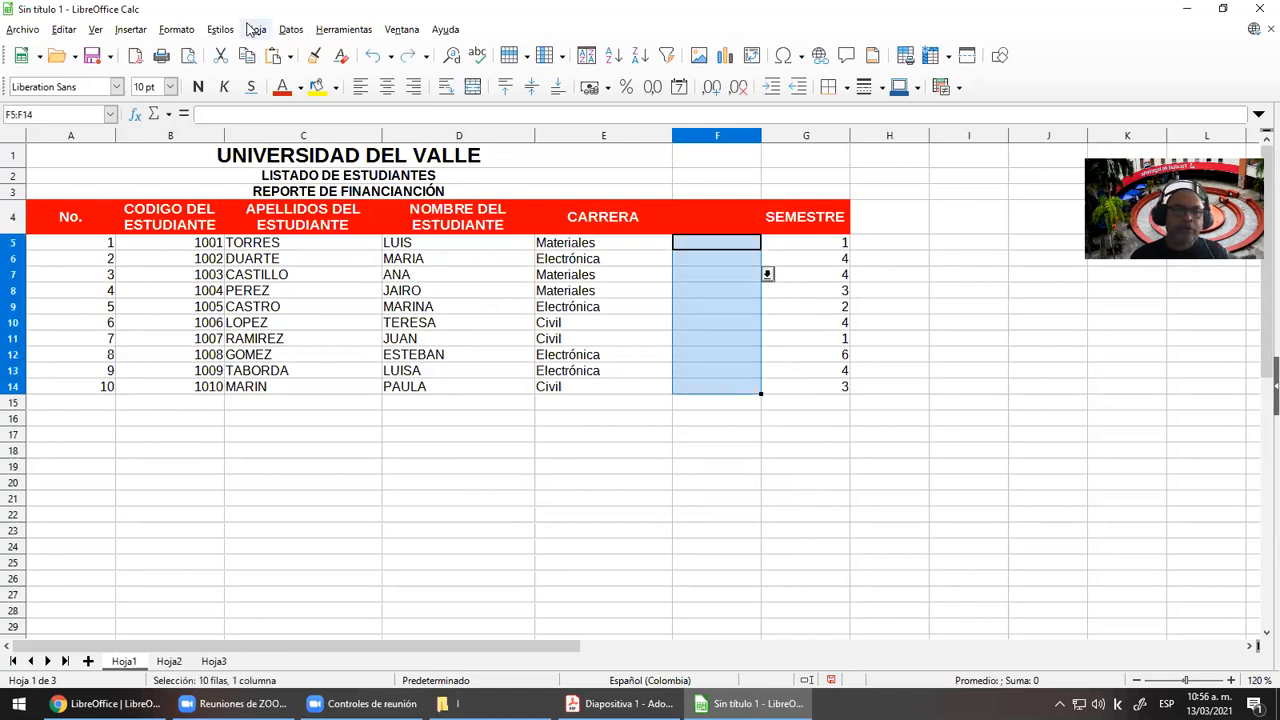
{"action": "left_click", "coordinate": [289, 29]}
{"action": "left_click", "coordinate": [323, 267]}
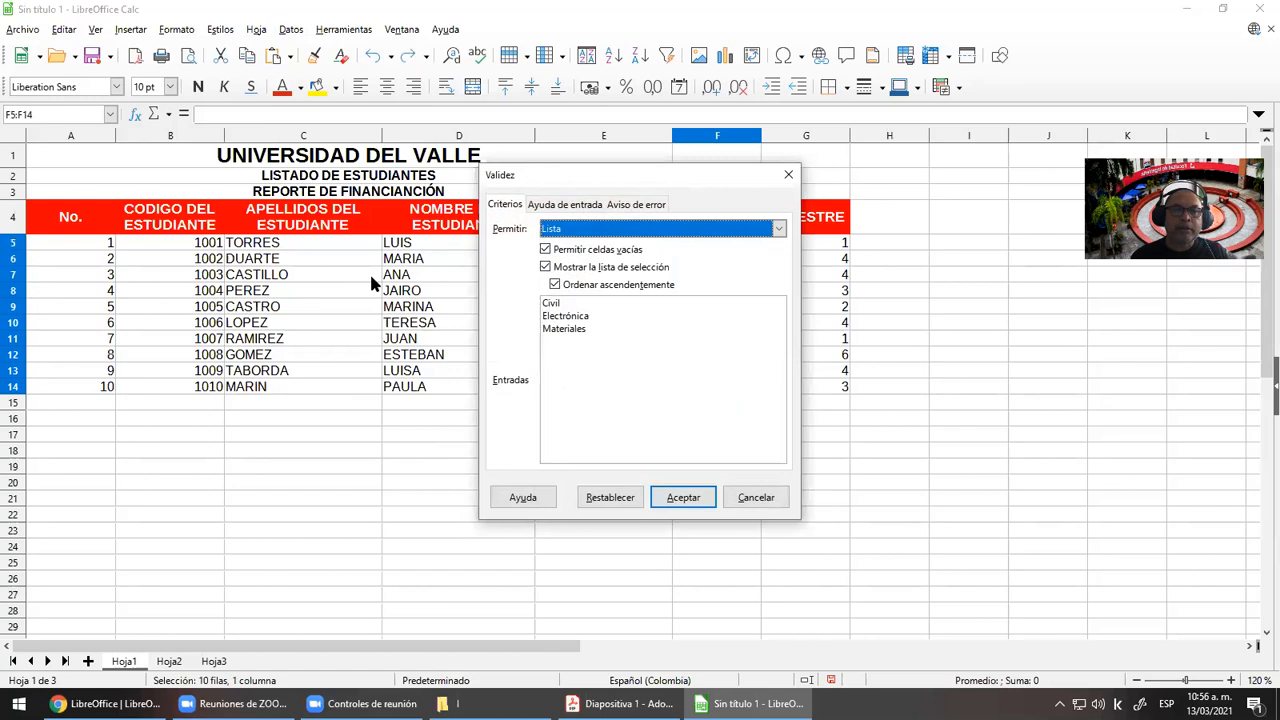
{"action": "left_click", "coordinate": [669, 229]}
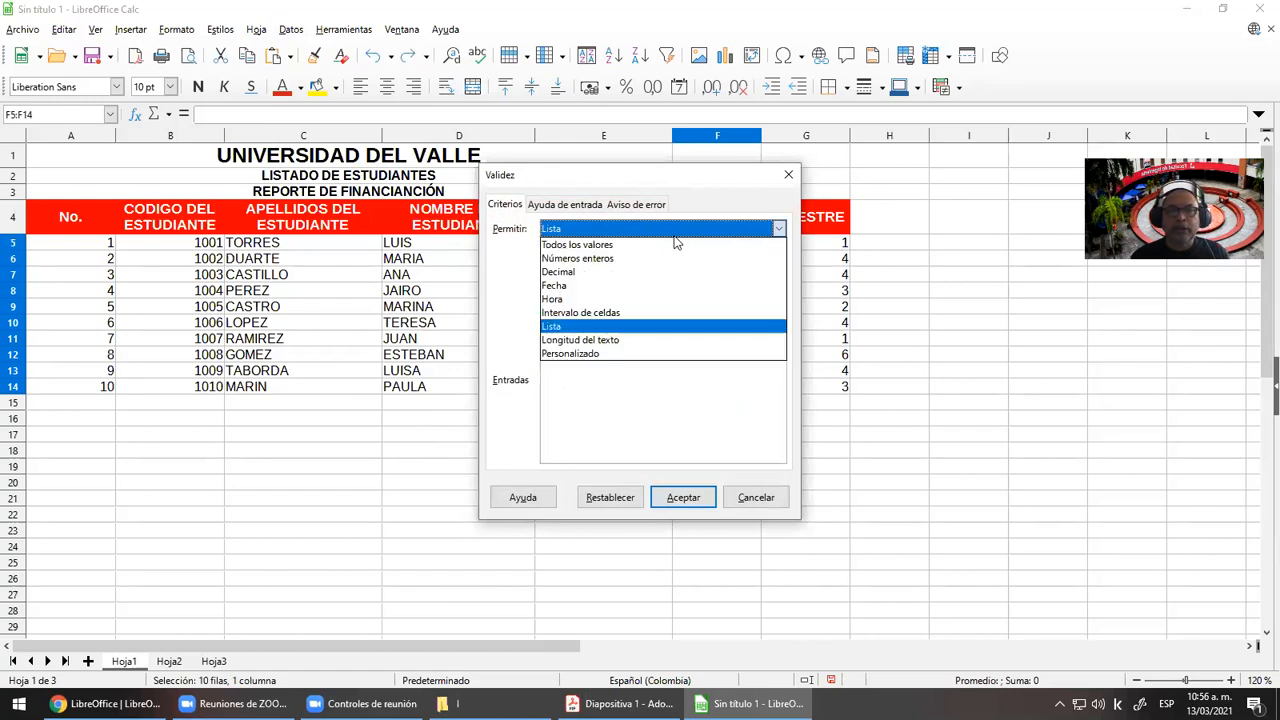
{"action": "left_click", "coordinate": [630, 244]}
{"action": "left_click", "coordinate": [684, 497]}
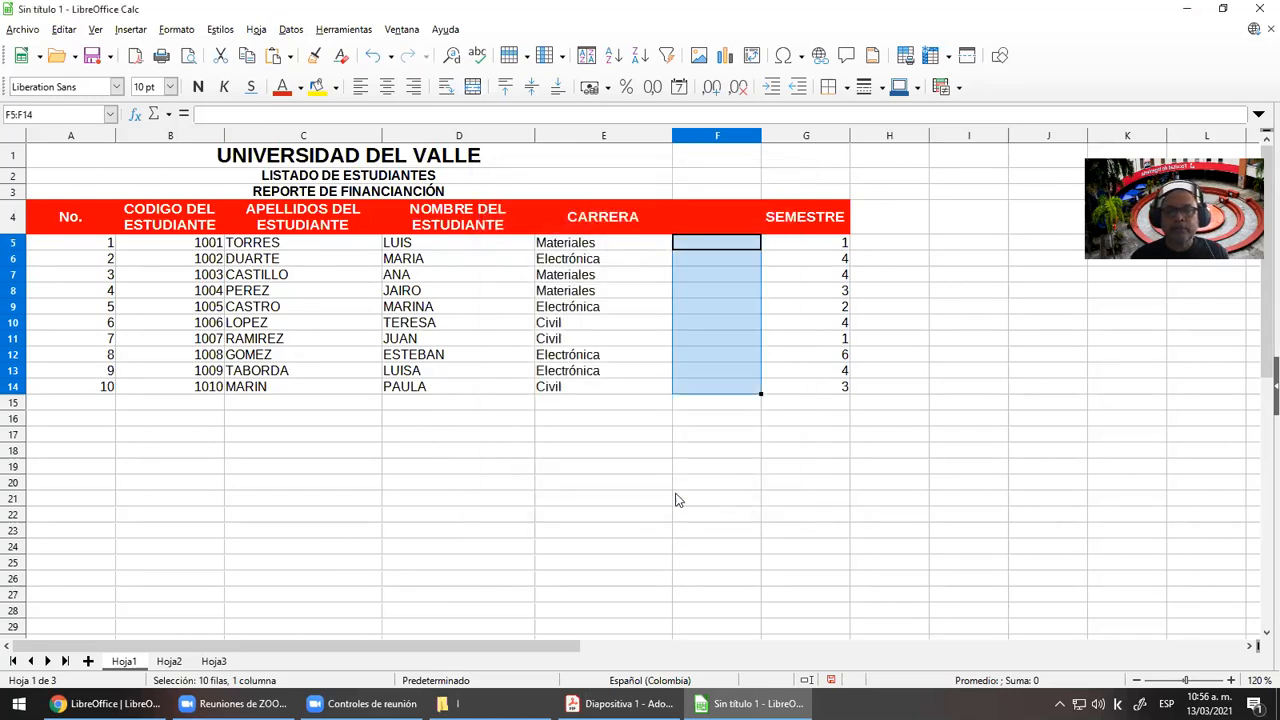
Undo the validity change and the column insertion, and redo the inserted column
{"action": "left_click", "coordinate": [726, 483]}
{"action": "key", "text": "ctrl+z"}
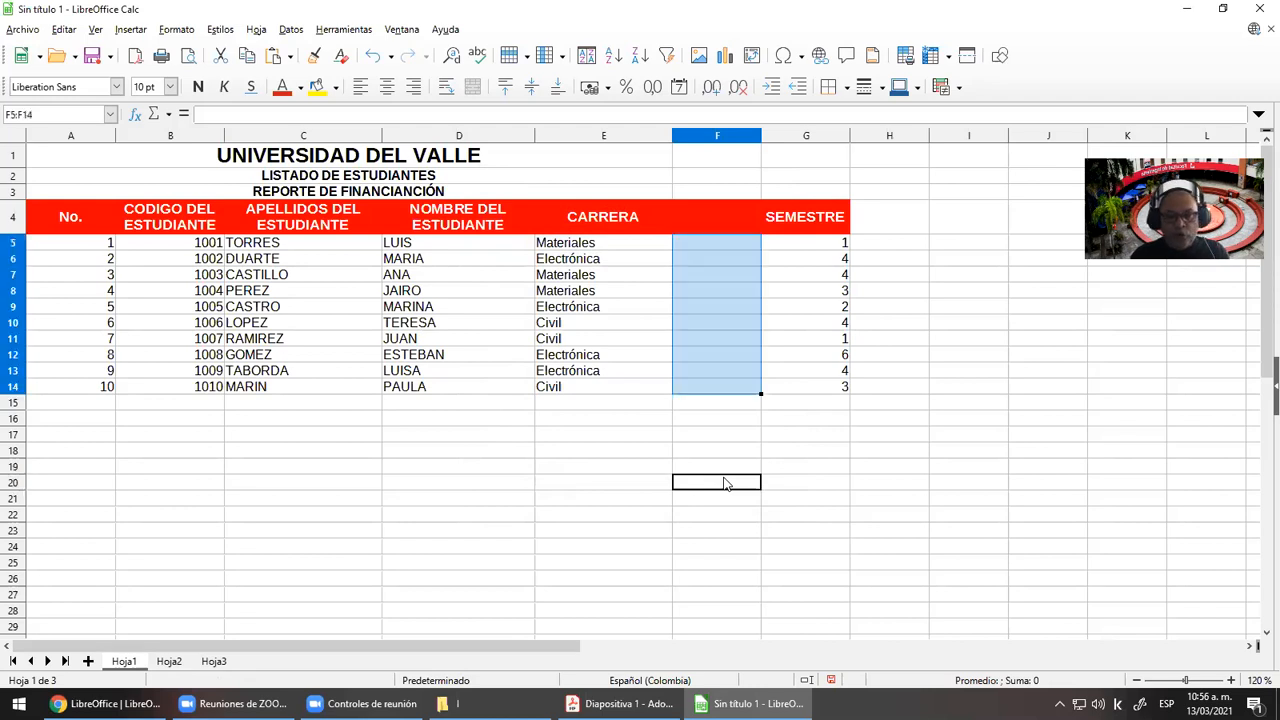
{"action": "key", "text": "ctrl+z"}
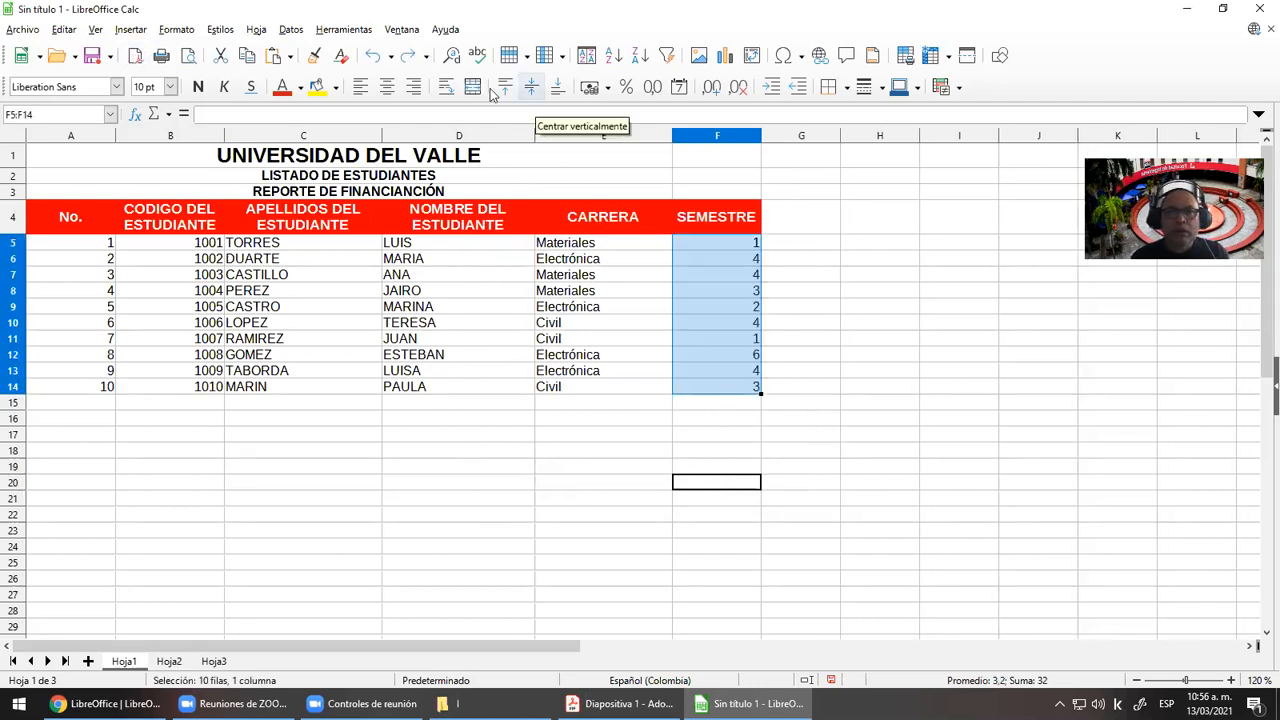
{"action": "left_click", "coordinate": [68, 30]}
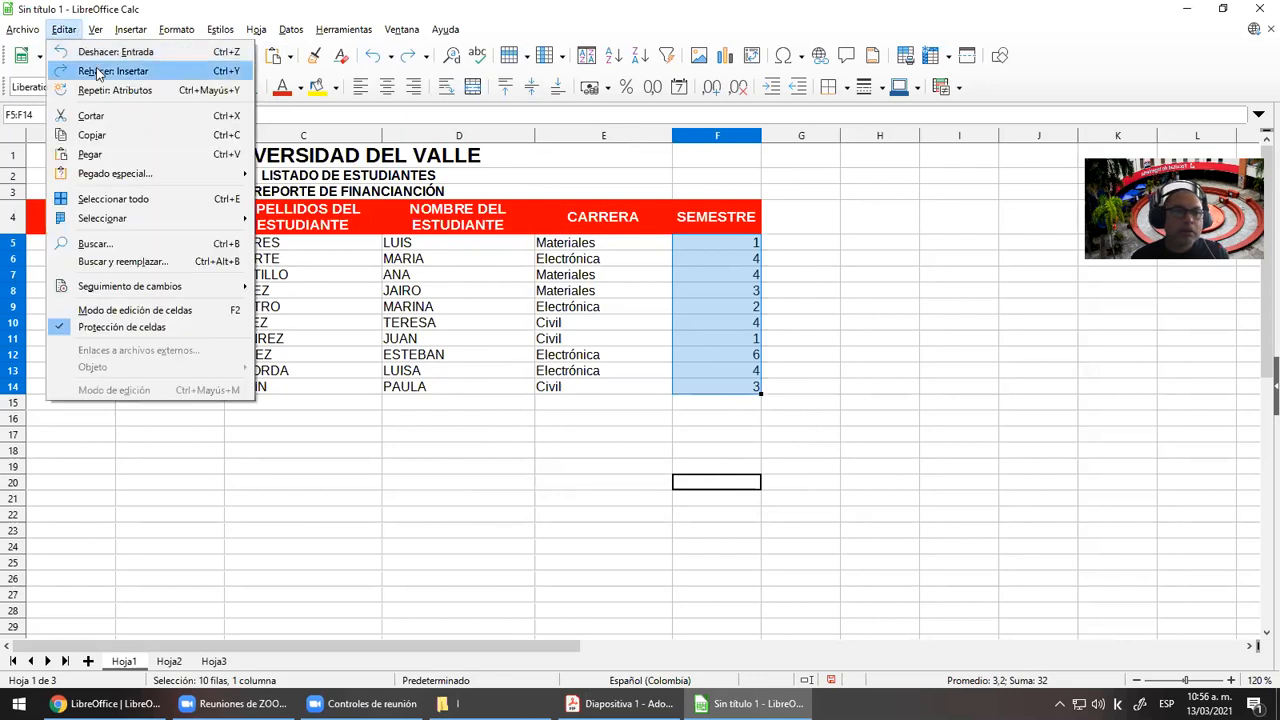
{"action": "left_click", "coordinate": [98, 72]}
{"action": "left_click", "coordinate": [806, 445]}
Clear the direct formatting of F5:F14 to remove the inherited selection list, and check the cells
{"action": "left_click", "coordinate": [706, 250]}
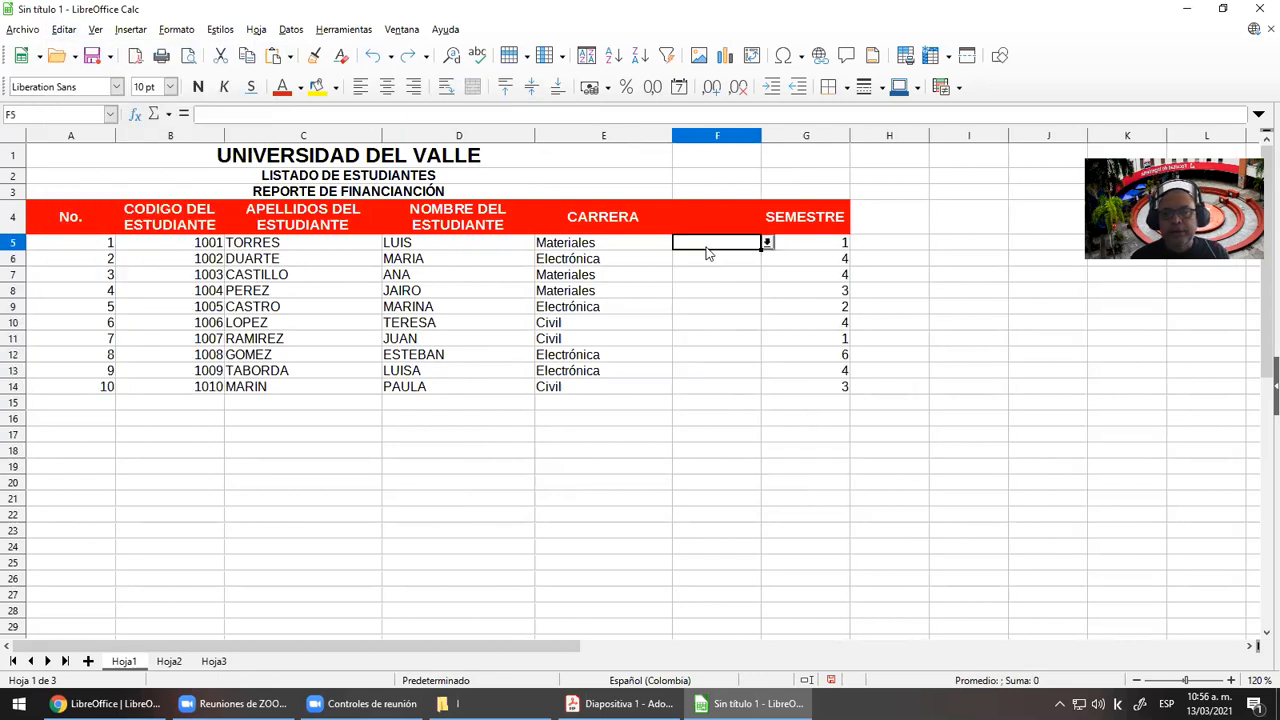
{"action": "left_click_drag", "start_coordinate": [717, 243], "coordinate": [743, 394]}
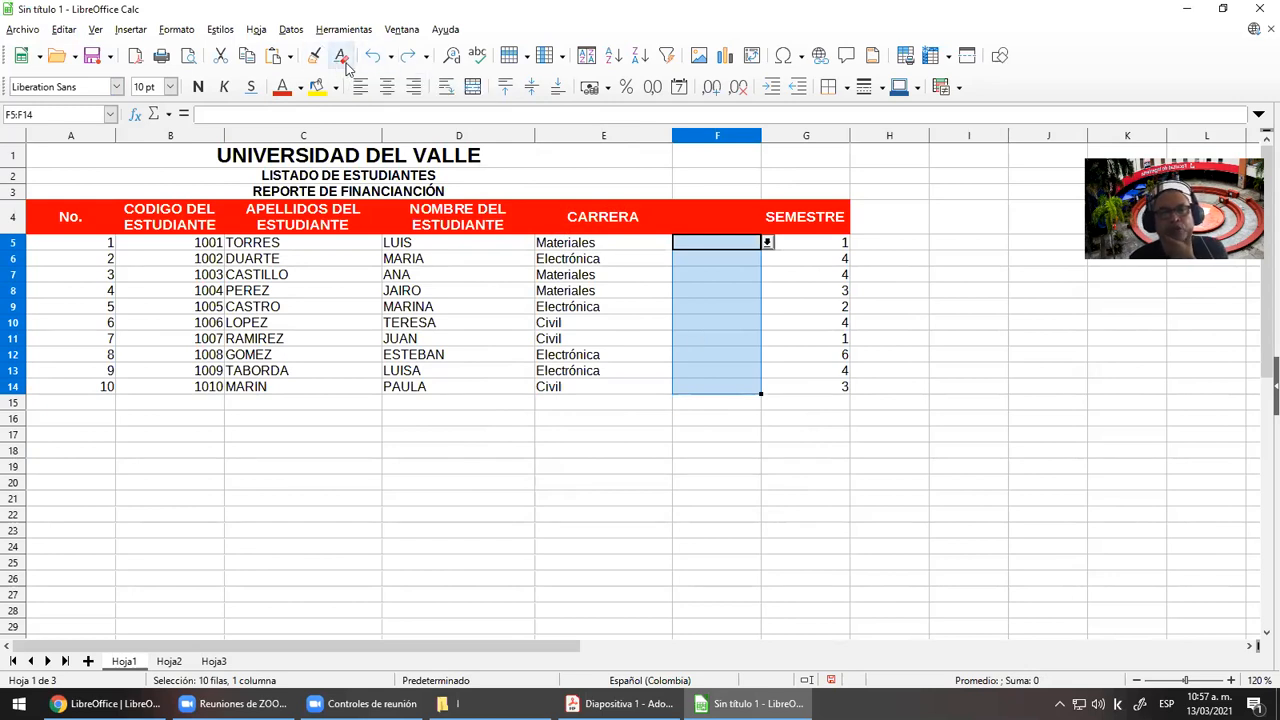
{"action": "left_click", "coordinate": [841, 528]}
{"action": "left_click", "coordinate": [730, 296]}
{"action": "left_click", "coordinate": [724, 262]}
{"action": "left_click", "coordinate": [712, 243]}
Enter the header VALOR SEMESTRE in cell F4 of the inserted column
{"action": "left_click", "coordinate": [710, 228]}
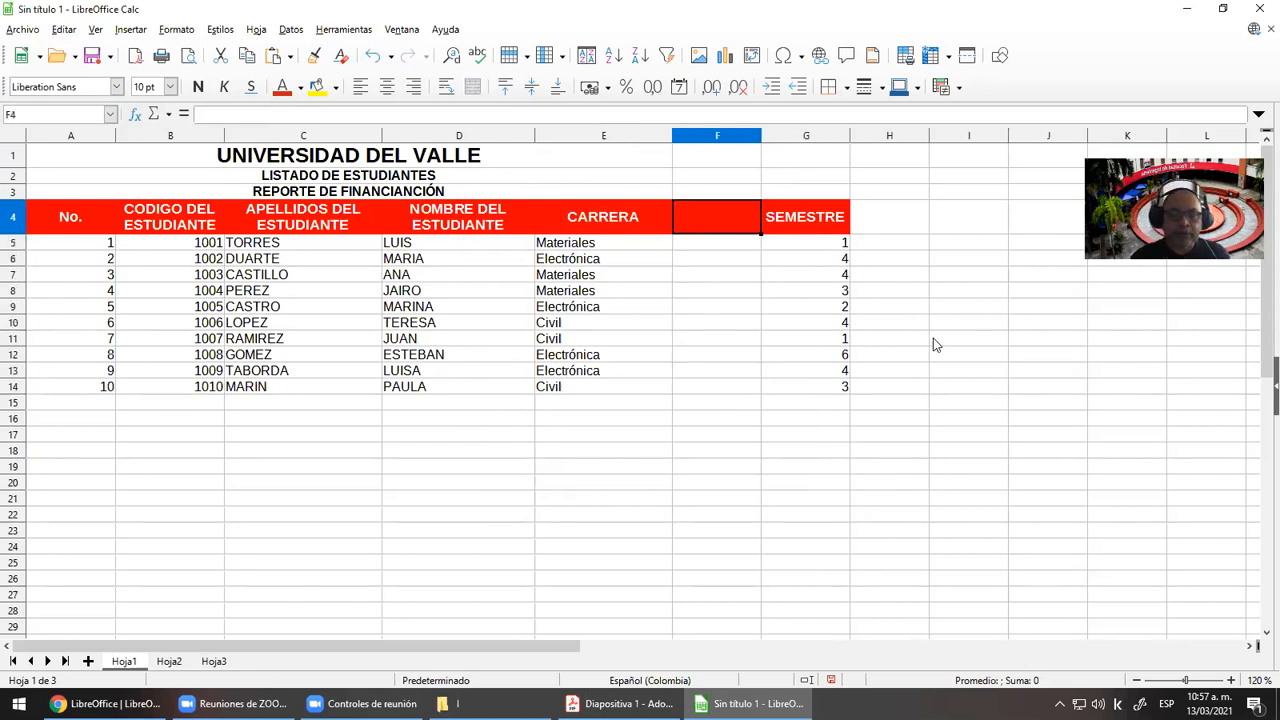
{"action": "type", "text": "vA"}
{"action": "key", "text": "BackSpace"}
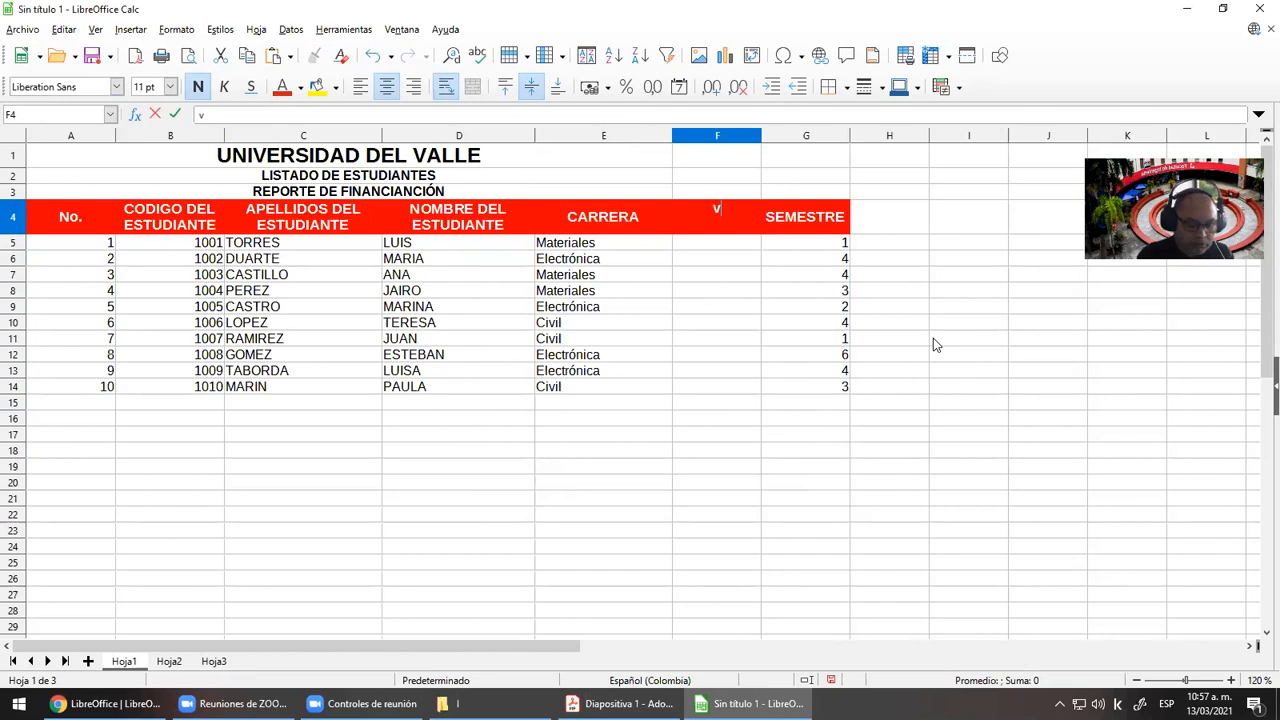
{"action": "type", "text": "valor sem"}
{"action": "key", "text": "BackSpace"}
{"action": "key", "text": "BackSpace"}
{"action": "key", "text": "BackSpace"}
{"action": "key", "text": "BackSpace"}
{"action": "key", "text": "BackSpace"}
{"action": "key", "text": "BackSpace"}
{"action": "key", "text": "BackSpace"}
{"action": "key", "text": "BackSpace"}
{"action": "key", "text": "BackSpace"}
{"action": "type", "text": "VALOR"}
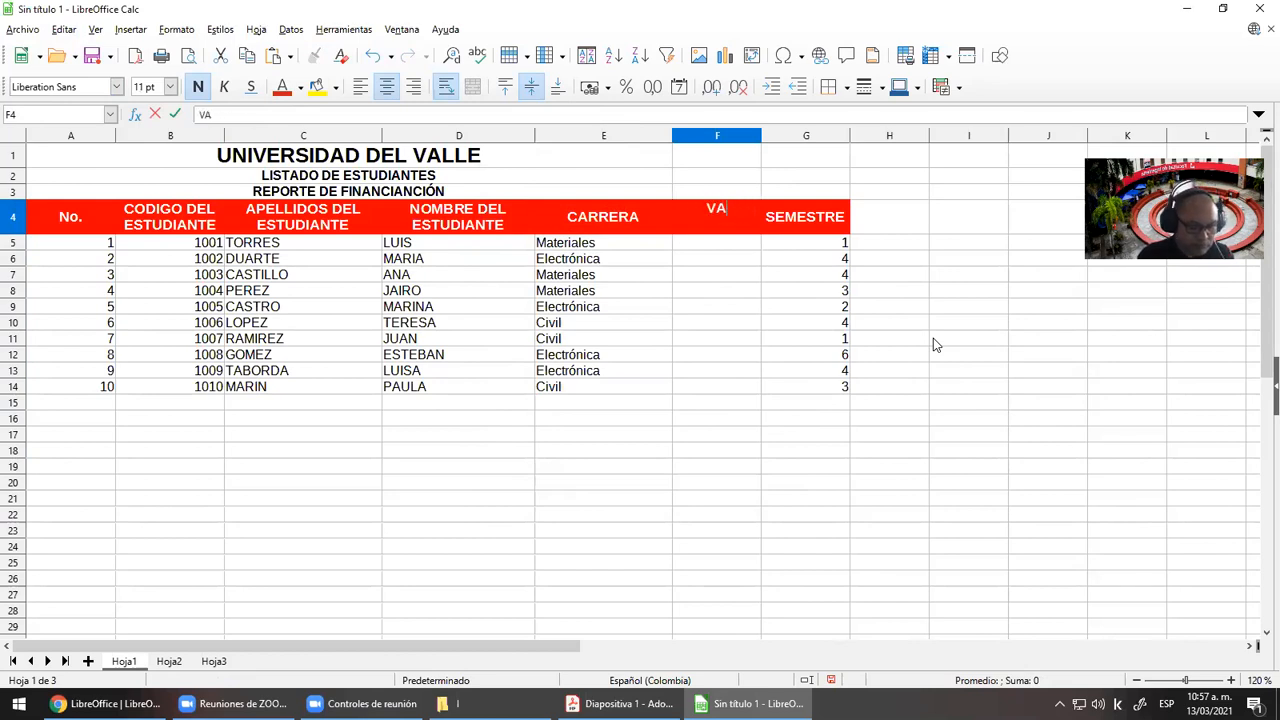
{"action": "key", "text": "ctrl+Return"}
{"action": "type", "text": "SEMESTRE"}
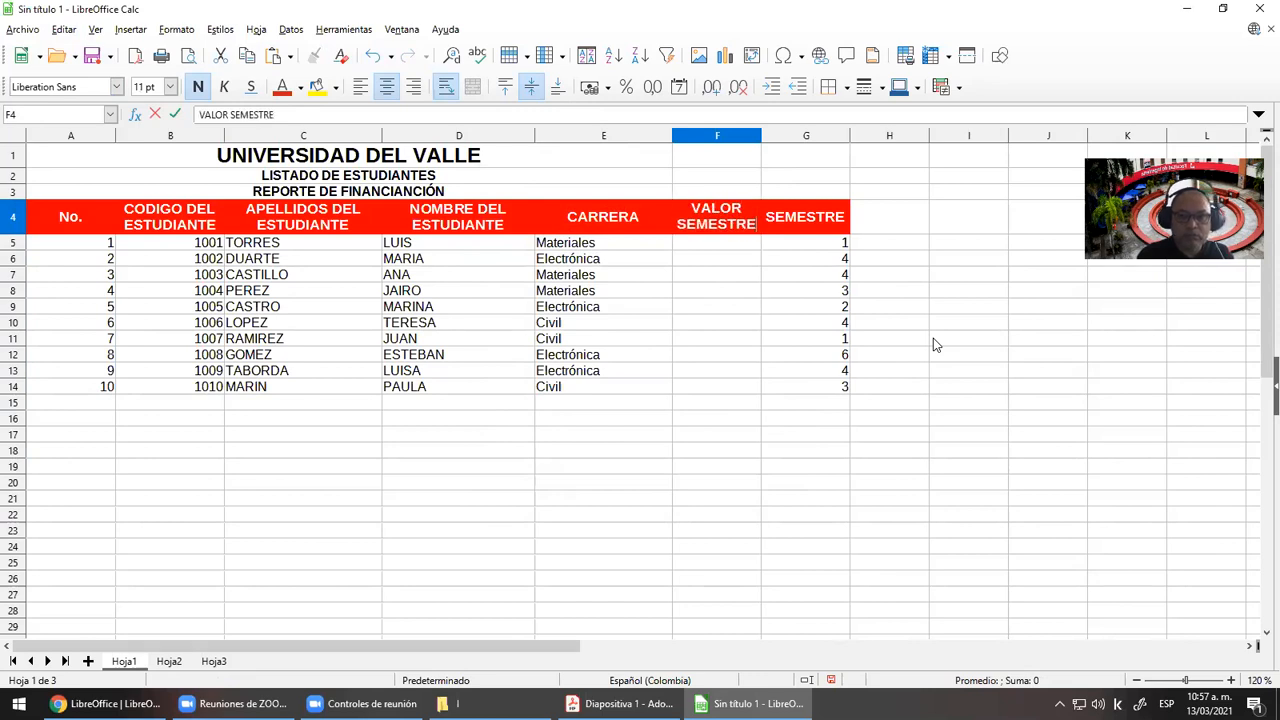
{"action": "key", "text": "Return"}
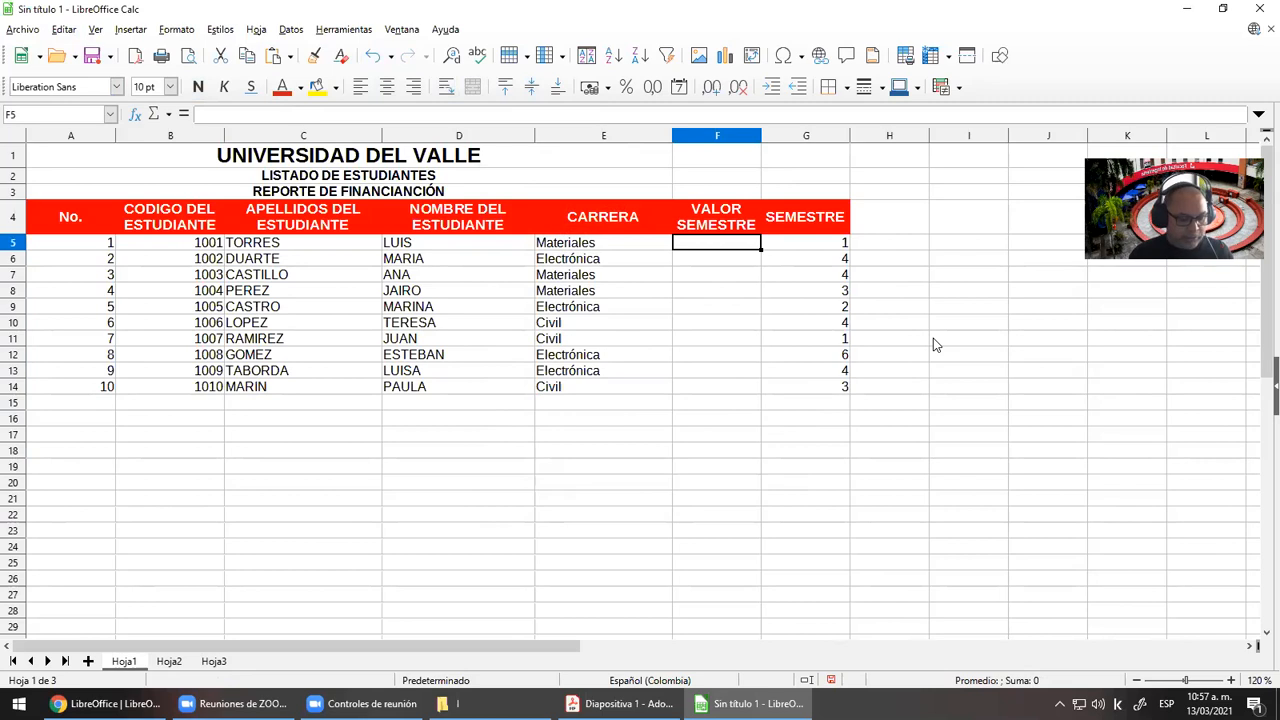
Enter the semester values 350000, 120000 and 80000 in cells F5 to F7
{"action": "type", "text": "350000"}
{"action": "key", "text": "Return"}
{"action": "type", "text": "120000"}
{"action": "key", "text": "Return"}
{"action": "type", "text": "80000"}
{"action": "key", "text": "Return"}
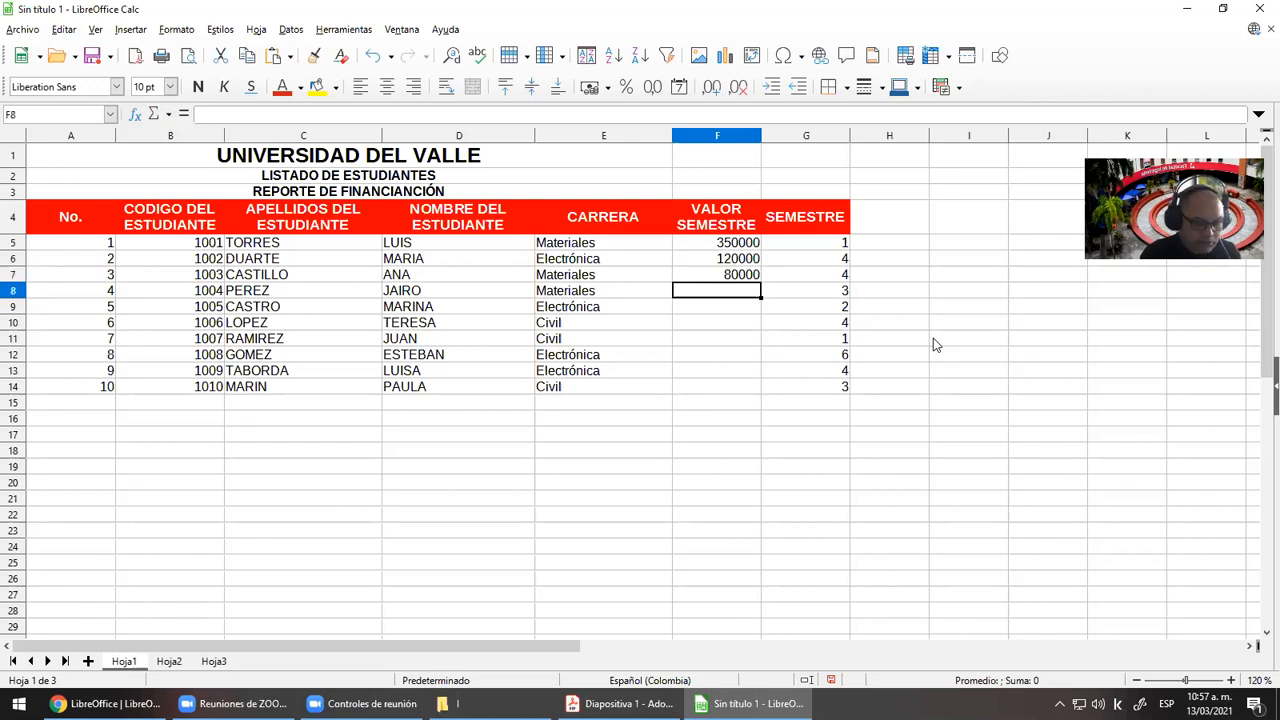
Enter 70000, 110000 and 90000 in F8 to F10, and autofill the F7:F10 values down to F14
{"action": "type", "text": "700000"}
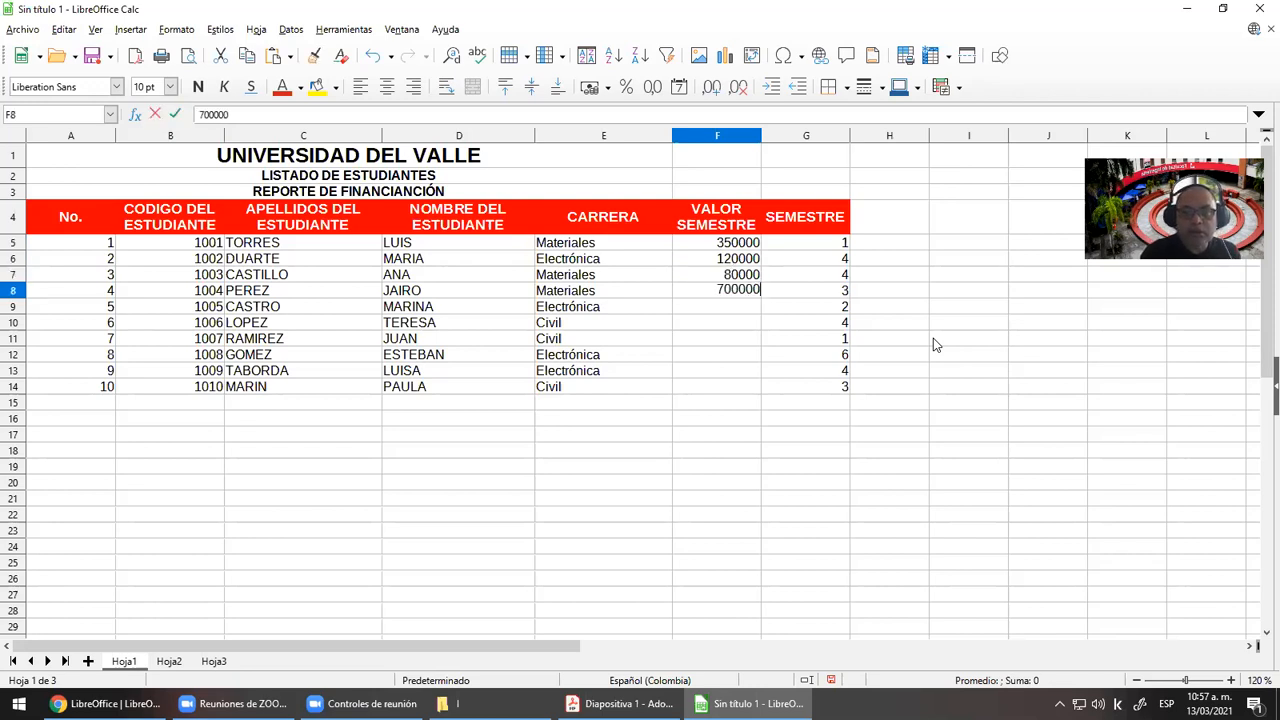
{"action": "key", "text": "Return"}
{"action": "type", "text": "11000"}
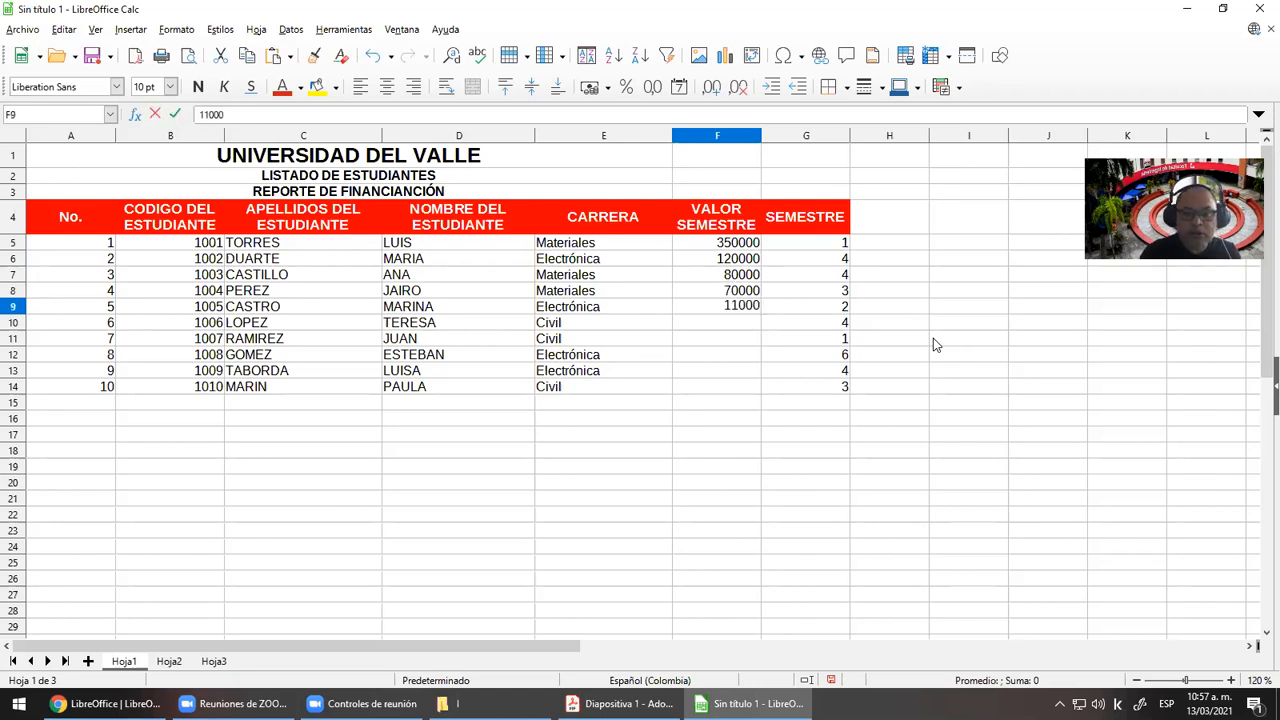
{"action": "type", "text": "0"}
{"action": "key", "text": "Return"}
{"action": "type", "text": "90000"}
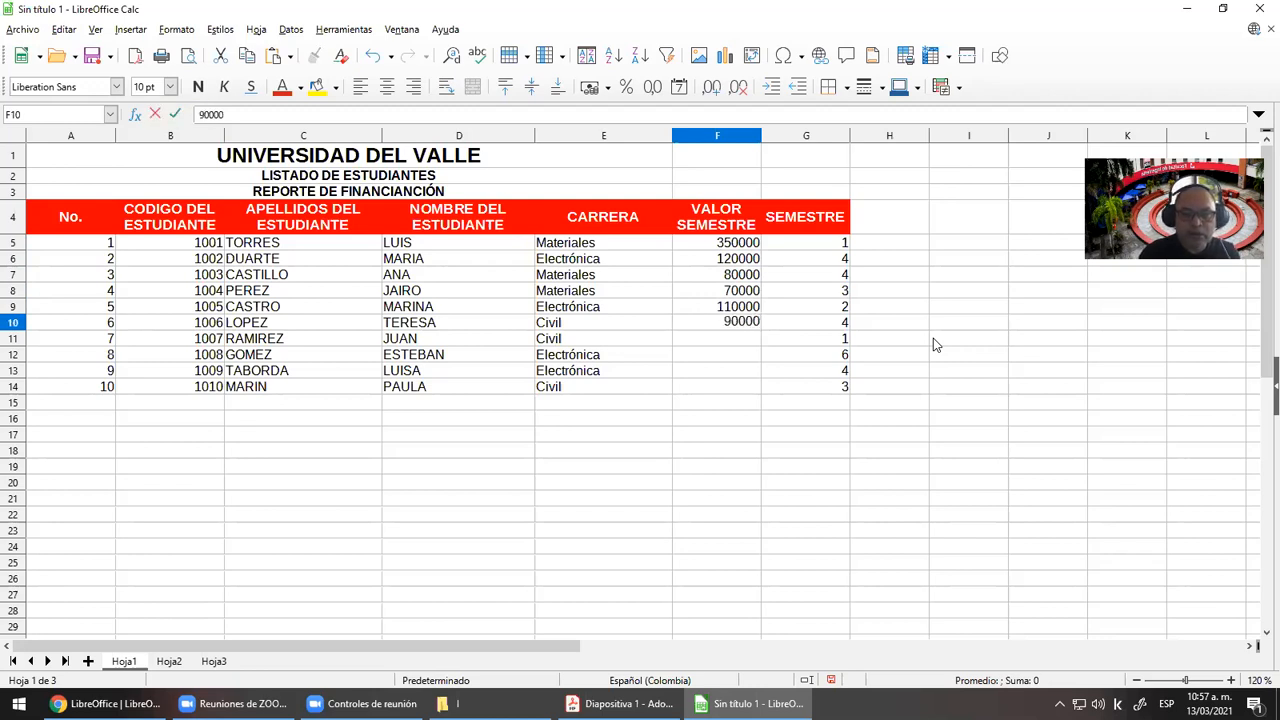
{"action": "key", "text": "Return"}
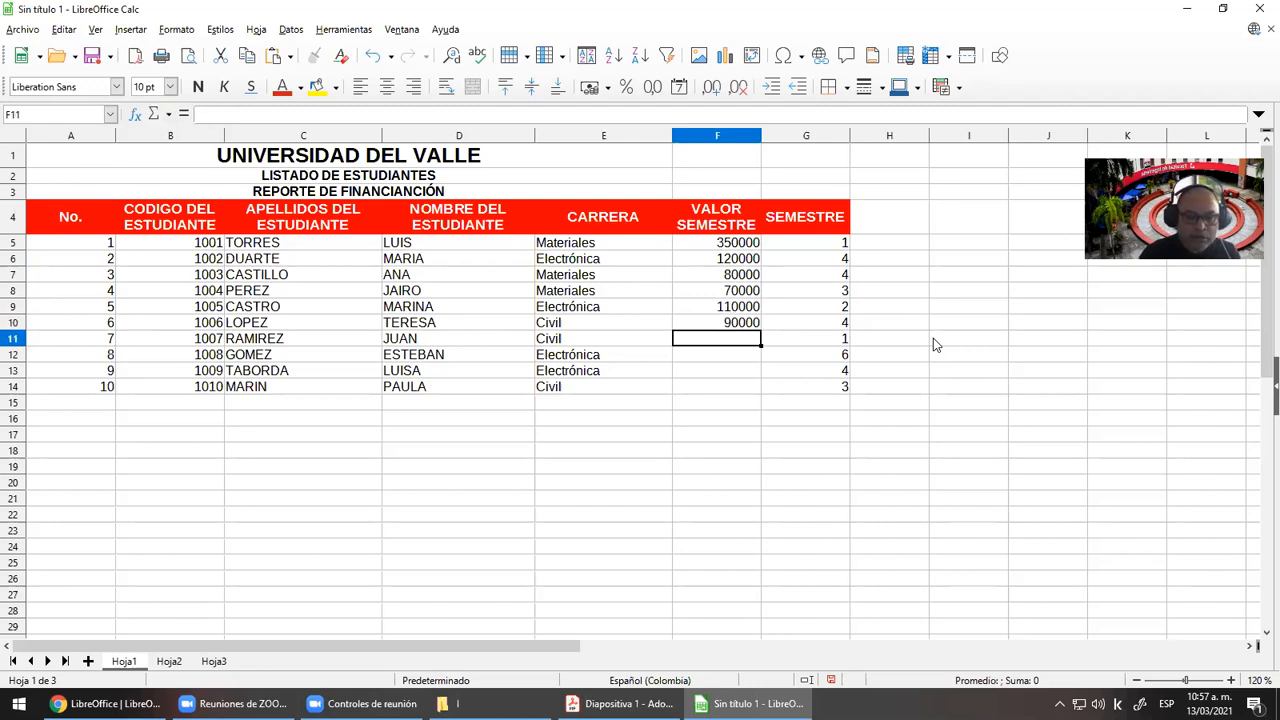
{"action": "left_click_drag", "start_coordinate": [742, 280], "coordinate": [762, 391]}
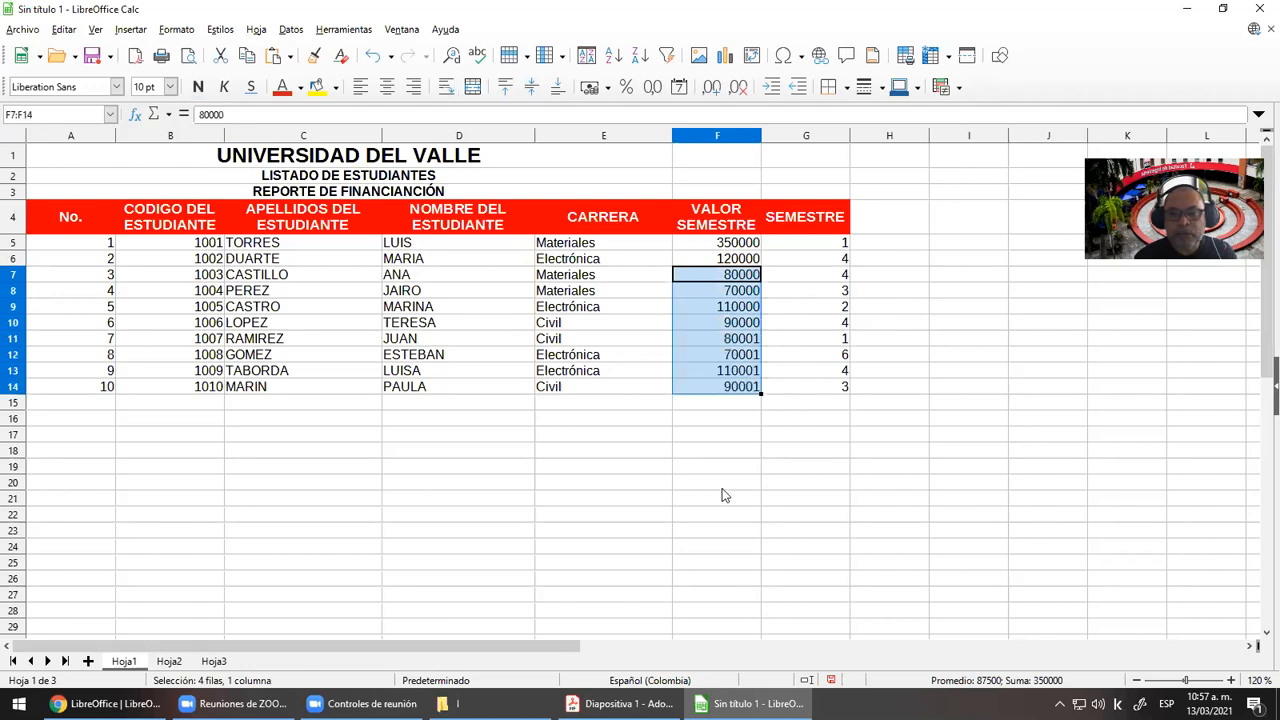
{"action": "left_click", "coordinate": [741, 489]}
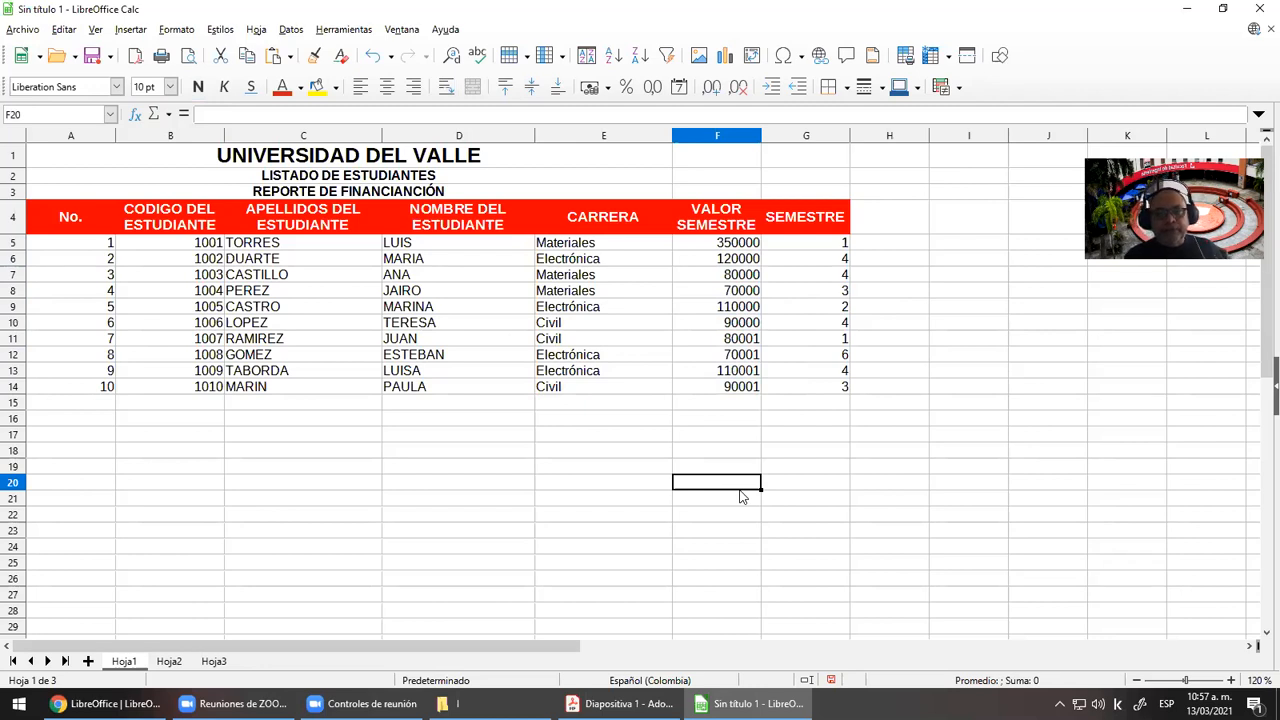
Format cells F5:F14 with the $ Predeterminado currency and reduce them to zero decimal places
{"action": "left_click_drag", "start_coordinate": [736, 248], "coordinate": [720, 388]}
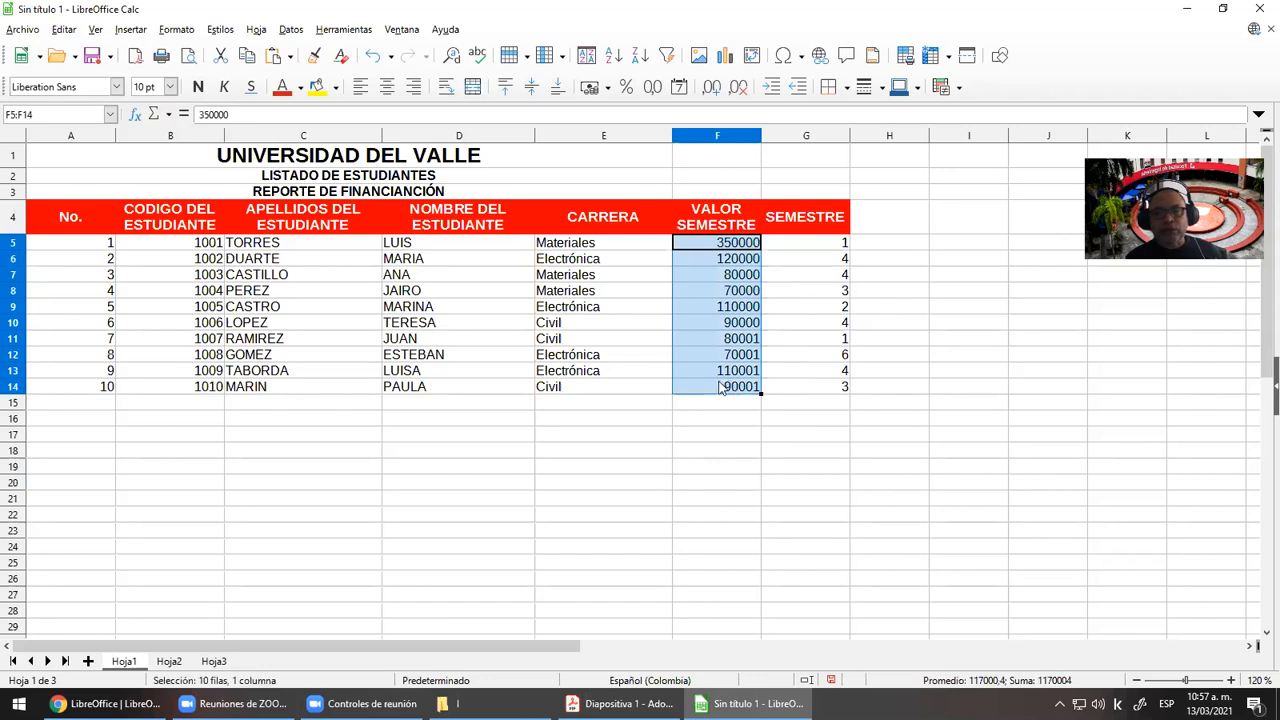
{"action": "left_click", "coordinate": [607, 88]}
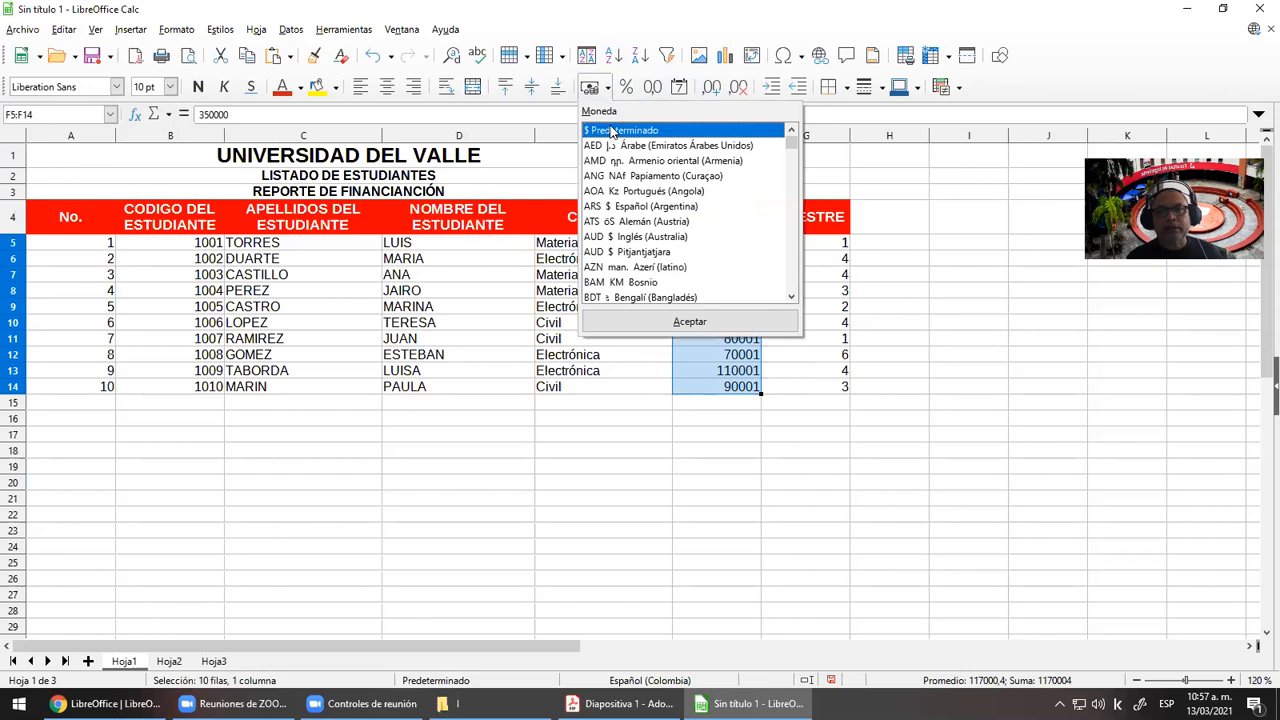
{"action": "left_click", "coordinate": [690, 320]}
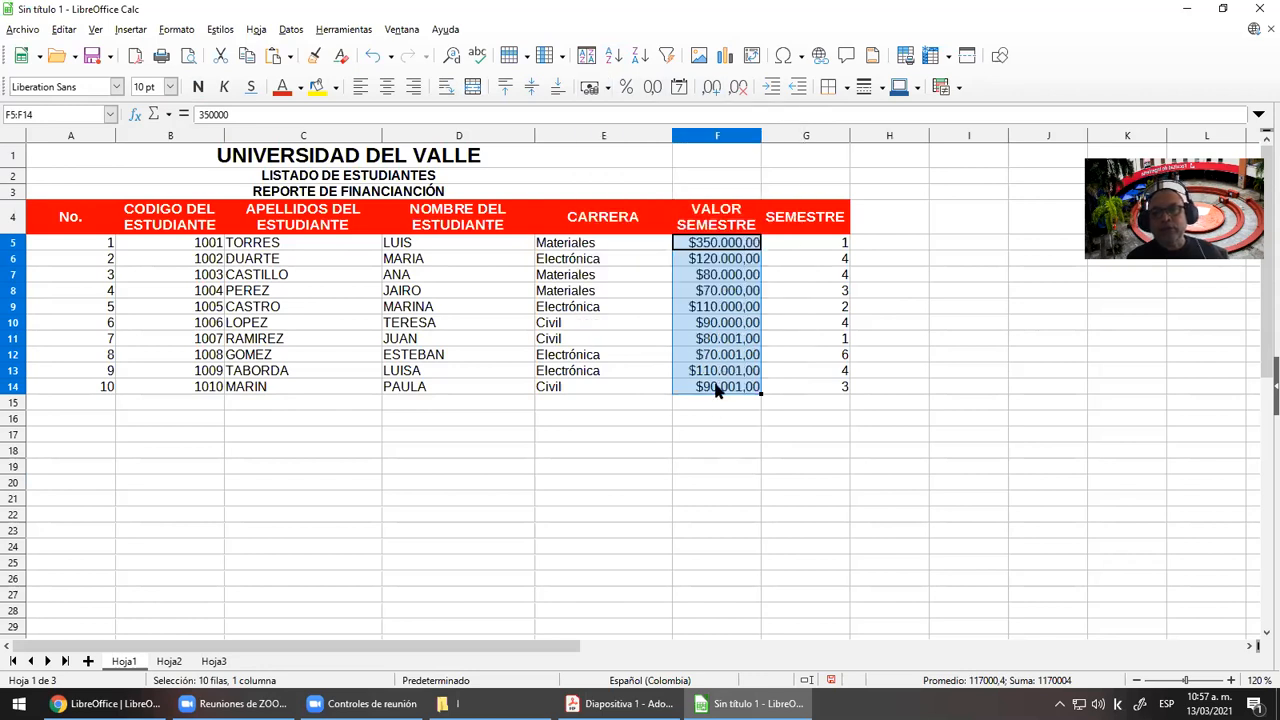
{"action": "left_click", "coordinate": [745, 96]}
{"action": "left_click", "coordinate": [745, 96]}
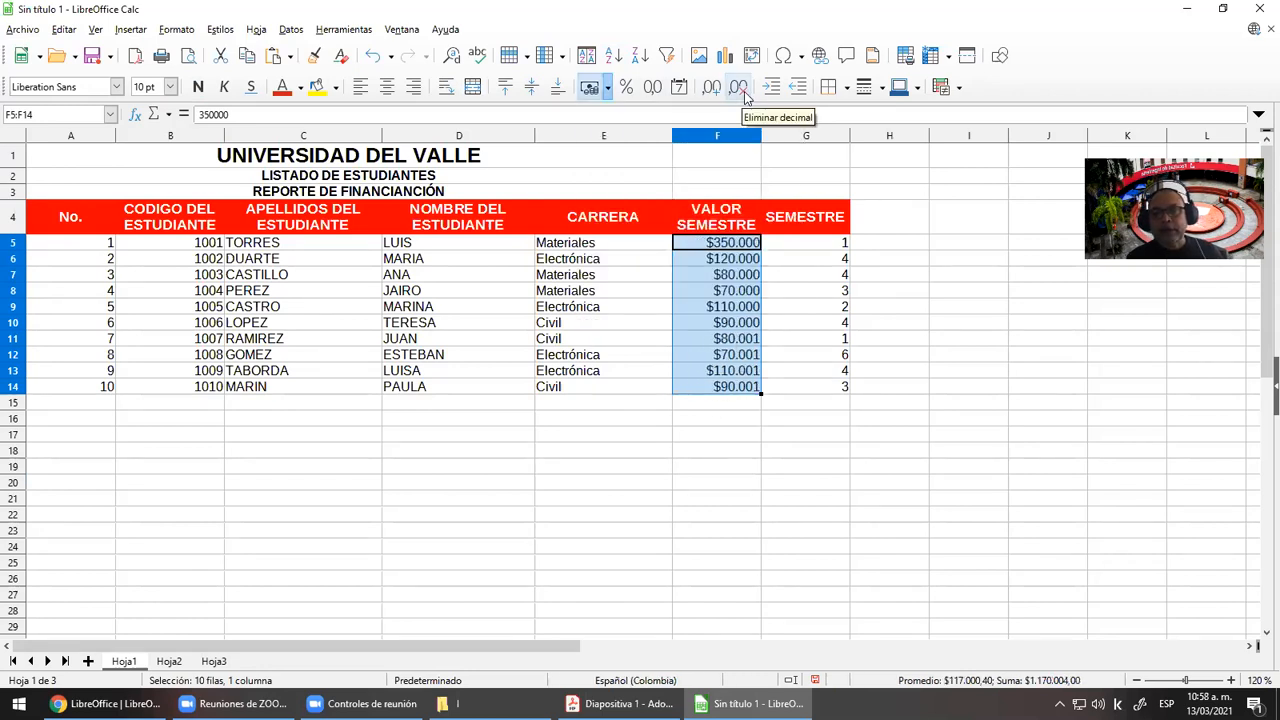
Add decimal places to the amounts in F5:F14 and remove them again
{"action": "left_click", "coordinate": [716, 95]}
{"action": "left_click", "coordinate": [716, 95]}
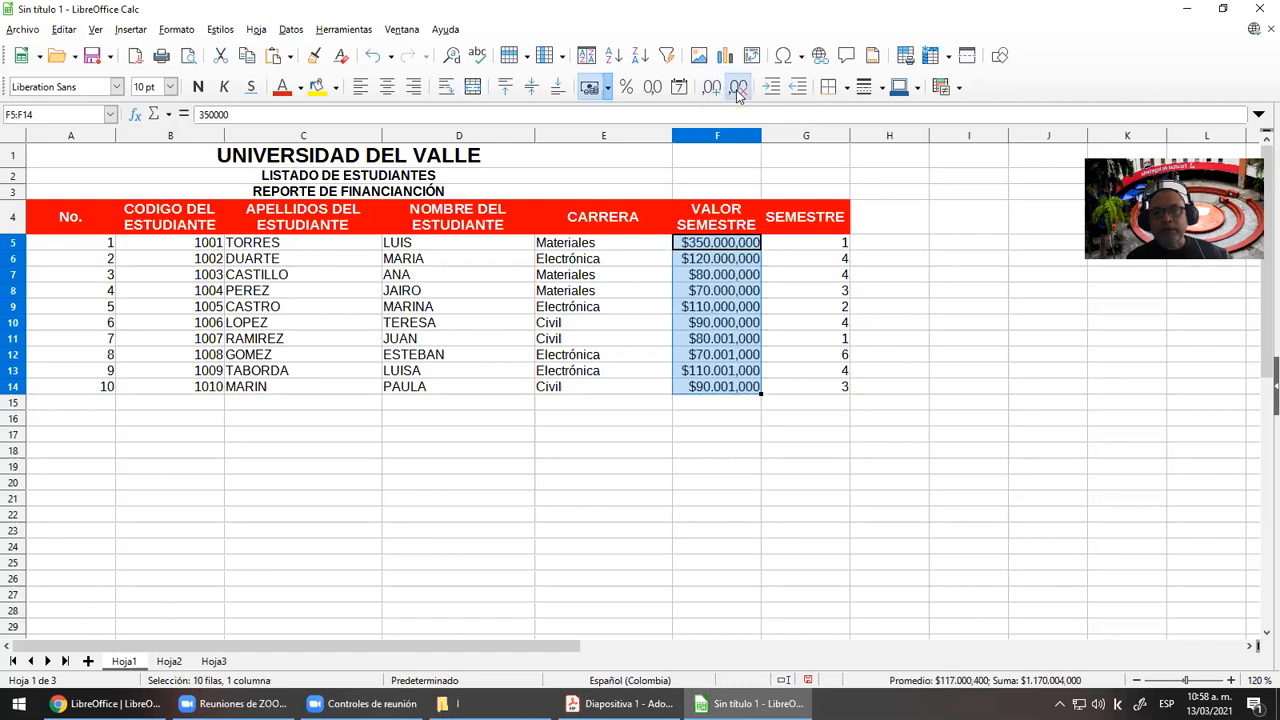
{"action": "left_click", "coordinate": [738, 90]}
{"action": "left_click", "coordinate": [738, 90]}
{"action": "left_click", "coordinate": [703, 458]}
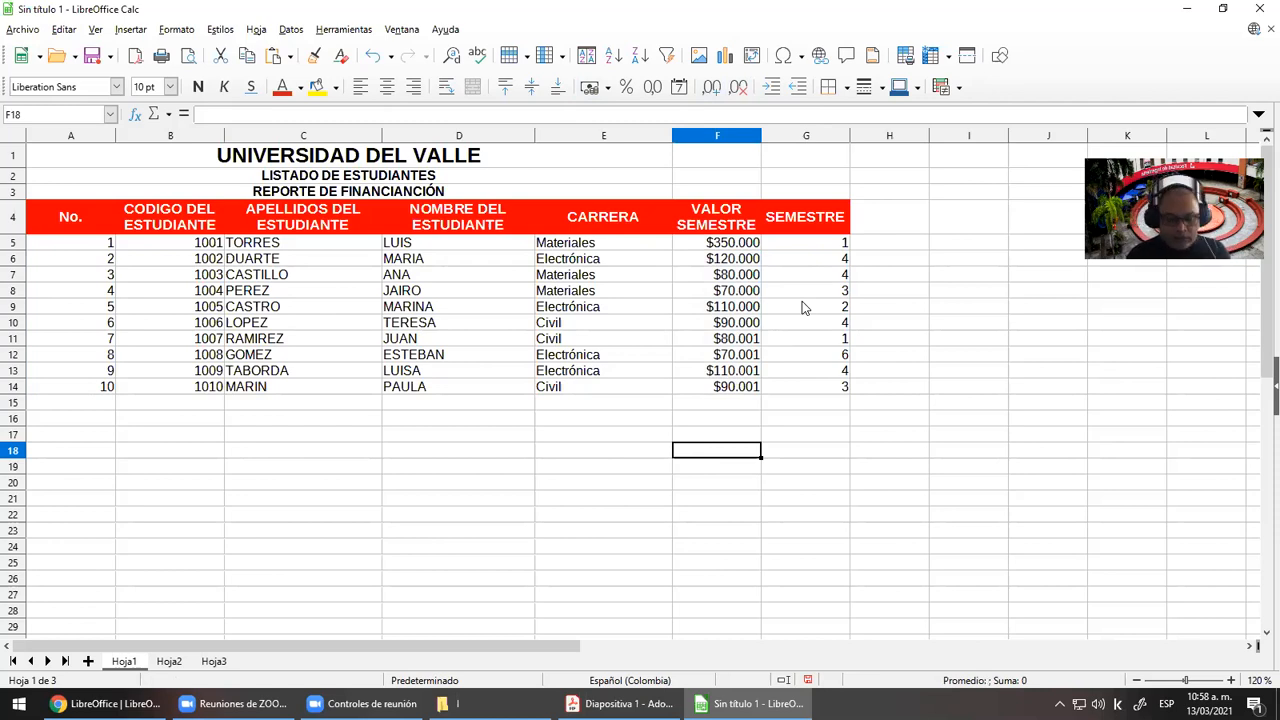
Enter the header CUOTAS in H4 and clone the SEMESTRE header's formatting onto it
{"action": "key", "text": "Up"}
{"action": "key", "text": "Up"}
{"action": "key", "text": "Up"}
{"action": "key", "text": "Up"}
{"action": "key", "text": "Up"}
{"action": "key", "text": "Up"}
{"action": "key", "text": "Up"}
{"action": "key", "text": "Up"}
{"action": "key", "text": "Up"}
{"action": "key", "text": "Up"}
{"action": "key", "text": "Up"}
{"action": "key", "text": "Up"}
{"action": "key", "text": "Up"}
{"action": "key", "text": "Up"}
{"action": "key", "text": "Right"}
{"action": "key", "text": "Right"}
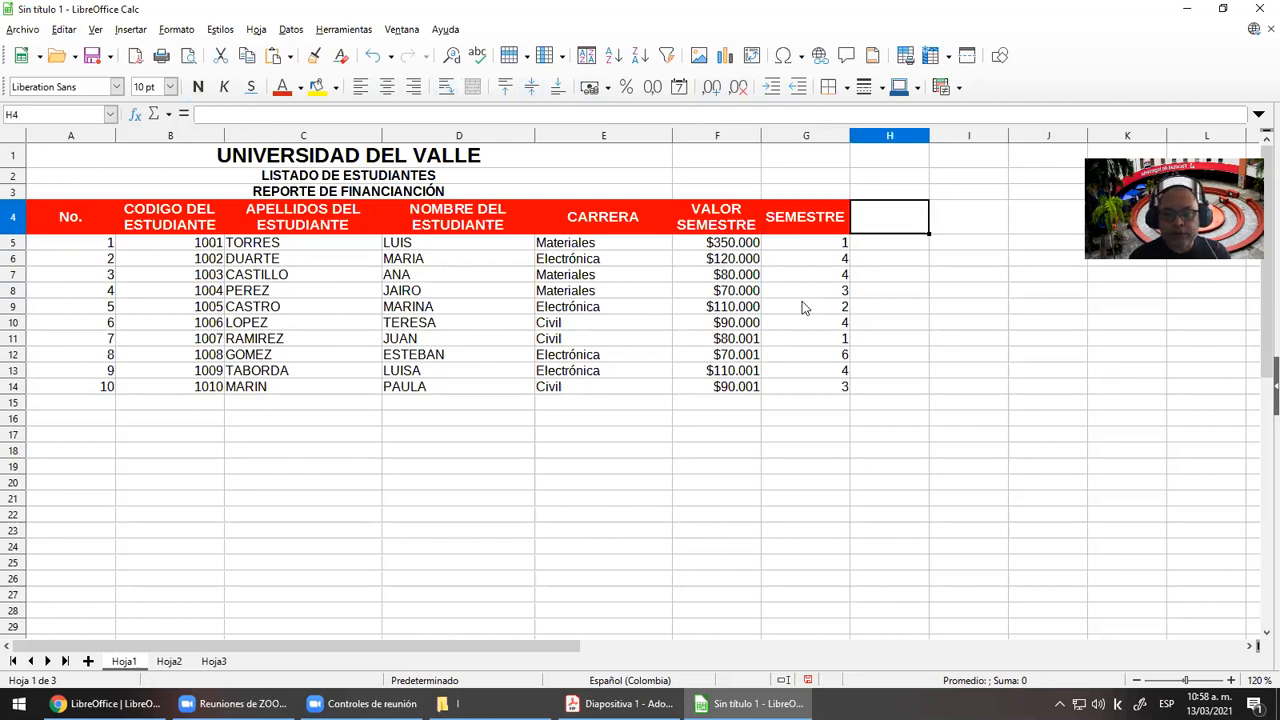
{"action": "type", "text": "N"}
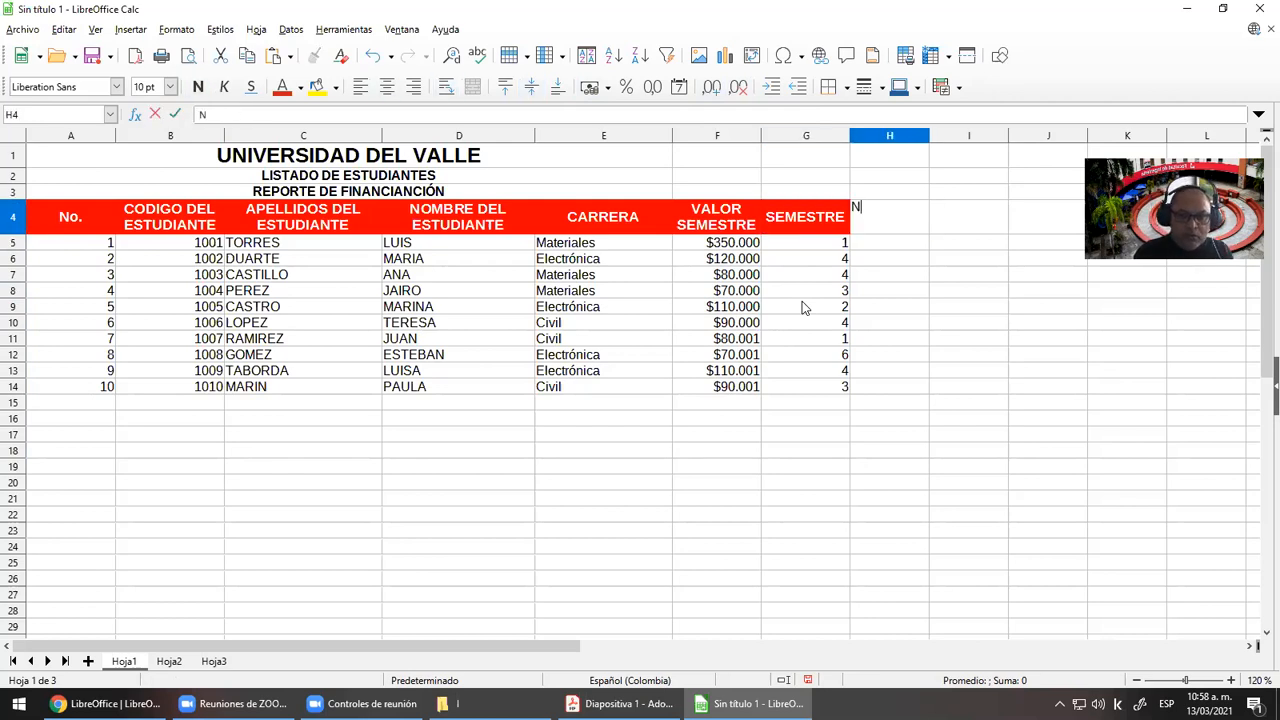
{"action": "key", "text": "BackSpace"}
{"action": "type", "text": "CUOTAS"}
{"action": "key", "text": "Return"}
{"action": "left_click", "coordinate": [787, 229]}
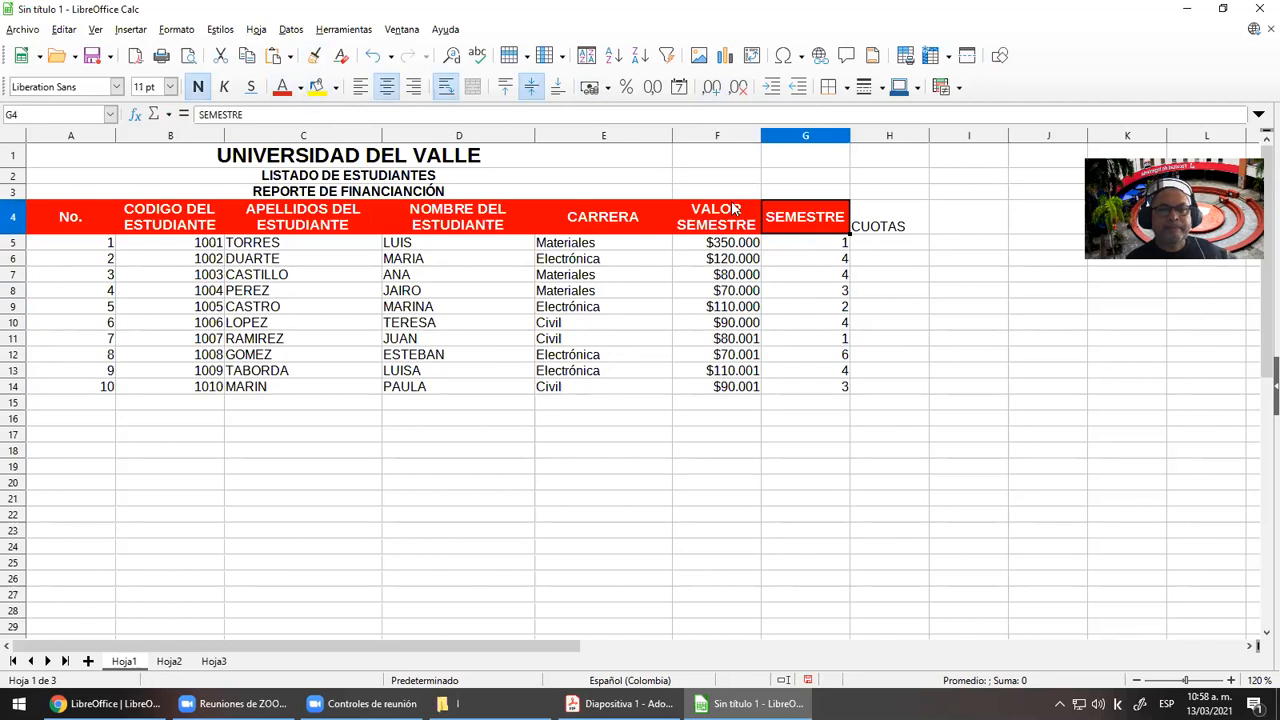
{"action": "left_click", "coordinate": [881, 224]}
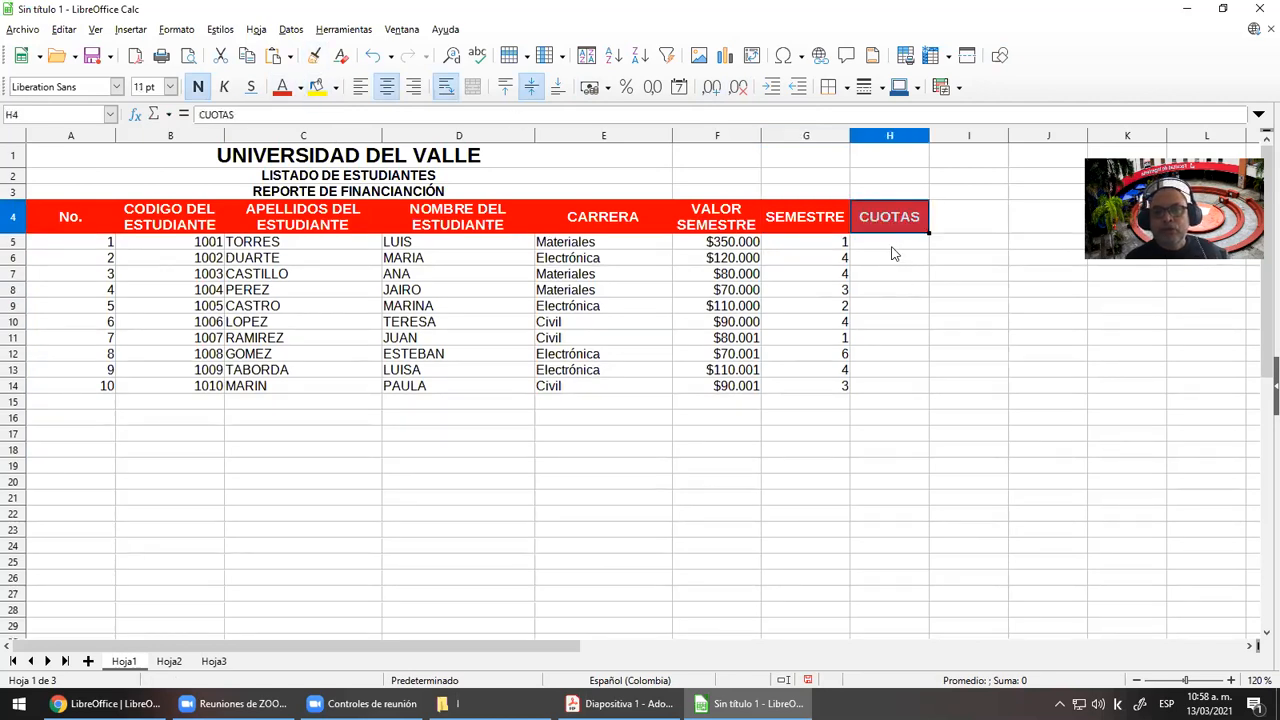
Enter the instalment counts 5, 4, 3, 4 and 3 in cells H5 to H9
{"action": "left_click", "coordinate": [893, 253]}
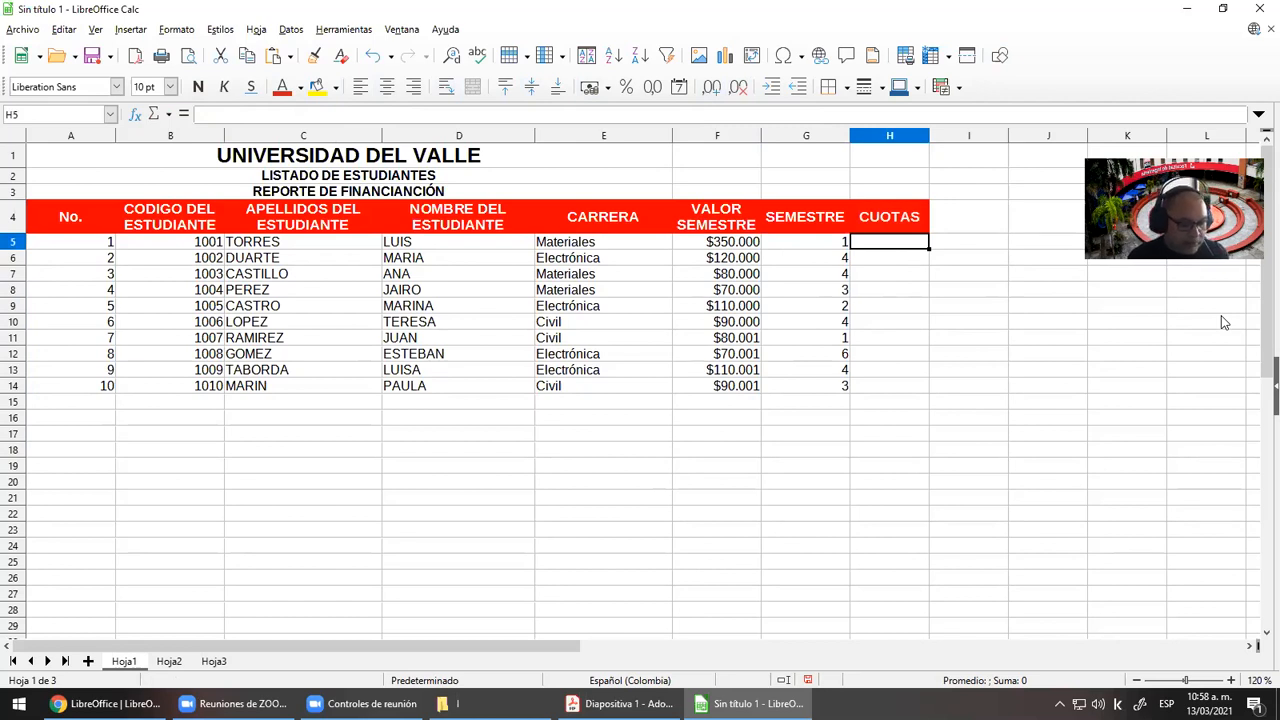
{"action": "type", "text": "5"}
{"action": "key", "text": "Return"}
{"action": "type", "text": "4"}
{"action": "key", "text": "Return"}
{"action": "type", "text": "3"}
{"action": "key", "text": "Return"}
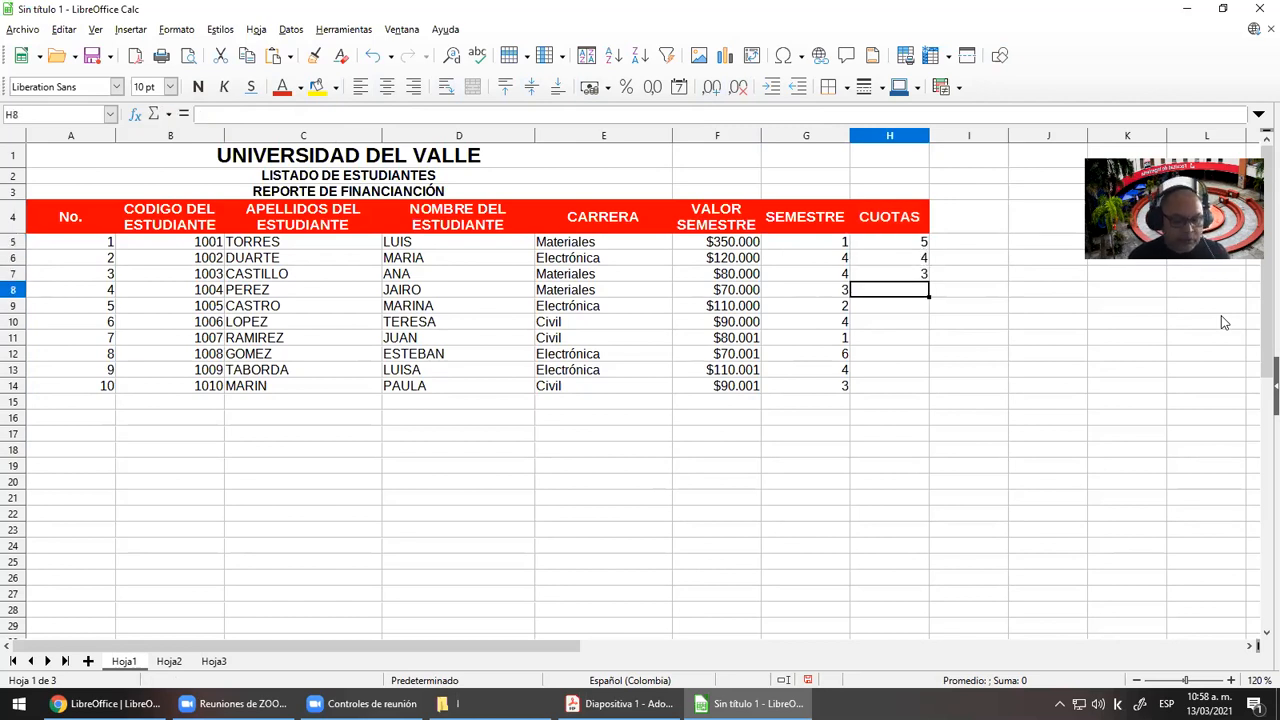
{"action": "type", "text": "4"}
{"action": "key", "text": "Return"}
{"action": "type", "text": "3"}
{"action": "key", "text": "Return"}
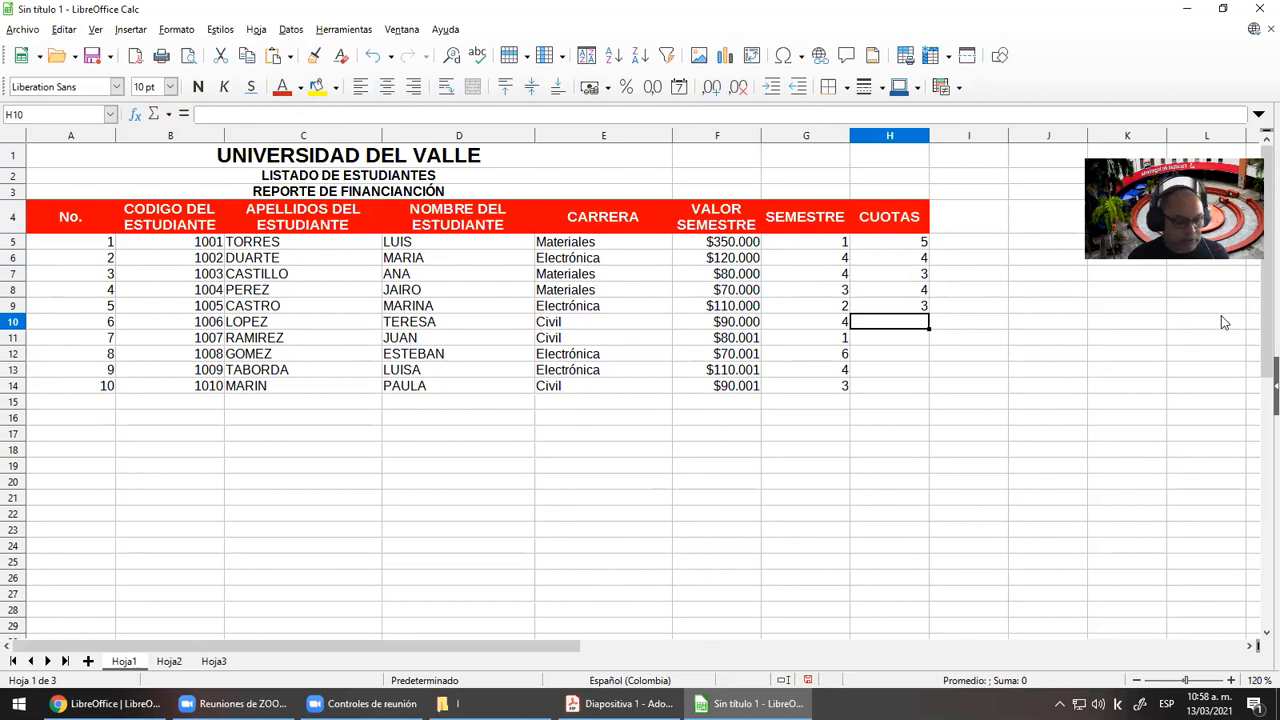
Enter the instalment counts 5, 4, 5, 5 and 5 in cells H10 to H14
{"action": "type", "text": "5"}
{"action": "key", "text": "Return"}
{"action": "type", "text": "4"}
{"action": "key", "text": "Return"}
{"action": "type", "text": "5"}
{"action": "key", "text": "Return"}
{"action": "type", "text": "5"}
{"action": "key", "text": "Return"}
{"action": "type", "text": "5"}
{"action": "key", "text": "Return"}
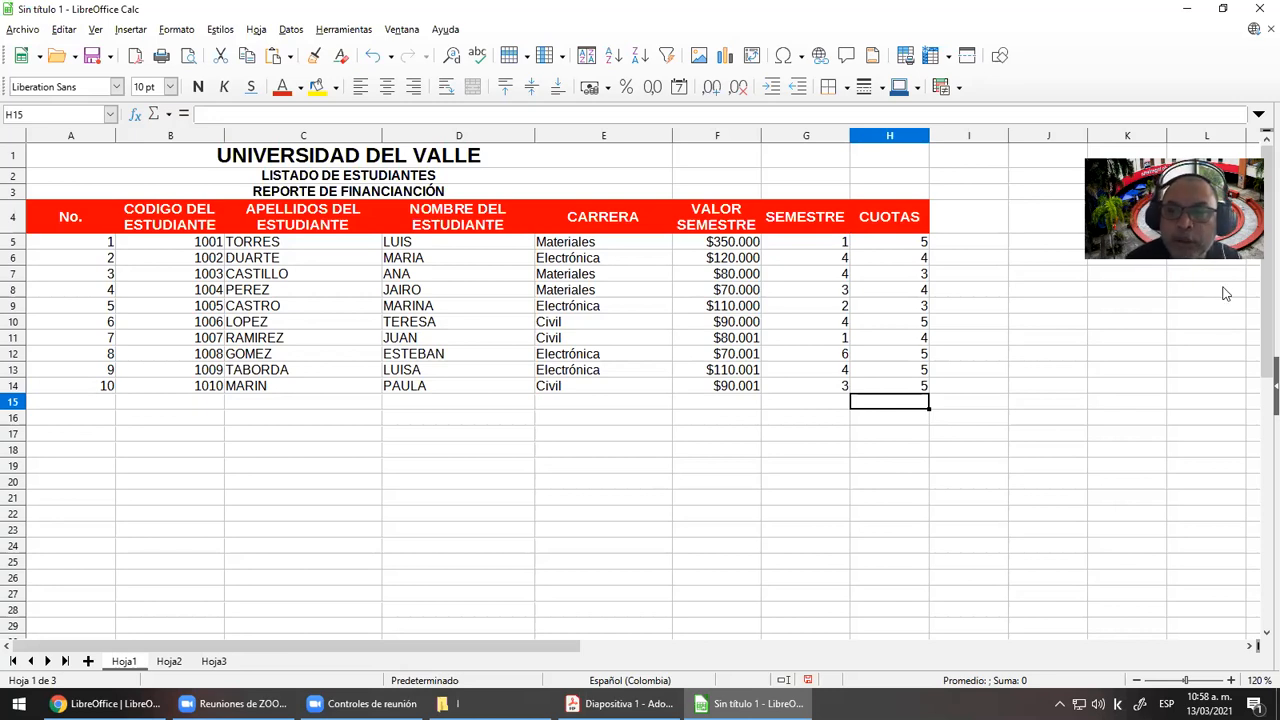
Adjust the width of column H so the CUOTAS header fits closely on one line
{"action": "double_click", "coordinate": [930, 137]}
{"action": "left_click_drag", "start_coordinate": [860, 138], "coordinate": [911, 300]}
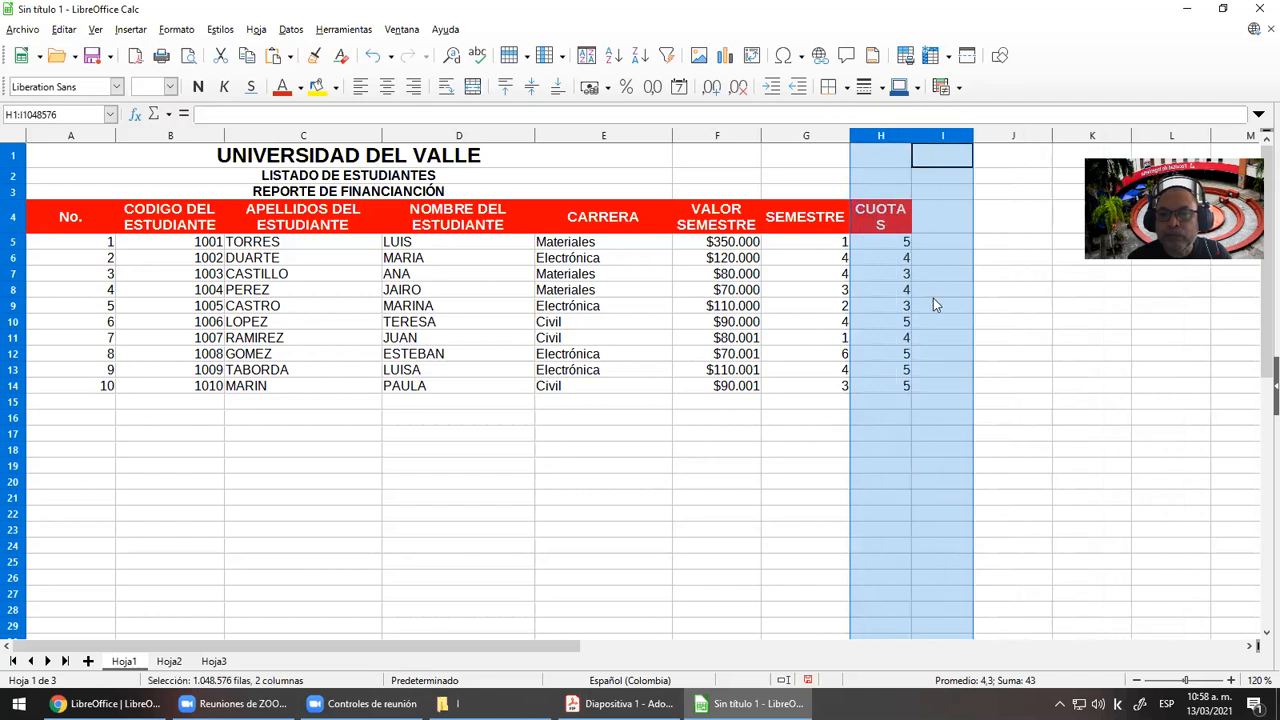
{"action": "left_click", "coordinate": [935, 320]}
{"action": "left_click_drag", "start_coordinate": [911, 135], "coordinate": [920, 133]}
Enter the header VALOR CUOTA in I4 and clone the CUOTAS header's formatting onto it
{"action": "left_click", "coordinate": [951, 222]}
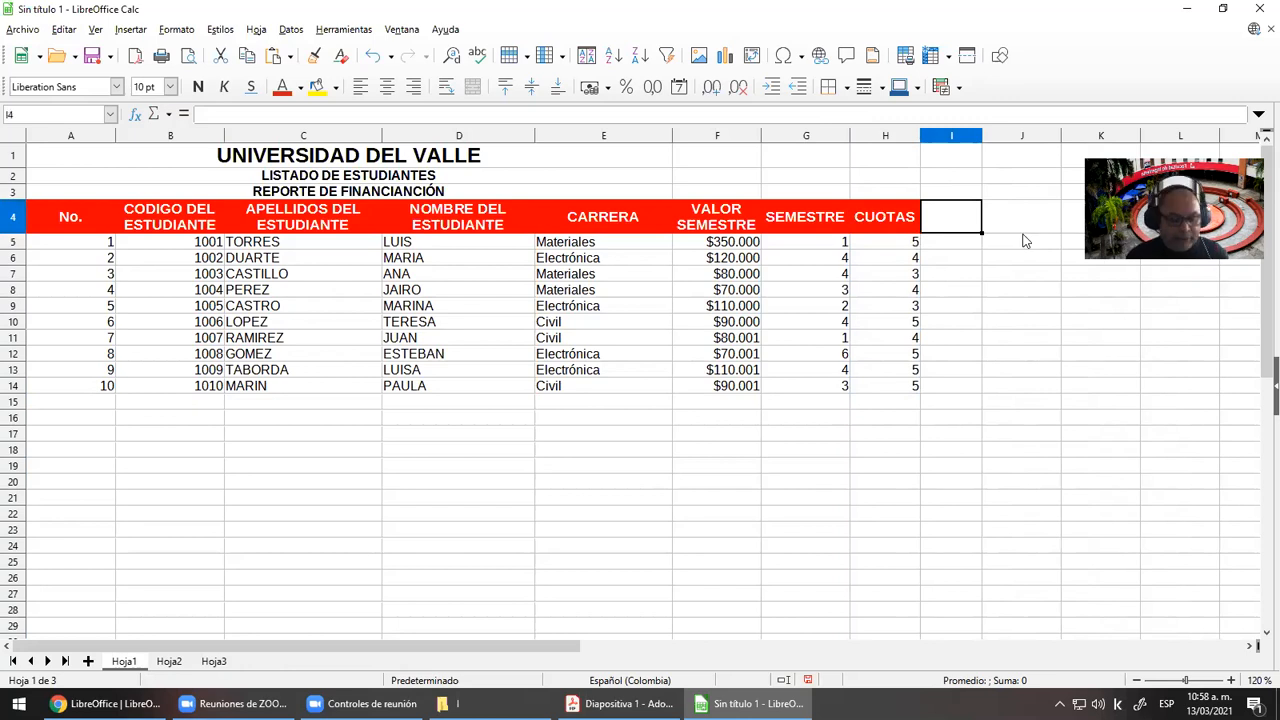
{"action": "type", "text": "VALOR CUOTA"}
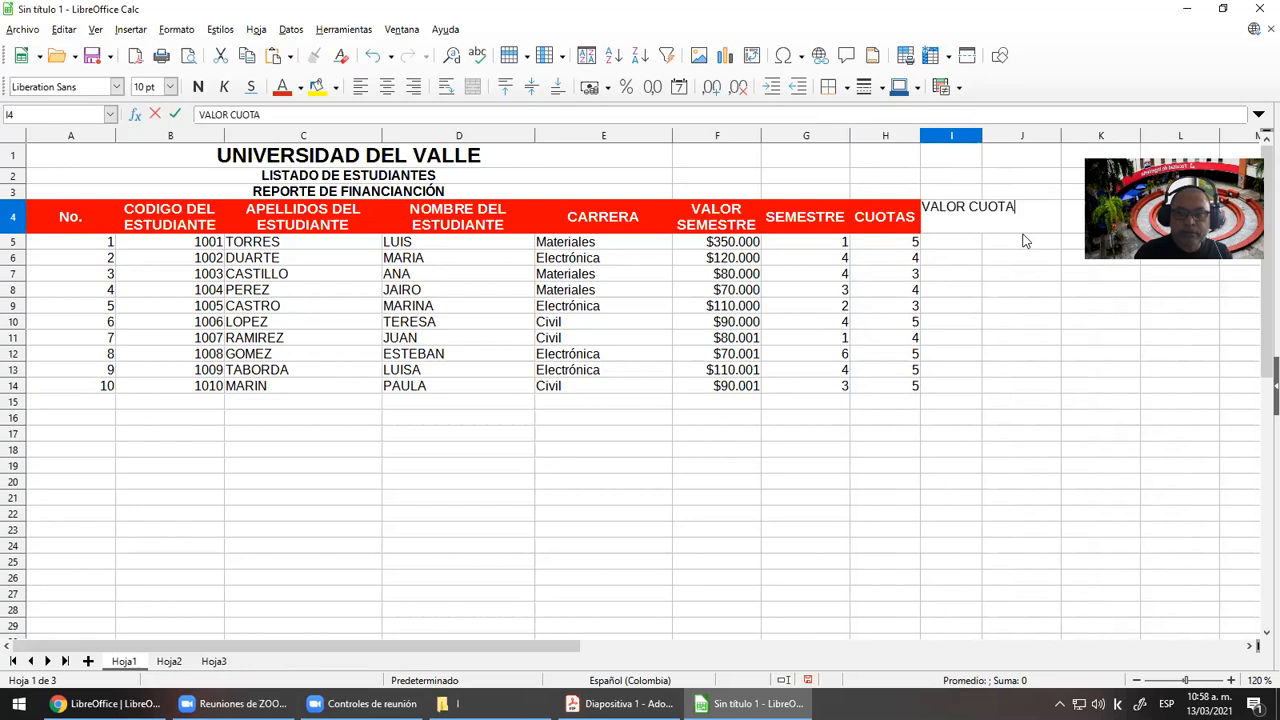
{"action": "key", "text": "Return"}
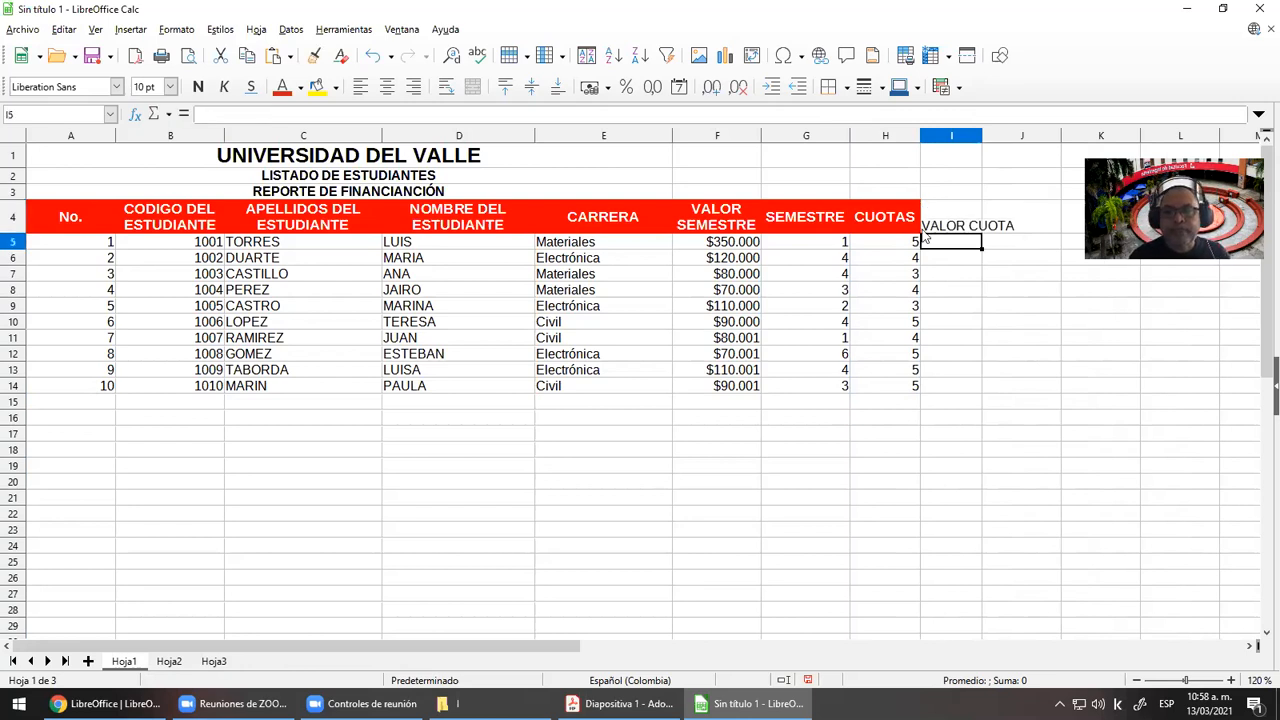
{"action": "left_click", "coordinate": [884, 217]}
{"action": "left_click", "coordinate": [314, 55]}
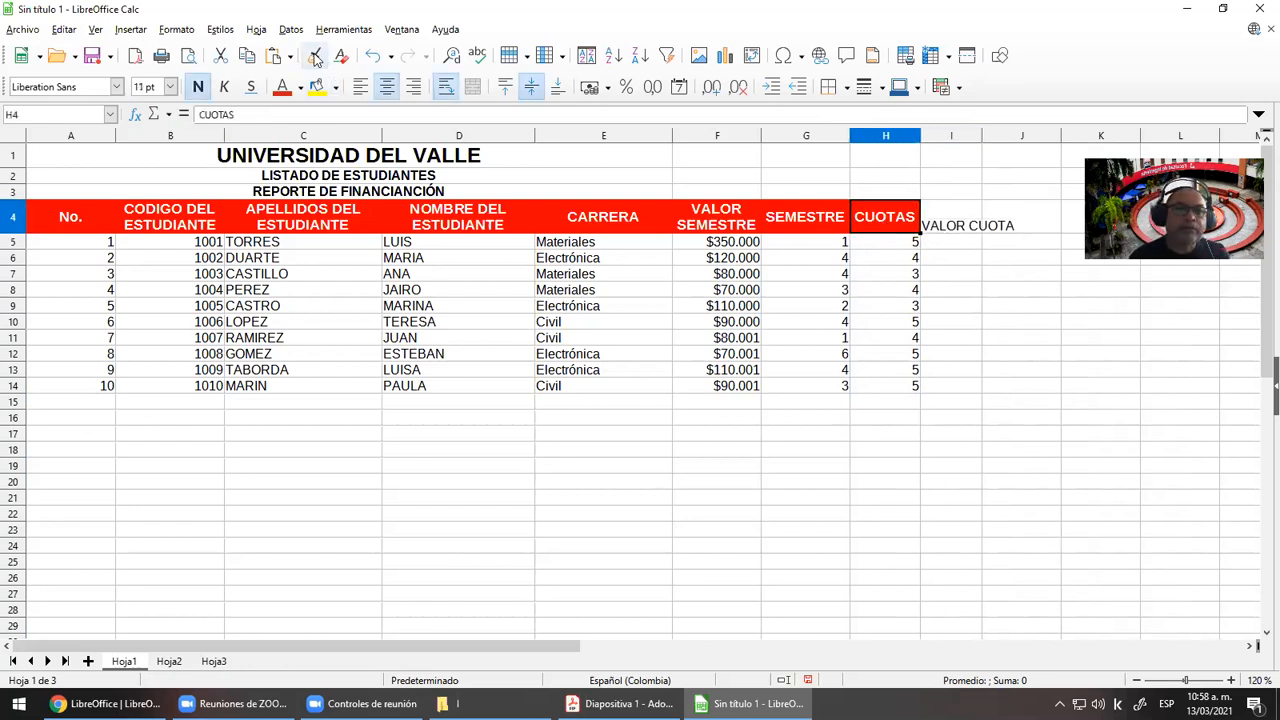
{"action": "left_click", "coordinate": [940, 220]}
Change the header in H4 to No. CUOTAS and slightly widen column I
{"action": "left_click", "coordinate": [882, 225]}
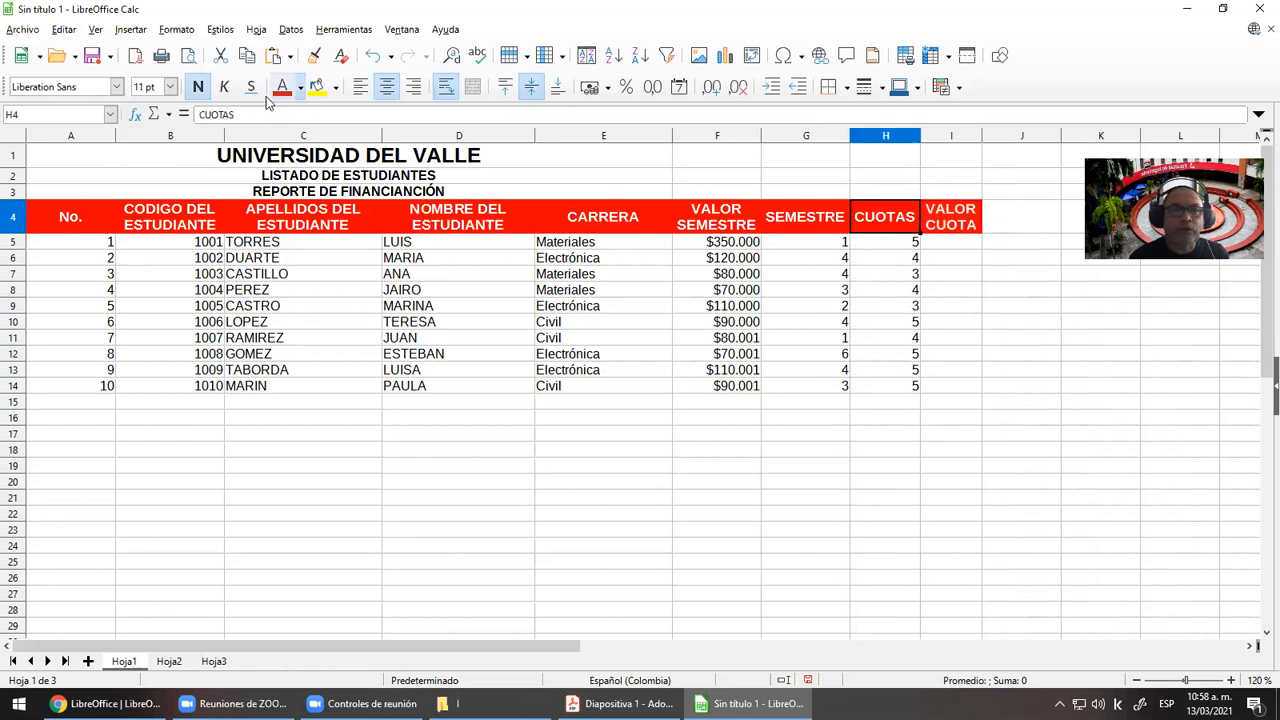
{"action": "left_click", "coordinate": [200, 115]}
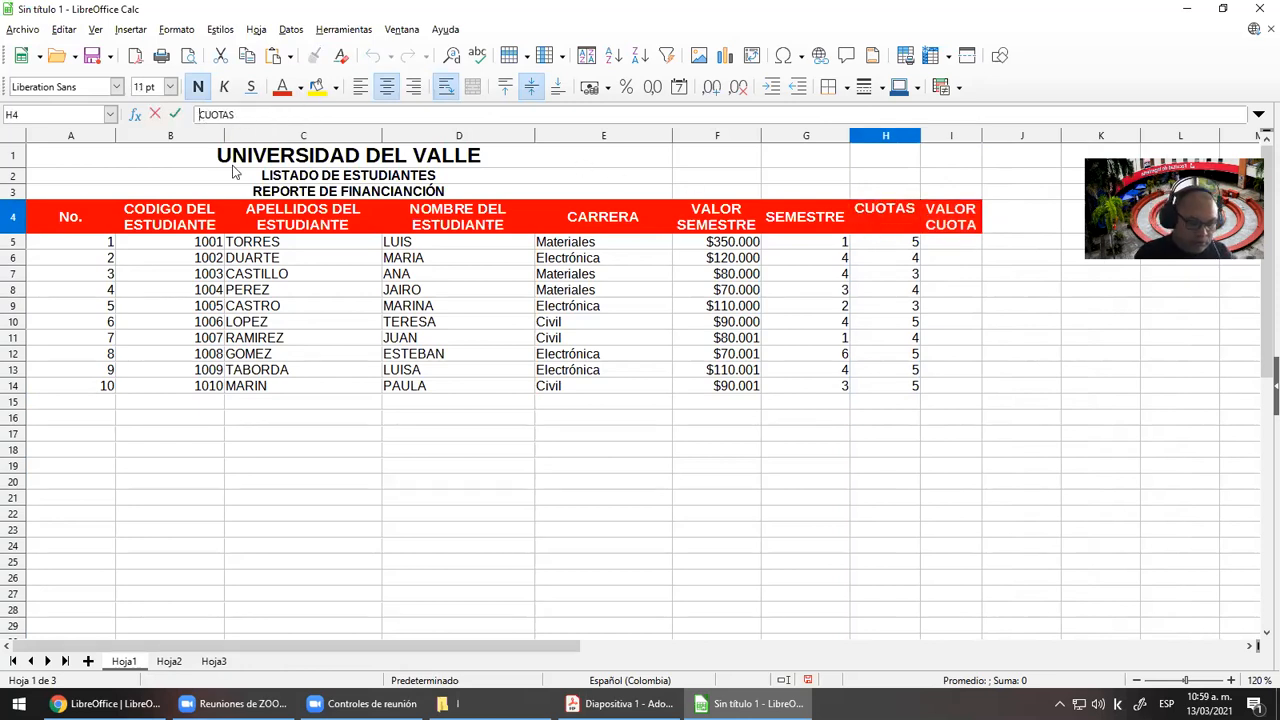
{"action": "type", "text": "A"}
{"action": "key", "text": "BackSpace"}
{"action": "type", "text": "No"}
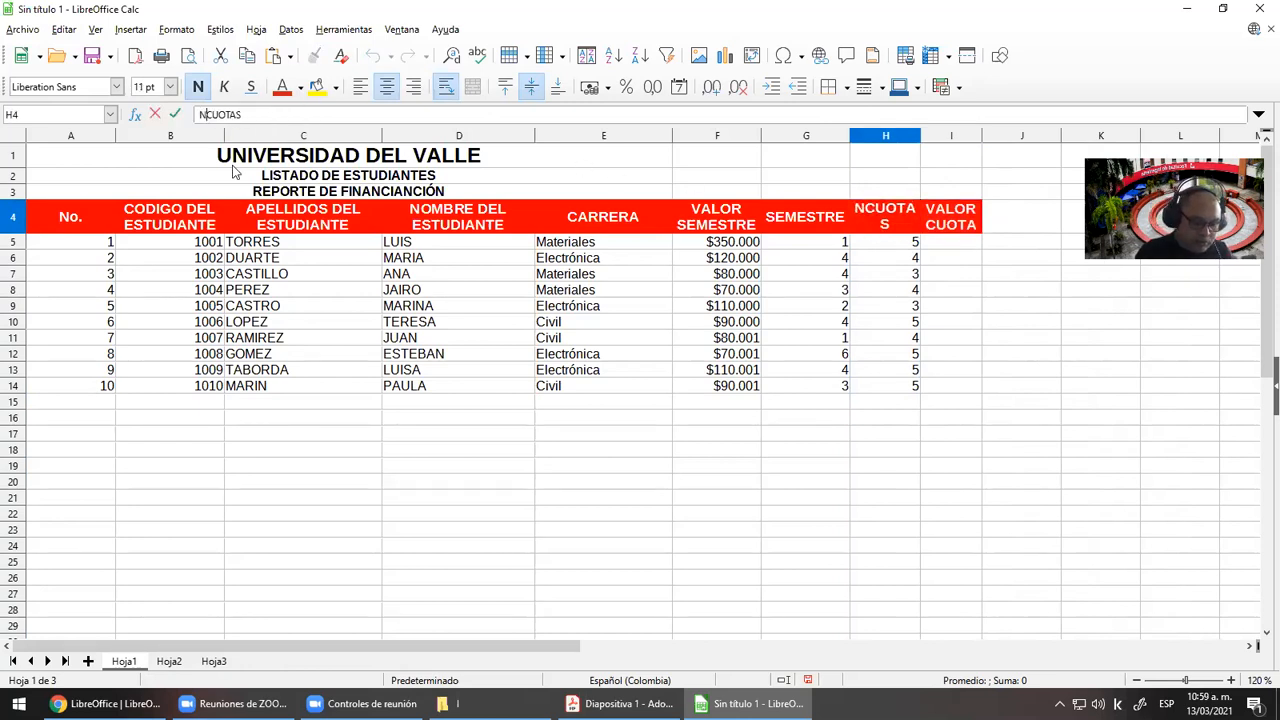
{"action": "type", "text": "."}
{"action": "key", "text": "Return"}
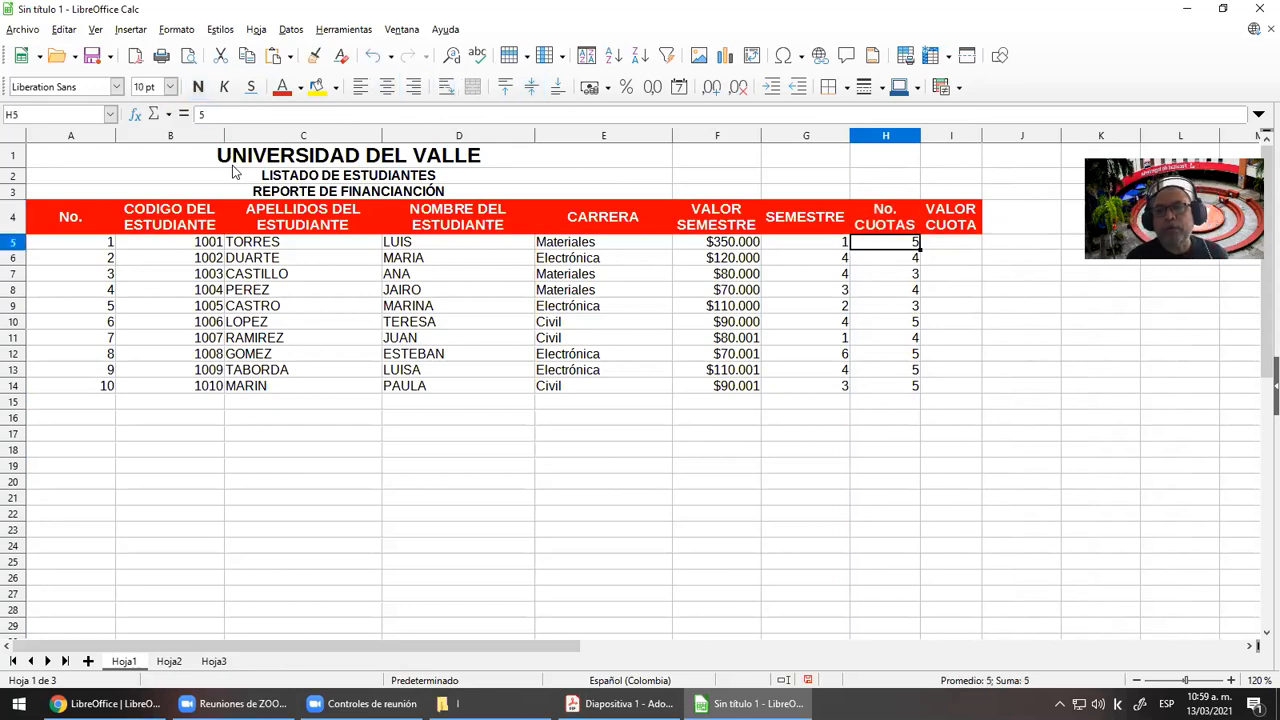
{"action": "left_click_drag", "start_coordinate": [983, 134], "coordinate": [990, 134]}
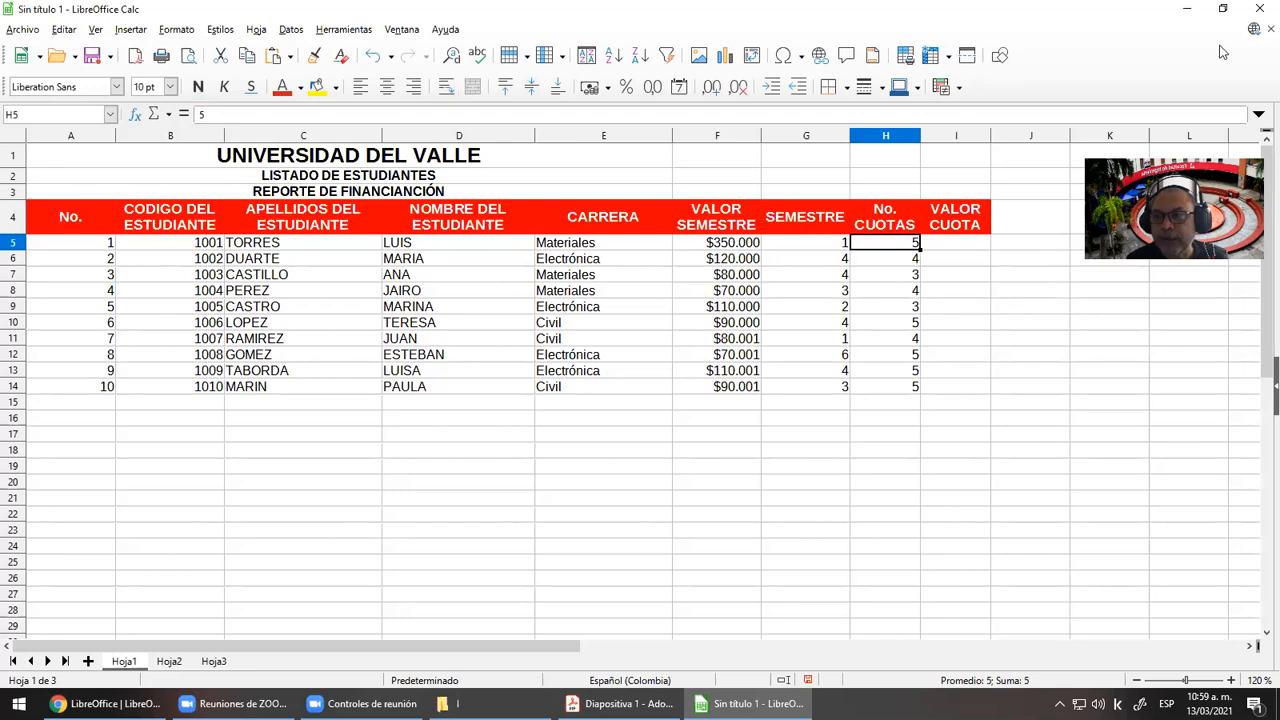
Enter the label Formulas in cell E18 below the student list
{"action": "left_click_drag", "start_coordinate": [1212, 160], "coordinate": [1222, 50]}
{"action": "left_click", "coordinate": [655, 450]}
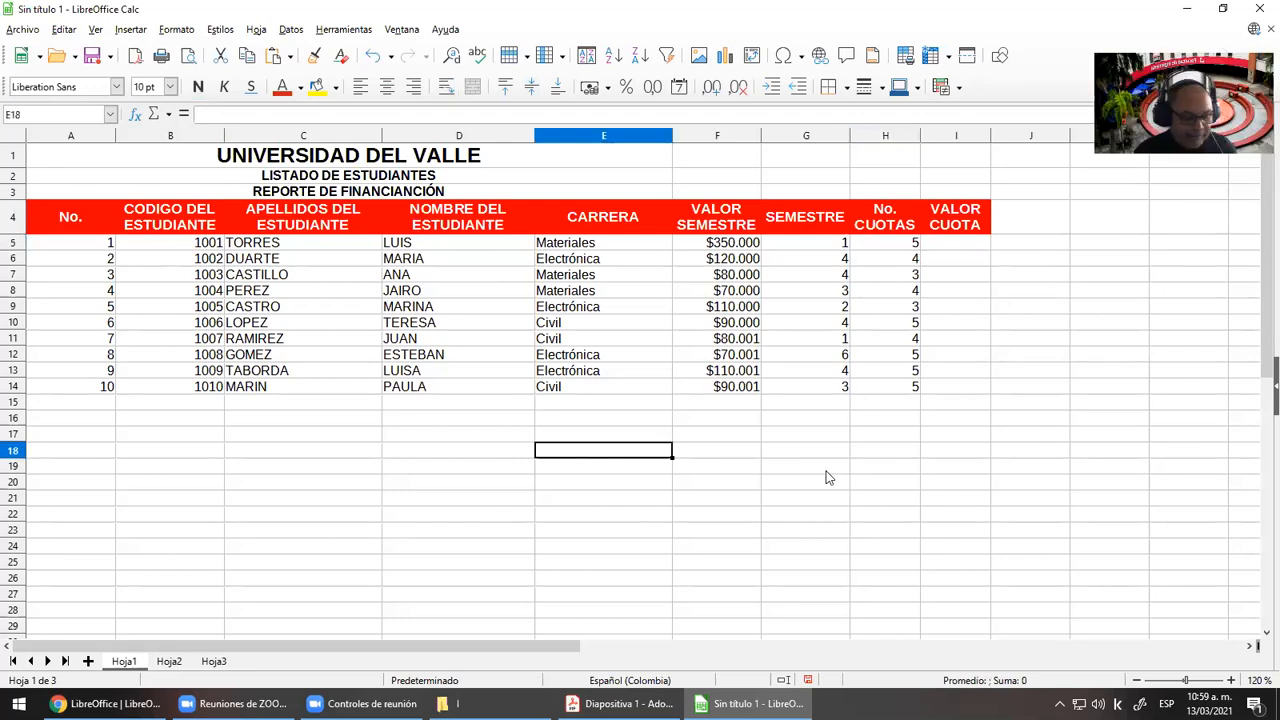
{"action": "key", "text": "F2"}
{"action": "type", "text": "k"}
{"action": "key", "text": "BackSpace"}
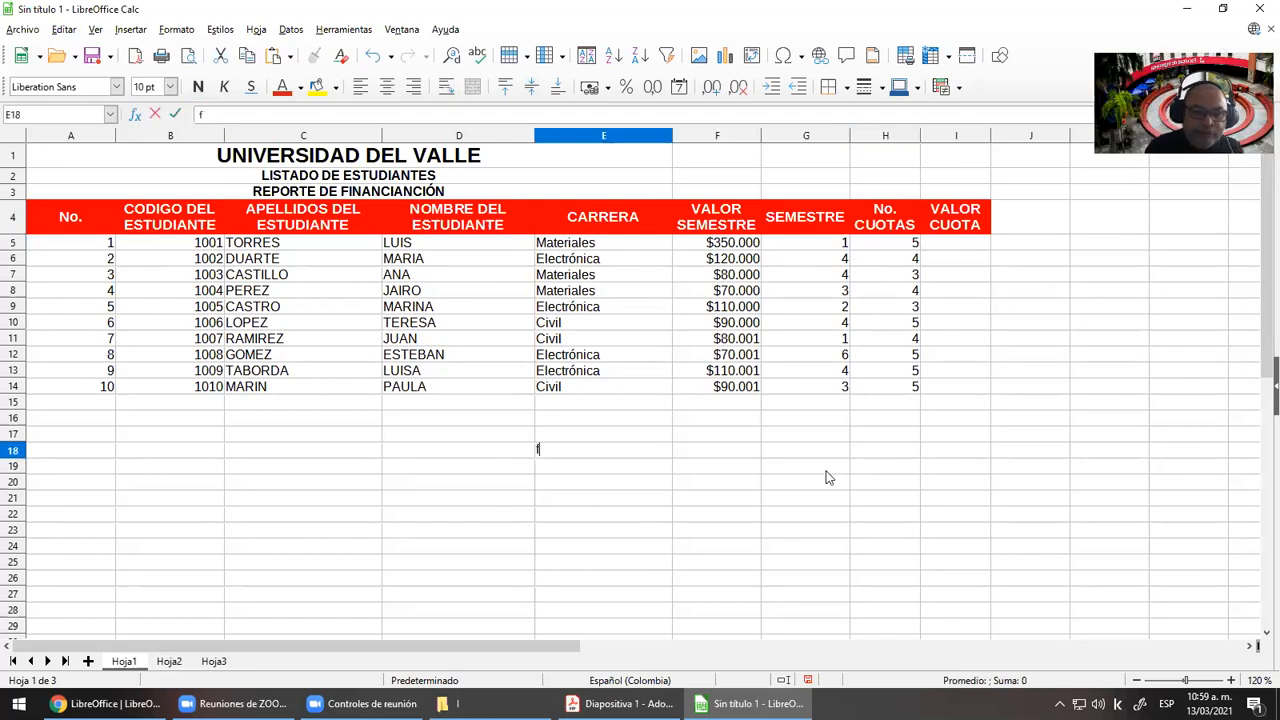
{"action": "type", "text": "Fo"}
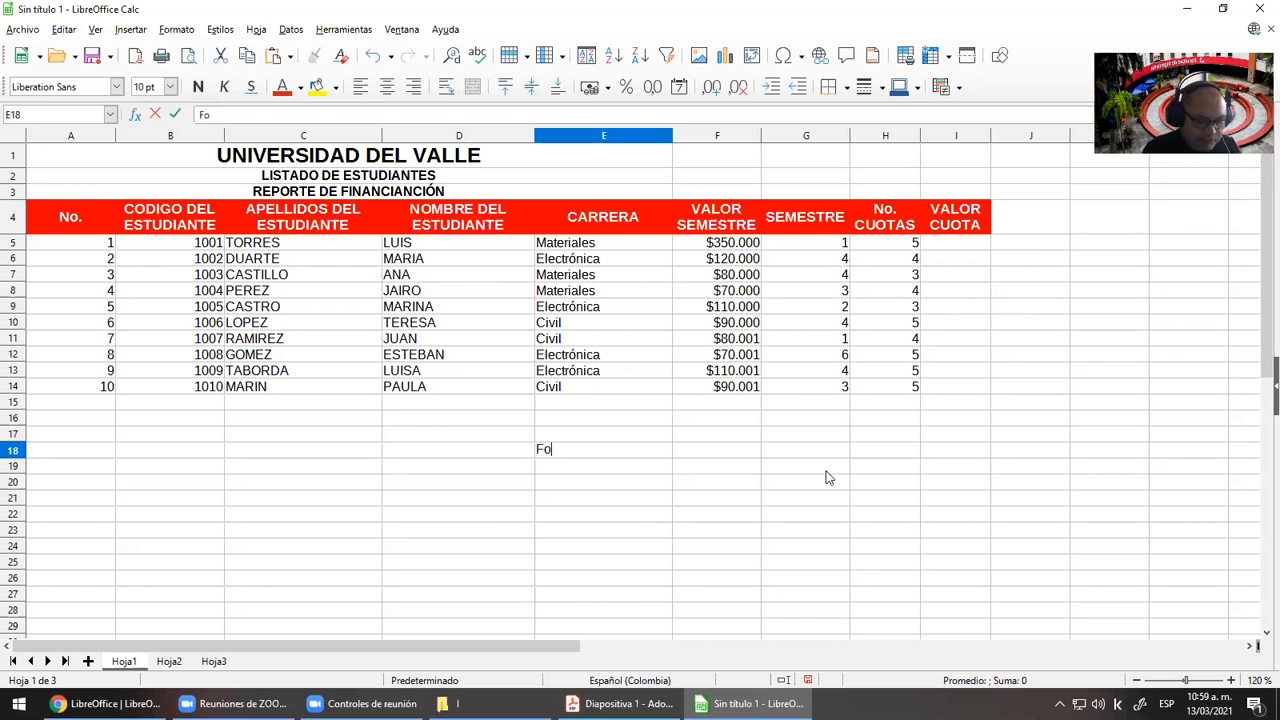
{"action": "type", "text": "rmulas"}
{"action": "key", "text": "Return"}
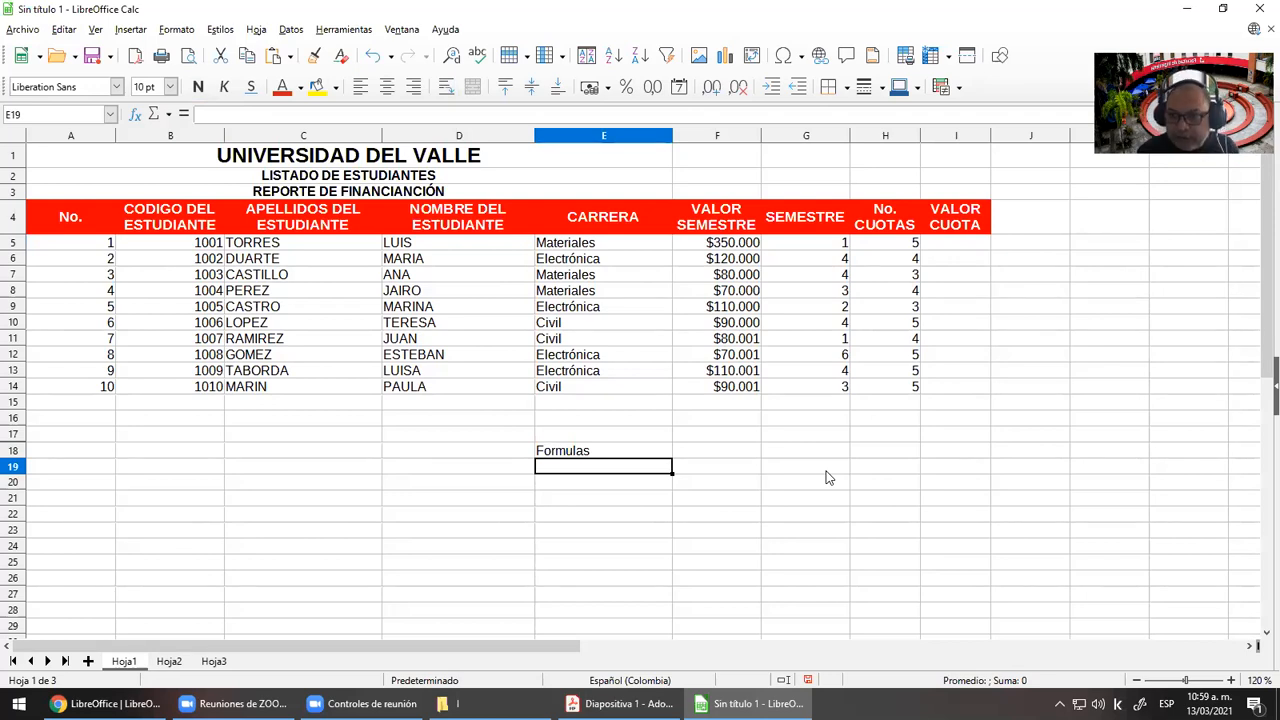
List the operators *, /, +, - and ( ) in cells E19 to E23, one per row
{"action": "type", "text": "*"}
{"action": "key", "text": "Return"}
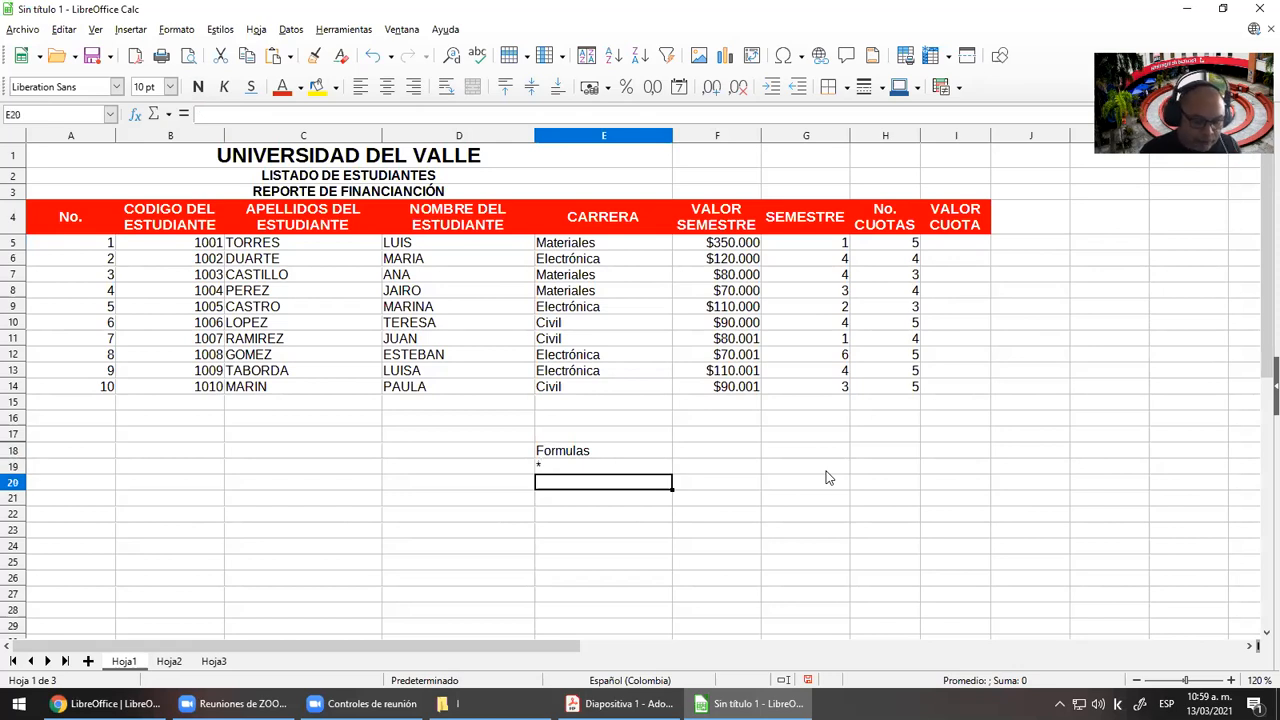
{"action": "type", "text": "/"}
{"action": "key", "text": "Return"}
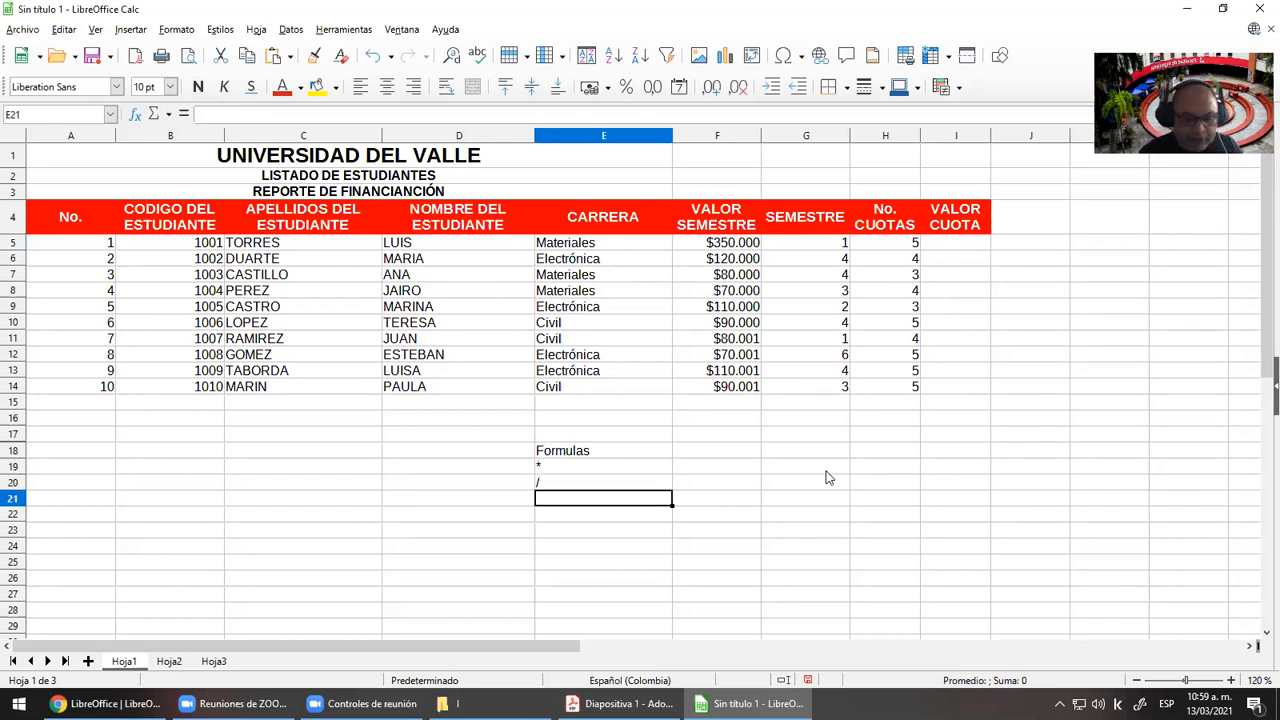
{"action": "type", "text": "+"}
{"action": "key", "text": "Return"}
{"action": "type", "text": "-"}
{"action": "key", "text": "Return"}
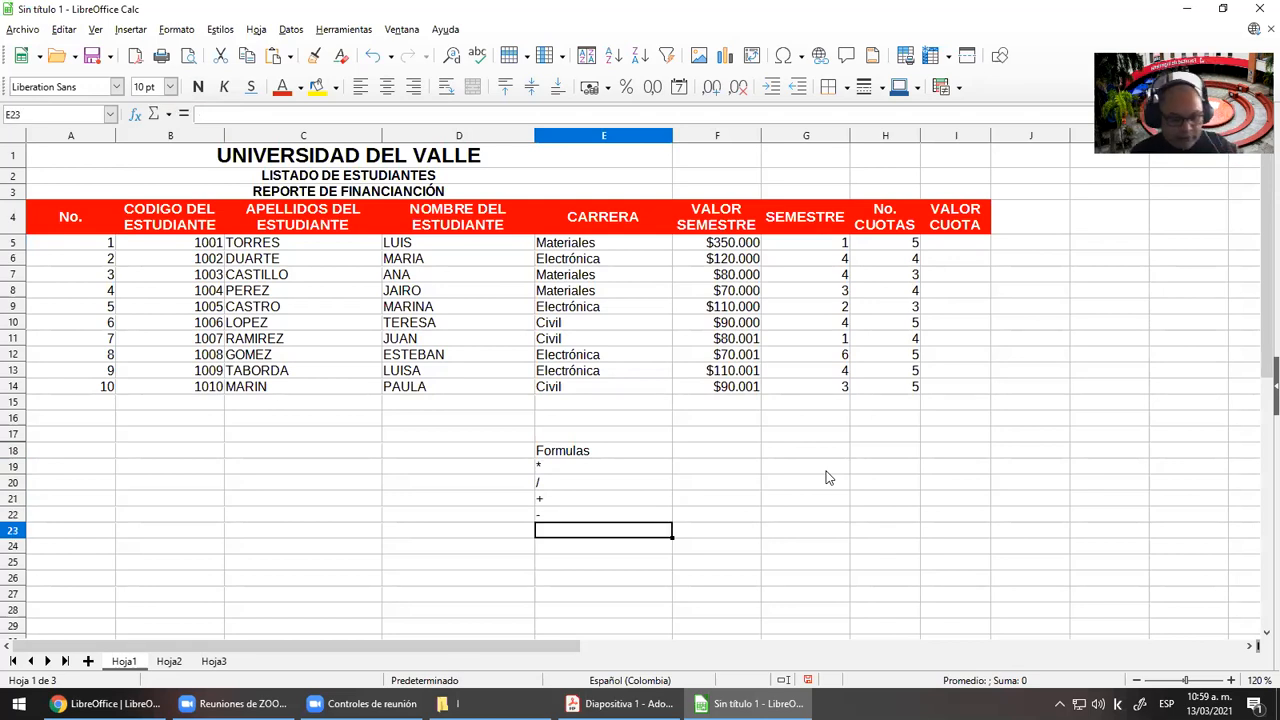
{"action": "type", "text": "0"}
{"action": "key", "text": "Left"}
{"action": "key", "text": "Right"}
{"action": "type", "text": "( )"}
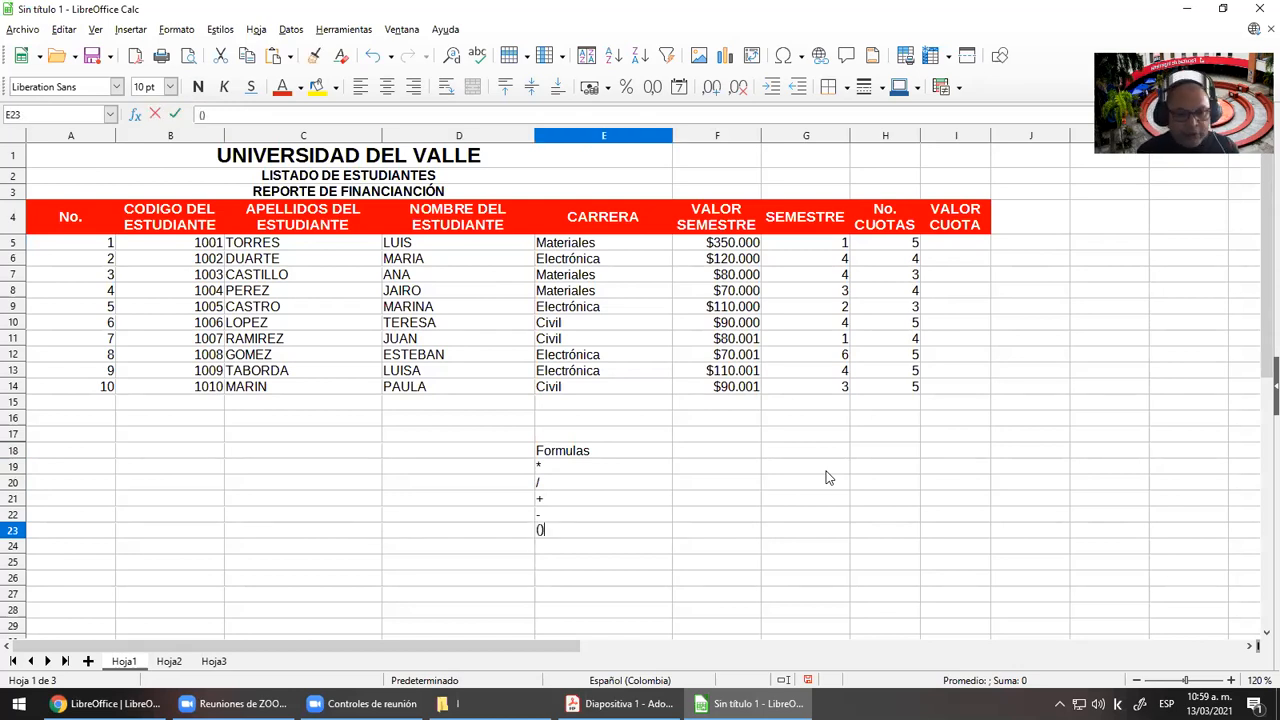
{"action": "key", "text": "Return"}
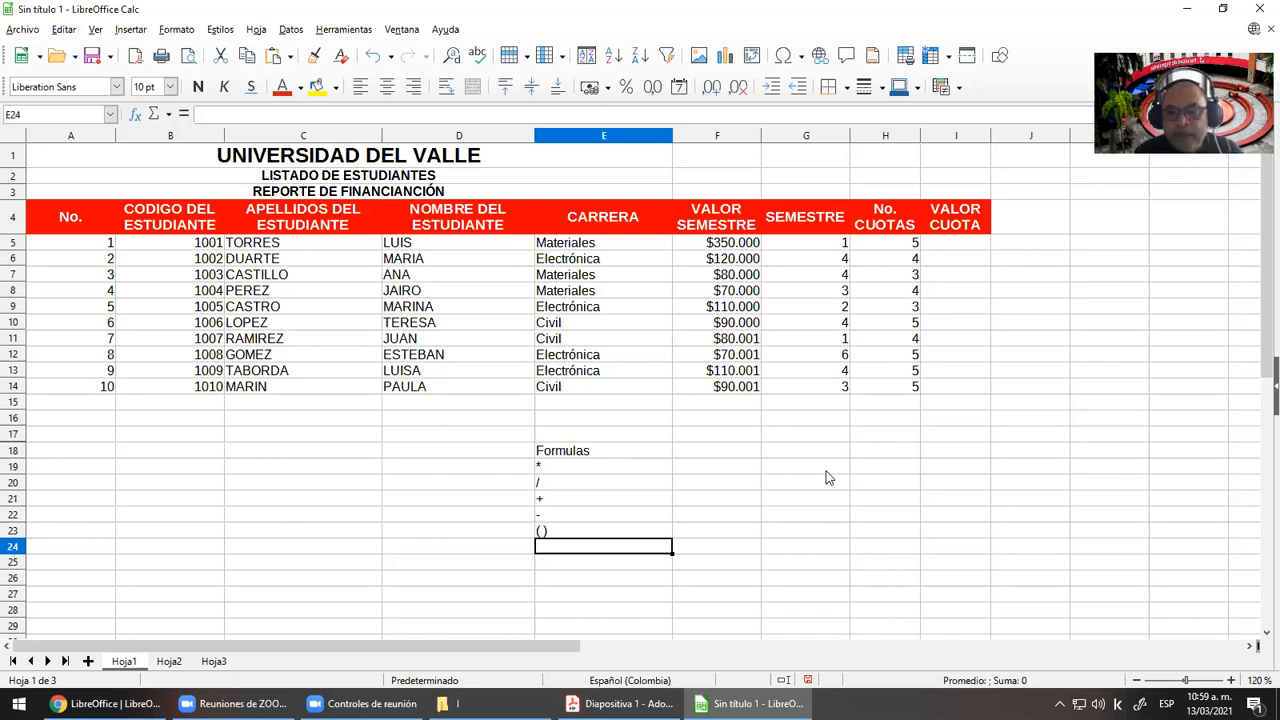
Write the general formula pattern =celda operador celda in F19, beside the * operator
{"action": "key", "text": "Up"}
{"action": "key", "text": "Up"}
{"action": "key", "text": "Up"}
{"action": "key", "text": "Up"}
{"action": "key", "text": "Up"}
{"action": "key", "text": "Up"}
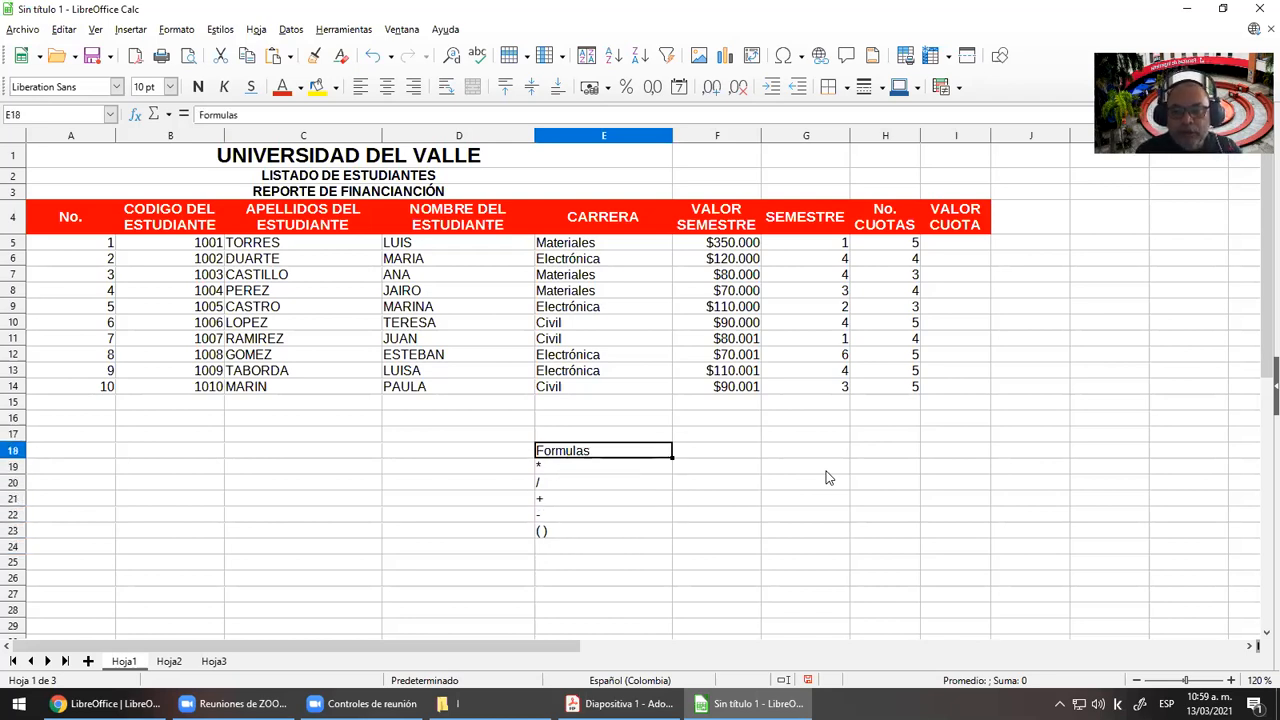
{"action": "key", "text": "Right"}
{"action": "key", "text": "Down"}
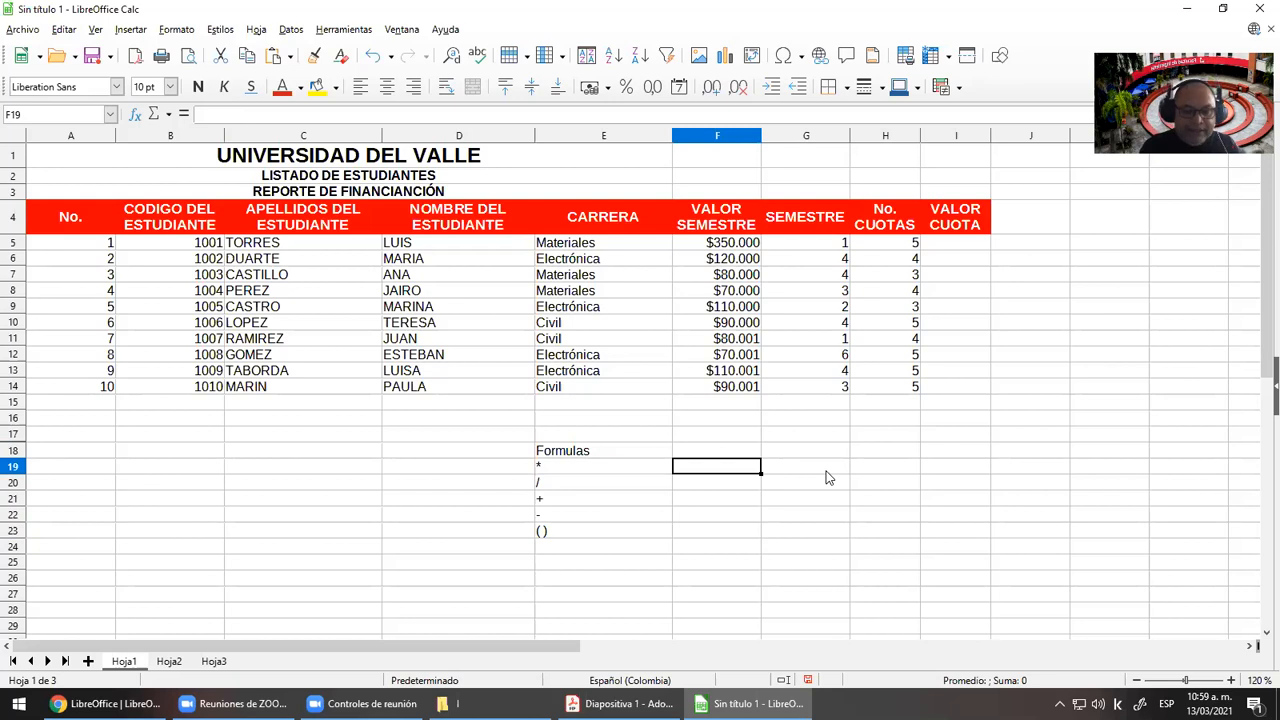
{"action": "type", "text": "="}
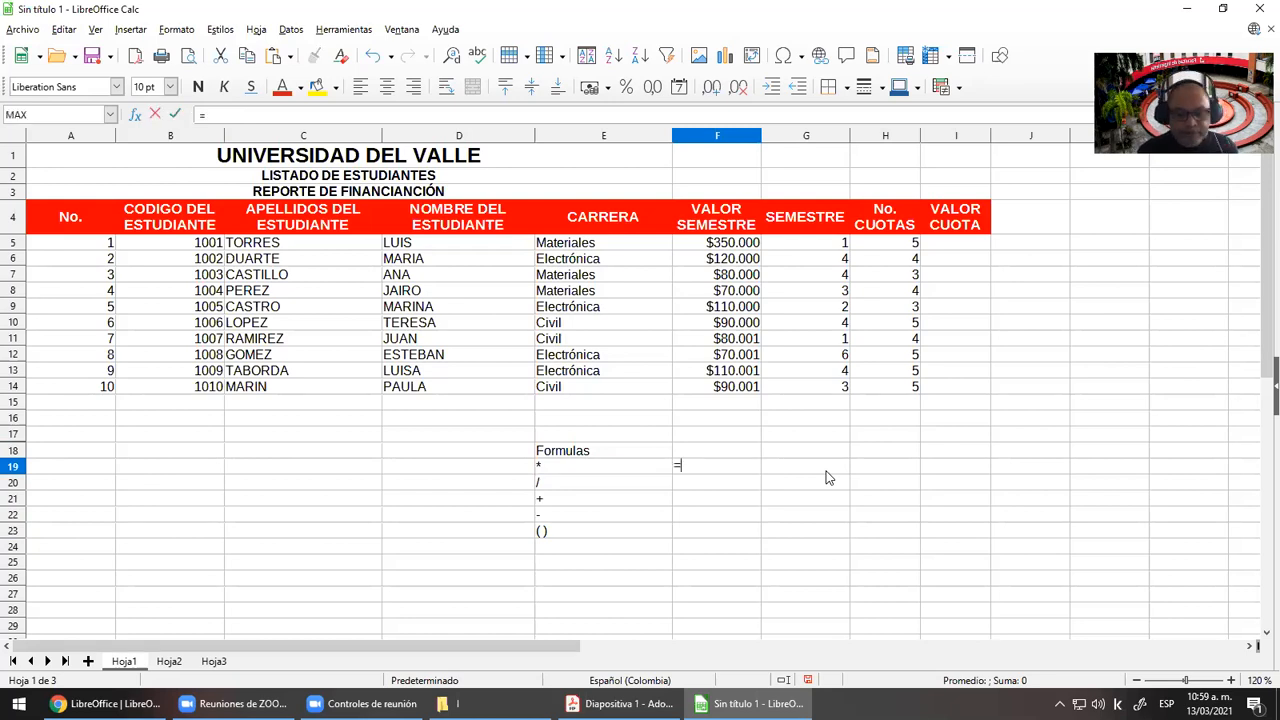
{"action": "type", "text": "cela"}
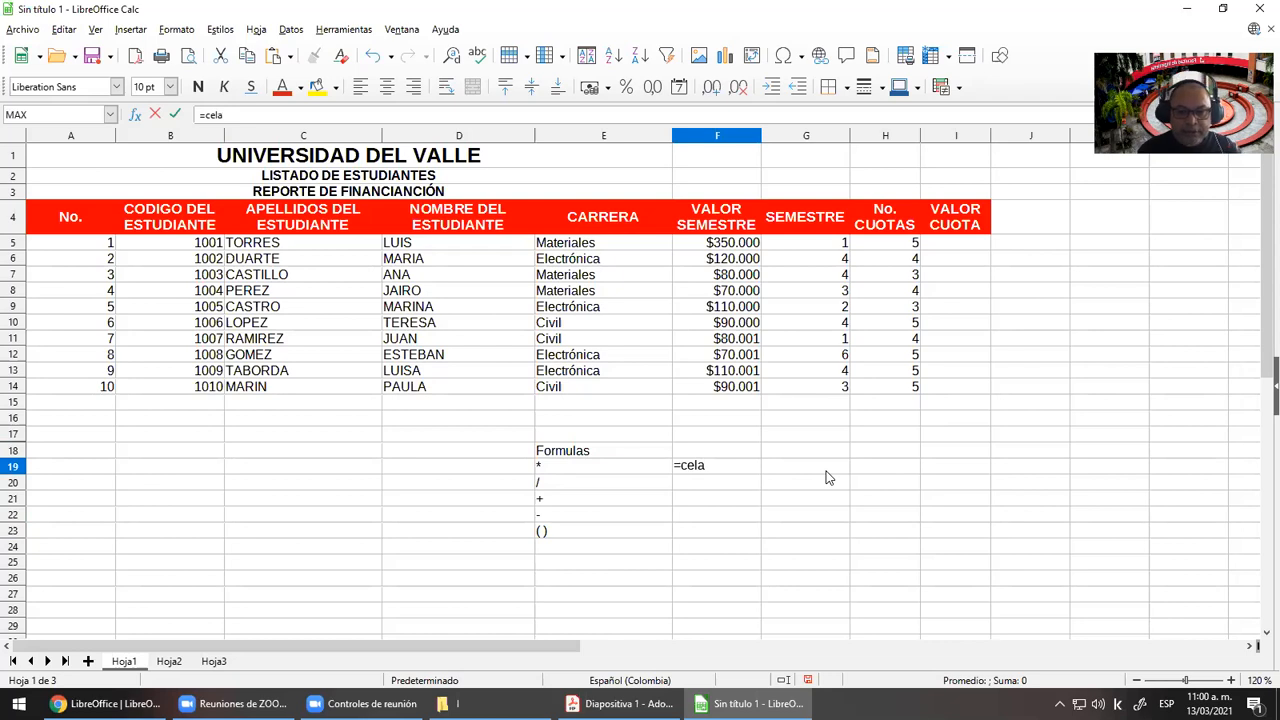
{"action": "key", "text": "BackSpace"}
{"action": "type", "text": "da"}
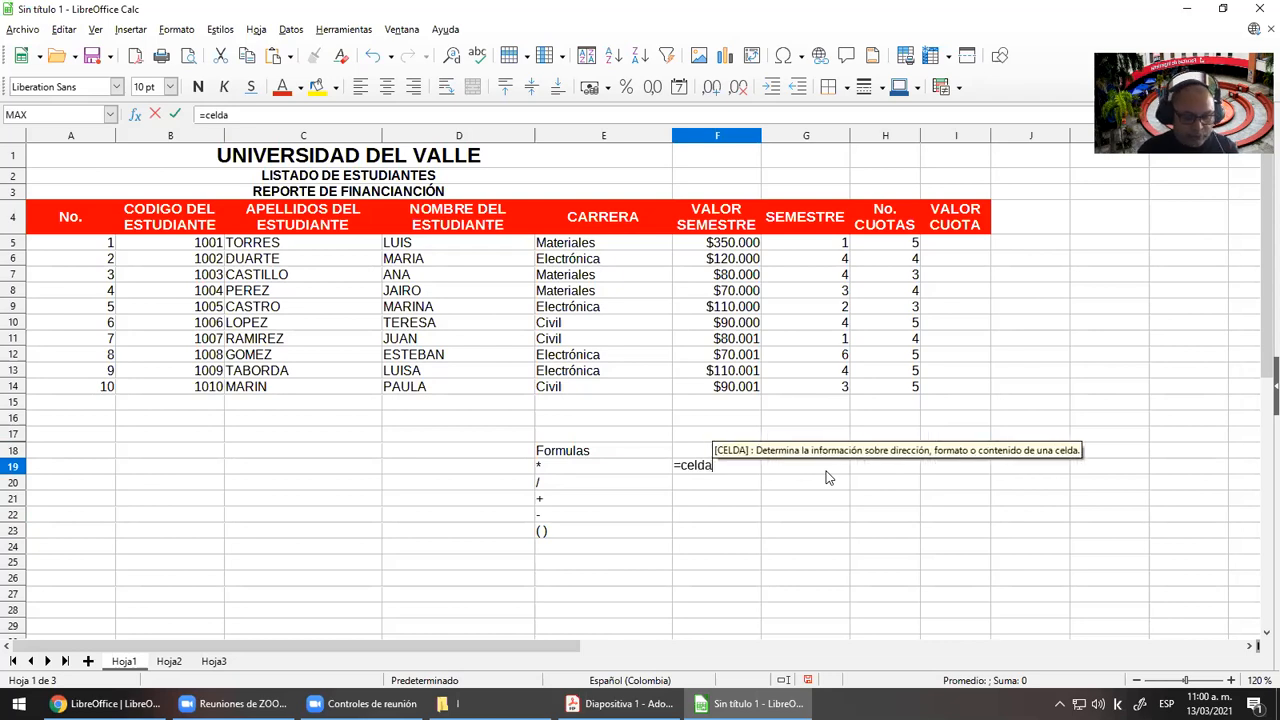
{"action": "type", "text": " operador "}
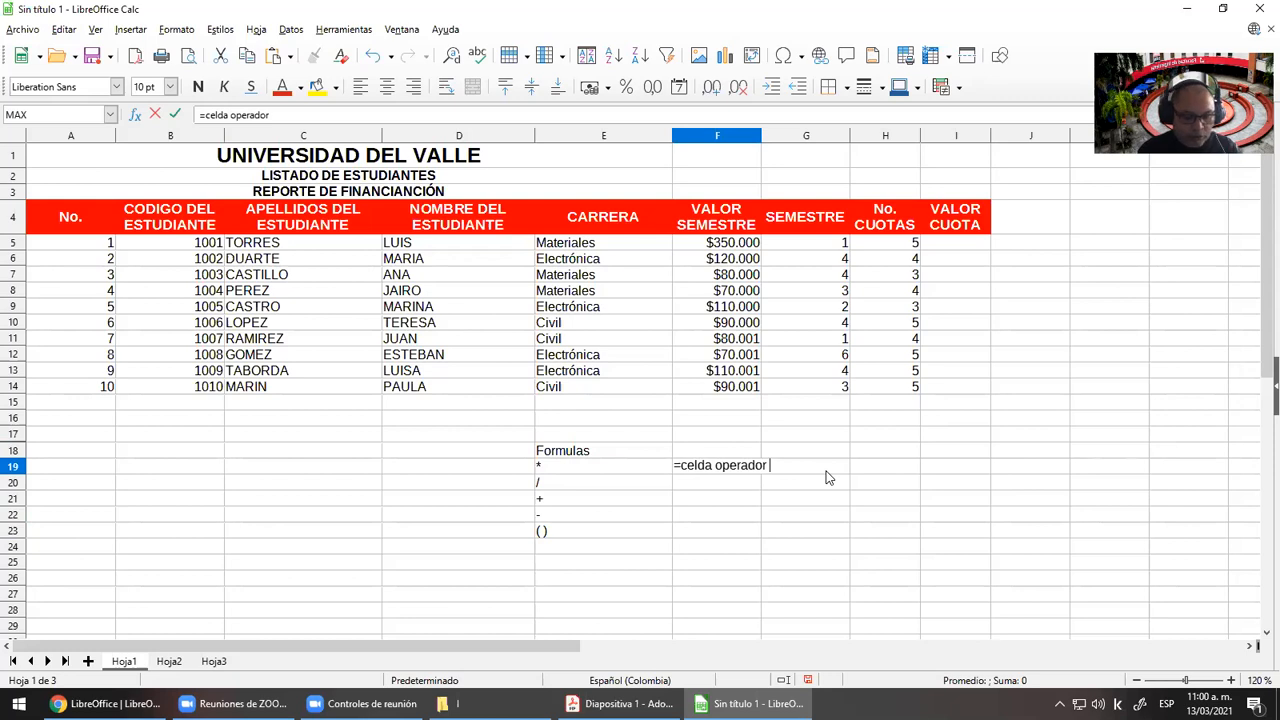
{"action": "type", "text": "celda"}
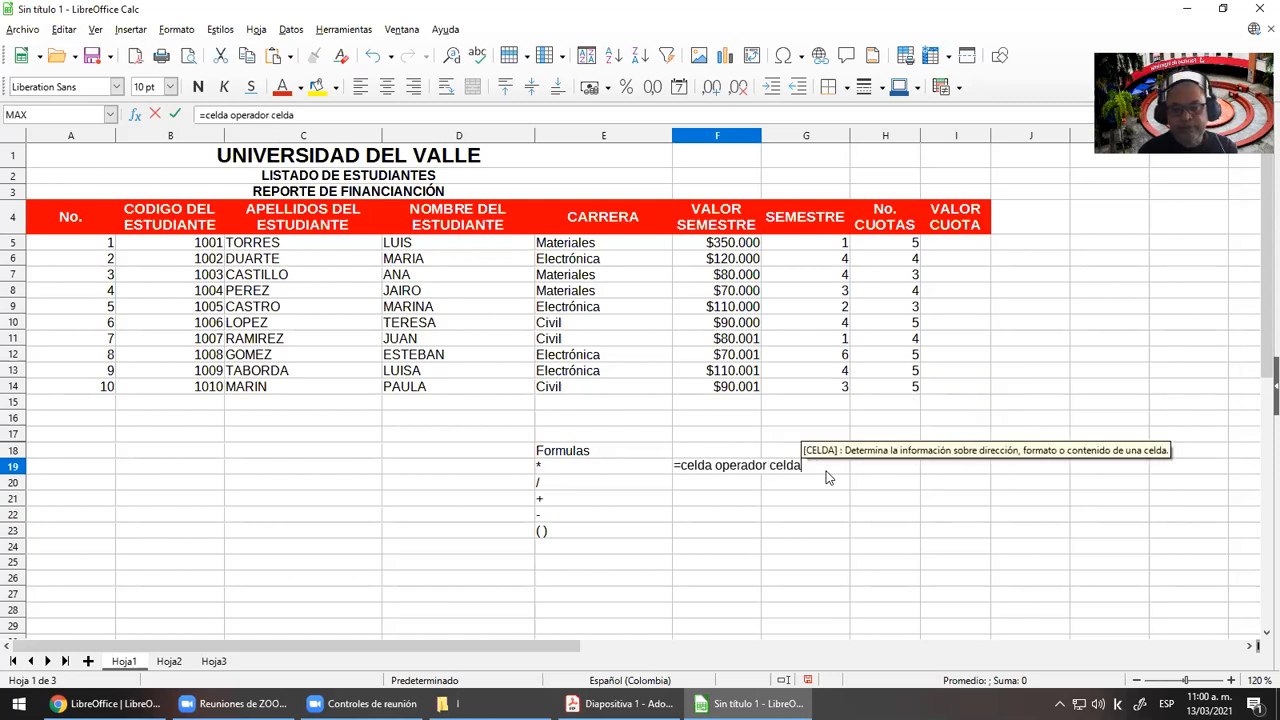
{"action": "key", "text": "Return"}
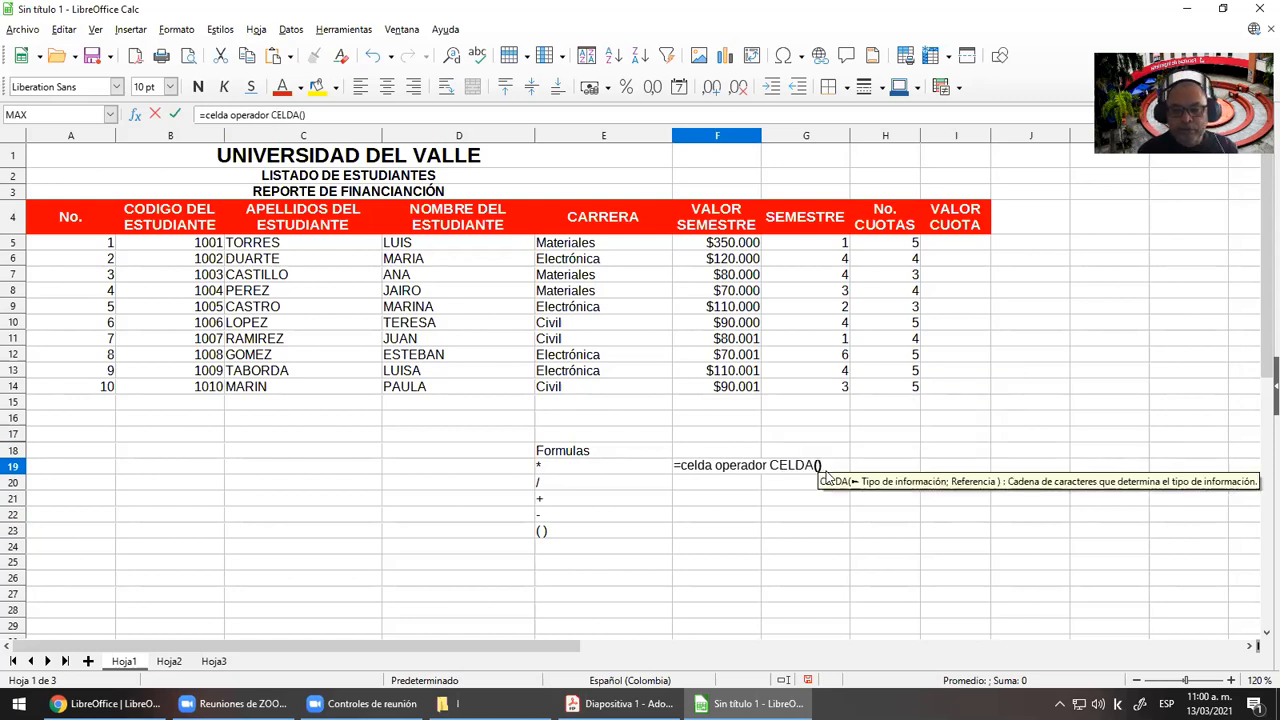
Replace the CELDA() function at the end of the F19 pattern with the plain word celda
{"action": "key", "text": "BackSpace"}
{"action": "key", "text": "BackSpace"}
{"action": "key", "text": "BackSpace"}
{"action": "key", "text": "BackSpace"}
{"action": "key", "text": "BackSpace"}
{"action": "key", "text": "BackSpace"}
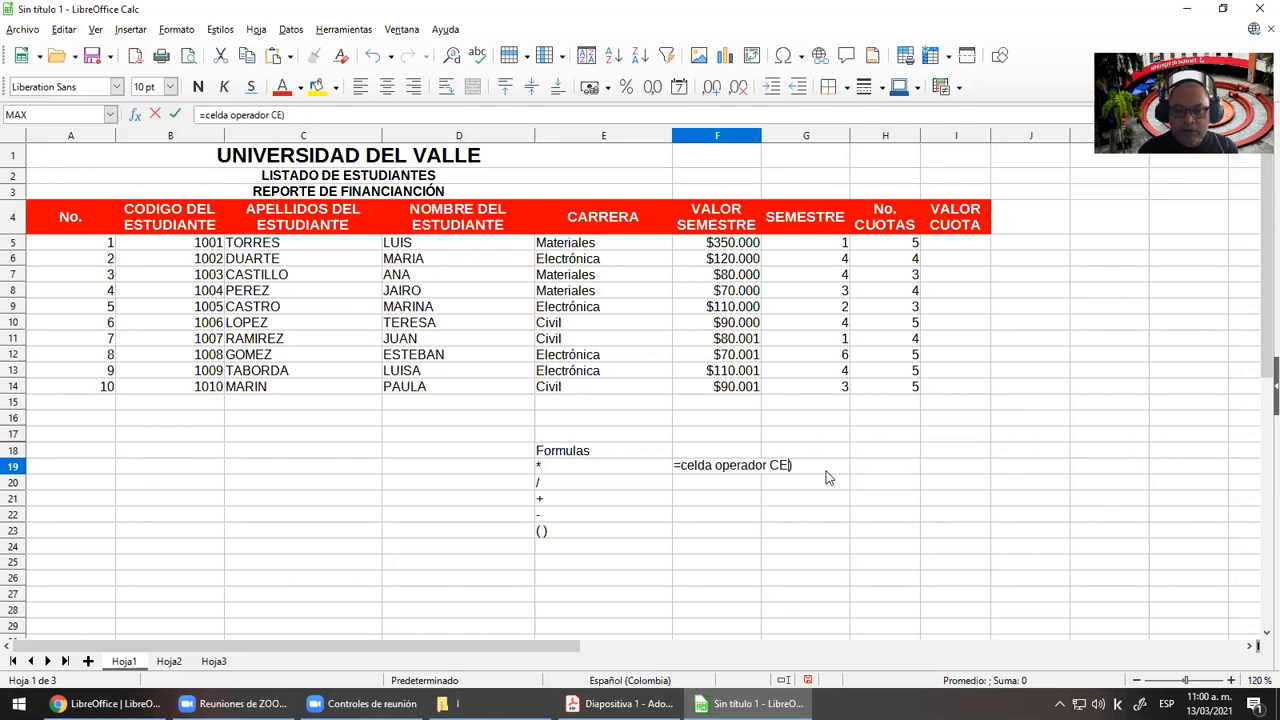
{"action": "type", "text": "celda"}
{"action": "key", "text": "Left"}
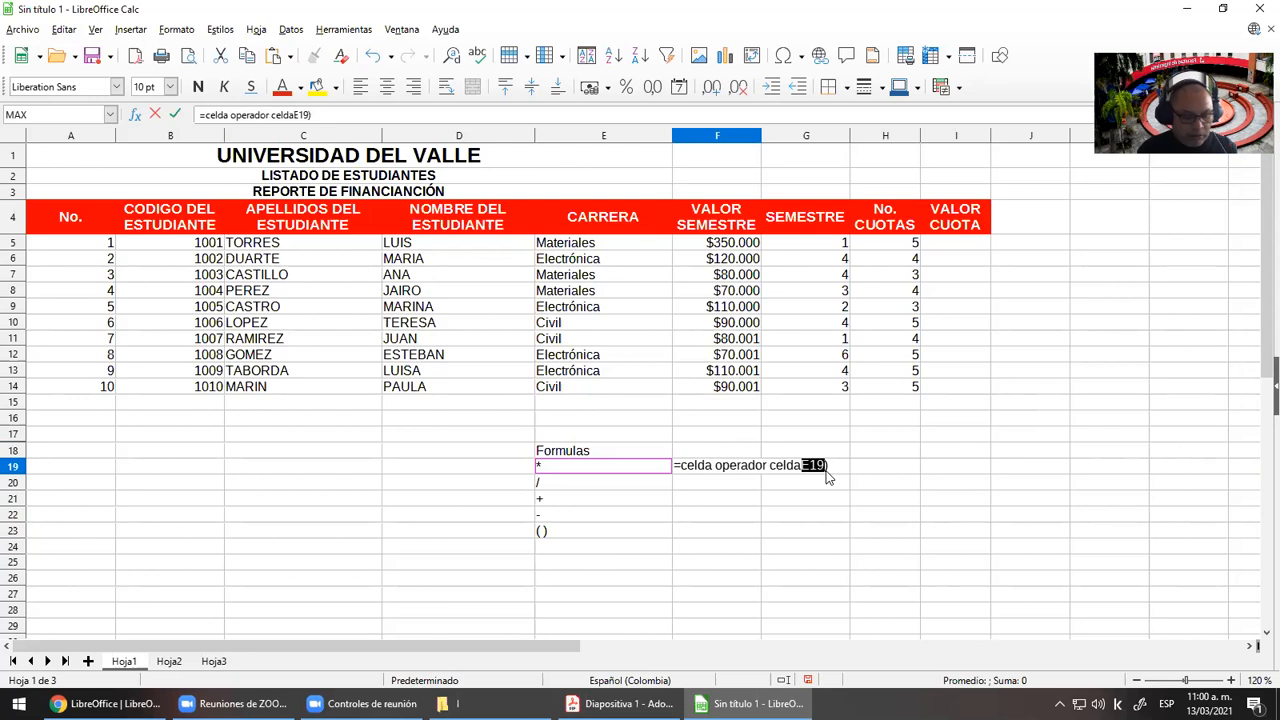
Insert an apostrophe after the equals sign in F19 and remove the stray E19) from the end
{"action": "left_click", "coordinate": [209, 116]}
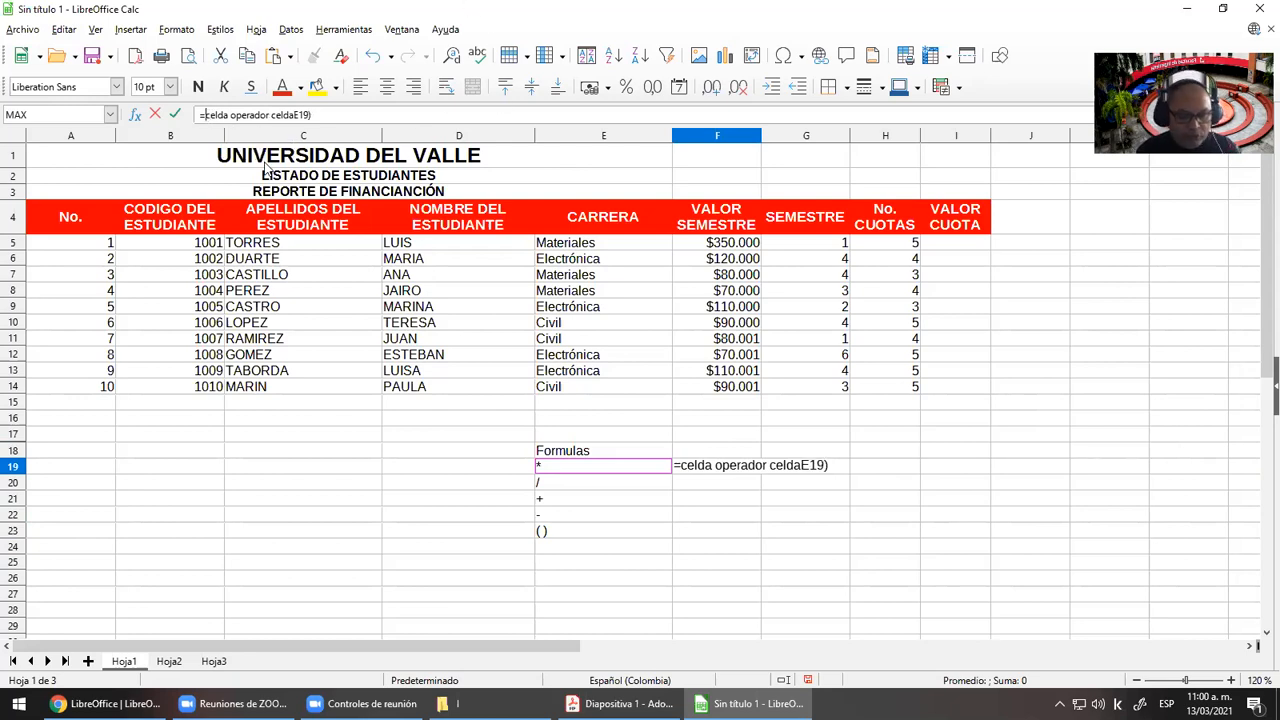
{"action": "key", "text": "End"}
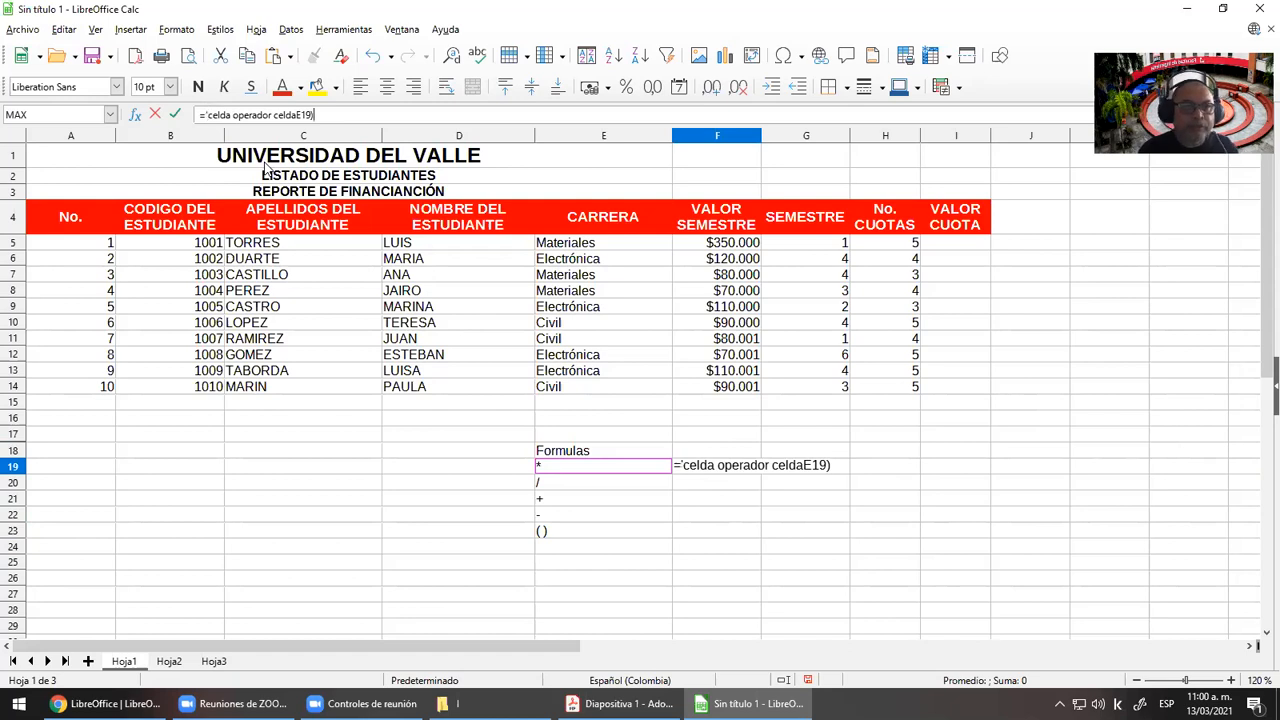
{"action": "key", "text": "BackSpace"}
{"action": "key", "text": "BackSpace"}
{"action": "key", "text": "BackSpace"}
{"action": "key", "text": "BackSpace"}
{"action": "key", "text": "Return"}
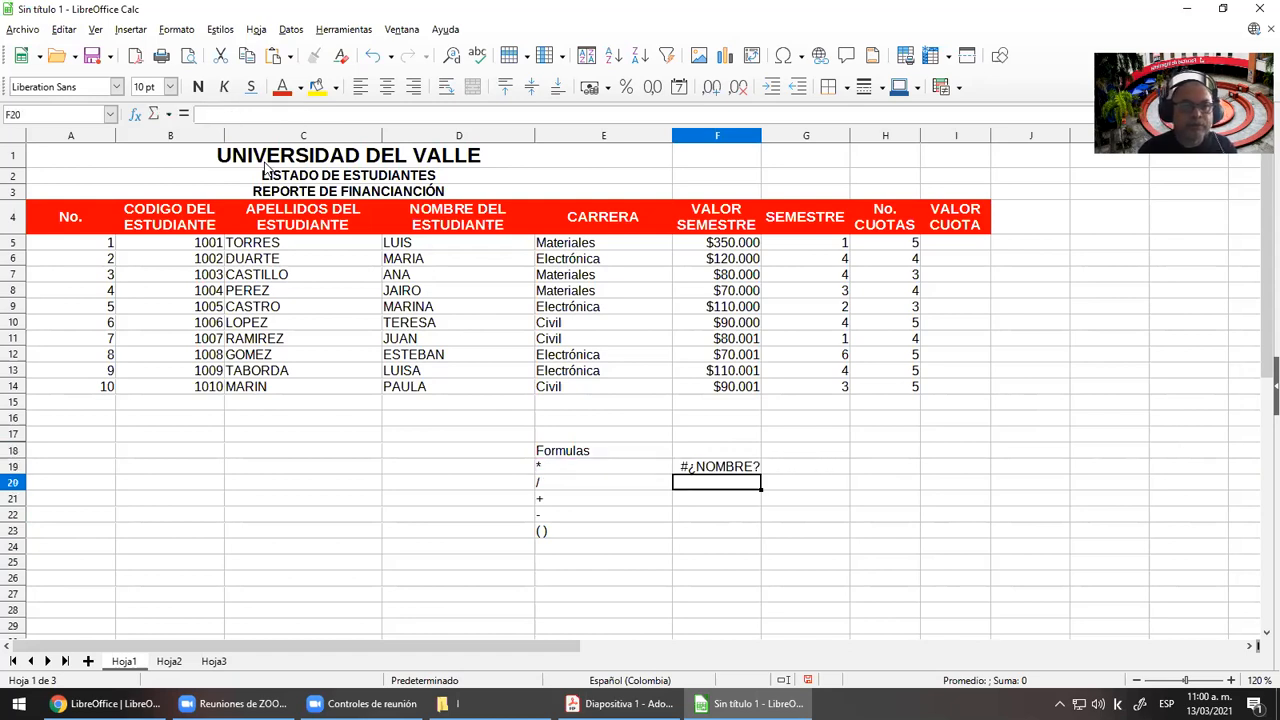
Move the equals sign in F19 behind the apostrophe so the cell reads '= celda operador celda
{"action": "key", "text": "Up"}
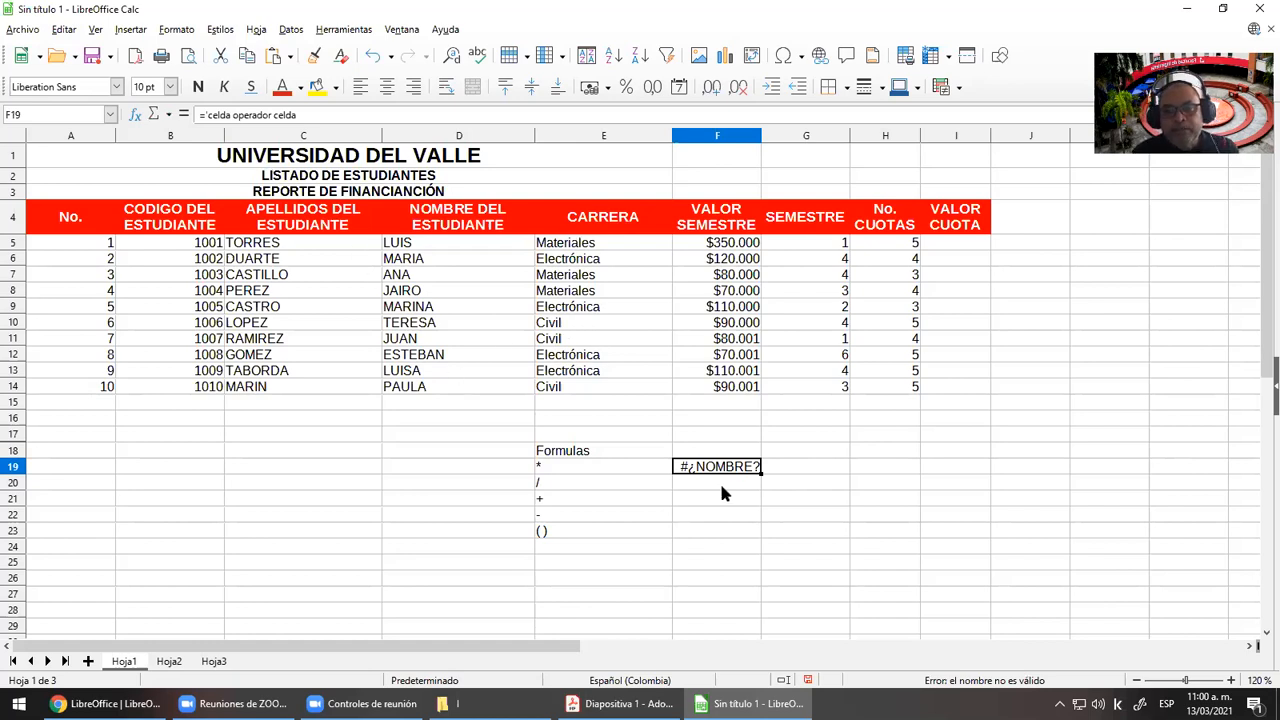
{"action": "left_click", "coordinate": [207, 115]}
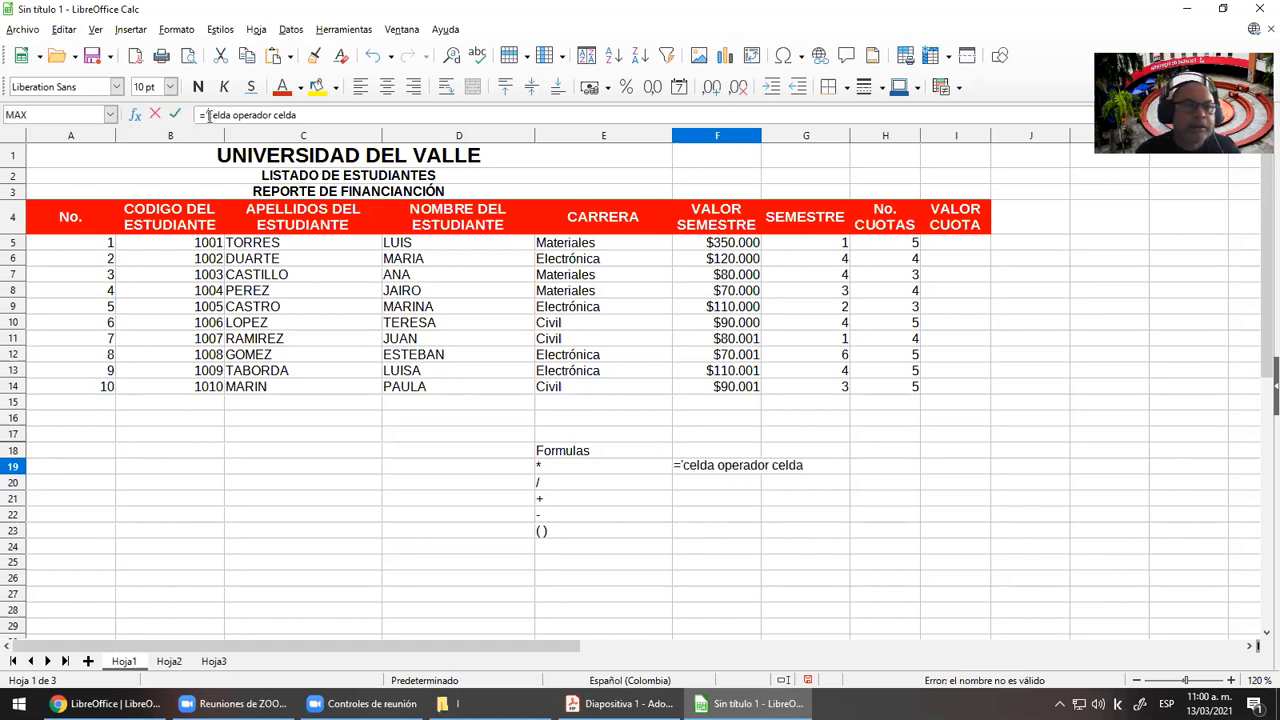
{"action": "key", "text": "BackSpace"}
{"action": "key", "text": "Return"}
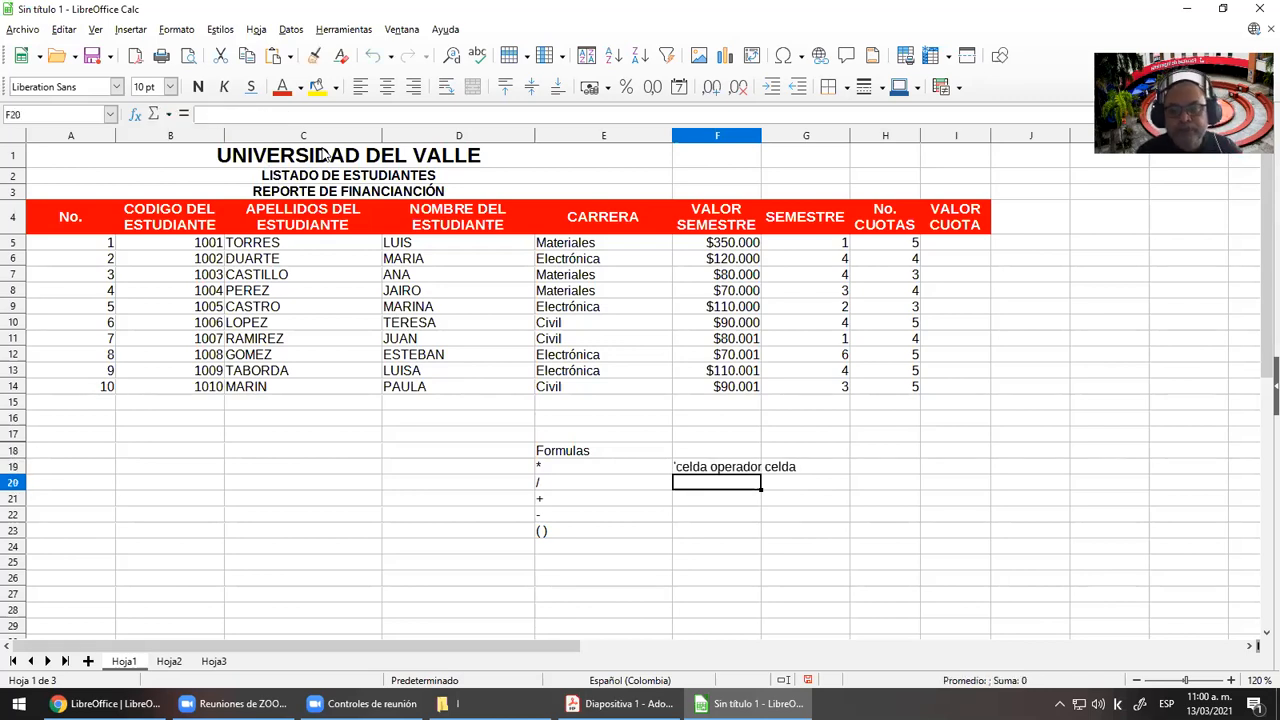
{"action": "key", "text": "Up"}
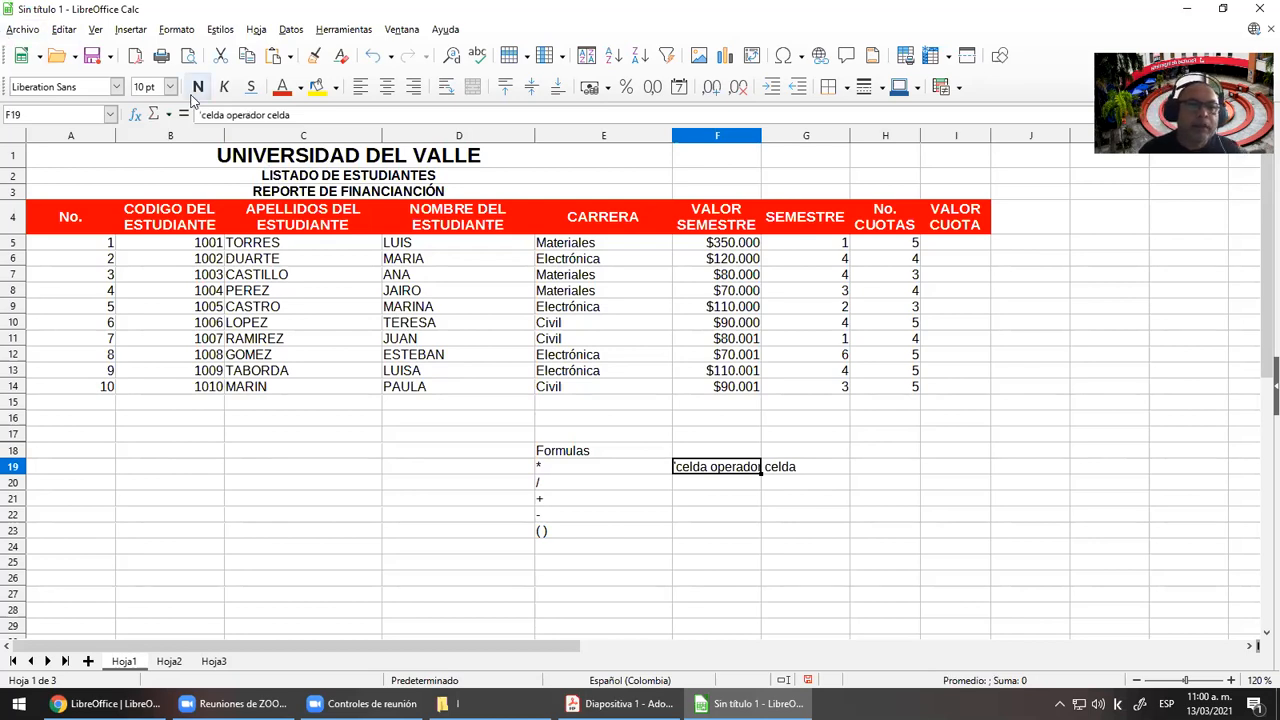
{"action": "left_click", "coordinate": [222, 115]}
{"action": "type", "text": "="}
{"action": "key", "text": "Return"}
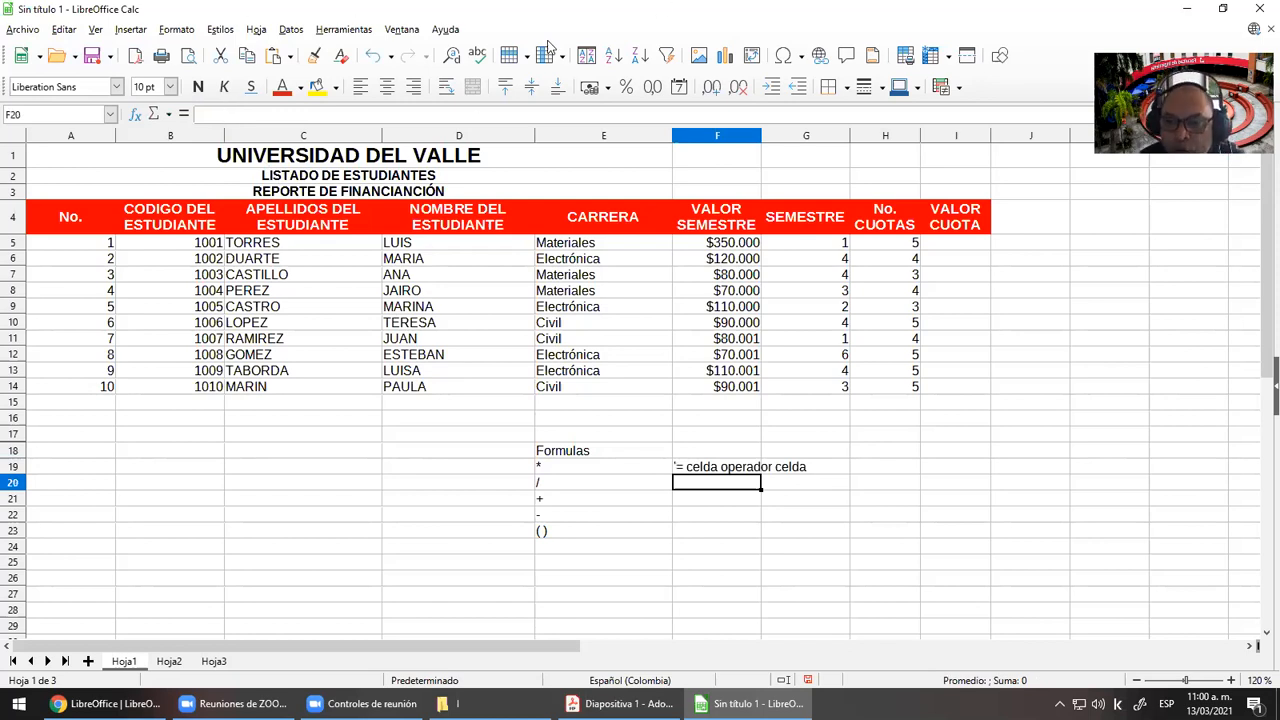
Calculate the first student's instalment value in I5 with the formula =F5/H5
{"action": "left_click", "coordinate": [955, 243]}
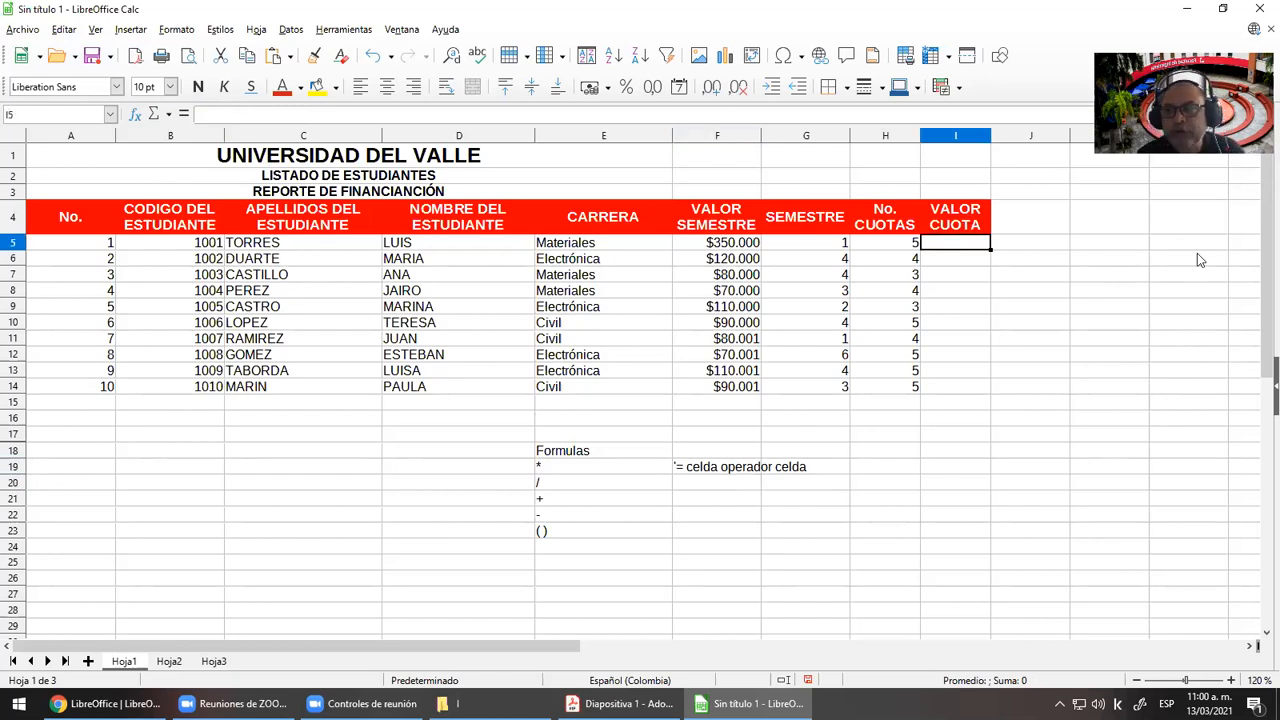
{"action": "type", "text": "="}
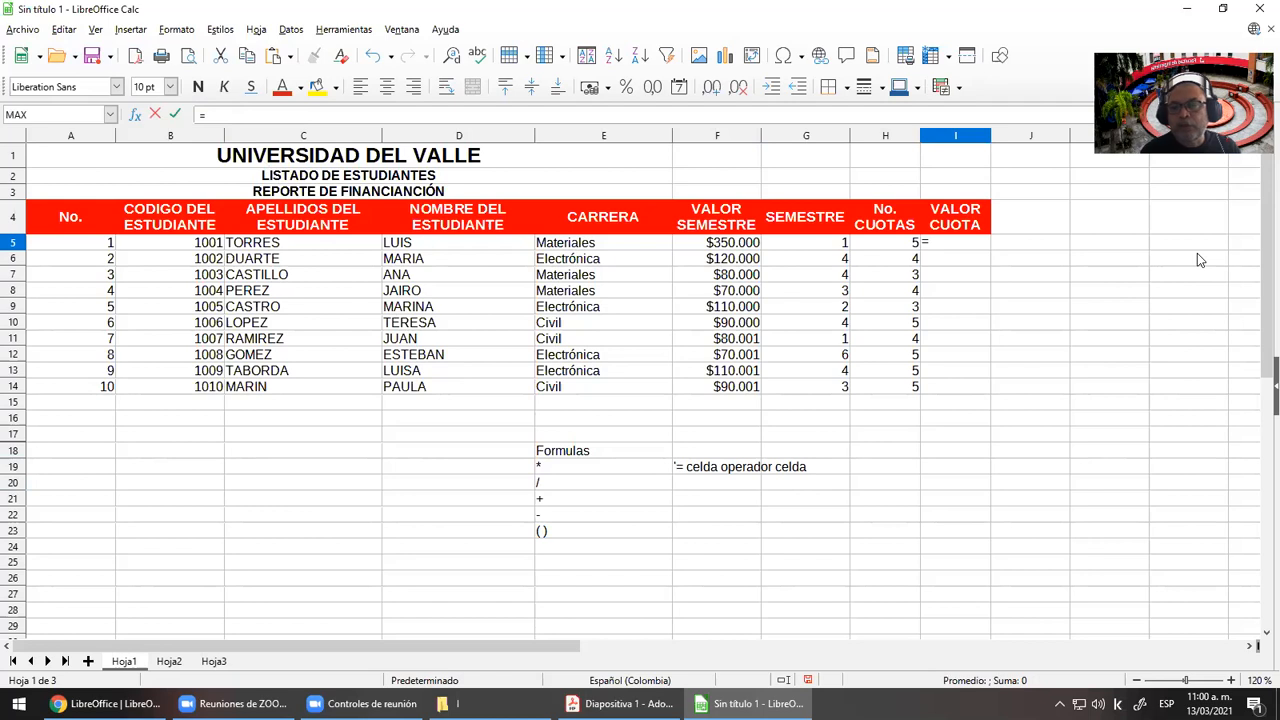
{"action": "left_click", "coordinate": [735, 248]}
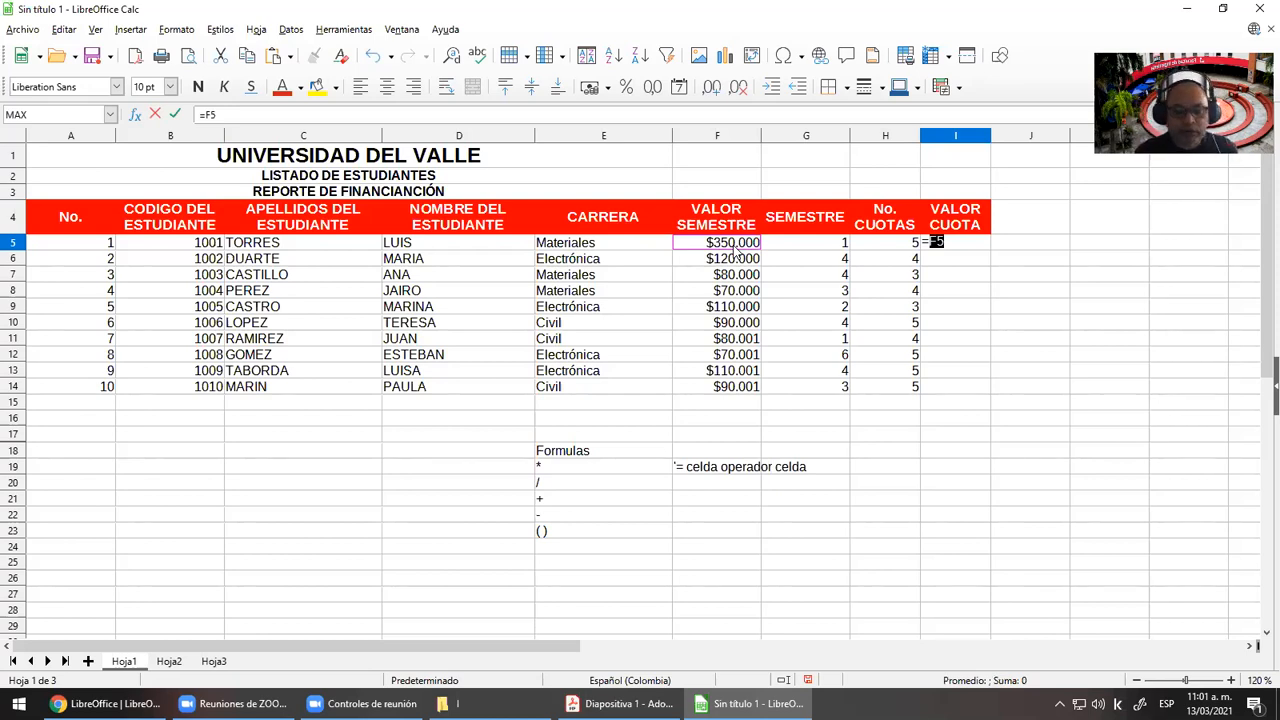
{"action": "type", "text": "/"}
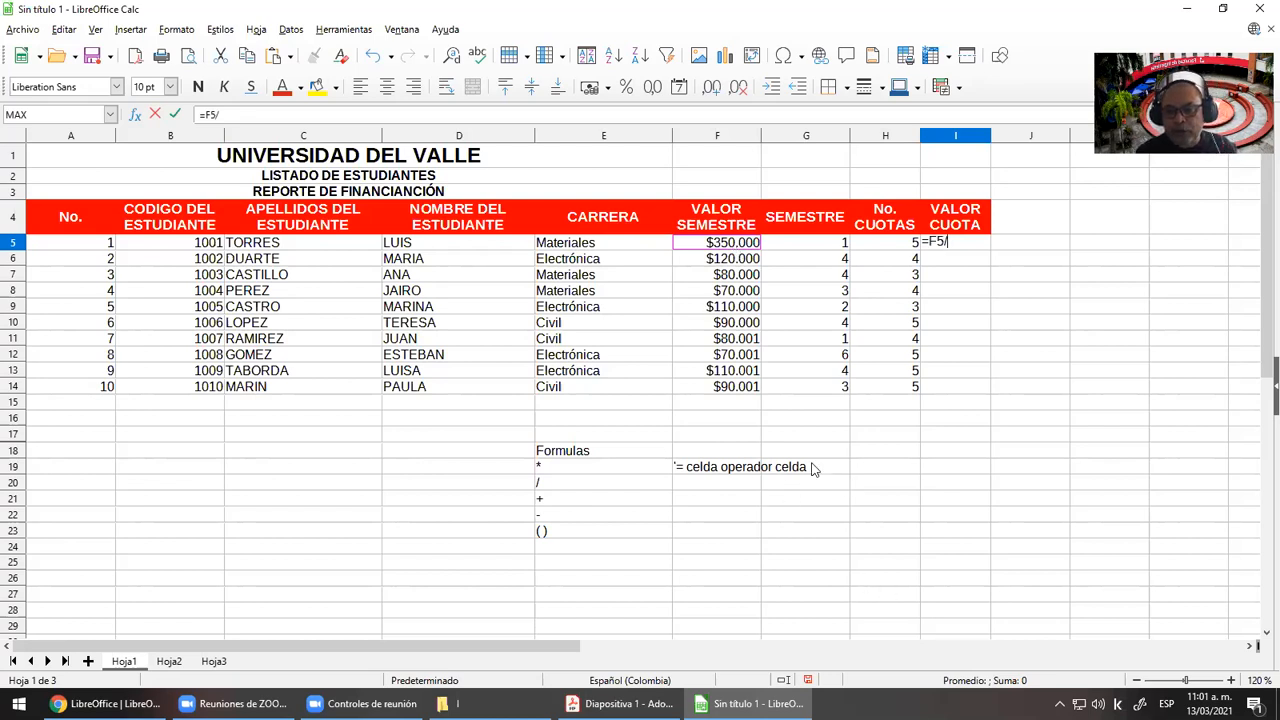
{"action": "left_click", "coordinate": [891, 244]}
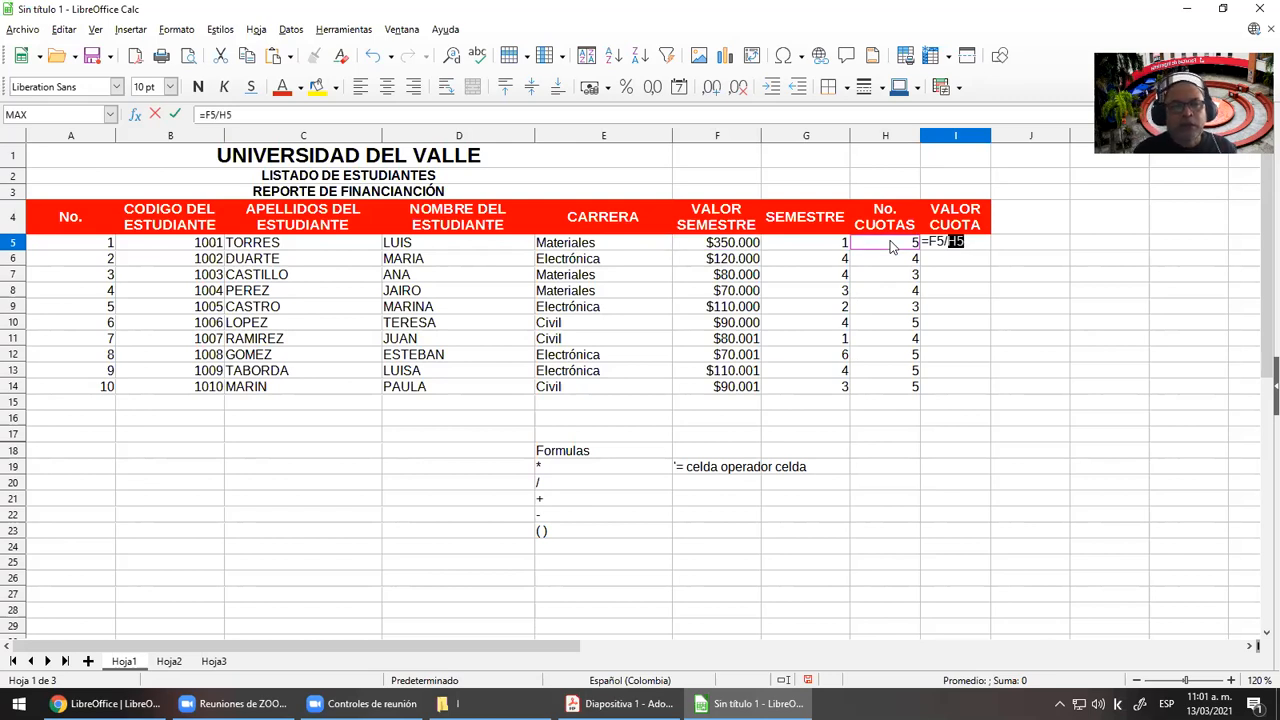
{"action": "key", "text": "Return"}
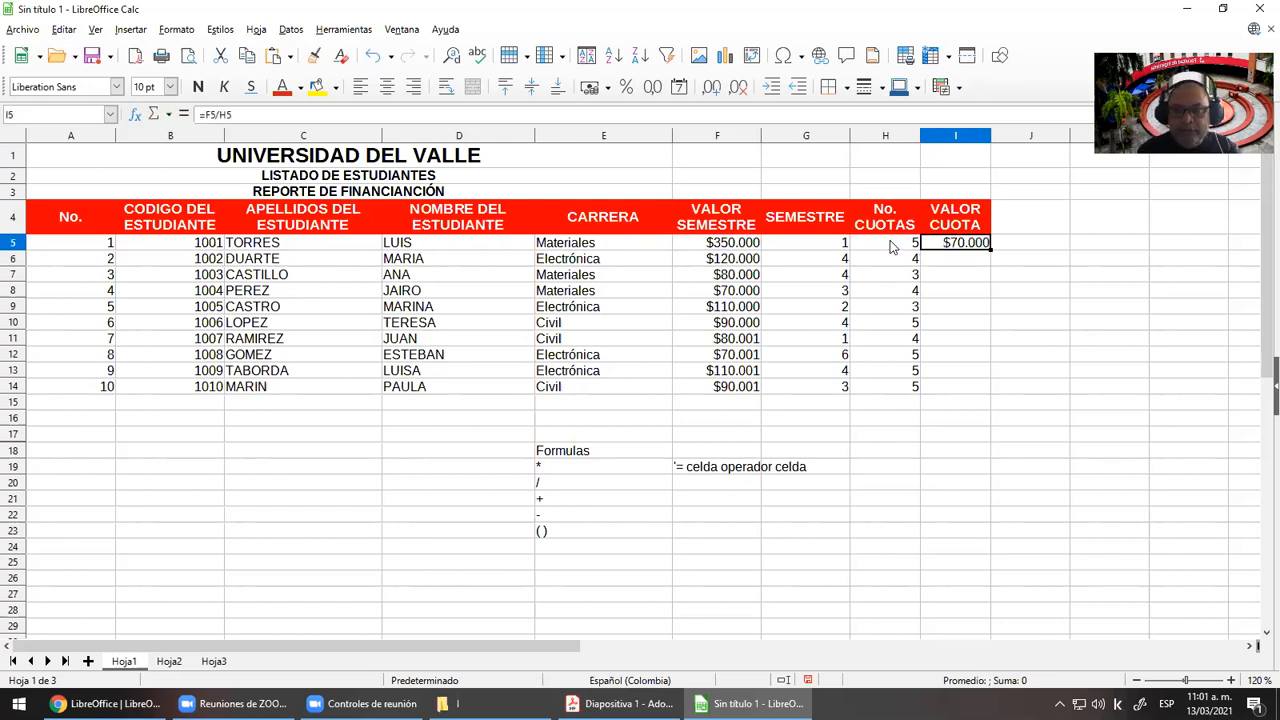
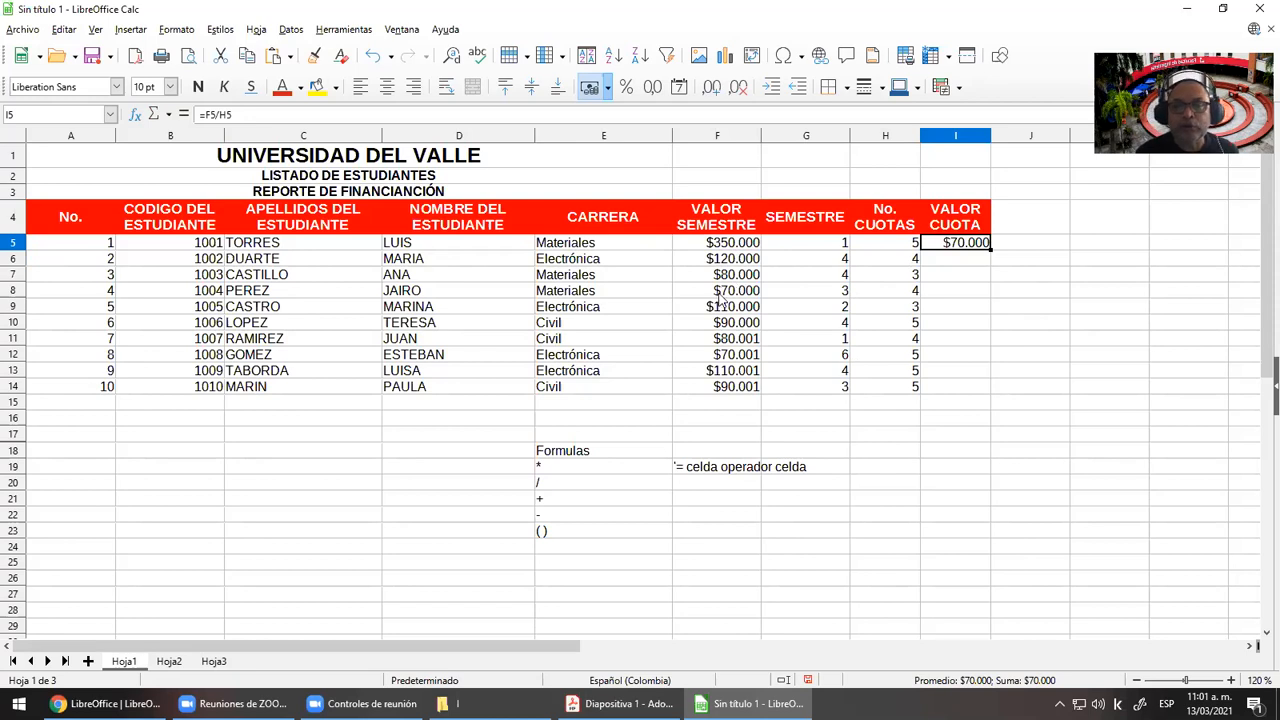
Set the first student's number of instalments in H5 to 3 and return to the instalment value in I5
{"action": "left_click", "coordinate": [890, 241]}
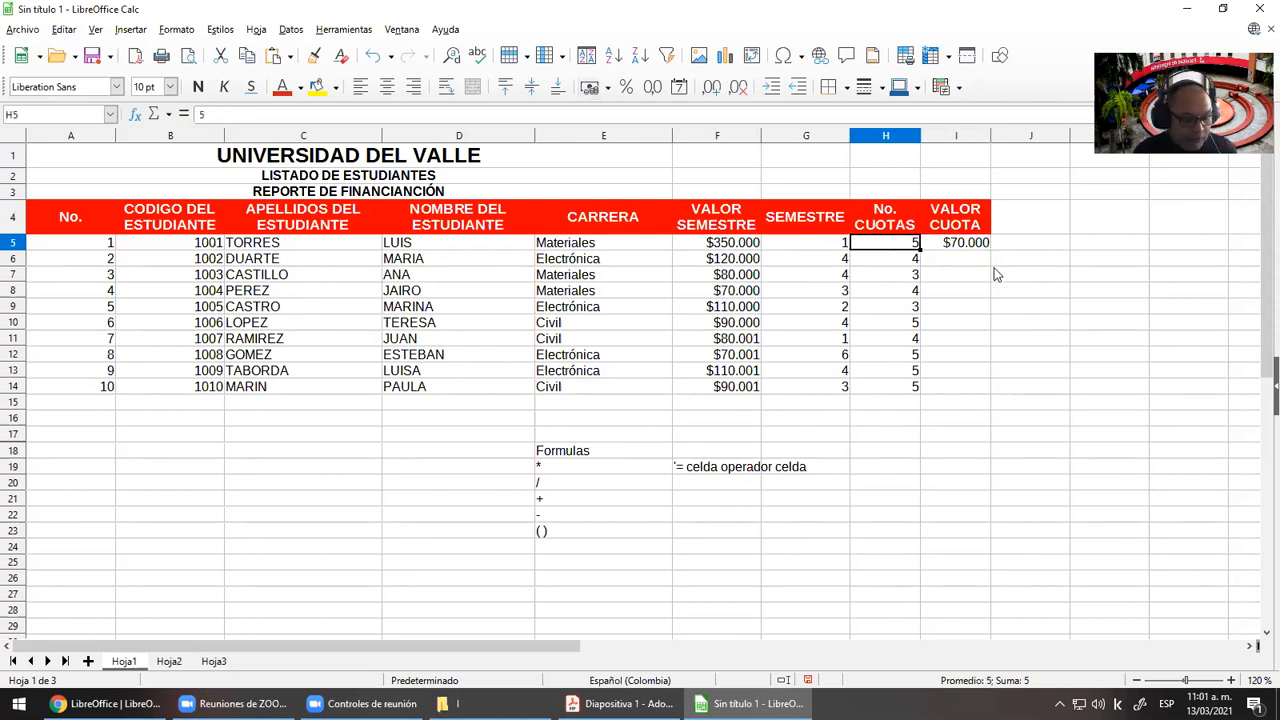
{"action": "type", "text": "3"}
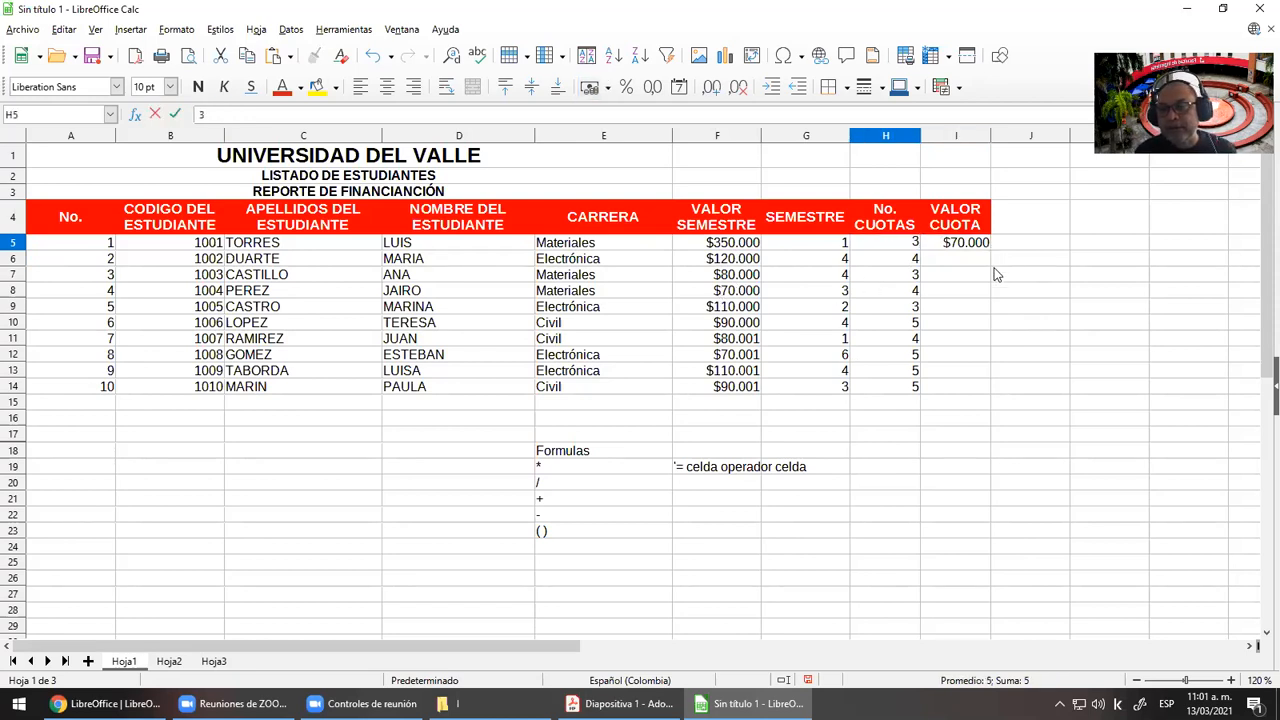
{"action": "key", "text": "Return"}
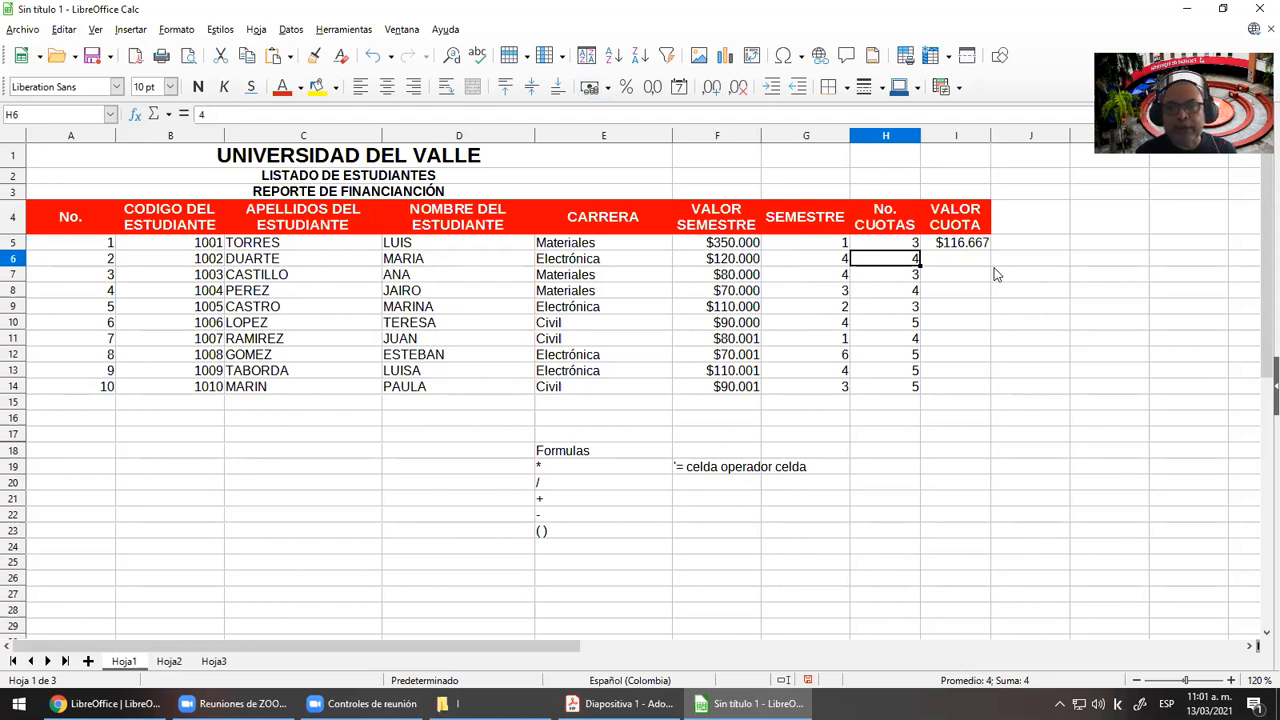
{"action": "key", "text": "Up"}
{"action": "key", "text": "Right"}
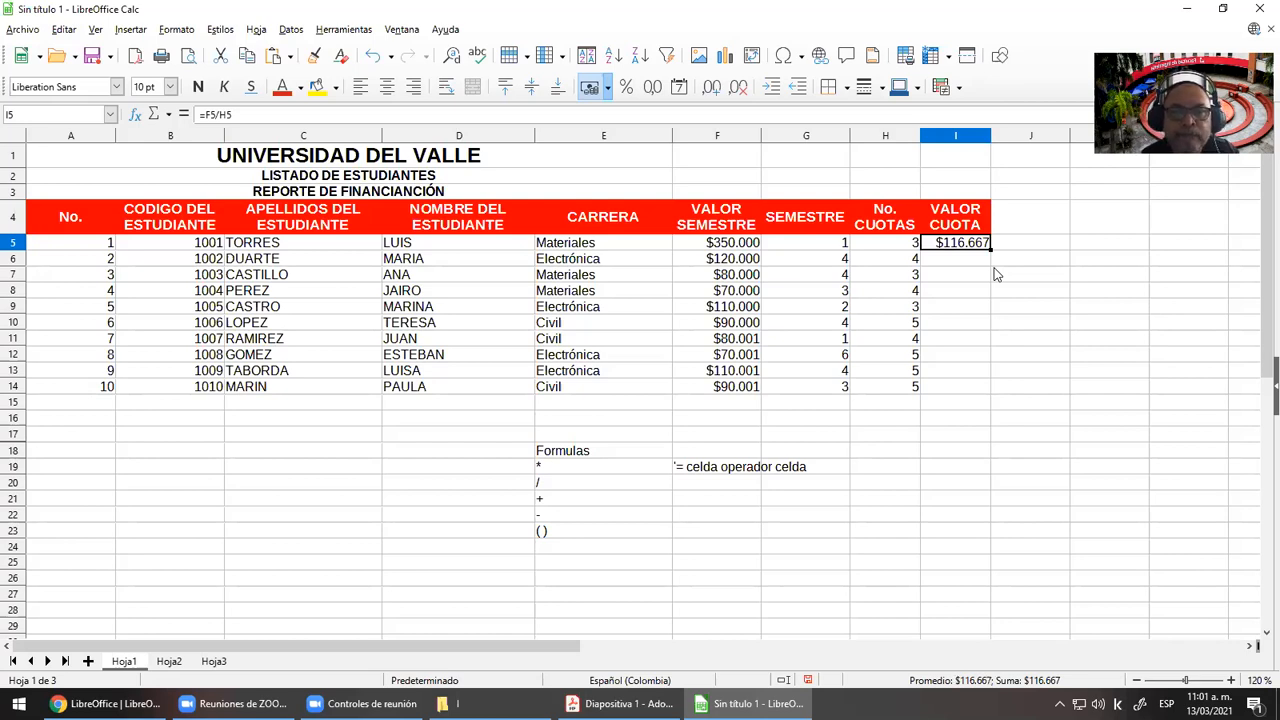
Examine the available currencies and the number format applied to the semester values in F5:F14
{"action": "left_click_drag", "start_coordinate": [734, 250], "coordinate": [728, 378]}
{"action": "left_click", "coordinate": [608, 88]}
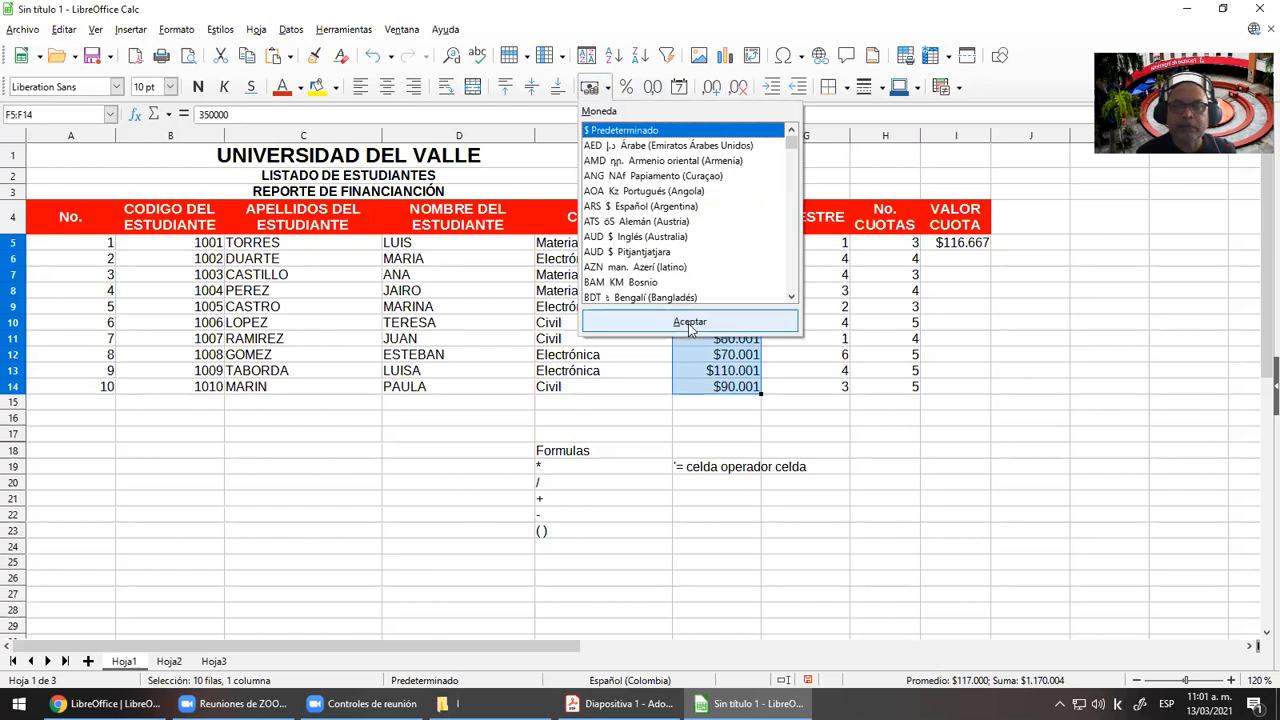
{"action": "left_click", "coordinate": [768, 407]}
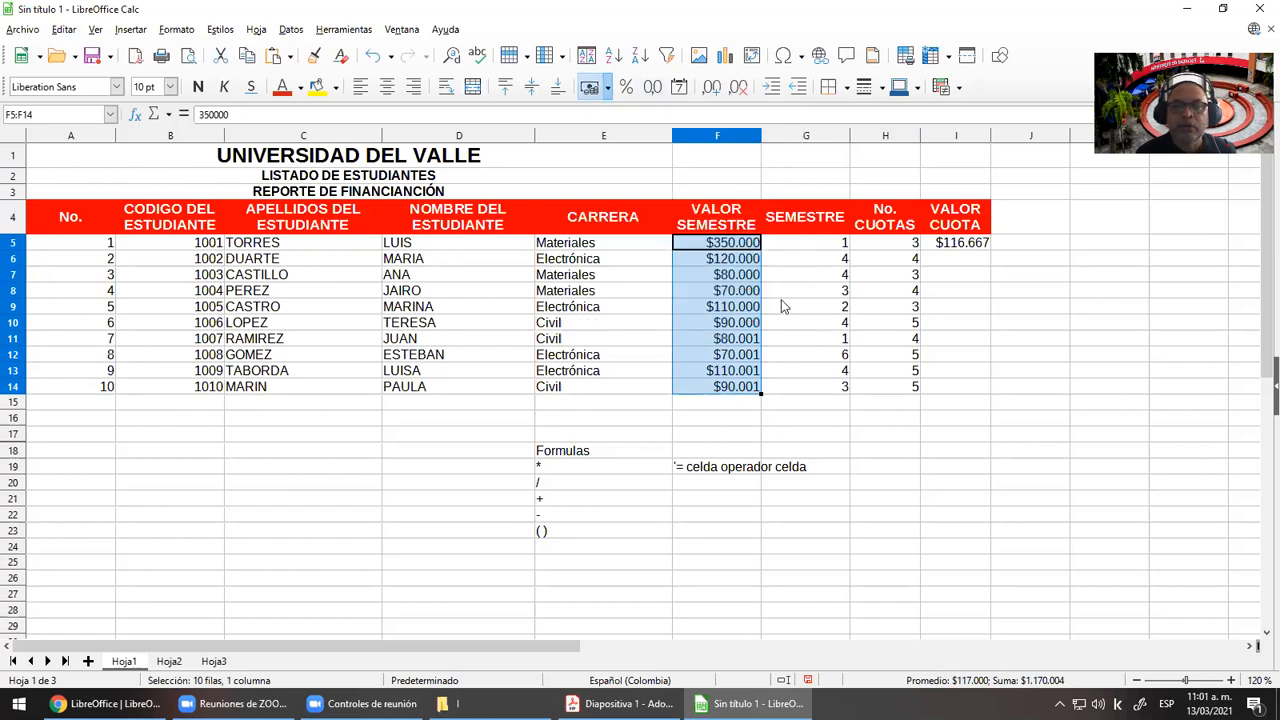
{"action": "left_click", "coordinate": [805, 338]}
{"action": "left_click_drag", "start_coordinate": [731, 250], "coordinate": [737, 390]}
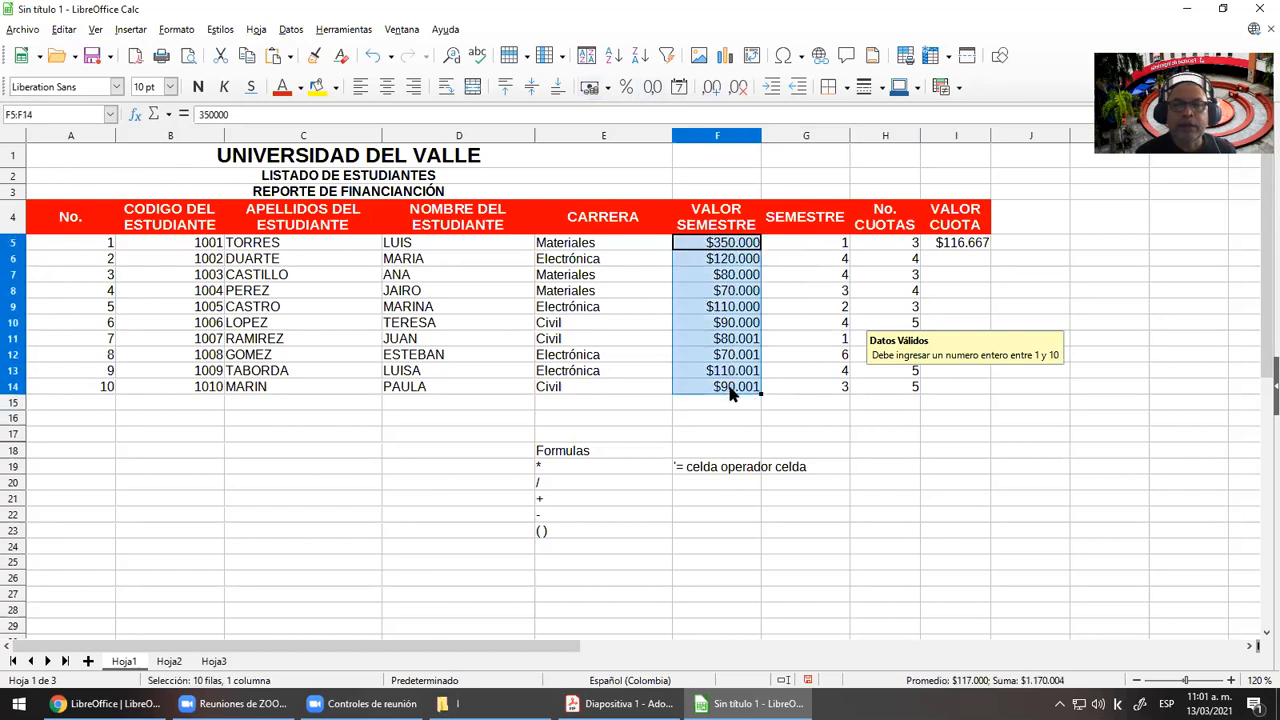
{"action": "left_click", "coordinate": [176, 29]}
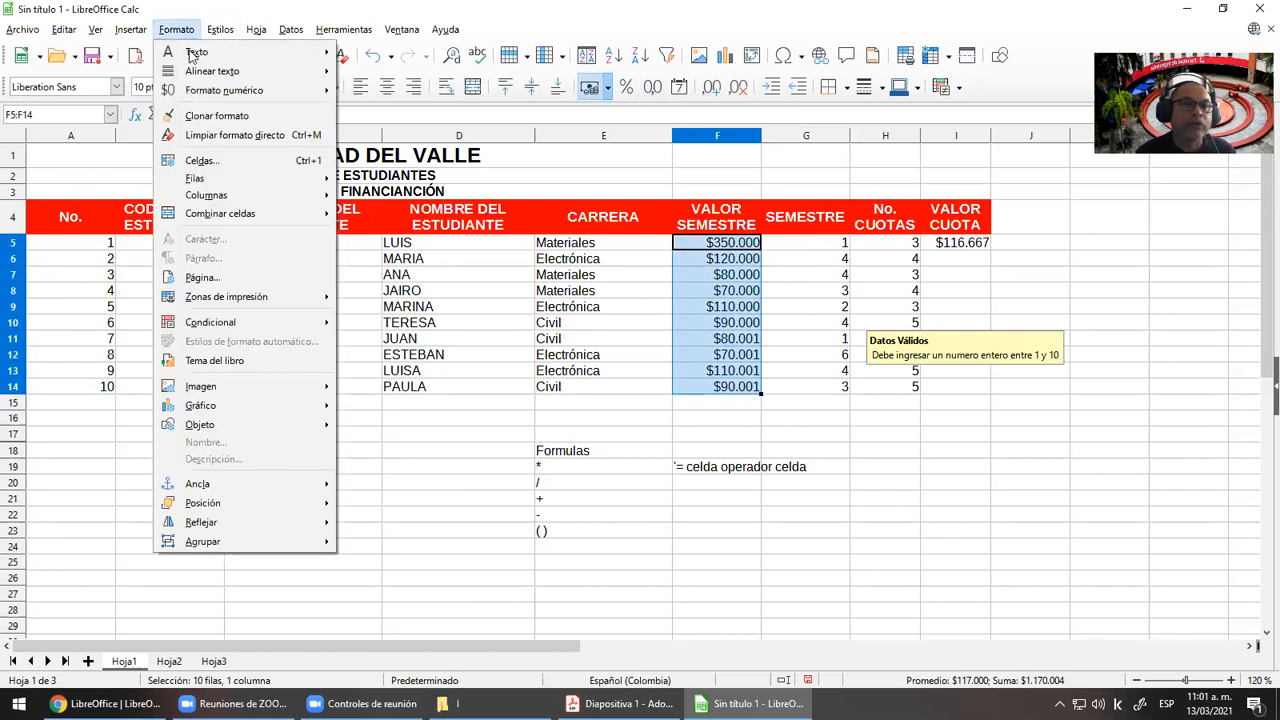
{"action": "left_click", "coordinate": [222, 163]}
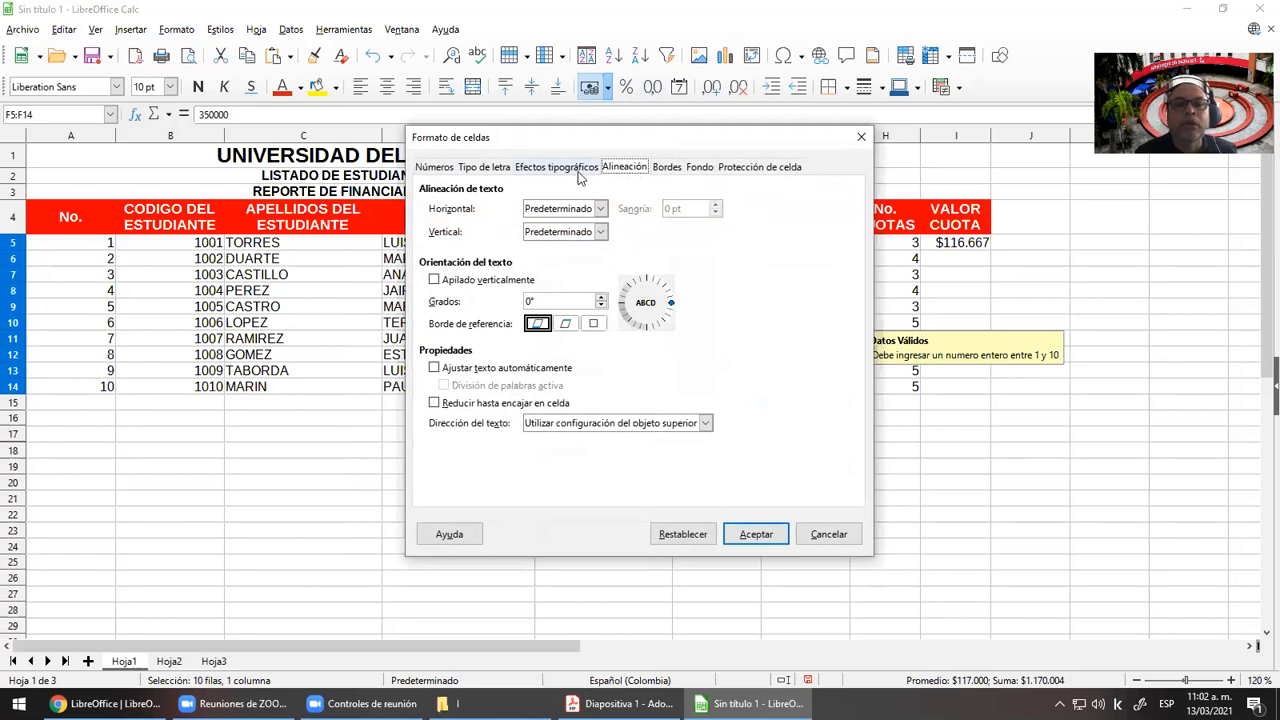
{"action": "left_click", "coordinate": [430, 169]}
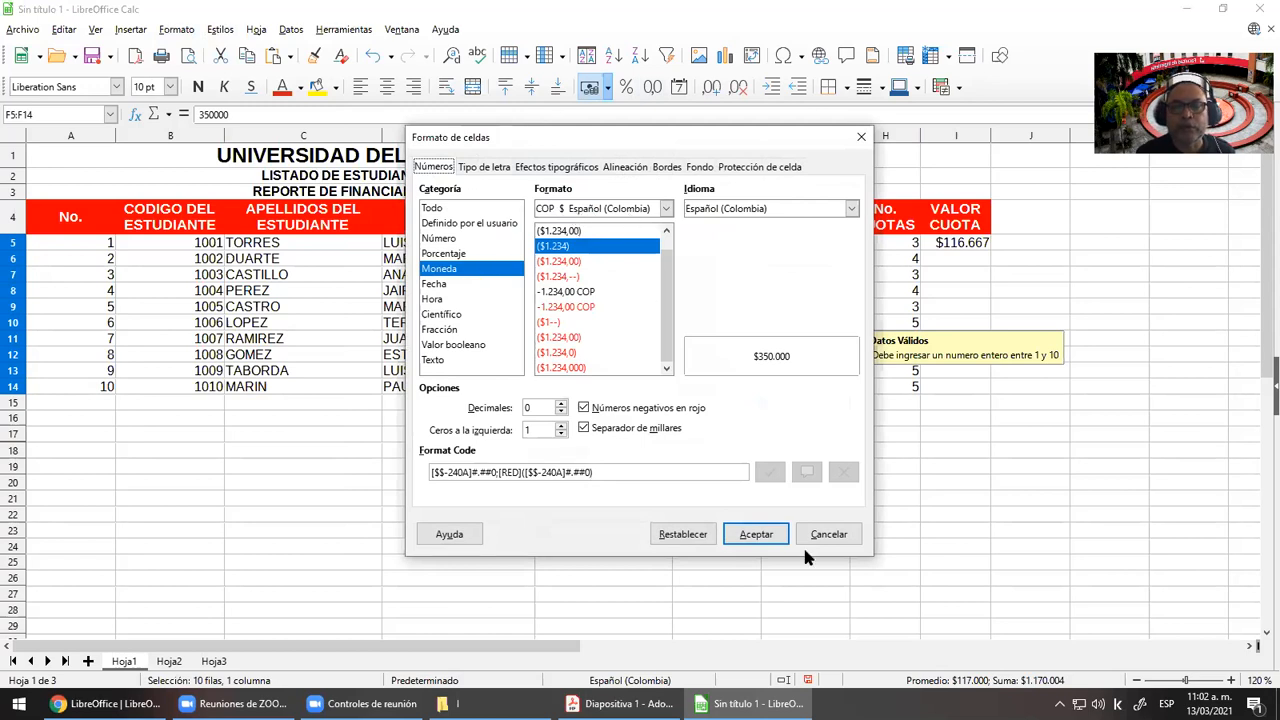
{"action": "left_click", "coordinate": [757, 532]}
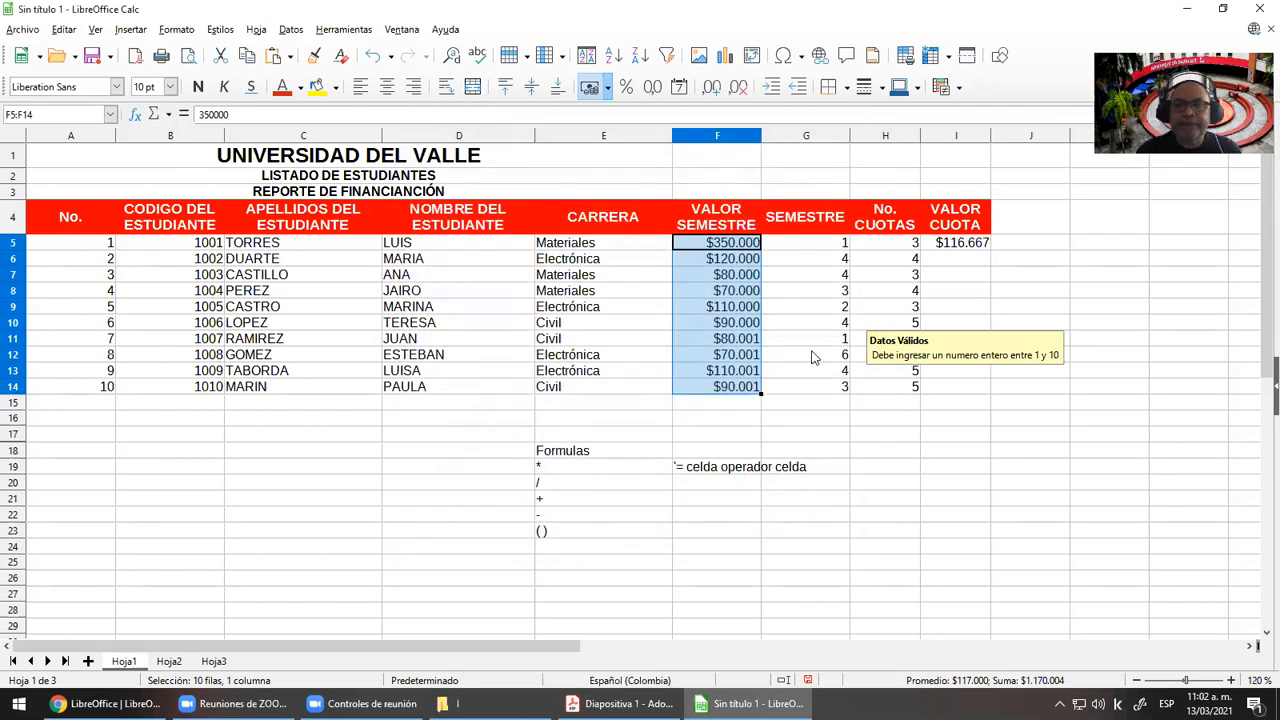
Calculate the second student's instalment value in I6 with the formula =F6/H6
{"action": "key", "text": "Down"}
{"action": "key", "text": "Down"}
{"action": "key", "text": "Down"}
{"action": "key", "text": "Up"}
{"action": "key", "text": "Up"}
{"action": "key", "text": "Up"}
{"action": "key", "text": "Right"}
{"action": "key", "text": "Right"}
{"action": "key", "text": "Down"}
{"action": "key", "text": "Right"}
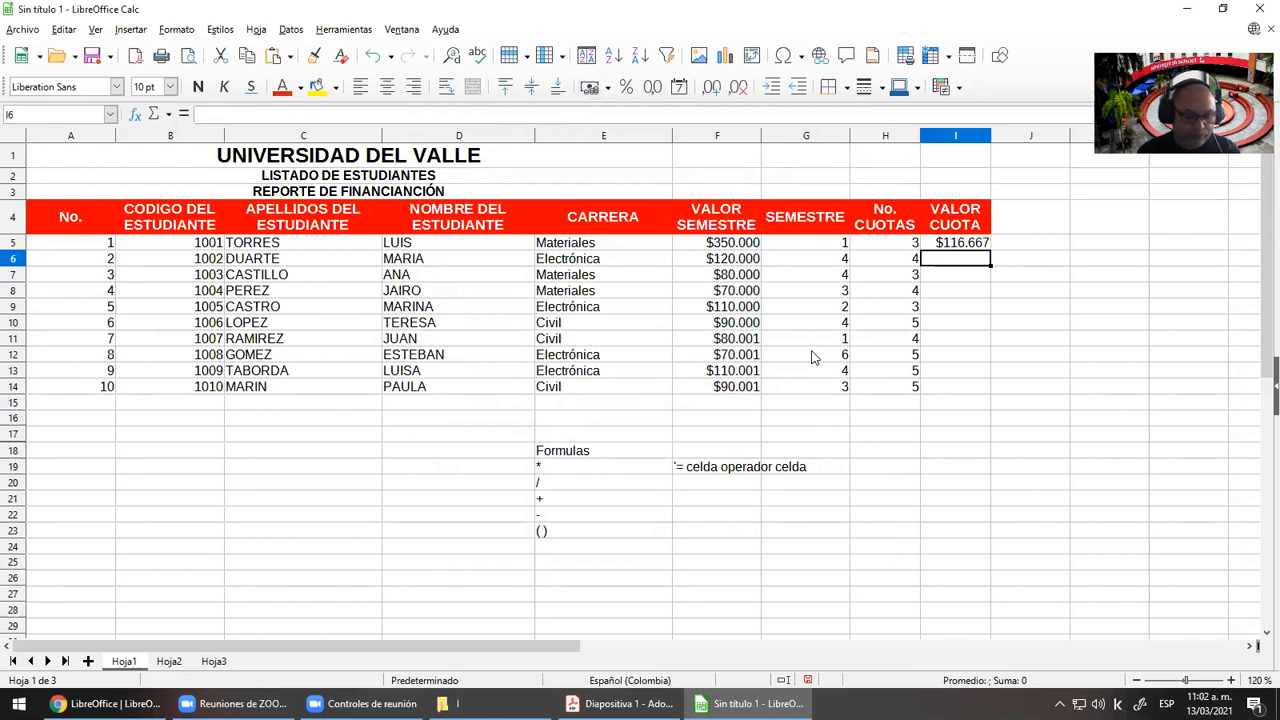
{"action": "type", "text": "="}
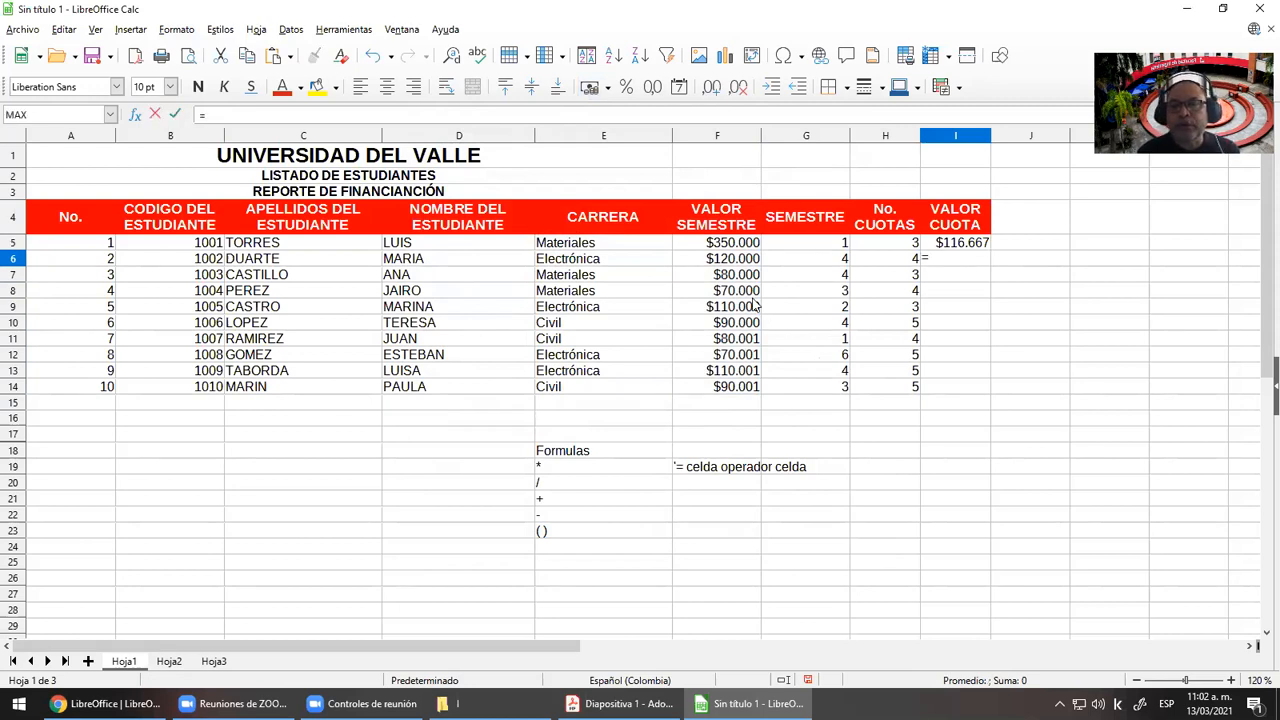
{"action": "left_click", "coordinate": [729, 261]}
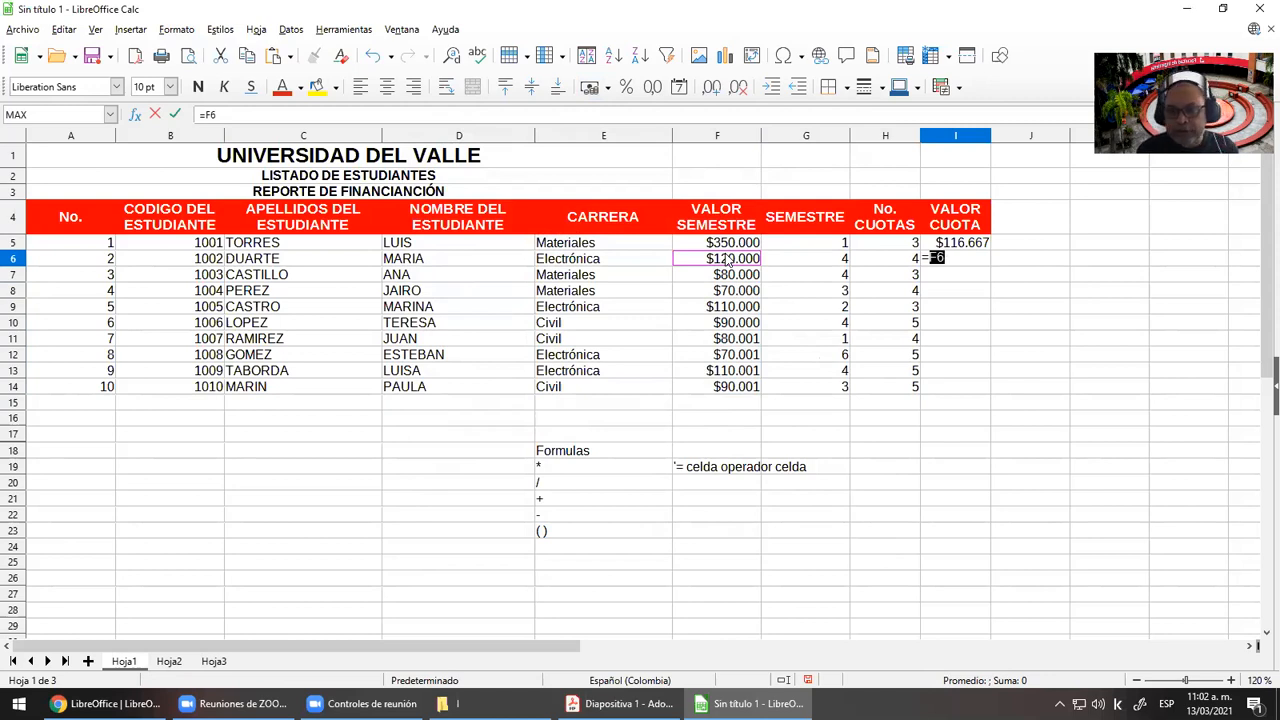
{"action": "type", "text": "/"}
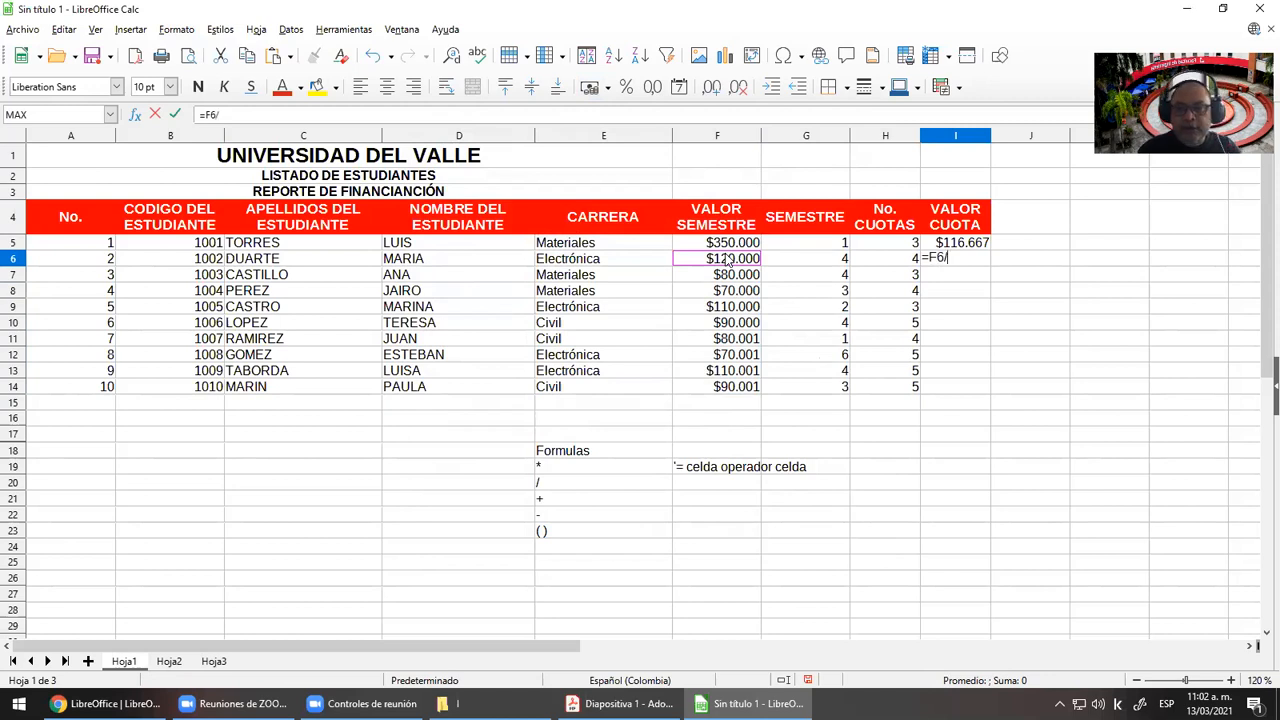
{"action": "left_click", "coordinate": [903, 259]}
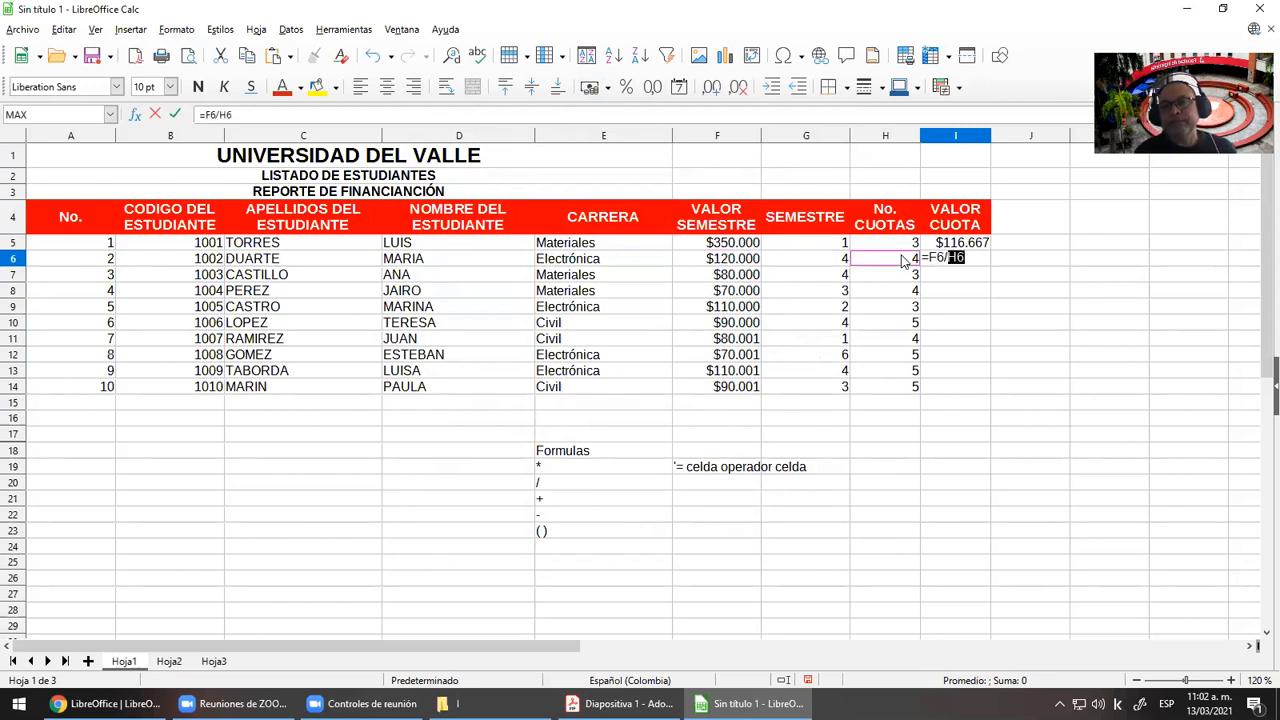
{"action": "key", "text": "Return"}
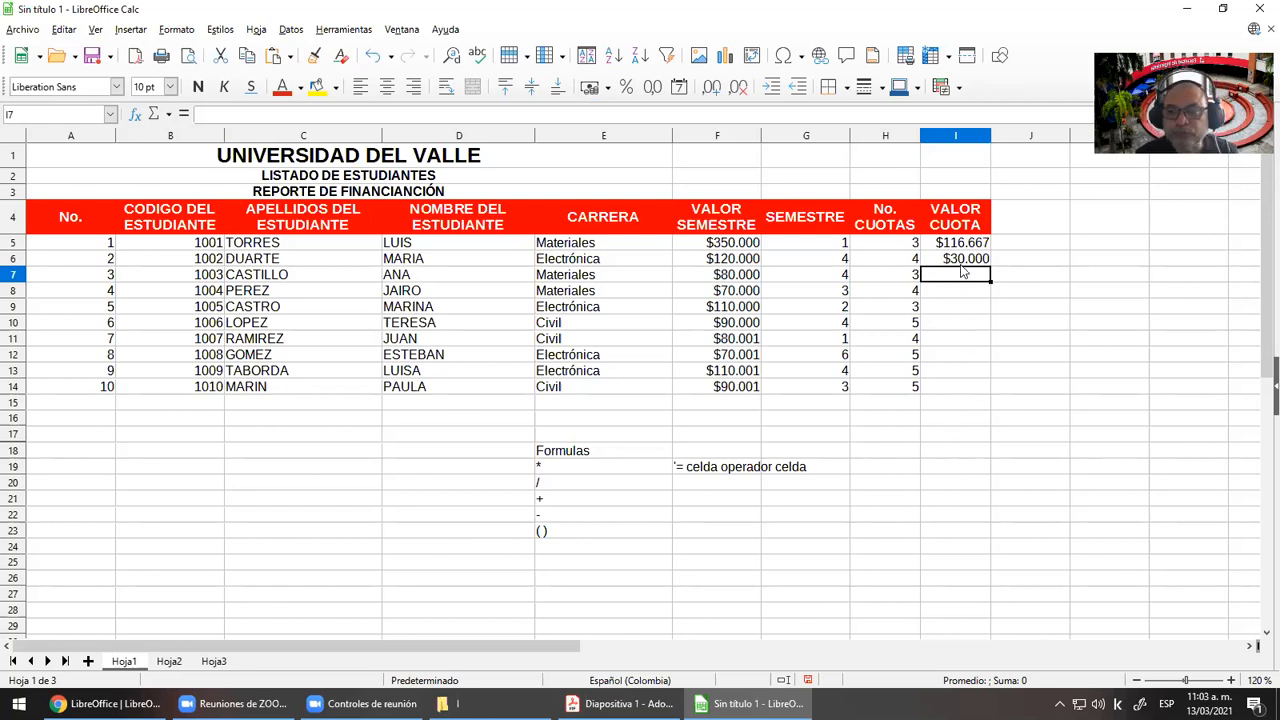
Clear the formula in I6 and fill the I5 formula down the VALOR CUOTA column through I14
{"action": "key", "text": "Up"}
{"action": "key", "text": "Delete"}
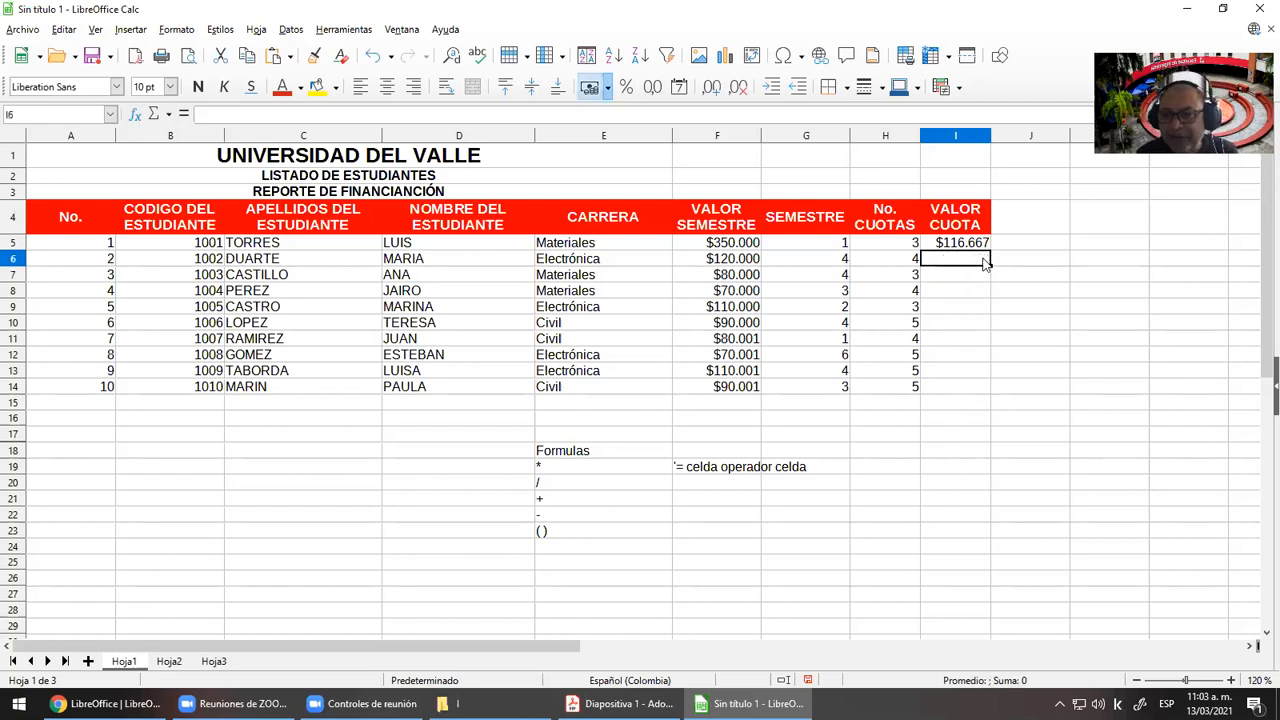
{"action": "key", "text": "Up"}
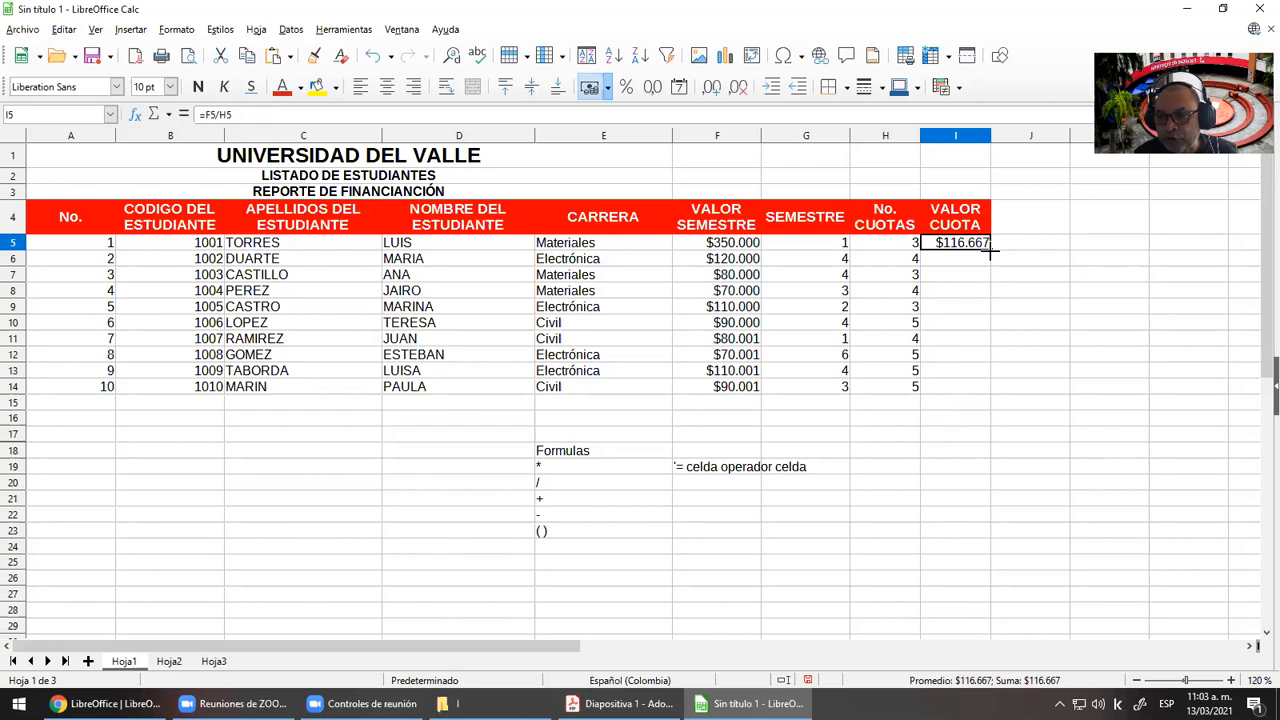
{"action": "left_click_drag", "start_coordinate": [991, 251], "coordinate": [988, 400]}
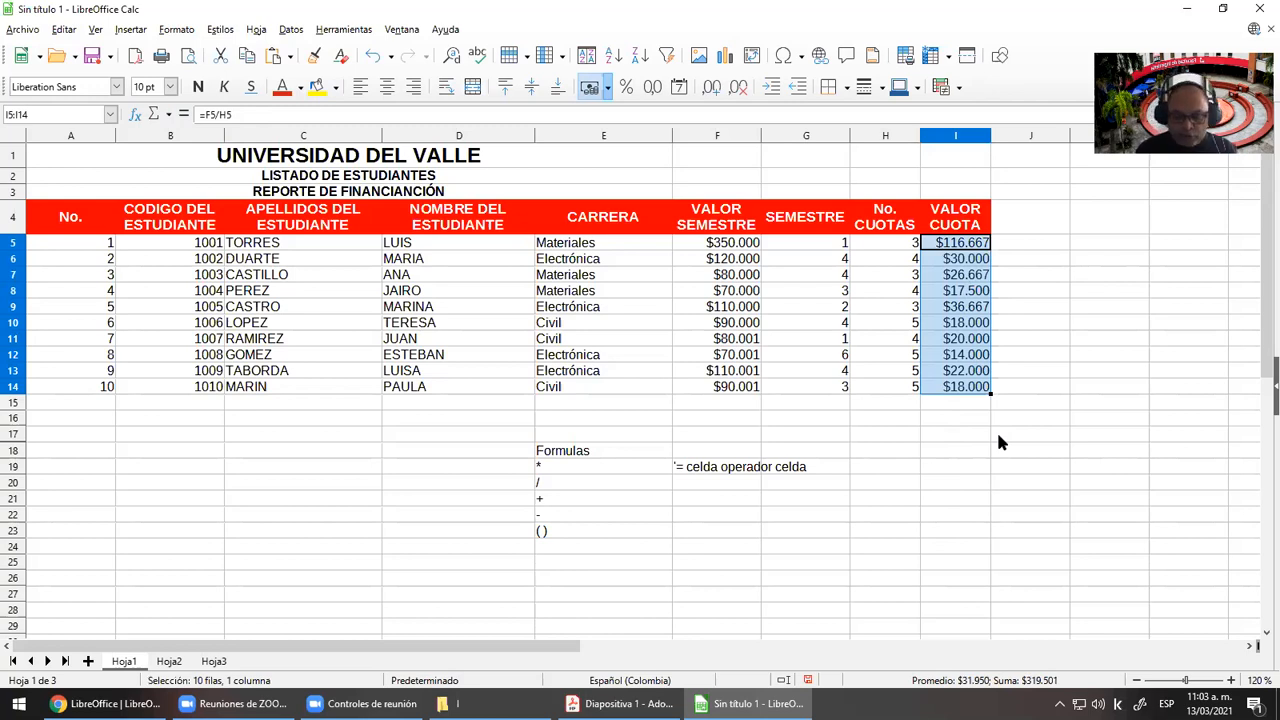
Compare the formulas in I5 through I8 to examine how the cell references adjust in each row
{"action": "left_click", "coordinate": [955, 242]}
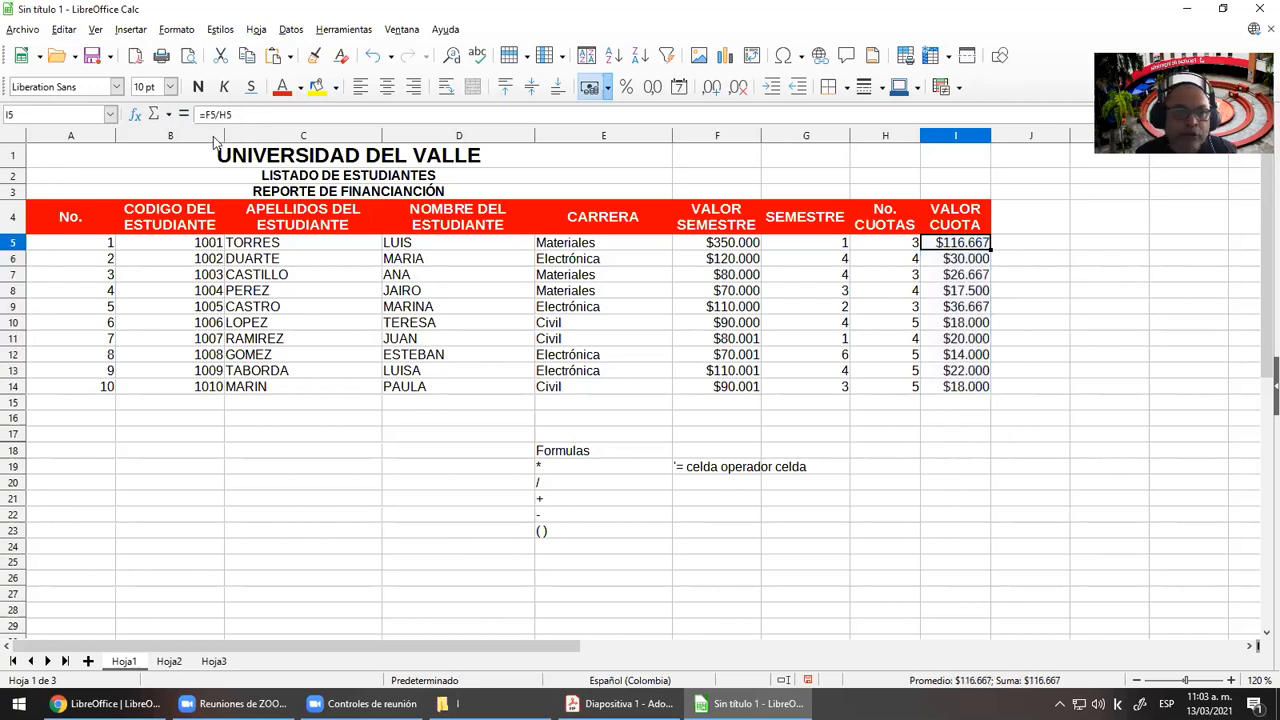
{"action": "triple_click", "coordinate": [232, 115]}
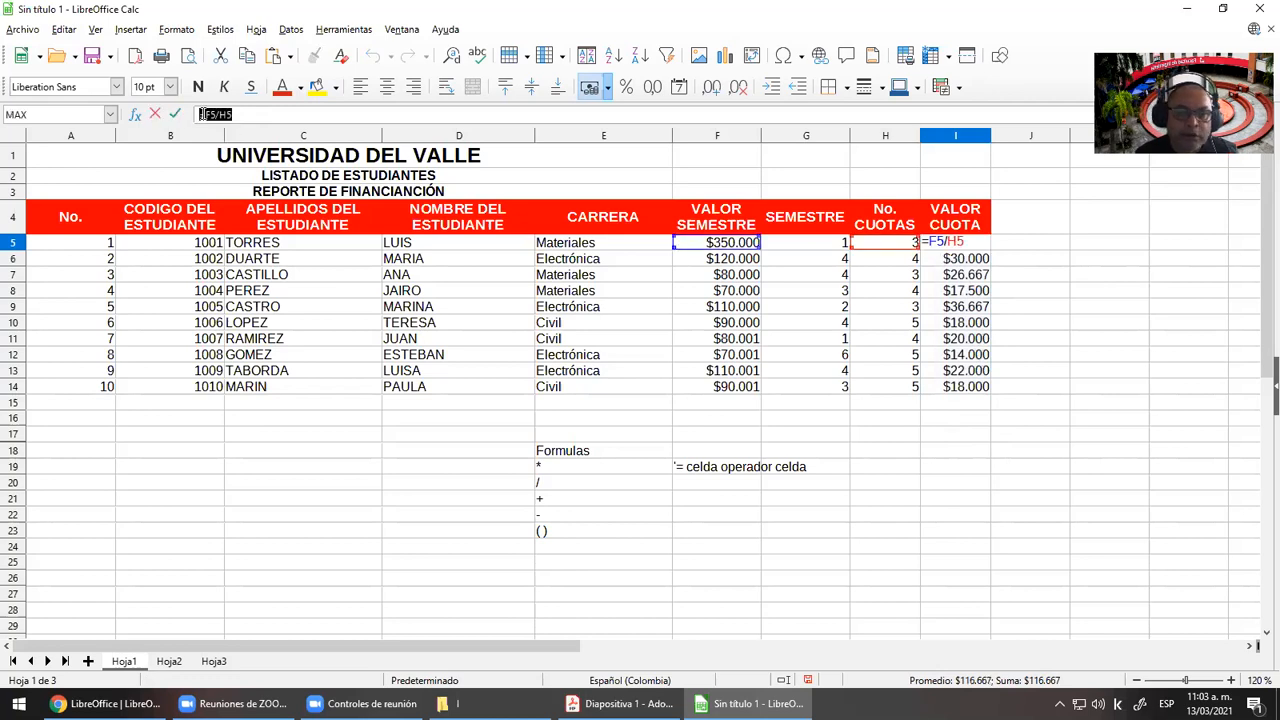
{"action": "key", "text": "Return"}
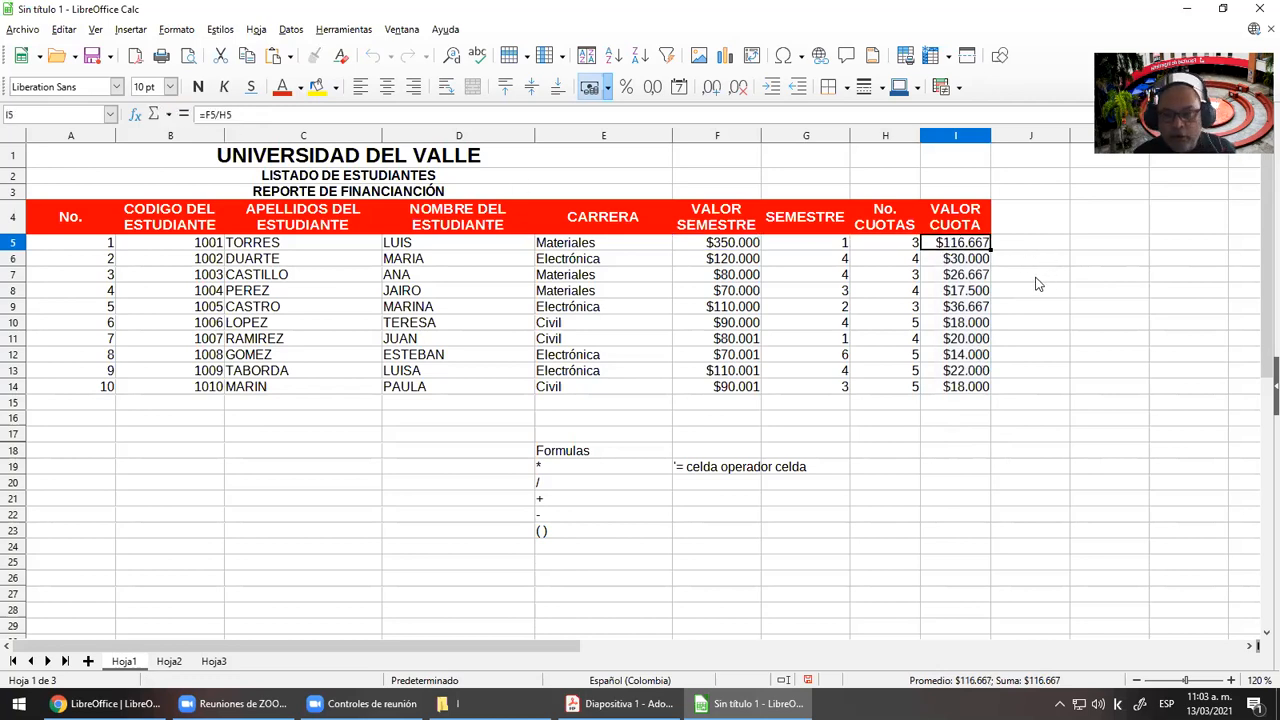
{"action": "left_click", "coordinate": [955, 258]}
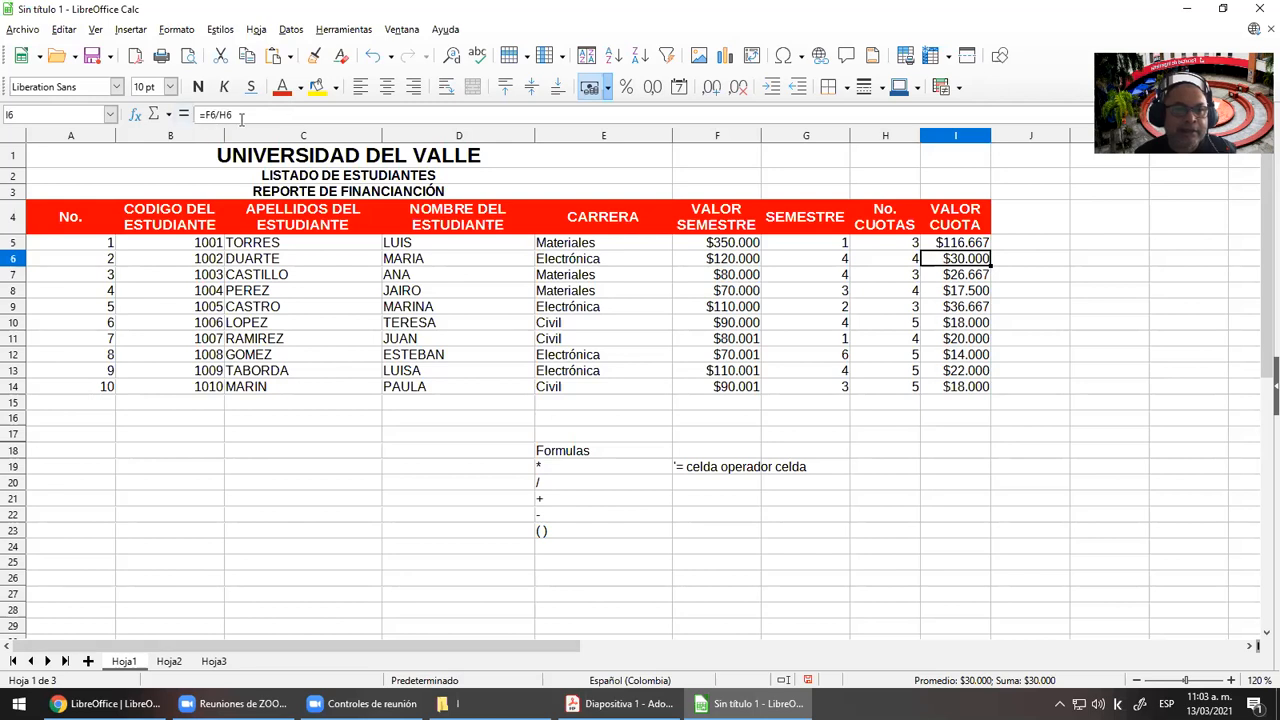
{"action": "left_click", "coordinate": [966, 278]}
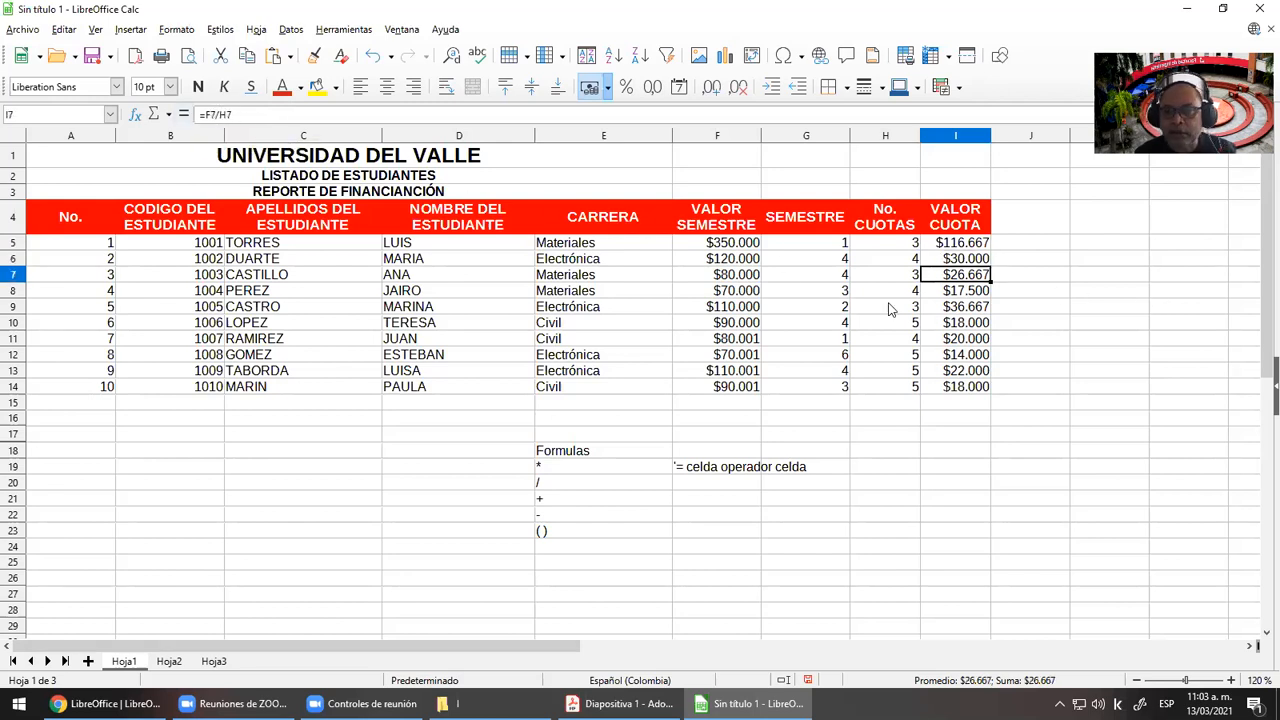
{"action": "left_click", "coordinate": [968, 292]}
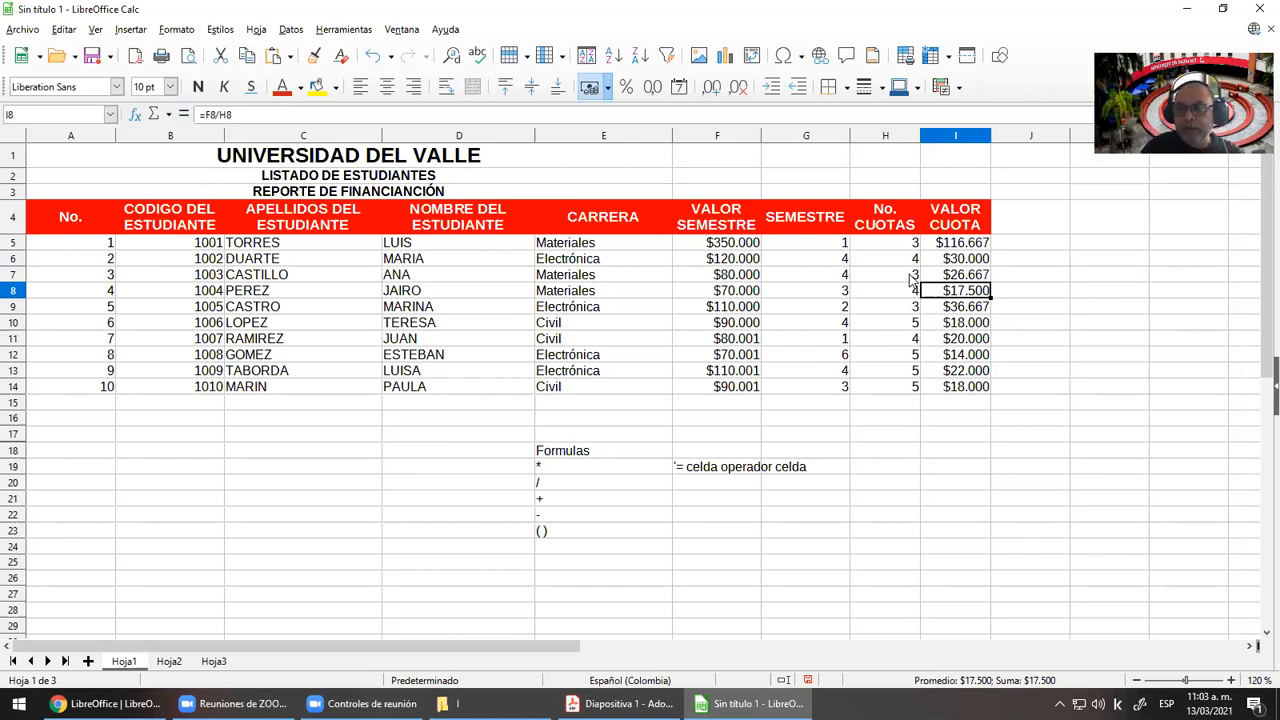
{"action": "key", "text": "Up"}
{"action": "key", "text": "Up"}
{"action": "key", "text": "Up"}
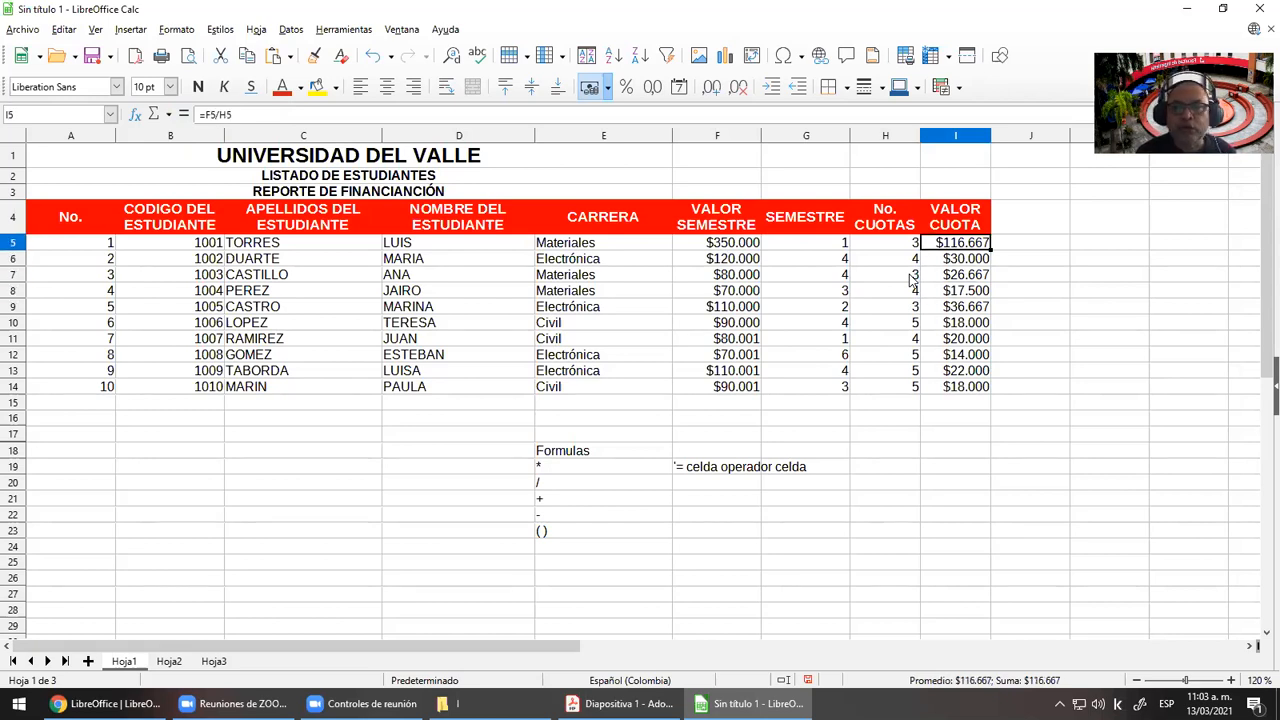
{"action": "key", "text": "Down"}
{"action": "key", "text": "Down"}
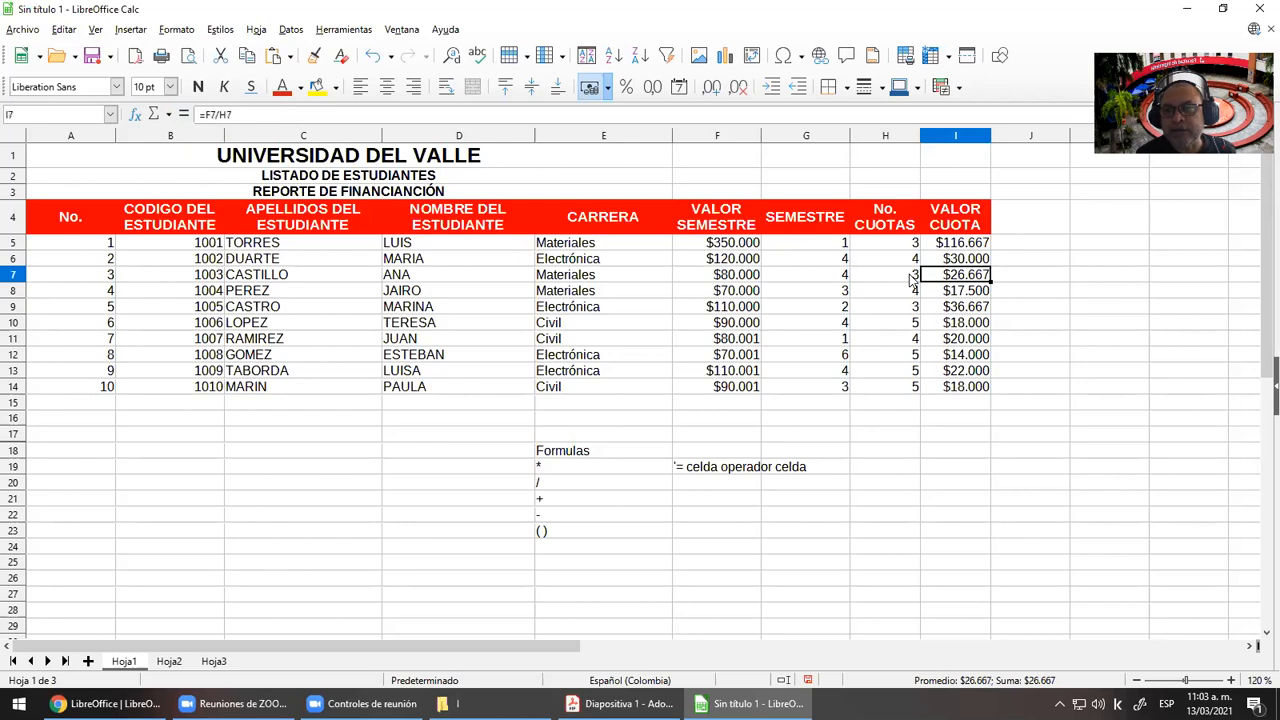
Examine how the row references change in the VALOR CUOTA formulas down to I12 and back up to I5
{"action": "key", "text": "Down"}
{"action": "key", "text": "Down"}
{"action": "key", "text": "Down"}
{"action": "key", "text": "Down"}
{"action": "key", "text": "Down"}
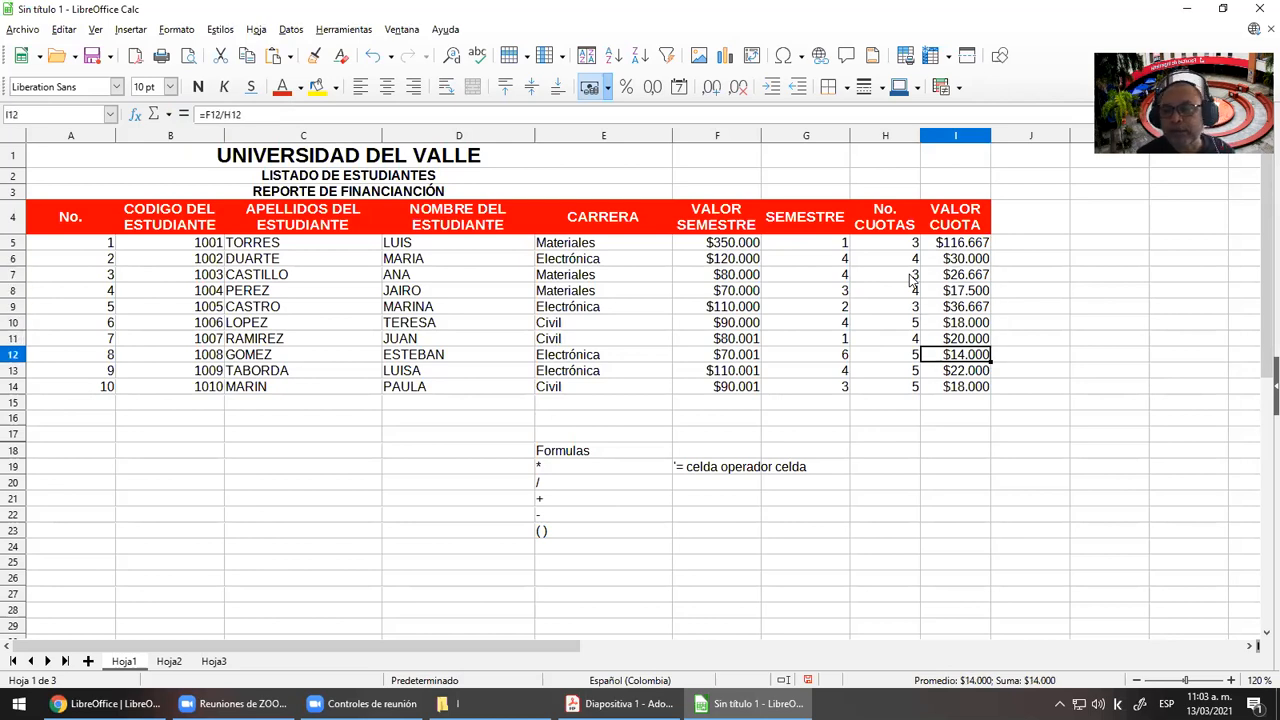
{"action": "key", "text": "Up"}
{"action": "key", "text": "Up"}
{"action": "key", "text": "Up"}
{"action": "key", "text": "Up"}
{"action": "key", "text": "Up"}
{"action": "key", "text": "Up"}
{"action": "key", "text": "Up"}
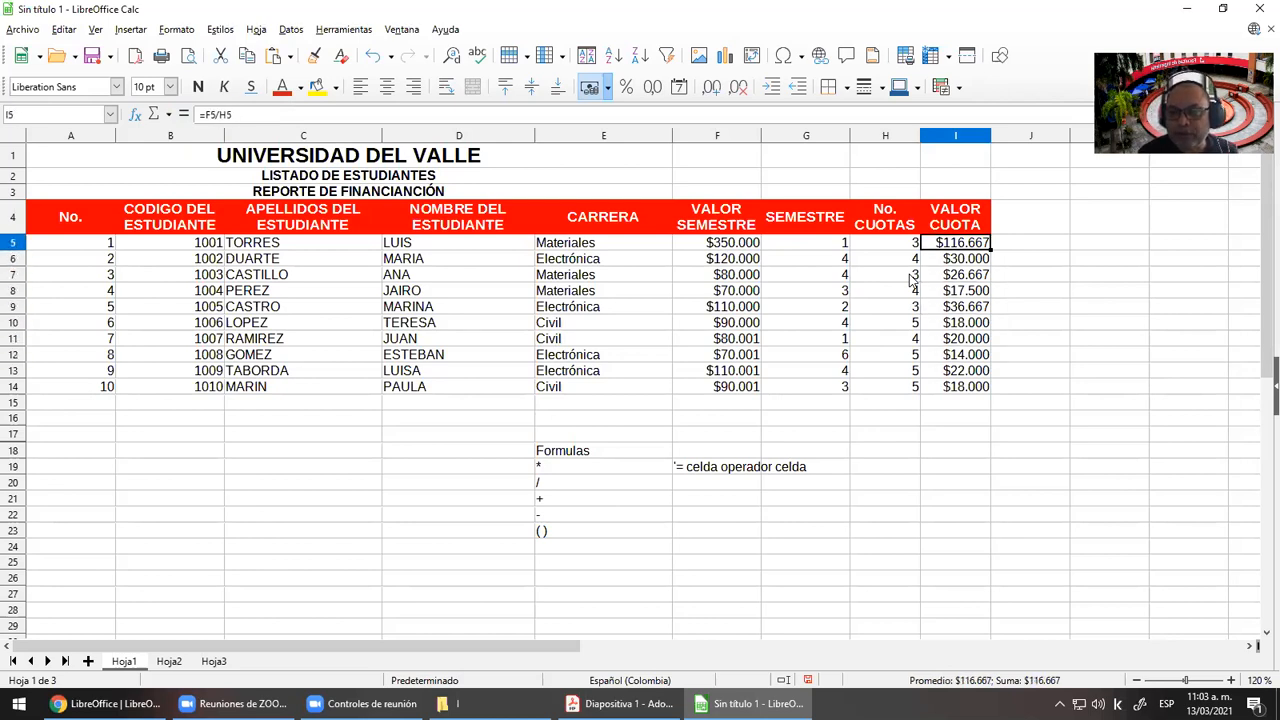
Try filling the I5 formula across into J5 to compare its column references with the original, and clear J5
{"action": "left_click_drag", "start_coordinate": [991, 250], "coordinate": [1036, 248]}
{"action": "left_click", "coordinate": [1036, 248]}
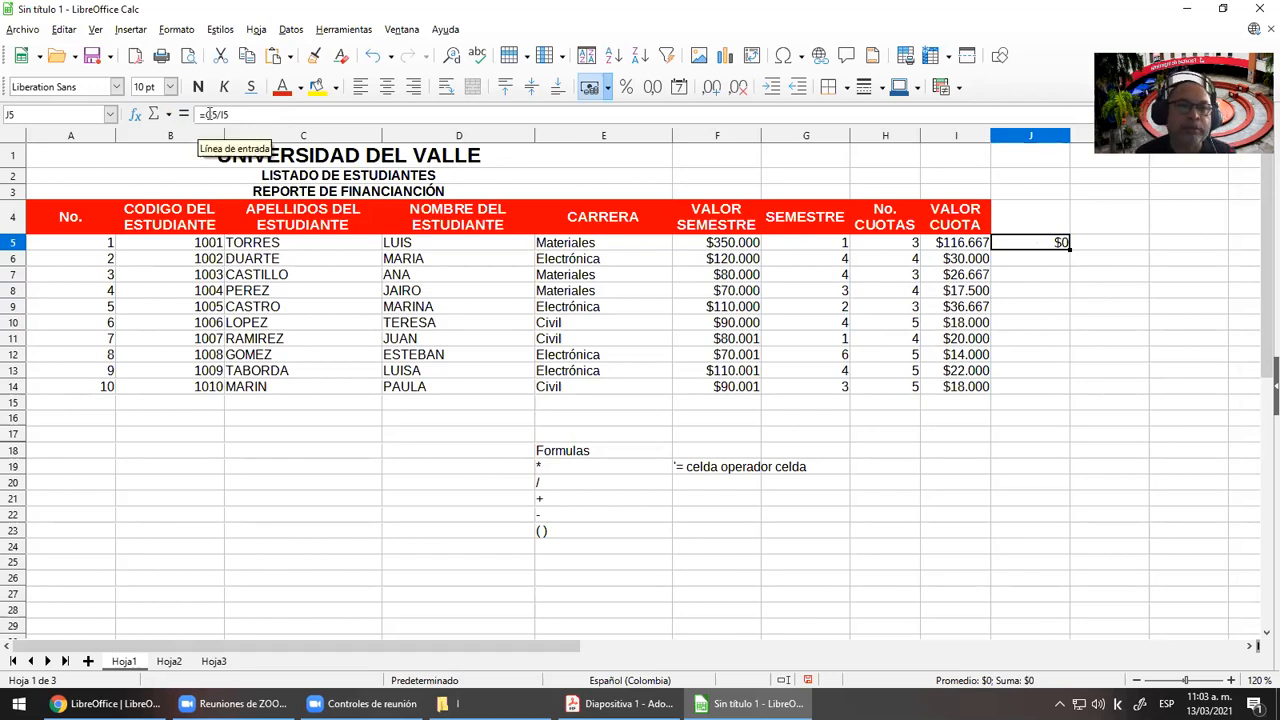
{"action": "left_click", "coordinate": [958, 243]}
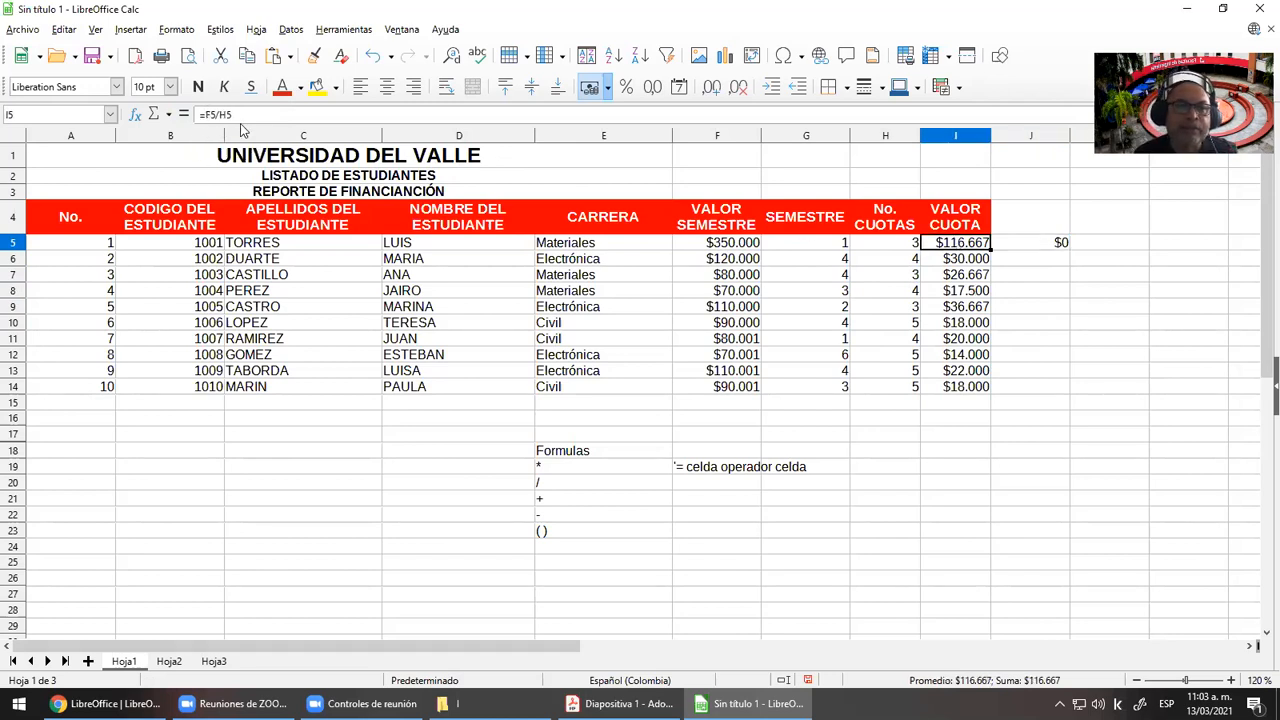
{"action": "left_click", "coordinate": [1058, 243]}
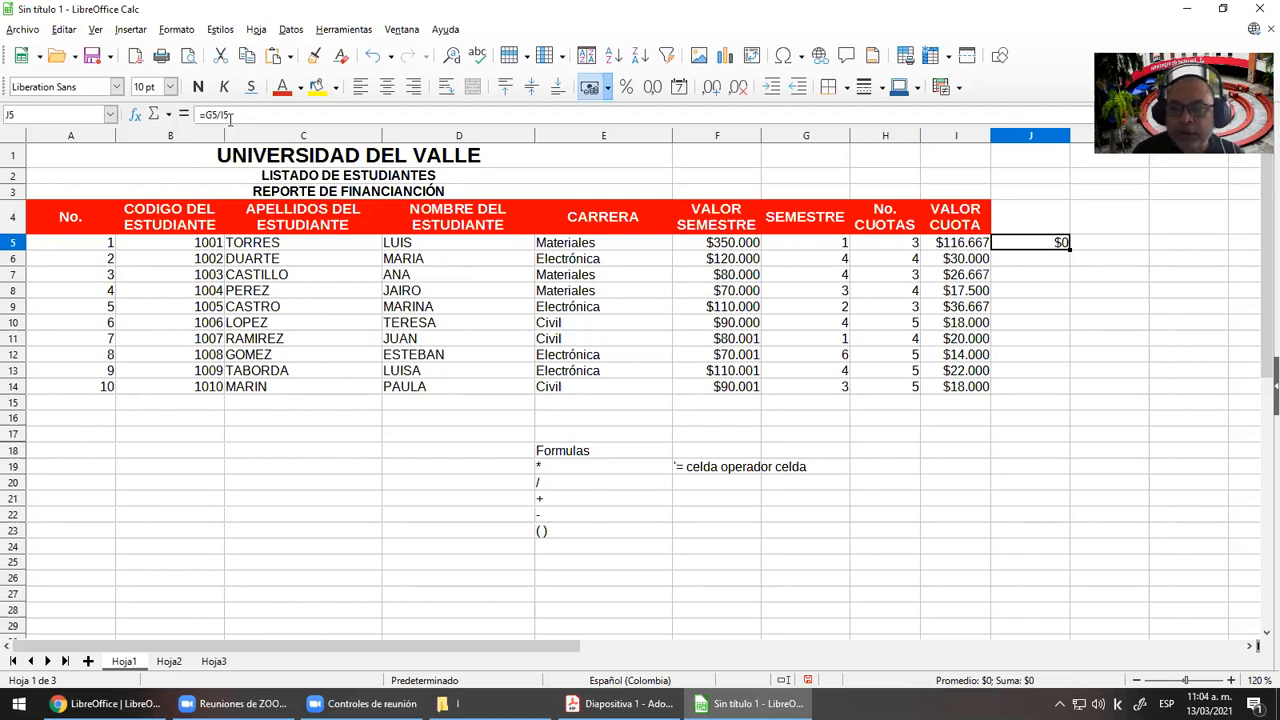
{"action": "key", "text": "Delete"}
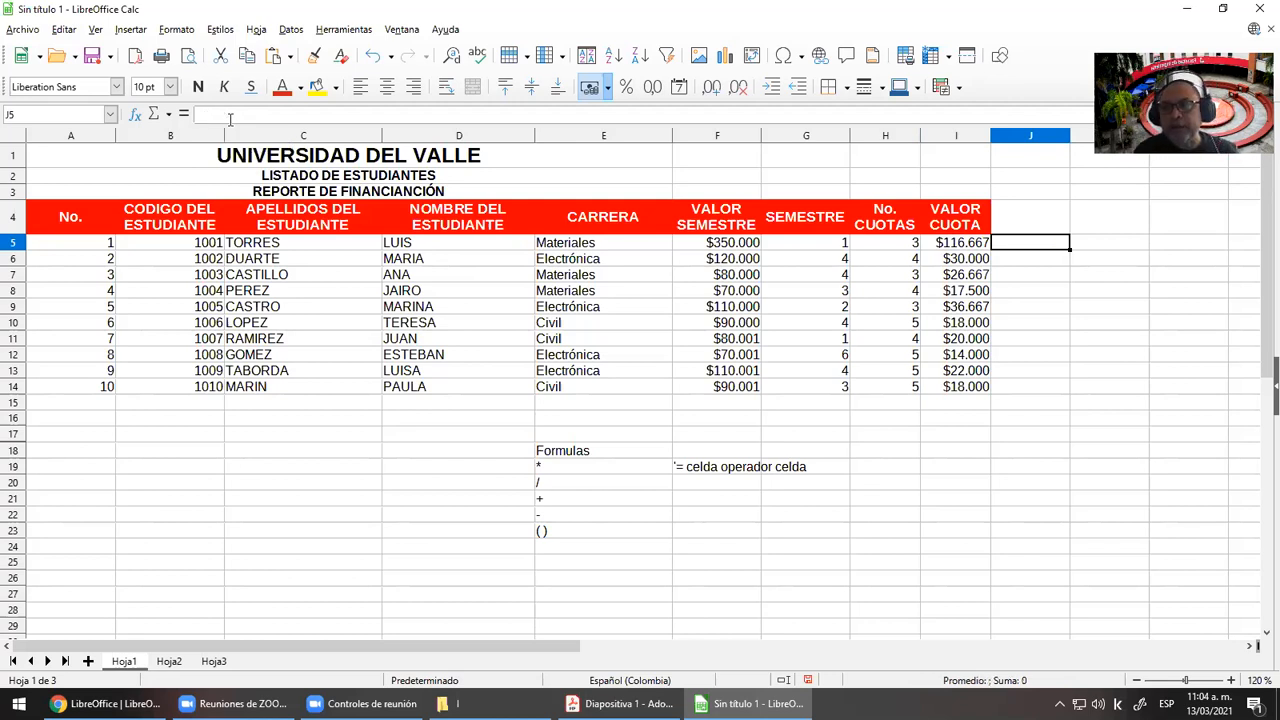
Review the formulas between I5 and I12 again to see how the references follow each row within the same columns
{"action": "key", "text": "Left"}
{"action": "key", "text": "Down"}
{"action": "key", "text": "Down"}
{"action": "key", "text": "Down"}
{"action": "key", "text": "Down"}
{"action": "key", "text": "Down"}
{"action": "key", "text": "Down"}
{"action": "key", "text": "Down"}
{"action": "key", "text": "Up"}
{"action": "key", "text": "Up"}
{"action": "key", "text": "Up"}
{"action": "key", "text": "Up"}
{"action": "key", "text": "Up"}
{"action": "key", "text": "Up"}
{"action": "key", "text": "Up"}
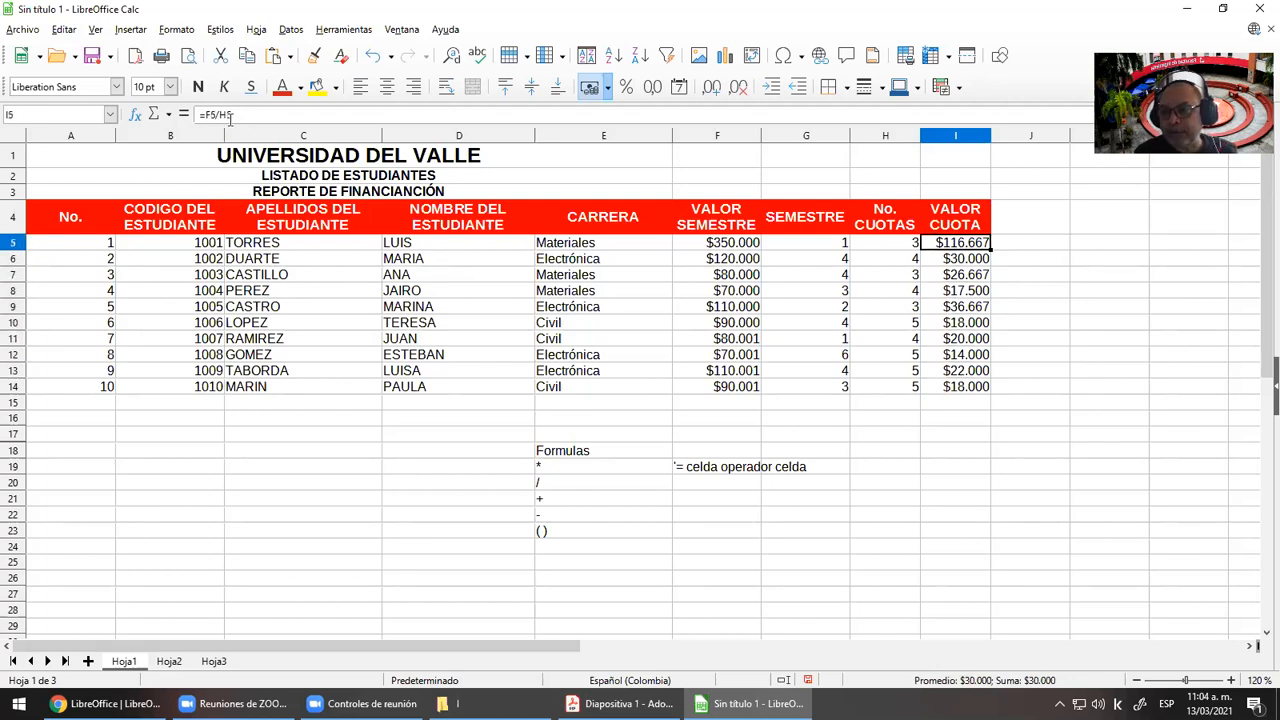
{"action": "key", "text": "Down"}
{"action": "key", "text": "Down"}
{"action": "key", "text": "Down"}
{"action": "key", "text": "Down"}
{"action": "key", "text": "Down"}
{"action": "key", "text": "Down"}
{"action": "key", "text": "Down"}
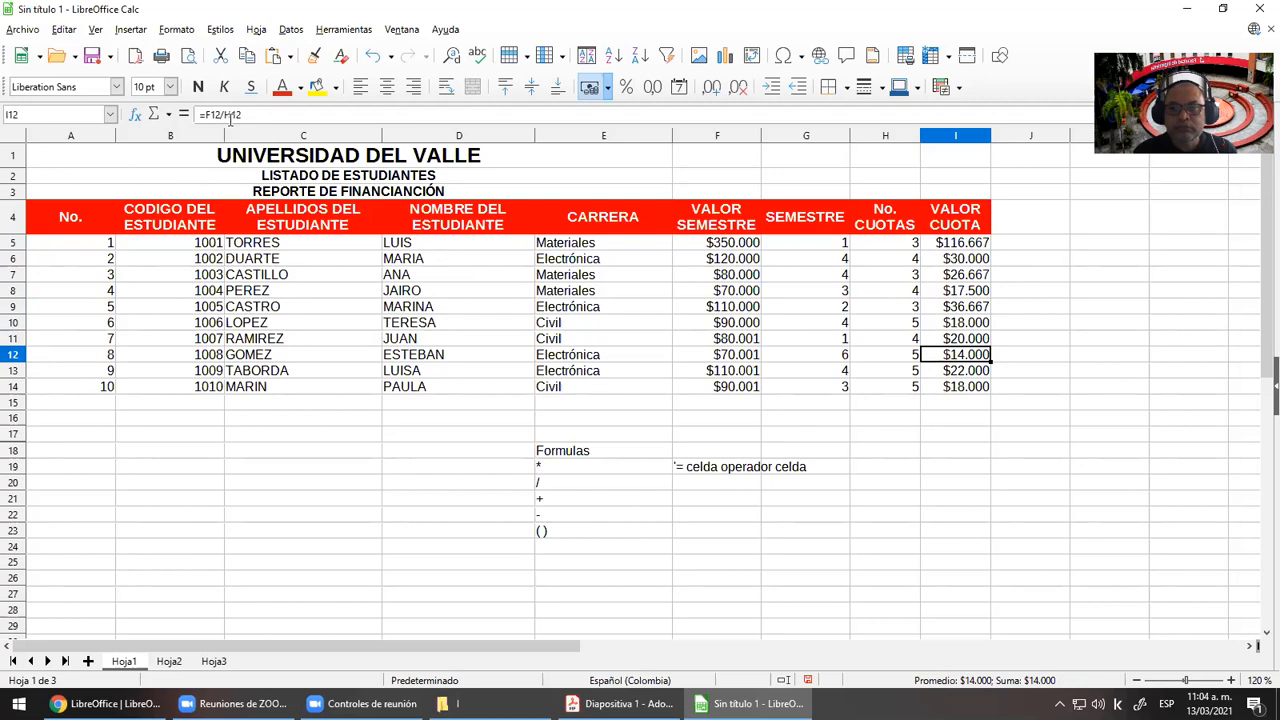
Enter the note "Referencia Relativa" in cell F21, below the formula syntax note
{"action": "key", "text": "Down"}
{"action": "key", "text": "Down"}
{"action": "key", "text": "Down"}
{"action": "key", "text": "Down"}
{"action": "key", "text": "Down"}
{"action": "key", "text": "Down"}
{"action": "key", "text": "Down"}
{"action": "key", "text": "Down"}
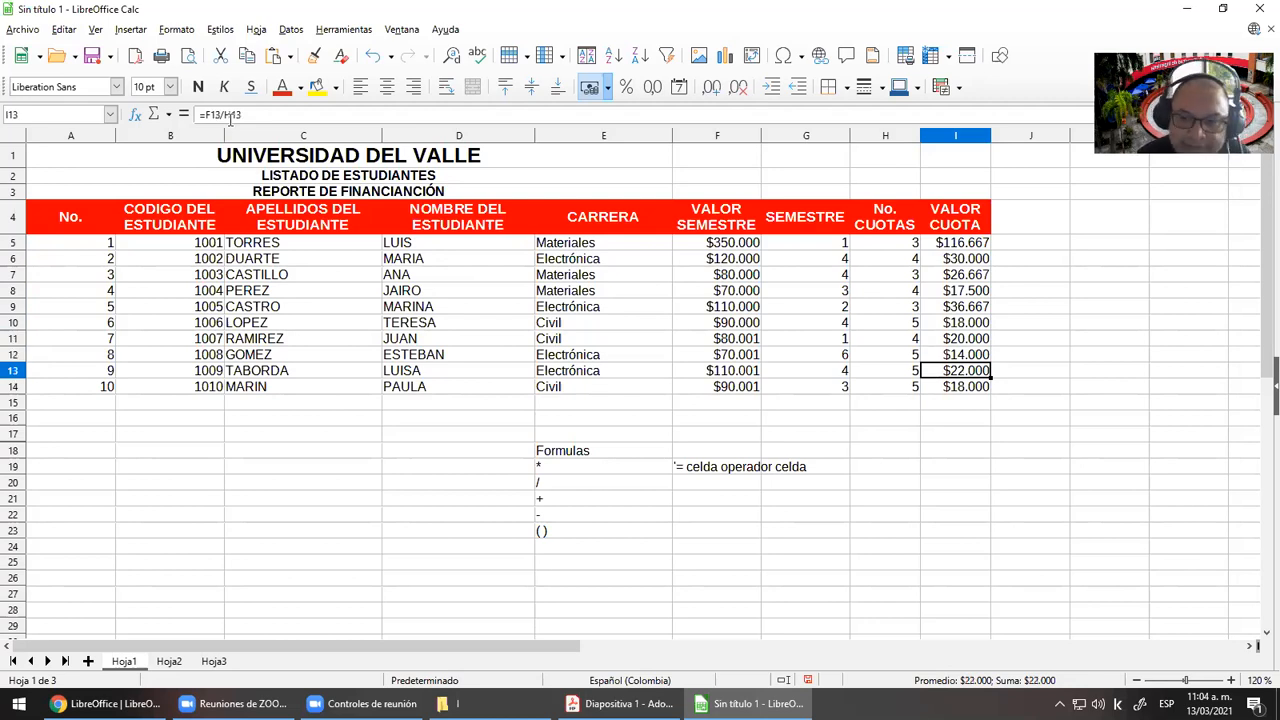
{"action": "key", "text": "Down"}
{"action": "key", "text": "Left"}
{"action": "key", "text": "Left"}
{"action": "key", "text": "Left"}
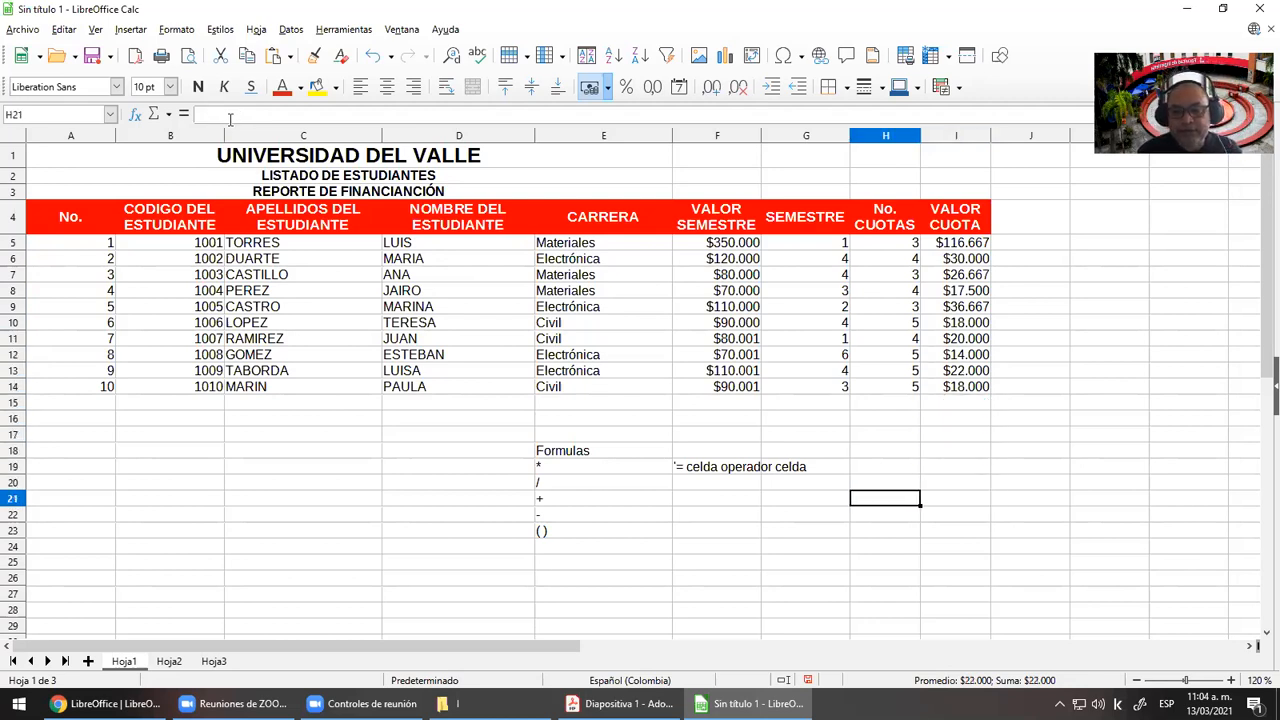
{"action": "type", "text": "Referen"}
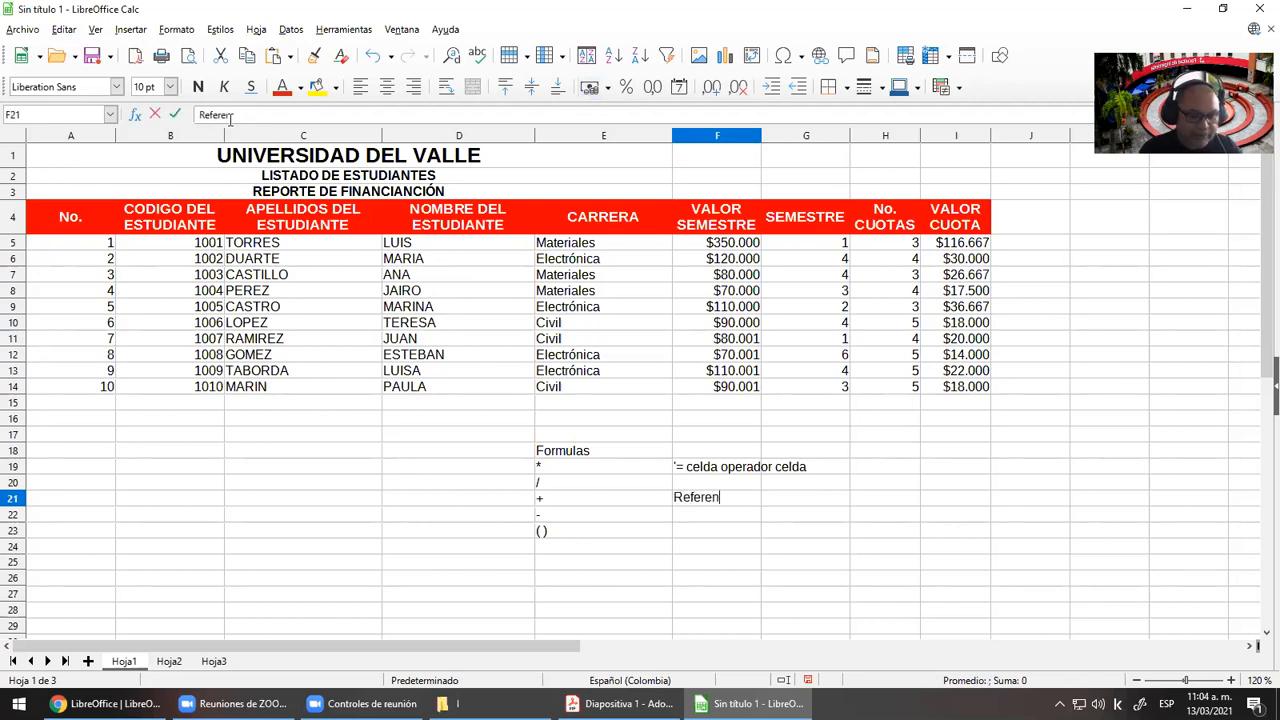
{"action": "type", "text": "cia Relativa"}
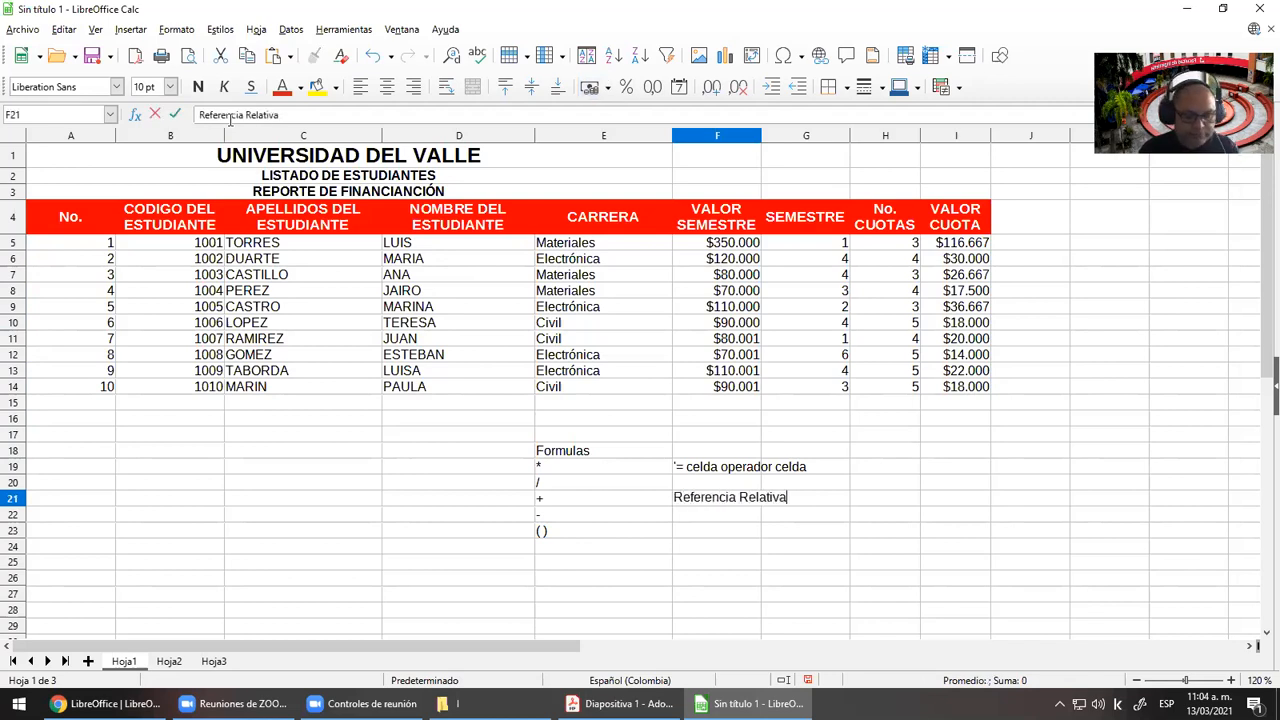
{"action": "key", "text": "Return"}
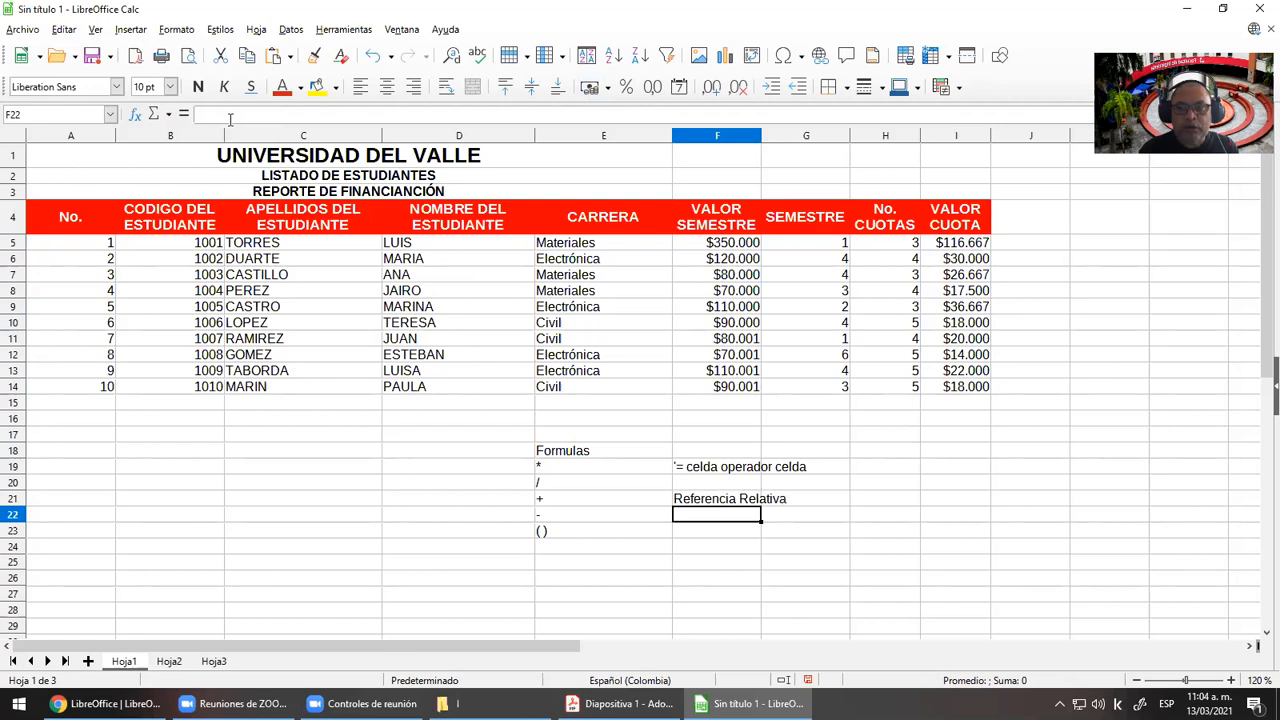
Start a literal text note in F22 with a leading apostrophe, under the relative reference label
{"action": "type", "text": "'"}
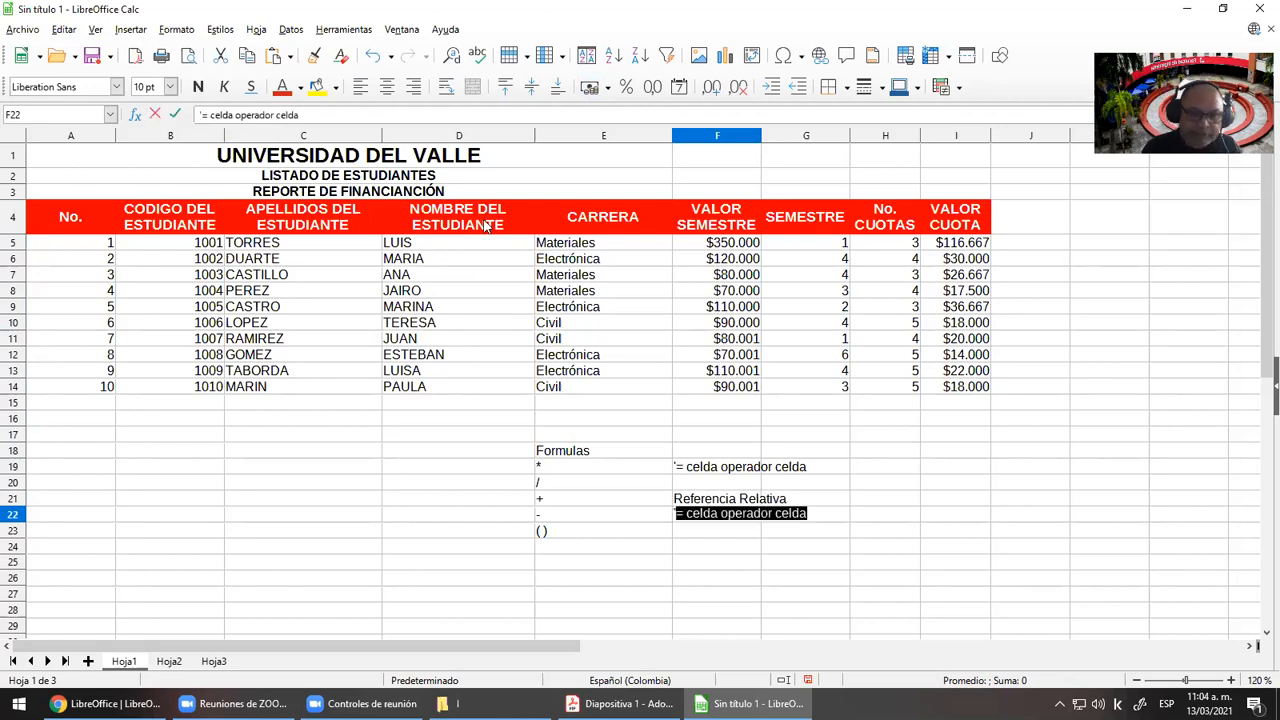
Replace the generic formula text in F22, under Referencia Relativa, with '=f5/h5 as literal text
{"action": "type", "text": "="}
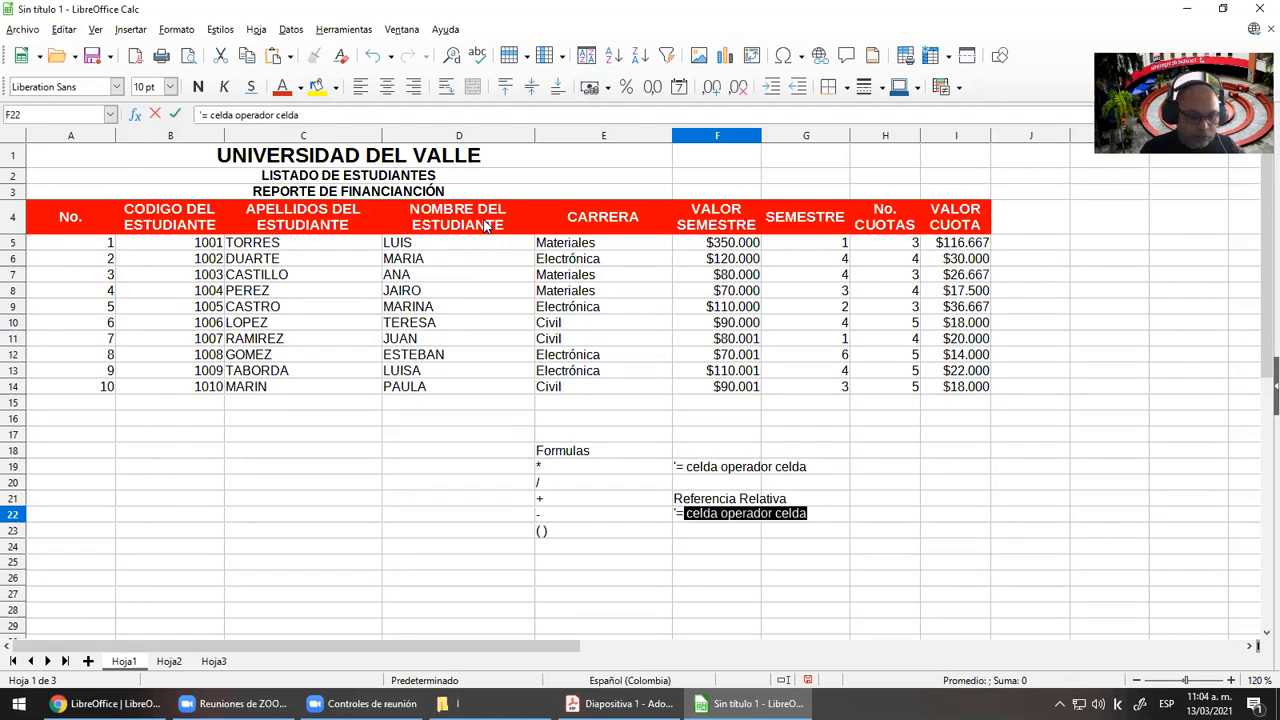
{"action": "type", "text": "f5/"}
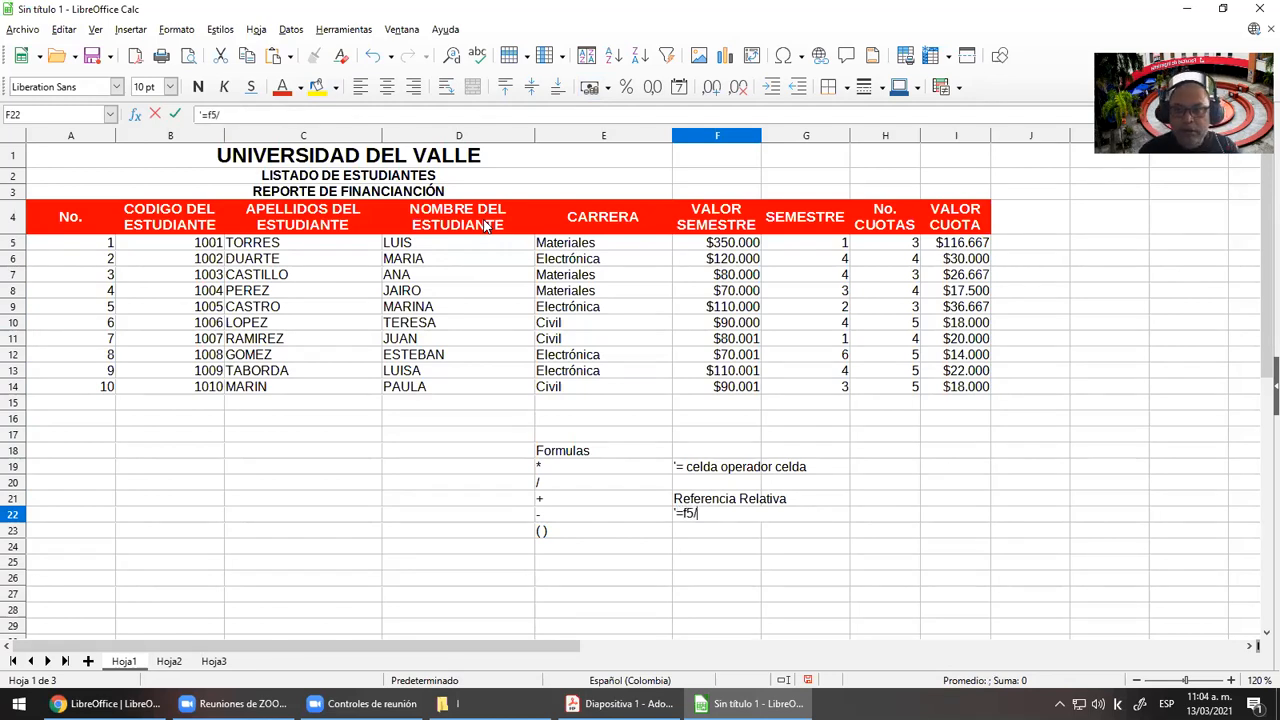
{"action": "type", "text": "h5"}
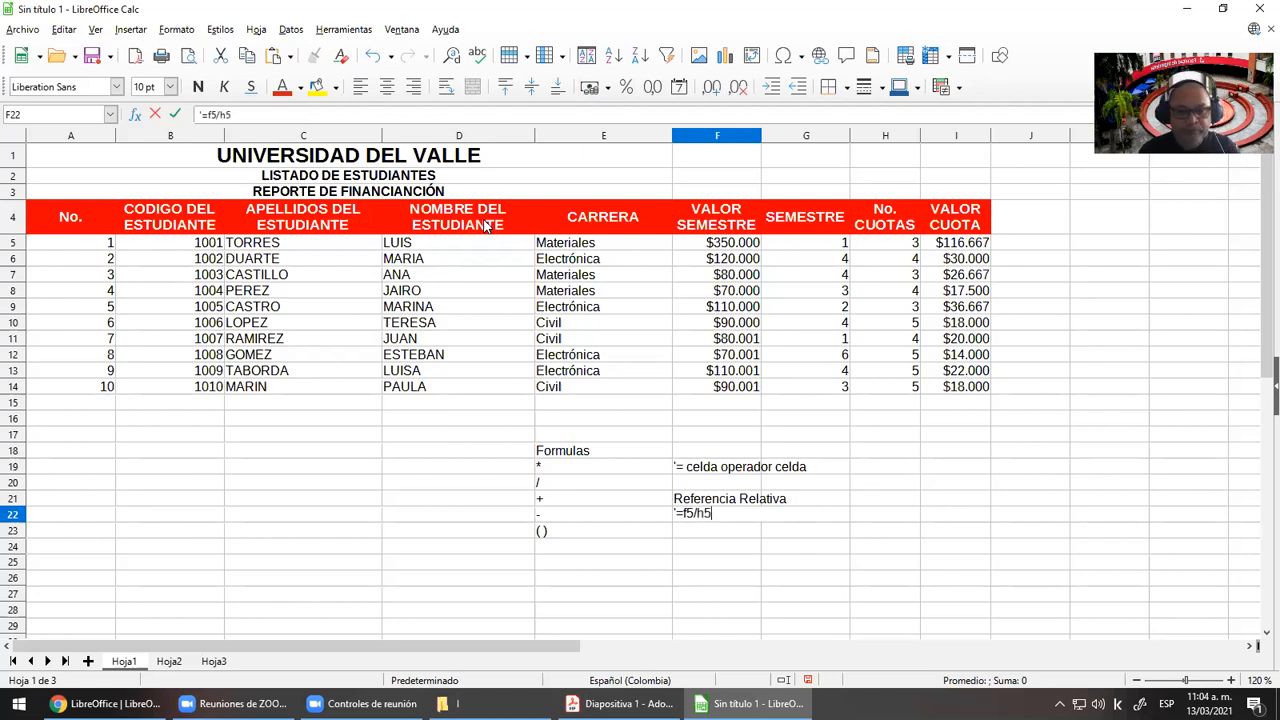
{"action": "key", "text": "Return"}
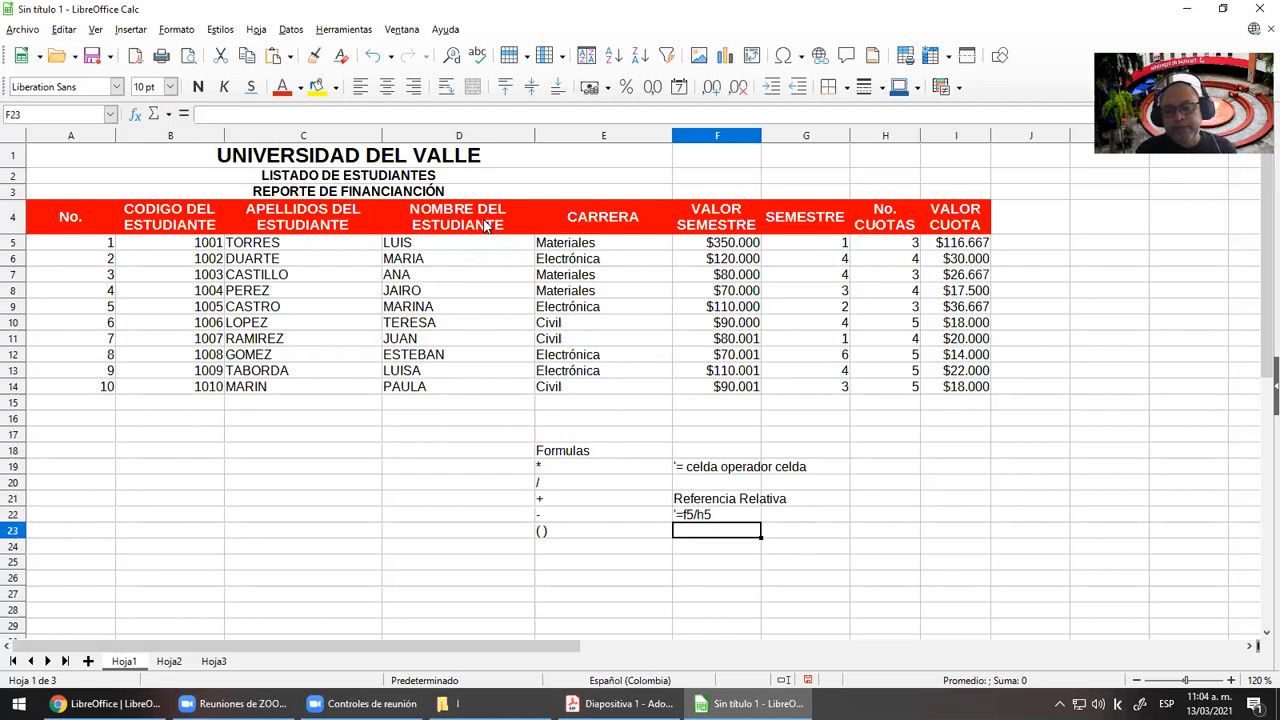
Fill the F22 sample text down into F23 and correct the copy to read '=f6/h6
{"action": "key", "text": "Up"}
{"action": "key", "text": "Up"}
{"action": "key", "text": "Down"}
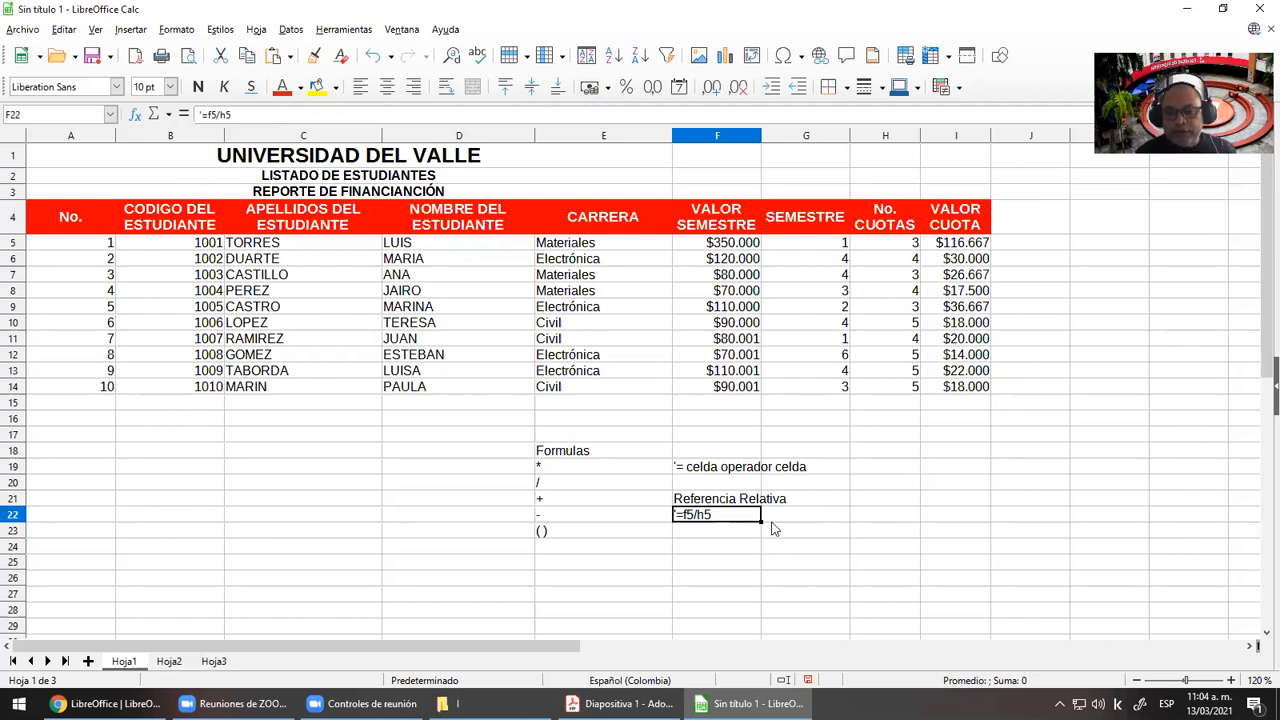
{"action": "left_click_drag", "start_coordinate": [760, 521], "coordinate": [755, 540]}
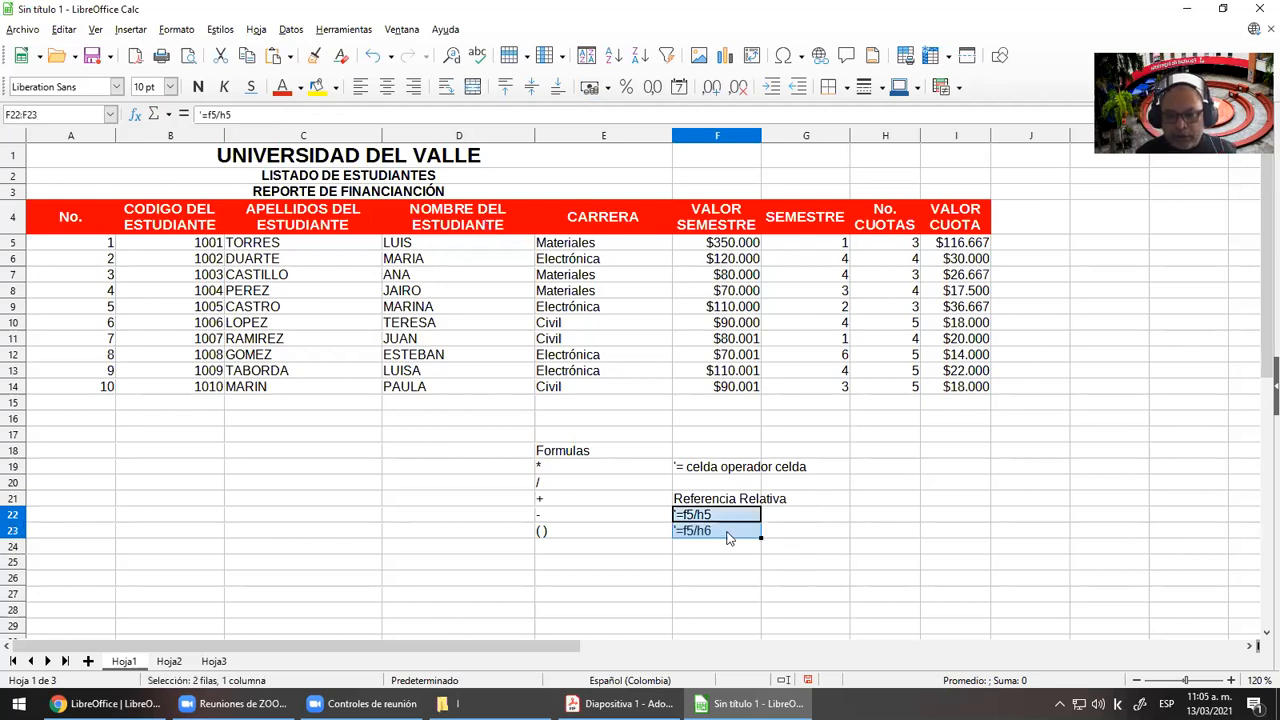
{"action": "left_click", "coordinate": [700, 532]}
{"action": "left_click", "coordinate": [217, 115]}
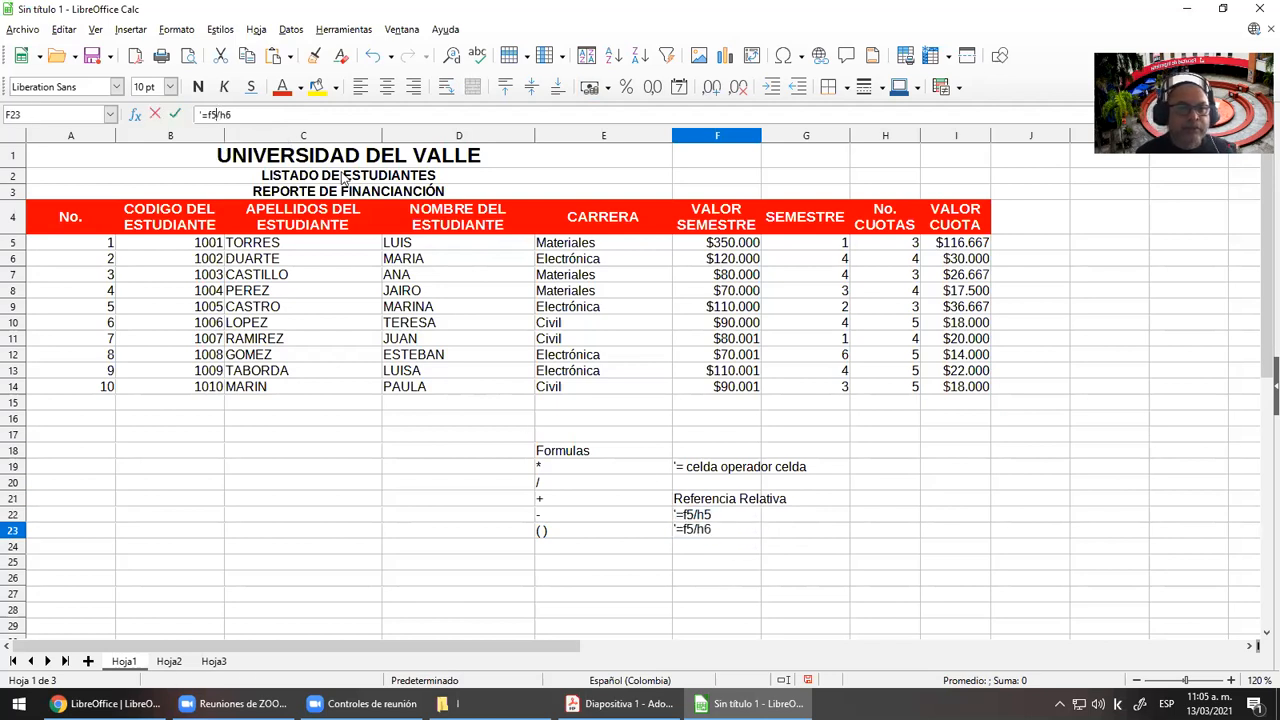
{"action": "key", "text": "BackSpace"}
{"action": "type", "text": "6"}
{"action": "key", "text": "Return"}
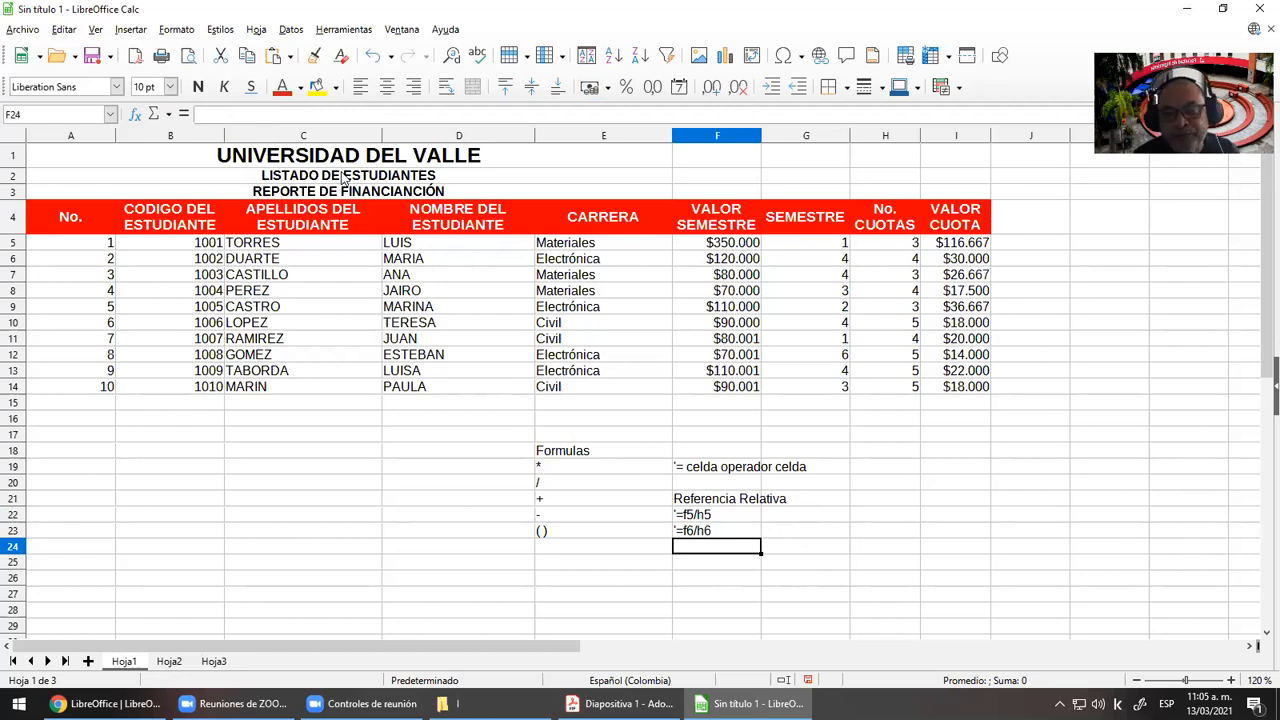
{"action": "key", "text": "Up"}
{"action": "key", "text": "Up"}
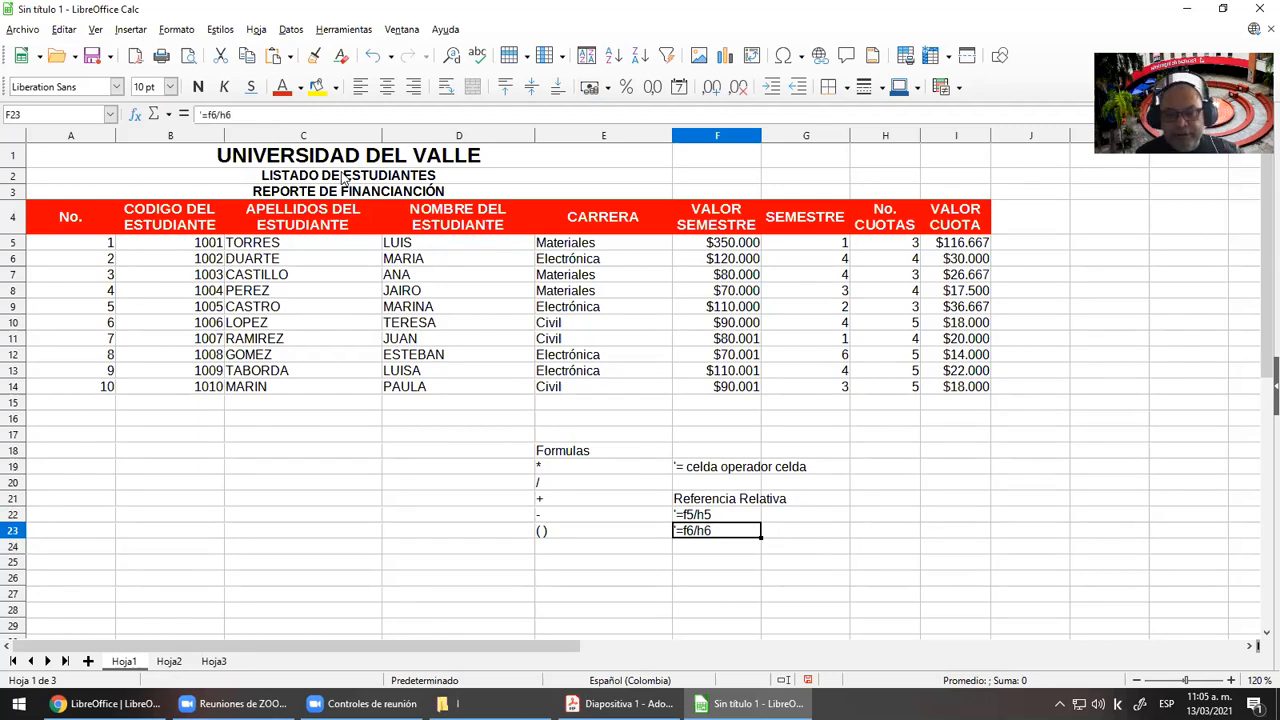
Clear the VALOR CUOTA cells I6:I14 and copy the I5 formula down through I14 with the fill handle
{"action": "left_click", "coordinate": [961, 259]}
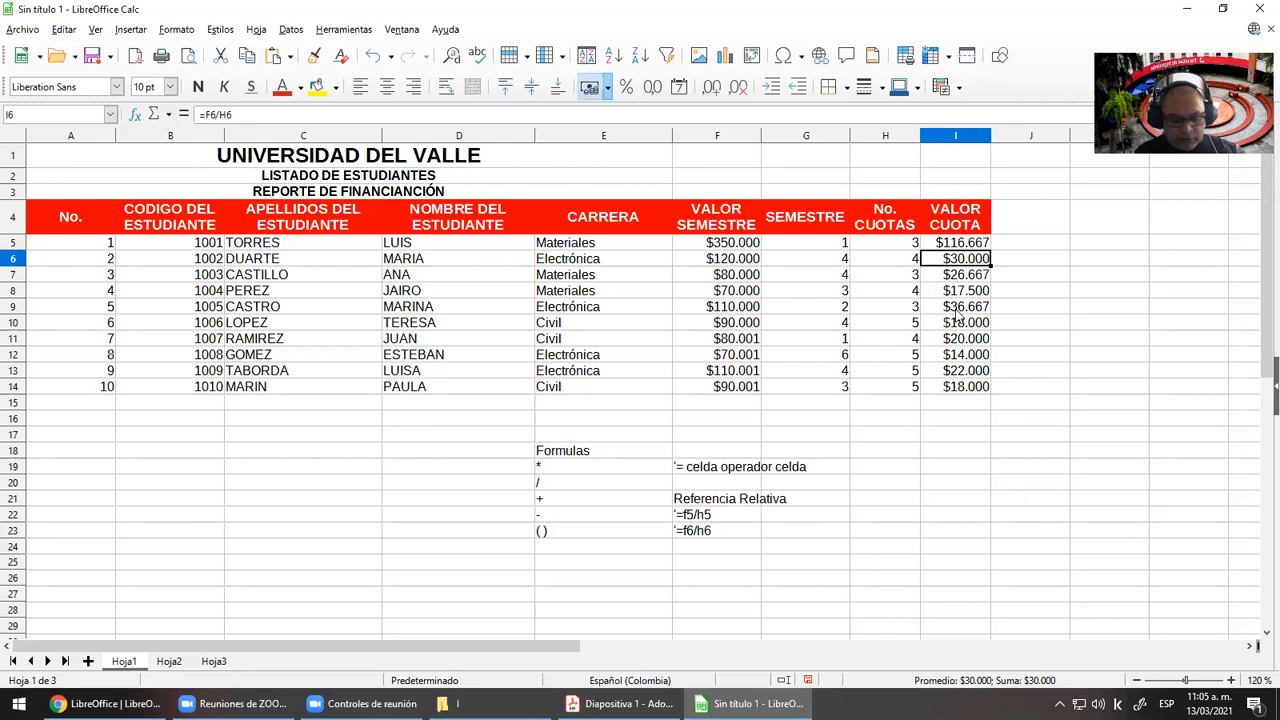
{"action": "key", "text": "ctrl+shift+Down"}
{"action": "key", "text": "Delete"}
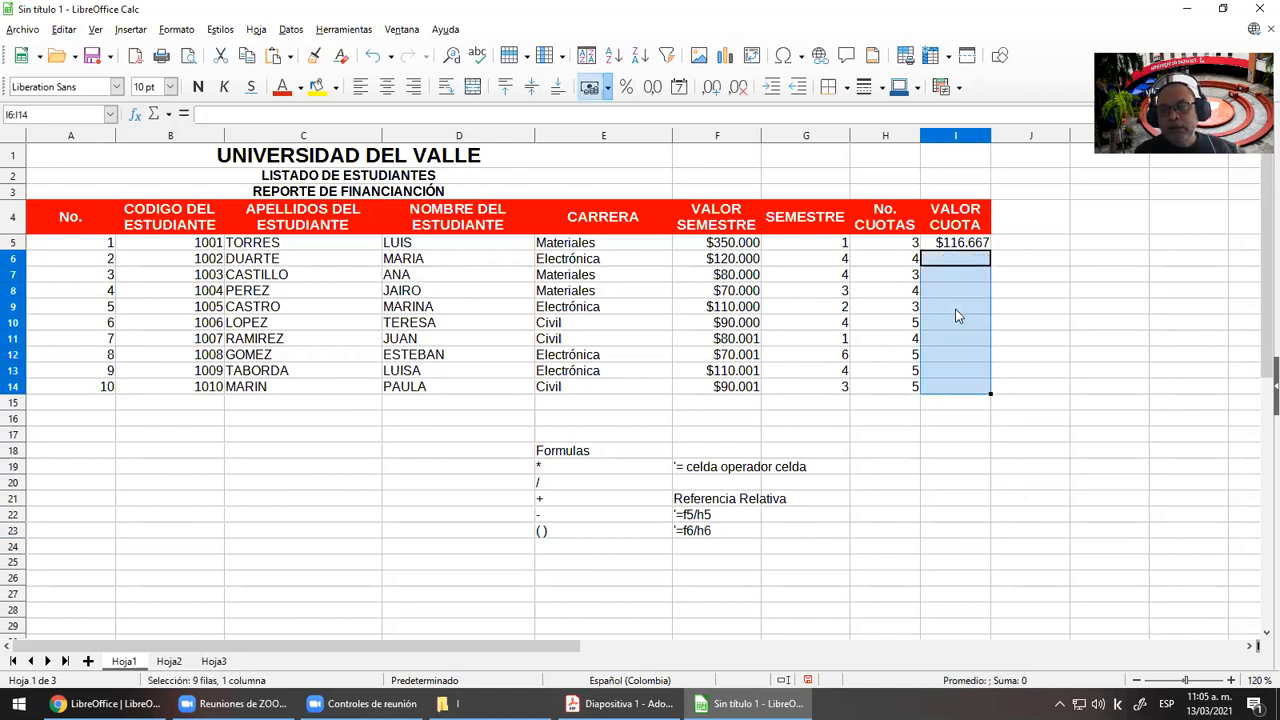
{"action": "left_click", "coordinate": [966, 246]}
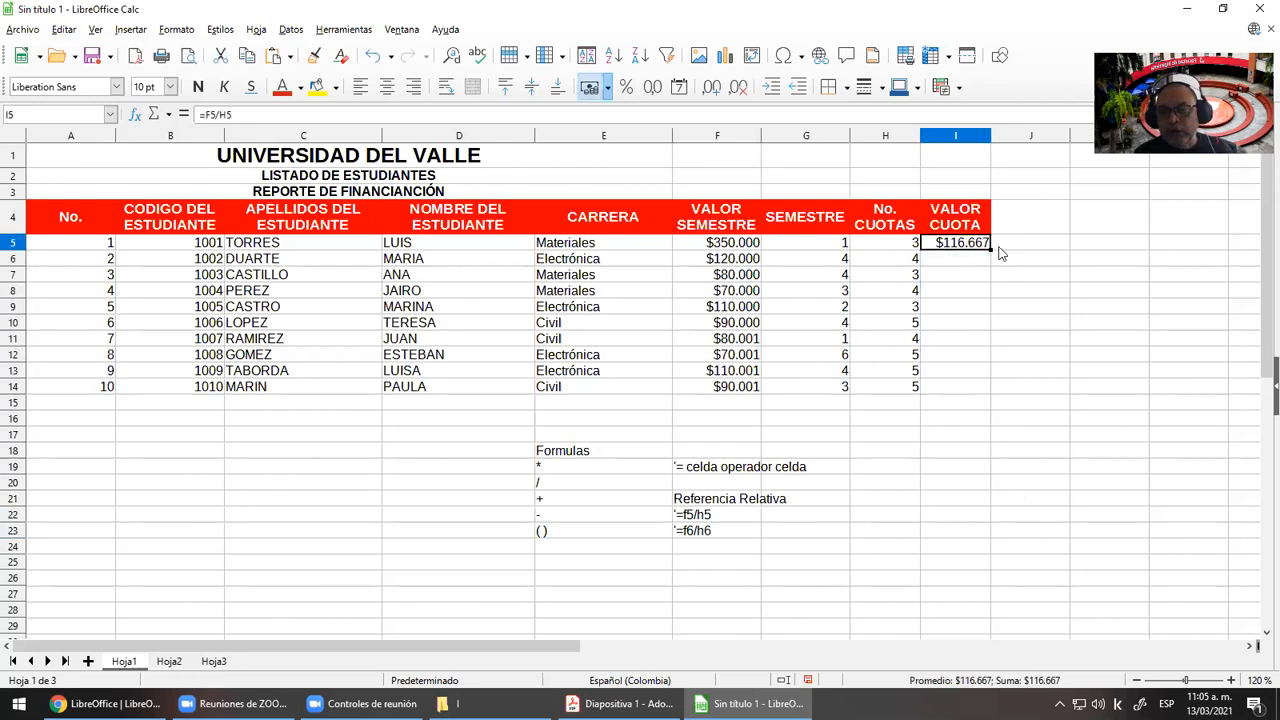
{"action": "left_click_drag", "start_coordinate": [990, 249], "coordinate": [984, 388]}
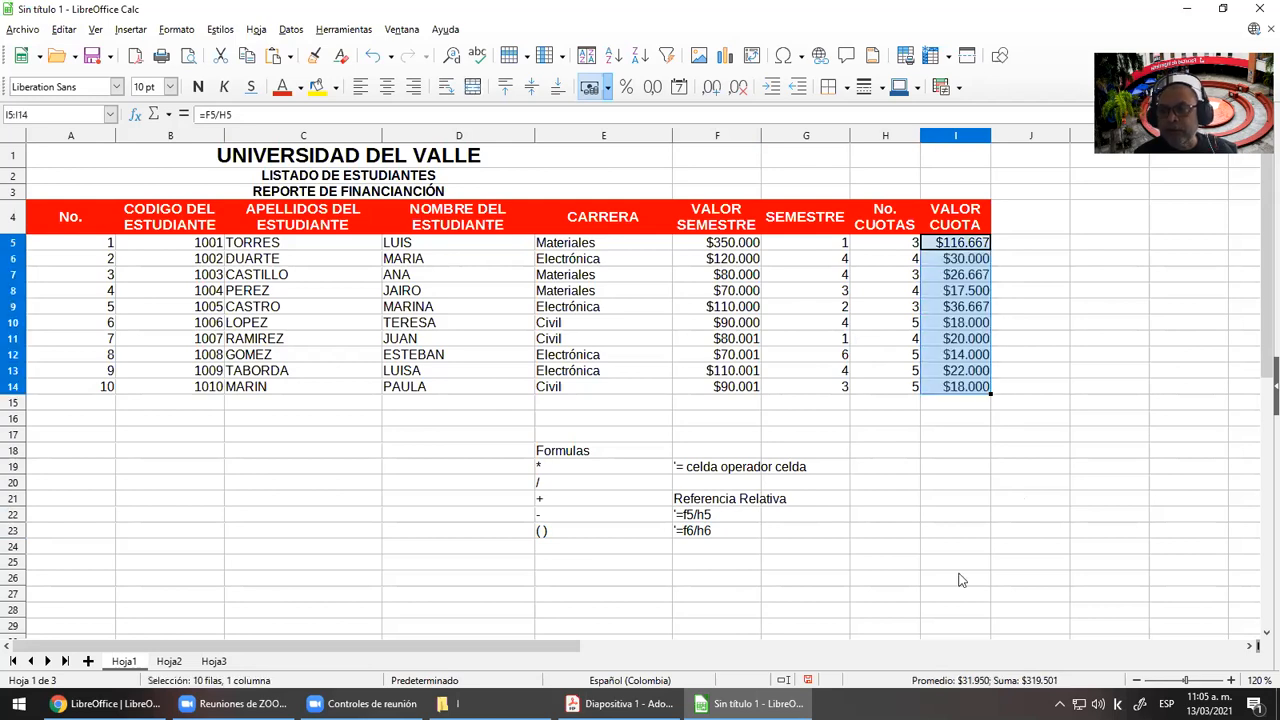
Clear I6:I14 once more and auto-fill the I5 installment formula down to the last student row
{"action": "left_click", "coordinate": [962, 262]}
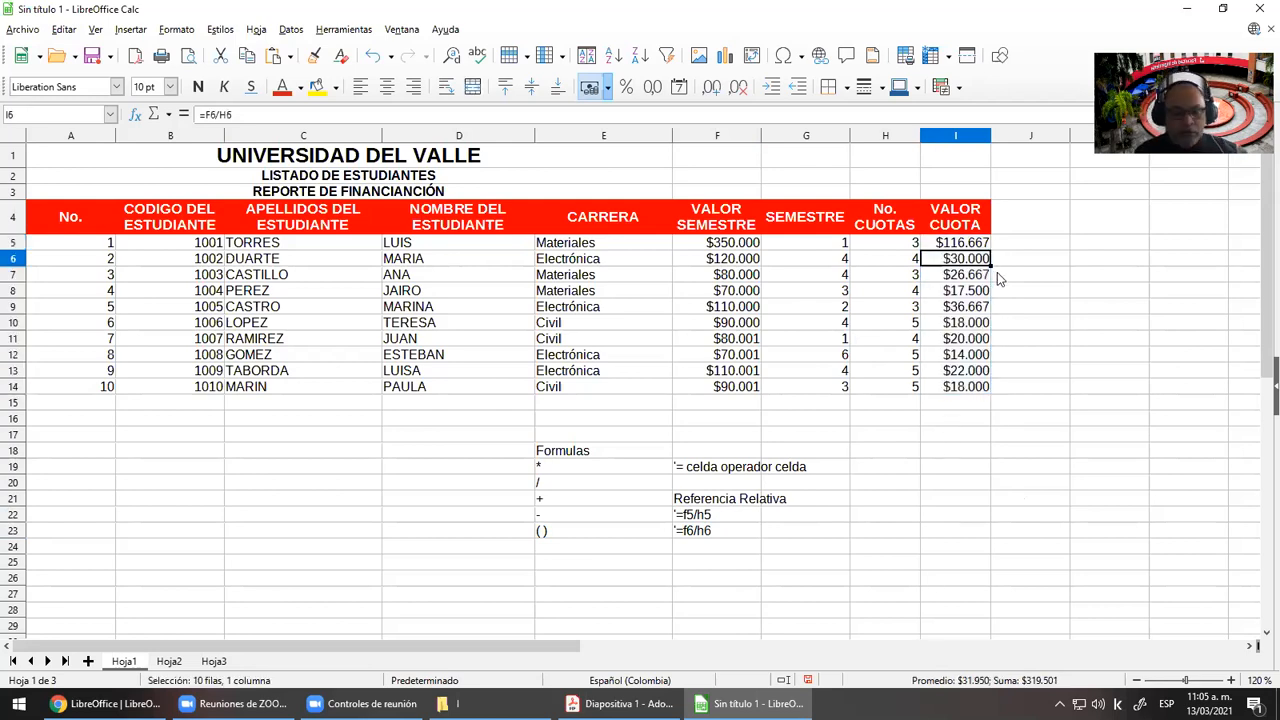
{"action": "key", "text": "ctrl+shift+Down"}
{"action": "key", "text": "Delete"}
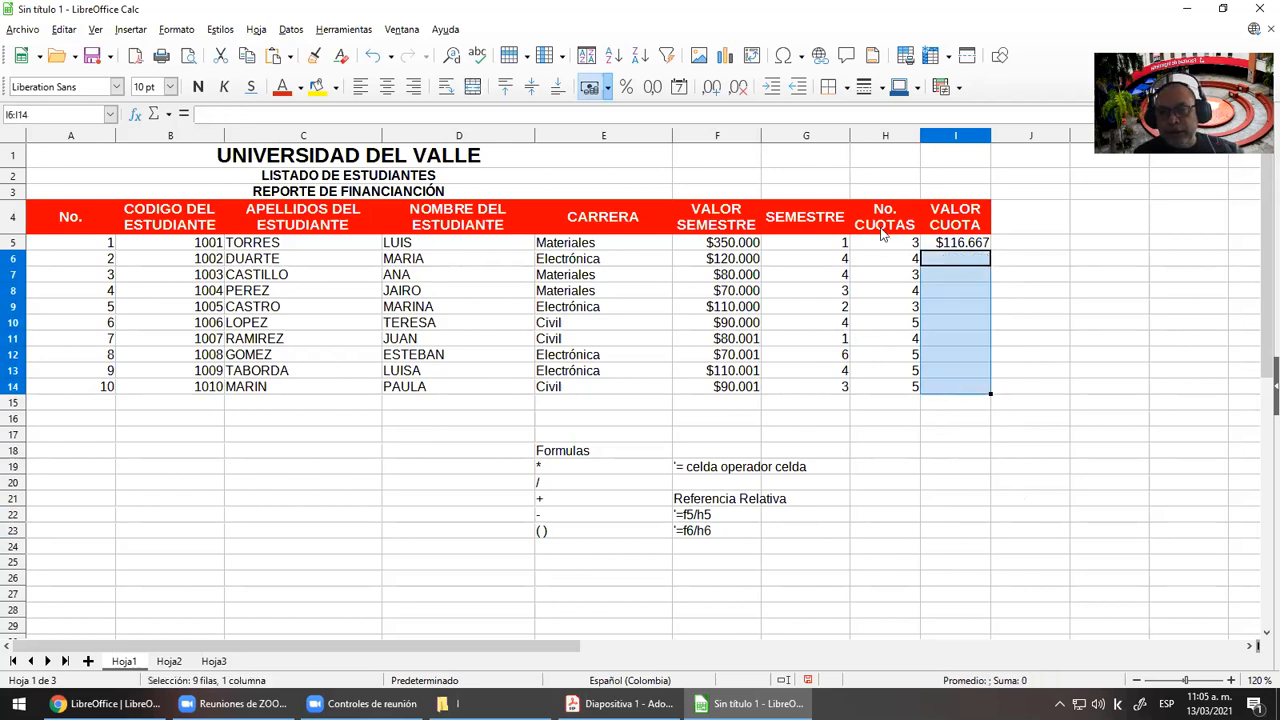
{"action": "left_click", "coordinate": [964, 244]}
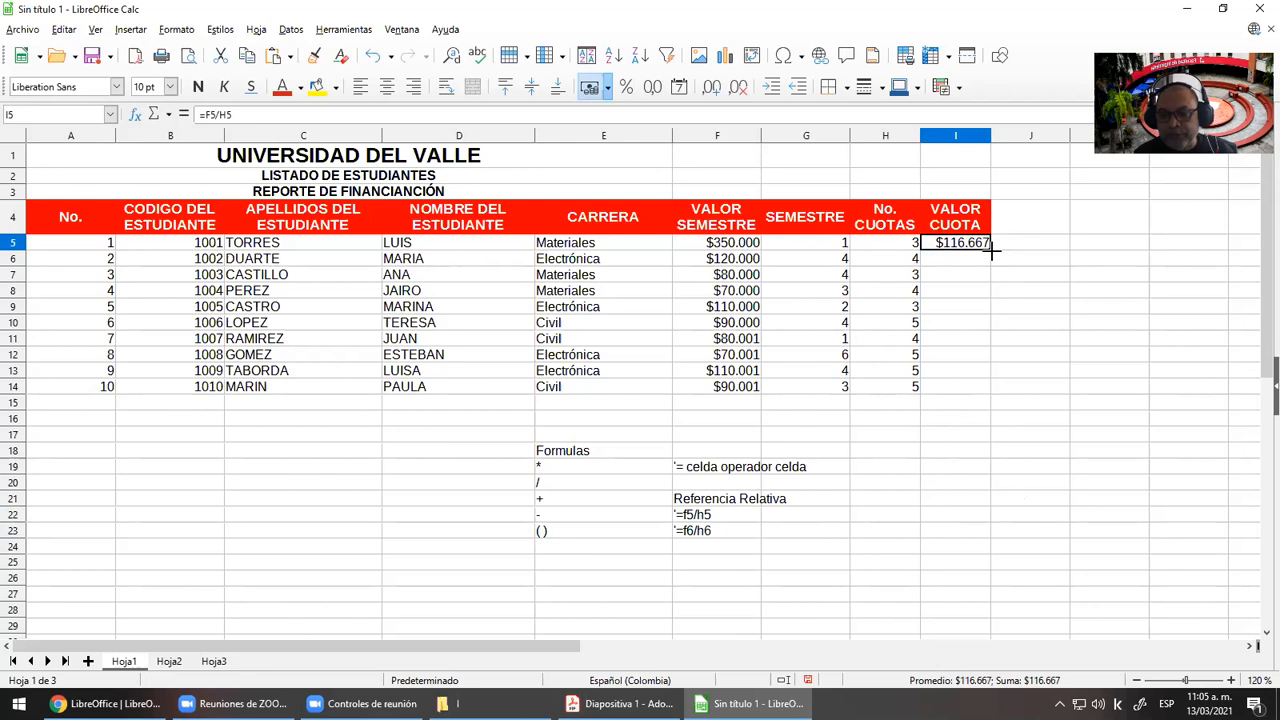
{"action": "double_click", "coordinate": [992, 250]}
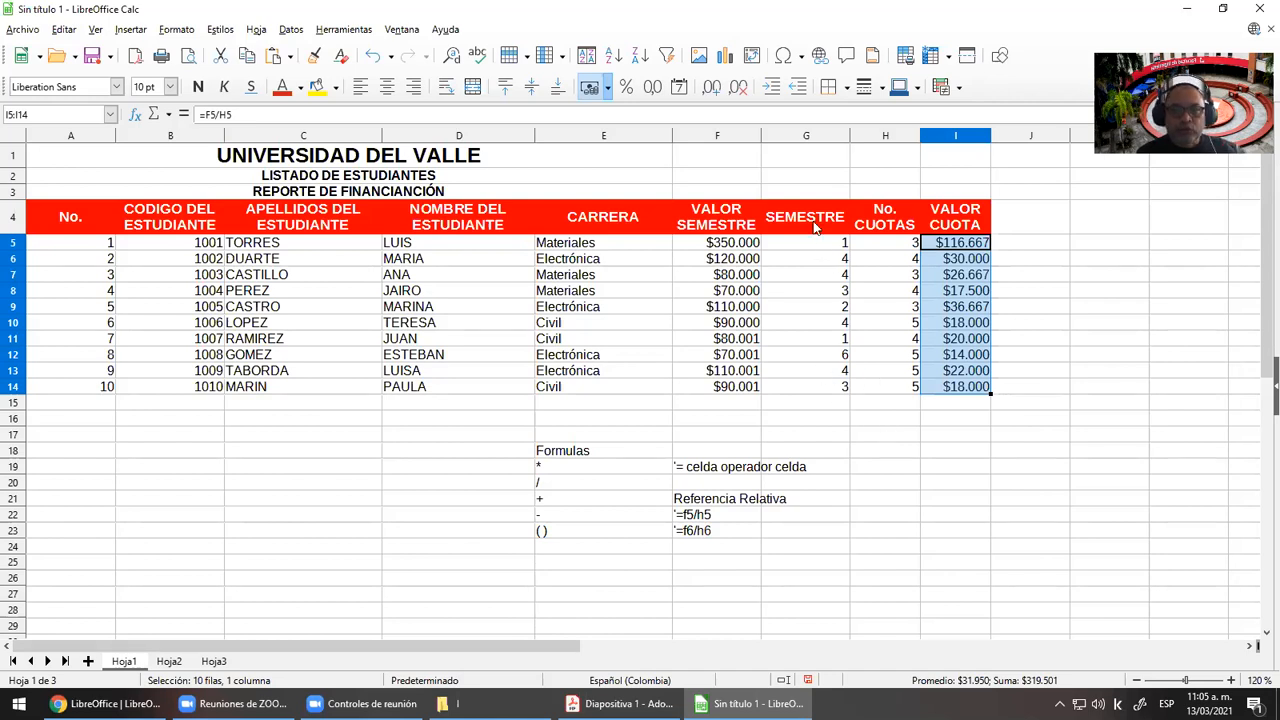
Narrow the No. column to fit its contents and insert a new column before SEMESTRE
{"action": "left_click_drag", "start_coordinate": [115, 135], "coordinate": [65, 141]}
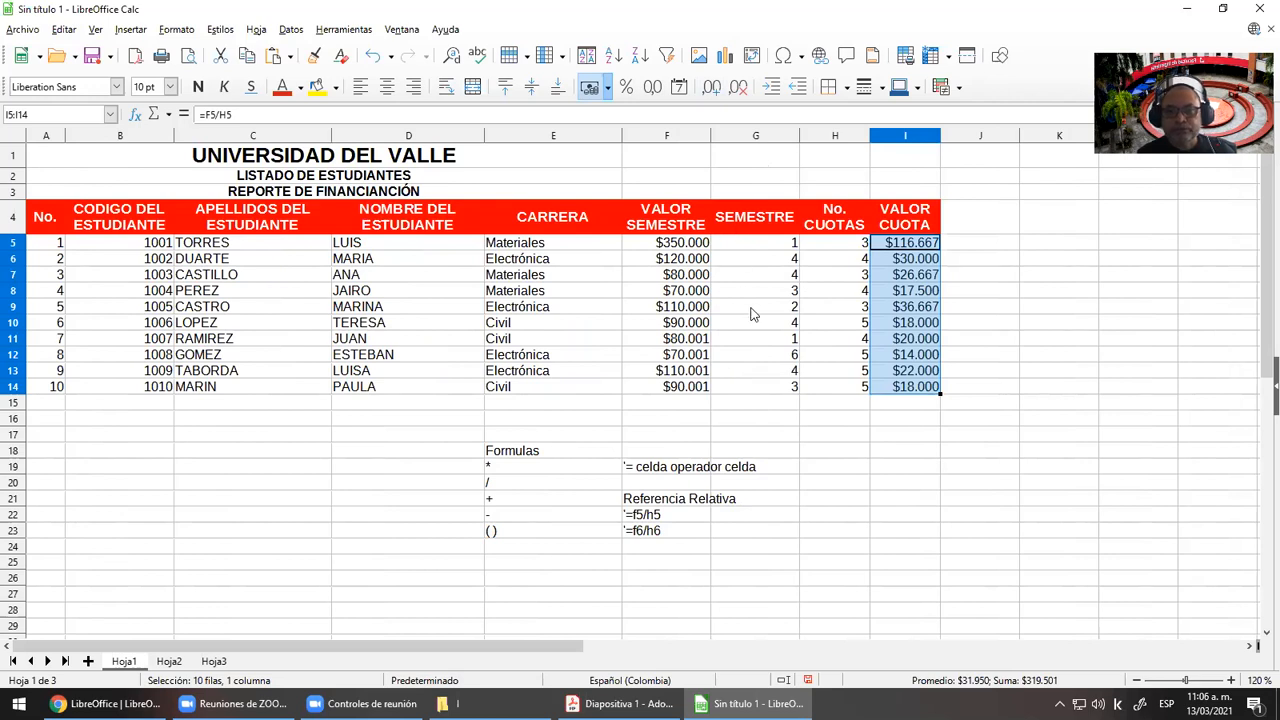
{"action": "right_click", "coordinate": [729, 131]}
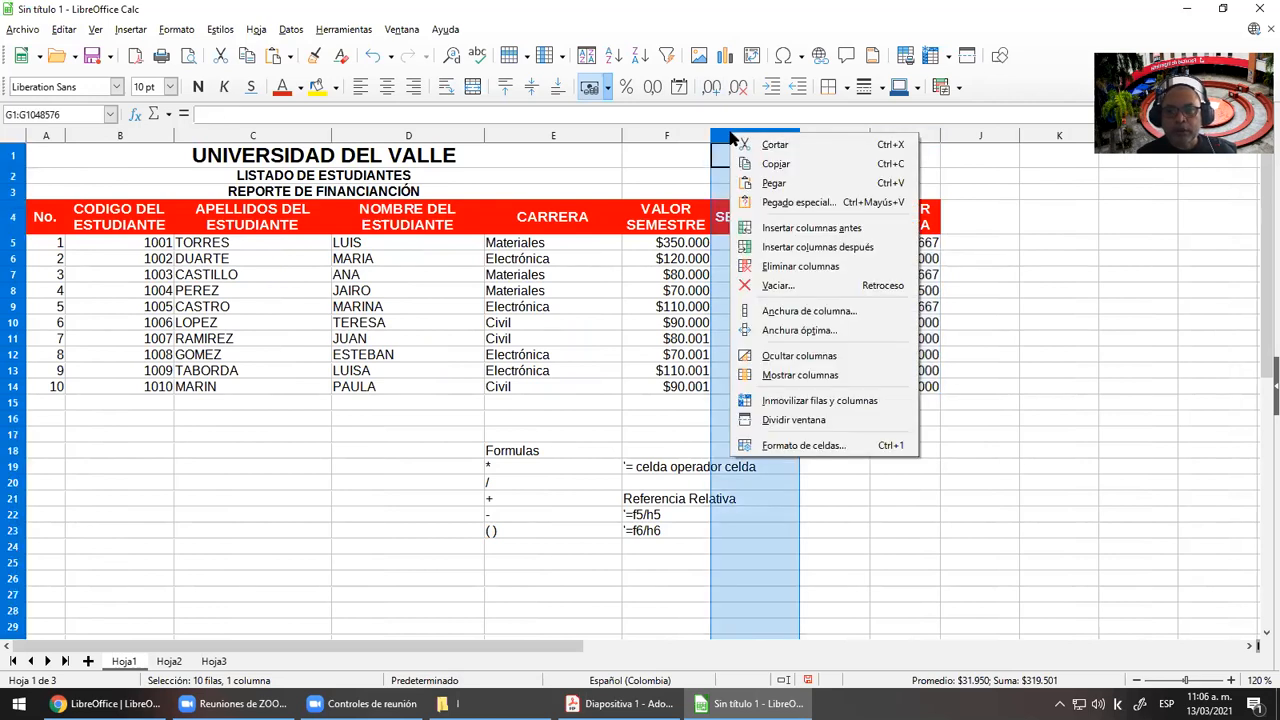
{"action": "left_click", "coordinate": [806, 228]}
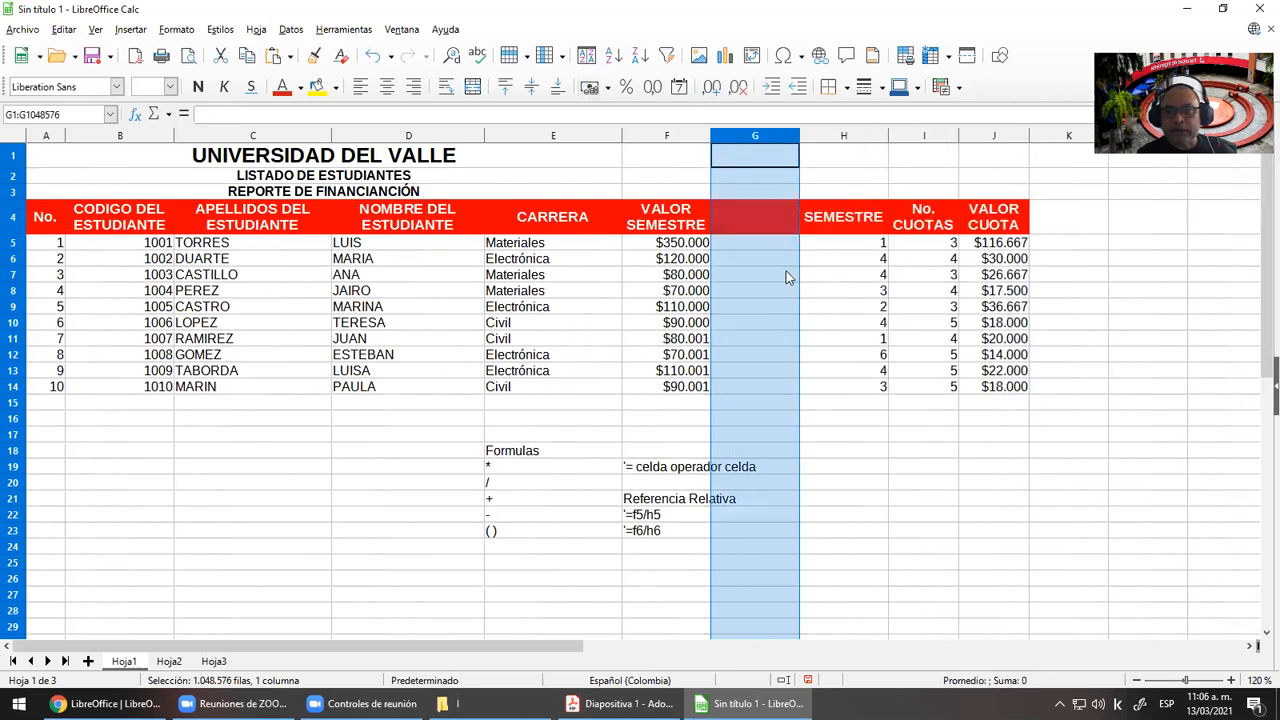
Enter the header % DESCUENTO in G4 of the new column
{"action": "left_click", "coordinate": [751, 229]}
{"action": "type", "text": "% D"}
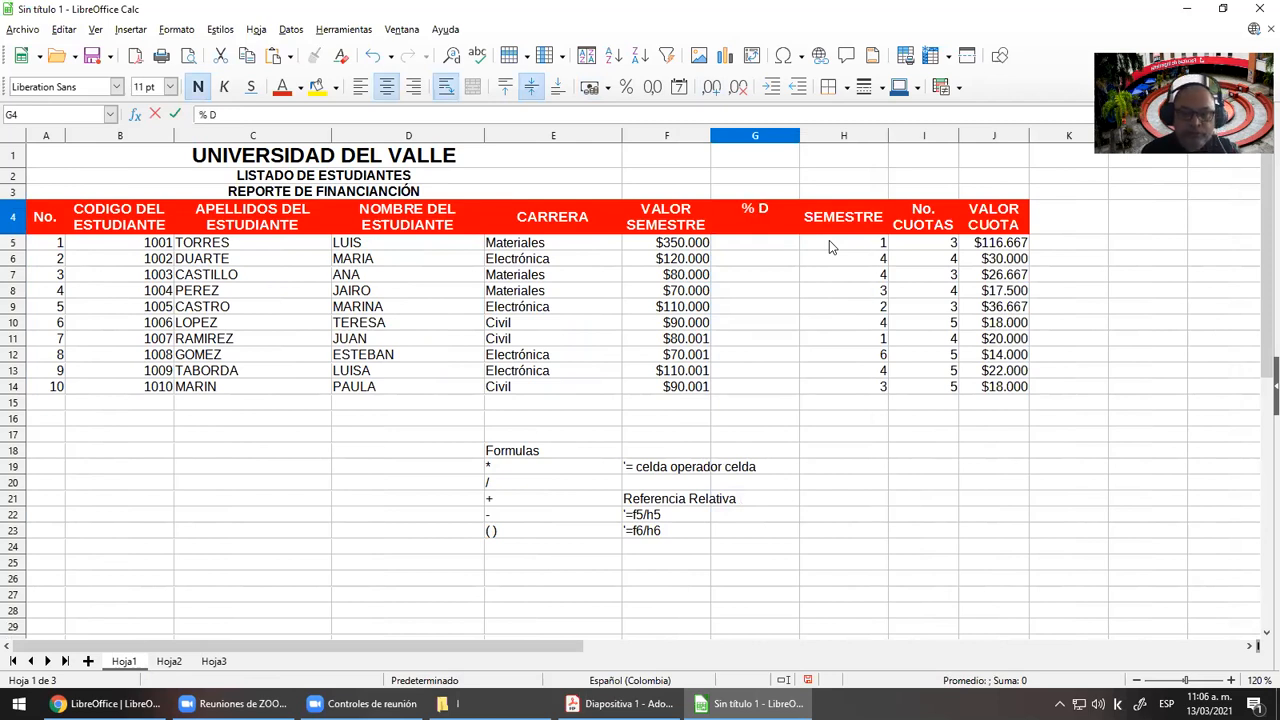
{"action": "type", "text": "ESCUENTO"}
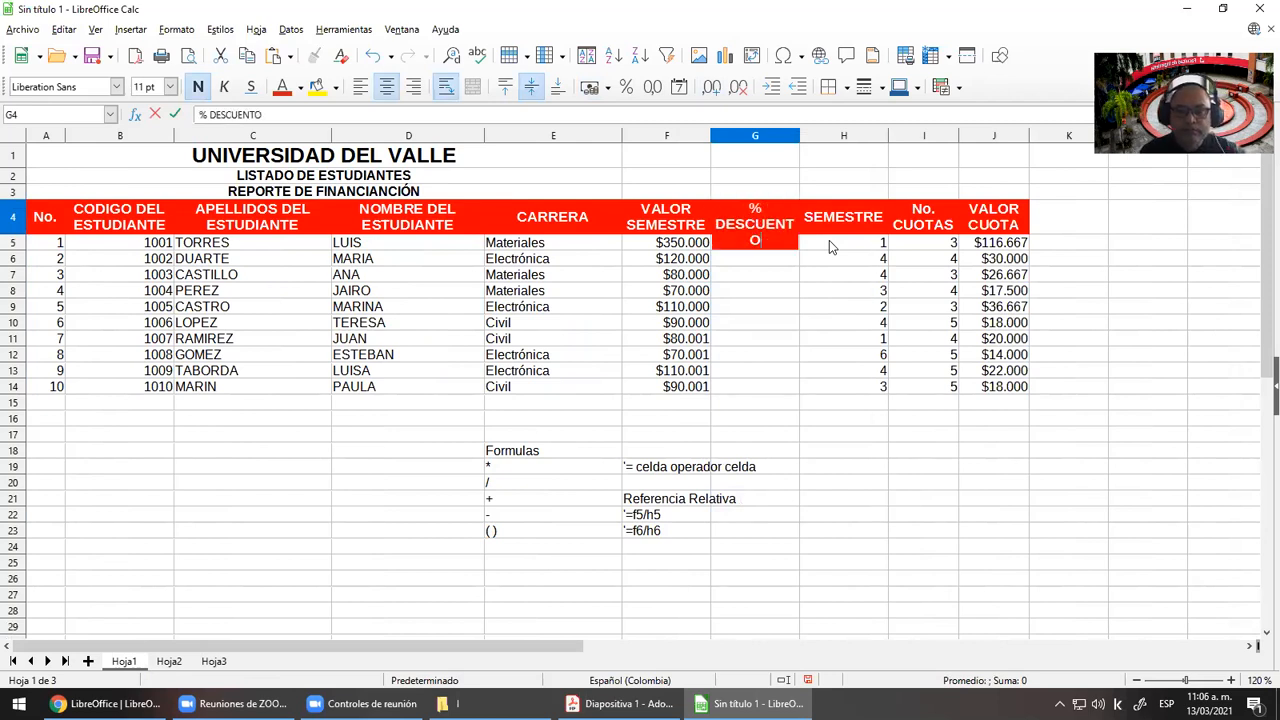
{"action": "key", "text": "Return"}
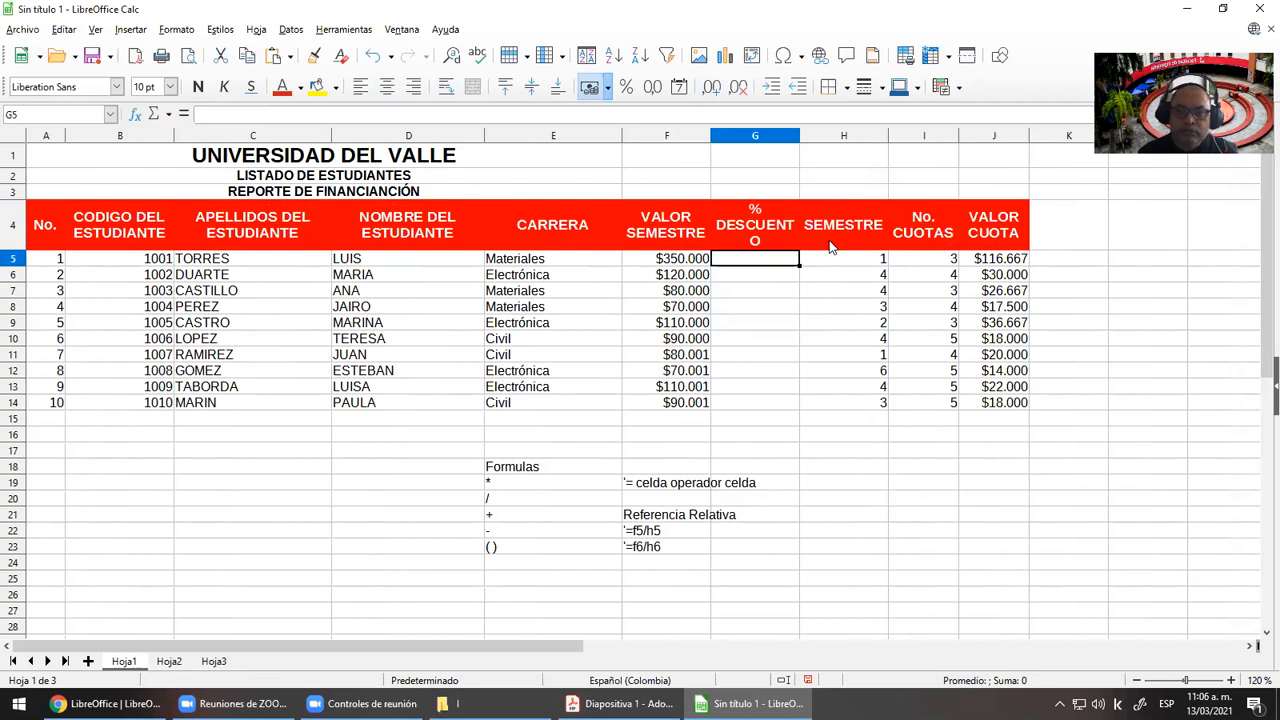
Shorten the G4 header to % DESC and narrow column G slightly
{"action": "key", "text": "Up"}
{"action": "key", "text": "F2"}
{"action": "key", "text": "BackSpace"}
{"action": "key", "text": "BackSpace"}
{"action": "key", "text": "BackSpace"}
{"action": "key", "text": "BackSpace"}
{"action": "key", "text": "BackSpace"}
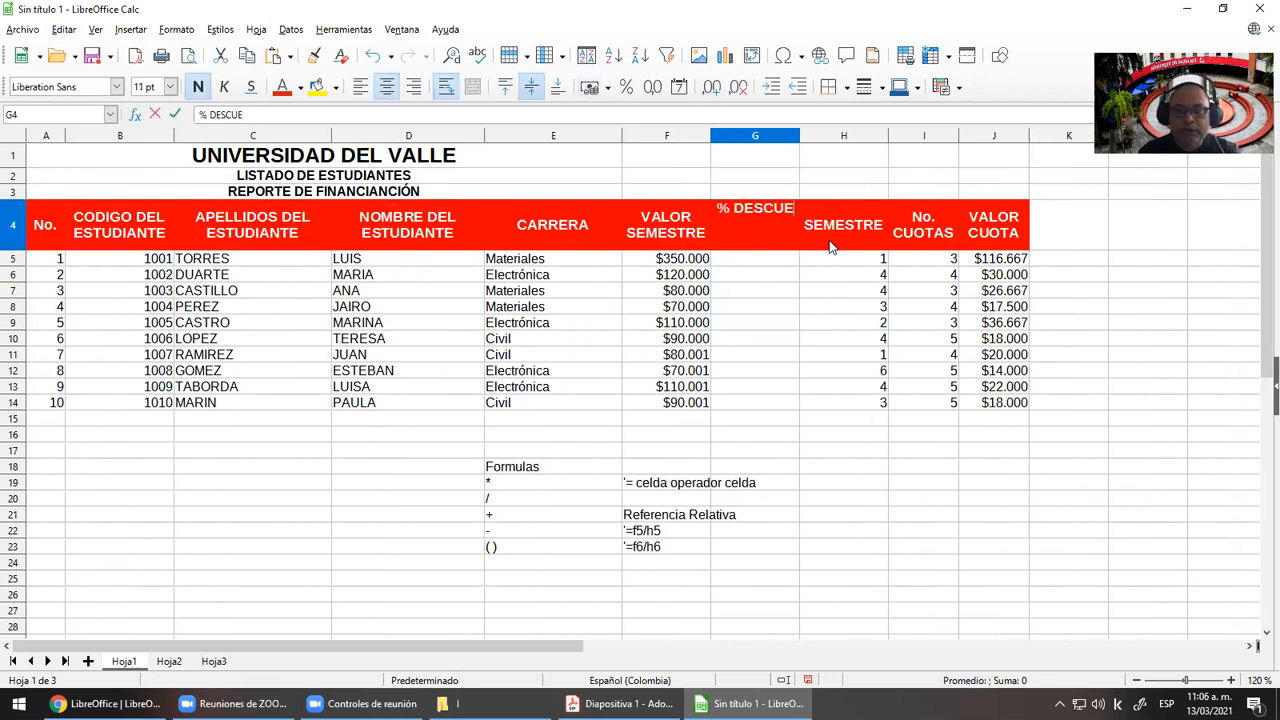
{"action": "key", "text": "Return"}
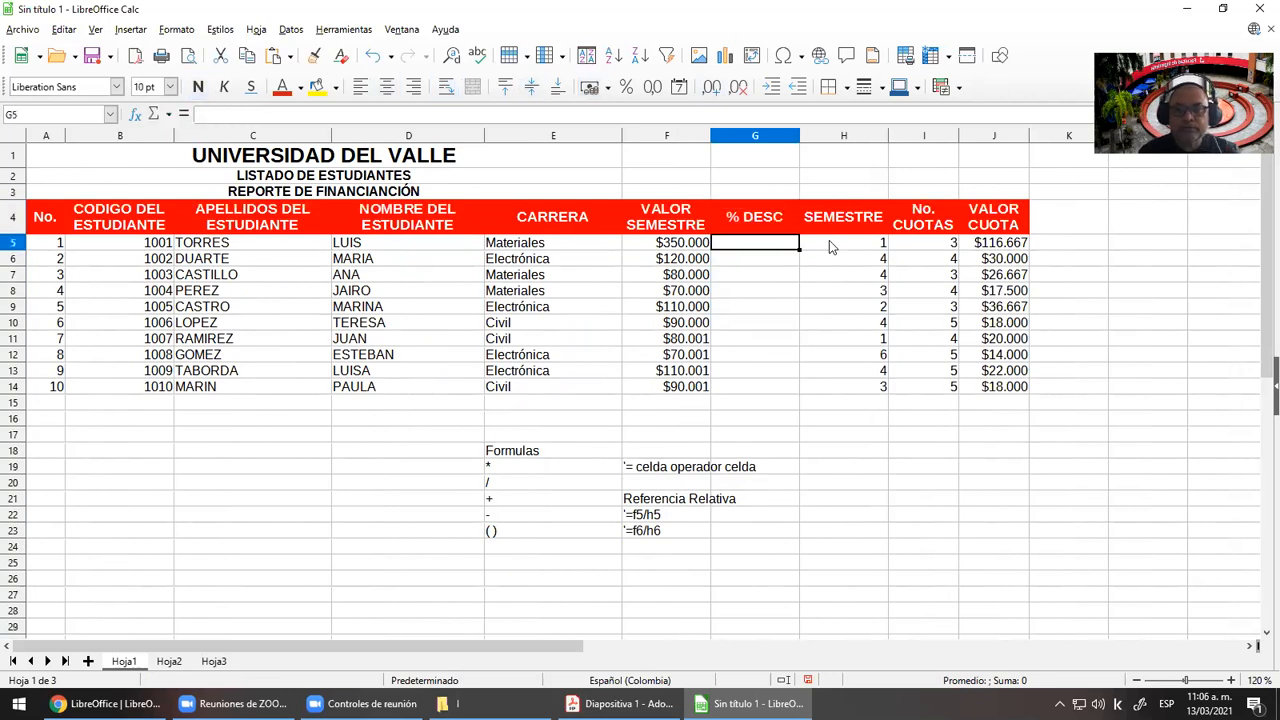
{"action": "left_click_drag", "start_coordinate": [797, 139], "coordinate": [788, 139]}
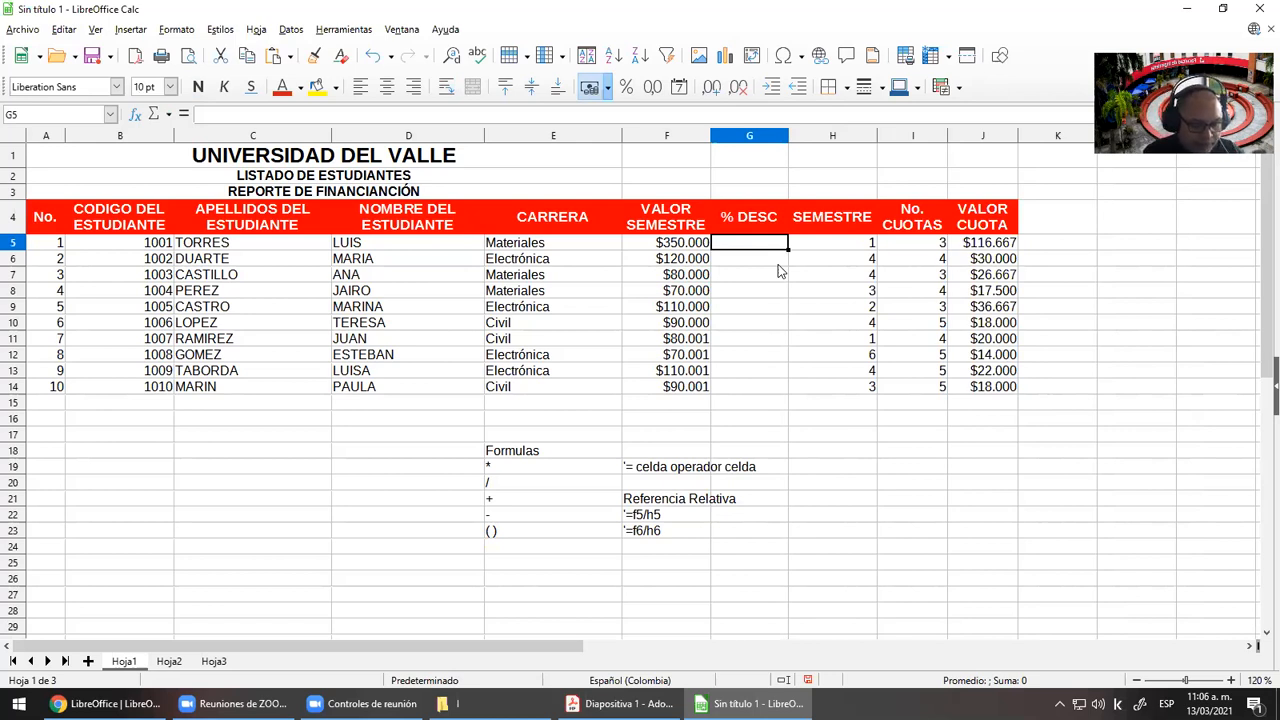
Enter discount percentages of 2% in G5 and 3% in G6 for the first two students
{"action": "type", "text": "2%"}
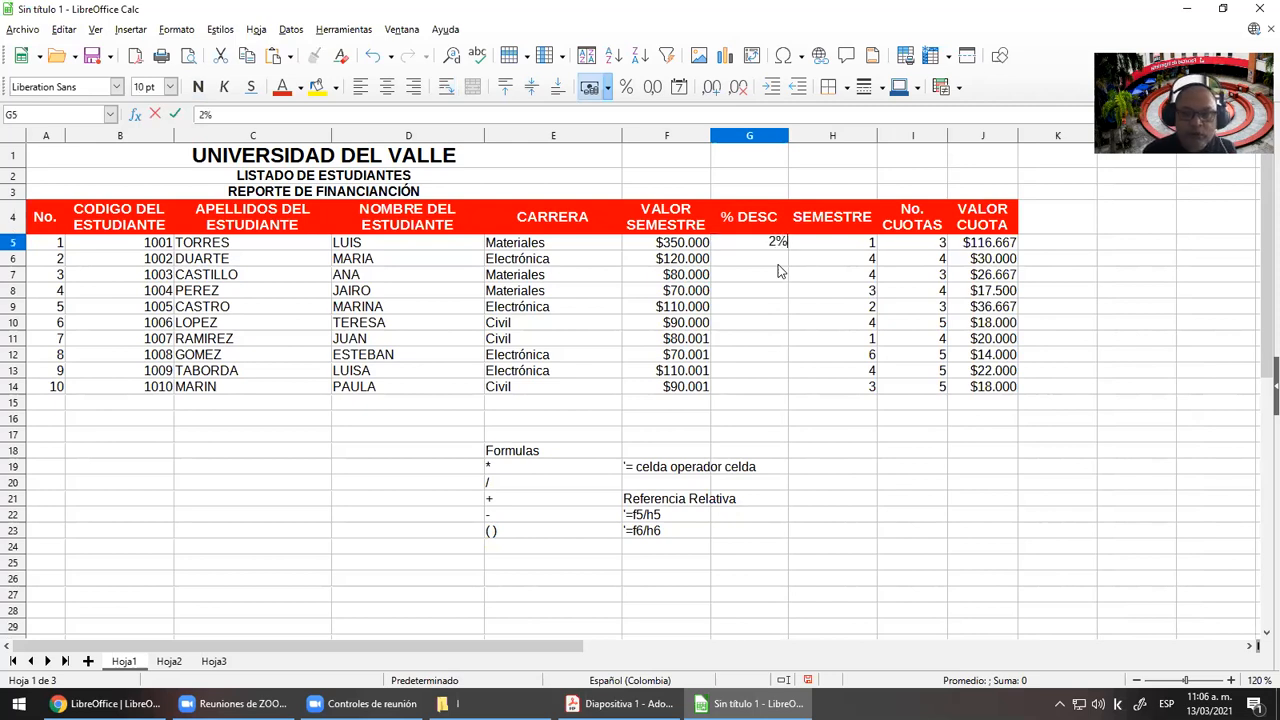
{"action": "key", "text": "Return"}
{"action": "key", "text": "Up"}
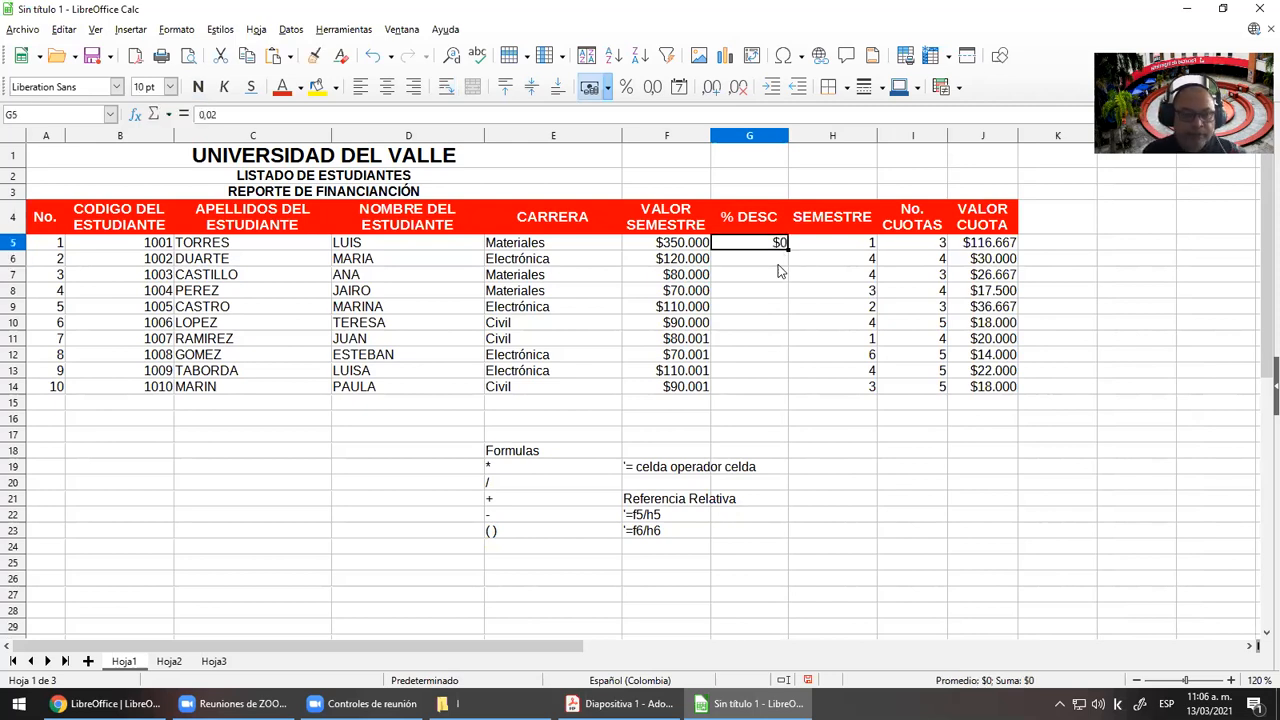
{"action": "left_click", "coordinate": [778, 264]}
{"action": "type", "text": "33"}
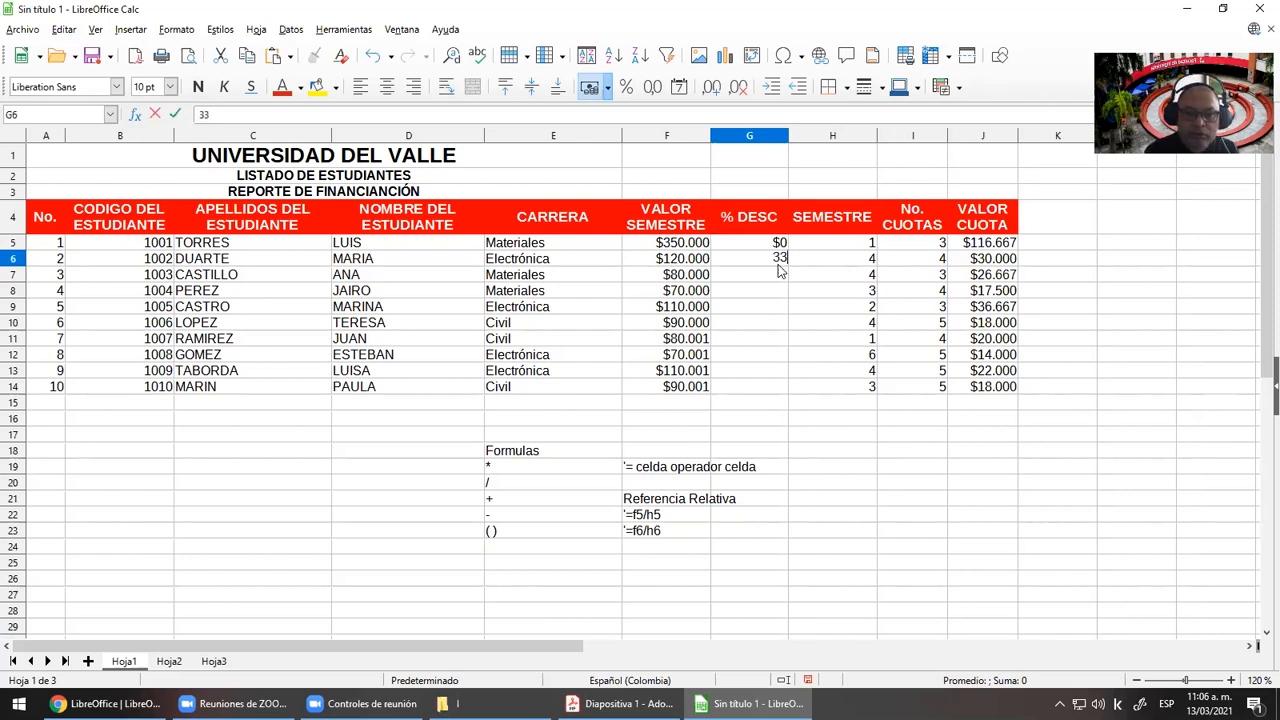
{"action": "key", "text": "BackSpace"}
{"action": "type", "text": "%"}
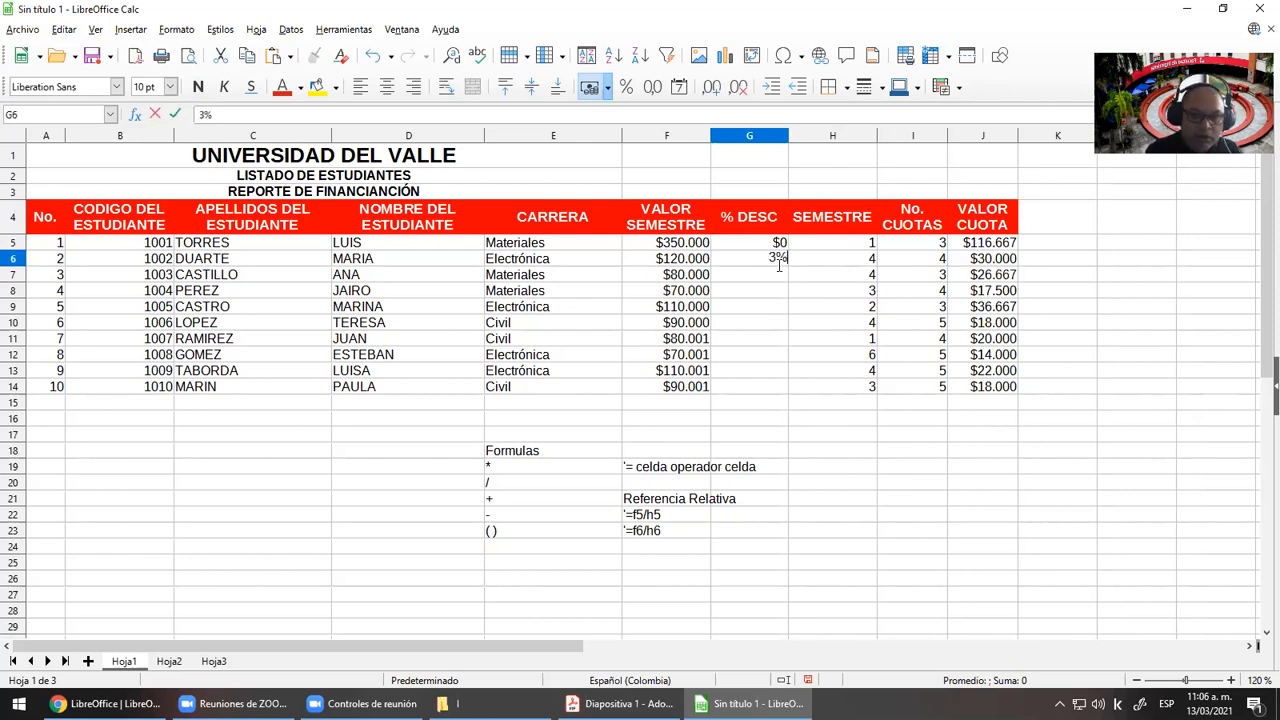
{"action": "key", "text": "Return"}
Enter discounts of 5%, 2% and 1,5% in G7, G8 and G9 of the % DESC column
{"action": "type", "text": "5%"}
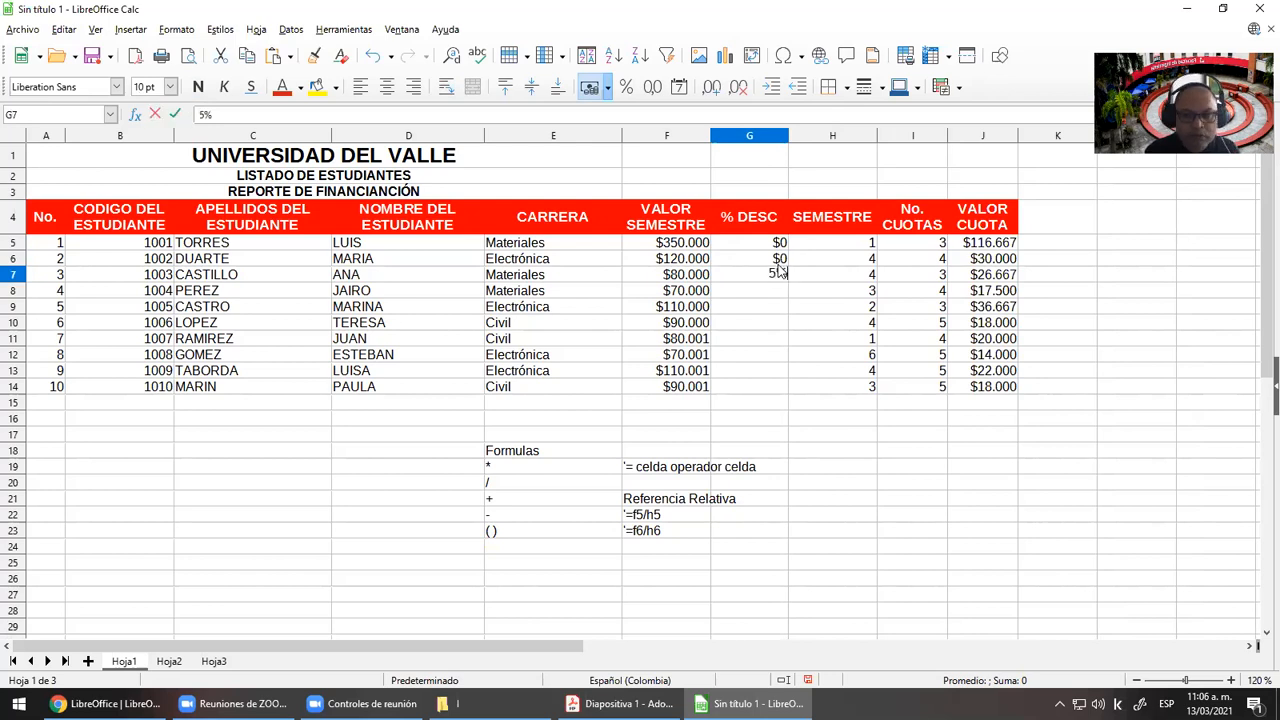
{"action": "key", "text": "Return"}
{"action": "type", "text": "2%"}
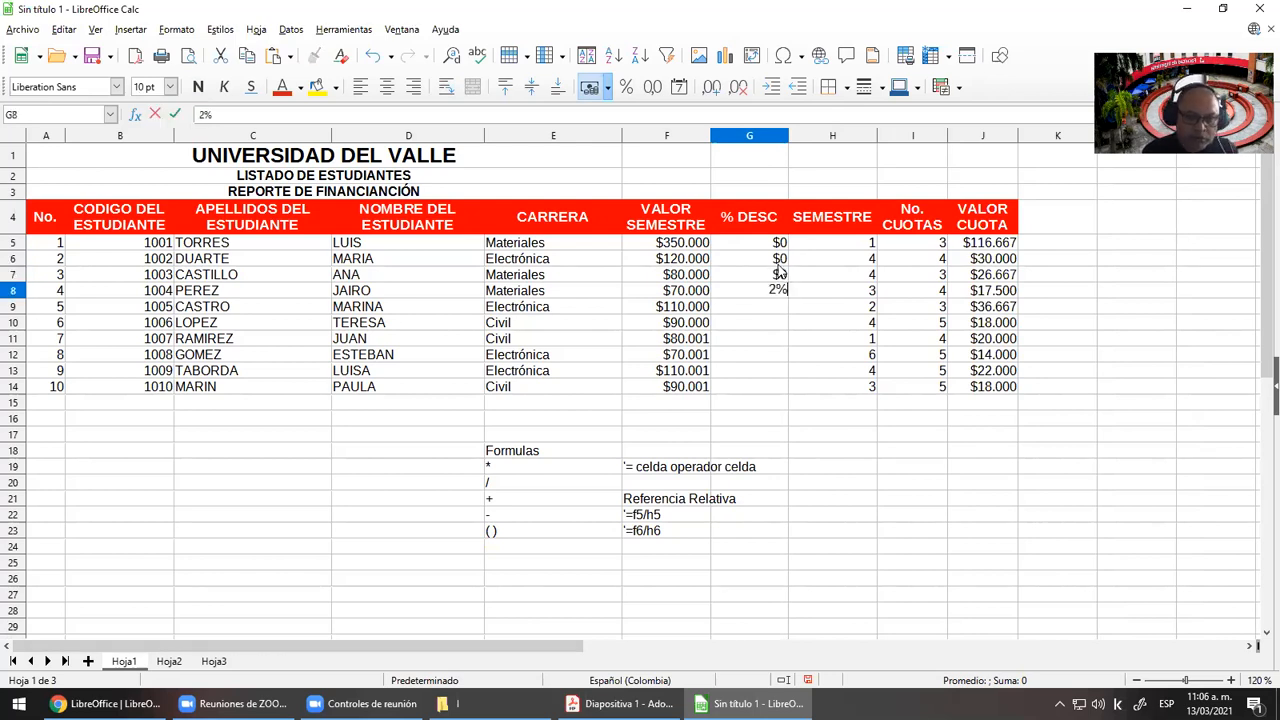
{"action": "key", "text": "Return"}
{"action": "type", "text": "1,"}
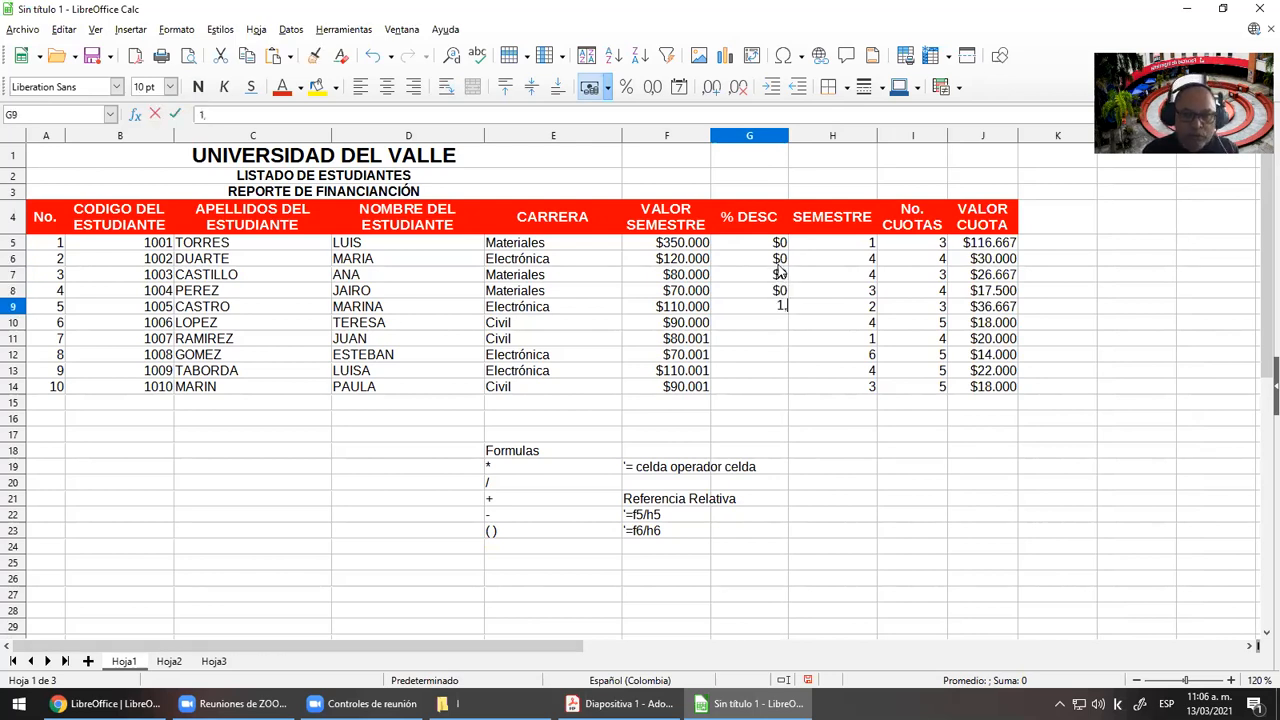
{"action": "type", "text": "5"}
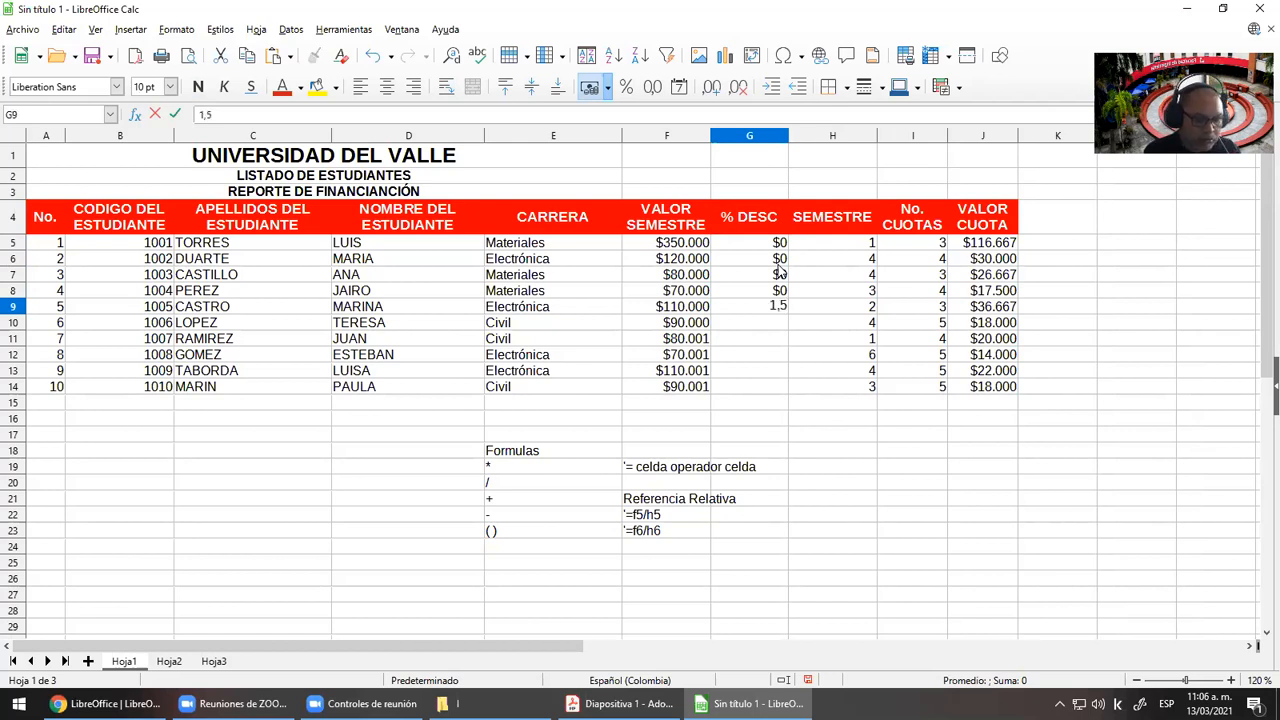
{"action": "key", "text": "Return"}
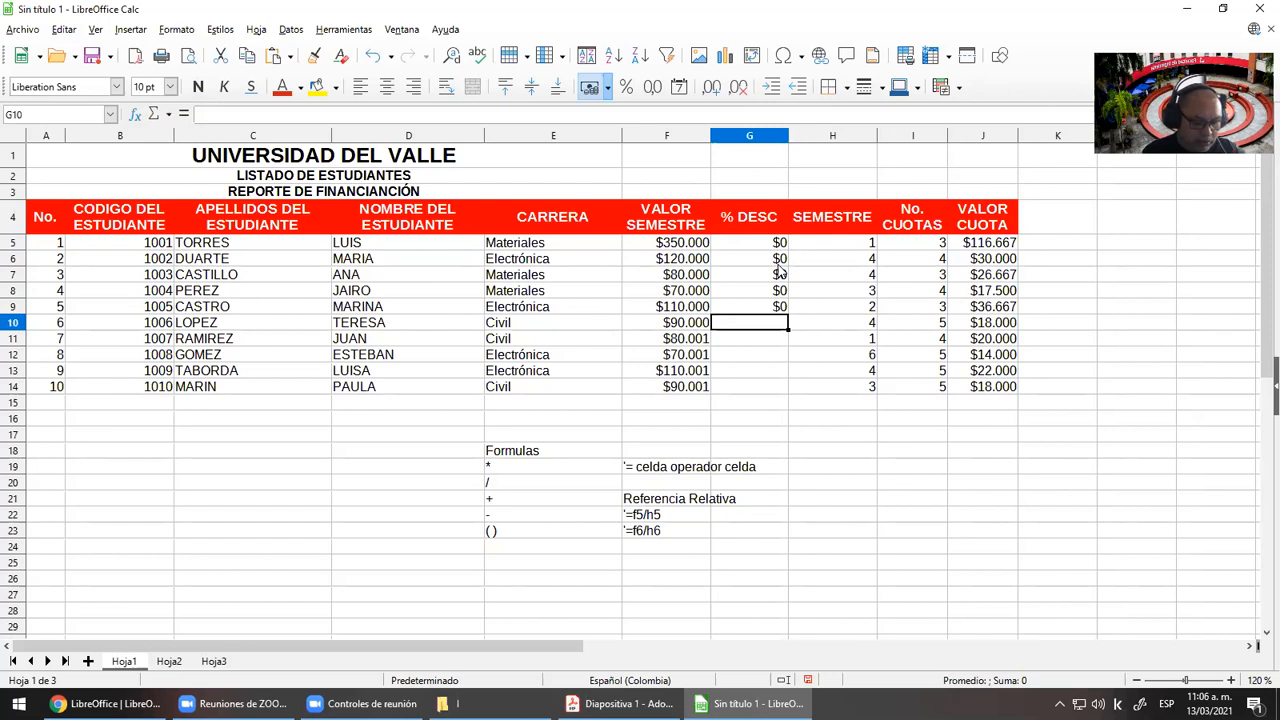
Enter discounts of 0,5%, 1%, 2%, 3% and 5% in G10 through G14 of the % DESC column
{"action": "type", "text": "0,5%"}
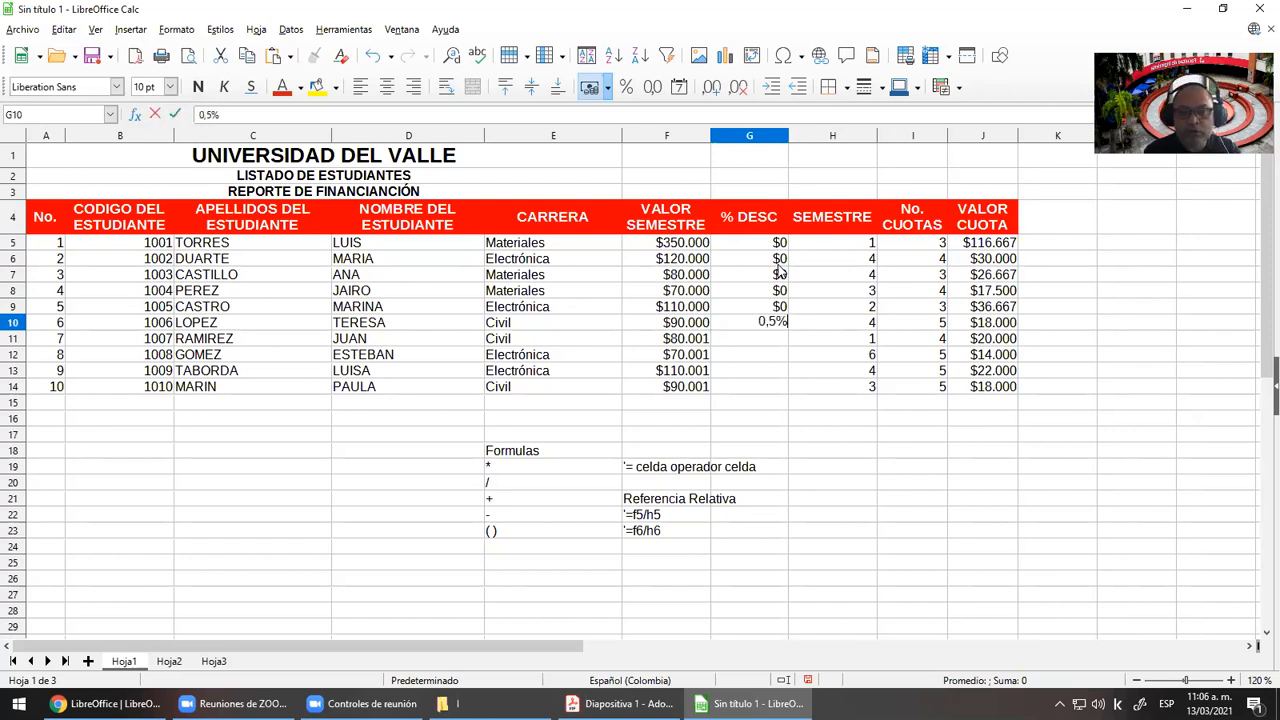
{"action": "key", "text": "Return"}
{"action": "type", "text": "1%"}
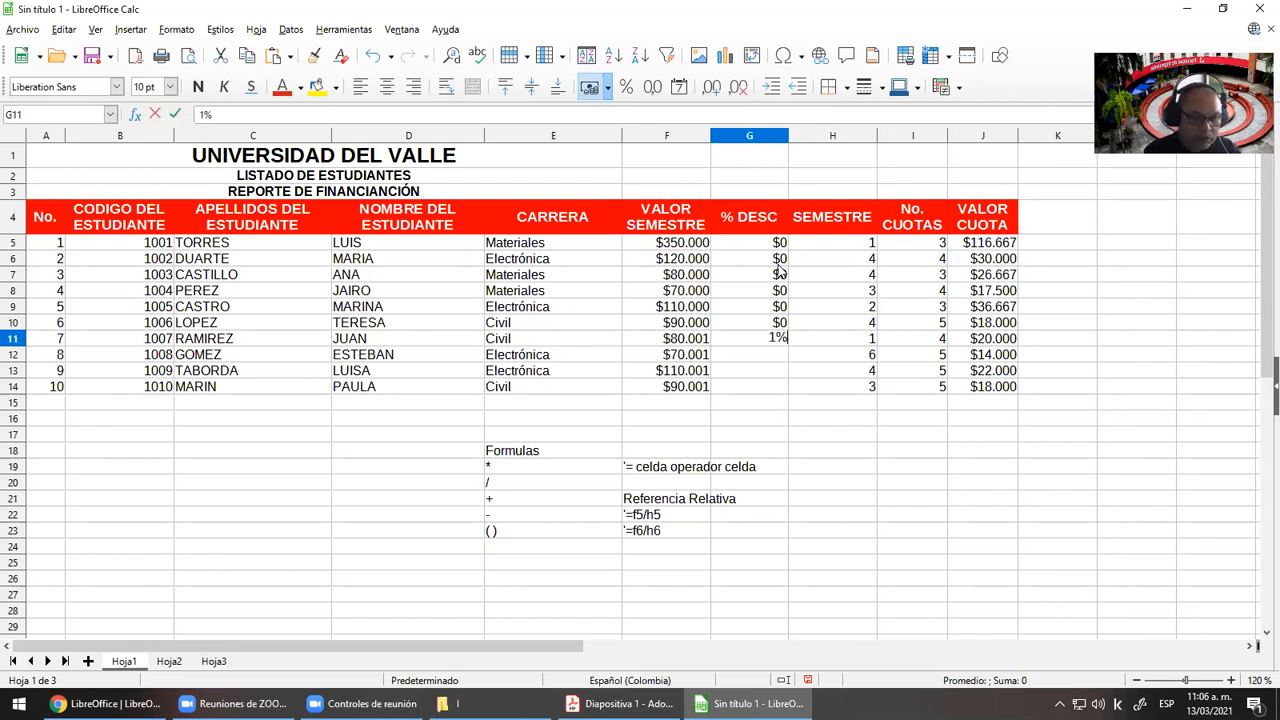
{"action": "key", "text": "Return"}
{"action": "type", "text": "2%"}
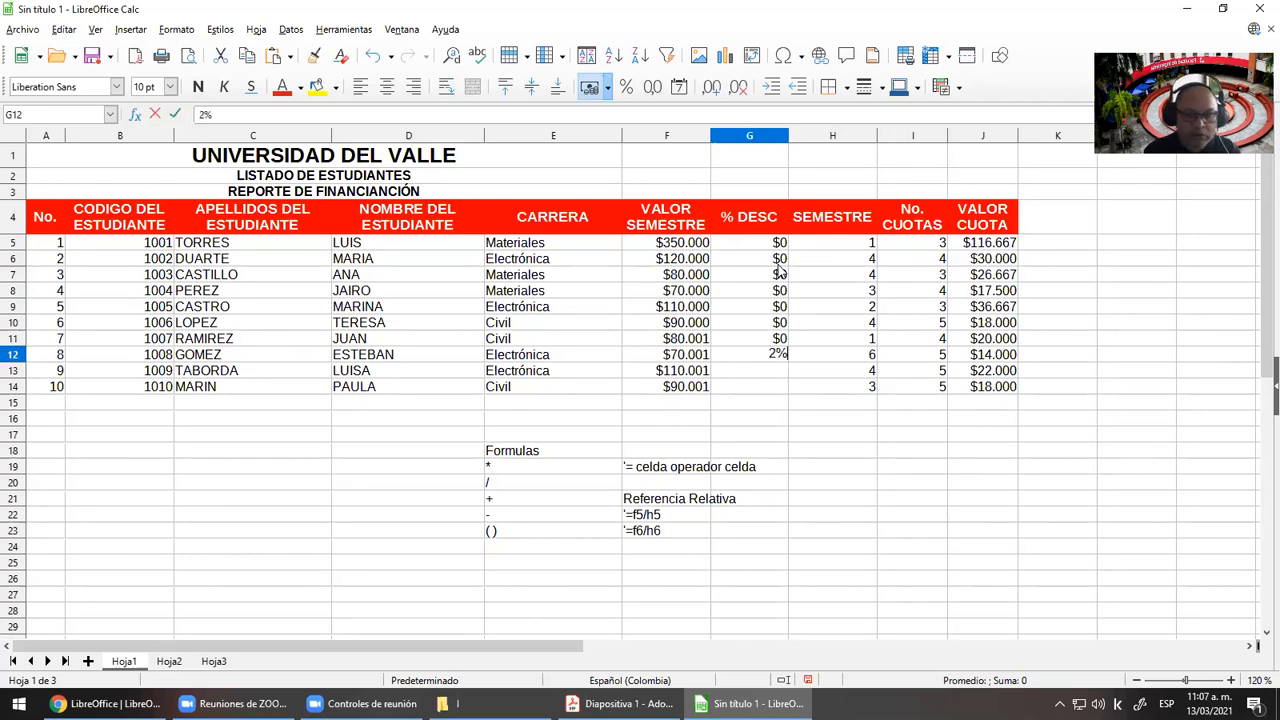
{"action": "key", "text": "Return"}
{"action": "type", "text": "3%"}
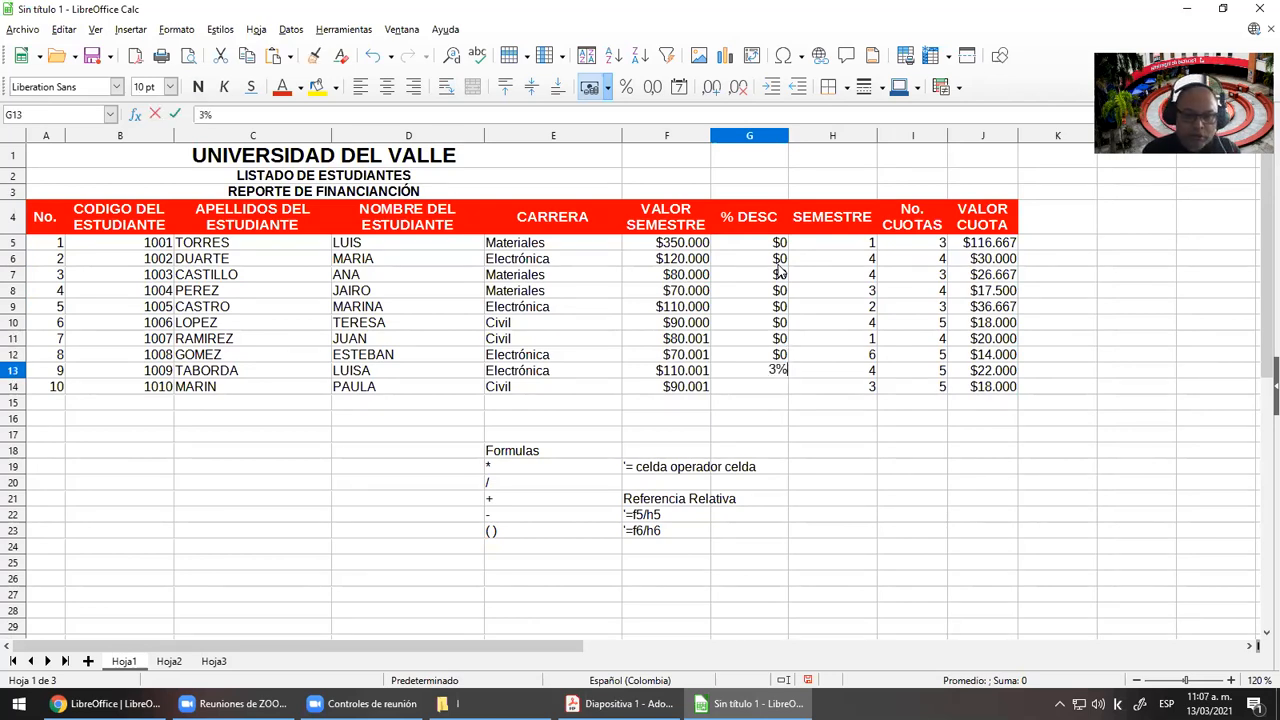
{"action": "key", "text": "Return"}
{"action": "type", "text": "4%"}
{"action": "key", "text": "Return"}
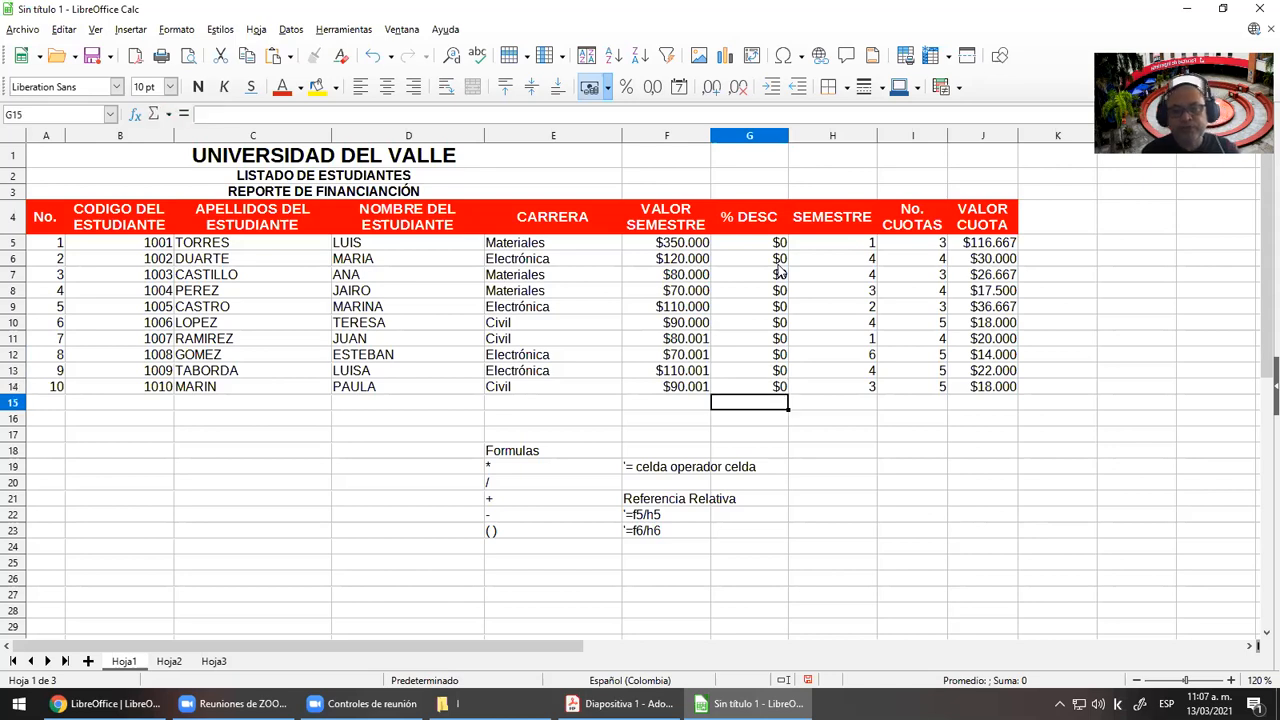
Format the discounts in G5:G14 as percentages with one decimal place and narrow column G slightly
{"action": "key", "text": "Up"}
{"action": "key", "text": "Up"}
{"action": "key", "text": "Up"}
{"action": "key", "text": "Up"}
{"action": "key", "text": "Up"}
{"action": "key", "text": "Up"}
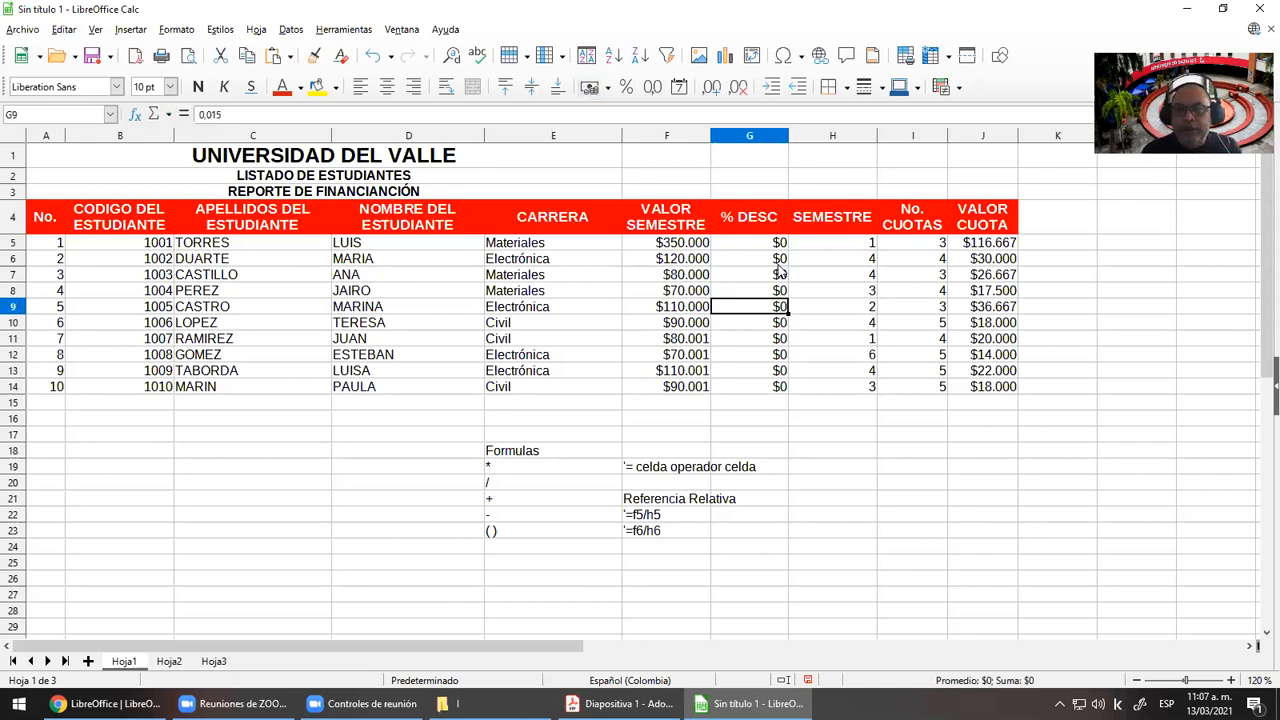
{"action": "key", "text": "Left"}
{"action": "key", "text": "Up"}
{"action": "key", "text": "Up"}
{"action": "key", "text": "Up"}
{"action": "key", "text": "Down"}
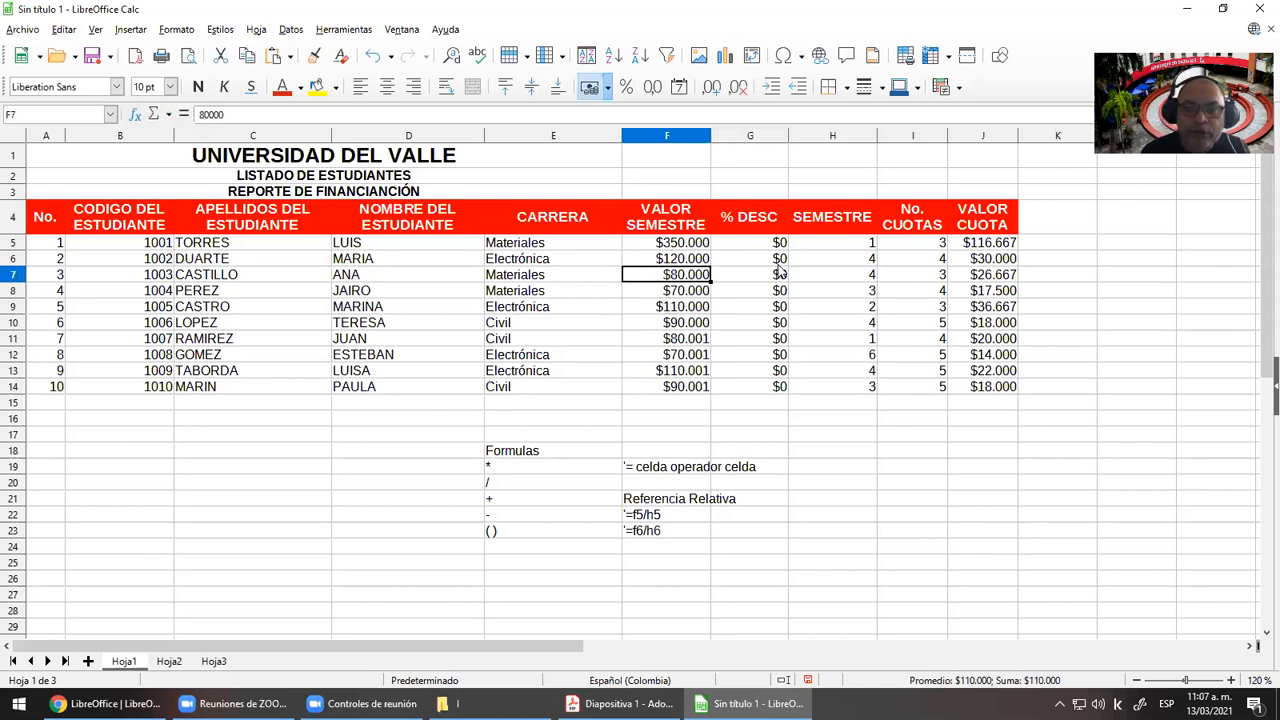
{"action": "key", "text": "Up"}
{"action": "key", "text": "Up"}
{"action": "key", "text": "Right"}
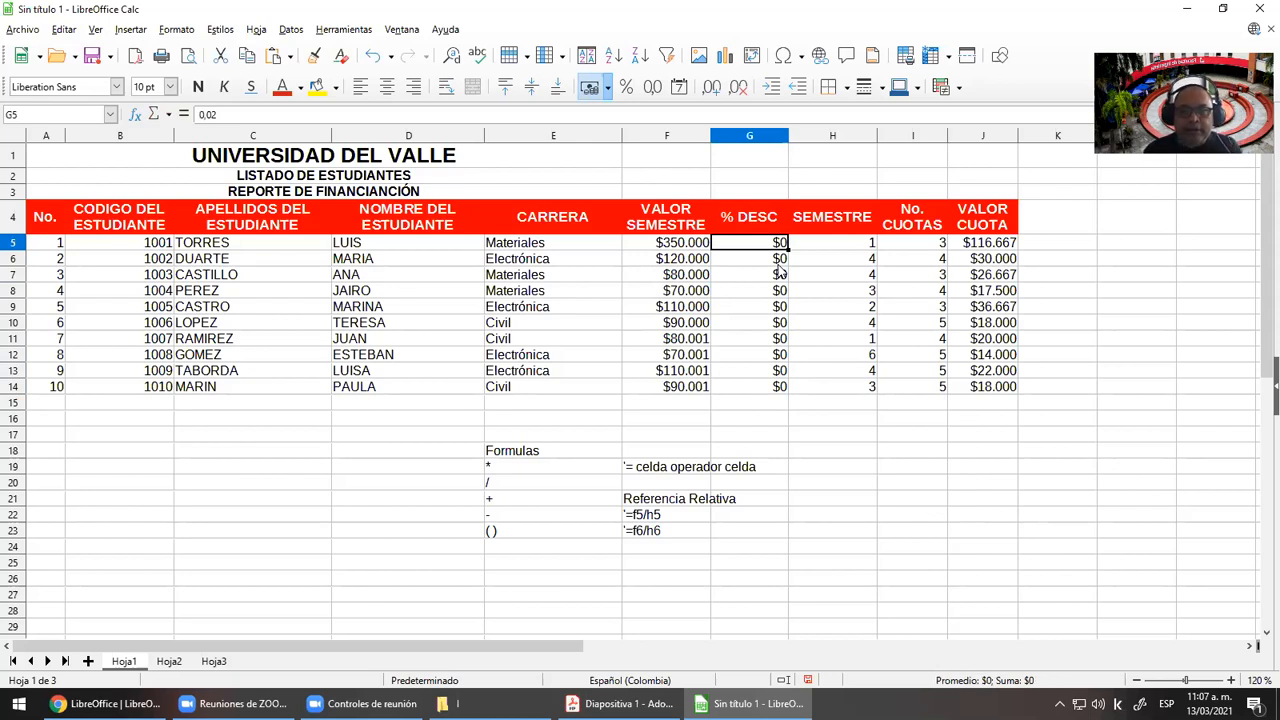
{"action": "key", "text": "shift+Down"}
{"action": "key", "text": "shift+Down"}
{"action": "key", "text": "shift+Down"}
{"action": "key", "text": "shift+Down"}
{"action": "key", "text": "shift+Down"}
{"action": "key", "text": "shift+Down"}
{"action": "key", "text": "shift+Down"}
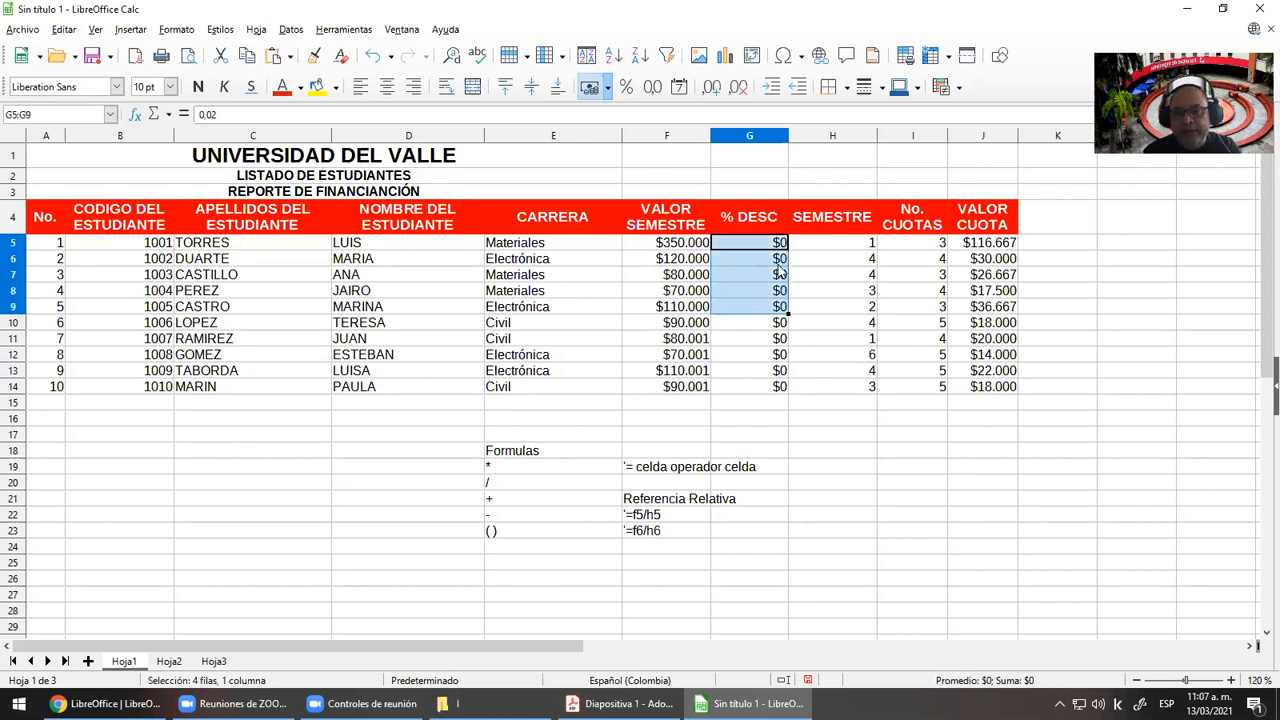
{"action": "key", "text": "shift+Down"}
{"action": "key", "text": "shift+Down"}
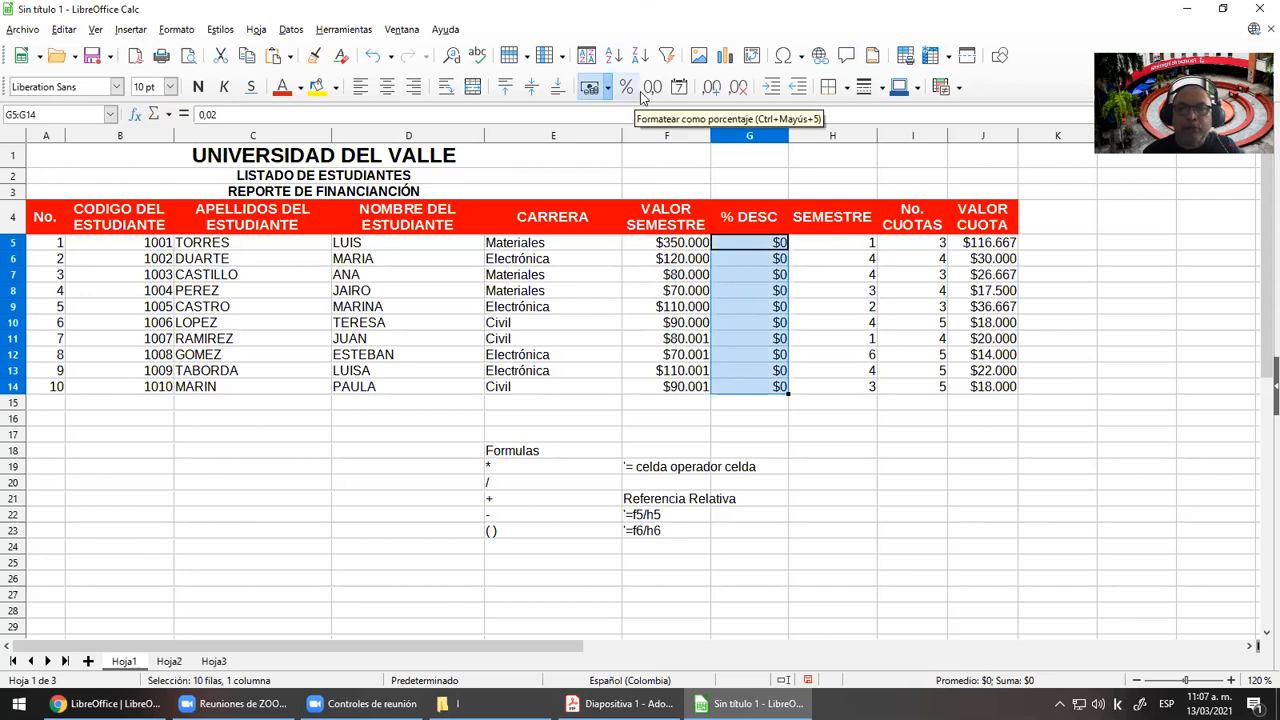
{"action": "left_click", "coordinate": [627, 88]}
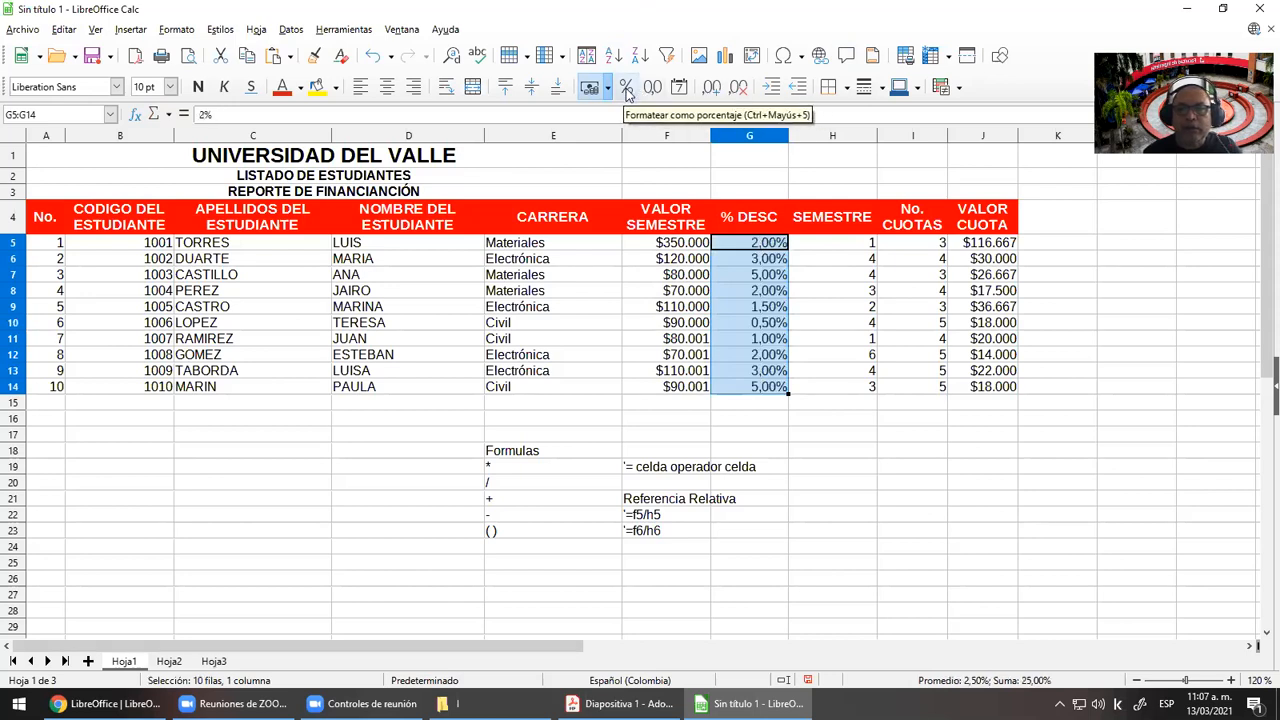
{"action": "left_click", "coordinate": [739, 87]}
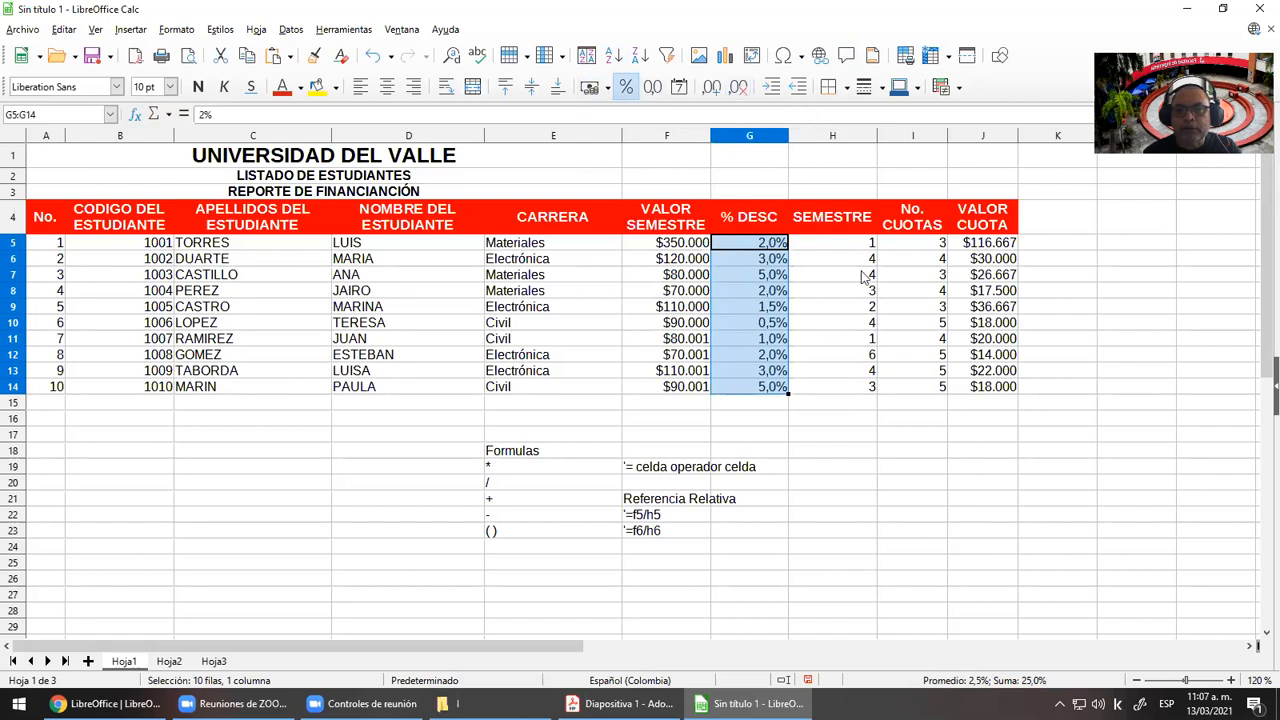
{"action": "left_click_drag", "start_coordinate": [786, 133], "coordinate": [783, 133]}
{"action": "left_click", "coordinate": [795, 387]}
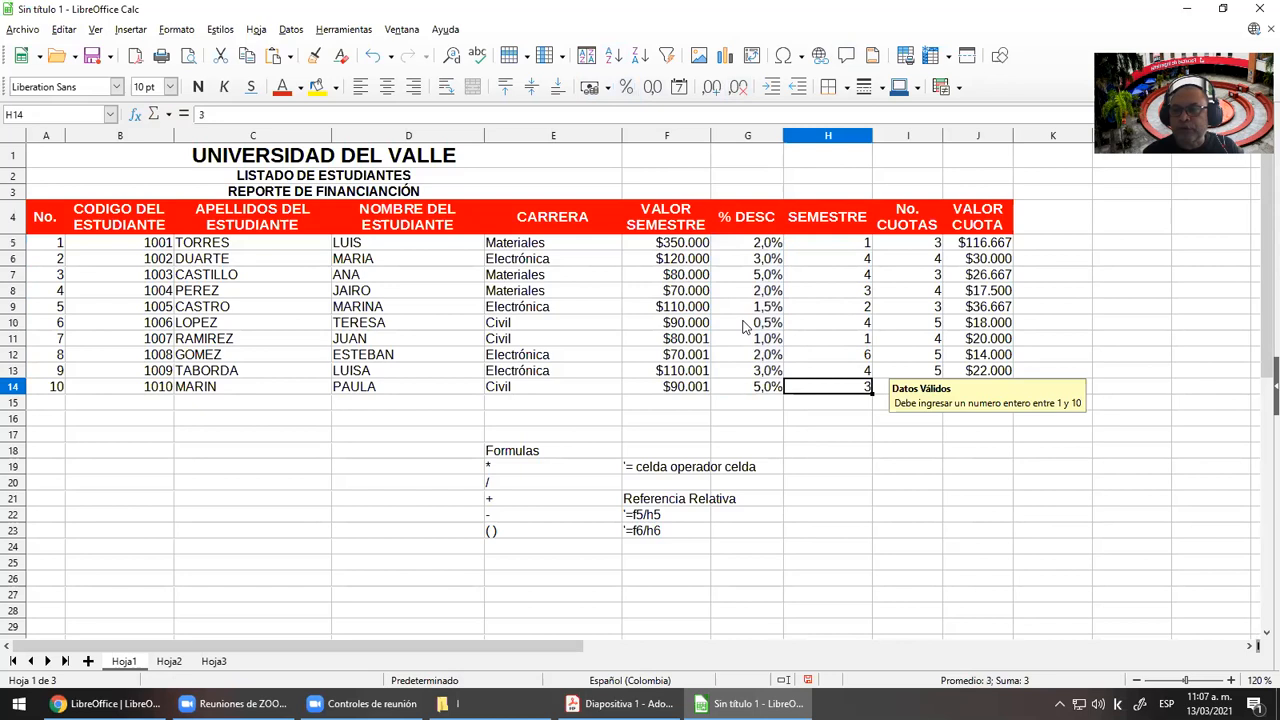
Insert a column before SEMESTRE and enter VALOR DESC. as its header in H4
{"action": "right_click", "coordinate": [824, 140]}
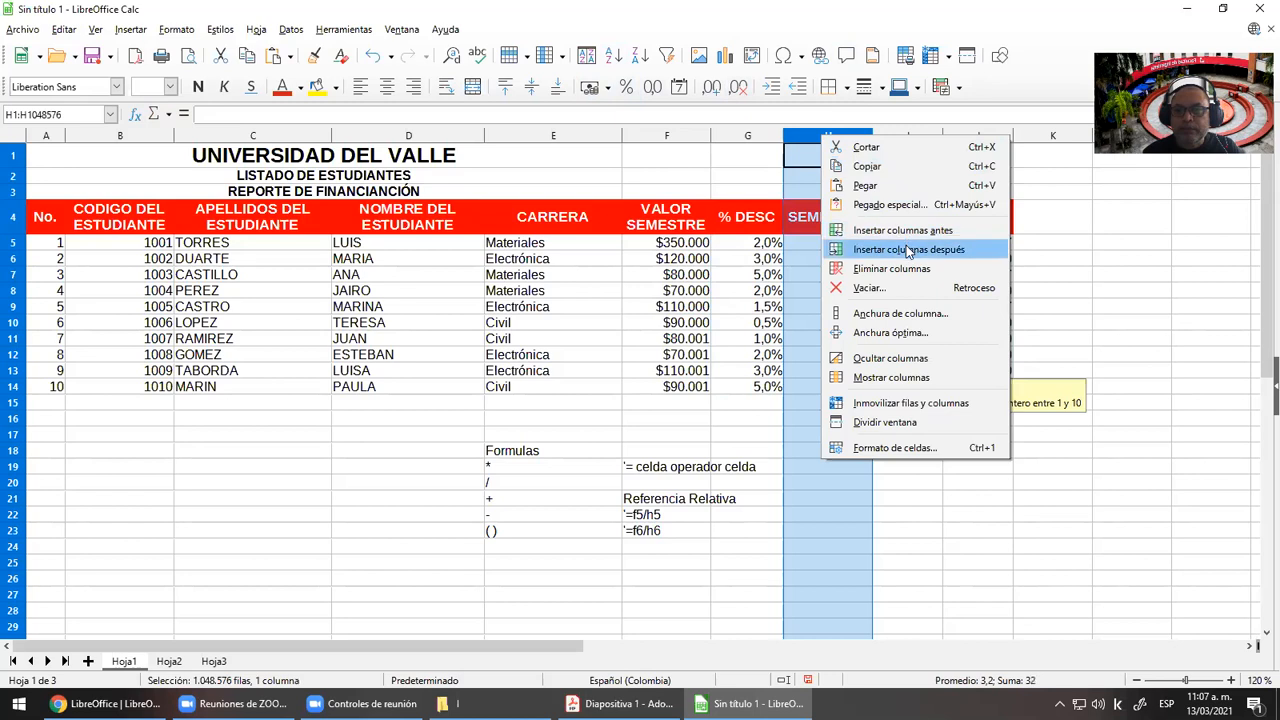
{"action": "left_click", "coordinate": [909, 231]}
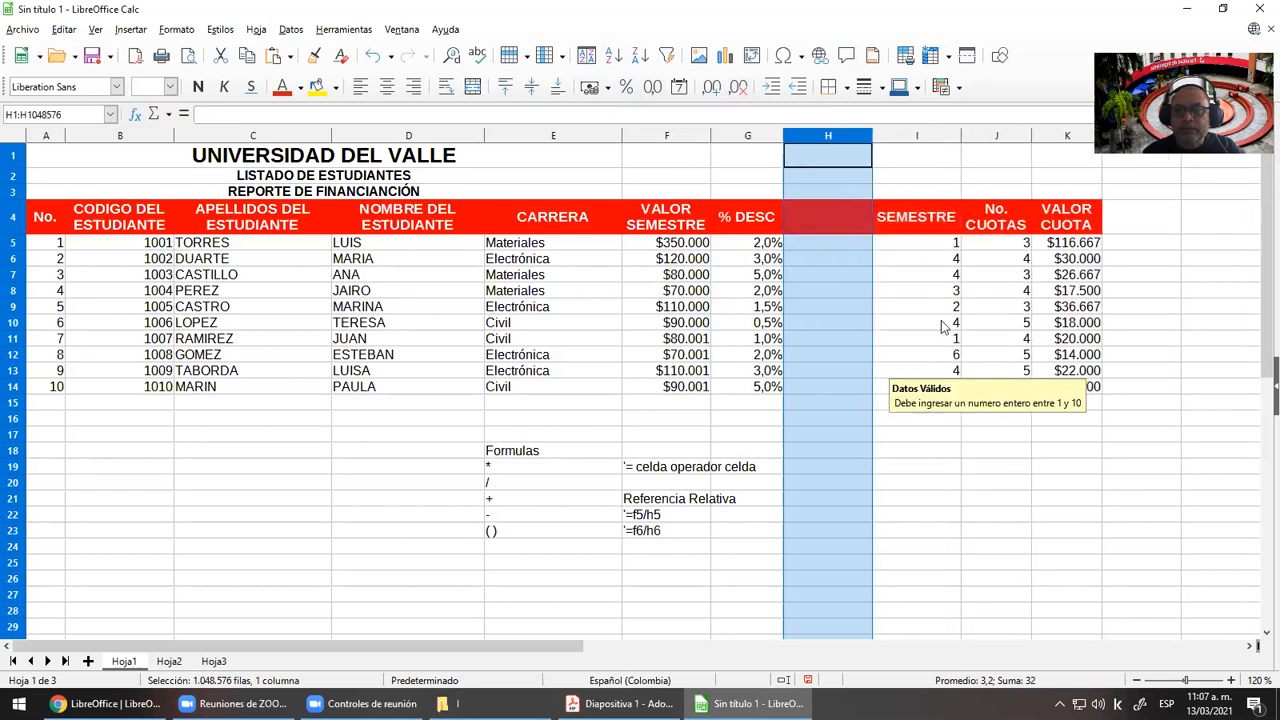
{"action": "left_click", "coordinate": [825, 215]}
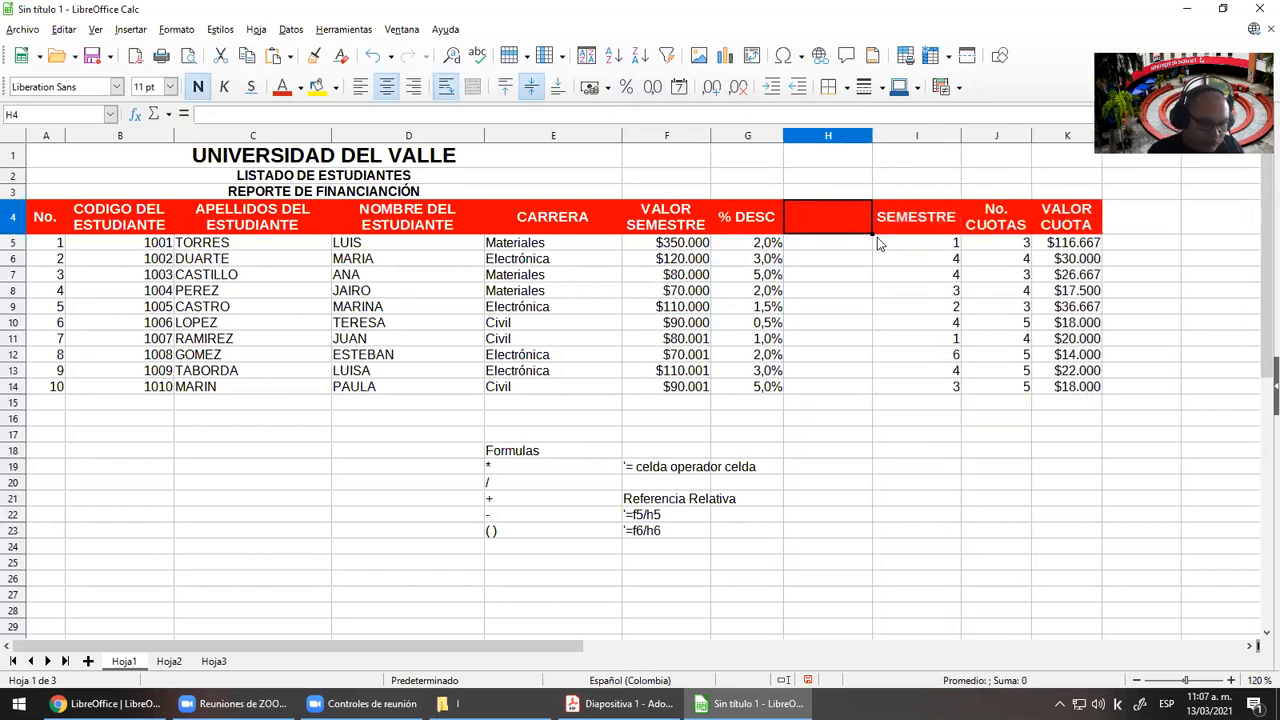
{"action": "type", "text": "VALOR"}
{"action": "key", "text": "BackSpace"}
{"action": "key", "text": "BackSpace"}
{"action": "key", "text": "BackSpace"}
{"action": "type", "text": "LOR"}
{"action": "key", "text": "BackSpace"}
{"action": "key", "text": "BackSpace"}
{"action": "type", "text": "OR"}
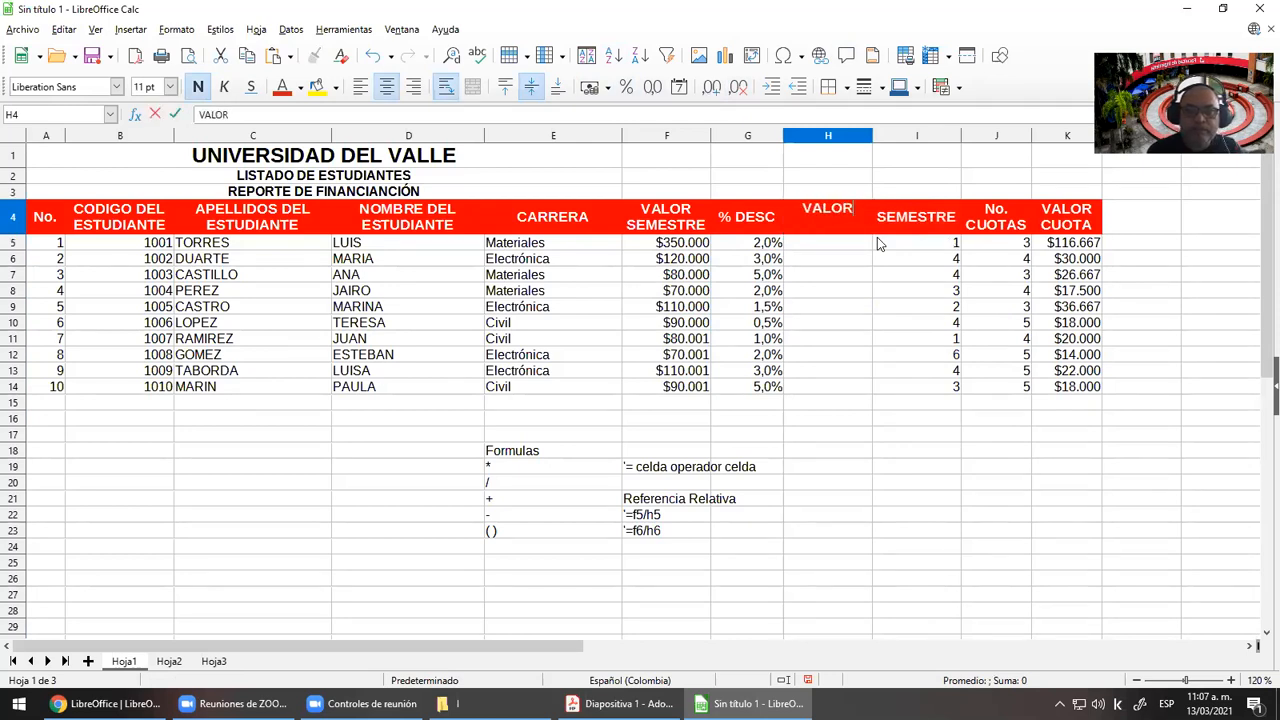
{"action": "type", "text": " DESC"}
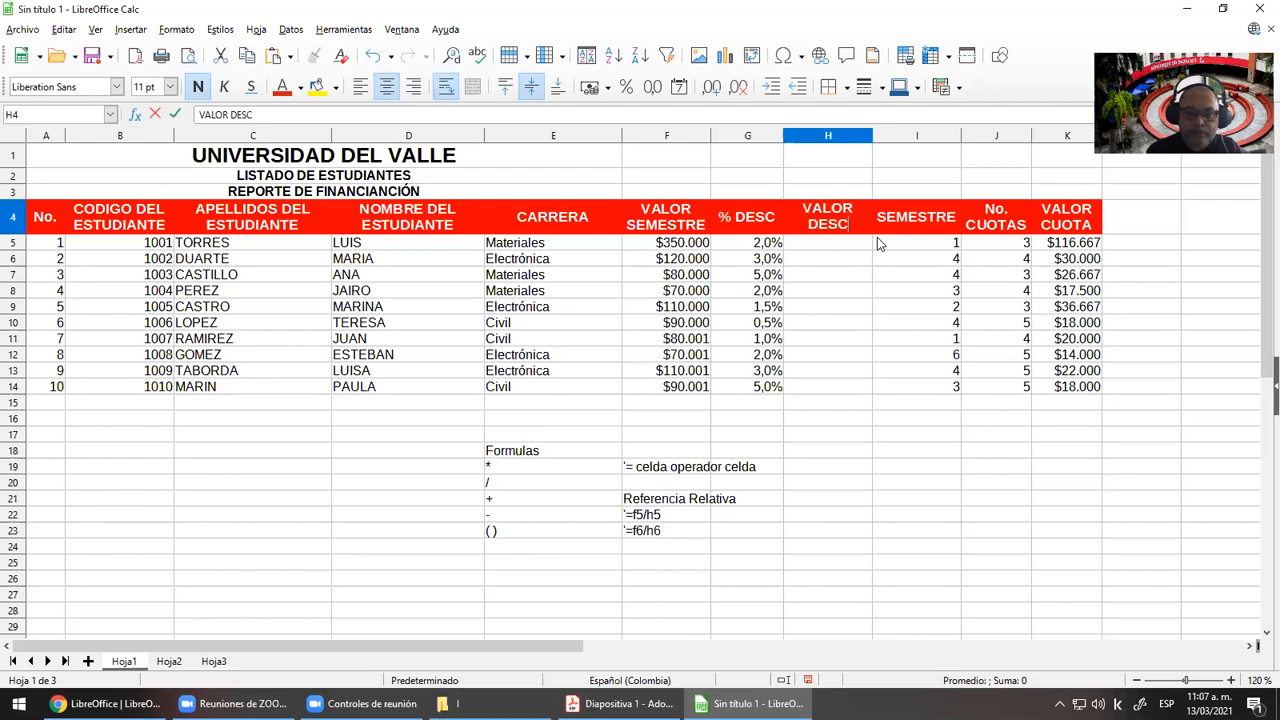
{"action": "type", "text": "."}
{"action": "key", "text": "Return"}
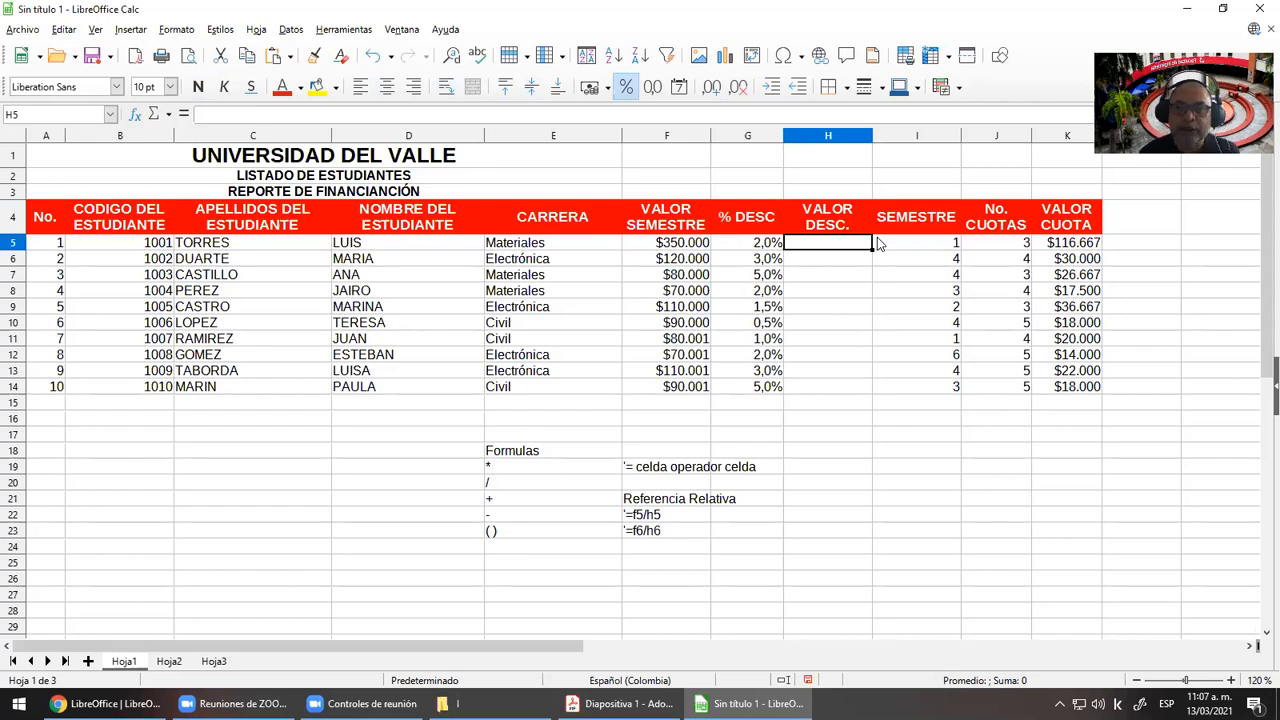
Calculate the discount value in H5 with =F5*G5 and fill the formula down to H14
{"action": "type", "text": "="}
{"action": "left_click", "coordinate": [680, 248]}
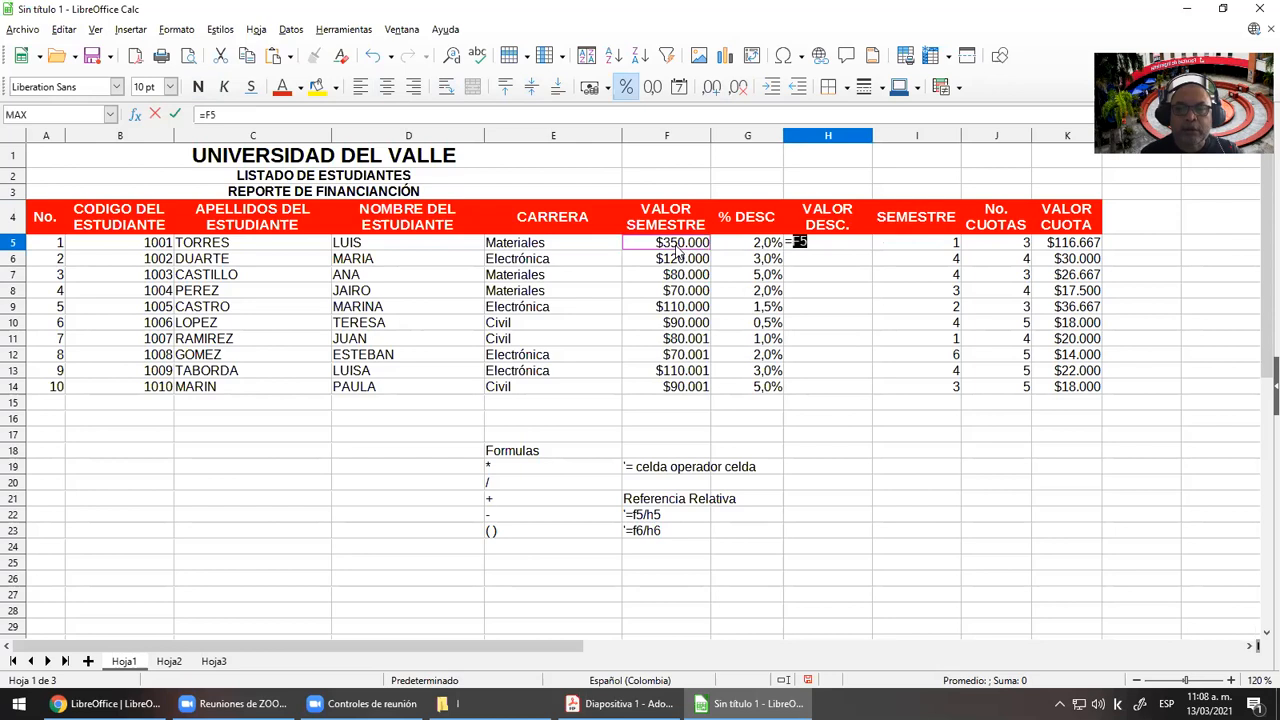
{"action": "type", "text": "*"}
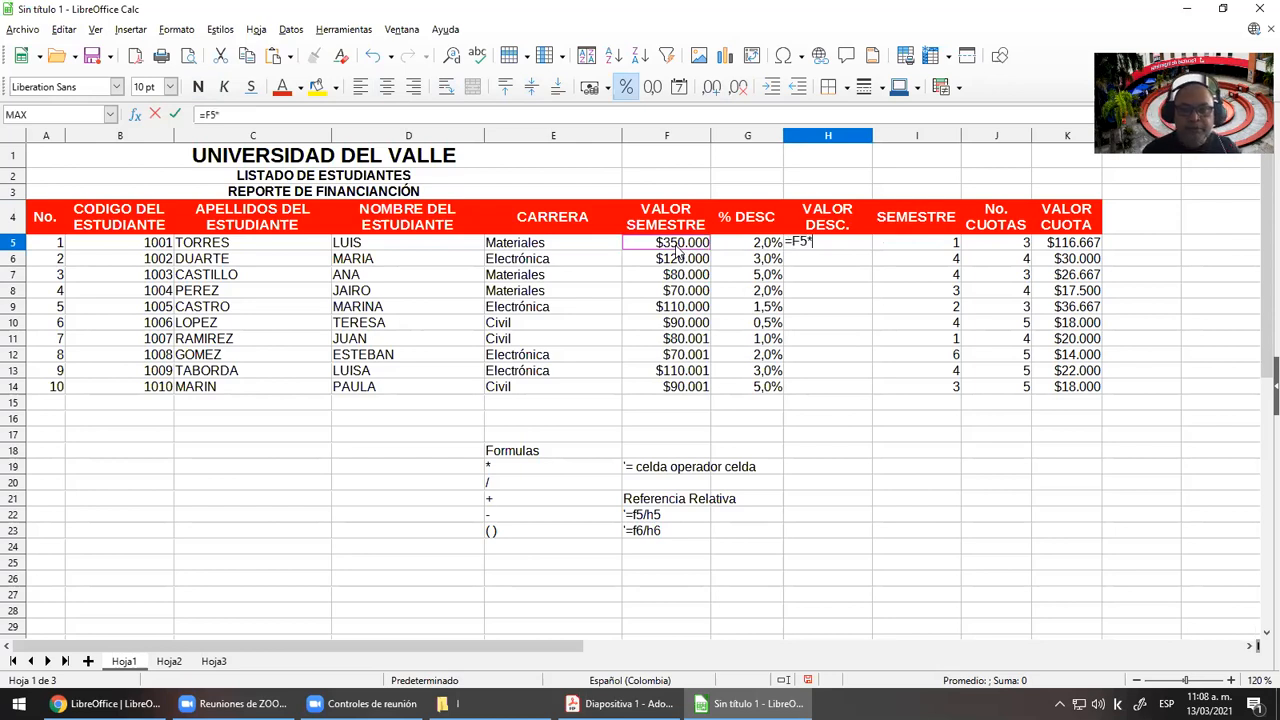
{"action": "left_click", "coordinate": [762, 252]}
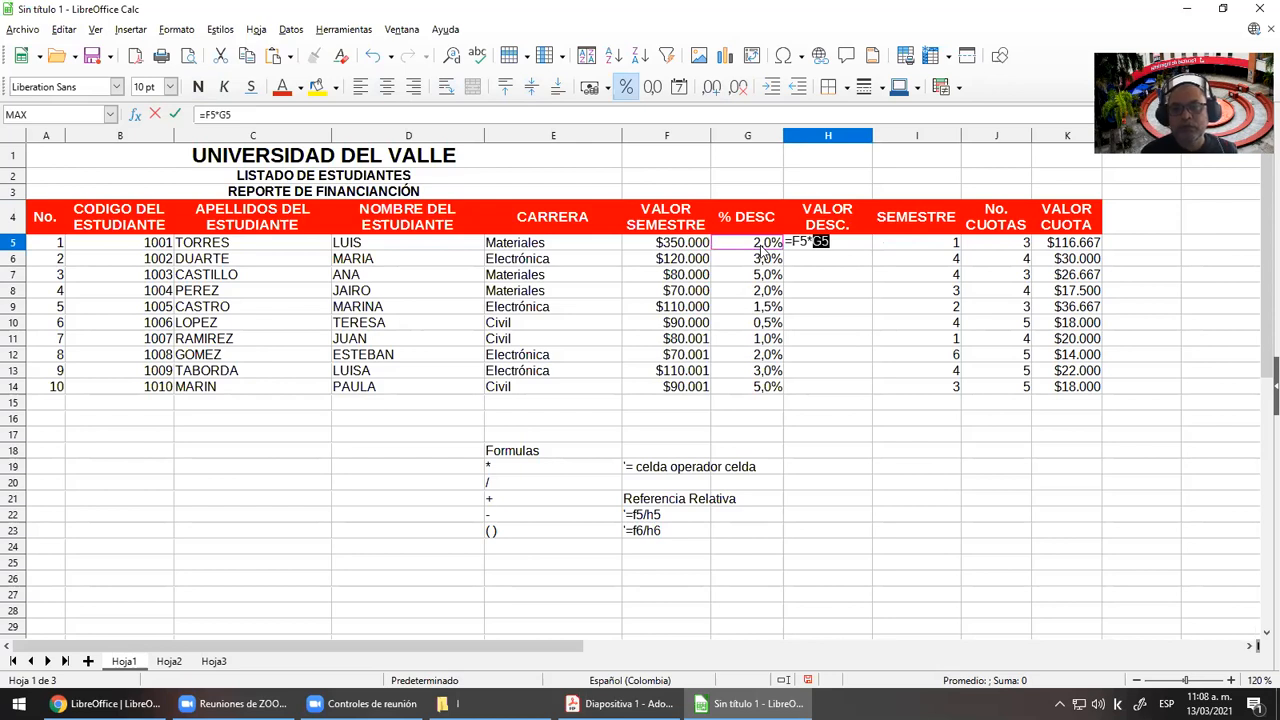
{"action": "key", "text": "Return"}
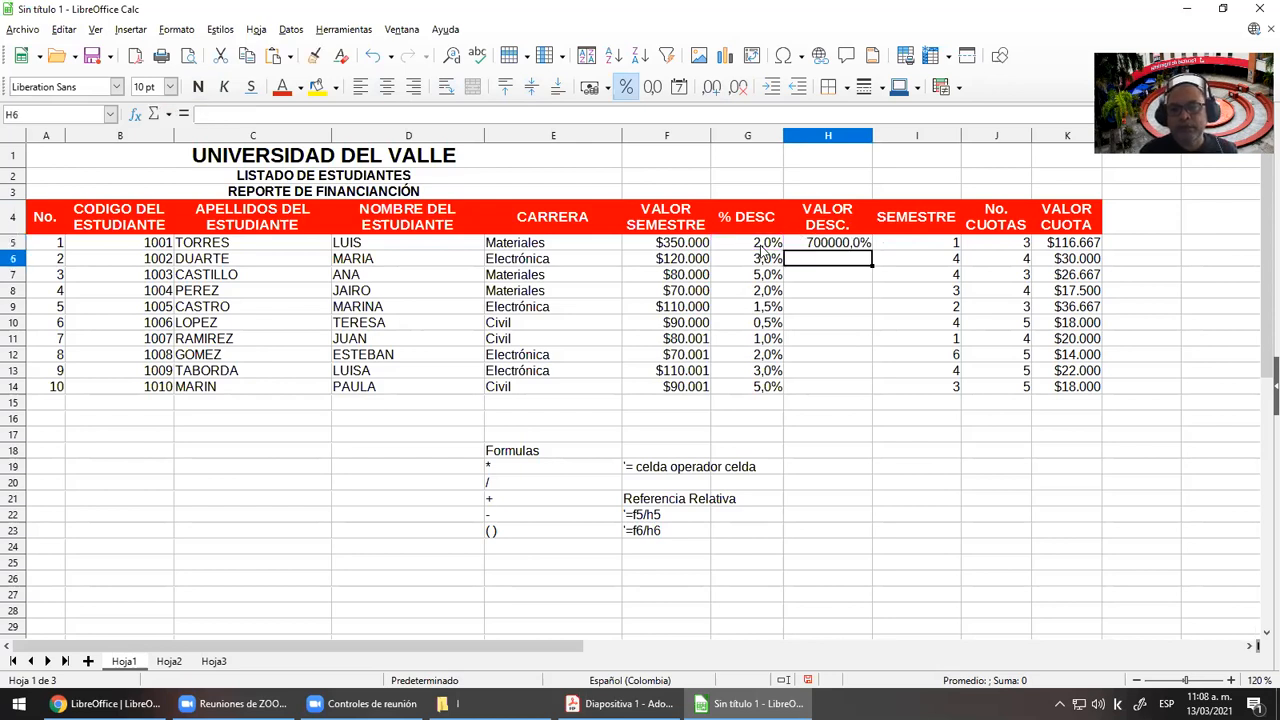
{"action": "left_click", "coordinate": [835, 243]}
{"action": "left_click_drag", "start_coordinate": [871, 250], "coordinate": [866, 392]}
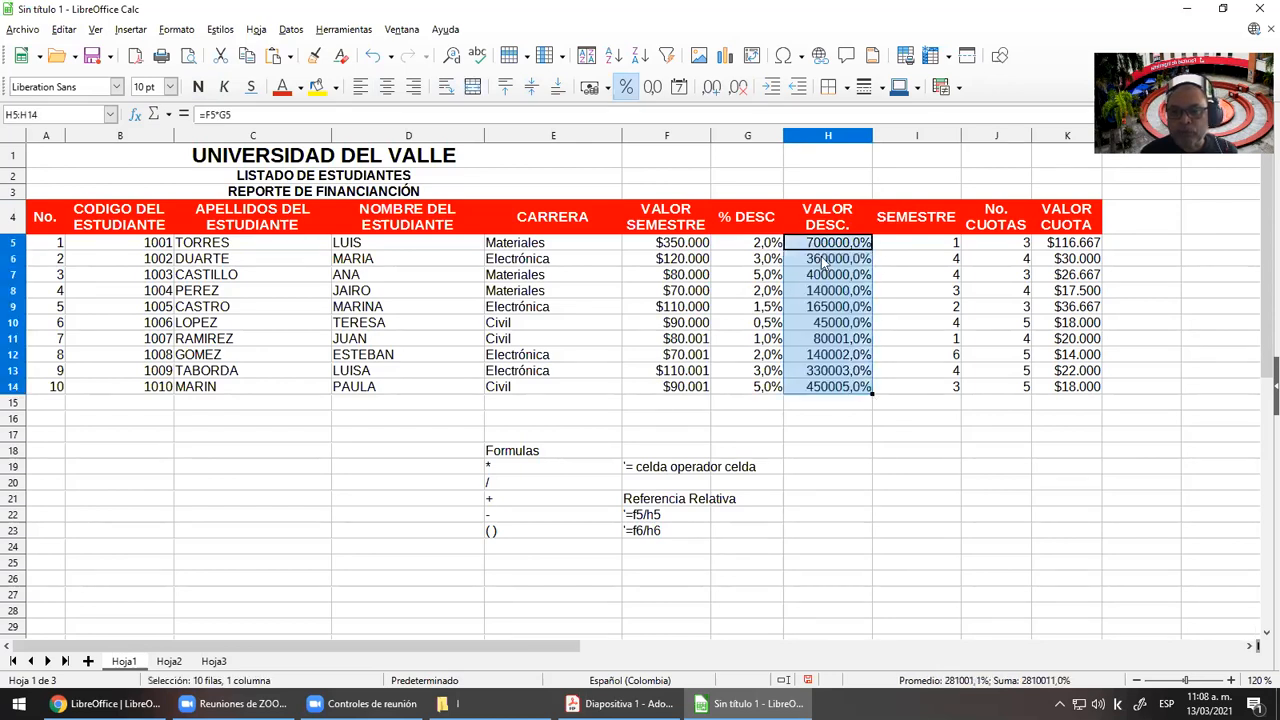
Format H5:H14 as default $ currency with one decimal place and narrow column H slightly
{"action": "left_click", "coordinate": [607, 89]}
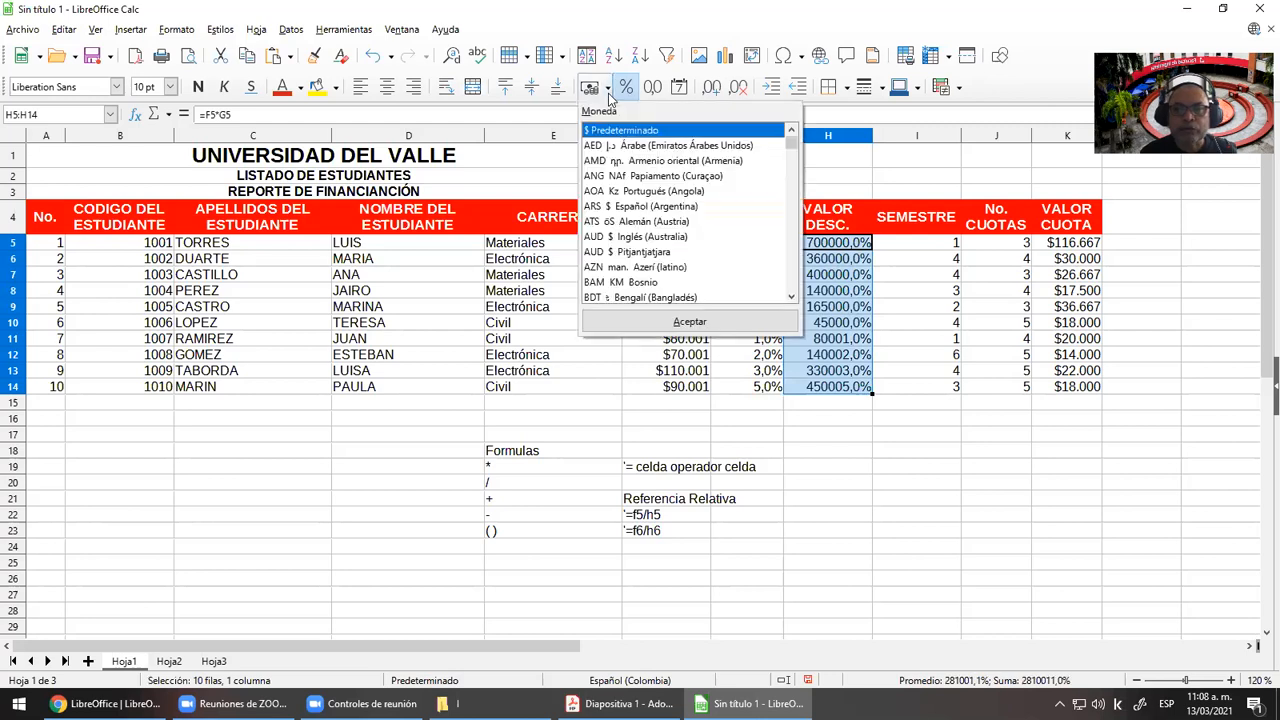
{"action": "left_click", "coordinate": [650, 322]}
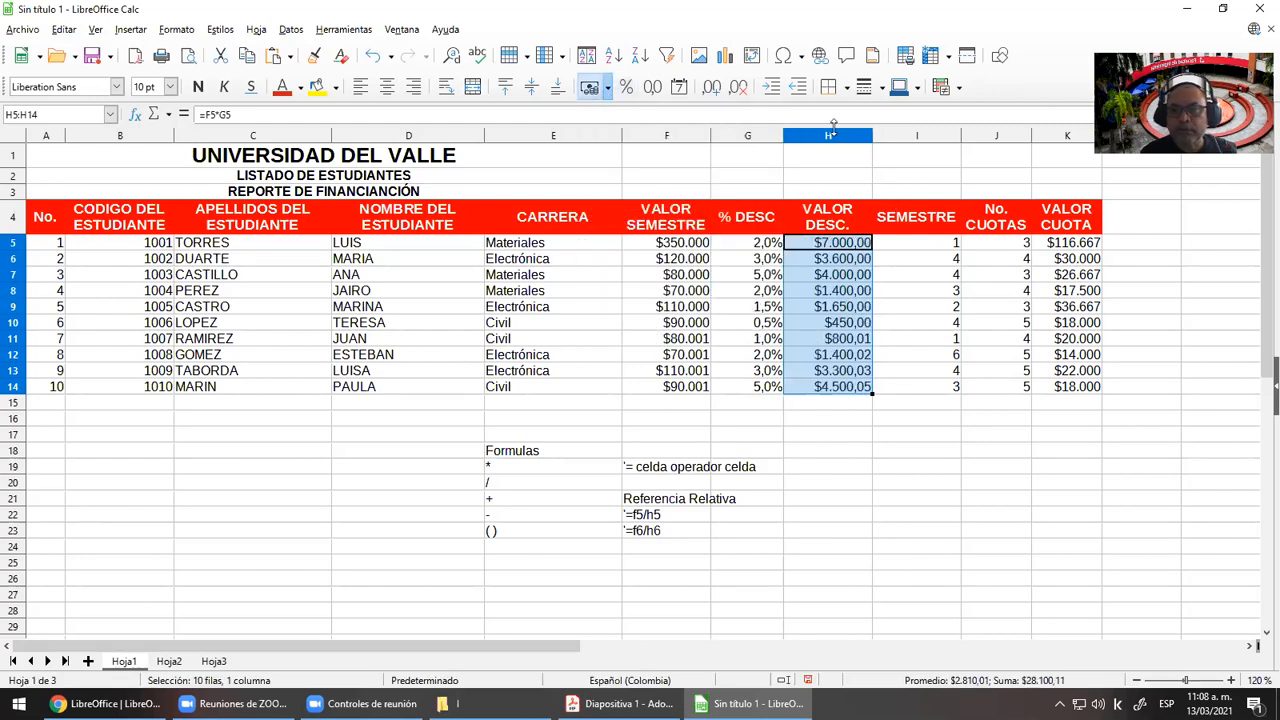
{"action": "left_click", "coordinate": [739, 88]}
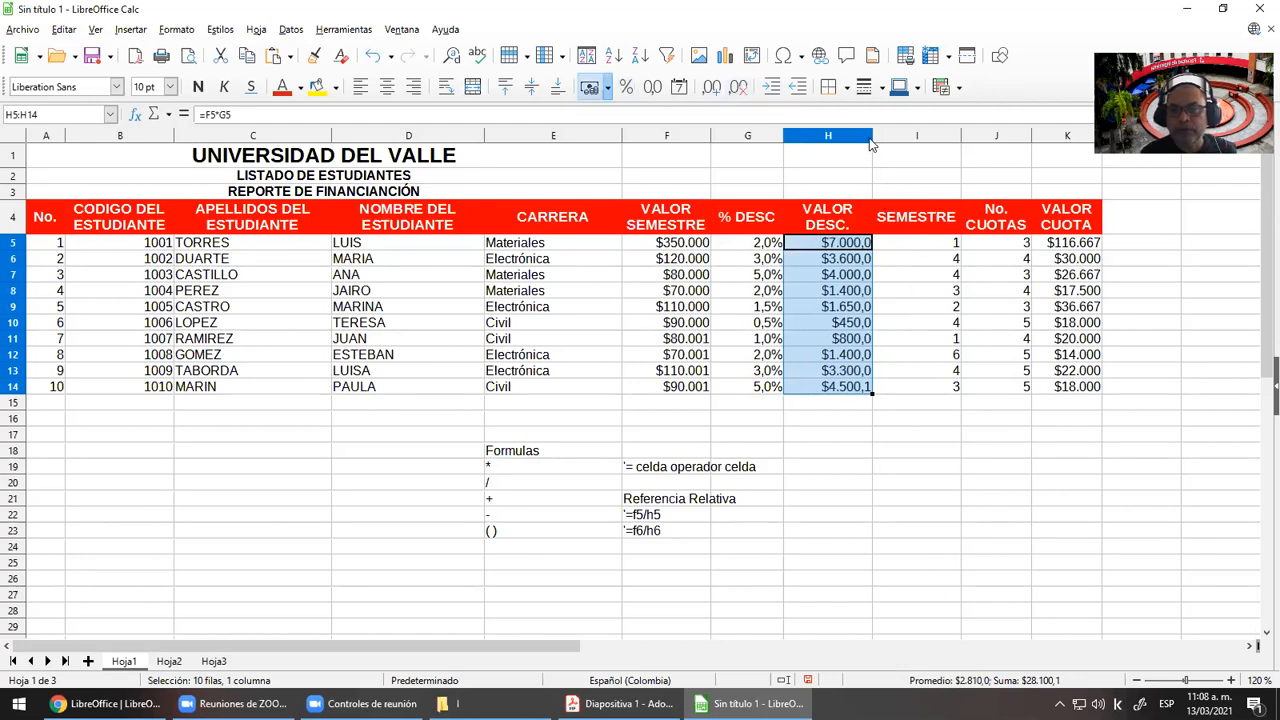
{"action": "left_click_drag", "start_coordinate": [871, 140], "coordinate": [861, 140]}
{"action": "left_click", "coordinate": [872, 437]}
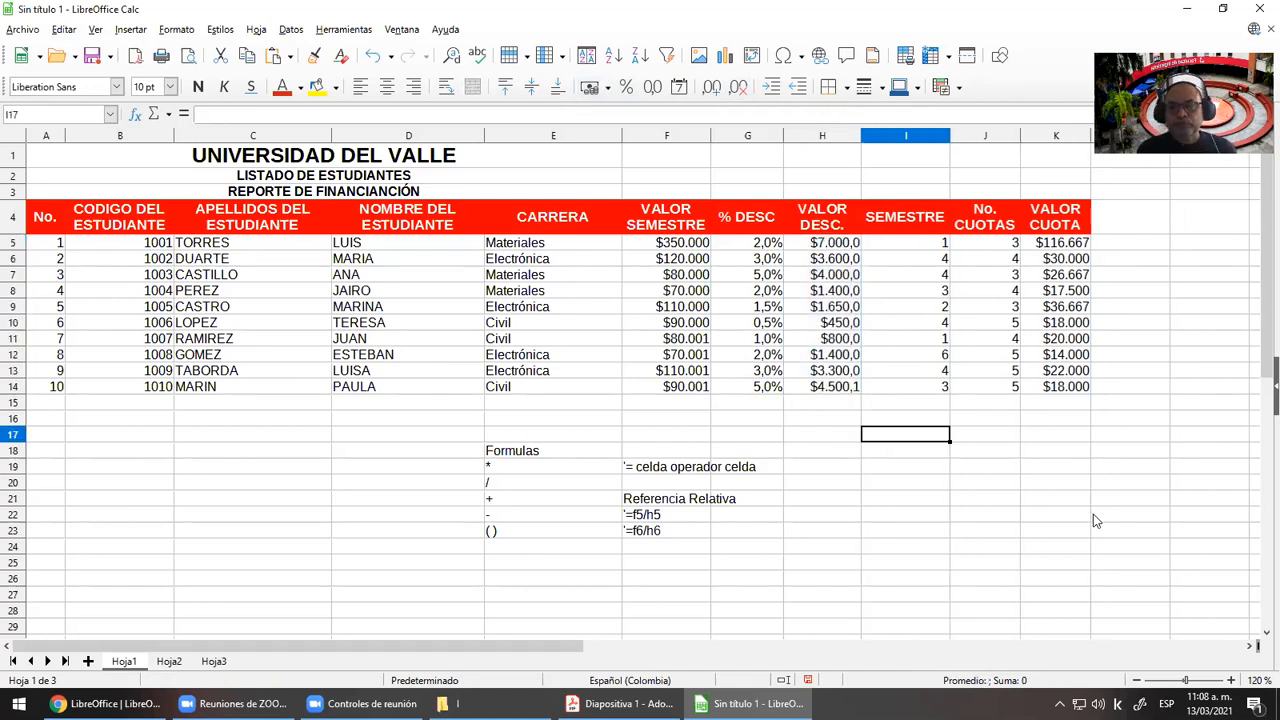
Shorten the SEMESTRE header in I4 to SEM. and narrow column I to fit it
{"action": "key", "text": "Up"}
{"action": "key", "text": "Up"}
{"action": "key", "text": "Up"}
{"action": "key", "text": "Up"}
{"action": "key", "text": "Up"}
{"action": "key", "text": "Up"}
{"action": "key", "text": "Up"}
{"action": "key", "text": "Up"}
{"action": "key", "text": "Up"}
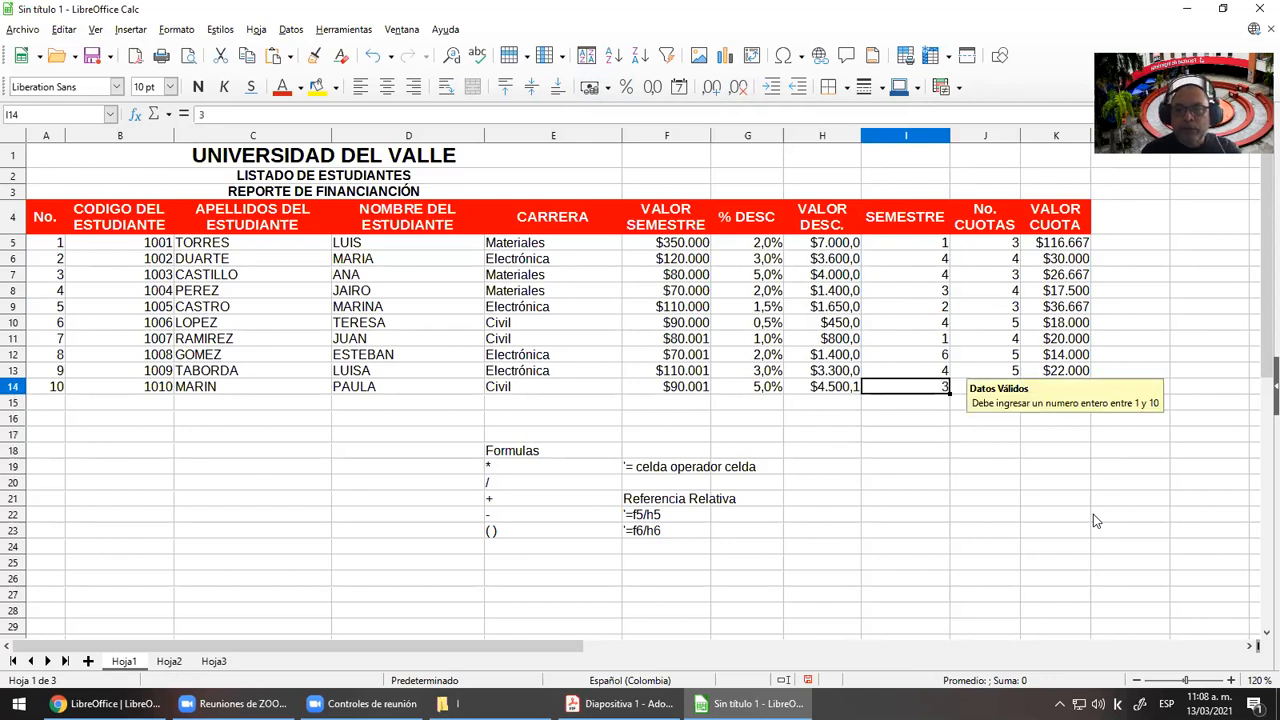
{"action": "key", "text": "Up"}
{"action": "key", "text": "Up"}
{"action": "key", "text": "Up"}
{"action": "key", "text": "Up"}
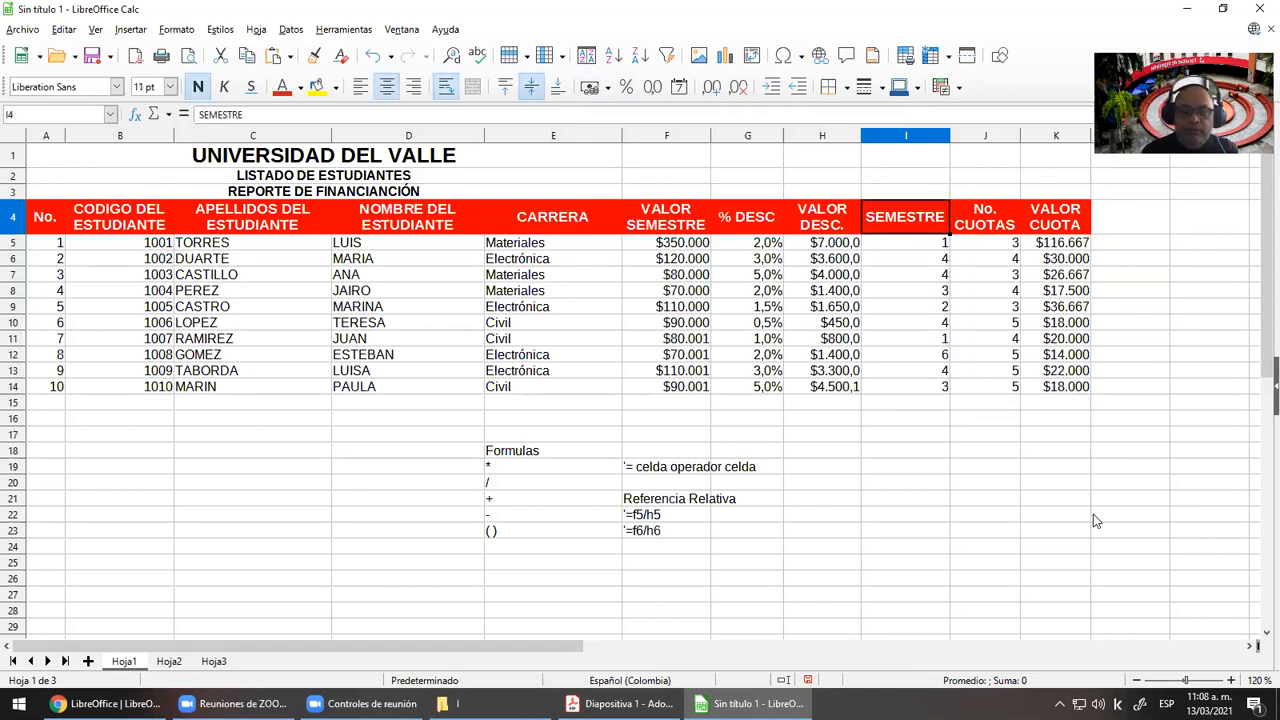
{"action": "key", "text": "F2"}
{"action": "key", "text": "BackSpace"}
{"action": "key", "text": "BackSpace"}
{"action": "key", "text": "BackSpace"}
{"action": "key", "text": "BackSpace"}
{"action": "key", "text": "BackSpace"}
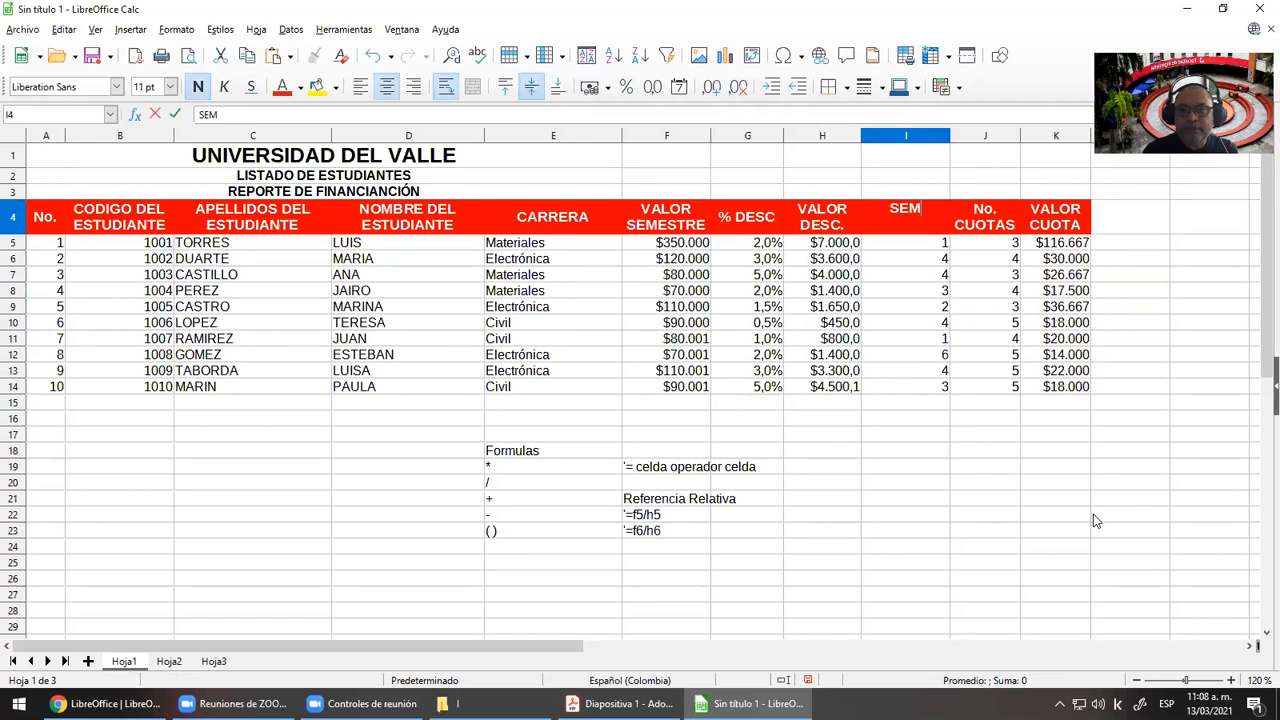
{"action": "type", "text": "."}
{"action": "key", "text": "Return"}
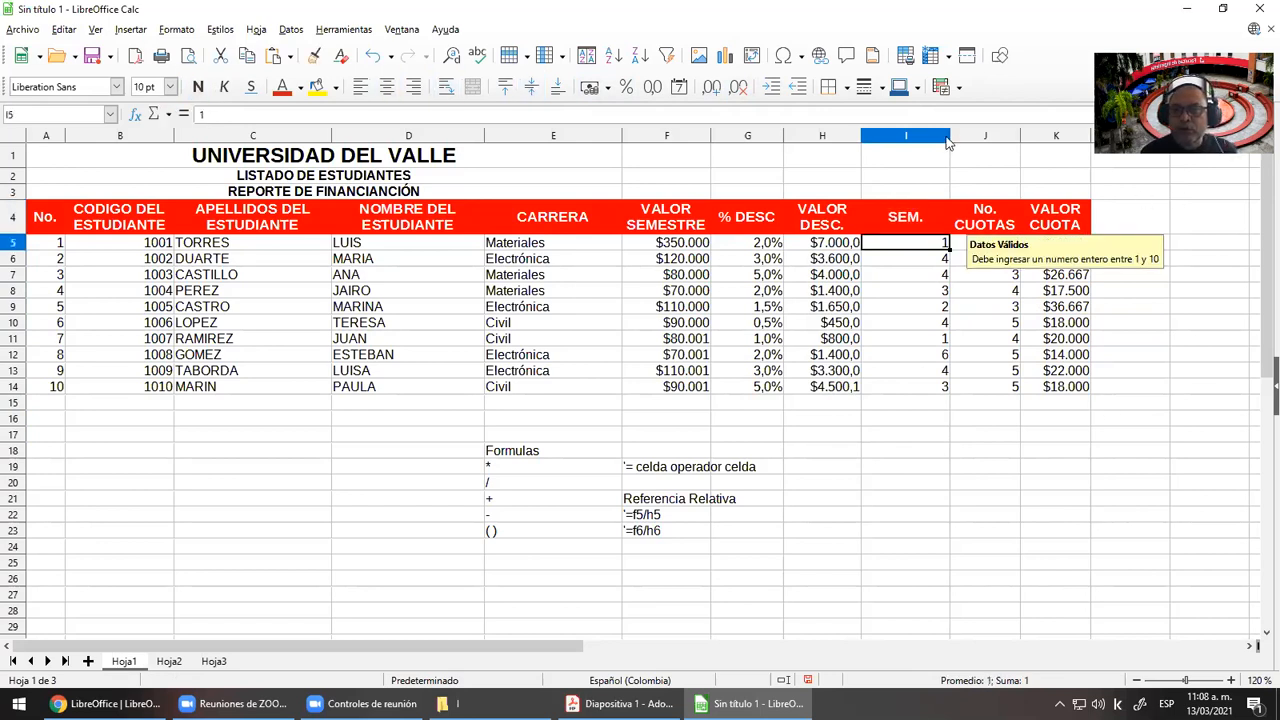
{"action": "mouse_move", "coordinate": [950, 136]}
{"action": "left_mouse_down"}
{"action": "mouse_move", "coordinate": [908, 136]}
{"action": "mouse_move", "coordinate": [973, 136]}
{"action": "left_mouse_up"}
{"action": "left_click", "coordinate": [1048, 402]}
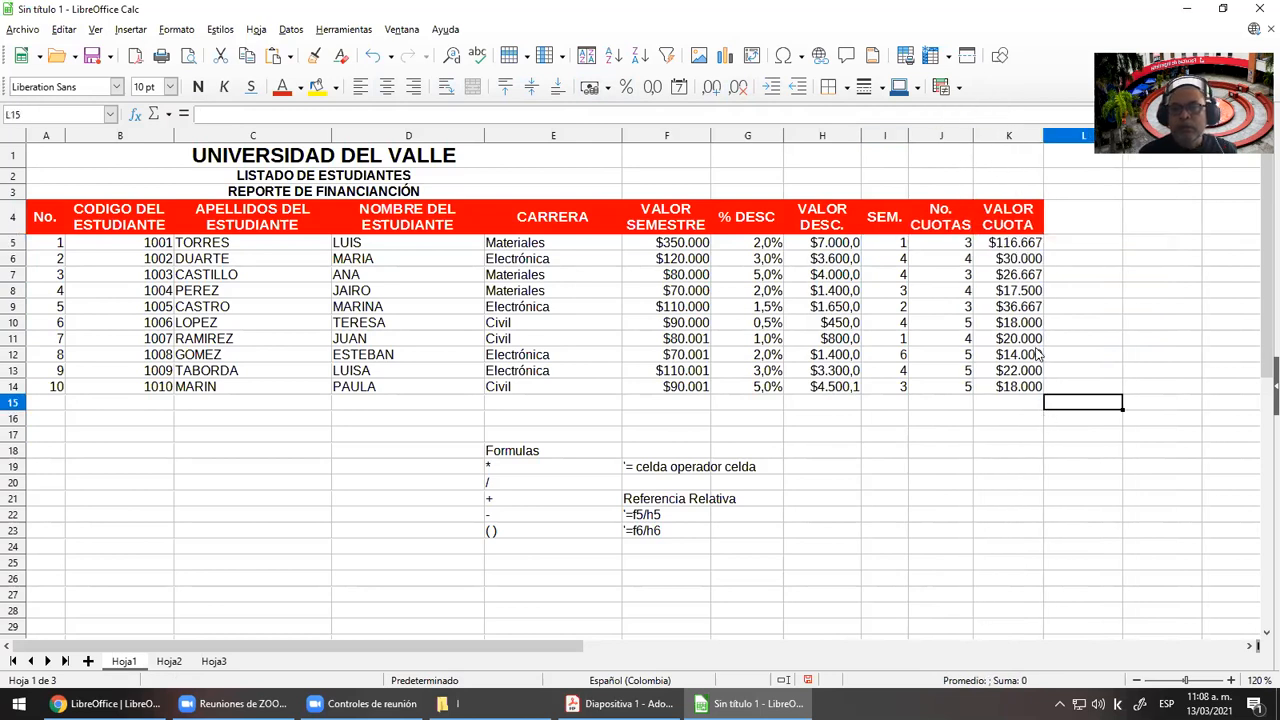
Subtract the discount value in the K5 installment formula, making it =F5/J5-H5, and fill it down to K14
{"action": "left_click", "coordinate": [1018, 246]}
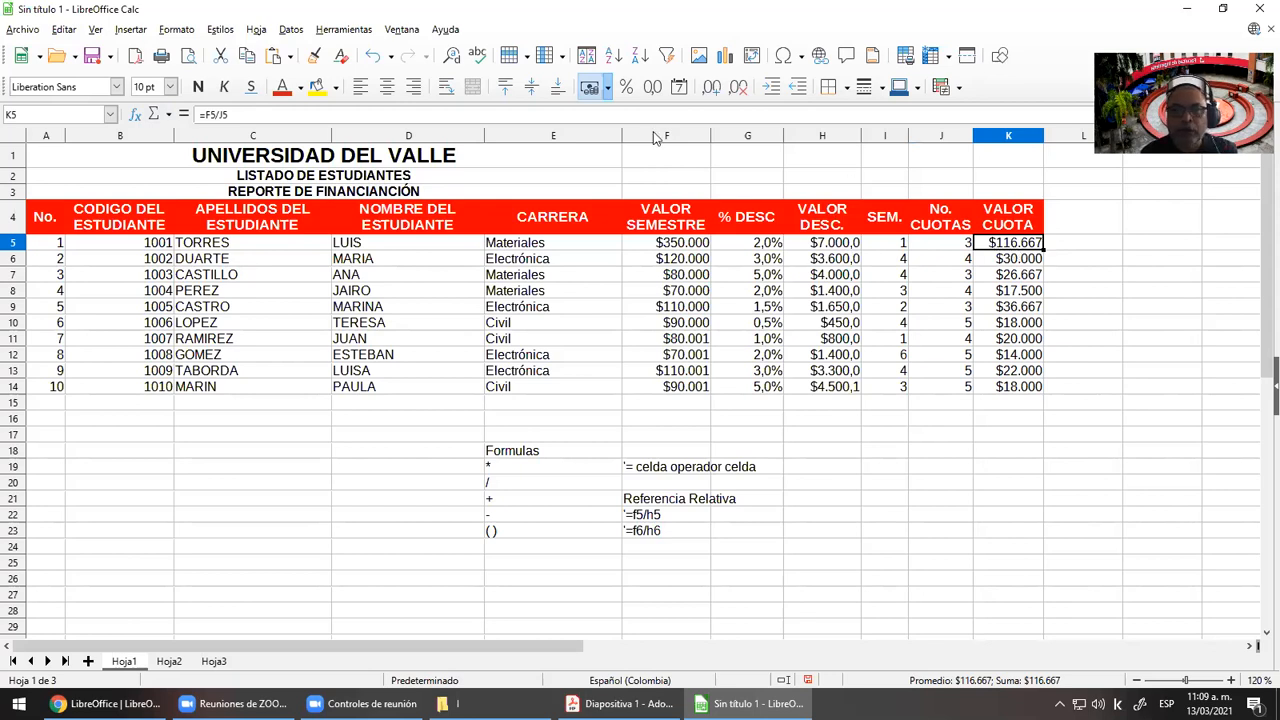
{"action": "double_click", "coordinate": [1010, 247]}
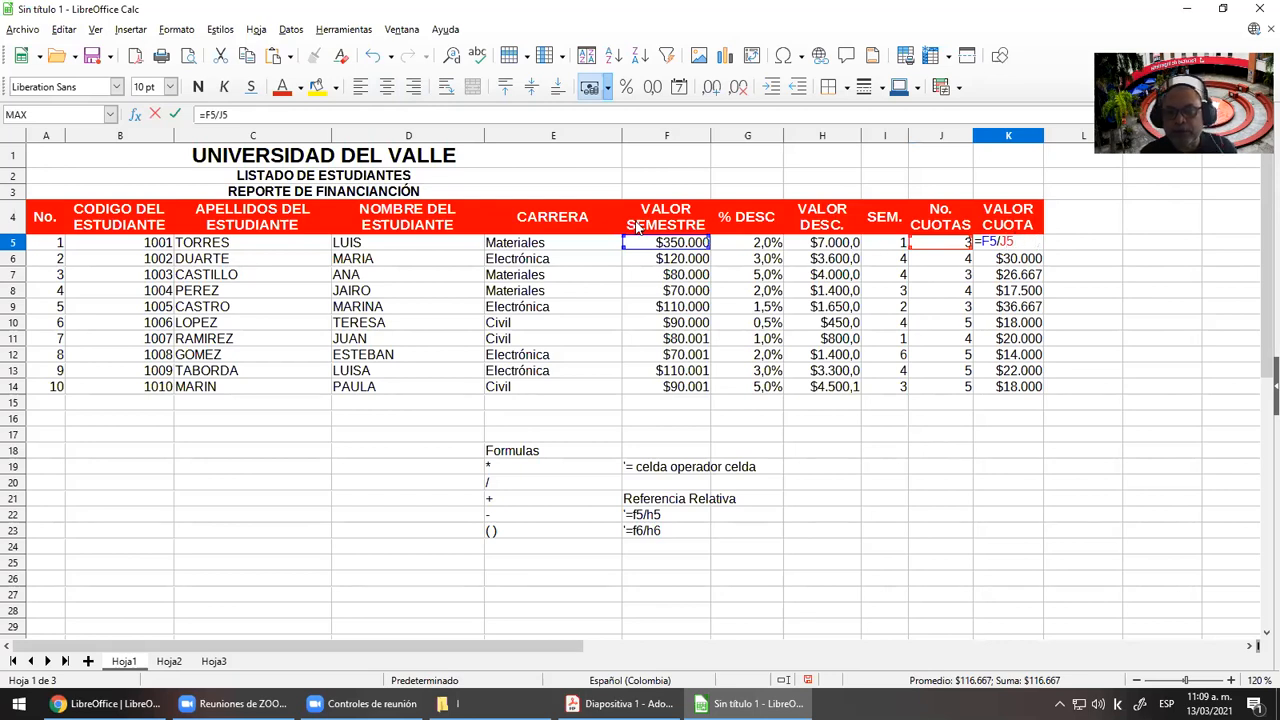
{"action": "key", "text": "Escape"}
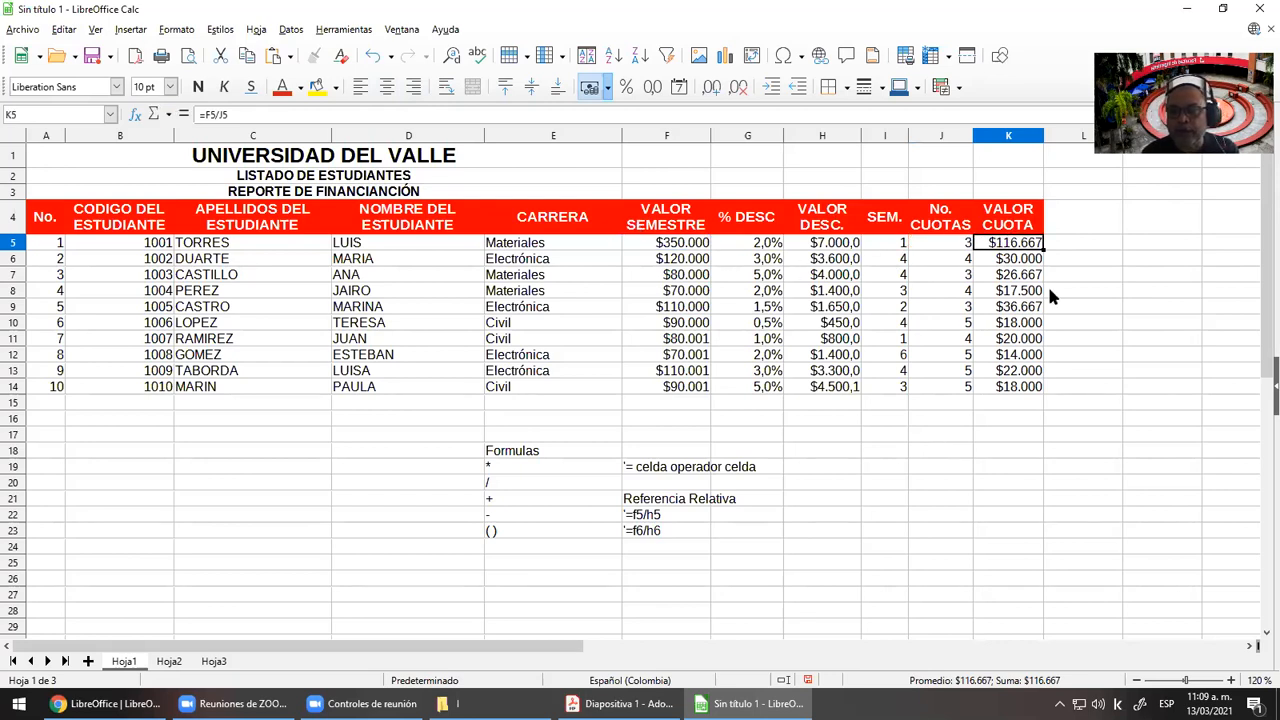
{"action": "left_click", "coordinate": [264, 113]}
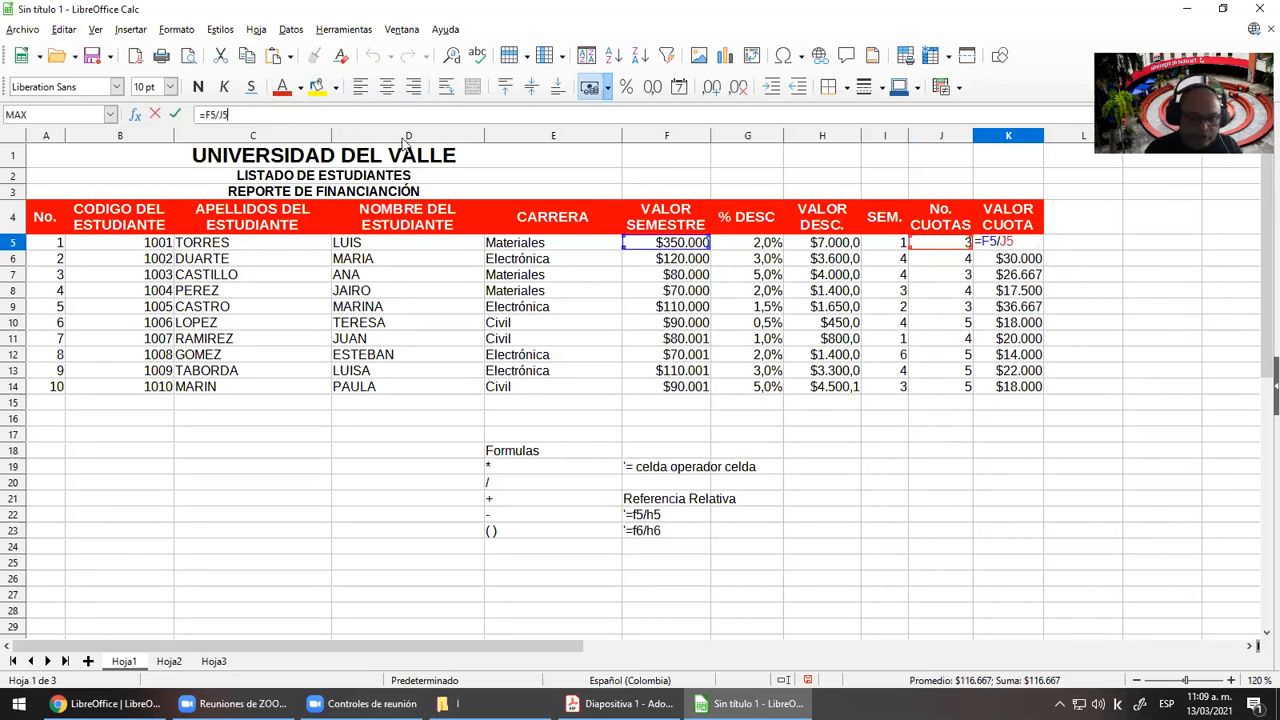
{"action": "type", "text": "-"}
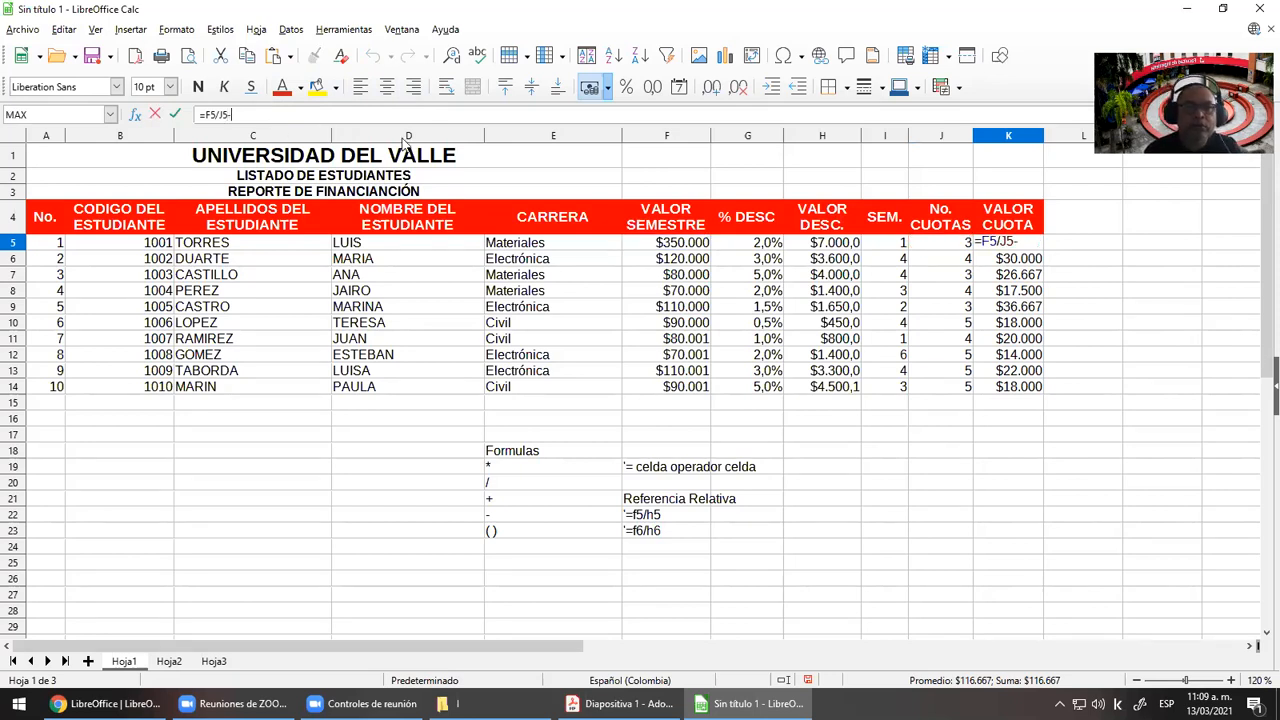
{"action": "left_click", "coordinate": [838, 246]}
{"action": "key", "text": "Return"}
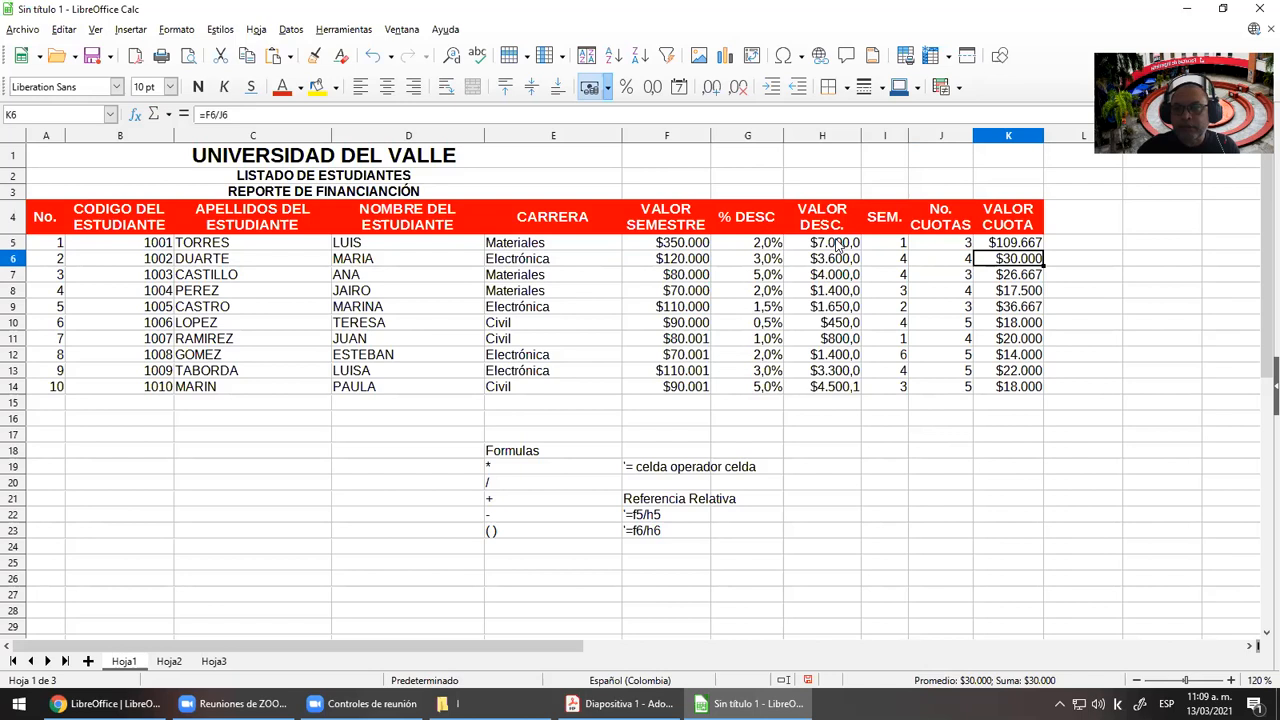
{"action": "left_click", "coordinate": [1030, 247]}
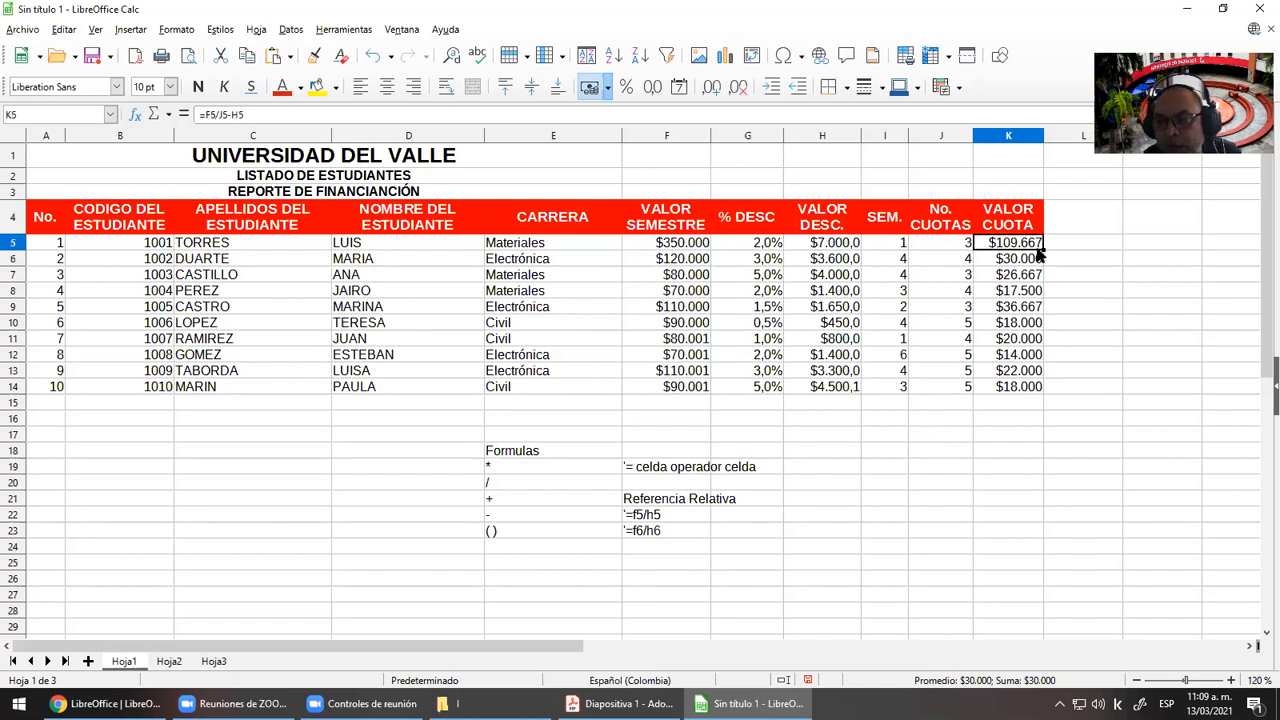
{"action": "left_click_drag", "start_coordinate": [1046, 250], "coordinate": [1046, 390]}
{"action": "left_click", "coordinate": [958, 452]}
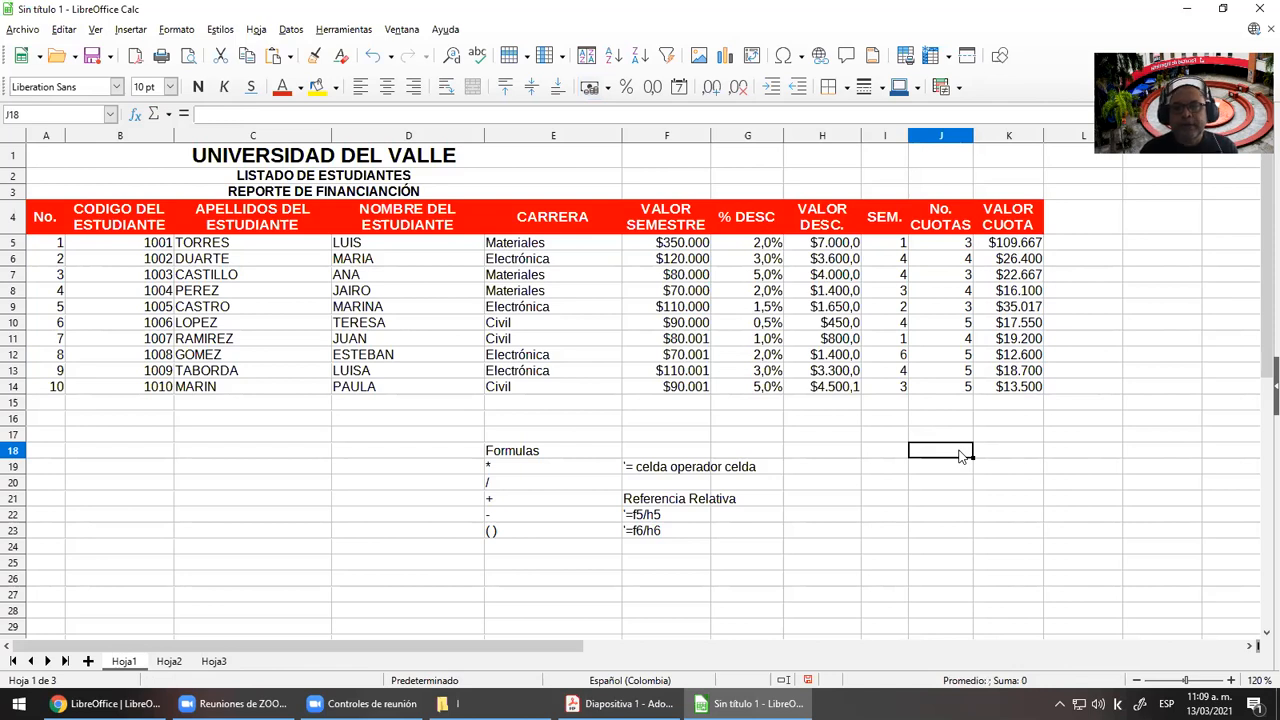
Enclose the division in K5 in parentheses, making the formula =(F5/J5)-H5, and fill it down to K14
{"action": "left_click", "coordinate": [1018, 243]}
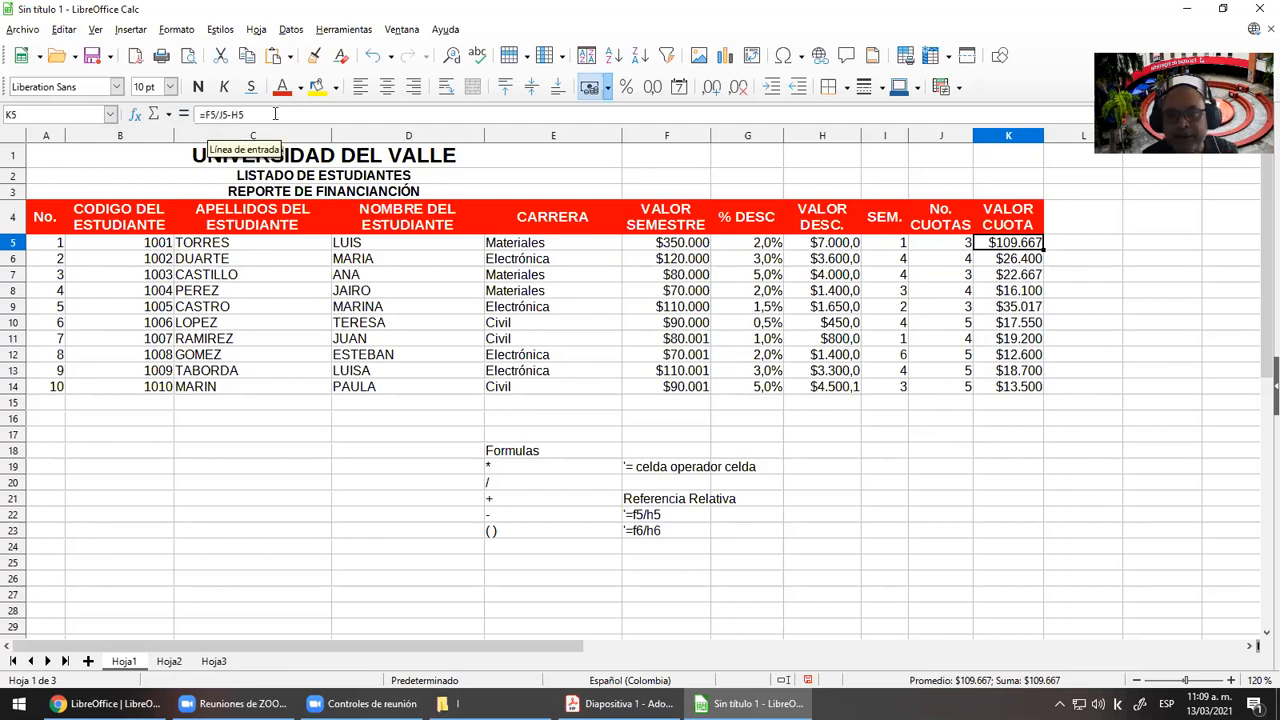
{"action": "left_click", "coordinate": [203, 114]}
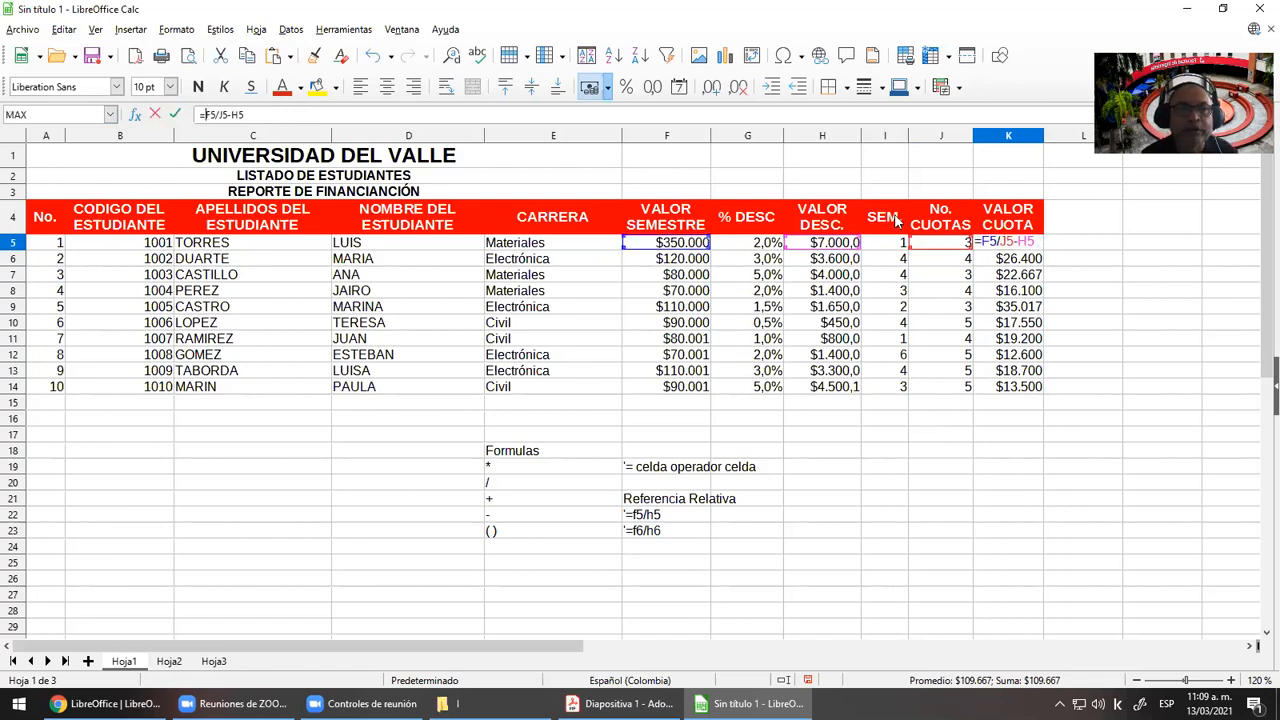
{"action": "type", "text": "("}
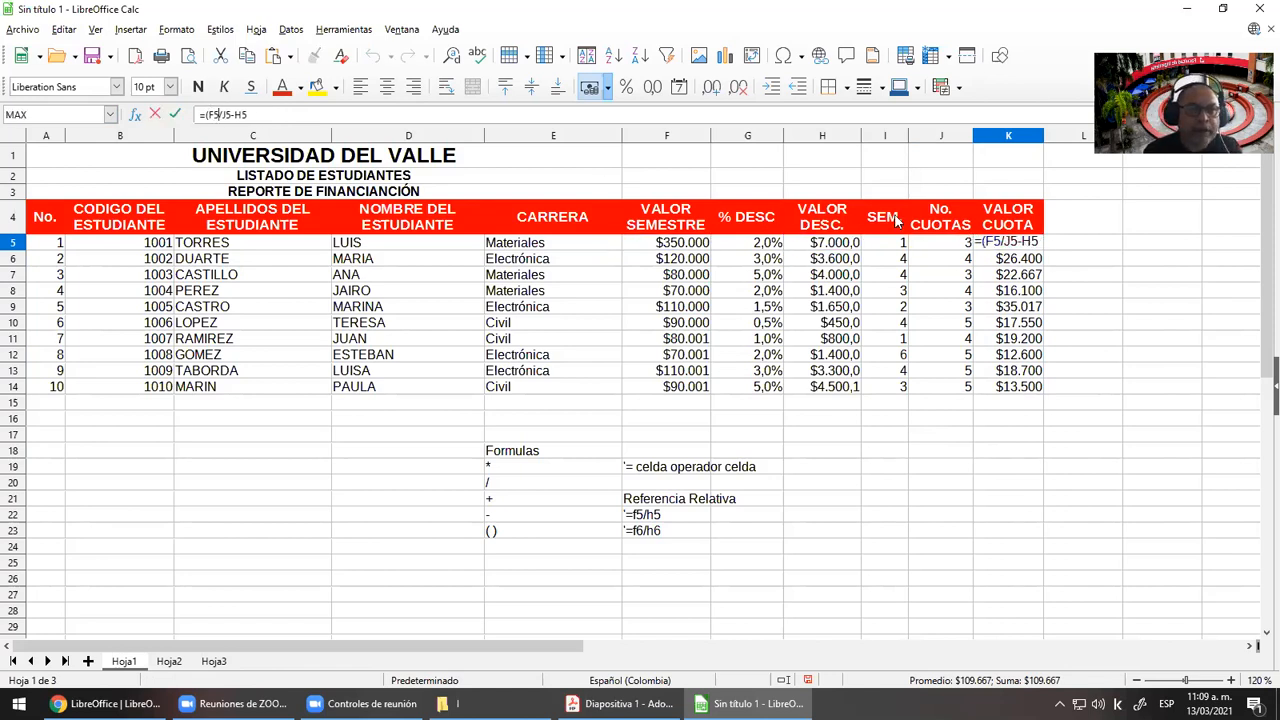
{"action": "type", "text": ")"}
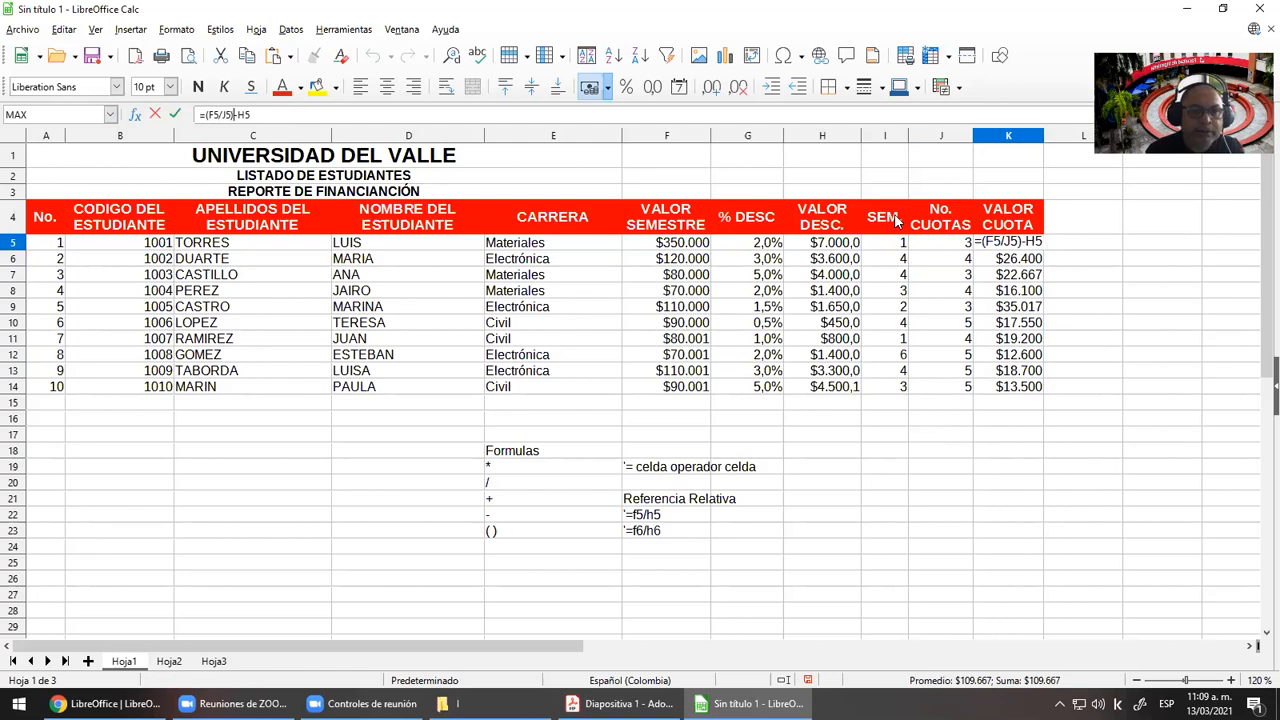
{"action": "key", "text": "Return"}
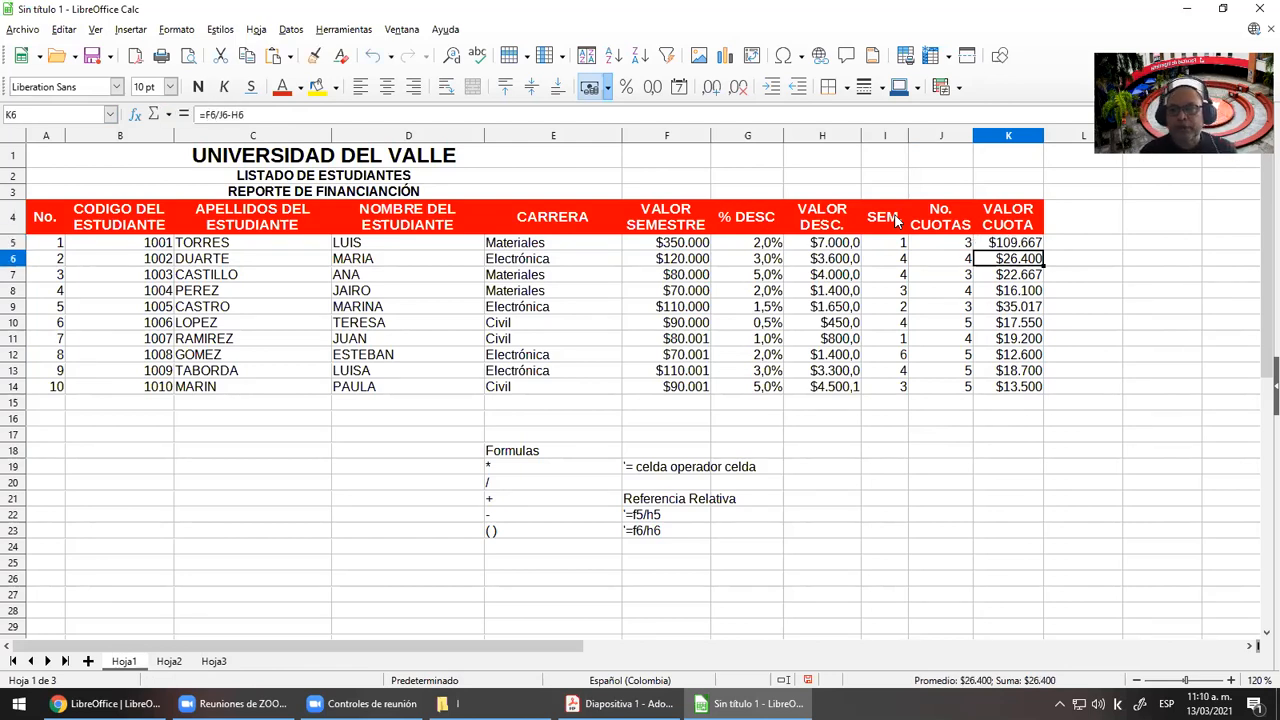
{"action": "left_click", "coordinate": [1011, 245]}
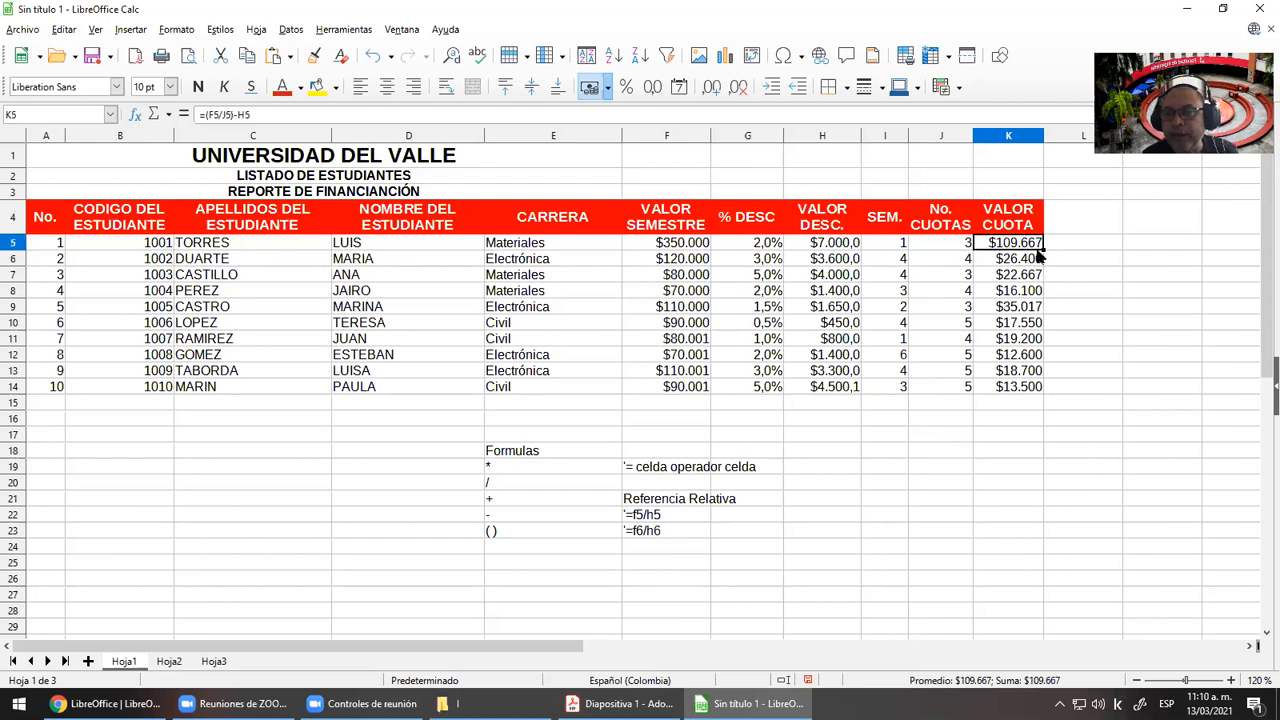
{"action": "left_click_drag", "start_coordinate": [1045, 248], "coordinate": [1051, 386]}
{"action": "left_click", "coordinate": [940, 450]}
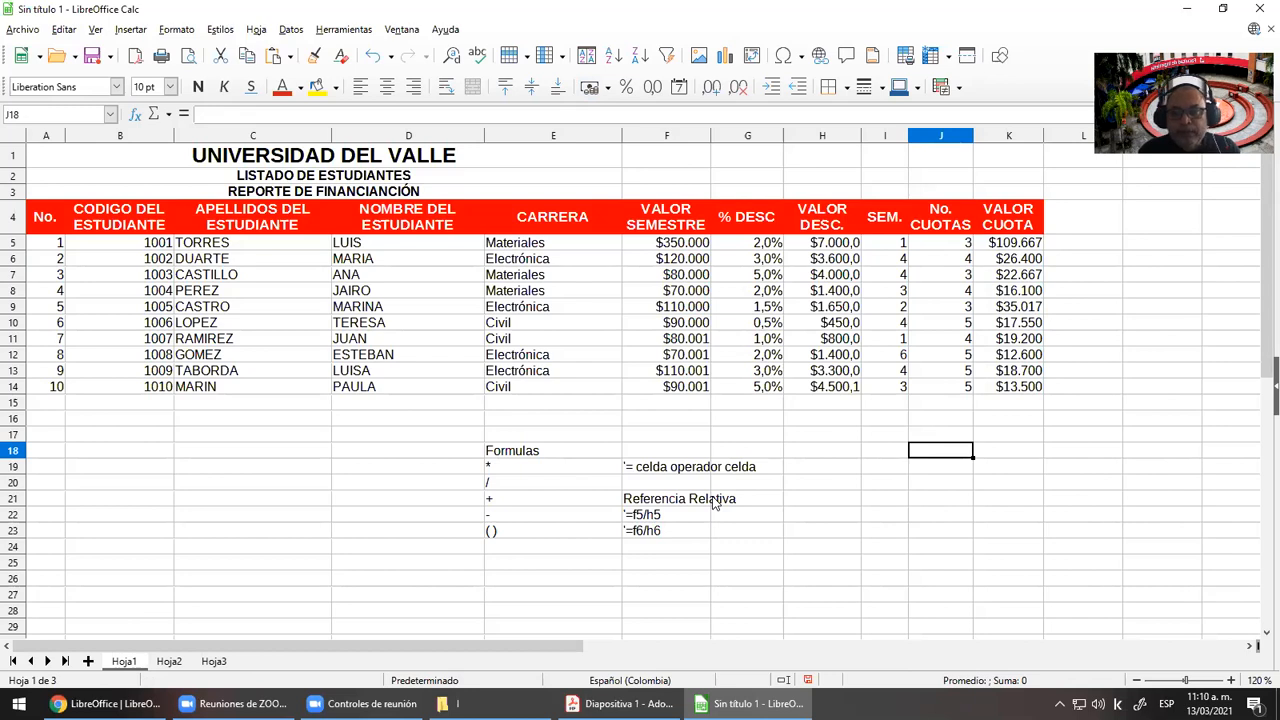
Try to enter a total label in J15, below the No. CUOTAS column
{"action": "key", "text": "Up"}
{"action": "key", "text": "Up"}
{"action": "key", "text": "Up"}
{"action": "type", "text": "tOTA"}
{"action": "key", "text": "BackSpace"}
{"action": "key", "text": "BackSpace"}
{"action": "key", "text": "BackSpace"}
{"action": "key", "text": "BackSpace"}
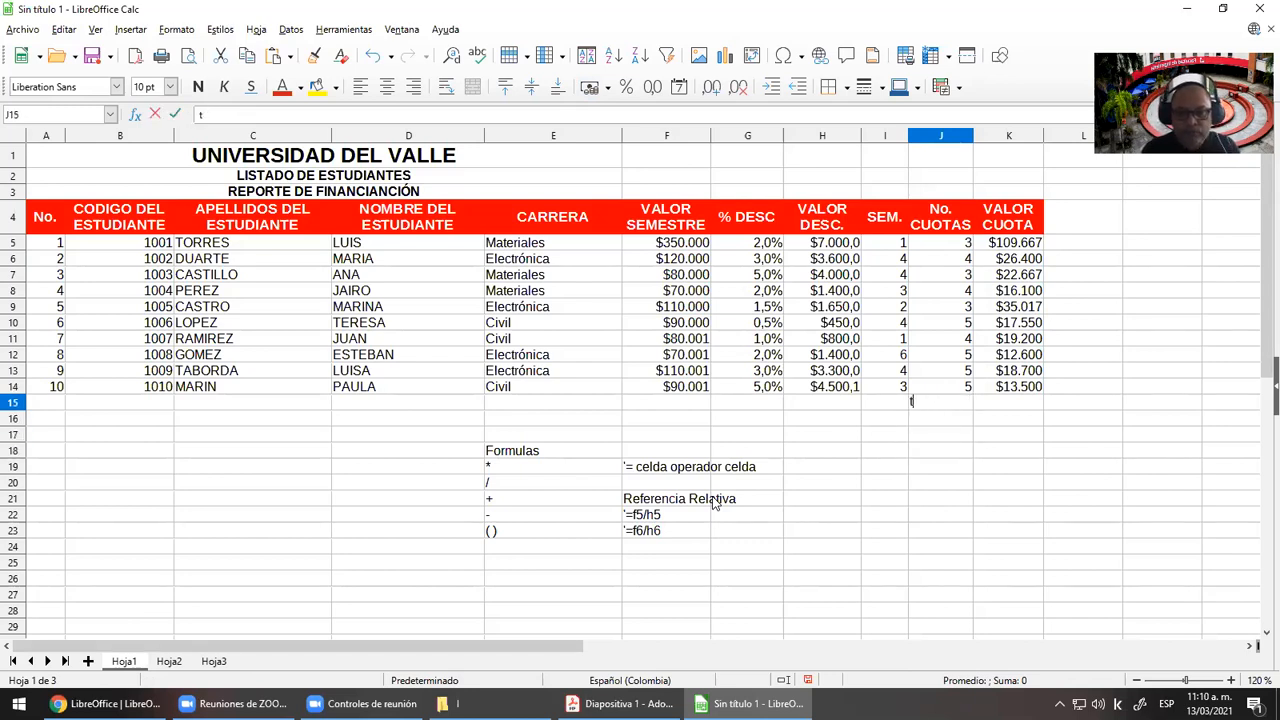
{"action": "type", "text": "Totla"}
{"action": "key", "text": "Return"}
{"action": "key", "text": "Up"}
{"action": "key", "text": "Up"}
{"action": "key", "text": "Up"}
{"action": "key", "text": "Up"}
{"action": "key", "text": "Up"}
{"action": "key", "text": "Left"}
{"action": "key", "text": "Left"}
{"action": "key", "text": "Up"}
{"action": "key", "text": "Up"}
{"action": "key", "text": "Up"}
{"action": "key", "text": "Up"}
{"action": "key", "text": "Up"}
{"action": "key", "text": "Up"}
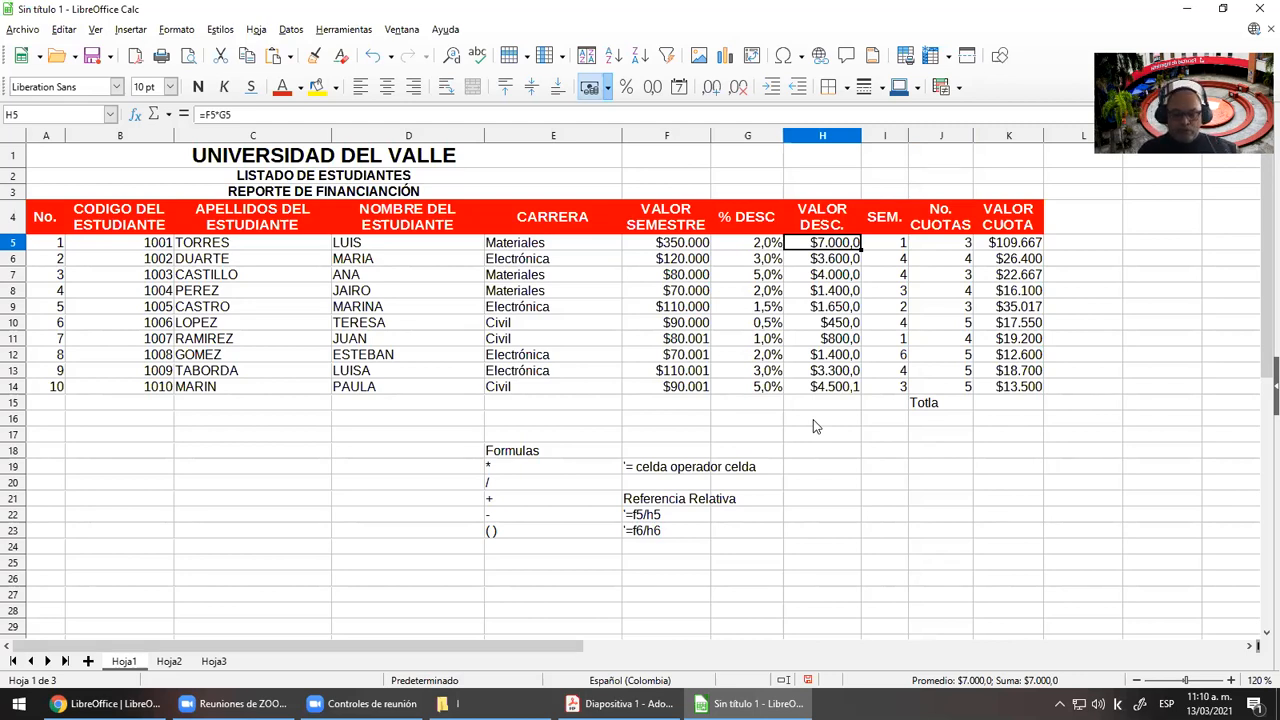
Set the label in J15 to Total and make it bold
{"action": "left_click", "coordinate": [948, 405]}
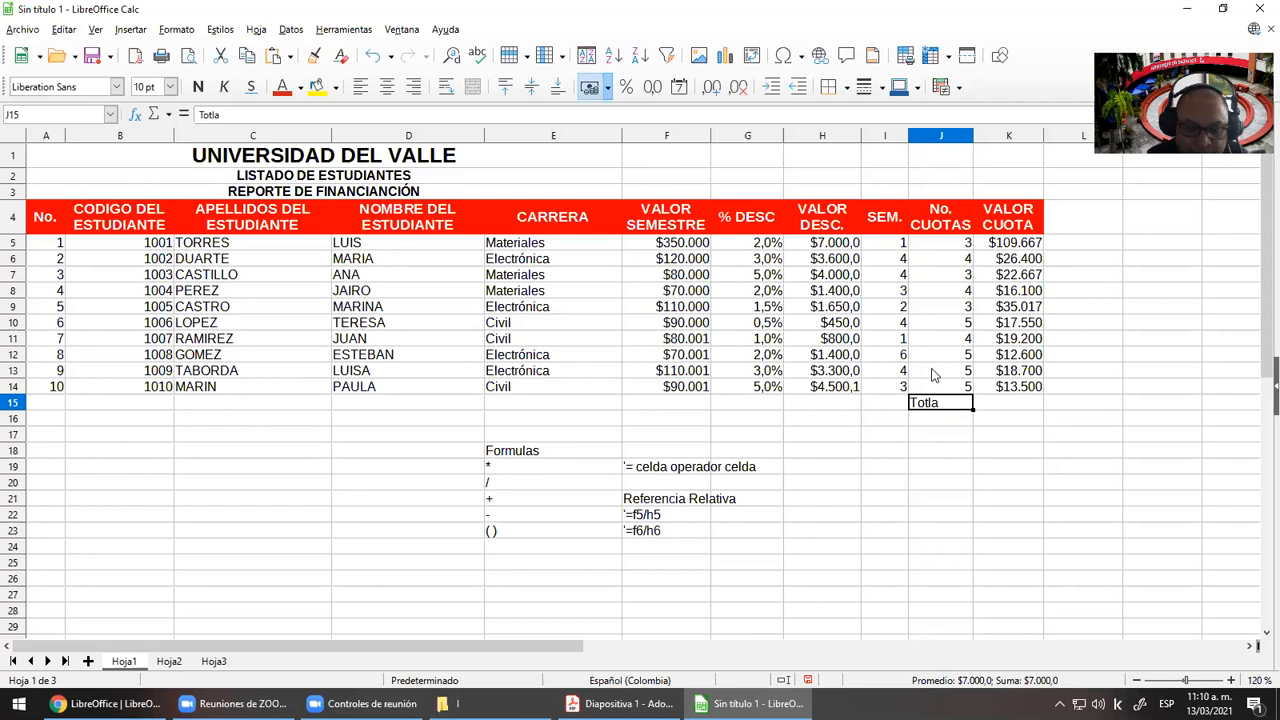
{"action": "type", "text": "Total"}
{"action": "key", "text": "Return"}
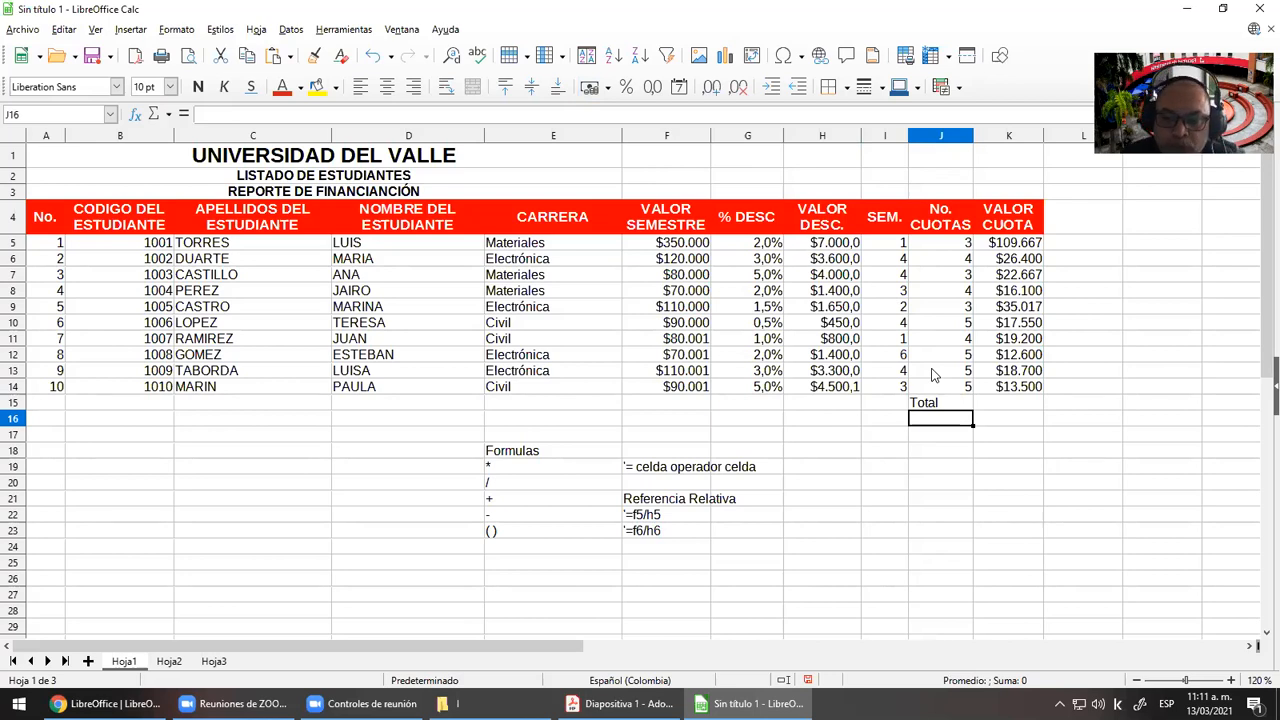
{"action": "key", "text": "Up"}
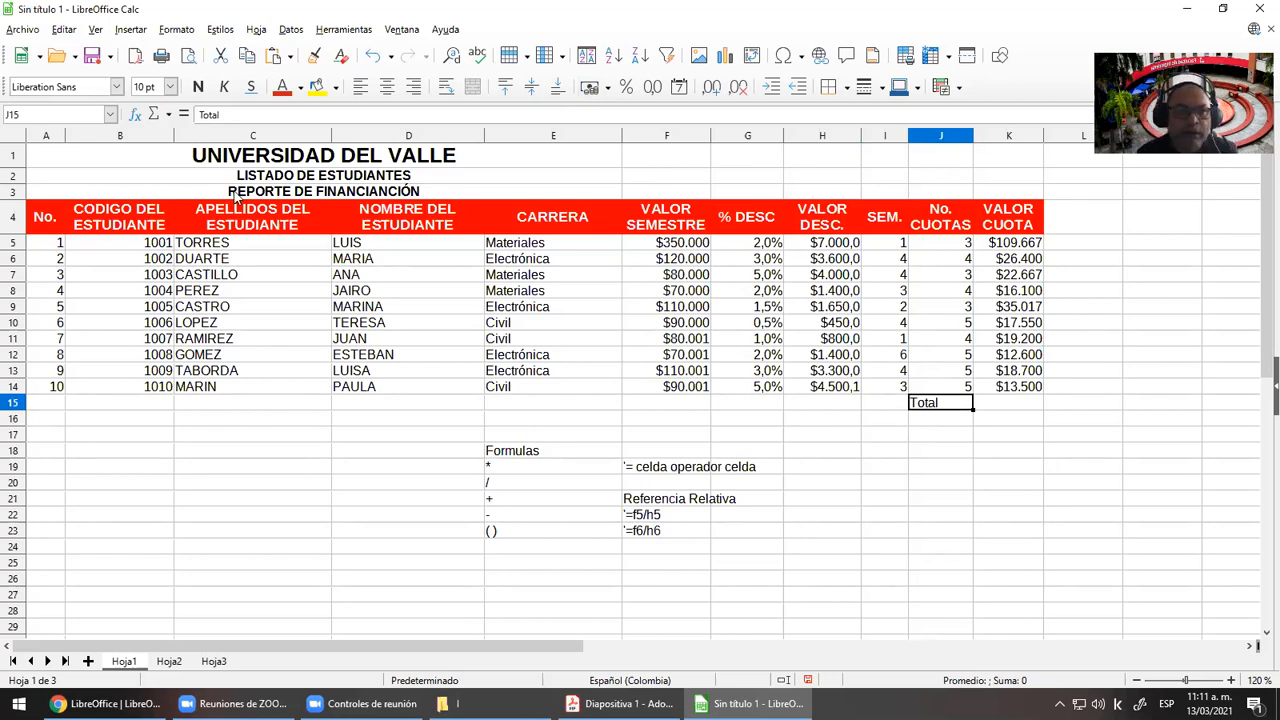
{"action": "left_click", "coordinate": [198, 87]}
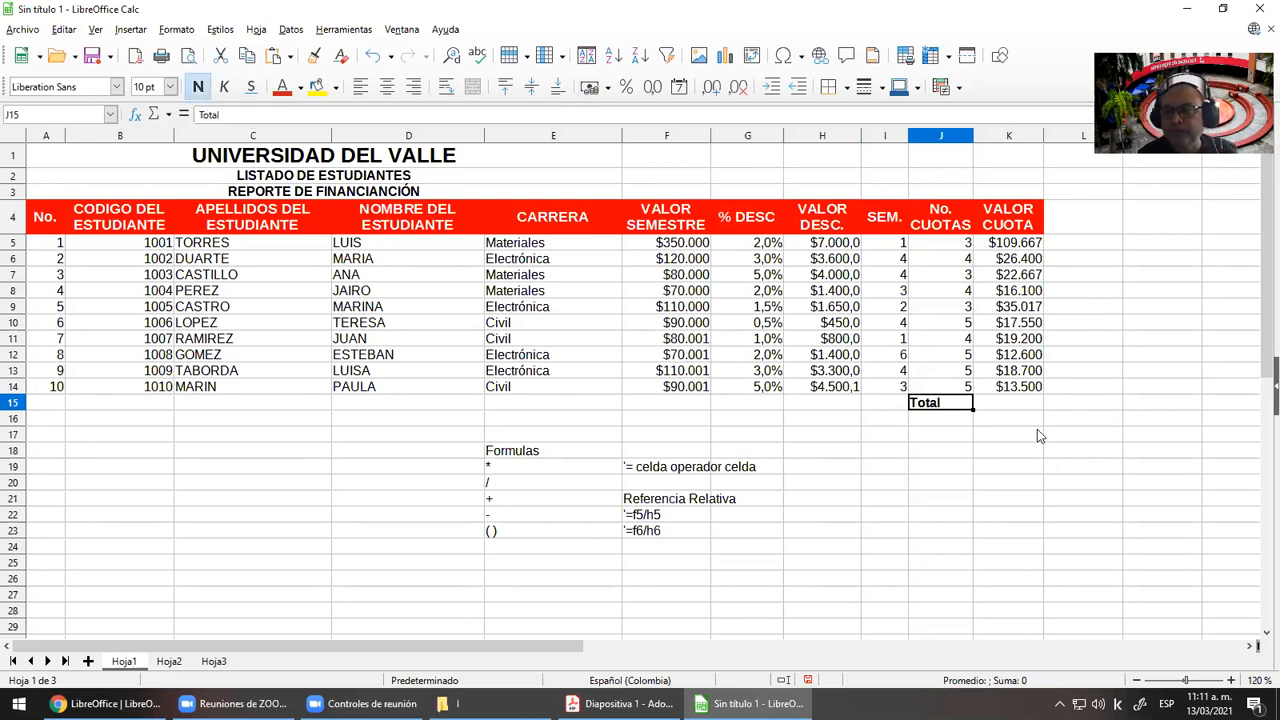
Add up the VALOR CUOTA values in K15 with the formula =K5+K6+K7+K8+K9+K10+K11+K12+K13+K14
{"action": "left_click", "coordinate": [996, 406]}
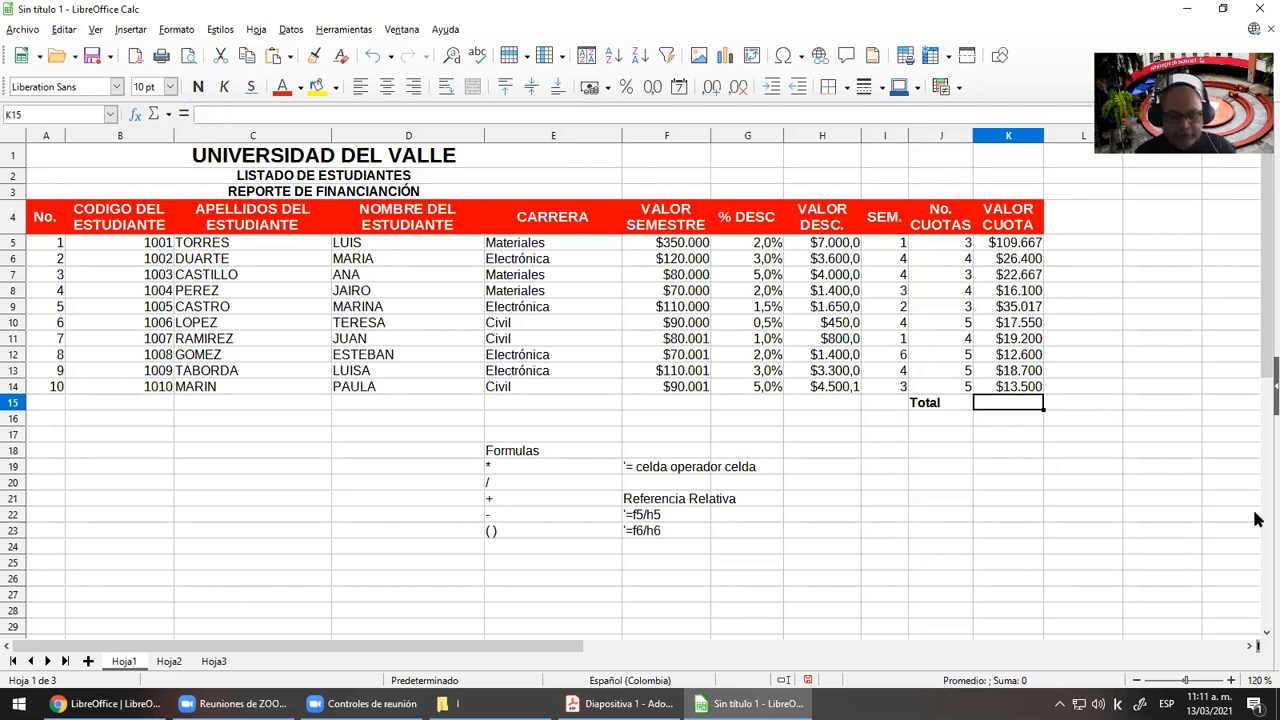
{"action": "type", "text": "="}
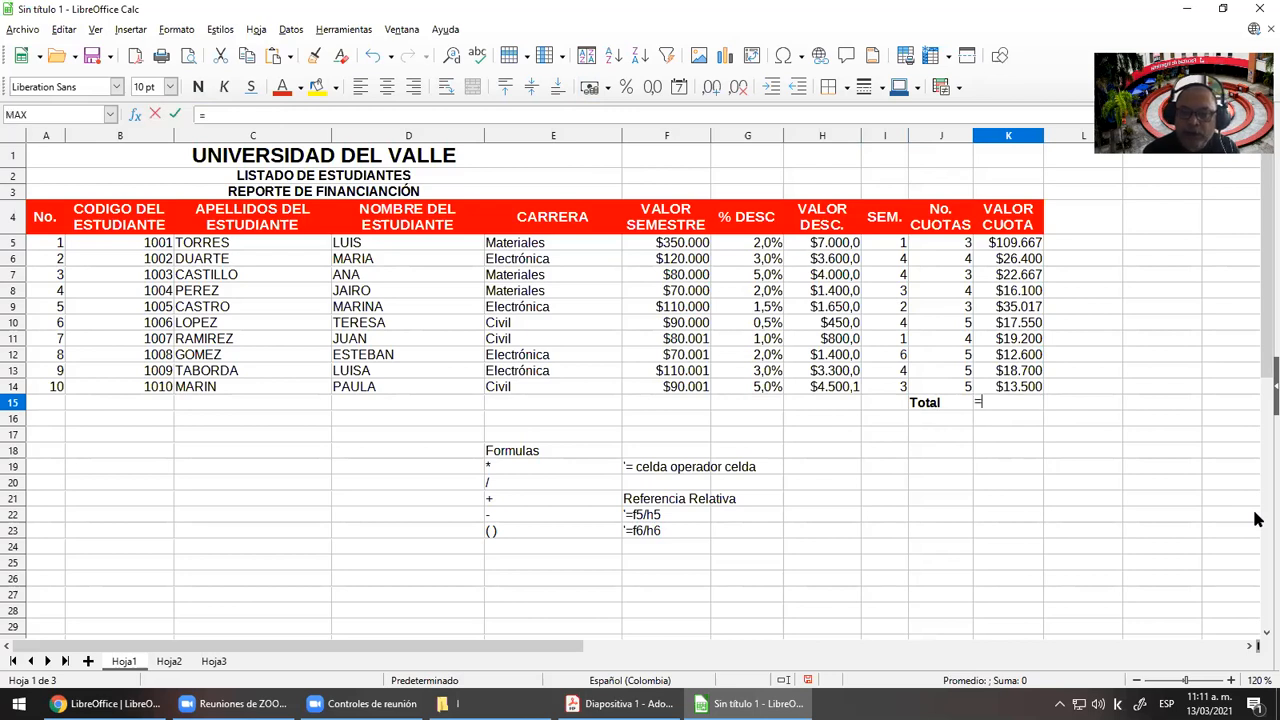
{"action": "left_click", "coordinate": [1022, 246]}
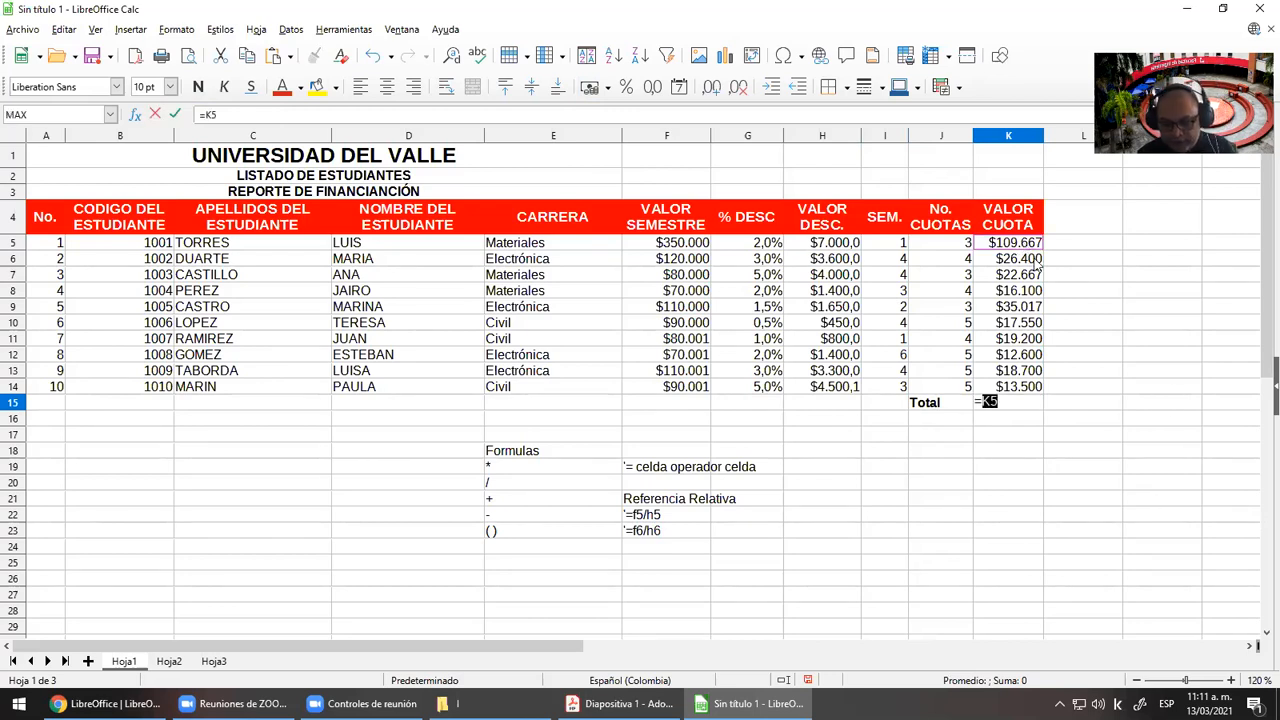
{"action": "type", "text": "+"}
{"action": "left_click", "coordinate": [1026, 263]}
{"action": "type", "text": "+"}
{"action": "left_click", "coordinate": [1026, 280]}
{"action": "type", "text": "+"}
{"action": "left_click", "coordinate": [1019, 293]}
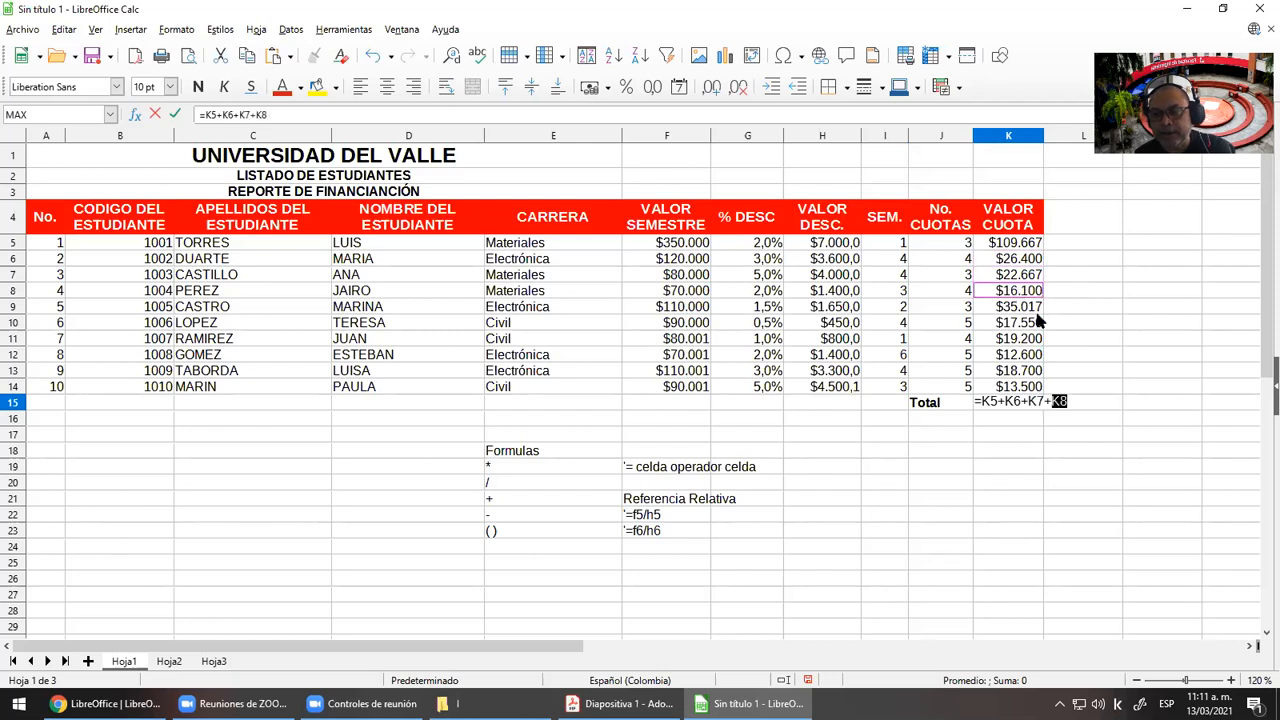
{"action": "type", "text": "+"}
{"action": "left_click", "coordinate": [1019, 308]}
{"action": "type", "text": "+"}
{"action": "left_click", "coordinate": [1020, 322]}
{"action": "type", "text": "+"}
{"action": "left_click", "coordinate": [1017, 343]}
{"action": "type", "text": "+"}
{"action": "left_click", "coordinate": [1019, 357]}
{"action": "type", "text": "+"}
{"action": "left_click", "coordinate": [1019, 371]}
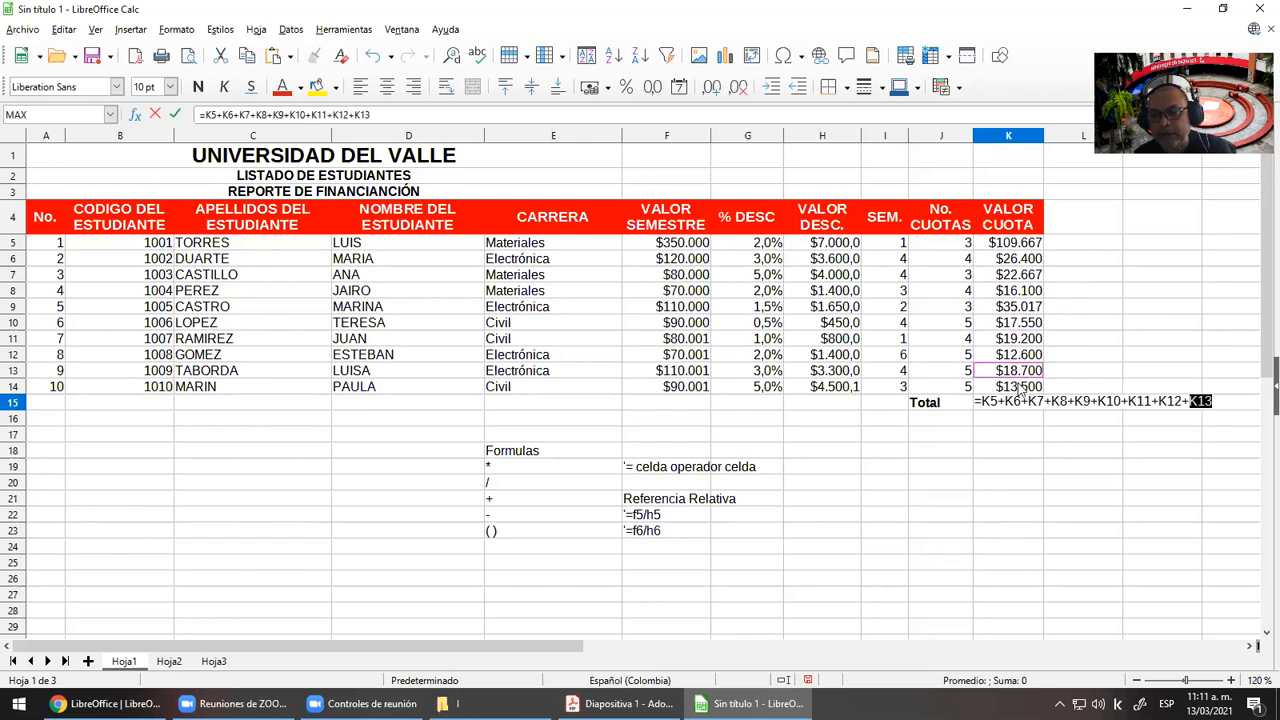
{"action": "type", "text": "+"}
{"action": "left_click", "coordinate": [1020, 387]}
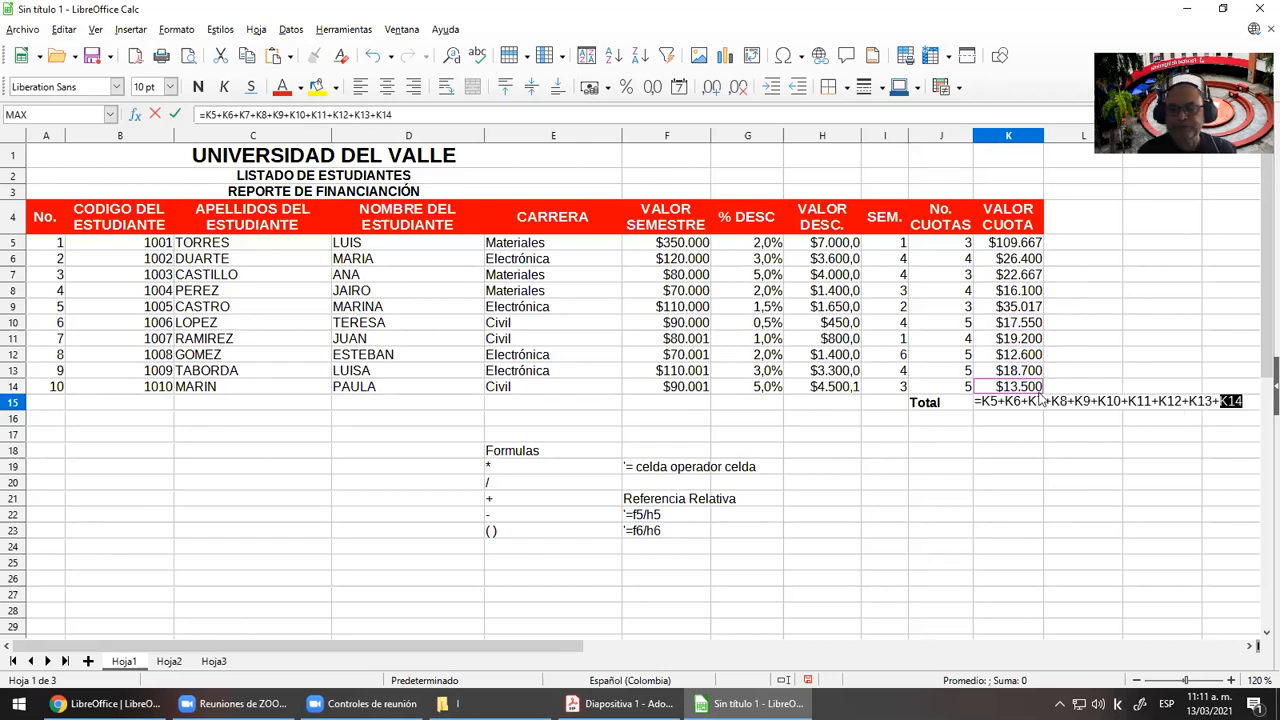
{"action": "key", "text": "Return"}
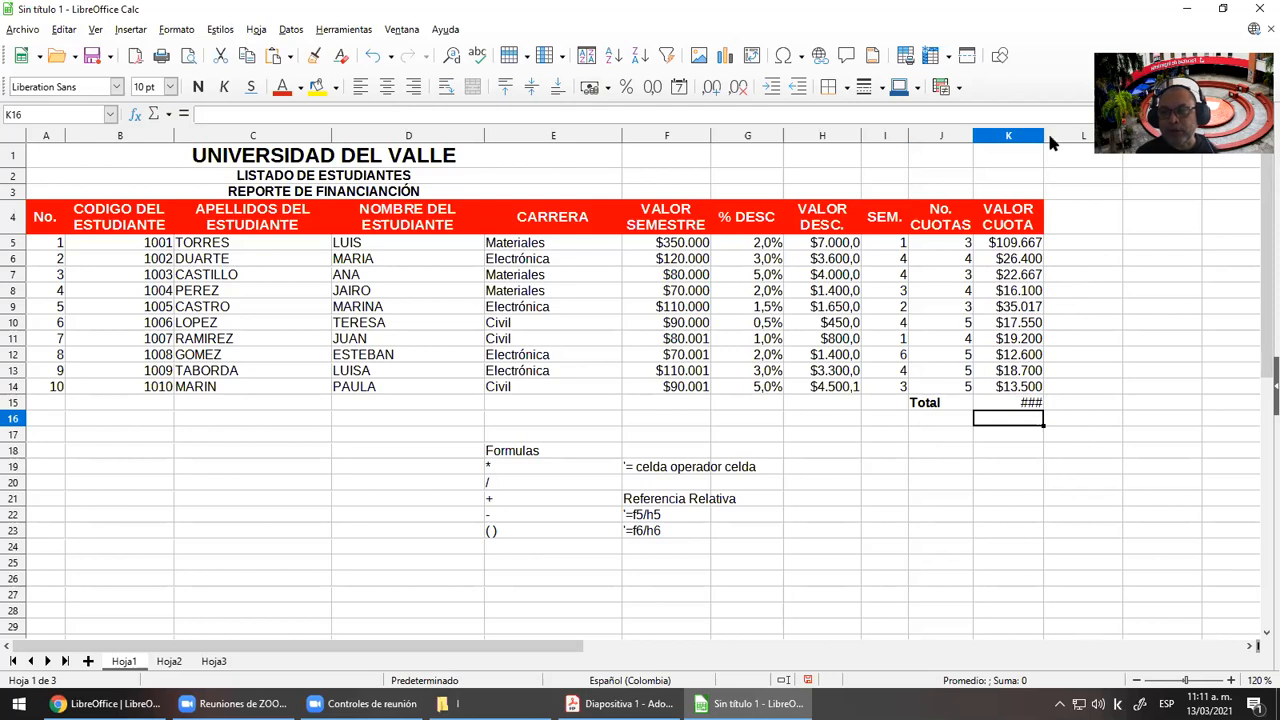
Widen column K to fit the total amount, and clear the addition formula from K15
{"action": "left_click_drag", "start_coordinate": [1043, 135], "coordinate": [1069, 135]}
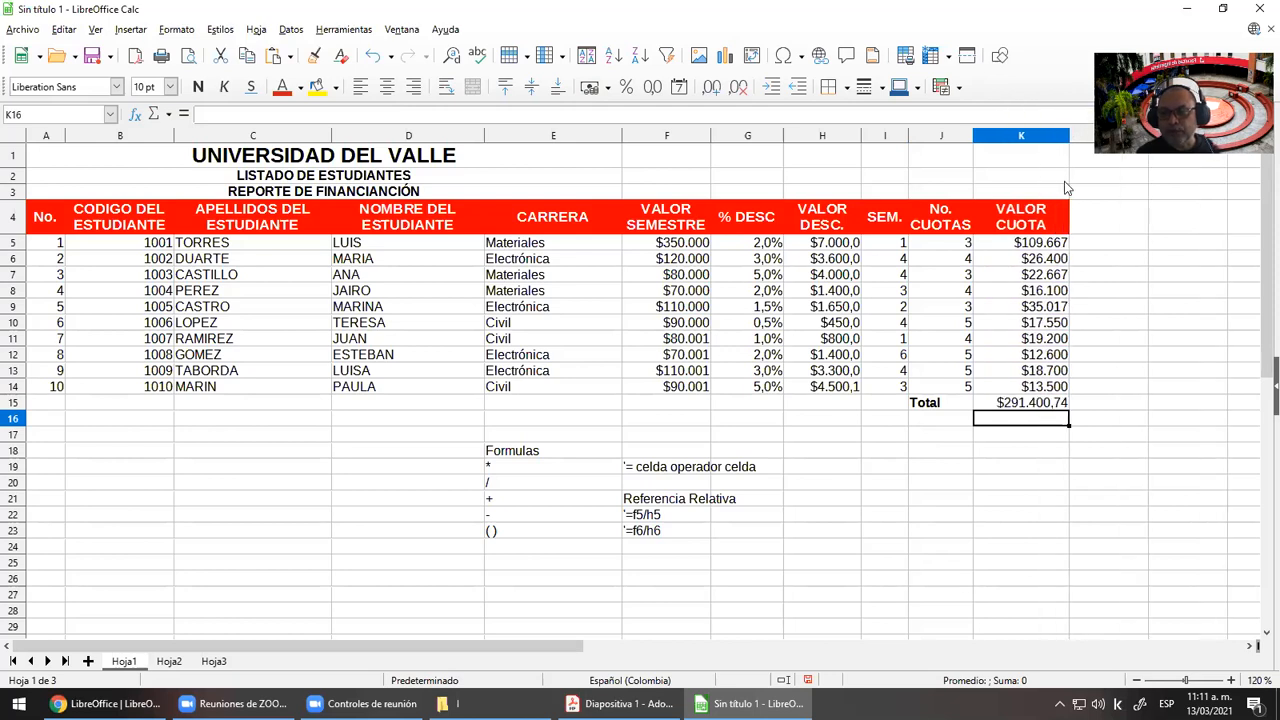
{"action": "left_click", "coordinate": [1008, 407]}
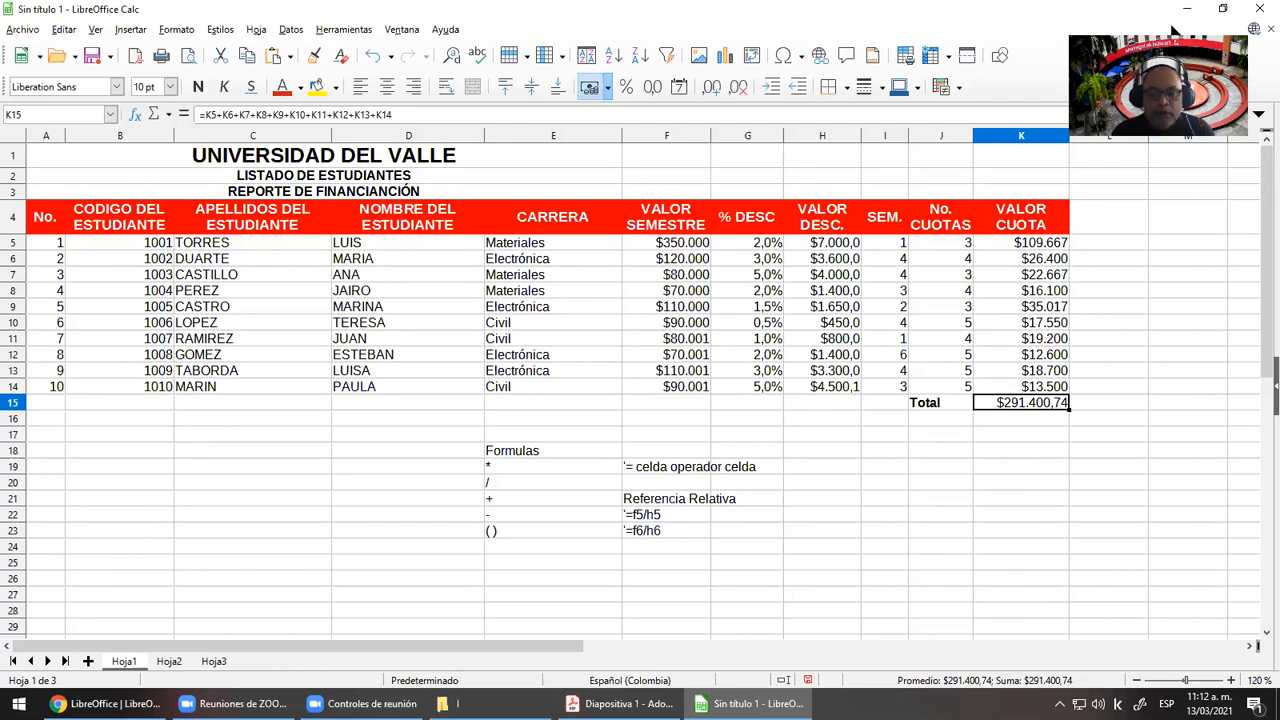
{"action": "key", "text": "Delete"}
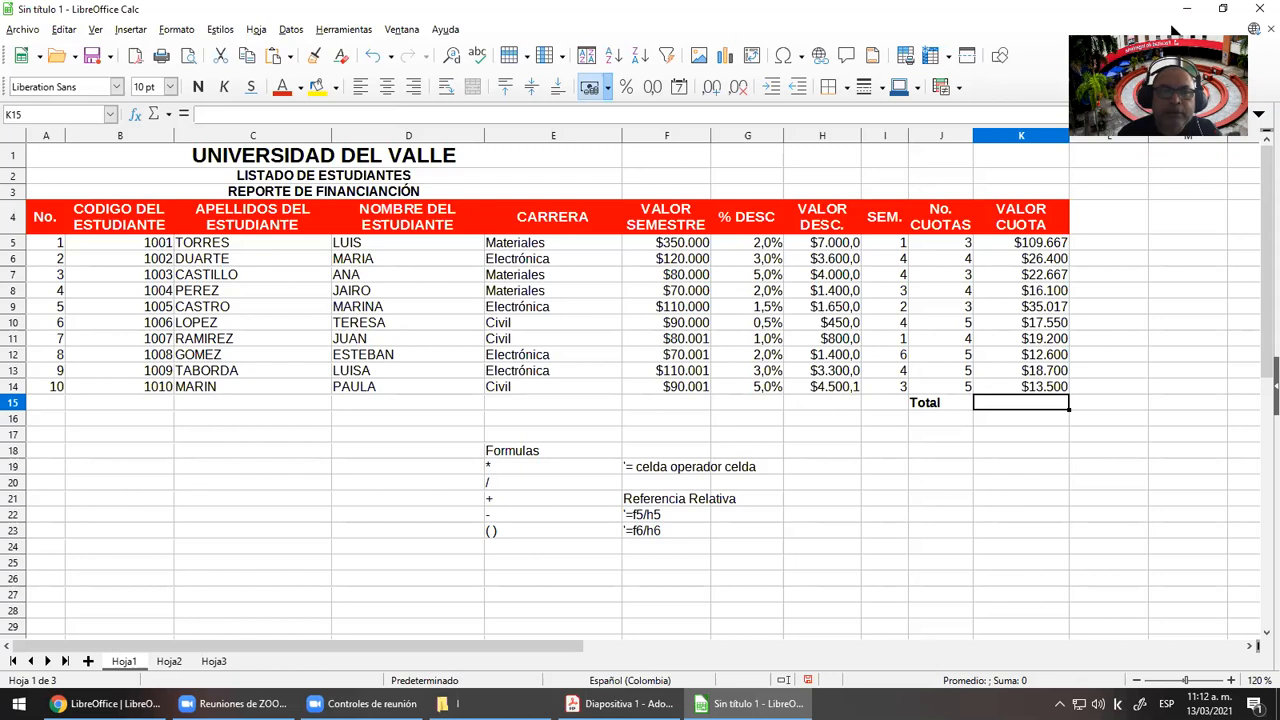
Browse the function wizard's Base de datos, Fecha y hora and Finanzas categories without inserting any function
{"action": "left_click", "coordinate": [137, 116]}
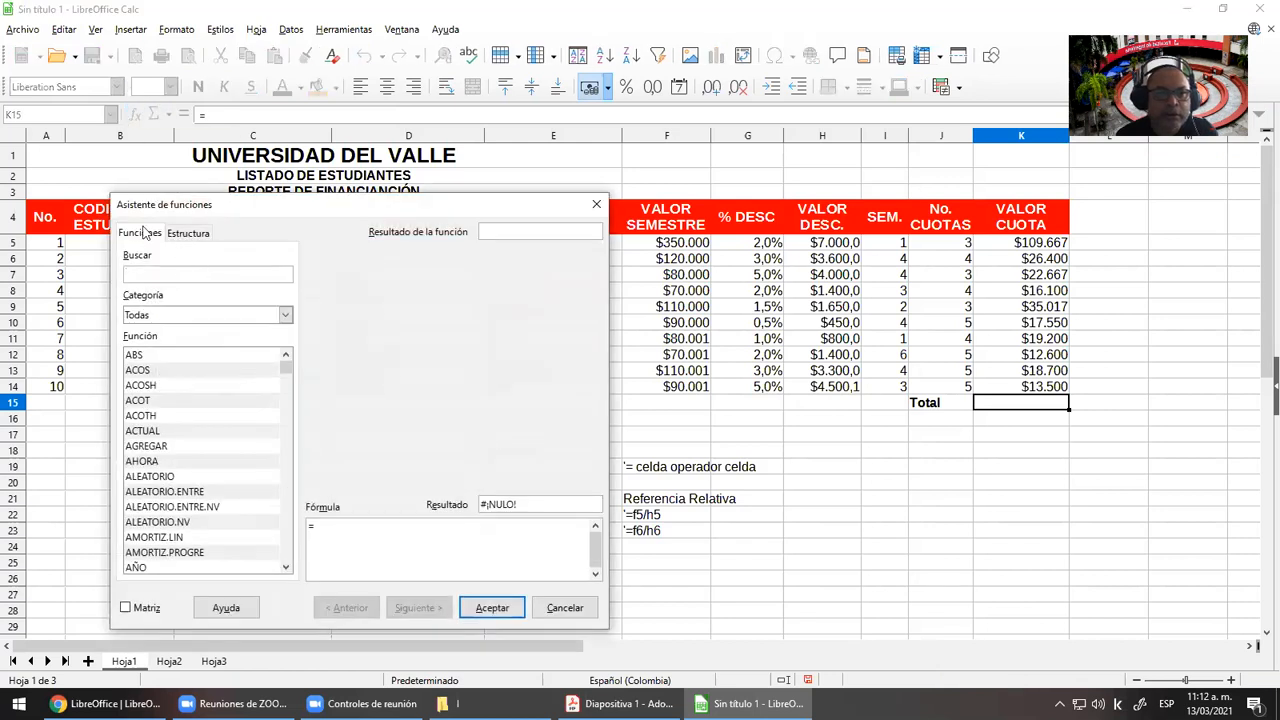
{"action": "left_click_drag", "start_coordinate": [295, 215], "coordinate": [414, 141]}
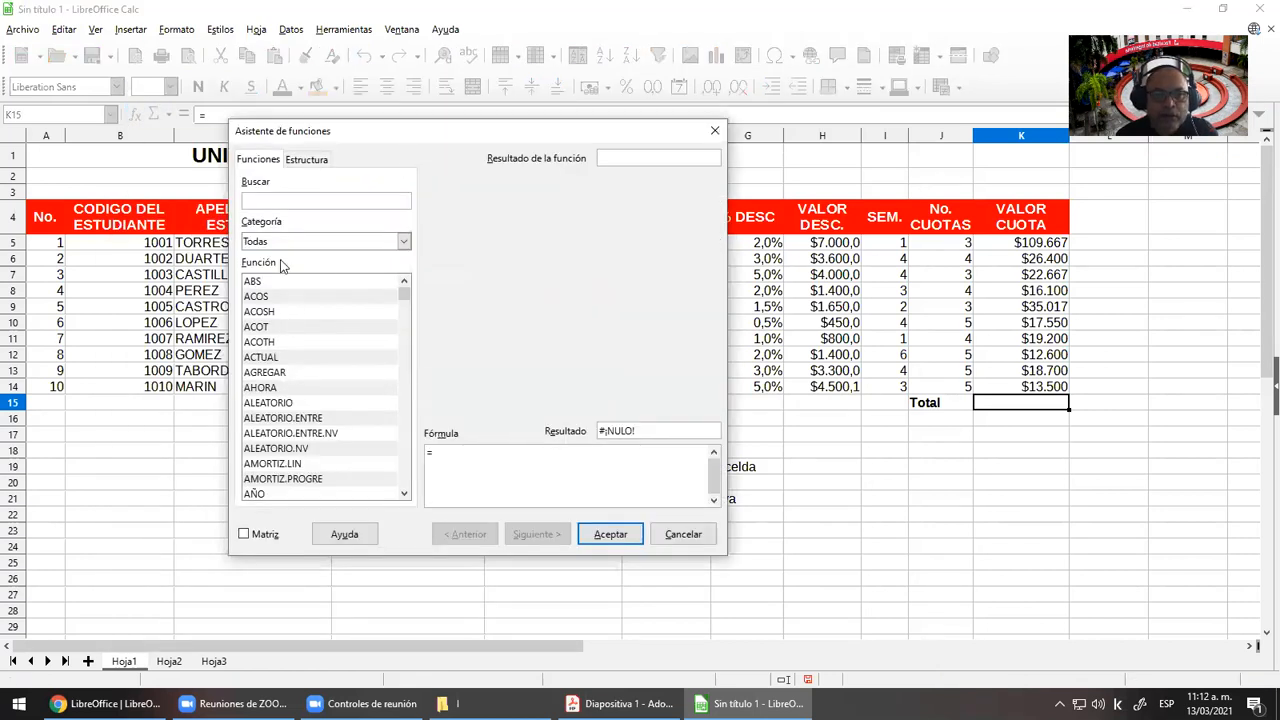
{"action": "left_click_drag", "start_coordinate": [406, 298], "coordinate": [407, 251]}
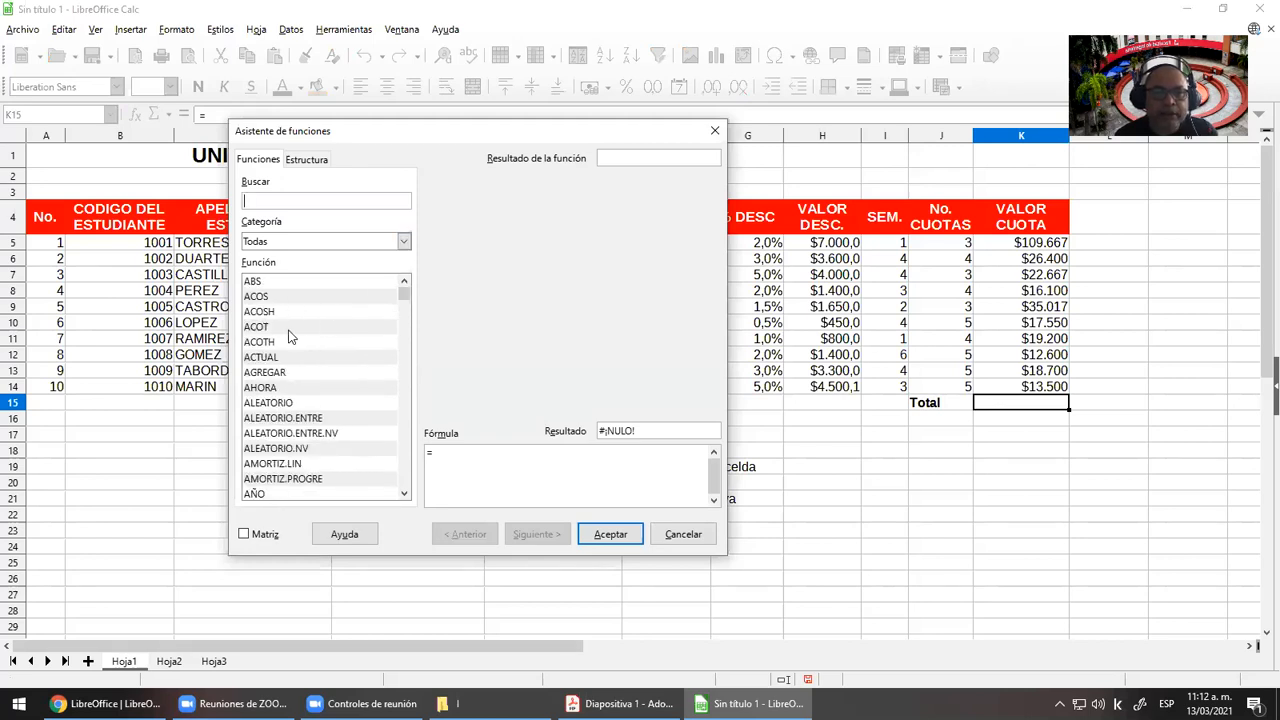
{"action": "left_click", "coordinate": [403, 243]}
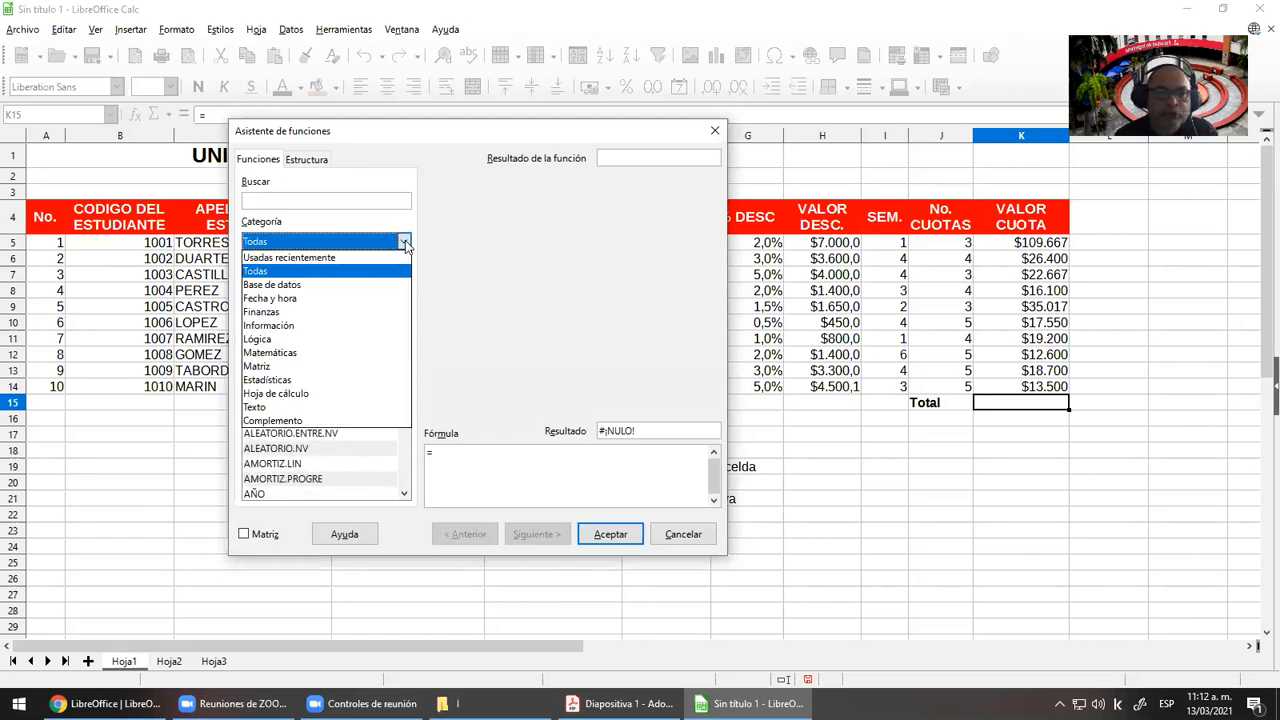
{"action": "left_click", "coordinate": [305, 287]}
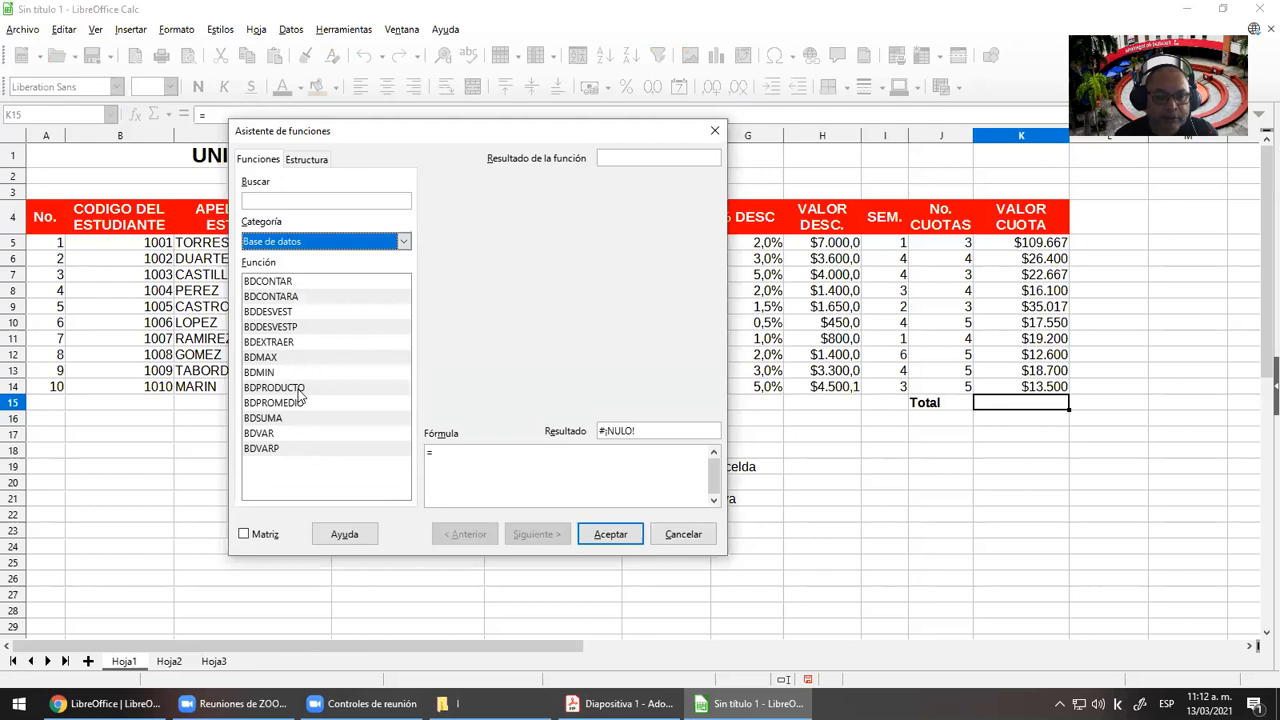
{"action": "left_click", "coordinate": [404, 242]}
{"action": "left_click", "coordinate": [322, 299]}
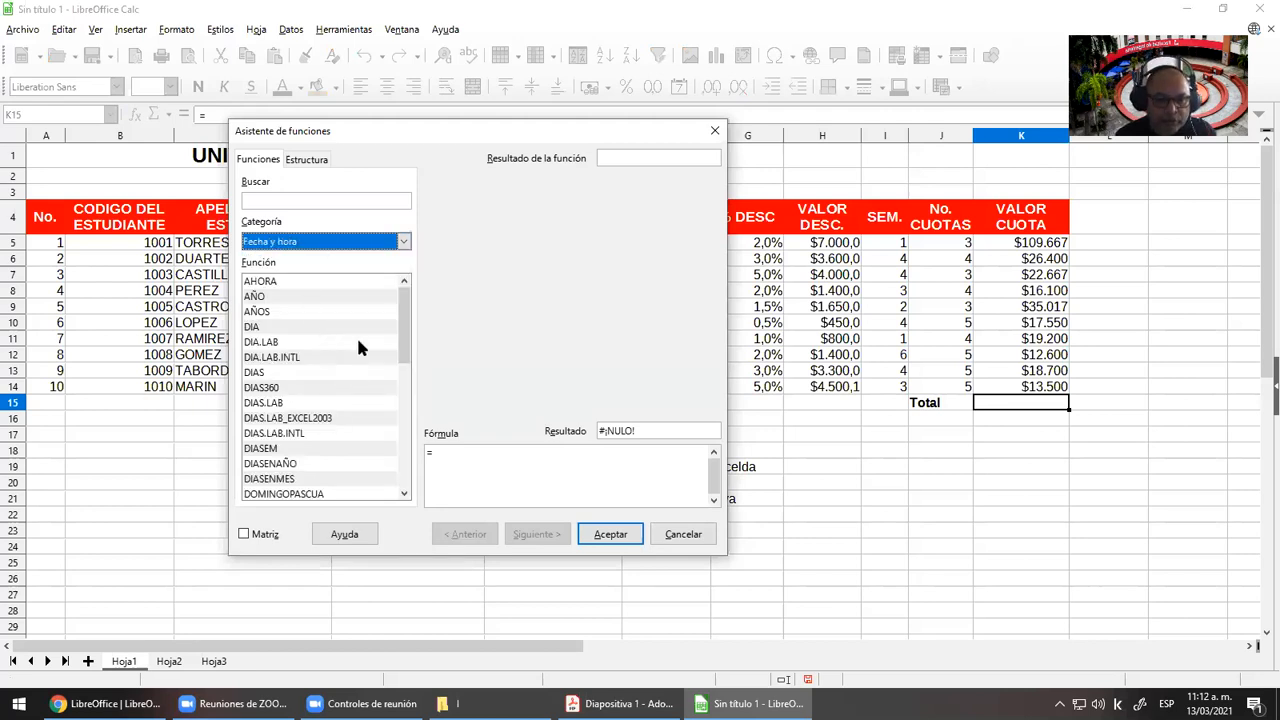
{"action": "left_click", "coordinate": [402, 245]}
{"action": "left_click", "coordinate": [320, 312]}
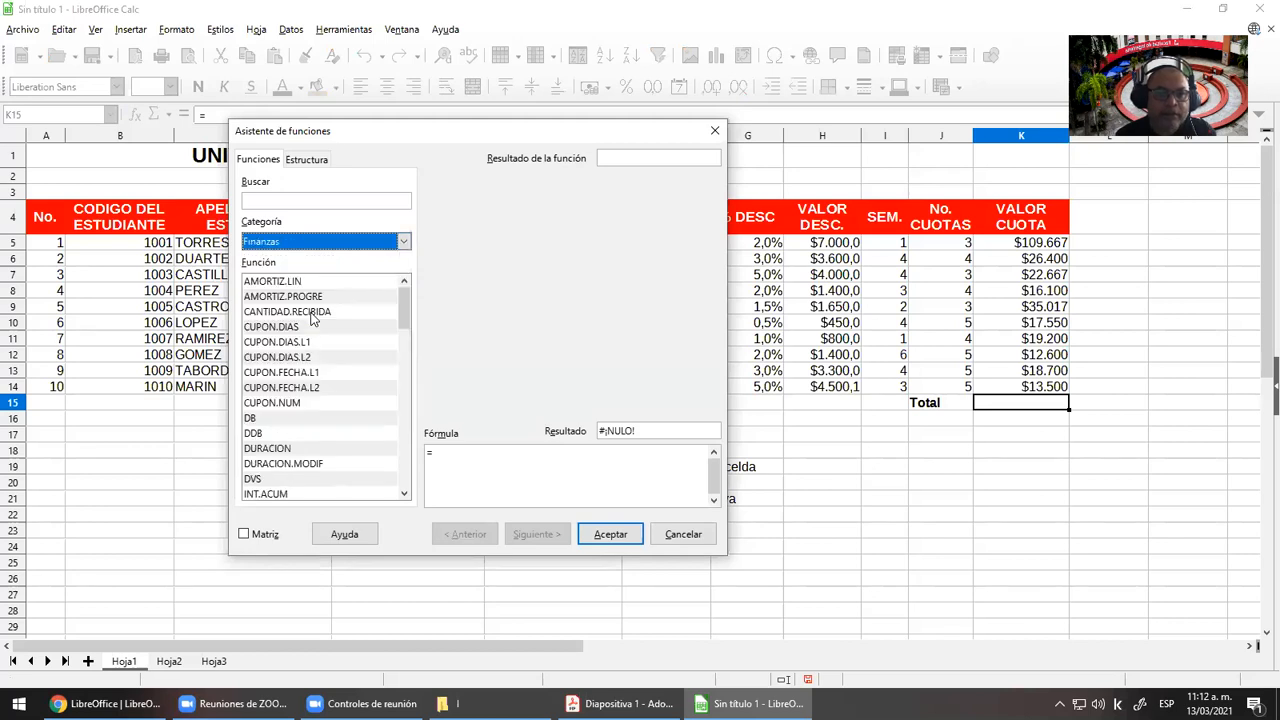
{"action": "left_click_drag", "start_coordinate": [404, 300], "coordinate": [404, 345]}
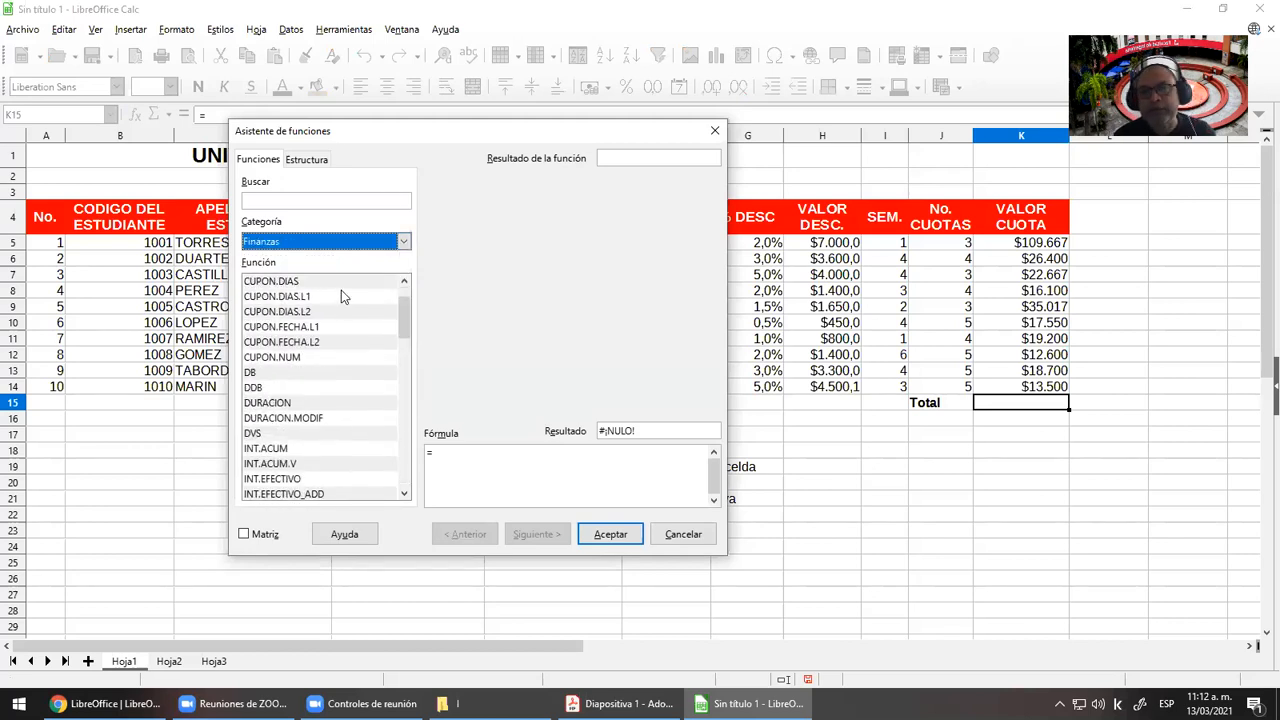
{"action": "left_click", "coordinate": [683, 534]}
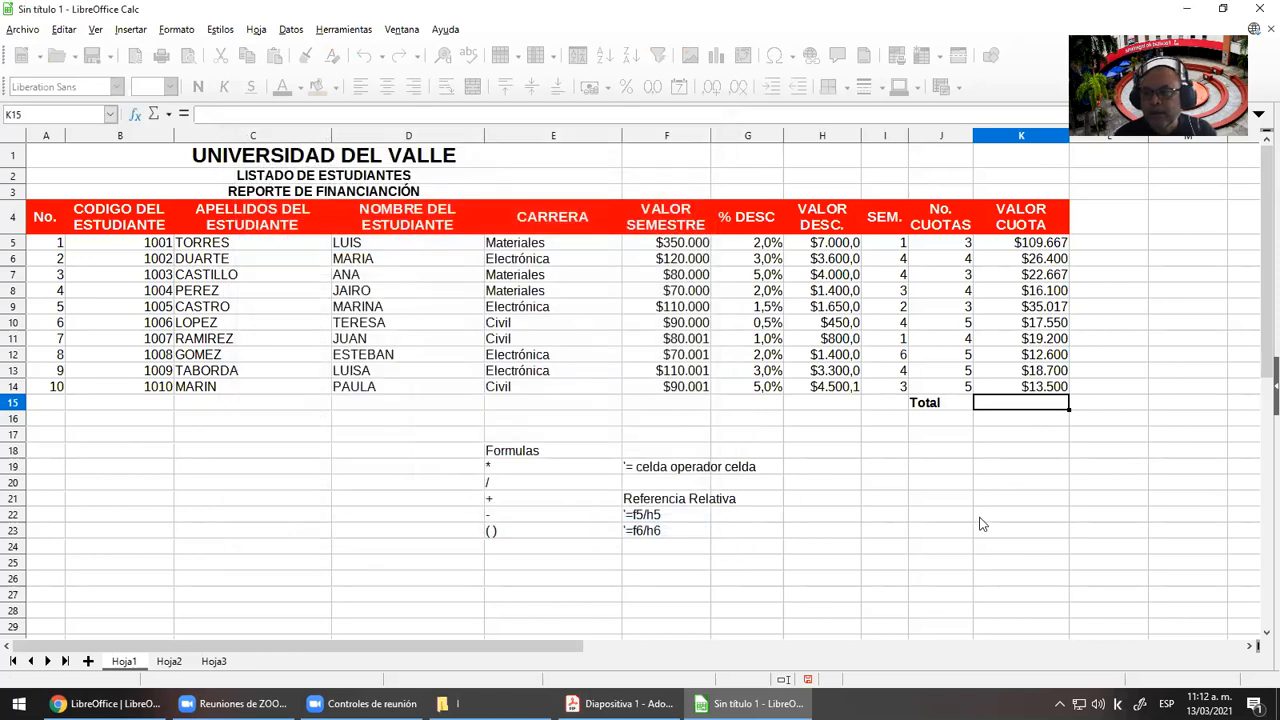
Look up the SUMA function's description among the Matemáticas functions in the sidebar's function list, and collapse the sidebar
{"action": "left_click", "coordinate": [1275, 386]}
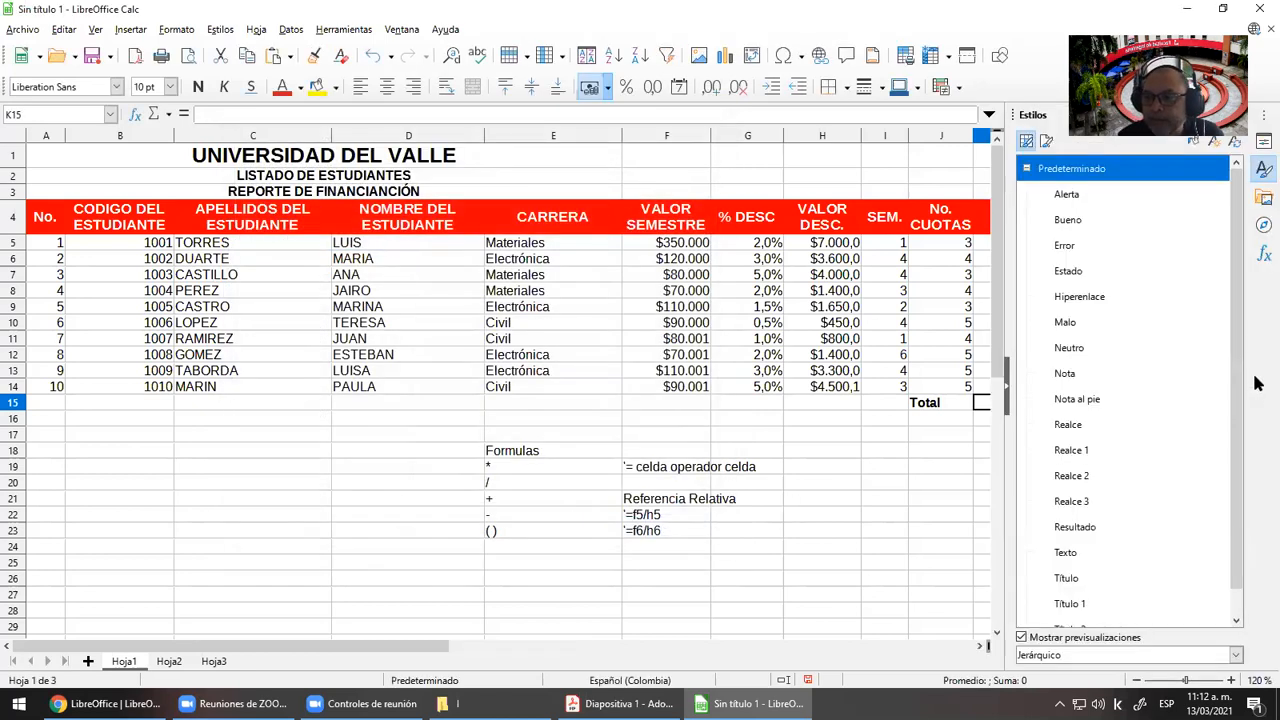
{"action": "left_click", "coordinate": [1264, 254]}
{"action": "left_click", "coordinate": [1216, 150]}
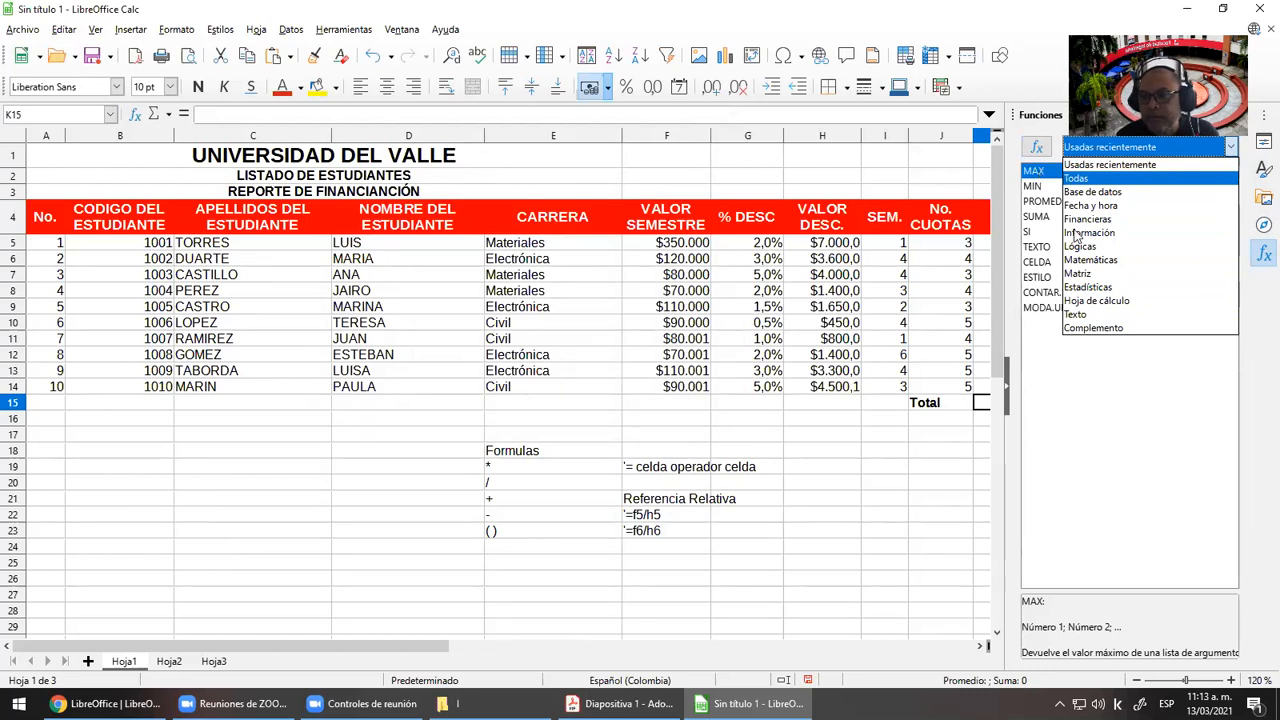
{"action": "left_click", "coordinate": [1098, 261]}
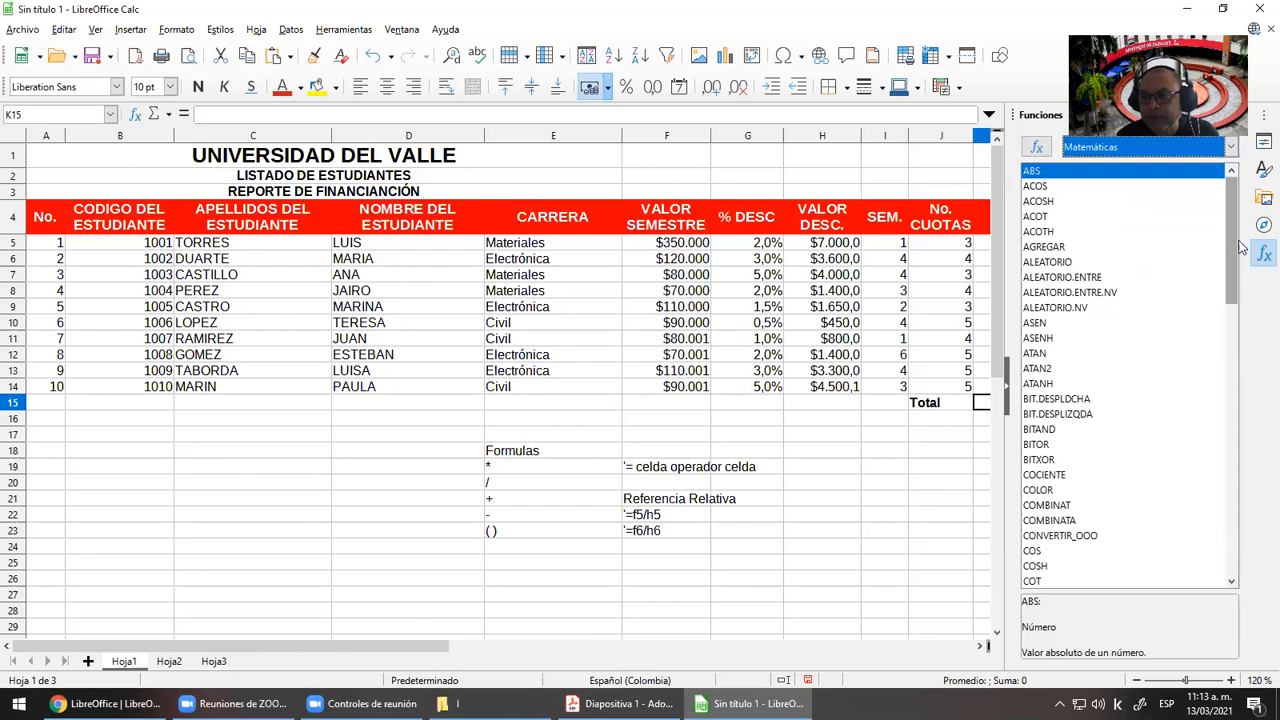
{"action": "left_click_drag", "start_coordinate": [1243, 252], "coordinate": [1231, 530]}
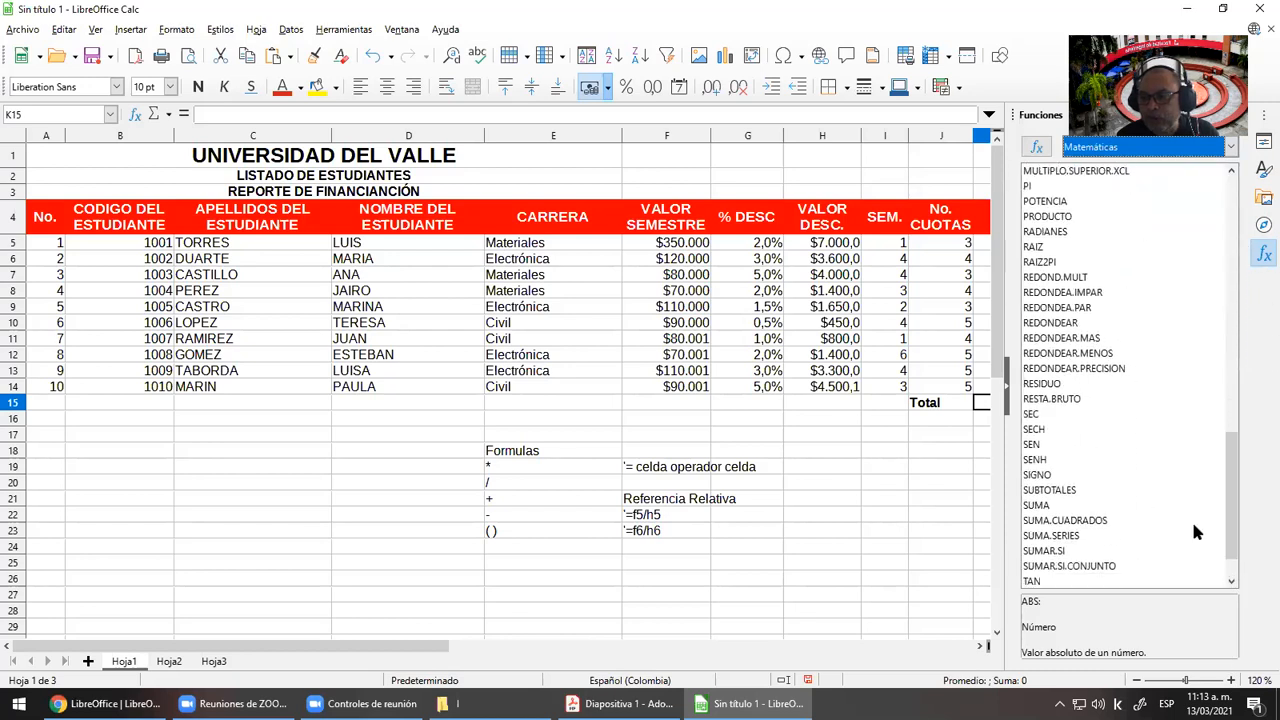
{"action": "left_click", "coordinate": [1040, 505]}
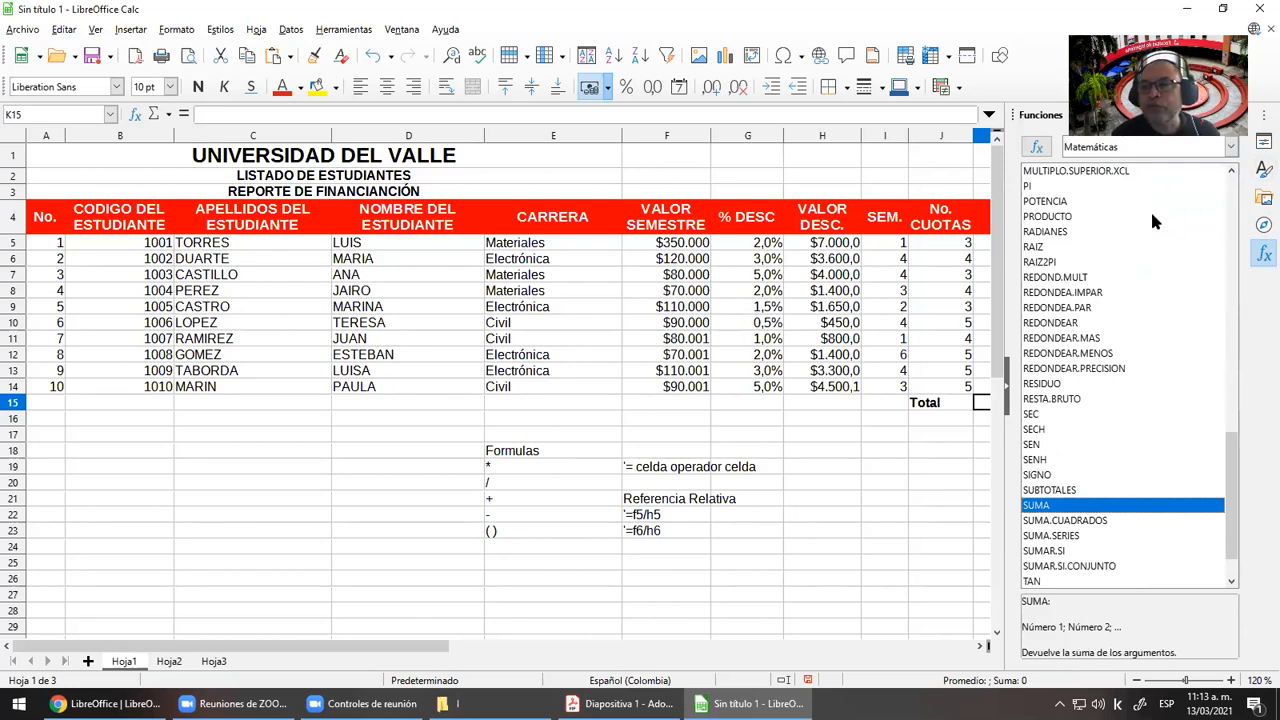
{"action": "left_click", "coordinate": [1008, 384]}
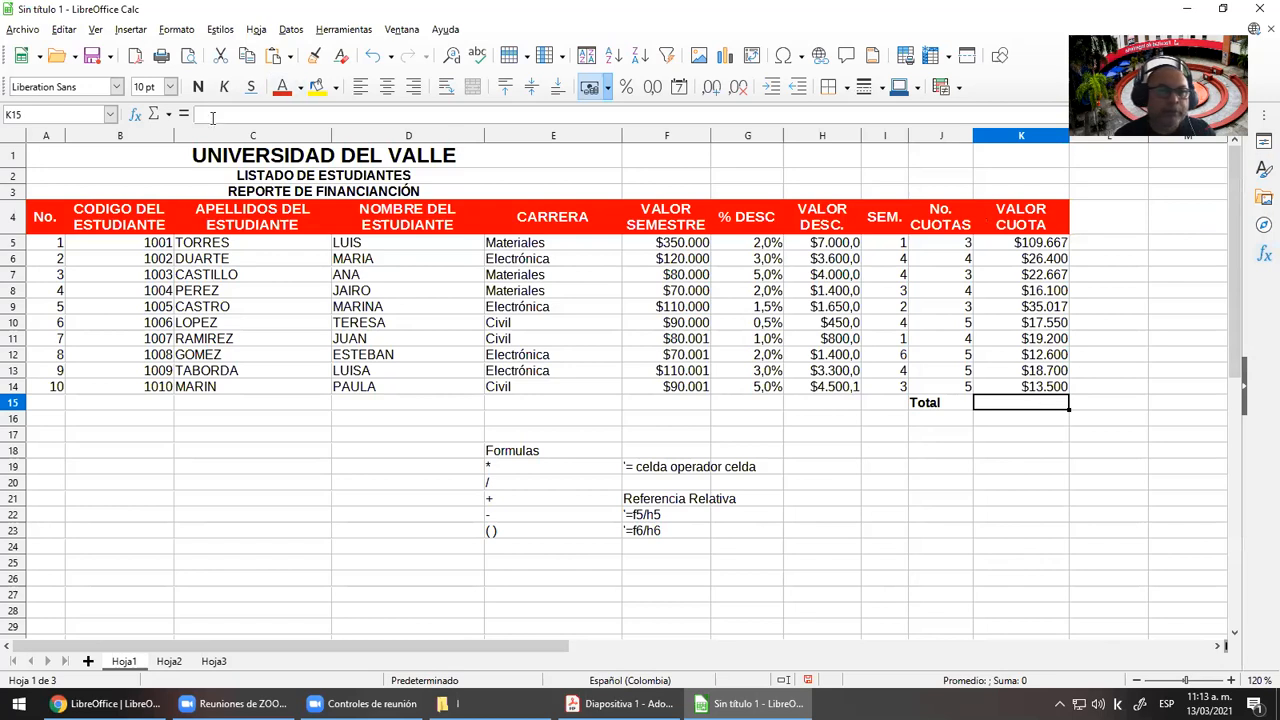
Total the VALOR CUOTA column in K15 with the SUMA function over K5:K14 and review the resulting formula
{"action": "left_click", "coordinate": [156, 116]}
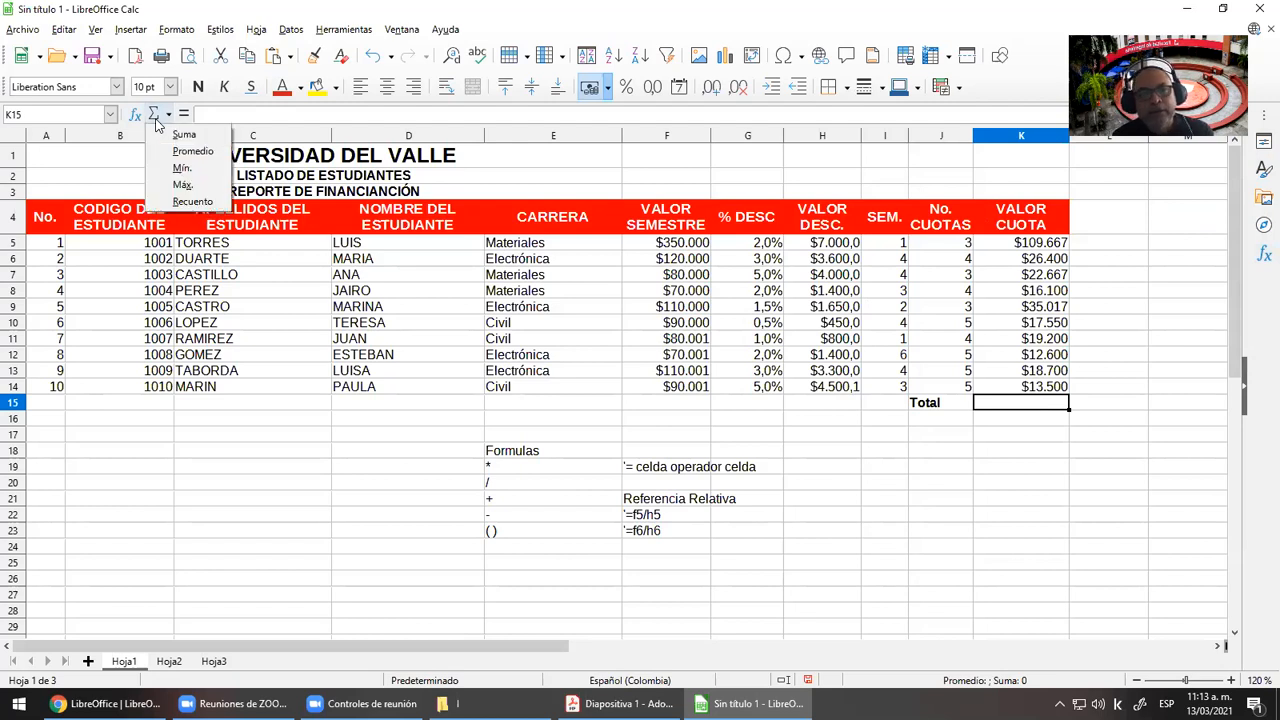
{"action": "left_click", "coordinate": [178, 134]}
{"action": "key", "text": "Return"}
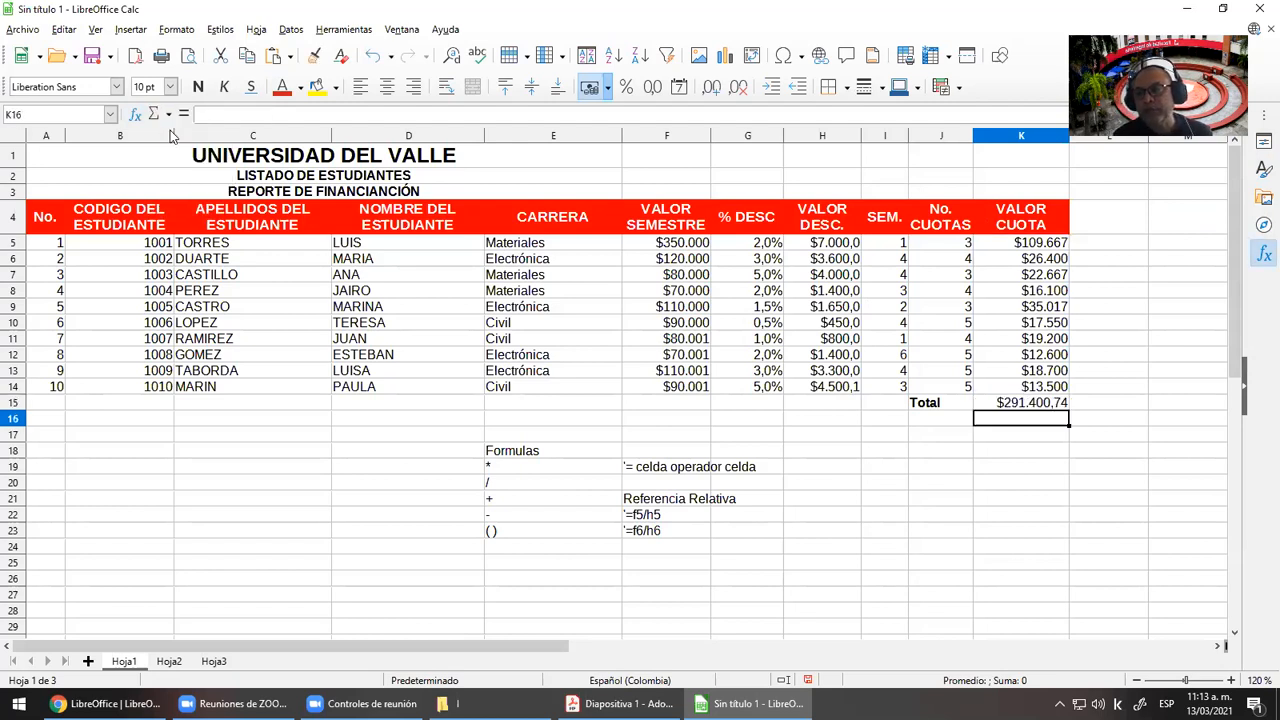
{"action": "key", "text": "Up"}
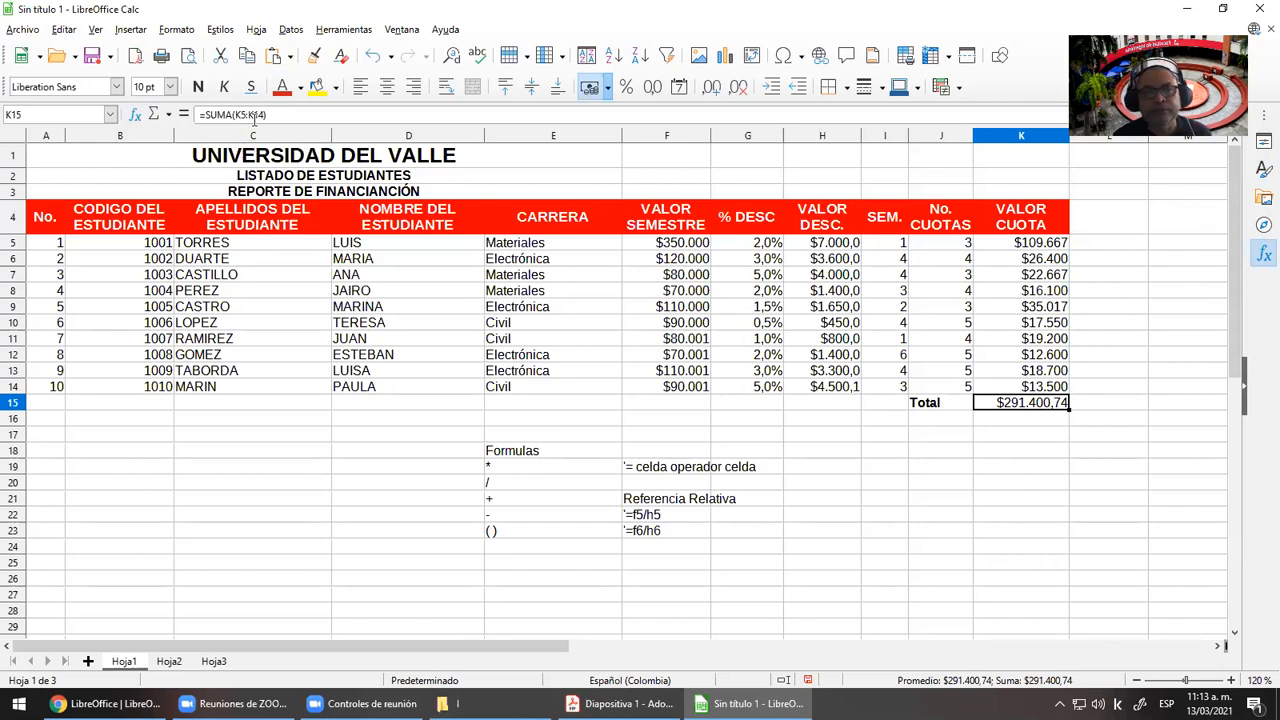
Clear the SUMA formula from K15
{"action": "triple_click", "coordinate": [289, 115]}
{"action": "key", "text": "BackSpace"}
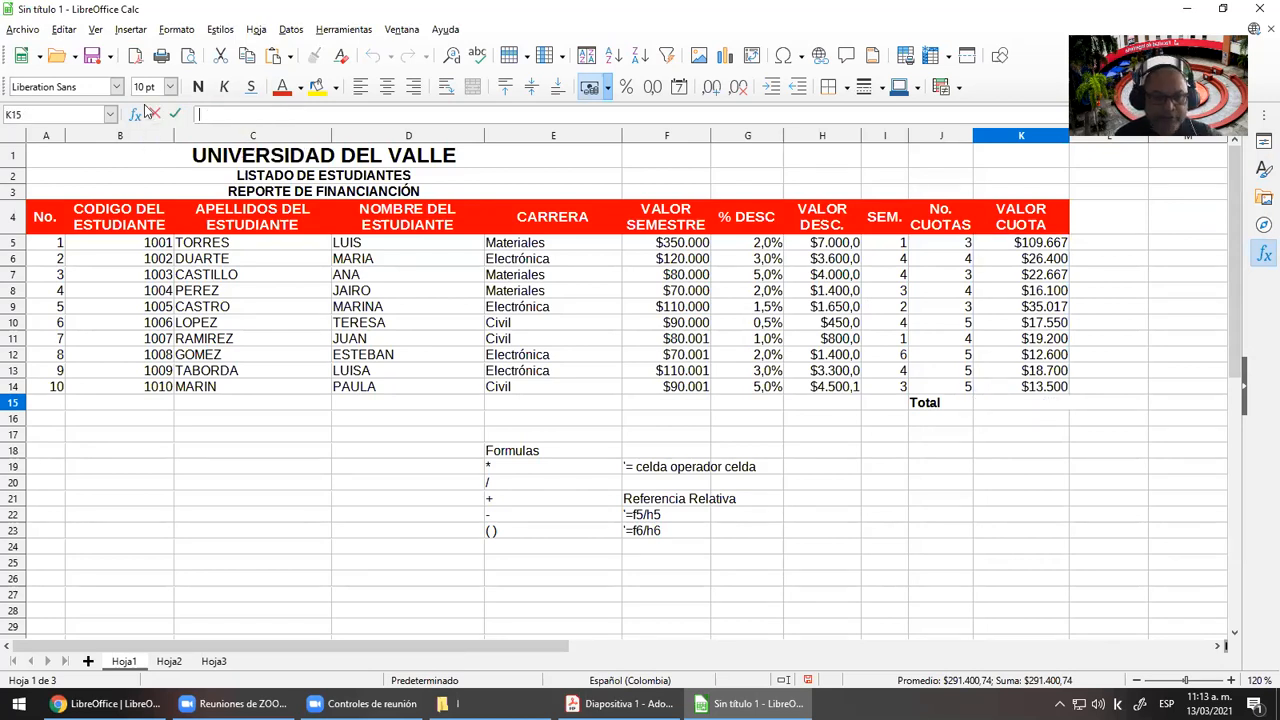
{"action": "left_click", "coordinate": [1030, 562]}
Search the function wizard for "prom" from K15 and read the descriptions of PROMEDIO, PROMEDIO.SI, PROMEDIO.SI.CONJUNTO and PROMEDIOA
{"action": "left_click", "coordinate": [1020, 402]}
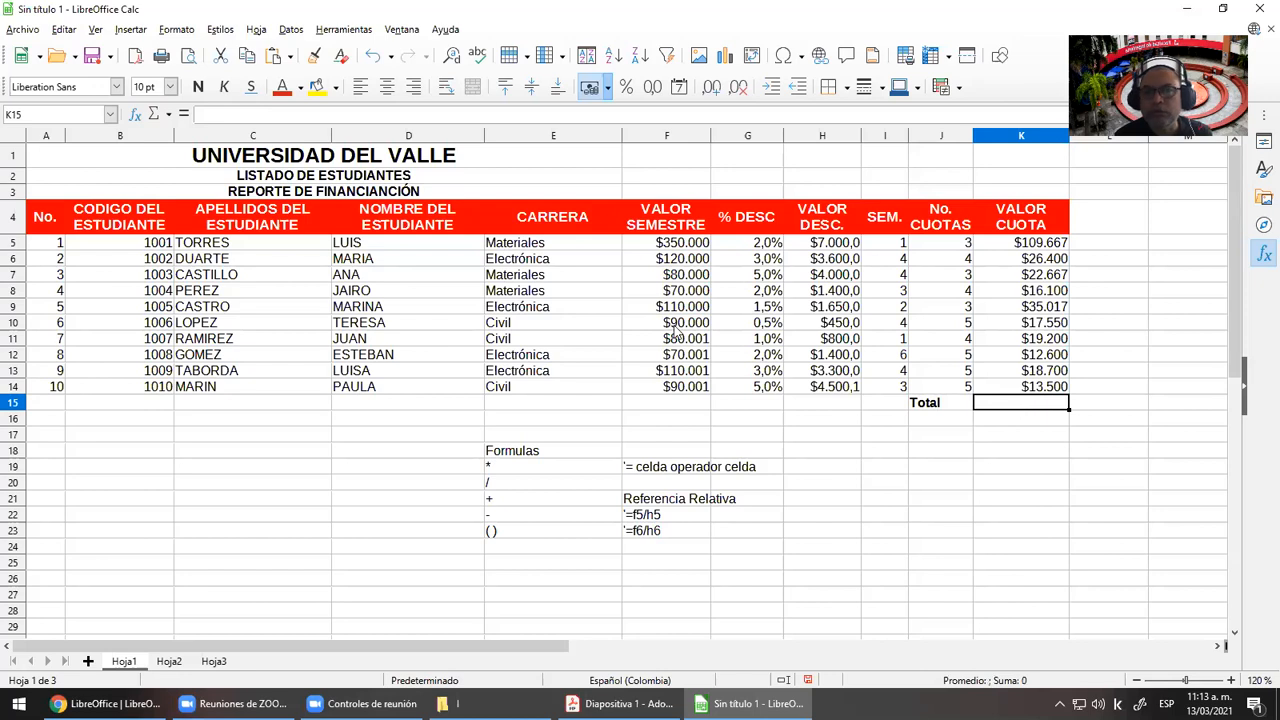
{"action": "left_click", "coordinate": [135, 115]}
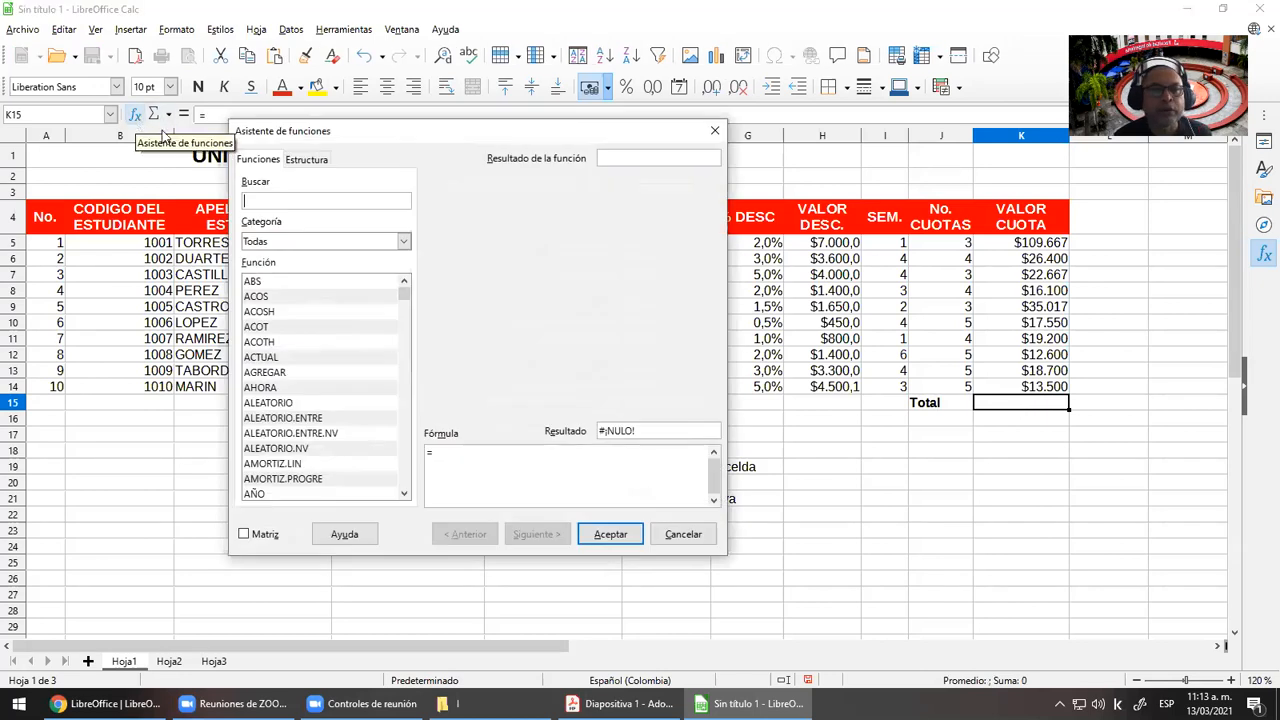
{"action": "left_click", "coordinate": [385, 203]}
{"action": "type", "text": "pro"}
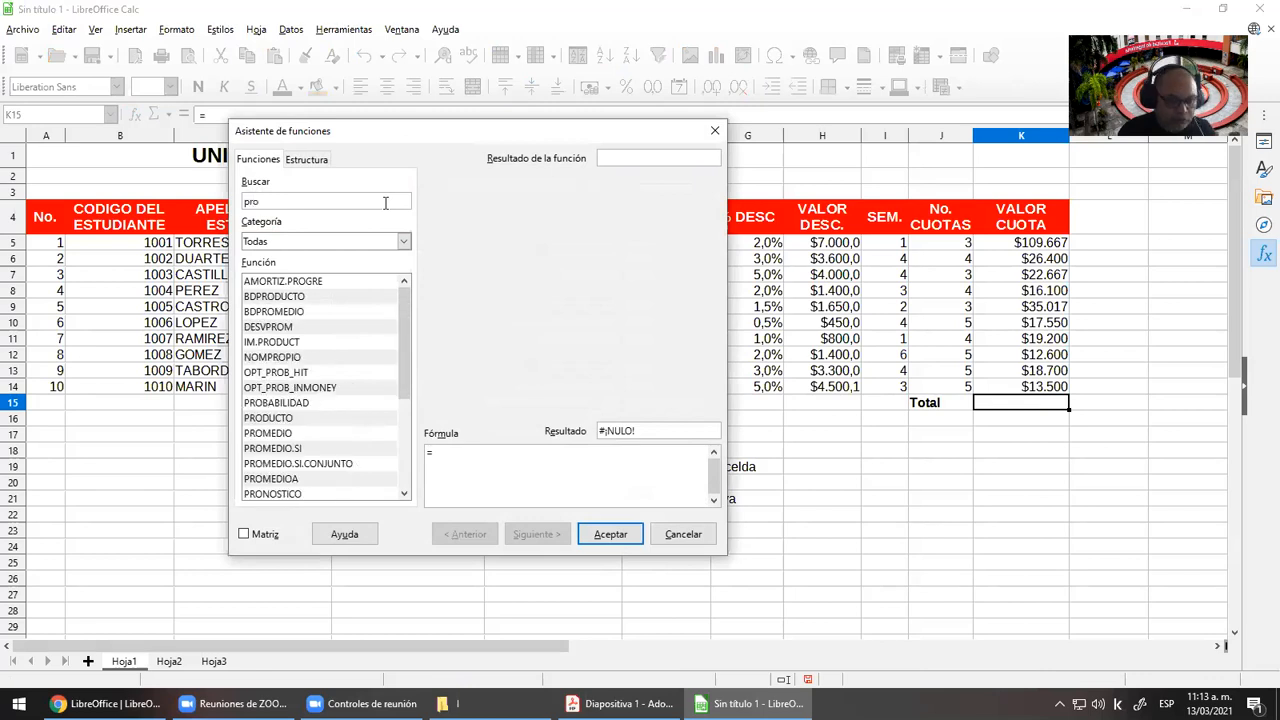
{"action": "type", "text": "m"}
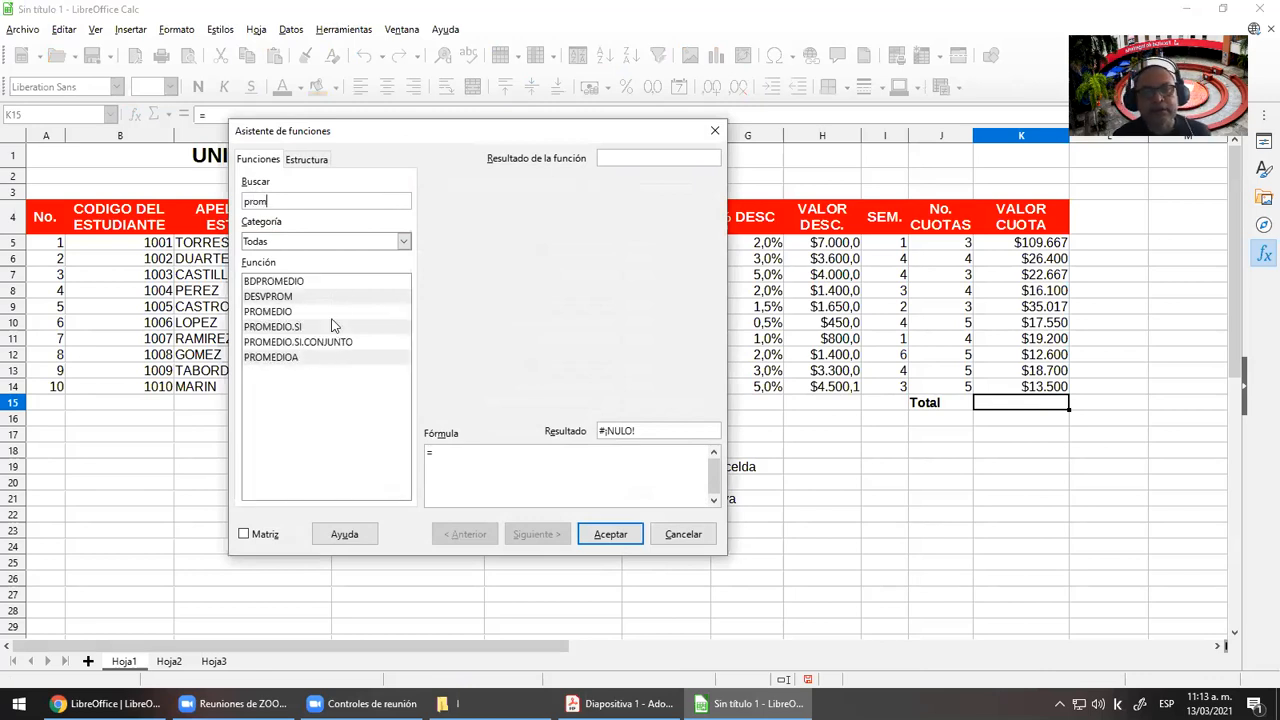
{"action": "left_click", "coordinate": [297, 313]}
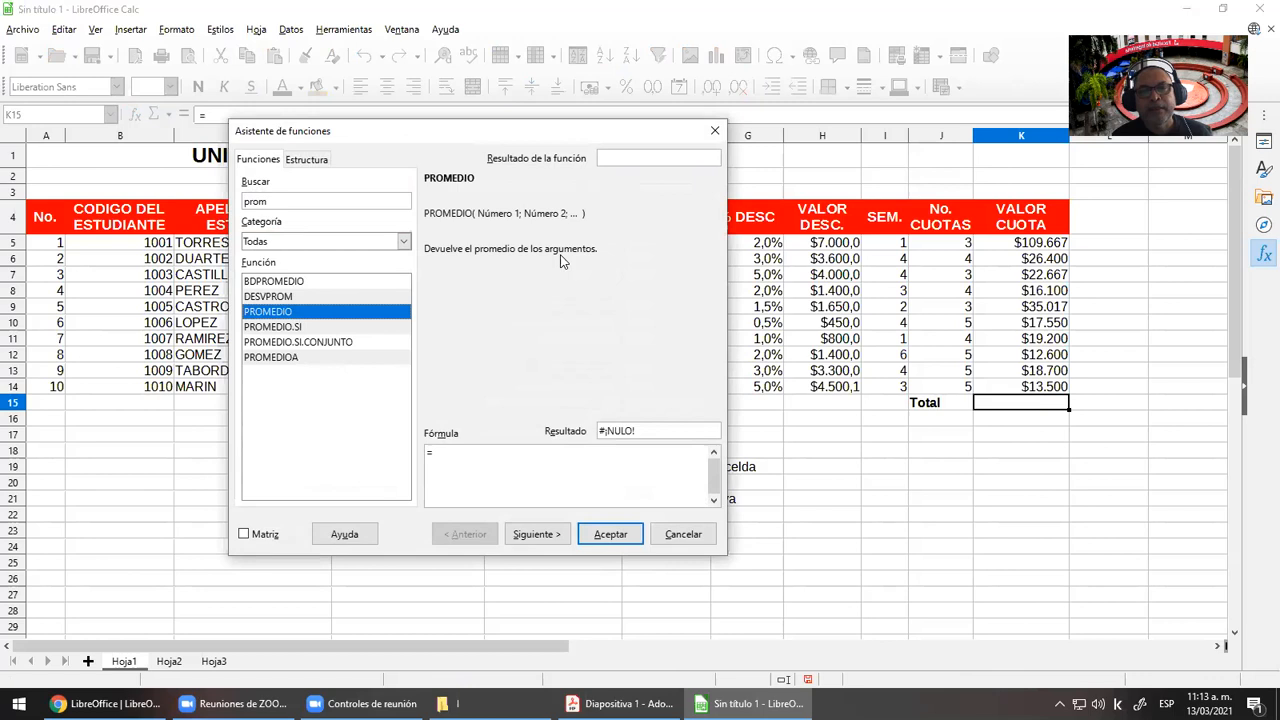
{"action": "left_click", "coordinate": [298, 327]}
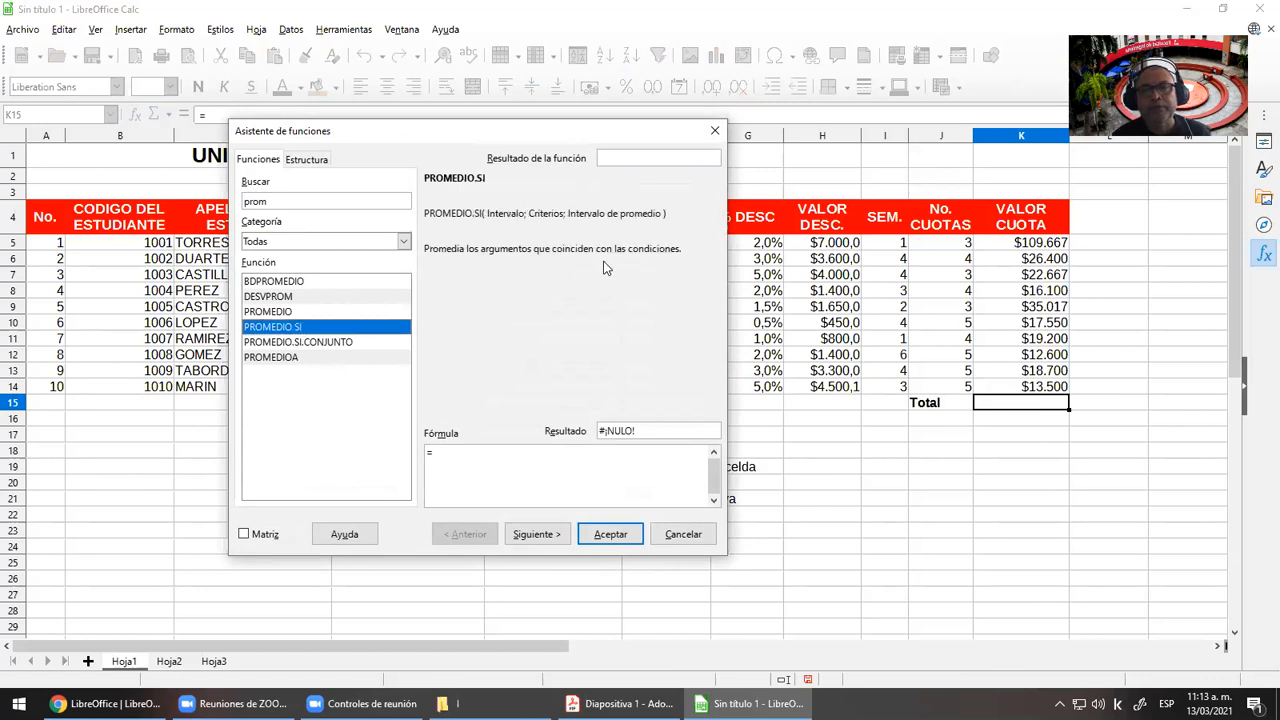
{"action": "left_click", "coordinate": [340, 342]}
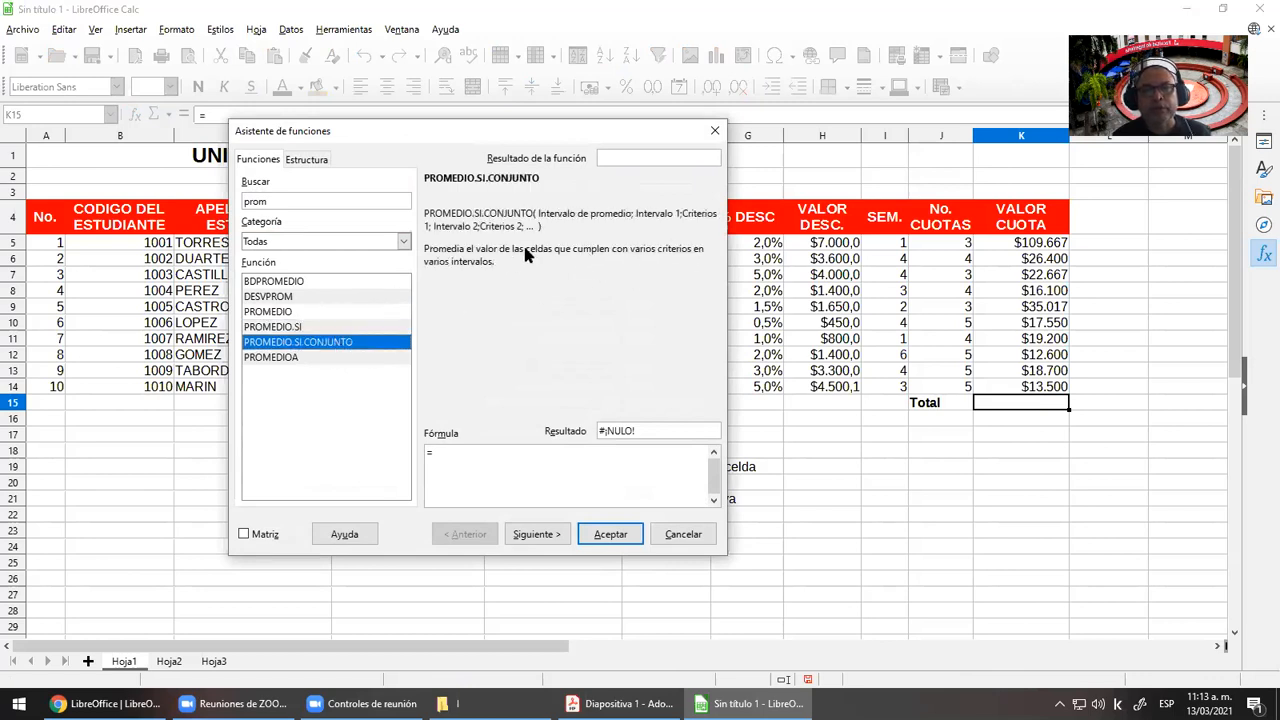
{"action": "left_click", "coordinate": [298, 358]}
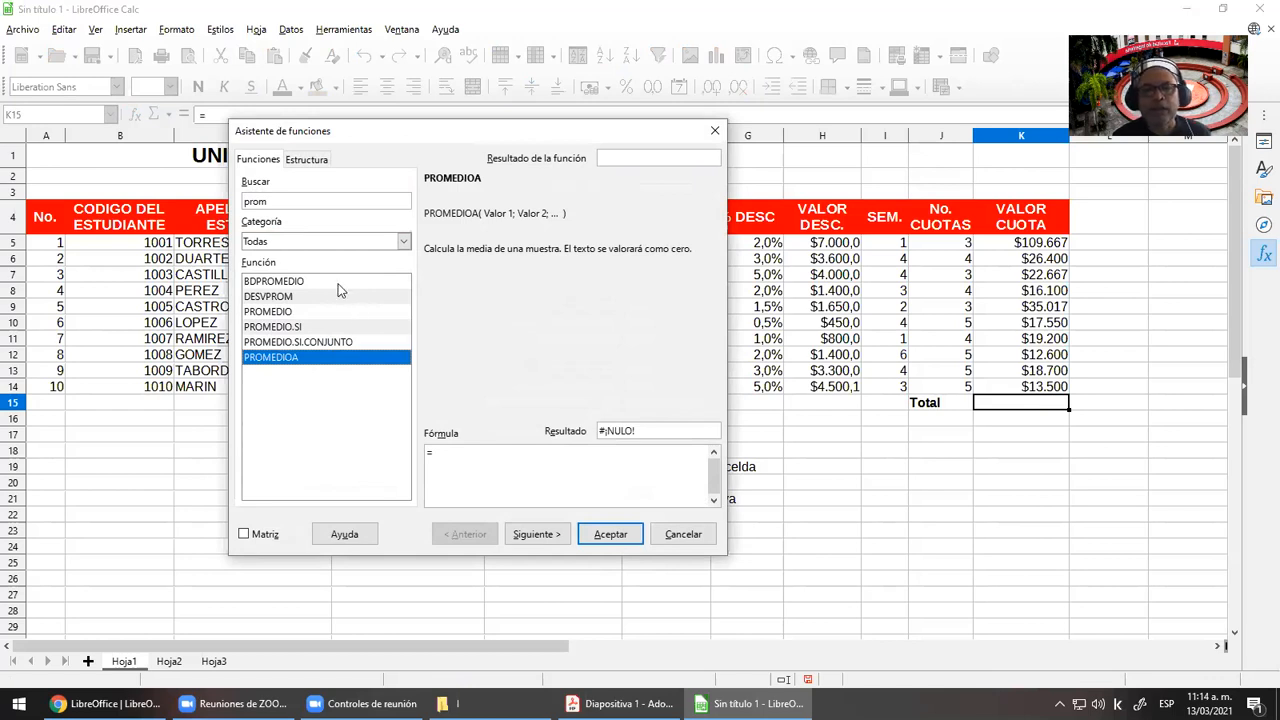
Try to insert the PROMEDIO function in K15 and select K5:K14 as its range
{"action": "left_click", "coordinate": [287, 314]}
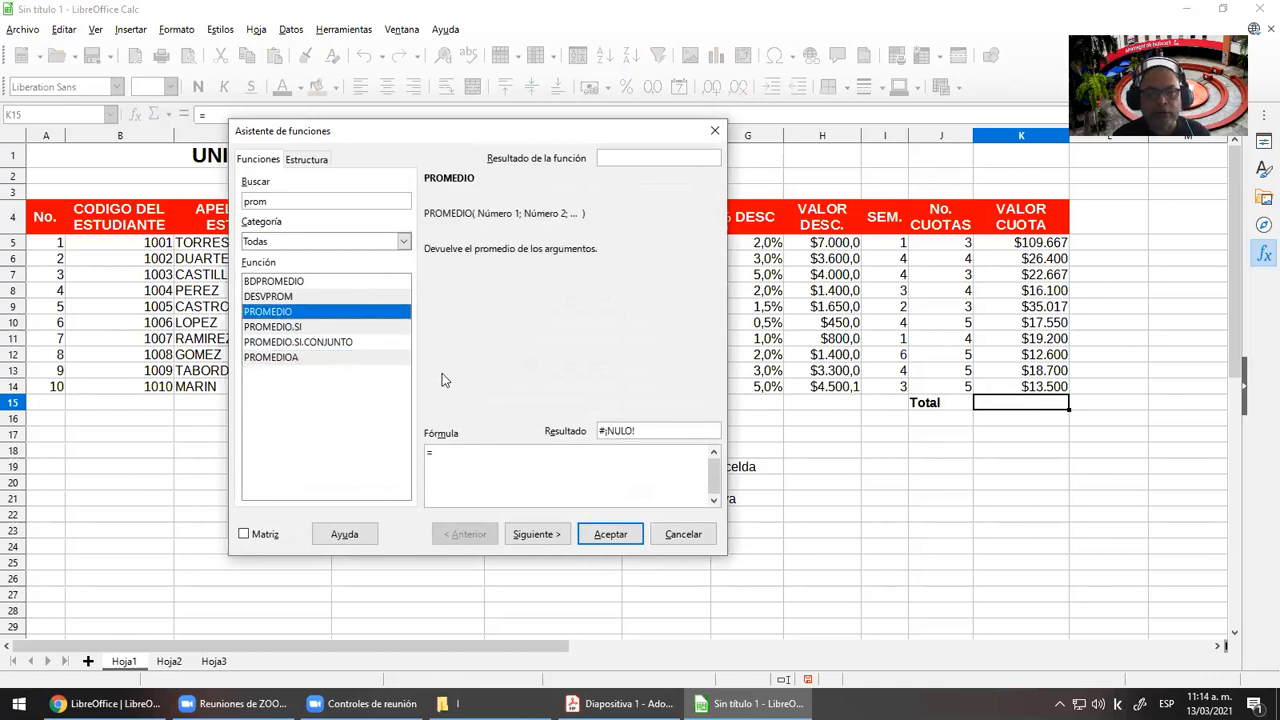
{"action": "left_click", "coordinate": [628, 537]}
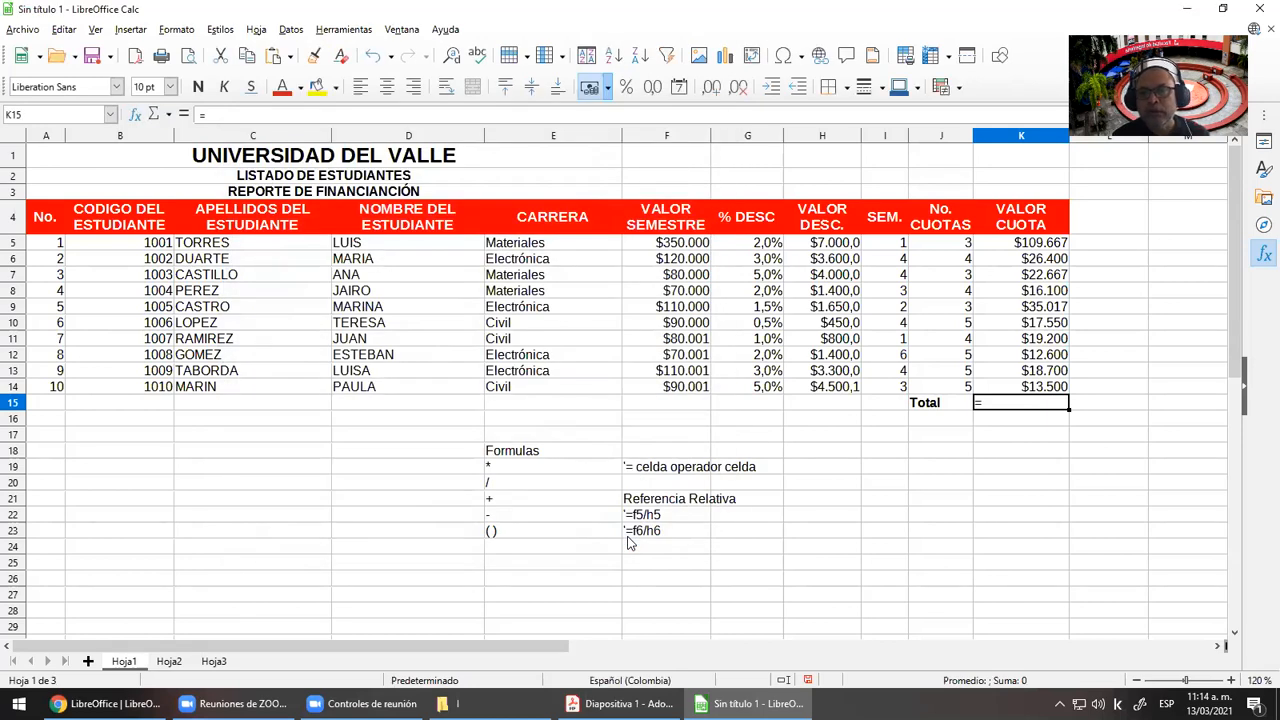
{"action": "left_click_drag", "start_coordinate": [1035, 244], "coordinate": [1030, 388]}
{"action": "left_click", "coordinate": [992, 406]}
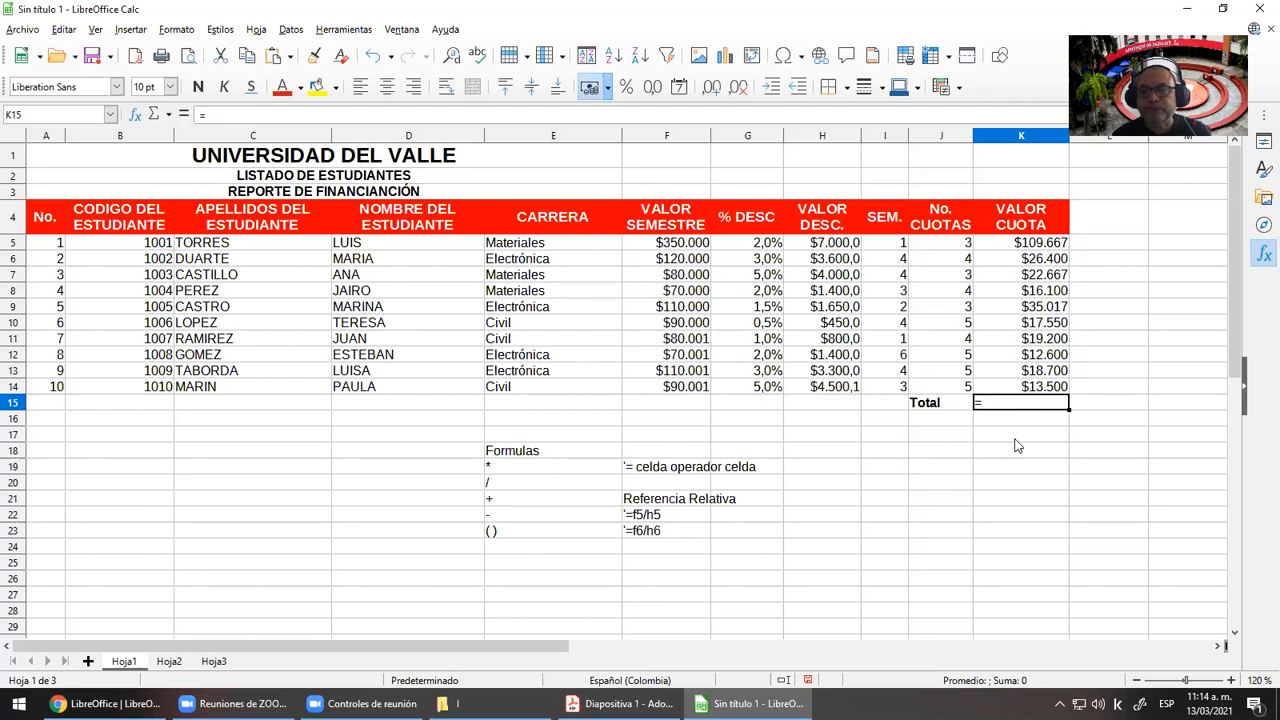
Average the VALOR CUOTA values in K15 with the PROMEDIO function, using K$5:K$14 as its first argument
{"action": "left_click", "coordinate": [135, 116]}
{"action": "type", "text": "prome"}
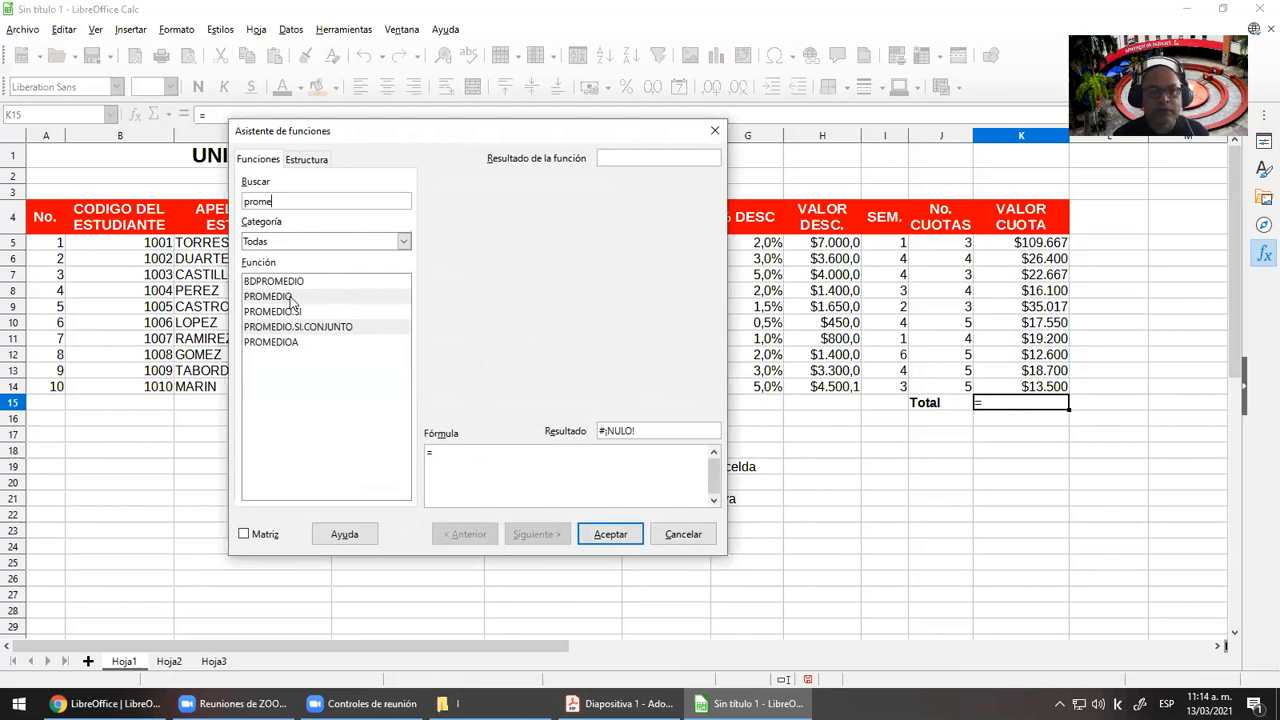
{"action": "left_click", "coordinate": [291, 299]}
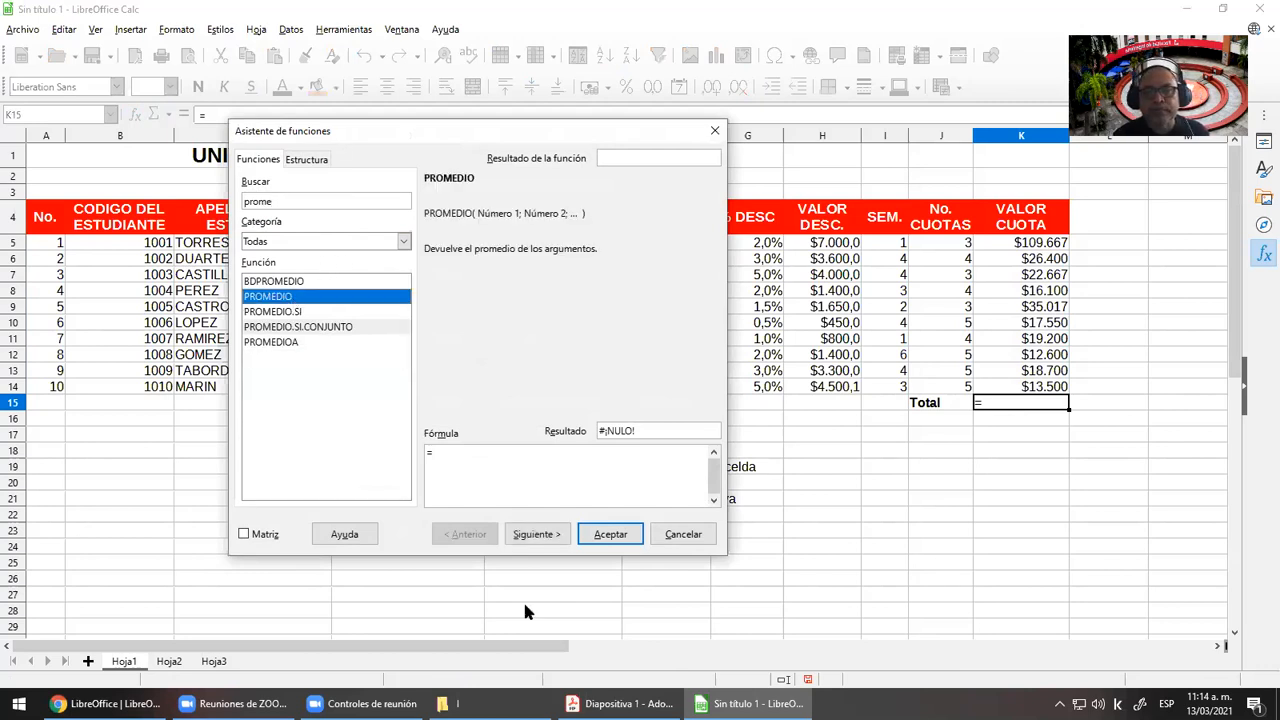
{"action": "left_click", "coordinate": [557, 538]}
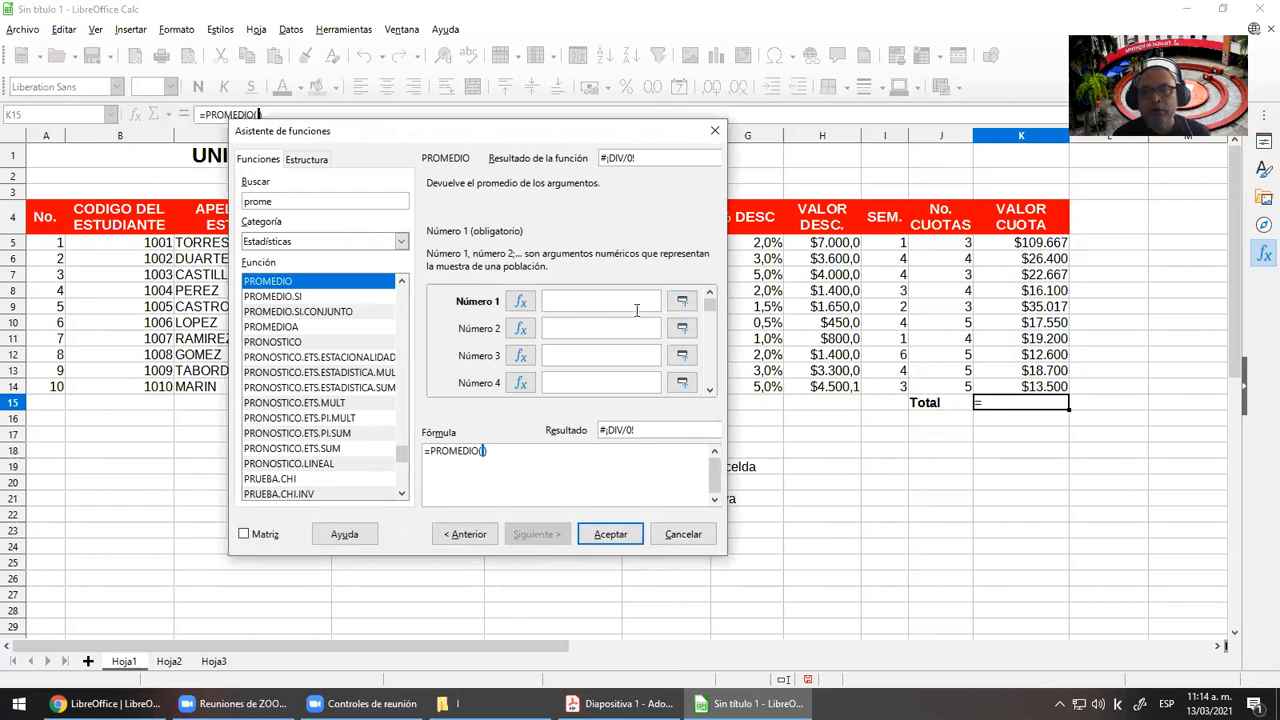
{"action": "left_click_drag", "start_coordinate": [1045, 248], "coordinate": [1054, 392]}
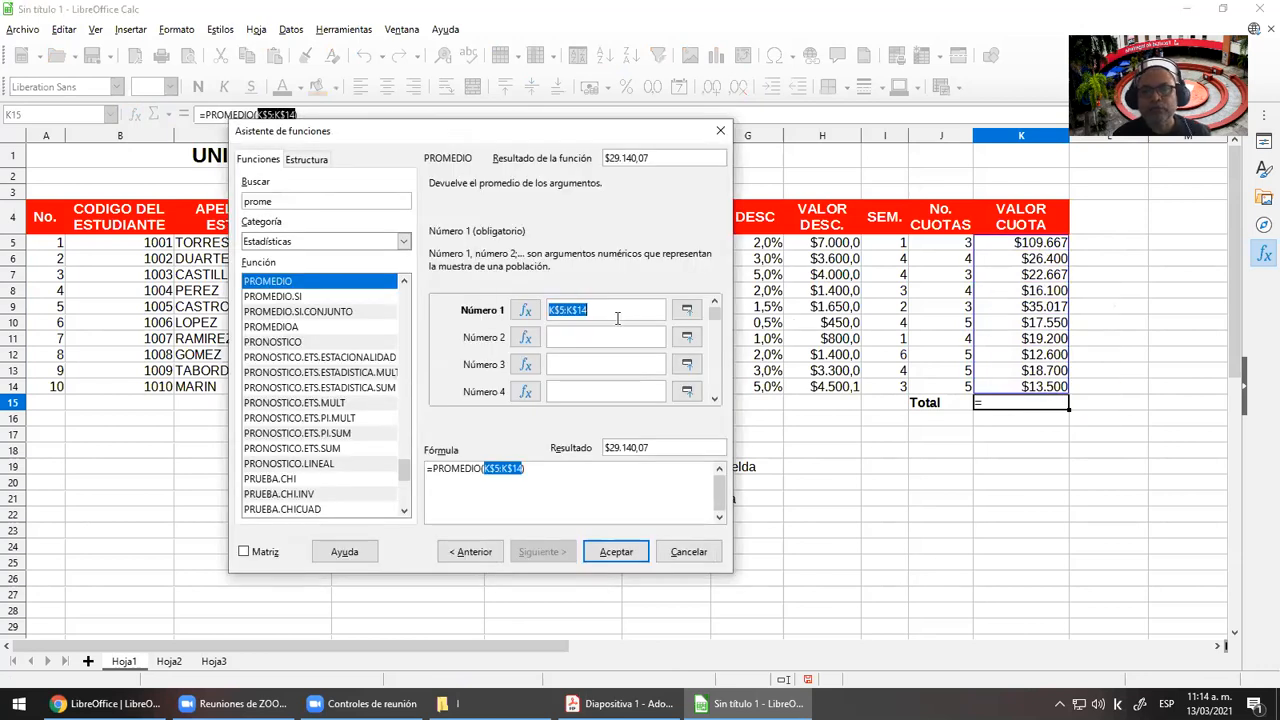
{"action": "left_click", "coordinate": [616, 551]}
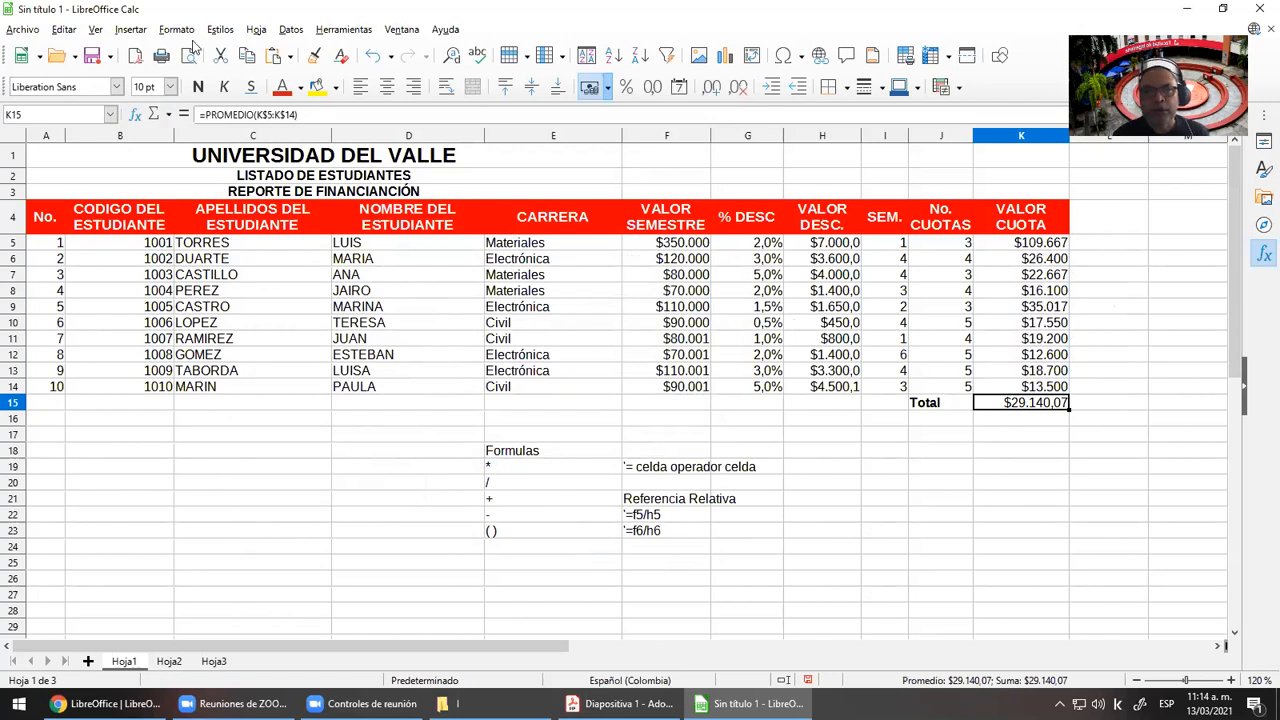
Replace the formula in K15 with a SUMA of the VALOR CUOTA values in K5:K14
{"action": "left_click_drag", "start_coordinate": [210, 115], "coordinate": [298, 116]}
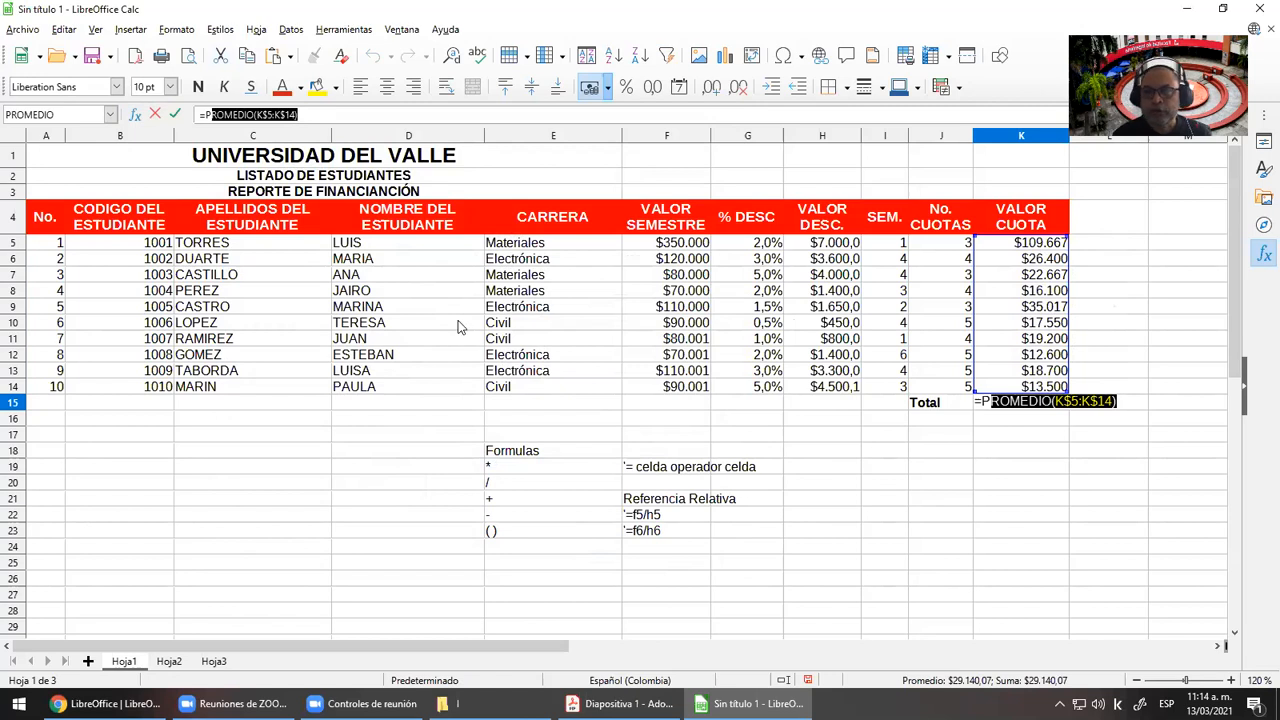
{"action": "key", "text": "Escape"}
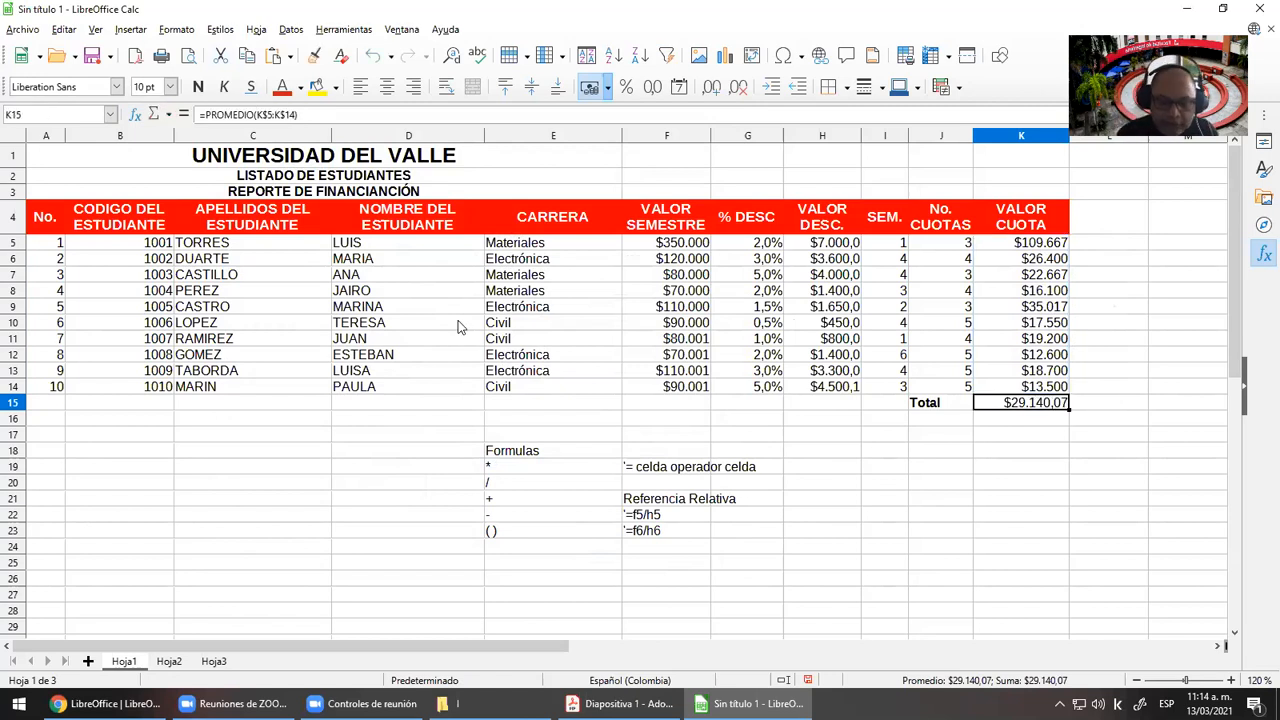
{"action": "key", "text": "Delete"}
{"action": "type", "text": "=suma("}
{"action": "key", "text": "Up"}
{"action": "key", "text": "shift+Up"}
{"action": "key", "text": "shift+Up"}
{"action": "key", "text": "shift+Up"}
{"action": "key", "text": "shift+Up"}
{"action": "key", "text": "shift+Up"}
{"action": "key", "text": "shift+Up"}
{"action": "key", "text": "shift+Up"}
{"action": "key", "text": "shift+Up"}
{"action": "key", "text": "shift+Up"}
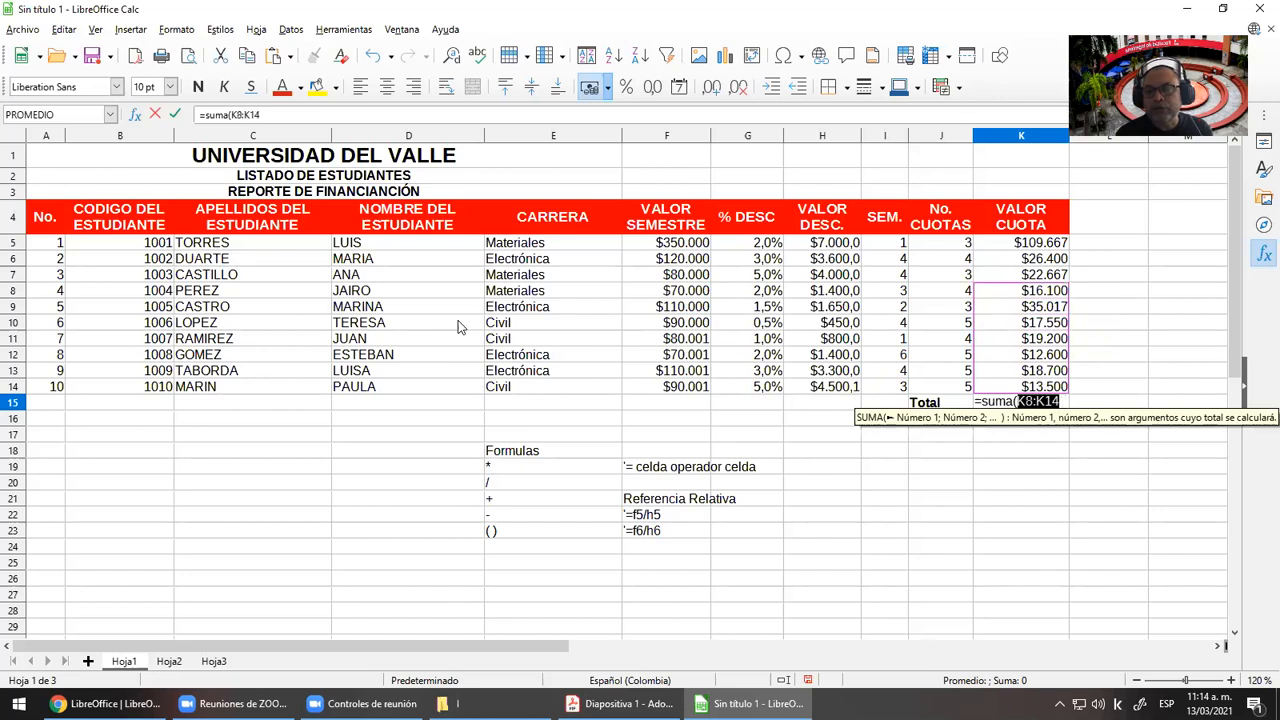
{"action": "key", "text": "Return"}
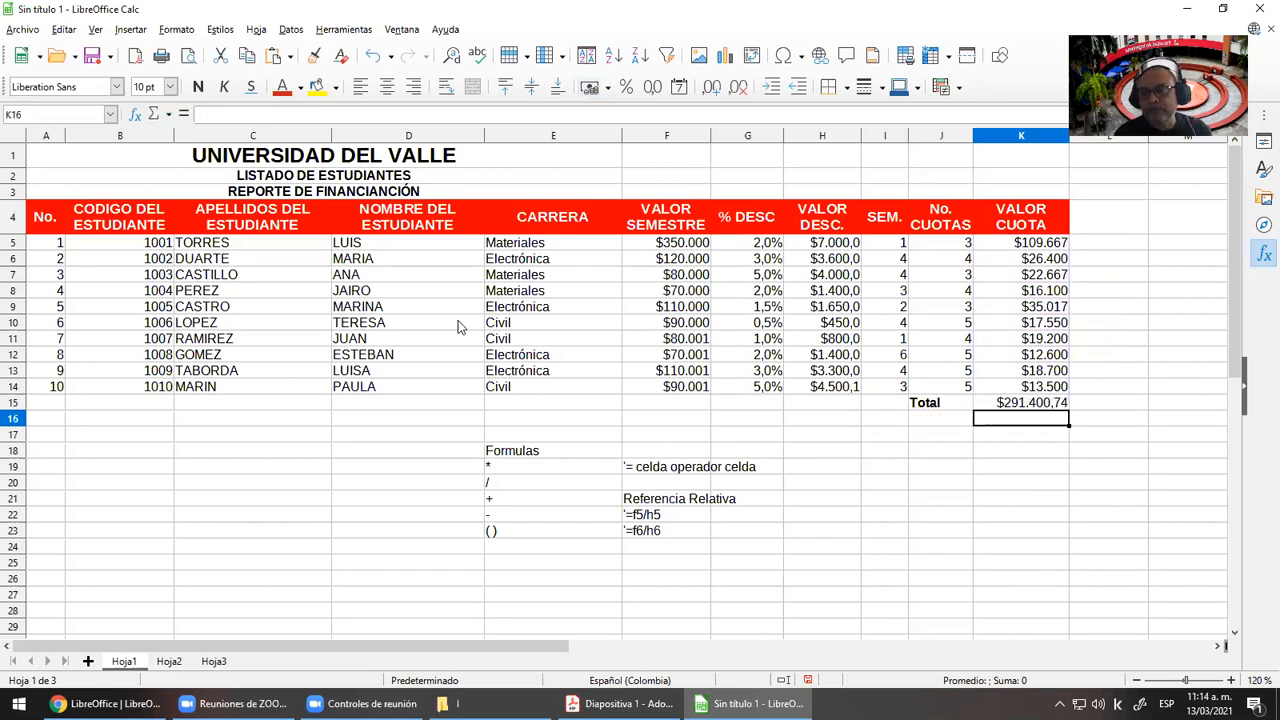
Label J16 as Promedio and average K5:K14 in K16 with the PROMEDIO function
{"action": "key", "text": "Left"}
{"action": "type", "text": "Promedio"}
{"action": "key", "text": "Return"}
{"action": "key", "text": "Up"}
{"action": "key", "text": "Right"}
{"action": "type", "text": "=promedio("}
{"action": "key", "text": "Up"}
{"action": "key", "text": "Up"}
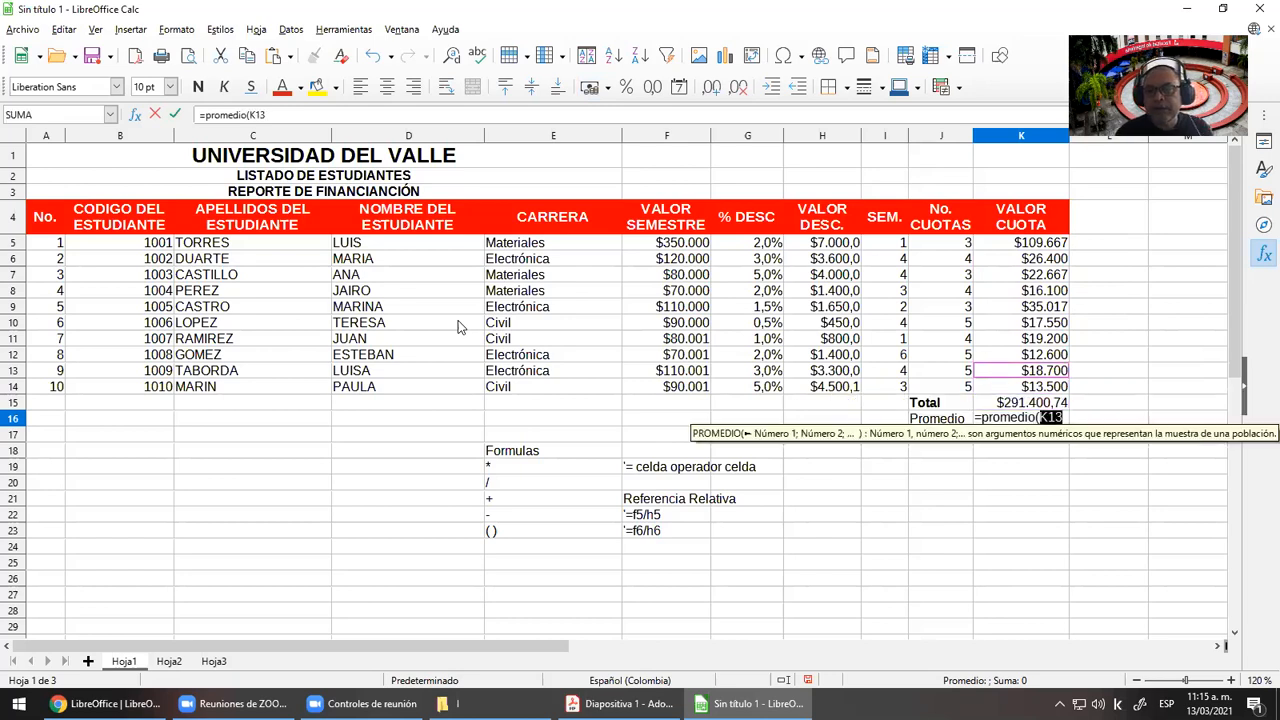
{"action": "key", "text": "shift+Up"}
{"action": "key", "text": "shift+Up"}
{"action": "key", "text": "shift+Up"}
{"action": "key", "text": "shift+Up"}
{"action": "key", "text": "shift+Up"}
{"action": "key", "text": "shift+Up"}
{"action": "key", "text": "shift+Up"}
{"action": "key", "text": "shift+Up"}
{"action": "key", "text": "shift+Up"}
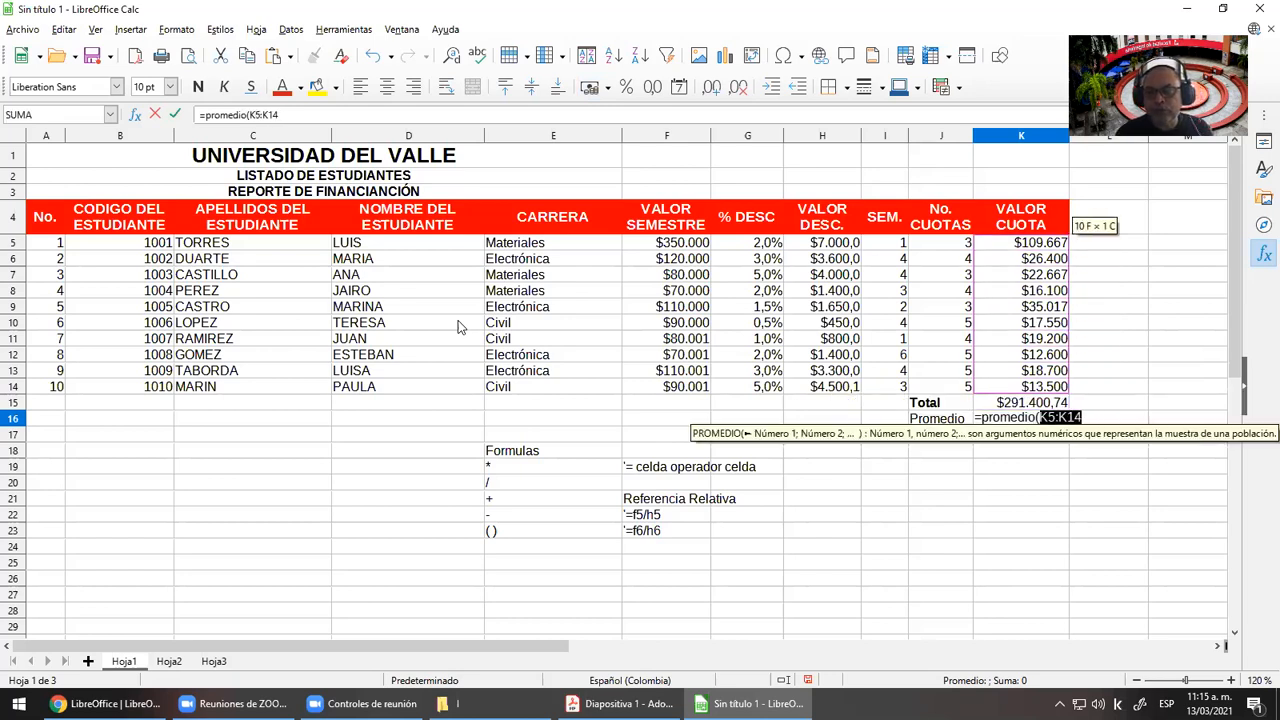
{"action": "key", "text": "Return"}
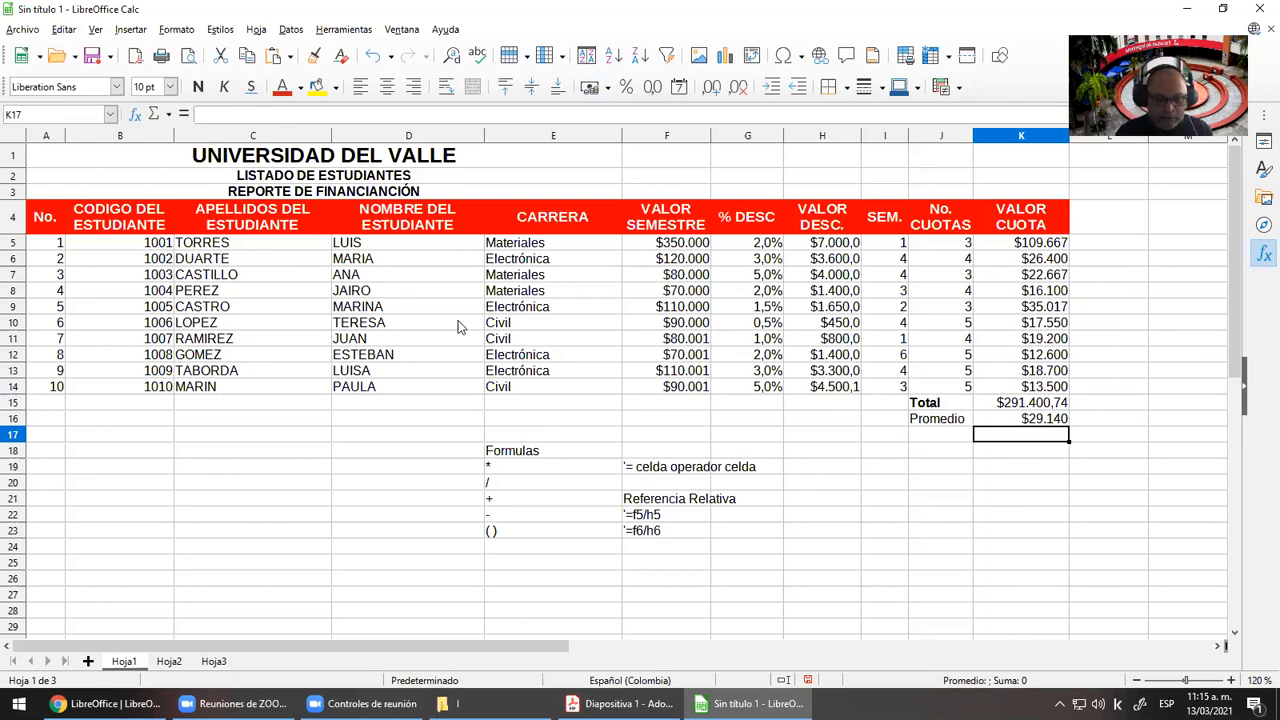
Label J17 as Máximo and get the highest value of K5:K14 in K17 with the MAX function
{"action": "key", "text": "Left"}
{"action": "type", "text": "M"}
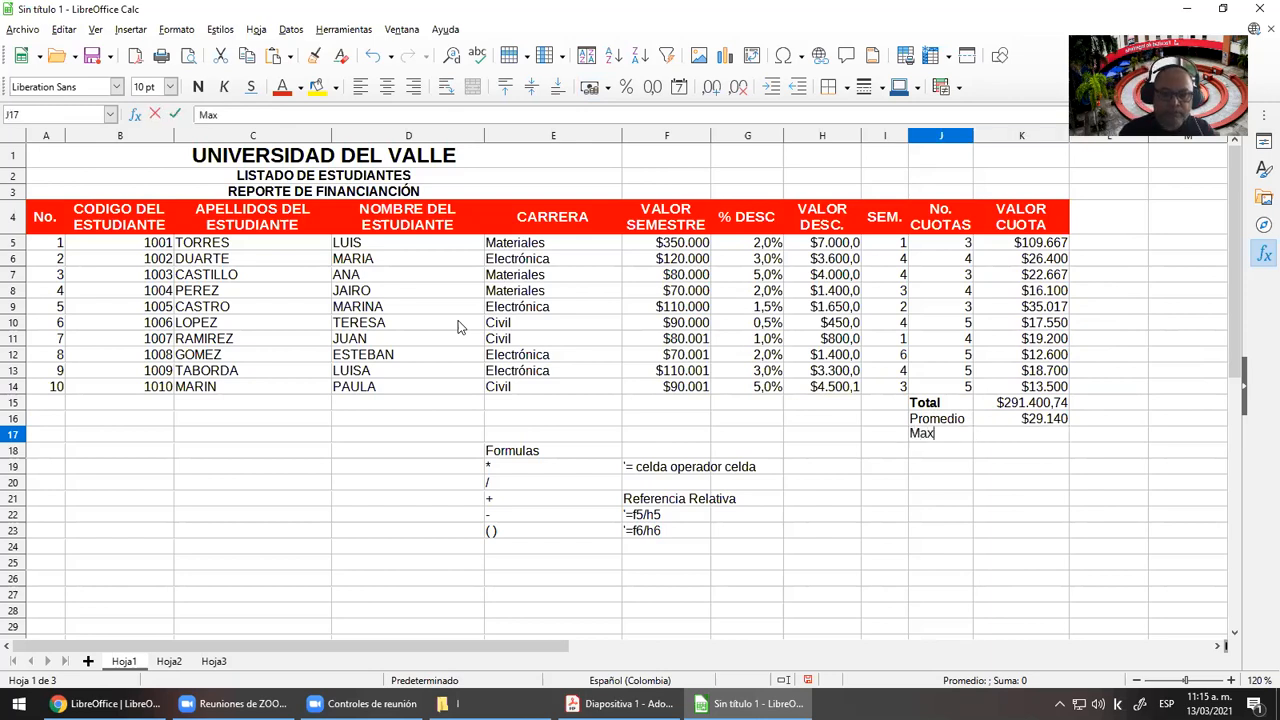
{"action": "type", "text": "áximo"}
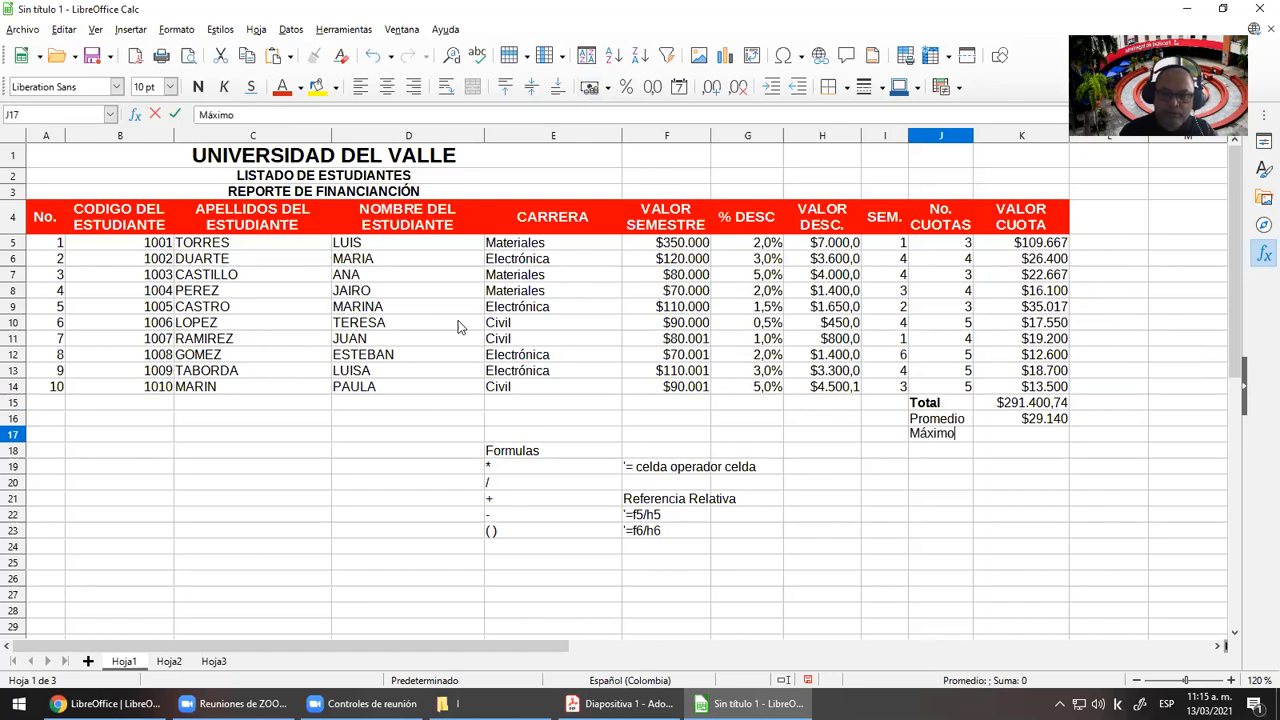
{"action": "key", "text": "Right"}
{"action": "type", "text": "=m"}
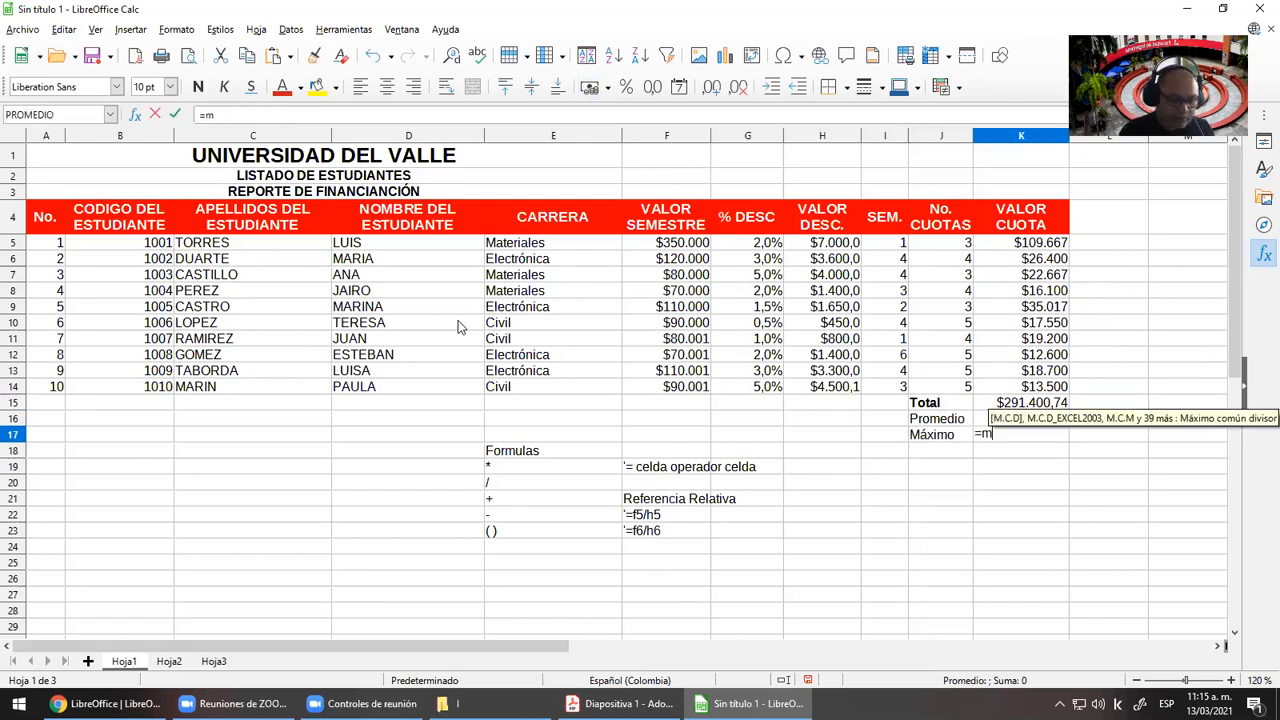
{"action": "type", "text": "ax("}
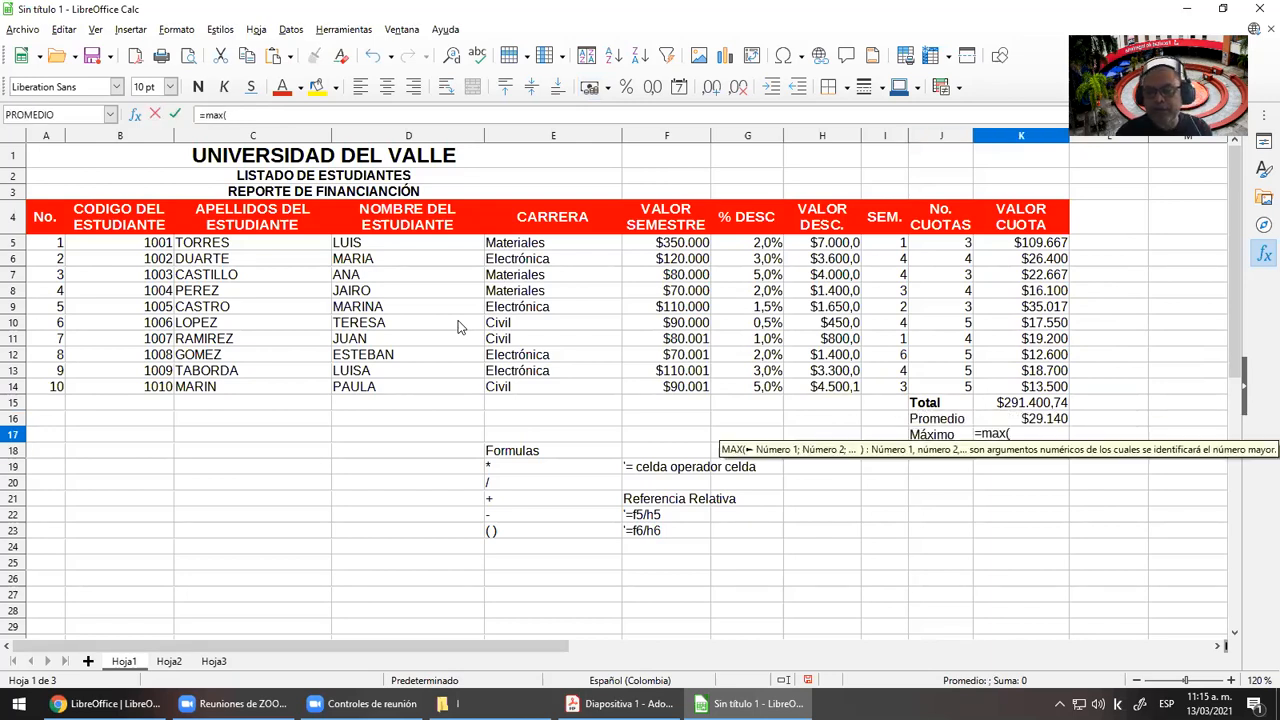
{"action": "key", "text": "Up"}
{"action": "key", "text": "Up"}
{"action": "key", "text": "Up"}
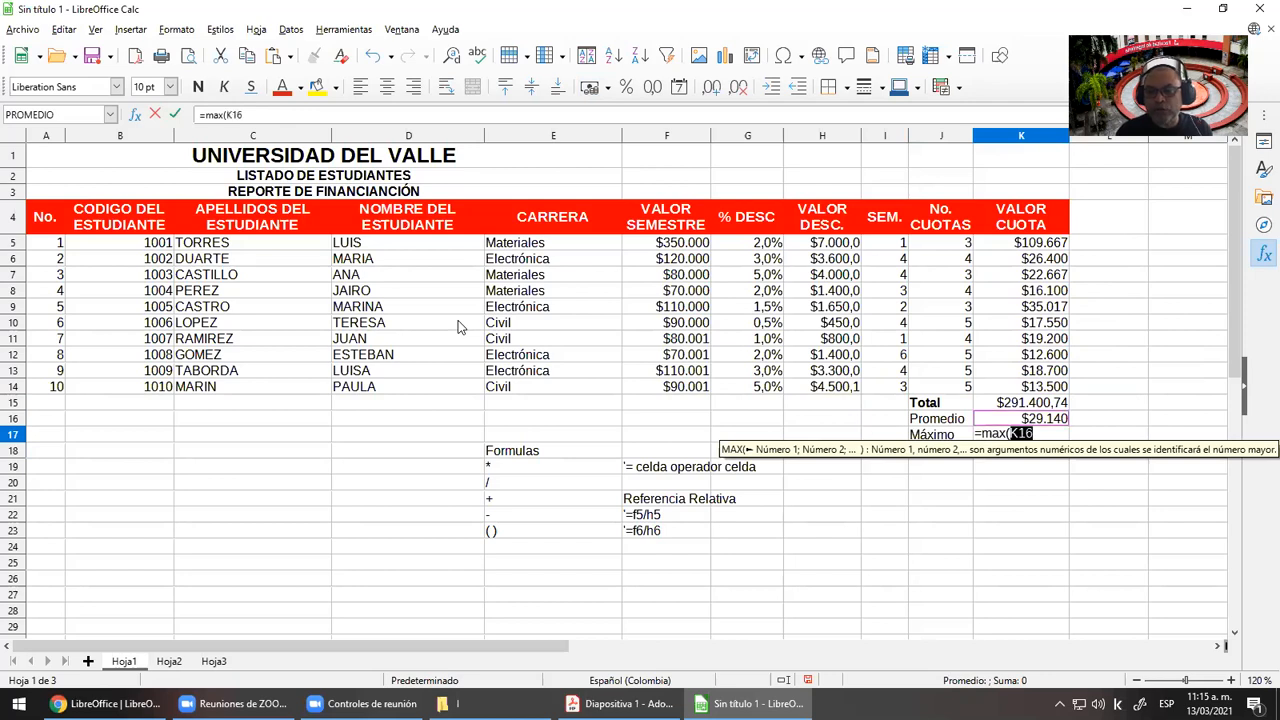
{"action": "key", "text": "shift+Up"}
{"action": "key", "text": "shift+Up"}
{"action": "key", "text": "shift+Up"}
{"action": "key", "text": "shift+Up"}
{"action": "key", "text": "shift+Up"}
{"action": "key", "text": "shift+Up"}
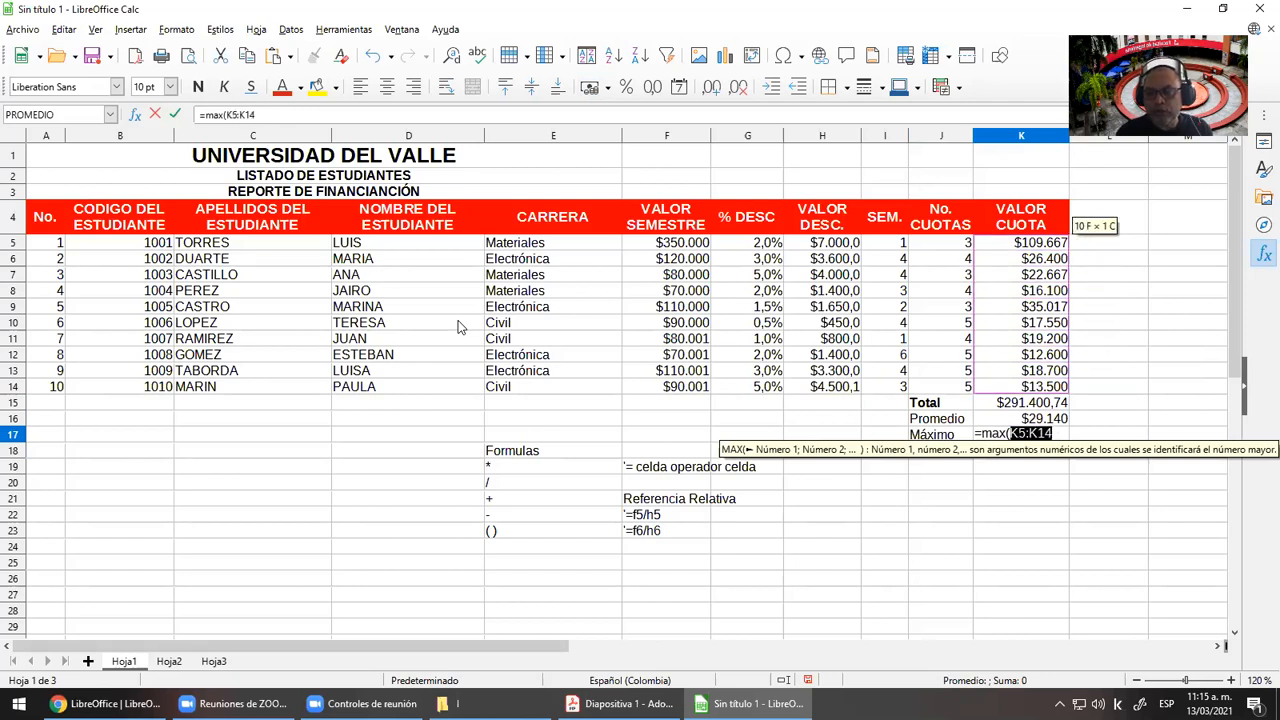
{"action": "key", "text": "Return"}
Label J18 as Mínimo and get the lowest value of K5:K14 in K18 with the MIN function
{"action": "key", "text": "Left"}
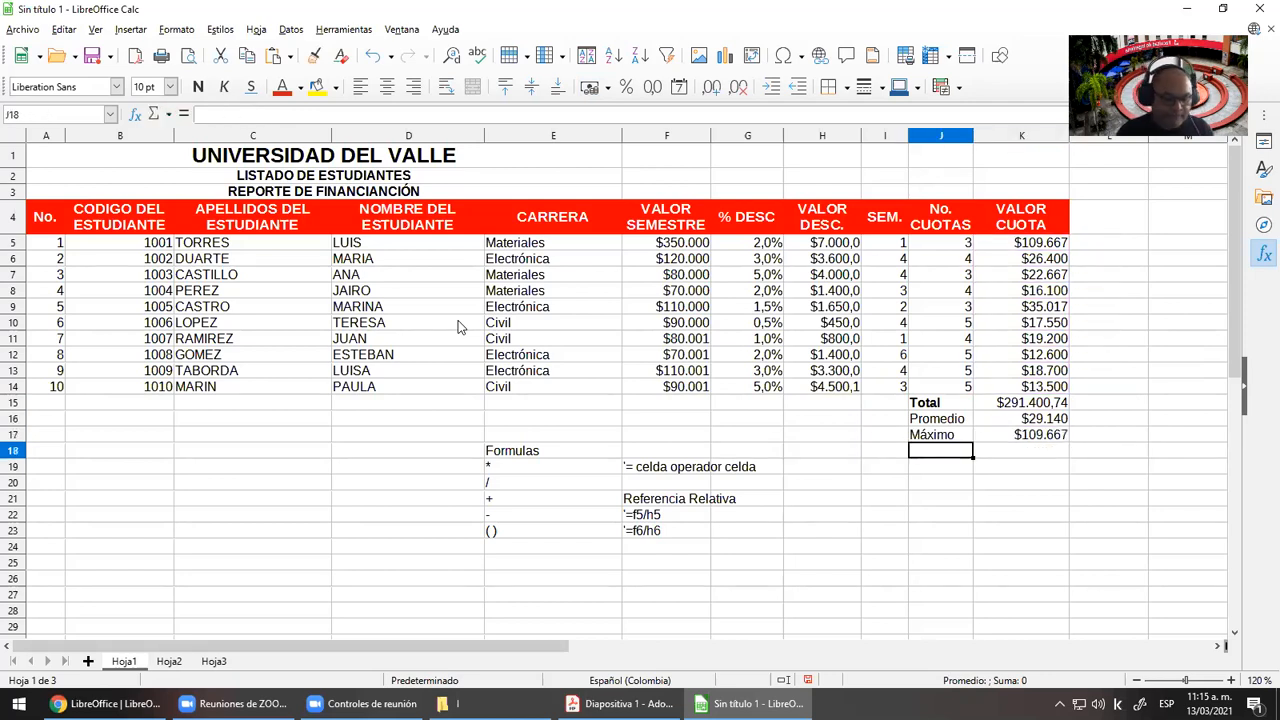
{"action": "type", "text": "Mínimo"}
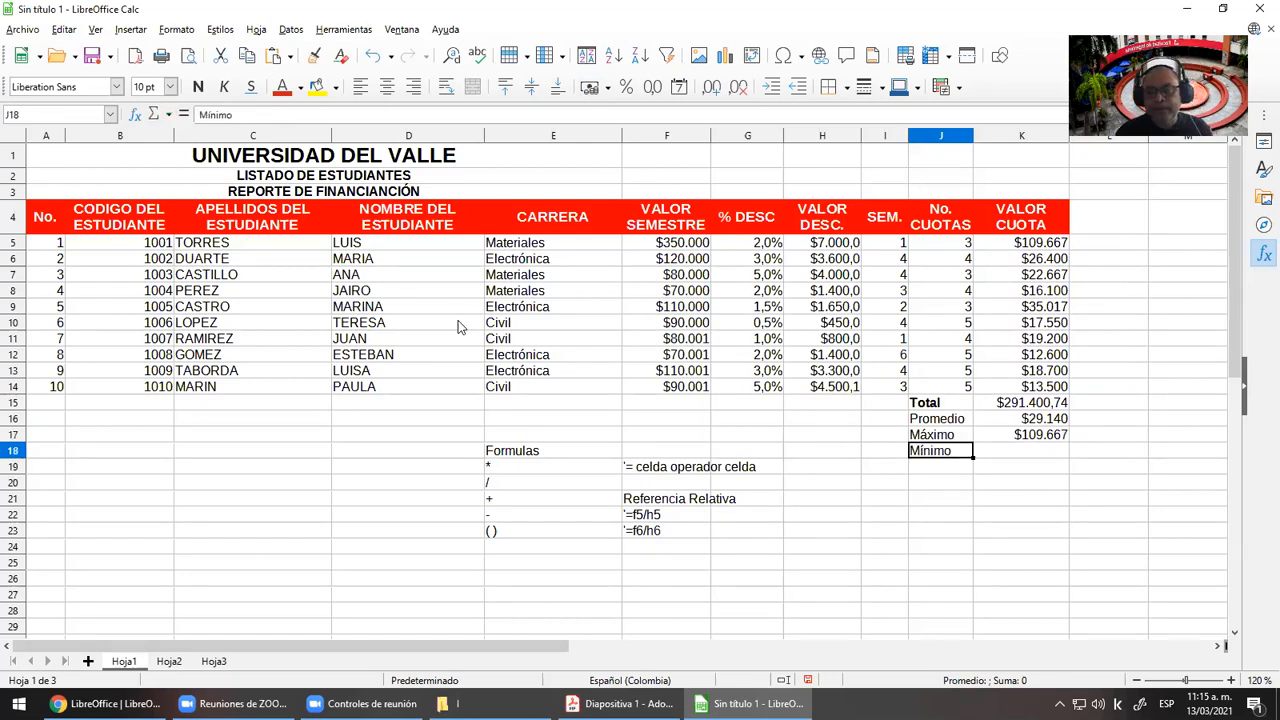
{"action": "key", "text": "Tab"}
{"action": "type", "text": "=min"}
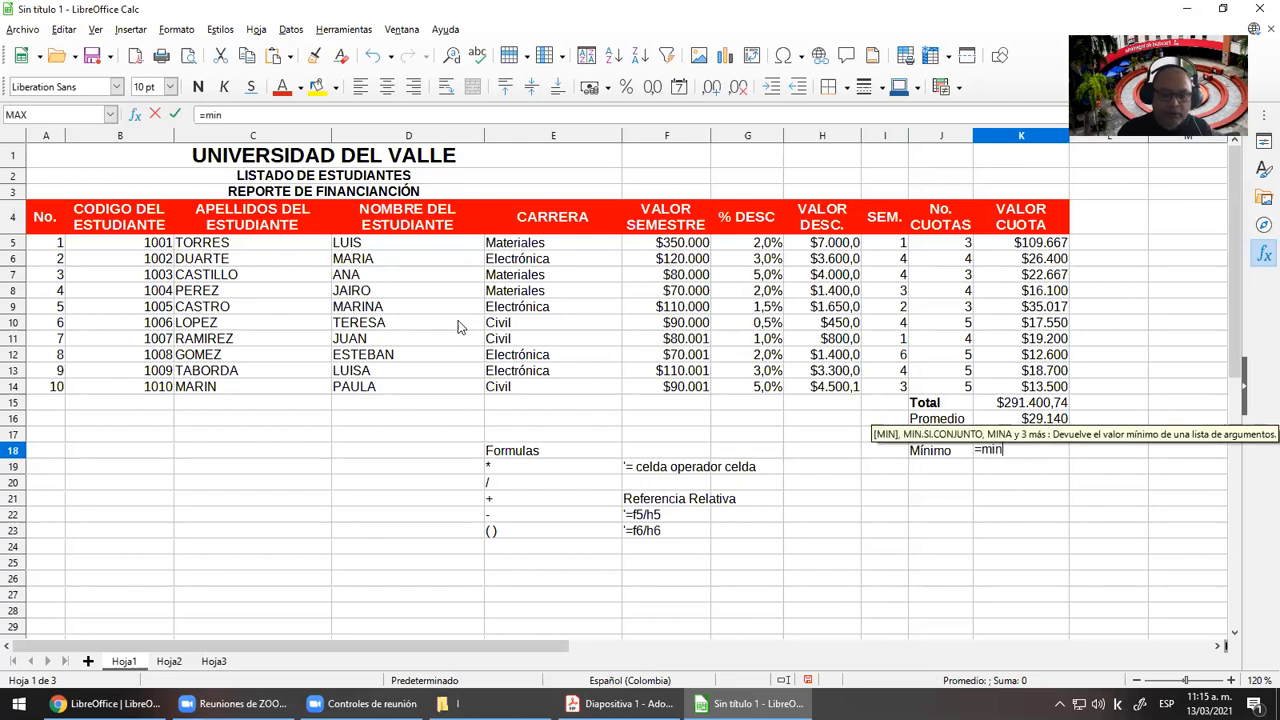
{"action": "type", "text": "("}
{"action": "key", "text": "Up"}
{"action": "key", "text": "Up"}
{"action": "key", "text": "Up"}
{"action": "key", "text": "Up"}
{"action": "key", "text": "shift+Up"}
{"action": "key", "text": "shift+Up"}
{"action": "key", "text": "shift+Up"}
{"action": "key", "text": "shift+Up"}
{"action": "key", "text": "shift+Up"}
{"action": "key", "text": "shift+Up"}
{"action": "key", "text": "shift+Up"}
{"action": "key", "text": "shift+Up"}
{"action": "key", "text": "shift+Up"}
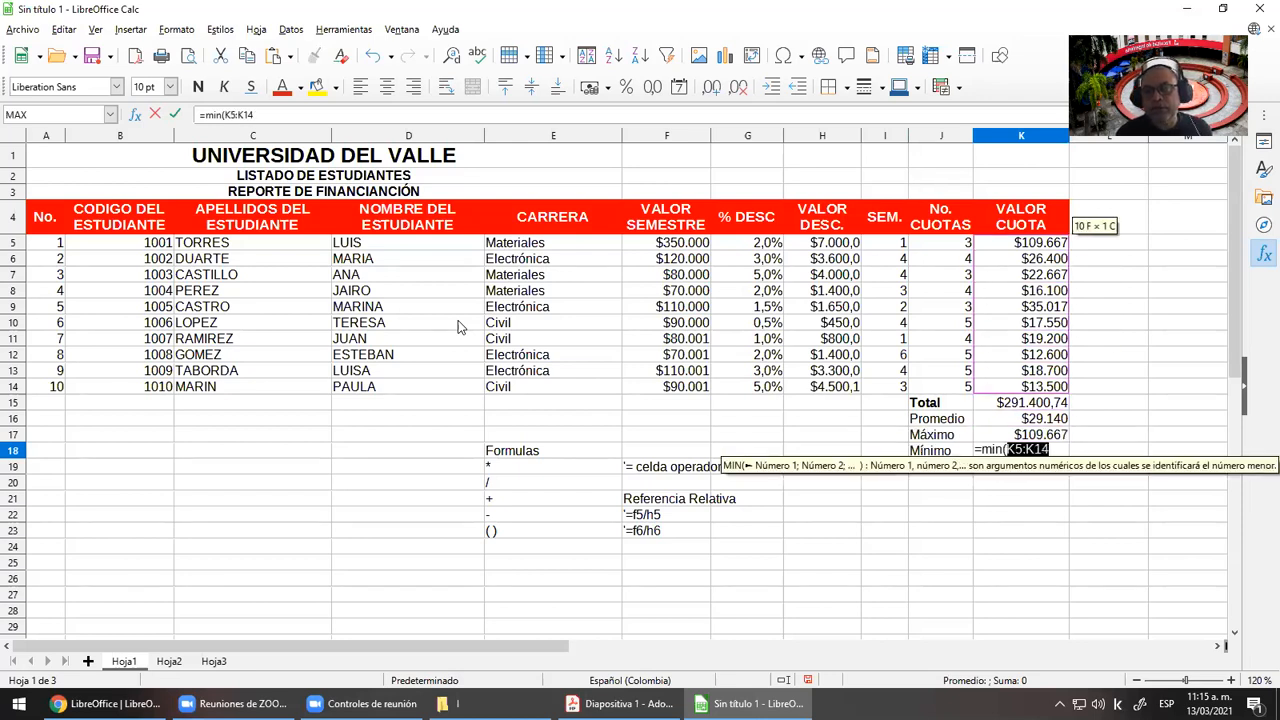
{"action": "key", "text": "Return"}
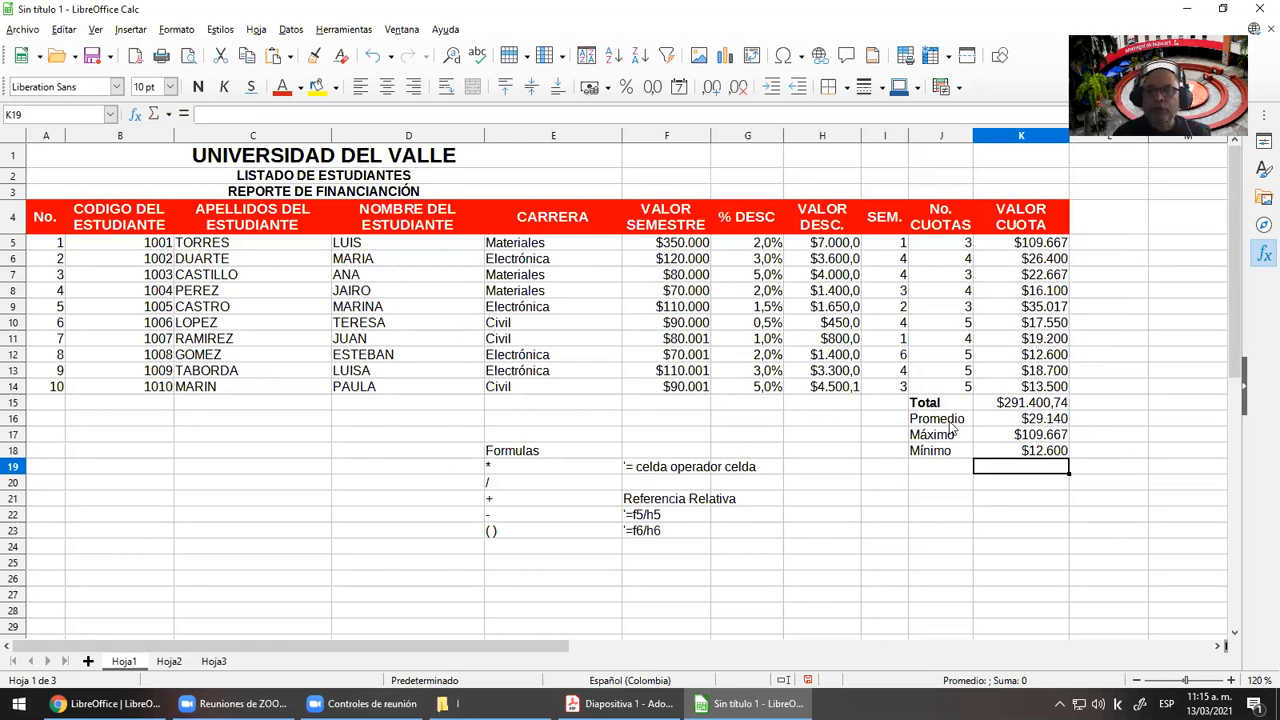
Make the Promedio, Máximo and Mínimo labels in J16:J18 bold
{"action": "left_click_drag", "start_coordinate": [920, 420], "coordinate": [935, 450]}
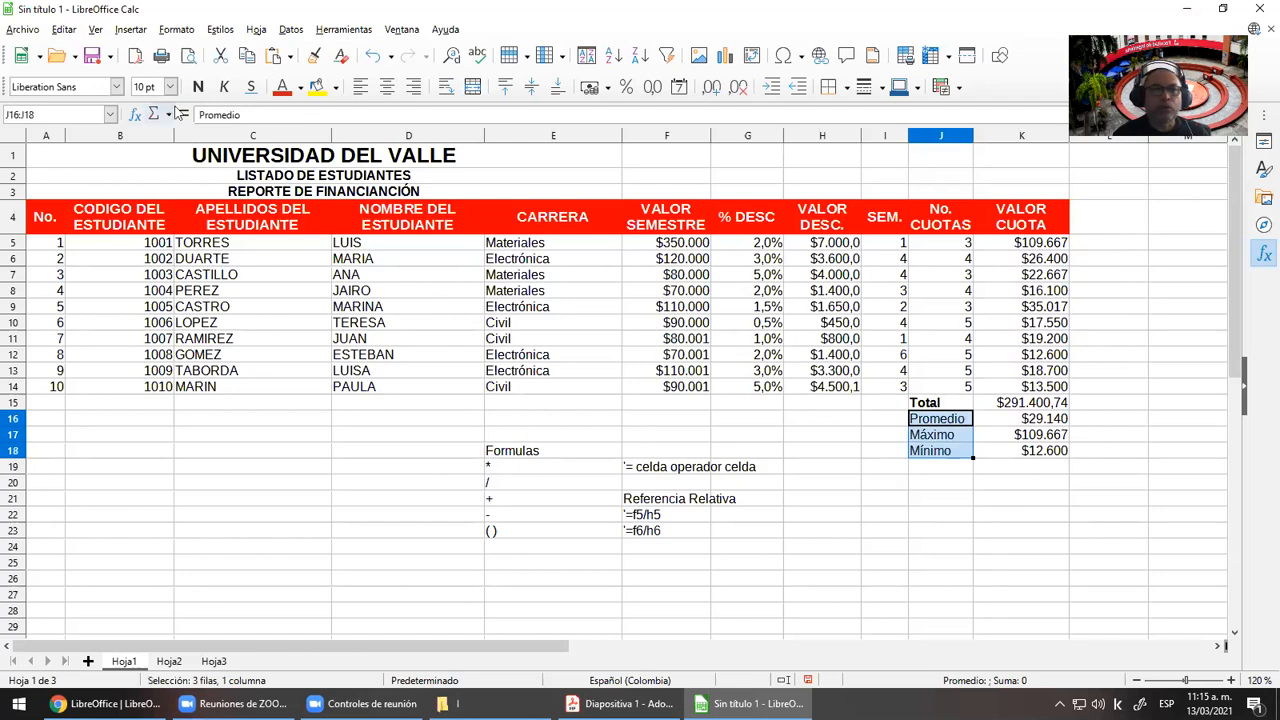
{"action": "left_click", "coordinate": [198, 87]}
{"action": "left_click", "coordinate": [938, 584]}
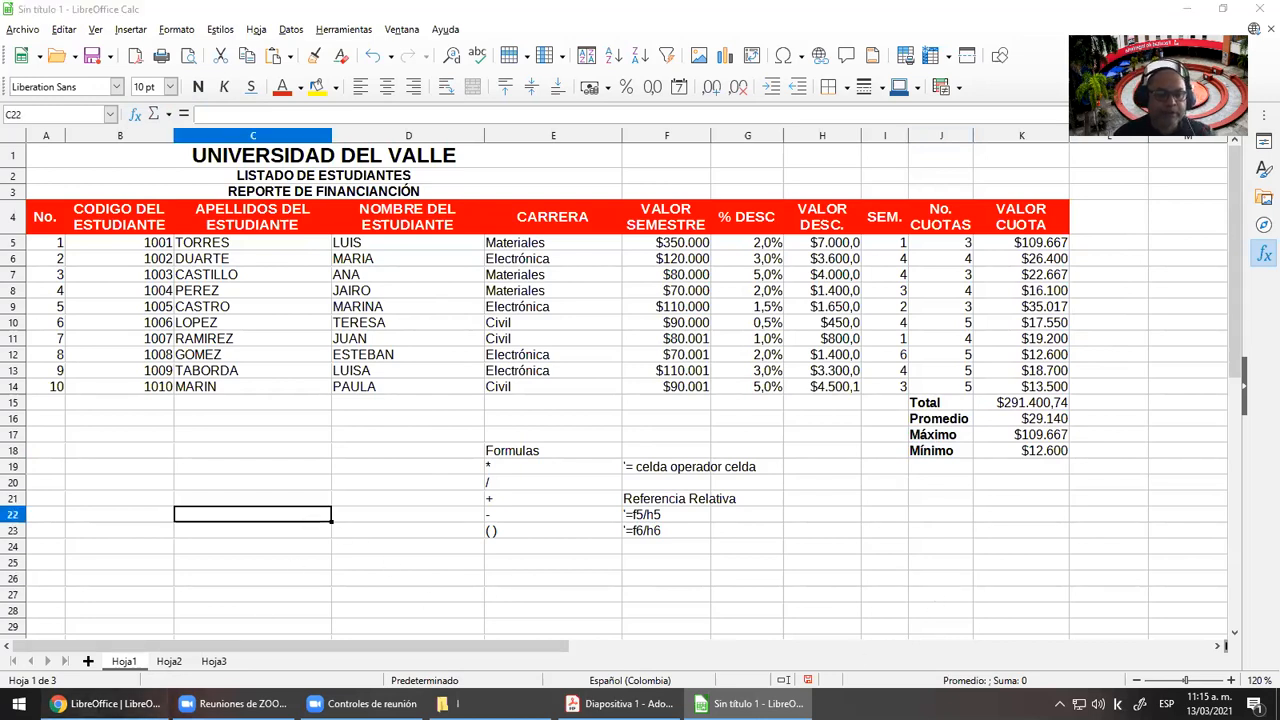
Switch to the course page in Chrome and download "Archivo para ejercicios" from the Session 5 Calc resources
{"action": "left_click", "coordinate": [107, 703]}
{"action": "left_click", "coordinate": [790, 13]}
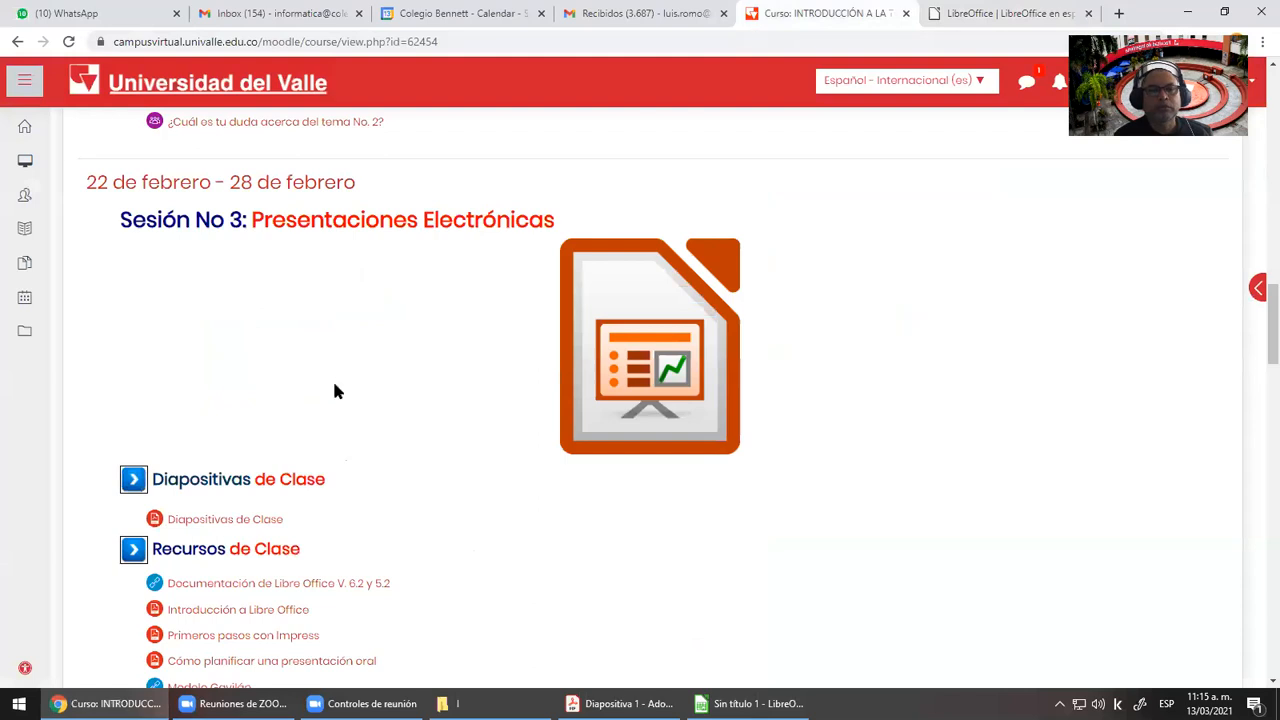
{"action": "scroll", "coordinate": [340, 370], "scroll_direction": "down", "scroll_amount": 10}
{"action": "scroll", "coordinate": [363, 316], "scroll_direction": "down", "scroll_amount": 10}
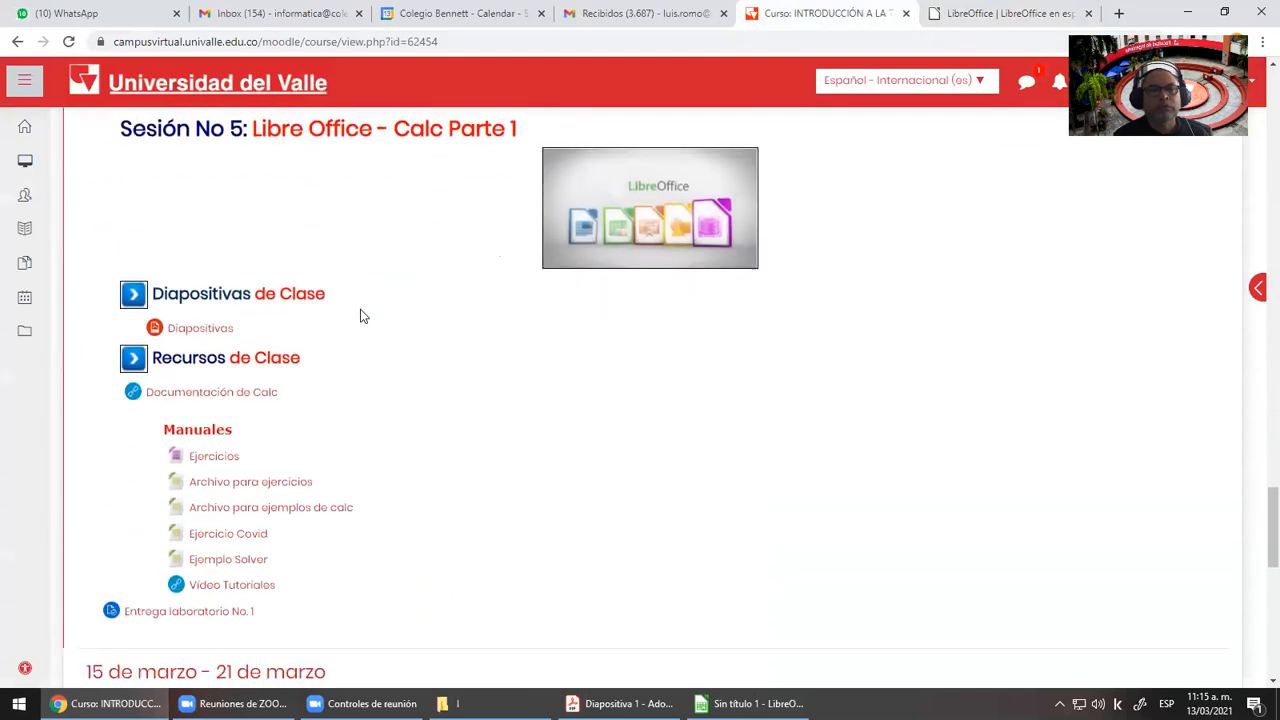
{"action": "scroll", "coordinate": [363, 316], "scroll_direction": "down", "scroll_amount": 1}
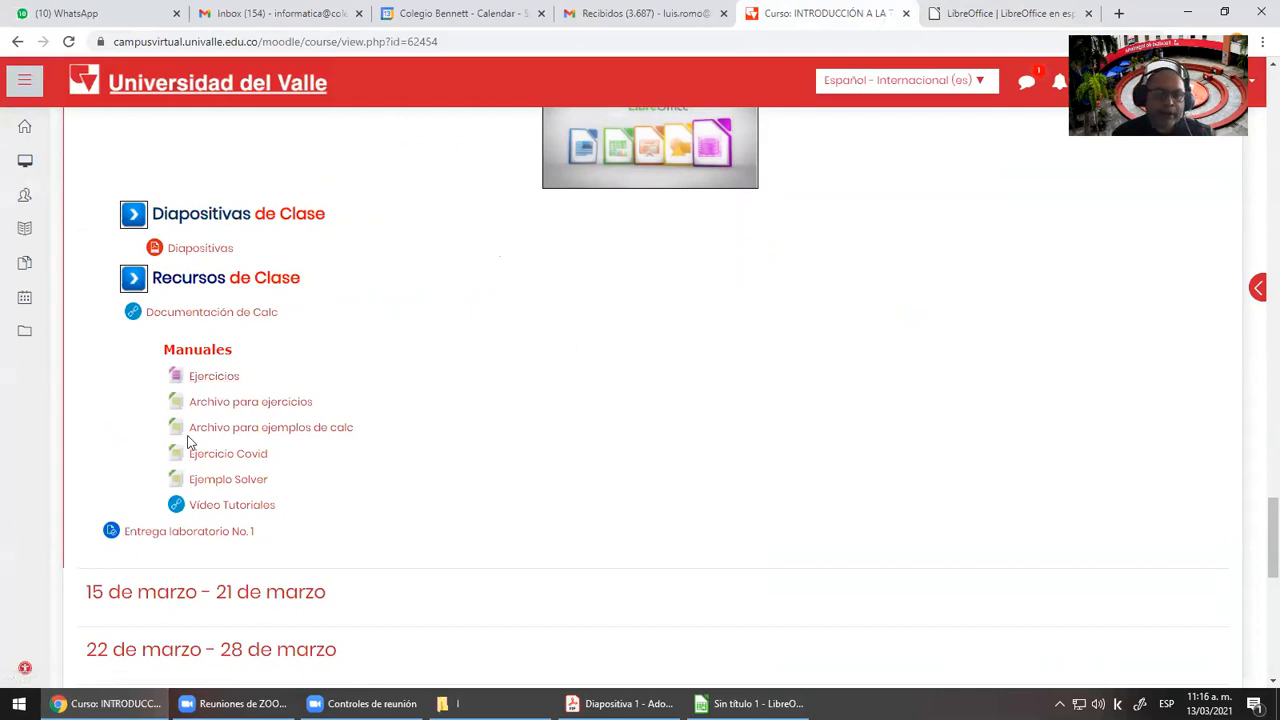
{"action": "left_click", "coordinate": [243, 403]}
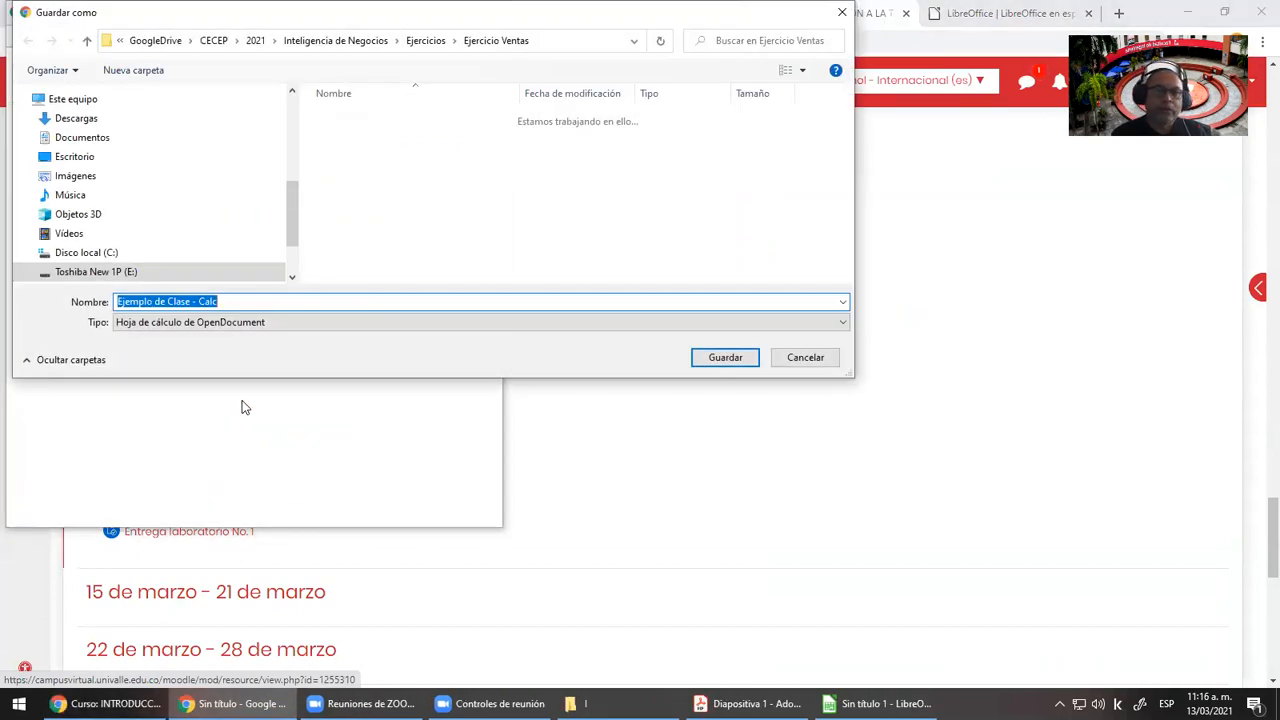
Save the download as "Ejemplo de Clase - Calc" in the Documents folder and open it in LibreOffice Calc
{"action": "left_click_drag", "start_coordinate": [293, 227], "coordinate": [308, 123]}
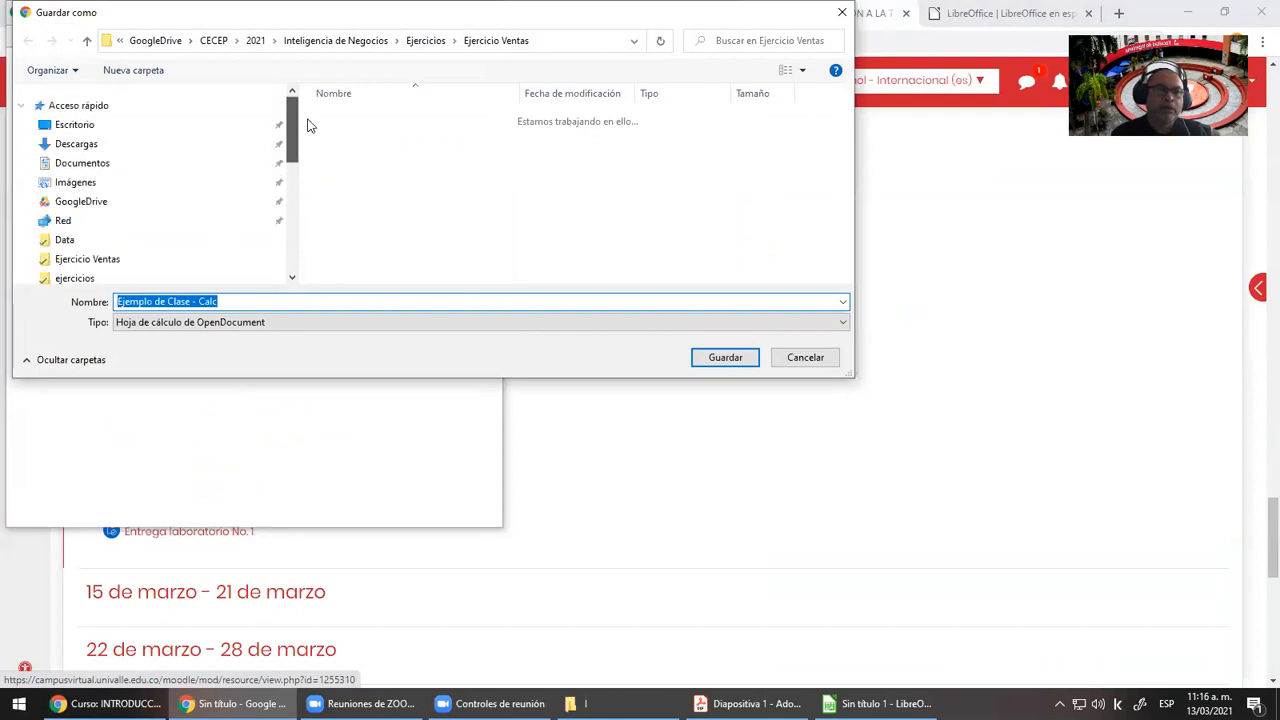
{"action": "left_click", "coordinate": [117, 164]}
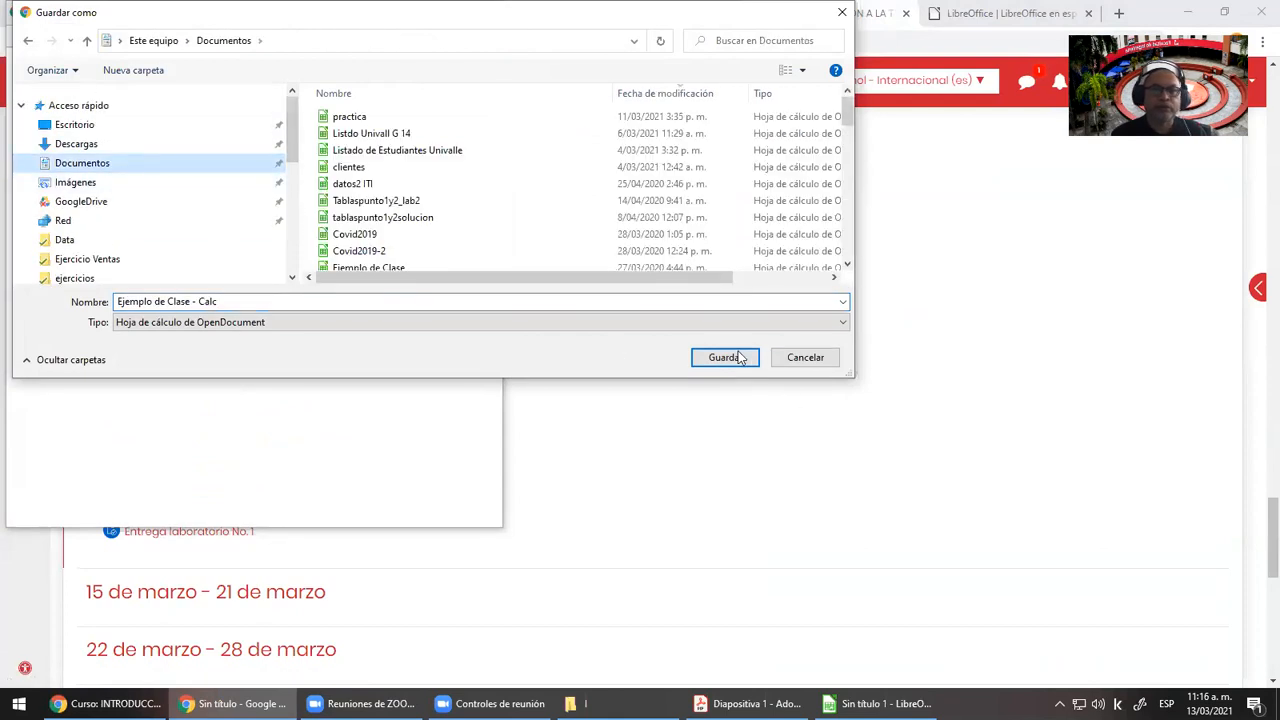
{"action": "left_click", "coordinate": [704, 358]}
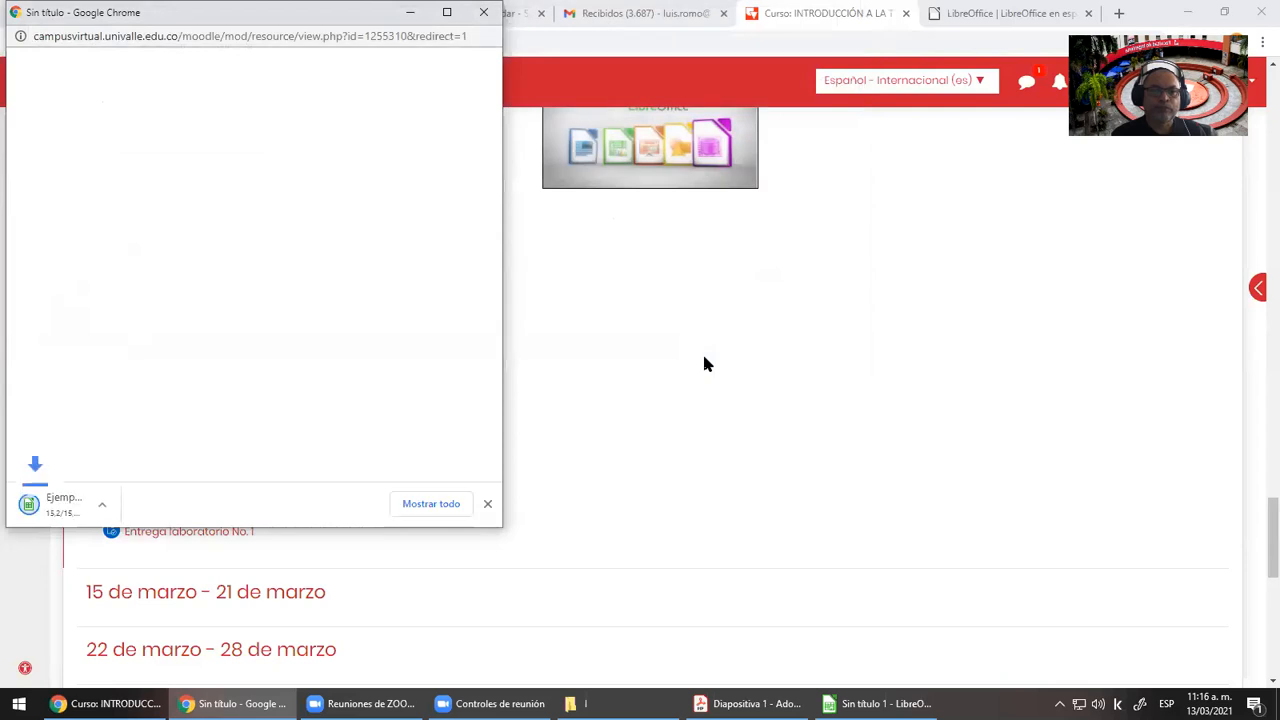
{"action": "left_click", "coordinate": [85, 505]}
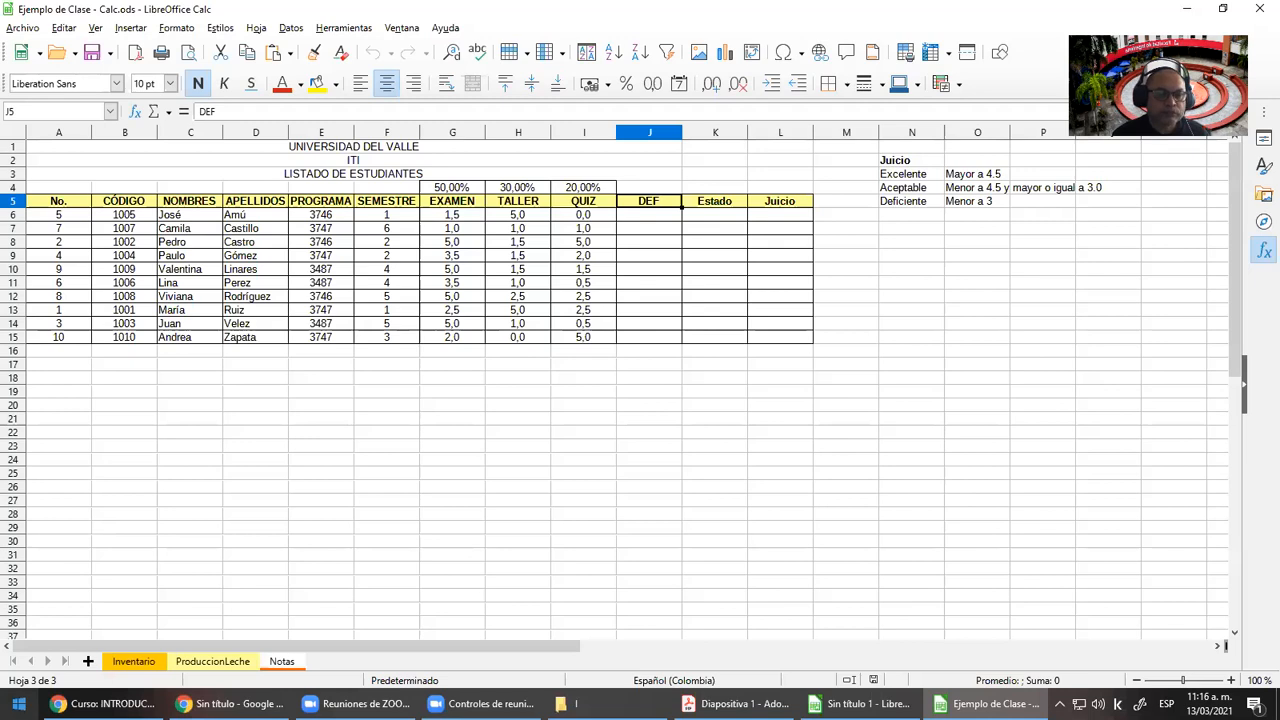
Look through the Inventario, ProduccionLeche and Notas sheets of the example workbook
{"action": "left_click", "coordinate": [133, 662]}
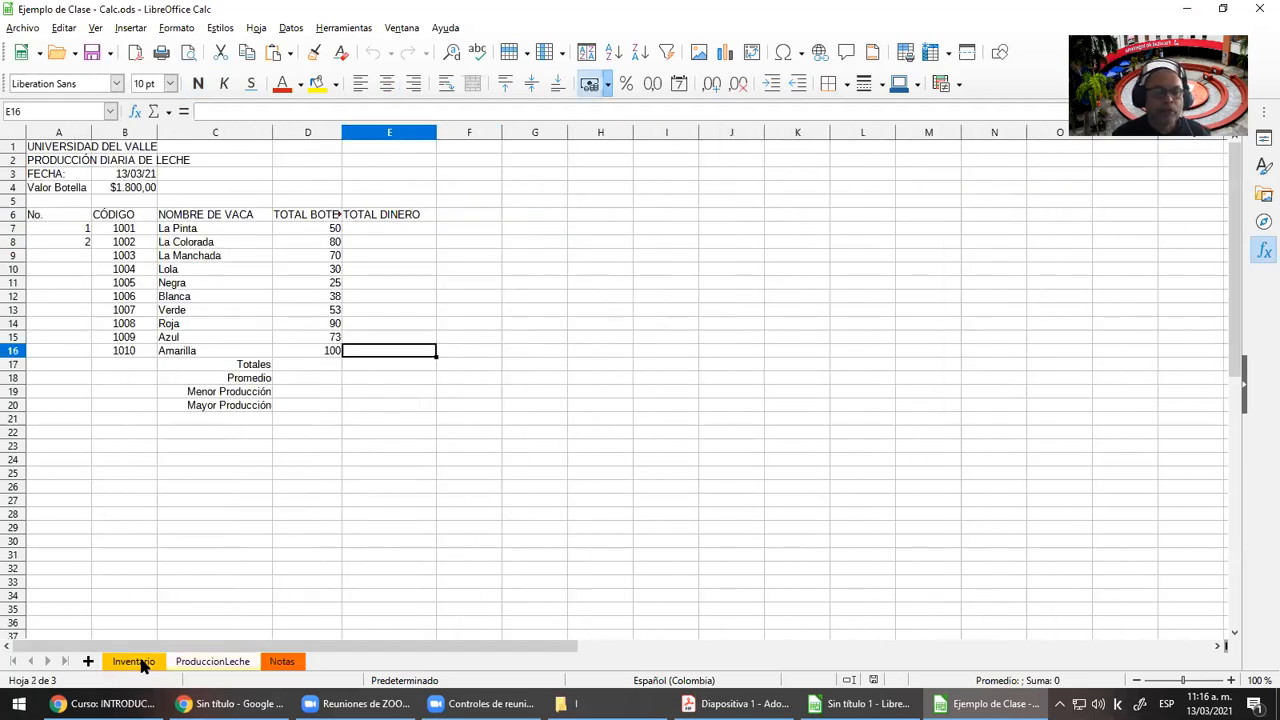
{"action": "key", "text": "ctrl+Page_Up"}
{"action": "key", "text": "ctrl+Page_Down"}
{"action": "key", "text": "ctrl+Page_Down"}
{"action": "key", "text": "ctrl+Page_Up"}
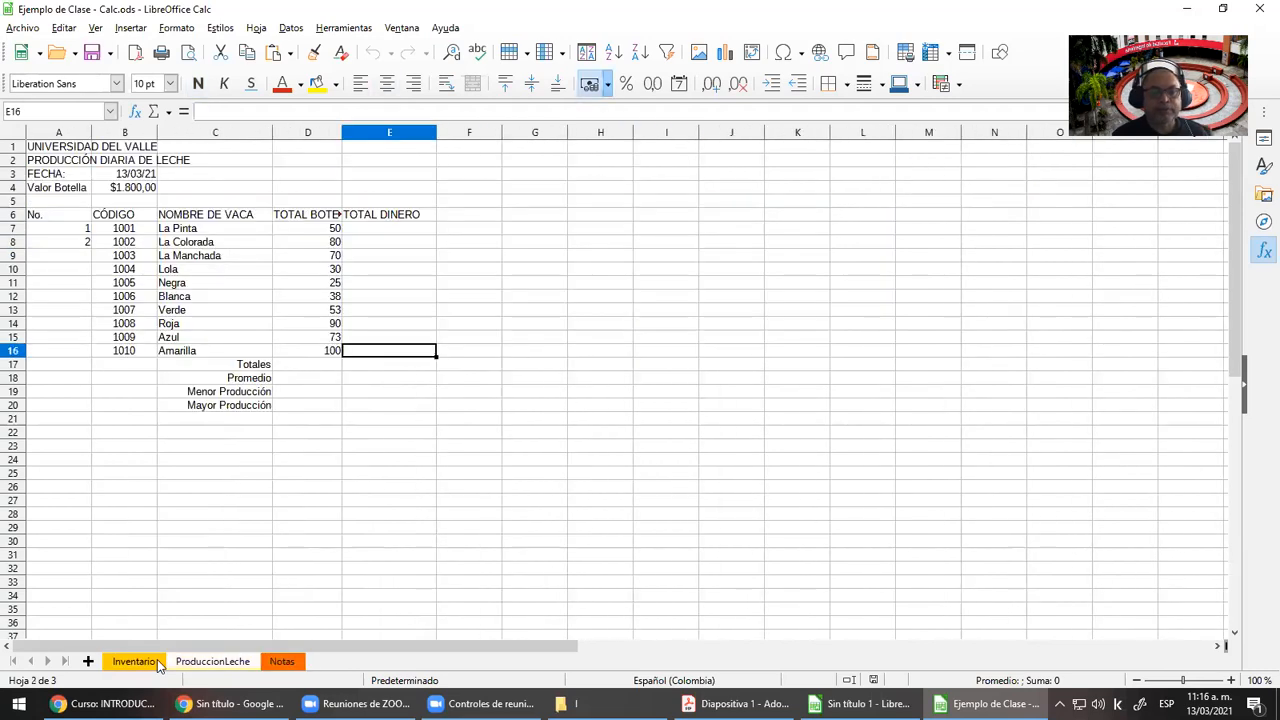
{"action": "key", "text": "ctrl+Page_Up"}
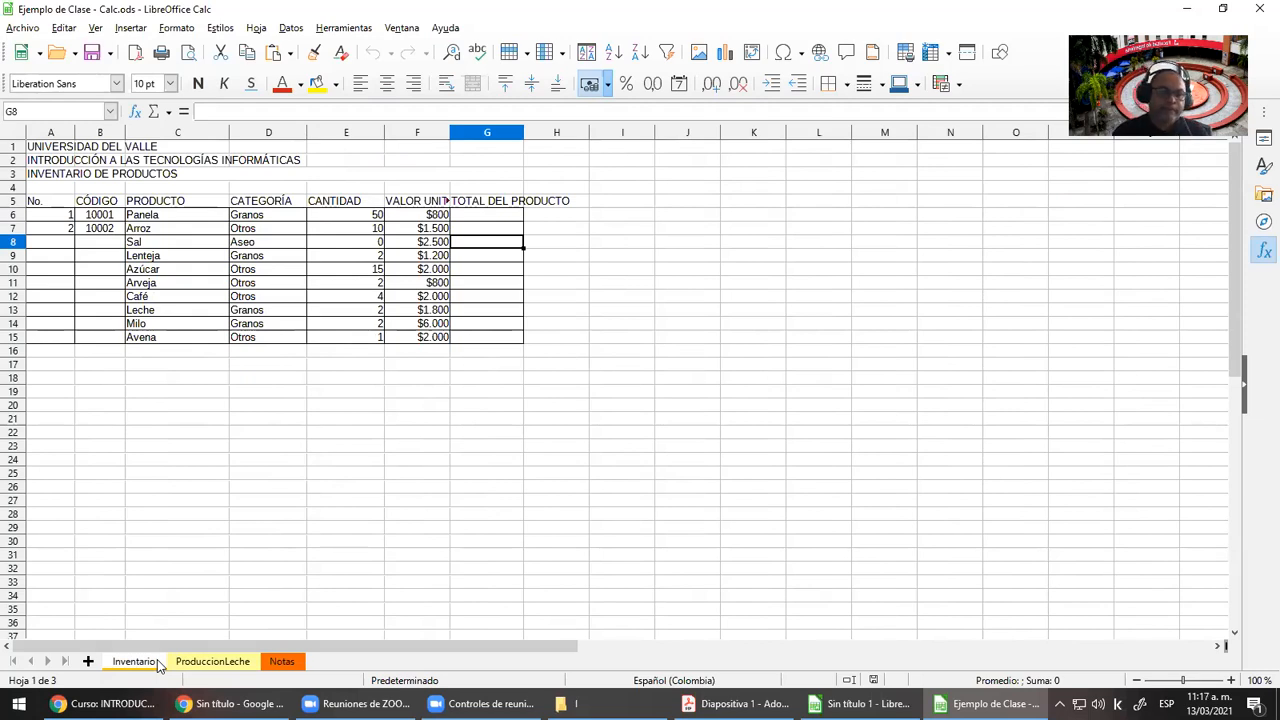
Check the resource list on the course page in Chrome and return to Calc to review the exercise layouts, ending on the Inventario sheet
{"action": "left_click", "coordinate": [130, 703]}
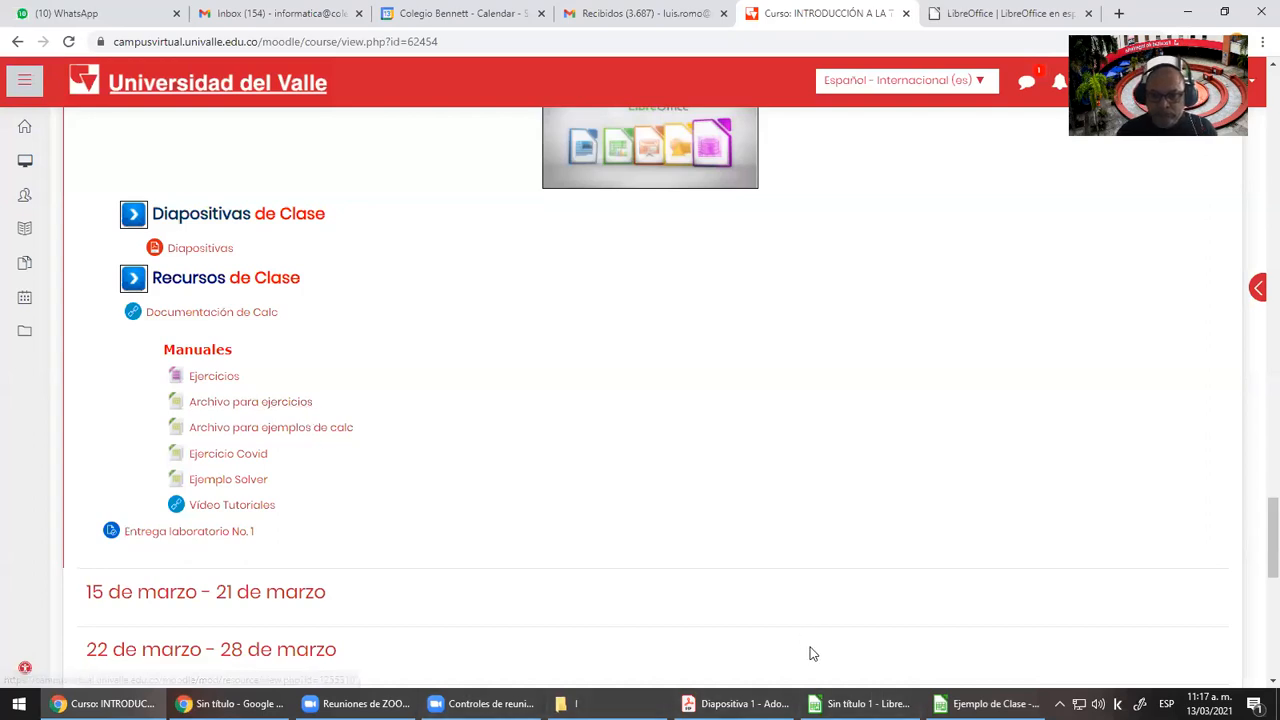
{"action": "left_click", "coordinate": [990, 703]}
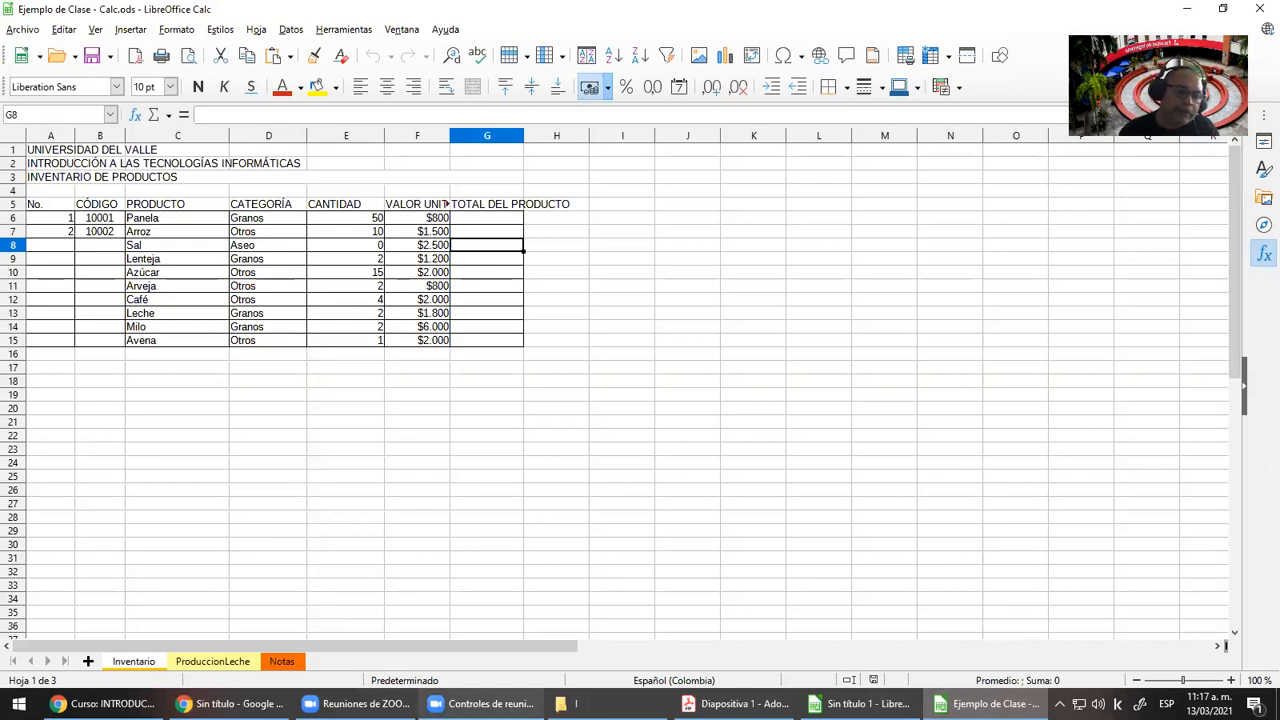
{"action": "left_click", "coordinate": [376, 544]}
{"action": "key", "text": "ctrl+Page_Down"}
{"action": "left_click", "coordinate": [280, 662]}
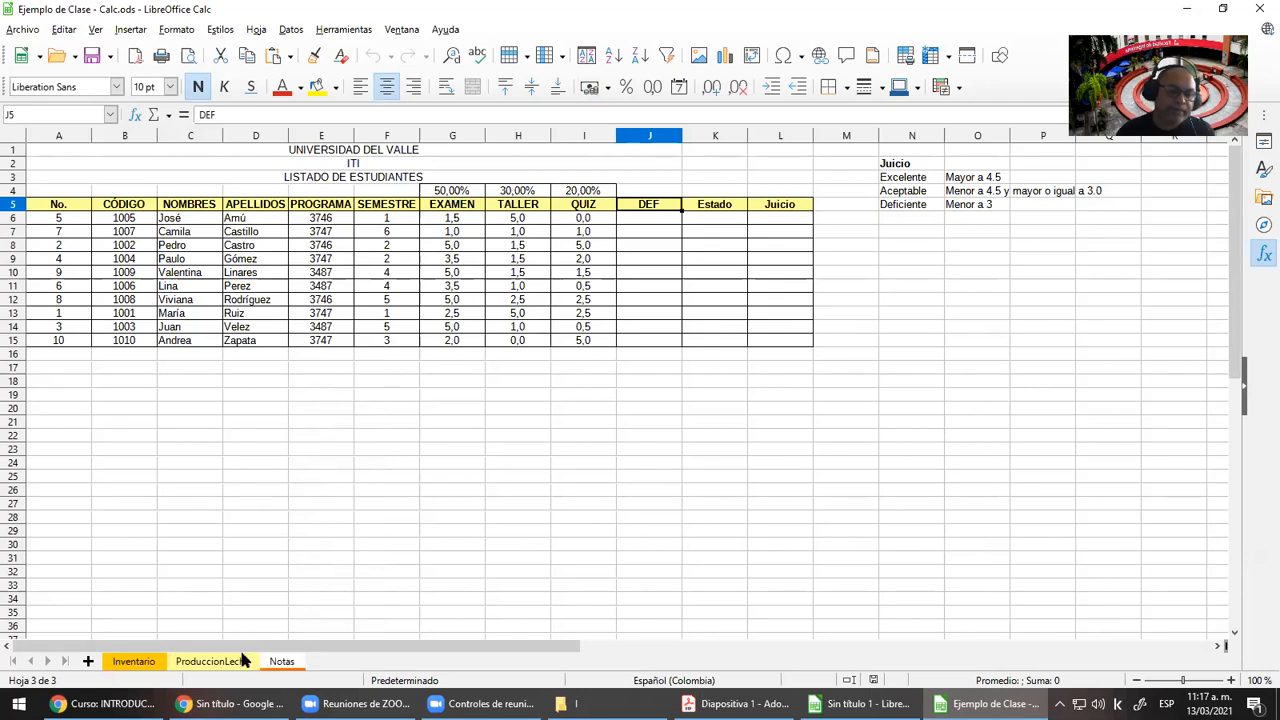
{"action": "left_click", "coordinate": [129, 664]}
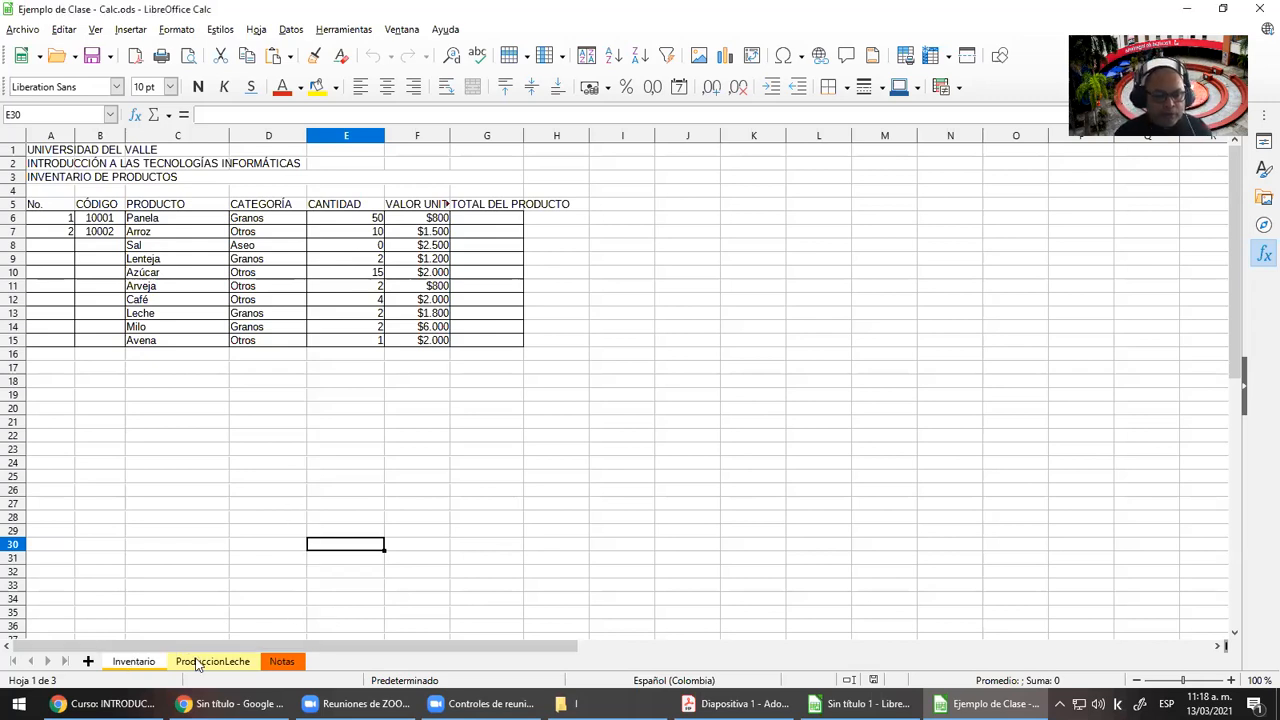
Rename the Inventario sheet as Inventarios
{"action": "right_click", "coordinate": [133, 664]}
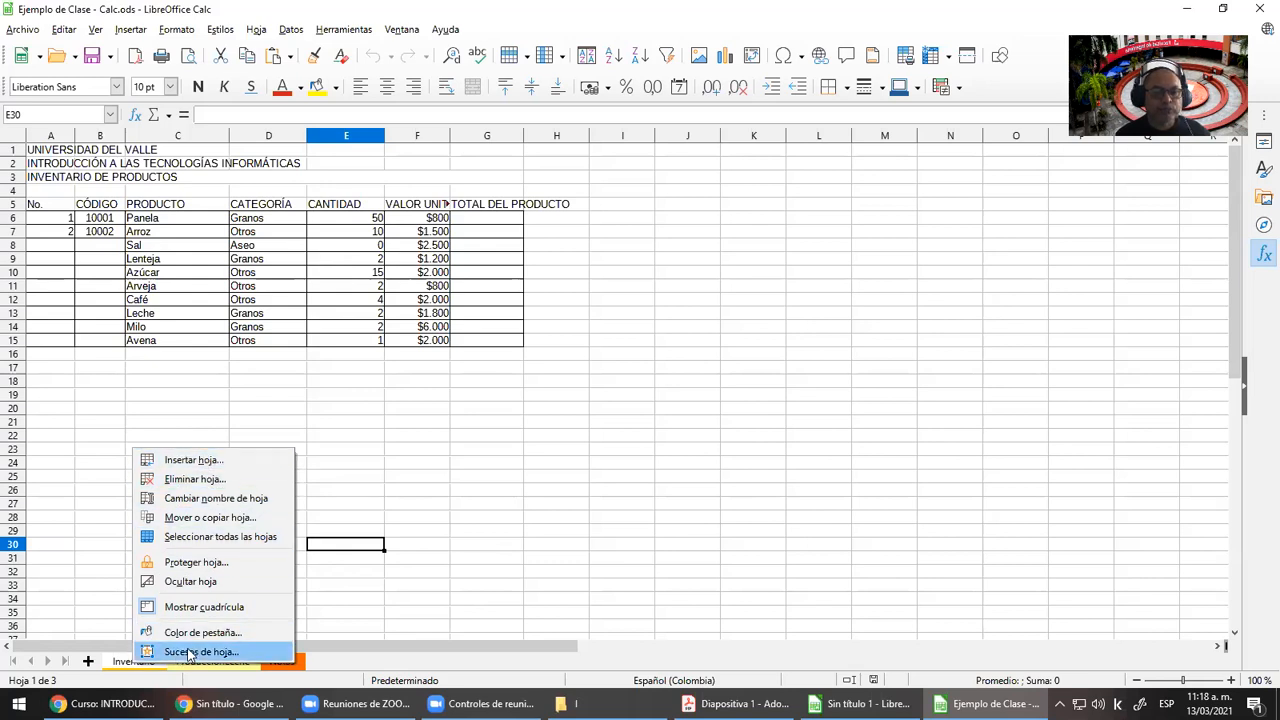
{"action": "left_click", "coordinate": [233, 501]}
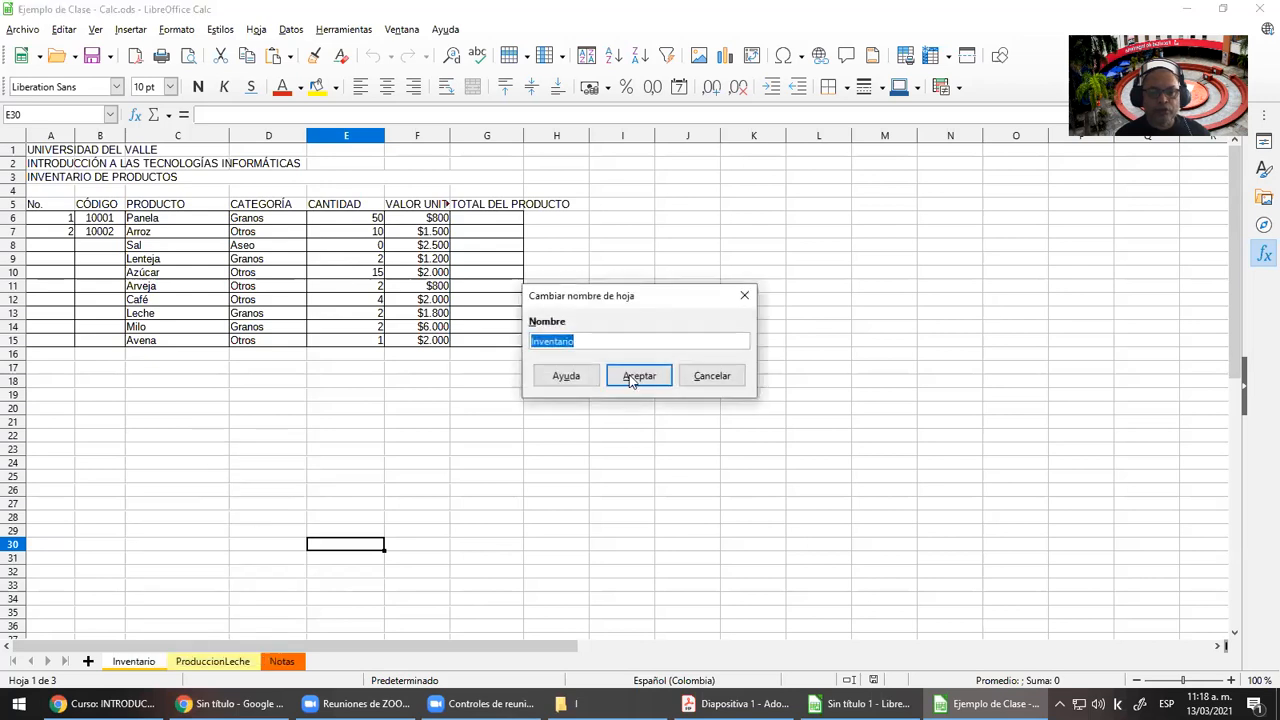
{"action": "left_click", "coordinate": [588, 344]}
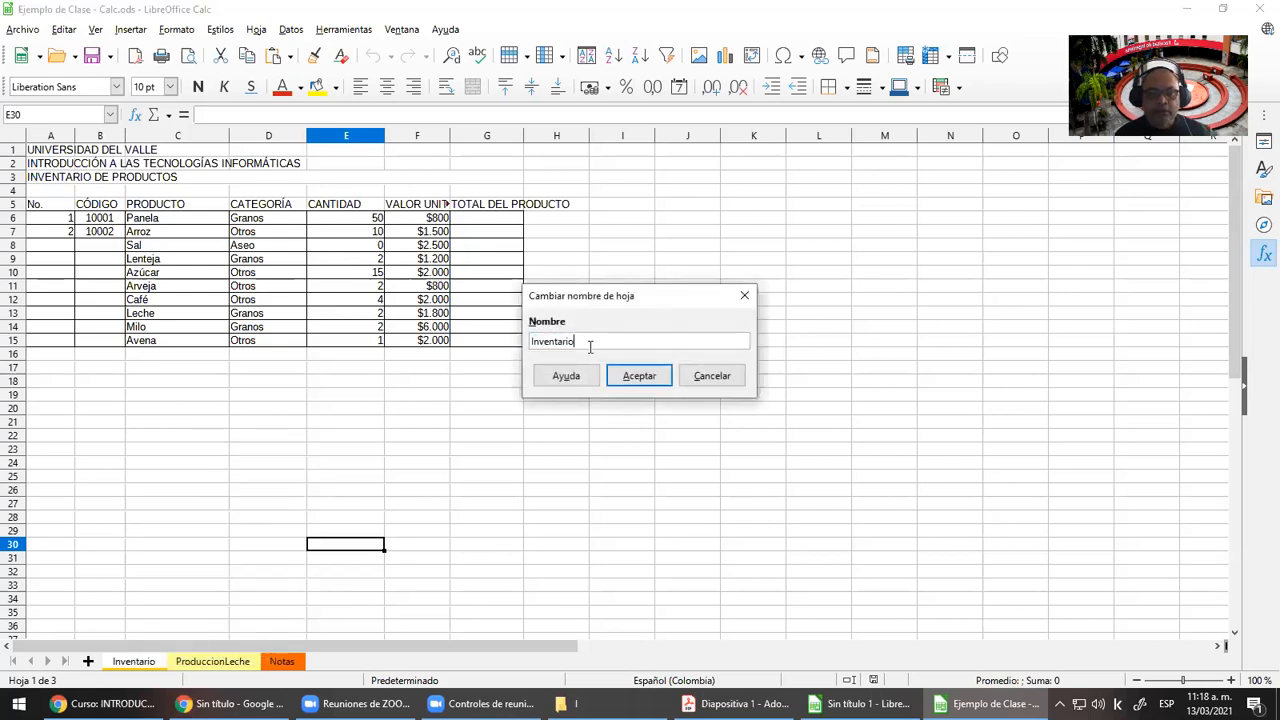
{"action": "type", "text": "s"}
{"action": "left_click", "coordinate": [639, 375]}
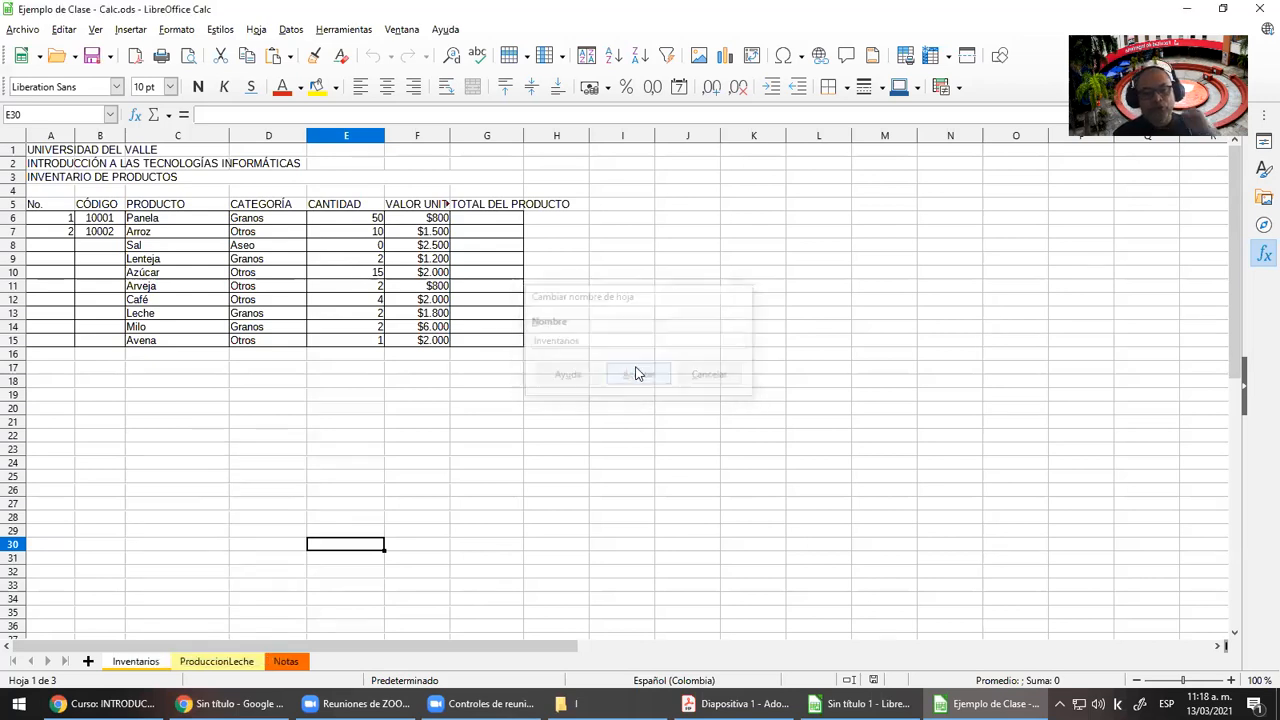
Set the Inventarios sheet's tab color to Rojo and check it from the ProduccionLeche sheet before returning
{"action": "right_click", "coordinate": [129, 665]}
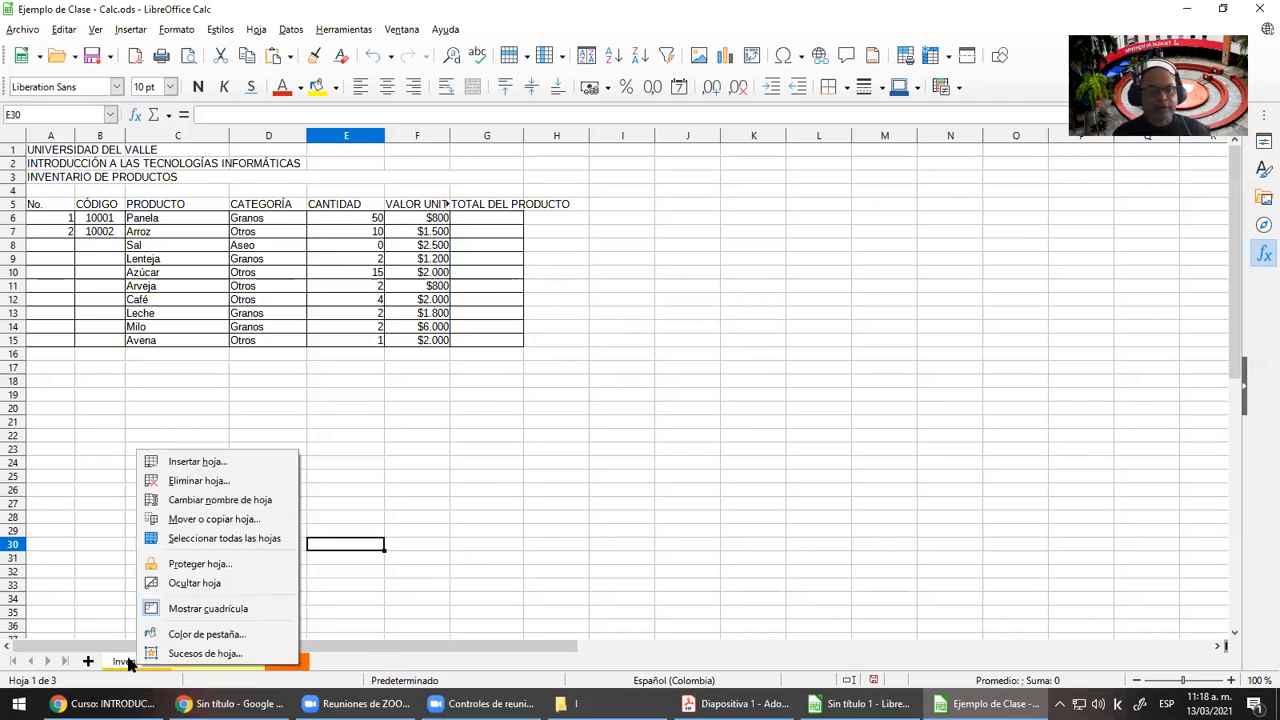
{"action": "left_click", "coordinate": [246, 634]}
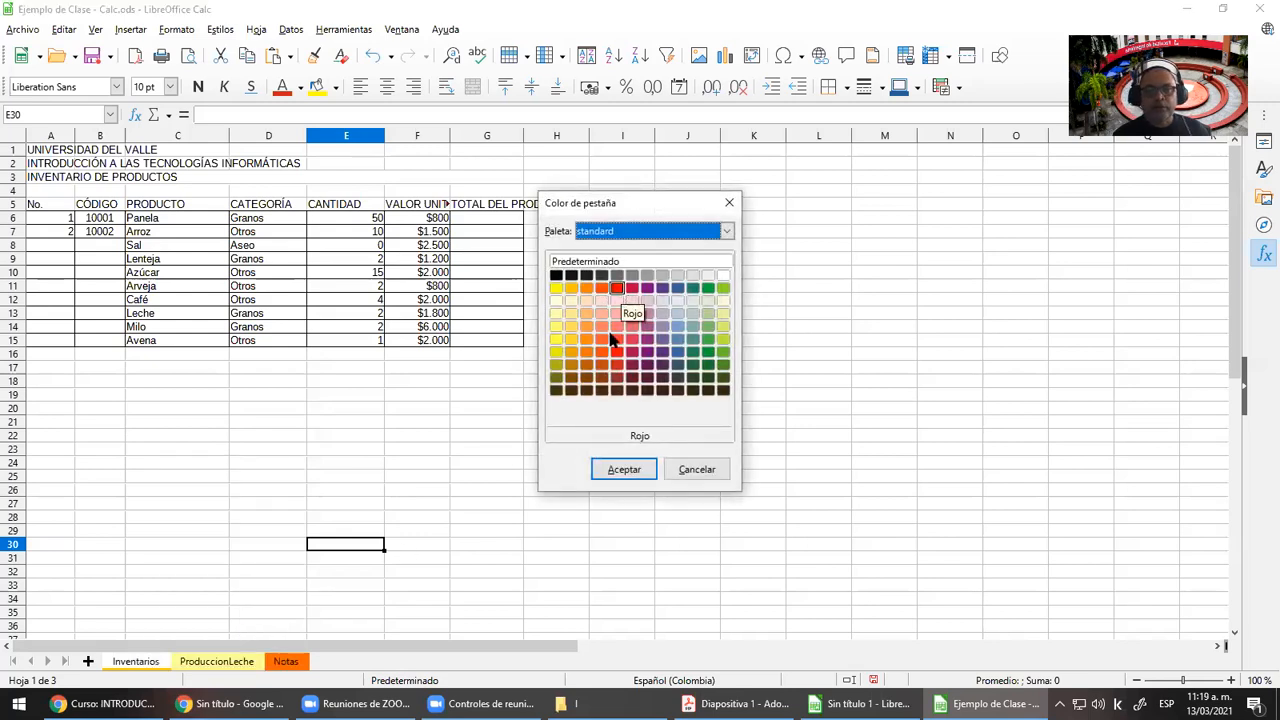
{"action": "left_click", "coordinate": [612, 474]}
{"action": "key", "text": "Up"}
{"action": "left_click", "coordinate": [228, 661]}
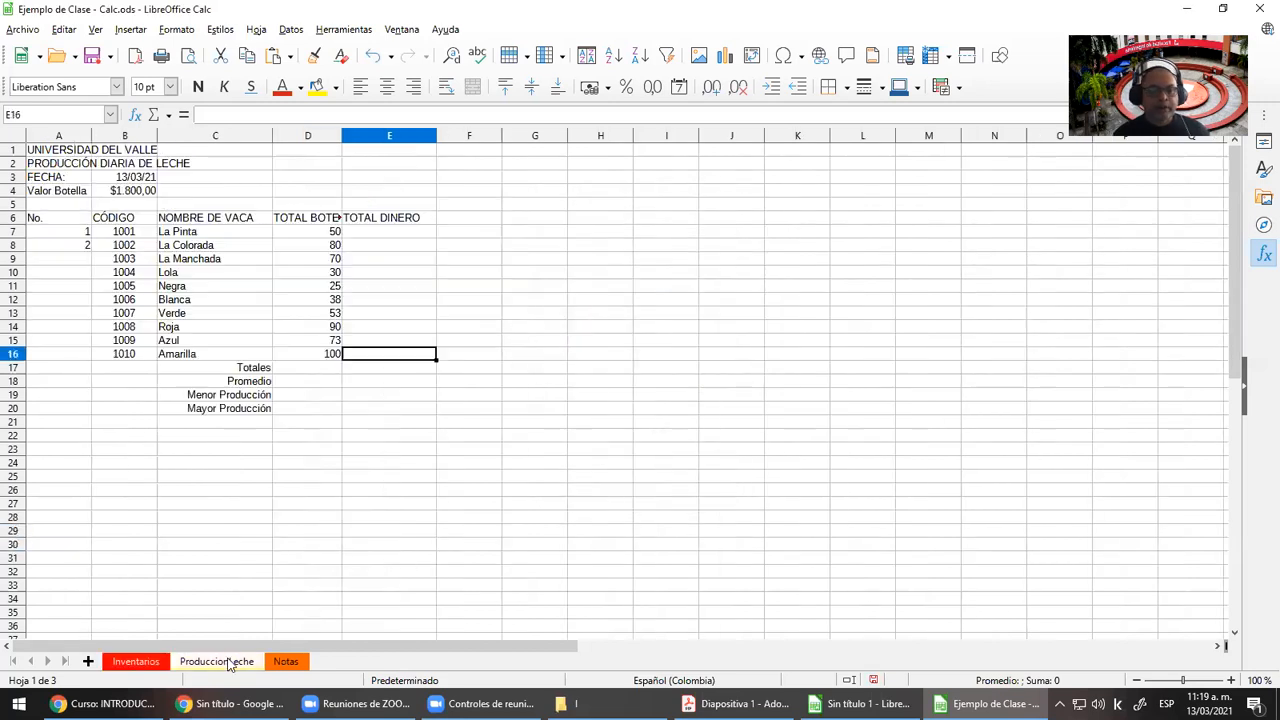
{"action": "left_click", "coordinate": [148, 661]}
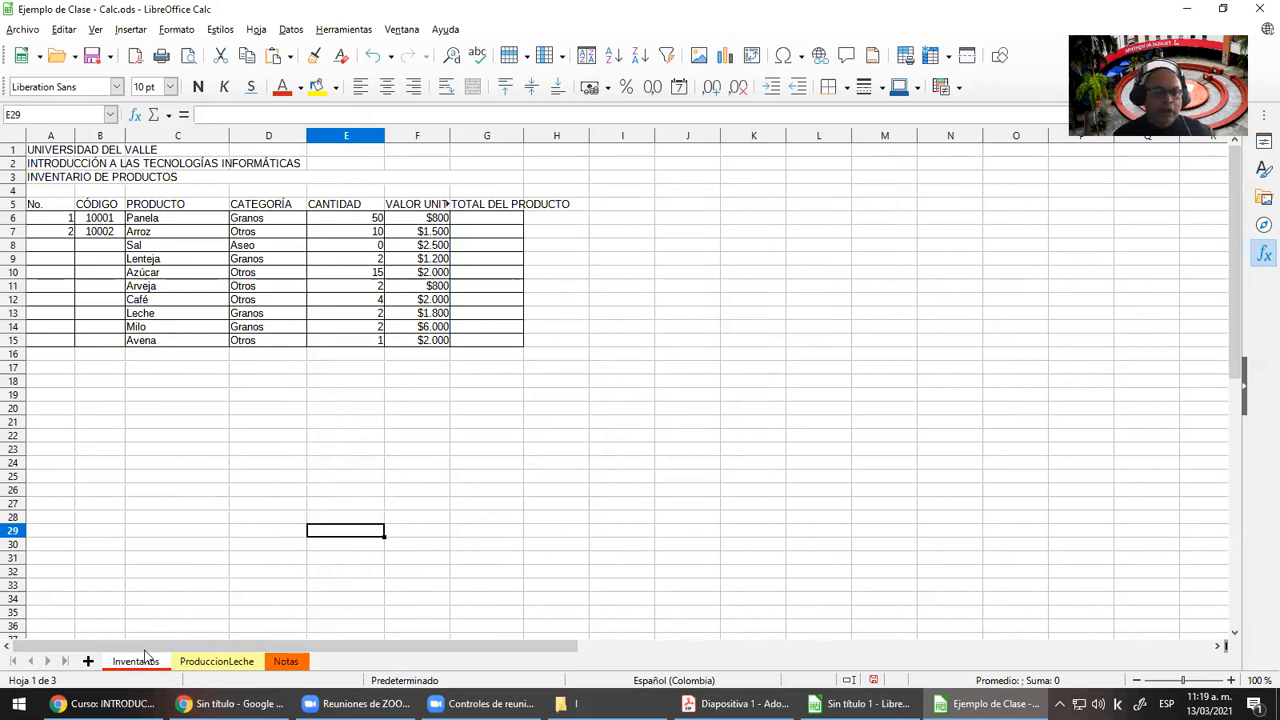
Hide the gridlines on the Inventarios sheet
{"action": "right_click", "coordinate": [143, 663]}
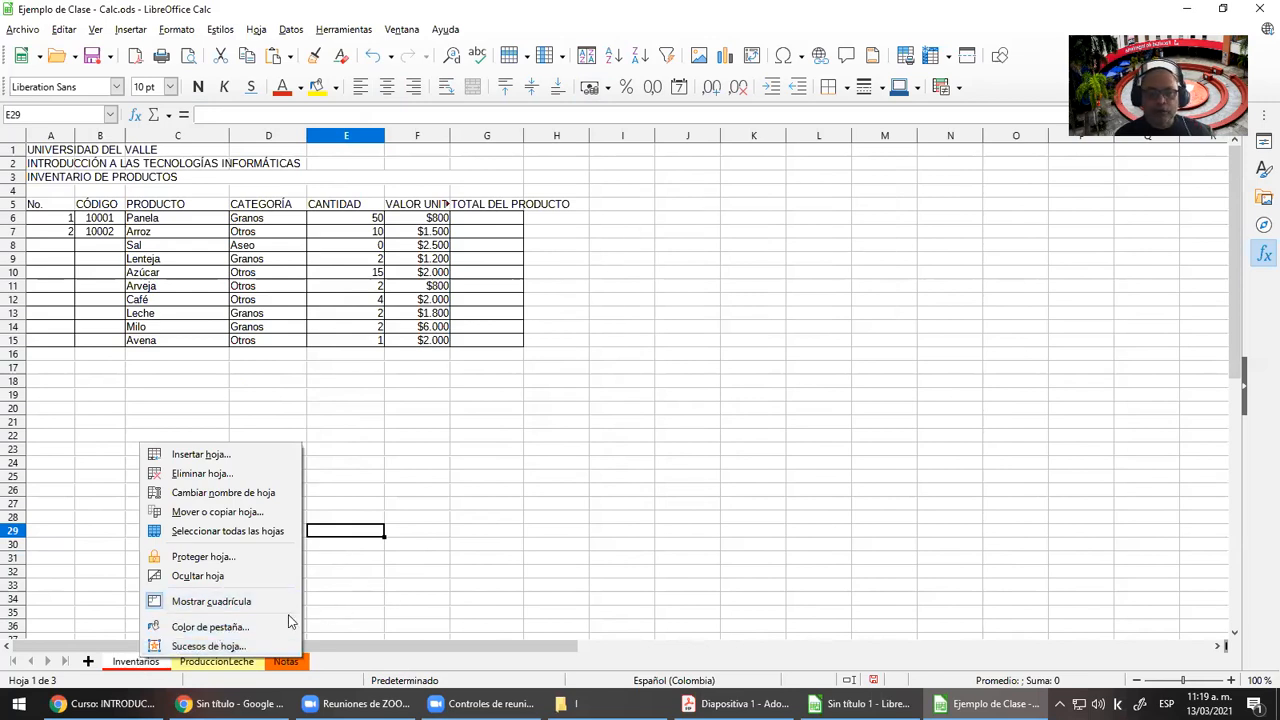
{"action": "left_click", "coordinate": [236, 601]}
{"action": "left_click", "coordinate": [487, 394]}
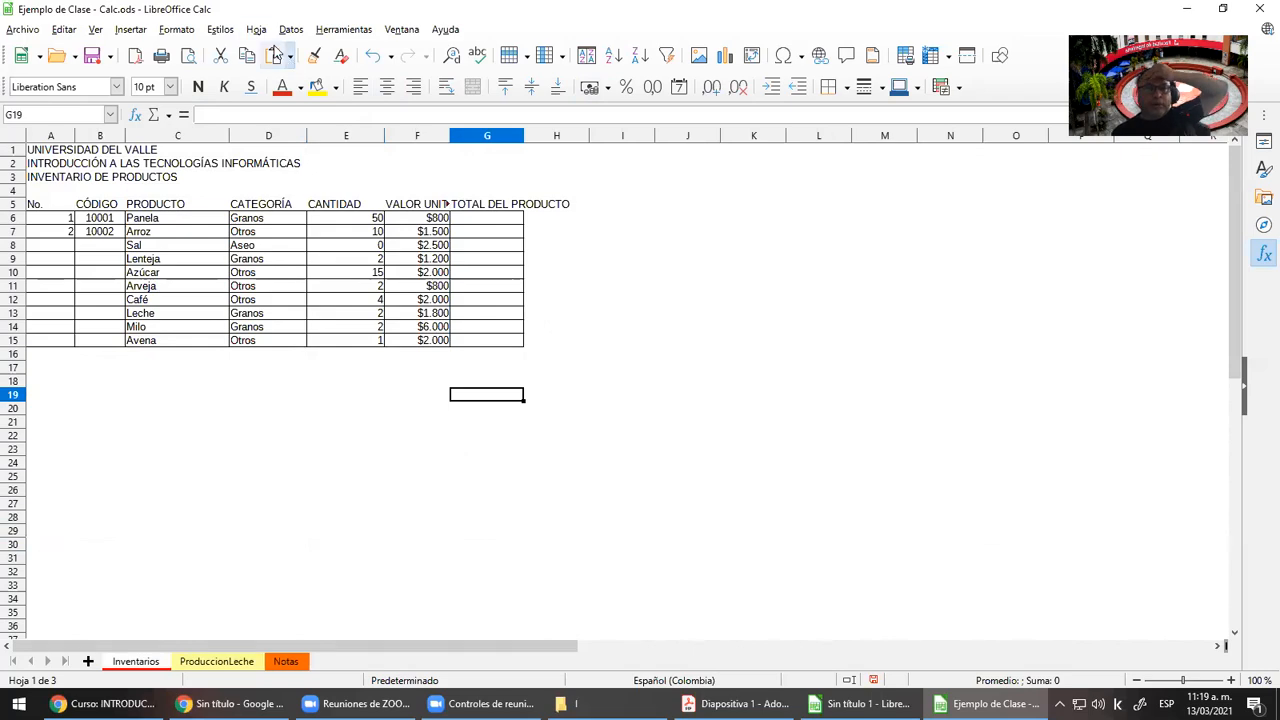
{"action": "left_click", "coordinate": [262, 31]}
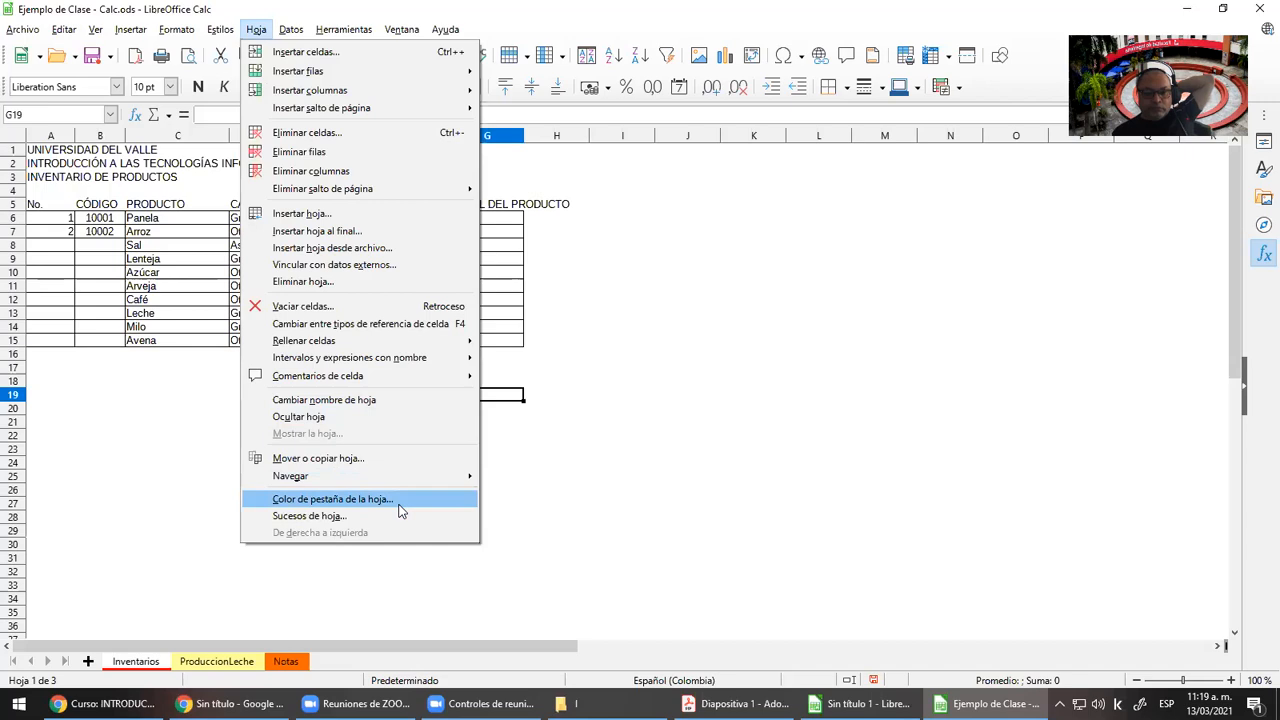
{"action": "left_click", "coordinate": [559, 447]}
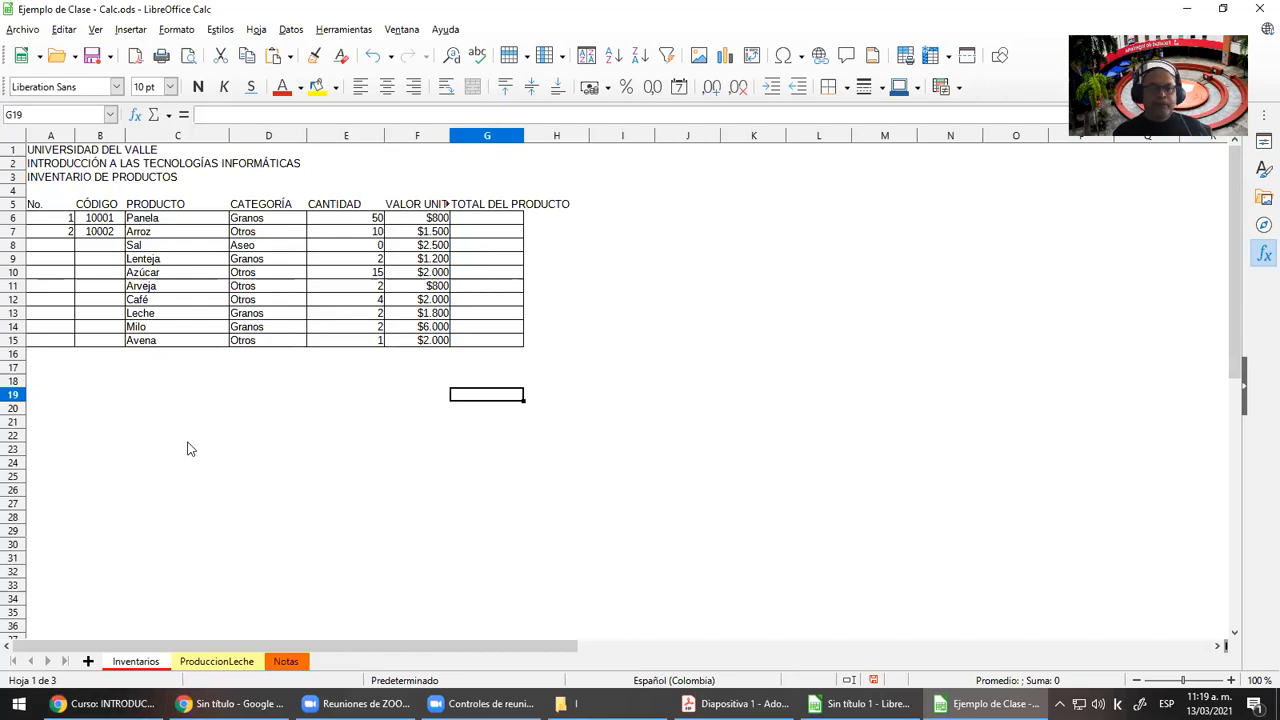
Merge and center each of the three title lines in rows 1 to 3 across columns A to G
{"action": "left_click", "coordinate": [48, 153]}
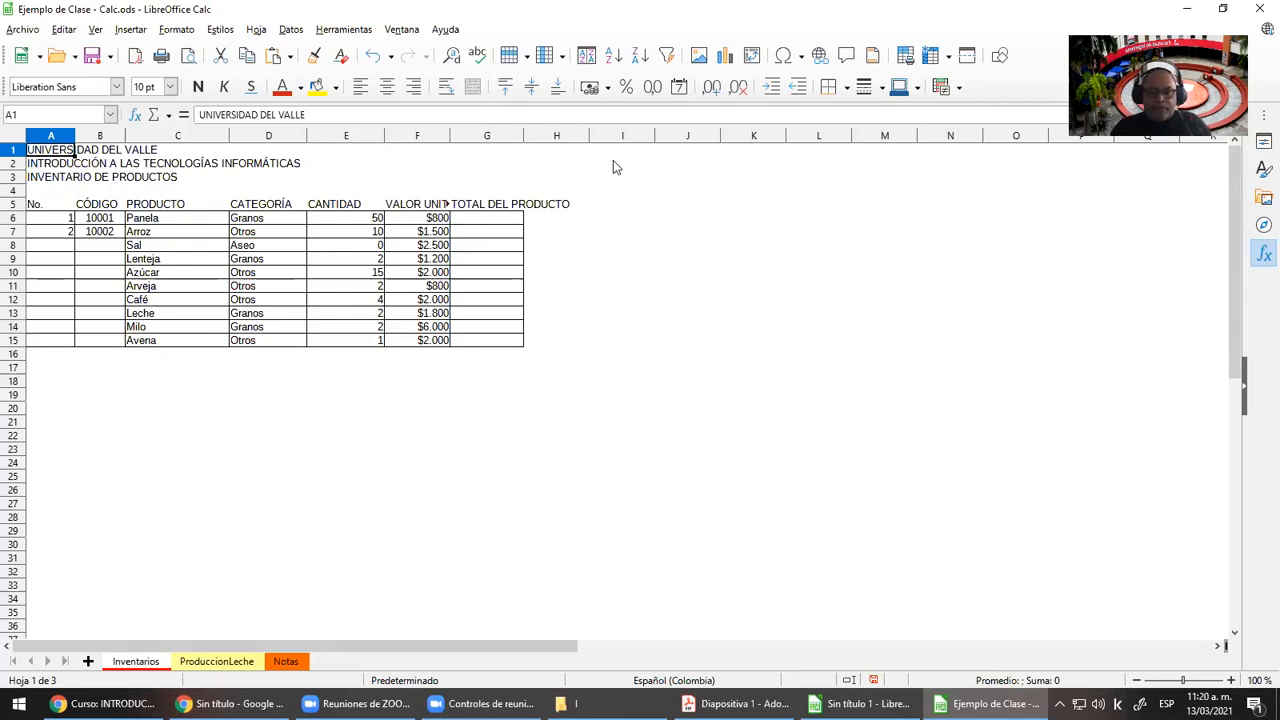
{"action": "left_click", "coordinate": [370, 421]}
{"action": "left_click", "coordinate": [62, 152]}
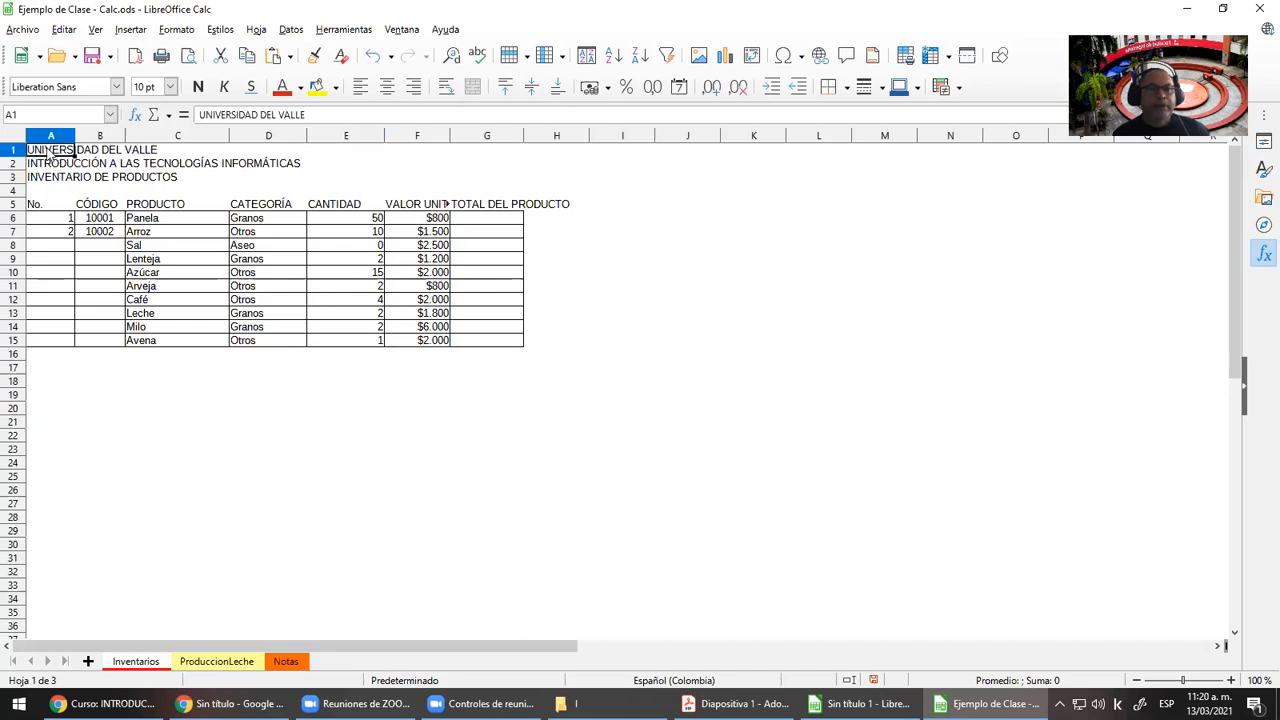
{"action": "left_click_drag", "start_coordinate": [50, 155], "coordinate": [521, 153]}
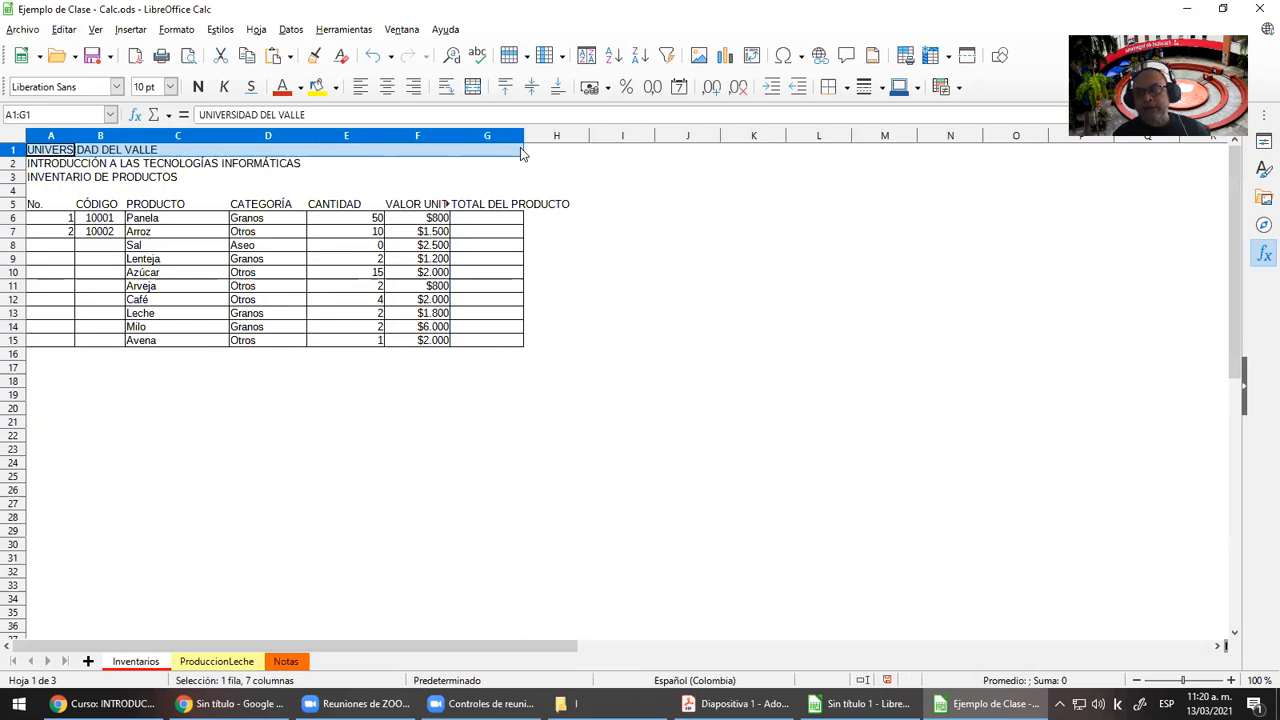
{"action": "left_click", "coordinate": [474, 90]}
{"action": "left_click_drag", "start_coordinate": [35, 165], "coordinate": [495, 165]}
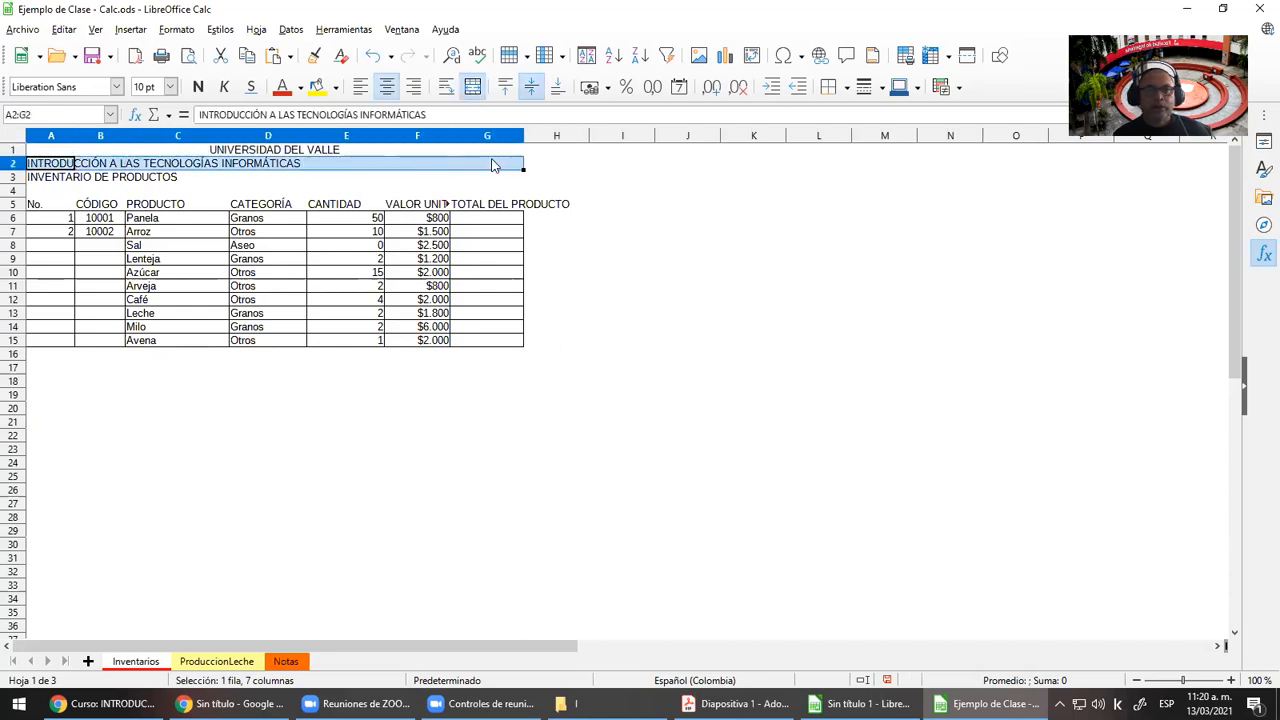
{"action": "left_click", "coordinate": [474, 88]}
{"action": "left_click_drag", "start_coordinate": [35, 180], "coordinate": [455, 184]}
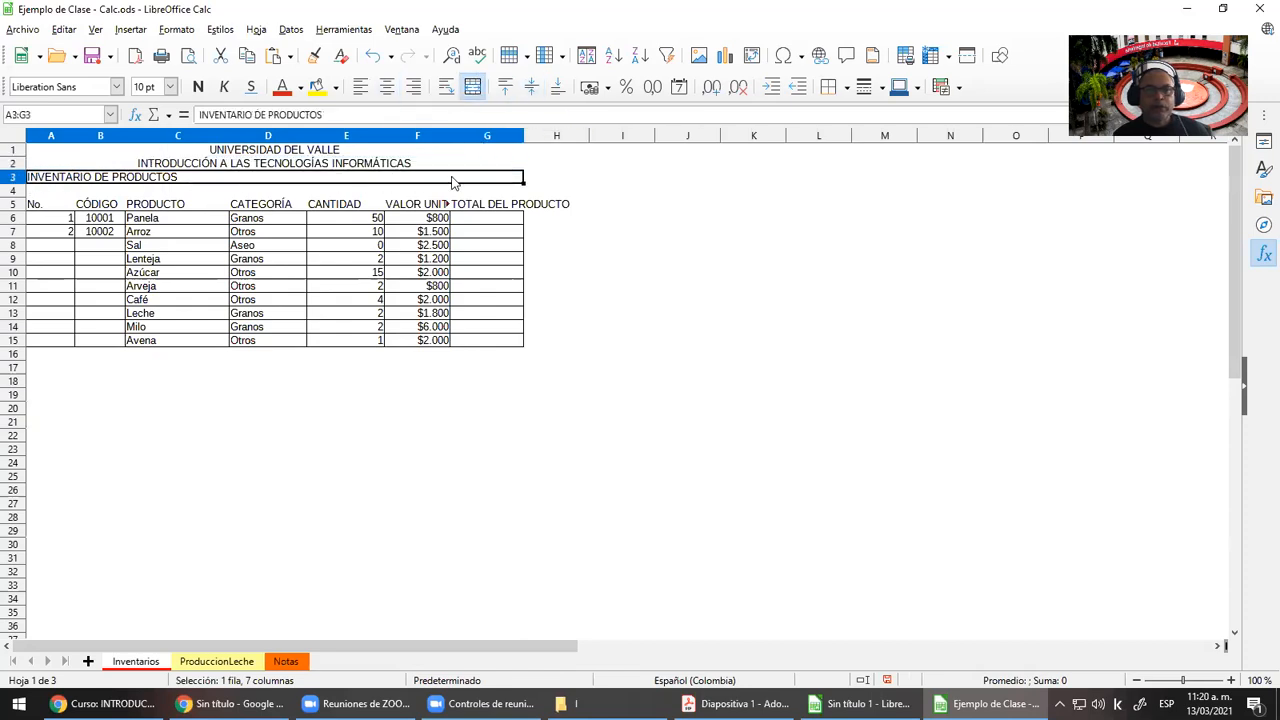
{"action": "left_click", "coordinate": [474, 88]}
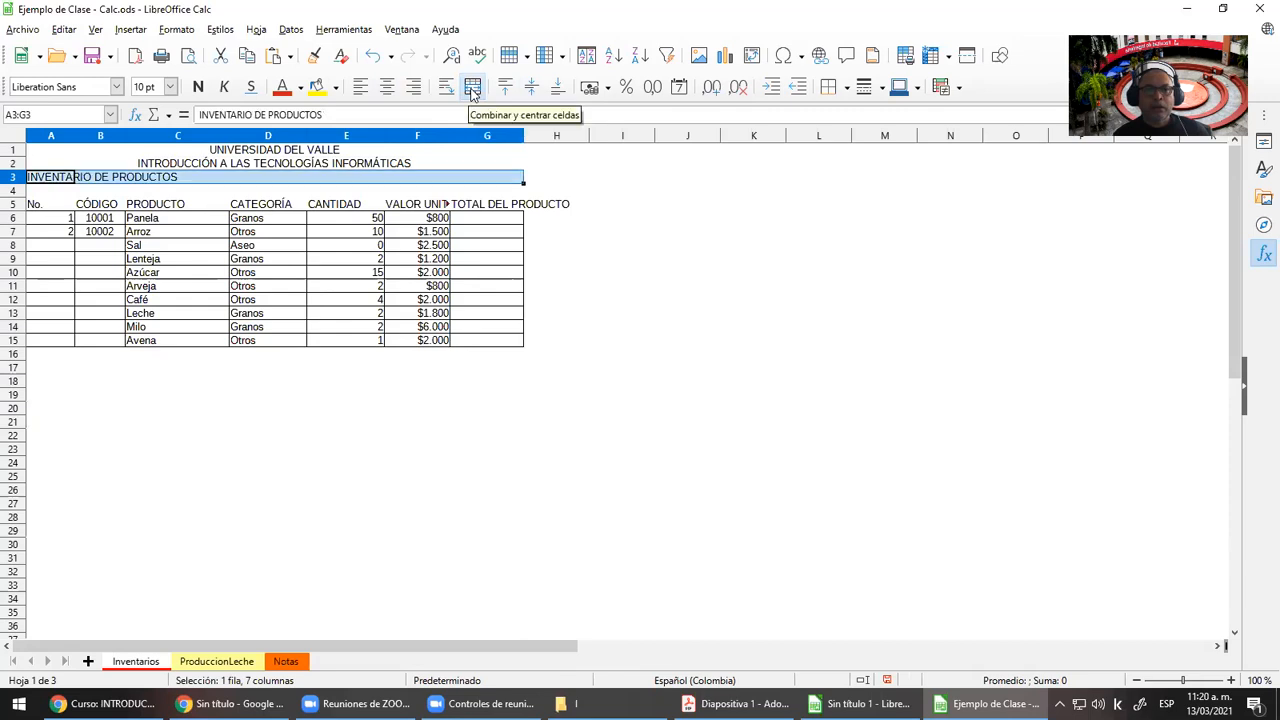
{"action": "left_click", "coordinate": [627, 228]}
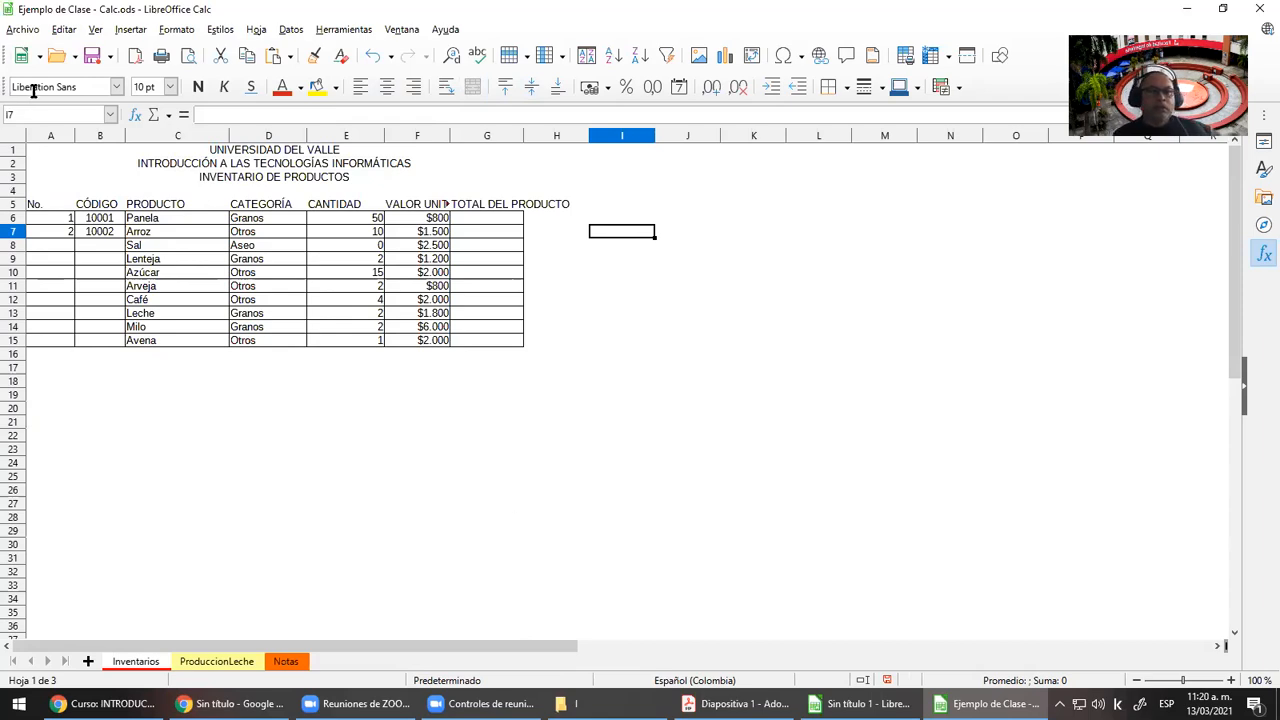
Format the headers in A5:G5 with wrapped text, horizontal and vertical centering, and bold
{"action": "left_click_drag", "start_coordinate": [34, 205], "coordinate": [500, 212]}
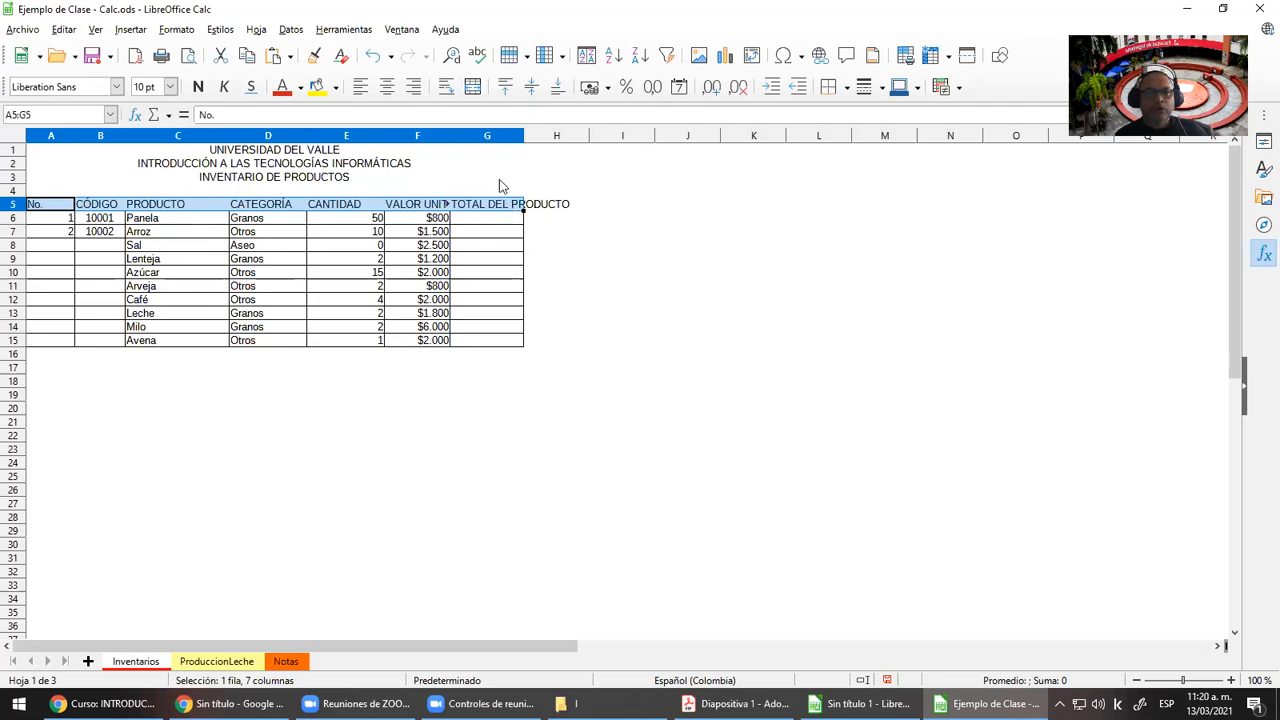
{"action": "left_click", "coordinate": [455, 92]}
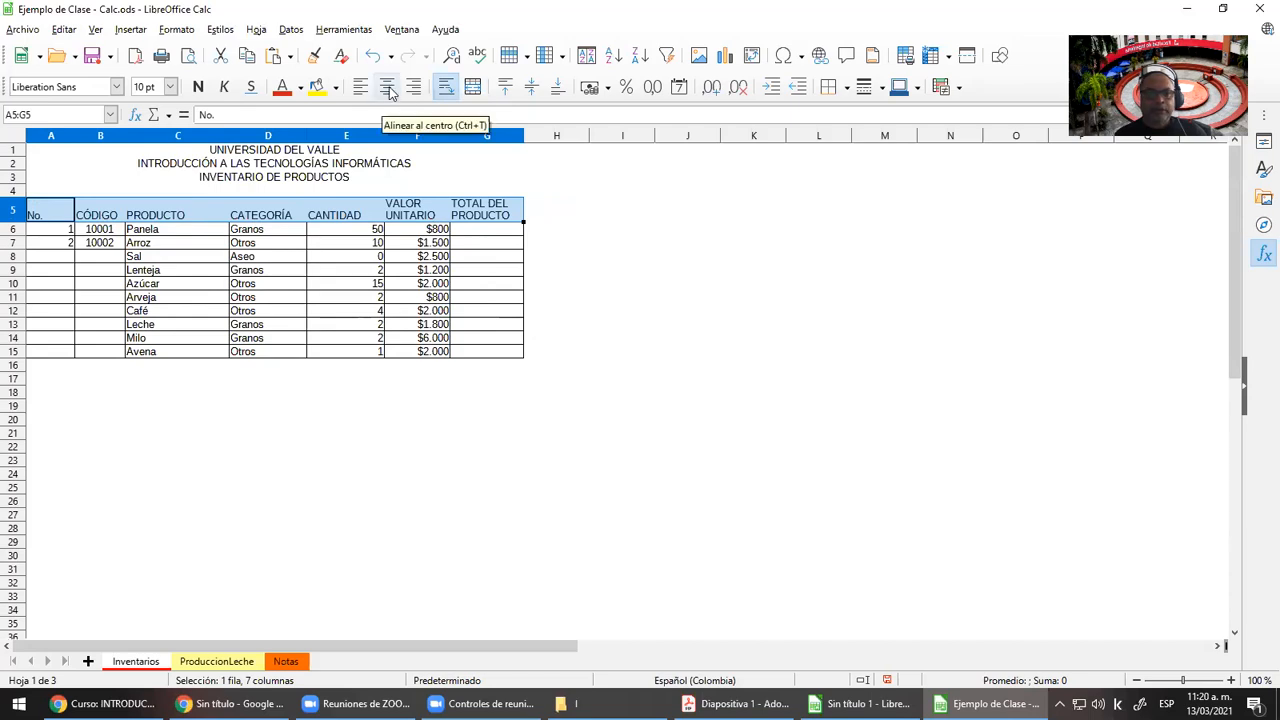
{"action": "left_click", "coordinate": [389, 91]}
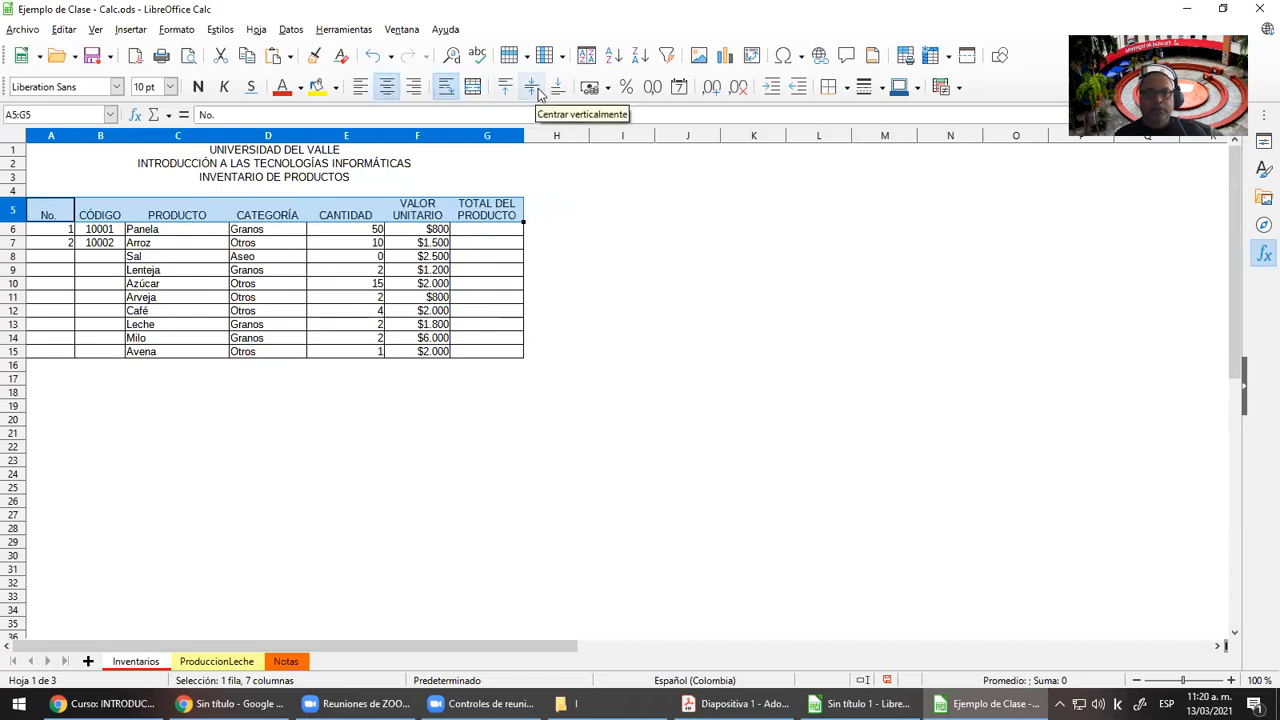
{"action": "left_click", "coordinate": [532, 88]}
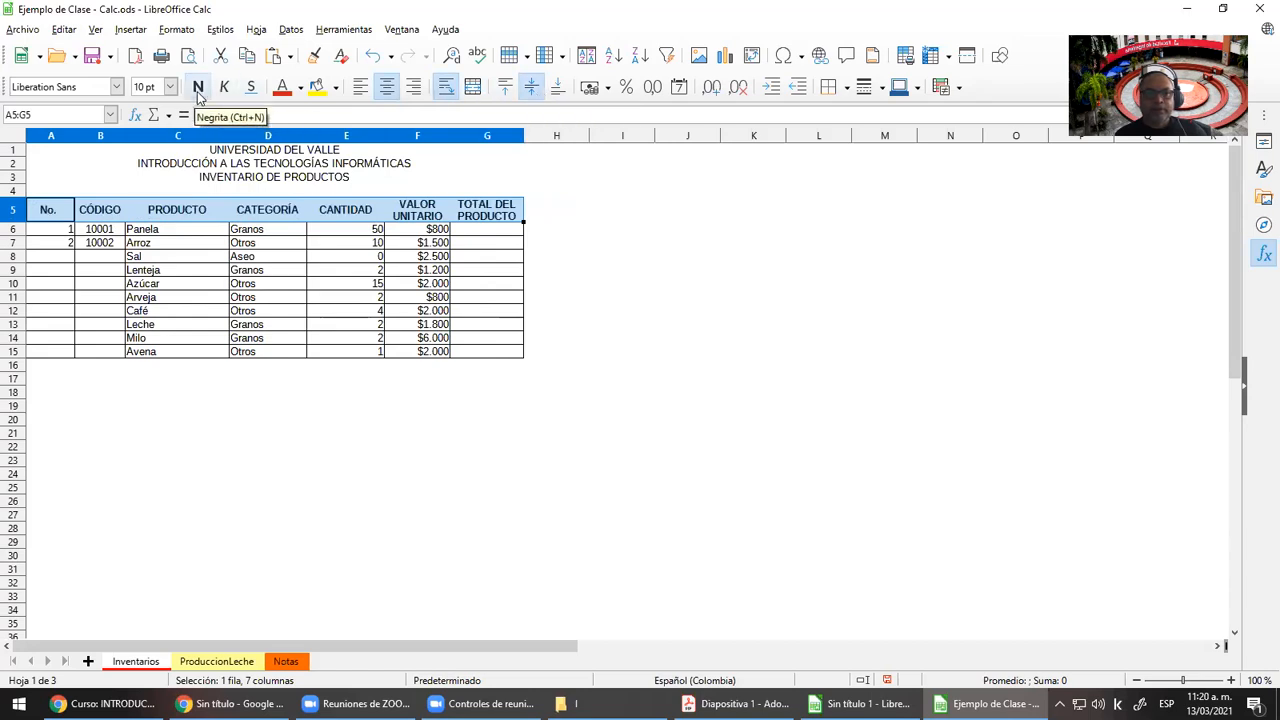
Give the table's header row a red background and white font color
{"action": "left_click", "coordinate": [337, 89]}
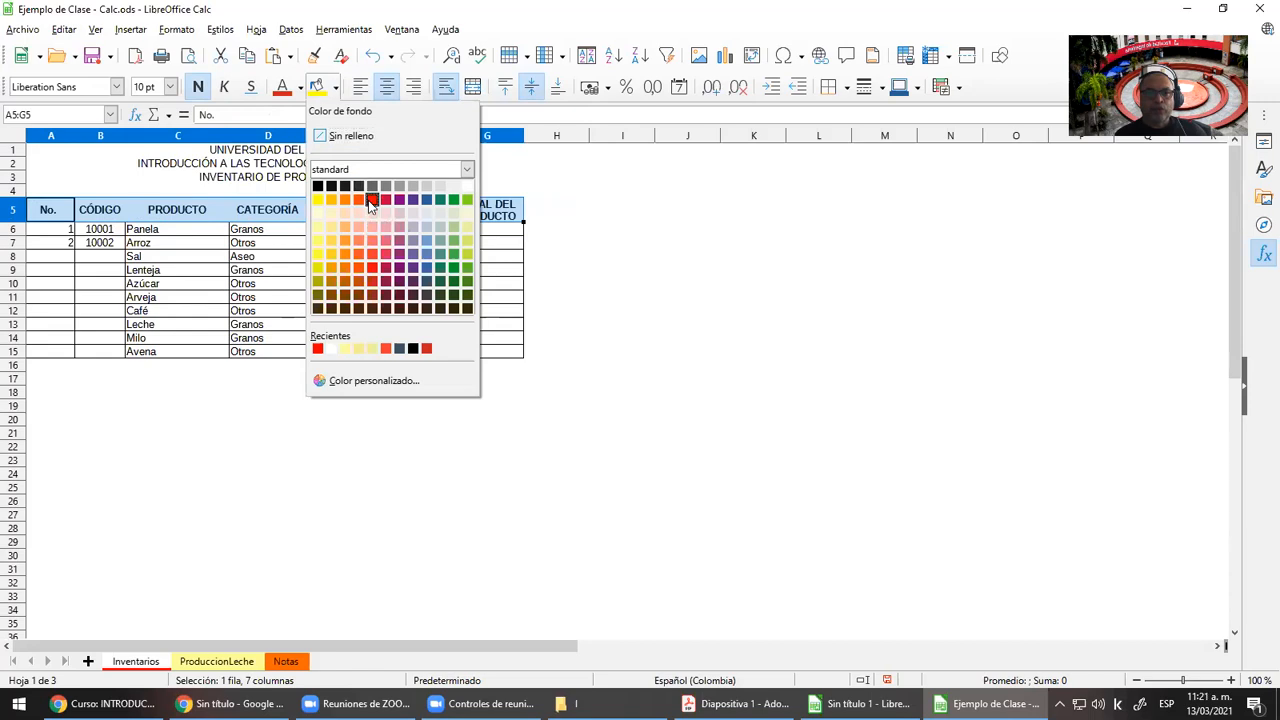
{"action": "left_click", "coordinate": [370, 200]}
{"action": "left_click", "coordinate": [300, 88]}
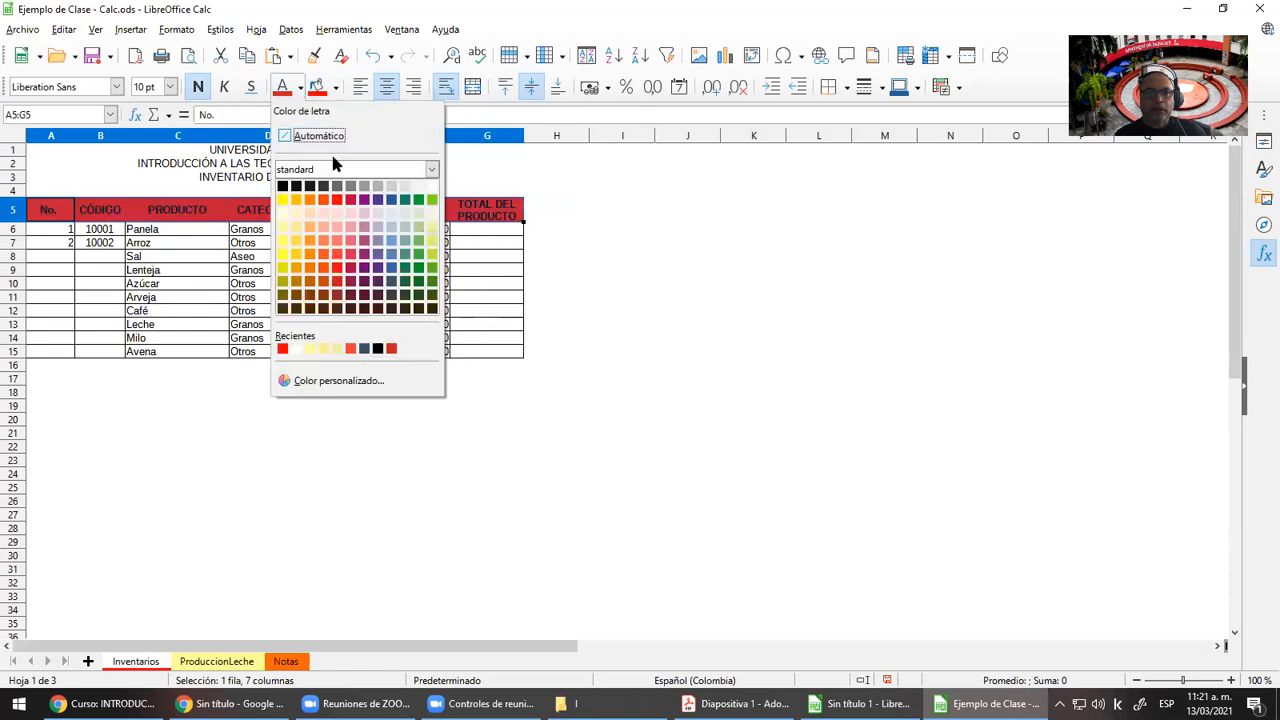
{"action": "left_click", "coordinate": [432, 186]}
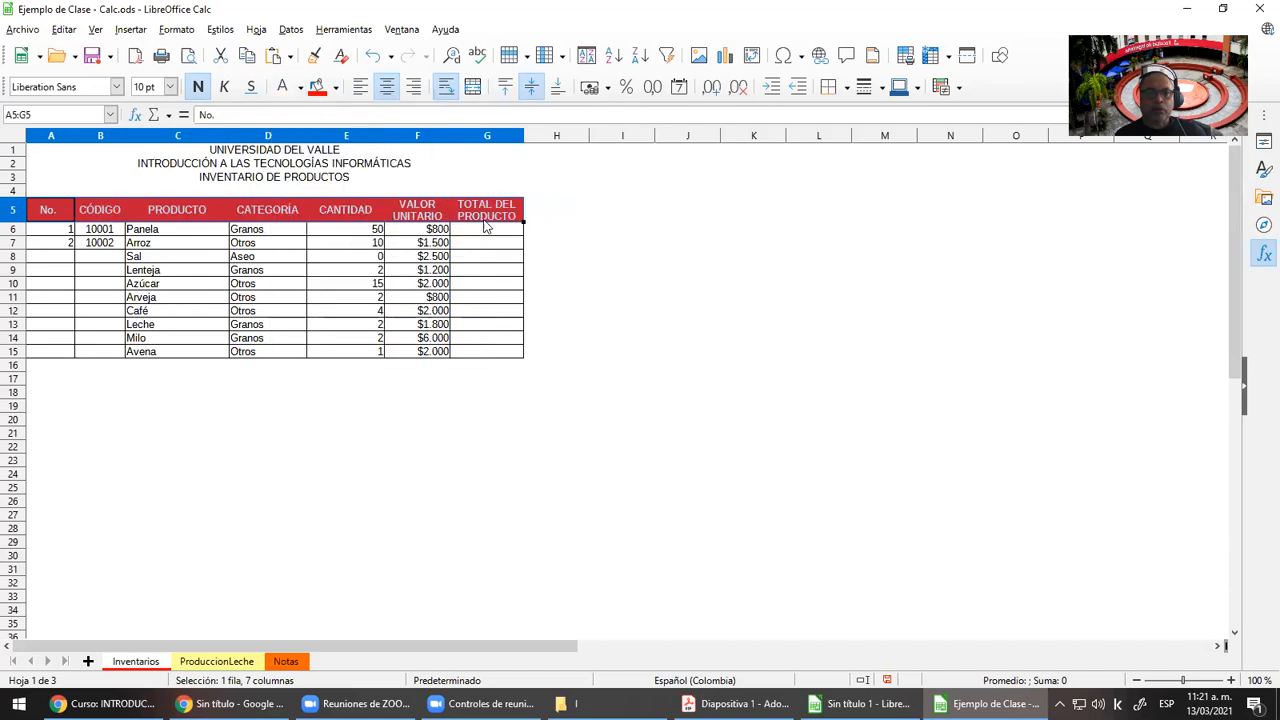
{"action": "left_click_drag", "start_coordinate": [631, 286], "coordinate": [631, 297]}
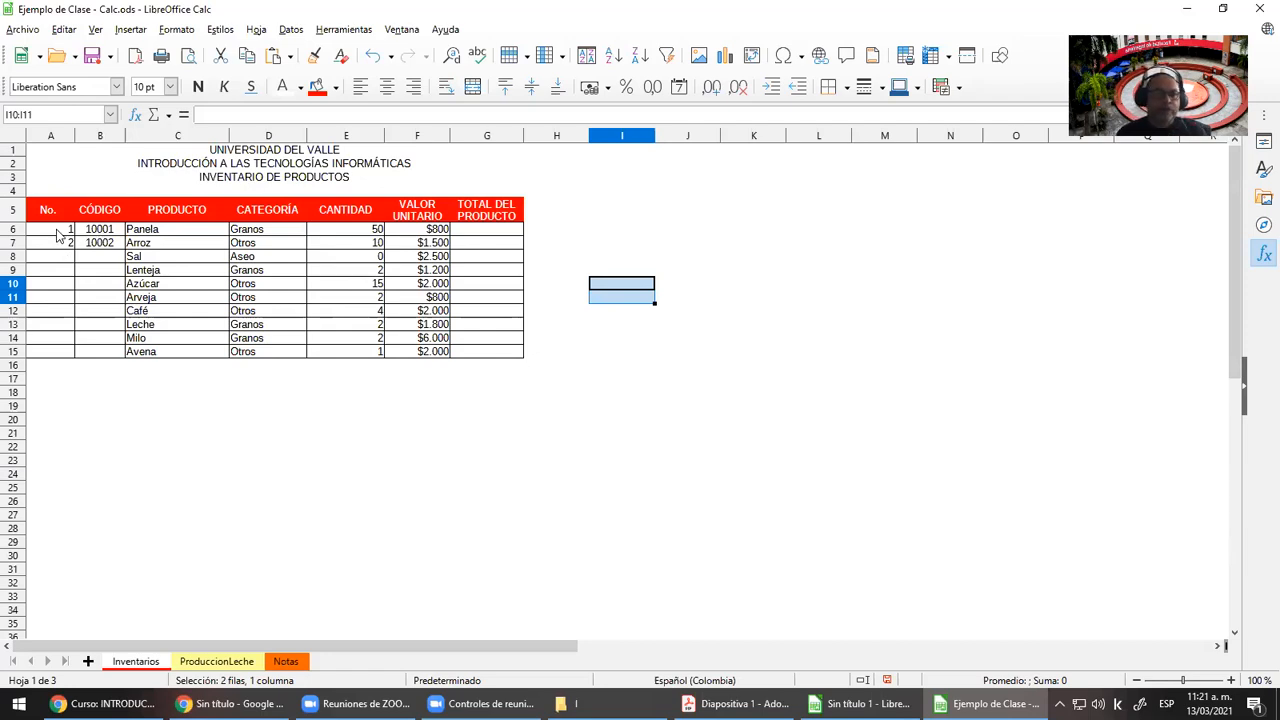
Fill the No. series down to 10 in A6:A15 and the CÓDIGO series down to 10010 in B6:B15
{"action": "left_click_drag", "start_coordinate": [57, 234], "coordinate": [60, 245]}
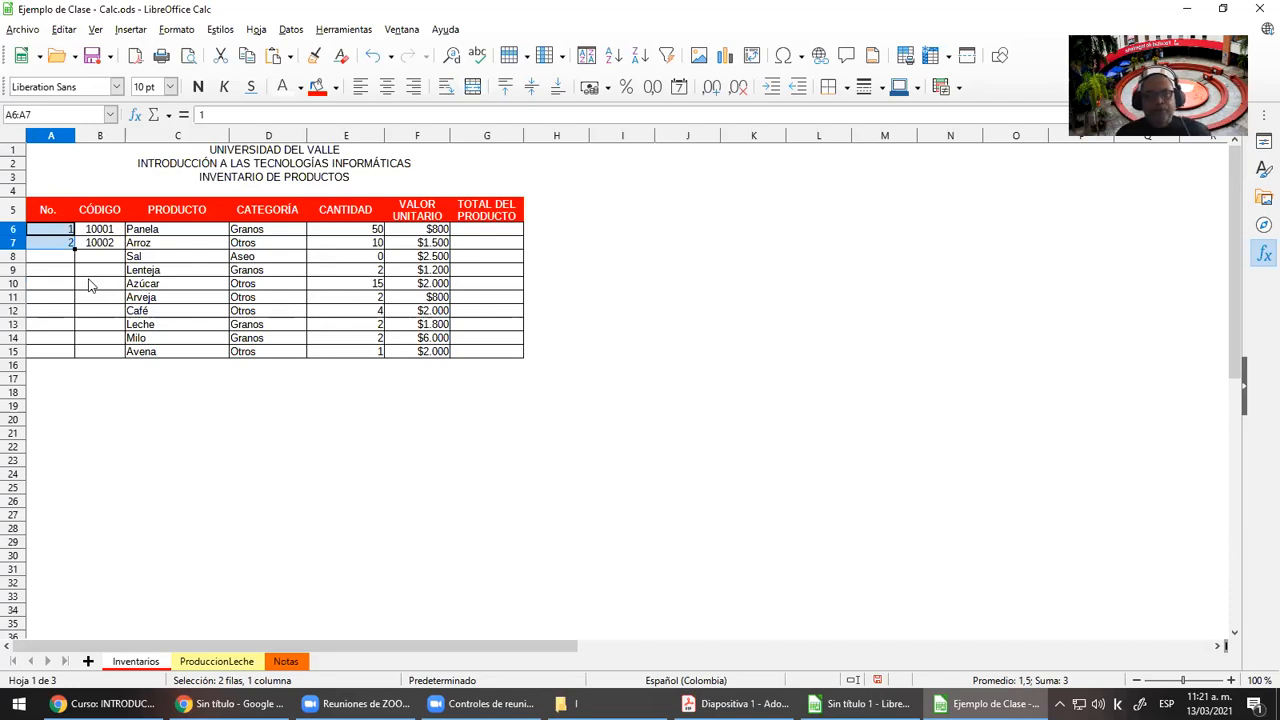
{"action": "left_click_drag", "start_coordinate": [74, 249], "coordinate": [77, 354]}
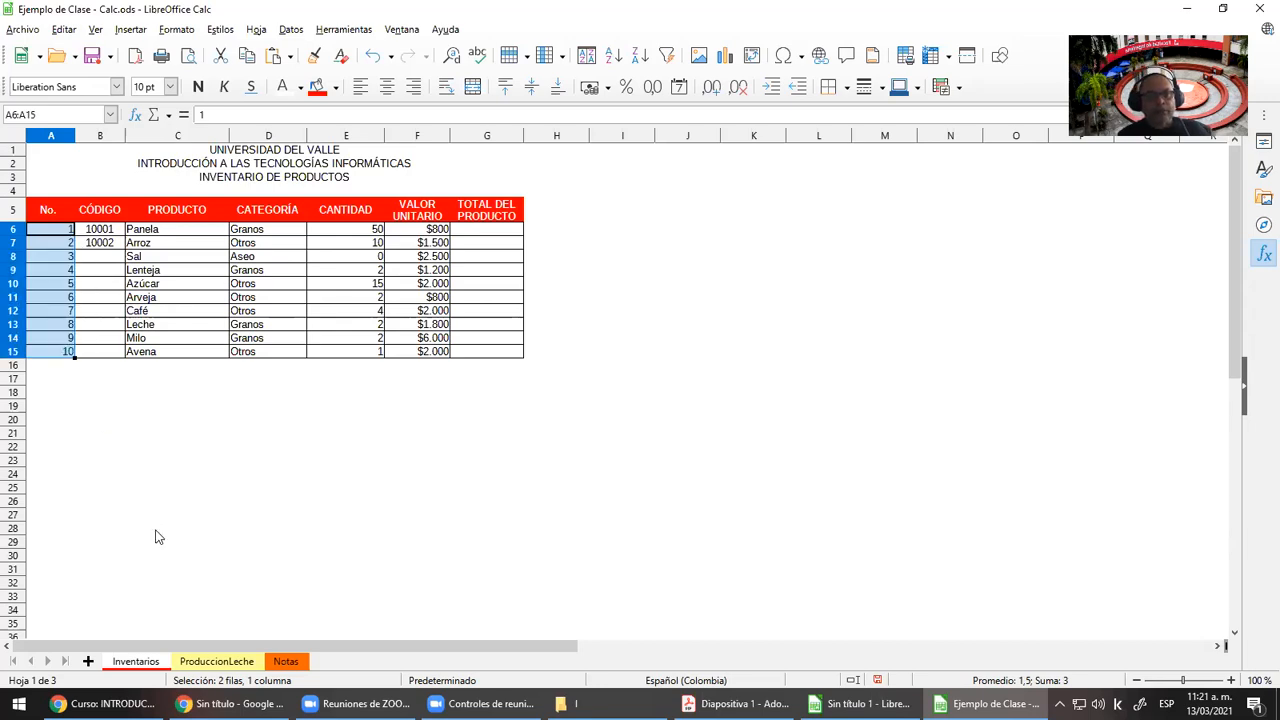
{"action": "left_click", "coordinate": [143, 534]}
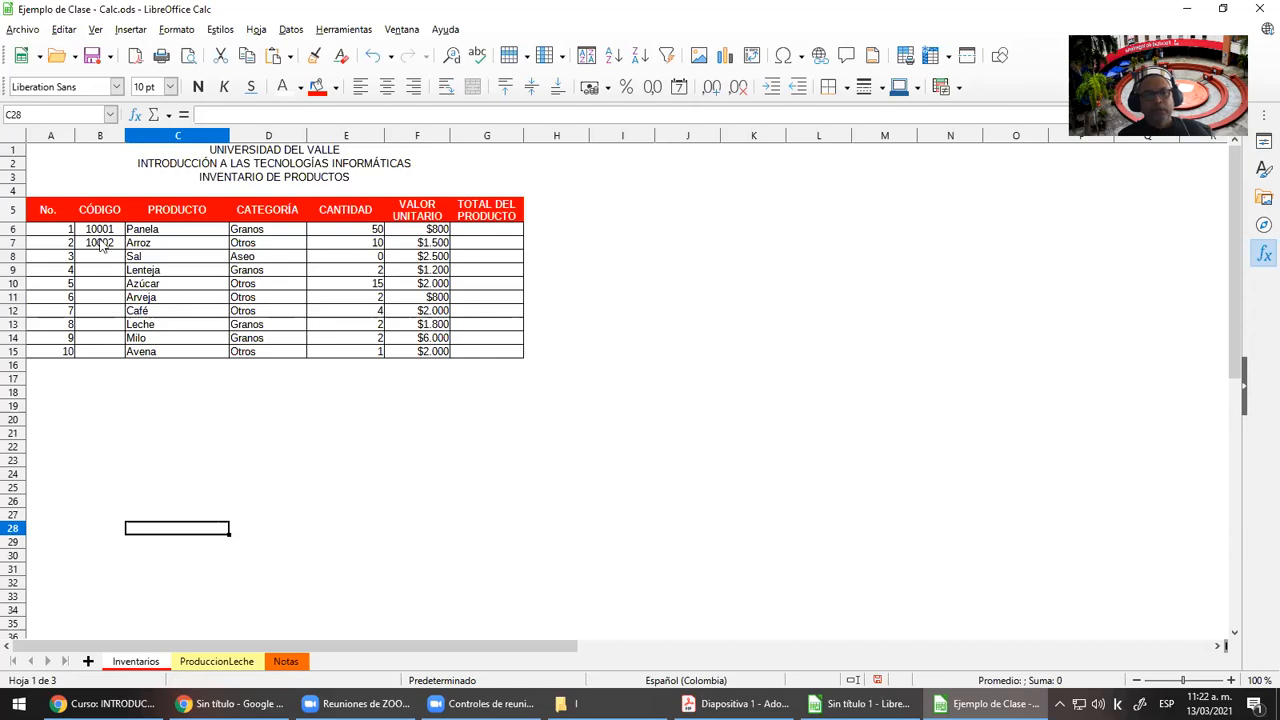
{"action": "left_click_drag", "start_coordinate": [114, 232], "coordinate": [112, 244]}
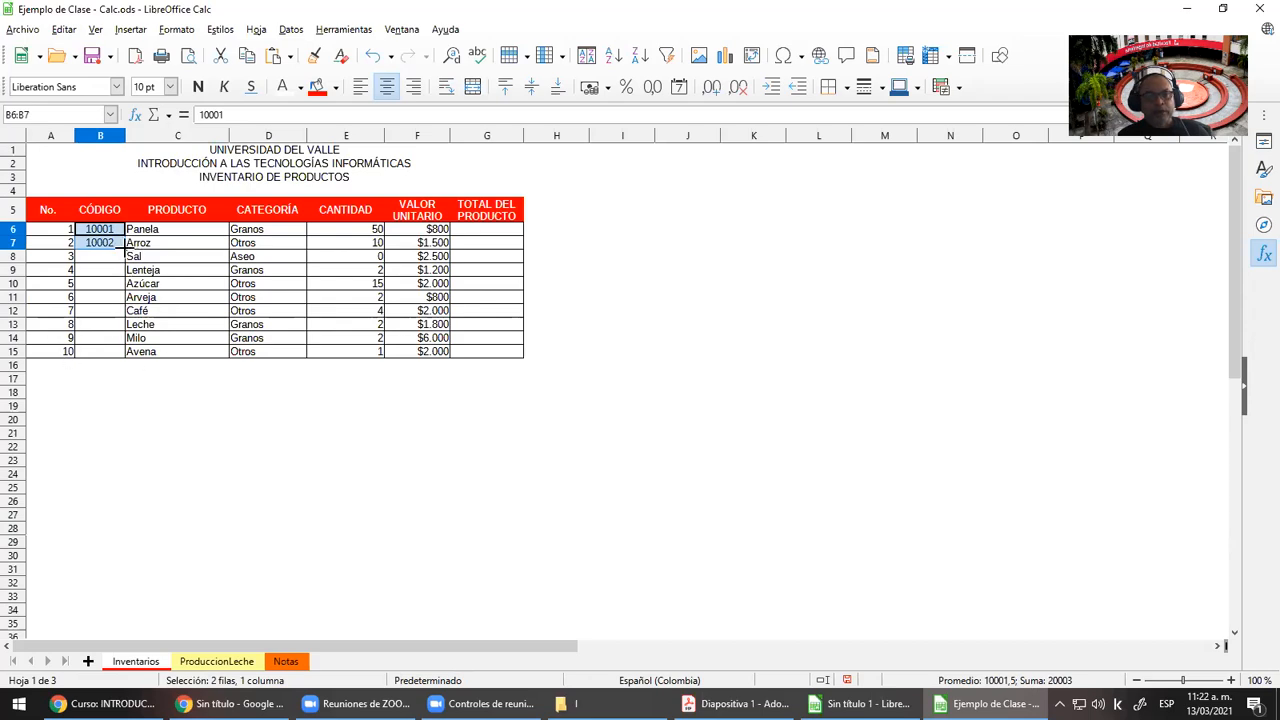
{"action": "left_click_drag", "start_coordinate": [124, 248], "coordinate": [124, 358]}
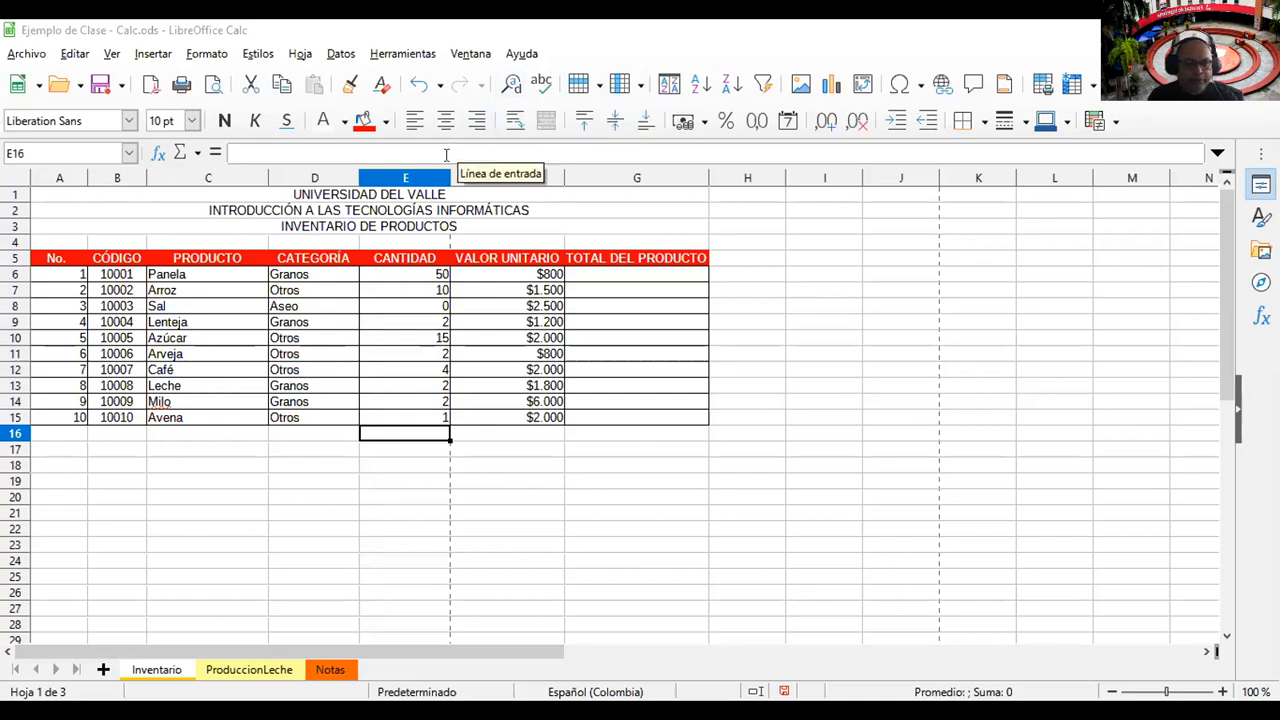
Turn off the gridlines on the Inventario sheet in the other copy of the workbook
{"action": "right_click", "coordinate": [171, 669]}
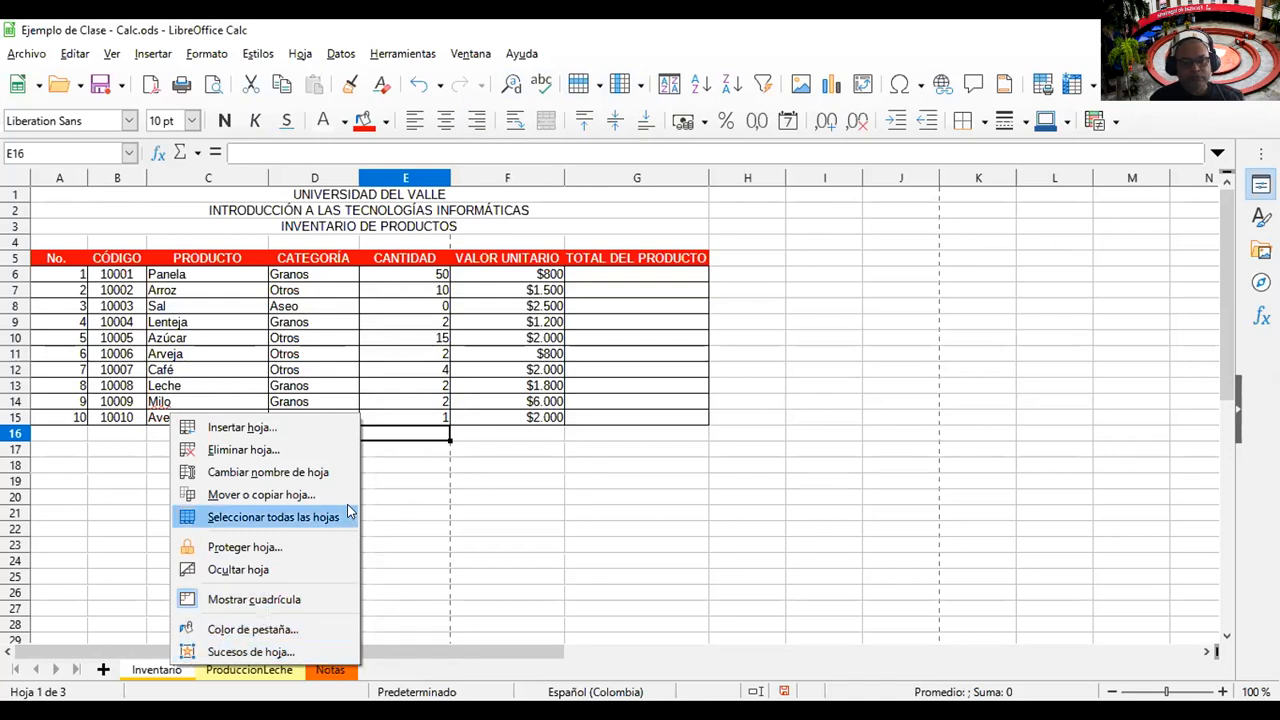
{"action": "left_click", "coordinate": [285, 599]}
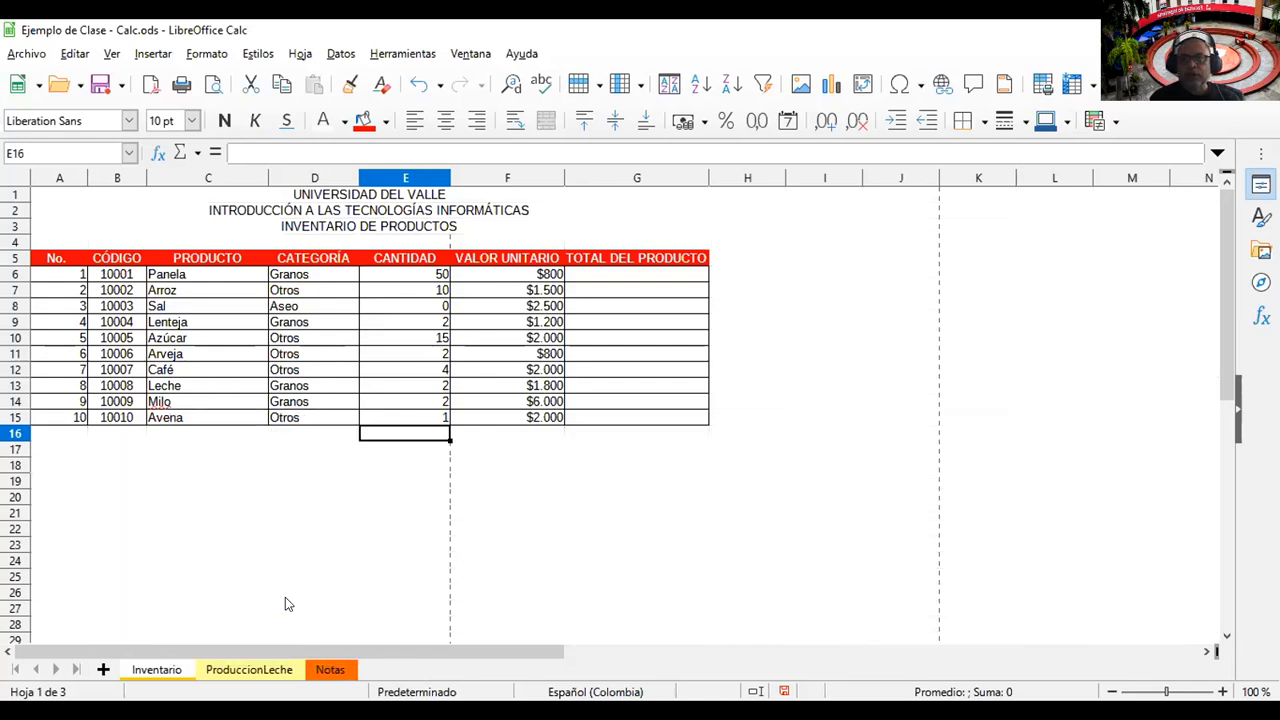
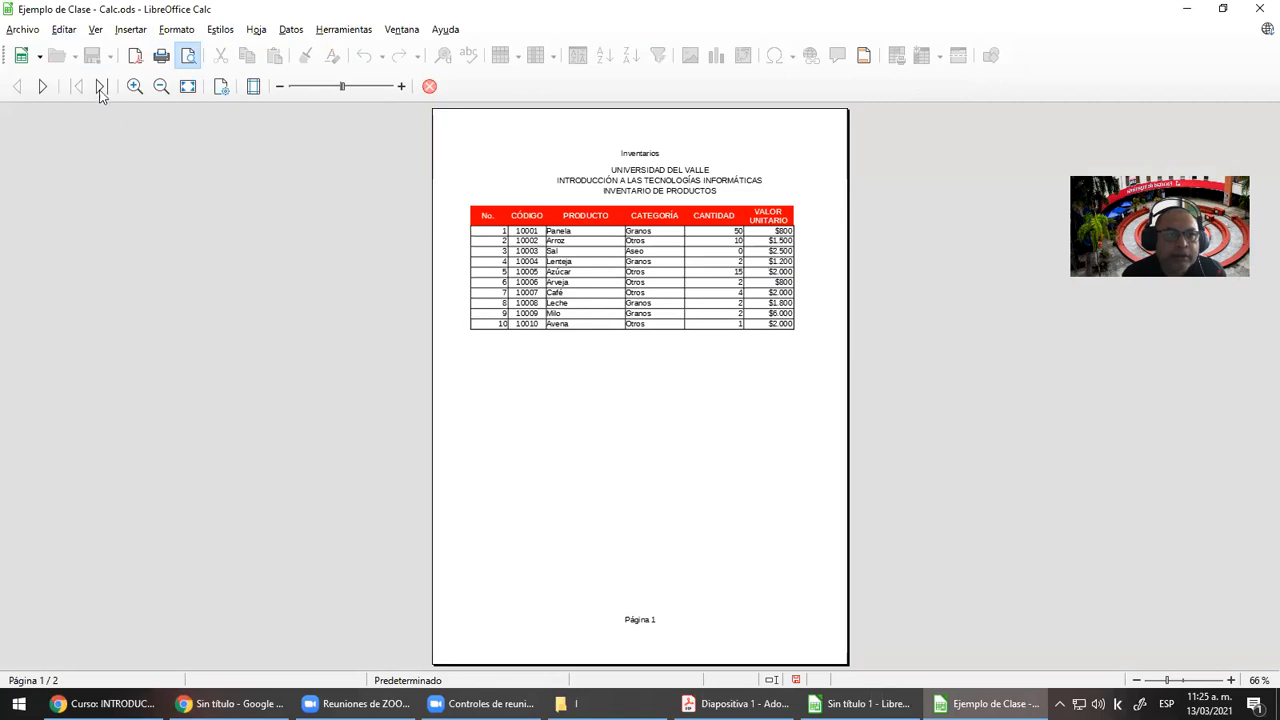
Check both pages of the Inventarios sheet in the print preview and close the preview
{"action": "left_click", "coordinate": [101, 87]}
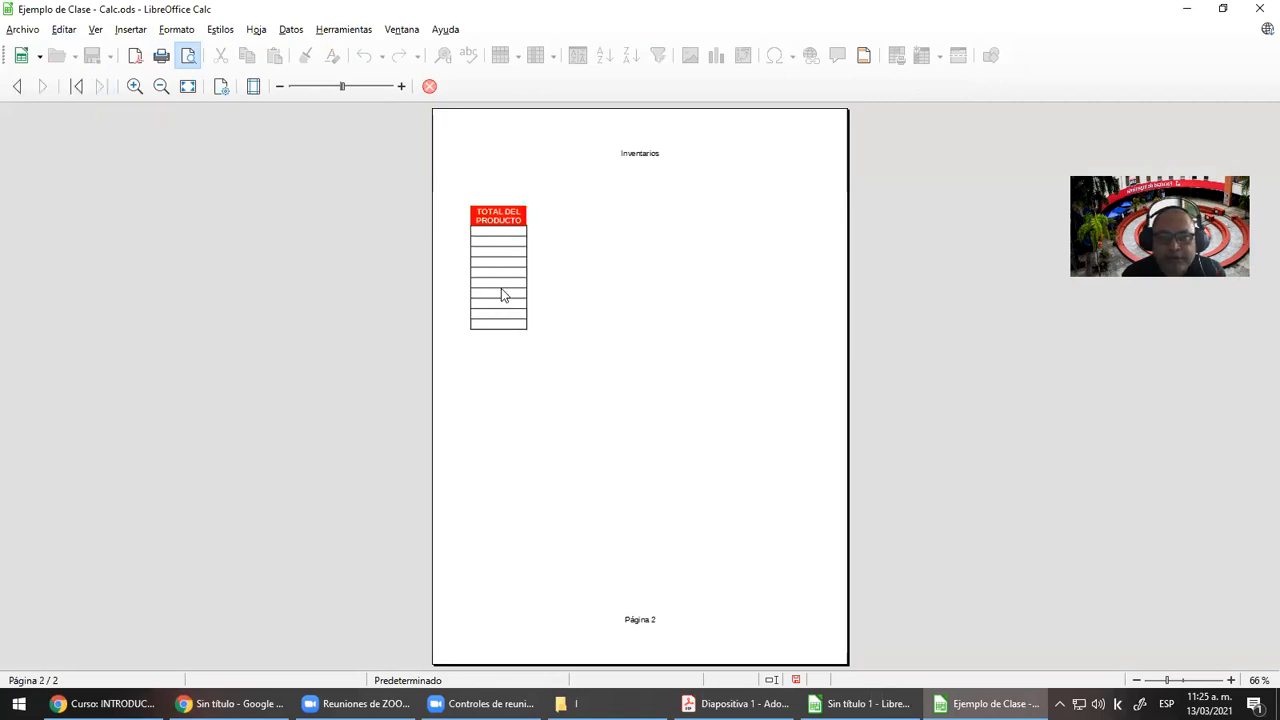
{"action": "left_click", "coordinate": [76, 87]}
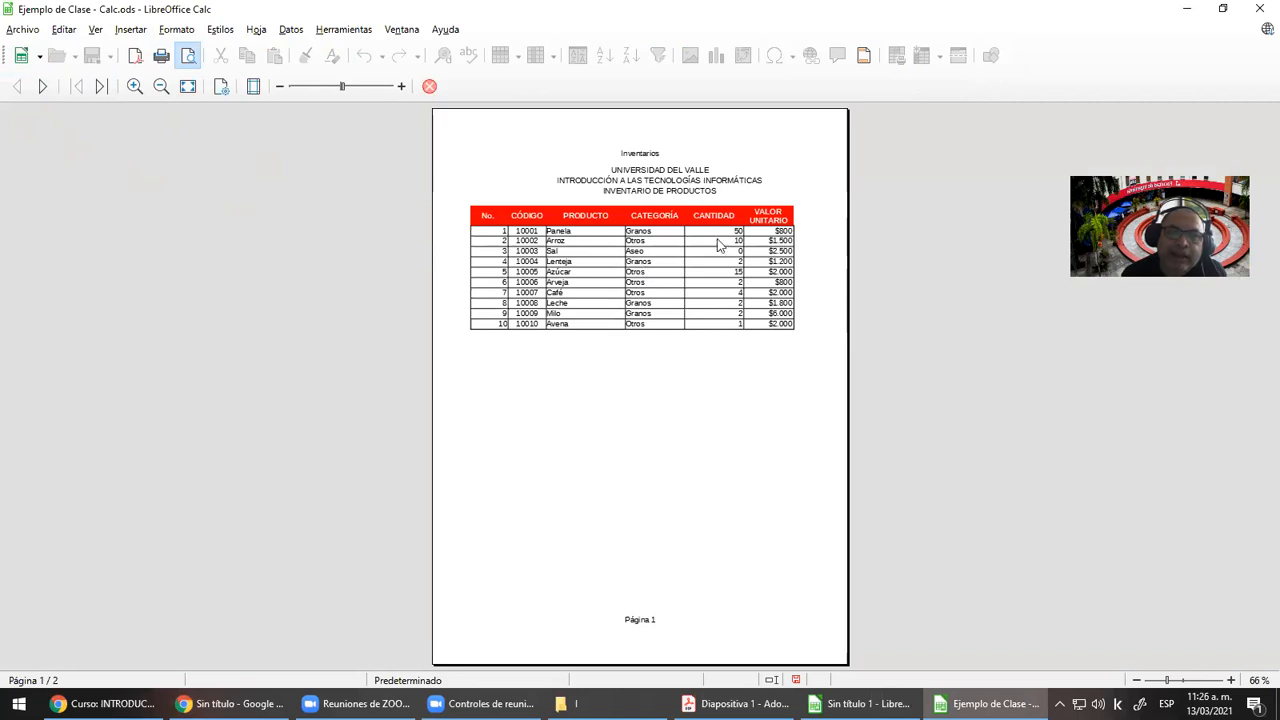
{"action": "left_click", "coordinate": [429, 86]}
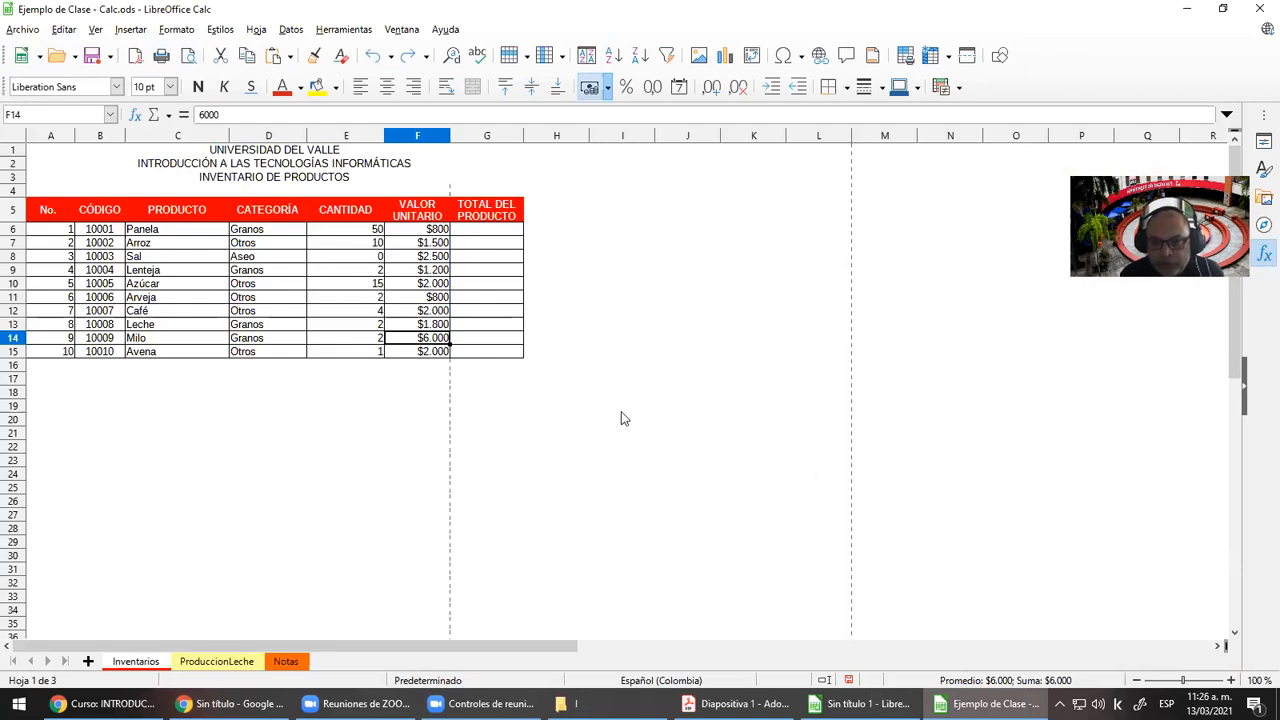
{"action": "scroll", "coordinate": [621, 418], "scroll_direction": "down", "scroll_amount": 4}
{"action": "scroll", "coordinate": [460, 440], "scroll_direction": "up", "scroll_amount": 4}
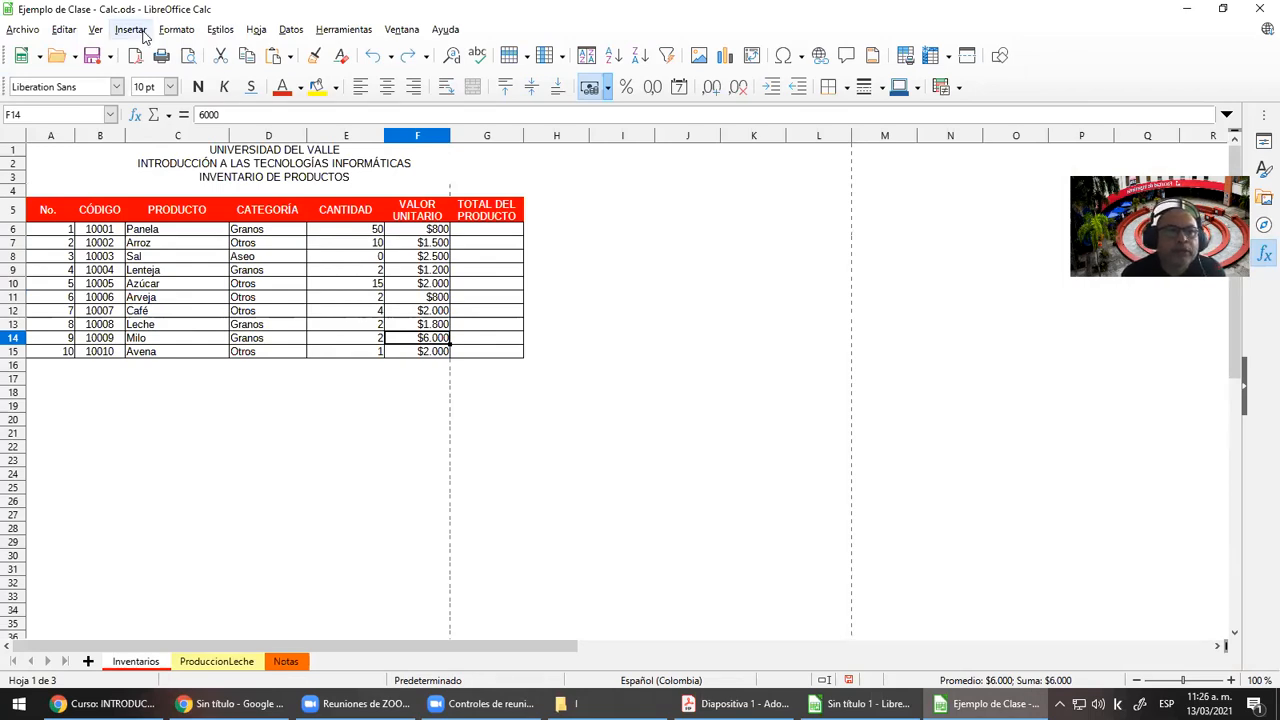
{"action": "left_click", "coordinate": [255, 29]}
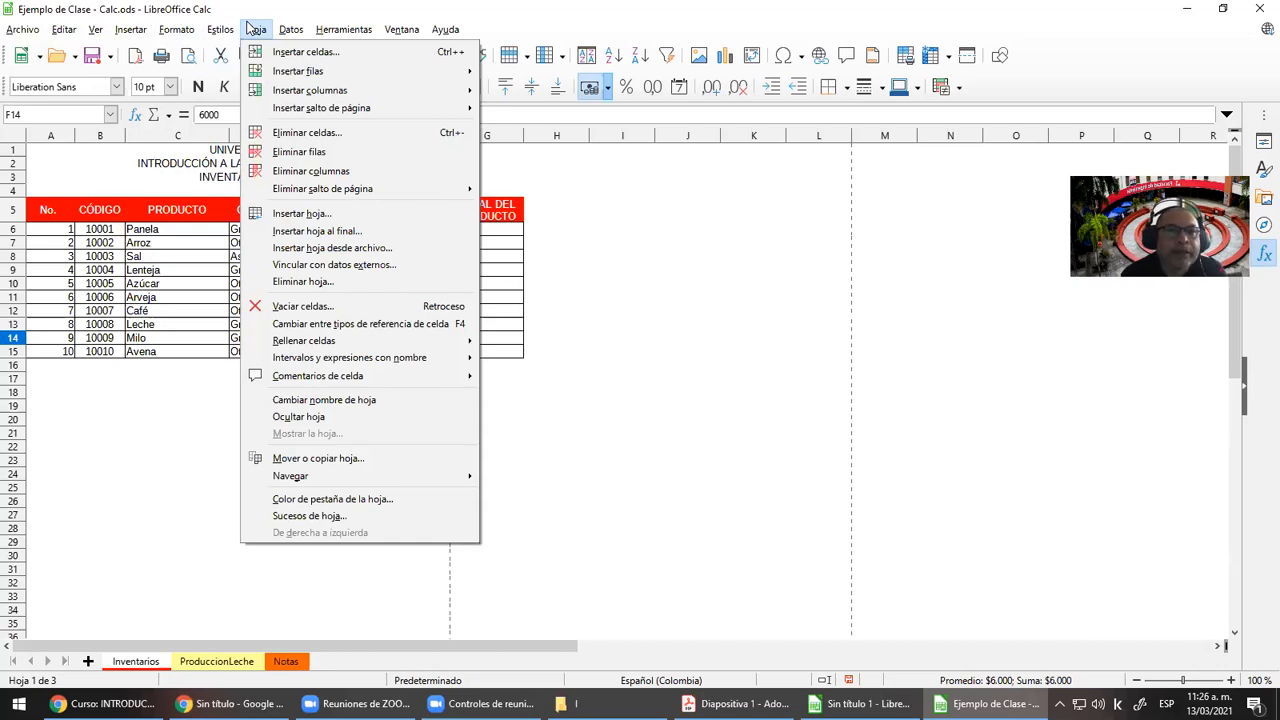
{"action": "mouse_move", "coordinate": [182, 26]}
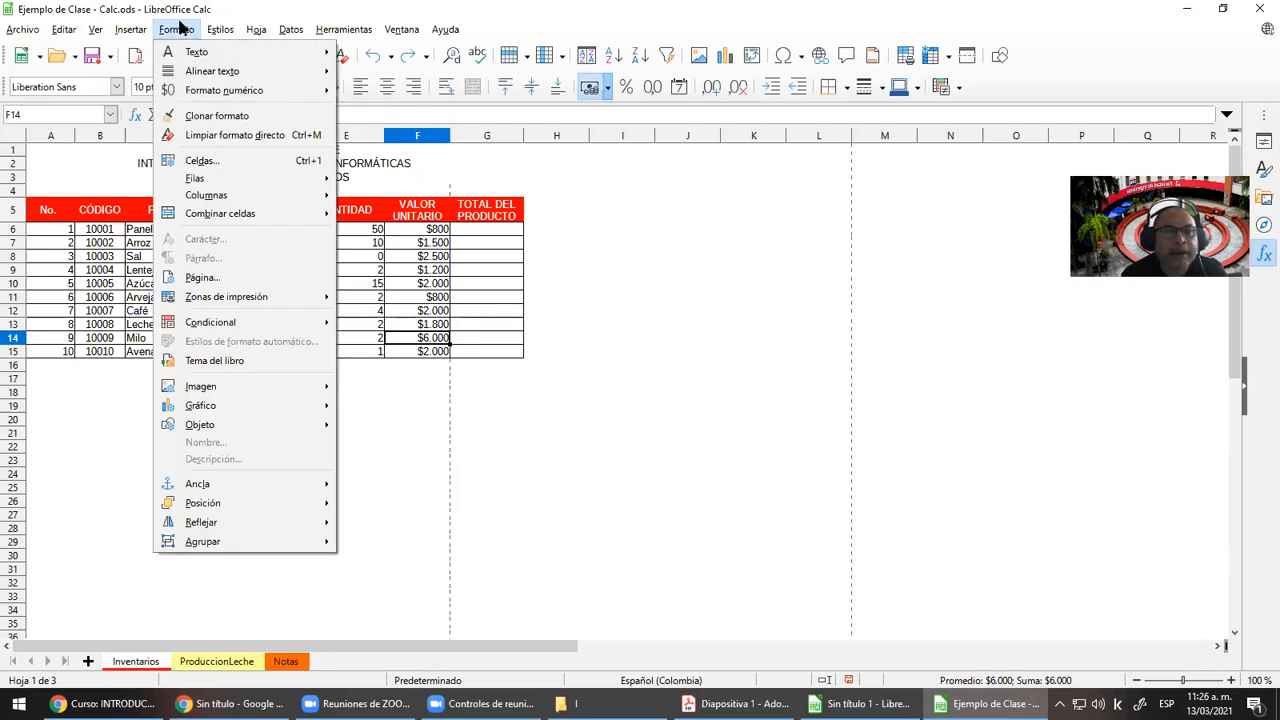
{"action": "mouse_move", "coordinate": [22, 29]}
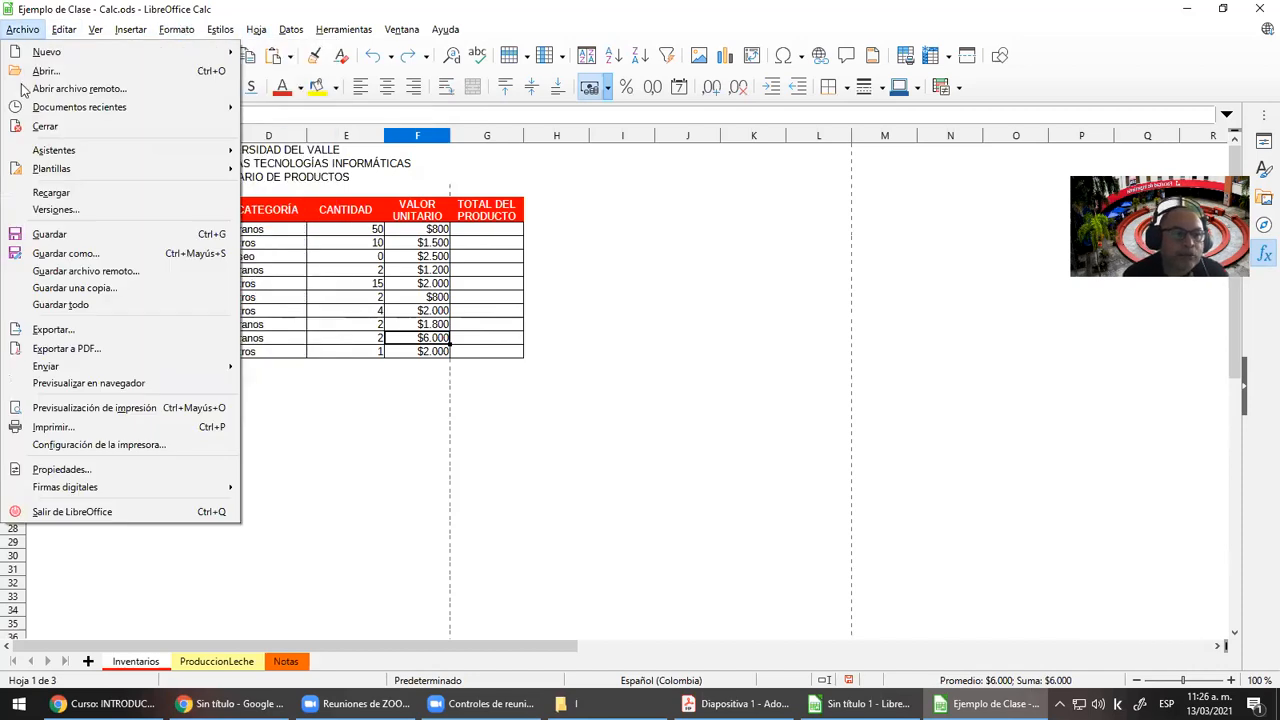
{"action": "mouse_move", "coordinate": [55, 486]}
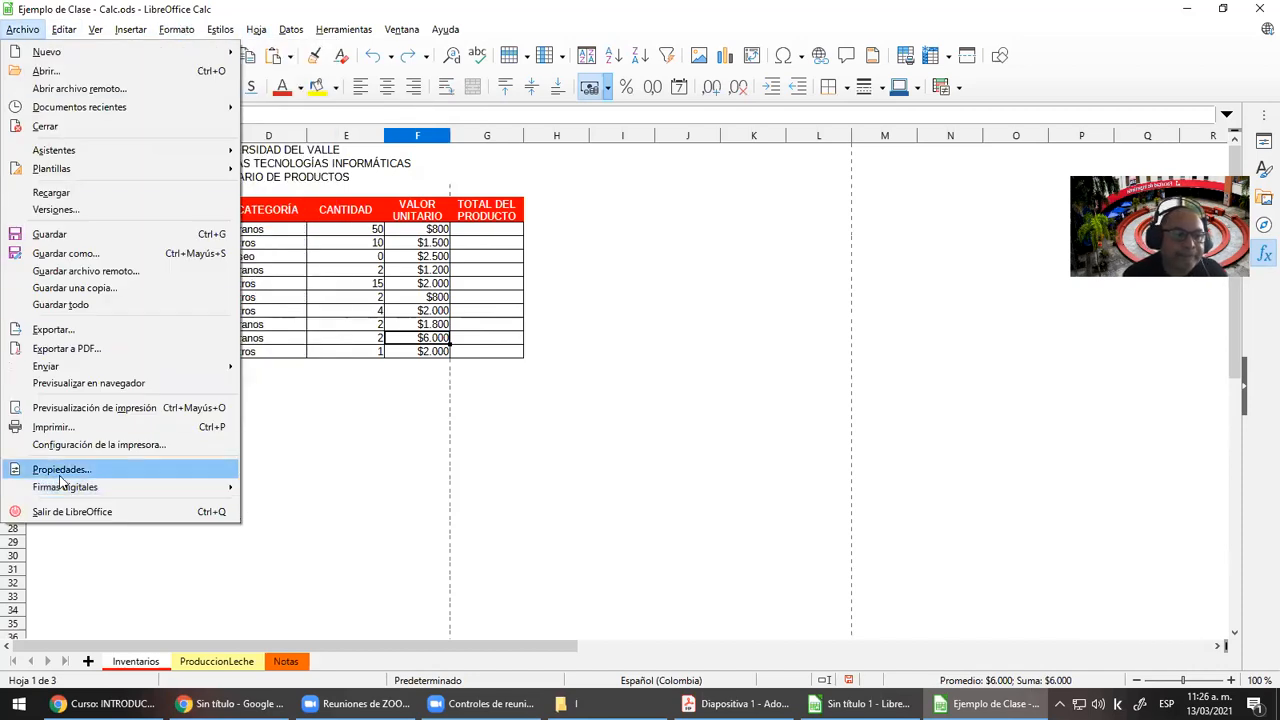
{"action": "left_click", "coordinate": [60, 469]}
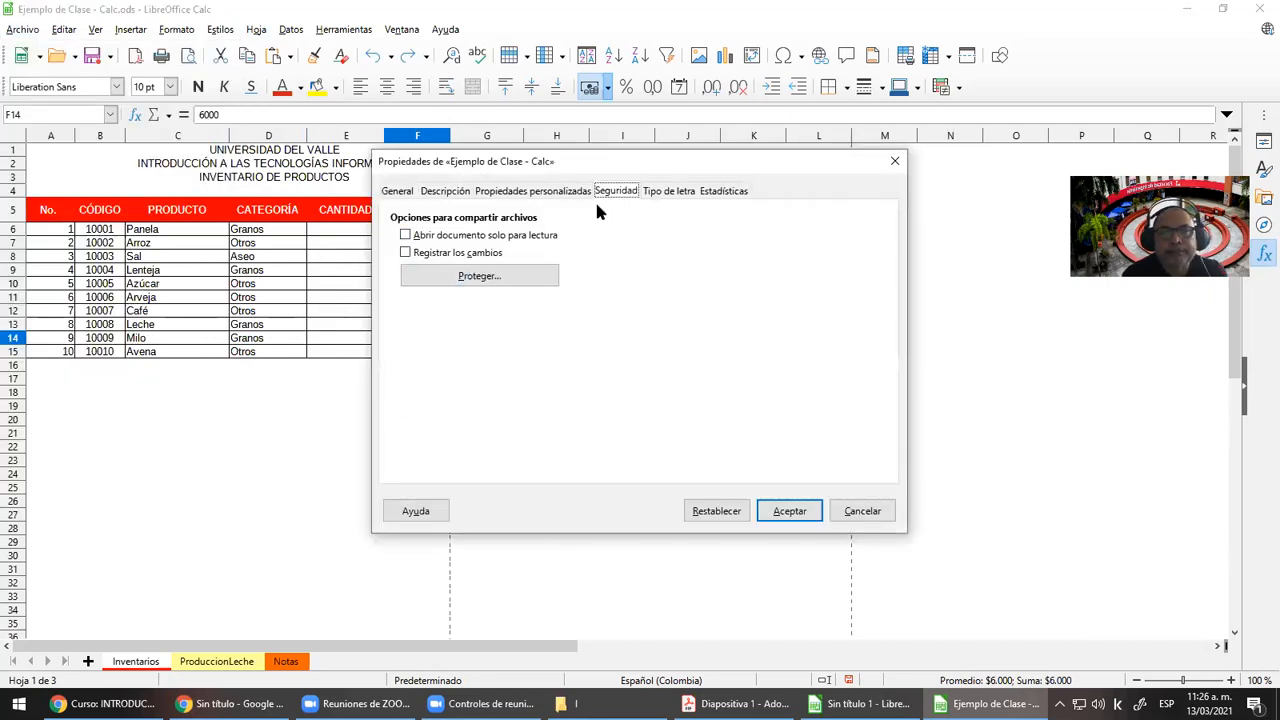
{"action": "left_click", "coordinate": [862, 517]}
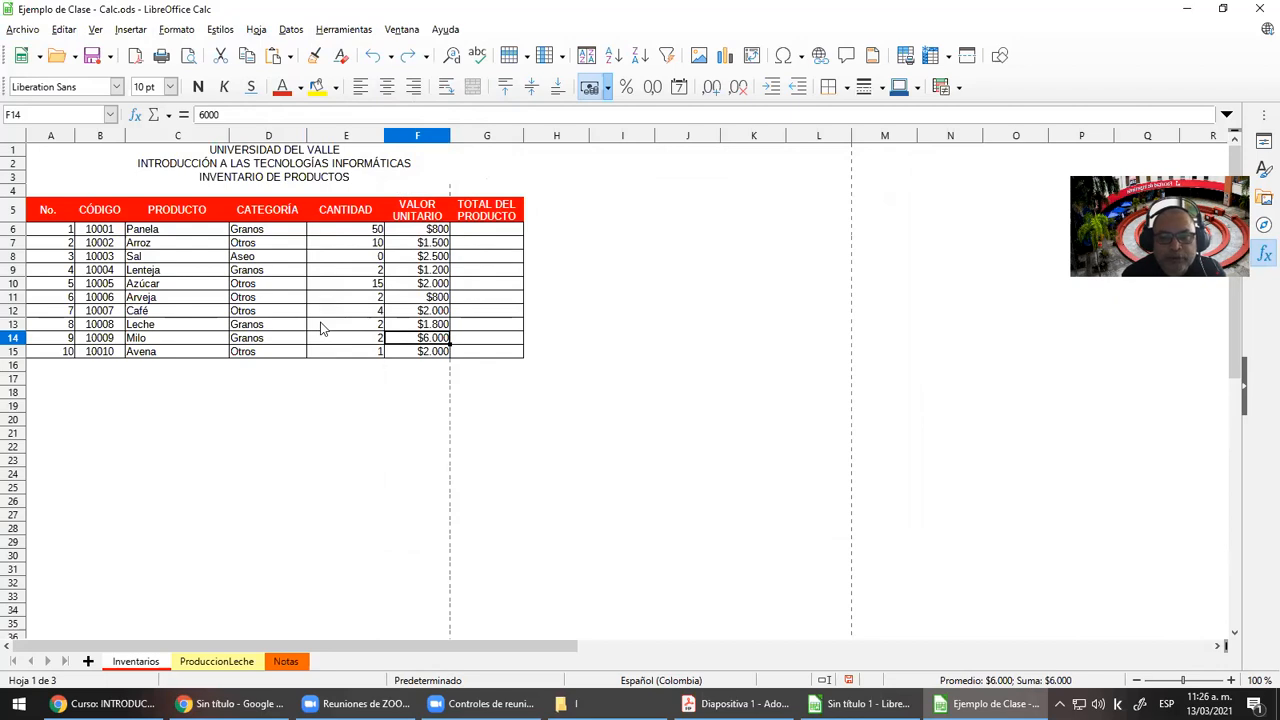
{"action": "scroll", "coordinate": [320, 329], "scroll_direction": "down", "scroll_amount": 5}
{"action": "scroll", "coordinate": [320, 329], "scroll_direction": "up", "scroll_amount": 5}
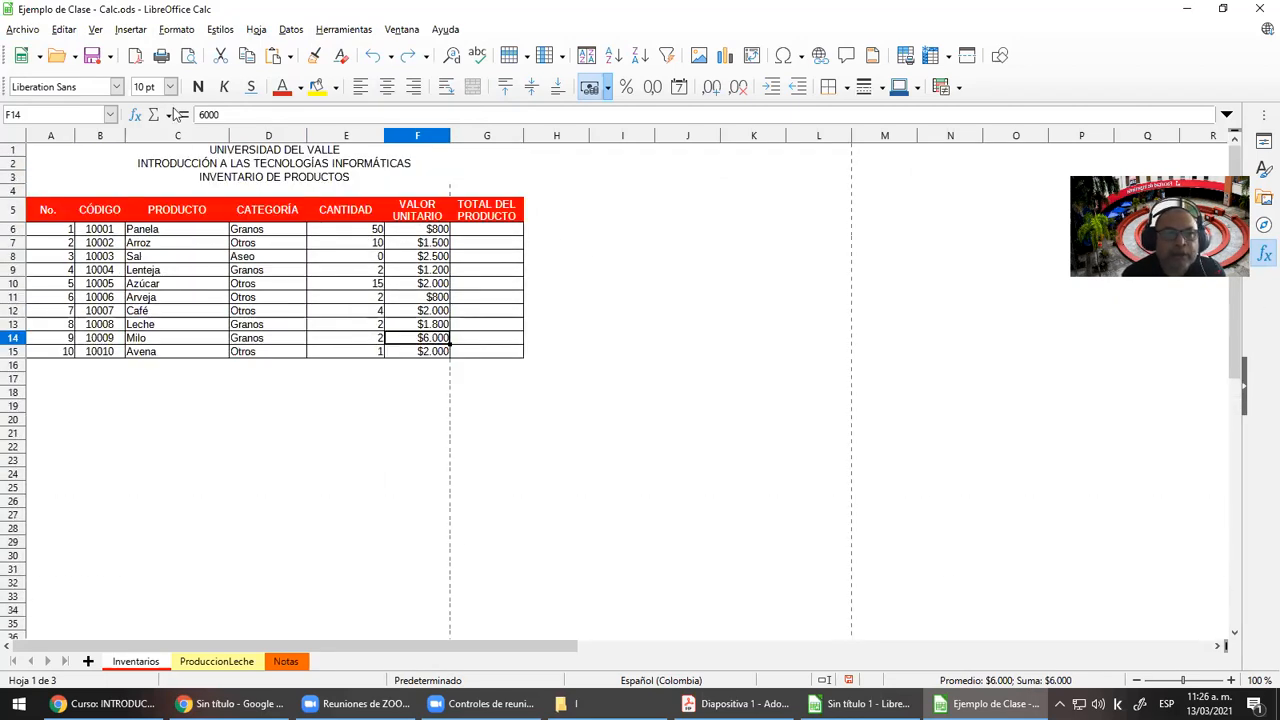
Preview the Inventarios sheet for printing and set its page orientation to Horizontal
{"action": "left_click", "coordinate": [189, 57]}
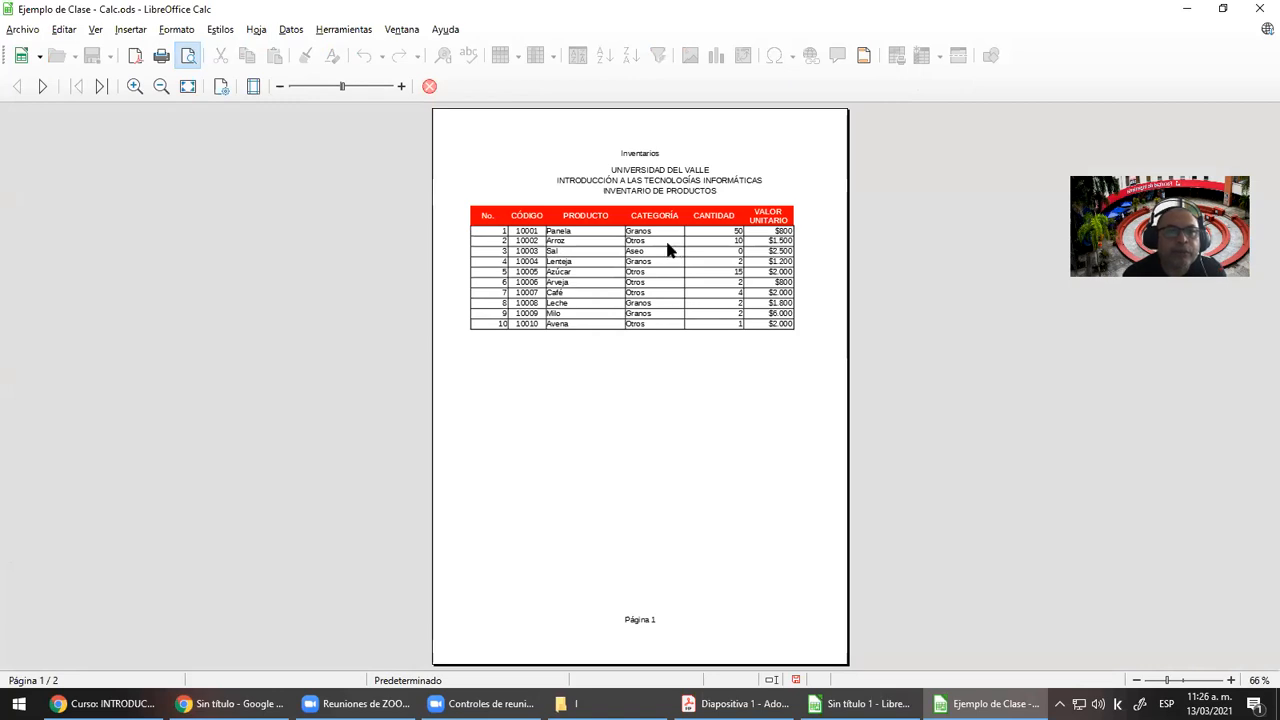
{"action": "left_click", "coordinate": [222, 92]}
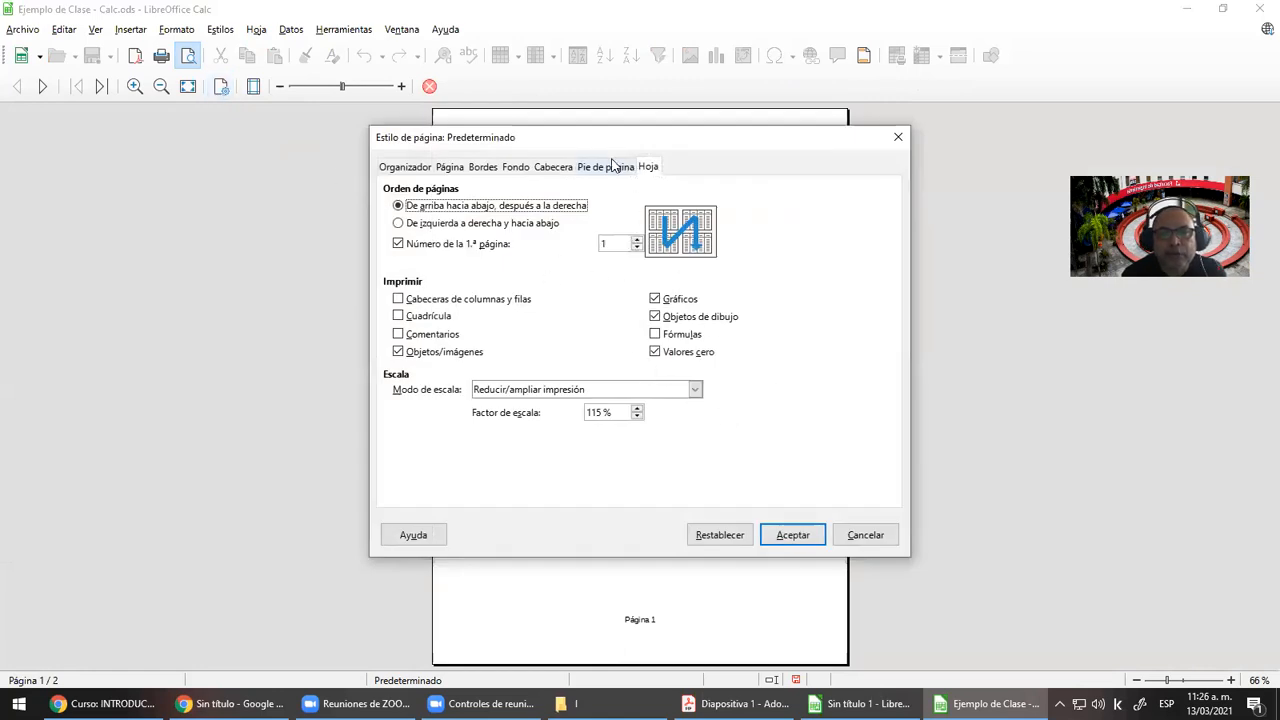
{"action": "left_click_drag", "start_coordinate": [592, 145], "coordinate": [589, 162]}
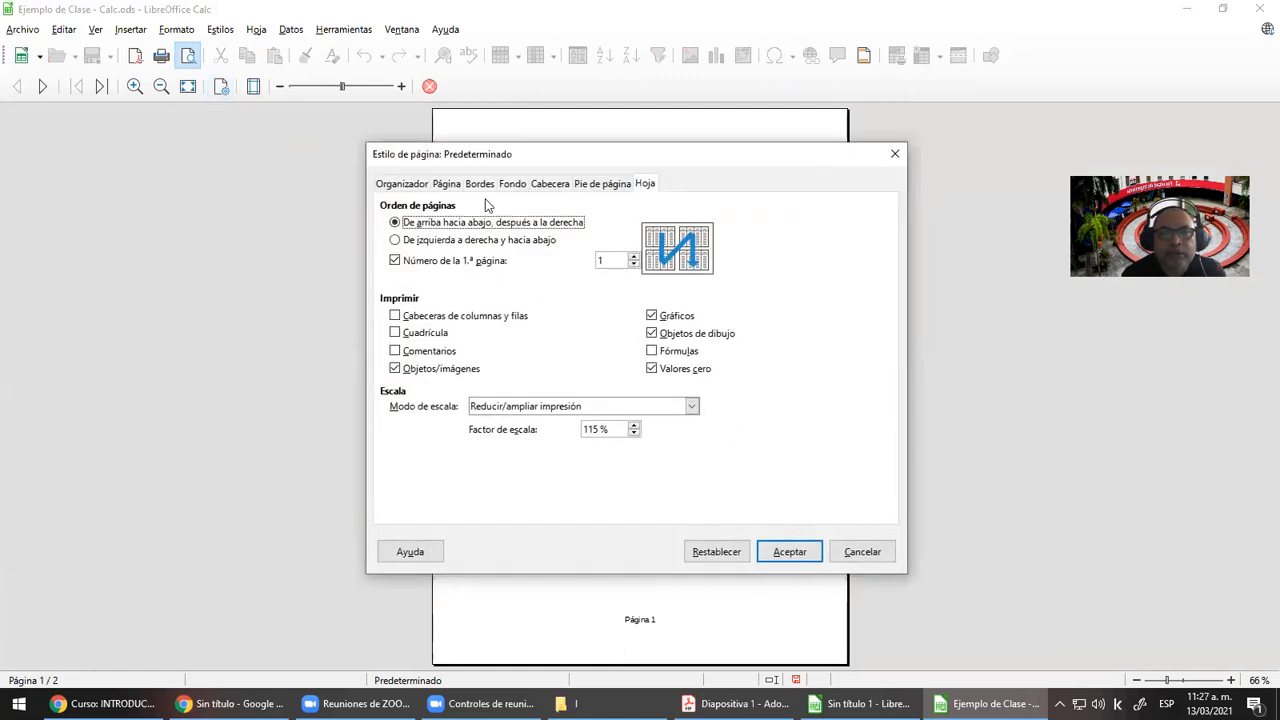
{"action": "left_click", "coordinate": [446, 184]}
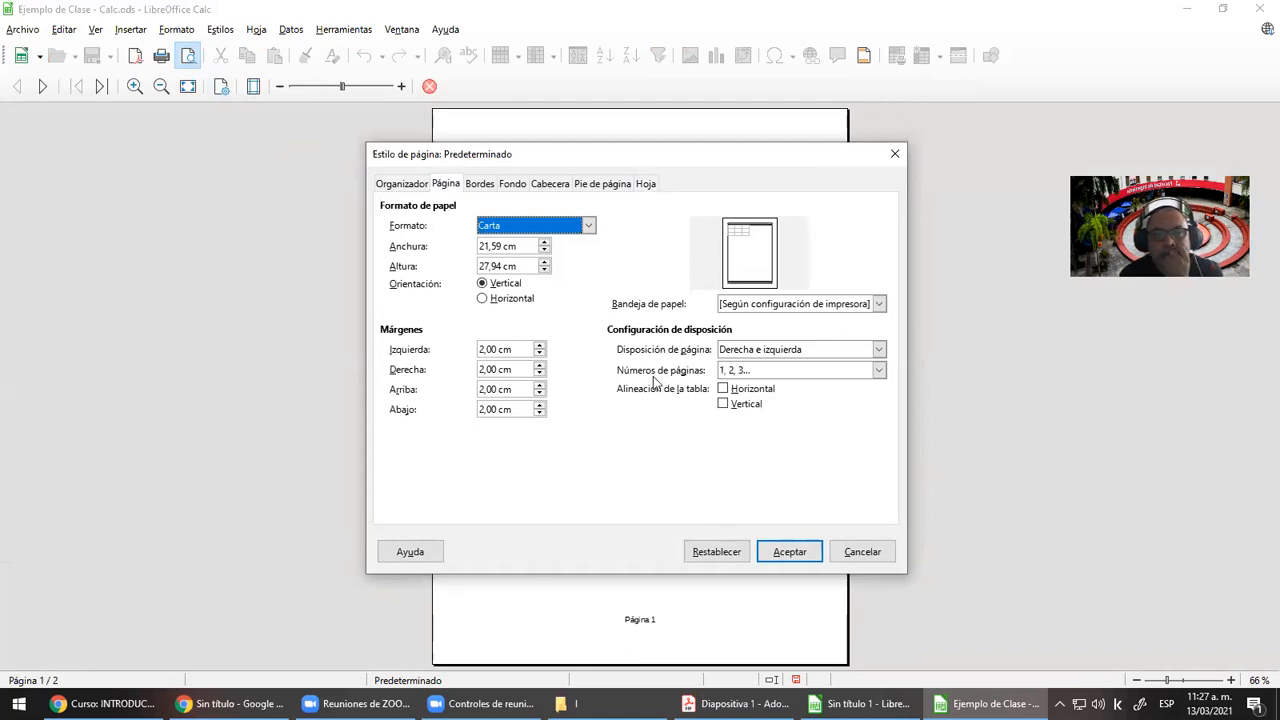
{"action": "left_click", "coordinate": [497, 299]}
{"action": "left_click", "coordinate": [782, 555]}
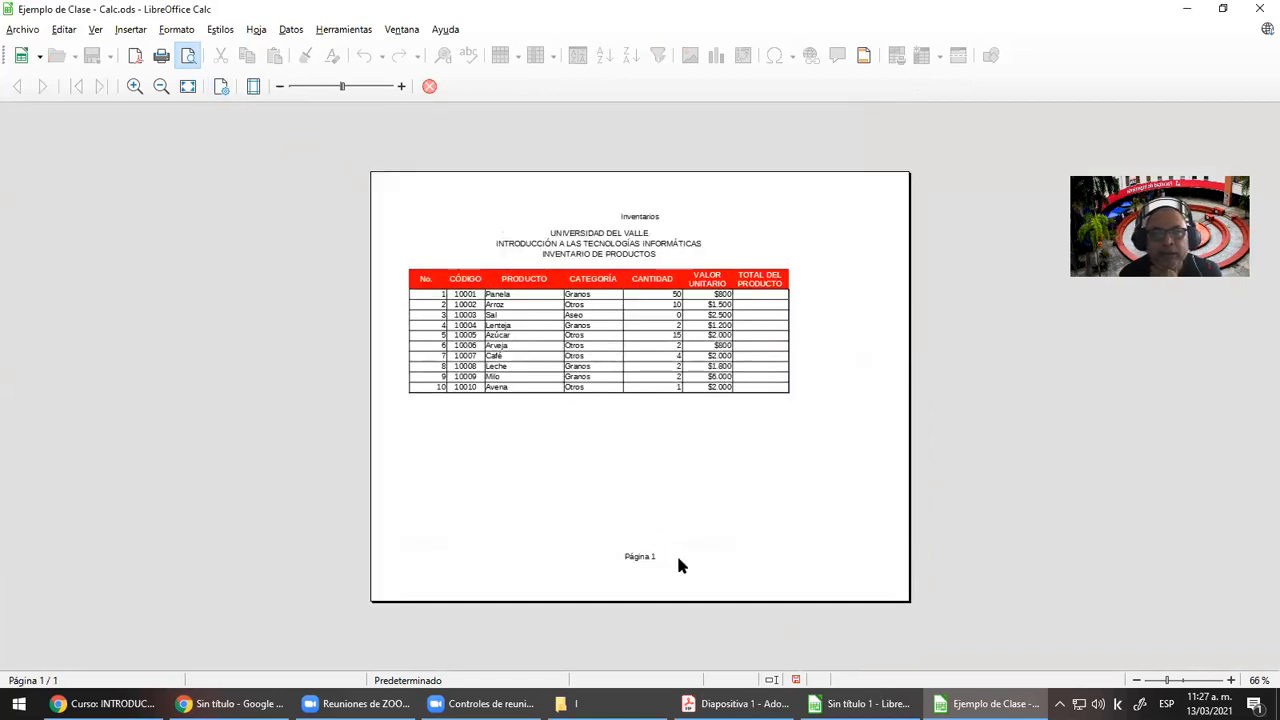
Set the page style's right and top margins to 1 cm and its orientation to Vertical
{"action": "left_click", "coordinate": [220, 88]}
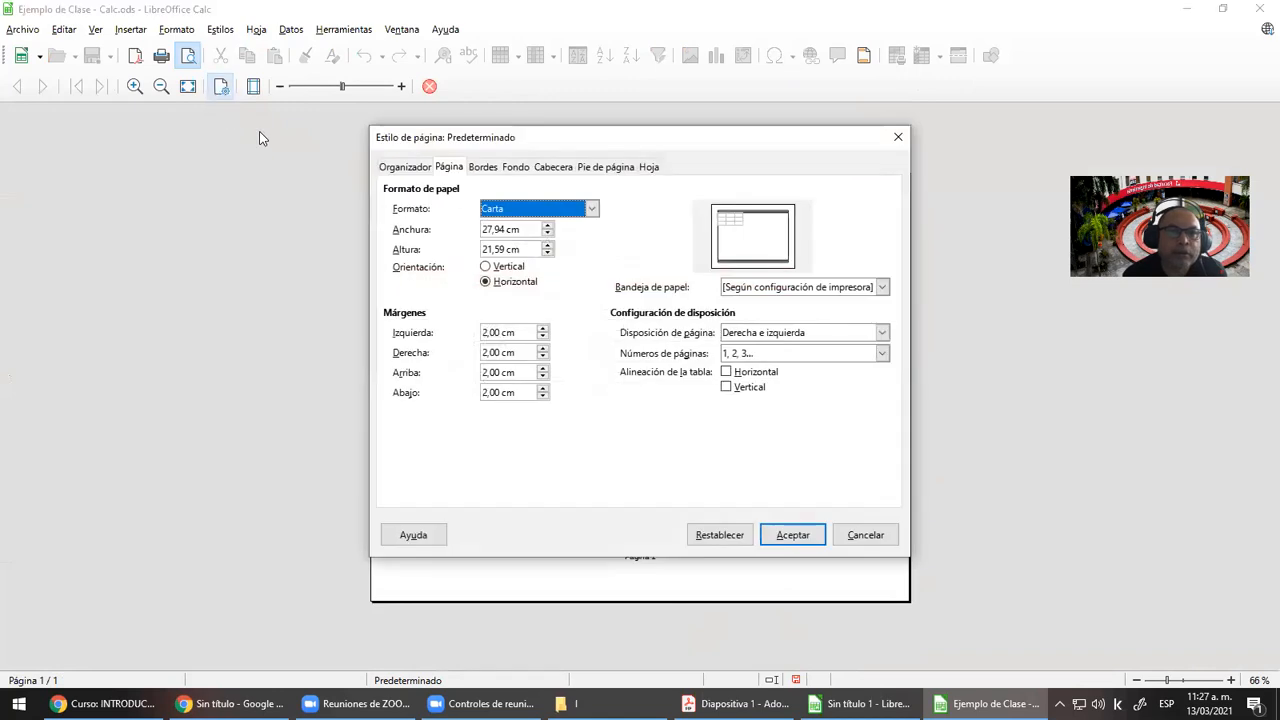
{"action": "left_click", "coordinate": [485, 333]}
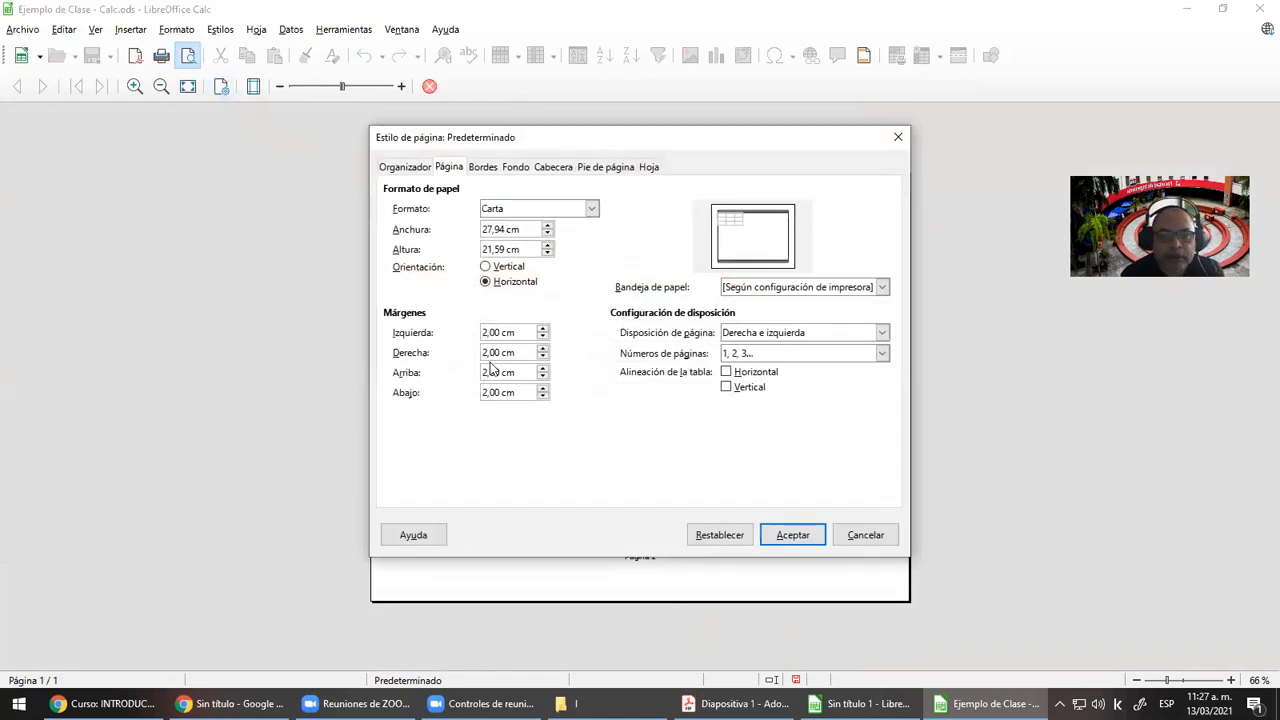
{"action": "mouse_move", "coordinate": [488, 353]}
{"action": "left_mouse_down"}
{"action": "mouse_move", "coordinate": [472, 358]}
{"action": "mouse_move", "coordinate": [481, 373]}
{"action": "left_mouse_up"}
{"action": "type", "text": "1"}
{"action": "type", "text": "1"}
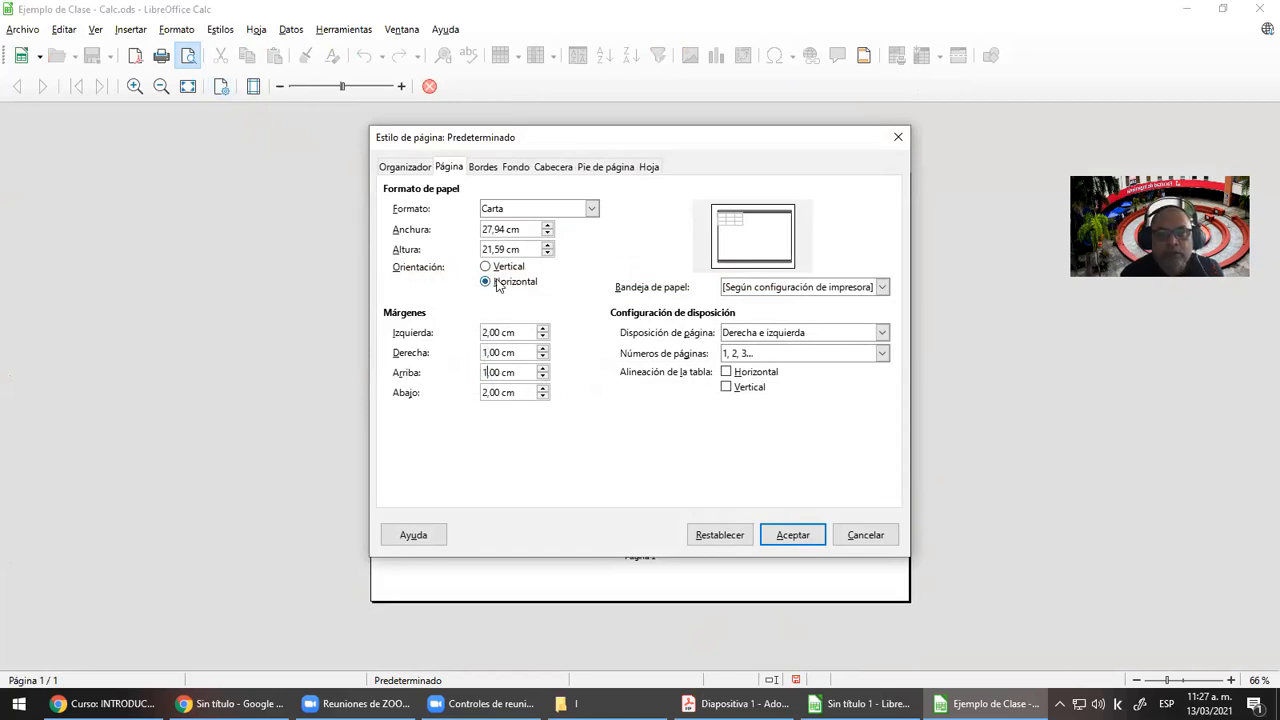
{"action": "left_click", "coordinate": [486, 266]}
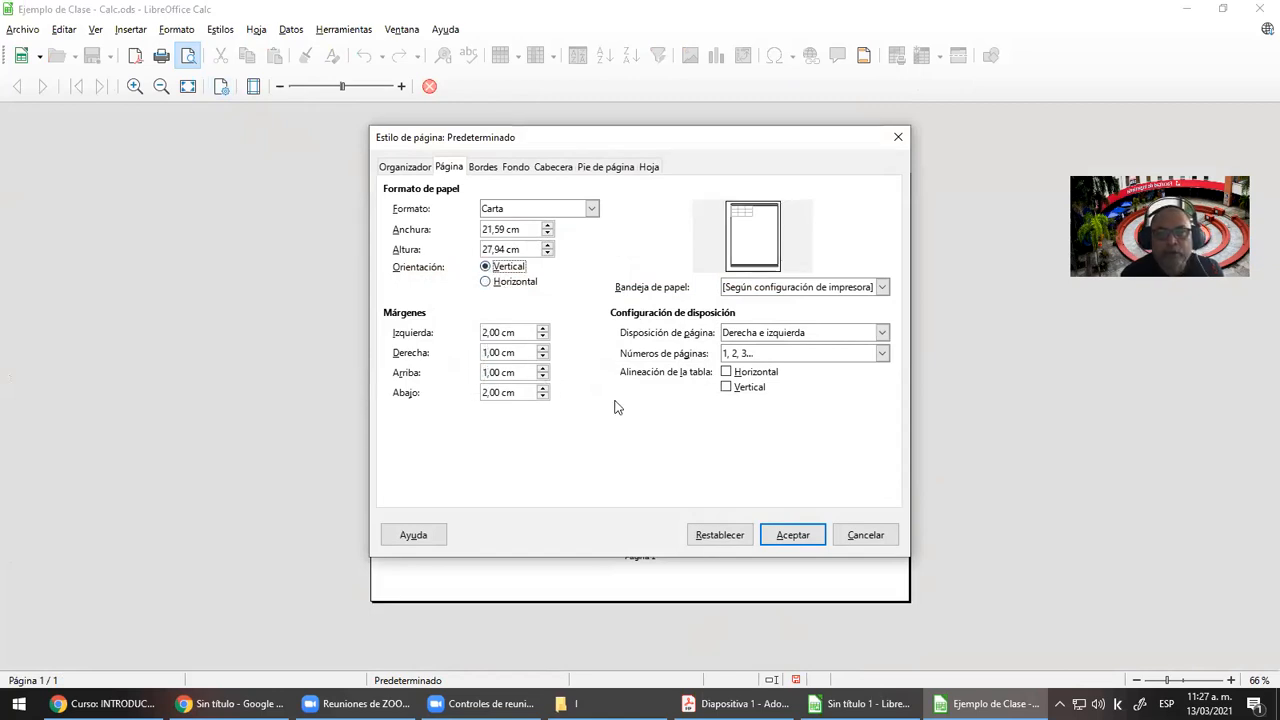
{"action": "left_click", "coordinate": [789, 534]}
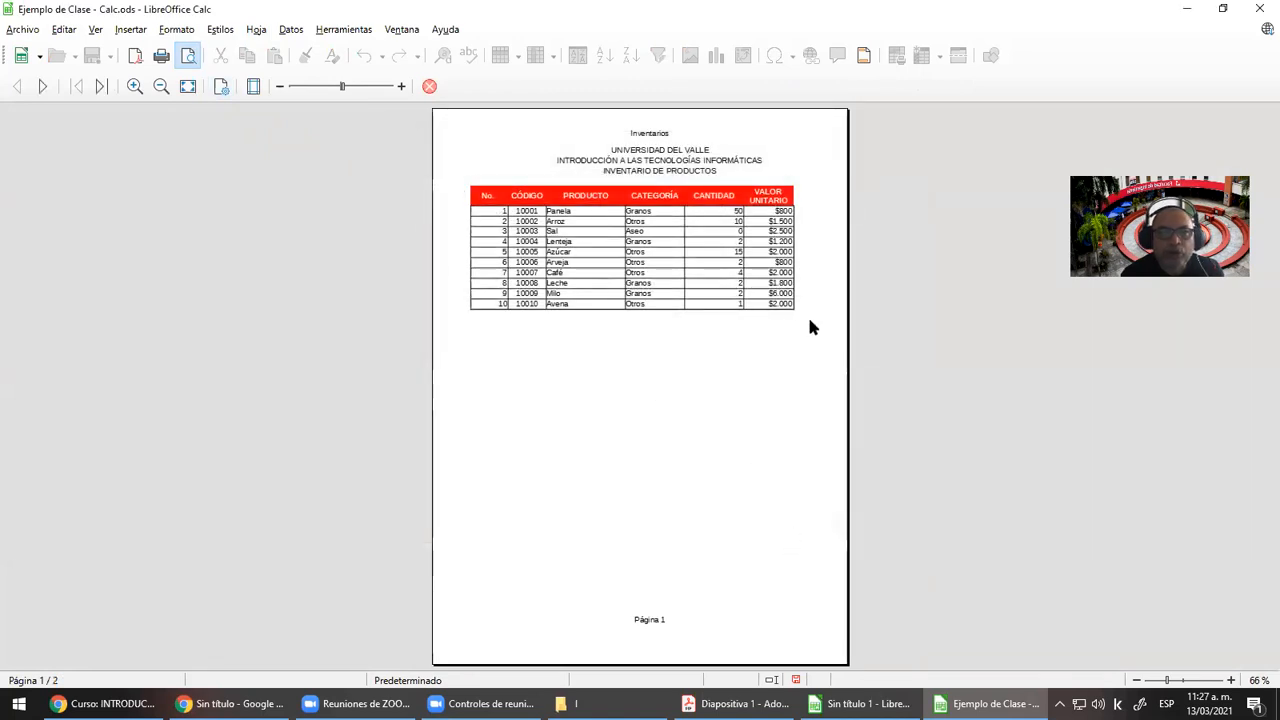
Switch the page orientation back to Horizontal and close the print preview
{"action": "left_click", "coordinate": [221, 87]}
{"action": "left_click", "coordinate": [508, 285]}
{"action": "left_click", "coordinate": [786, 537]}
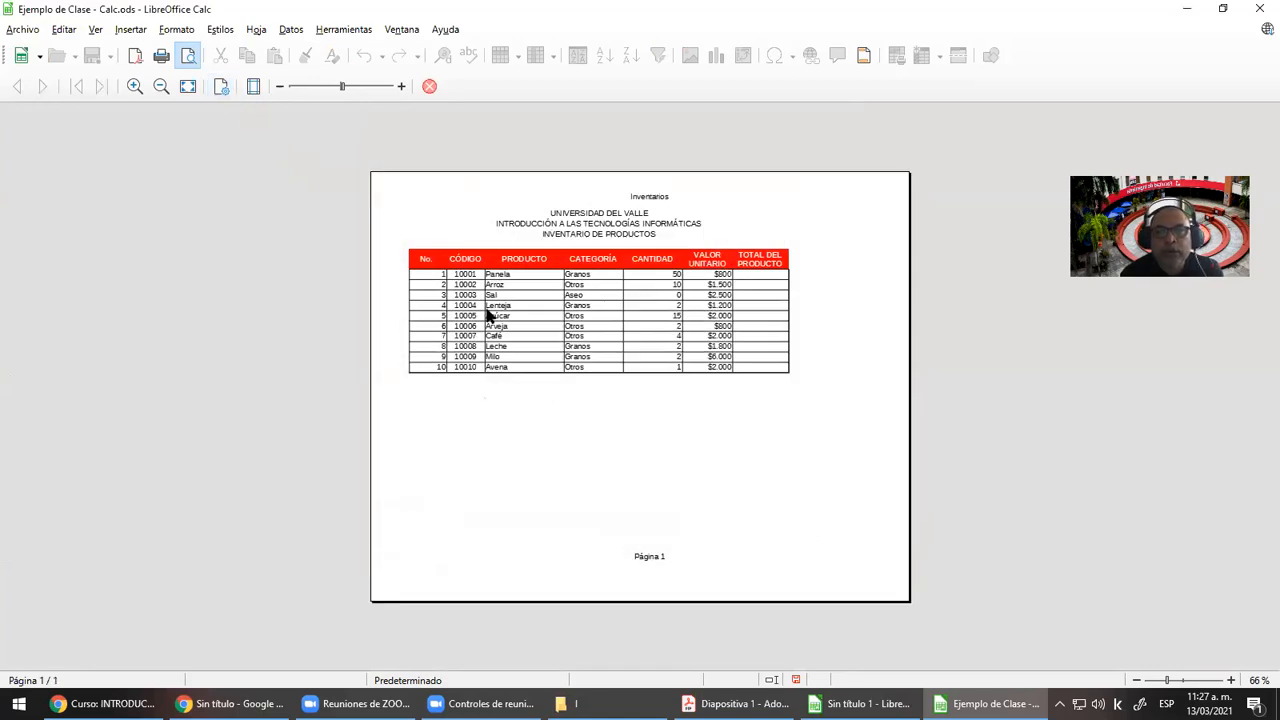
{"action": "left_click", "coordinate": [434, 89]}
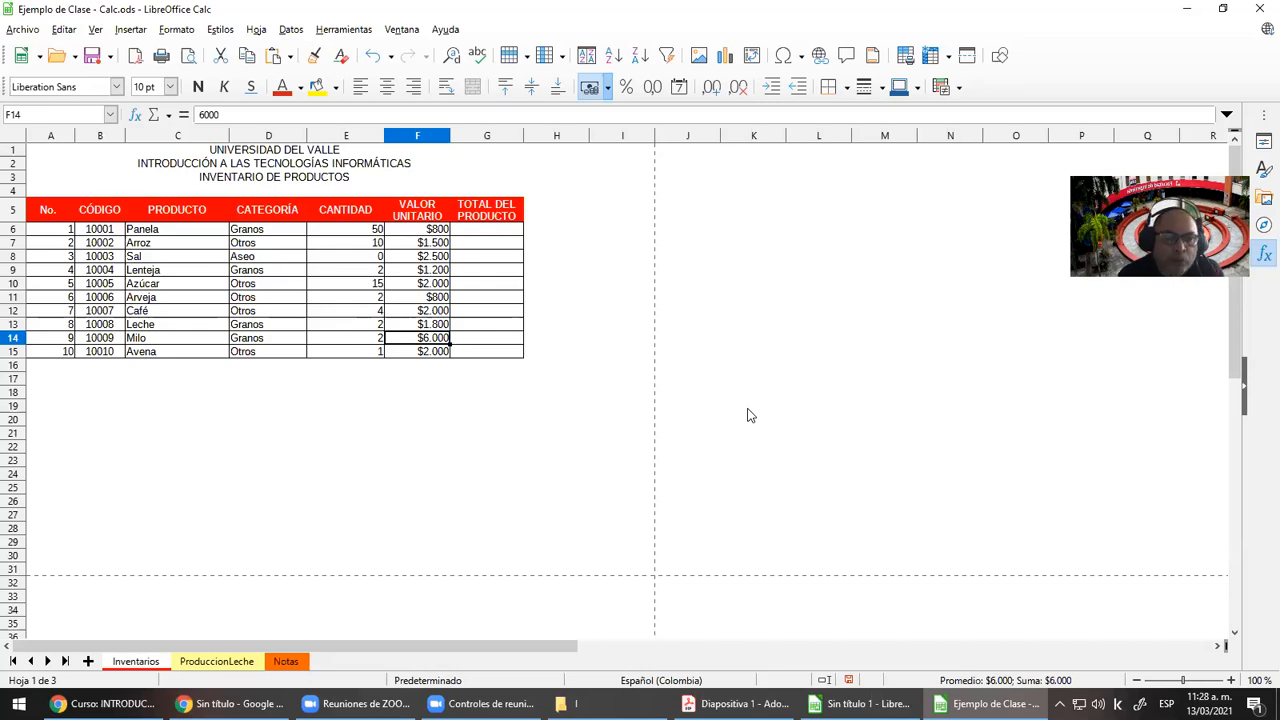
Enlarge the sheet to 120% and examine the quantity, unit value and total cells of the Panela row
{"action": "left_click", "coordinate": [1231, 680]}
{"action": "left_click", "coordinate": [1231, 680]}
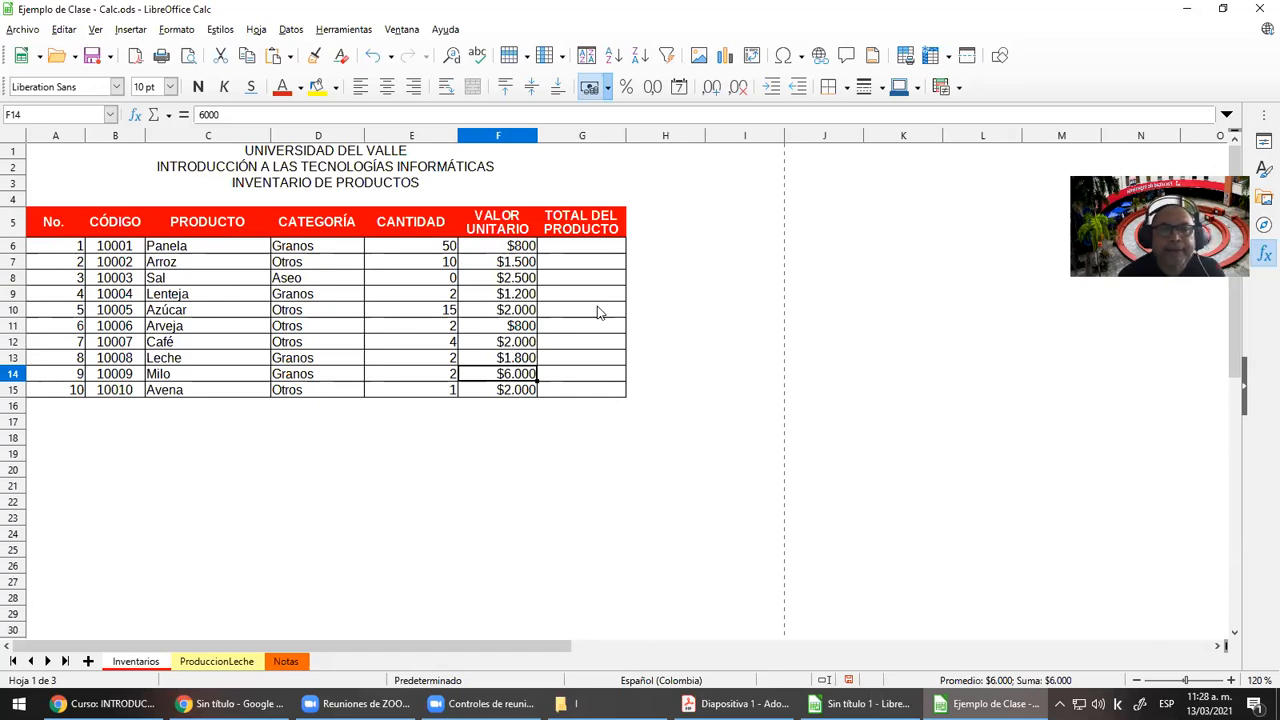
{"action": "left_click", "coordinate": [565, 250]}
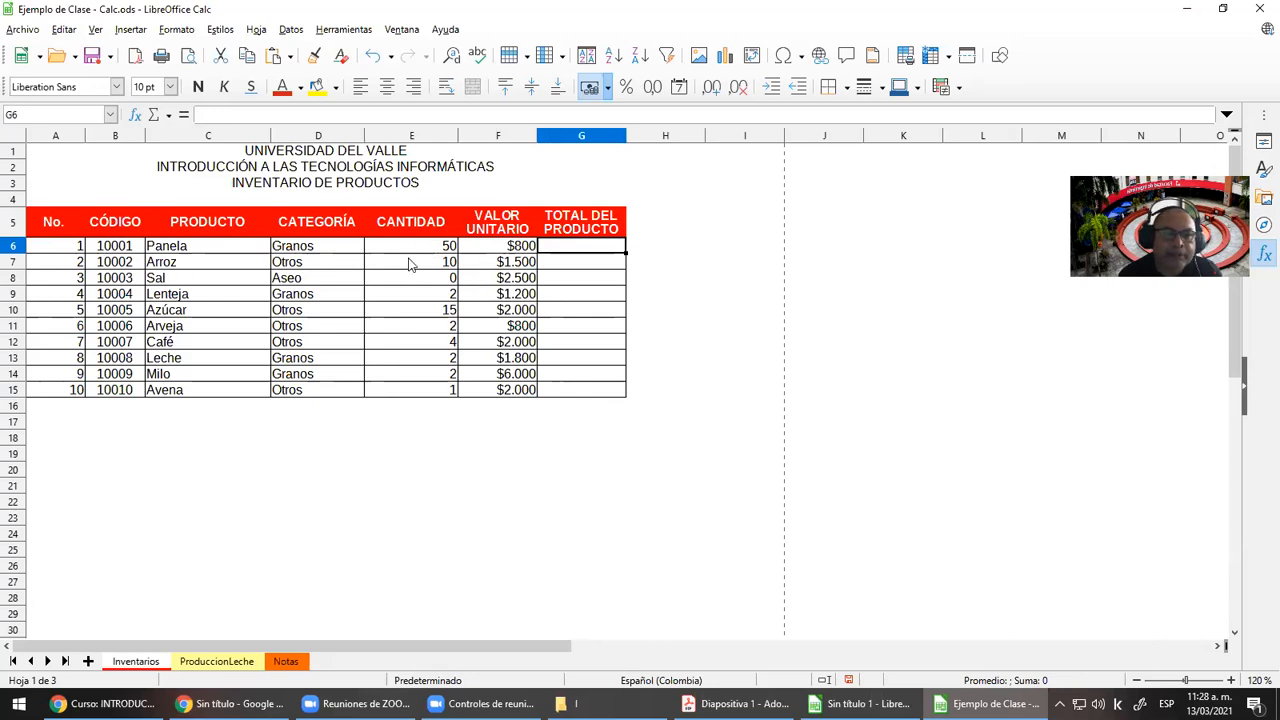
{"action": "left_click", "coordinate": [517, 250]}
{"action": "key", "text": "Left"}
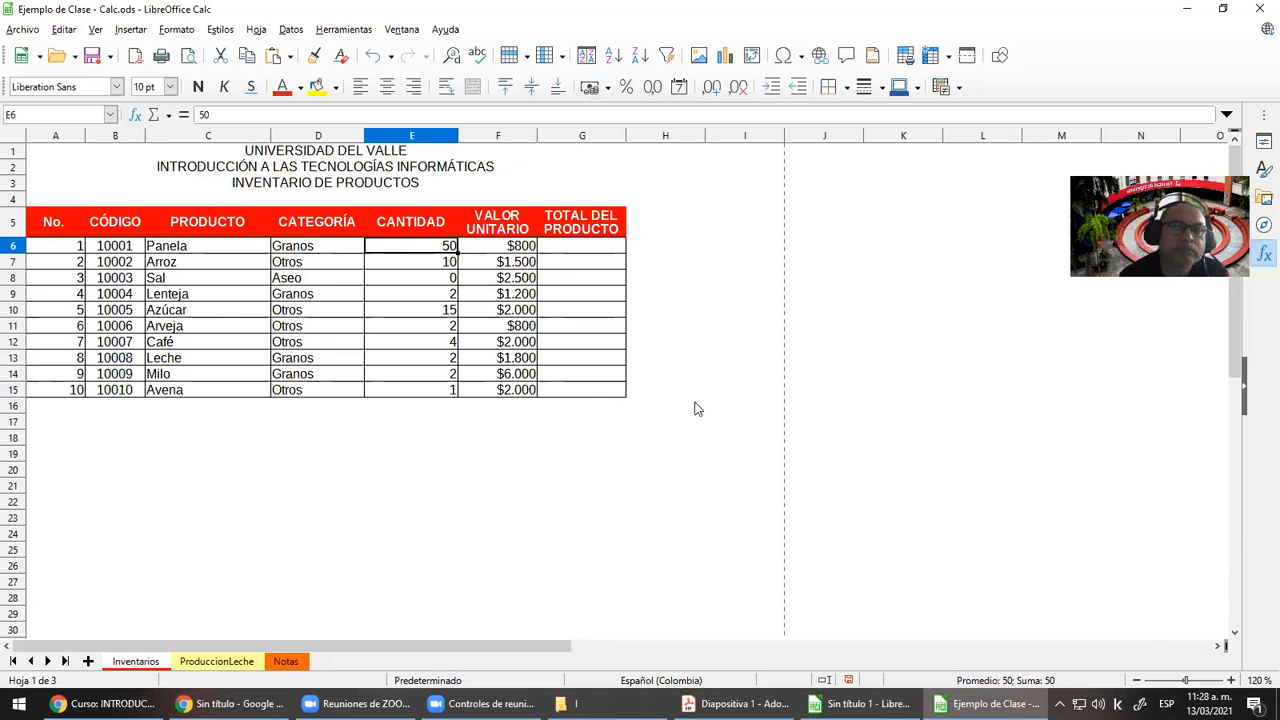
{"action": "left_click", "coordinate": [575, 249]}
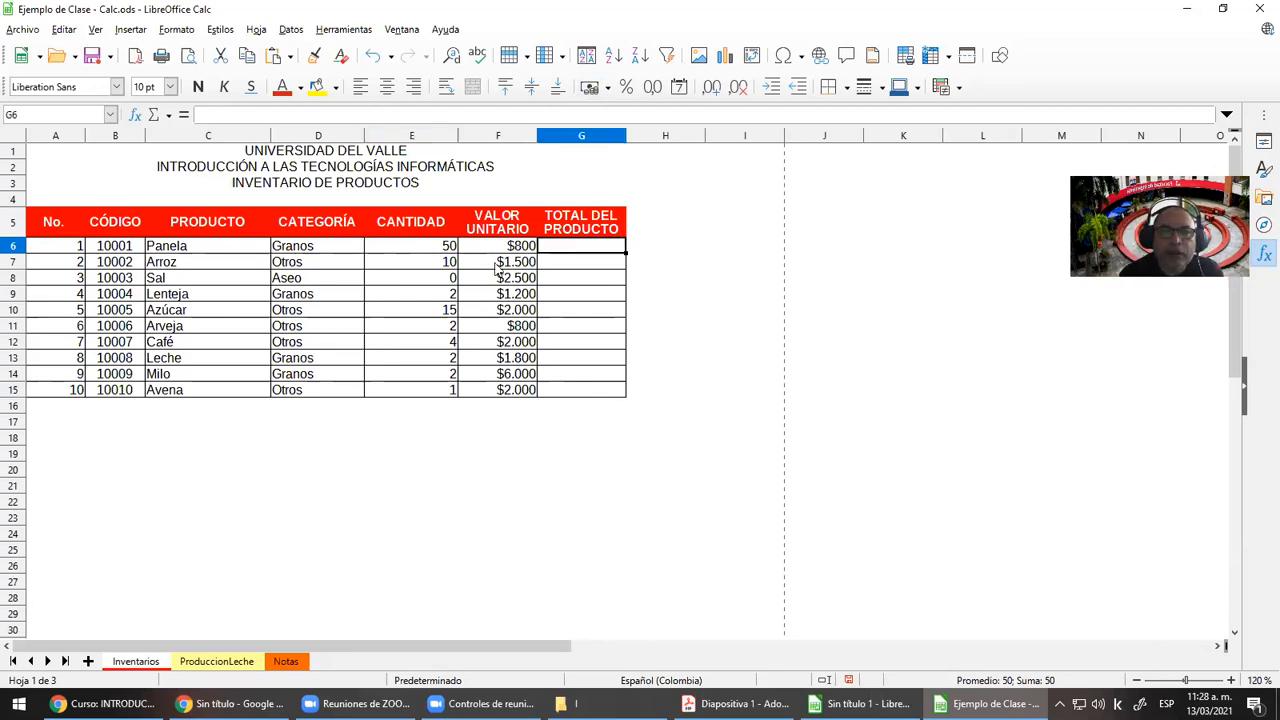
{"action": "left_click", "coordinate": [437, 249]}
{"action": "left_click", "coordinate": [507, 249]}
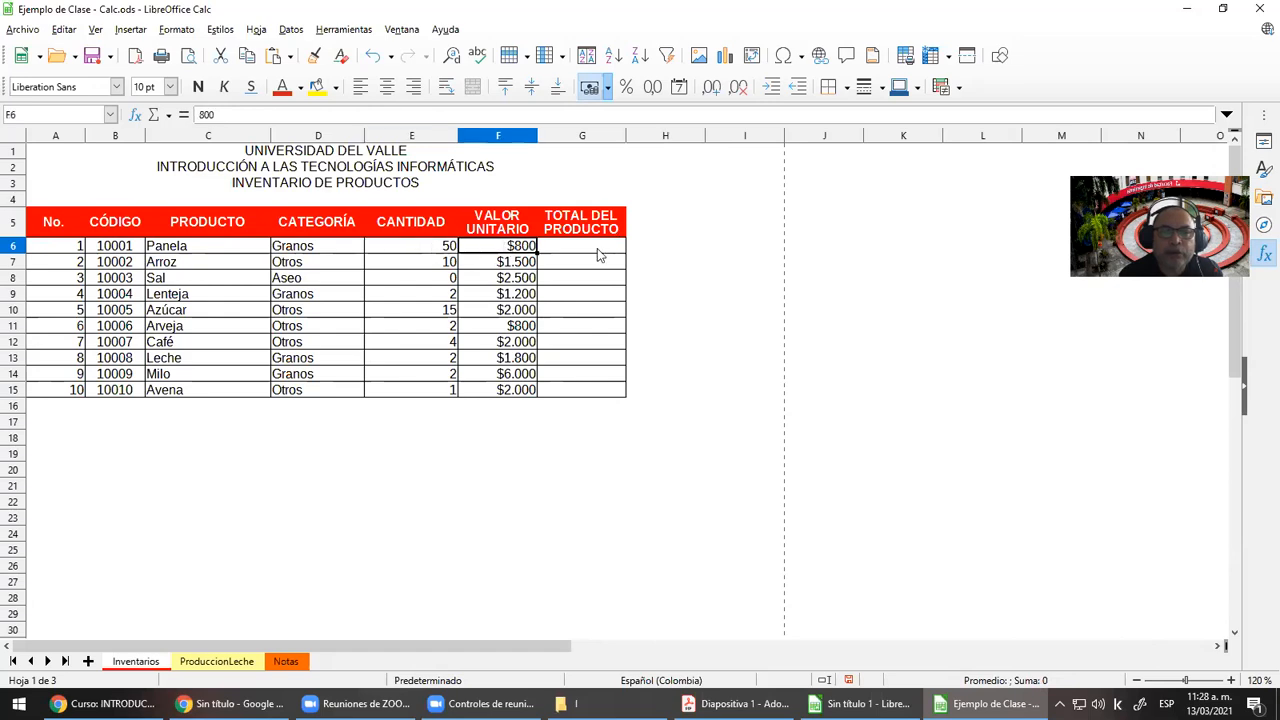
Make the title UNIVERSIDAD DEL VALLE in A1:G1 bold
{"action": "left_click", "coordinate": [339, 155]}
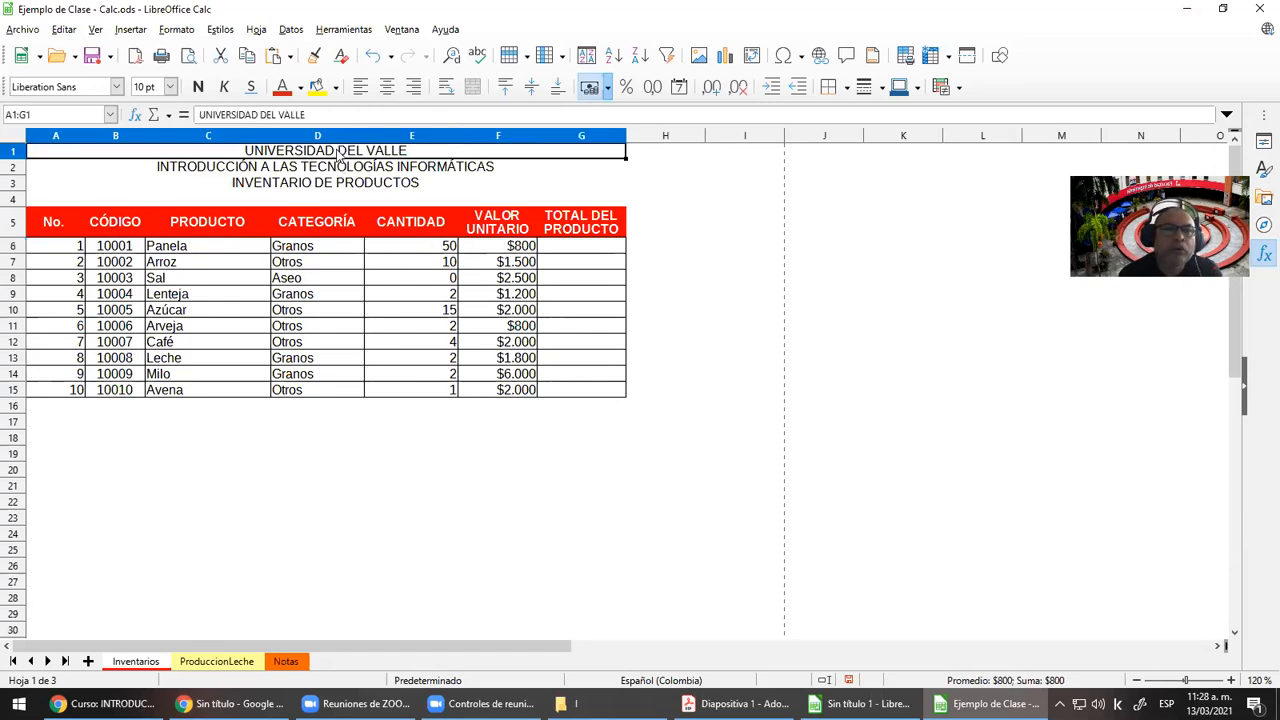
{"action": "left_click", "coordinate": [198, 87]}
{"action": "left_click", "coordinate": [622, 421]}
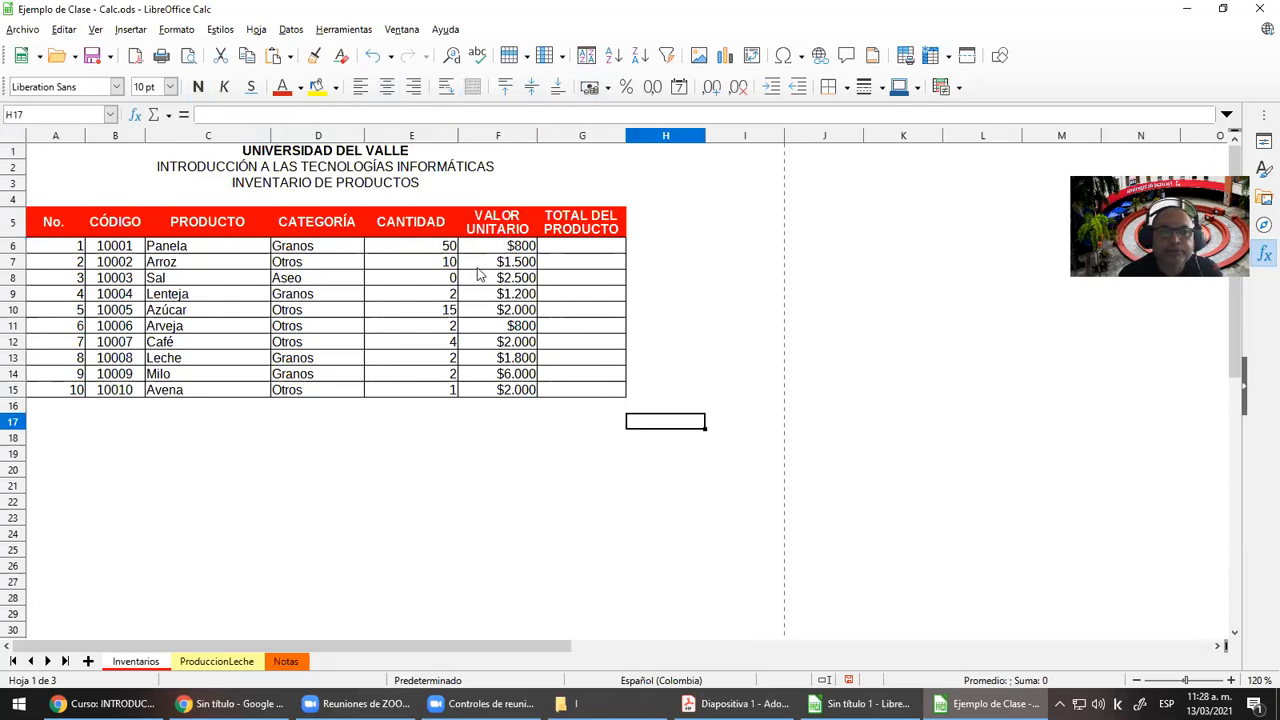
Review the inventory sheet's settings for print range, rows to repeat and columns to repeat
{"action": "left_click", "coordinate": [504, 252]}
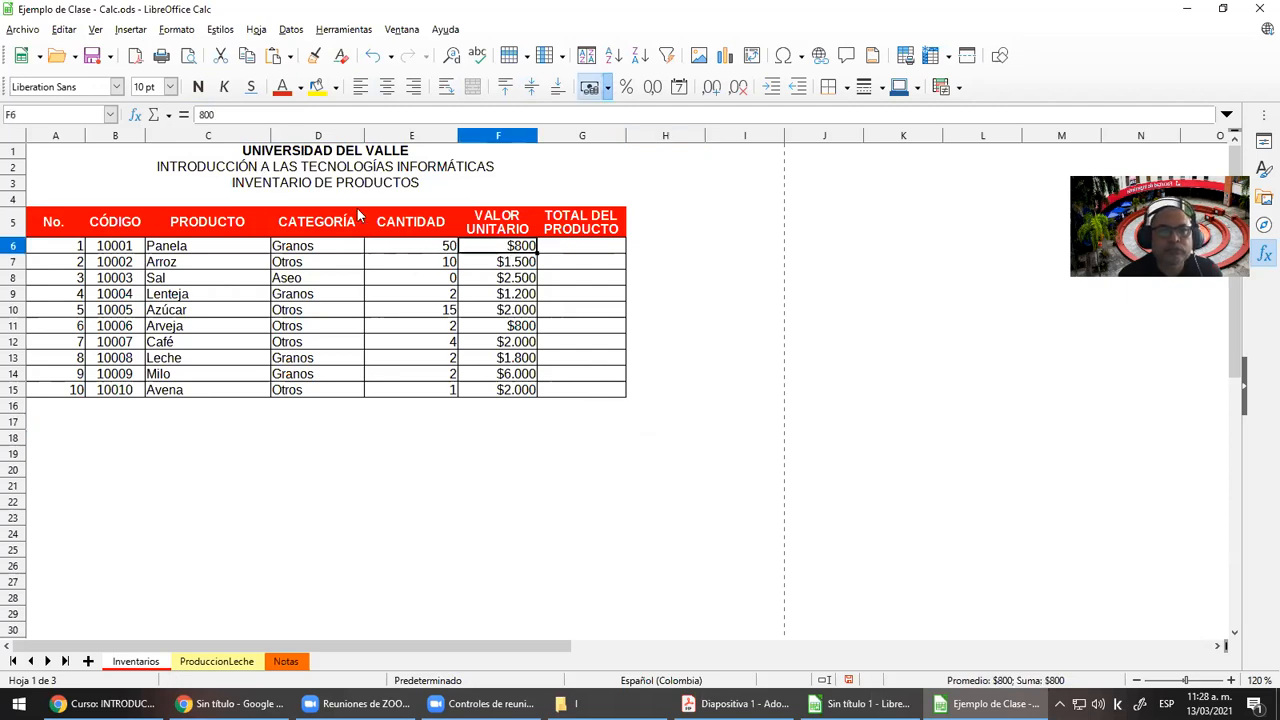
{"action": "left_click", "coordinate": [256, 30]}
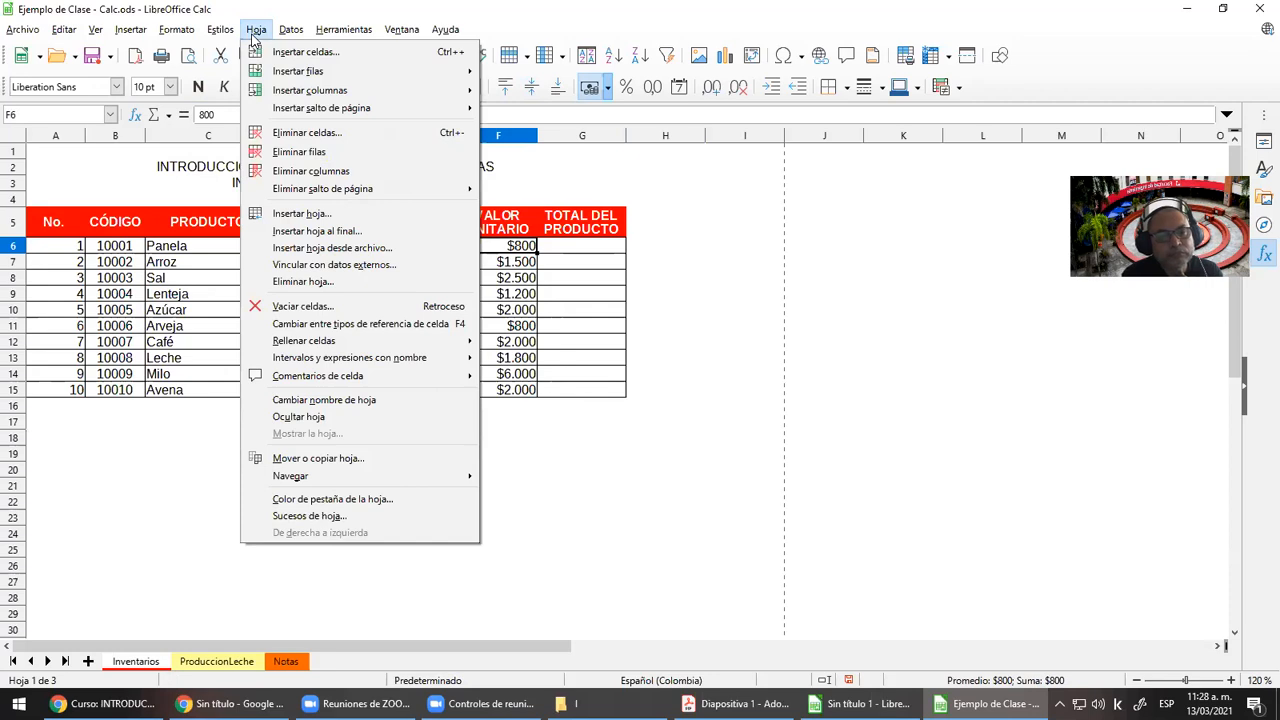
{"action": "mouse_move", "coordinate": [190, 36]}
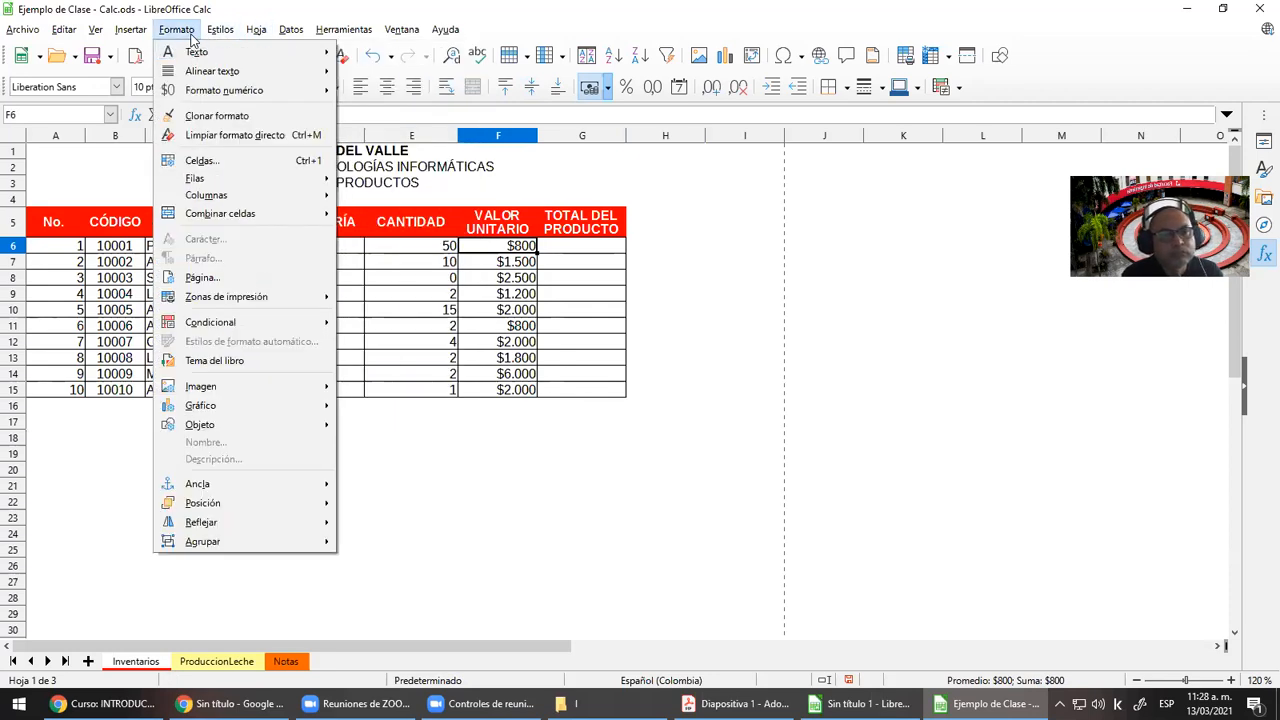
{"action": "mouse_move", "coordinate": [329, 306]}
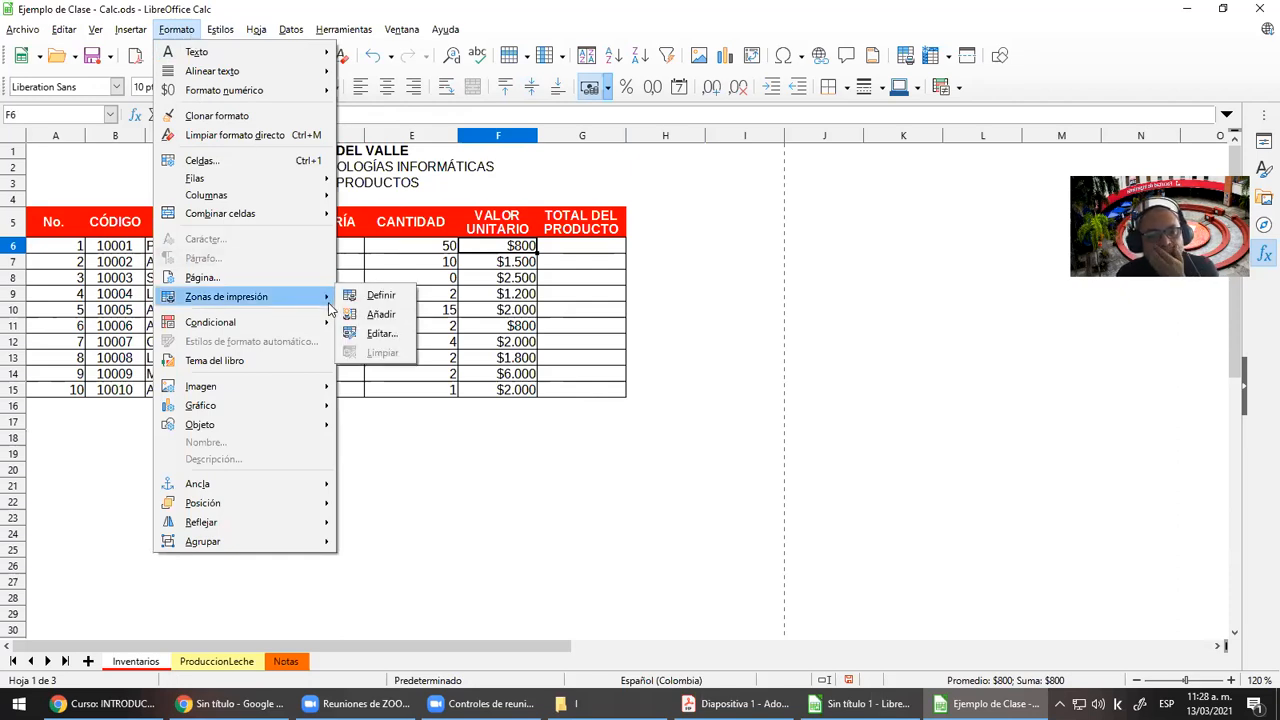
{"action": "left_click", "coordinate": [382, 334]}
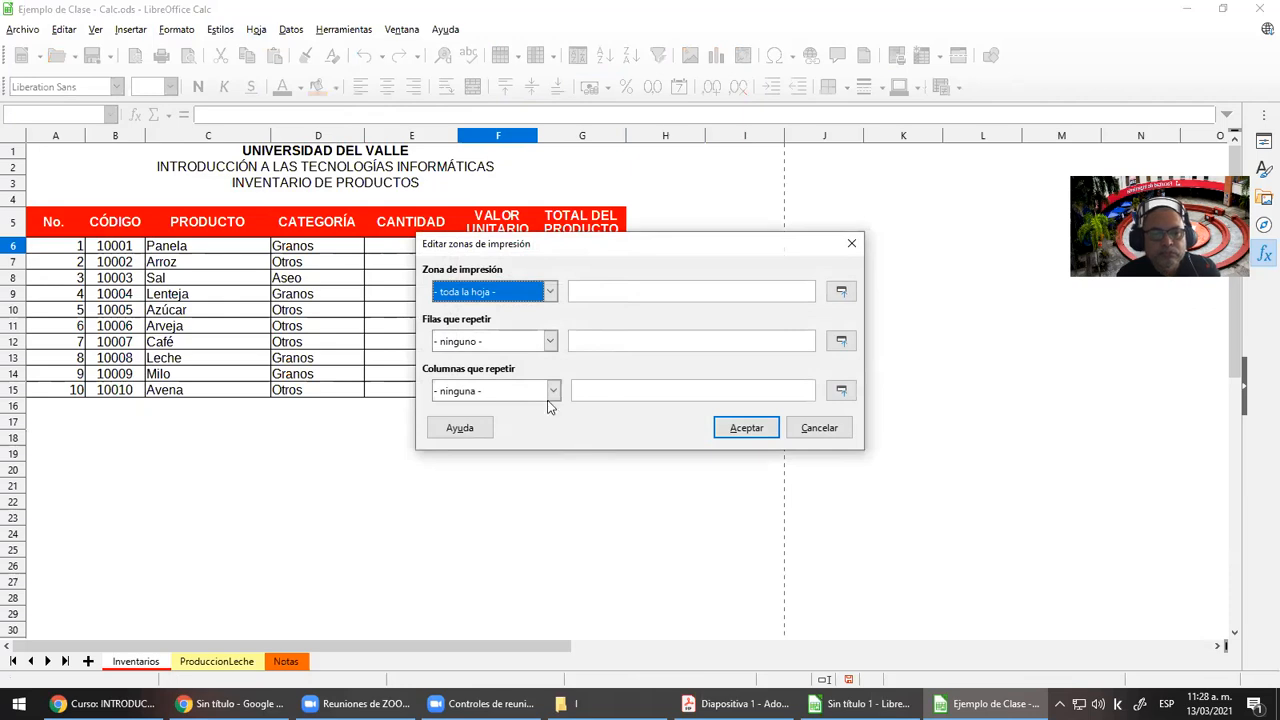
{"action": "left_click", "coordinate": [818, 436]}
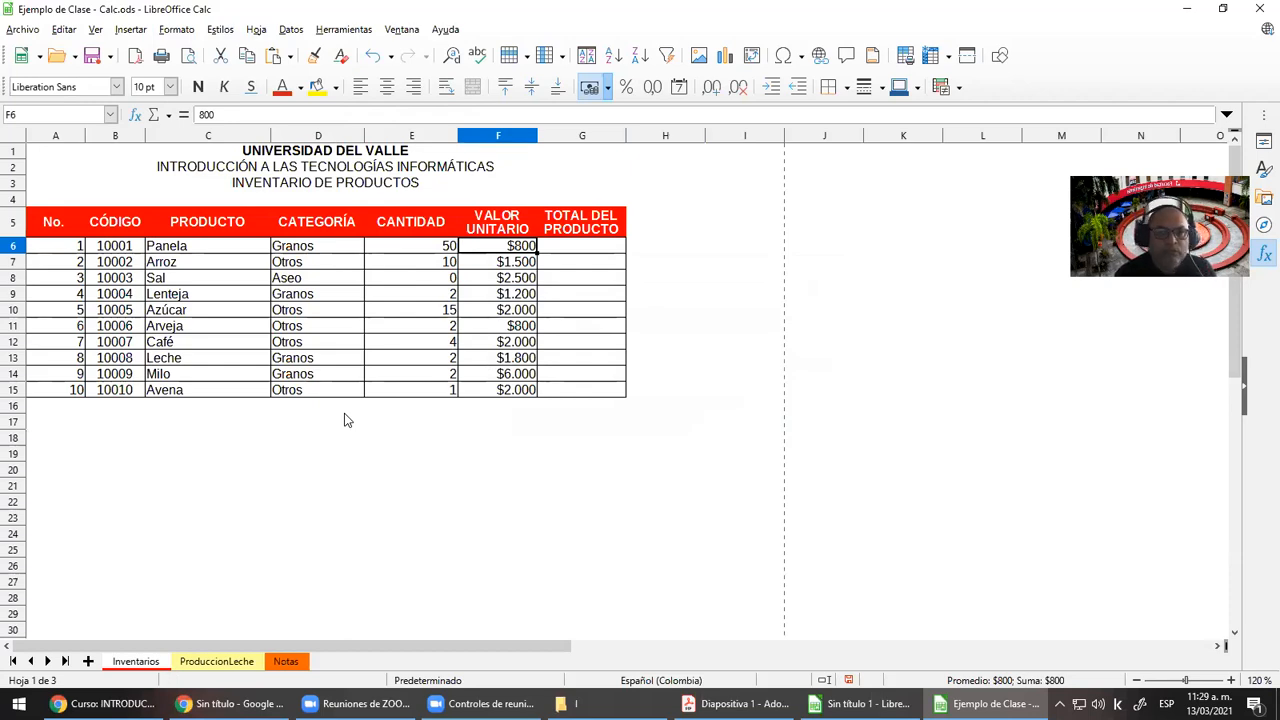
Enter the formula =E6*F6 in G6 to calculate Panela's total from its quantity and unit value
{"action": "key", "text": "Right"}
{"action": "type", "text": "="}
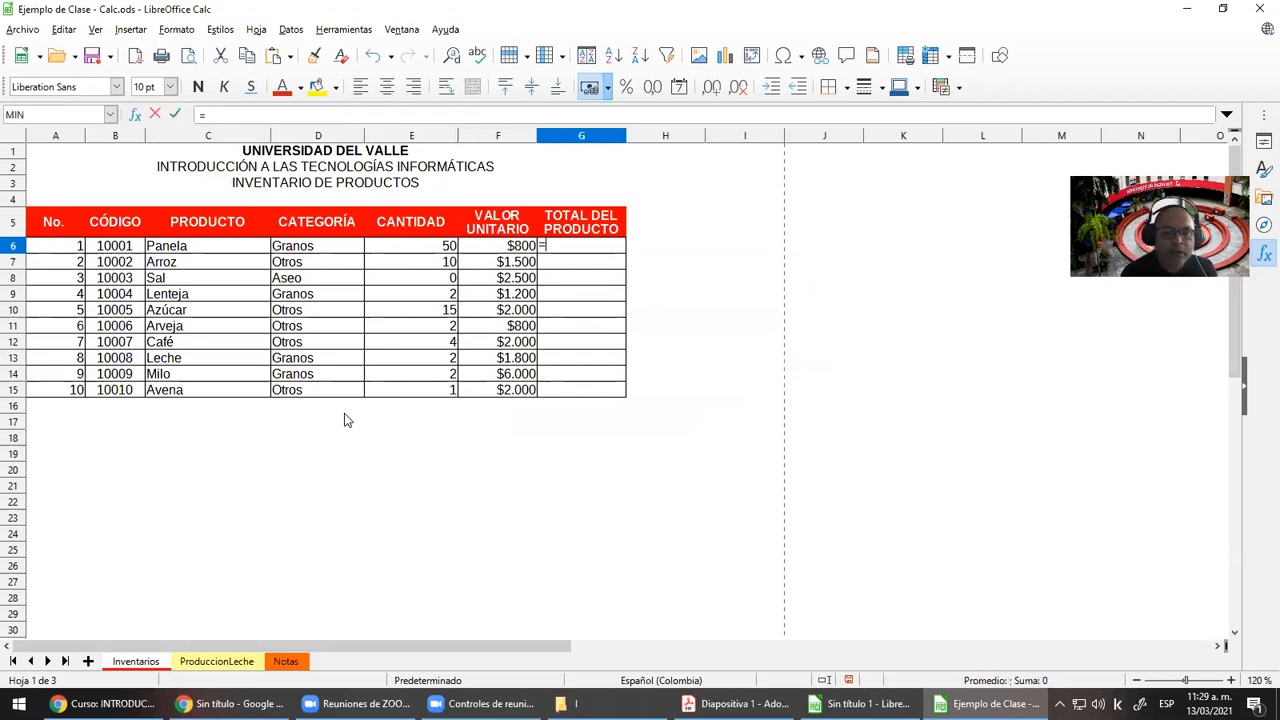
{"action": "left_click", "coordinate": [407, 248]}
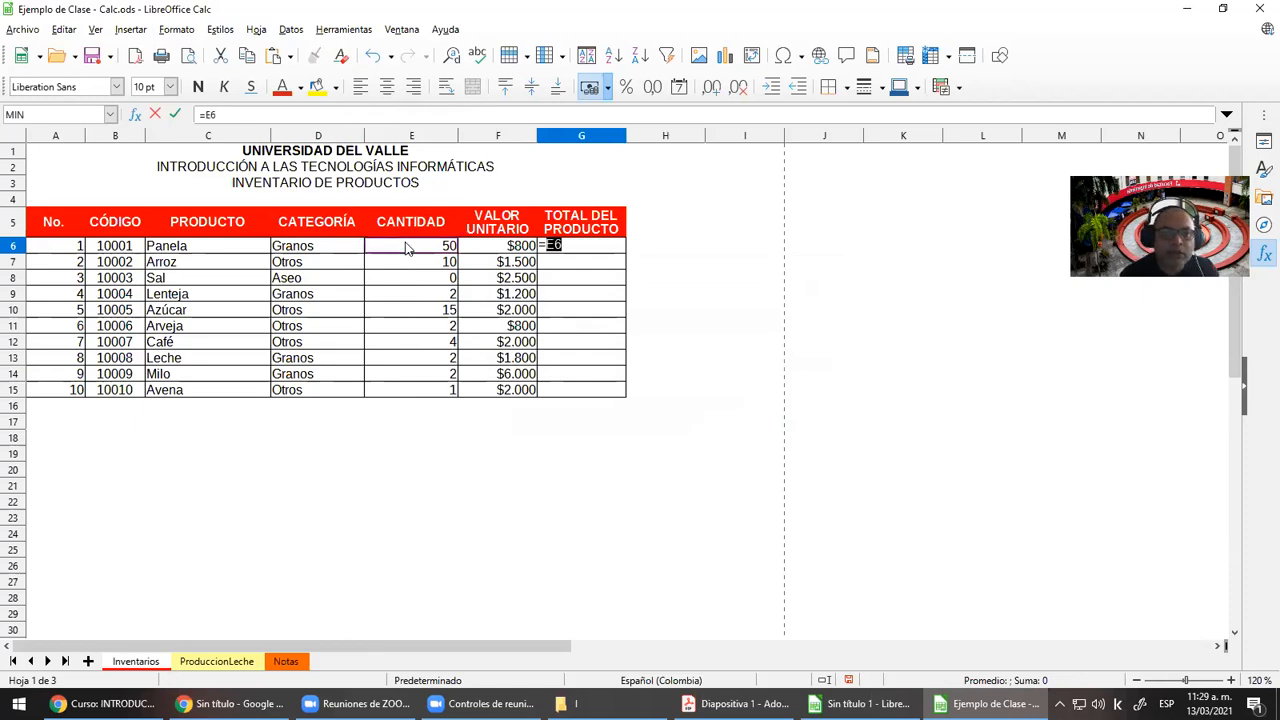
{"action": "type", "text": "*"}
{"action": "left_click", "coordinate": [497, 248]}
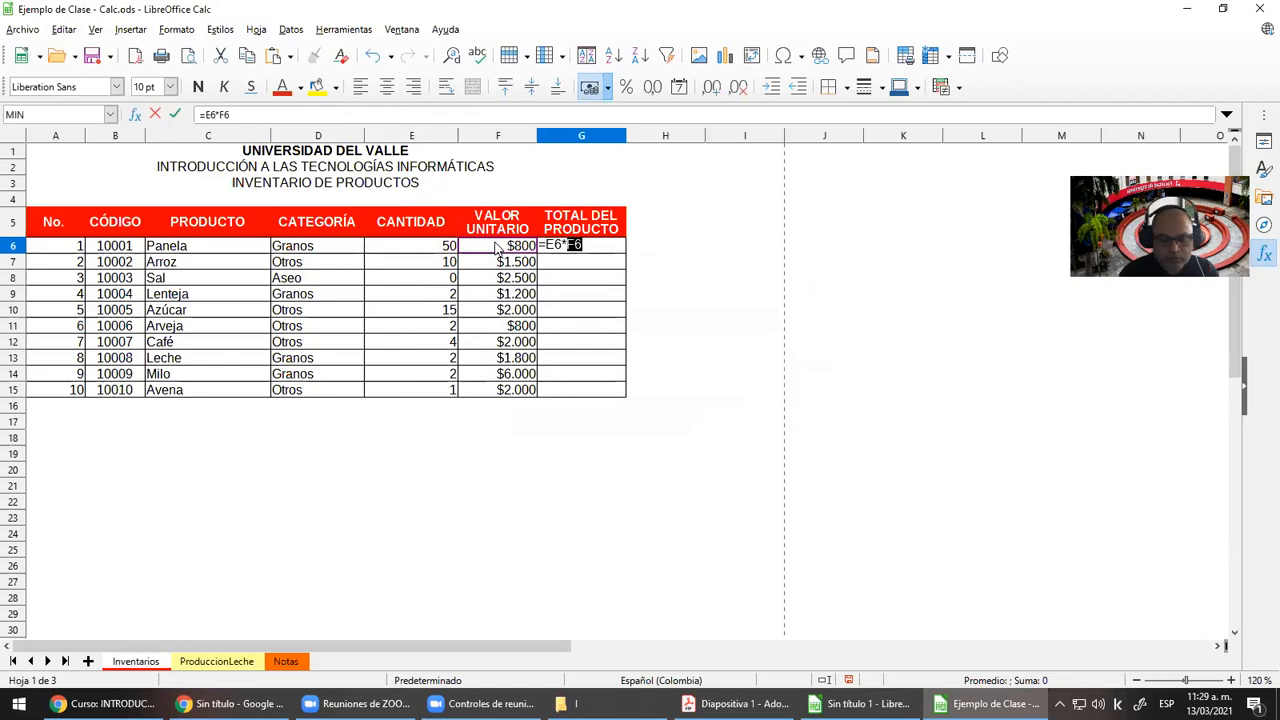
{"action": "key", "text": "Return"}
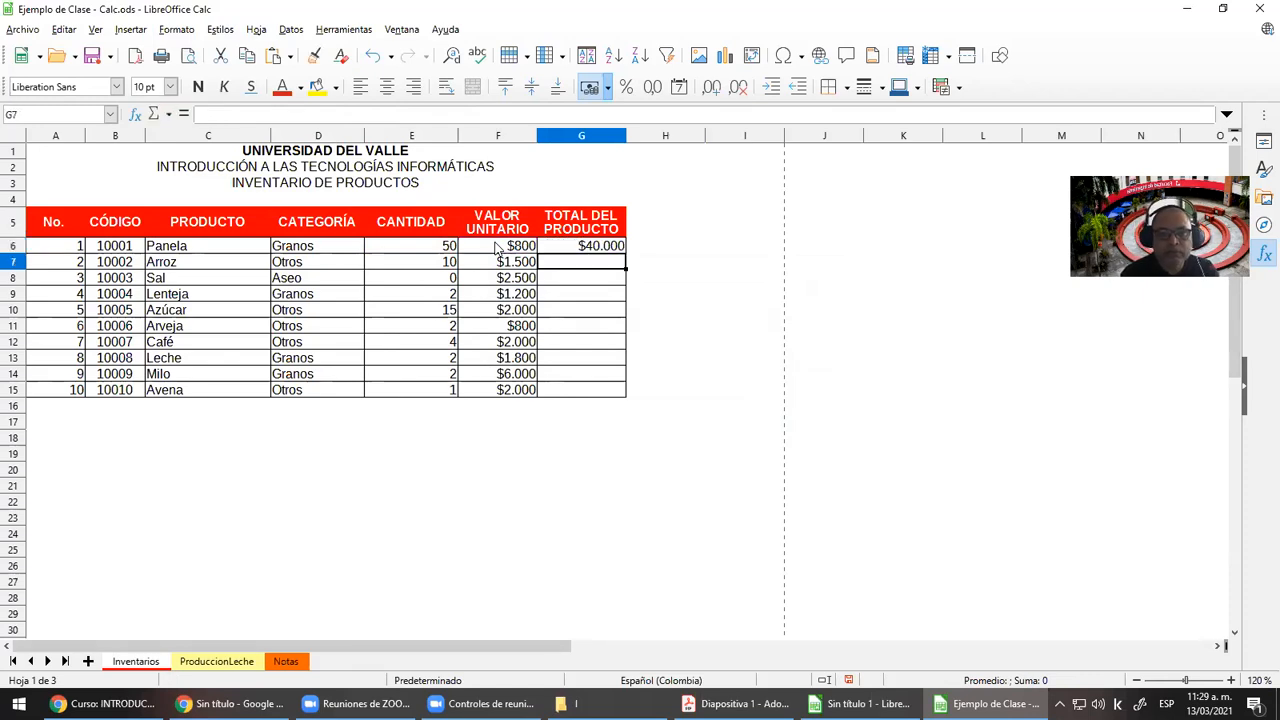
Fill the total formula from G6 down through G15 for the remaining products
{"action": "left_click", "coordinate": [603, 249]}
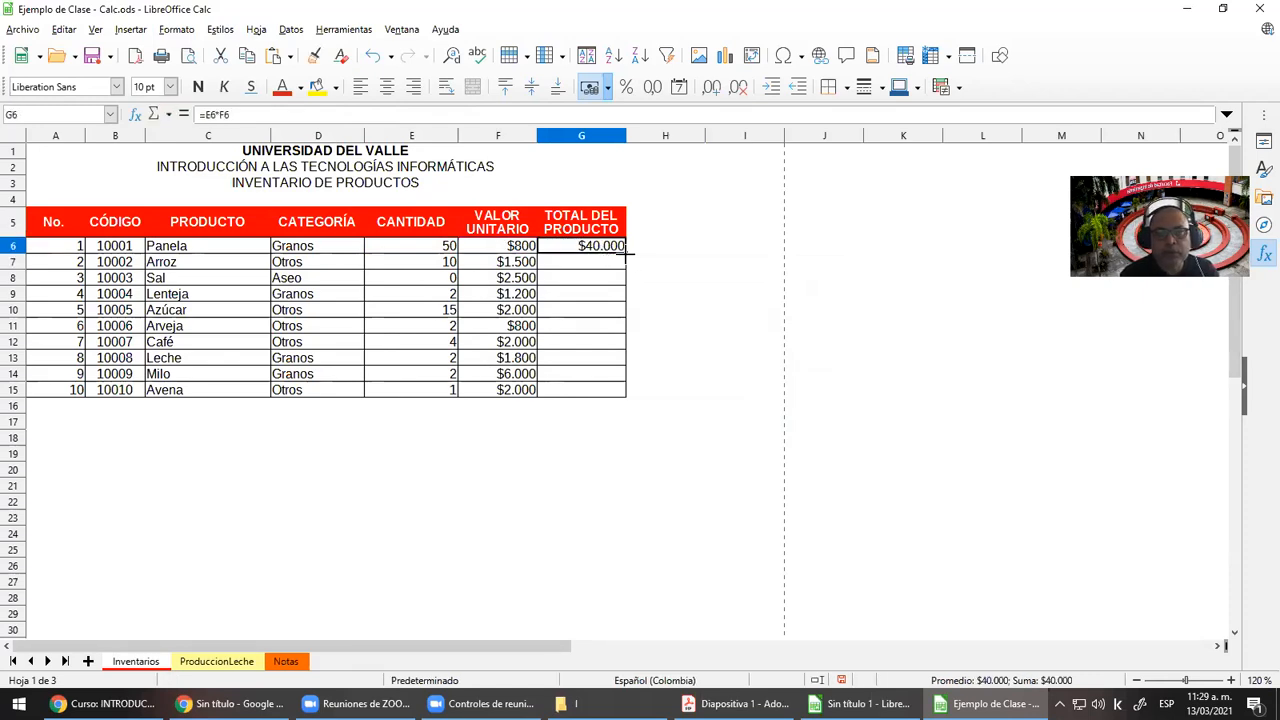
{"action": "double_click", "coordinate": [627, 254]}
{"action": "left_click", "coordinate": [588, 458]}
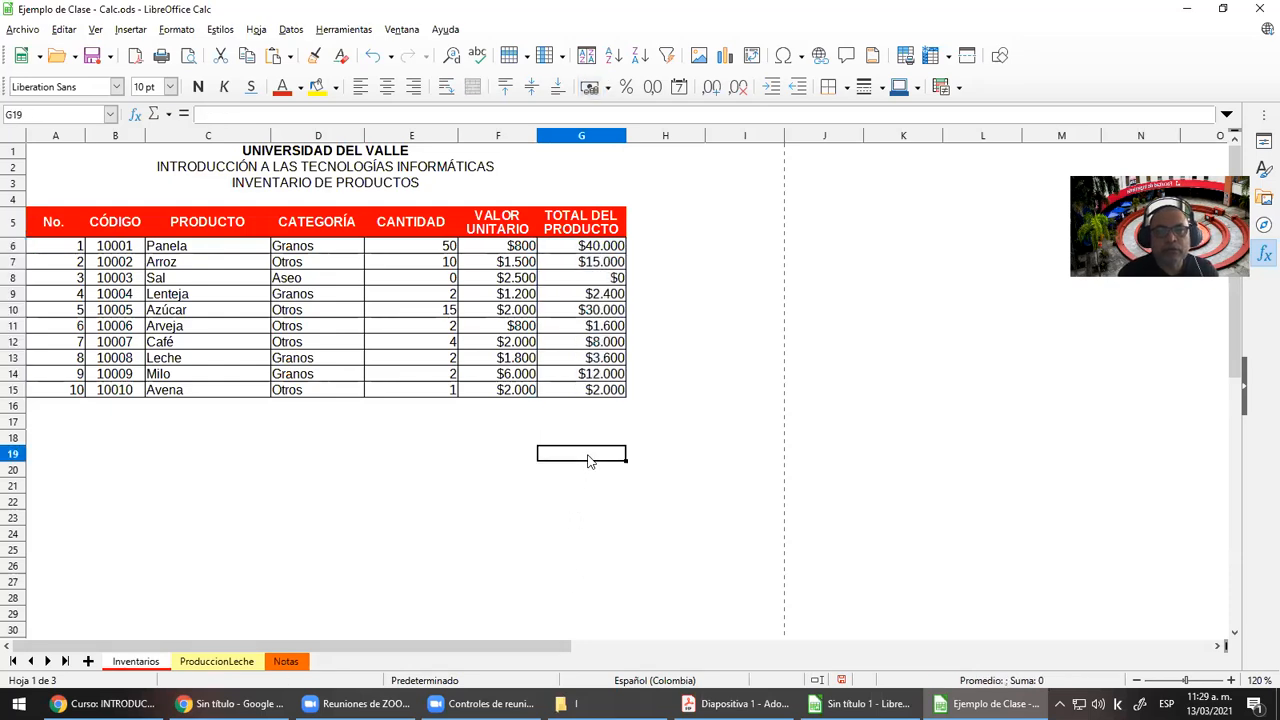
Set the quantity of Sal in E8 to 10
{"action": "key", "text": "Up"}
{"action": "key", "text": "Up"}
{"action": "key", "text": "Up"}
{"action": "key", "text": "Up"}
{"action": "key", "text": "Up"}
{"action": "key", "text": "Up"}
{"action": "key", "text": "Up"}
{"action": "key", "text": "Up"}
{"action": "key", "text": "Up"}
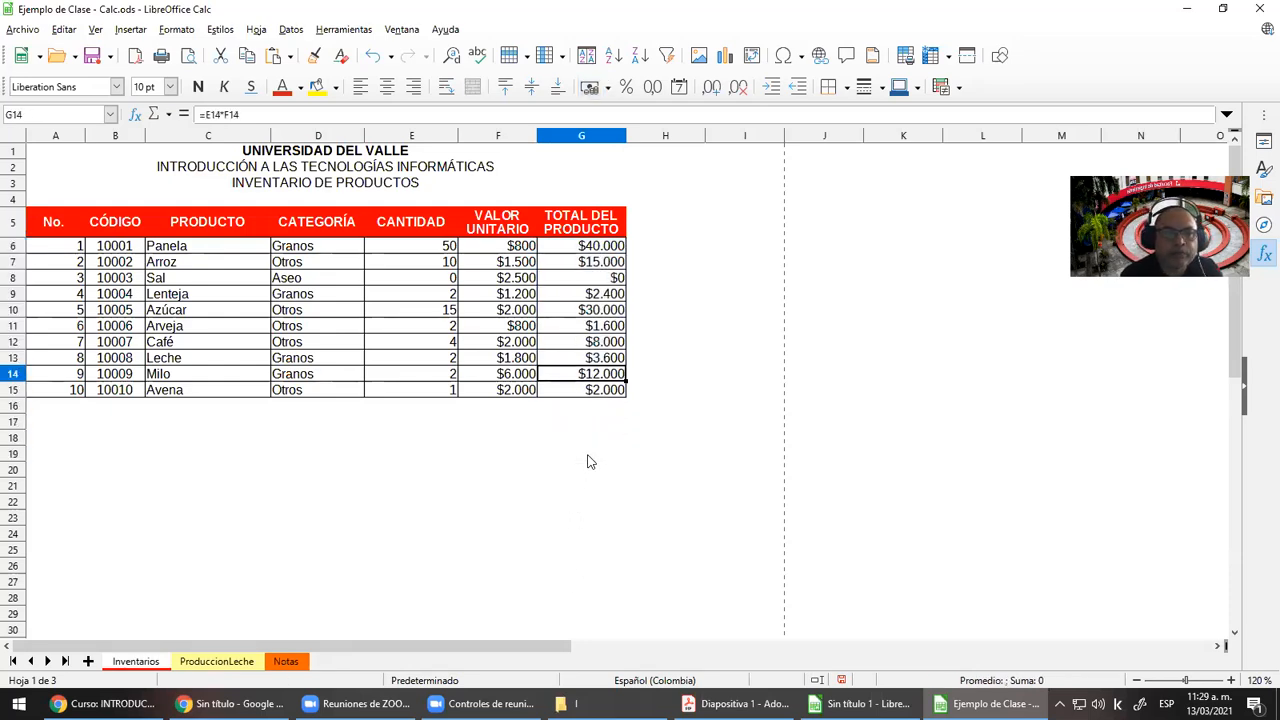
{"action": "key", "text": "Up"}
{"action": "key", "text": "Up"}
{"action": "key", "text": "Left"}
{"action": "key", "text": "Left"}
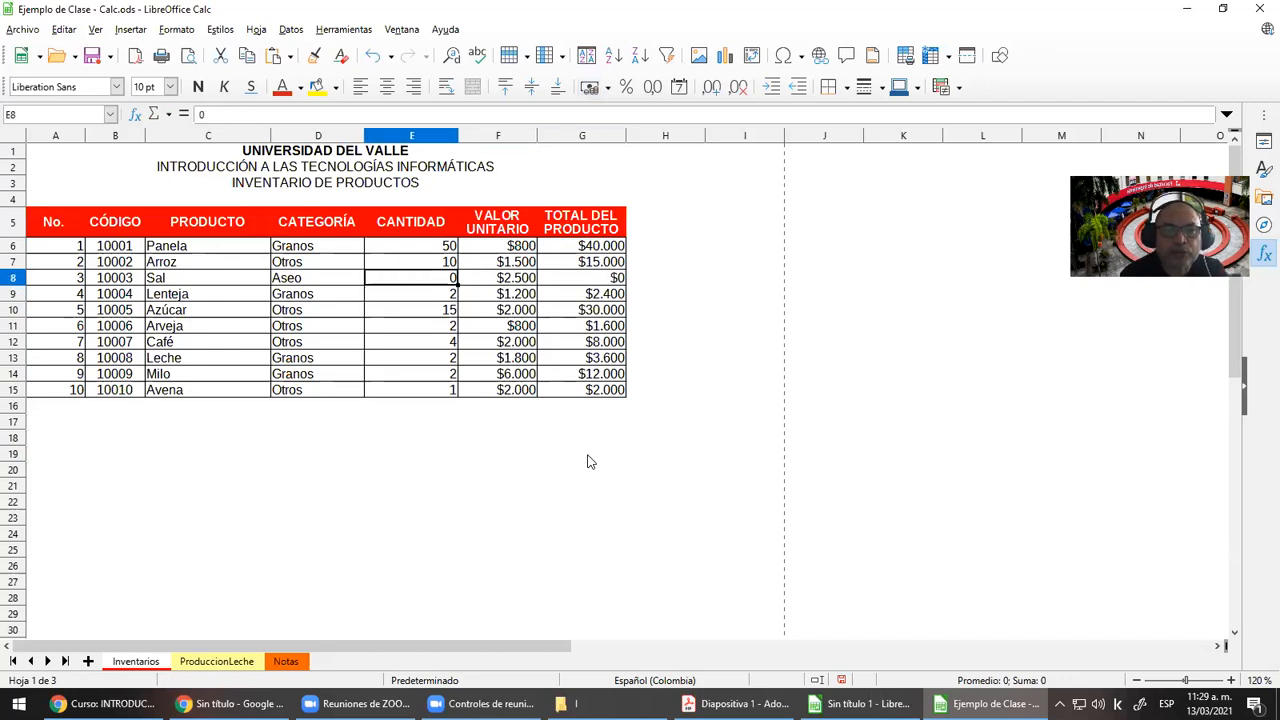
{"action": "type", "text": "10"}
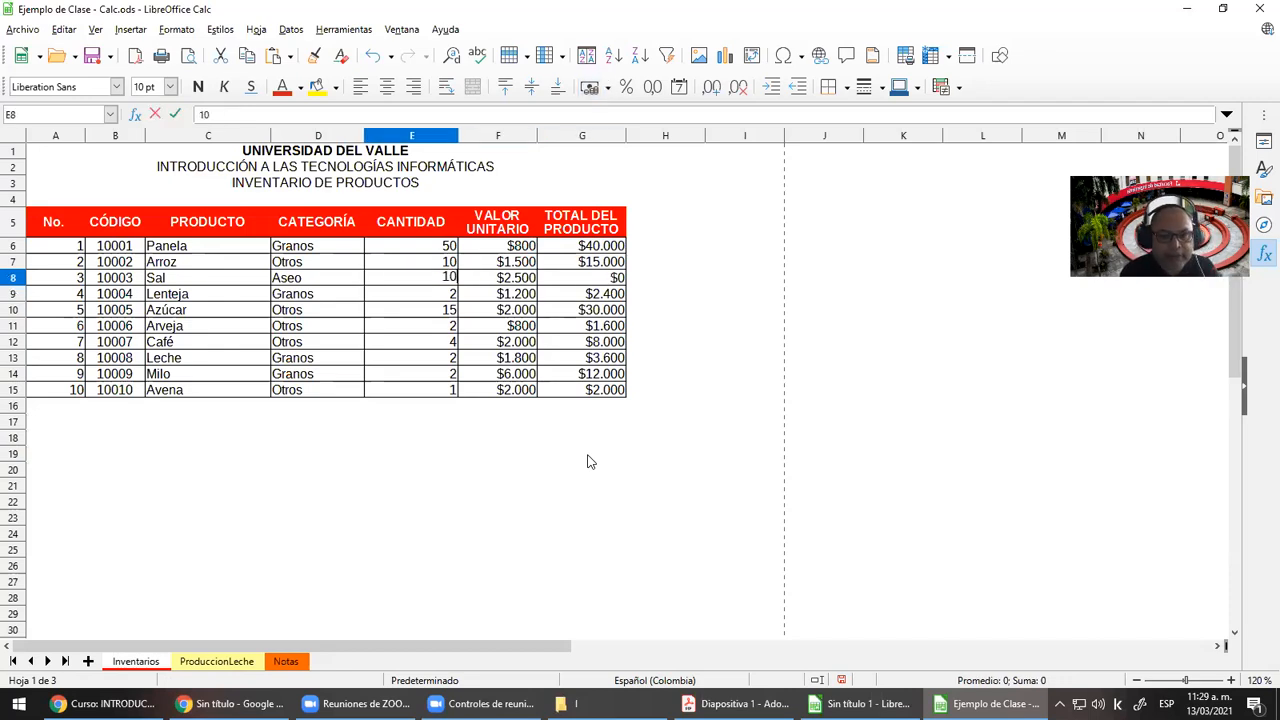
{"action": "key", "text": "Return"}
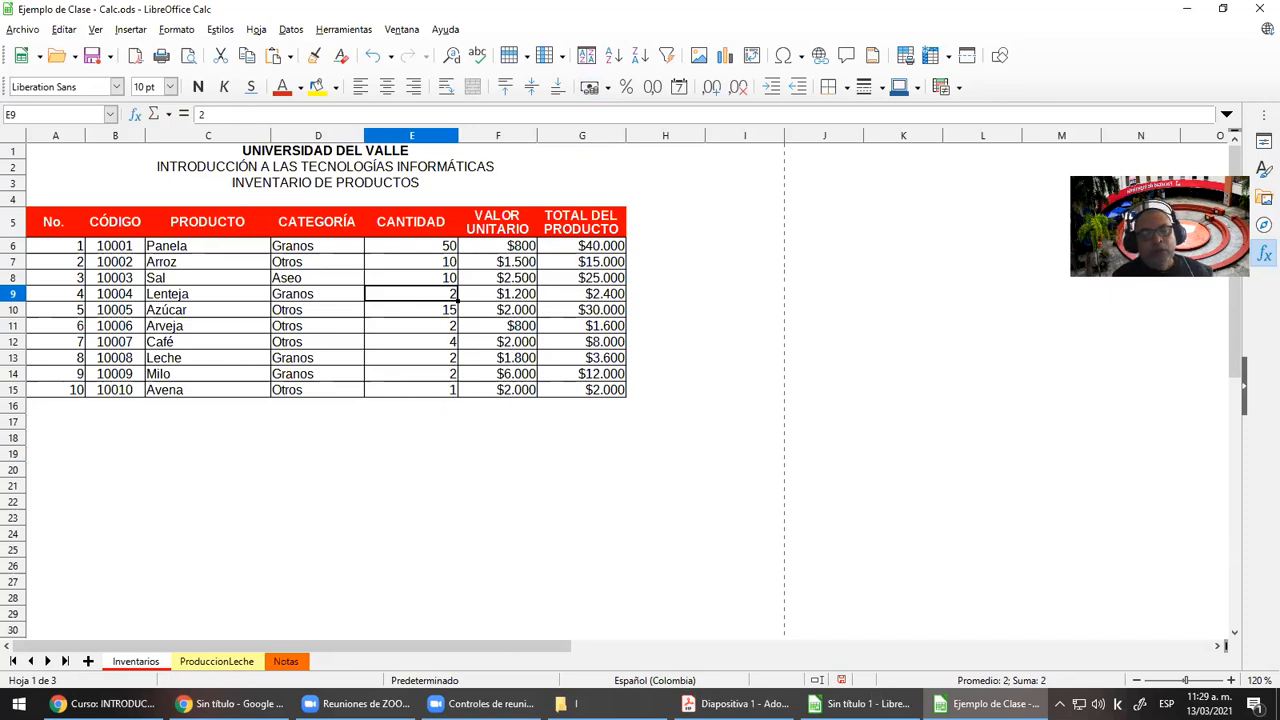
{"action": "left_click", "coordinate": [670, 470]}
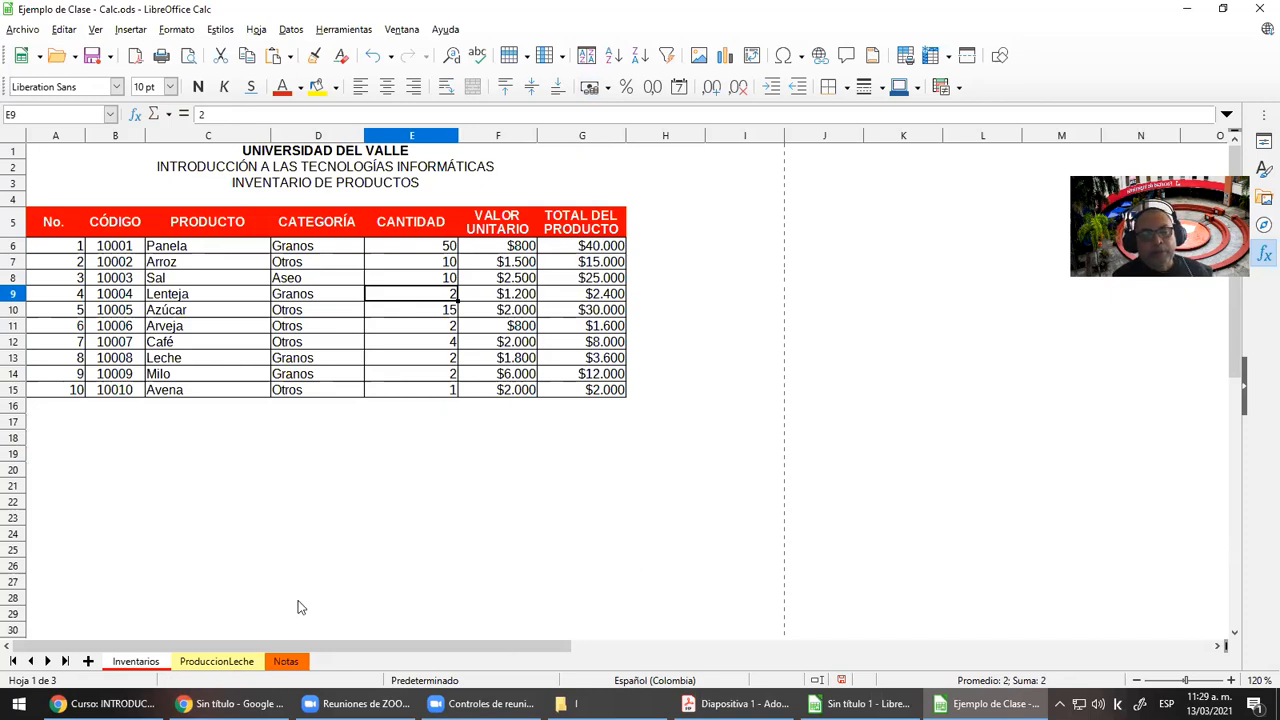
On the ProduccionLeche sheet, merge and center the title across A1:E1 and the subtitle across A2:E2
{"action": "left_click", "coordinate": [258, 658]}
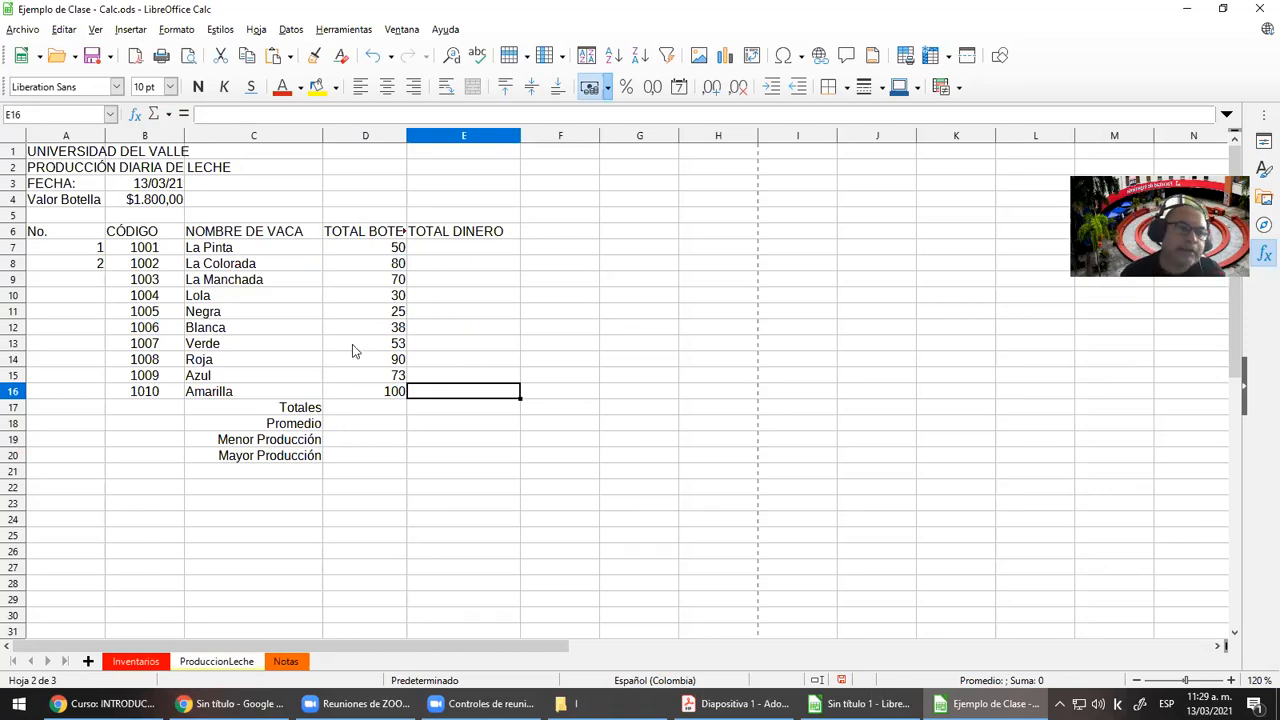
{"action": "left_click_drag", "start_coordinate": [48, 155], "coordinate": [480, 160]}
{"action": "left_click", "coordinate": [473, 87]}
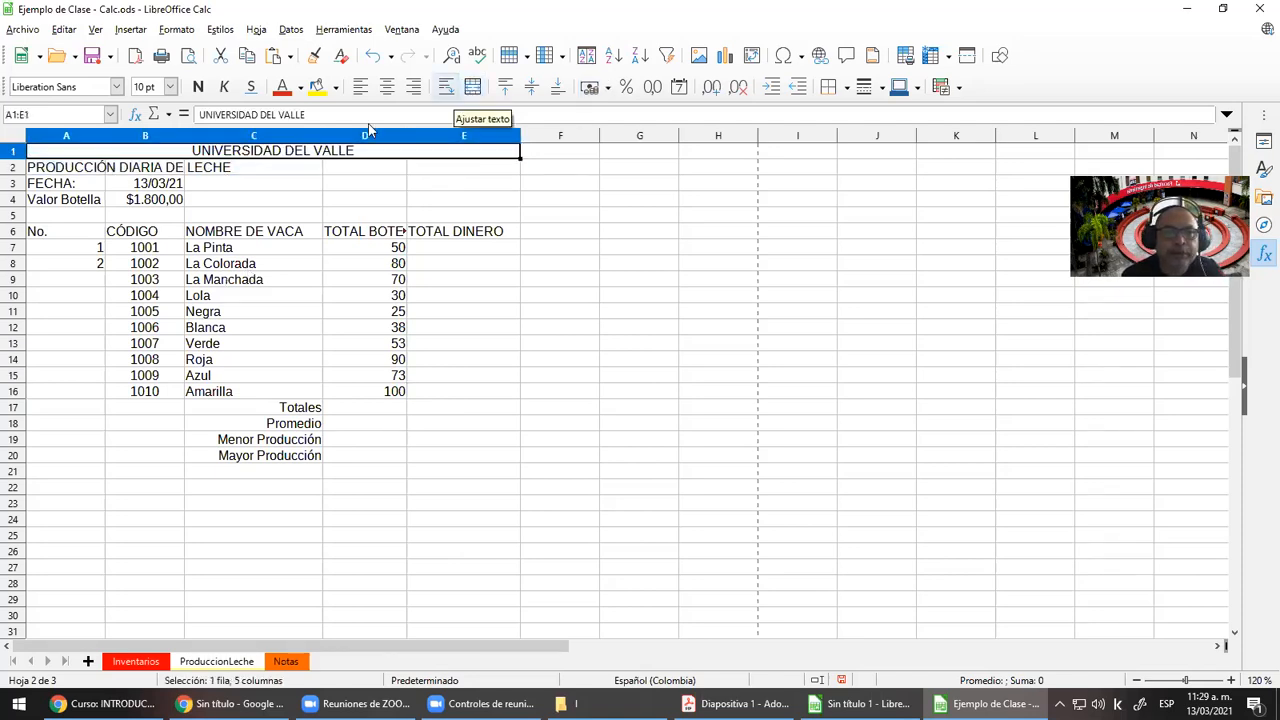
{"action": "left_click_drag", "start_coordinate": [60, 168], "coordinate": [477, 168]}
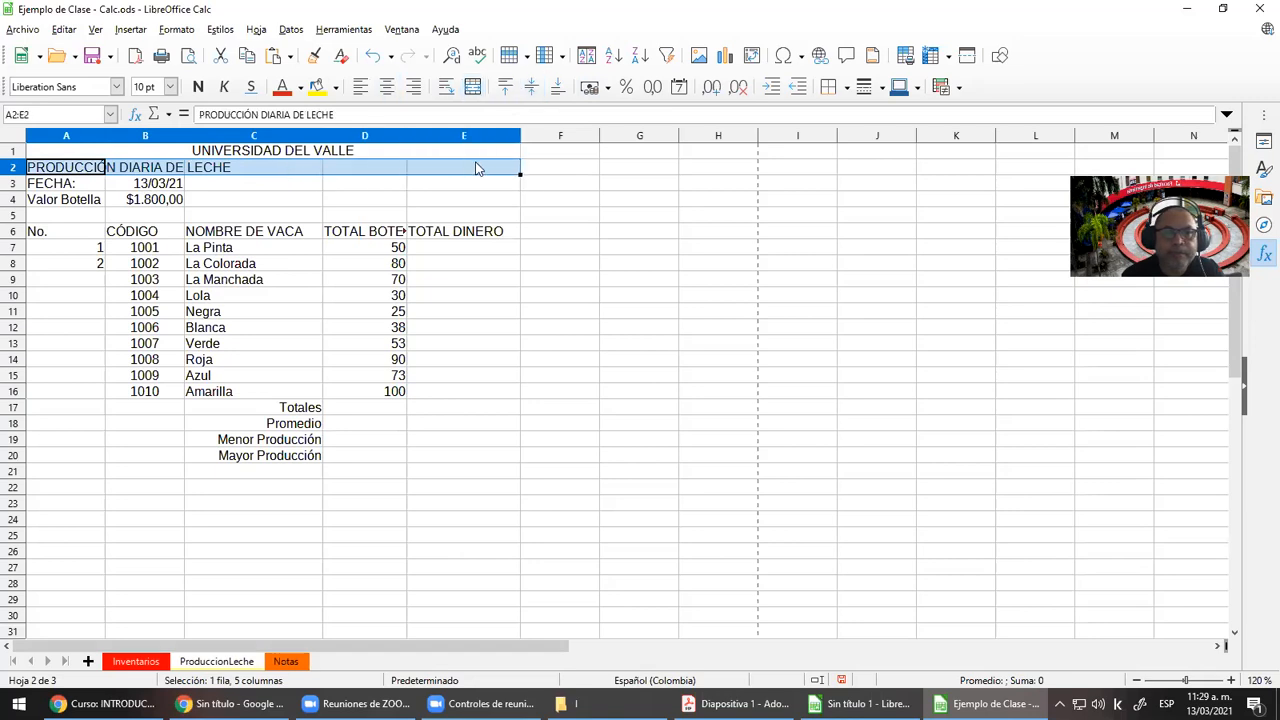
{"action": "left_click", "coordinate": [473, 87]}
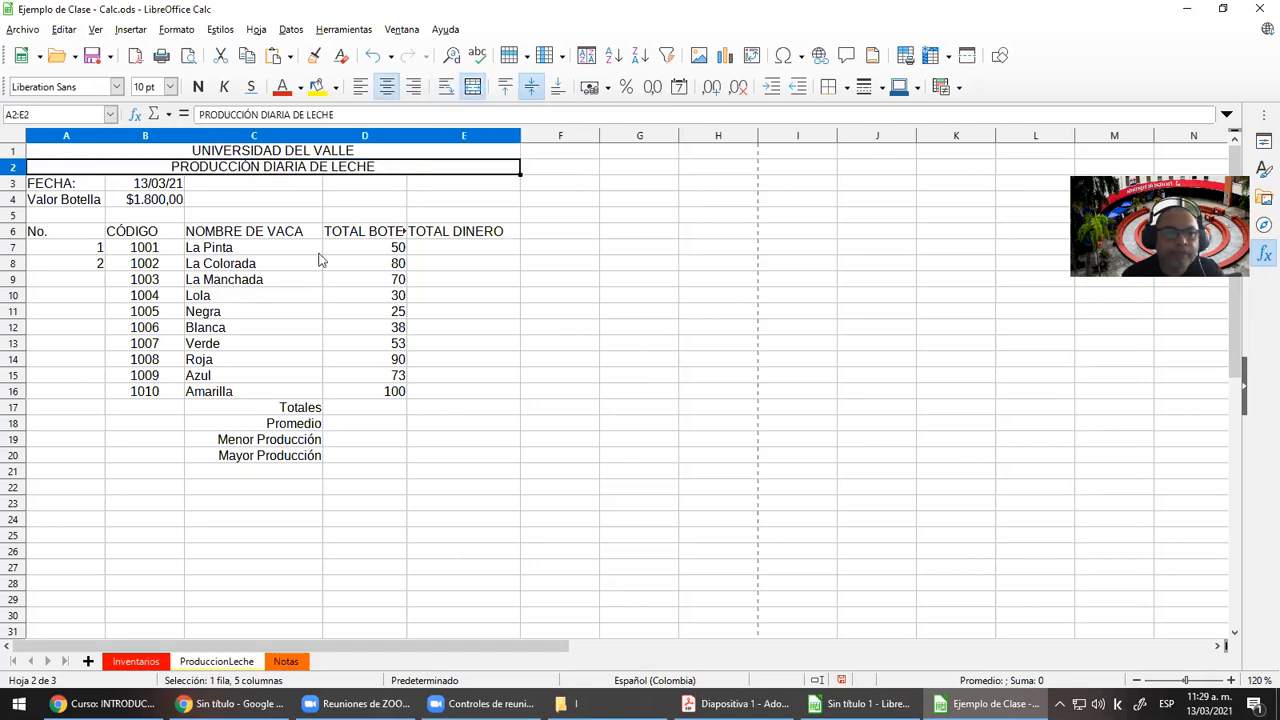
Examine the formula behind the FECHA value in B3 and leave it unedited
{"action": "left_click", "coordinate": [80, 184]}
{"action": "left_click", "coordinate": [180, 185]}
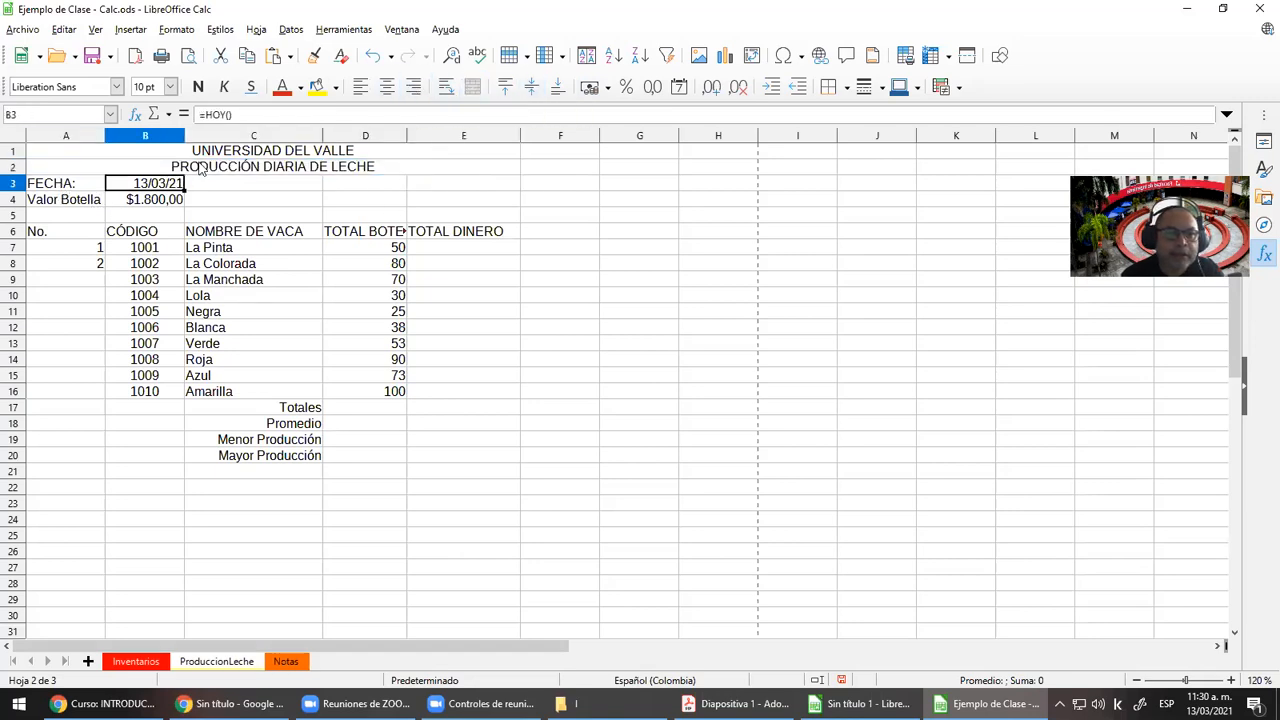
{"action": "left_click_drag", "start_coordinate": [234, 114], "coordinate": [197, 113]}
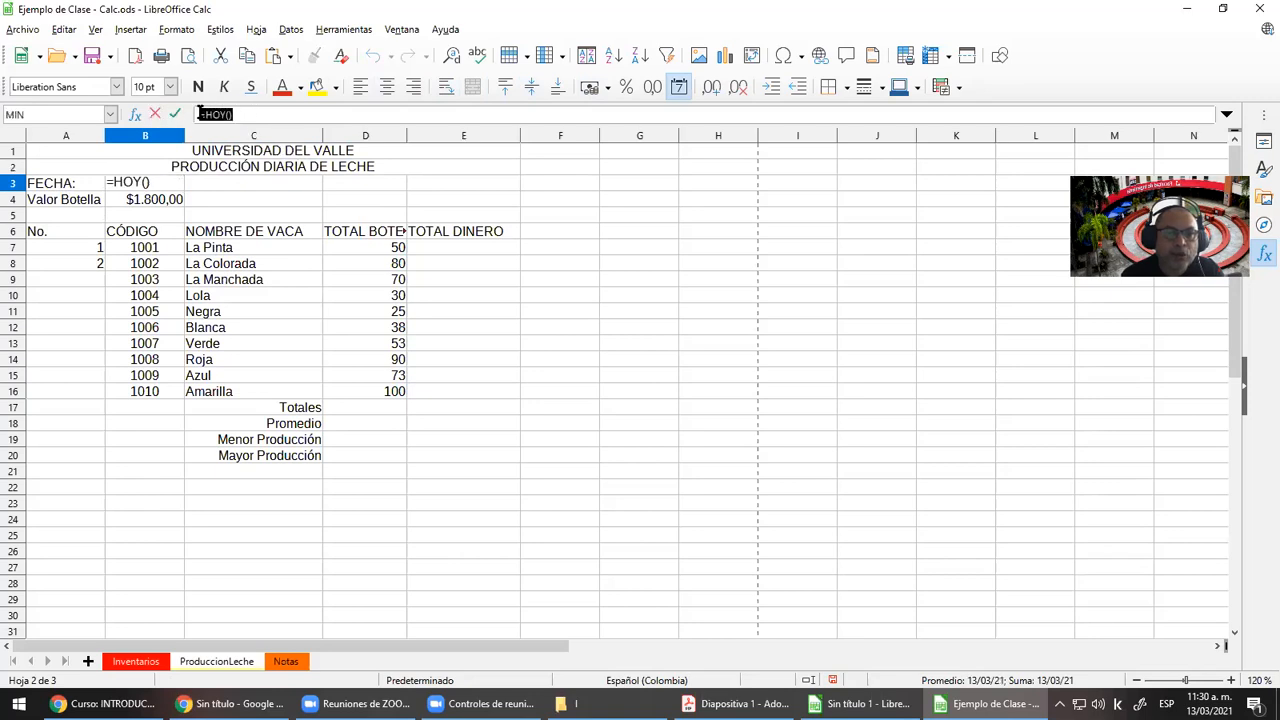
{"action": "left_click", "coordinate": [180, 177]}
{"action": "left_click", "coordinate": [230, 236]}
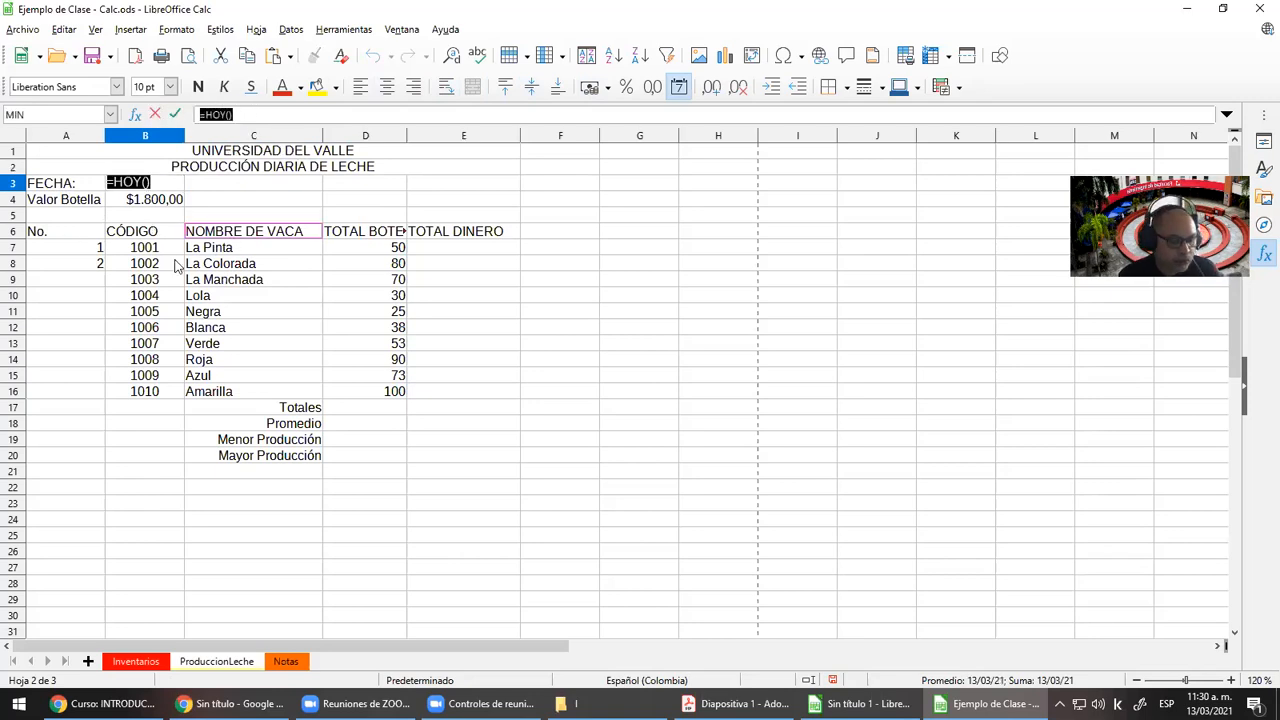
{"action": "key", "text": "Escape"}
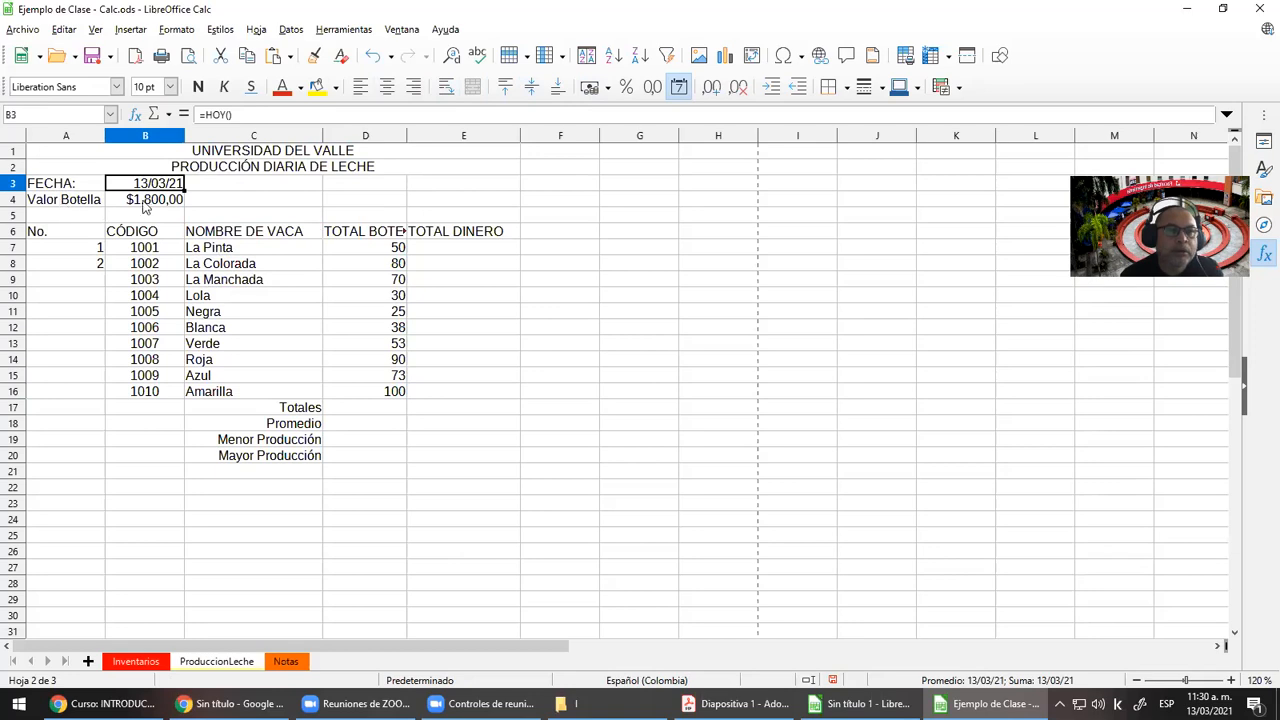
Give the FECHA and Valor Botella labels in A3:A4 a red background and white text
{"action": "left_click_drag", "start_coordinate": [66, 185], "coordinate": [64, 198]}
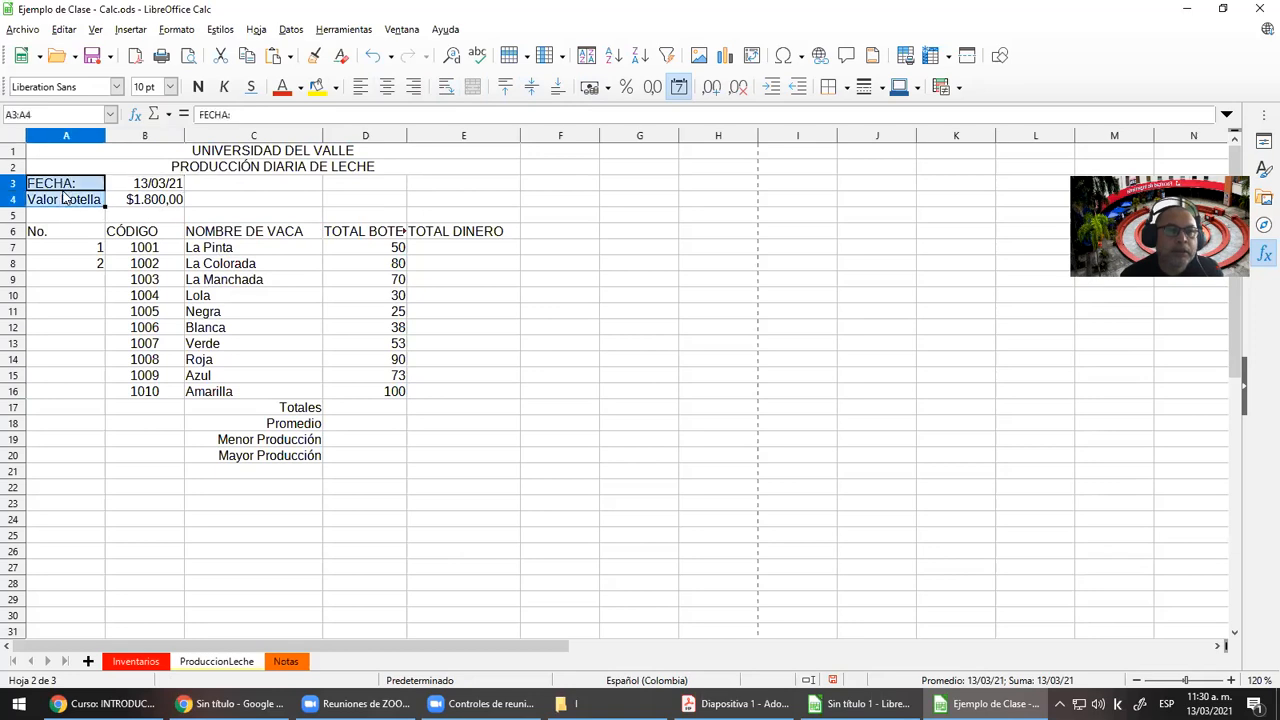
{"action": "left_click", "coordinate": [316, 86]}
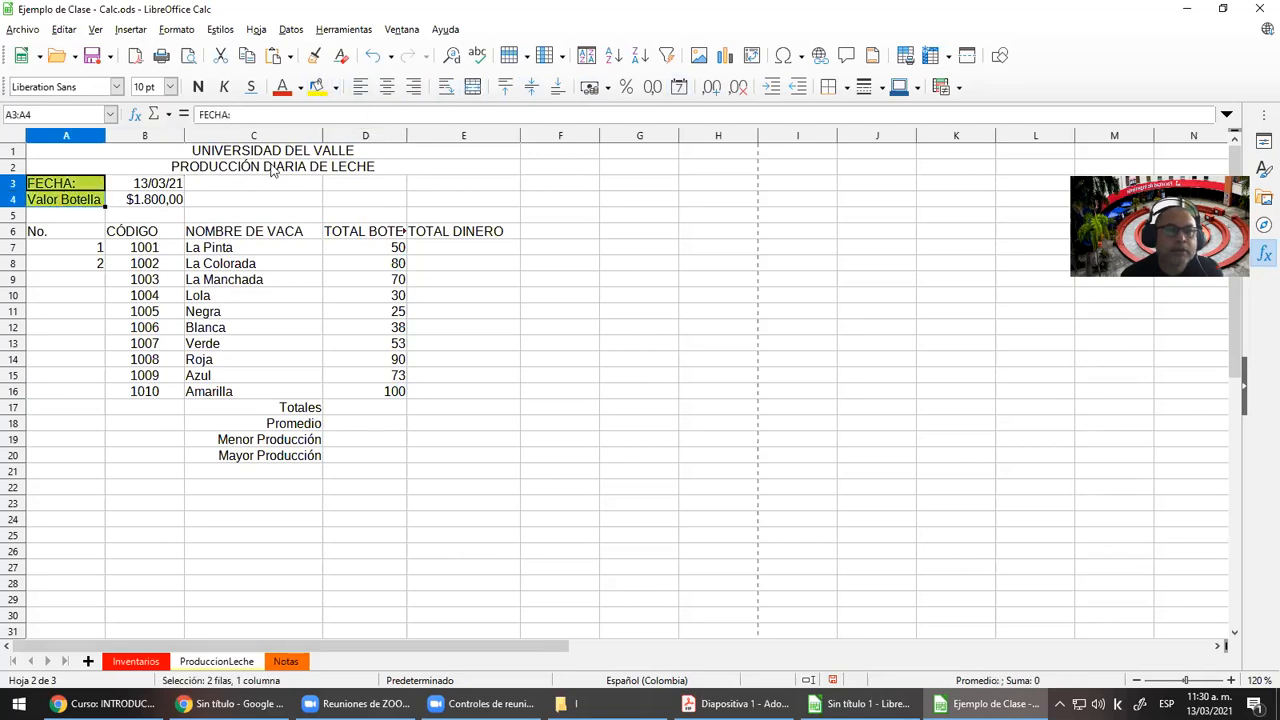
{"action": "left_click", "coordinate": [300, 88]}
{"action": "left_click", "coordinate": [429, 186]}
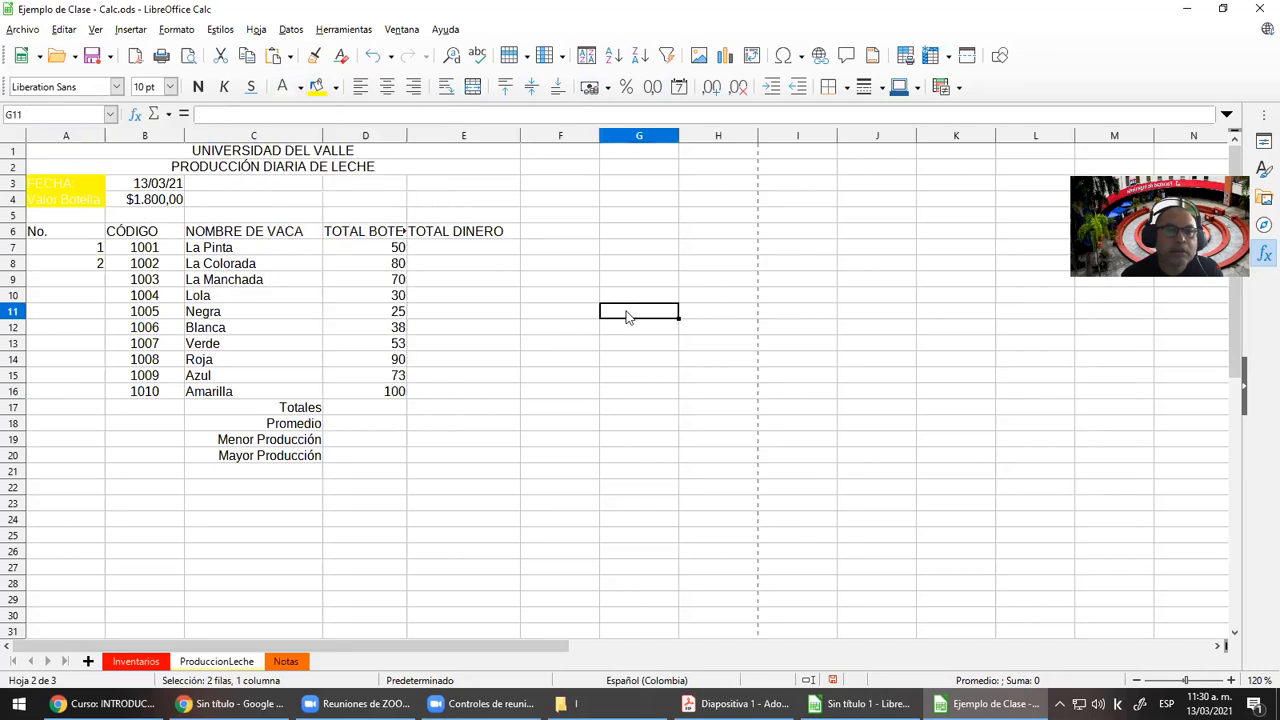
{"action": "left_click", "coordinate": [336, 88]}
{"action": "left_click", "coordinate": [372, 200]}
{"action": "left_click", "coordinate": [550, 214]}
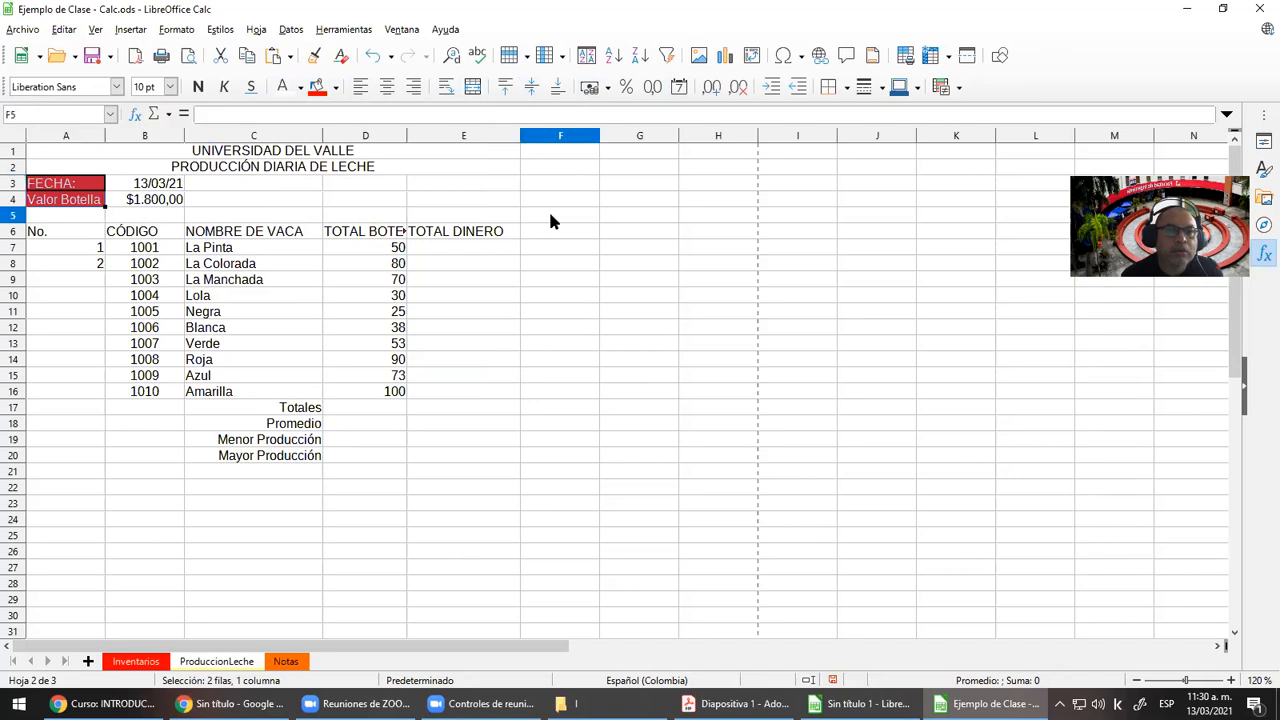
Remove both decimal places from the Valor Botella amount in B4
{"action": "left_click", "coordinate": [147, 200]}
{"action": "left_click", "coordinate": [744, 92]}
{"action": "left_click", "coordinate": [744, 92]}
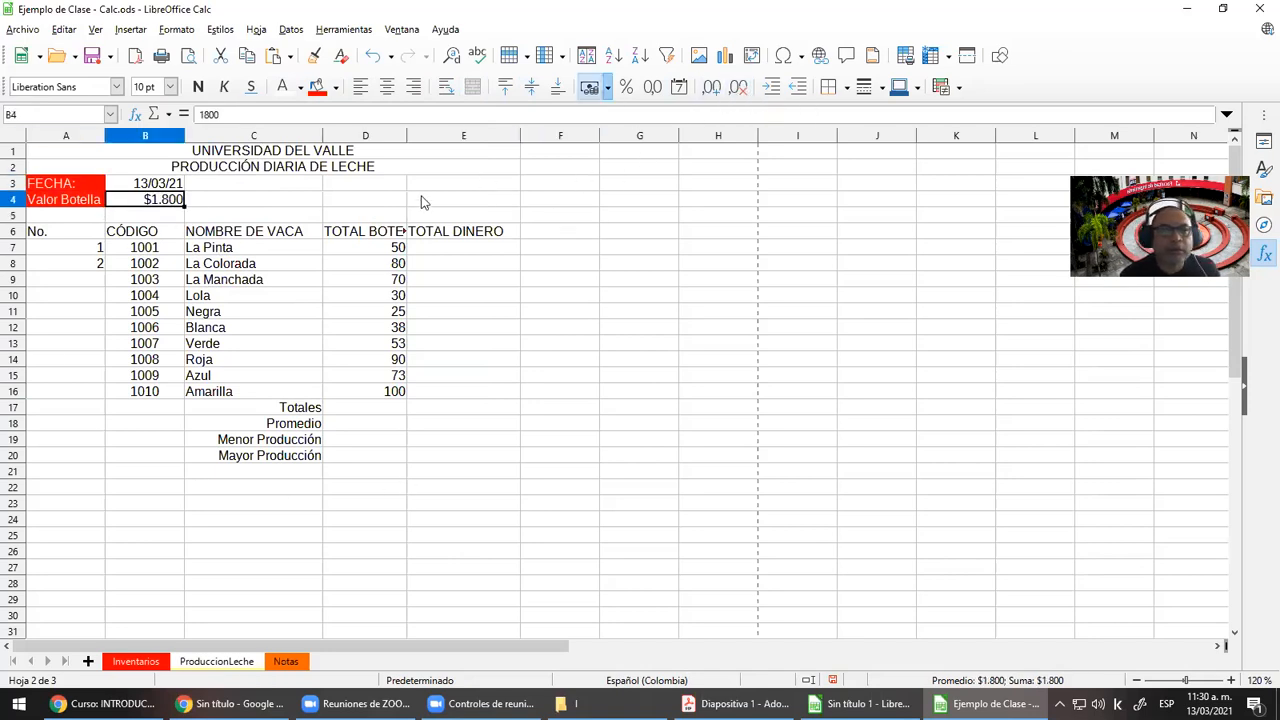
{"action": "left_click", "coordinate": [272, 216]}
Wrap the header text in A6:E6 and center it horizontally and vertically, keeping the cells unmerged
{"action": "left_click_drag", "start_coordinate": [72, 240], "coordinate": [445, 234]}
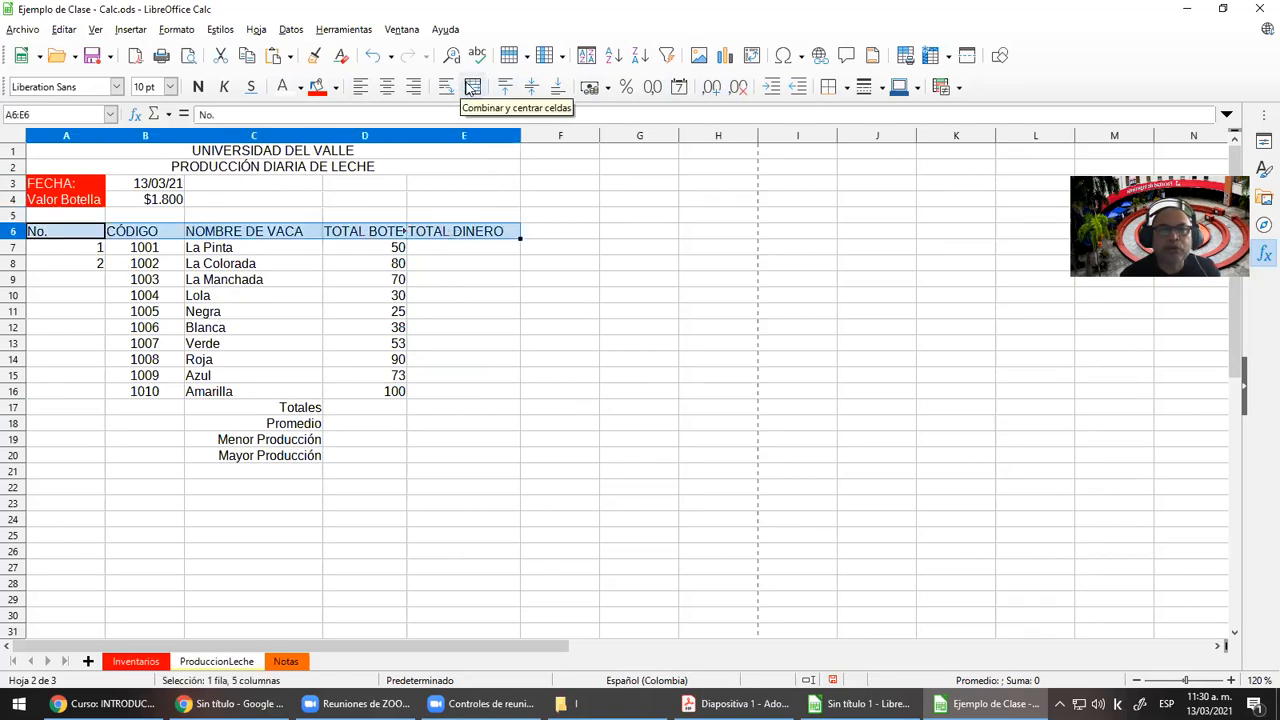
{"action": "left_click", "coordinate": [473, 88]}
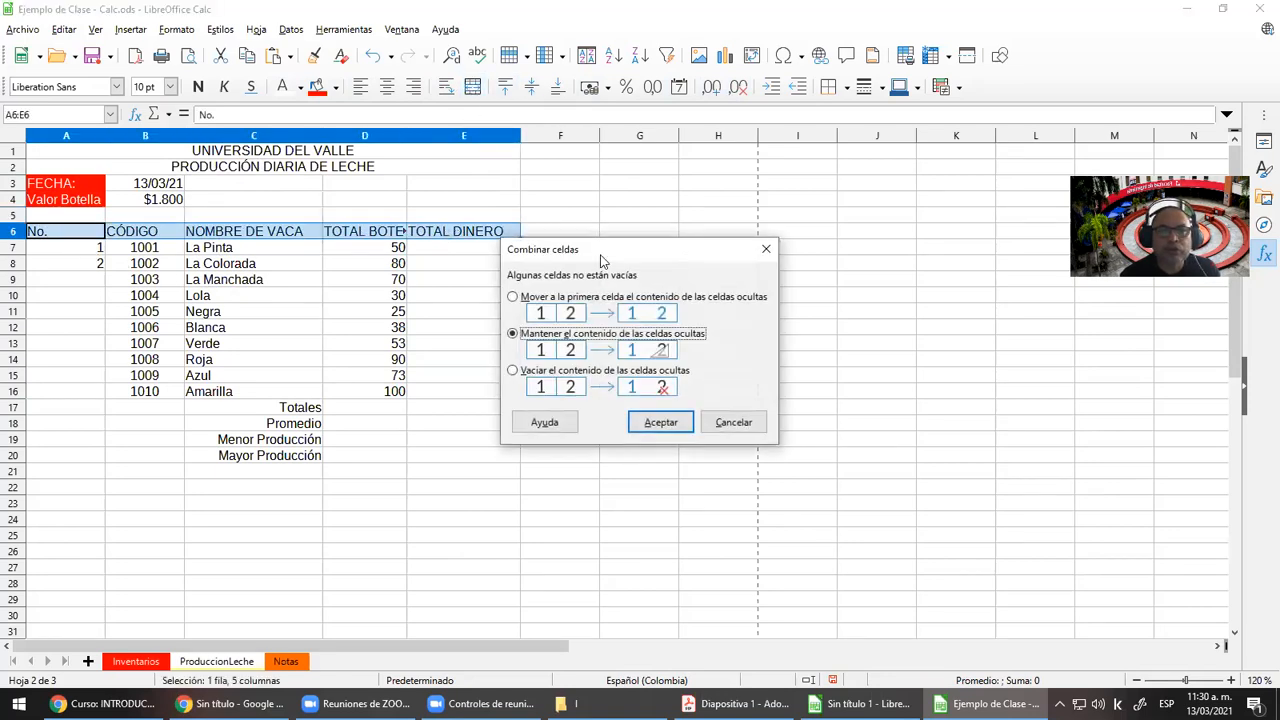
{"action": "left_click", "coordinate": [733, 422]}
{"action": "left_click", "coordinate": [447, 88]}
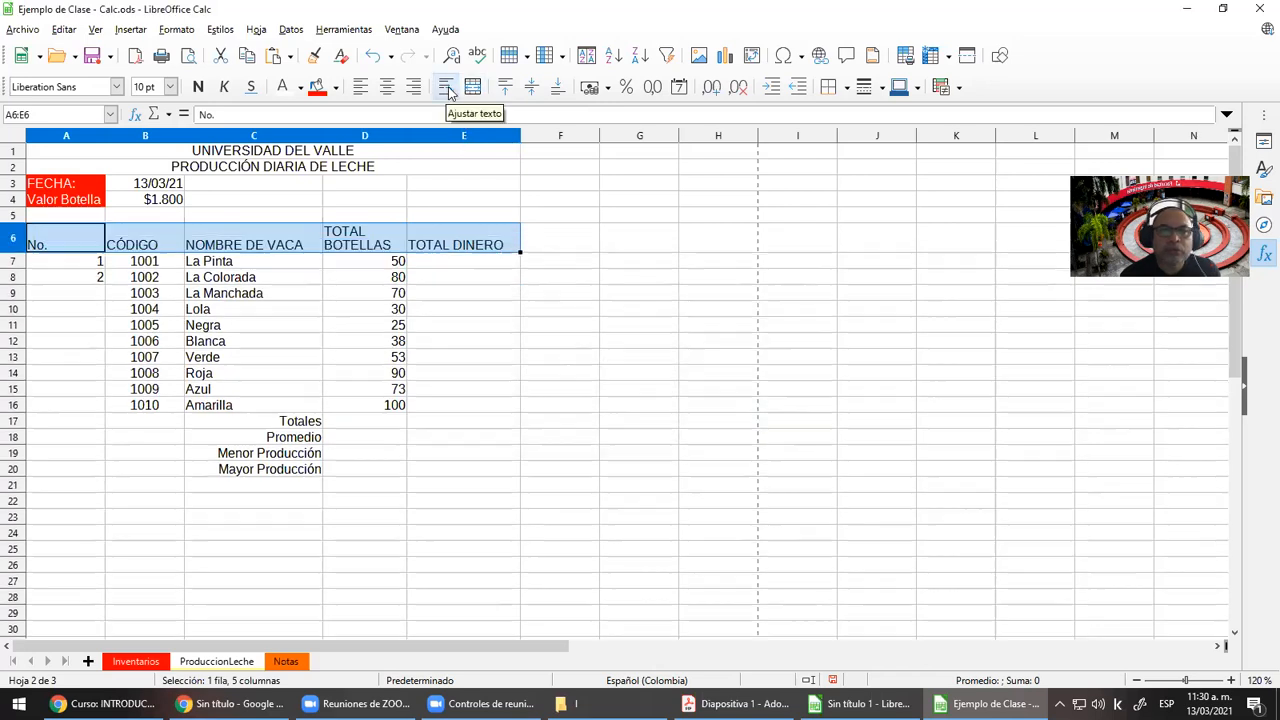
{"action": "left_click", "coordinate": [386, 88]}
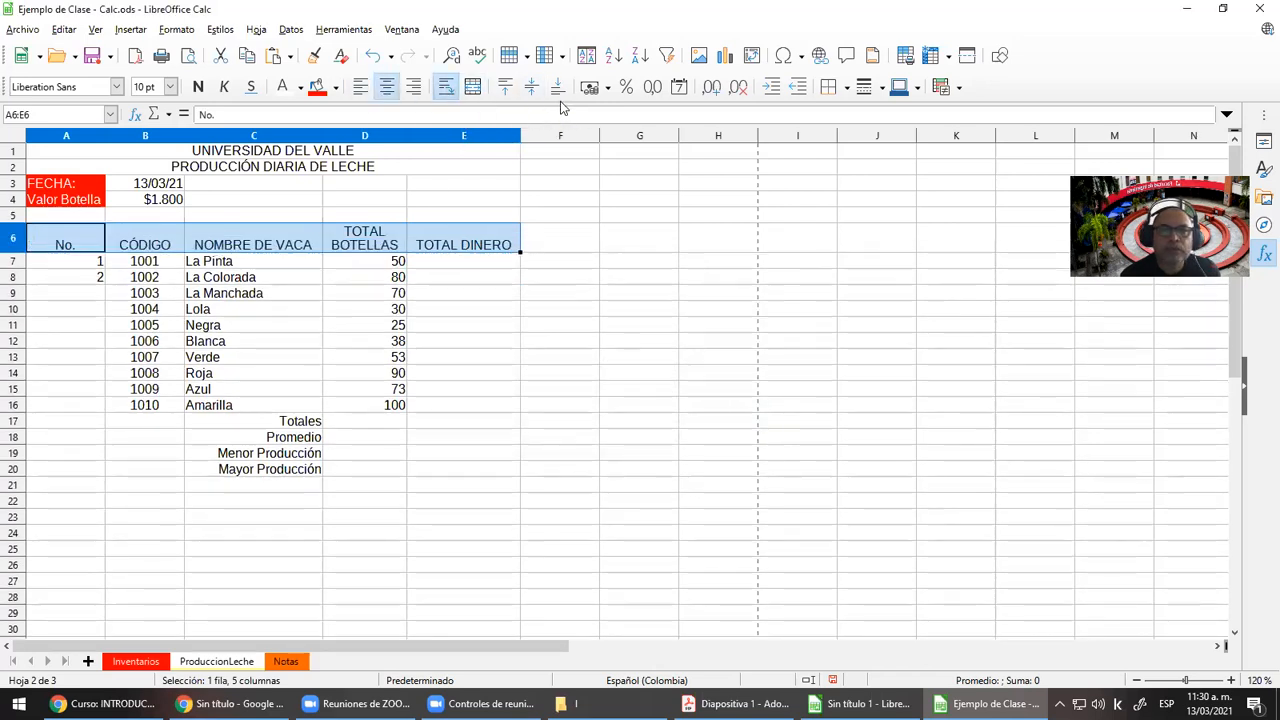
{"action": "left_click", "coordinate": [531, 87]}
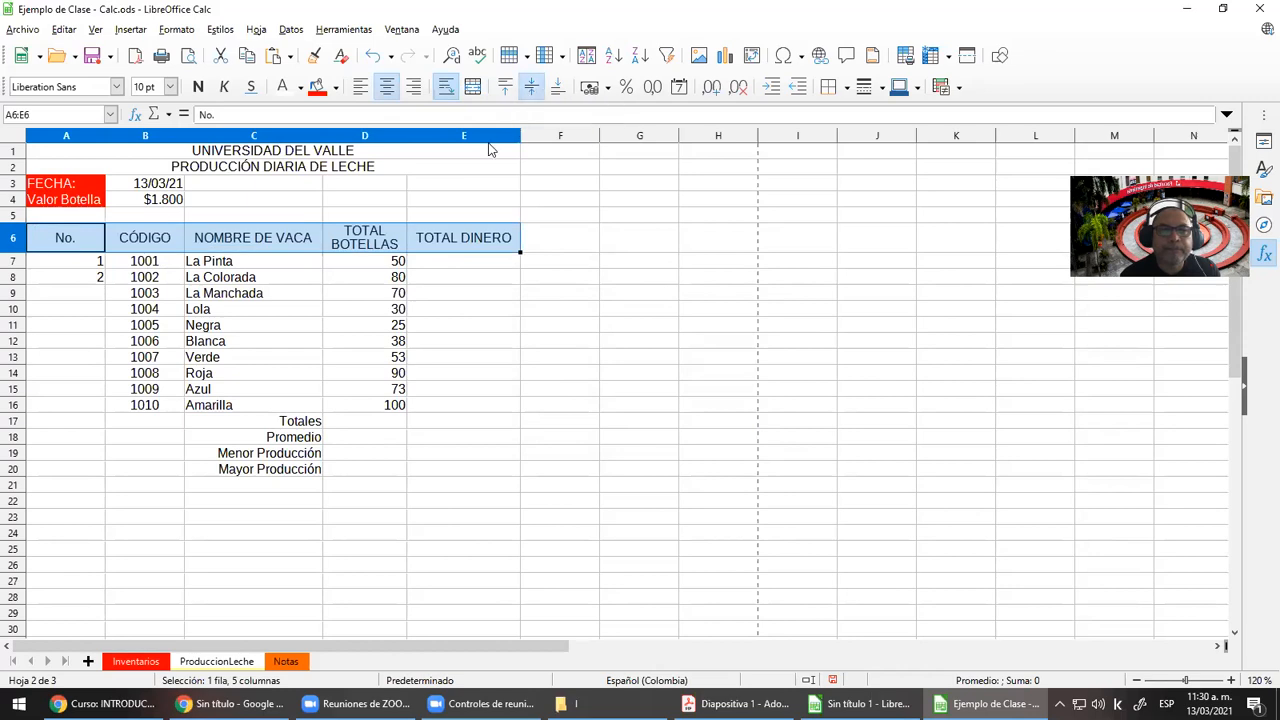
Make the headers in A6:E6 bold white text on a red background, and narrow the TOTAL BOTELLAS column
{"action": "left_click", "coordinate": [198, 87]}
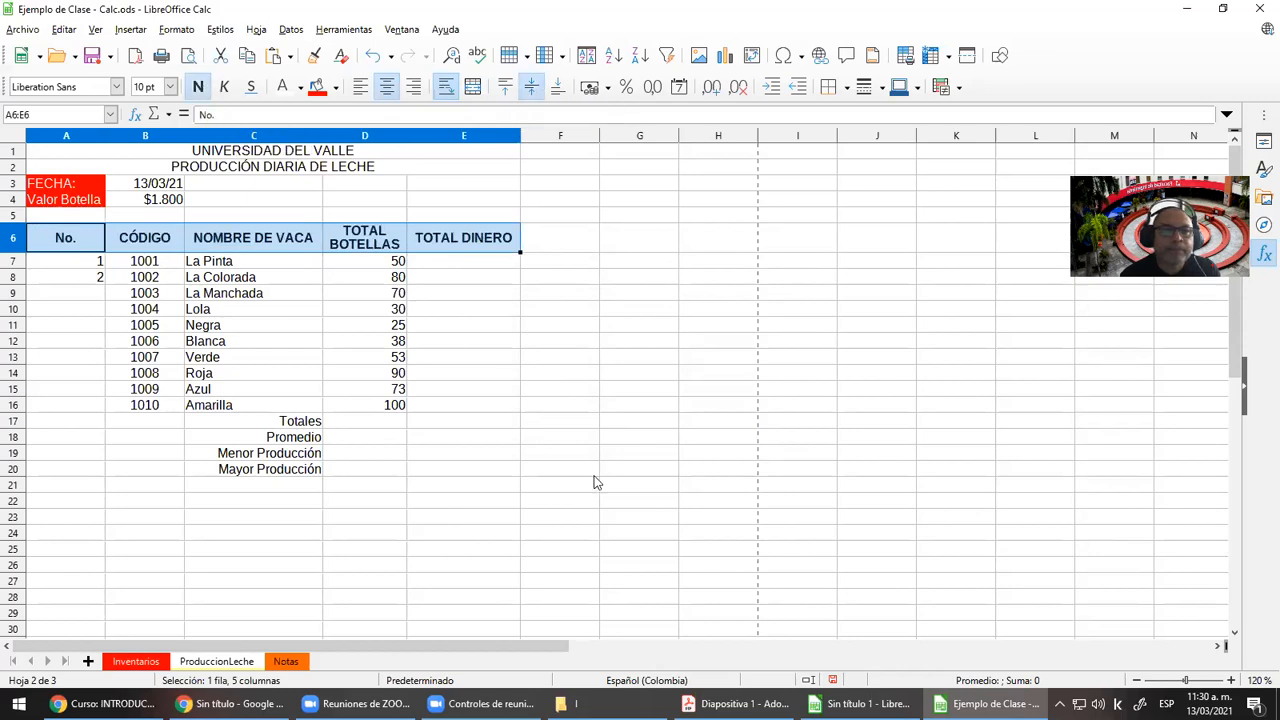
{"action": "left_click", "coordinate": [317, 88]}
{"action": "left_click", "coordinate": [284, 88]}
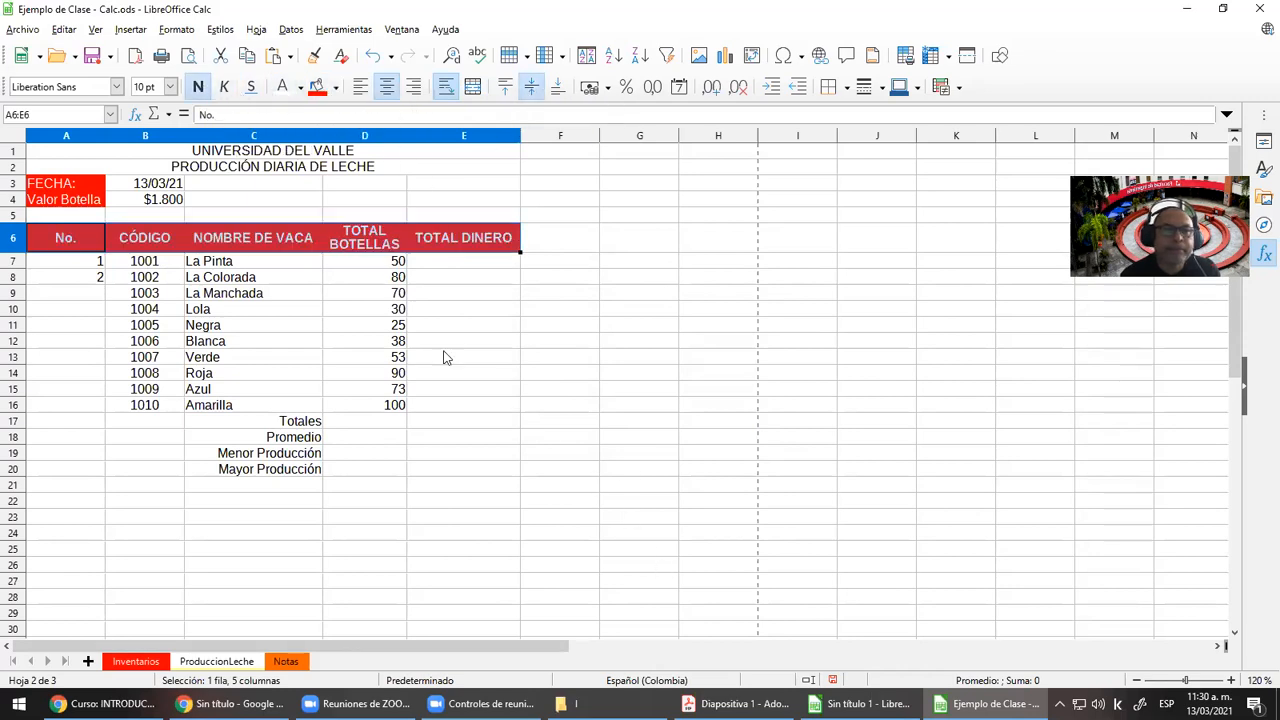
{"action": "left_click", "coordinate": [560, 421]}
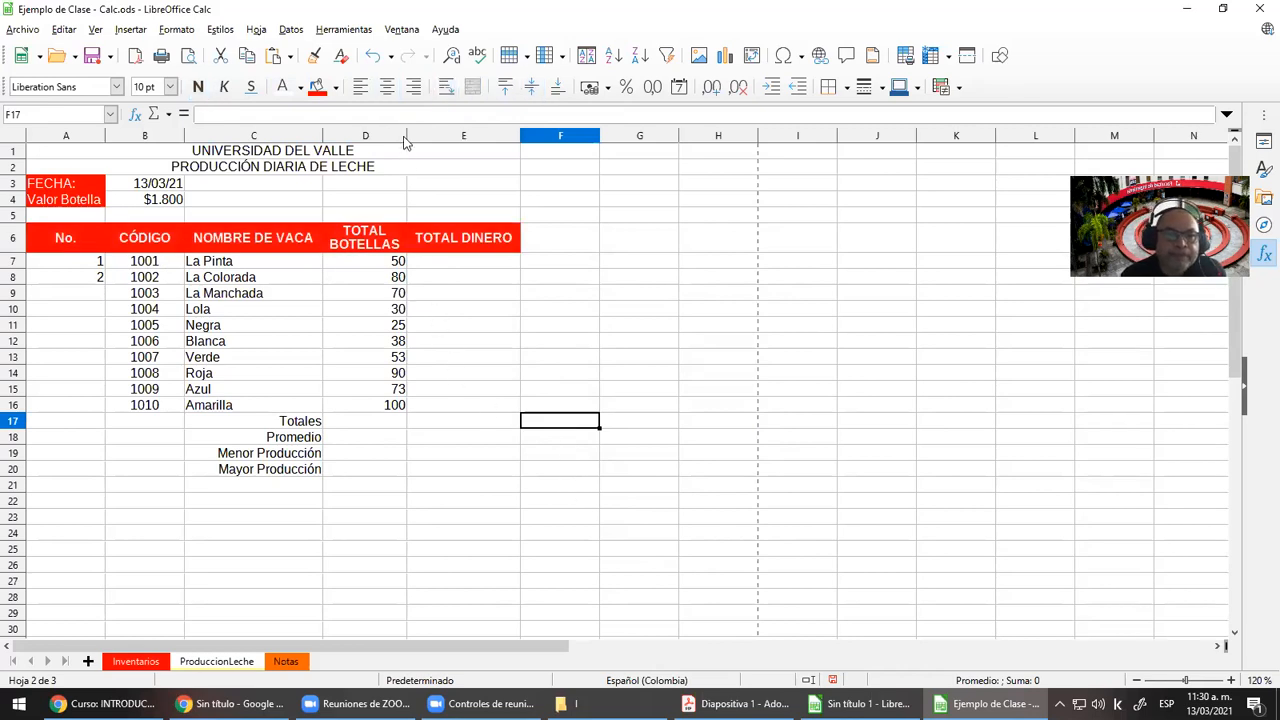
{"action": "left_click_drag", "start_coordinate": [406, 138], "coordinate": [395, 142]}
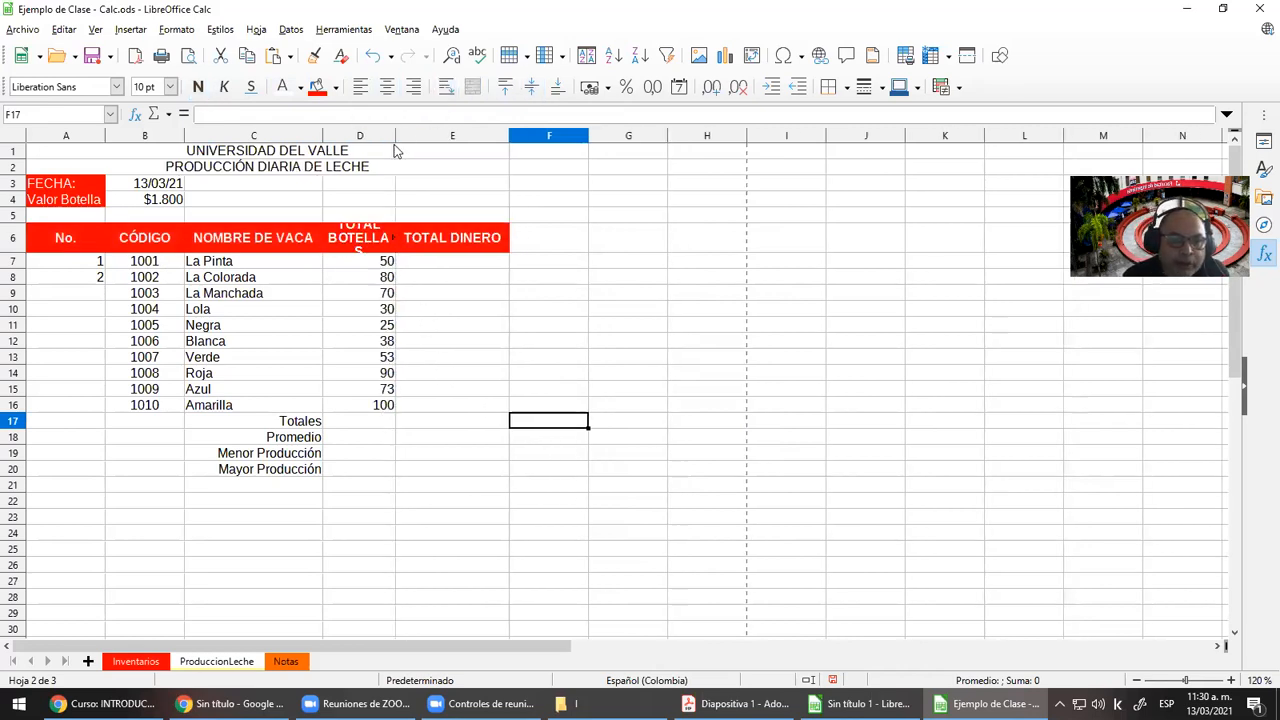
Continue the No. series from A7:A8 down through A16 so the cows are numbered 1 to 10
{"action": "left_click", "coordinate": [97, 263]}
{"action": "left_click_drag", "start_coordinate": [98, 265], "coordinate": [100, 278]}
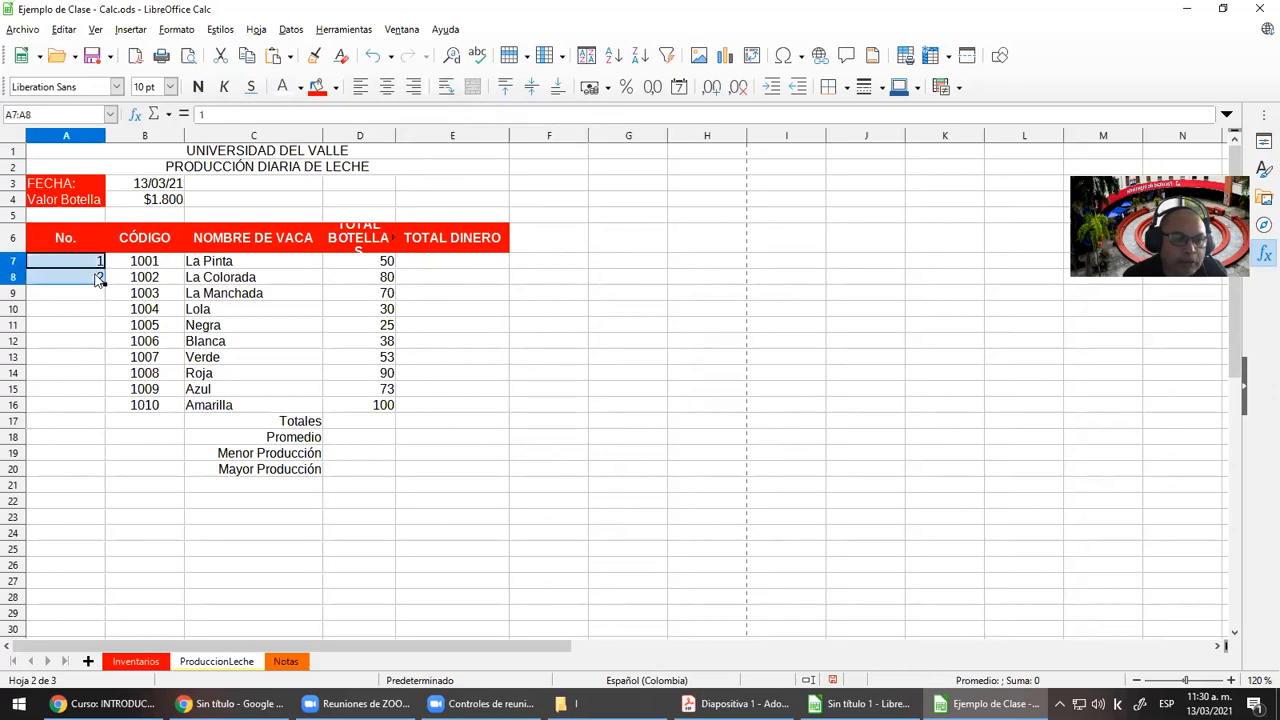
{"action": "double_click", "coordinate": [105, 283]}
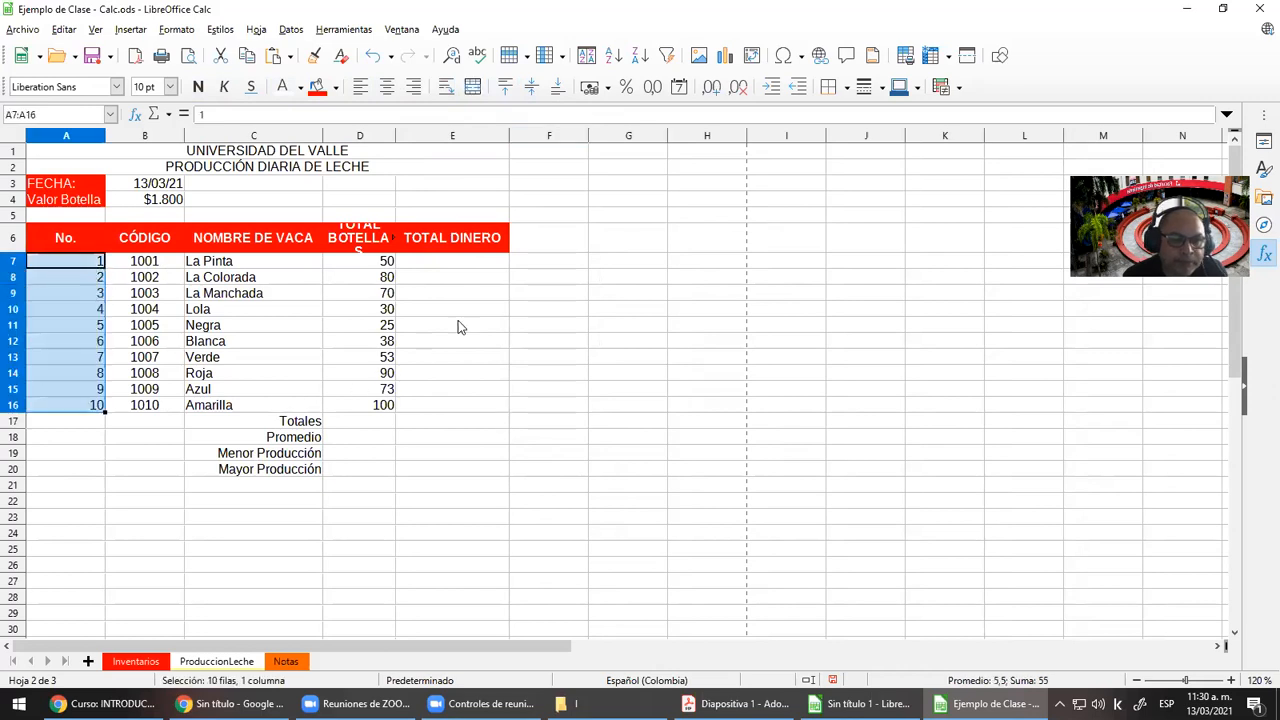
Widen the TOTAL BOTELLAS column slightly and increase the height of header row 6 so the wrapped header fits
{"action": "left_click", "coordinate": [420, 262]}
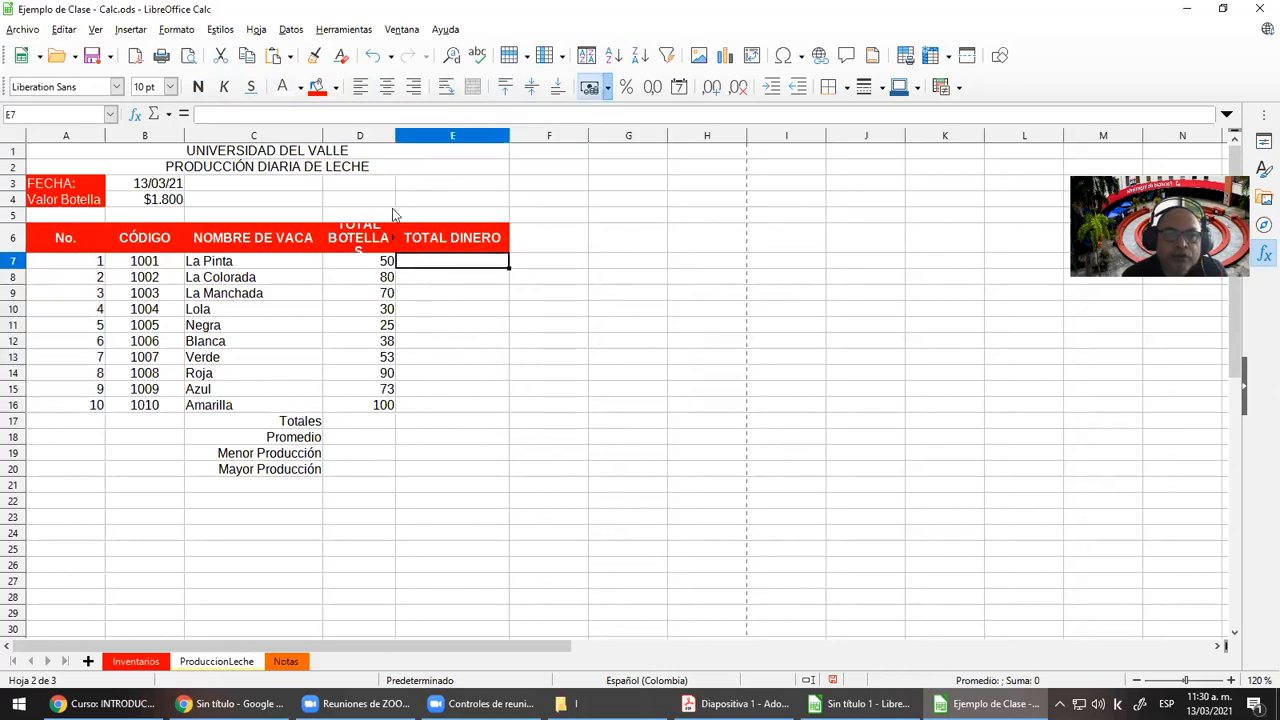
{"action": "left_click_drag", "start_coordinate": [395, 138], "coordinate": [399, 138]}
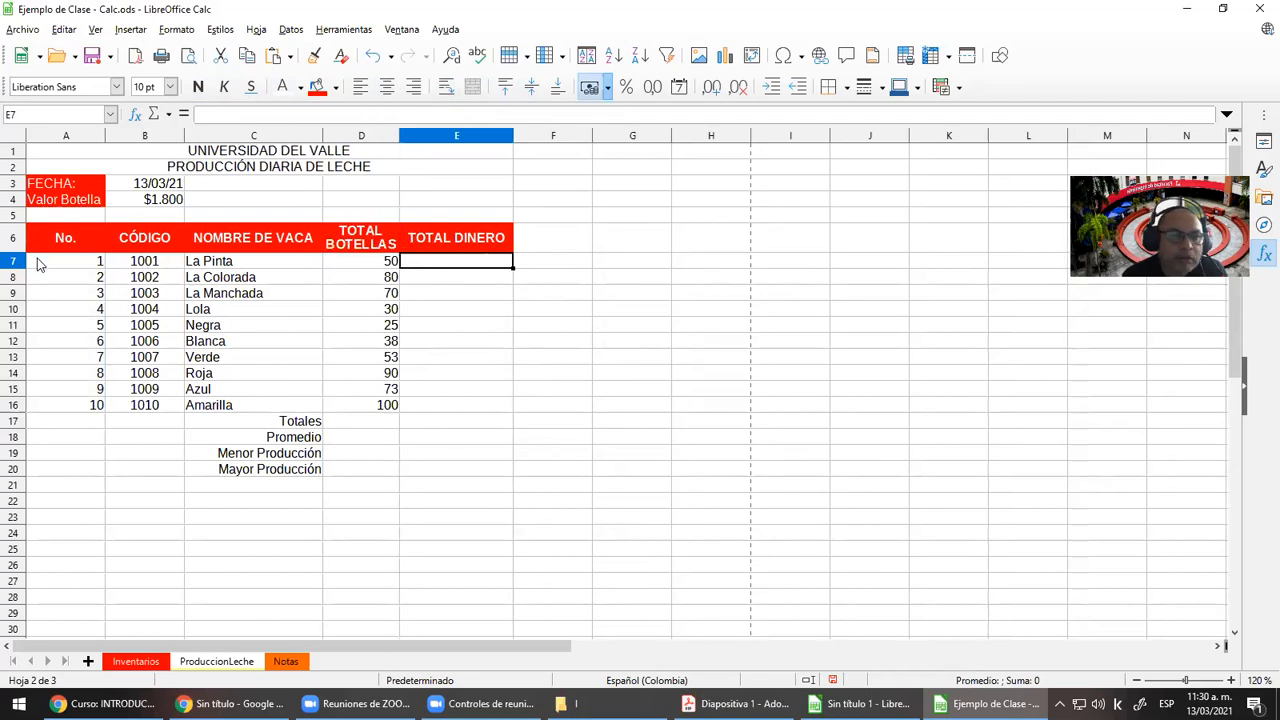
{"action": "left_click_drag", "start_coordinate": [13, 251], "coordinate": [13, 261]}
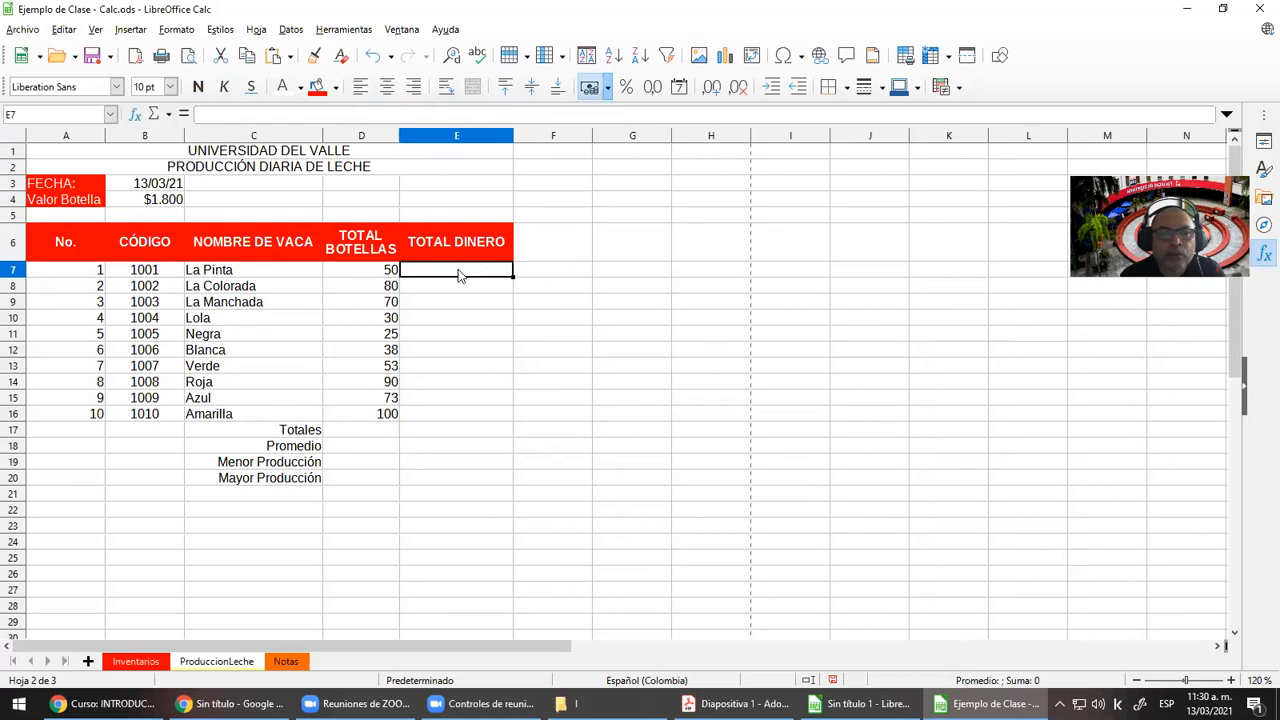
Calculate La Pinta's TOTAL DINERO in E7 with the formula =D7*B4
{"action": "left_click", "coordinate": [155, 273]}
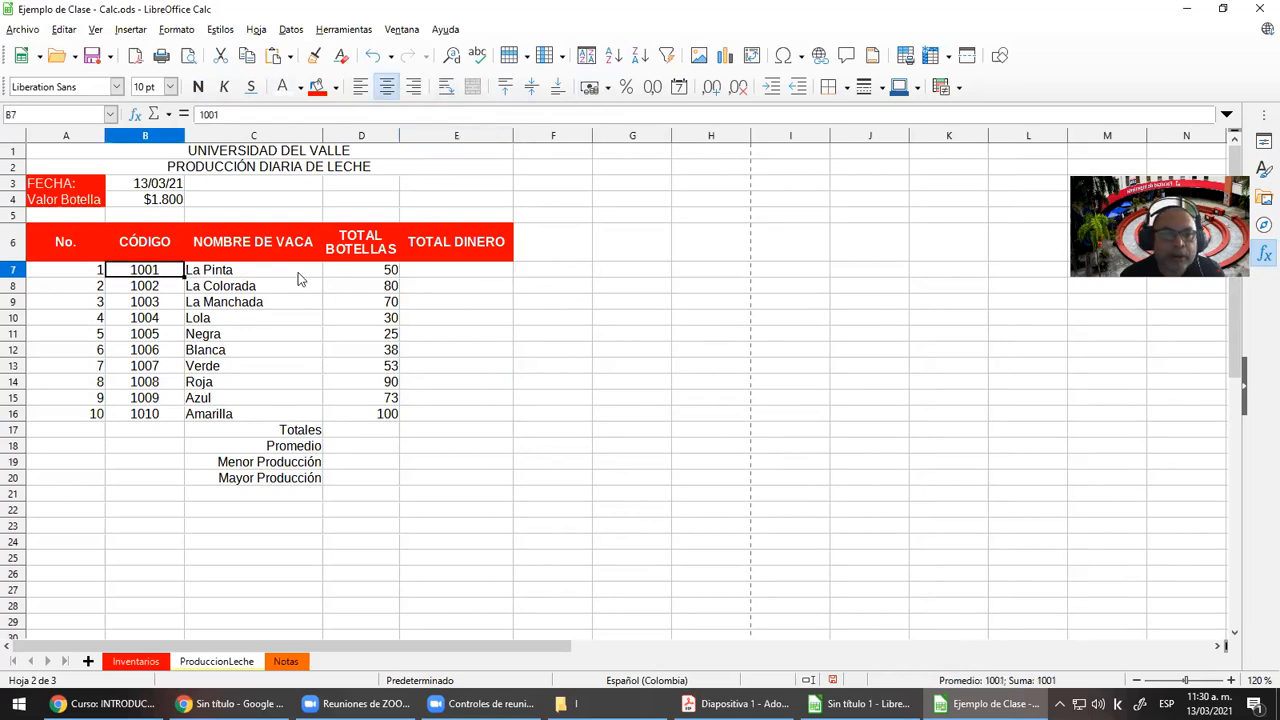
{"action": "left_click", "coordinate": [385, 276]}
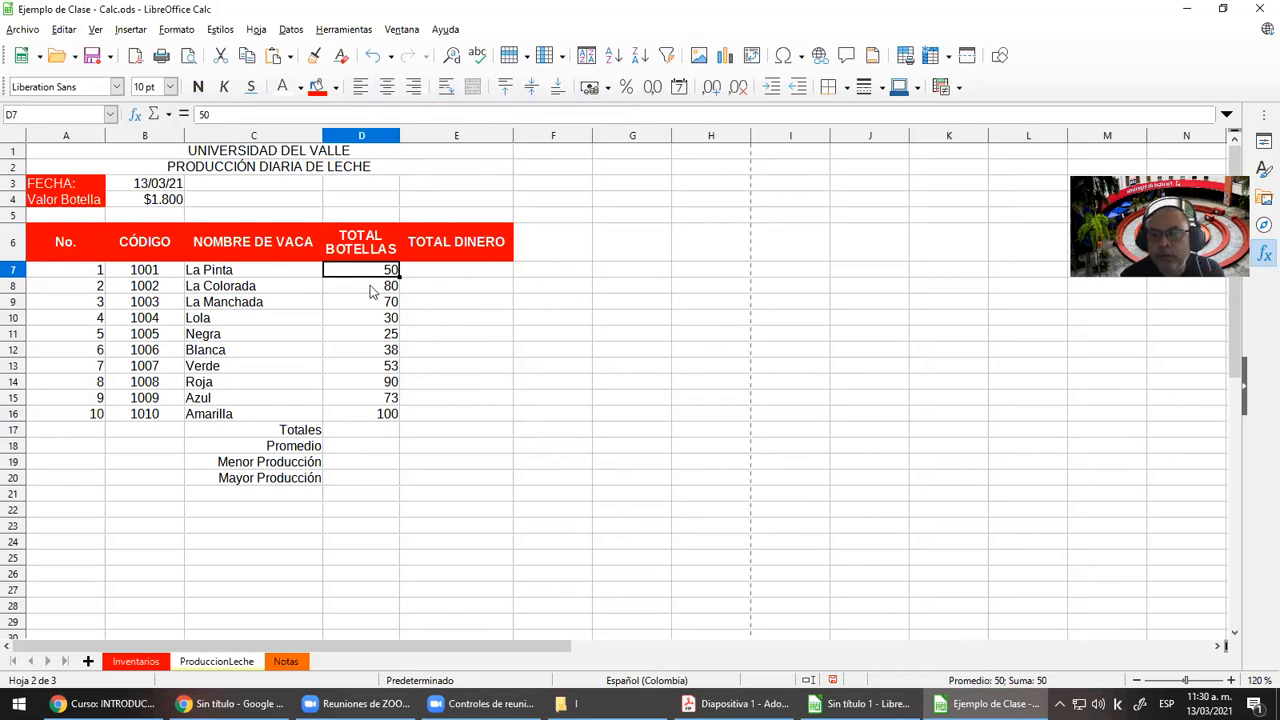
{"action": "left_click", "coordinate": [160, 203]}
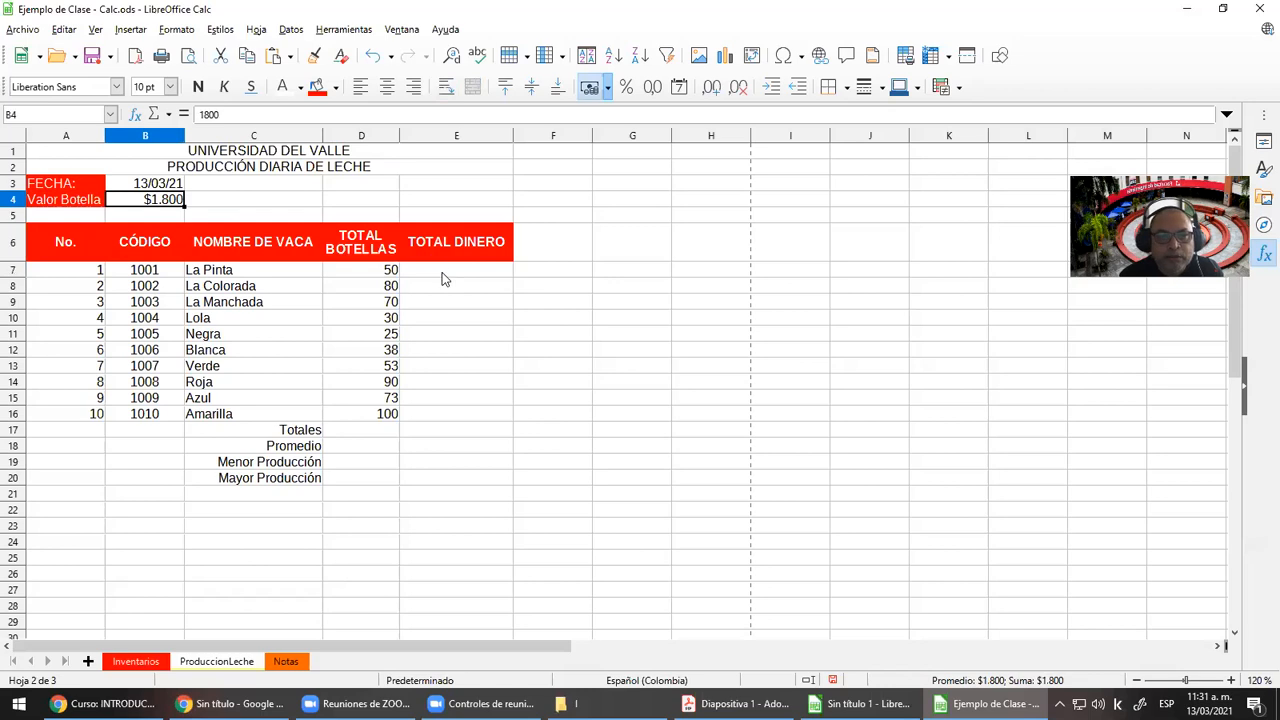
{"action": "left_click", "coordinate": [445, 278]}
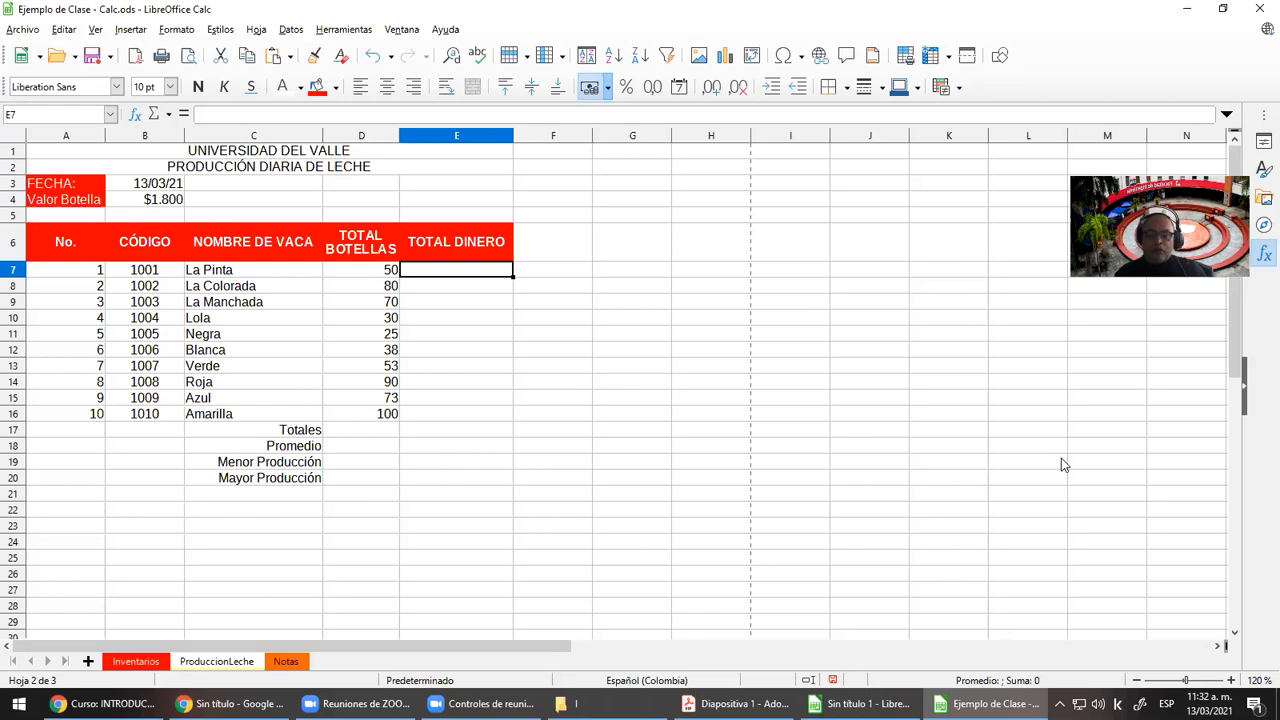
{"action": "type", "text": "="}
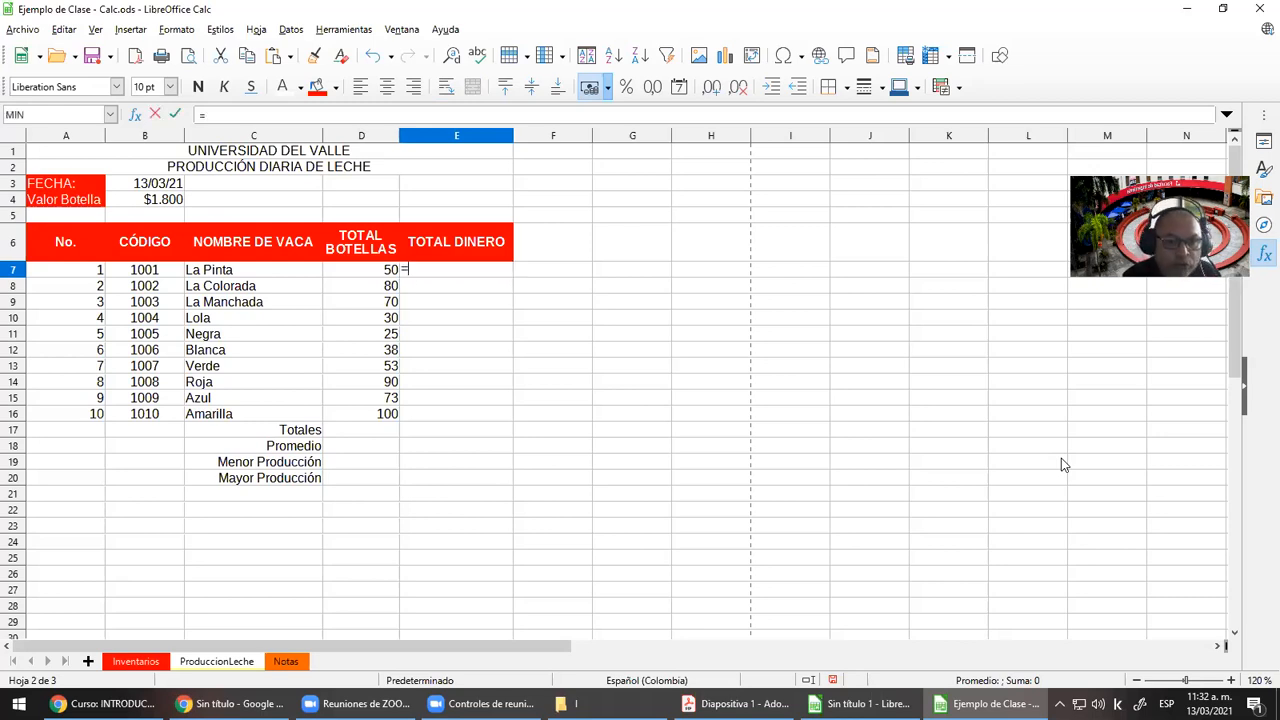
{"action": "left_click", "coordinate": [365, 271]}
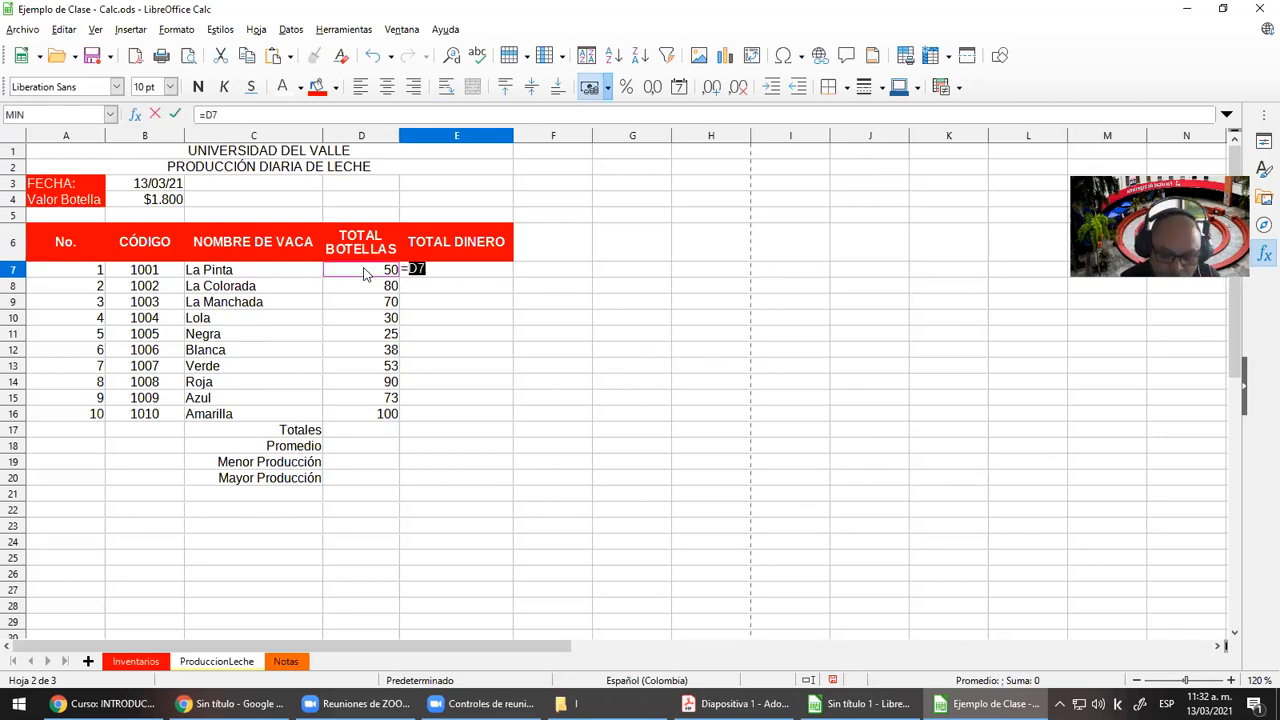
{"action": "type", "text": "*"}
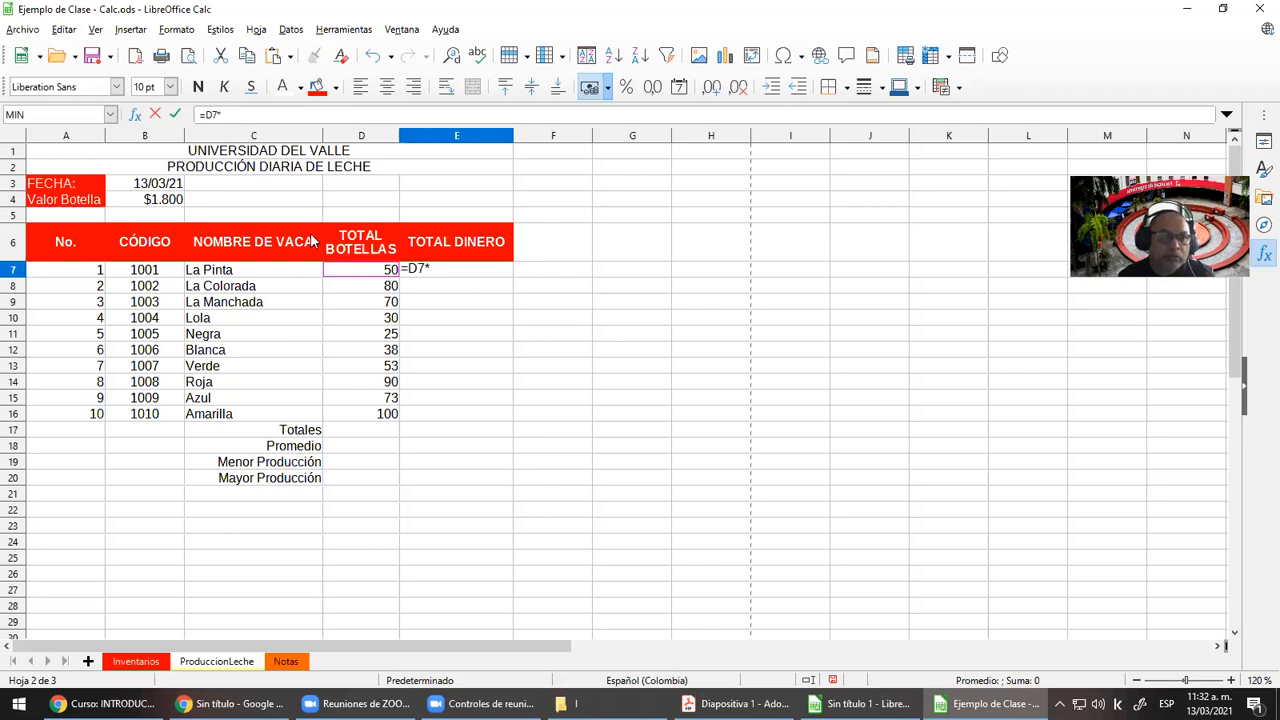
{"action": "left_click", "coordinate": [168, 201]}
{"action": "key", "text": "Return"}
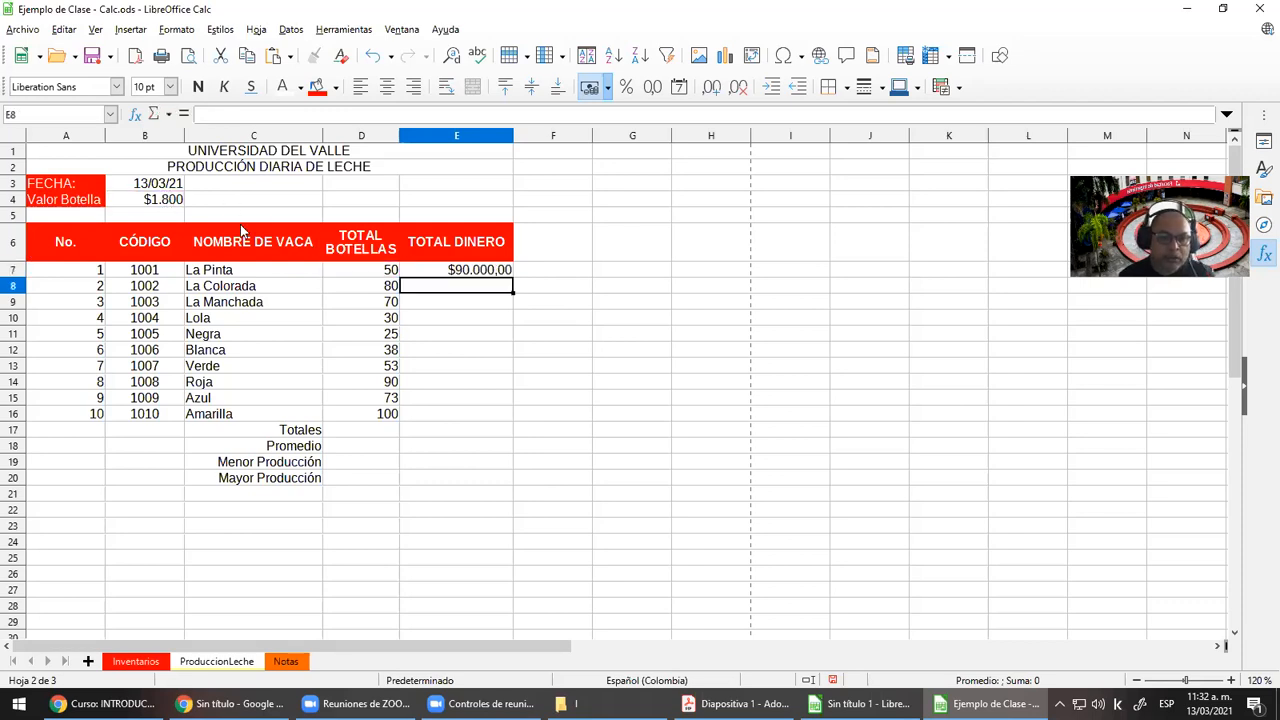
Remove both decimal places from E7 and fill its formula down through E16
{"action": "left_click", "coordinate": [490, 272]}
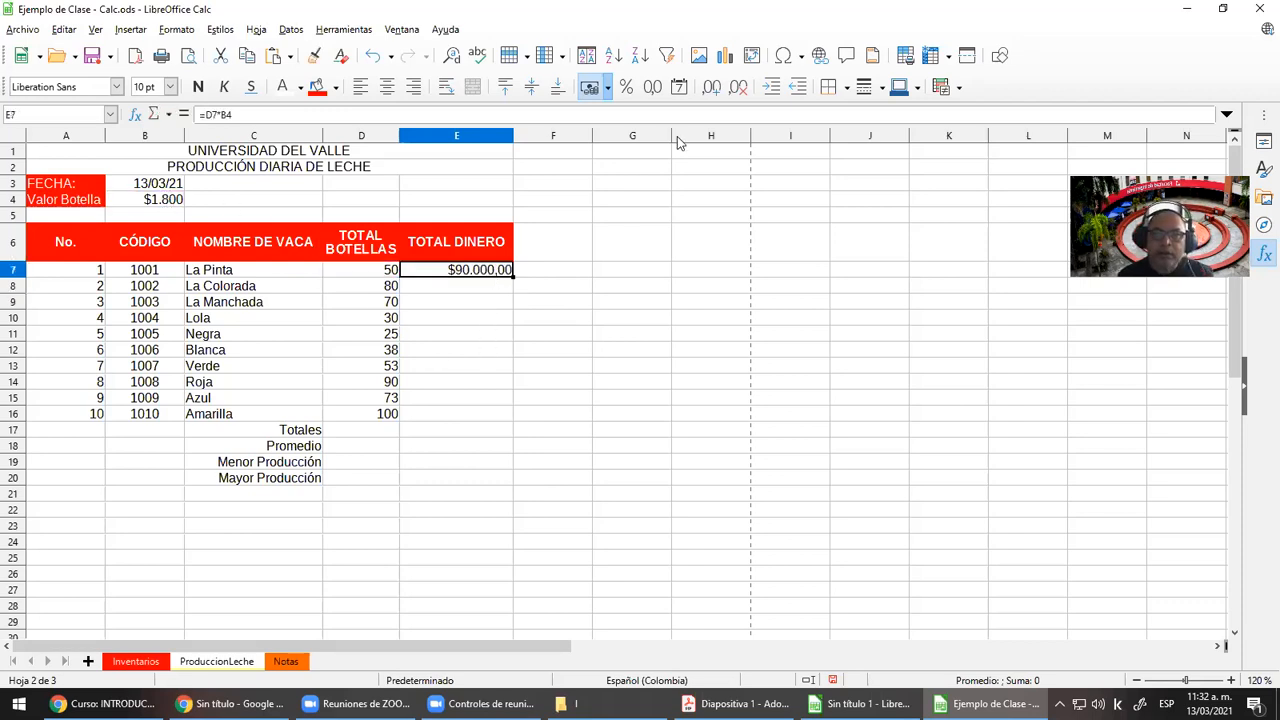
{"action": "left_click", "coordinate": [740, 90]}
{"action": "left_click", "coordinate": [740, 90]}
{"action": "left_click_drag", "start_coordinate": [512, 277], "coordinate": [497, 422]}
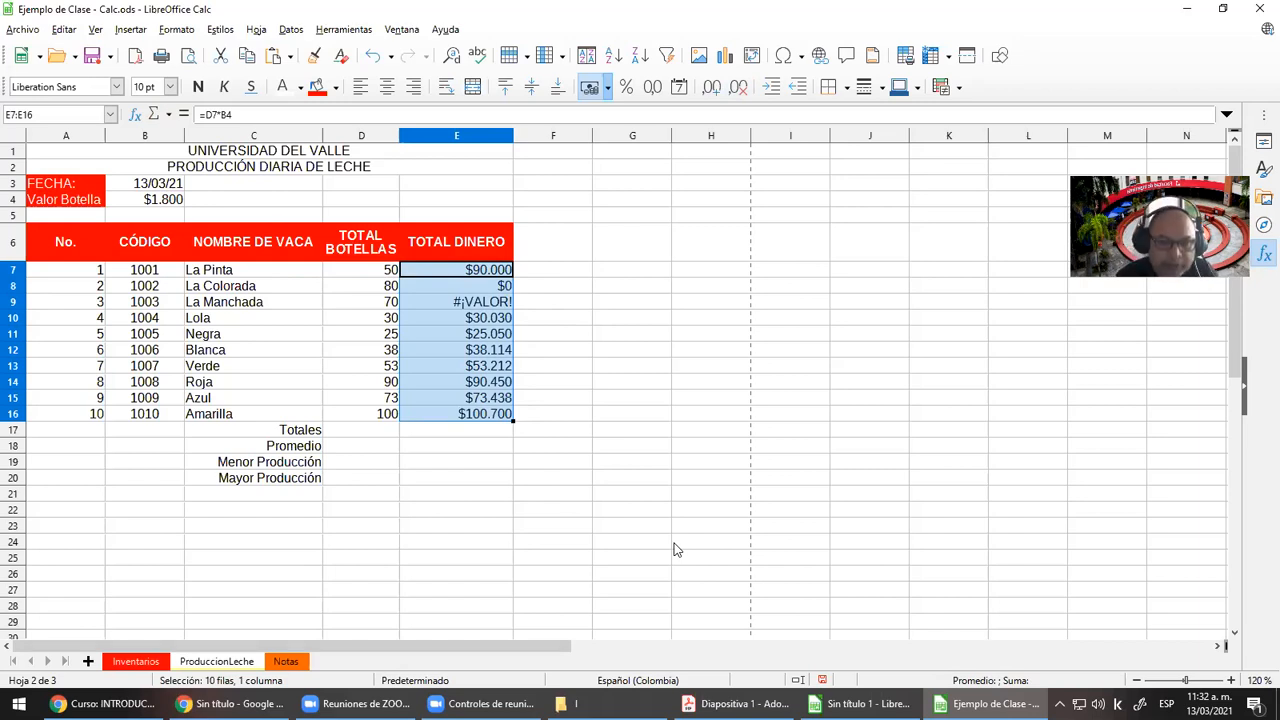
Examine the formulas in E7, E8 and E9 against their bottle counts and the Valor Botella amount in B4
{"action": "left_click", "coordinate": [477, 278]}
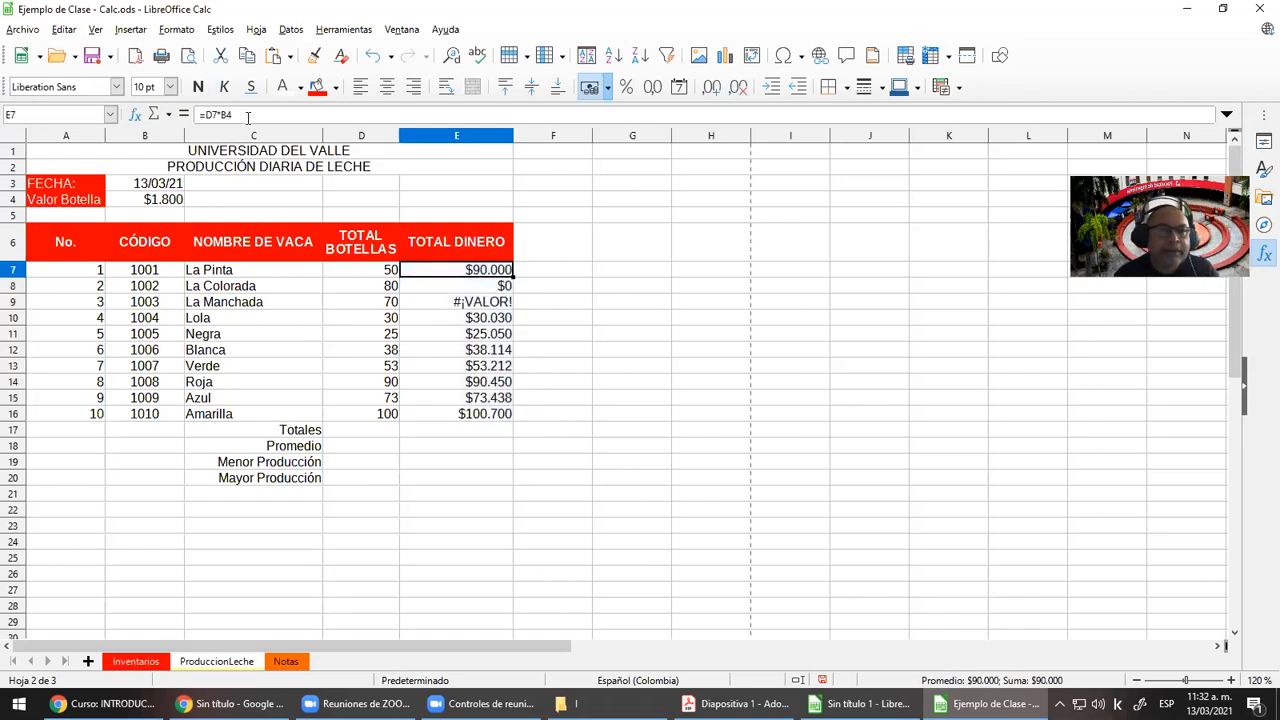
{"action": "left_click", "coordinate": [248, 115]}
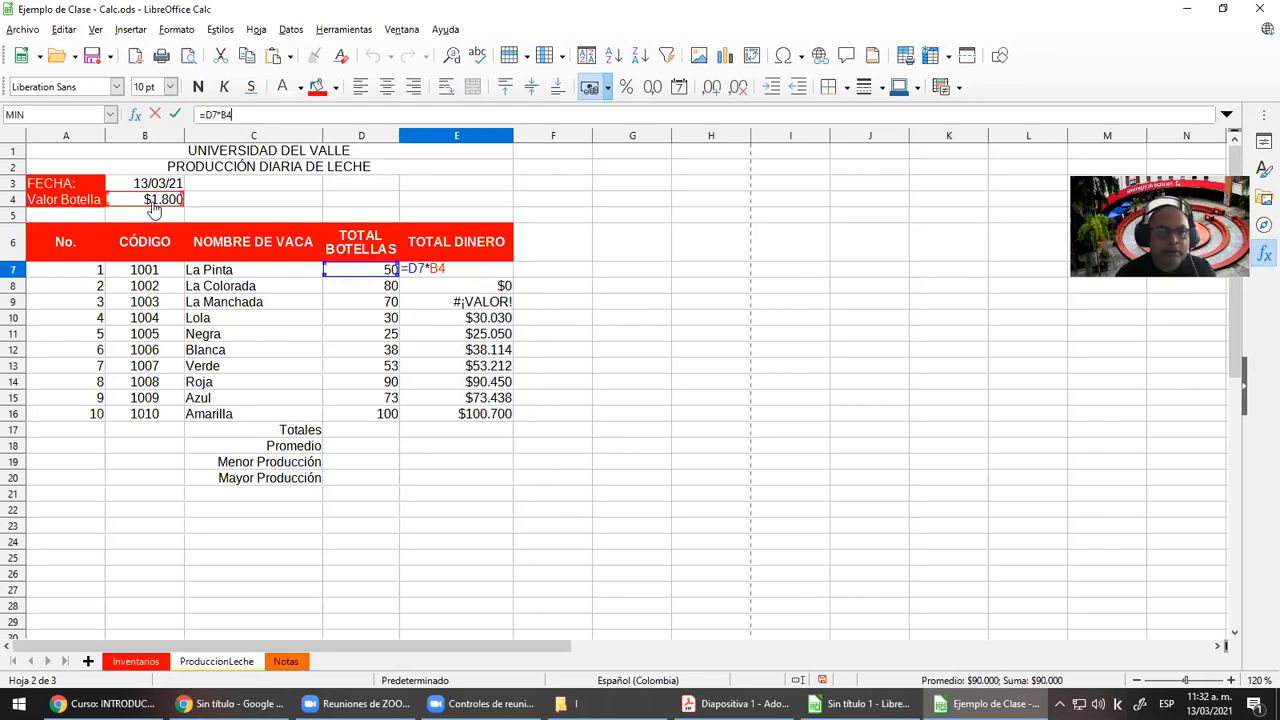
{"action": "key", "text": "Return"}
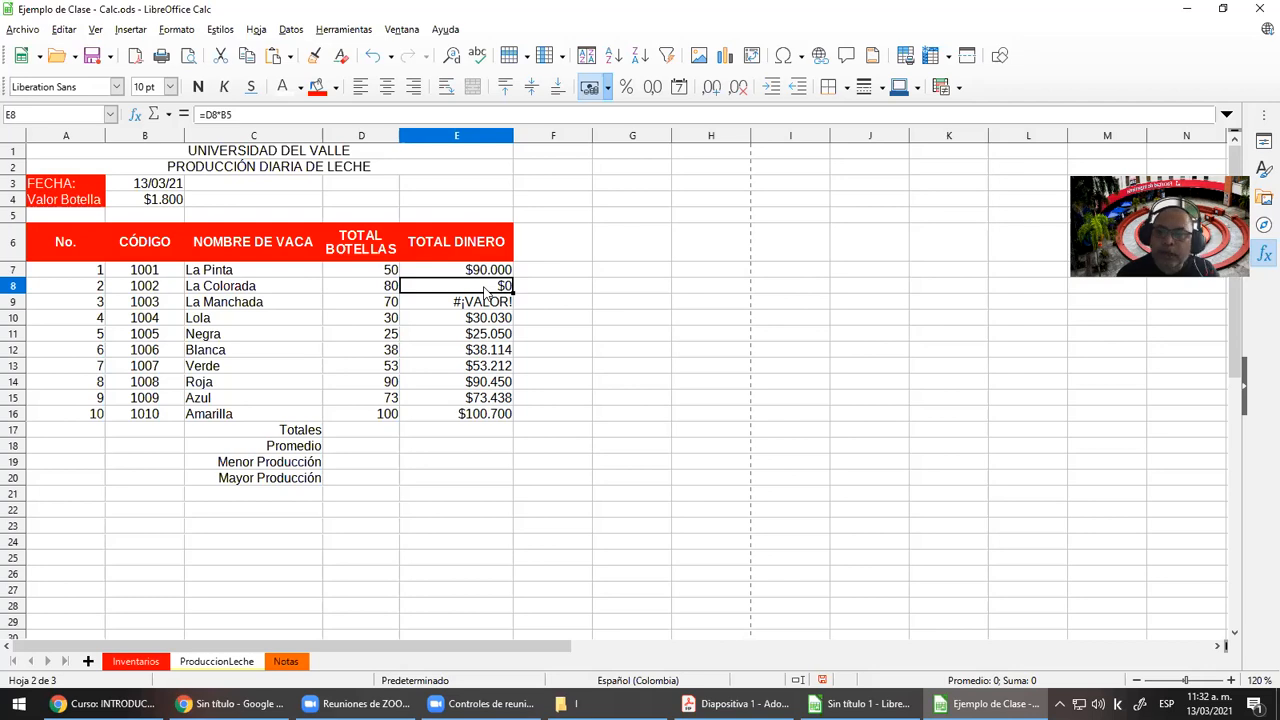
{"action": "left_click", "coordinate": [378, 291]}
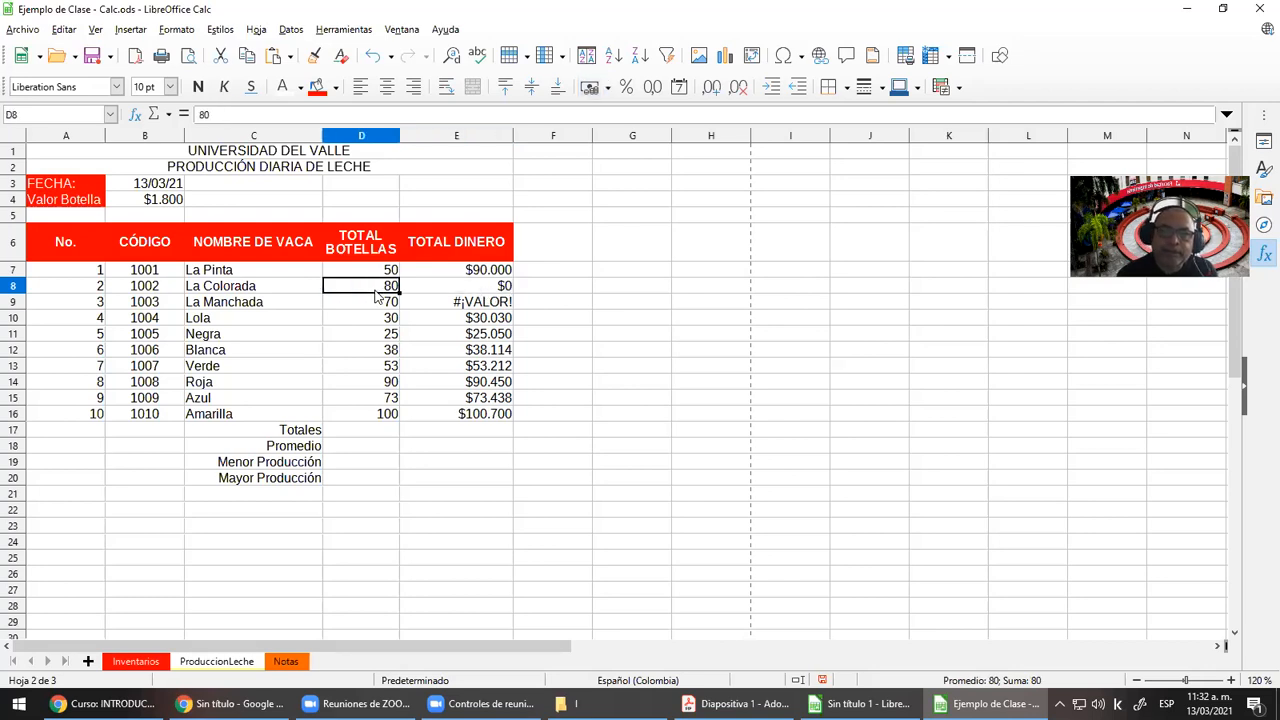
{"action": "left_click", "coordinate": [162, 204]}
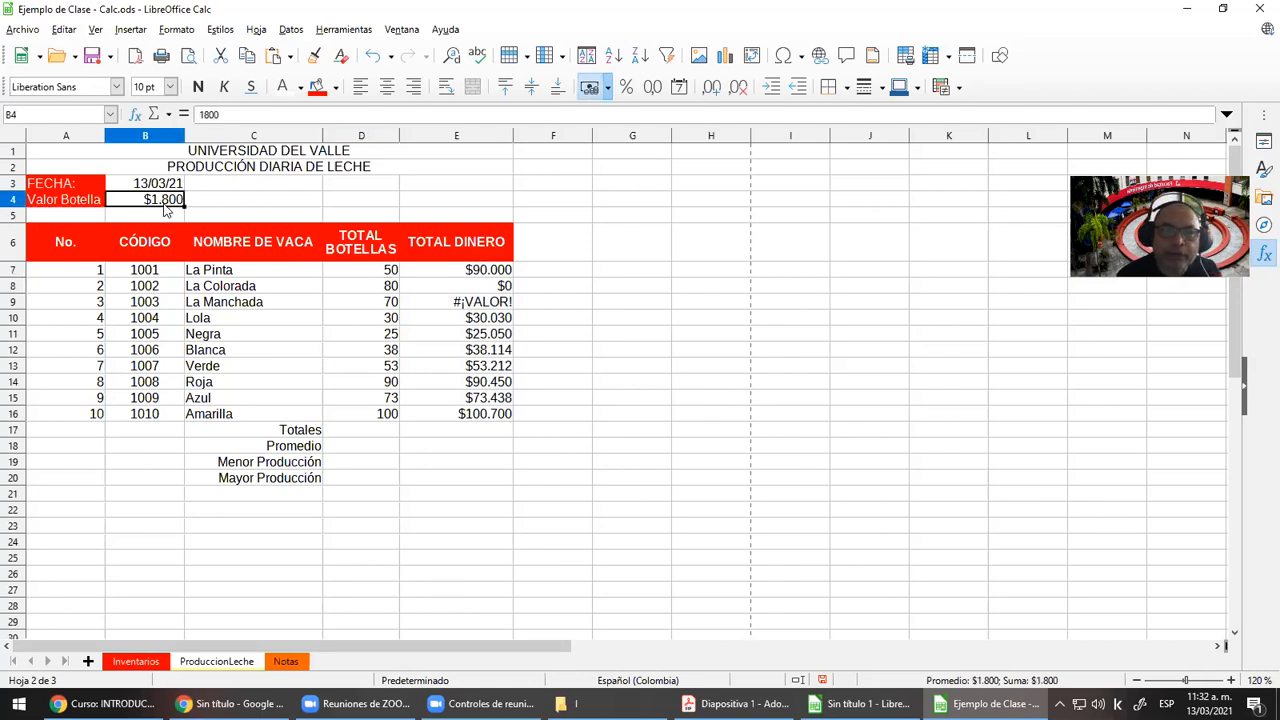
{"action": "left_click", "coordinate": [485, 310]}
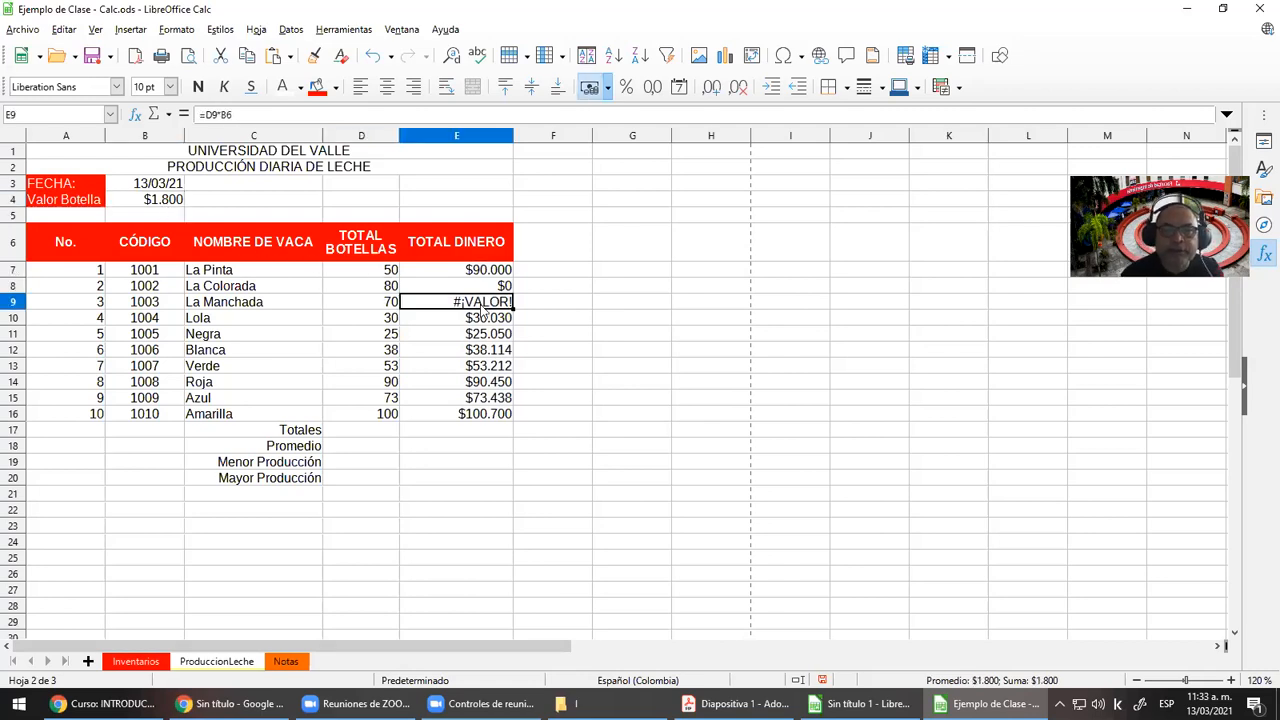
{"action": "left_click", "coordinate": [392, 303]}
{"action": "left_click", "coordinate": [172, 203]}
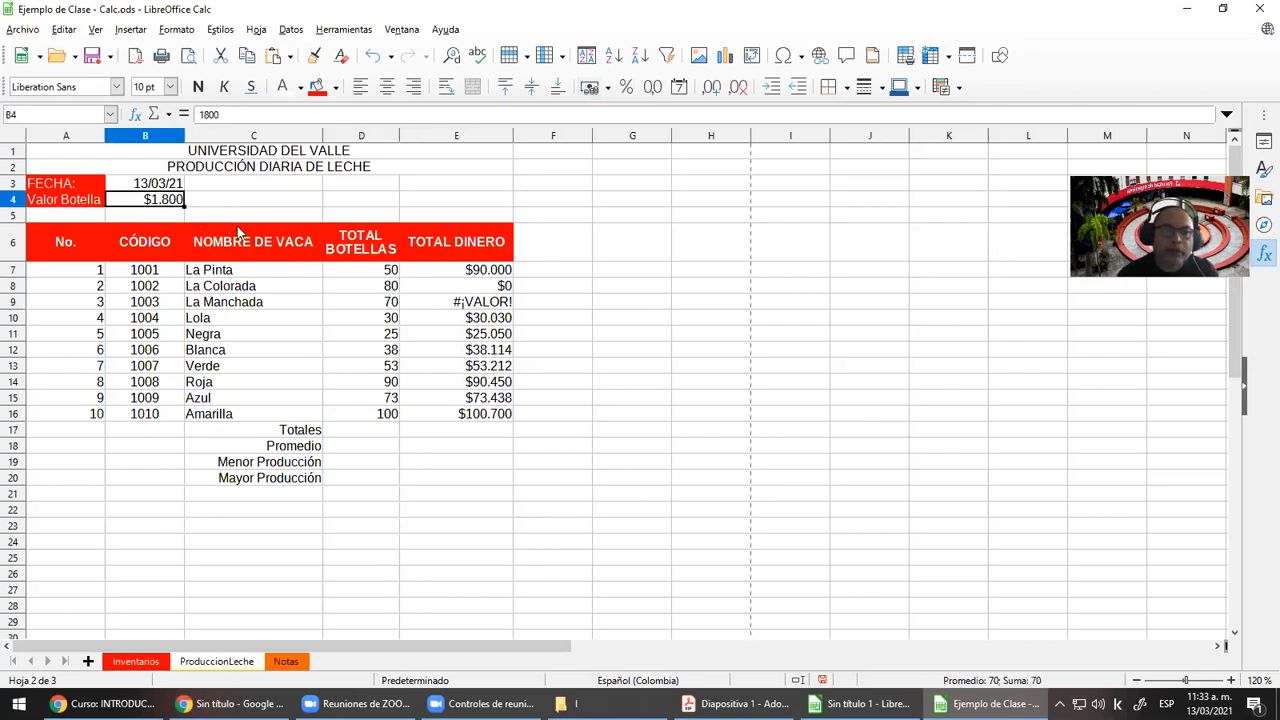
Trace the cells referenced by the formulas in E8 and E9 without editing them, and check other formulas down the TOTAL DINERO column
{"action": "left_click", "coordinate": [500, 290]}
{"action": "left_click", "coordinate": [247, 115]}
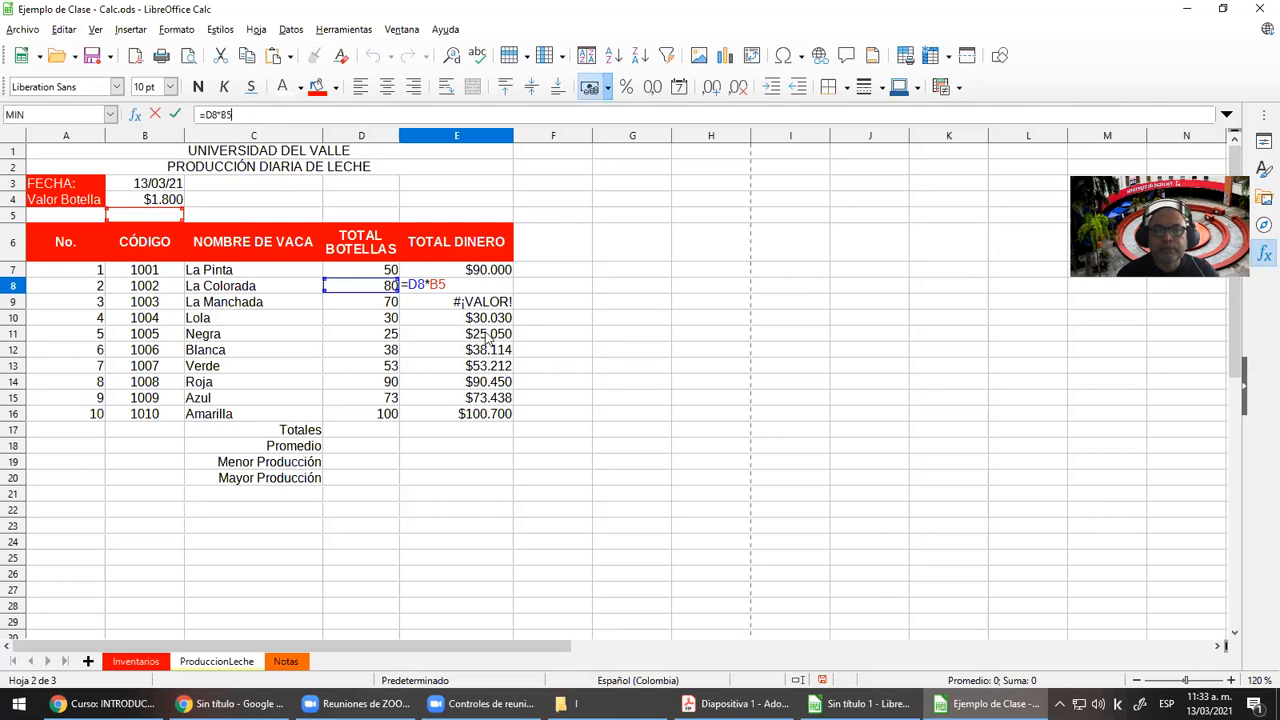
{"action": "key", "text": "Return"}
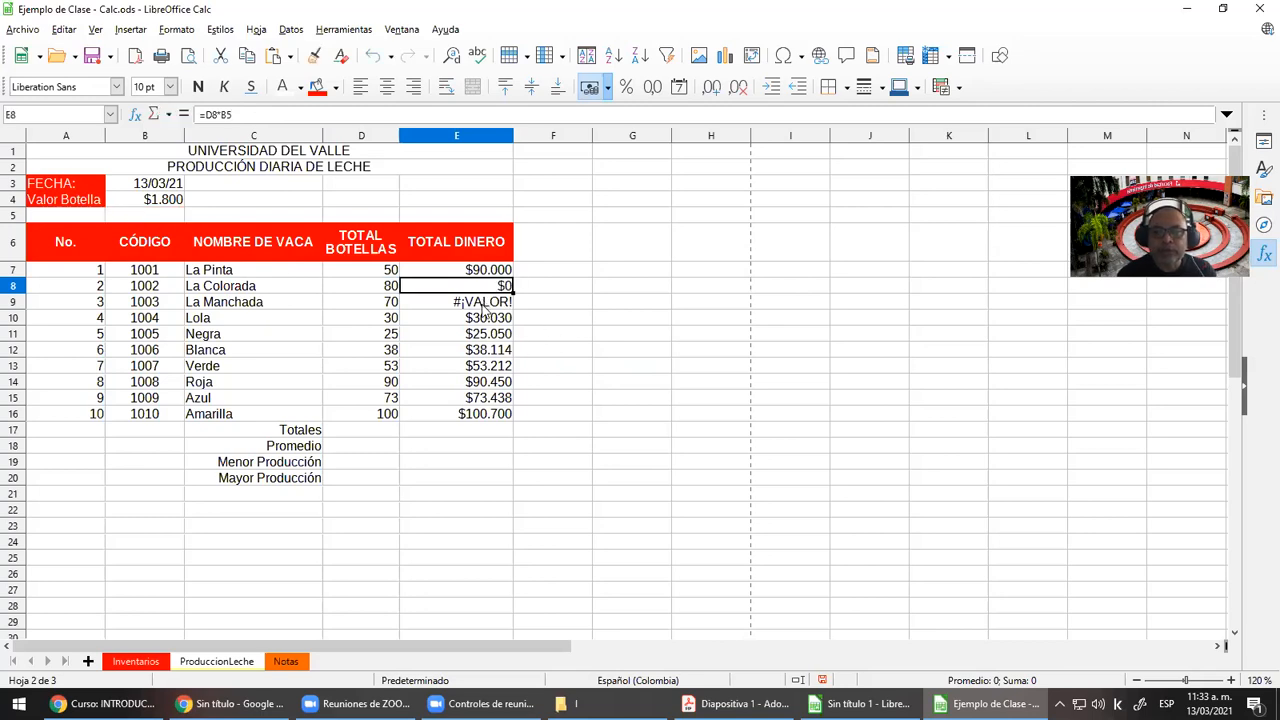
{"action": "left_click", "coordinate": [485, 302]}
{"action": "left_click", "coordinate": [307, 114]}
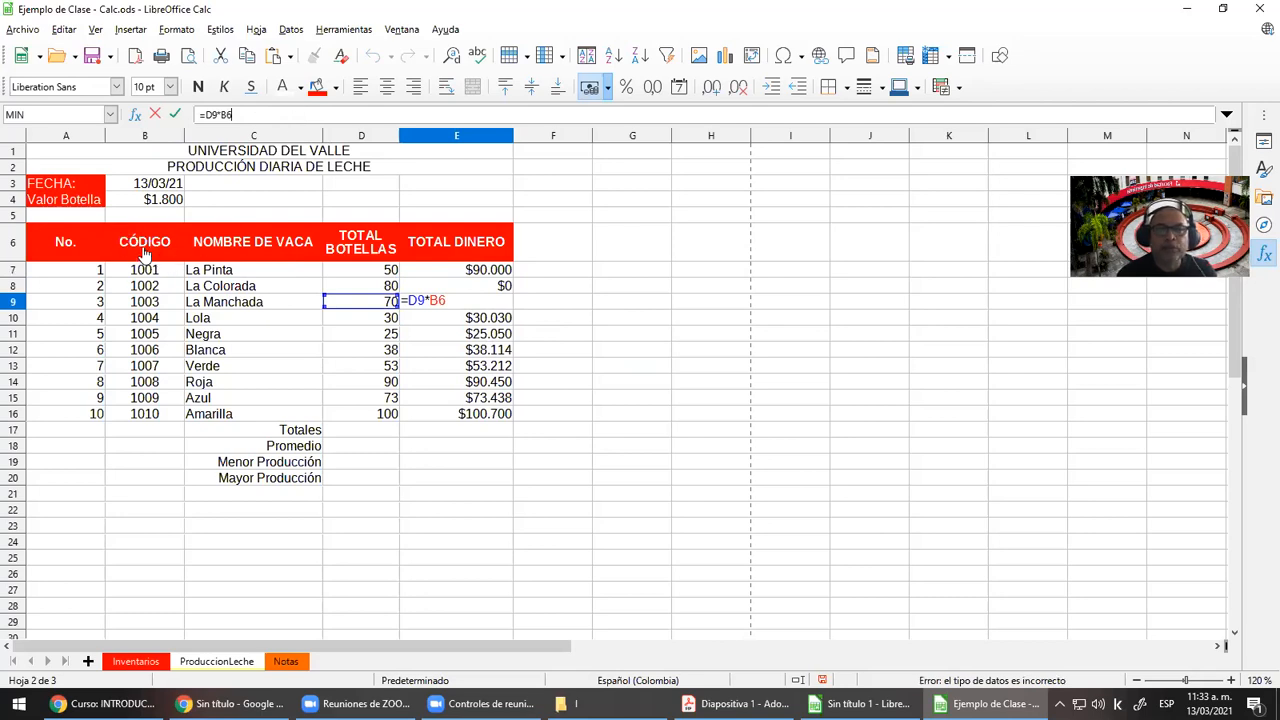
{"action": "key", "text": "Escape"}
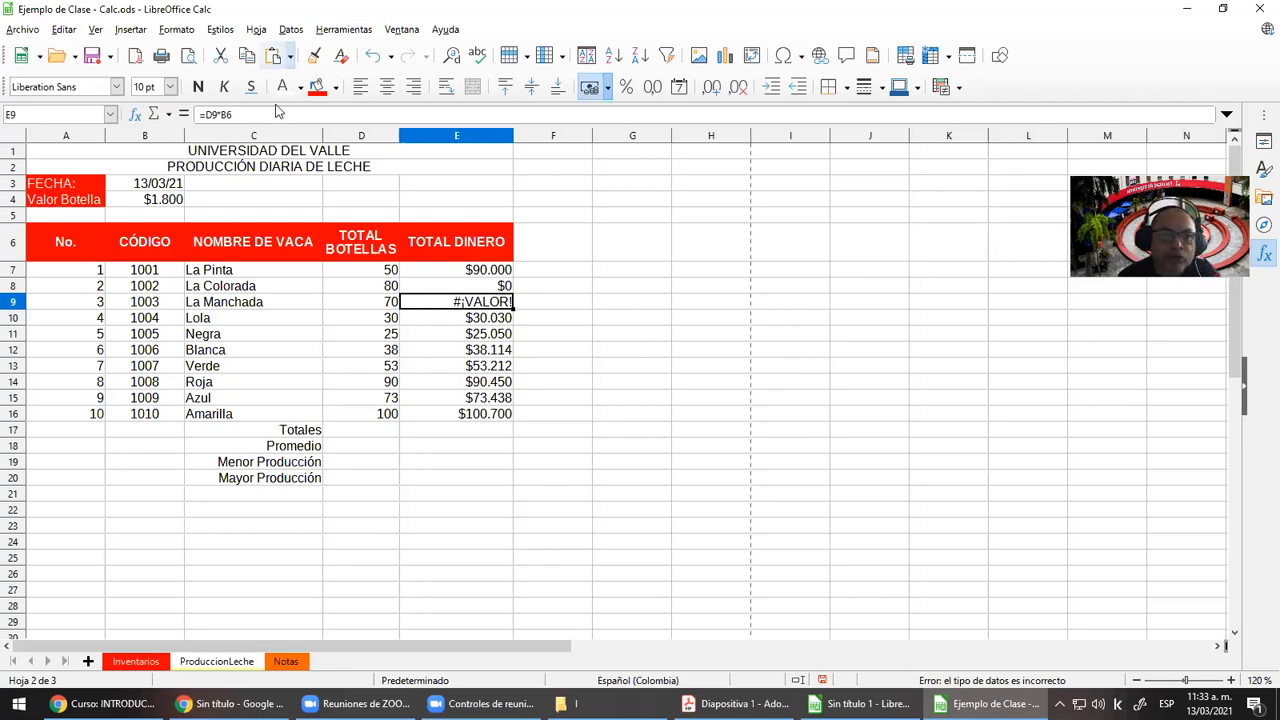
{"action": "left_click", "coordinate": [480, 273]}
{"action": "left_click", "coordinate": [466, 302]}
{"action": "left_click", "coordinate": [466, 318]}
{"action": "left_click", "coordinate": [460, 365]}
{"action": "left_click", "coordinate": [478, 414]}
{"action": "left_click", "coordinate": [490, 449]}
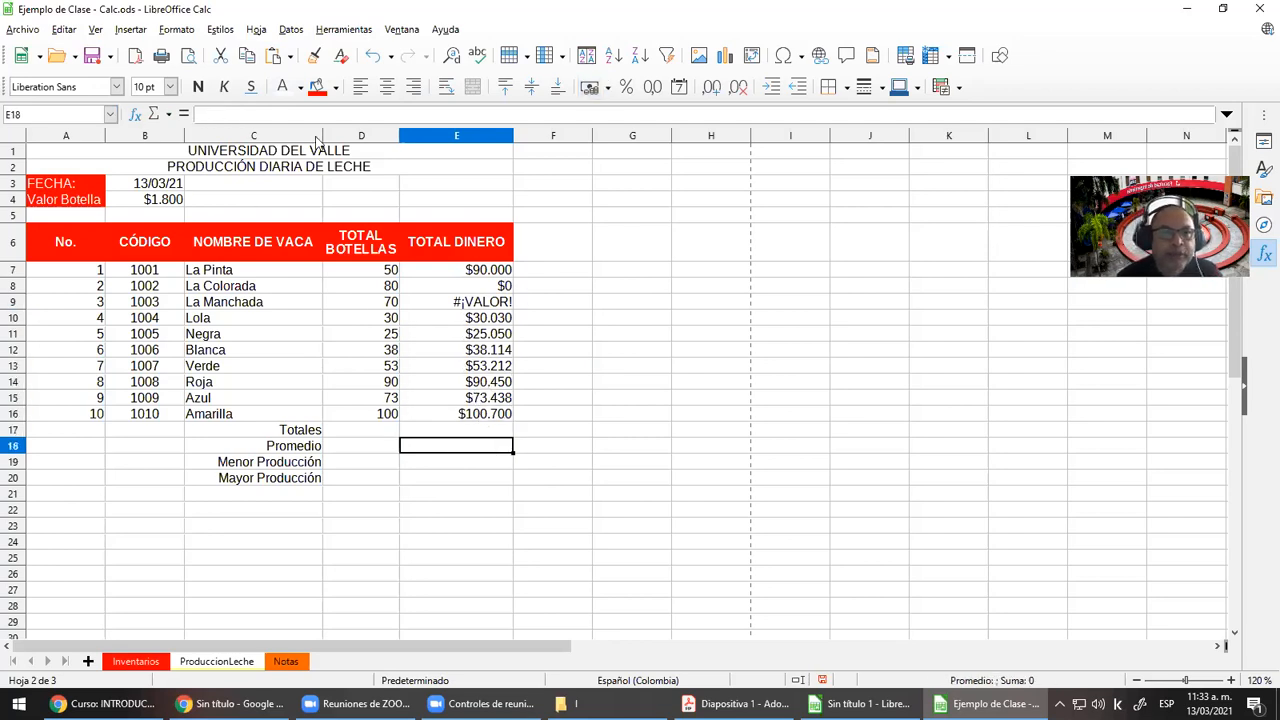
Copy the formula text from E7 into D22 as literal text, '=D7*B4
{"action": "left_click", "coordinate": [488, 272]}
{"action": "double_click", "coordinate": [224, 114]}
{"action": "triple_click", "coordinate": [213, 113]}
{"action": "key", "text": "ctrl+c"}
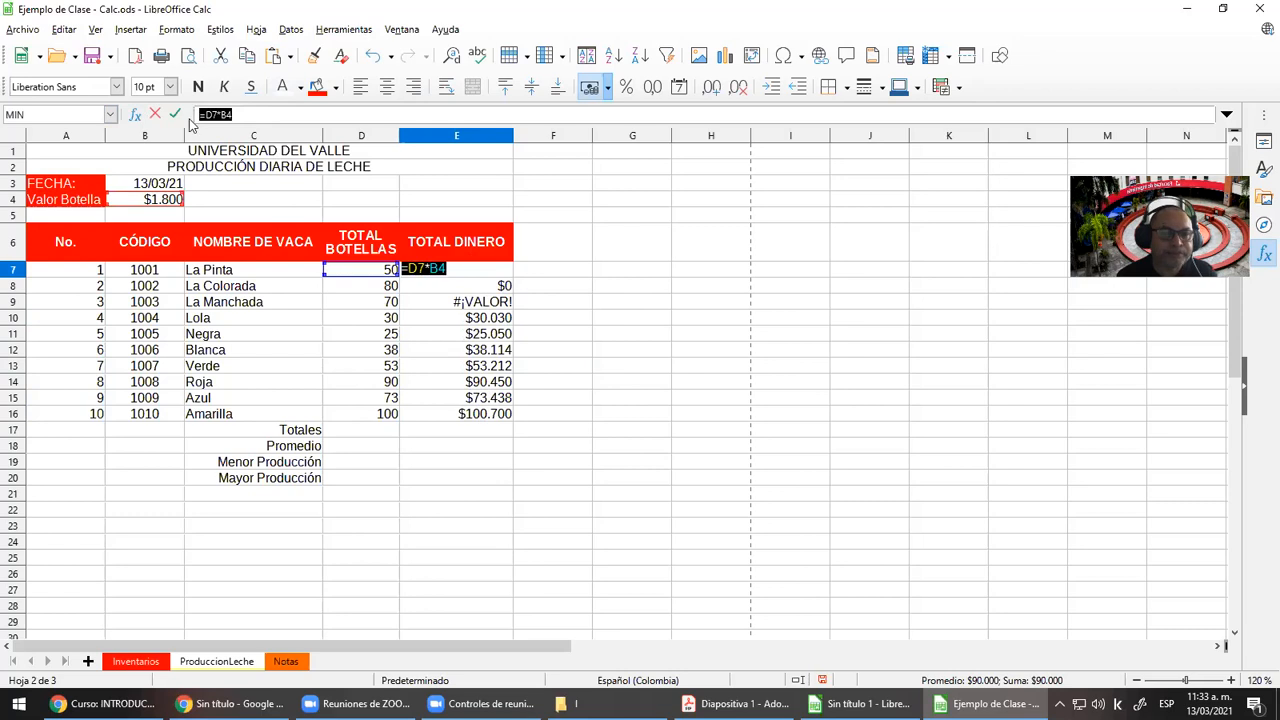
{"action": "key", "text": "Escape"}
{"action": "left_click", "coordinate": [356, 512]}
{"action": "type", "text": "'"}
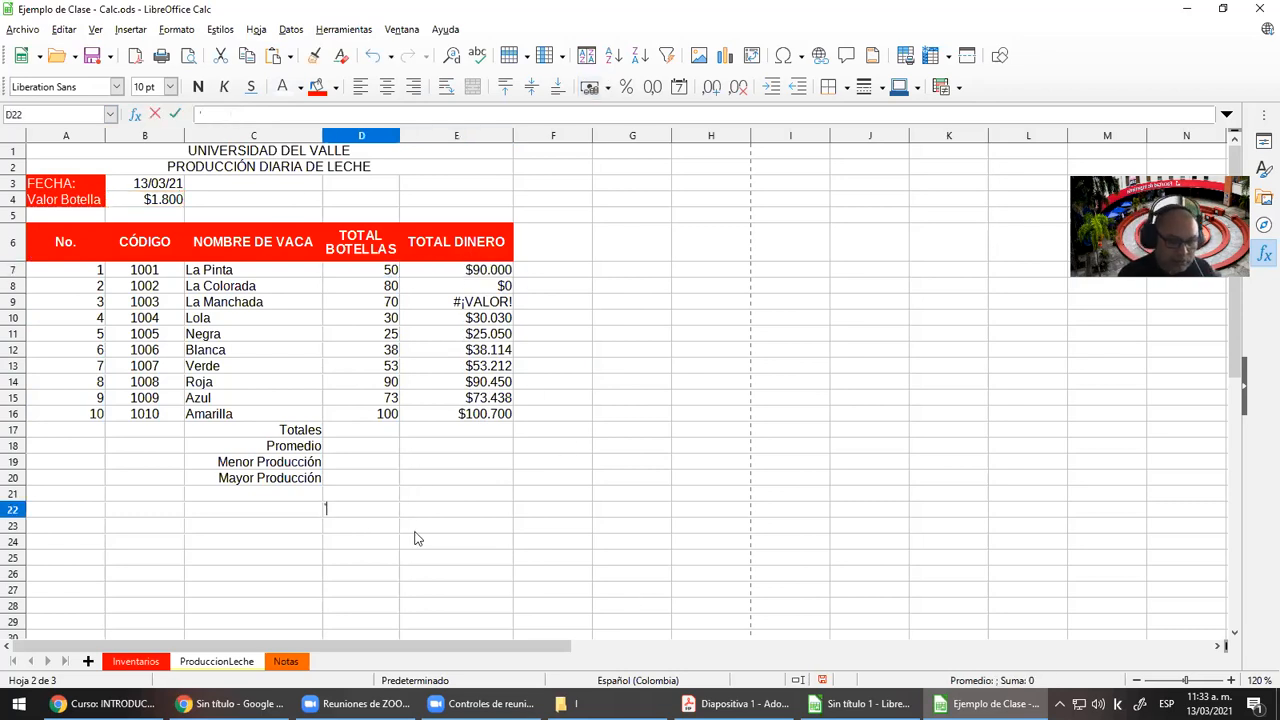
{"action": "key", "text": "ctrl+v"}
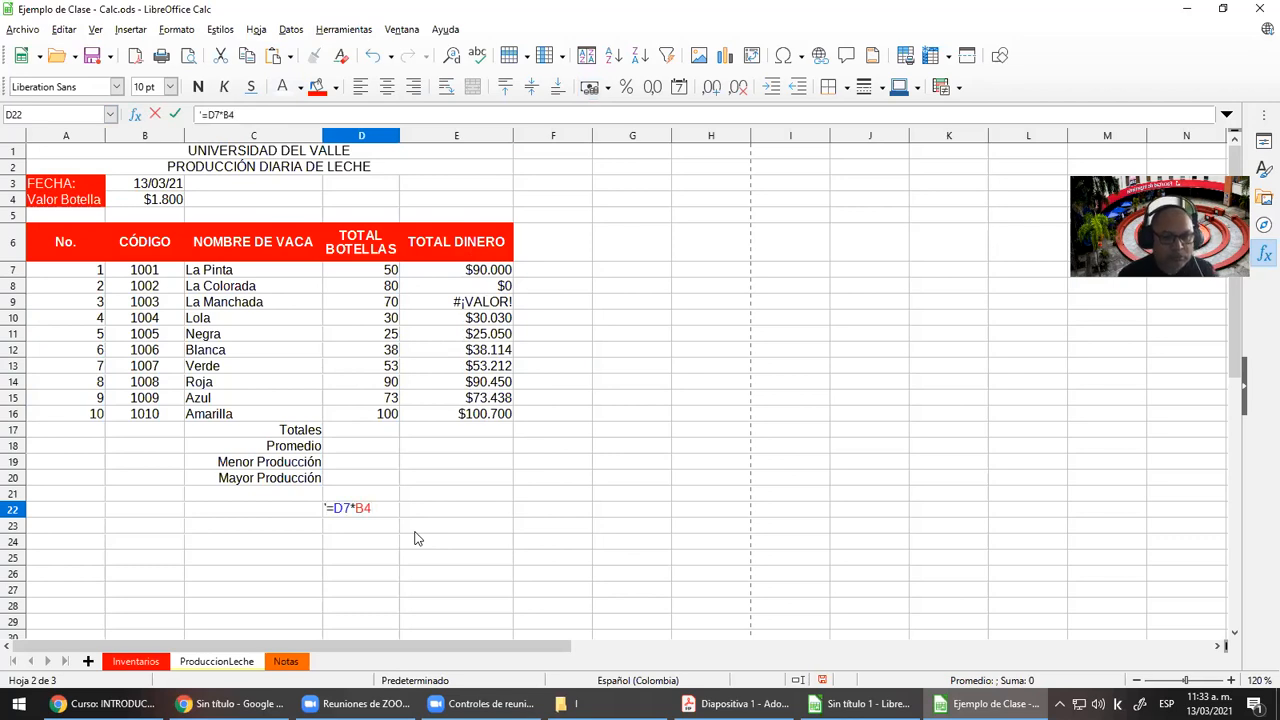
{"action": "key", "text": "Return"}
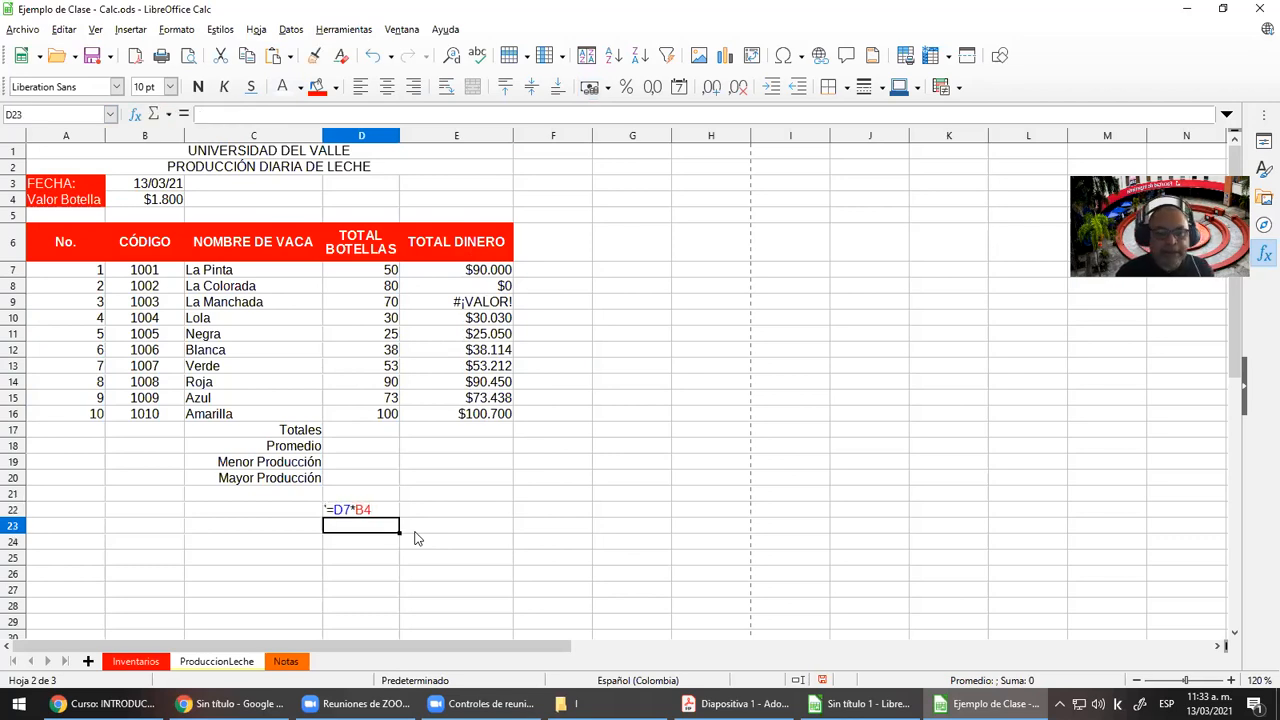
Enter a copy of the formula text in D23 and adjust its references so it reads '=D8*B5 as literal text
{"action": "type", "text": "'=D7*B4"}
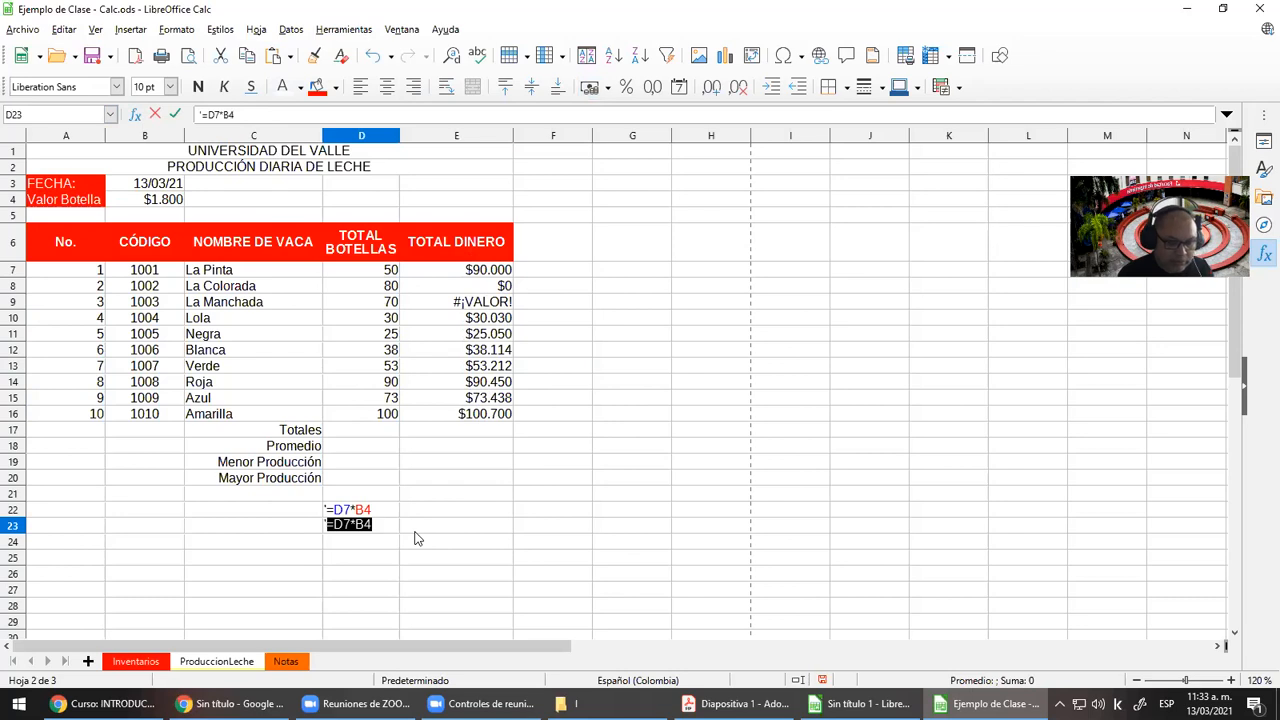
{"action": "key", "text": "ctrl+v"}
{"action": "key", "text": "Return"}
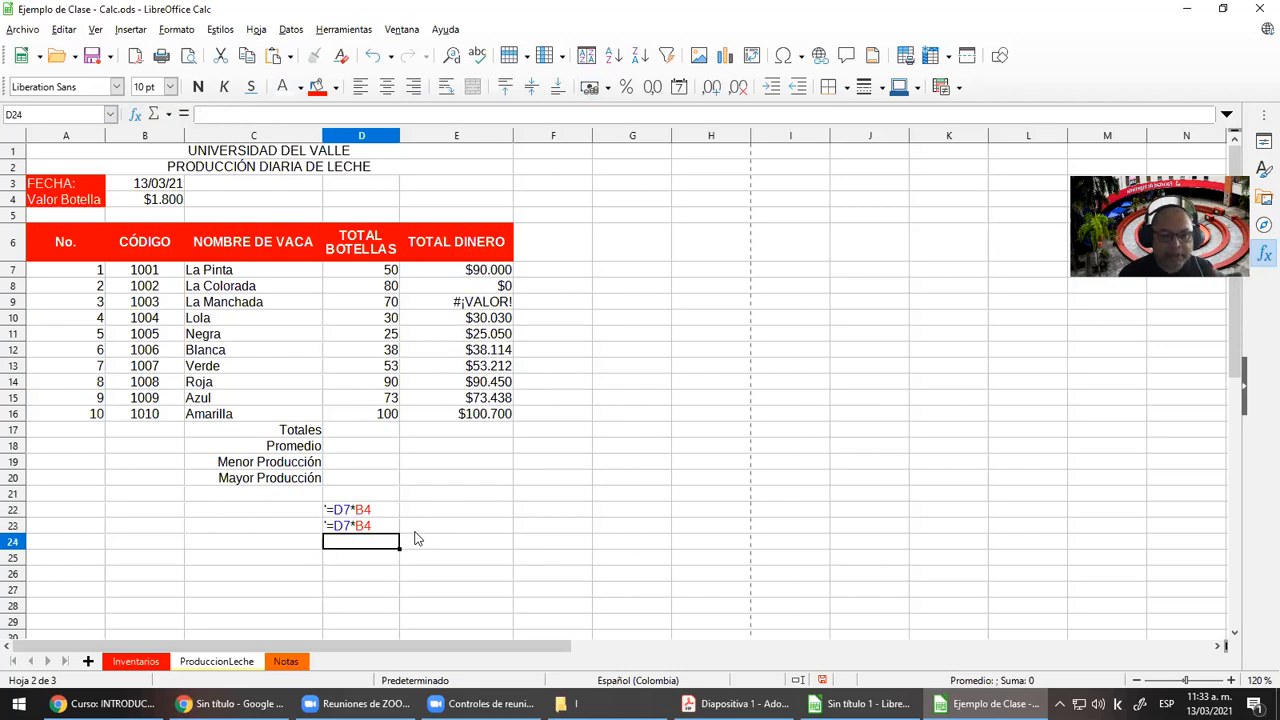
{"action": "key", "text": "Up"}
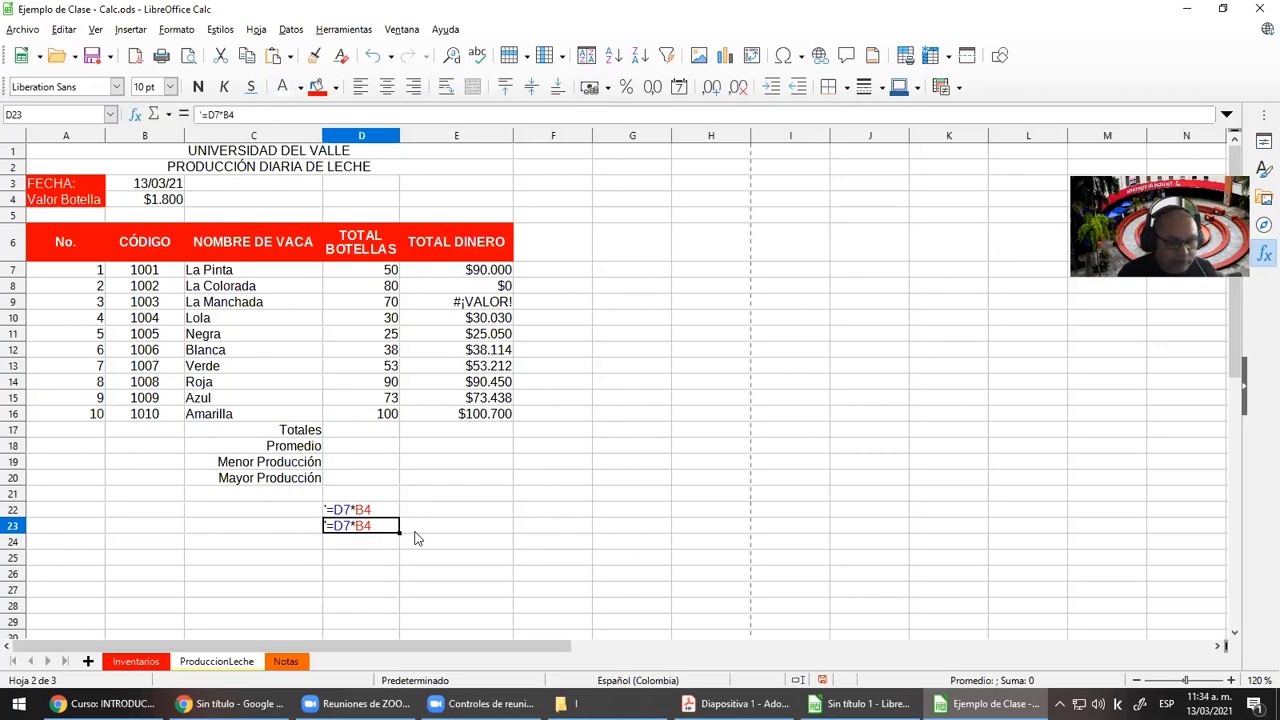
{"action": "key", "text": "F2"}
{"action": "key", "text": "BackSpace"}
{"action": "type", "text": "5"}
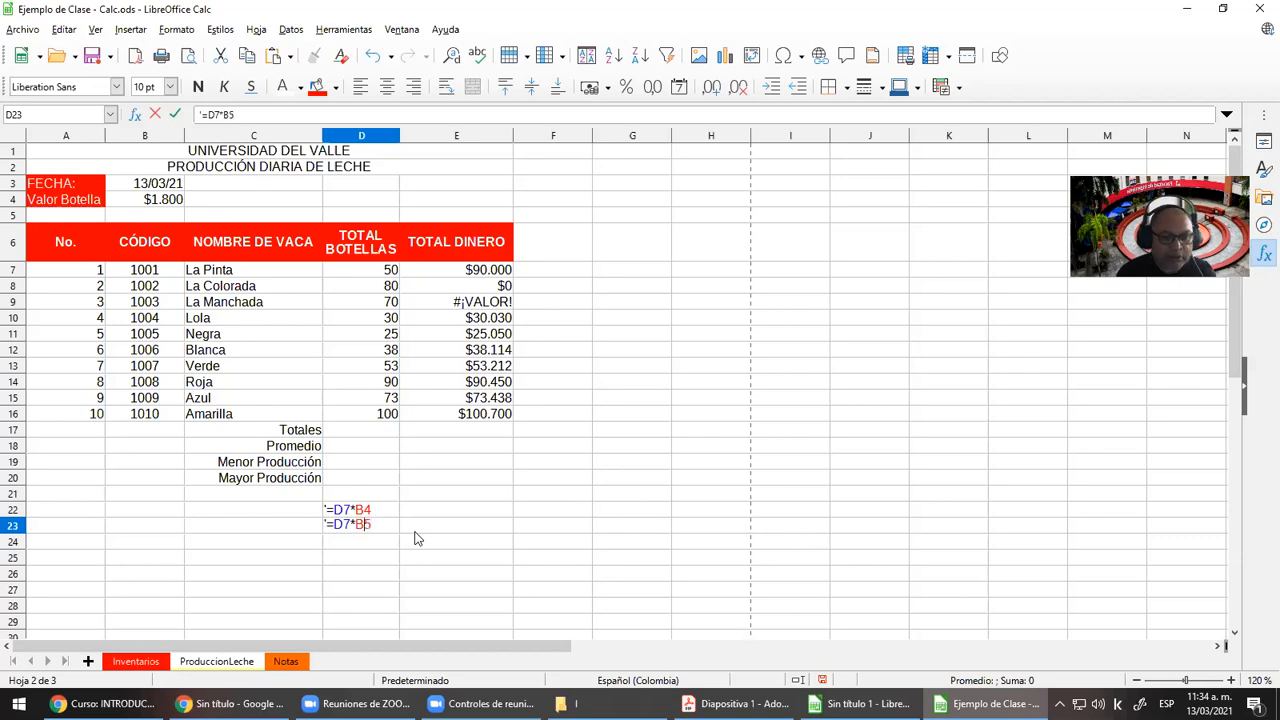
{"action": "key", "text": "BackSpace"}
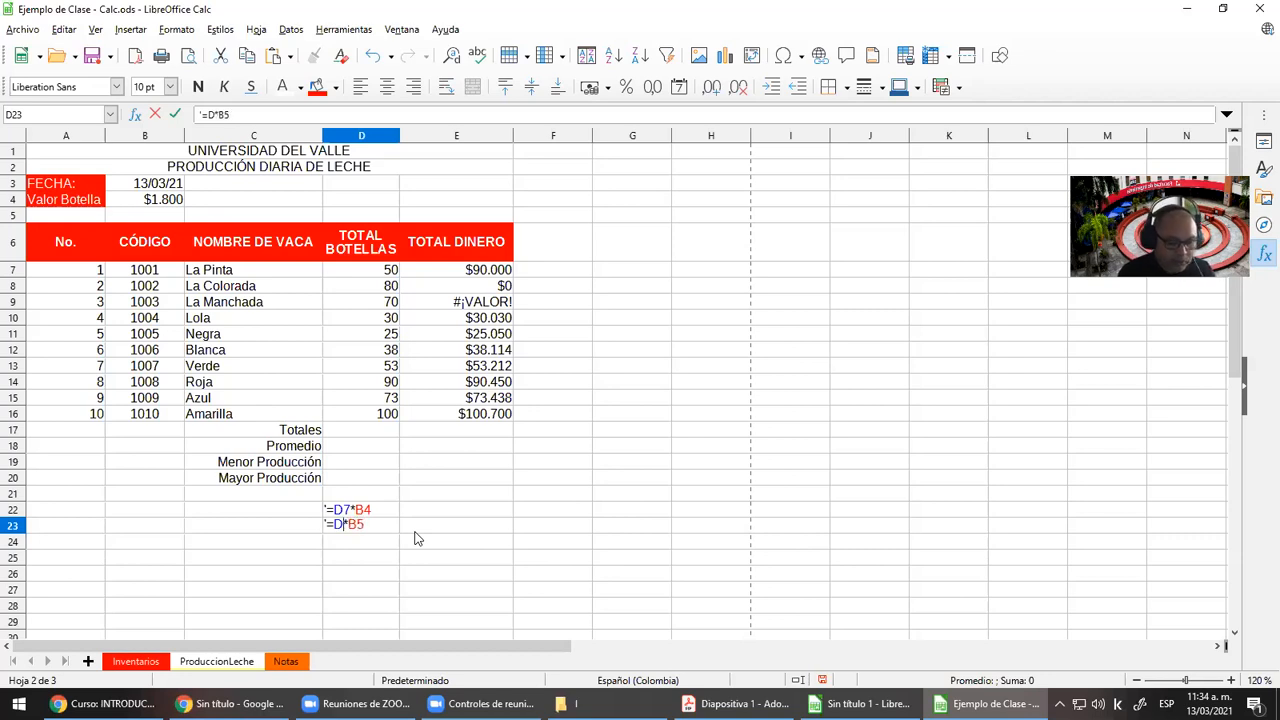
{"action": "type", "text": "8"}
{"action": "key", "text": "Return"}
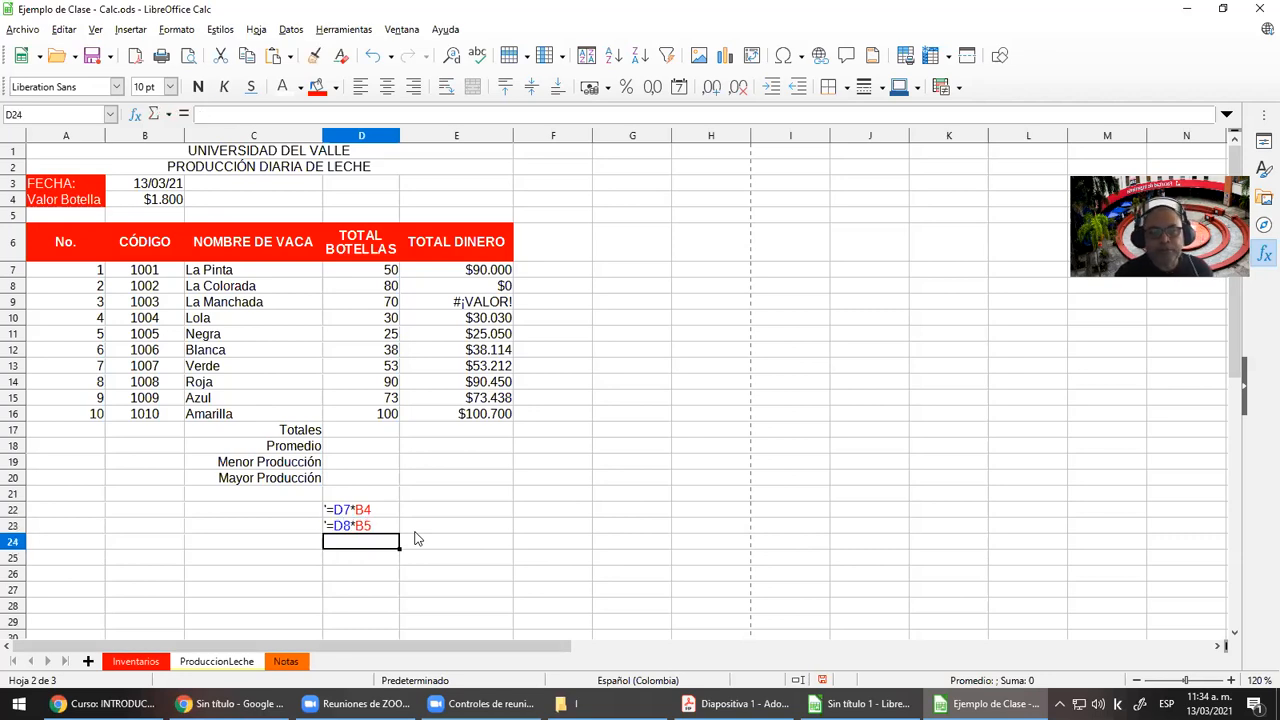
Enter the heading "Realativa" in D21 above the formula texts and "Fija - Absoluta" in E21 beside it
{"action": "key", "text": "Up"}
{"action": "key", "text": "Up"}
{"action": "key", "text": "Up"}
{"action": "type", "text": "Rea"}
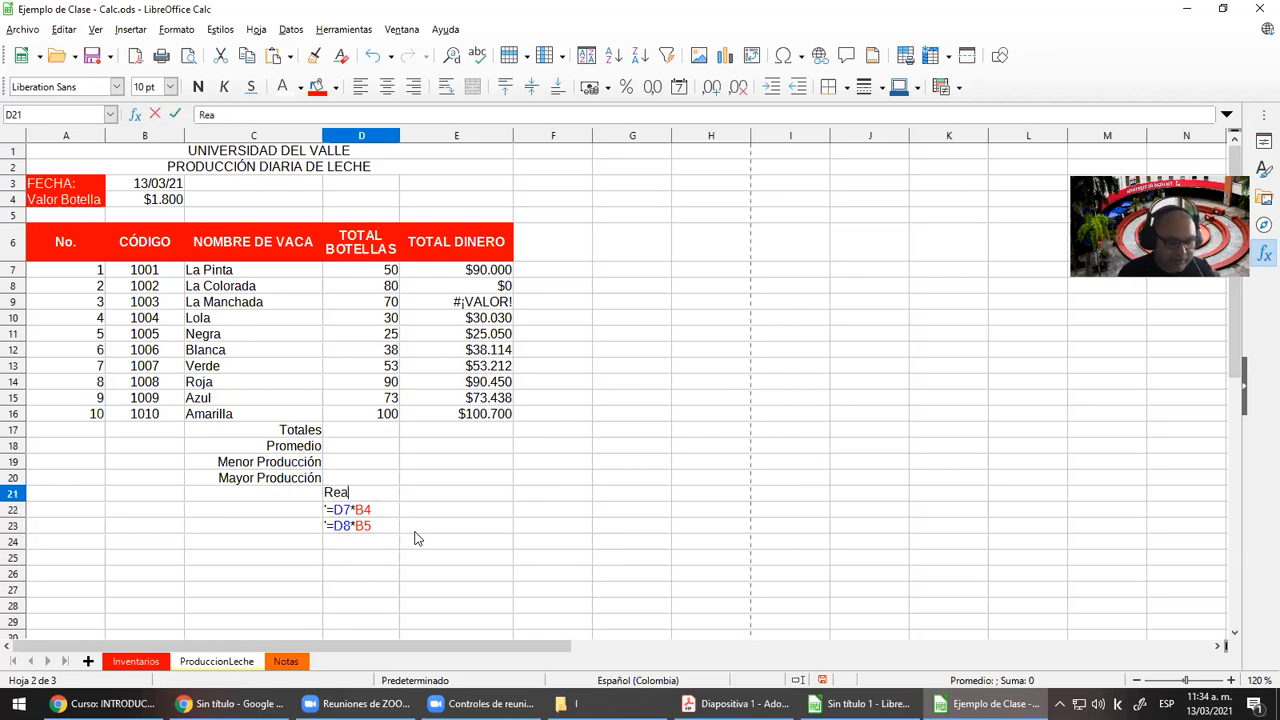
{"action": "type", "text": "lativa"}
{"action": "key", "text": "Return"}
{"action": "key", "text": "Up"}
{"action": "key", "text": "Right"}
{"action": "type", "text": "Fija - Absoluta"}
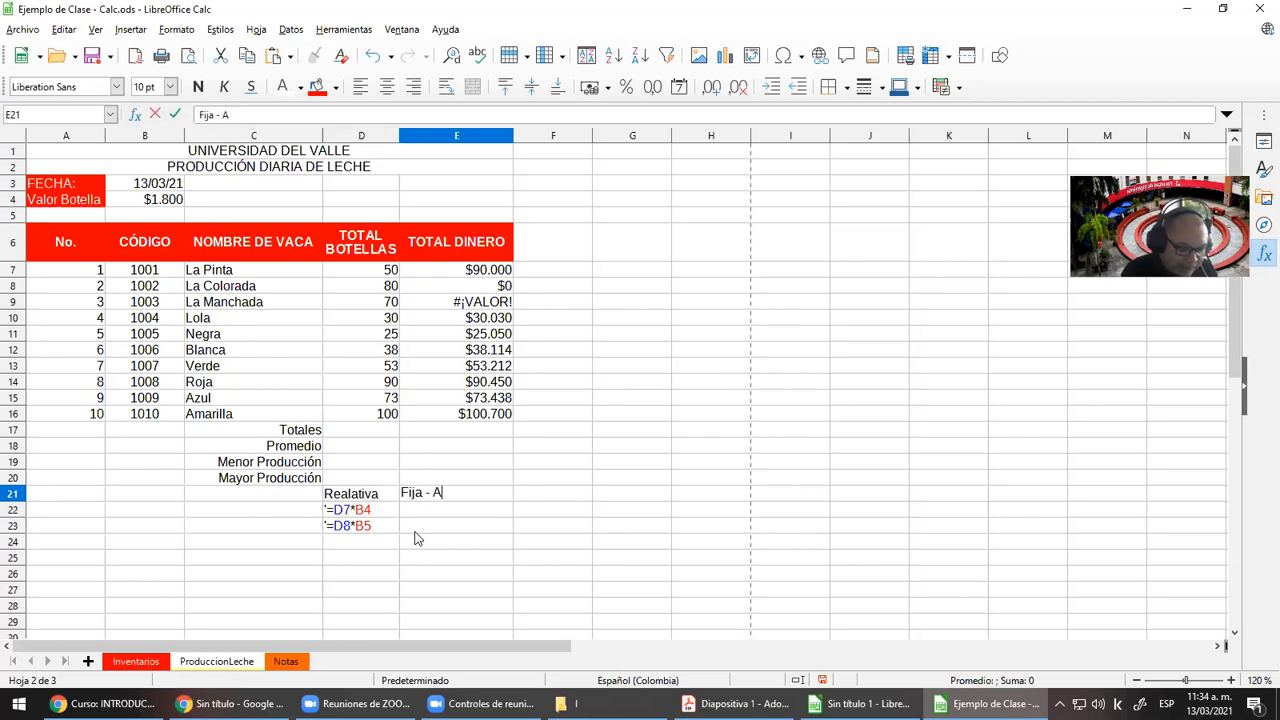
Enter the heading "Fija – Absoluta" in E21 and copy the example formulas from D22:D23 into E22:E23
{"action": "key", "text": "Return"}
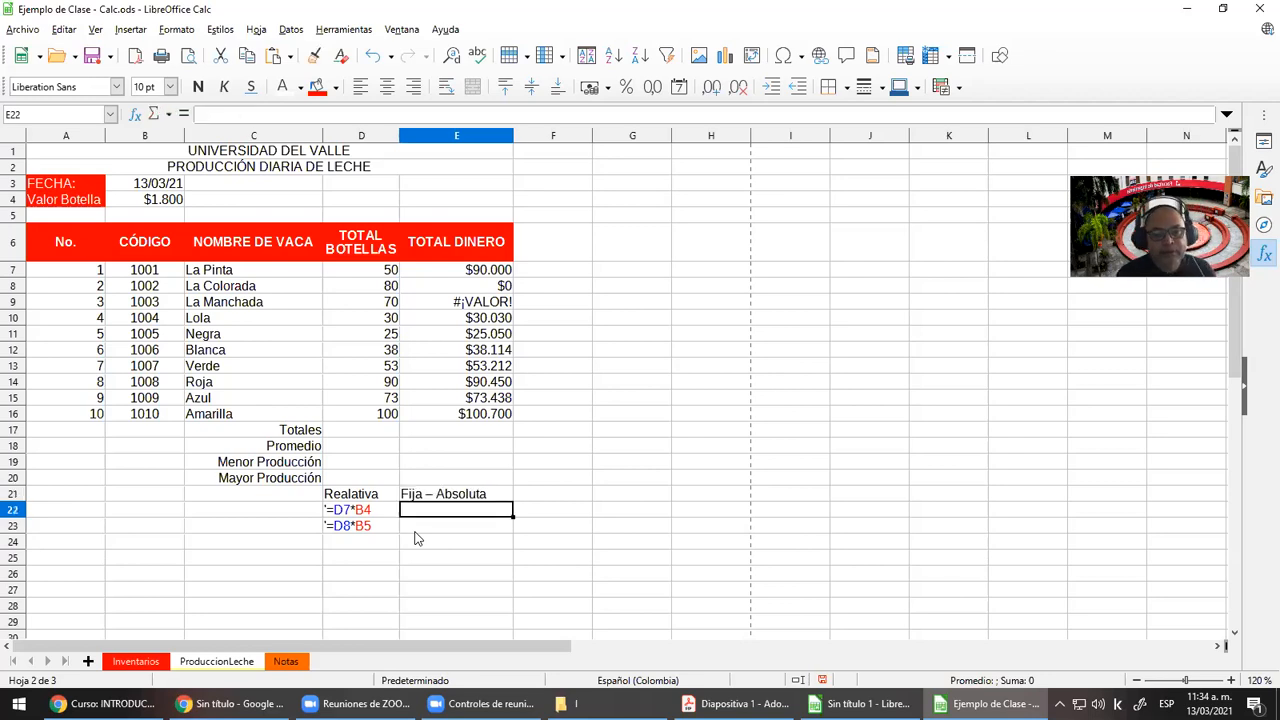
{"action": "key", "text": "Left"}
{"action": "key", "text": "shift+Down"}
{"action": "key", "text": "shift+Down"}
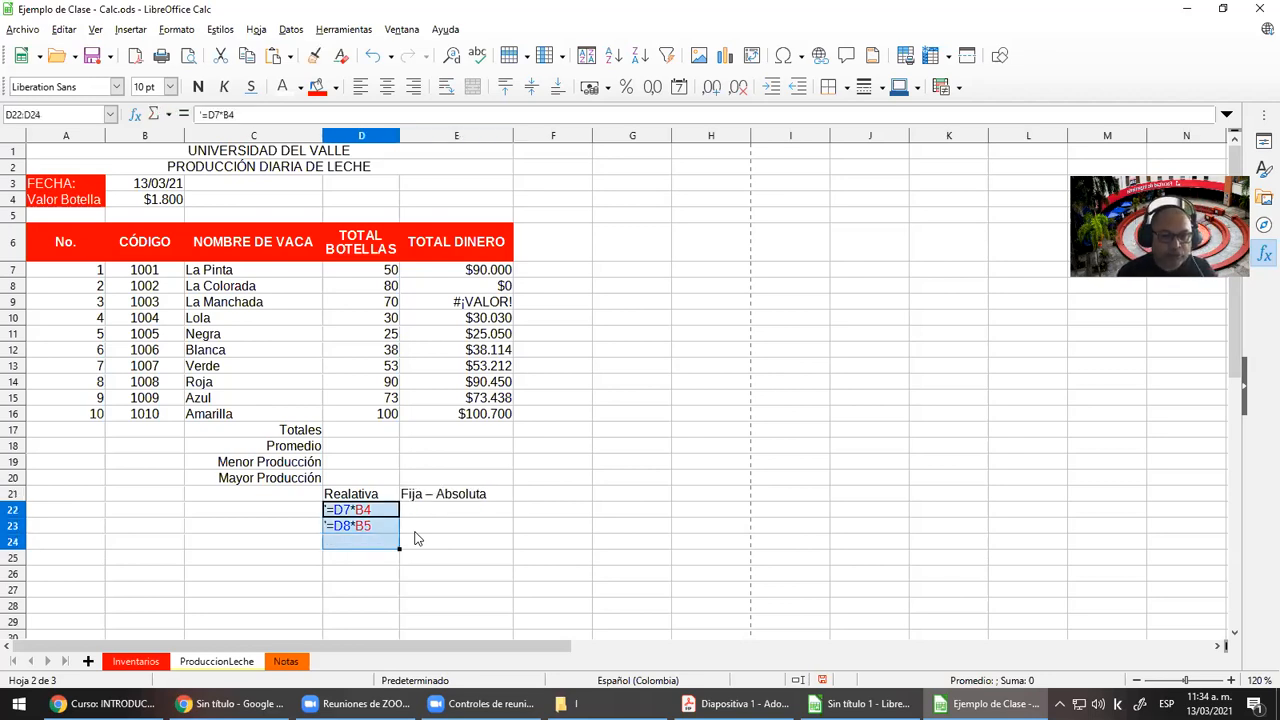
{"action": "key", "text": "shift+Up"}
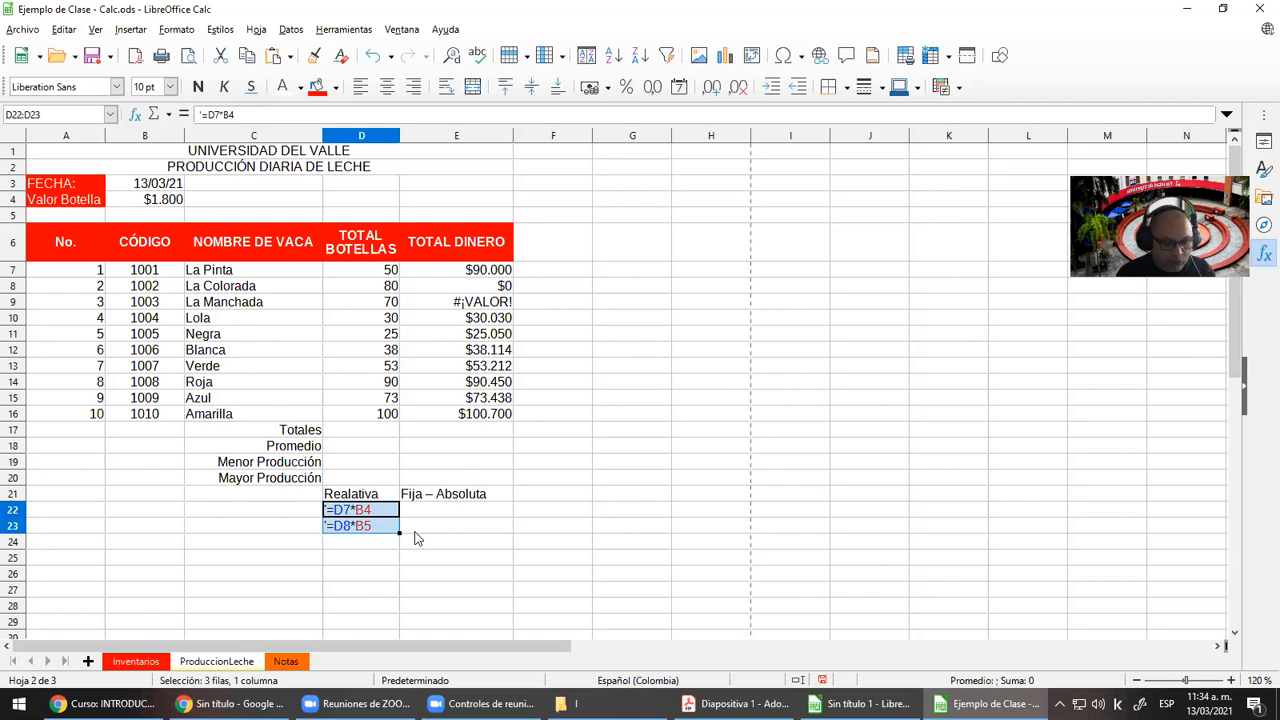
{"action": "key", "text": "ctrl+c"}
{"action": "key", "text": "Right"}
{"action": "key", "text": "ctrl+v"}
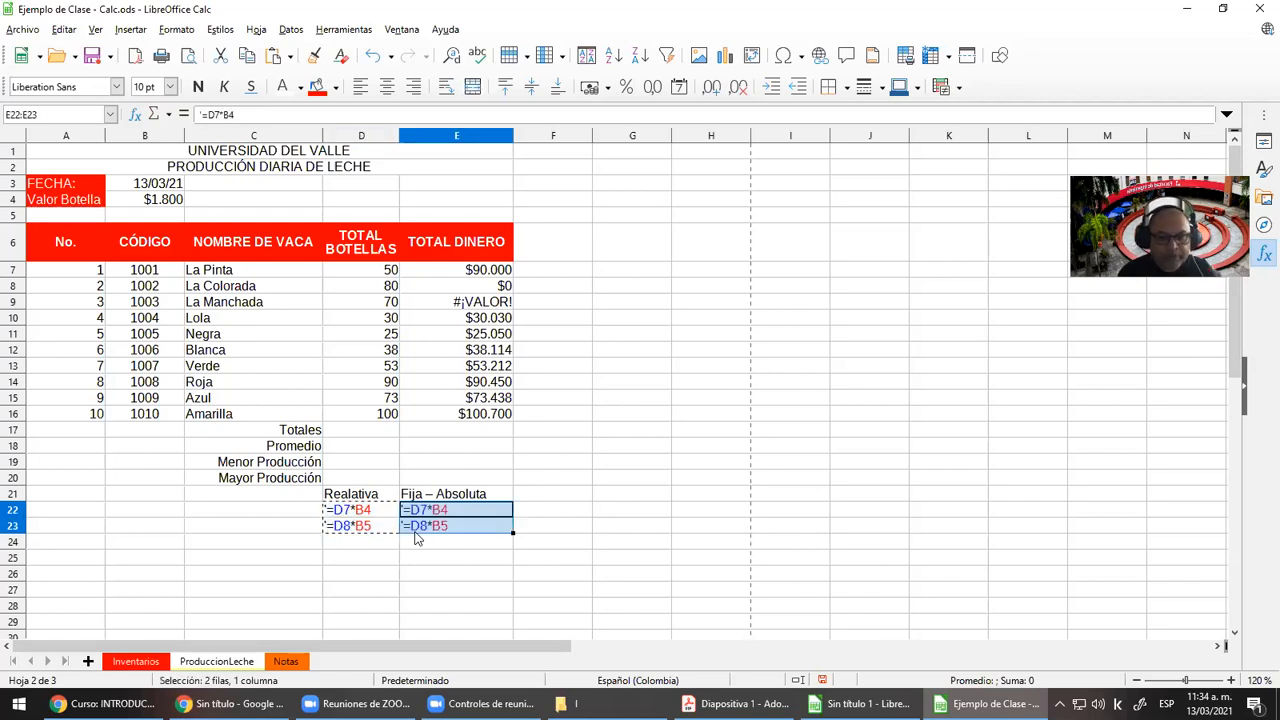
Edit the copied example formula in E23 so its text reads =D8*B4
{"action": "left_click", "coordinate": [442, 530]}
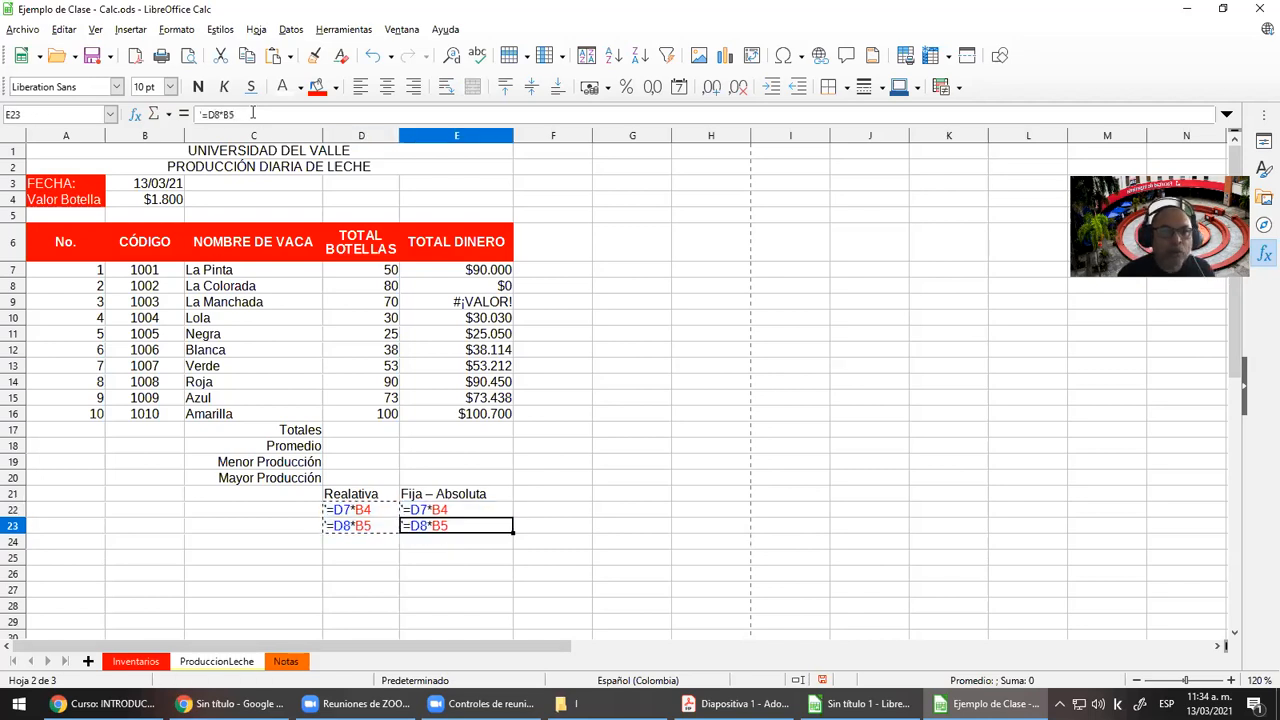
{"action": "left_click", "coordinate": [262, 115]}
{"action": "key", "text": "BackSpace"}
{"action": "type", "text": "4"}
{"action": "key", "text": "Return"}
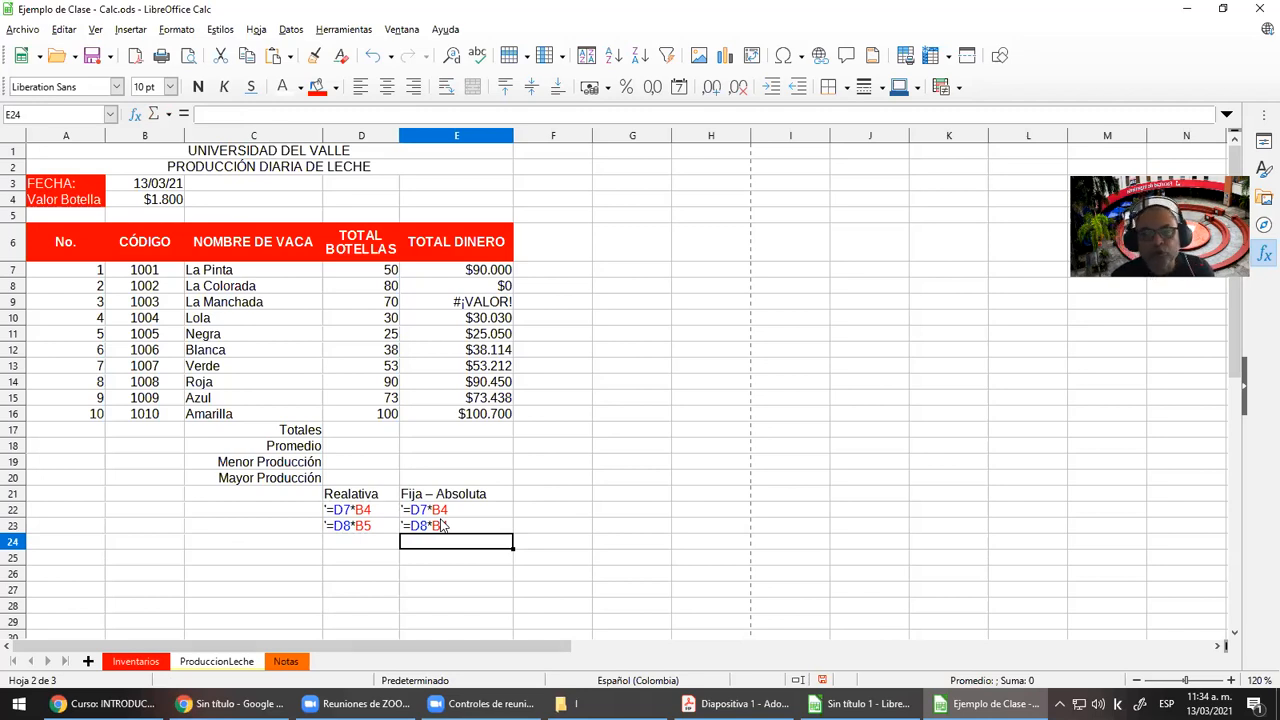
Clear the existing TOTAL DINERO formulas from E7:E16
{"action": "left_click_drag", "start_coordinate": [487, 285], "coordinate": [491, 418]}
{"action": "key", "text": "Delete"}
{"action": "key", "text": "Up"}
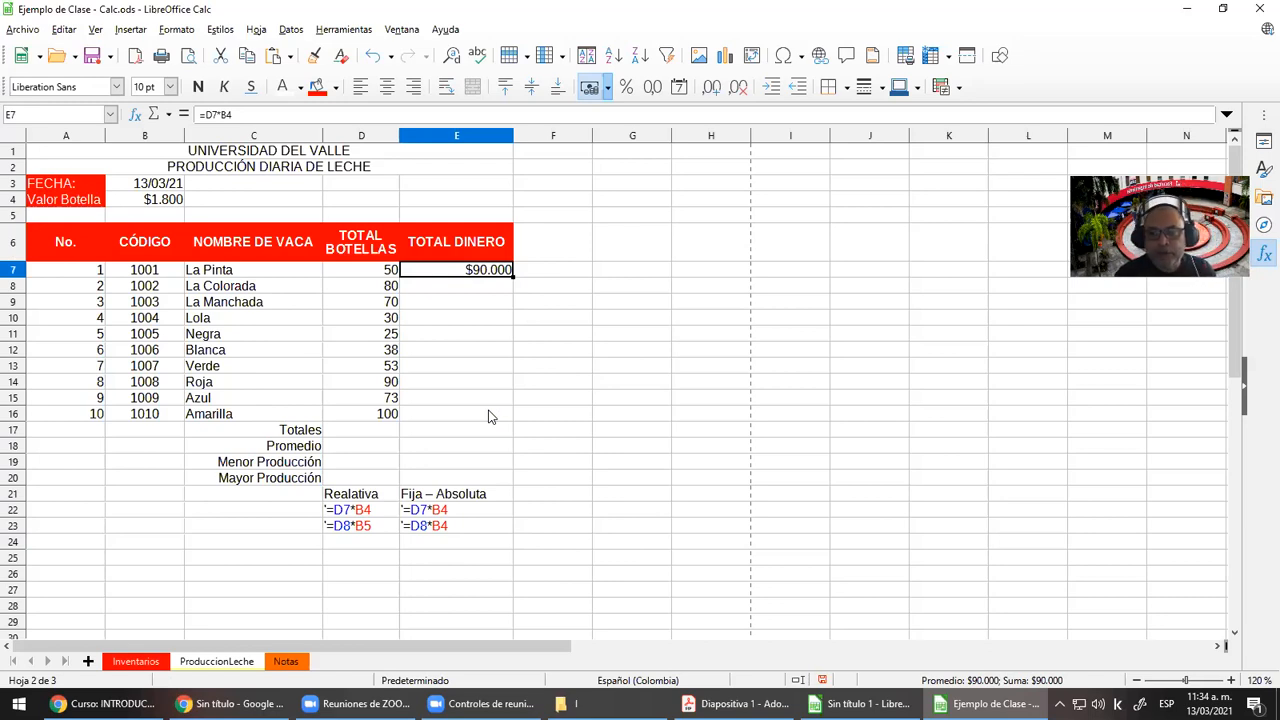
{"action": "key", "text": "Delete"}
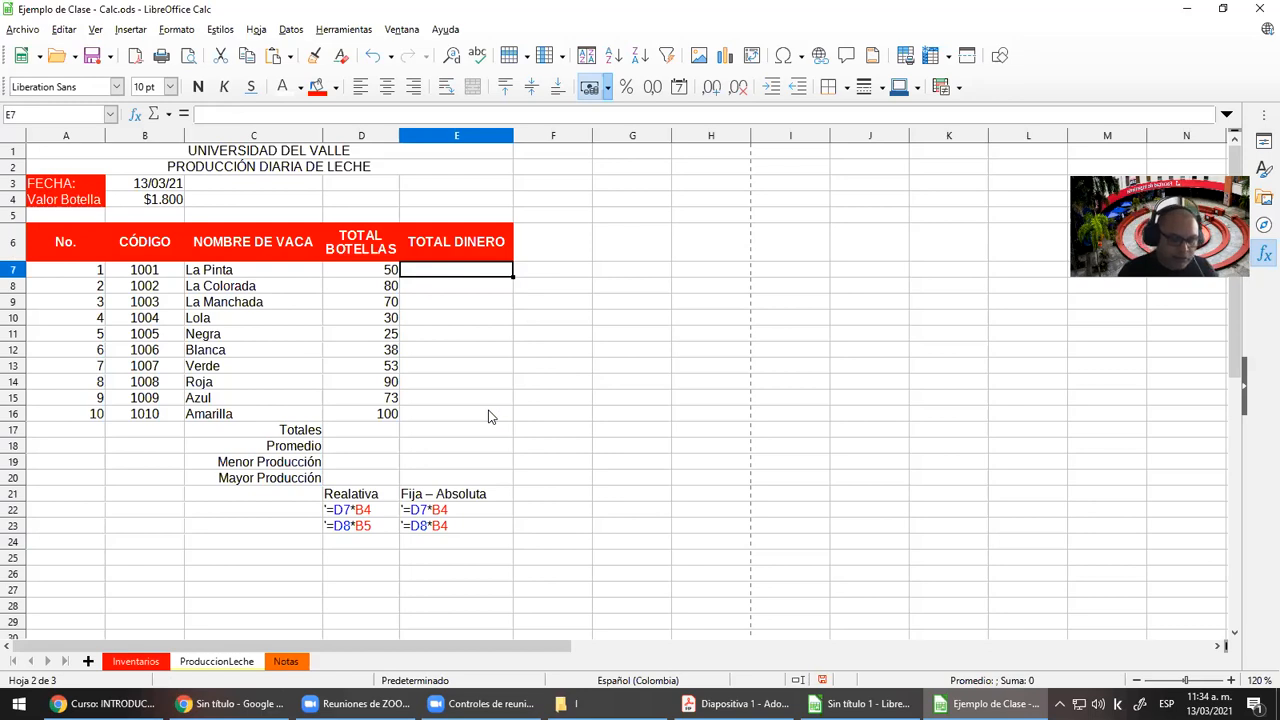
Enter the formula =D7*$B$4 in E7, multiplying La Pinta's bottles by the fixed bottle price
{"action": "type", "text": "="}
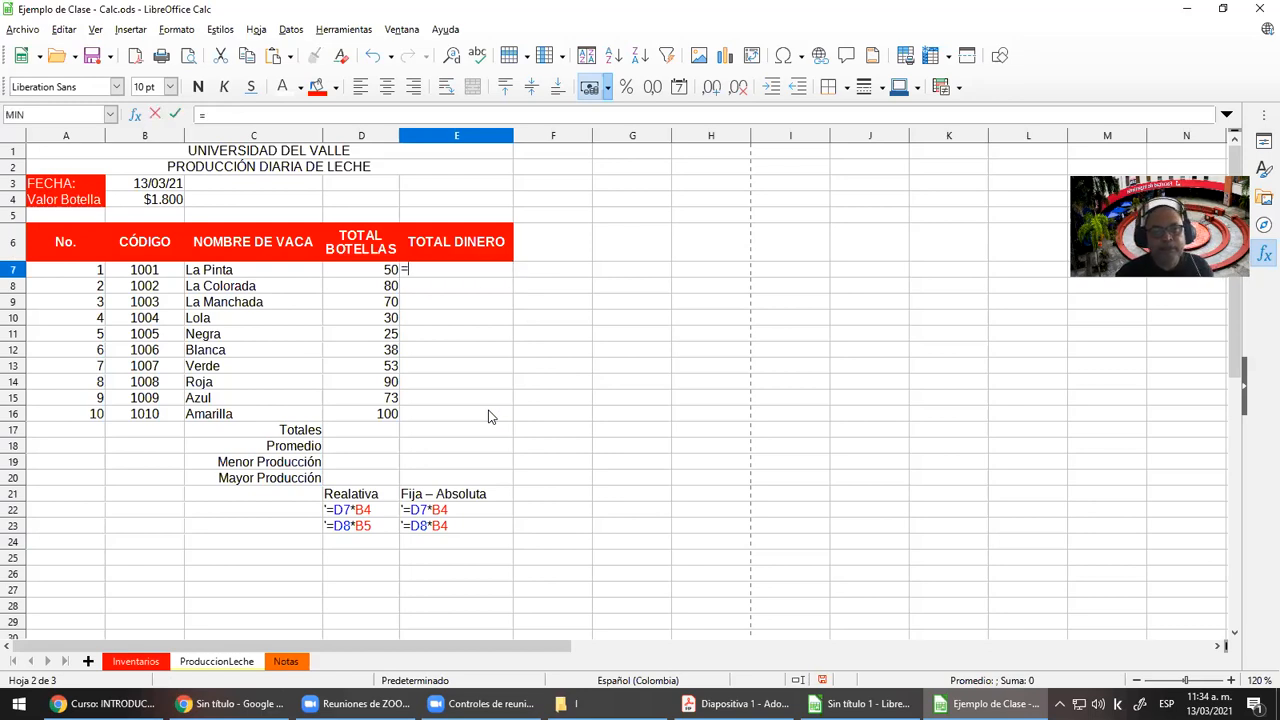
{"action": "left_click", "coordinate": [380, 274]}
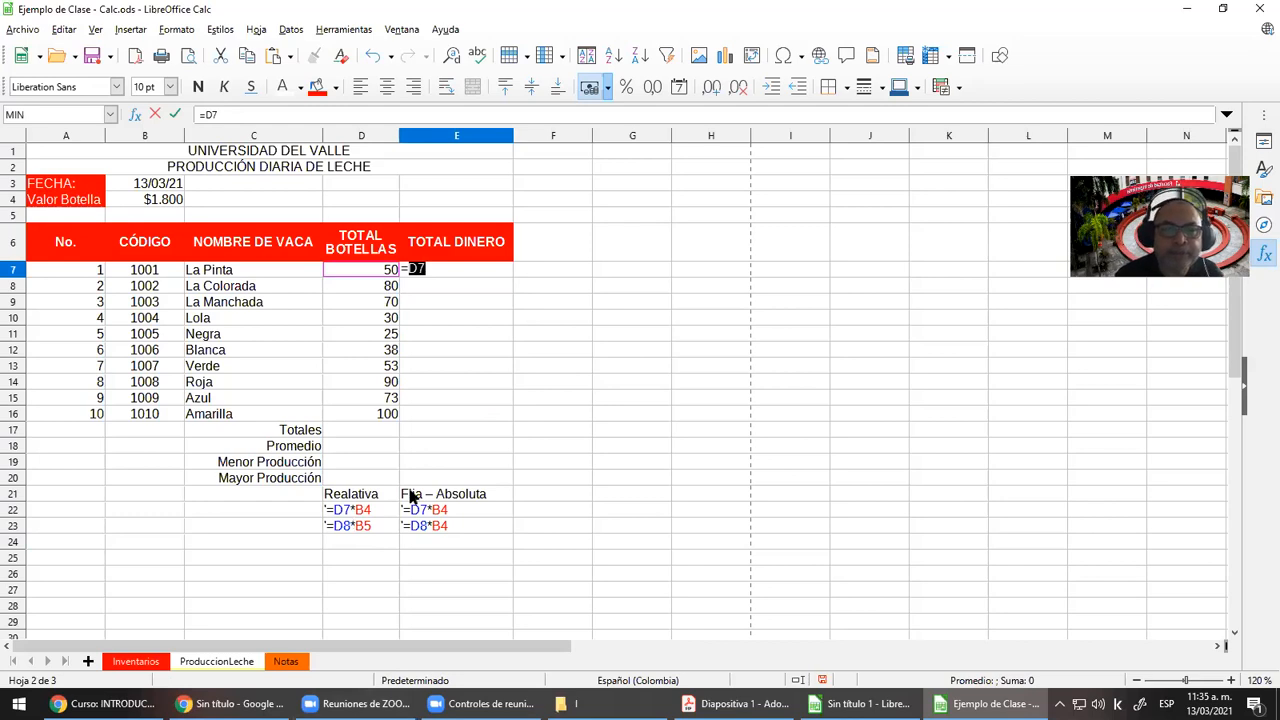
{"action": "left_click", "coordinate": [462, 270]}
{"action": "type", "text": "*"}
{"action": "left_click", "coordinate": [148, 200]}
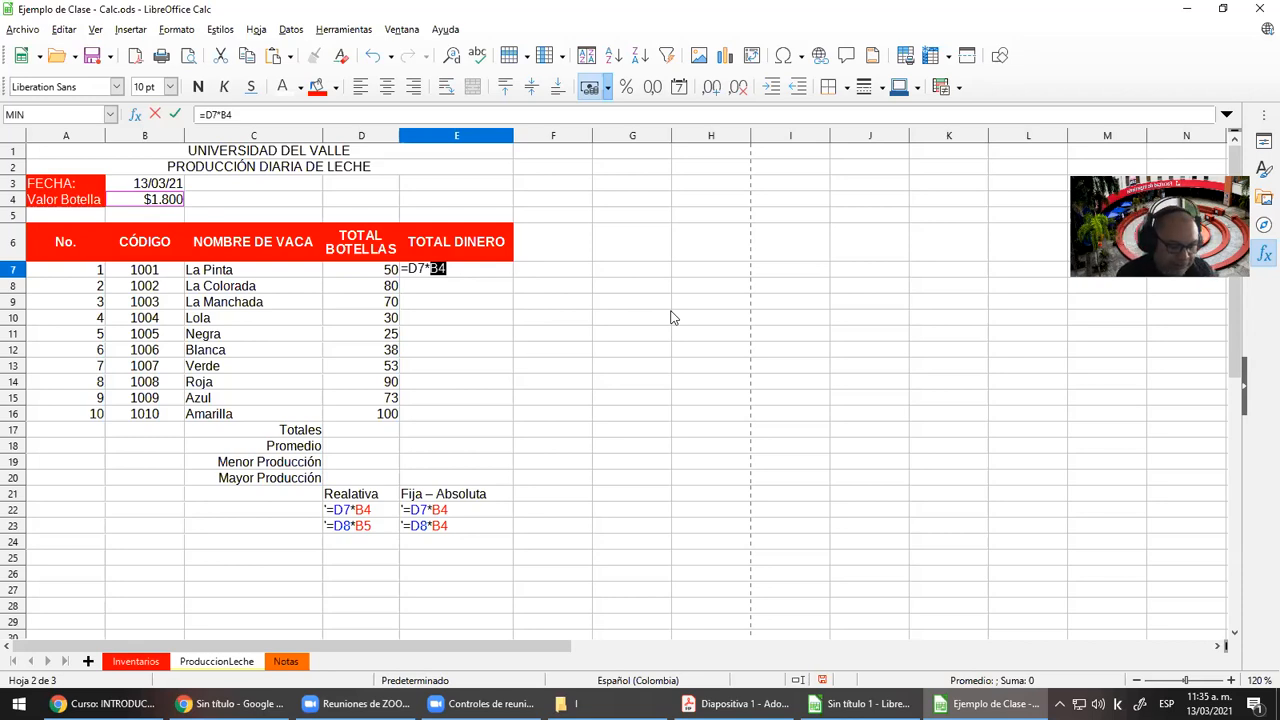
{"action": "key", "text": "F4"}
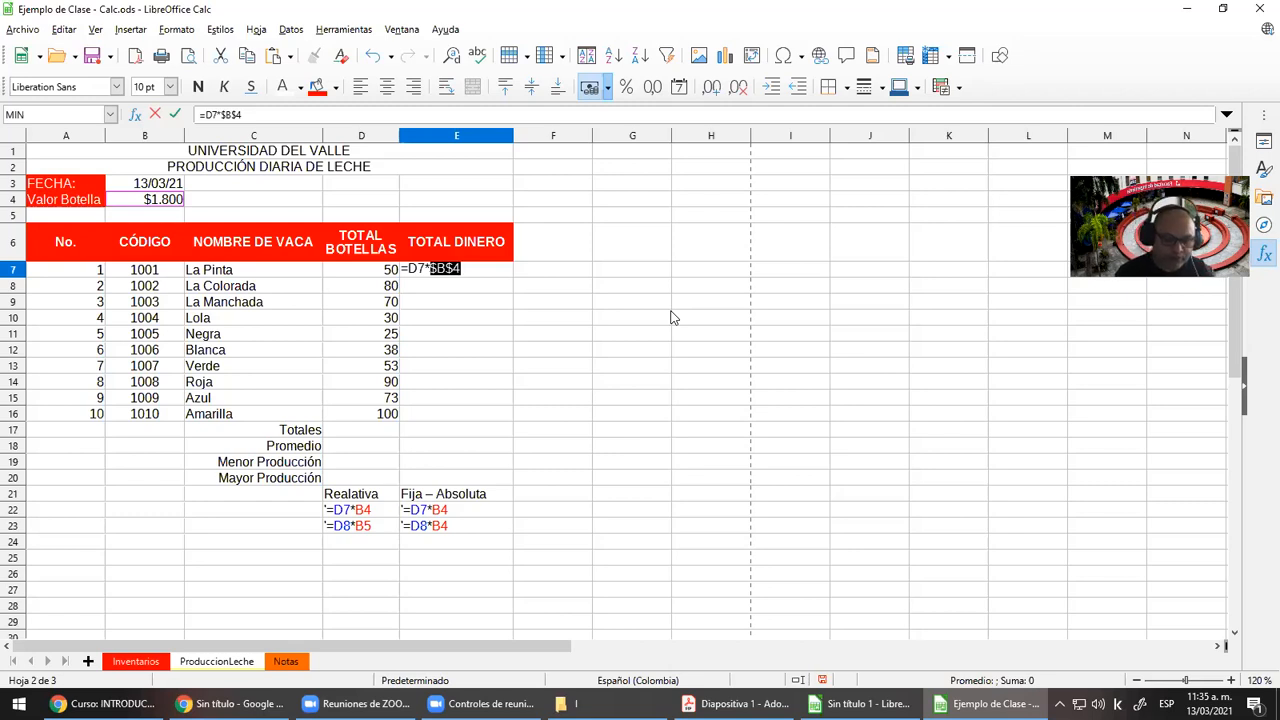
{"action": "key", "text": "Return"}
Fill the E7 formula down the TOTAL DINERO column through E16
{"action": "left_click", "coordinate": [494, 277]}
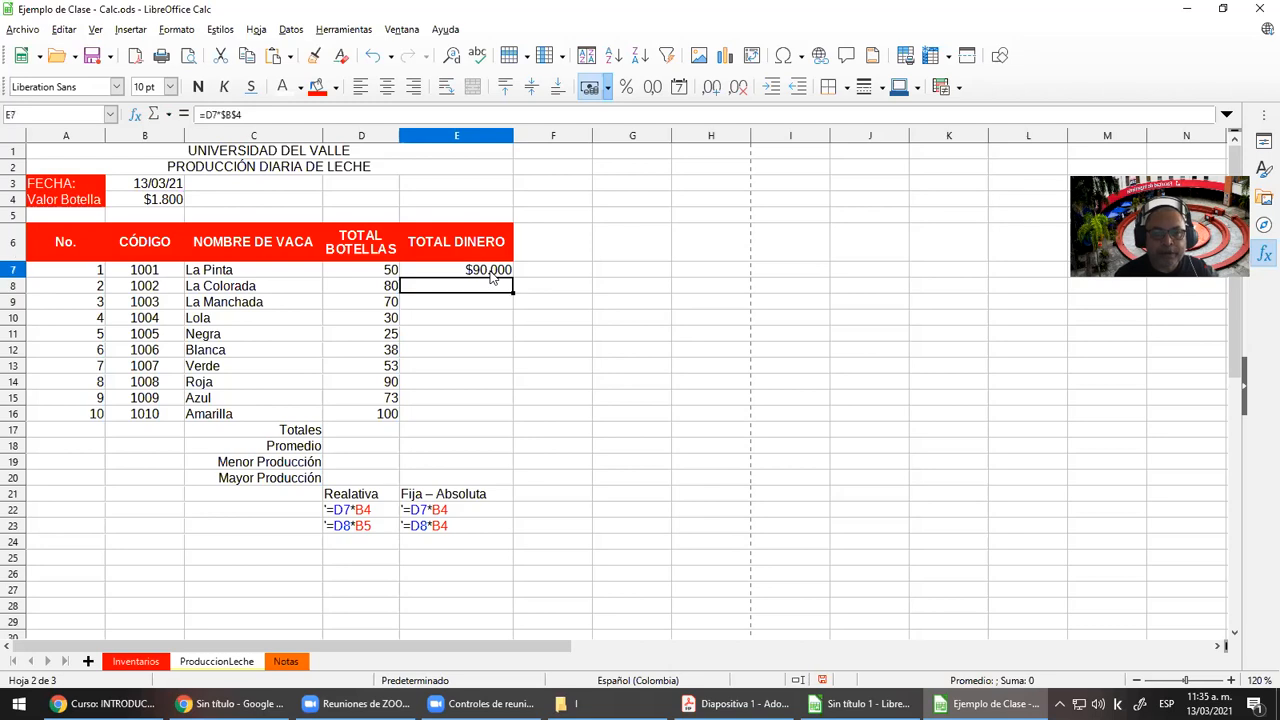
{"action": "left_click_drag", "start_coordinate": [513, 277], "coordinate": [502, 420]}
{"action": "left_click", "coordinate": [500, 287]}
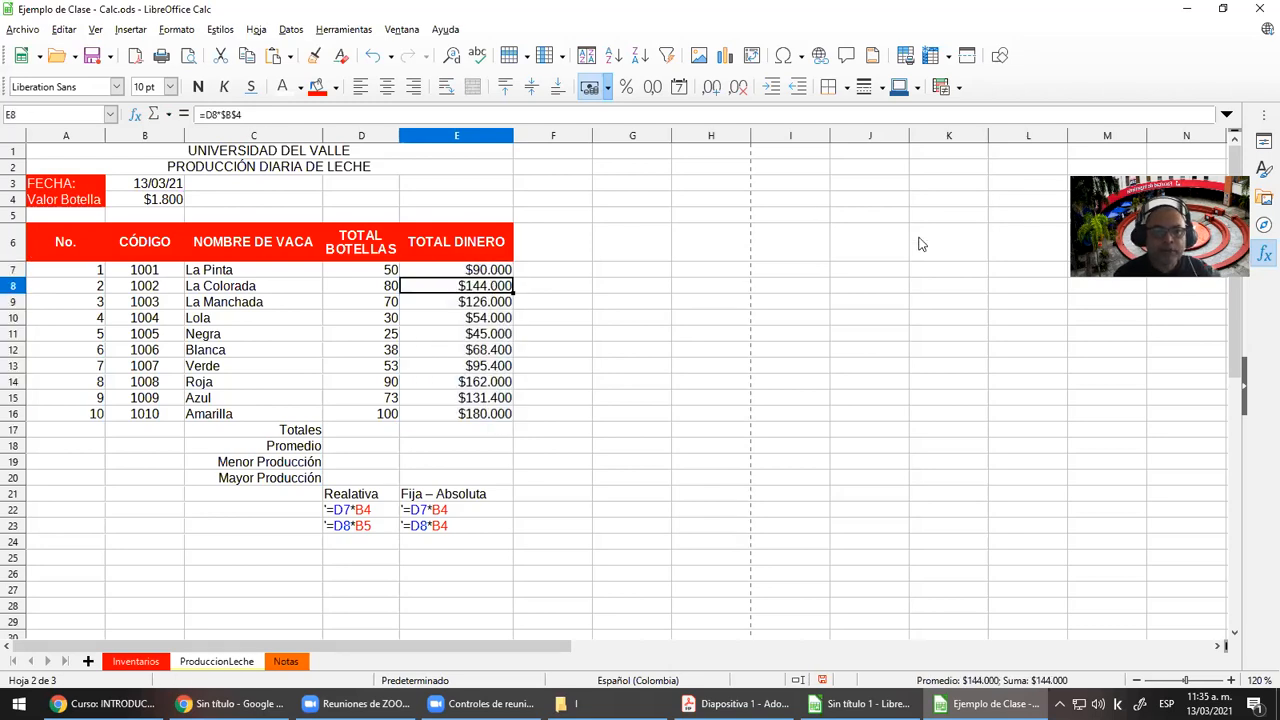
Examine the filled TOTAL DINERO formulas row by row, comparing their relative and absolute references
{"action": "key", "text": "Down"}
{"action": "key", "text": "Down"}
{"action": "key", "text": "Down"}
{"action": "key", "text": "Down"}
{"action": "key", "text": "Down"}
{"action": "key", "text": "Down"}
{"action": "key", "text": "Down"}
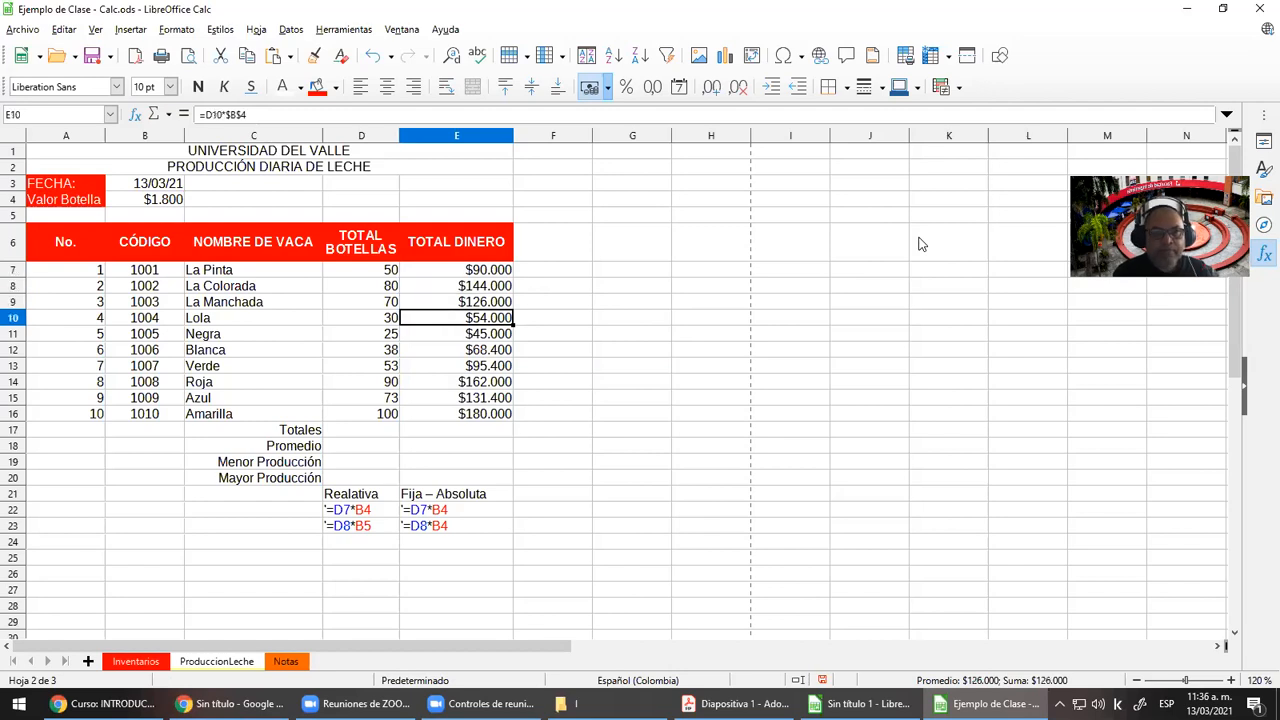
{"action": "key", "text": "Down"}
{"action": "key", "text": "Up"}
{"action": "key", "text": "Up"}
{"action": "key", "text": "Up"}
{"action": "key", "text": "Up"}
{"action": "key", "text": "Up"}
{"action": "key", "text": "Up"}
{"action": "key", "text": "Up"}
{"action": "key", "text": "Up"}
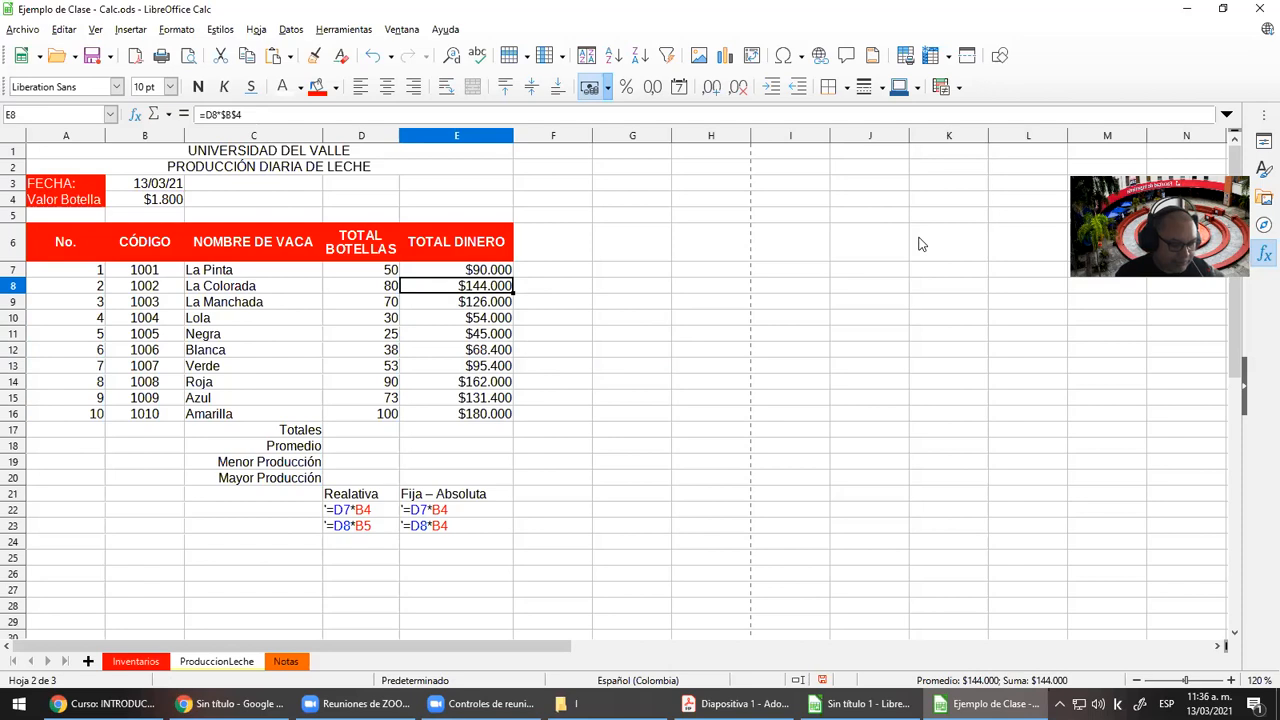
Delete the filled formulas in E8:E16, keeping only the one for La Pinta in E7
{"action": "key", "text": "shift+Down"}
{"action": "key", "text": "shift+Down"}
{"action": "key", "text": "shift+Down"}
{"action": "key", "text": "shift+Down"}
{"action": "key", "text": "shift+Down"}
{"action": "key", "text": "shift+Down"}
{"action": "key", "text": "shift+Down"}
{"action": "key", "text": "shift+Down"}
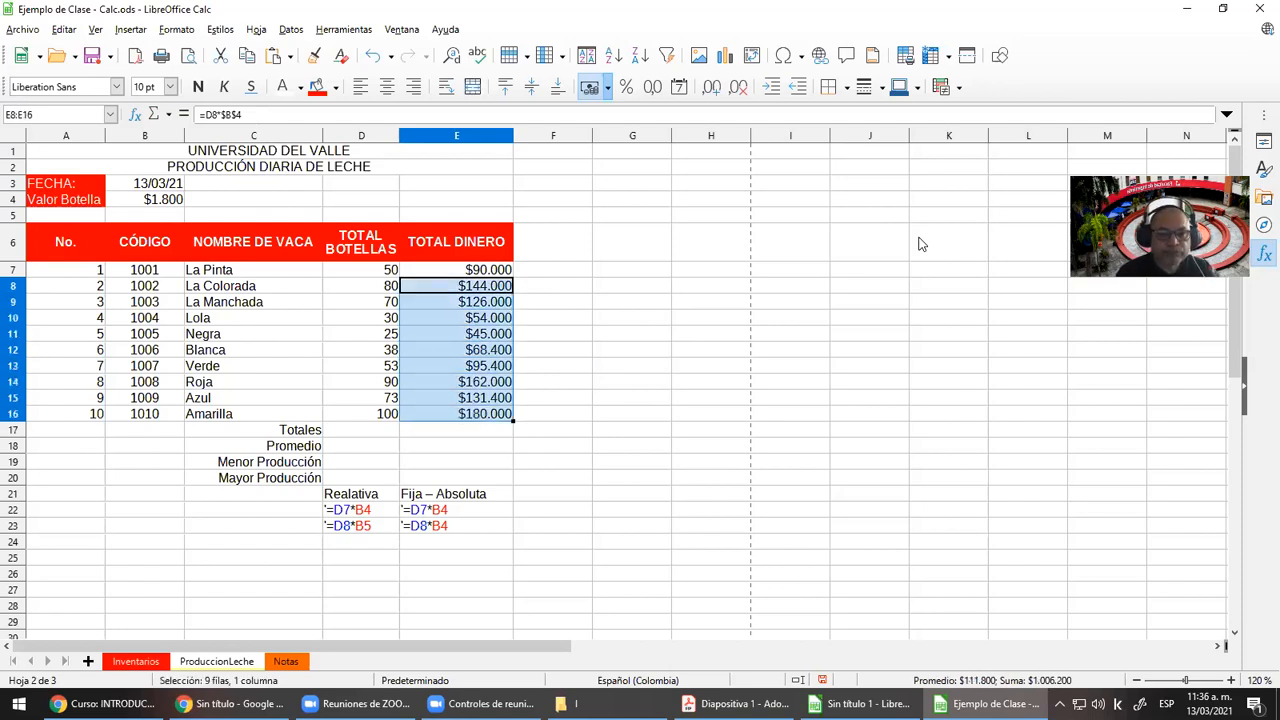
{"action": "key", "text": "Delete"}
Remove both dollar signs from the formula in E7 so it reads =D7*B4
{"action": "key", "text": "Up"}
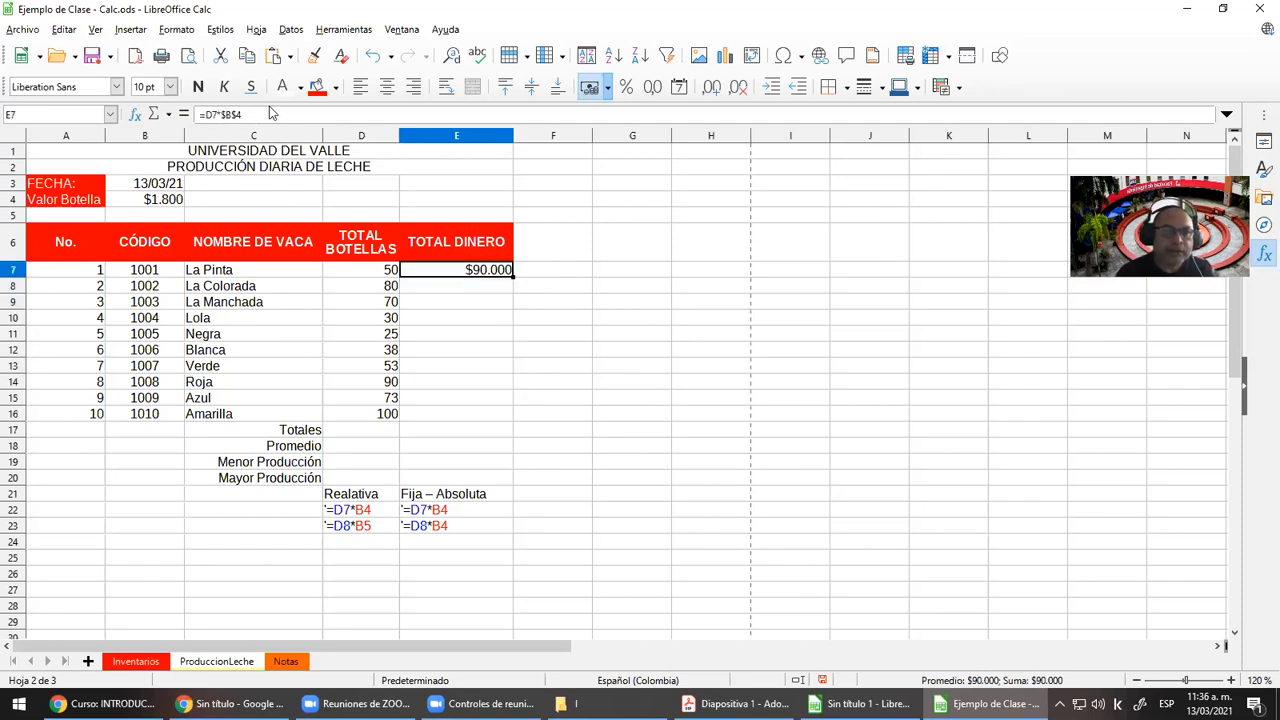
{"action": "left_click", "coordinate": [284, 113]}
{"action": "key", "text": "Left"}
{"action": "key", "text": "BackSpace"}
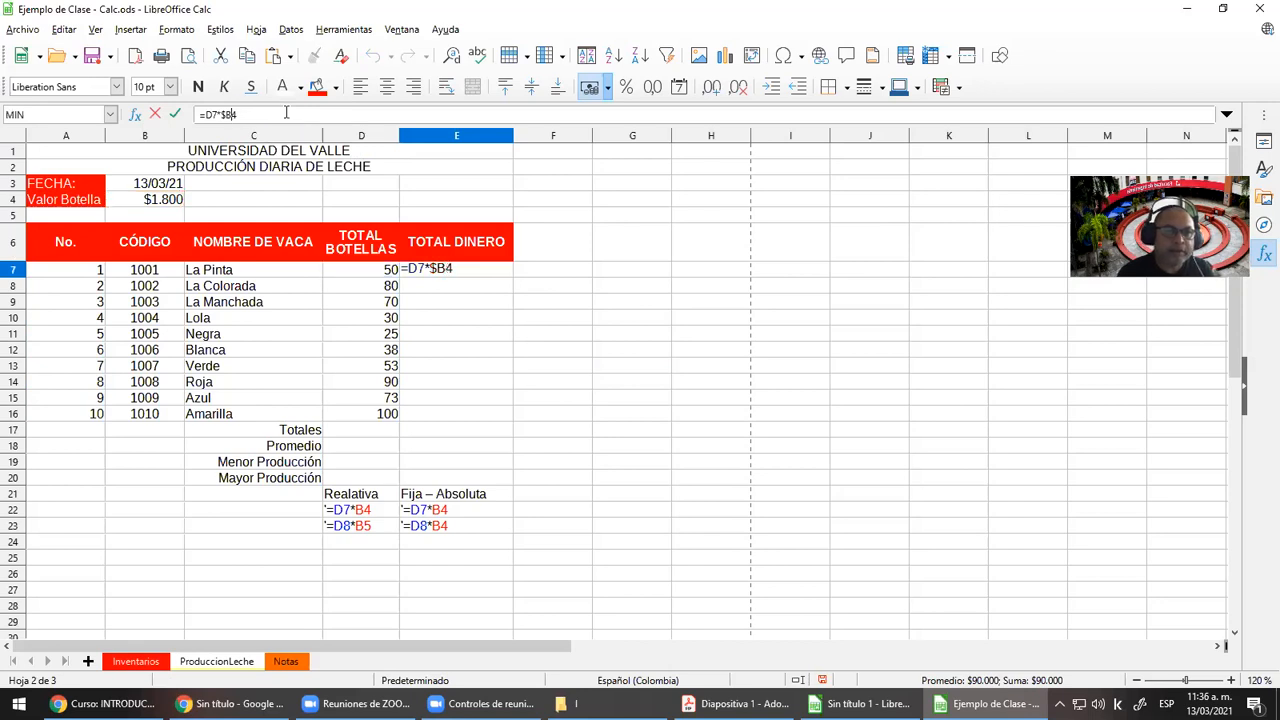
{"action": "key", "text": "Left"}
{"action": "key", "text": "BackSpace"}
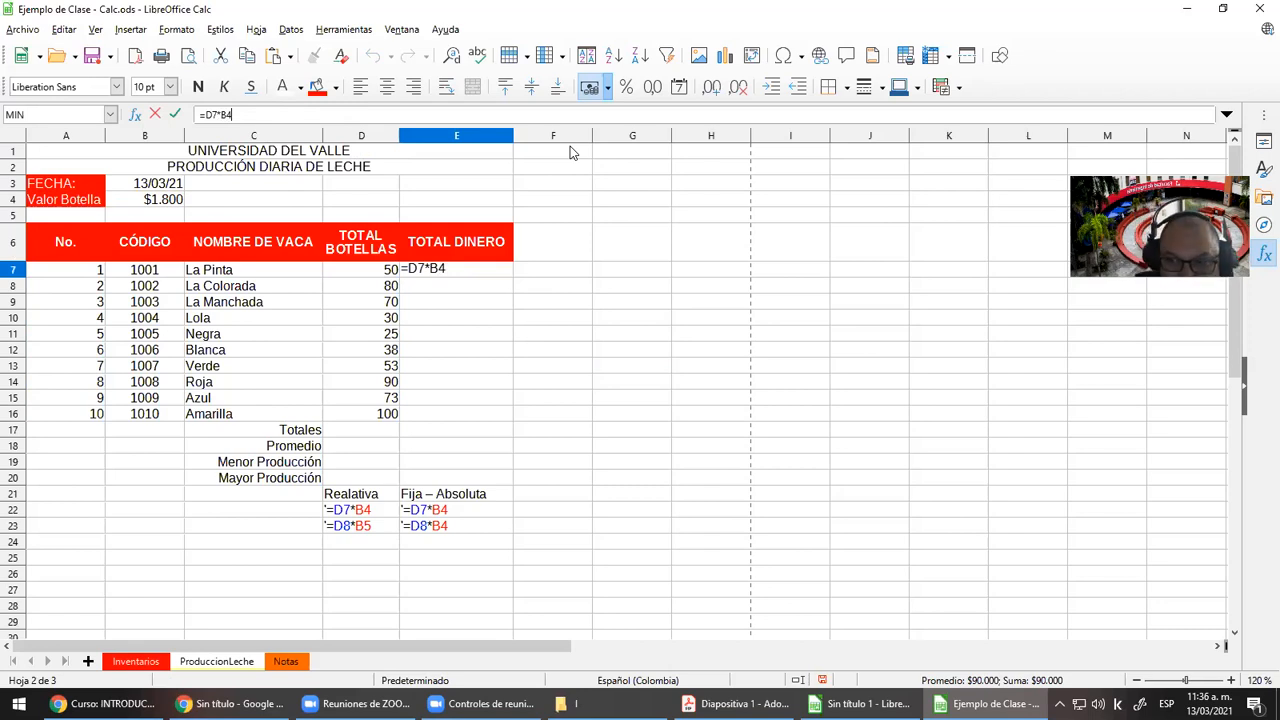
Make the B4 reference in E7 absolute as =D7*$B$4 and fill the formula down through E16
{"action": "key", "text": "Left"}
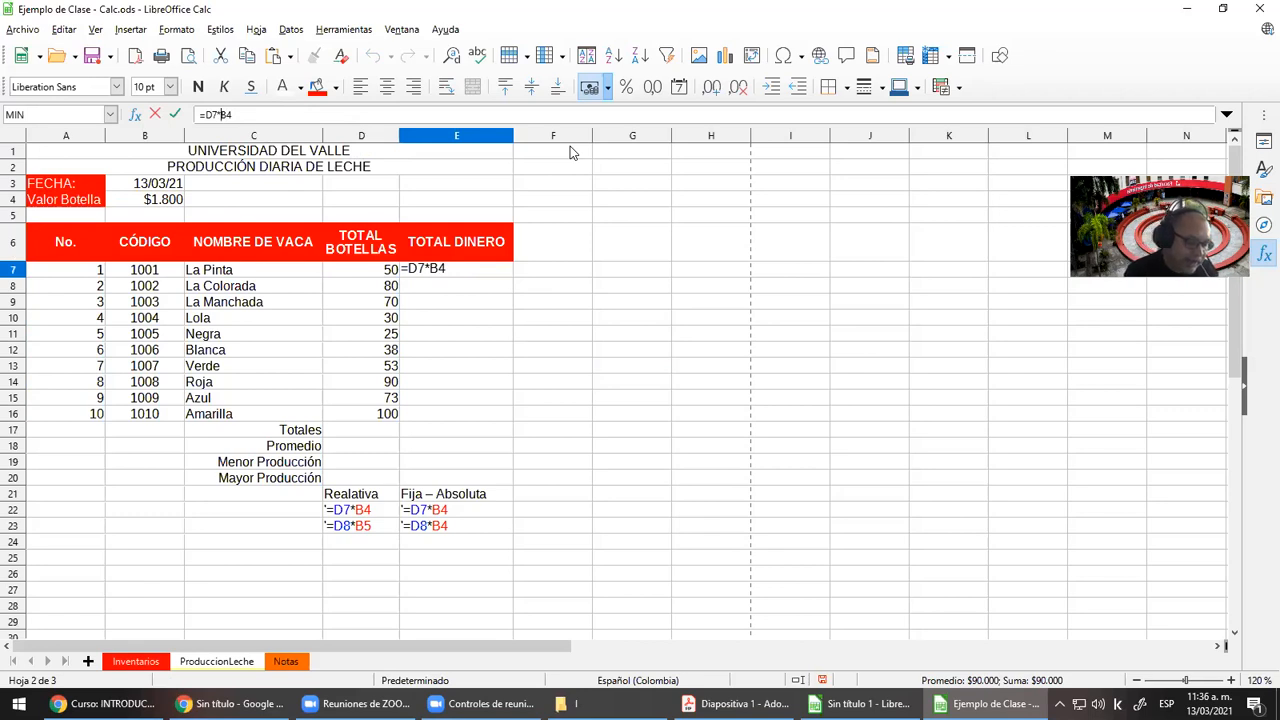
{"action": "type", "text": "$B"}
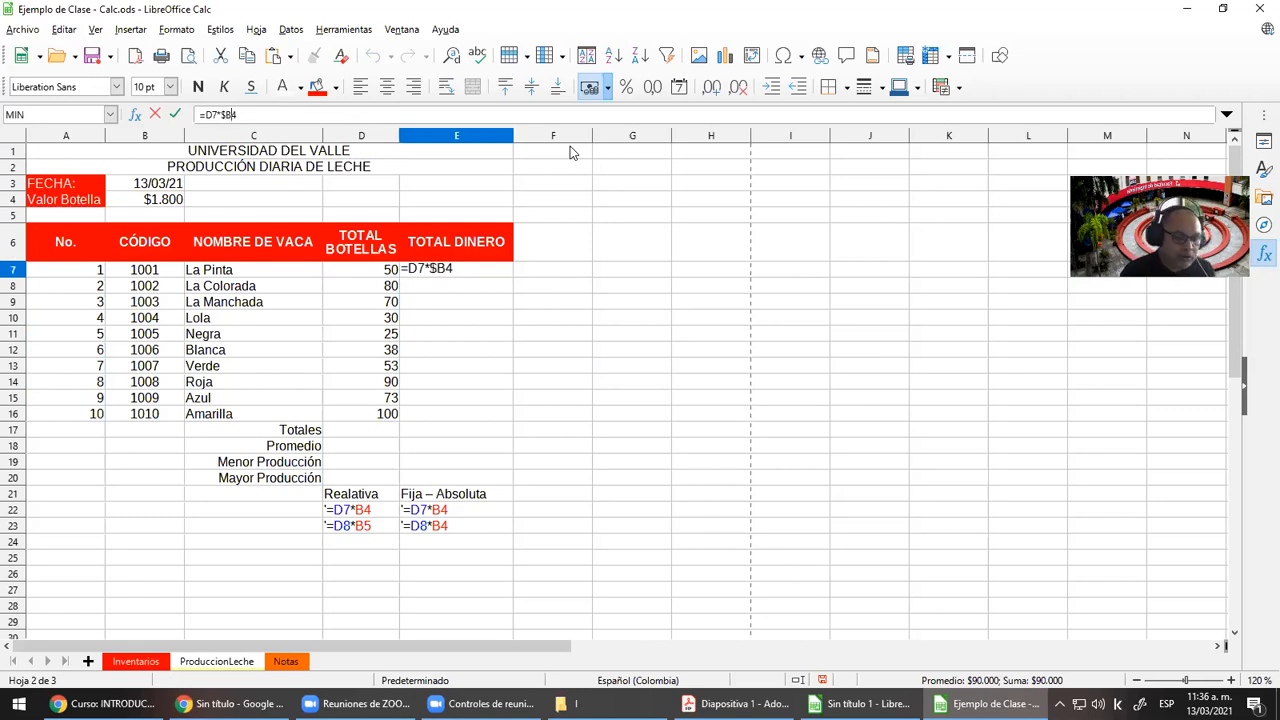
{"action": "type", "text": "$"}
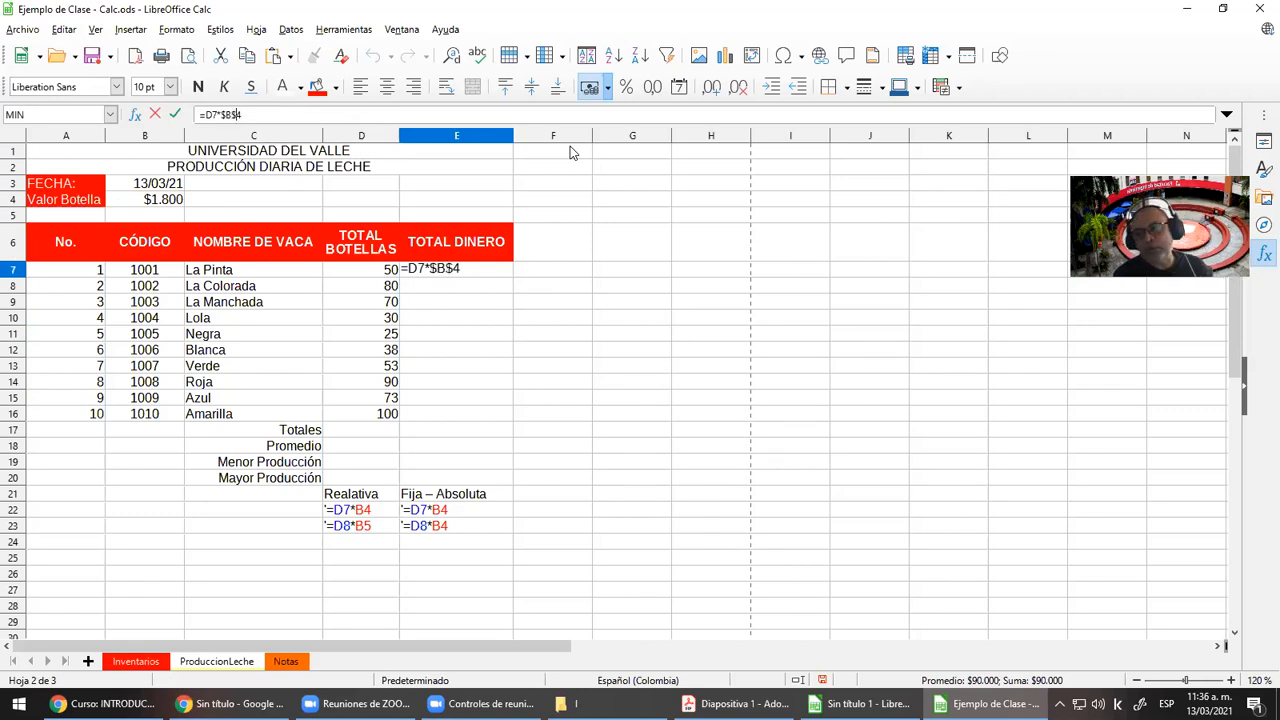
{"action": "key", "text": "Return"}
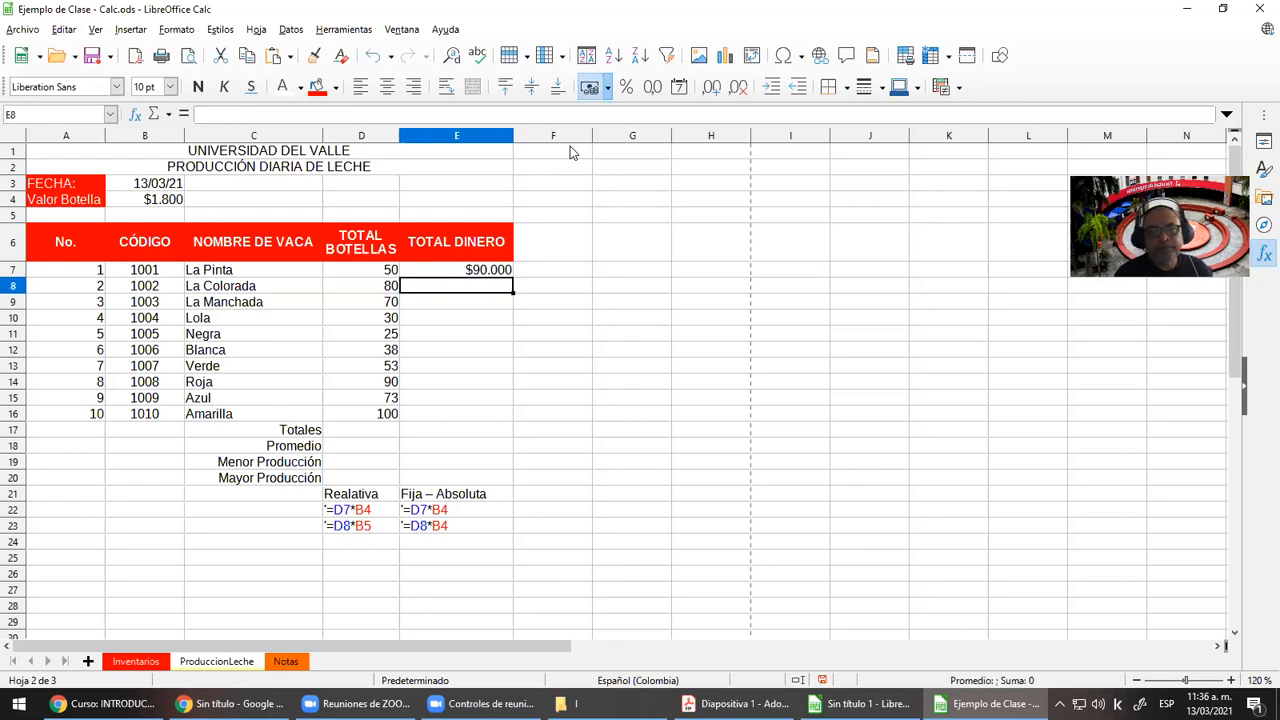
{"action": "key", "text": "Up"}
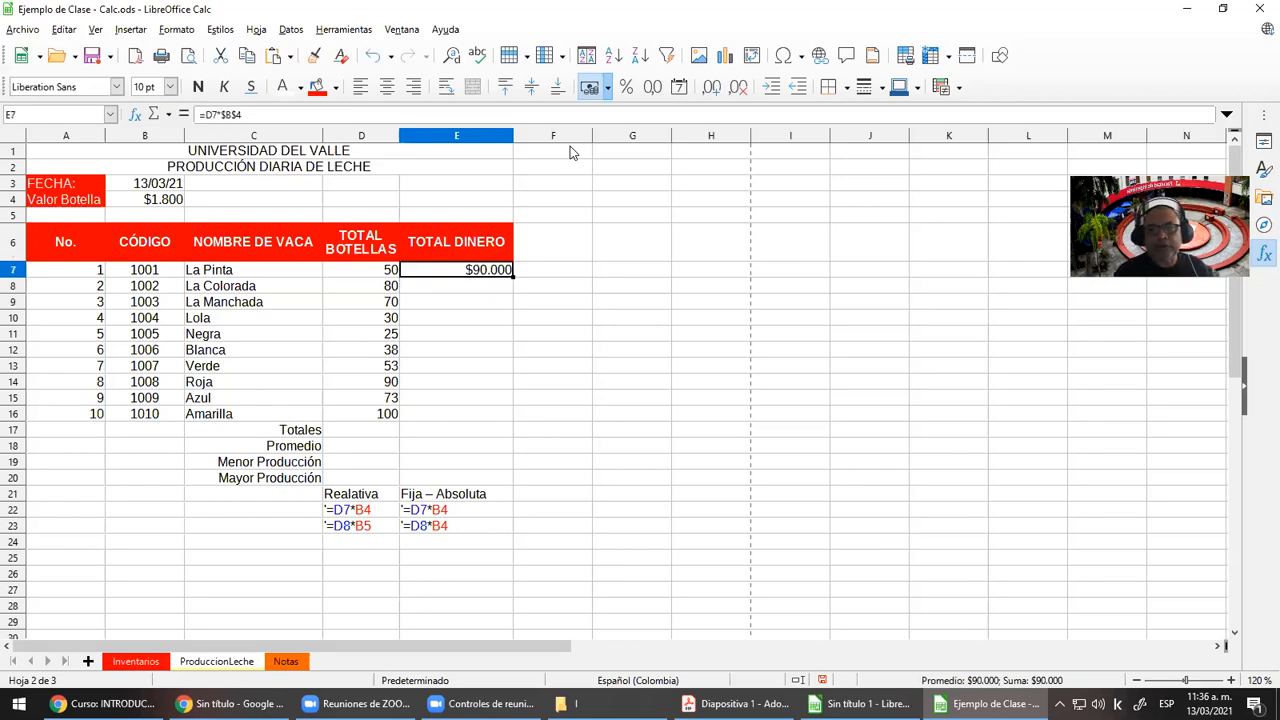
{"action": "left_click_drag", "start_coordinate": [509, 280], "coordinate": [511, 416]}
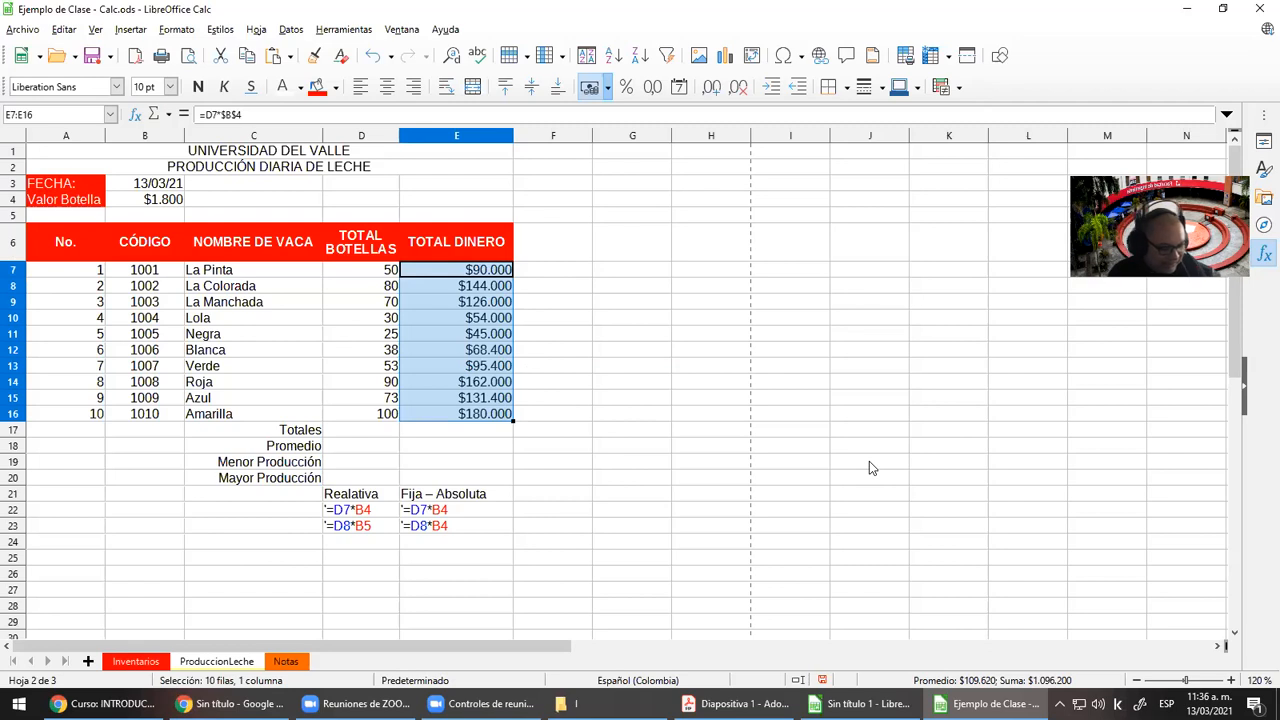
{"action": "key", "text": "alt"}
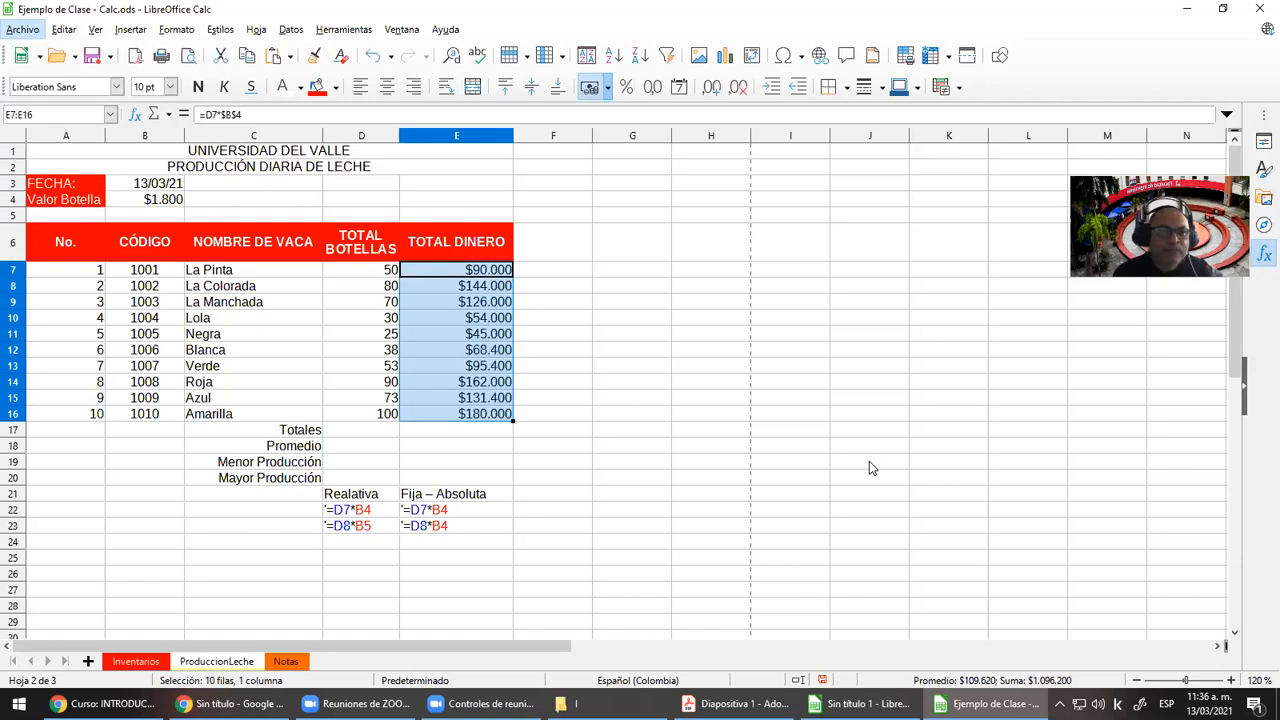
{"action": "key", "text": "alt+a"}
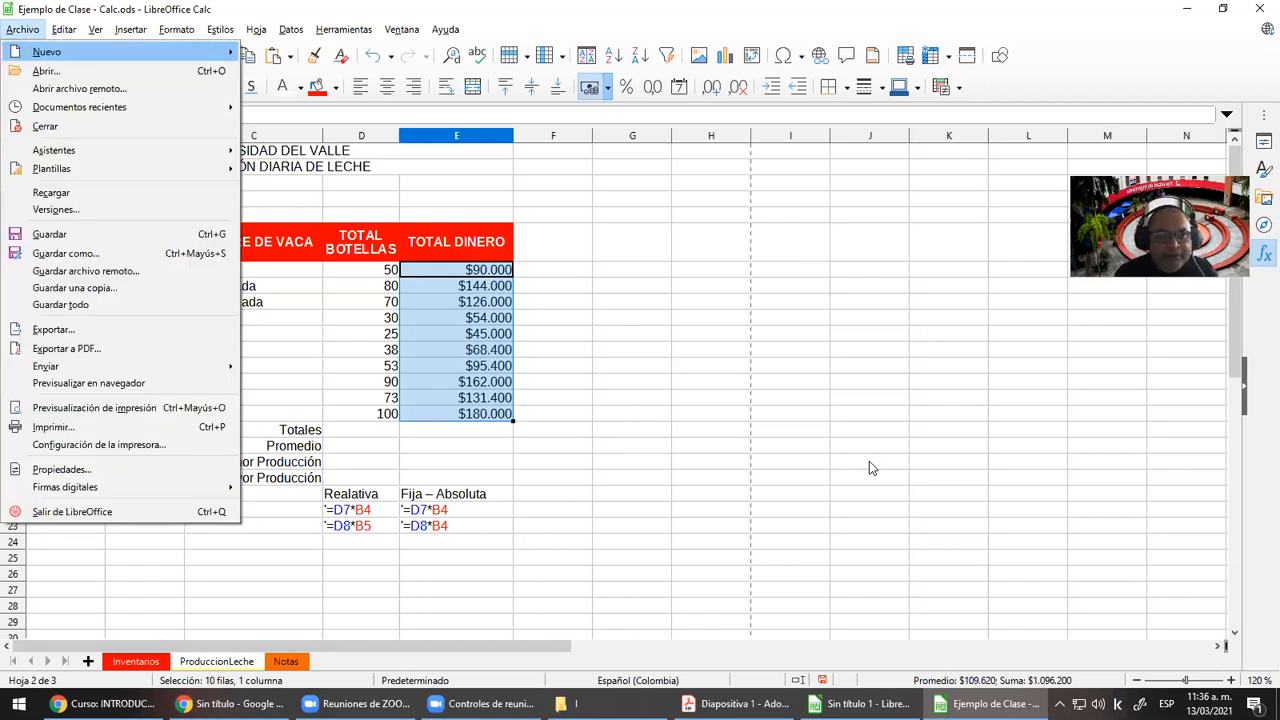
{"action": "key", "text": "Escape"}
Edit the example formula in E22 so its text reads =D7*$B$4
{"action": "key", "text": "Down"}
{"action": "key", "text": "Down"}
{"action": "key", "text": "Down"}
{"action": "key", "text": "Down"}
{"action": "key", "text": "Down"}
{"action": "key", "text": "Down"}
{"action": "key", "text": "Down"}
{"action": "key", "text": "Down"}
{"action": "key", "text": "Down"}
{"action": "key", "text": "Up"}
{"action": "key", "text": "Up"}
{"action": "key", "text": "Up"}
{"action": "key", "text": "Down"}
{"action": "key", "text": "Down"}
{"action": "key", "text": "Down"}
{"action": "key", "text": "Down"}
{"action": "key", "text": "Down"}
{"action": "key", "text": "Down"}
{"action": "key", "text": "Down"}
{"action": "key", "text": "Down"}
{"action": "key", "text": "Down"}
{"action": "left_click", "coordinate": [224, 114]}
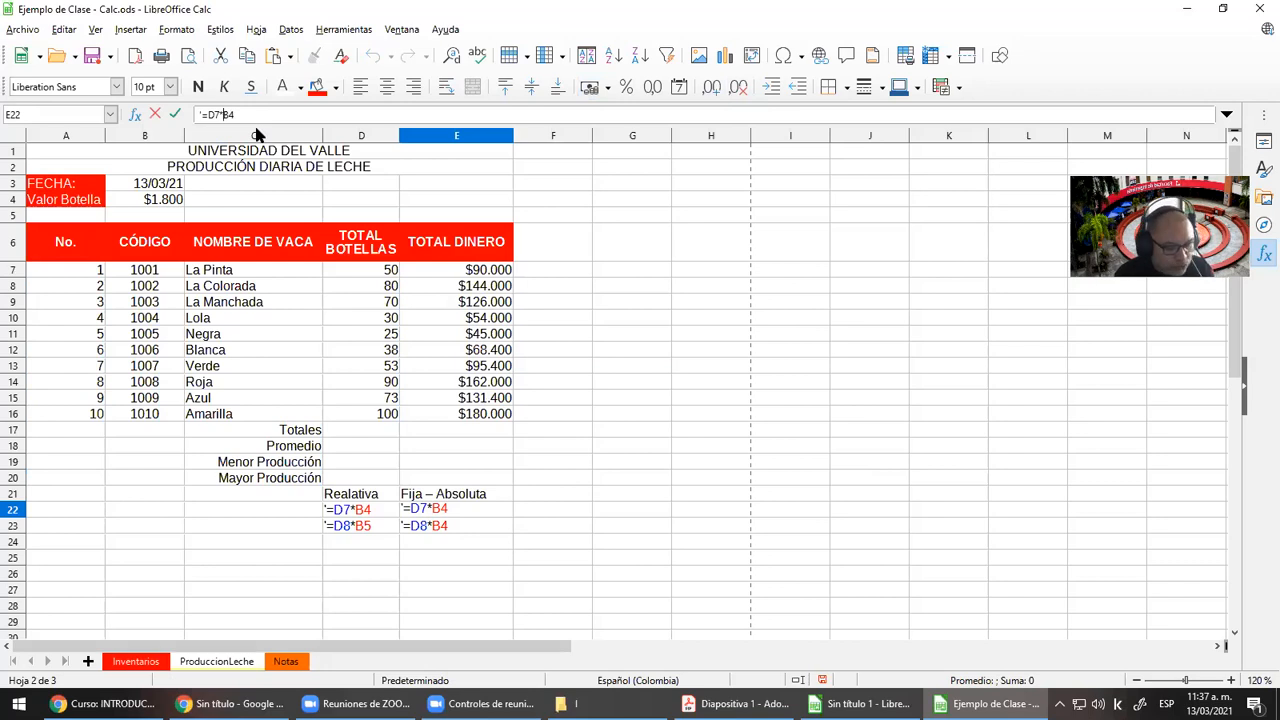
{"action": "type", "text": "$"}
{"action": "key", "text": "Right"}
{"action": "type", "text": "$"}
{"action": "key", "text": "Return"}
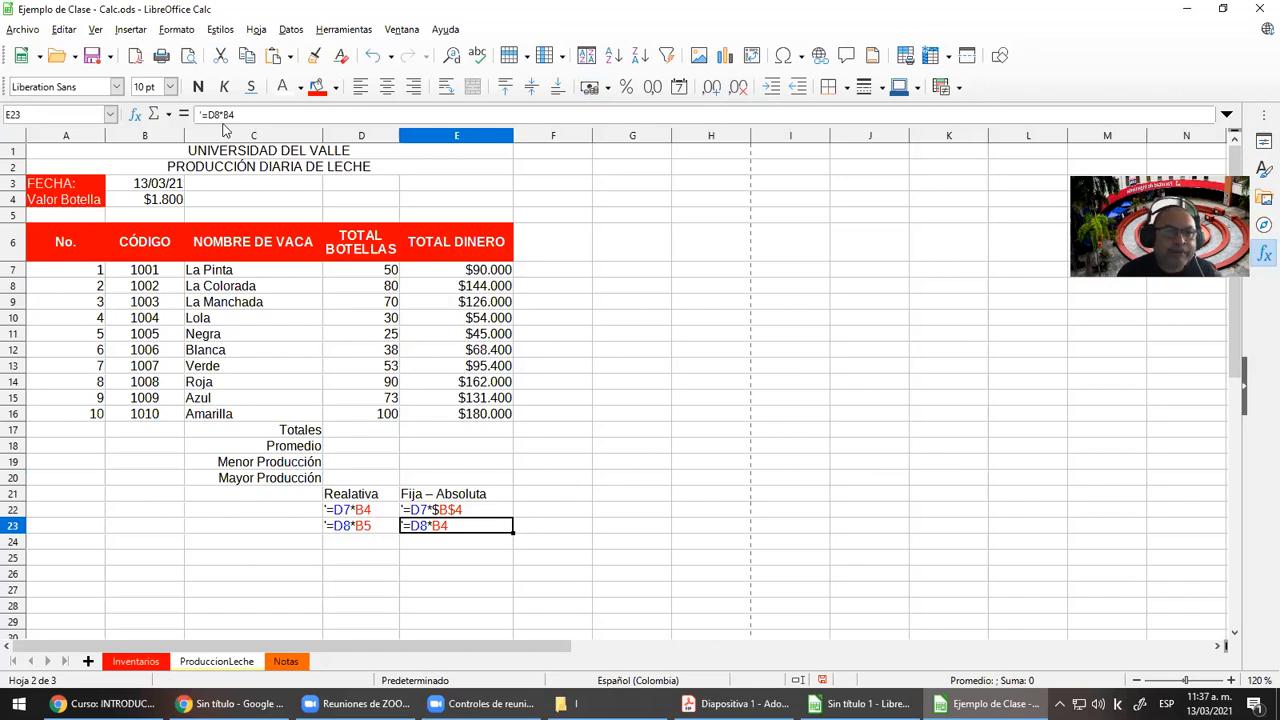
Edit the example formula in E23 so its text reads =D8*$B$4
{"action": "left_click", "coordinate": [222, 114]}
{"action": "type", "text": "$"}
{"action": "key", "text": "Right"}
{"action": "type", "text": "$"}
{"action": "key", "text": "Return"}
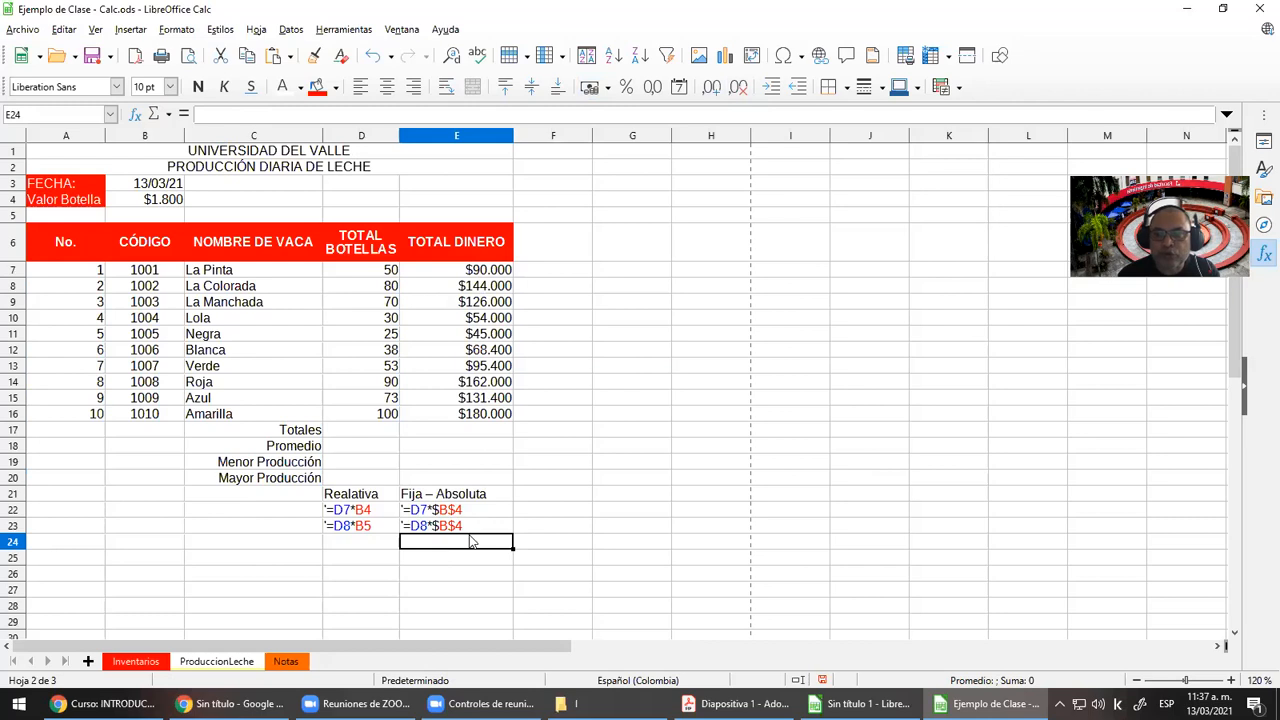
Fill Lola's TOTAL DINERO formula in E10 across to H10 and inspect the references in each copied cell
{"action": "left_click", "coordinate": [485, 318]}
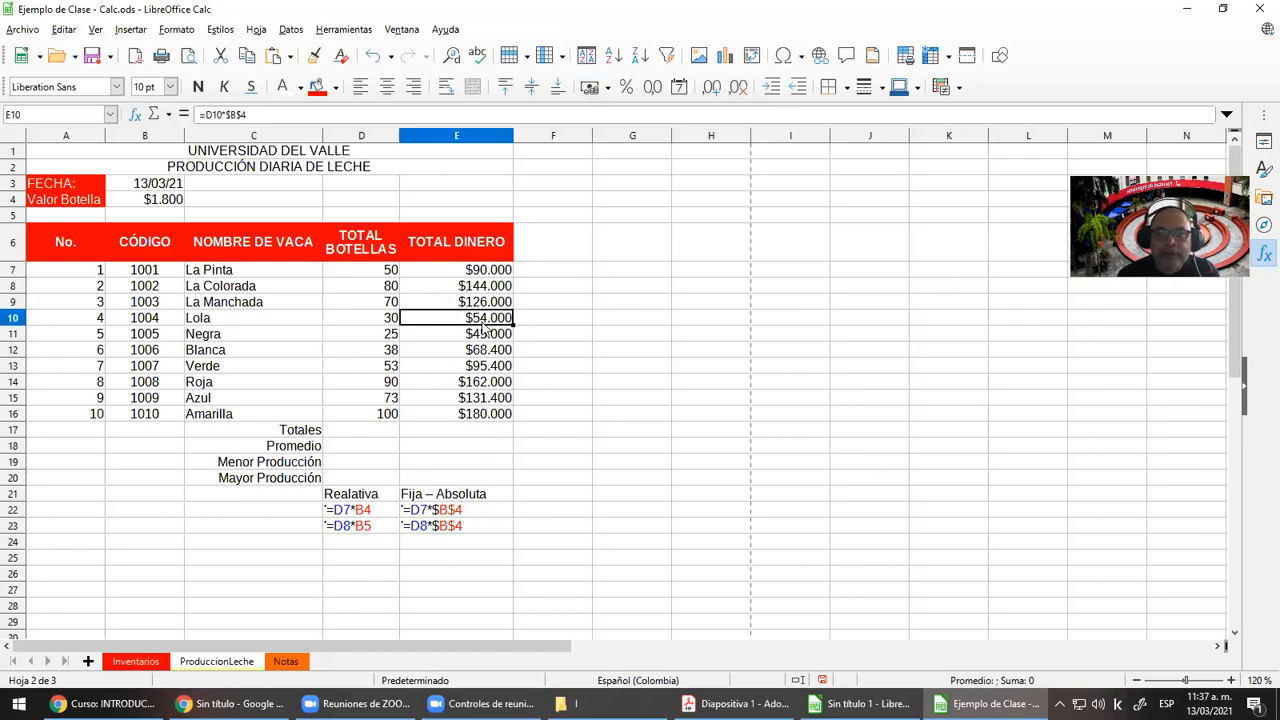
{"action": "left_click_drag", "start_coordinate": [513, 318], "coordinate": [720, 322]}
{"action": "left_click", "coordinate": [573, 325]}
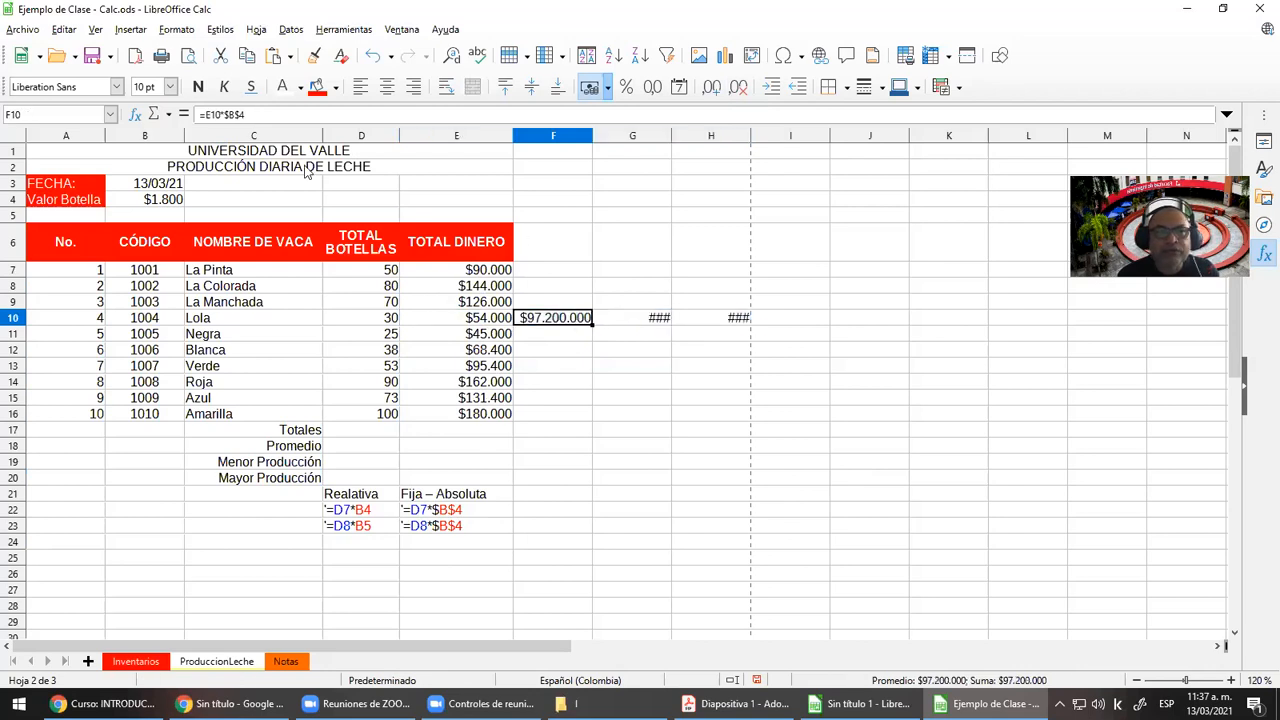
{"action": "left_click", "coordinate": [634, 322]}
{"action": "left_click", "coordinate": [710, 322]}
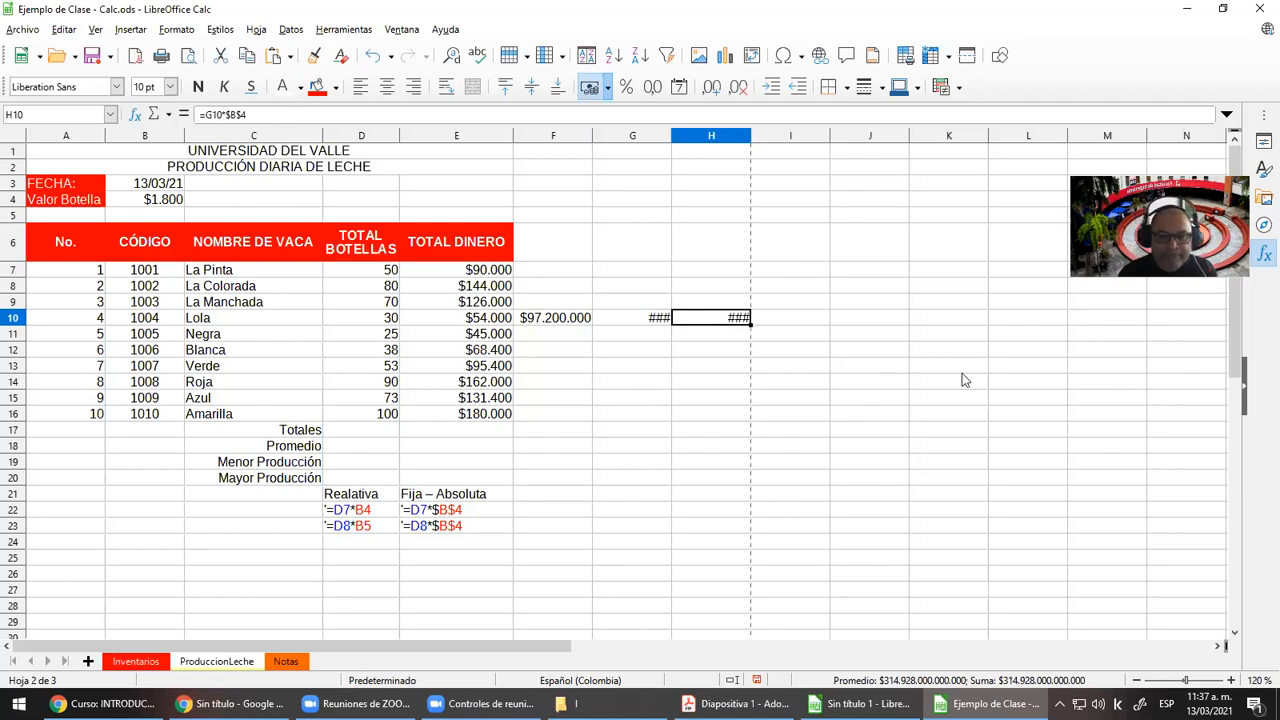
Delete the trial formulas copied into F10:H10
{"action": "key", "text": "Left"}
{"action": "key", "text": "Left"}
{"action": "key", "text": "shift+Right"}
{"action": "key", "text": "shift+Right"}
{"action": "key", "text": "Delete"}
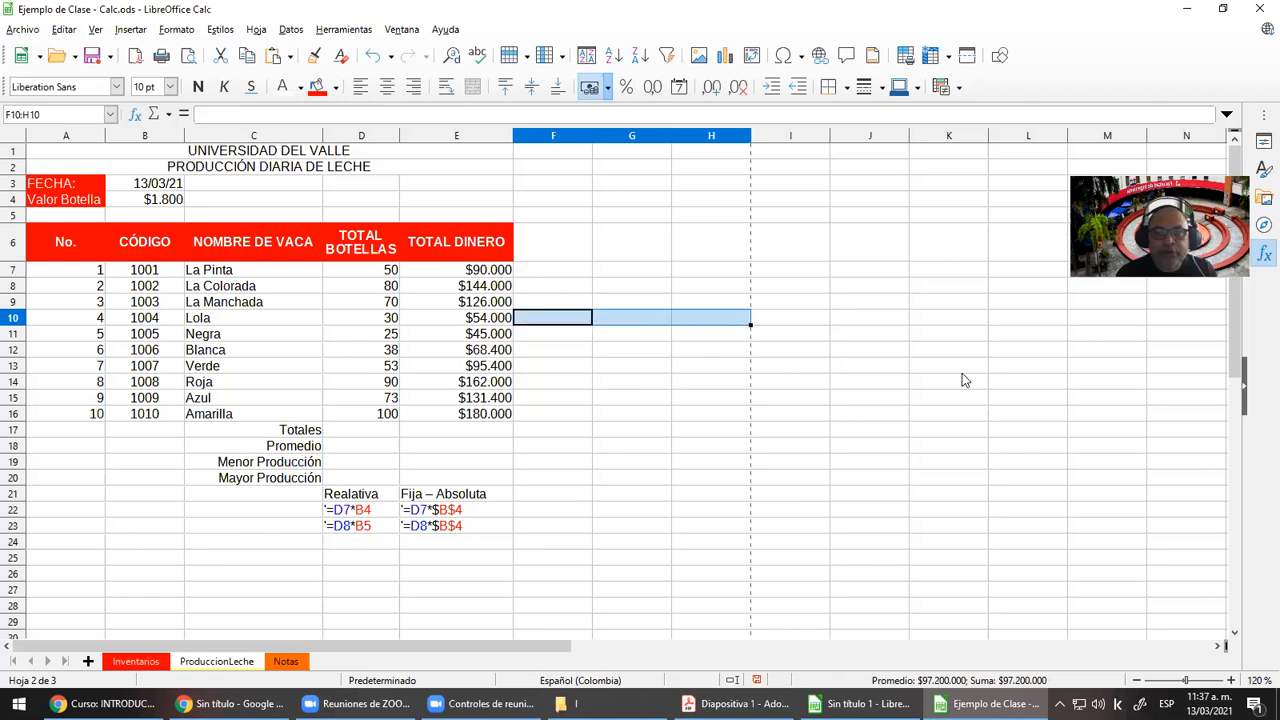
Edit La Pinta's TOTAL DINERO formula in E7 to read =D7*B$4
{"action": "key", "text": "Left"}
{"action": "key", "text": "Up"}
{"action": "key", "text": "Up"}
{"action": "key", "text": "Up"}
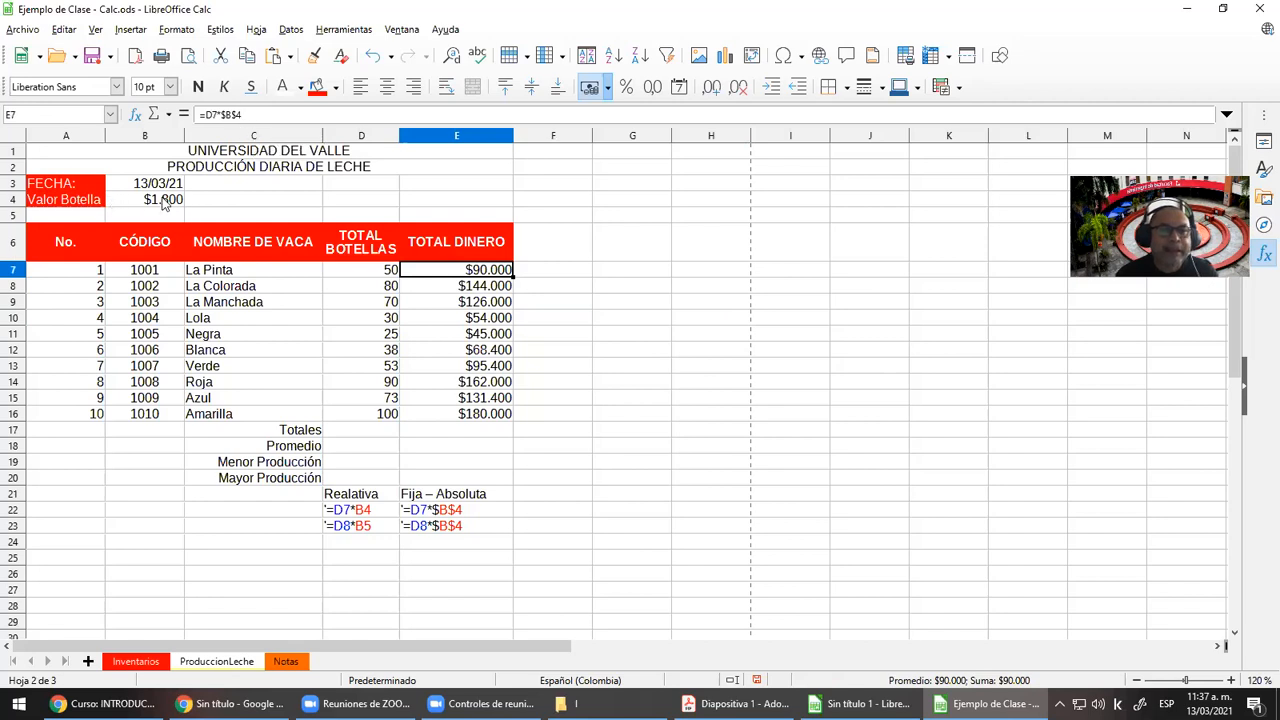
{"action": "left_click", "coordinate": [227, 115]}
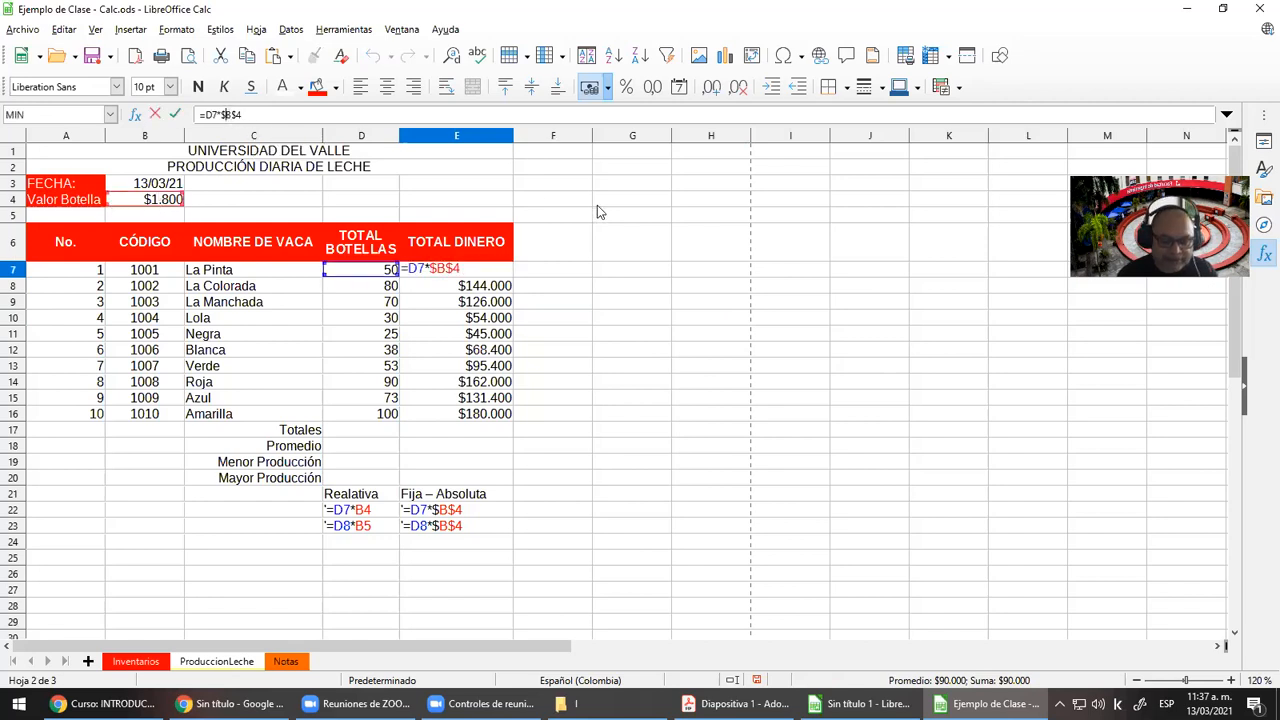
{"action": "key", "text": "BackSpace"}
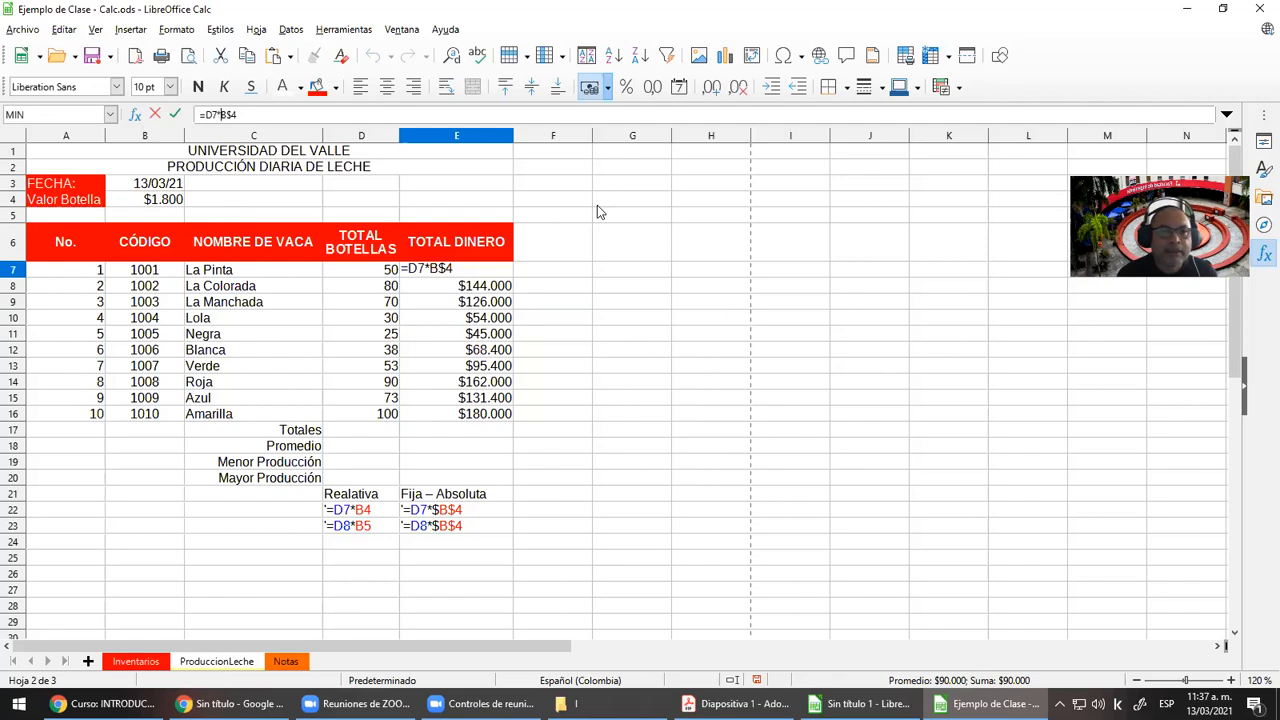
{"action": "key", "text": "Return"}
{"action": "key", "text": "Up"}
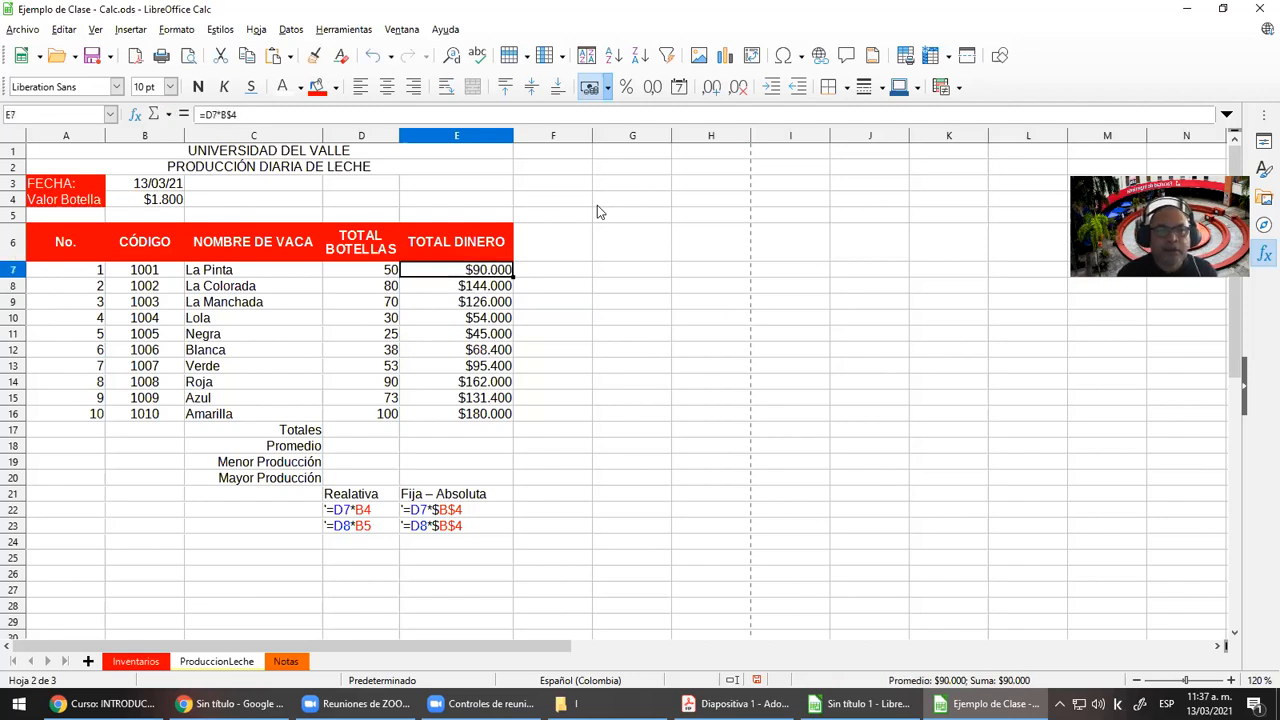
Fill E7's row-fixed formula down through E16 and inspect the references in the copied cells
{"action": "left_click_drag", "start_coordinate": [512, 277], "coordinate": [507, 417]}
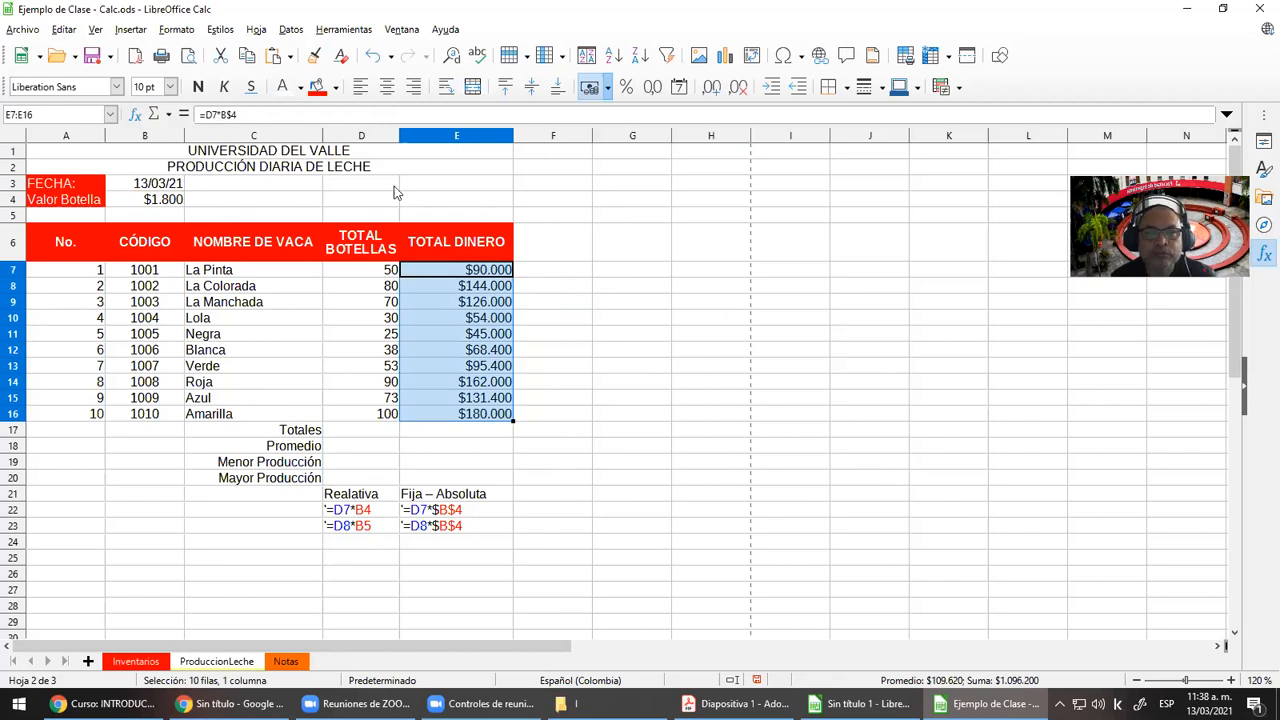
{"action": "left_click", "coordinate": [490, 273]}
{"action": "left_click", "coordinate": [485, 289]}
{"action": "left_click", "coordinate": [480, 304]}
{"action": "left_click", "coordinate": [480, 318]}
{"action": "left_click", "coordinate": [478, 350]}
{"action": "left_click", "coordinate": [480, 384]}
{"action": "left_click", "coordinate": [475, 336]}
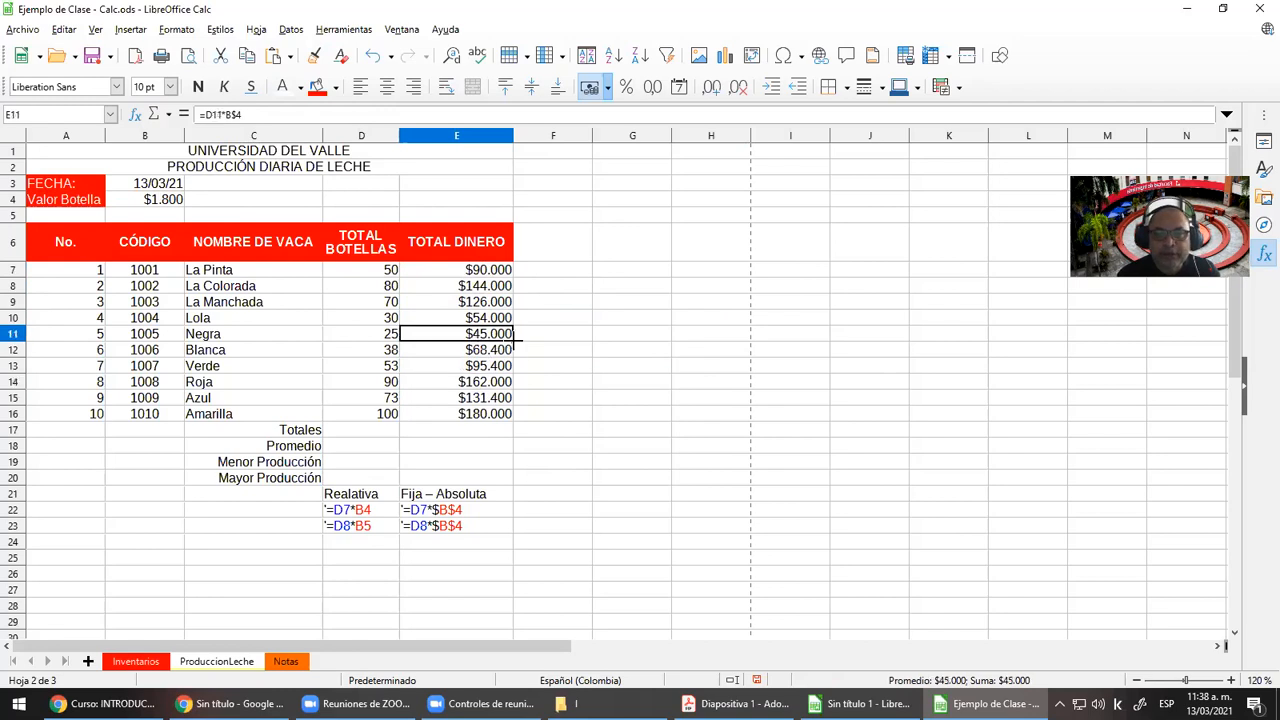
Fill Negra's formula from E11 across to F11 to inspect its references, and delete the trial copy
{"action": "left_click_drag", "start_coordinate": [514, 341], "coordinate": [579, 337]}
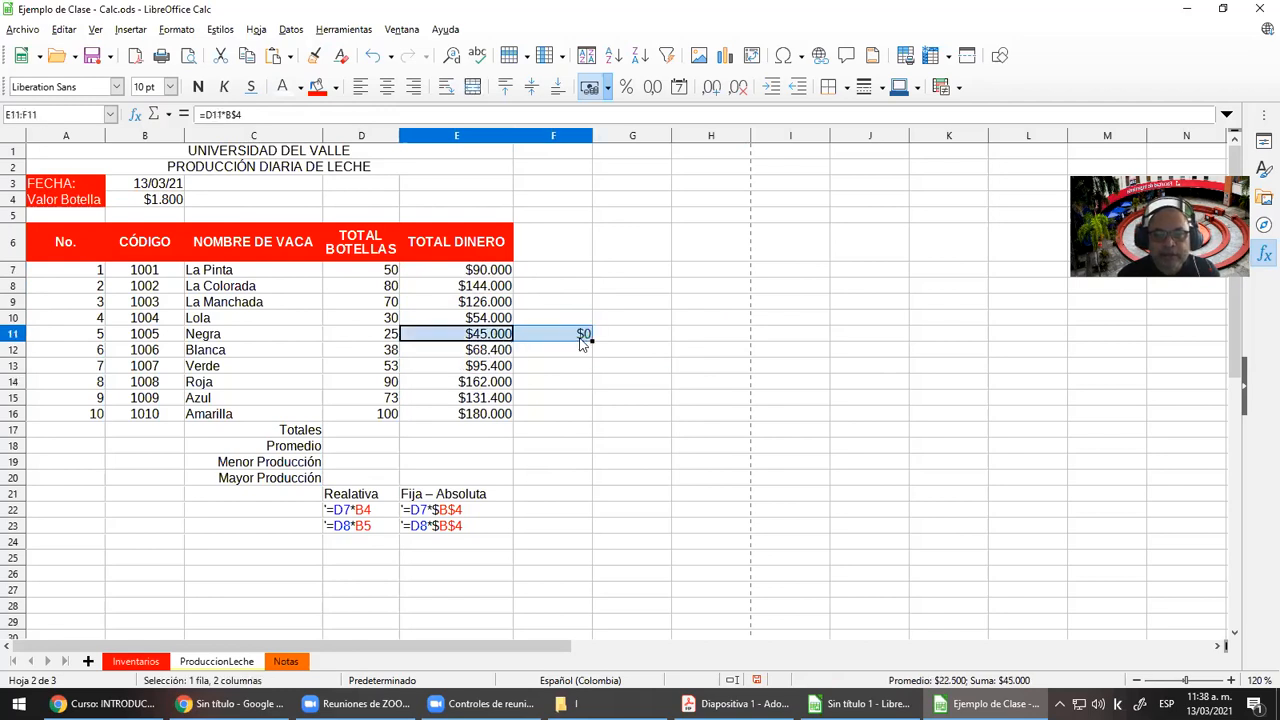
{"action": "left_click", "coordinate": [580, 335]}
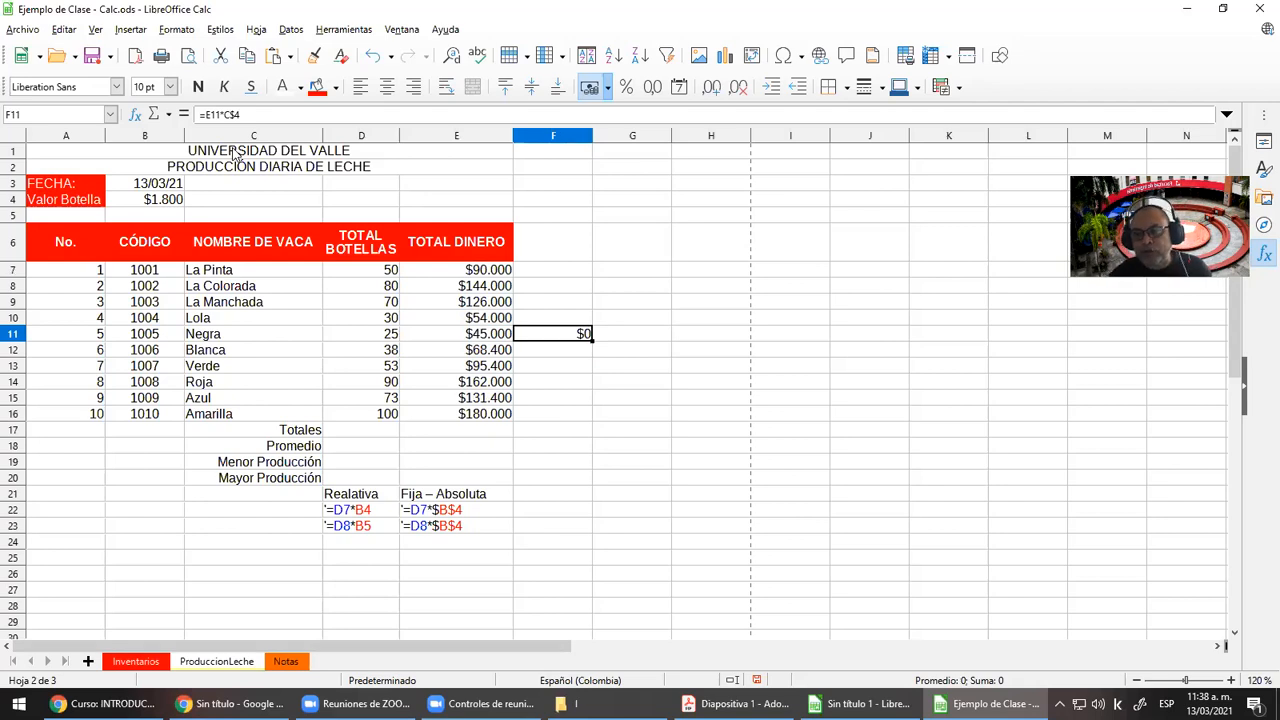
{"action": "key", "text": "Up"}
{"action": "key", "text": "Up"}
{"action": "key", "text": "Up"}
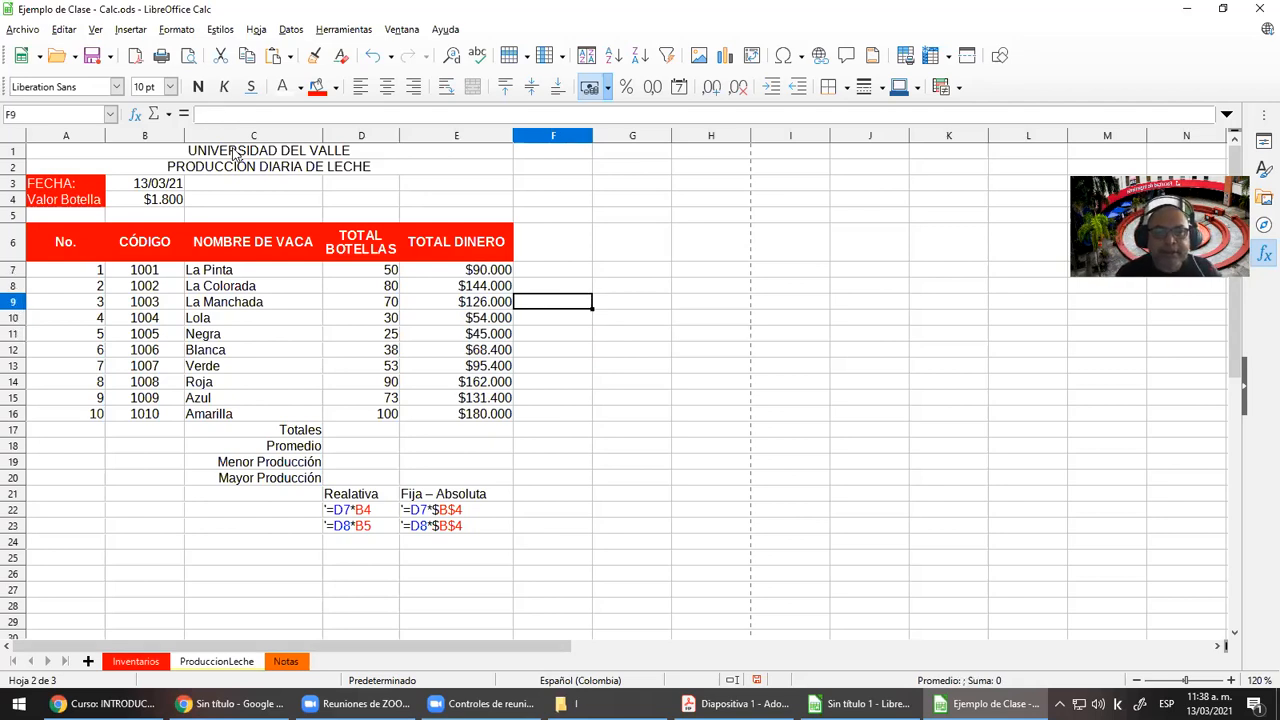
Cycle the bottle price reference in E7 through its relative and absolute forms back to =D7*$B$4, and fill the formula down through E16
{"action": "key", "text": "Left"}
{"action": "key", "text": "Up"}
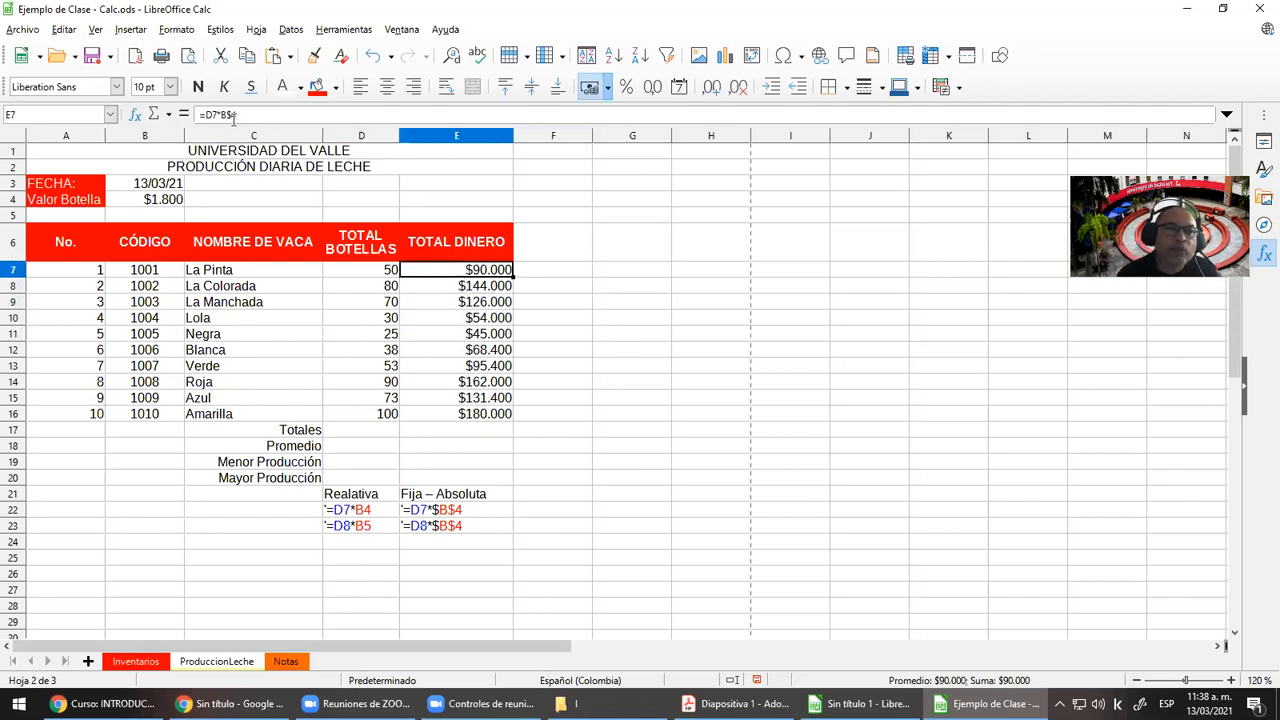
{"action": "left_click", "coordinate": [223, 115]}
{"action": "key", "text": "BackSpace"}
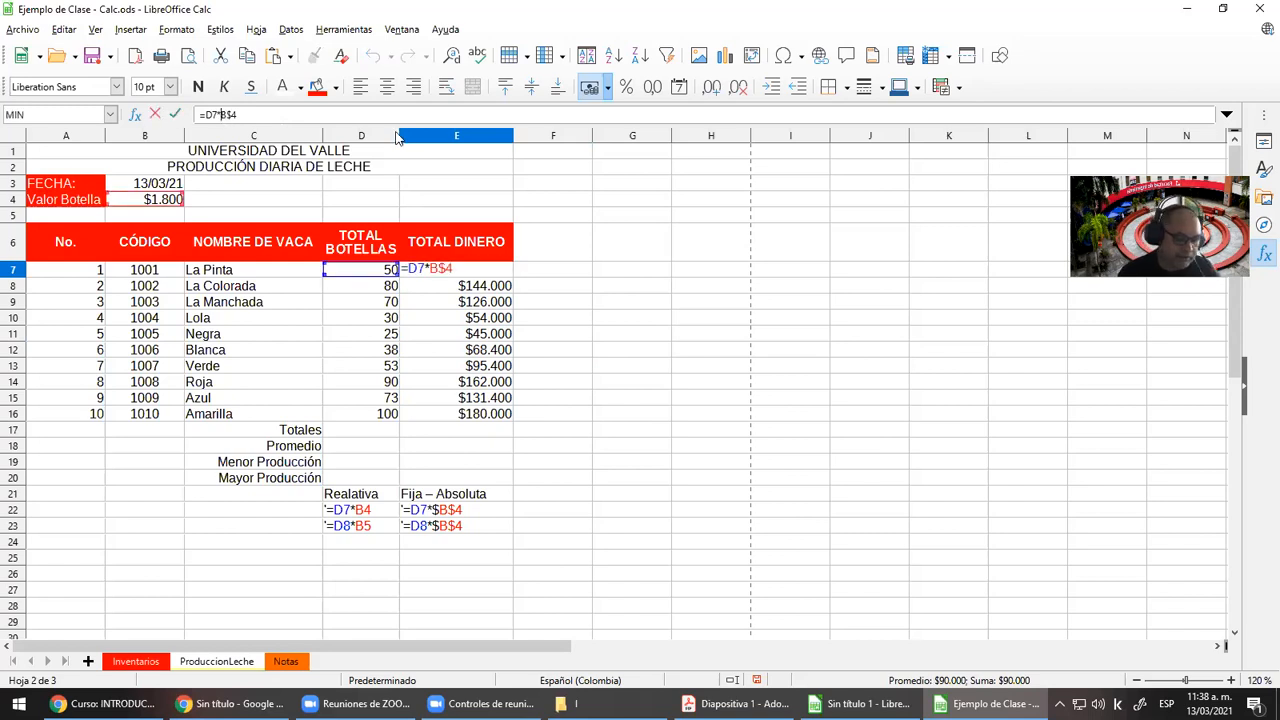
{"action": "type", "text": "$"}
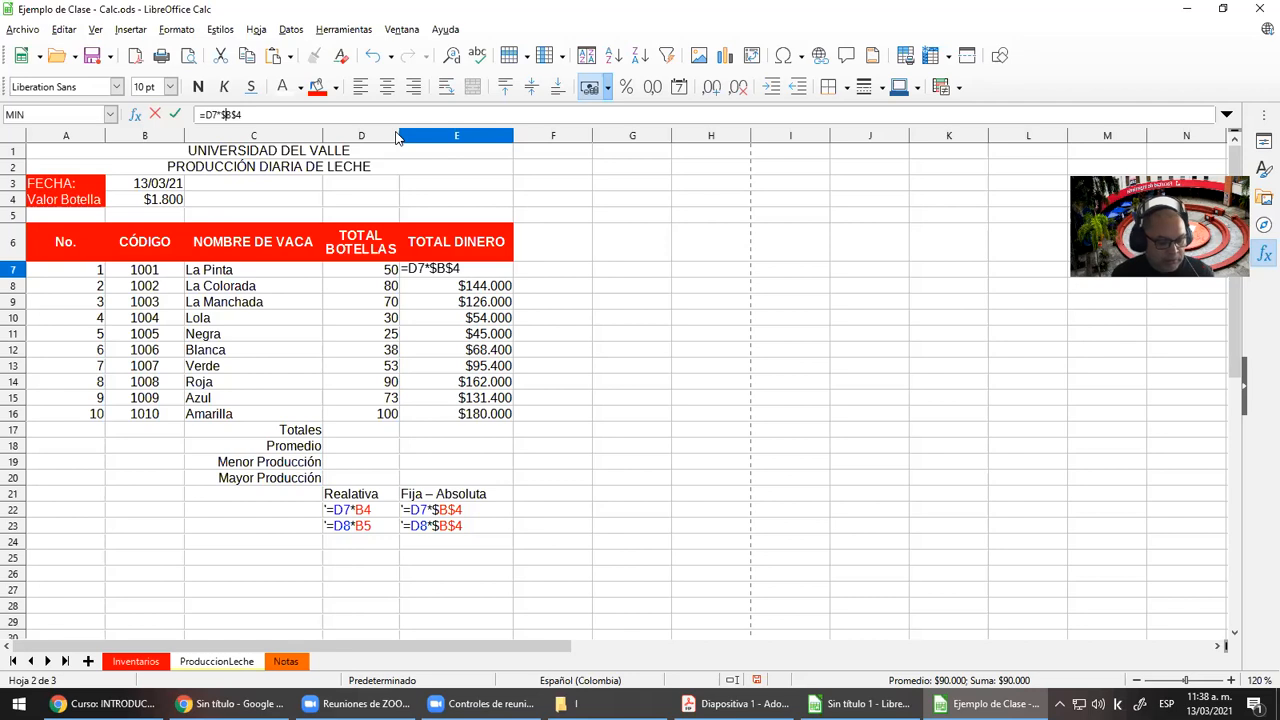
{"action": "key", "text": "F4"}
{"action": "key", "text": "F4"}
{"action": "key", "text": "F4"}
{"action": "key", "text": "F4"}
{"action": "key", "text": "F4"}
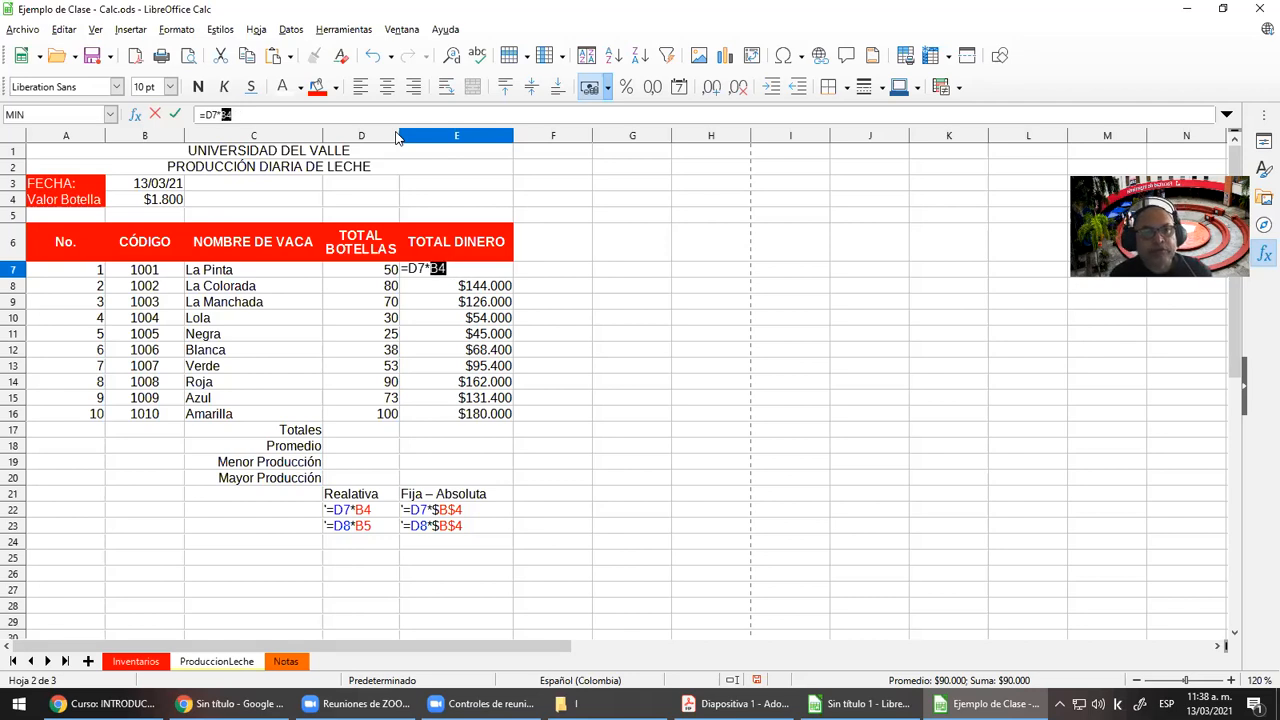
{"action": "key", "text": "F4"}
{"action": "key", "text": "F4"}
{"action": "key", "text": "F4"}
{"action": "key", "text": "F4"}
{"action": "key", "text": "F4"}
{"action": "key", "text": "F4"}
{"action": "key", "text": "F4"}
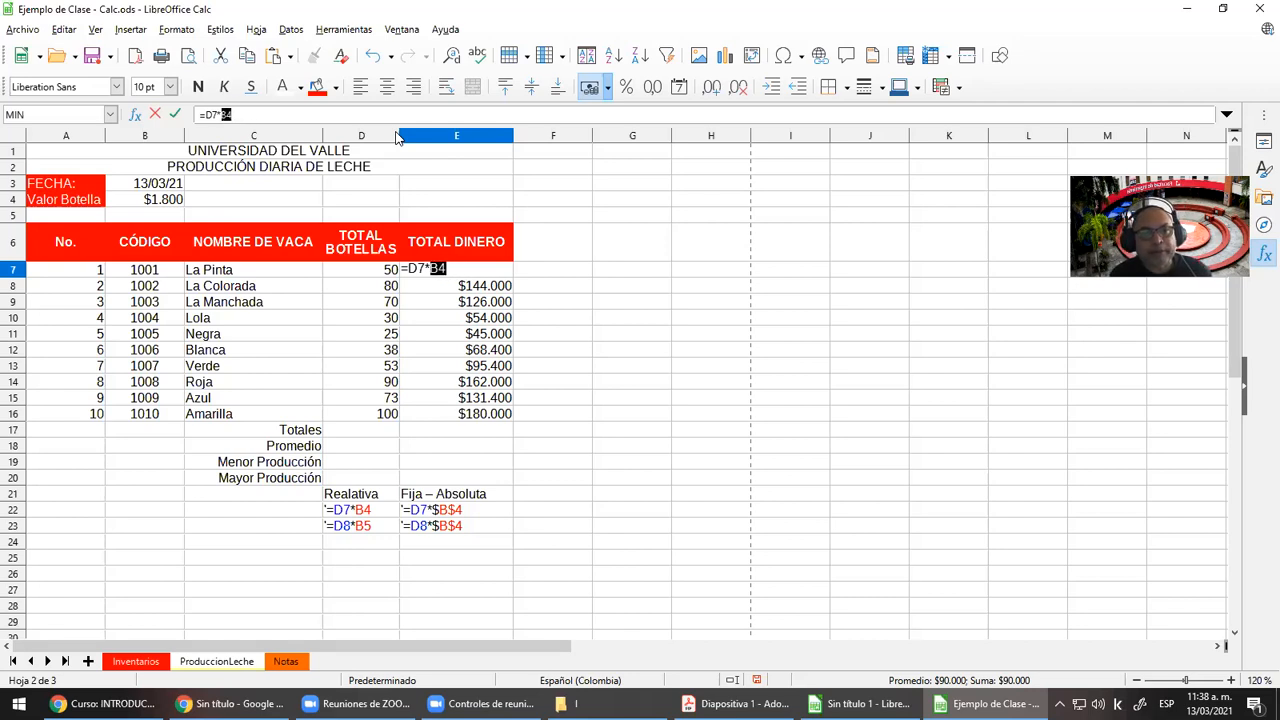
{"action": "key", "text": "F4"}
{"action": "key", "text": "F4"}
{"action": "key", "text": "F4"}
{"action": "key", "text": "F4"}
{"action": "key", "text": "F4"}
{"action": "key", "text": "F4"}
{"action": "key", "text": "F4"}
{"action": "key", "text": "F4"}
{"action": "key", "text": "F4"}
{"action": "key", "text": "F4"}
{"action": "key", "text": "F4"}
{"action": "key", "text": "F4"}
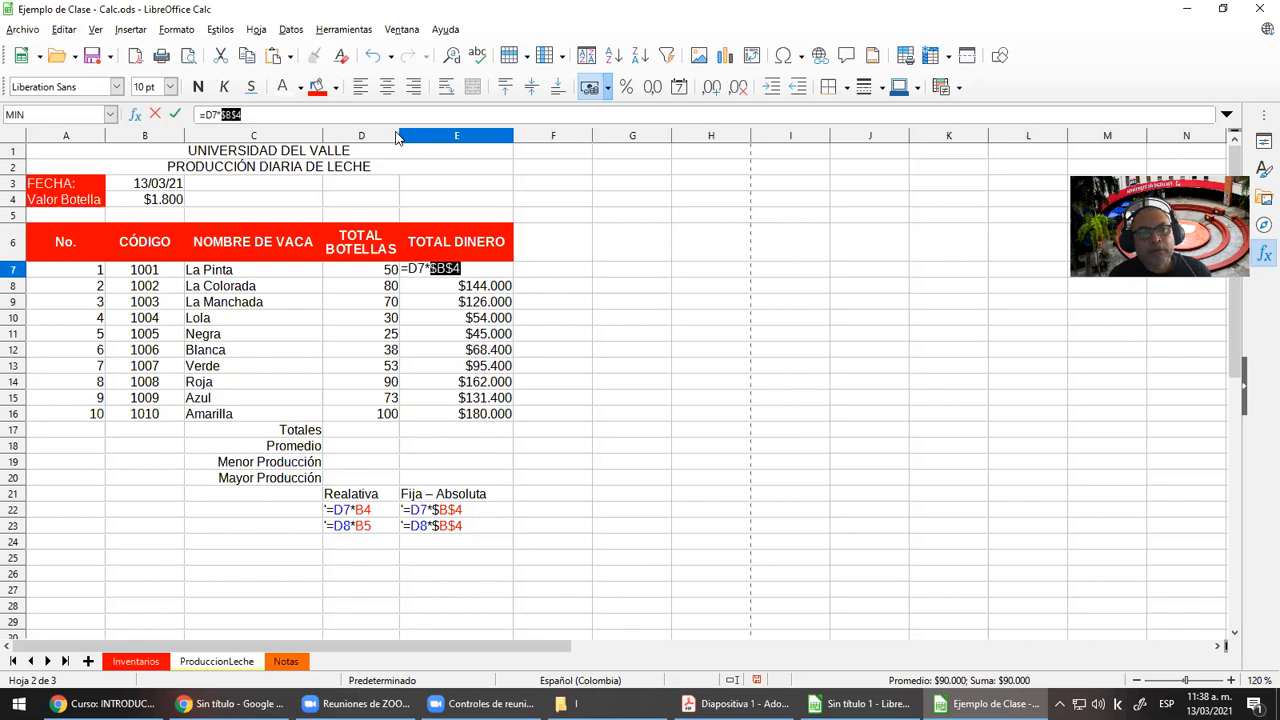
{"action": "key", "text": "Return"}
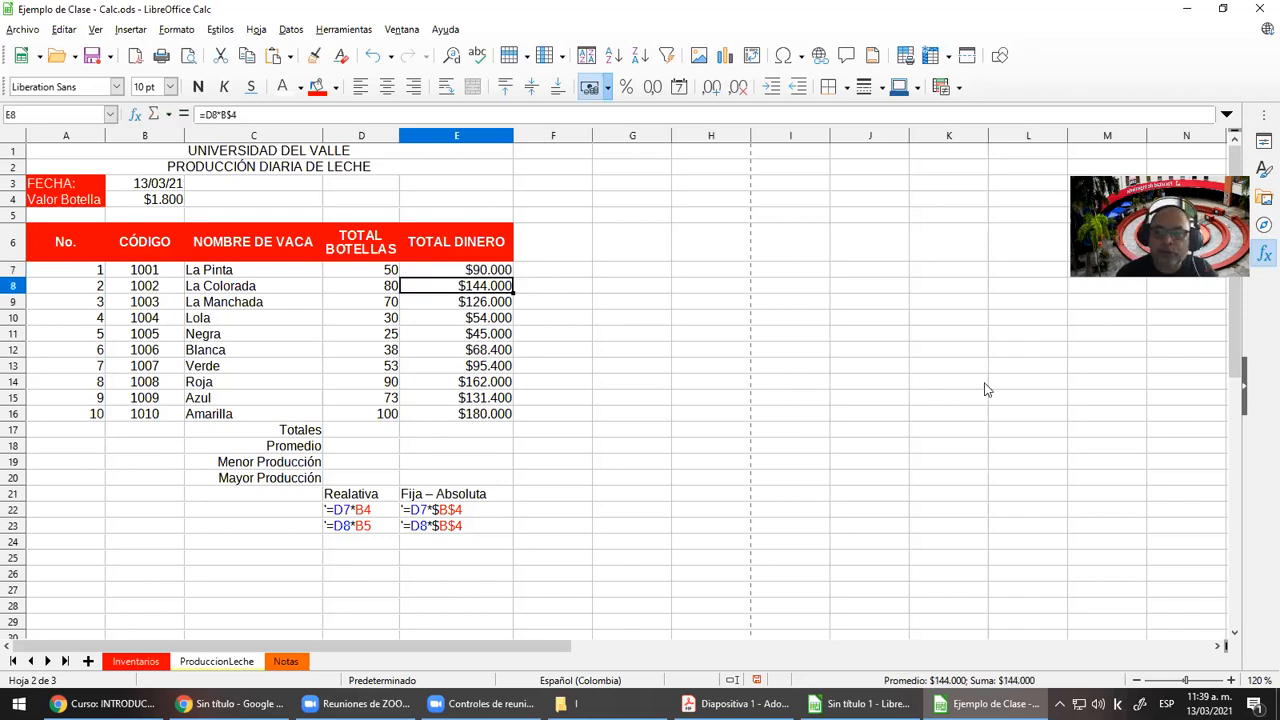
{"action": "left_click", "coordinate": [506, 271]}
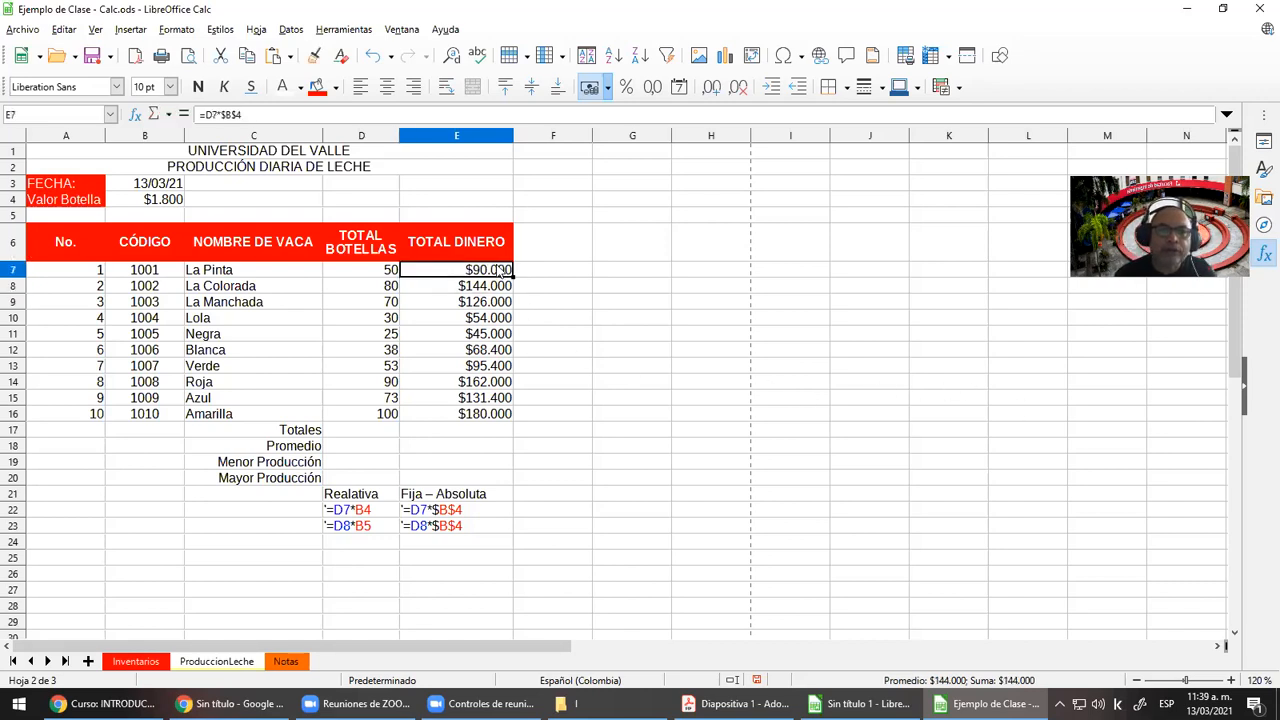
{"action": "left_click_drag", "start_coordinate": [514, 278], "coordinate": [510, 414]}
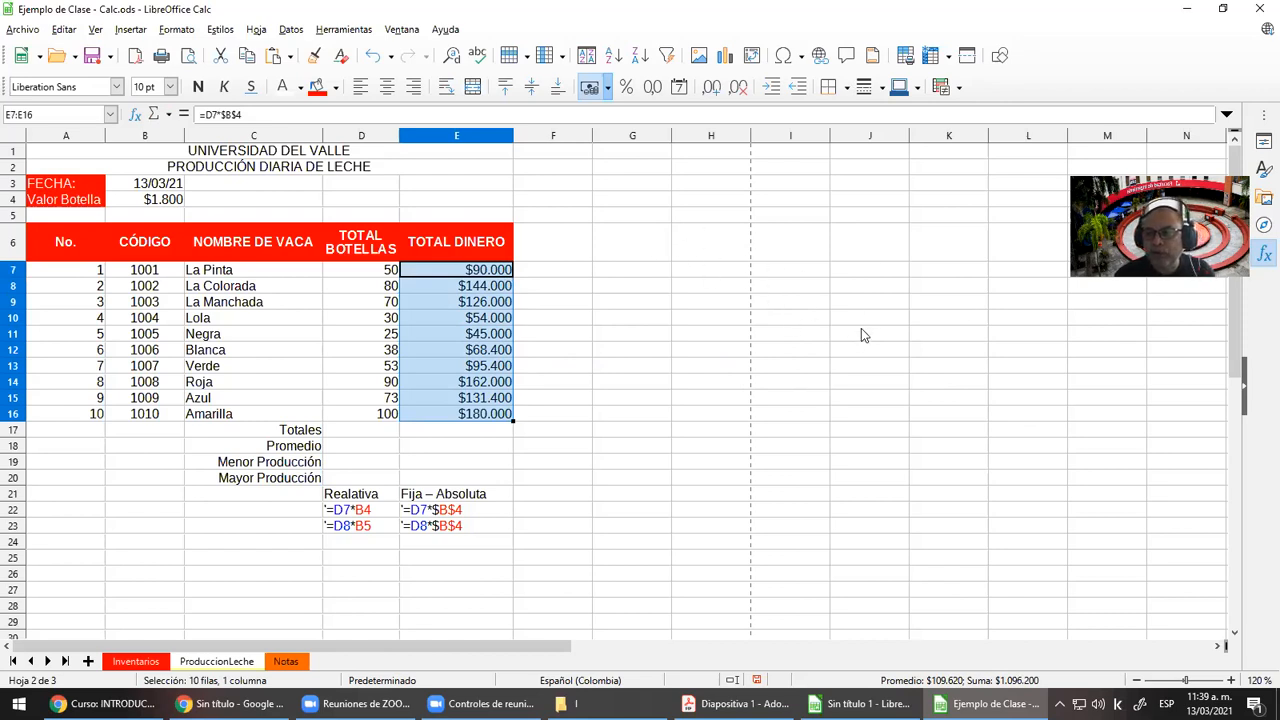
Enter the heading Vendedor 1 in I6
{"action": "left_click", "coordinate": [789, 256]}
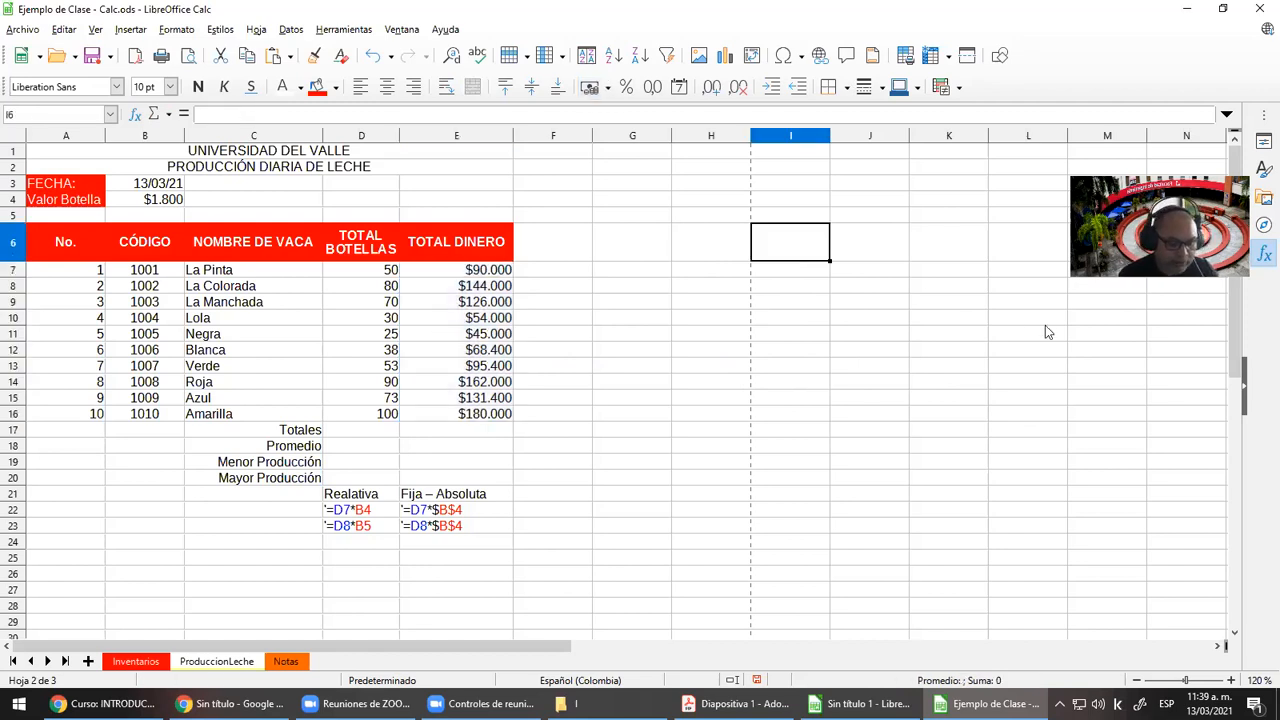
{"action": "type", "text": "vendedor"}
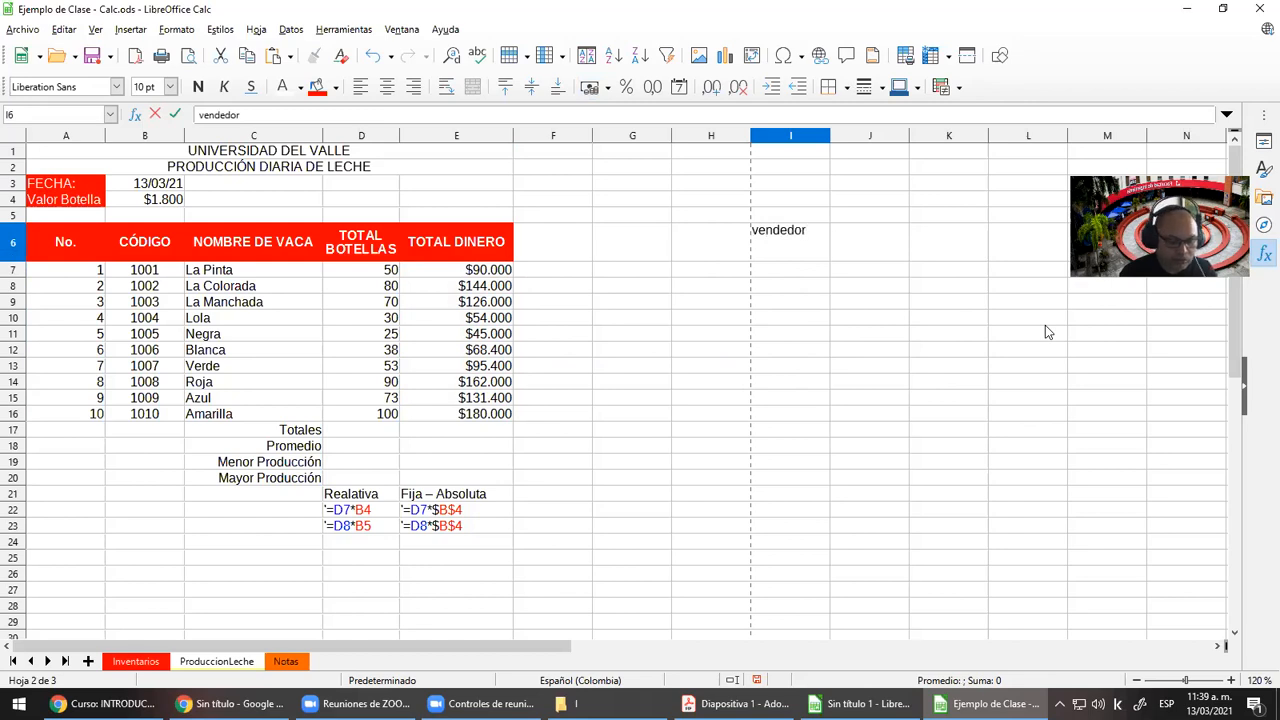
{"action": "key", "text": "Return"}
{"action": "key", "text": "Up"}
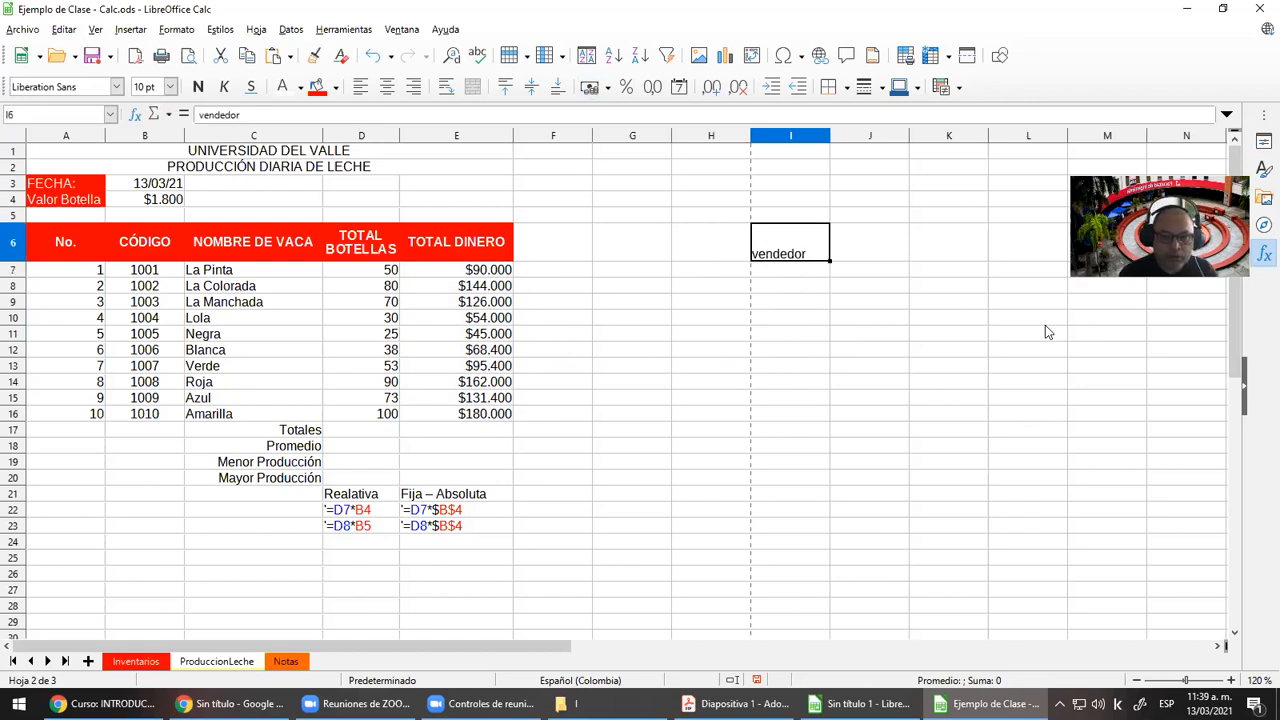
{"action": "key", "text": "BackSpace"}
{"action": "type", "text": "vendedo"}
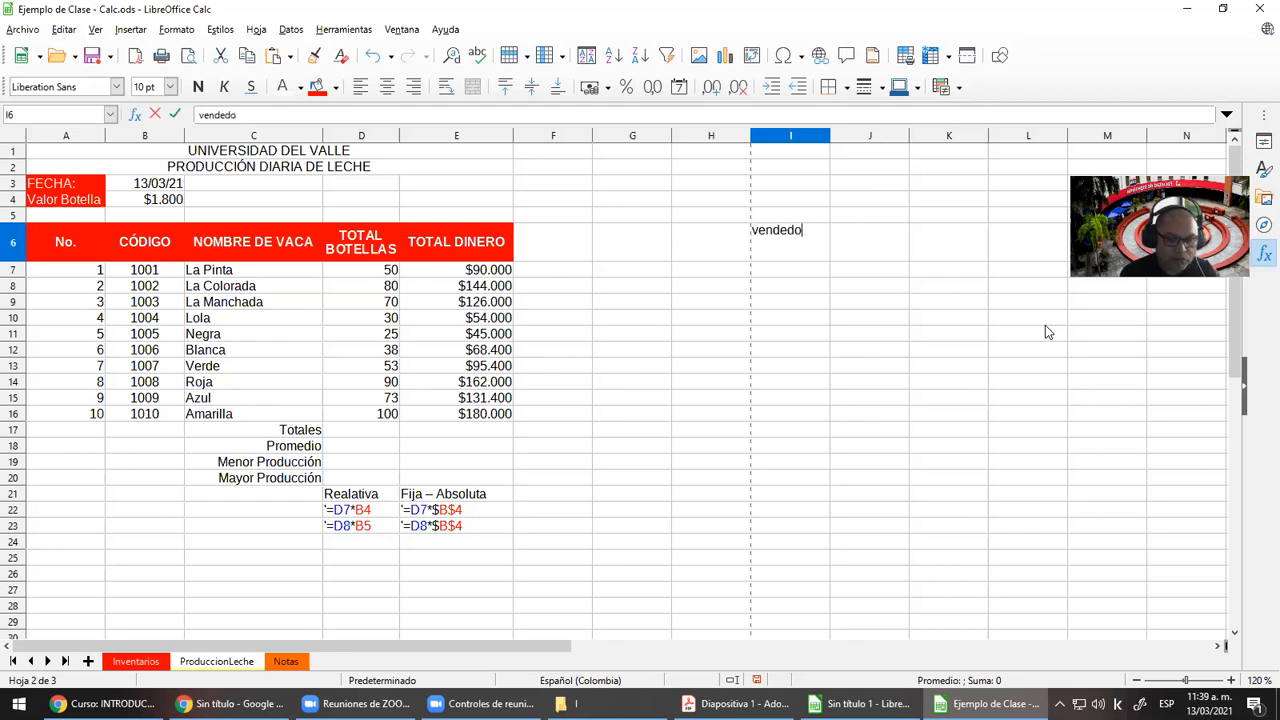
{"action": "type", "text": "r 1"}
{"action": "key", "text": "Return"}
{"action": "key", "text": "Up"}
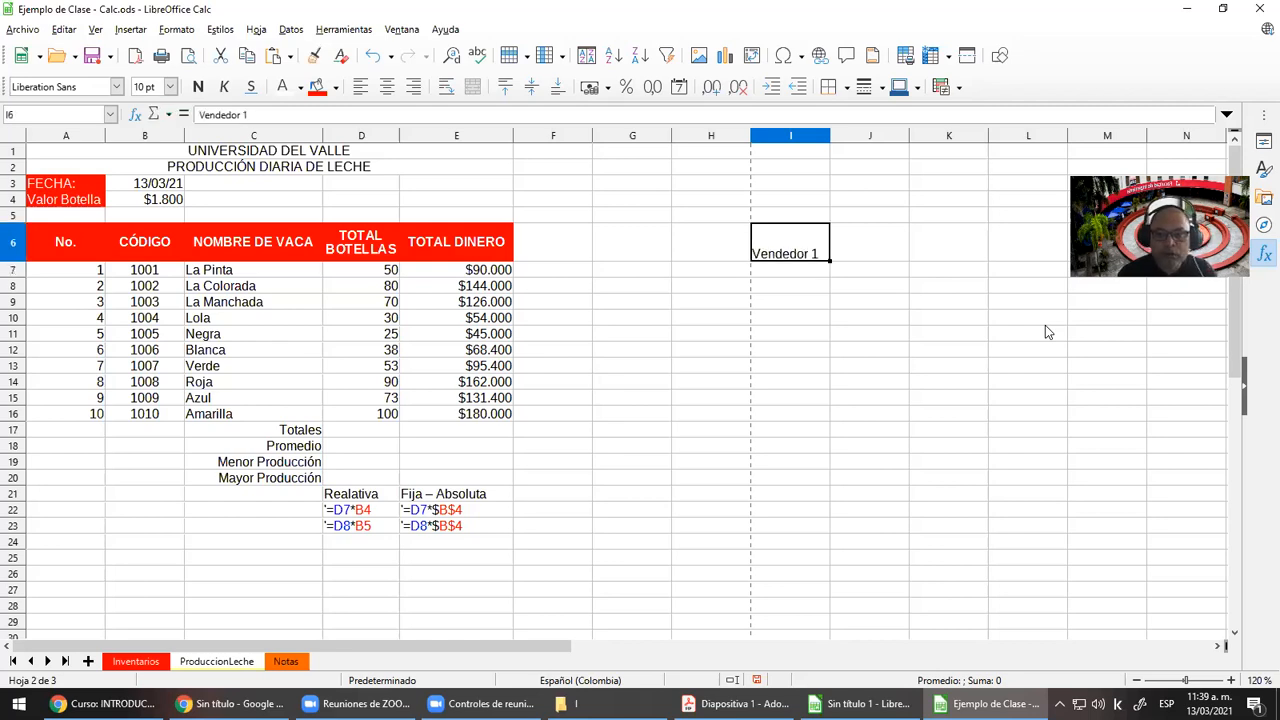
Extend the Vendedor 1 heading across through K6 as a numbered series
{"action": "left_click_drag", "start_coordinate": [829, 258], "coordinate": [944, 256]}
{"action": "left_click", "coordinate": [913, 268]}
{"action": "left_click", "coordinate": [815, 258]}
{"action": "left_click_drag", "start_coordinate": [829, 261], "coordinate": [949, 262]}
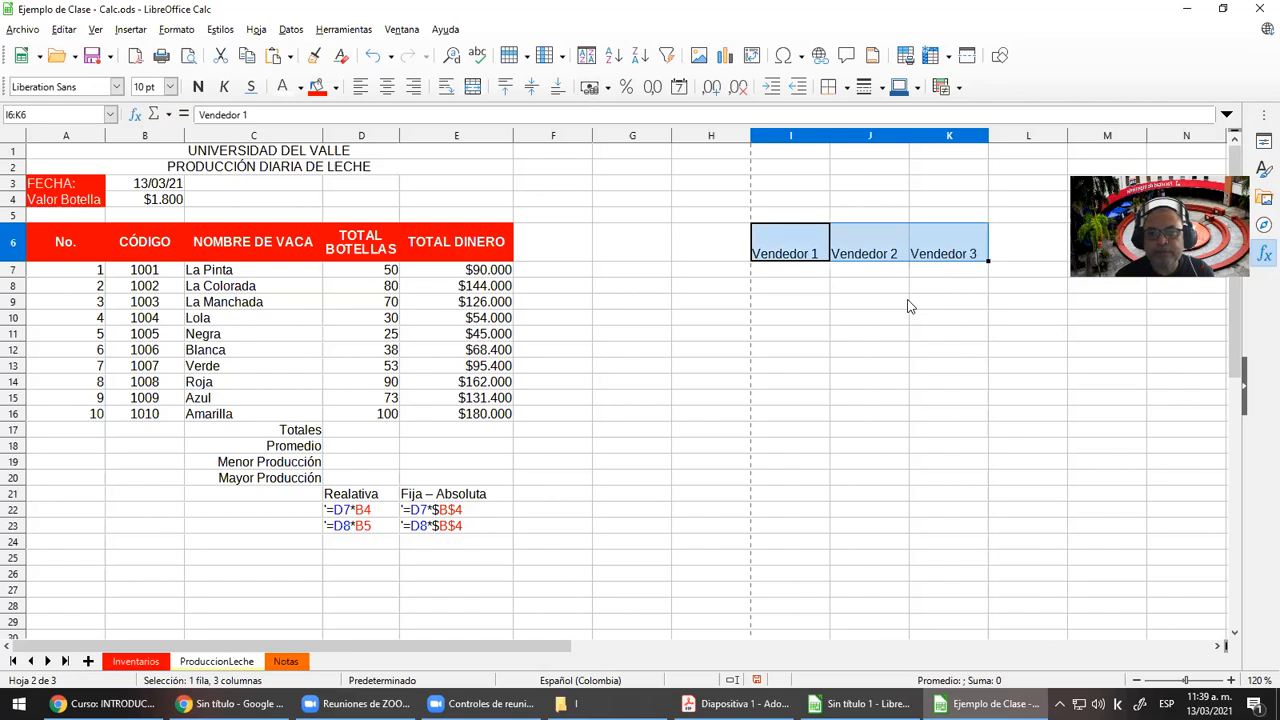
Add the label Comisión in I4 with a commission rate of 5% in J4
{"action": "left_click", "coordinate": [778, 201]}
{"action": "type", "text": "Comis"}
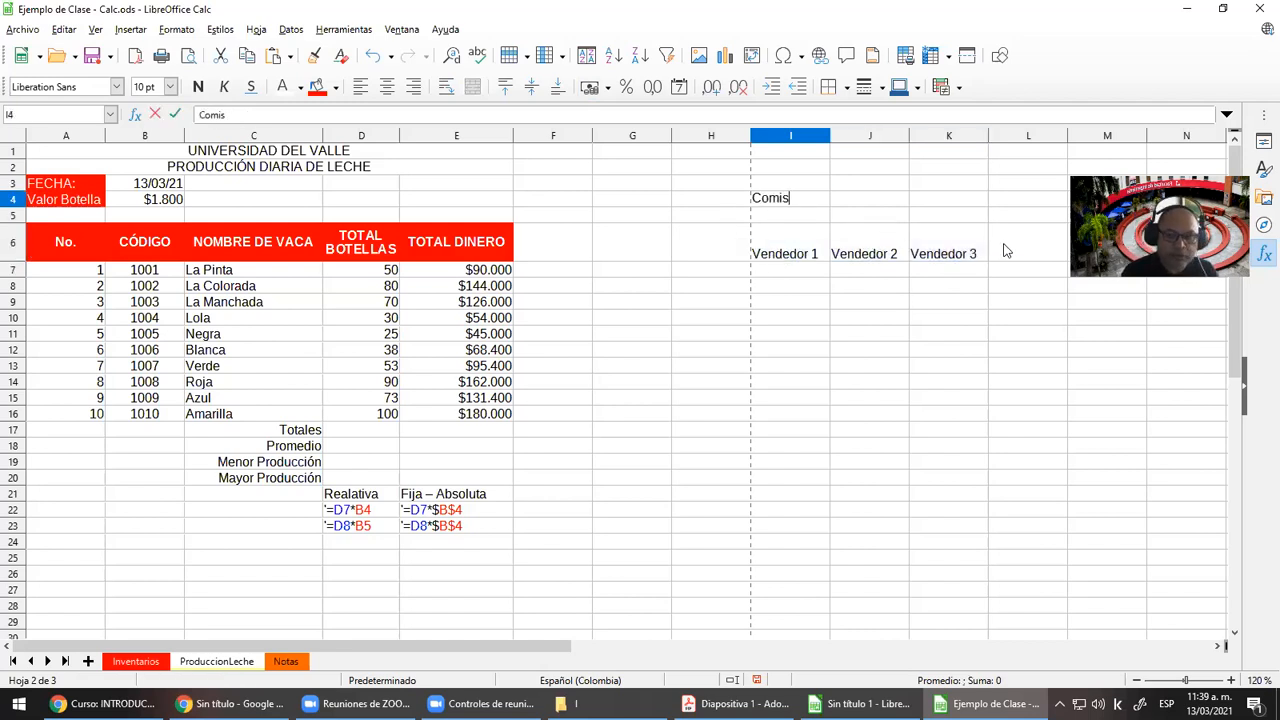
{"action": "type", "text": "ió"}
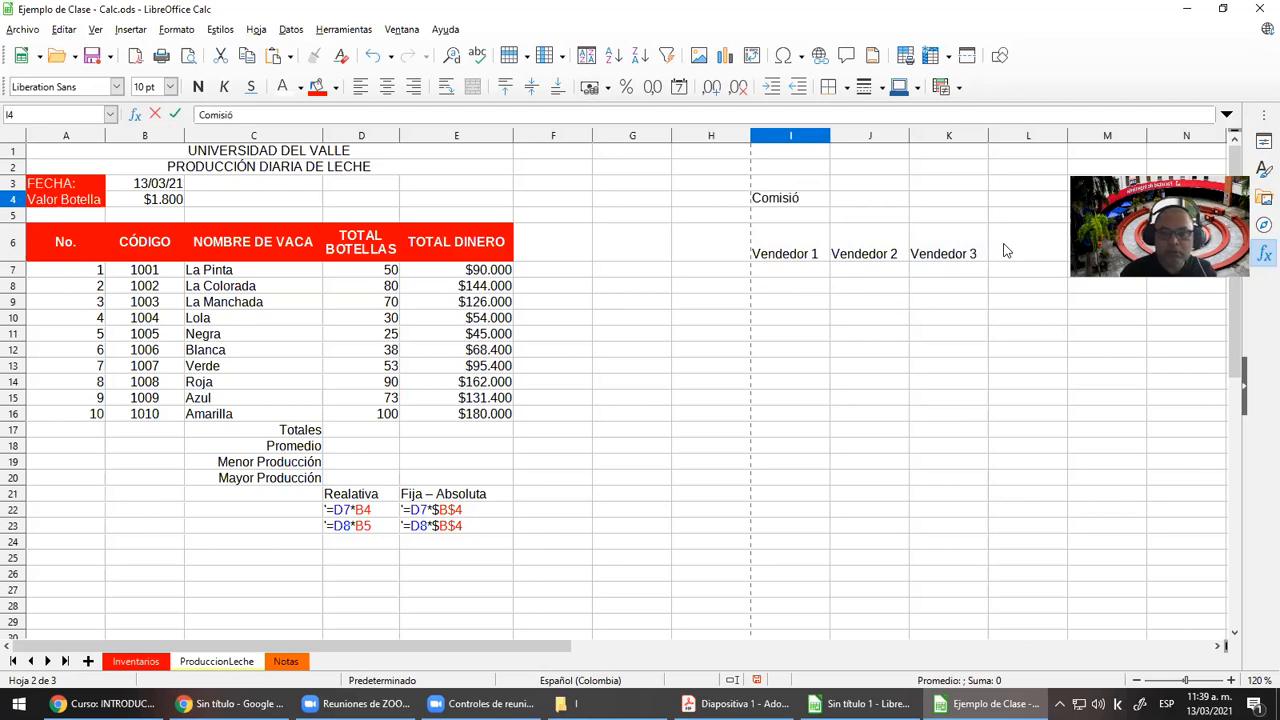
{"action": "type", "text": "n"}
{"action": "key", "text": "Tab"}
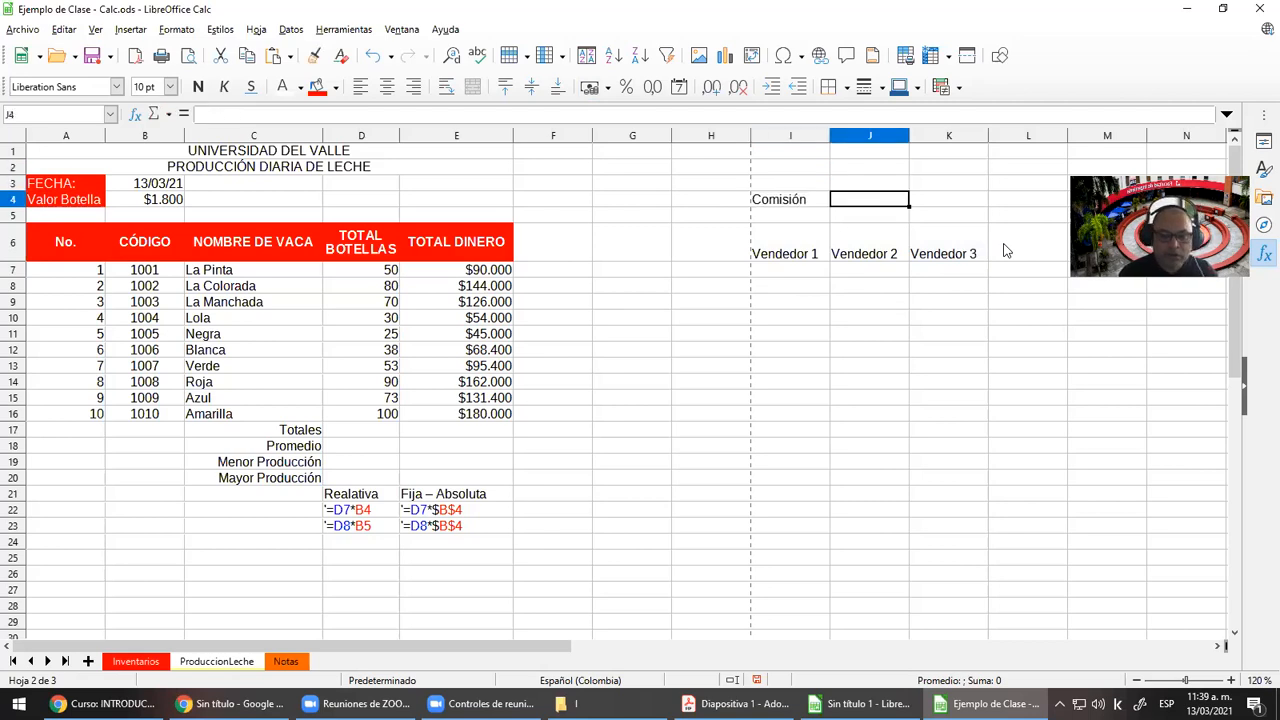
{"action": "type", "text": "5%"}
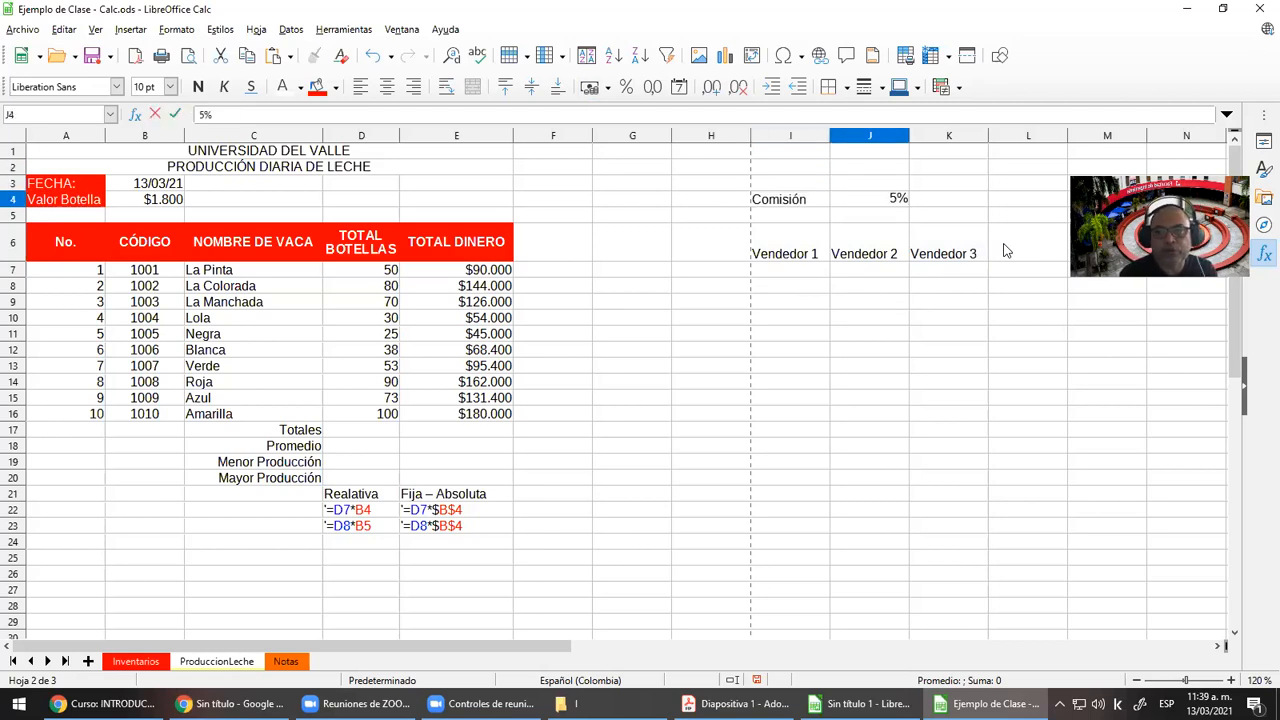
{"action": "key", "text": "Return"}
Enter the row label Total in H15 for the seller table
{"action": "key", "text": "Down"}
{"action": "key", "text": "Down"}
{"action": "key", "text": "Down"}
{"action": "key", "text": "Down"}
{"action": "key", "text": "Down"}
{"action": "key", "text": "Down"}
{"action": "key", "text": "Down"}
{"action": "key", "text": "Down"}
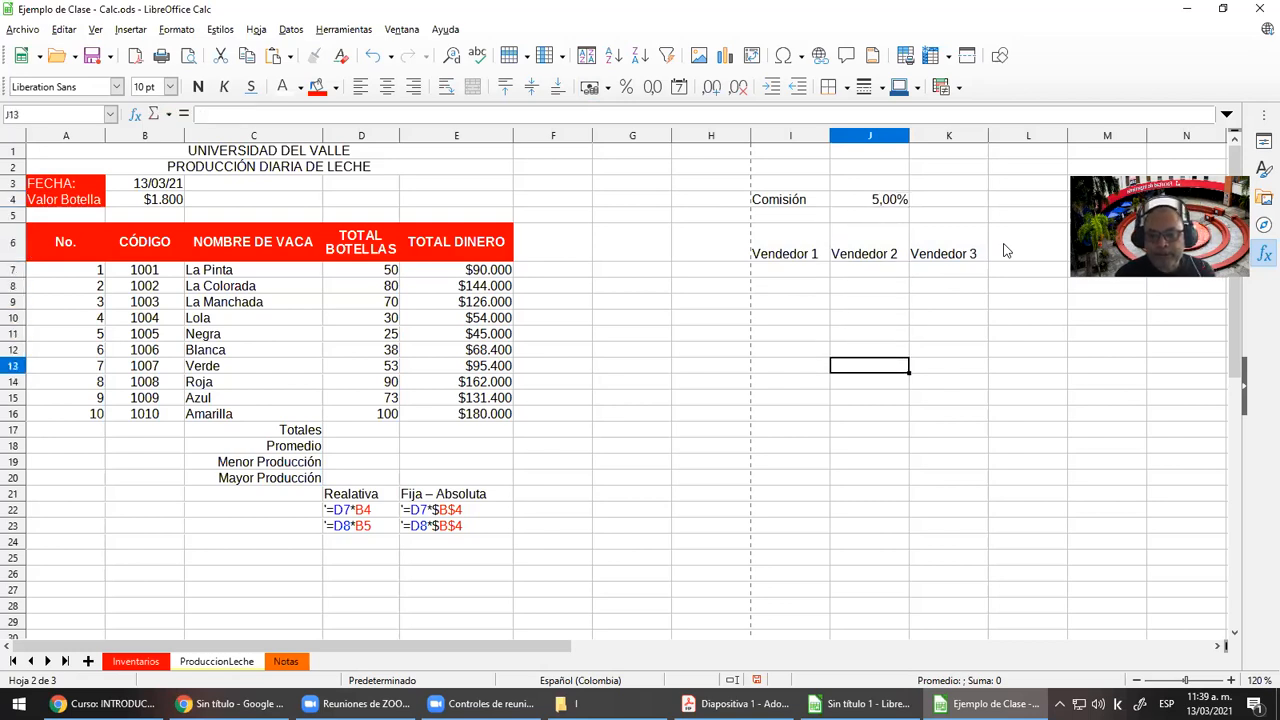
{"action": "key", "text": "Left"}
{"action": "key", "text": "Left"}
{"action": "key", "text": "Down"}
{"action": "key", "text": "Down"}
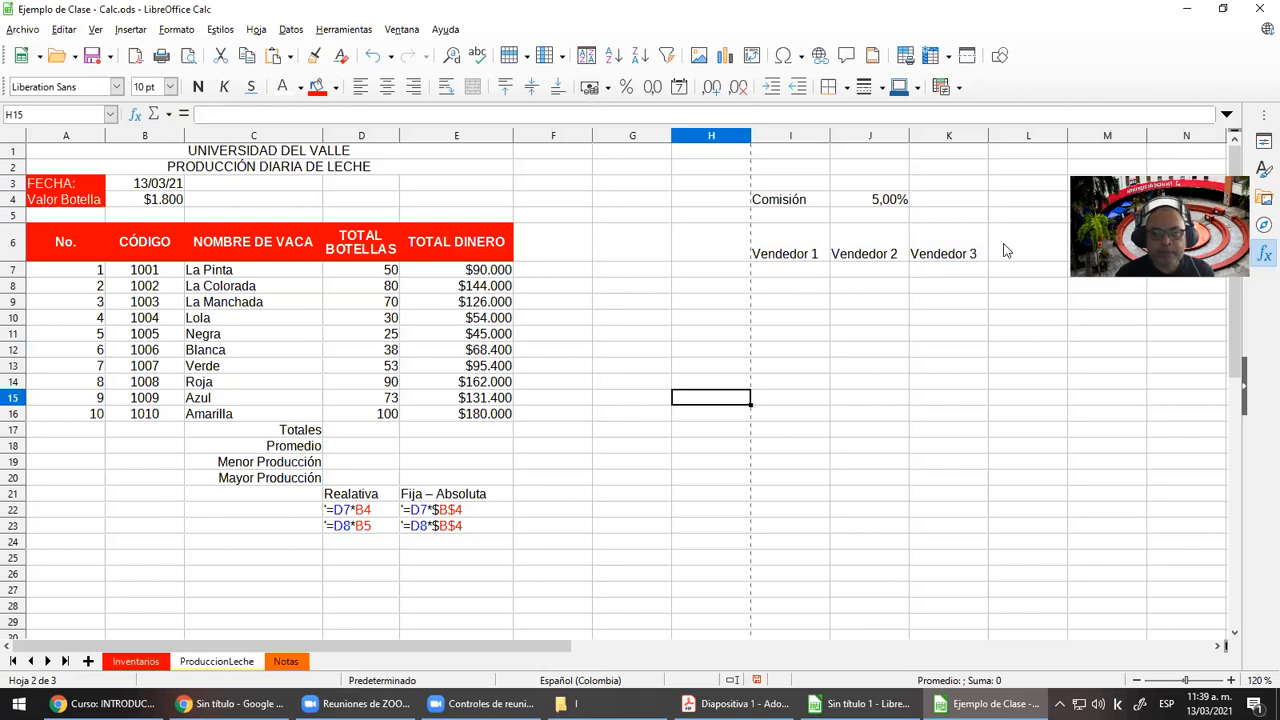
{"action": "type", "text": "Total"}
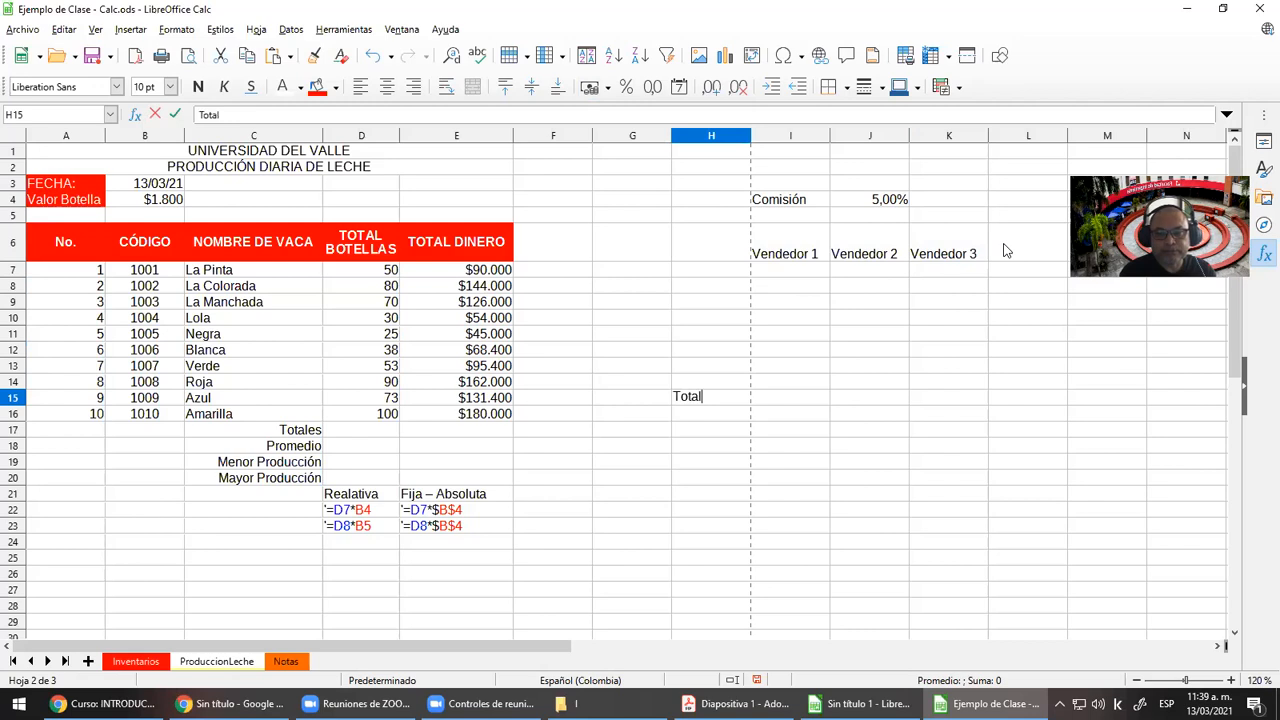
{"action": "key", "text": "Return"}
{"action": "key", "text": "Up"}
{"action": "key", "text": "Right"}
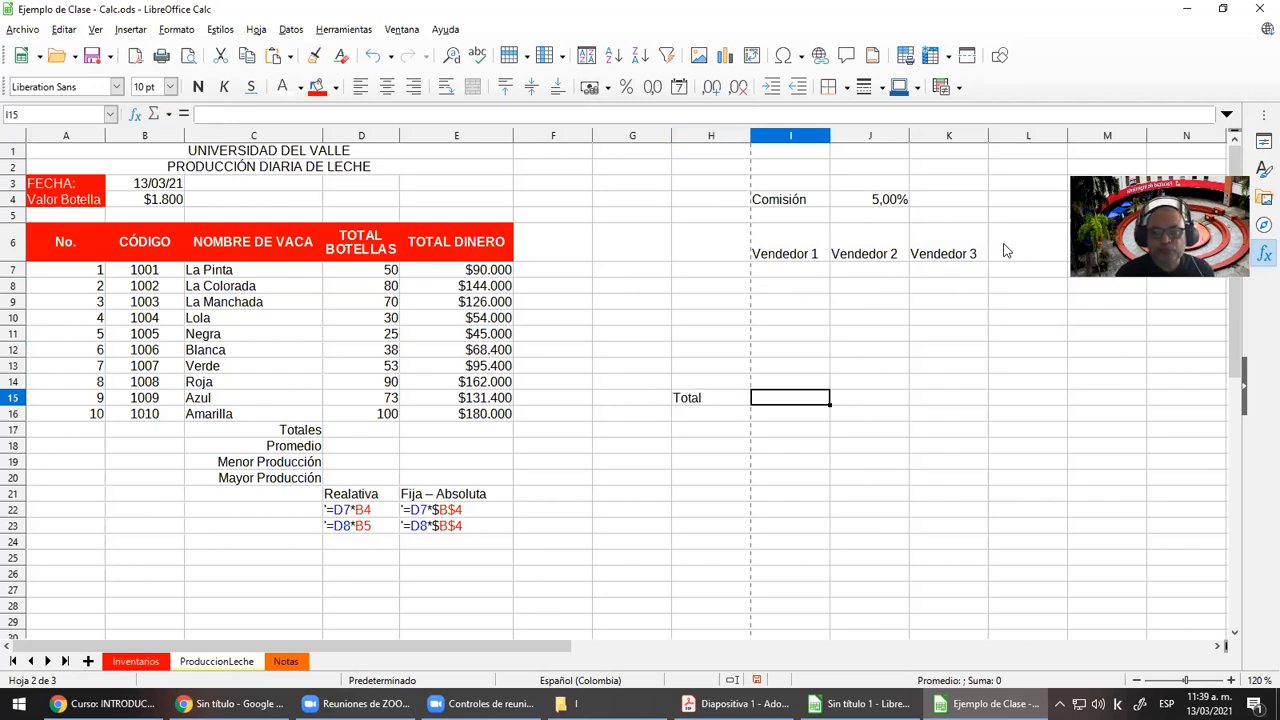
Enter 3, 4 and 5 in I7:K7 as the first row of values for the three sellers
{"action": "key", "text": "Up"}
{"action": "key", "text": "Up"}
{"action": "key", "text": "Up"}
{"action": "key", "text": "Up"}
{"action": "key", "text": "Up"}
{"action": "key", "text": "Up"}
{"action": "key", "text": "Up"}
{"action": "key", "text": "Up"}
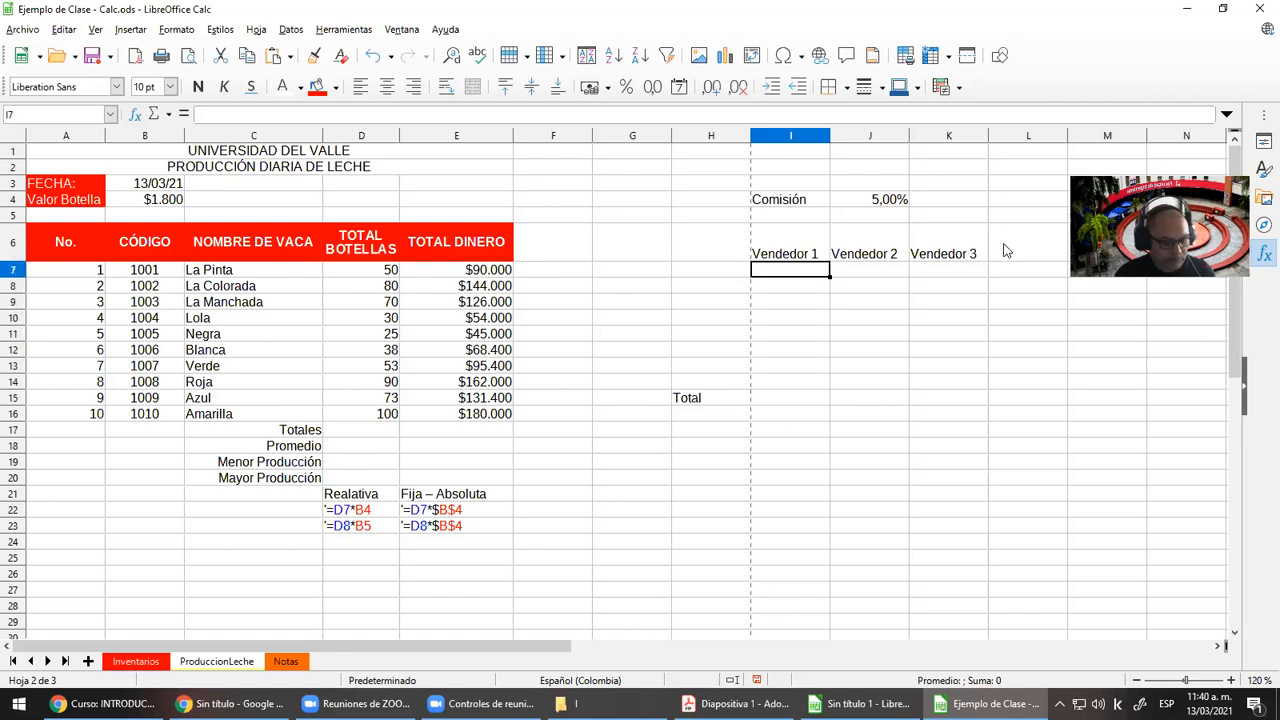
{"action": "type", "text": "3"}
{"action": "key", "text": "Tab"}
{"action": "type", "text": "4"}
{"action": "key", "text": "Tab"}
{"action": "type", "text": "5"}
{"action": "key", "text": "Return"}
{"action": "key", "text": "Up"}
{"action": "key", "text": "Left"}
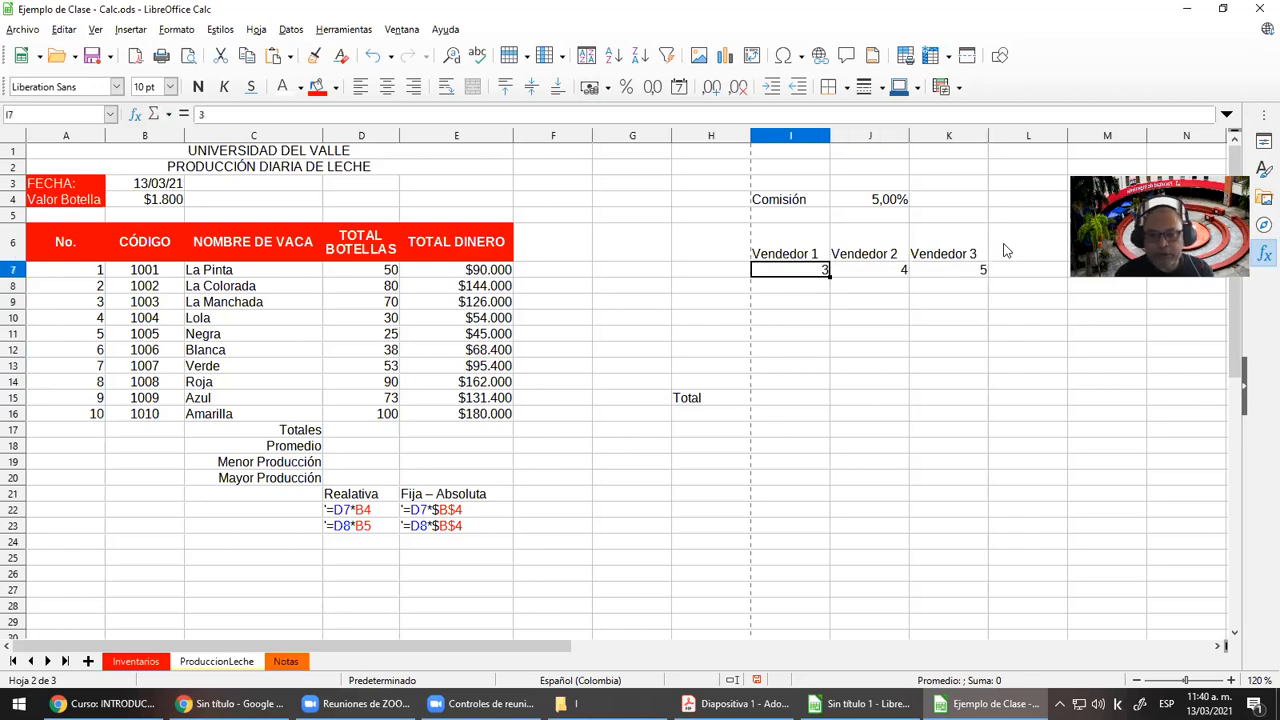
Change Vendedor 1's first value in I7 to 10
{"action": "type", "text": "190"}
{"action": "key", "text": "Return"}
{"action": "key", "text": "Up"}
{"action": "type", "text": "10"}
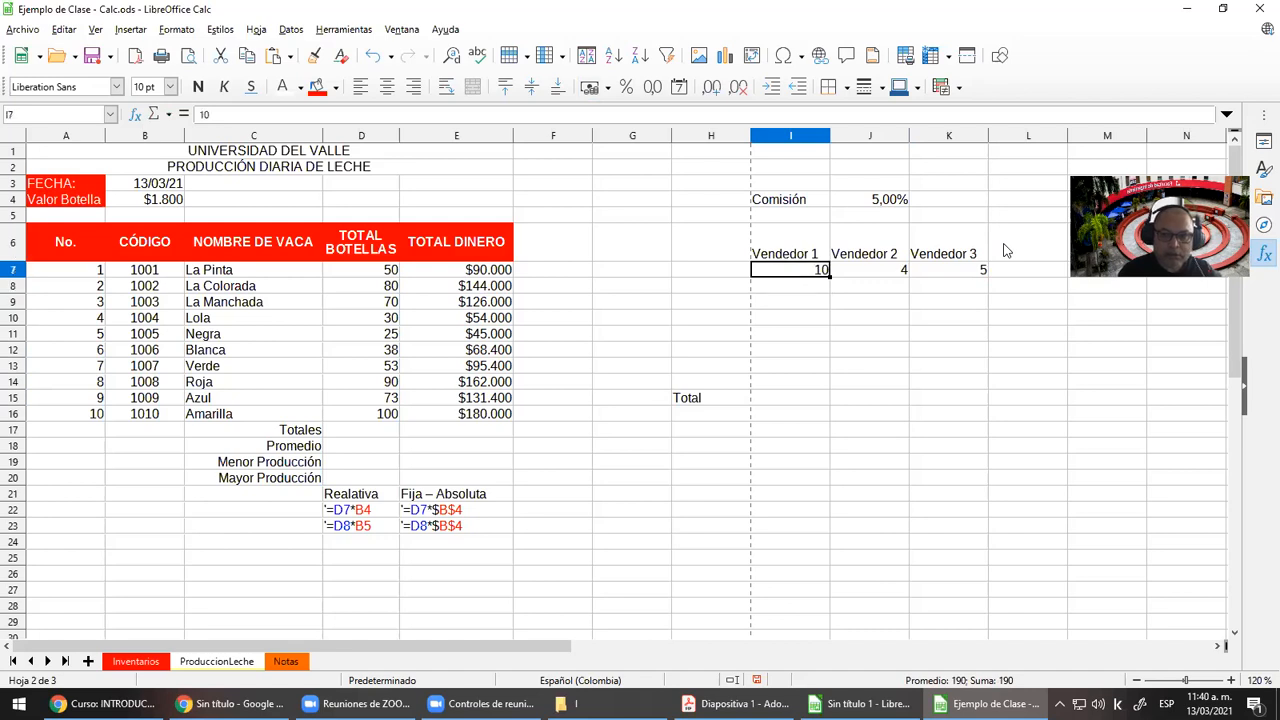
Change the values in J7 and K7 to 20 and 30
{"action": "key", "text": "Tab"}
{"action": "type", "text": "20"}
{"action": "key", "text": "Tab"}
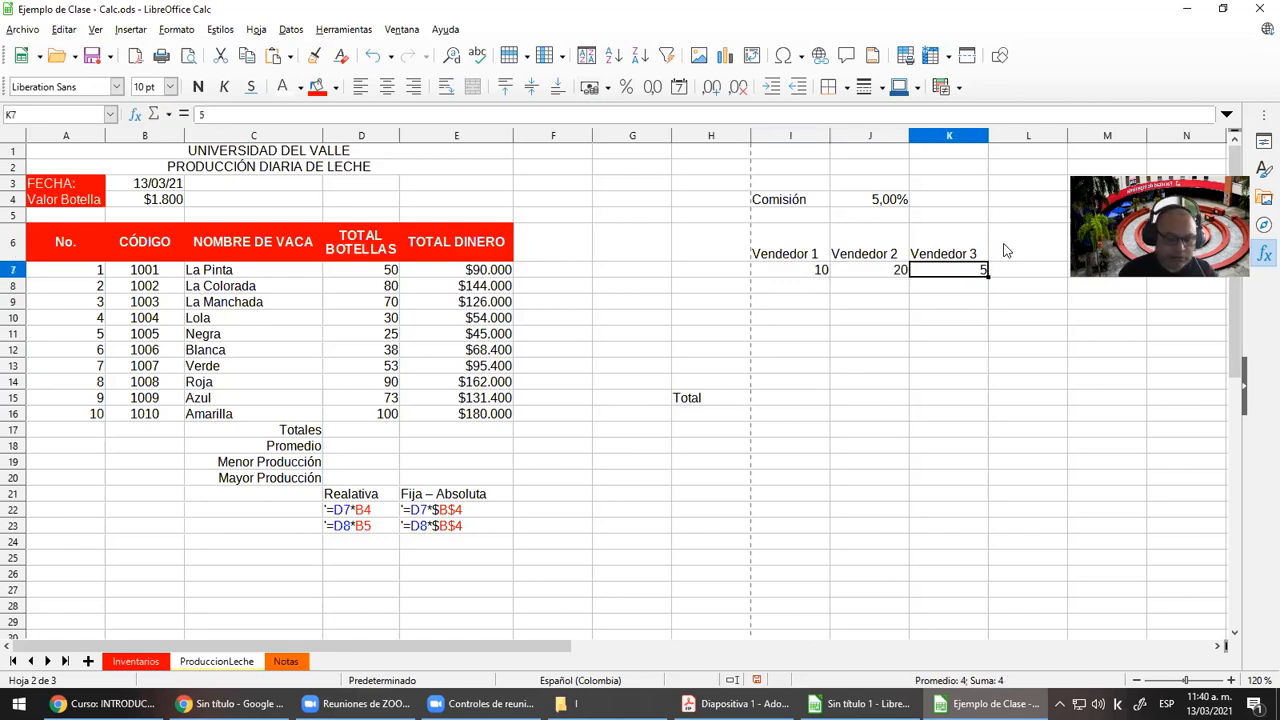
{"action": "type", "text": "30"}
{"action": "key", "text": "Return"}
{"action": "key", "text": "Left"}
{"action": "key", "text": "Left"}
{"action": "key", "text": "Left"}
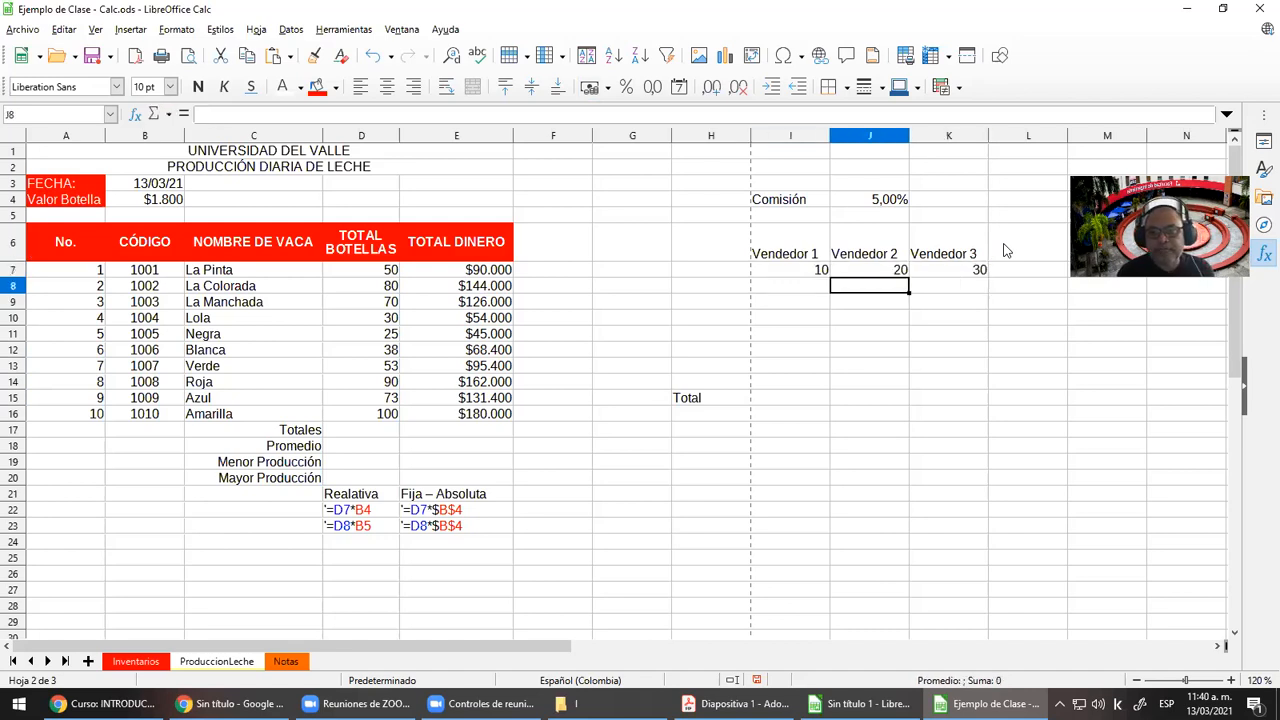
{"action": "key", "text": "Down"}
{"action": "key", "text": "Down"}
{"action": "key", "text": "Down"}
{"action": "key", "text": "Down"}
{"action": "key", "text": "Down"}
{"action": "key", "text": "Down"}
{"action": "key", "text": "Down"}
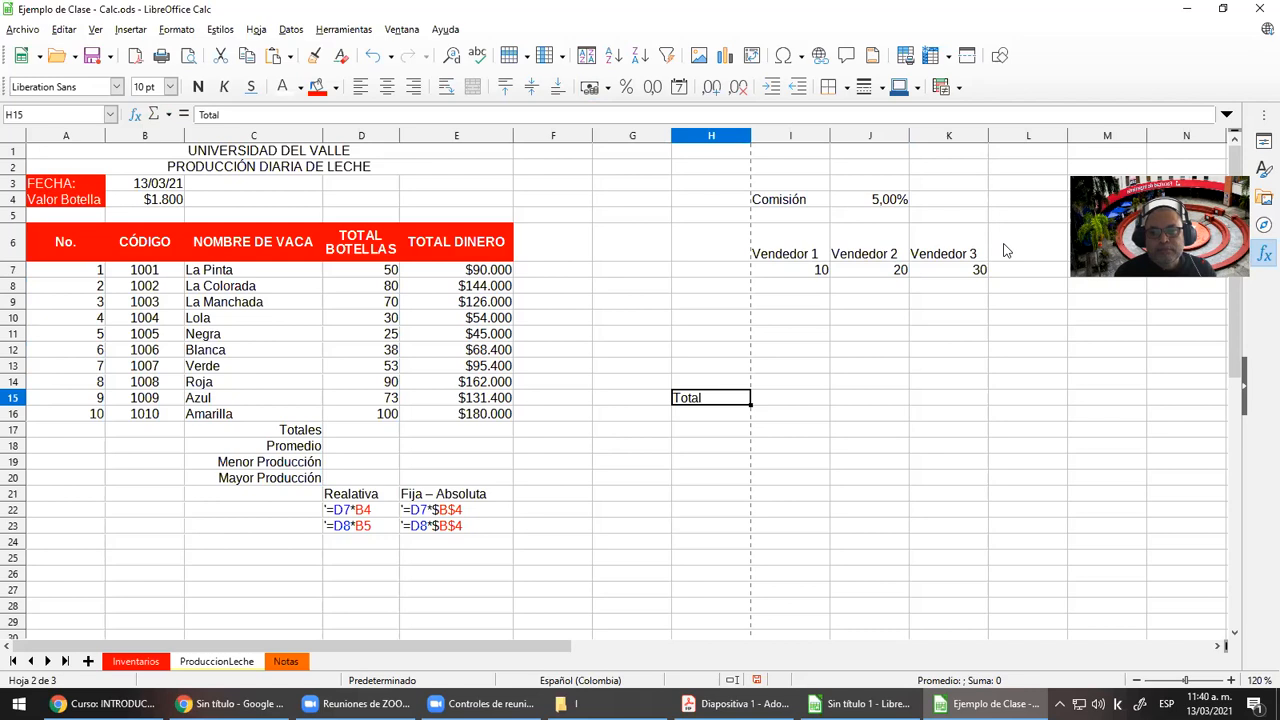
Replace the three seller headings in I6:K6 with Zona
{"action": "key", "text": "Up"}
{"action": "key", "text": "Up"}
{"action": "key", "text": "Up"}
{"action": "key", "text": "Up"}
{"action": "key", "text": "Up"}
{"action": "key", "text": "Up"}
{"action": "key", "text": "Up"}
{"action": "key", "text": "Up"}
{"action": "key", "text": "Up"}
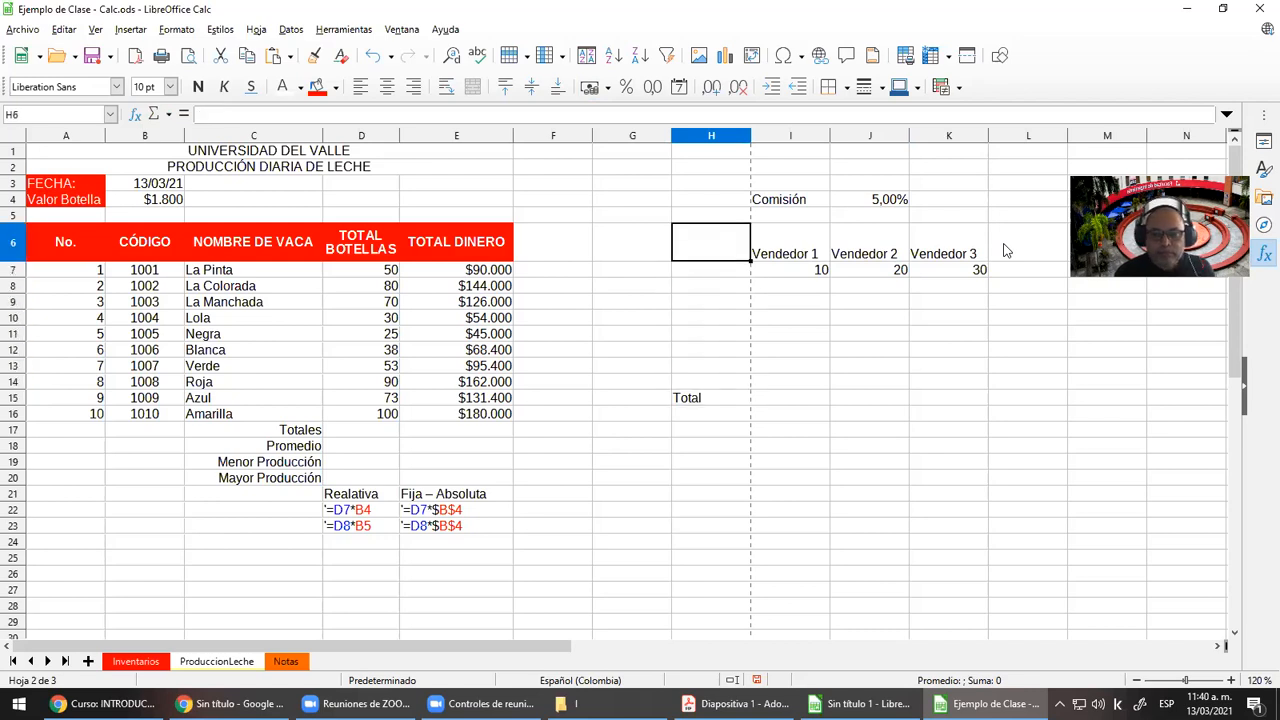
{"action": "key", "text": "Right"}
{"action": "type", "text": "Zona"}
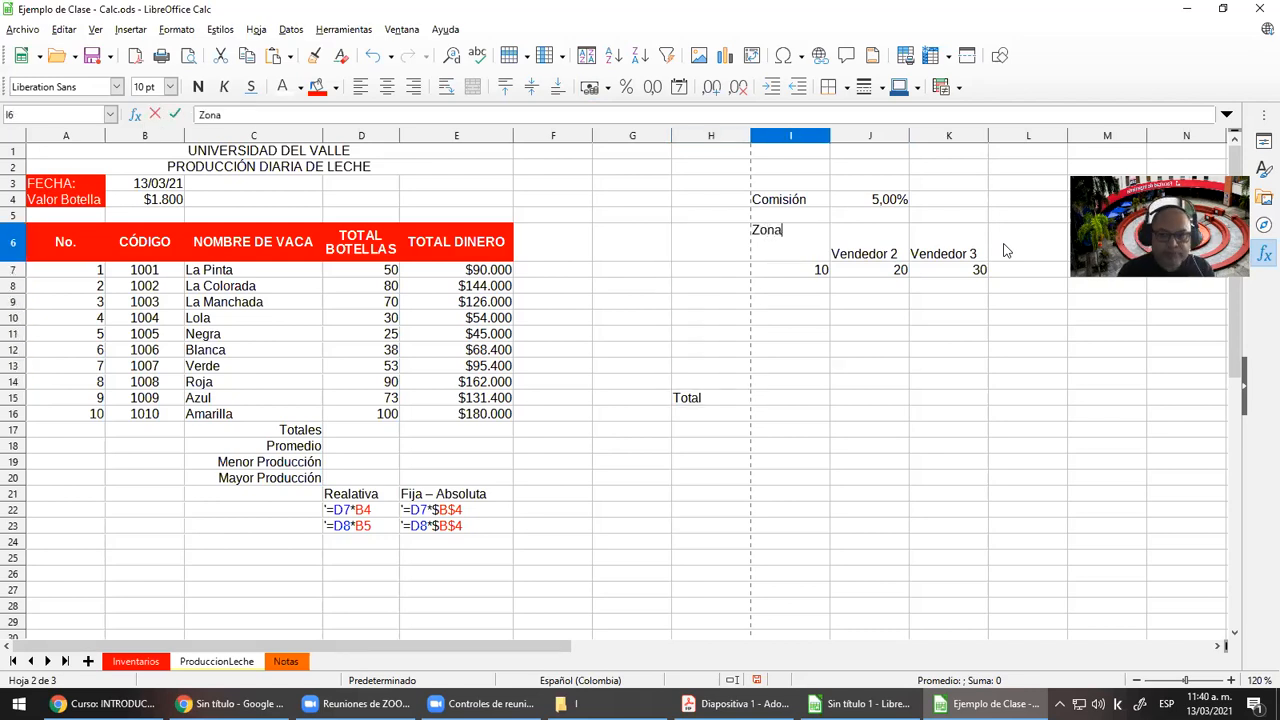
{"action": "key", "text": "Return"}
{"action": "key", "text": "Up"}
{"action": "key", "text": "Right"}
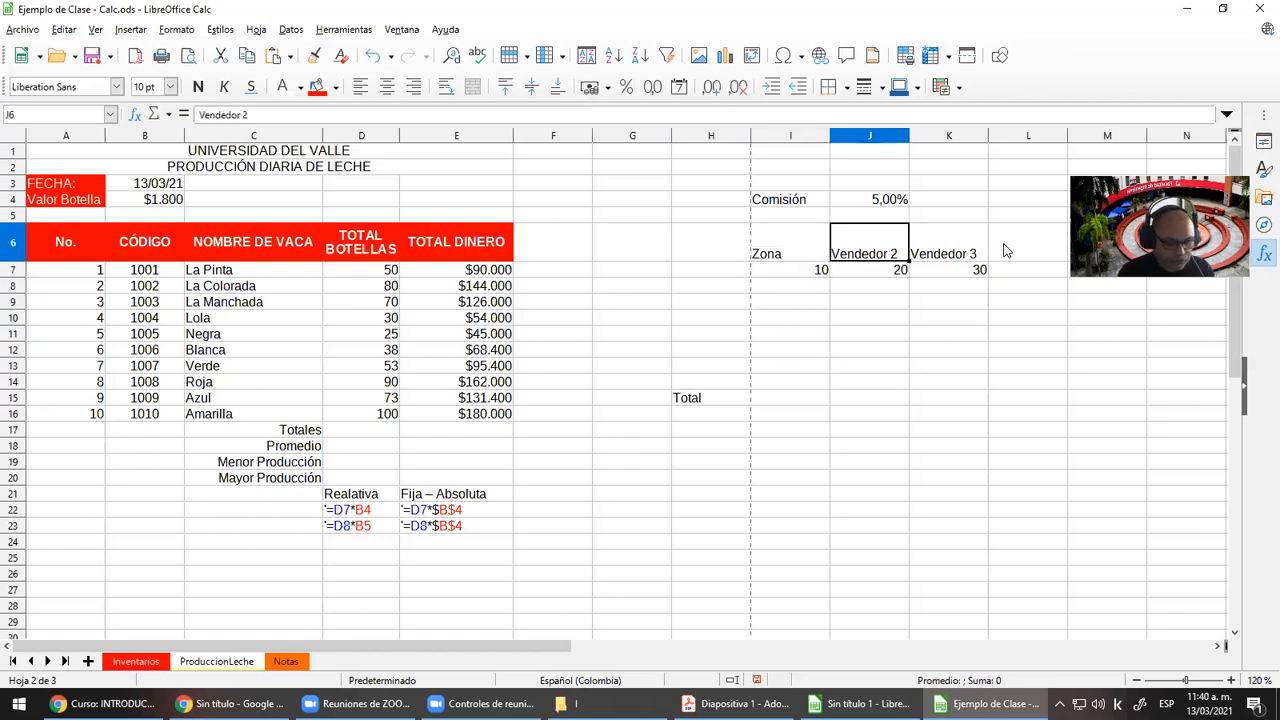
{"action": "type", "text": "Zona"}
{"action": "key", "text": "Return"}
{"action": "key", "text": "Up"}
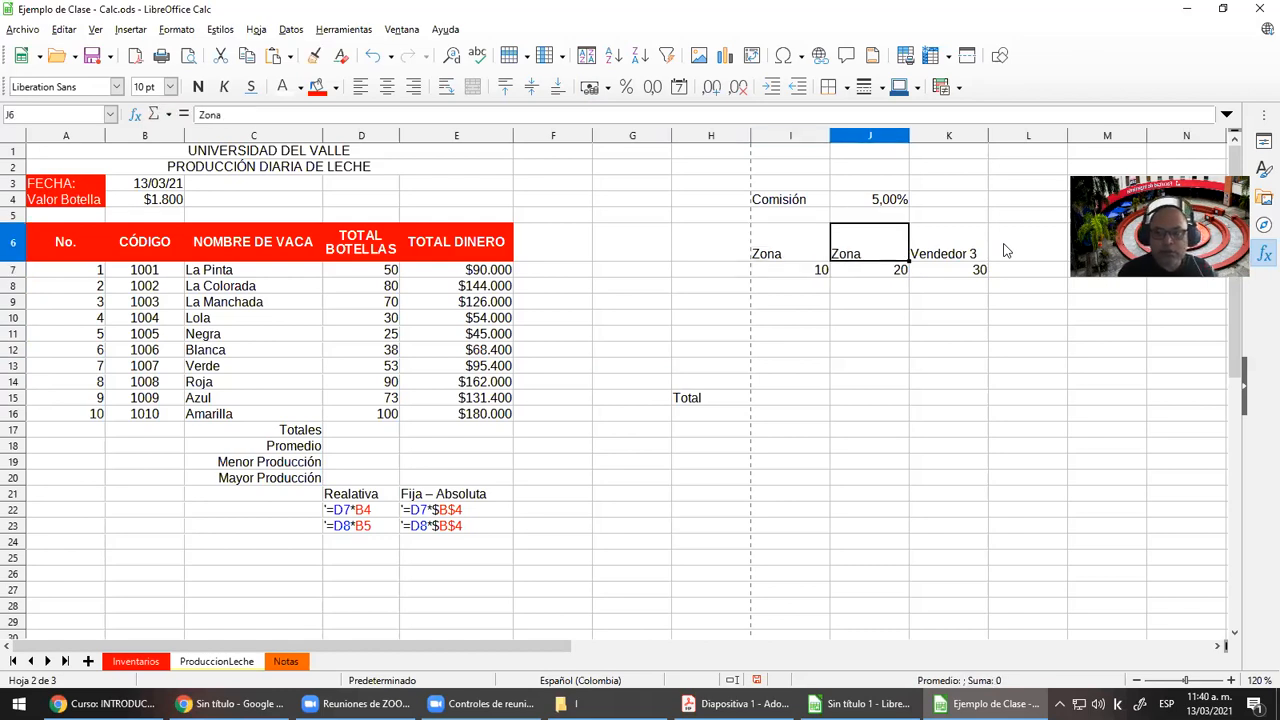
{"action": "key", "text": "Right"}
{"action": "type", "text": "Zona"}
{"action": "key", "text": "Return"}
Enter the label Vendedor in I15, beside the Total label
{"action": "key", "text": "Down"}
{"action": "key", "text": "Down"}
{"action": "key", "text": "Down"}
{"action": "key", "text": "Down"}
{"action": "key", "text": "Left"}
{"action": "key", "text": "Left"}
{"action": "key", "text": "Down"}
{"action": "key", "text": "Down"}
{"action": "key", "text": "Down"}
{"action": "key", "text": "Down"}
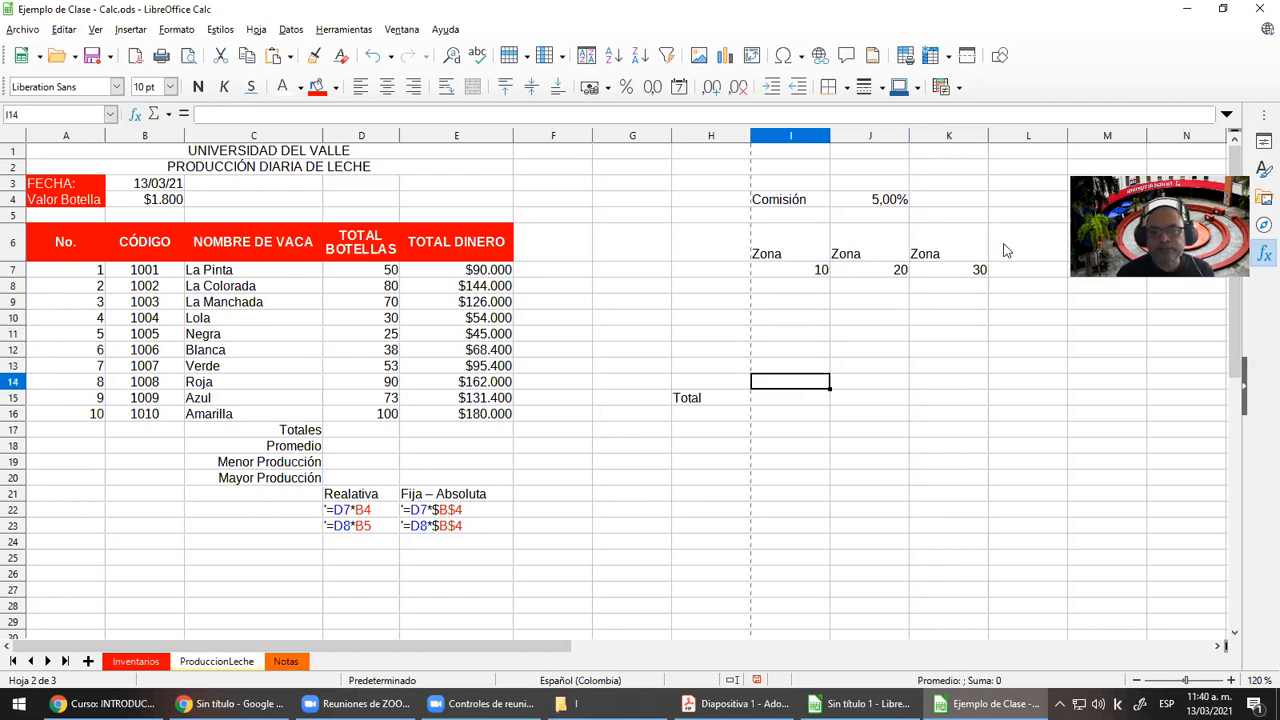
{"action": "type", "text": "Vendedor"}
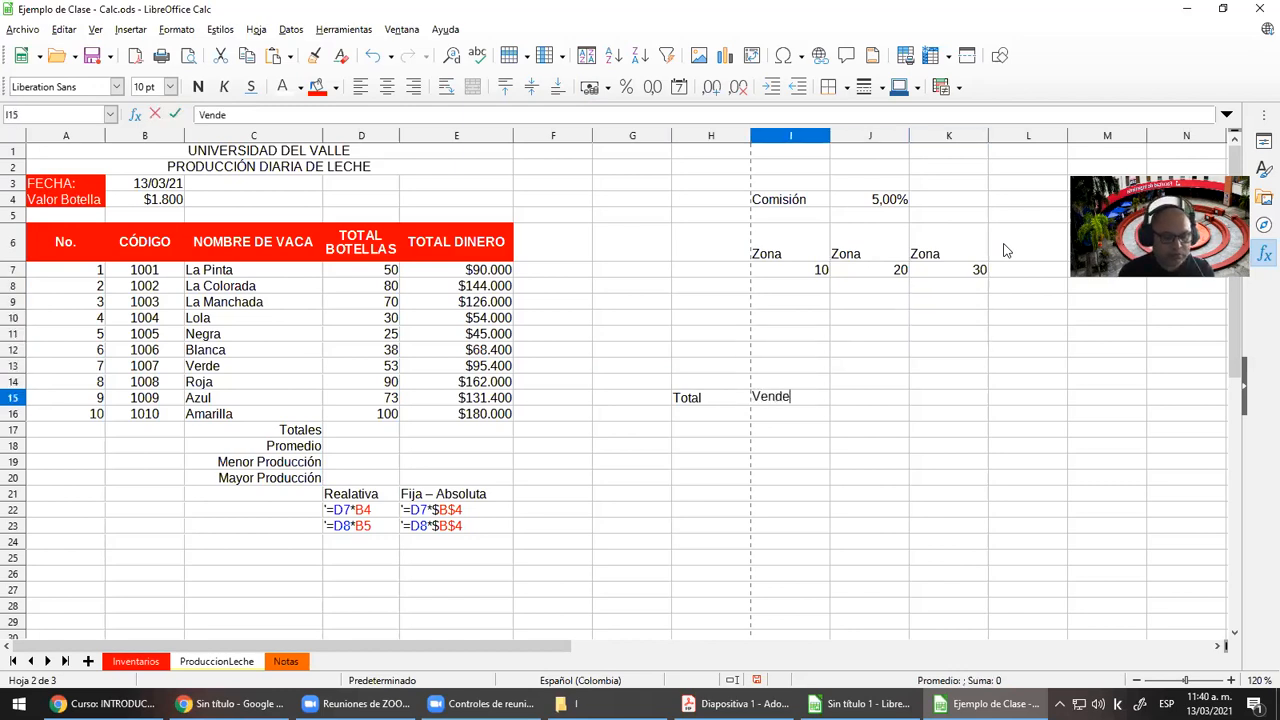
{"action": "key", "text": "Return"}
Enter the column headings ventas z1, ventad z2 and ventas z3 in I16:K16
{"action": "type", "text": "ventas z1"}
{"action": "key", "text": "Return"}
{"action": "key", "text": "Up"}
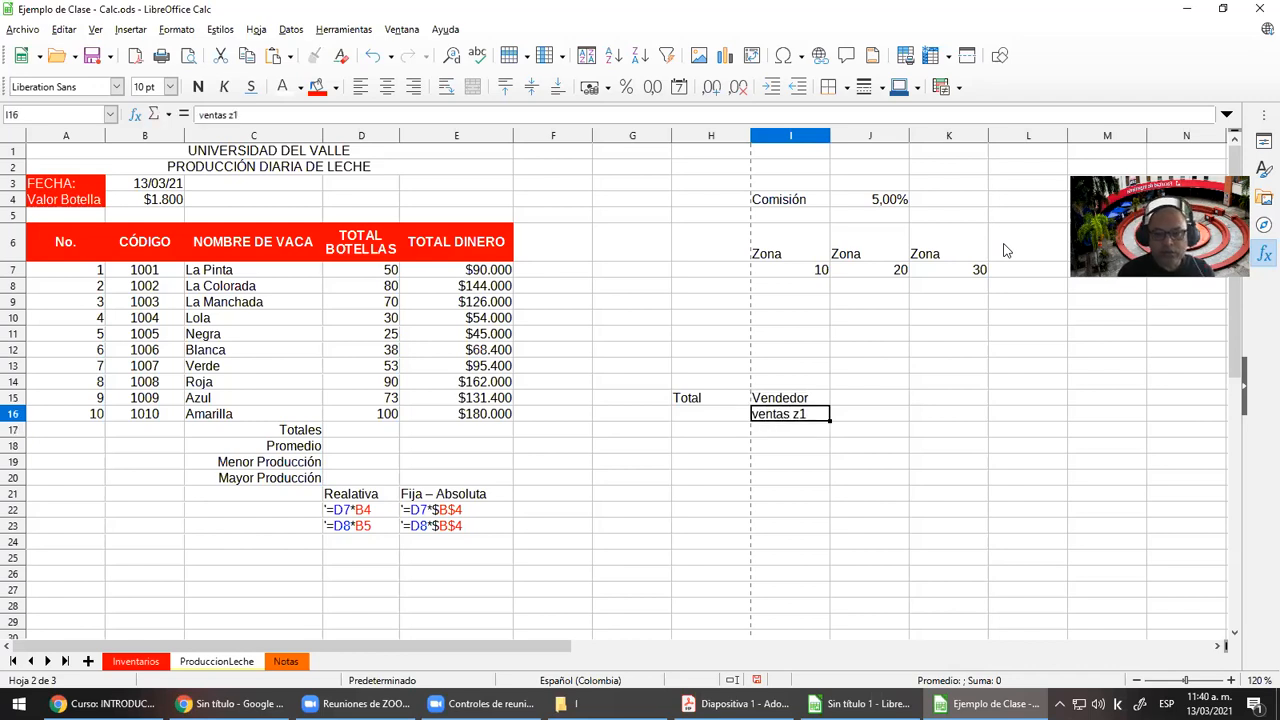
{"action": "key", "text": "Right"}
{"action": "type", "text": "venta"}
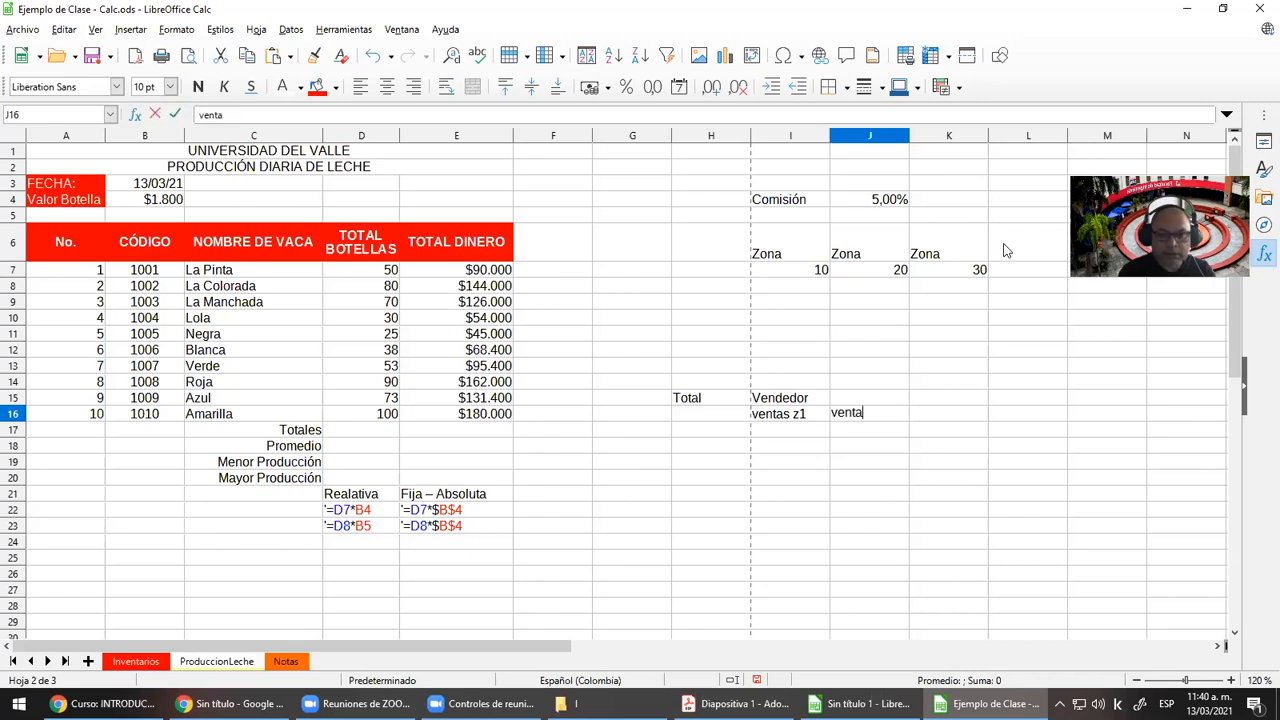
{"action": "type", "text": "d z2"}
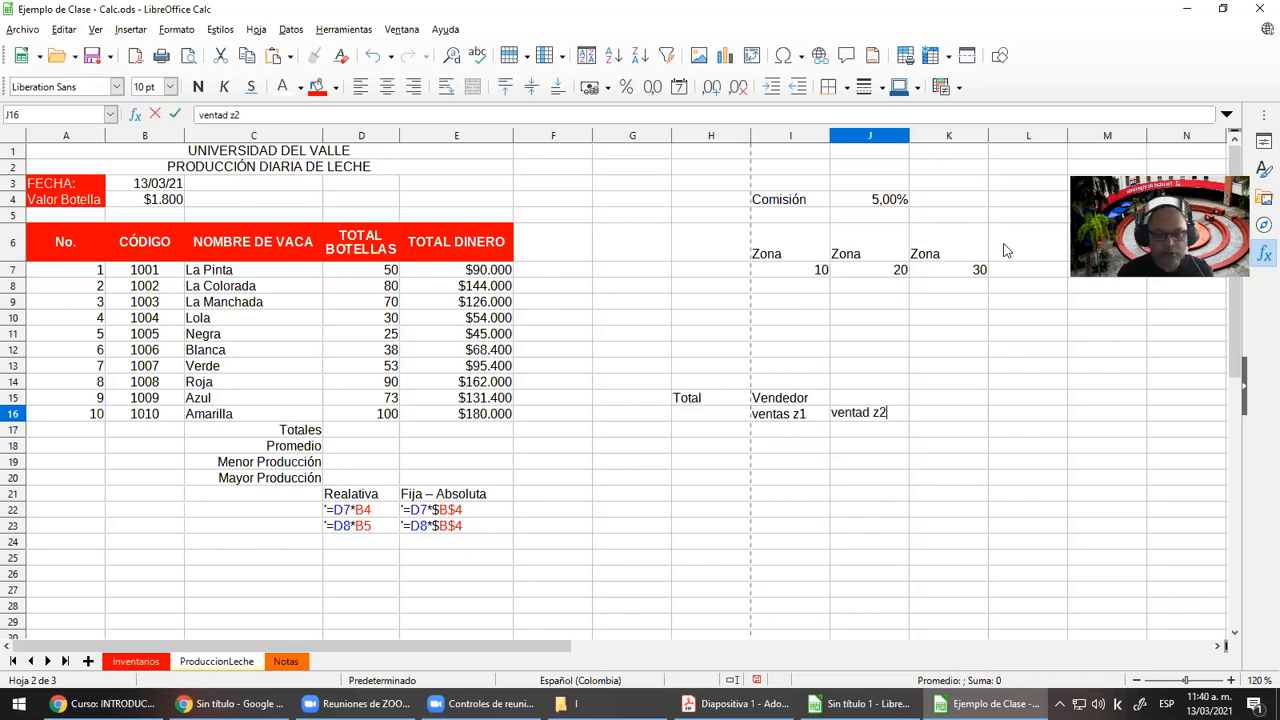
{"action": "key", "text": "Right"}
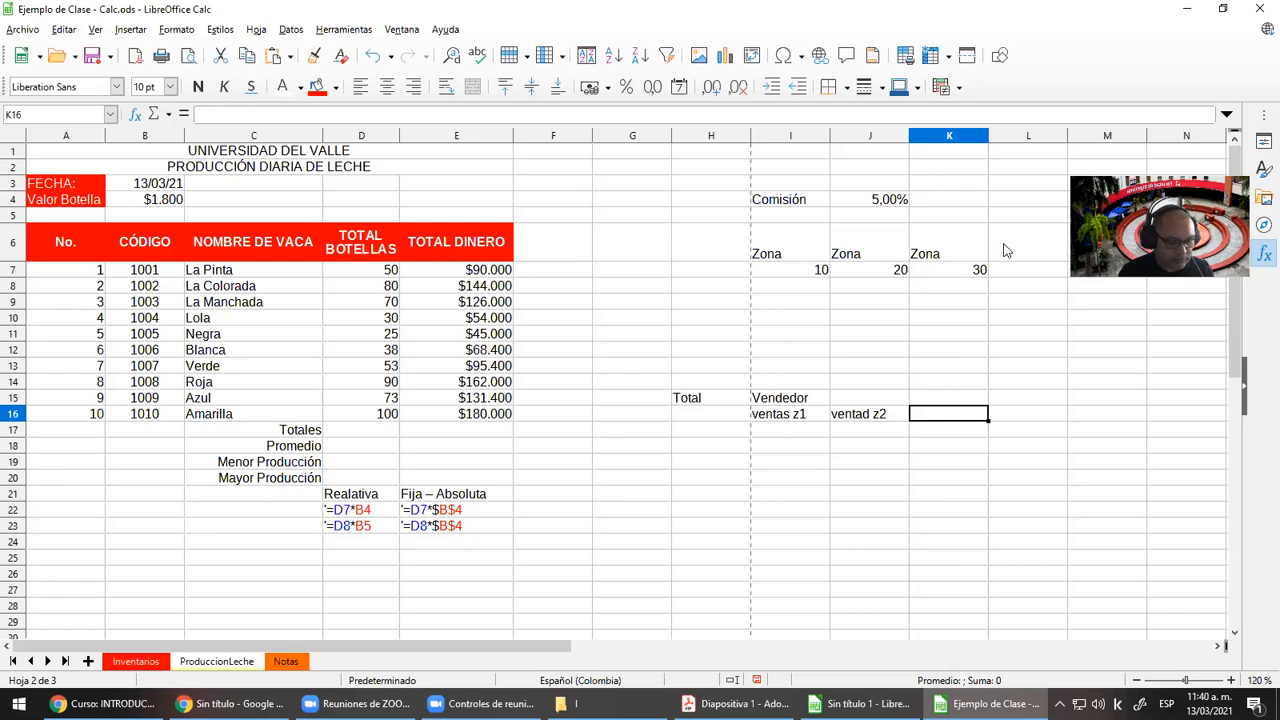
{"action": "type", "text": "ventas z3"}
{"action": "key", "text": "Return"}
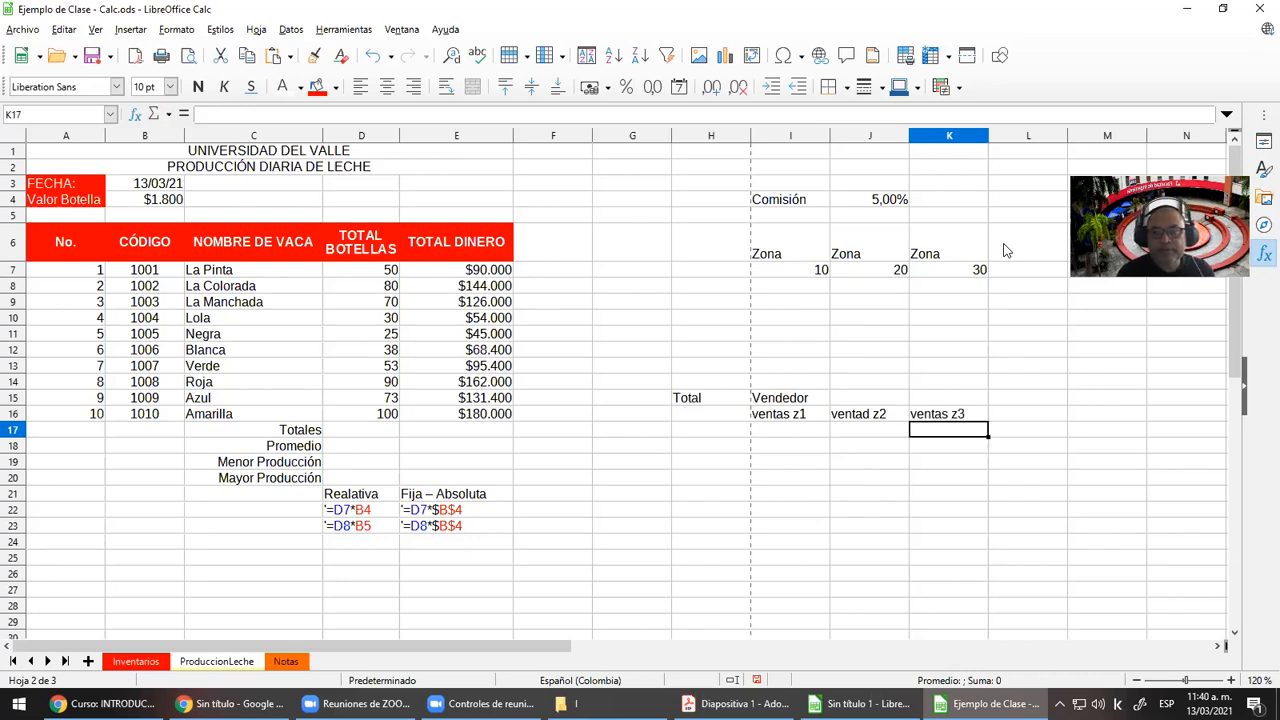
Set the zone commission rates in I7:K7 to 5%, 2% and 3%
{"action": "key", "text": "Left"}
{"action": "key", "text": "Left"}
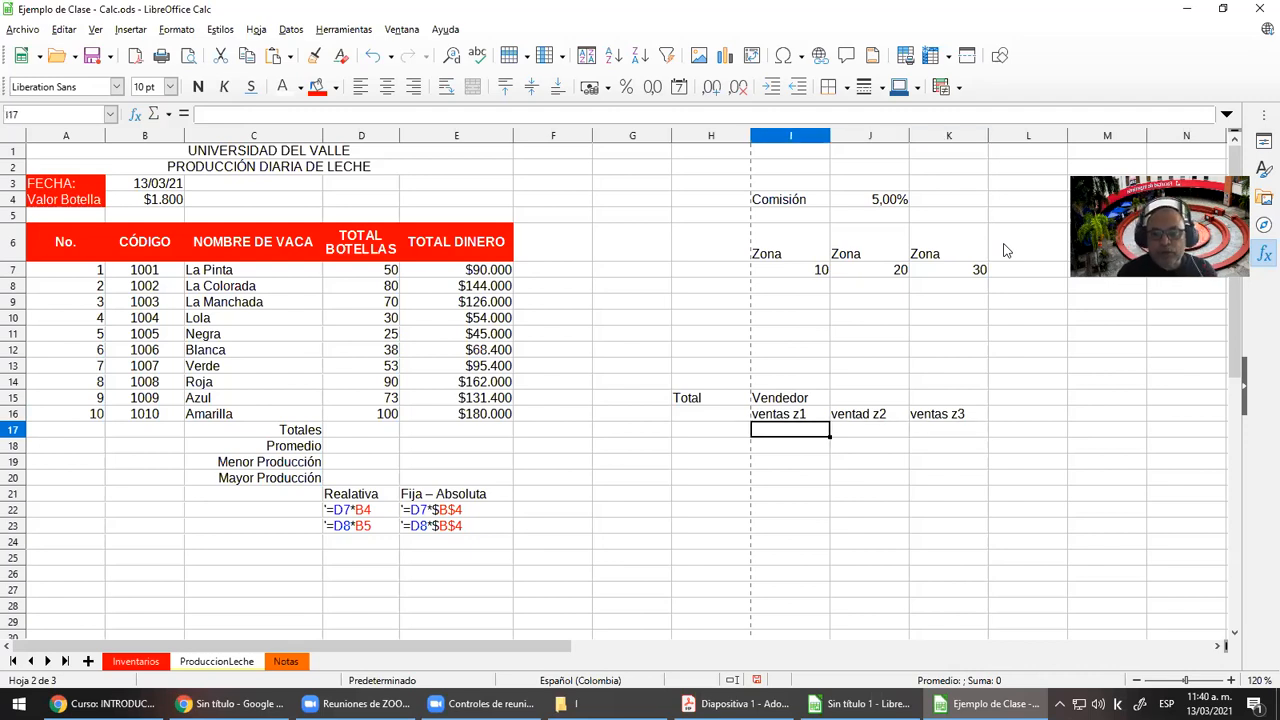
{"action": "key", "text": "Up"}
{"action": "key", "text": "Up"}
{"action": "key", "text": "Up"}
{"action": "key", "text": "Up"}
{"action": "key", "text": "Up"}
{"action": "key", "text": "Up"}
{"action": "key", "text": "Up"}
{"action": "key", "text": "Up"}
{"action": "key", "text": "Up"}
{"action": "key", "text": "Up"}
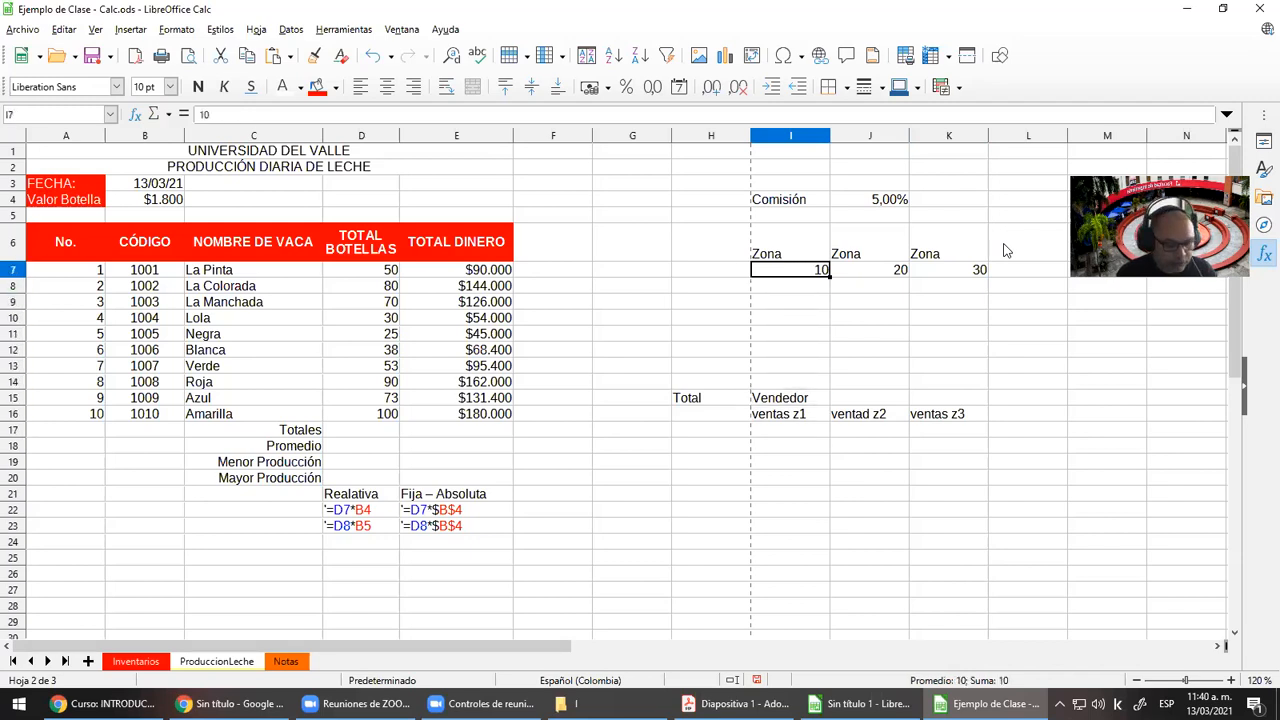
{"action": "type", "text": "5%"}
{"action": "key", "text": "Return"}
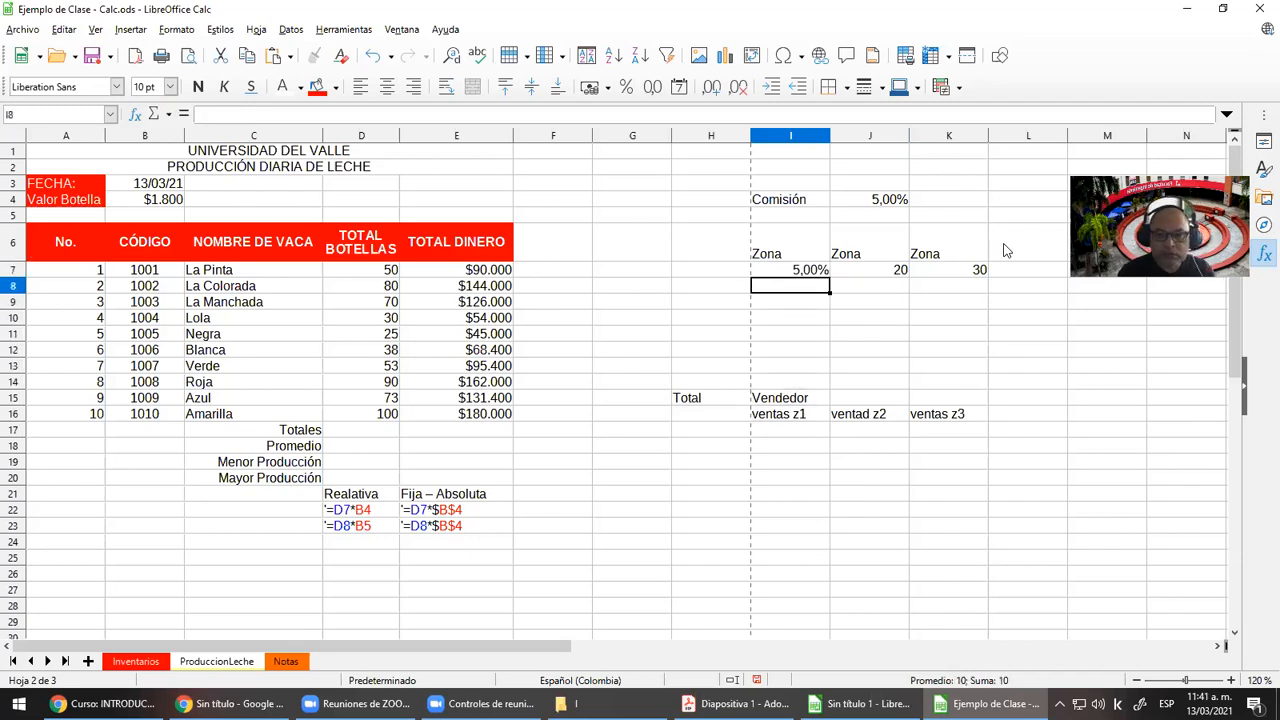
{"action": "key", "text": "Up"}
{"action": "key", "text": "Right"}
{"action": "type", "text": "2,00%"}
{"action": "key", "text": "Return"}
{"action": "key", "text": "Up"}
{"action": "key", "text": "Right"}
{"action": "type", "text": "3%"}
{"action": "key", "text": "Return"}
Enter 500000 in H17 as the amount in the Total column
{"action": "key", "text": "Return"}
{"action": "key", "text": "Return"}
{"action": "key", "text": "Return"}
{"action": "key", "text": "Down"}
{"action": "key", "text": "Down"}
{"action": "key", "text": "Down"}
{"action": "key", "text": "Down"}
{"action": "key", "text": "Left"}
{"action": "key", "text": "Down"}
{"action": "key", "text": "Down"}
{"action": "key", "text": "Left"}
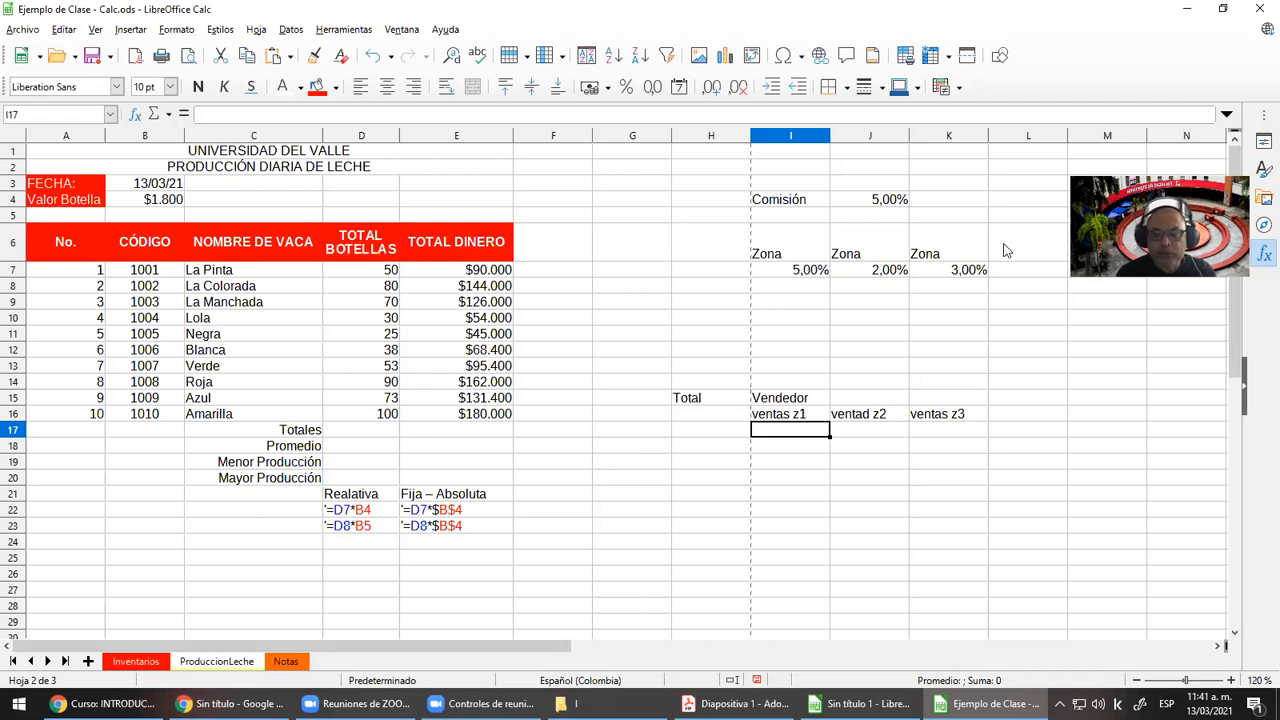
{"action": "key", "text": "Up"}
{"action": "key", "text": "Left"}
{"action": "key", "text": "Down"}
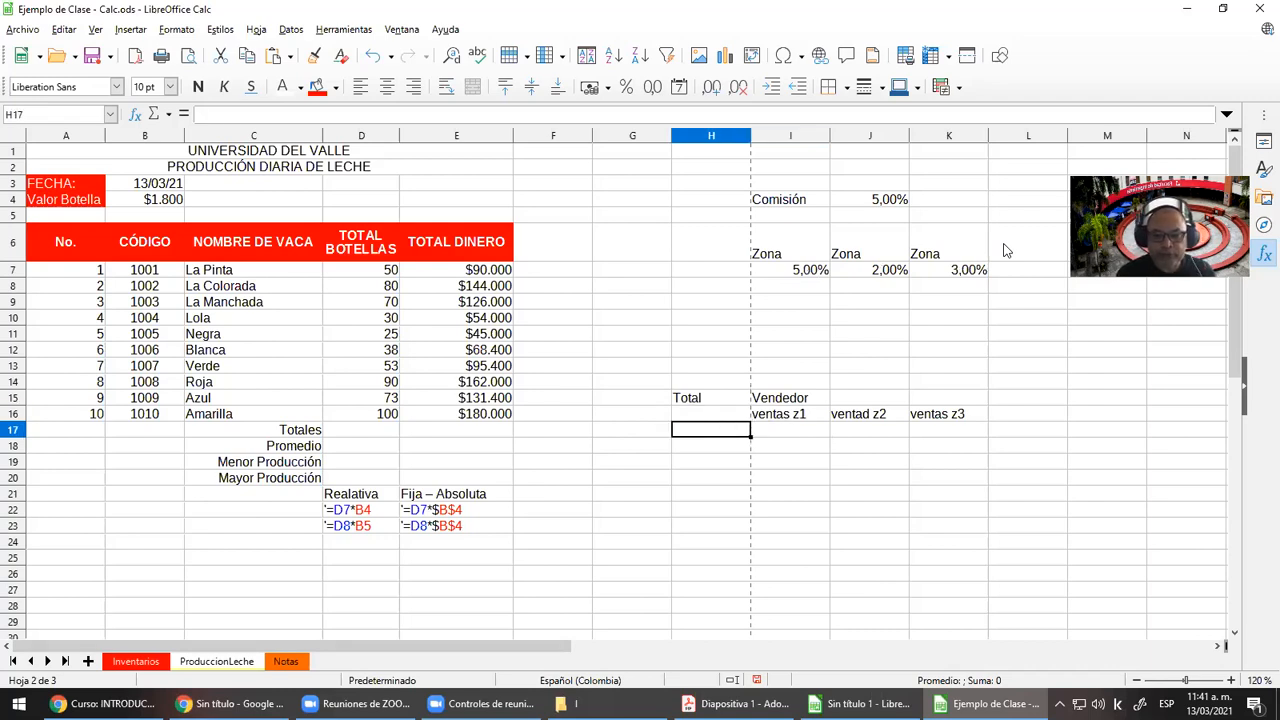
{"action": "type", "text": "500000"}
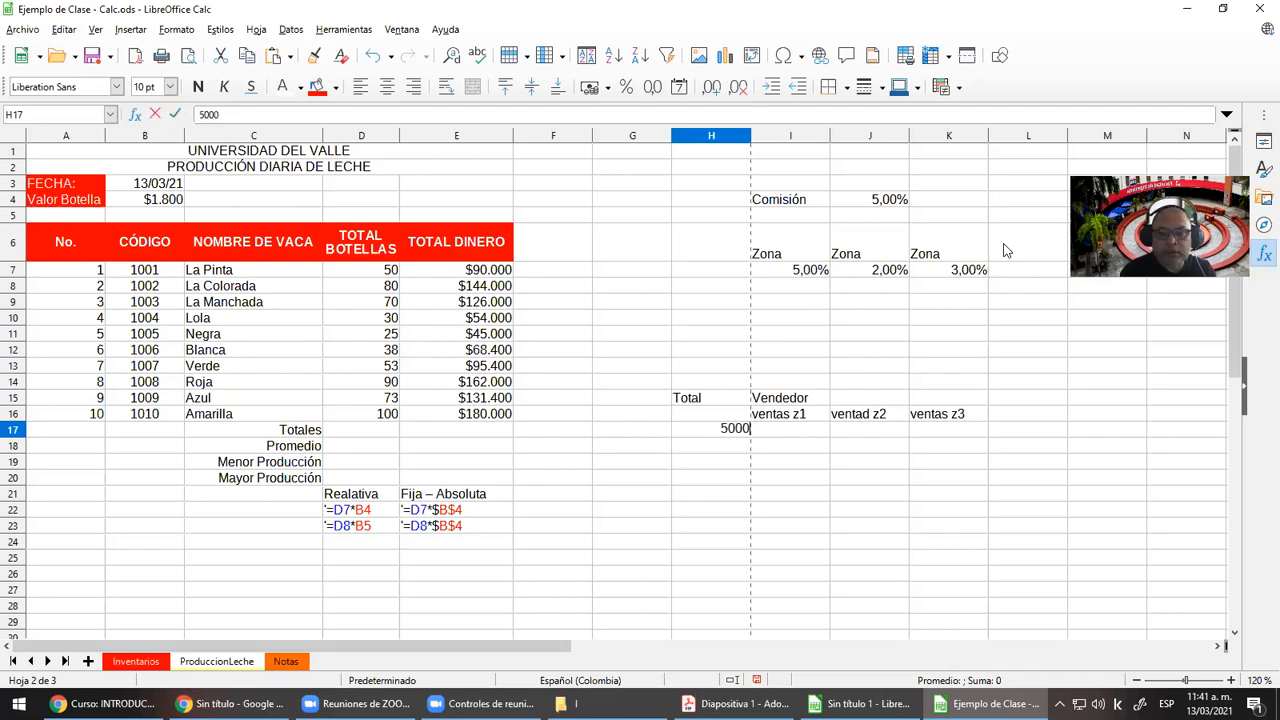
{"action": "key", "text": "Return"}
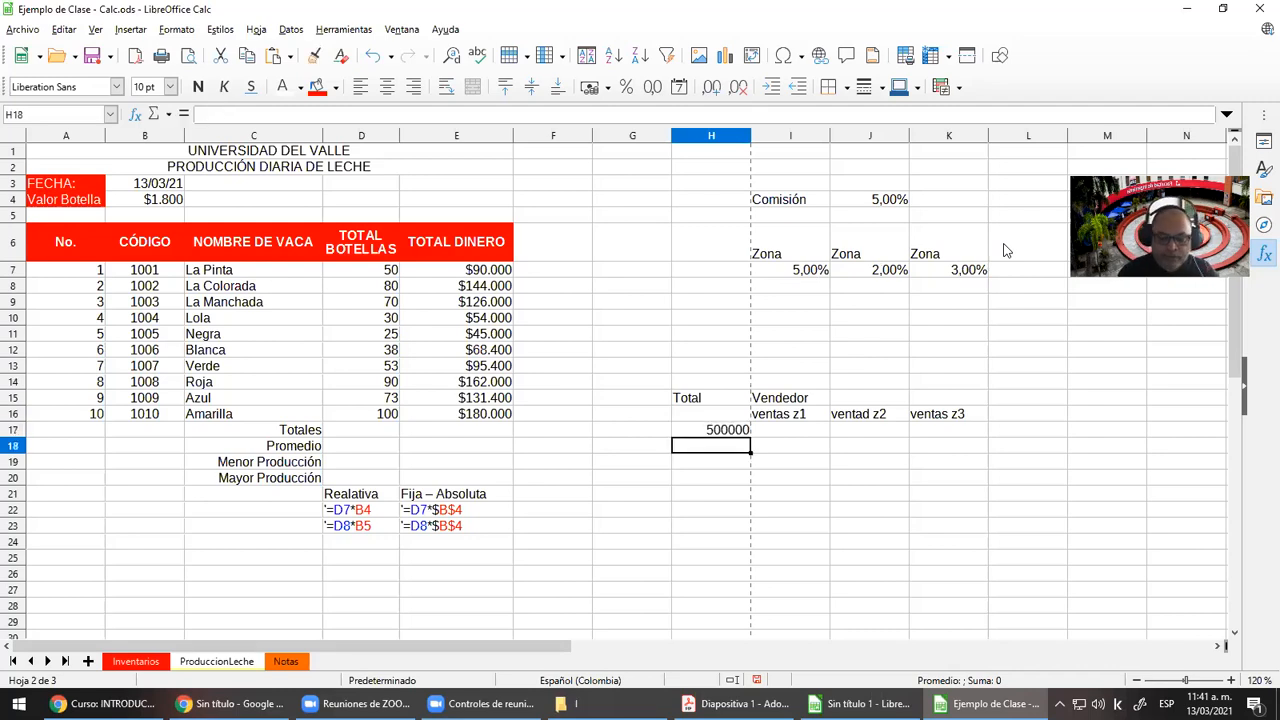
Format the amount in H17 as currency with no decimal places
{"action": "key", "text": "Up"}
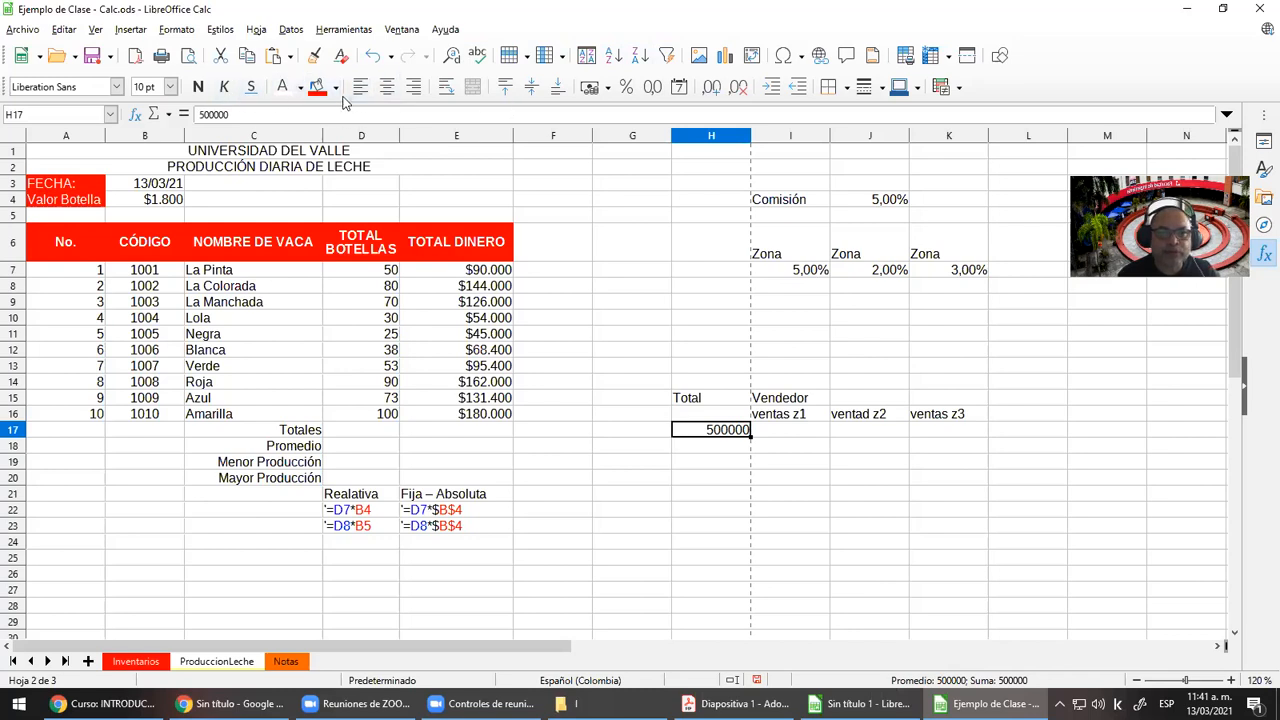
{"action": "left_click", "coordinate": [588, 87]}
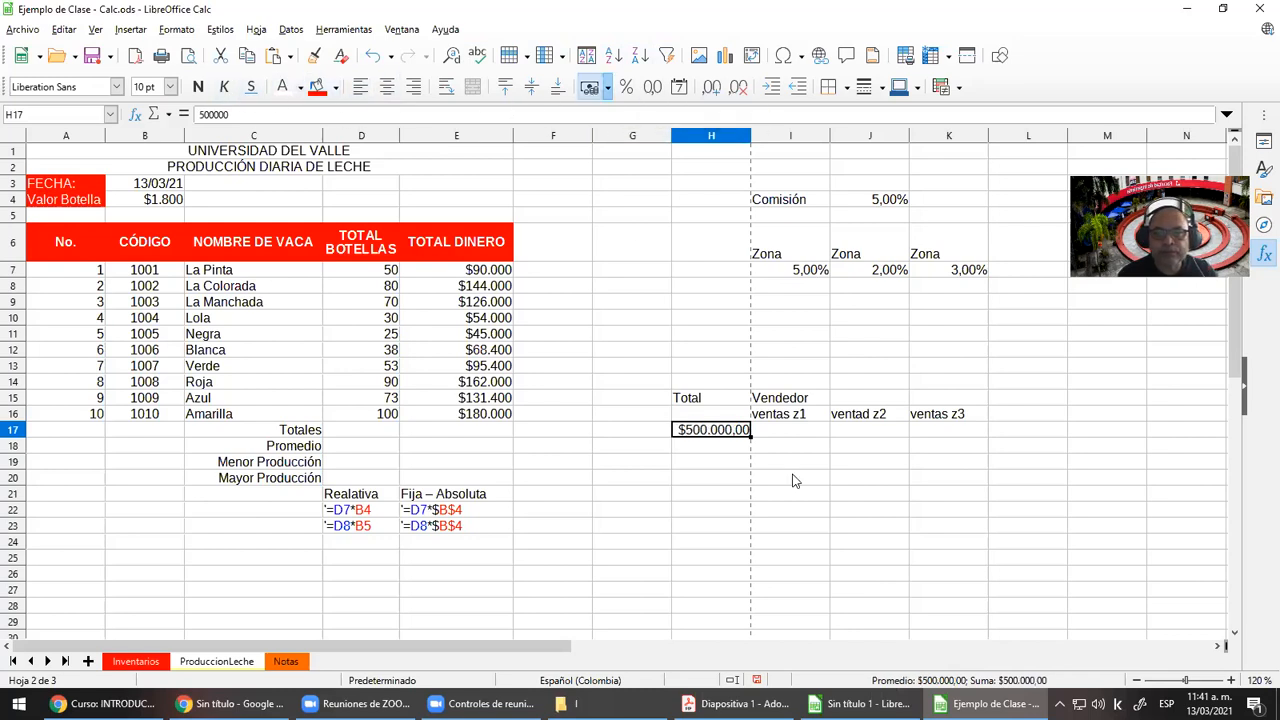
{"action": "double_click", "coordinate": [737, 88]}
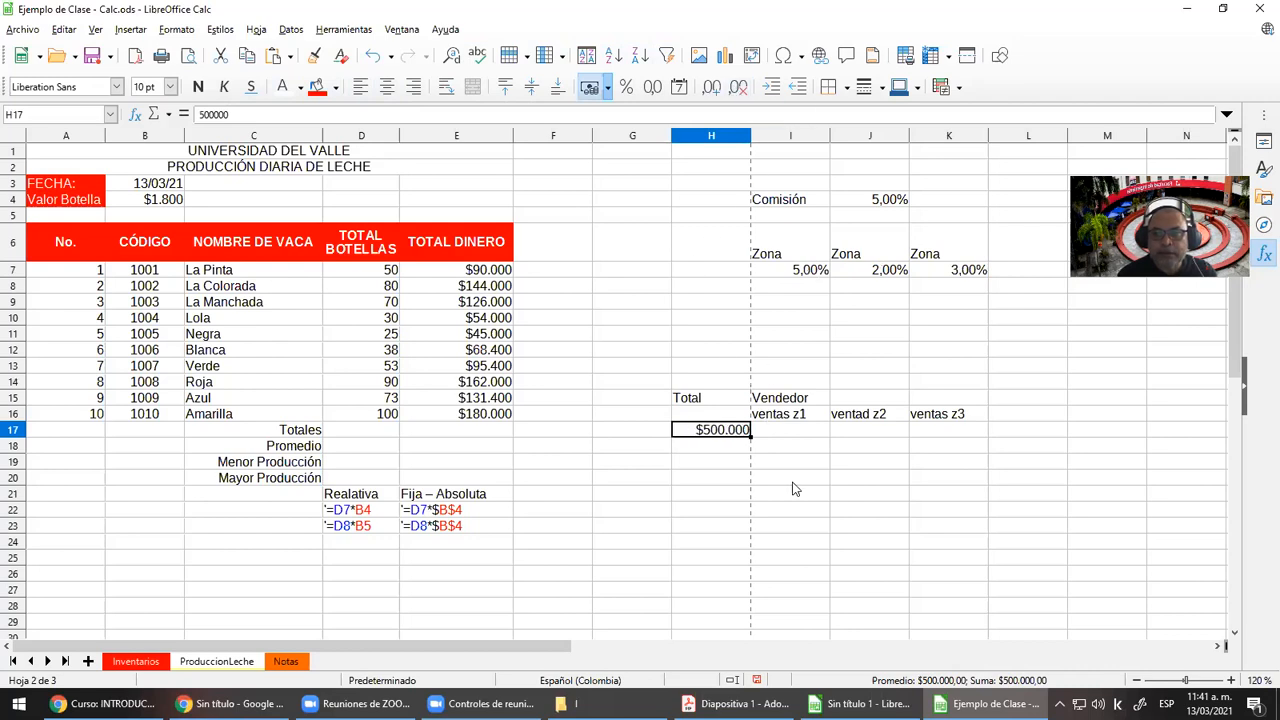
Calculate the zone 1 commission in I17 with the formula =H17*I7
{"action": "left_click_drag", "start_coordinate": [789, 428], "coordinate": [945, 440]}
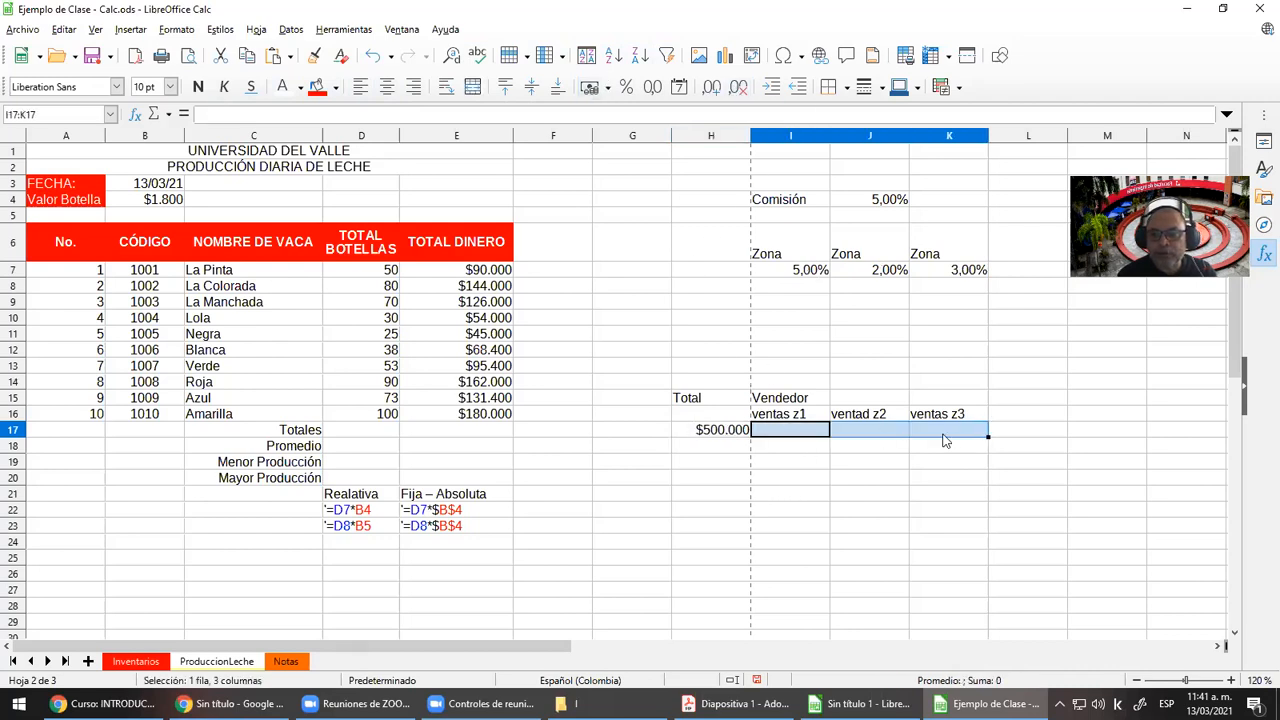
{"action": "left_click", "coordinate": [798, 433]}
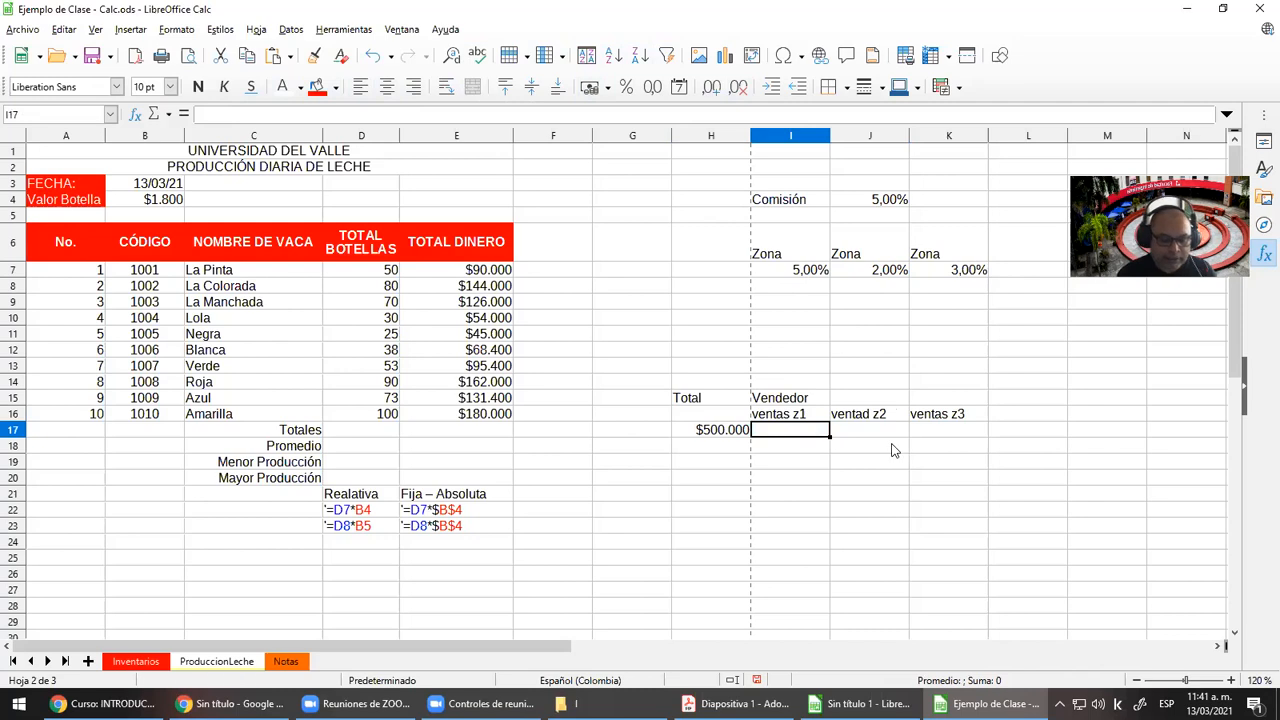
{"action": "type", "text": "="}
{"action": "key", "text": "Left"}
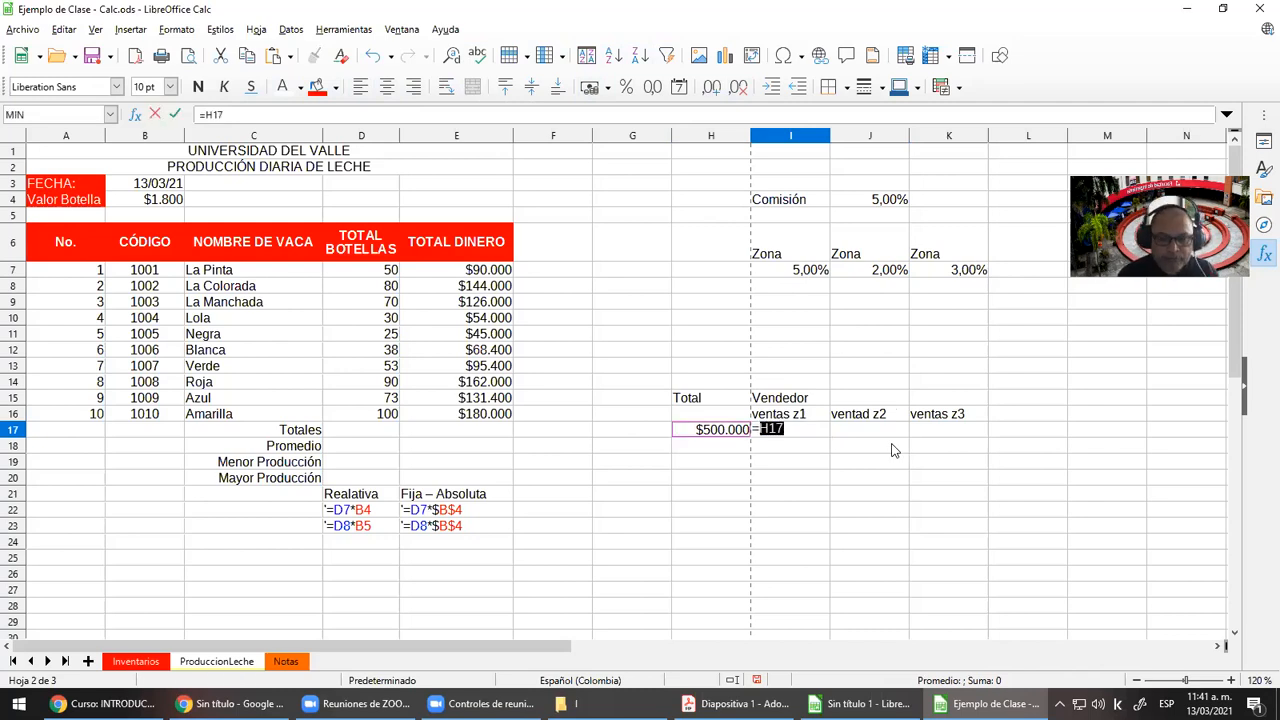
{"action": "type", "text": "*"}
{"action": "left_click", "coordinate": [779, 272]}
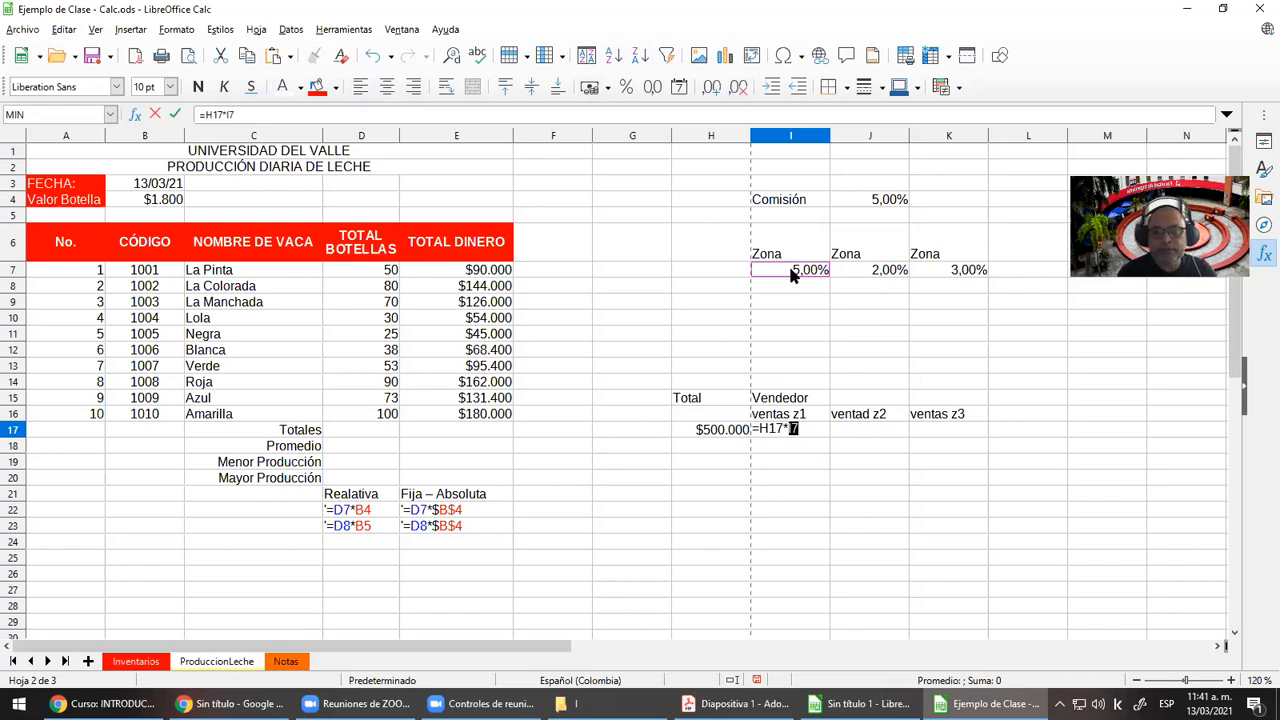
{"action": "key", "text": "Return"}
{"action": "key", "text": "Up"}
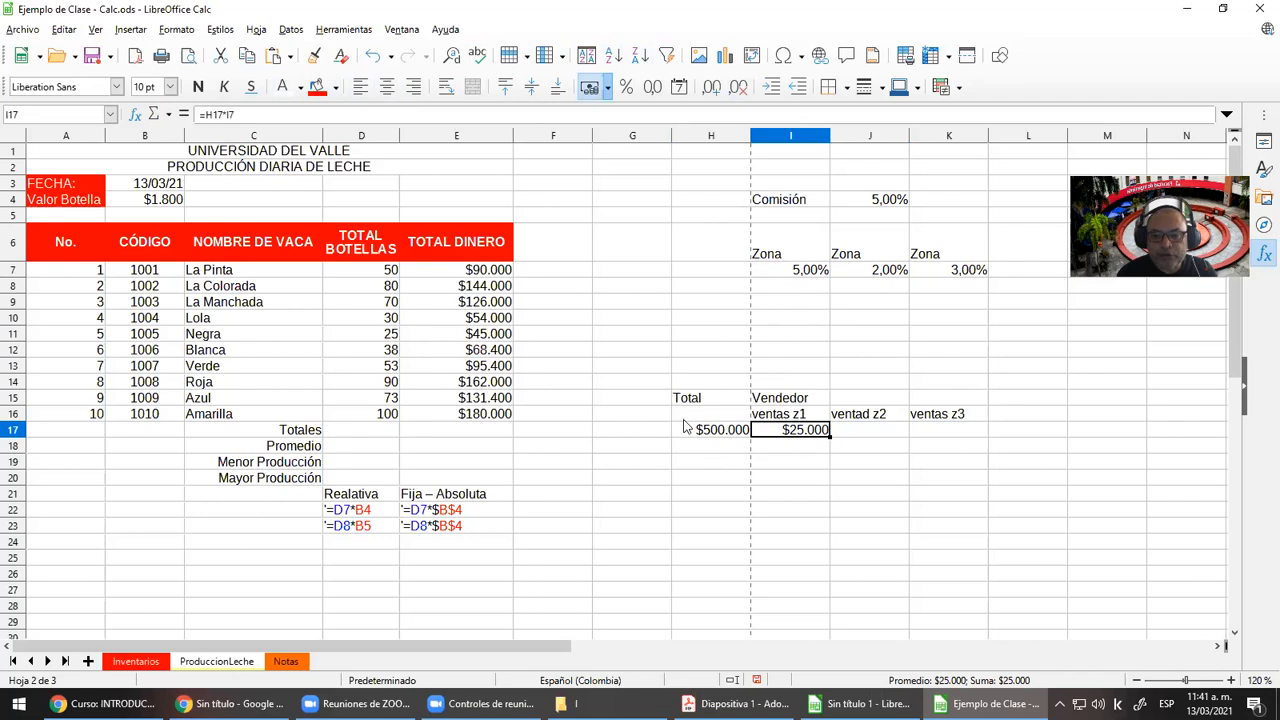
Change the I17 formula to =$H$17*I$7 and fill it across through K17
{"action": "left_click", "coordinate": [206, 114]}
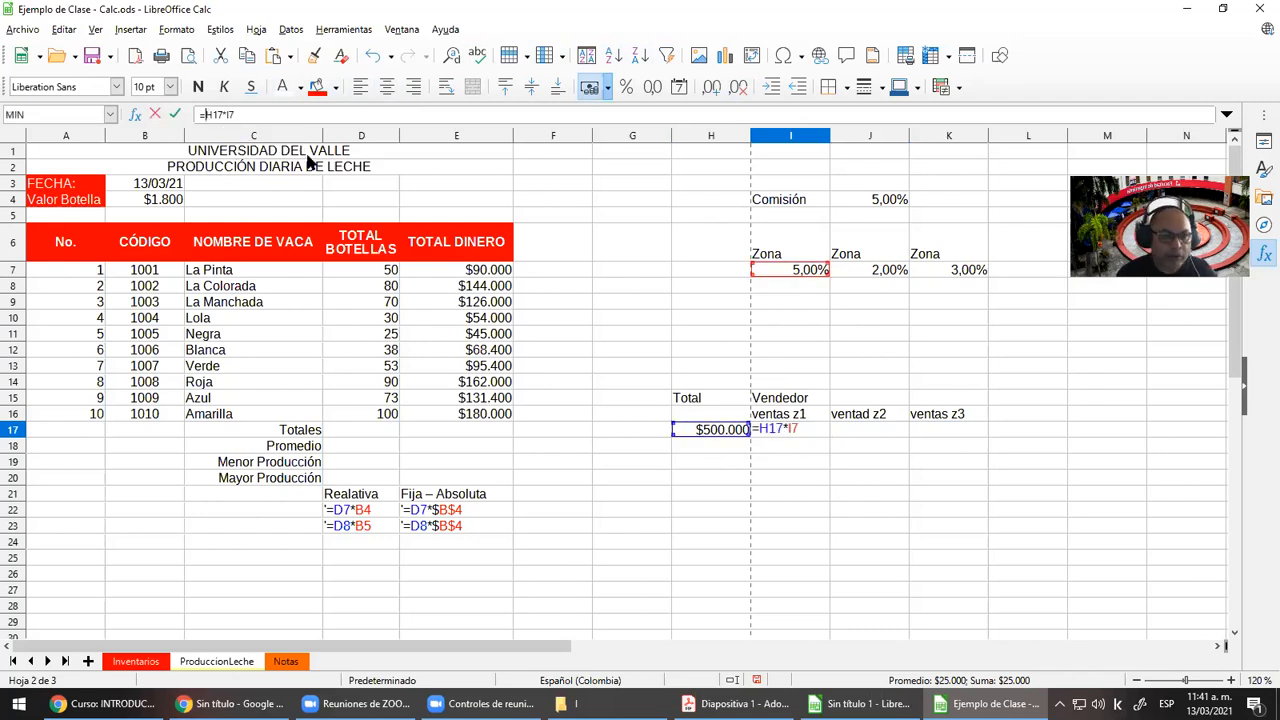
{"action": "key", "text": "shift+F4"}
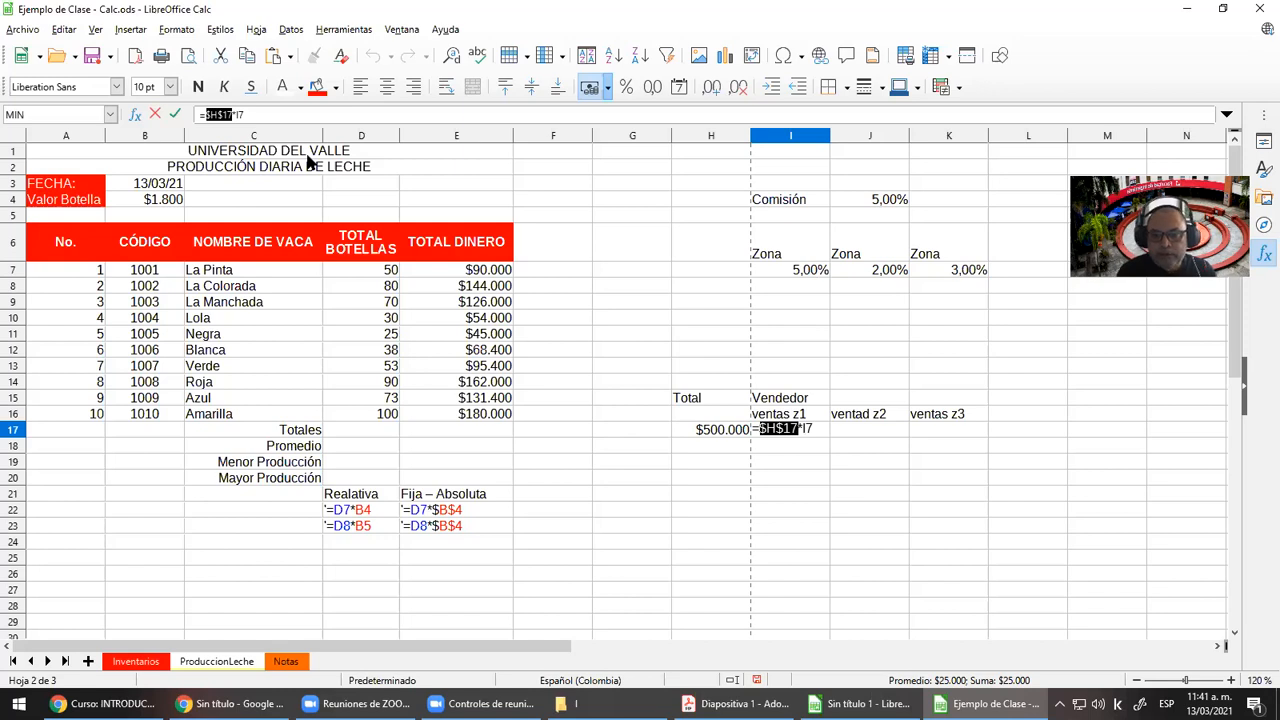
{"action": "key", "text": "Right"}
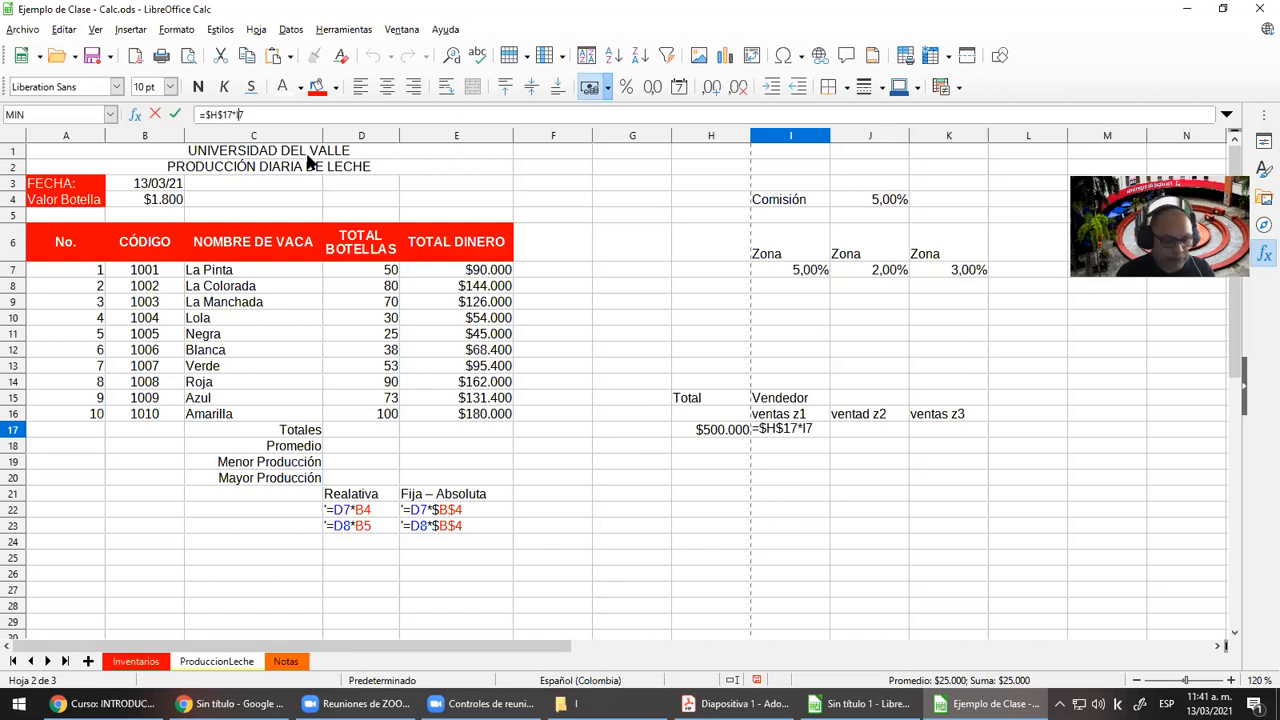
{"action": "type", "text": "$"}
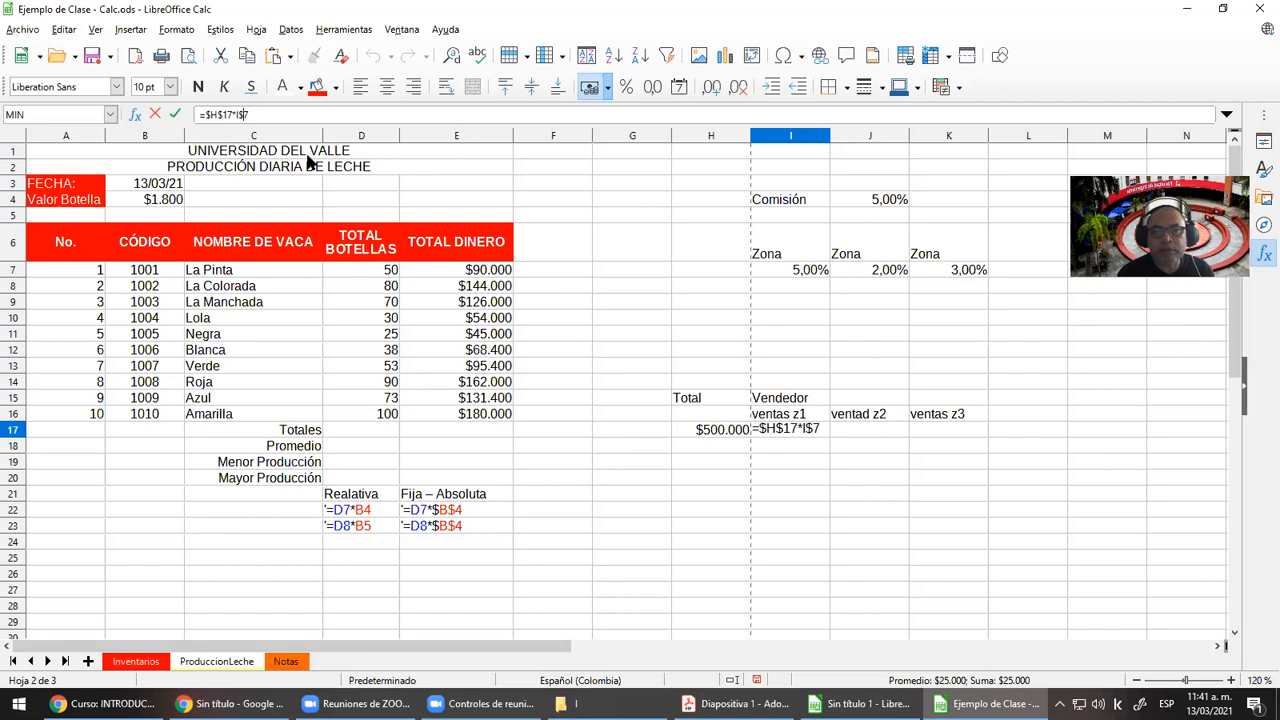
{"action": "key", "text": "Return"}
{"action": "key", "text": "Up"}
{"action": "left_click_drag", "start_coordinate": [833, 440], "coordinate": [955, 437]}
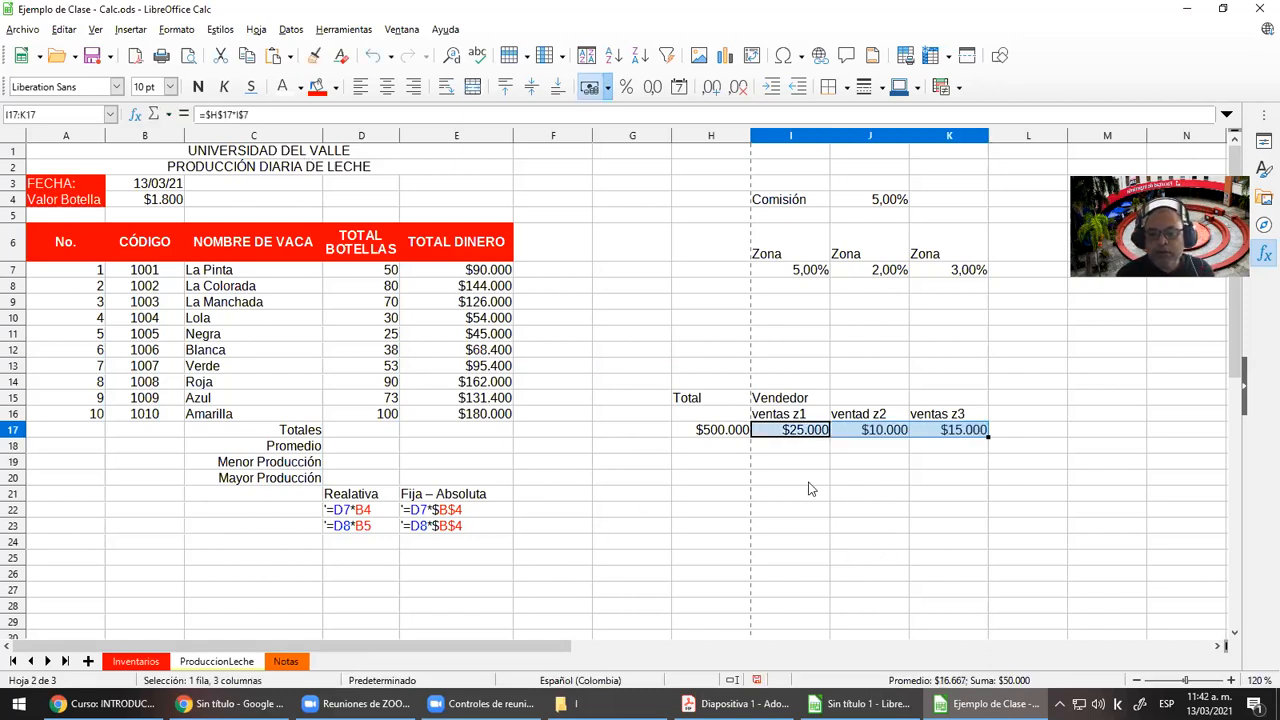
{"action": "left_click", "coordinate": [797, 431]}
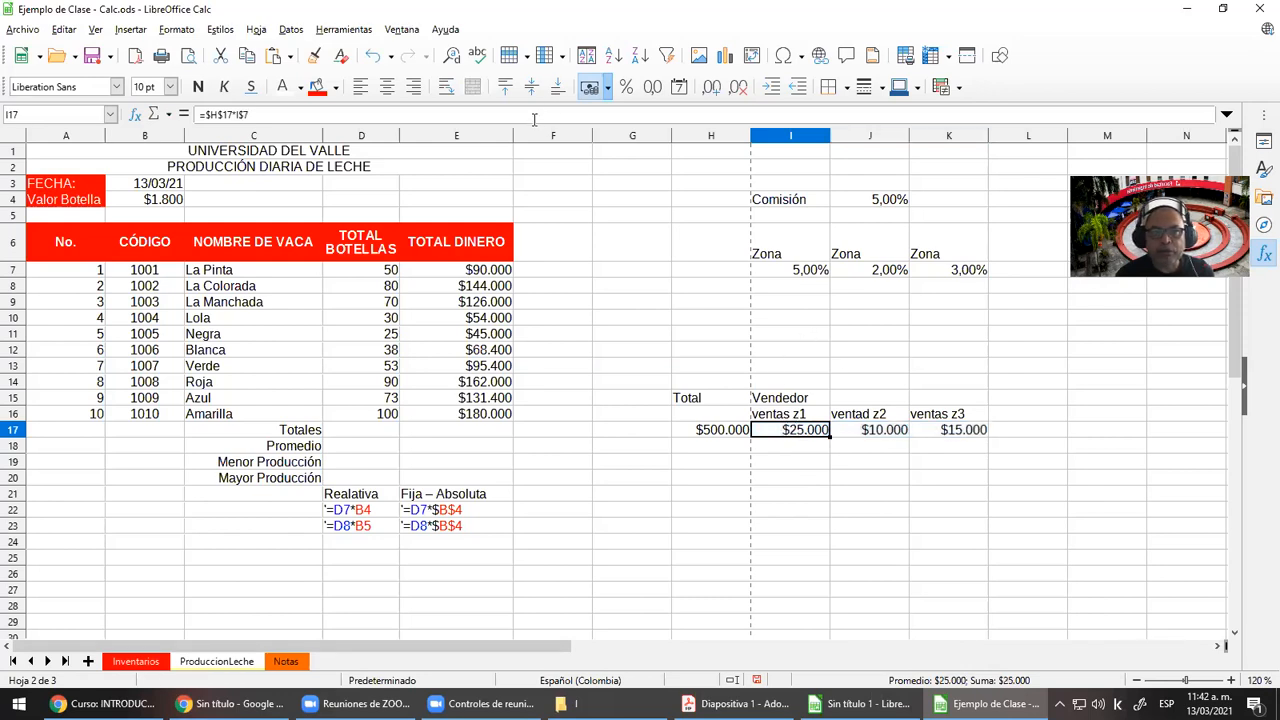
Examine the cell references used by the commission formulas in I17, J17 and K17
{"action": "key", "text": "F2"}
{"action": "key", "text": "Escape"}
{"action": "key", "text": "Right"}
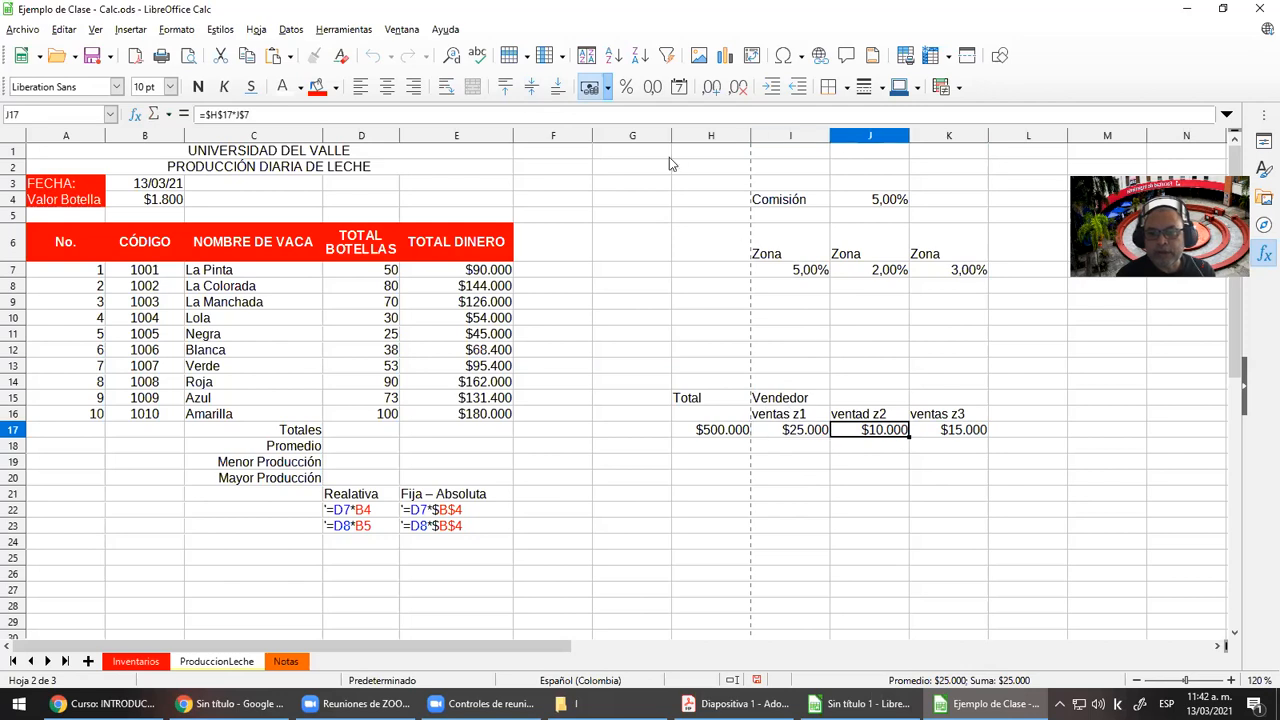
{"action": "key", "text": "F2"}
{"action": "key", "text": "Escape"}
{"action": "key", "text": "Right"}
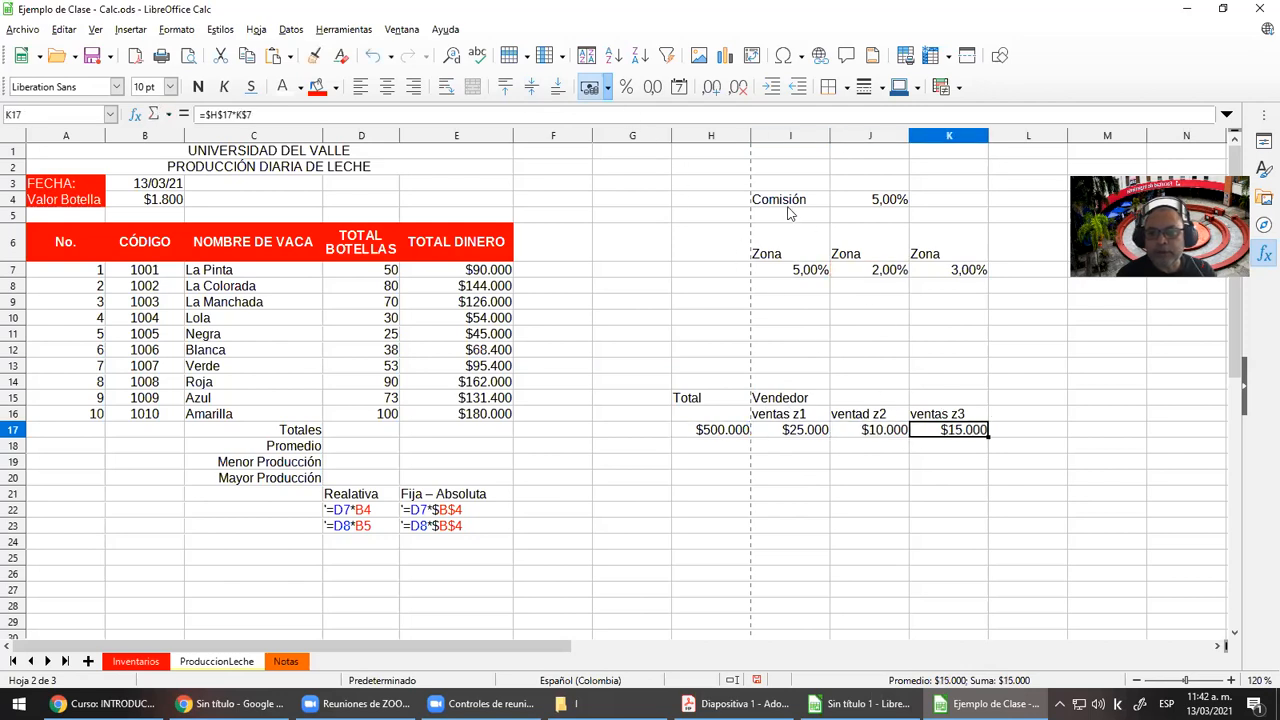
{"action": "key", "text": "F2"}
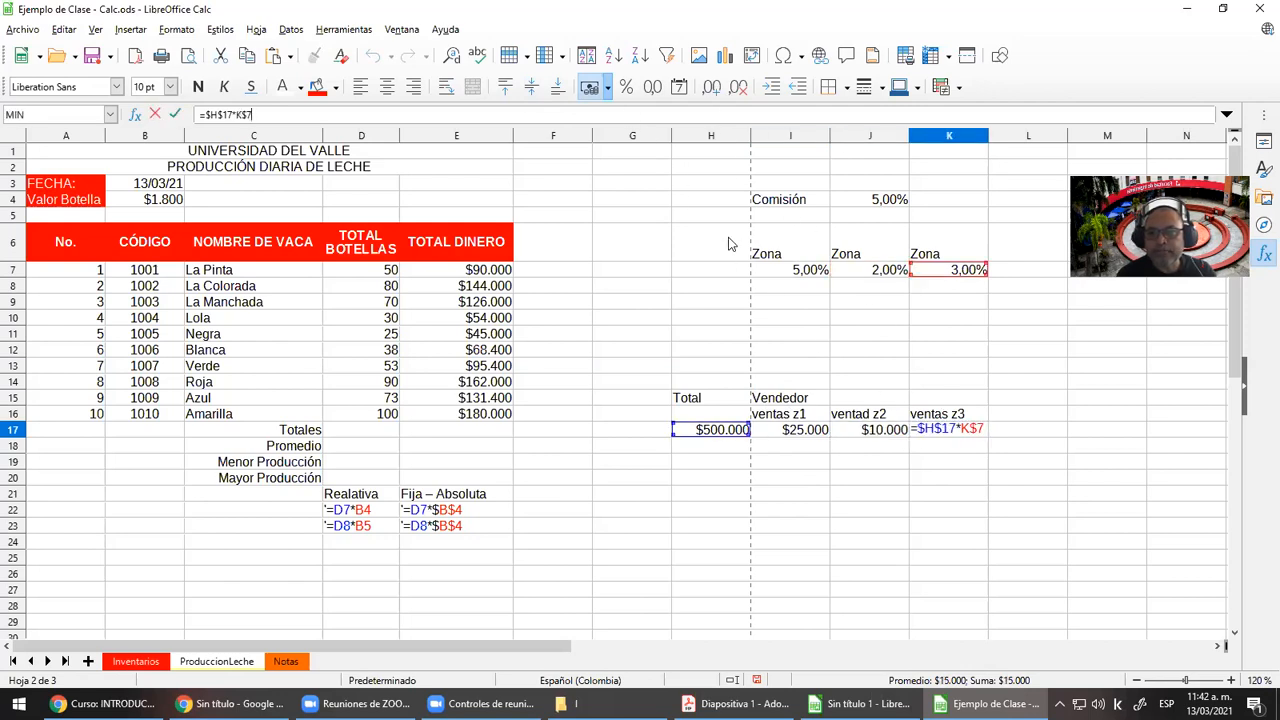
{"action": "key", "text": "Escape"}
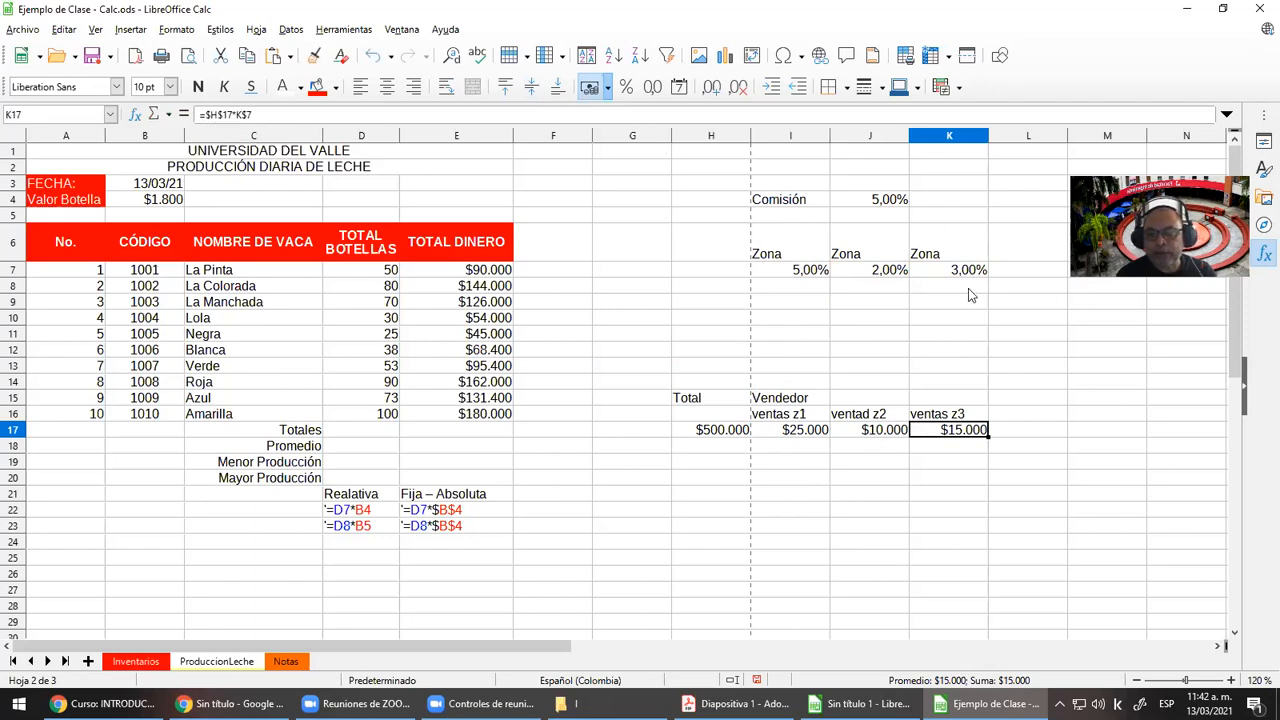
Enter 7000000 in H18 as the second amount in the Total column
{"action": "left_click", "coordinate": [714, 450]}
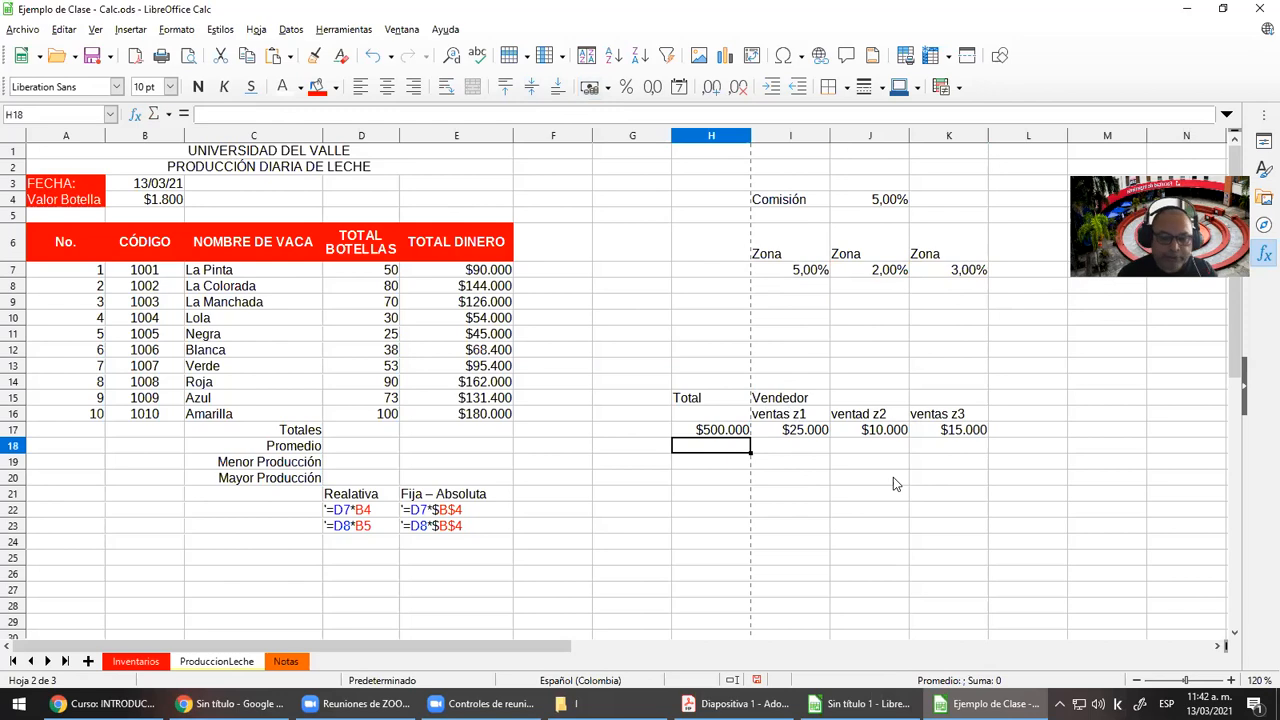
{"action": "type", "text": "7000"}
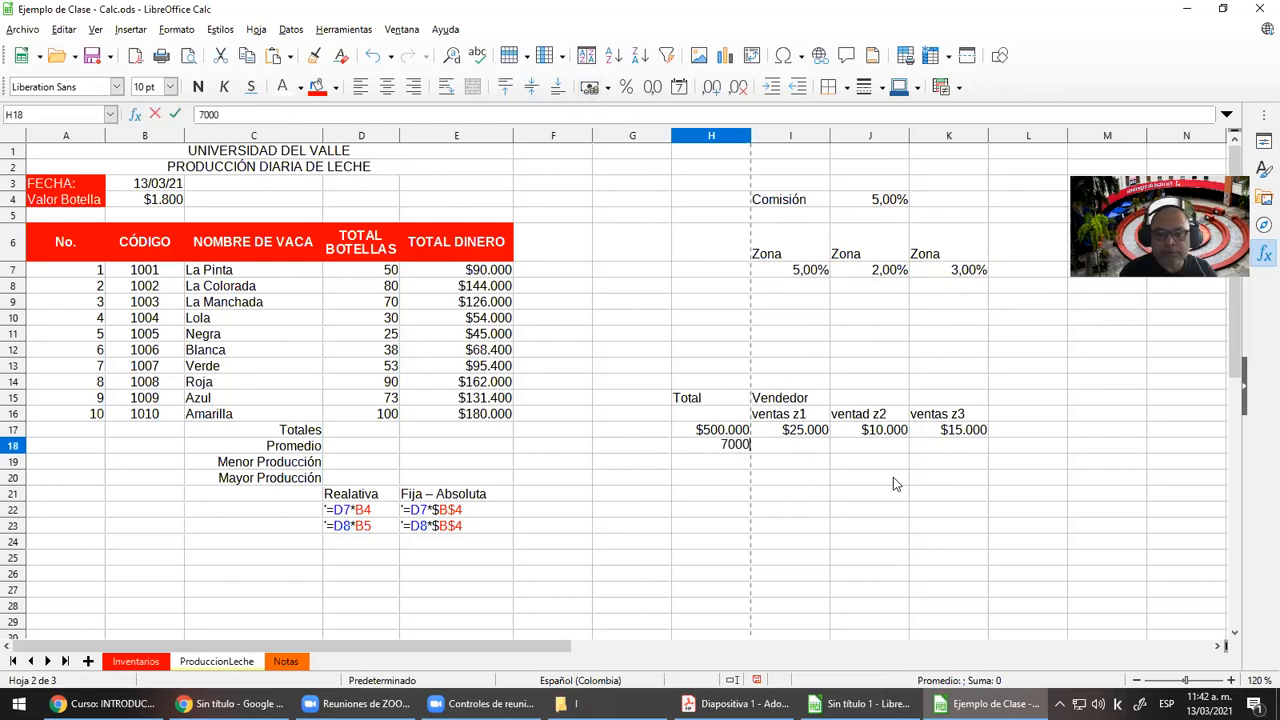
{"action": "type", "text": "000"}
{"action": "key", "text": "Return"}
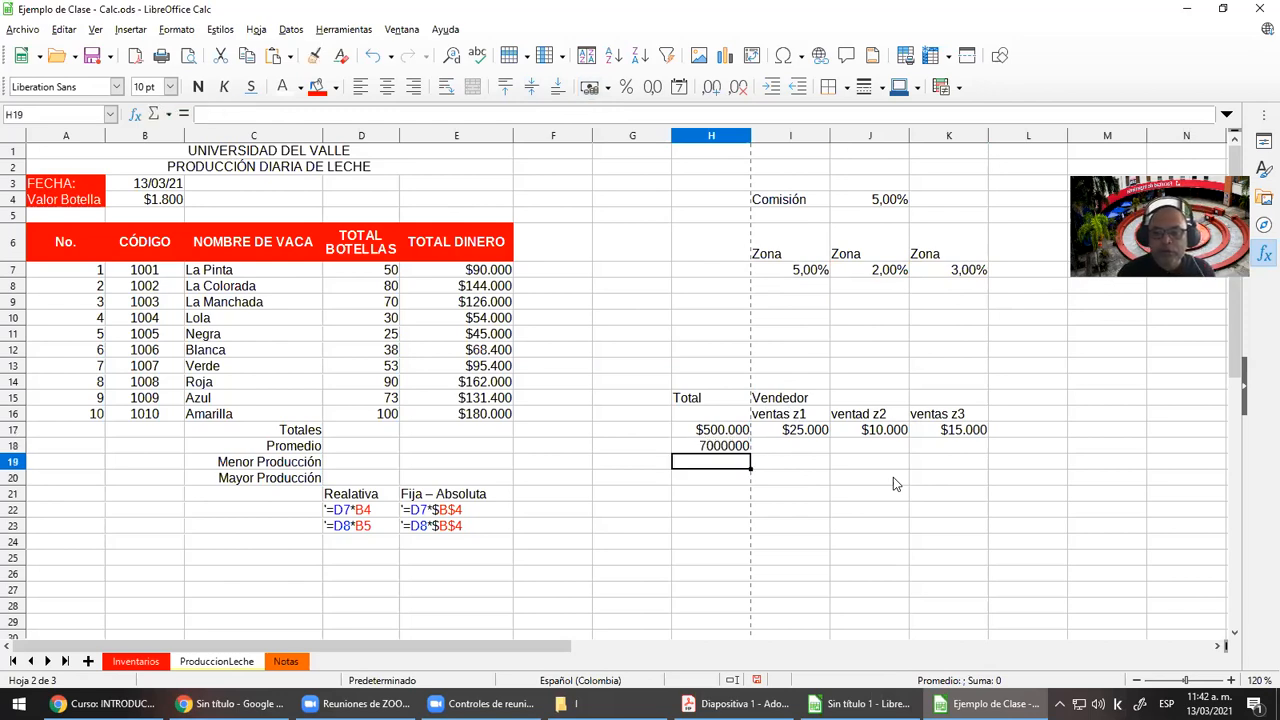
Fill the I17:K17 commission formulas down into row 18 and check the reference in I18
{"action": "left_click_drag", "start_coordinate": [812, 442], "coordinate": [975, 432]}
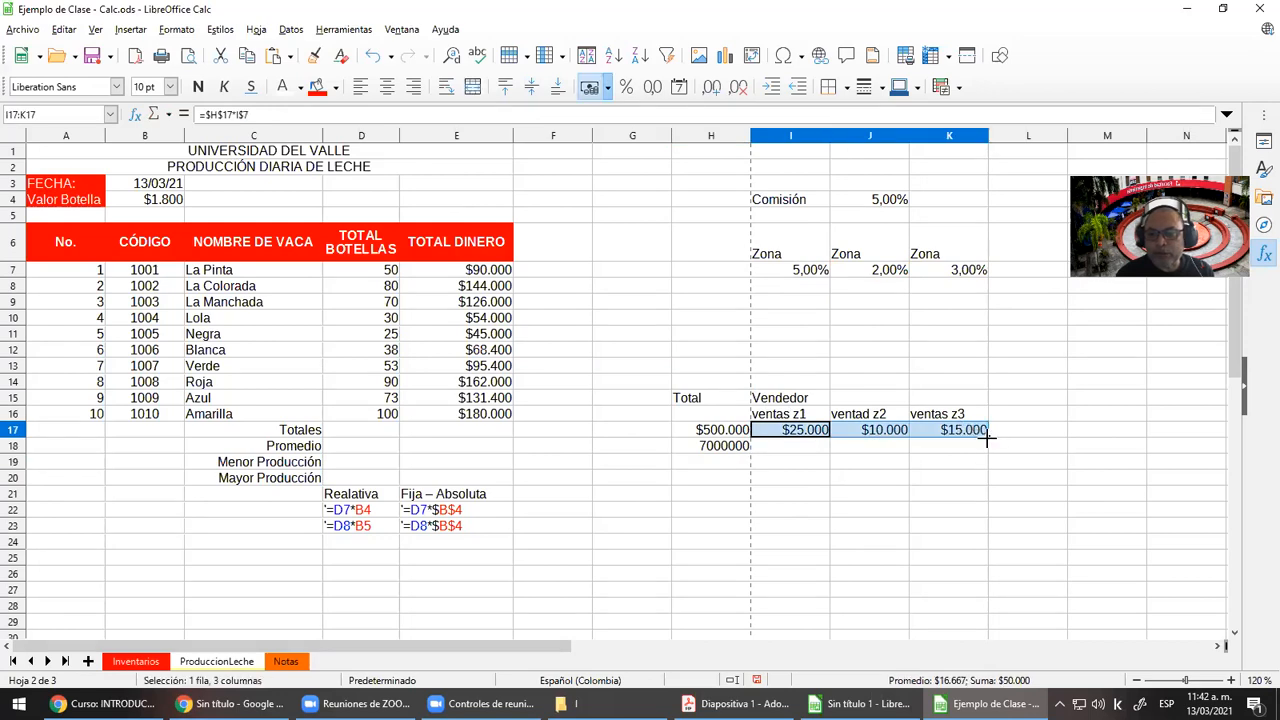
{"action": "left_click_drag", "start_coordinate": [987, 437], "coordinate": [983, 452]}
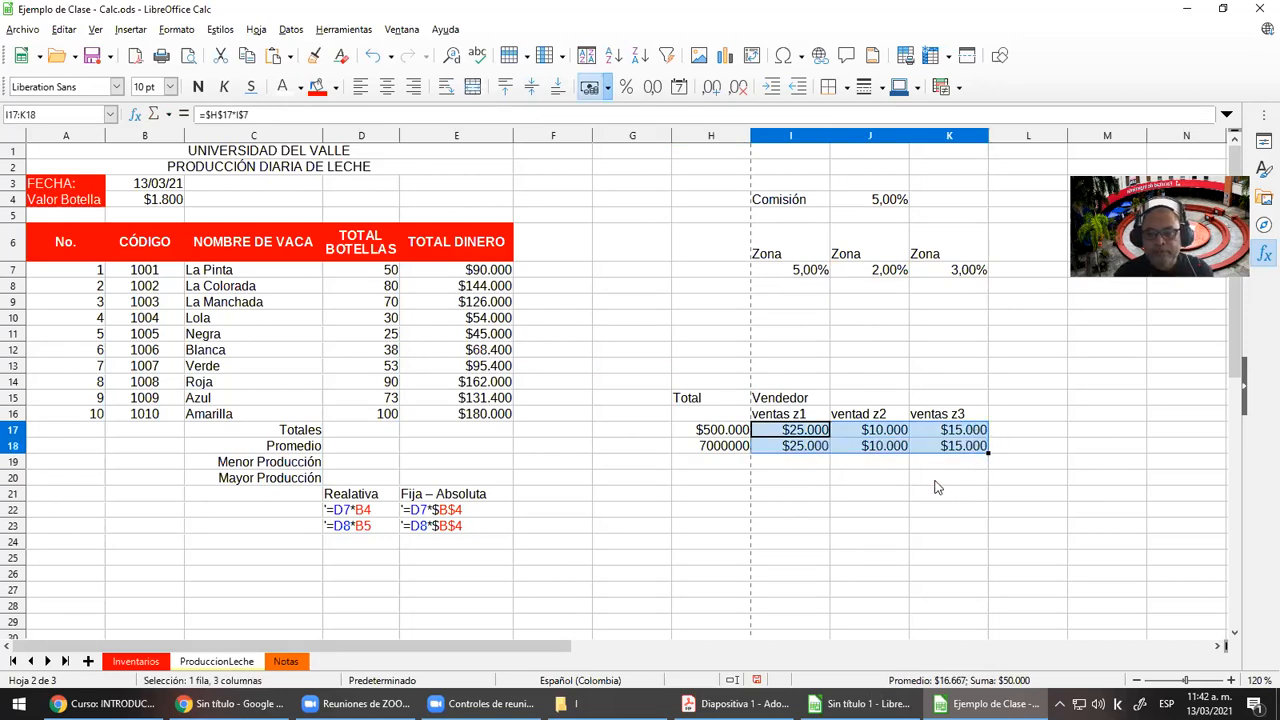
{"action": "left_click", "coordinate": [801, 452]}
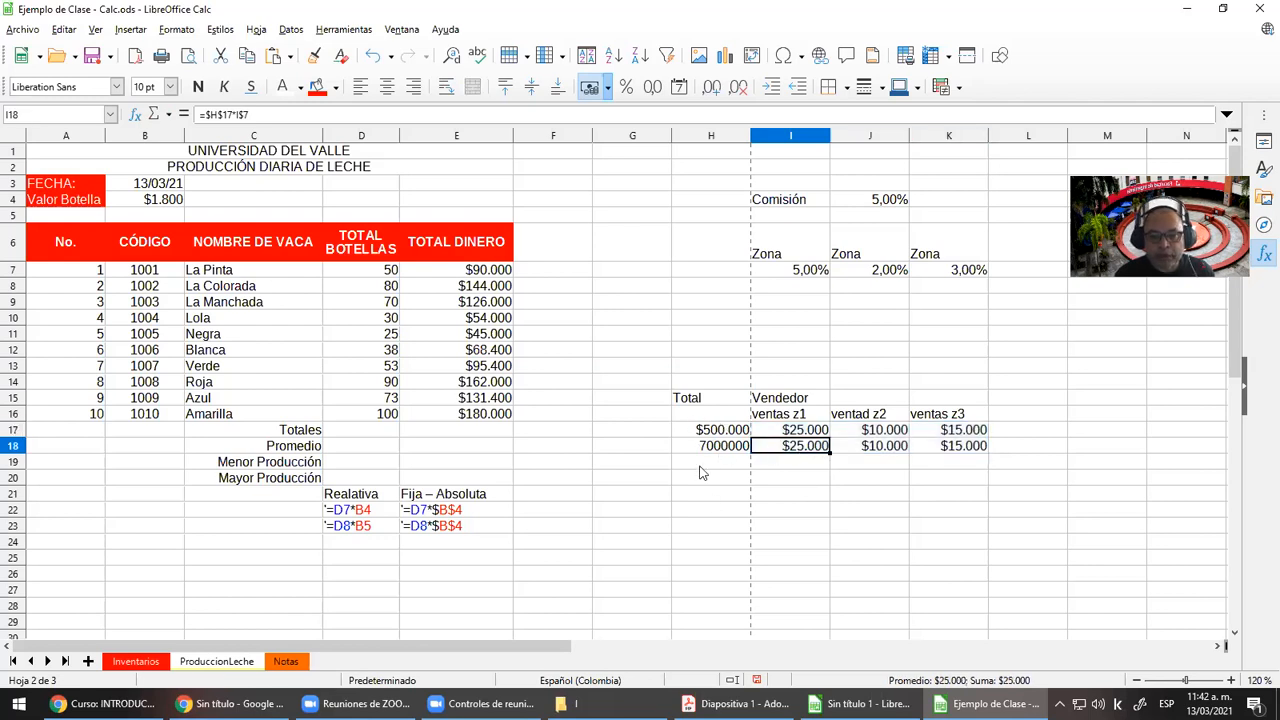
Change the I17 formula to =$H17*I$7 and fill it across and down through K18
{"action": "left_click", "coordinate": [805, 431]}
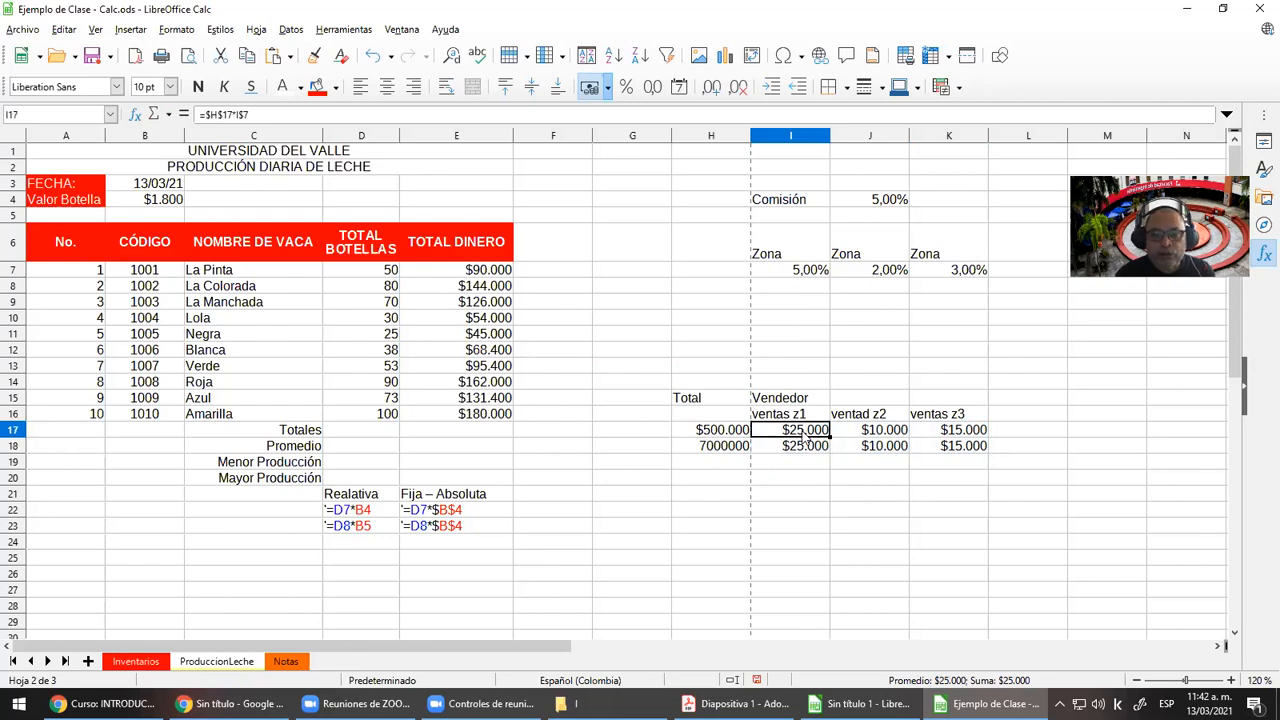
{"action": "left_click", "coordinate": [228, 115]}
{"action": "key", "text": "Left"}
{"action": "key", "text": "BackSpace"}
{"action": "key", "text": "Return"}
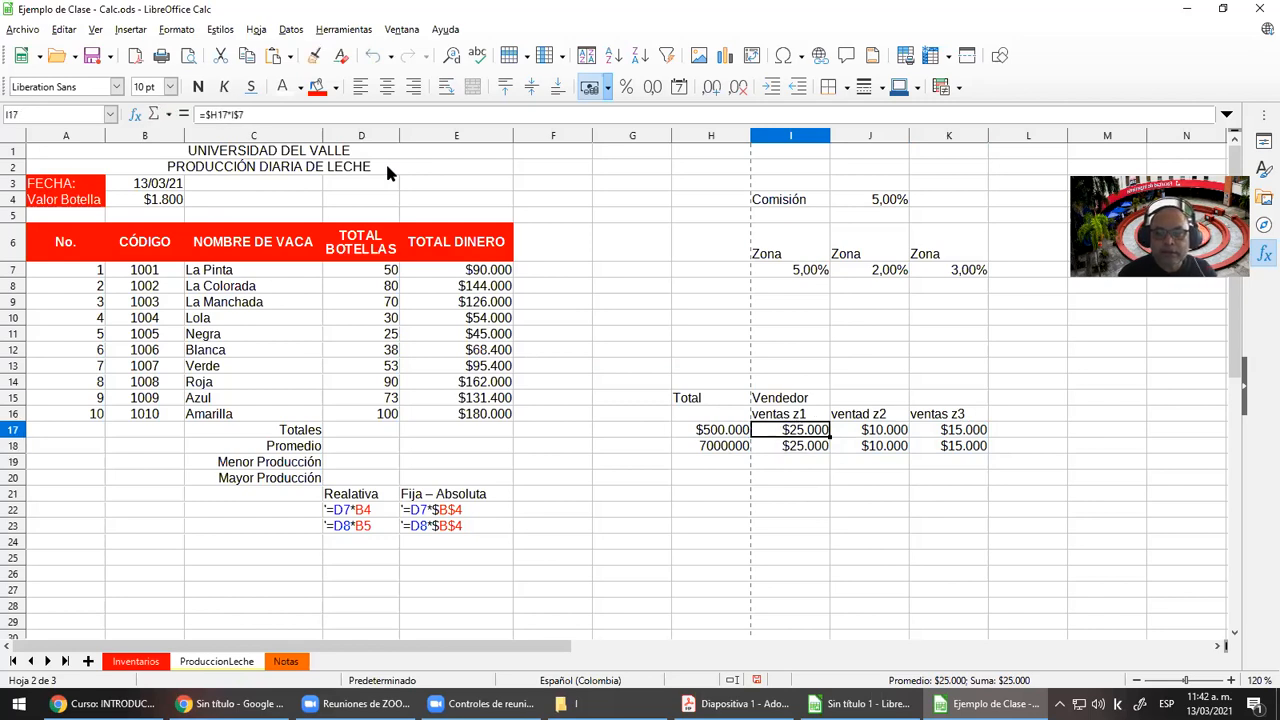
{"action": "left_click_drag", "start_coordinate": [829, 437], "coordinate": [987, 454]}
{"action": "left_click", "coordinate": [800, 527]}
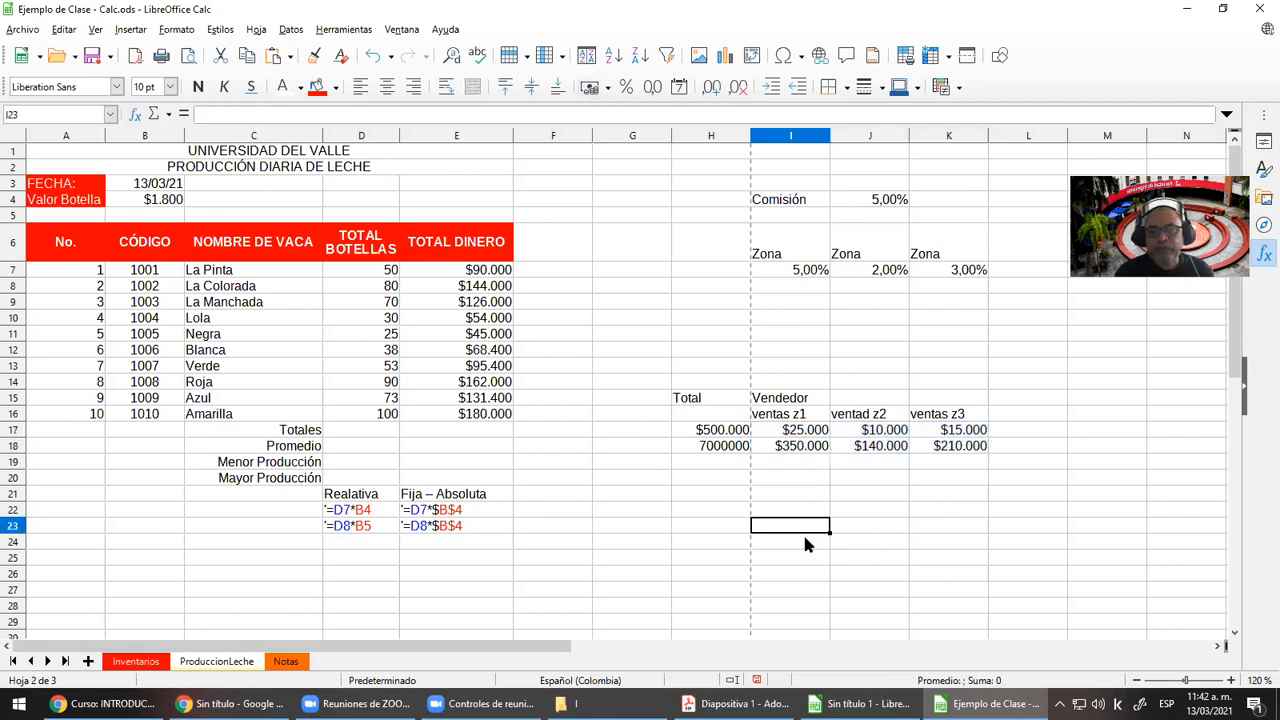
Examine which cells the commission formulas in I18, J18 and K18 refer to
{"action": "key", "text": "Up"}
{"action": "key", "text": "Up"}
{"action": "key", "text": "Up"}
{"action": "key", "text": "Up"}
{"action": "key", "text": "Up"}
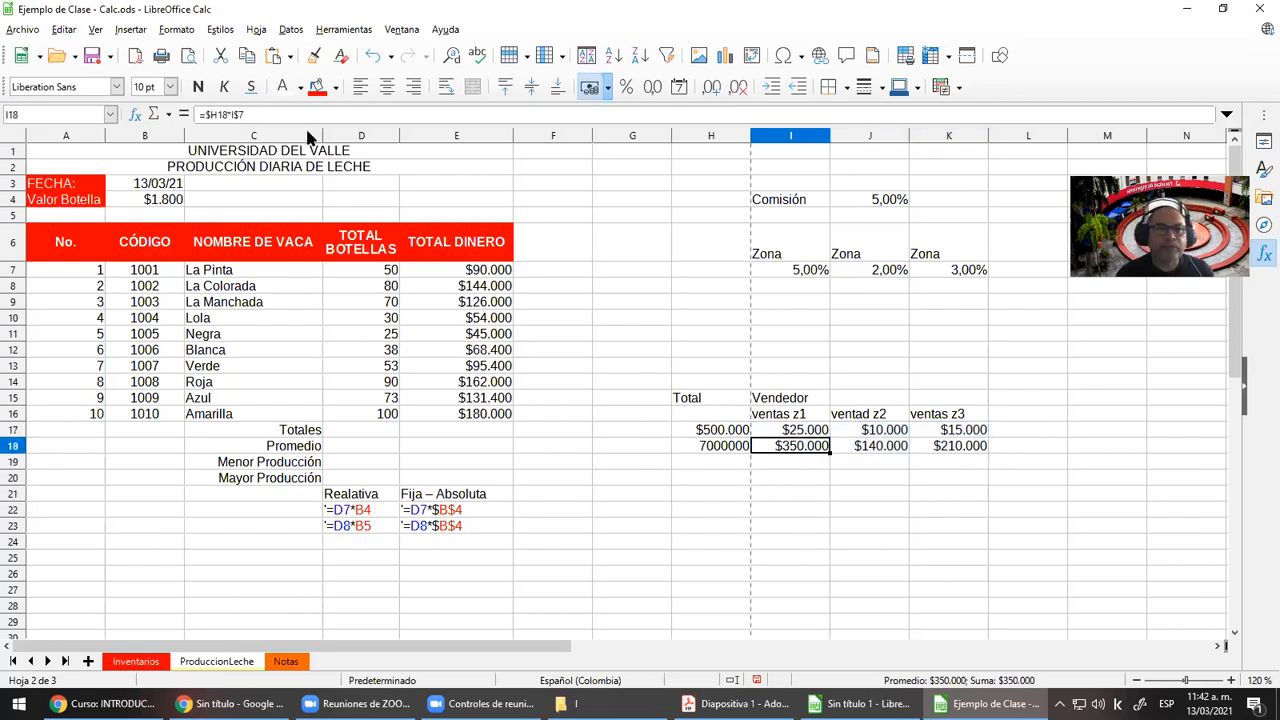
{"action": "key", "text": "F2"}
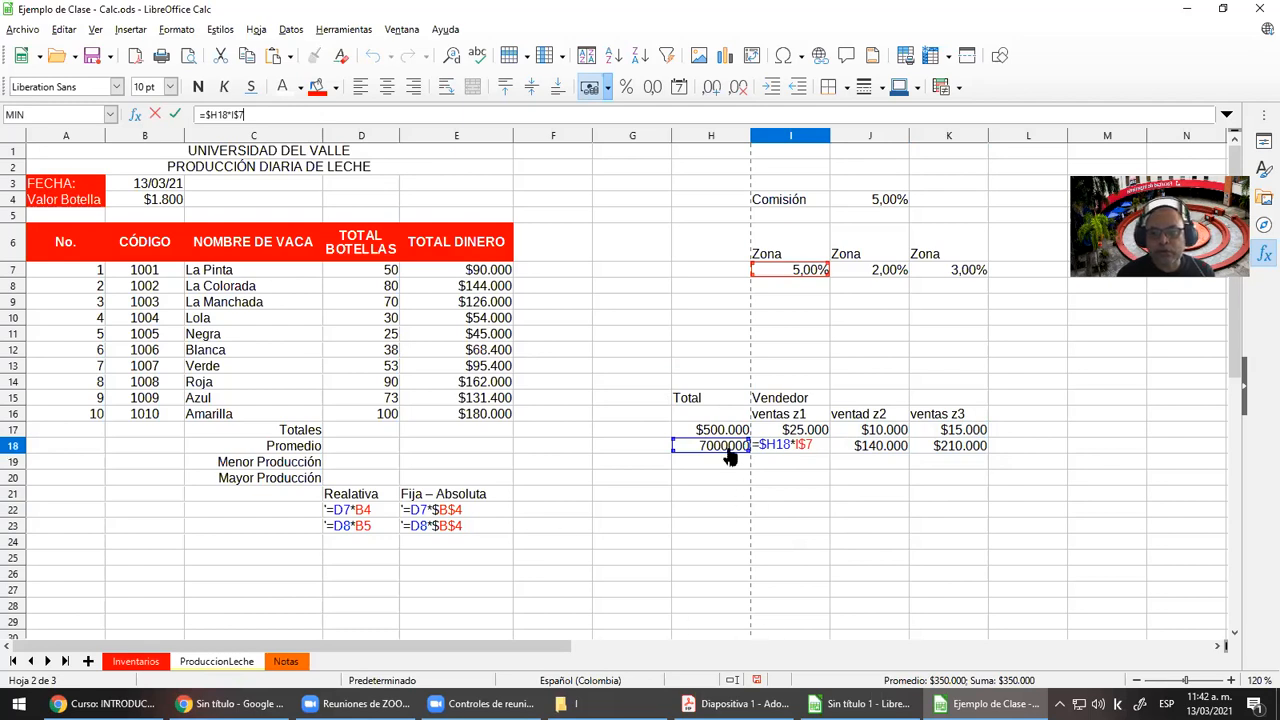
{"action": "key", "text": "Escape"}
{"action": "left_click", "coordinate": [876, 446]}
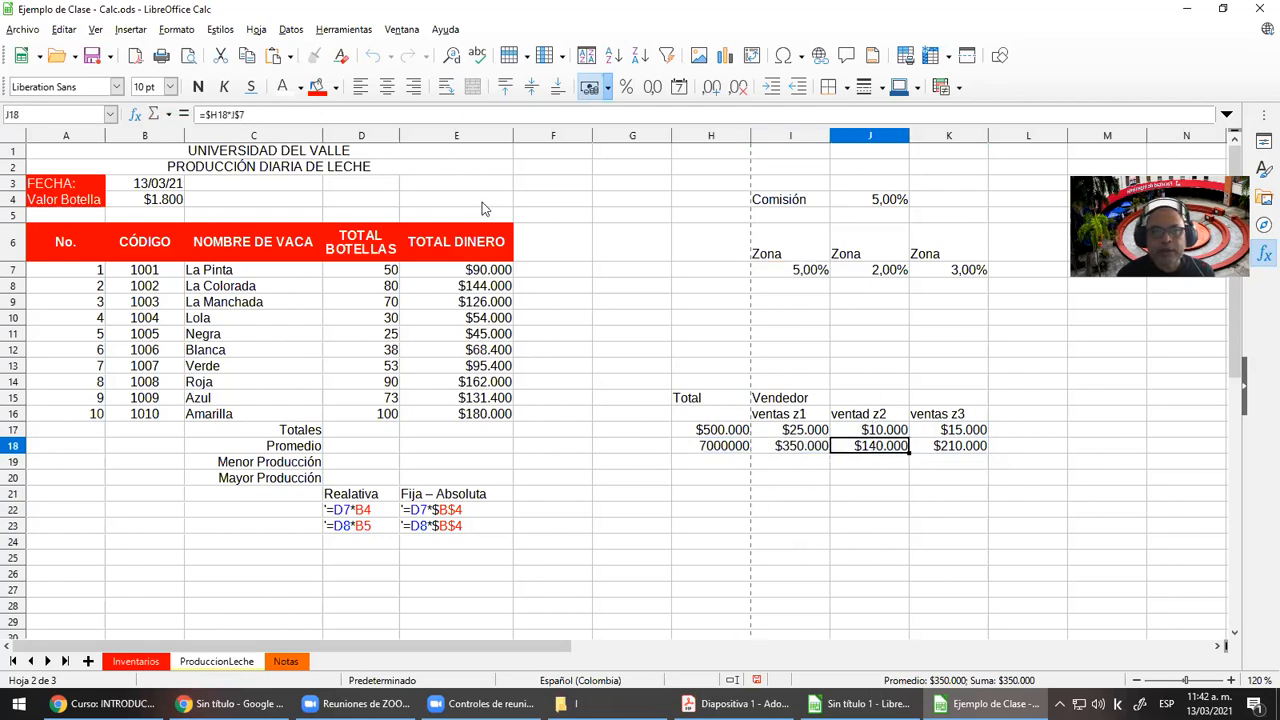
{"action": "key", "text": "F2"}
{"action": "key", "text": "Escape"}
{"action": "key", "text": "Right"}
{"action": "key", "text": "F2"}
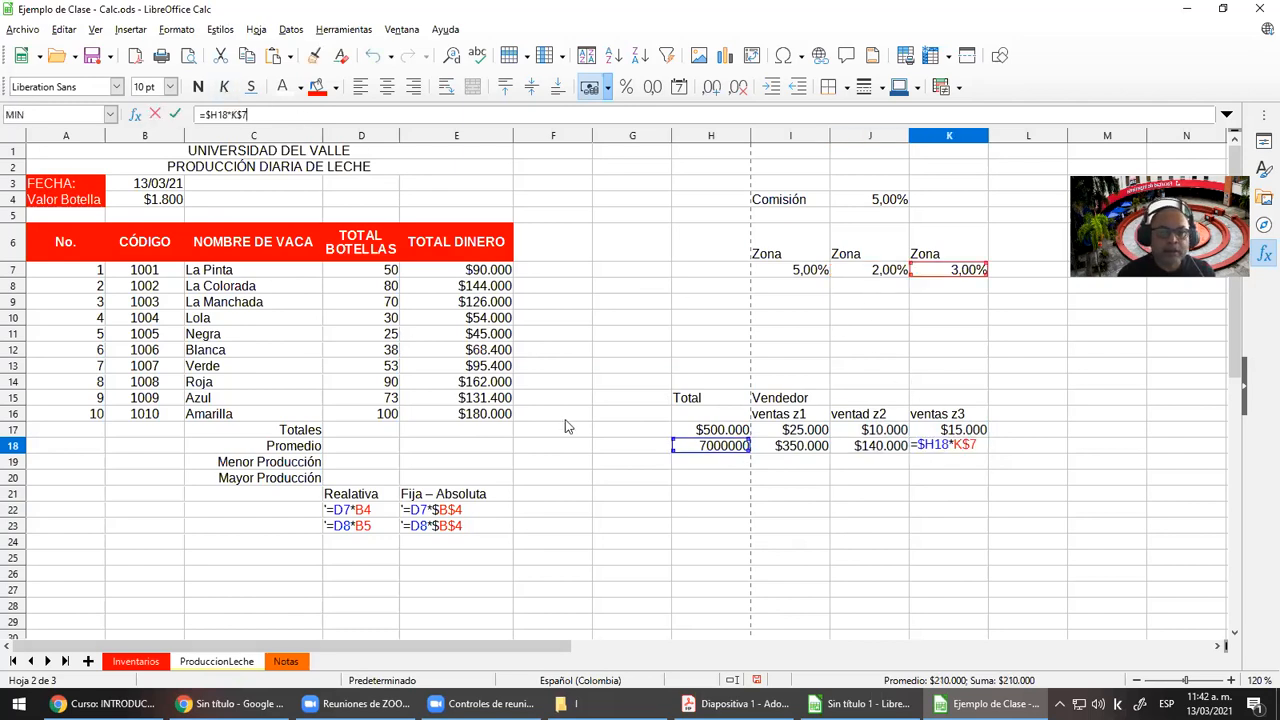
{"action": "key", "text": "Escape"}
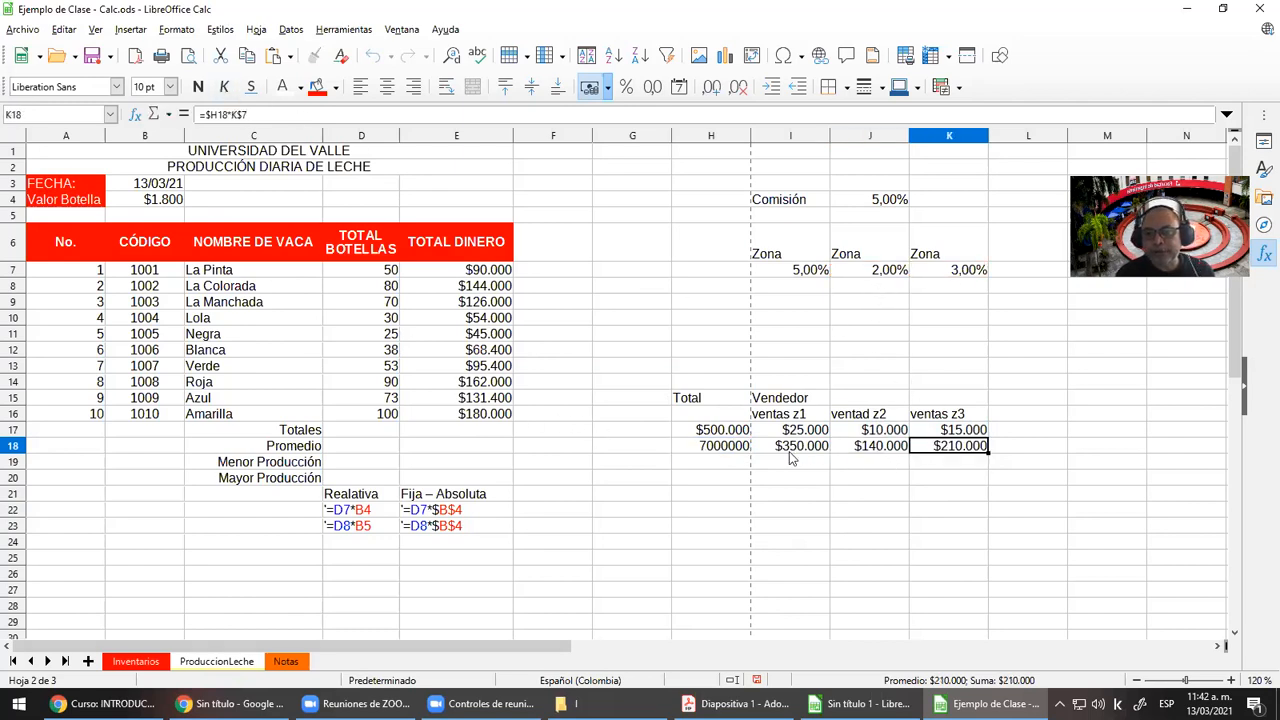
Enter 200, 120 and 2320 in H19:H21 as further amounts in the Total column
{"action": "left_click", "coordinate": [703, 468]}
{"action": "type", "text": "100"}
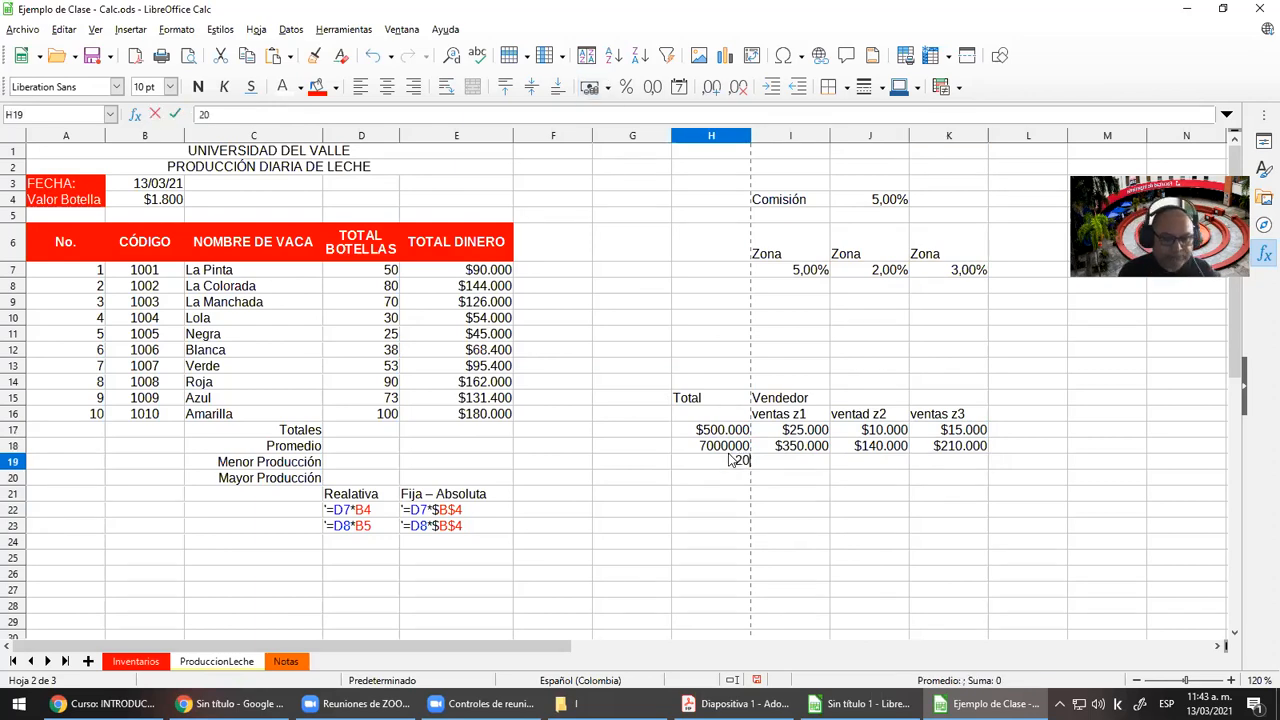
{"action": "key", "text": "Return"}
{"action": "type", "text": "120"}
{"action": "key", "text": "Return"}
{"action": "type", "text": "2320"}
{"action": "key", "text": "Return"}
Fill the row 18 commission formulas for the three zones down through row 21
{"action": "left_click_drag", "start_coordinate": [786, 448], "coordinate": [1002, 448]}
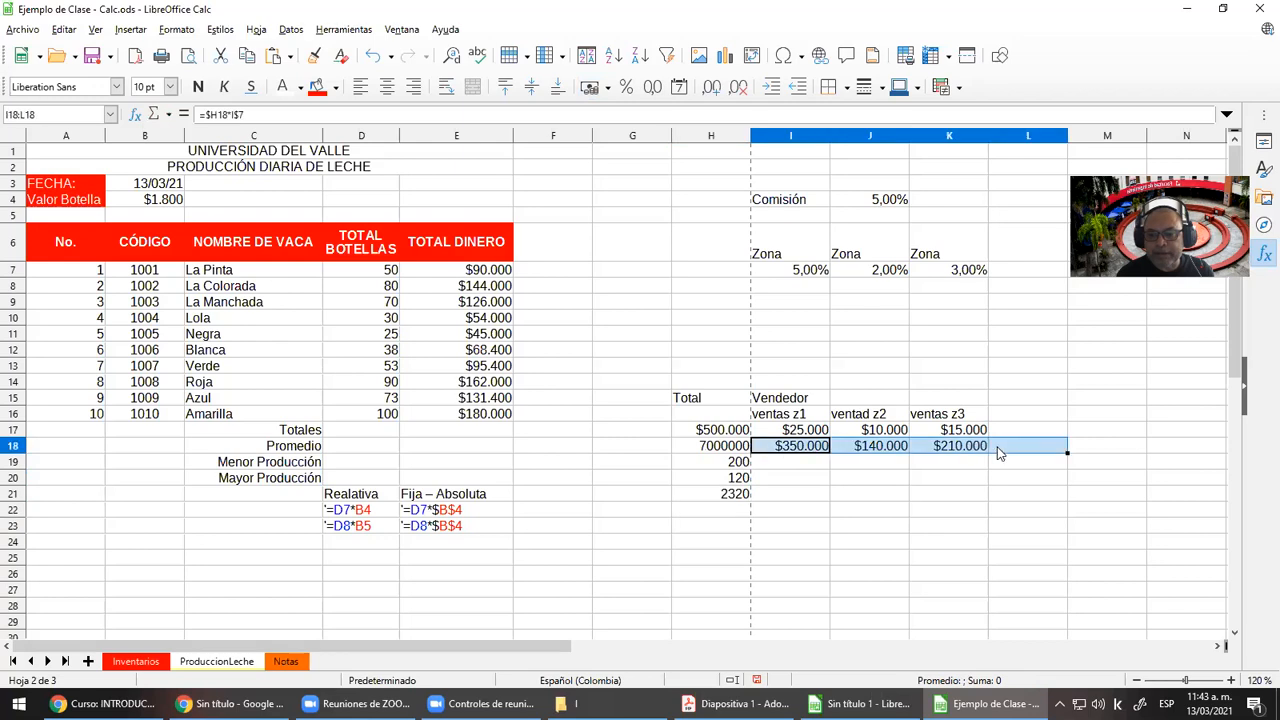
{"action": "left_click", "coordinate": [822, 461]}
{"action": "left_click_drag", "start_coordinate": [800, 446], "coordinate": [988, 501]}
{"action": "left_click", "coordinate": [845, 578]}
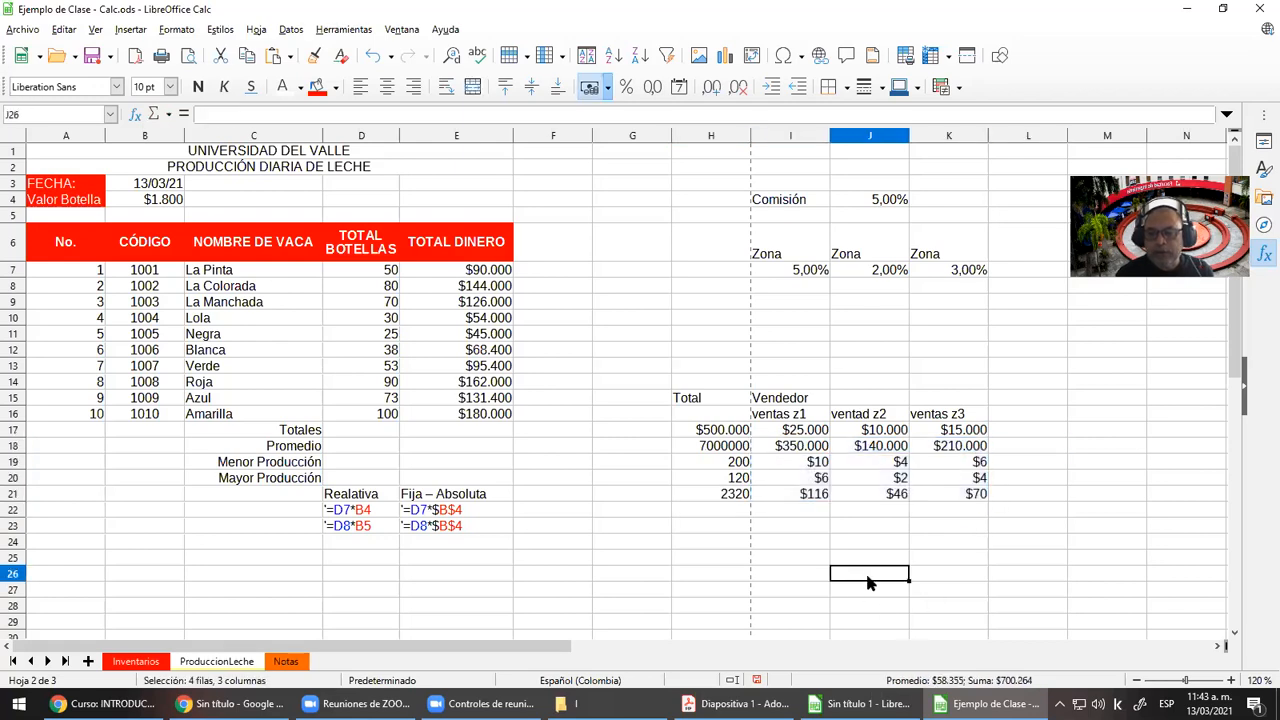
Review the zone 1 percentage in I7 and the two mixed references in the I17 formula
{"action": "left_click", "coordinate": [810, 270]}
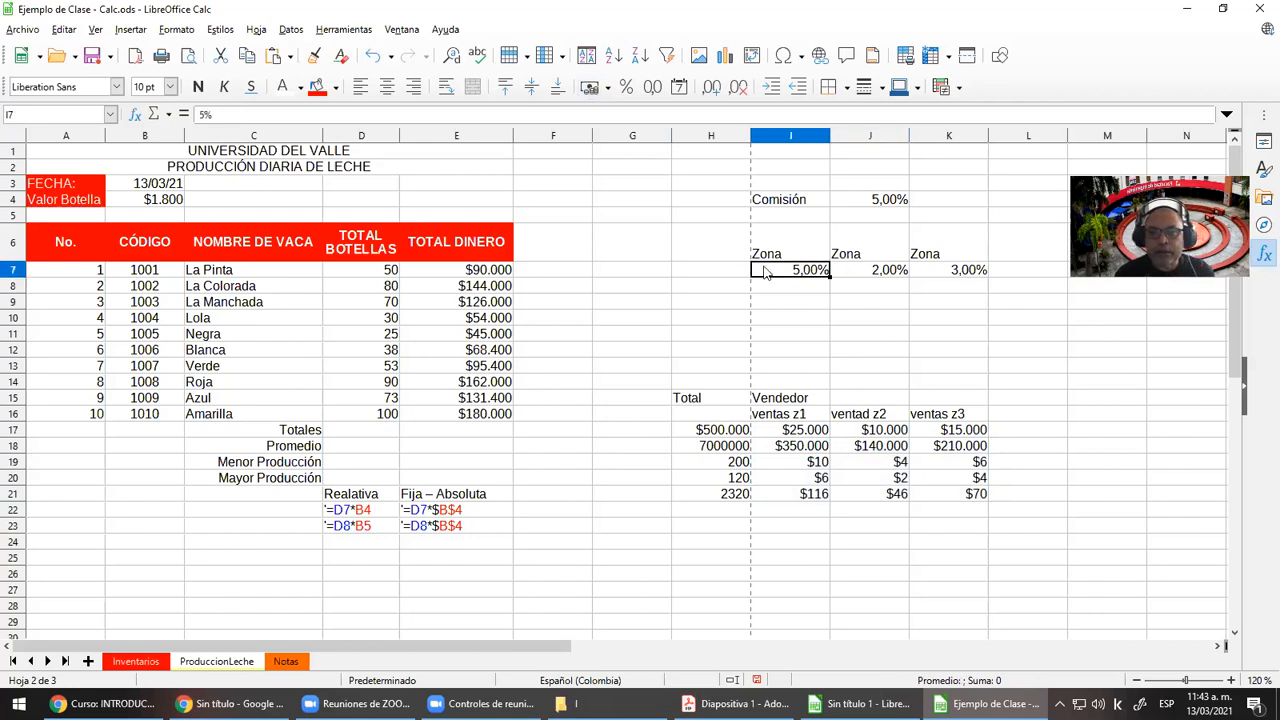
{"action": "left_click", "coordinate": [798, 430]}
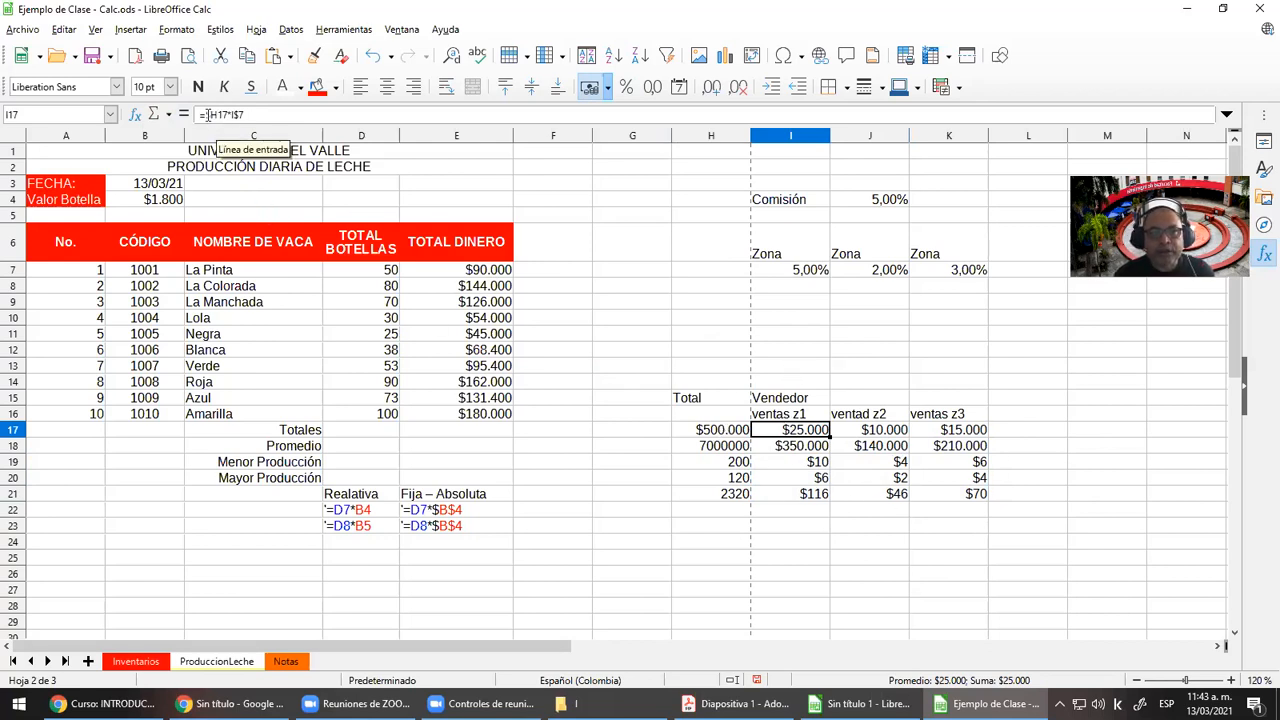
{"action": "left_click_drag", "start_coordinate": [205, 116], "coordinate": [232, 116]}
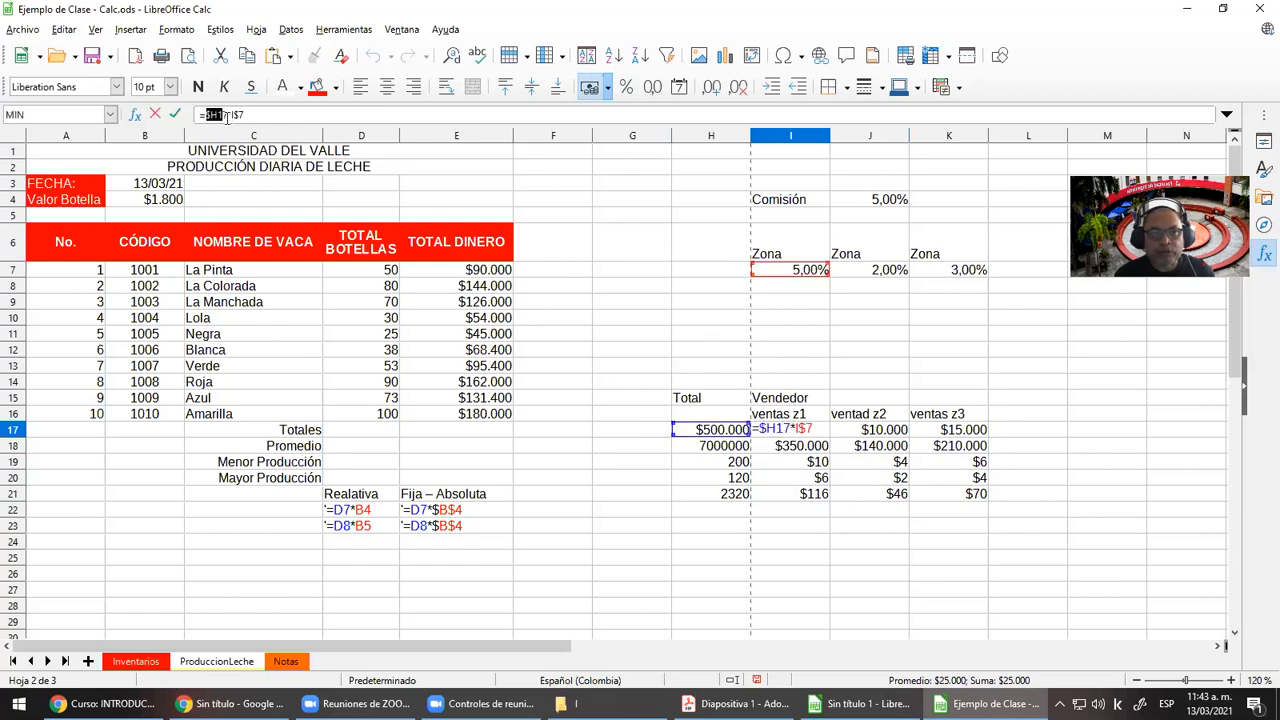
{"action": "key", "text": "Return"}
{"action": "left_click", "coordinate": [213, 116]}
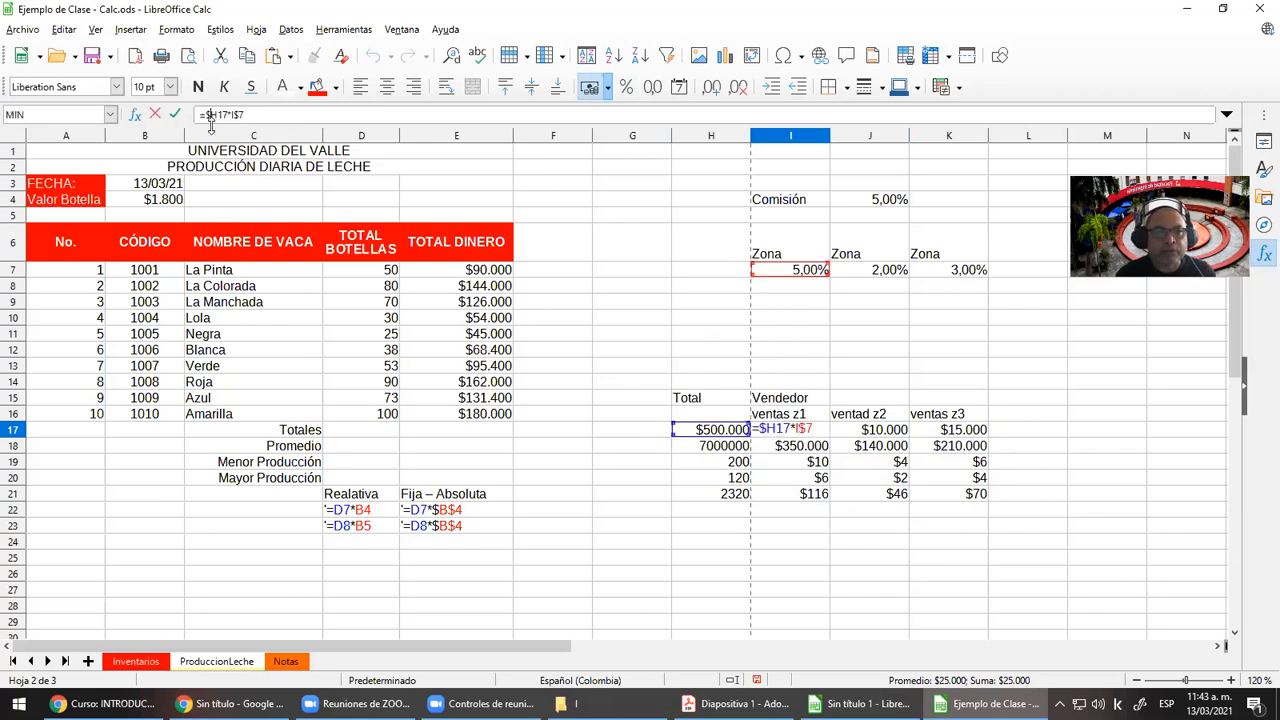
{"action": "key", "text": "Return"}
{"action": "left_click_drag", "start_coordinate": [244, 115], "coordinate": [232, 115]}
{"action": "key", "text": "Escape"}
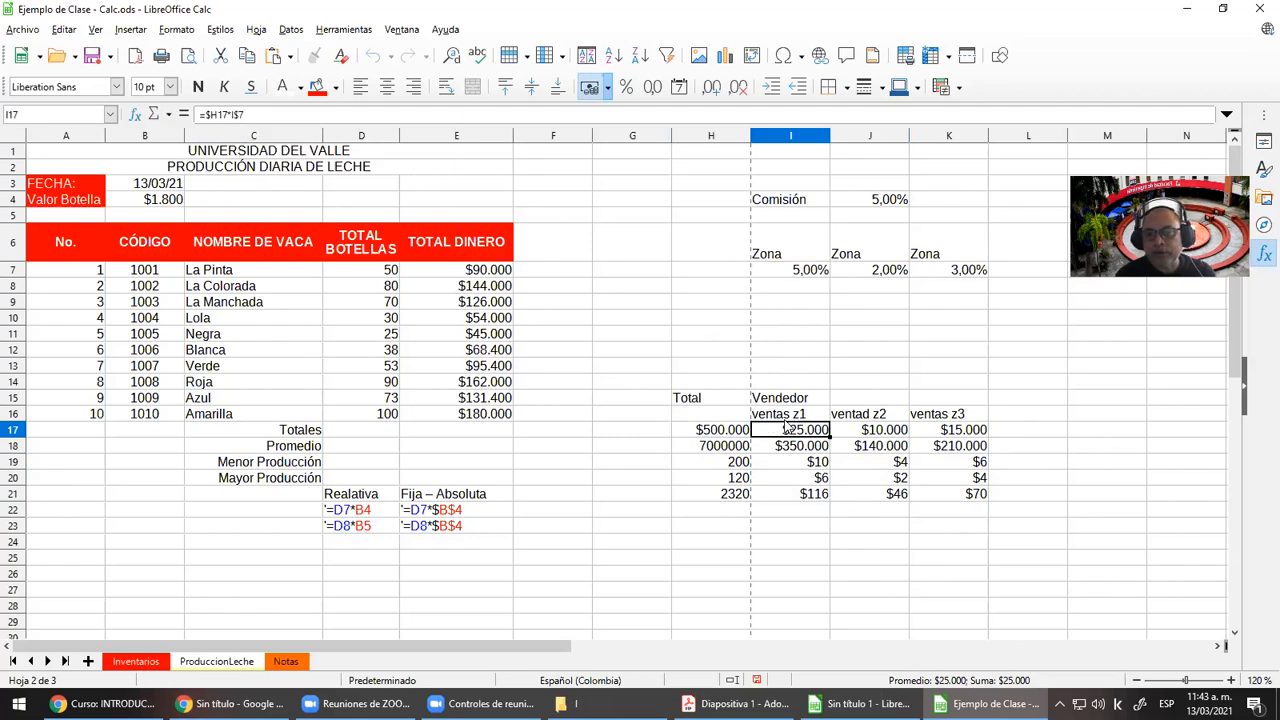
Fill the I17 mixed-reference formula across and down through K21
{"action": "left_click_drag", "start_coordinate": [829, 437], "coordinate": [985, 495]}
{"action": "left_click_drag", "start_coordinate": [988, 430], "coordinate": [985, 495]}
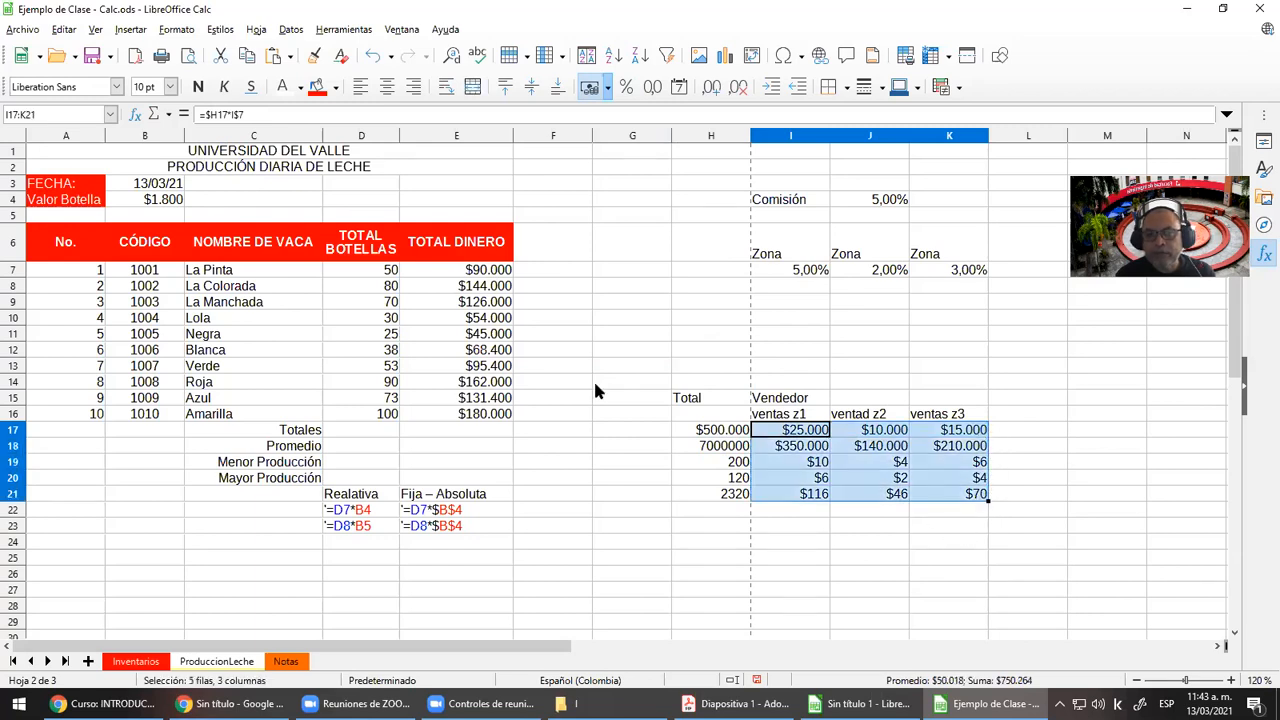
Change the I17 formula to fully absolute references, =$H$17*$I$7, and fill it across and down through K21
{"action": "left_click", "coordinate": [785, 438]}
{"action": "left_click", "coordinate": [212, 116]}
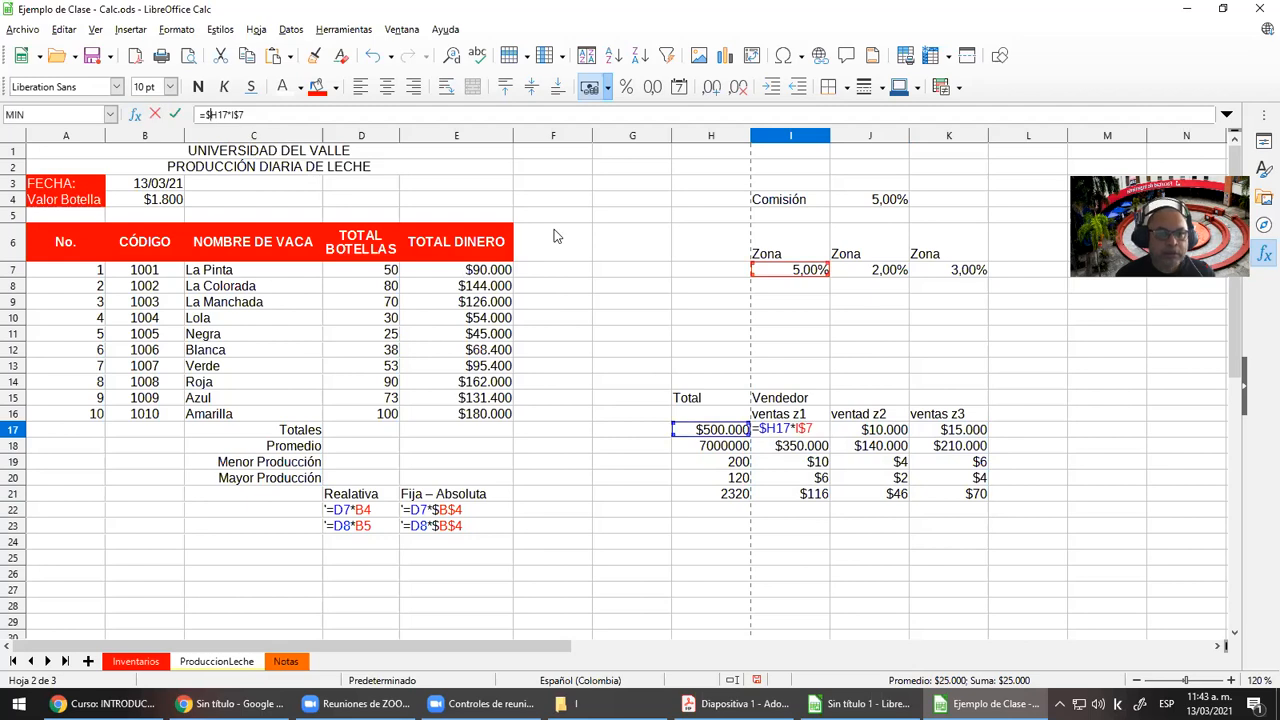
{"action": "key", "text": "shift+F4"}
{"action": "key", "text": "shift+F4"}
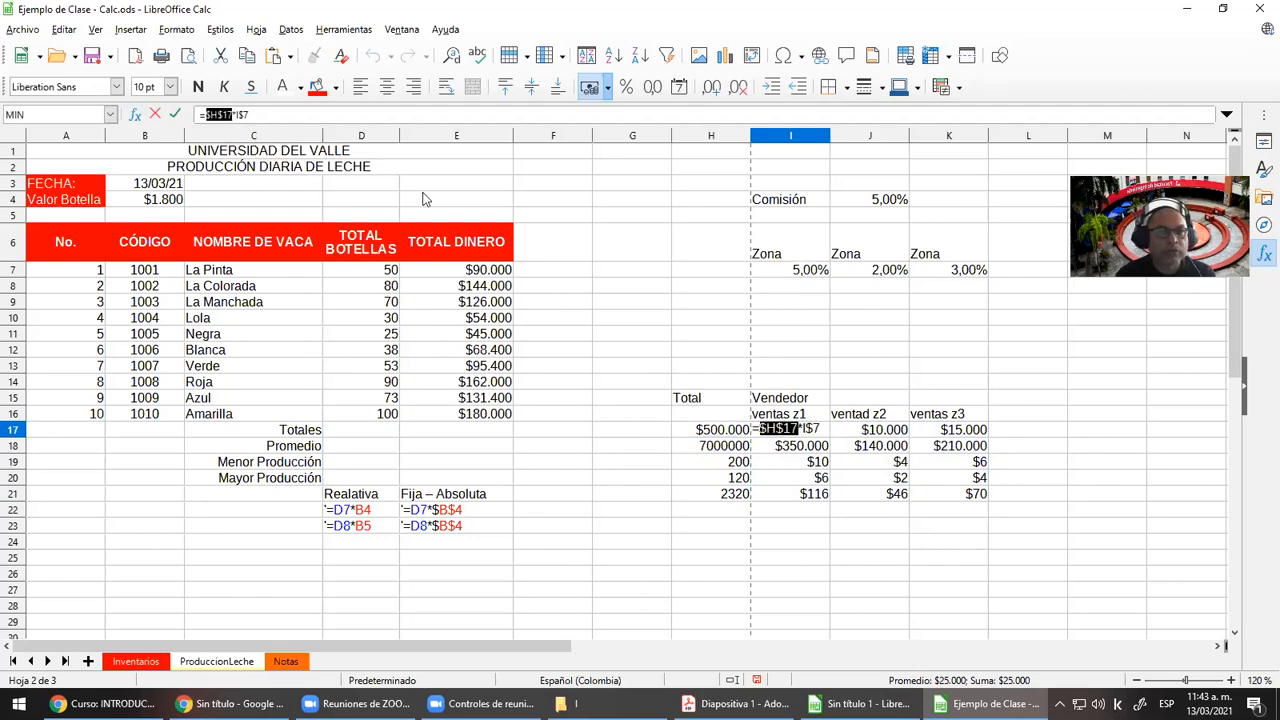
{"action": "left_click", "coordinate": [248, 116]}
{"action": "key", "text": "F4"}
{"action": "key", "text": "F4"}
{"action": "key", "text": "F4"}
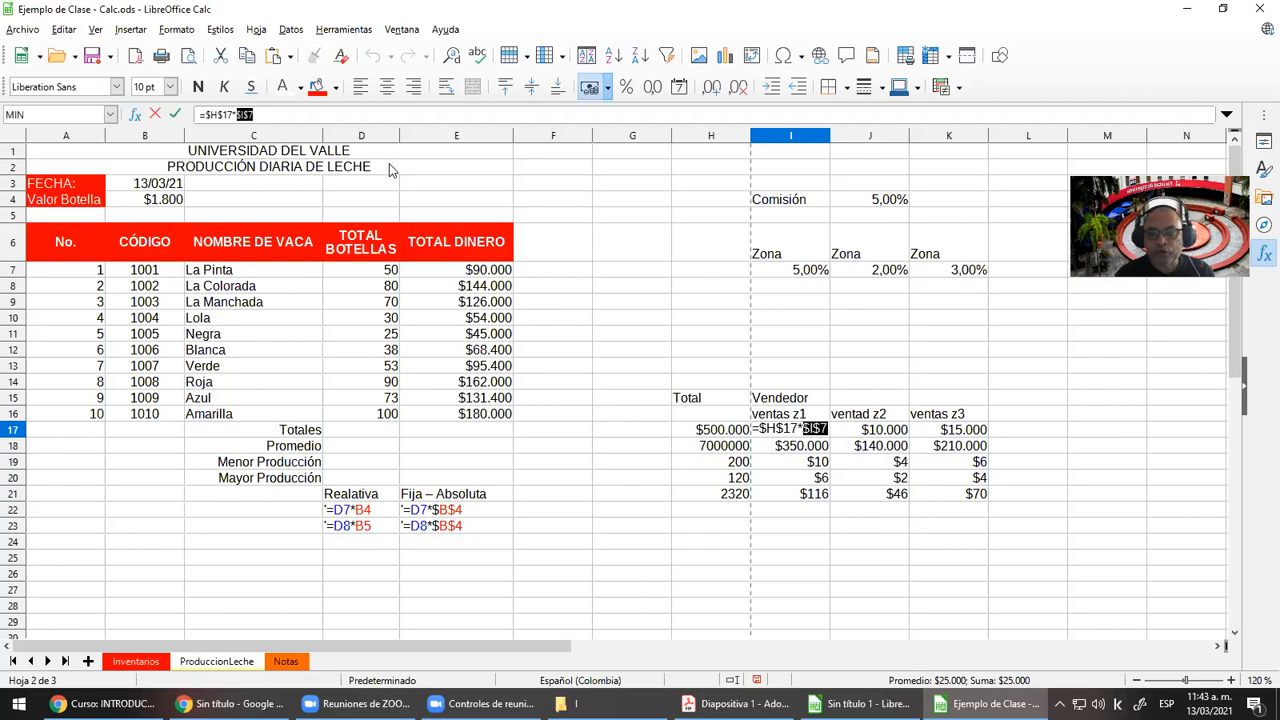
{"action": "key", "text": "Return"}
{"action": "key", "text": "Up"}
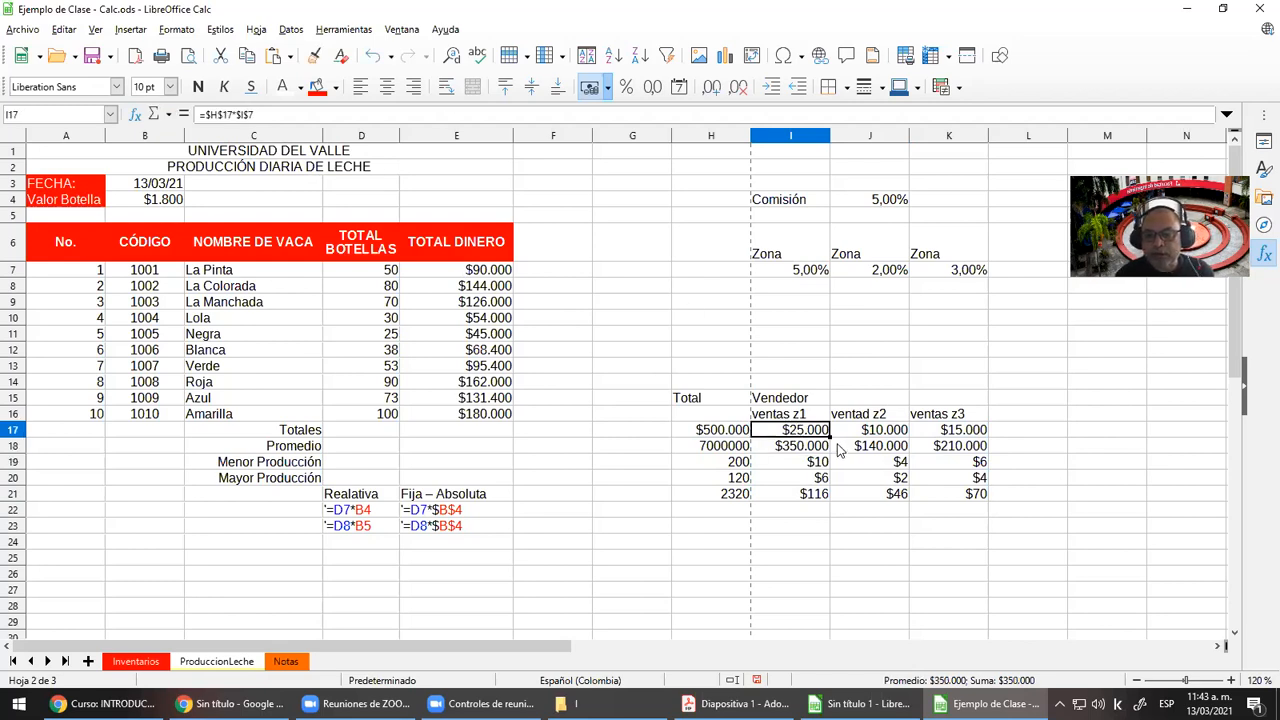
{"action": "left_click_drag", "start_coordinate": [829, 437], "coordinate": [986, 512]}
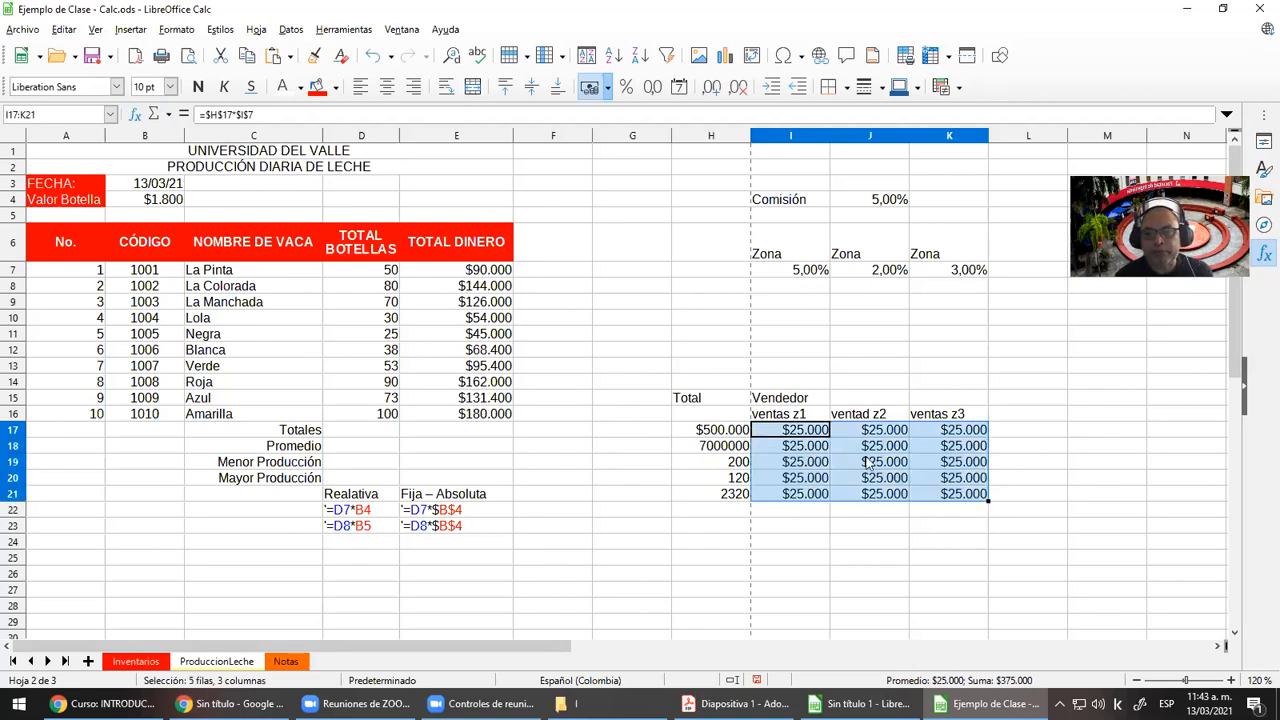
Examine which cells the fully absolute formula copied into I18 refers to
{"action": "left_click", "coordinate": [800, 438]}
{"action": "left_click", "coordinate": [800, 448]}
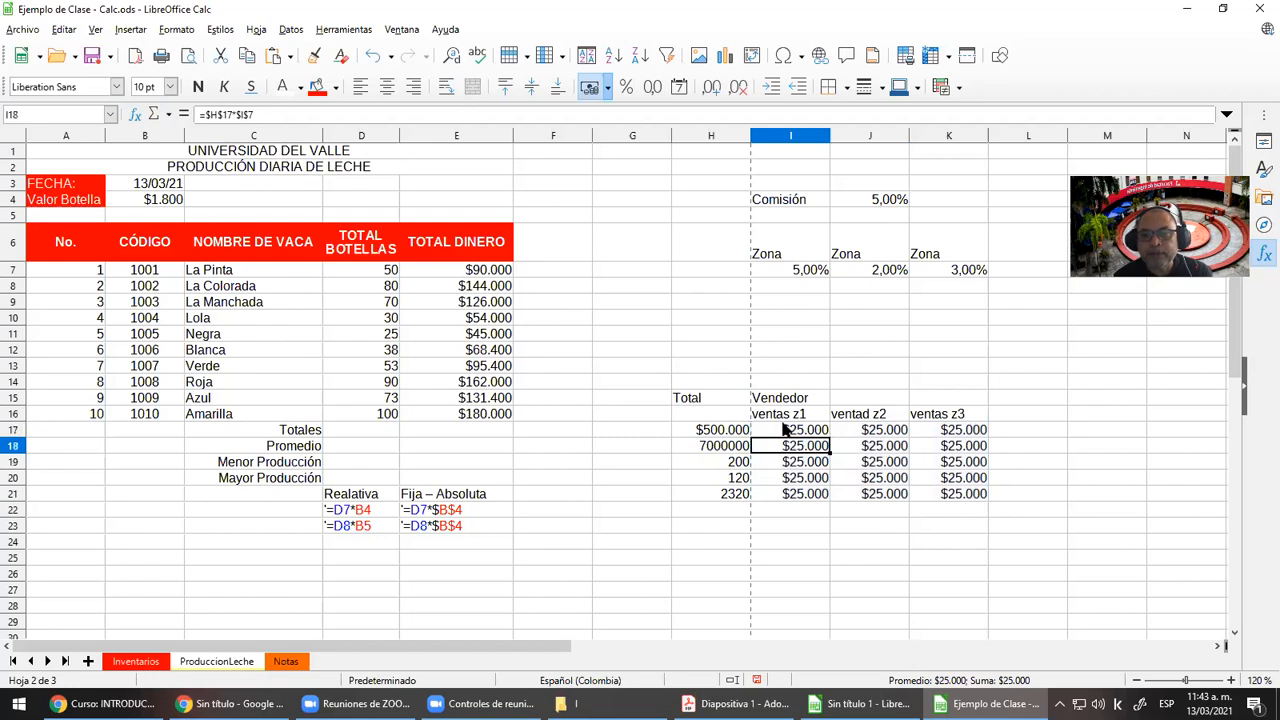
{"action": "left_click", "coordinate": [569, 113]}
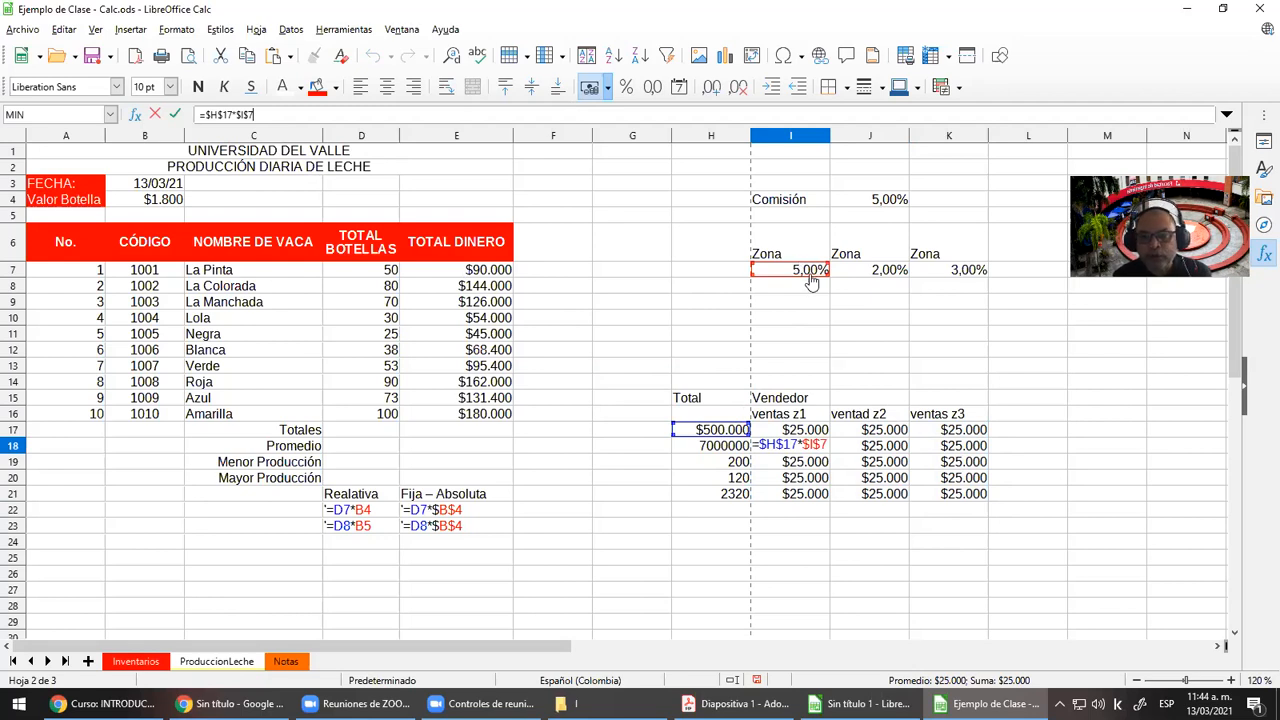
{"action": "key", "text": "Escape"}
{"action": "left_click", "coordinate": [768, 430]}
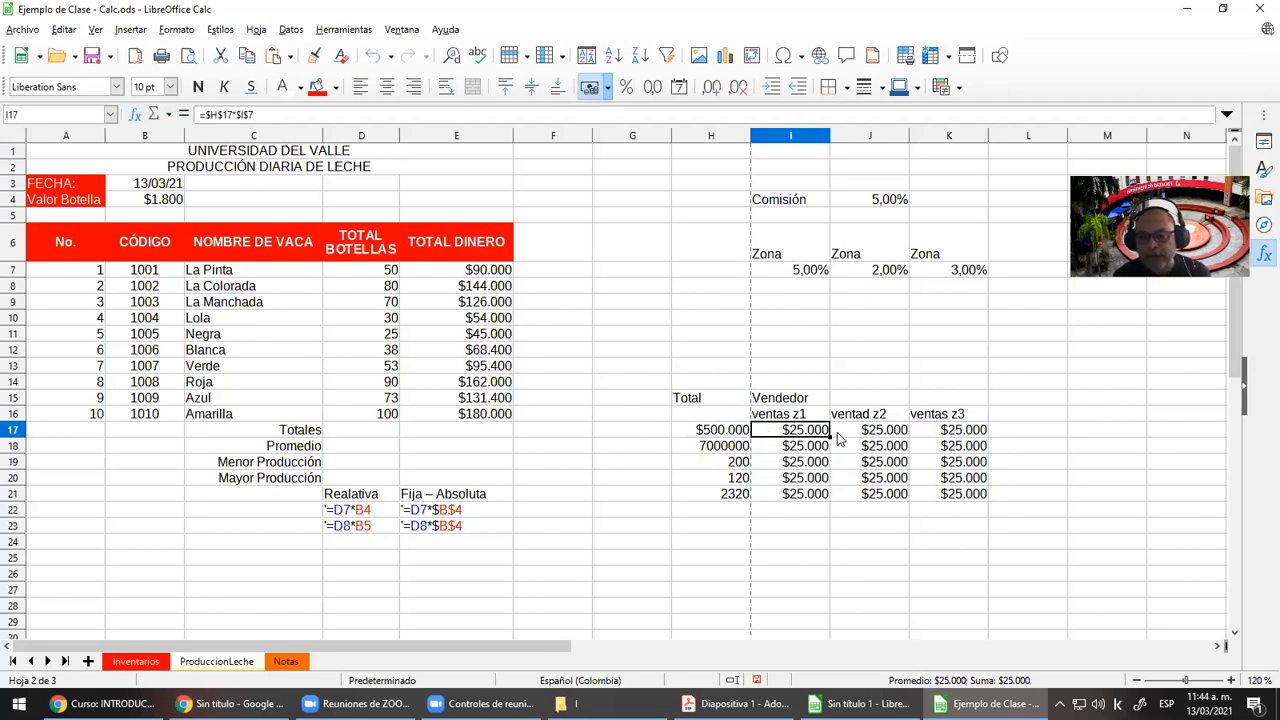
Change the I17 formula back to mixed references, =$H17*I$7, and fill it across and down through K21
{"action": "left_click", "coordinate": [845, 432]}
{"action": "left_click", "coordinate": [990, 433]}
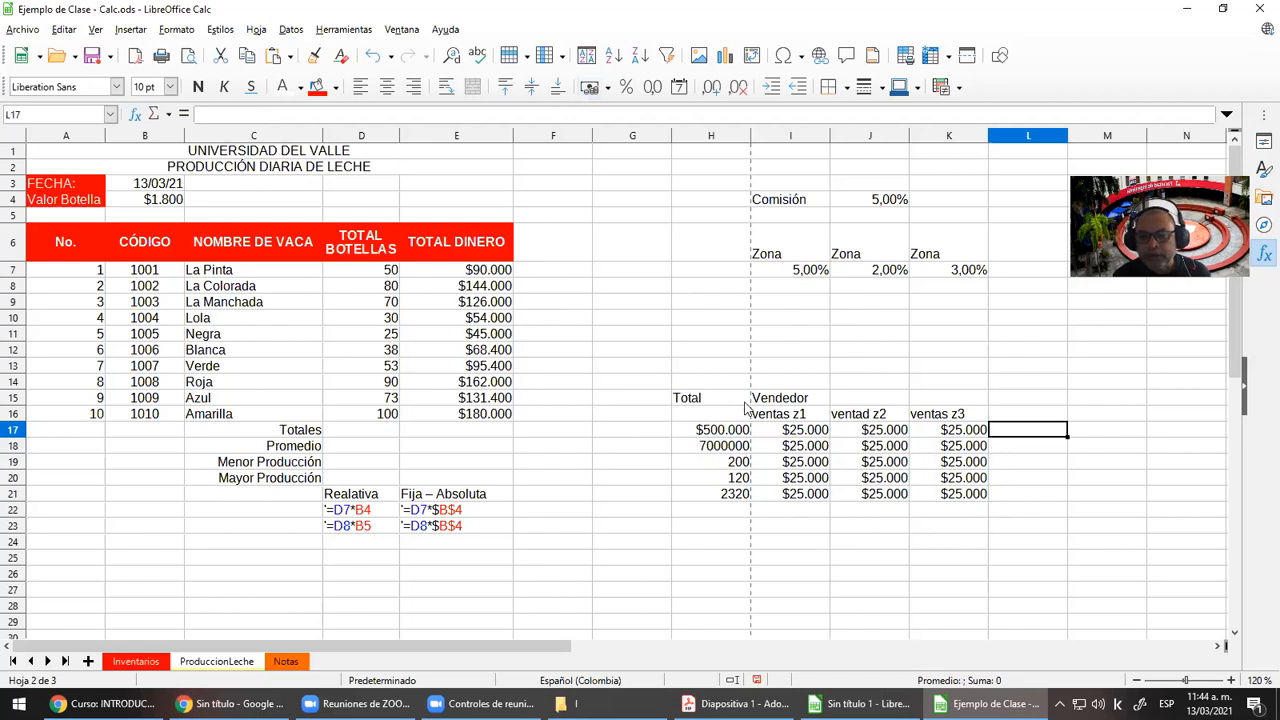
{"action": "left_click", "coordinate": [794, 432]}
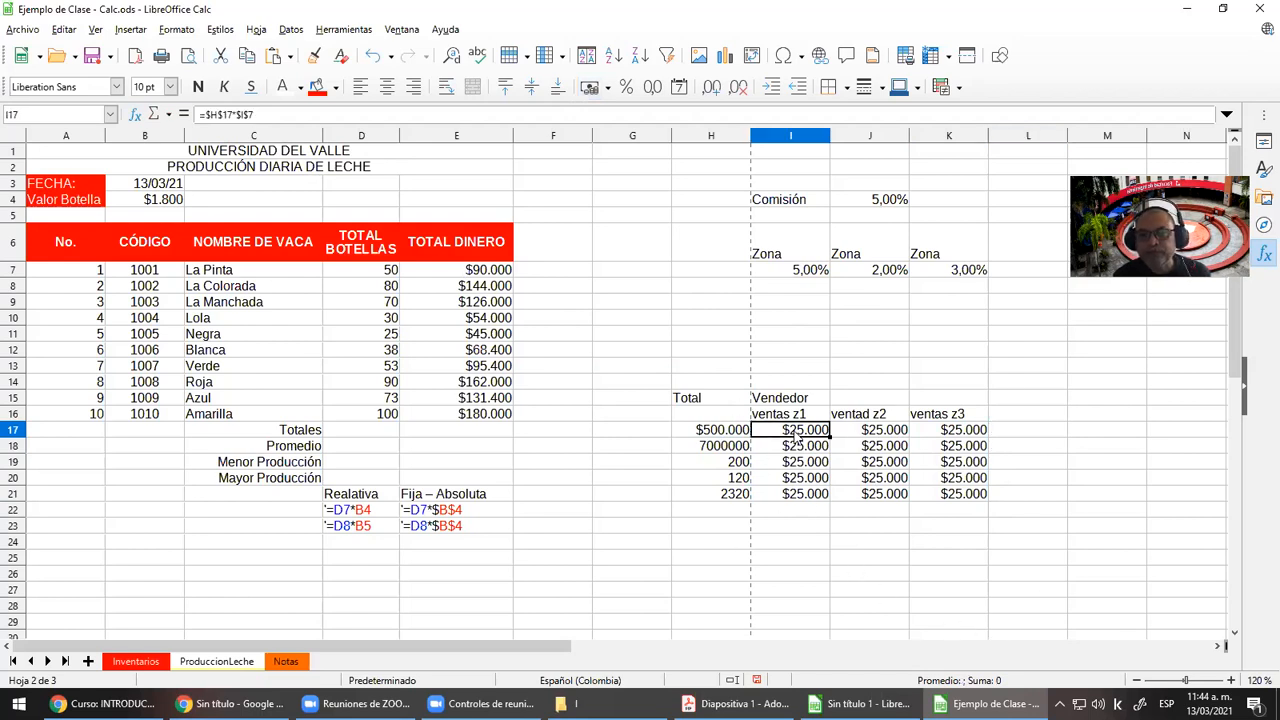
{"action": "left_click", "coordinate": [228, 115]}
{"action": "key", "text": "BackSpace"}
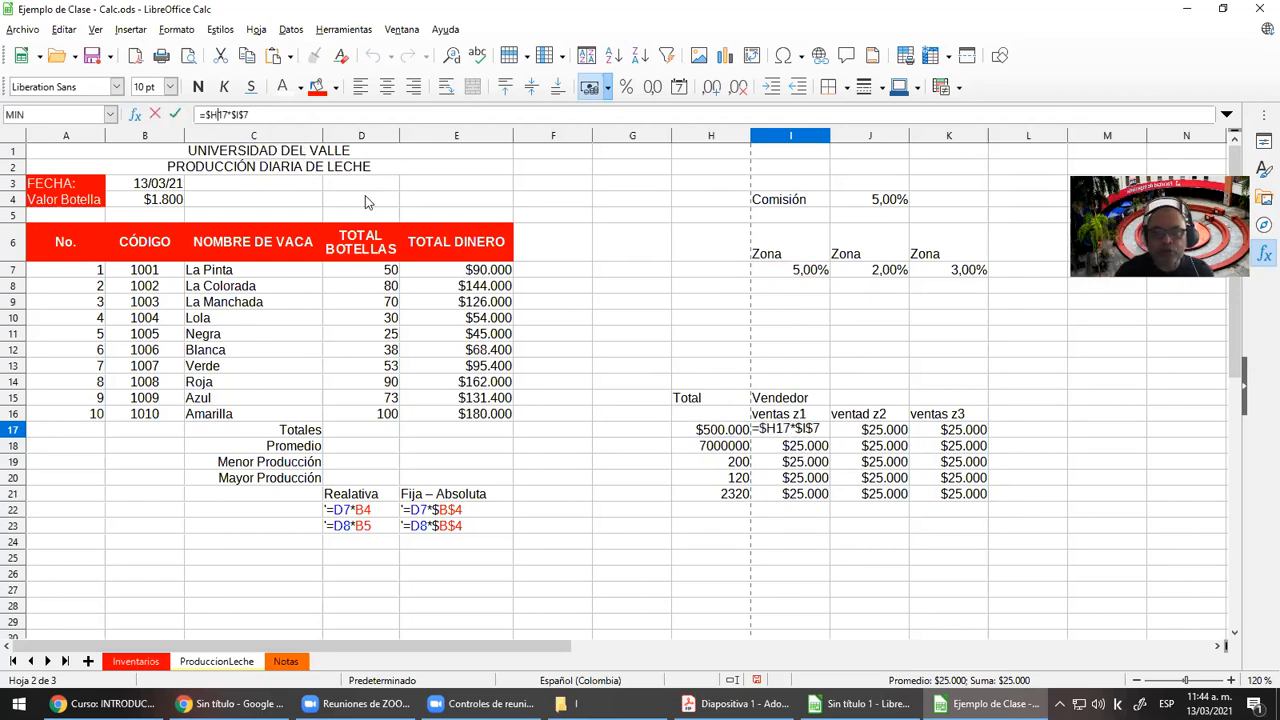
{"action": "key", "text": "Right"}
{"action": "key", "text": "Right"}
{"action": "key", "text": "Right"}
{"action": "key", "text": "Delete"}
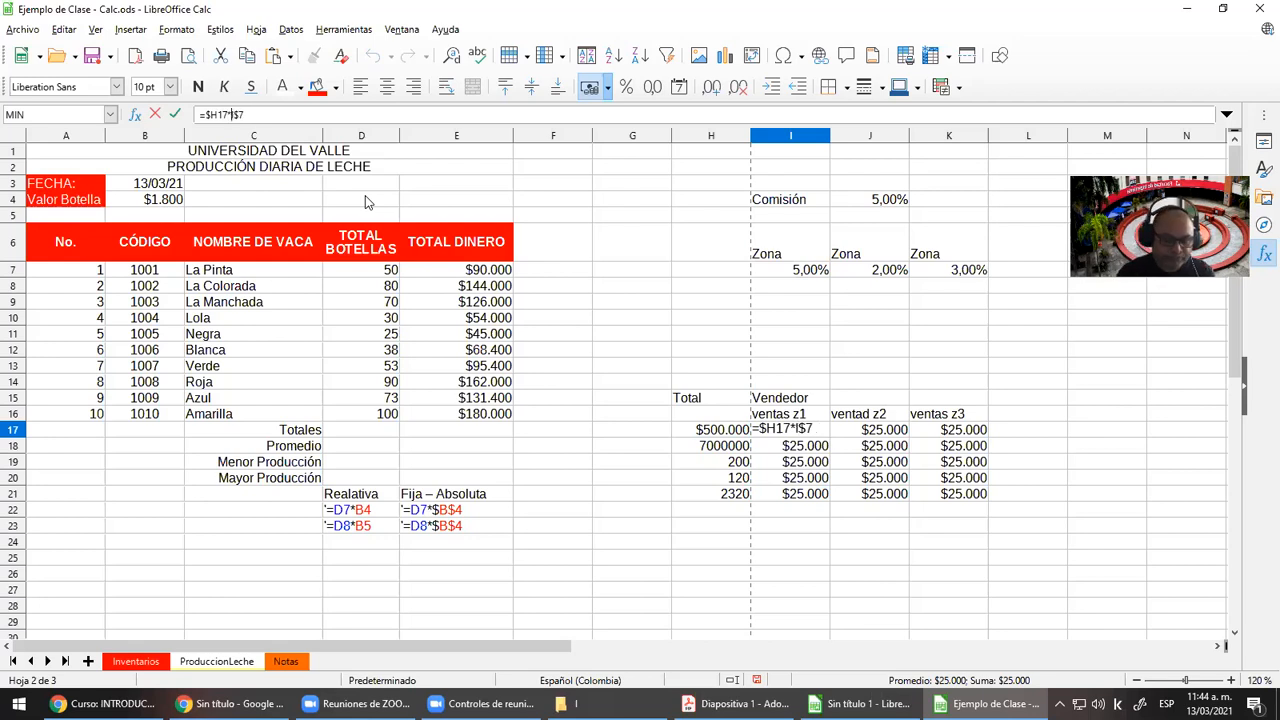
{"action": "key", "text": "Return"}
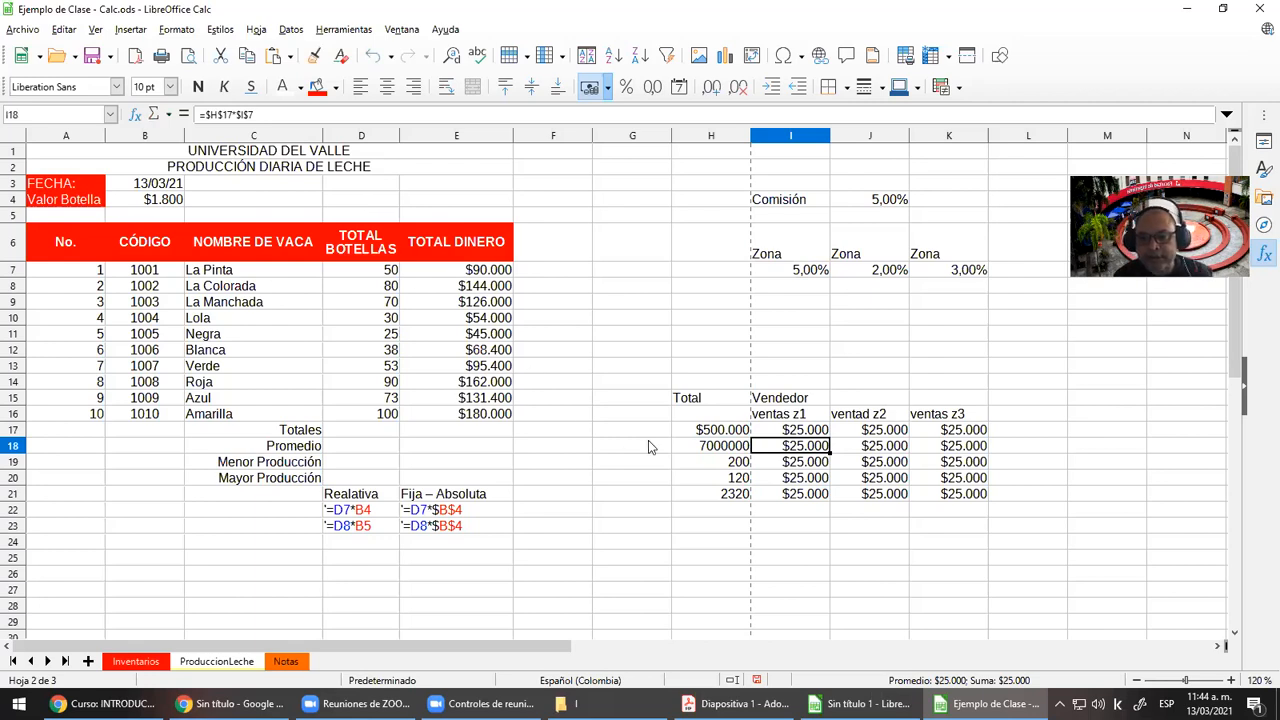
{"action": "left_click", "coordinate": [787, 432]}
{"action": "left_click_drag", "start_coordinate": [829, 437], "coordinate": [988, 500]}
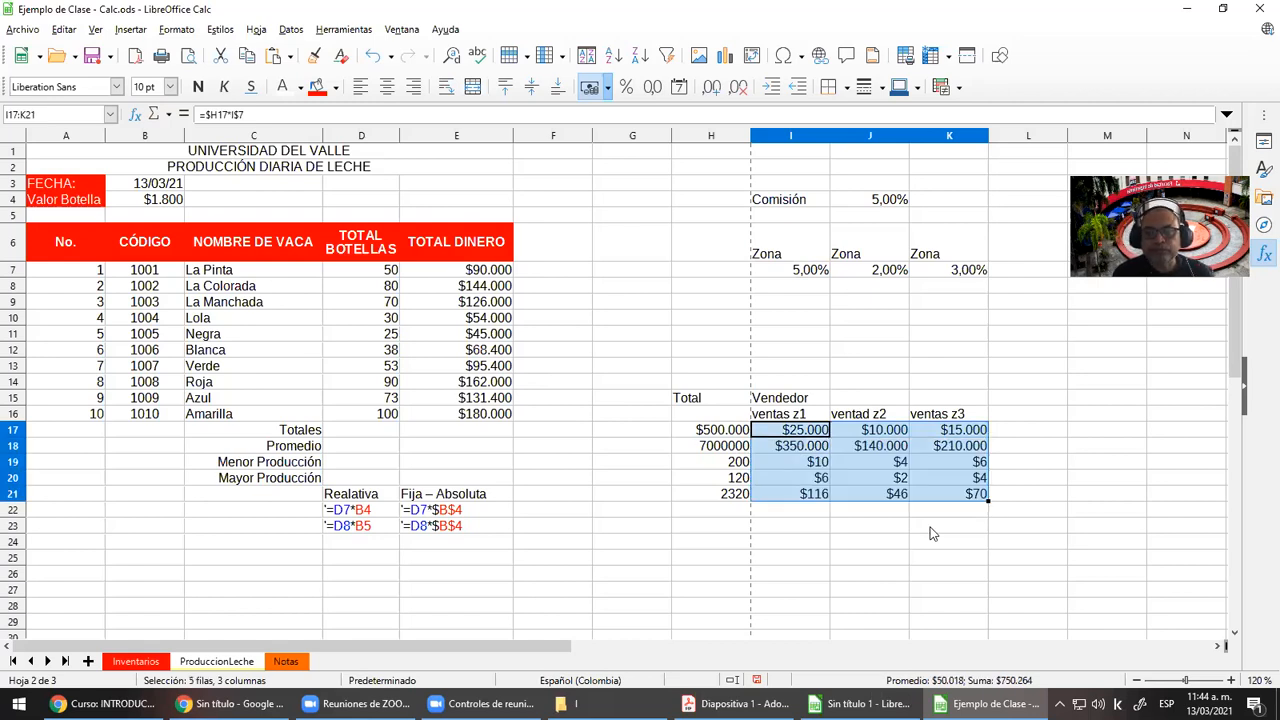
Delete the whole commission example: the sales table in H15:K22 and the commission and zone percentages above it
{"action": "left_click", "coordinate": [757, 420]}
{"action": "left_click_drag", "start_coordinate": [730, 402], "coordinate": [984, 515]}
{"action": "key", "text": "Delete"}
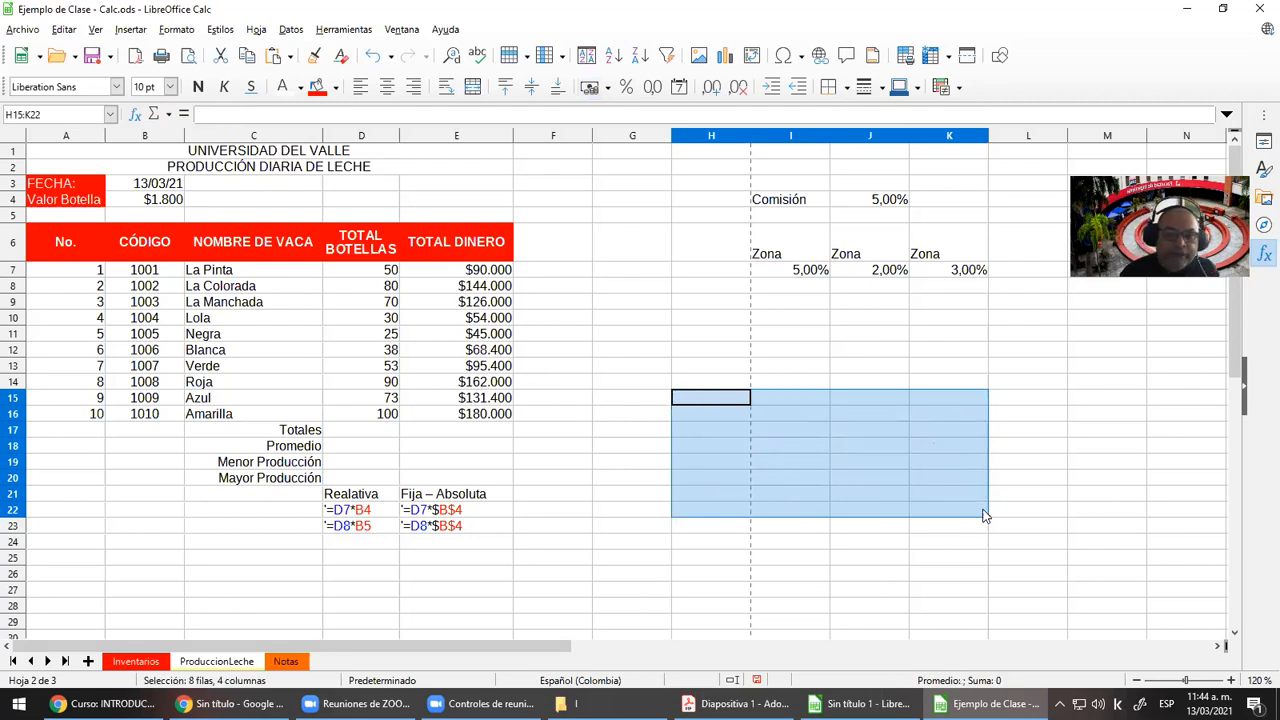
{"action": "left_click_drag", "start_coordinate": [698, 170], "coordinate": [960, 313]}
{"action": "key", "text": "Delete"}
Review the bottle price in B4 and the absolute reference to it in the TOTAL DINERO formulas from E7 down
{"action": "key", "text": "Left"}
{"action": "key", "text": "Left"}
{"action": "key", "text": "Down"}
{"action": "key", "text": "Down"}
{"action": "key", "text": "Down"}
{"action": "key", "text": "Down"}
{"action": "key", "text": "Down"}
{"action": "key", "text": "Left"}
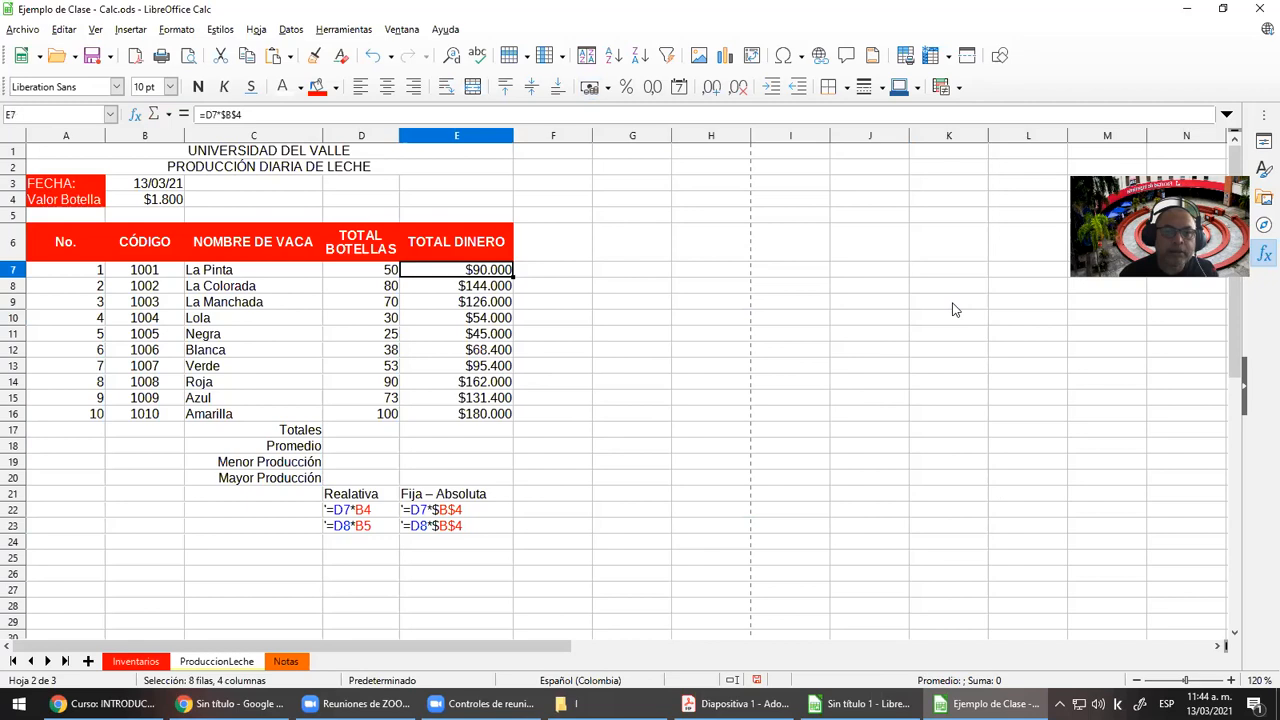
{"action": "left_click", "coordinate": [136, 204]}
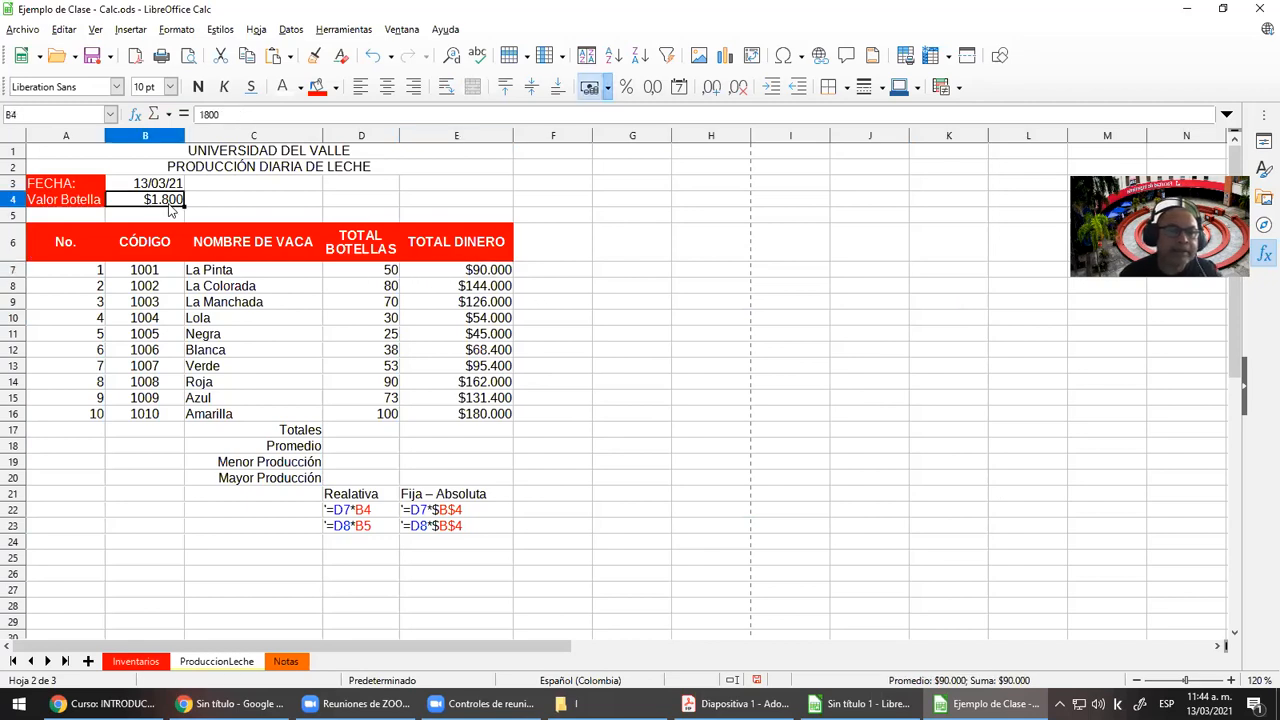
{"action": "left_click", "coordinate": [470, 275]}
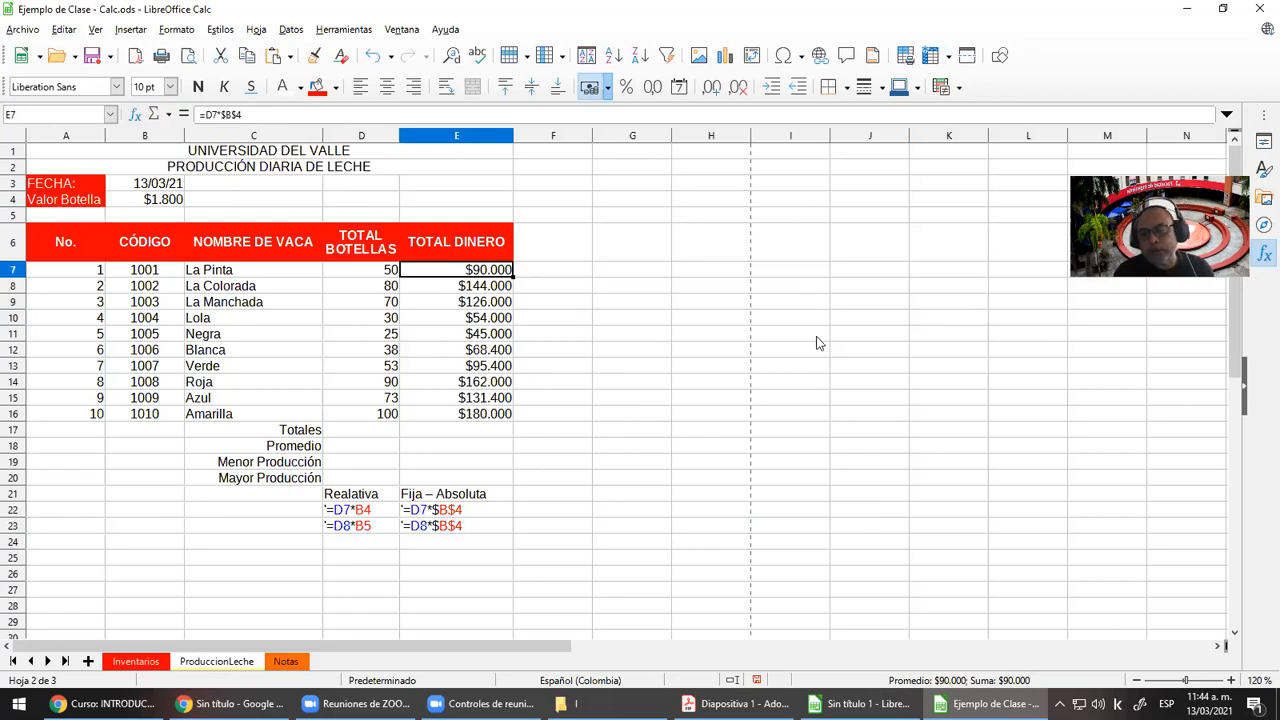
{"action": "key", "text": "Down"}
{"action": "key", "text": "Down"}
{"action": "key", "text": "Down"}
{"action": "key", "text": "Down"}
{"action": "key", "text": "Down"}
{"action": "key", "text": "Down"}
{"action": "key", "text": "Down"}
{"action": "key", "text": "Down"}
{"action": "key", "text": "Down"}
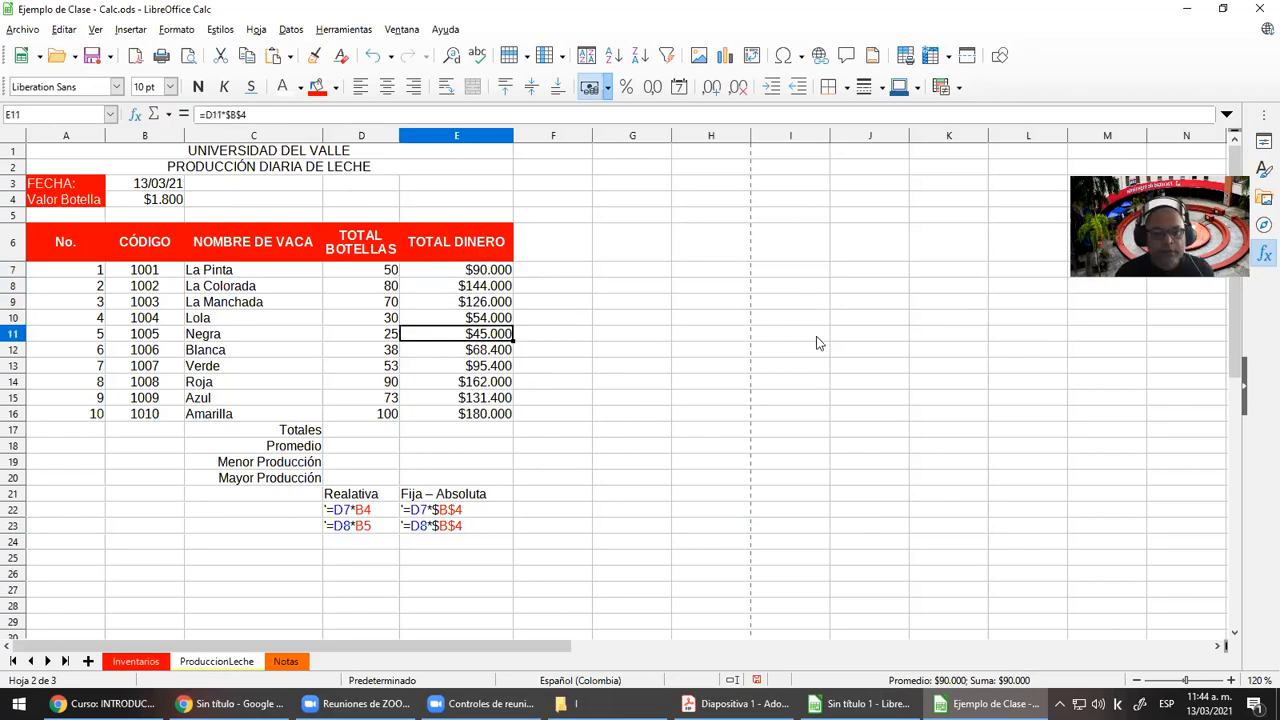
Delete the notes comparing relative and absolute references in D21:F24
{"action": "key", "text": "Down"}
{"action": "key", "text": "Down"}
{"action": "key", "text": "Down"}
{"action": "key", "text": "Down"}
{"action": "key", "text": "Down"}
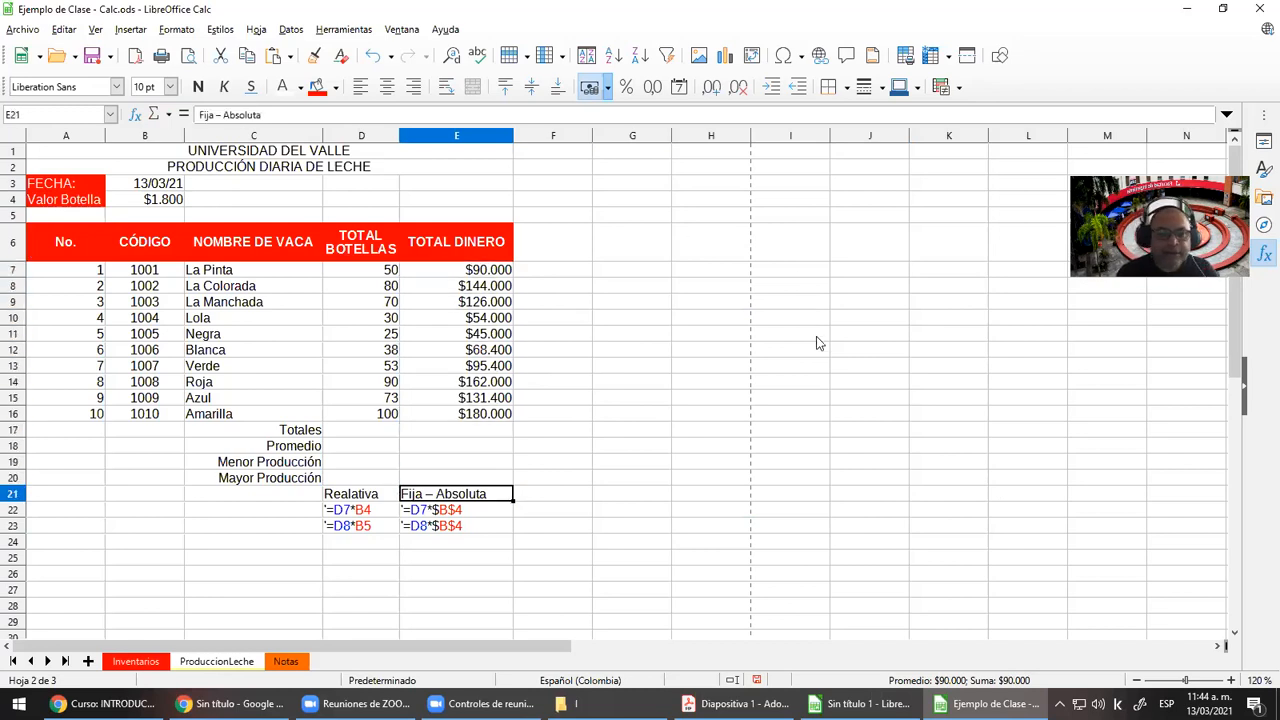
{"action": "key", "text": "Left"}
{"action": "key", "text": "shift+Down"}
{"action": "key", "text": "shift+Down"}
{"action": "key", "text": "shift+Down"}
{"action": "key", "text": "shift+Right"}
{"action": "key", "text": "shift+Right"}
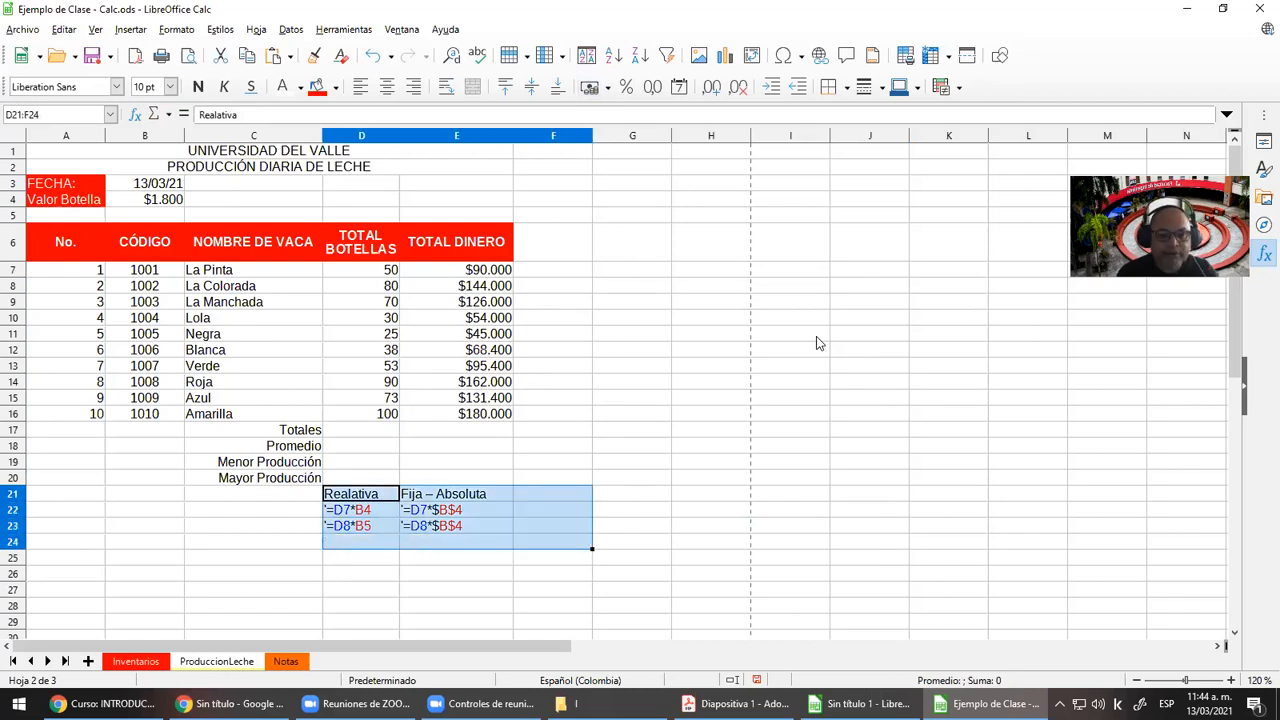
{"action": "key", "text": "Delete"}
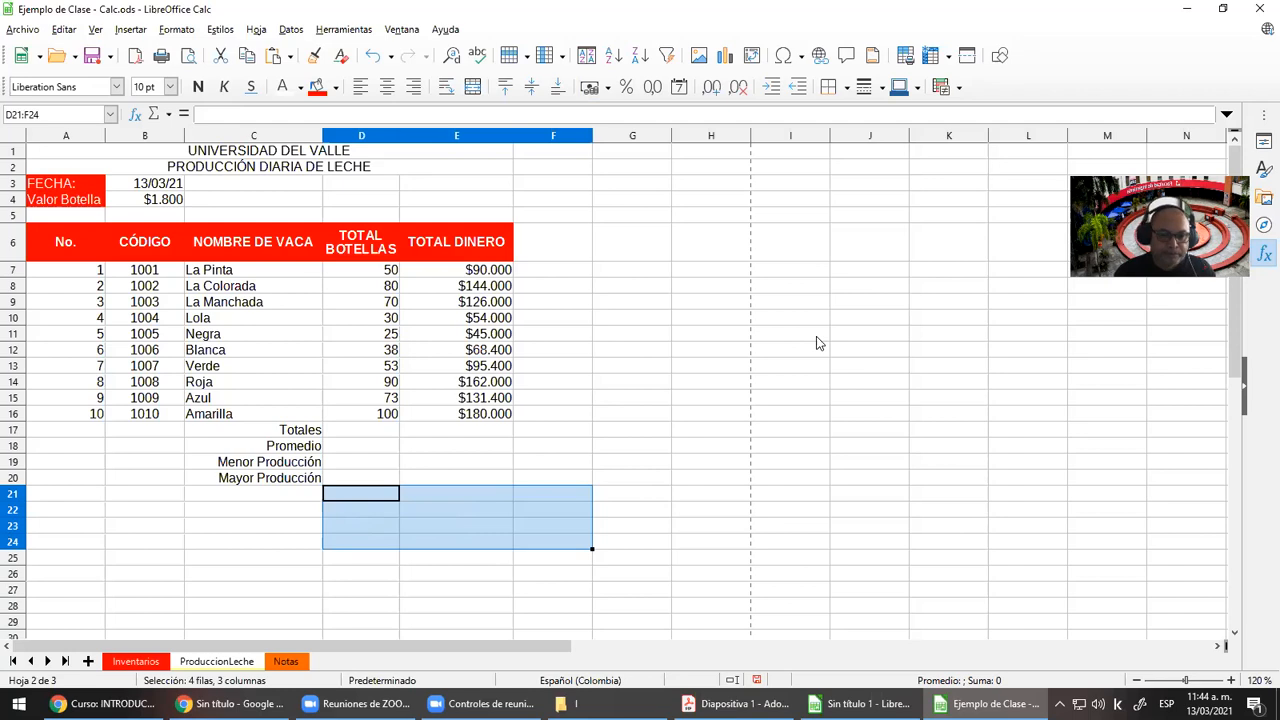
Go through the column D cells for Totales, Promedio, Menor Producción and Mayor Producción
{"action": "key", "text": "Up"}
{"action": "key", "text": "Up"}
{"action": "key", "text": "Up"}
{"action": "key", "text": "Up"}
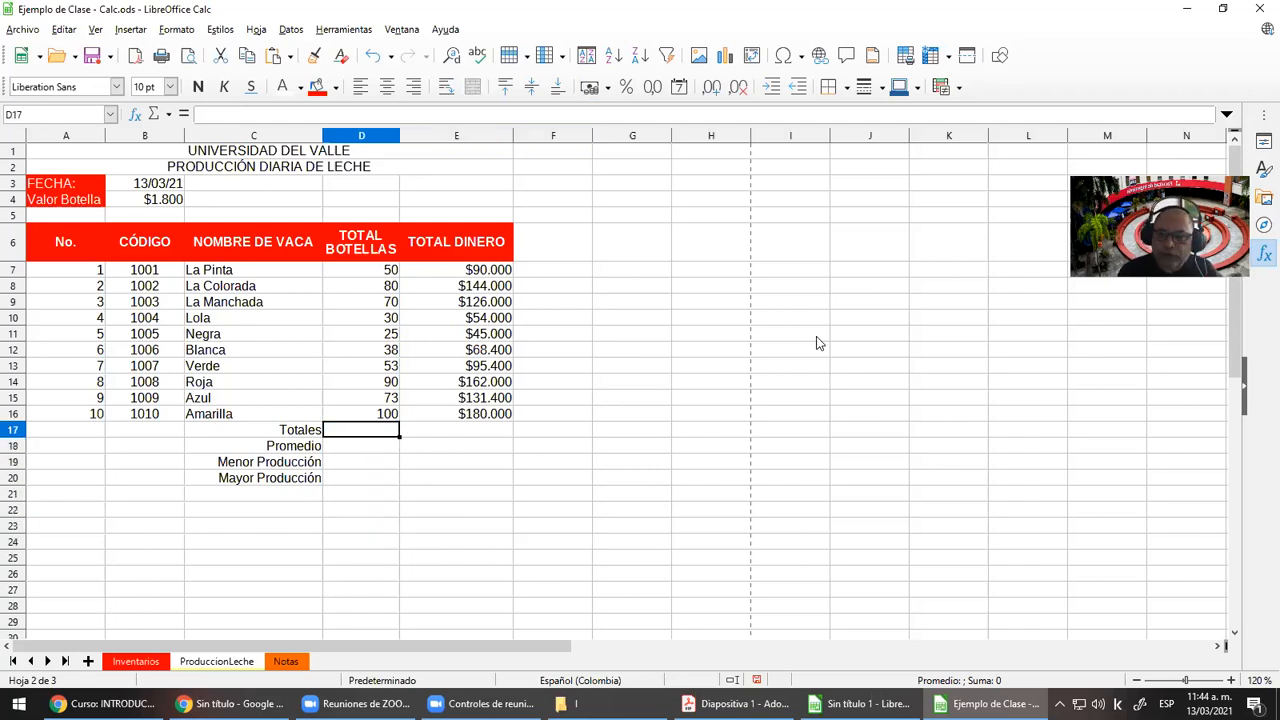
{"action": "key", "text": "Down"}
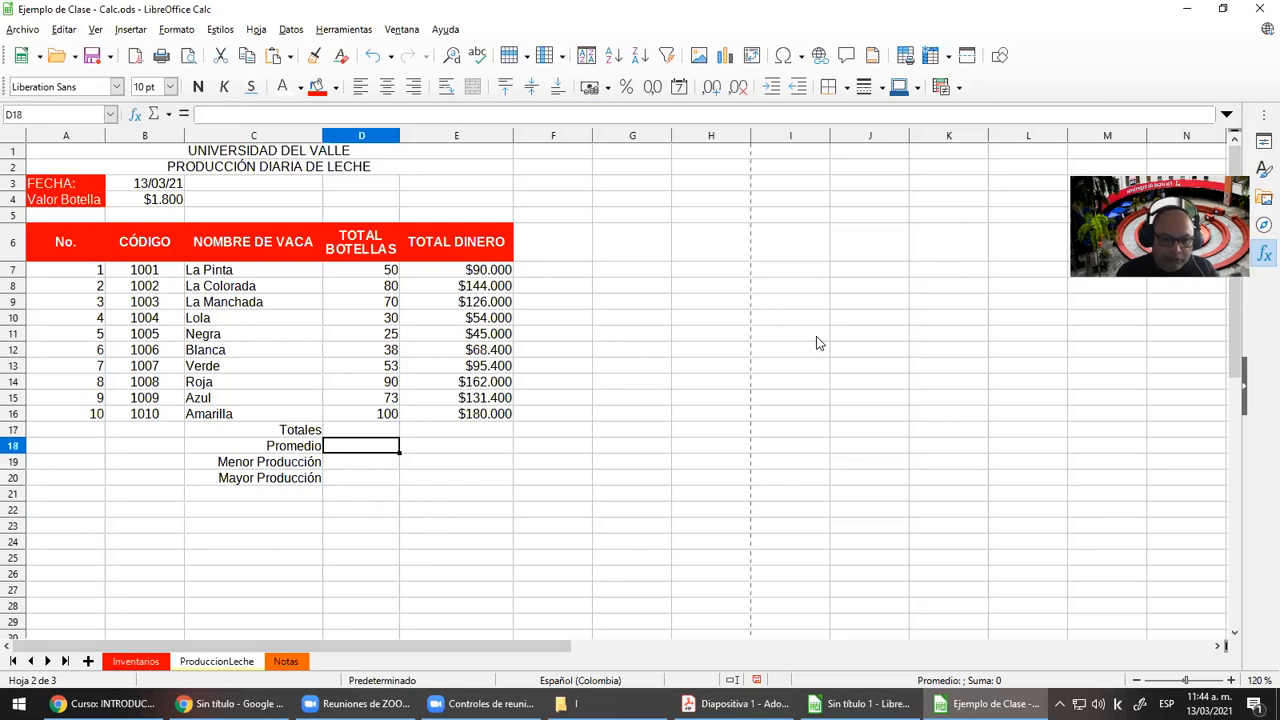
{"action": "key", "text": "Down"}
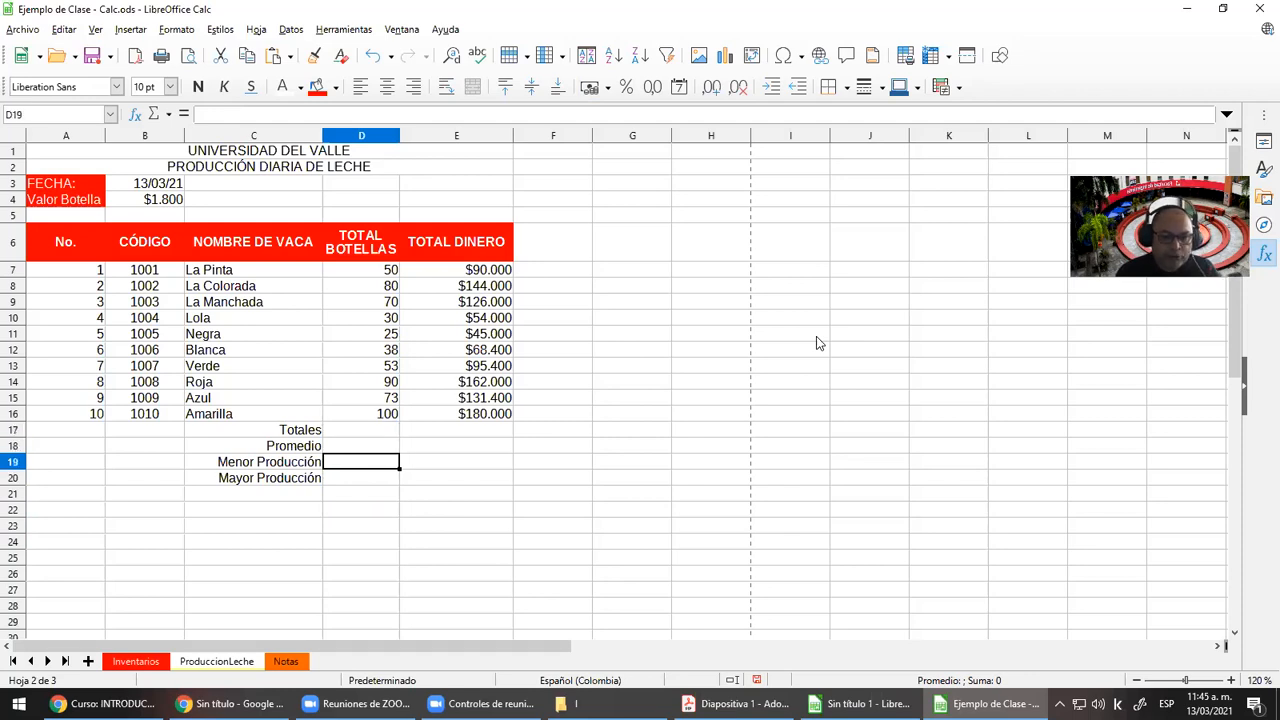
{"action": "key", "text": "Down"}
{"action": "key", "text": "Up"}
{"action": "key", "text": "Up"}
{"action": "key", "text": "Up"}
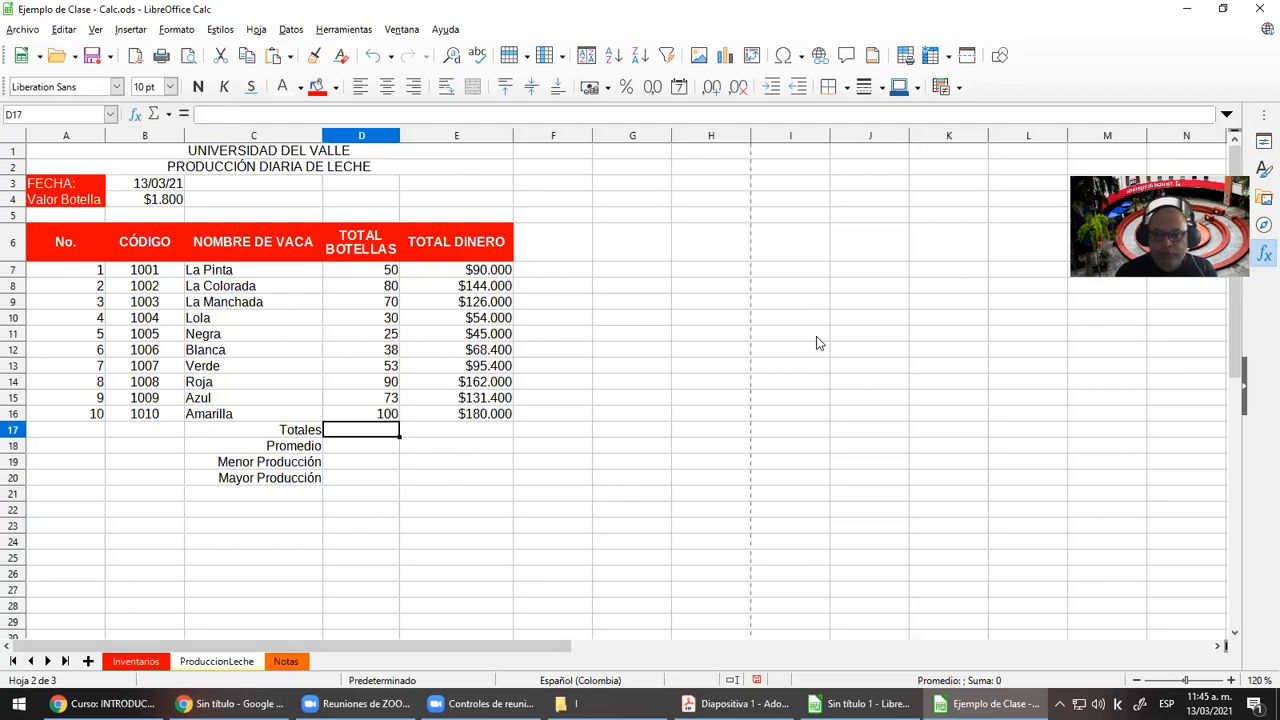
{"action": "key", "text": "Down"}
{"action": "key", "text": "Down"}
{"action": "key", "text": "Down"}
{"action": "key", "text": "Down"}
{"action": "key", "text": "Down"}
{"action": "key", "text": "Down"}
{"action": "key", "text": "Left"}
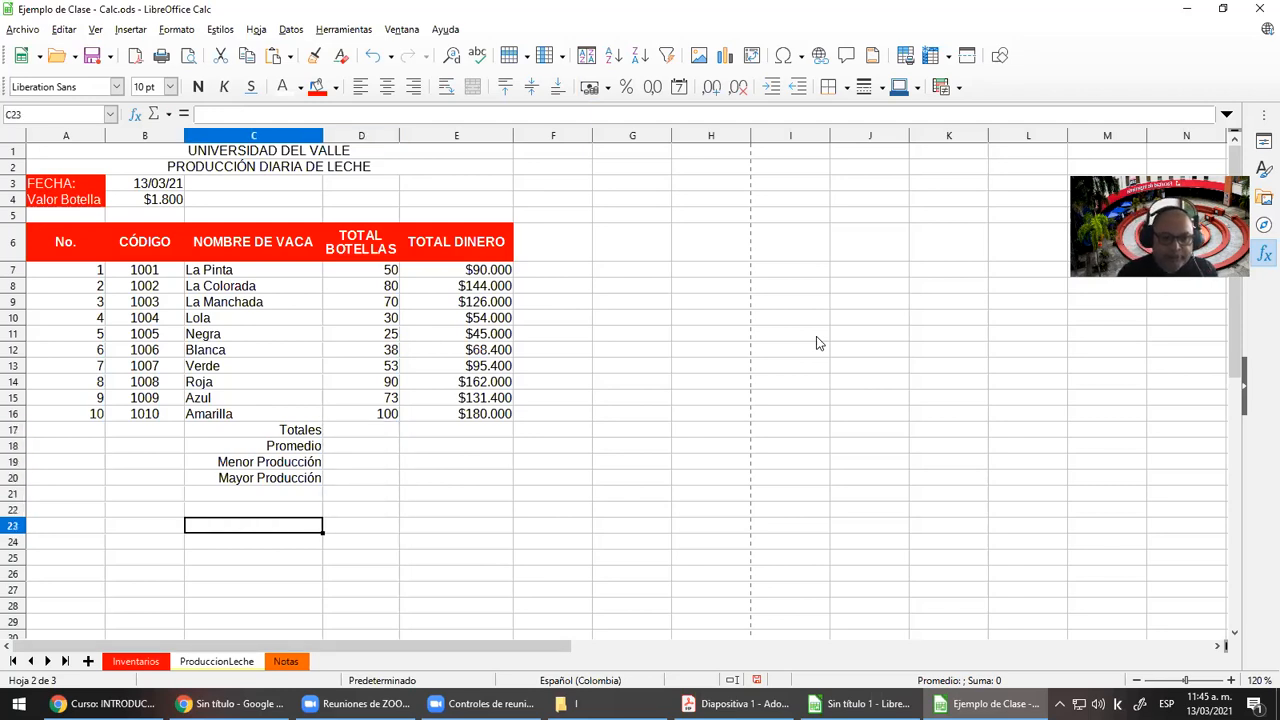
Enter '=suma( as a text note in G17, in line with the Totales row
{"action": "key", "text": "Right"}
{"action": "key", "text": "Right"}
{"action": "key", "text": "Right"}
{"action": "key", "text": "Up"}
{"action": "key", "text": "Up"}
{"action": "key", "text": "Up"}
{"action": "key", "text": "Up"}
{"action": "key", "text": "Up"}
{"action": "key", "text": "Up"}
{"action": "key", "text": "Right"}
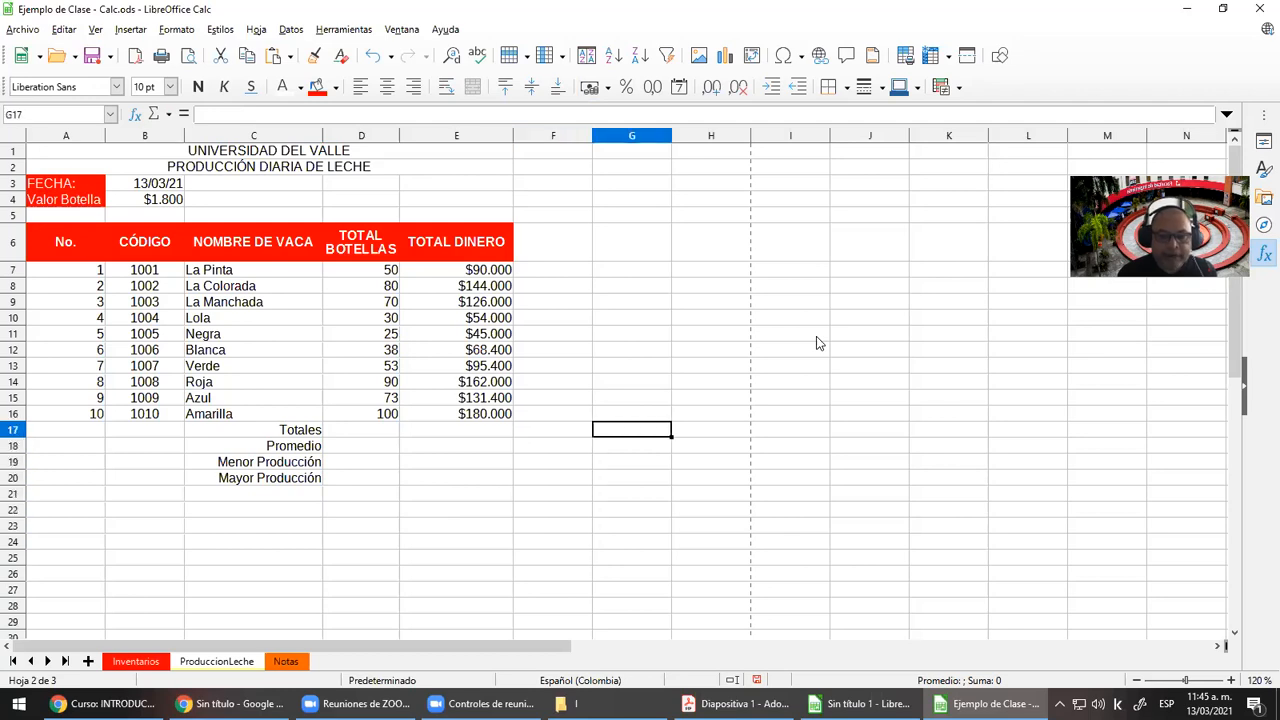
{"action": "type", "text": "=sumaA17"}
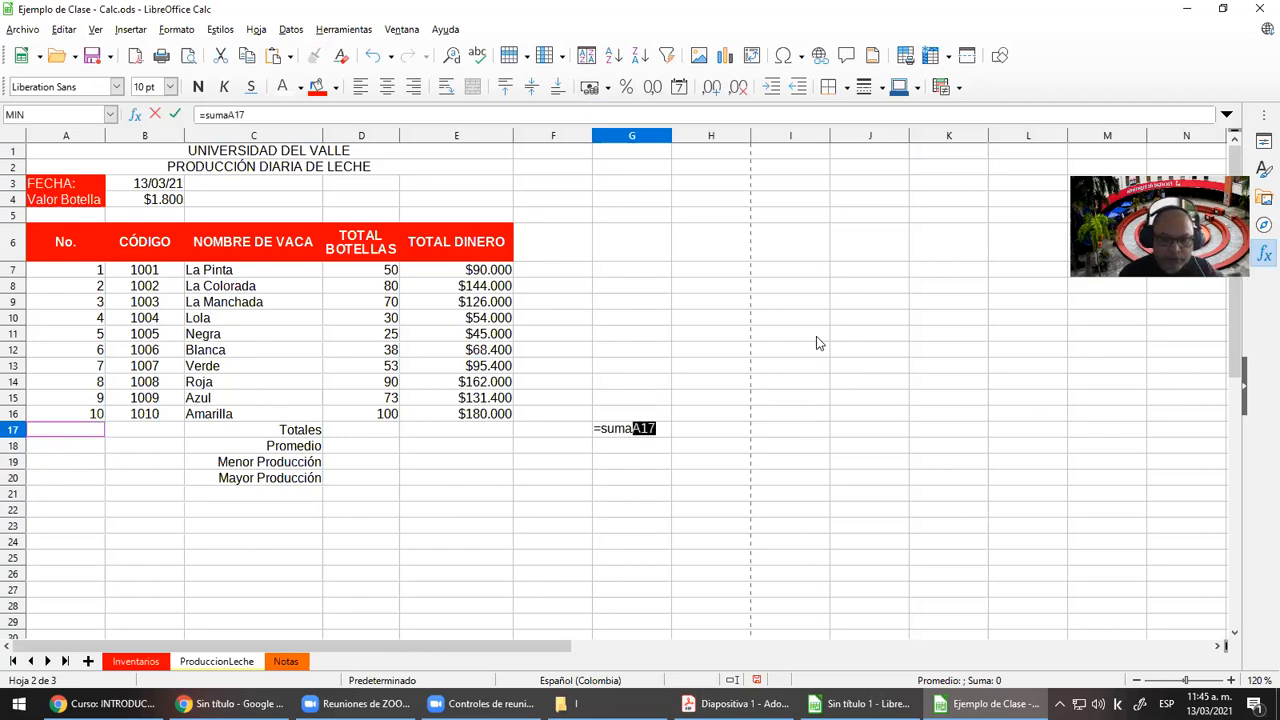
{"action": "key", "text": "Escape"}
{"action": "type", "text": "'=suma("}
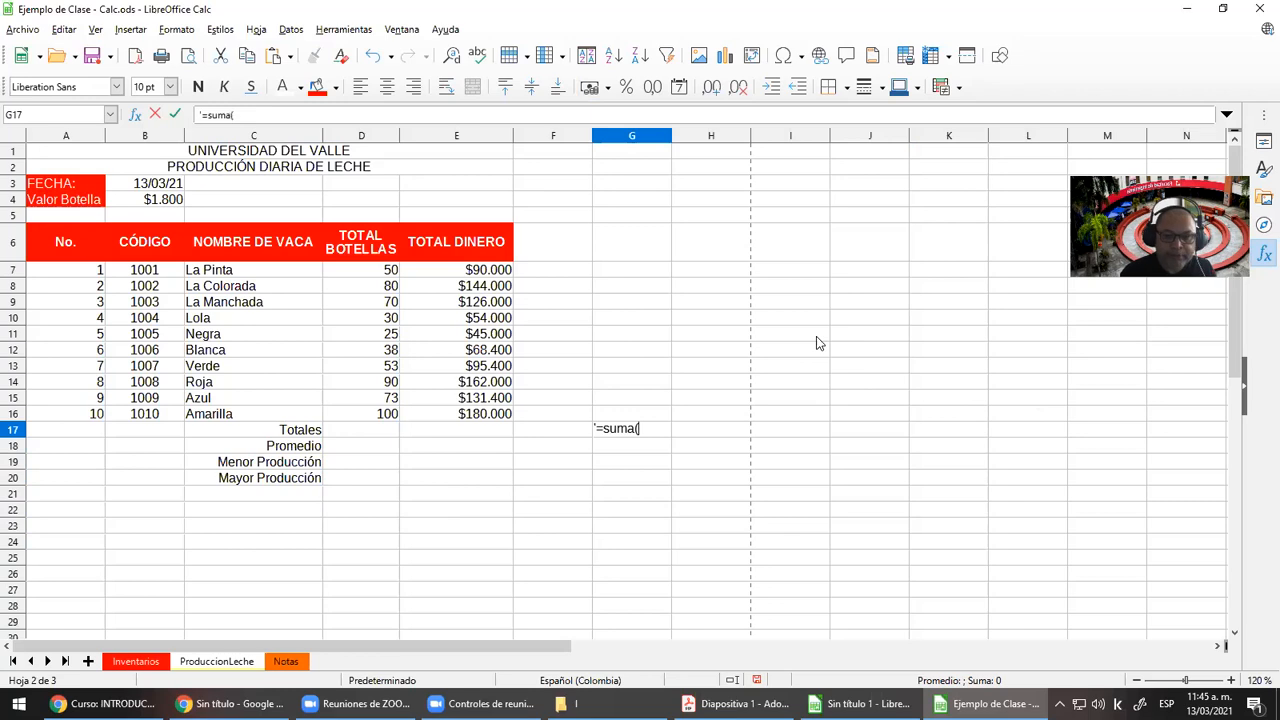
{"action": "key", "text": "Return"}
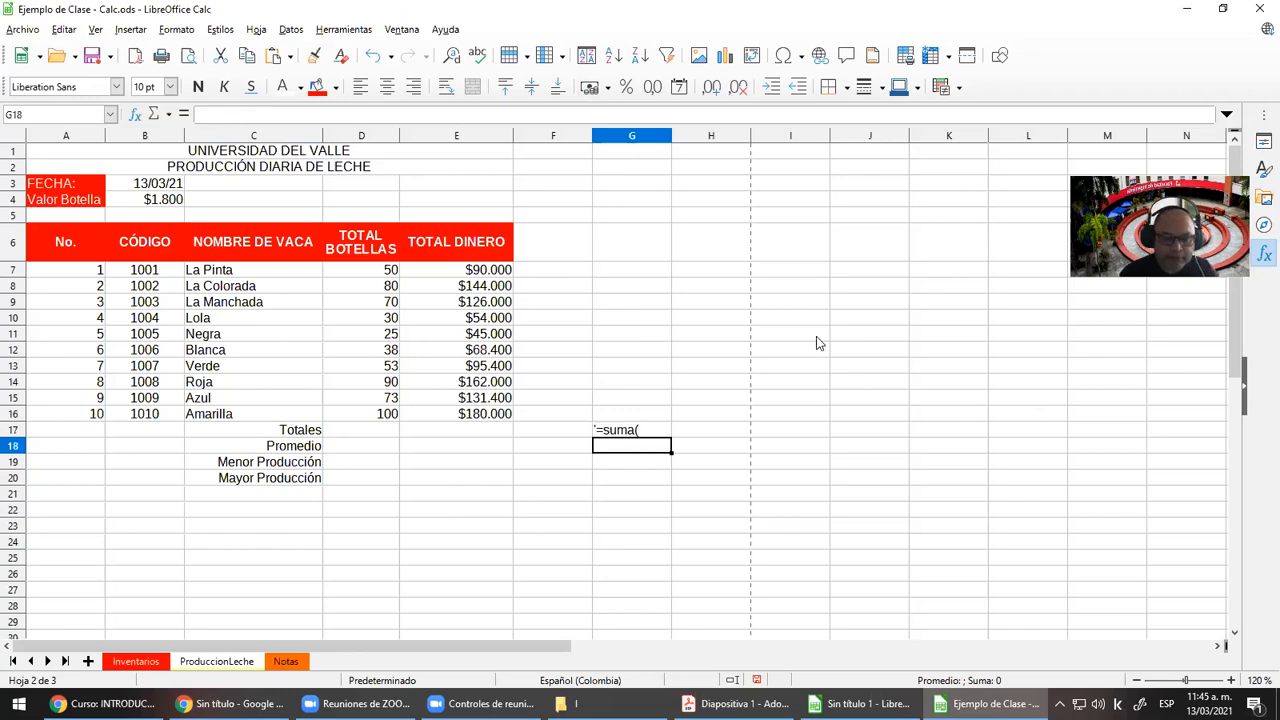
Enter the text notes '=promedio(, '=min( and '=max( in G18, G19 and G20
{"action": "type", "text": "'=promedio("}
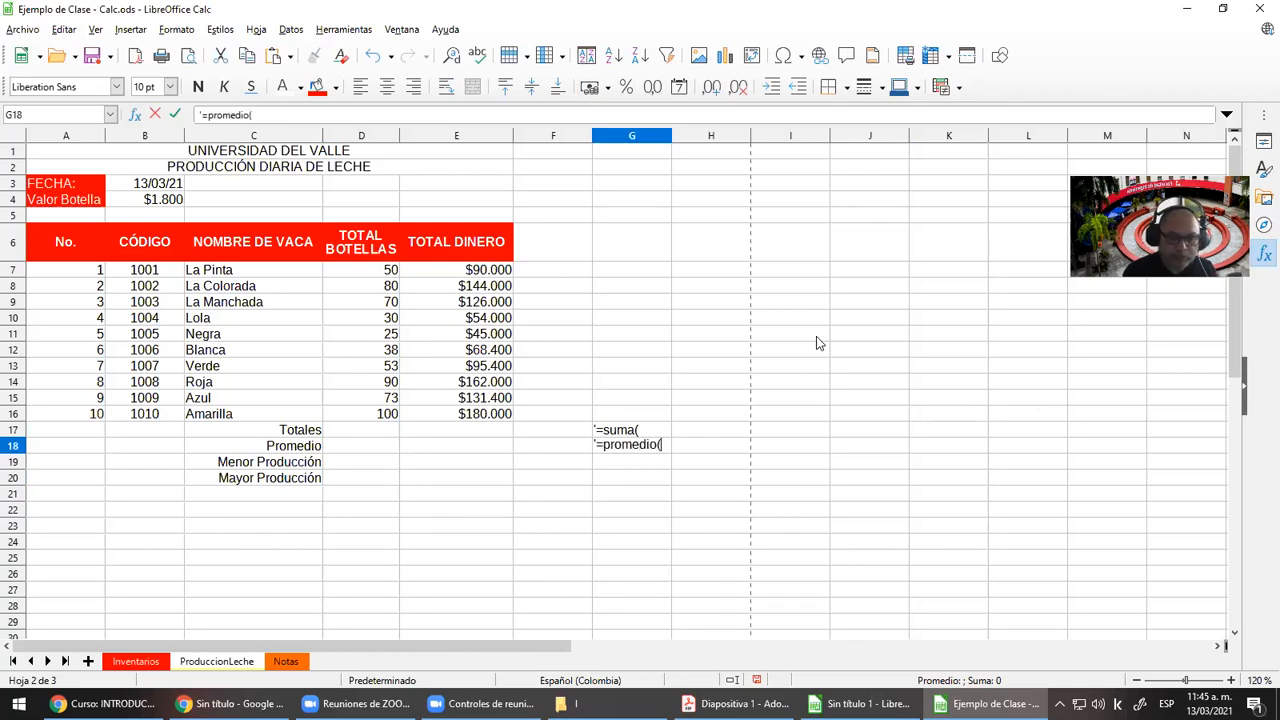
{"action": "key", "text": "Return"}
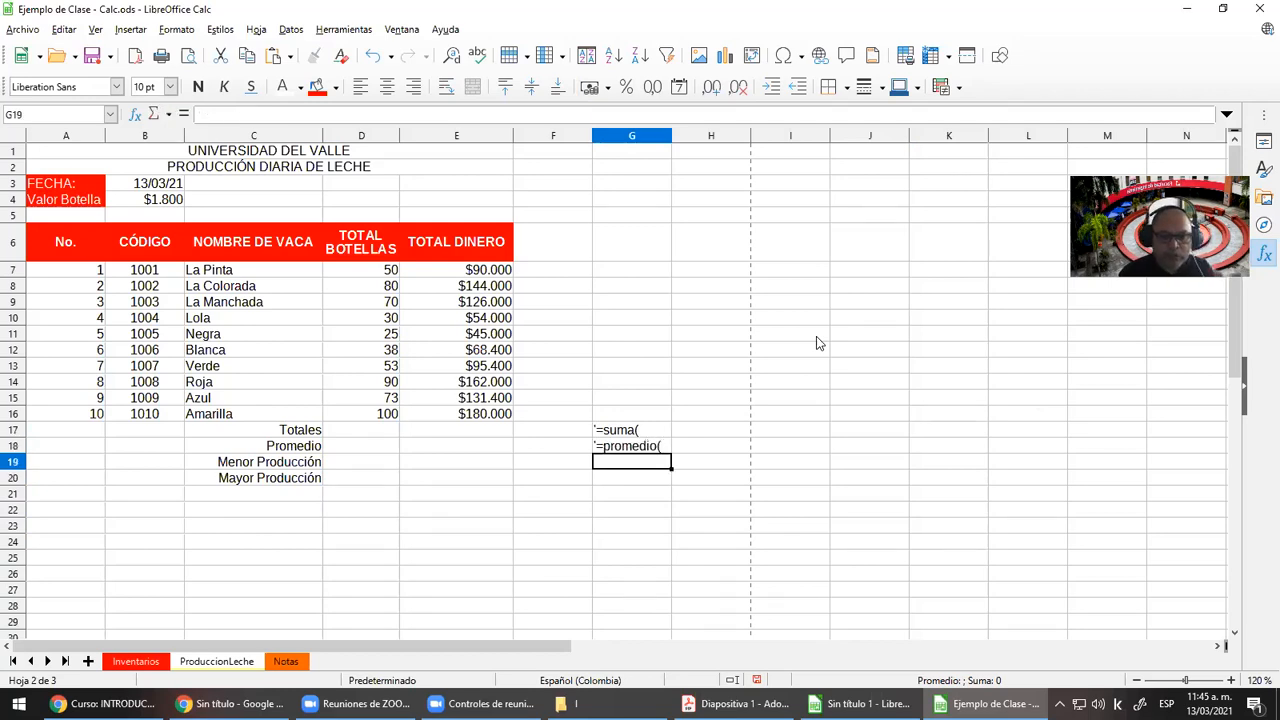
{"action": "type", "text": "'"}
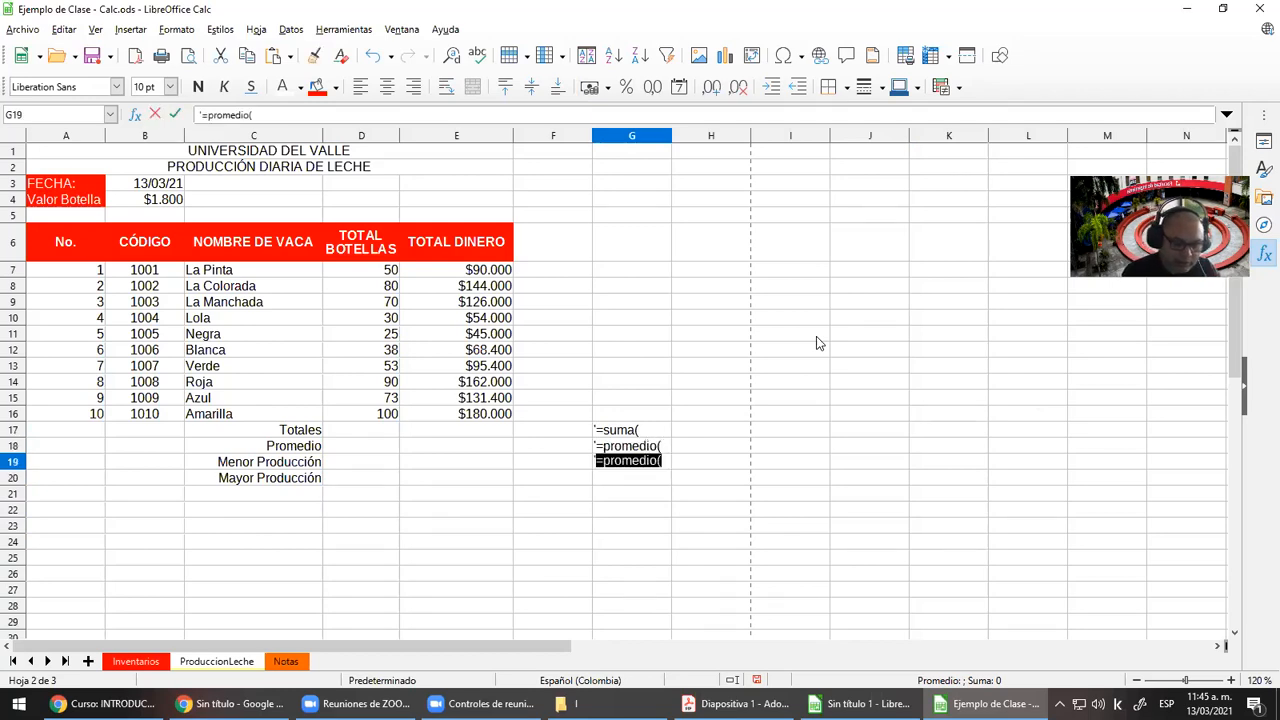
{"action": "type", "text": "=min("}
{"action": "key", "text": "Return"}
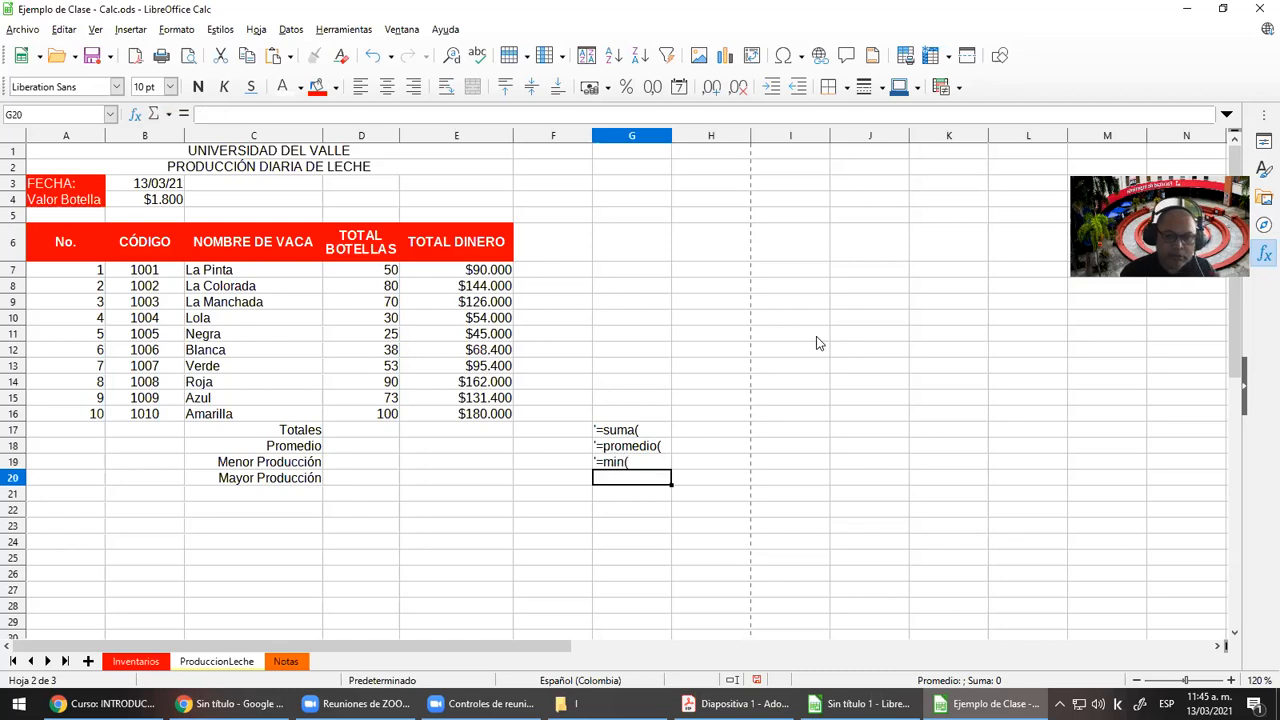
{"action": "type", "text": "'=max("}
{"action": "key", "text": "Return"}
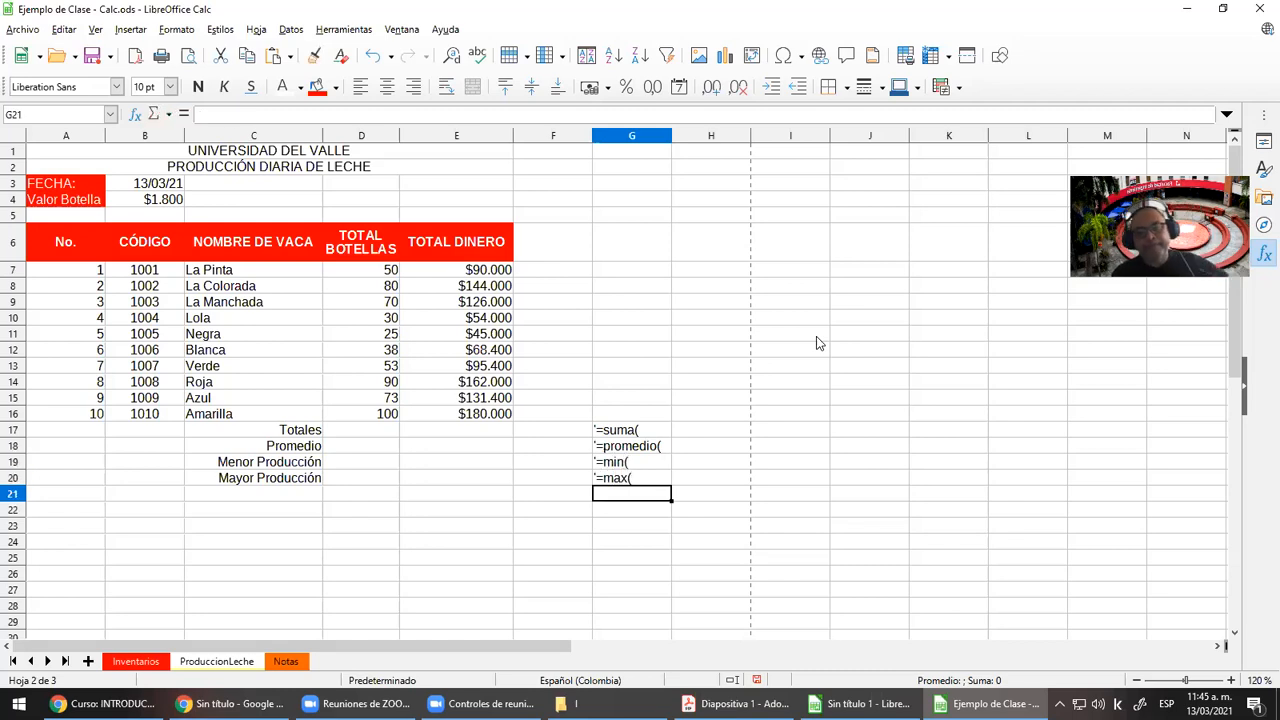
{"action": "left_click_drag", "start_coordinate": [372, 430], "coordinate": [350, 479]}
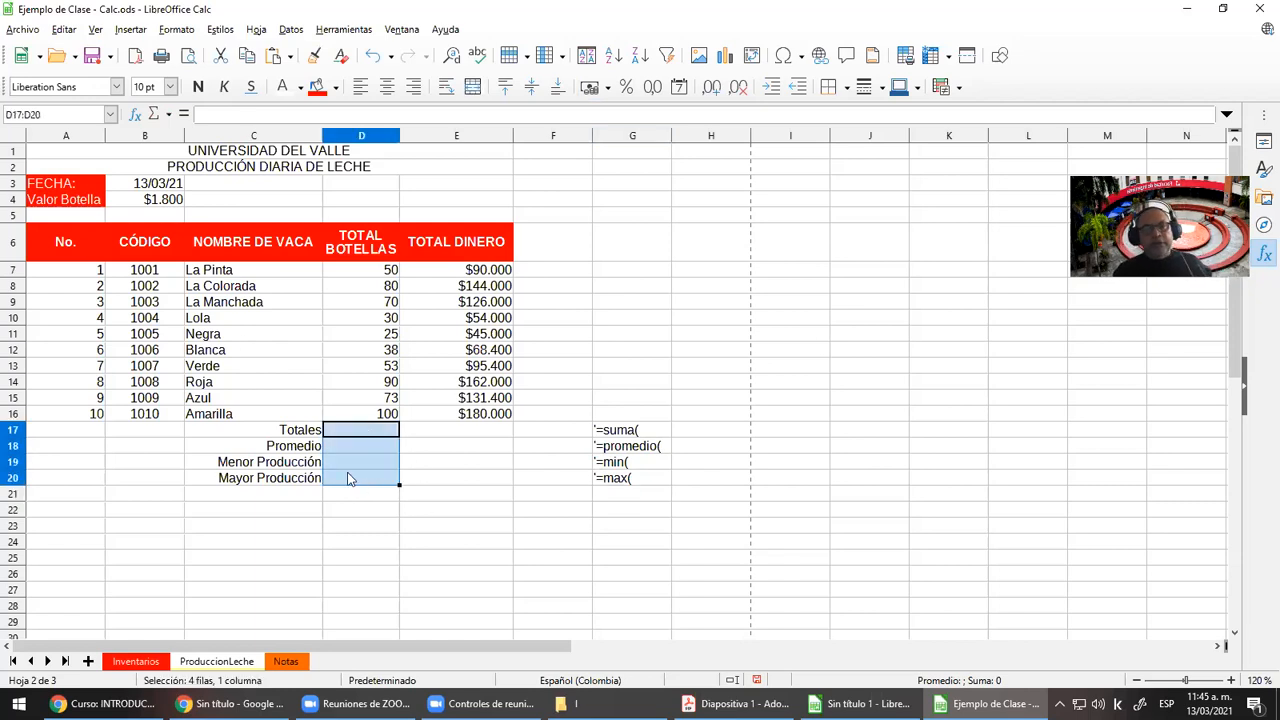
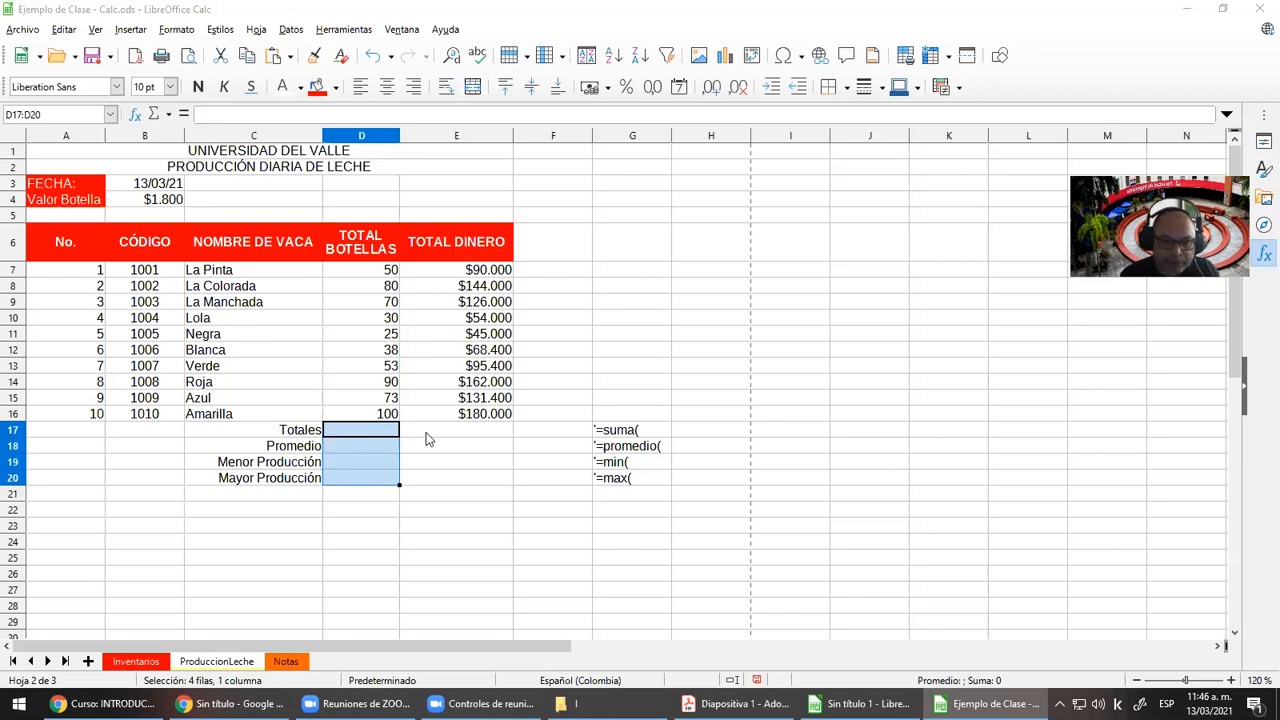
{"action": "type", "text": "=suma("}
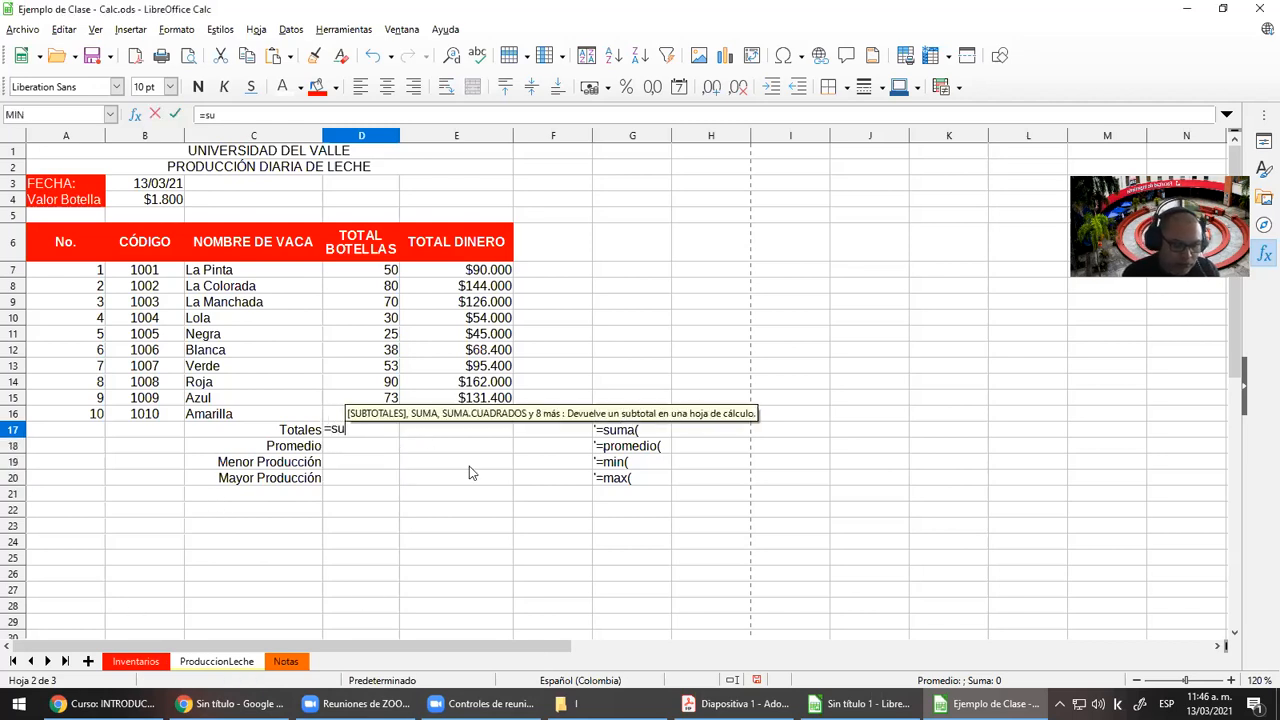
{"action": "key", "text": "Up"}
{"action": "key", "text": "shift+Up"}
{"action": "key", "text": "shift+Up"}
{"action": "key", "text": "shift+Up"}
{"action": "key", "text": "shift+Up"}
{"action": "key", "text": "shift+Up"}
{"action": "key", "text": "shift+Up"}
{"action": "key", "text": "shift+Up"}
{"action": "key", "text": "shift+Up"}
{"action": "key", "text": "shift+Up"}
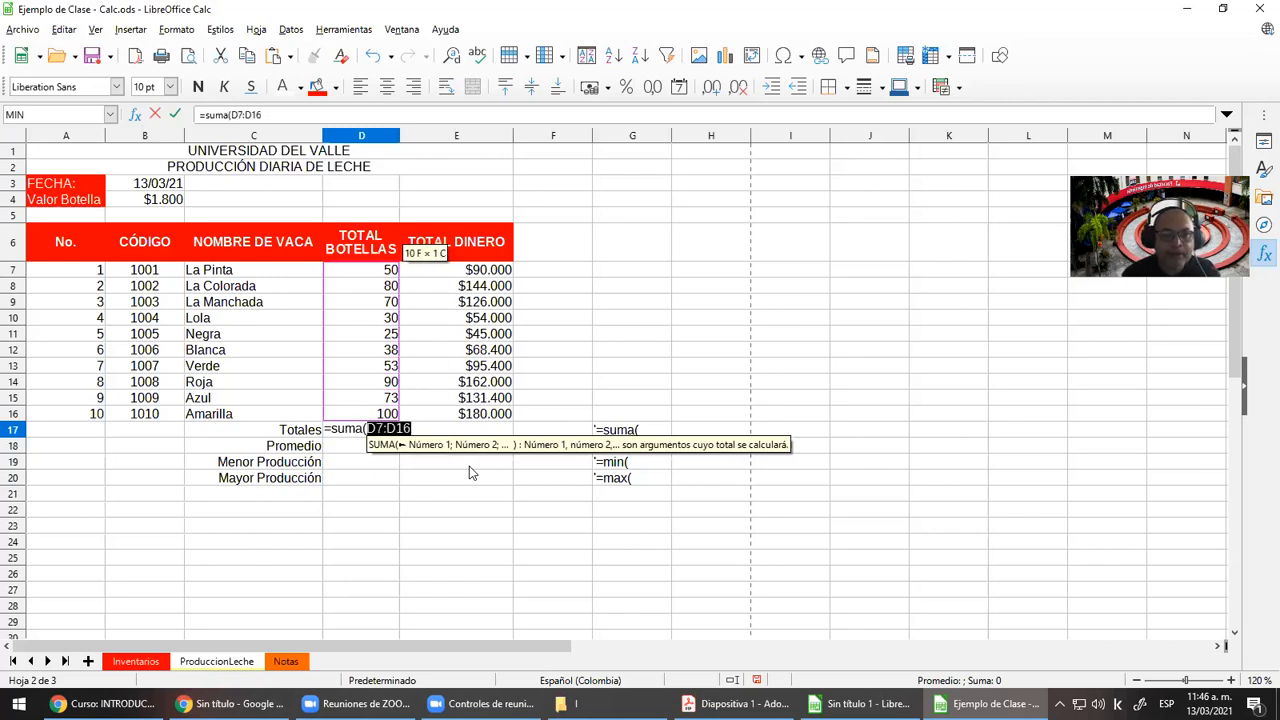
{"action": "key", "text": "Escape"}
{"action": "key", "text": "Down"}
{"action": "key", "text": "Up"}
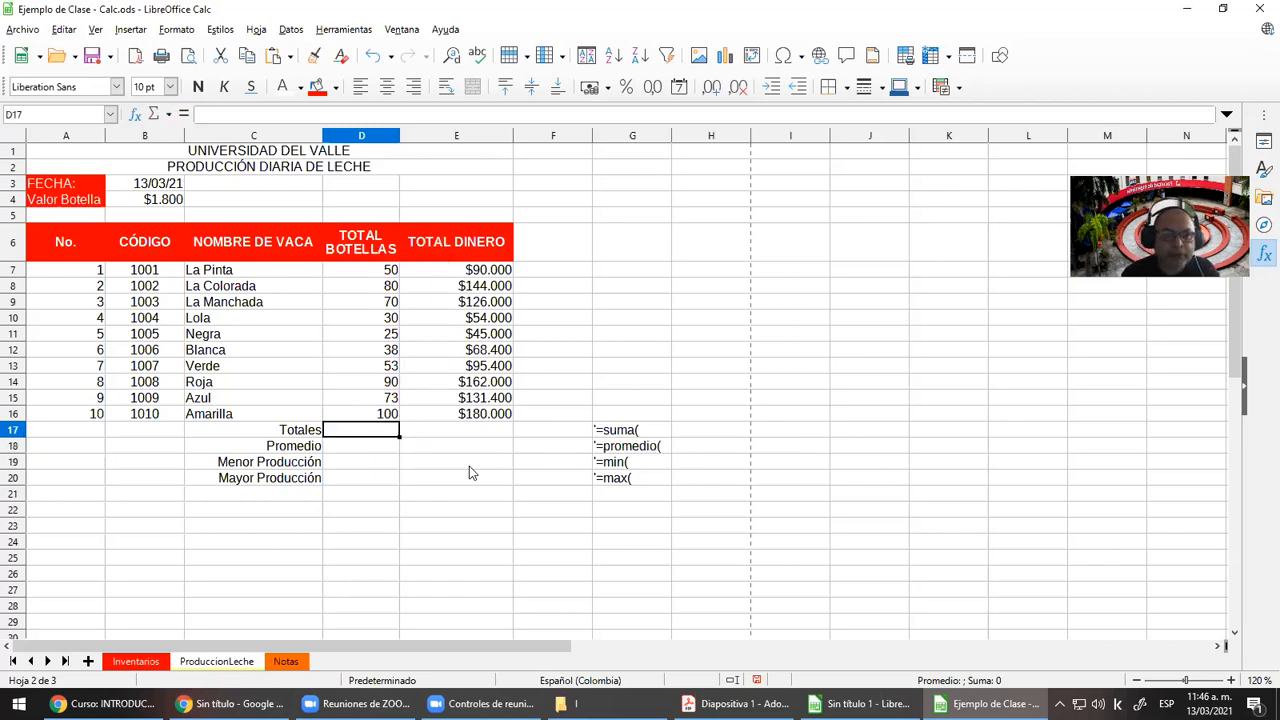
{"action": "left_click", "coordinate": [157, 118]}
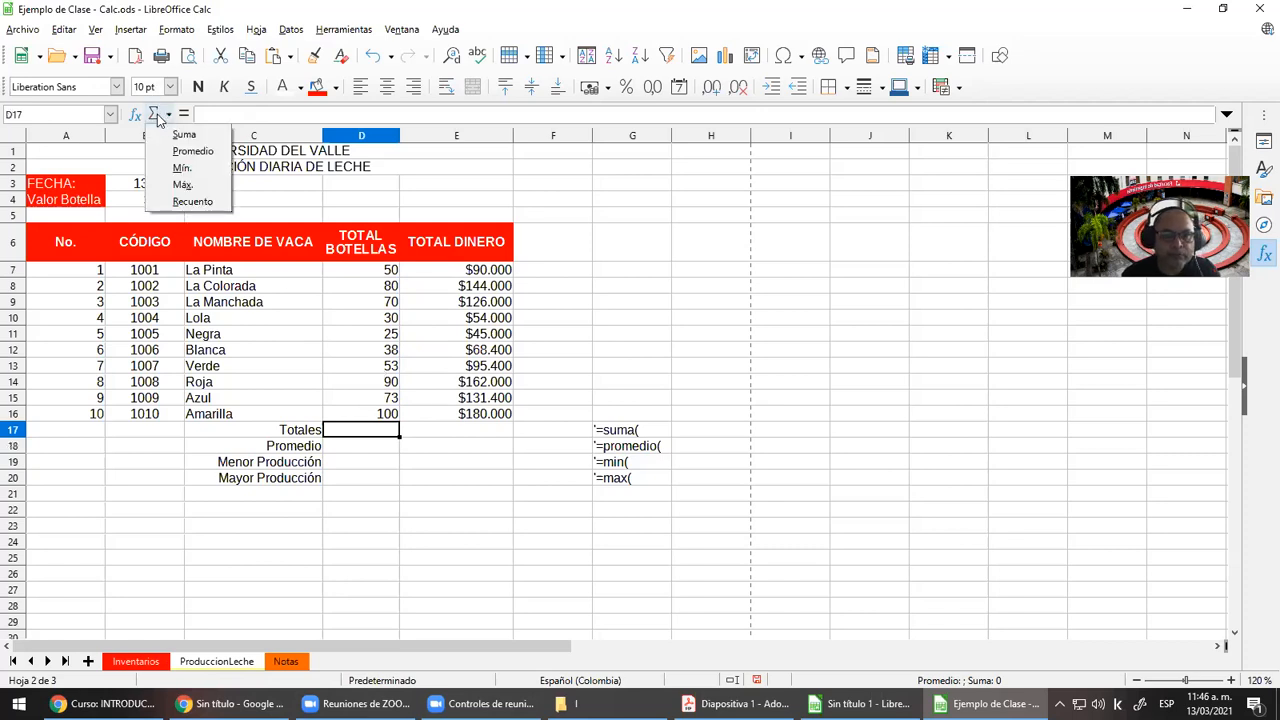
{"action": "left_click", "coordinate": [175, 134]}
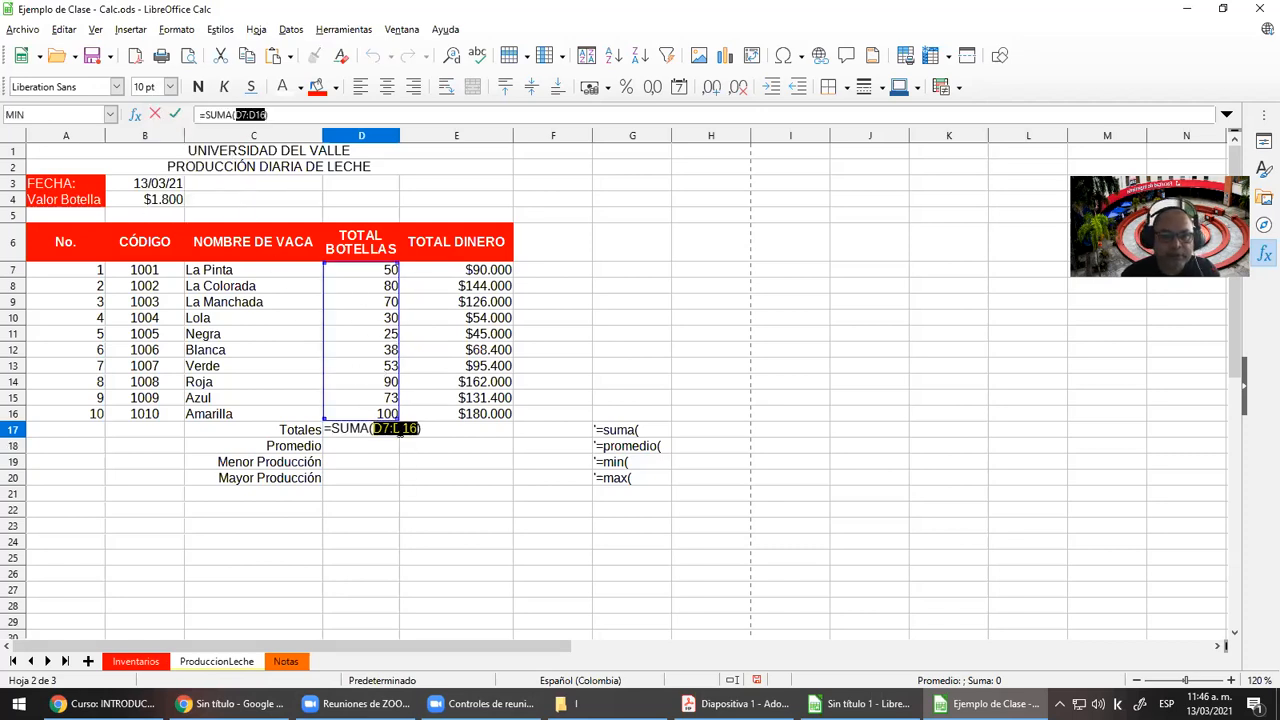
{"action": "left_click", "coordinate": [365, 447]}
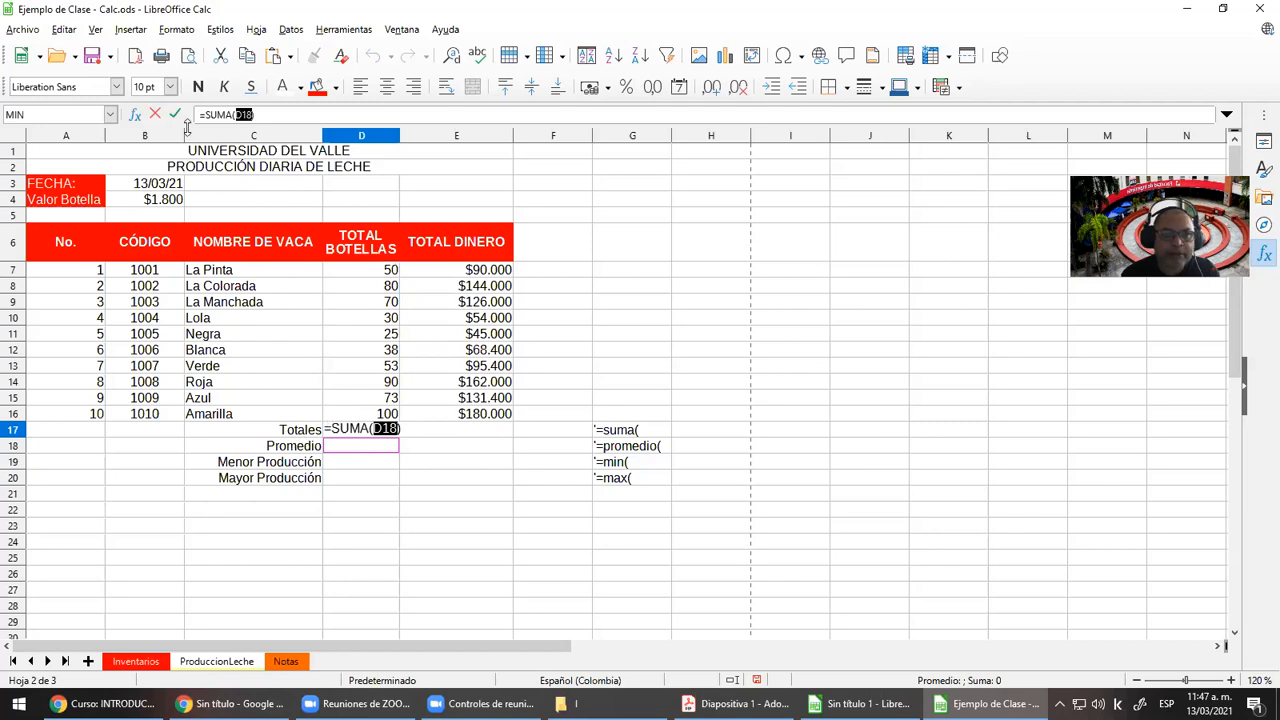
{"action": "key", "text": "Escape"}
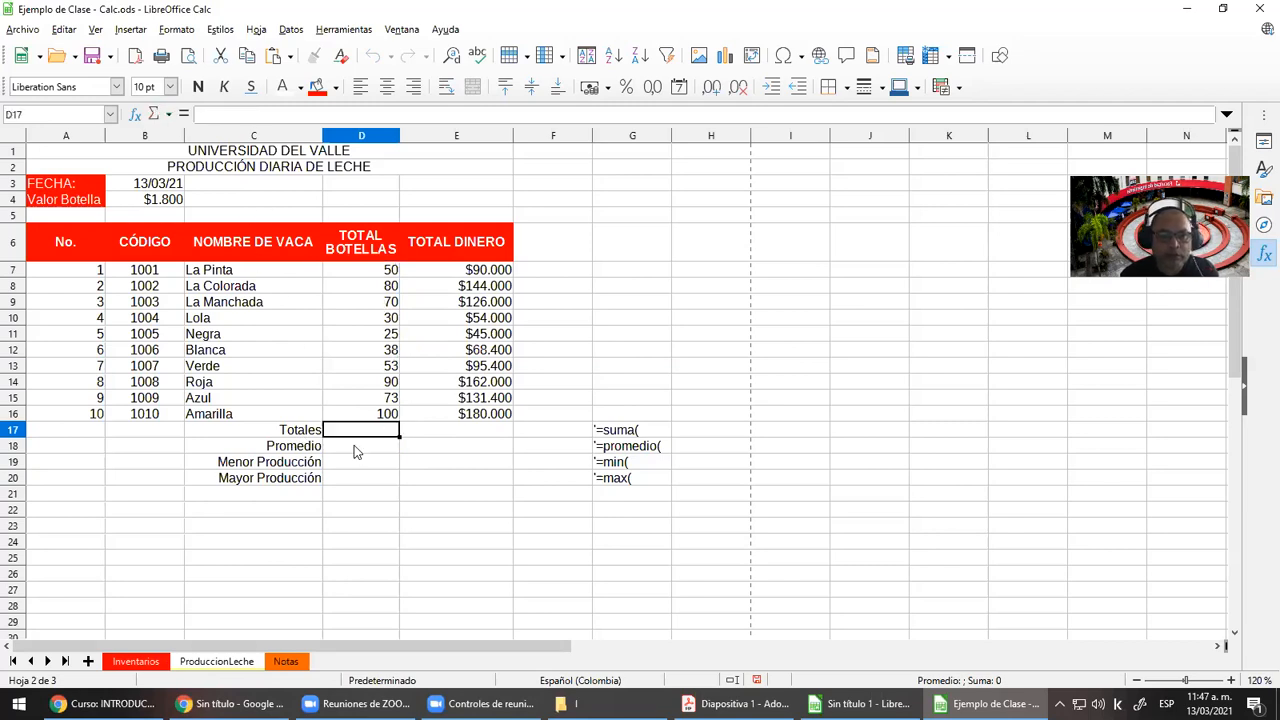
Calculate Totales in D17 with the Suma function over D7:D16
{"action": "left_click", "coordinate": [167, 114]}
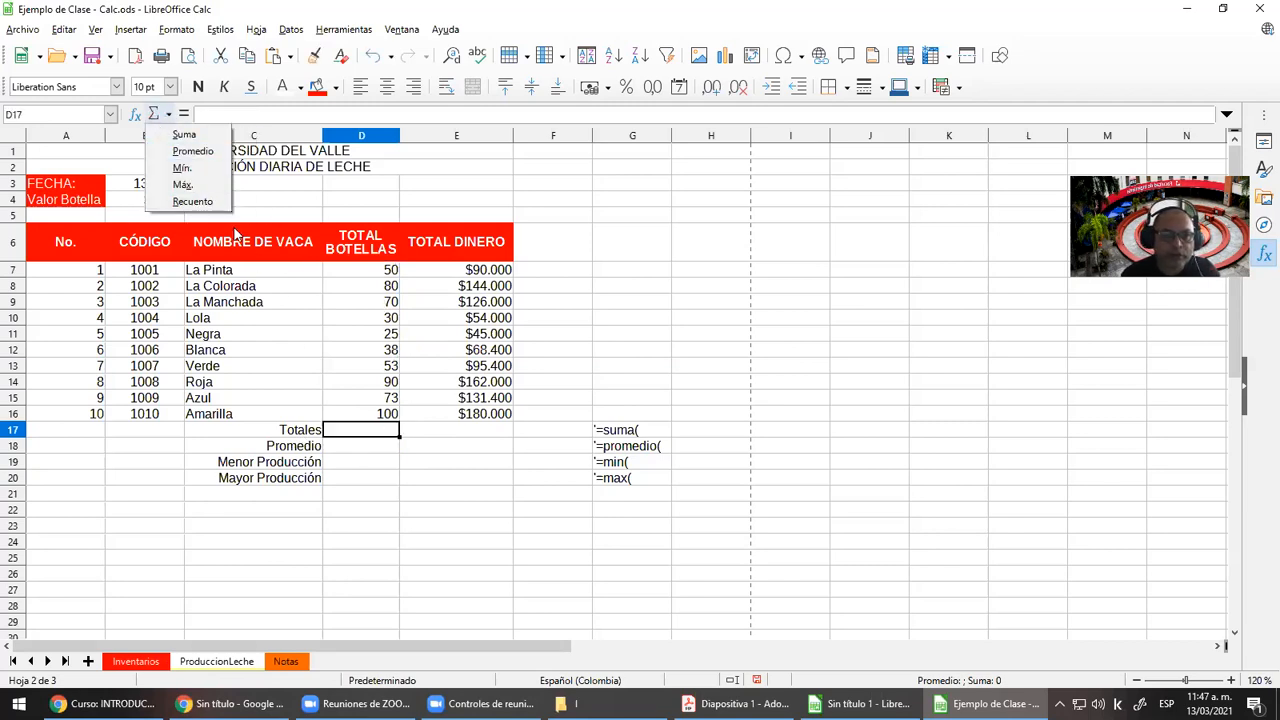
{"action": "left_click", "coordinate": [184, 134]}
{"action": "key", "text": "Return"}
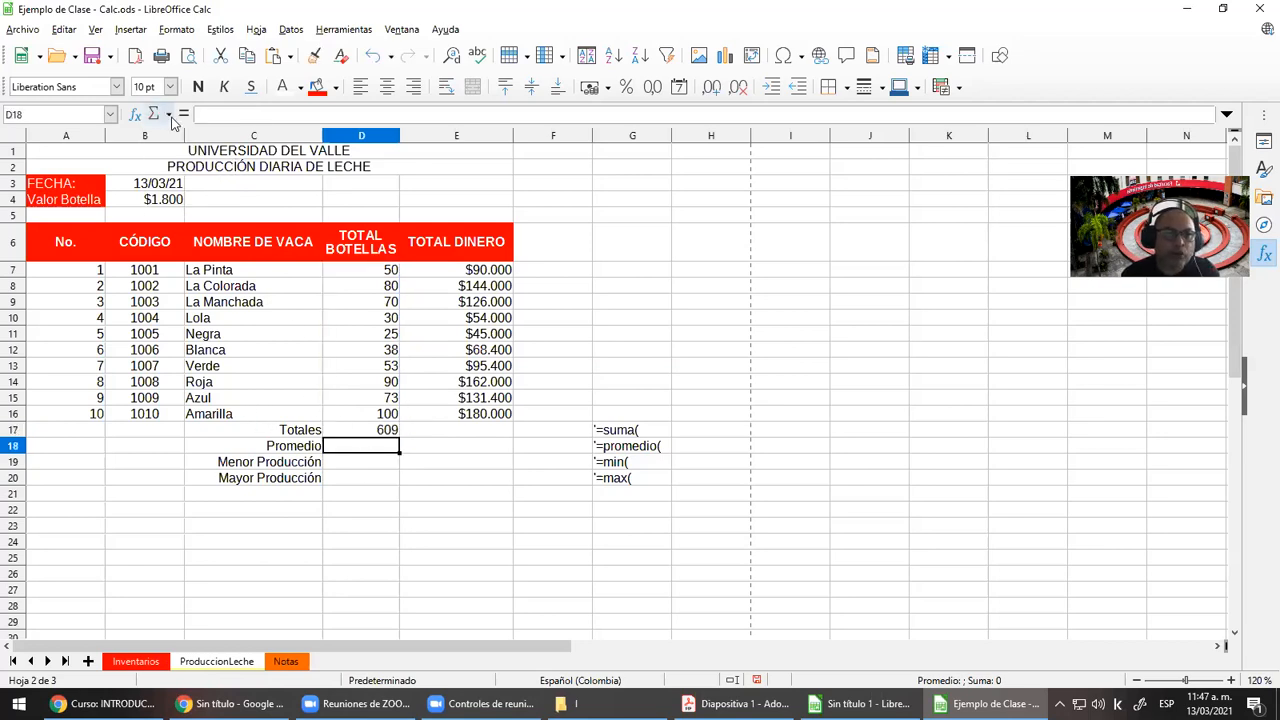
Calculate Promedio in D18 with the Promedio function over the bottle counts D7:D16
{"action": "left_click", "coordinate": [171, 116]}
{"action": "left_click", "coordinate": [192, 150]}
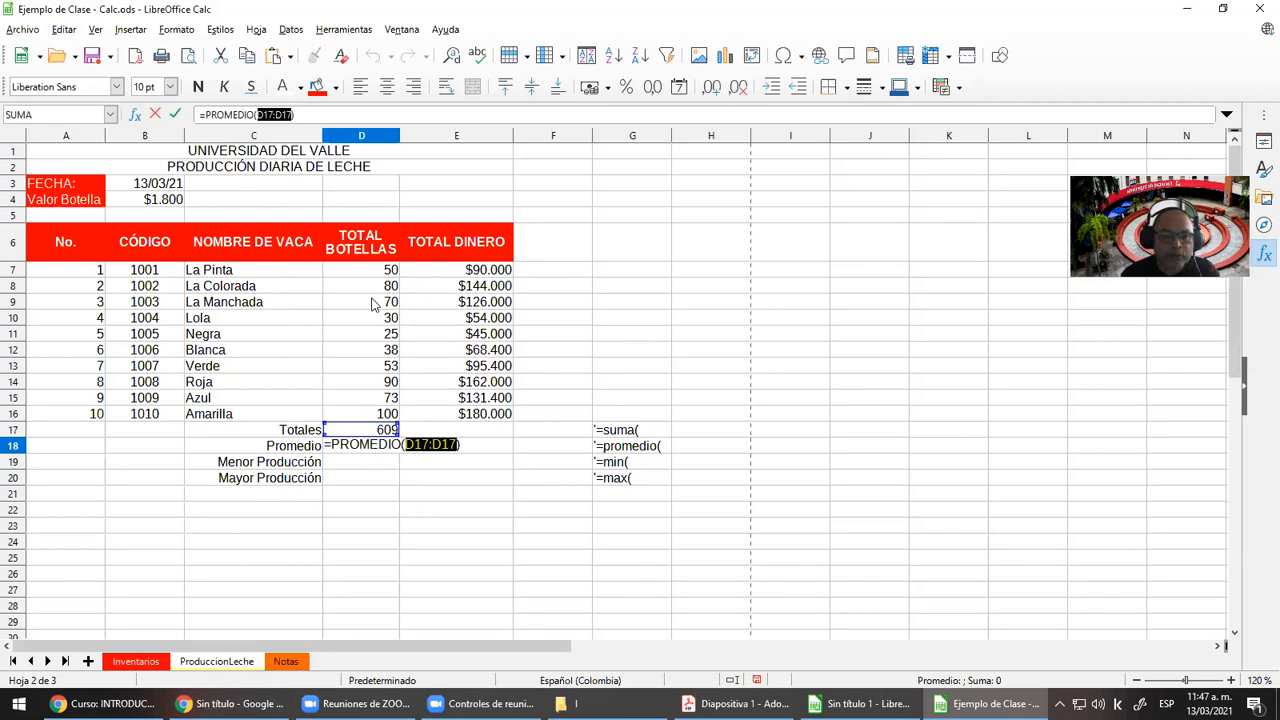
{"action": "left_click_drag", "start_coordinate": [366, 272], "coordinate": [366, 416]}
{"action": "key", "text": "Return"}
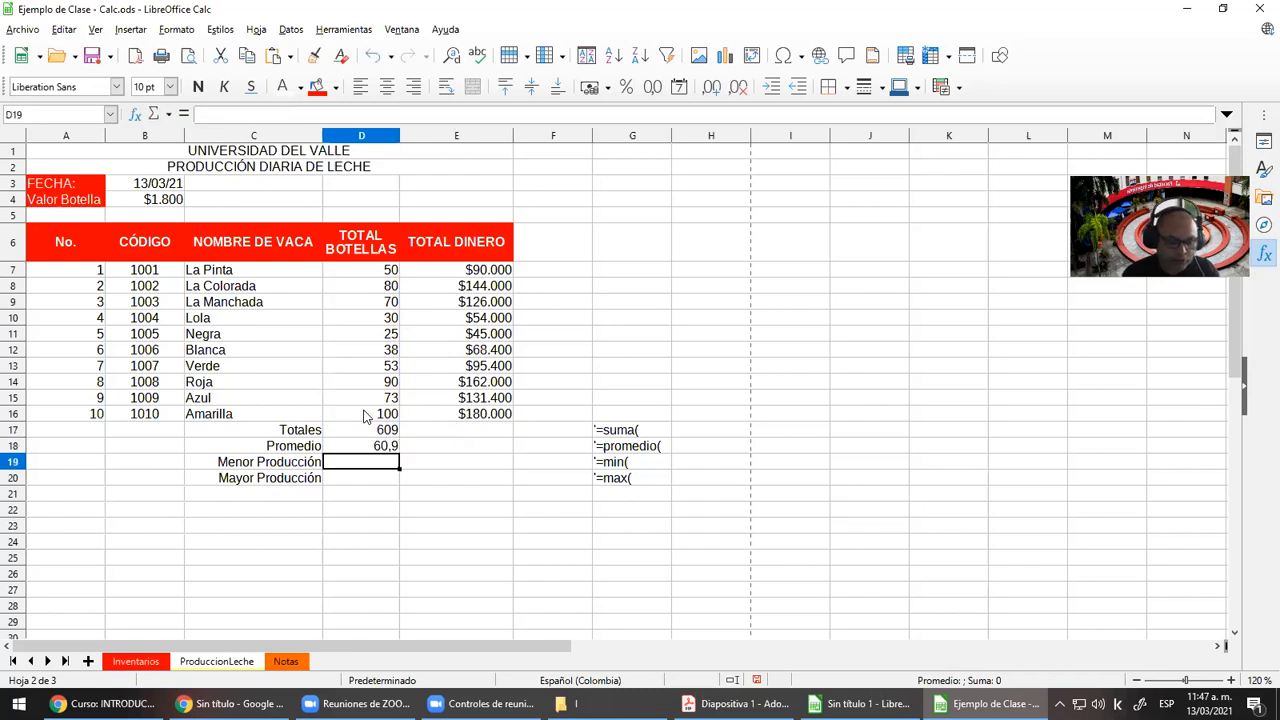
Calculate Menor Producción in D19 with the min function over D7:D16
{"action": "type", "text": "=min"}
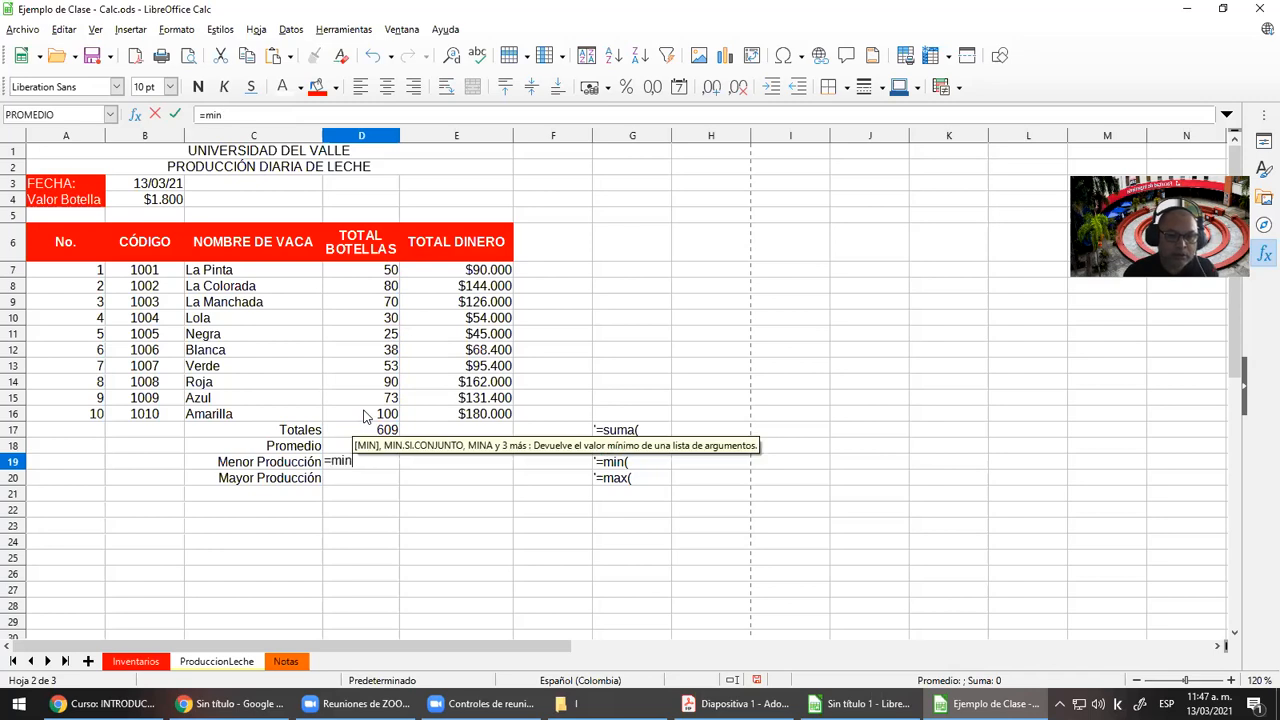
{"action": "type", "text": "("}
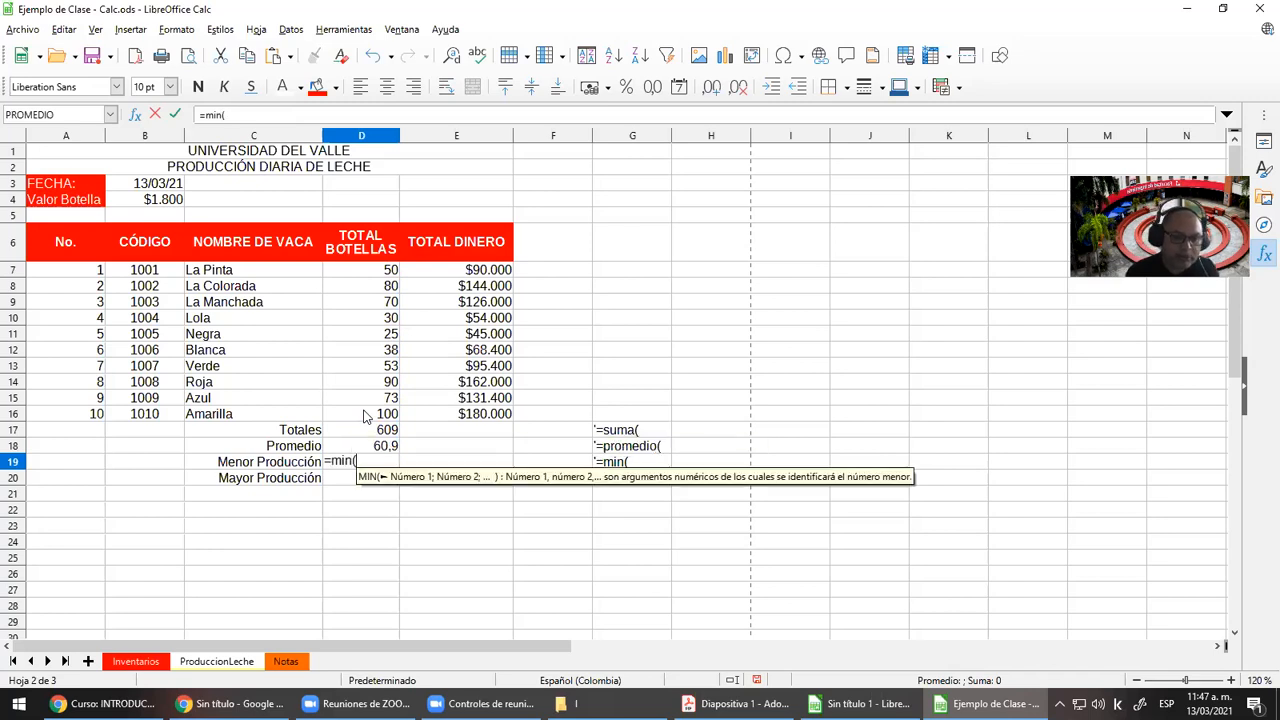
{"action": "left_click_drag", "start_coordinate": [350, 412], "coordinate": [367, 282]}
{"action": "type", "text": ")"}
{"action": "key", "text": "Return"}
Calculate Mayor Producción in D20 with the Máx. function over D7:D16
{"action": "type", "text": "=max("}
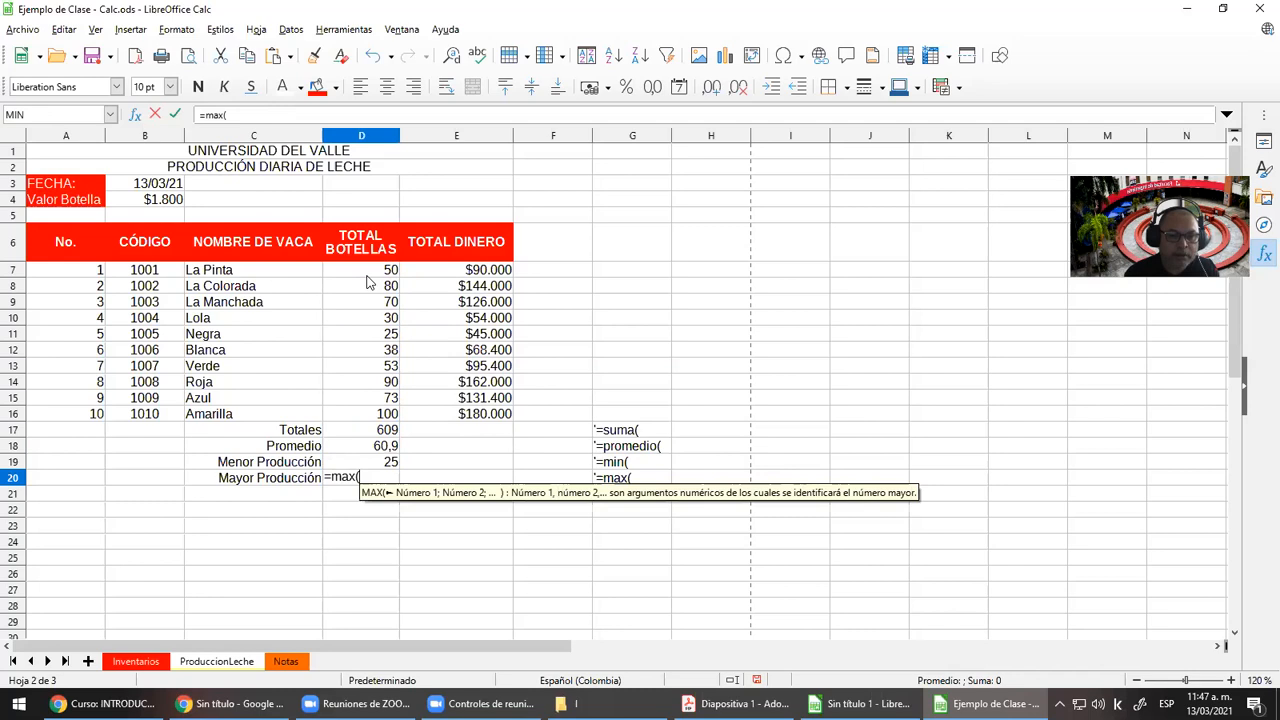
{"action": "key", "text": "Escape"}
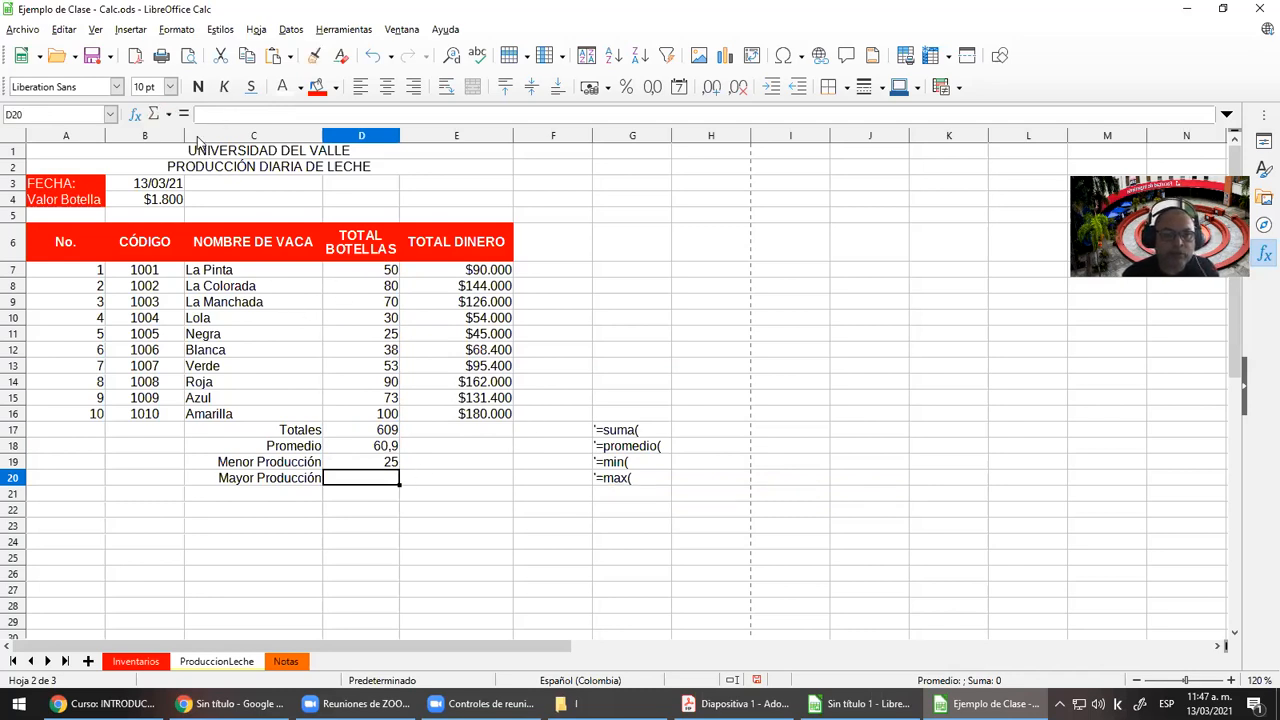
{"action": "left_click", "coordinate": [169, 115]}
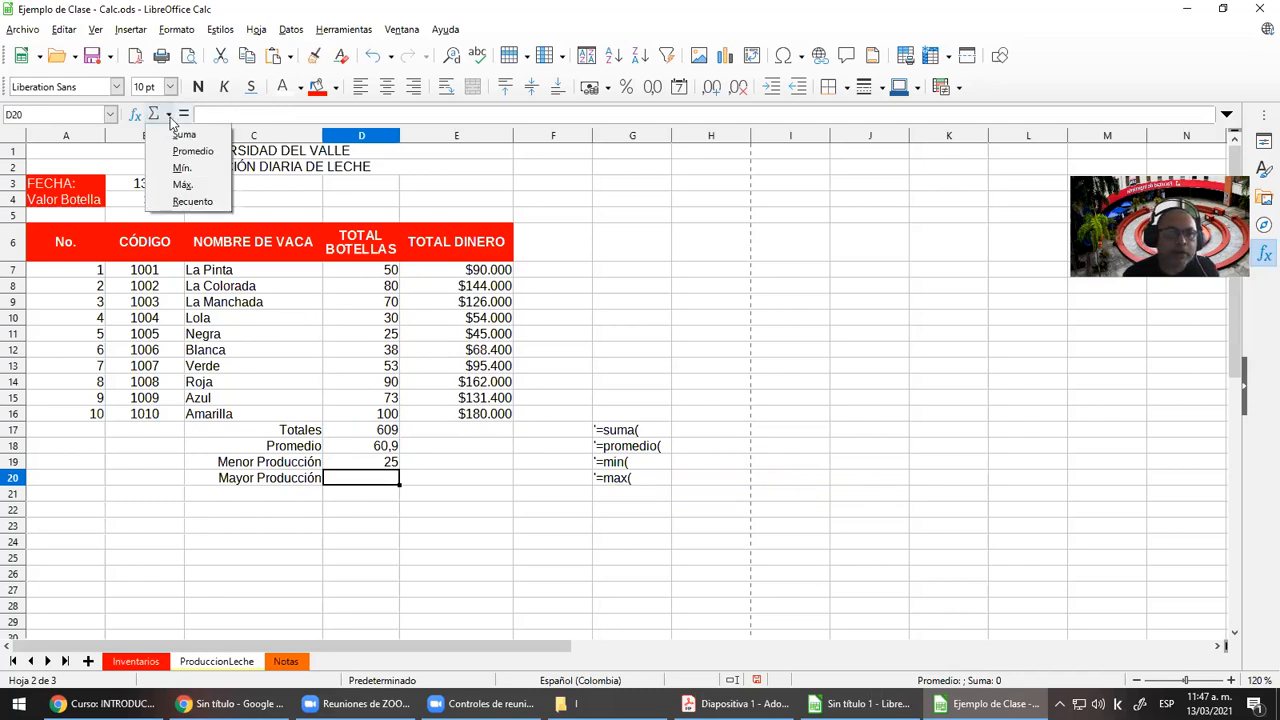
{"action": "left_click", "coordinate": [190, 184]}
{"action": "left_click_drag", "start_coordinate": [367, 417], "coordinate": [368, 272]}
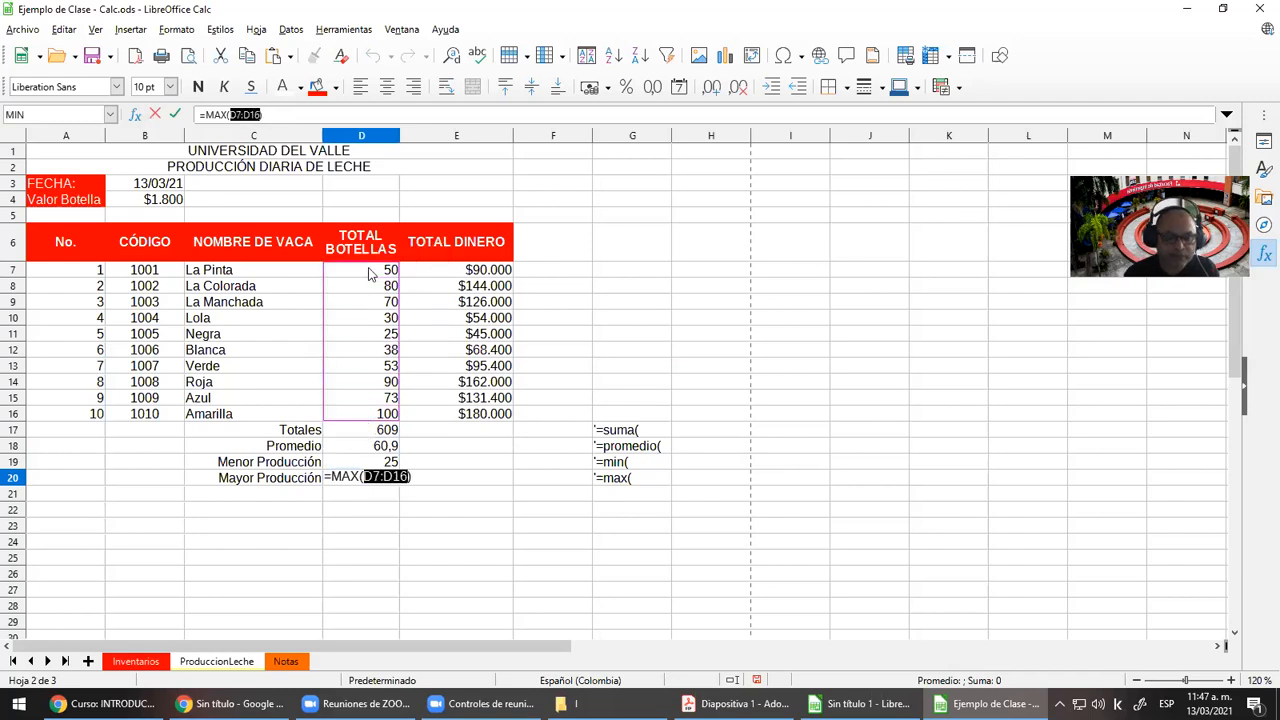
{"action": "key", "text": "Return"}
Fill the four summary formulas in D17:D20 across into E17:E20 and check the copied Promedio formula
{"action": "key", "text": "Up"}
{"action": "key", "text": "Up"}
{"action": "key", "text": "Up"}
{"action": "key", "text": "Up"}
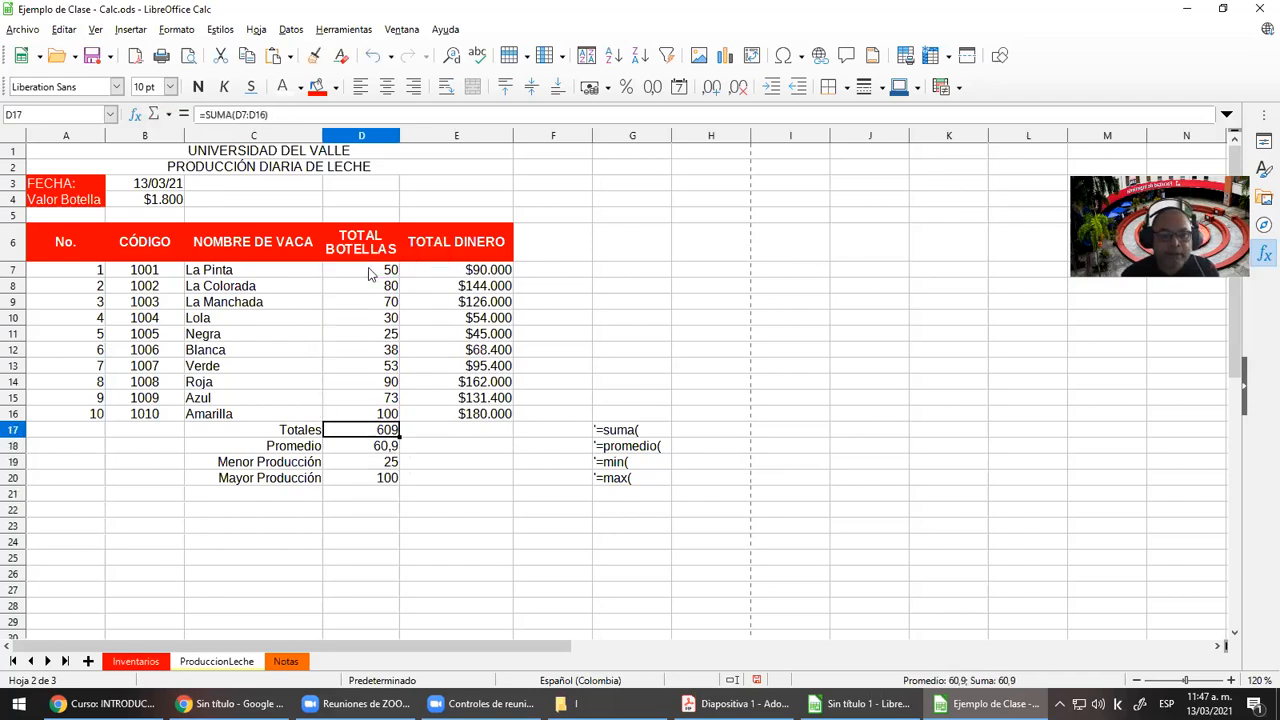
{"action": "key", "text": "shift+Down"}
{"action": "key", "text": "shift+Down"}
{"action": "key", "text": "shift+Down"}
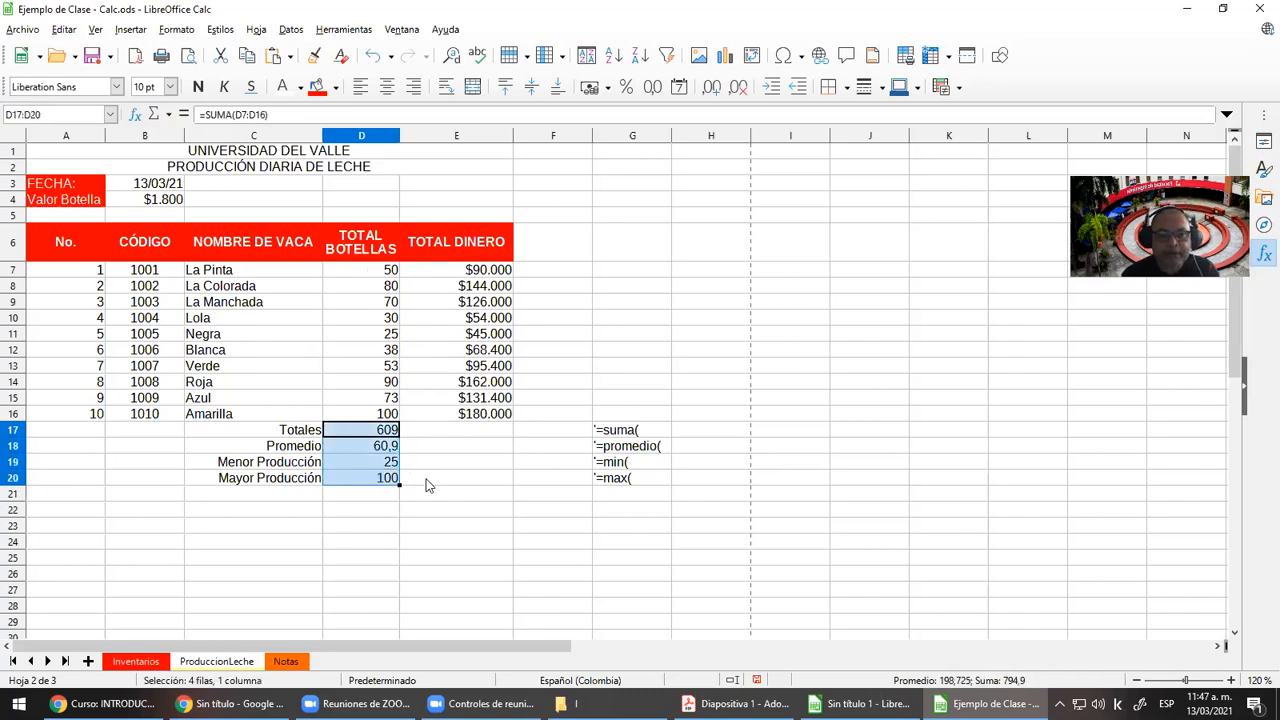
{"action": "left_click_drag", "start_coordinate": [397, 486], "coordinate": [475, 481]}
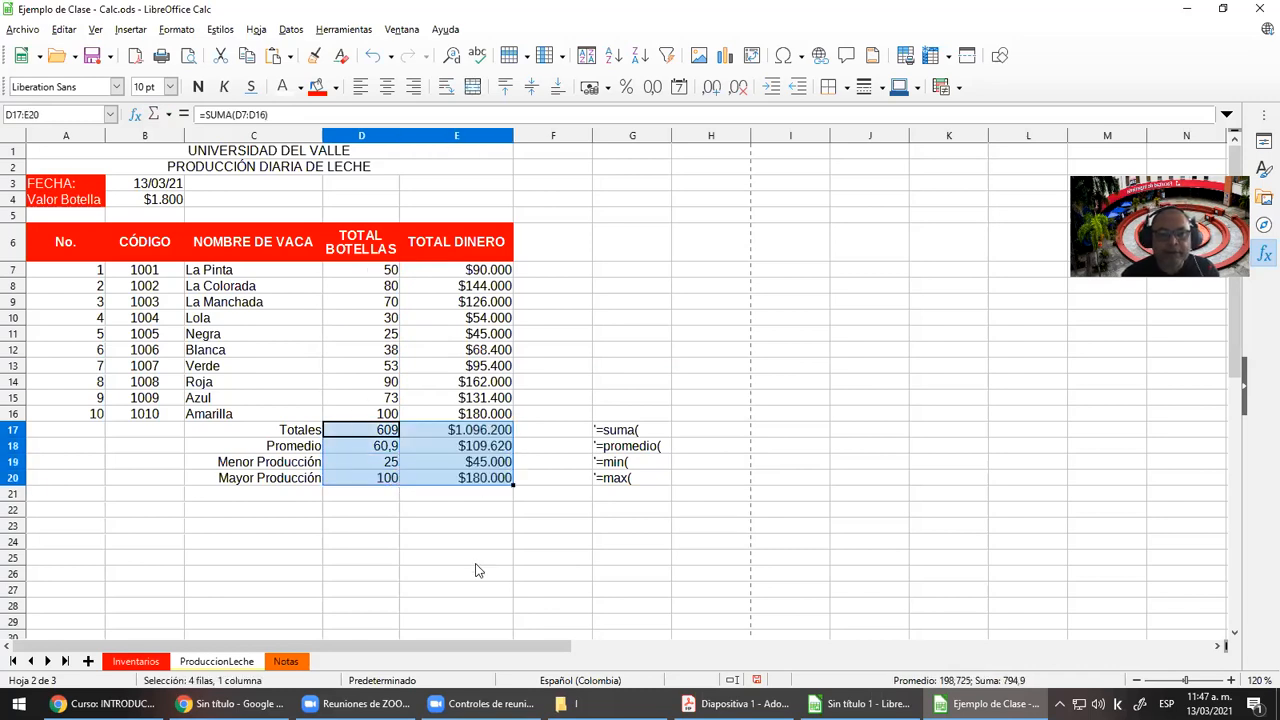
{"action": "left_click", "coordinate": [468, 503]}
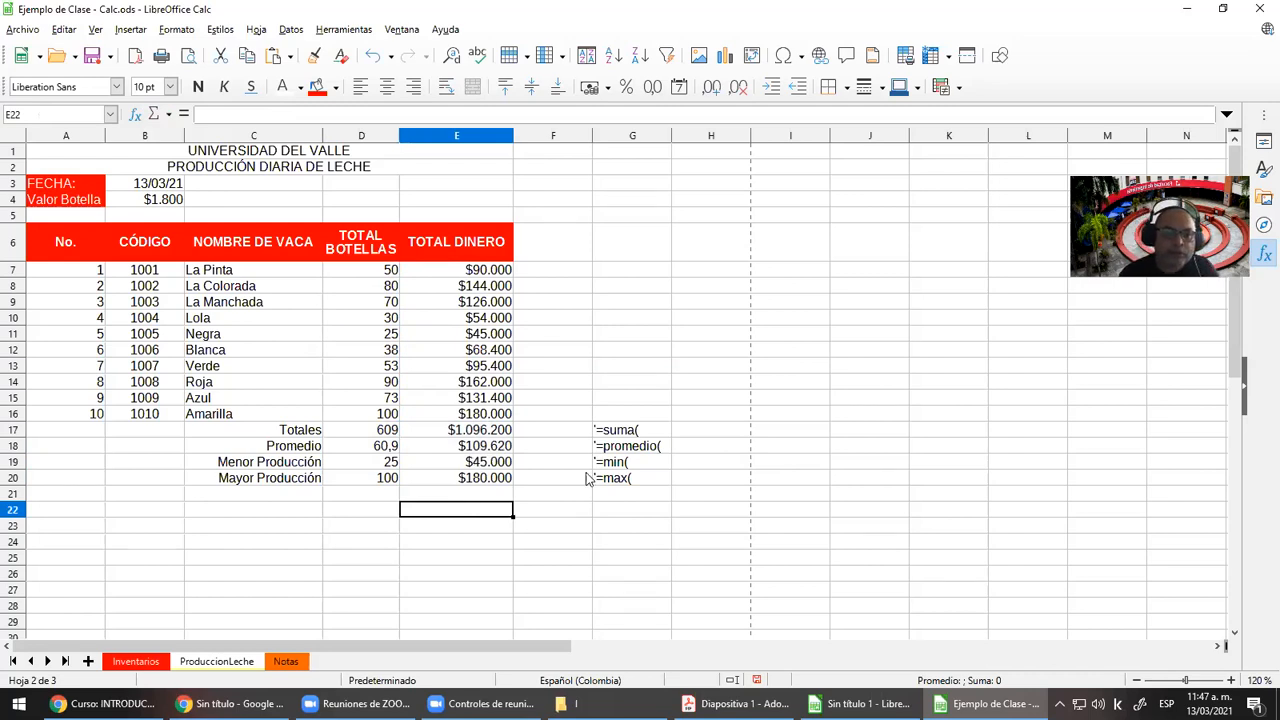
{"action": "left_click", "coordinate": [485, 447]}
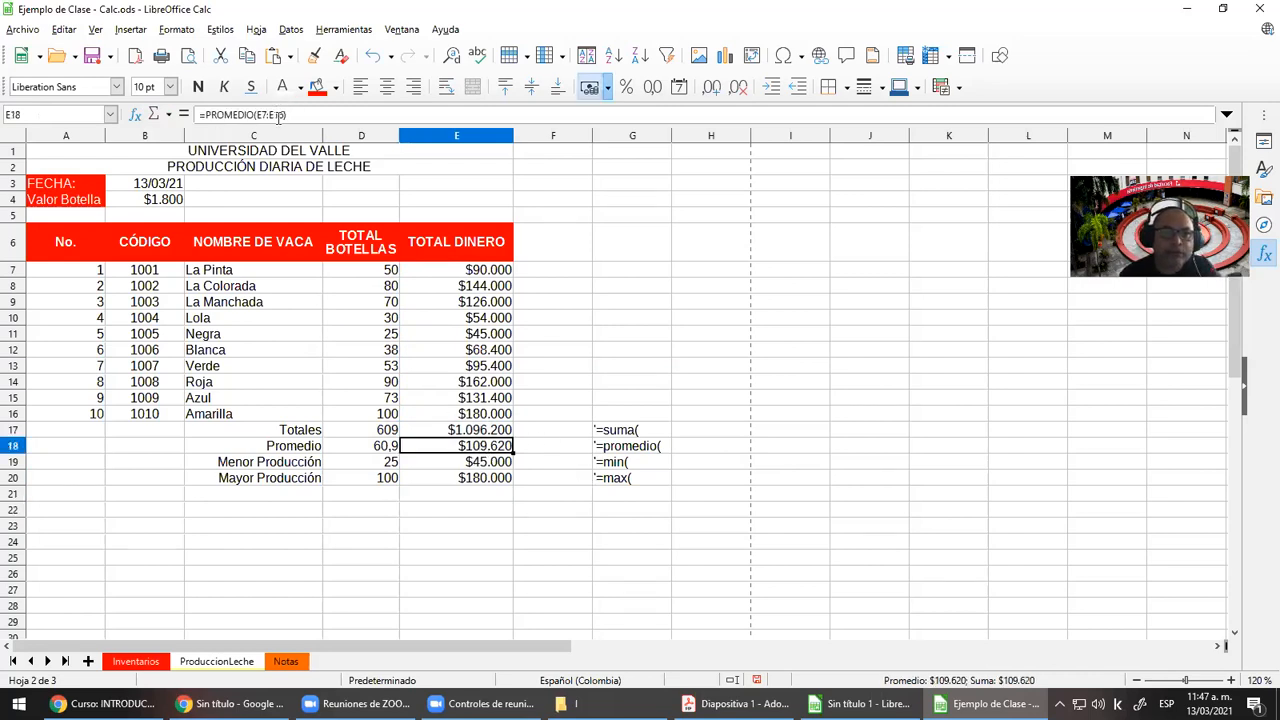
Give the summary labels in C17:C20 a light yellow background and bold text
{"action": "left_click_drag", "start_coordinate": [262, 432], "coordinate": [505, 480]}
{"action": "left_click_drag", "start_coordinate": [253, 437], "coordinate": [274, 478]}
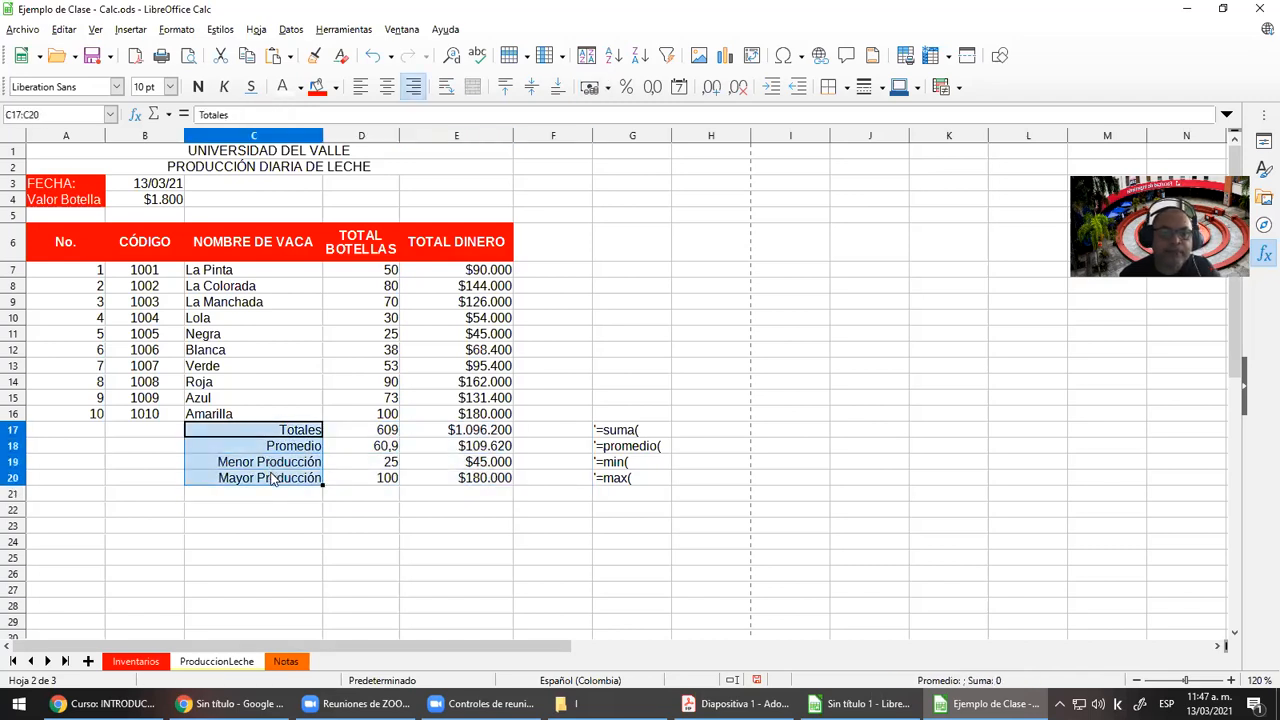
{"action": "left_click", "coordinate": [336, 87]}
{"action": "left_click", "coordinate": [318, 214]}
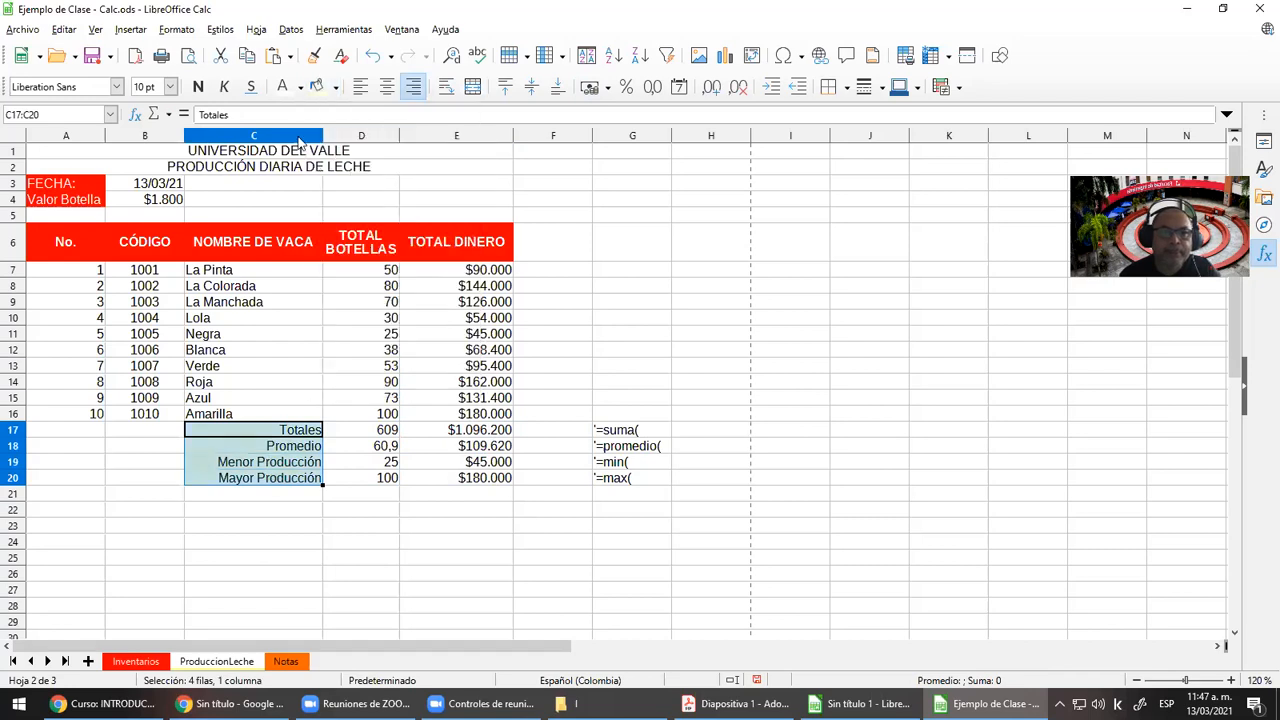
{"action": "left_click", "coordinate": [198, 87]}
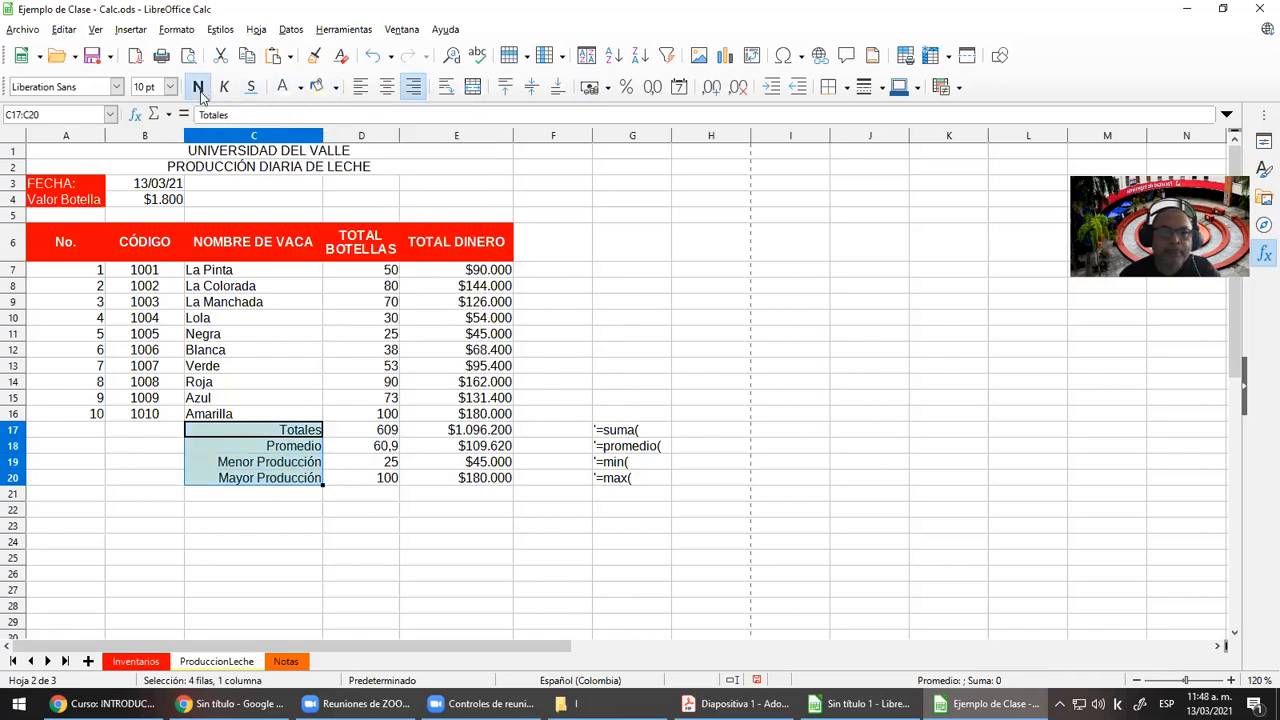
Give the summary results in D17:E20 a light pink background and bold text
{"action": "left_click_drag", "start_coordinate": [386, 432], "coordinate": [476, 481]}
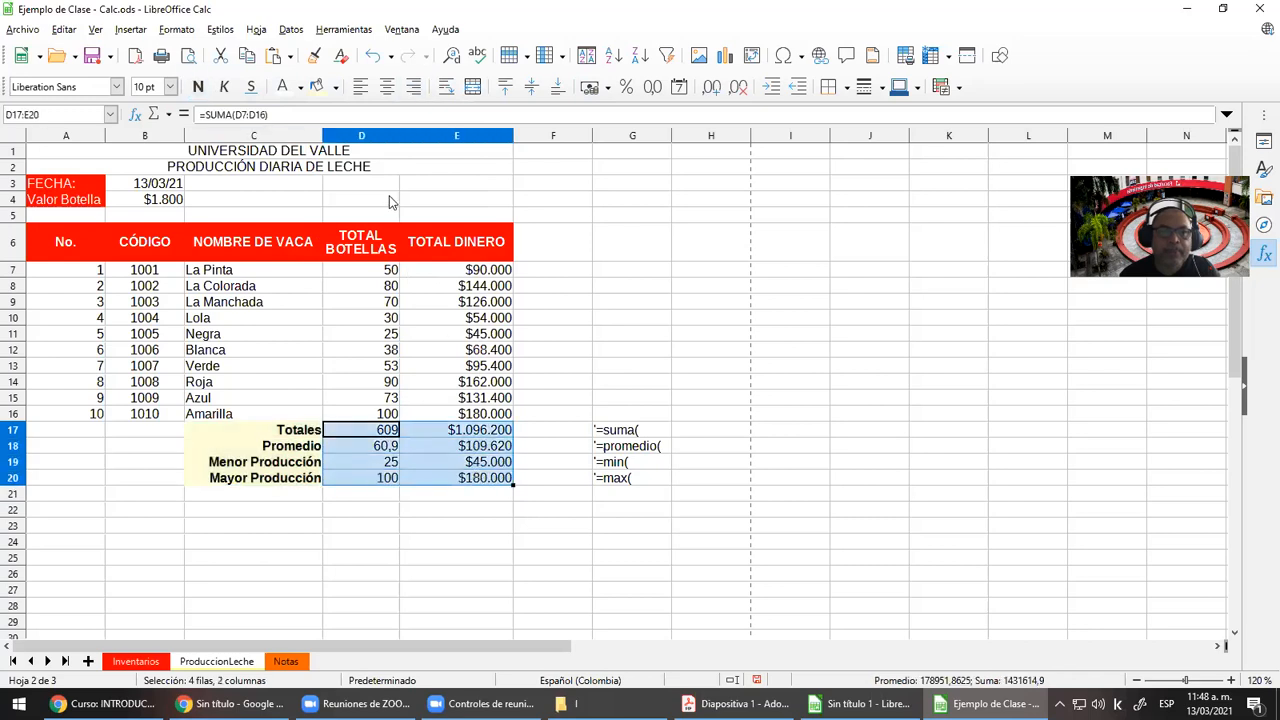
{"action": "left_click", "coordinate": [336, 87]}
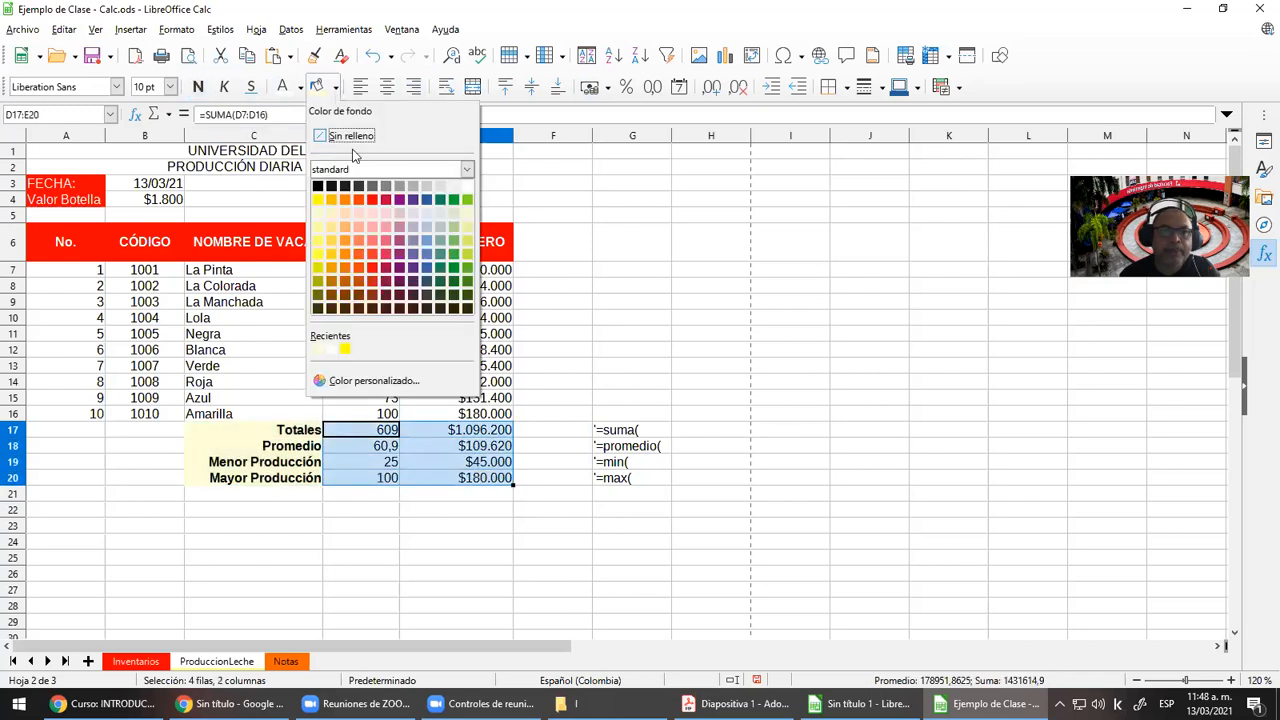
{"action": "left_click", "coordinate": [376, 213]}
{"action": "left_click", "coordinate": [198, 87]}
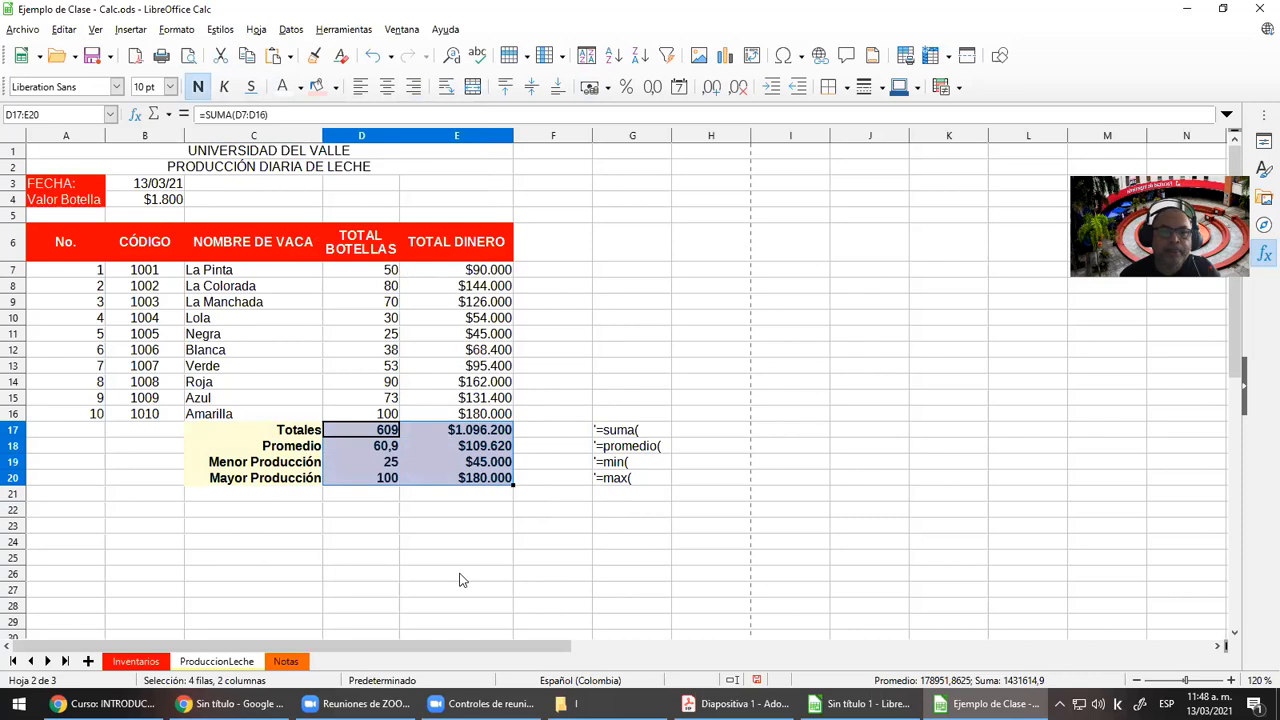
{"action": "left_click", "coordinate": [456, 559]}
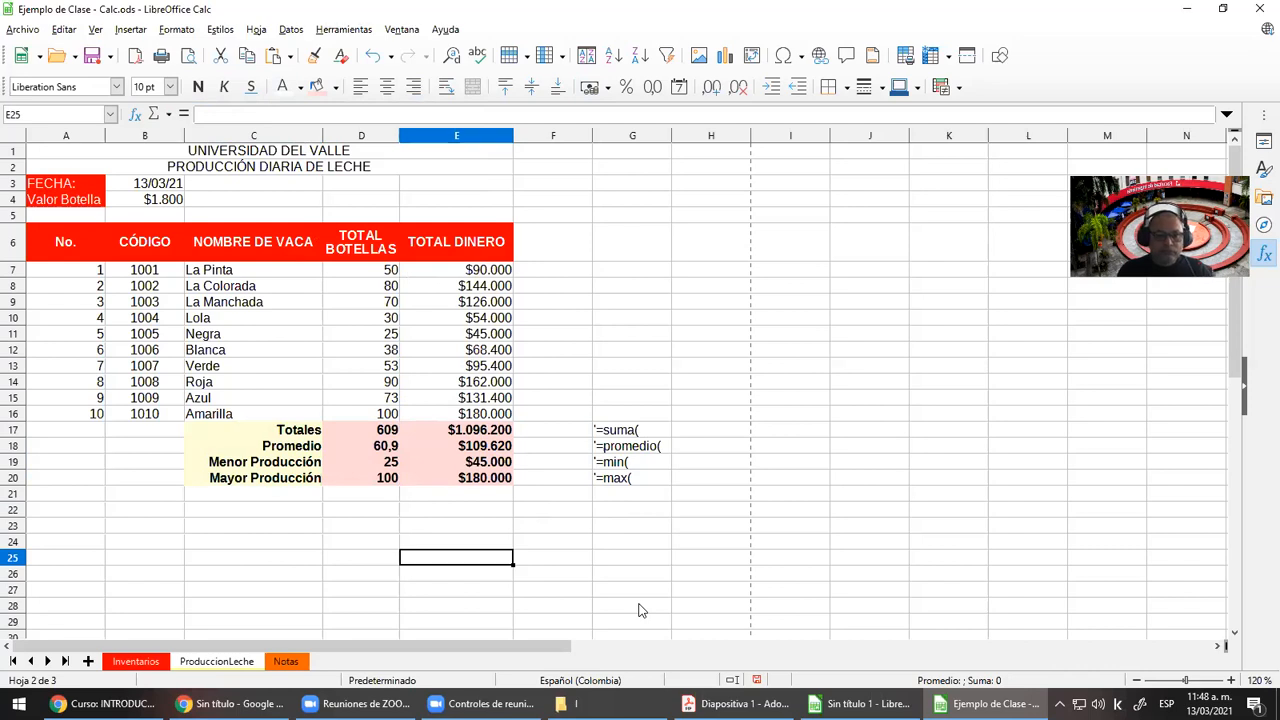
Open the Notas sheet and go through the empty Estado and Juicio columns, K6:L15
{"action": "left_click", "coordinate": [285, 661]}
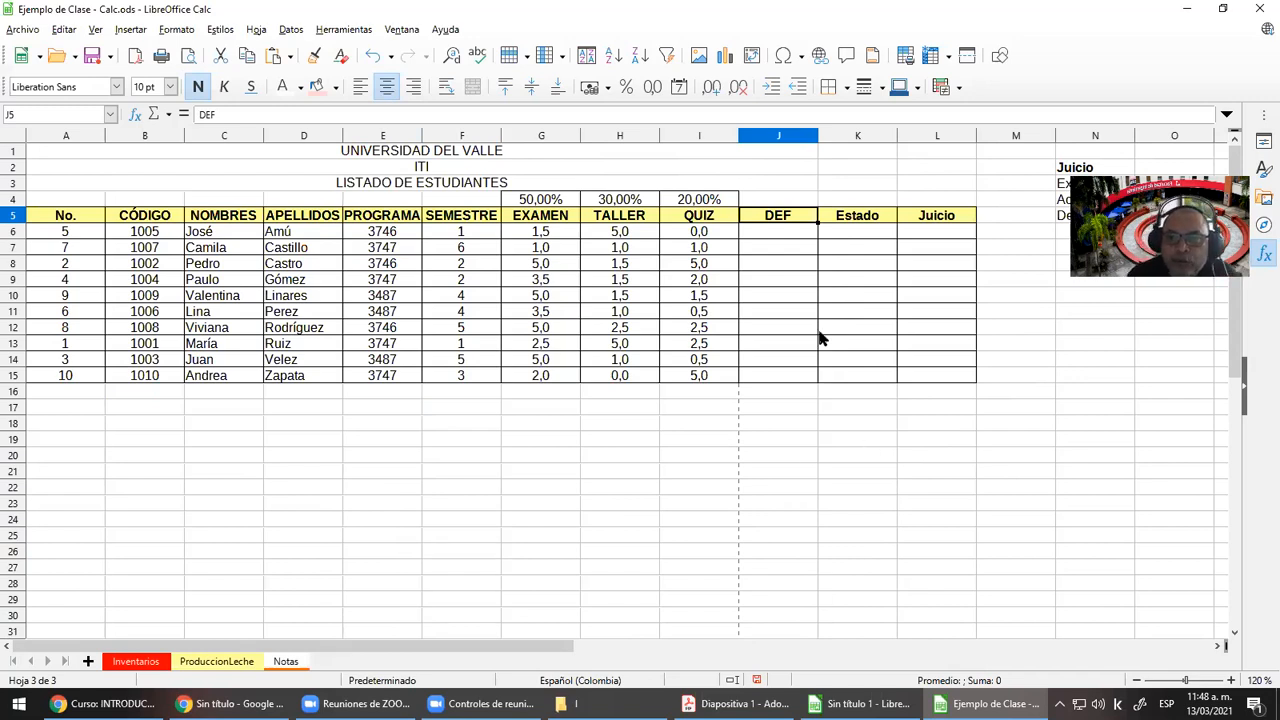
{"action": "left_click", "coordinate": [860, 238]}
{"action": "left_click", "coordinate": [940, 236]}
{"action": "left_click", "coordinate": [844, 238]}
{"action": "left_click", "coordinate": [915, 238]}
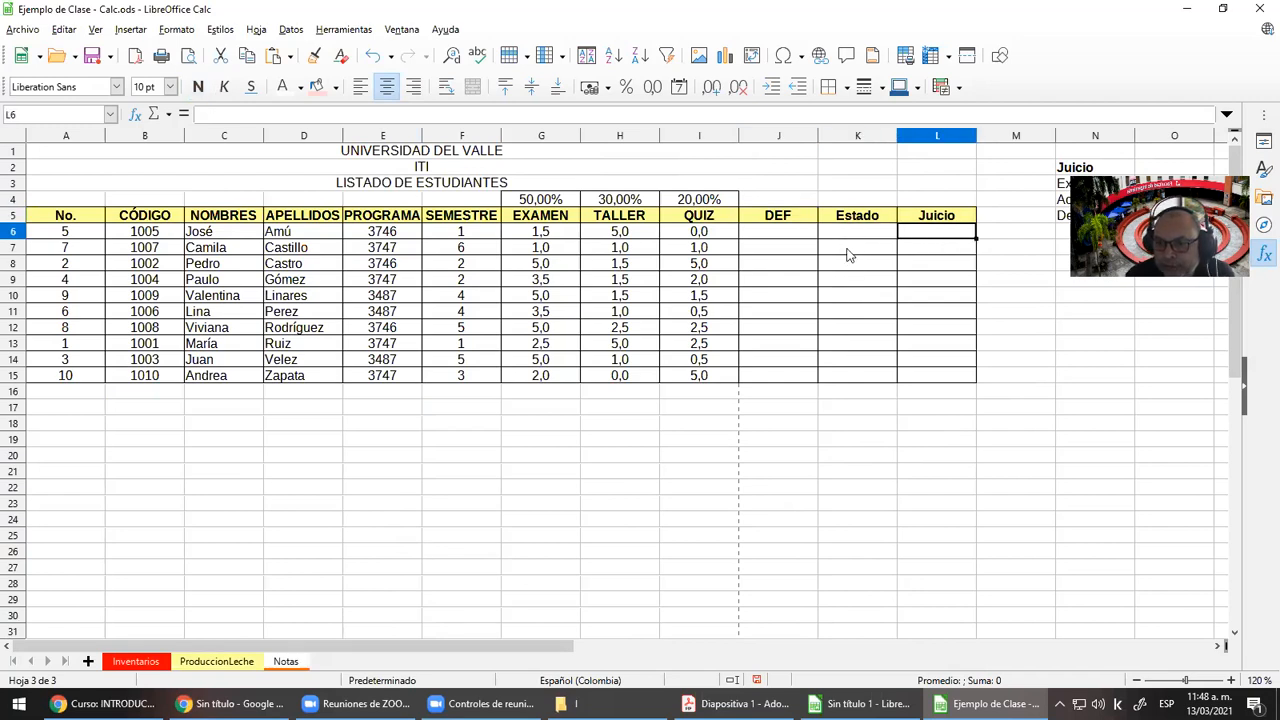
{"action": "left_click", "coordinate": [829, 237]}
{"action": "left_click", "coordinate": [944, 234]}
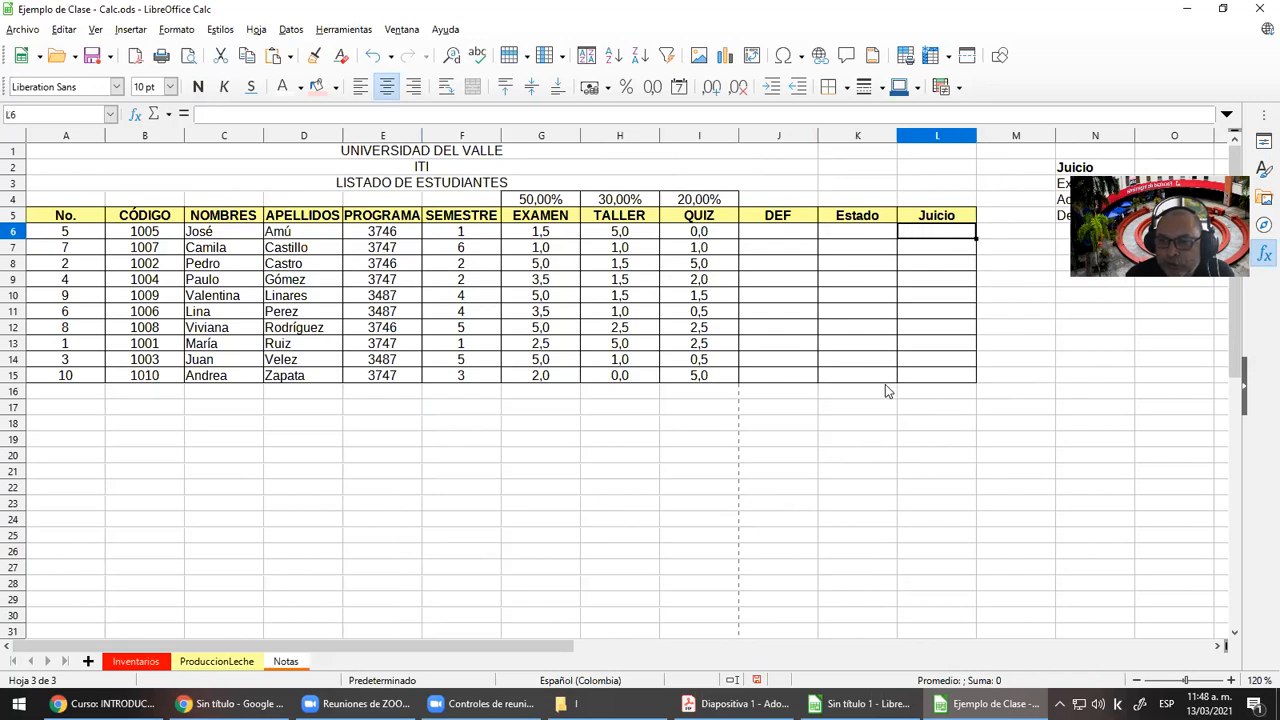
{"action": "left_click", "coordinate": [850, 237]}
{"action": "left_click", "coordinate": [936, 232]}
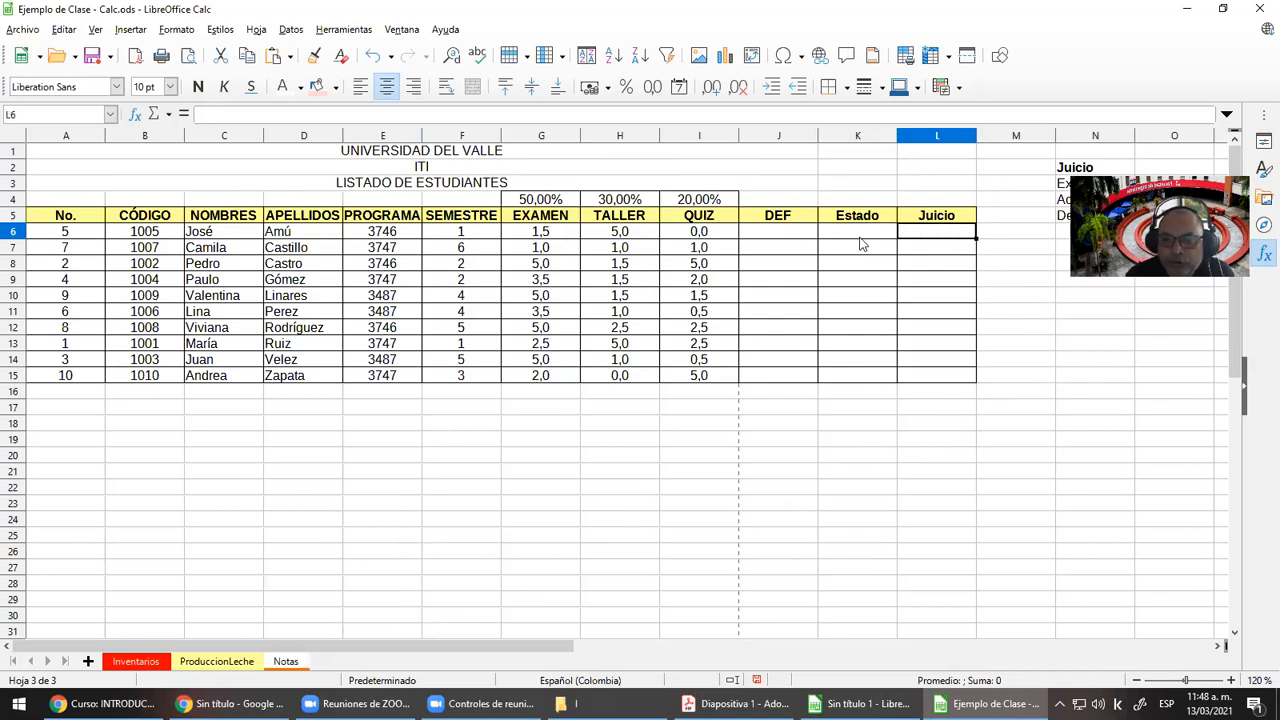
{"action": "left_click", "coordinate": [860, 230]}
{"action": "left_click_drag", "start_coordinate": [925, 237], "coordinate": [934, 374]}
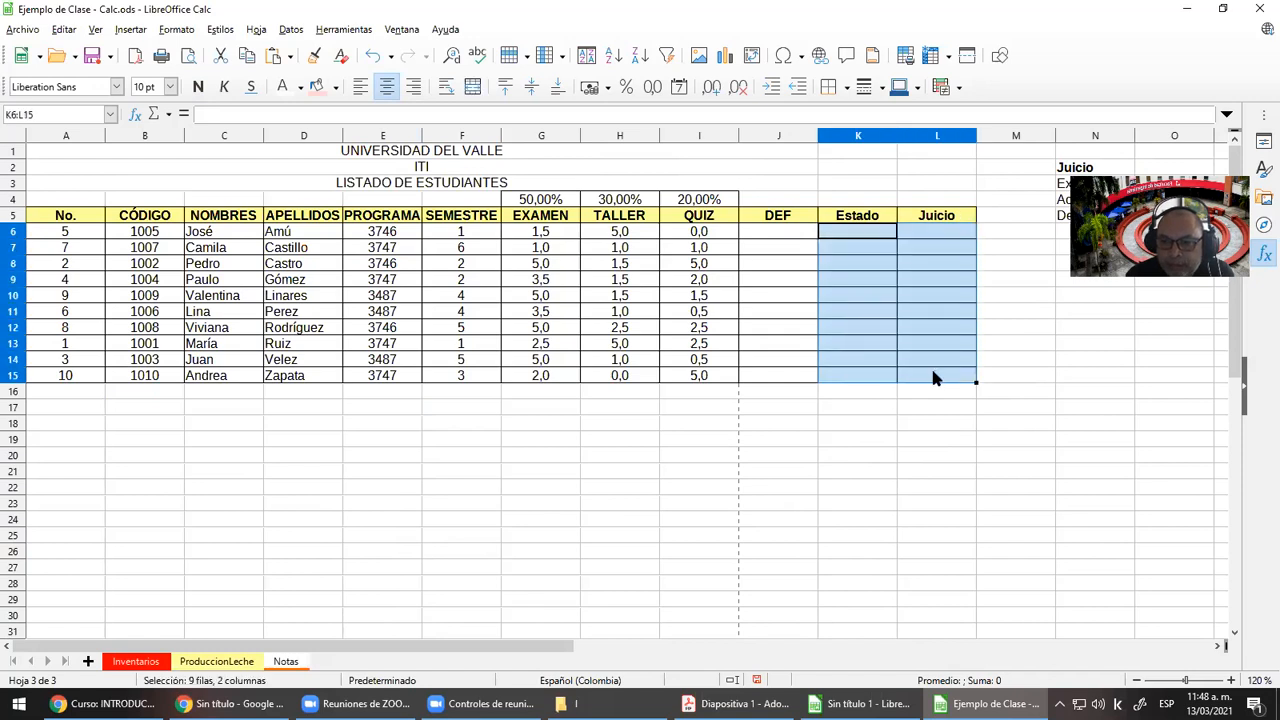
Examine the empty DEF column, J6:J15, and the first student's EXAMEN, TALLER and QUIZ grades against their weights in G4:I4
{"action": "left_click_drag", "start_coordinate": [780, 240], "coordinate": [786, 265]}
{"action": "left_click_drag", "start_coordinate": [787, 311], "coordinate": [786, 374]}
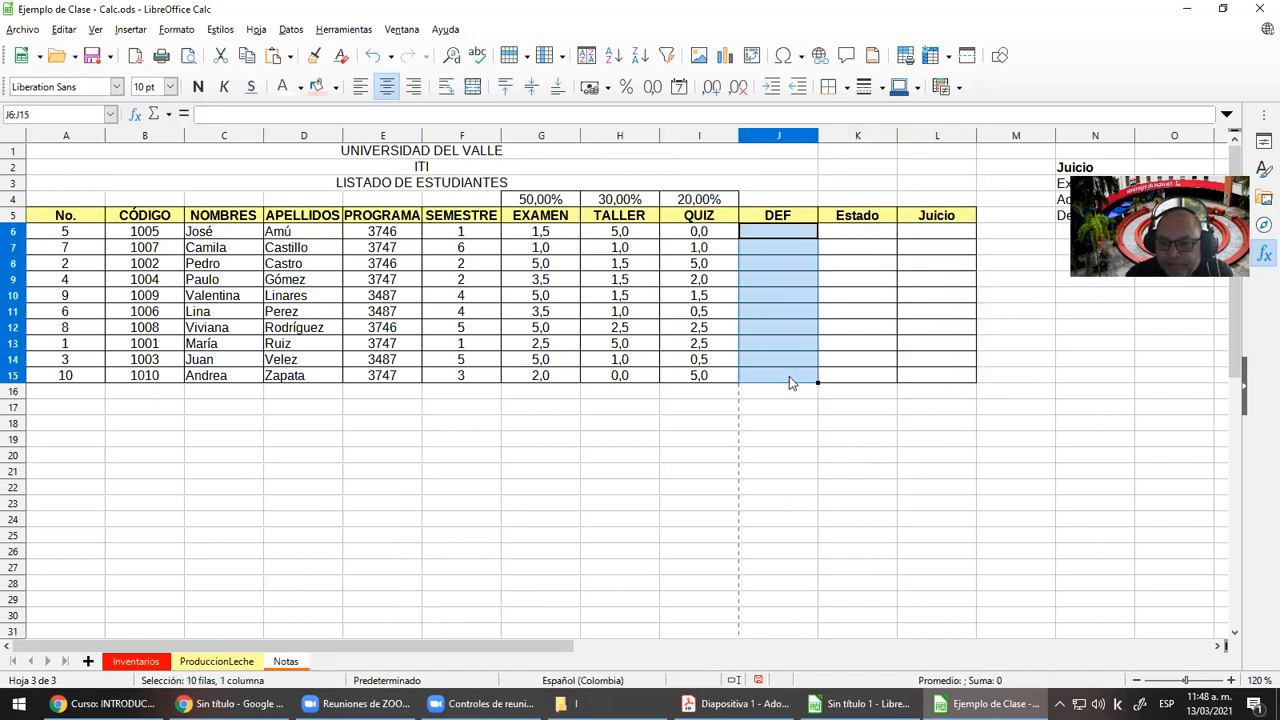
{"action": "left_click", "coordinate": [787, 266]}
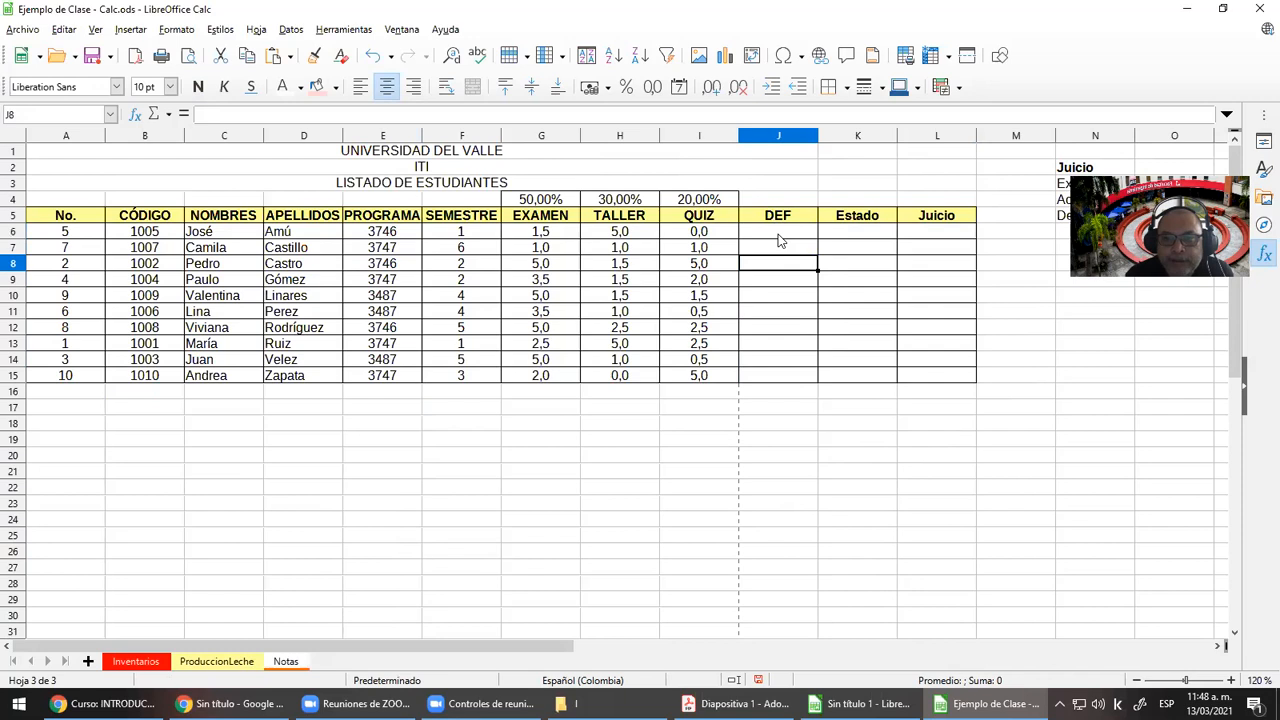
{"action": "left_click", "coordinate": [783, 237]}
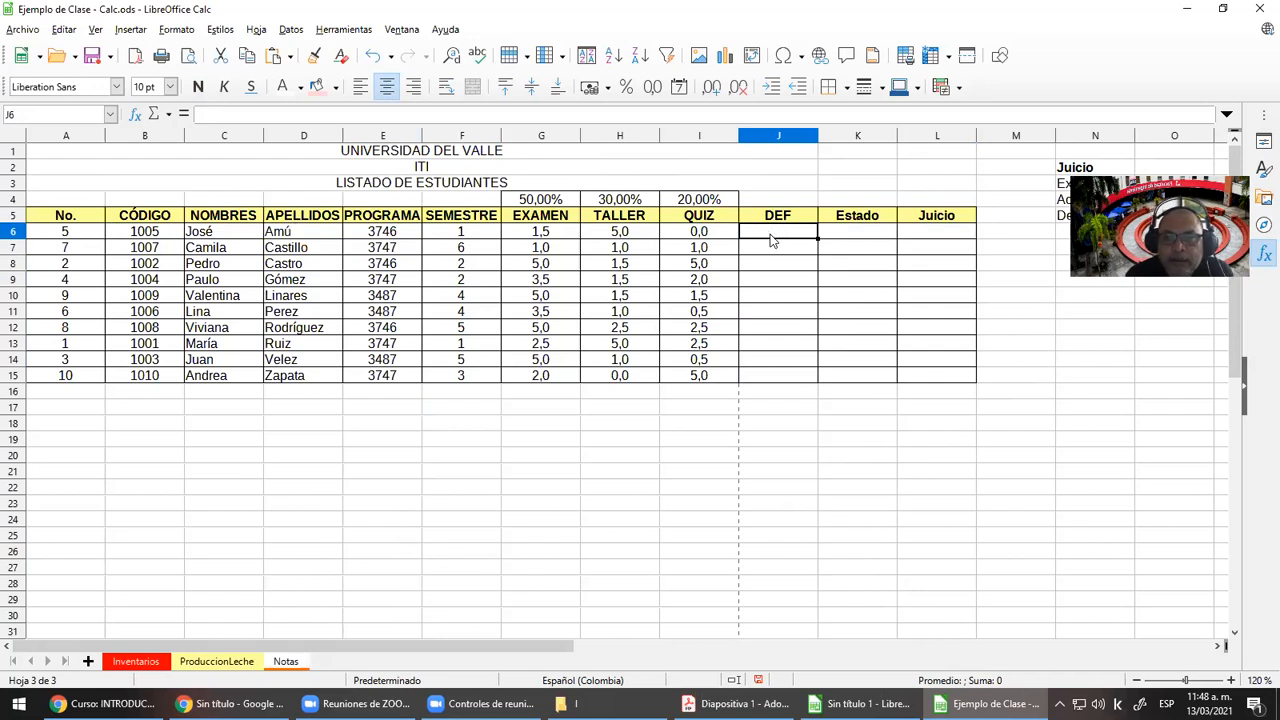
{"action": "left_click", "coordinate": [555, 240]}
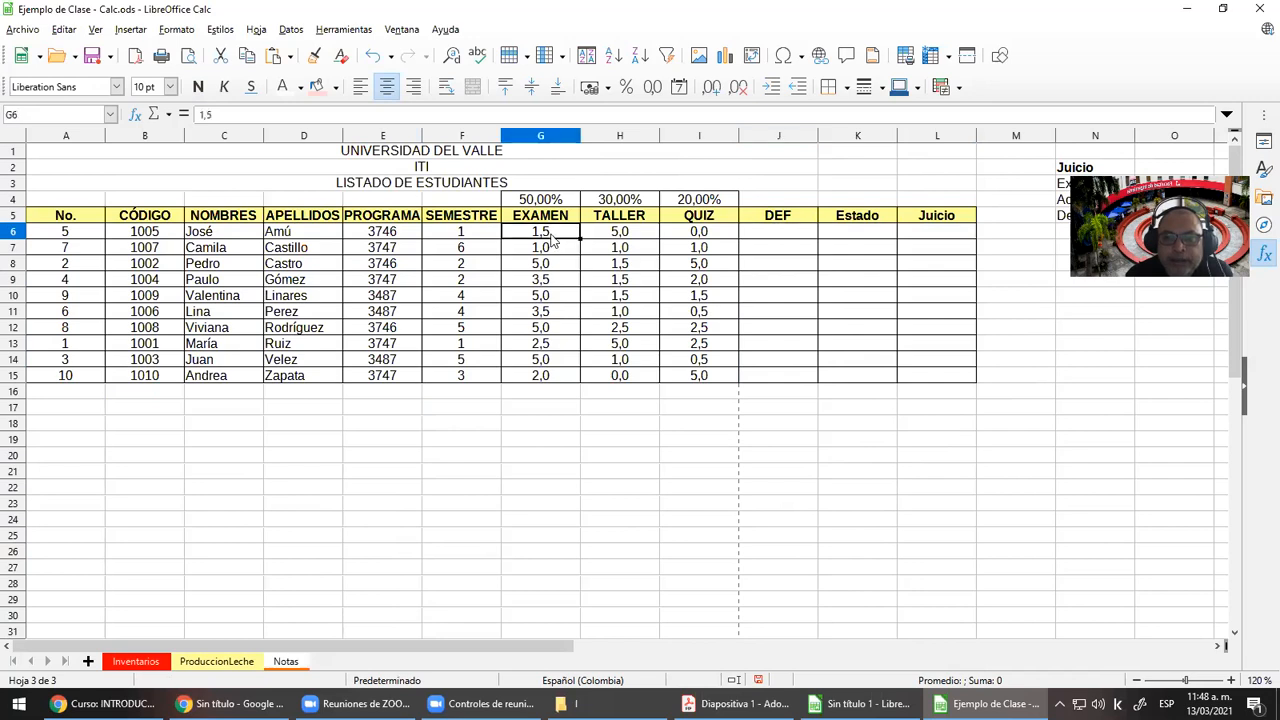
{"action": "left_click", "coordinate": [545, 200]}
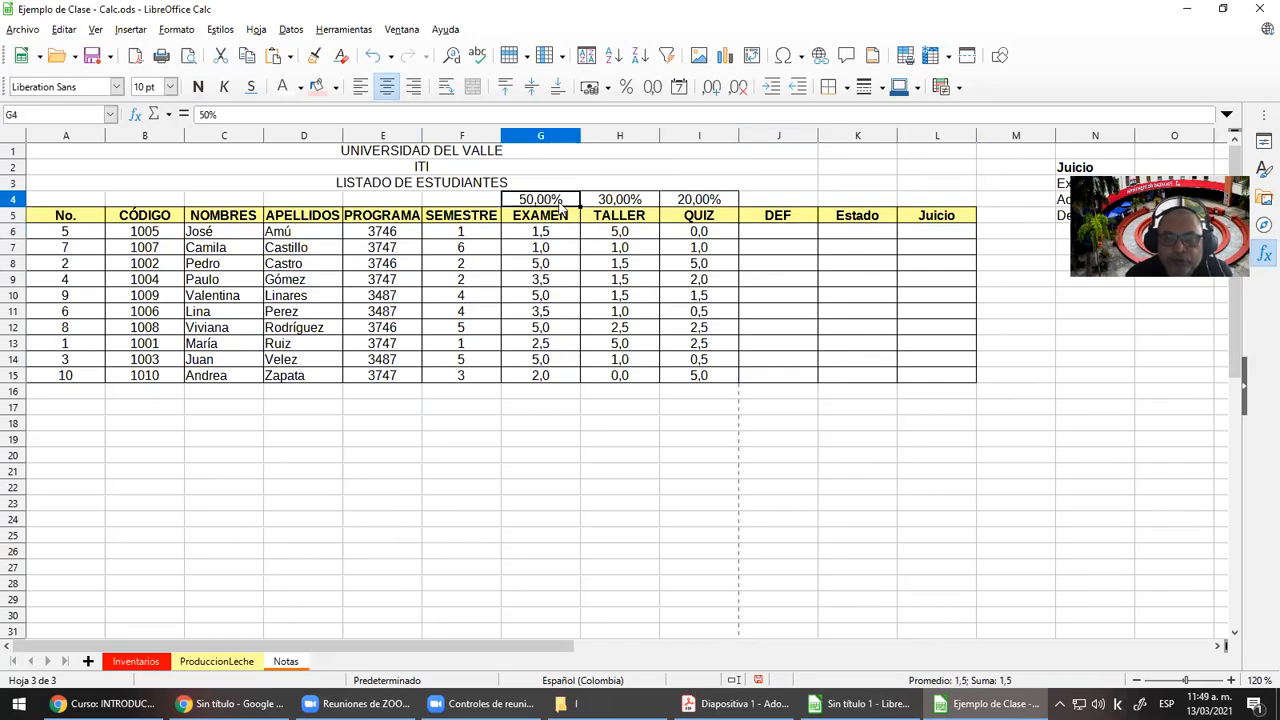
{"action": "left_click", "coordinate": [630, 233]}
{"action": "left_click", "coordinate": [625, 201]}
{"action": "left_click", "coordinate": [694, 237]}
{"action": "left_click", "coordinate": [693, 203]}
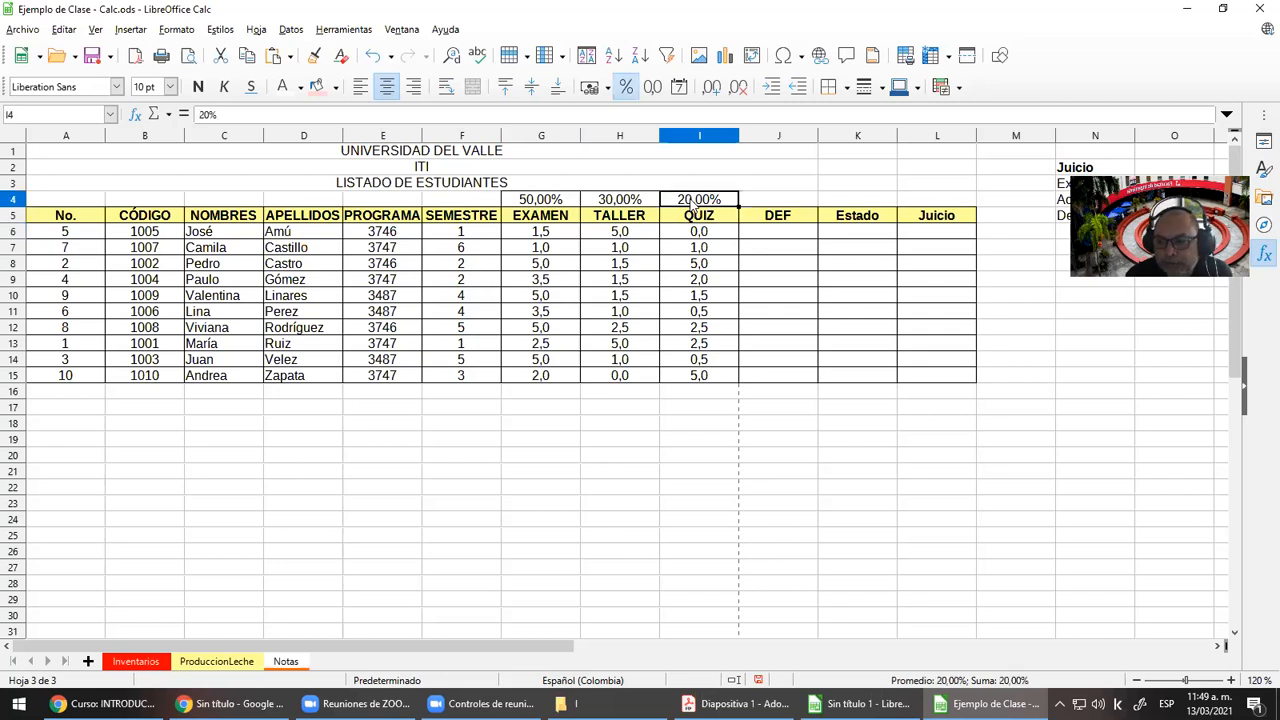
{"action": "left_click", "coordinate": [791, 236]}
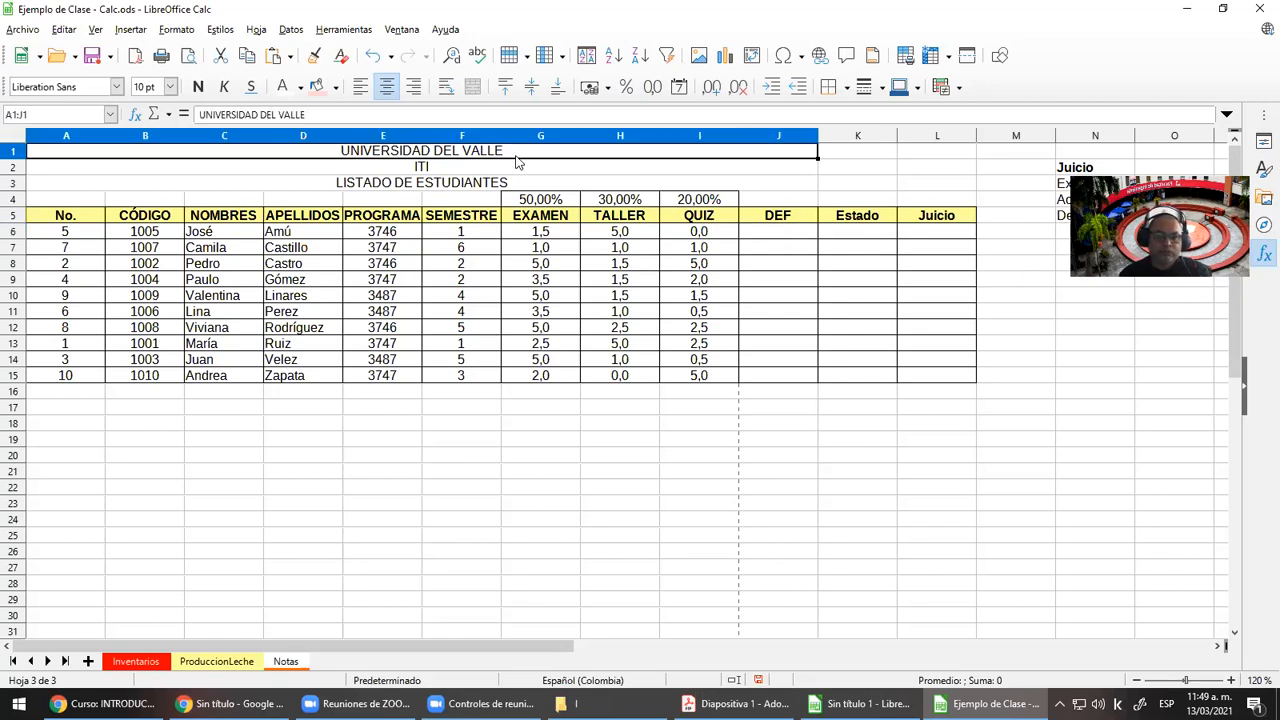
Make the three title lines in rows 1 to 3 of the Notas sheet bold
{"action": "left_click", "coordinate": [518, 153]}
{"action": "left_click", "coordinate": [197, 87]}
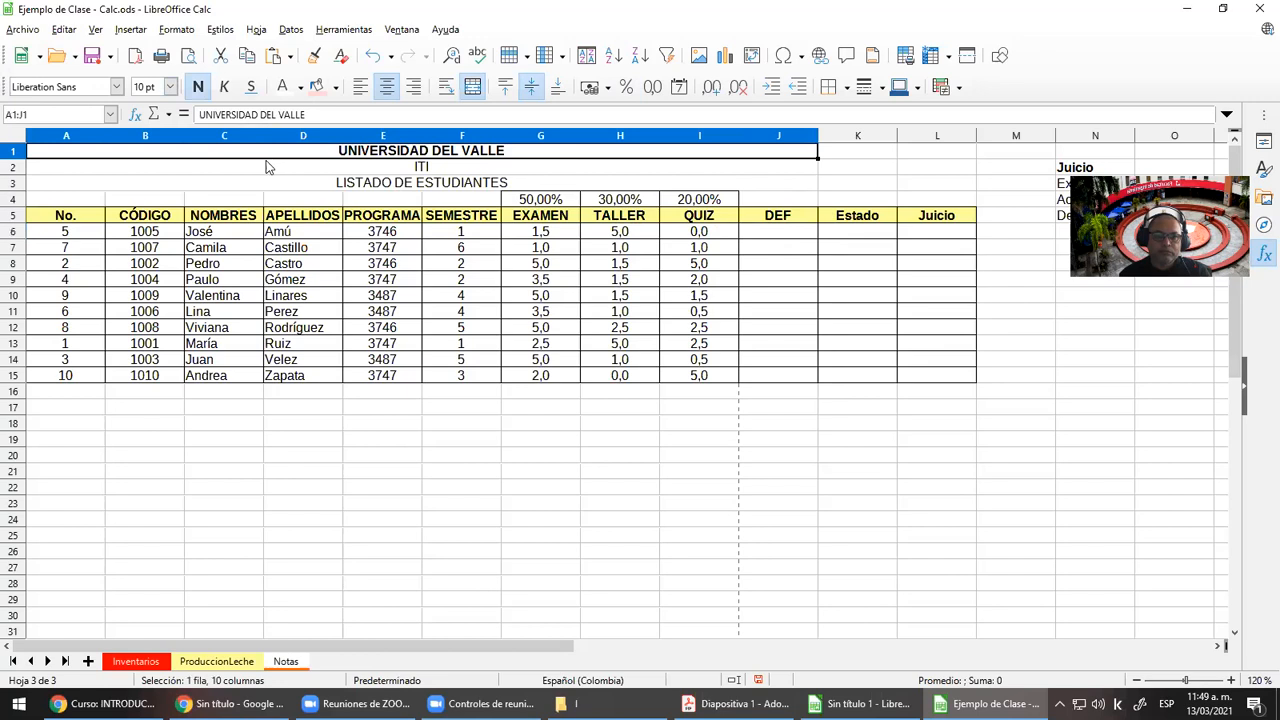
{"action": "key", "text": "Down"}
{"action": "left_click", "coordinate": [200, 88]}
{"action": "key", "text": "Down"}
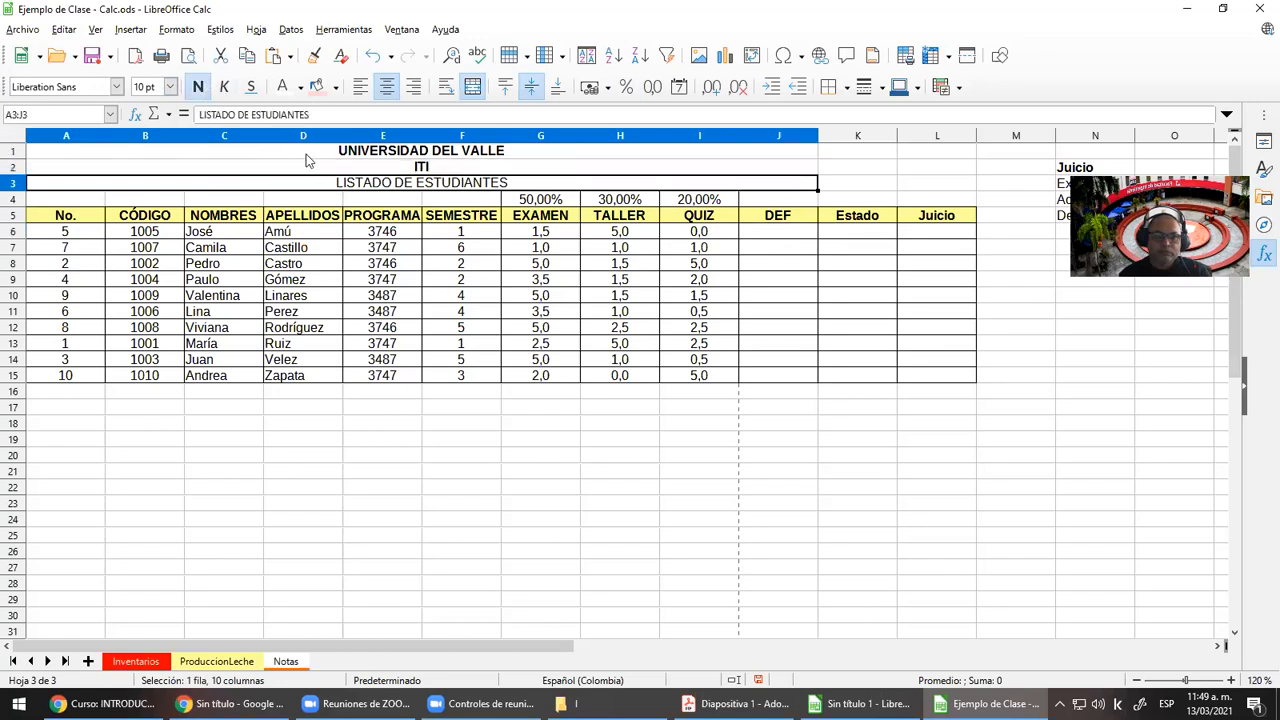
{"action": "left_click", "coordinate": [200, 88]}
Select the first DEF cell, J6, and narrow the No. and CÓDIGO columns to fit their contents
{"action": "left_click", "coordinate": [770, 249]}
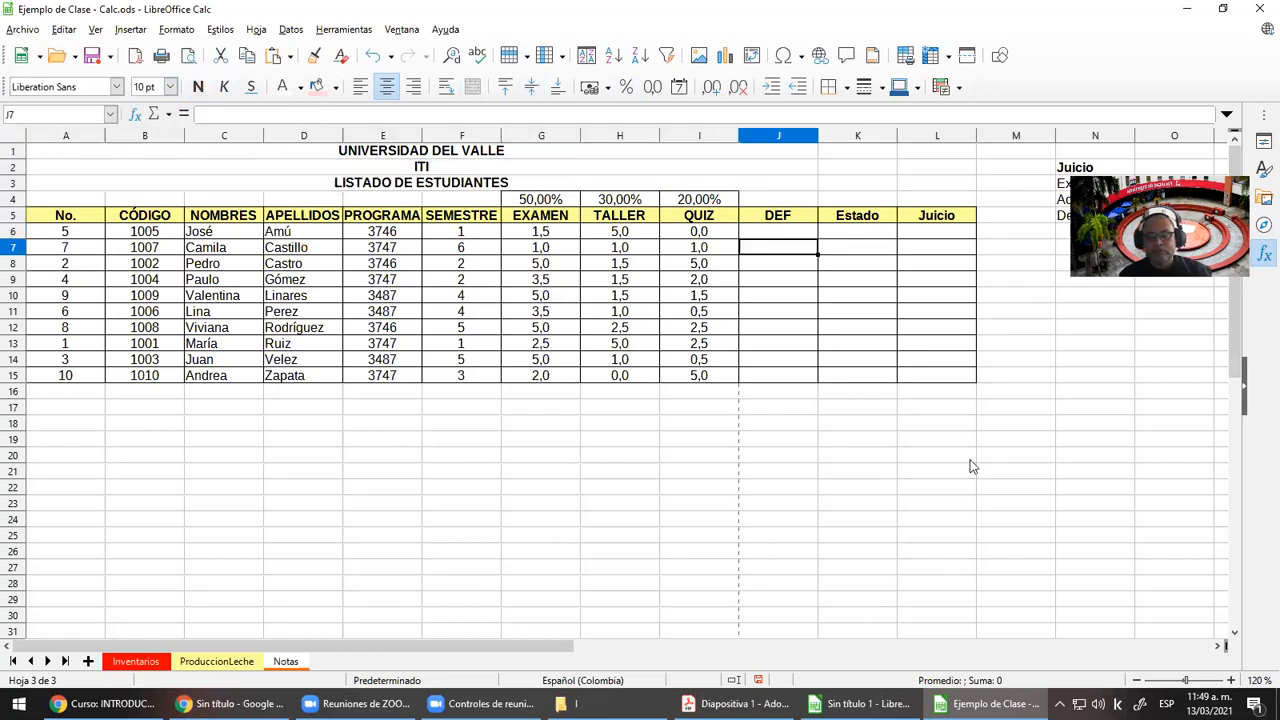
{"action": "key", "text": "Up"}
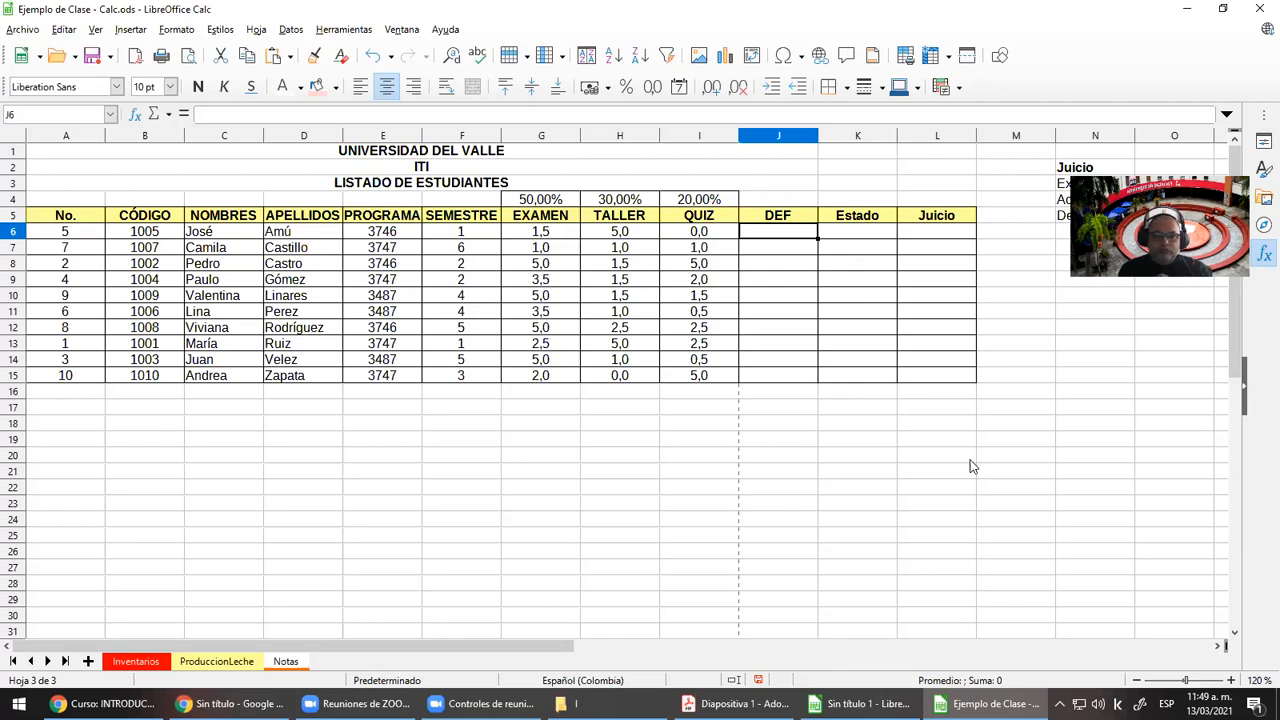
{"action": "left_click", "coordinate": [93, 30]}
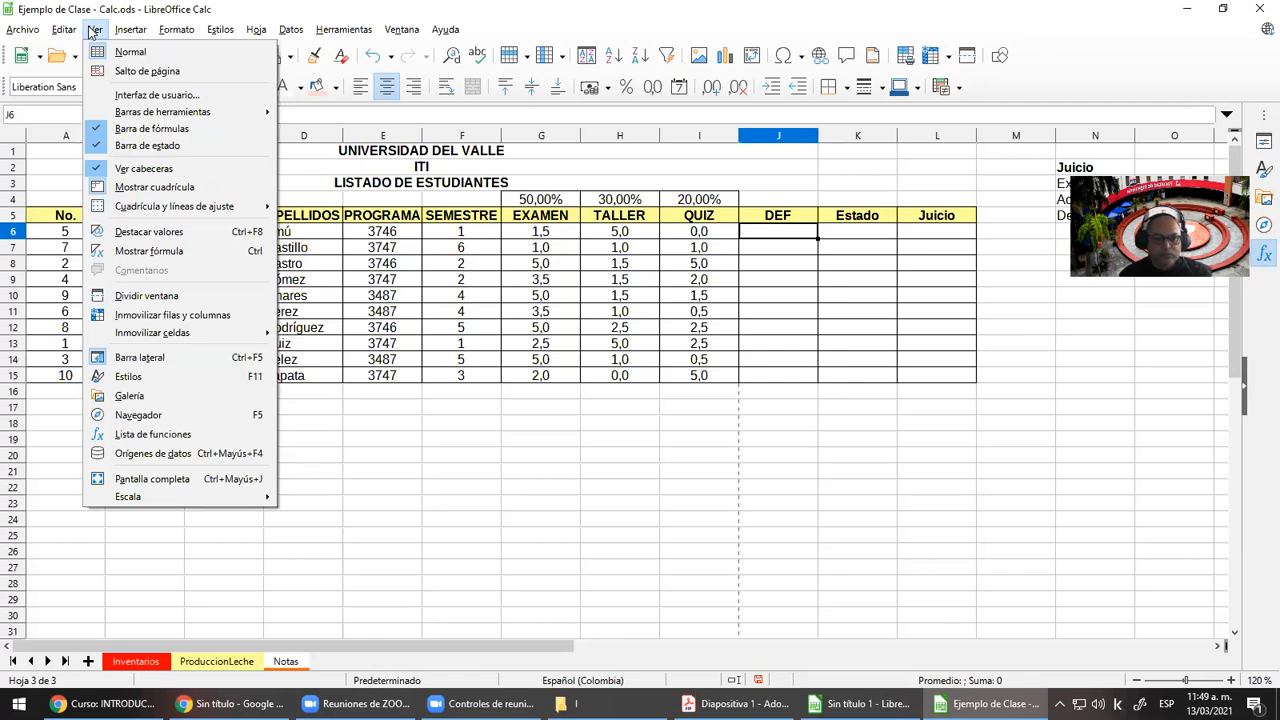
{"action": "left_click", "coordinate": [655, 494]}
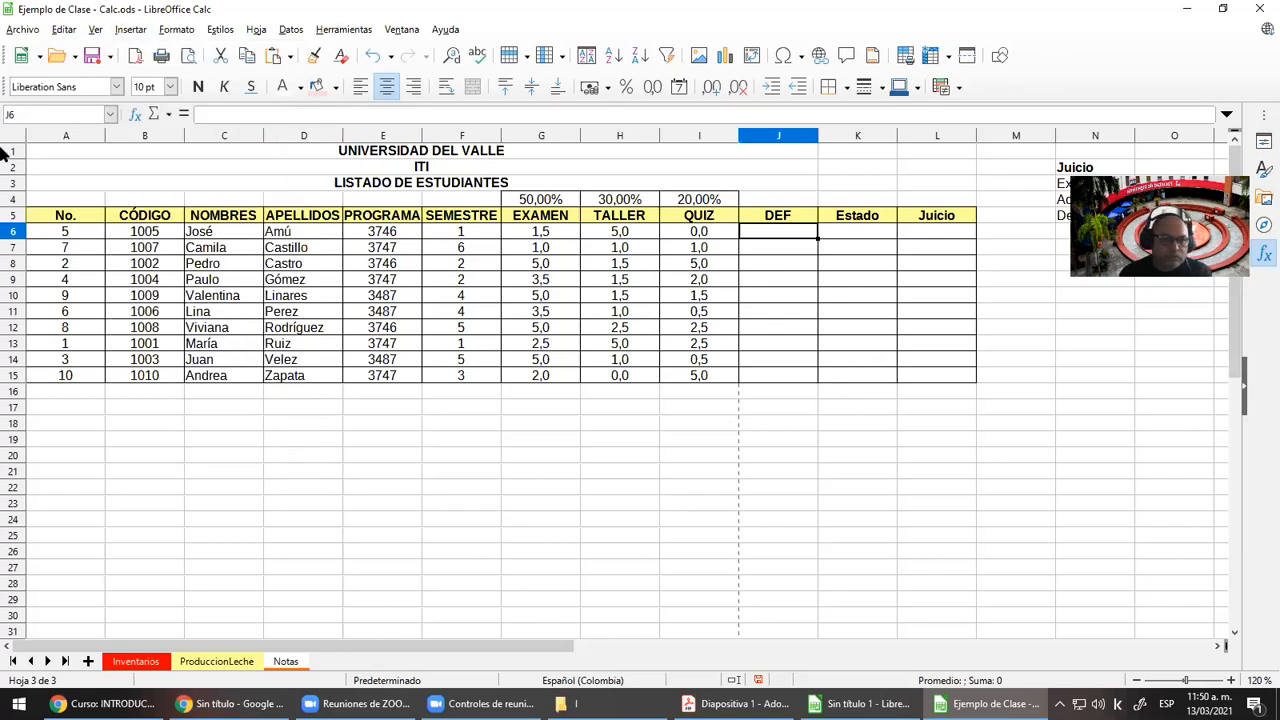
{"action": "left_click_drag", "start_coordinate": [104, 134], "coordinate": [66, 134]}
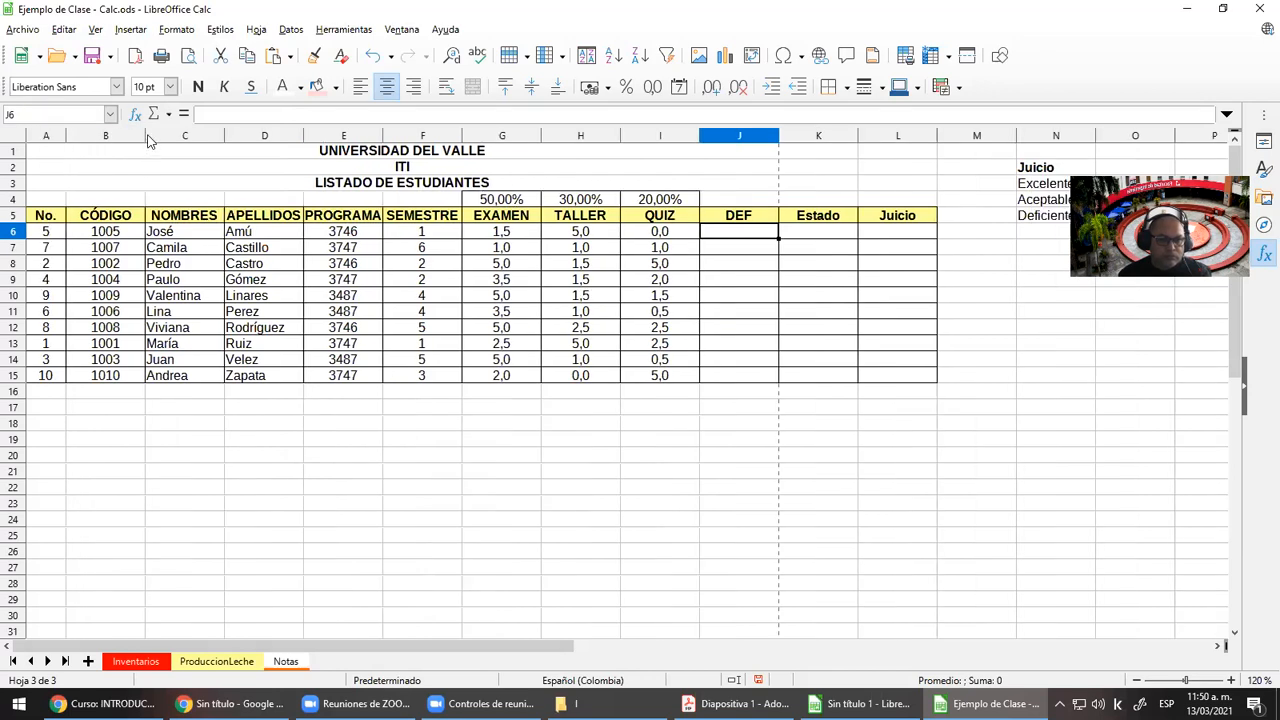
{"action": "left_click_drag", "start_coordinate": [145, 135], "coordinate": [127, 135]}
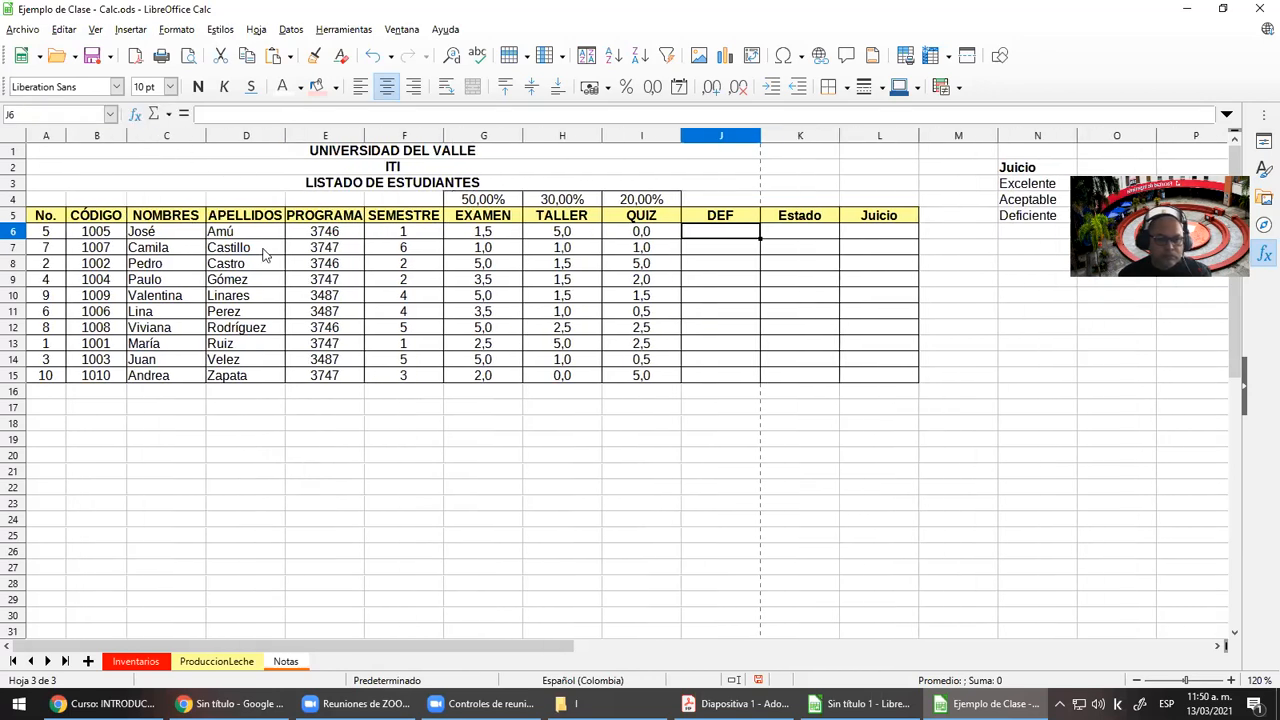
{"action": "left_click", "coordinate": [362, 135]}
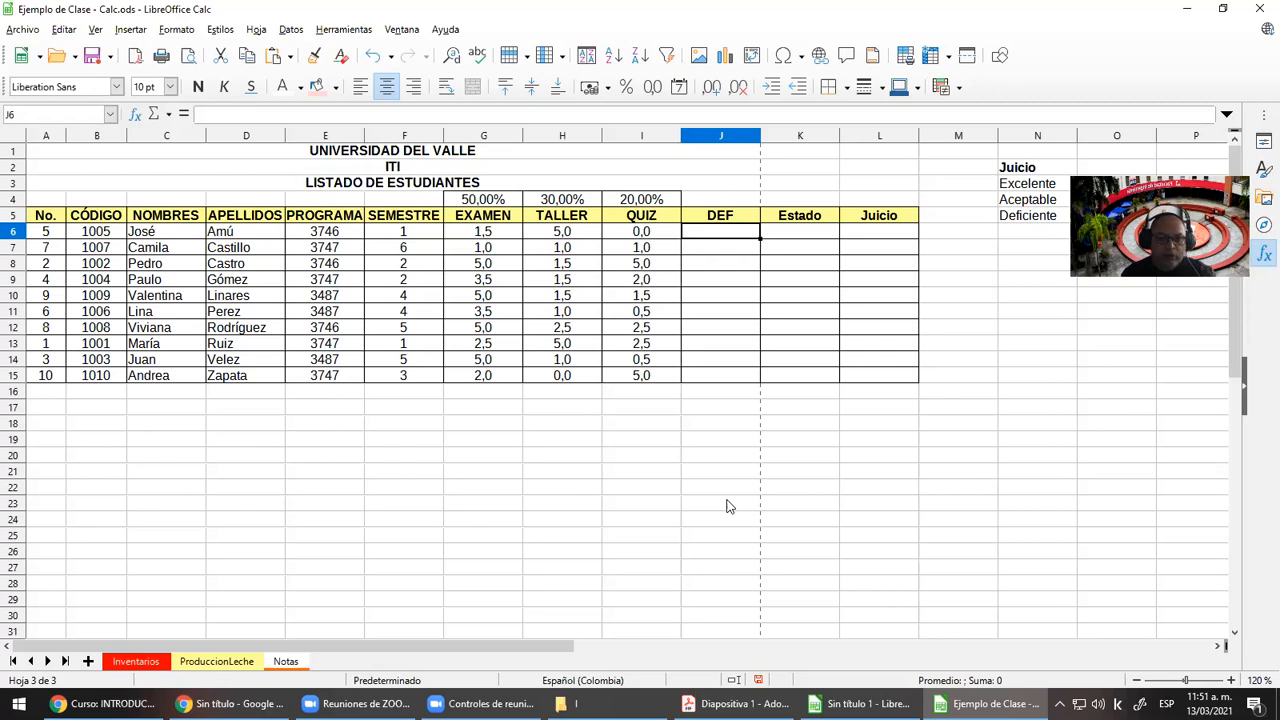
Start the final-grade formula in J6 with the weighted exam grade, =G6*$G$4, using an absolute reference for the weight
{"action": "type", "text": "="}
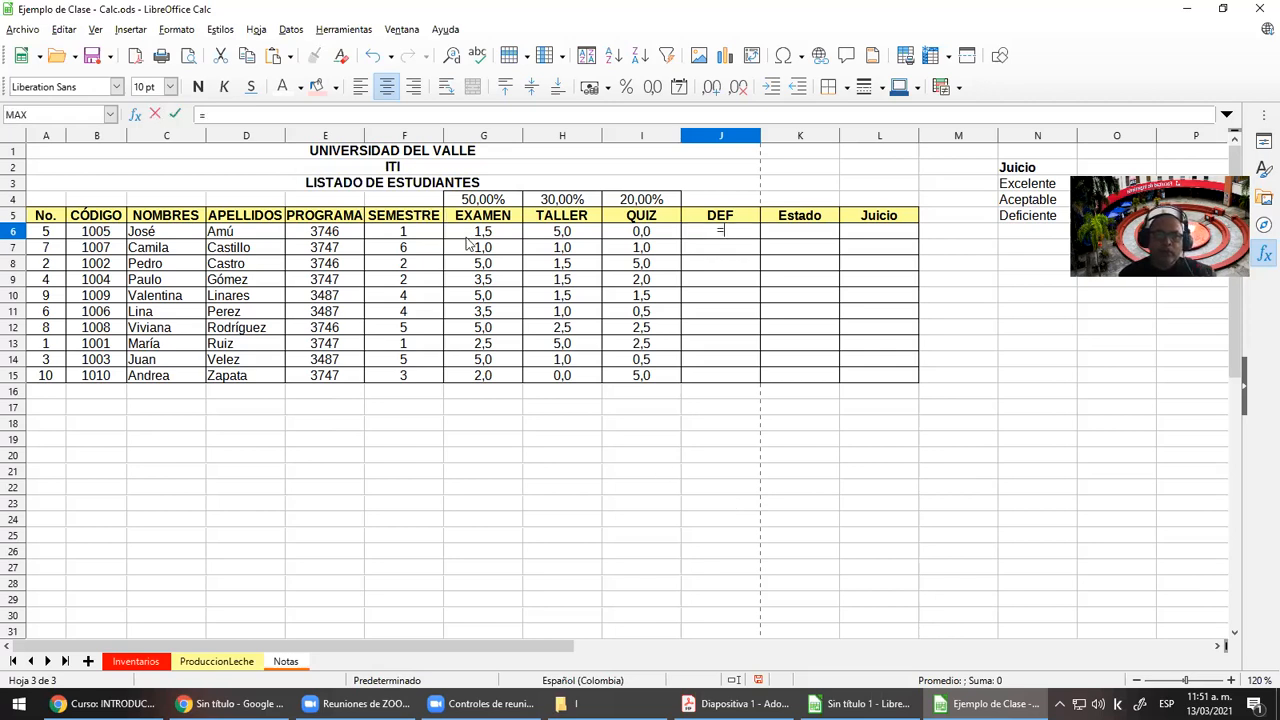
{"action": "left_click", "coordinate": [477, 234]}
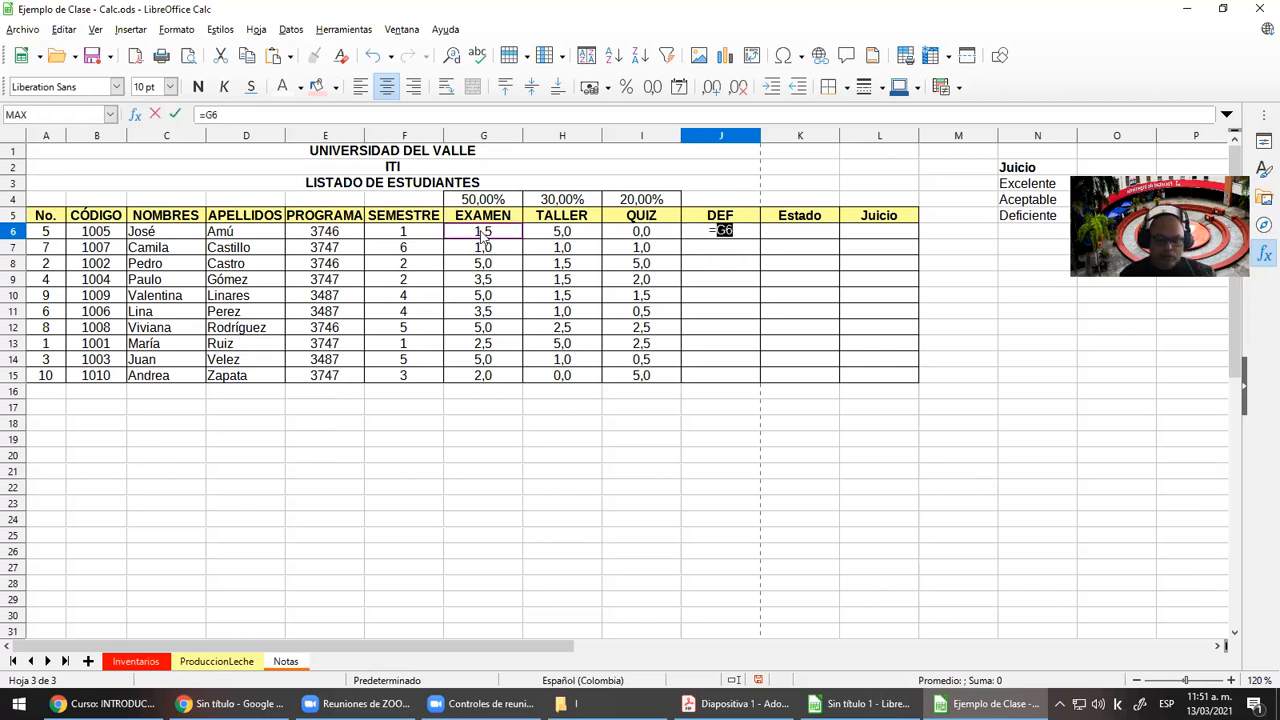
{"action": "type", "text": "*"}
{"action": "left_click", "coordinate": [496, 203]}
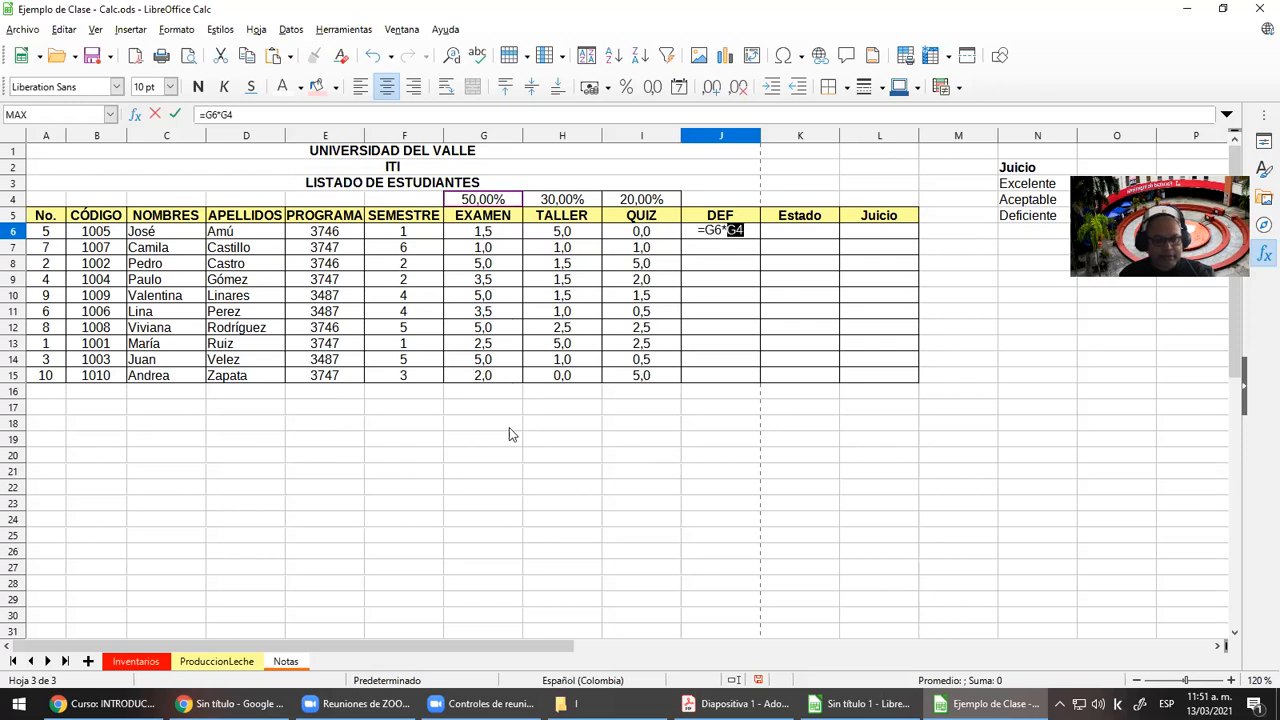
{"action": "key", "text": "shift+F4"}
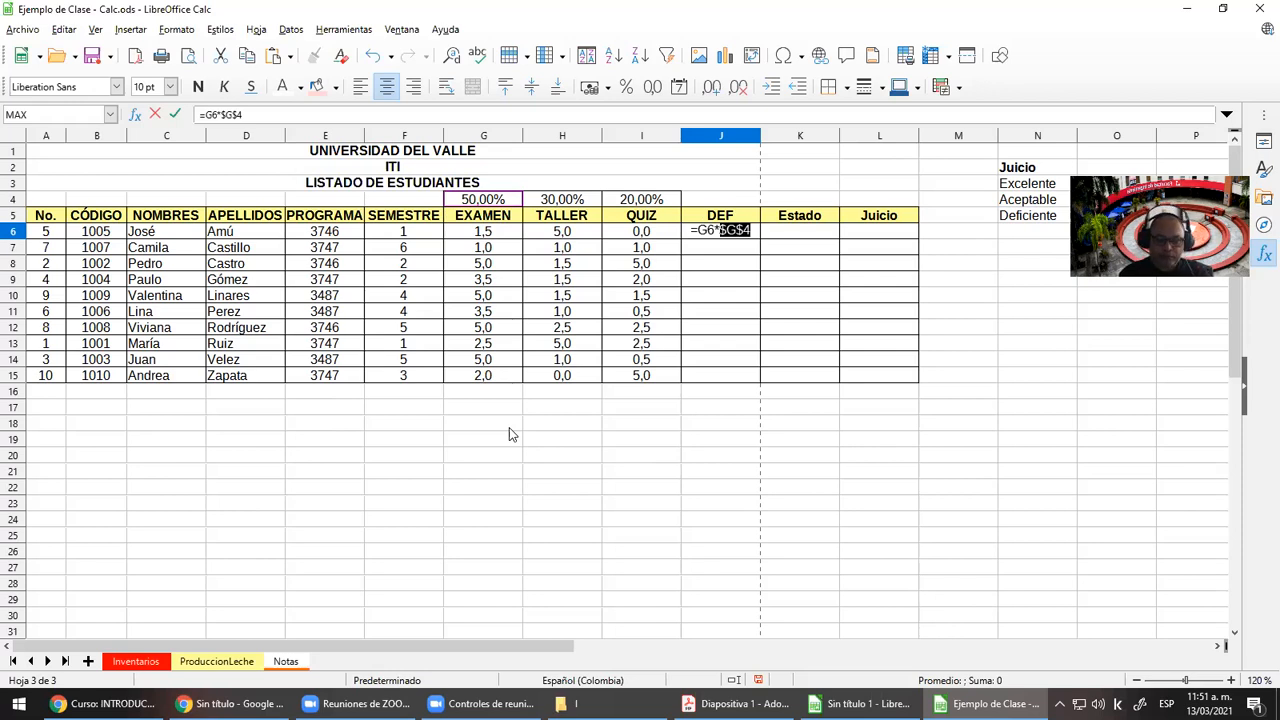
{"action": "key", "text": "Right"}
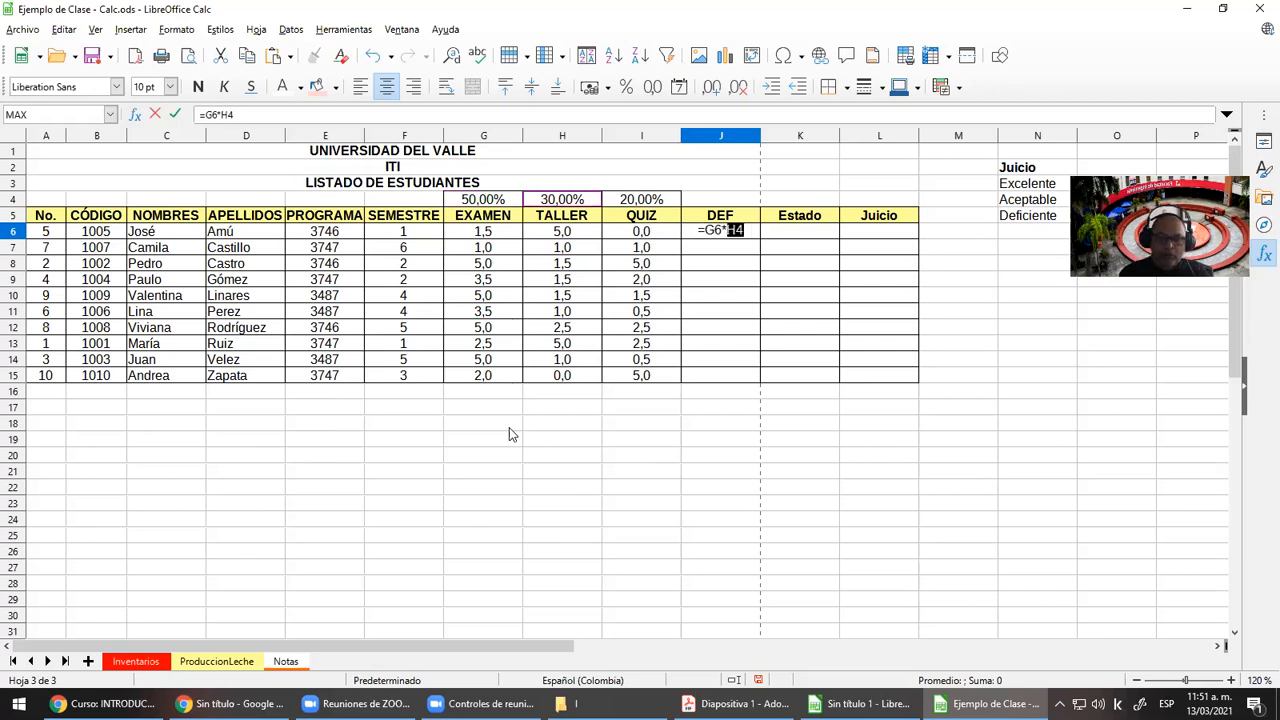
{"action": "left_click", "coordinate": [486, 203]}
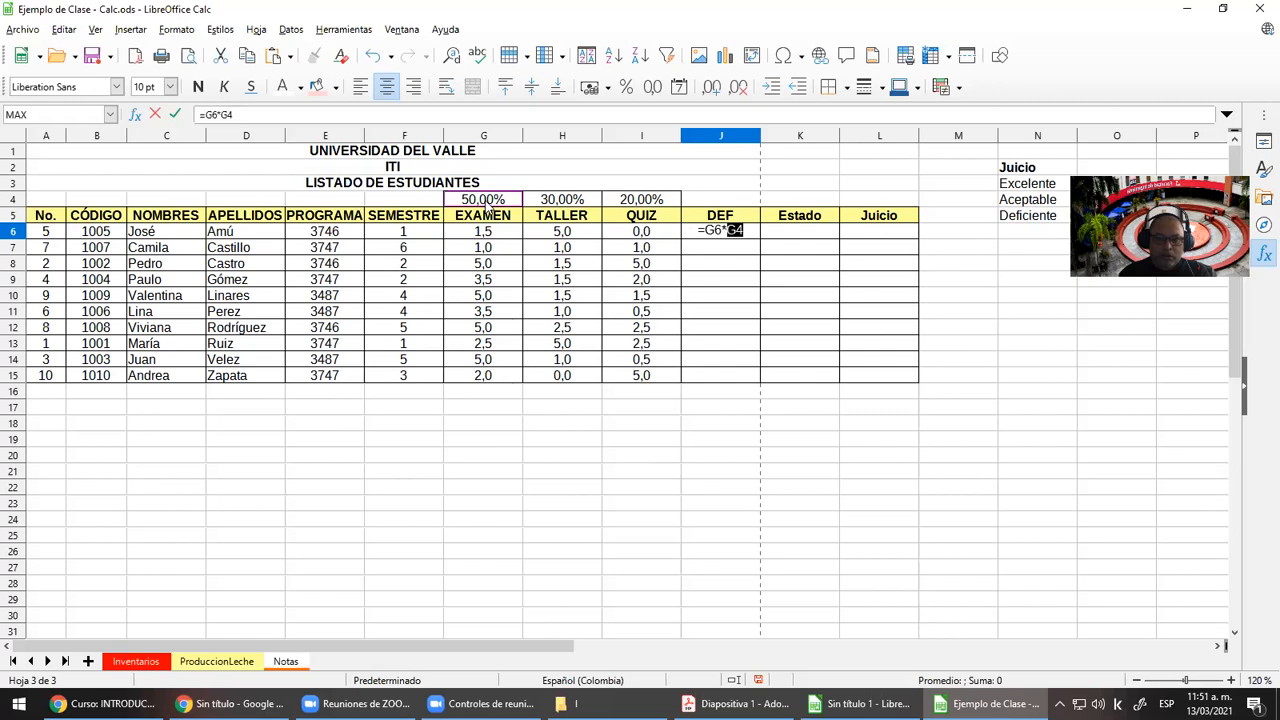
{"action": "key", "text": "F4"}
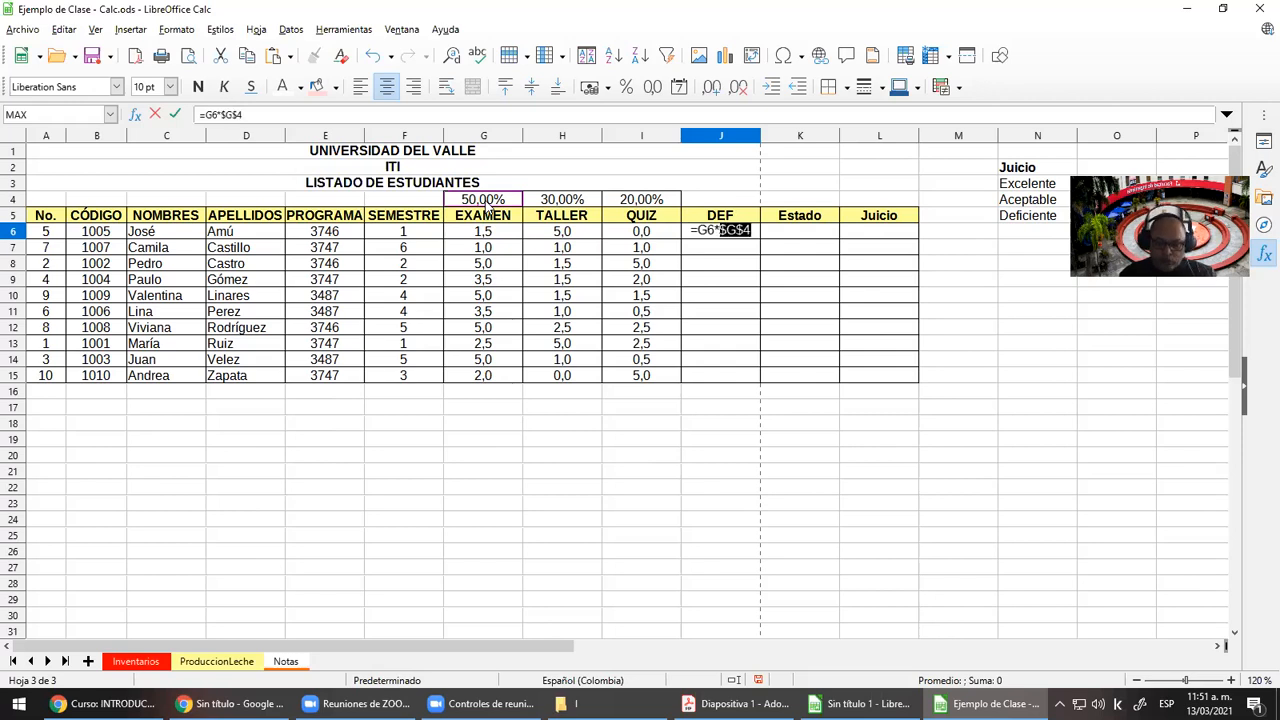
Add the weighted TALLER grade, +H6*$H$4, to the J6 formula with an absolute reference for the weight
{"action": "type", "text": "+"}
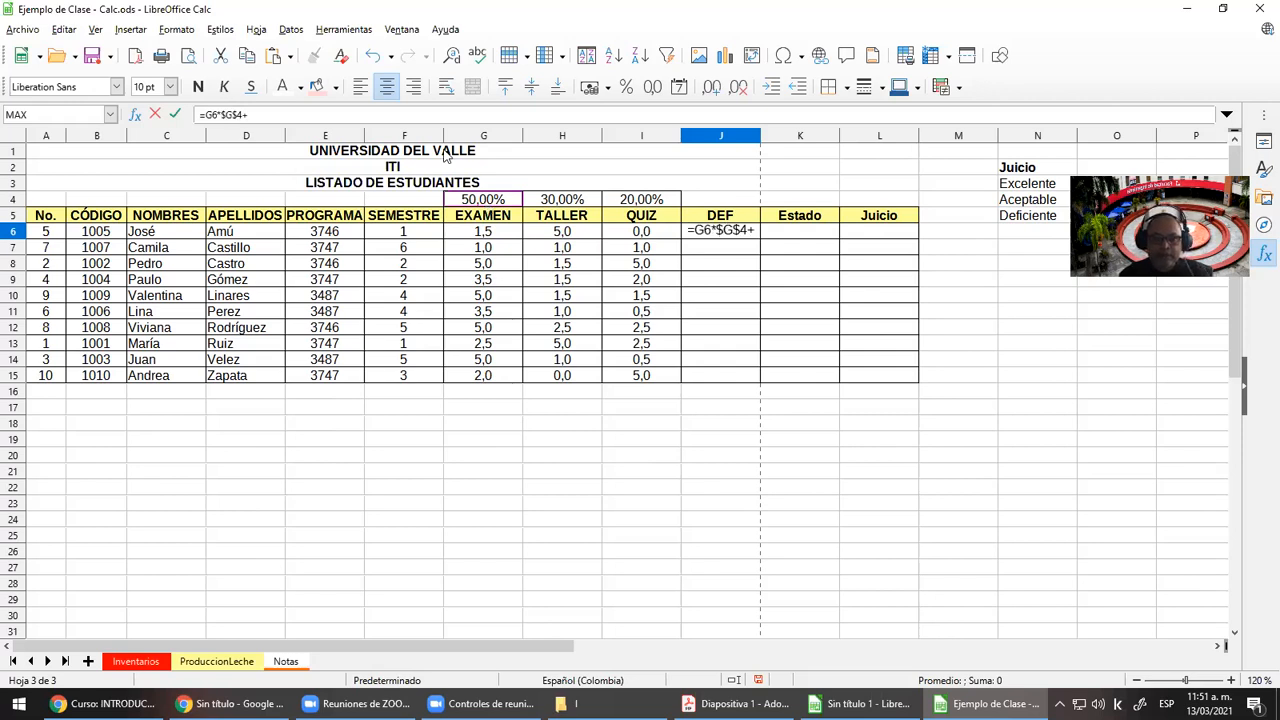
{"action": "left_click", "coordinate": [559, 236]}
{"action": "type", "text": "*"}
{"action": "left_click", "coordinate": [563, 201]}
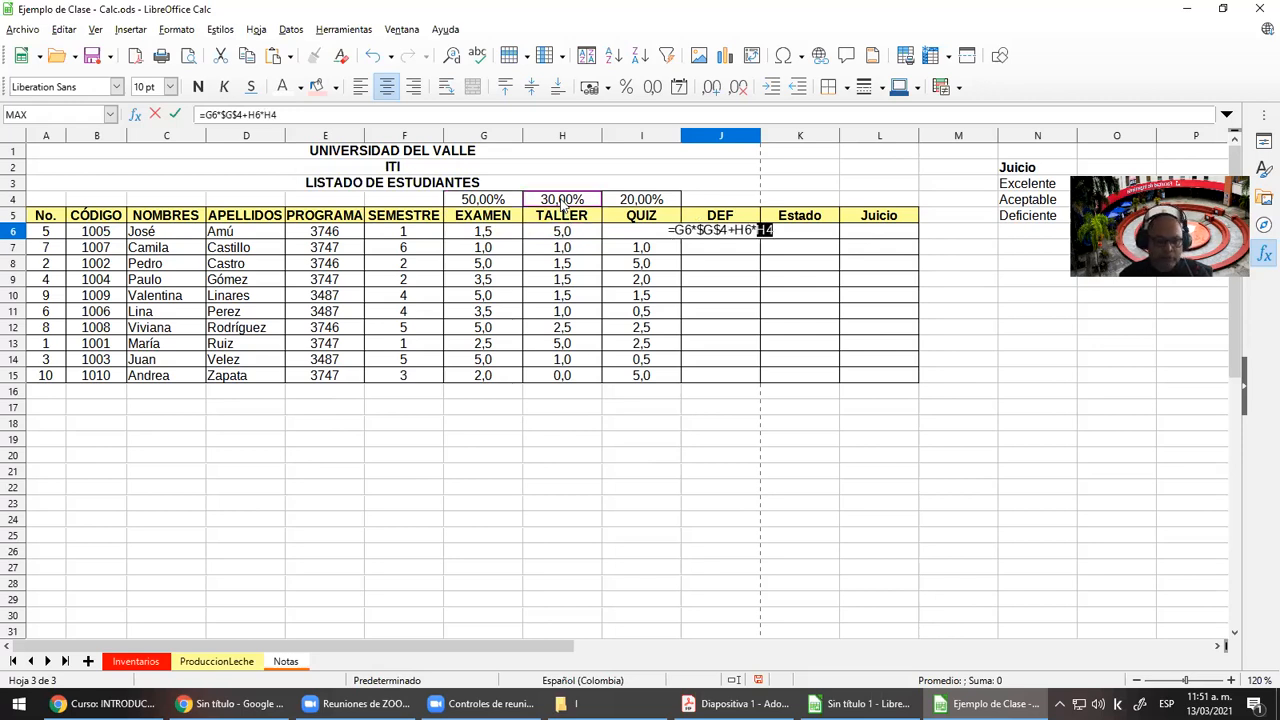
{"action": "key", "text": "F4"}
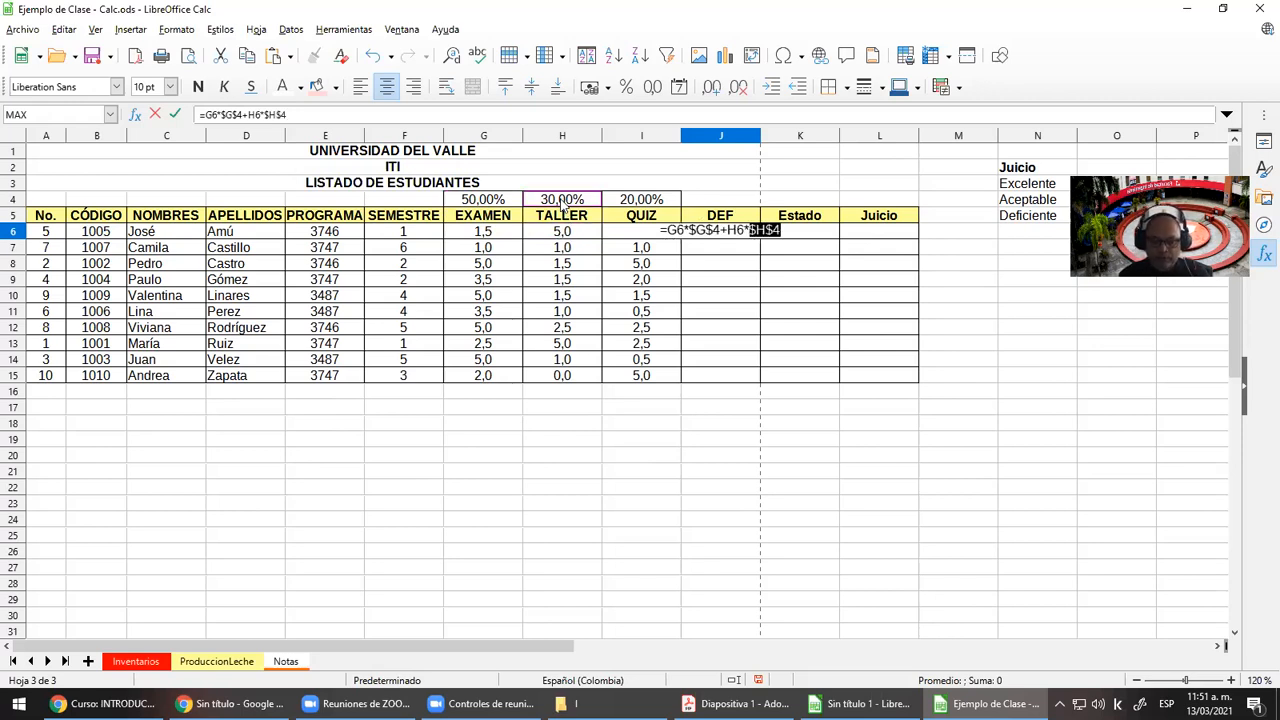
Add the weighted QUIZ grade, +I6*$I$4, with an absolute weight reference and complete the J6 formula
{"action": "type", "text": "+"}
{"action": "left_click", "coordinate": [622, 253]}
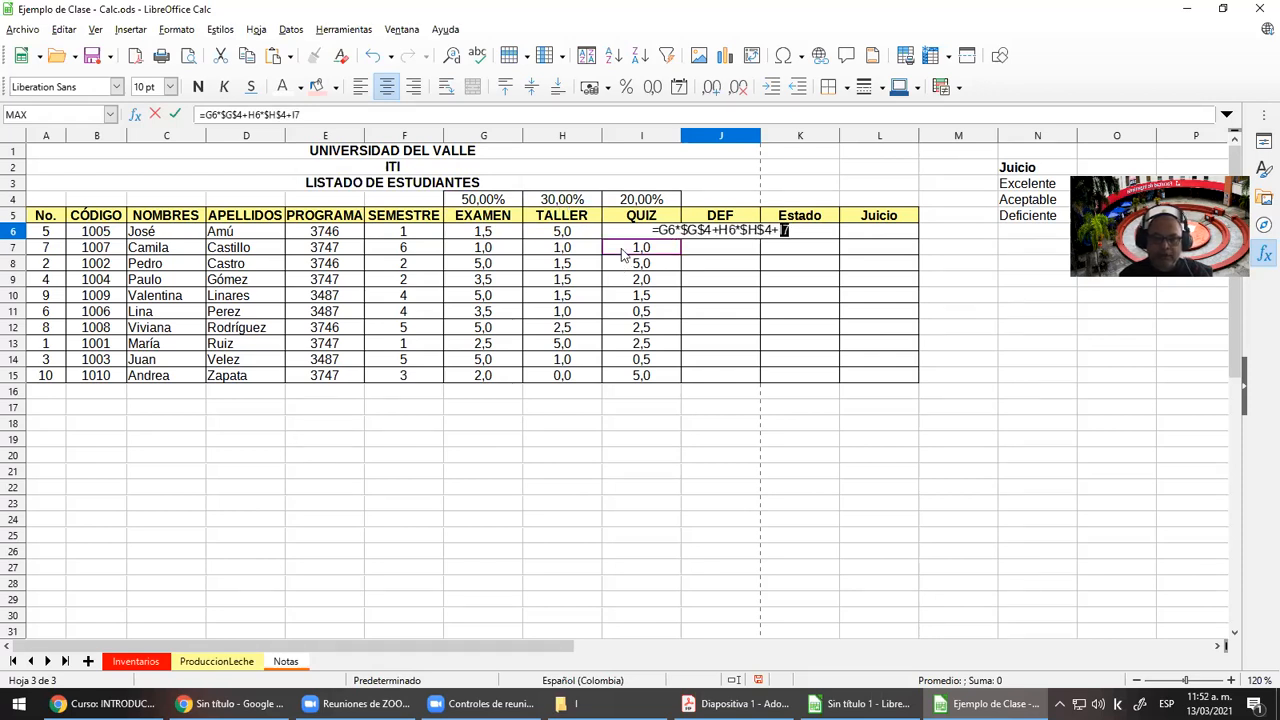
{"action": "key", "text": "Up"}
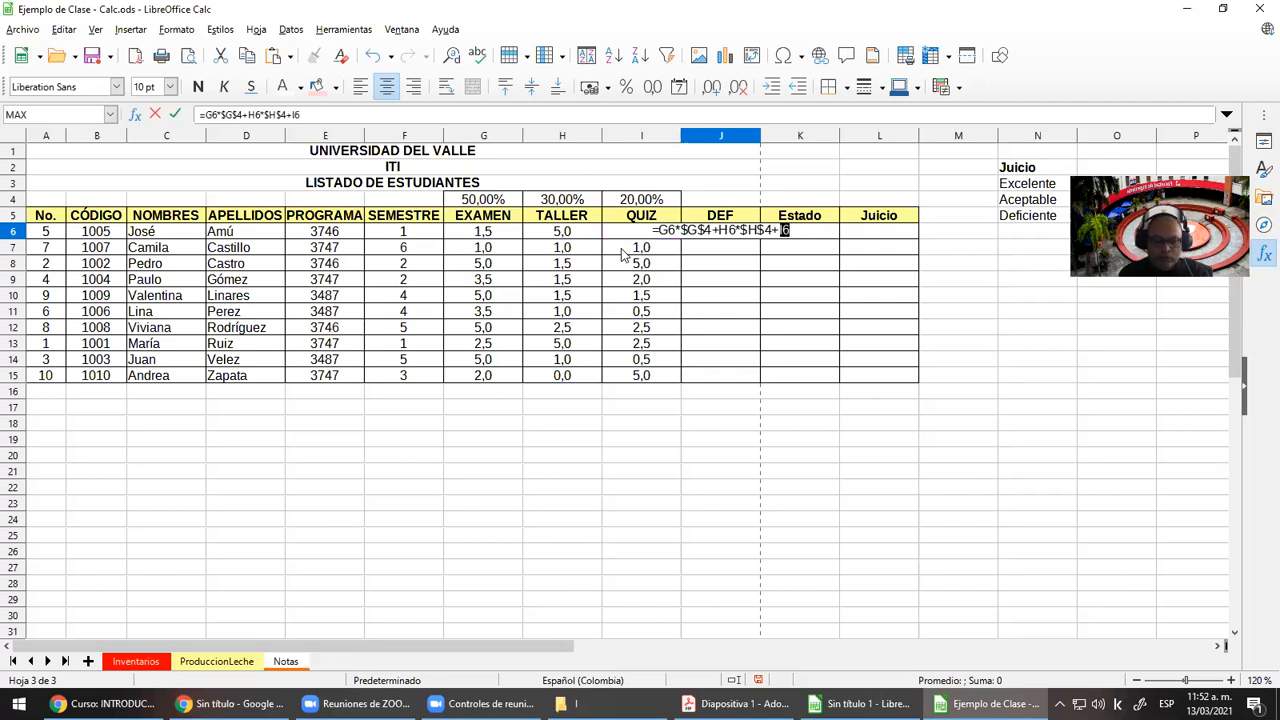
{"action": "type", "text": "*"}
{"action": "left_click", "coordinate": [638, 203]}
{"action": "key", "text": "F4"}
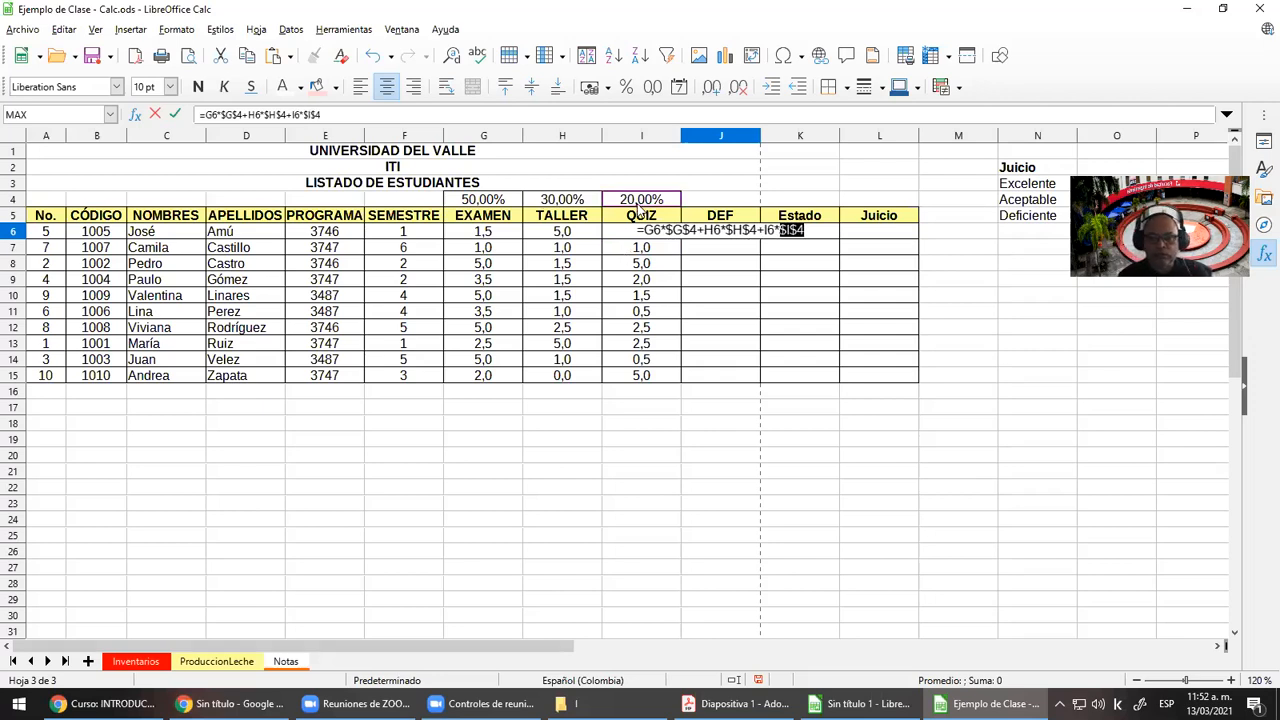
{"action": "key", "text": "Return"}
Fill the final-grade formula from J6 down through J15
{"action": "key", "text": "Up"}
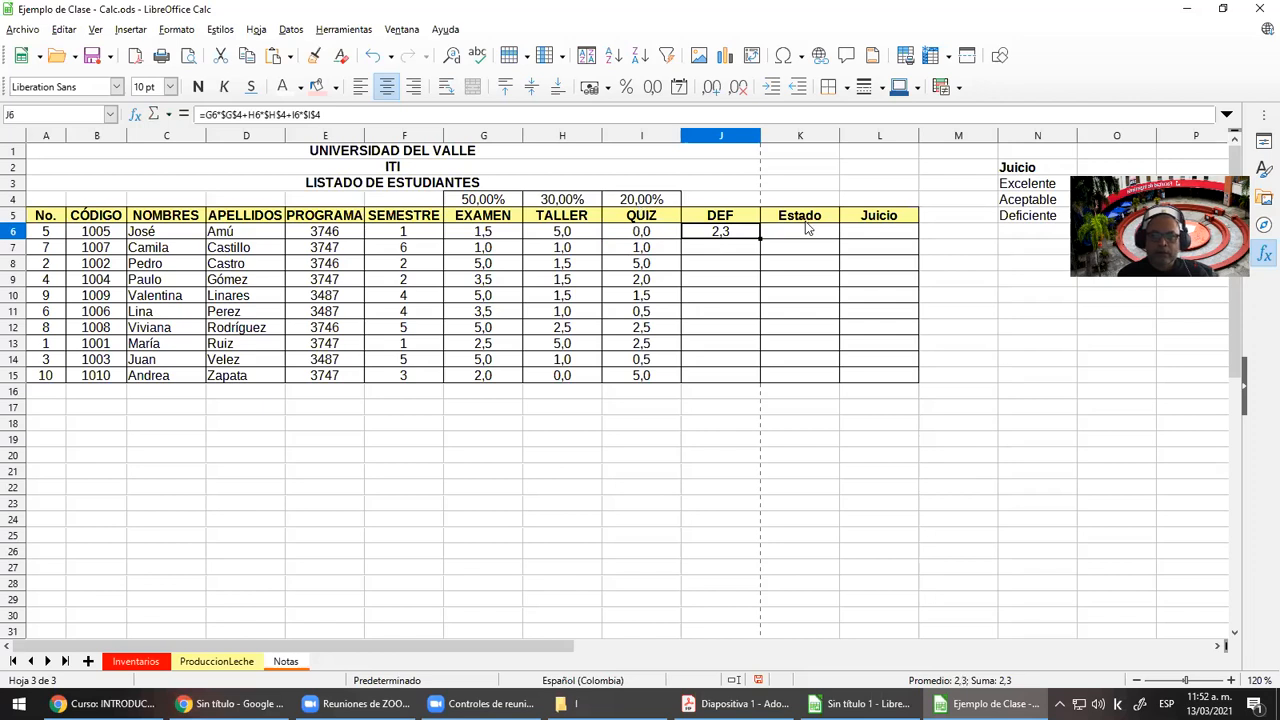
{"action": "left_click_drag", "start_coordinate": [760, 238], "coordinate": [763, 380]}
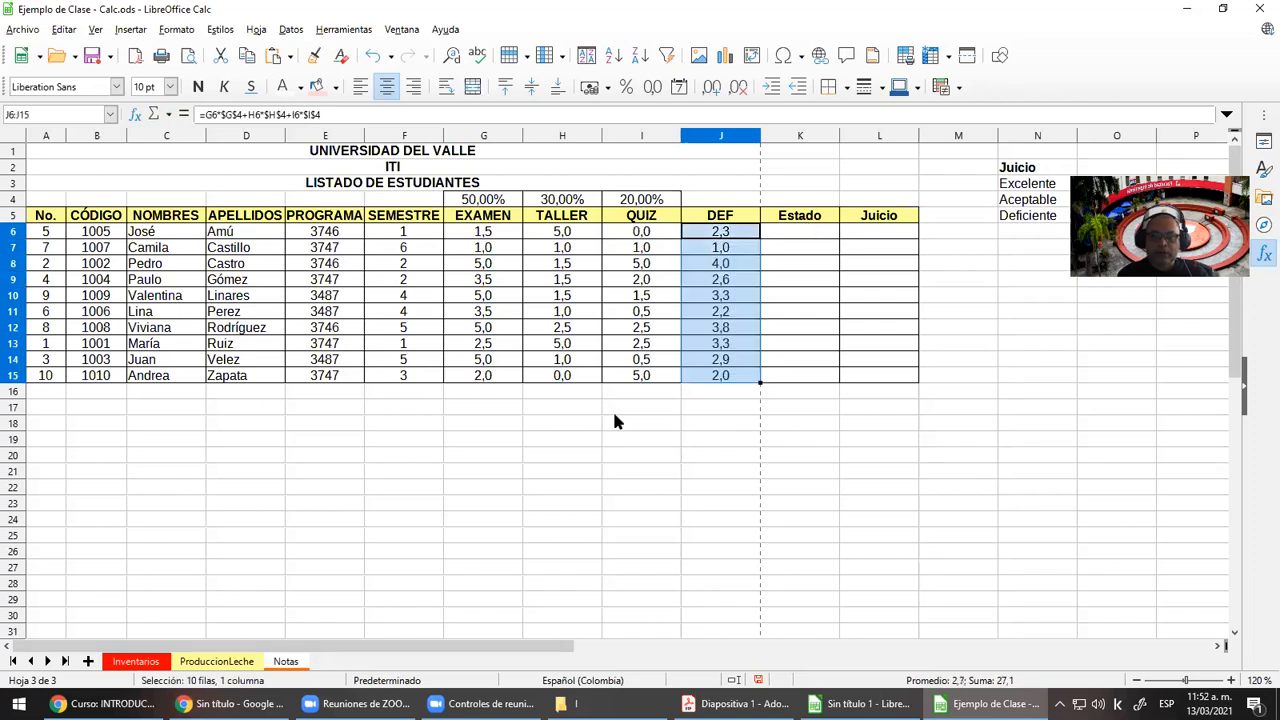
{"action": "left_click", "coordinate": [612, 408]}
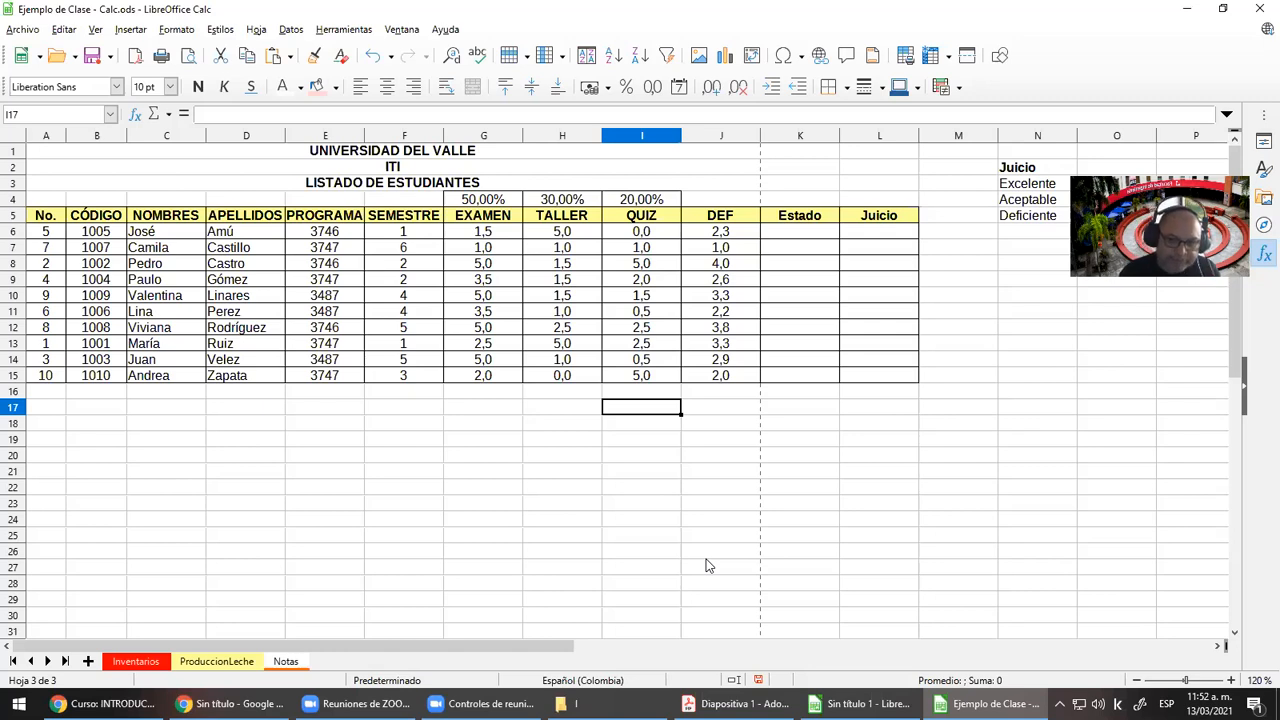
Write the note "->Grafica" in cell E17 below the student table
{"action": "key", "text": "Left"}
{"action": "key", "text": "Left"}
{"action": "key", "text": "Left"}
{"action": "key", "text": "Left"}
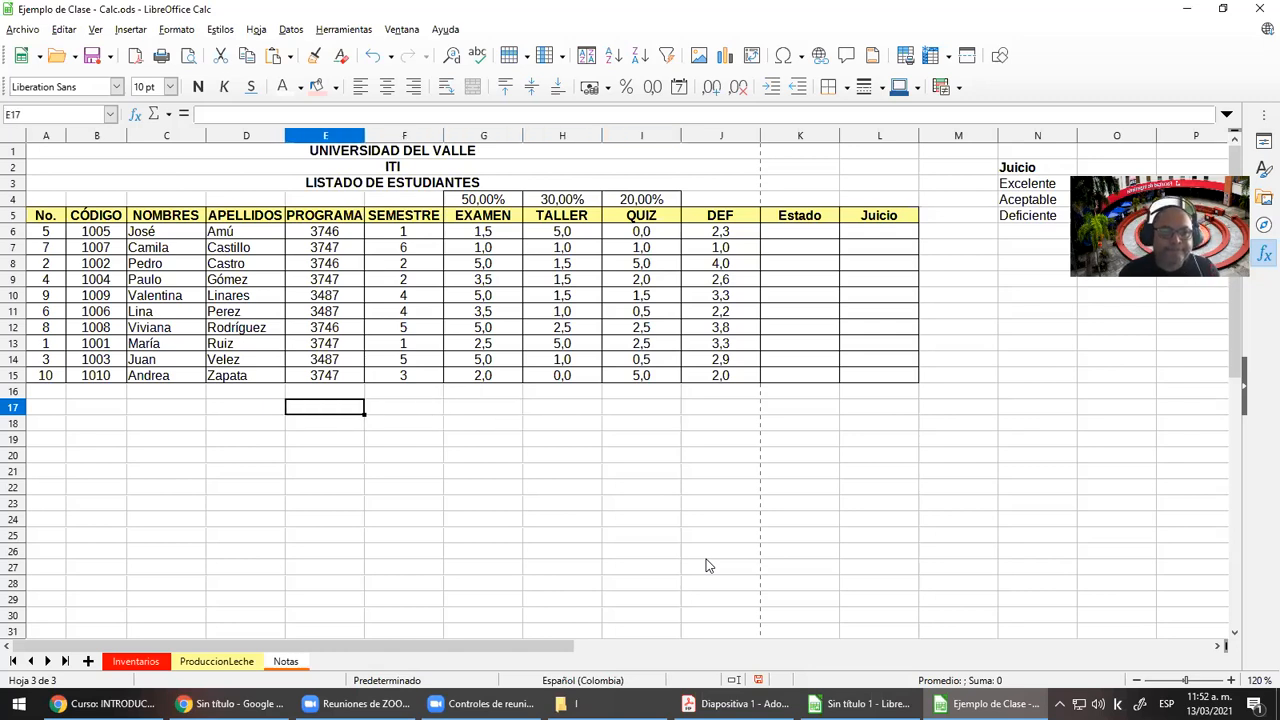
{"action": "type", "text": "->"}
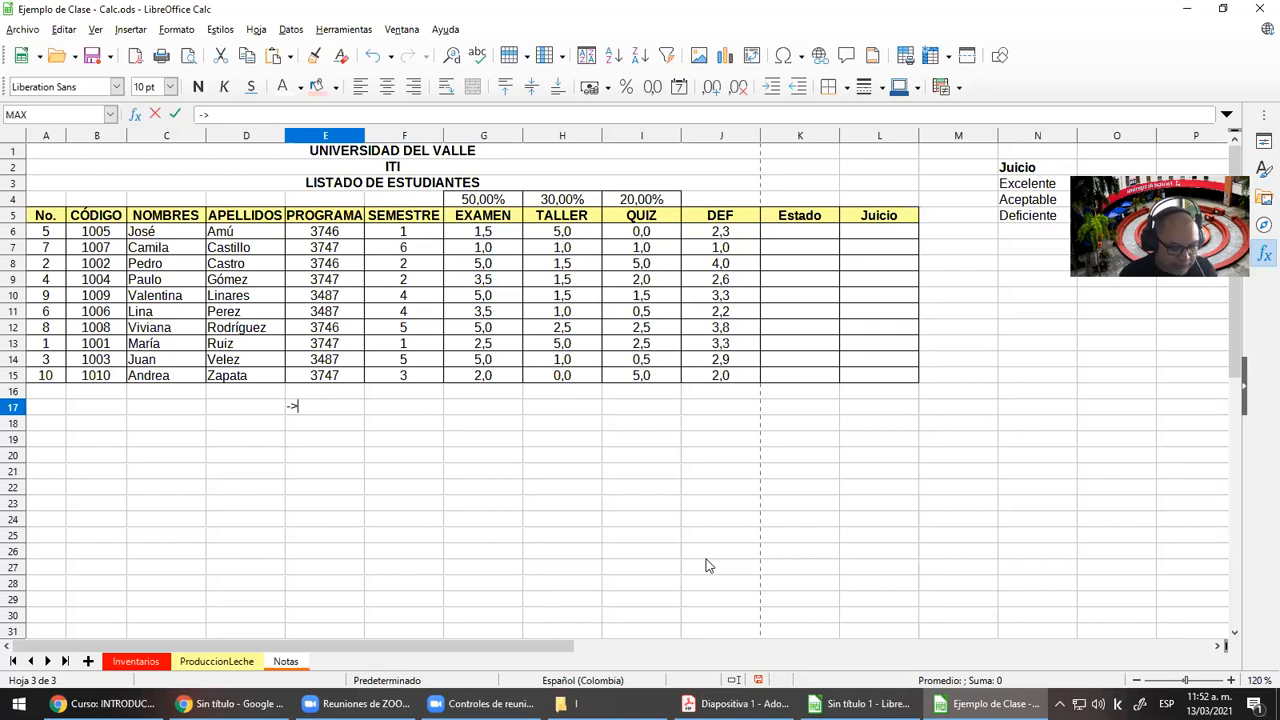
{"action": "type", "text": "Grafica"}
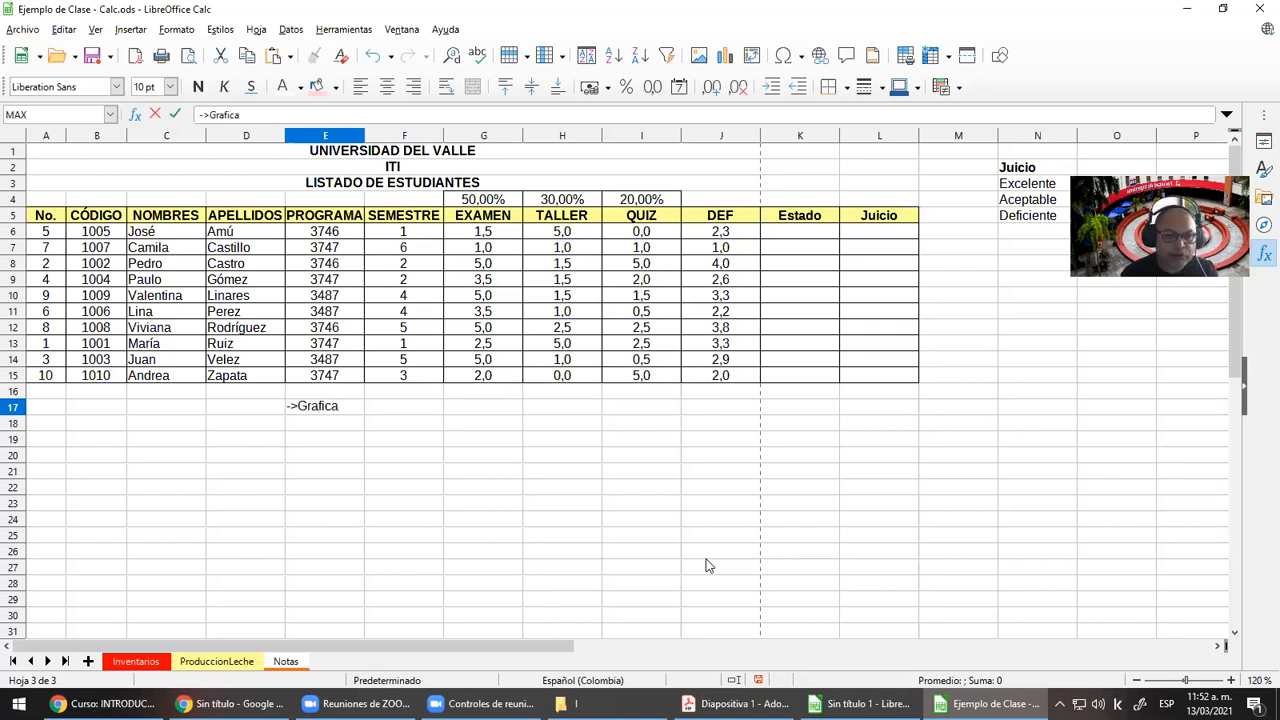
{"action": "key", "text": "Return"}
Add the note "->Formato condicional" in E18, correcting the misspelled word
{"action": "type", "text": "->Formayto"}
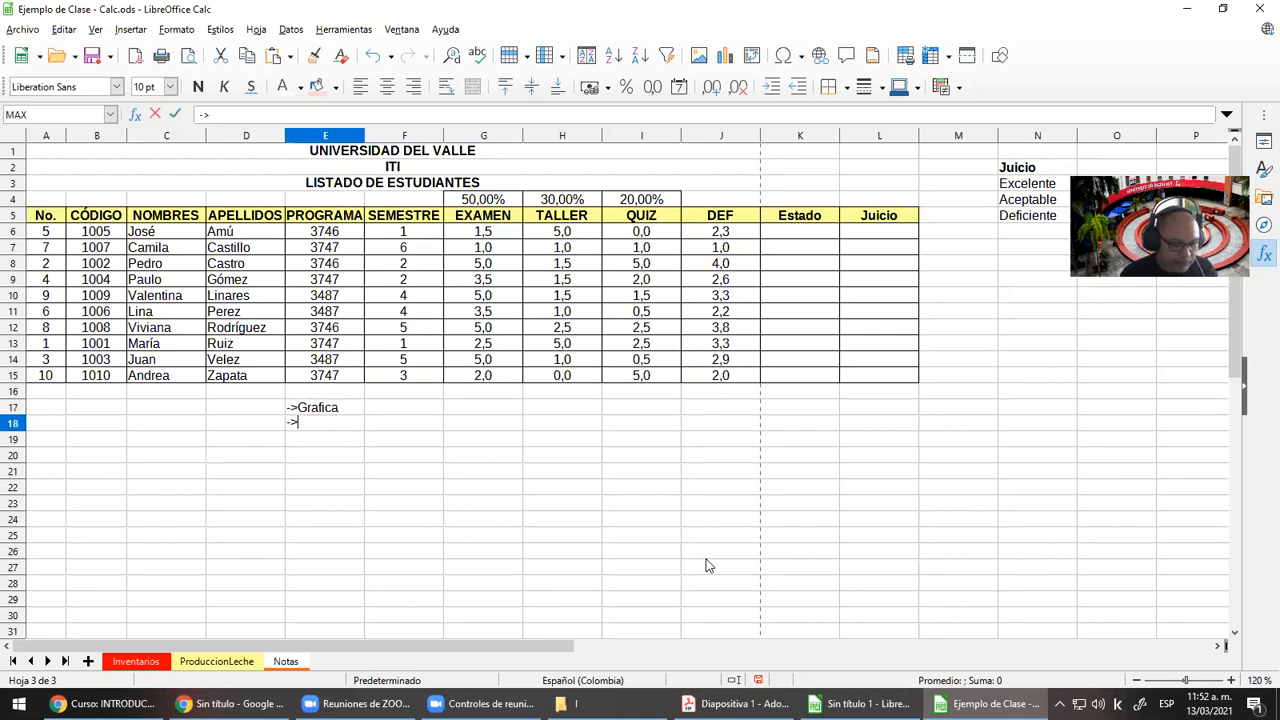
{"action": "key", "text": "BackSpace"}
{"action": "key", "text": "BackSpace"}
{"action": "key", "text": "BackSpace"}
{"action": "type", "text": "to condicional"}
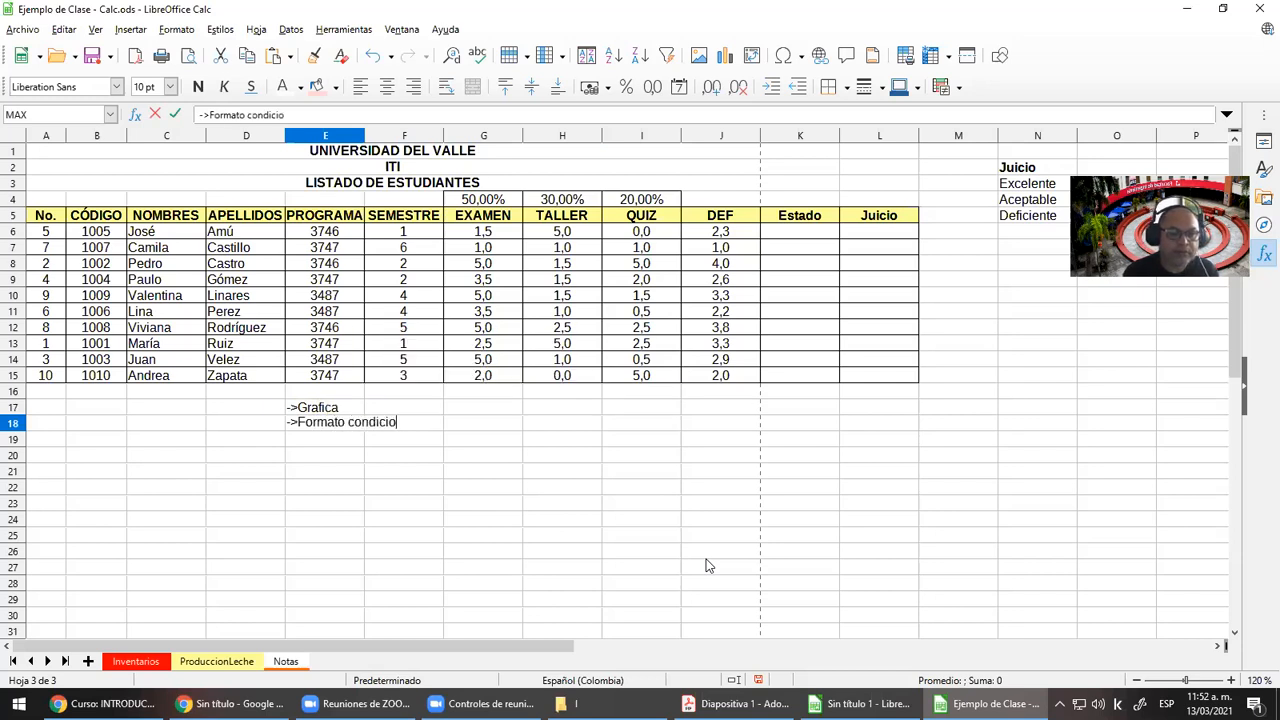
{"action": "key", "text": "Return"}
Add the note "->SI()" in E19, accepting the suggested function name
{"action": "type", "text": "-"}
{"action": "key", "text": "BackSpace"}
{"action": "type", "text": ">Si"}
{"action": "key", "text": "Return"}
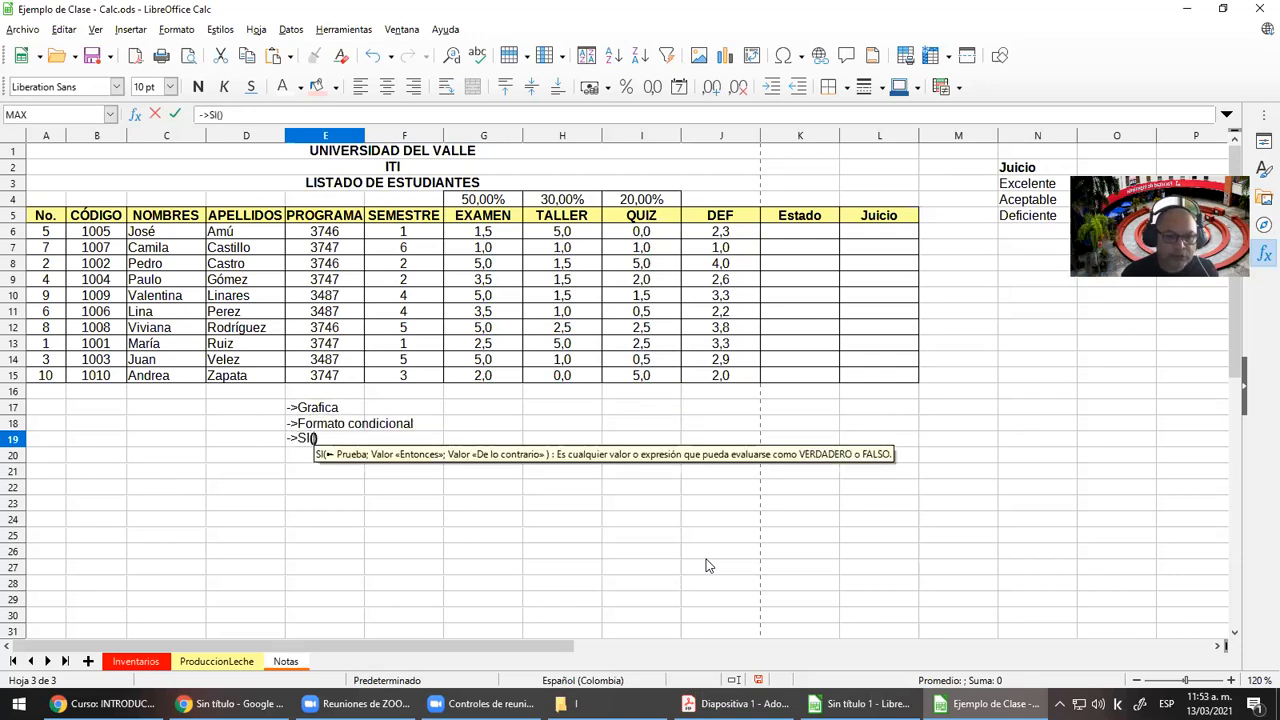
{"action": "key", "text": "Right"}
{"action": "key", "text": "Return"}
Add the note "->Buscarv - BUSCARH()" in E20
{"action": "key", "text": "Return"}
{"action": "key", "text": "Up"}
{"action": "type", "text": "->Buscar"}
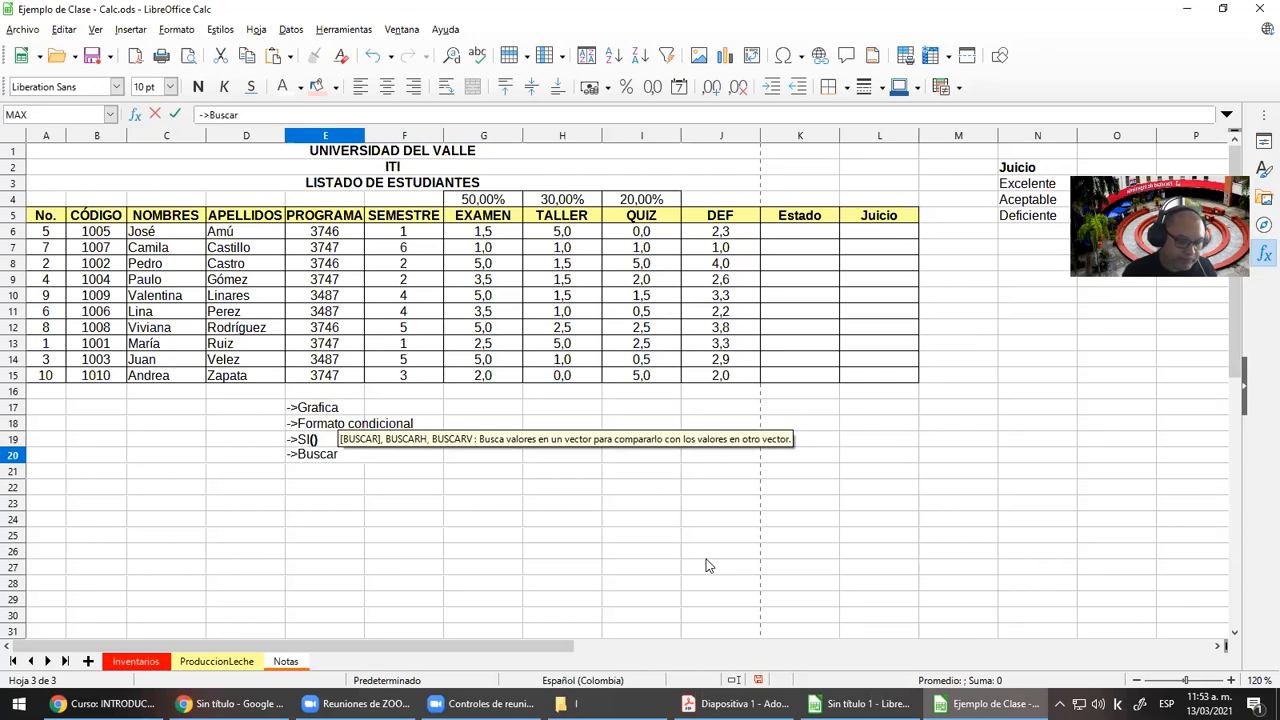
{"action": "type", "text": "v - Busca"}
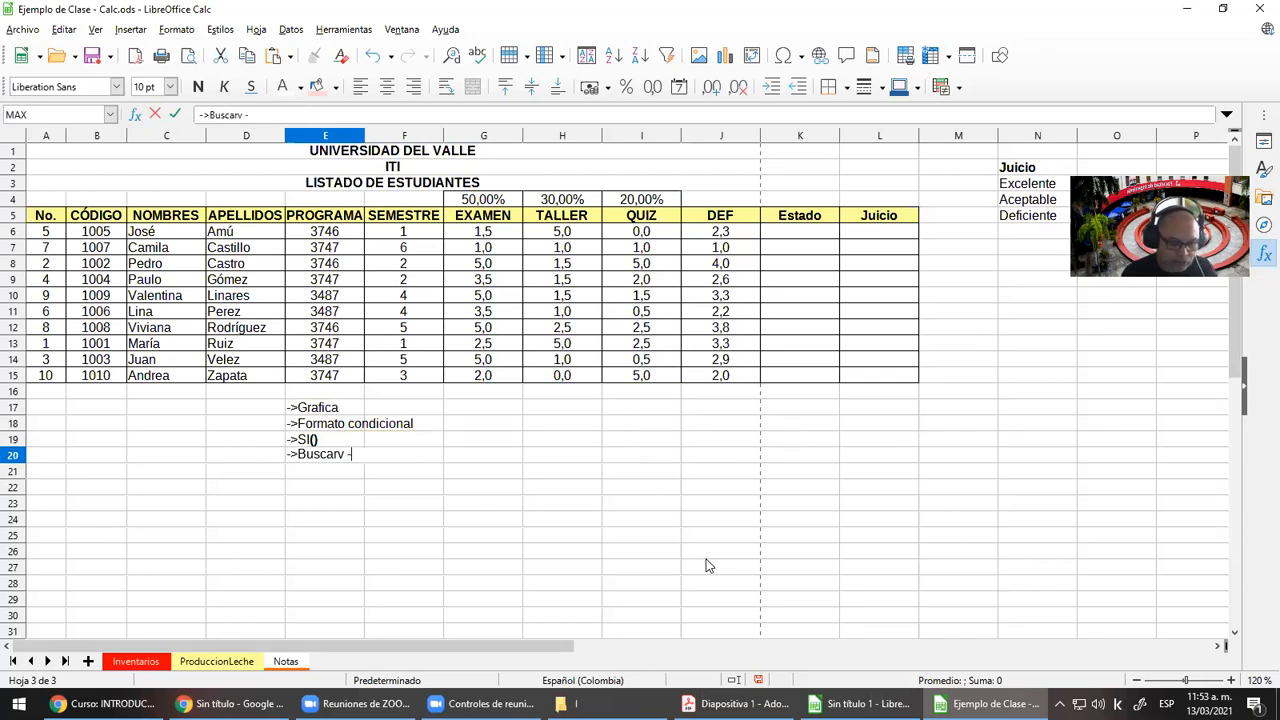
{"action": "type", "text": "rh"}
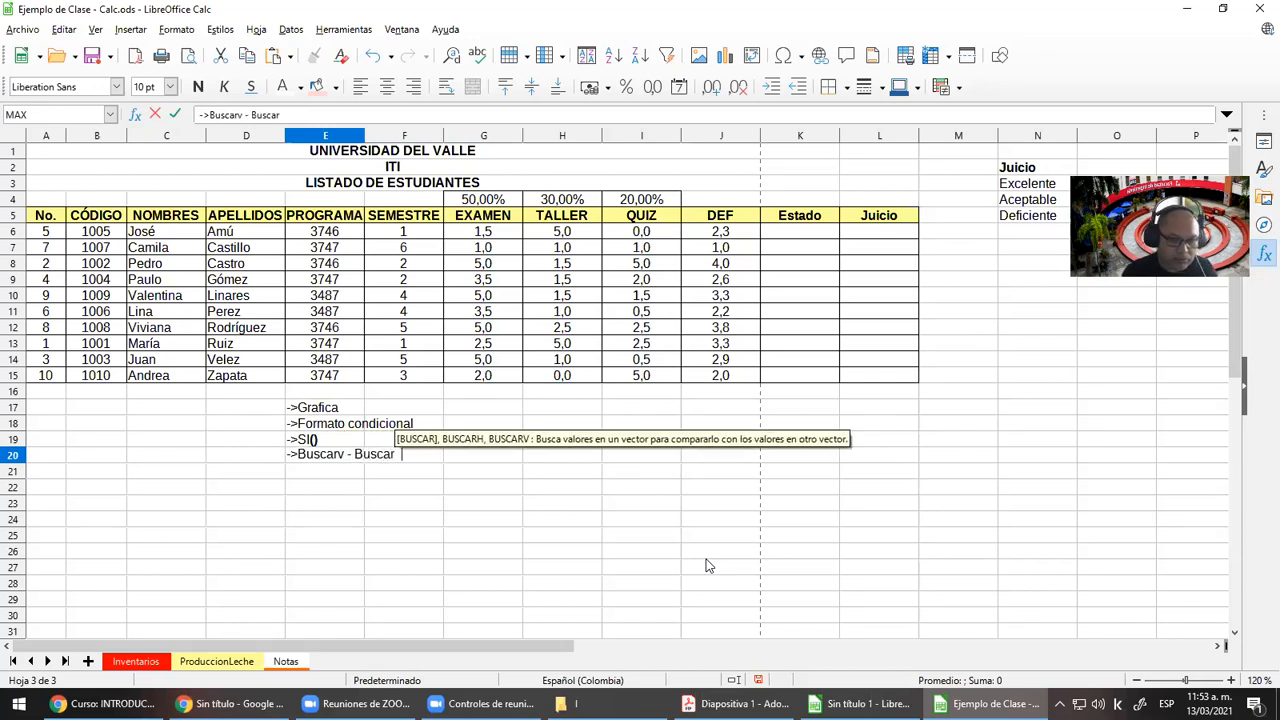
{"action": "key", "text": "Return"}
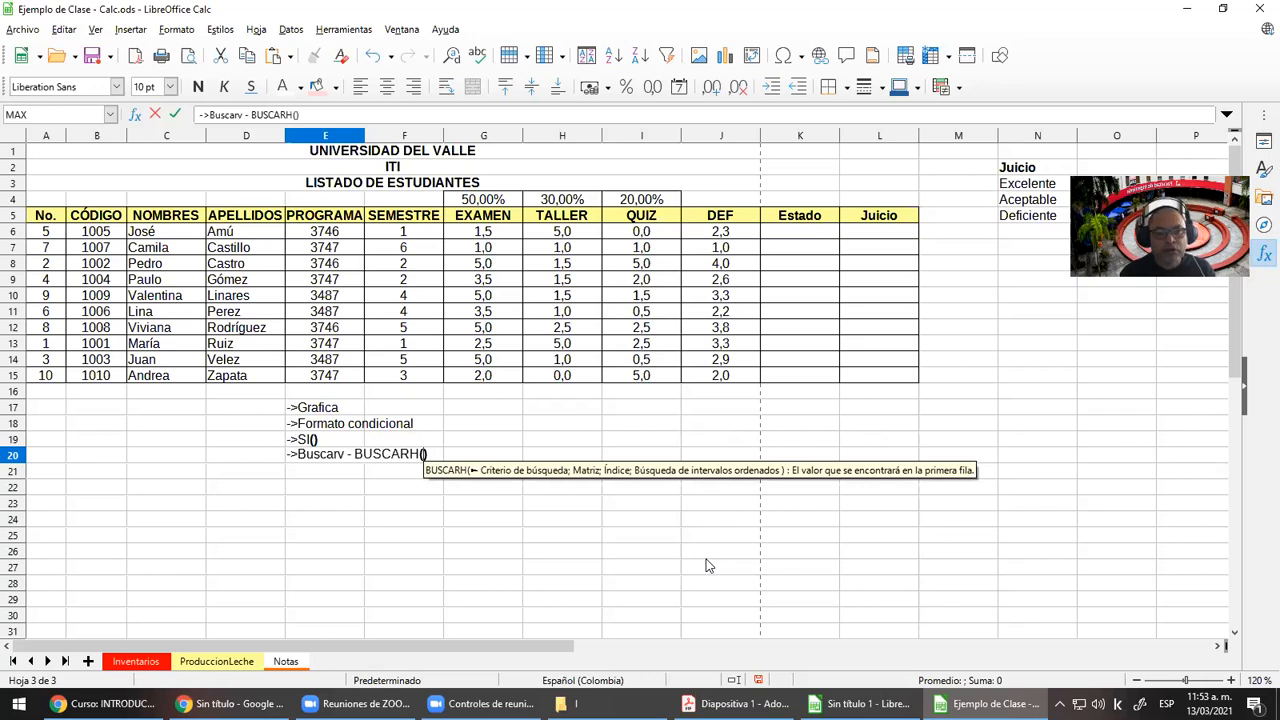
{"action": "key", "text": "Return"}
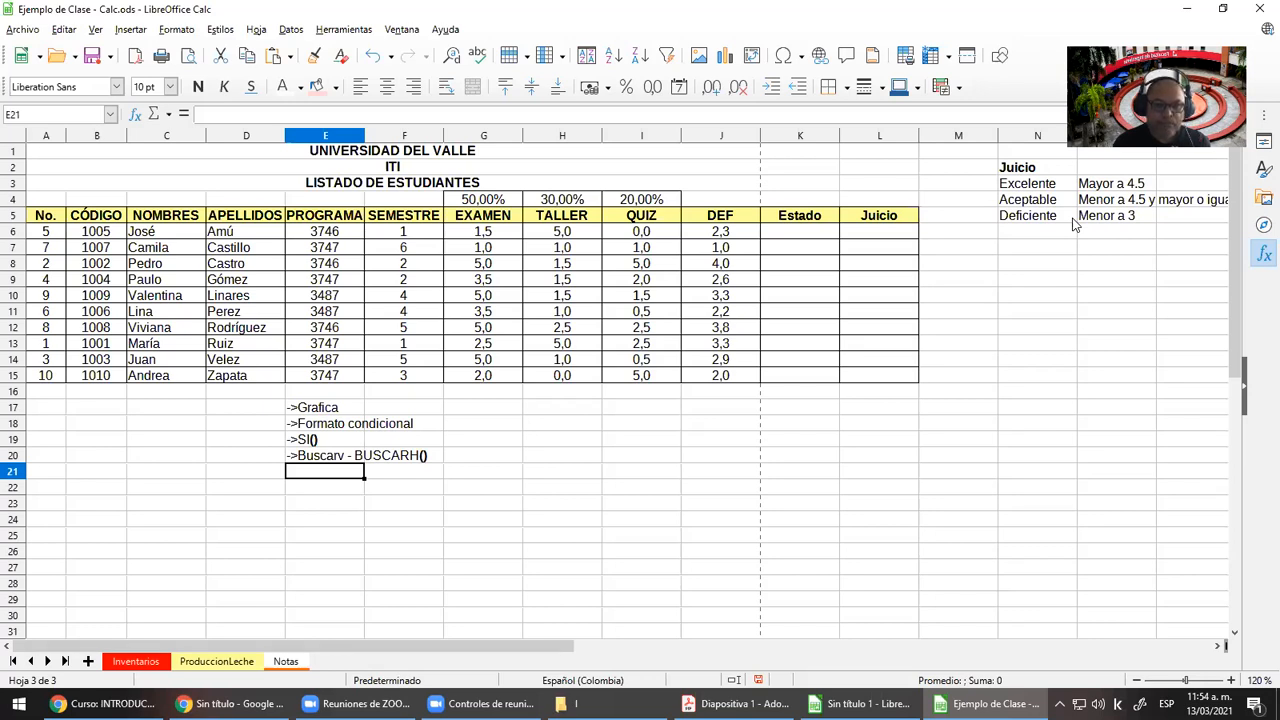
Clear the final grades in J6:J15 of the DEF column
{"action": "left_click", "coordinate": [697, 236]}
{"action": "left_click_drag", "start_coordinate": [705, 259], "coordinate": [718, 381]}
{"action": "key", "text": "Delete"}
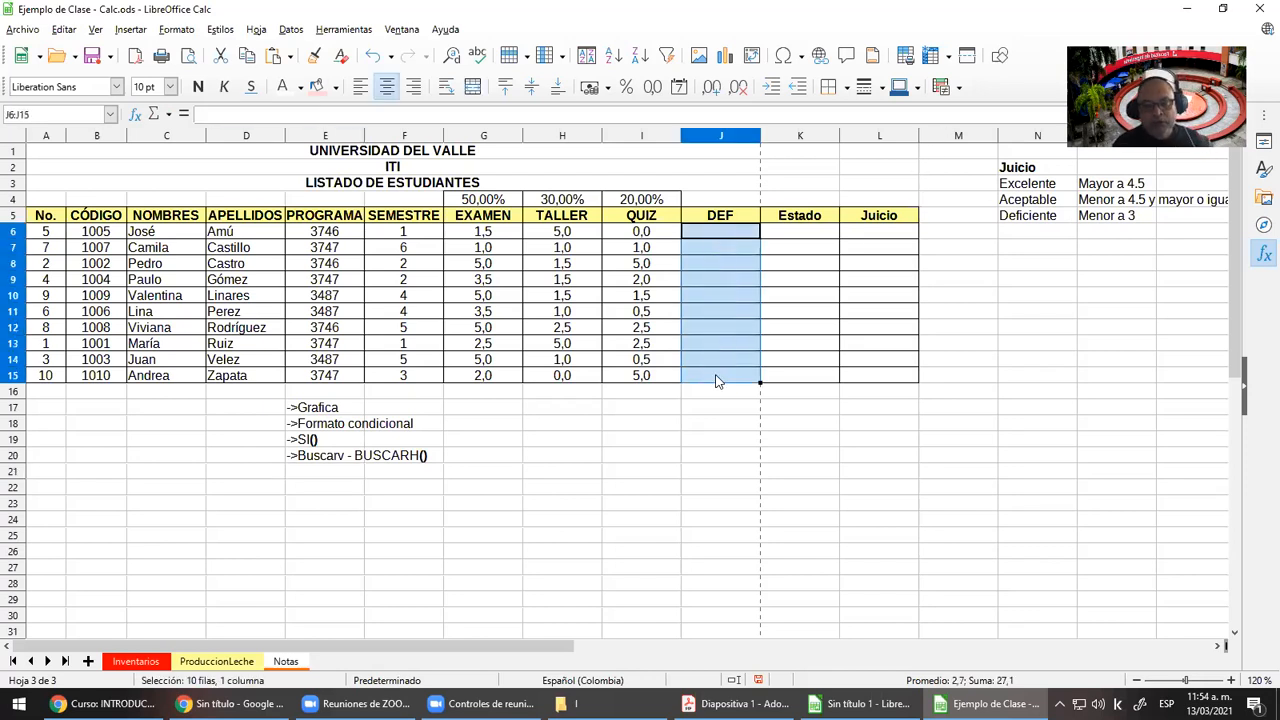
Start the final-grade formula again in J6 with the weighted exam grade, =G6*$G$4, using an absolute weight reference
{"action": "left_click", "coordinate": [723, 236]}
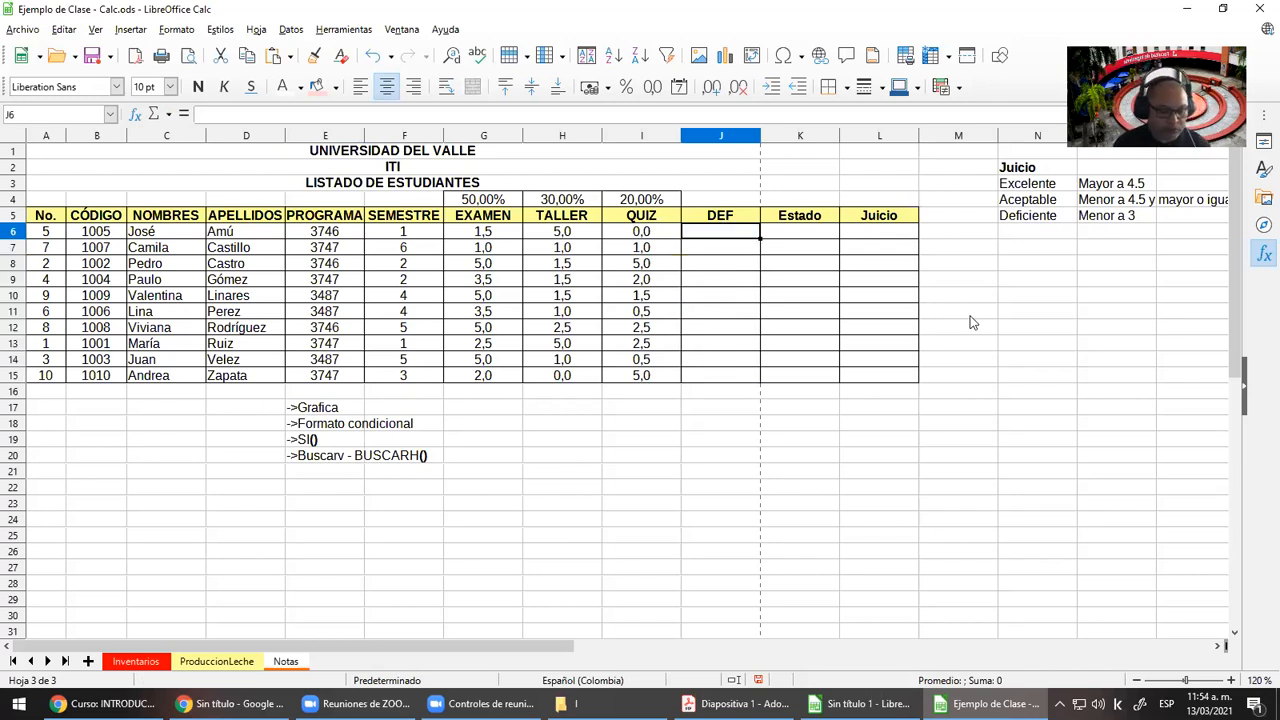
{"action": "type", "text": "="}
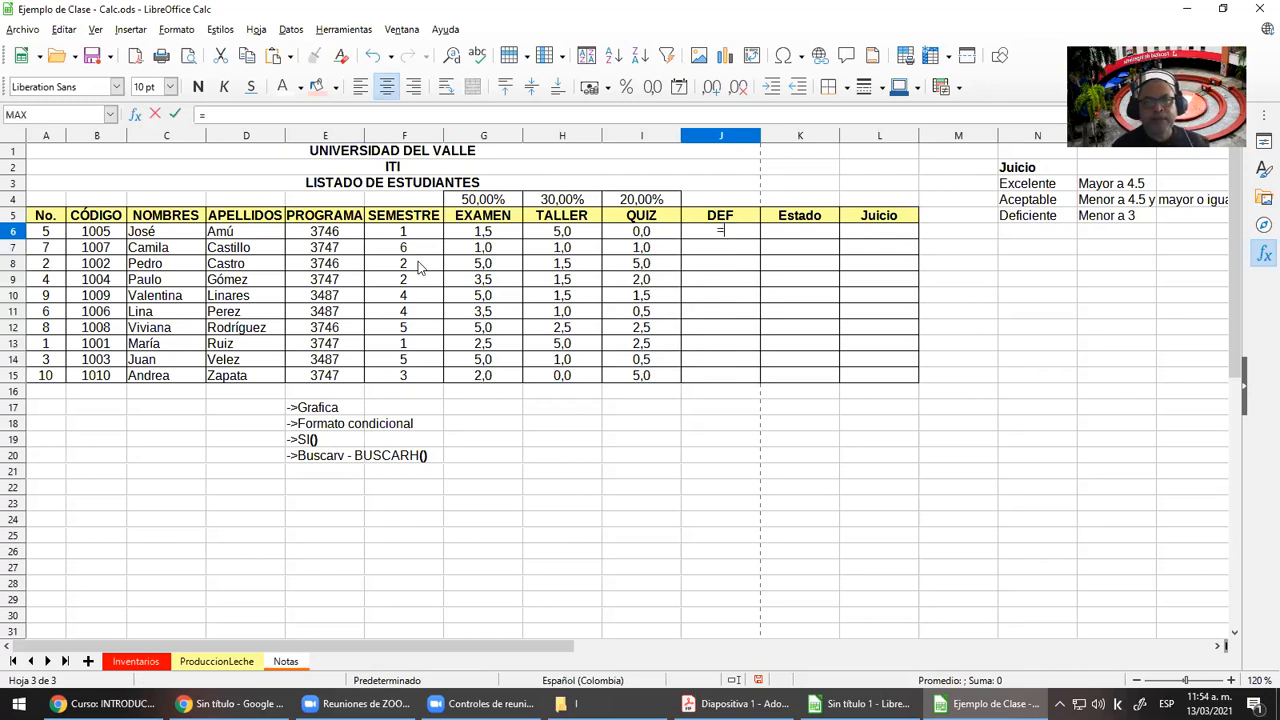
{"action": "left_click", "coordinate": [485, 236]}
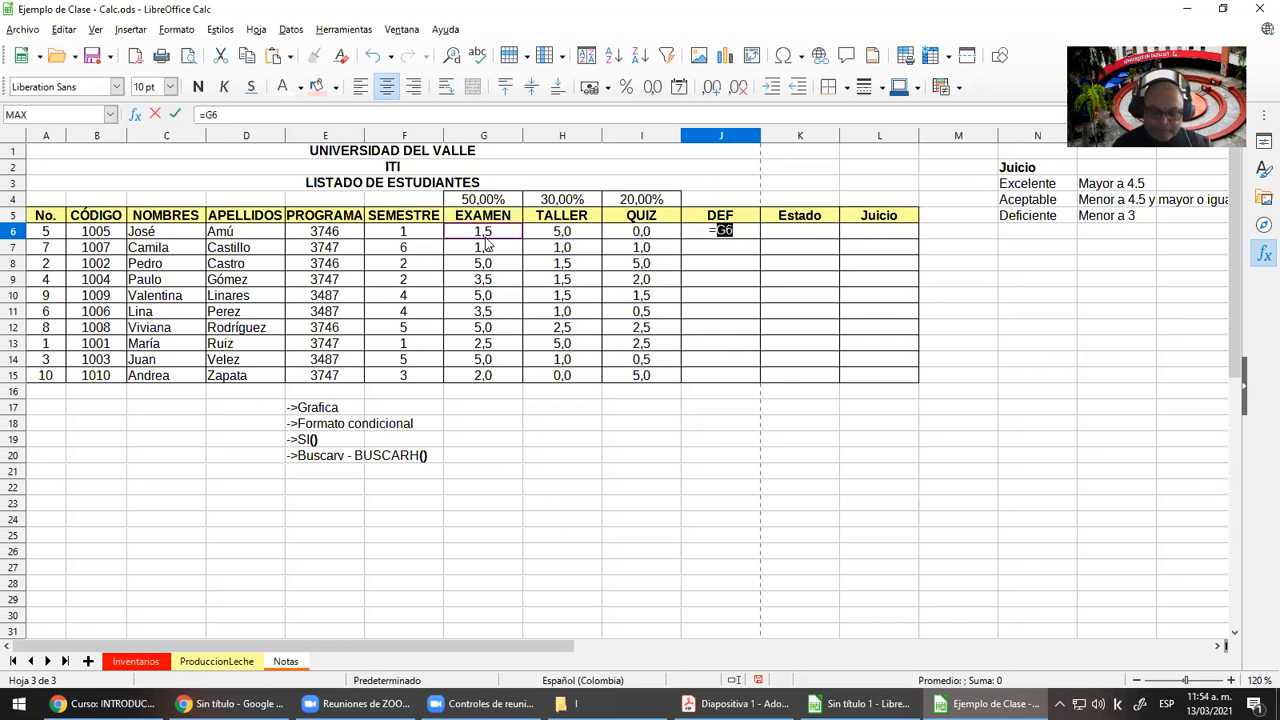
{"action": "type", "text": "*"}
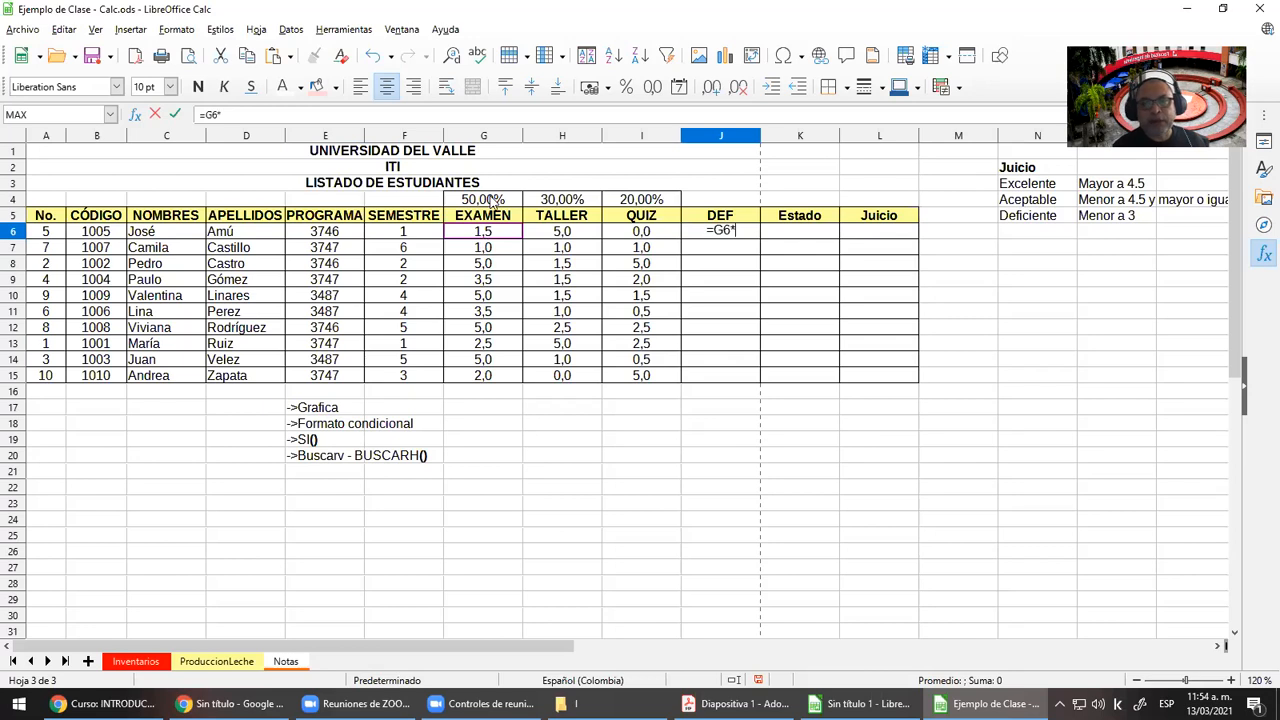
{"action": "left_click", "coordinate": [492, 201]}
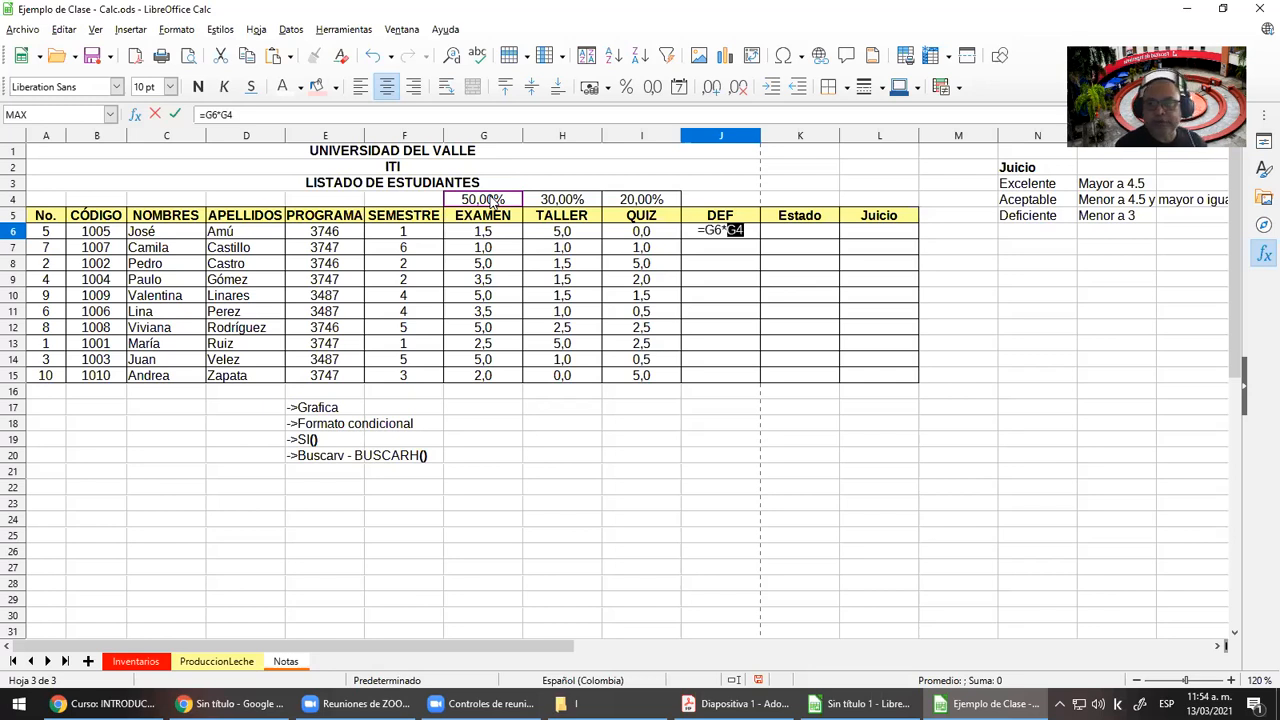
{"action": "key", "text": "F4"}
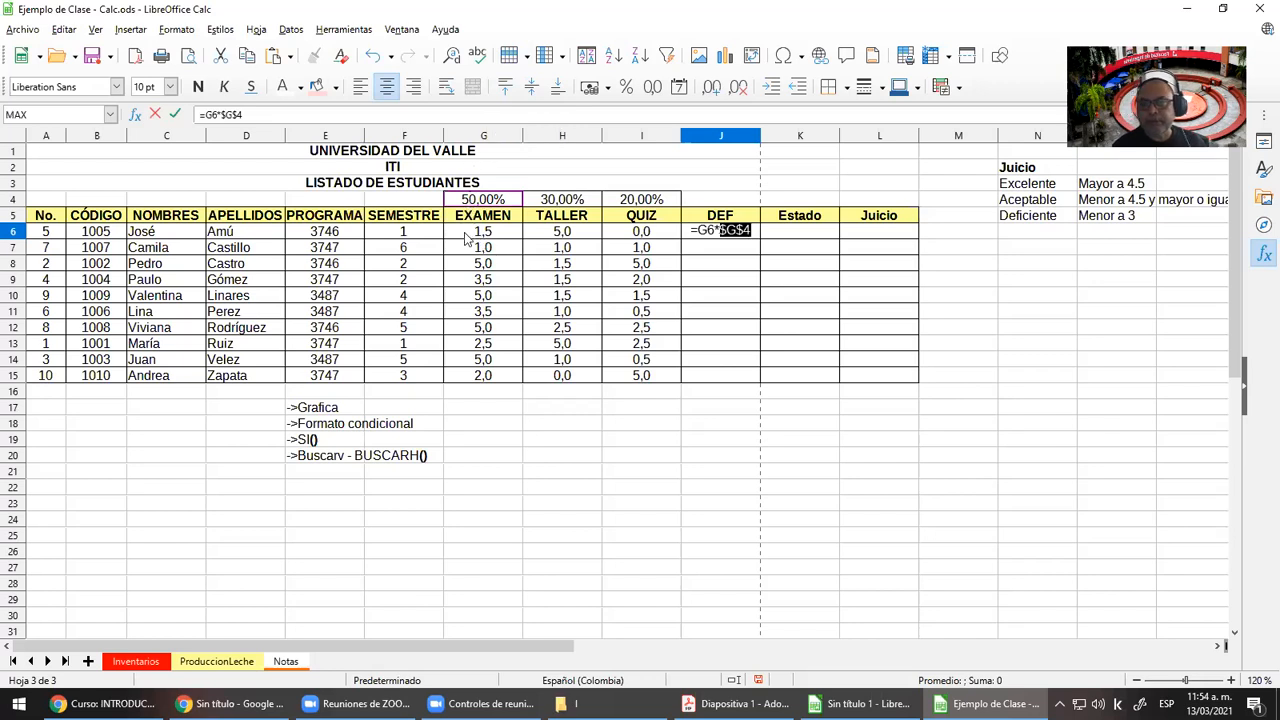
Add the weighted TALLER grade, +H6*$H$4, to the J6 formula with an absolute weight reference
{"action": "type", "text": "+"}
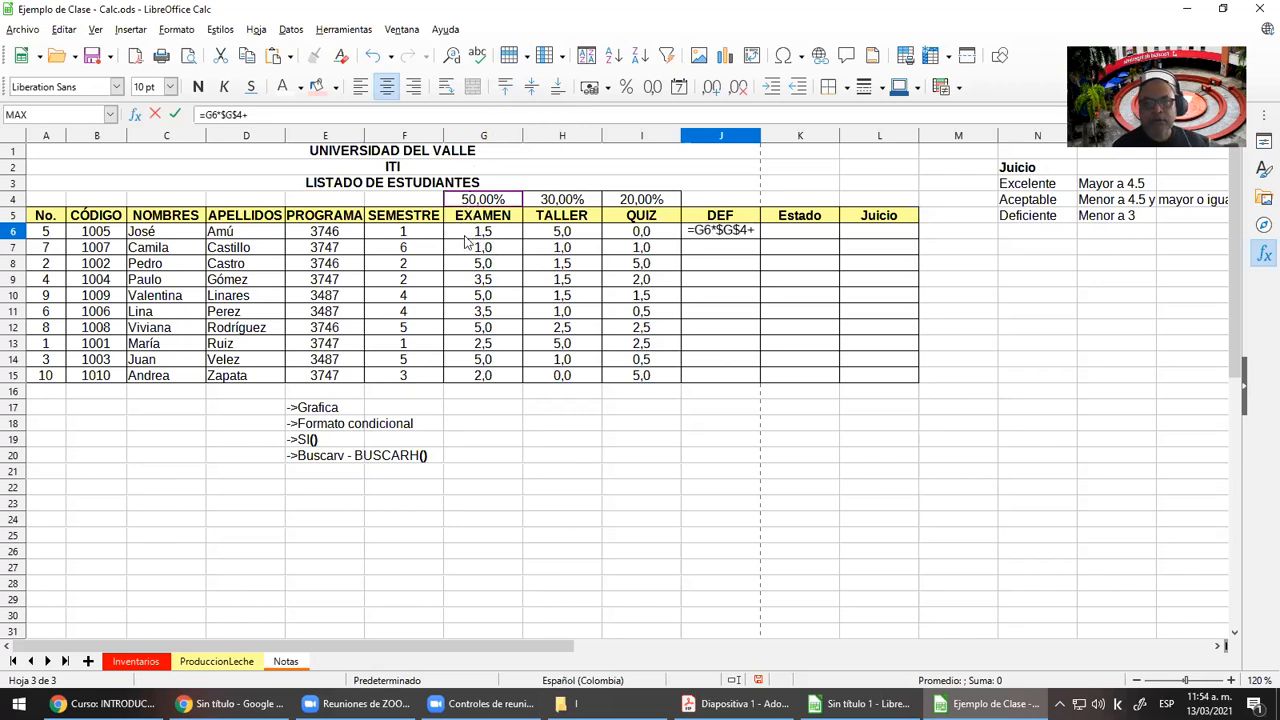
{"action": "left_click", "coordinate": [560, 237]}
{"action": "type", "text": "*"}
{"action": "left_click", "coordinate": [565, 201]}
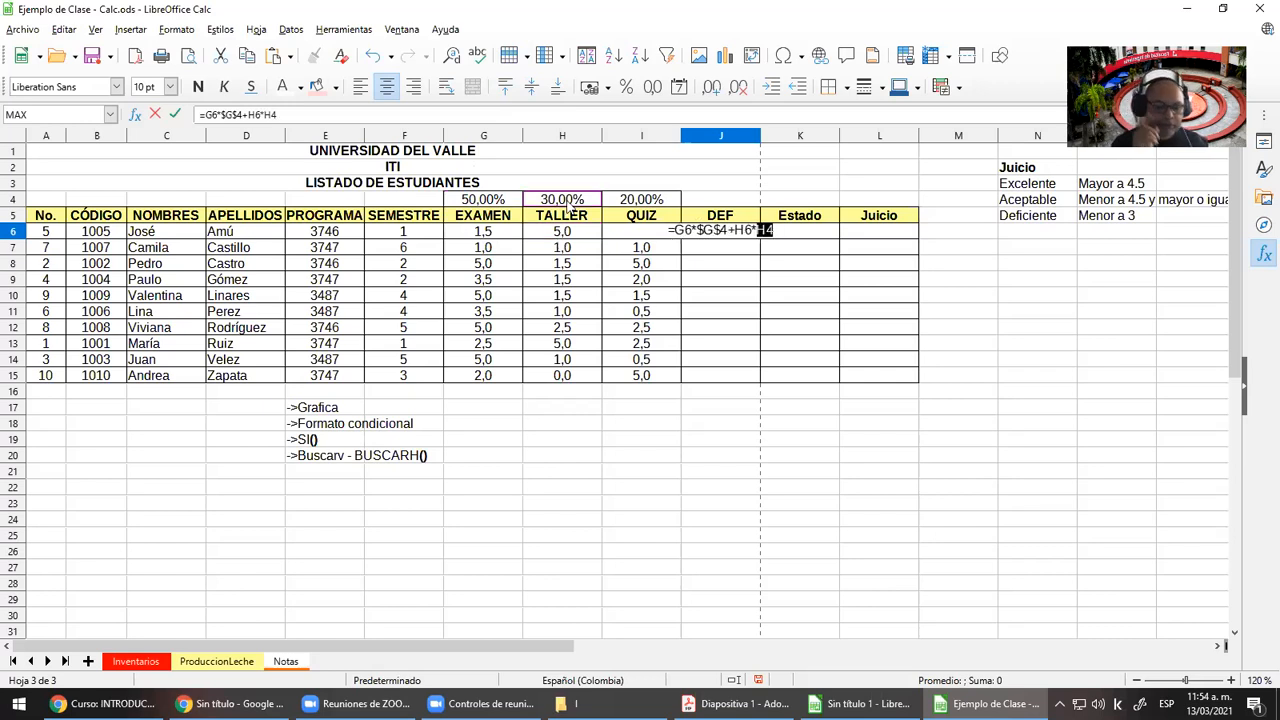
{"action": "key", "text": "shift+F4"}
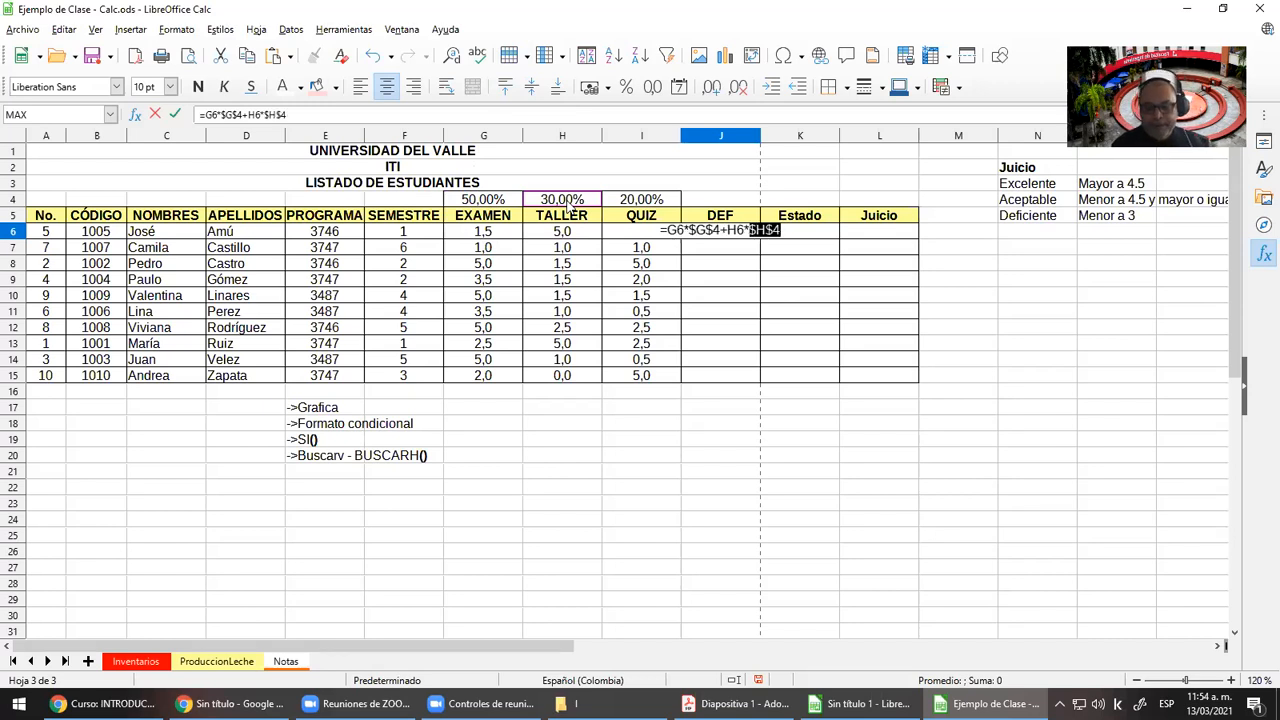
Add the weighted QUIZ grade, +I6*$I$4, with an absolute weight reference and complete the J6 formula
{"action": "type", "text": "+"}
{"action": "left_click", "coordinate": [617, 238]}
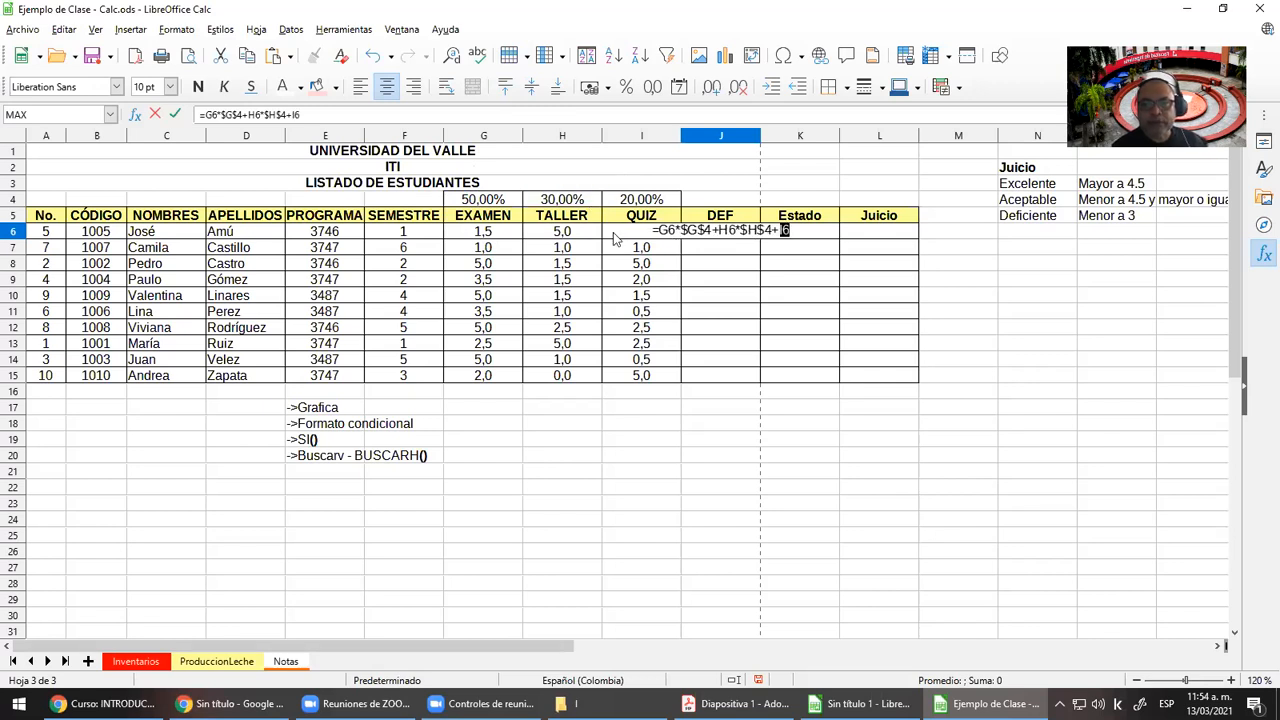
{"action": "type", "text": "*"}
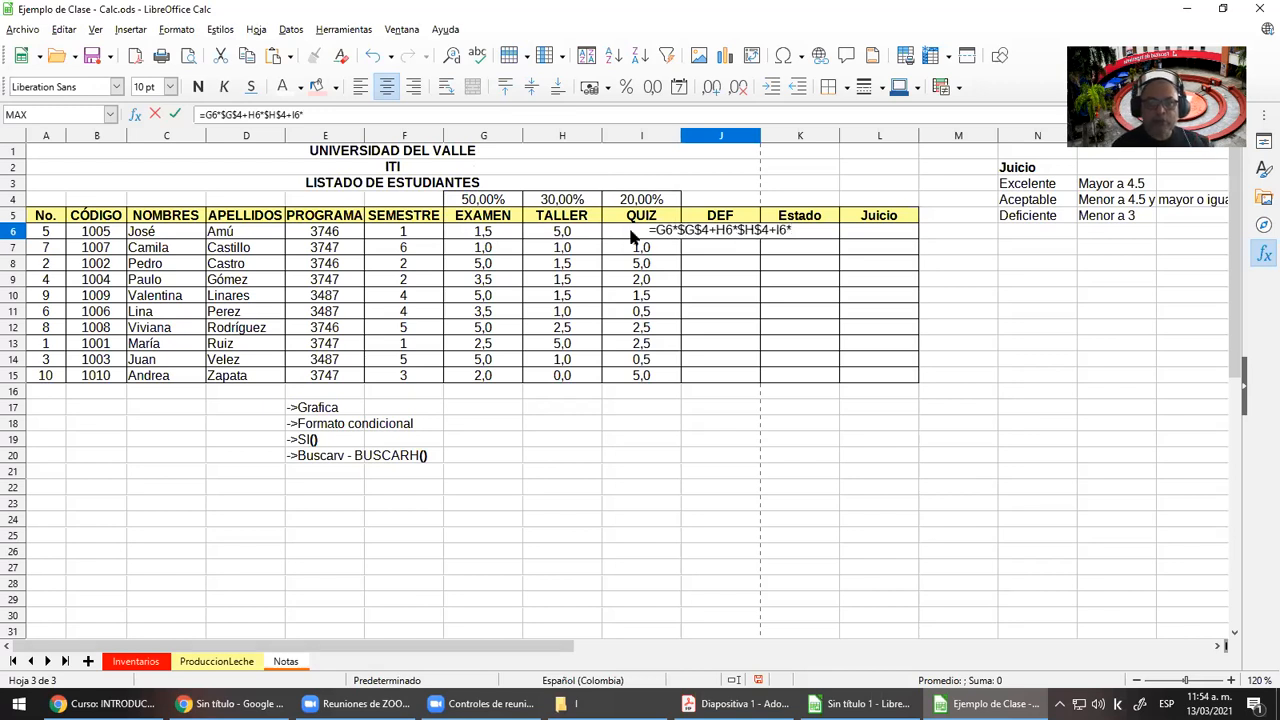
{"action": "left_click", "coordinate": [650, 205]}
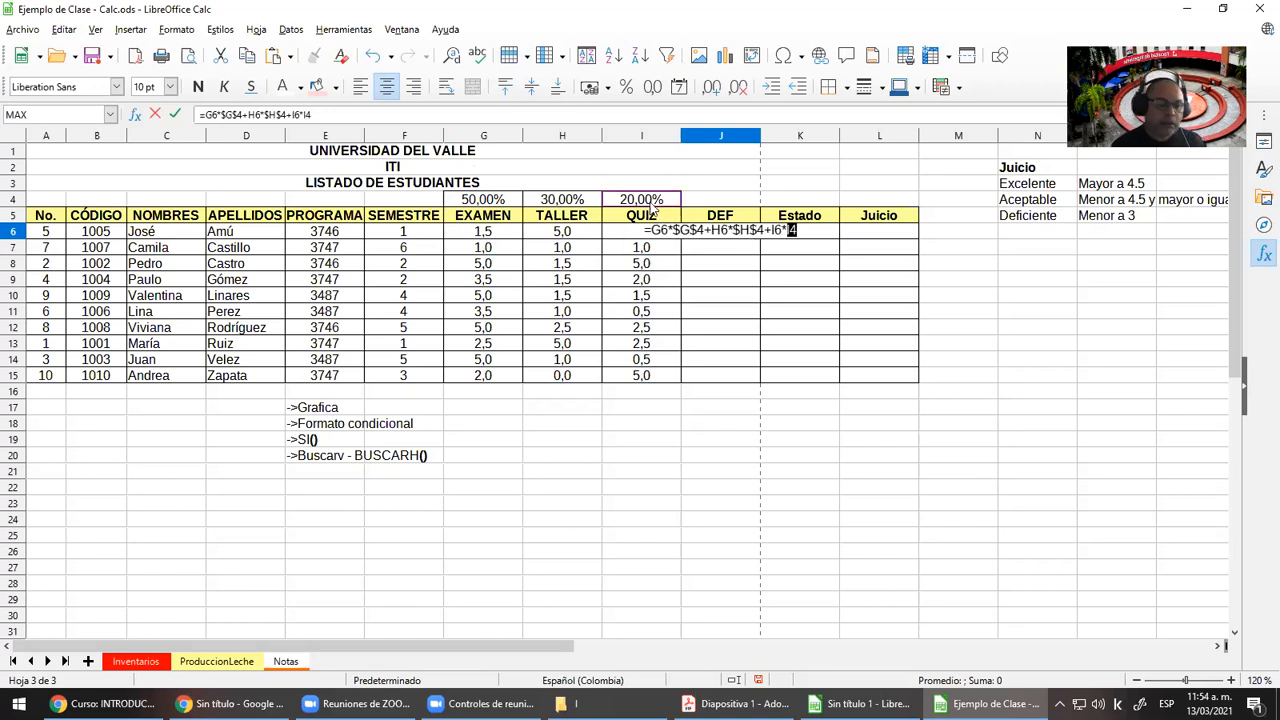
{"action": "key", "text": "F4"}
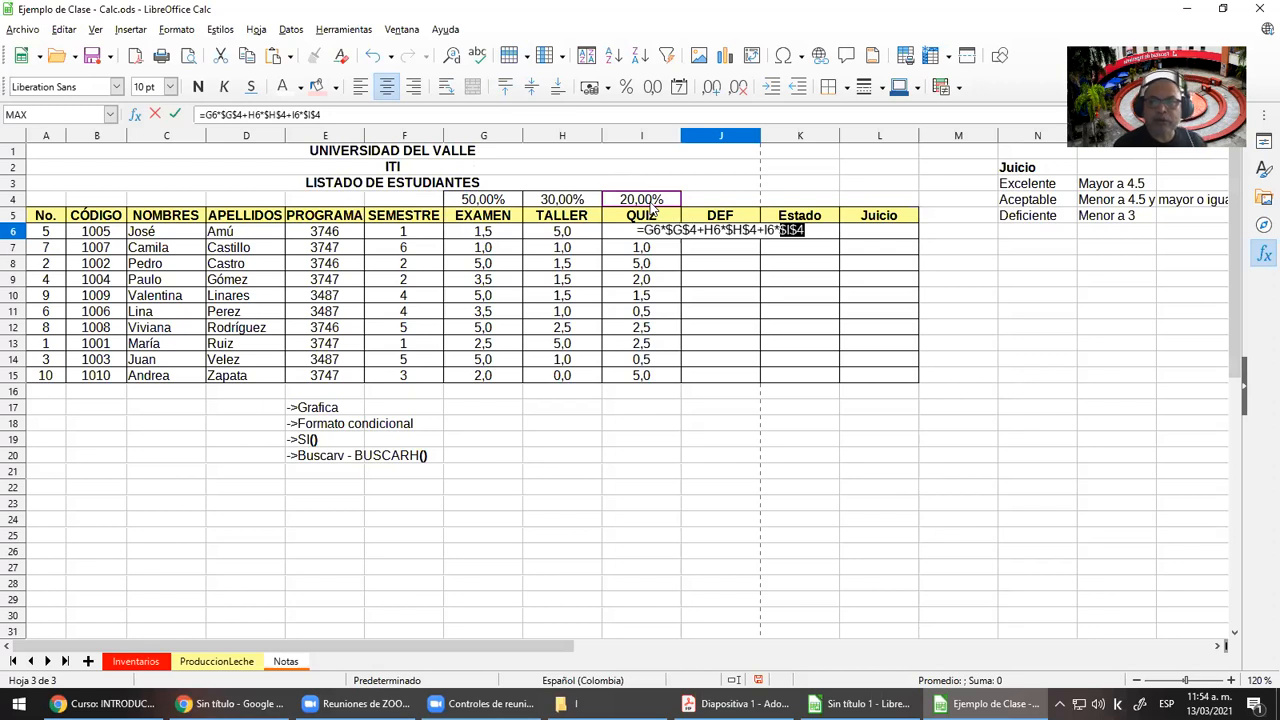
{"action": "key", "text": "Return"}
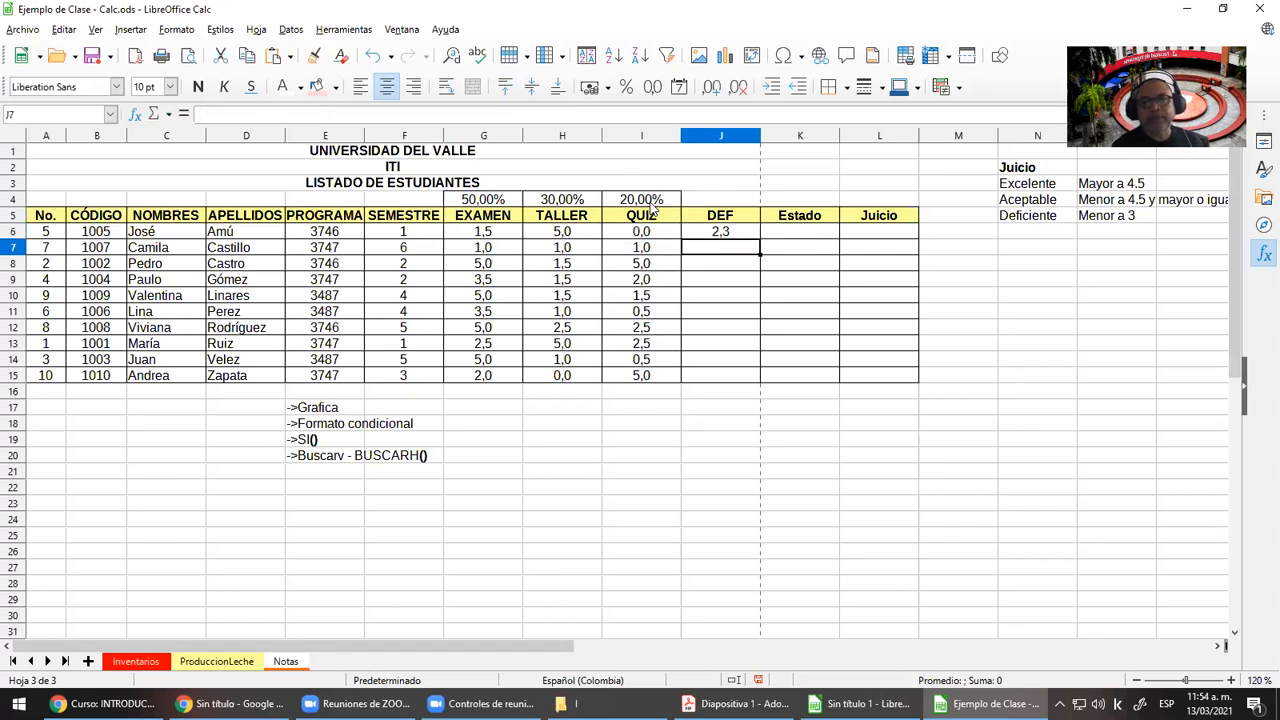
Fill the final-grade formula from J6 down through J15 and examine the references of the copied formula in J10
{"action": "left_click", "coordinate": [720, 234]}
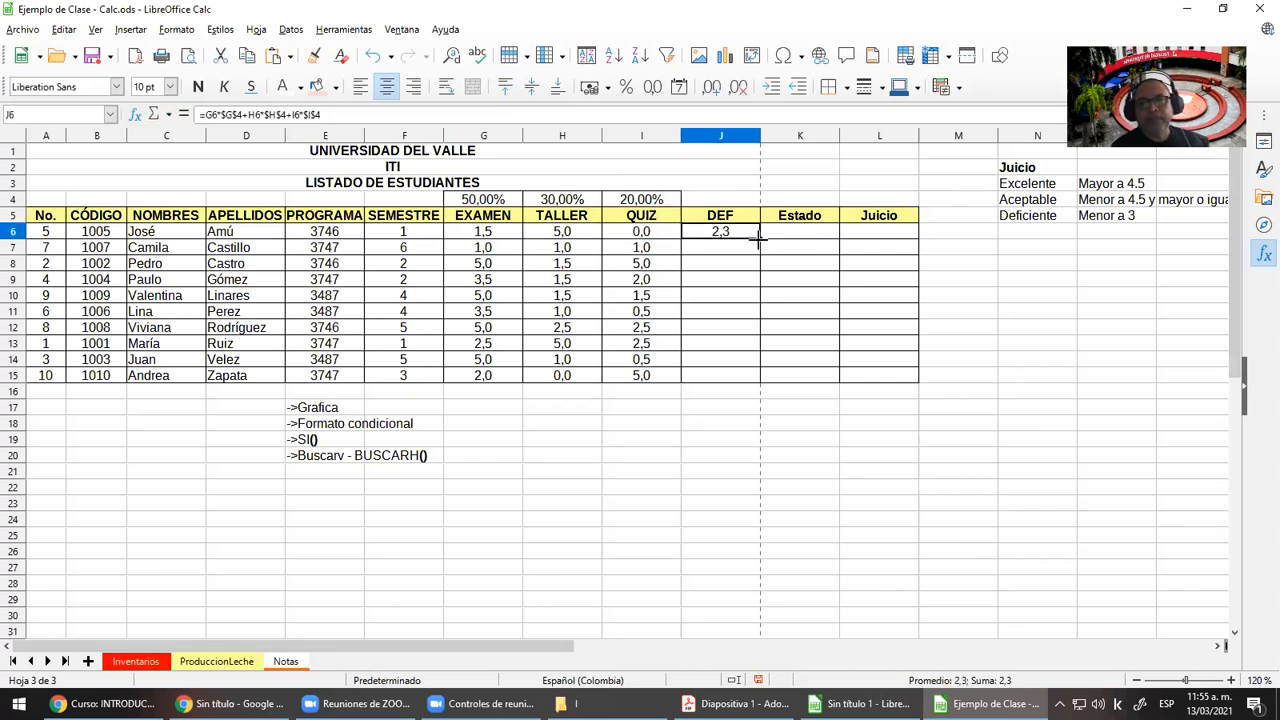
{"action": "double_click", "coordinate": [760, 238]}
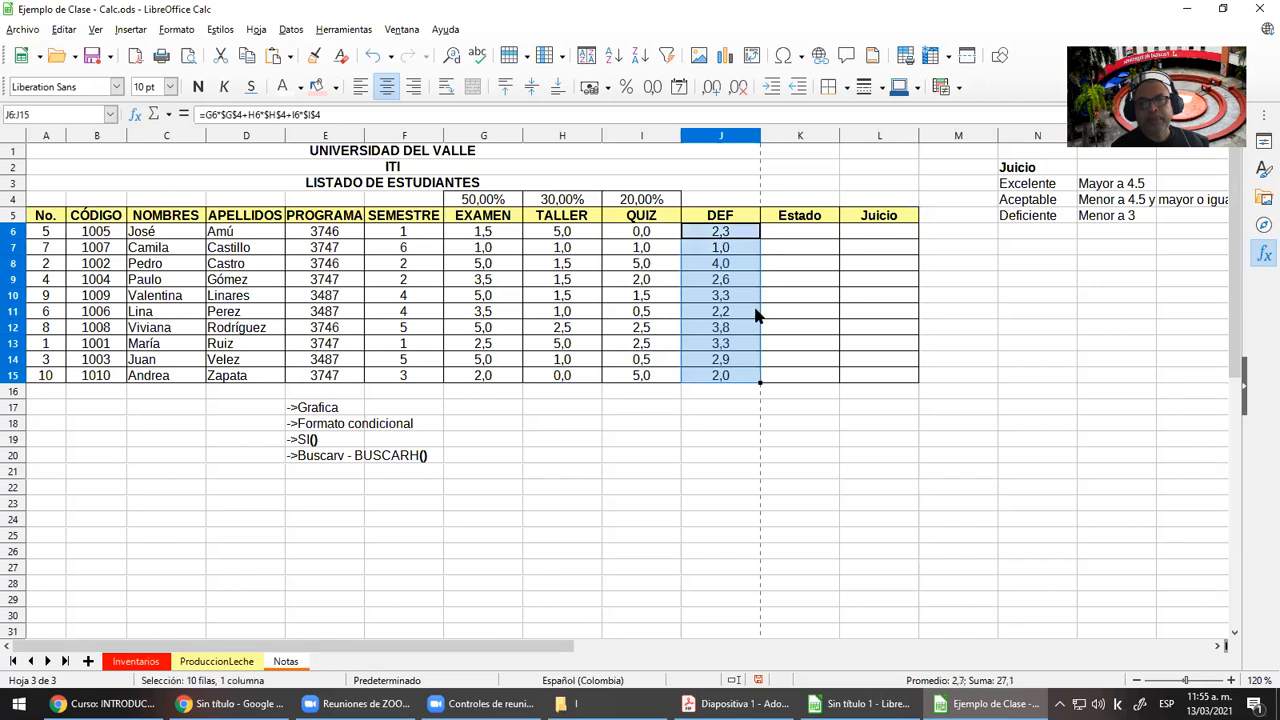
{"action": "left_click", "coordinate": [491, 204]}
{"action": "left_click", "coordinate": [722, 248]}
{"action": "key", "text": "Down"}
{"action": "key", "text": "Down"}
{"action": "key", "text": "Down"}
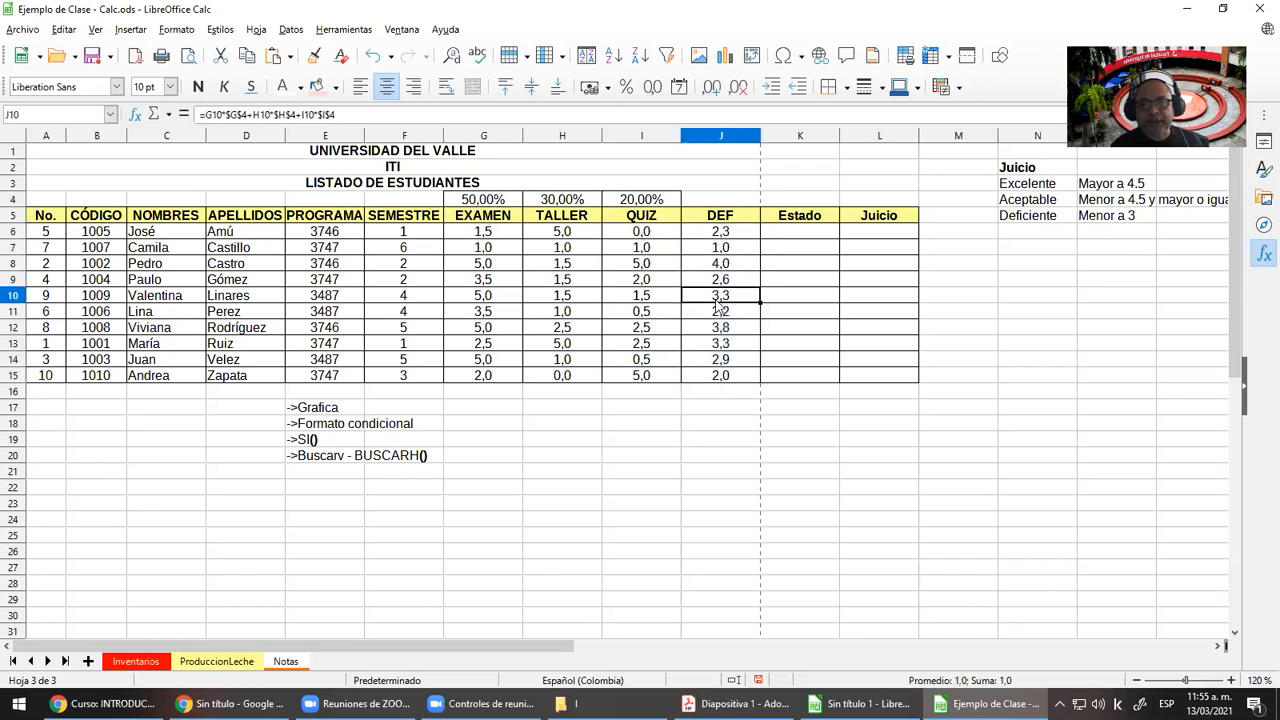
{"action": "key", "text": "F2"}
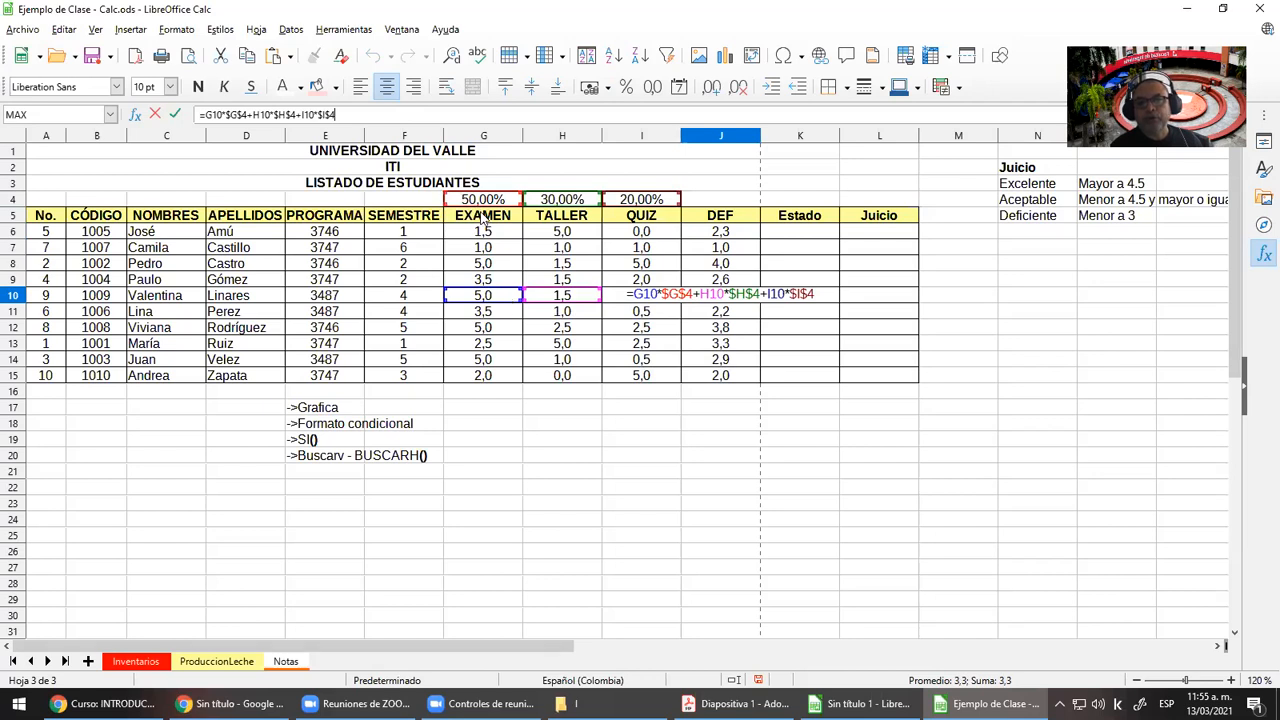
Change the exam weight reference in the J10 formula from absolute $G$4 to relative G4
{"action": "left_click", "coordinate": [730, 233]}
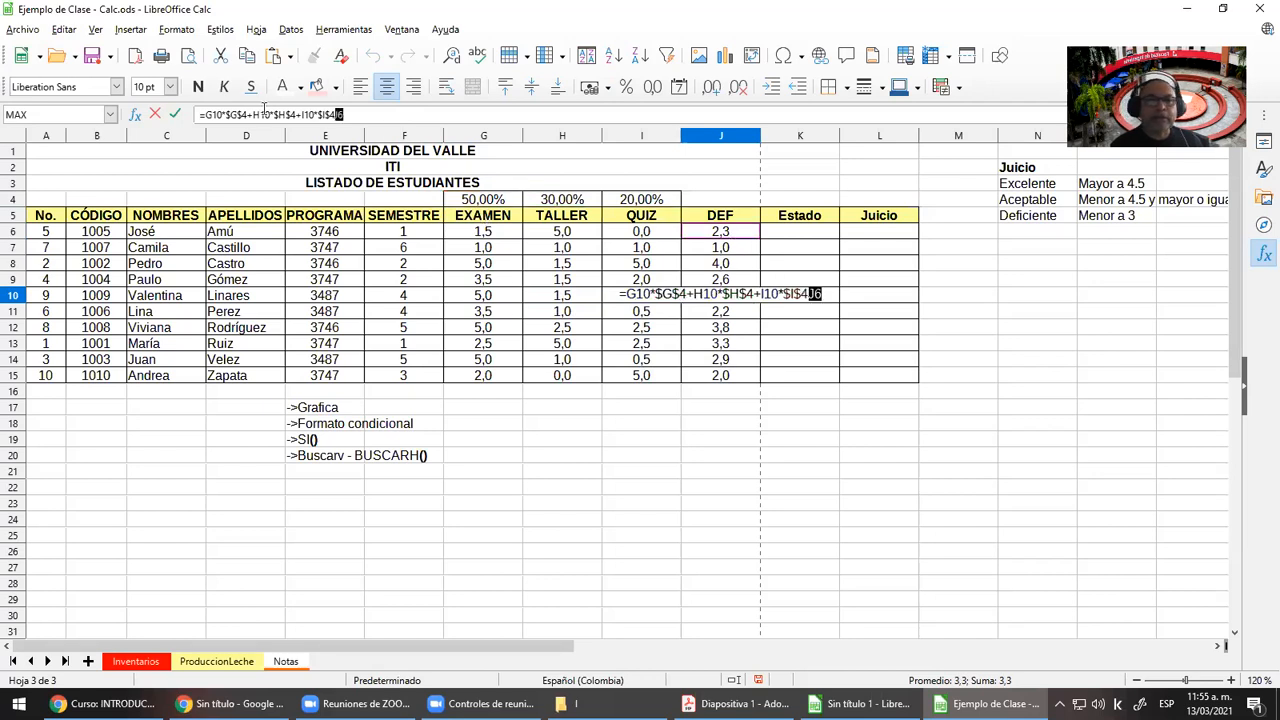
{"action": "key", "text": "shift+F4"}
{"action": "key", "text": "shift+F4"}
{"action": "key", "text": "shift+F4"}
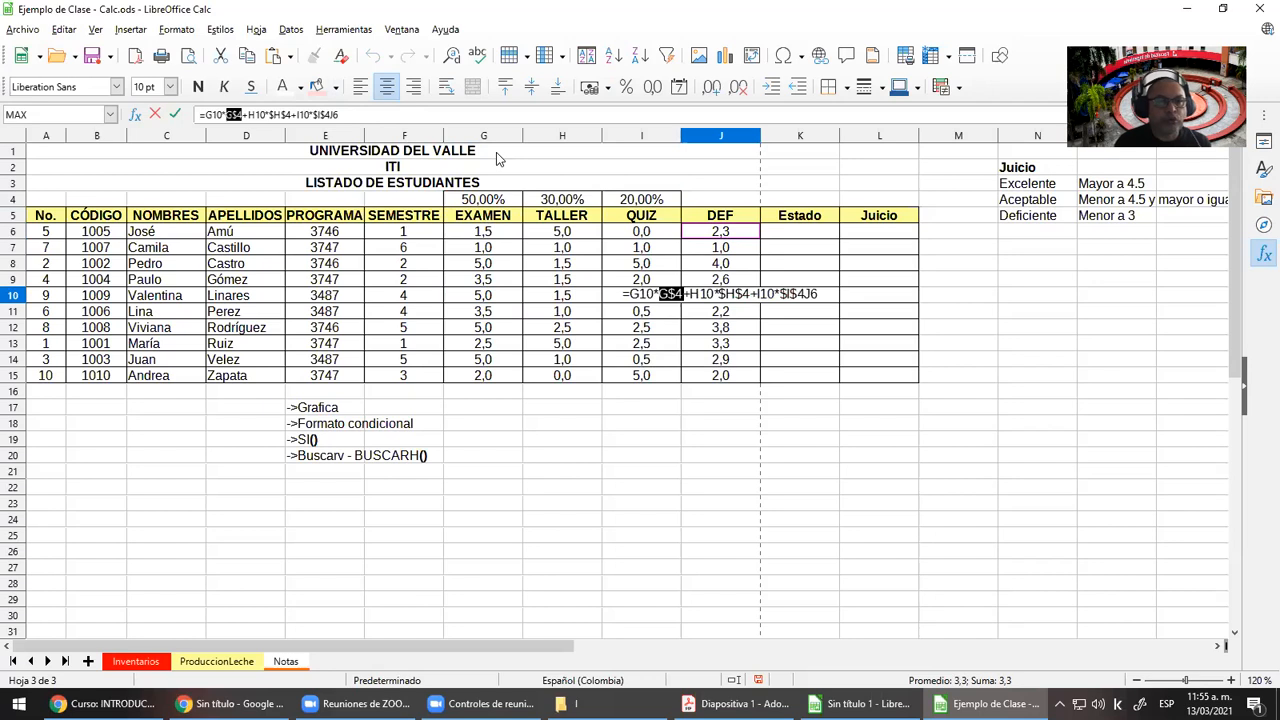
{"action": "key", "text": "Right"}
{"action": "key", "text": "Right"}
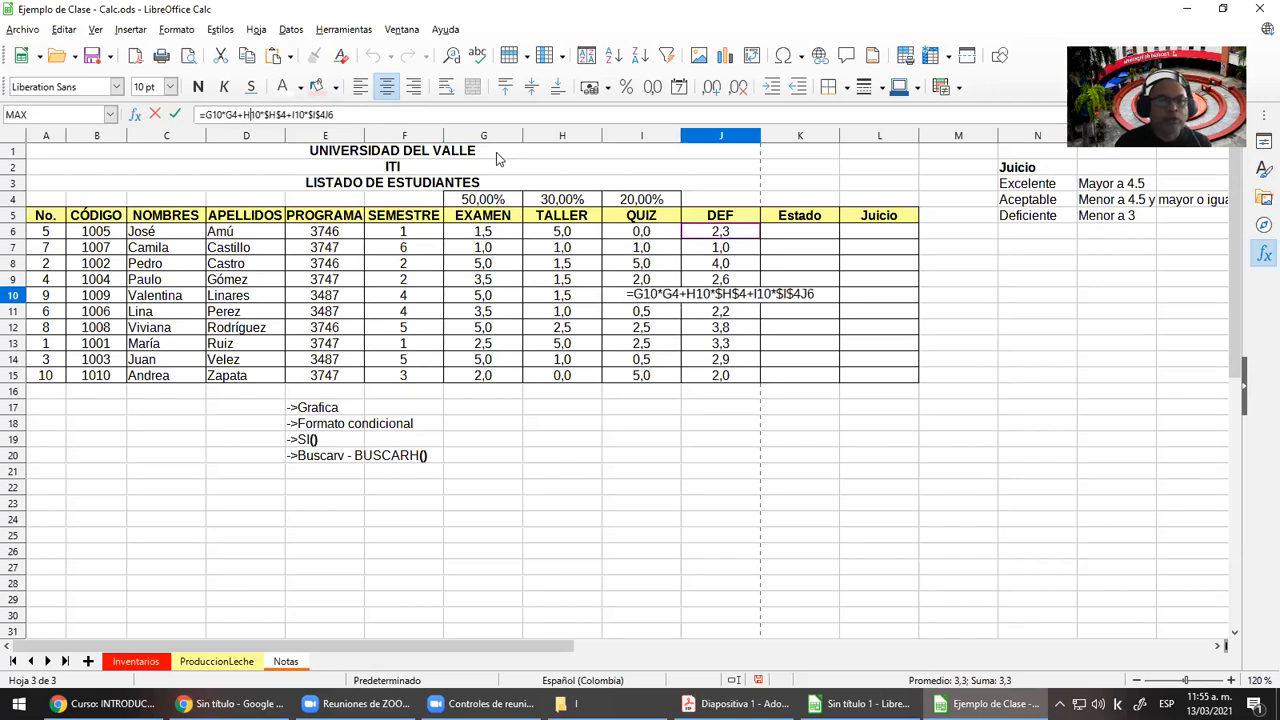
Make the TALLER weight reference in the J10 formula relative, as H4
{"action": "key", "text": "shift+F4"}
{"action": "key", "text": "shift+F4"}
{"action": "key", "text": "shift+F4"}
{"action": "key", "text": "Right"}
{"action": "key", "text": "Right"}
{"action": "key", "text": "Right"}
{"action": "key", "text": "Right"}
{"action": "key", "text": "Right"}
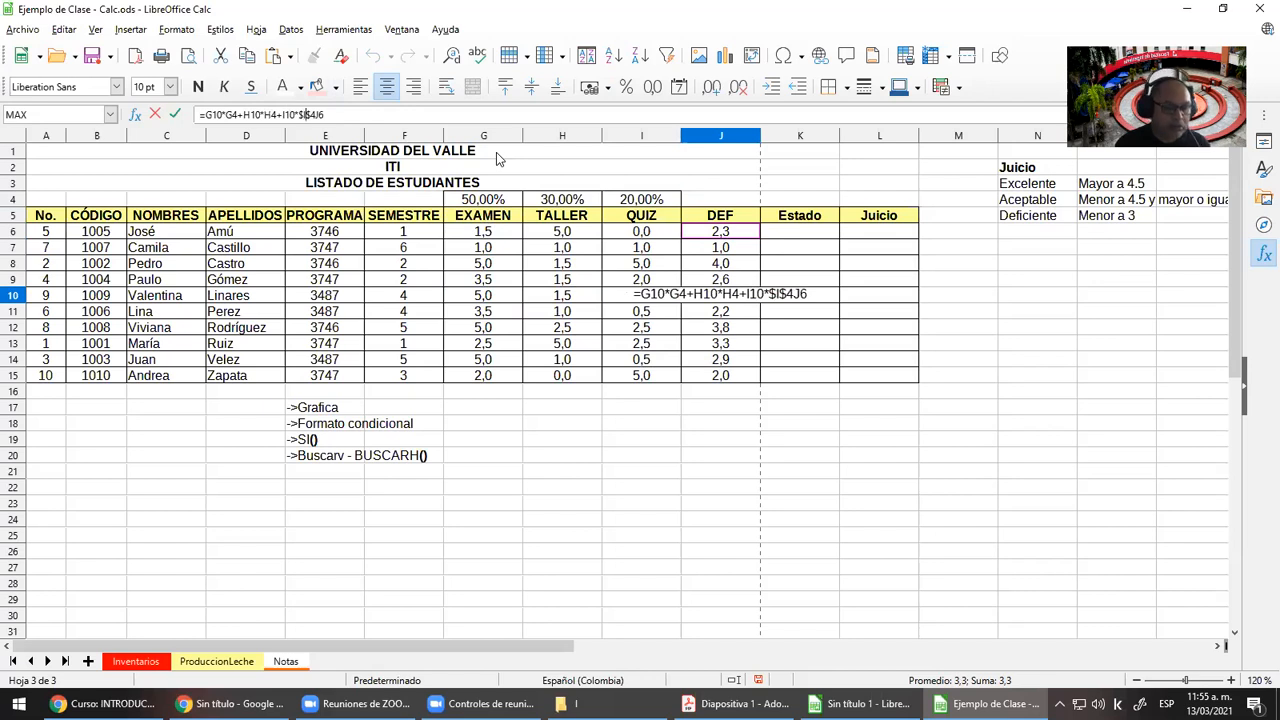
{"action": "key", "text": "Right"}
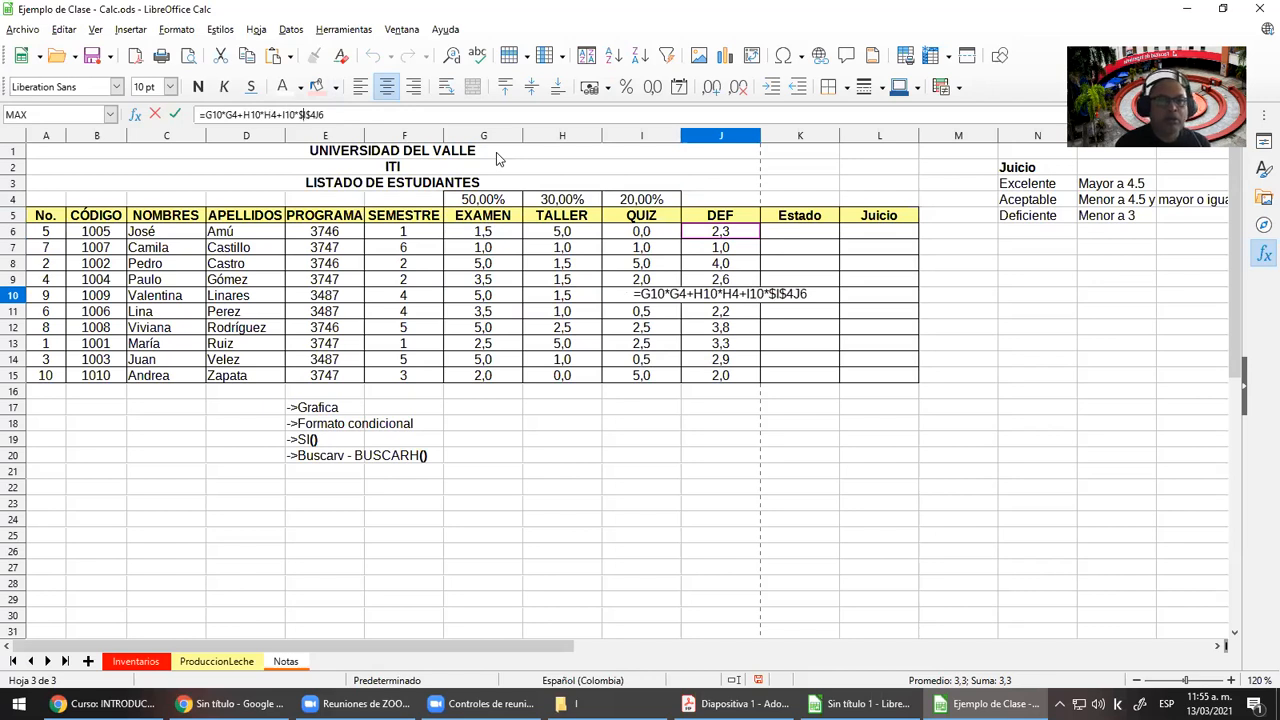
Replace the QUIZ weight reference in the J10 formula with relative I4 and fill the formula down through J15
{"action": "key", "text": "BackSpace"}
{"action": "key", "text": "BackSpace"}
{"action": "key", "text": "BackSpace"}
{"action": "key", "text": "BackSpace"}
{"action": "key", "text": "BackSpace"}
{"action": "key", "text": "BackSpace"}
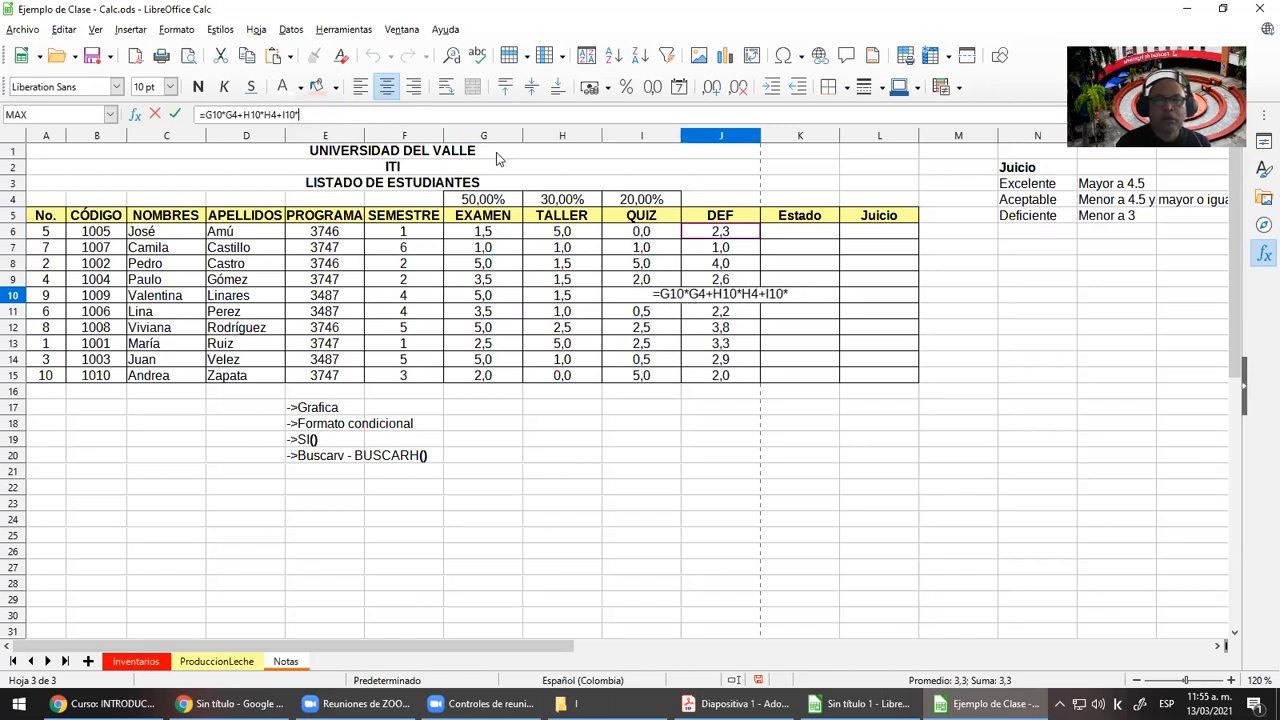
{"action": "left_click", "coordinate": [638, 203]}
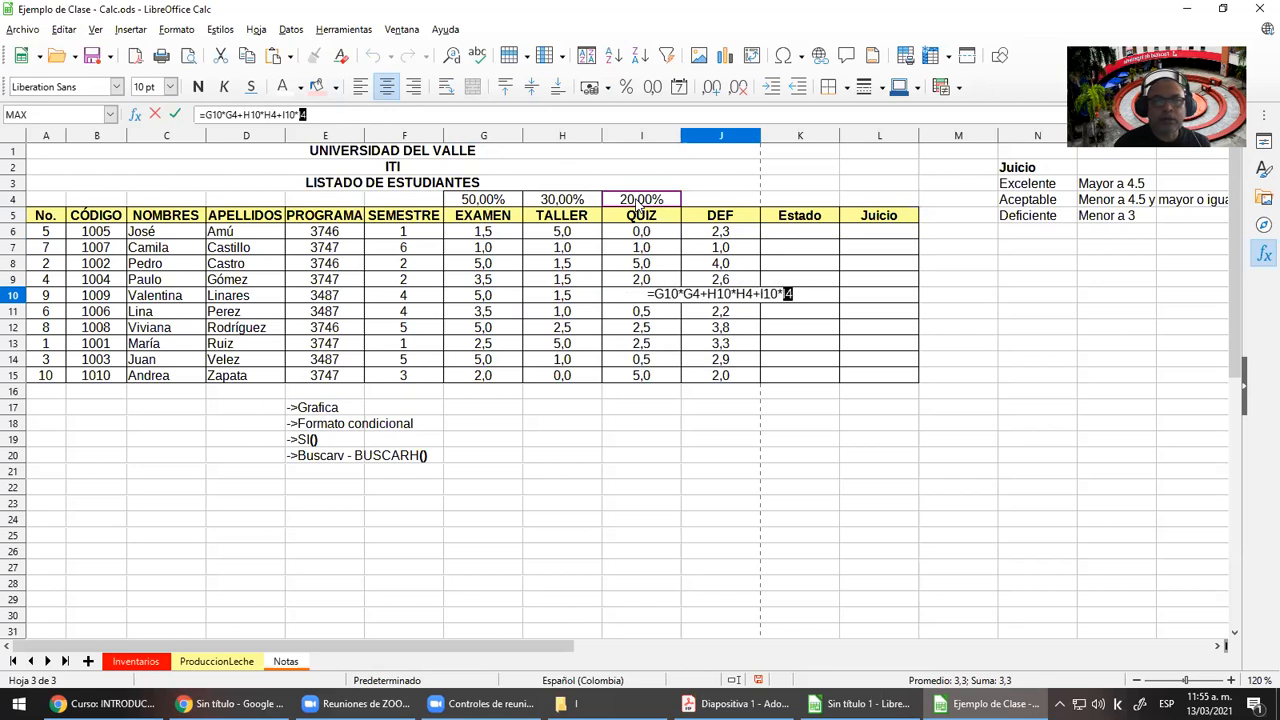
{"action": "key", "text": "F4"}
{"action": "key", "text": "F4"}
{"action": "key", "text": "F4"}
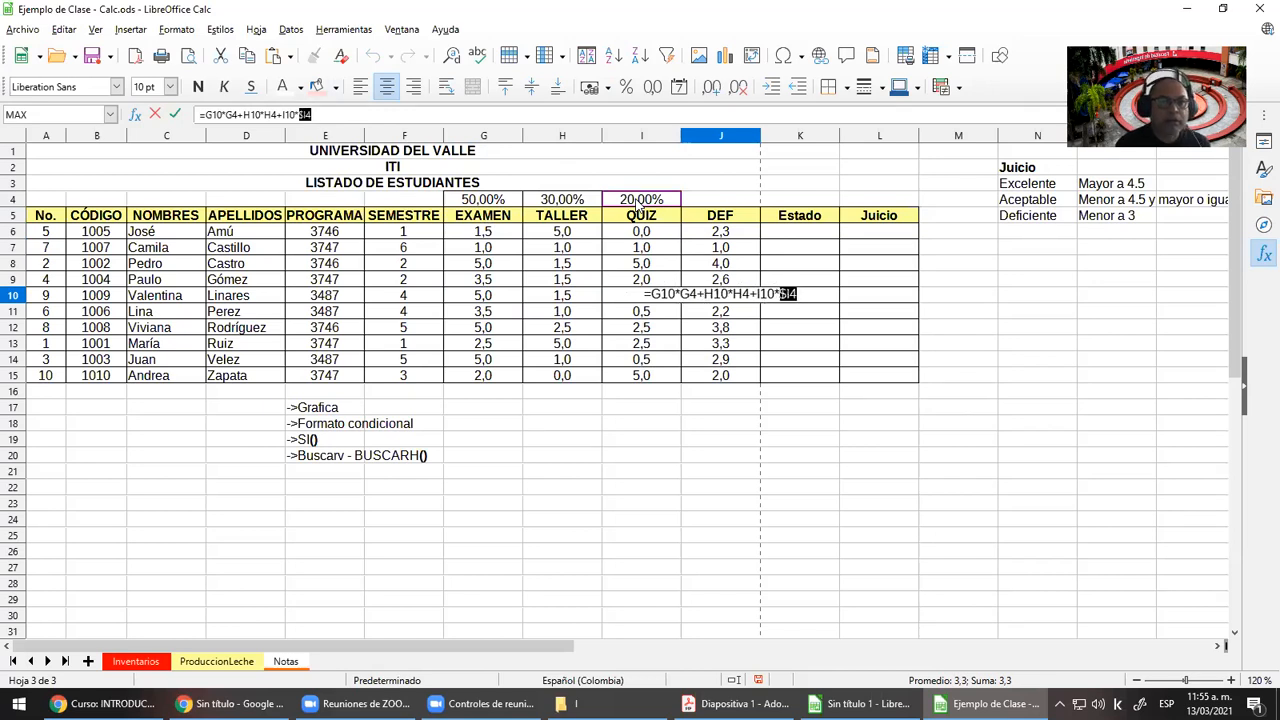
{"action": "key", "text": "F4"}
{"action": "key", "text": "Return"}
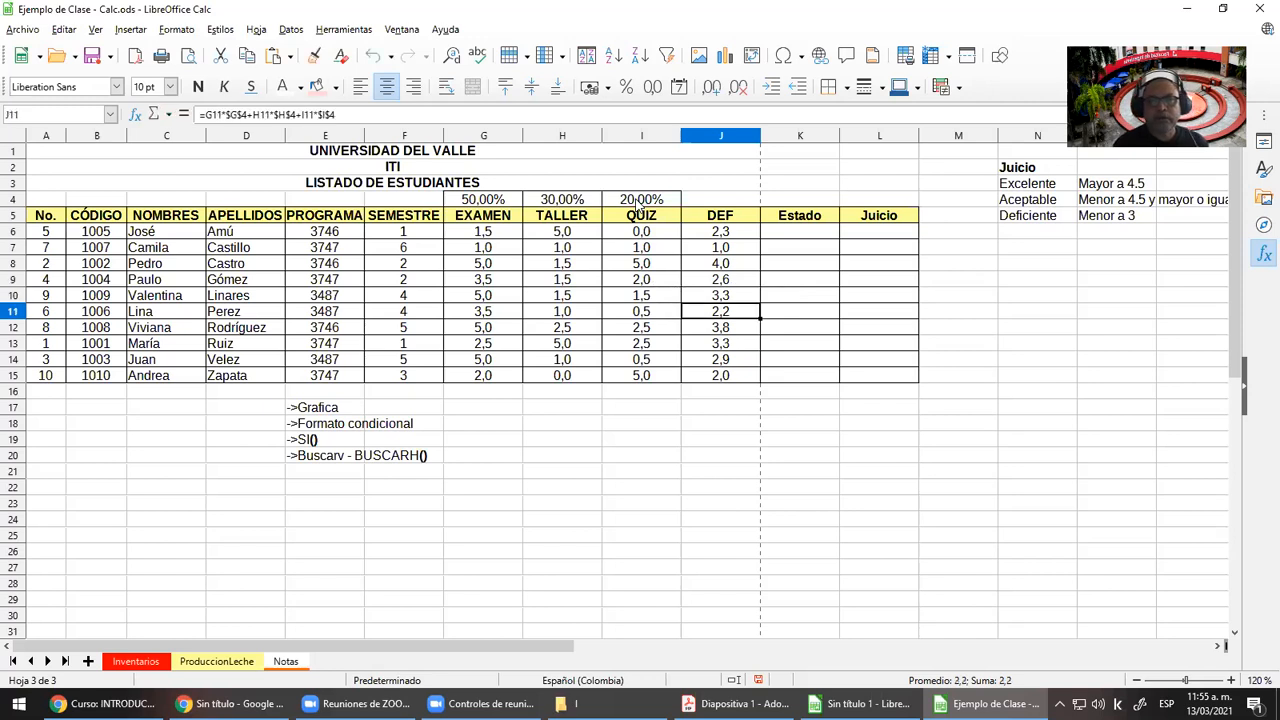
{"action": "left_click", "coordinate": [737, 298]}
{"action": "left_click_drag", "start_coordinate": [760, 302], "coordinate": [752, 381]}
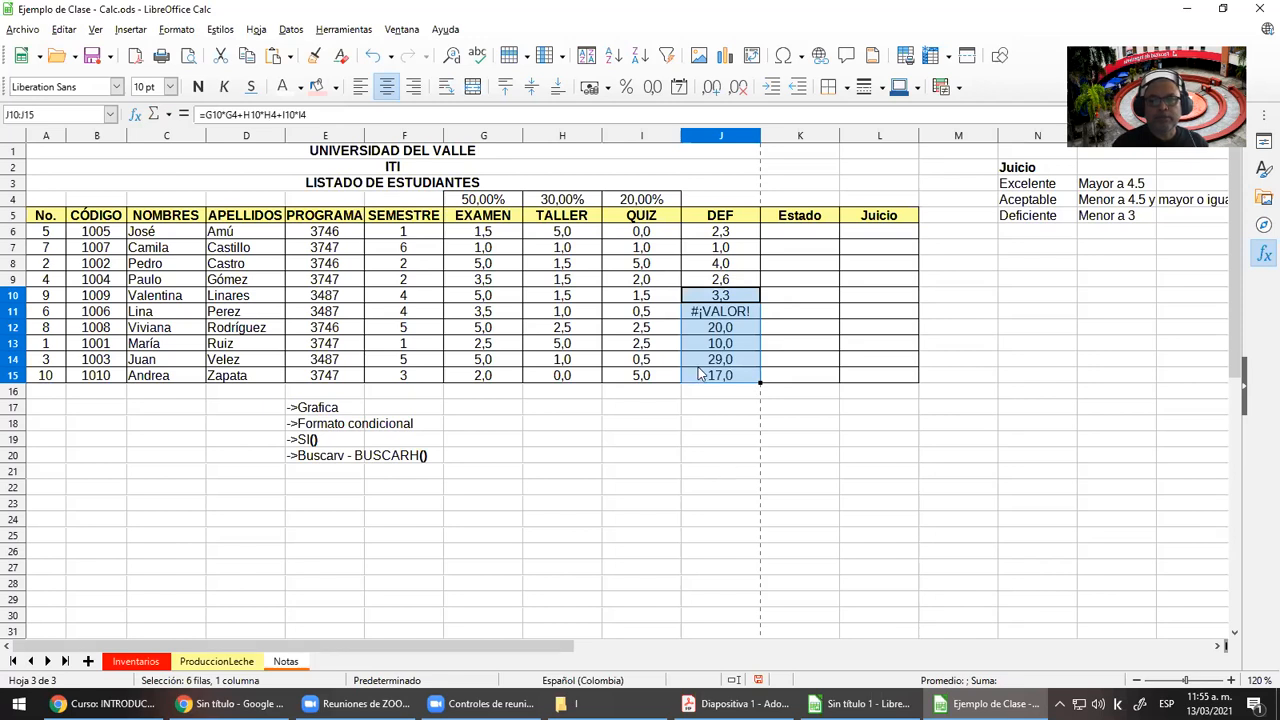
Examine the references of the copied formulas in J11 through J15 against the weights in G4:I4
{"action": "left_click", "coordinate": [730, 320]}
{"action": "key", "text": "F2"}
{"action": "key", "text": "Escape"}
{"action": "key", "text": "Down"}
{"action": "key", "text": "Down"}
{"action": "key", "text": "F2"}
{"action": "key", "text": "Escape"}
{"action": "key", "text": "Down"}
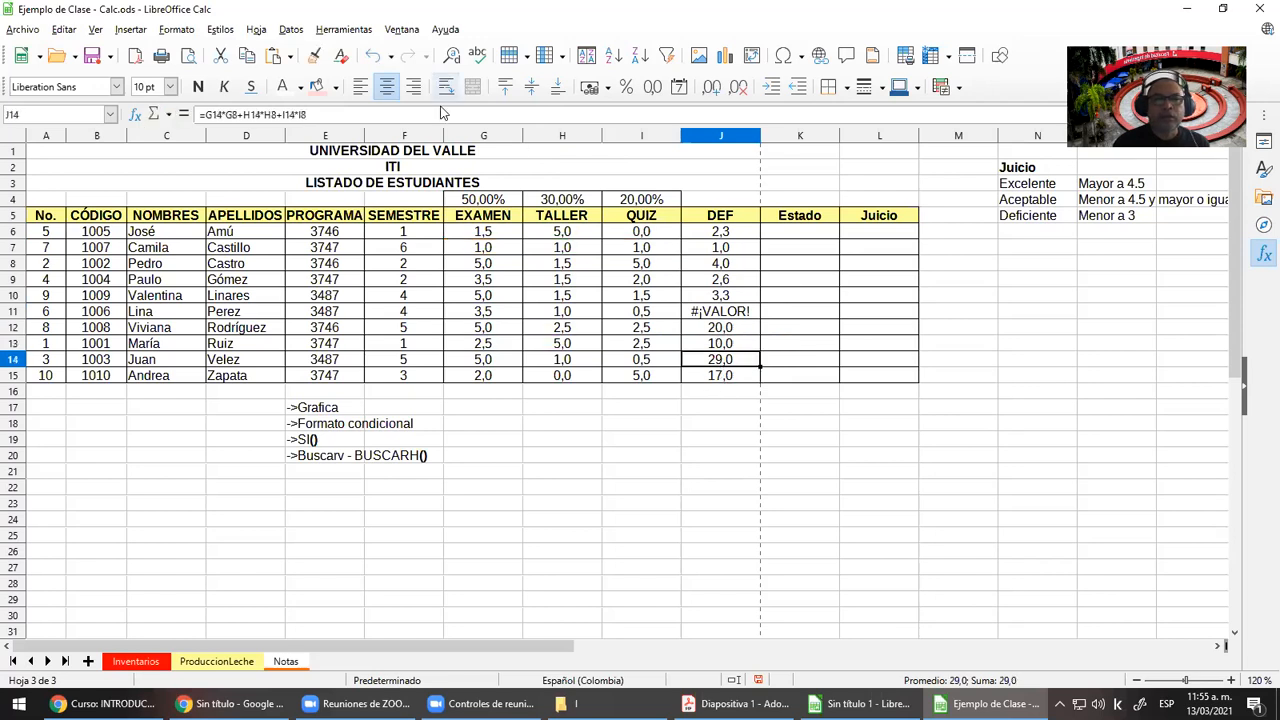
{"action": "key", "text": "F2"}
{"action": "left_click", "coordinate": [703, 372]}
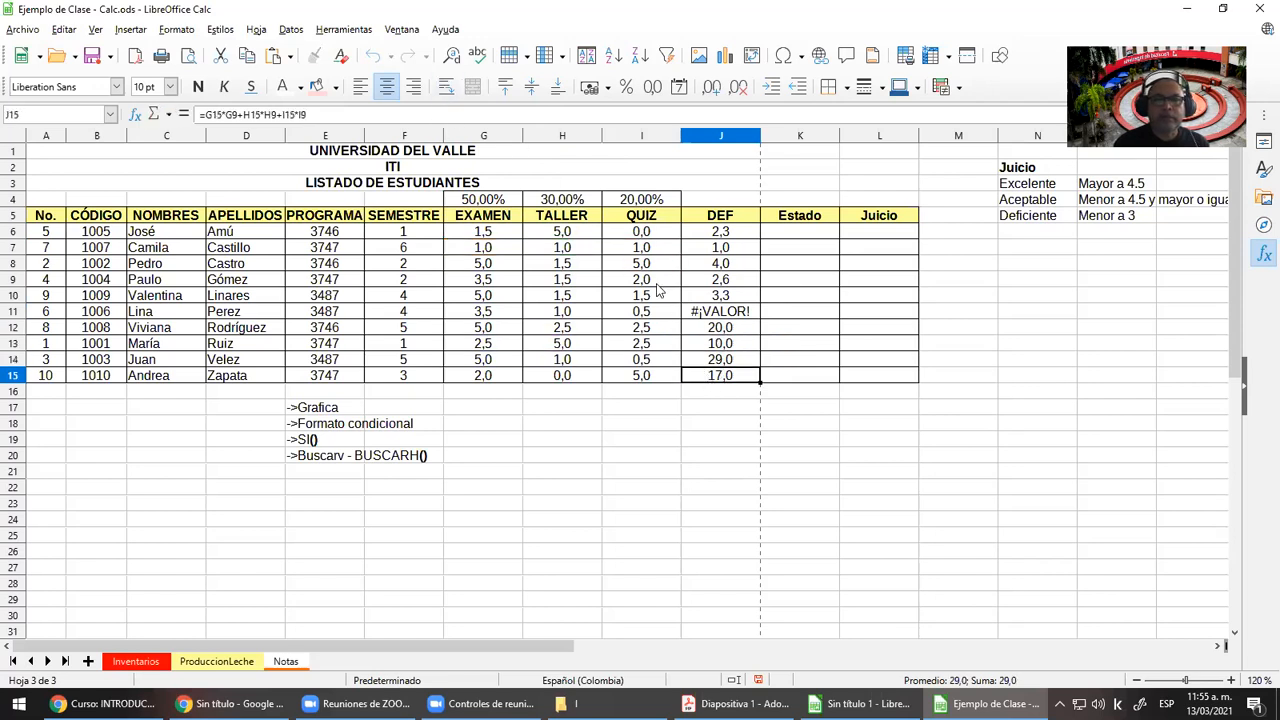
{"action": "key", "text": "F2"}
{"action": "key", "text": "Return"}
{"action": "left_click_drag", "start_coordinate": [480, 205], "coordinate": [652, 205]}
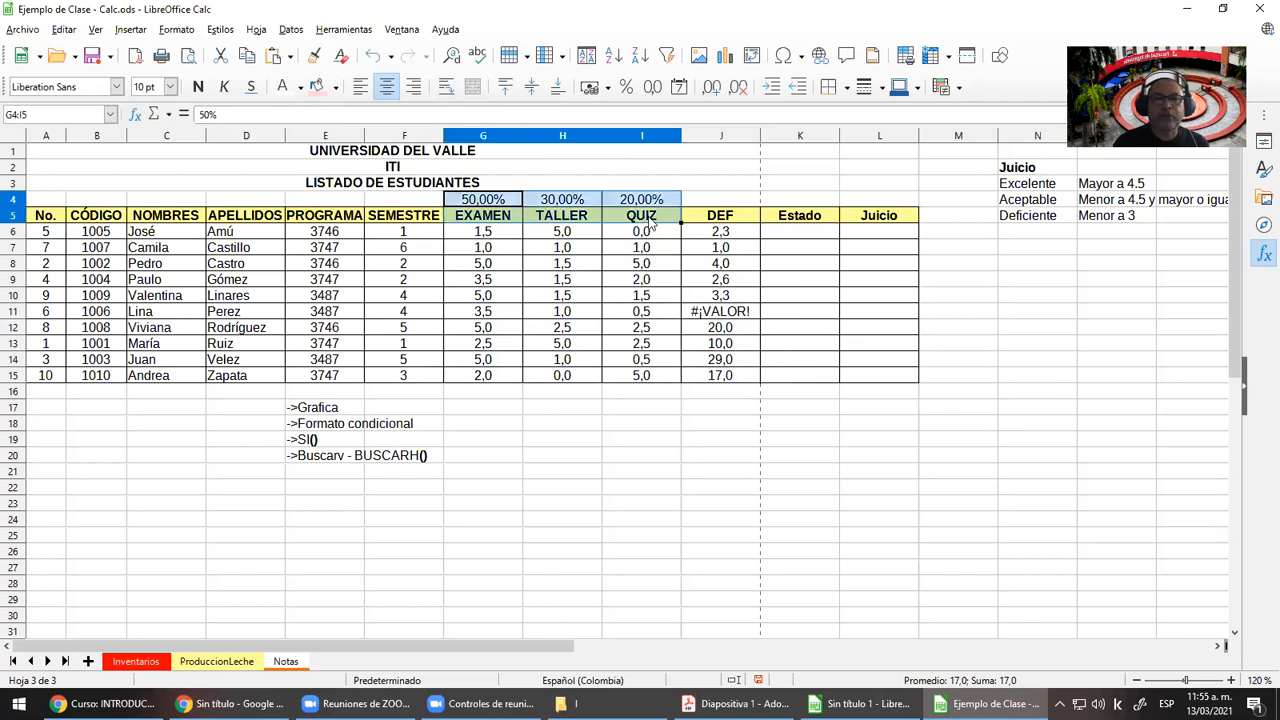
Fill the absolute-reference formula from J6 down through J15 to replace the relative-reference copies
{"action": "left_click", "coordinate": [740, 234]}
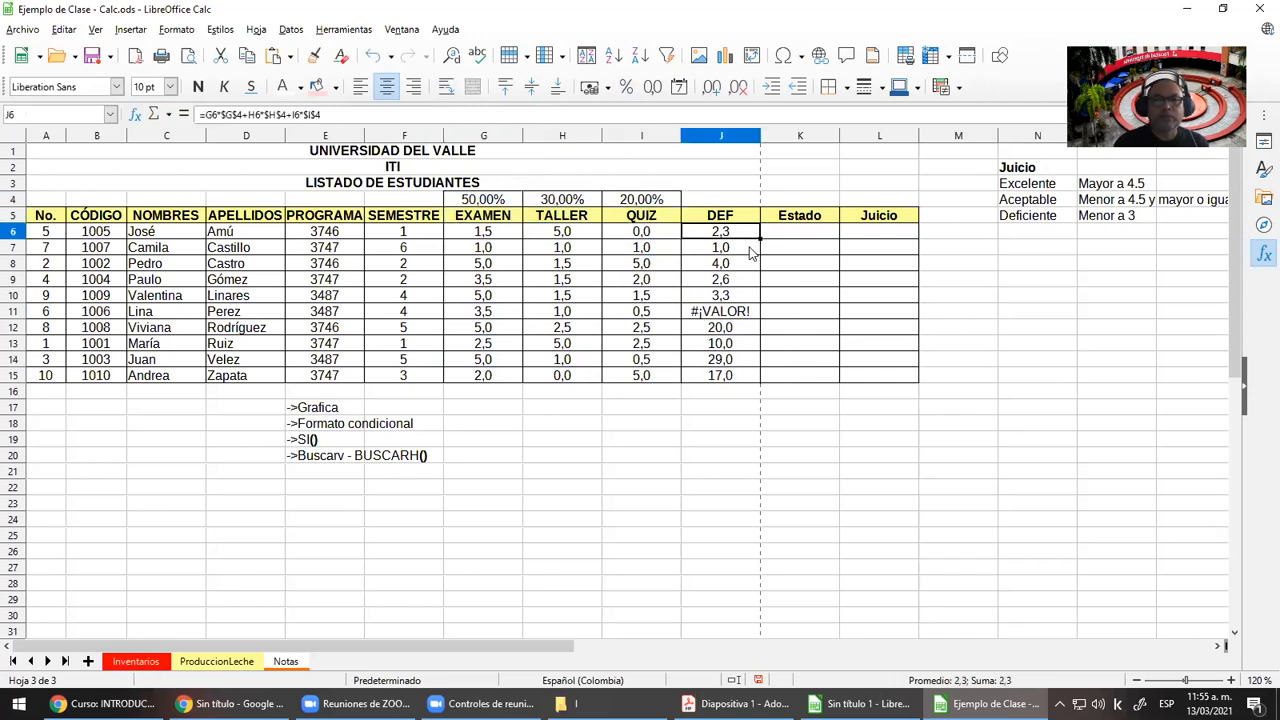
{"action": "left_click_drag", "start_coordinate": [761, 239], "coordinate": [770, 380]}
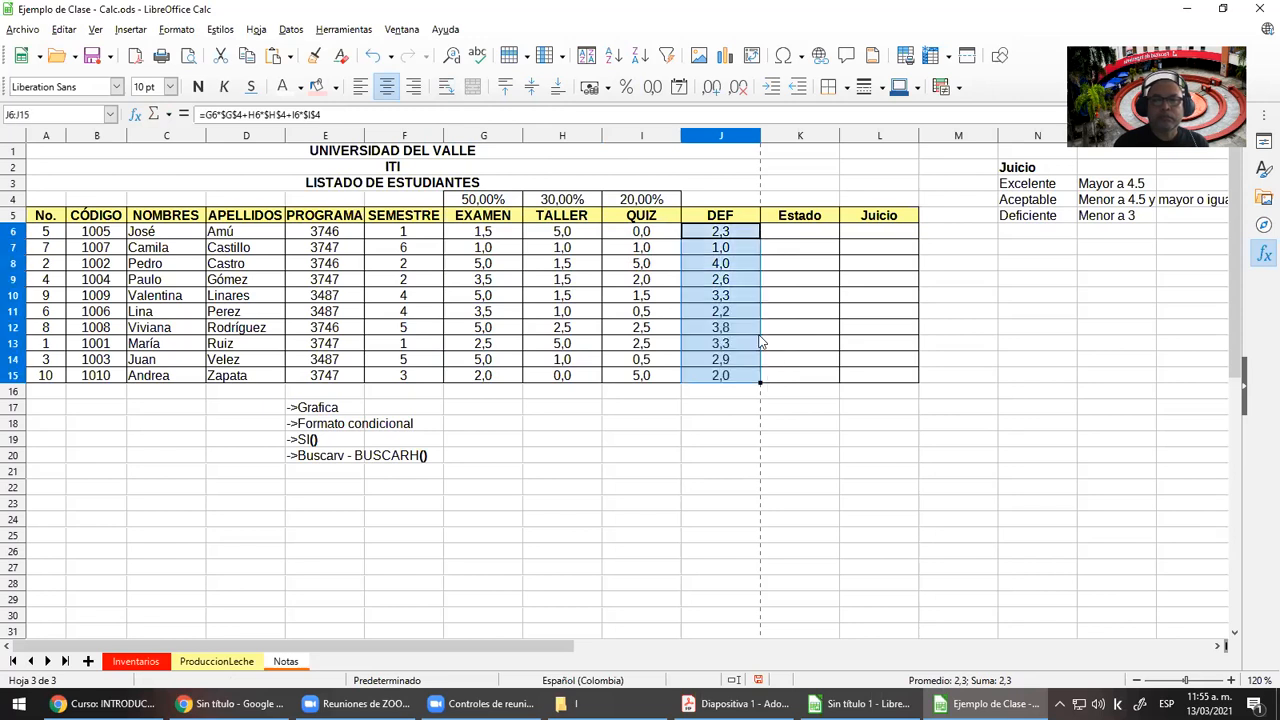
{"action": "left_click", "coordinate": [712, 247]}
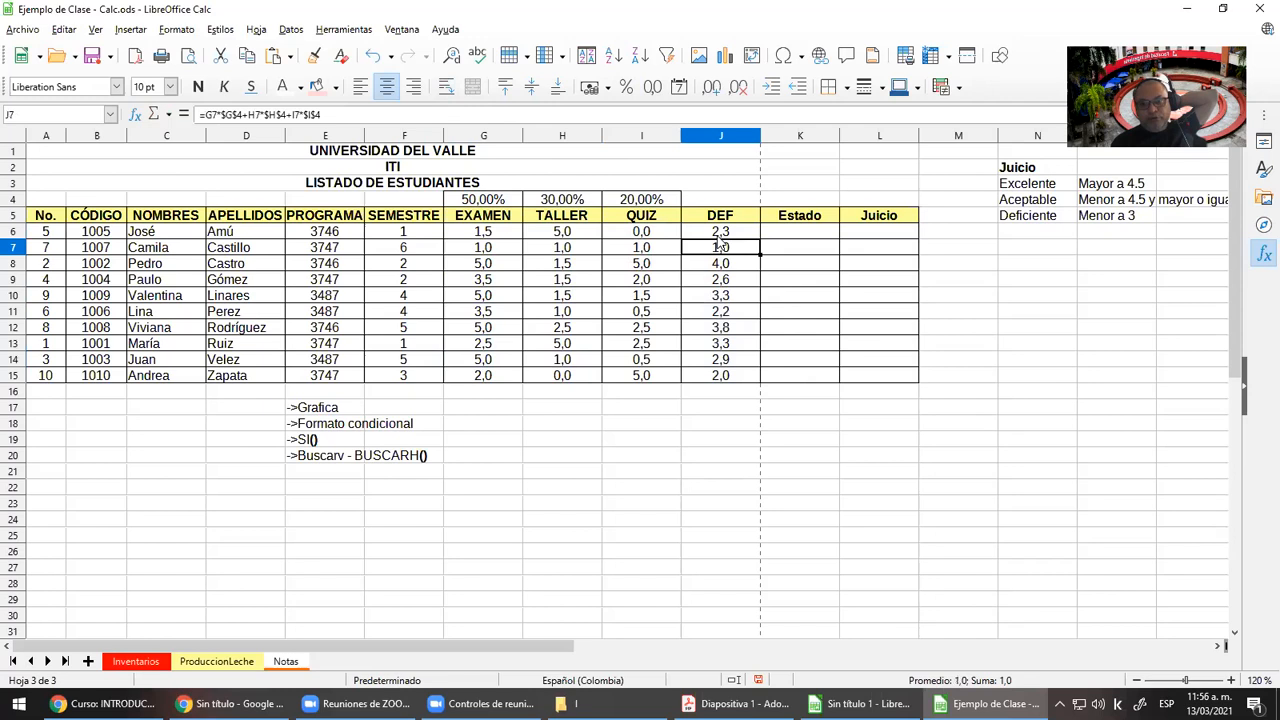
{"action": "left_click", "coordinate": [719, 234]}
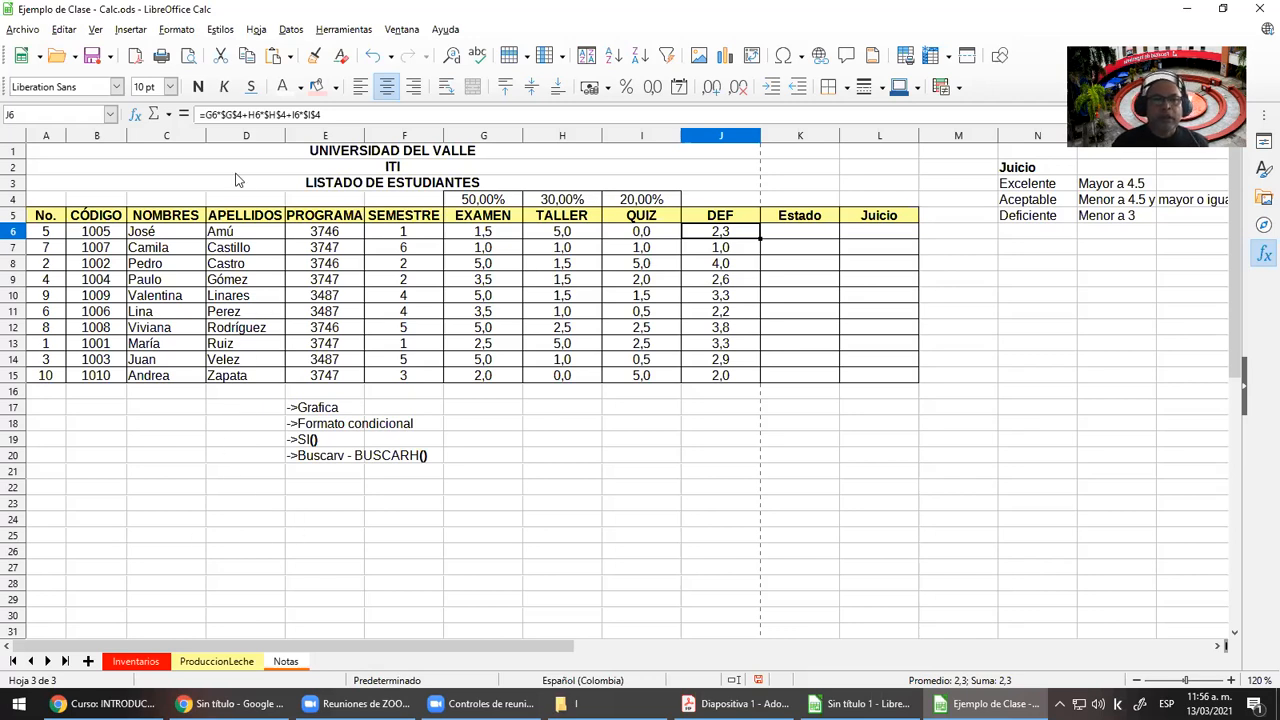
{"action": "left_click", "coordinate": [230, 115]}
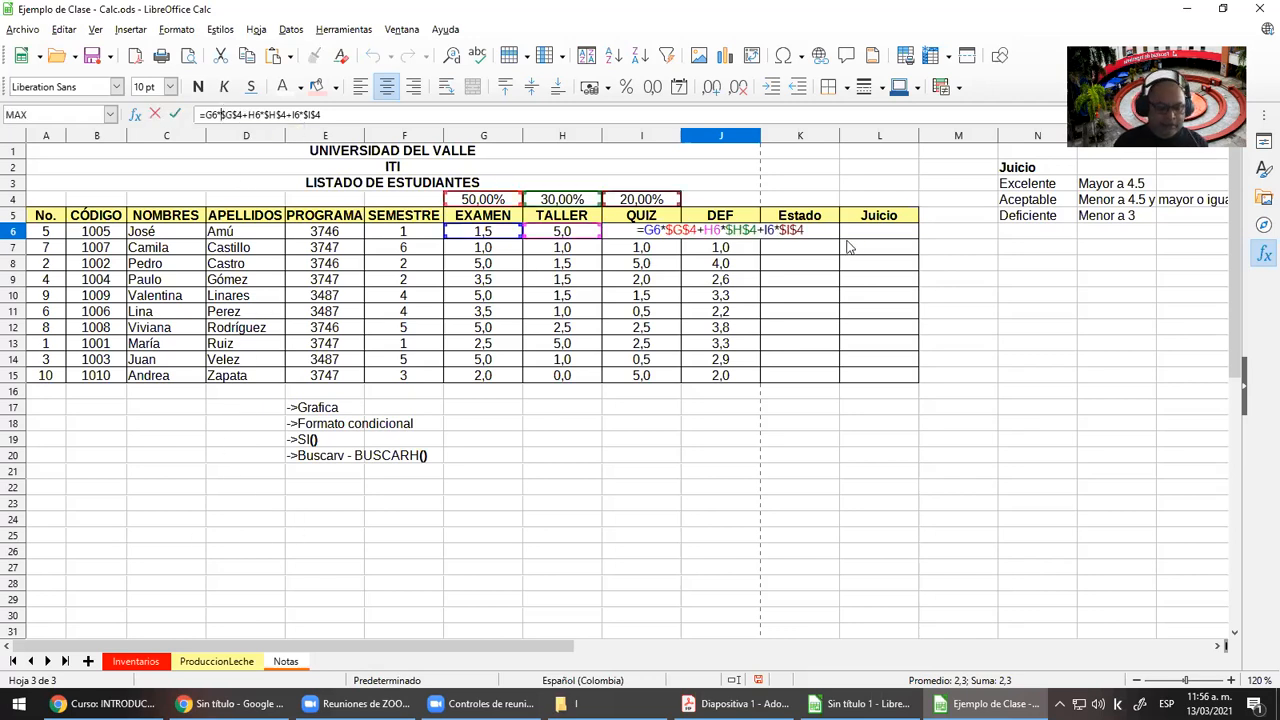
{"action": "key", "text": "BackSpace"}
{"action": "key", "text": "Right"}
{"action": "key", "text": "Delete"}
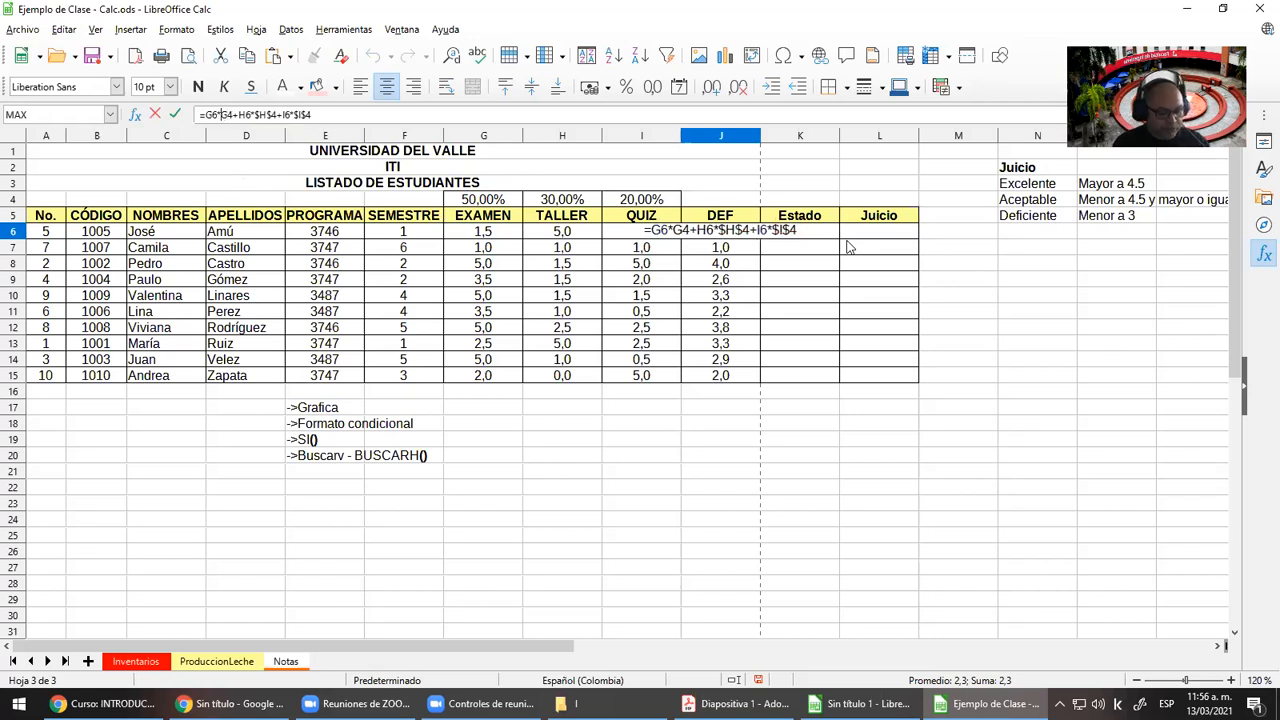
{"action": "type", "text": "$"}
{"action": "key", "text": "Right"}
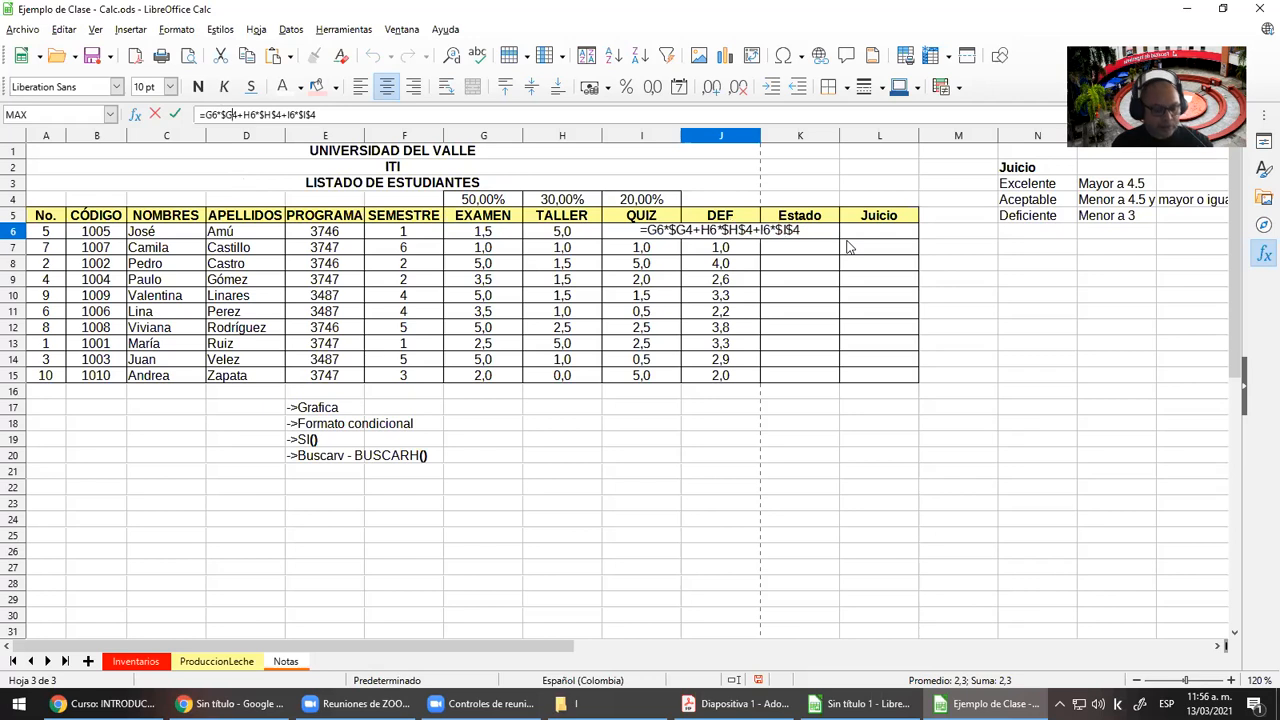
{"action": "type", "text": "$"}
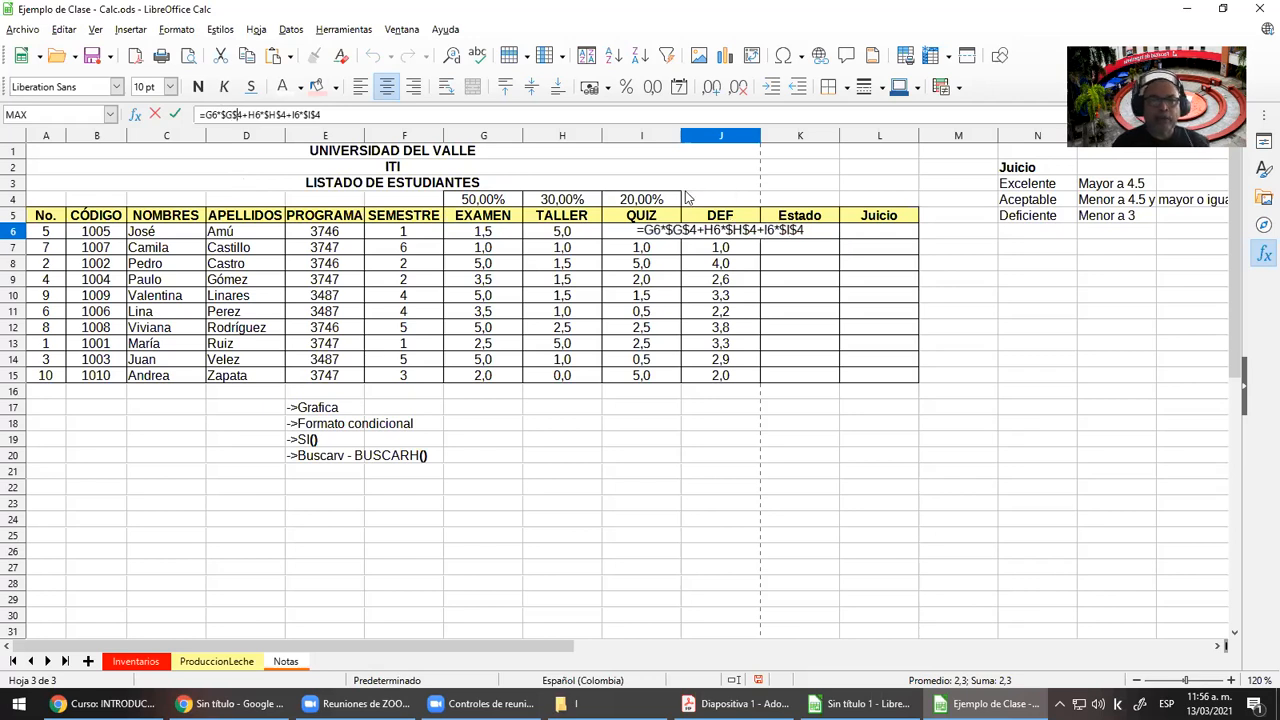
{"action": "left_click", "coordinate": [482, 200]}
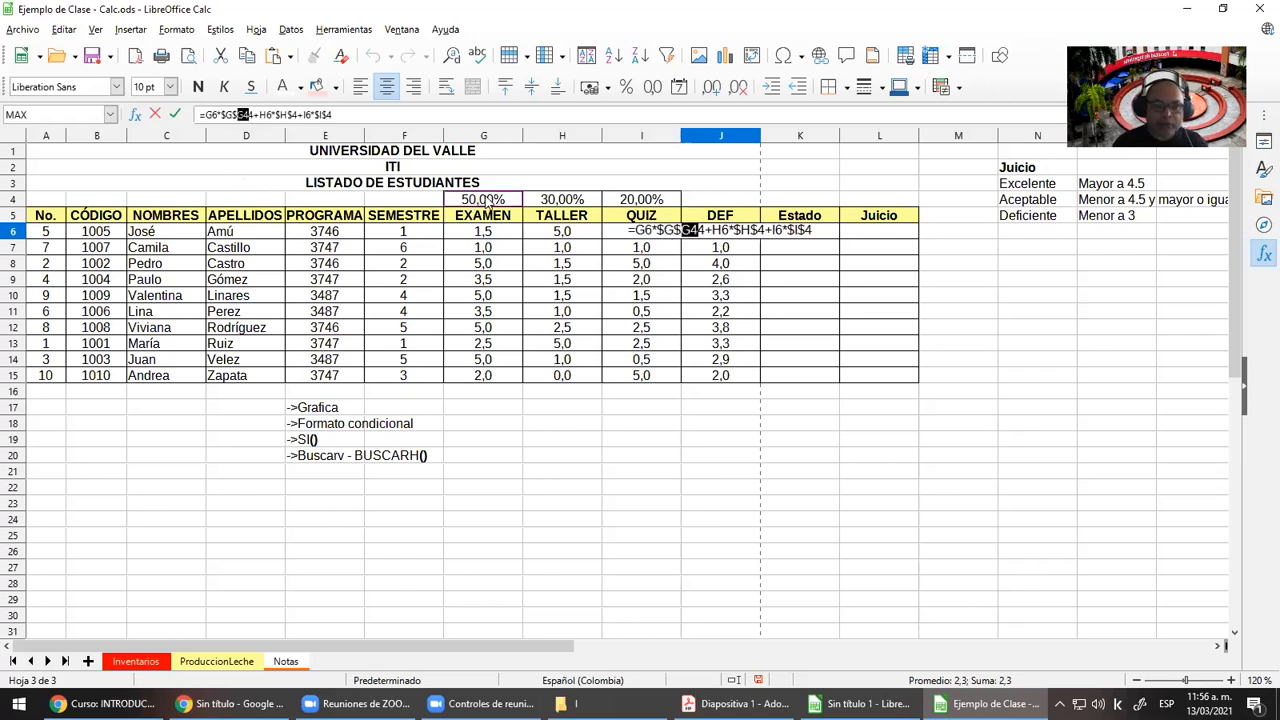
{"action": "key", "text": "Escape"}
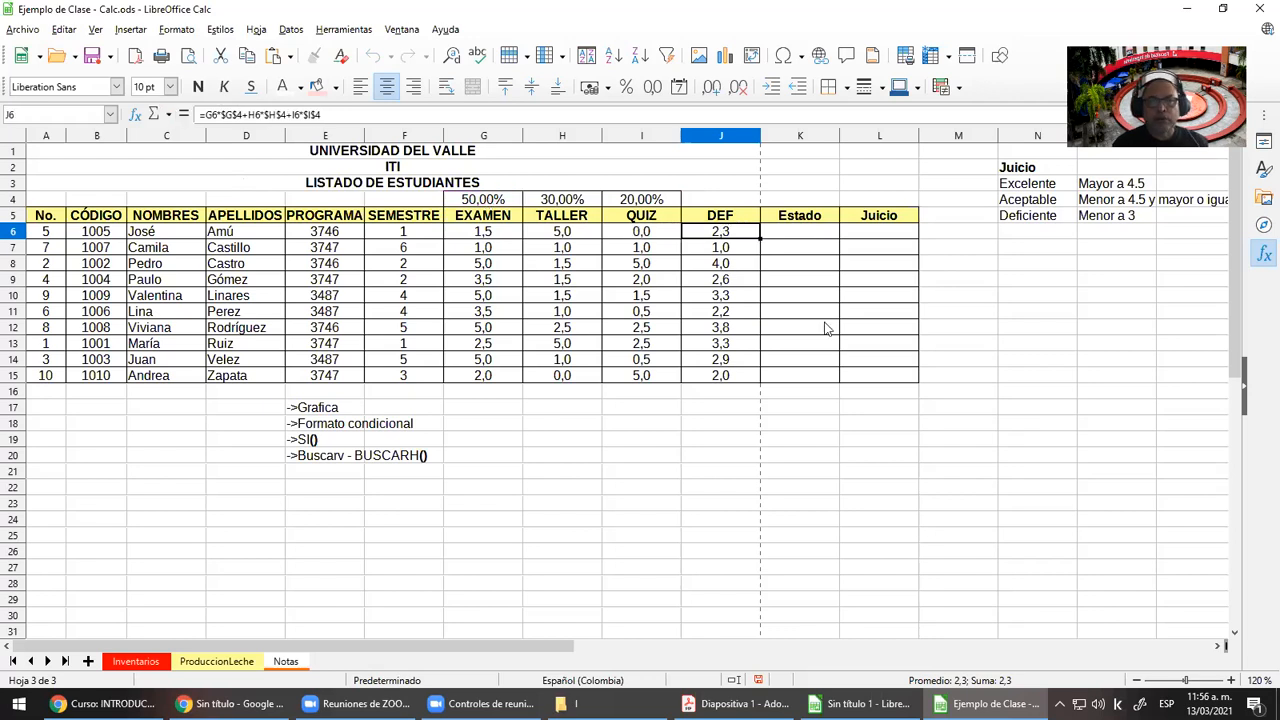
Retype the dollar signs of $G$4 in the J6 formula and strip those of the H4 and I4 weight references
{"action": "left_click", "coordinate": [221, 114]}
{"action": "key", "text": "BackSpace"}
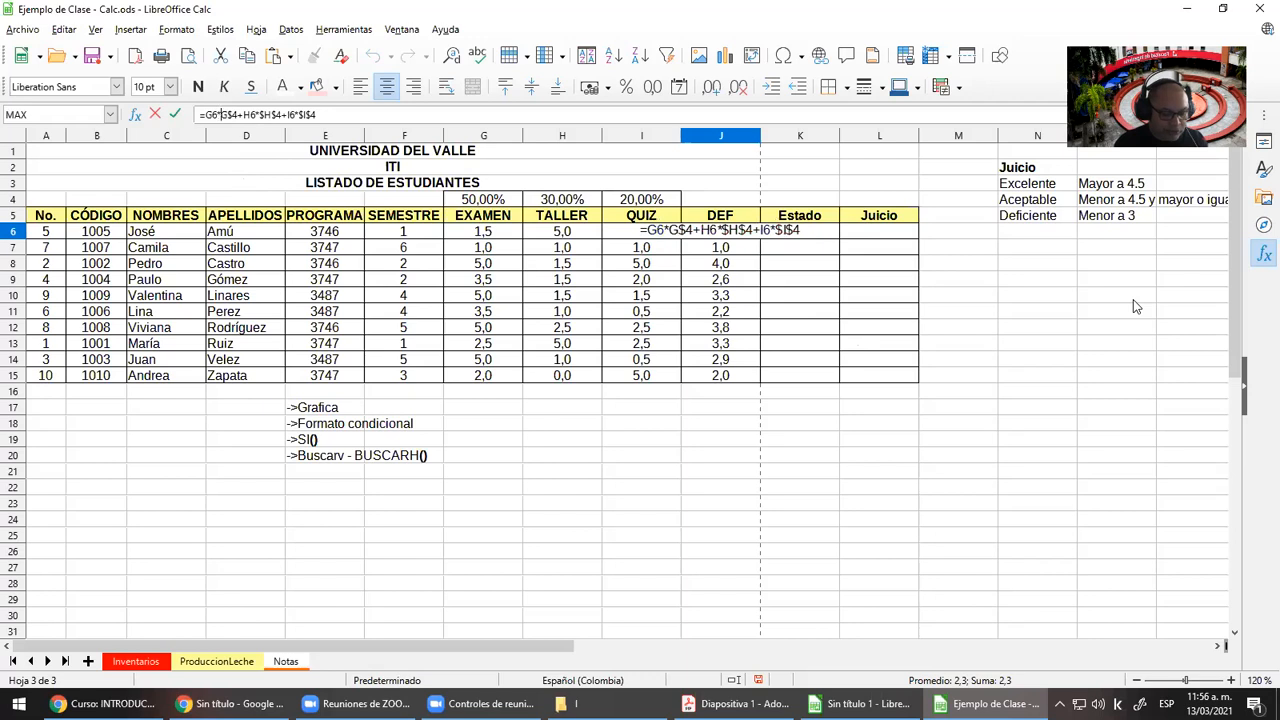
{"action": "type", "text": "$"}
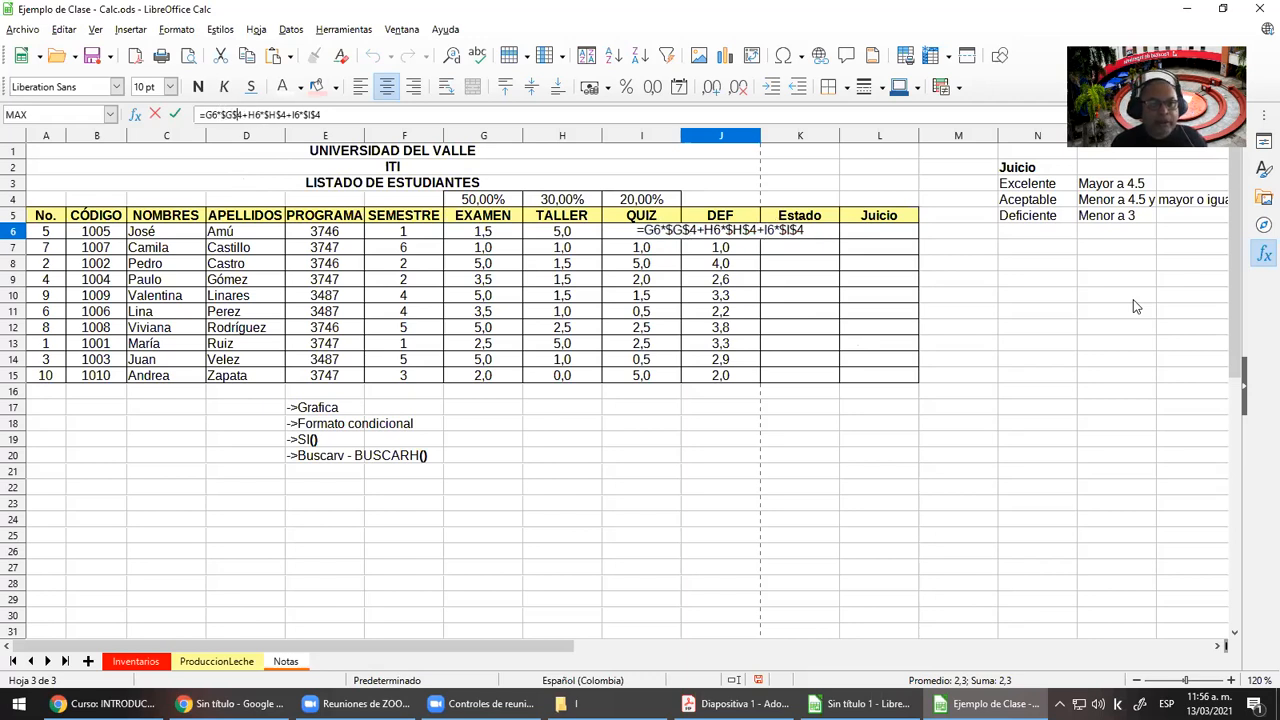
{"action": "key", "text": "Right"}
{"action": "key", "text": "Right"}
{"action": "key", "text": "Right"}
{"action": "key", "text": "Right"}
{"action": "key", "text": "Right"}
{"action": "key", "text": "Delete"}
{"action": "key", "text": "Right"}
{"action": "key", "text": "Delete"}
{"action": "key", "text": "Right"}
{"action": "key", "text": "Right"}
{"action": "key", "text": "Right"}
{"action": "key", "text": "Right"}
{"action": "key", "text": "Right"}
{"action": "key", "text": "Delete"}
{"action": "key", "text": "Right"}
{"action": "key", "text": "Delete"}
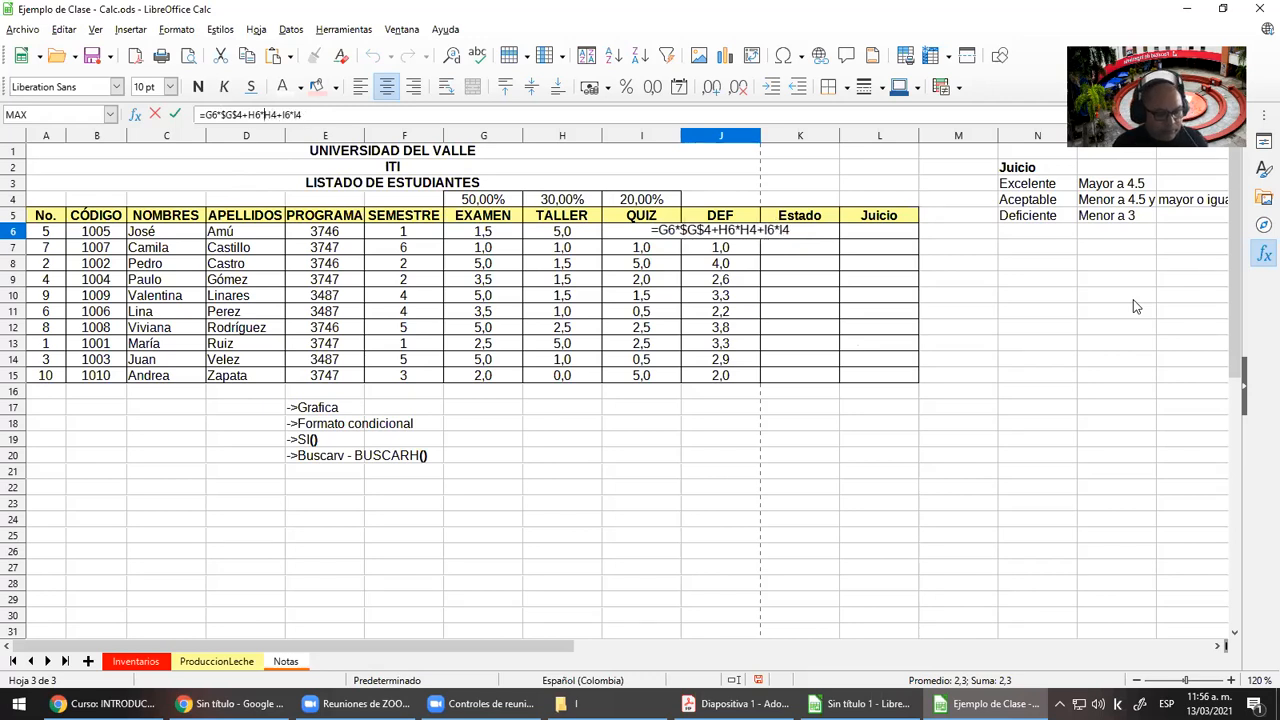
Make the TALLER and QUIZ weight references in J6 absolute as $H$4 and $I$4, and fill the formula down through J15
{"action": "type", "text": "$"}
{"action": "type", "text": "$H"}
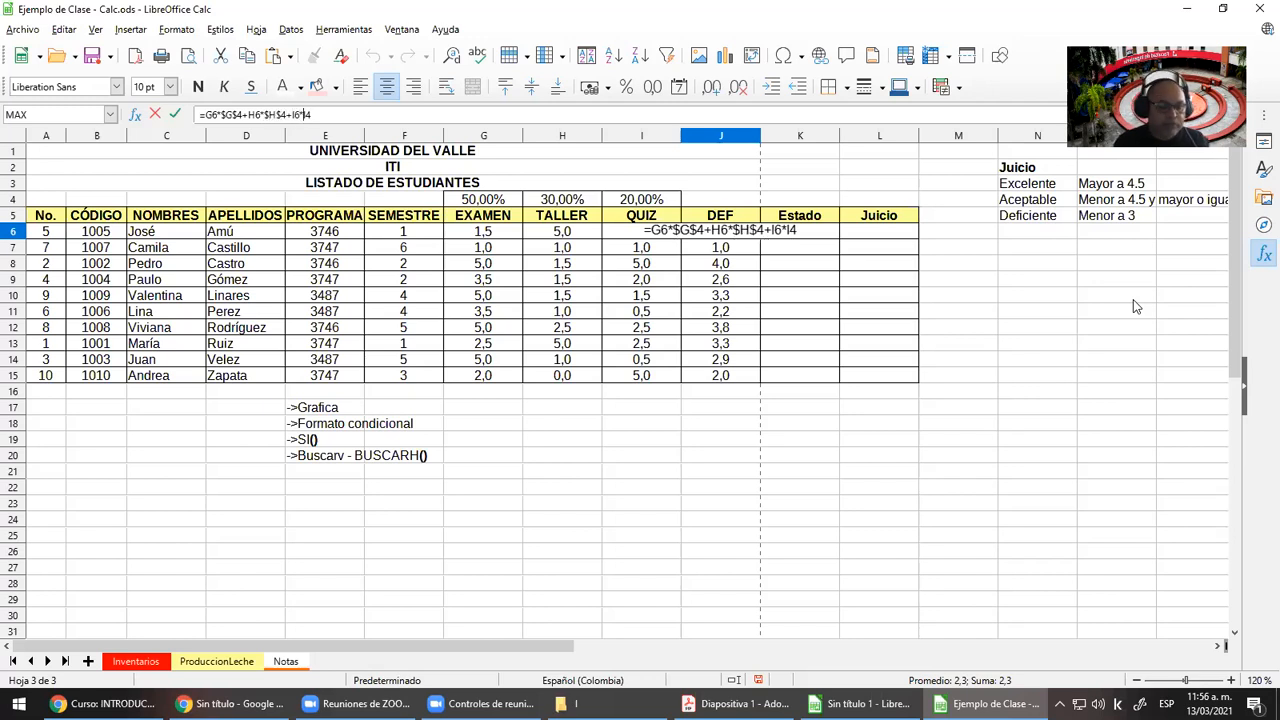
{"action": "type", "text": "$"}
{"action": "key", "text": "Left"}
{"action": "key", "text": "Left"}
{"action": "type", "text": "$"}
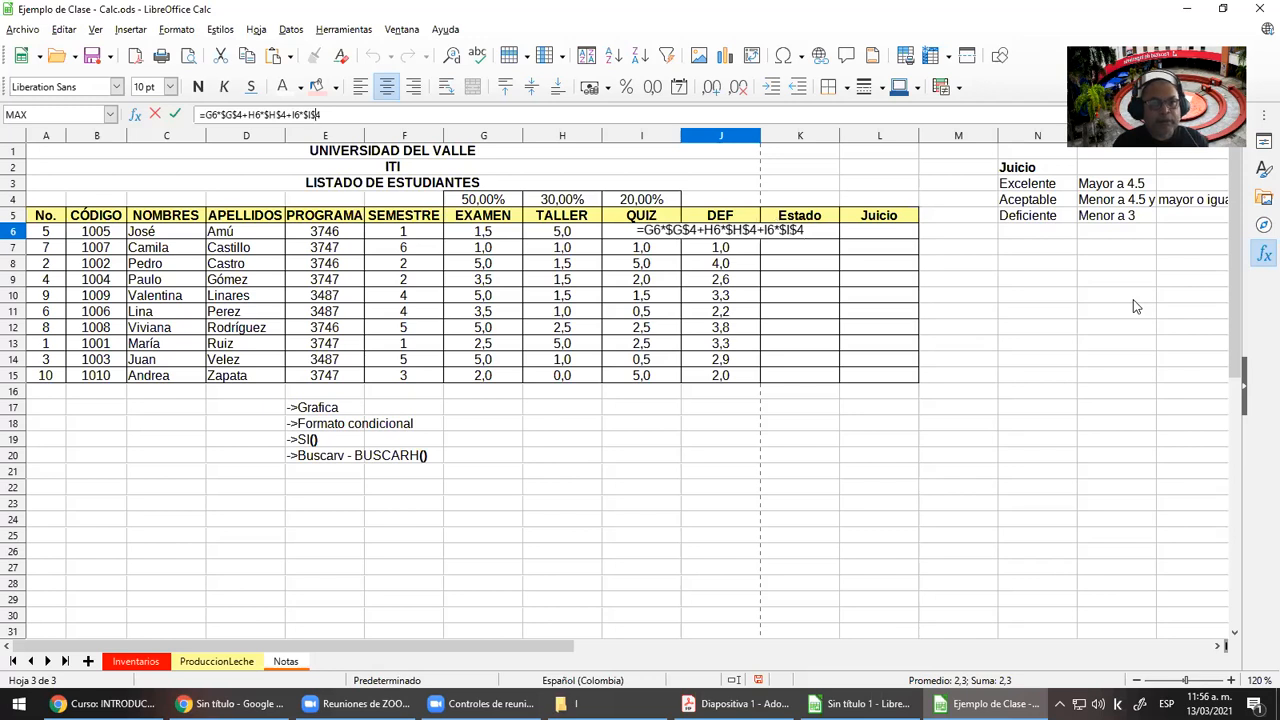
{"action": "key", "text": "Return"}
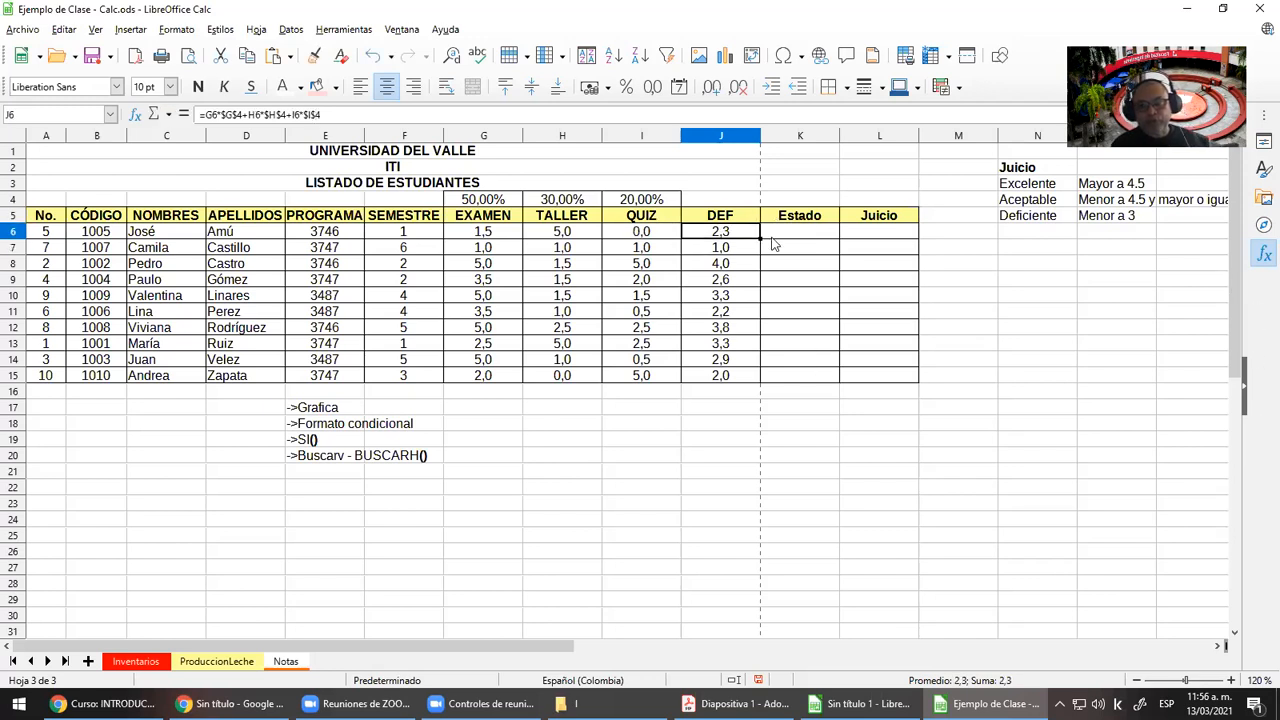
{"action": "left_click_drag", "start_coordinate": [761, 260], "coordinate": [771, 380]}
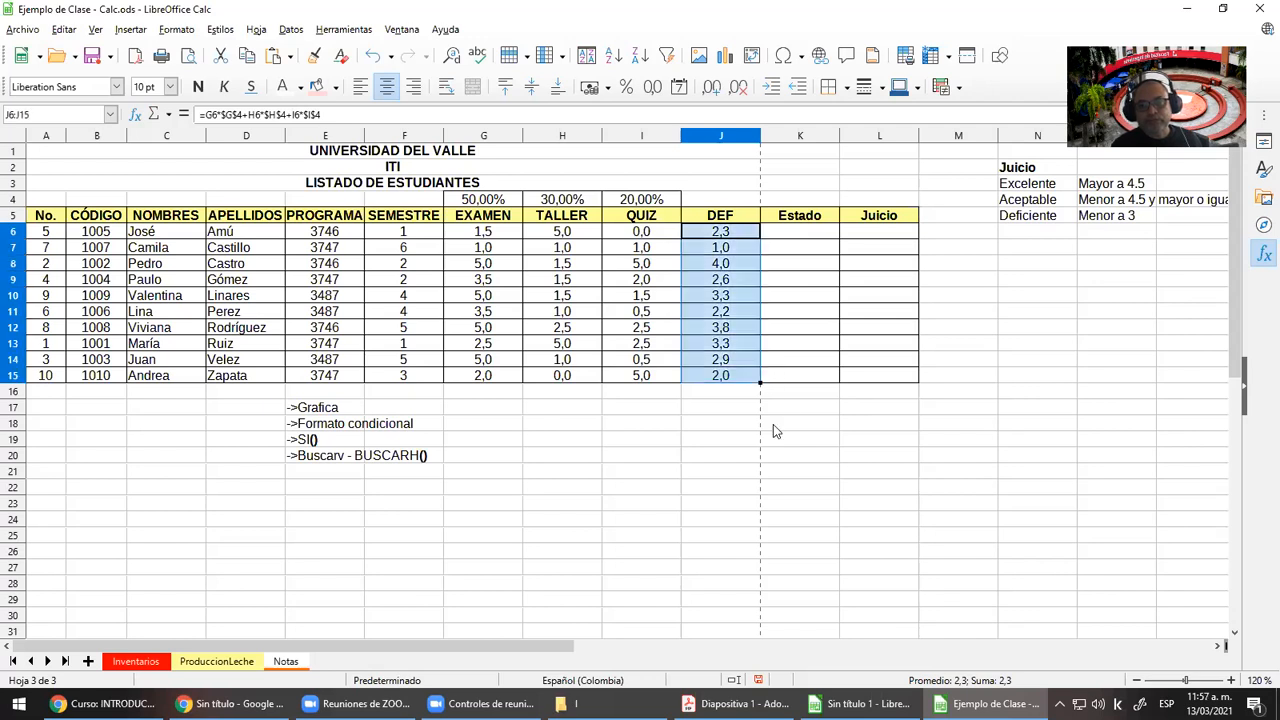
{"action": "left_click", "coordinate": [712, 425]}
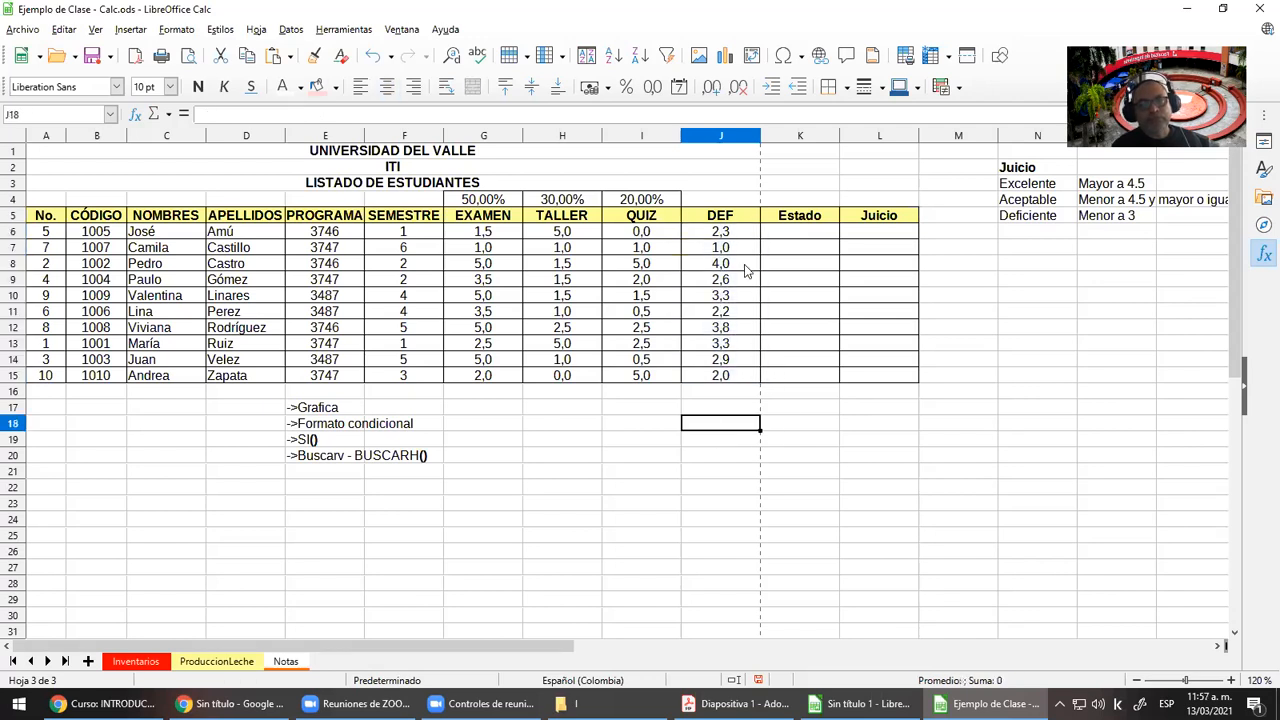
Review the final-grade formulas in J6 and J9 and the weights they reference in G4, H4 and I4
{"action": "left_click", "coordinate": [720, 237]}
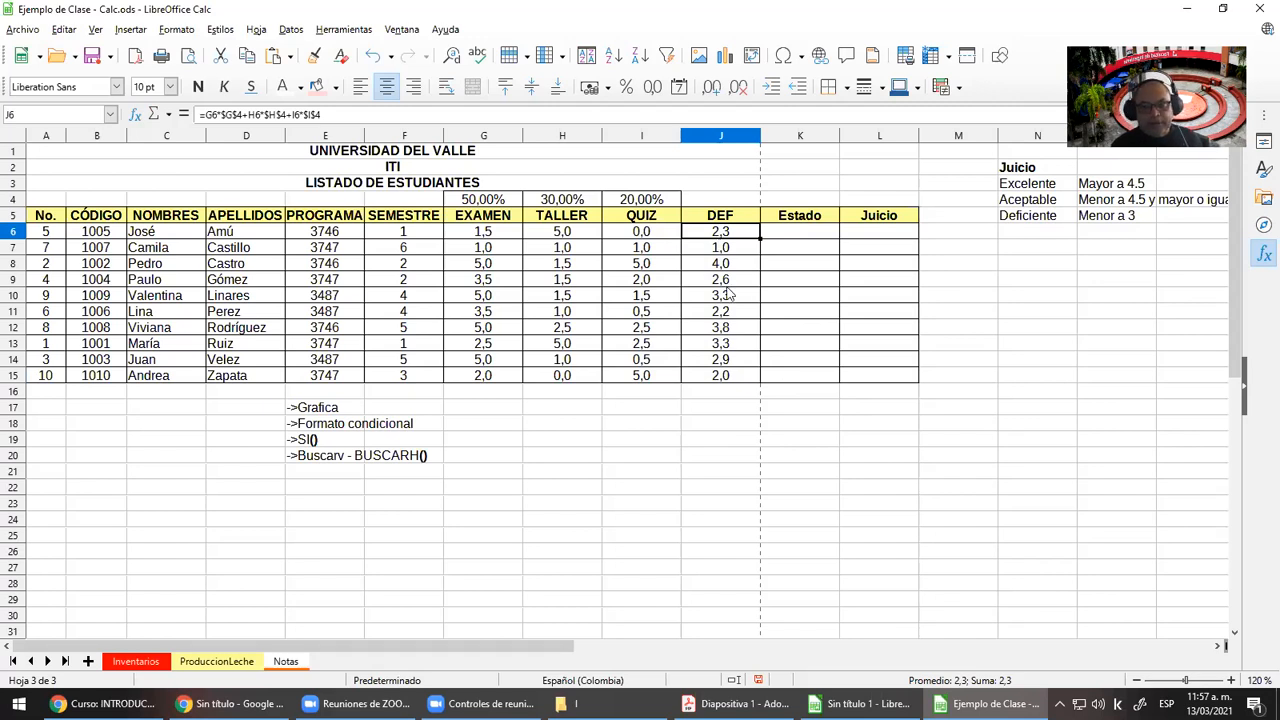
{"action": "left_click", "coordinate": [729, 284]}
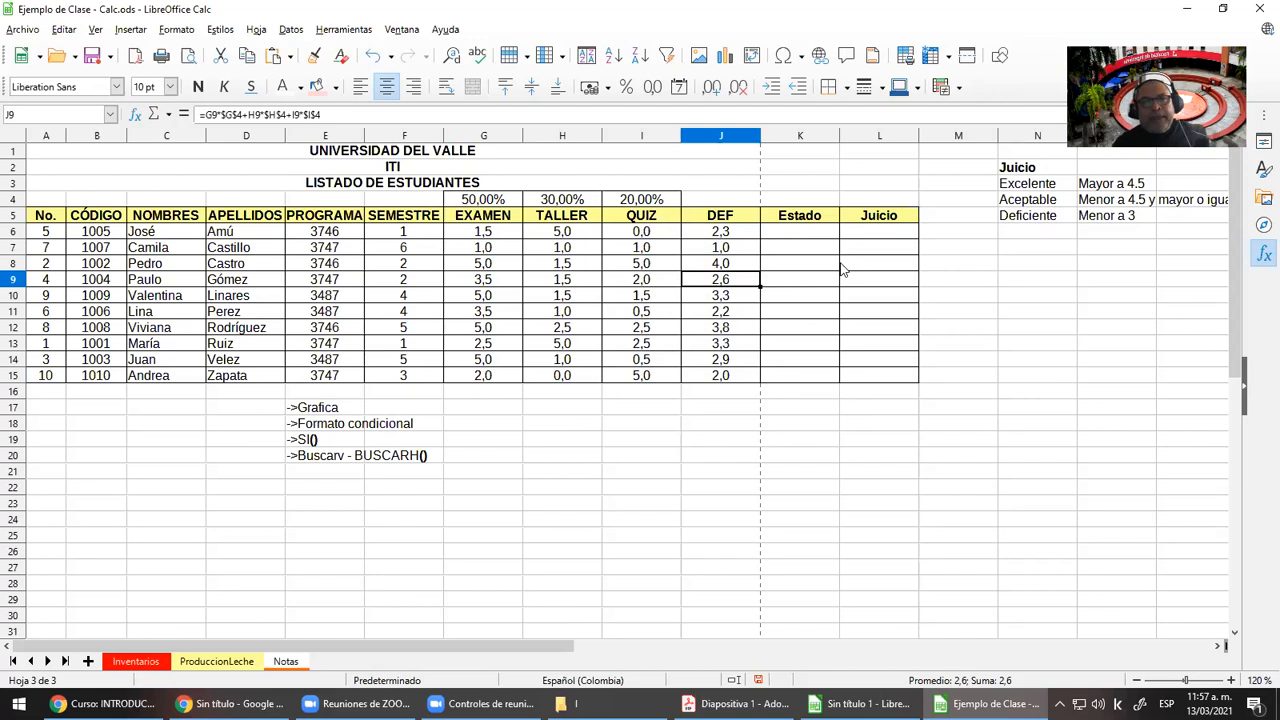
{"action": "left_click", "coordinate": [478, 202]}
{"action": "left_click", "coordinate": [558, 204]}
{"action": "left_click", "coordinate": [643, 200]}
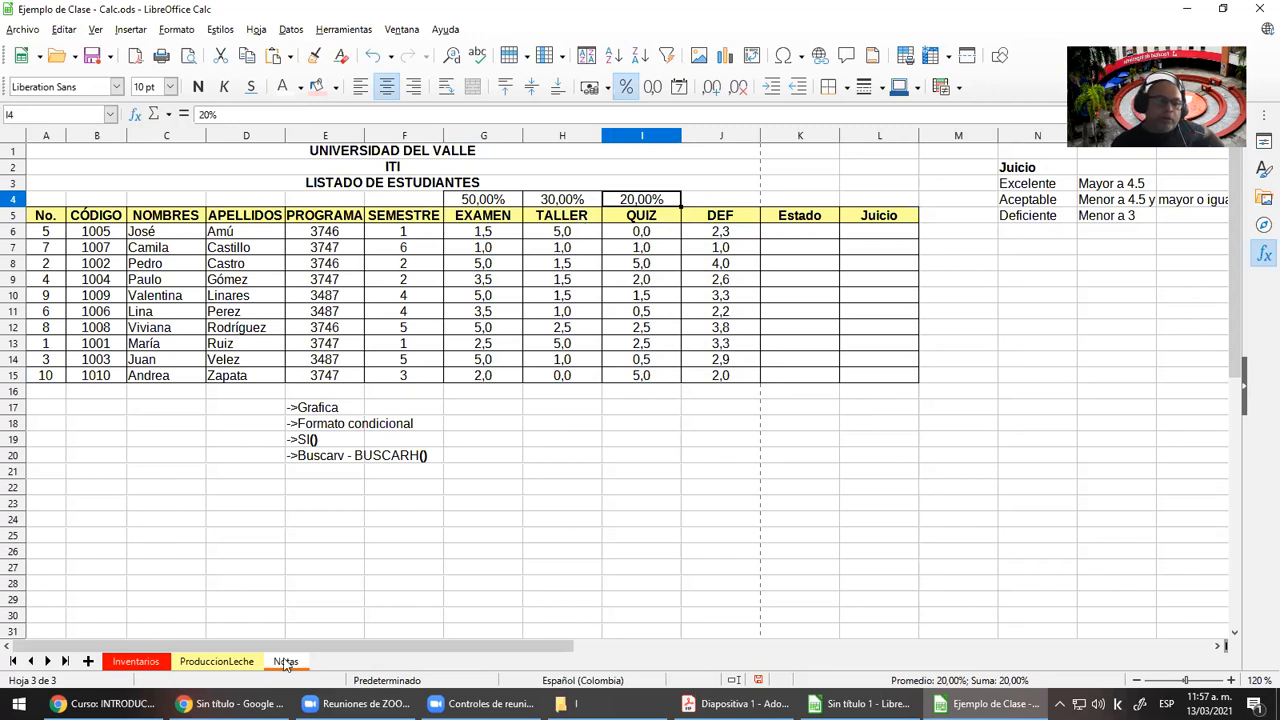
On the ProduccionLeche sheet, examine the TOTAL DINERO formulas in E7 and E8 and the Valor Botella cell they reference
{"action": "left_click", "coordinate": [217, 661]}
{"action": "left_click", "coordinate": [466, 272]}
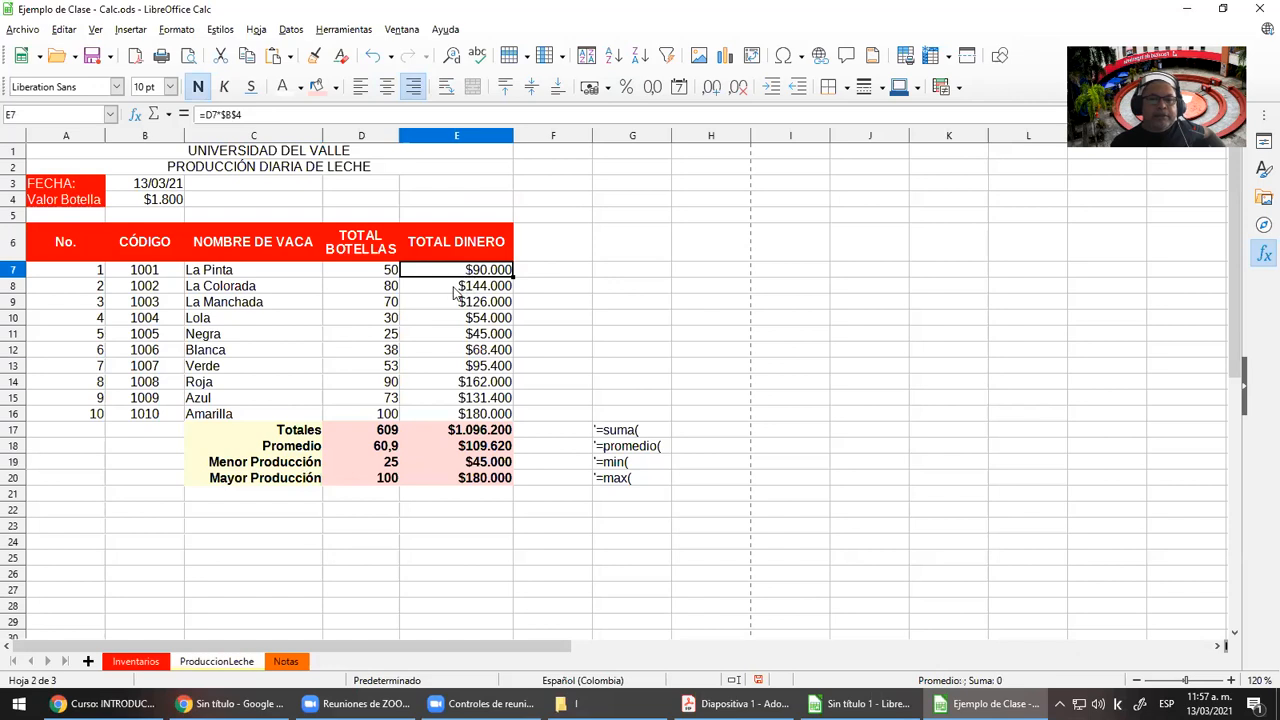
{"action": "left_click", "coordinate": [172, 206]}
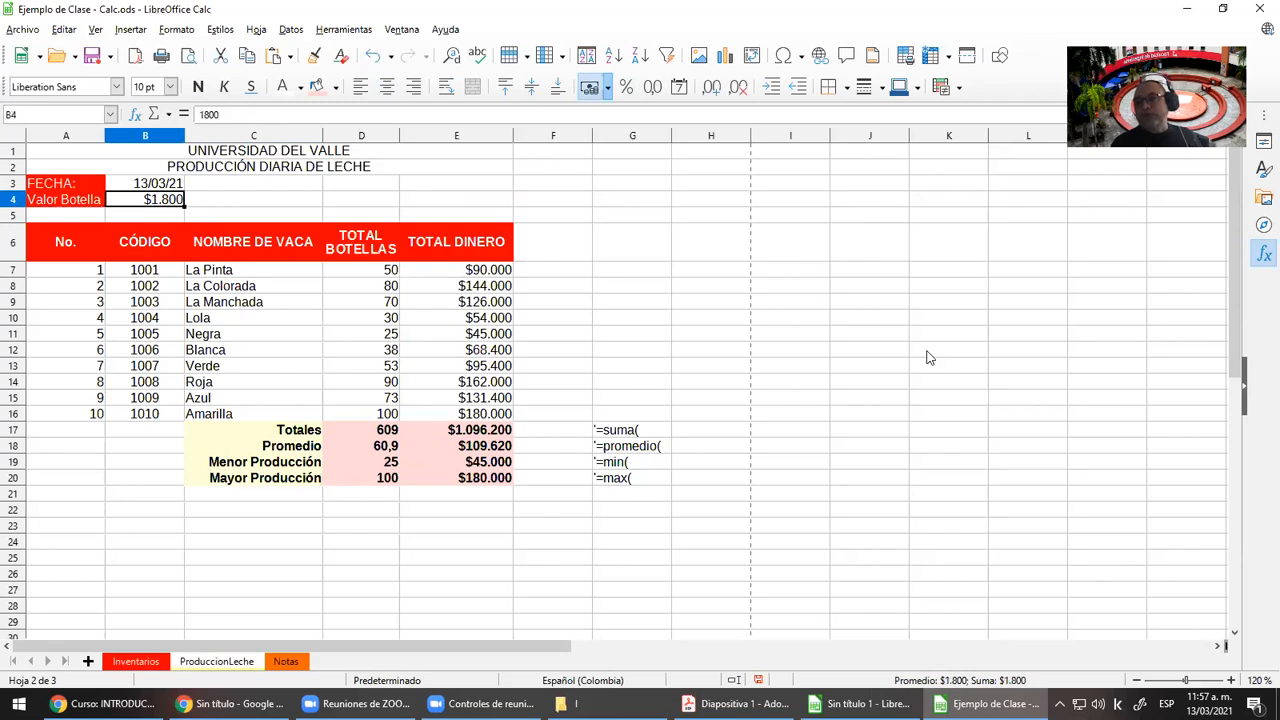
{"action": "left_click", "coordinate": [498, 290]}
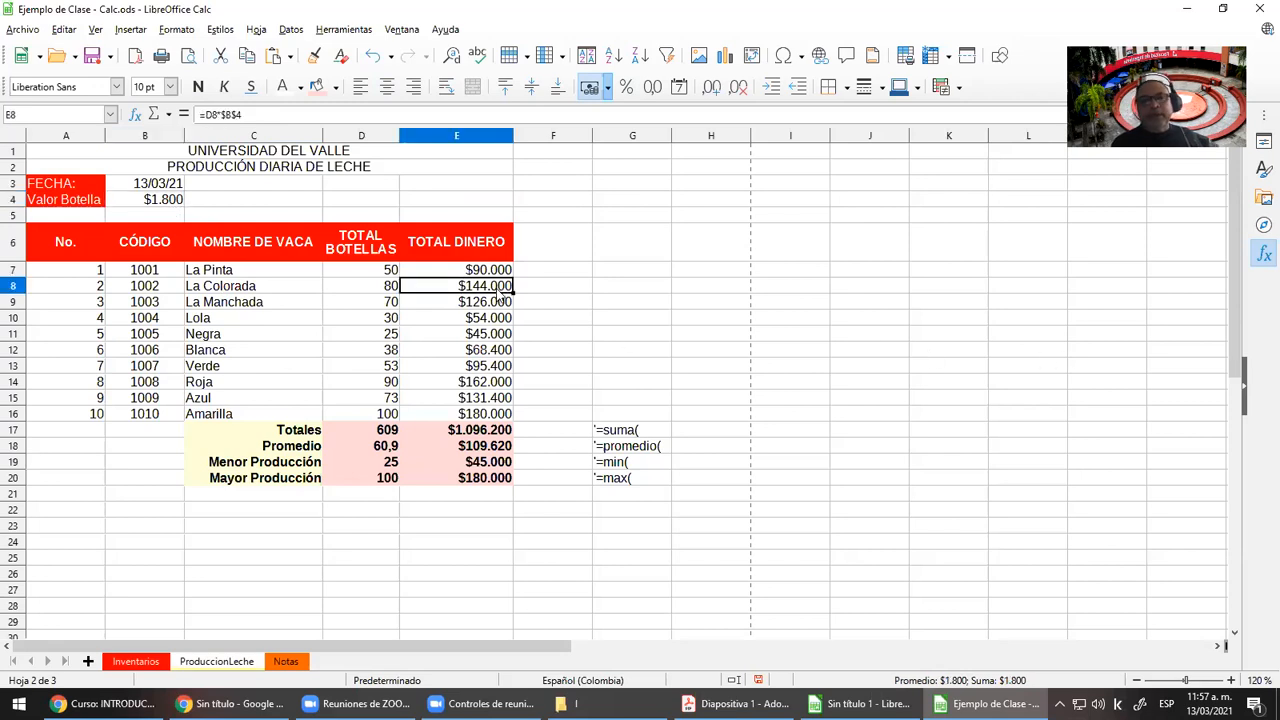
{"action": "left_click", "coordinate": [158, 202]}
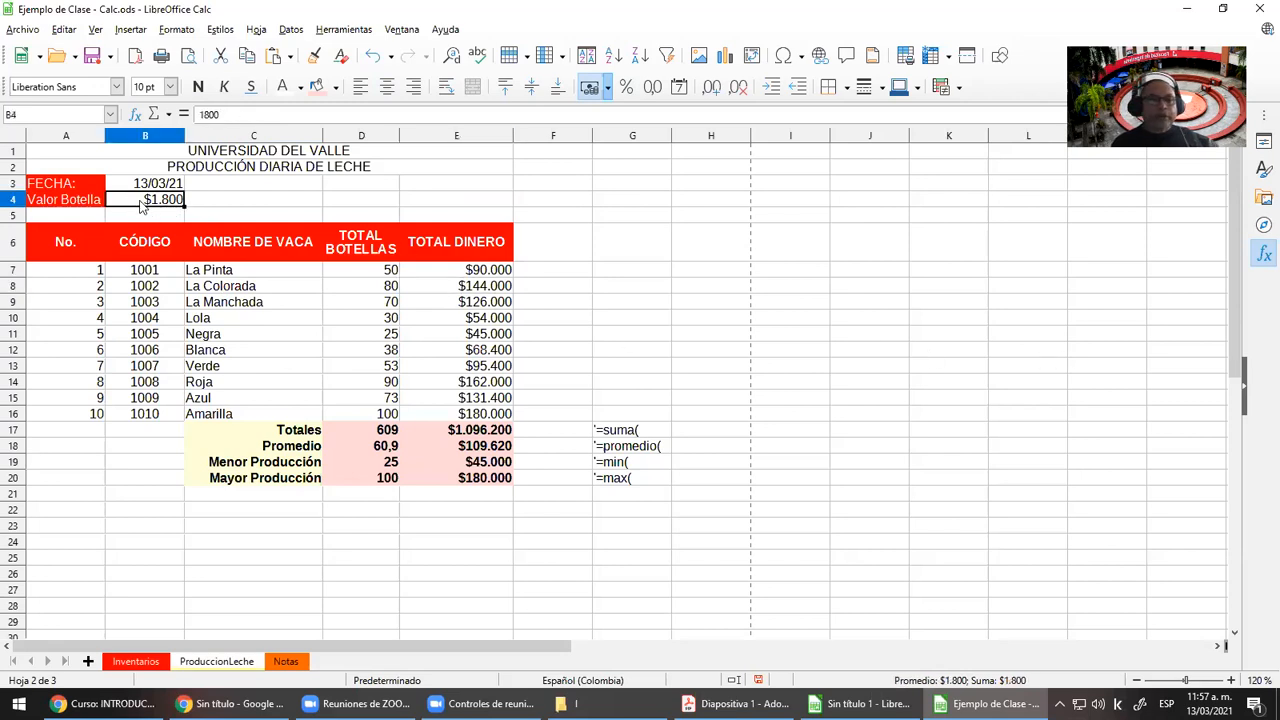
Examine the TOTAL DINERO formulas in E8, E11, E12 and E15 and their reference to the bottle price
{"action": "left_click", "coordinate": [474, 292]}
{"action": "left_click", "coordinate": [481, 337]}
{"action": "left_click", "coordinate": [484, 352]}
{"action": "left_click", "coordinate": [484, 400]}
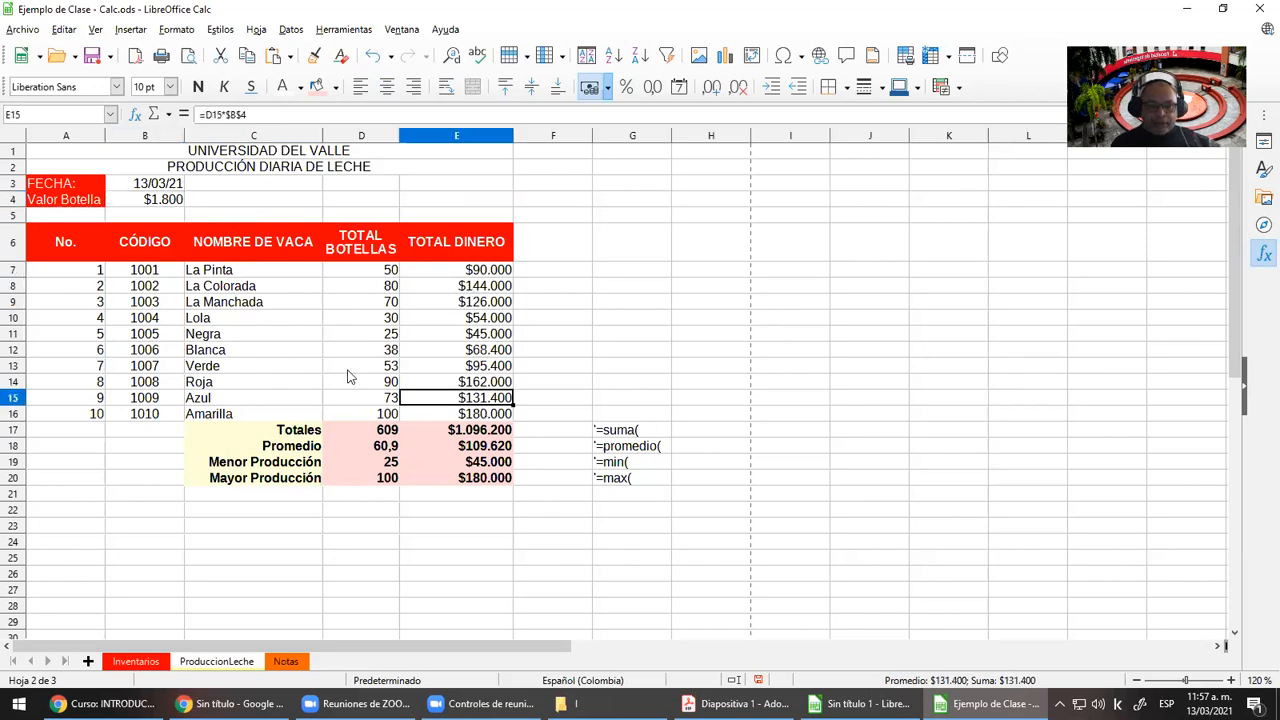
{"action": "left_click", "coordinate": [500, 290]}
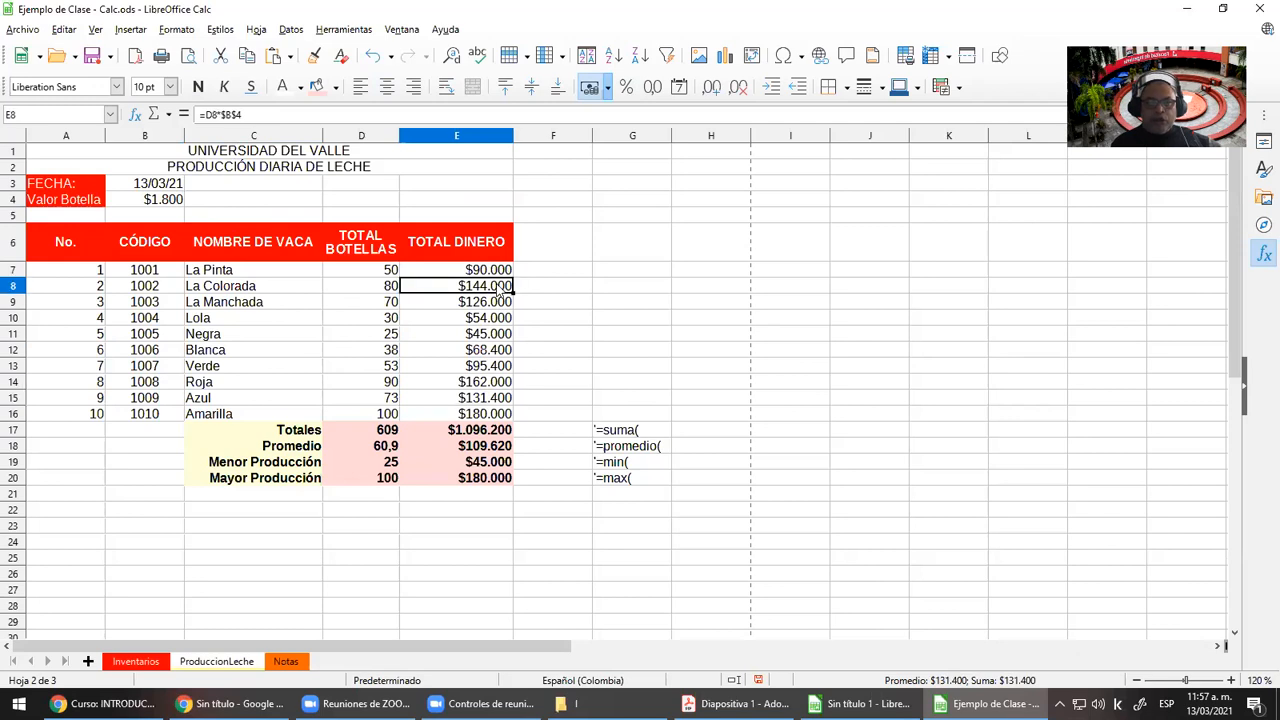
Set the Valor Botella price in B4 to 1500 to test the dependent totals, and restore it to 1800
{"action": "left_click", "coordinate": [162, 202]}
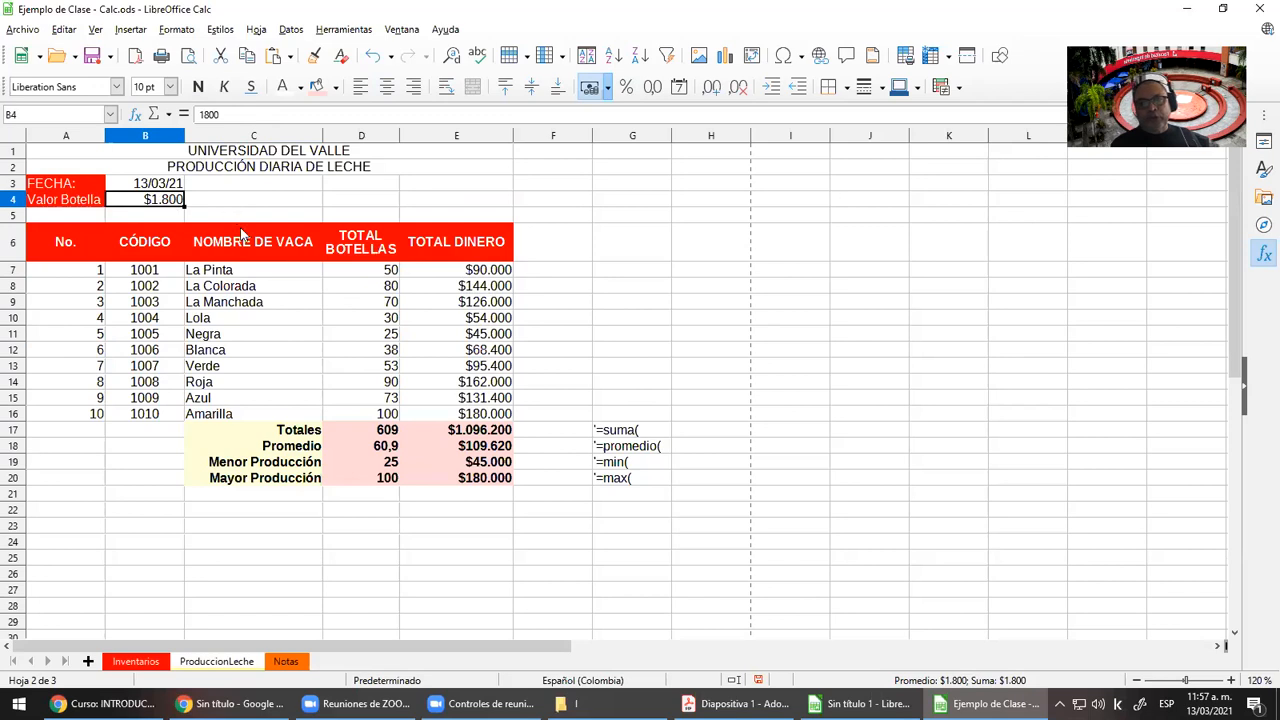
{"action": "type", "text": "1500"}
{"action": "key", "text": "Return"}
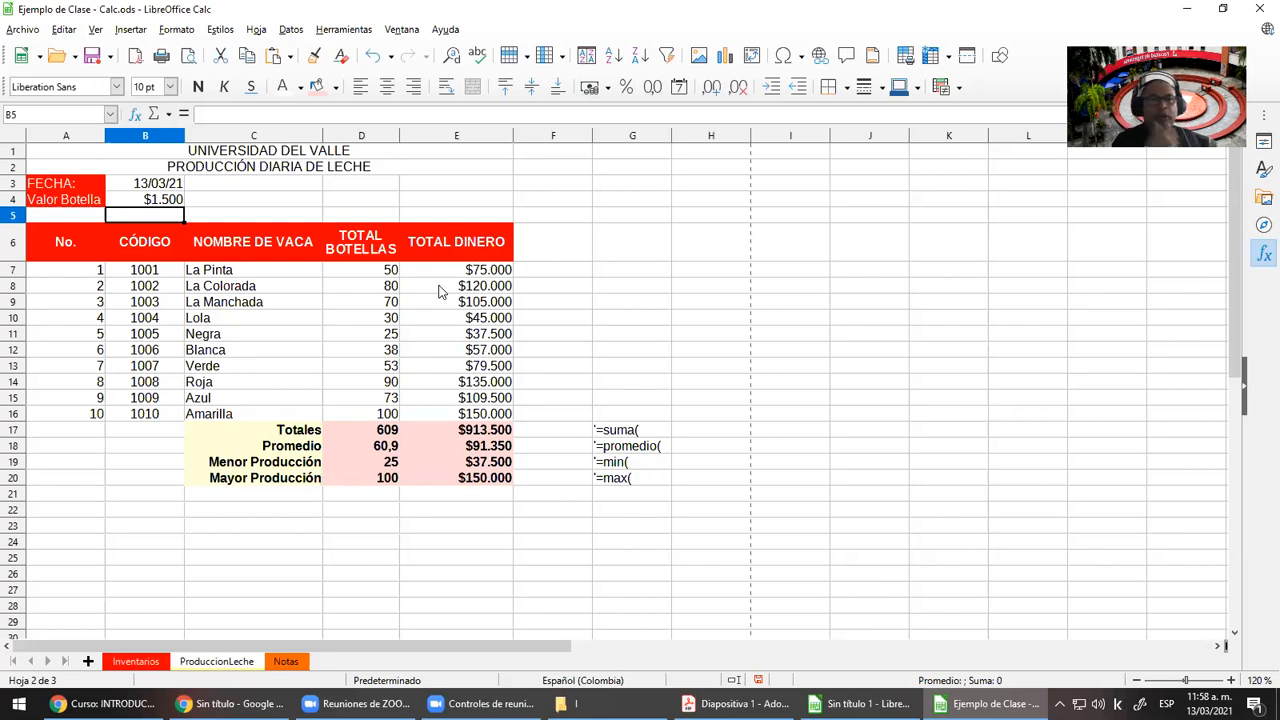
{"action": "key", "text": "Up"}
{"action": "type", "text": "1800"}
{"action": "key", "text": "Return"}
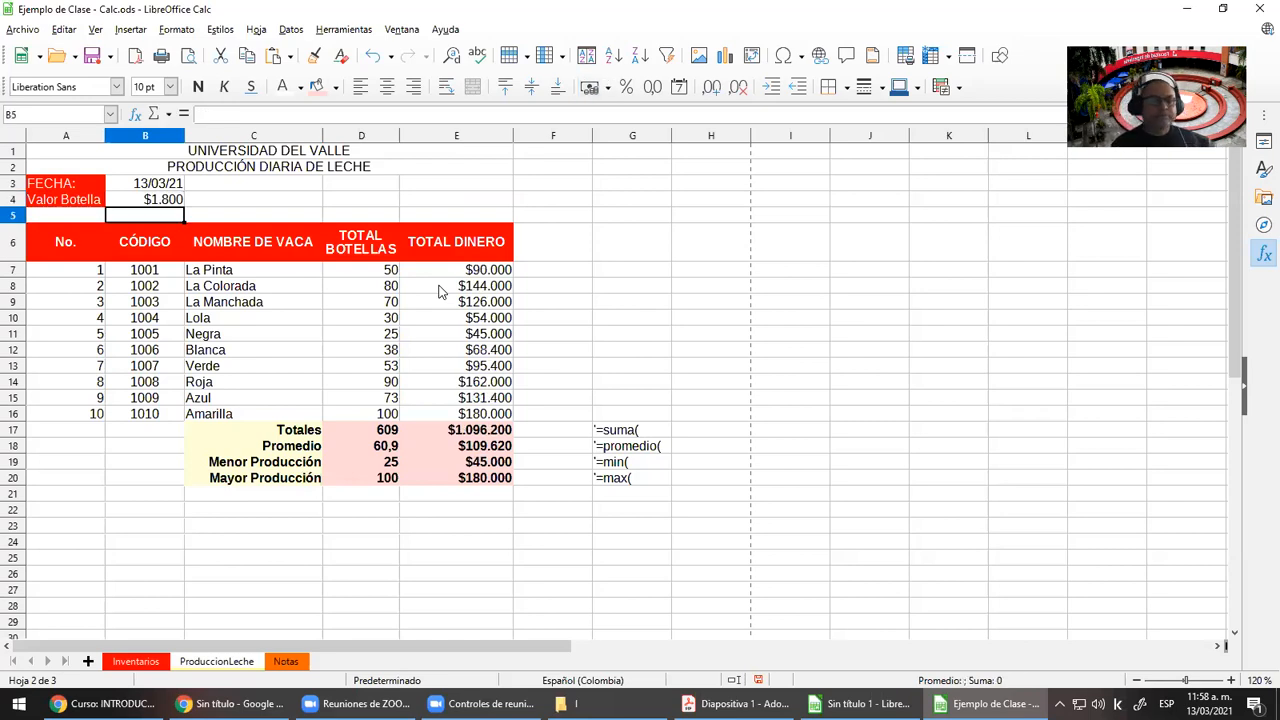
Return to the Notas sheet and review the EXAMEN, TALLER and QUIZ weights in G4, H4 and I4
{"action": "left_click", "coordinate": [286, 661]}
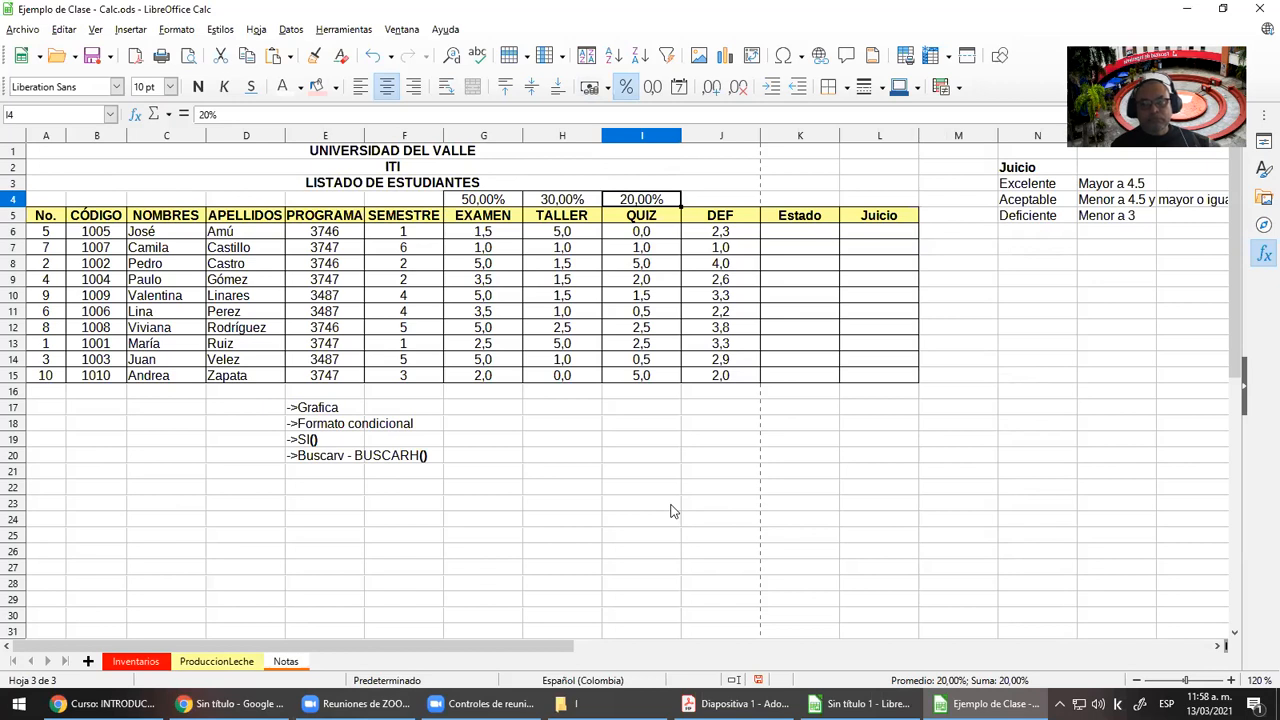
{"action": "left_click", "coordinate": [502, 205]}
{"action": "left_click", "coordinate": [550, 206]}
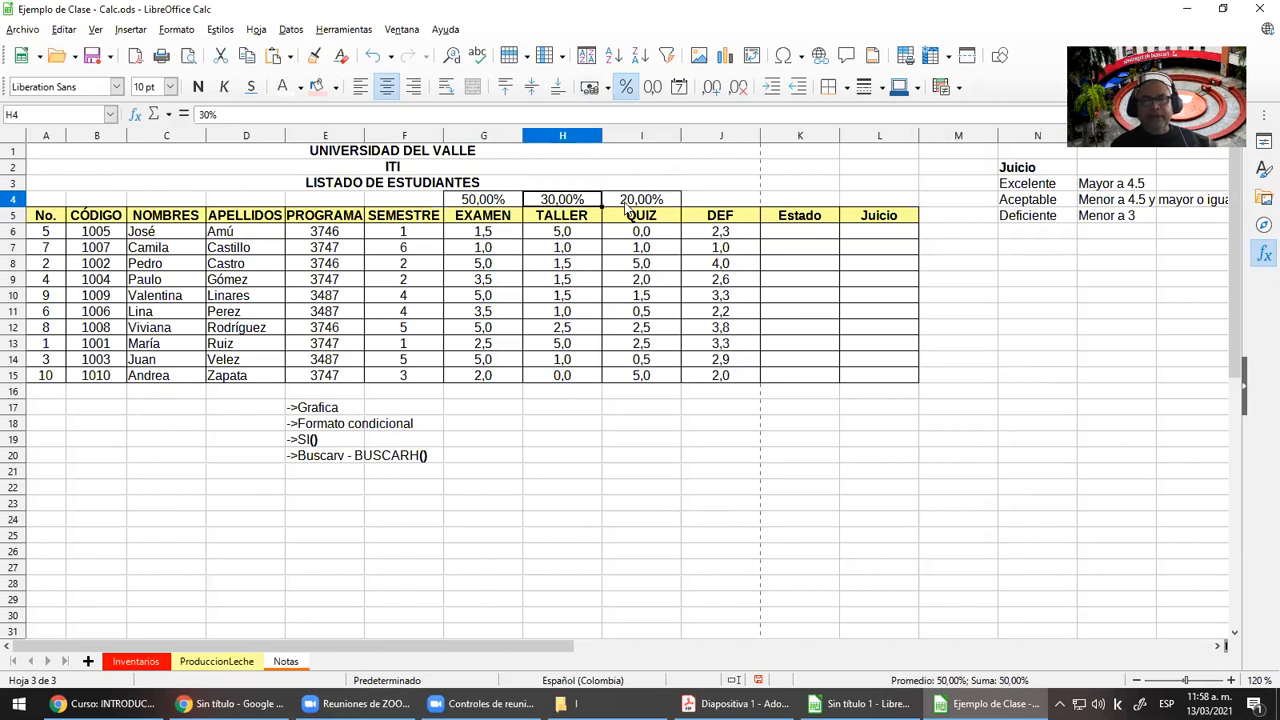
{"action": "left_click", "coordinate": [627, 204]}
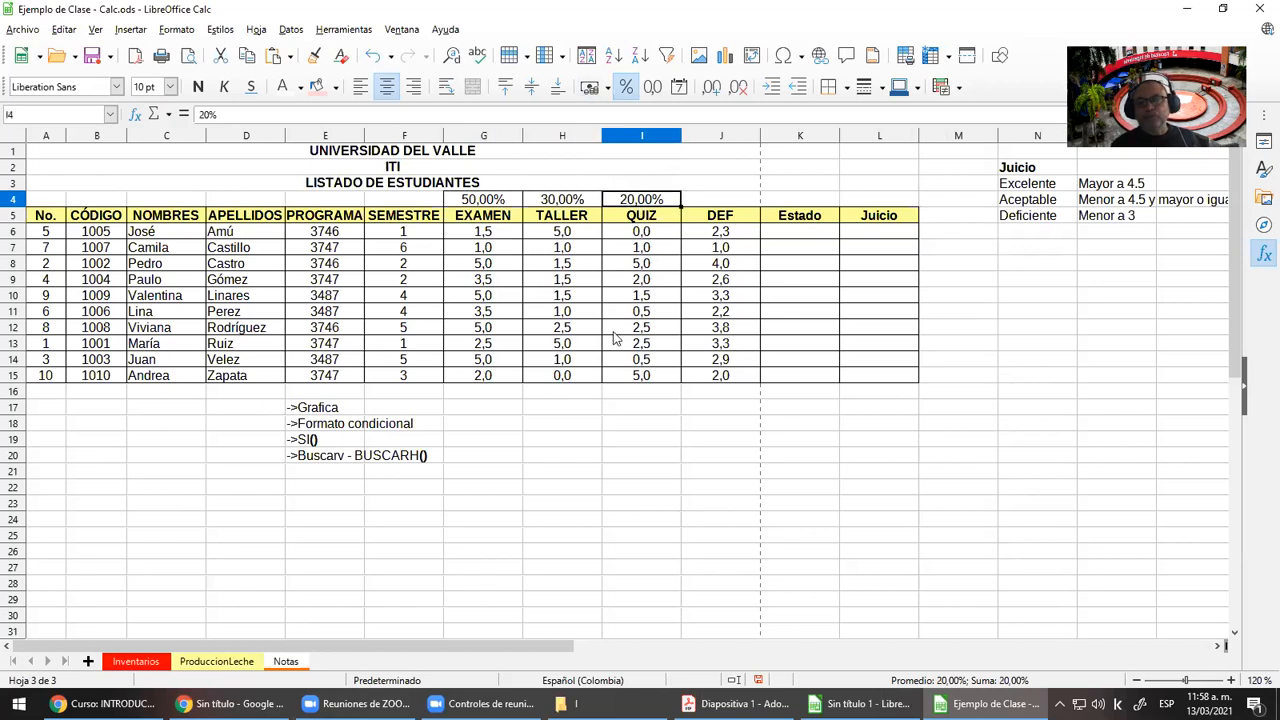
{"action": "left_click", "coordinate": [458, 410]}
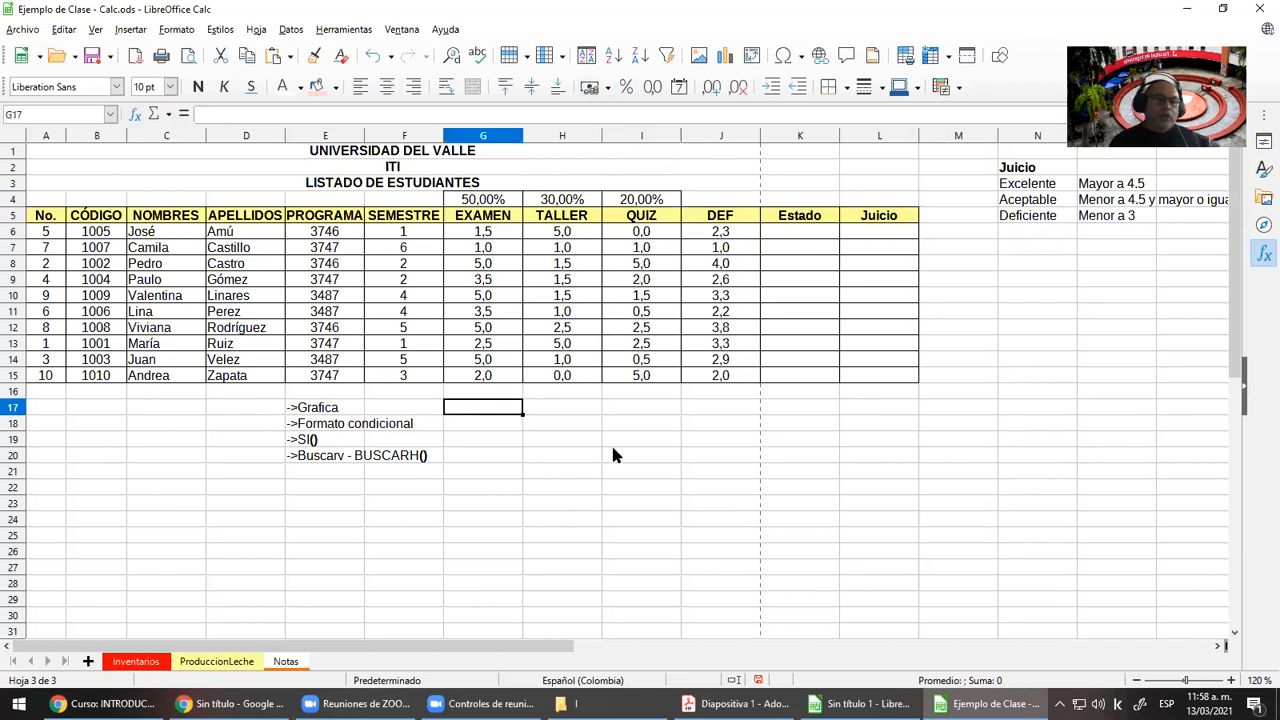